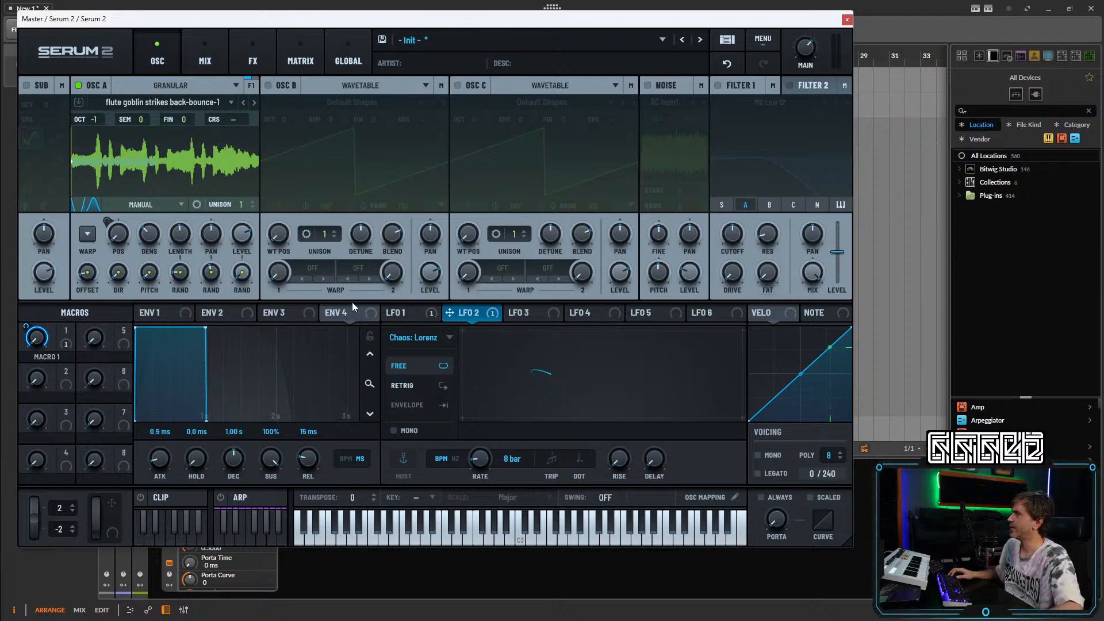
Set the pitch bend range to 12 semitones up and -12 semitones down.
drag(36, 514, 57, 567)
drag(58, 508, 71, 476)
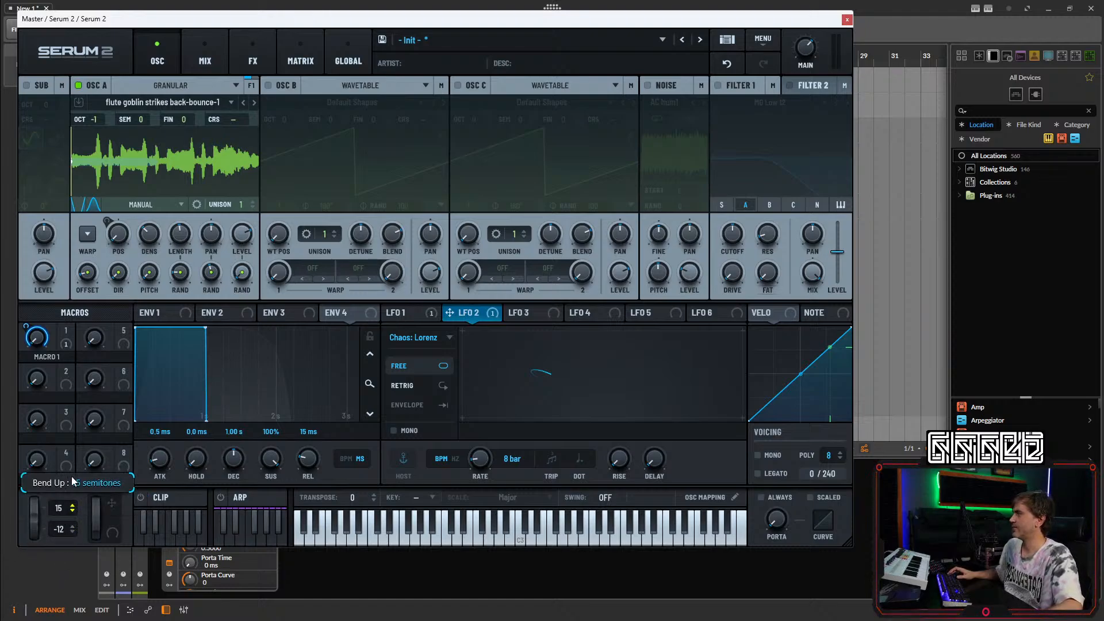
drag(35, 514, 57, 535)
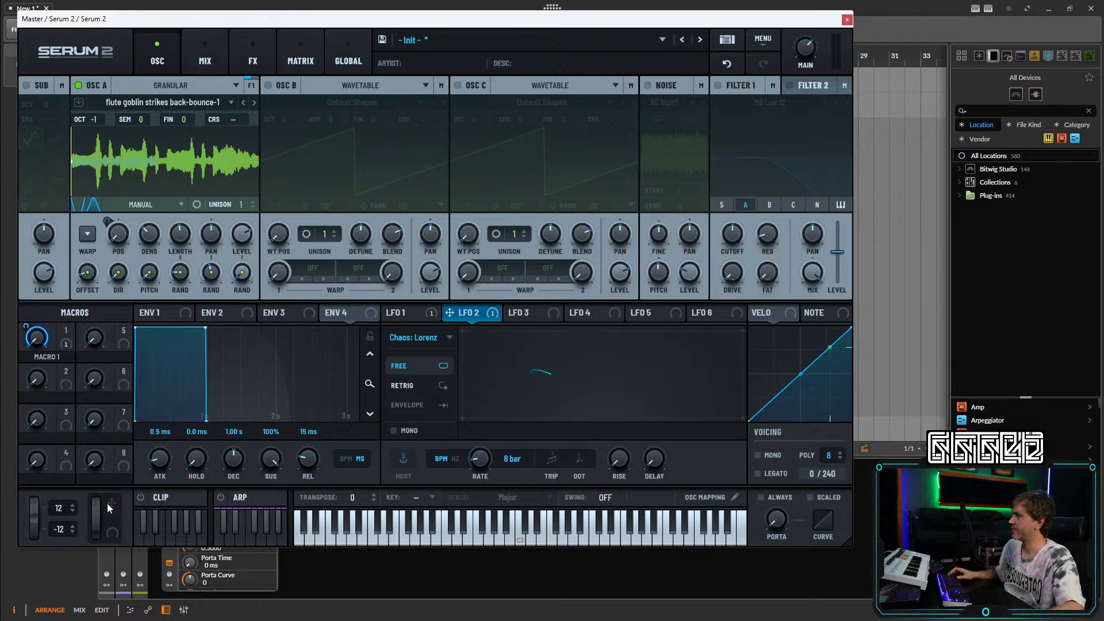
Enable Mono and Legato voicing and raise the portamento time to about 73 ms.
click(757, 455)
click(757, 473)
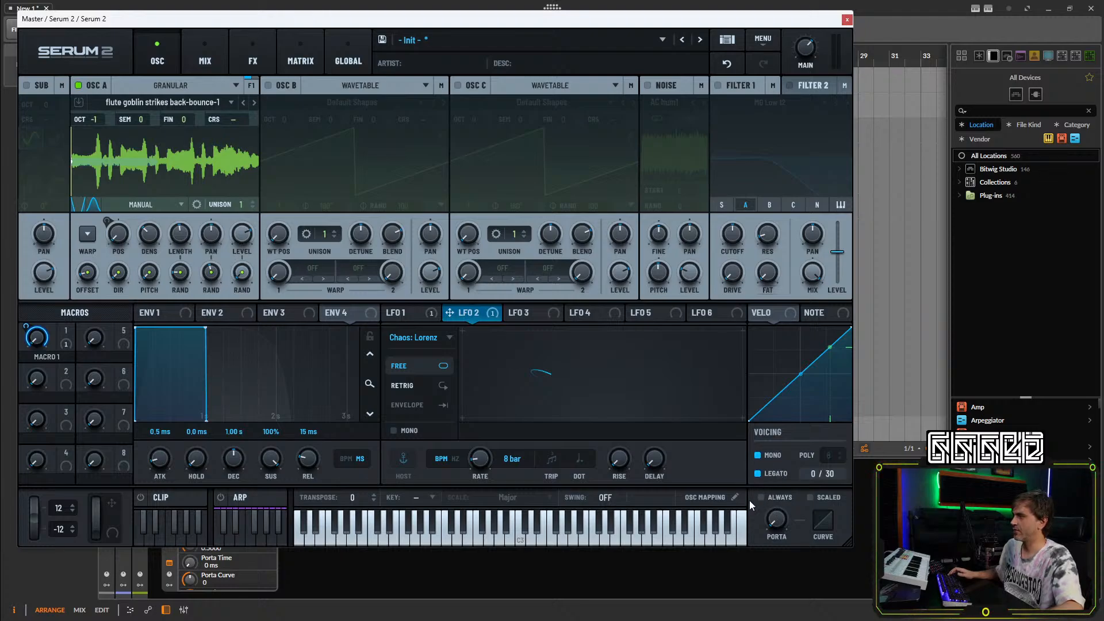
drag(776, 519, 776, 505)
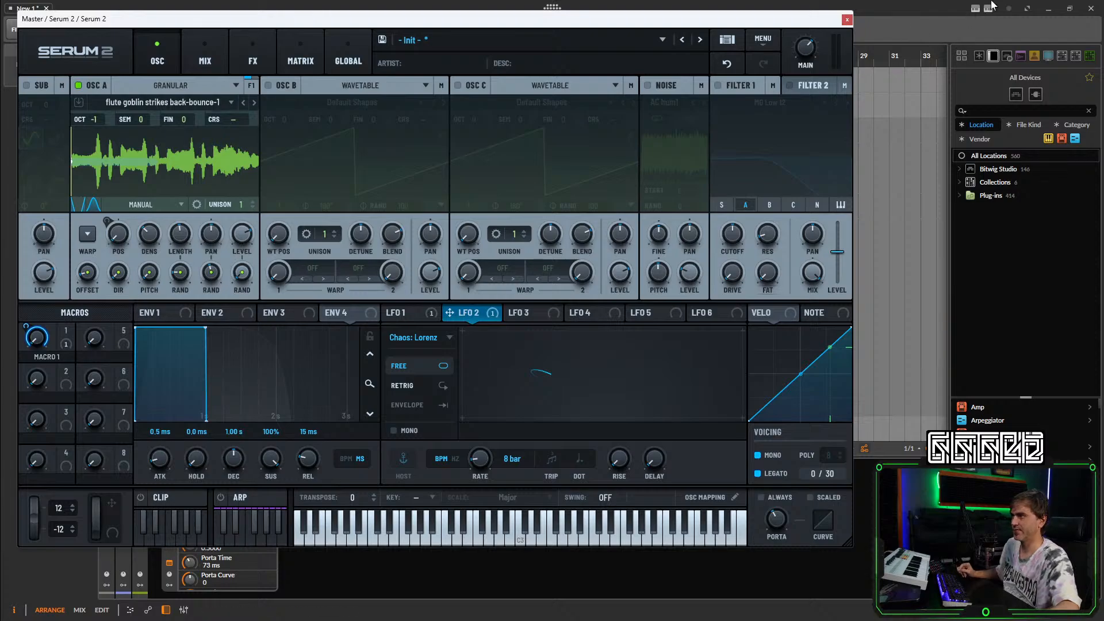
click(846, 21)
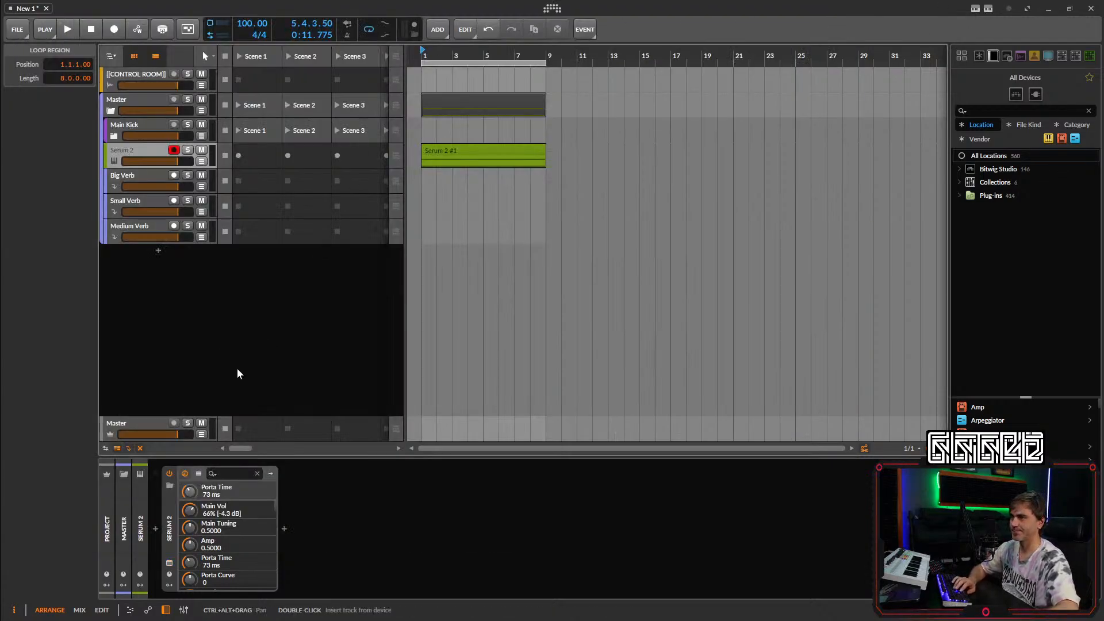
click(222, 382)
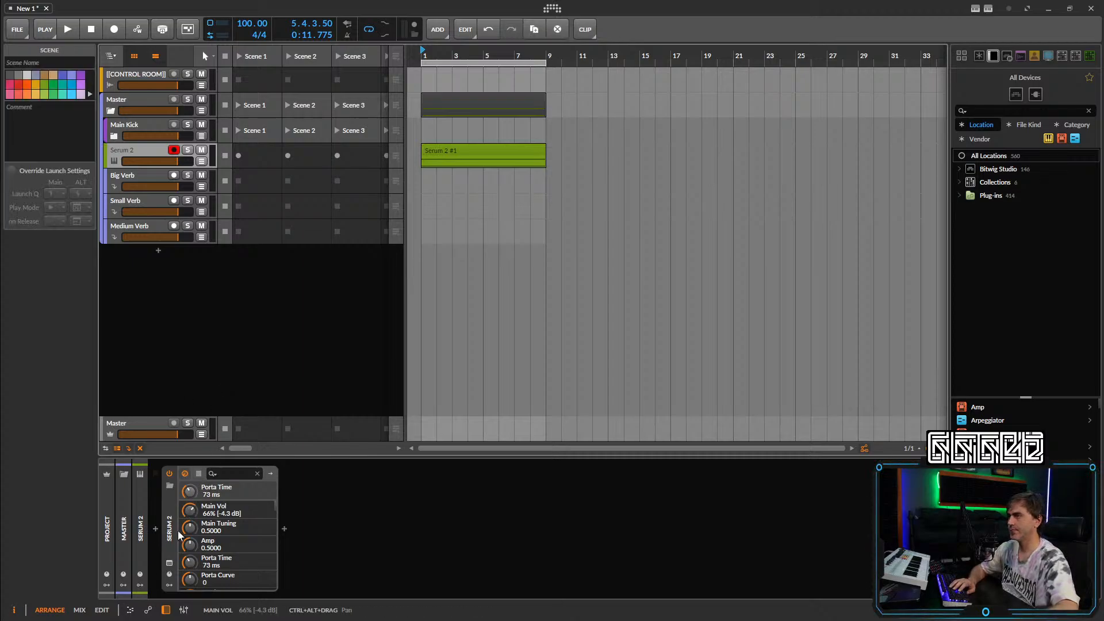
click(169, 564)
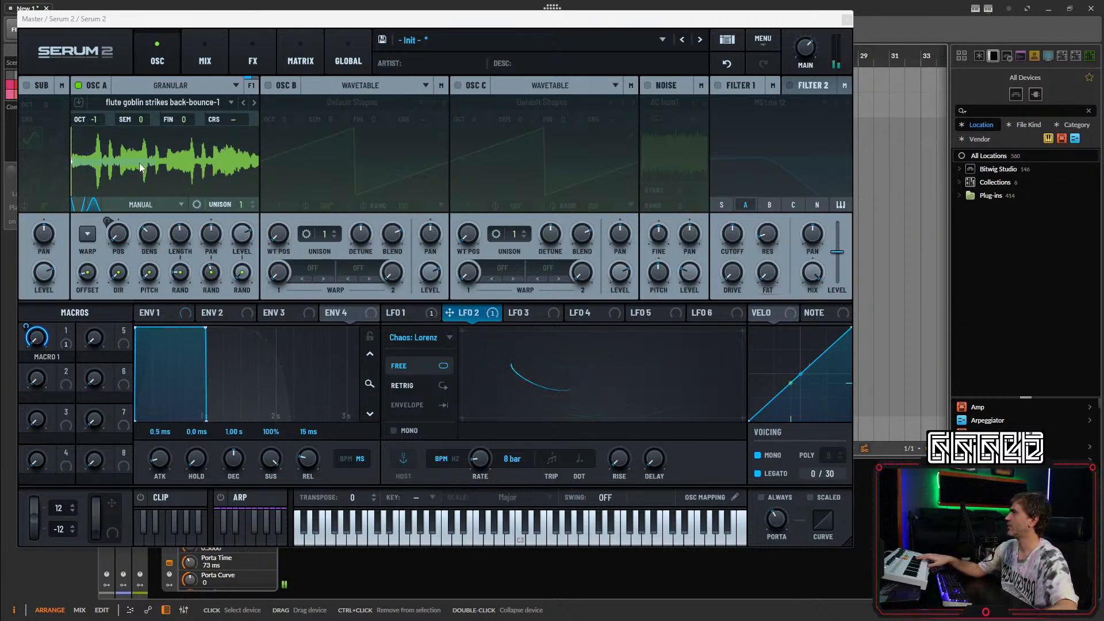
click(847, 20)
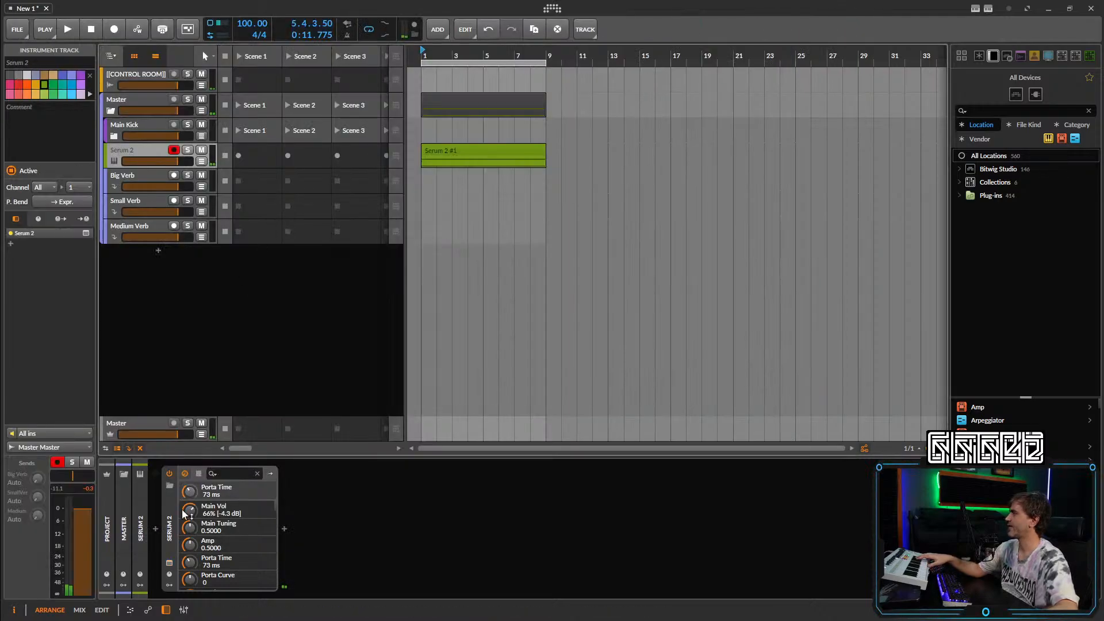
click(169, 565)
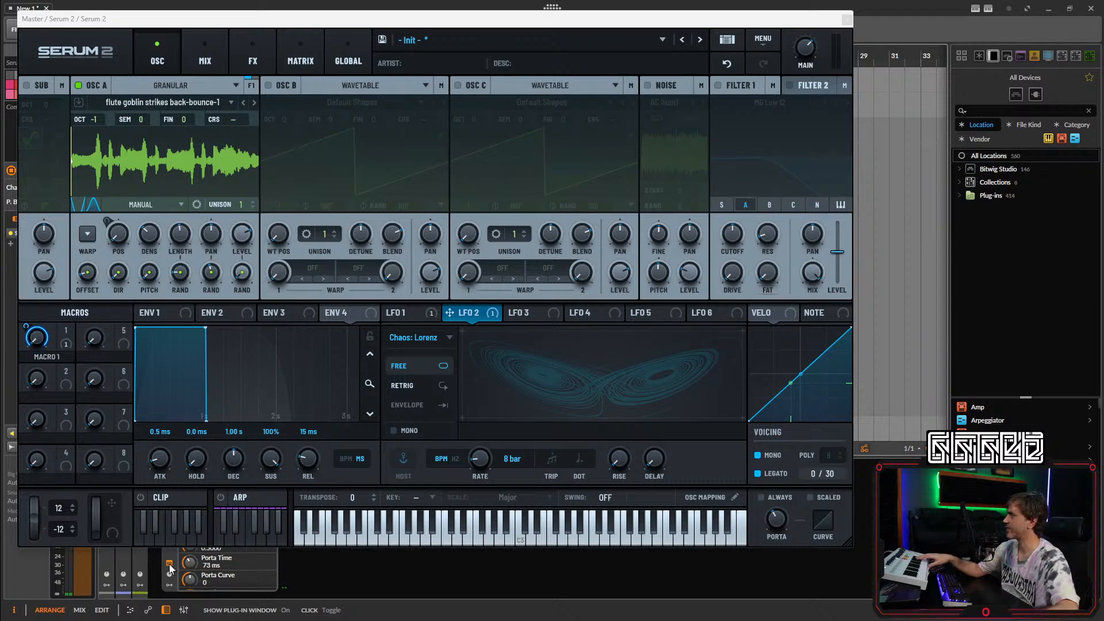
click(169, 563)
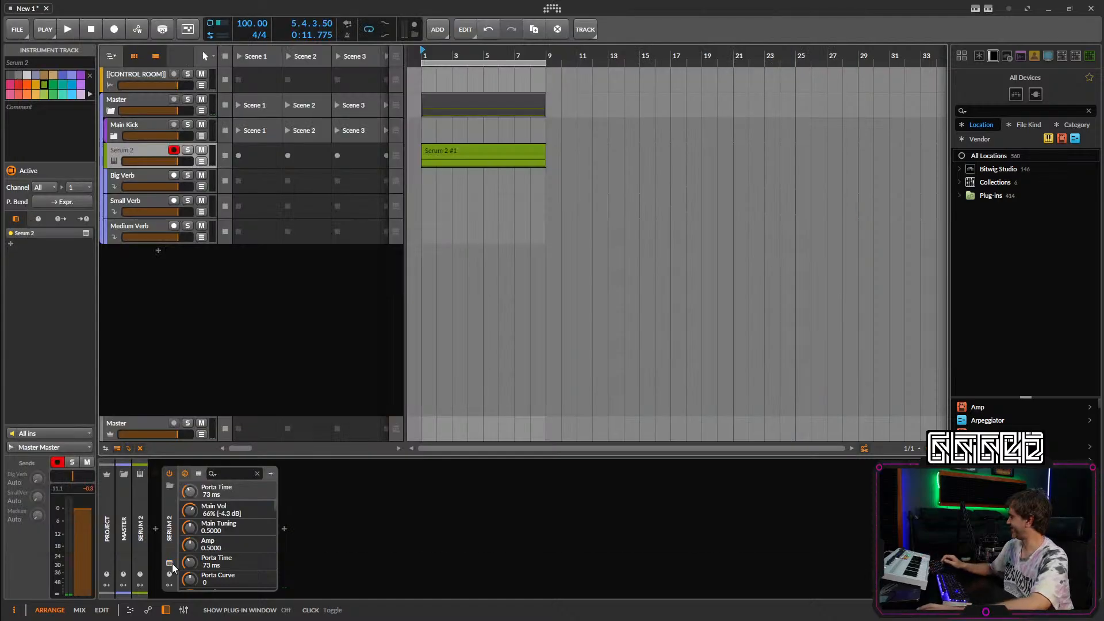
click(318, 357)
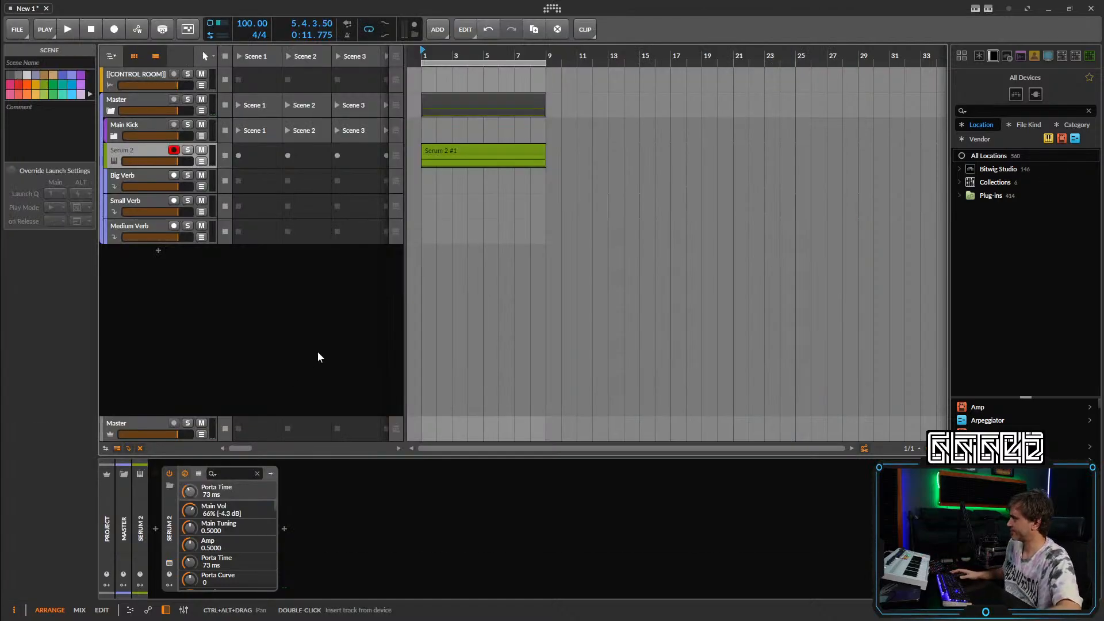
Play the loop, reopen the Serum 2 window and audition Macro 1 by raising it and returning it to 0.
key(space)
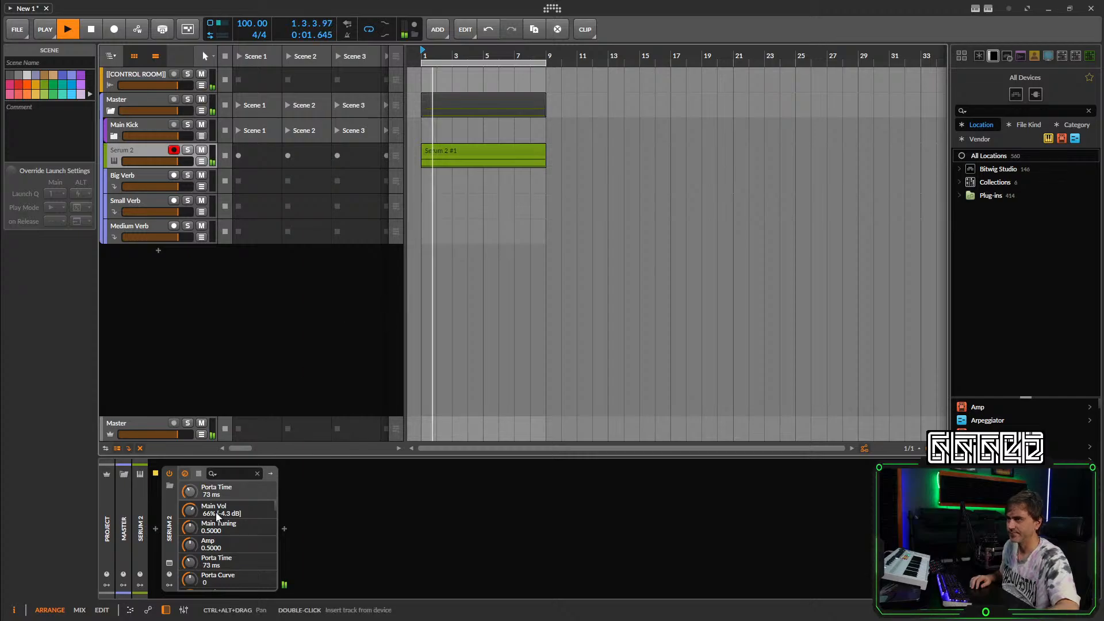
click(169, 563)
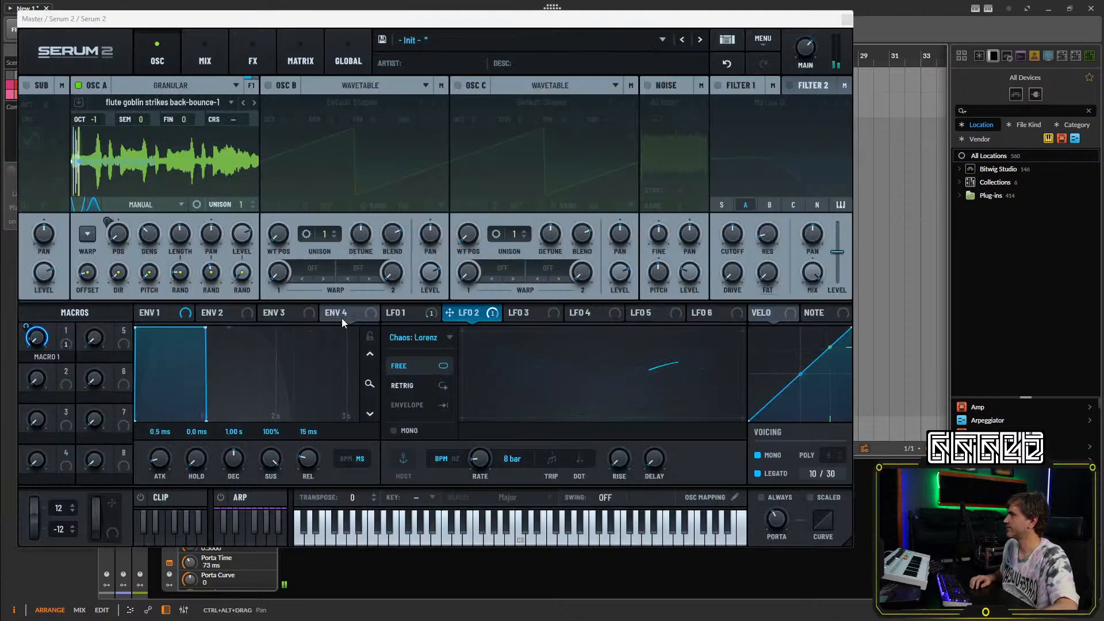
mouse_move(42, 339)
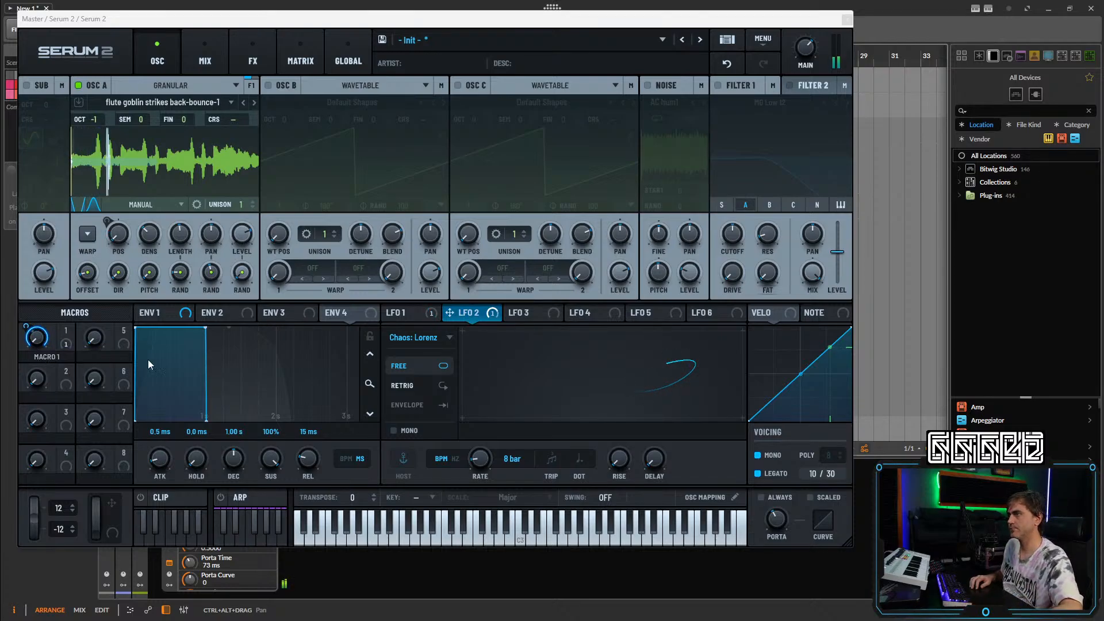
drag(36, 344, 38, 334)
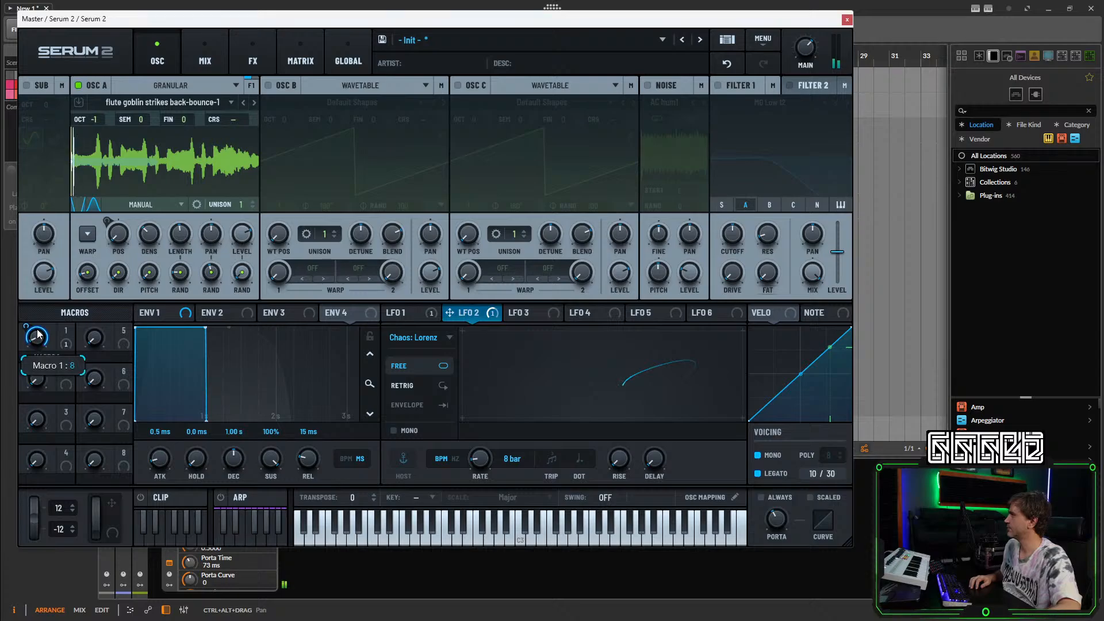
drag(49, 276, 46, 298)
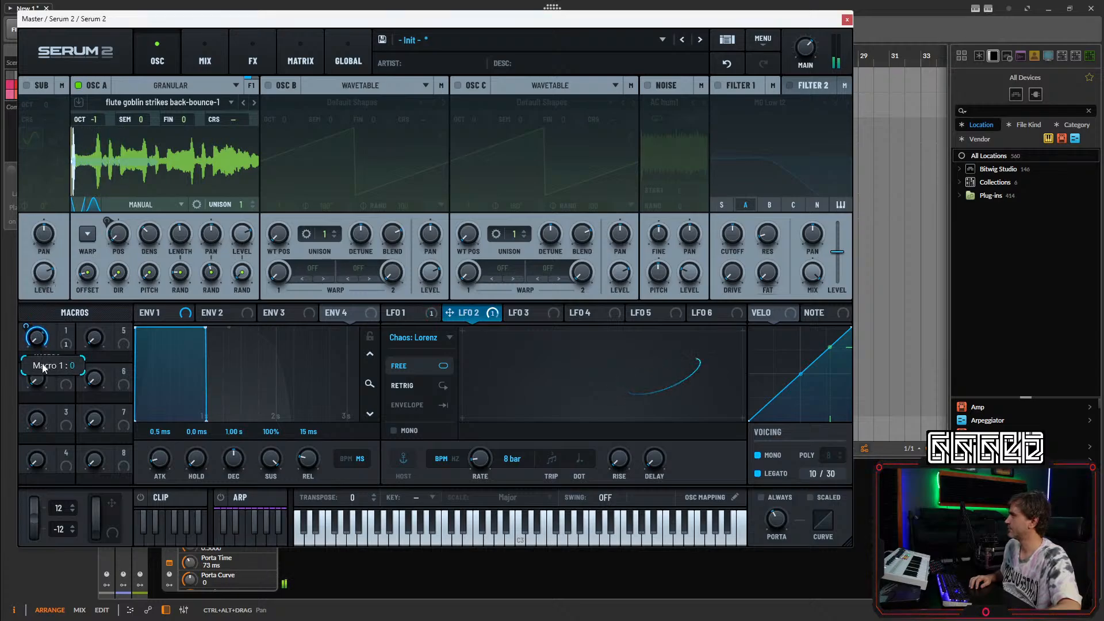
Audition oscillator A's grain position by sweeping it to about 47% and back to the start of the sample.
mouse_move(122, 237)
mouse_down()
mouse_move(136, 206)
mouse_move(118, 232)
mouse_move(129, 226)
mouse_up()
mouse_move(117, 233)
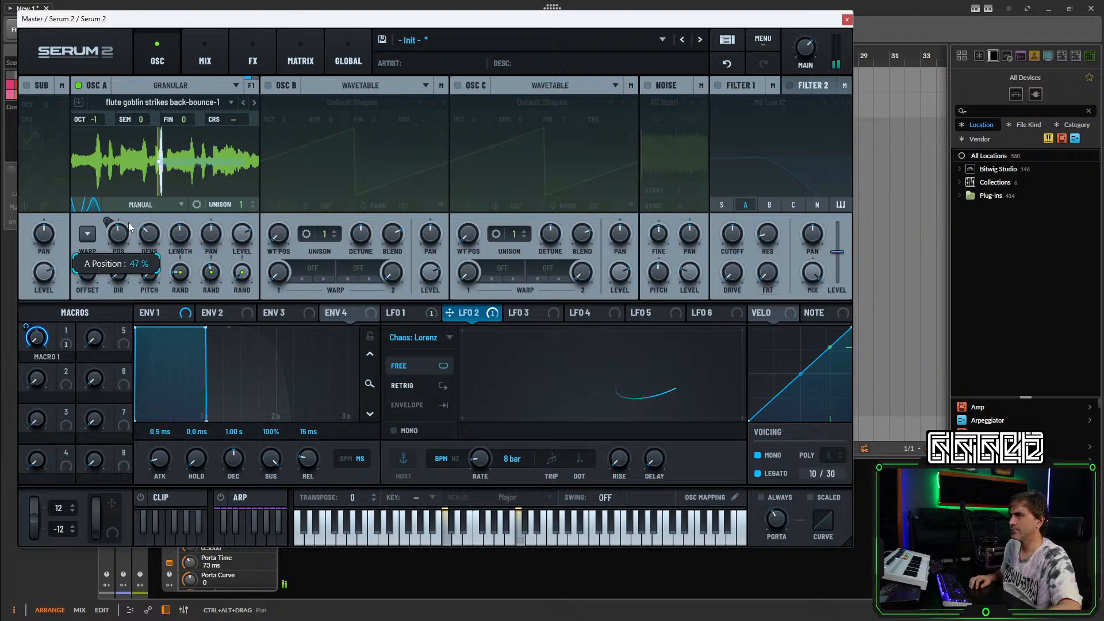
drag(132, 221, 125, 304)
Set oscillator A's octave to 0 with its position at 0, and close the instrument window.
mouse_move(100, 122)
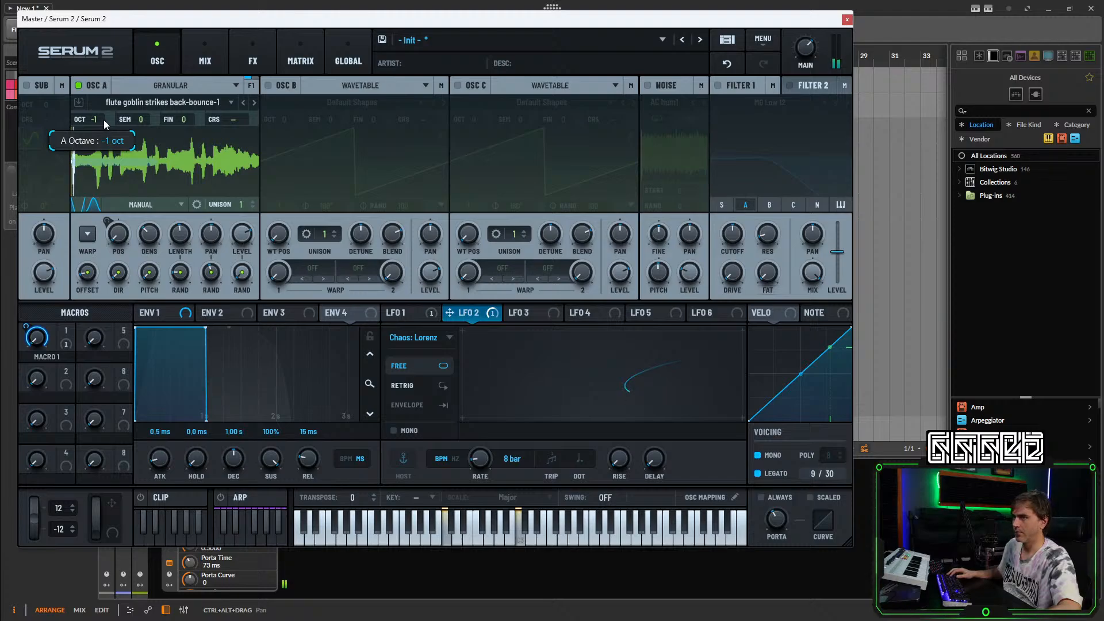
drag(107, 119, 111, 115)
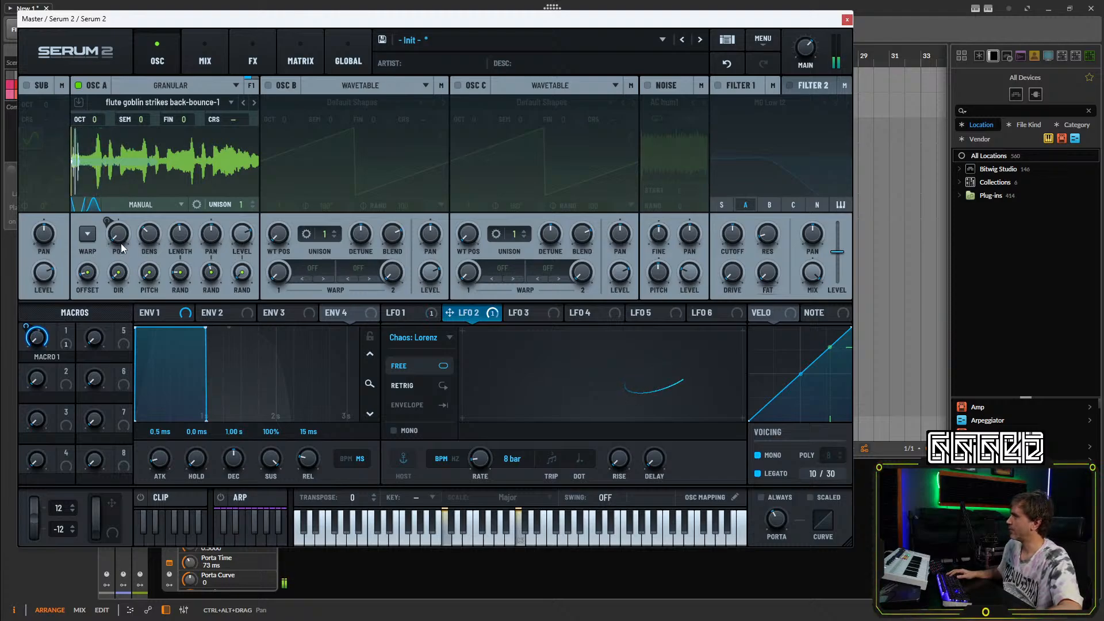
mouse_move(121, 244)
mouse_down()
mouse_move(146, 187)
mouse_move(122, 260)
mouse_move(123, 229)
mouse_move(128, 220)
mouse_move(129, 259)
mouse_up()
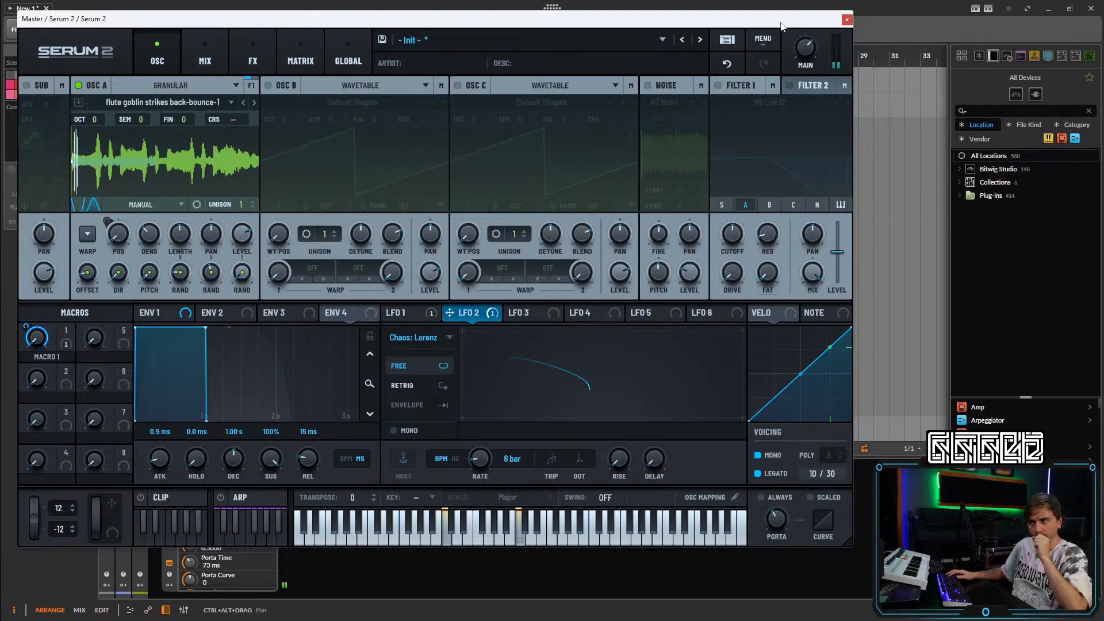
click(846, 21)
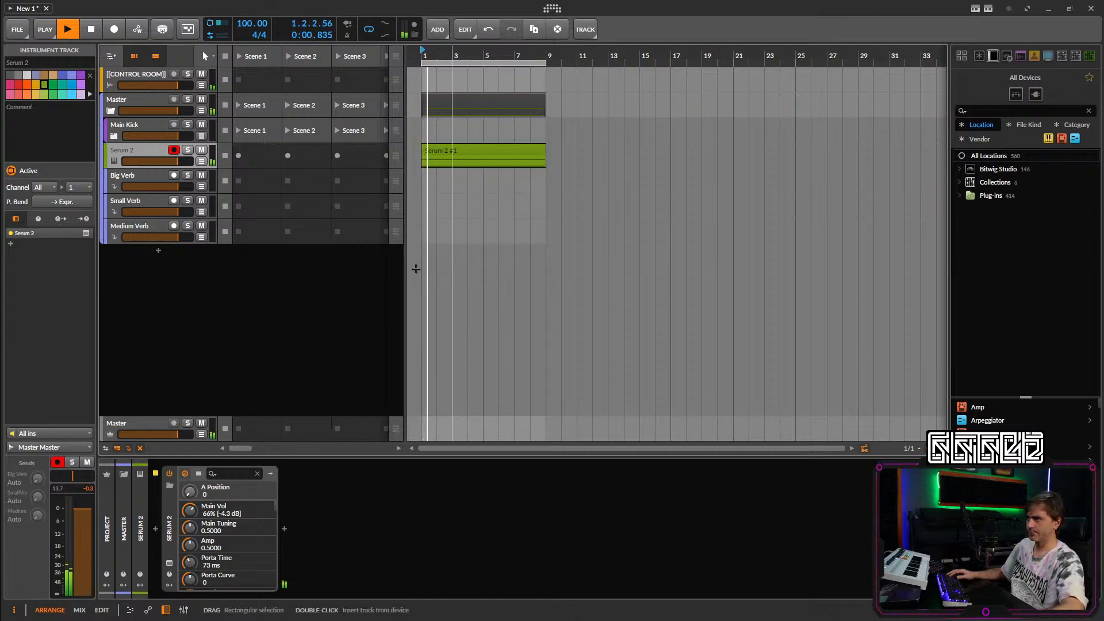
click(285, 293)
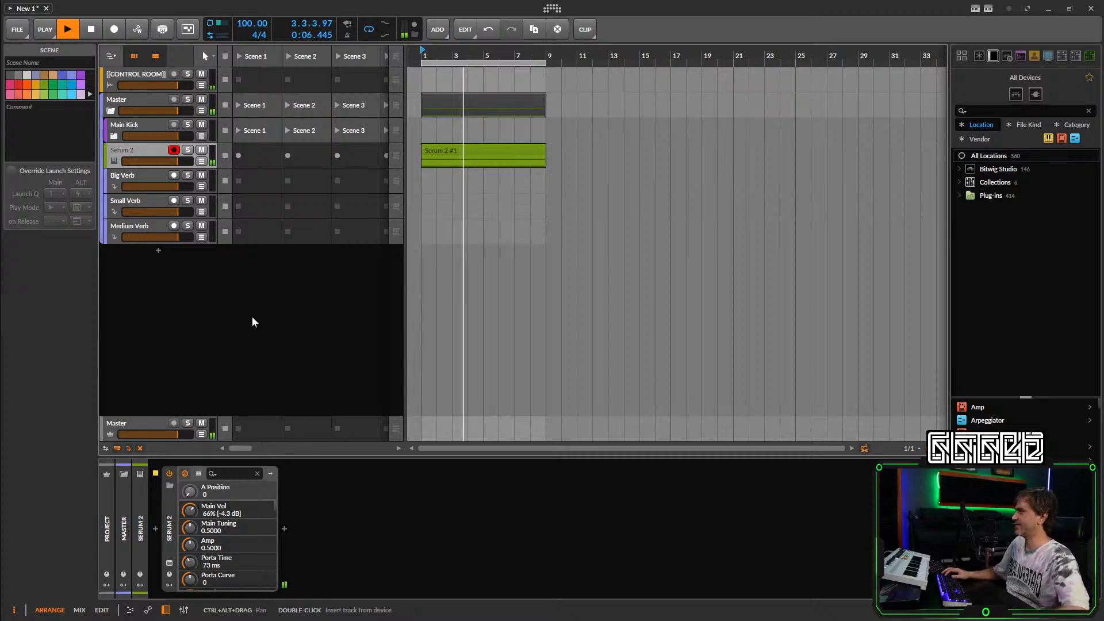
Resample the last played note from Serum 2 into oscillator C as a granular source.
click(169, 563)
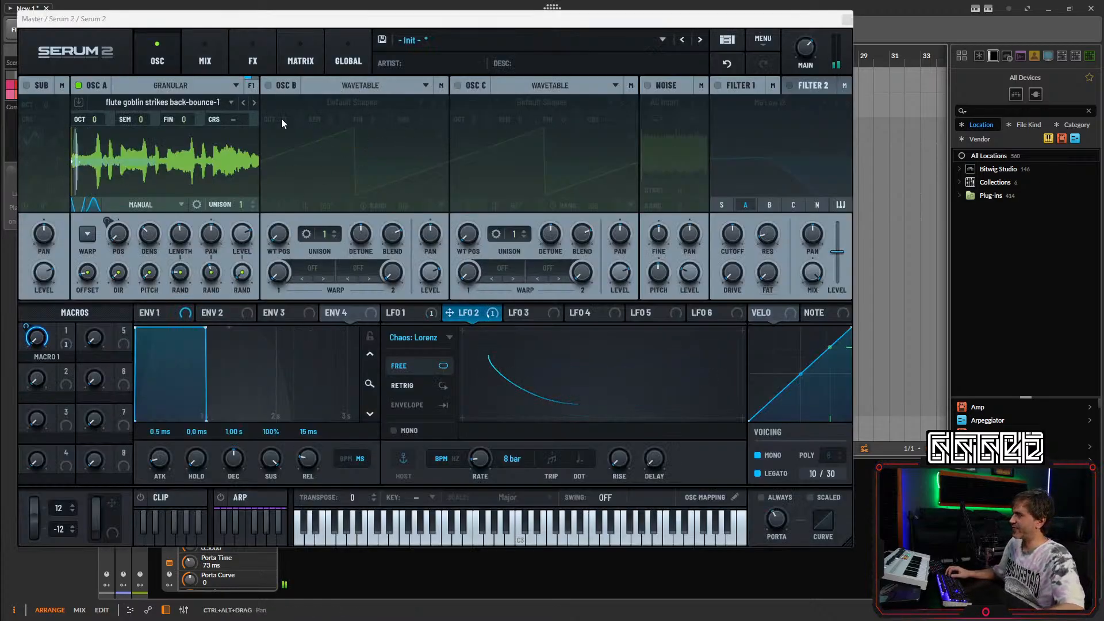
drag(32, 49, 476, 146)
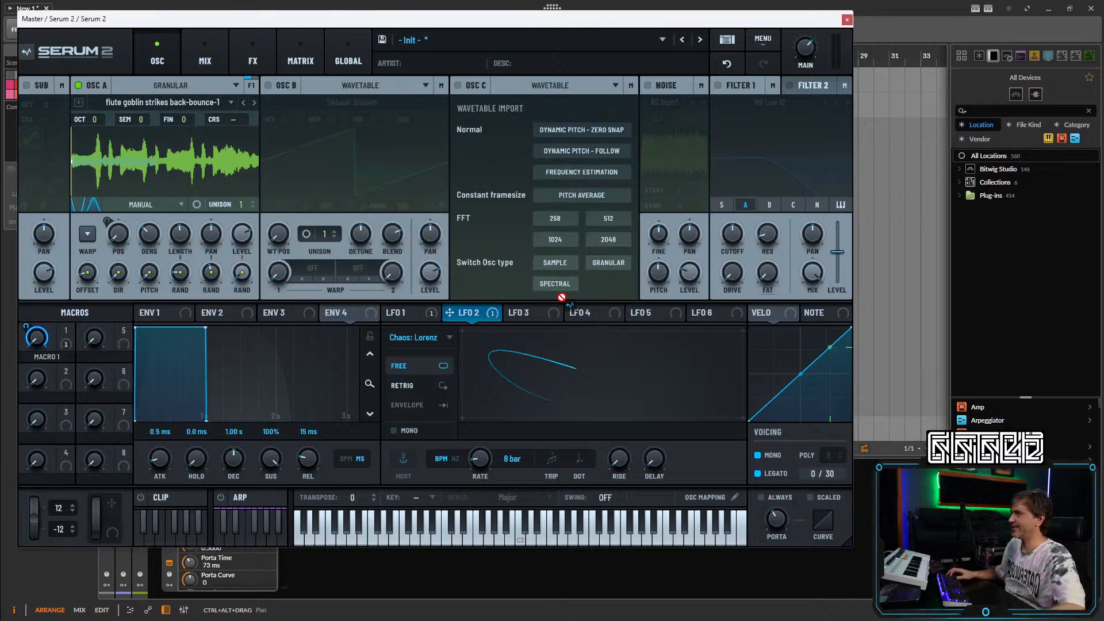
drag(562, 298, 608, 263)
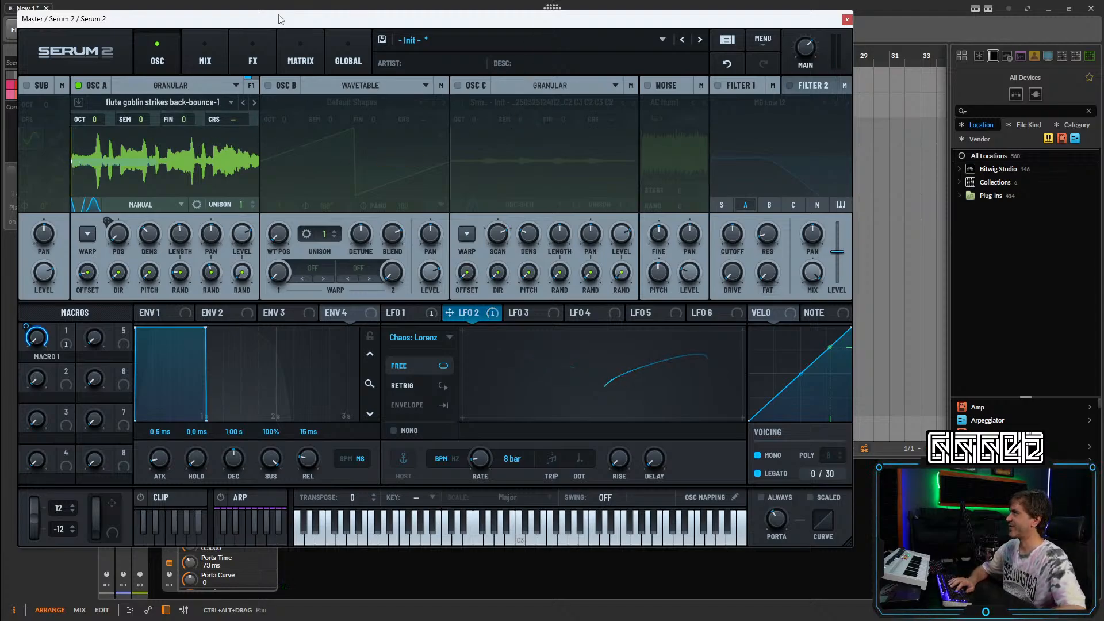
Try to export the last played note from Serum 2 into the arranger timeline beside the existing Serum 2 clip.
drag(280, 19, 896, 57)
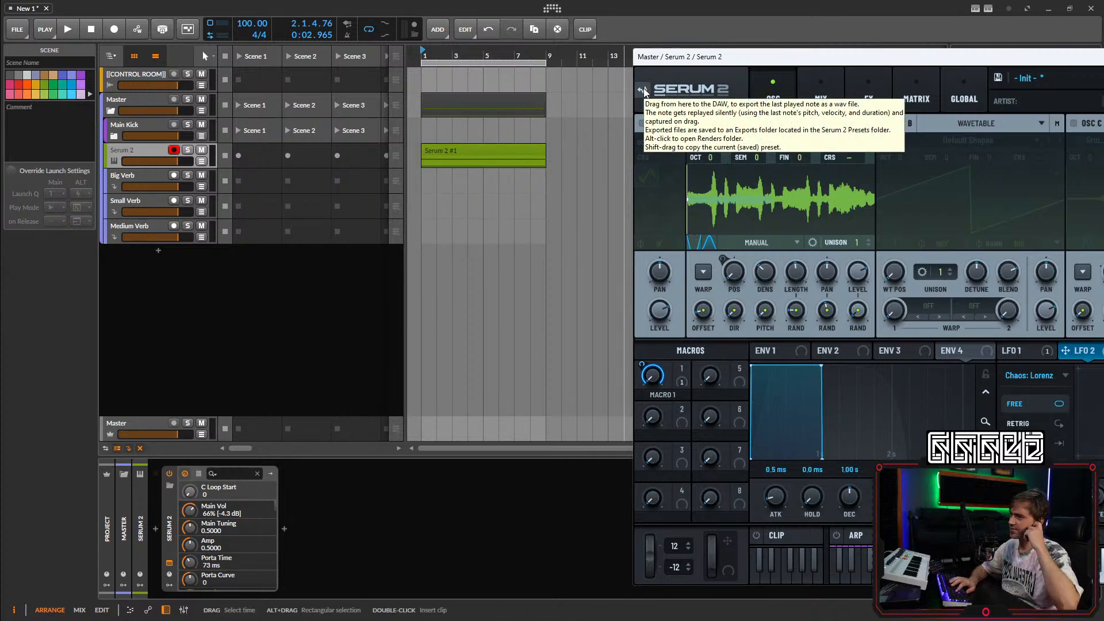
drag(644, 92, 573, 152)
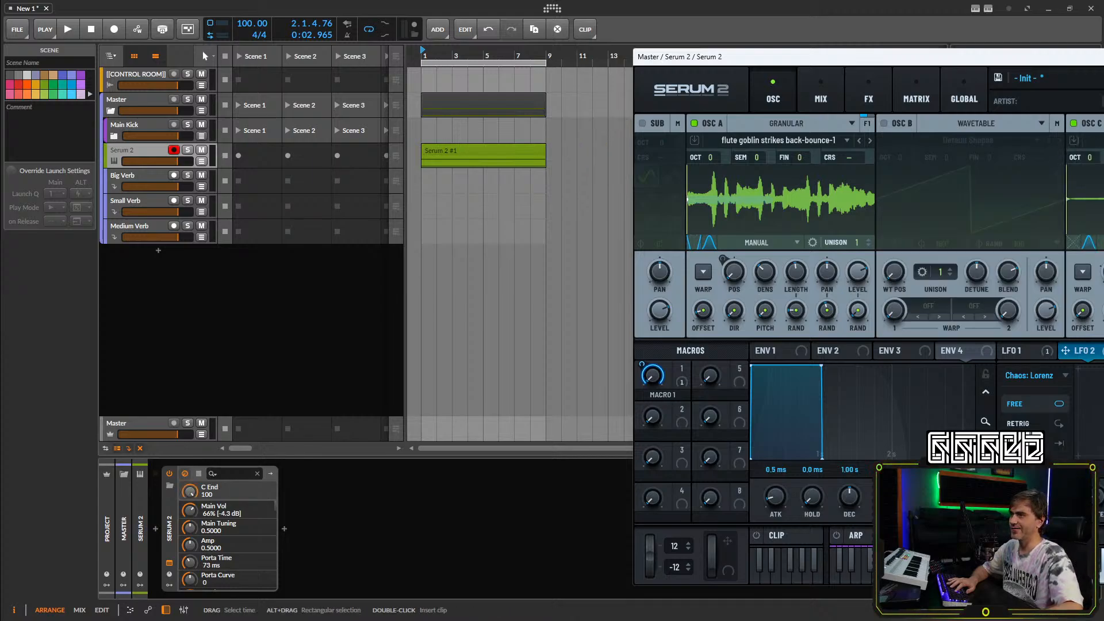
drag(1103, 61, 666, 50)
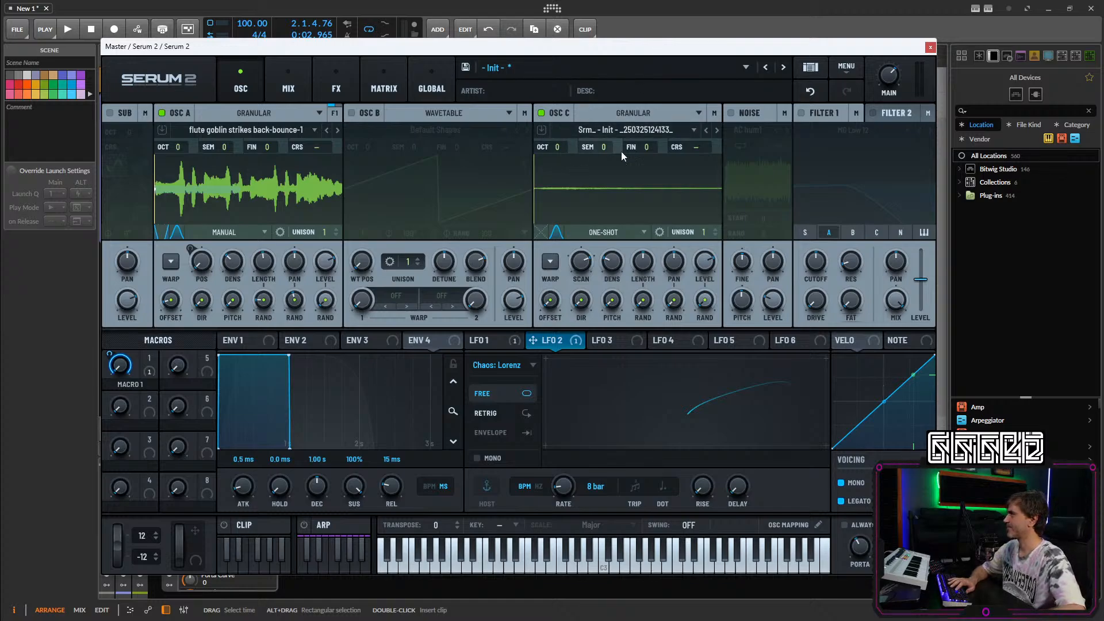
Turn off oscillator C, keeping its type as Granular.
click(645, 113)
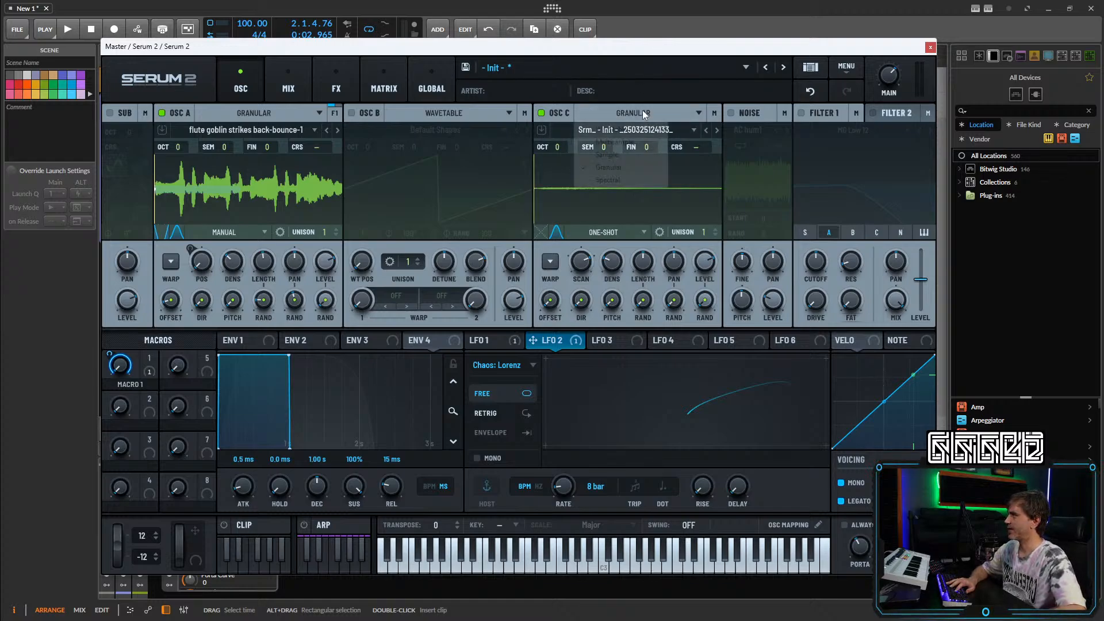
click(606, 116)
click(542, 113)
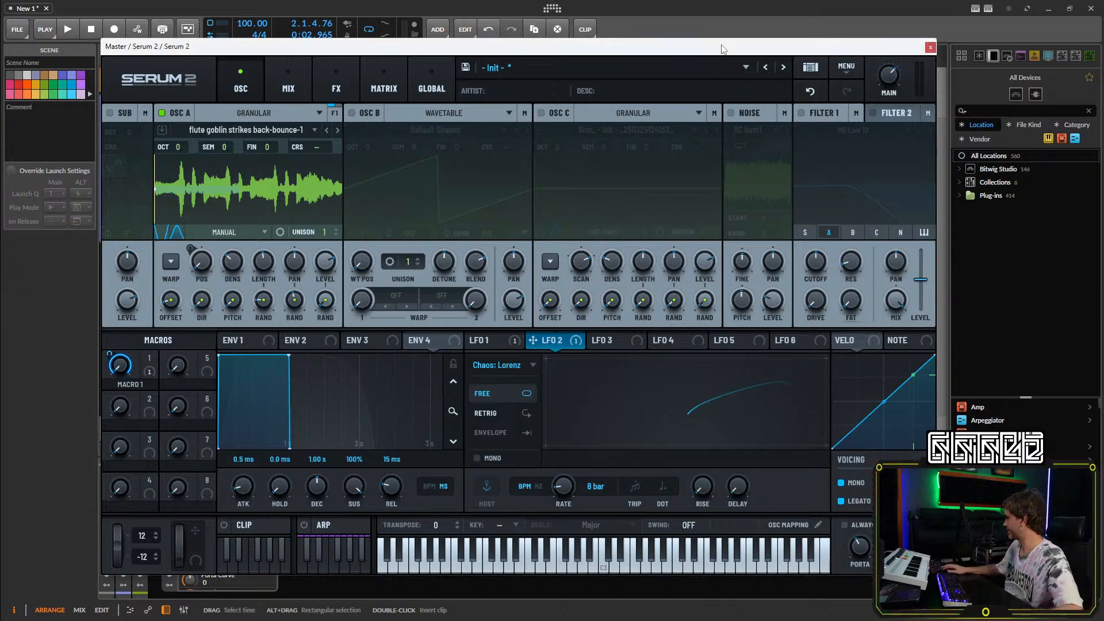
Play the loop, select the Serum 2 track and reopen its instrument window.
key(space)
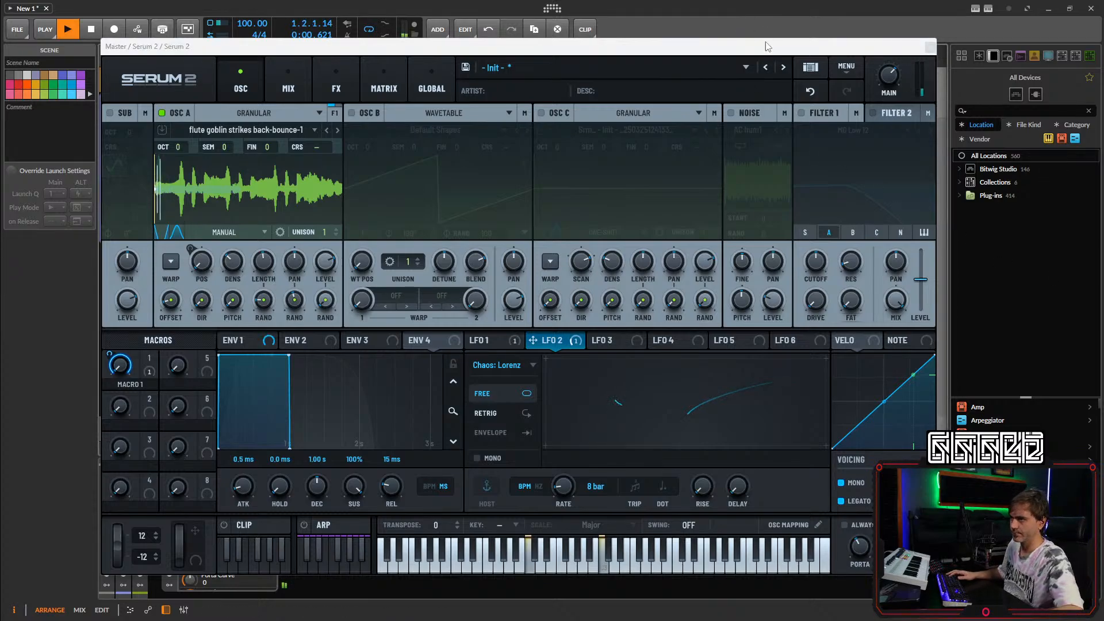
click(930, 47)
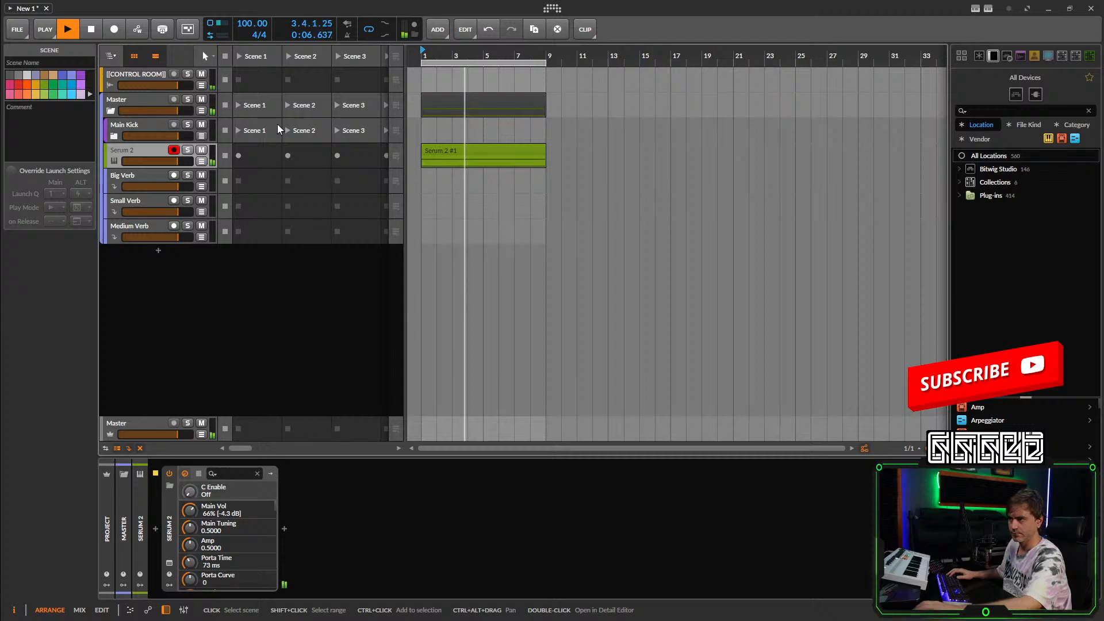
click(158, 154)
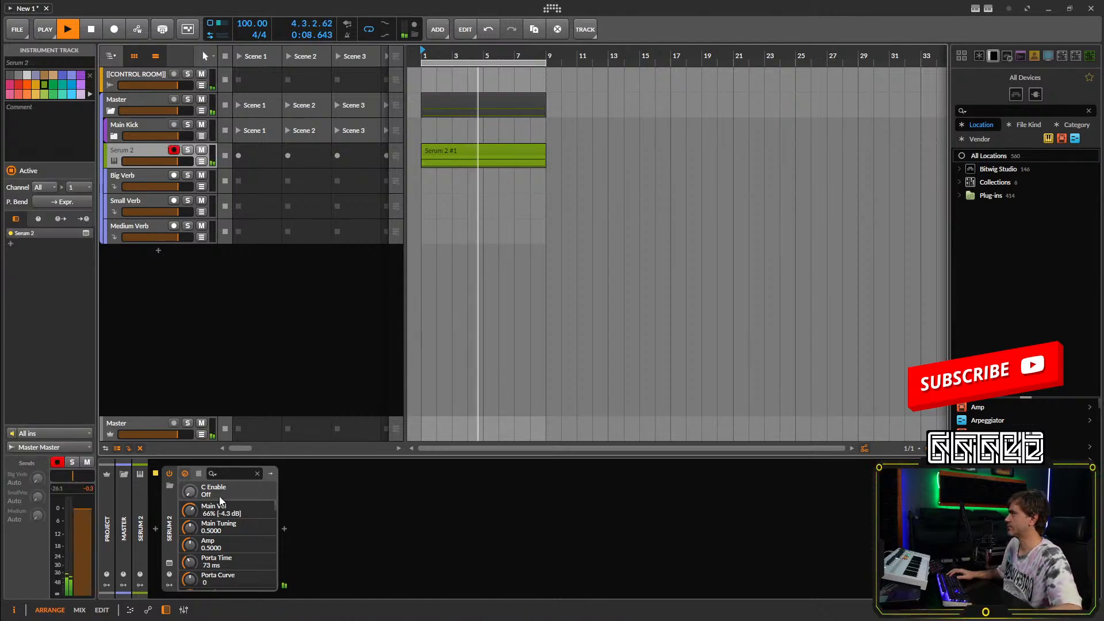
click(169, 563)
Raise Serum 2's main volume slightly and set oscillator A's position to 0%.
drag(889, 79, 889, 75)
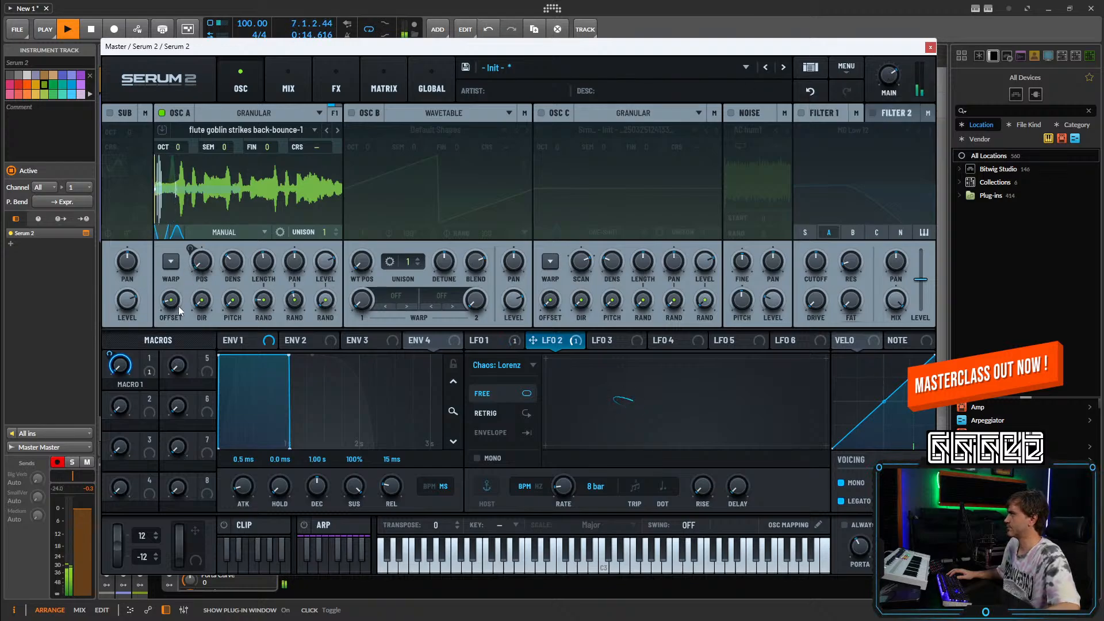
mouse_move(203, 265)
mouse_down()
mouse_move(215, 232)
mouse_move(203, 277)
mouse_up()
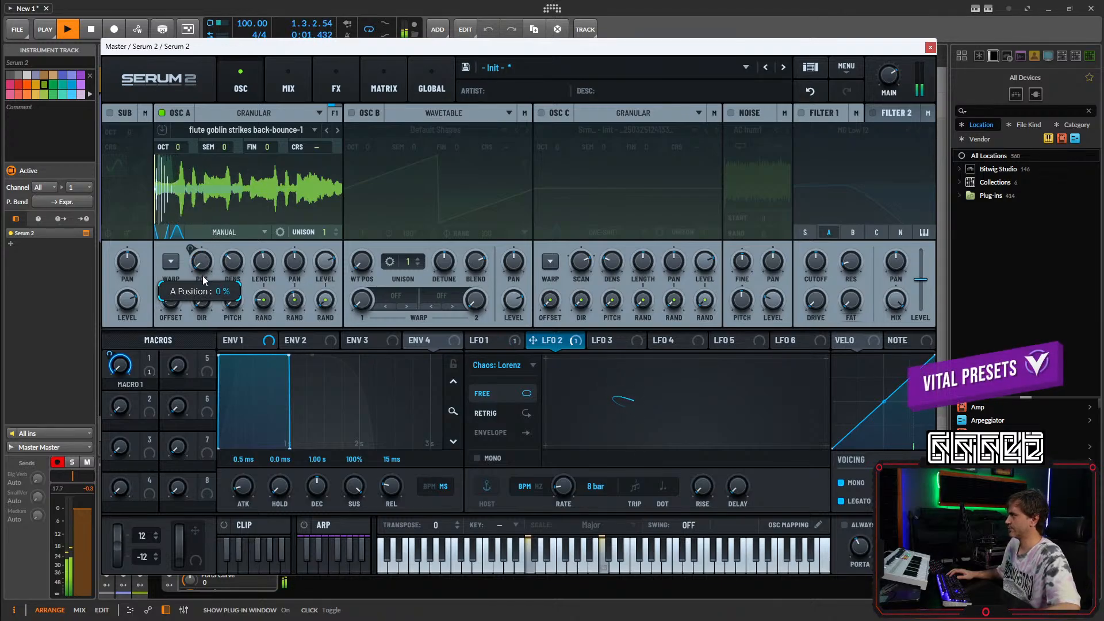
Adjust oscillator A's grain position, leave it at 0%, and close the Serum 2 window.
drag(204, 262, 207, 279)
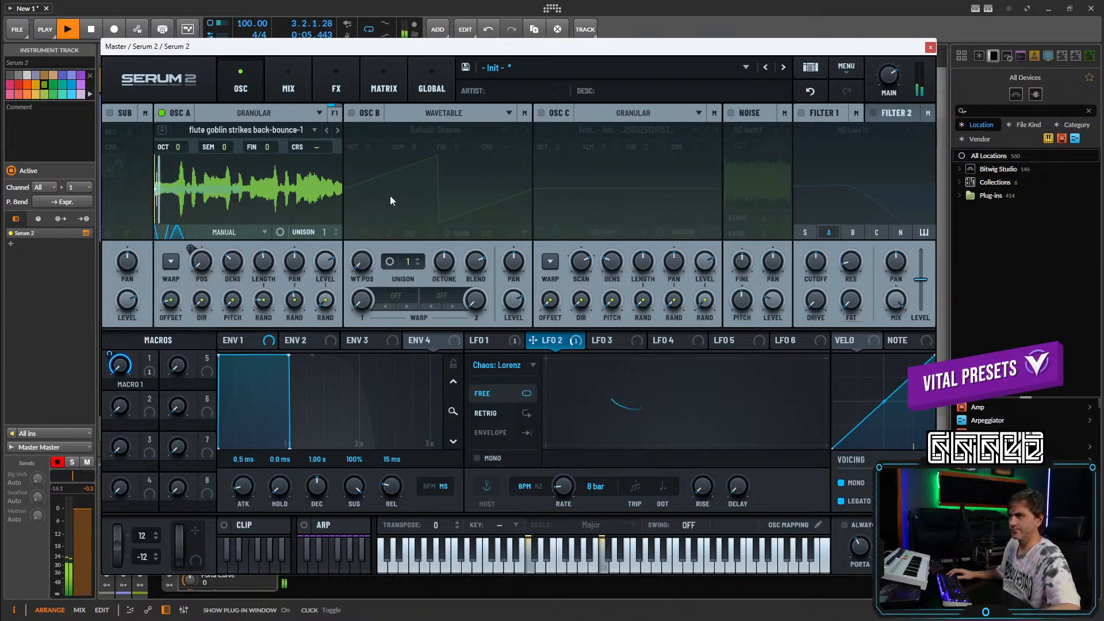
click(930, 47)
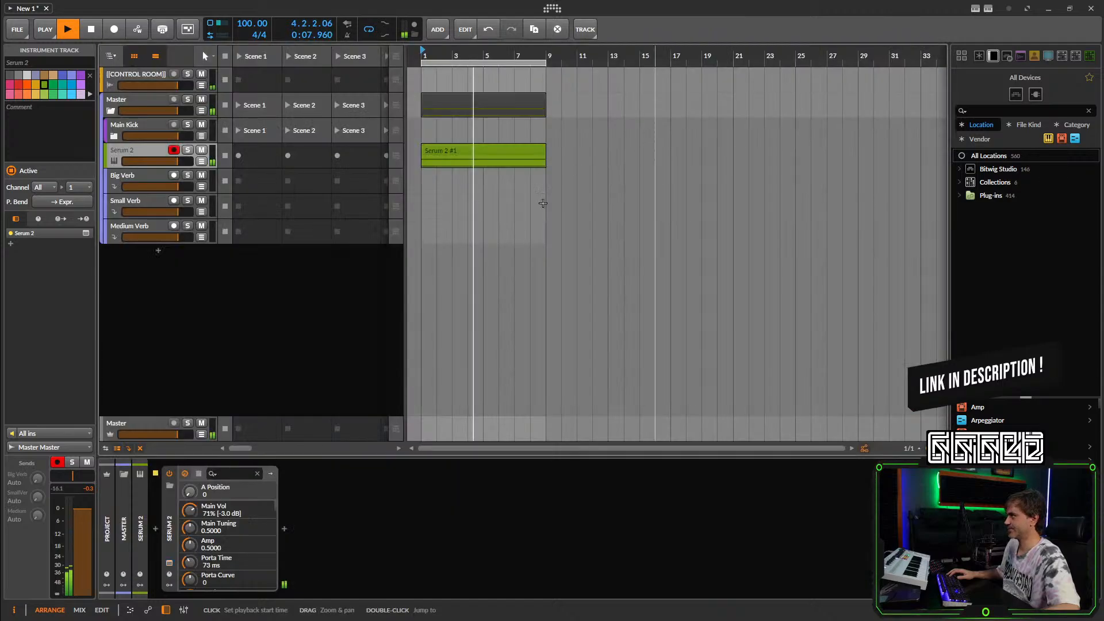
Add a new instrument track below Medium Verb with Serum 2 loaded, then close its plug-in window.
double_click(157, 253)
text(ser)
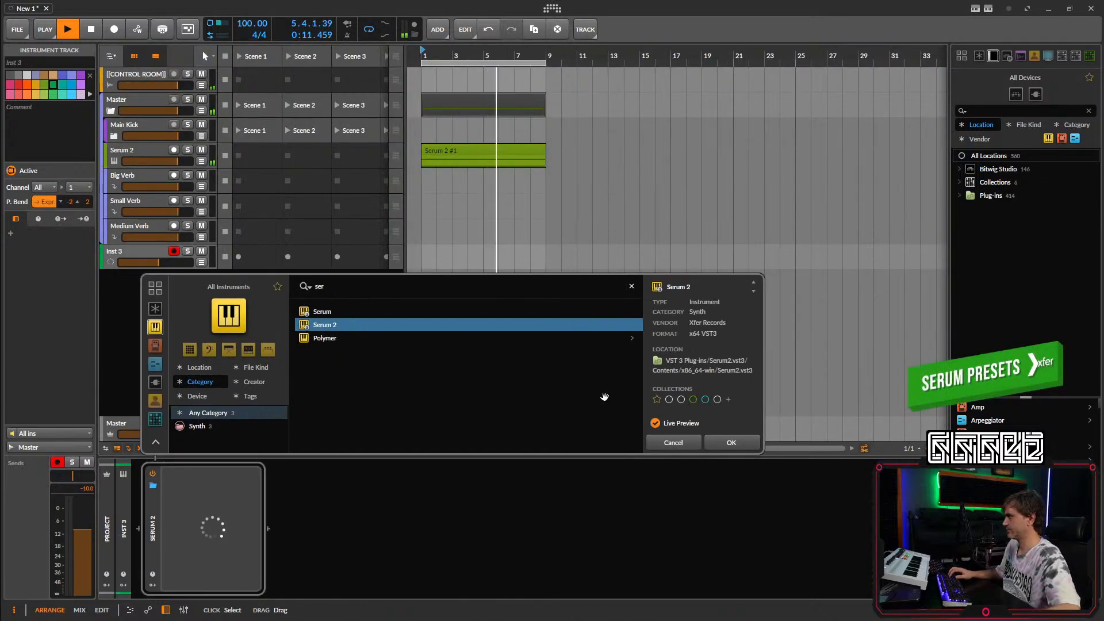
click(731, 442)
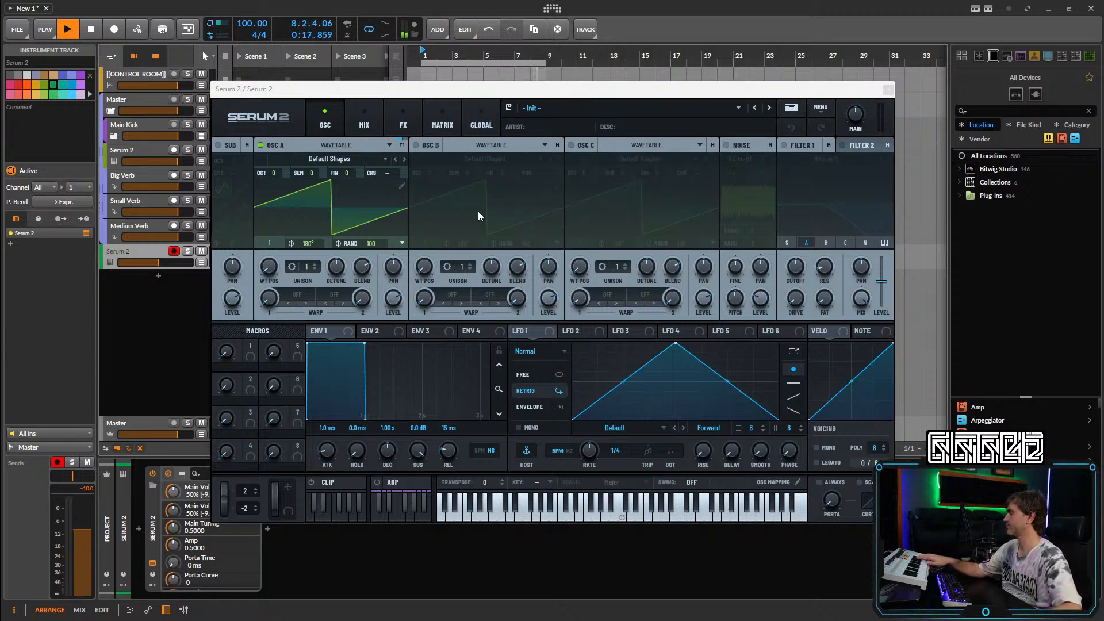
click(889, 89)
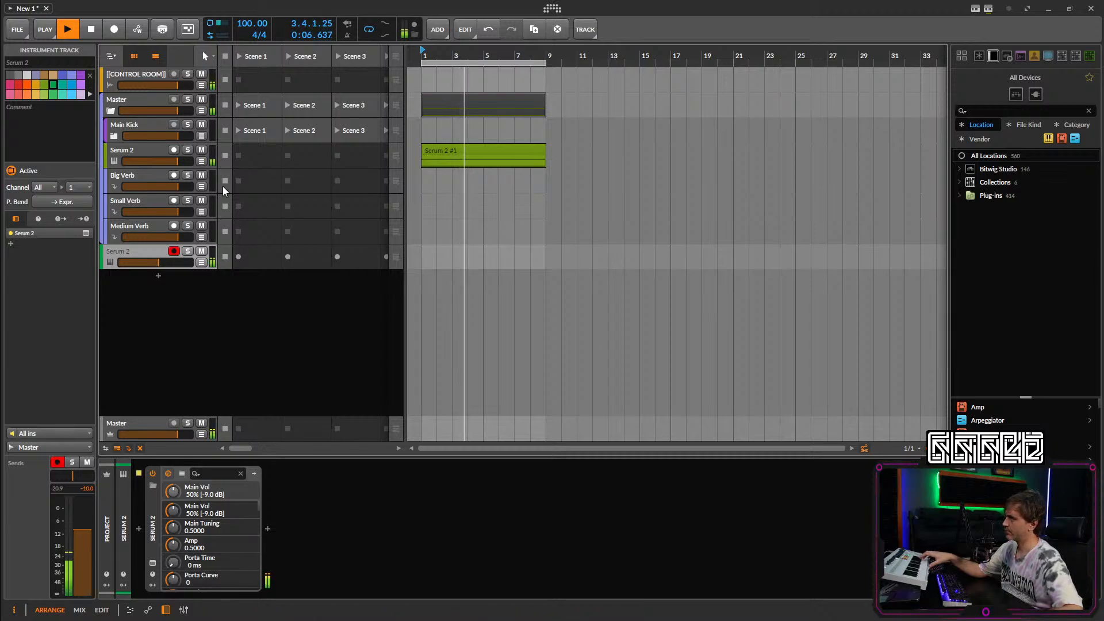
Examine the flute sound's fundamental frequency in the CurveEQ analyser on the control room track's Spectrum layer, then close the analyser and reselect the new track.
click(143, 148)
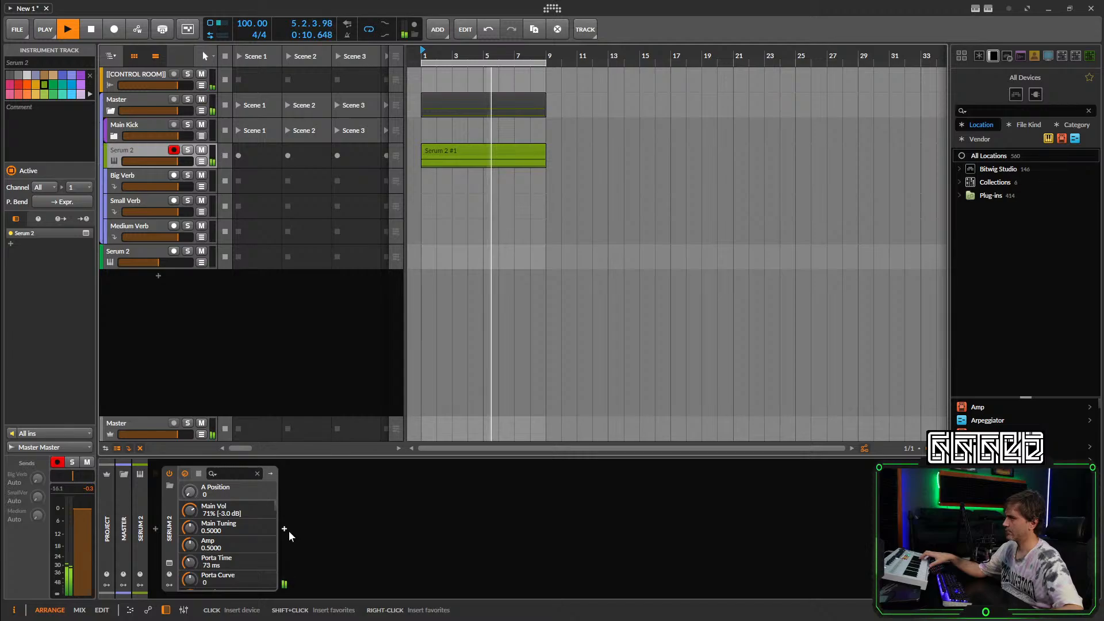
click(145, 74)
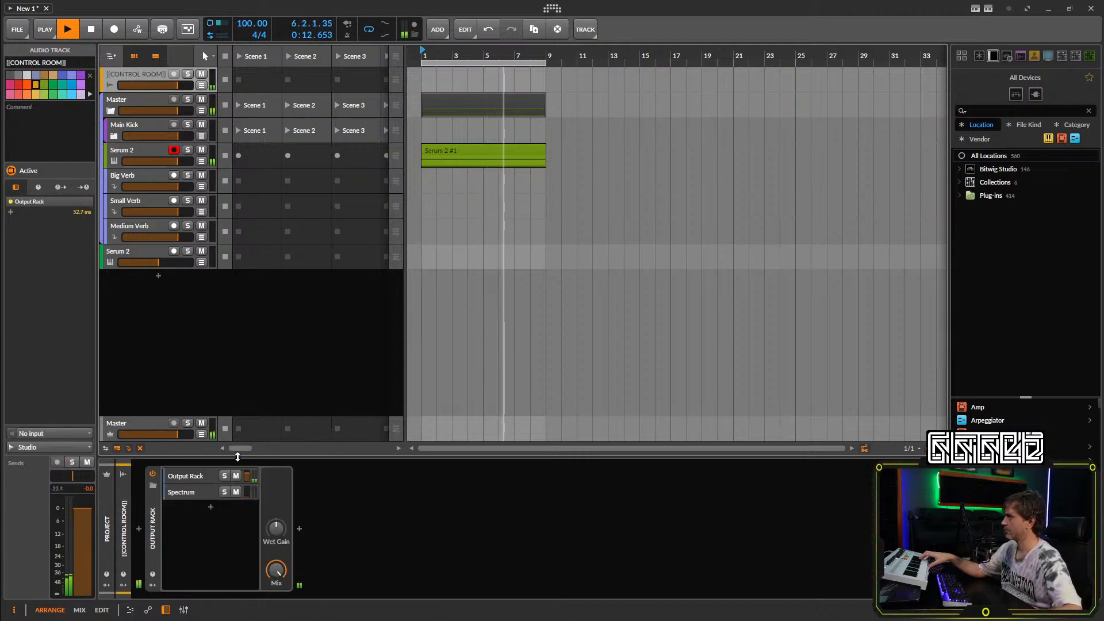
click(198, 492)
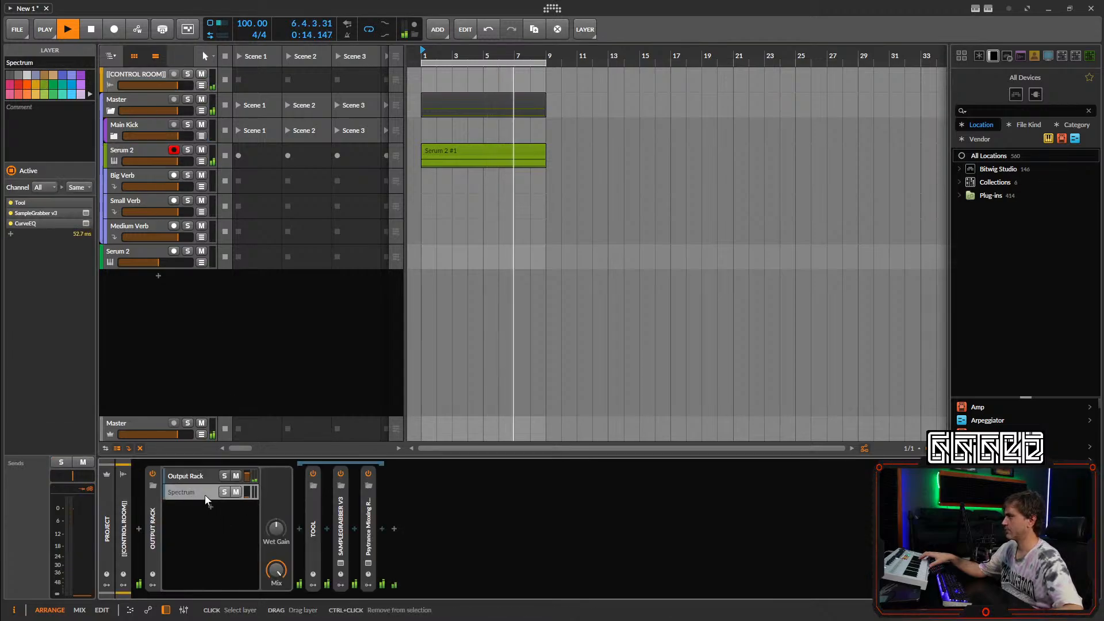
click(368, 564)
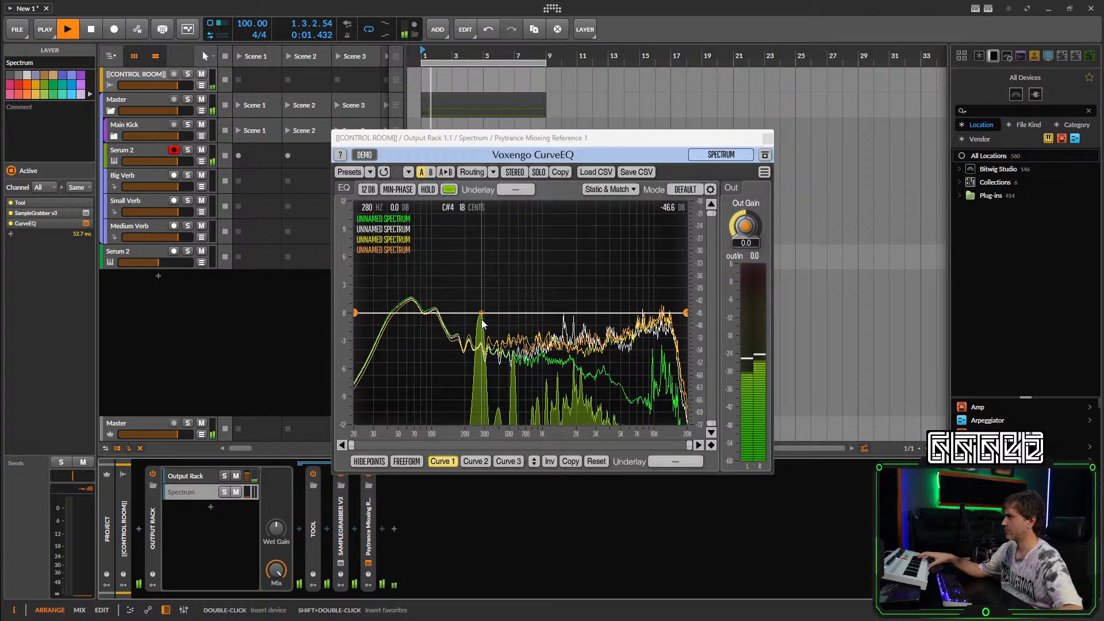
click(154, 251)
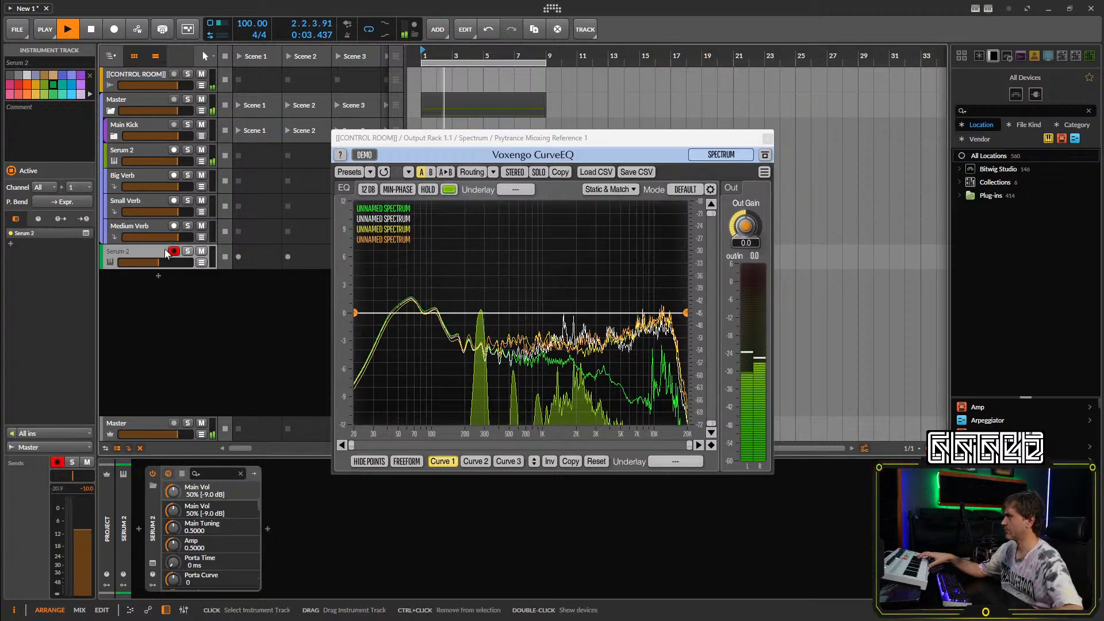
click(767, 138)
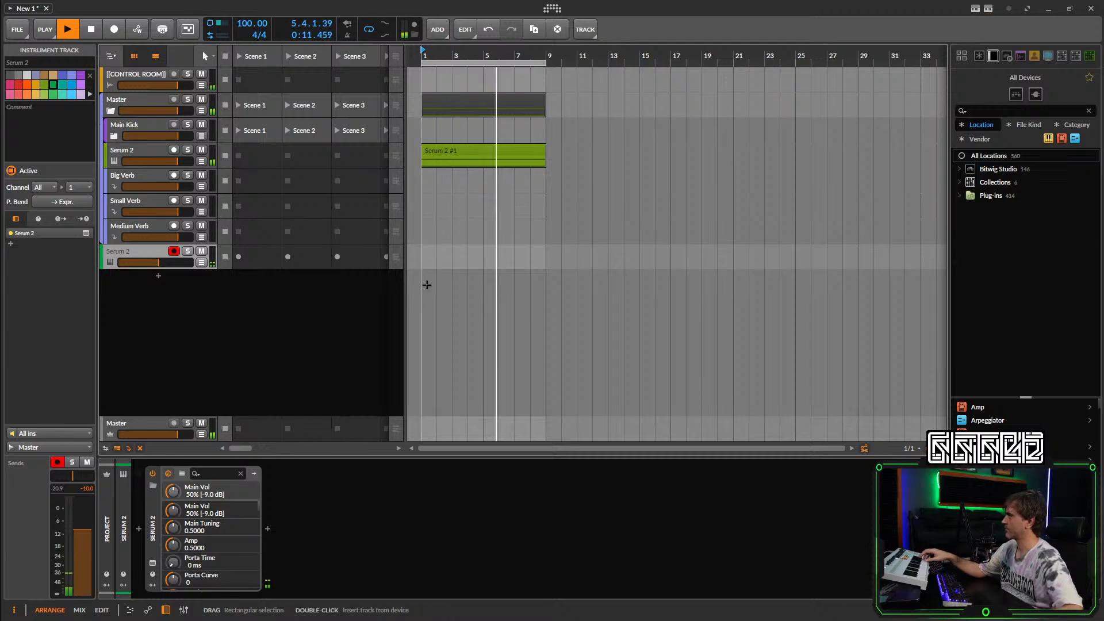
Enable Filter 1 on the new Serum 2 as MG Low 12 with its cutoff lowered to 228 Hz, then close the window.
click(152, 563)
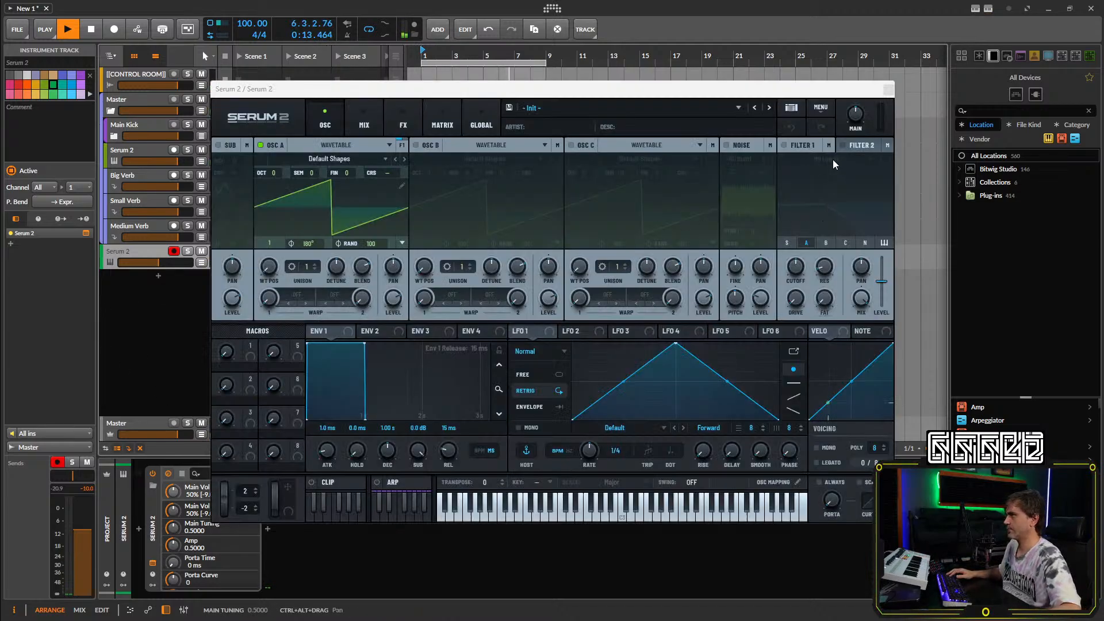
click(783, 144)
drag(794, 273, 803, 275)
mouse_move(800, 275)
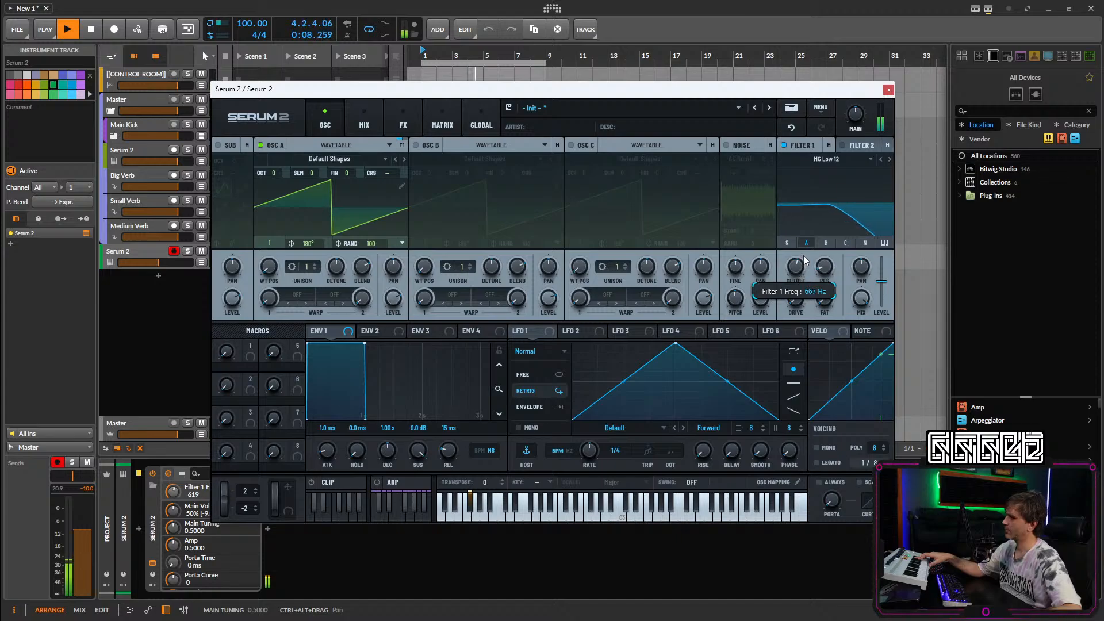
drag(800, 276, 802, 276)
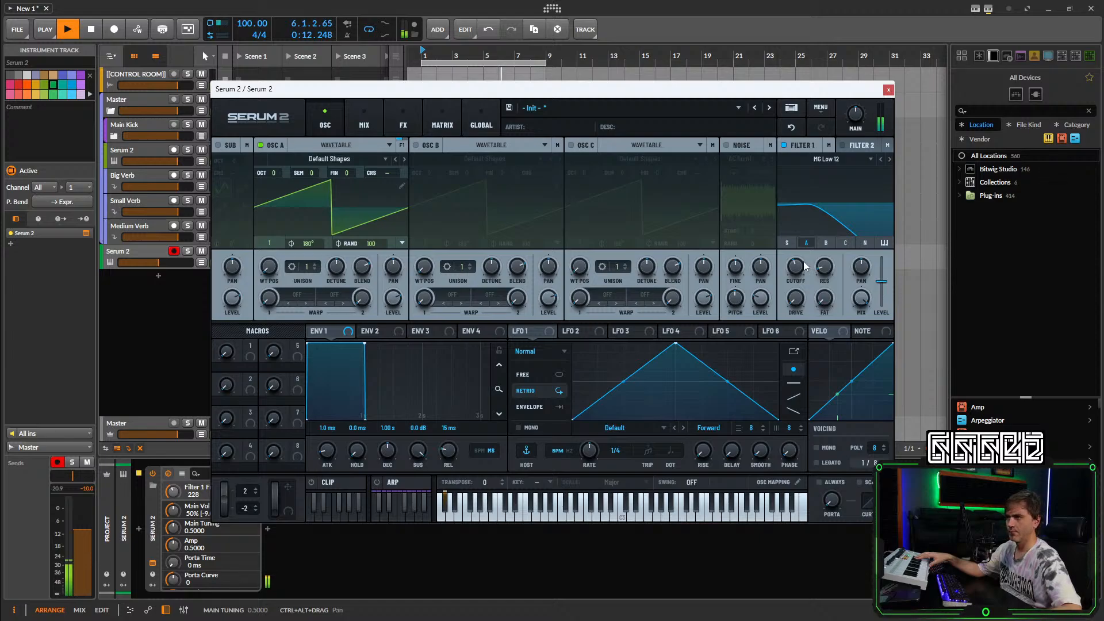
click(889, 91)
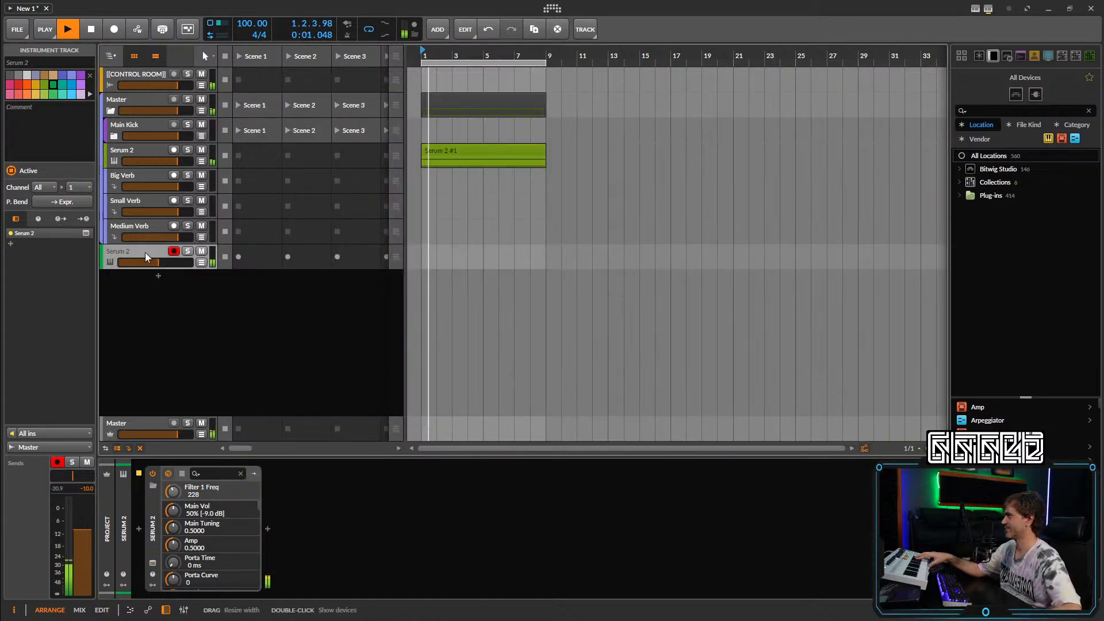
Move the new Serum 2 track directly below the first one inside the Master group and create a two-bar clip on it at bar 1.
drag(126, 253, 147, 170)
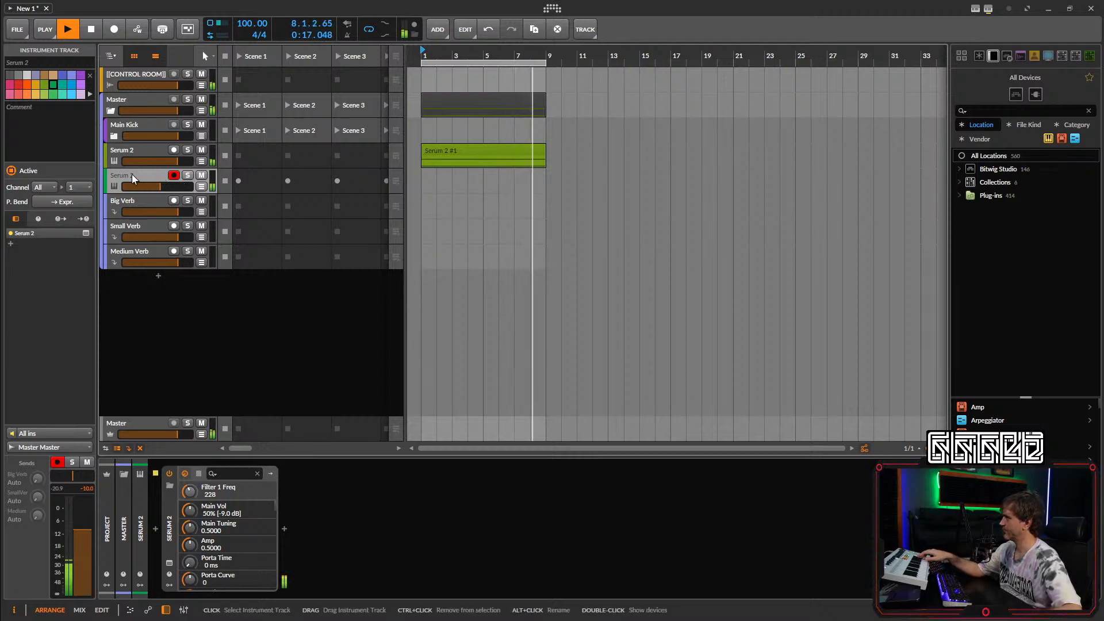
click(168, 555)
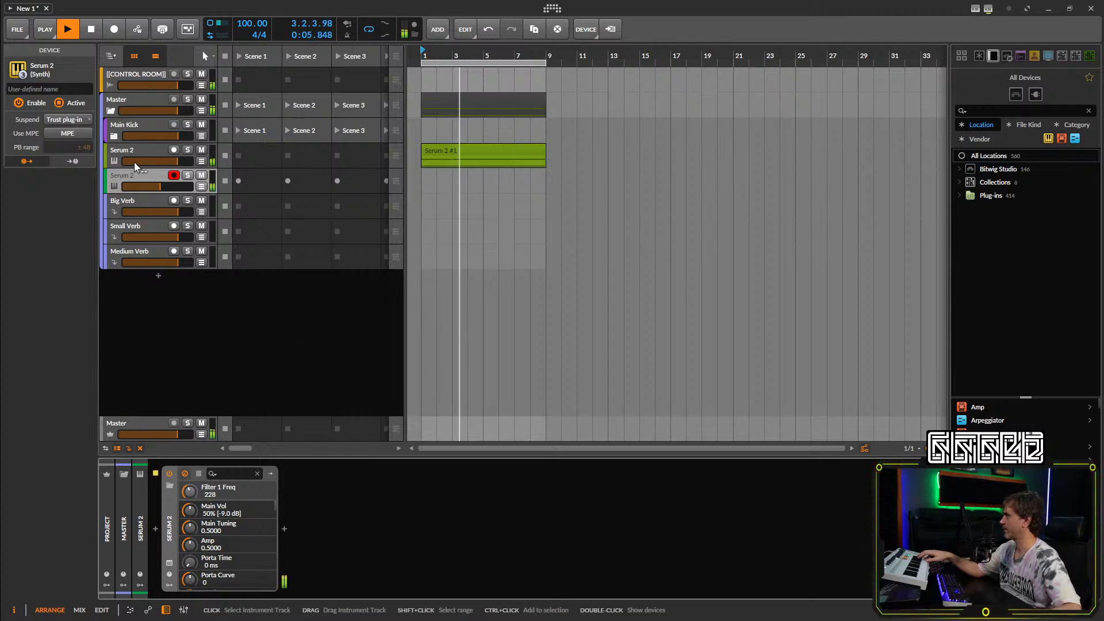
double_click(431, 180)
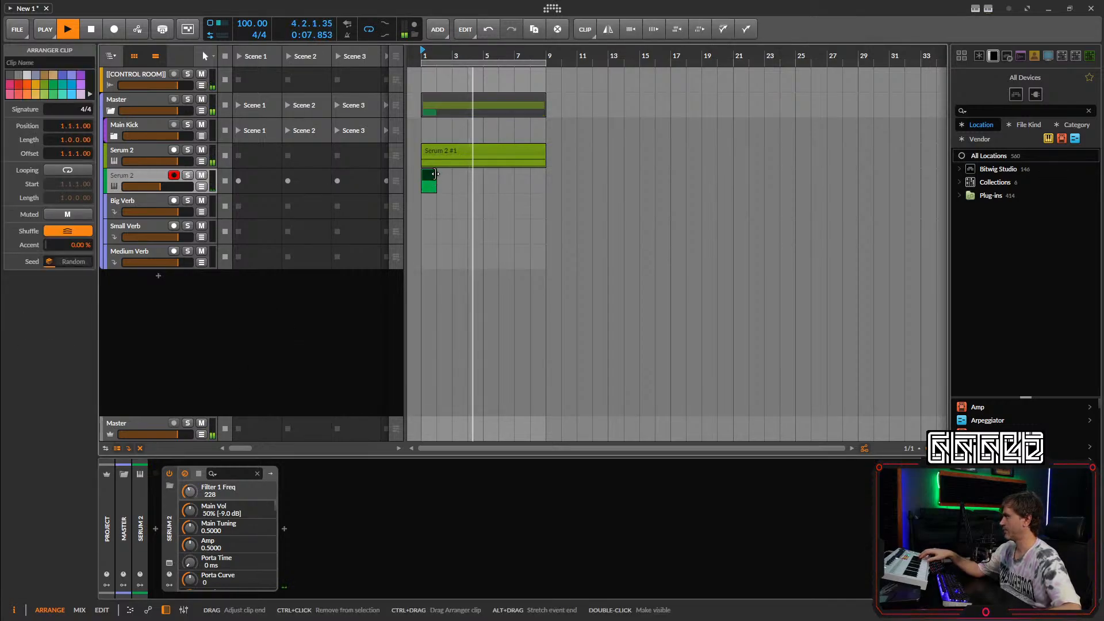
drag(436, 182, 452, 184)
double_click(438, 173)
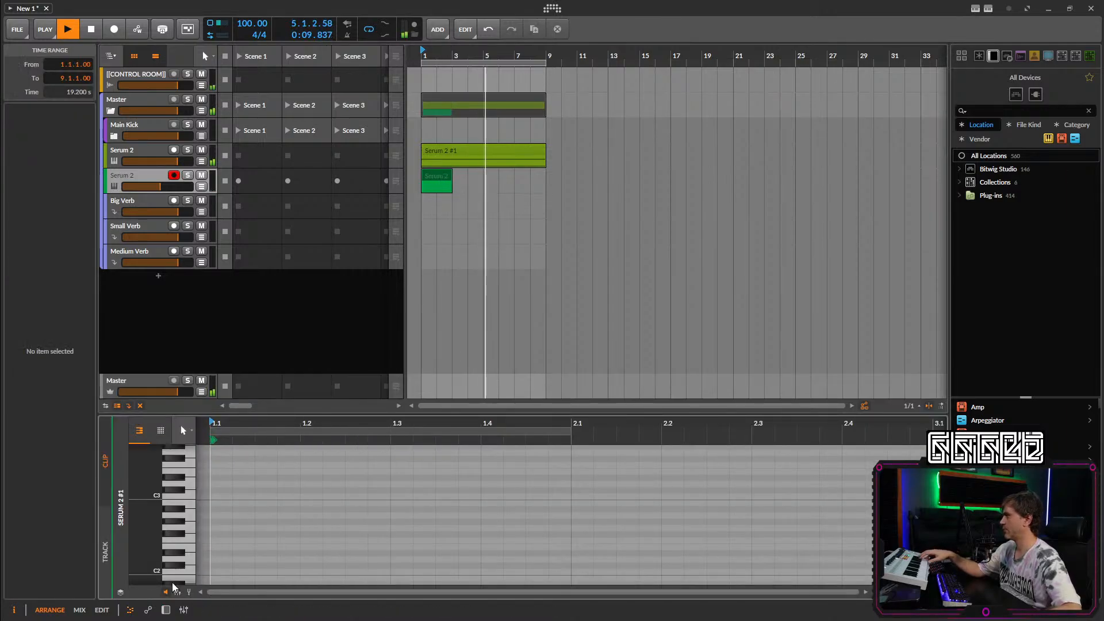
Insert a Note Transpose device before Serum 2 on the new track.
key(d)
click(155, 529)
text(tran)
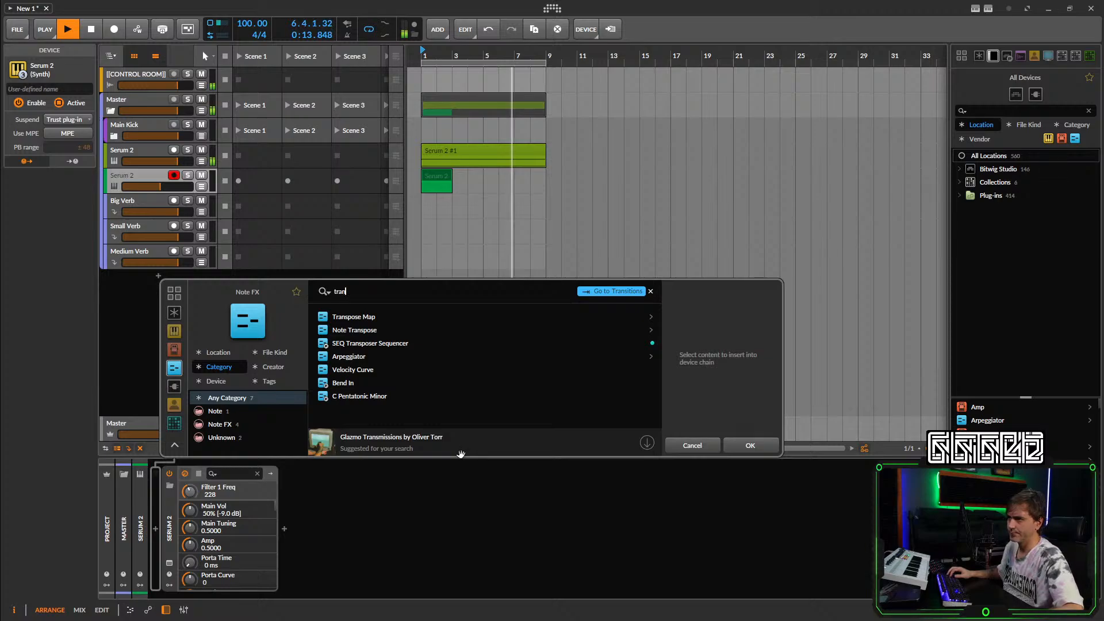
click(369, 332)
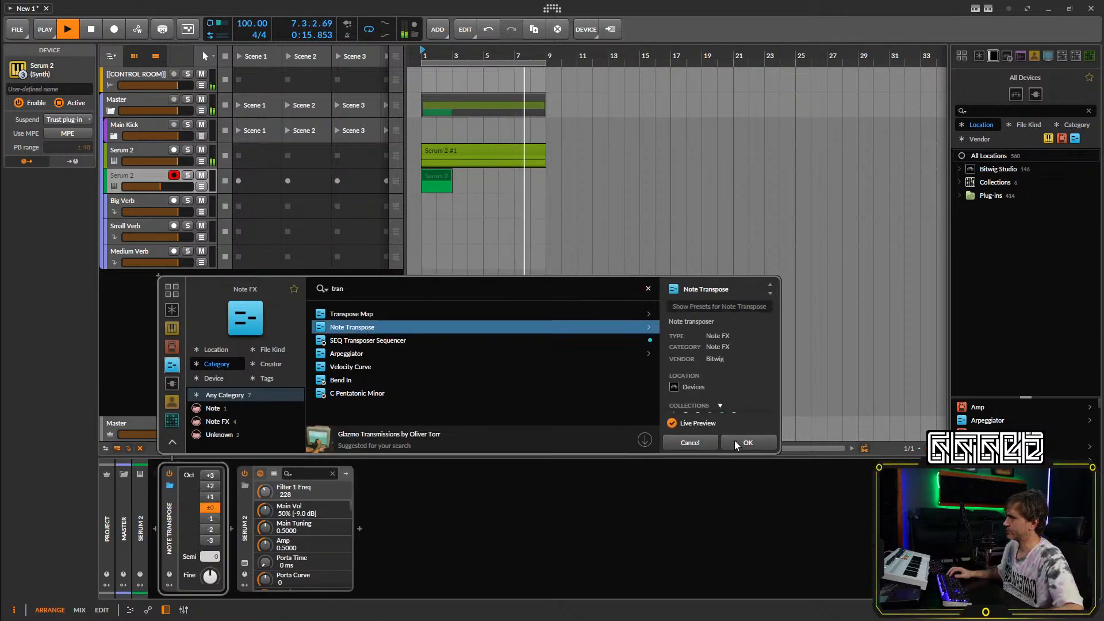
click(747, 445)
Raise the Note Transpose semitone shift stepwise to +3 while auditioning the bass against the flute.
click(211, 557)
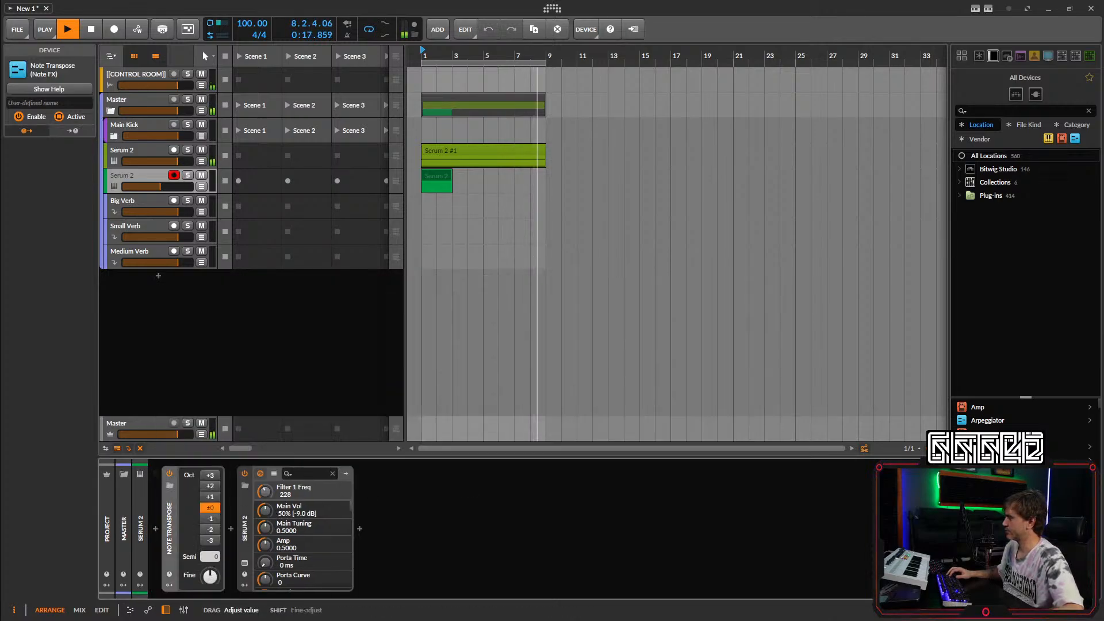
drag(214, 558, 214, 549)
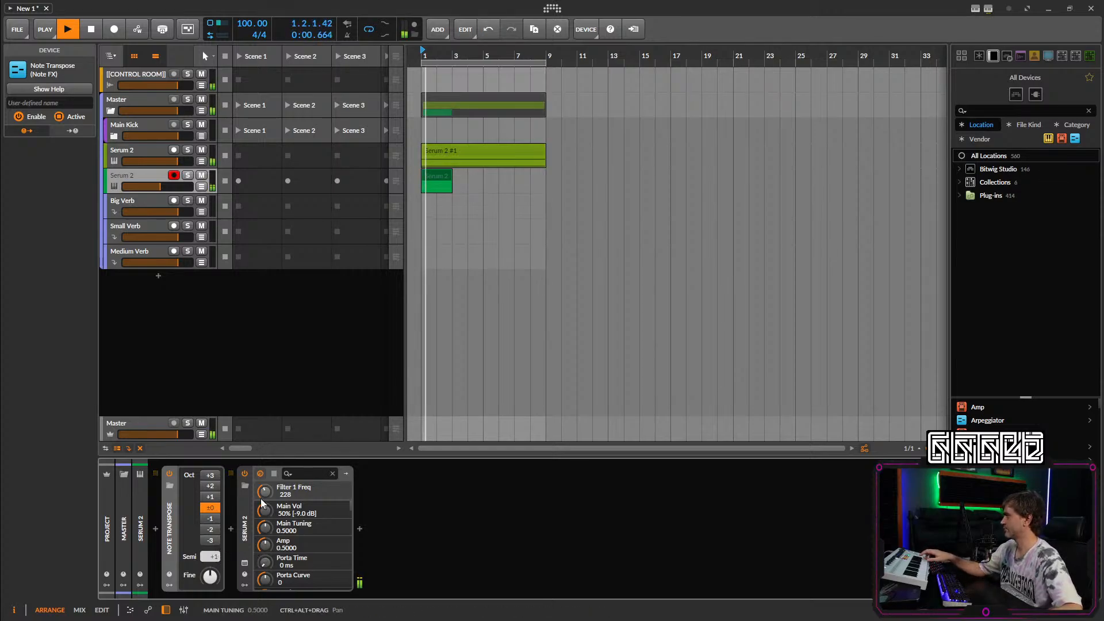
click(165, 179)
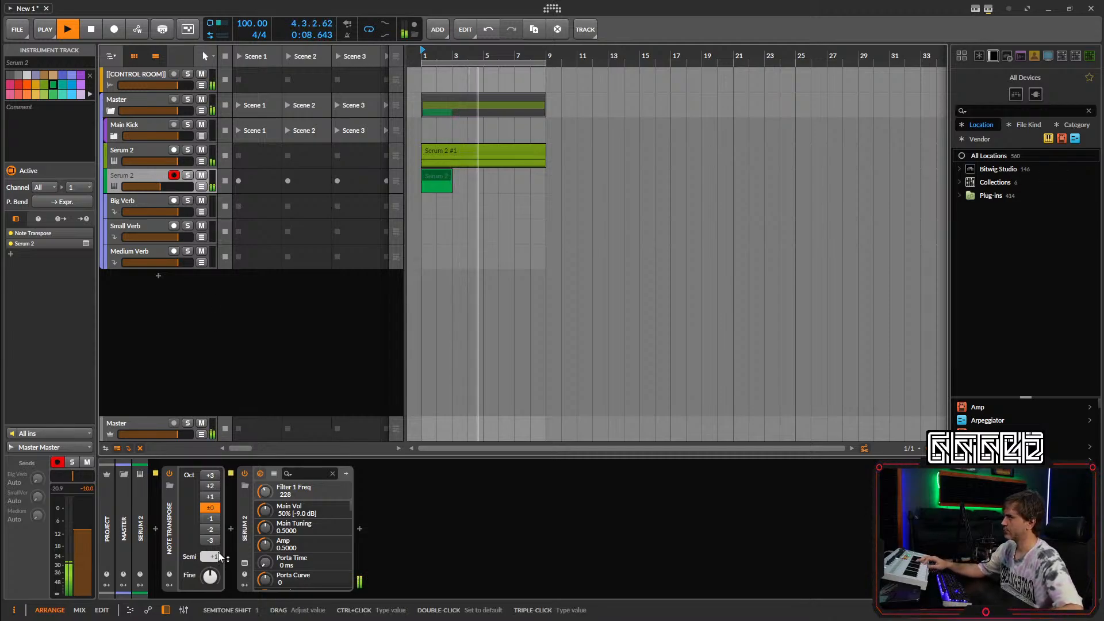
mouse_move(219, 557)
mouse_down()
mouse_move(219, 573)
mouse_move(211, 552)
mouse_up()
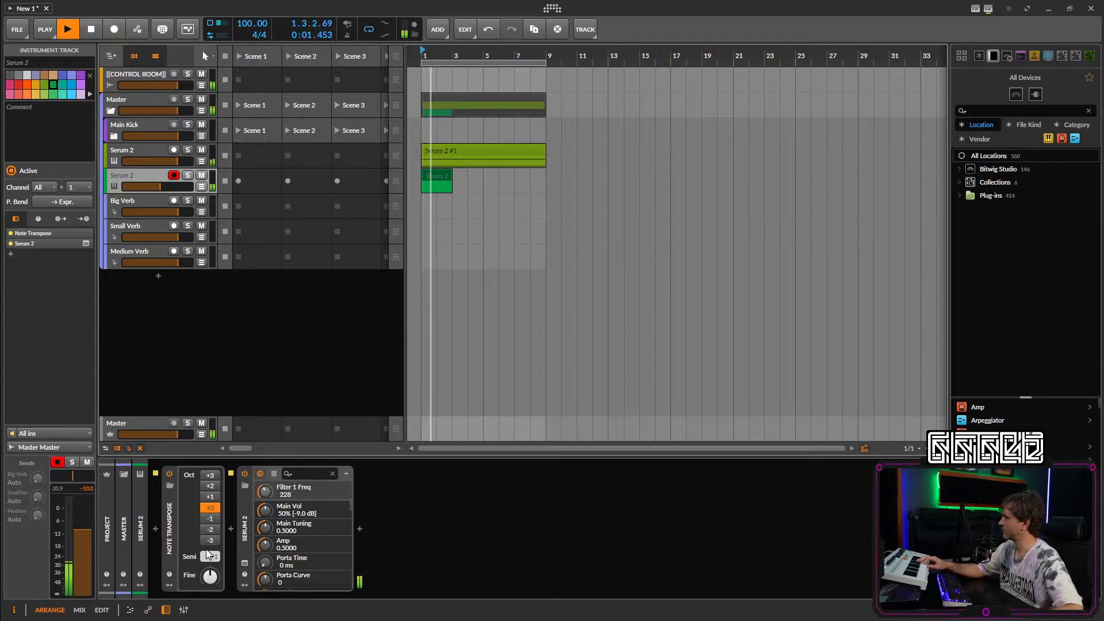
scroll(212, 556, up, 1)
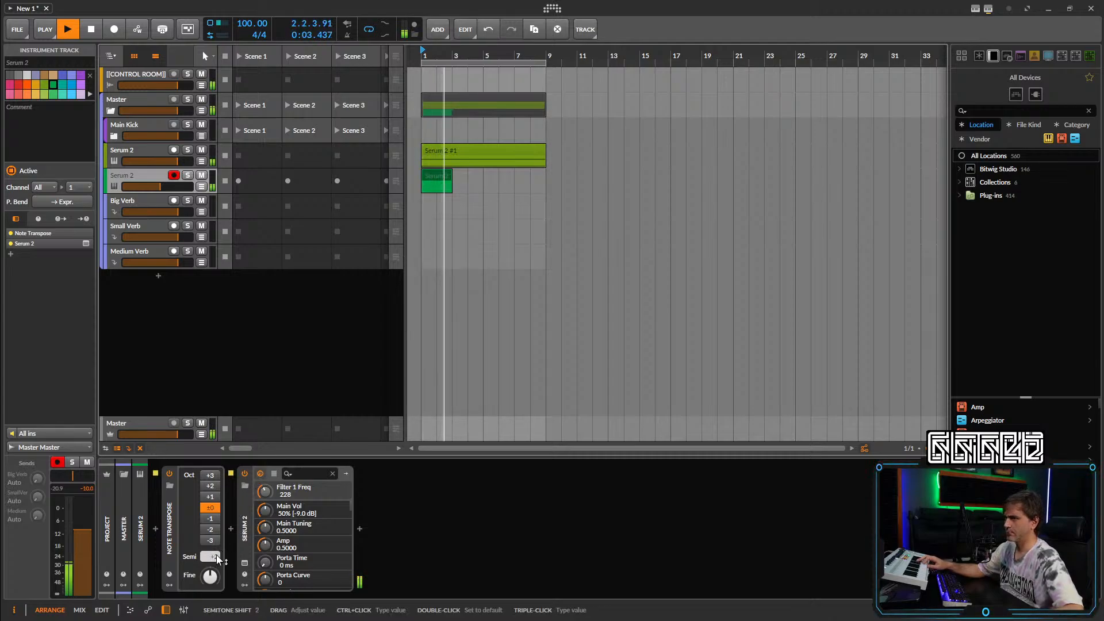
drag(218, 565, 218, 557)
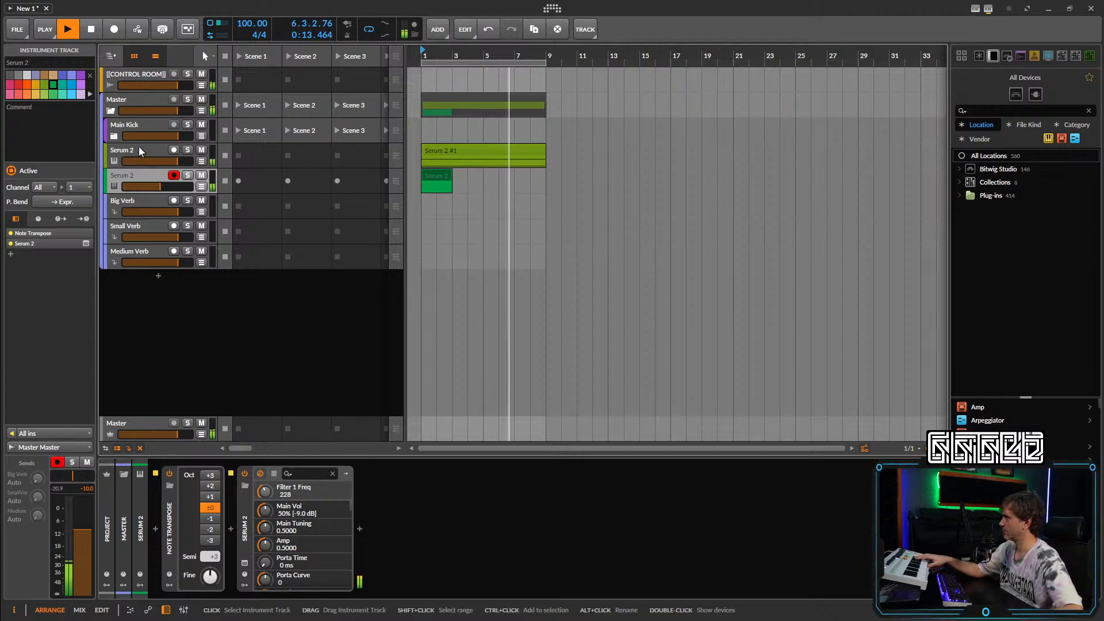
Draw a two-bar C0 note at the start of the new Serum 2 clip and extend the clip to bar 9.
double_click(431, 173)
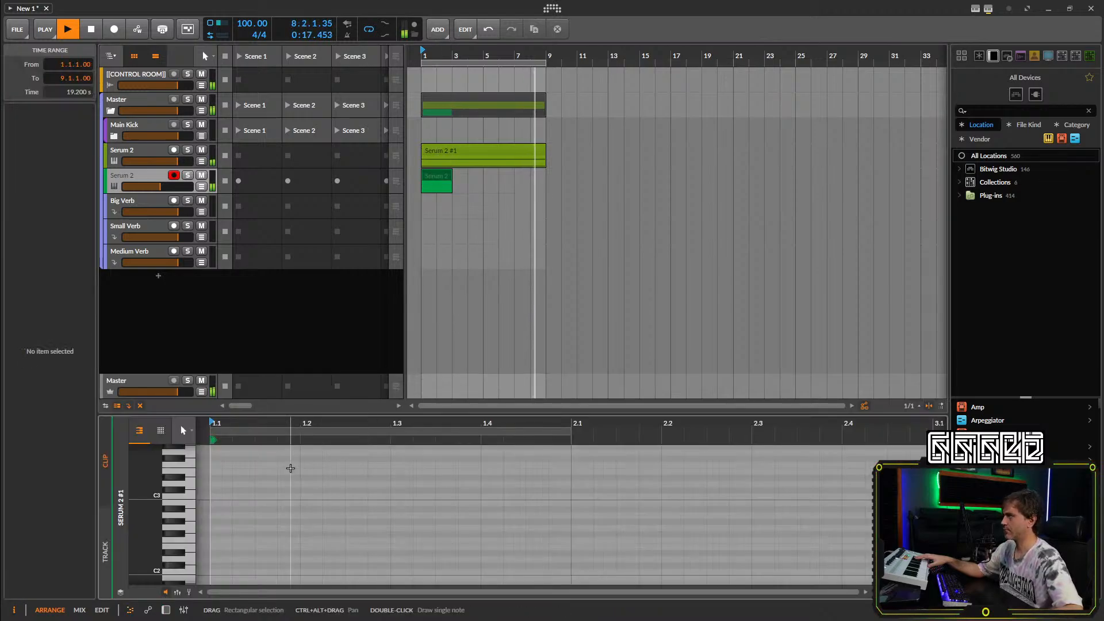
scroll(233, 527, down, 5)
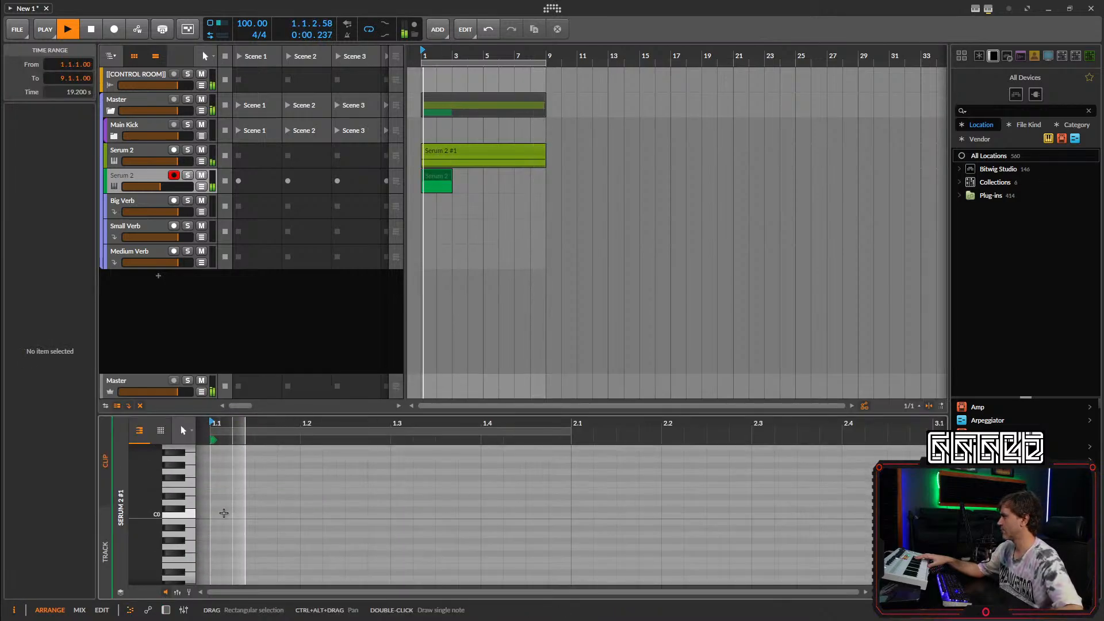
double_click(223, 515)
drag(232, 516, 568, 549)
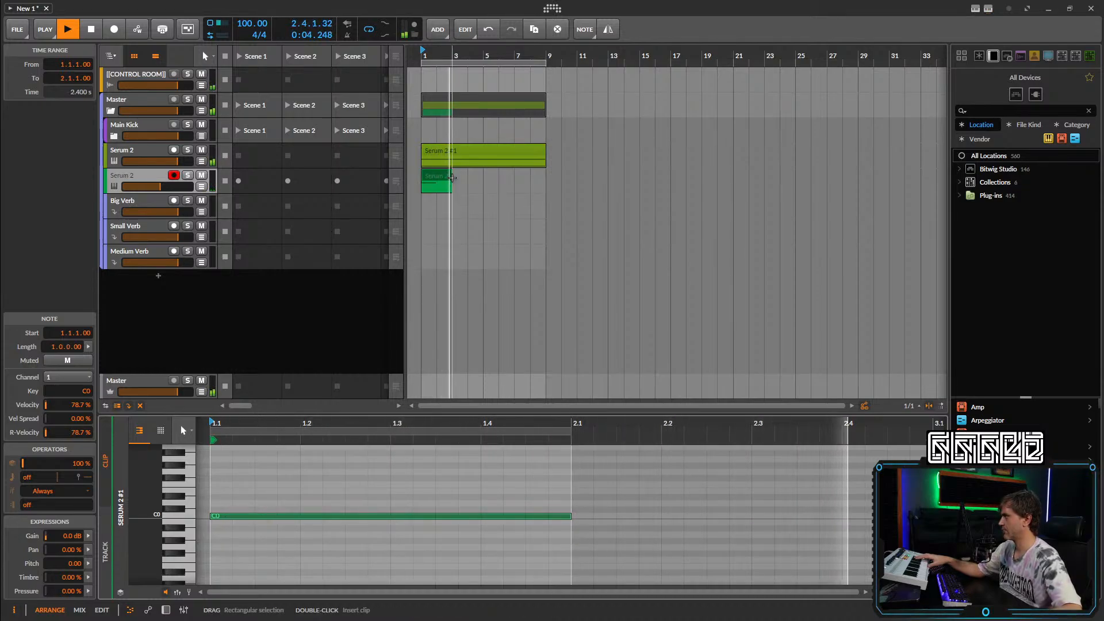
drag(450, 186, 545, 185)
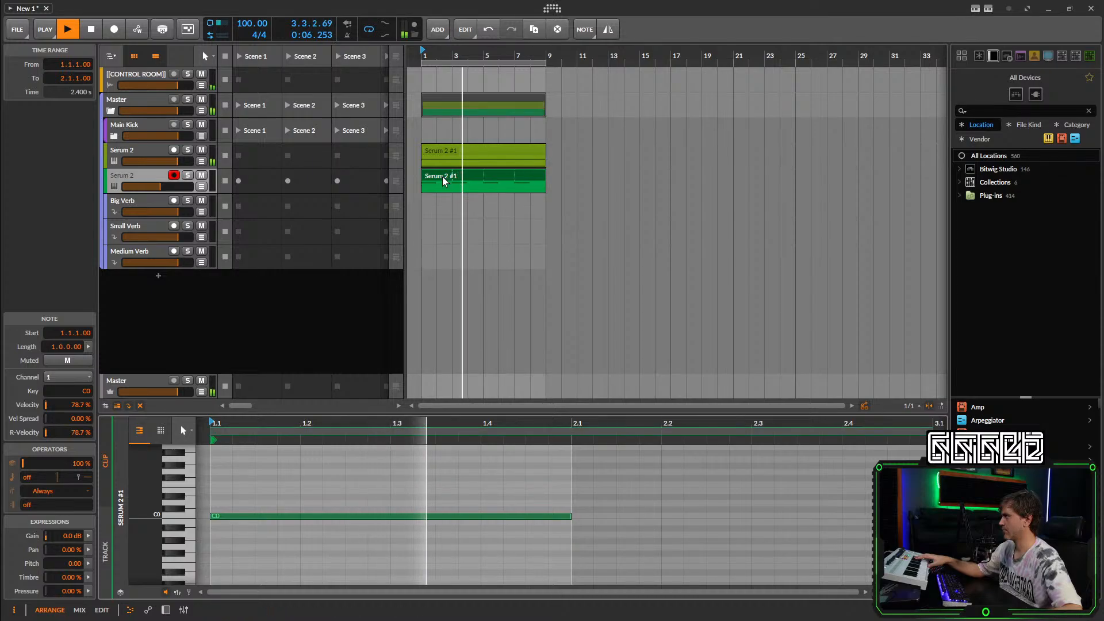
click(599, 509)
drag(565, 516, 938, 515)
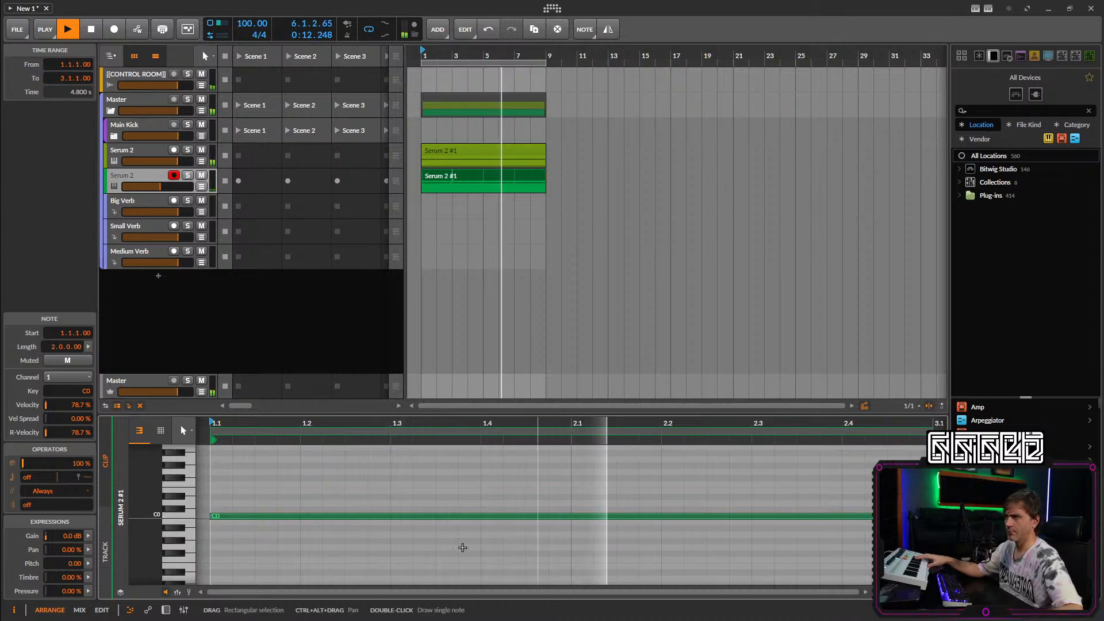
Show the new track's device chain, restart playback and set the Note Transpose semitone shift to +1.
click(166, 608)
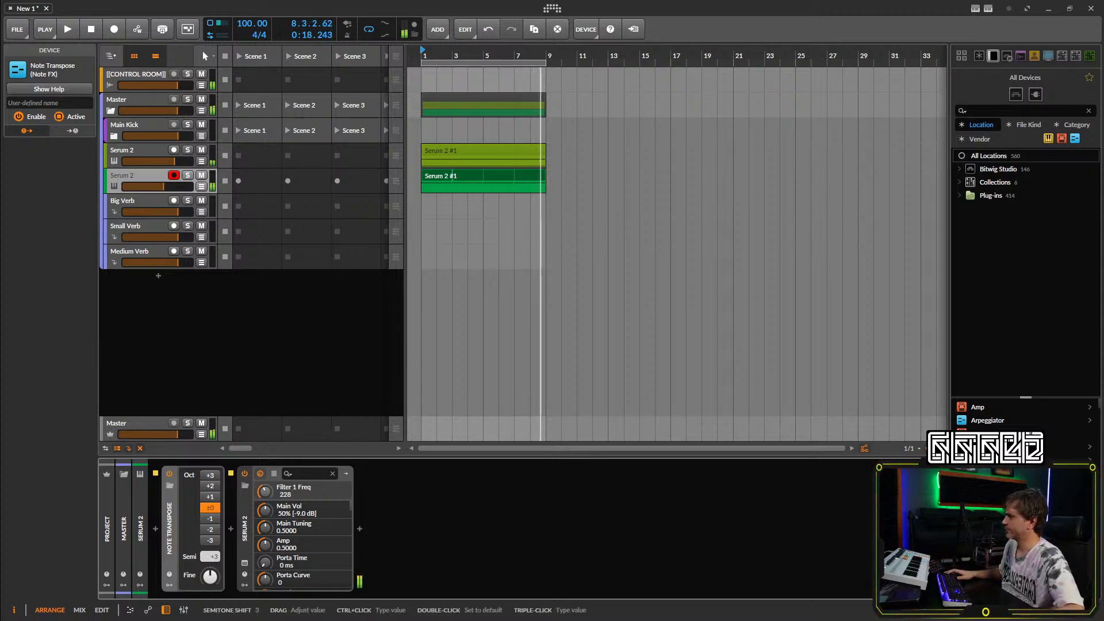
key(space)
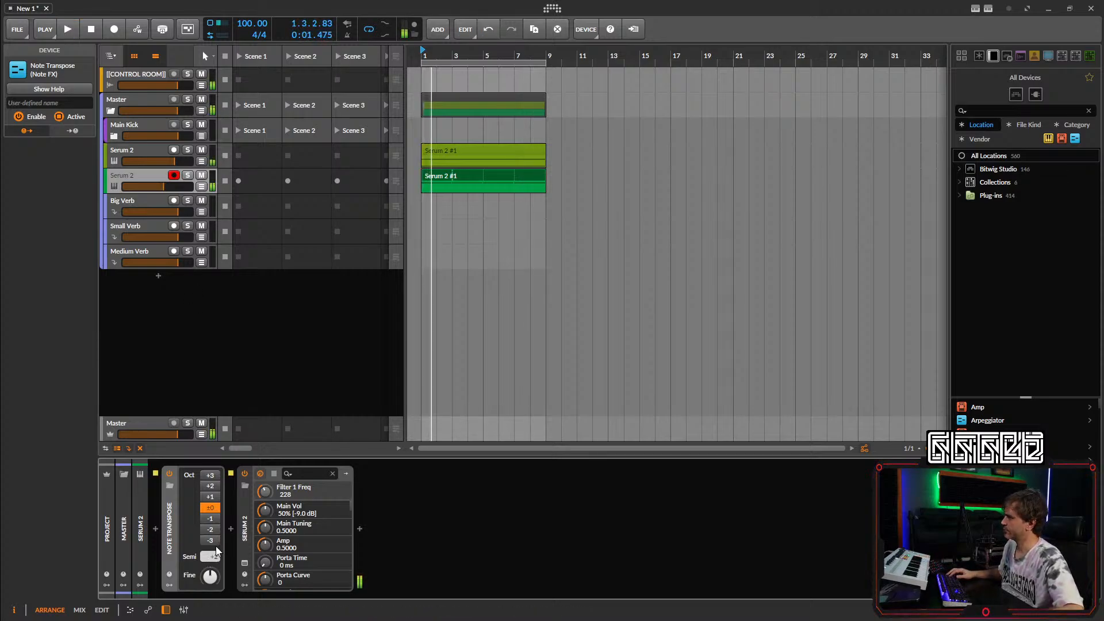
key(space)
drag(214, 556, 215, 561)
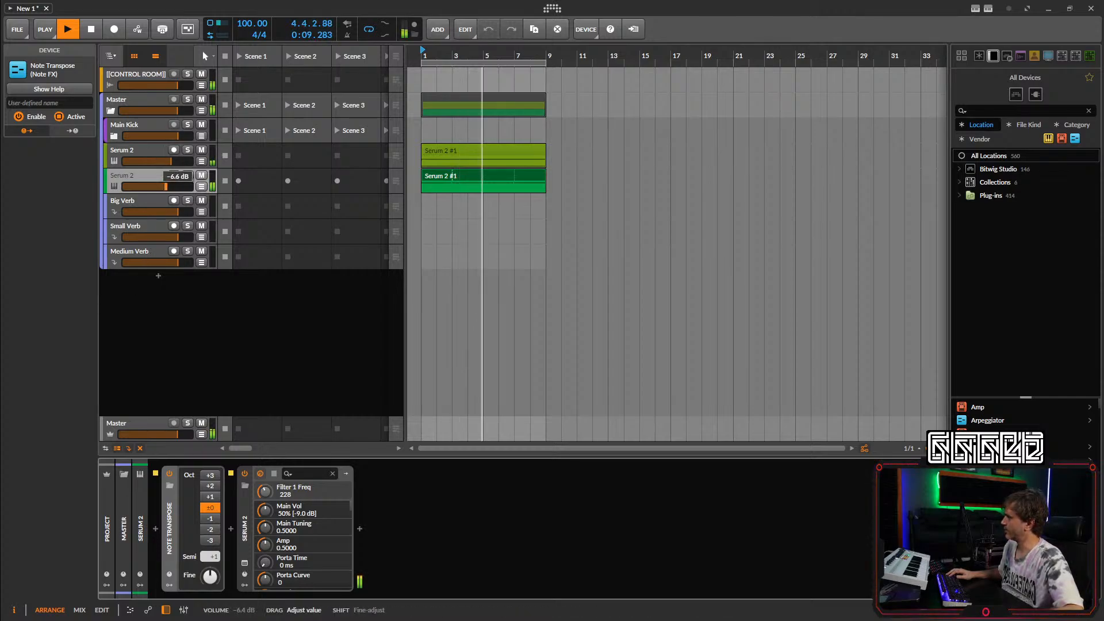
Insert an EQ-2 device after Serum 2 on the flute track.
click(158, 177)
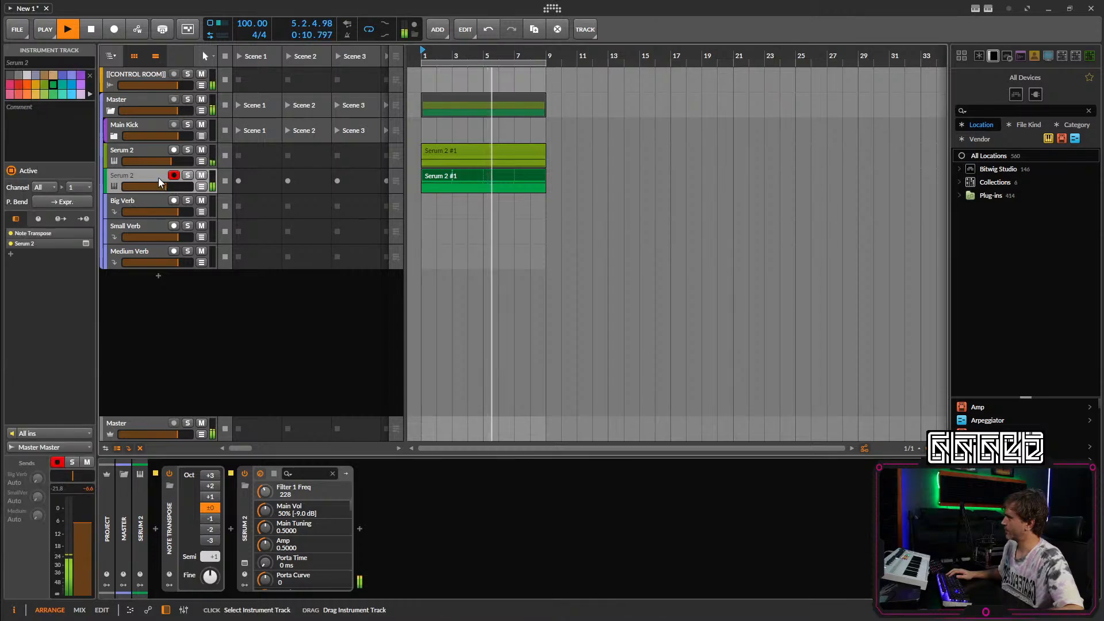
click(187, 176)
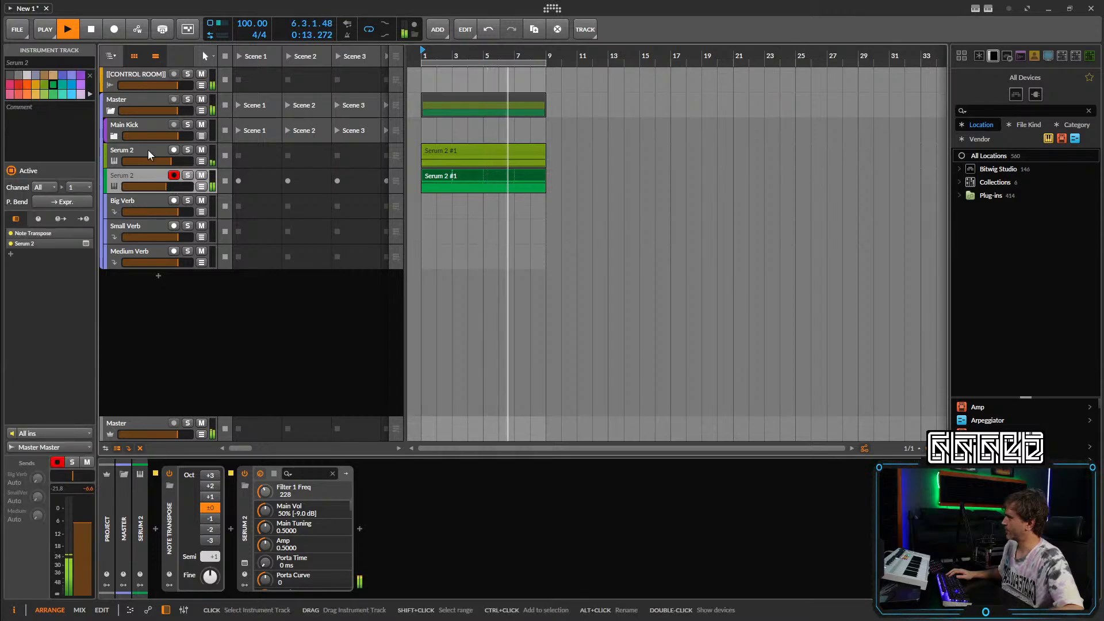
click(147, 150)
click(285, 528)
text(eq)
click(468, 330)
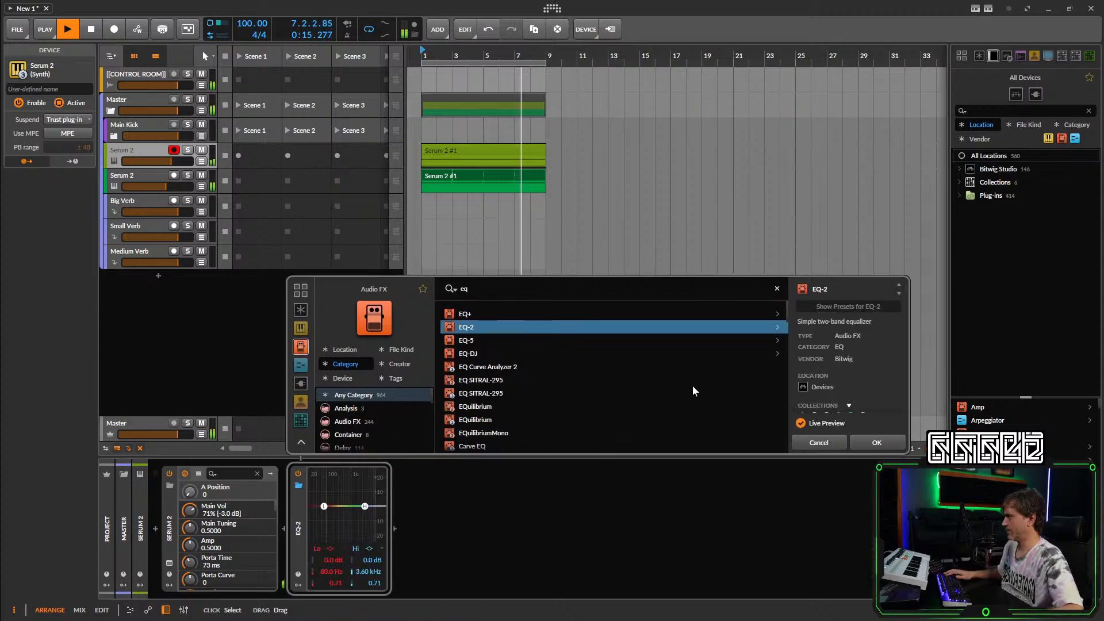
click(874, 445)
Set the EQ-2 low band on the flute track to a 2-pole high-pass at 331 Hz.
click(341, 551)
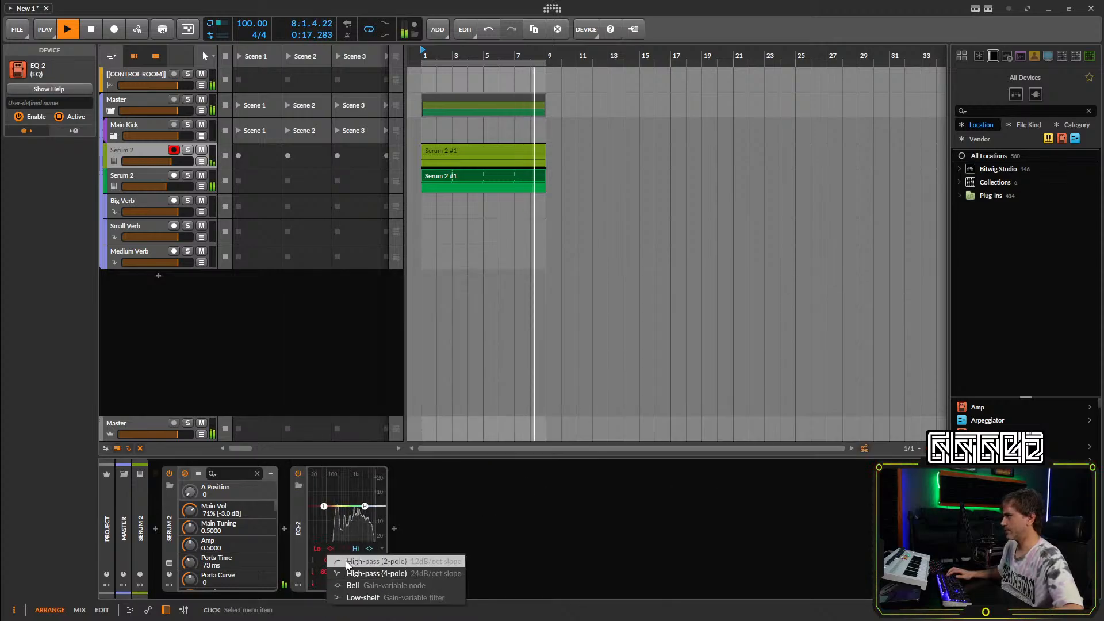
click(356, 561)
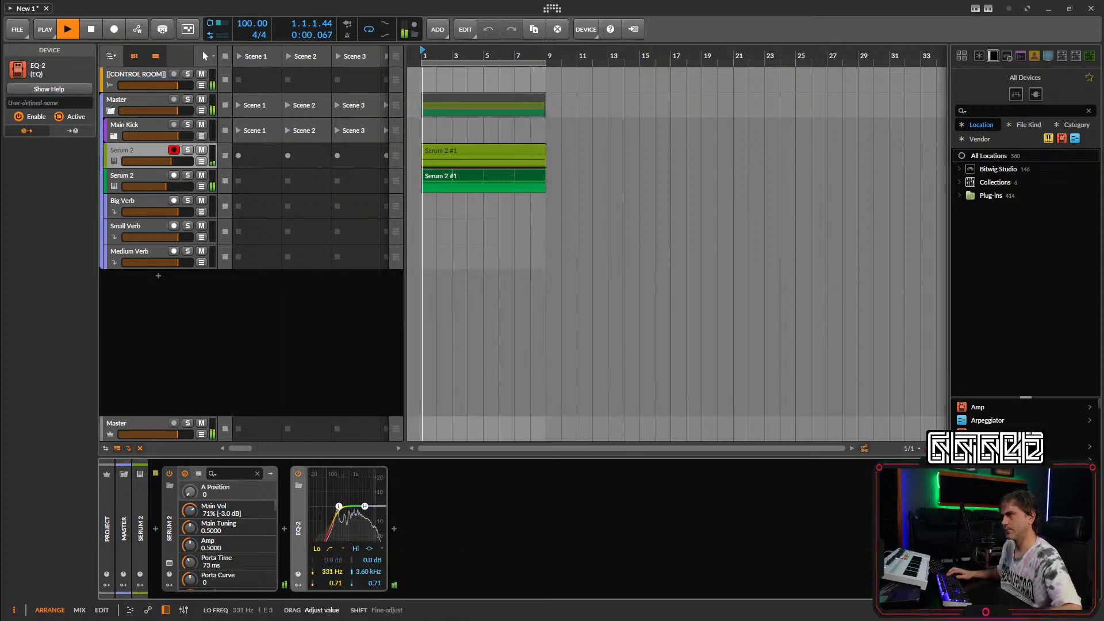
drag(340, 571, 334, 565)
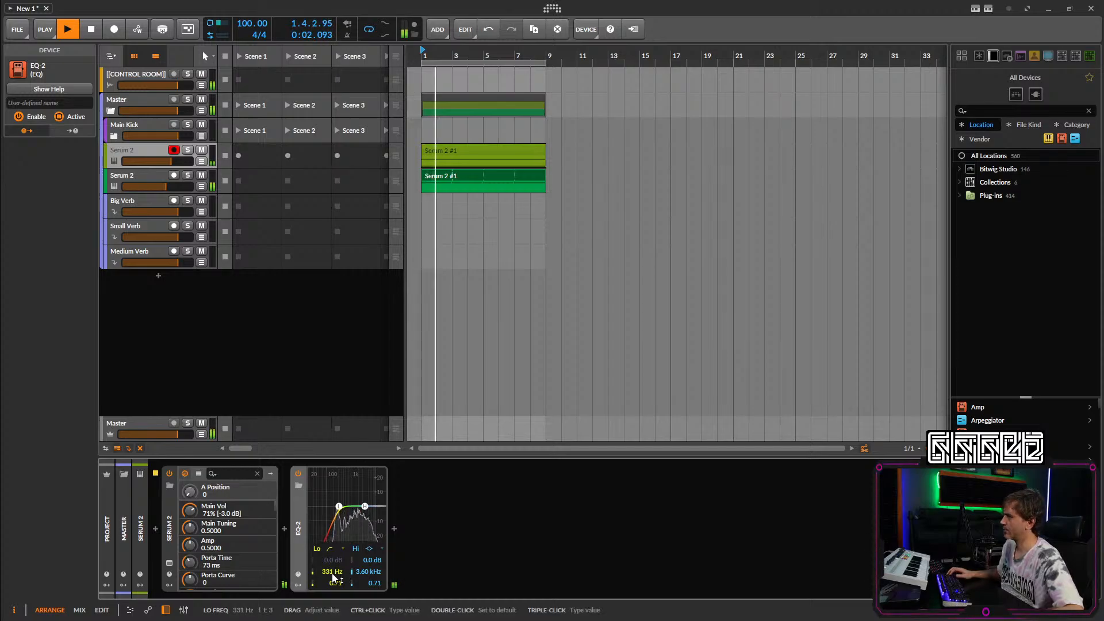
Review the bass track's Serum 2 oscillator and filter settings, close its window and stop playback.
click(135, 175)
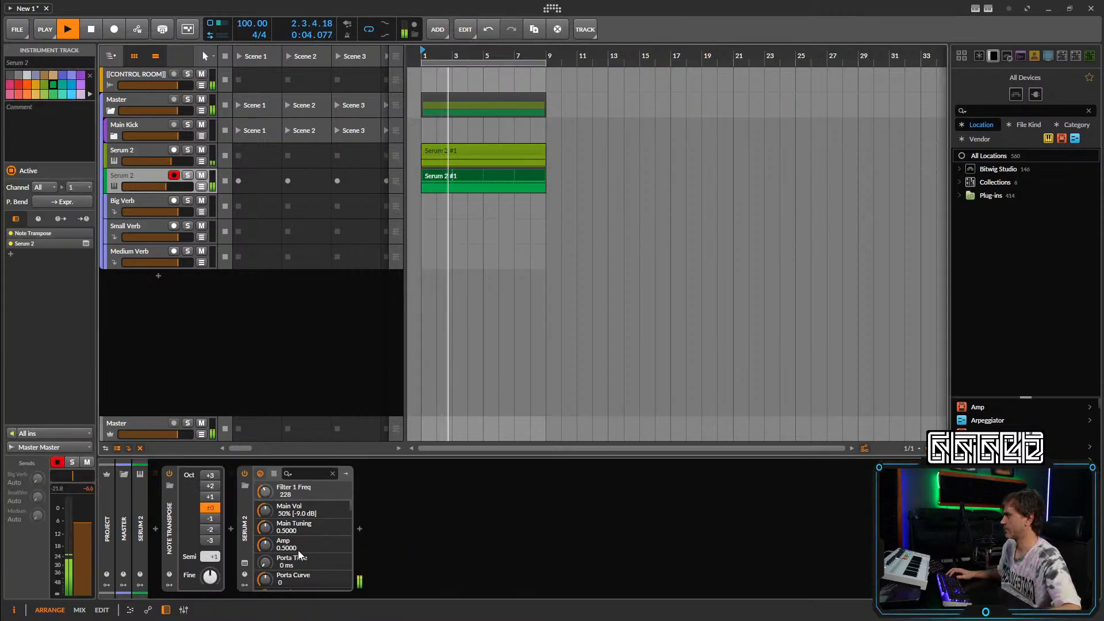
click(245, 566)
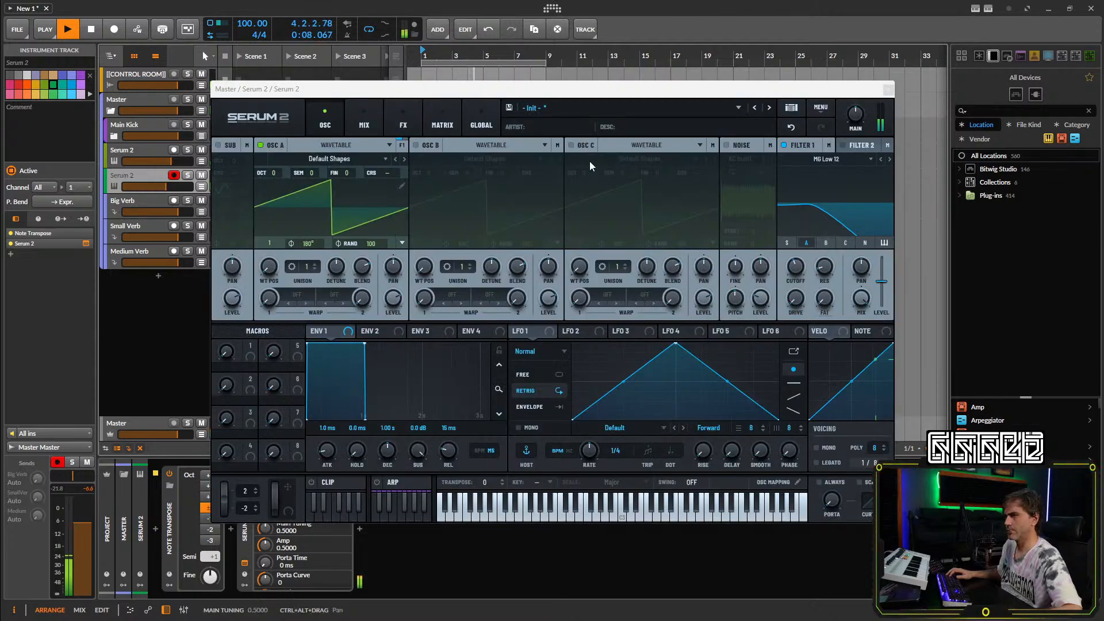
click(889, 90)
key(space)
Bypass the Reverb effect in the flute track's Serum 2 and close the plug-in window.
click(145, 150)
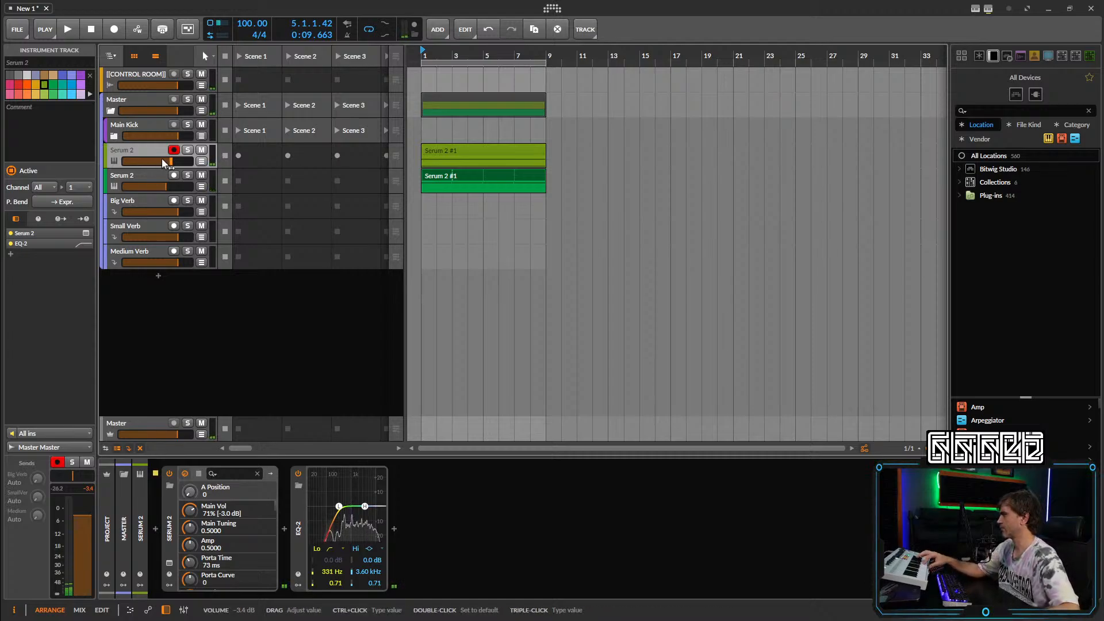
click(170, 563)
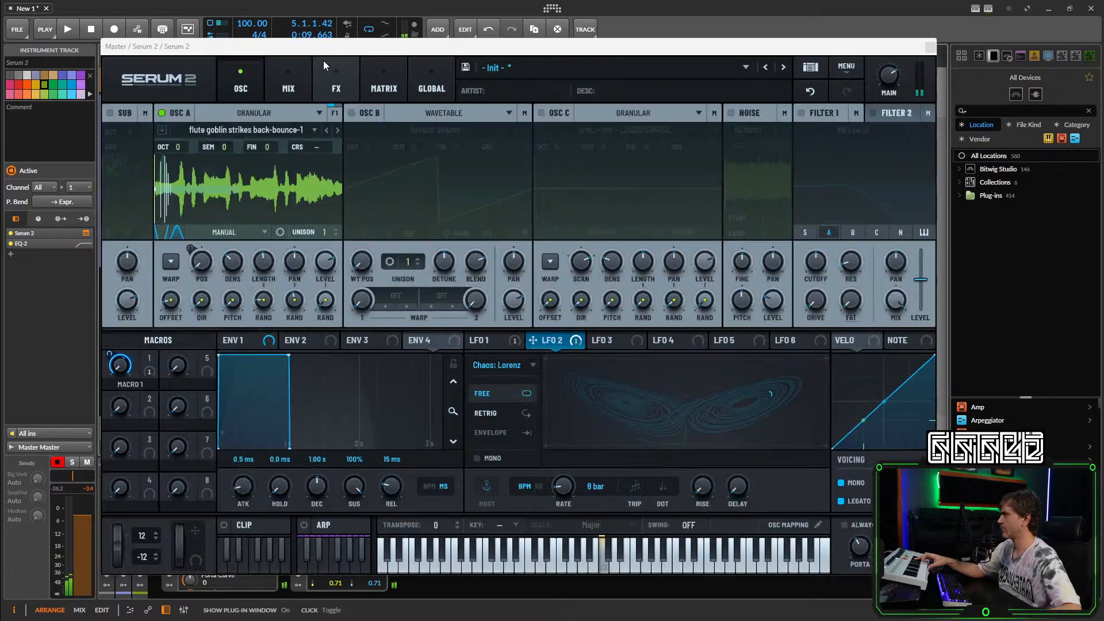
click(331, 78)
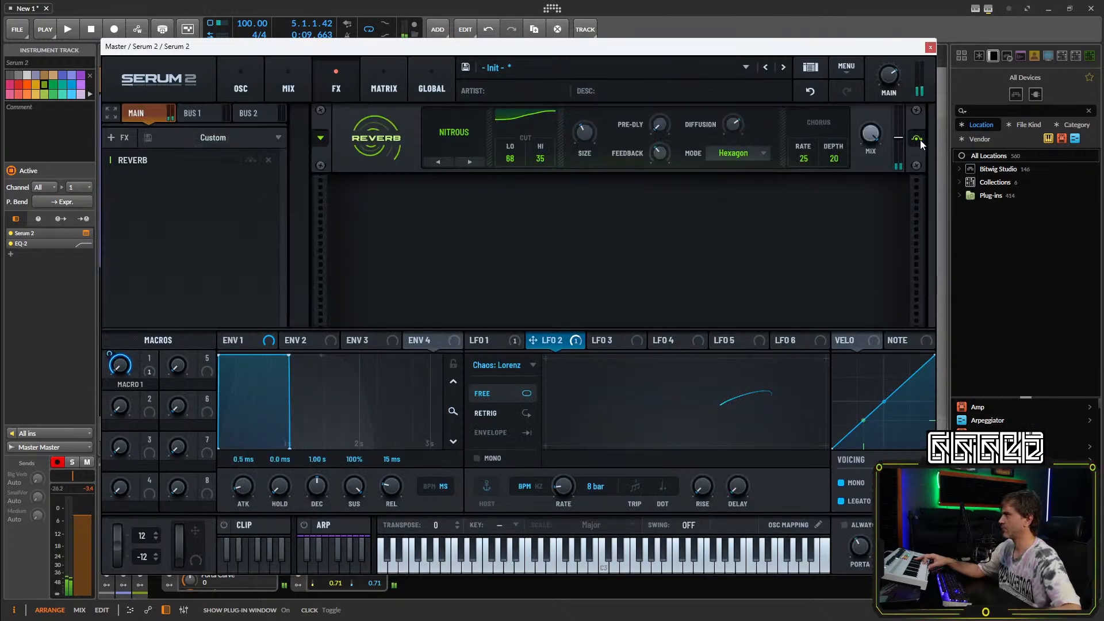
click(930, 47)
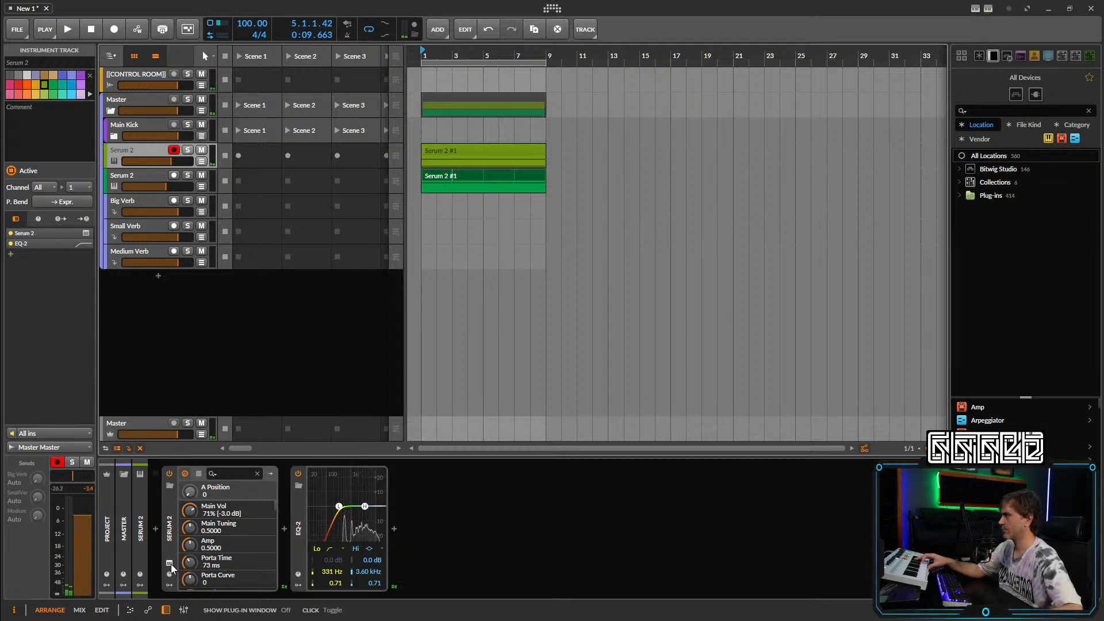
Insert the GTune tuner after EQ-2 on the flute track.
click(394, 528)
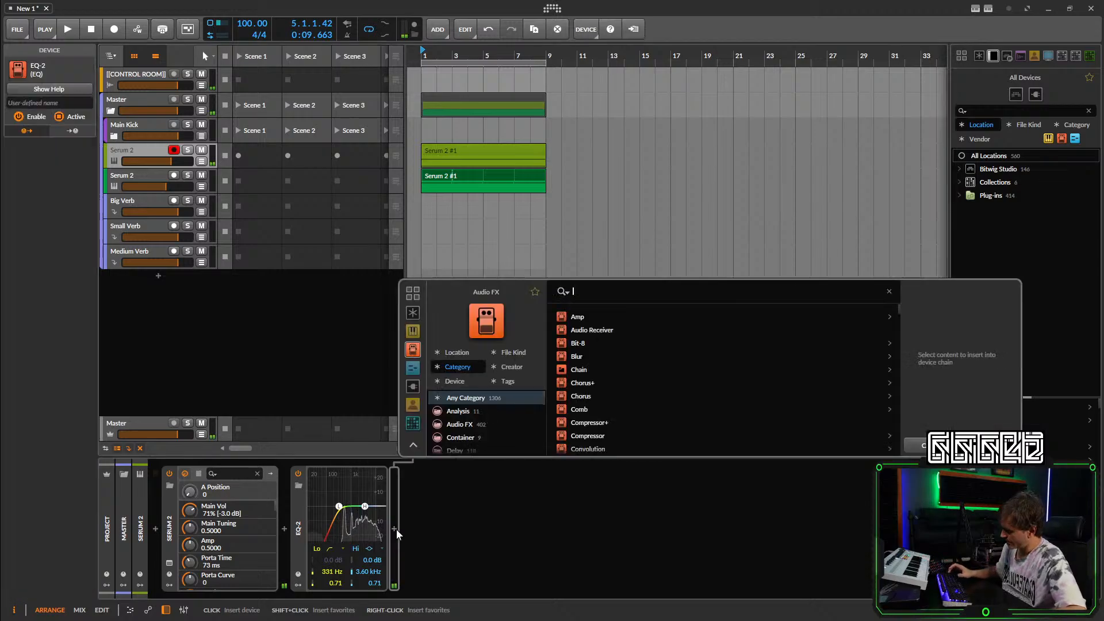
text(gtun)
click(600, 318)
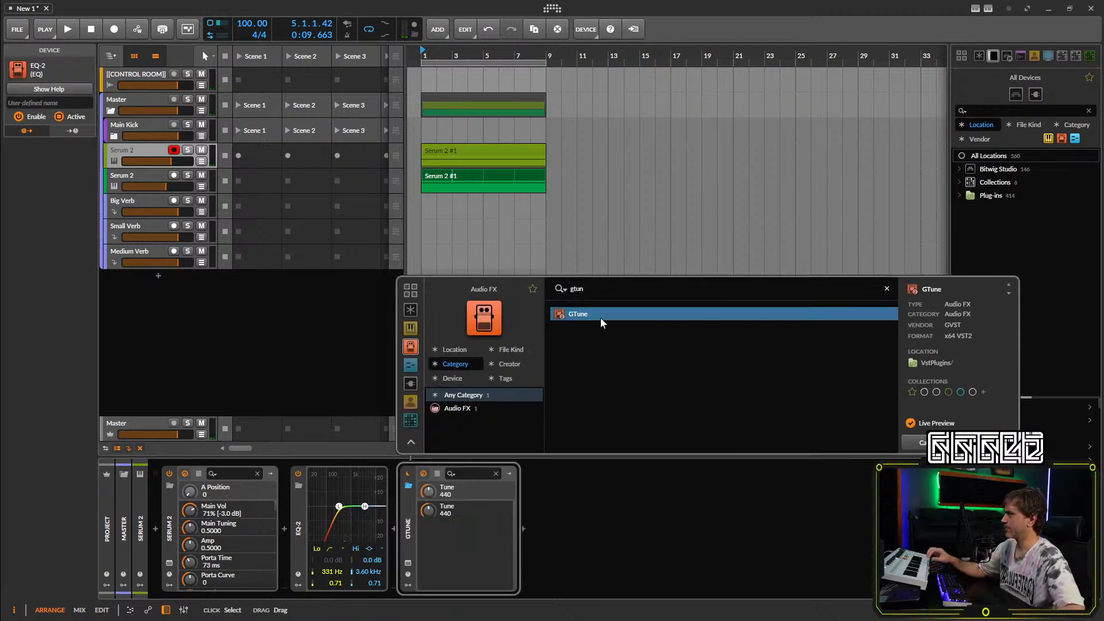
click(990, 445)
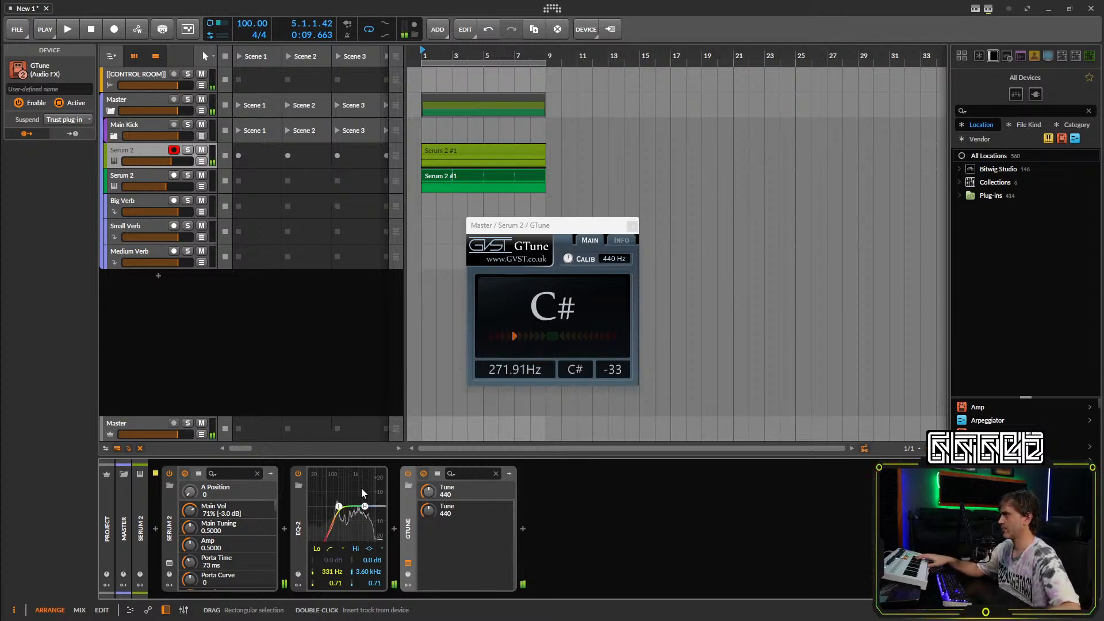
Place the flute's Serum 2 beside the tuner and set oscillator A's fine tuning to 31 cents.
click(169, 563)
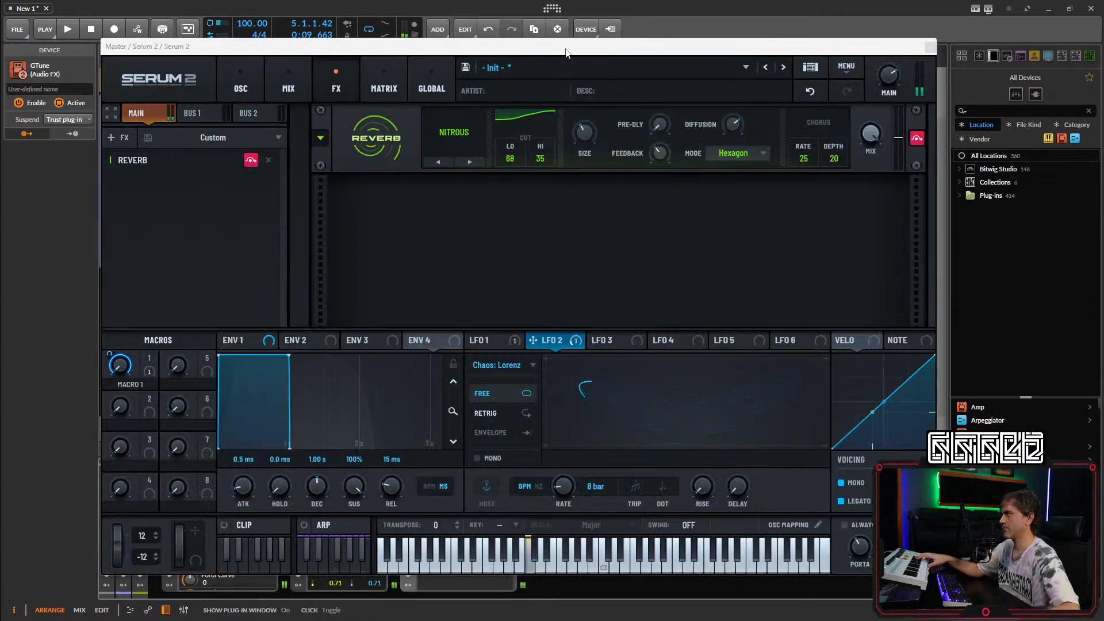
drag(565, 50, 1103, 61)
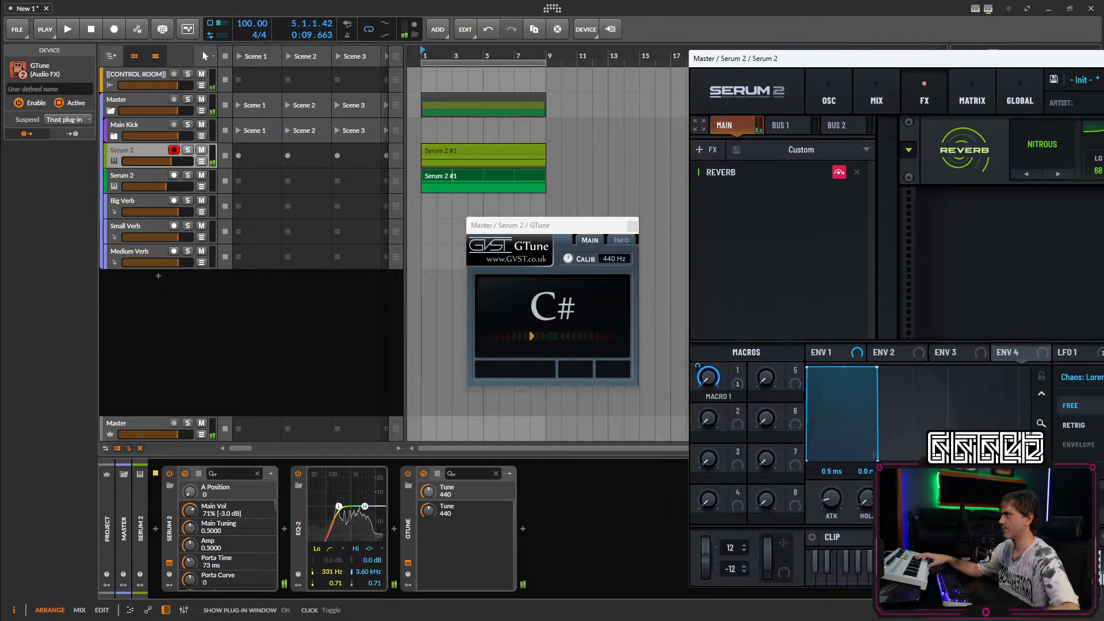
click(832, 93)
drag(858, 157, 860, 151)
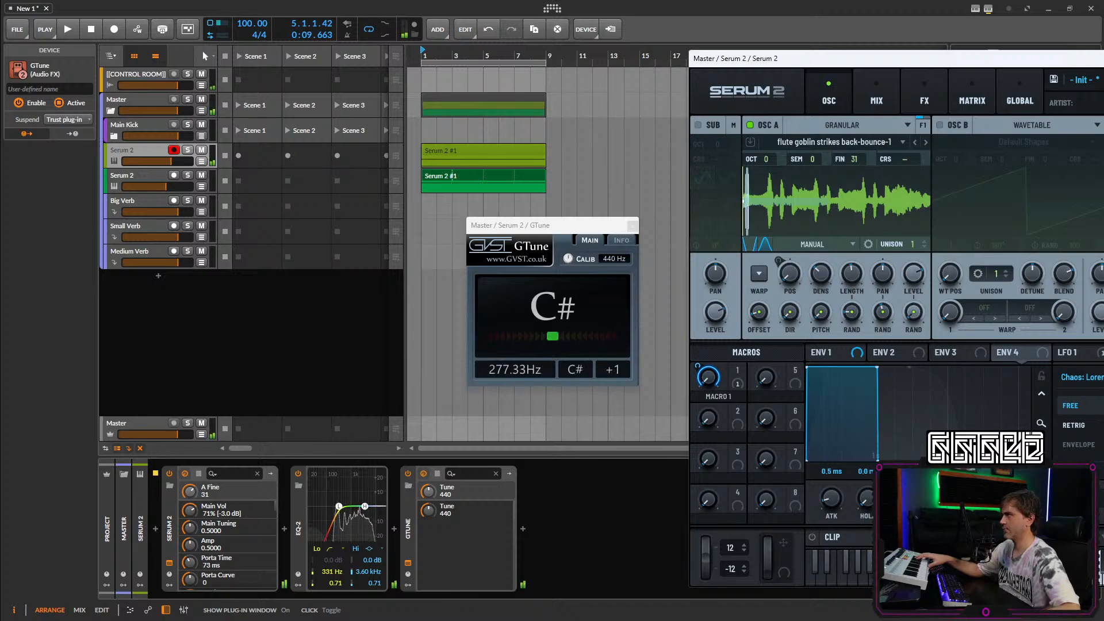
Restart playback and remove GTune from the flute track's device chain.
click(184, 473)
key(space)
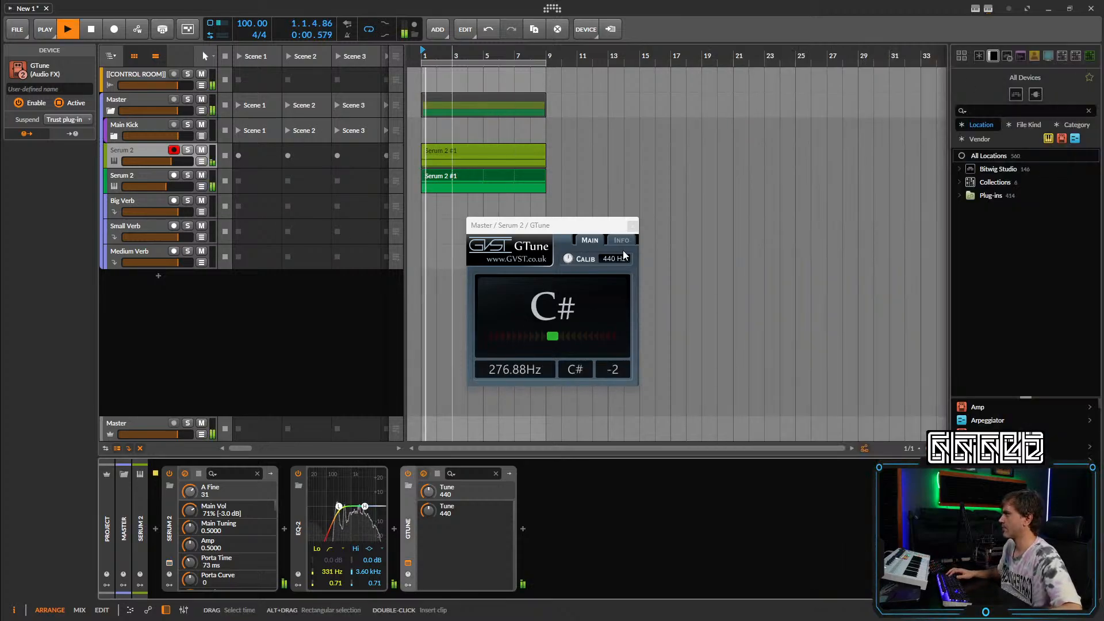
click(632, 221)
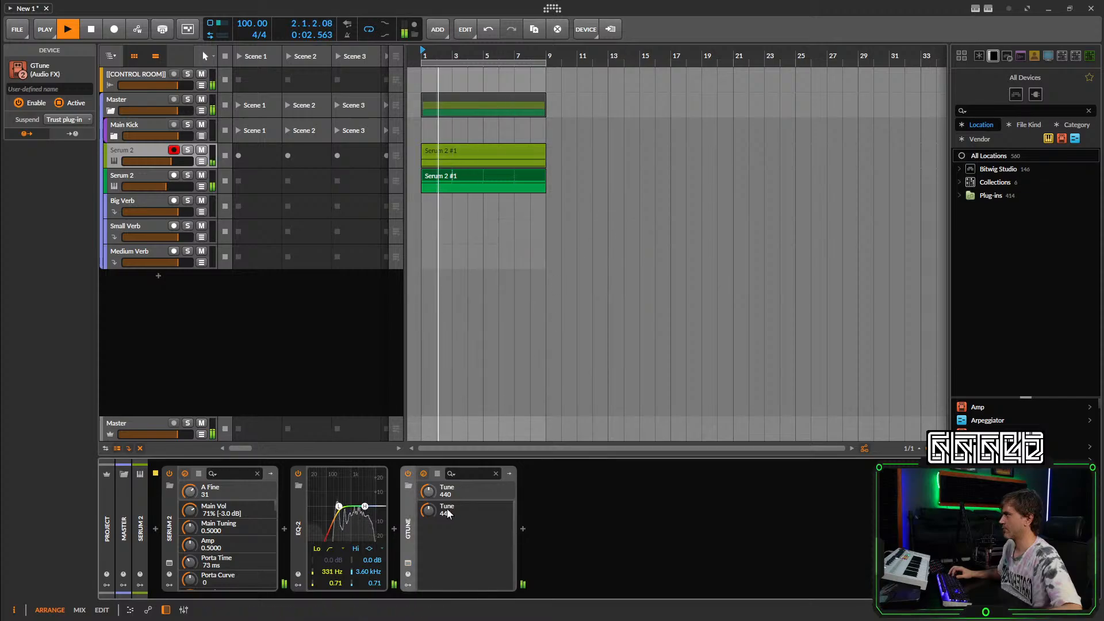
key(Delete)
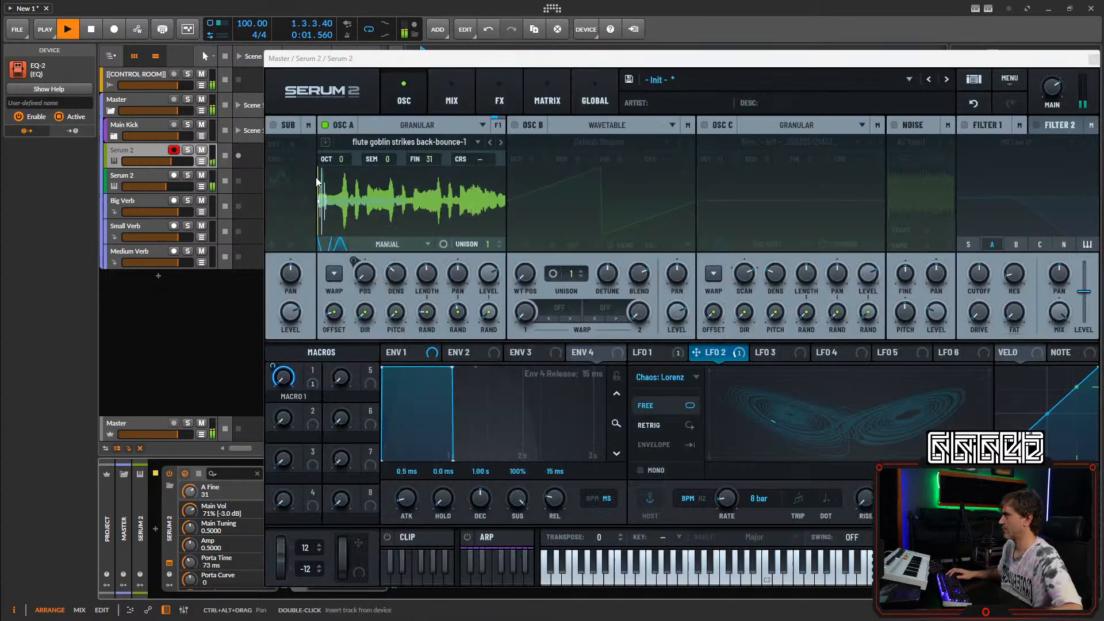
Re-enable the Reverb effect in the flute's Serum 2, return to its oscillator page and close the window.
click(185, 473)
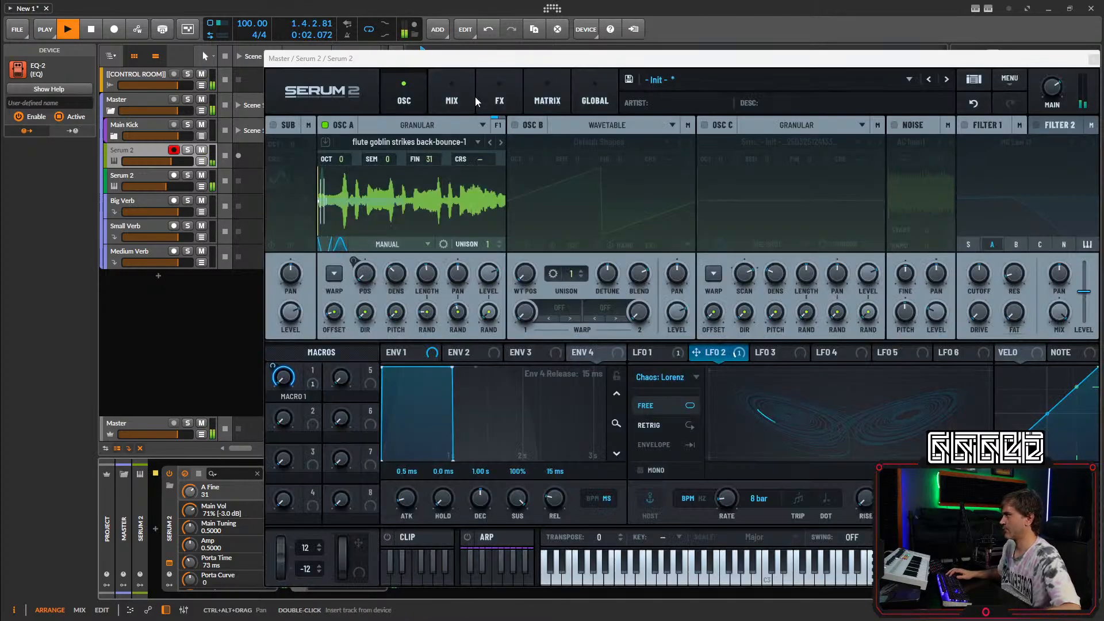
click(510, 94)
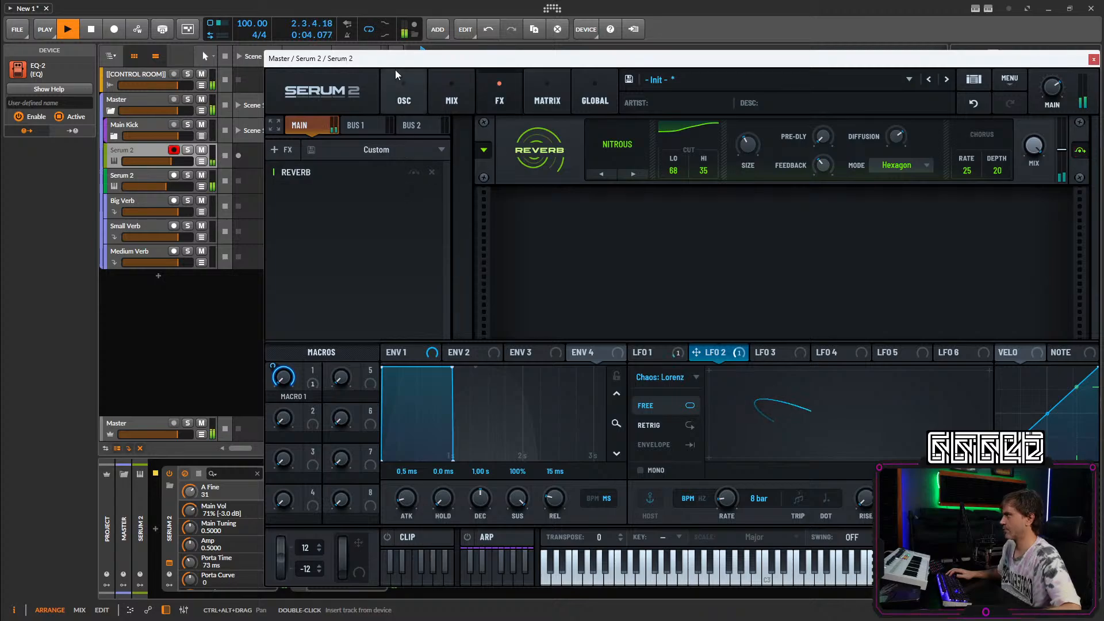
click(405, 96)
click(1094, 59)
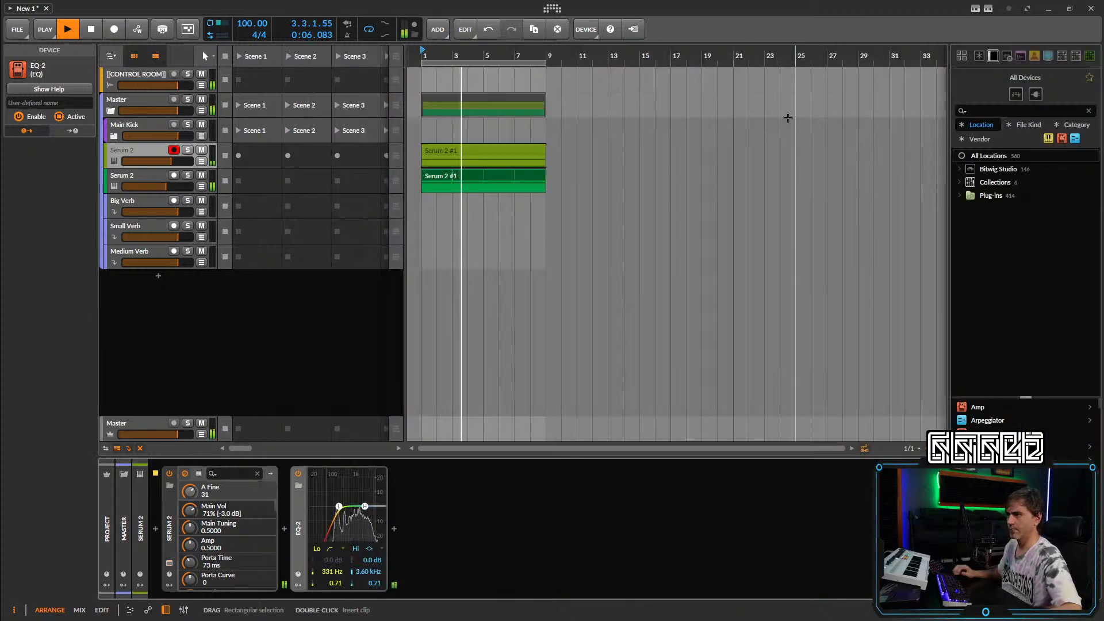
Examine the bass clip's note in an enlarged note editor and check the flute's Serum 2 settings.
click(440, 176)
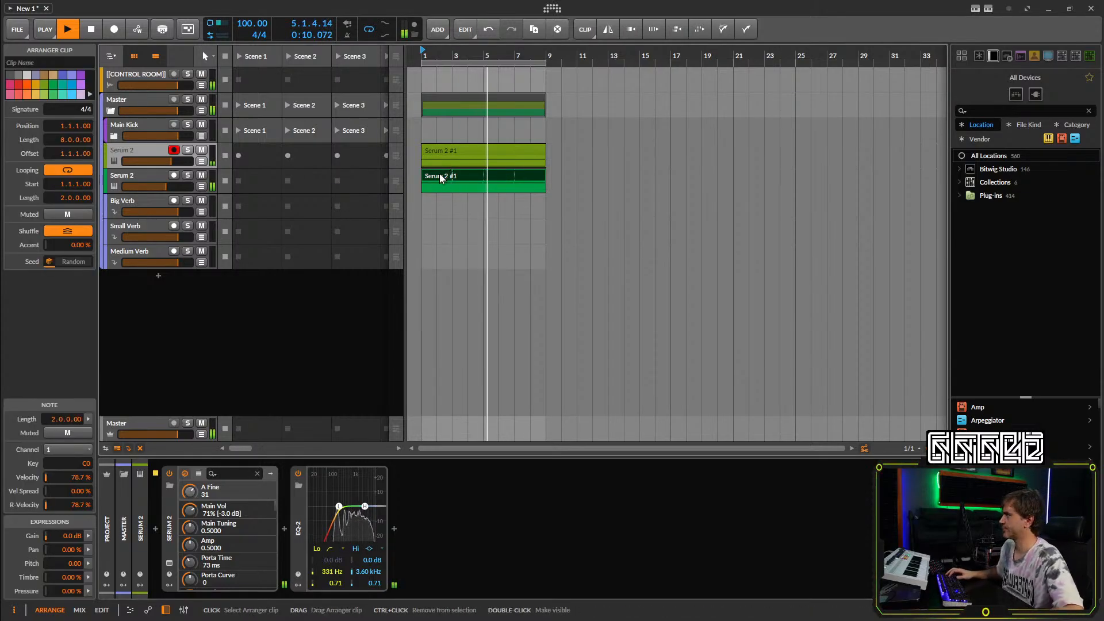
double_click(440, 175)
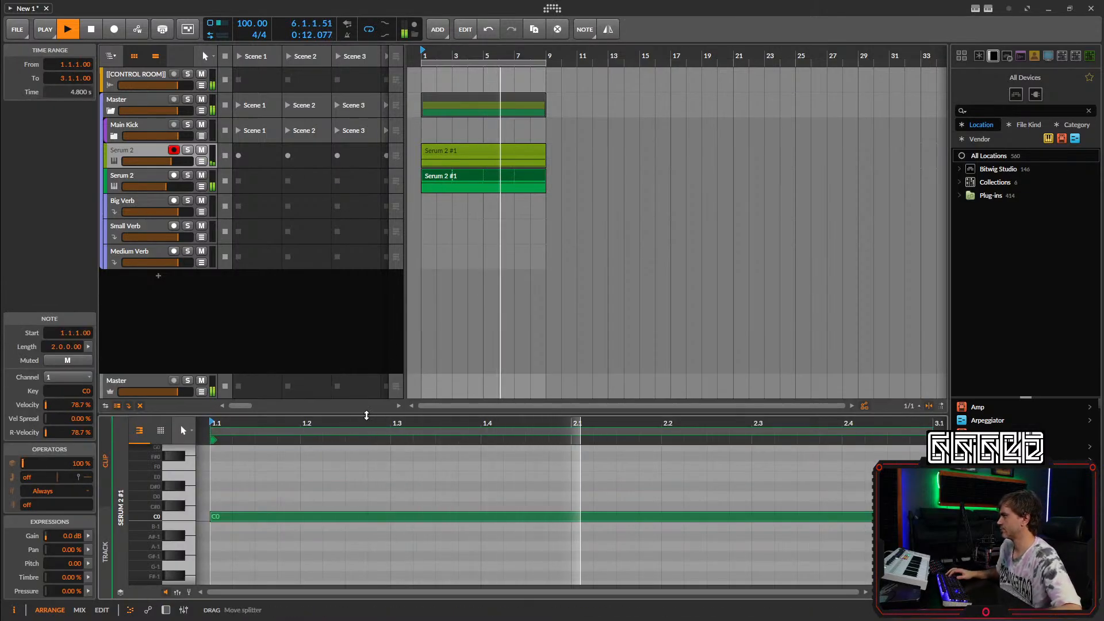
drag(385, 413, 386, 330)
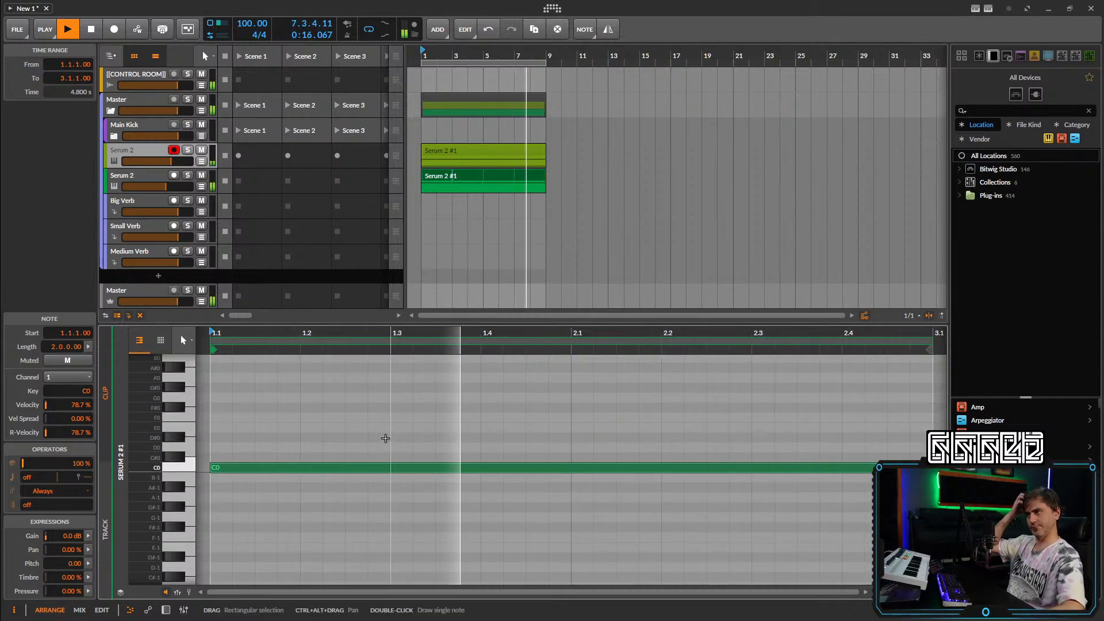
key(d)
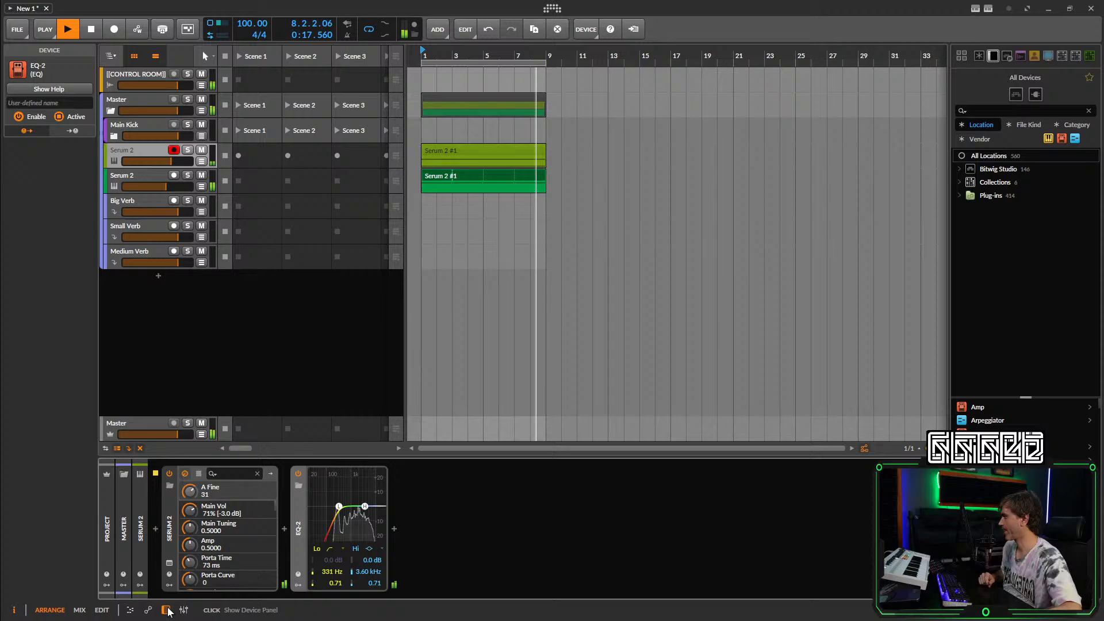
click(169, 564)
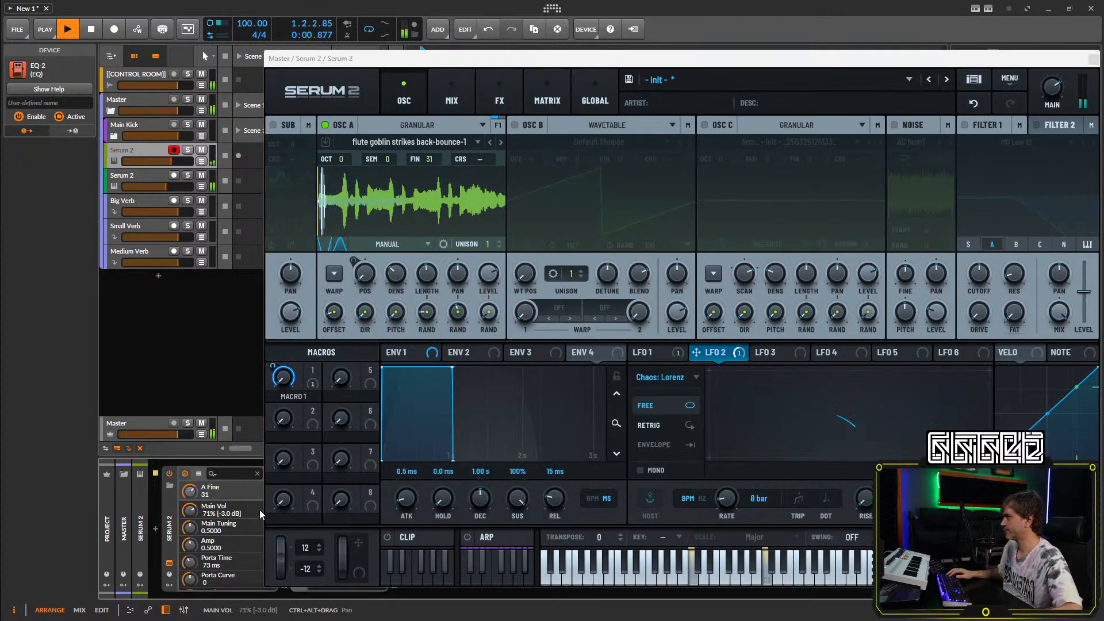
click(1094, 59)
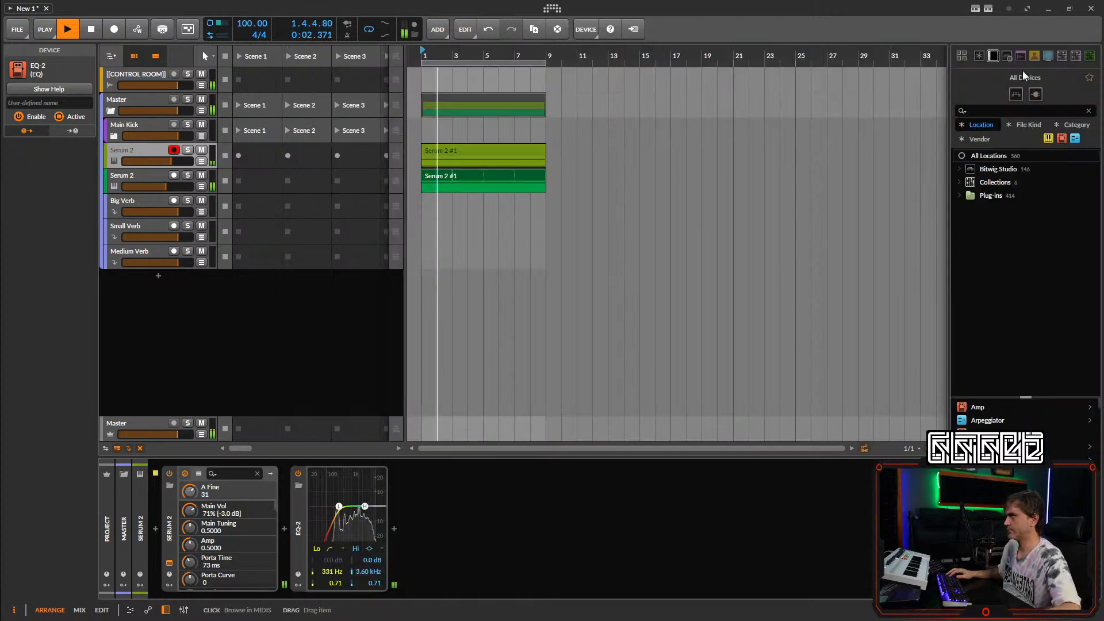
Solo the bass track and set its Serum 2 to Mono and Legato with a portamento time of 209 ms.
click(143, 171)
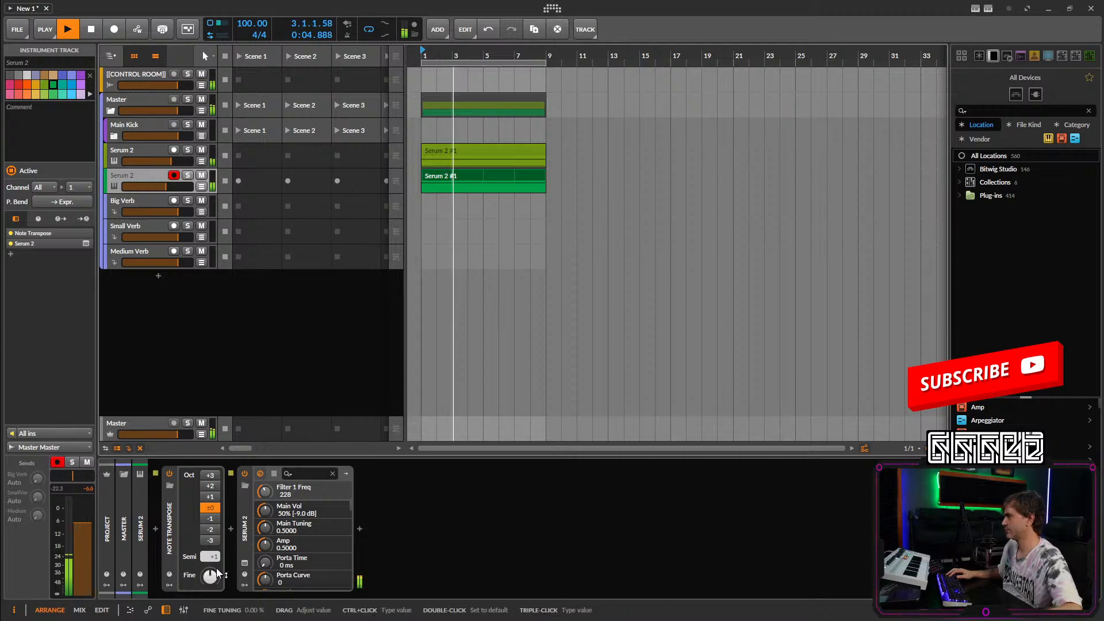
click(244, 564)
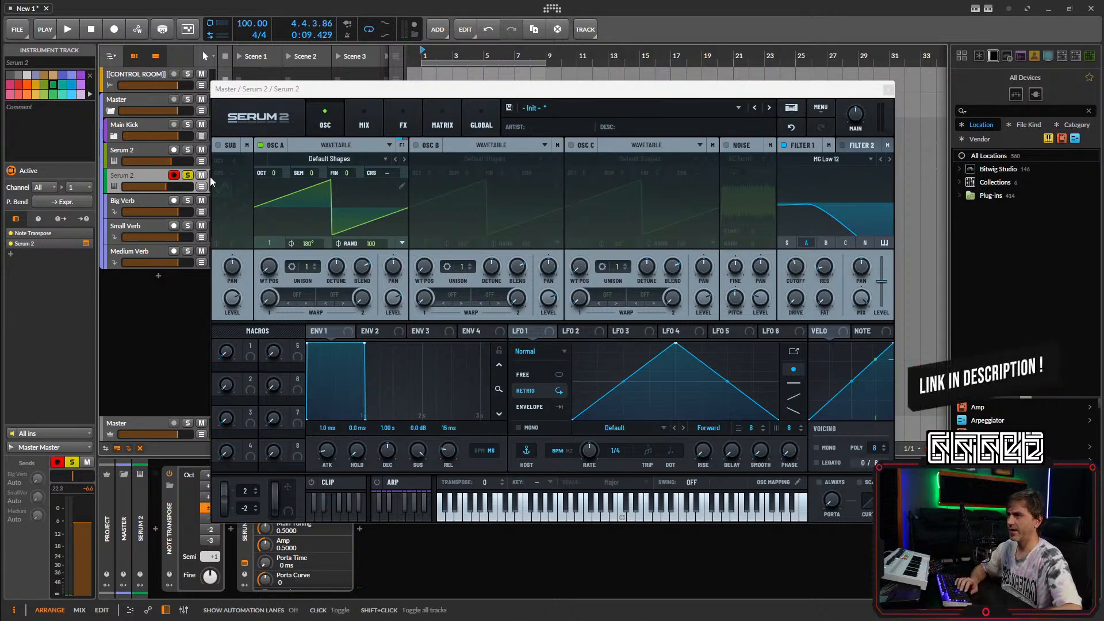
click(816, 447)
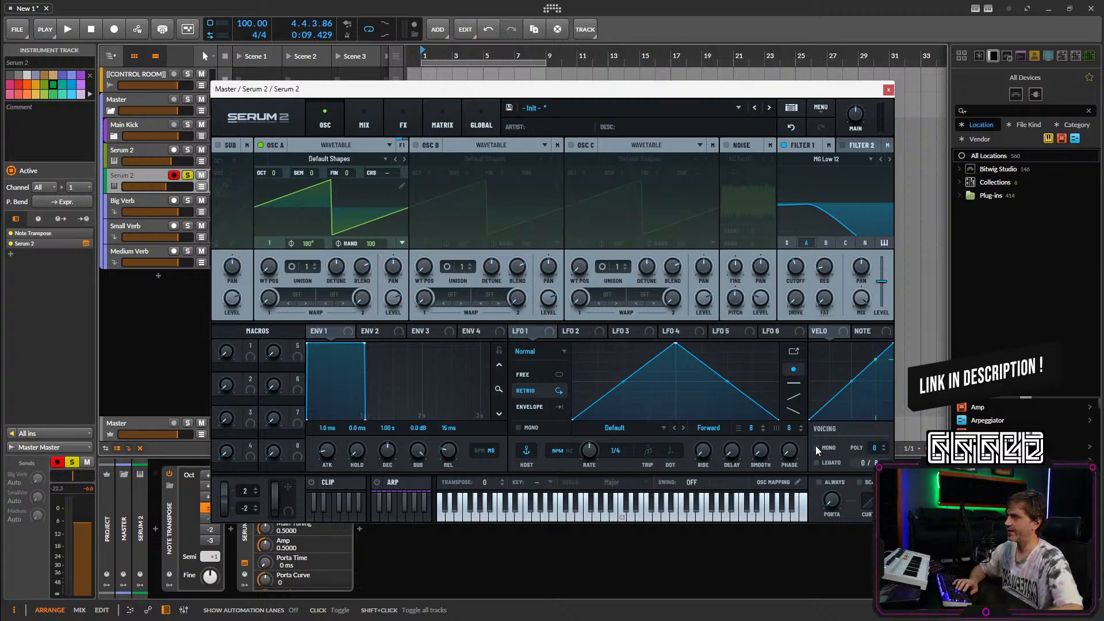
click(816, 462)
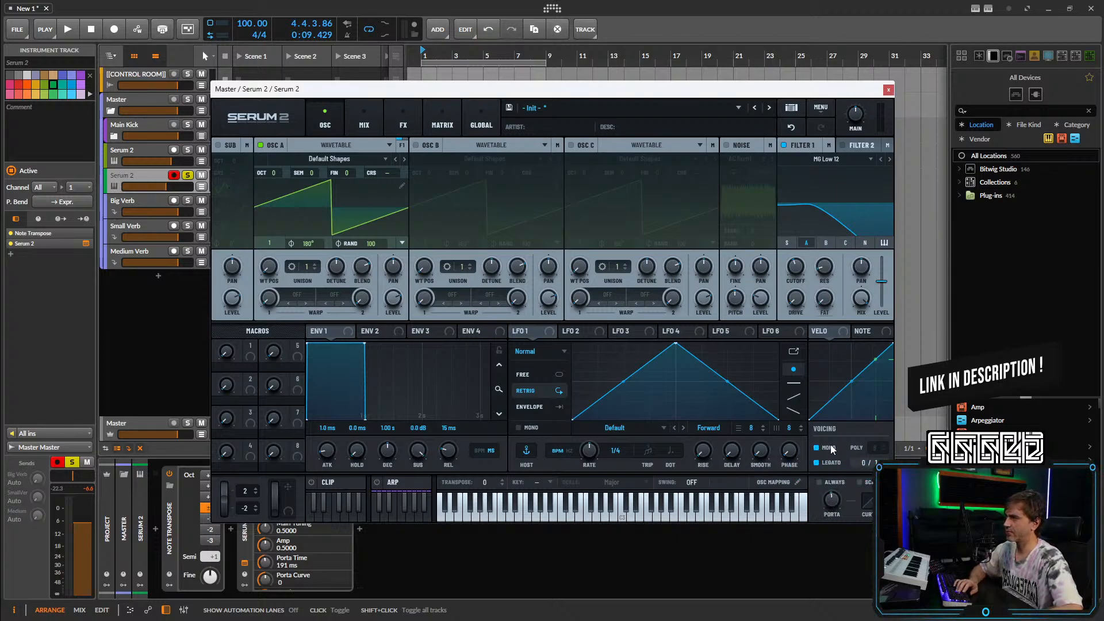
drag(615, 87, 526, 58)
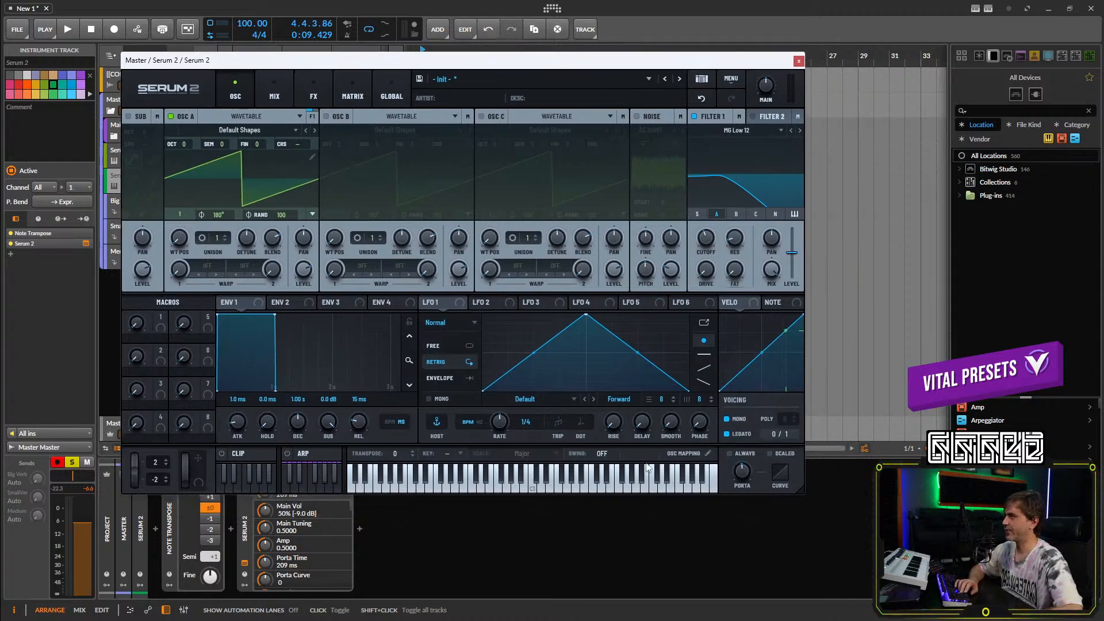
Reset the bass Serum 2's portamento to 0 ms with Mono and Legato off, and set its pitch bend range to +24 and -24.
double_click(742, 485)
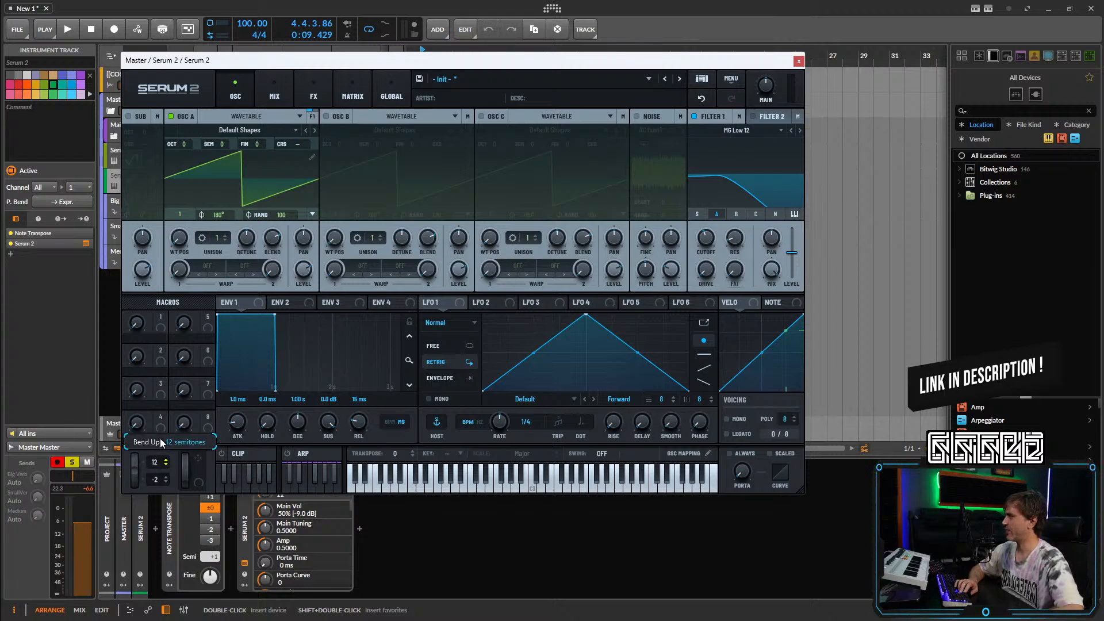
drag(161, 439, 182, 288)
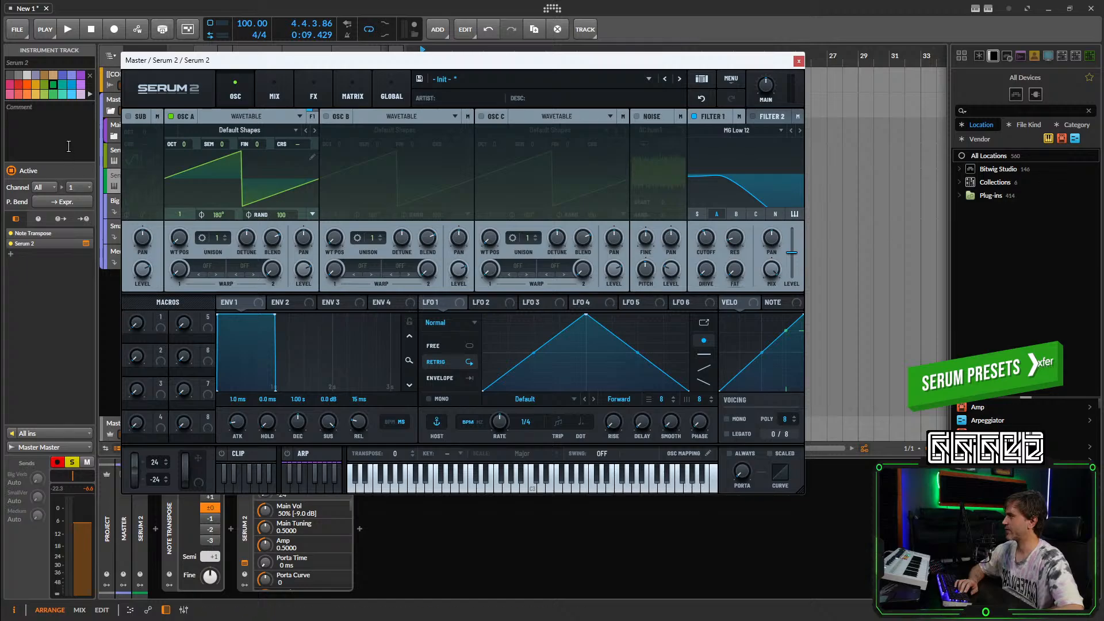
click(799, 60)
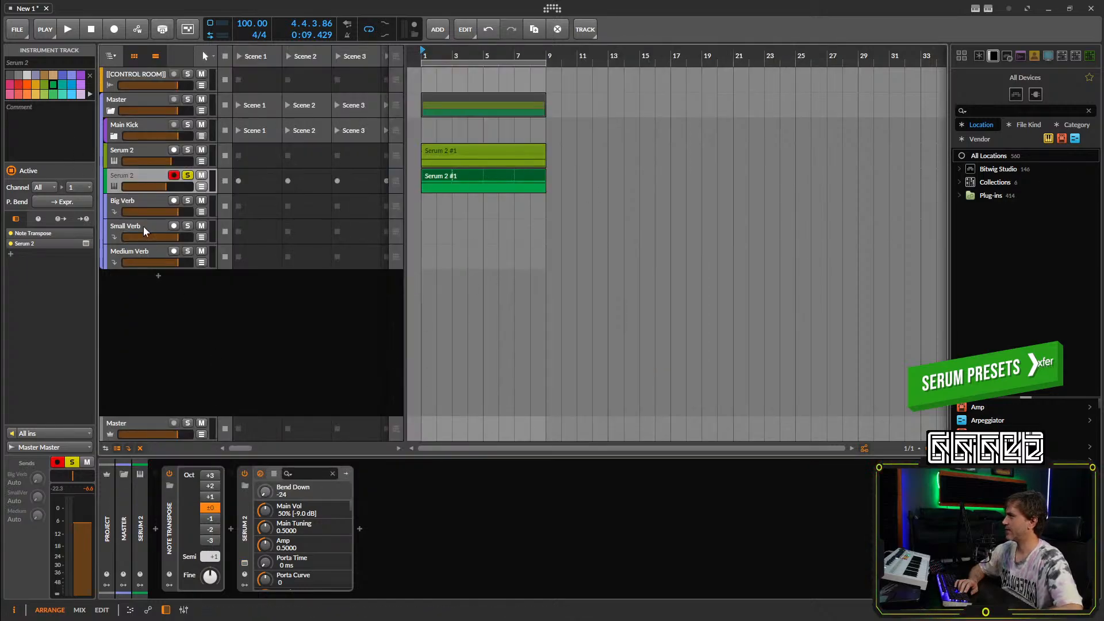
click(249, 545)
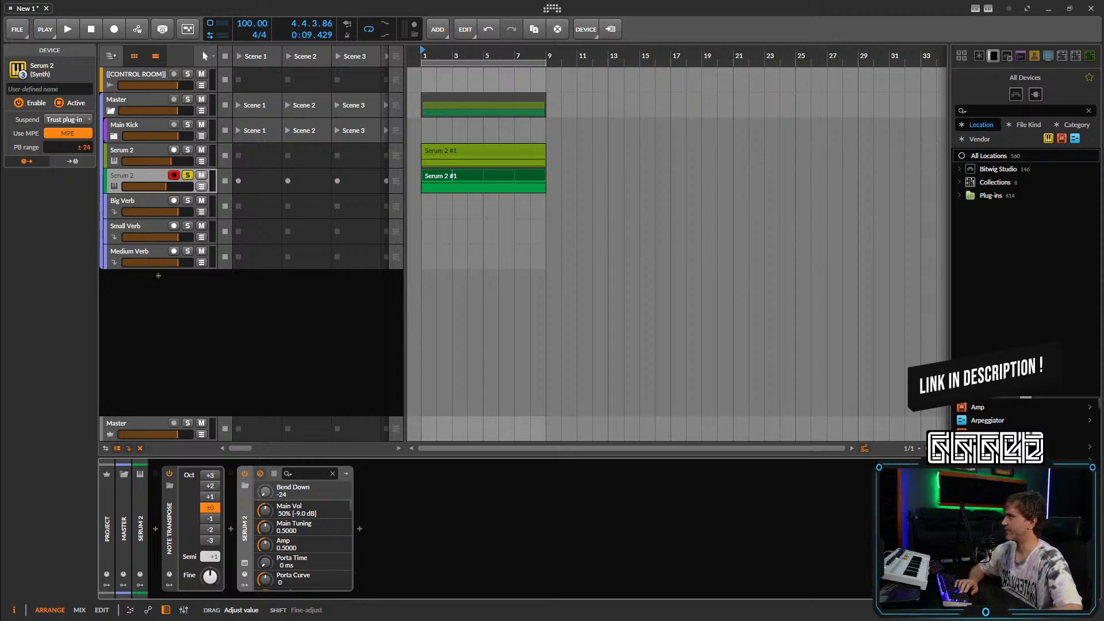
Draw a 12-semitone micro-pitch peak near beat 1.3 on the bass clip's C0 note and play it with the bass unsoloed.
double_click(476, 178)
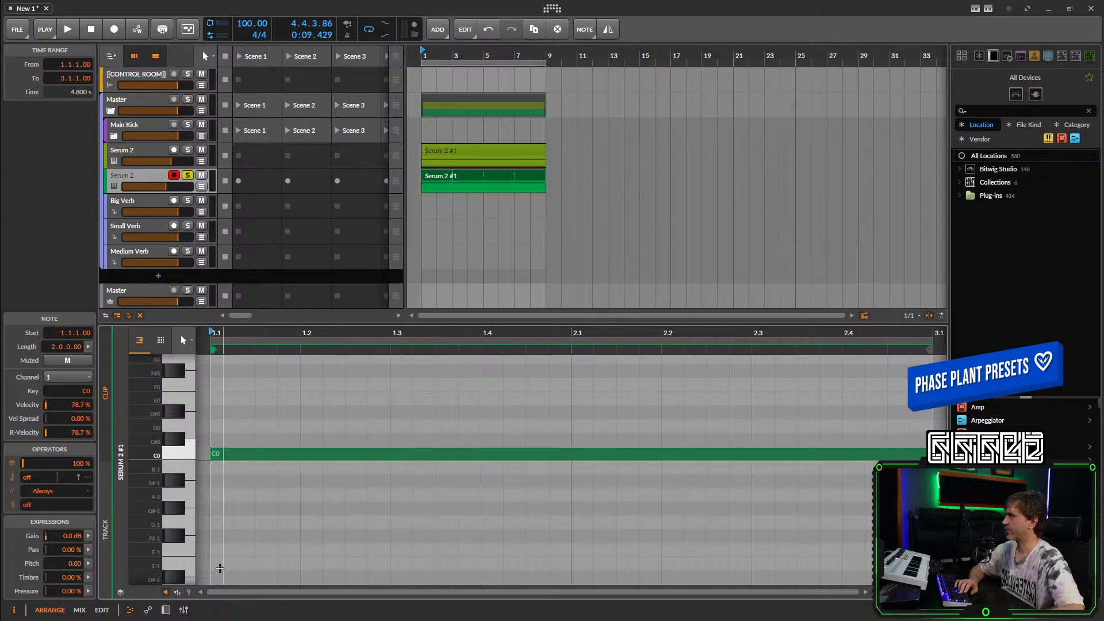
click(189, 593)
click(345, 454)
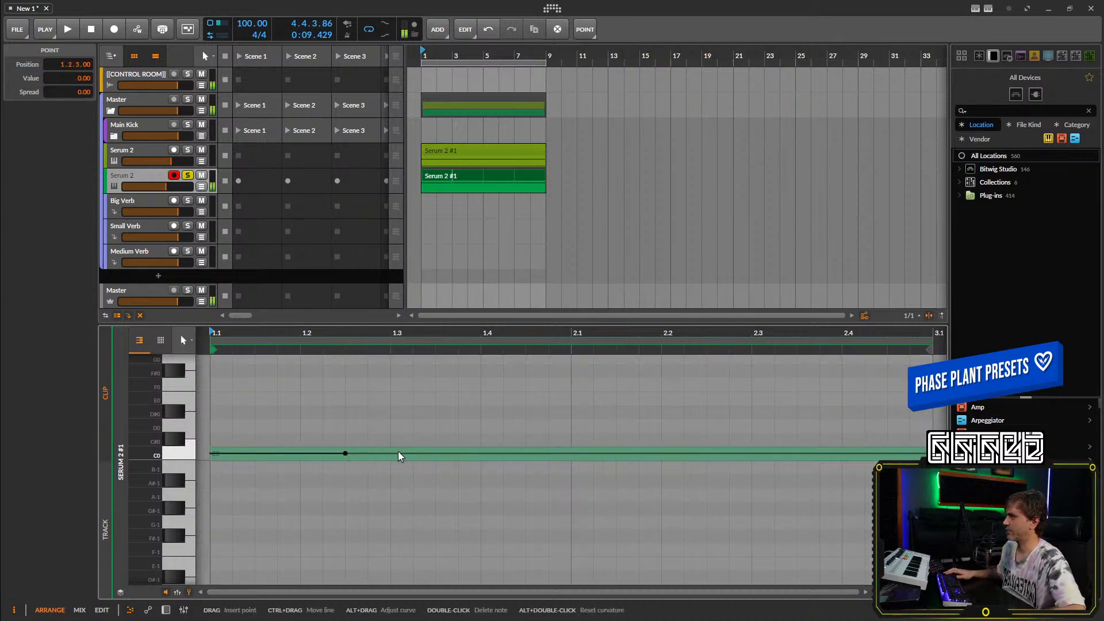
click(396, 454)
click(490, 453)
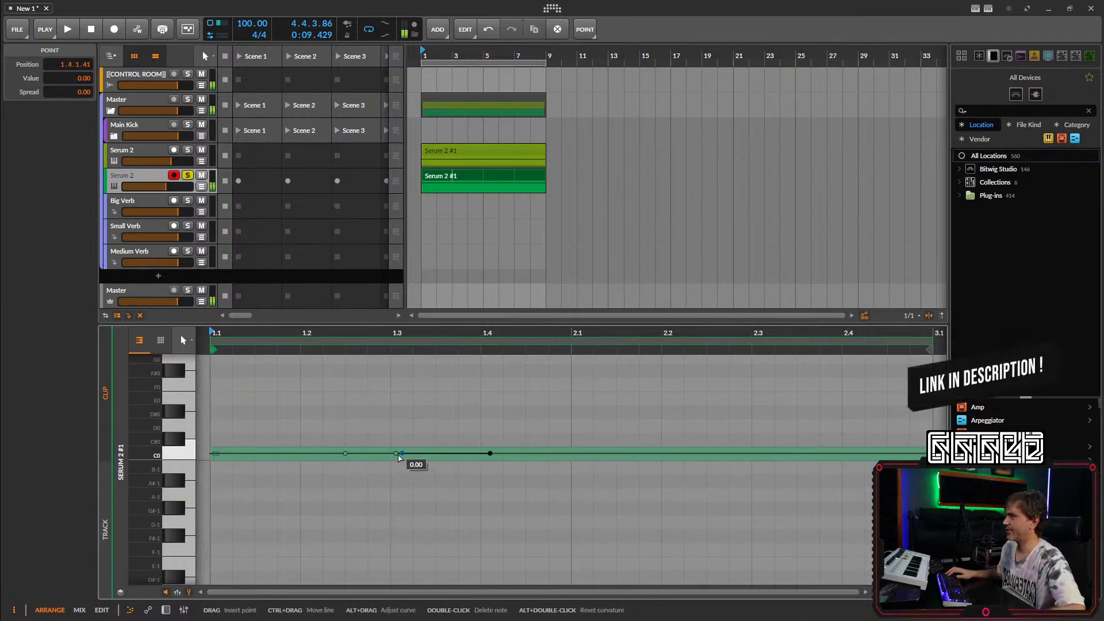
scroll(400, 438, up, 1)
scroll(397, 498, up, 2)
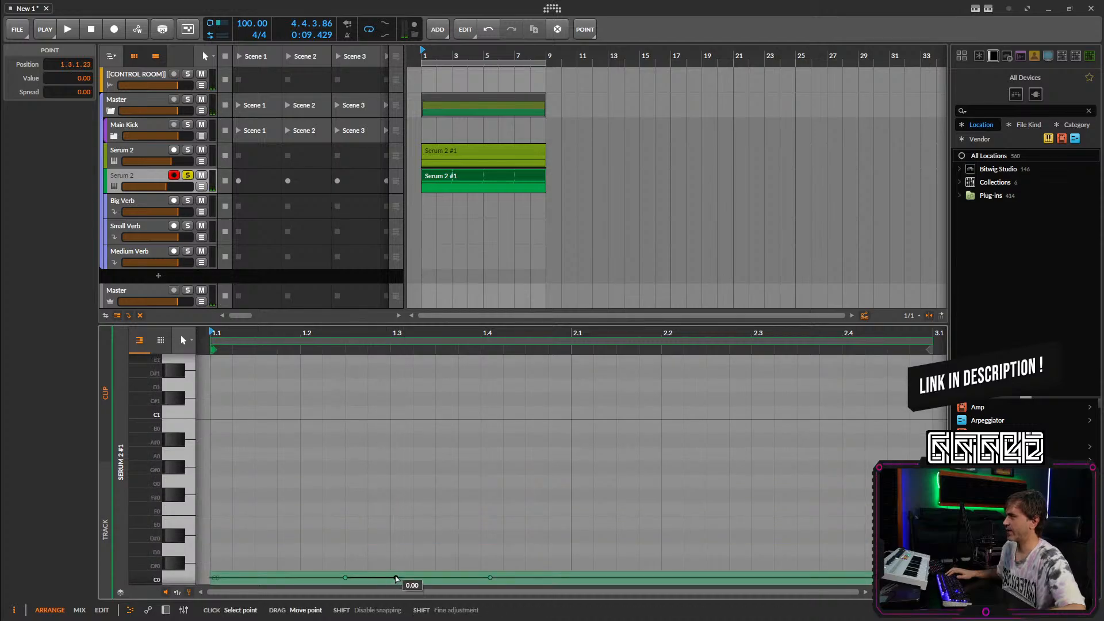
drag(395, 577, 396, 413)
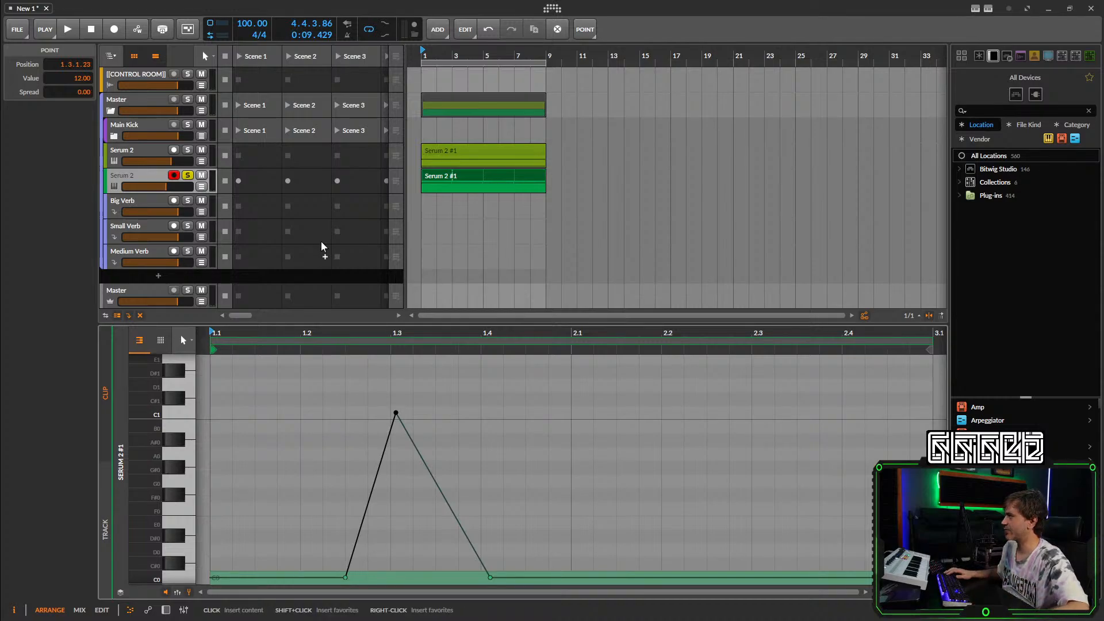
key(space)
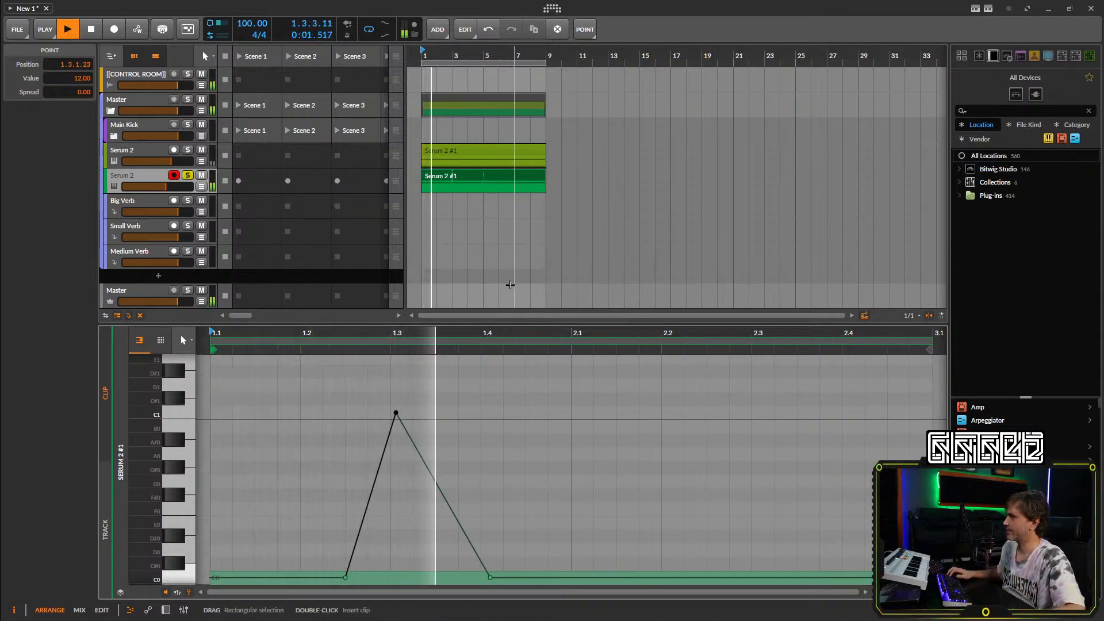
key(space)
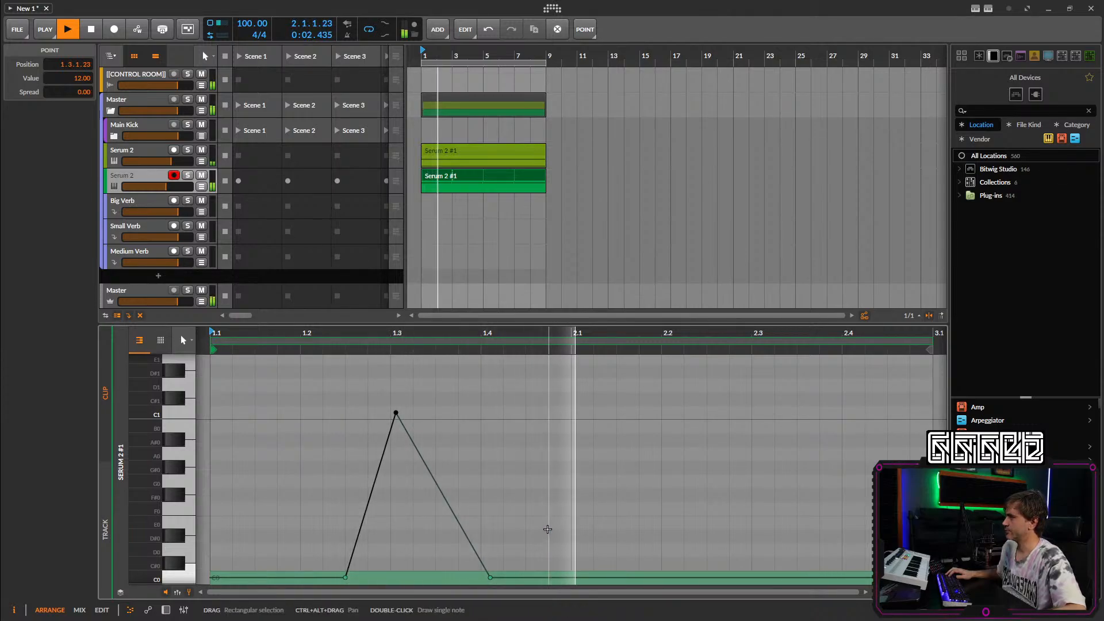
Add a narrower 12-semitone micro-pitch peak just before beat 1.2 on the bass note and restart playback.
scroll(550, 526, down, 2)
scroll(619, 548, up, 3)
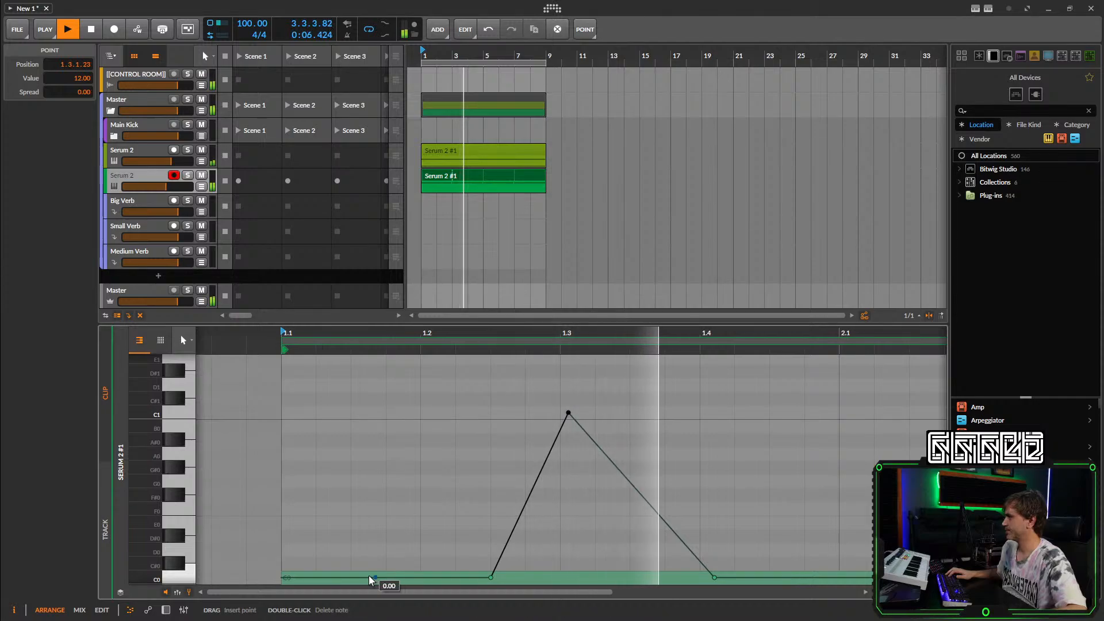
key(space)
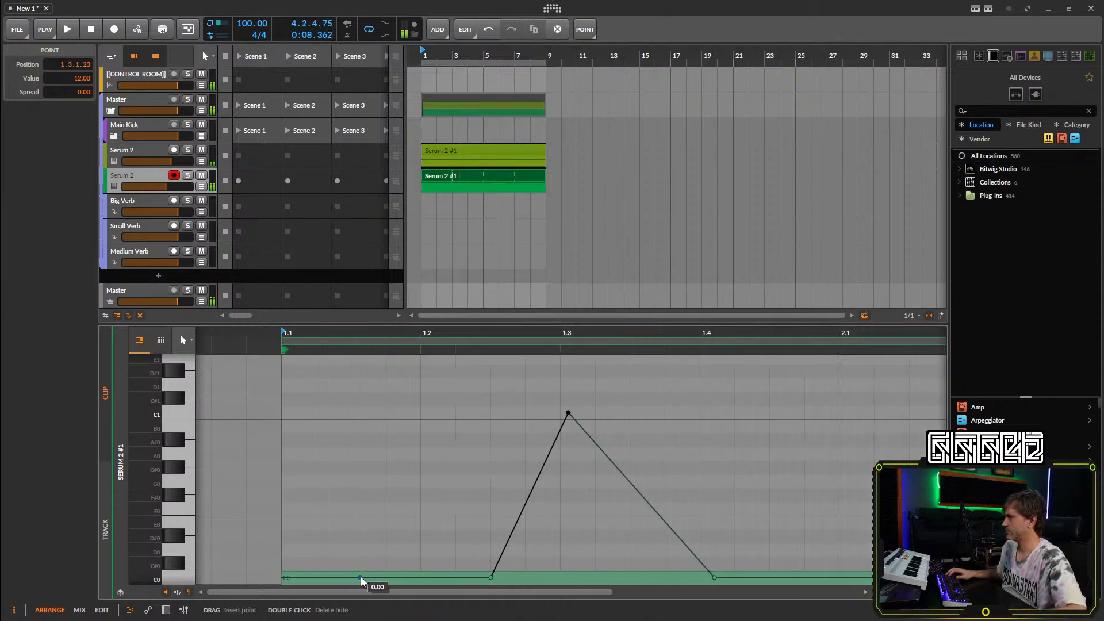
click(361, 576)
click(458, 577)
drag(386, 577, 401, 412)
key(space)
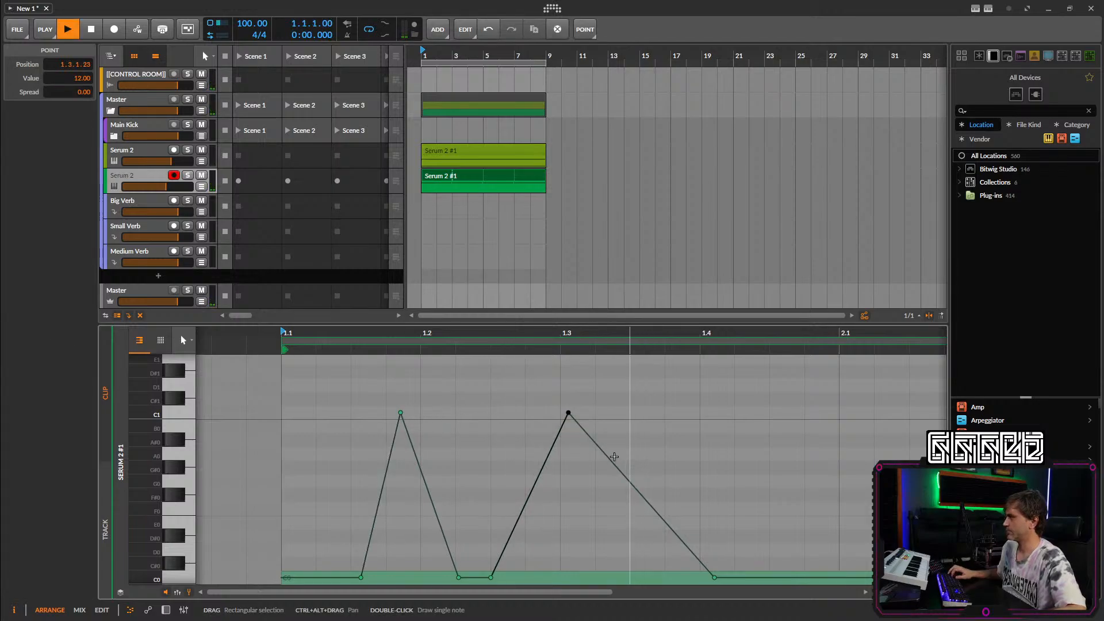
Delete the pitch peak point near beat 1.3 from the bass note and restart playback.
double_click(568, 413)
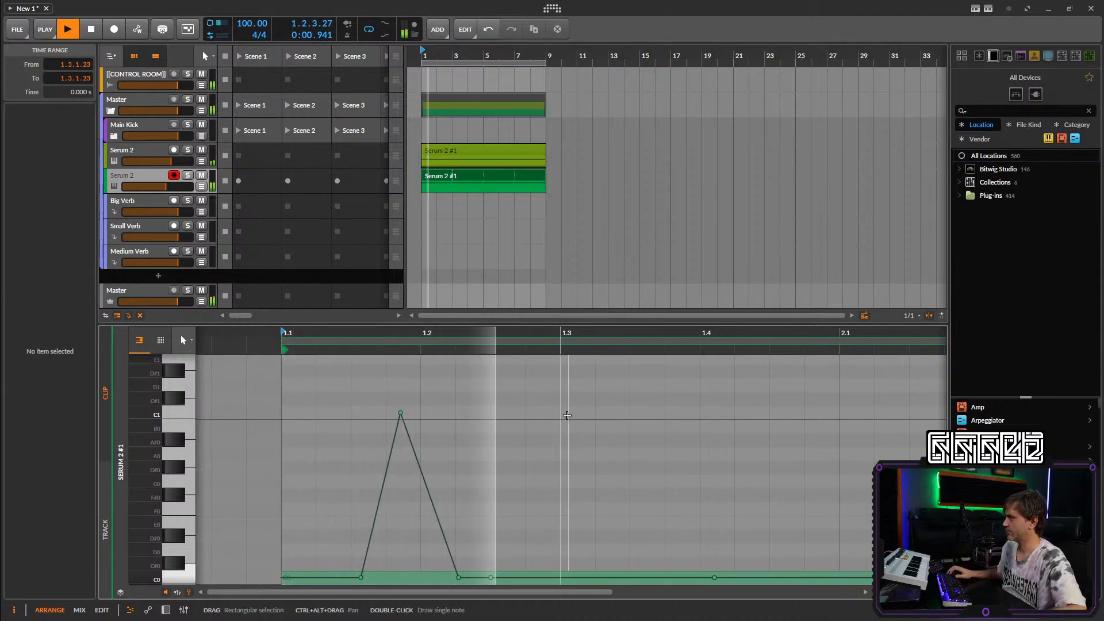
key(space)
key(space)
Turn off micro-pitch editing, split the bass note at 1.2.4 with a small gap before it, and replay the clip.
click(520, 577)
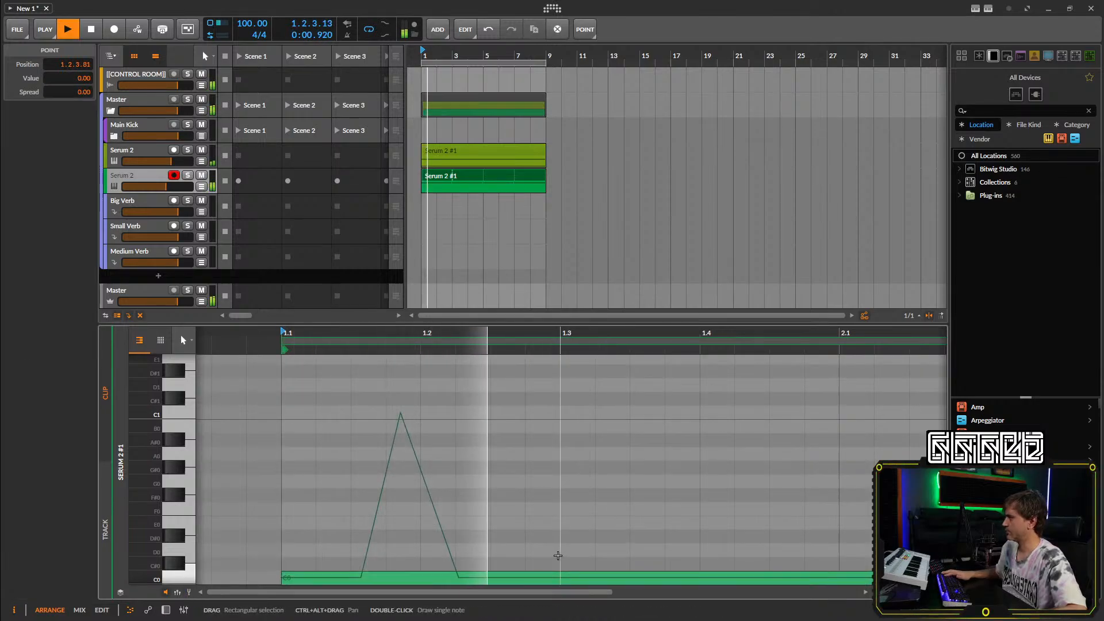
click(536, 551)
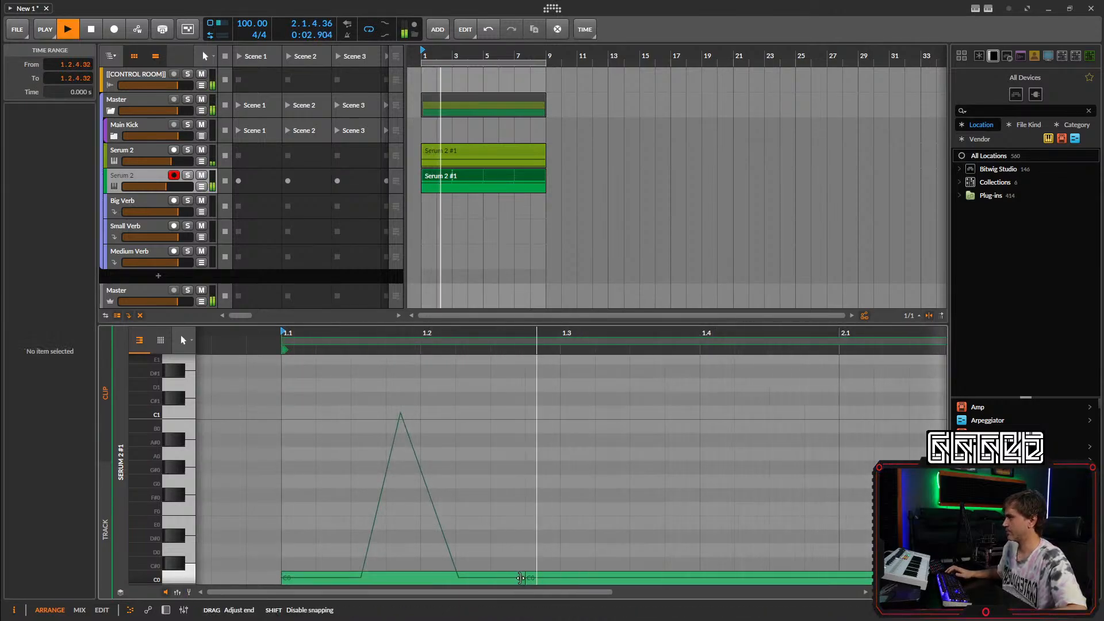
click(540, 543)
click(605, 529)
key(space)
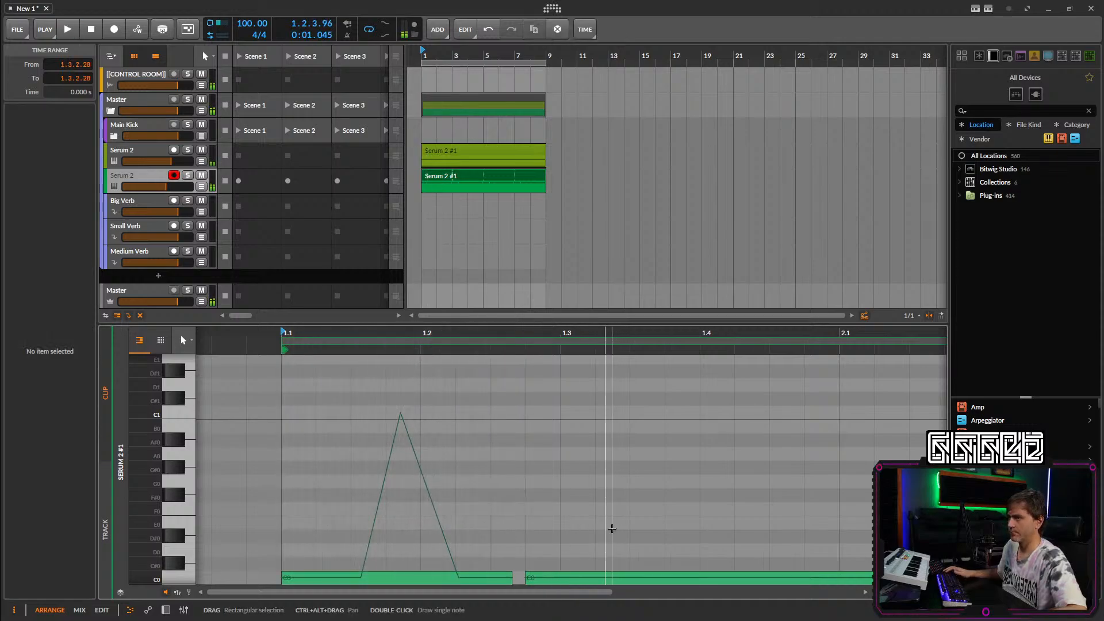
key(space)
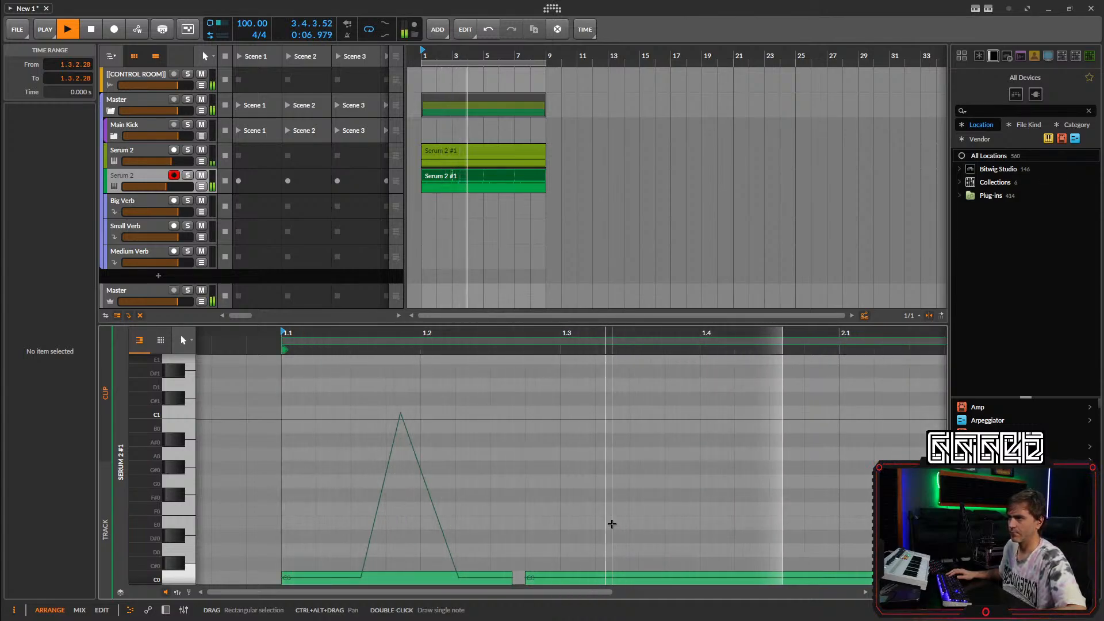
Reopen the bass clip's notes, cut the second note short, and place a short C0 note at 1.3.2 before the long note at 1.3.3.
click(166, 610)
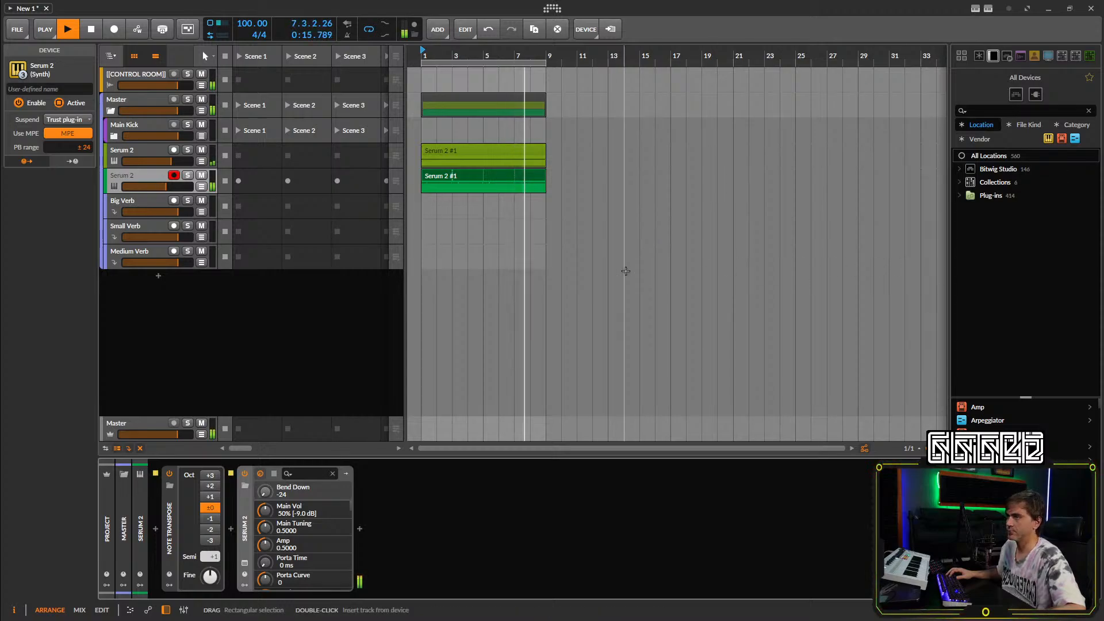
click(435, 181)
double_click(435, 182)
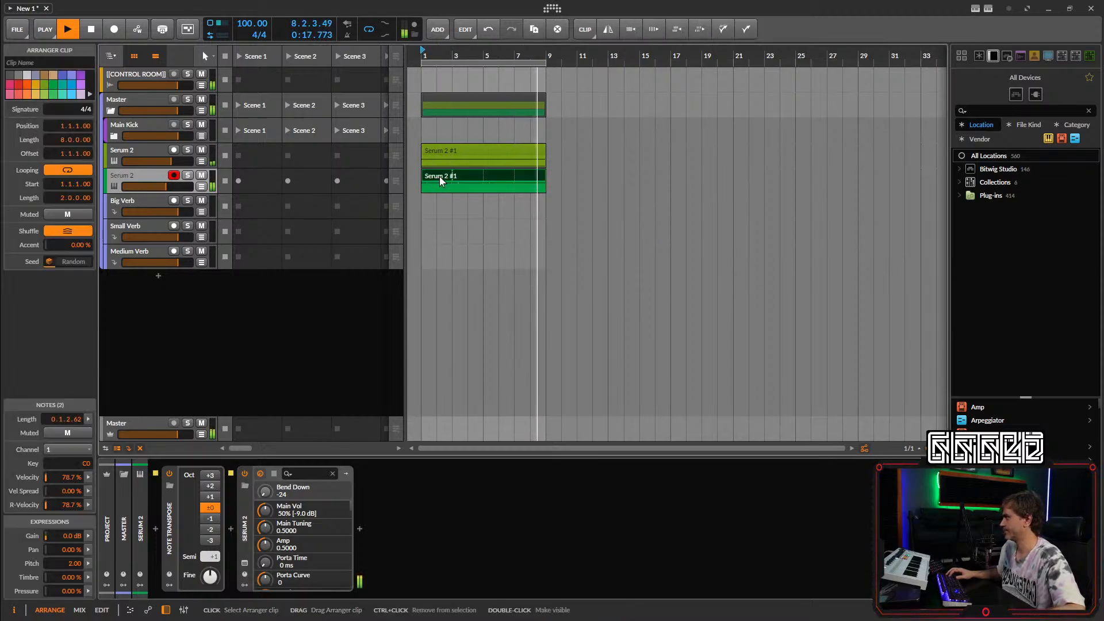
click(420, 530)
click(415, 527)
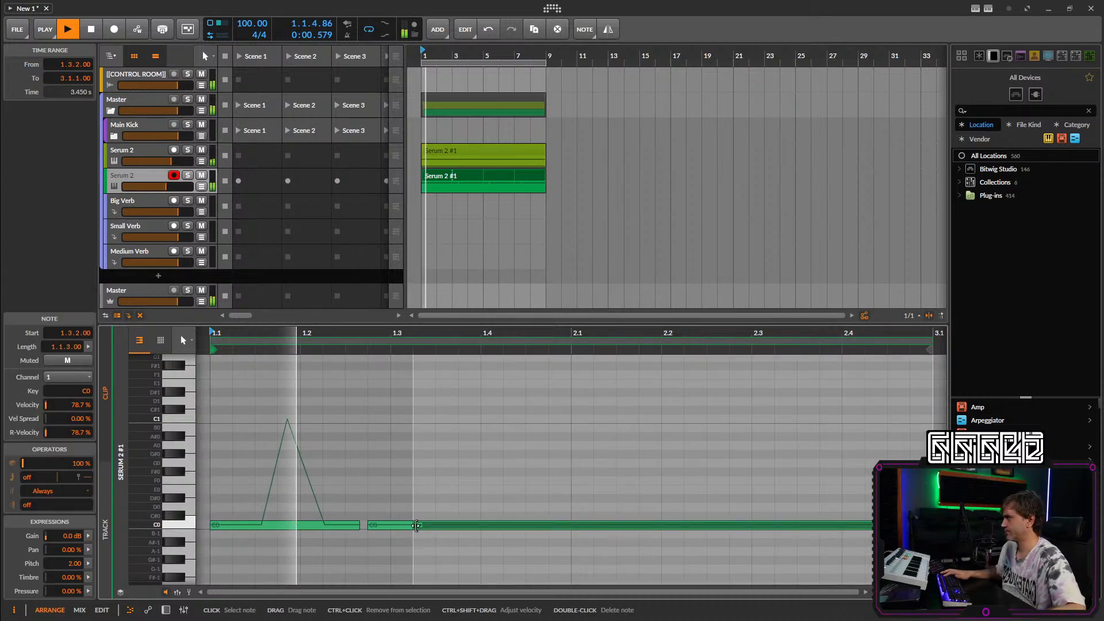
drag(415, 526, 383, 525)
click(401, 526)
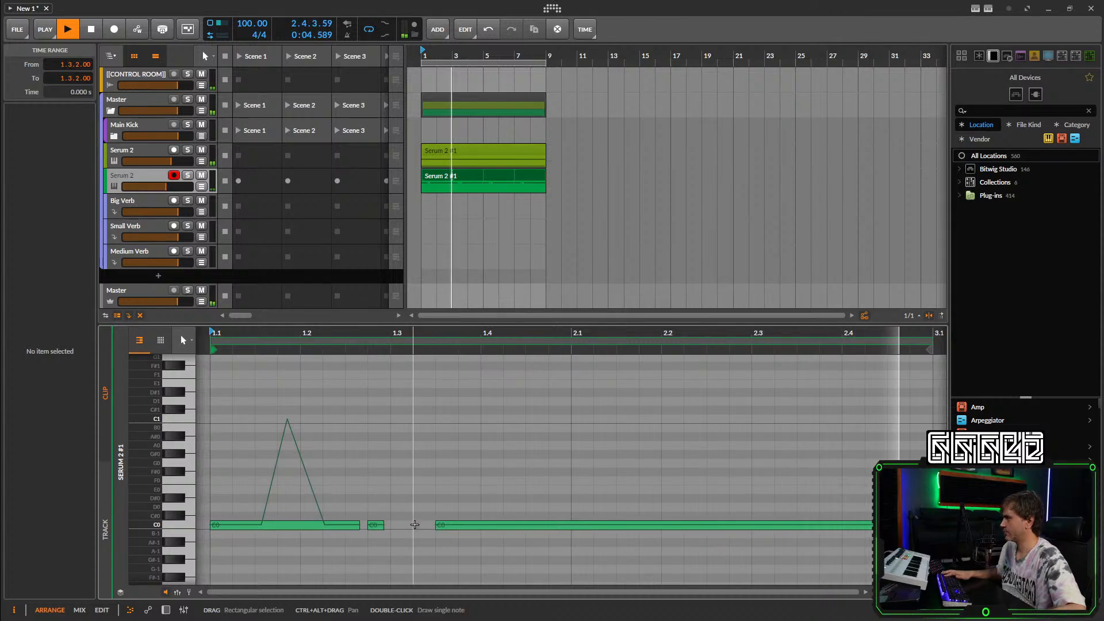
double_click(417, 525)
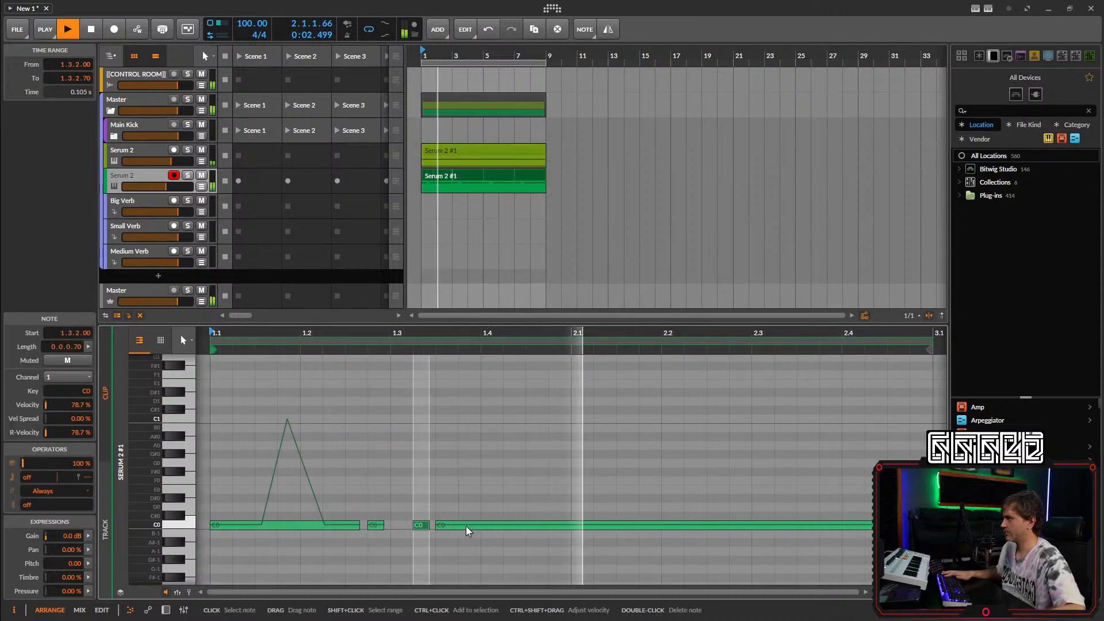
Split the long bass note so the 1.3.3 note ends at 1.4.1 and the remaining part starts at 1.4.3.
key(5)
click(484, 524)
drag(491, 526, 524, 528)
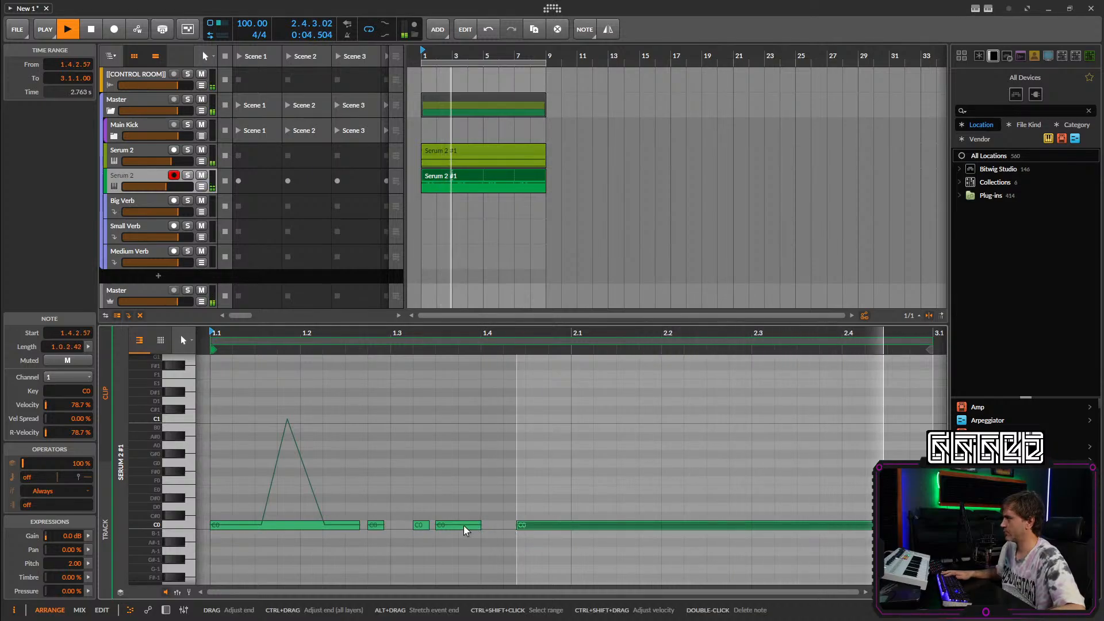
click(463, 525)
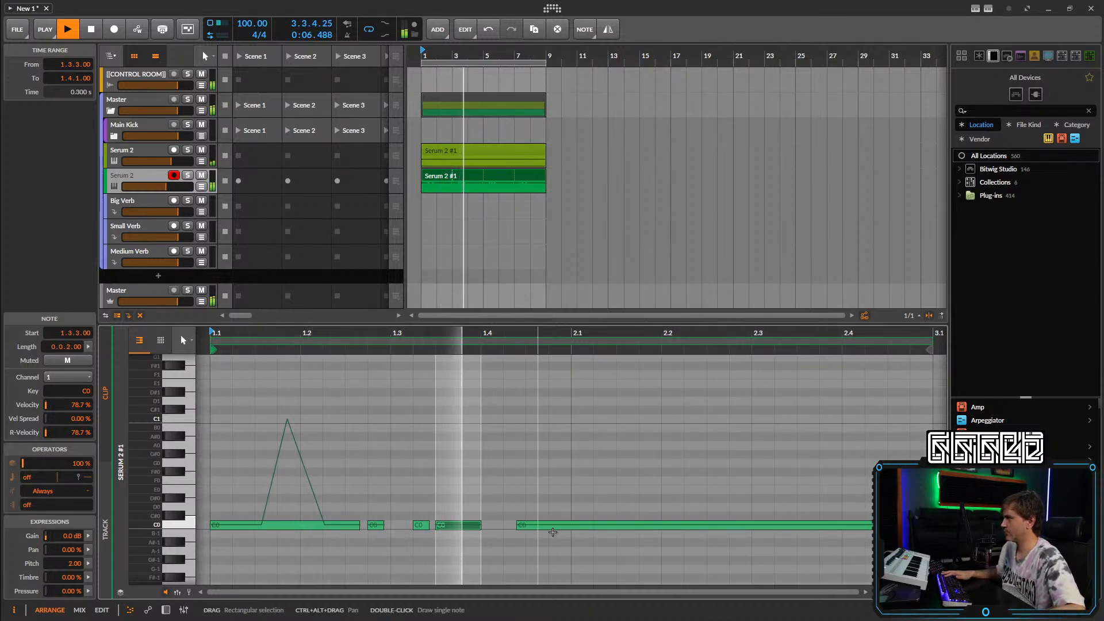
drag(518, 526, 530, 534)
click(546, 534)
Split the long bass note at 2.1.3 and trim the end of the preceding note to leave a small gap.
key(5)
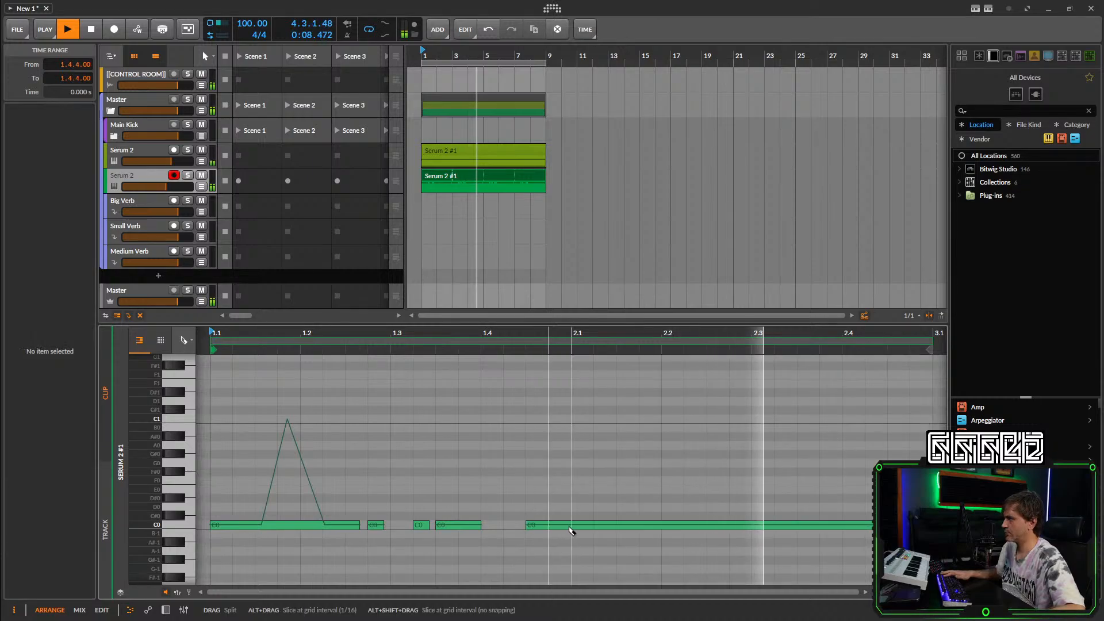
click(617, 525)
key(1)
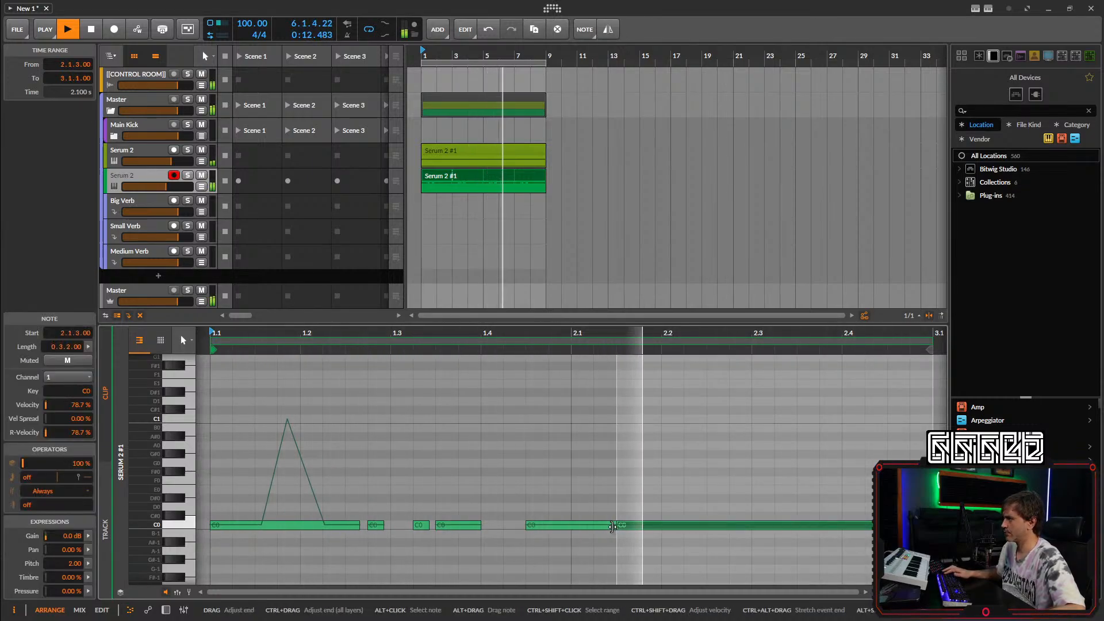
drag(613, 526, 605, 528)
click(618, 542)
Split the long bass note at 2.2.1, 2.2.2 and 2.2.3, then shorten the two pieces from 2.2.1 to leave small gaps.
key(5)
click(662, 527)
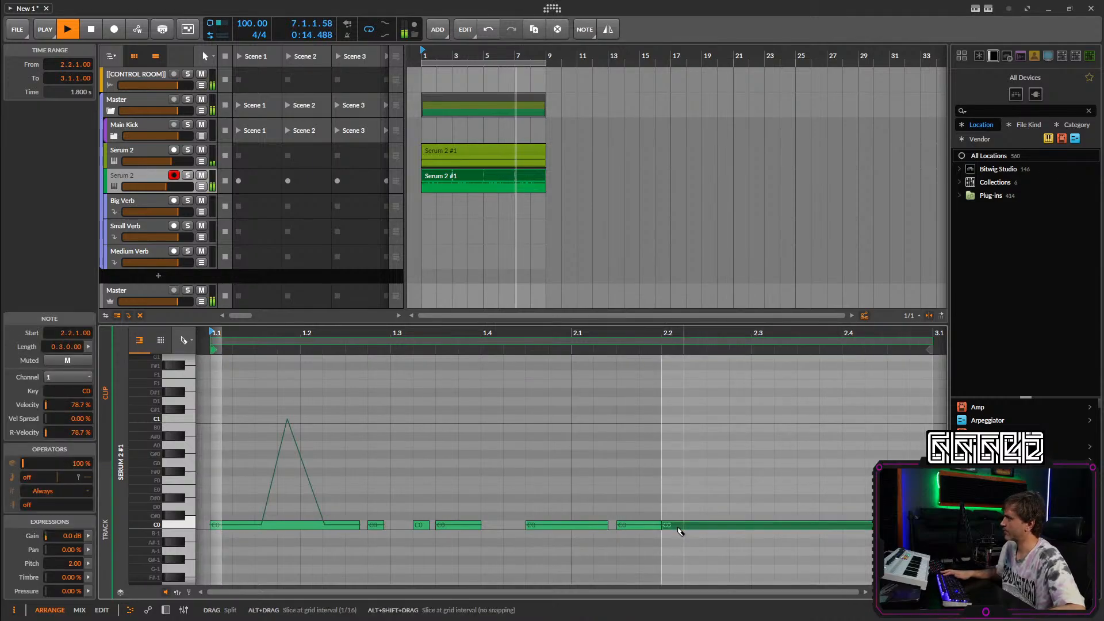
click(686, 527)
click(708, 525)
key(1)
drag(700, 507, 674, 525)
click(678, 509)
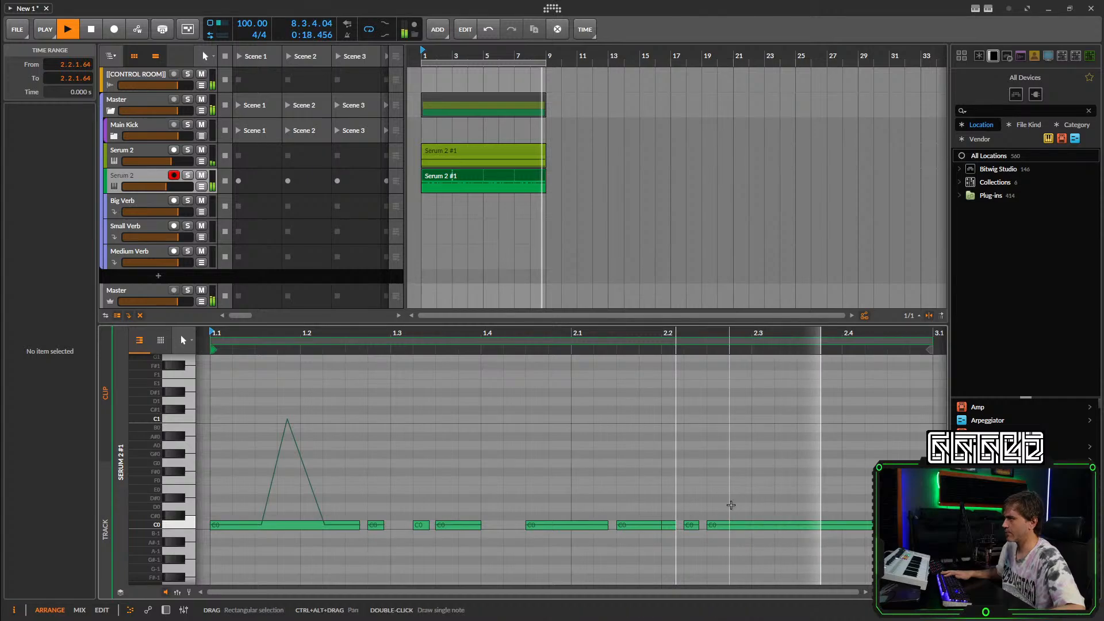
Split the remaining bass note at 2.3.2 and 2.3.3 and trim the two preceding notes to leave small gaps.
key(5)
click(776, 526)
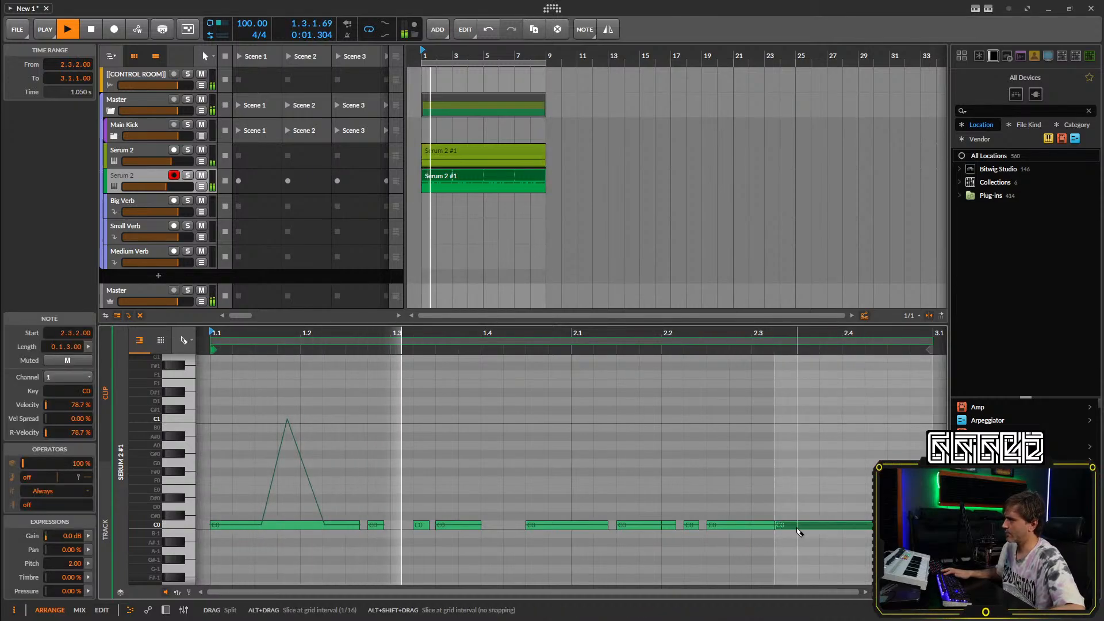
click(797, 526)
key(1)
drag(788, 510, 762, 533)
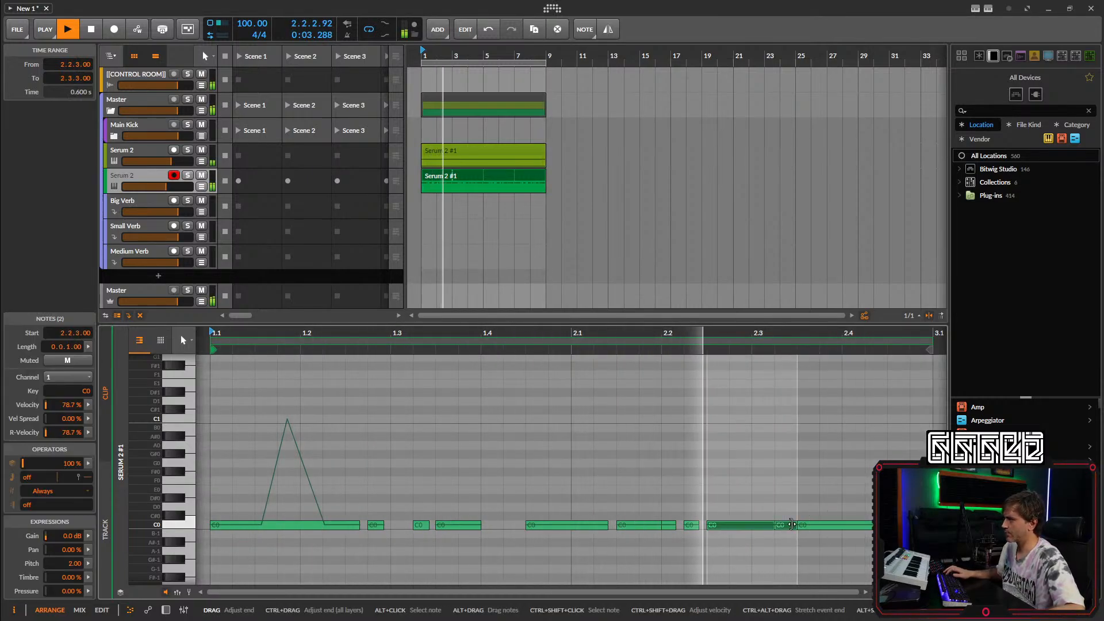
click(792, 510)
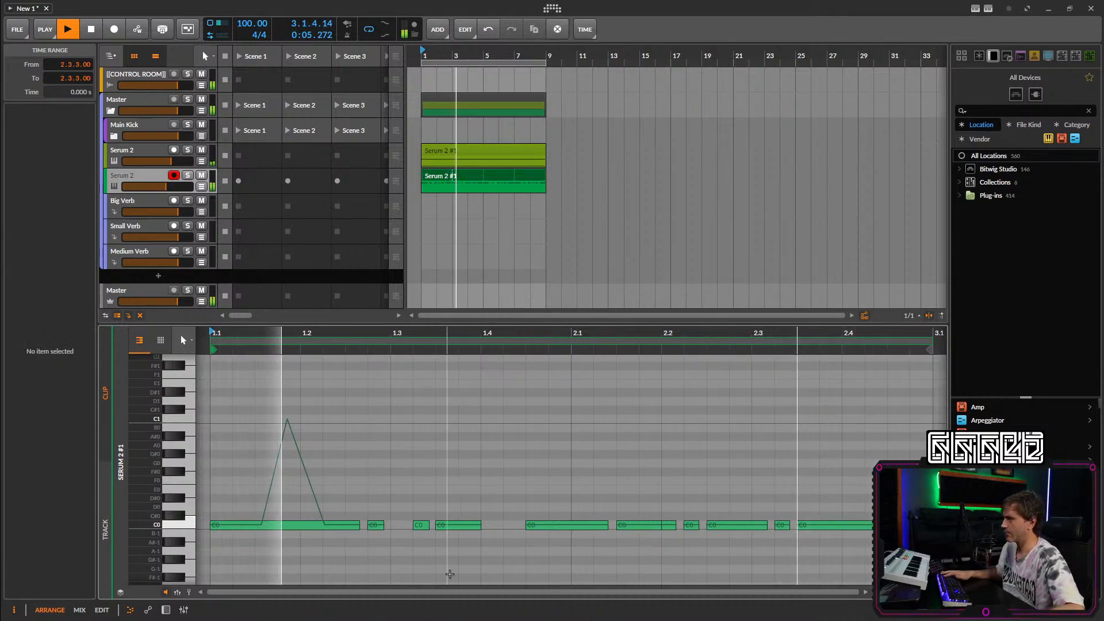
In the micro-pitch expression, bend the note around 2.1 up 12 semitones and start the 2.2.3 note 12 semitones high, falling to zero.
click(189, 592)
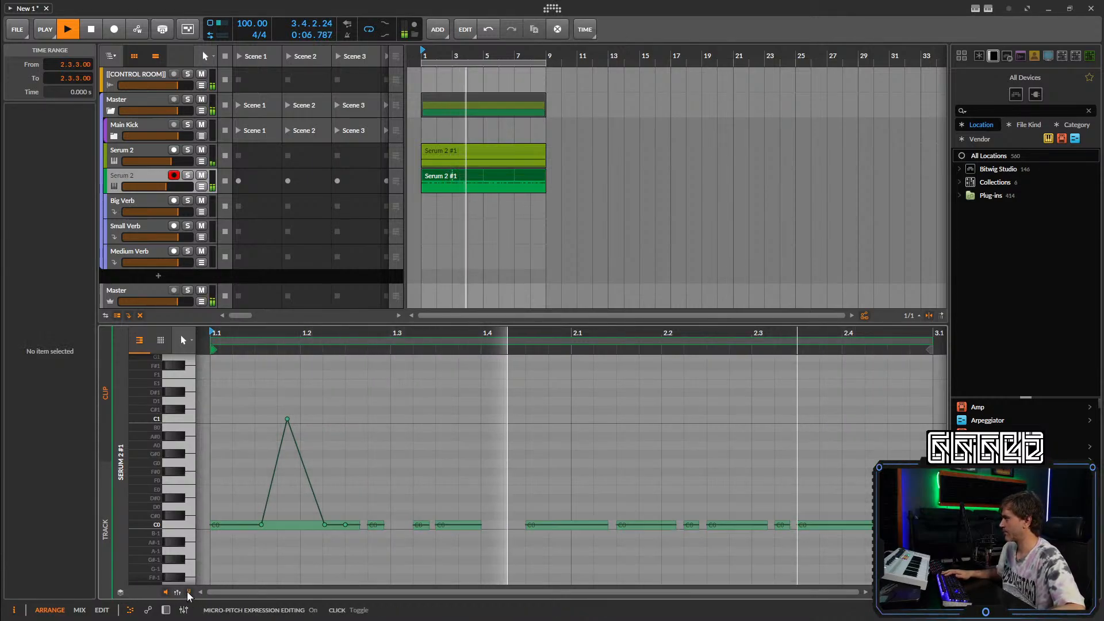
click(547, 524)
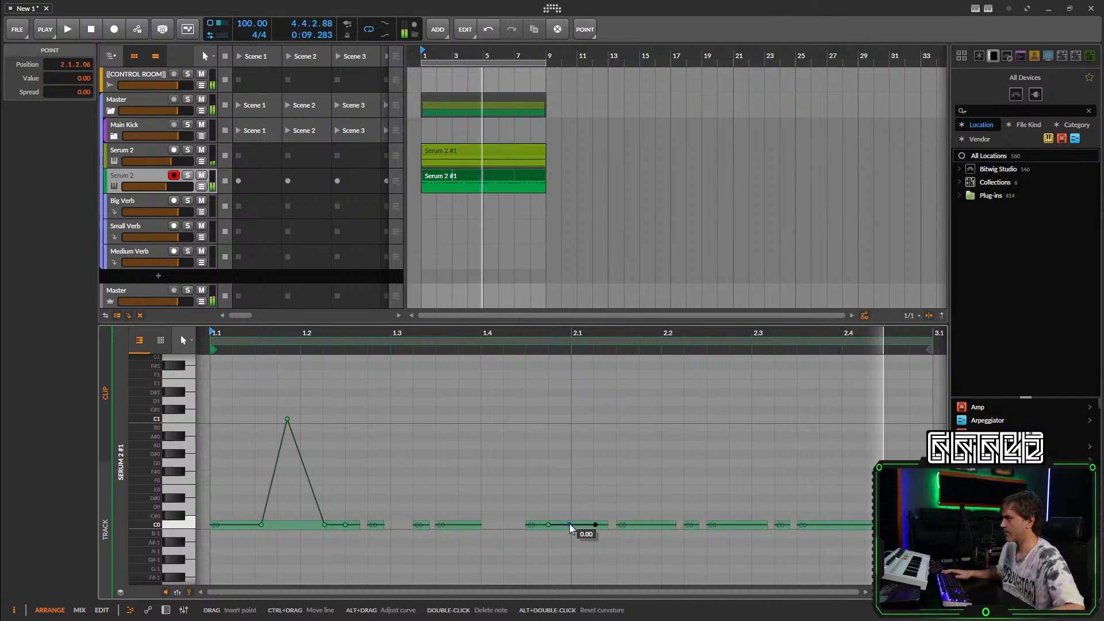
drag(569, 524, 571, 419)
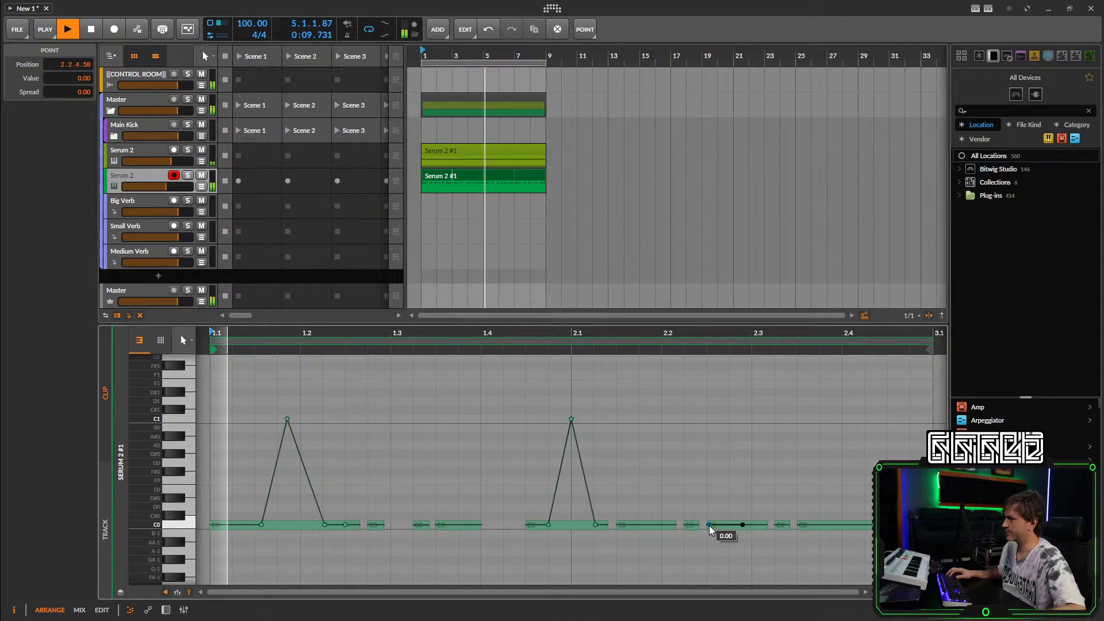
drag(707, 524, 707, 418)
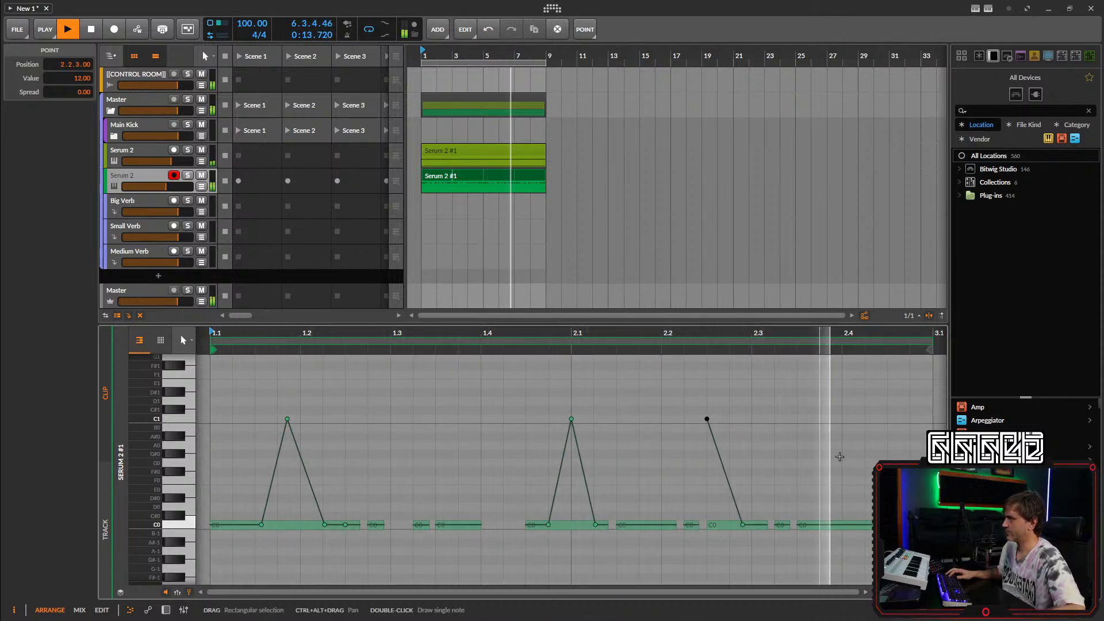
Draw a stepped rising micro-pitch bend on the last note, from 0 at 2.3.4 to a 2-semitone plateau and up to 3 semitones at 2.4.2.72.
click(827, 526)
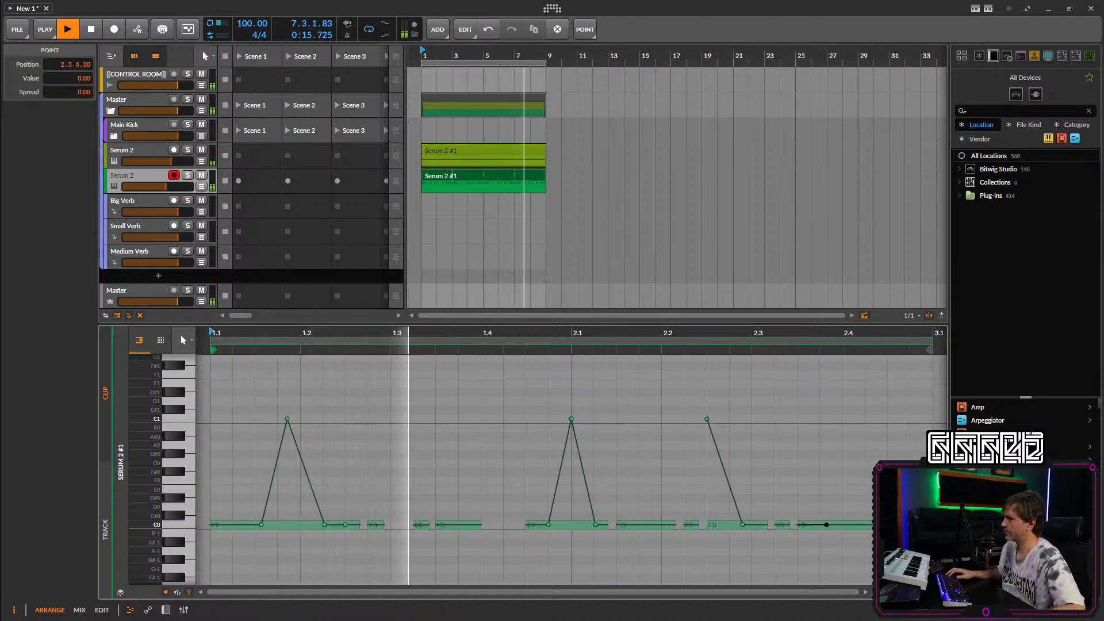
drag(865, 525, 865, 508)
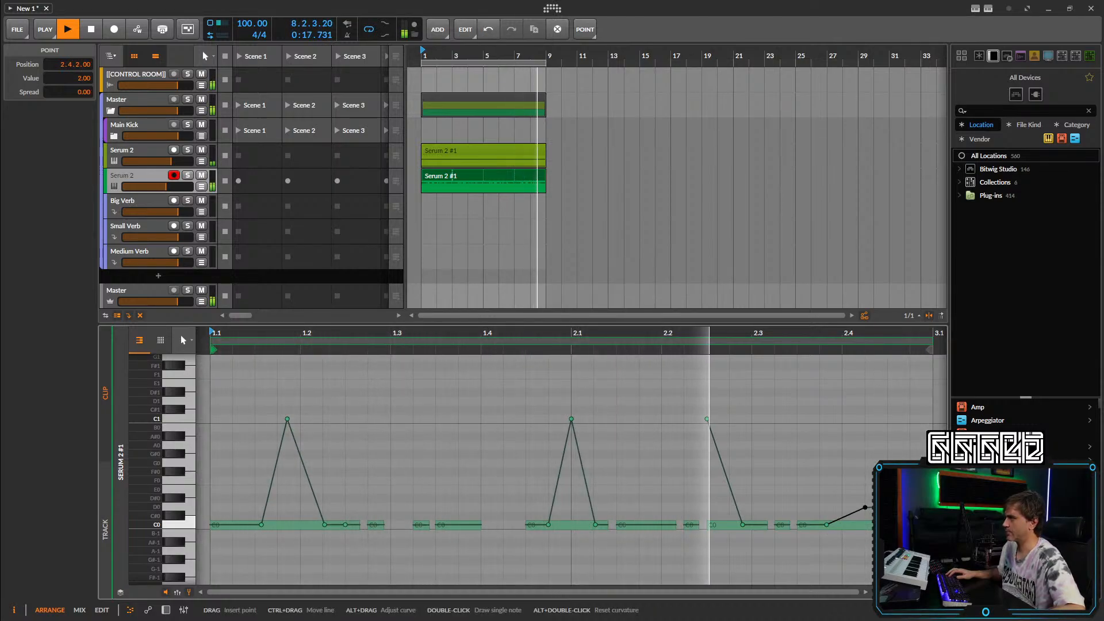
drag(842, 517, 882, 499)
click(861, 508)
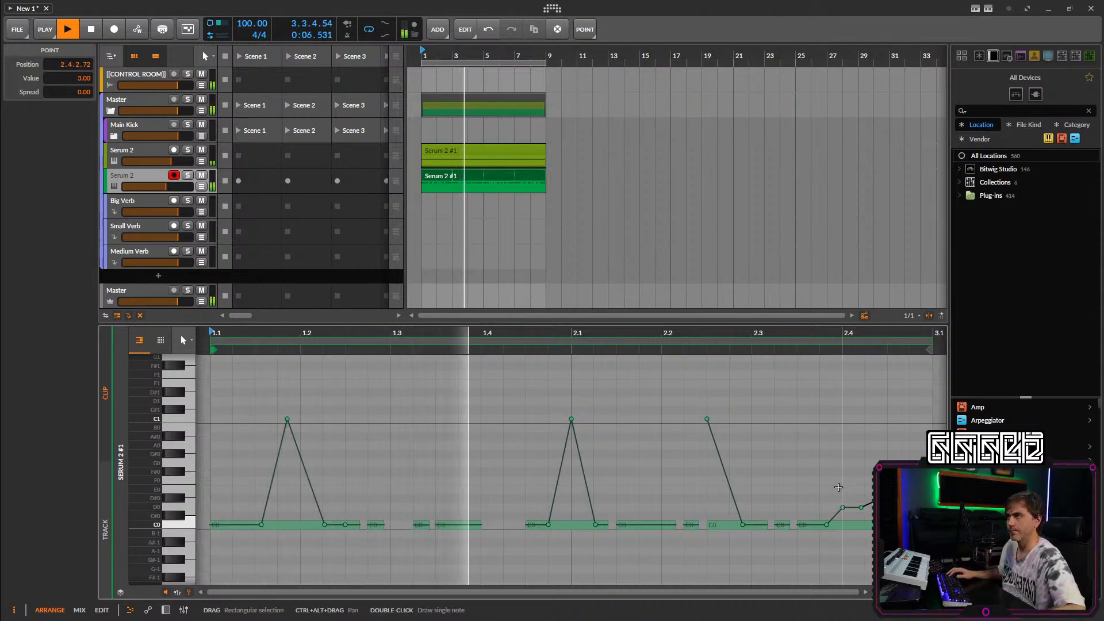
Modulate the bass Serum 2's Filter 1 cutoff with Env 2, shaped with 0 ms attack, 244 ms decay and no sustain.
click(166, 610)
click(245, 564)
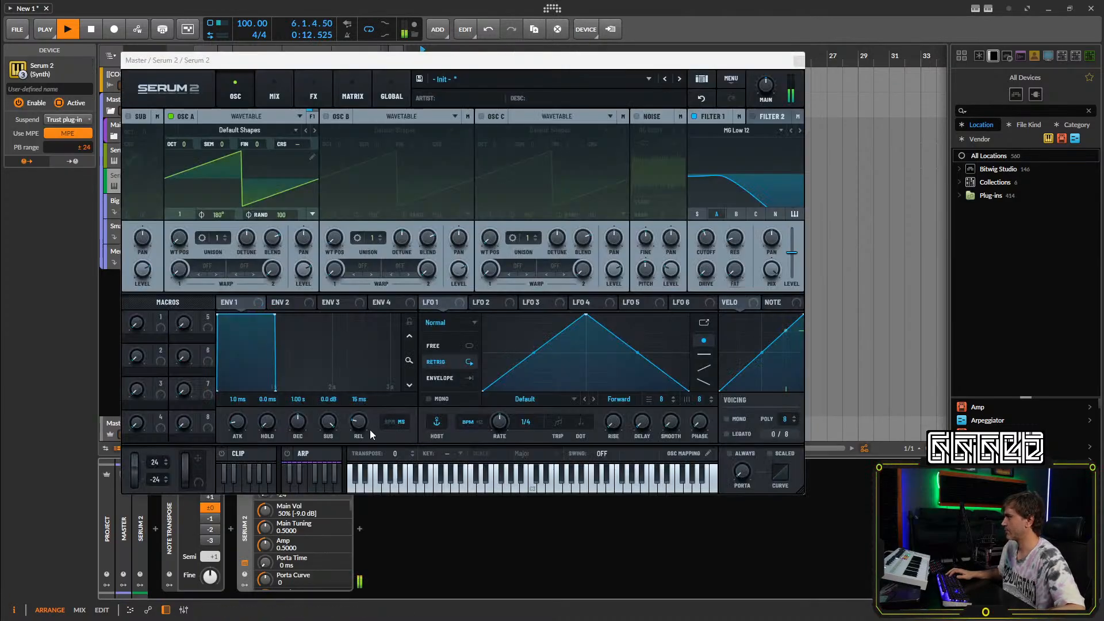
click(288, 302)
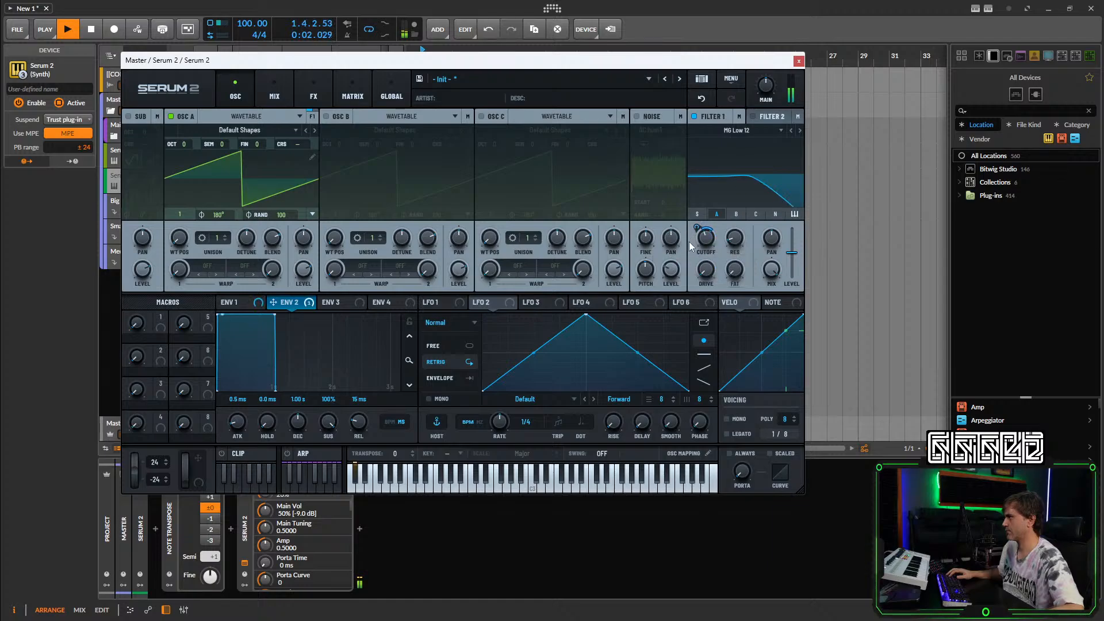
drag(328, 429, 314, 510)
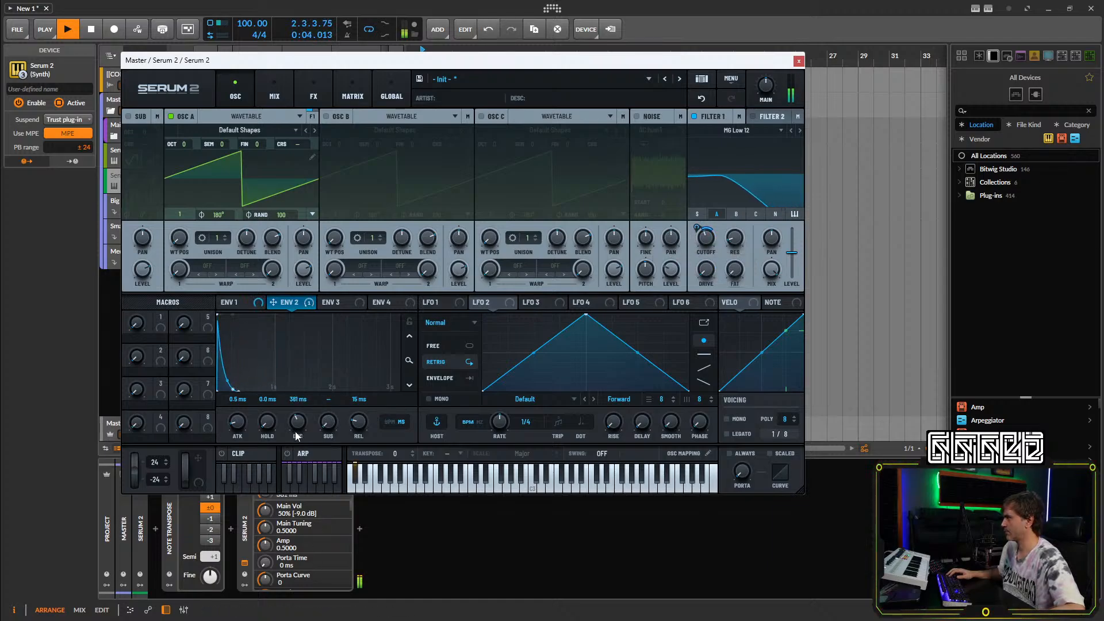
click(409, 322)
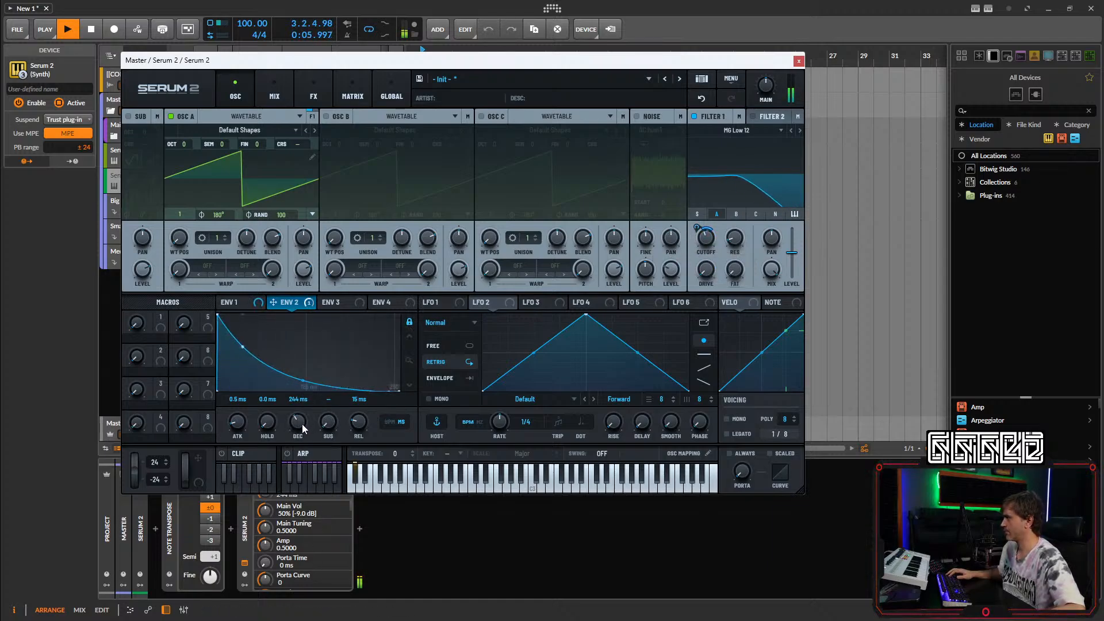
drag(302, 423, 243, 423)
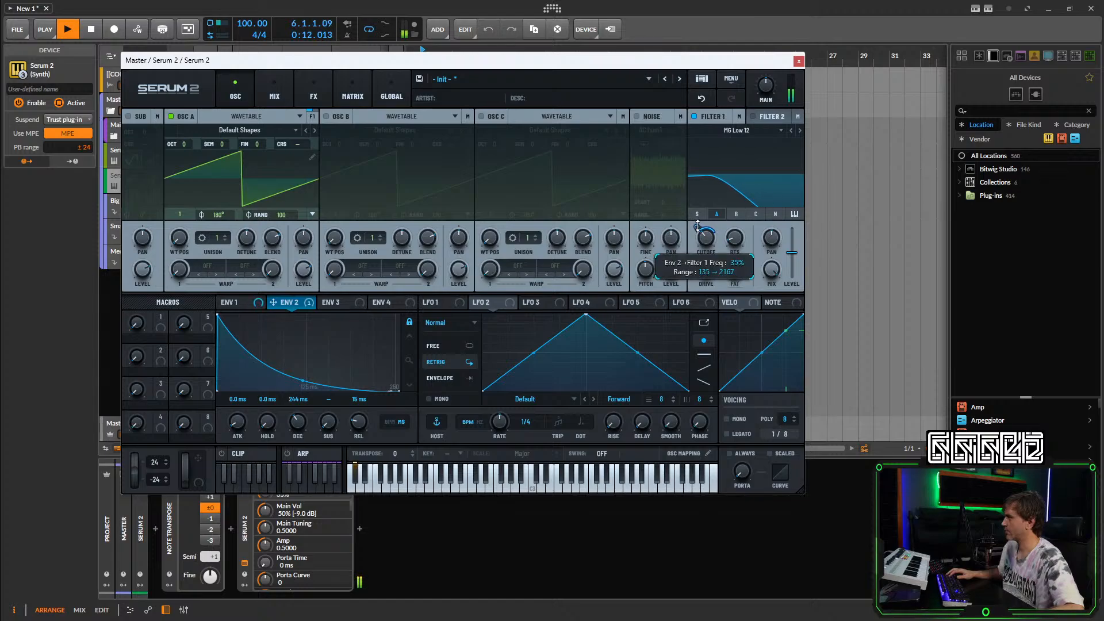
Fine-tune the Env 2 modulation amount on Filter 1's cutoff and set Osc A's random phase to 0.
drag(698, 225, 704, 230)
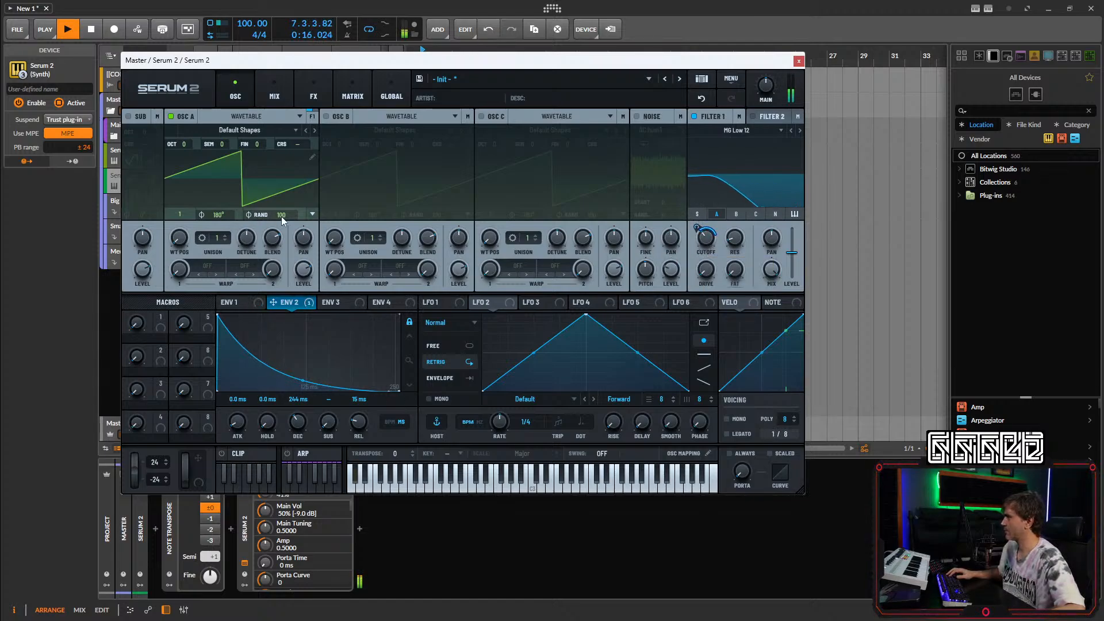
drag(280, 217, 290, 475)
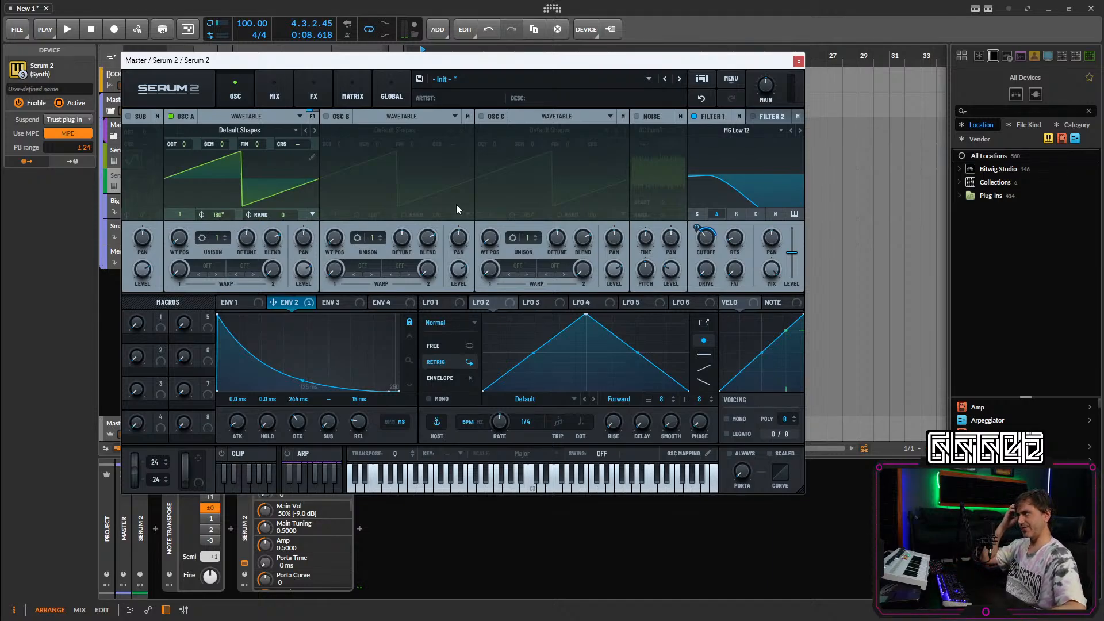
Switch Filter 1 to the Diffusor type and remove all modulators from its cutoff.
click(753, 130)
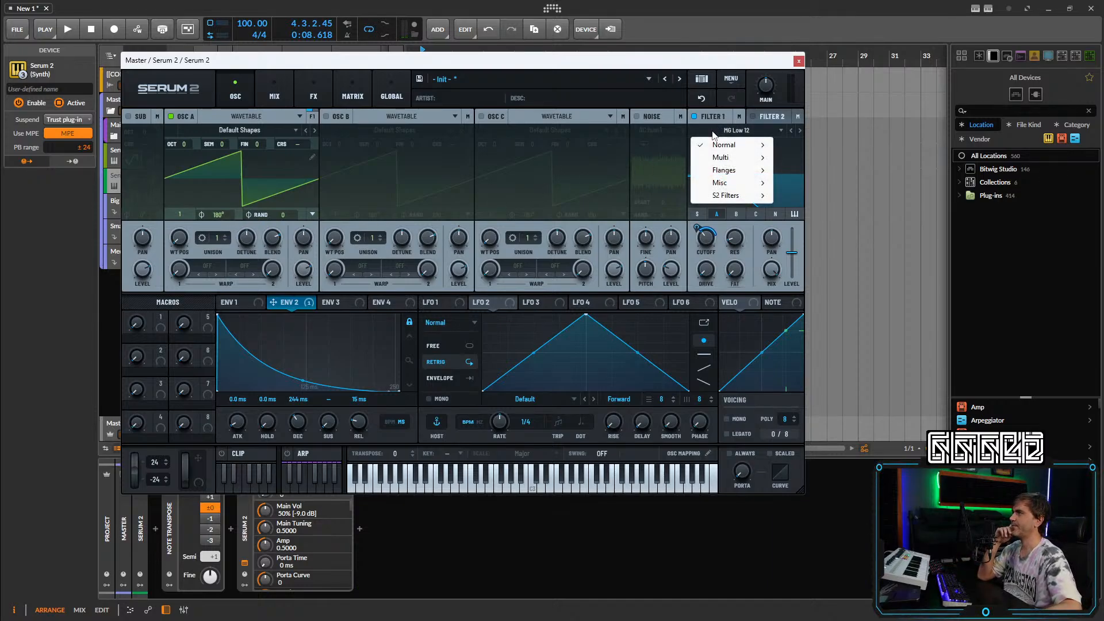
mouse_move(725, 195)
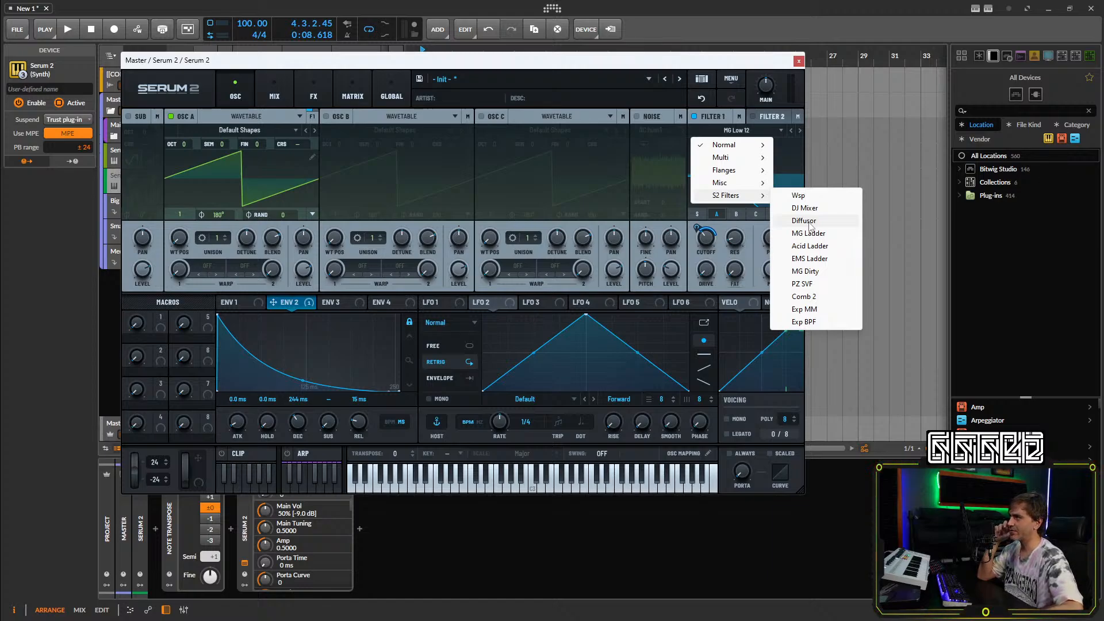
click(810, 221)
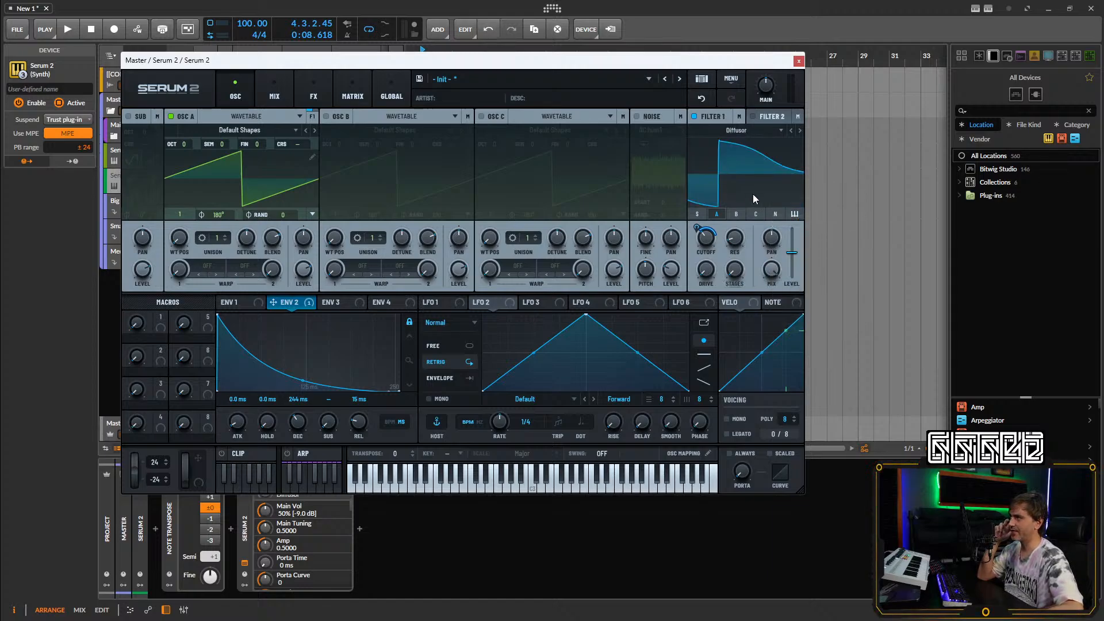
right_click(697, 229)
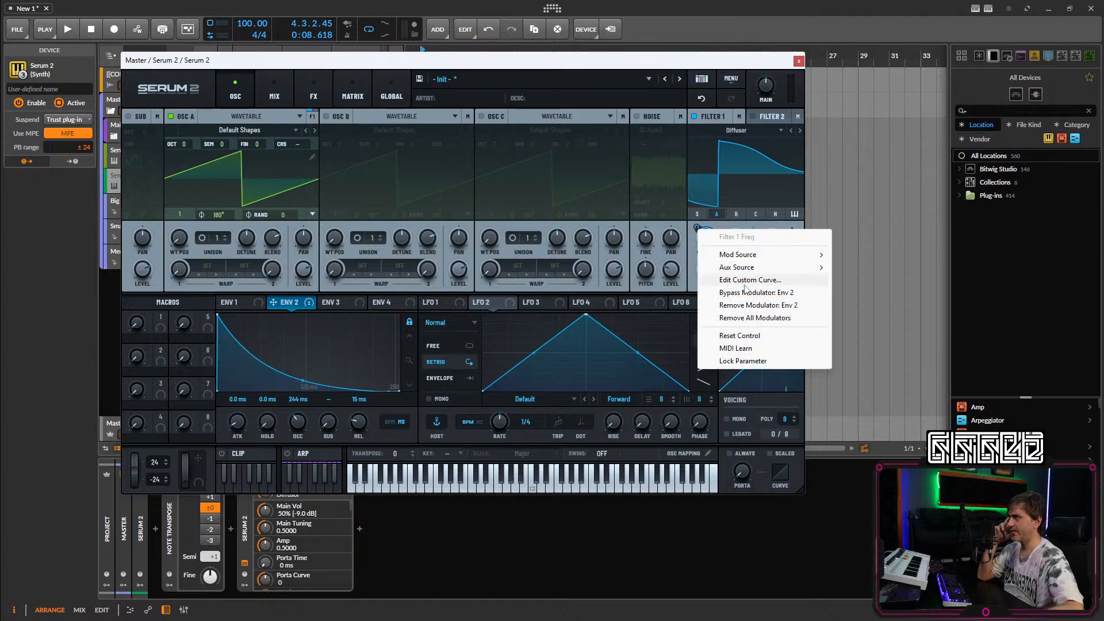
click(756, 319)
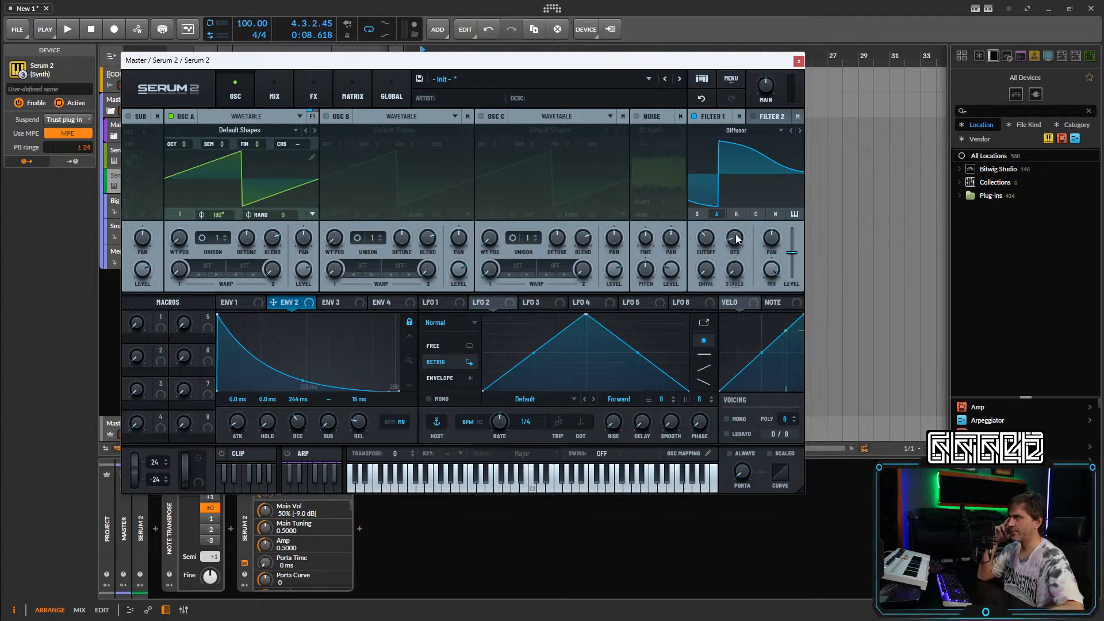
Raise the Diffusor filter's stages and lower its cutoff for a denser phase response.
drag(739, 275, 739, 254)
drag(735, 276, 737, 256)
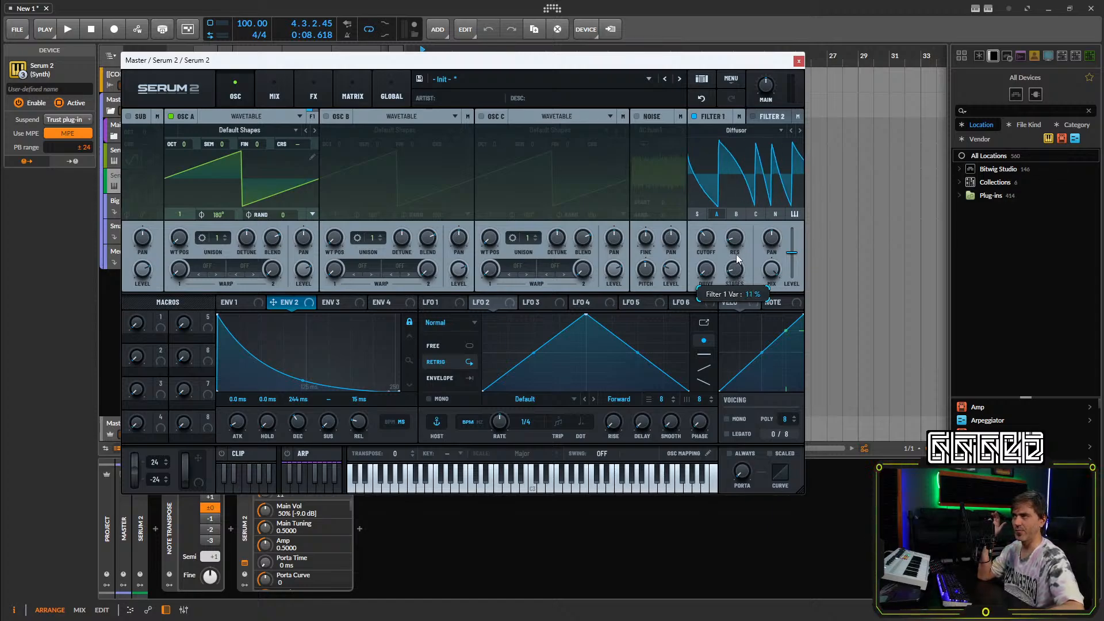
drag(737, 255, 731, 264)
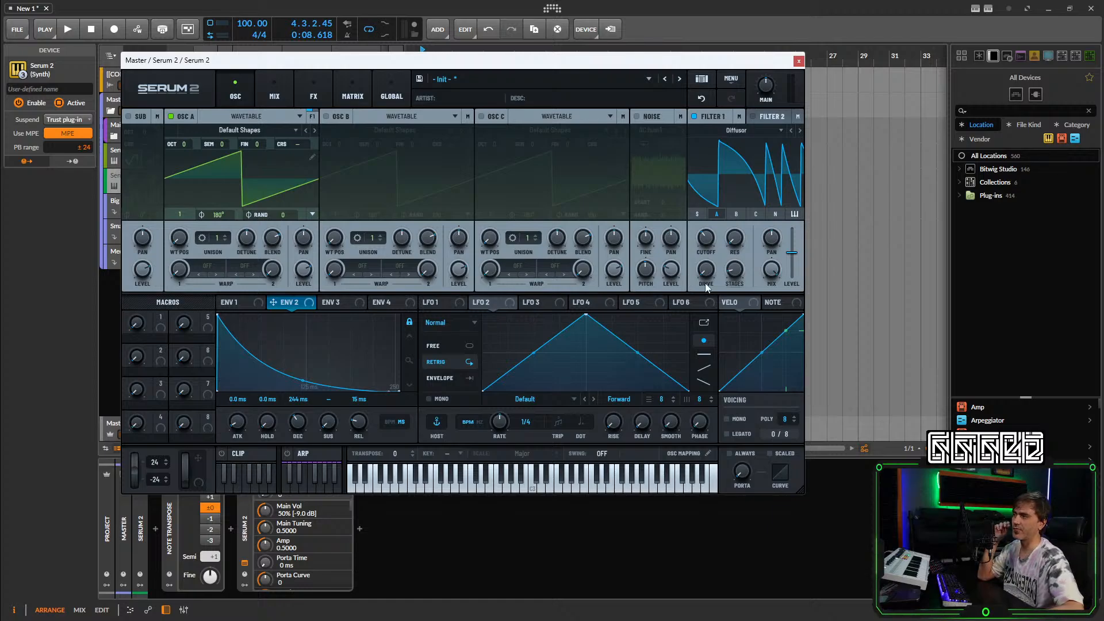
drag(739, 270, 721, 246)
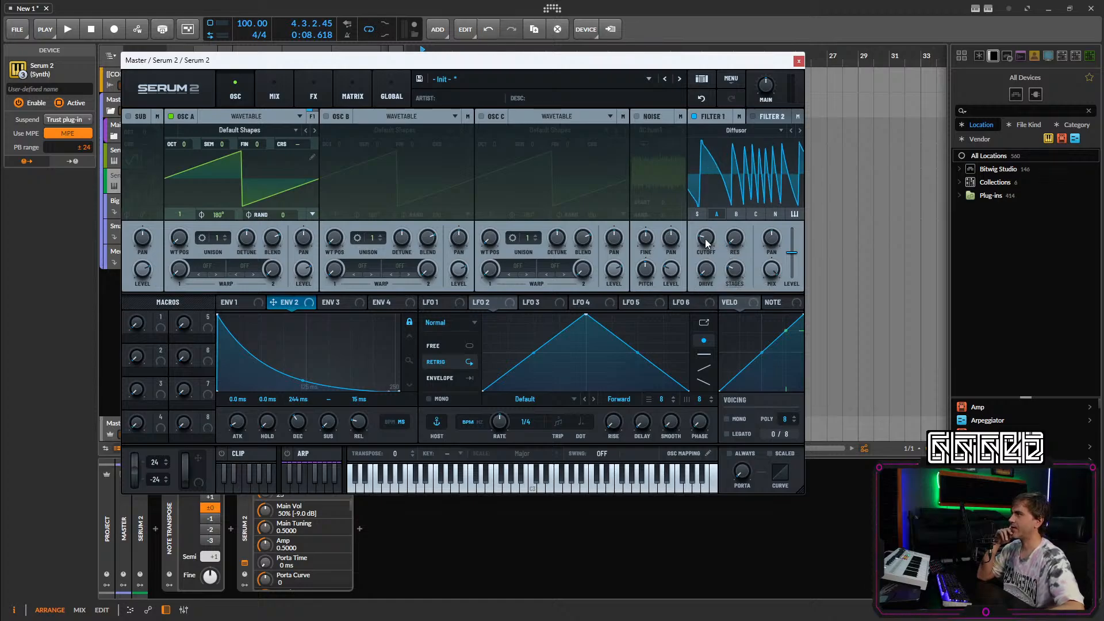
Resample the patch to Osc B, then switch Osc A off and Osc B on.
click(731, 78)
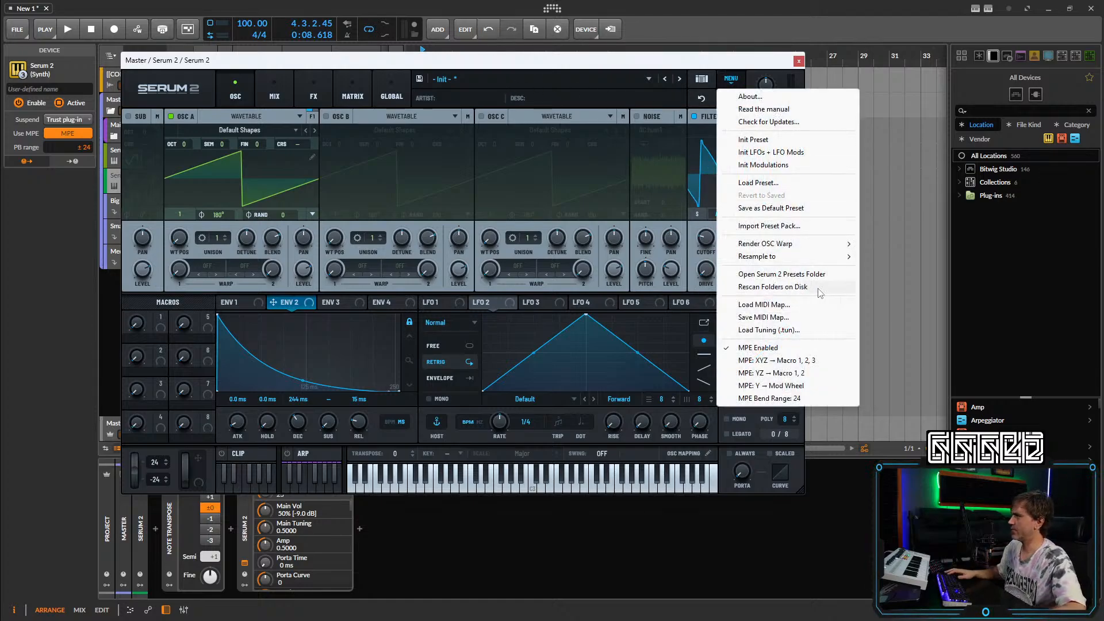
mouse_move(782, 257)
click(887, 274)
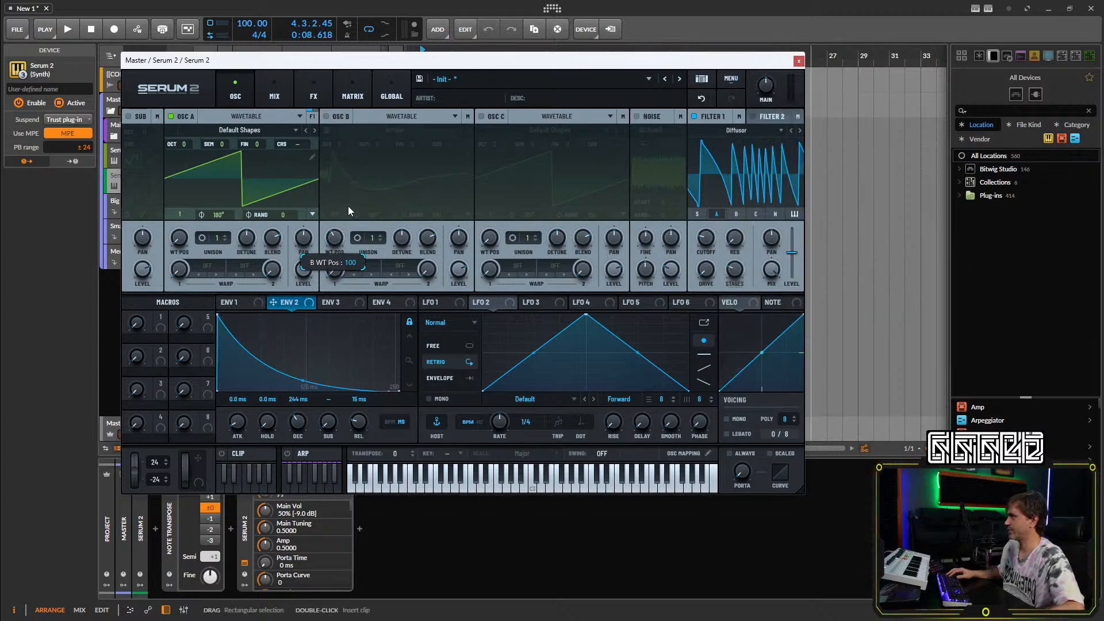
click(170, 116)
click(326, 116)
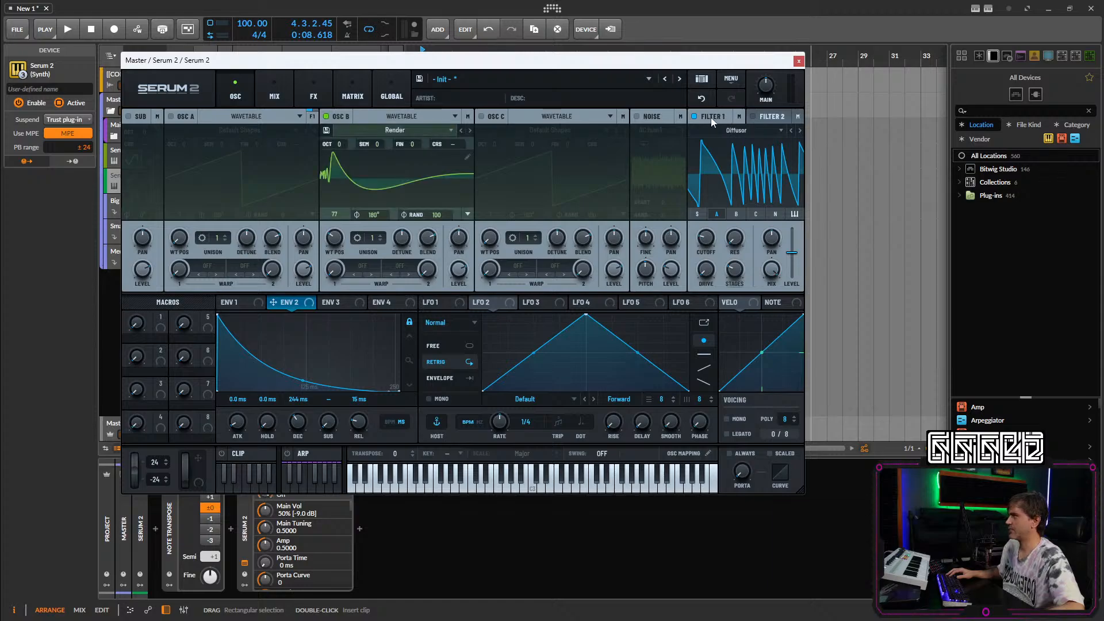
Audition the resampled Osc B with Filter 1 on and with it bypassed.
key(space)
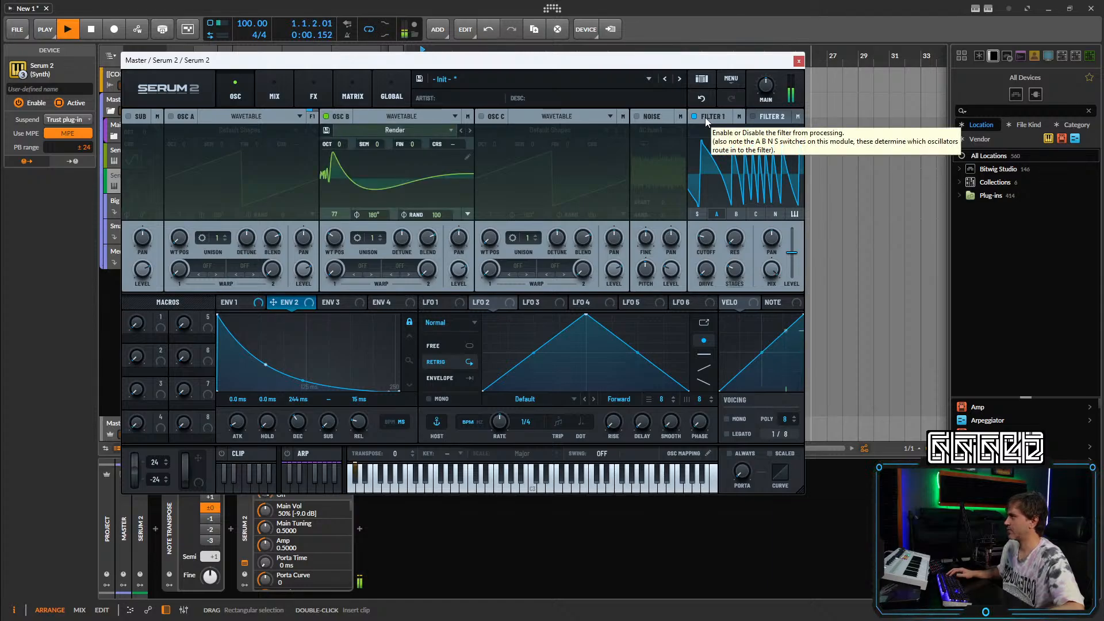
key(space)
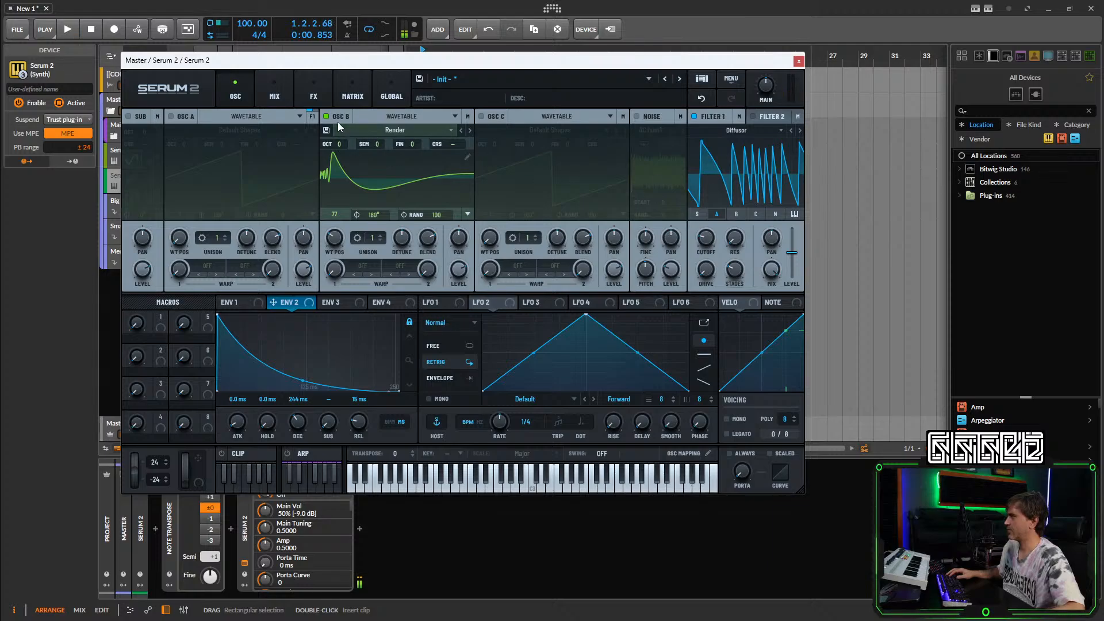
click(326, 116)
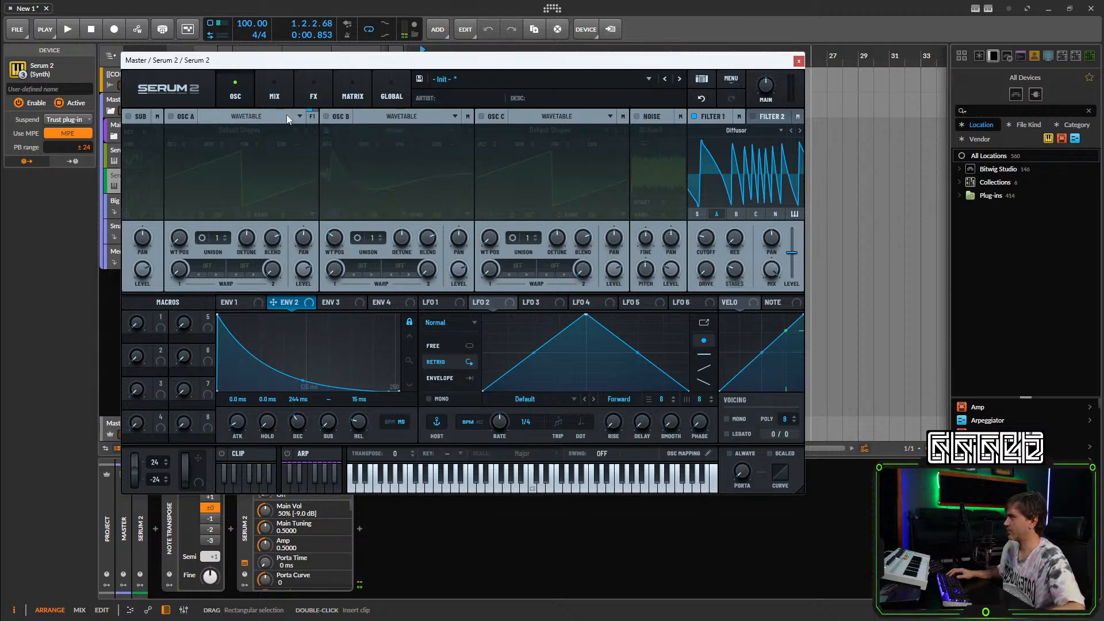
click(328, 115)
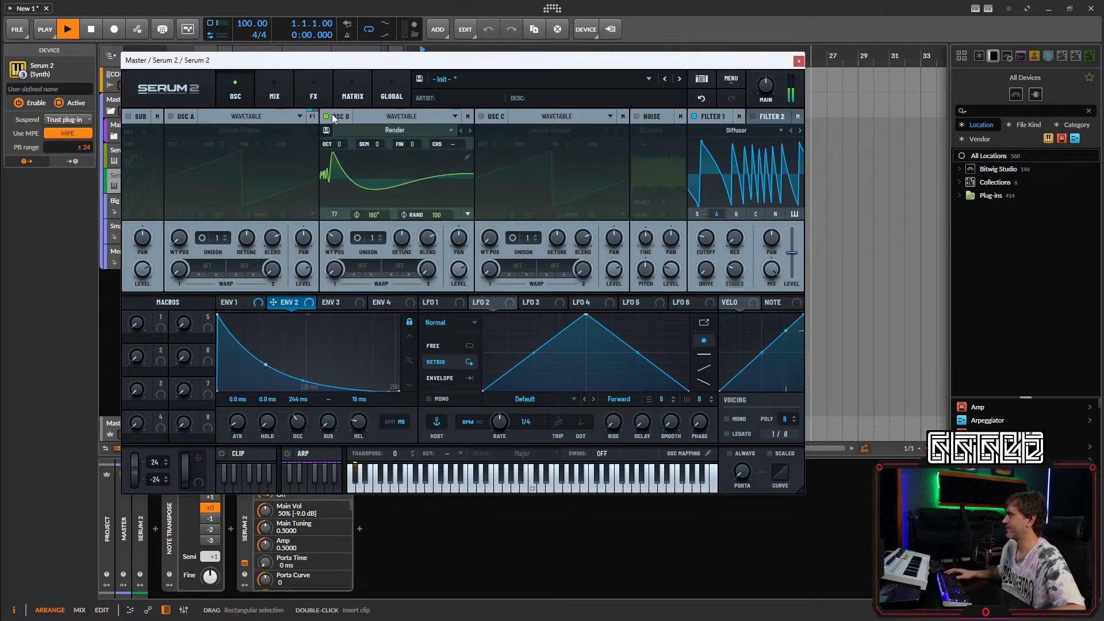
click(694, 117)
key(space)
Compare the playback of Osc A alone with the resampled Osc B alone, keeping Filter 1 bypassed, and finish on Osc B.
click(326, 116)
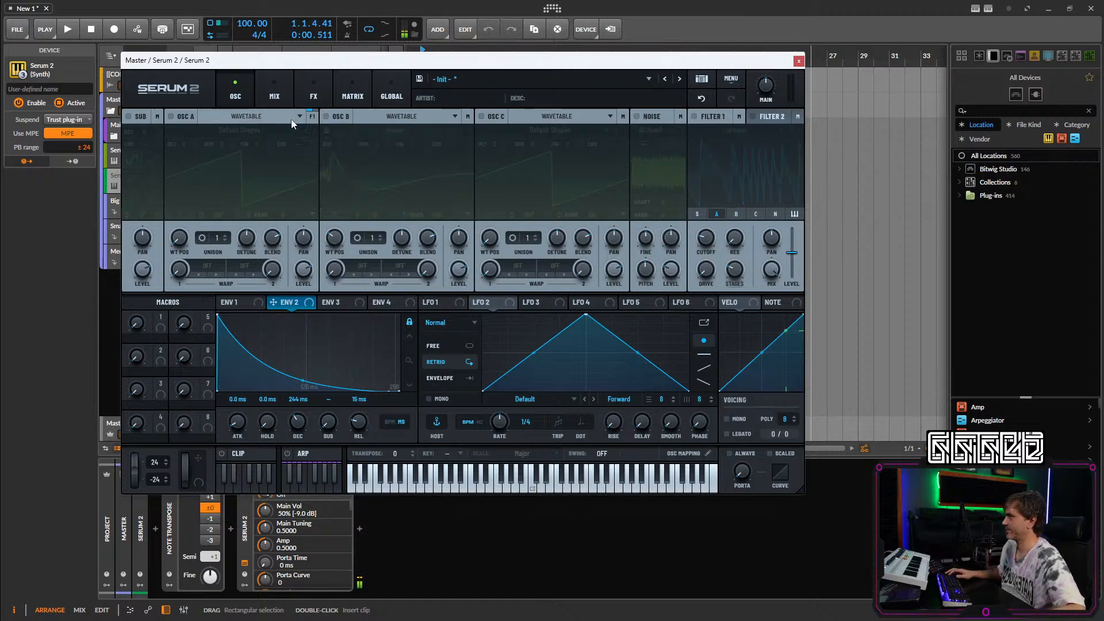
key(space)
click(170, 117)
key(space)
key(space)
click(171, 117)
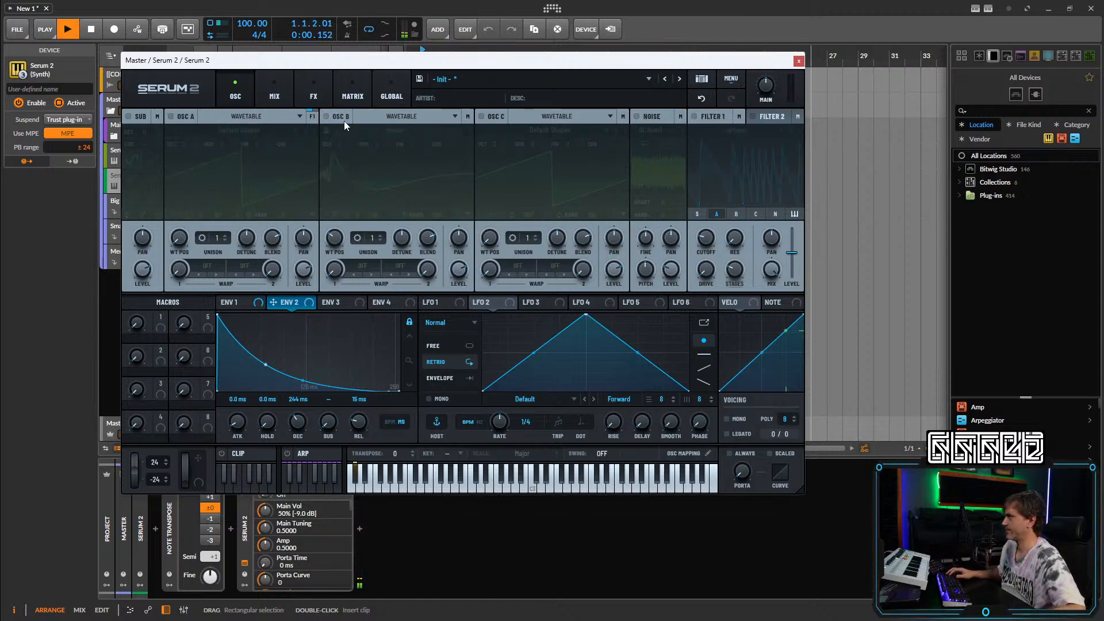
click(326, 116)
key(space)
key(space)
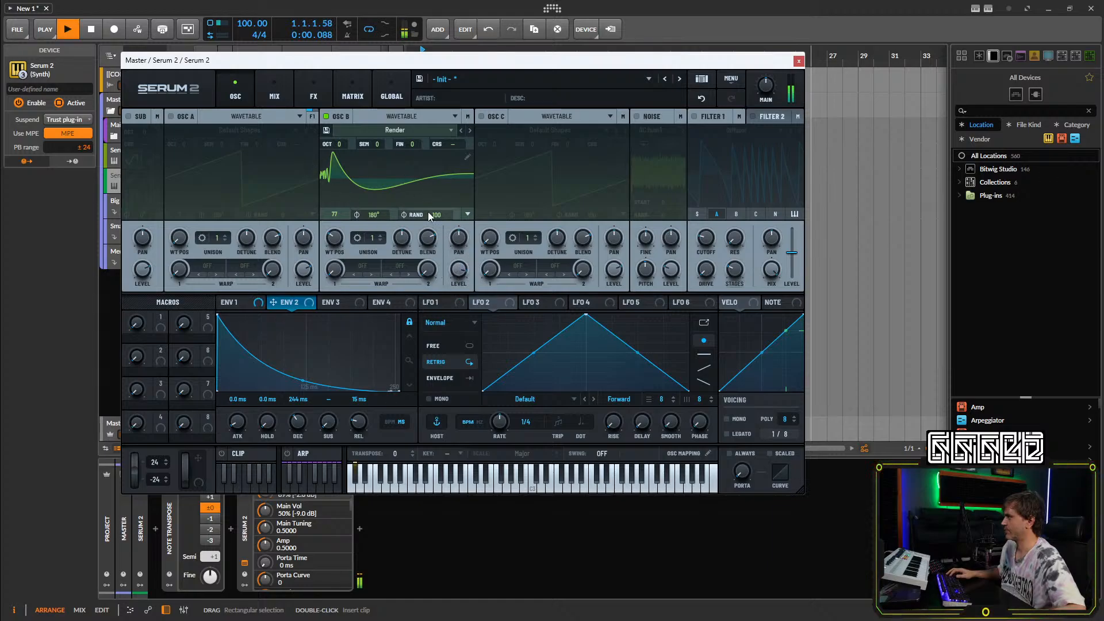
Set Osc B's random phase to 0 and its start phase to 0°.
drag(433, 214, 428, 369)
key(space)
drag(371, 218, 345, 366)
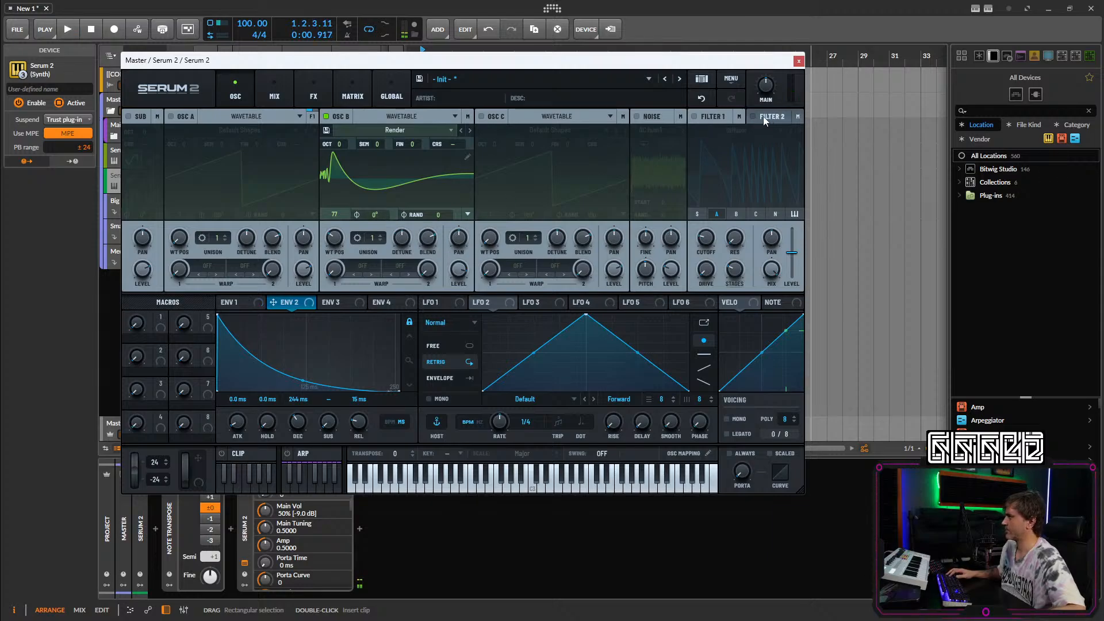
Re-enable Filter 1, change its type to MG Low 18 and start playback.
click(694, 116)
click(737, 130)
mouse_move(739, 151)
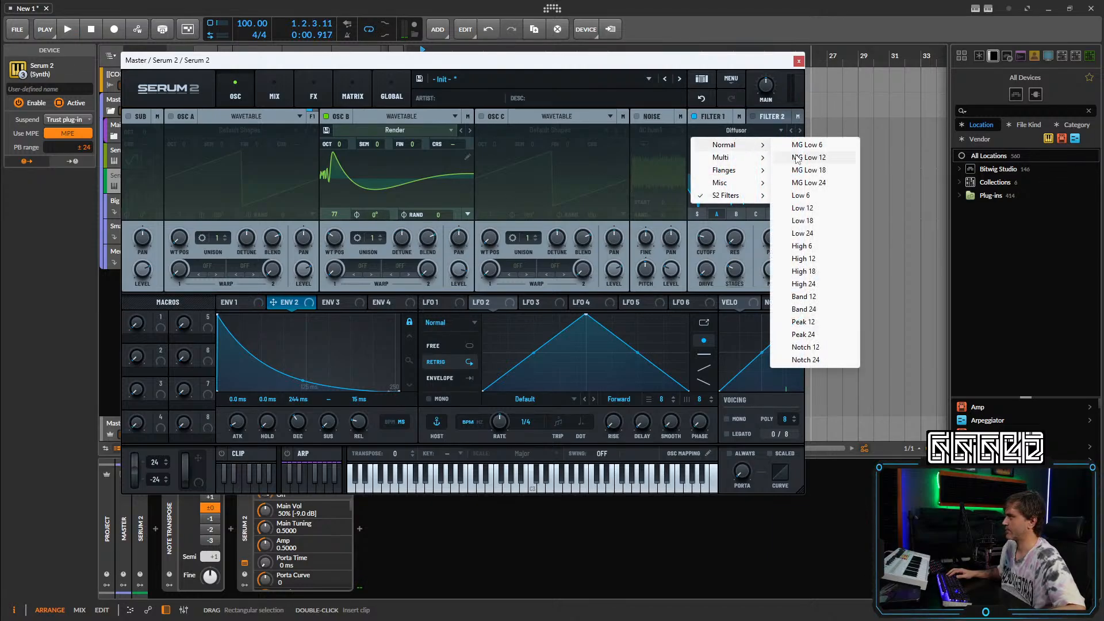
click(793, 157)
key(space)
click(799, 130)
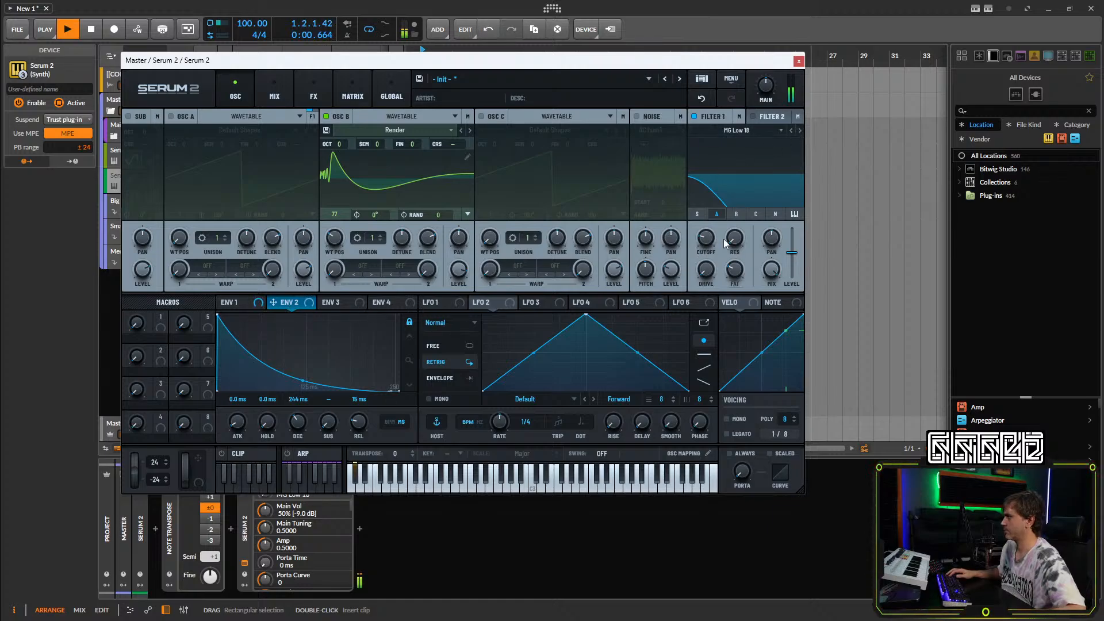
Route Osc B through Filter 1 and modulate its cutoff with Env 2, raising the envelope's sustain to 37%.
click(736, 215)
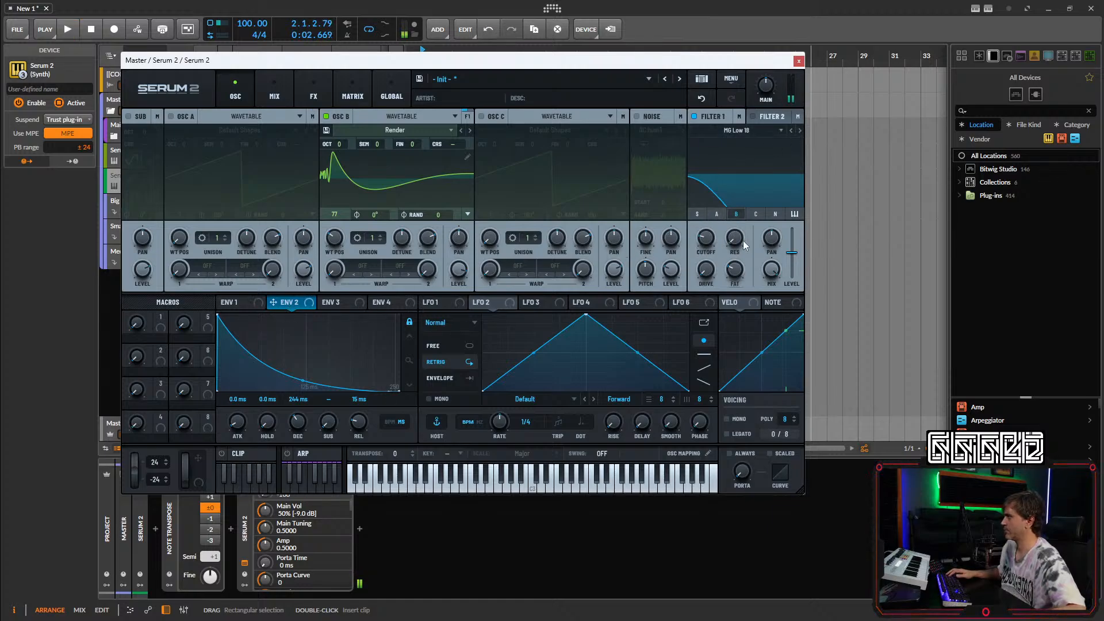
drag(686, 260, 702, 239)
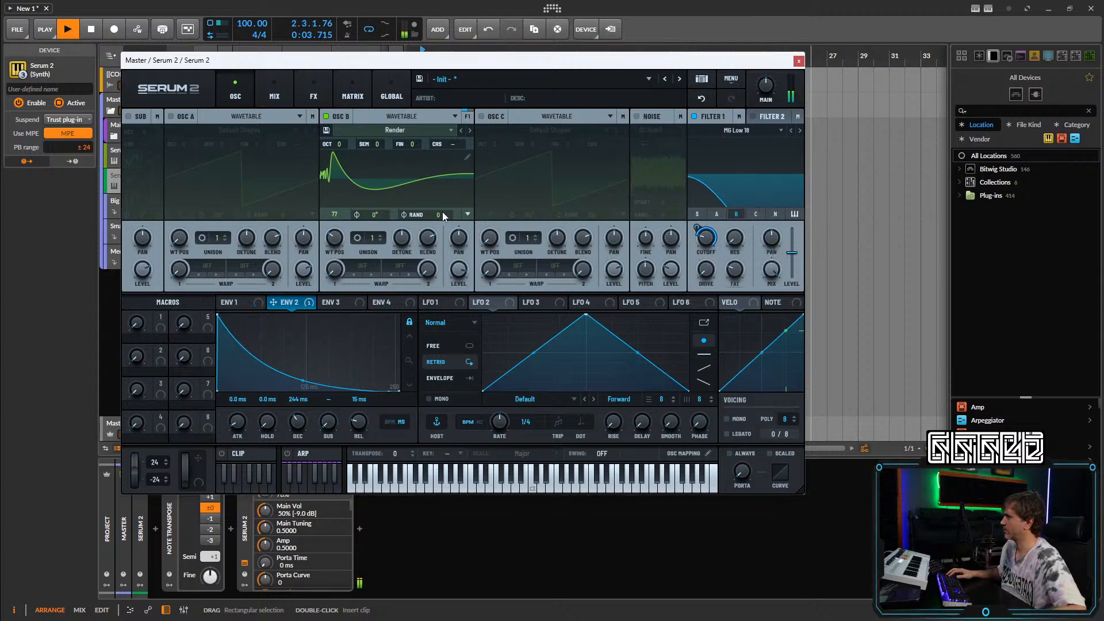
drag(368, 389, 337, 353)
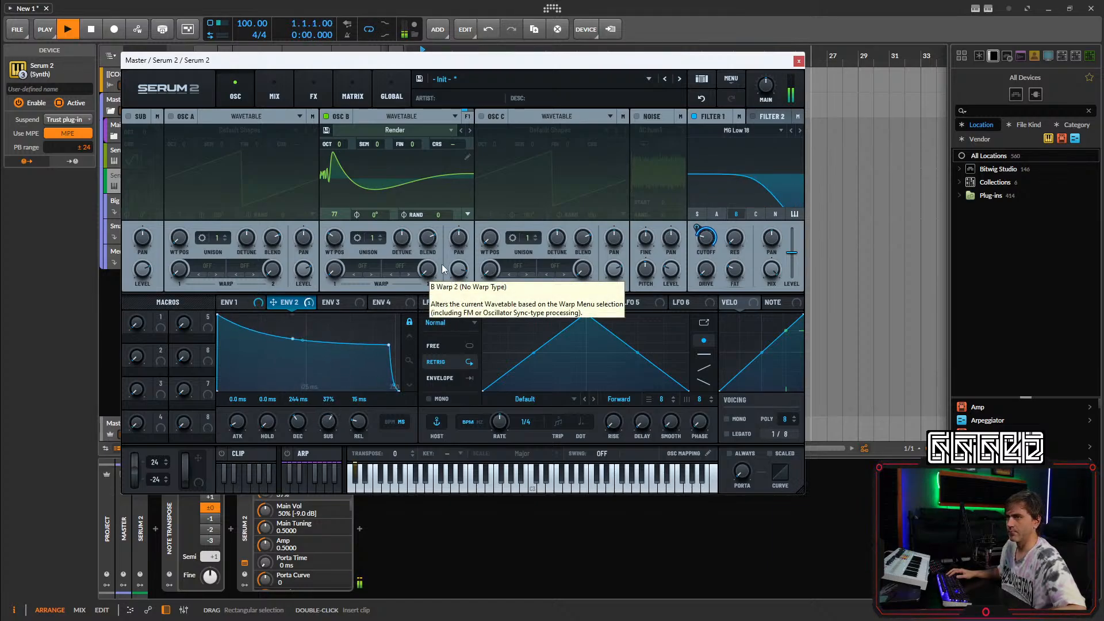
mouse_move(695, 229)
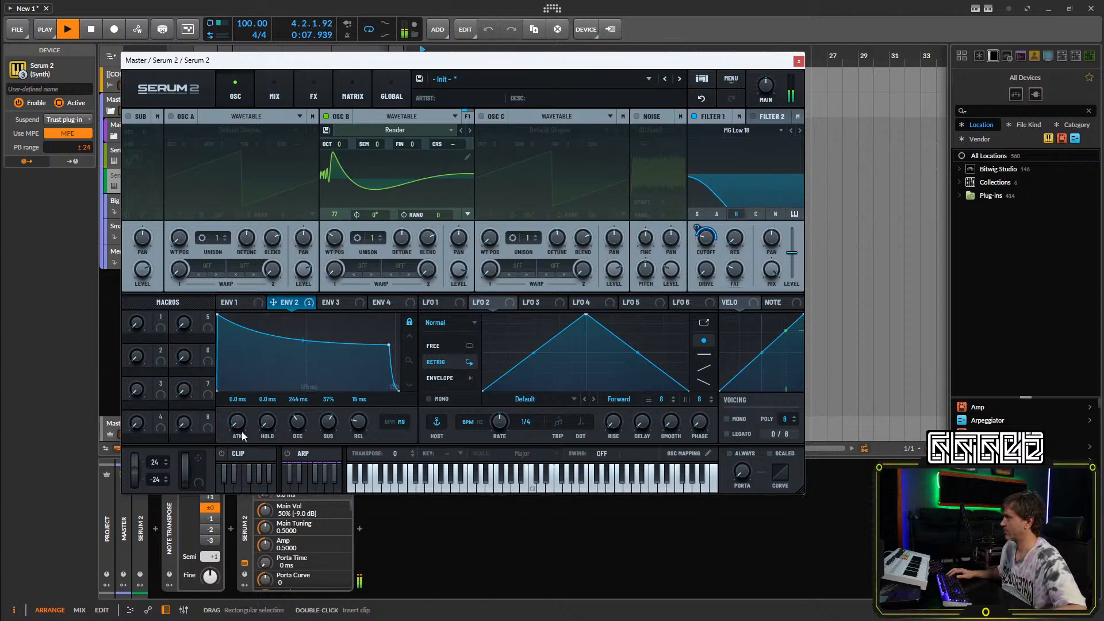
Assign Macro 1 to Env 2's attack and sweep the macro during playback, ending at 0.
drag(241, 438, 236, 463)
mouse_move(239, 419)
mouse_down()
mouse_move(248, 388)
mouse_move(245, 428)
mouse_move(255, 389)
mouse_move(238, 435)
mouse_up()
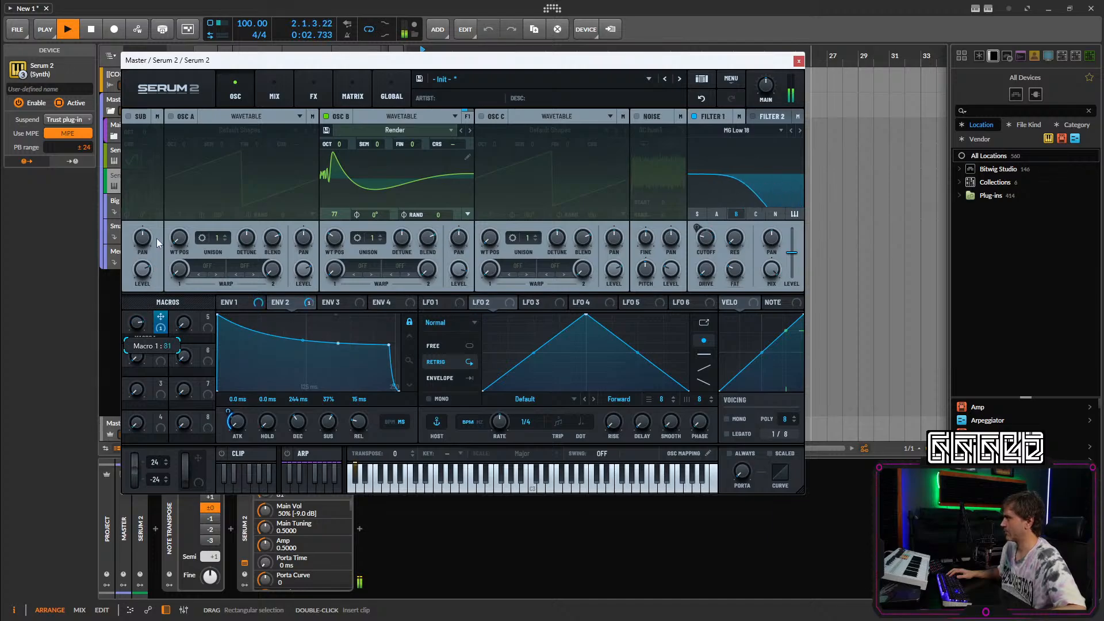
drag(157, 243, 162, 218)
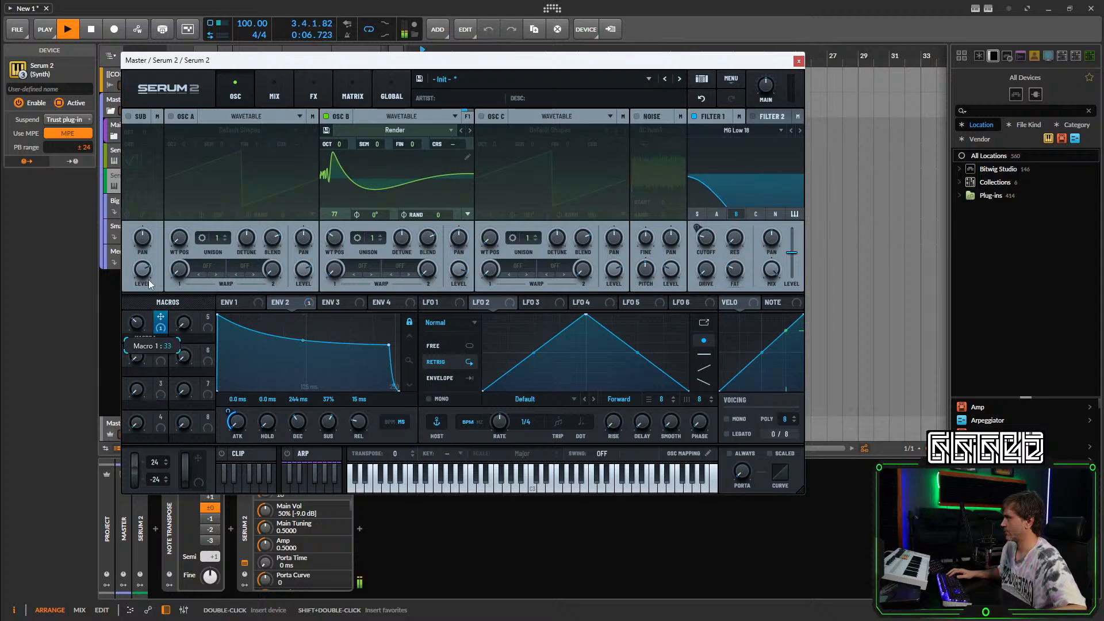
drag(180, 193, 179, 260)
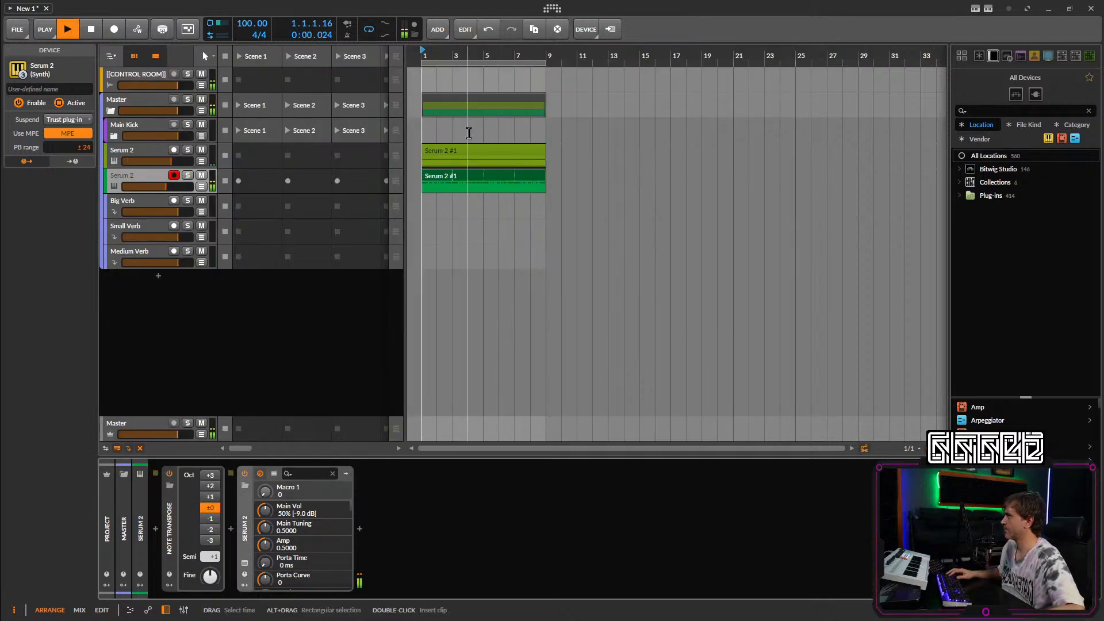
In the bass clip's Macro 1 automation, add a 91.5% peak at 2.1, with 0% points near 1.4 and at 2.1.2.80.
double_click(436, 180)
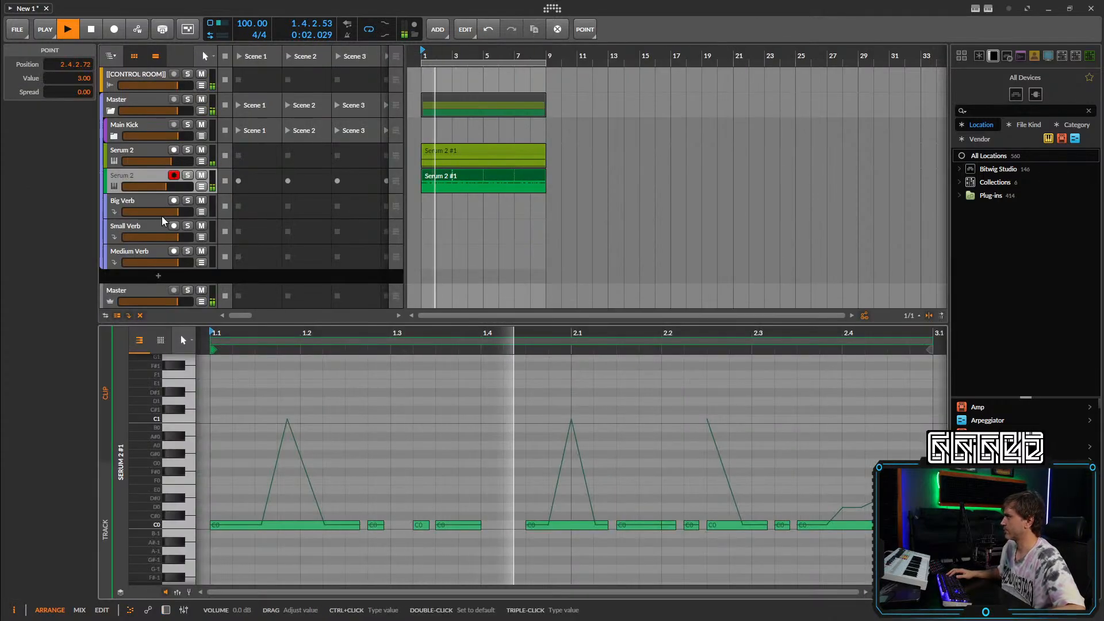
click(165, 608)
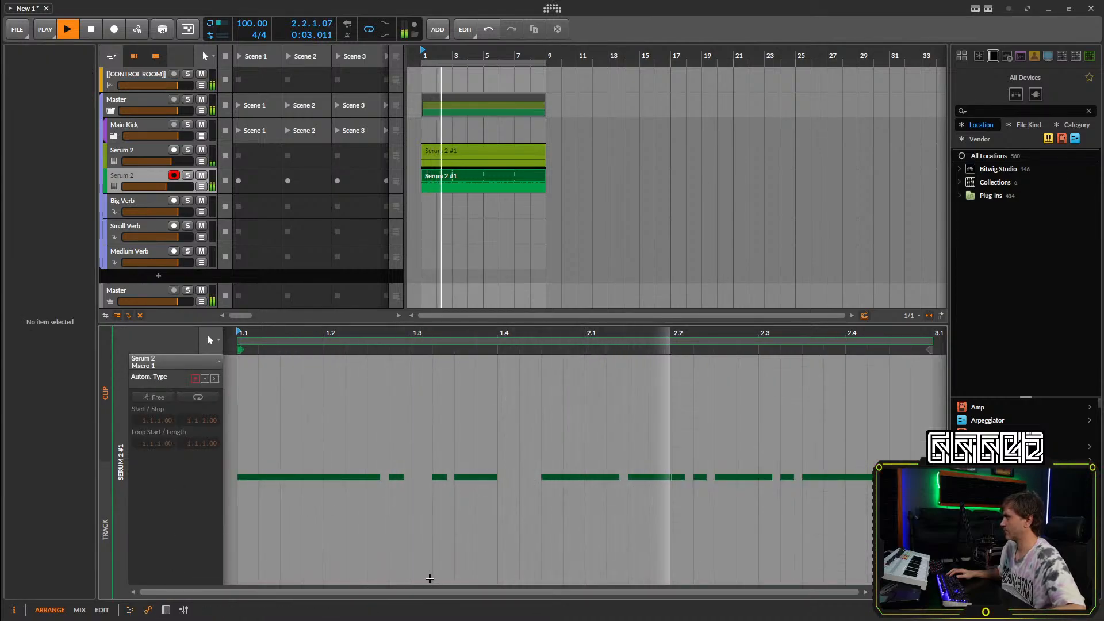
click(501, 583)
click(624, 582)
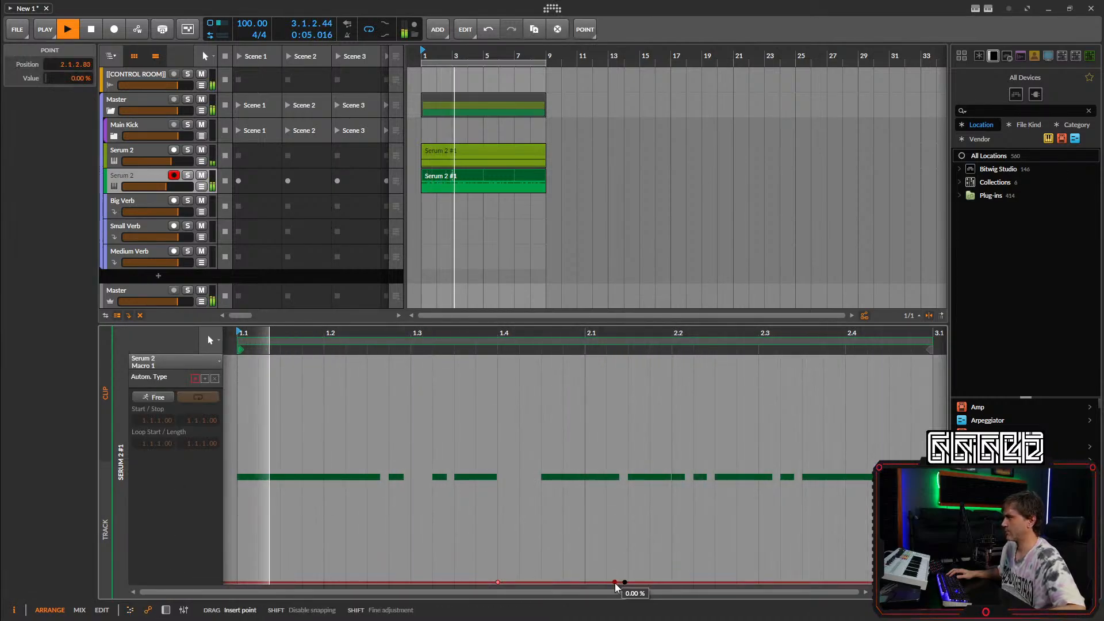
drag(615, 583, 586, 380)
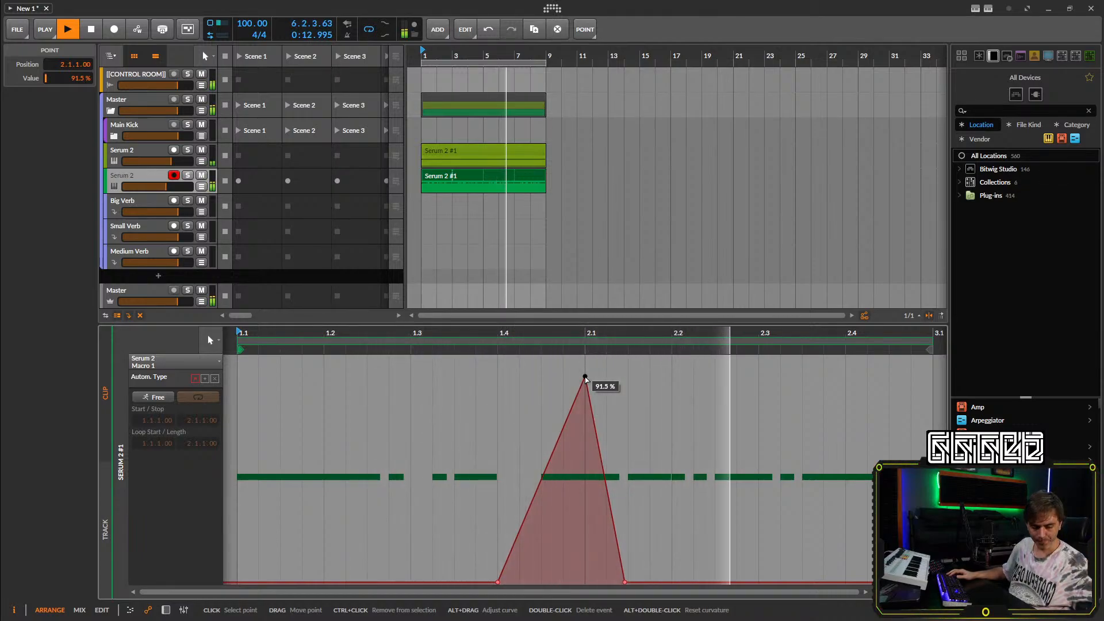
Reshape the Macro 1 automation peak into a 100% plateau from 1.4.3 to 2.1.1.44.
click(566, 425)
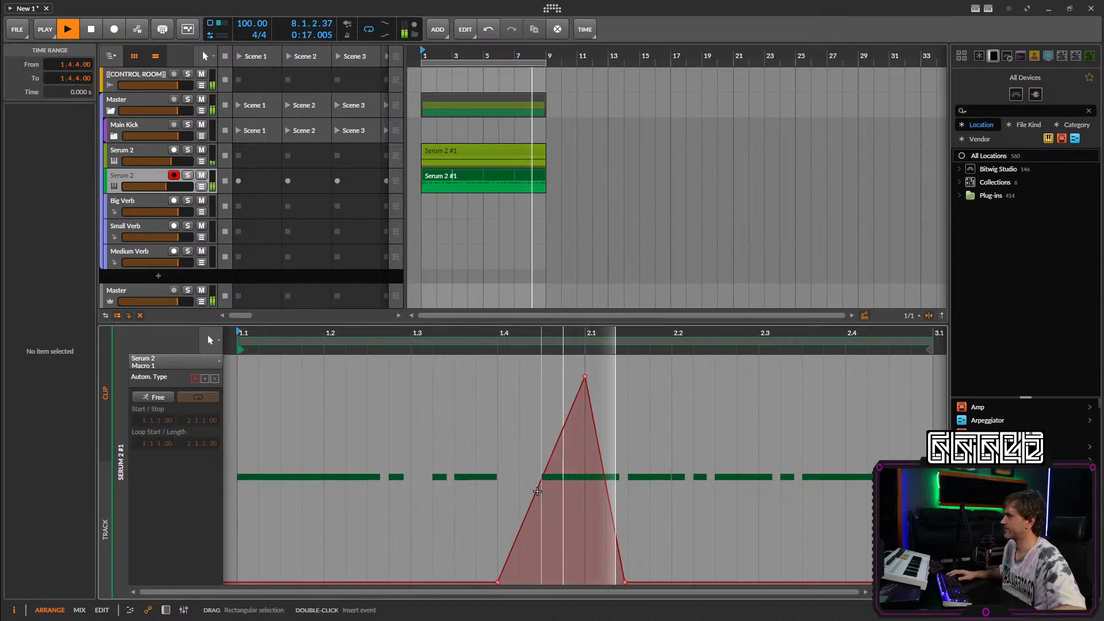
click(539, 491)
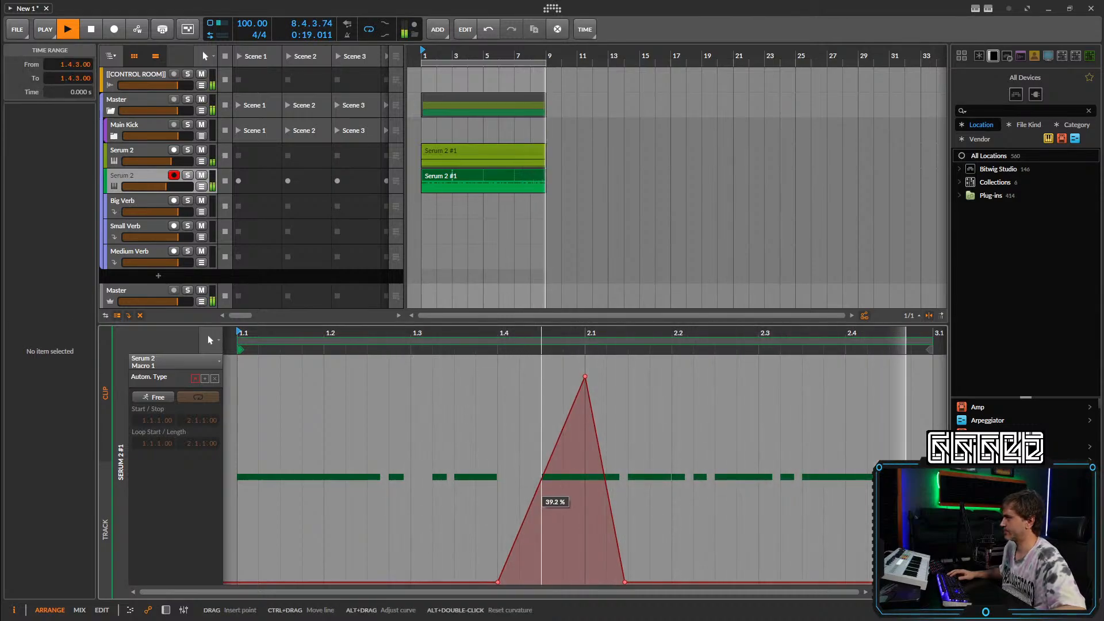
drag(541, 494, 595, 358)
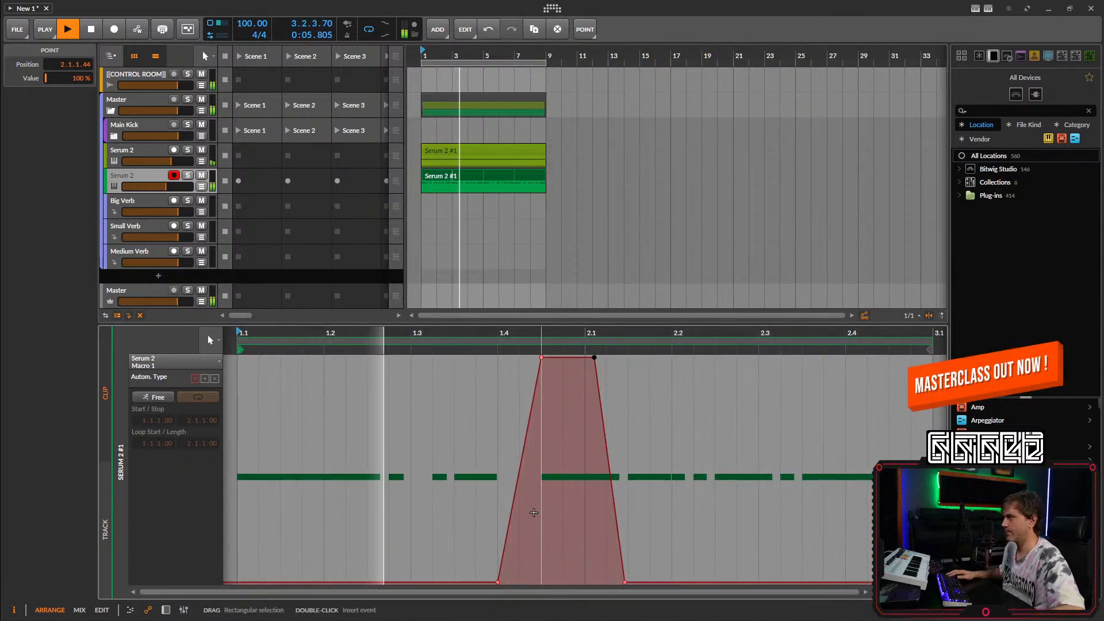
Add an 86.4% Macro 1 automation spike at 1.3.3, starting from 0% at 1.3.2.71, and restart playback.
double_click(453, 582)
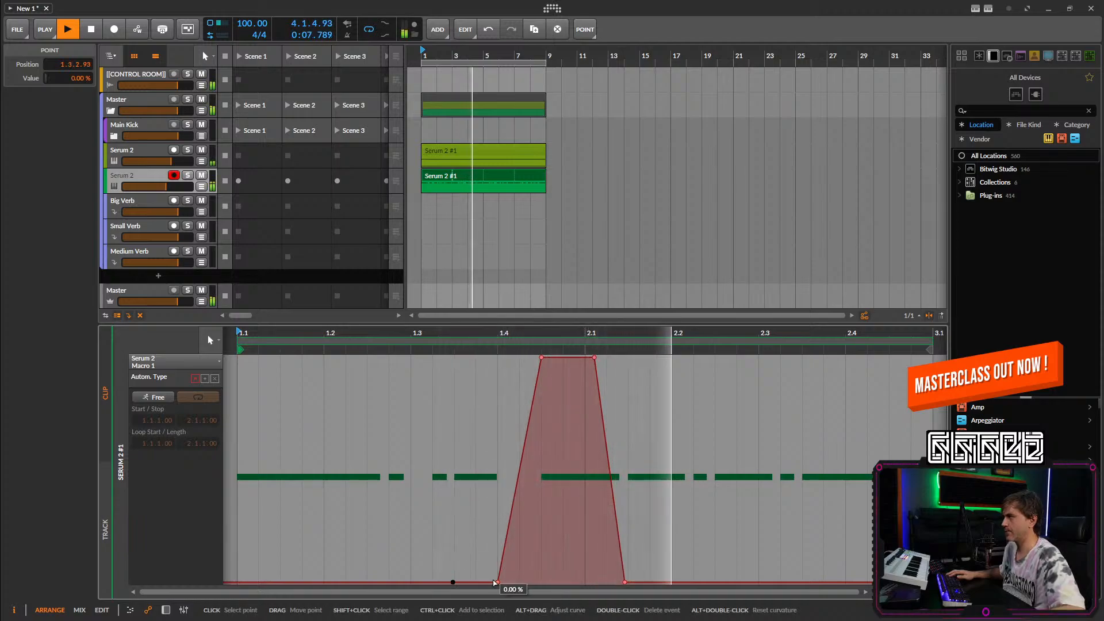
drag(453, 582, 455, 435)
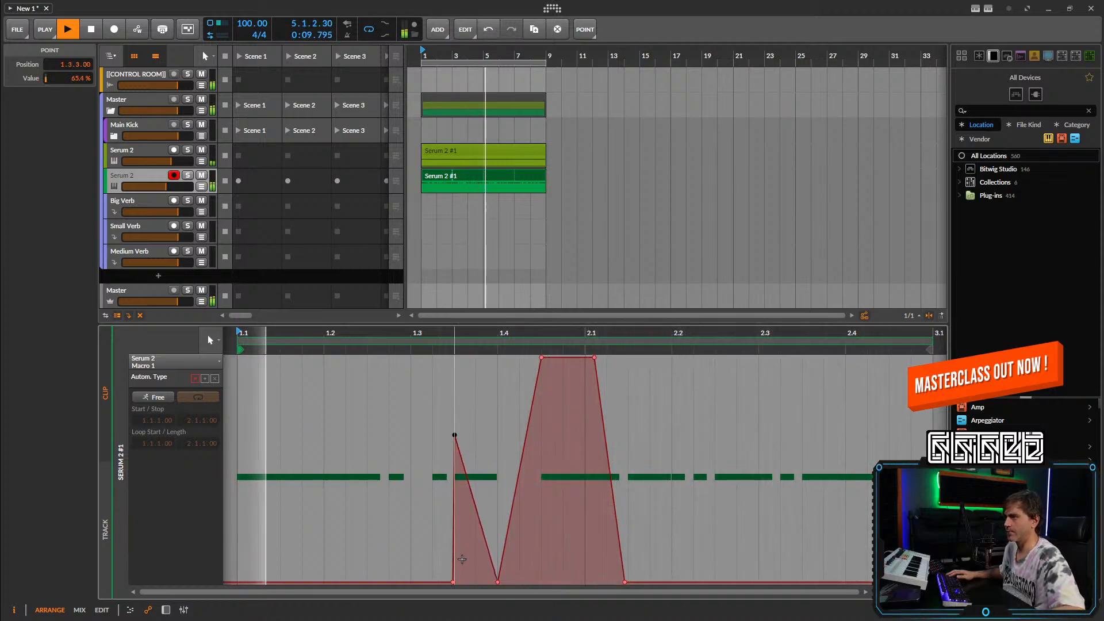
drag(453, 582, 449, 582)
key(space)
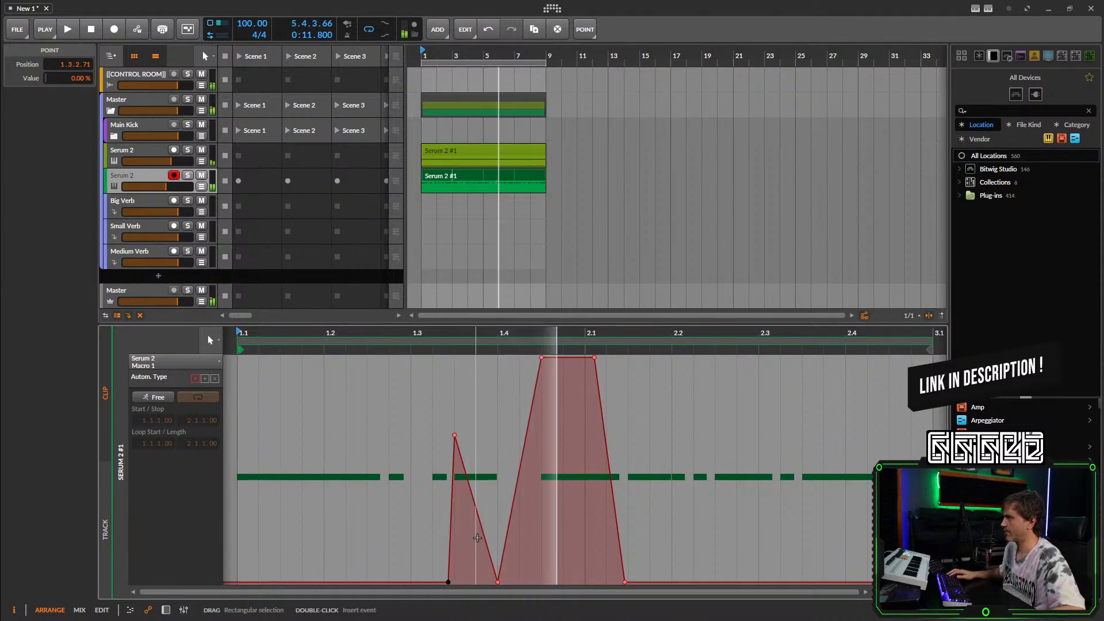
key(space)
drag(454, 435, 455, 389)
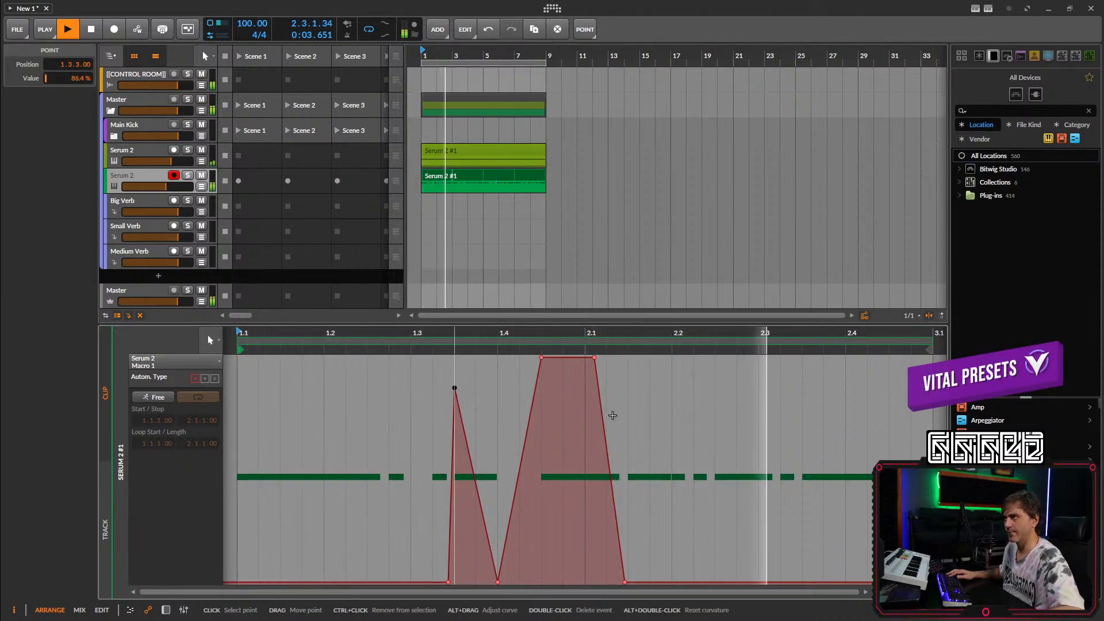
Add an 82.8% Macro 1 automation spike at 2.2.3, rising from 0% just before it and falling to 0% at 2.3.1.79.
click(725, 582)
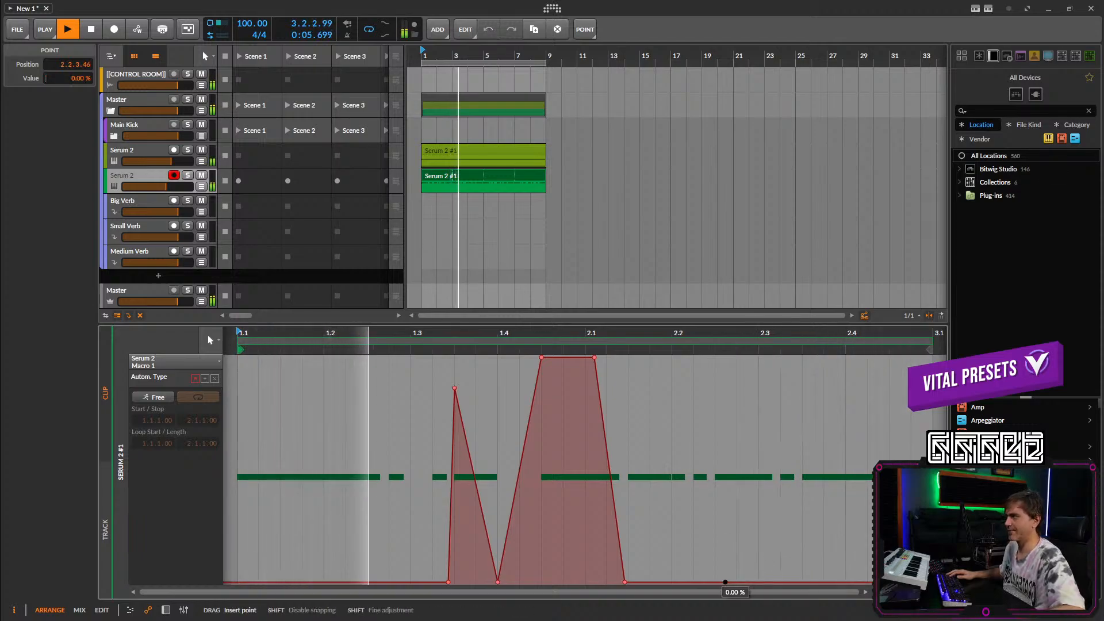
drag(725, 582, 715, 582)
click(760, 583)
click(776, 582)
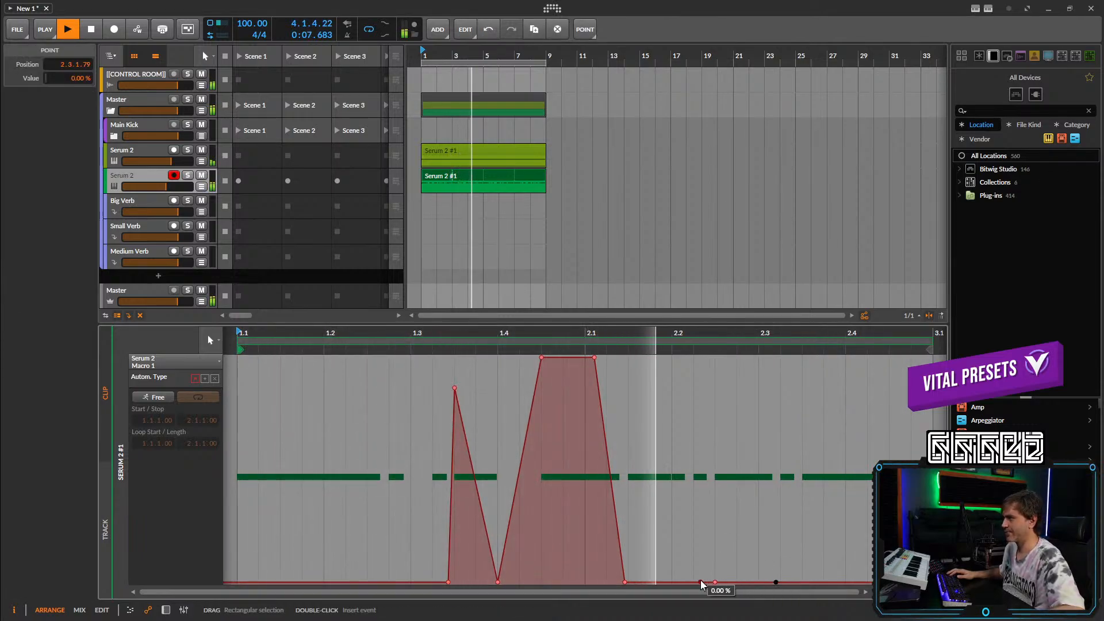
drag(715, 582, 714, 398)
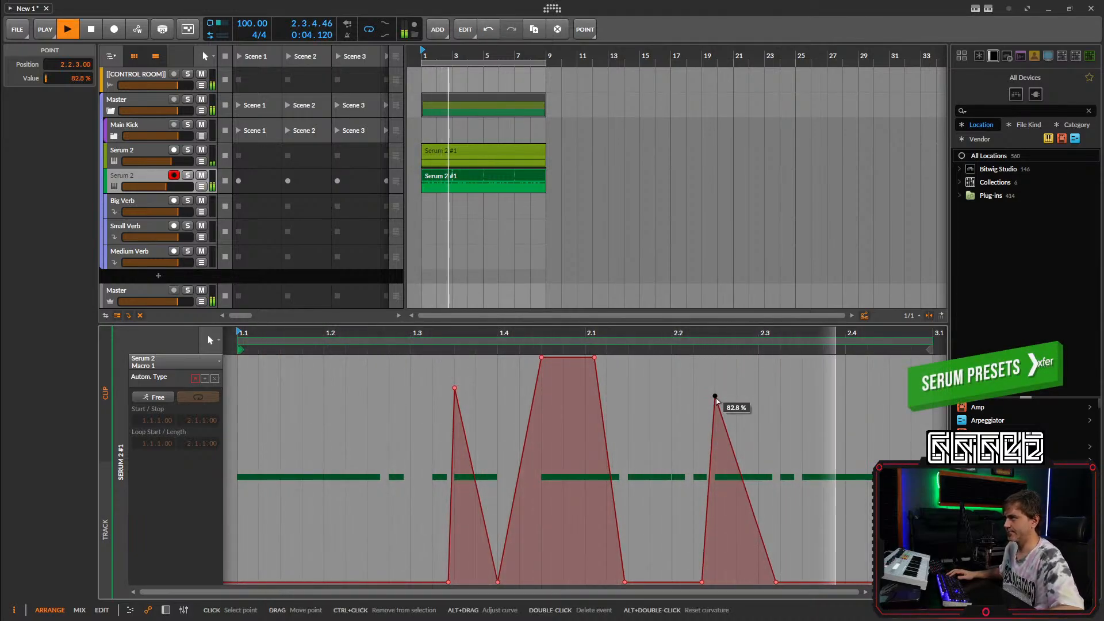
Return to the device chain view and raise the flute track's volume slightly to -2.5 dB.
click(166, 610)
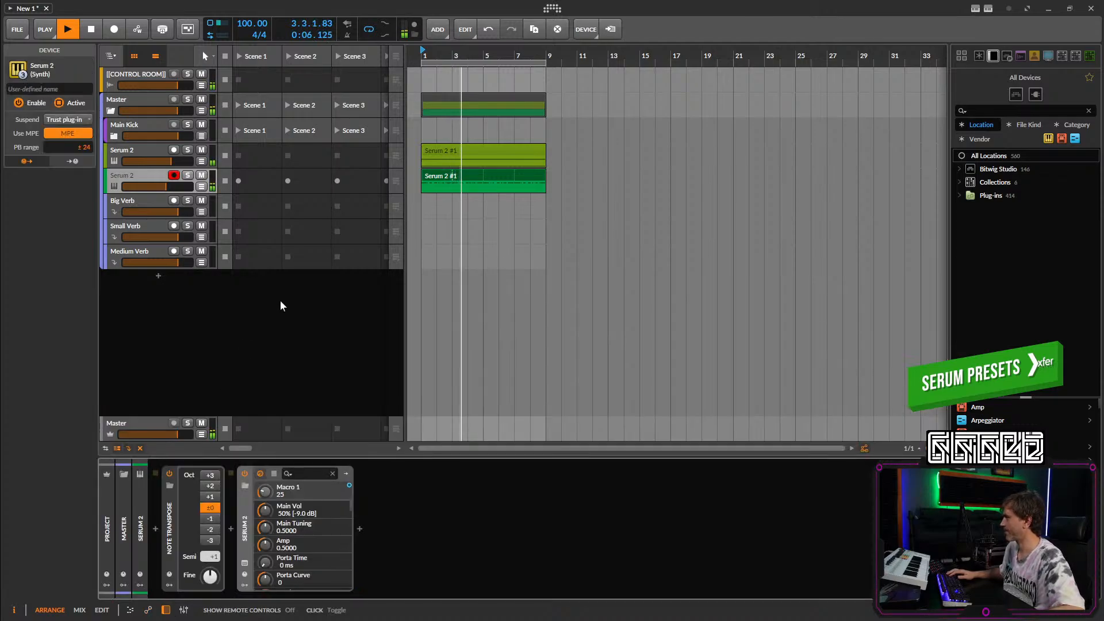
click(142, 172)
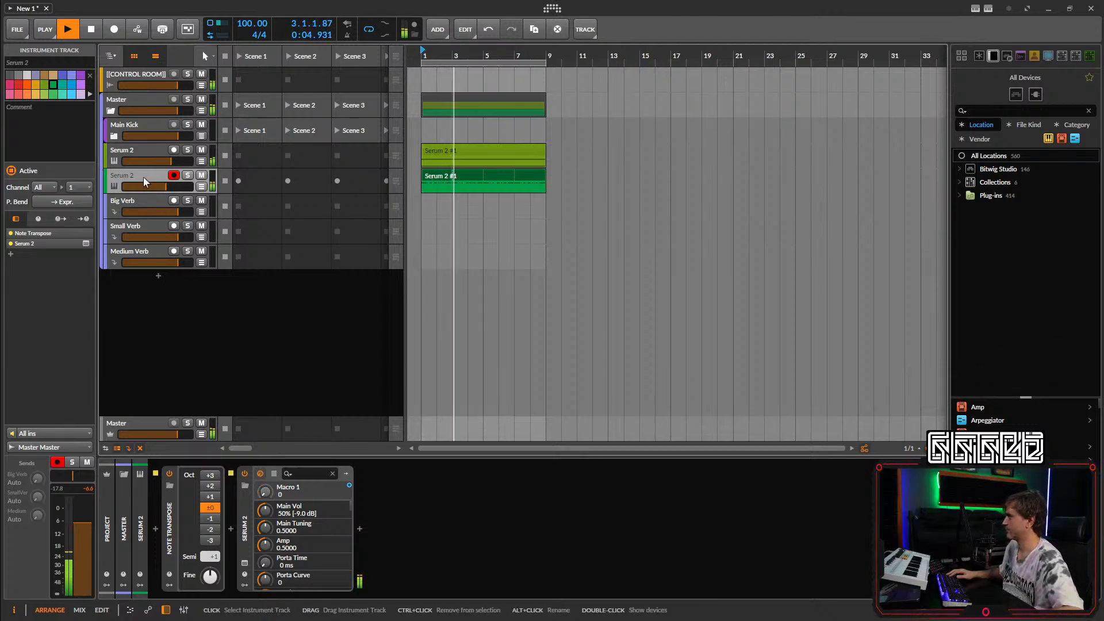
drag(158, 162, 160, 163)
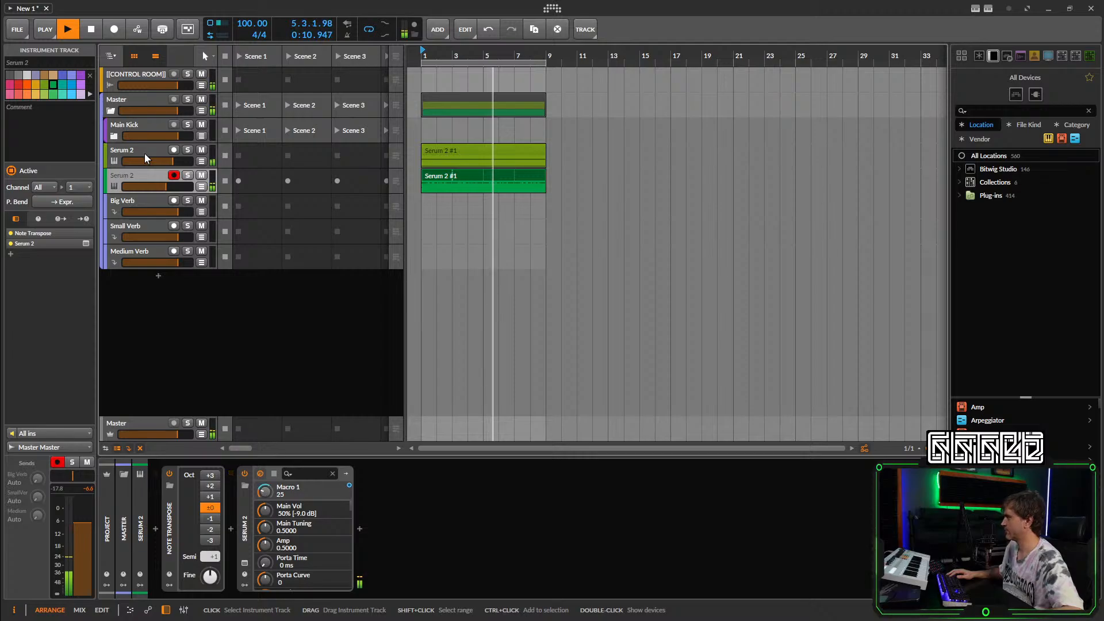
Open the flute track's Serum 2, set Osc A's semitone tuning to -1 and close the plug-in window.
click(144, 153)
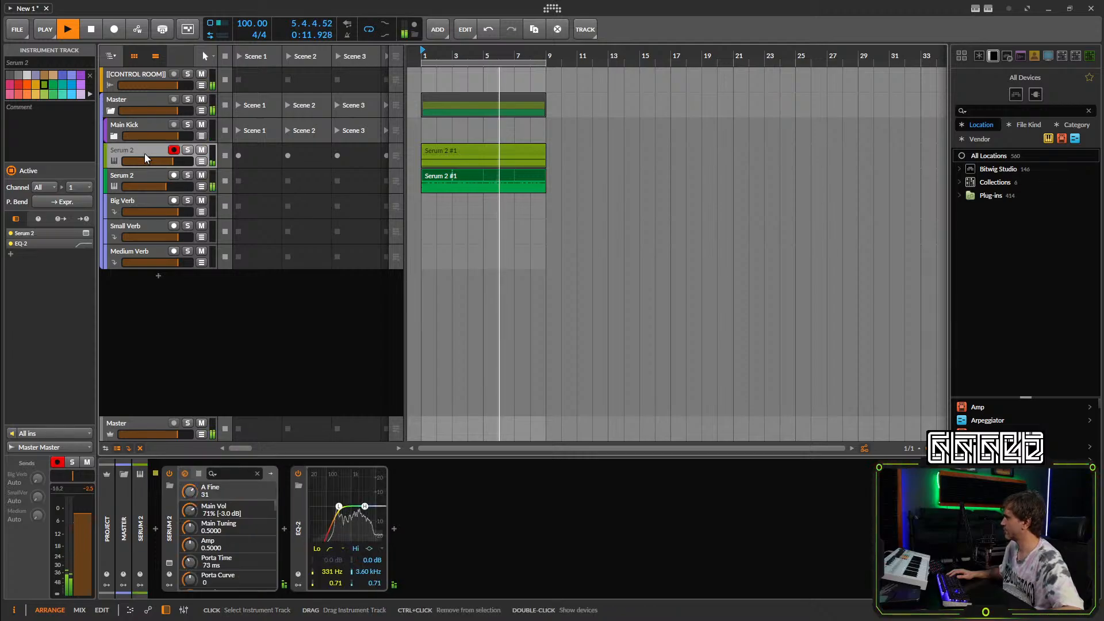
click(169, 563)
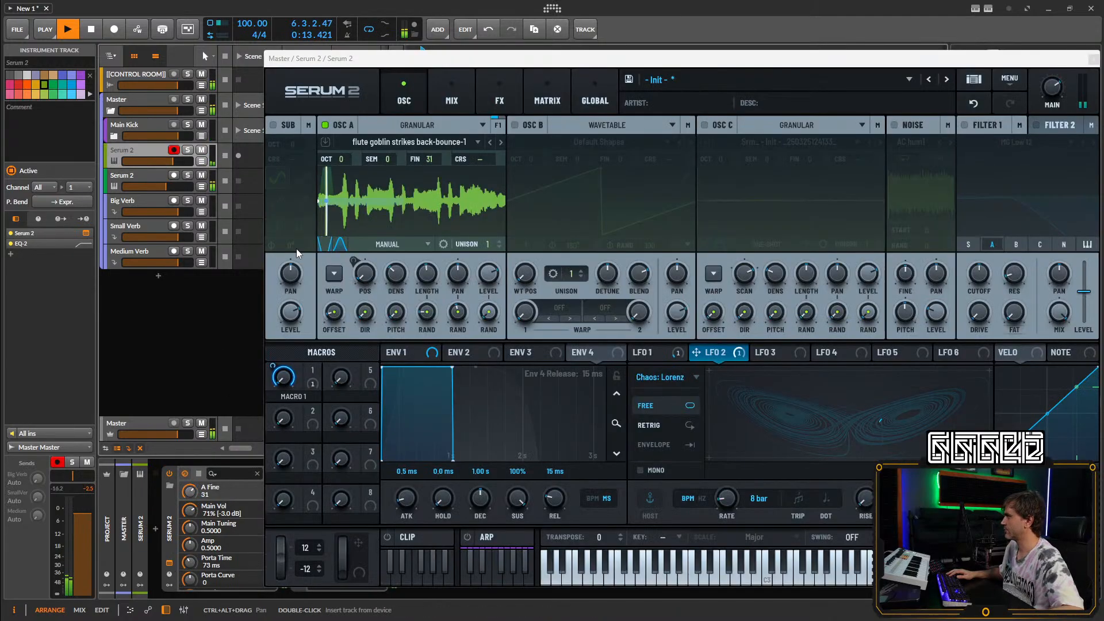
click(388, 161)
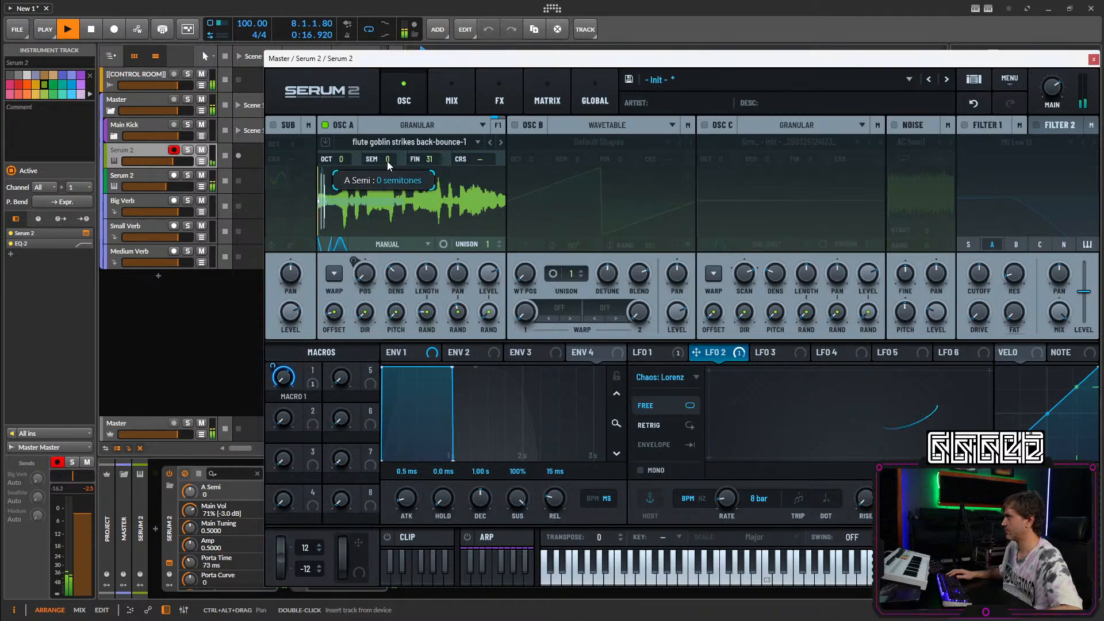
drag(388, 162, 389, 169)
click(169, 563)
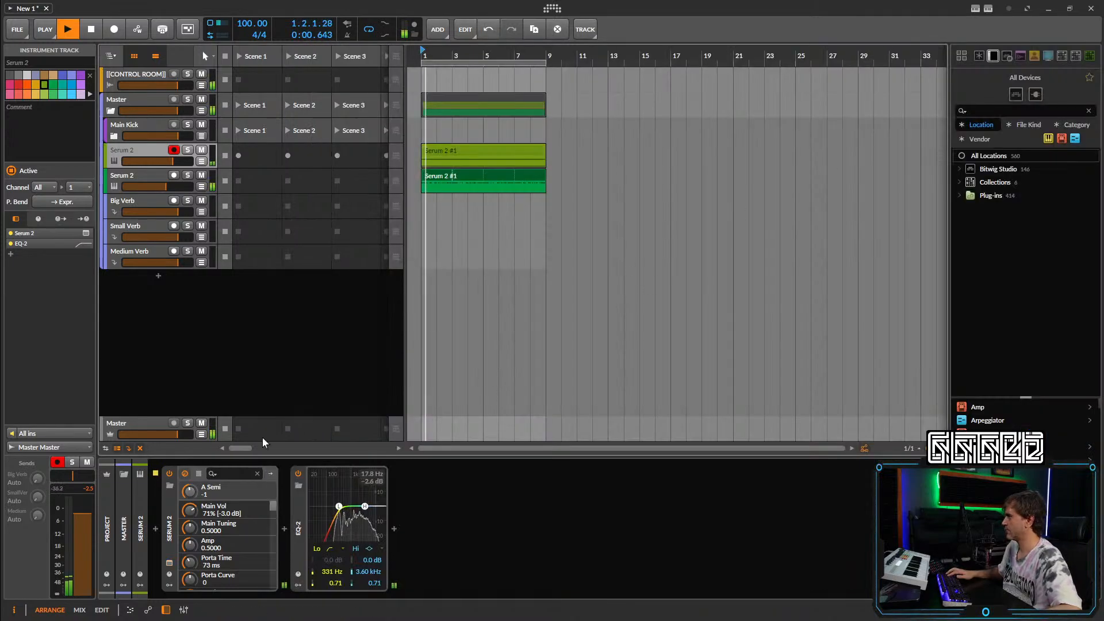
Copy the bass track's Note Transpose device to the flute track, place it before Serum 2 and restart playback.
click(133, 180)
click(172, 537)
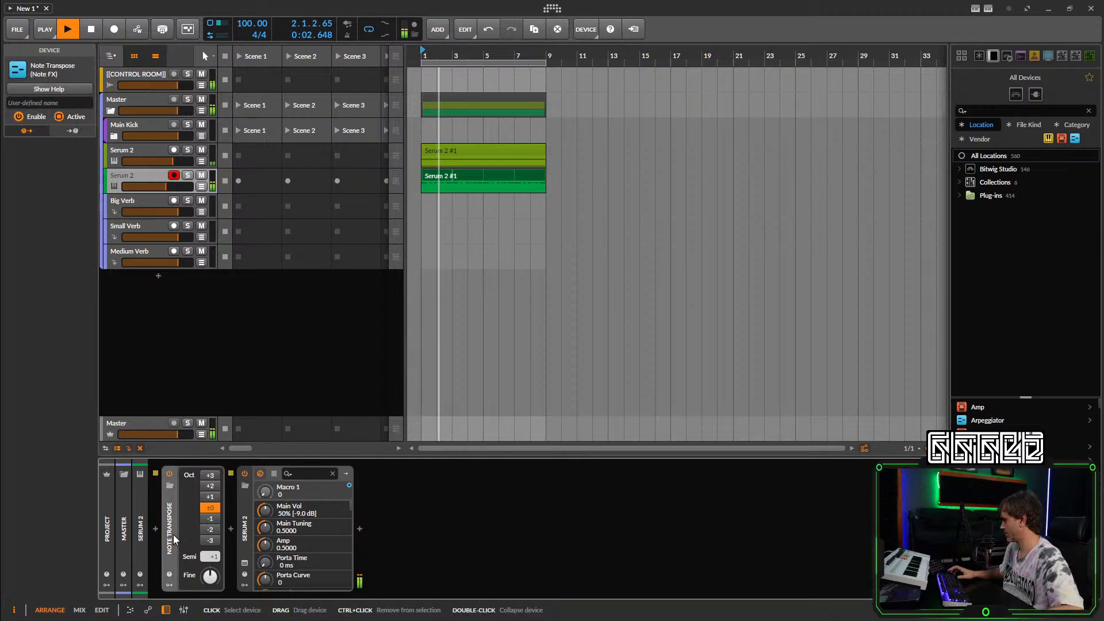
click(130, 154)
click(167, 543)
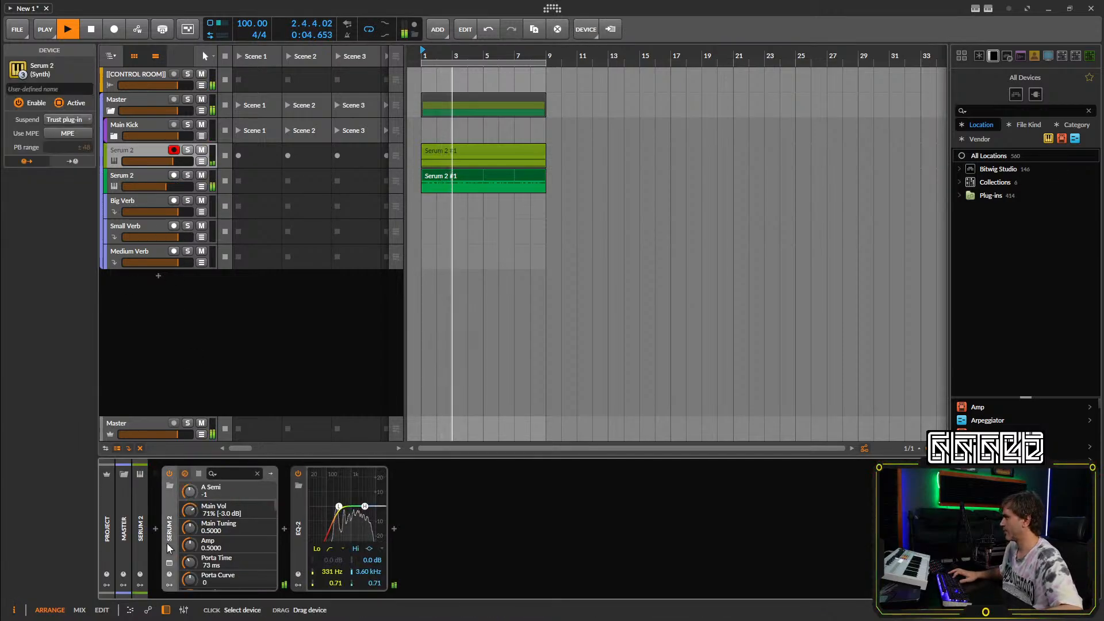
key(ctrl+v)
key(space)
drag(299, 545, 159, 548)
key(space)
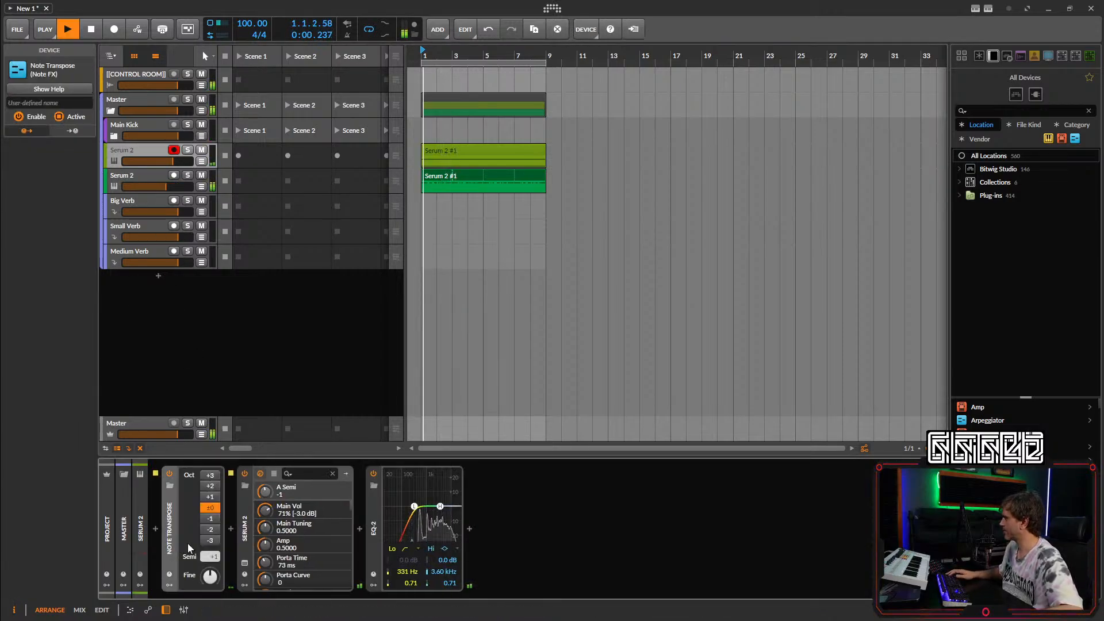
Set the bass track's Note Transpose to +4 semitones and restart playback.
click(144, 175)
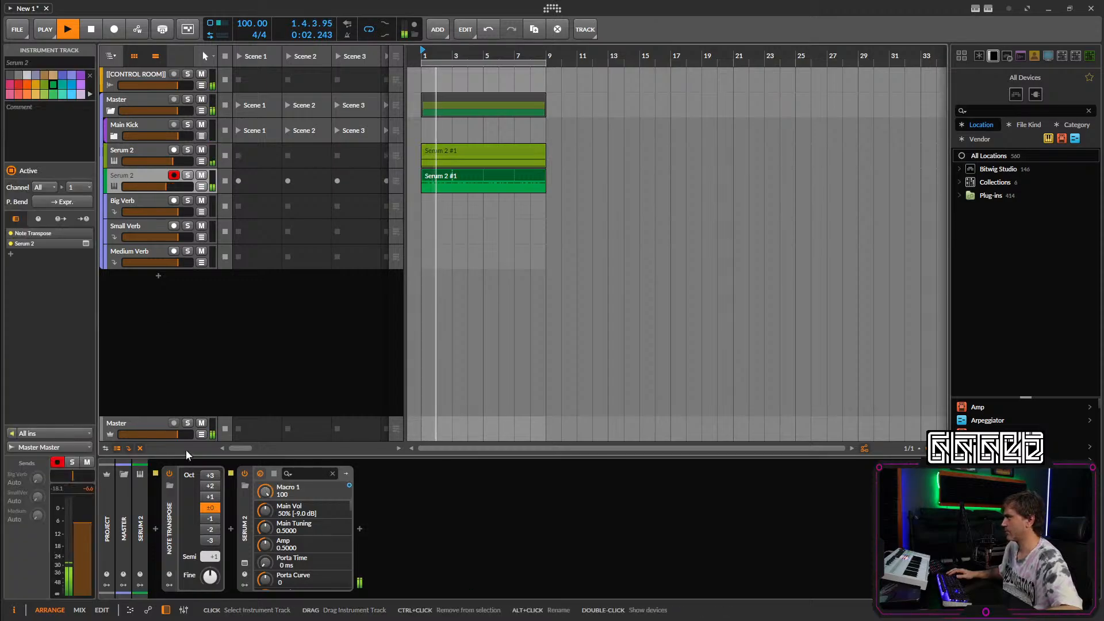
key(space)
drag(215, 558, 216, 557)
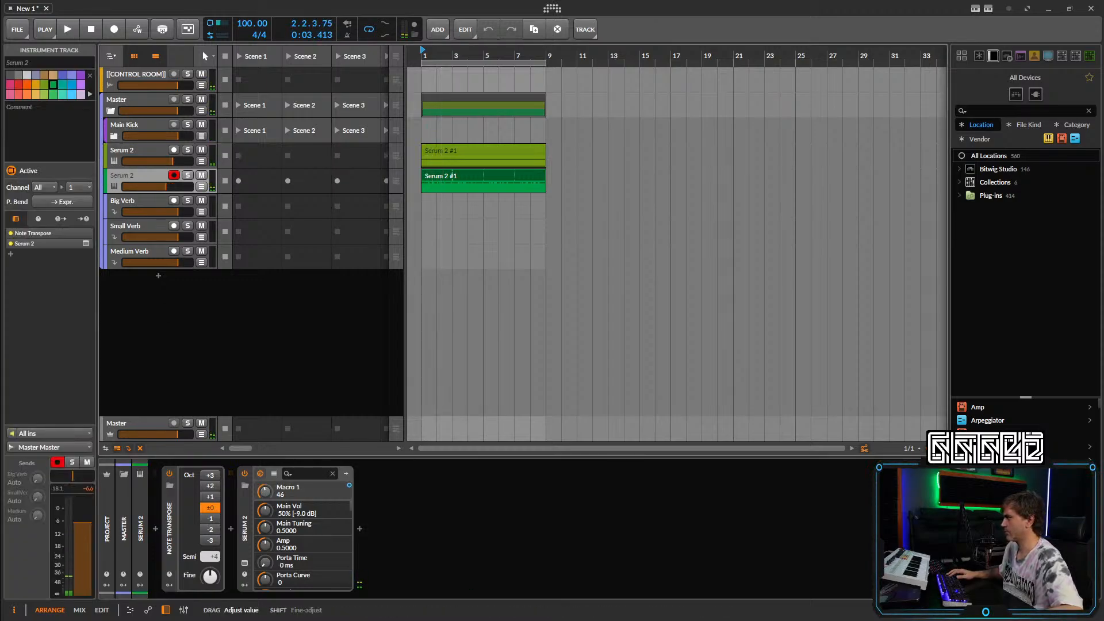
key(space)
key(space)
Set the flute track's Note Transpose to +3 semitones and play both tracks together.
click(149, 149)
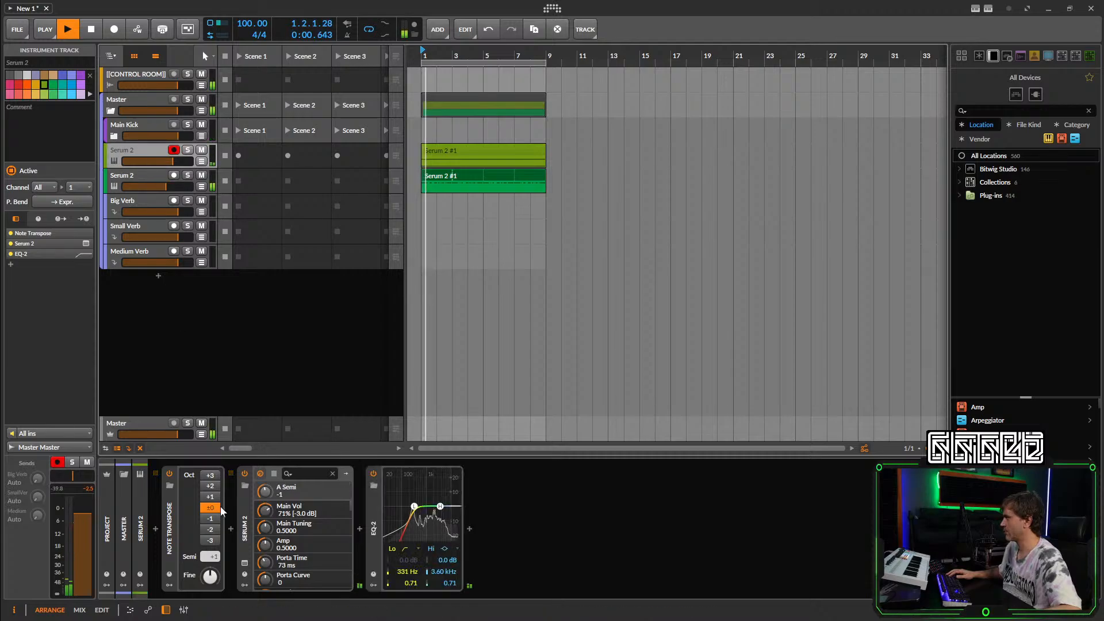
key(space)
key(space)
drag(213, 557, 213, 548)
key(space)
key(space)
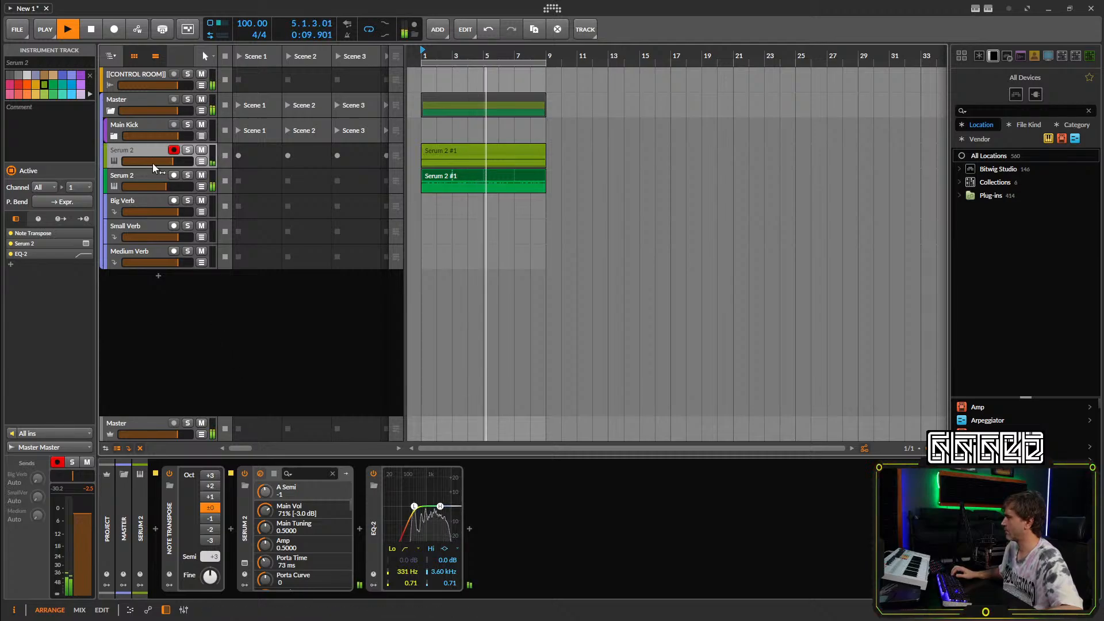
Adjust Osc A's position in the flute track's Serum 2, close the plug-in window, select the bass track and restart playback.
click(245, 564)
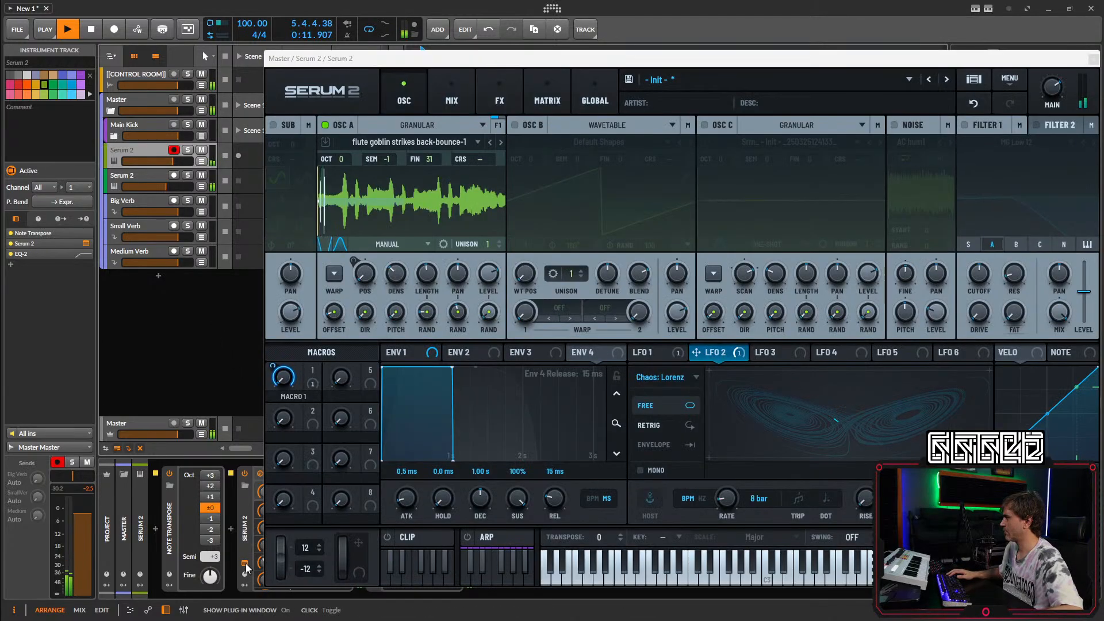
mouse_move(362, 278)
mouse_down()
mouse_move(361, 290)
mouse_move(365, 281)
mouse_up()
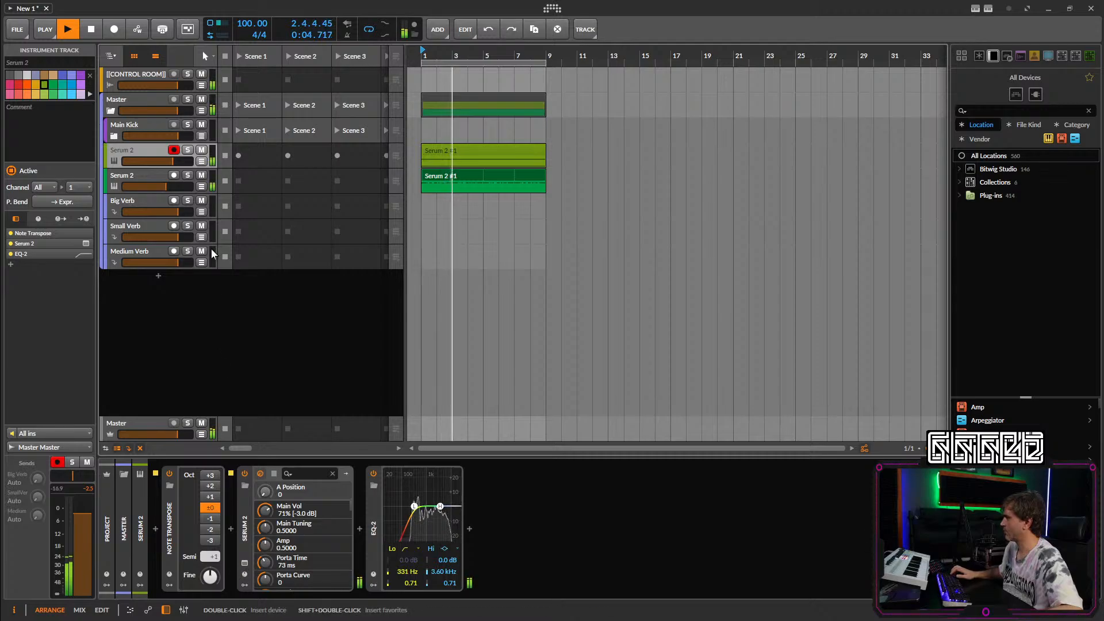
click(153, 179)
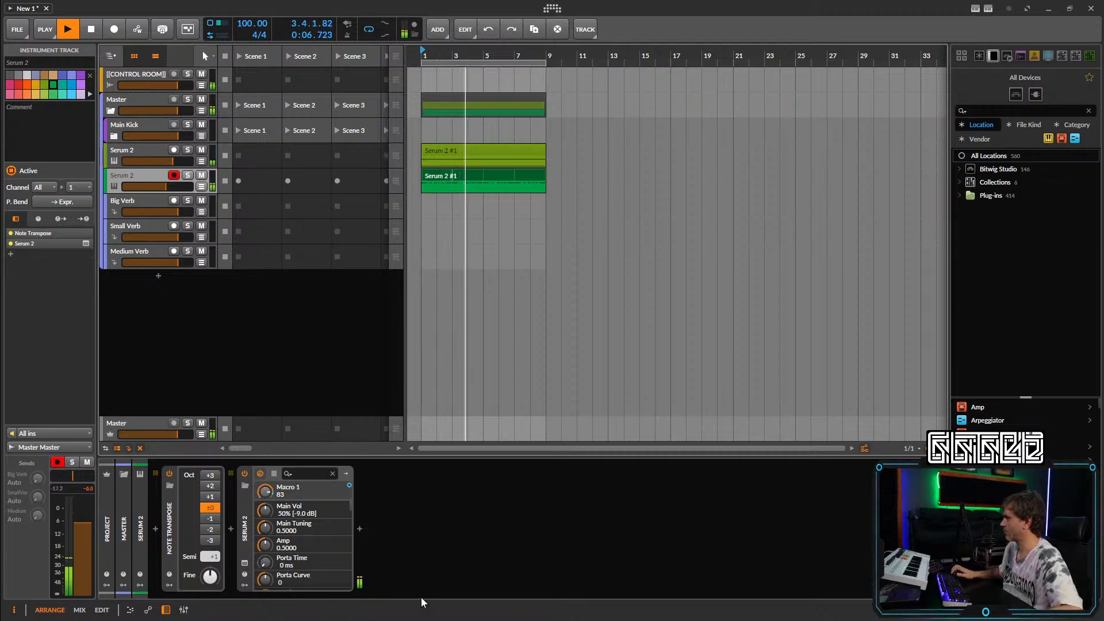
key(space)
key(space)
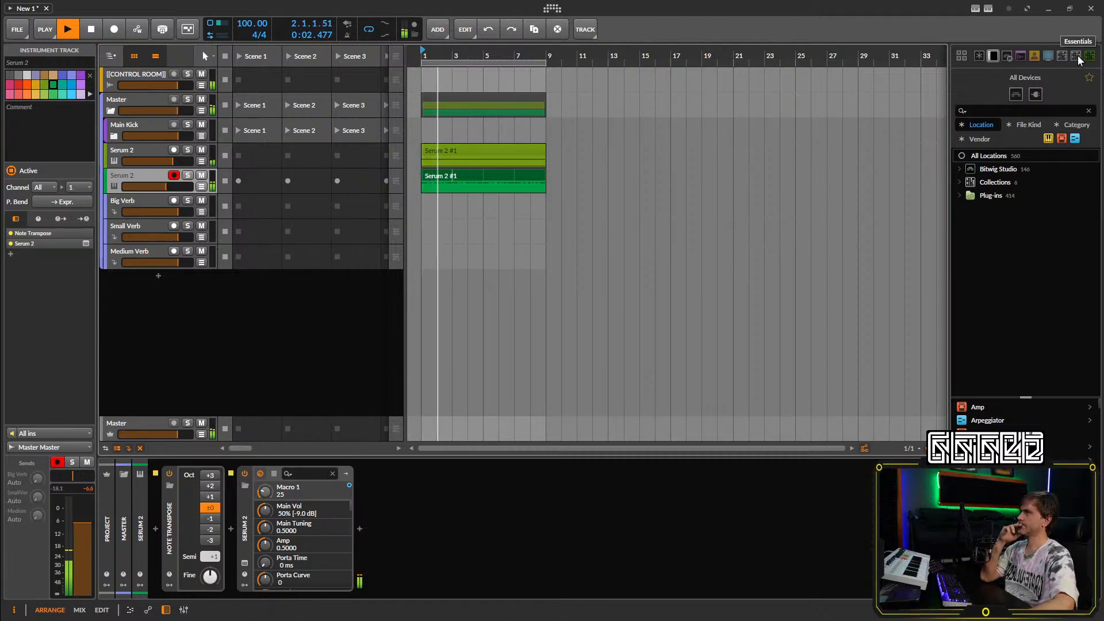
Browse the sample library to the Dash Glitch Drums Vol.1 CLAP folder and audition DGSDV1-CLAP-1.
click(1021, 57)
click(960, 208)
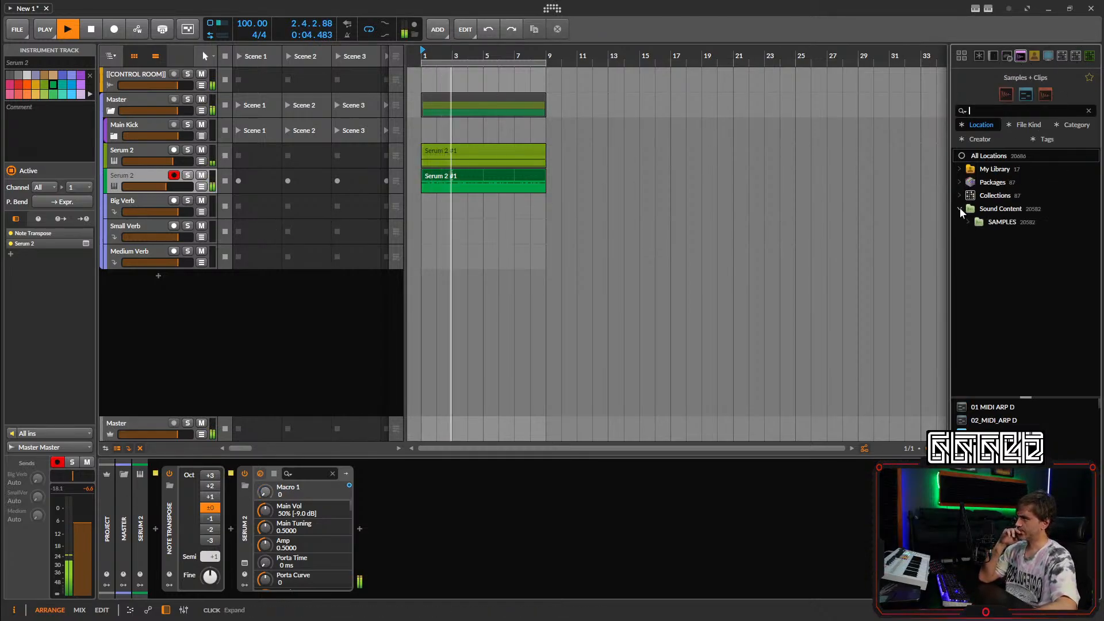
click(968, 222)
click(976, 235)
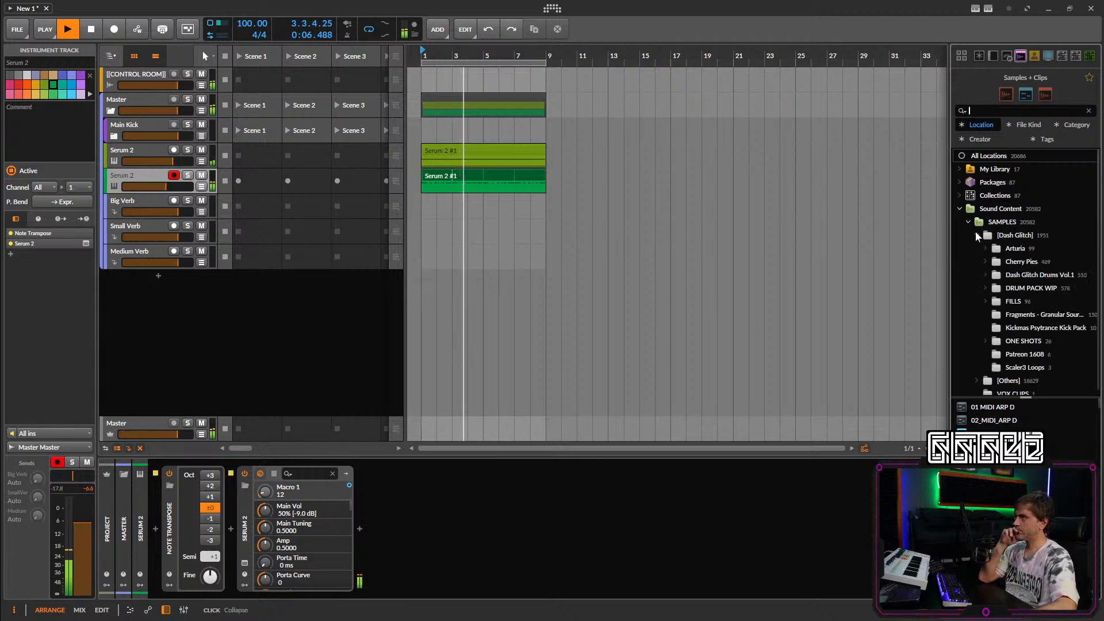
click(985, 275)
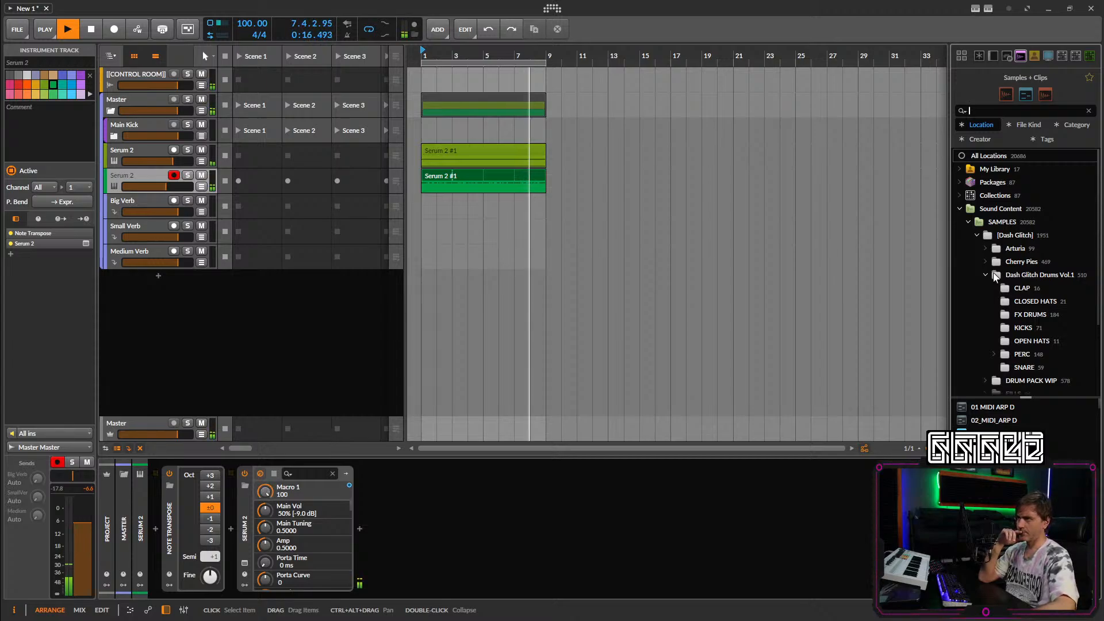
click(1038, 286)
click(991, 407)
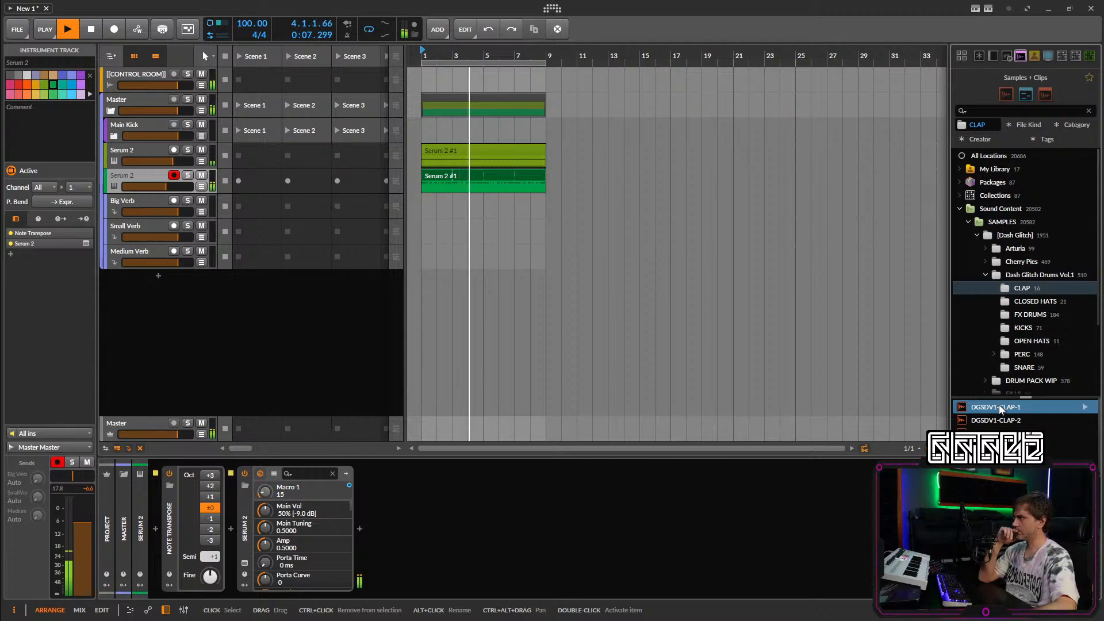
Add DGSDV1-CLAP-1 as a new sampler track directly below Main Kick and create an empty two-bar clip at bar 1.
drag(999, 405, 116, 281)
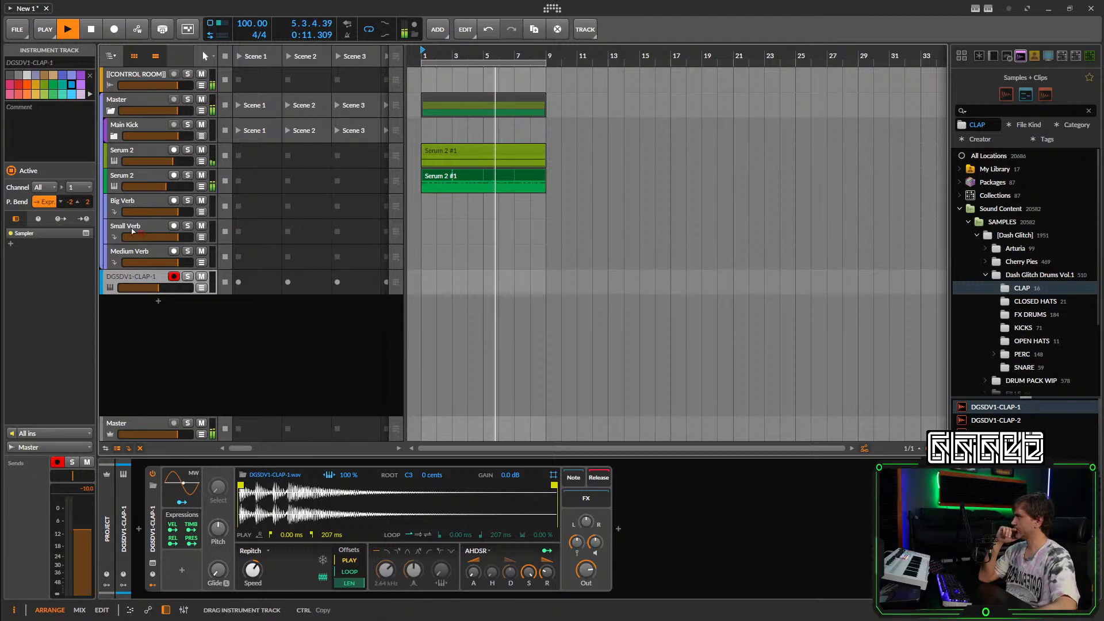
drag(131, 161, 131, 154)
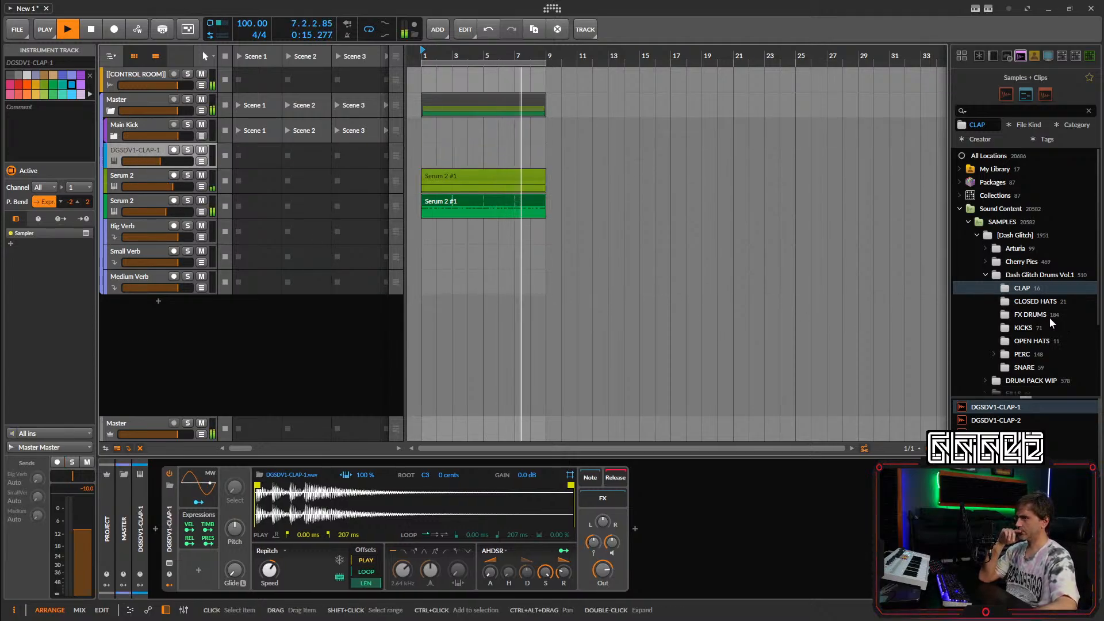
double_click(425, 148)
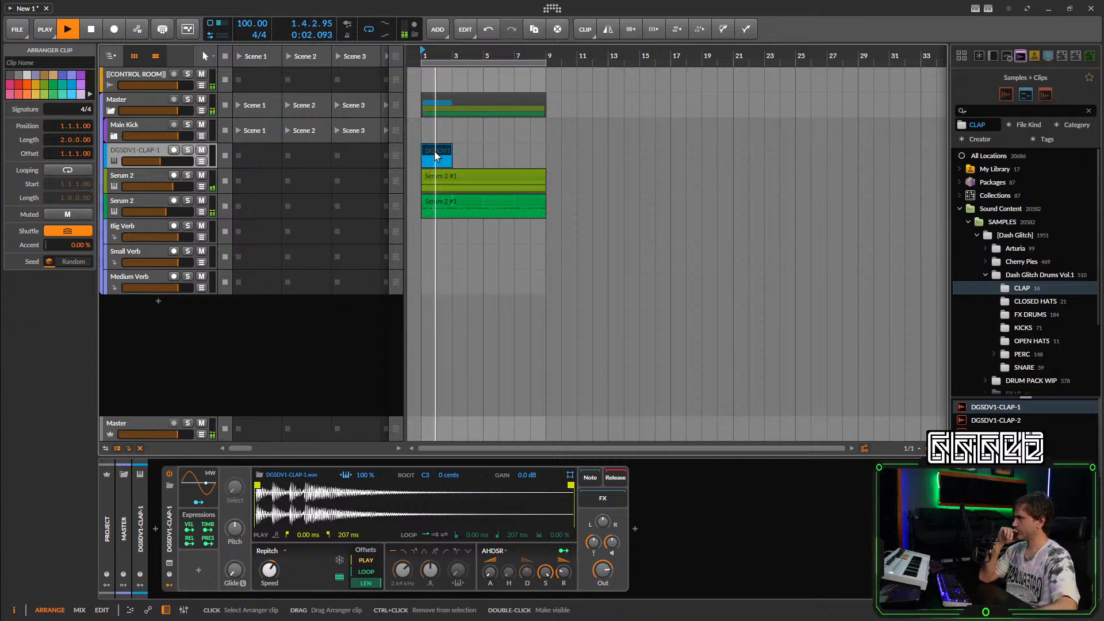
Add DGSDV1-C HAT- CRISPY-1 from the CLOSED HATS folder as a new sampler track directly below the clap track.
click(1031, 302)
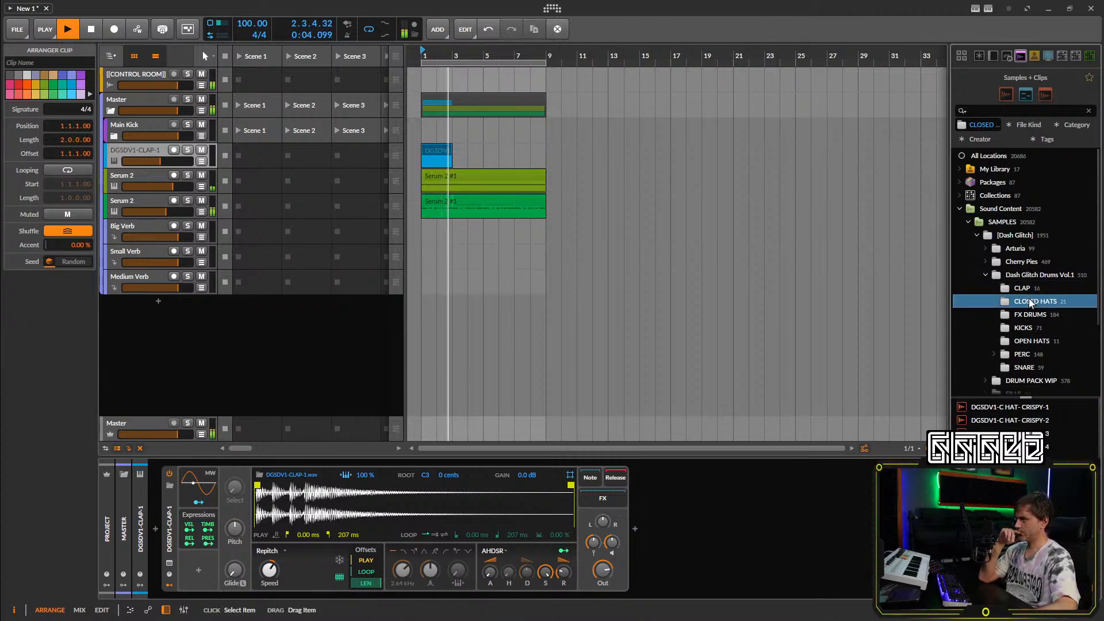
click(1000, 409)
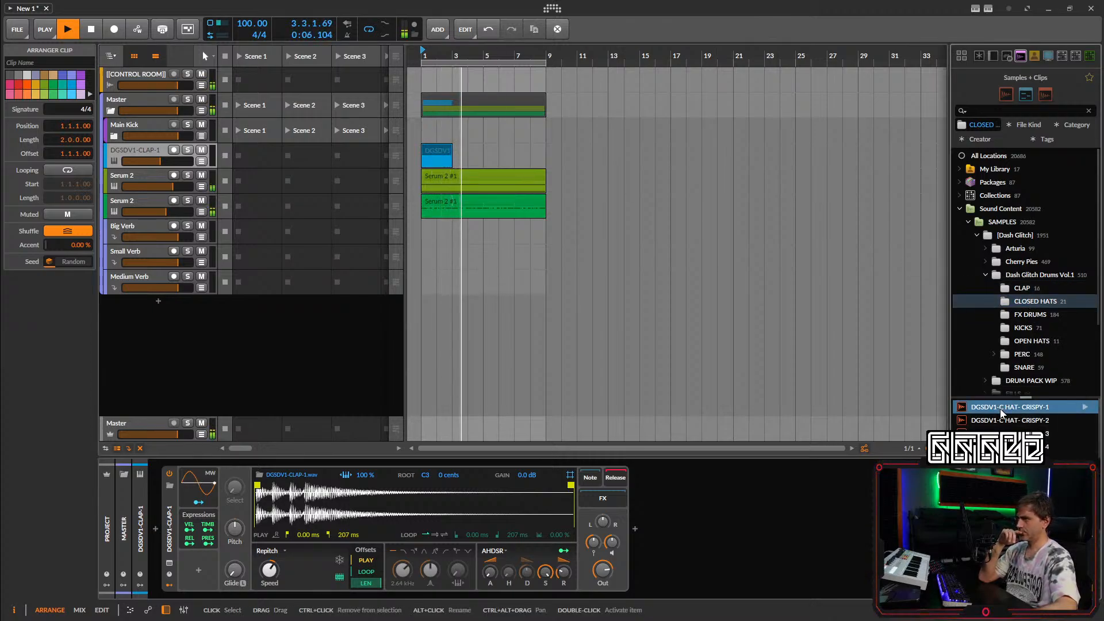
drag(1002, 409, 153, 305)
drag(141, 249, 141, 174)
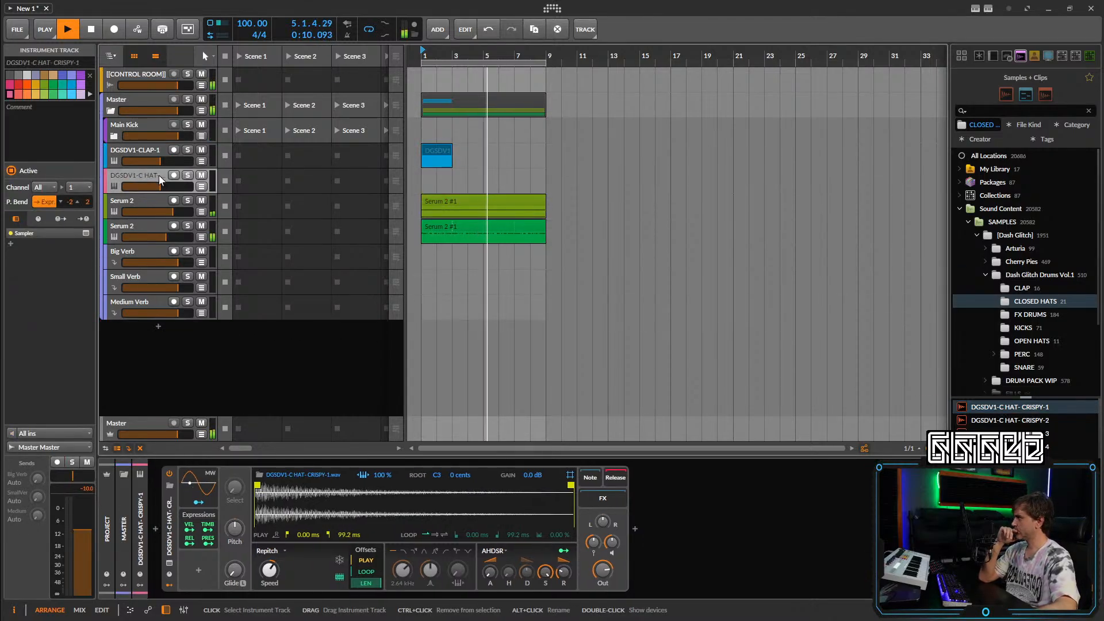
Create a two-bar clip on the closed hat track and draw four C3 sixteenth notes on the first bar's off-beats.
click(437, 173)
double_click(437, 172)
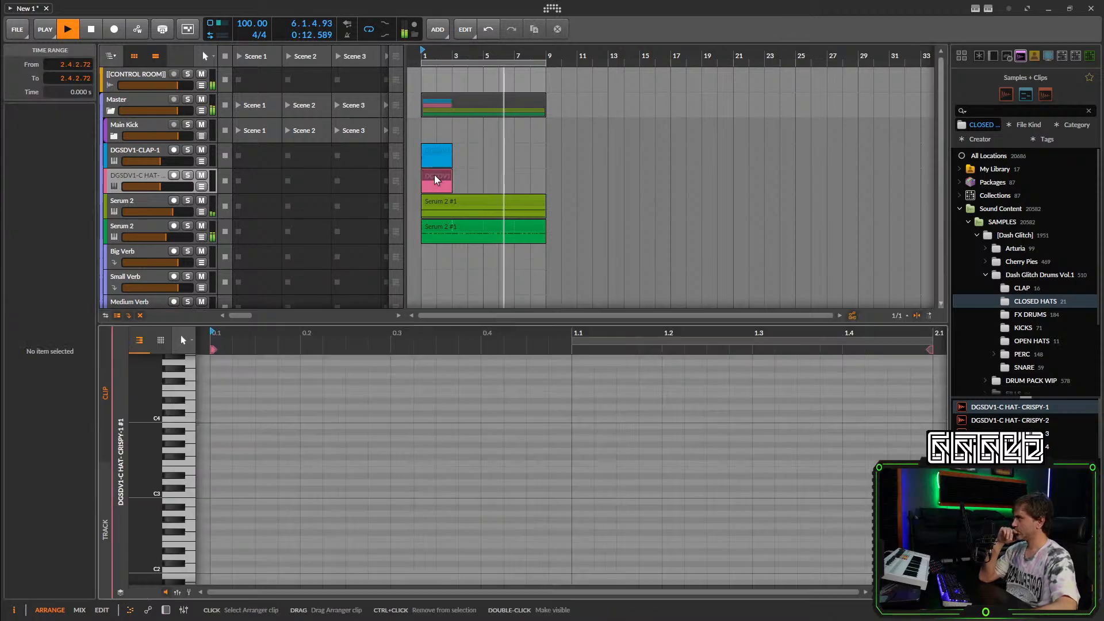
double_click(433, 174)
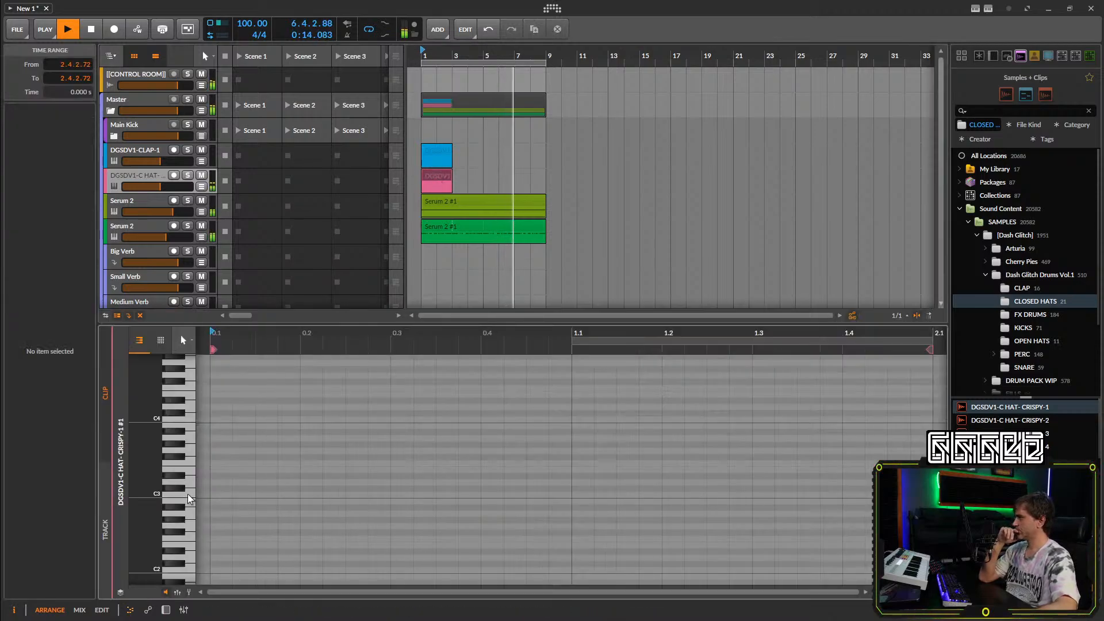
double_click(270, 494)
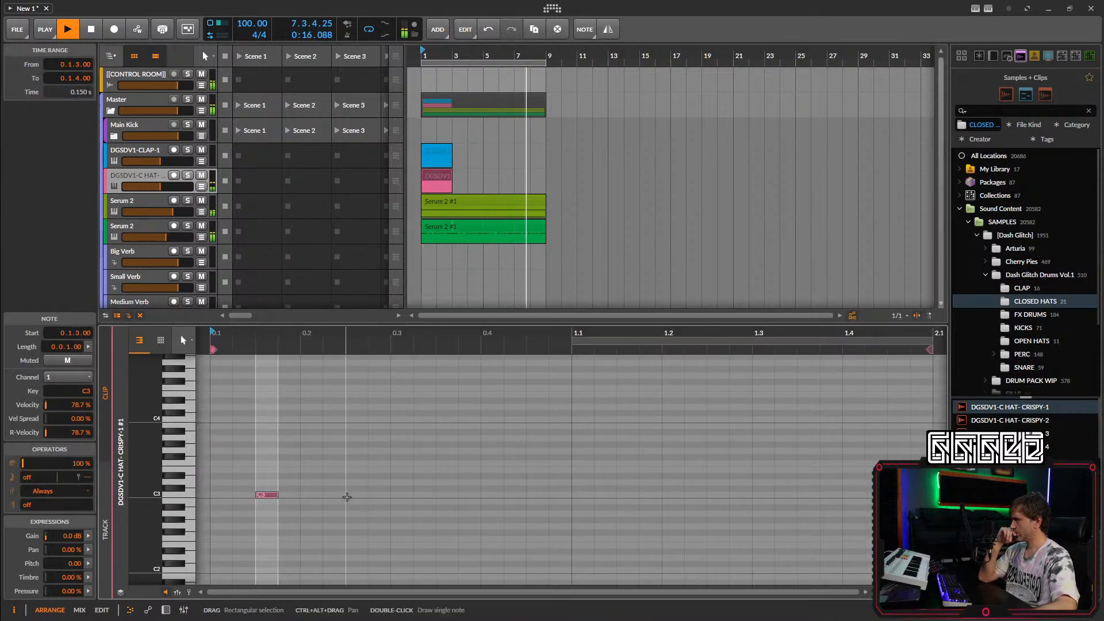
double_click(359, 495)
double_click(449, 495)
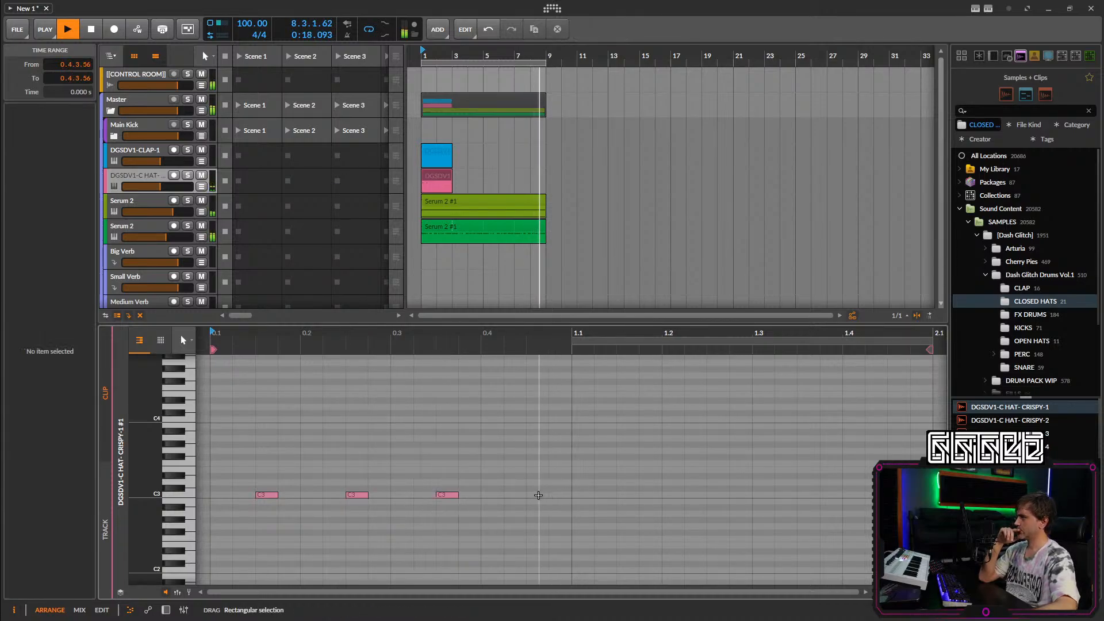
double_click(538, 494)
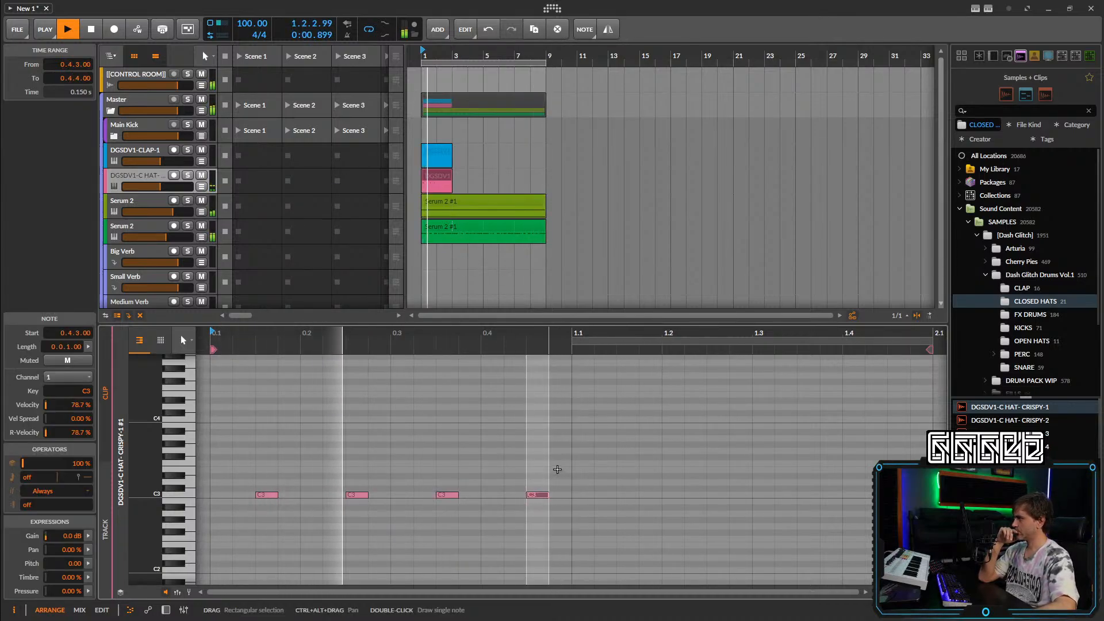
Restart playback from bar 1 and listen to the off-beat hi-hats against the flute and bass.
drag(564, 466, 325, 500)
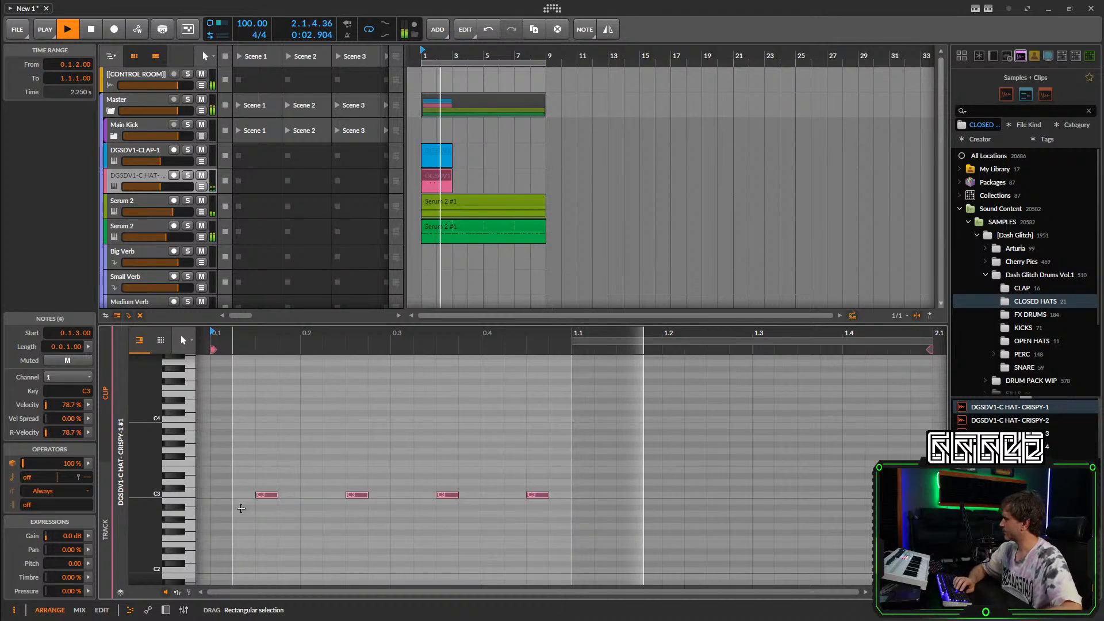
drag(614, 521, 319, 489)
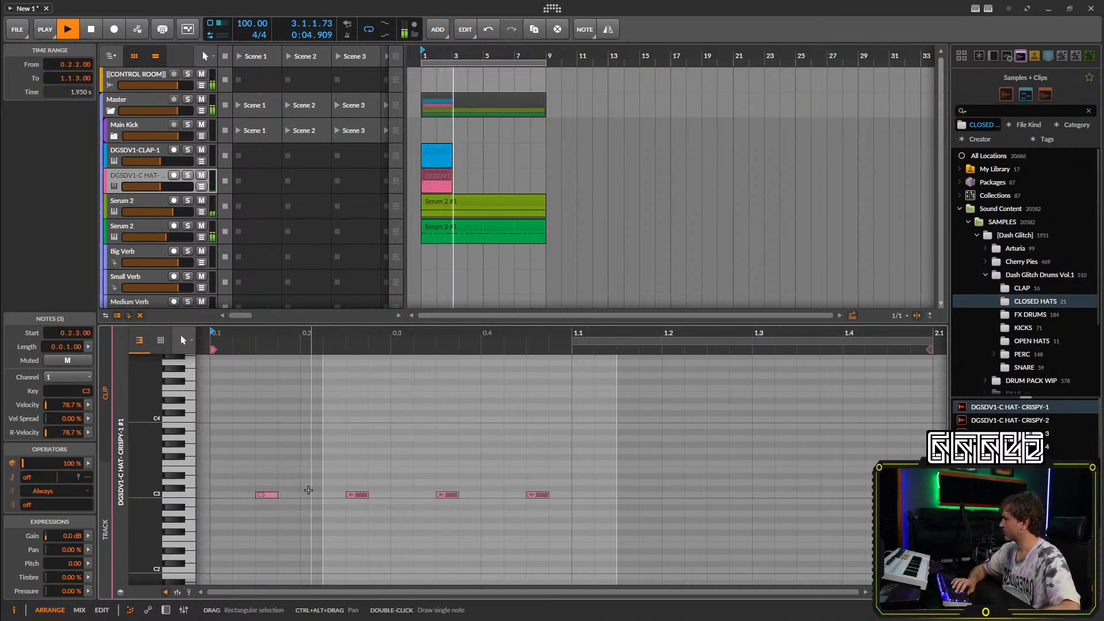
click(290, 468)
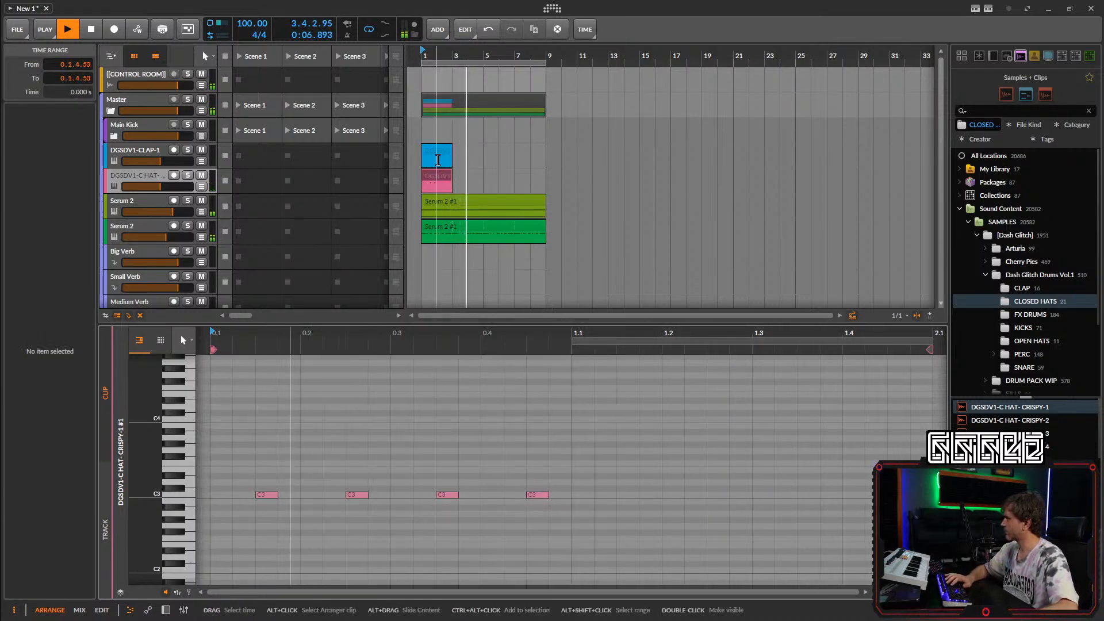
key(space)
key(space)
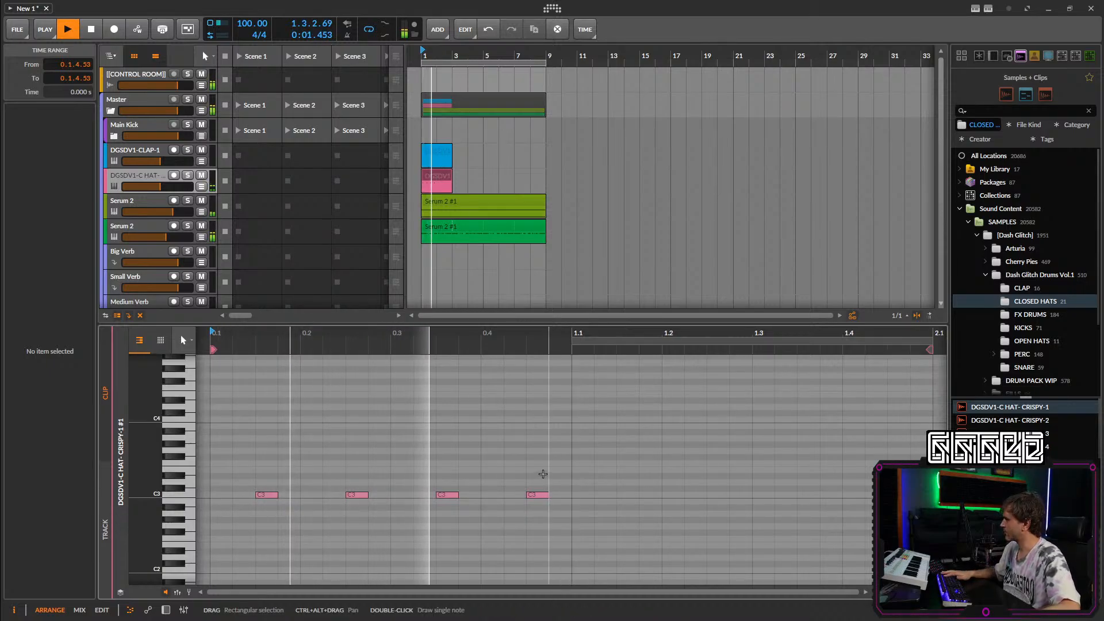
key(space)
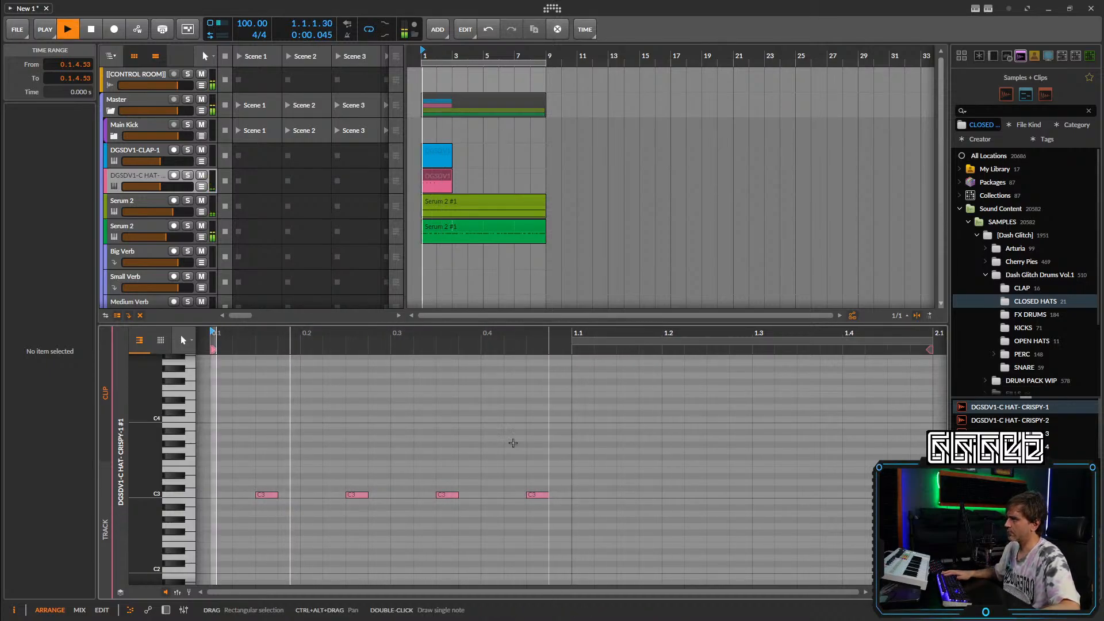
key(space)
key(space)
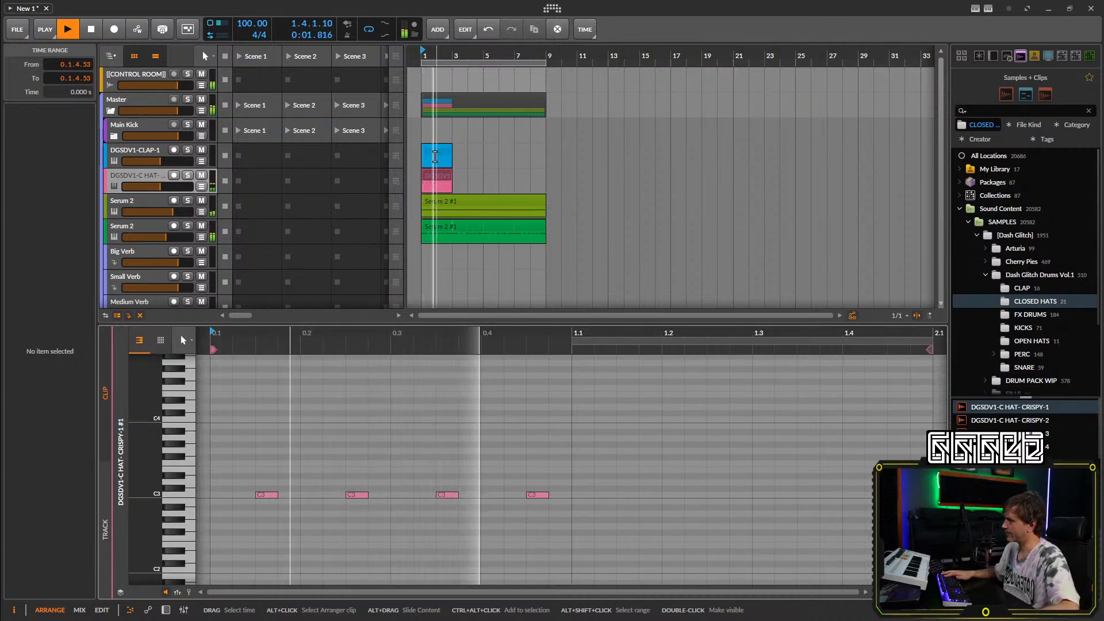
key(space)
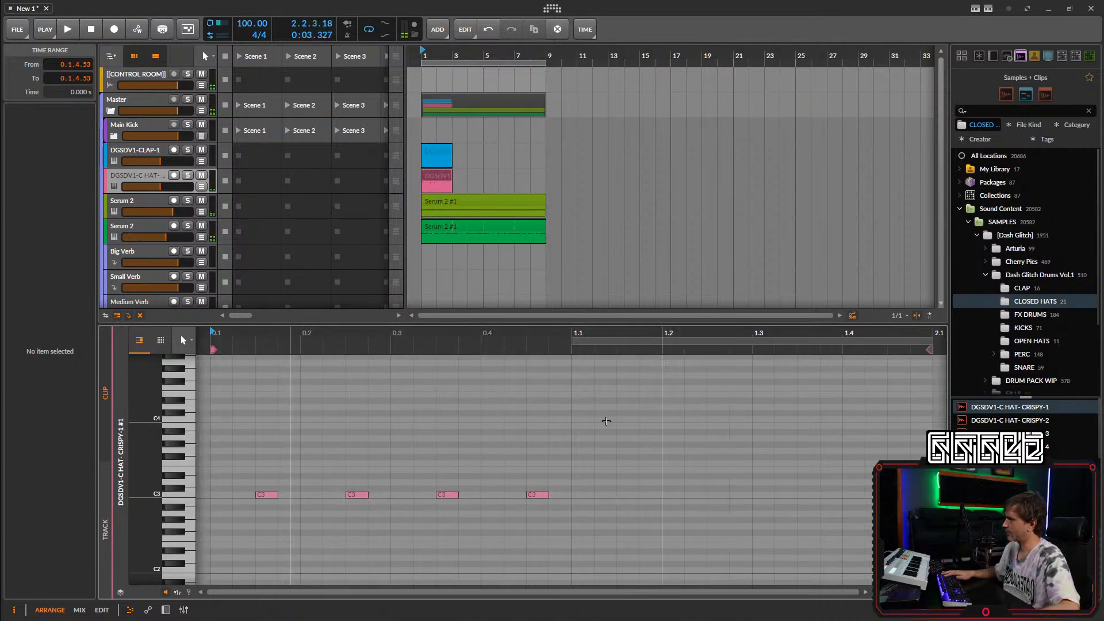
key(space)
Duplicate the four hi-hat notes onto the second bar's off-beats and restart playback.
drag(571, 475, 270, 504)
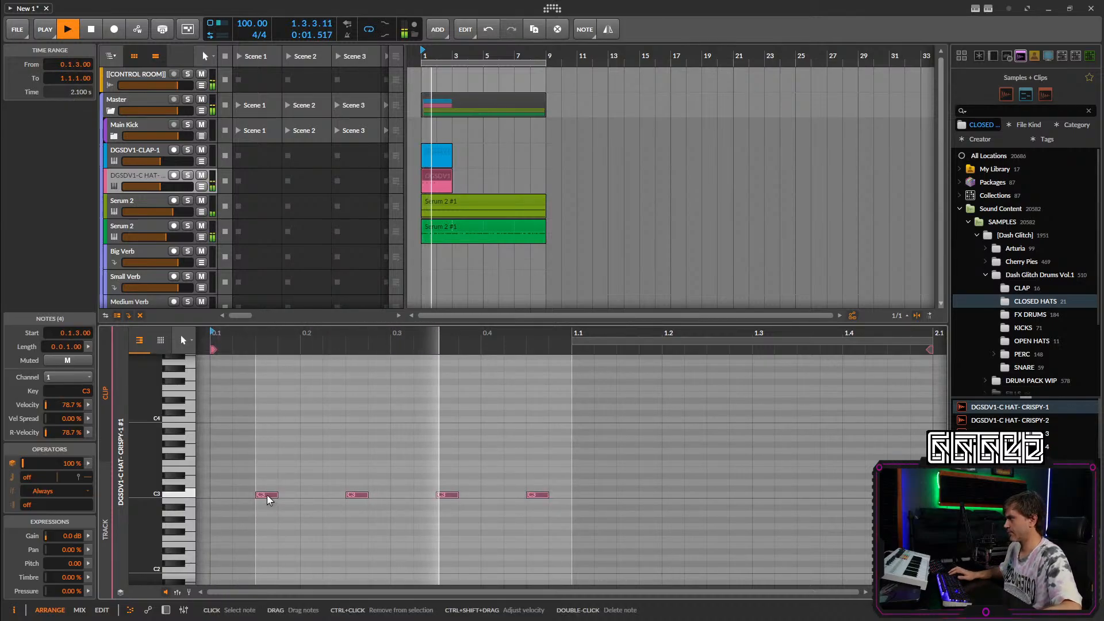
key(ctrl+d)
key(Right)
key(space)
key(space)
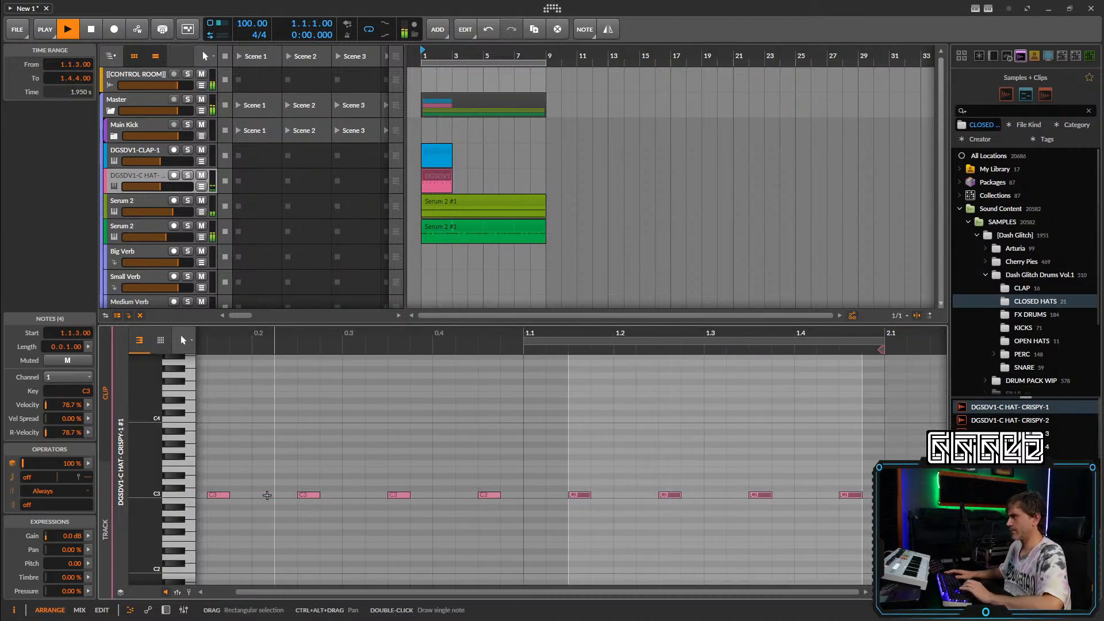
scroll(412, 489, down, 4)
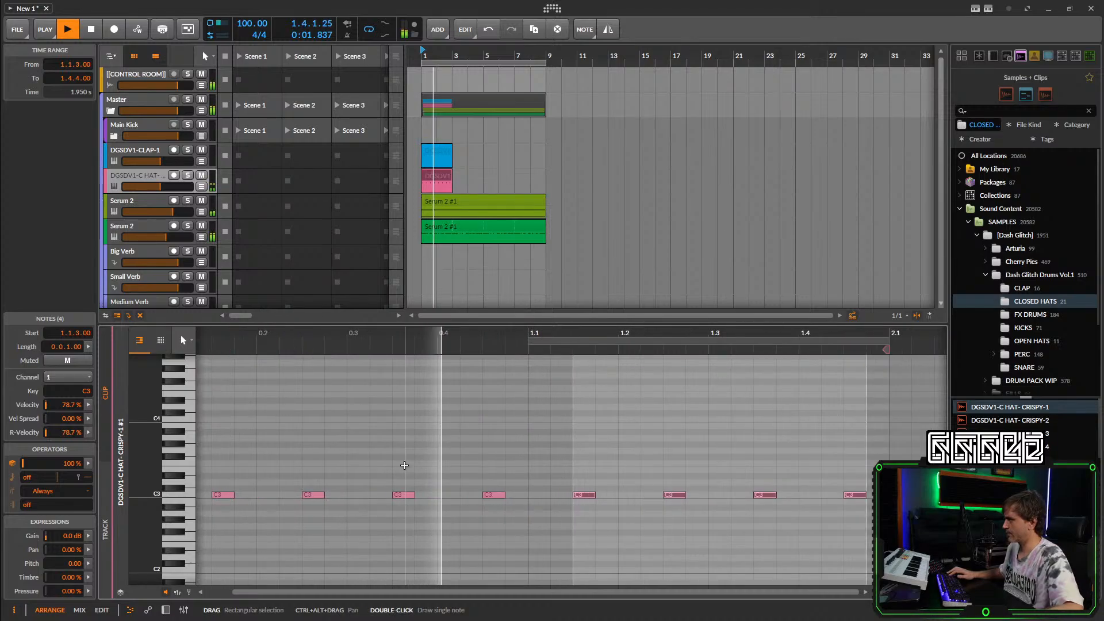
Extend the closed hat clip as a loop to bar 9, matching the Serum 2 clips, and stop playback.
click(409, 460)
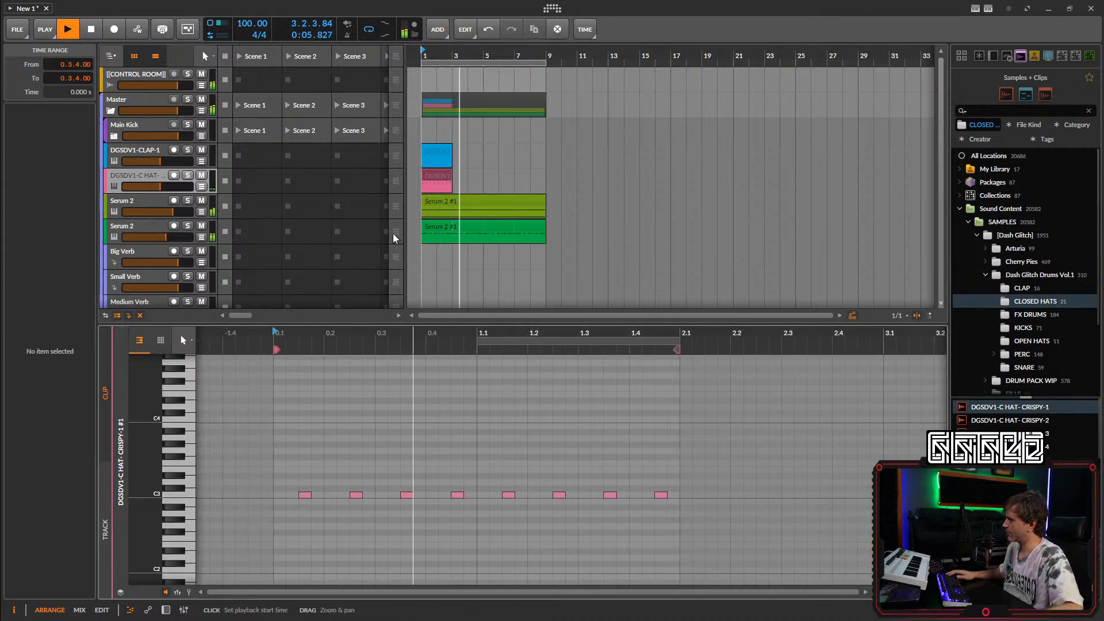
drag(452, 181, 542, 195)
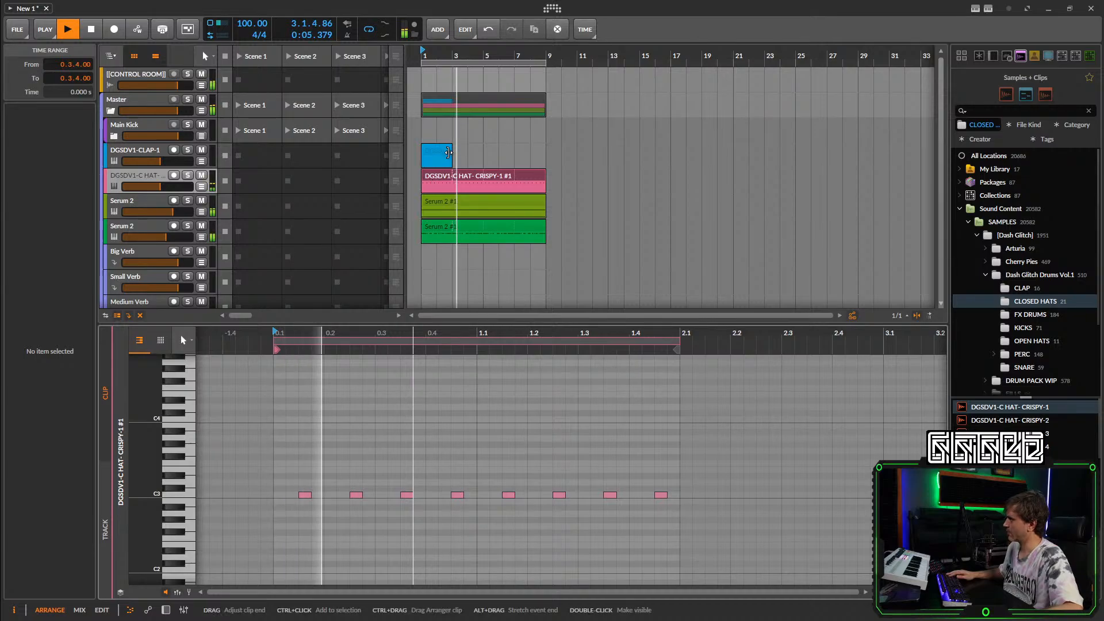
key(space)
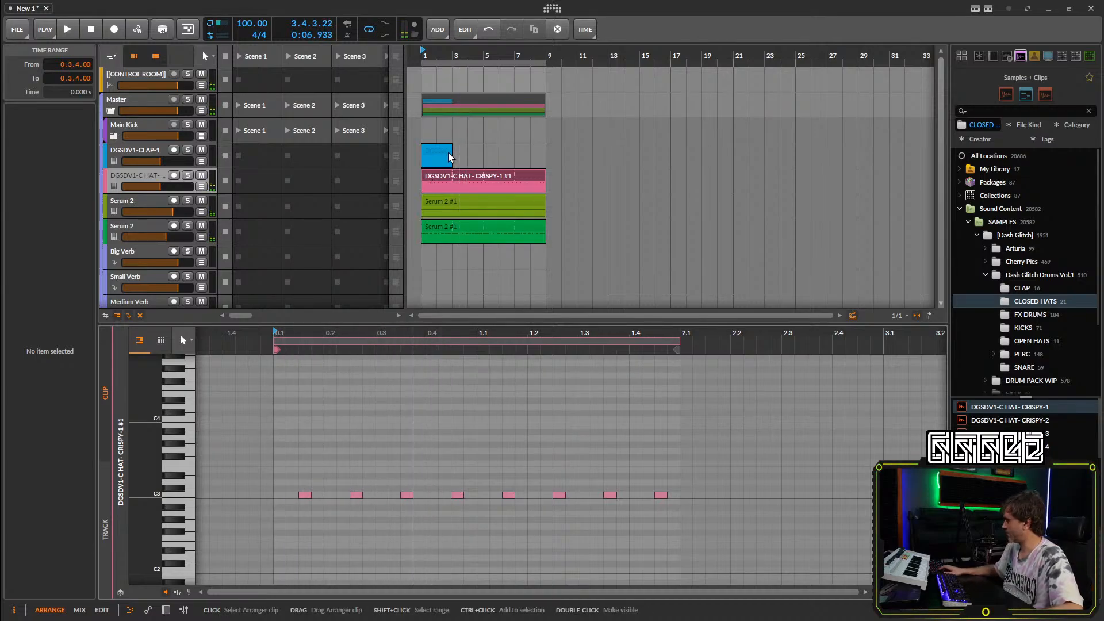
Show the bass clip's notes, play from bar 1 and select the clap track with its empty clip.
click(443, 230)
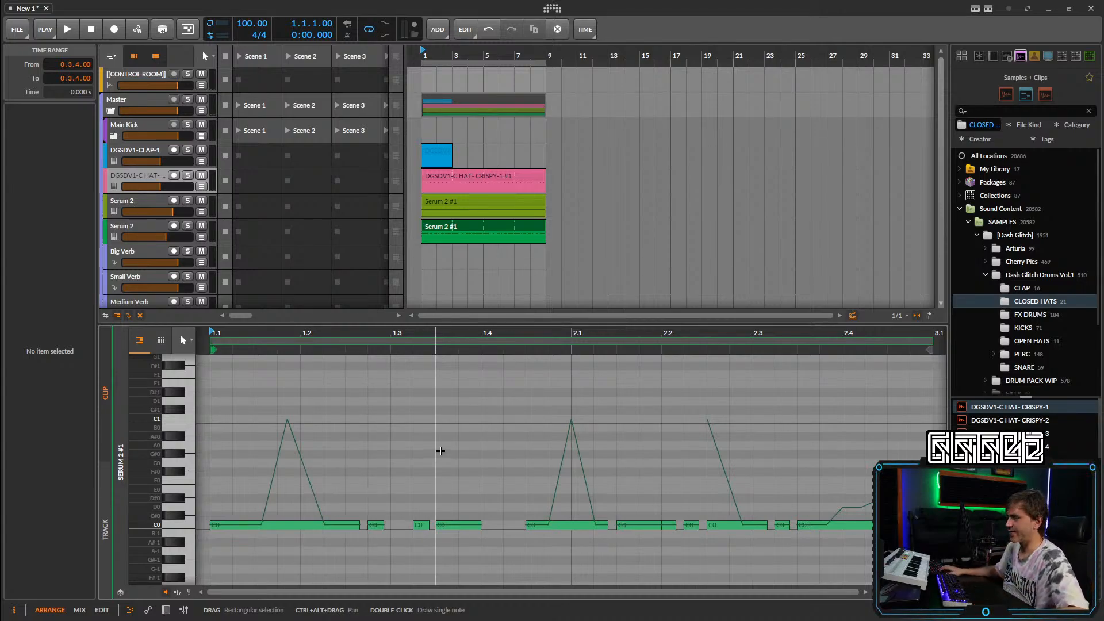
key(space)
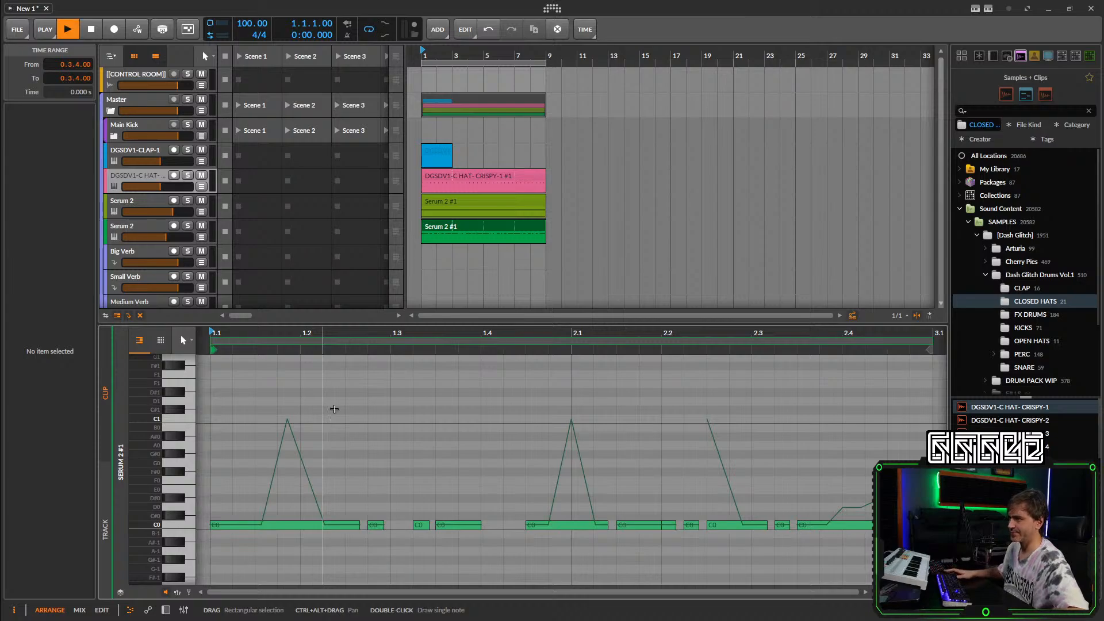
click(166, 163)
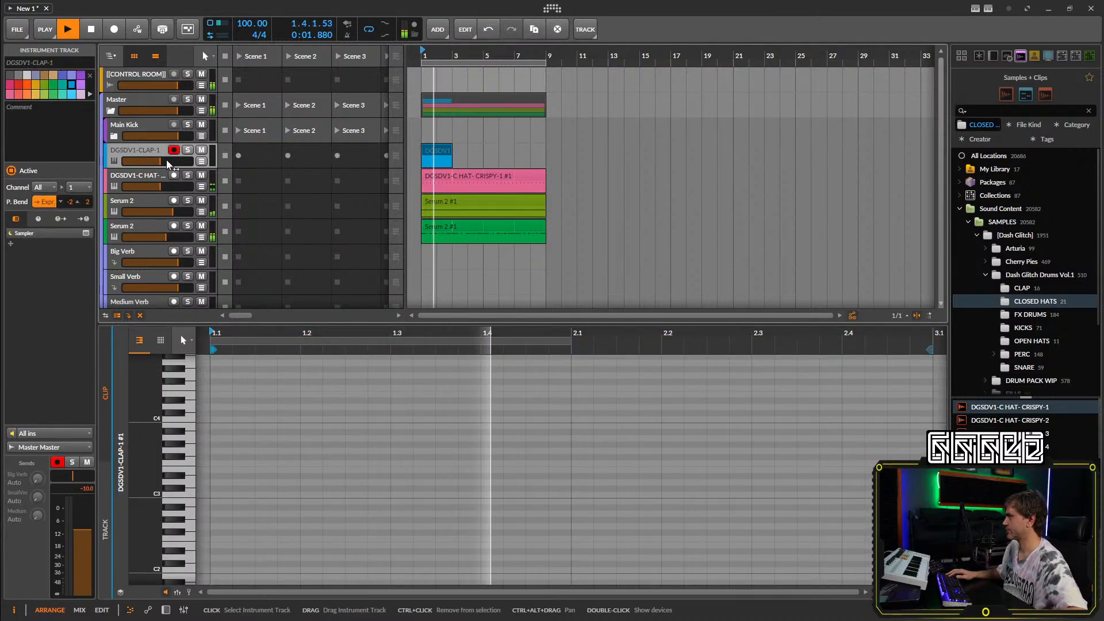
Add the DGSDV1-KICK- MASSIVE-14 sample from the KICKS folder to the Main Kick group and create a two-bar clip at bar 1.
click(1025, 328)
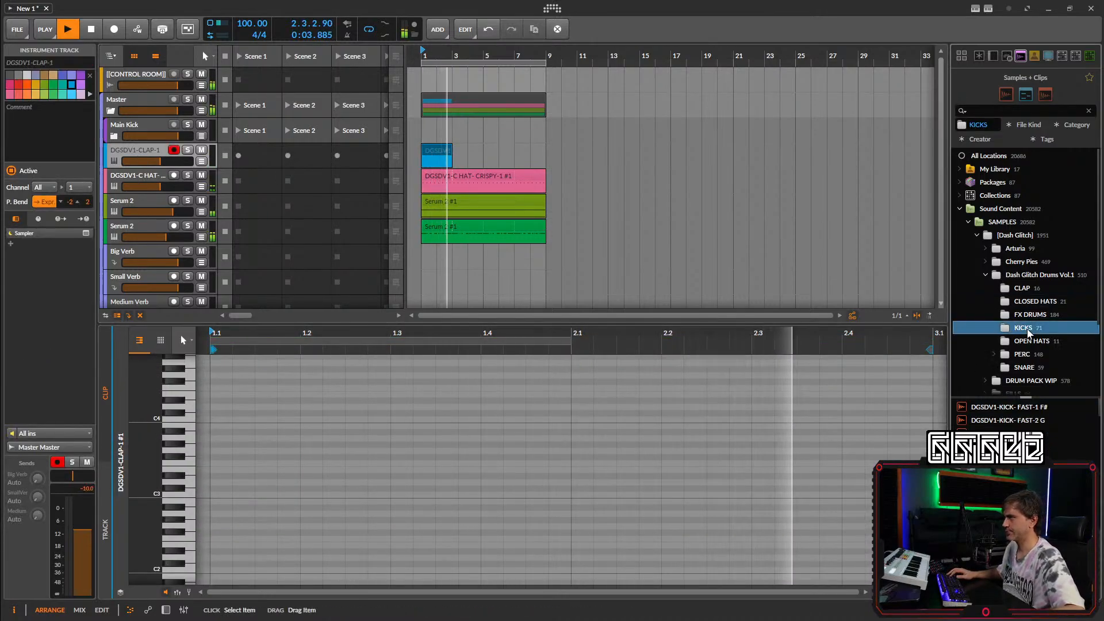
scroll(1030, 425, down, 5)
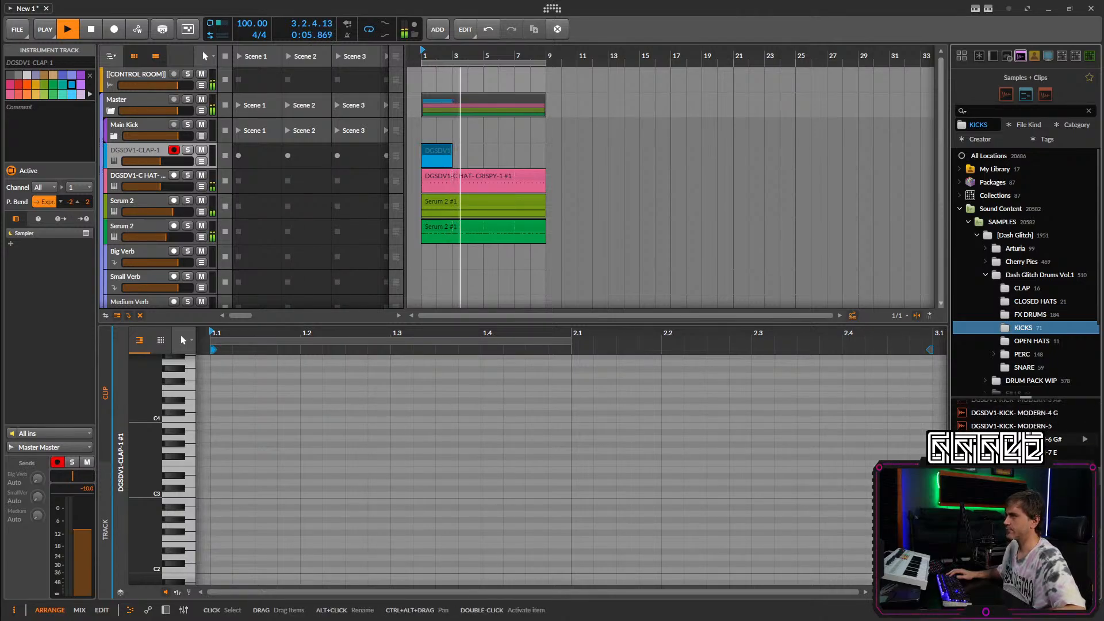
scroll(1012, 442, up, 2)
click(1012, 443)
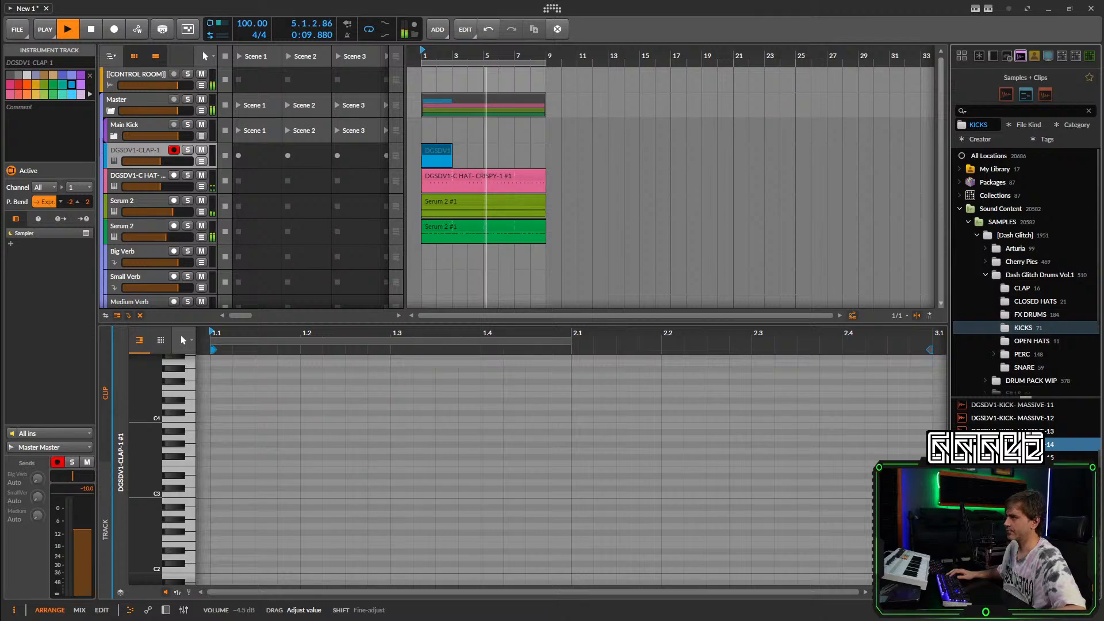
drag(1012, 444, 116, 132)
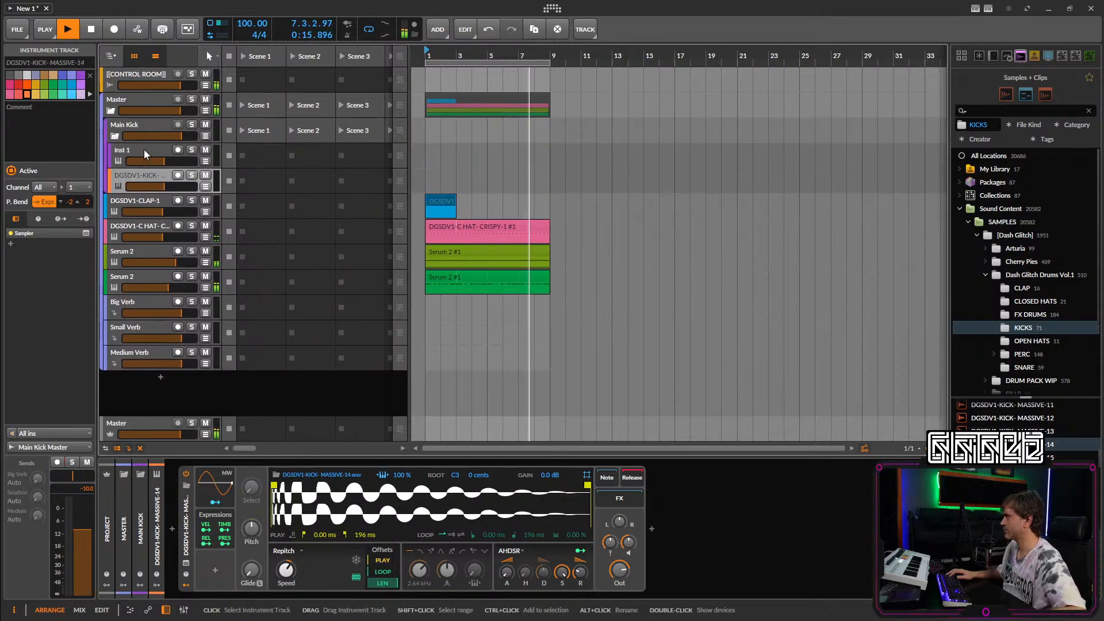
double_click(427, 151)
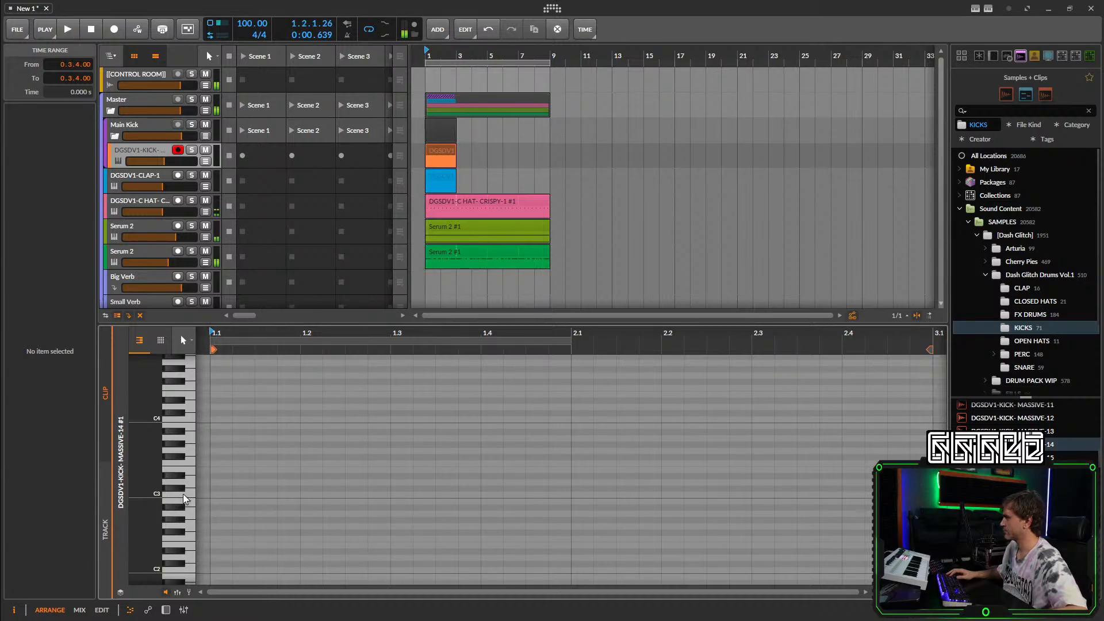
Draw a C3 kick note three sixteenths long at 1.1.1 and restart playback to hear it.
key(space)
drag(218, 496, 285, 498)
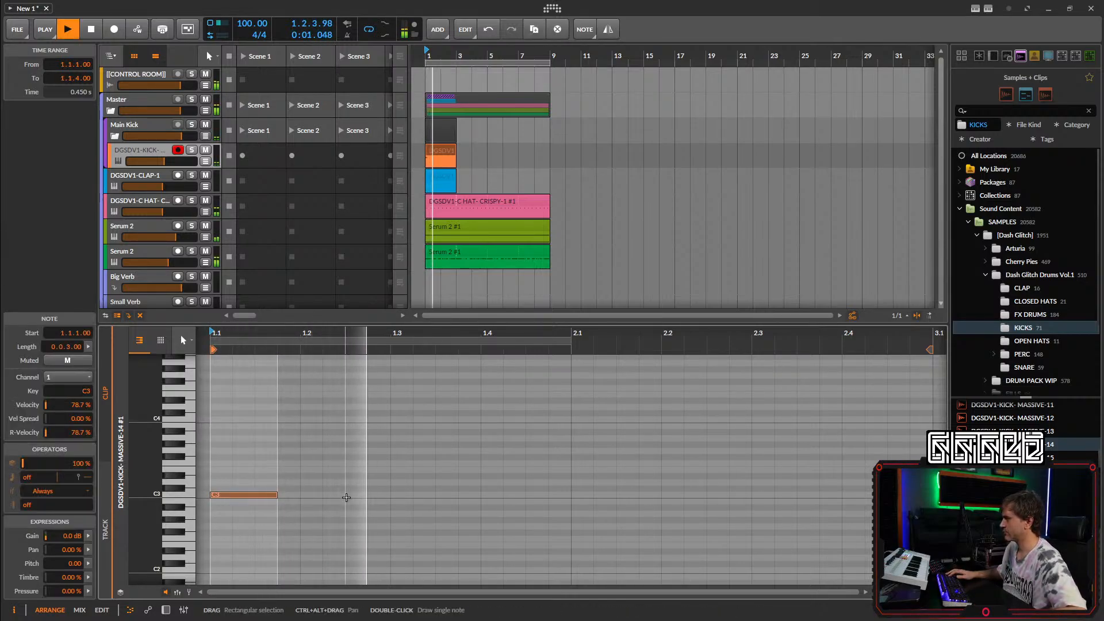
key(space)
key(space)
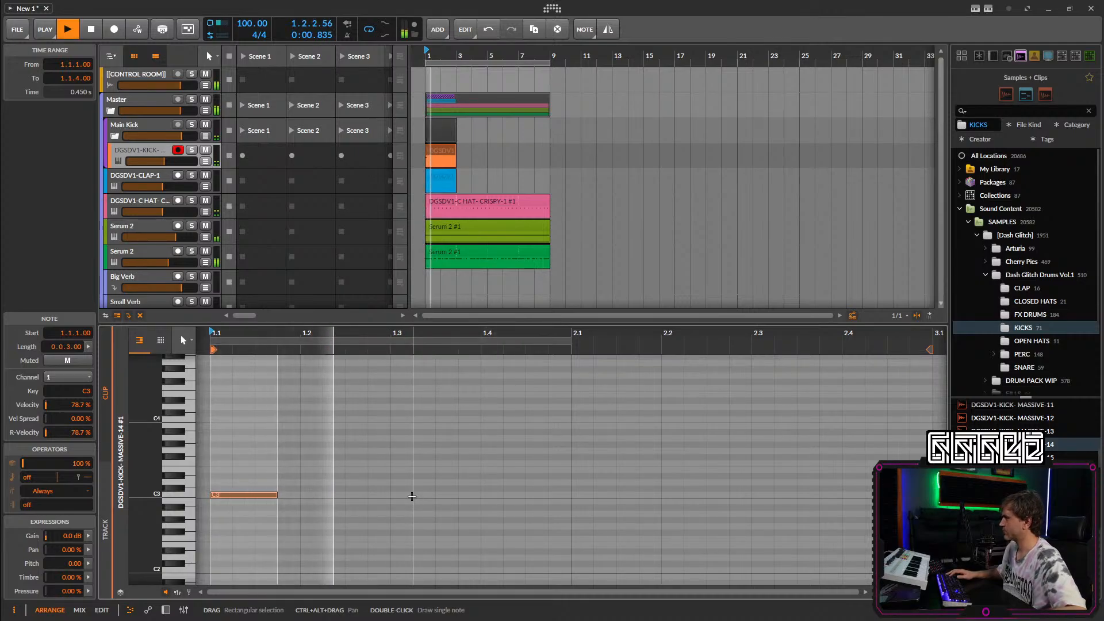
key(space)
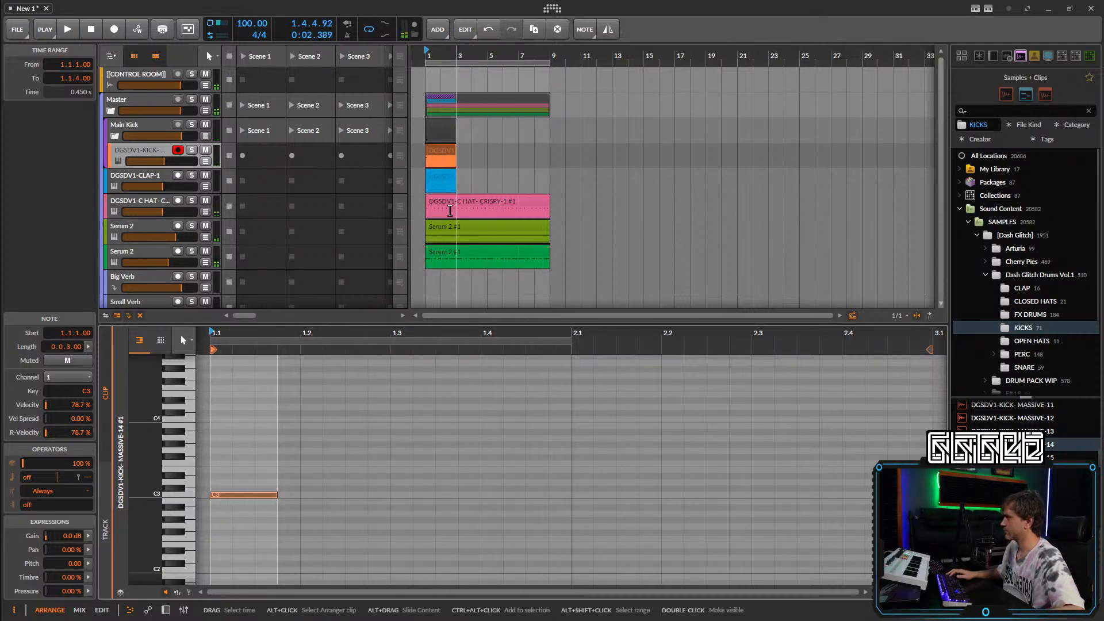
Shift all eight closed hat notes earlier onto the beats, with the first one on the clip's opening beat, and listen.
click(456, 207)
key(space)
drag(876, 468, 280, 525)
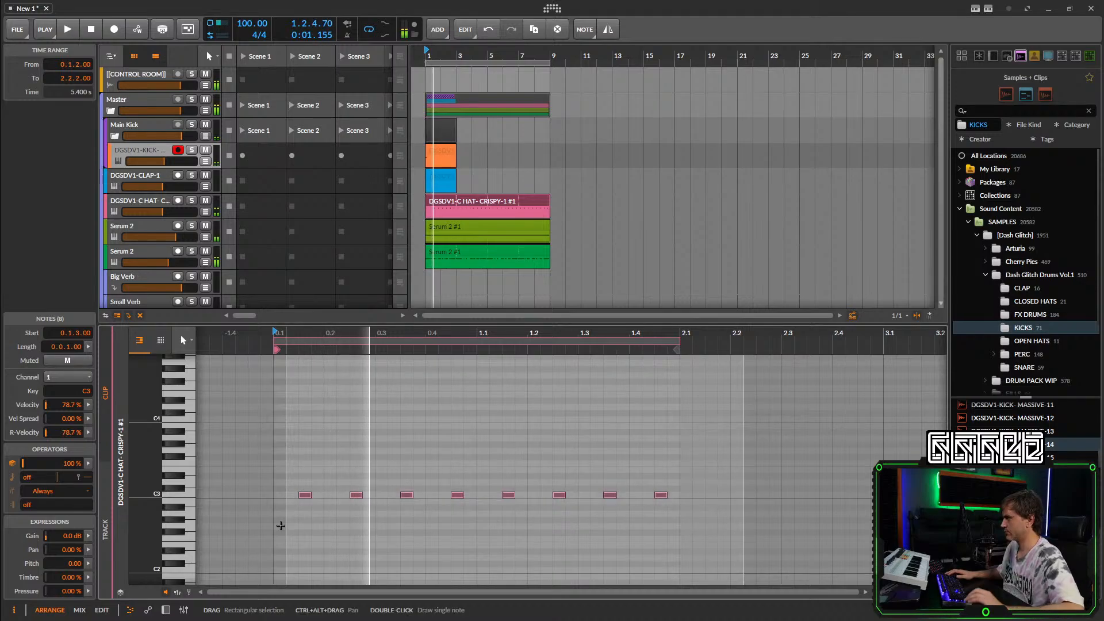
key(Right)
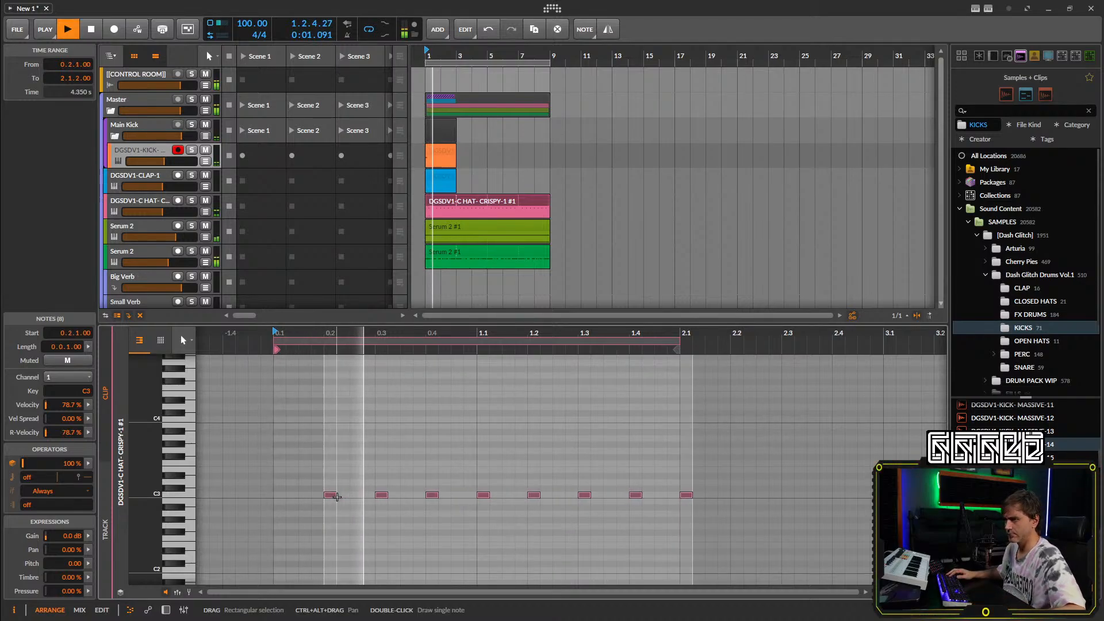
drag(335, 500, 279, 497)
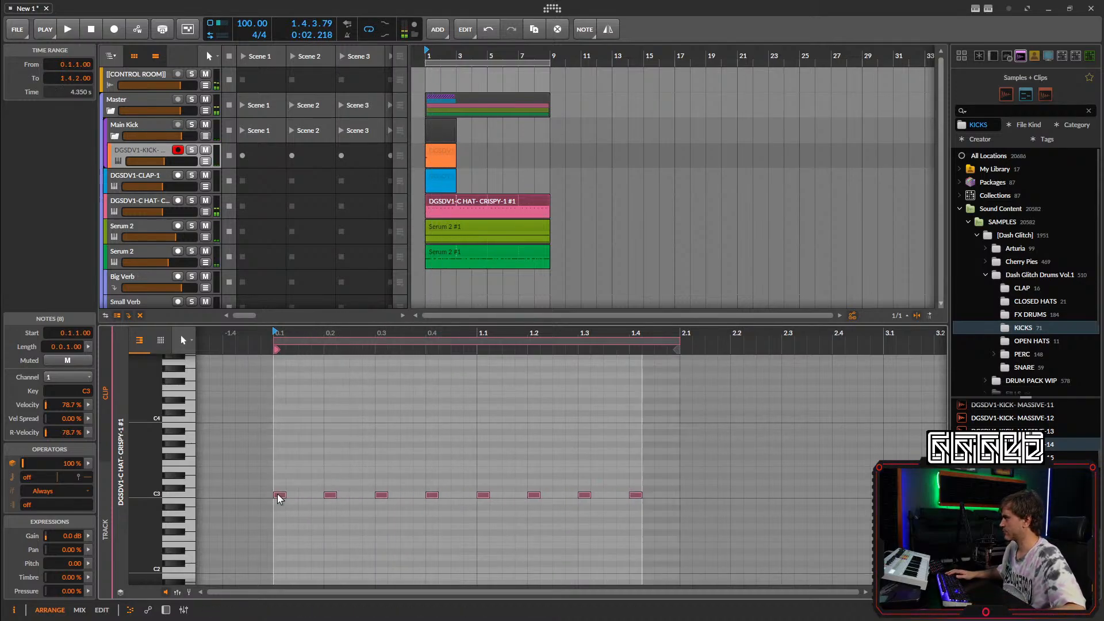
key(space)
click(712, 470)
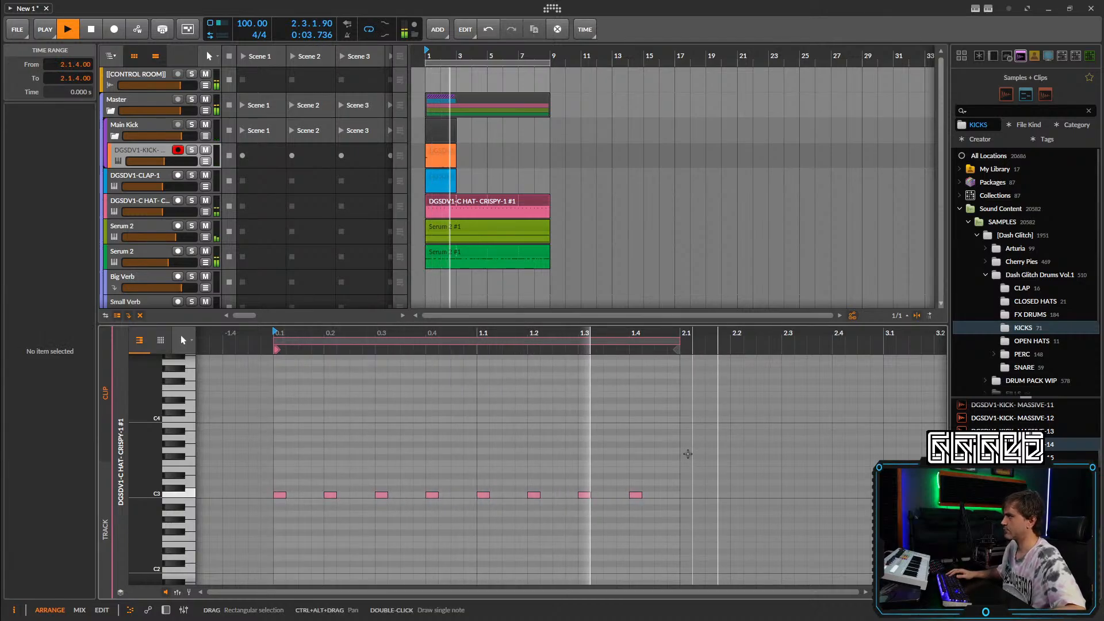
Extend the empty clap clip as a loop to bar 9 and restart playback.
click(442, 156)
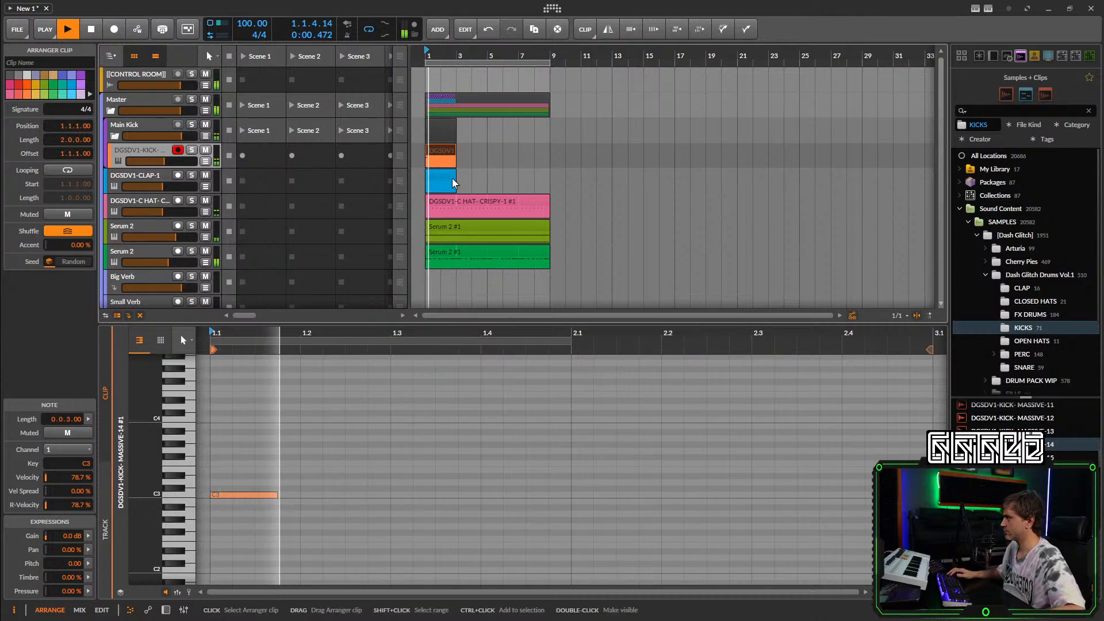
click(446, 179)
drag(455, 187, 550, 200)
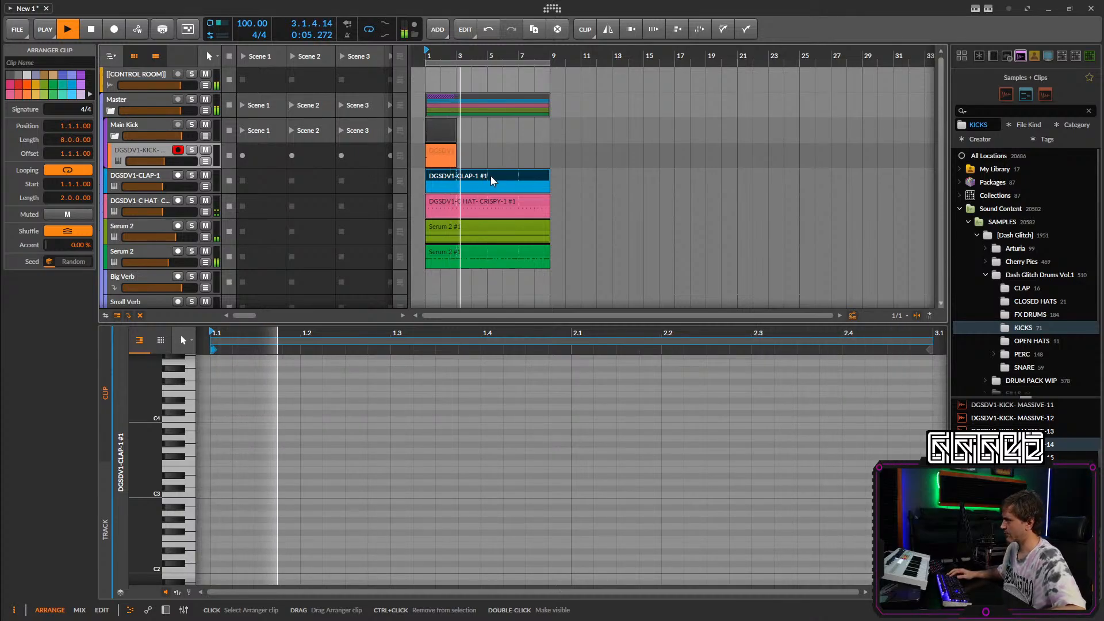
click(444, 182)
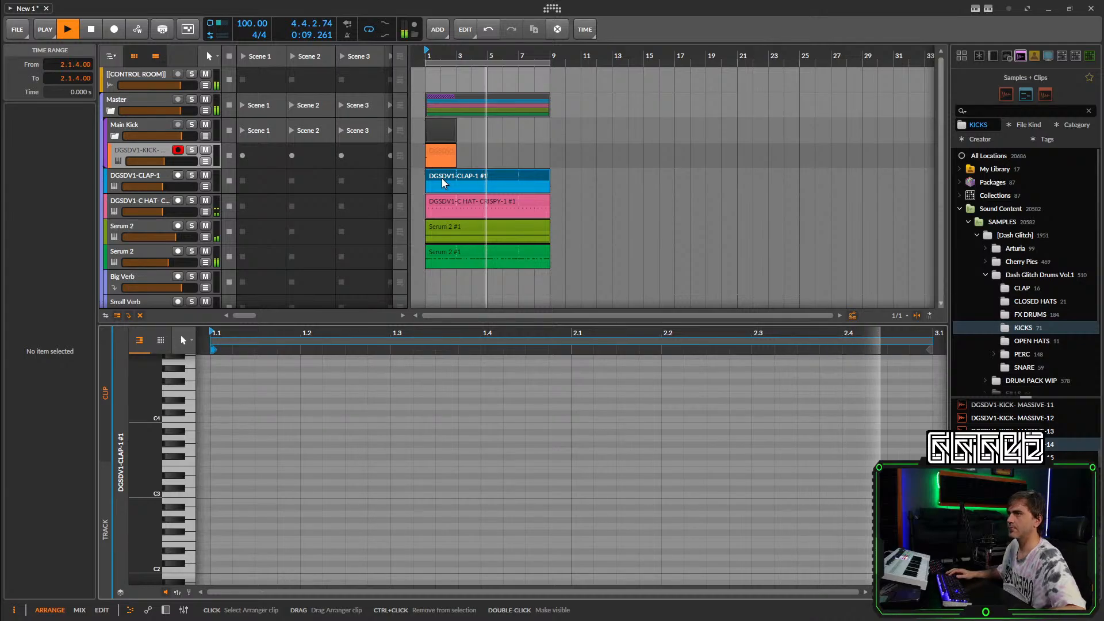
key(space)
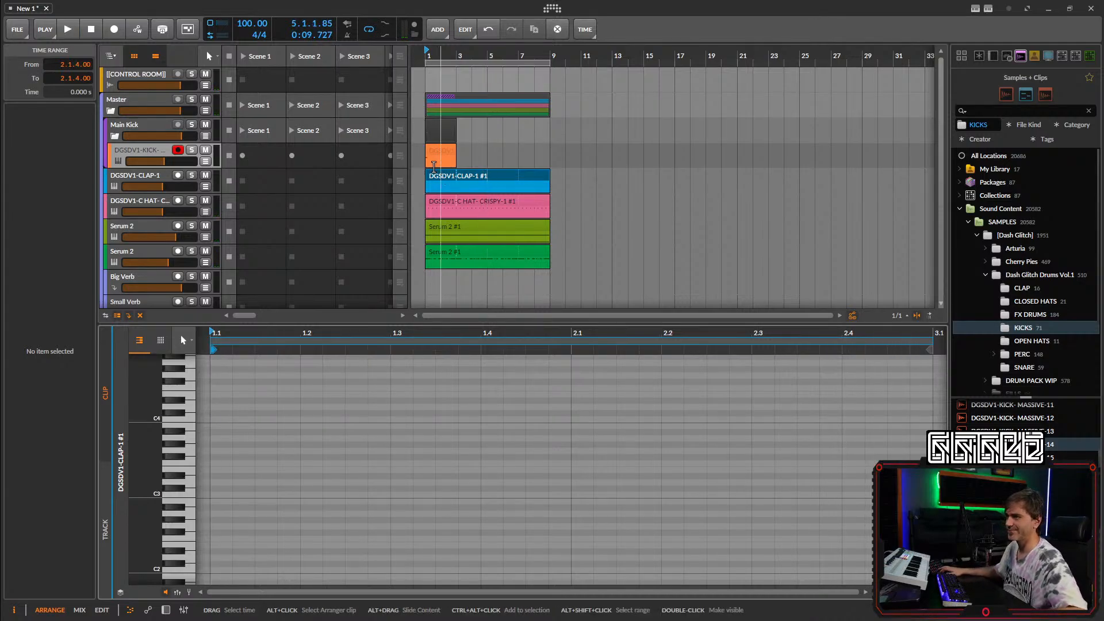
click(459, 185)
key(space)
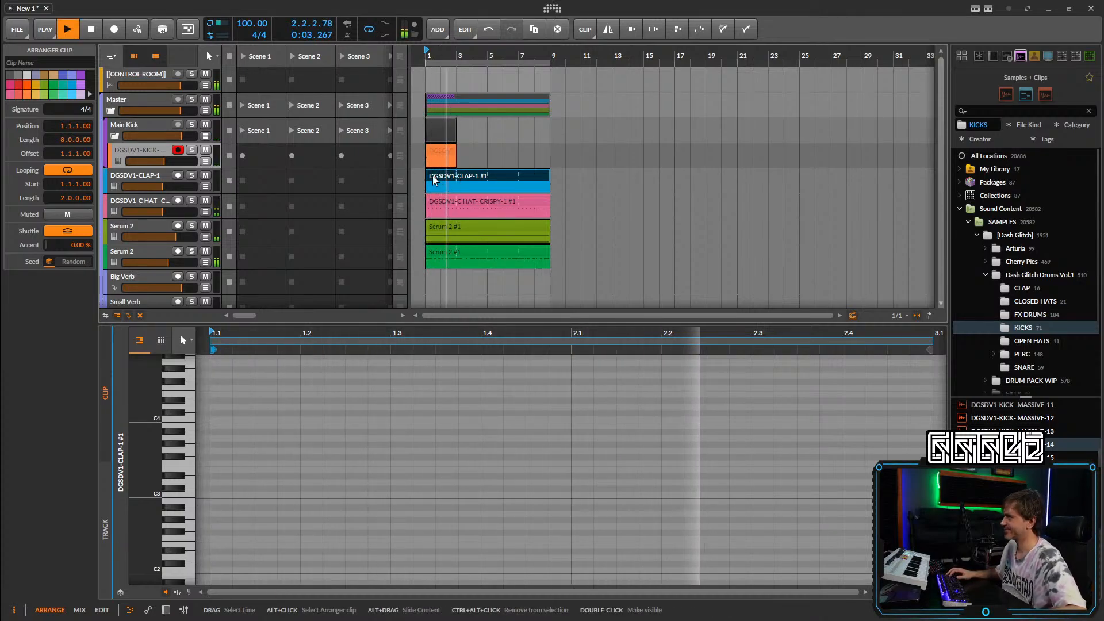
Draw a C3 clap note three sixteenths long at 1.2.1 and audition it against the loop from bar 1.
double_click(435, 177)
key(space)
key(space)
key(space)
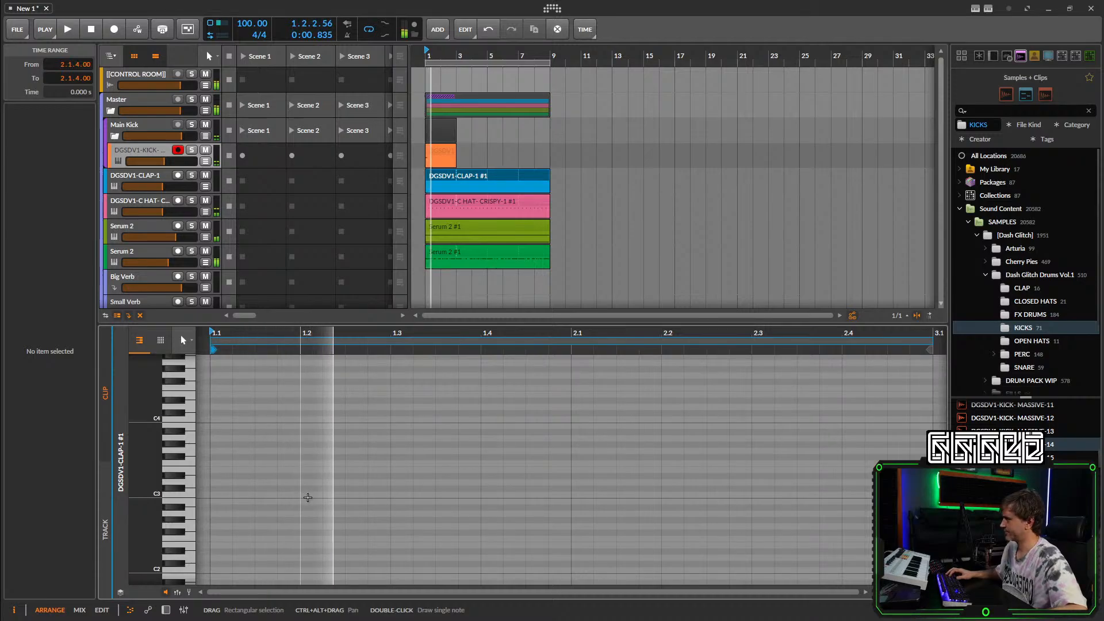
double_click(308, 496)
key(space)
drag(321, 495, 362, 506)
key(space)
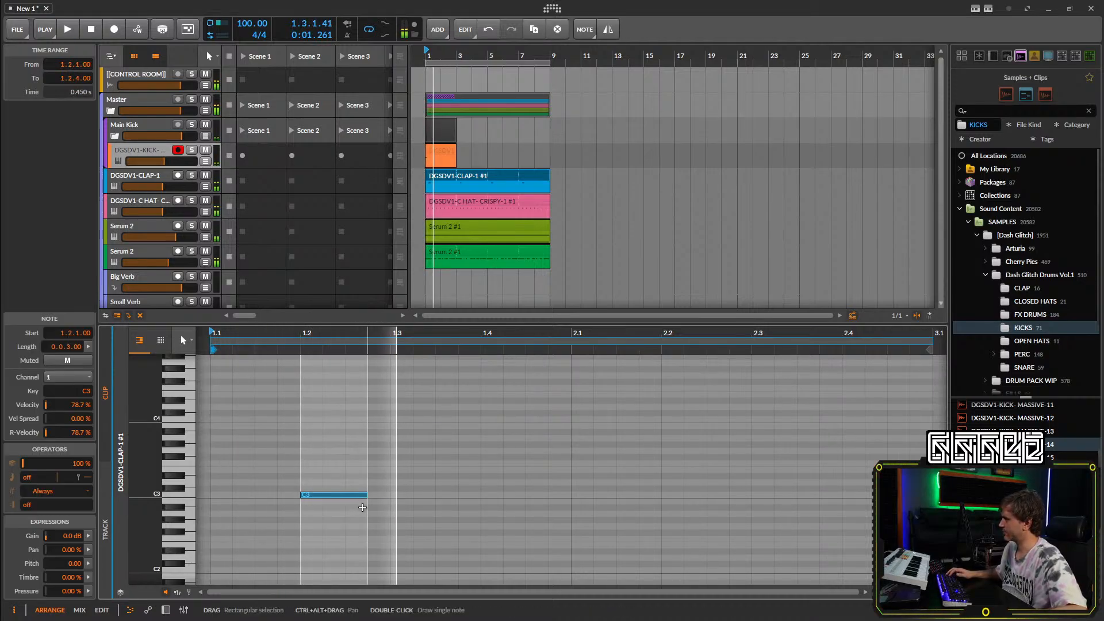
key(space)
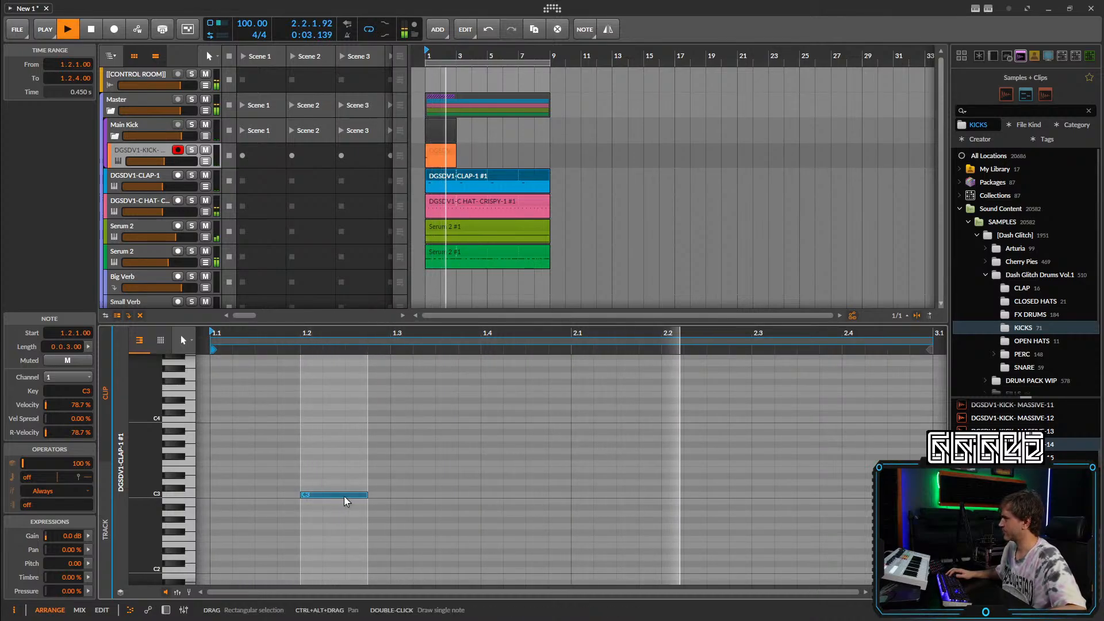
key(space)
key(space)
key(space)
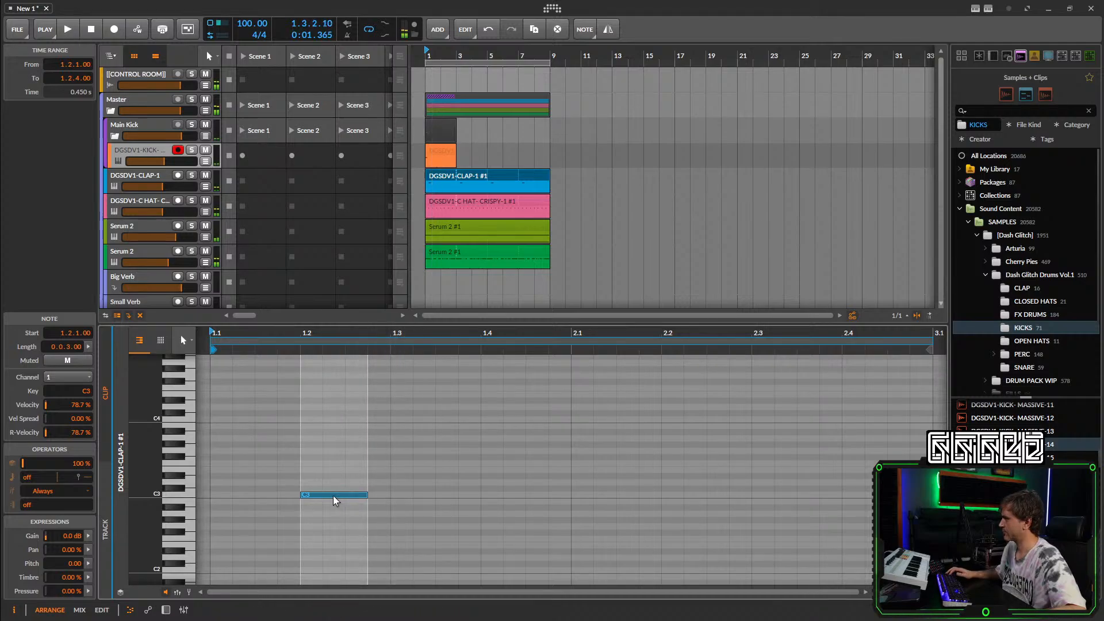
Move the clap note to 1.2.4 and duplicate it directly behind at 1.3.3 during playback.
drag(336, 500, 406, 501)
key(space)
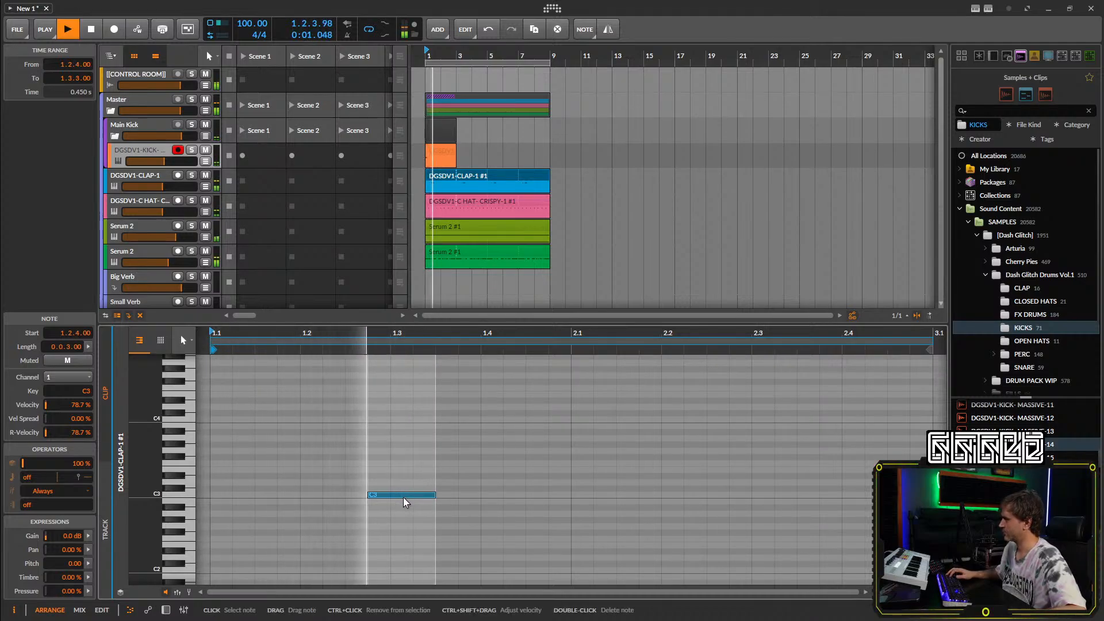
key(ctrl+d)
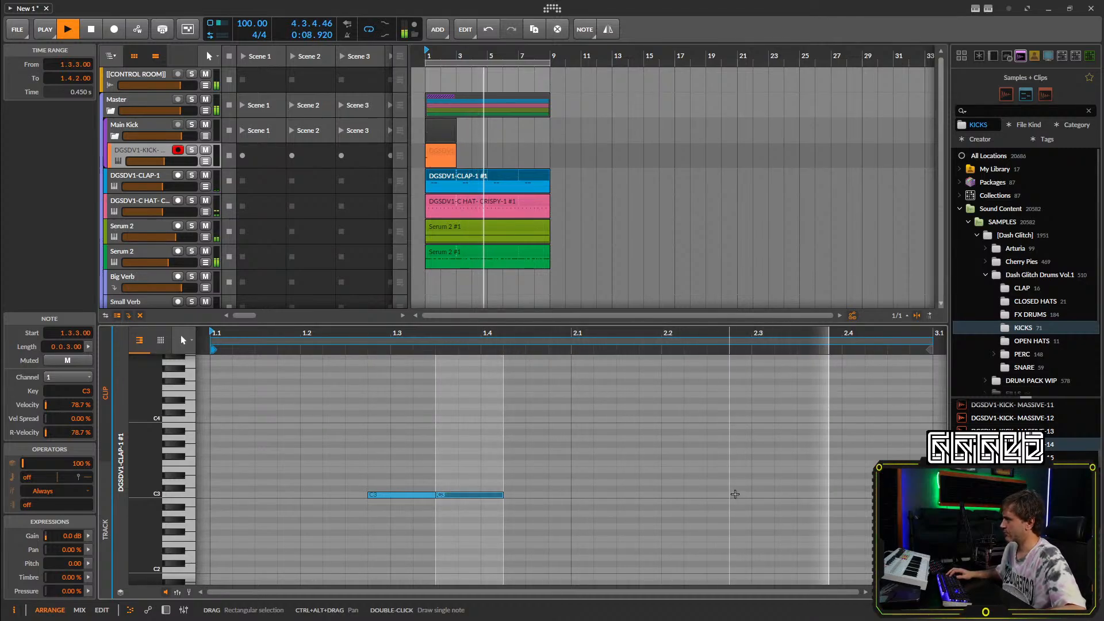
Add two more C3 clap notes at 2.2.4 and 2.3.3 in the second bar and select the clap track.
click(735, 490)
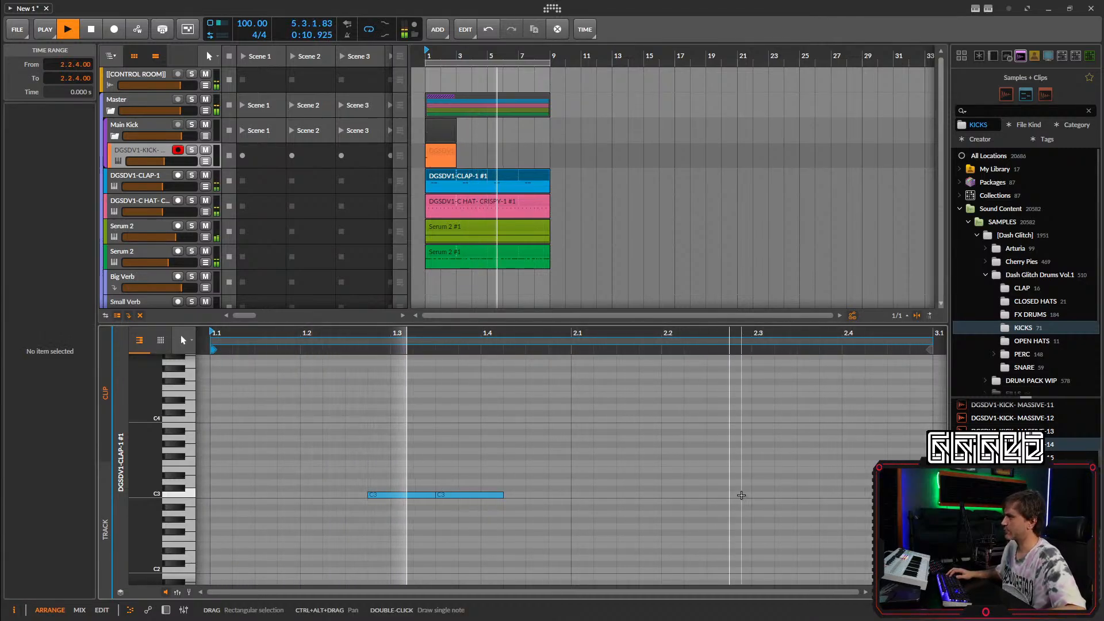
double_click(741, 496)
double_click(805, 495)
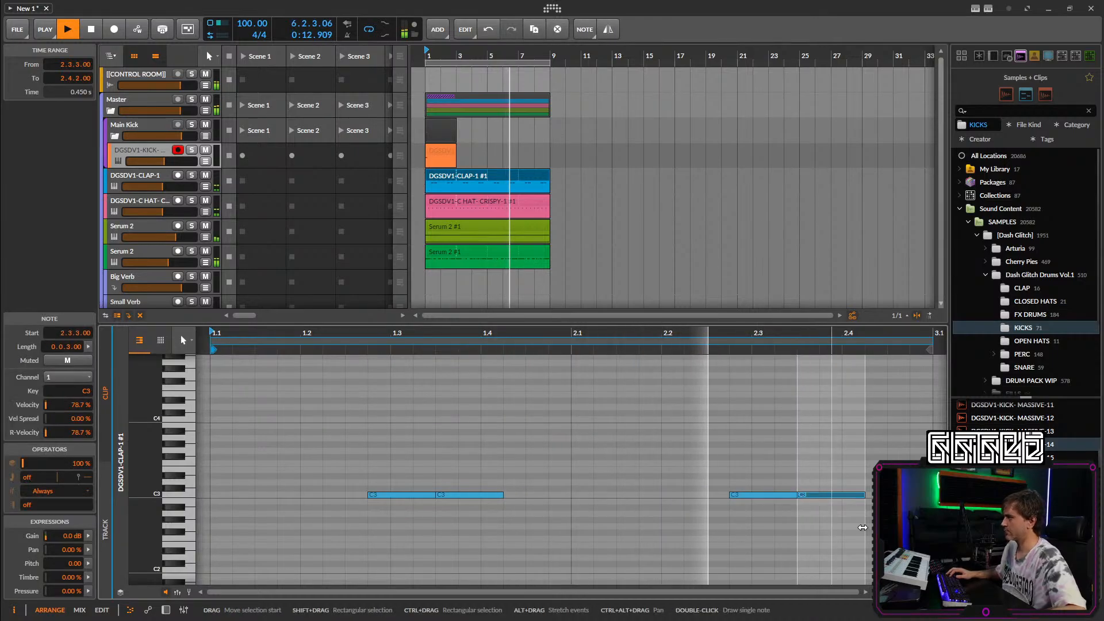
scroll(747, 520, right, 2)
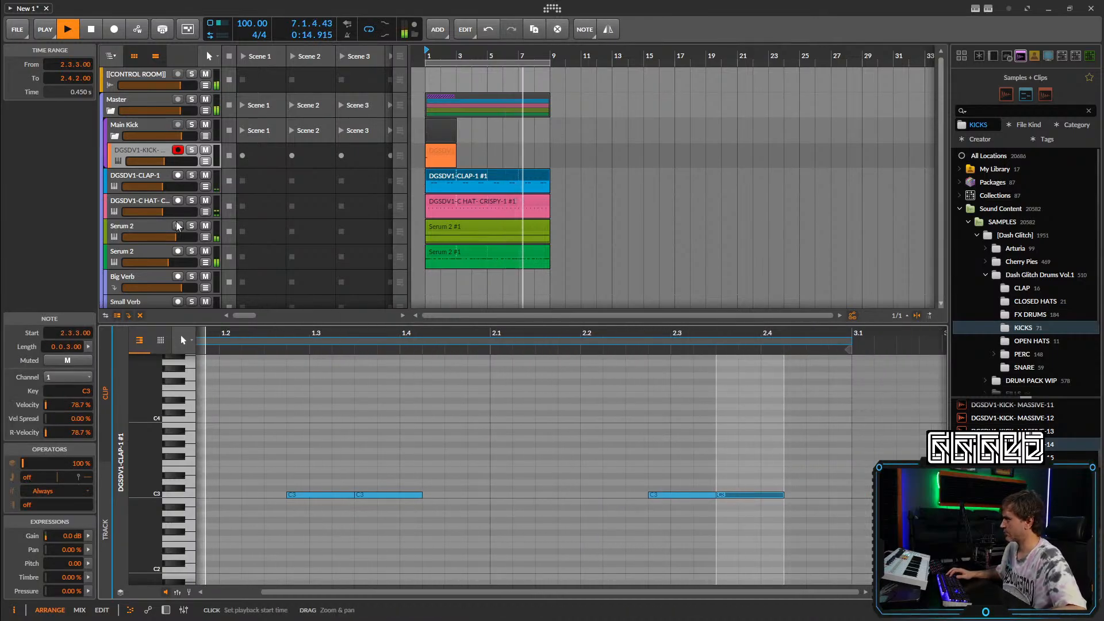
click(135, 176)
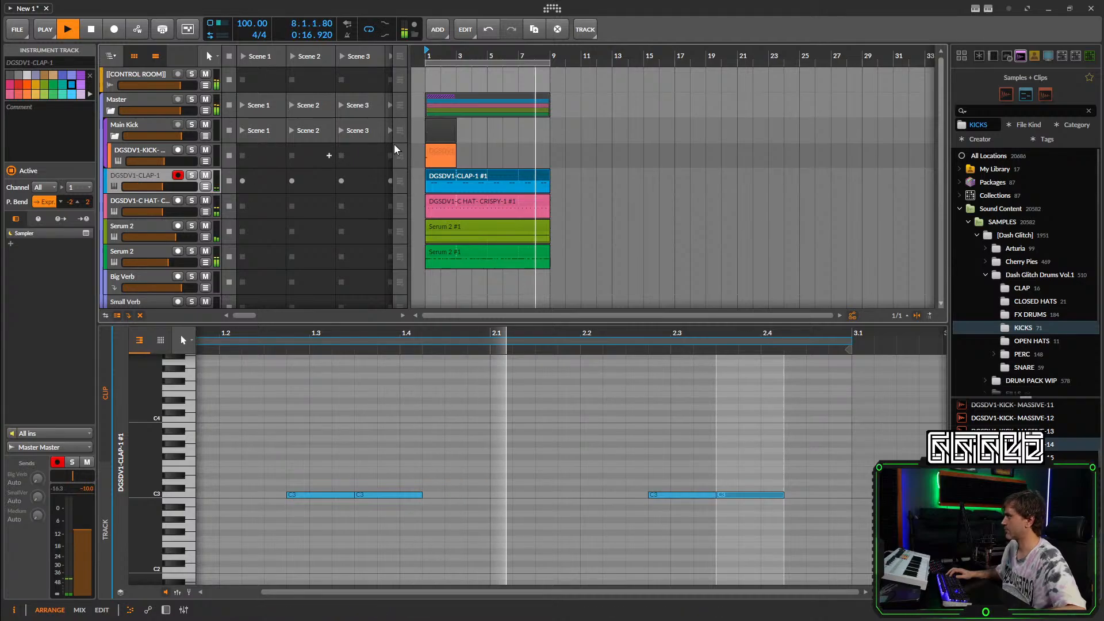
Extend the kick clip as a loop to bar 9, matching the other clips, and play from bar 1.
click(441, 157)
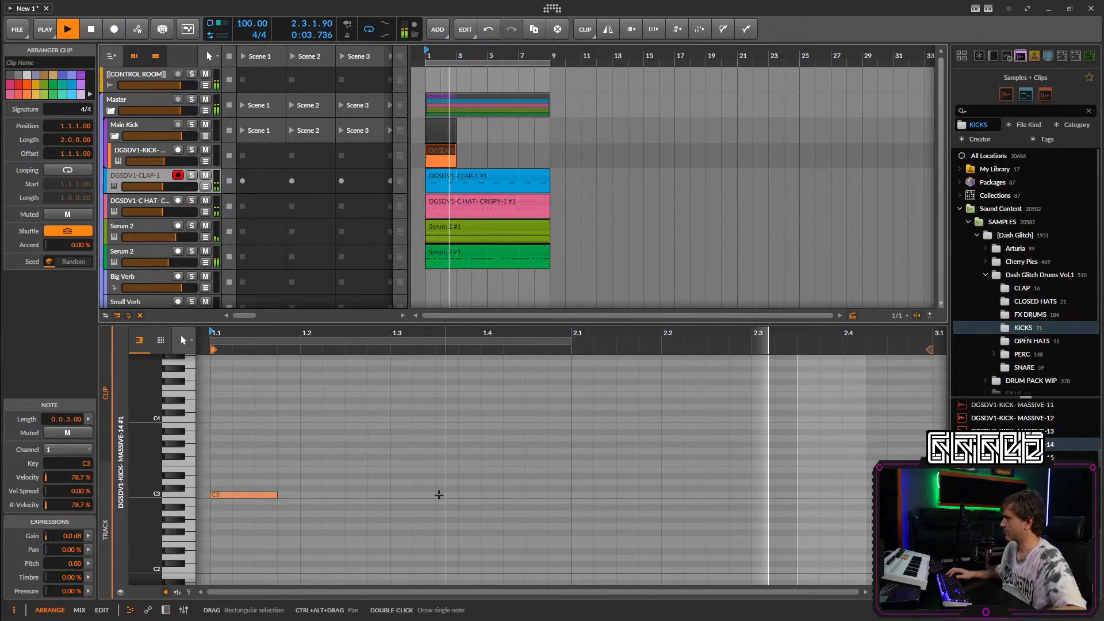
key(space)
key(space)
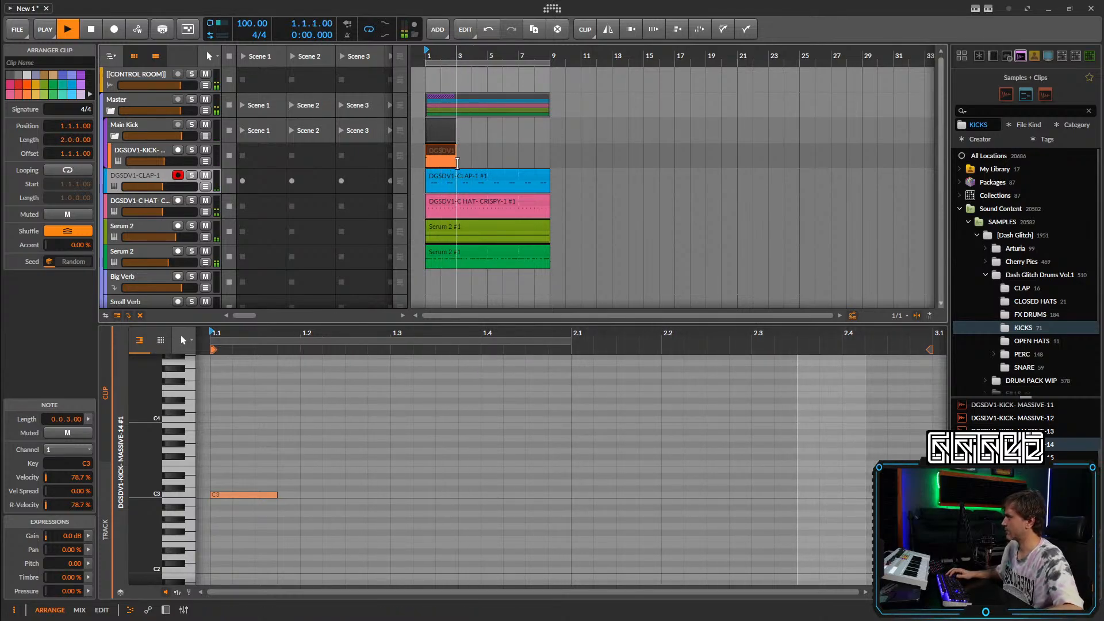
drag(455, 156, 546, 203)
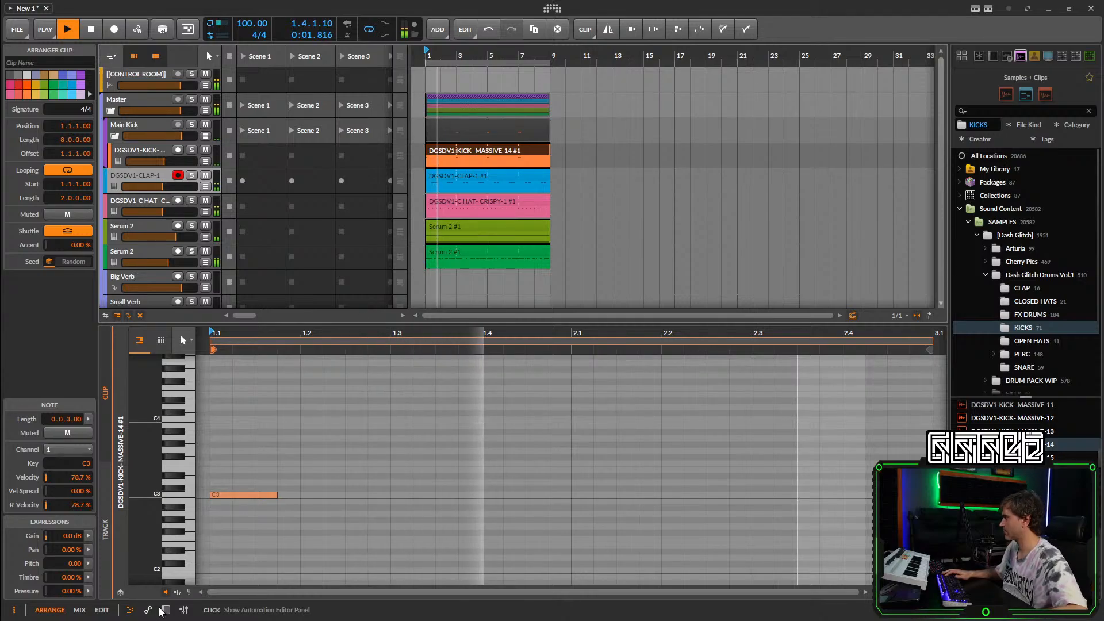
Open the bass track's Serum 2 and set Env 2's modulation of the Filter 1 cutoff to about 63%.
key(d)
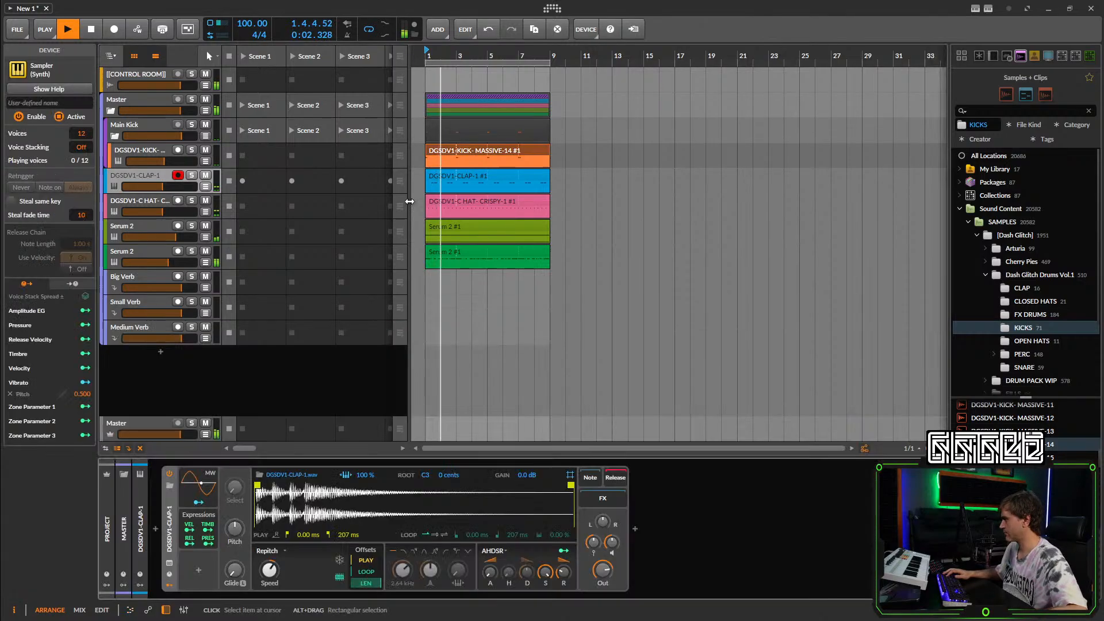
click(136, 226)
click(155, 256)
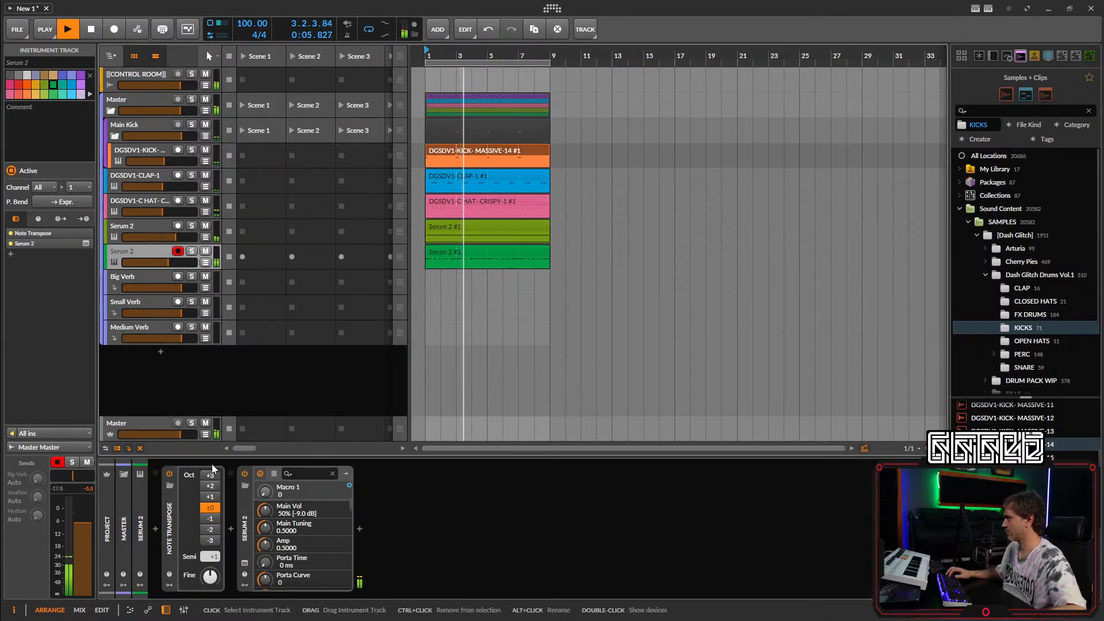
click(244, 564)
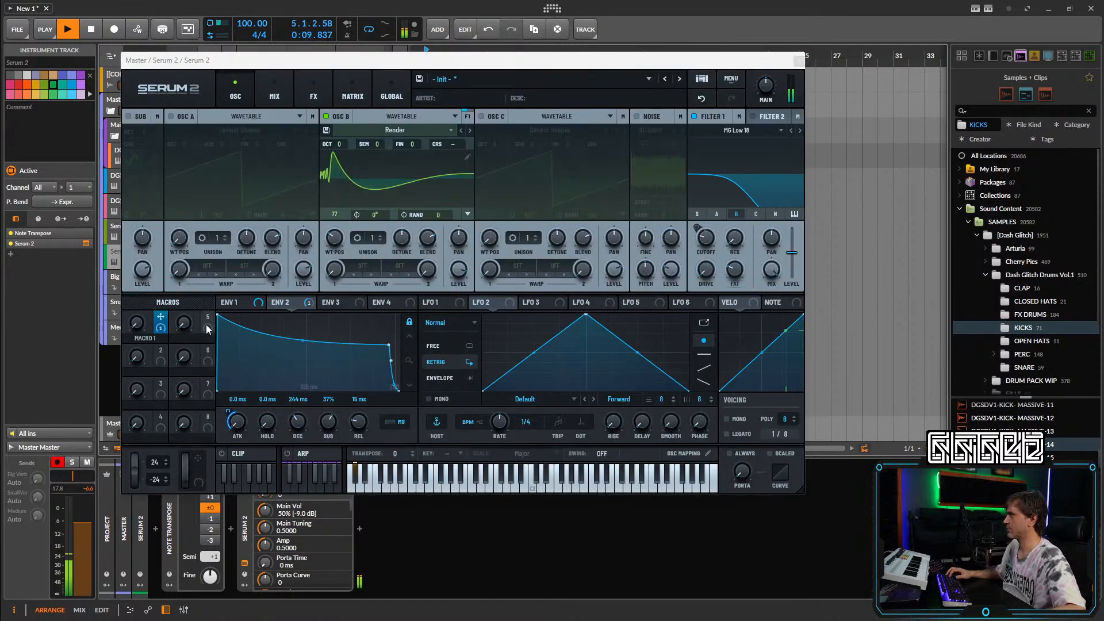
drag(273, 302, 696, 226)
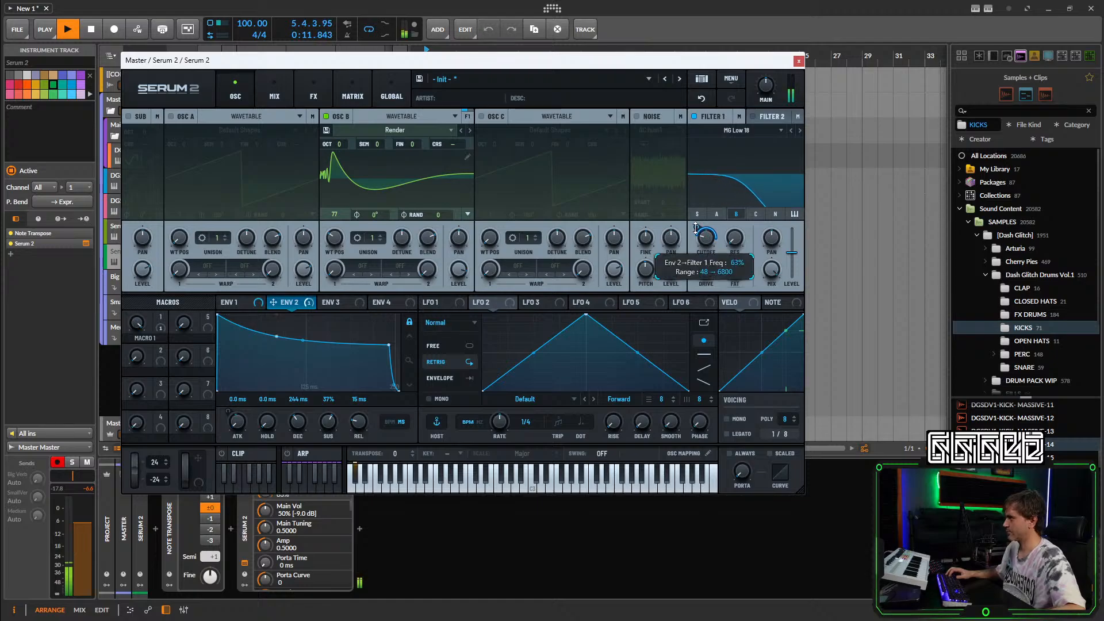
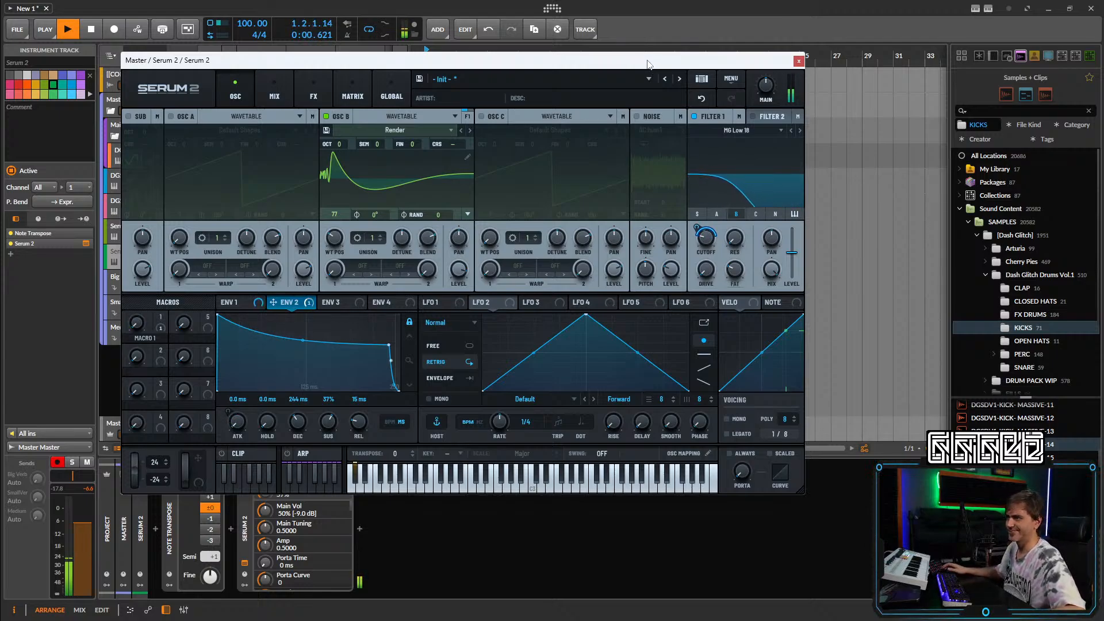
Close the bass Serum 2 window, open the bass clip's notes for editing and restart playback.
click(798, 61)
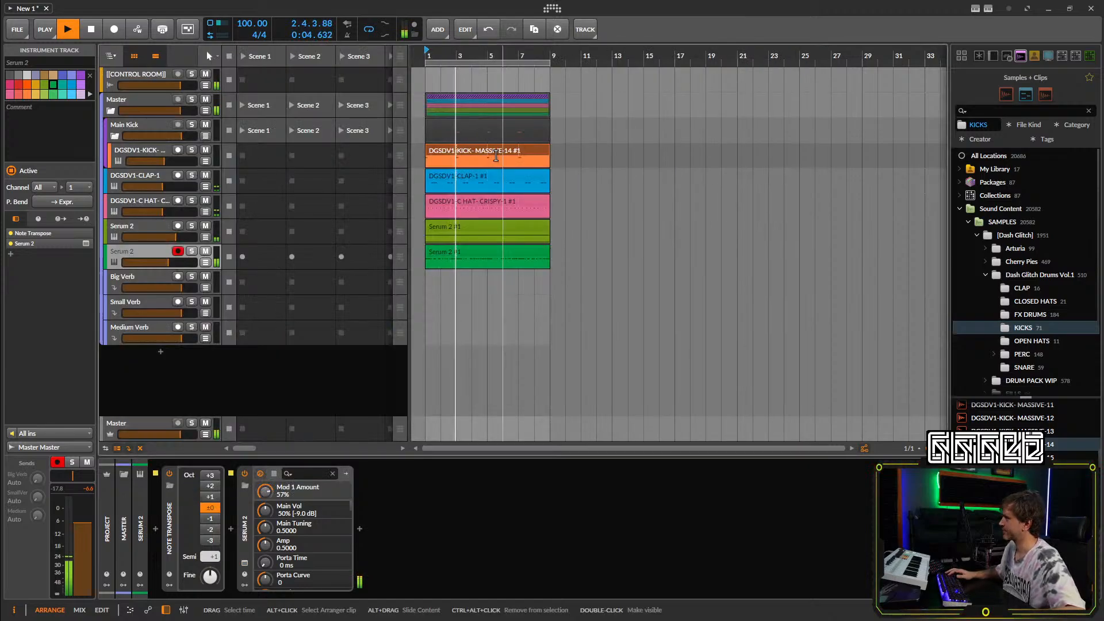
click(440, 254)
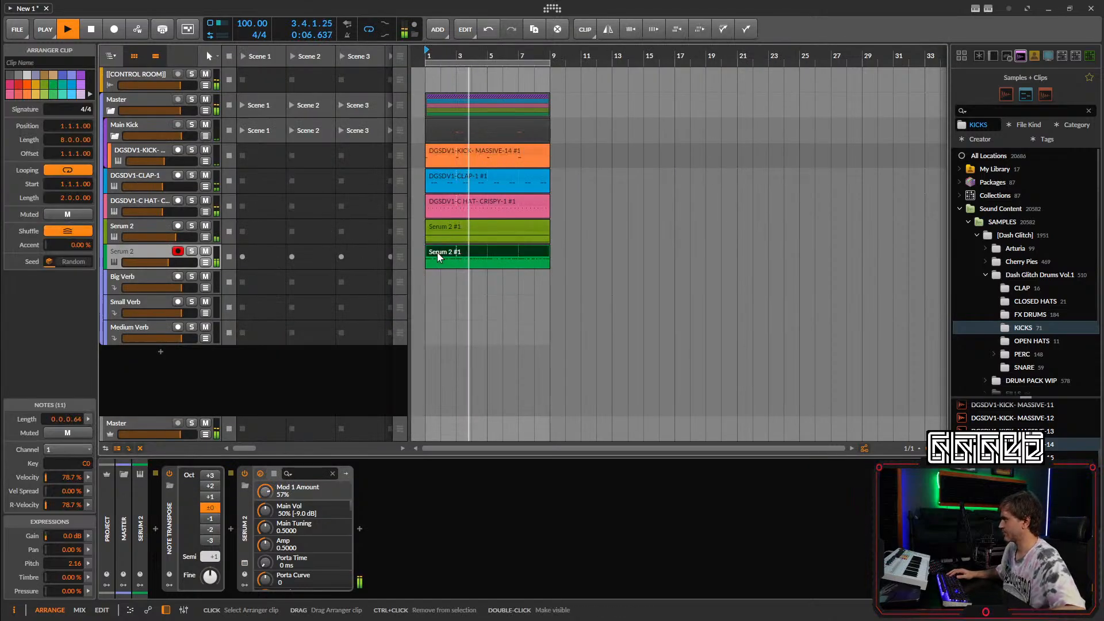
double_click(439, 255)
key(space)
key(space)
Try muting and unmuting the short C0 notes at 1.2.4 and 1.3.2 in the bass clip during playback.
drag(374, 507, 433, 539)
key(alt+m)
click(483, 458)
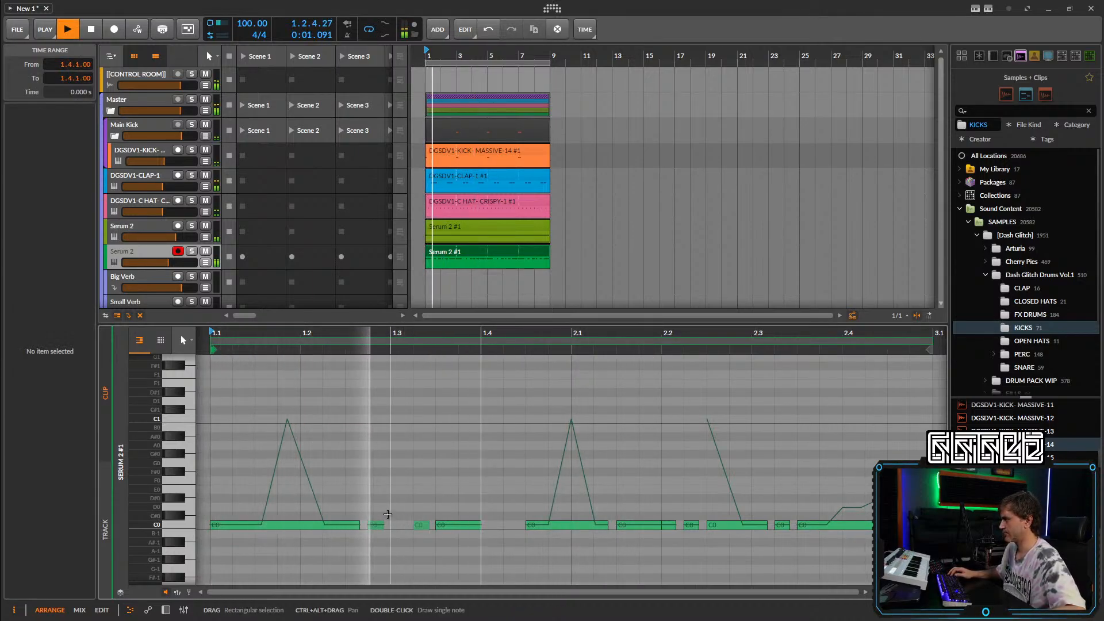
click(421, 525)
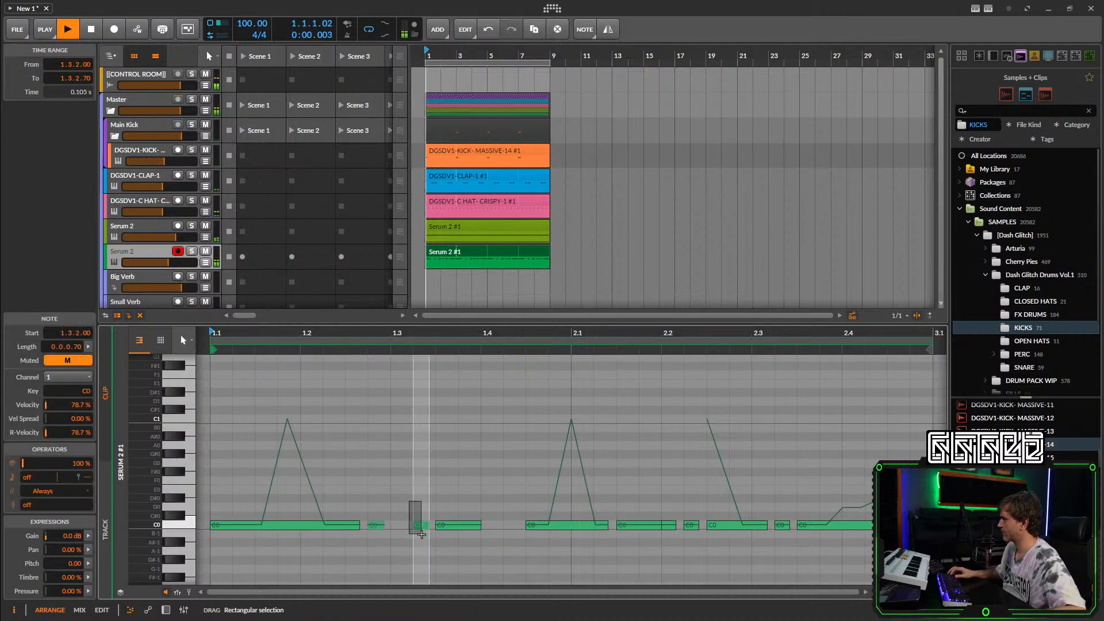
click(460, 468)
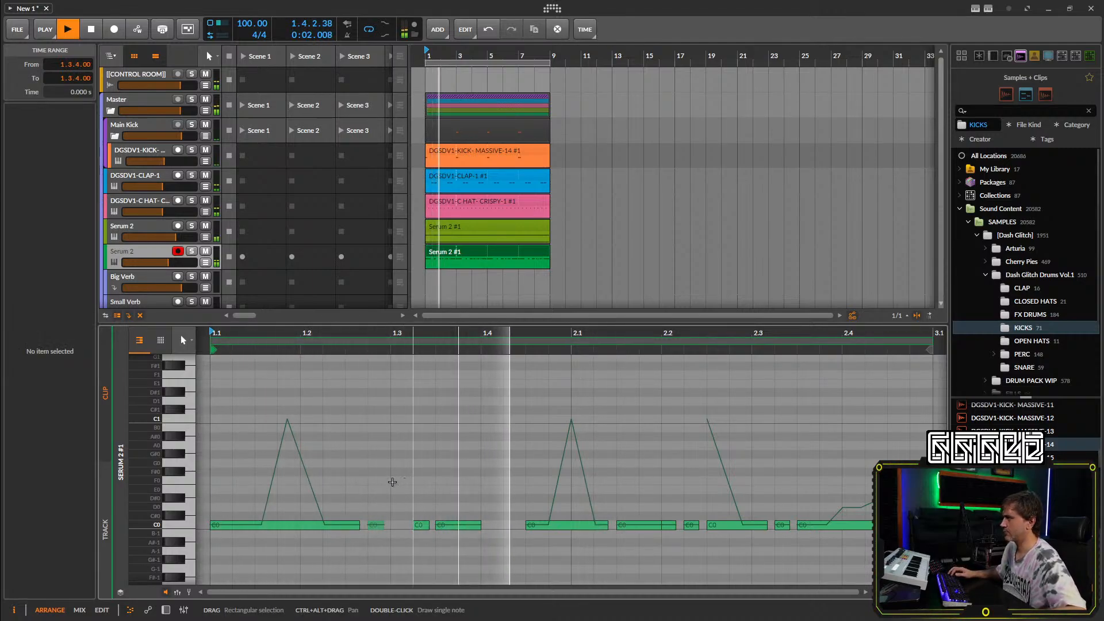
drag(377, 496, 391, 530)
key(alt+m)
drag(416, 495, 434, 537)
key(alt+m)
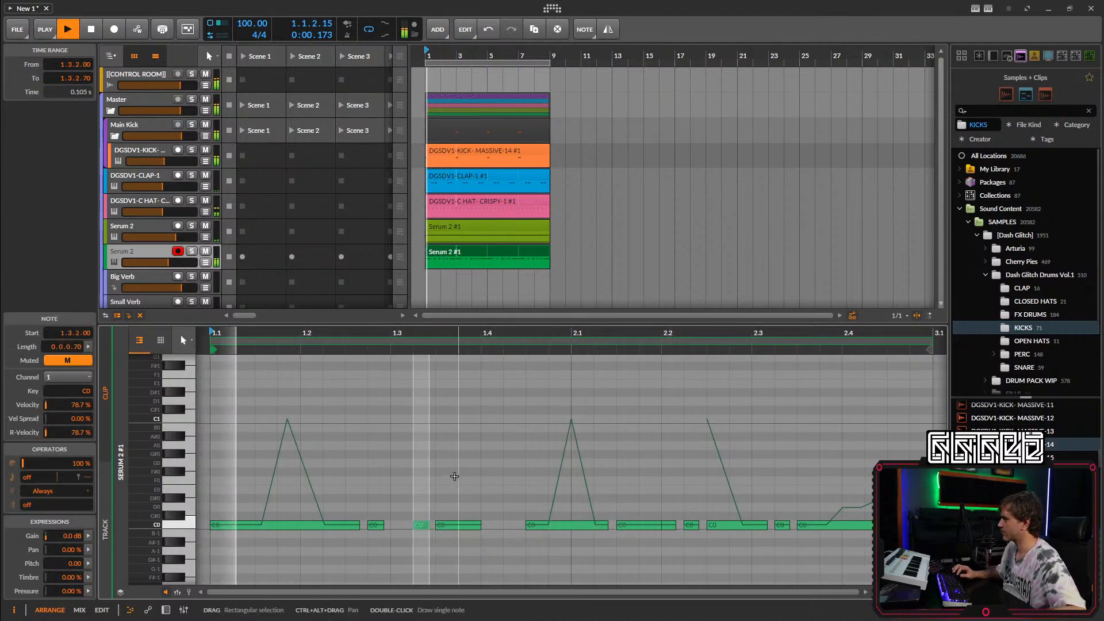
click(469, 474)
drag(415, 498, 432, 534)
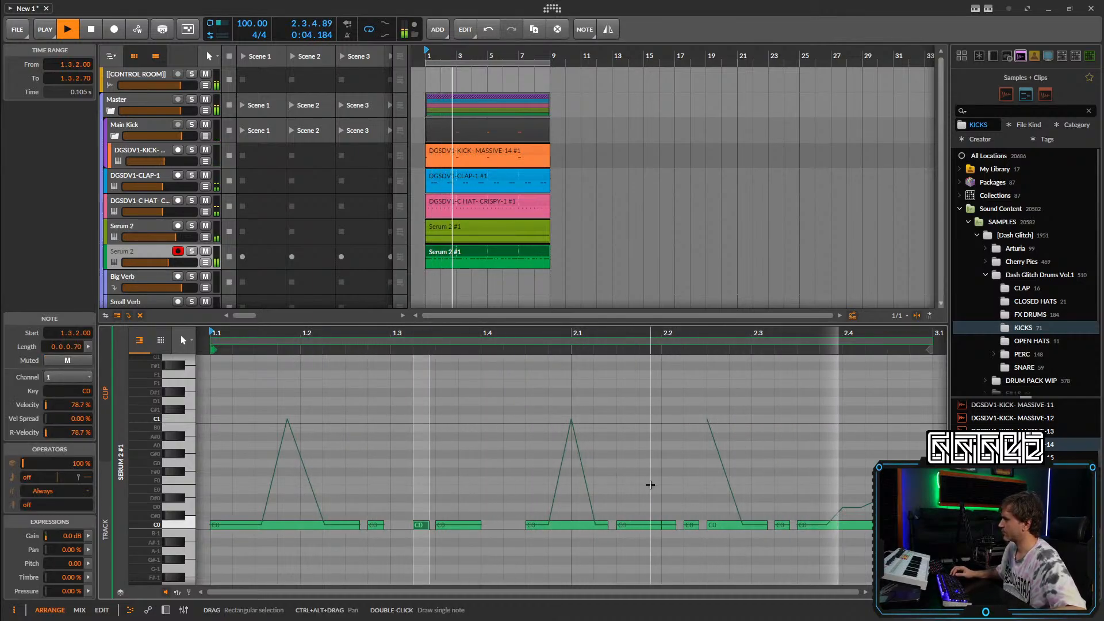
Mute the C0 notes between 2.1.3 and 2.2.2 in the bass clip and stop playback.
drag(650, 486, 687, 542)
key(alt+m)
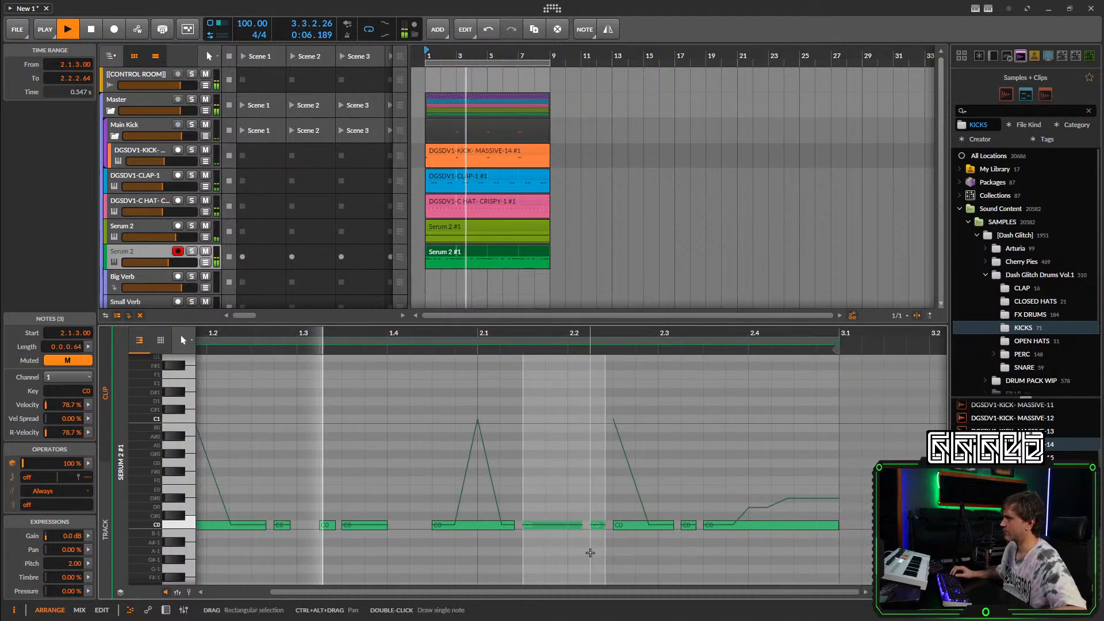
key(space)
Shift the longer C0 note at 1.3.3 in the bass clip to 1.4.1, auditioning each sixteenth-note move.
click(348, 526)
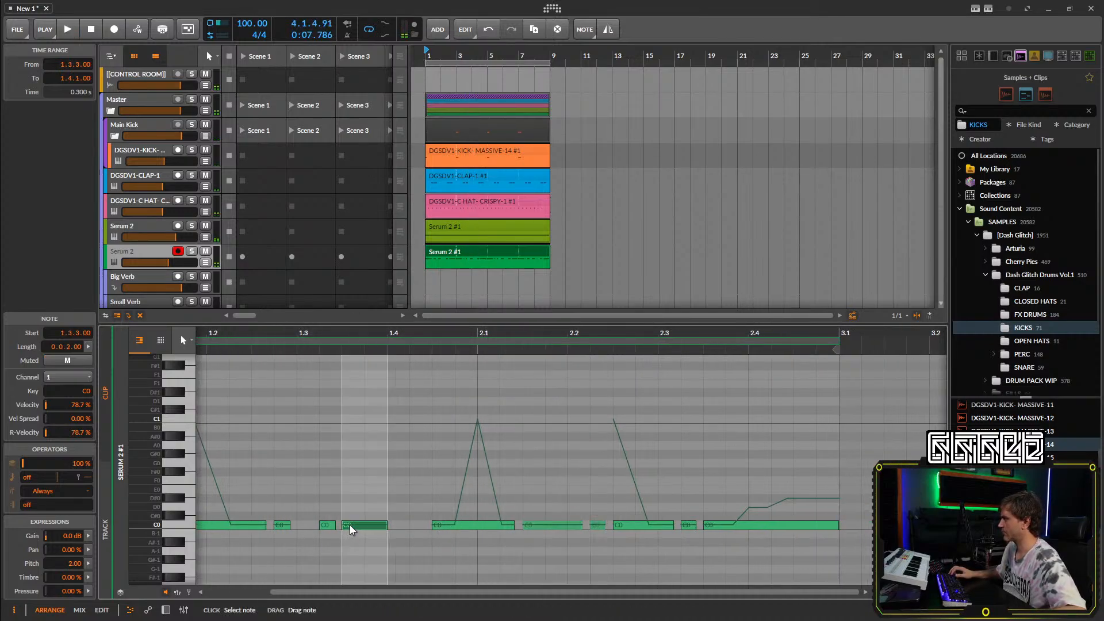
key(Right)
key(space)
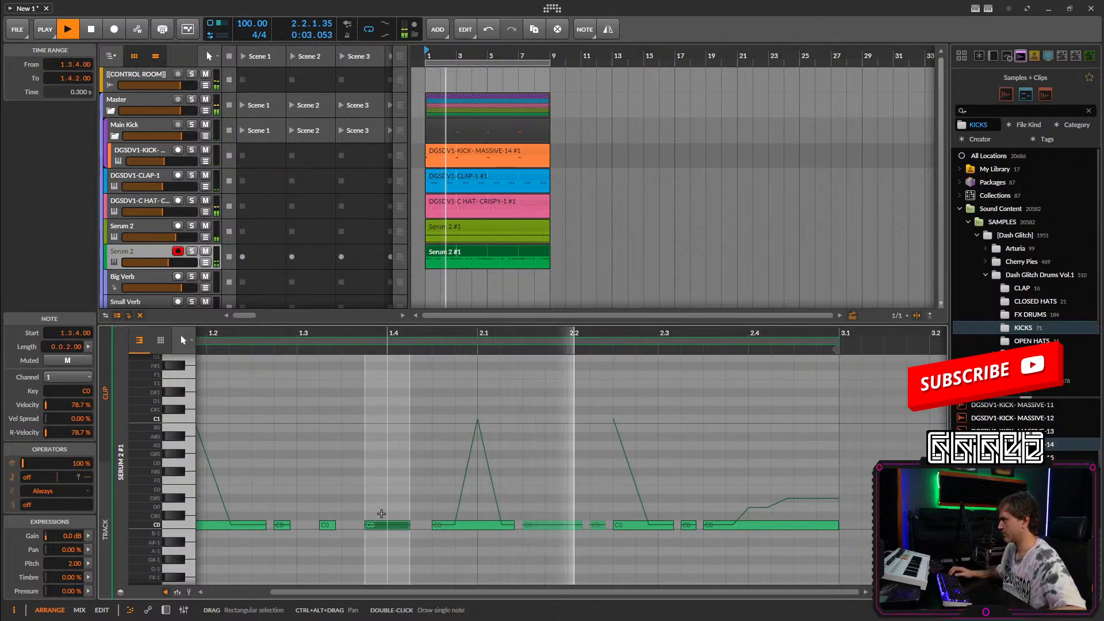
key(space)
key(Right)
key(space)
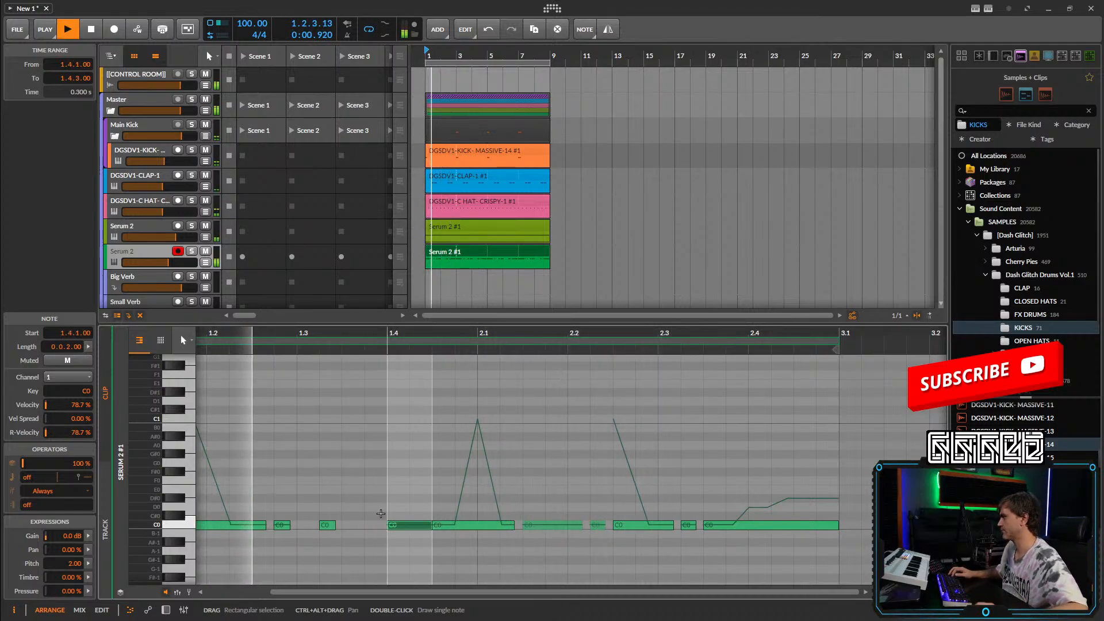
drag(351, 515, 397, 501)
key(space)
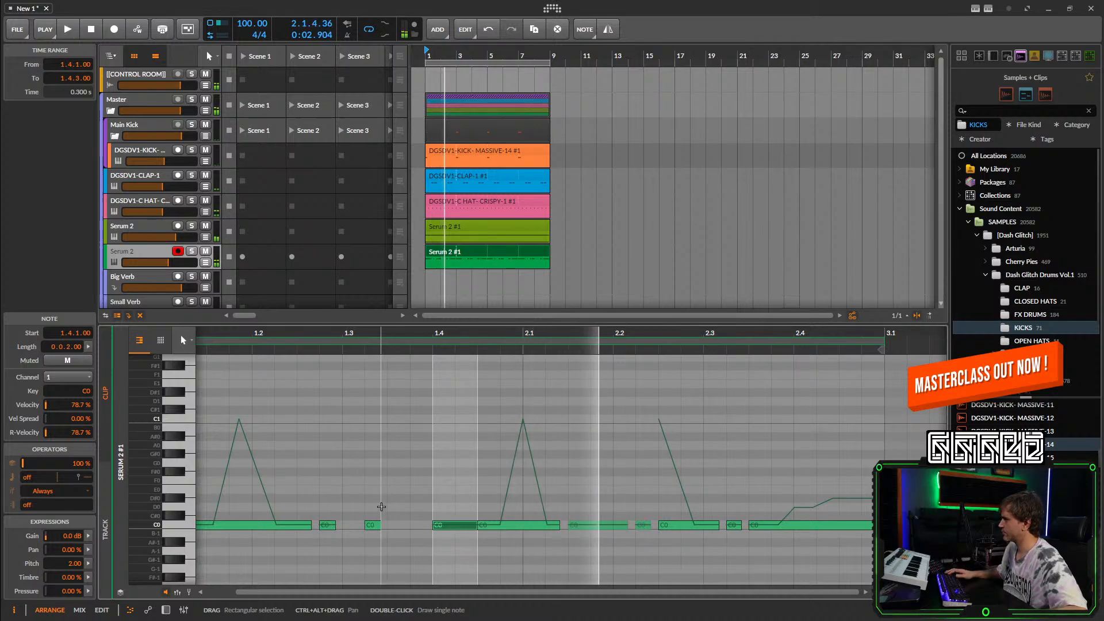
Move the short C0 note at 1.3.2 one sixteenth to 1.3.3 and play the loop from the start.
key(space)
click(373, 525)
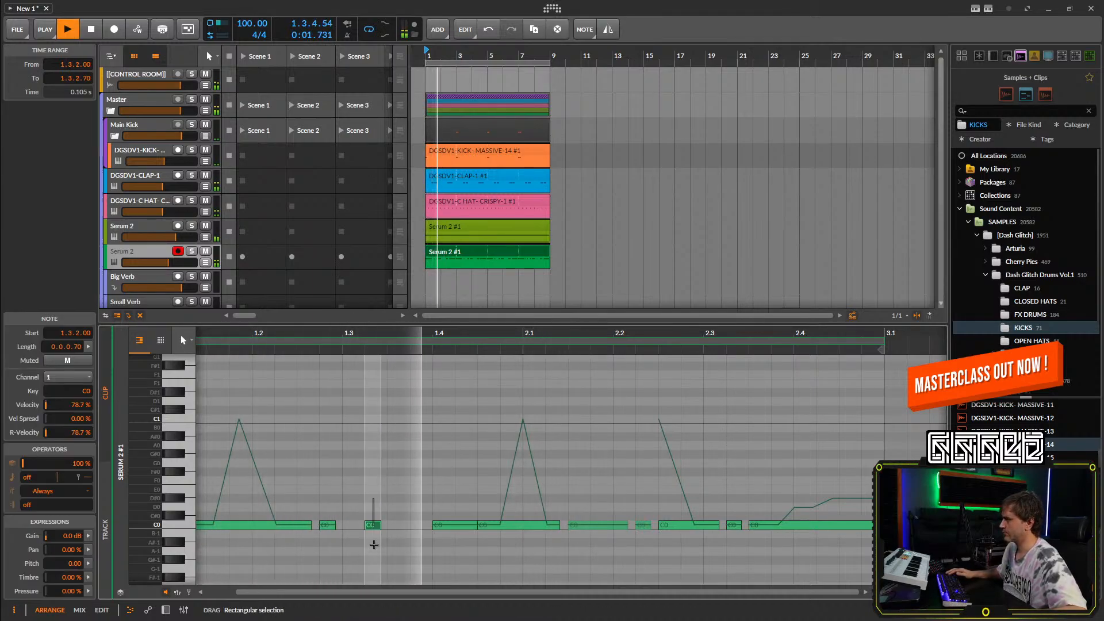
key(Right)
key(space)
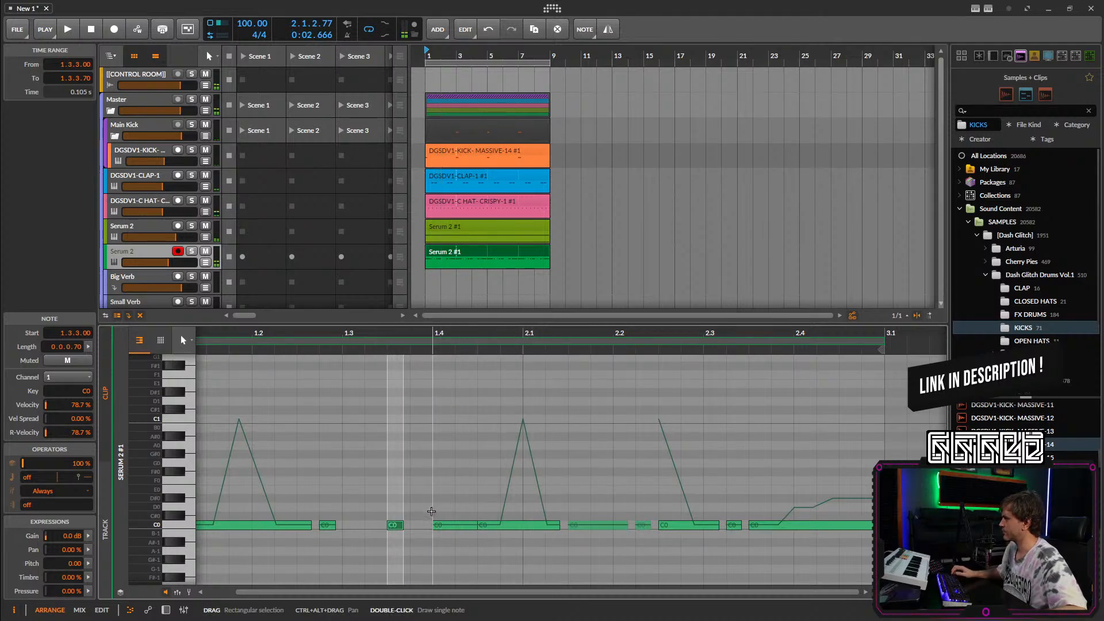
key(space)
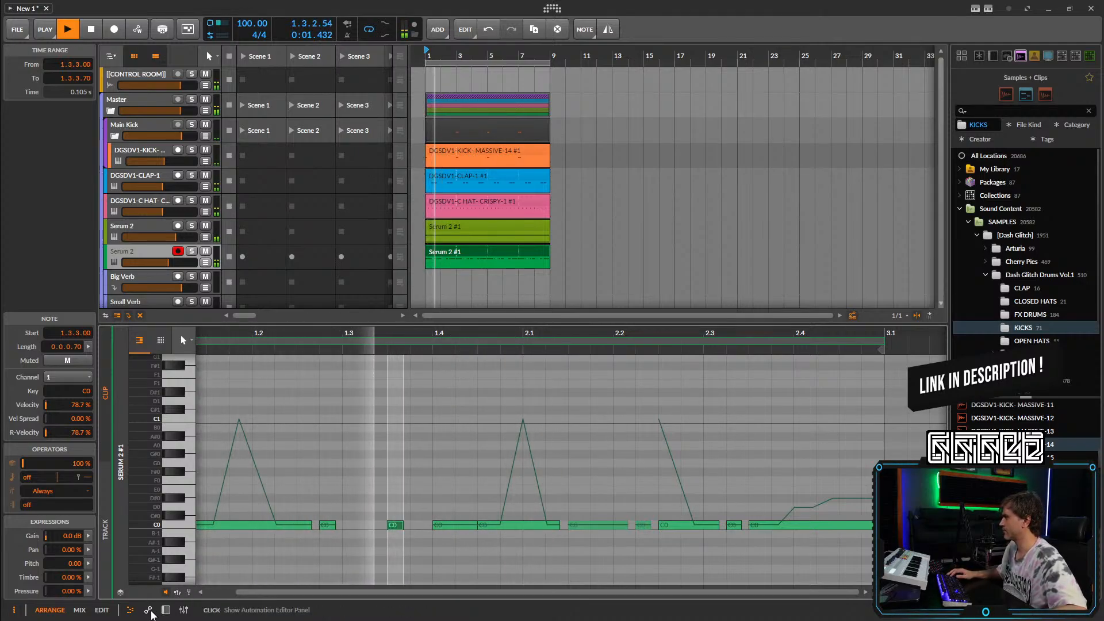
Show the bass clip's Serum 2 Macro 1 automation, delete the peak point at 1.3.3 and restart playback.
click(149, 611)
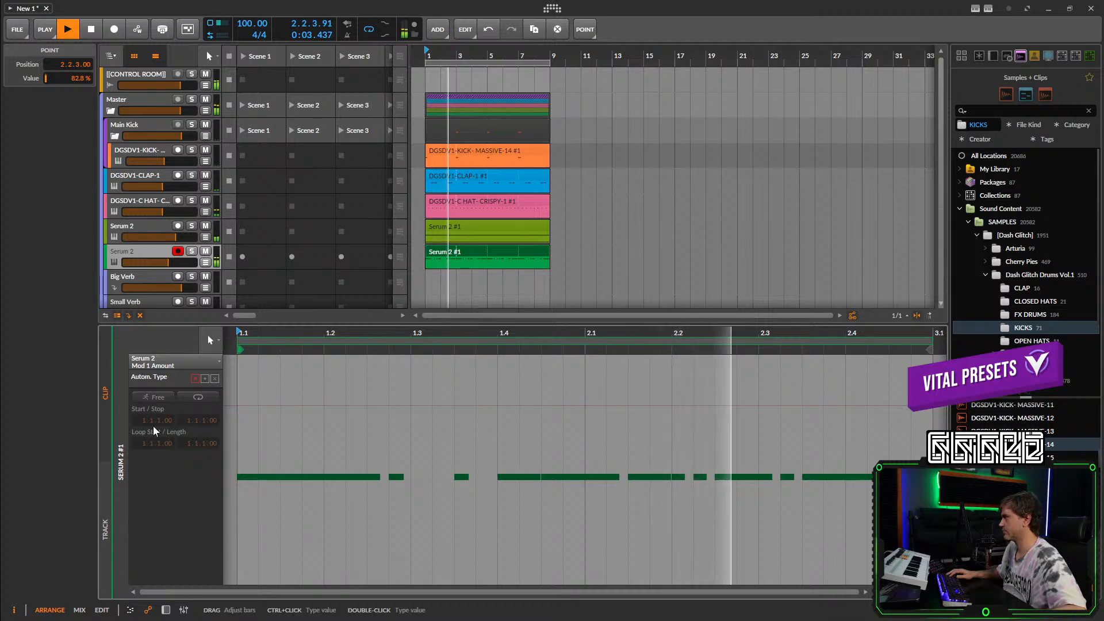
click(166, 364)
click(167, 381)
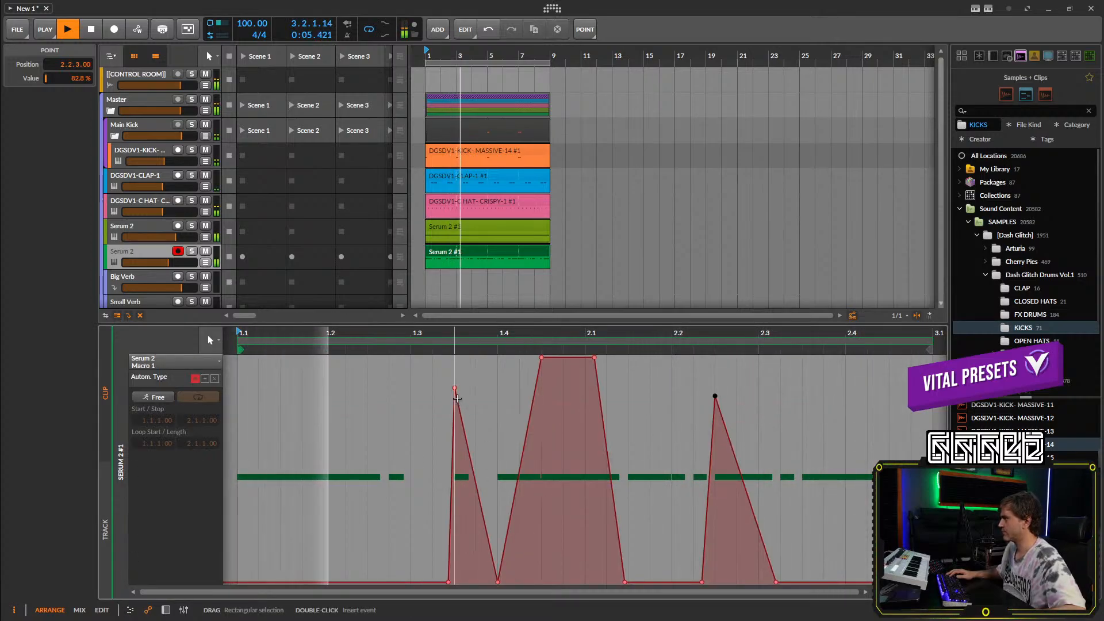
double_click(454, 388)
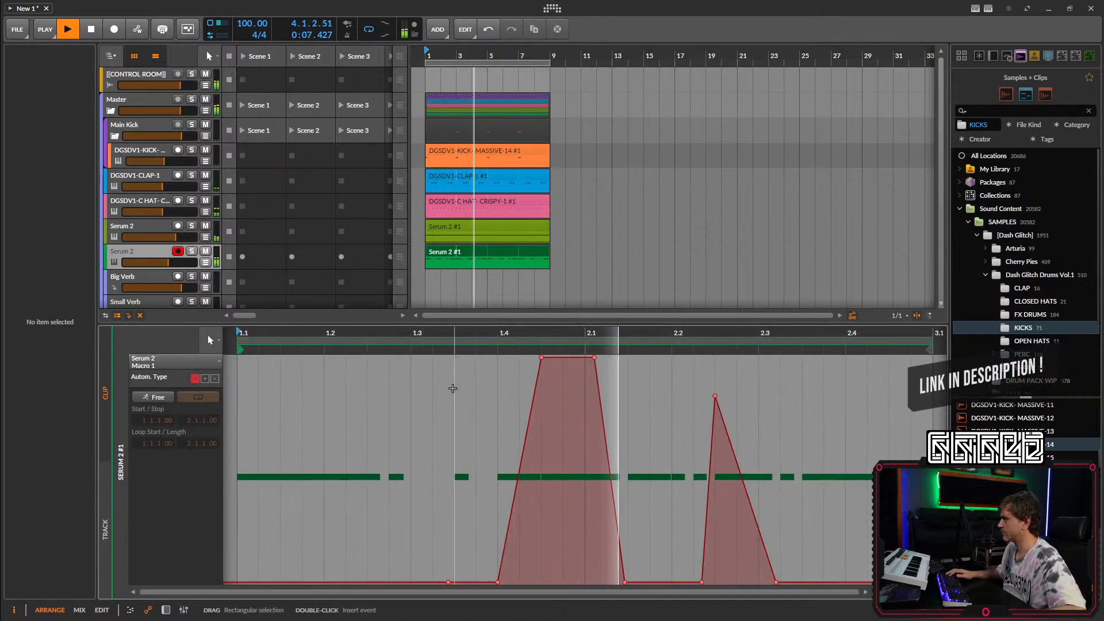
key(space)
key(space)
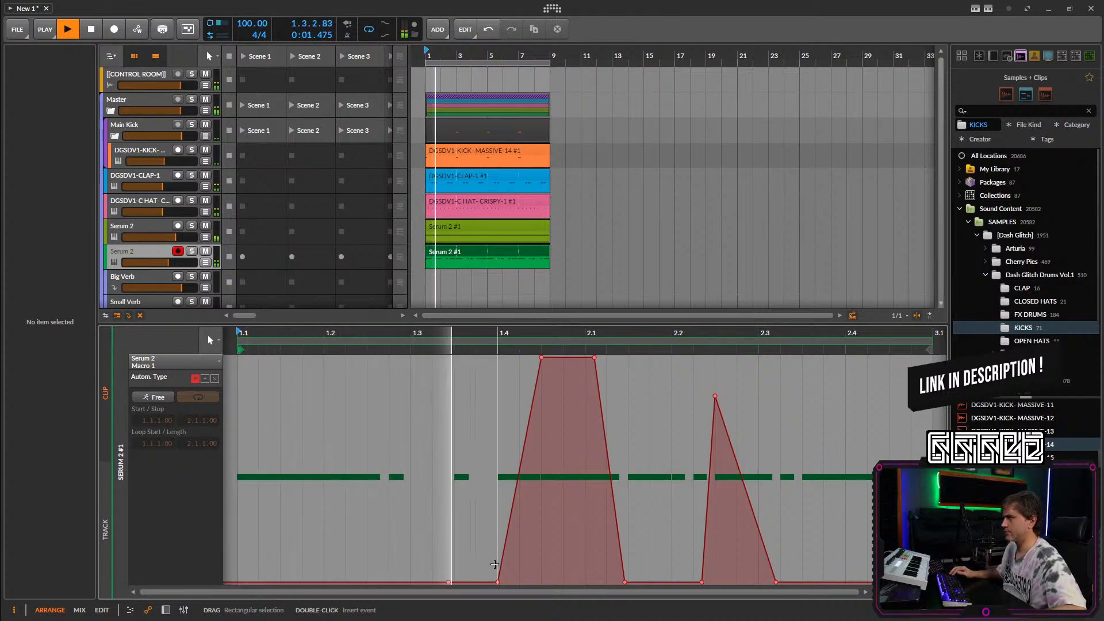
Reopen the bass clip's notes, move the C0 note at 1.4.1 back to 1.3.4 and restart playback.
click(166, 610)
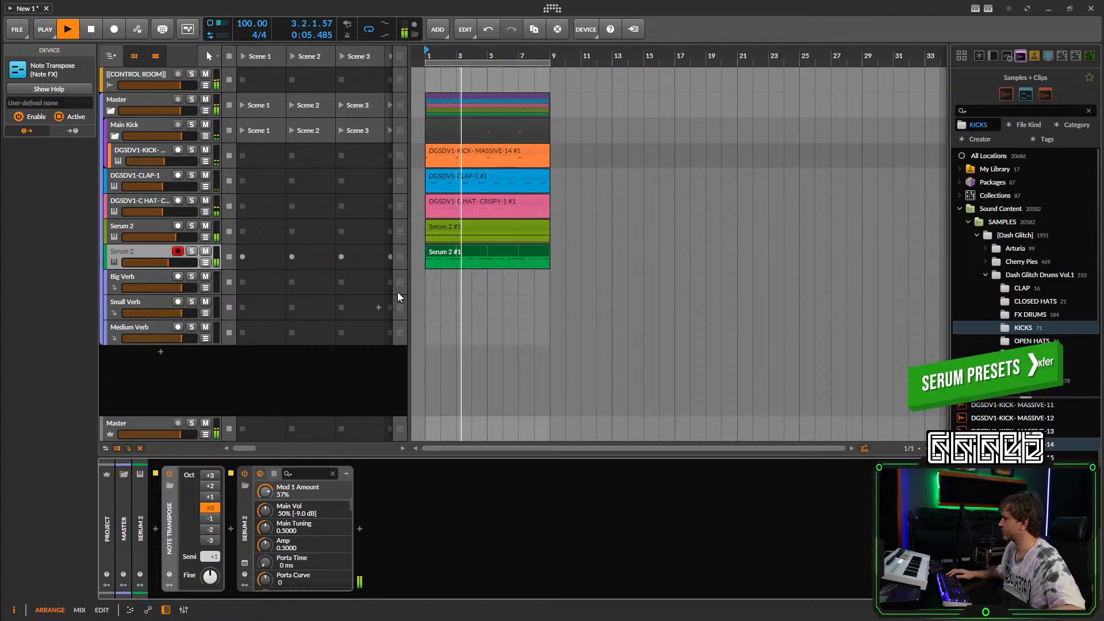
double_click(444, 254)
click(485, 526)
key(space)
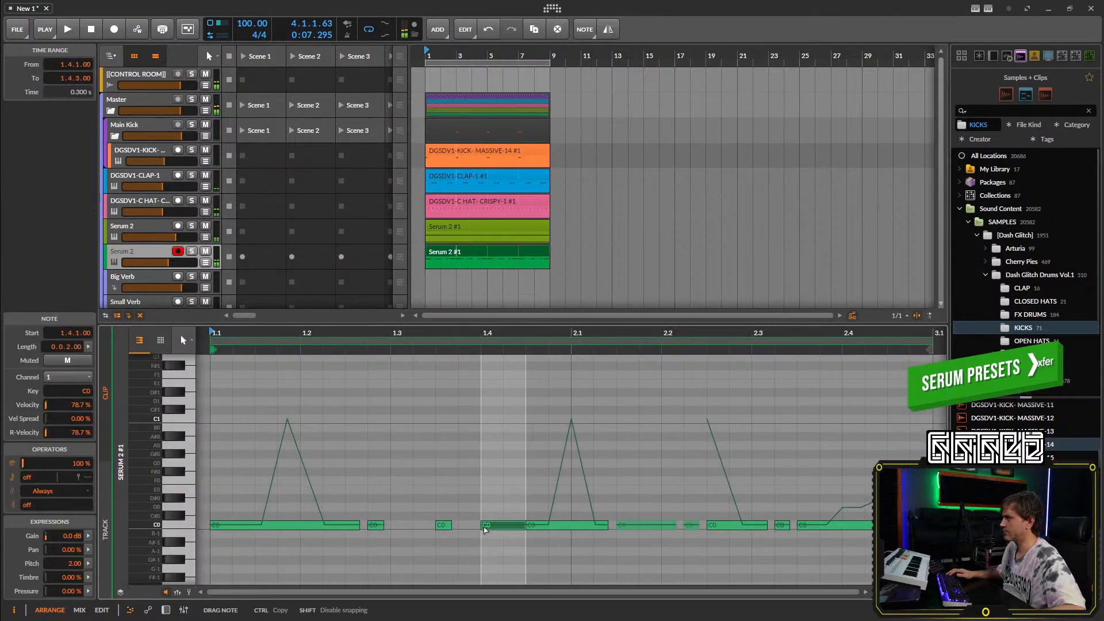
drag(485, 526, 462, 527)
key(space)
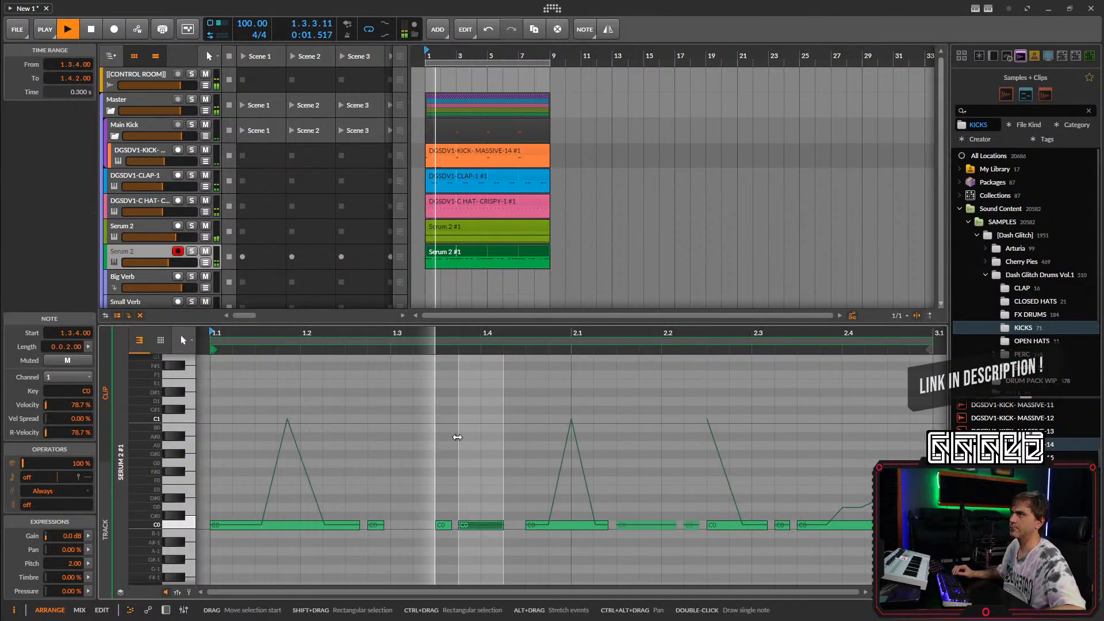
drag(495, 457, 387, 461)
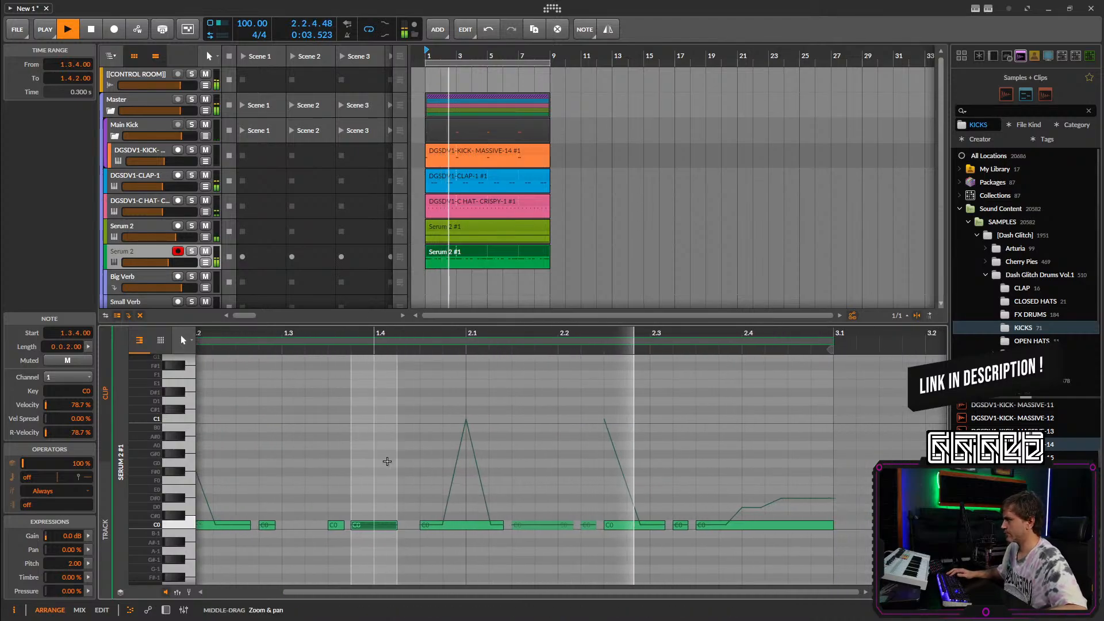
Copy the kick-sidechained Dynamics device from the Big Verb track and paste it after Serum 2 on the bass track.
click(165, 610)
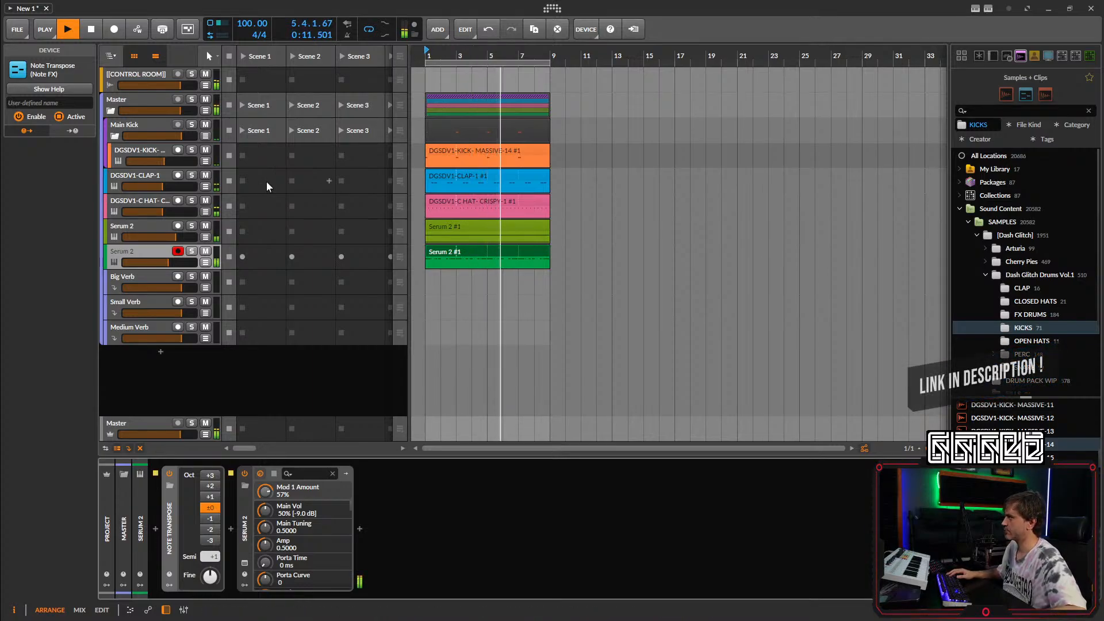
click(133, 289)
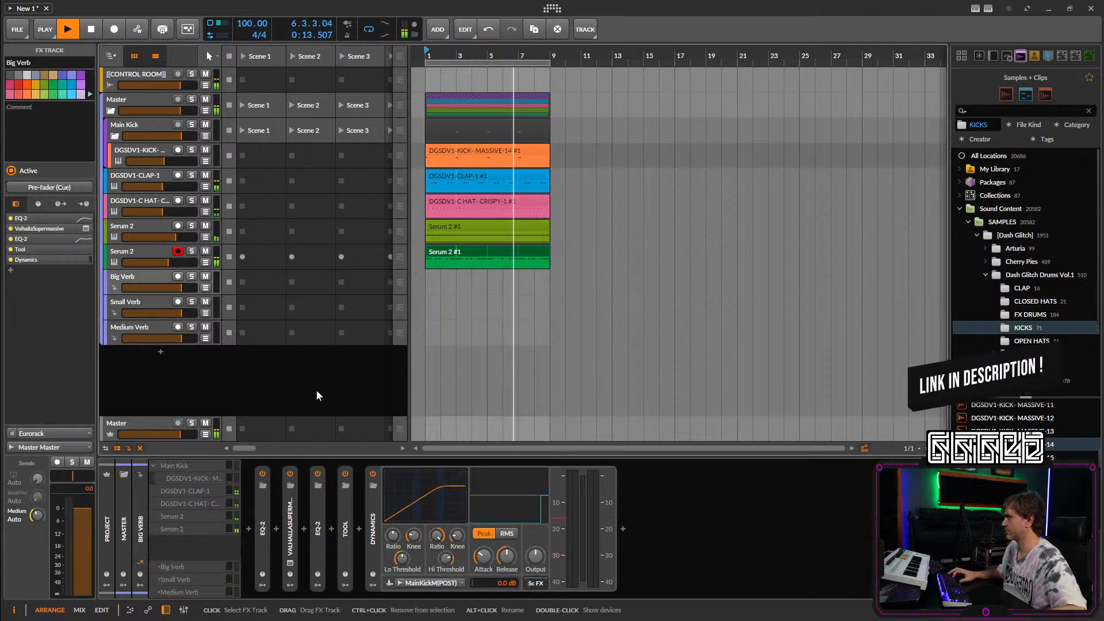
click(372, 538)
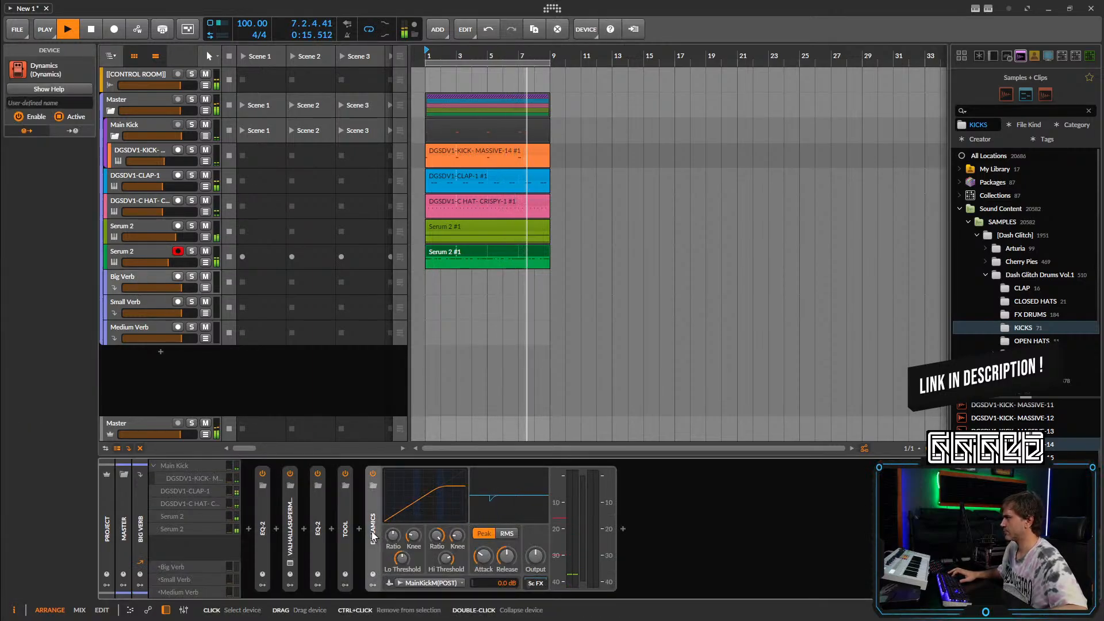
click(150, 251)
click(246, 540)
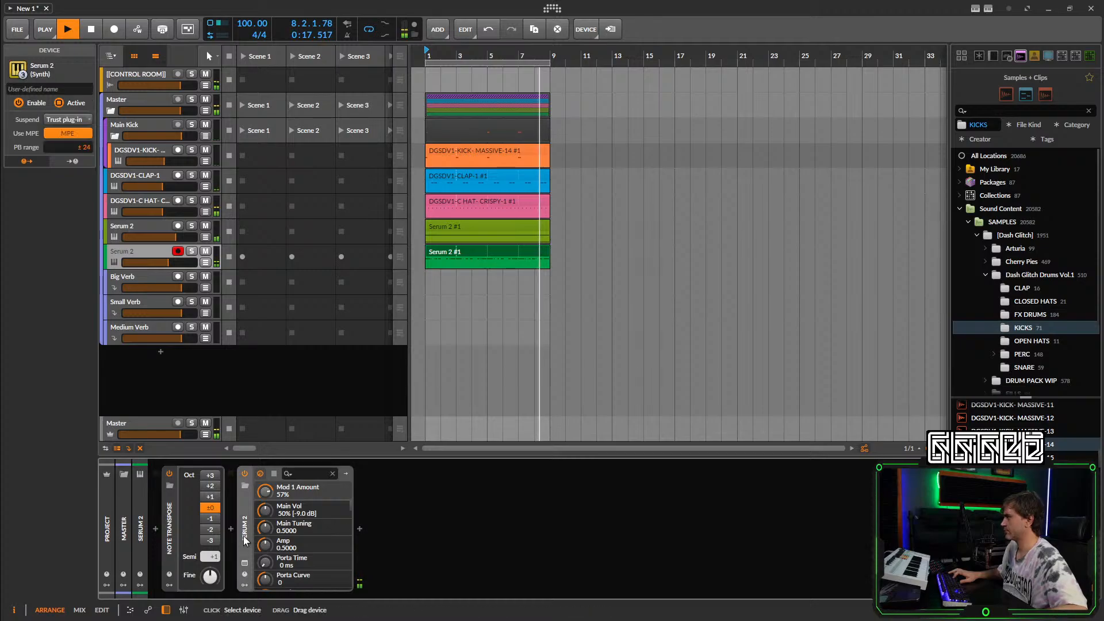
key(ctrl+v)
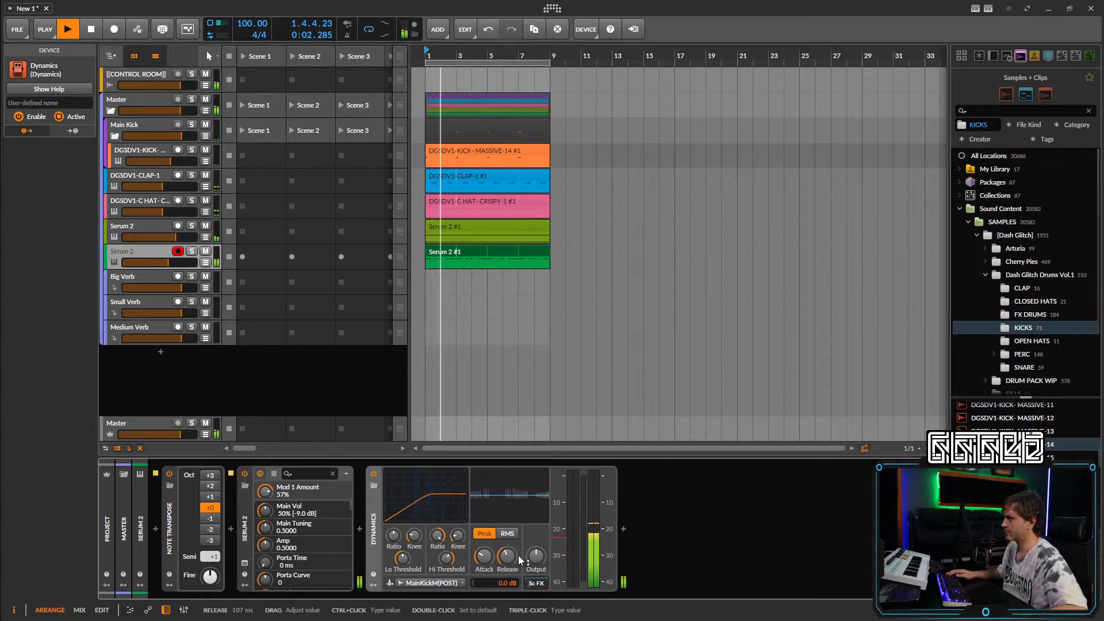
Open the kick clip and add C3 notes at 2.1.1 and 2.2.3 in its second bar.
double_click(441, 149)
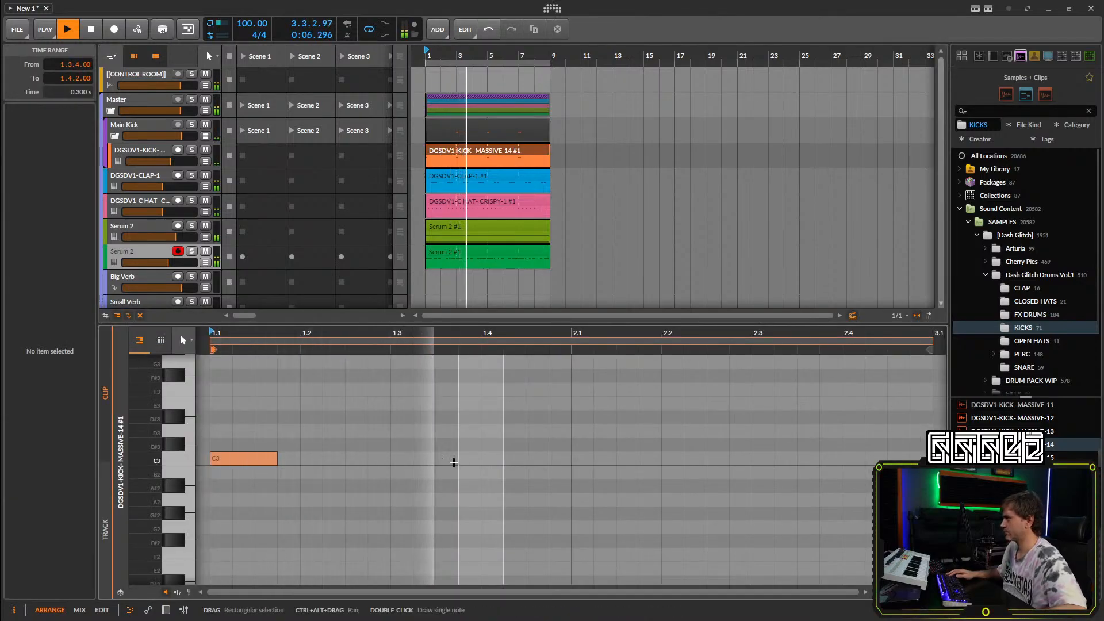
click(525, 458)
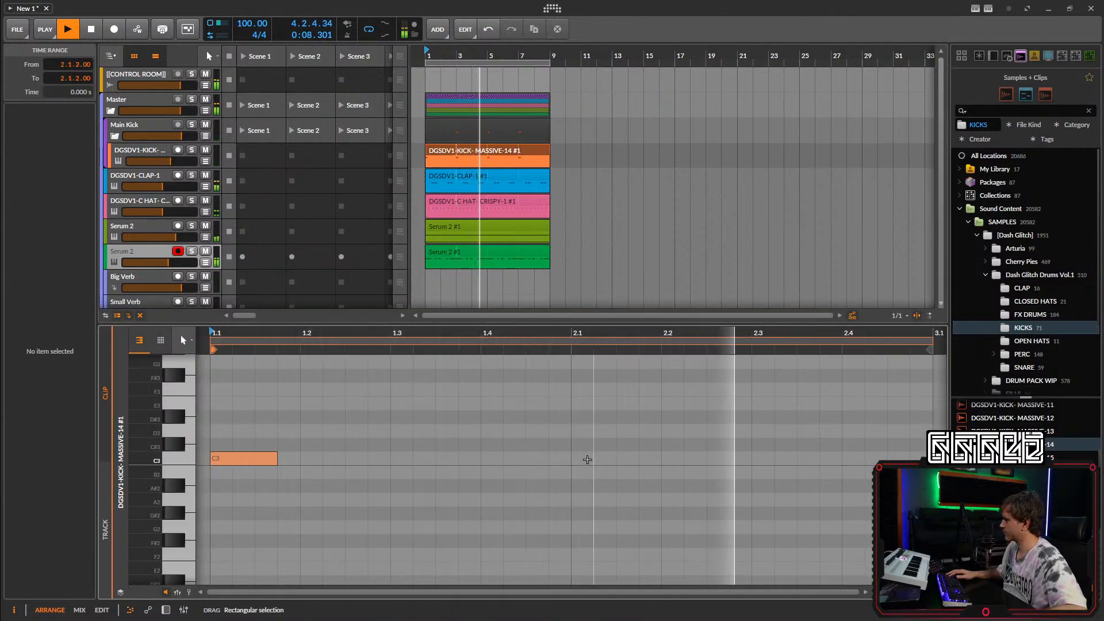
double_click(586, 460)
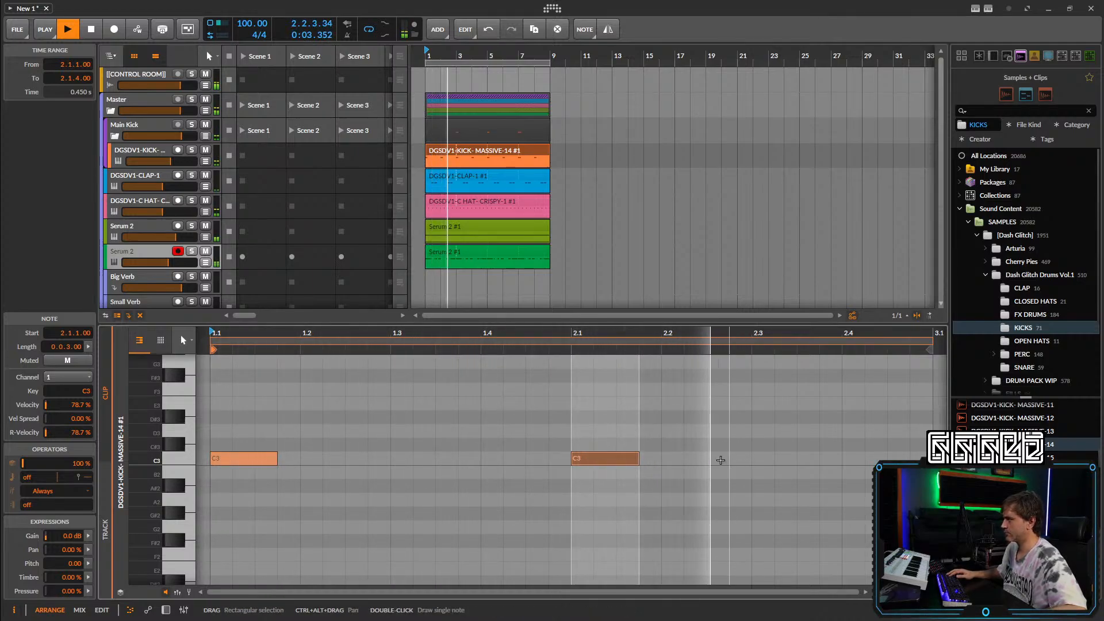
double_click(719, 459)
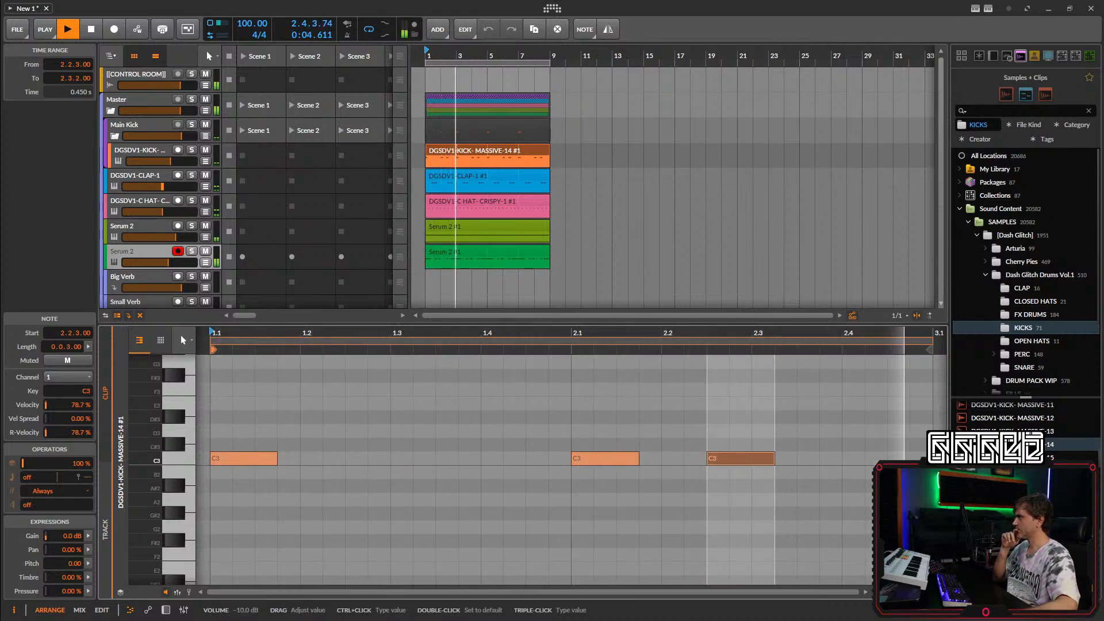
Raise the clap track's volume to about -4.8 dB, adjust its Big Verb send and select the clap clip.
click(152, 188)
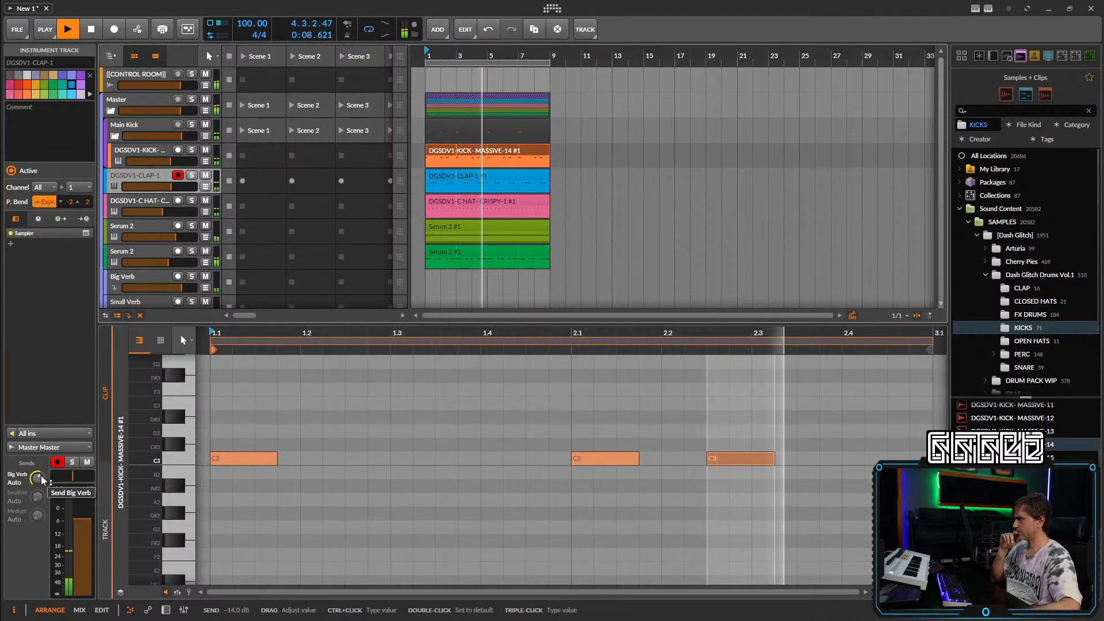
drag(42, 479, 42, 479)
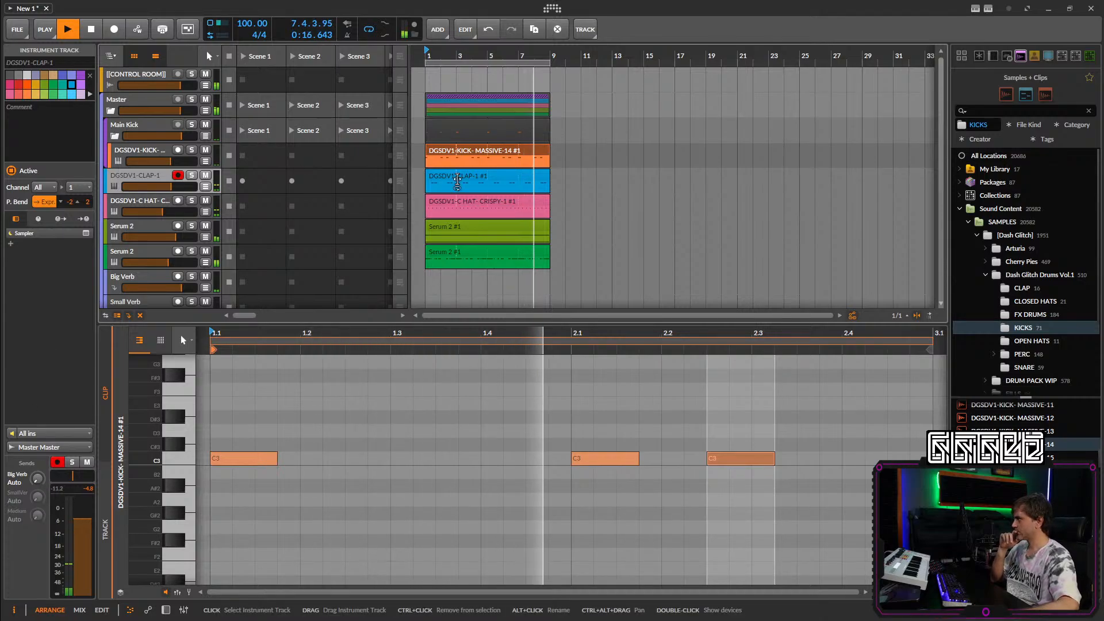
click(460, 175)
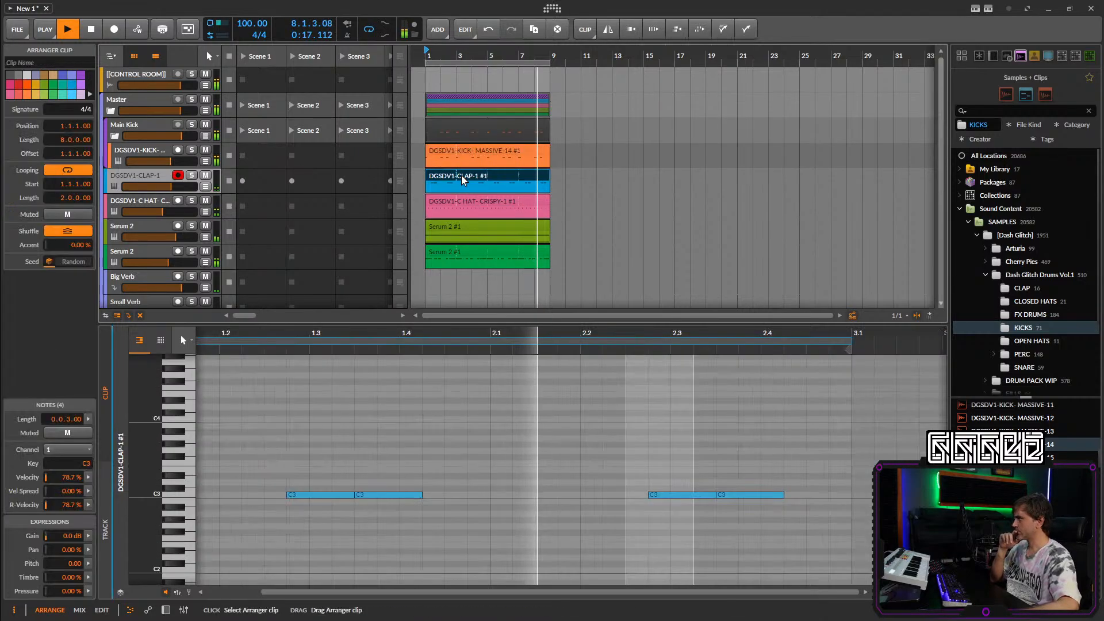
In the clap clip, draw Big Verb send automation that rises to about -18.3 dB at 2.2.4 and falls to -Inf dB near 2.4.3.
click(149, 611)
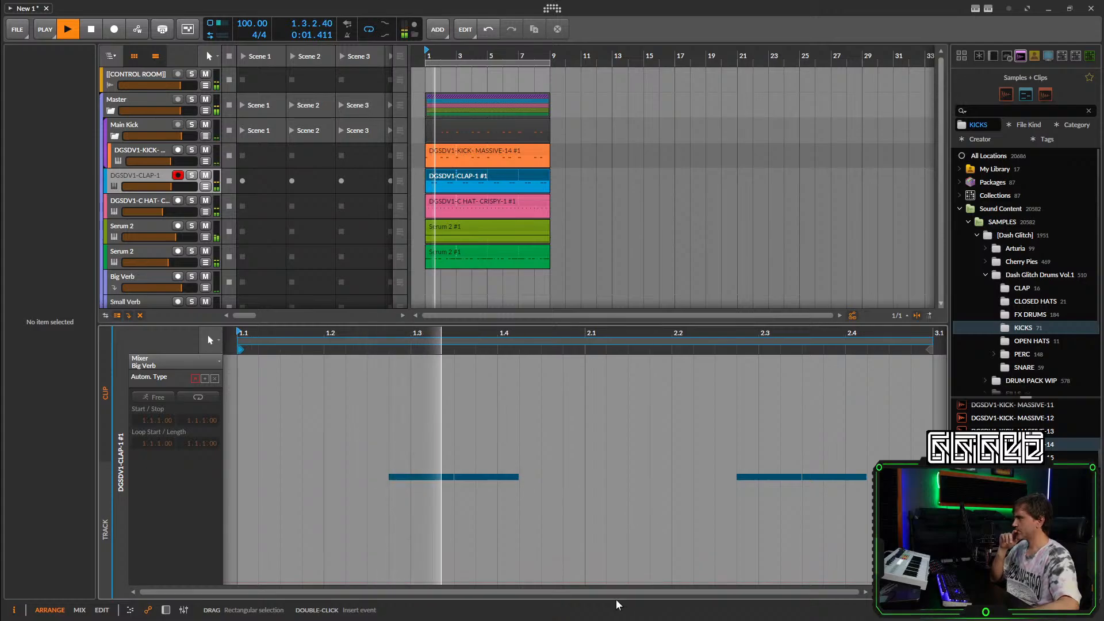
click(662, 583)
drag(736, 583, 736, 457)
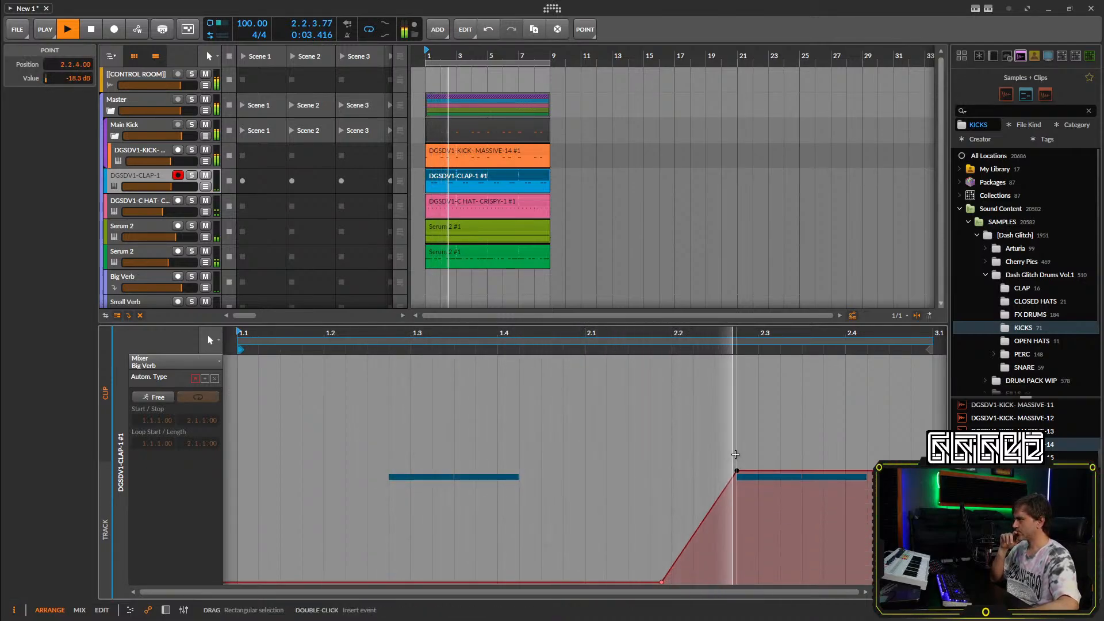
click(867, 471)
drag(891, 471, 891, 583)
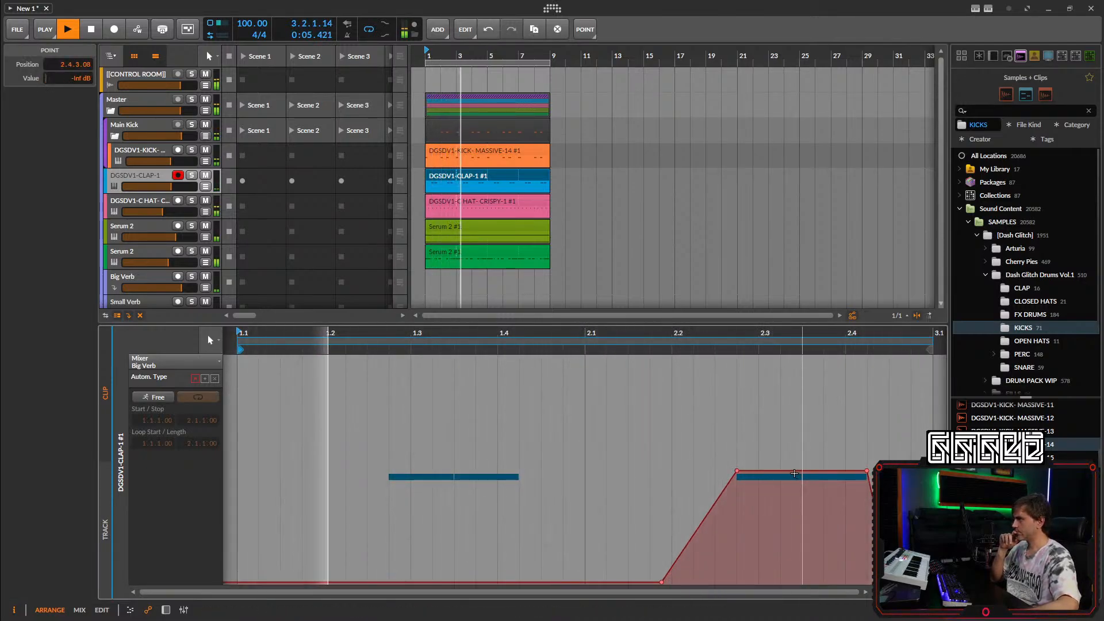
Raise the Big Verb automation plateau to about -10.5 dB, lower its end point to about -16.6 dB, and return to the device chain.
drag(870, 431, 682, 517)
drag(737, 471, 737, 431)
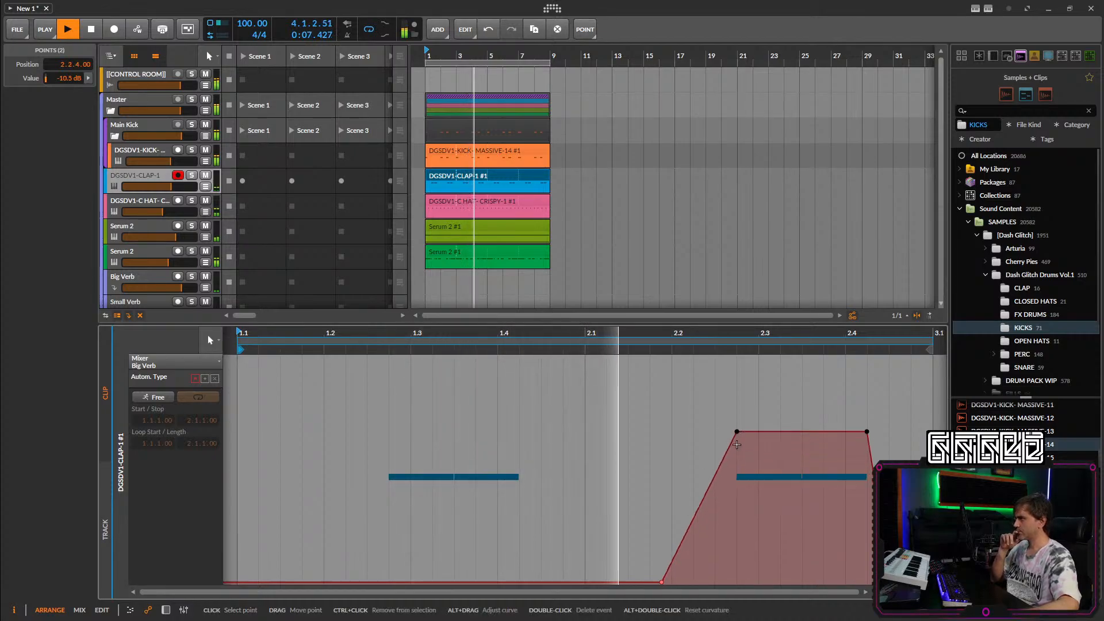
click(759, 391)
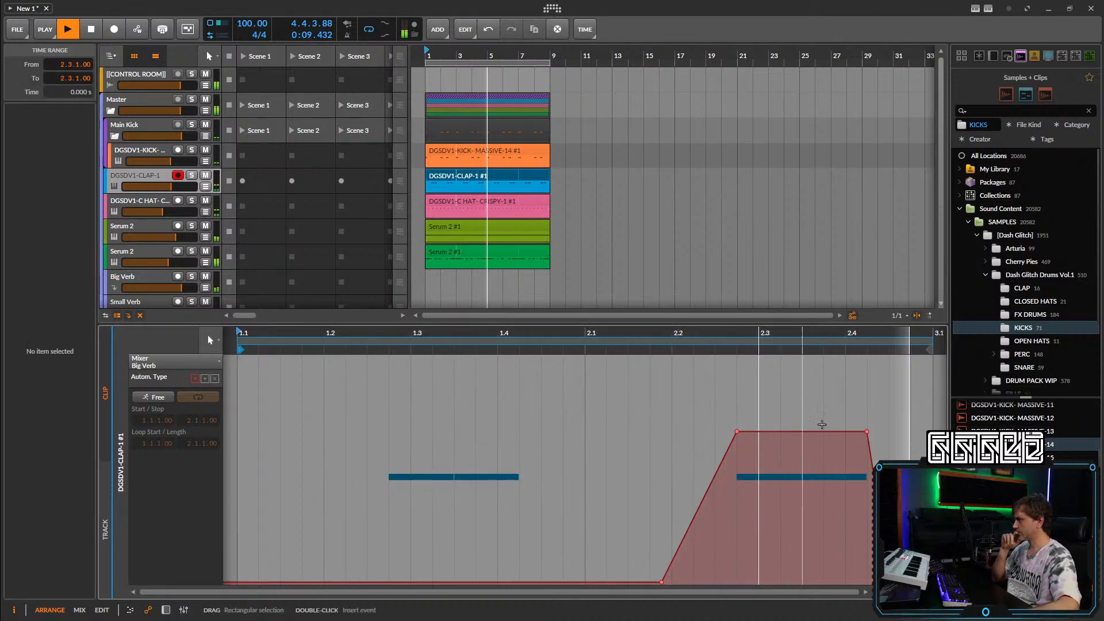
click(868, 437)
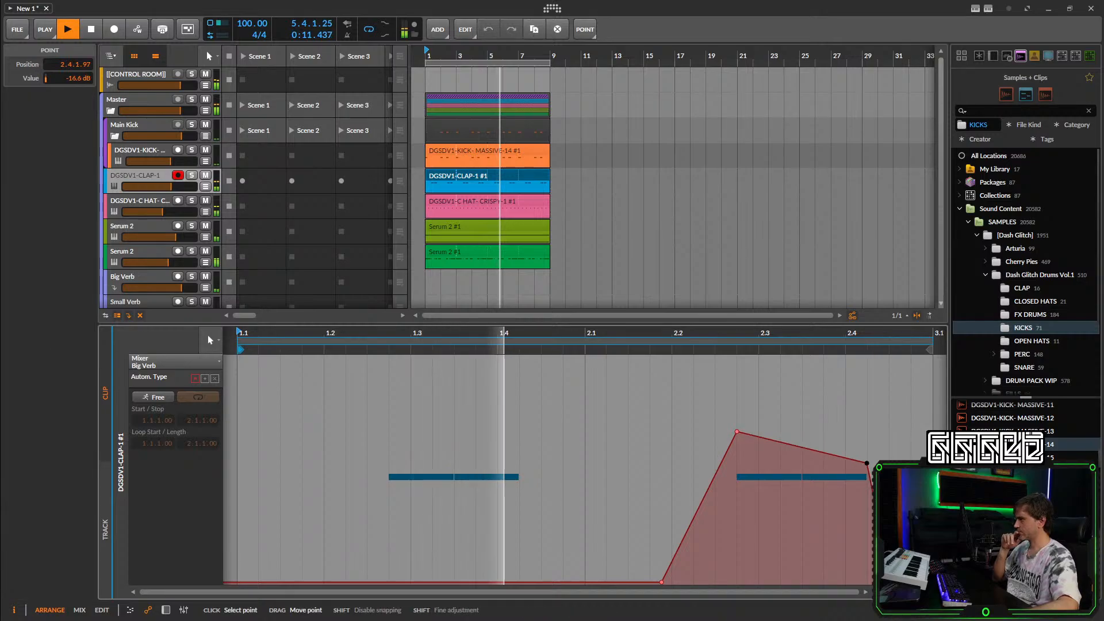
click(166, 610)
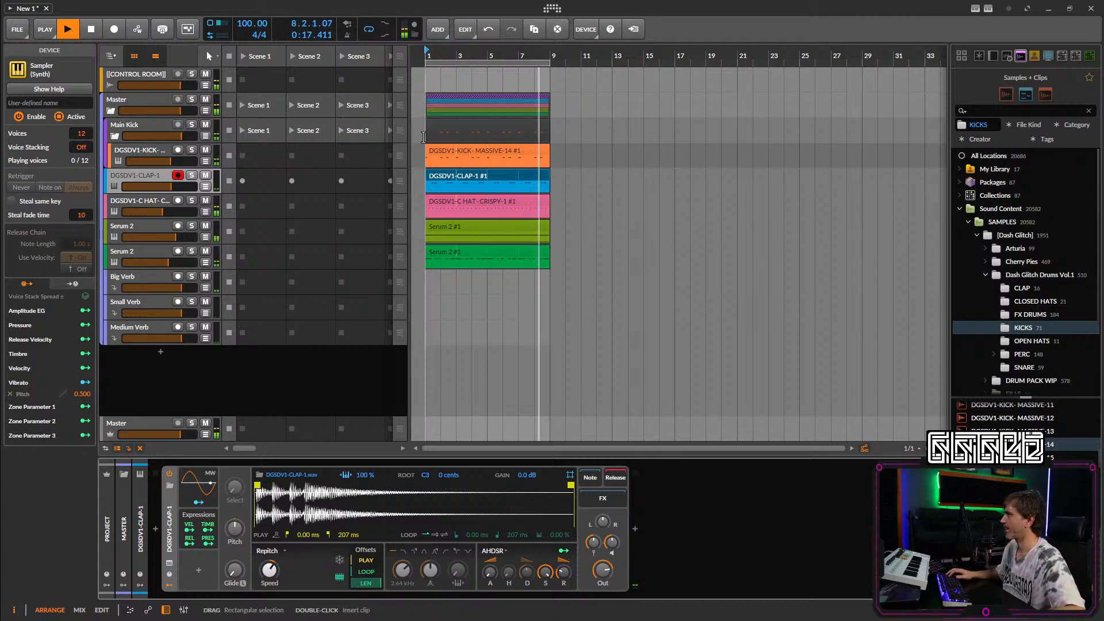
Collapse the Main Kick group and check the bass, hat and flute tracks' devices and levels.
click(506, 153)
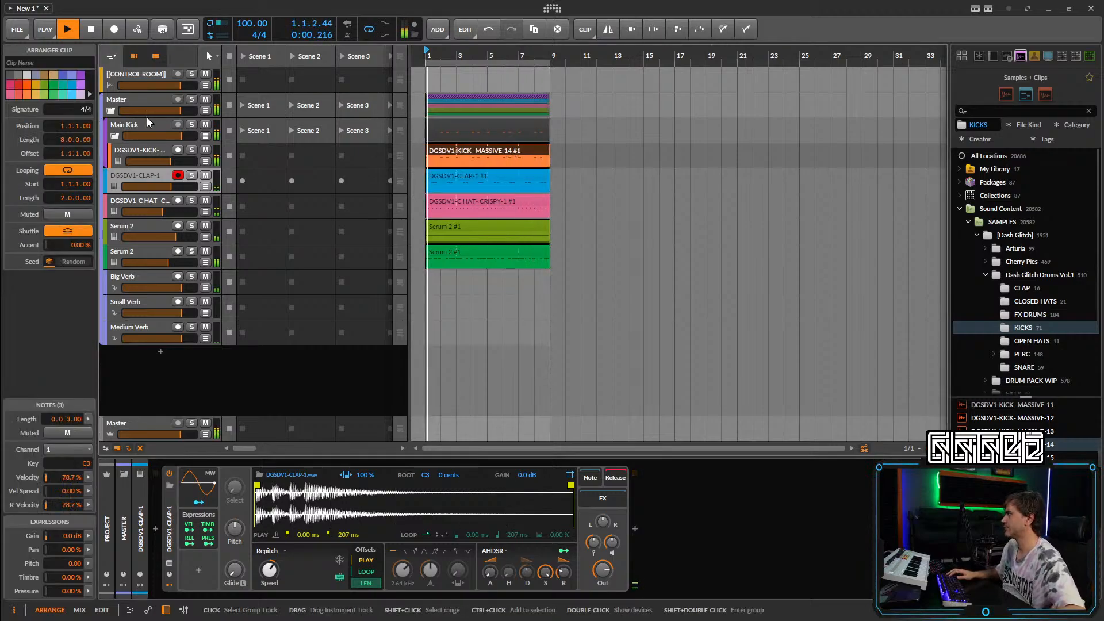
click(114, 137)
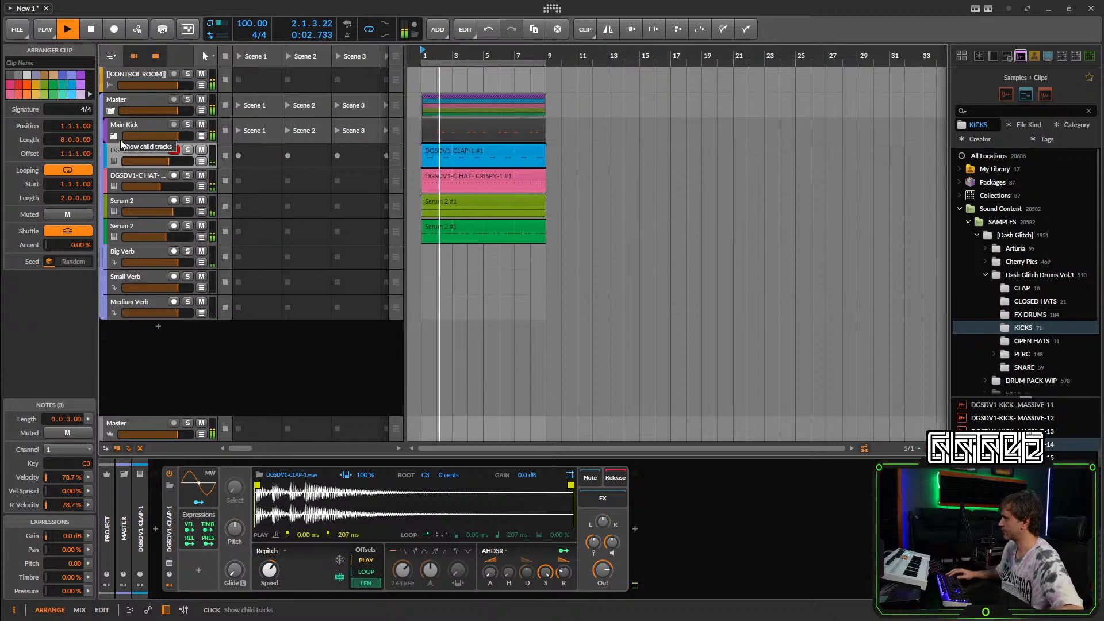
click(138, 225)
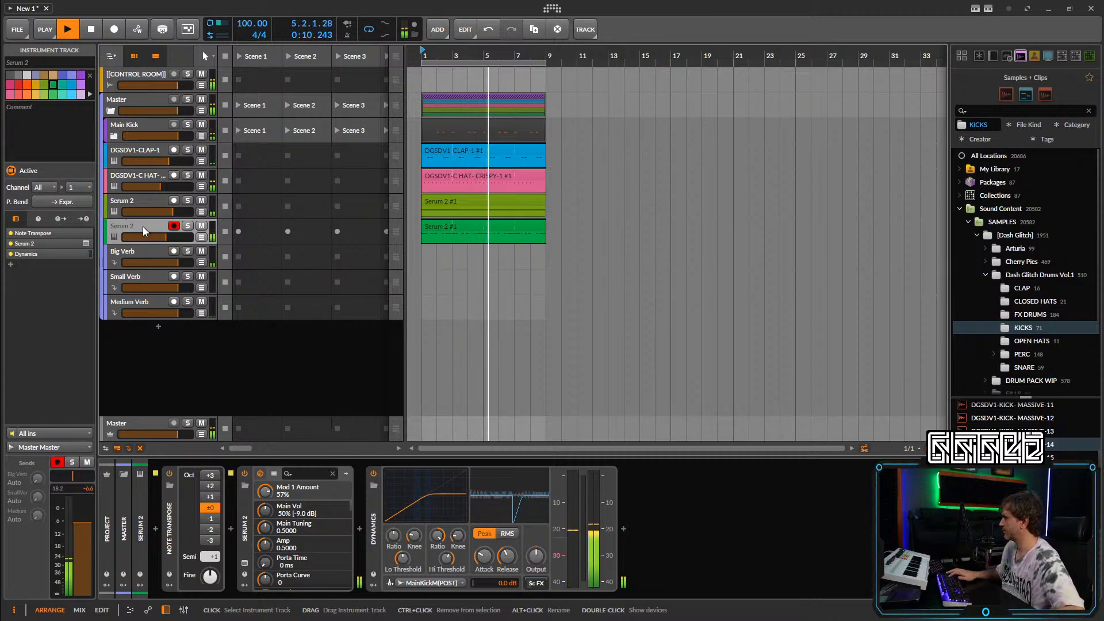
click(143, 181)
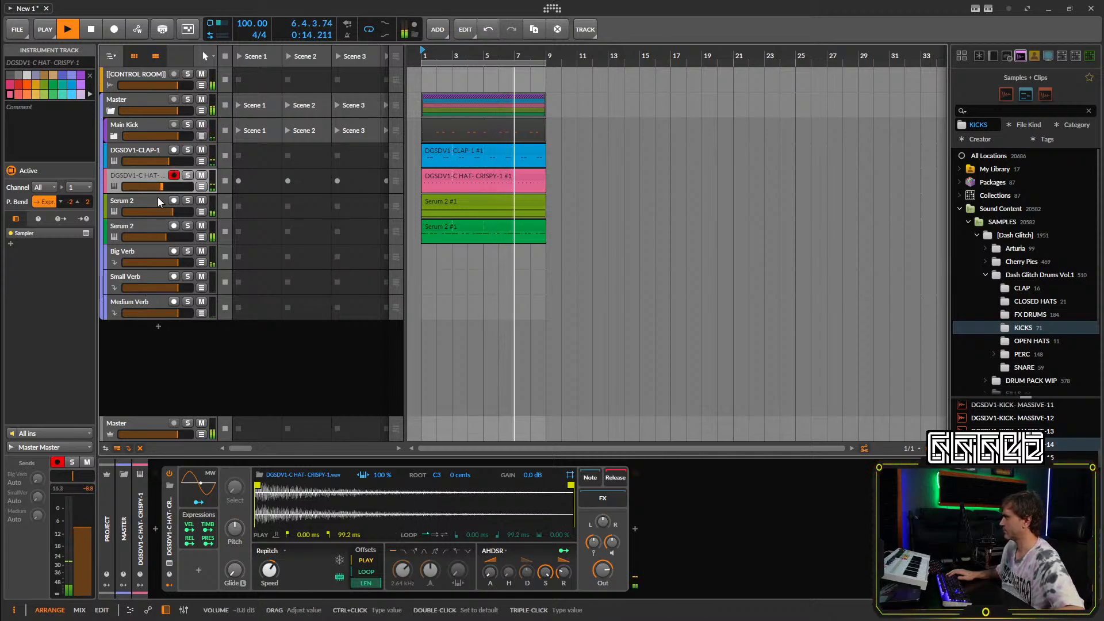
click(165, 215)
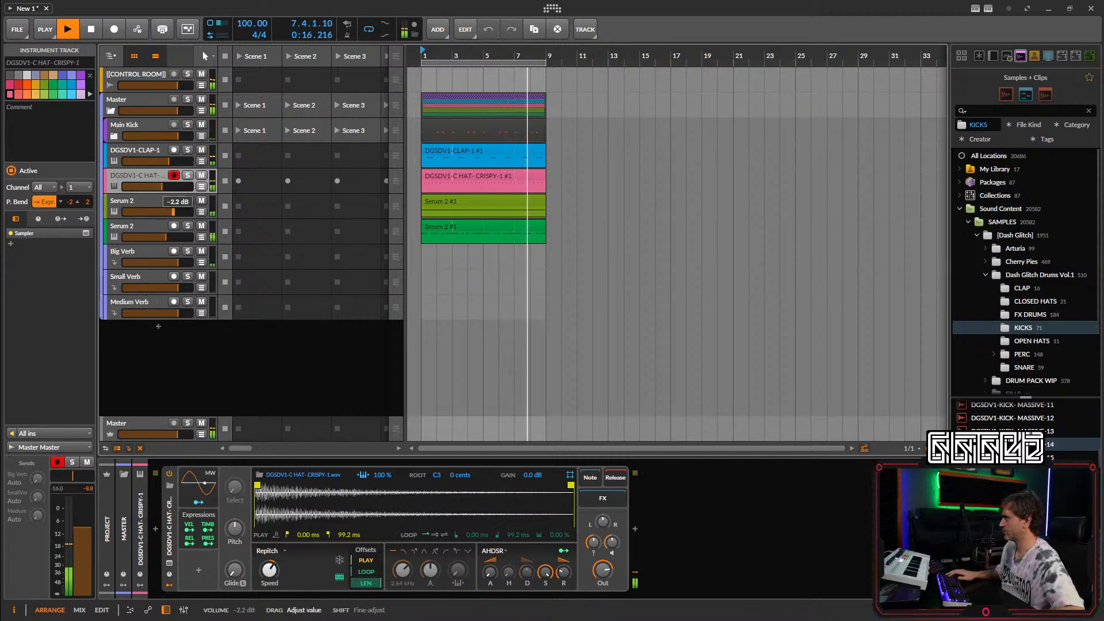
Show the flute track's A Position automation and draw a small bump around bar 6 and a jump from 0% at 7.4.3 to 81%.
click(153, 202)
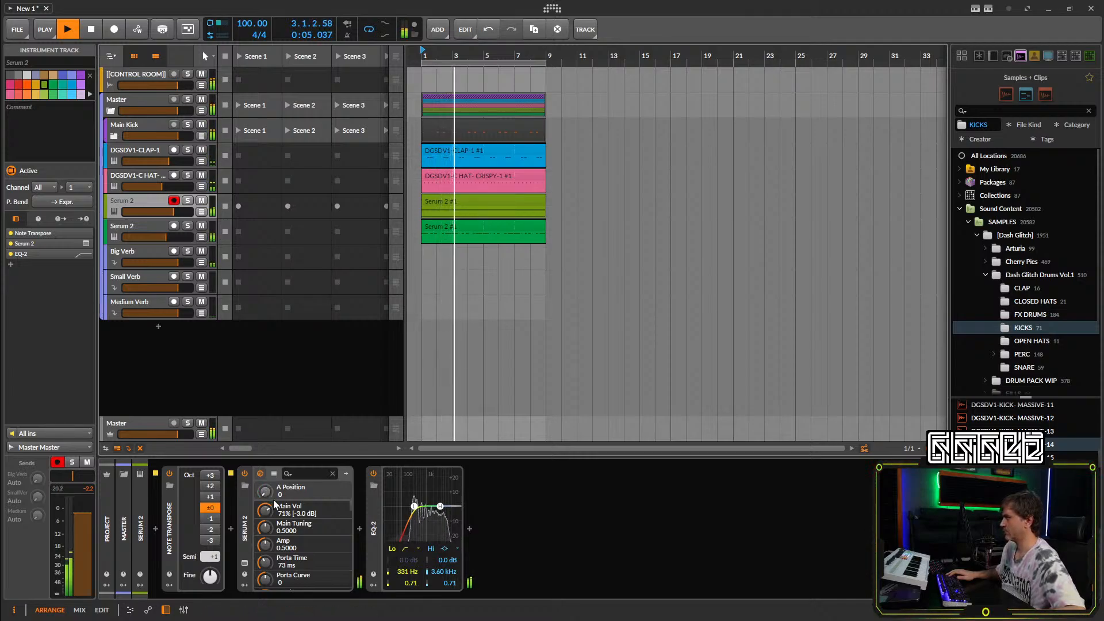
click(201, 212)
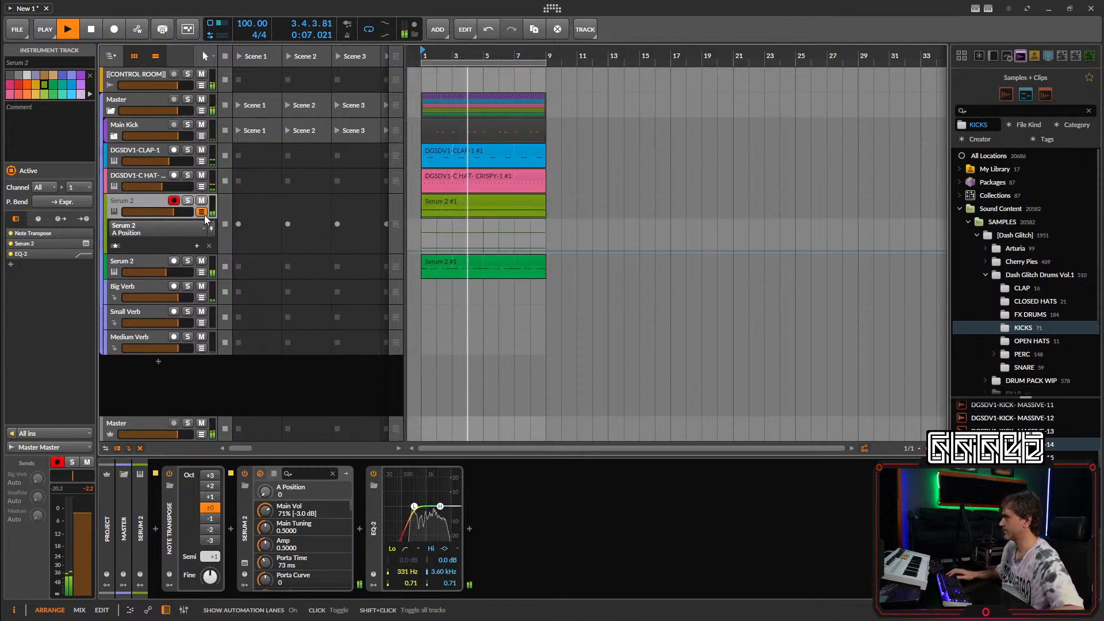
click(509, 251)
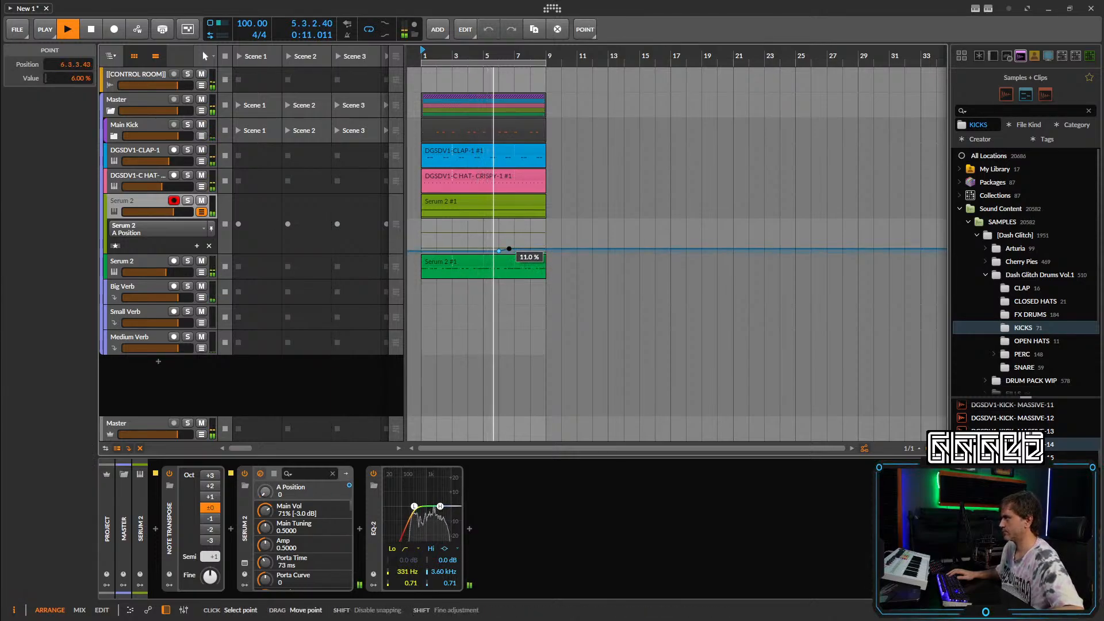
drag(530, 233, 510, 251)
scroll(524, 238, up, 5)
scroll(541, 227, down, 5)
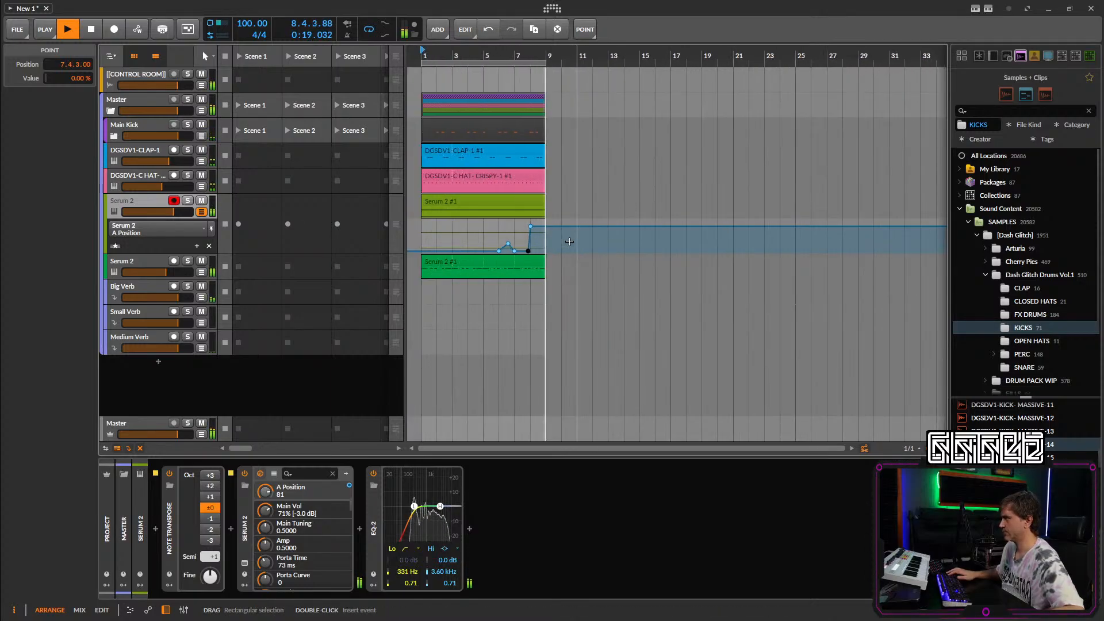
Shape the end of the 81% A Position plateau in bar 8 to drop to 0% at 9.1.1, and hide the automation lane.
scroll(542, 229, up, 4)
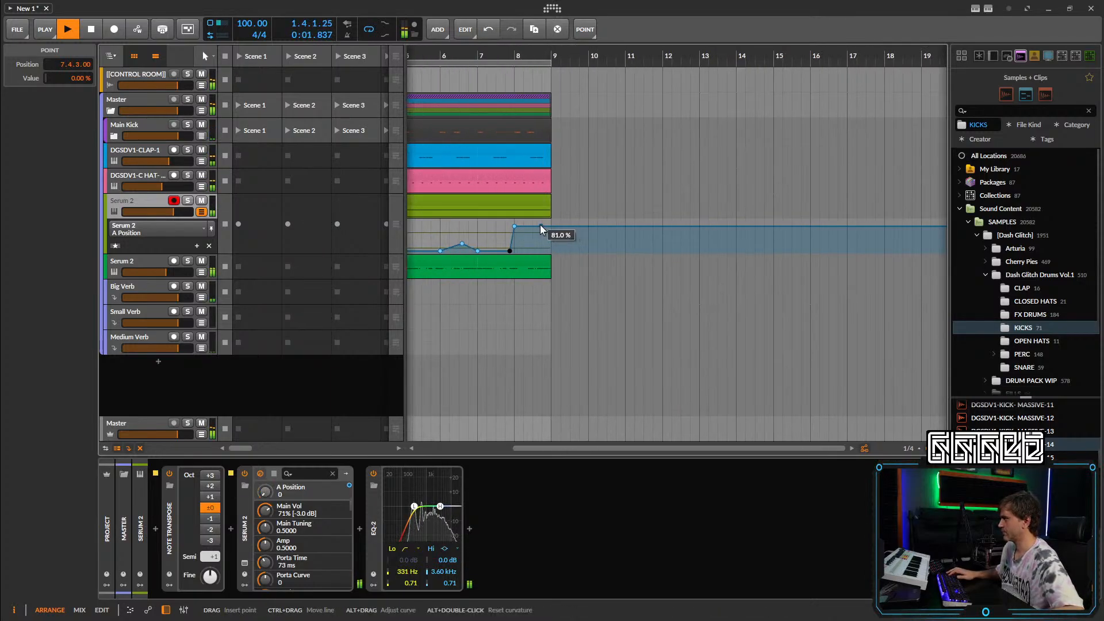
click(546, 230)
drag(547, 230, 564, 257)
scroll(549, 241, up, 5)
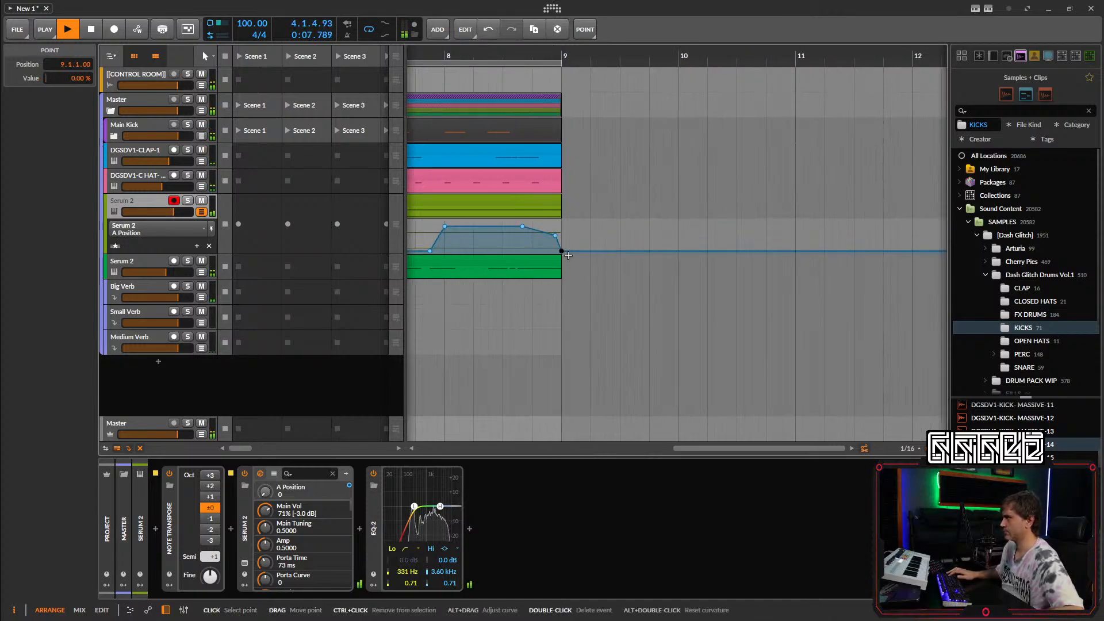
scroll(791, 263, down, 5)
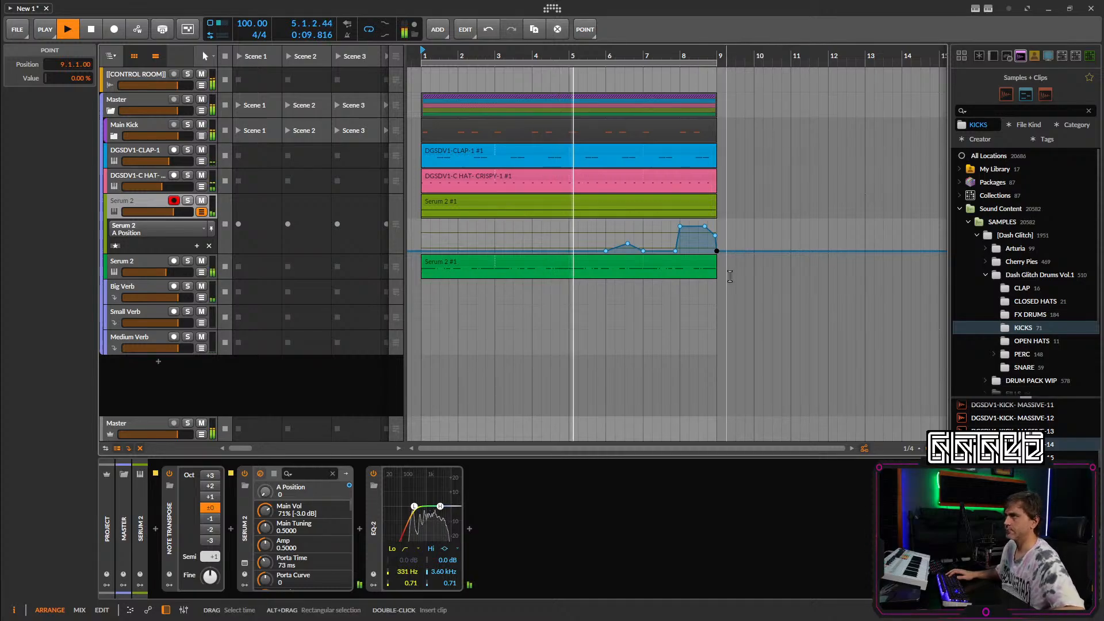
click(200, 212)
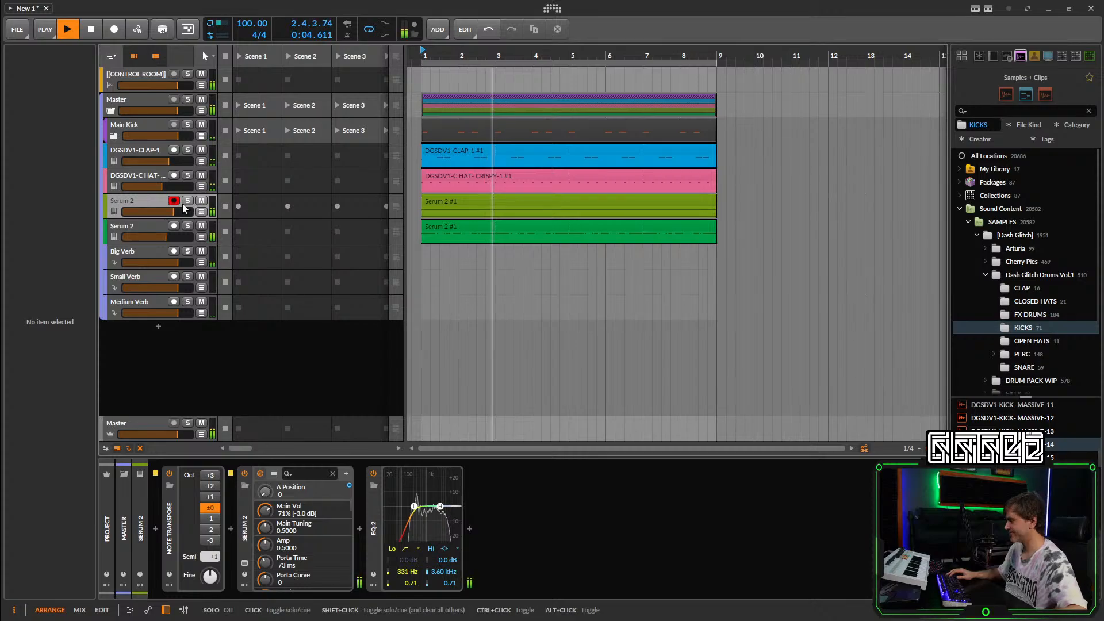
Add a new instrument track loaded with Serum 2.
click(138, 228)
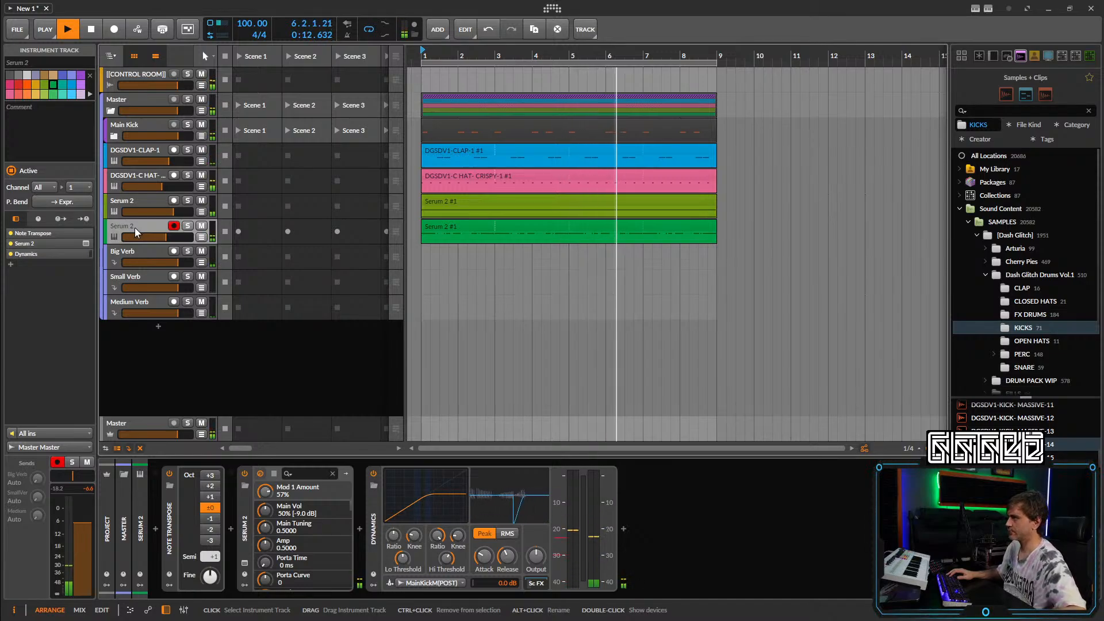
click(157, 324)
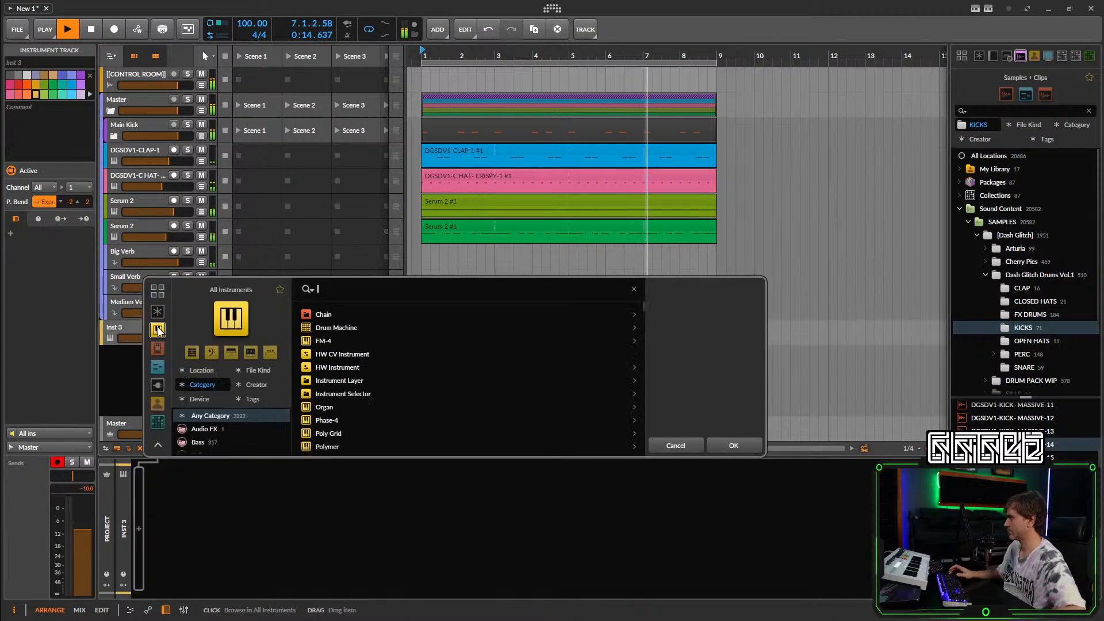
text(serum)
click(326, 328)
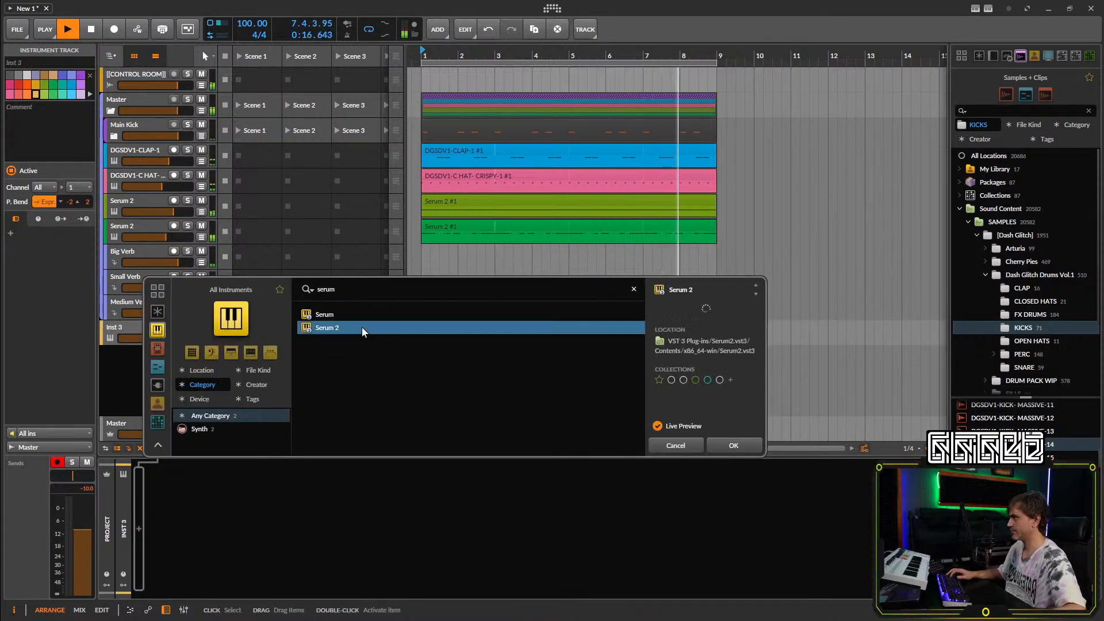
click(722, 443)
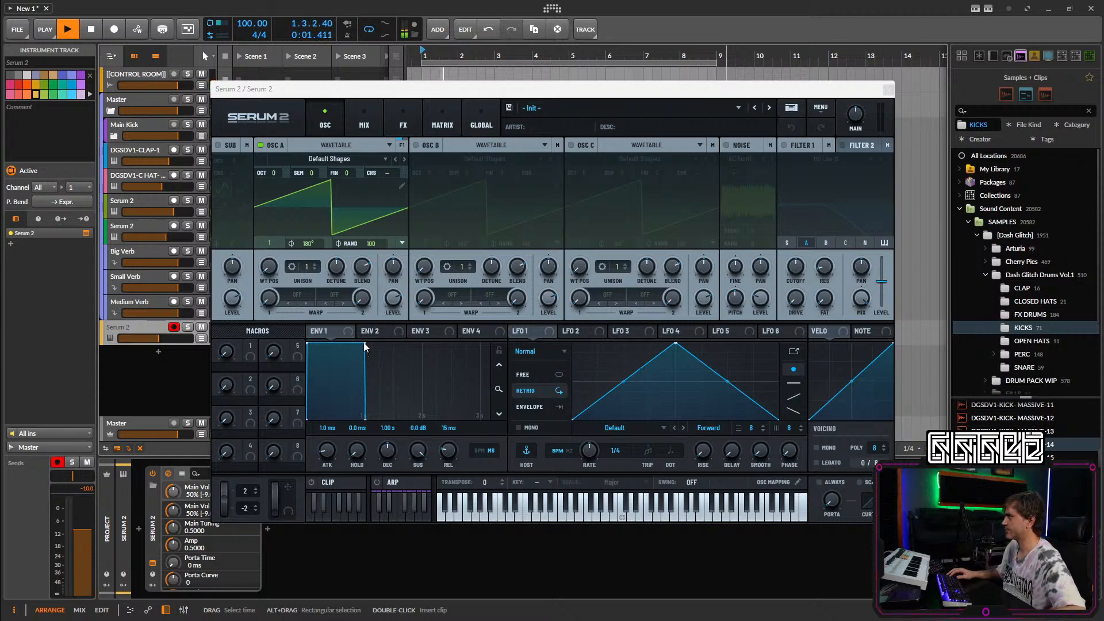
Insert Note Transpose before the new Serum 2 and move its track between the flute and bass tracks.
click(137, 528)
text(tran)
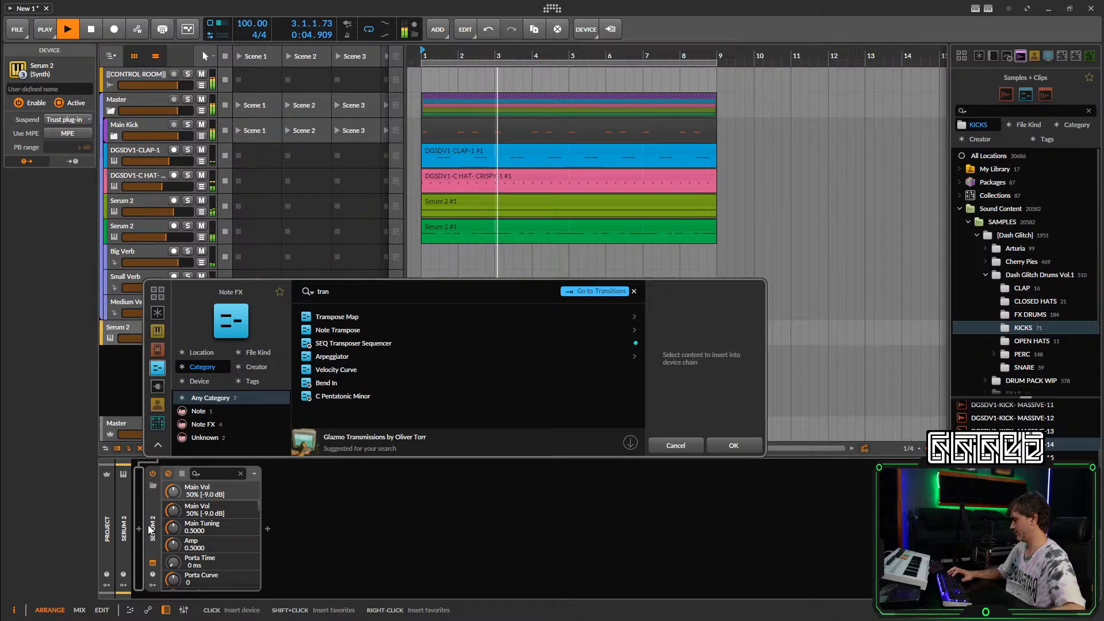
click(350, 327)
double_click(350, 329)
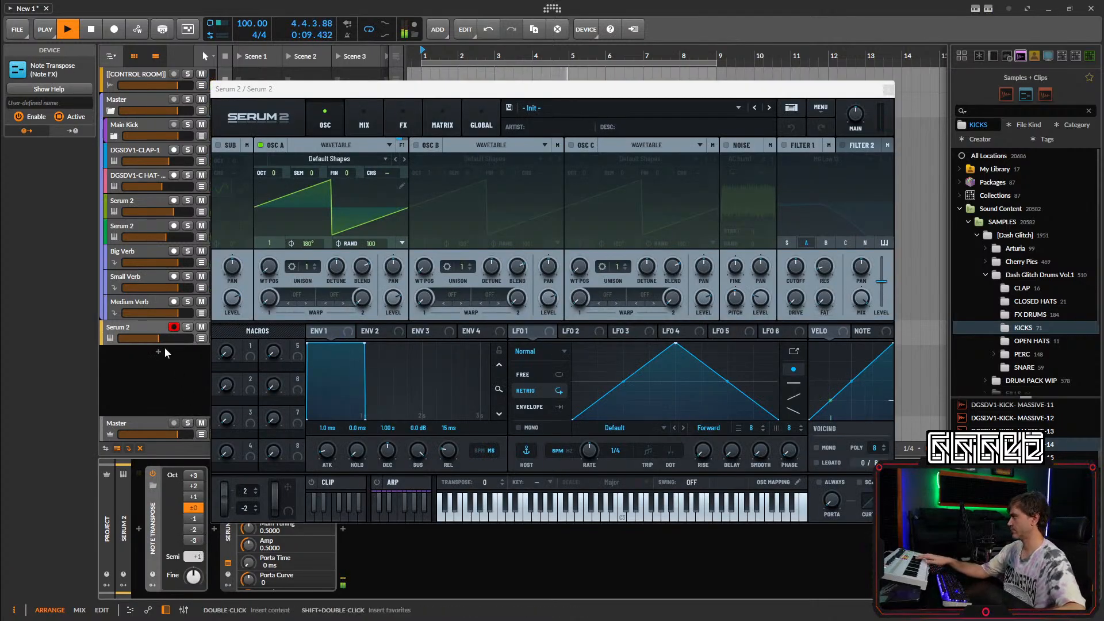
drag(138, 332, 160, 221)
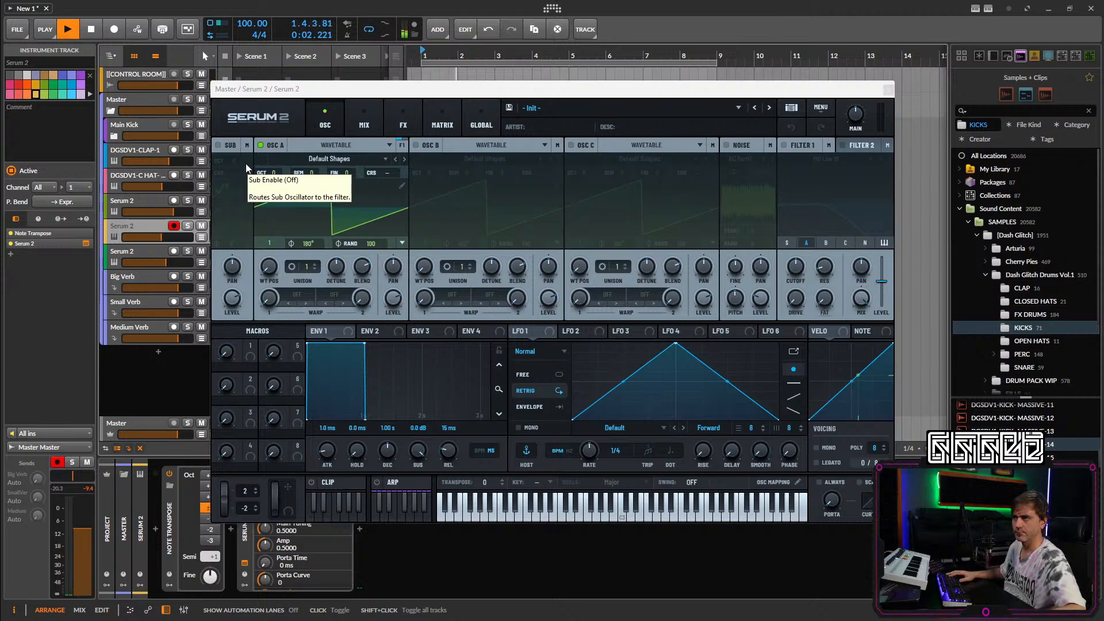
Switch oscillator A of the new Serum 2 from Wavetable to Multisample.
click(330, 158)
click(333, 142)
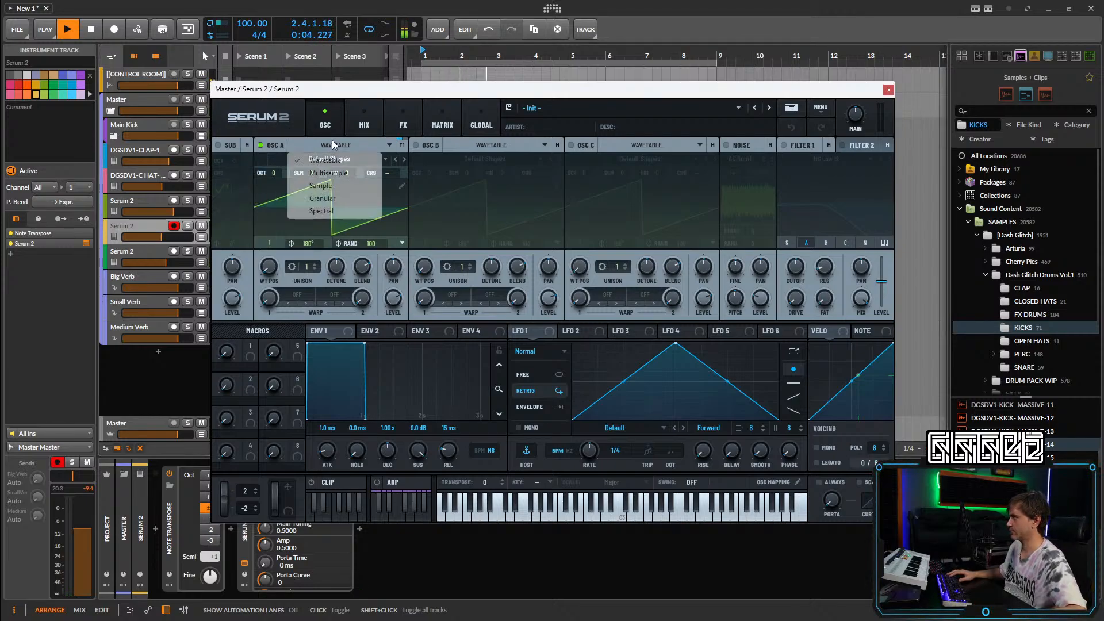
click(332, 142)
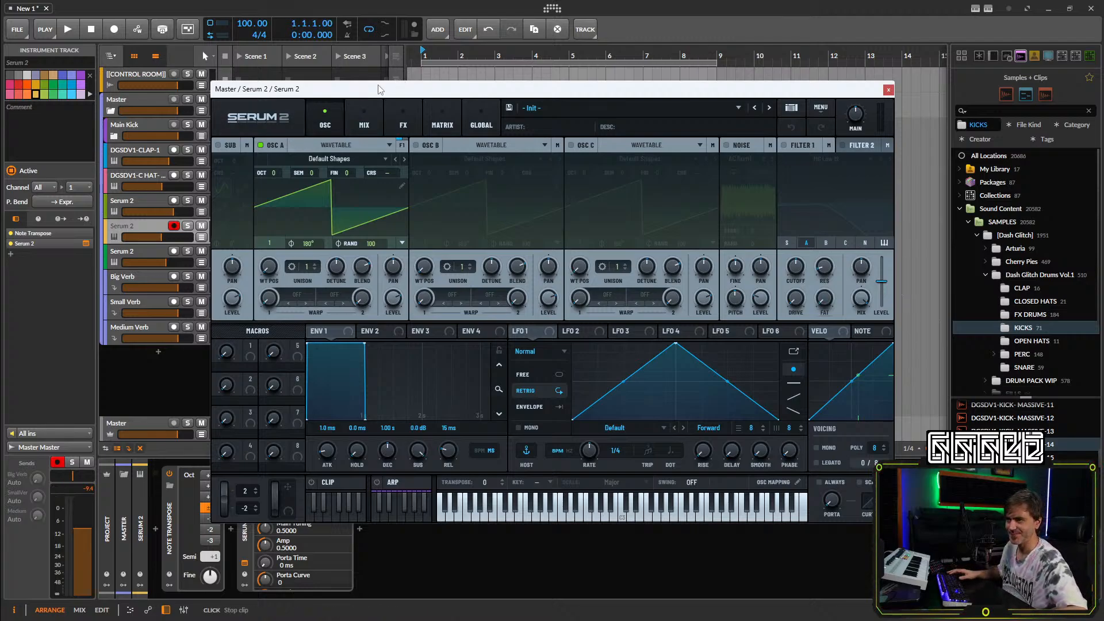
key(space)
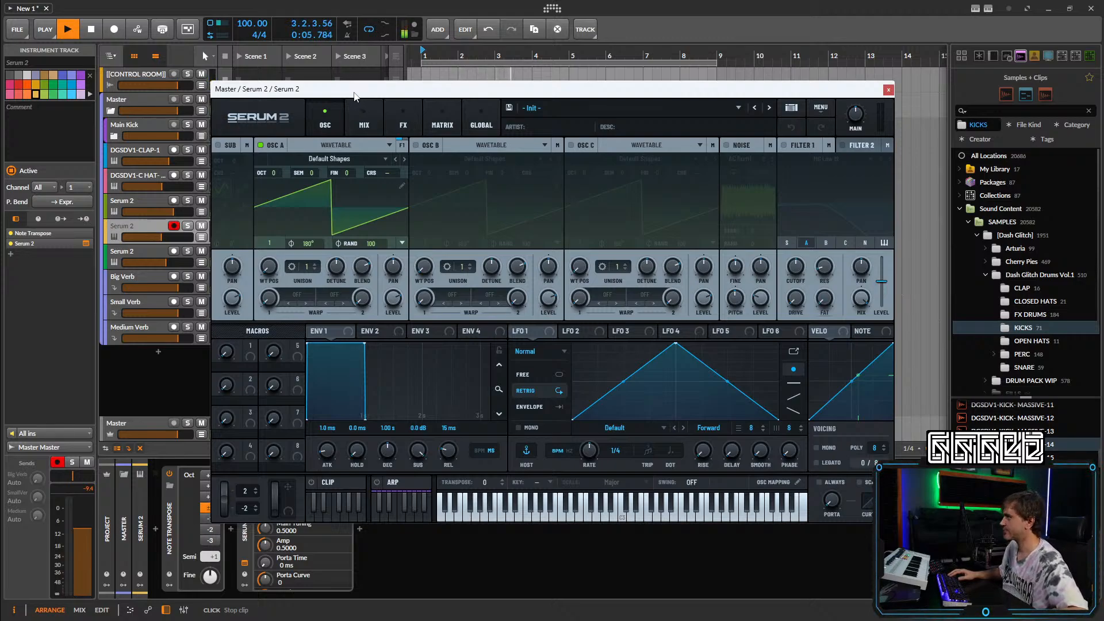
click(336, 157)
click(328, 173)
Try the factory Mallet multisample Glockenspiel in oscillator A.
click(333, 159)
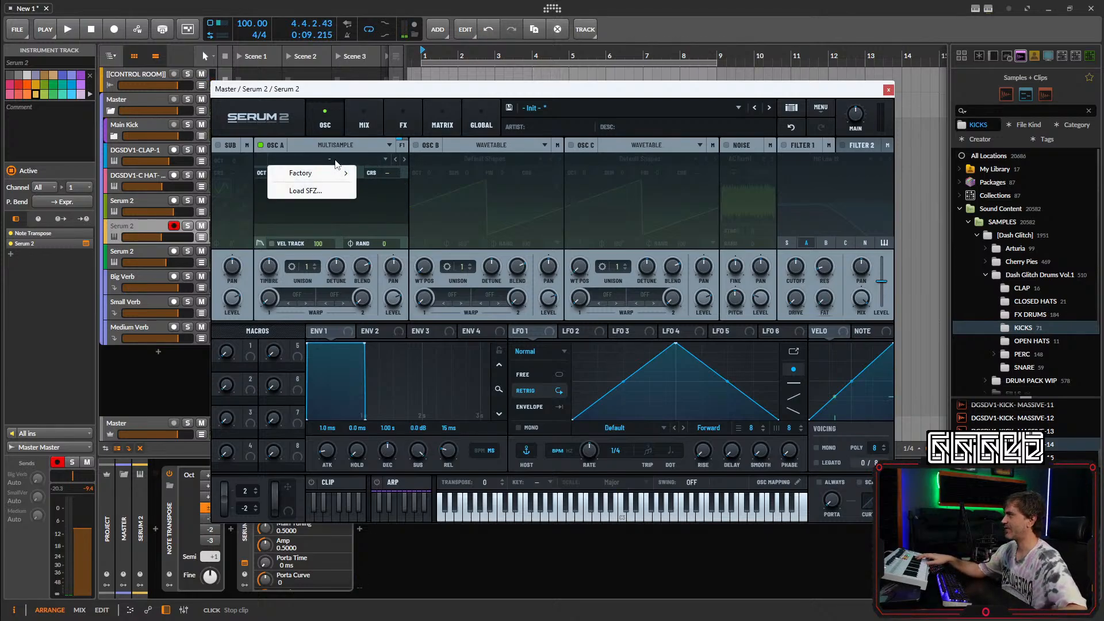
mouse_move(322, 173)
mouse_move(384, 217)
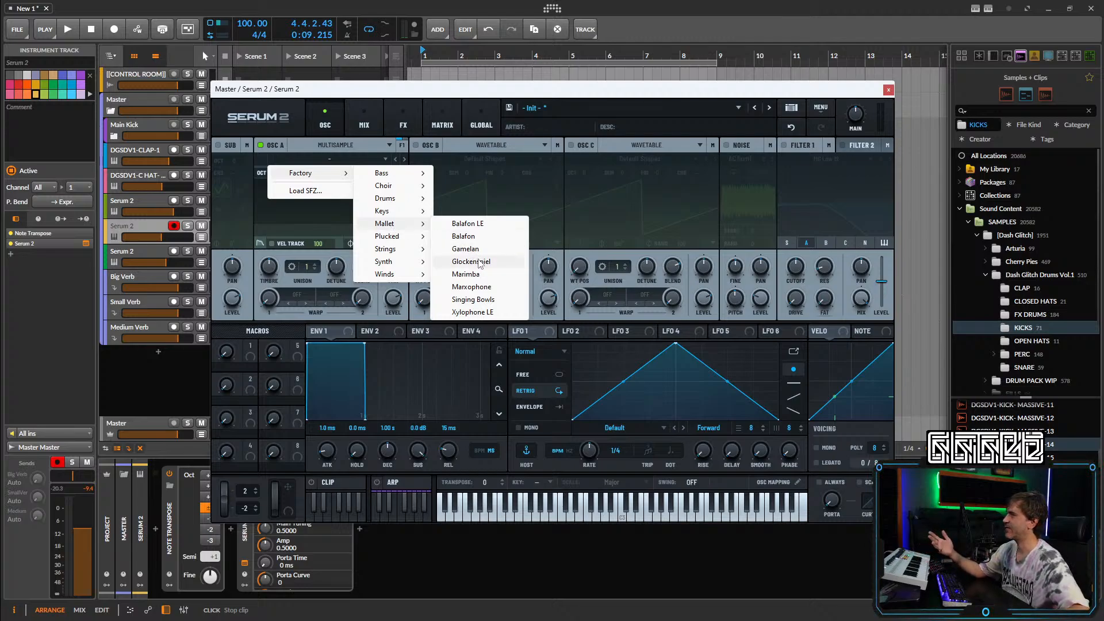
click(479, 262)
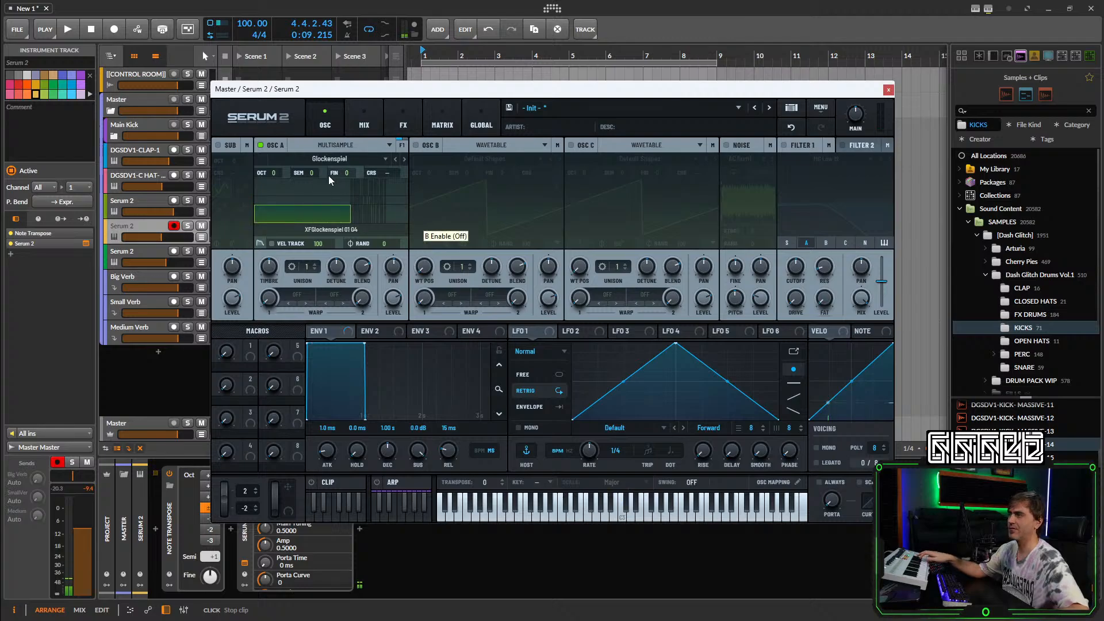
Load the factory Mallet multisample Gamelan in oscillator A.
click(330, 158)
mouse_move(334, 173)
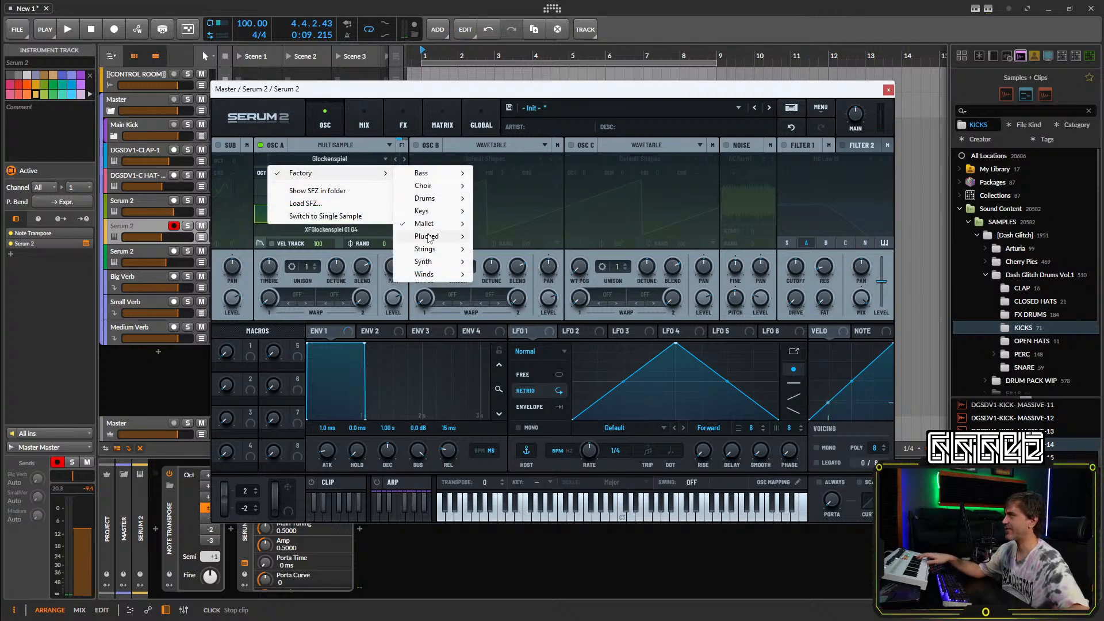
mouse_move(428, 224)
click(506, 249)
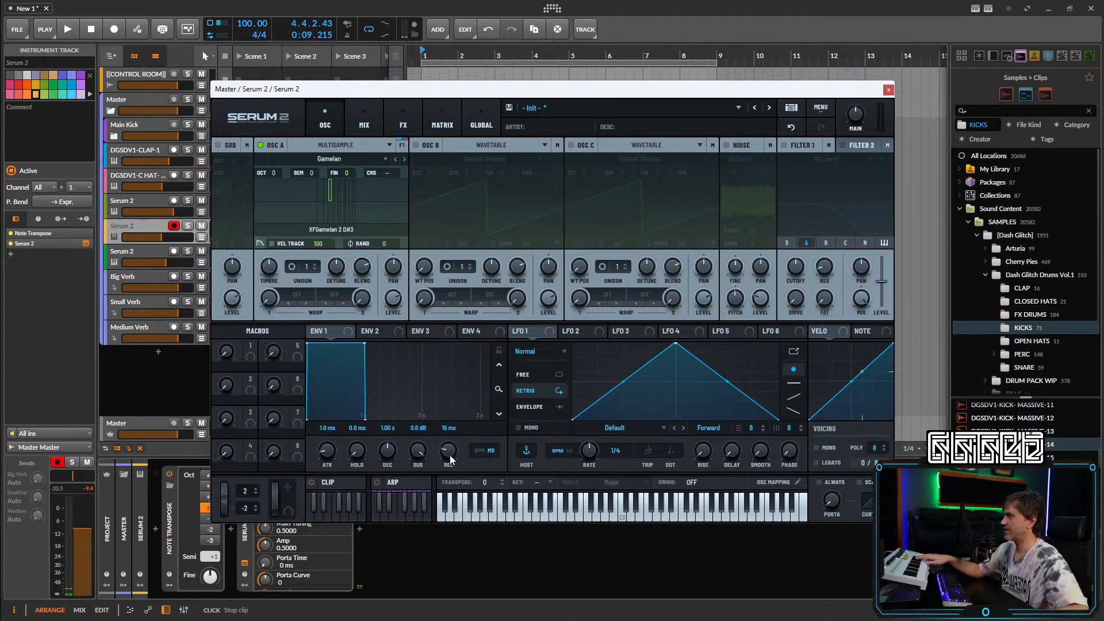
Set the release of Envelope 1 on the Gamelan patch to 3.22 s and play the arrangement to audition it.
drag(450, 458, 453, 449)
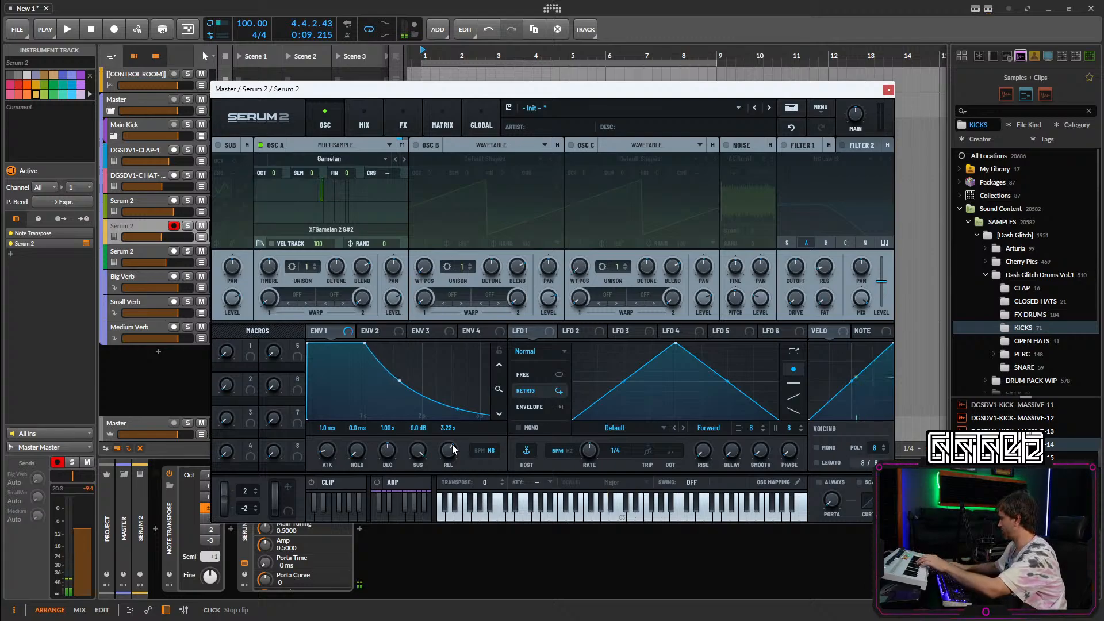
key(space)
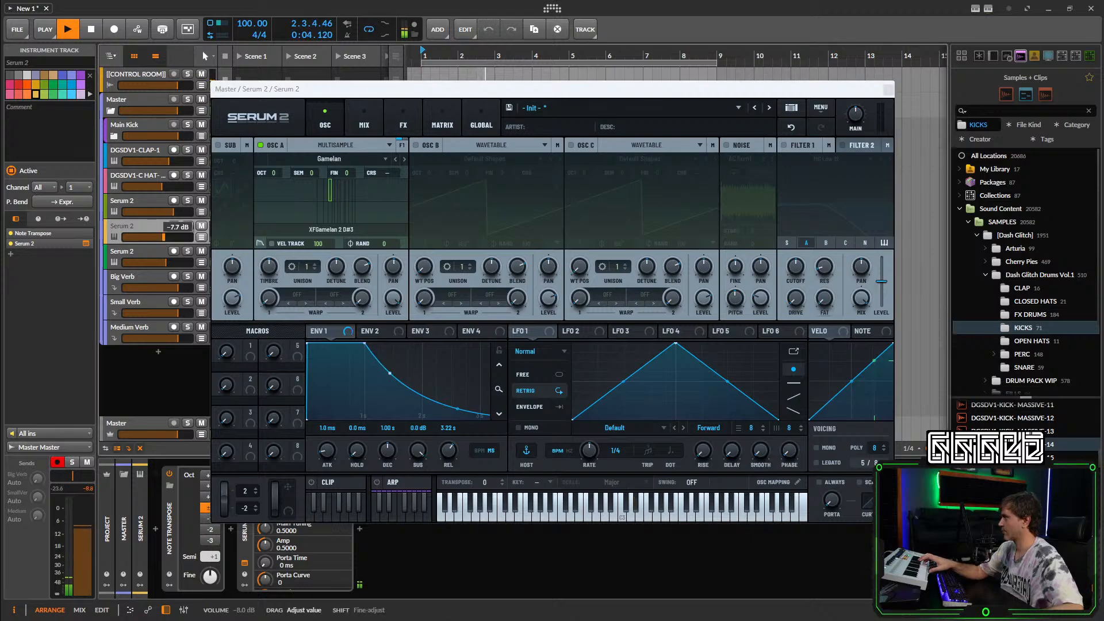
Stop playback and add a Delay effect to the Main effects chain of the Gamelan Serum 2.
click(441, 123)
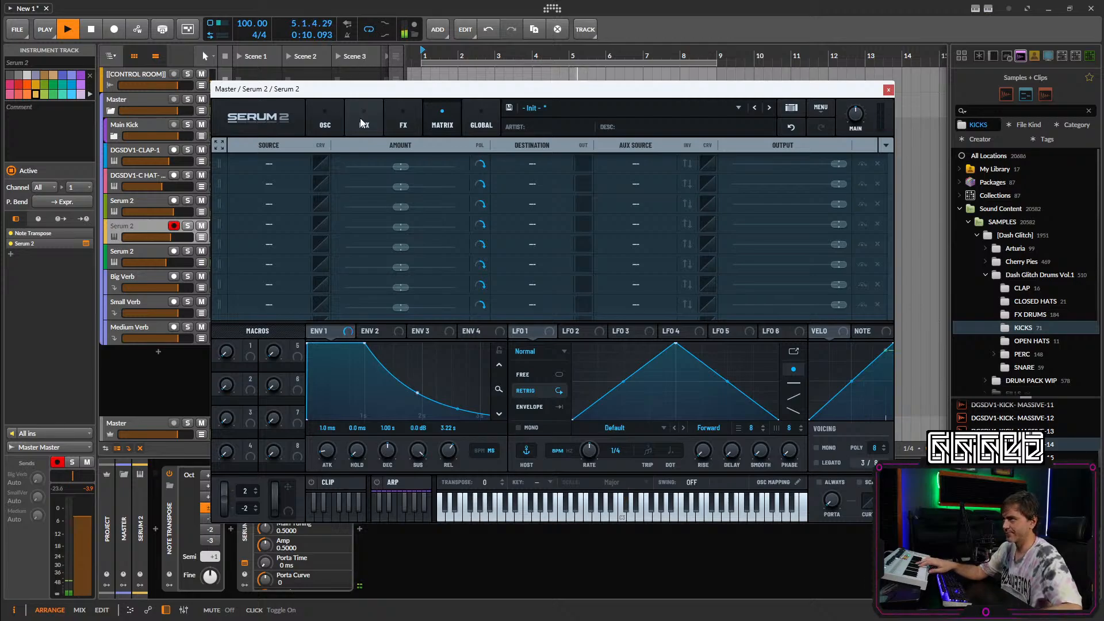
click(397, 121)
click(221, 166)
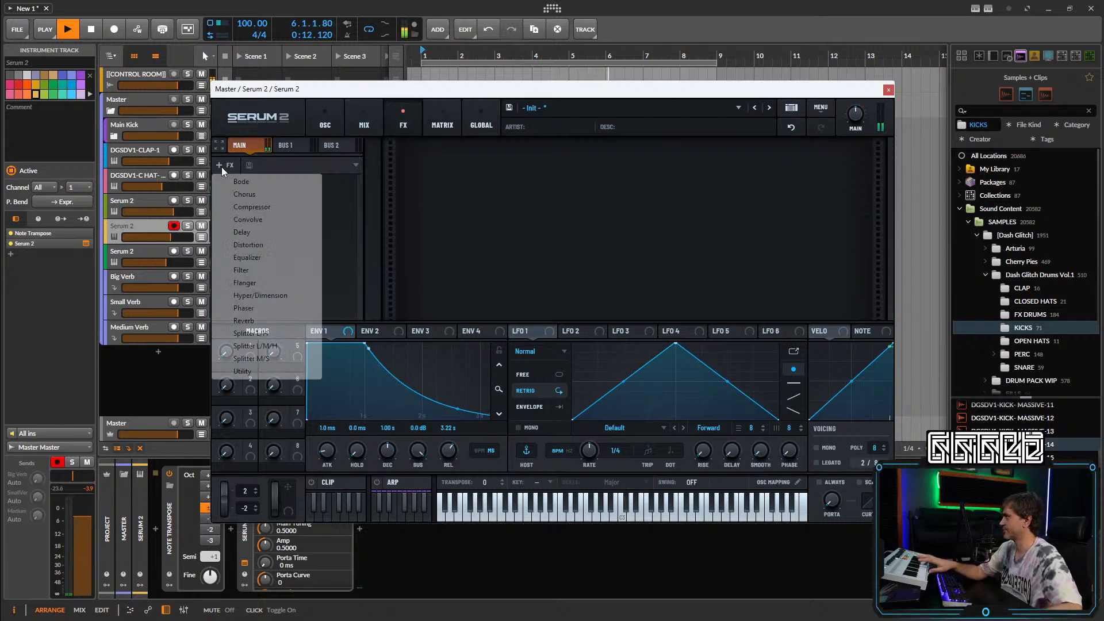
click(343, 211)
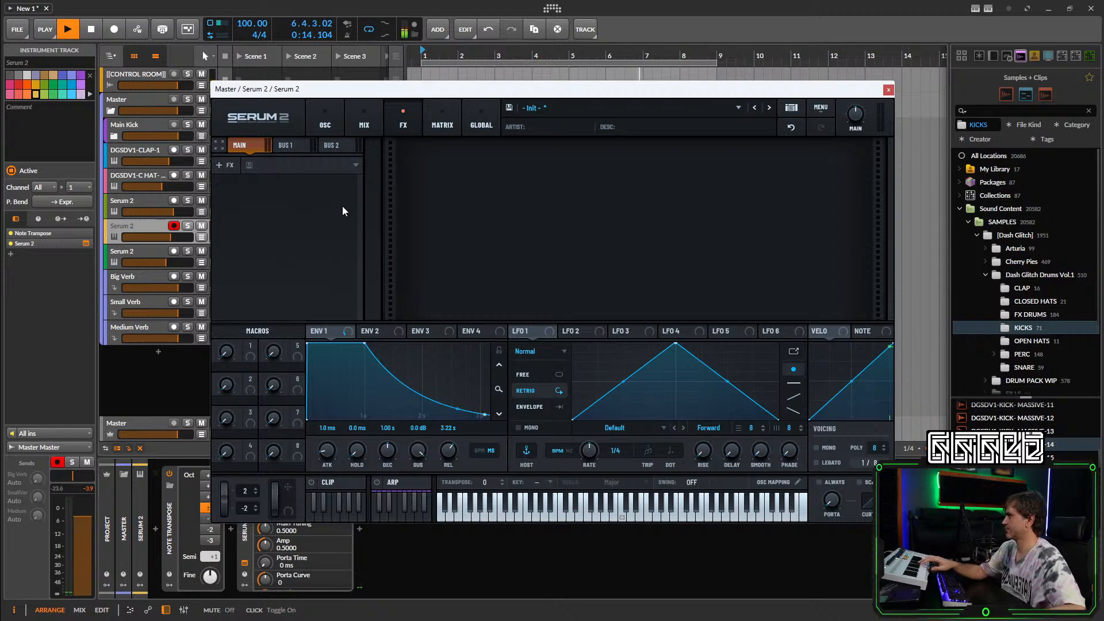
key(space)
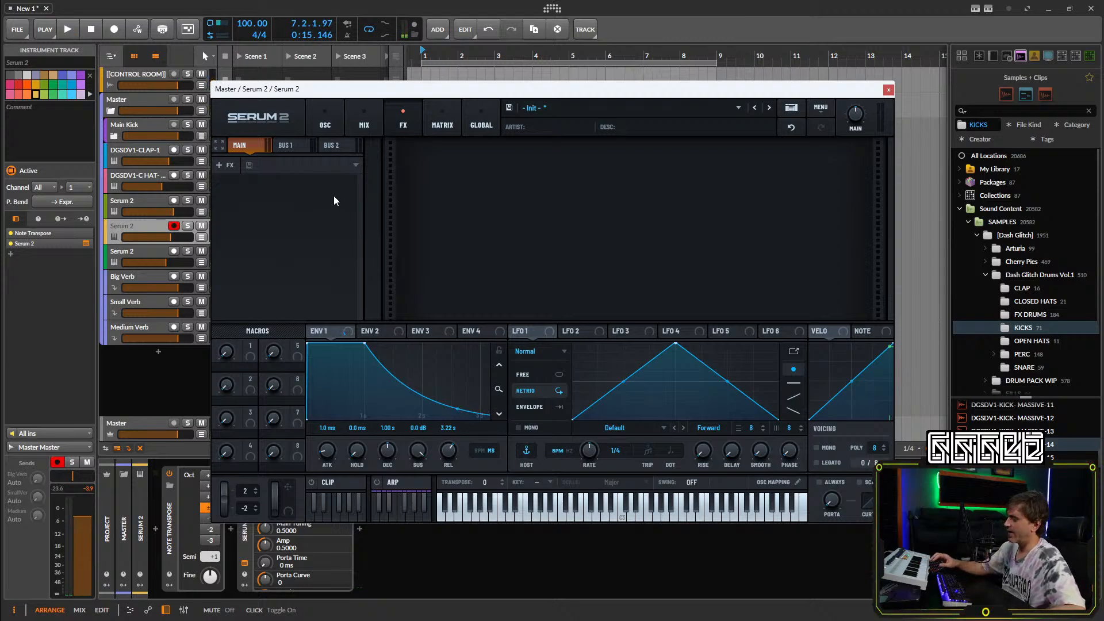
click(310, 167)
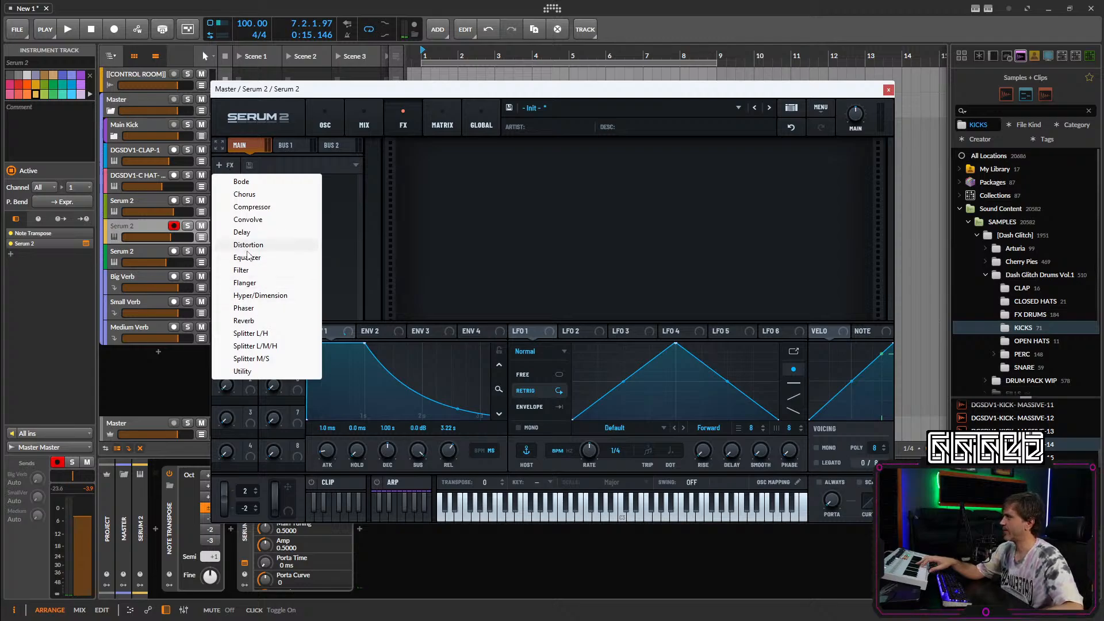
click(253, 232)
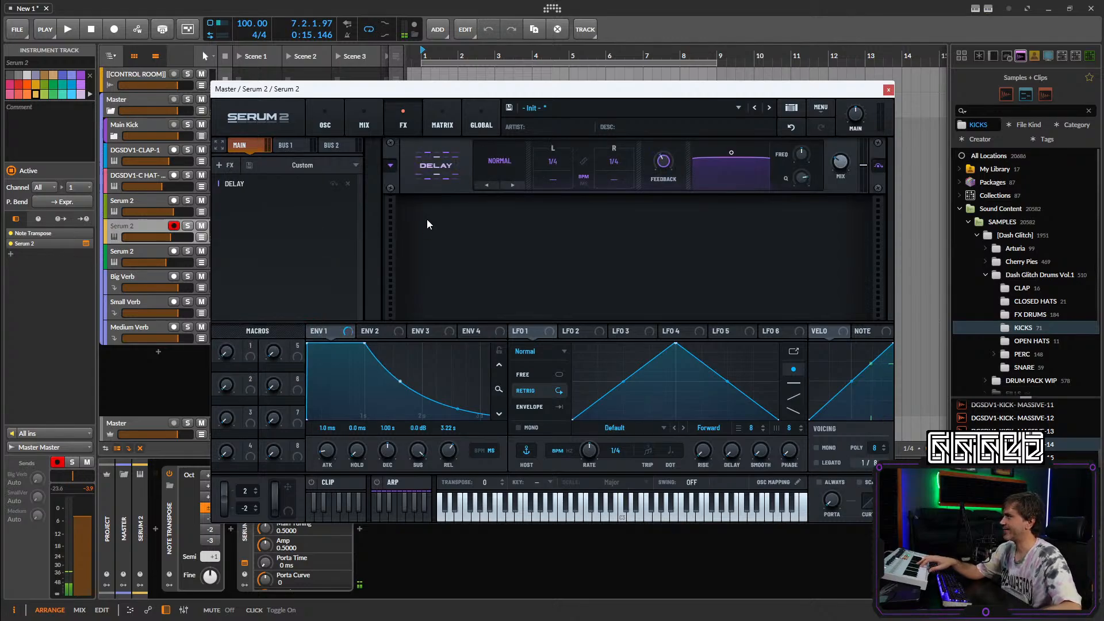
click(498, 160)
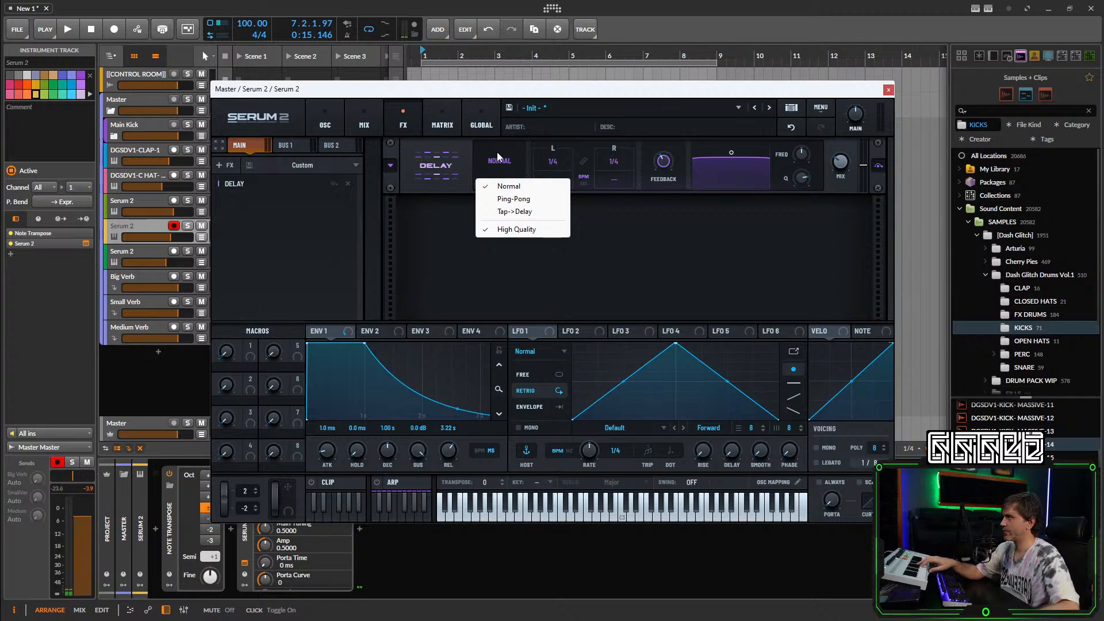
click(499, 159)
click(499, 158)
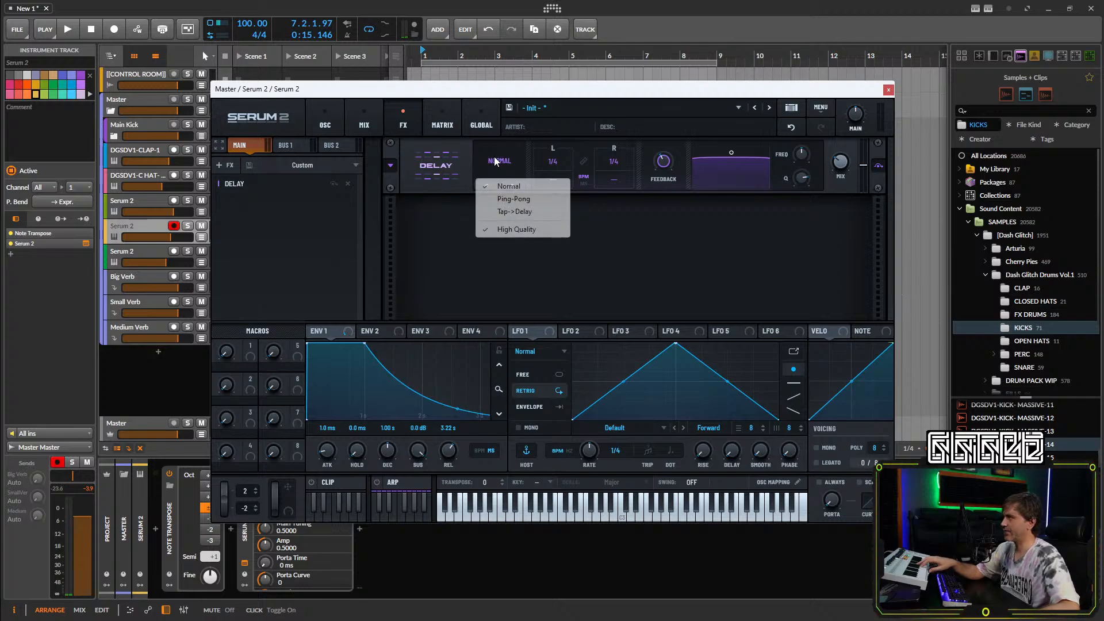
click(633, 243)
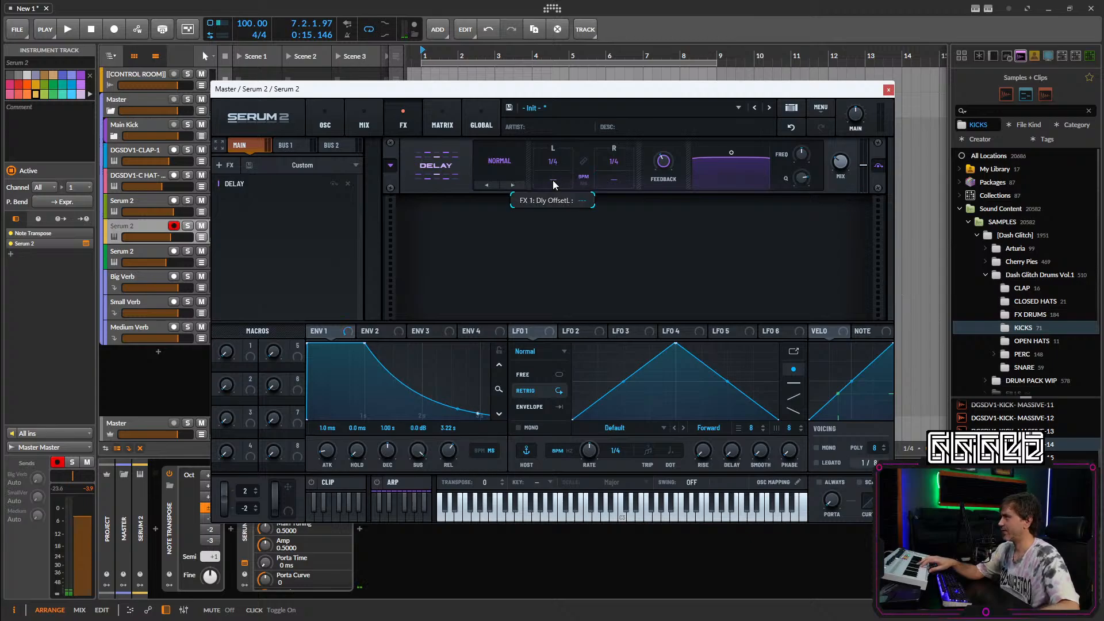
Switch the delay to linked millisecond timing, shorten its time to 6.80 ms and raise its feedback to 97%.
click(584, 179)
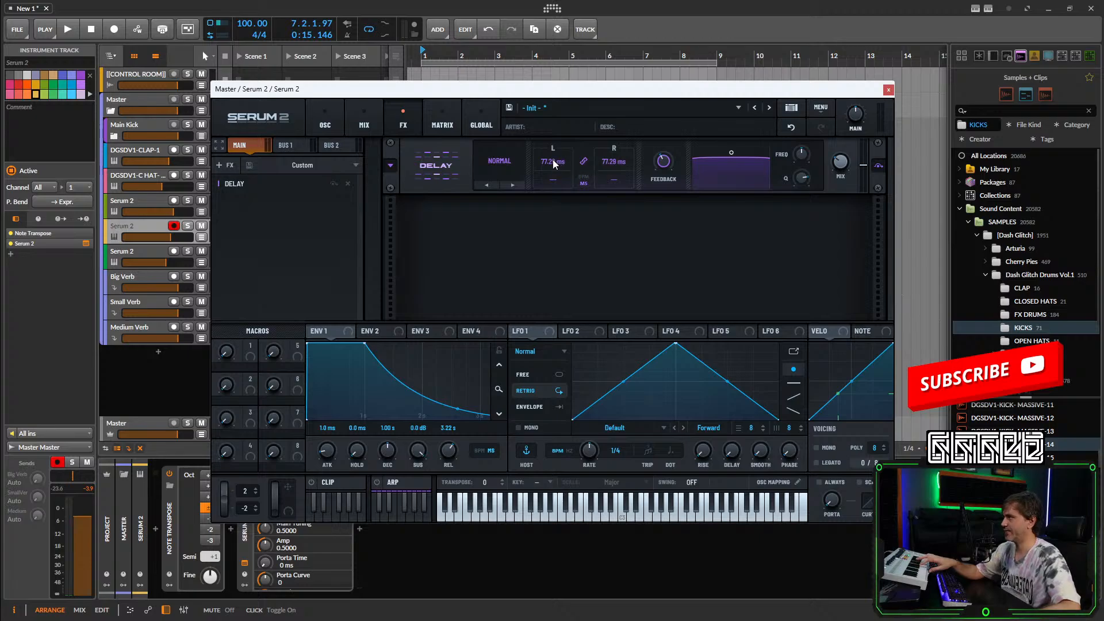
drag(551, 160, 539, 189)
drag(671, 164, 674, 112)
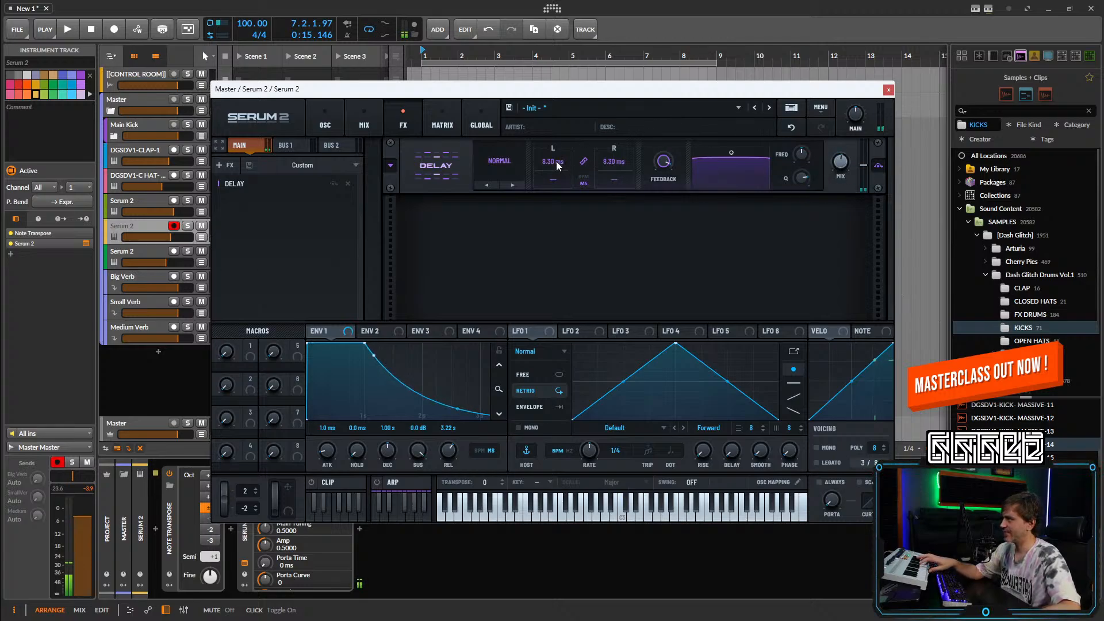
scroll(675, 165, up, 2)
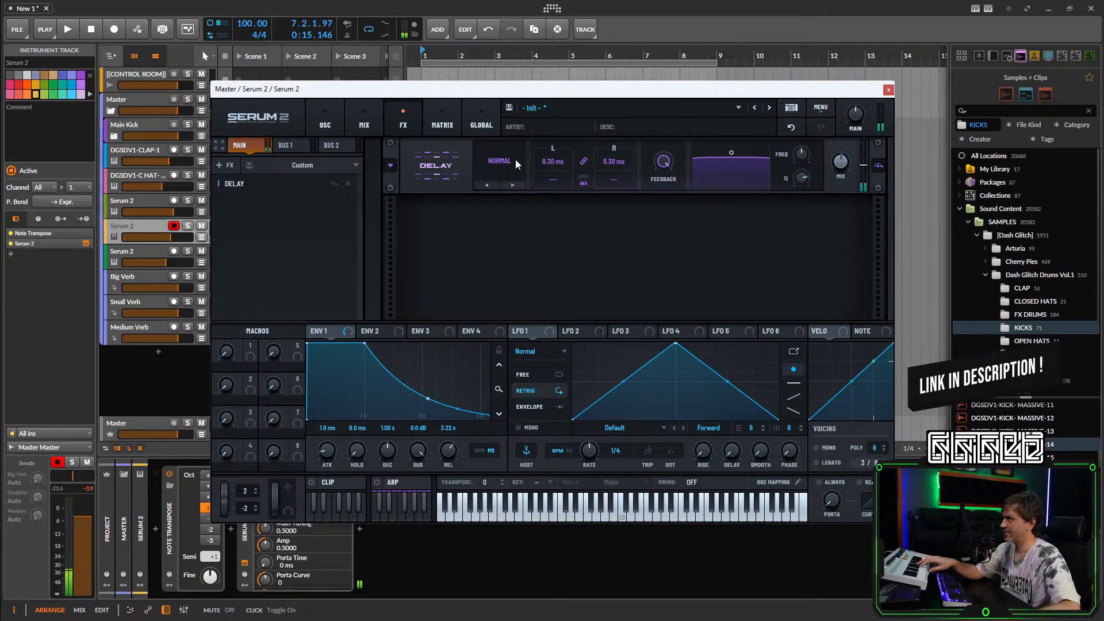
scroll(557, 162, up, 3)
scroll(554, 167, down, 3)
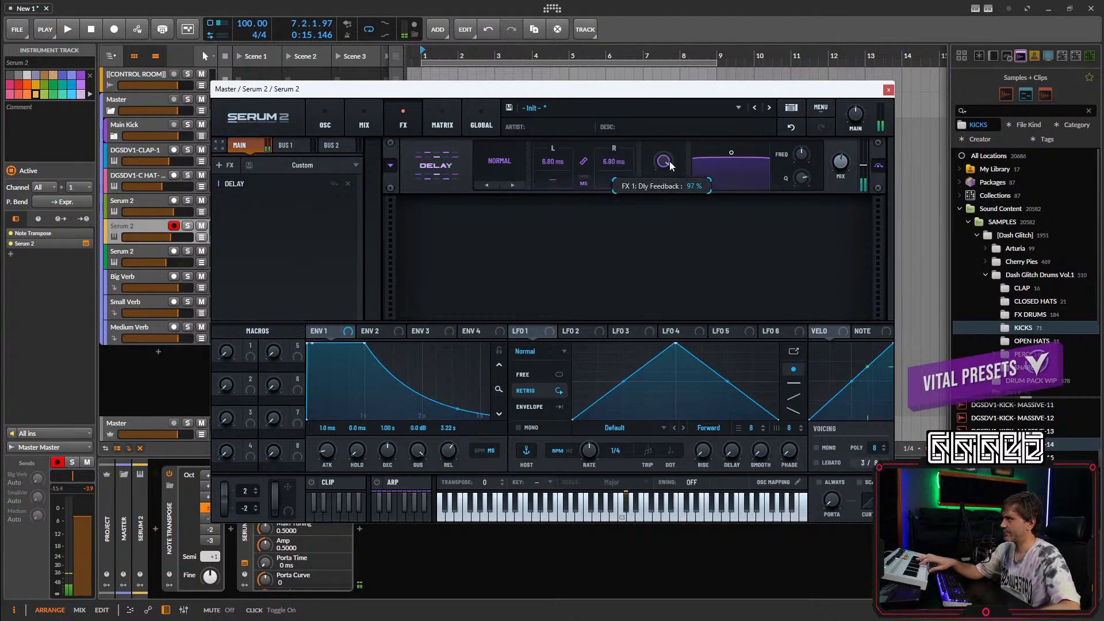
Try delay times up to 501 ms, settle on 39.67 ms and shift the delay's filter slightly higher in frequency.
drag(555, 170, 625, 115)
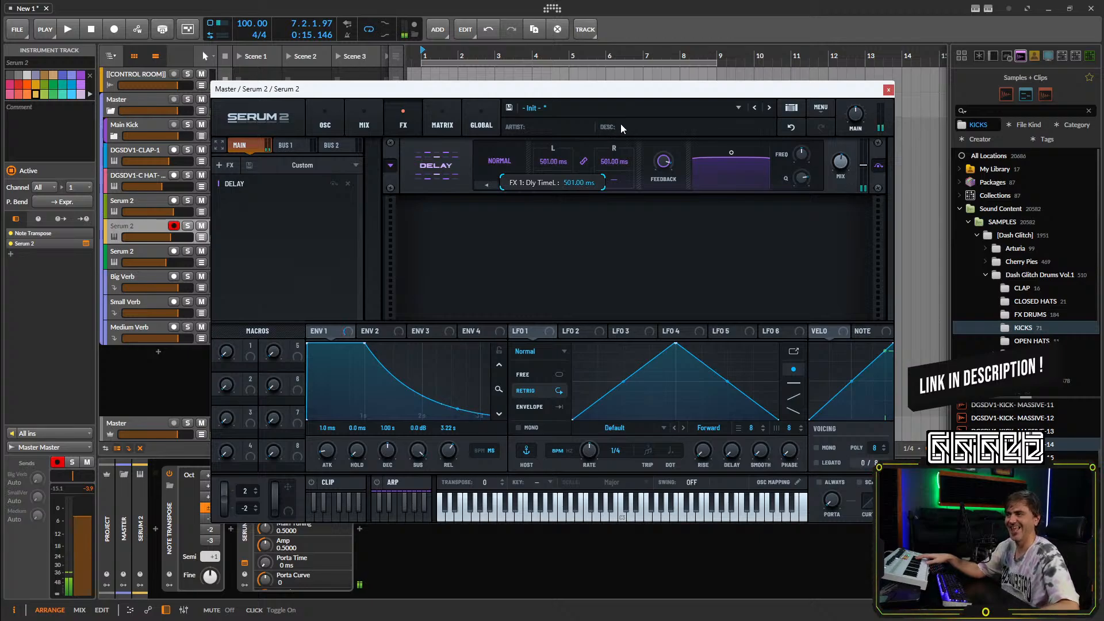
drag(620, 123, 584, 163)
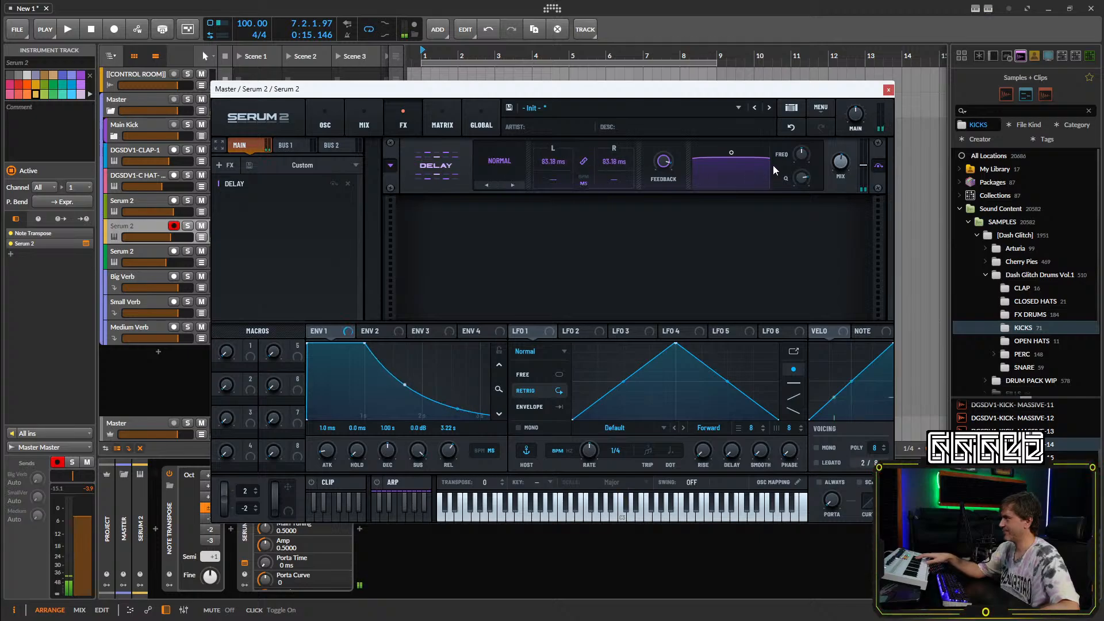
mouse_move(803, 156)
mouse_down()
mouse_move(807, 148)
mouse_move(805, 174)
mouse_up()
drag(553, 161, 557, 184)
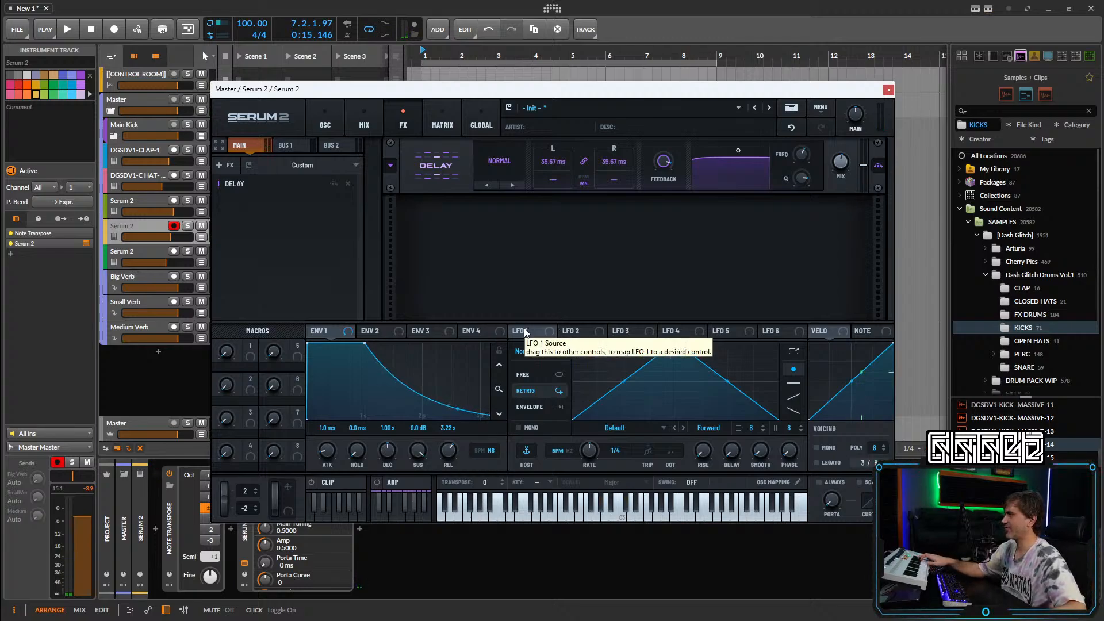
Modulate the left delay time by a small negative amount of LFO 1, shaped as a rising ramp at 1/2 rate in Envelope mode.
drag(526, 325, 569, 166)
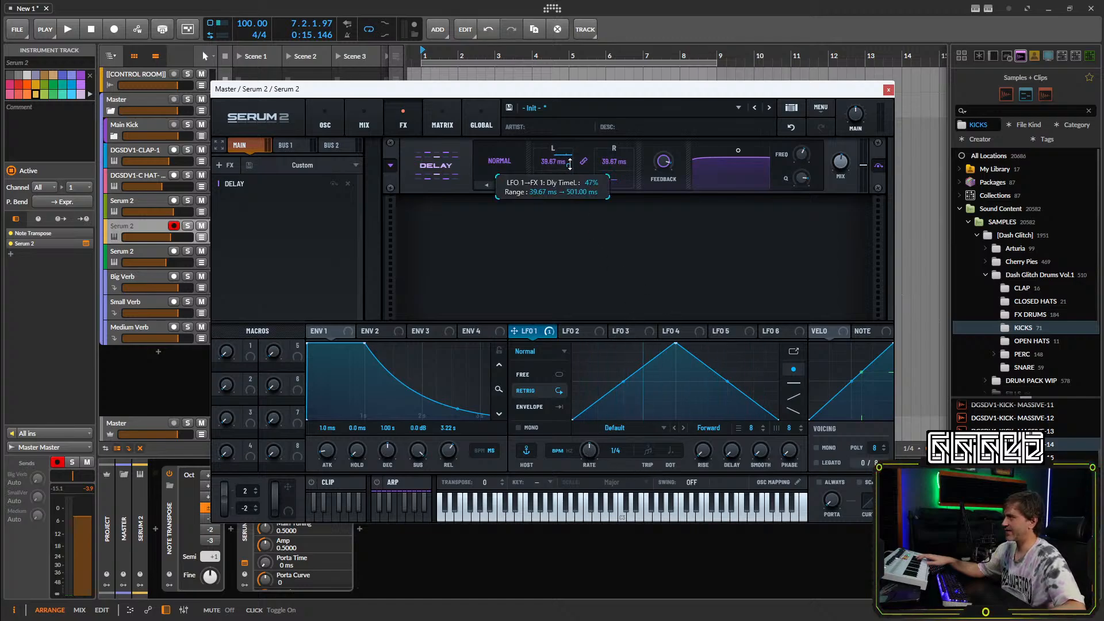
drag(568, 165, 562, 199)
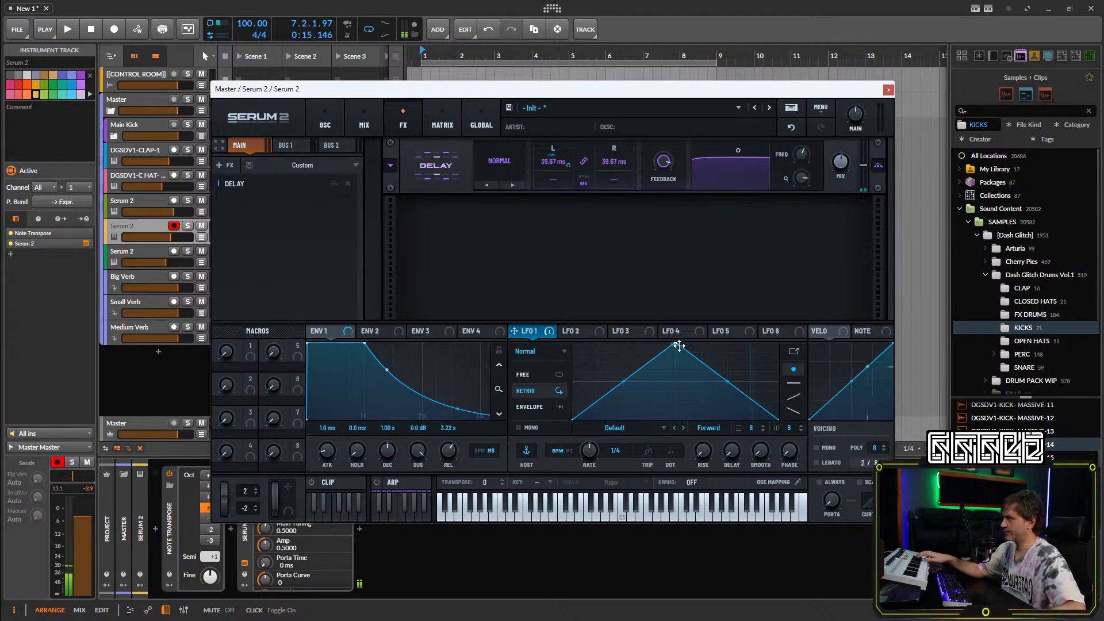
drag(676, 344, 800, 332)
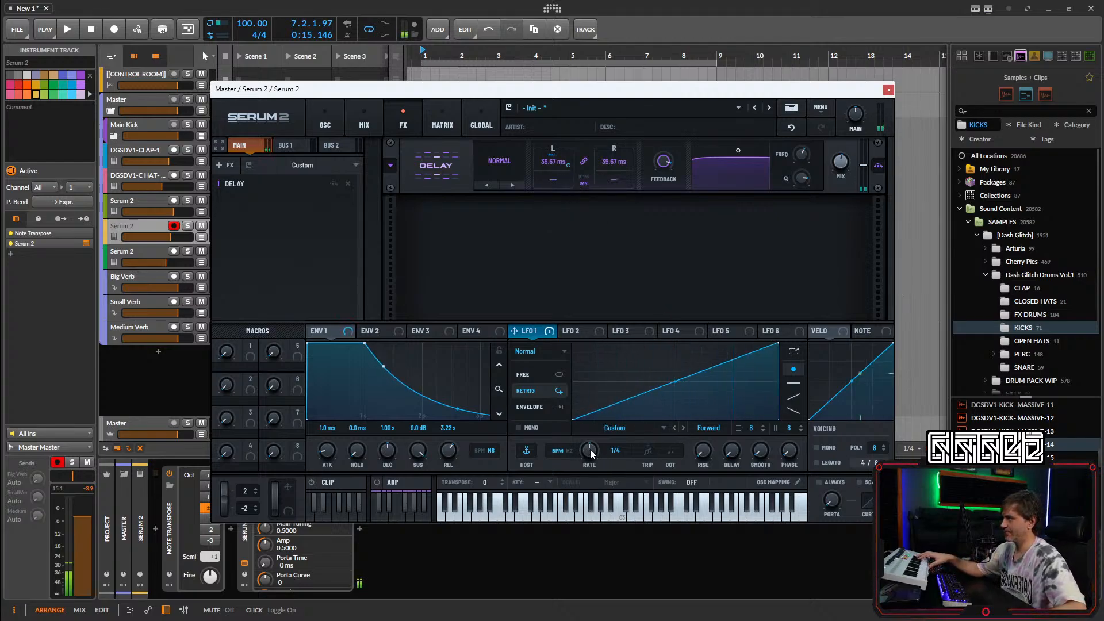
drag(590, 450, 585, 461)
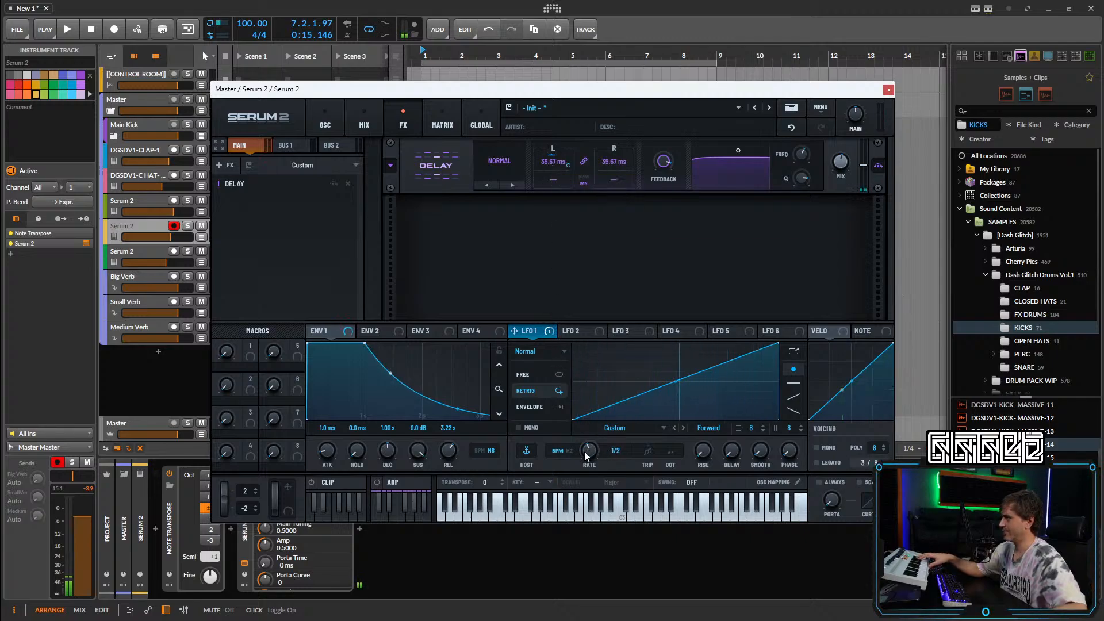
click(528, 407)
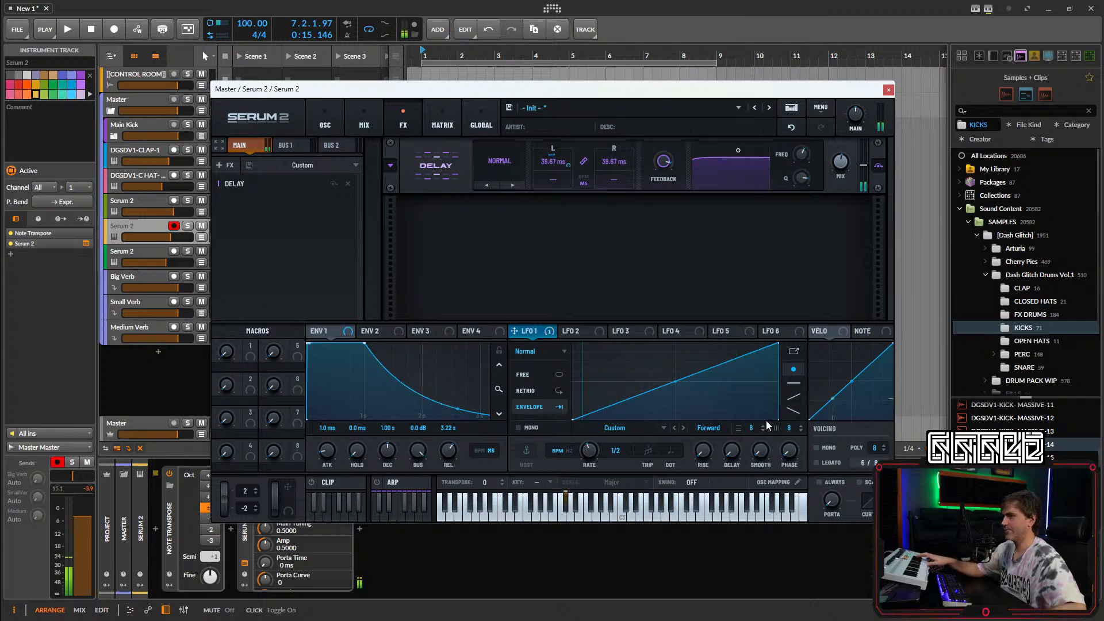
Add NoteOn Rand1 as a second modulator of the left delay time and reduce its amount to a small positive value.
right_click(541, 165)
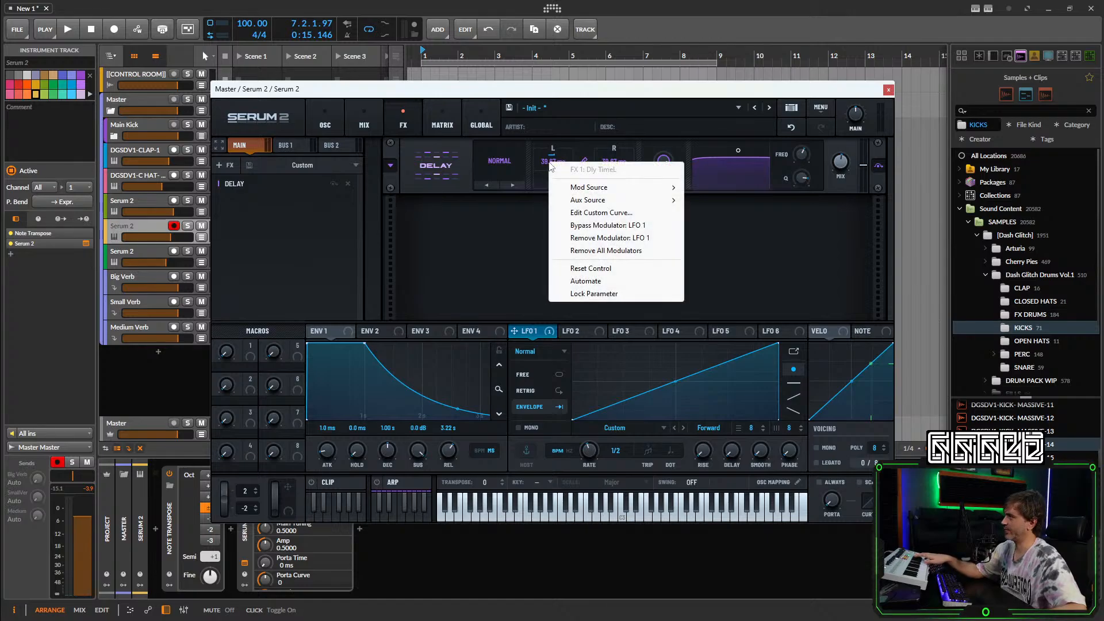
mouse_move(600, 192)
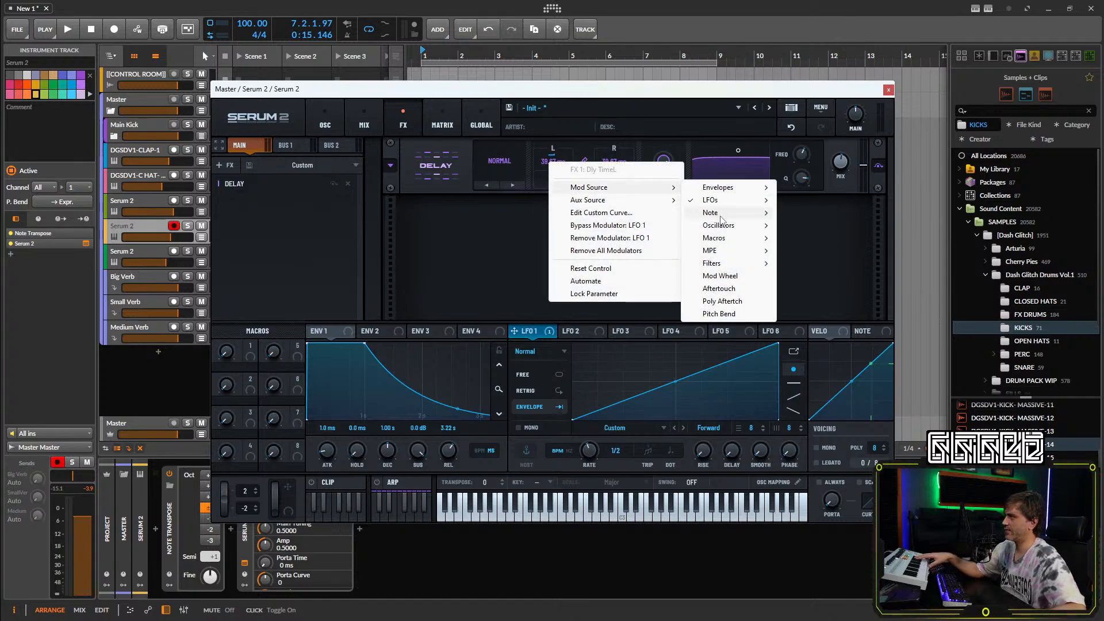
mouse_move(764, 218)
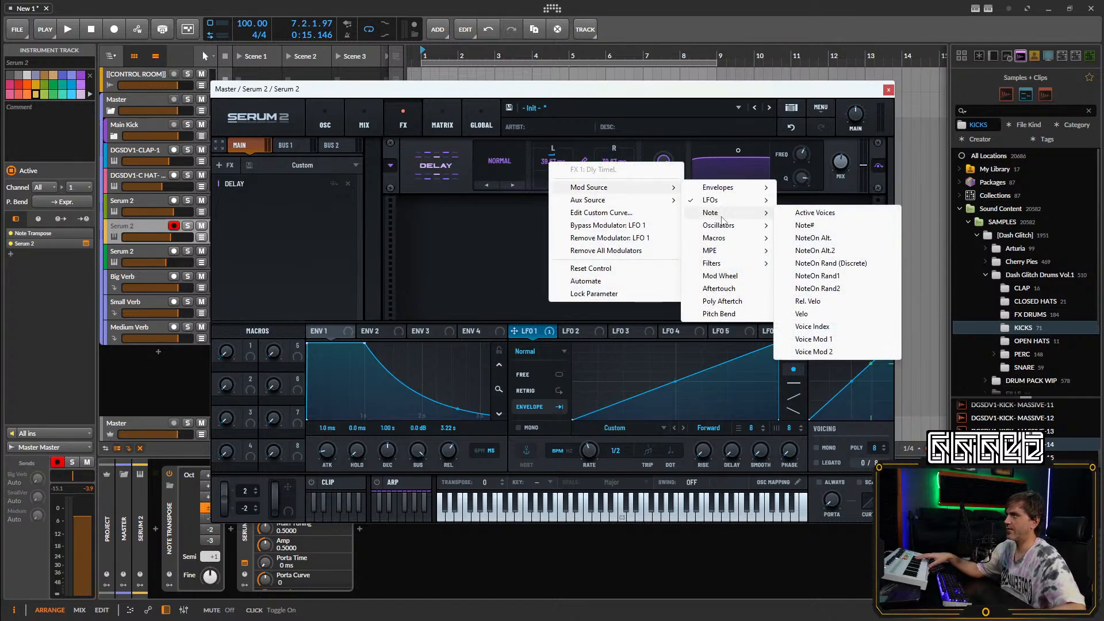
click(845, 276)
click(439, 115)
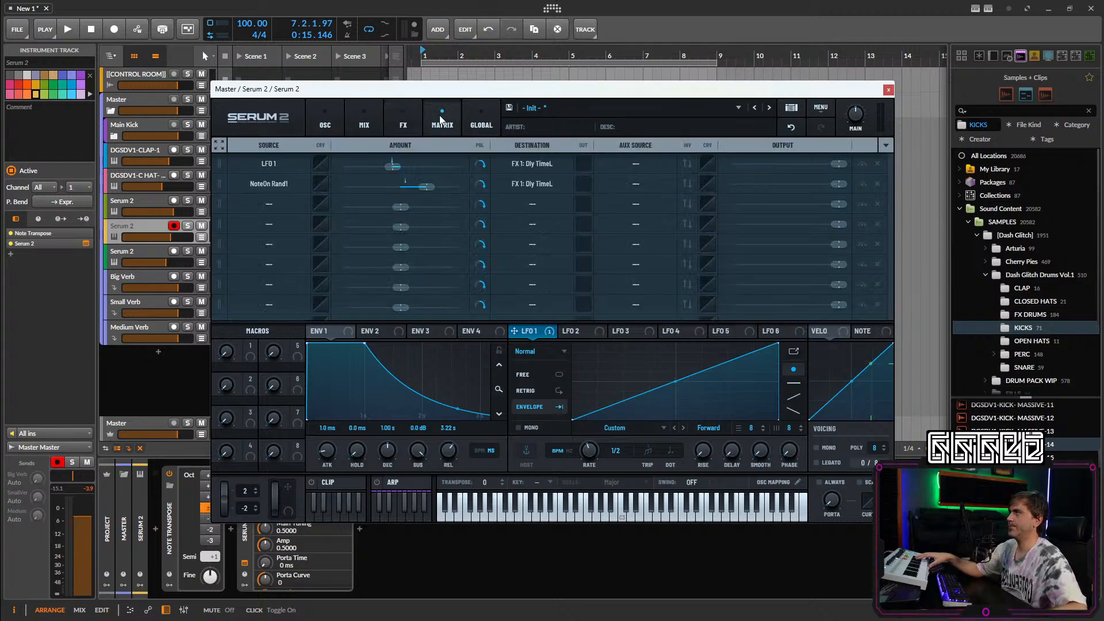
drag(423, 190, 407, 192)
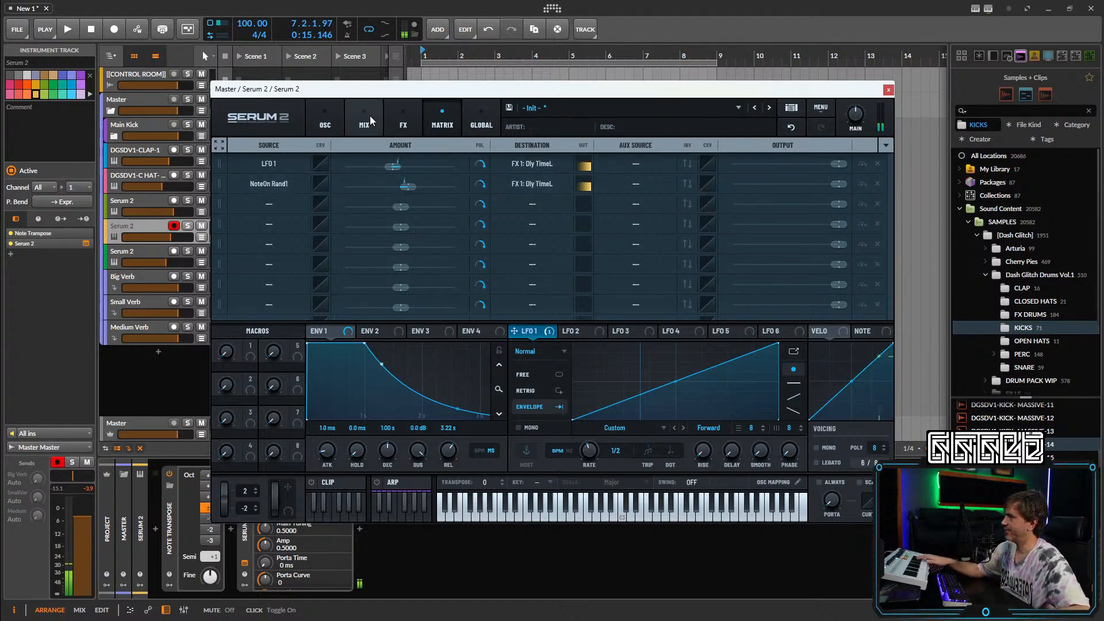
Set the delay's times to 38.53 ms left and 43.22 ms right, both offsets to 1.008, and modulate the right time with LFO 1.
click(405, 119)
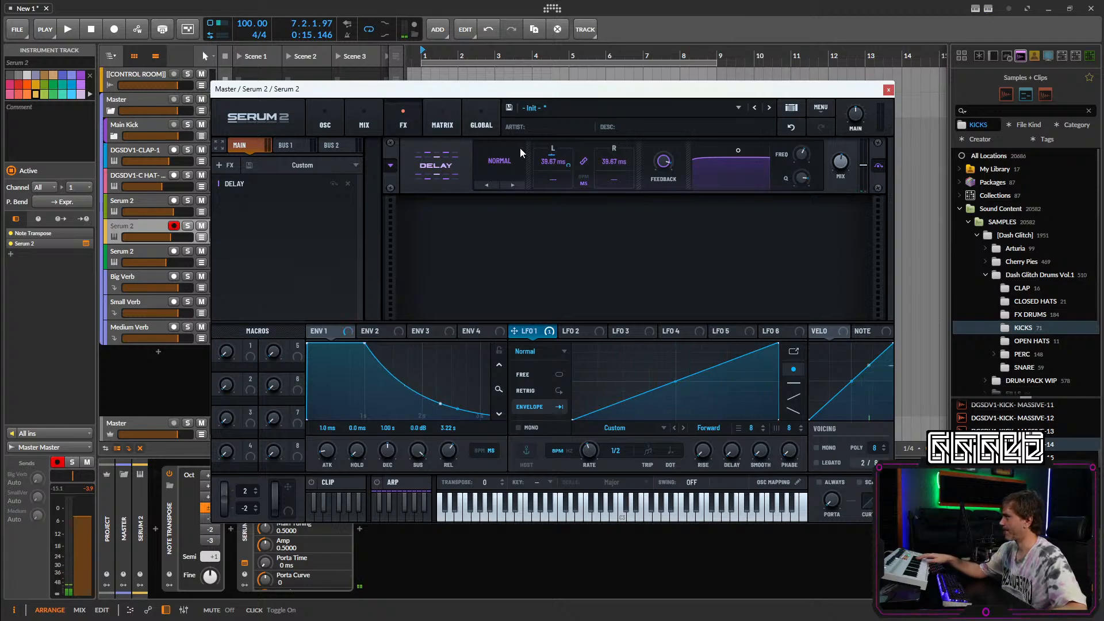
scroll(619, 164, down, 2)
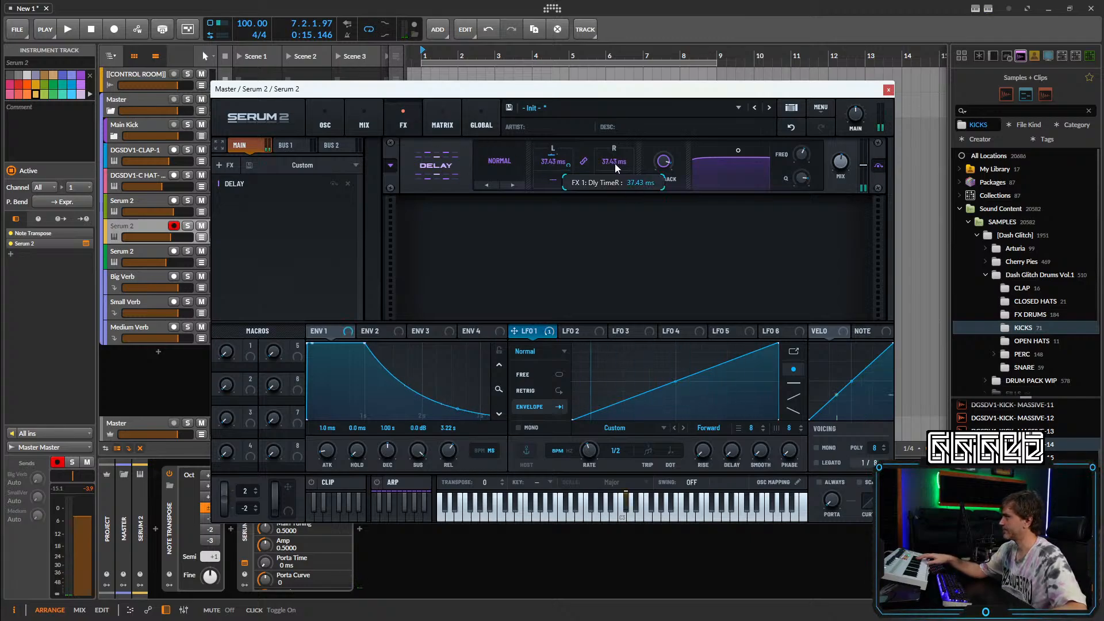
scroll(615, 163, up, 1)
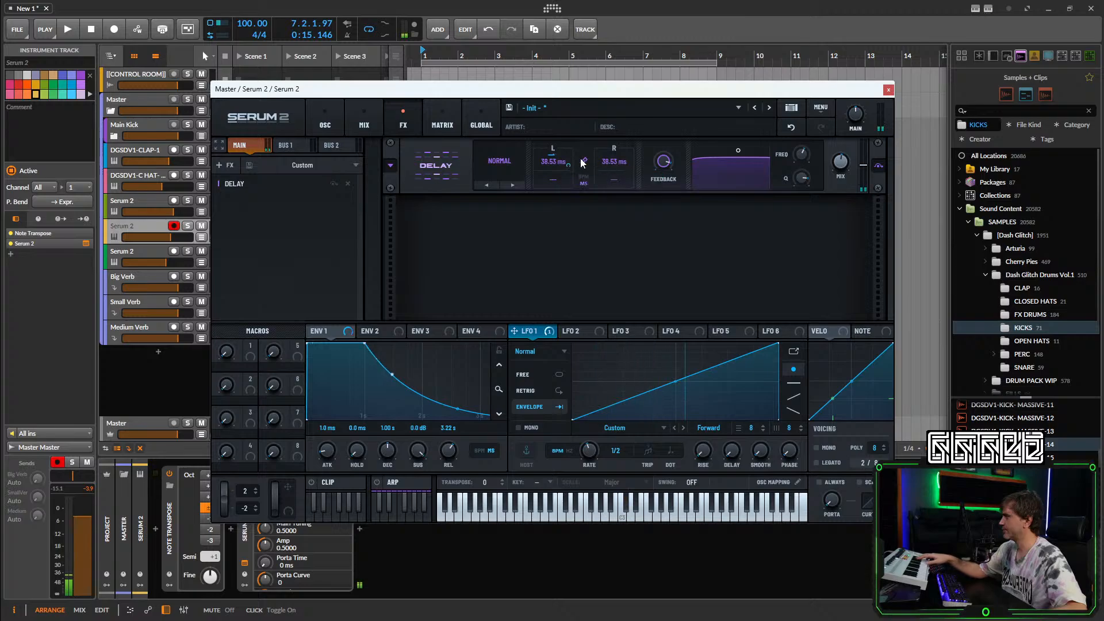
scroll(551, 179, up, 1)
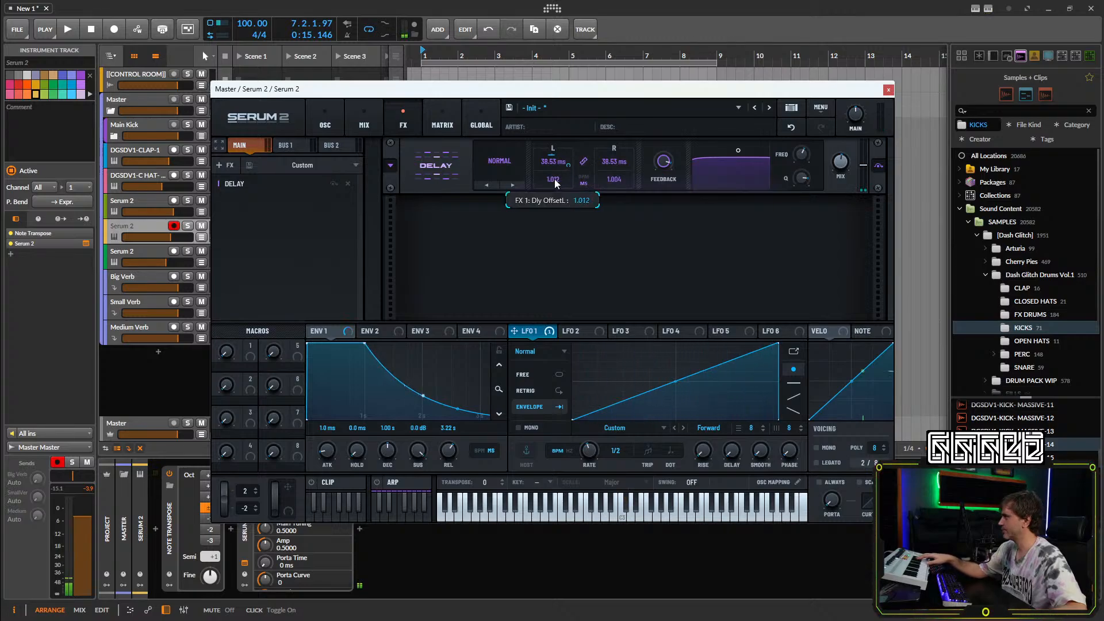
scroll(554, 180, down, 2)
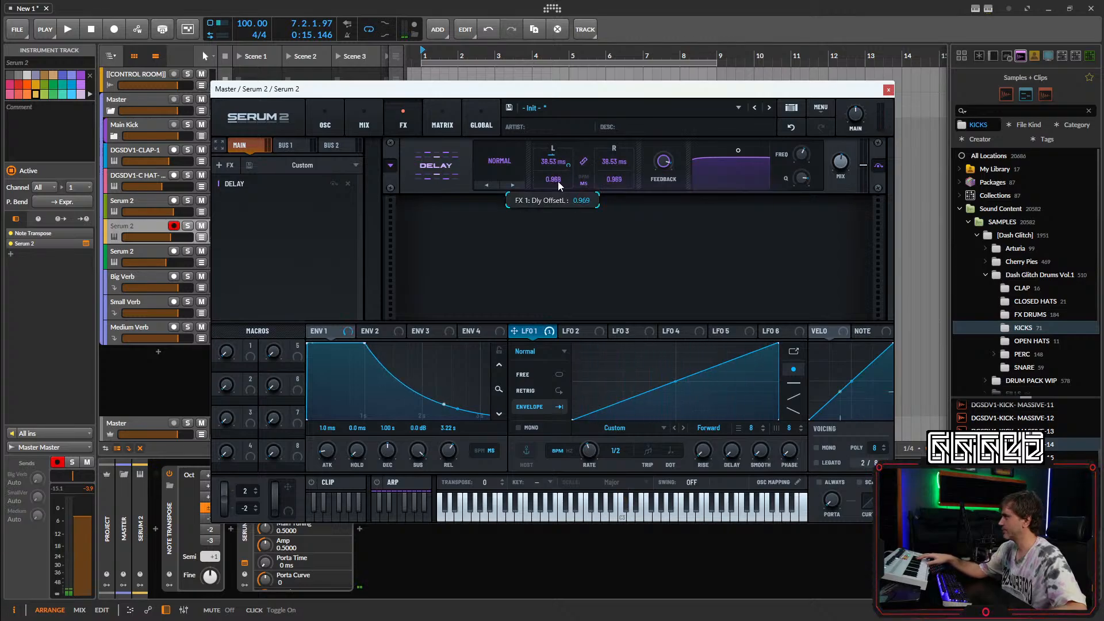
scroll(559, 178, up, 2)
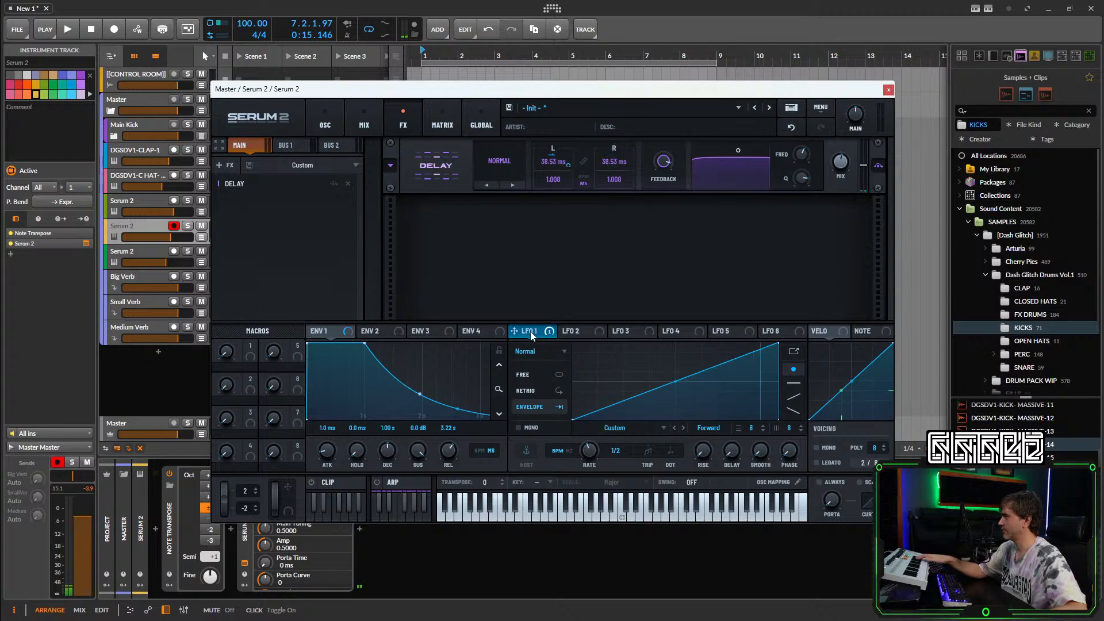
drag(619, 163, 640, 150)
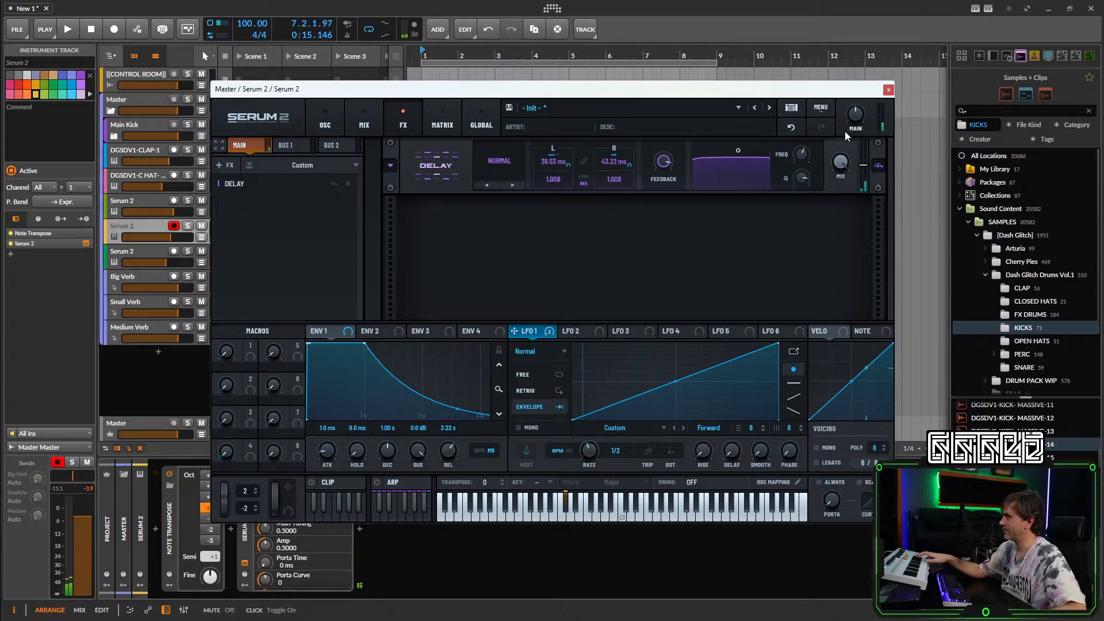
Lower the delay filter's frequency, narrow its band with Q and modulate the filter frequency with Note#.
drag(802, 154, 786, 215)
mouse_move(798, 177)
mouse_down()
mouse_move(792, 226)
mouse_move(806, 132)
mouse_move(832, 99)
mouse_move(798, 185)
mouse_move(826, 138)
mouse_move(829, 222)
mouse_move(802, 143)
mouse_move(799, 168)
mouse_up()
drag(867, 335, 800, 155)
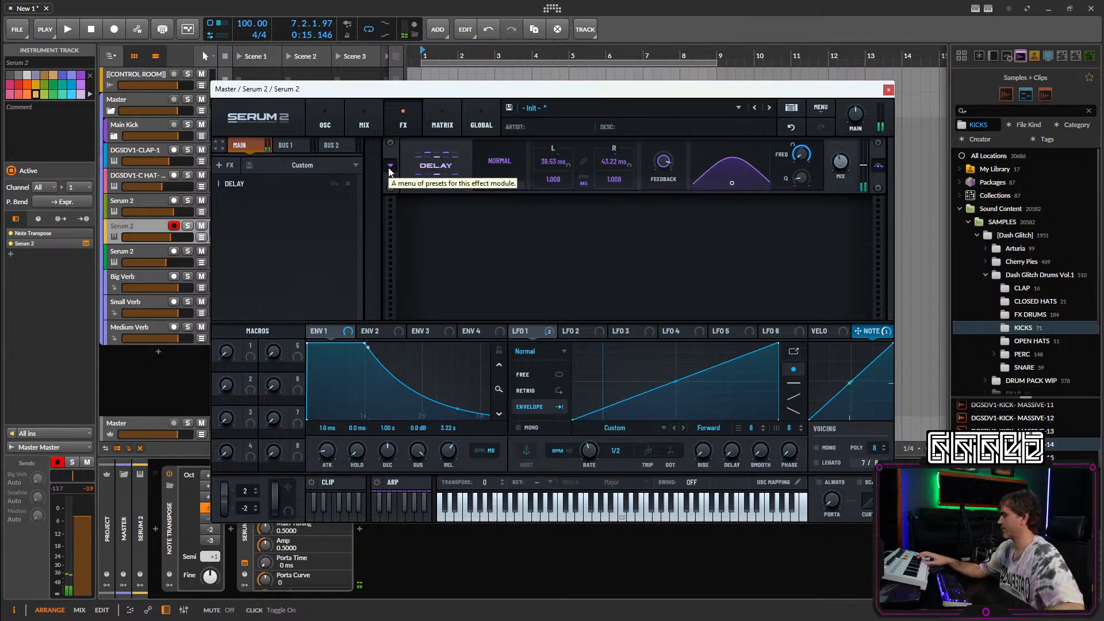
Duplicate the delay, set the copy's times to 49.68 ms left and 51.06 ms right, and widen and raise its filter.
drag(243, 183, 244, 207)
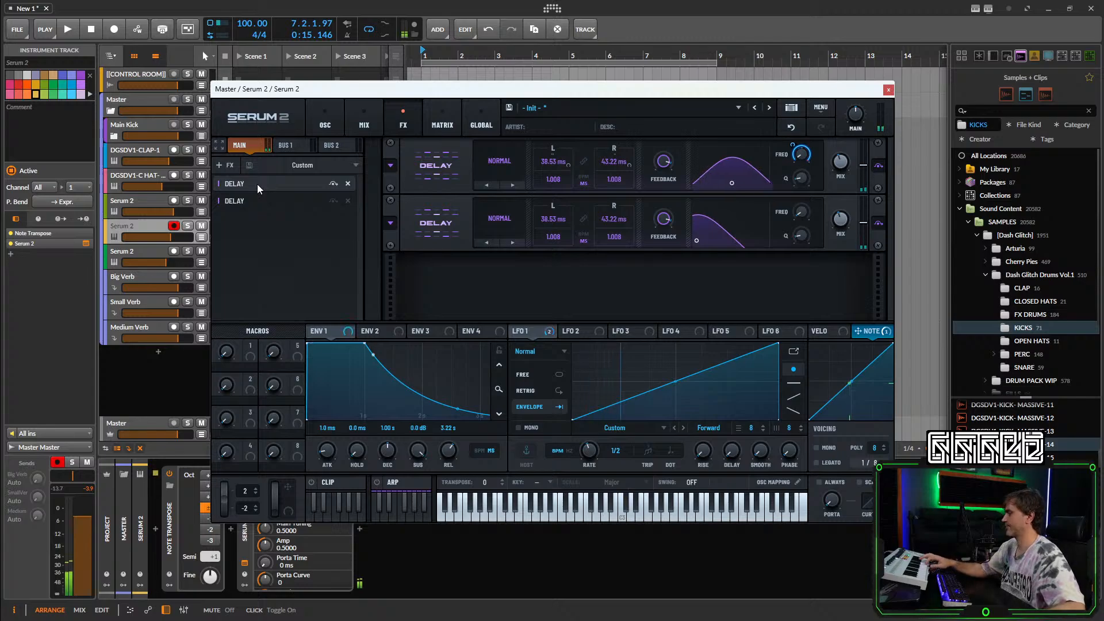
drag(551, 218, 564, 216)
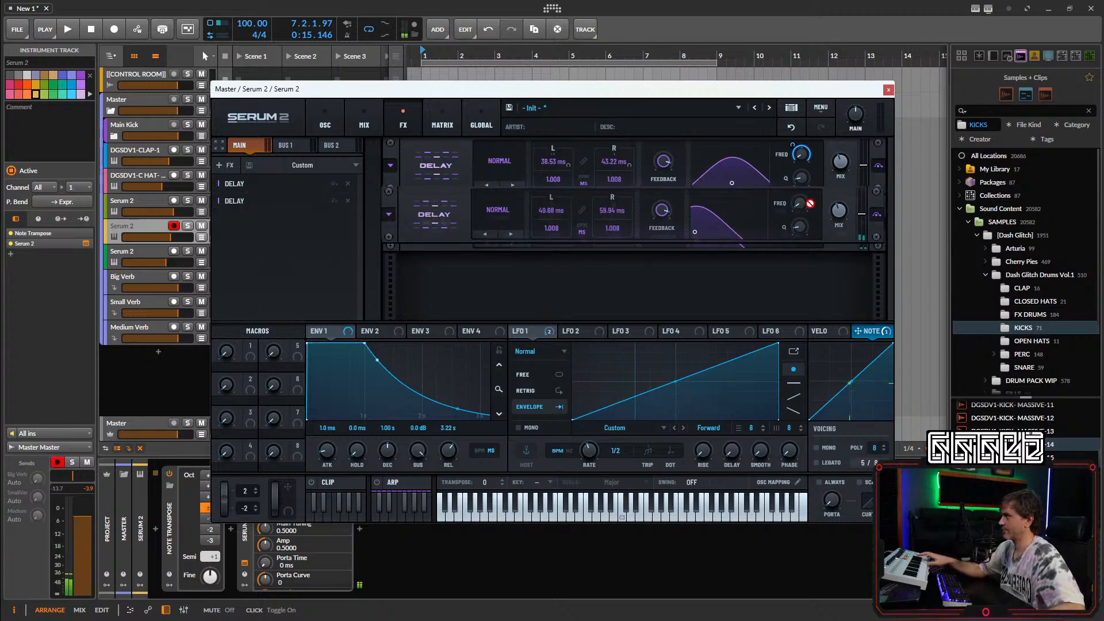
drag(807, 230, 825, 176)
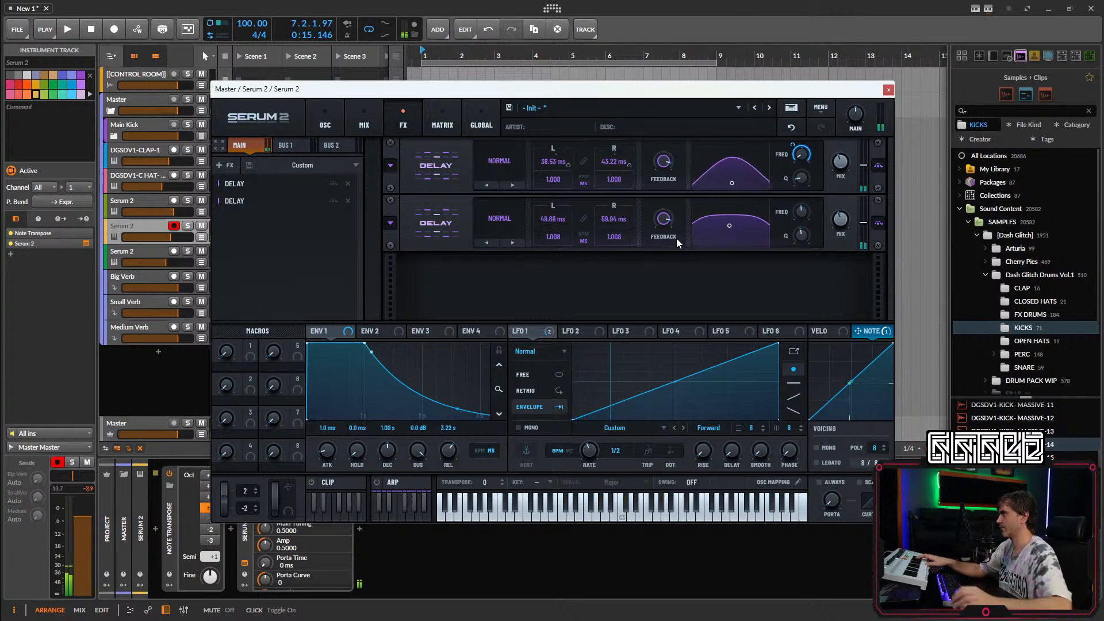
drag(612, 219, 612, 223)
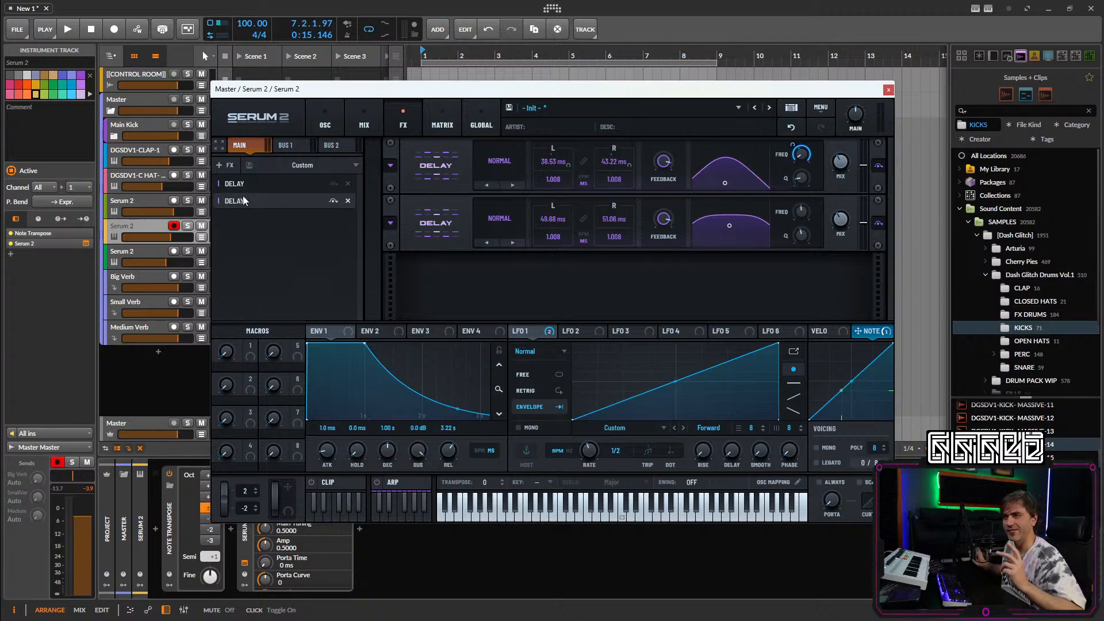
Duplicate the second delay, set the copy's times to 42.01 ms left and 33.24 ms right, and fine-tune the filter frequencies.
drag(250, 202, 249, 227)
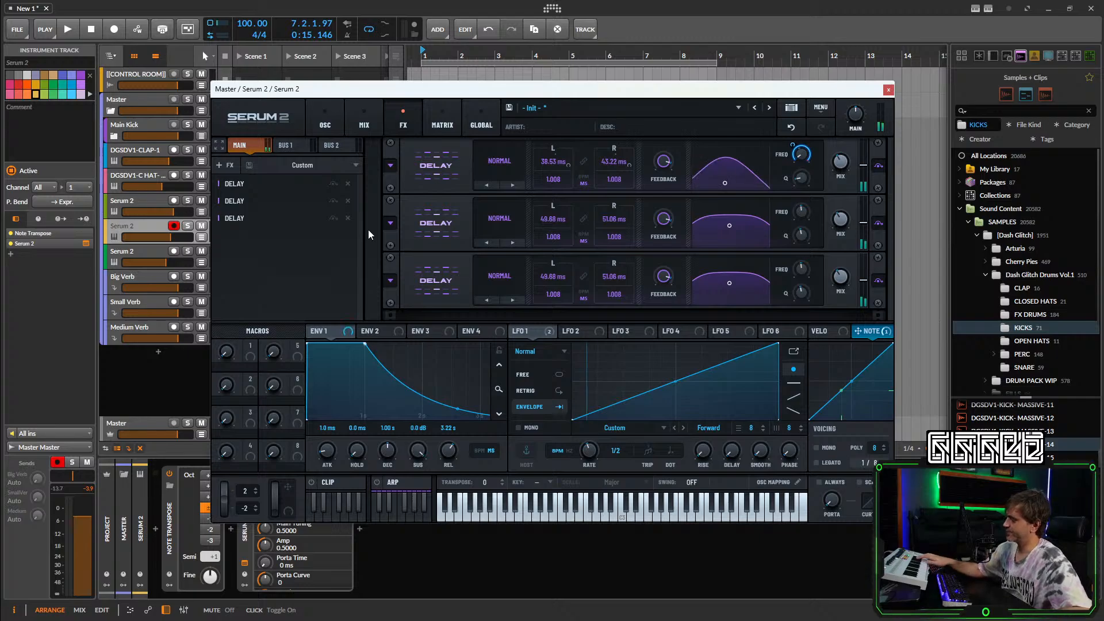
drag(550, 276, 547, 281)
drag(614, 276, 612, 281)
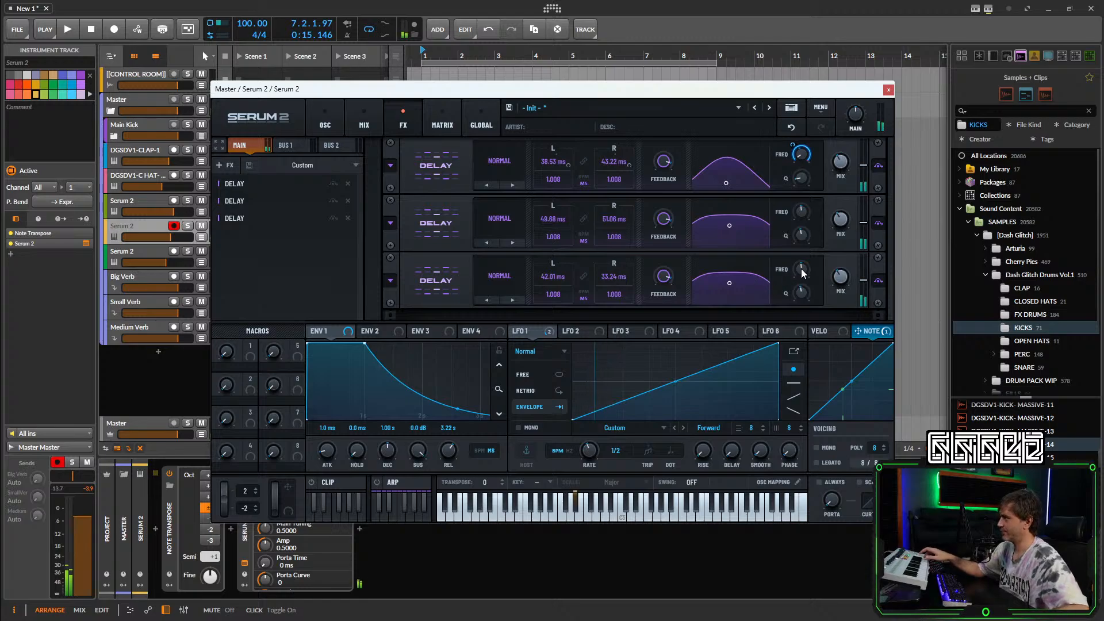
mouse_move(798, 272)
mouse_down()
mouse_move(813, 256)
mouse_move(795, 289)
mouse_up()
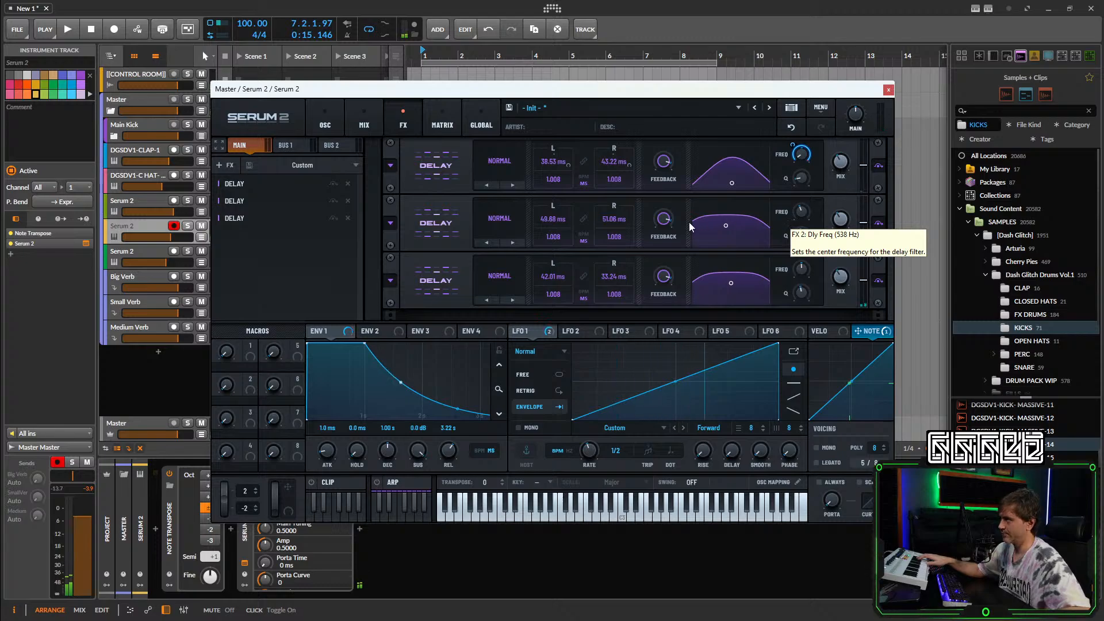
Modulate the third delay's right and left times with a small amount of LFO 1.
drag(527, 332, 611, 281)
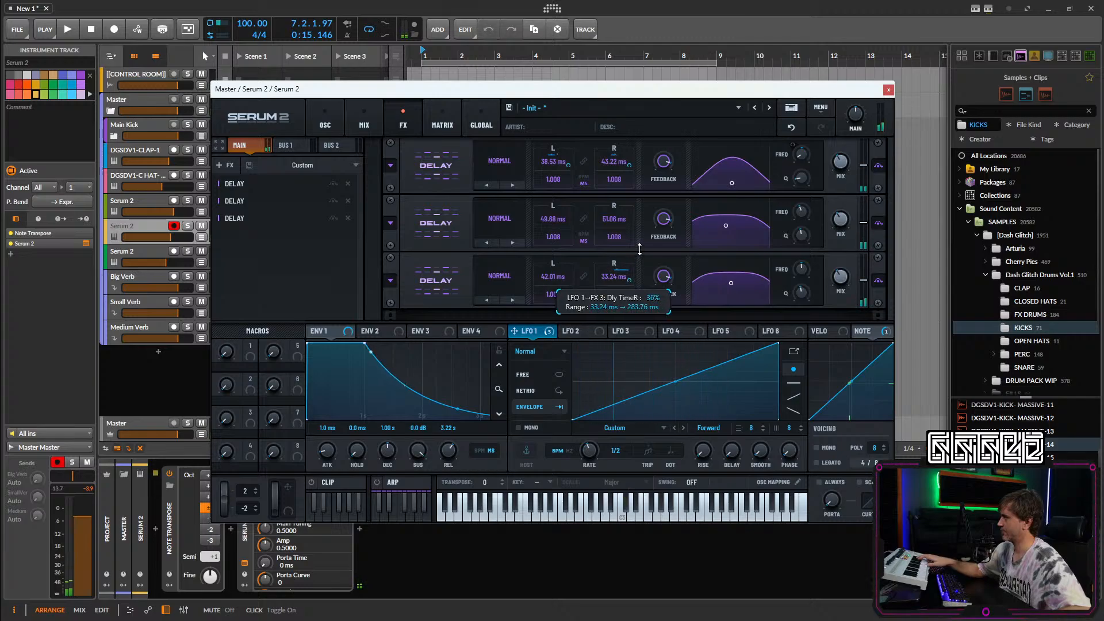
drag(527, 331, 555, 278)
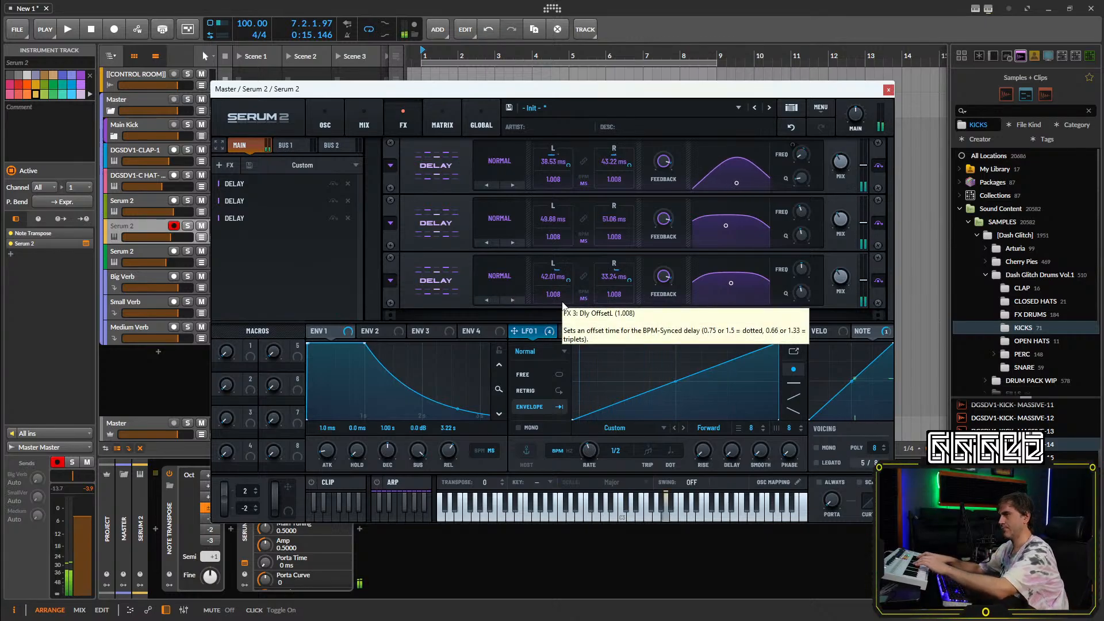
Assign NoteOn Rand1 as the modulation source for the second delay's left and right times.
right_click(552, 221)
mouse_move(598, 246)
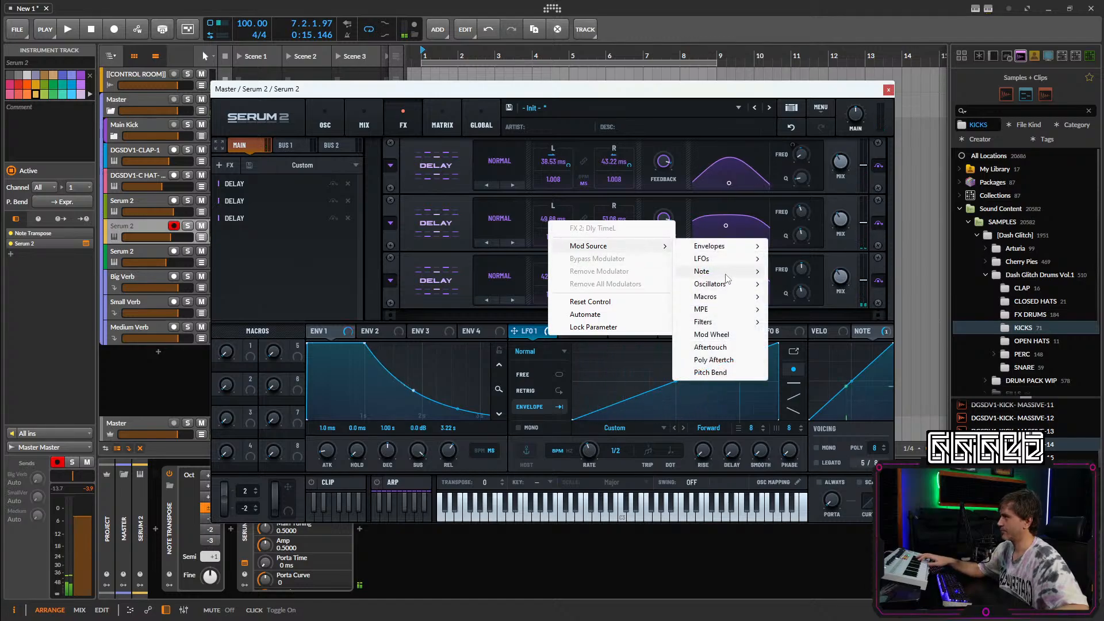
mouse_move(706, 271)
click(828, 335)
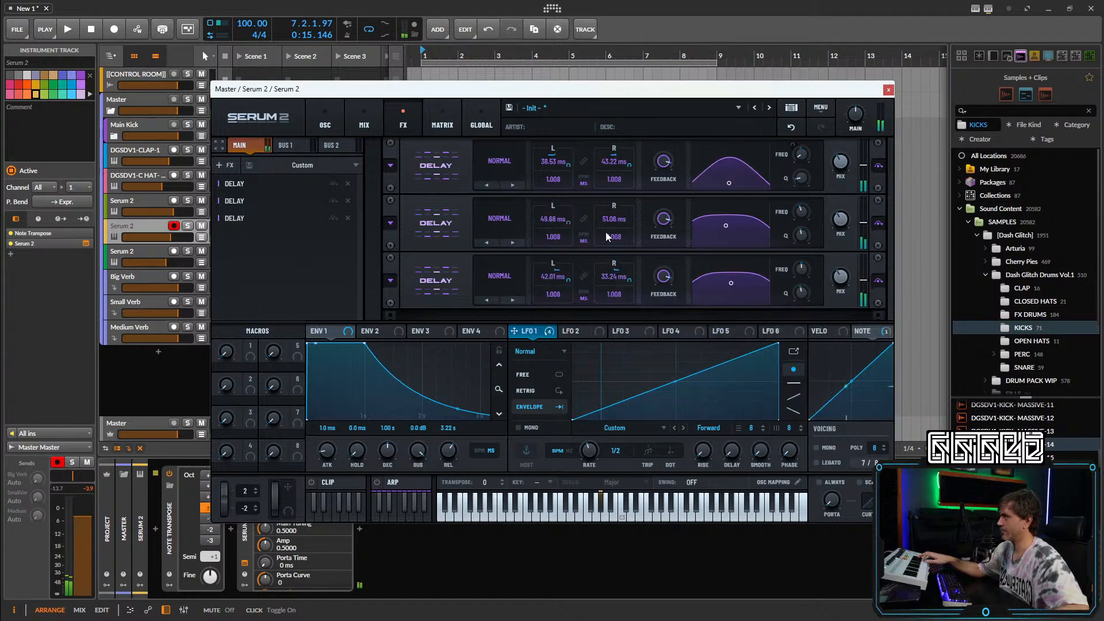
right_click(620, 222)
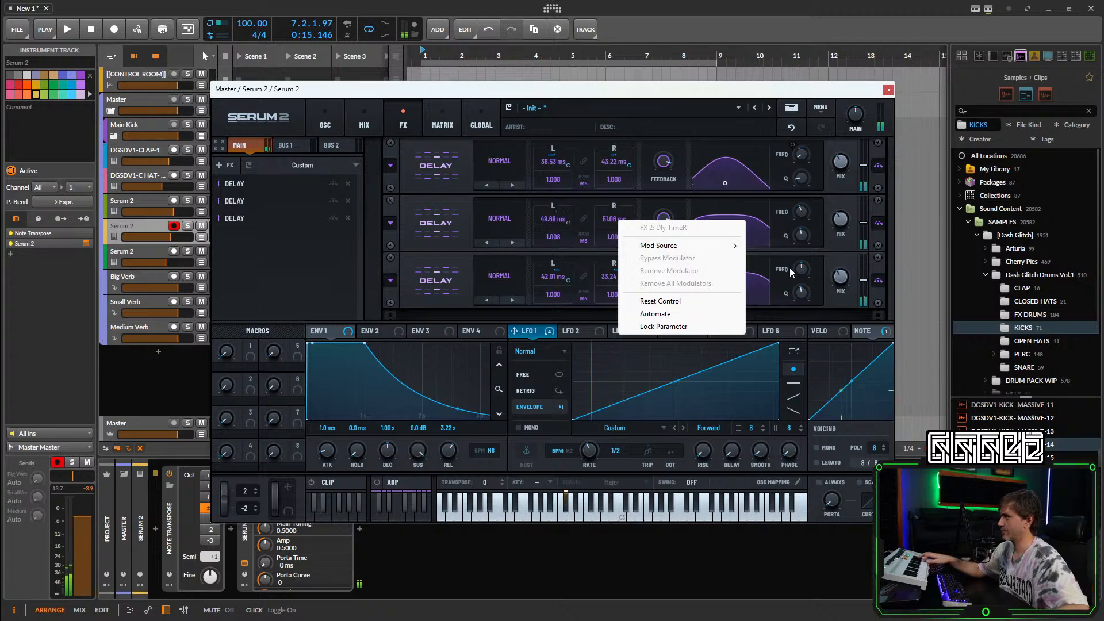
mouse_move(678, 246)
mouse_move(817, 271)
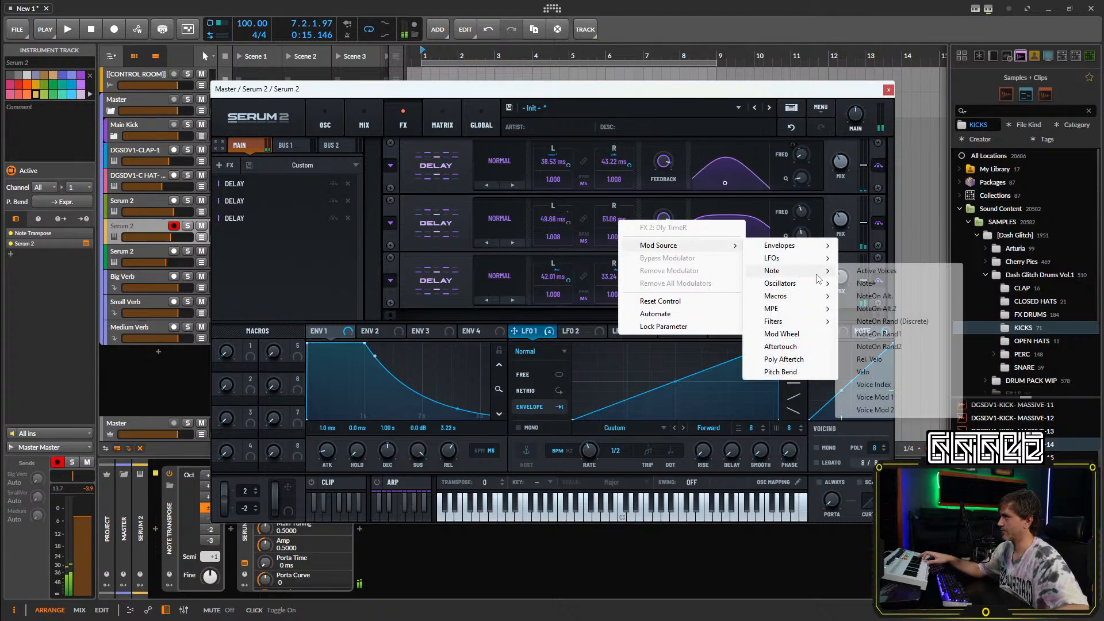
click(891, 335)
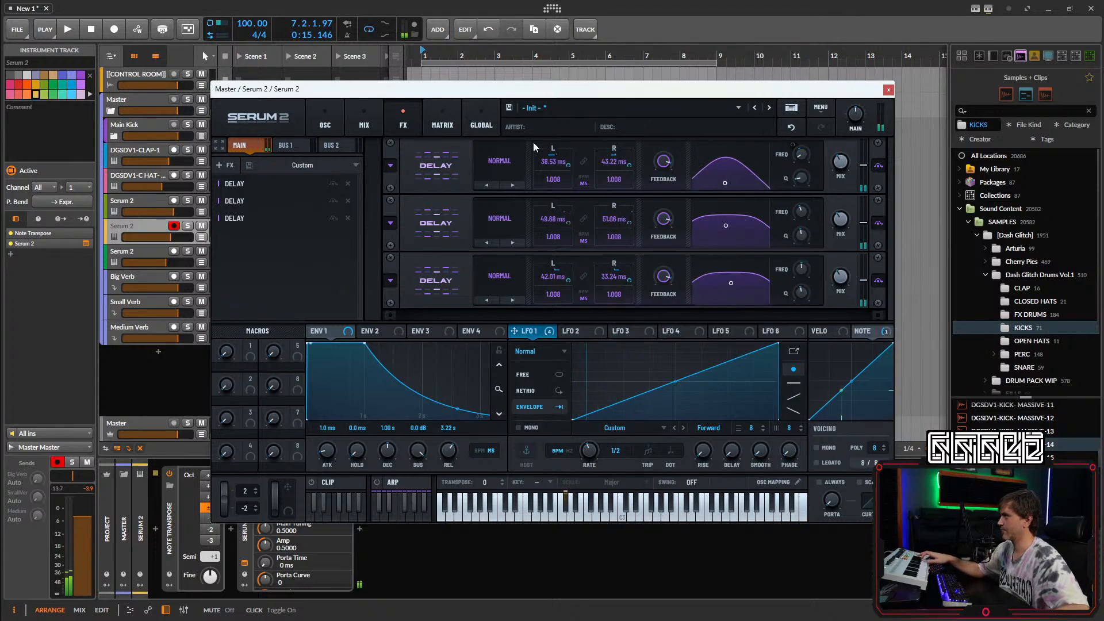
Reduce the NoteOn Rand1 modulation amounts on the second delay's left and right times in the modulation matrix.
click(481, 119)
click(442, 119)
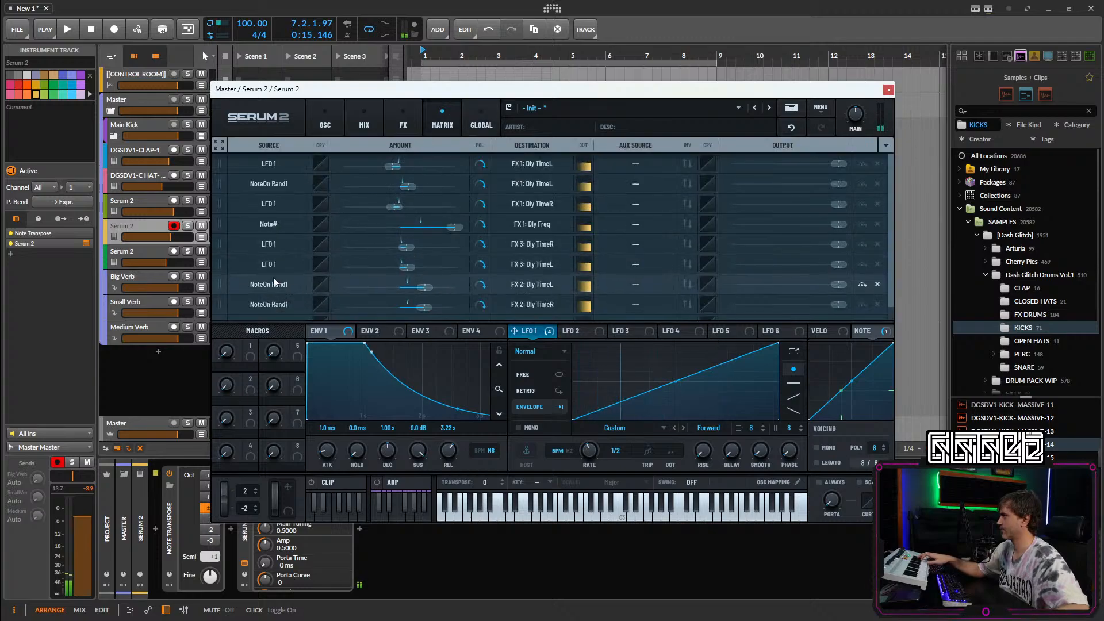
scroll(275, 278, down, 1)
drag(425, 273, 406, 298)
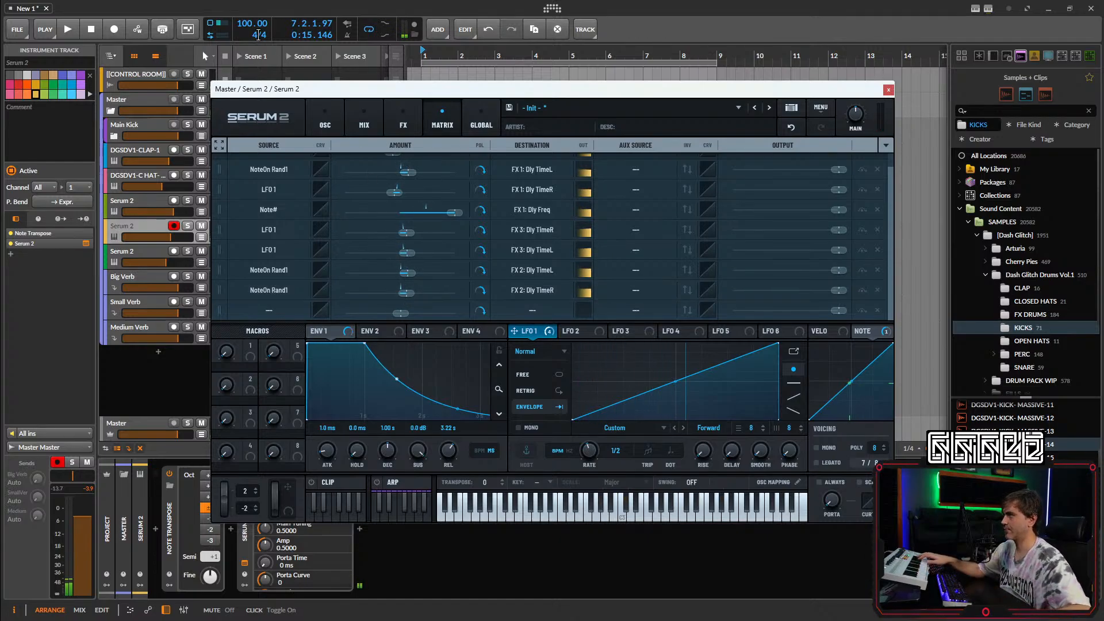
click(364, 120)
click(326, 121)
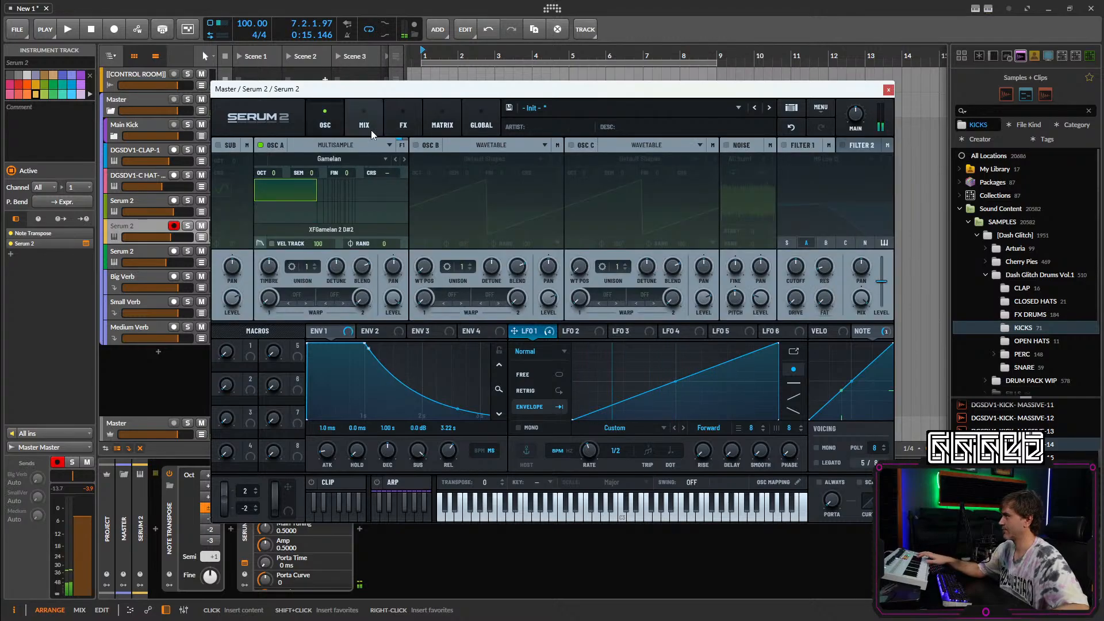
click(441, 122)
Duplicate the 42.01 ms delay twice at the chain's end and set the last copy's times to 33.24 ms left and 49.68 ms right.
click(411, 119)
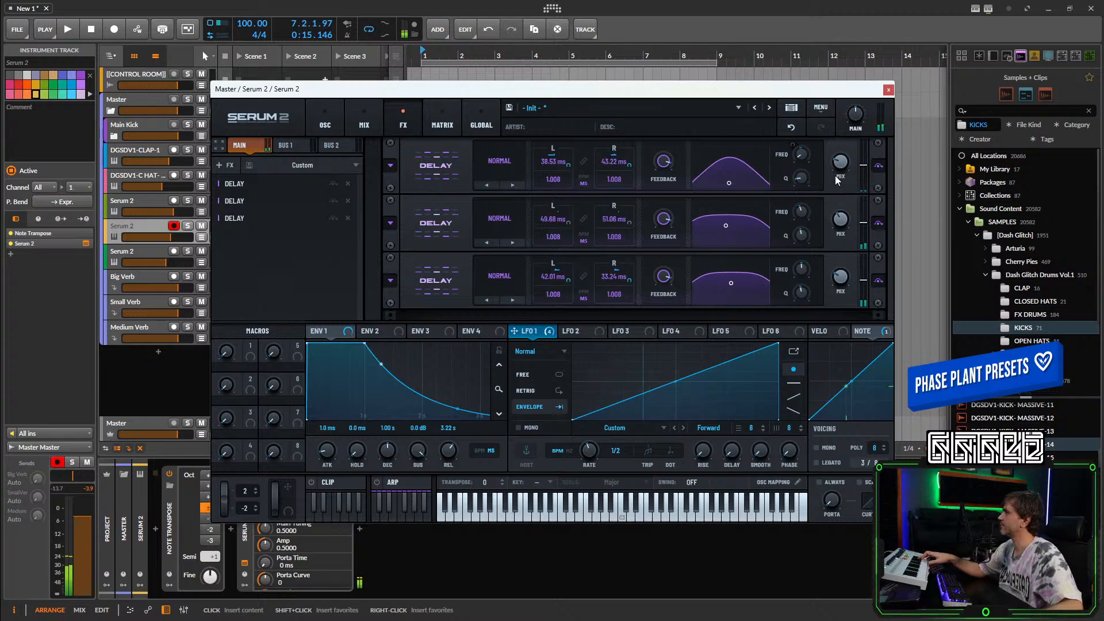
mouse_move(566, 216)
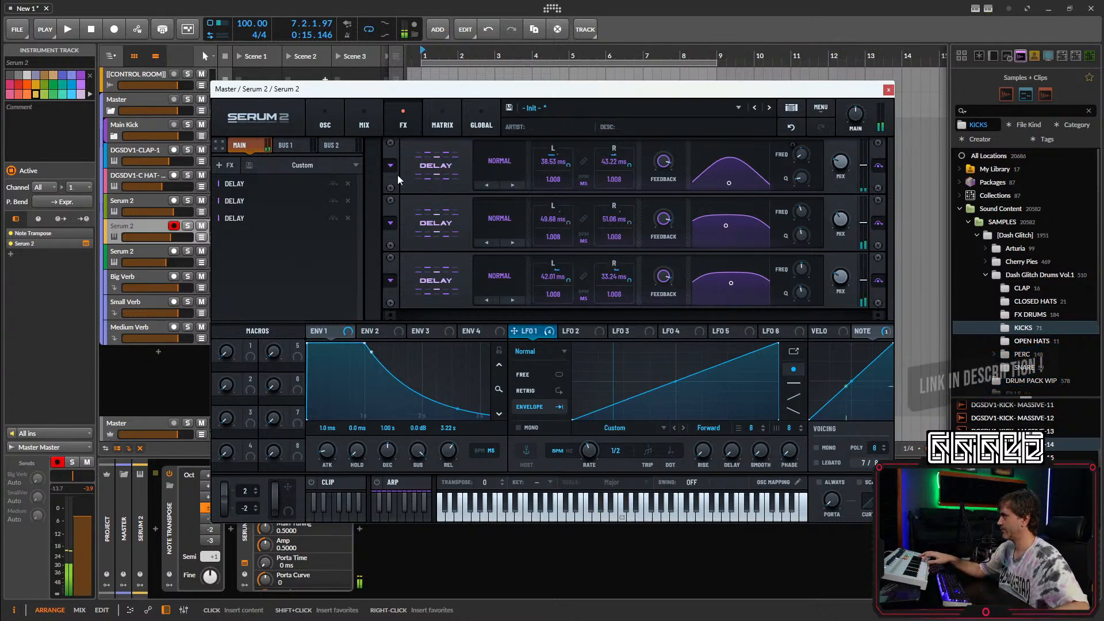
drag(235, 200, 244, 241)
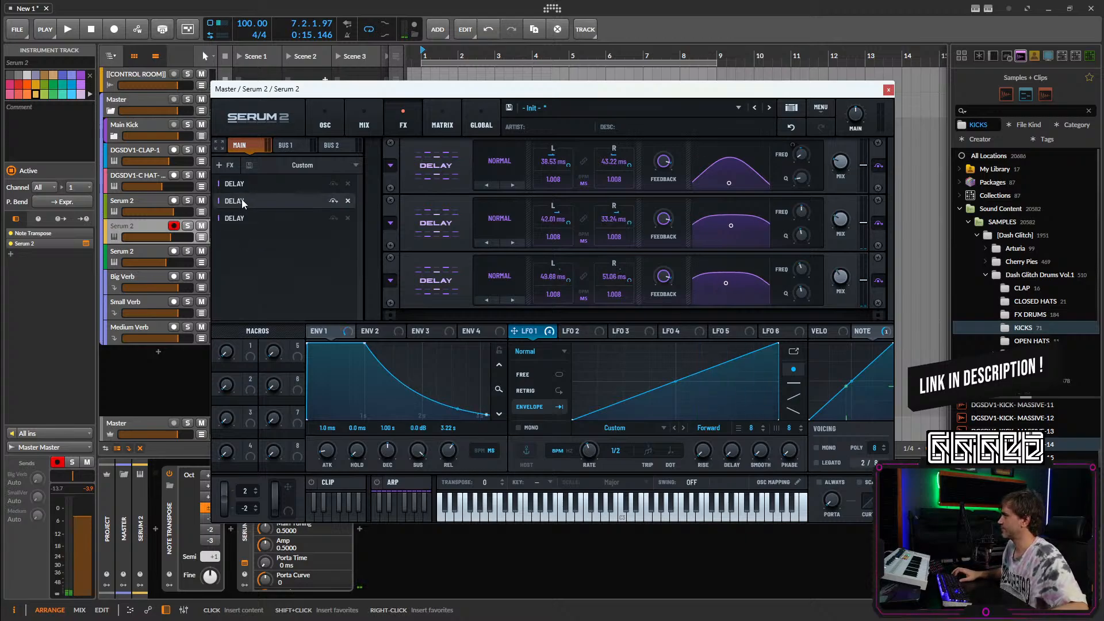
drag(238, 201, 243, 243)
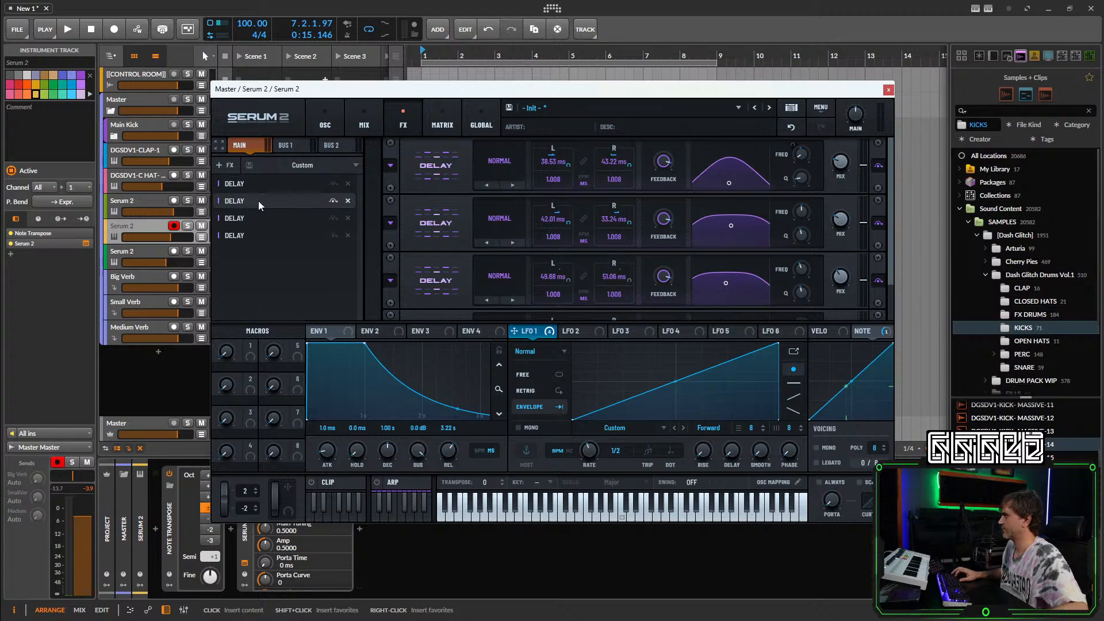
drag(258, 205, 244, 265)
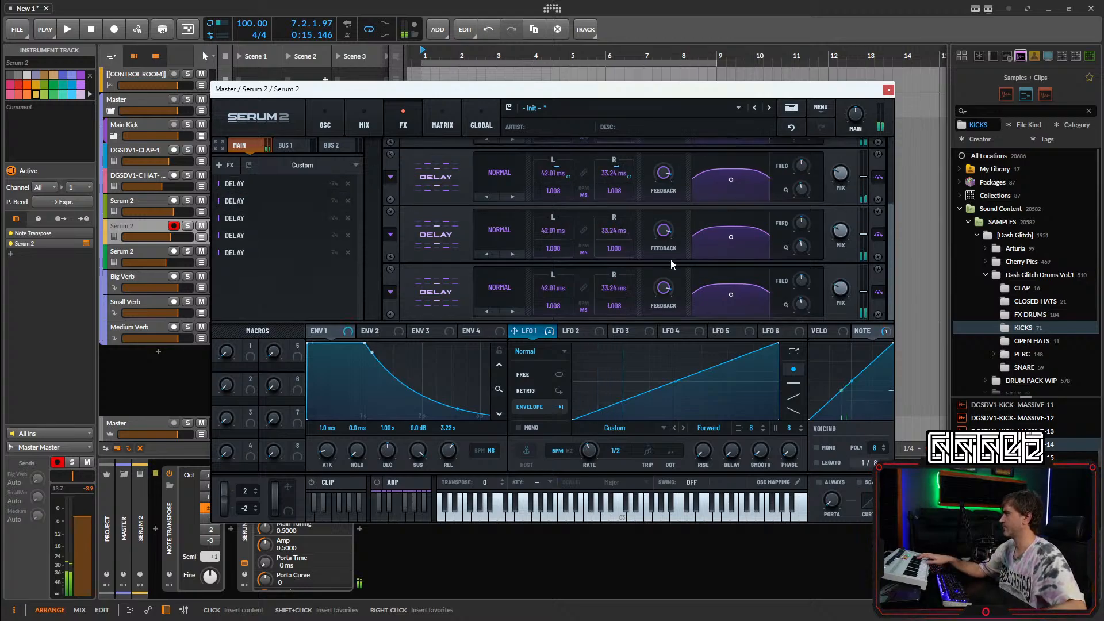
drag(549, 291, 613, 288)
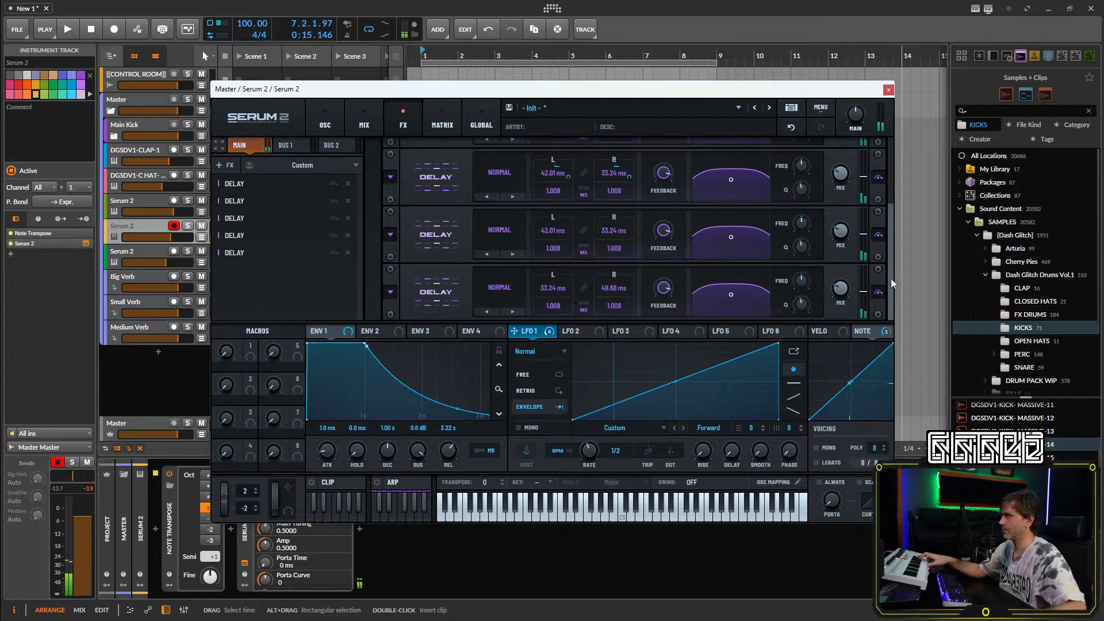
Raise the filter frequencies of the second and third delays in the effects chain.
scroll(891, 279, up, 2)
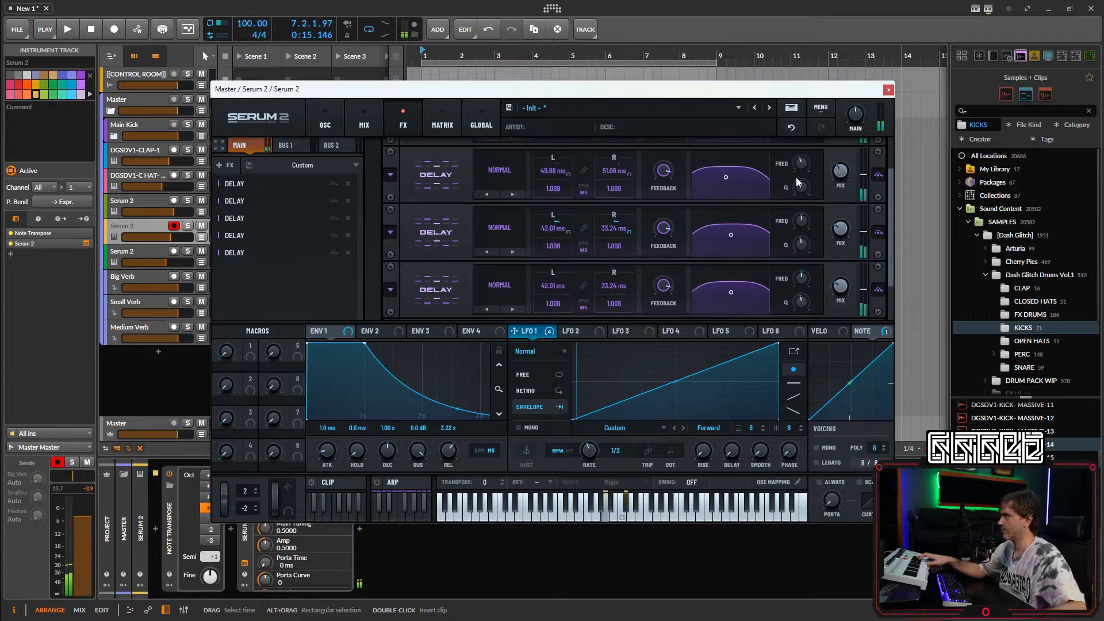
drag(800, 165, 810, 164)
scroll(891, 216, up, 2)
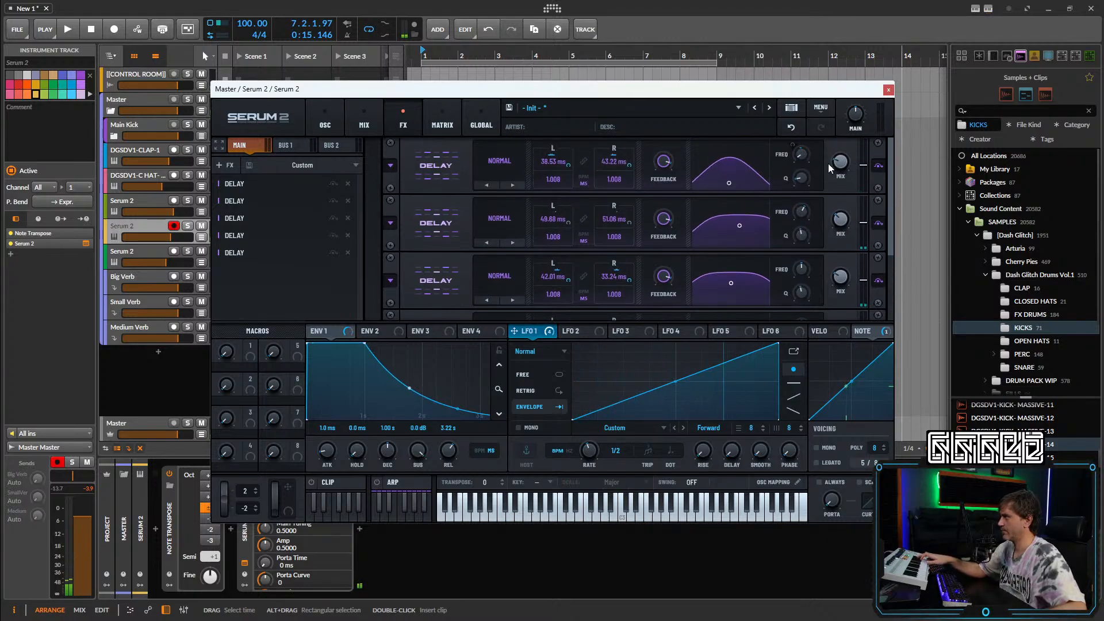
drag(801, 269, 809, 255)
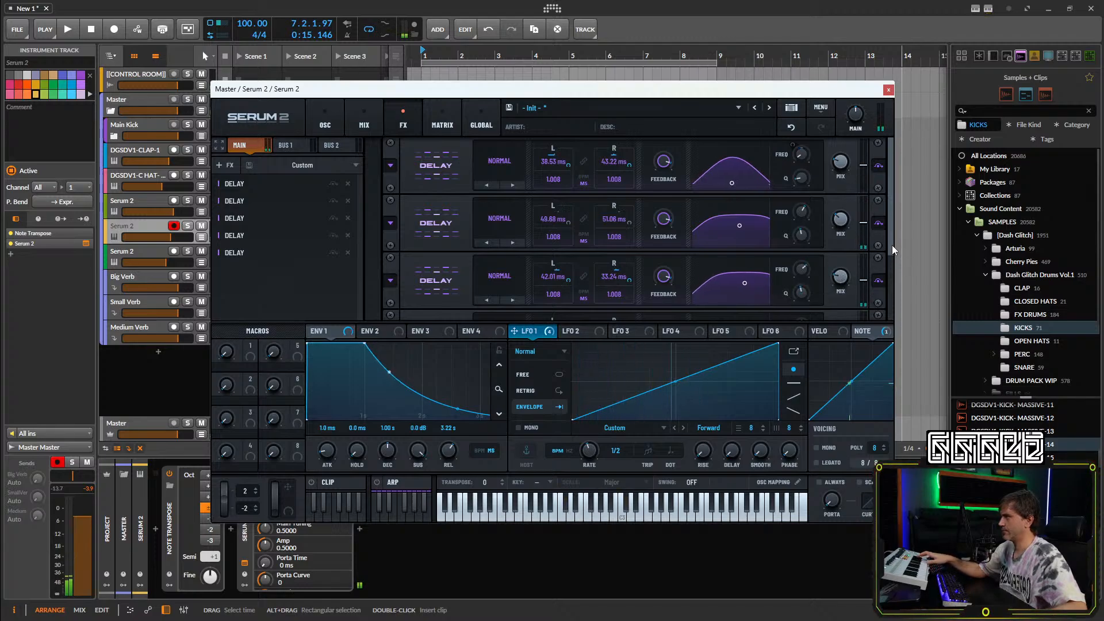
scroll(892, 245, down, 2)
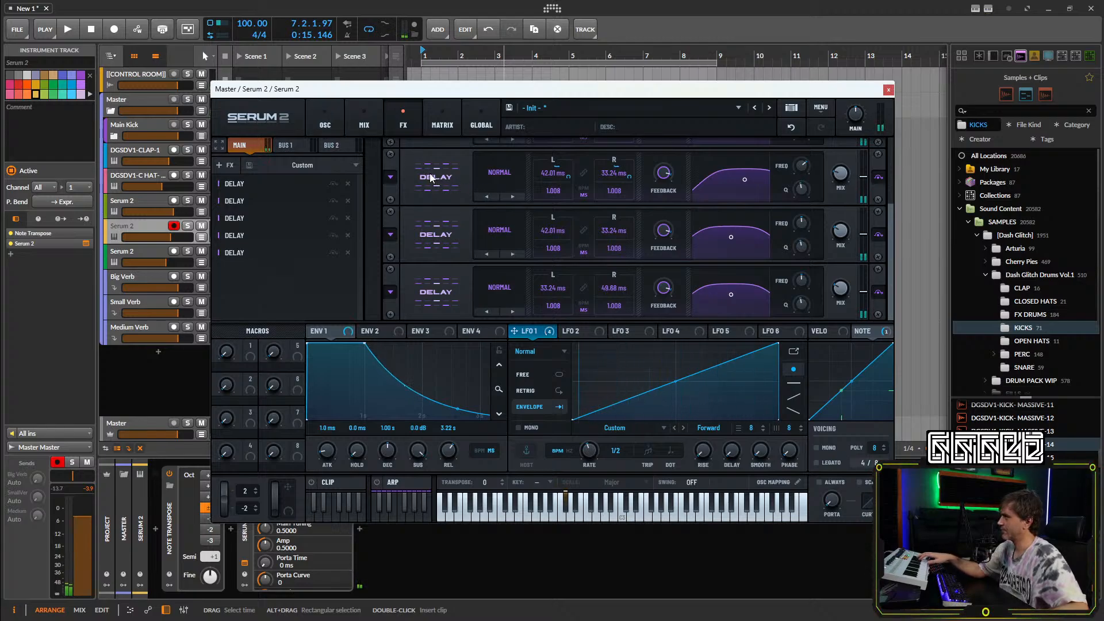
Change the third and first delays in the effects chain from Normal to Tap->Delay mode.
click(495, 172)
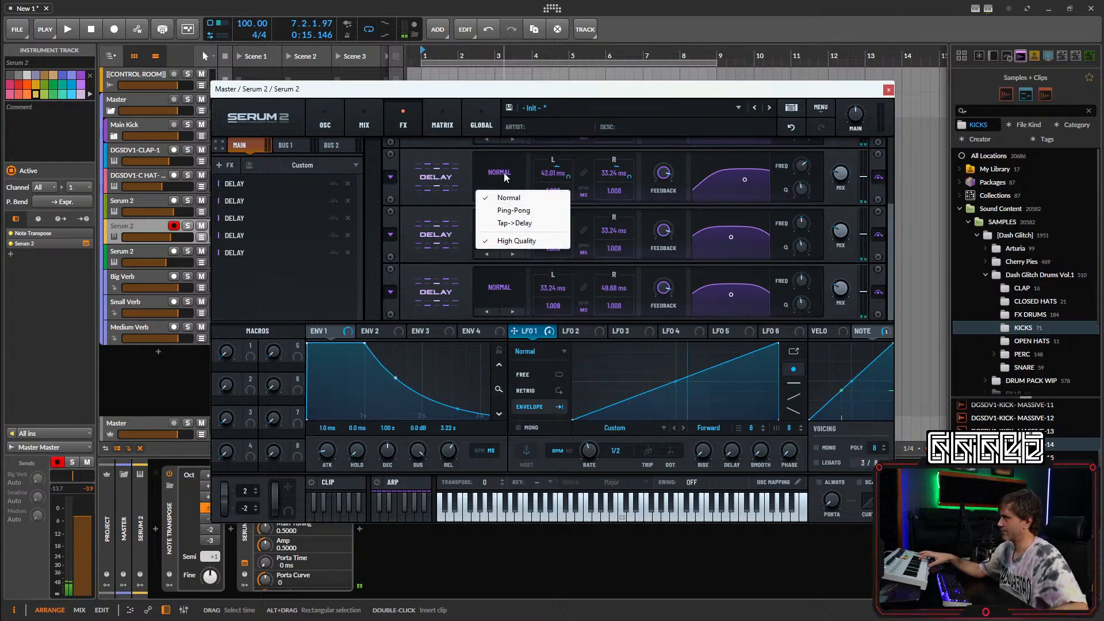
click(516, 223)
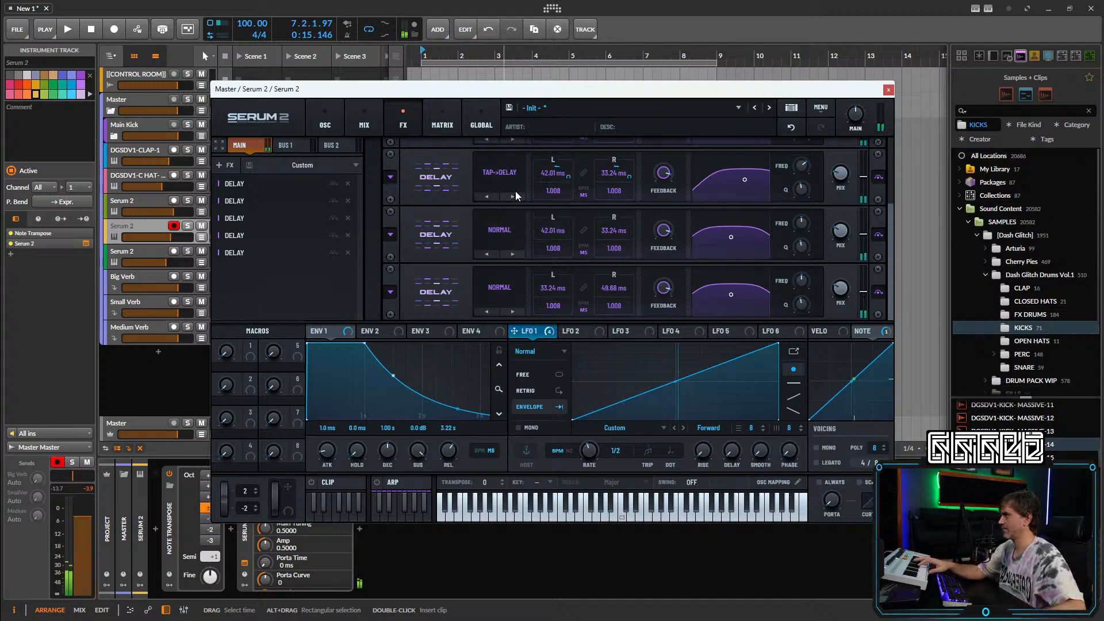
drag(890, 246, 896, 165)
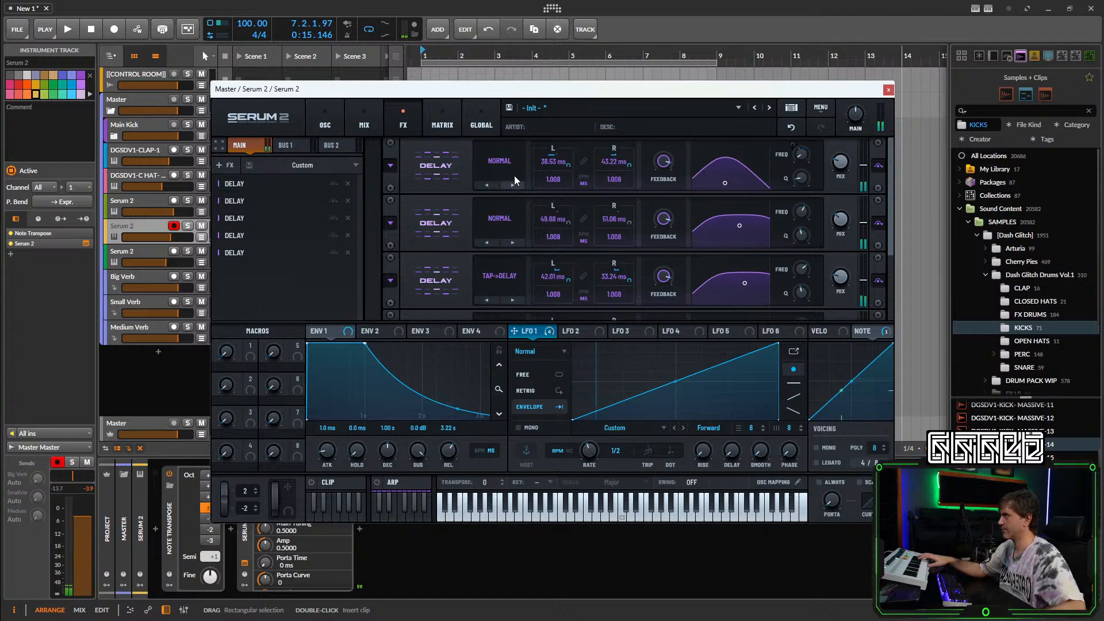
click(495, 168)
click(511, 209)
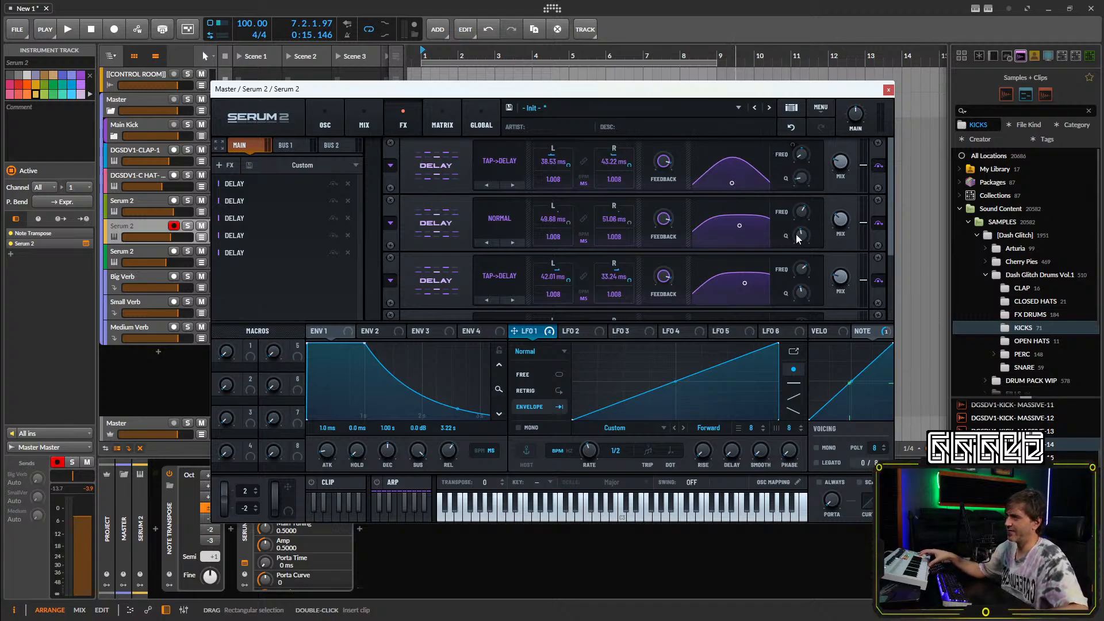
click(289, 146)
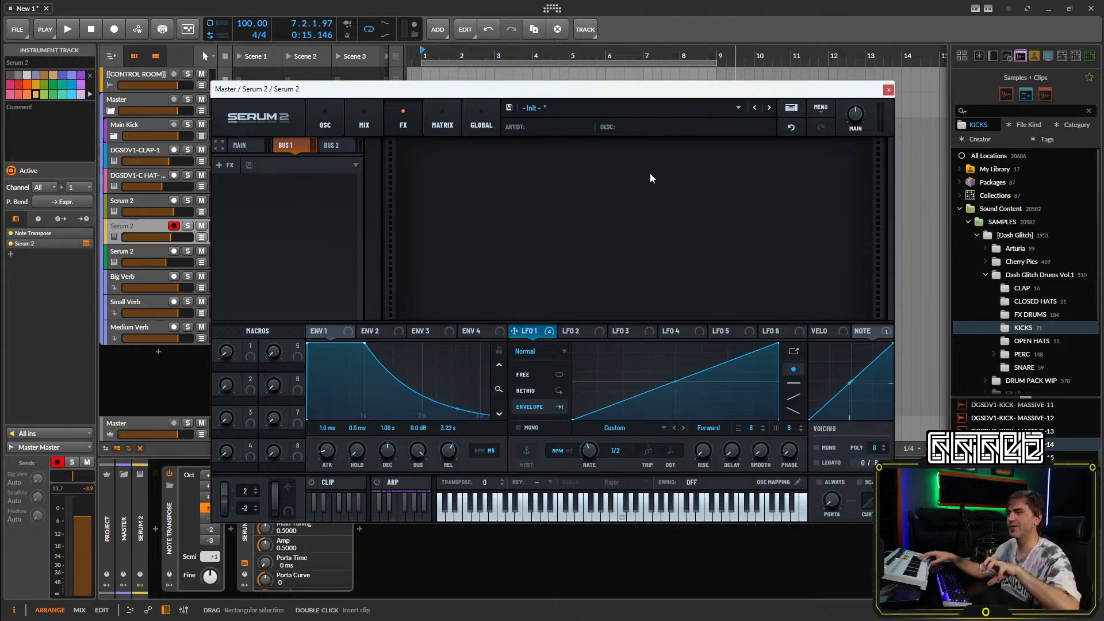
click(336, 118)
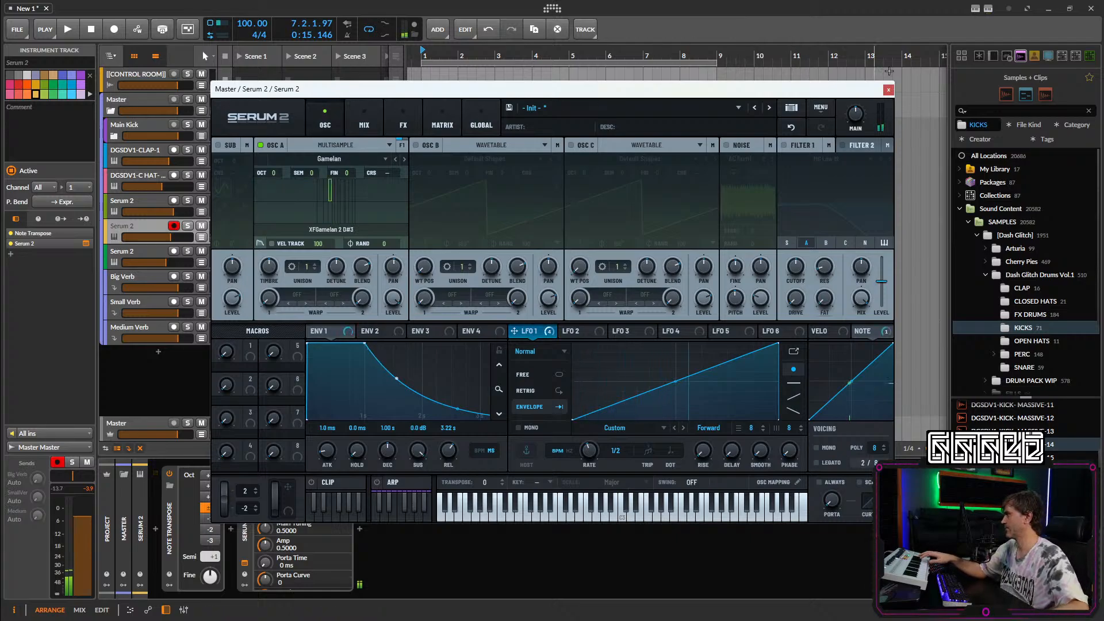
click(888, 89)
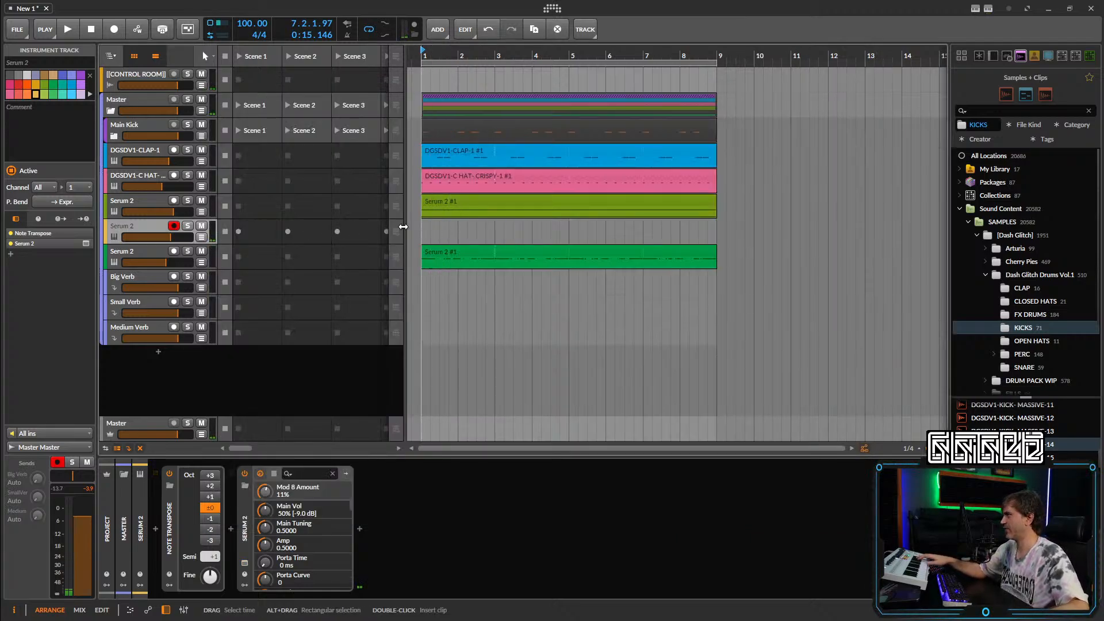
key(space)
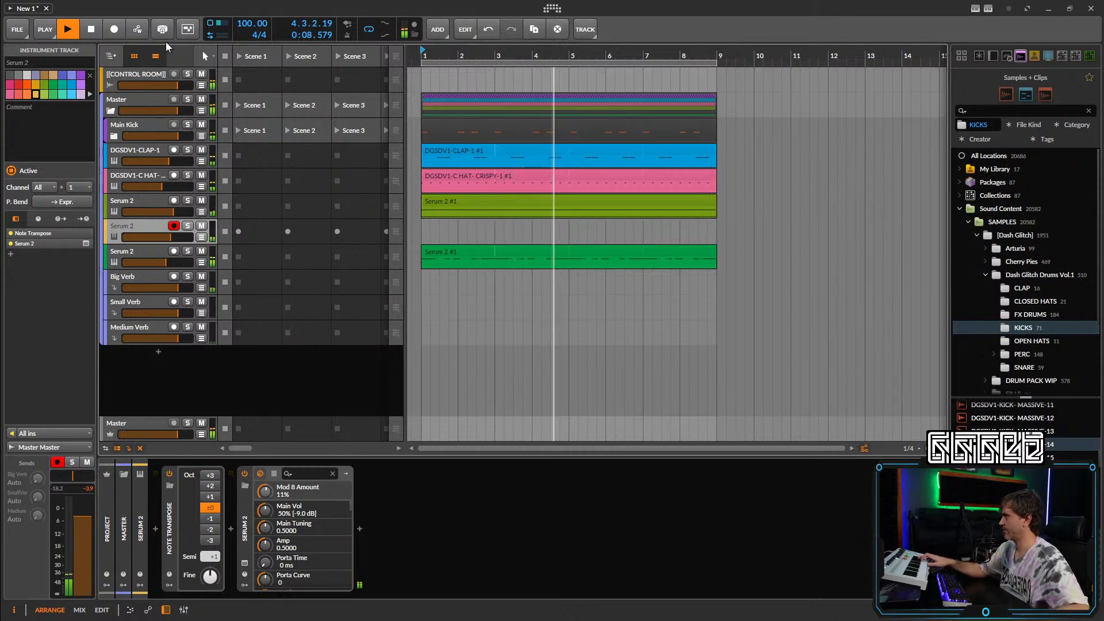
click(116, 30)
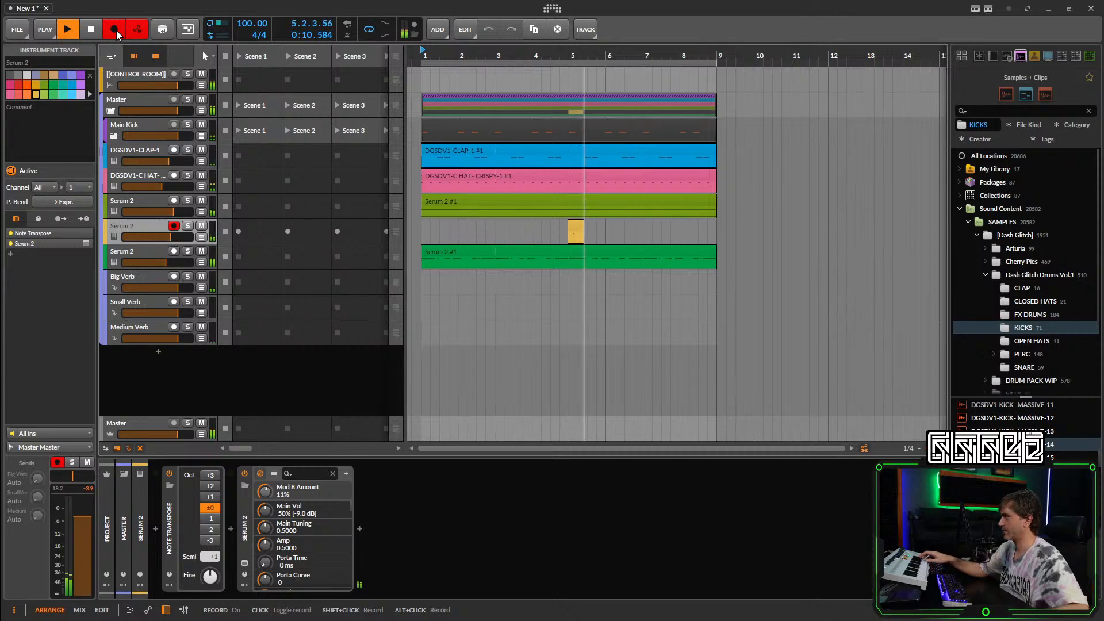
click(116, 30)
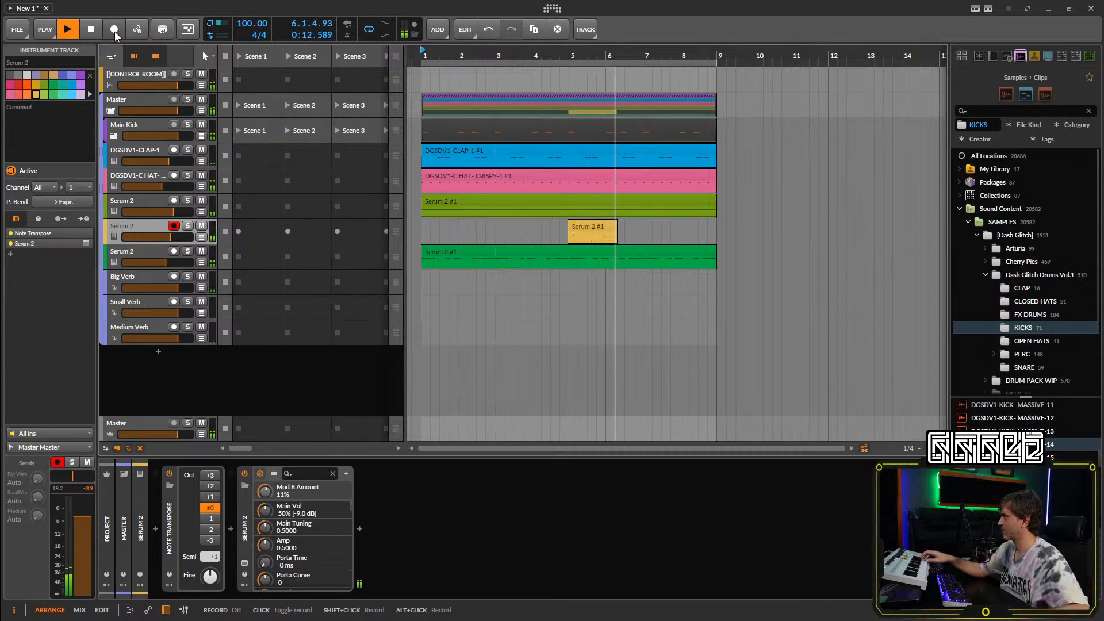
click(569, 227)
key(Delete)
key(space)
Play the arrangement and replace oscillator A's multisample with Glockenspiel from the factory Mallet group.
key(space)
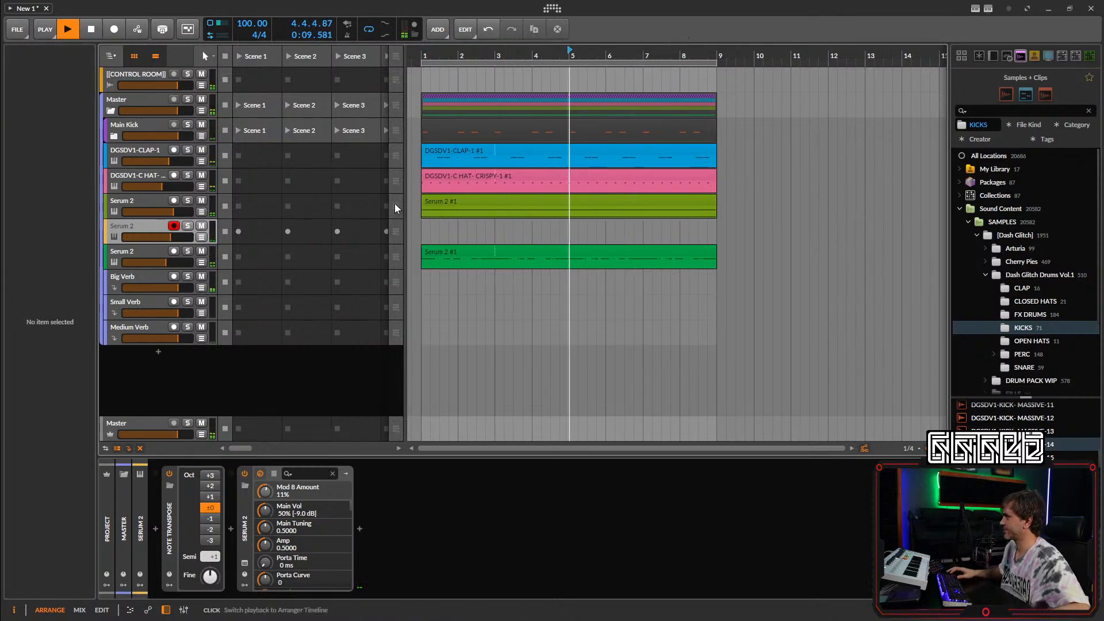
click(245, 563)
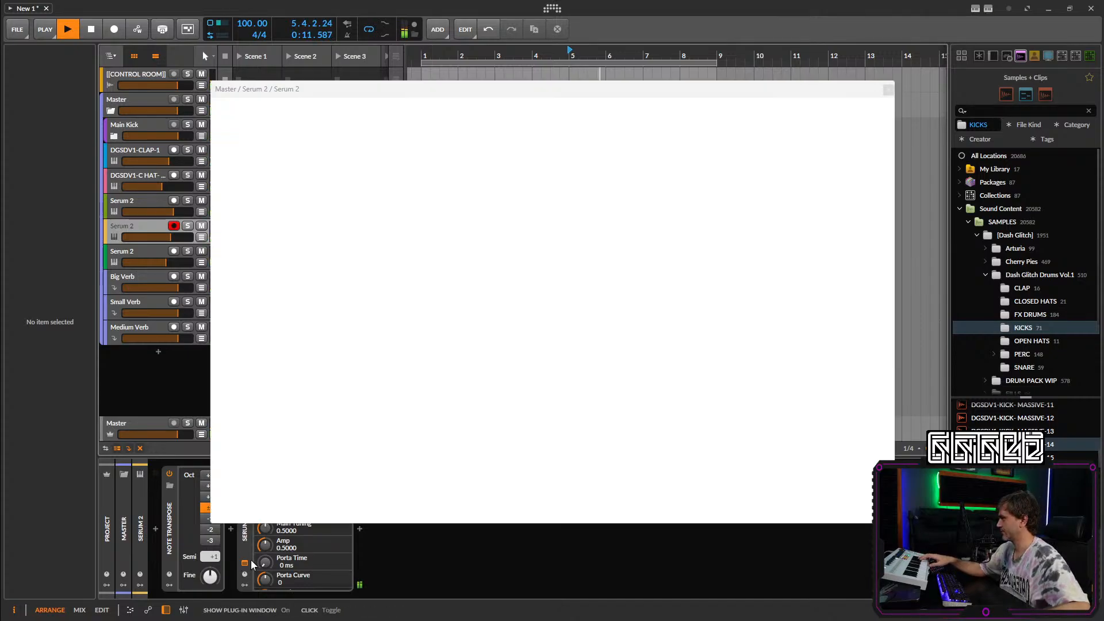
click(403, 120)
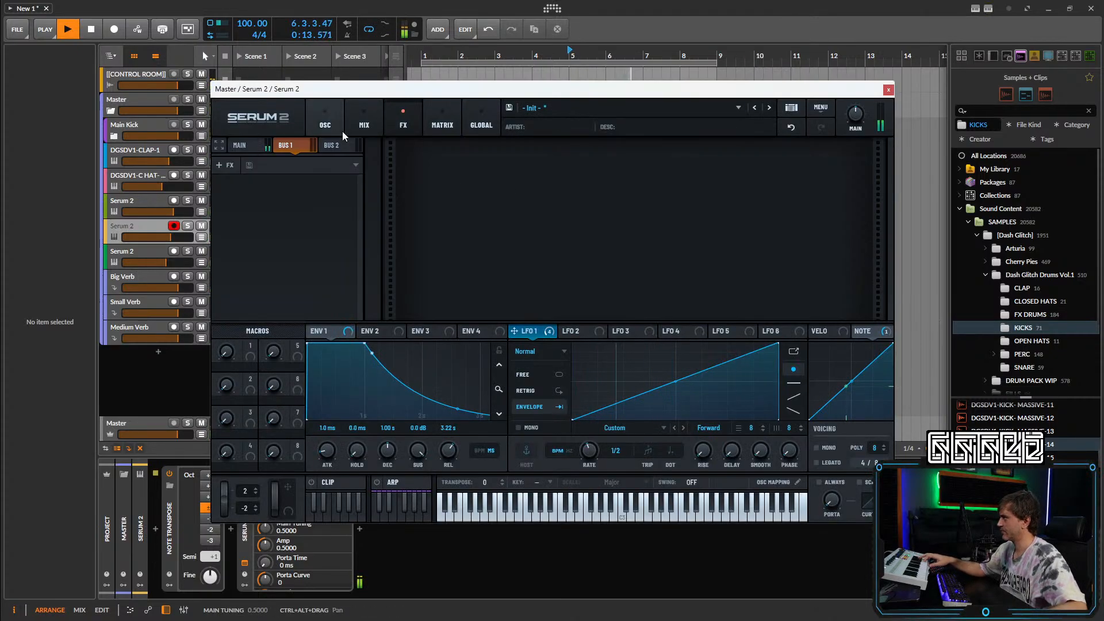
click(257, 148)
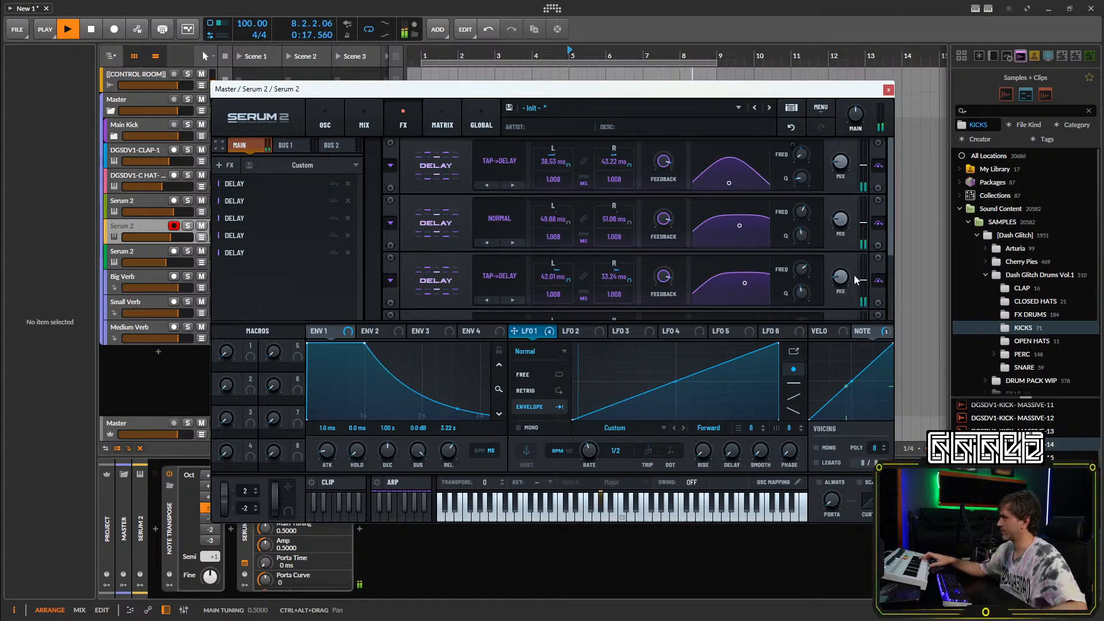
scroll(890, 291, down, 3)
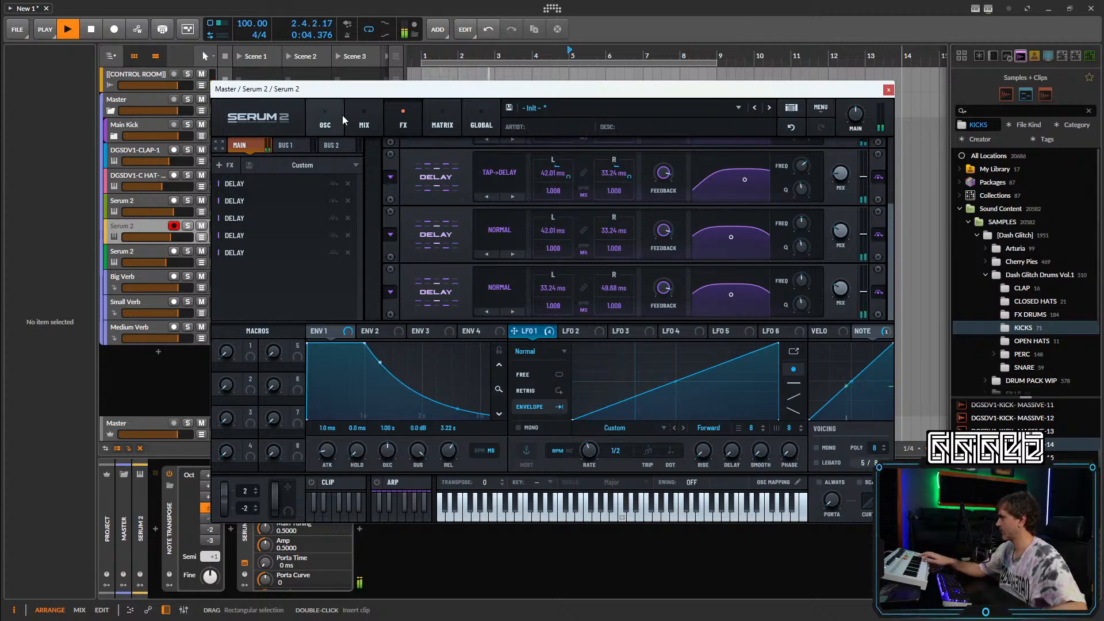
click(325, 120)
click(331, 161)
mouse_move(351, 173)
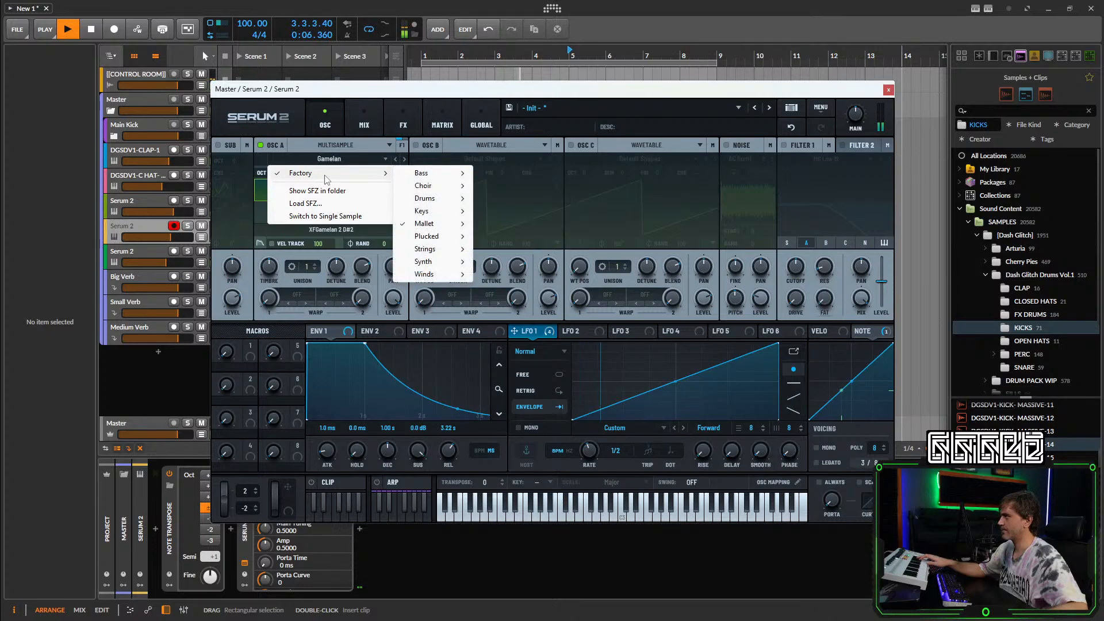
mouse_move(428, 224)
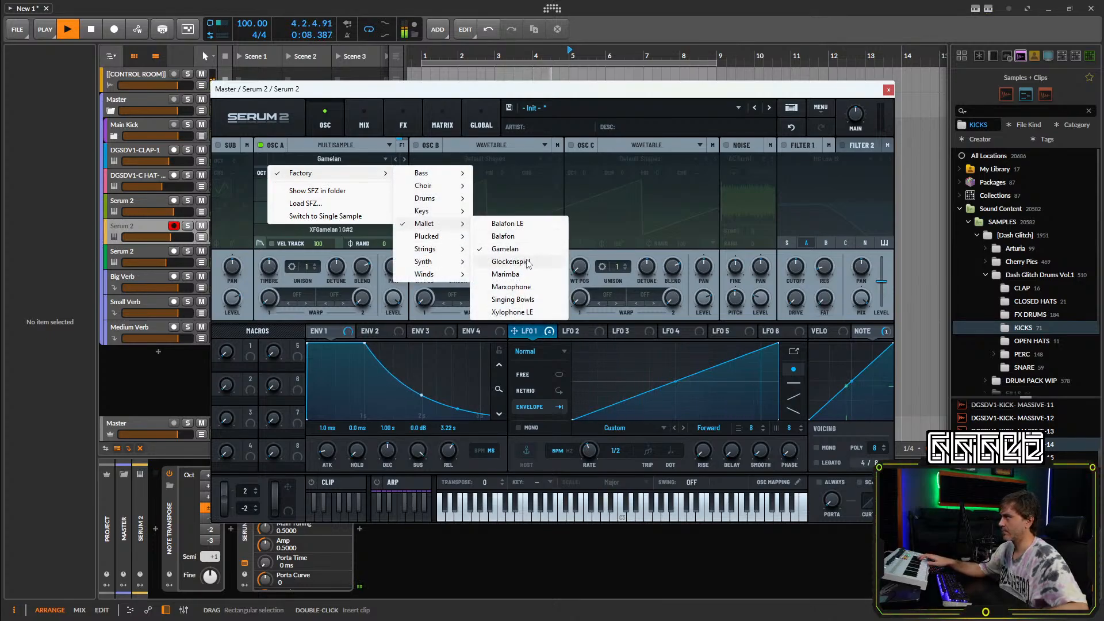
click(517, 262)
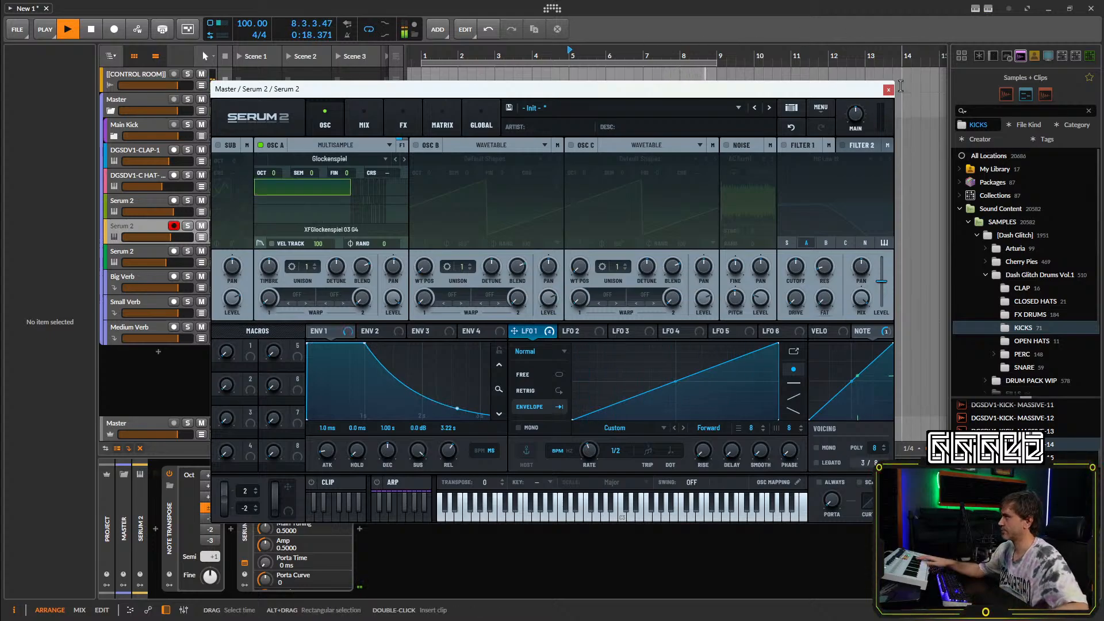
Close the synth window and record a short phrase into the arranger on the armed Serum 2 track.
click(889, 89)
click(113, 30)
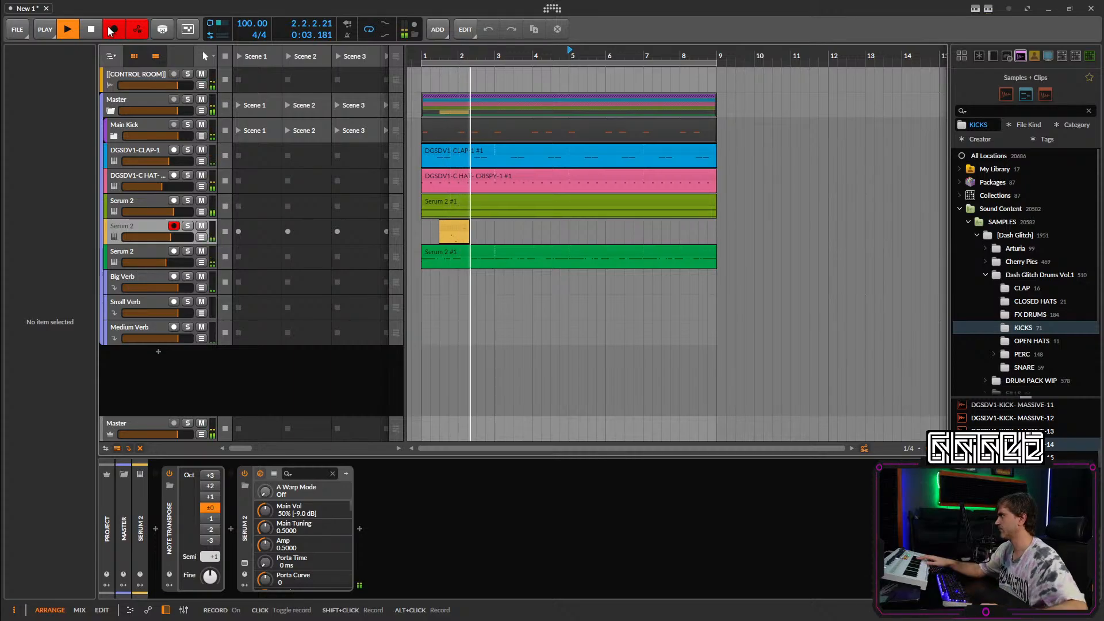
click(109, 30)
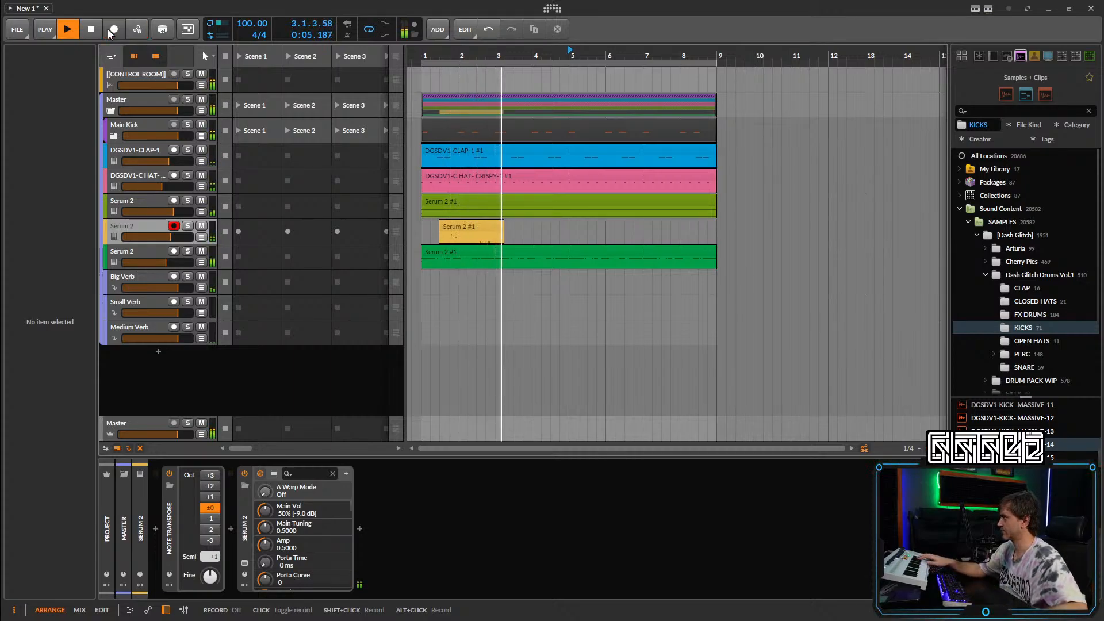
Place the recorded clip at bar 1 and set its length to two bars.
drag(500, 226, 422, 226)
double_click(459, 228)
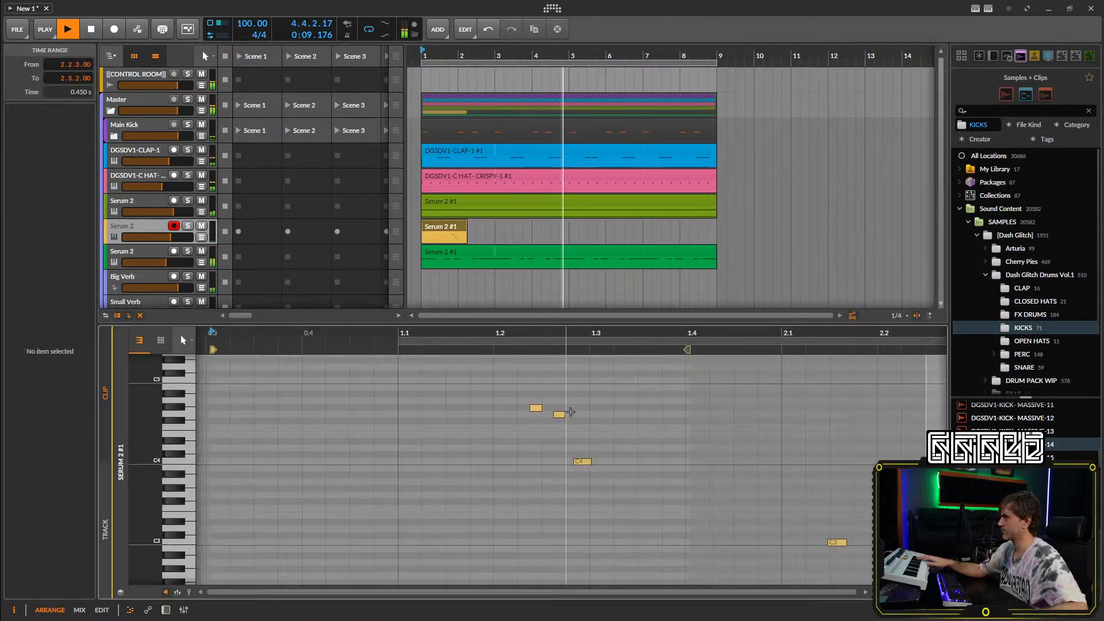
key(space)
click(440, 227)
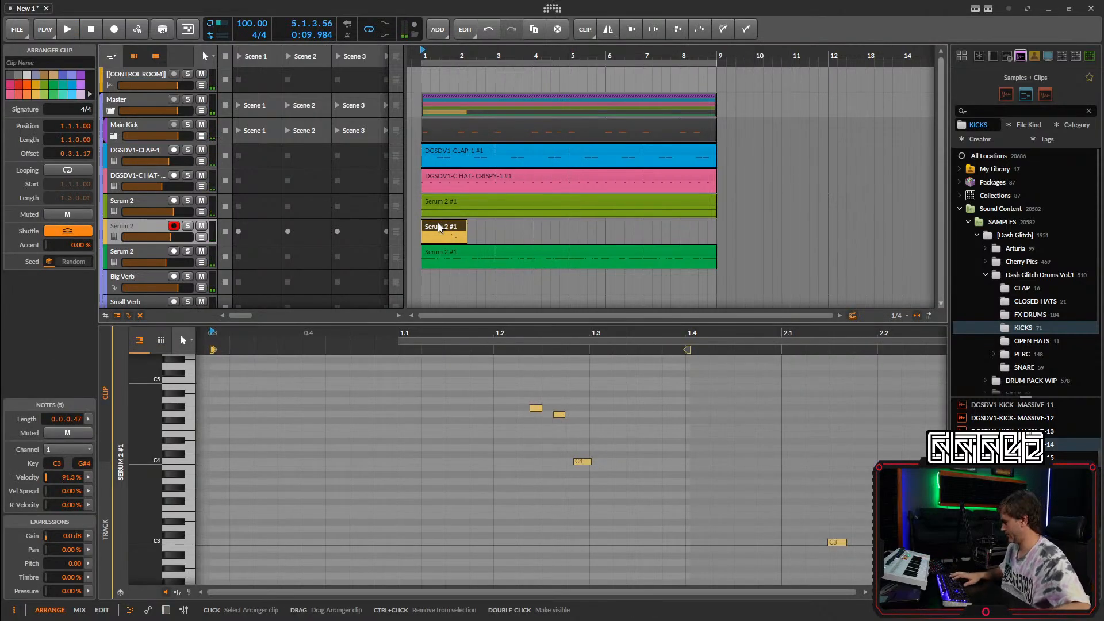
drag(467, 239, 494, 239)
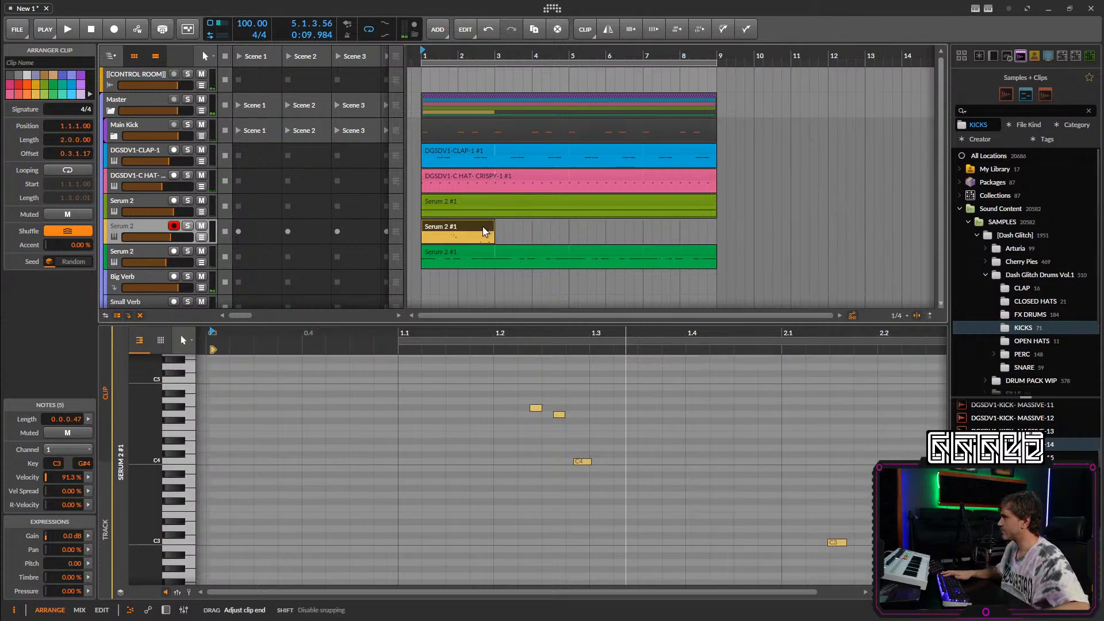
Delete the low C3 notes from the recorded clip and consolidate the clip.
drag(813, 475, 932, 583)
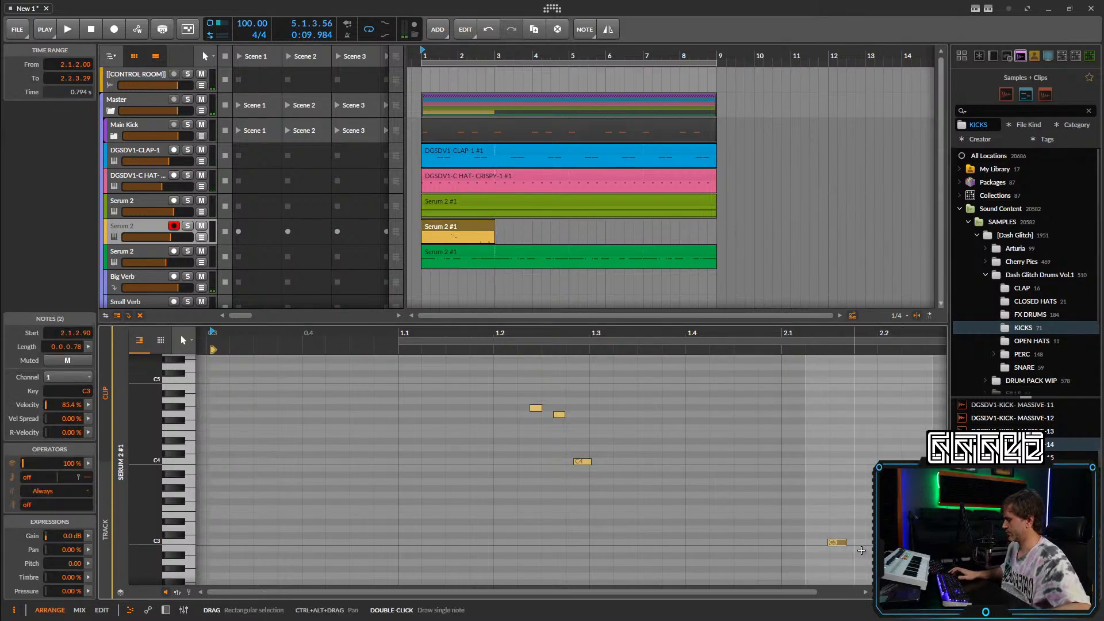
key(Delete)
click(761, 491)
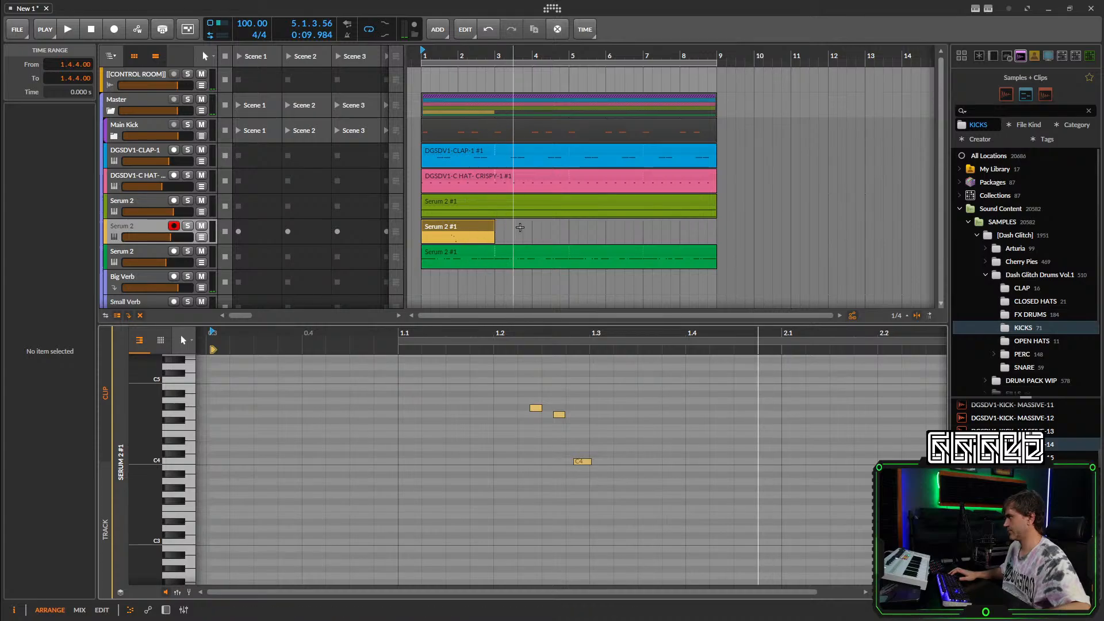
click(479, 230)
key(ctrl+j)
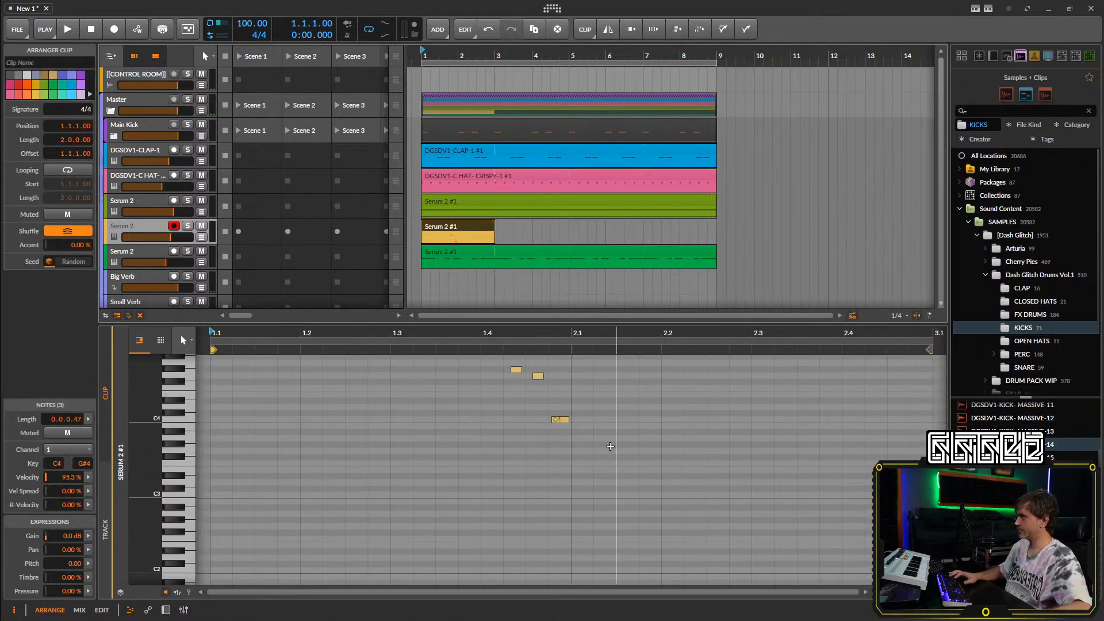
Quantize the three remaining notes and shift them to start at 1.4.3.00, checking the timing with playback.
click(612, 446)
key(ctrl+a)
key(space)
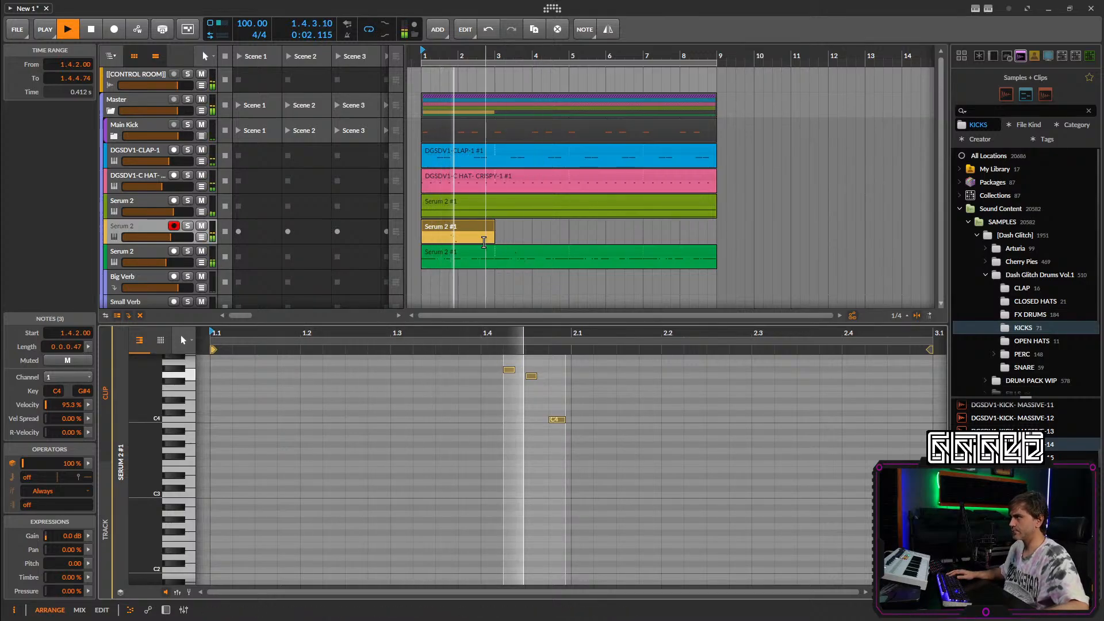
key(space)
drag(574, 366, 509, 454)
key(Right)
key(space)
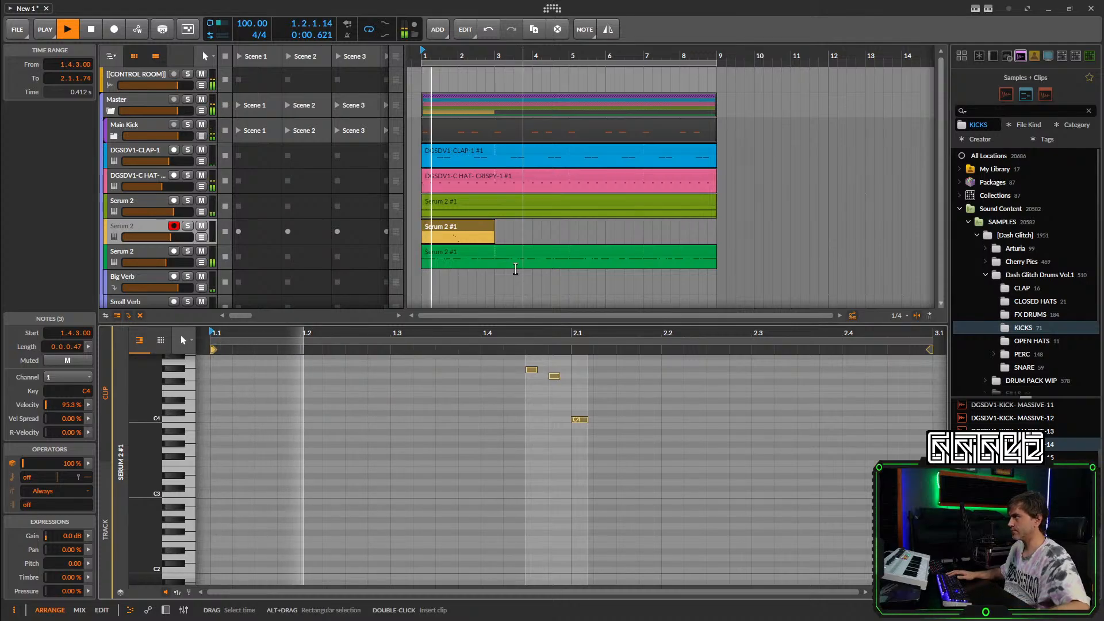
Repeat the two-bar clip out to bar 9 and lower its track volume to about -9.4 dB.
drag(491, 234, 717, 233)
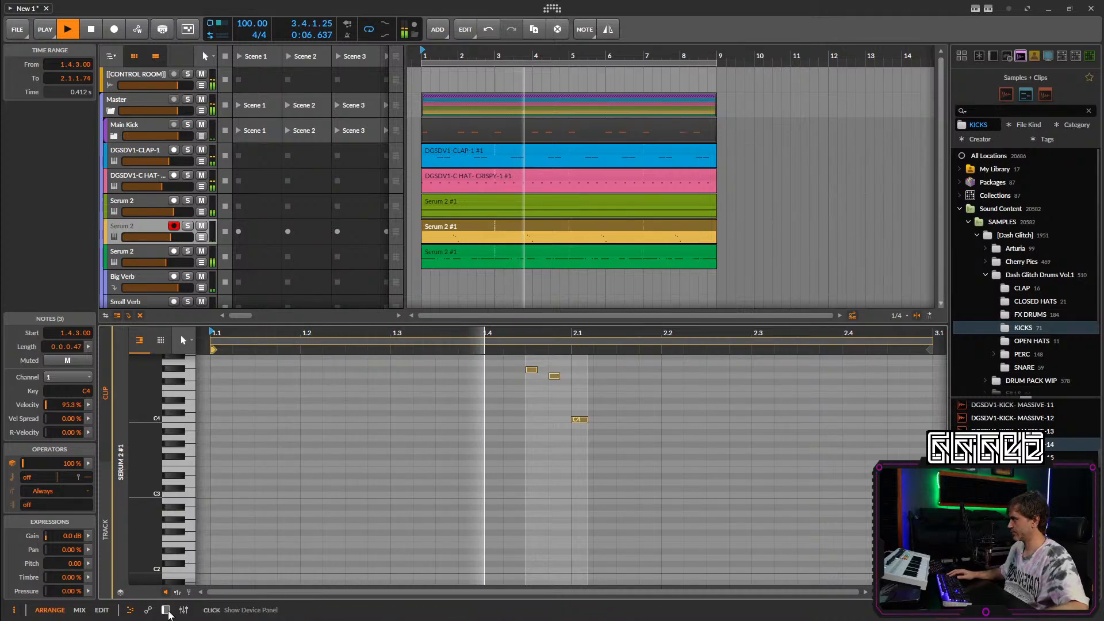
click(166, 610)
drag(170, 237, 164, 237)
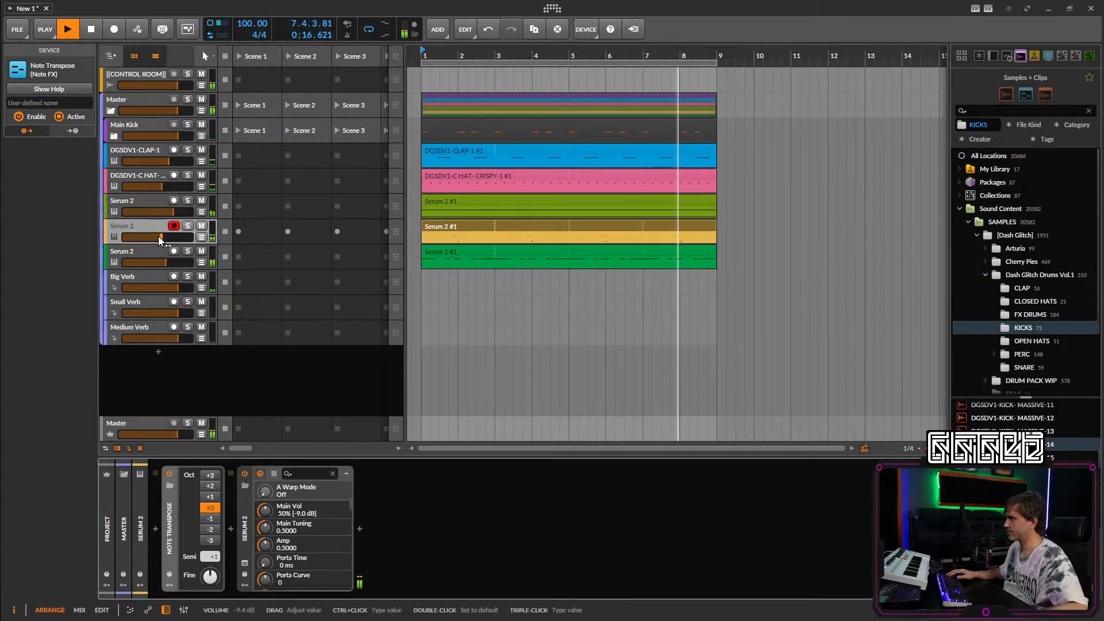
drag(160, 237, 159, 237)
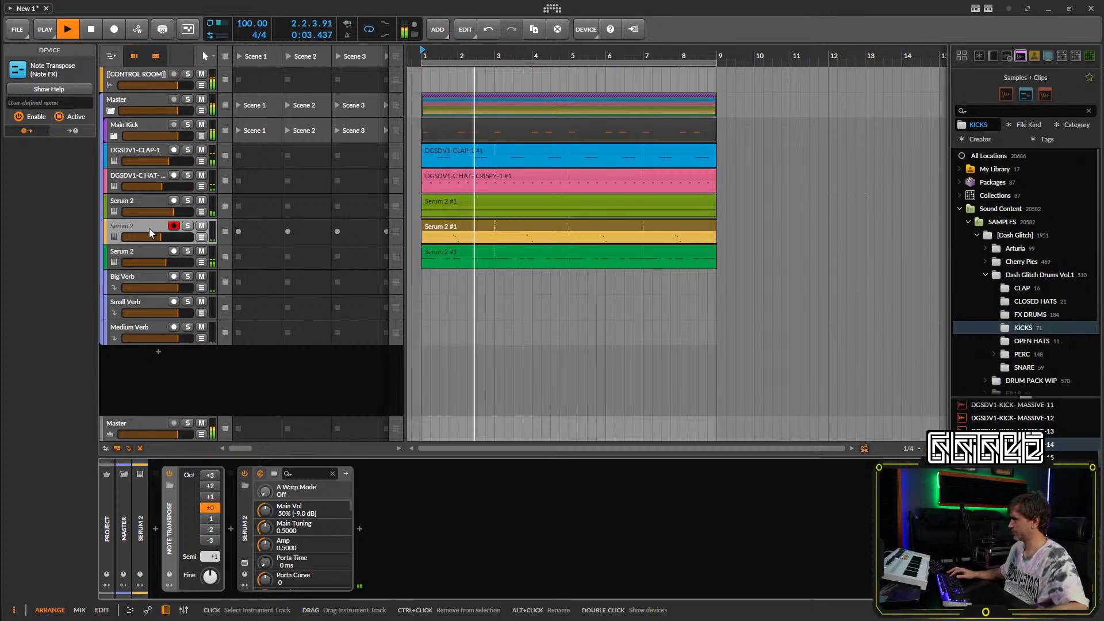
Add a new instrument track and load Serum 2 onto it.
right_click(168, 373)
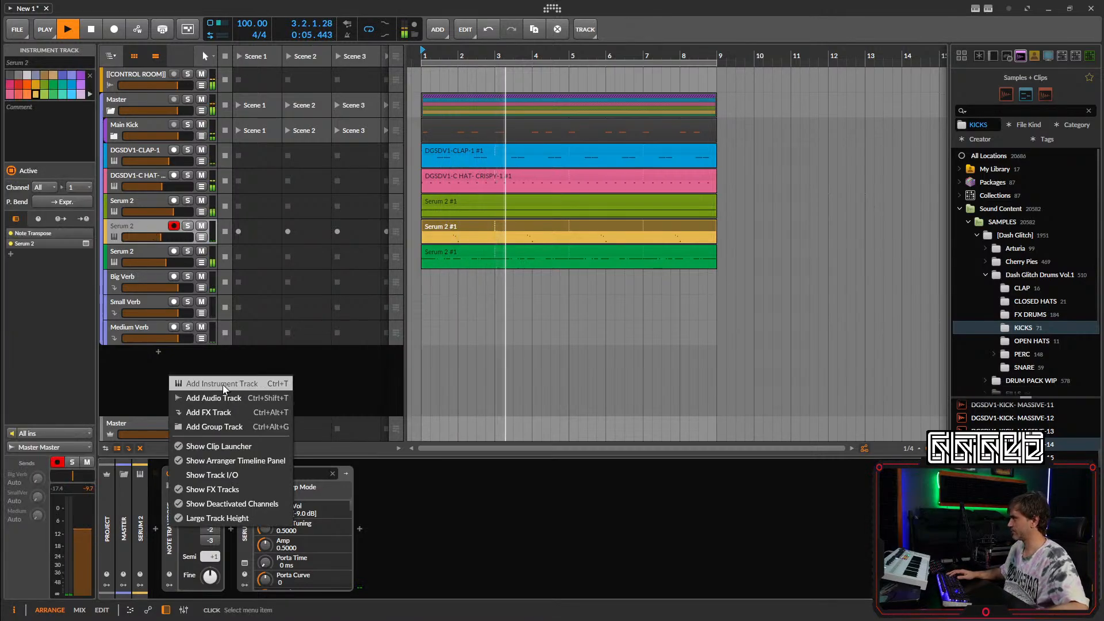
click(228, 386)
click(139, 528)
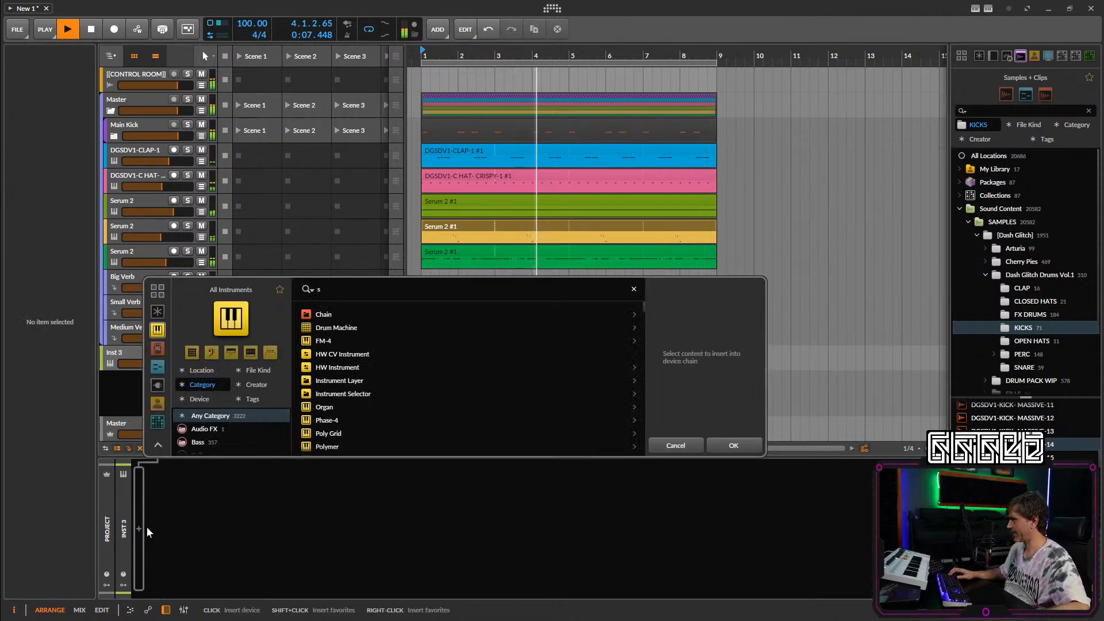
text(ser)
key(Down)
key(Down)
click(733, 445)
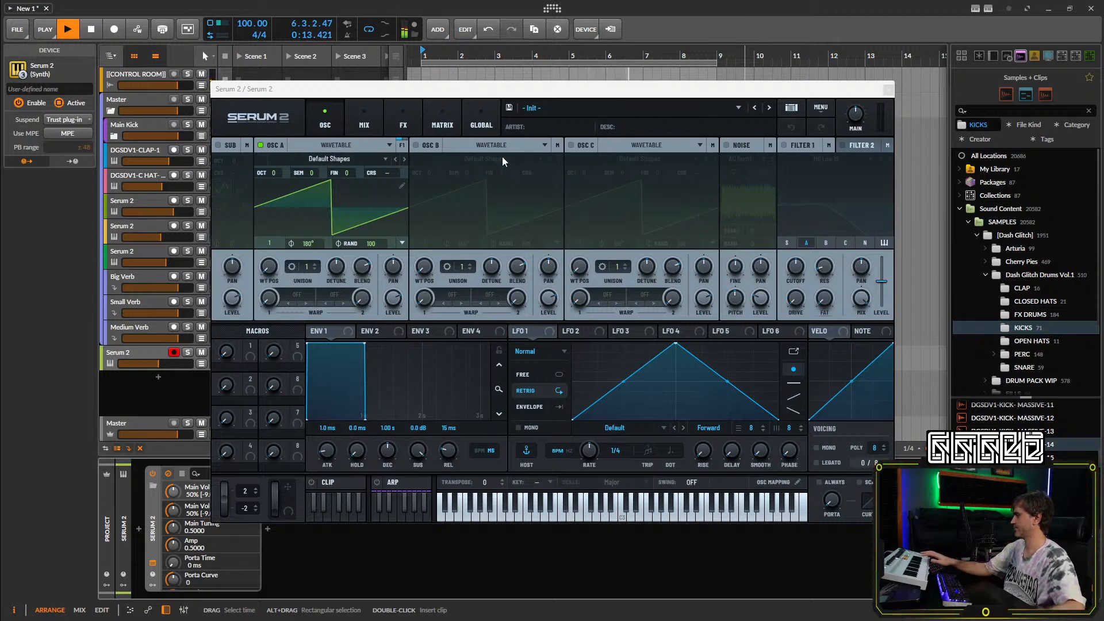
Insert a Note Transpose device before Serum 2 on the new track and set its semitone shift to +1.
click(138, 528)
text(tran)
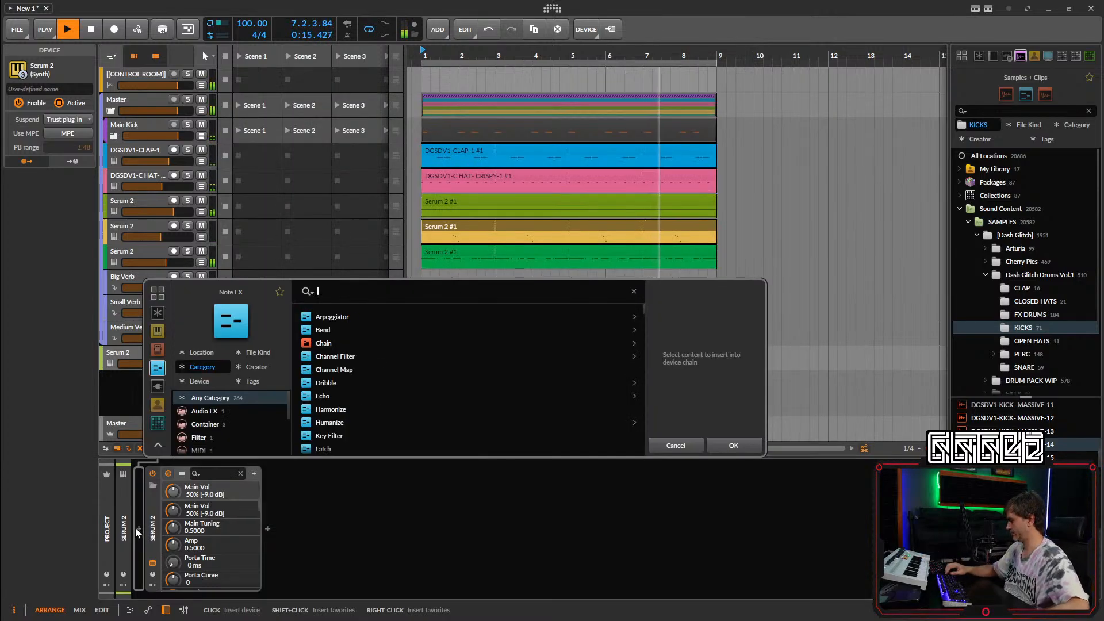
click(357, 331)
click(725, 446)
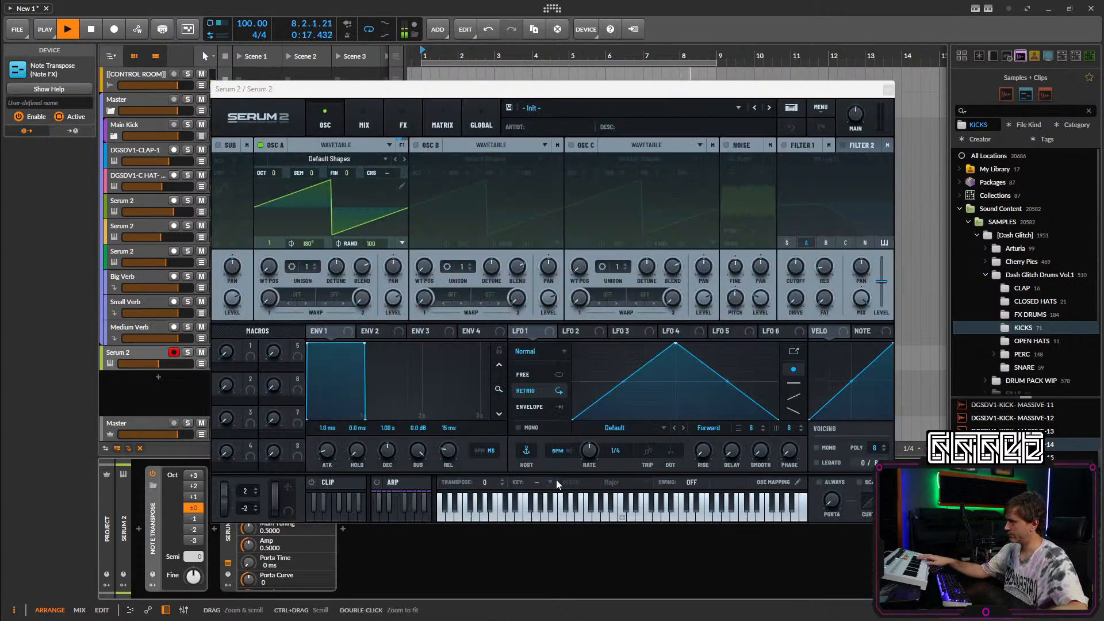
drag(196, 561, 197, 559)
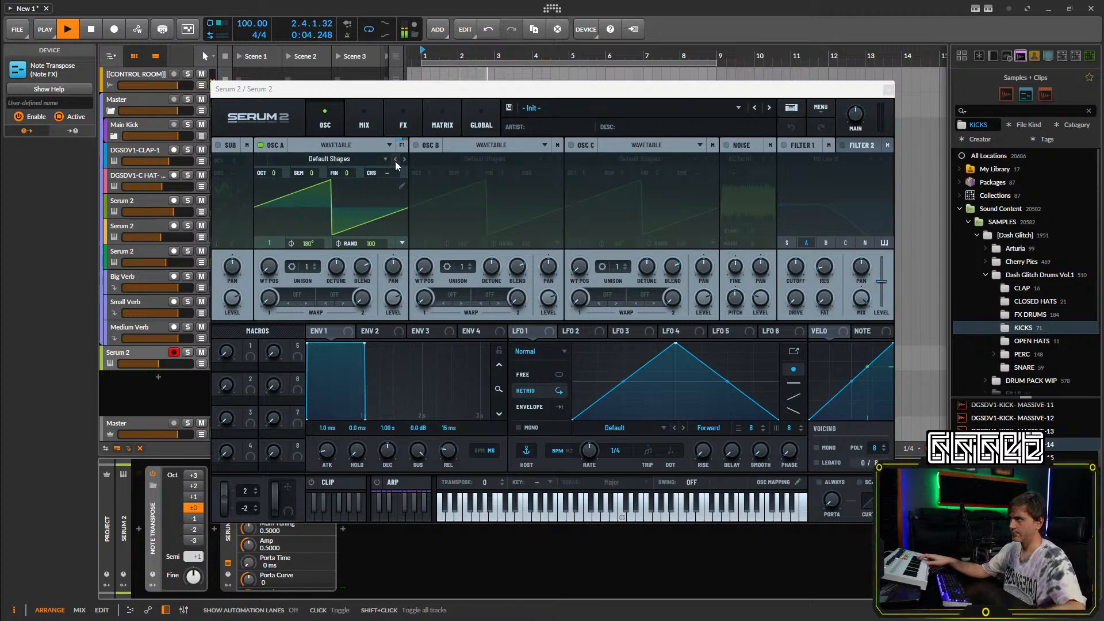
Add a Delay effect to FX Bus 1 in Serum 2 and stop the playback.
click(403, 125)
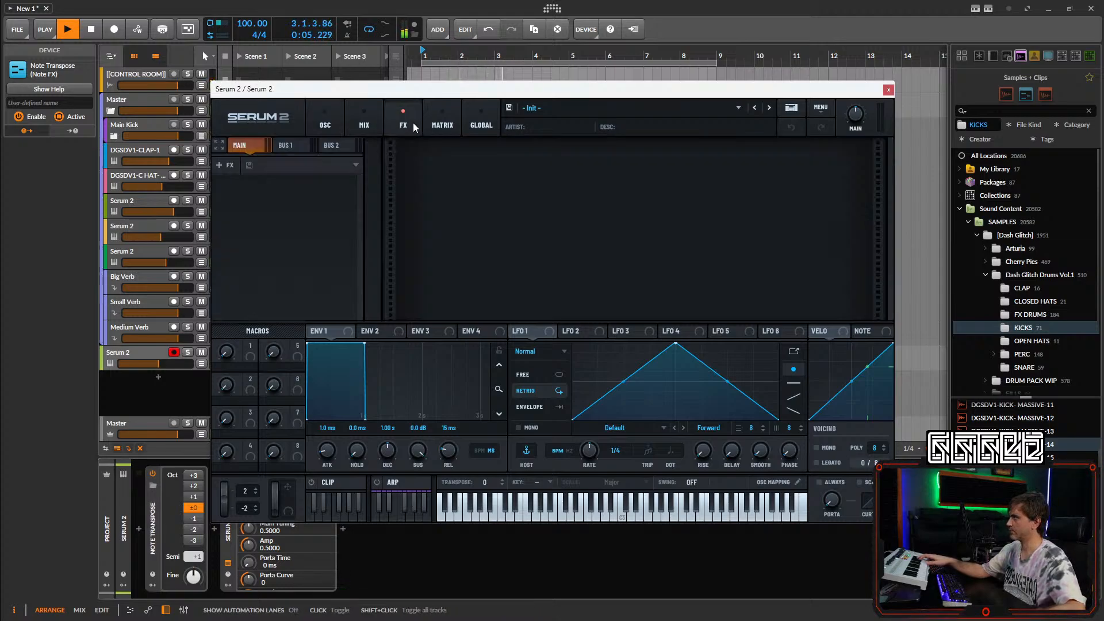
click(284, 146)
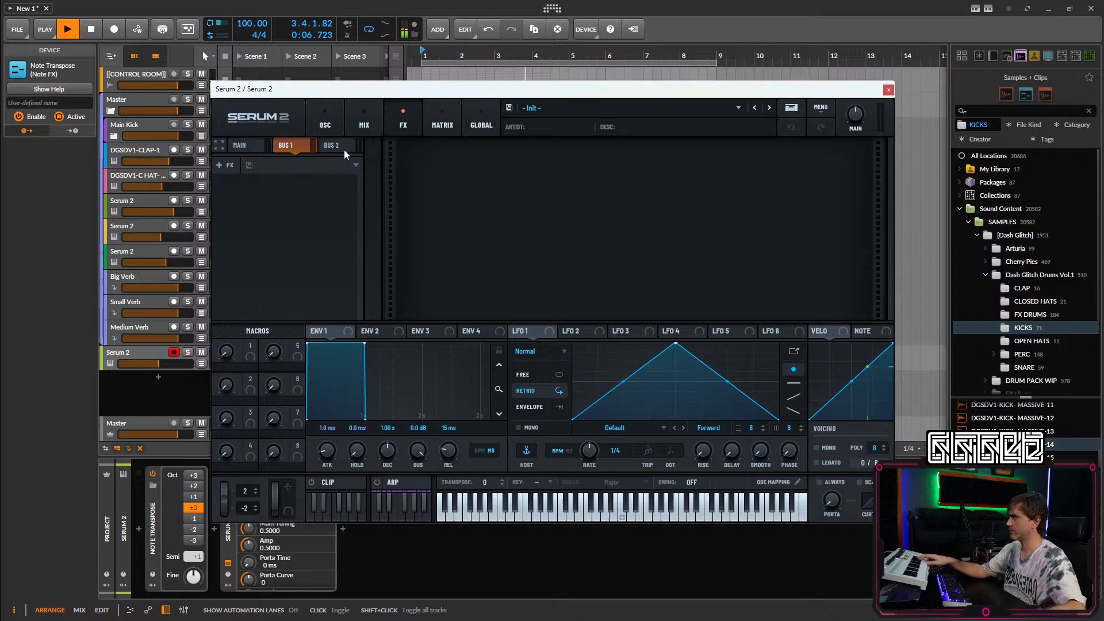
click(223, 165)
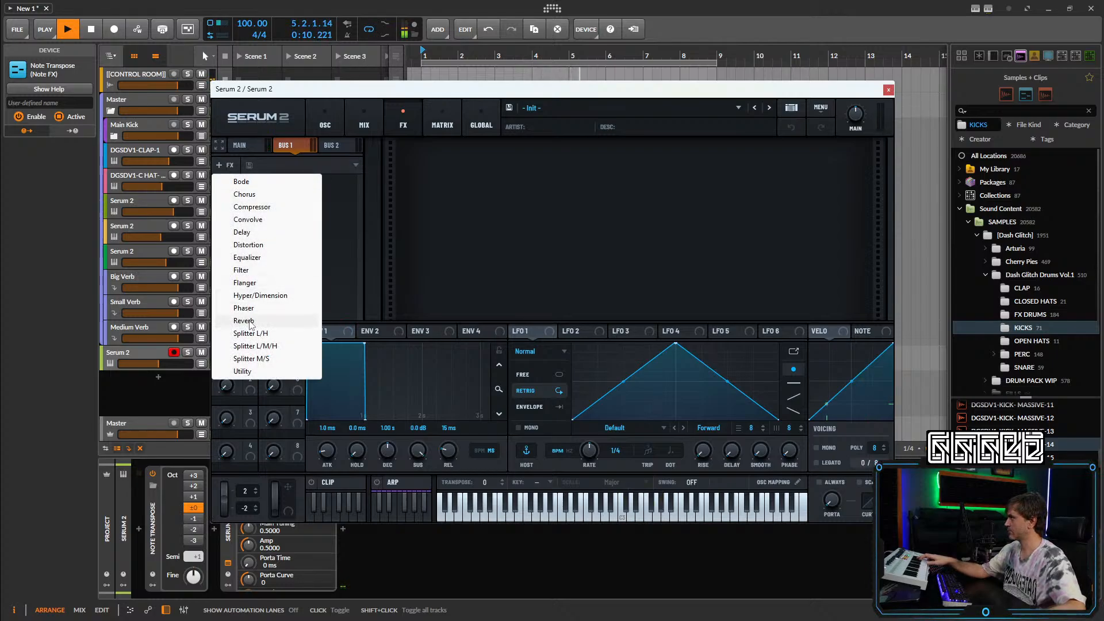
click(243, 232)
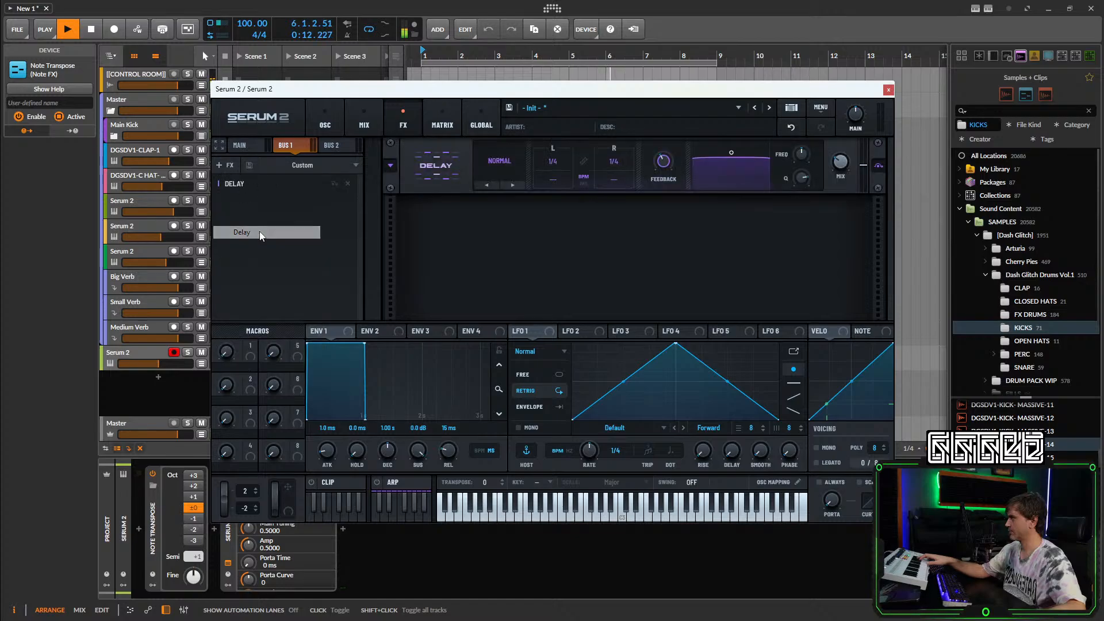
click(163, 354)
key(space)
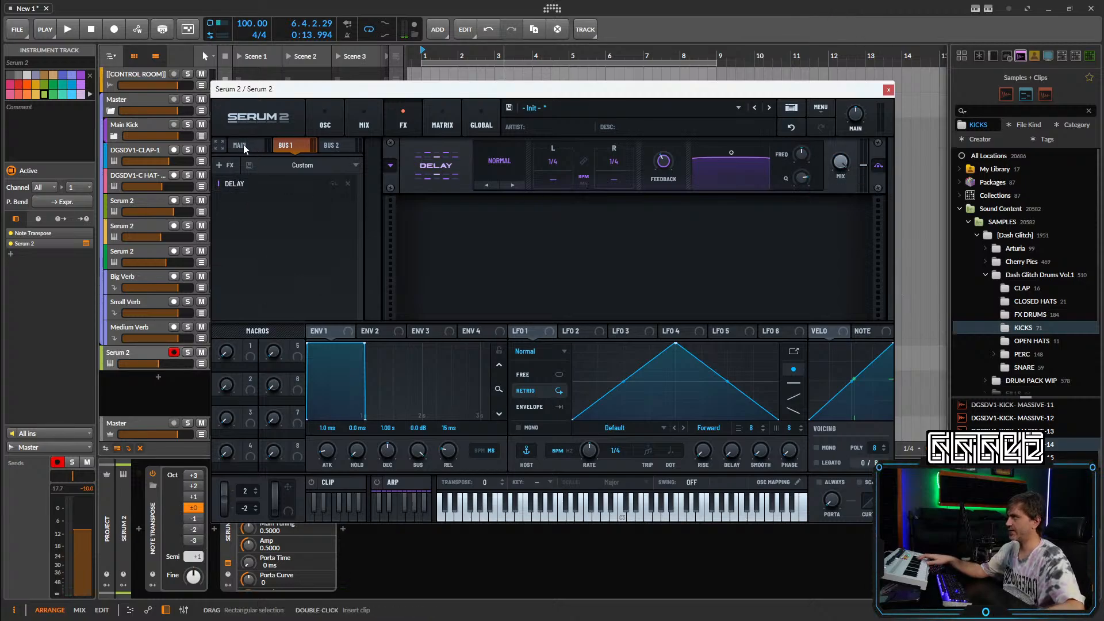
Review the Bus 1 routing in Serum 2's mixer and widen the Bus 1 delay's filter to pass the full frequency range.
click(363, 122)
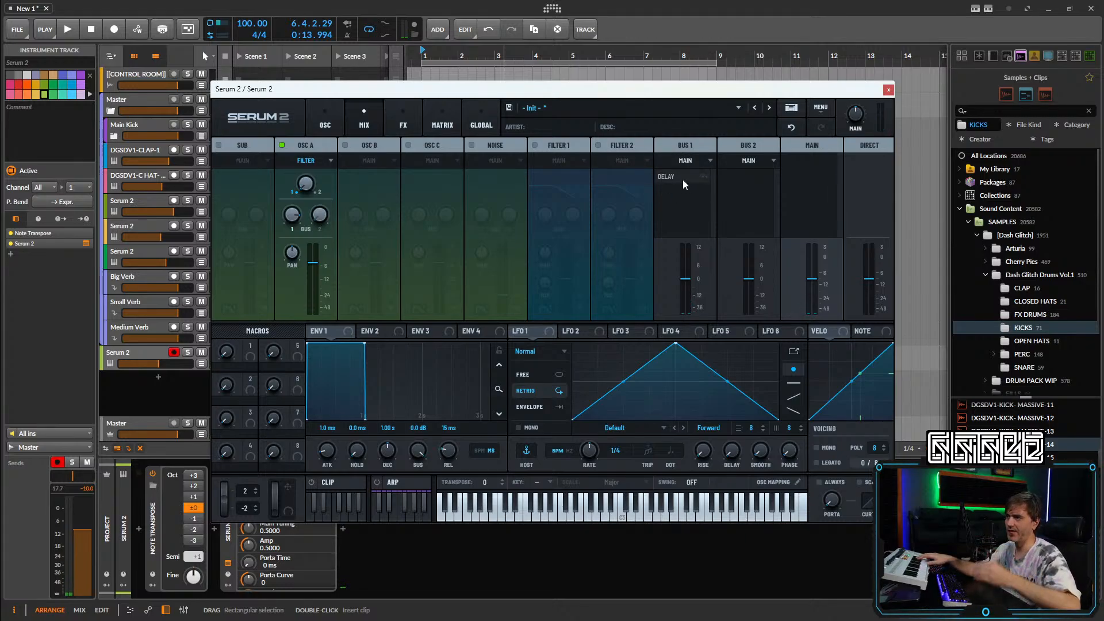
click(400, 125)
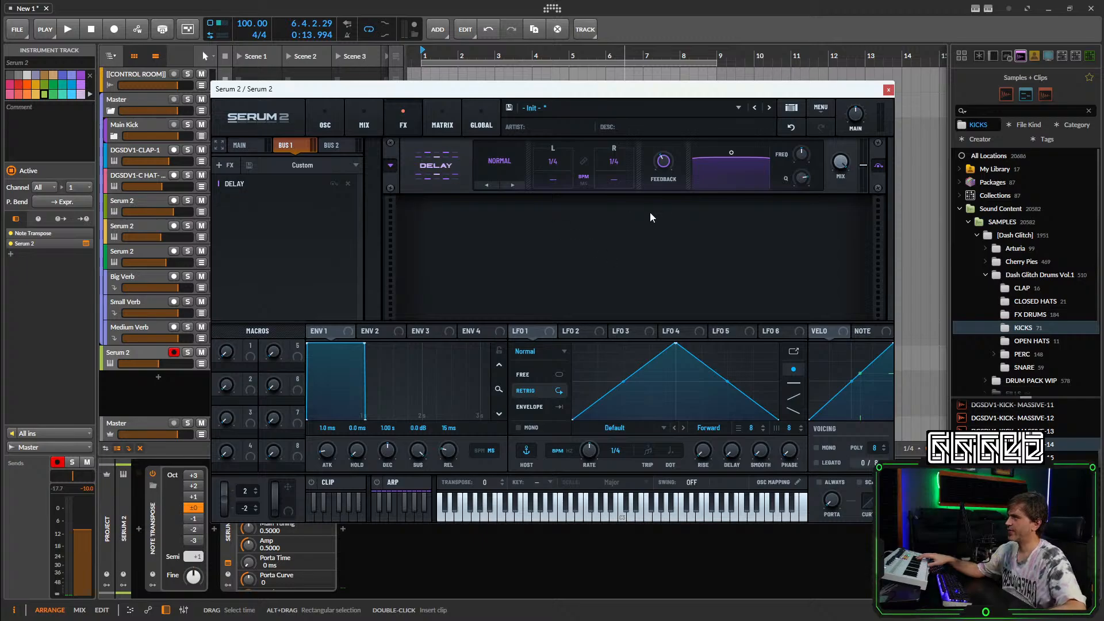
mouse_move(730, 156)
mouse_down()
mouse_move(733, 168)
mouse_move(734, 141)
mouse_up()
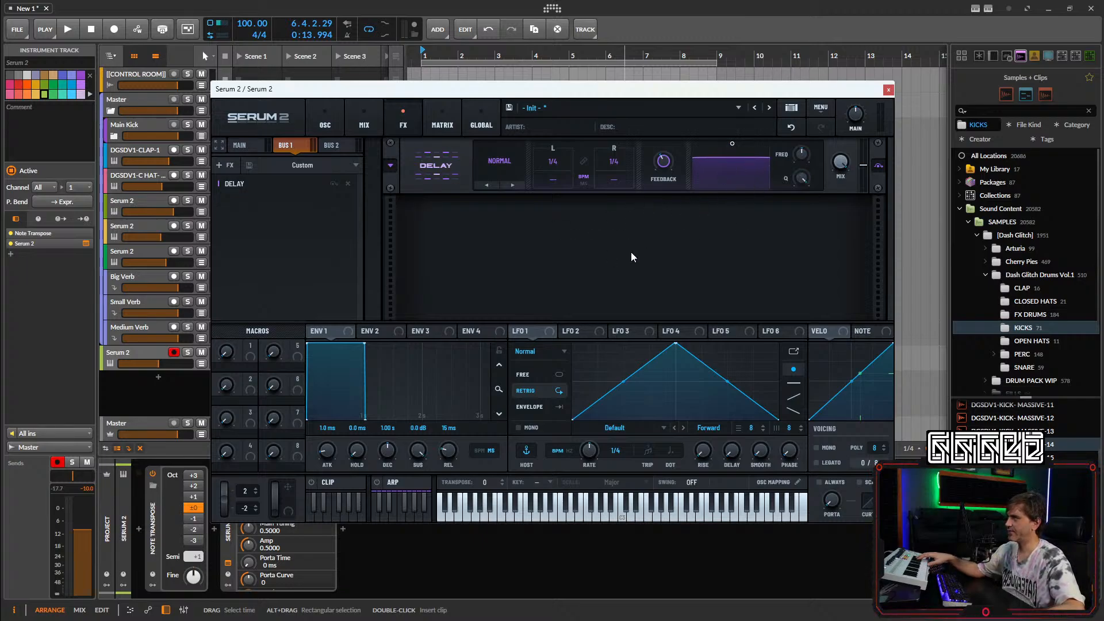
Add a Filter after the delay on Bus 1 and set both linked delay times to dotted 1/8.
click(224, 165)
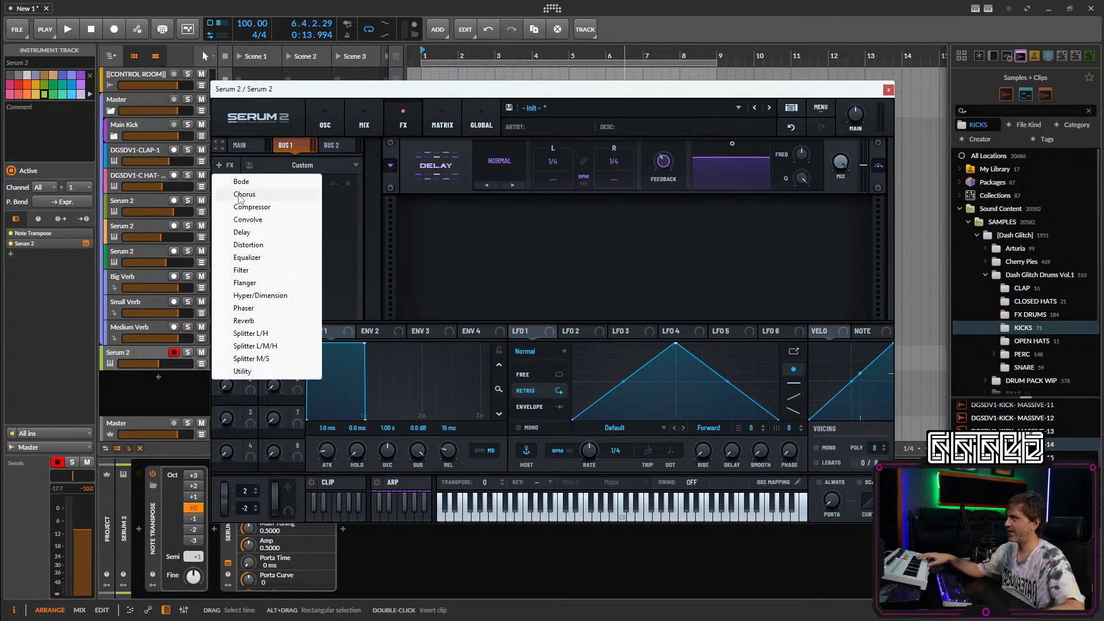
click(271, 270)
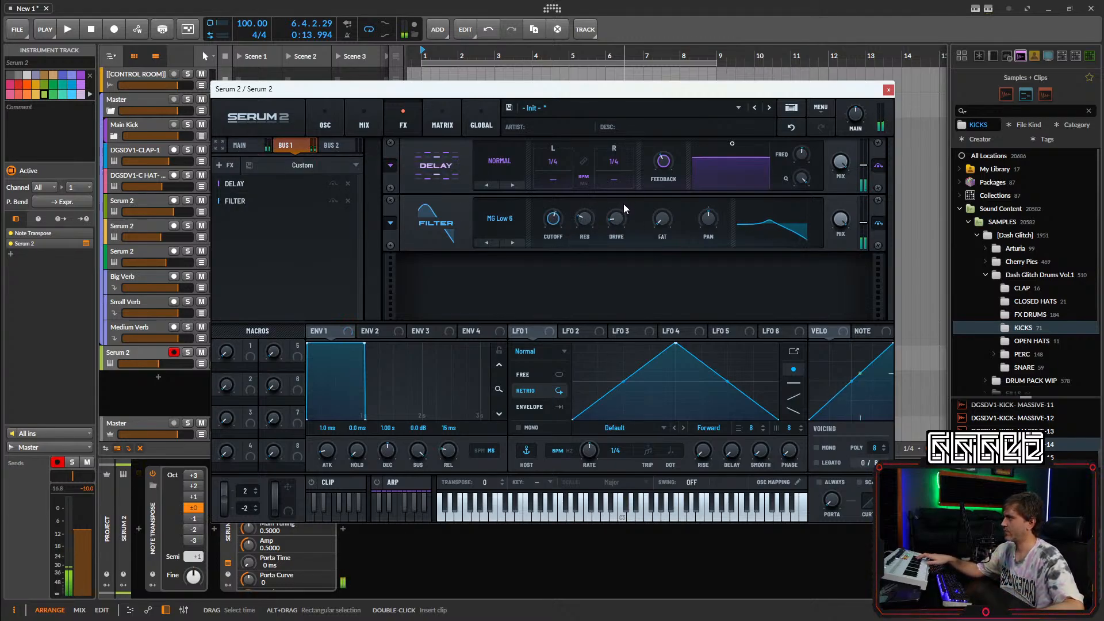
drag(555, 180, 636, 2)
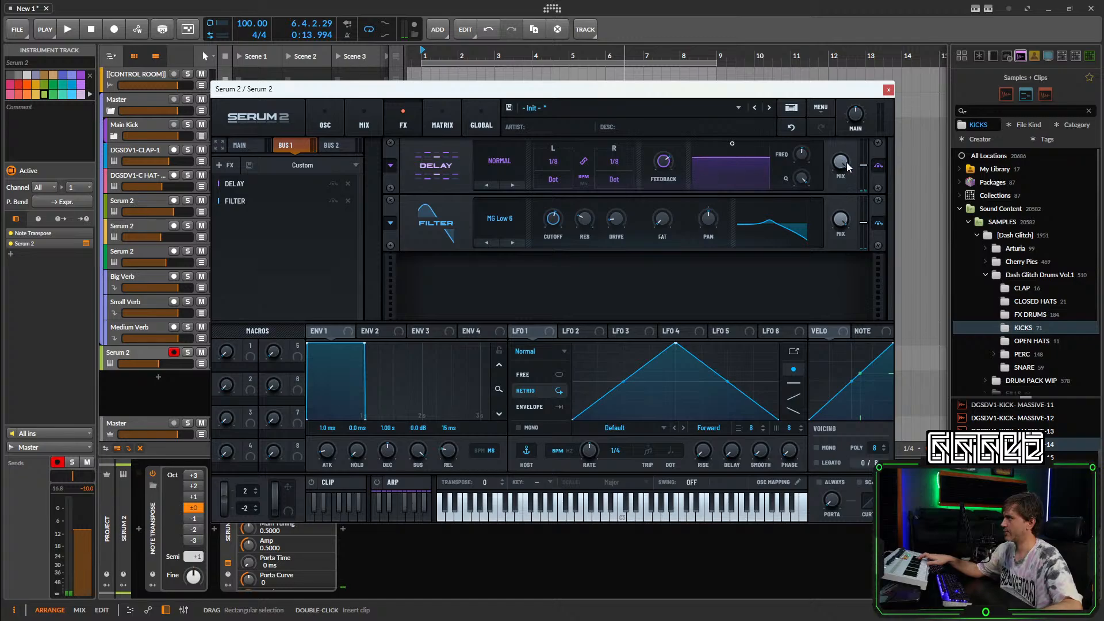
Change the type of the Bus 1 filter effect to PZ SVF.
click(365, 122)
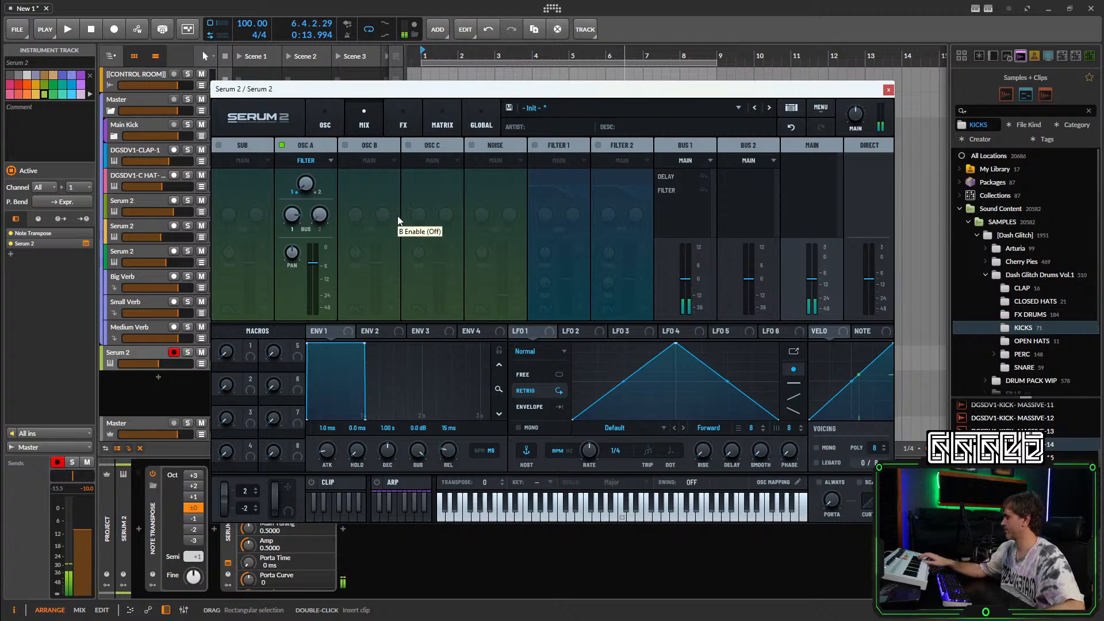
click(412, 108)
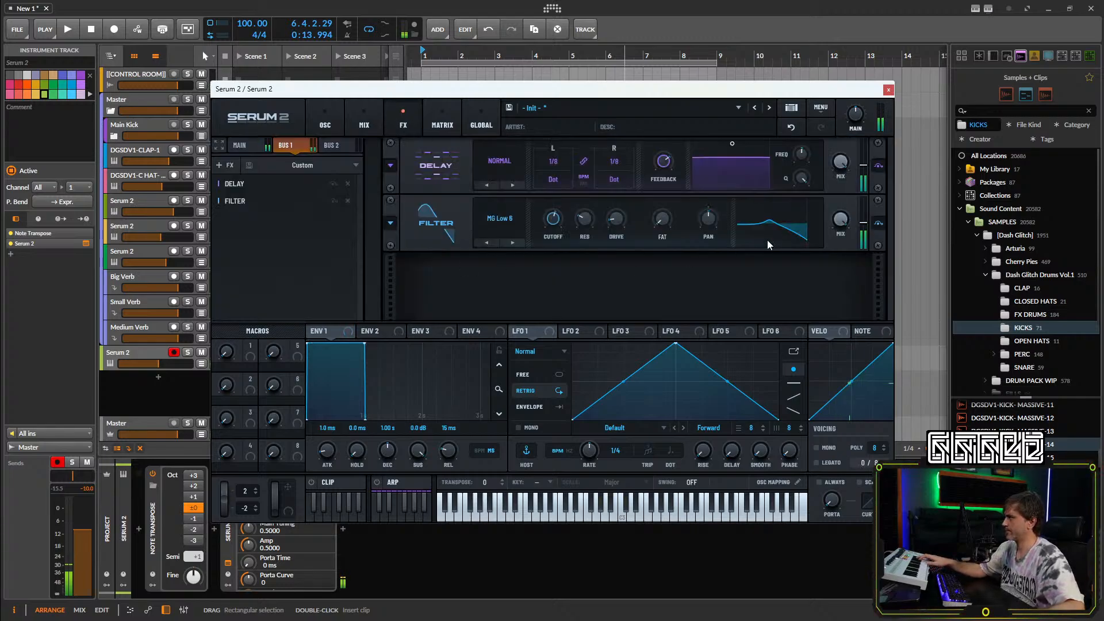
drag(556, 228, 556, 229)
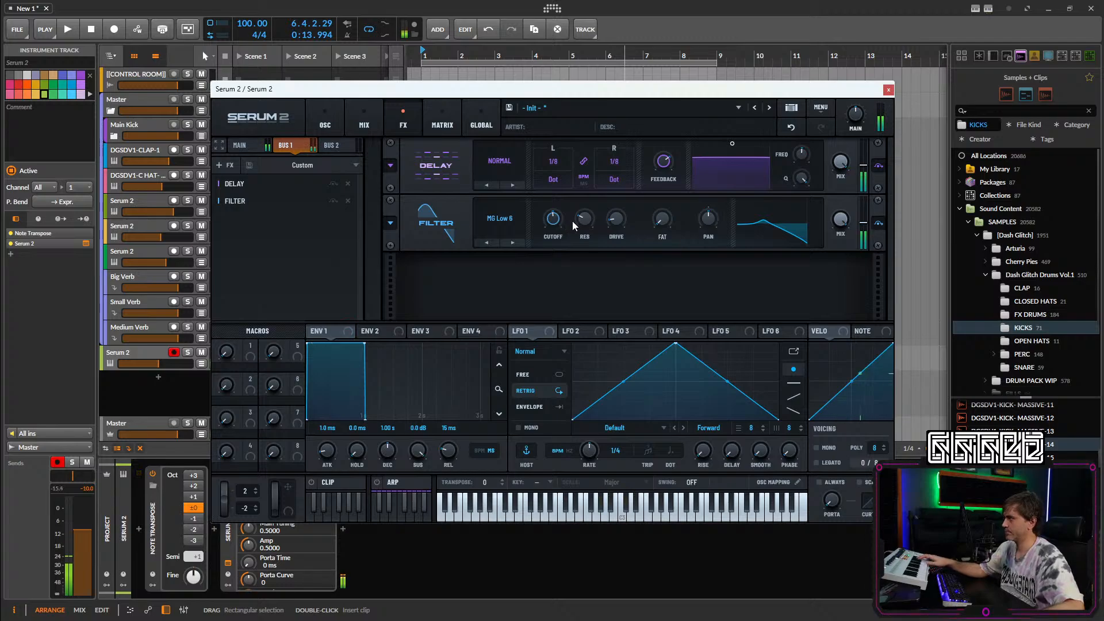
click(495, 222)
mouse_move(510, 296)
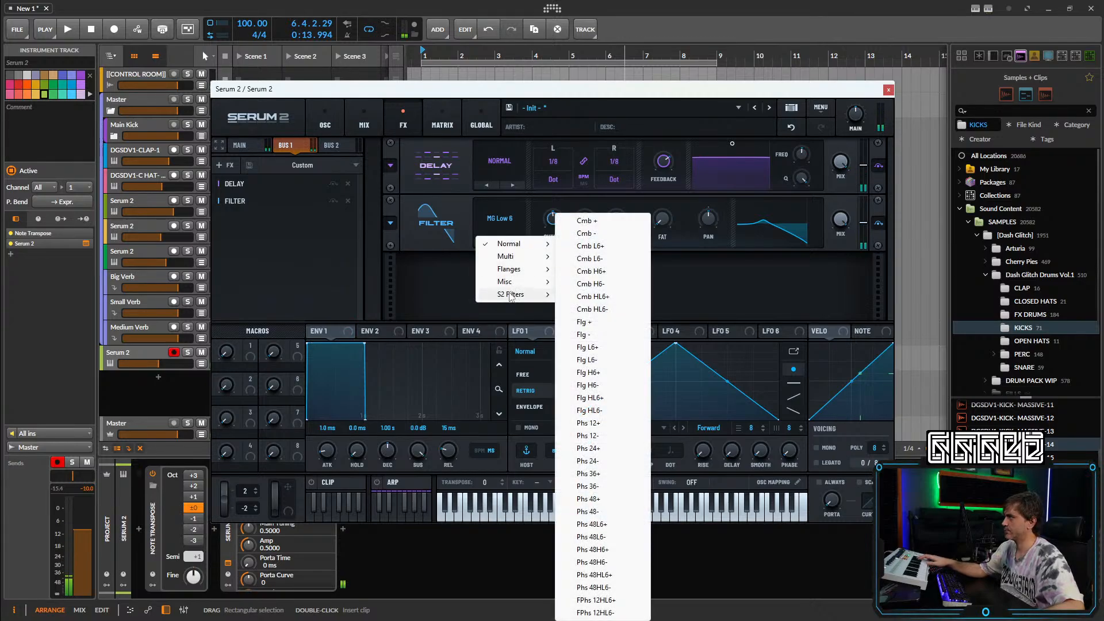
click(588, 382)
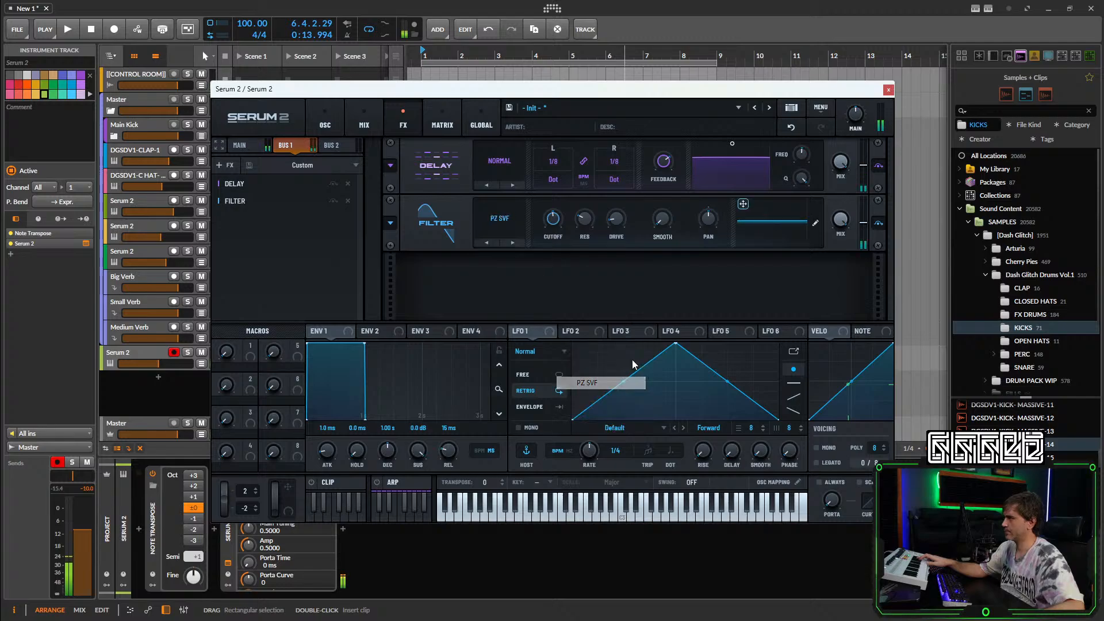
Shape the PZ SVF filter's curve with three evenly spaced deep notches from the low to the upper-mid range.
click(815, 223)
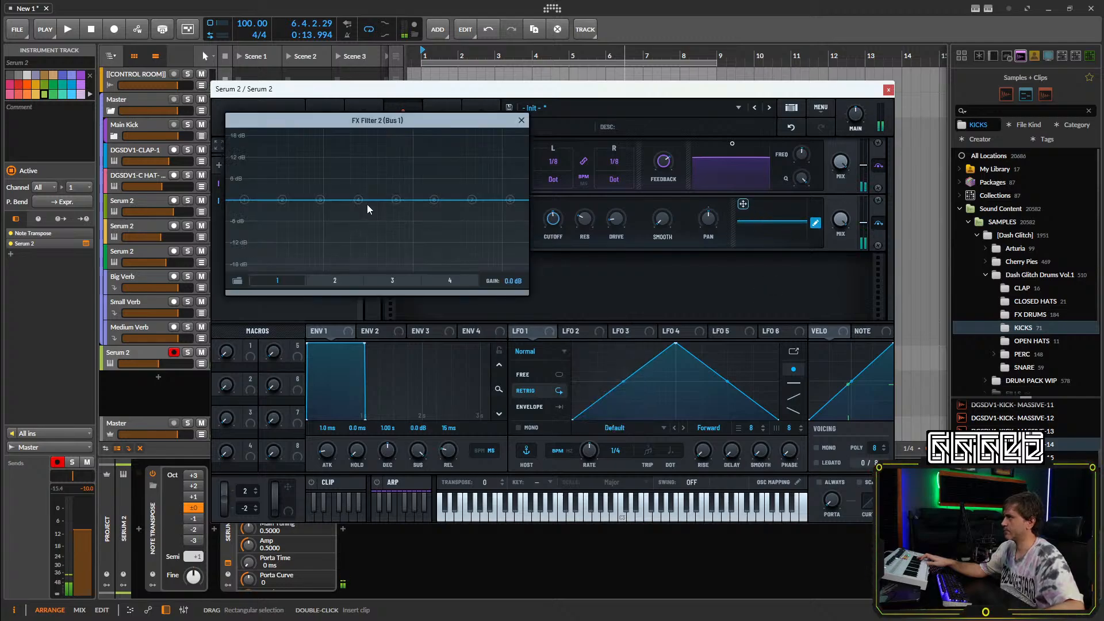
drag(358, 201, 347, 269)
drag(282, 200, 271, 269)
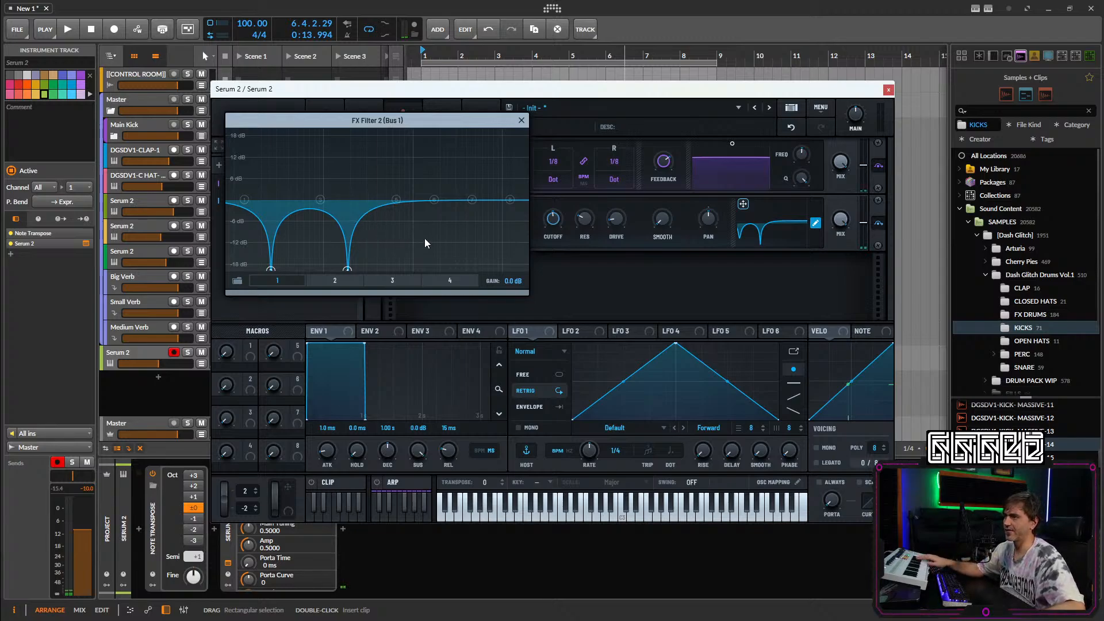
drag(426, 203, 427, 269)
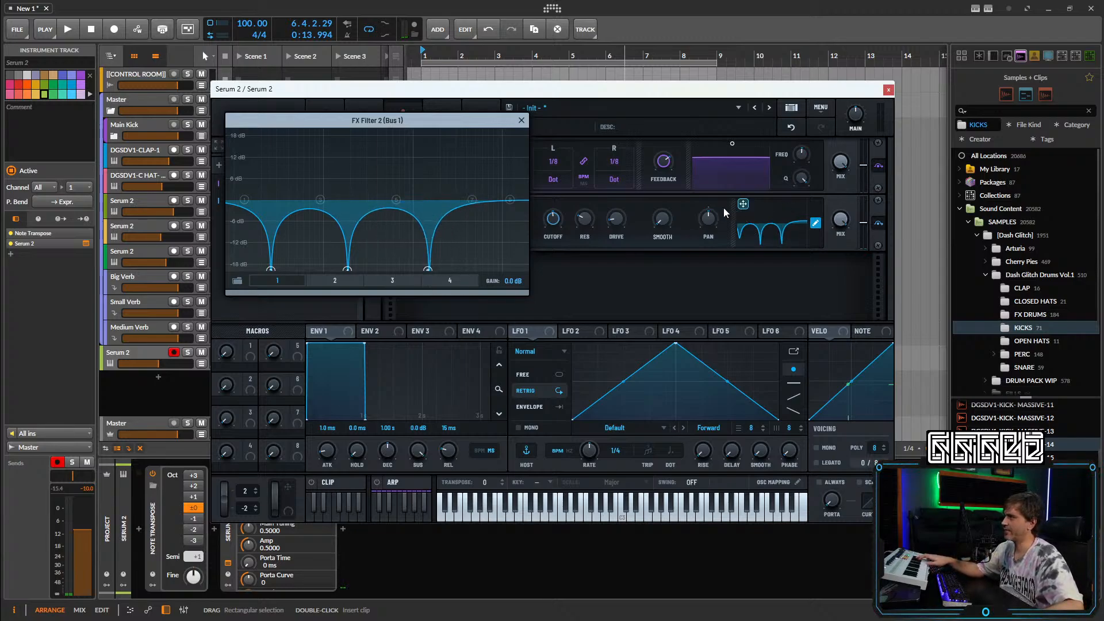
Adjust the Bus 1 filter's cutoff, close its curve editor, and assign LFO 1 to modulate the cutoff.
mouse_move(554, 220)
mouse_down()
mouse_move(580, 181)
mouse_move(565, 236)
mouse_move(570, 200)
mouse_move(572, 237)
mouse_move(574, 205)
mouse_move(570, 227)
mouse_move(582, 227)
mouse_move(581, 191)
mouse_move(554, 249)
mouse_move(561, 184)
mouse_move(557, 253)
mouse_move(552, 230)
mouse_up()
click(521, 120)
drag(526, 331, 537, 225)
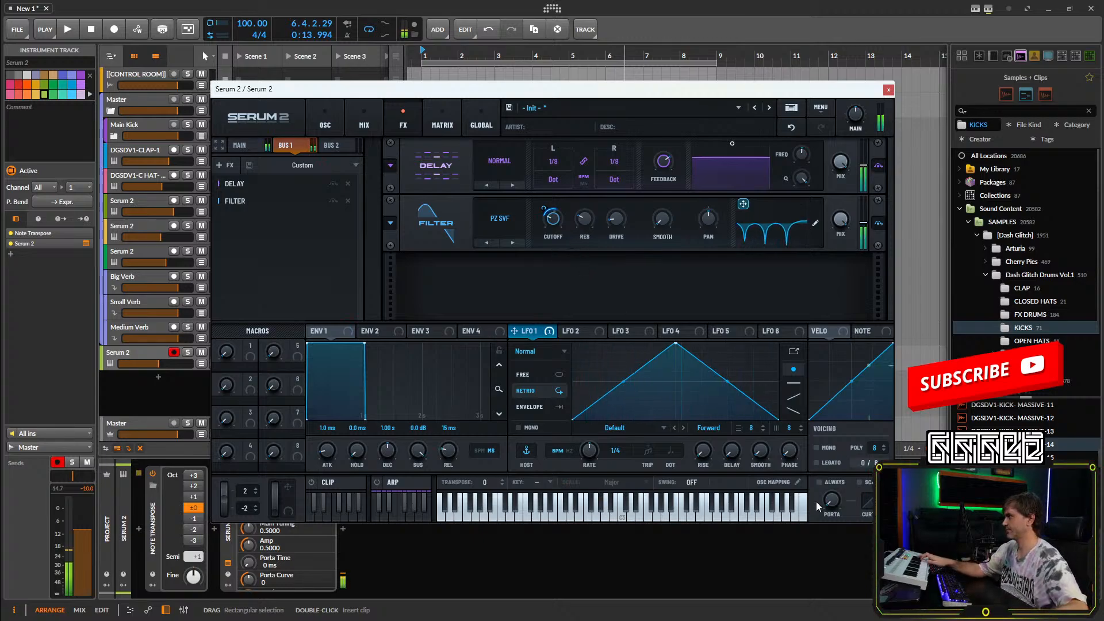
Make the Serum 2 voicing mono with legato and set the portamento time to 69 ms.
click(816, 447)
click(819, 482)
drag(832, 503, 836, 500)
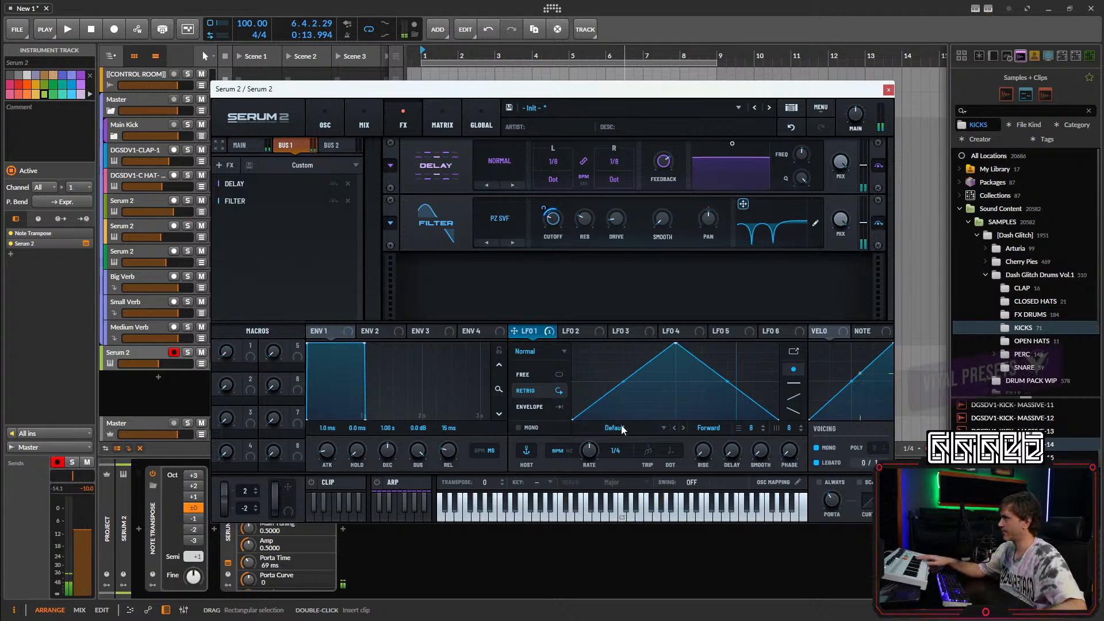
Set LFO 1 to Free mode at a 1/2 rate and the linked Bus 1 delay times to dotted 1/4.
scroll(587, 457, down, 1)
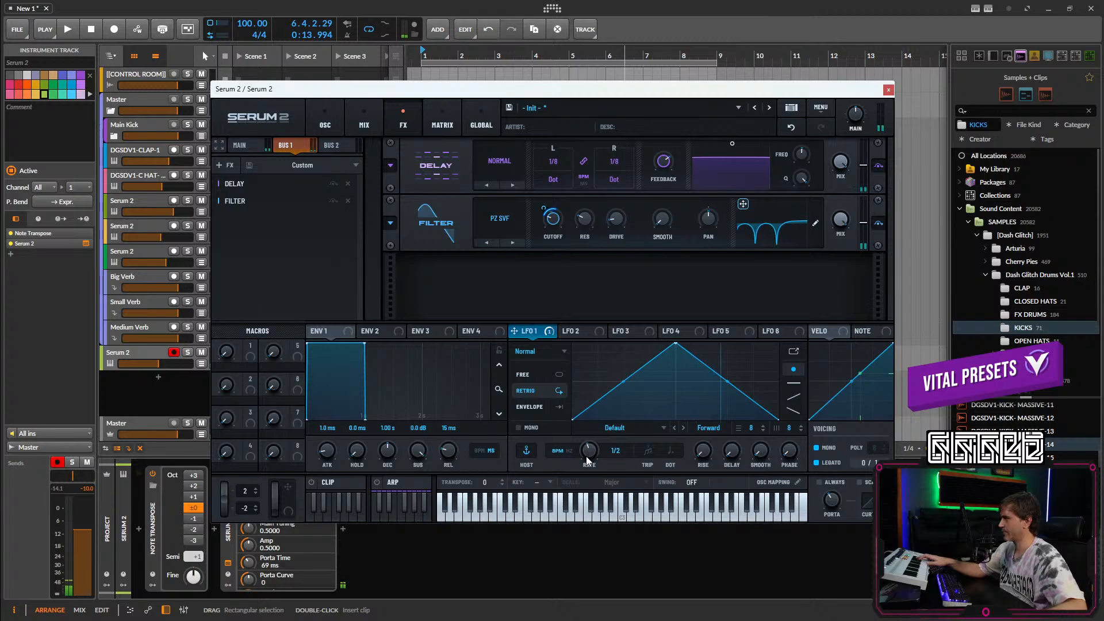
click(536, 377)
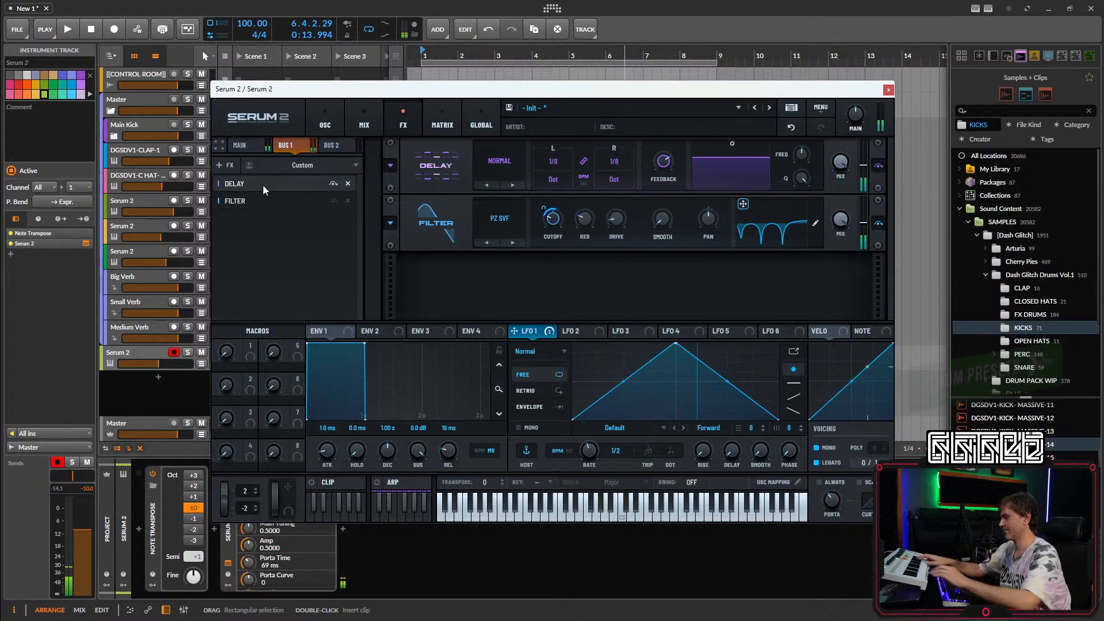
click(227, 166)
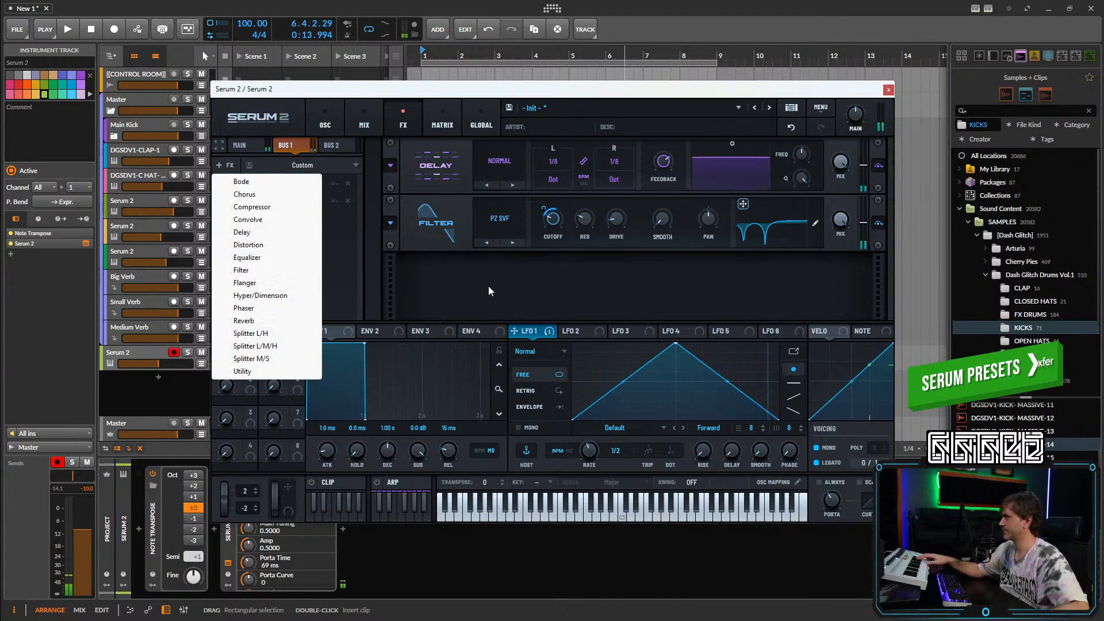
mouse_move(557, 157)
mouse_down()
mouse_move(559, 172)
mouse_move(561, 154)
mouse_up()
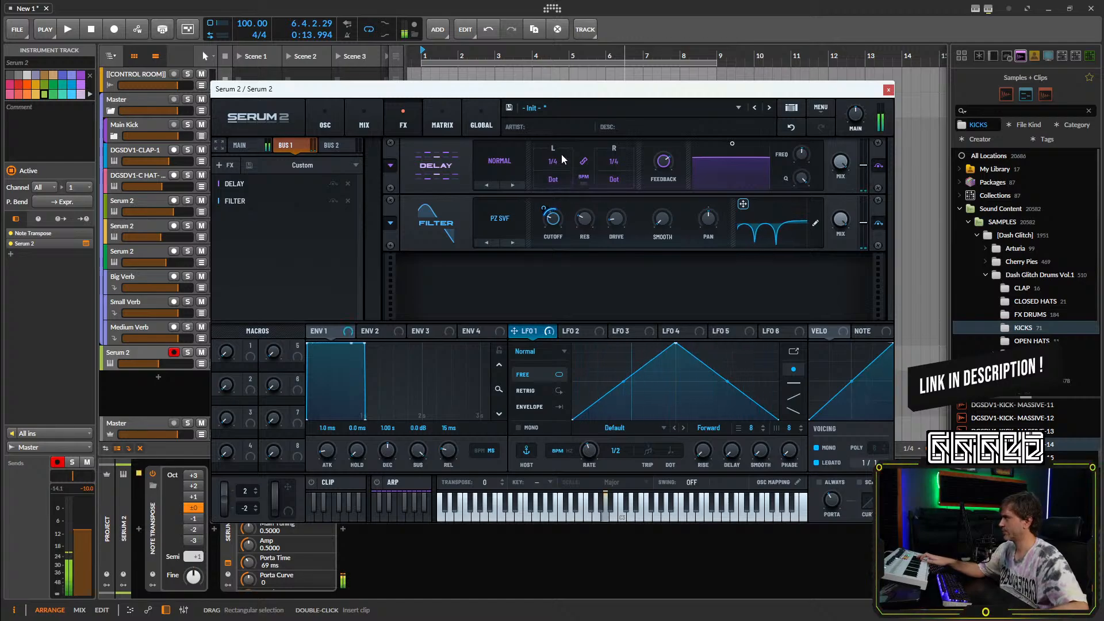
Add a Reverb after the filter on Bus 1, set its type to Nitrous and its low cut to 72.
click(217, 165)
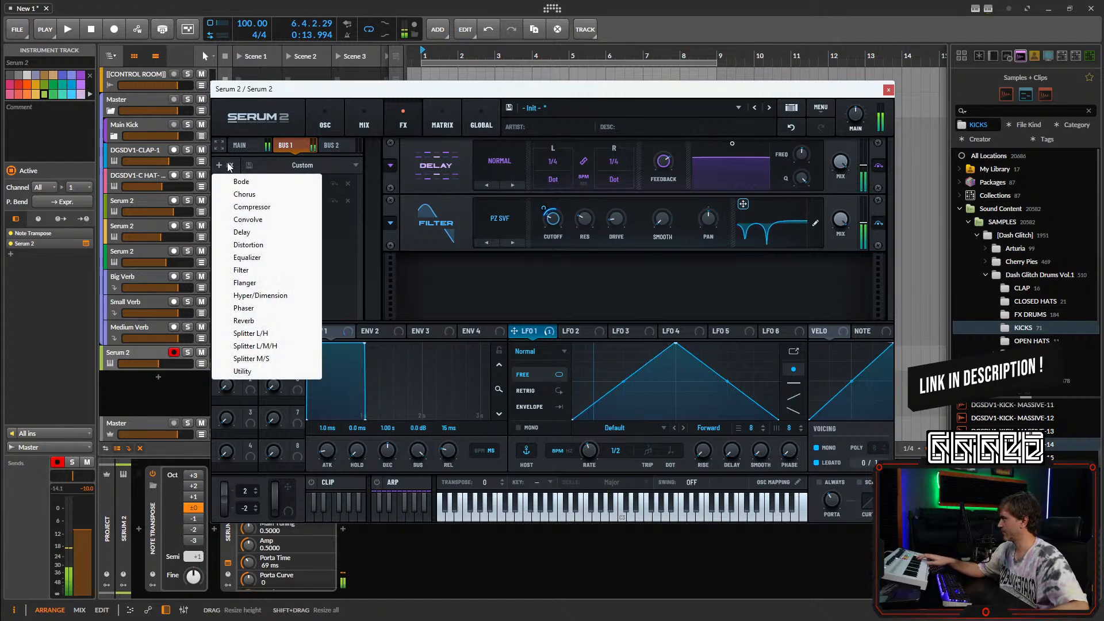
click(257, 314)
click(487, 275)
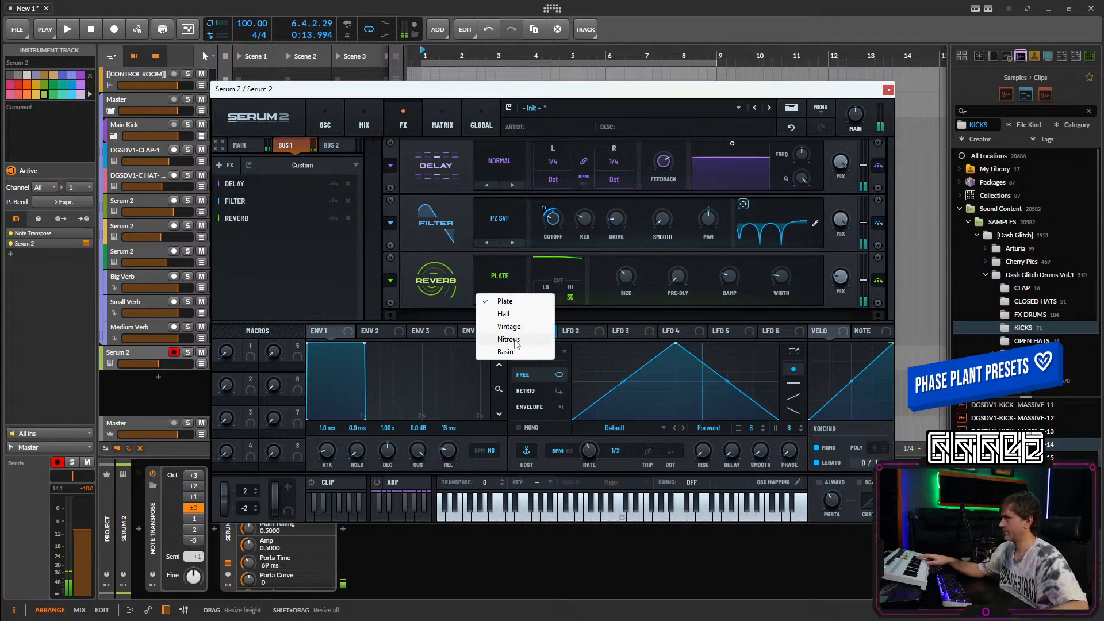
click(513, 340)
drag(545, 297, 575, 223)
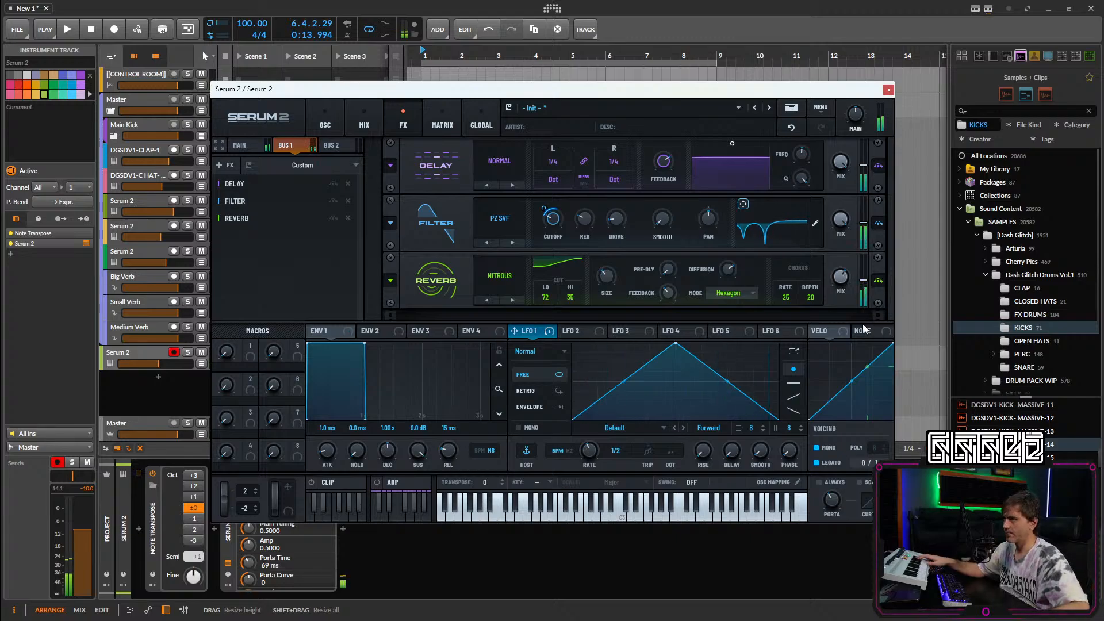
Enable Filter 1 in the oscillator section and set its type to Diffusor.
click(326, 120)
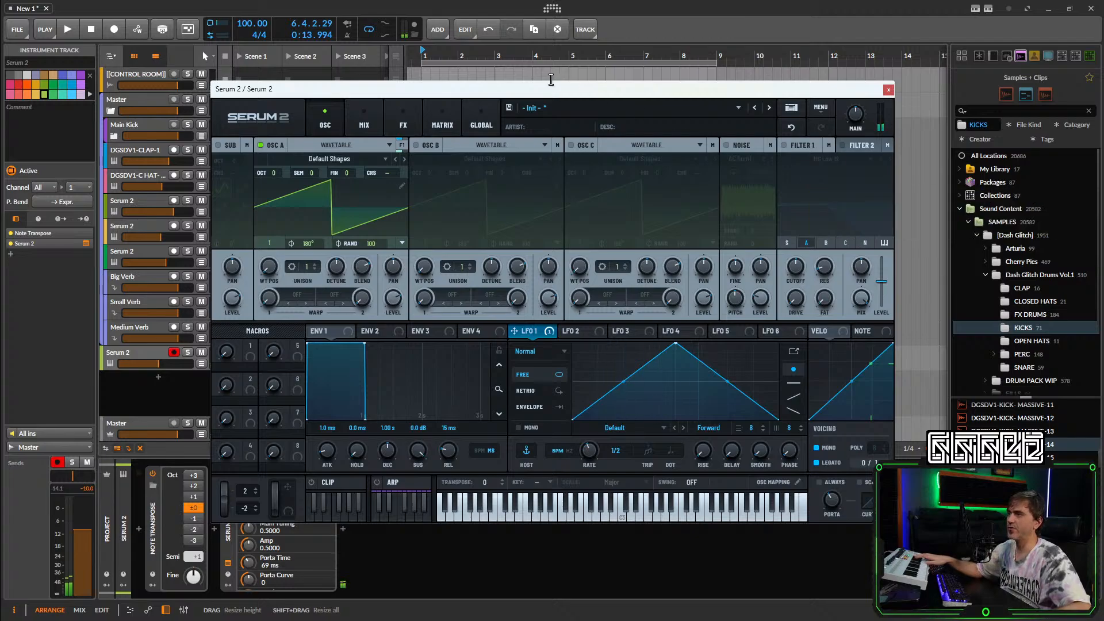
click(784, 145)
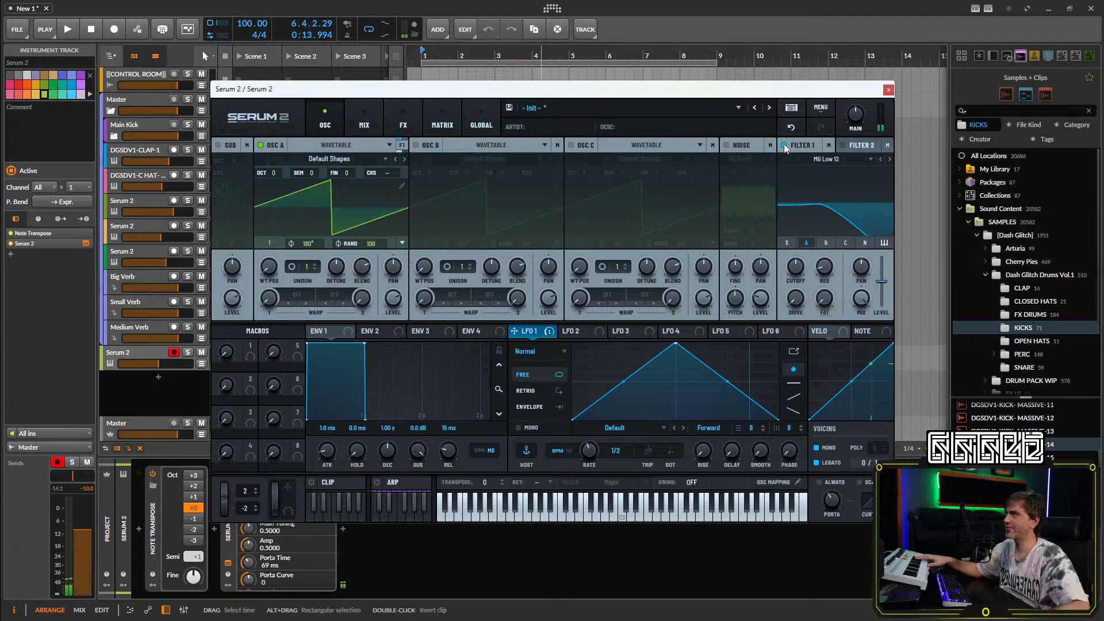
click(845, 161)
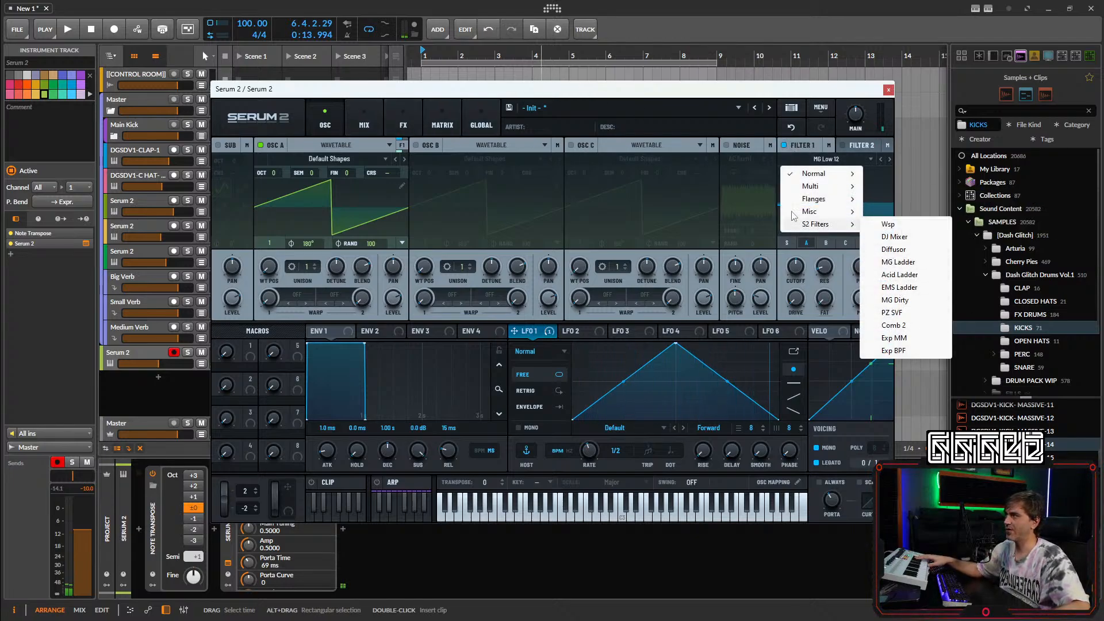
click(894, 249)
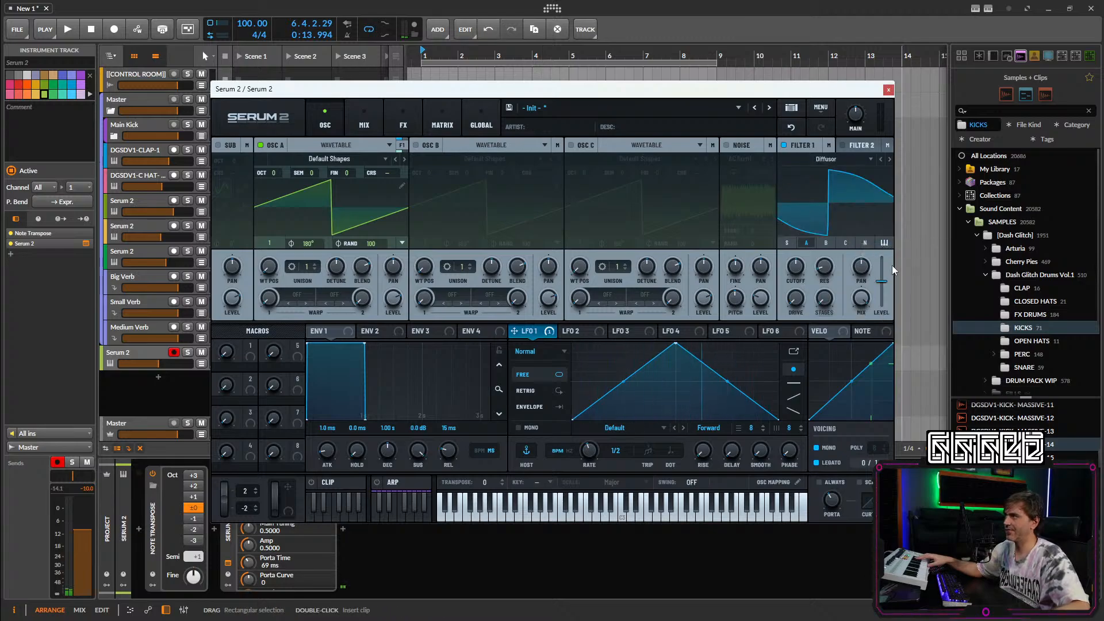
Adjust the Diffusor filter's resonance and cutoff, and route Filter 1's output into Filter 2.
drag(829, 272, 792, 297)
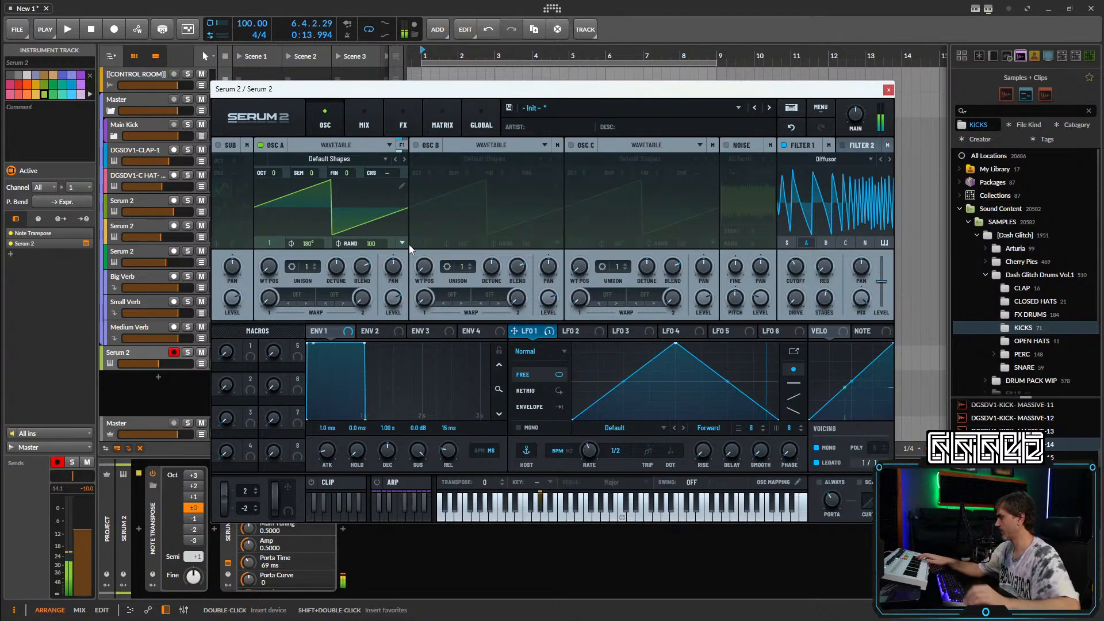
click(864, 147)
click(806, 144)
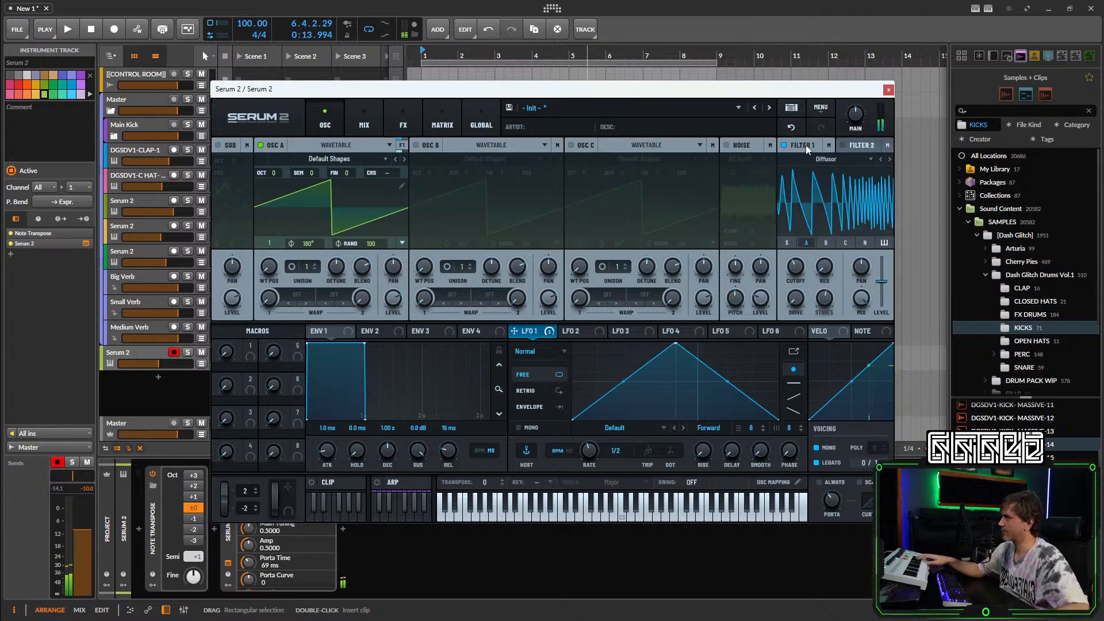
click(829, 145)
click(807, 162)
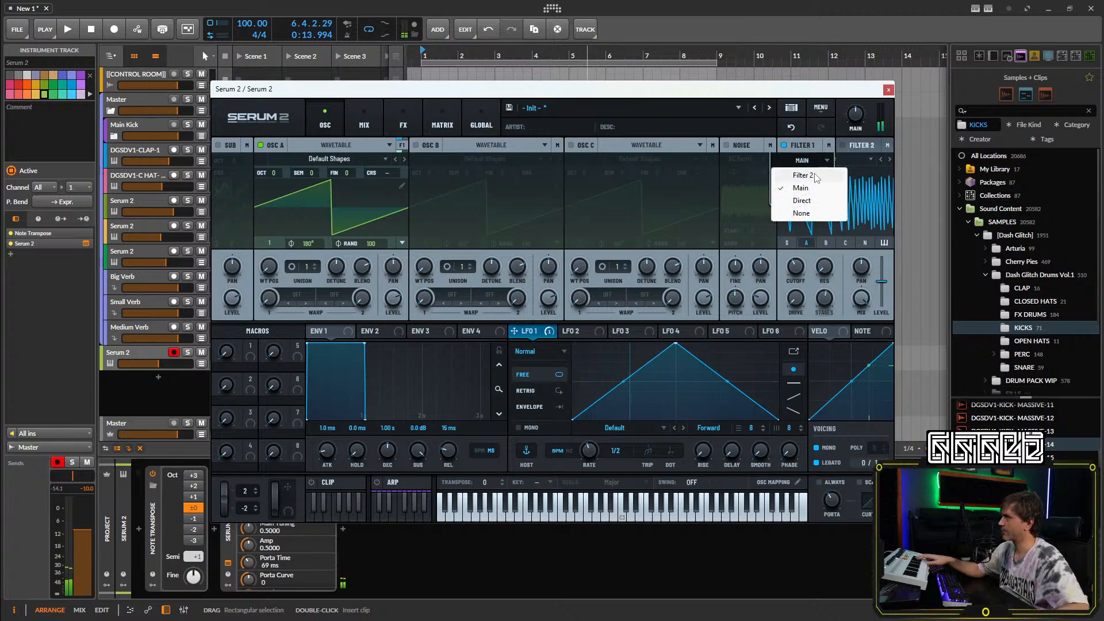
click(812, 175)
Enable Filter 2 with the MG Low 12 type, raise its resonance and lower its cutoff.
click(845, 148)
click(843, 146)
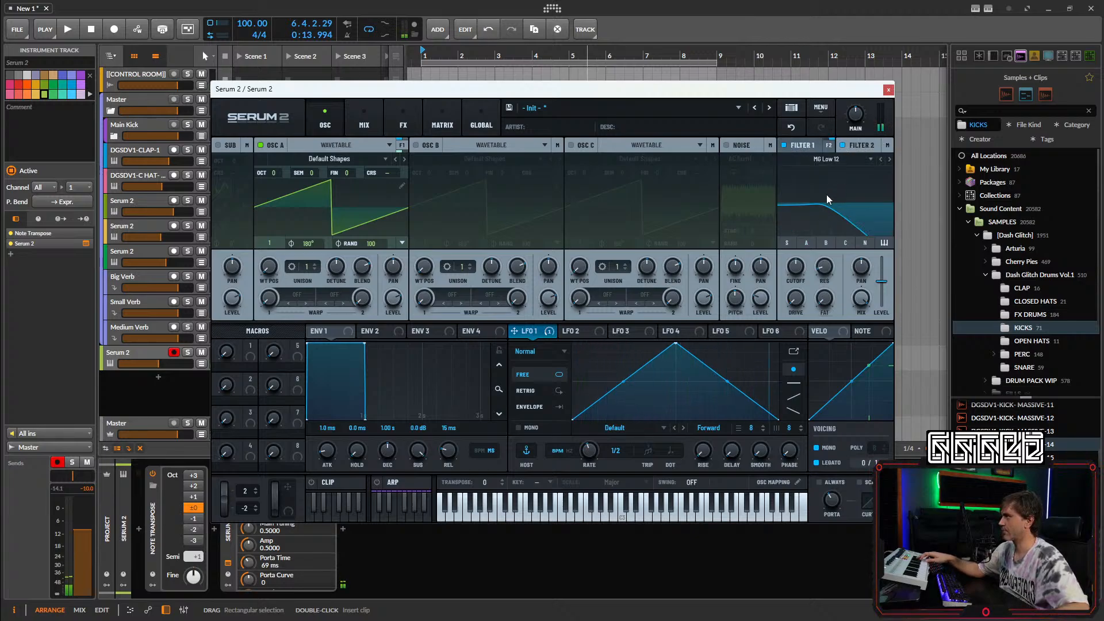
drag(825, 268, 799, 287)
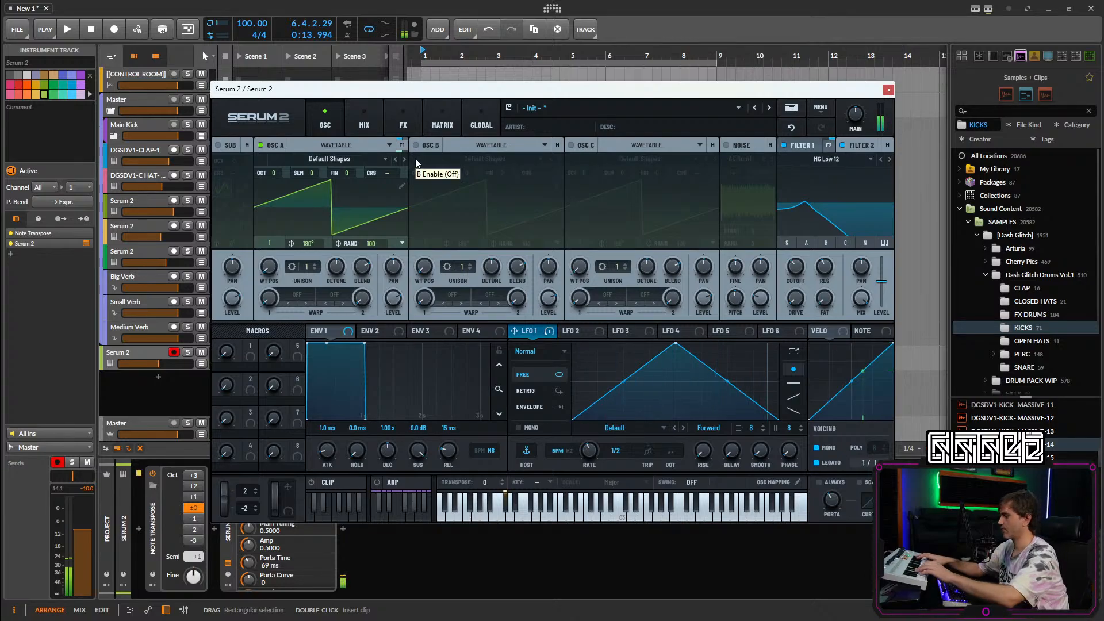
Raise Filter 2's send to Bus 1 in the Serum 2 mixer.
click(442, 118)
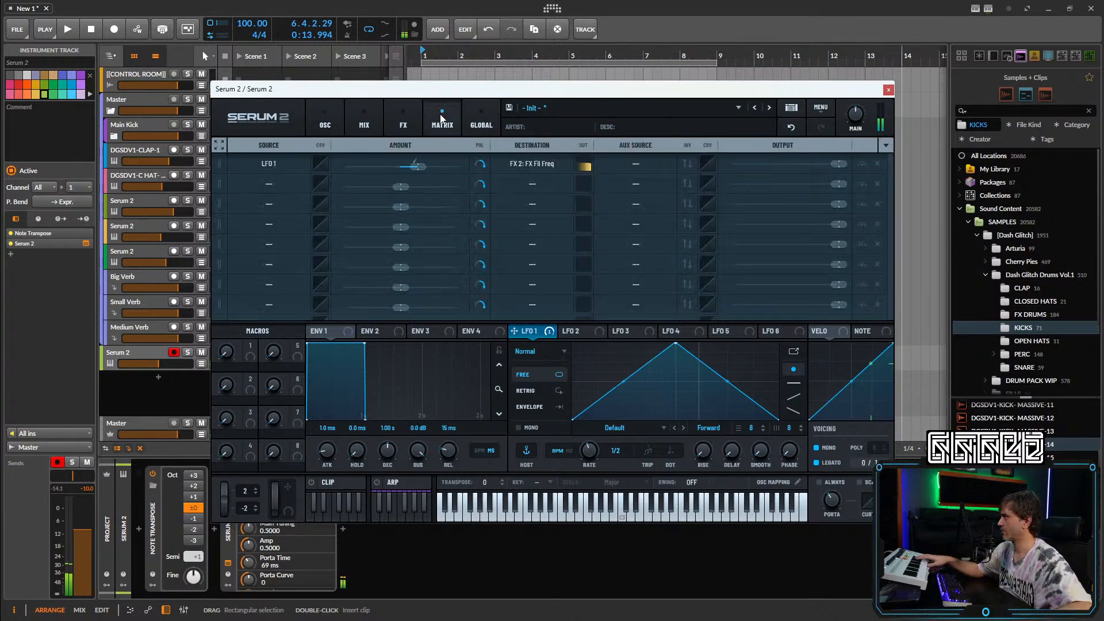
click(367, 118)
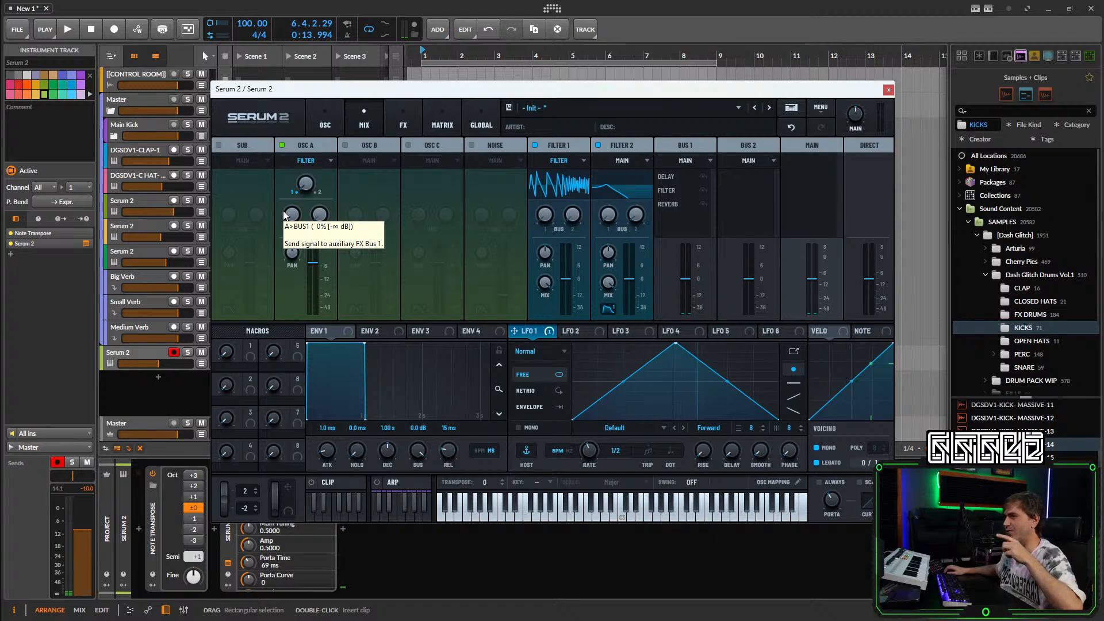
drag(608, 214, 635, 128)
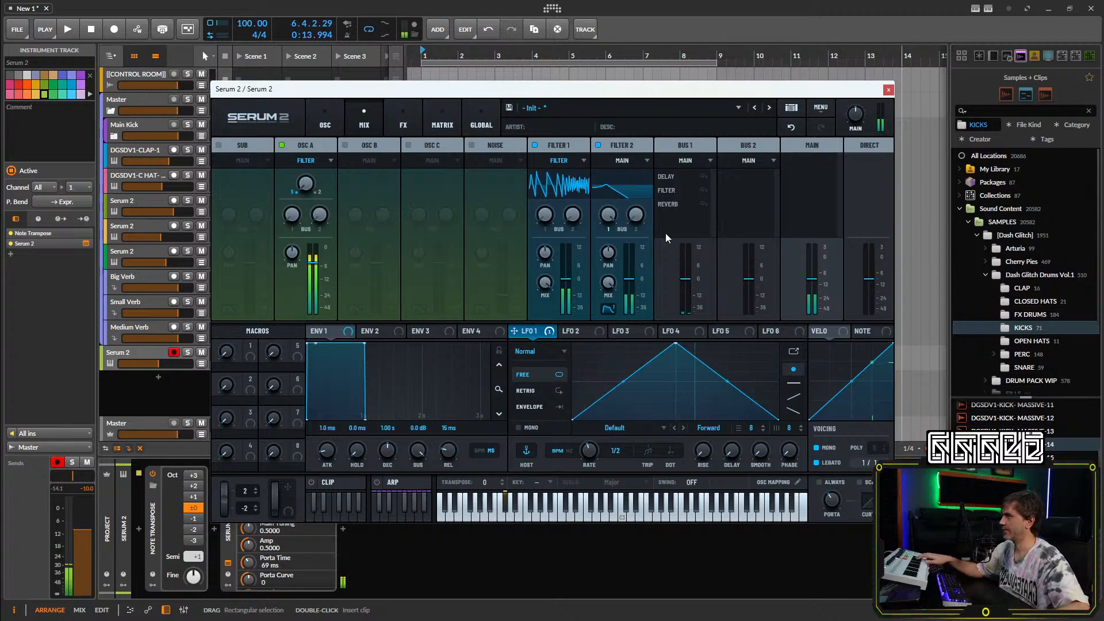
Adjust Filter 2's cutoff and assign LFO 2 to modulate it.
click(325, 125)
mouse_move(796, 267)
mouse_down()
mouse_move(811, 224)
mouse_move(819, 246)
mouse_move(805, 285)
mouse_up()
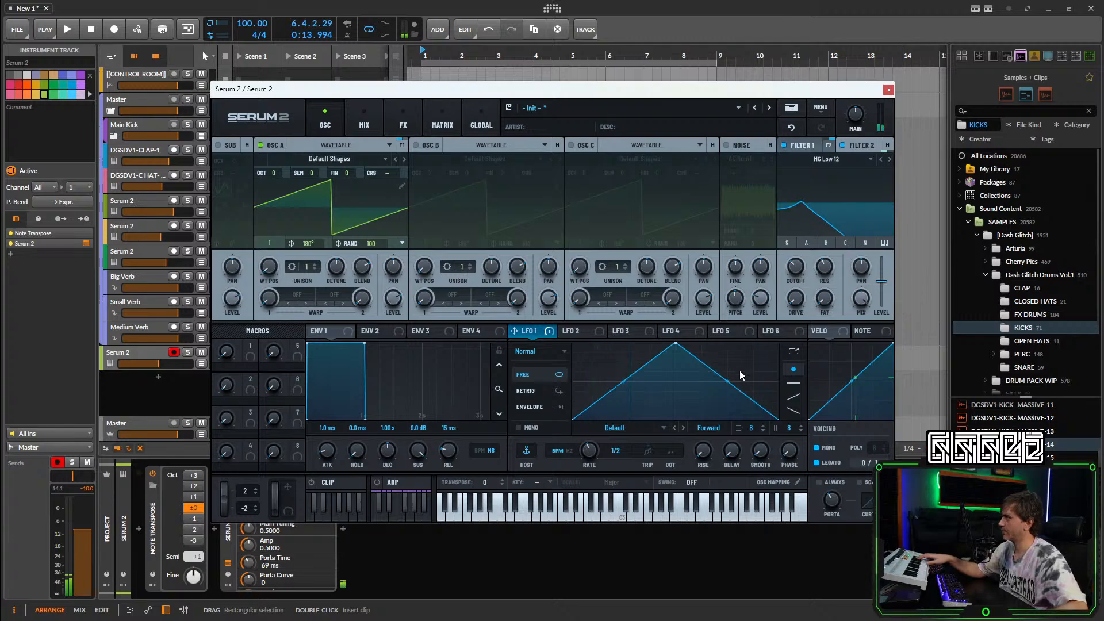
click(580, 331)
drag(563, 331, 795, 267)
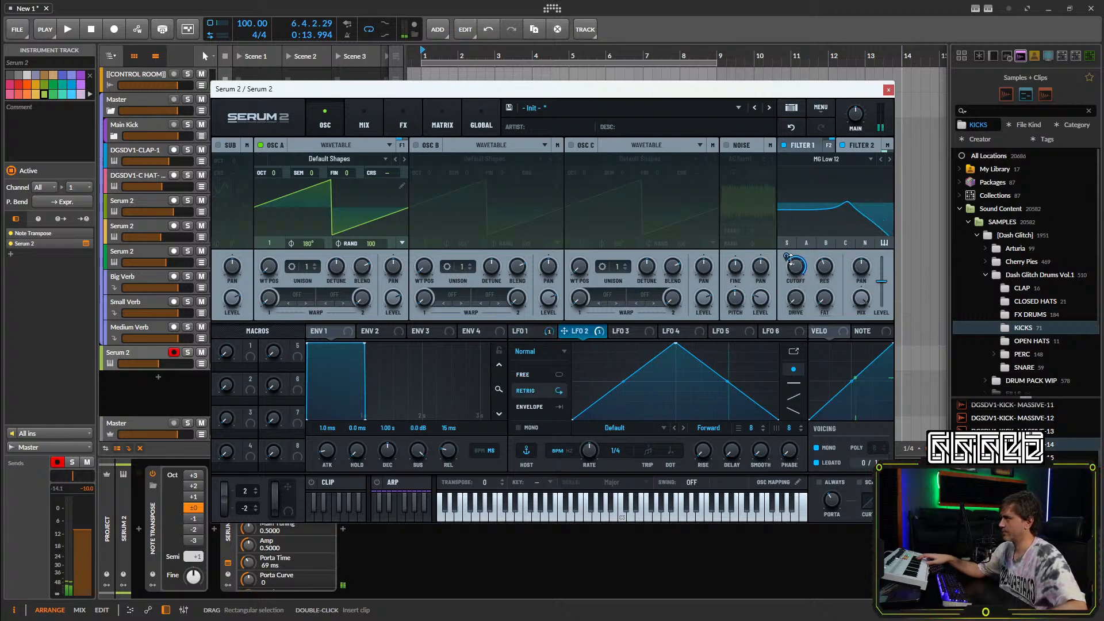
Set LFO 2 to Free mode with the Chaos: Lorenz shape and a 4 bar rate.
click(531, 374)
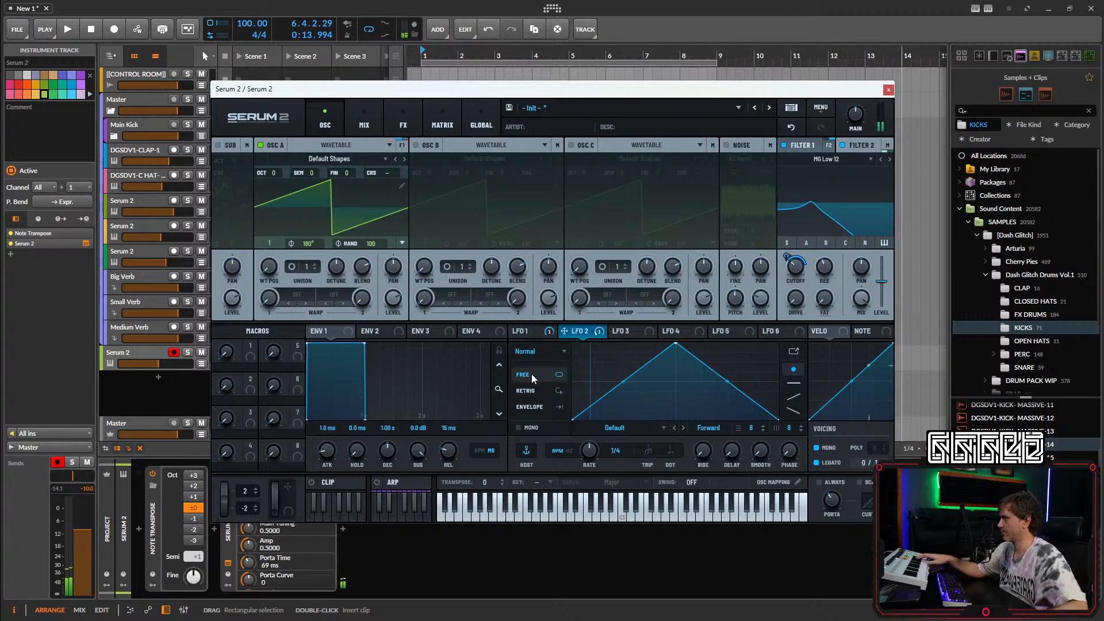
click(541, 351)
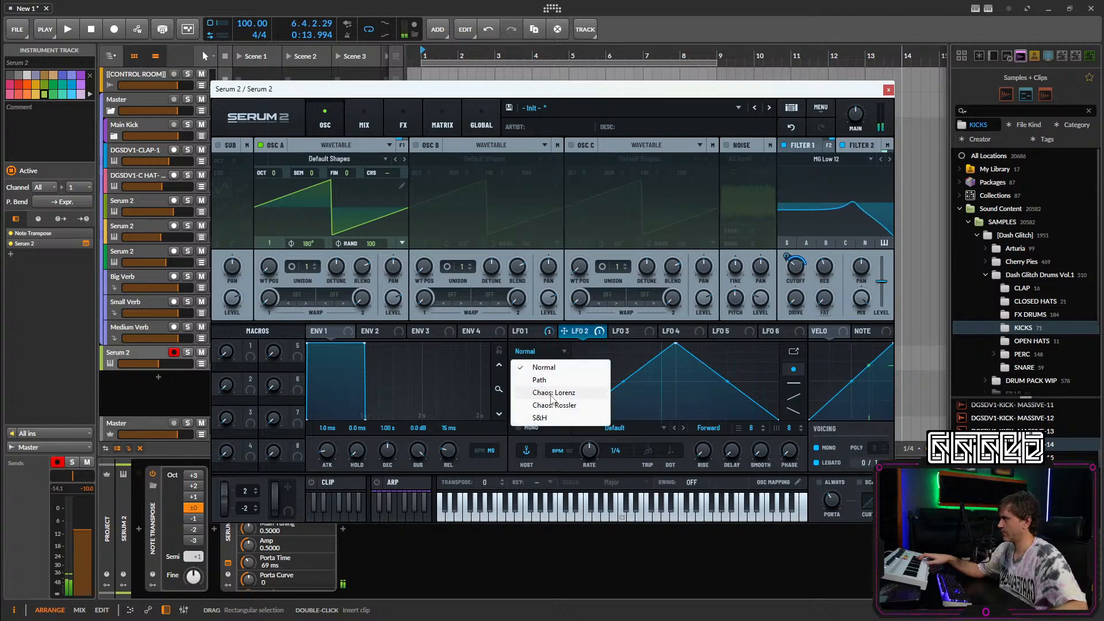
click(587, 394)
drag(599, 445, 582, 474)
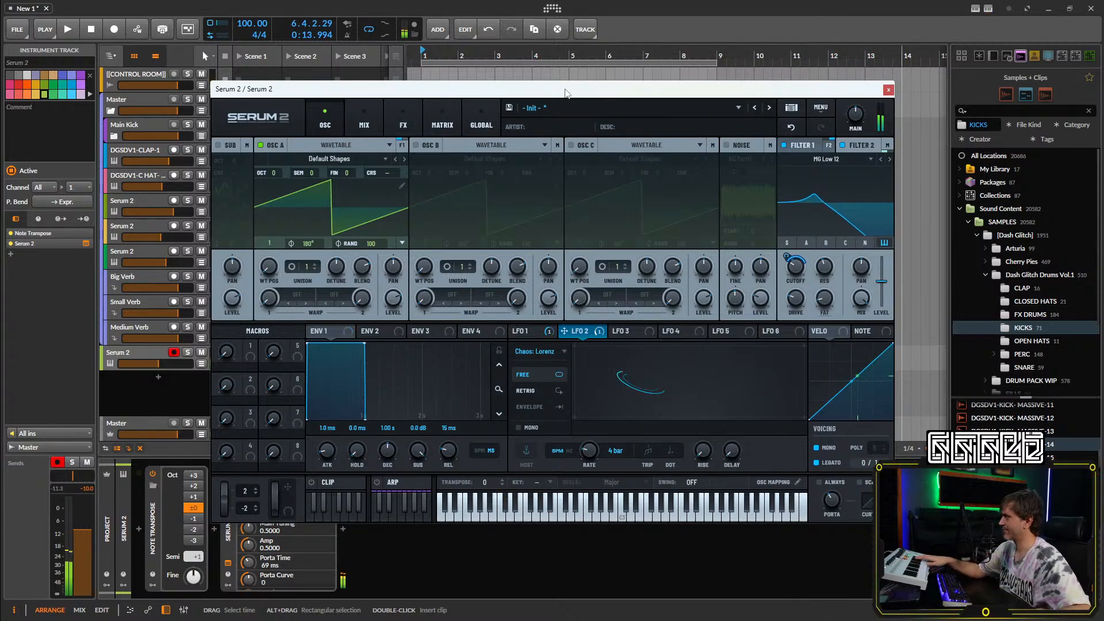
Load the user clip Clip 2 into the first slot of the Serum 2 clip player and start it.
click(339, 484)
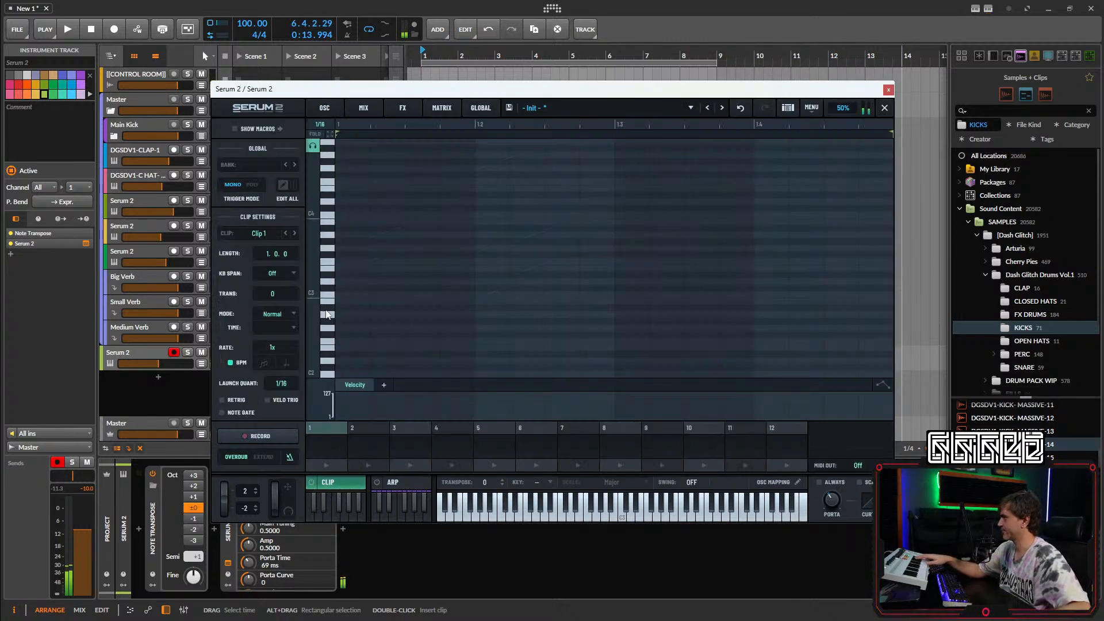
click(256, 233)
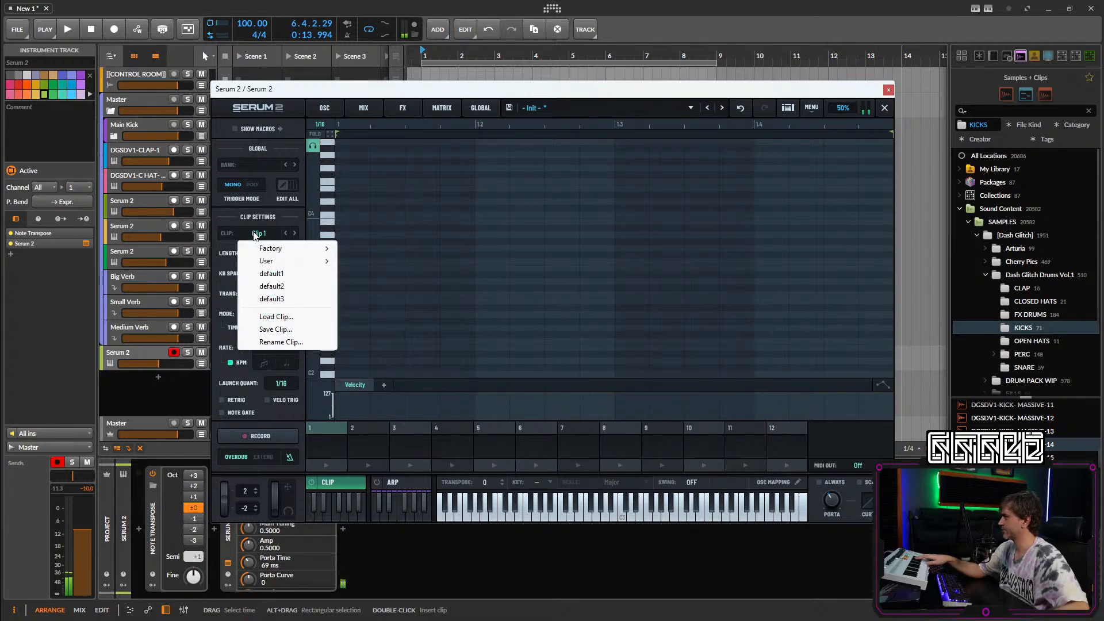
mouse_move(285, 261)
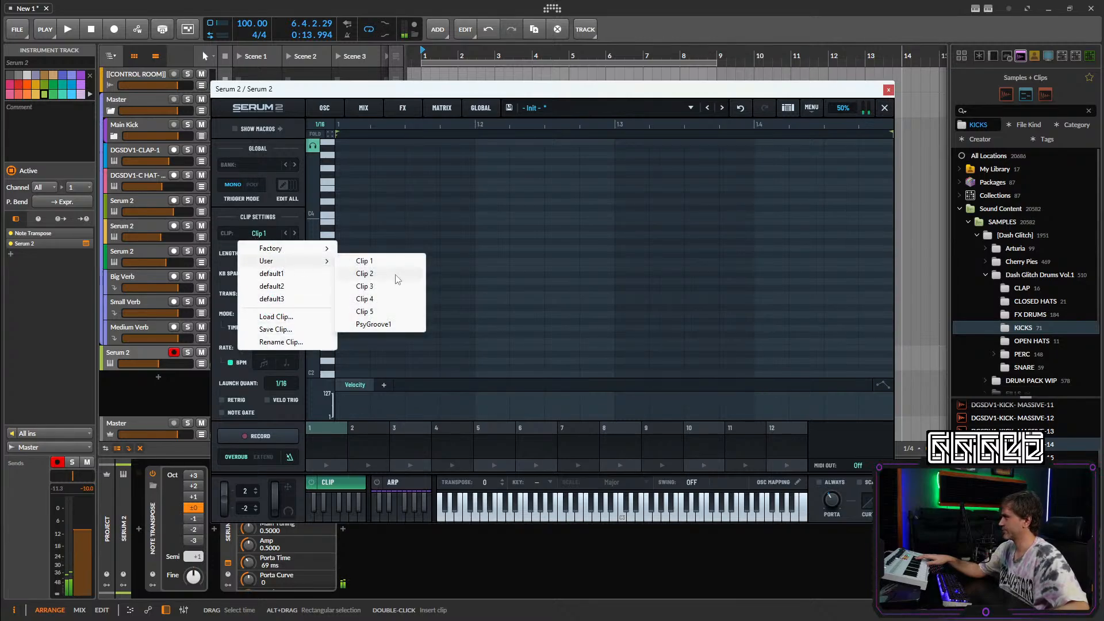
click(365, 274)
click(320, 462)
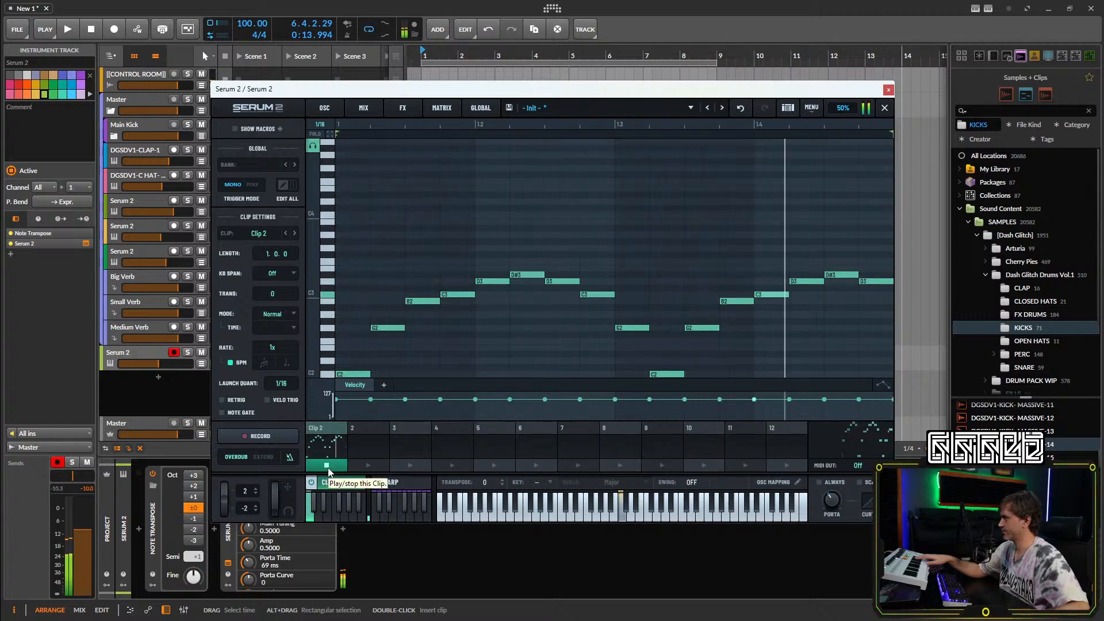
Lower the velocities of selected notes throughout Clip 2 to create a varied accent pattern.
drag(371, 400, 372, 418)
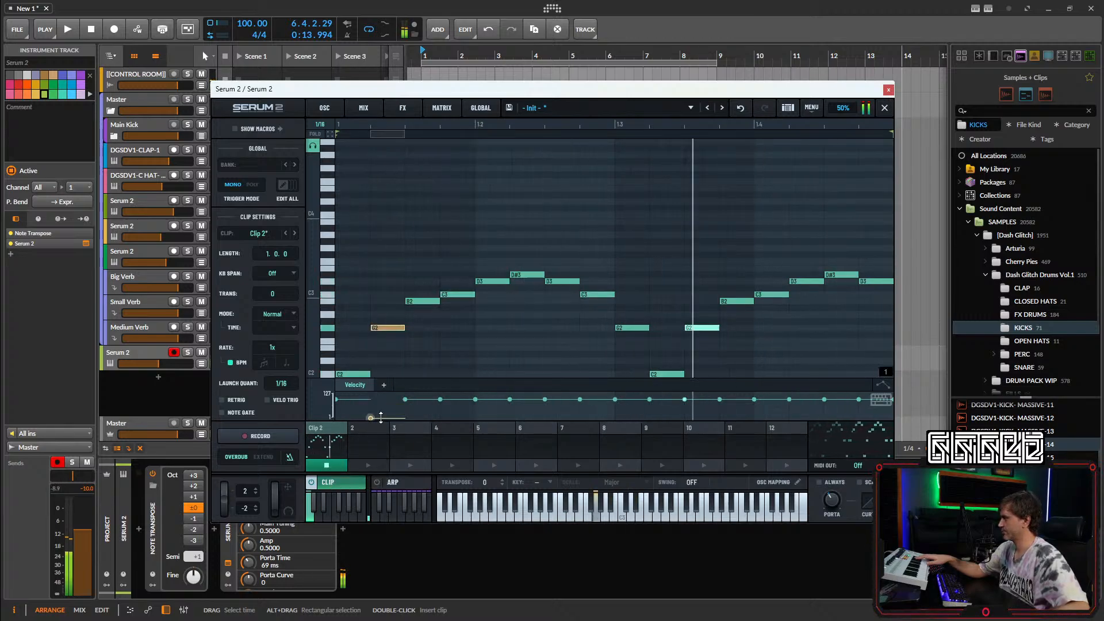
click(406, 400)
click(475, 399)
drag(472, 398, 474, 410)
mouse_move(510, 399)
mouse_down()
mouse_move(512, 415)
mouse_move(547, 407)
mouse_move(582, 419)
mouse_up()
drag(650, 399, 651, 415)
drag(684, 399, 685, 414)
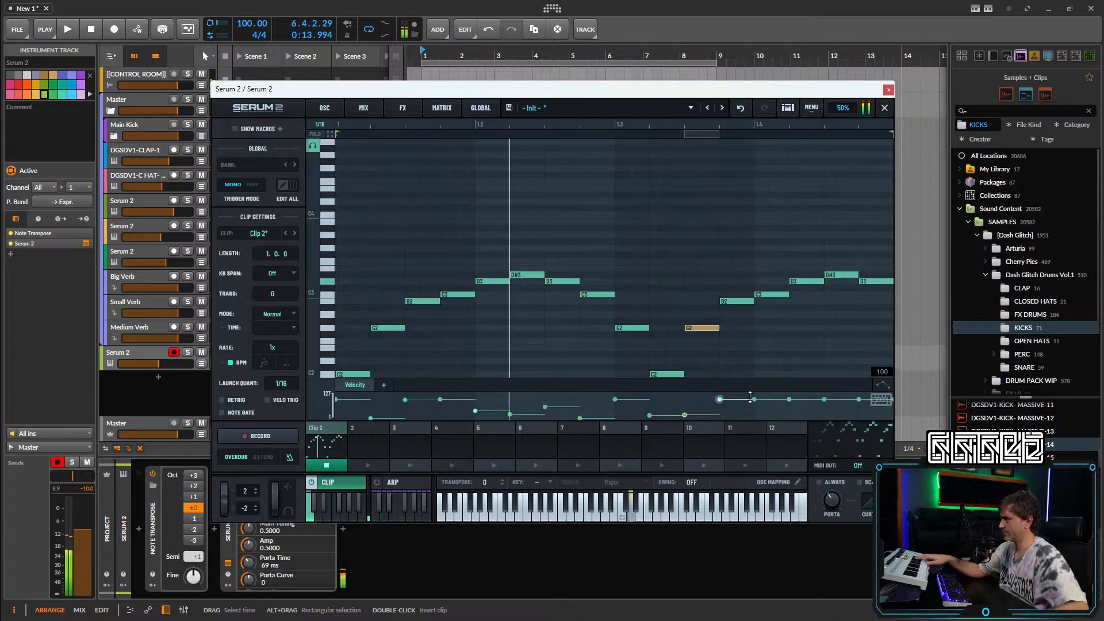
mouse_move(754, 399)
mouse_down()
mouse_move(754, 409)
mouse_move(789, 412)
mouse_up()
drag(863, 399, 861, 409)
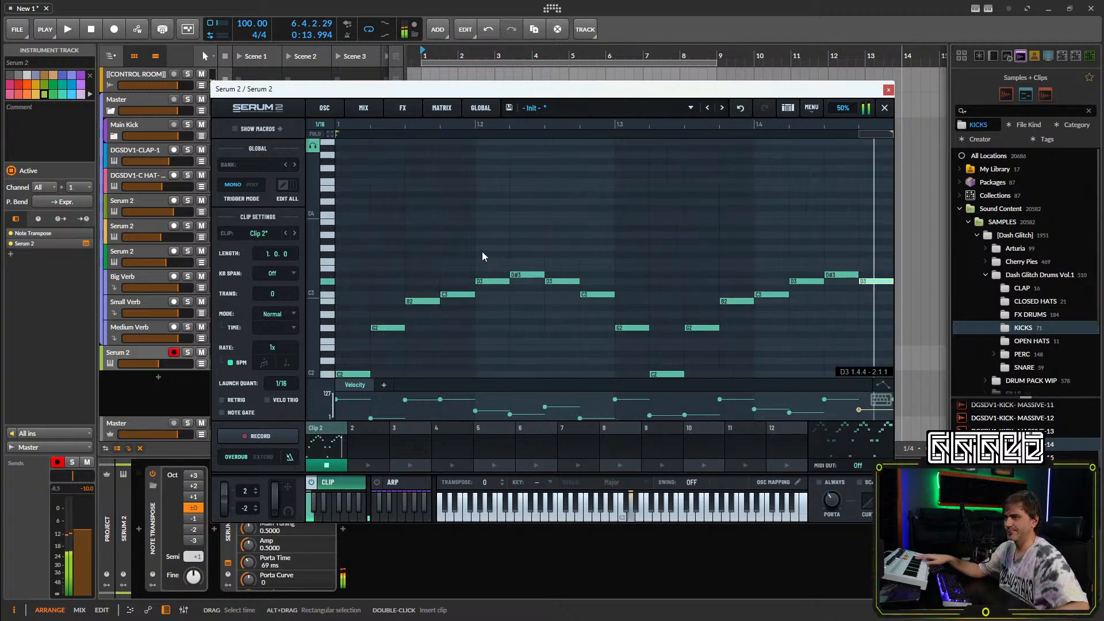
Readjust Filter 2's modulated cutoff and briefly play the arrangement to hear the lead in context.
click(315, 115)
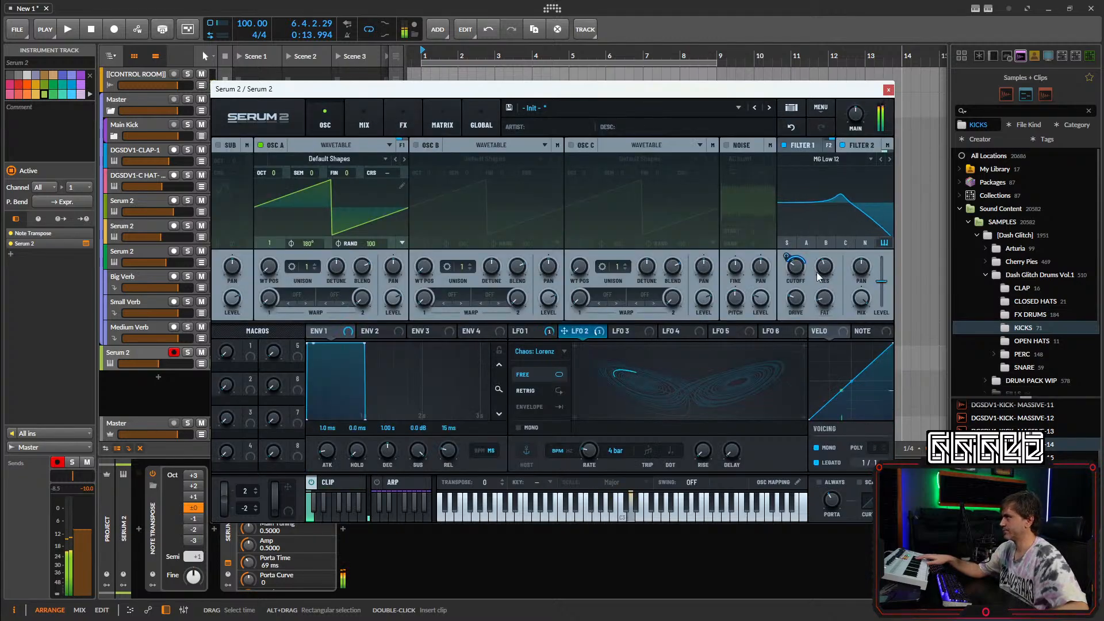
mouse_move(796, 265)
mouse_down()
mouse_move(788, 287)
mouse_move(801, 253)
mouse_move(788, 293)
mouse_move(786, 261)
mouse_move(798, 270)
mouse_move(803, 257)
mouse_move(799, 222)
mouse_move(796, 244)
mouse_up()
key(space)
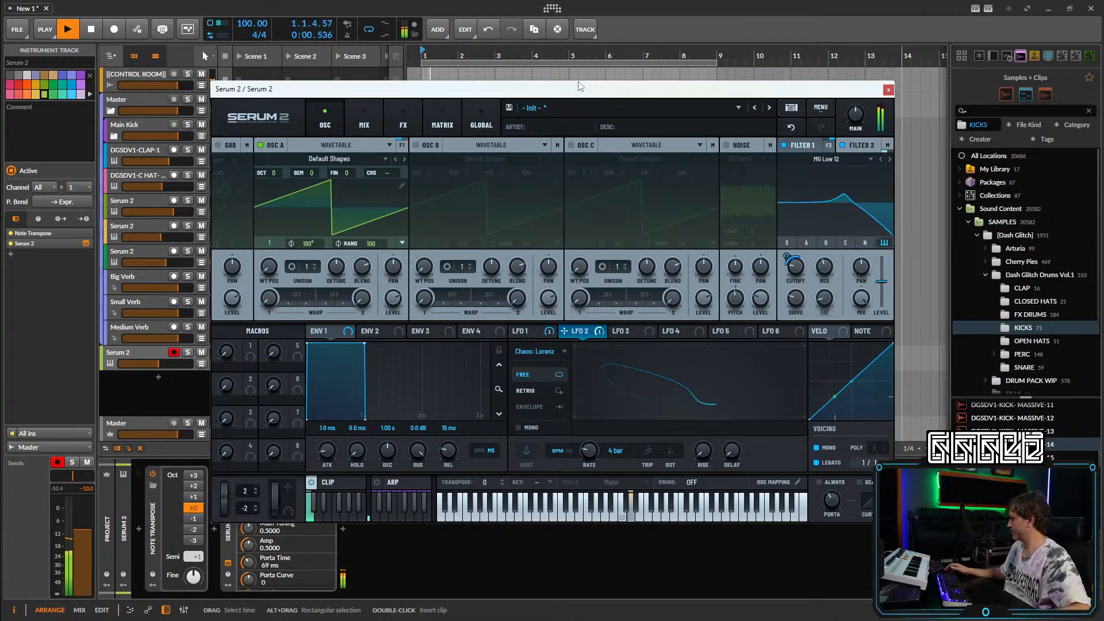
key(space)
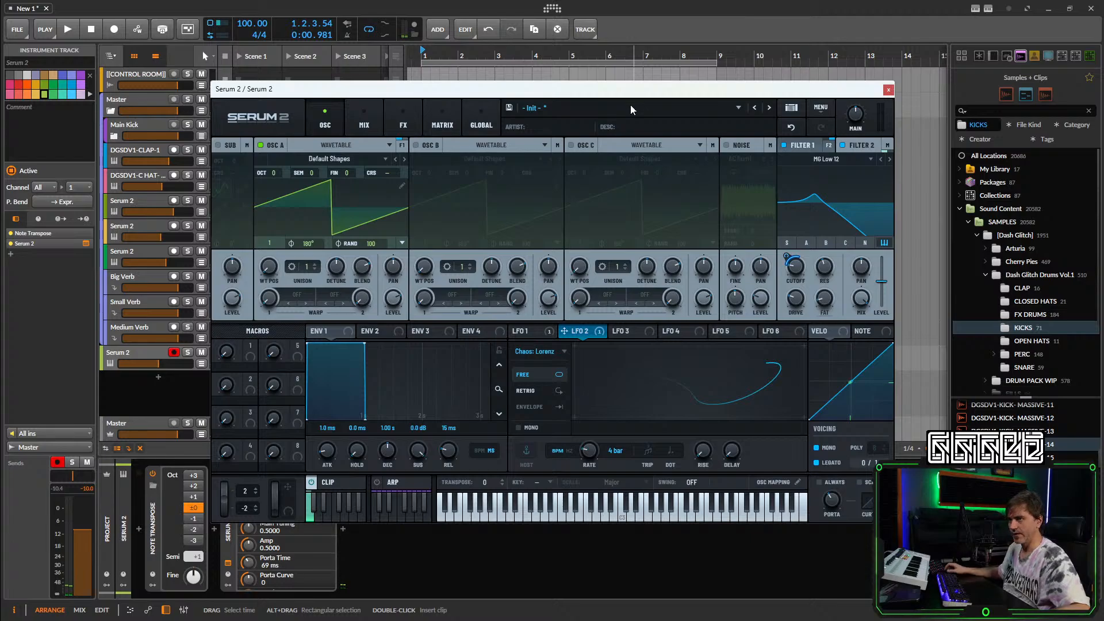
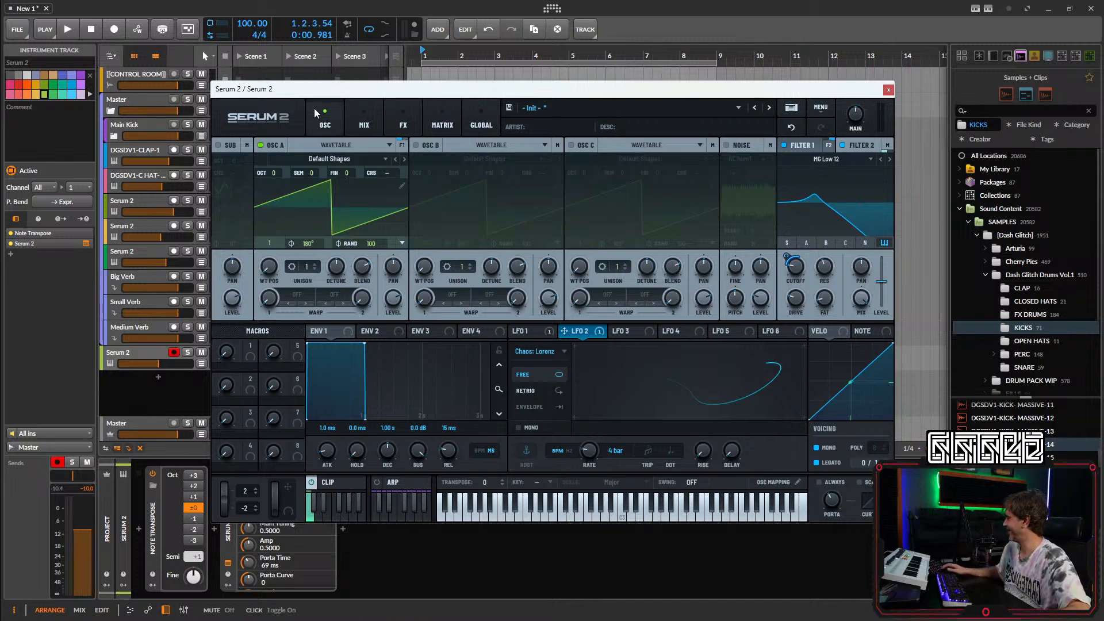
Copy Clip 2 as MIDI from the Serum 2 clip player onto the lead track at bar 1 of the arrangement.
click(352, 483)
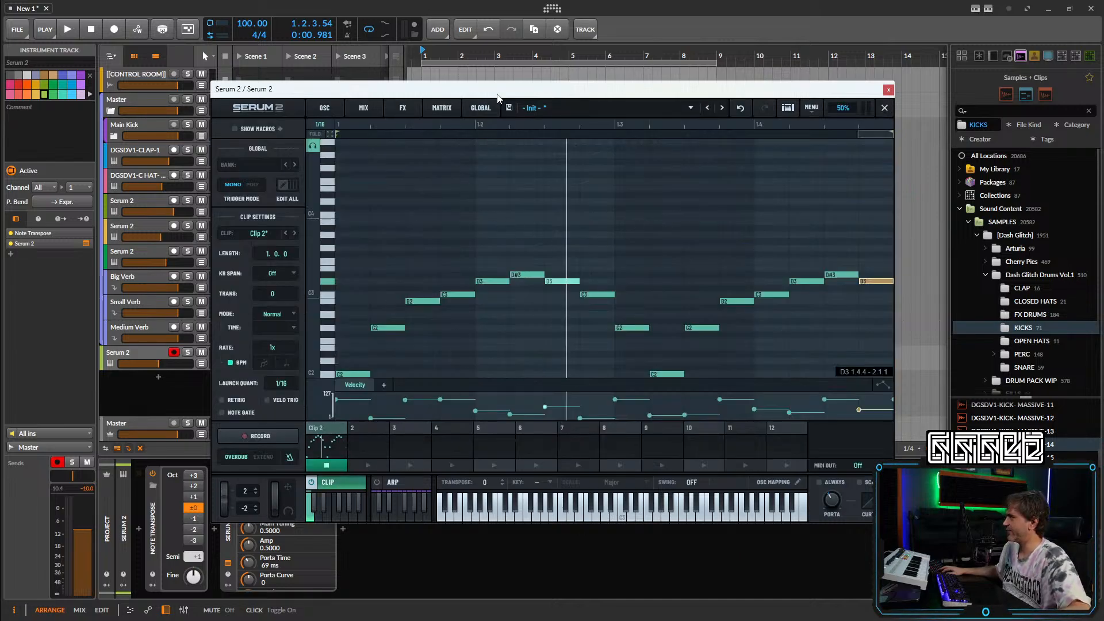
drag(497, 98, 818, 150)
drag(610, 509, 428, 349)
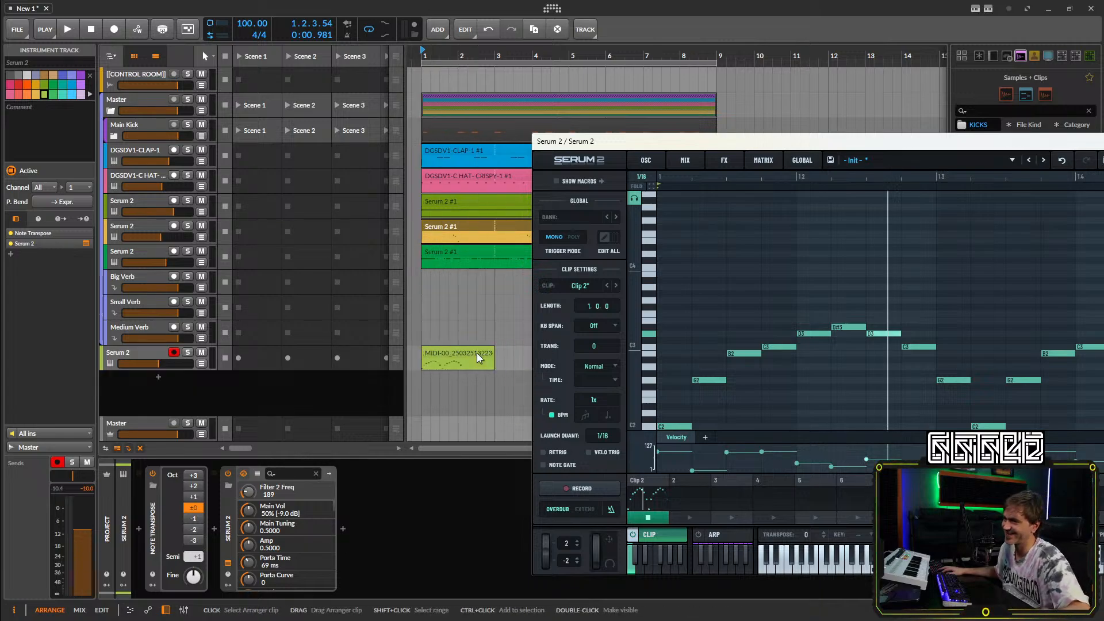
Turn off looping on the imported MIDI clip and set its length to 1.2.0.00.
click(493, 354)
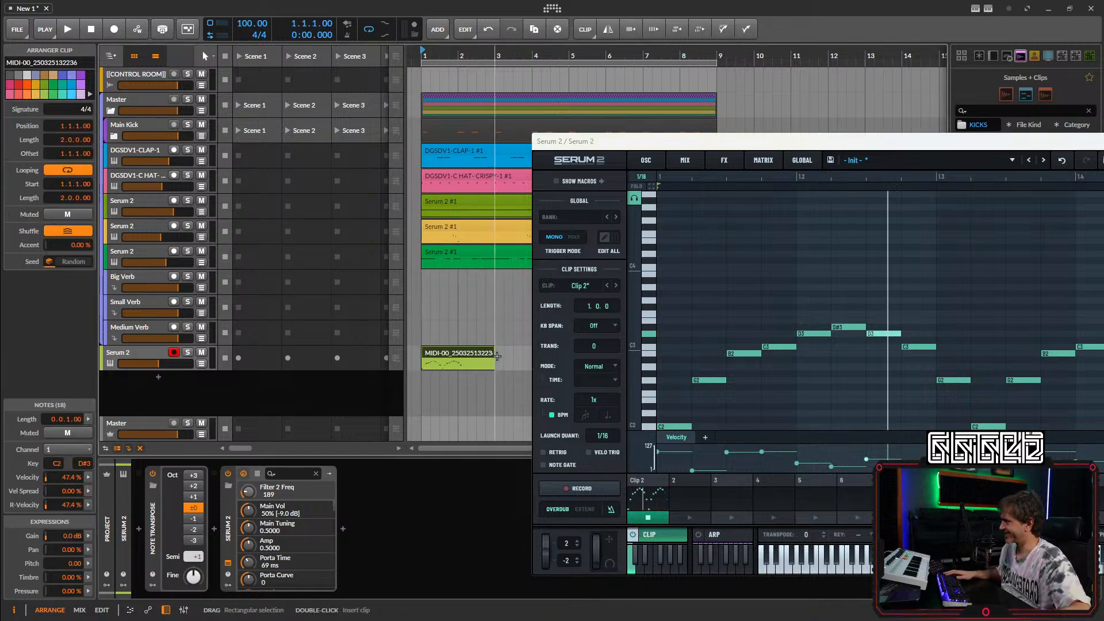
drag(471, 386, 469, 384)
scroll(455, 358, up, 4)
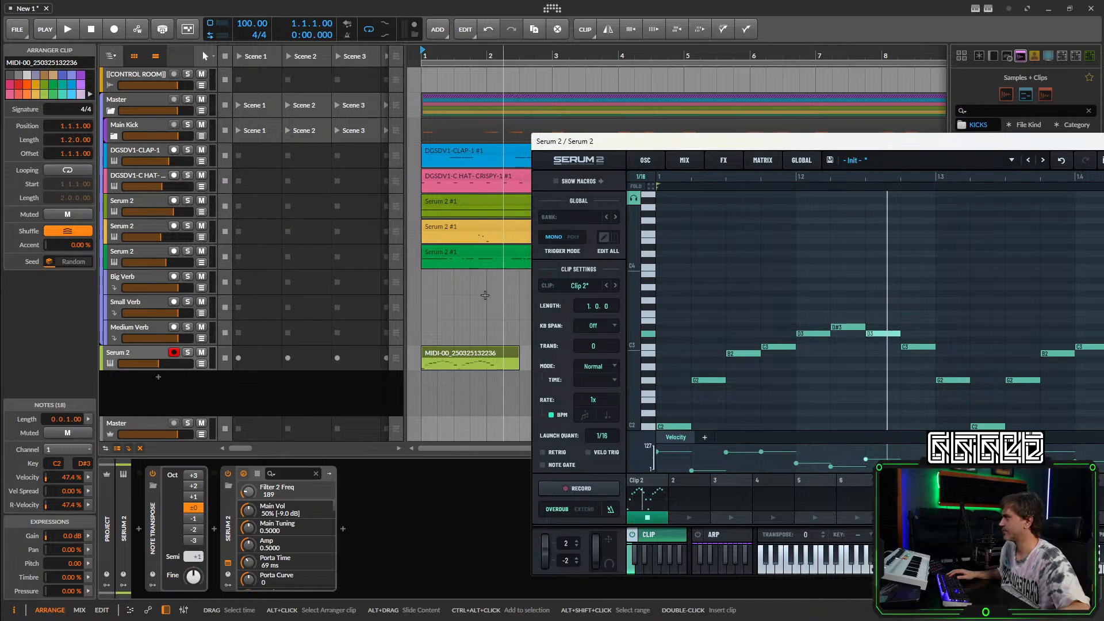
Open the imported lead clip in the note editor and briefly play it with the arrangement.
double_click(441, 350)
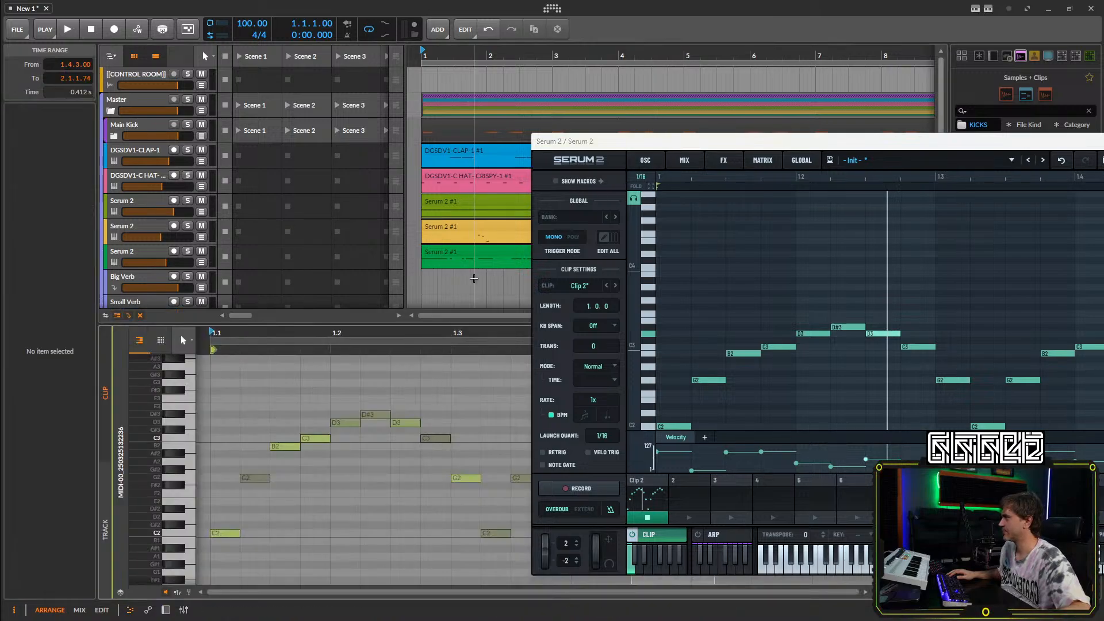
scroll(474, 278, down, 3)
click(497, 254)
key(space)
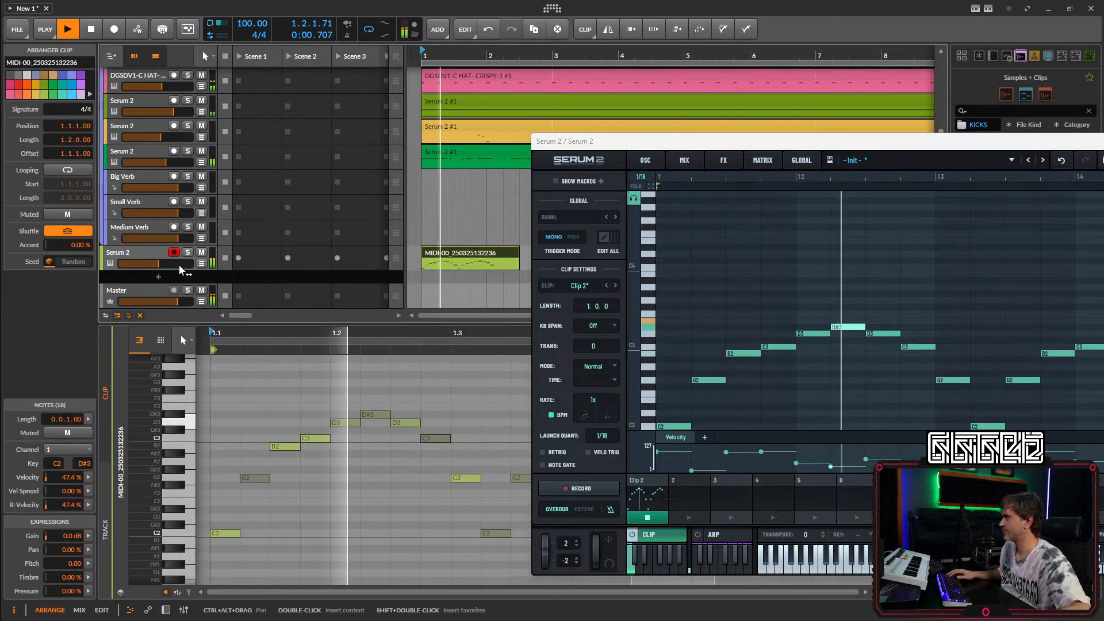
key(space)
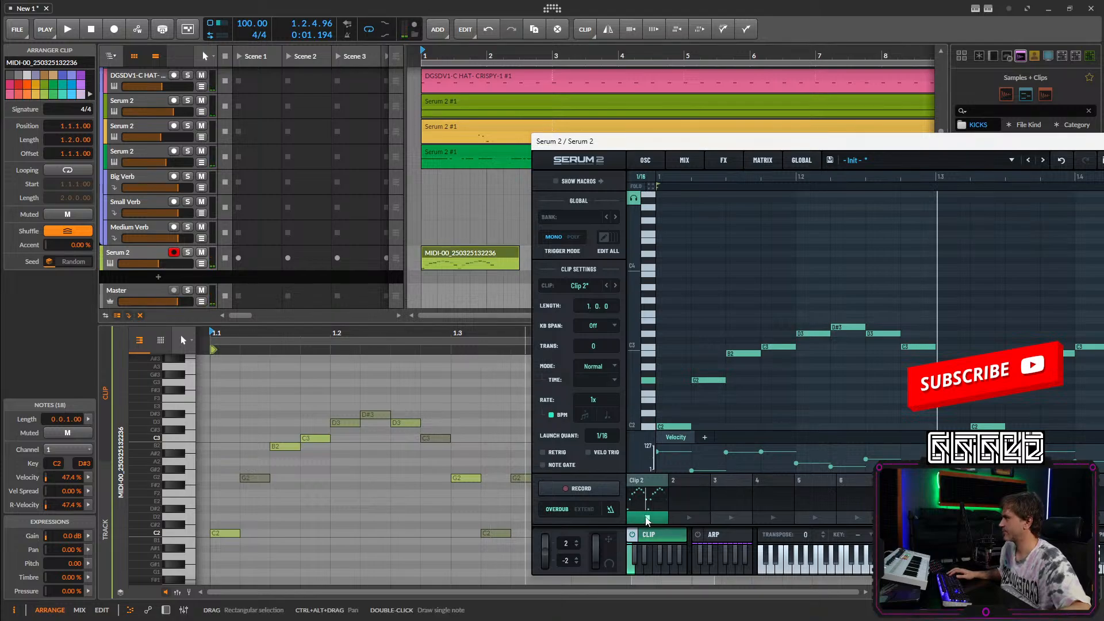
Play the arrangement with the Serum 2 internal clip stopped, and close the lead's plugin window.
key(space)
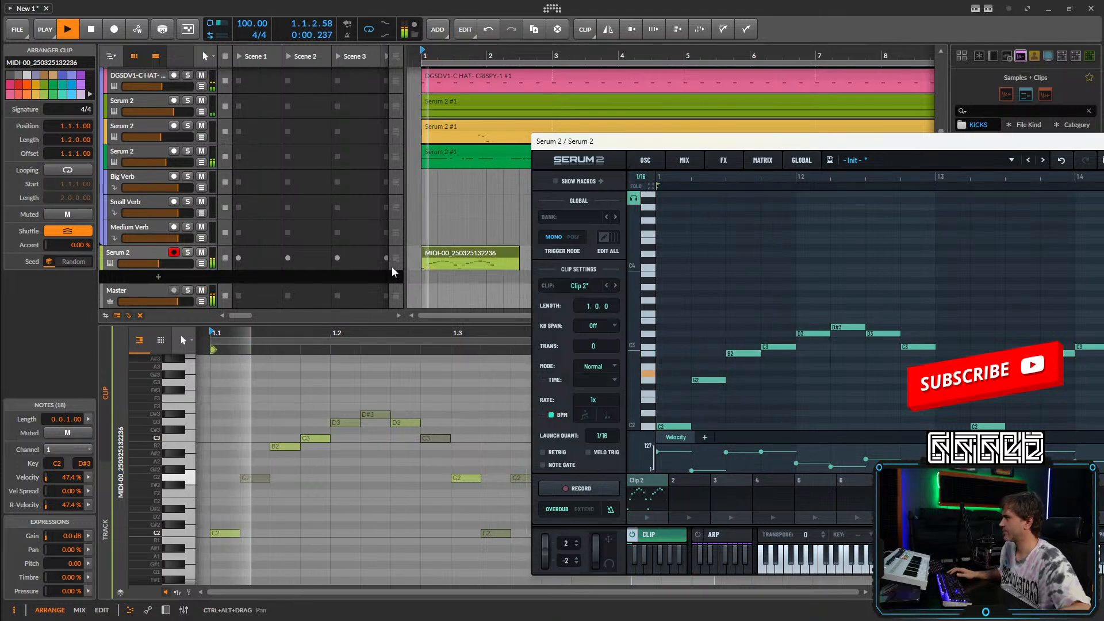
click(145, 249)
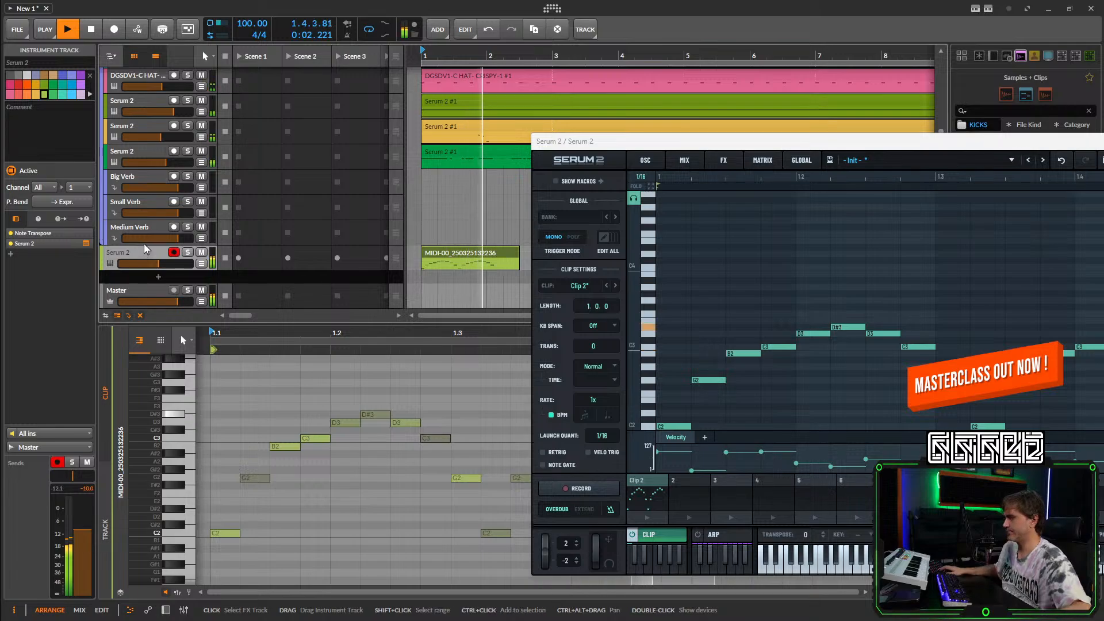
drag(872, 148, 525, 99)
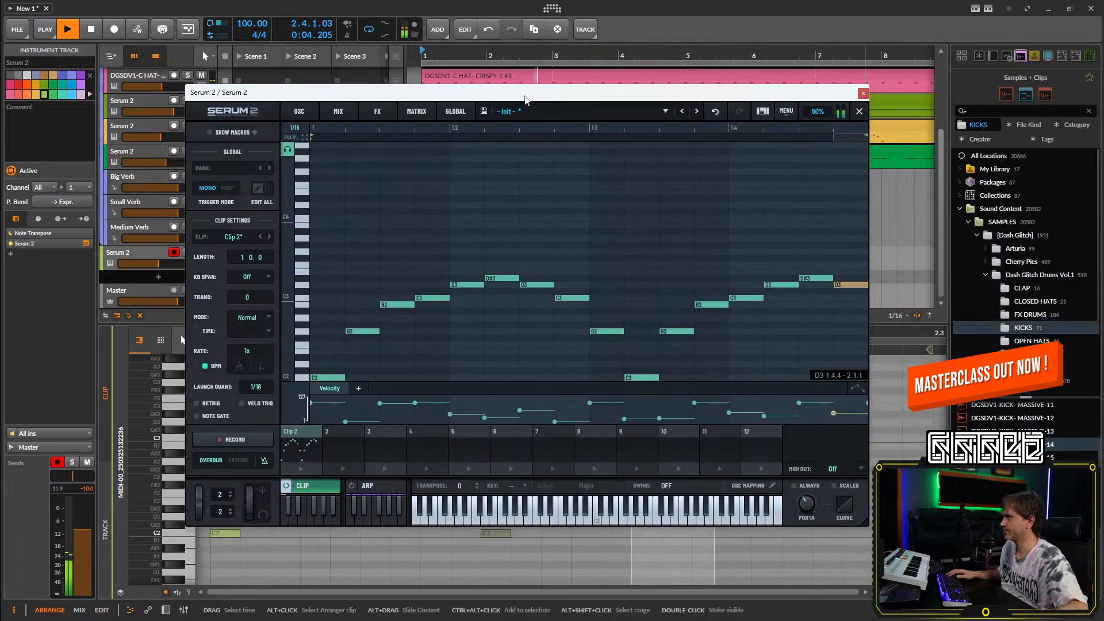
click(862, 94)
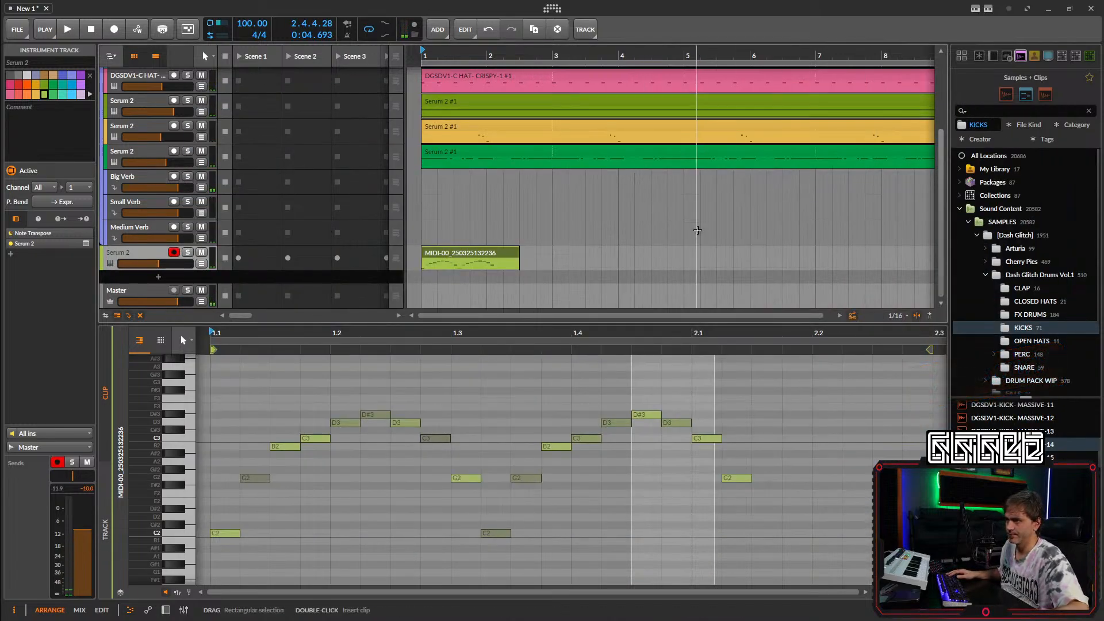
Shorten the imported lead clip to one bar (1.0.0.00) while the arrangement plays, with the device panel shown.
key(space)
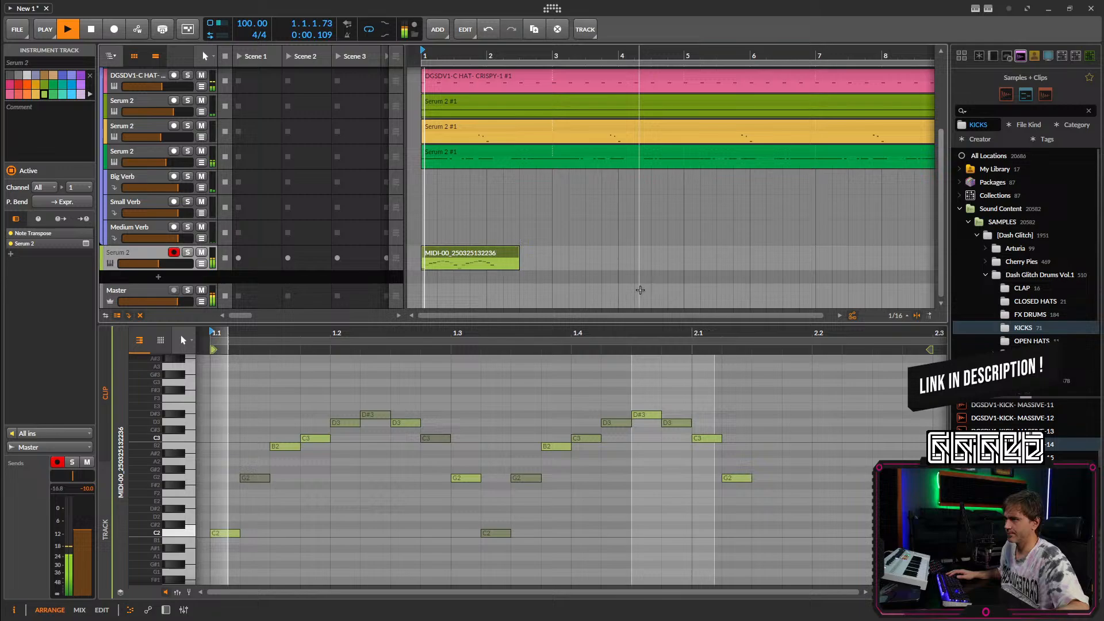
click(166, 610)
scroll(585, 245, down, 3)
scroll(468, 355, up, 3)
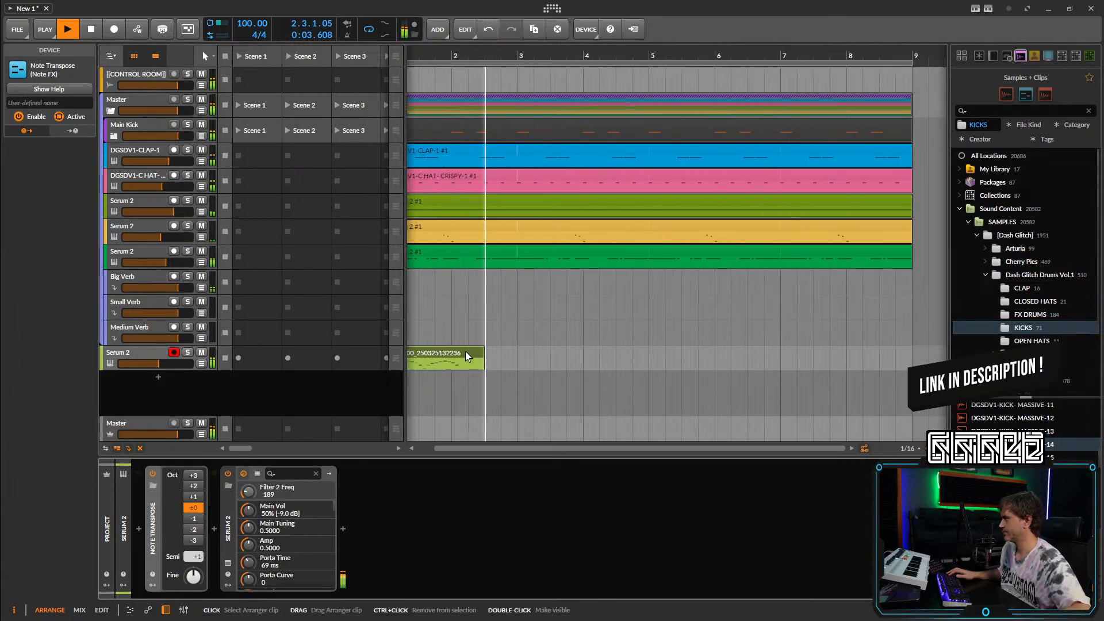
key(space)
mouse_move(484, 356)
mouse_down()
mouse_move(449, 356)
mouse_move(485, 353)
mouse_up()
key(space)
scroll(468, 355, up, 2)
scroll(506, 351, down, 2)
scroll(506, 352, down, 2)
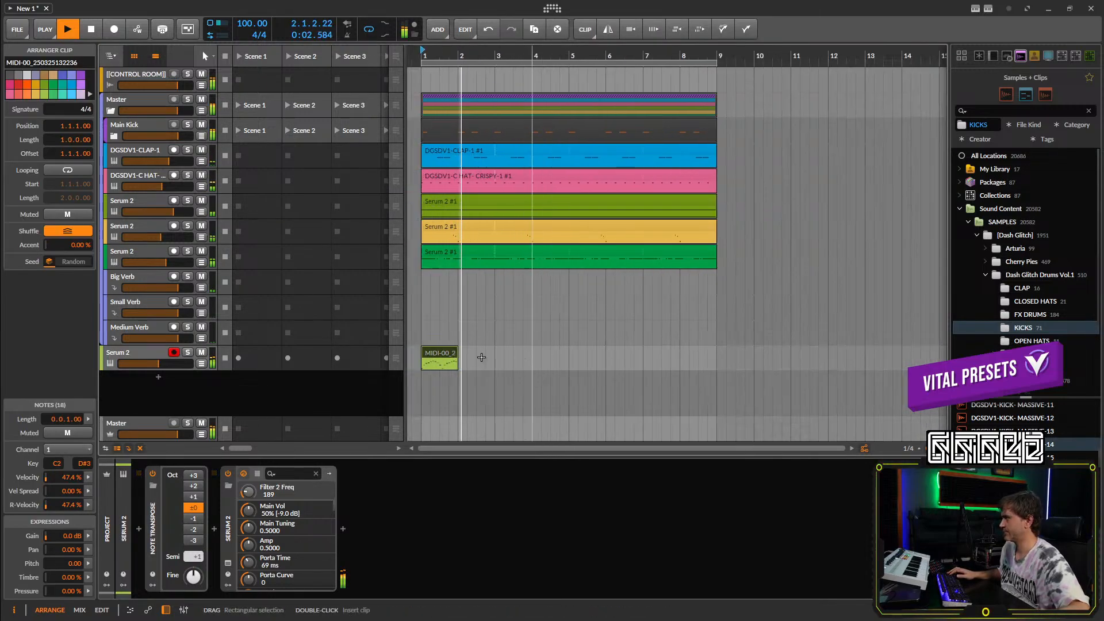
Move the lead track into the Master group below the first Serum 2 track and copy its clip to bar 5.
drag(131, 353, 139, 231)
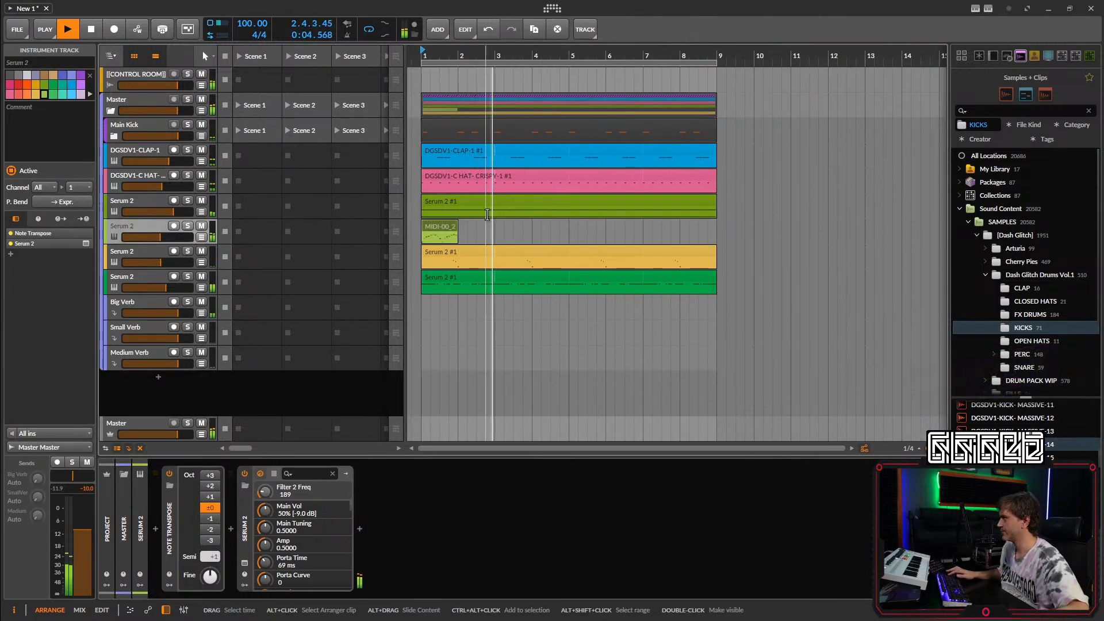
drag(441, 226, 589, 225)
Restart playback from bar 1 and lower the lead track's volume slightly.
key(space)
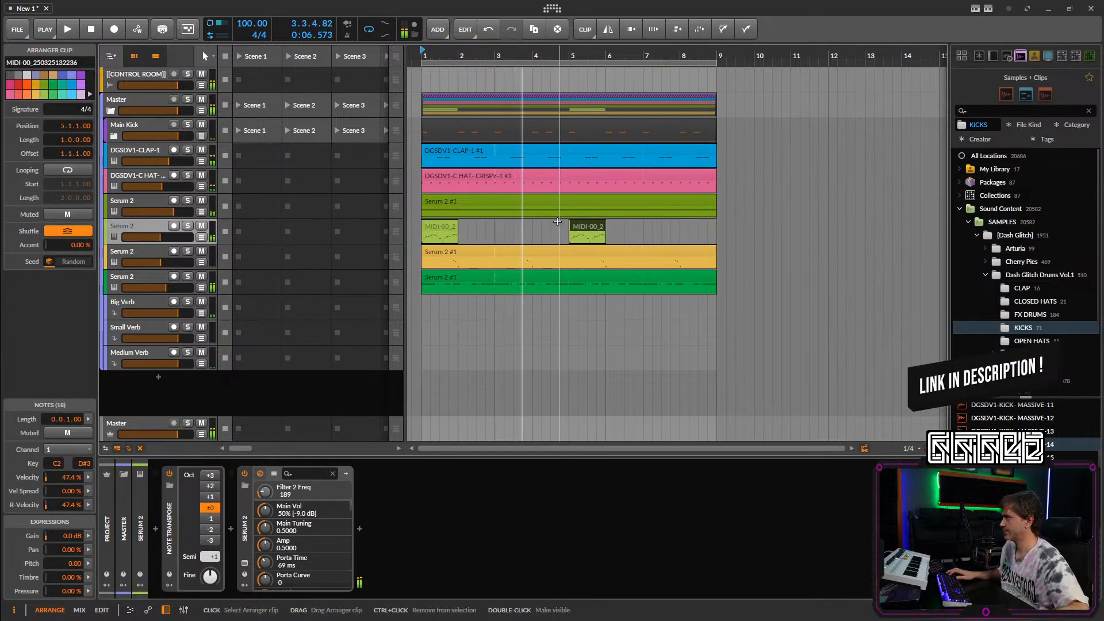
key(space)
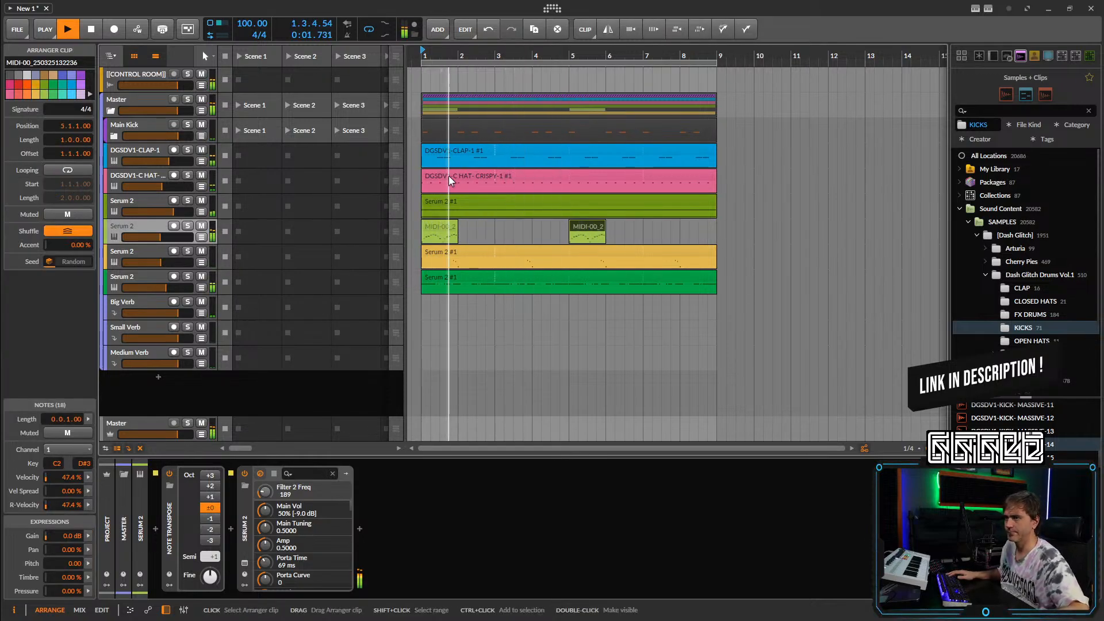
drag(164, 237, 161, 236)
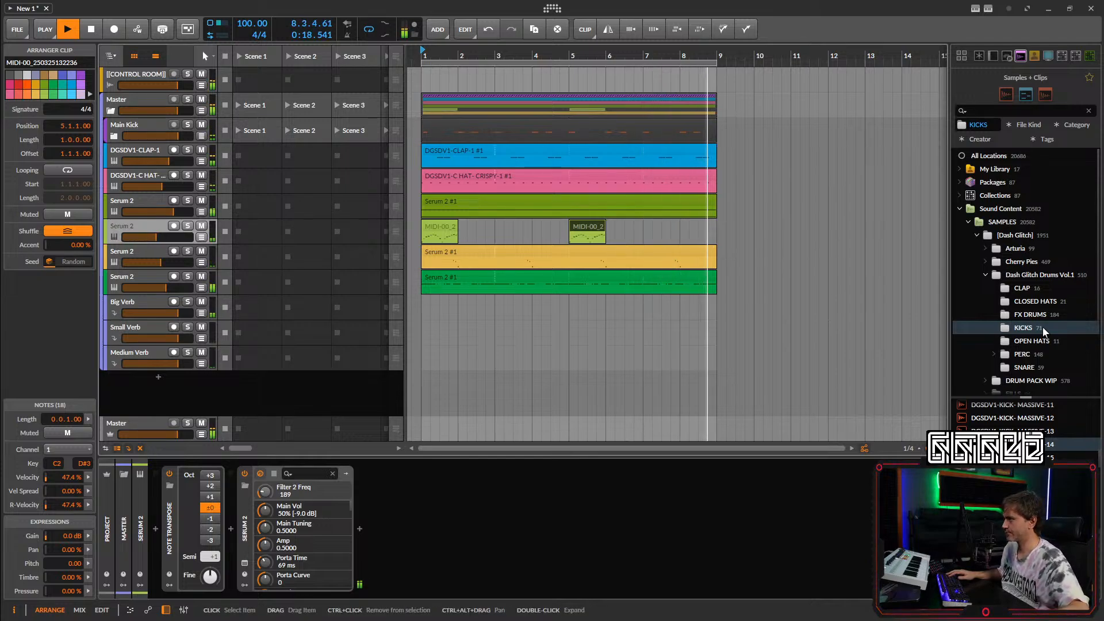
Add DGSDV1-SNARE-PUNCHY-7 from the SNARE sample folder as a new track between the clap and closed hat tracks.
click(1036, 369)
scroll(1026, 444, down, 3)
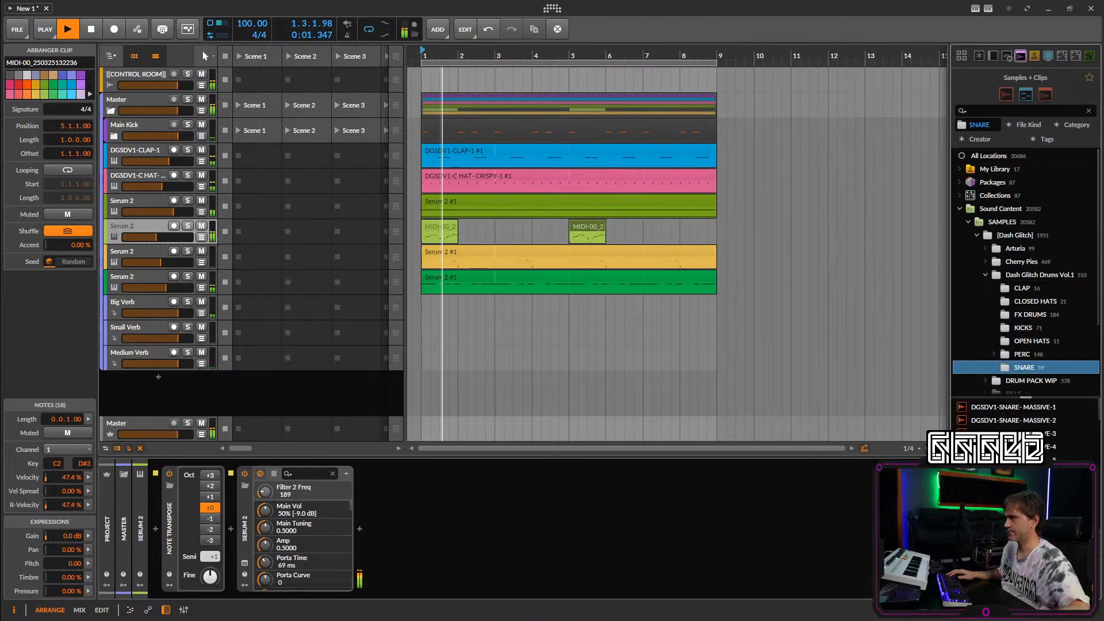
scroll(1015, 425, down, 3)
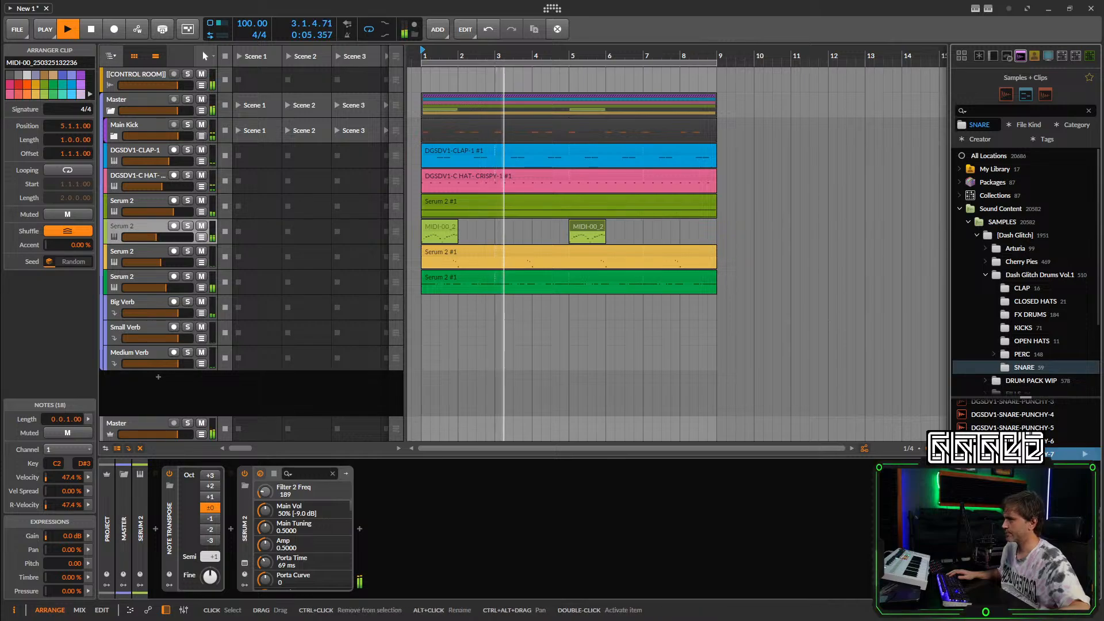
drag(1012, 454, 145, 181)
Create a one-bar snare clip at bar 4 with C3 sixteenth notes at 1.4.1 and 1.4.2, and copy it to bar 8.
double_click(561, 181)
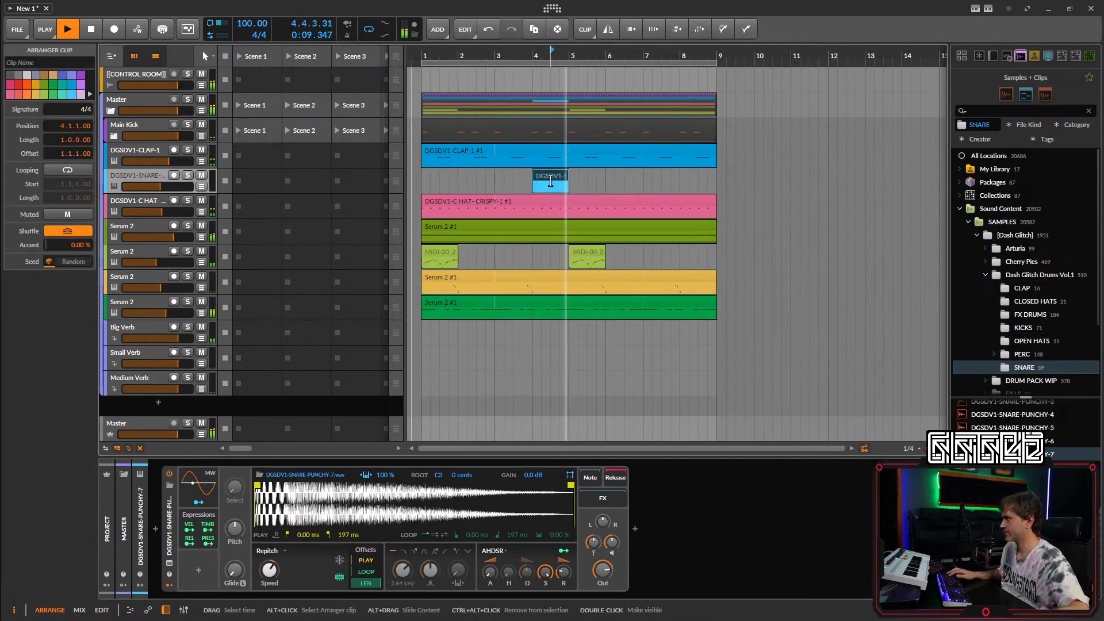
double_click(562, 181)
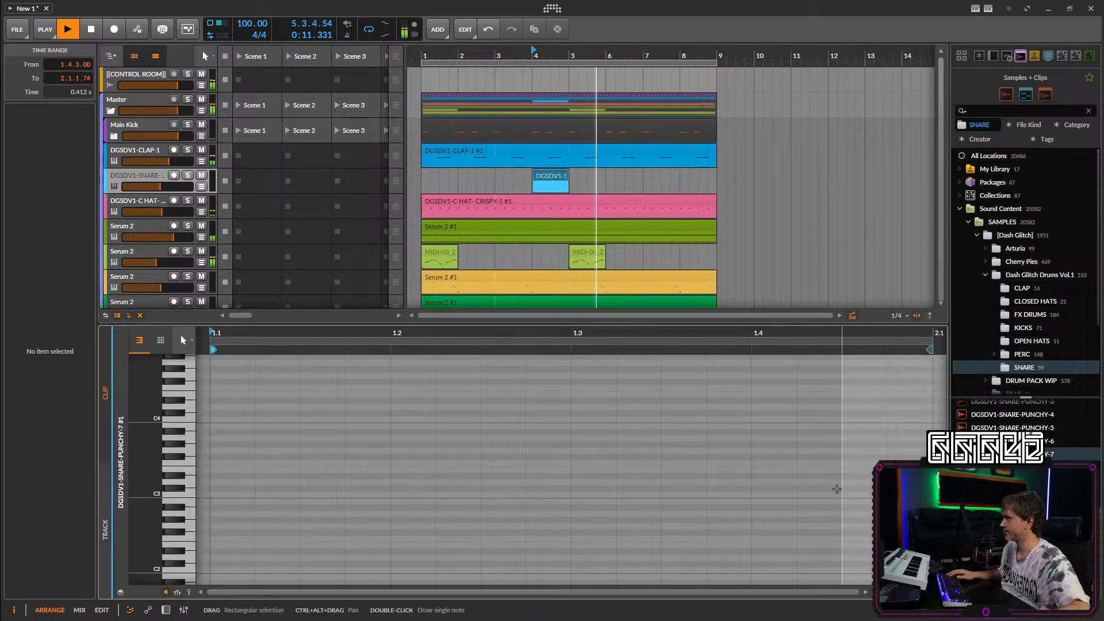
double_click(770, 495)
double_click(821, 495)
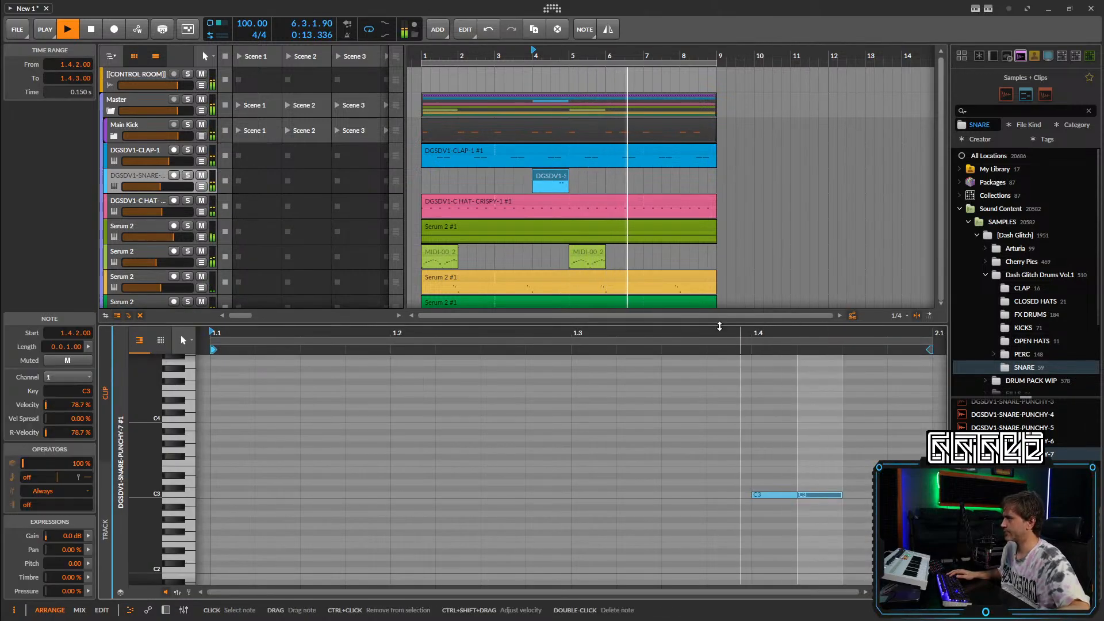
drag(557, 180, 709, 182)
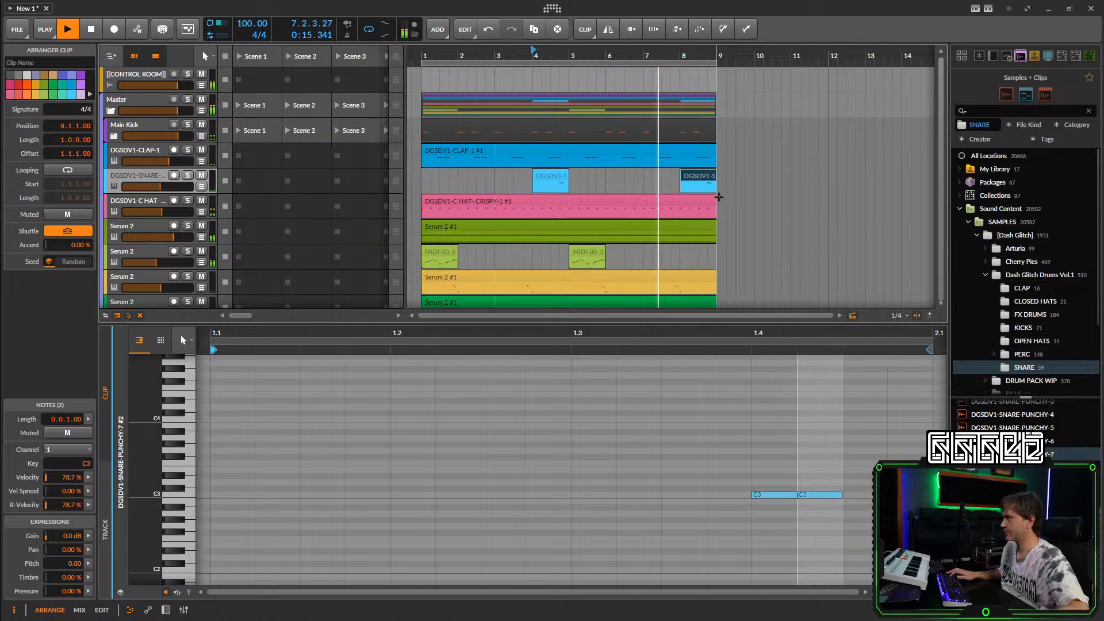
Show the device panel and set the snare track's volume to -12.5 dB.
scroll(719, 197, up, 8)
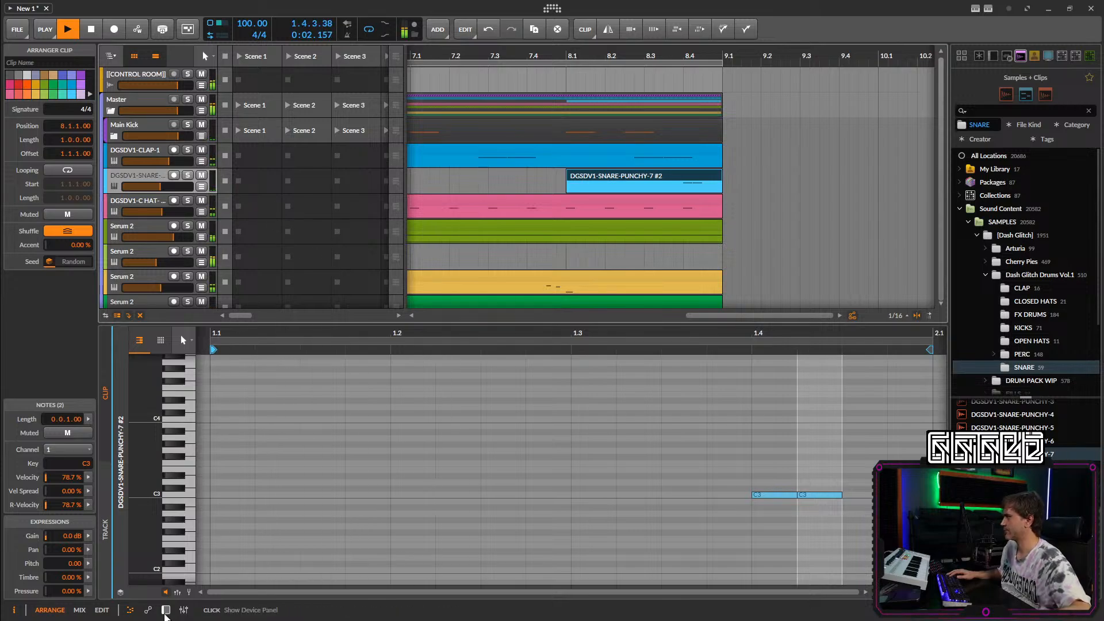
click(166, 613)
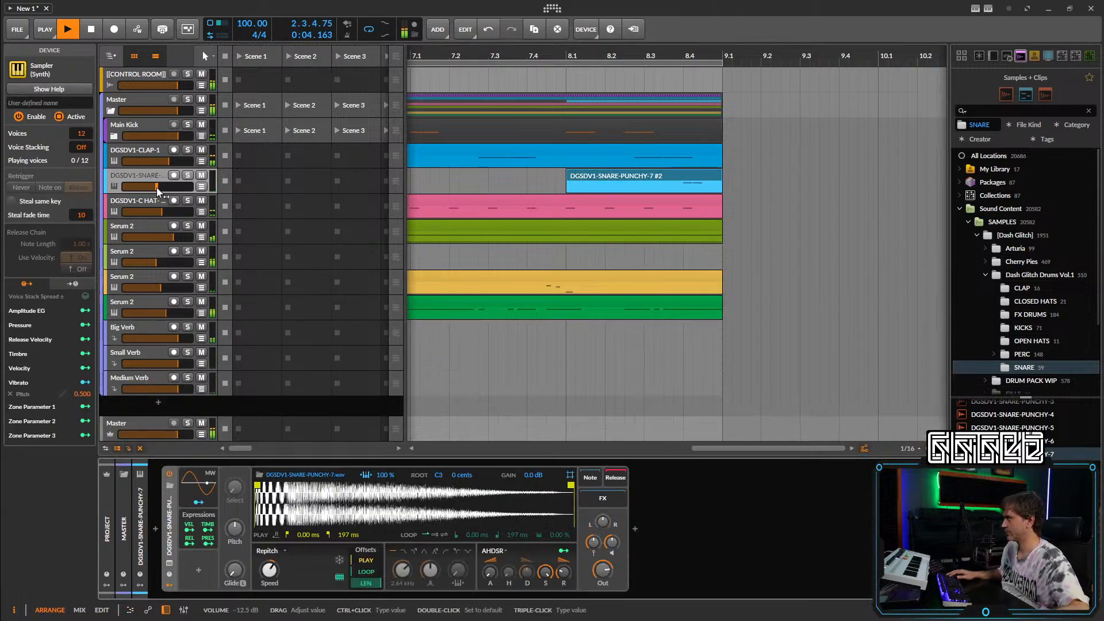
Expand the Main Kick group and add a C3 note at 2.4.3.00 to the kick clip, shortened to 0.0.1.47.
scroll(468, 194, down, 5)
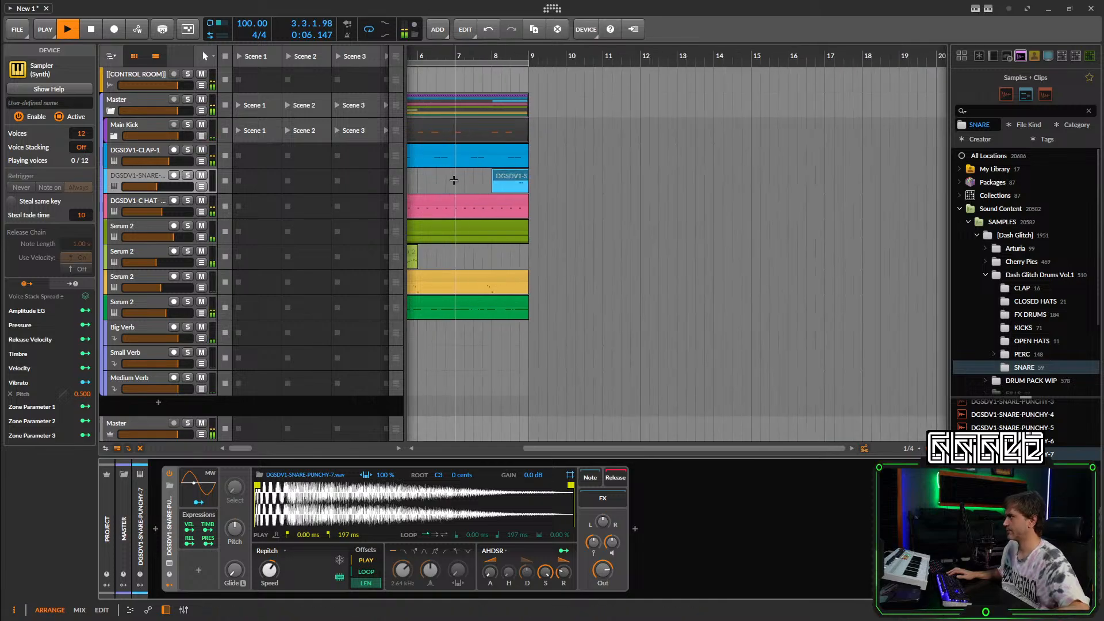
drag(453, 178, 633, 188)
click(115, 137)
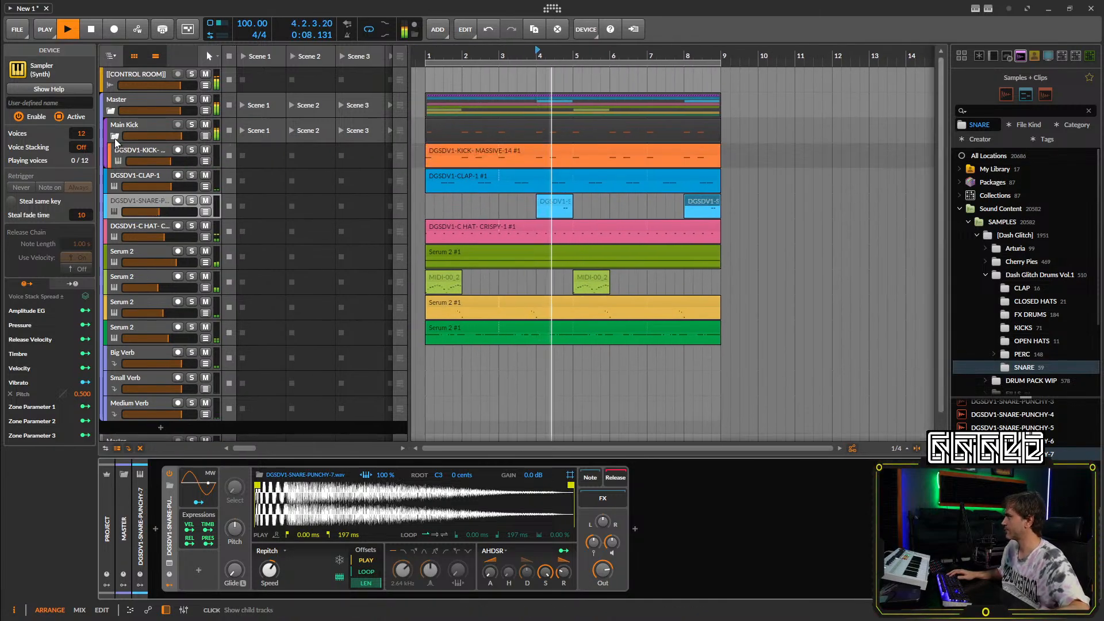
double_click(571, 150)
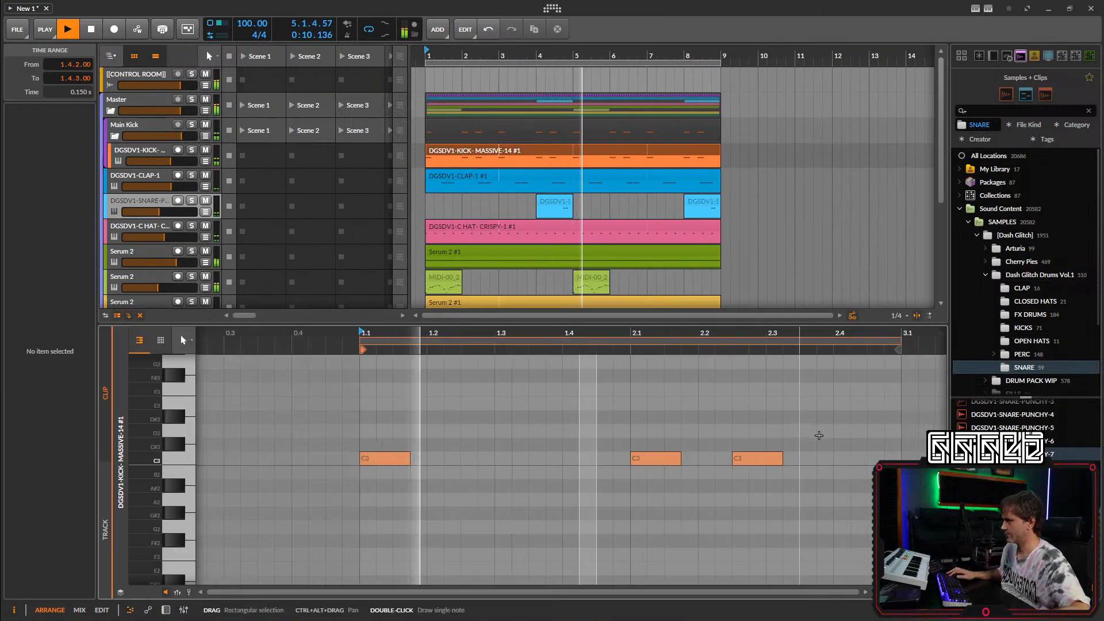
click(876, 459)
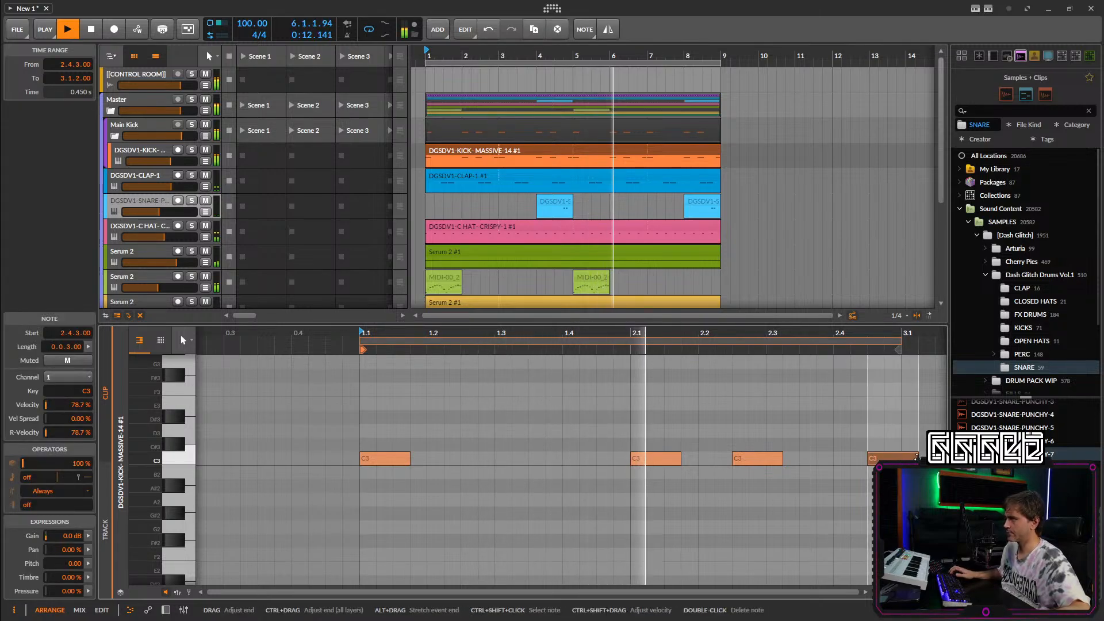
drag(917, 459, 893, 459)
drag(866, 502, 745, 504)
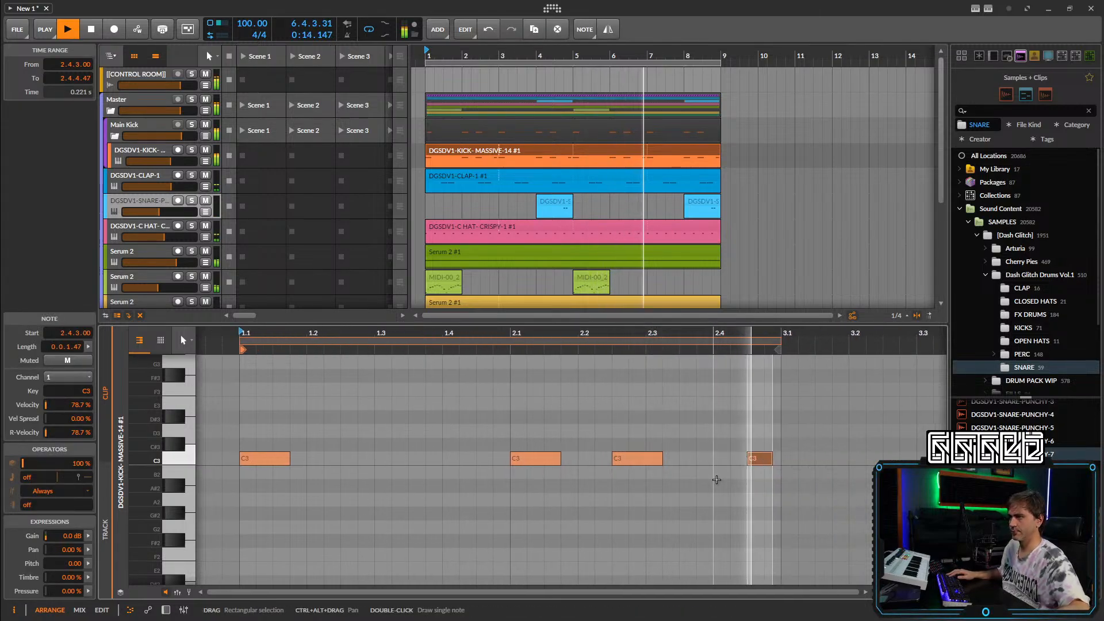
Double the kick clip's content to a four-bar loop and delete the short C3 note at 2.4.3.00 from its first half.
right_click(482, 151)
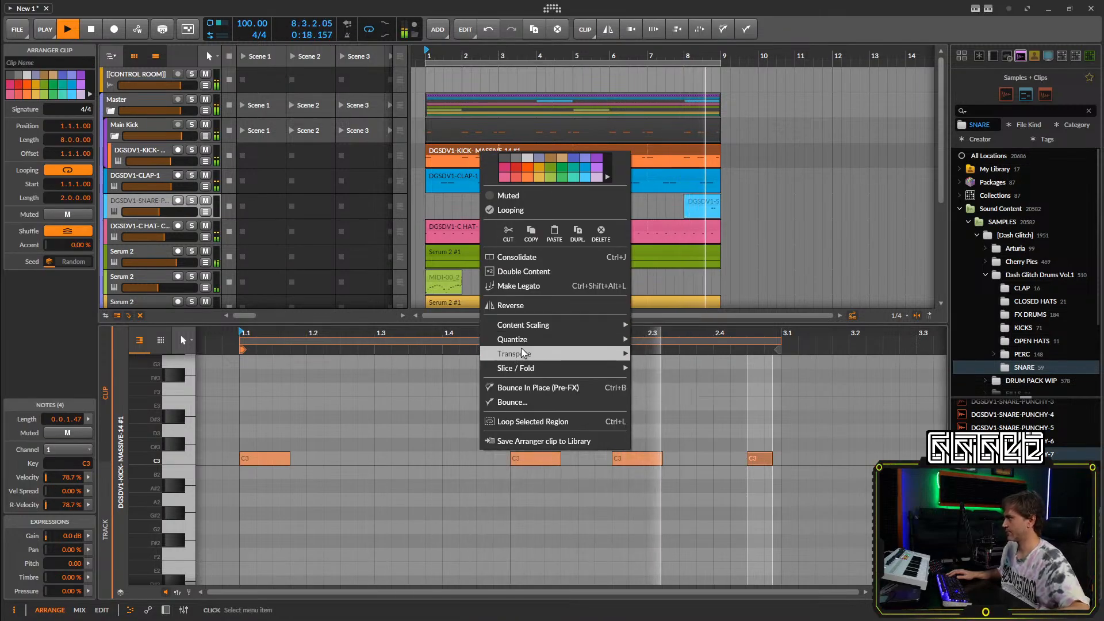
click(521, 272)
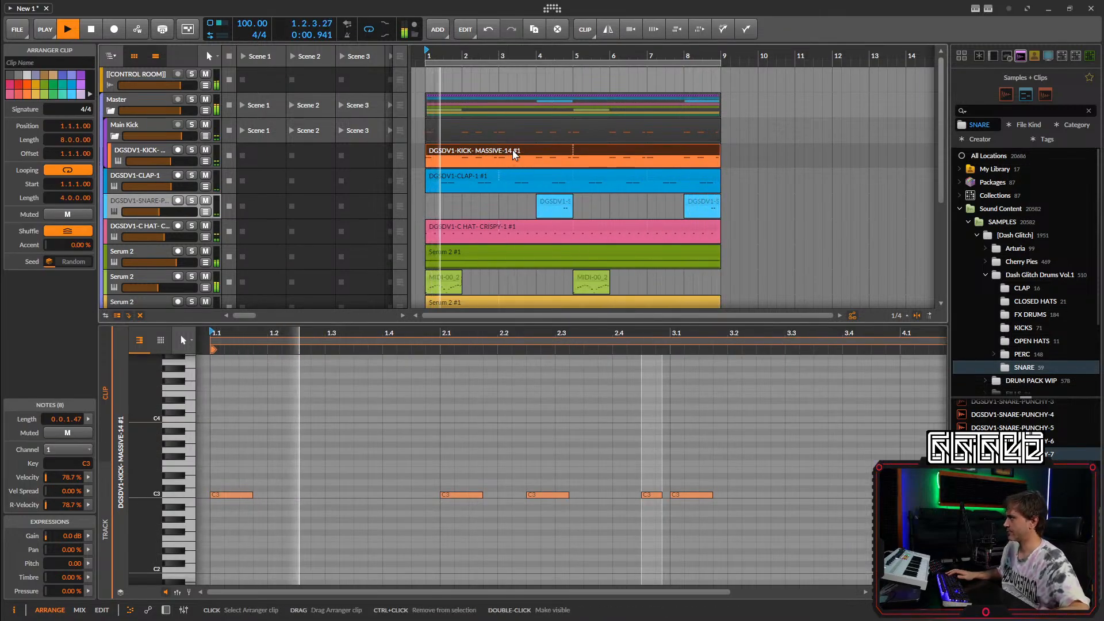
drag(636, 463, 649, 539)
key(Delete)
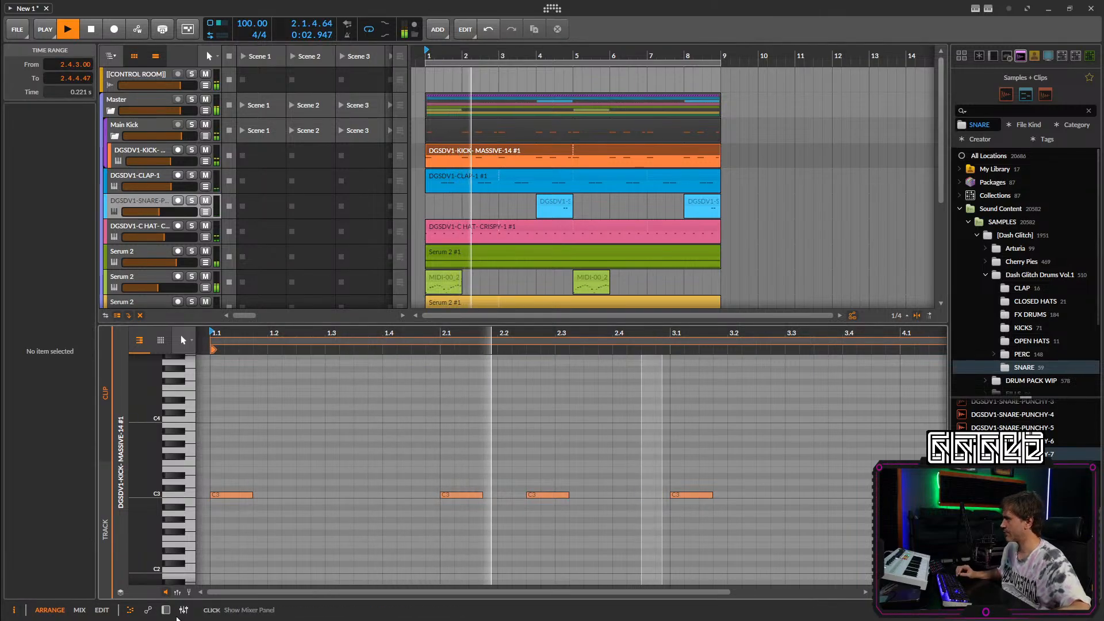
Raise the yellow Serum 2 track's volume slightly and lower the lead track's volume a little.
key(d)
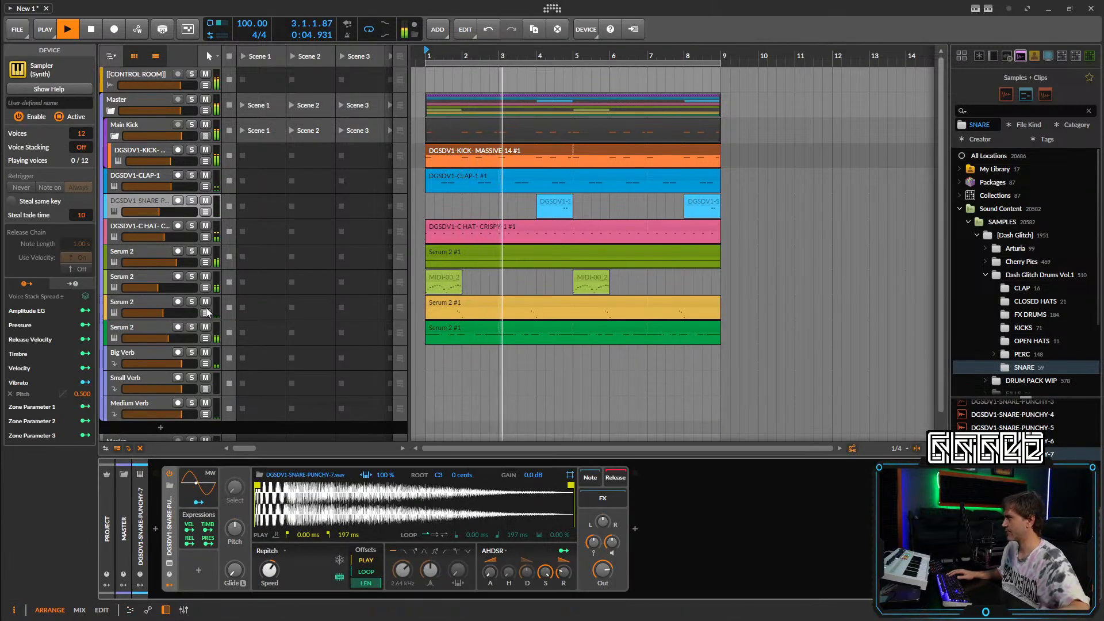
drag(164, 314, 159, 292)
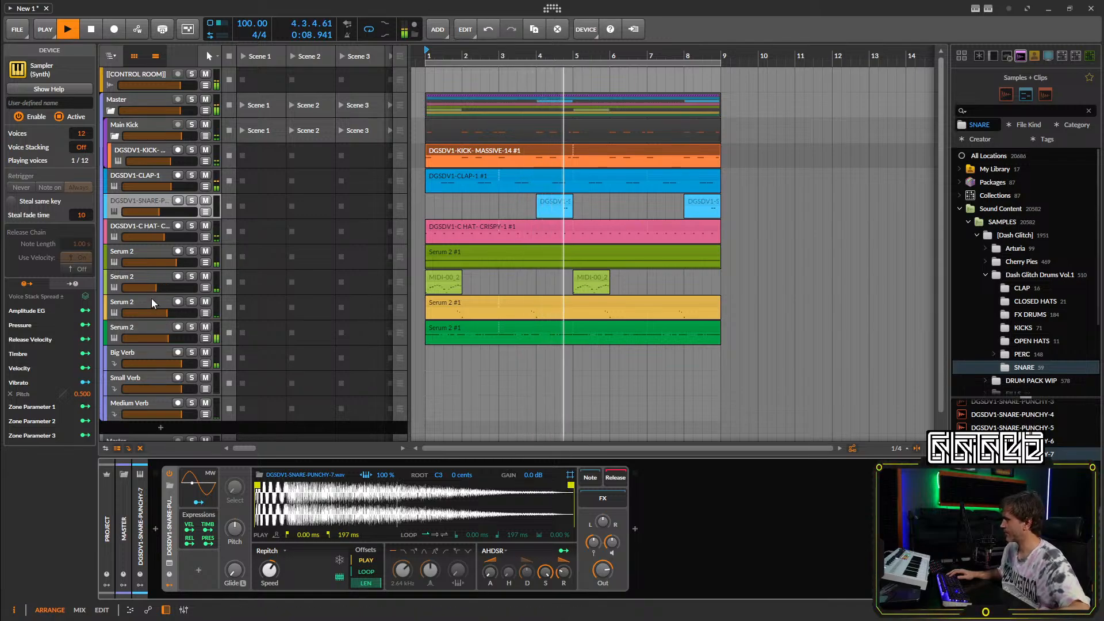
Insert a Delay+ effect after Serum 2 on the yellow Serum 2 track.
click(164, 316)
click(359, 529)
text(de)
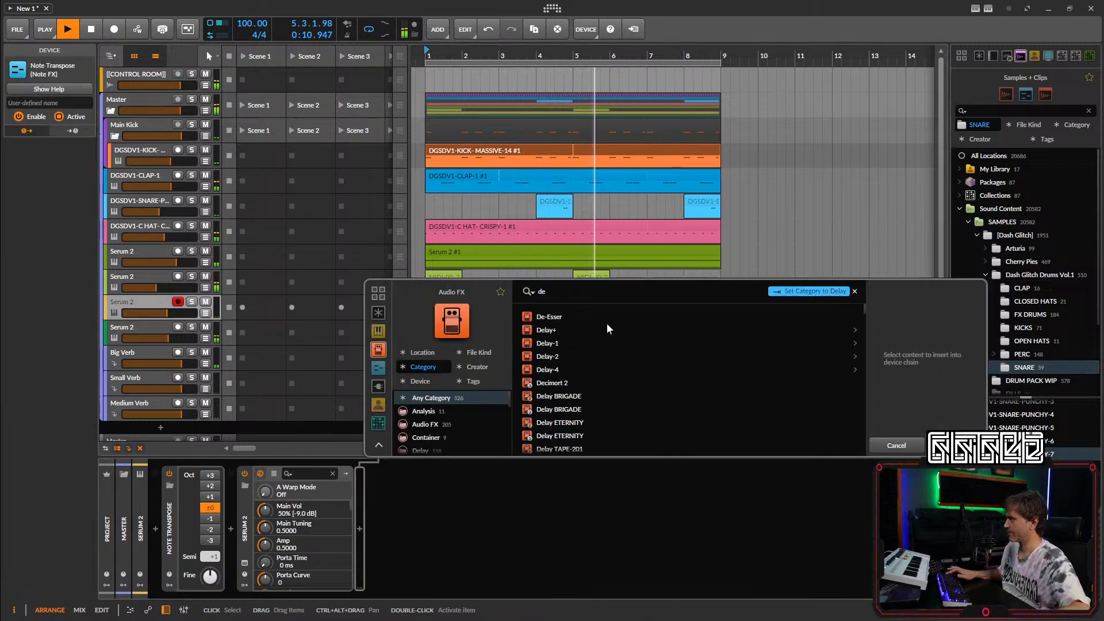
click(557, 332)
key(Return)
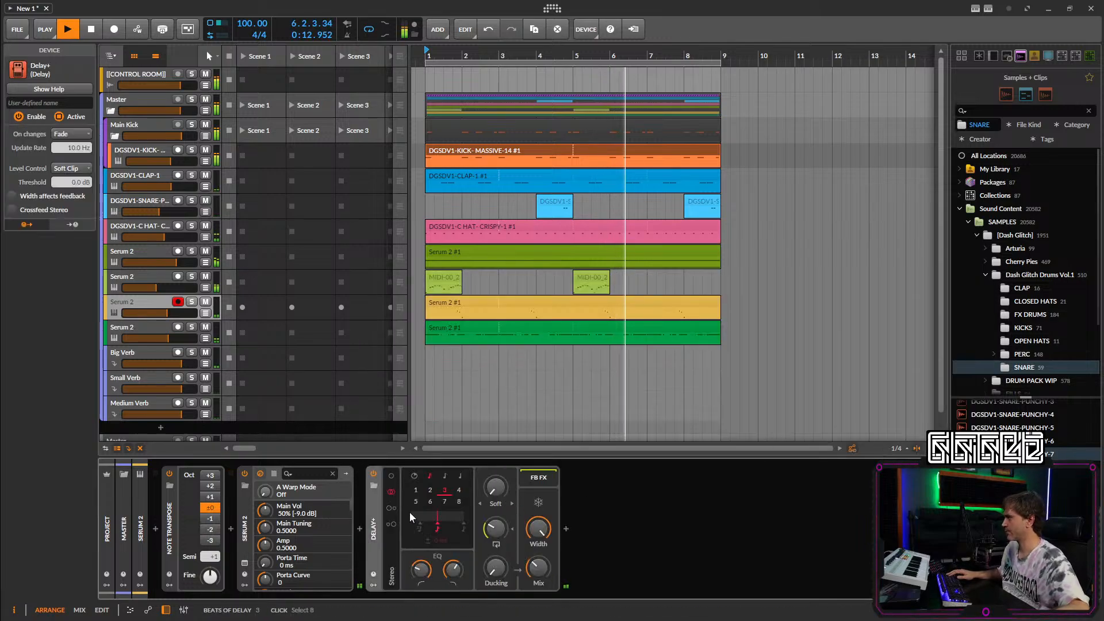
Raise the Delay+ feedback to about 59% along with its mix, adjust its EQ, and switch it to Ping L mode.
drag(496, 528, 496, 517)
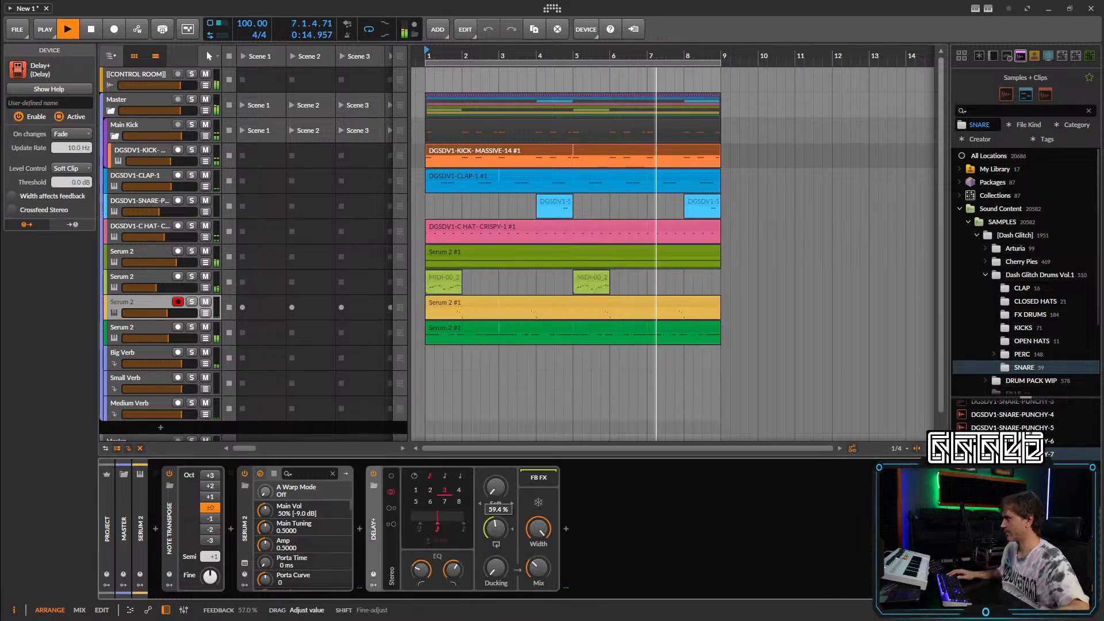
drag(539, 568, 538, 555)
drag(421, 570, 453, 564)
click(391, 507)
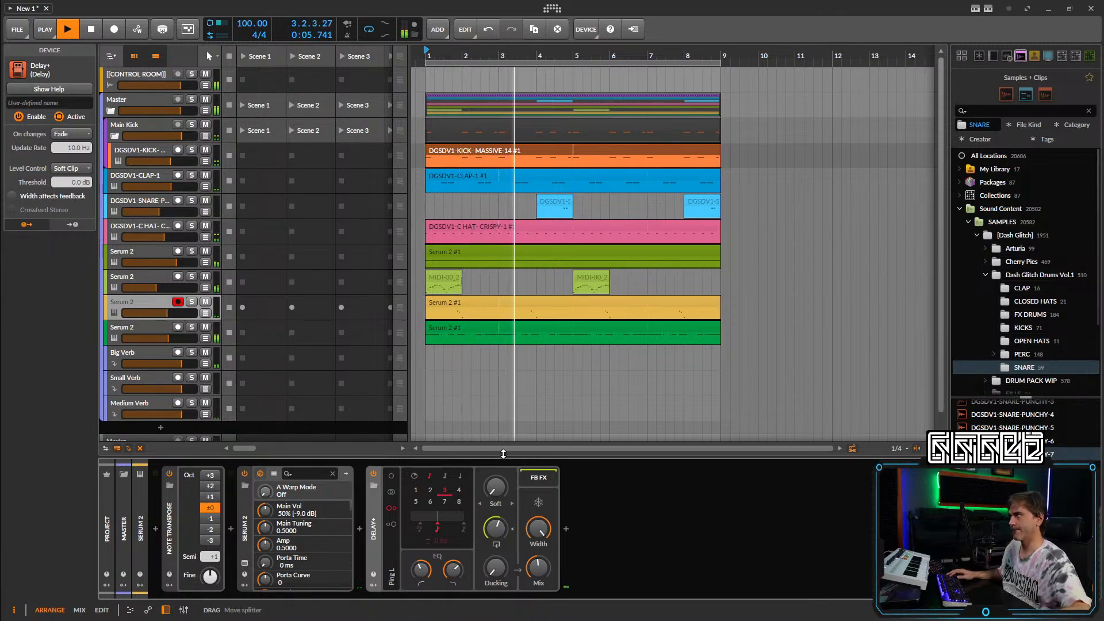
Collapse the Main Kick group, then group the clap, snare and closed hat tracks as Drums and collapse that group.
click(115, 137)
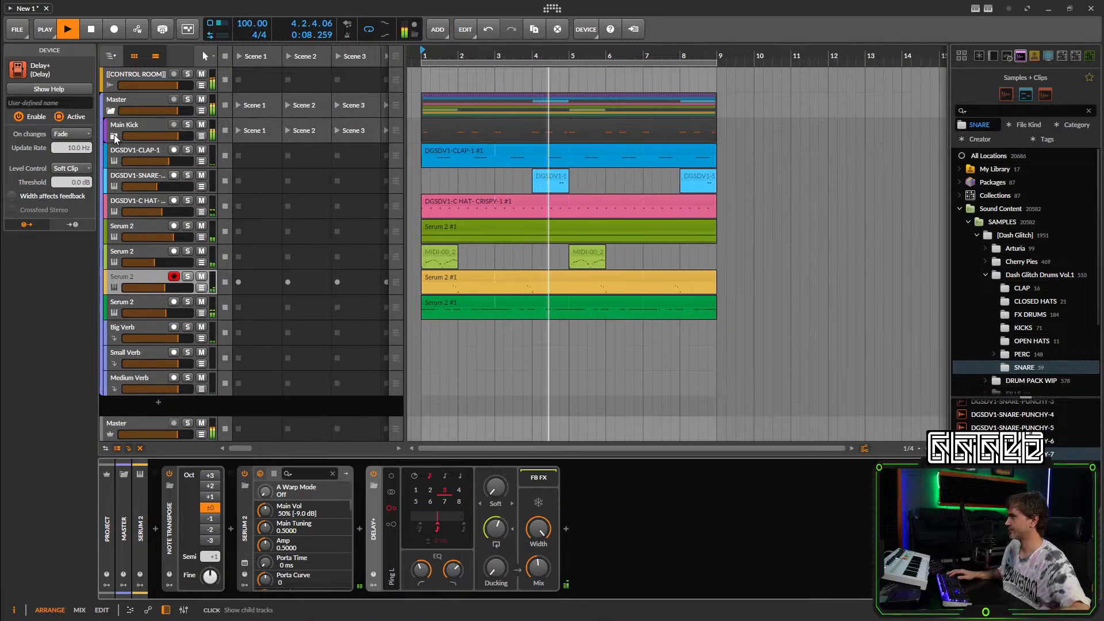
click(141, 151)
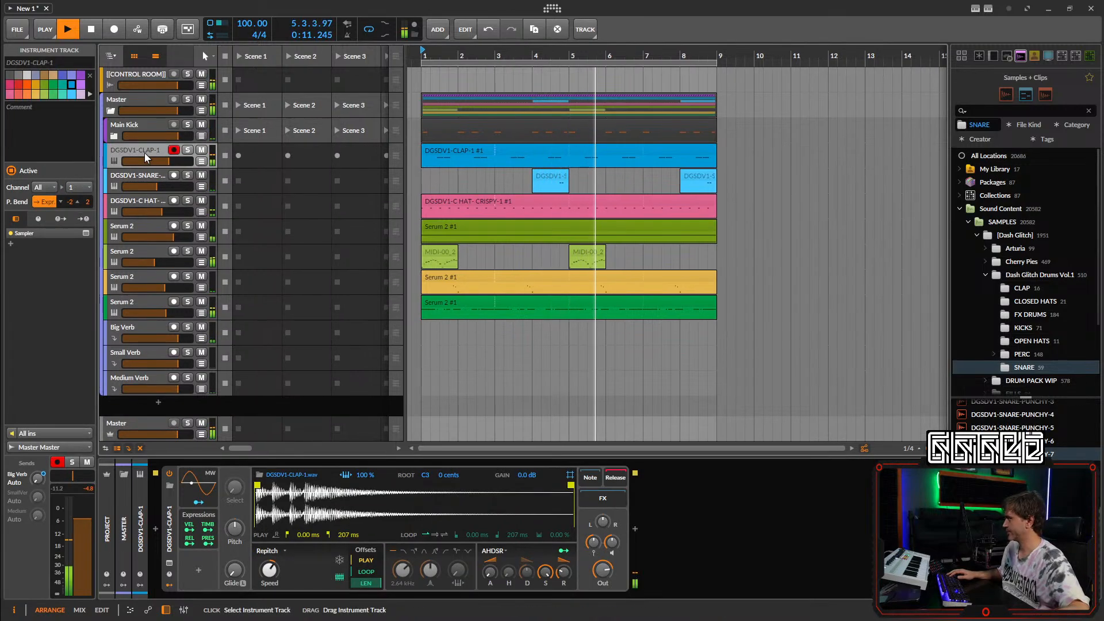
shift+click(143, 199)
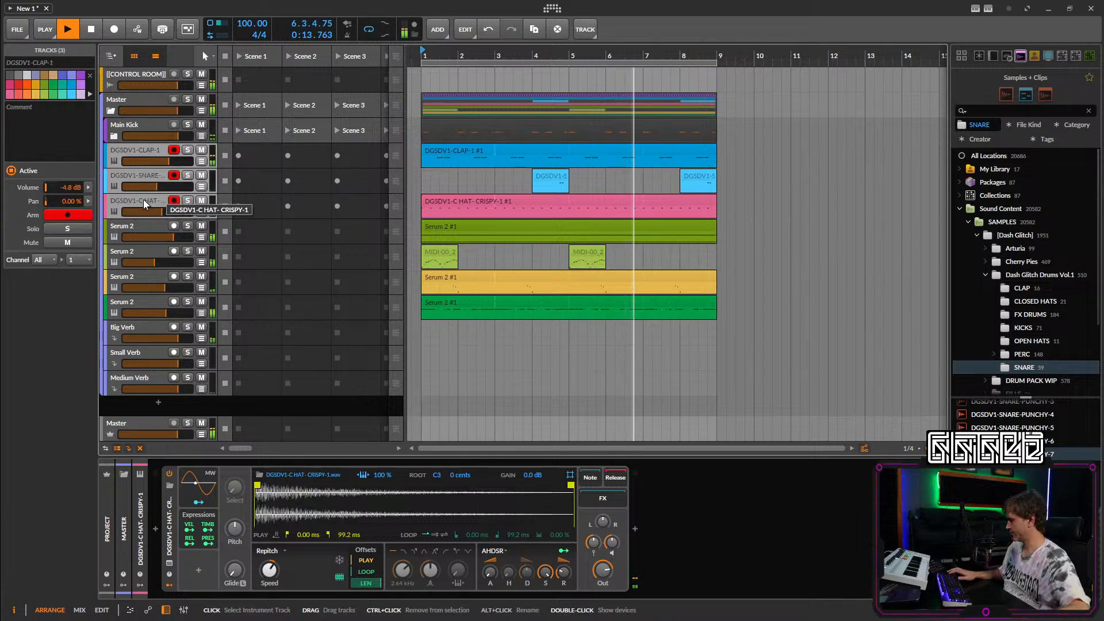
key(ctrl+g)
click(114, 162)
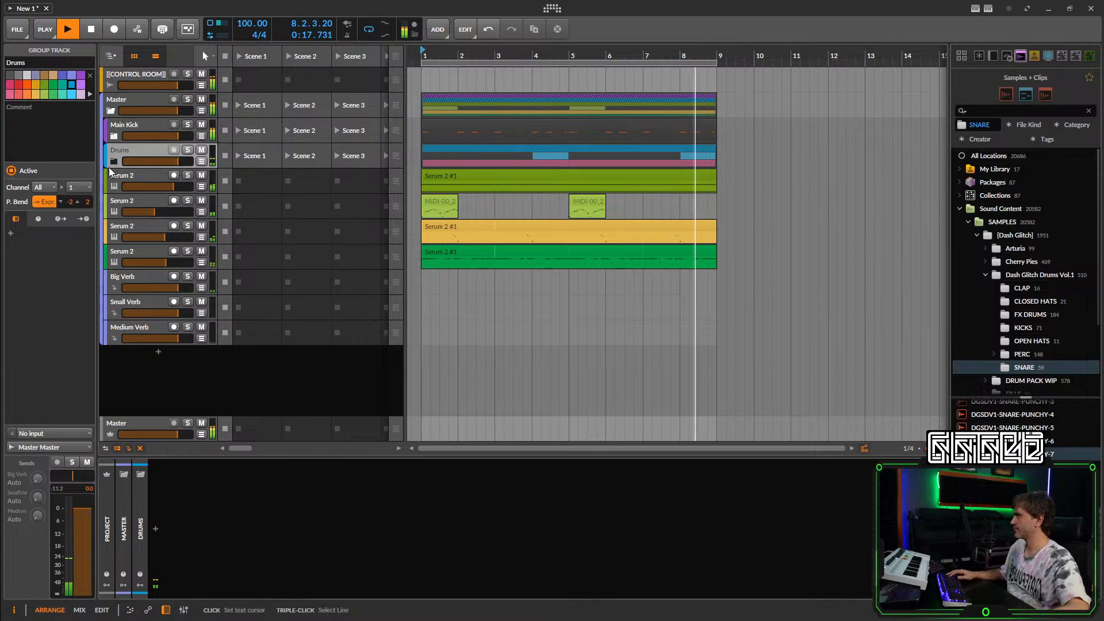
Group the green Serum 2 track, name the new group Bass, and collapse it.
click(146, 251)
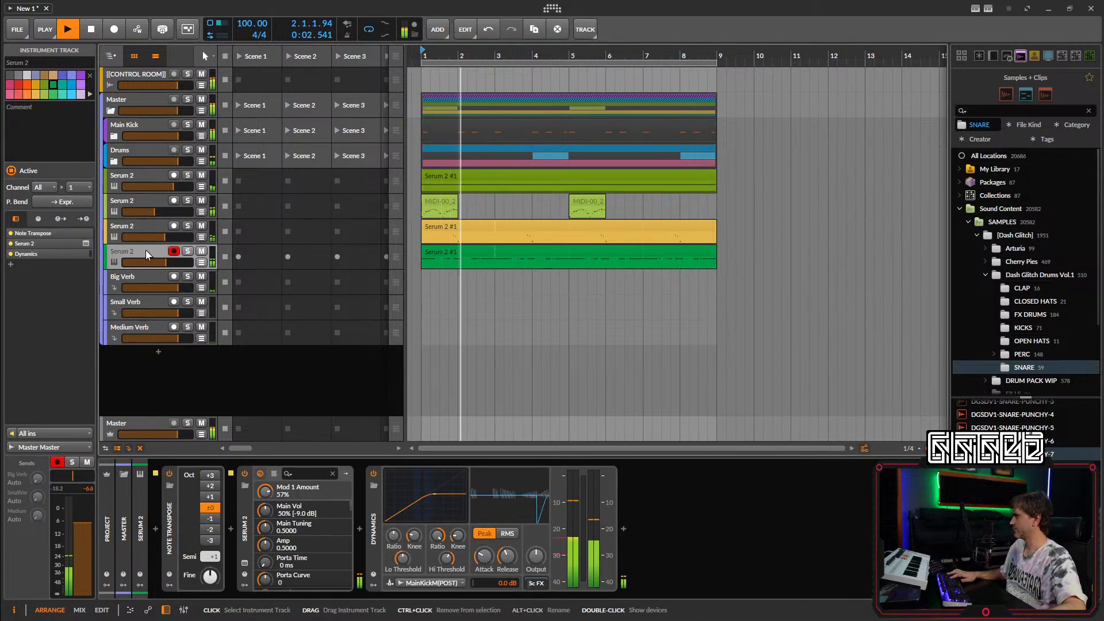
key(ctrl+g)
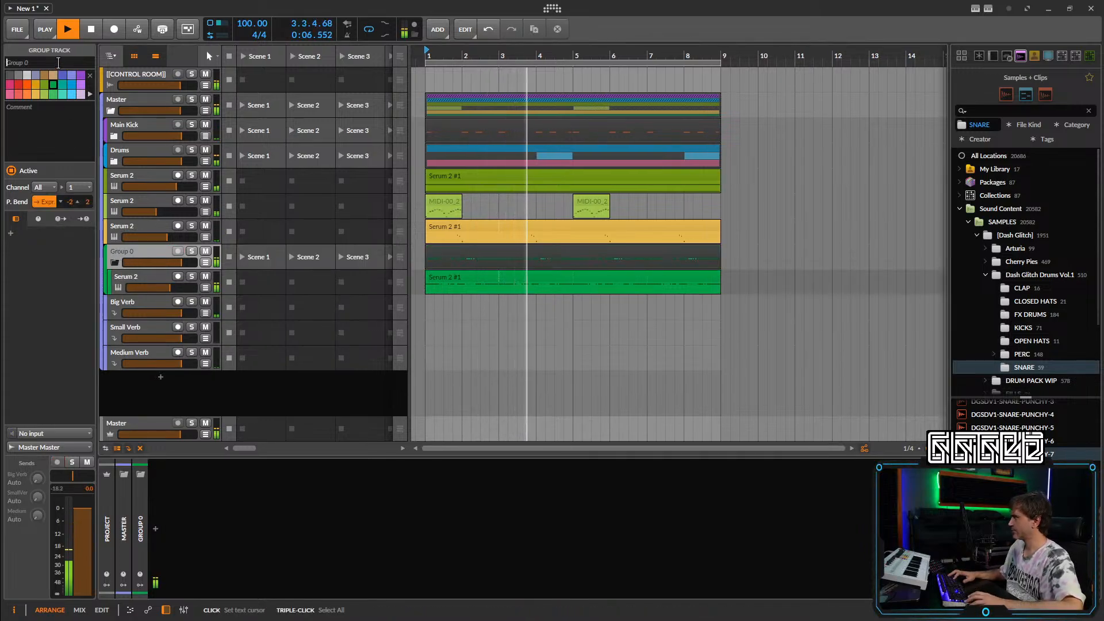
click(137, 248)
key(space)
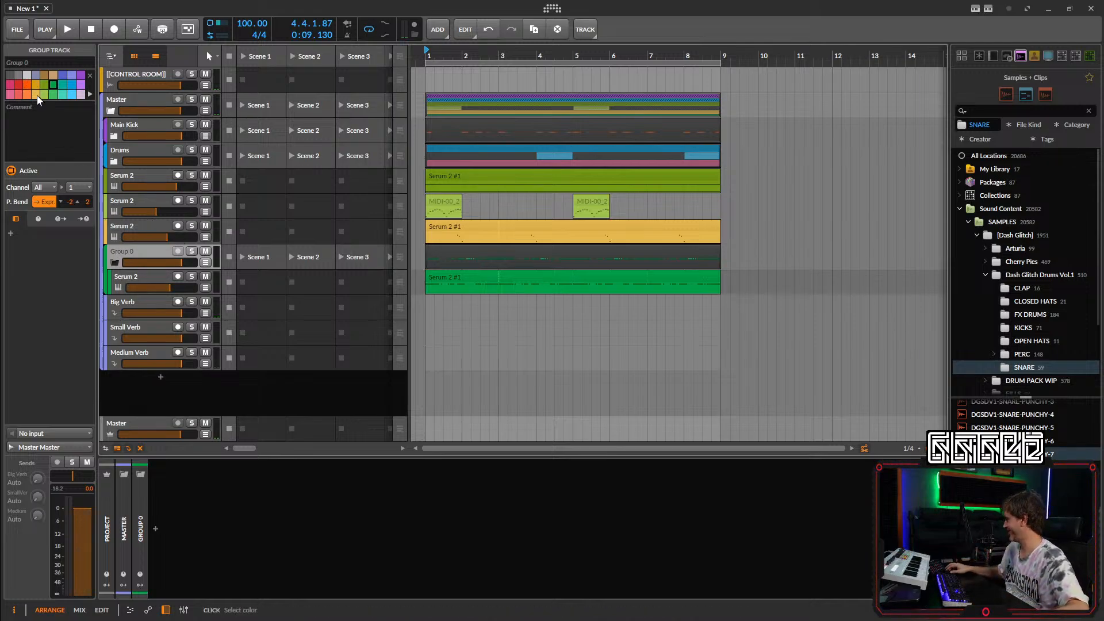
click(49, 65)
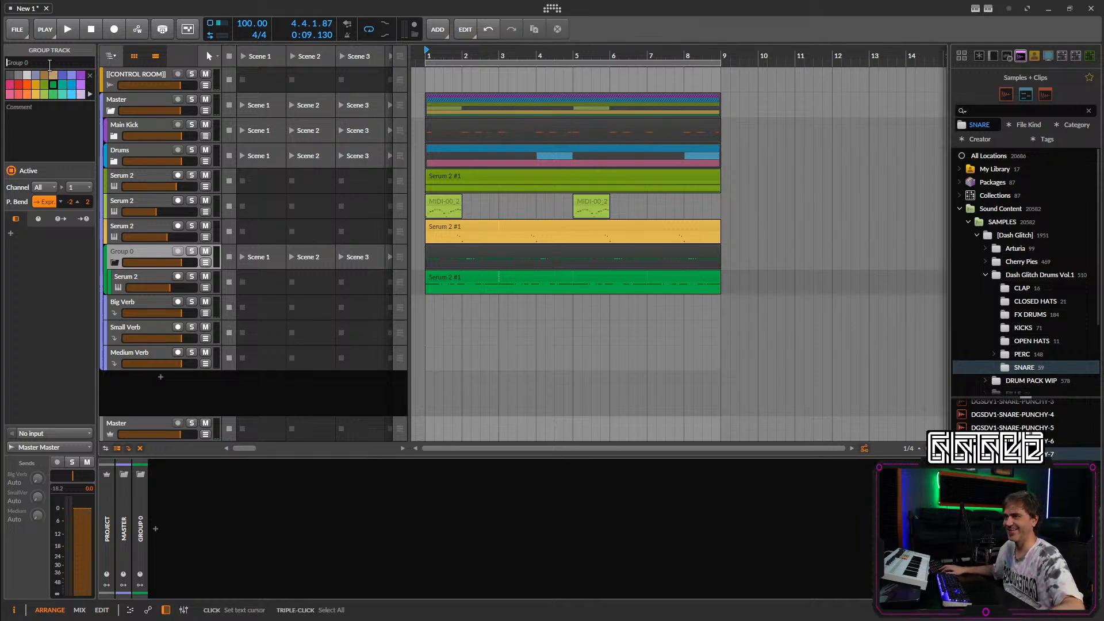
click(213, 365)
key(space)
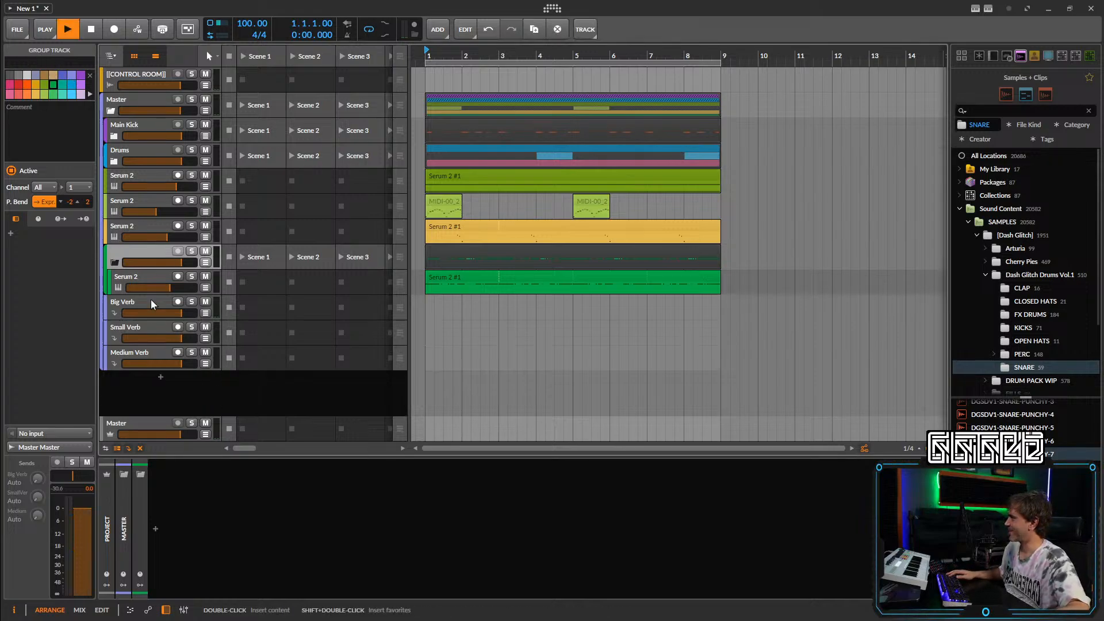
click(27, 64)
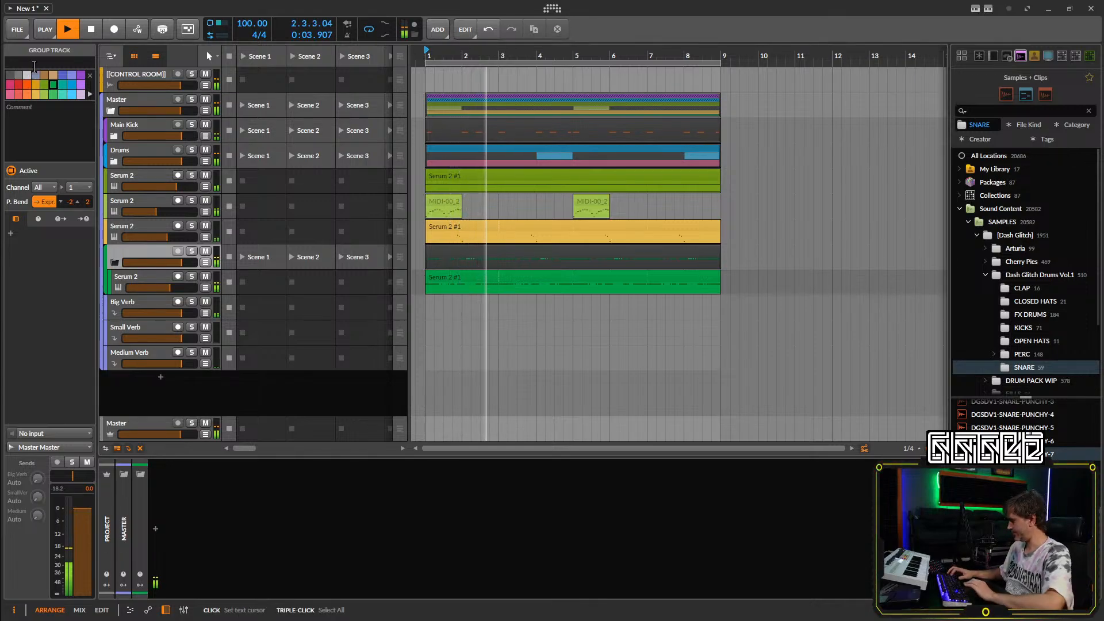
text(Bass)
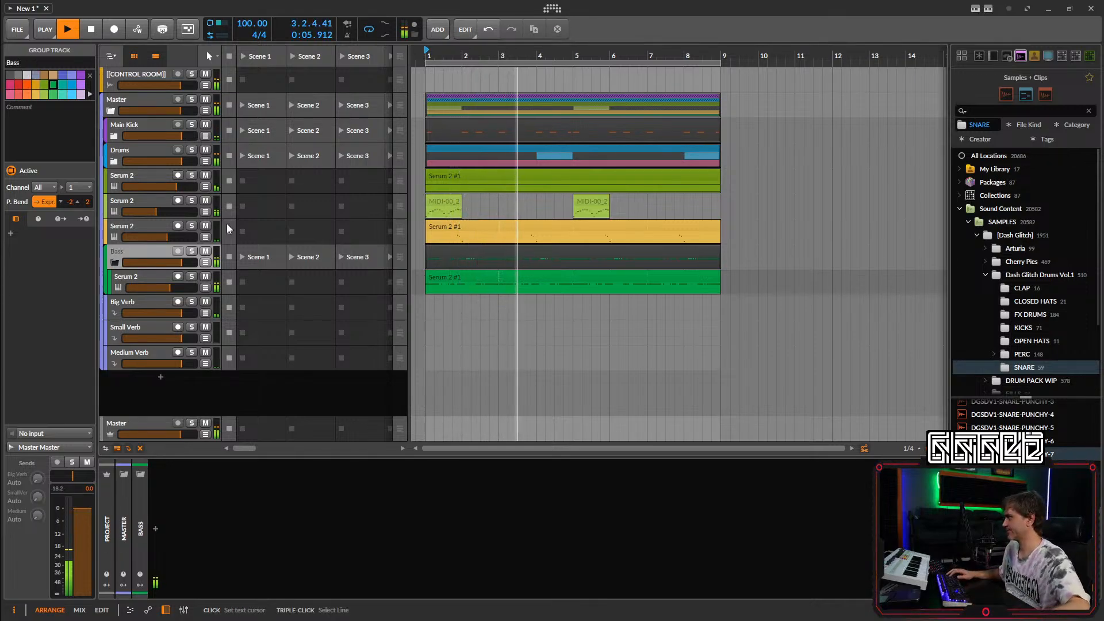
click(113, 263)
Group the remaining three Serum 2 tracks, collapse the group, and name it Everything Else.
click(144, 225)
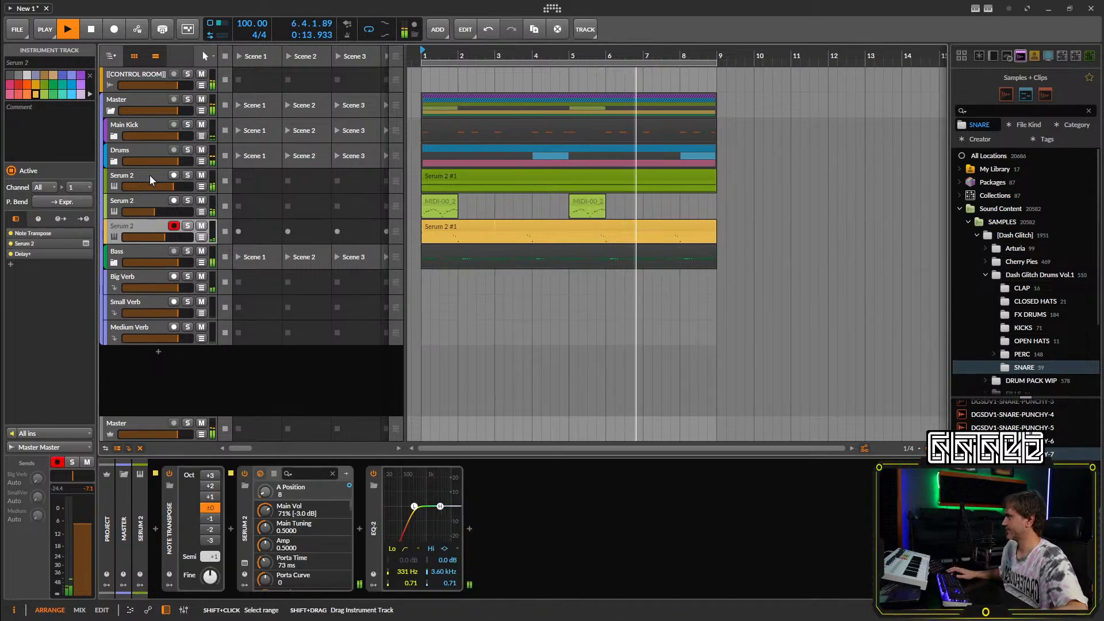
shift+click(150, 175)
key(ctrl+g)
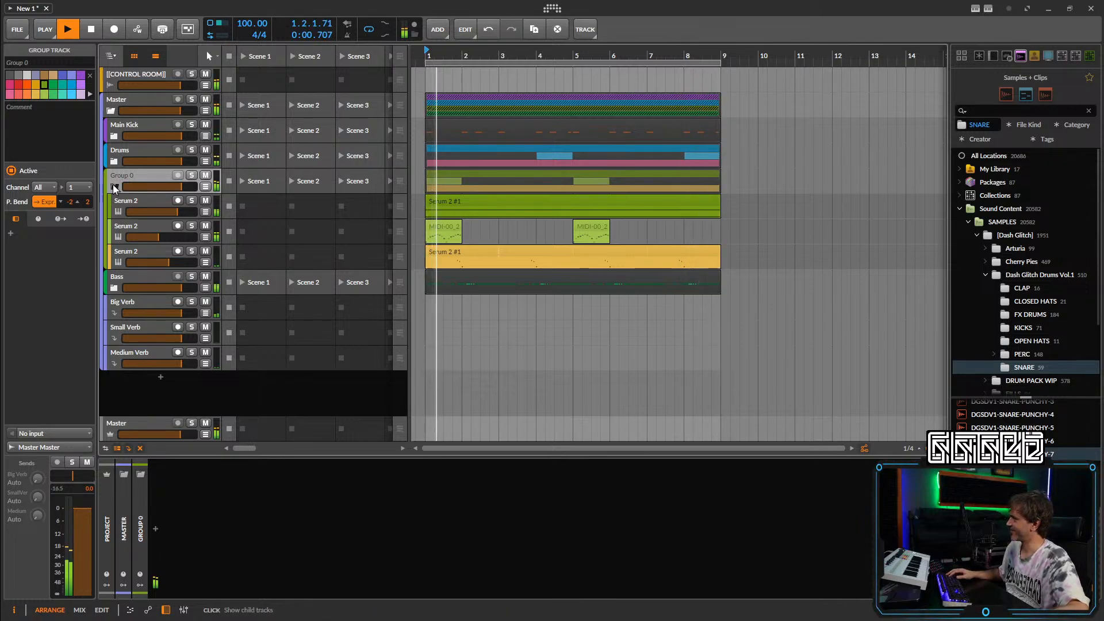
click(114, 187)
click(23, 62)
text(Every)
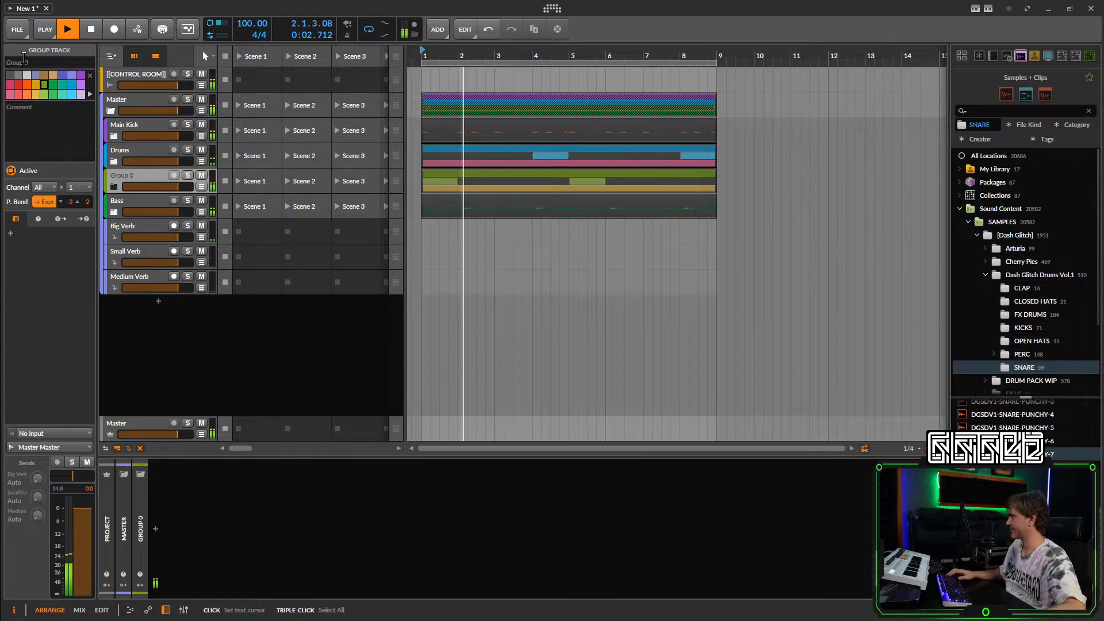
text(thing Else)
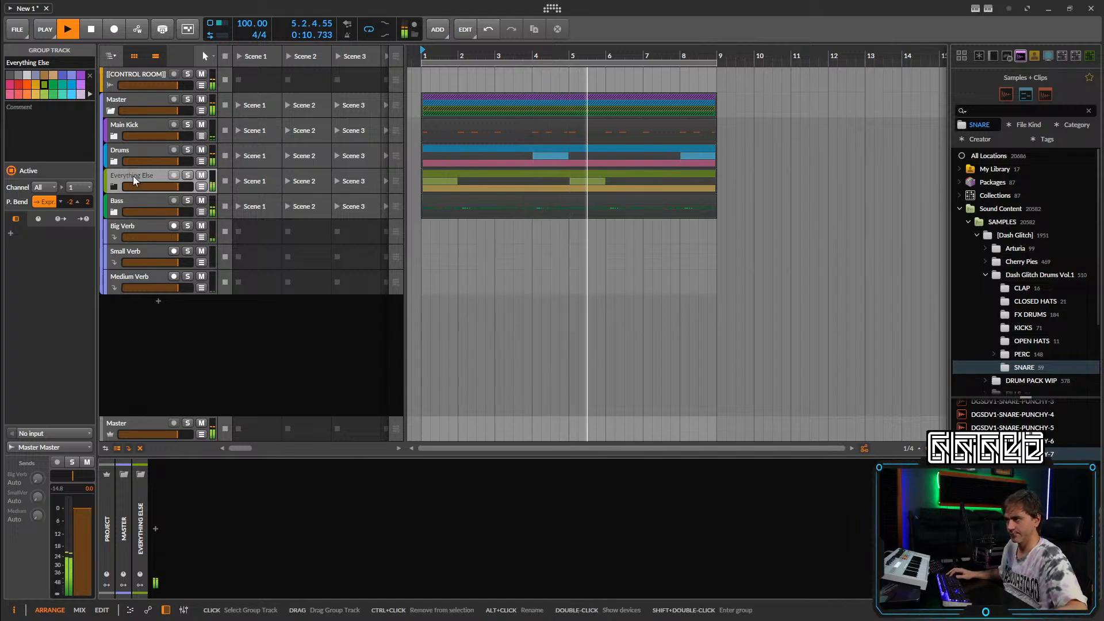
Inspect the tracks inside the Bass and Everything Else groups while listening to the loop, leaving both groups collapsed.
click(121, 202)
click(114, 212)
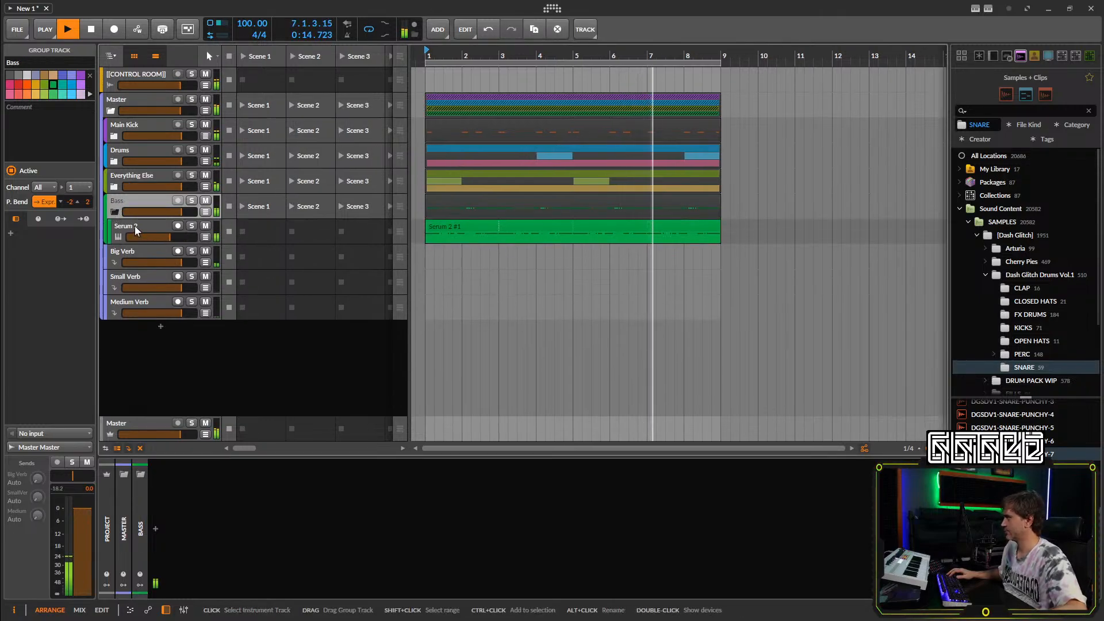
click(135, 224)
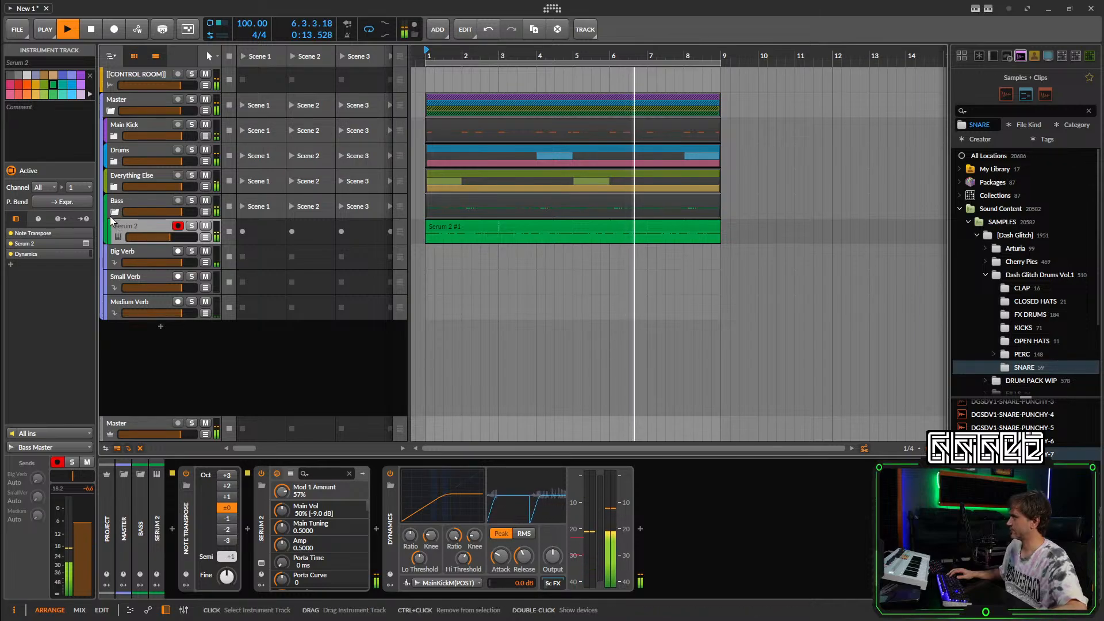
click(114, 212)
click(115, 187)
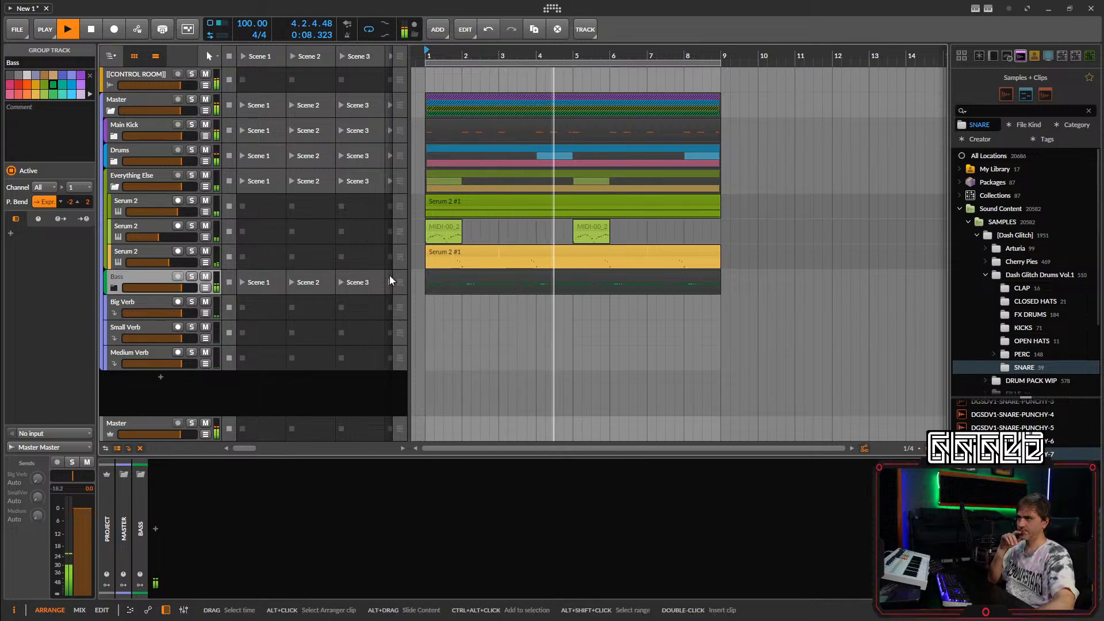
click(232, 396)
key(space)
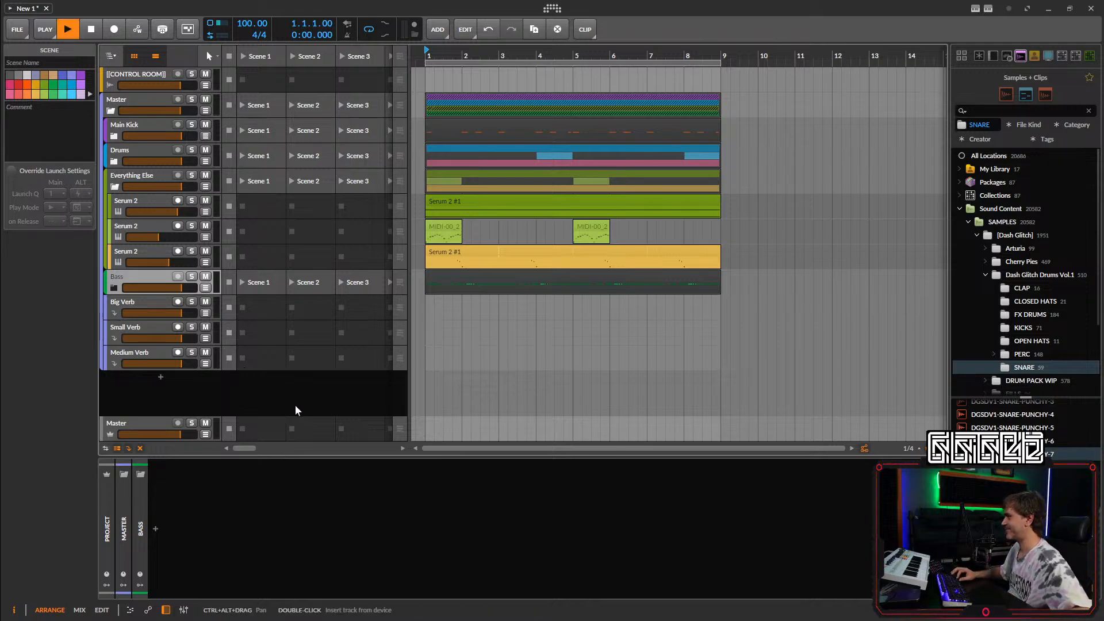
key(space)
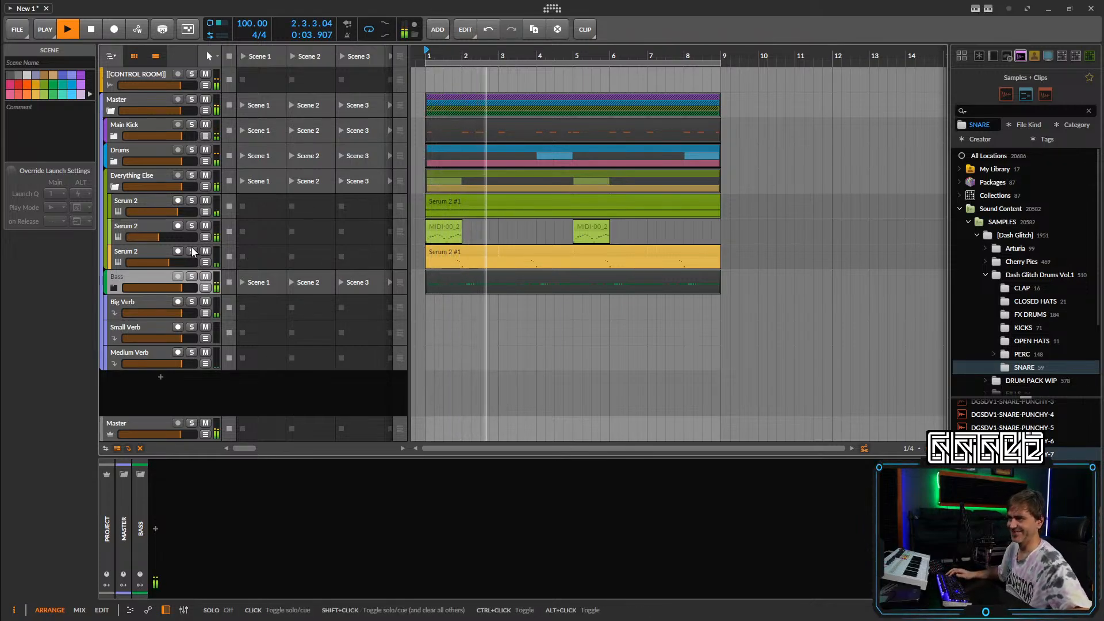
click(114, 187)
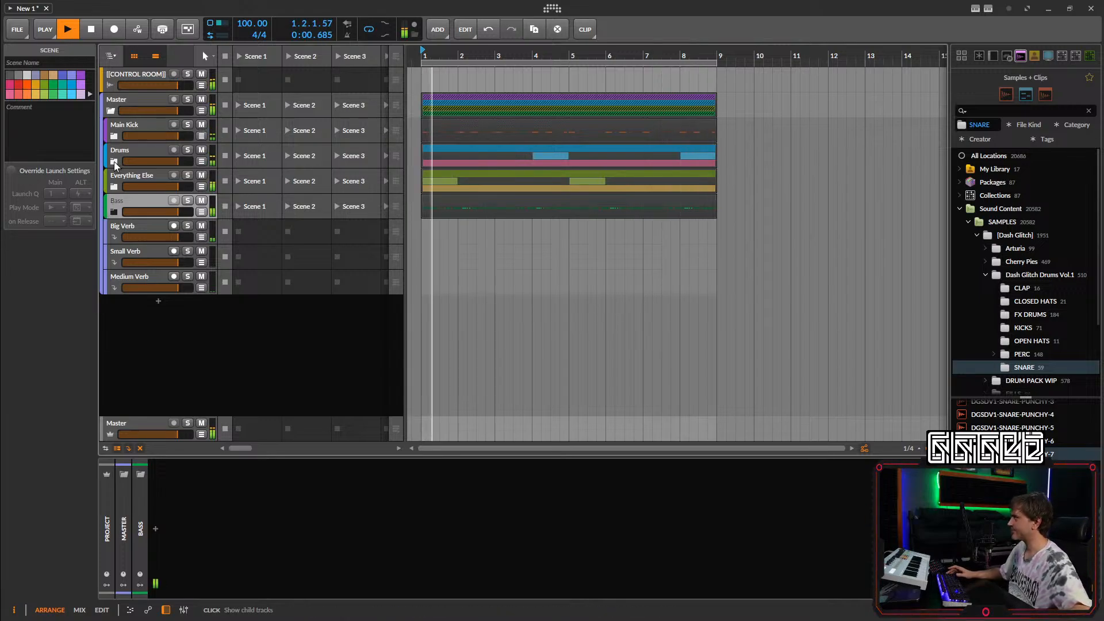
Copy the eight-bar arrangement to bar 13 and move the loop region and playback start to that copy.
scroll(437, 137, down, 2)
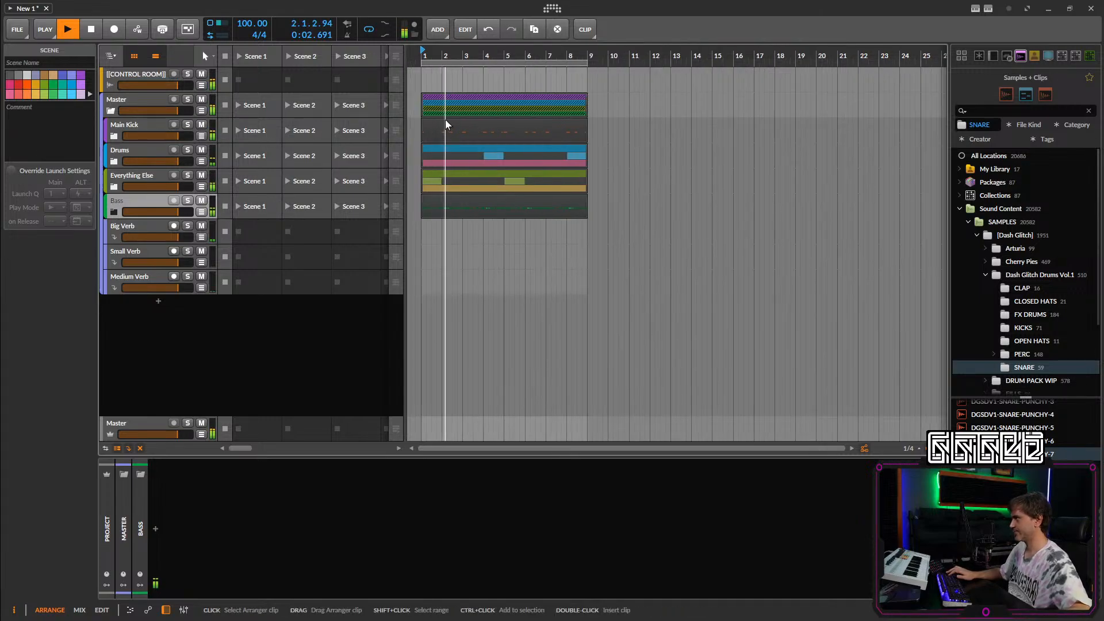
drag(460, 98, 710, 106)
drag(533, 58, 548, 58)
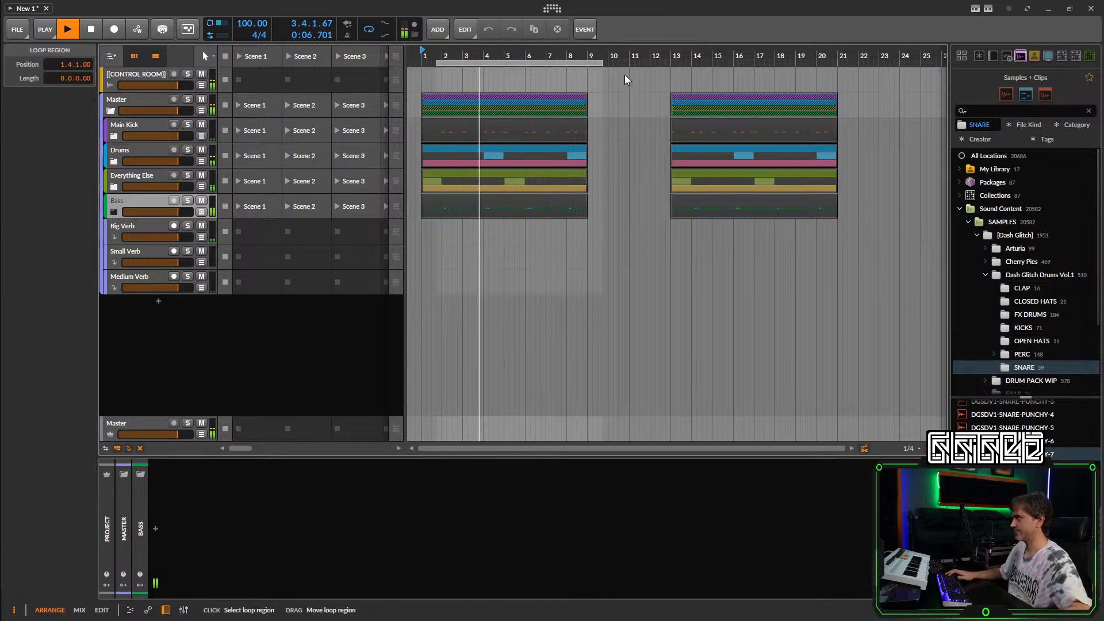
drag(624, 75, 770, 85)
click(666, 56)
key(space)
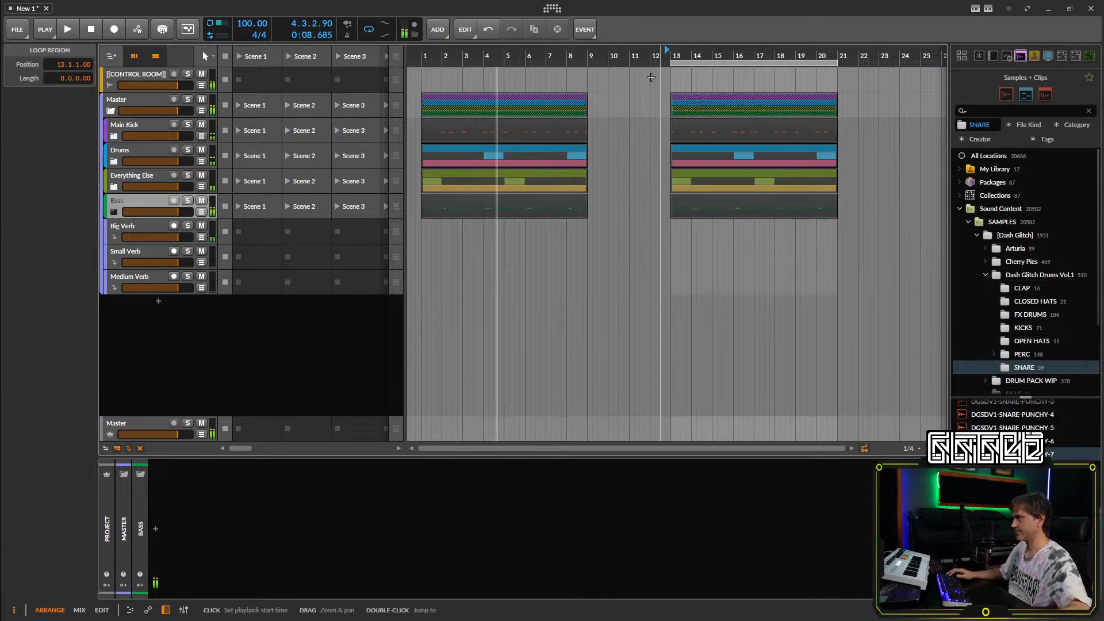
key(space)
Expand the Main Kick and Drums groups and extend the start of the copied snare clip from bar 16 back to bar 13.
click(114, 137)
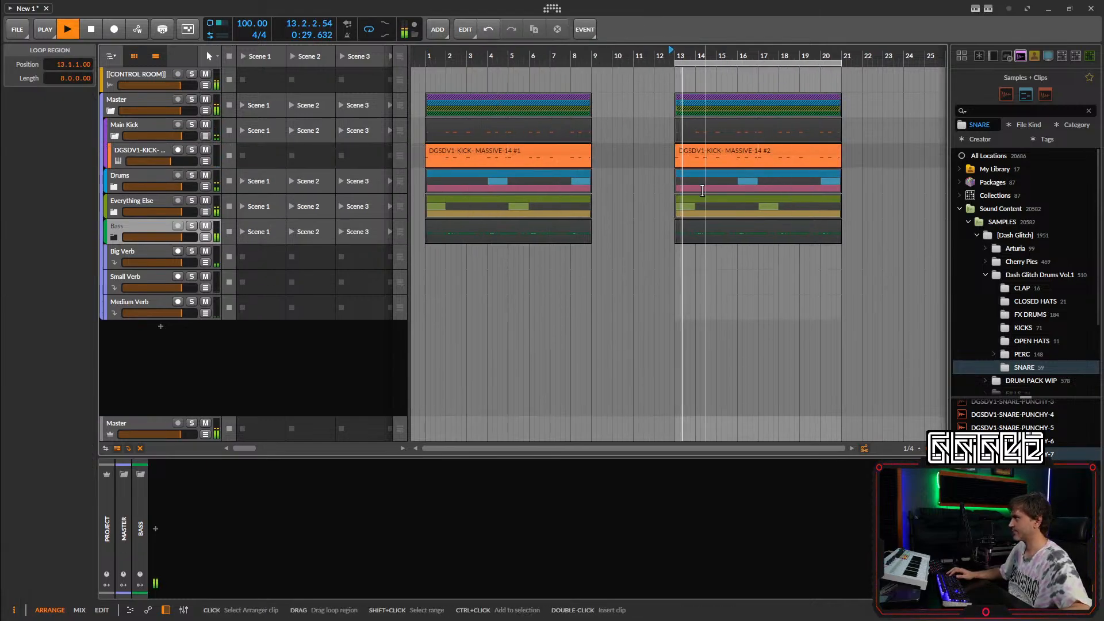
click(114, 187)
scroll(766, 237, up, 4)
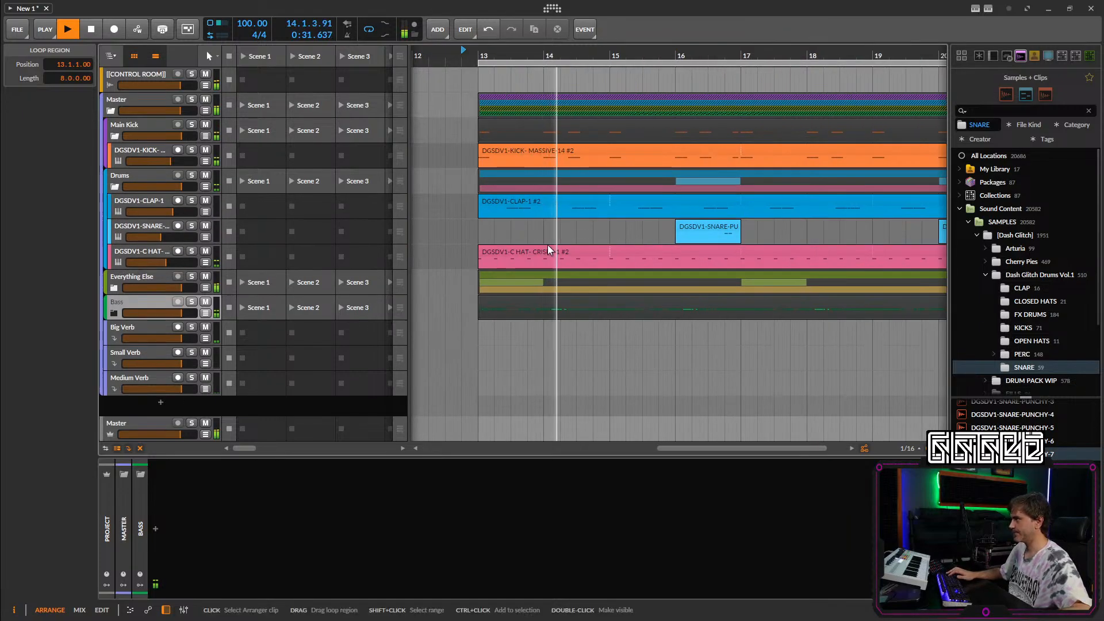
drag(702, 227, 506, 230)
key(ctrl+z)
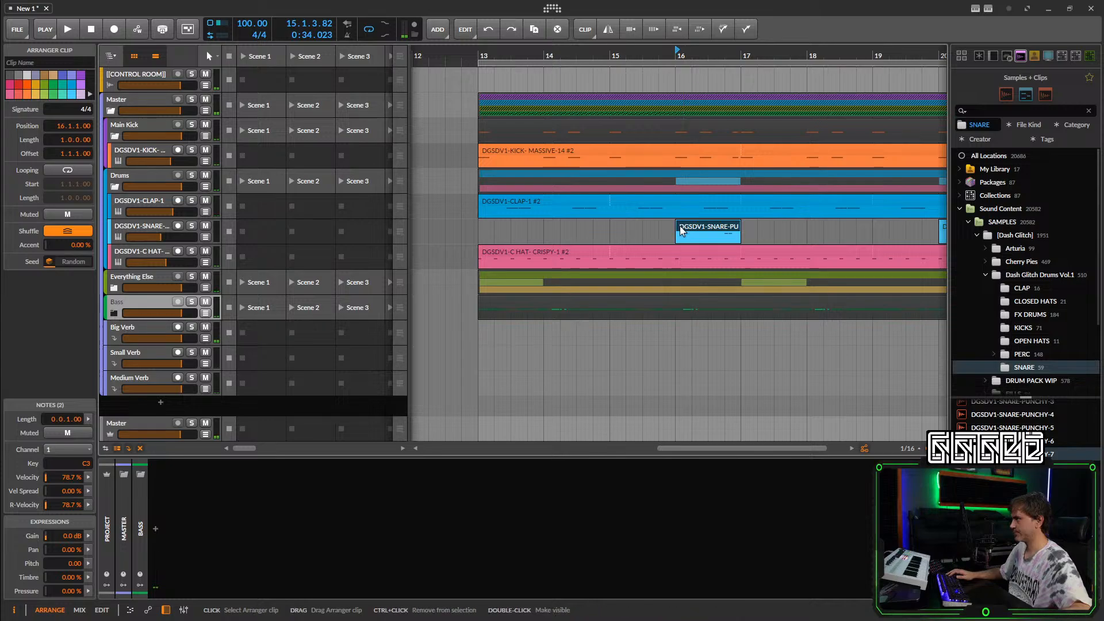
drag(678, 236, 479, 241)
Open the extended snare clip and draw sixteenth C3 notes at -2.2.1, -2.4.1, -1.2.1 and -1.4.1 during playback.
double_click(496, 235)
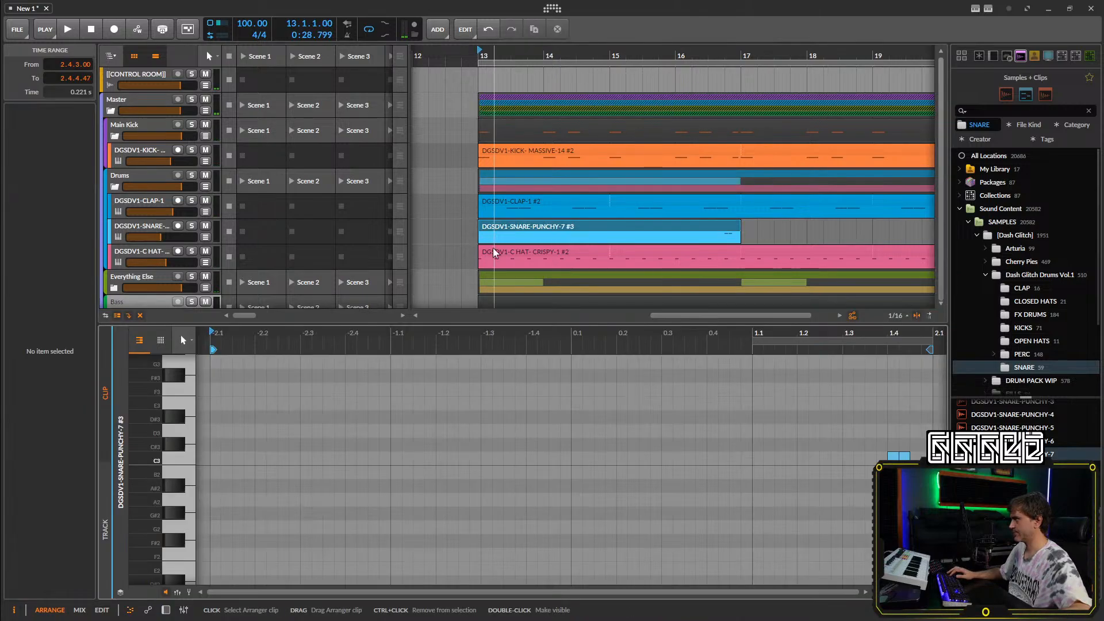
key(space)
double_click(396, 459)
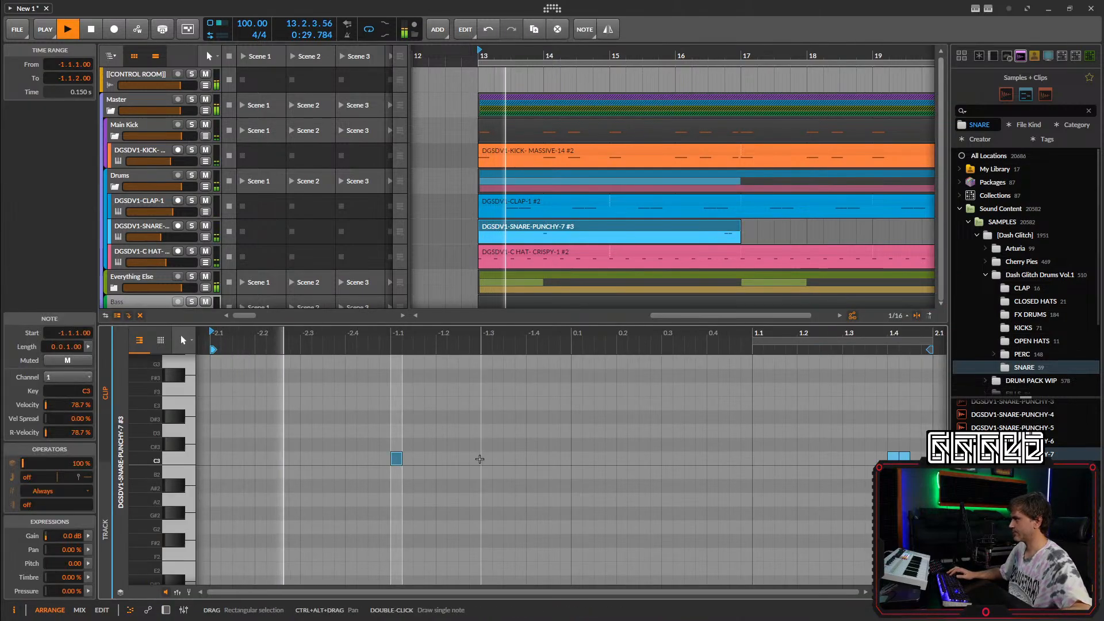
double_click(260, 458)
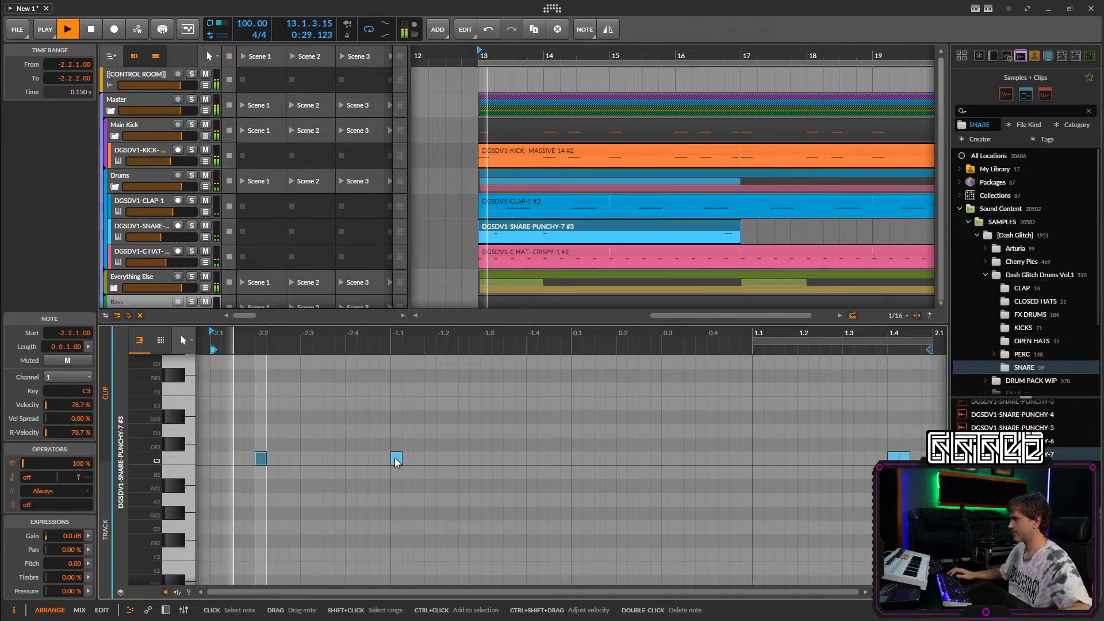
double_click(351, 458)
drag(348, 461, 349, 462)
double_click(441, 458)
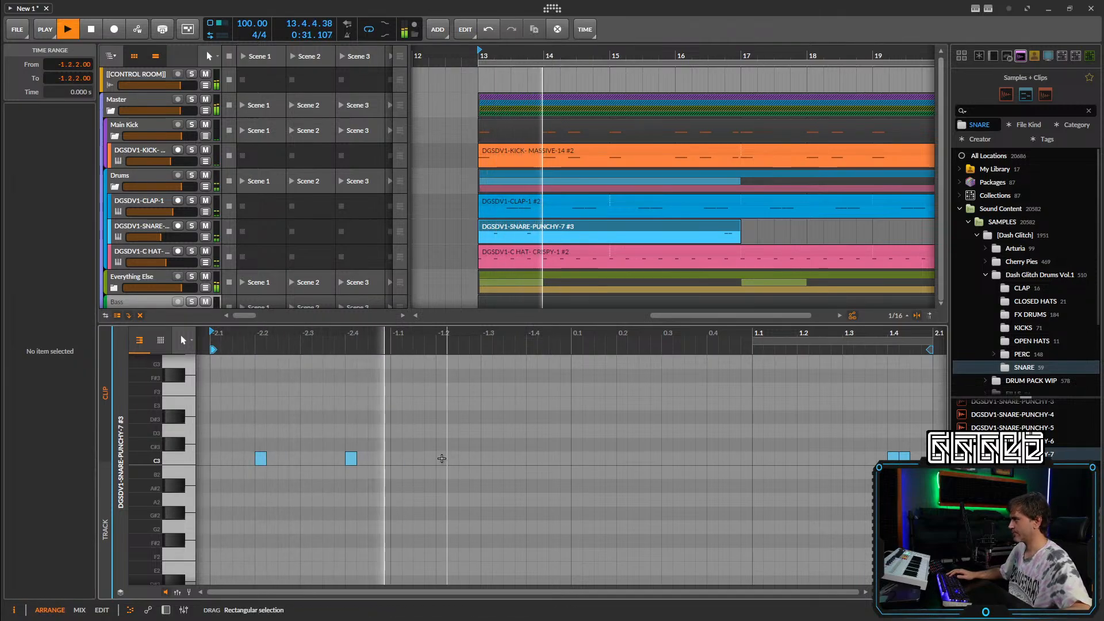
double_click(534, 458)
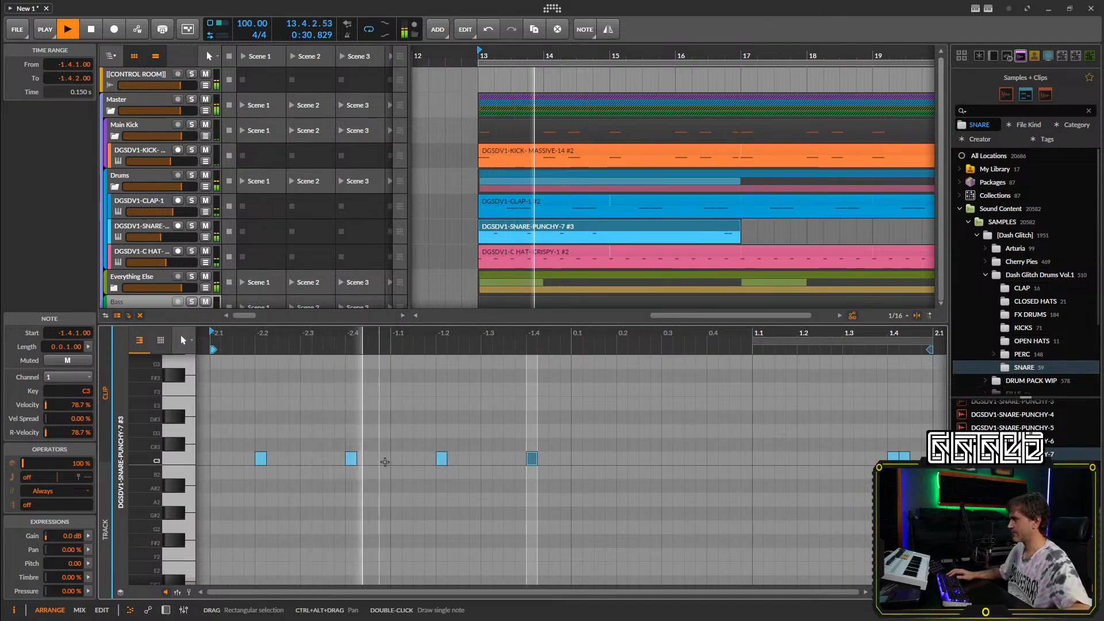
Add a C3 snare note at -1.1.2, remove the trial note at -2.1.2, and restart playback.
double_click(226, 459)
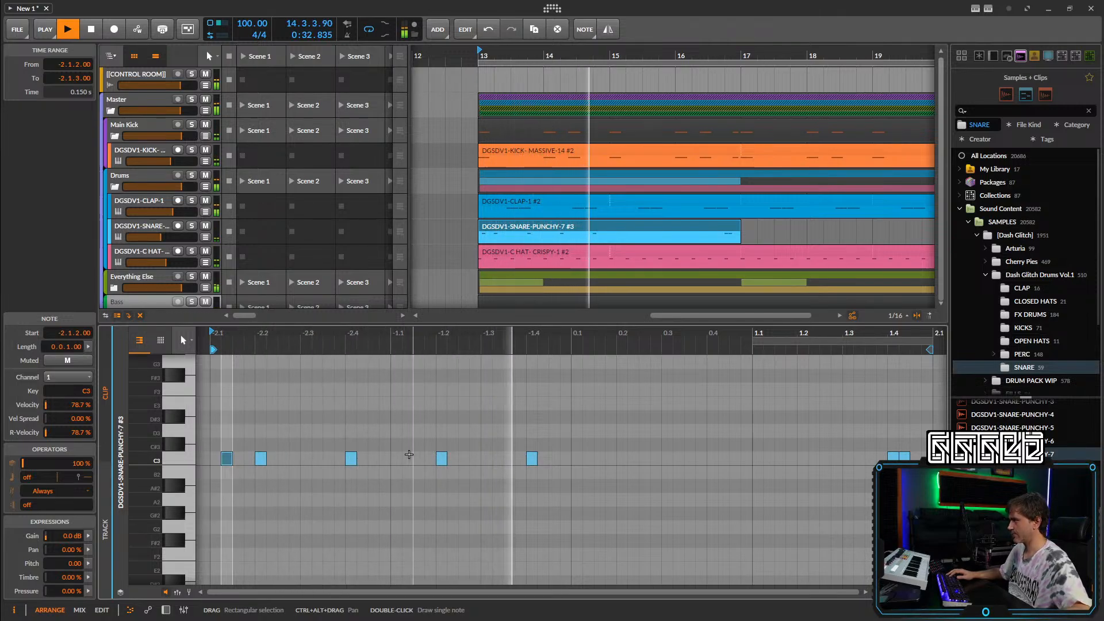
double_click(408, 458)
drag(242, 439, 224, 462)
key(Delete)
key(space)
key(space)
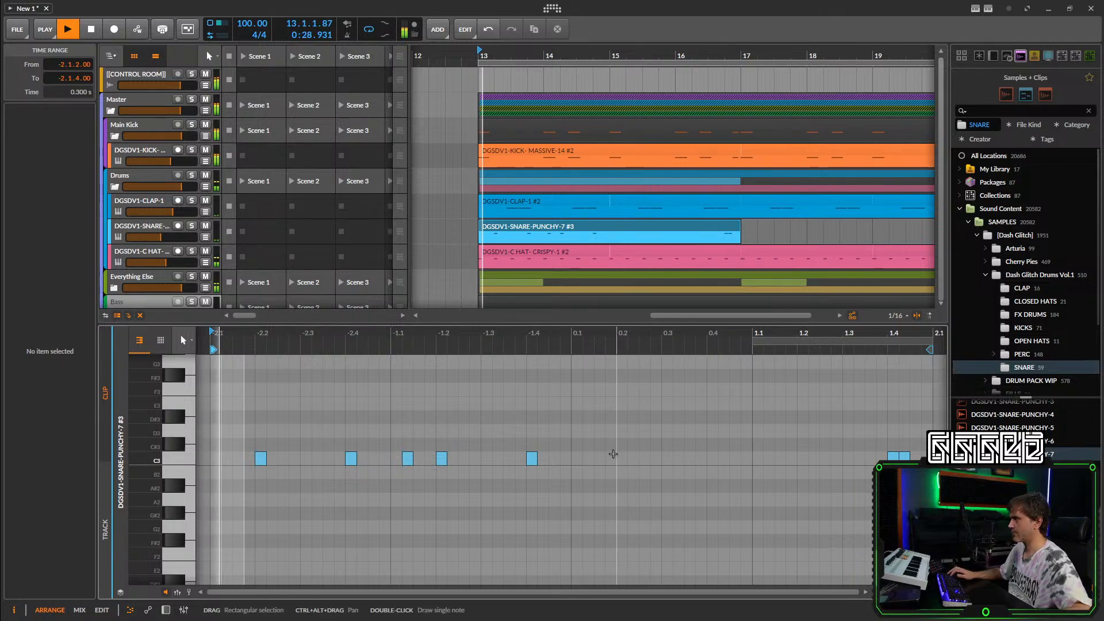
Continue the snare pattern with sixteenth C3 notes at 0.2.1, 0.4.1, 1.1.2 and 1.2.1.
scroll(604, 444, down, 3)
scroll(601, 442, up, 3)
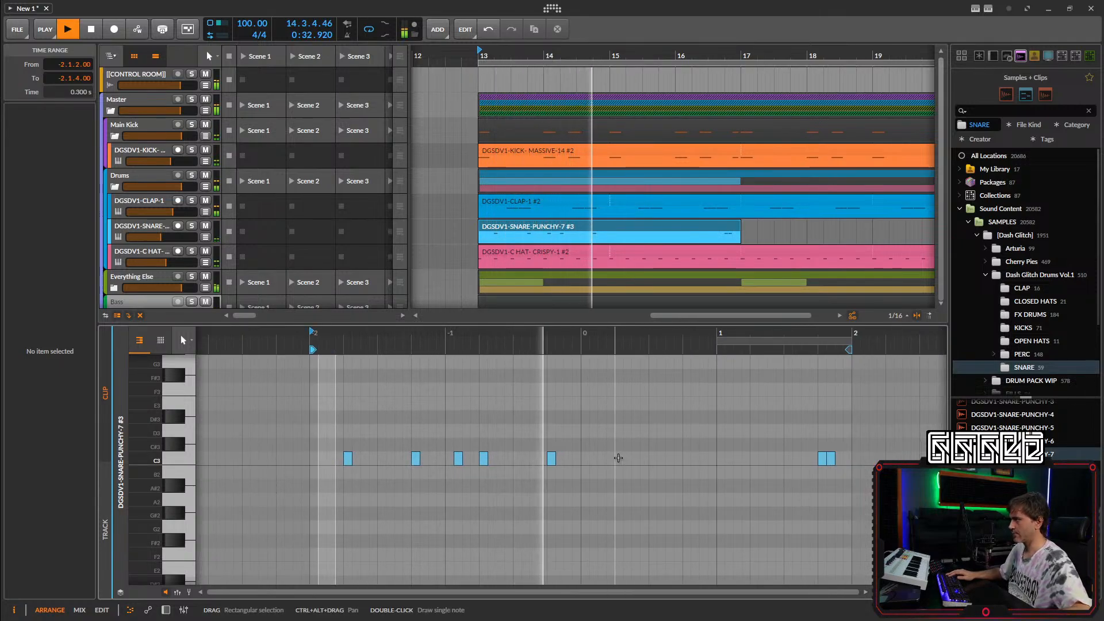
click(618, 458)
double_click(618, 458)
double_click(687, 458)
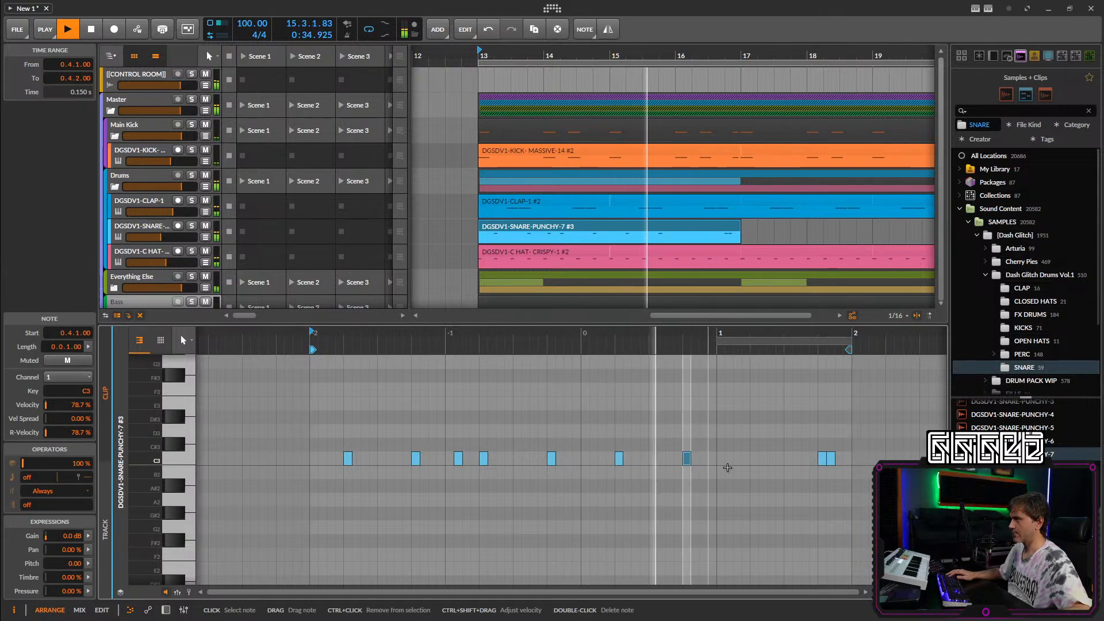
double_click(729, 458)
double_click(754, 458)
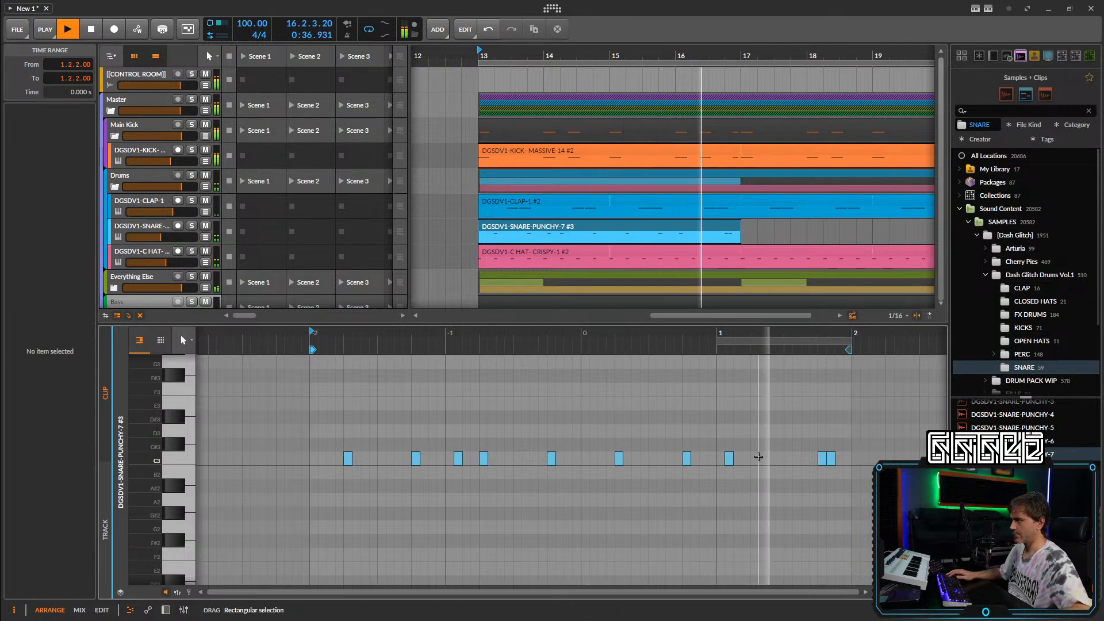
Try an extra C3 snare note at 1.3.1 and remove it again.
click(797, 461)
double_click(791, 458)
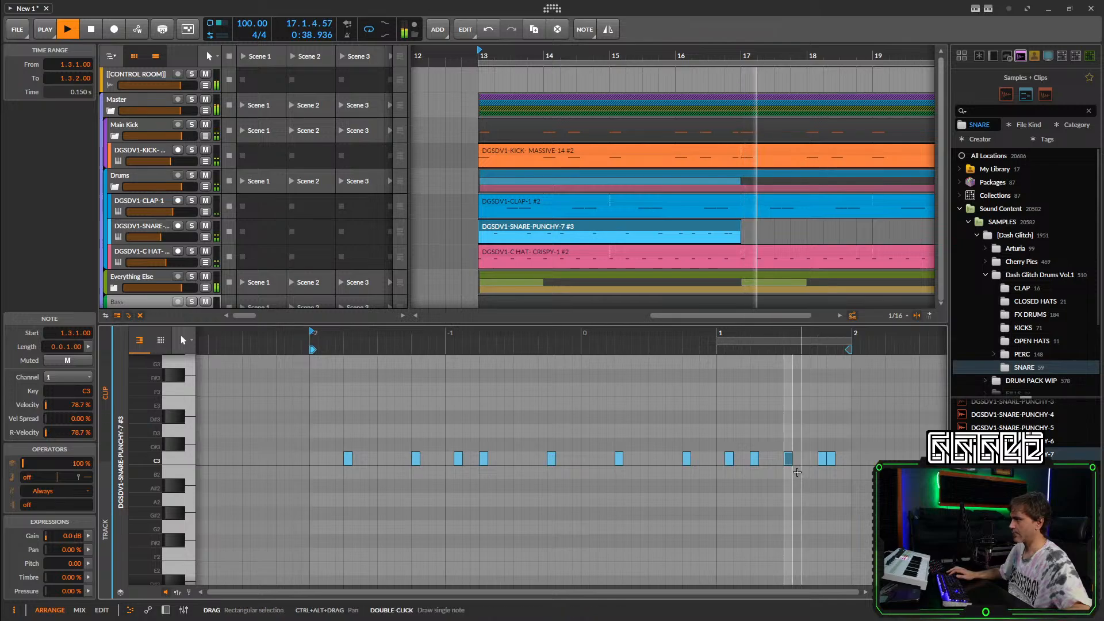
double_click(792, 458)
scroll(619, 437, up, 5)
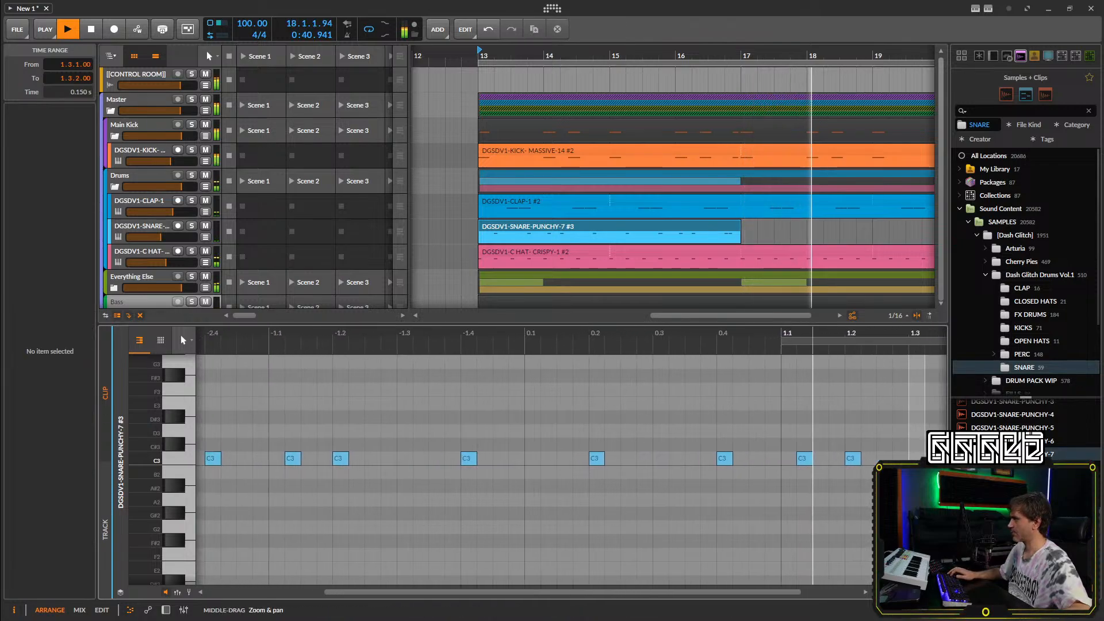
Shorten the two C3 snare notes at -1.1.2 and 1.1.2 together to a length of 0.0.0.29.
drag(337, 431, 283, 506)
shift+click(834, 459)
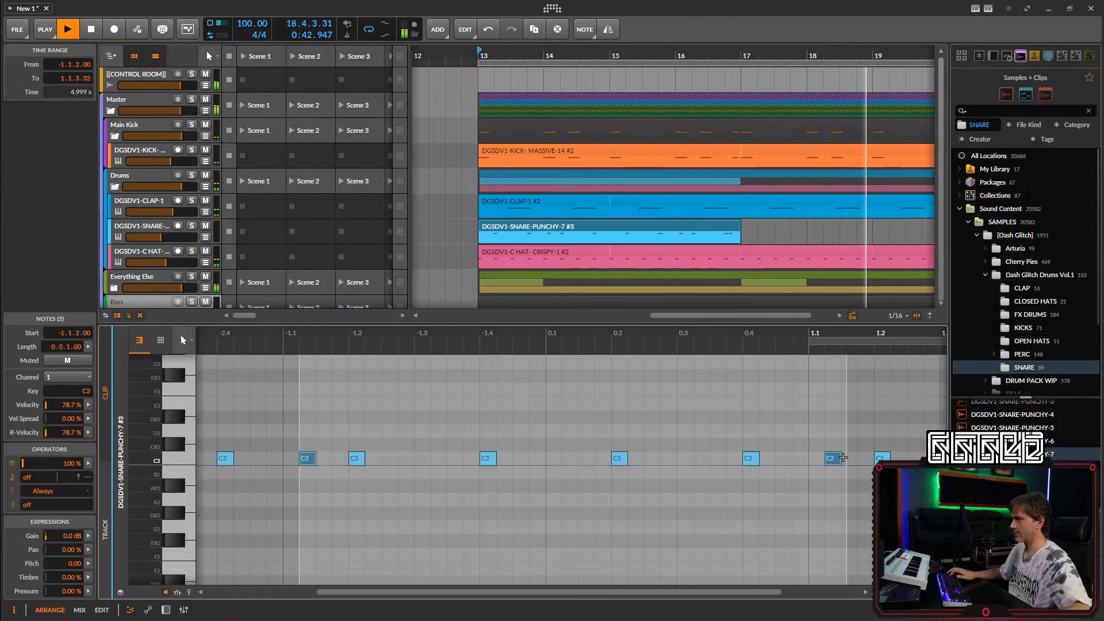
drag(839, 457, 828, 495)
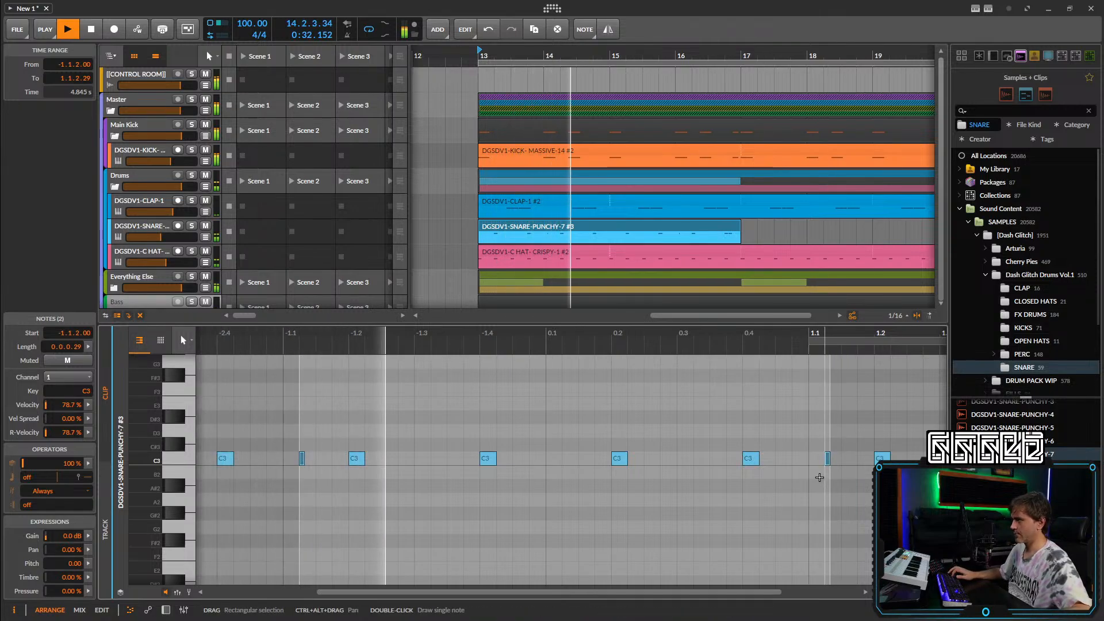
scroll(831, 467, down, 5)
drag(832, 471, 667, 474)
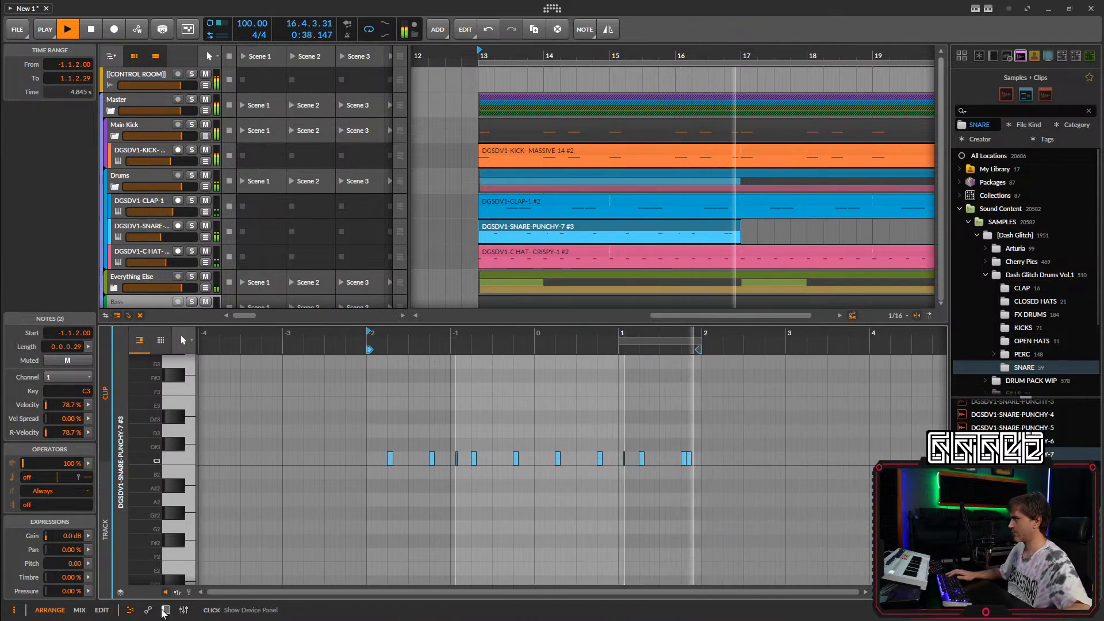
Return to the full arrangement, restart playback from bar 13, and lengthen the snare clip to the section's end at bar 21.
key(d)
scroll(683, 277, down, 5)
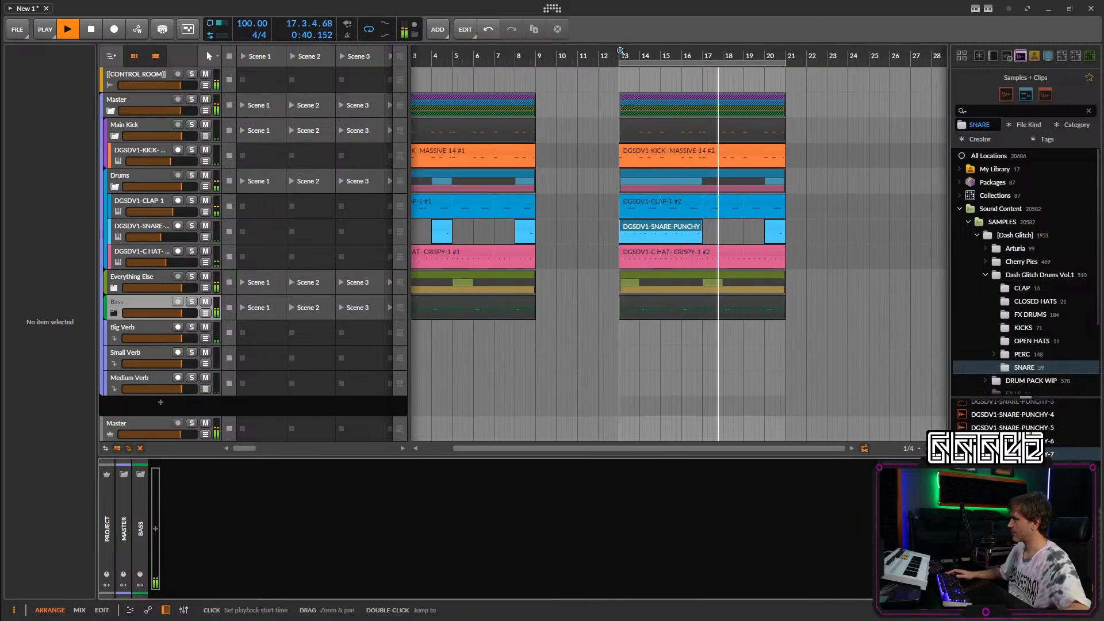
key(space)
drag(702, 239, 789, 253)
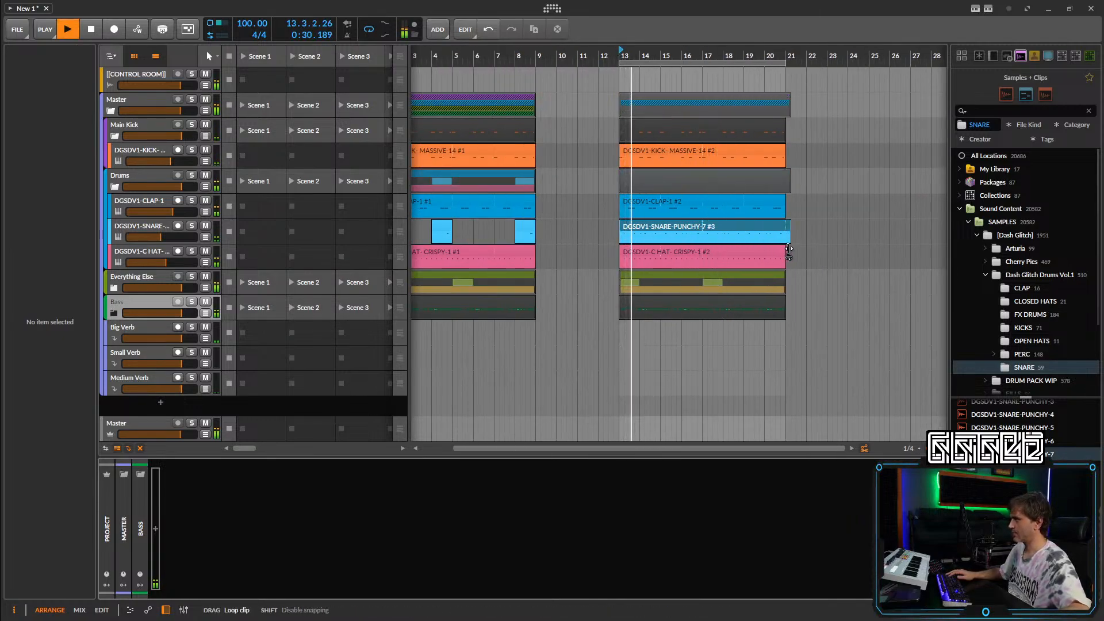
Open the kick clip at bar 13 and add C3 notes at 1.1.4 and 1.2.3.
click(703, 156)
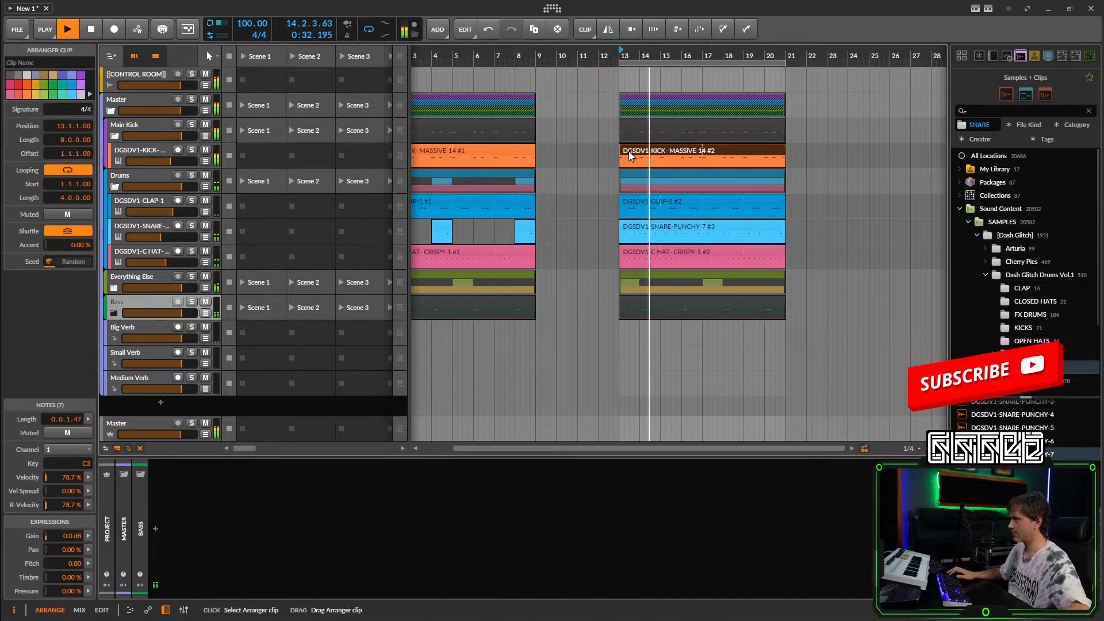
key(e)
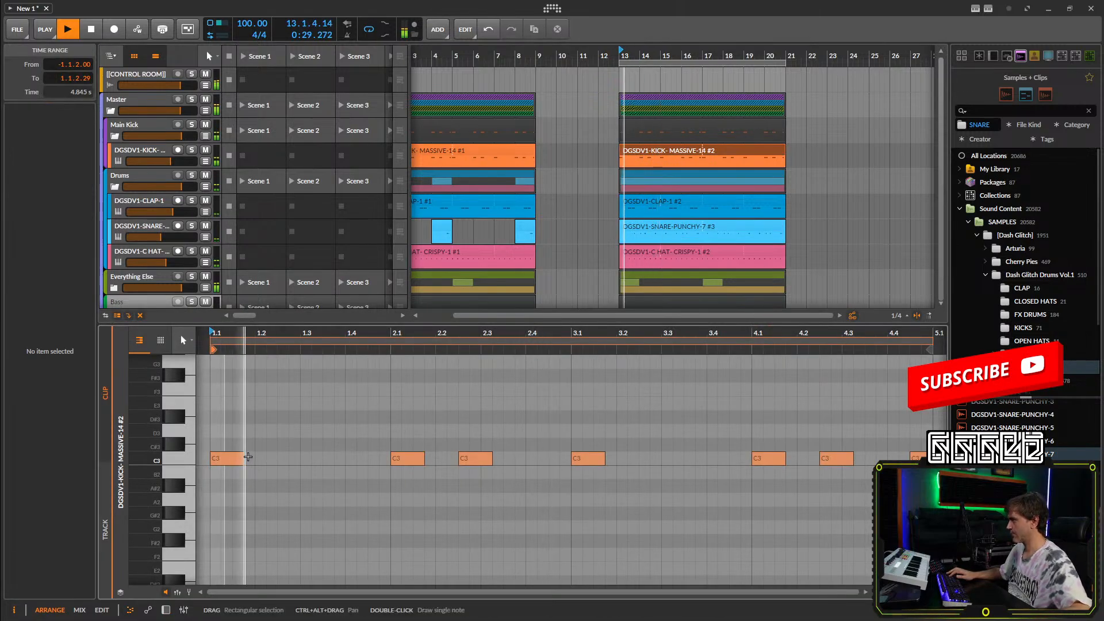
double_click(252, 458)
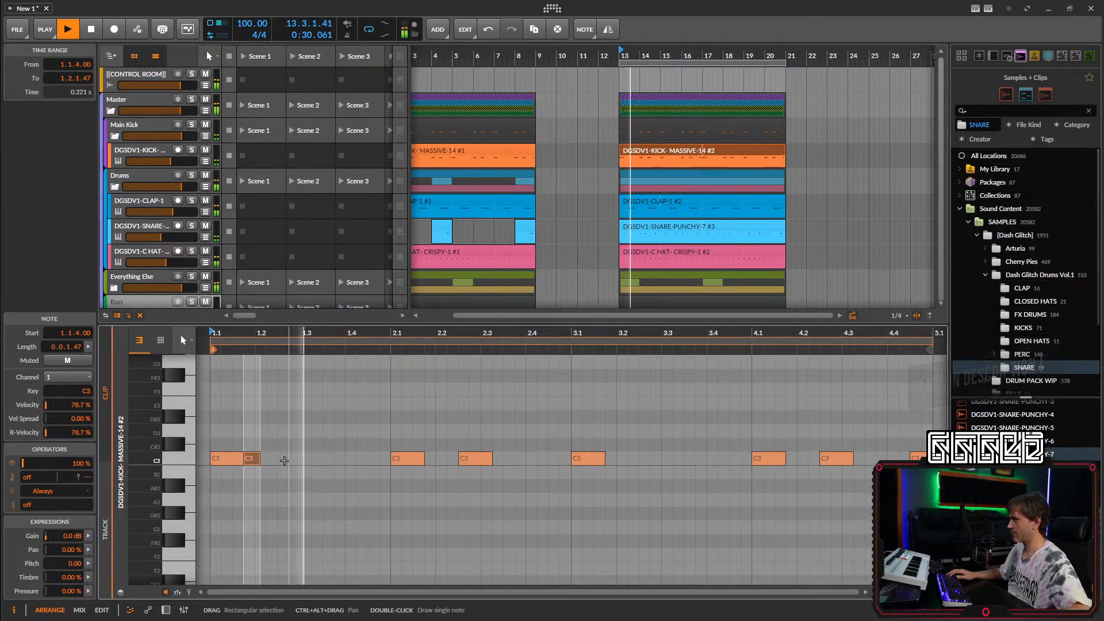
double_click(295, 458)
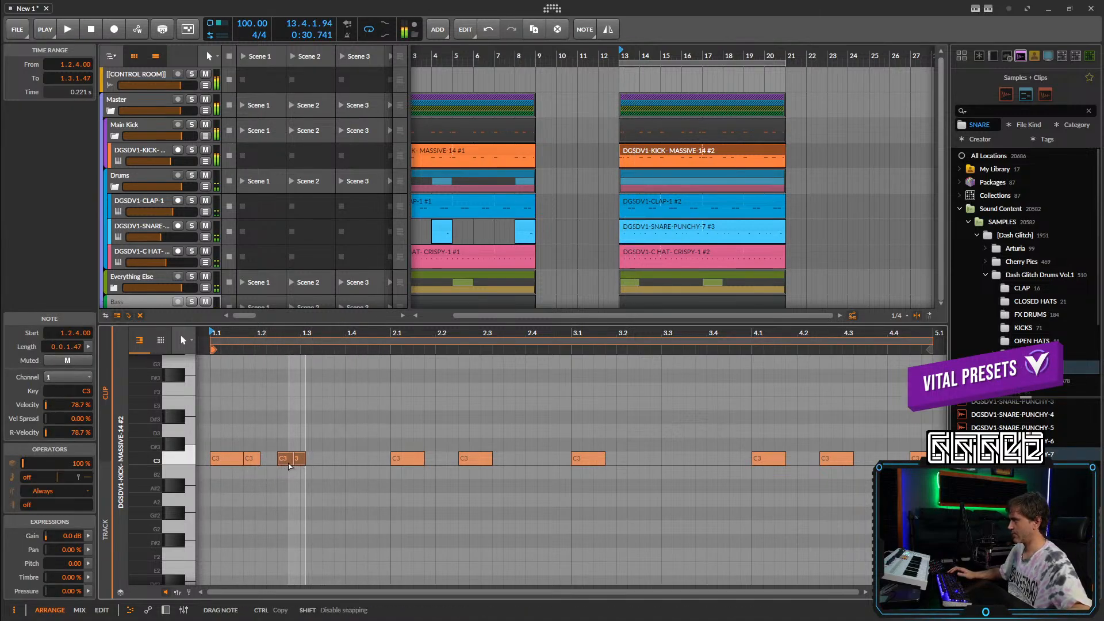
drag(305, 463, 293, 464)
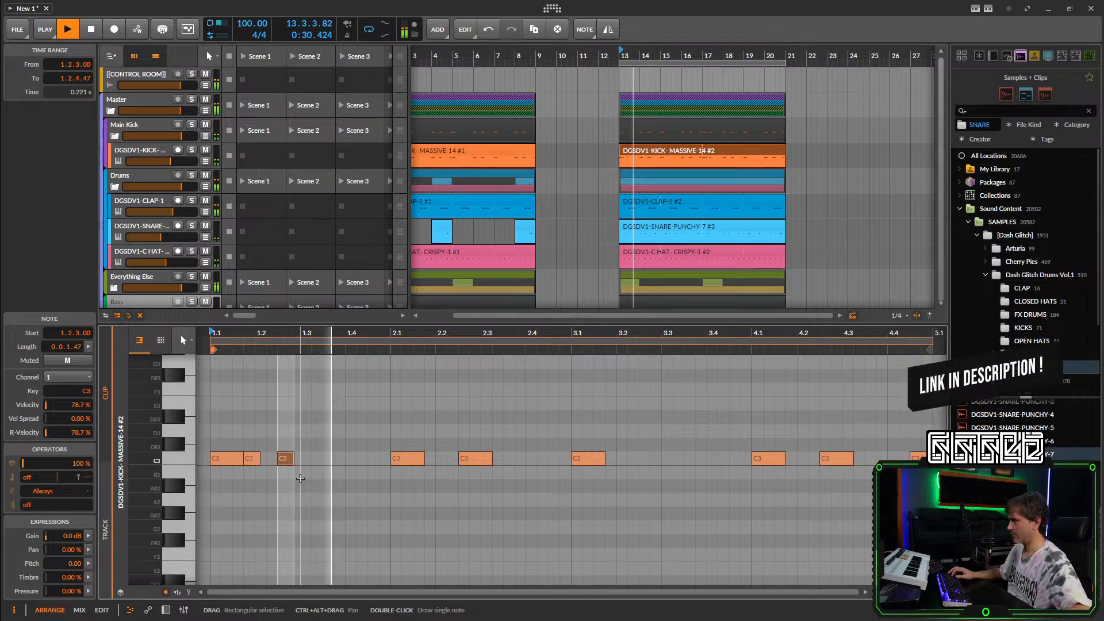
Add a C3 kick note at 3.1.4 and close the note editor.
drag(583, 496, 555, 496)
mouse_move(476, 496)
mouse_down()
mouse_move(458, 496)
mouse_move(482, 496)
mouse_up()
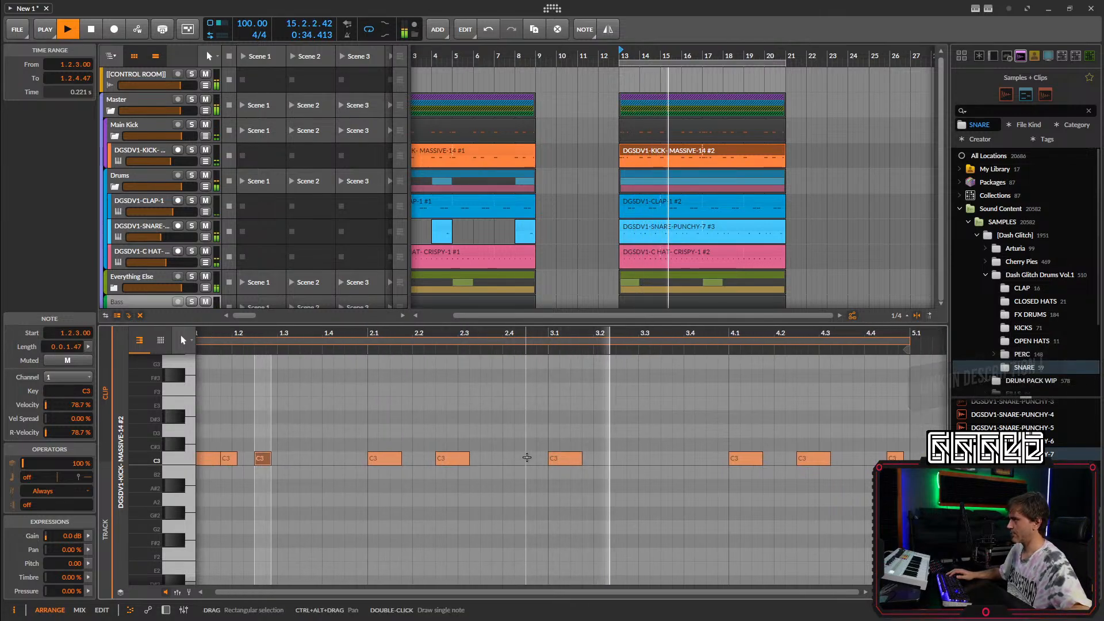
double_click(587, 459)
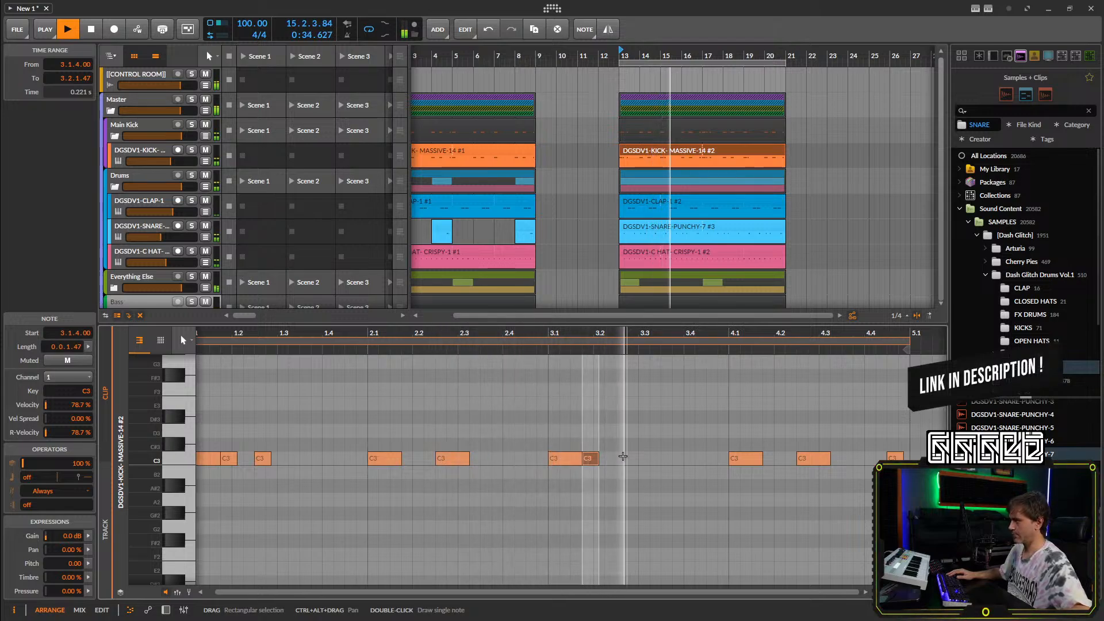
scroll(621, 456, down, 3)
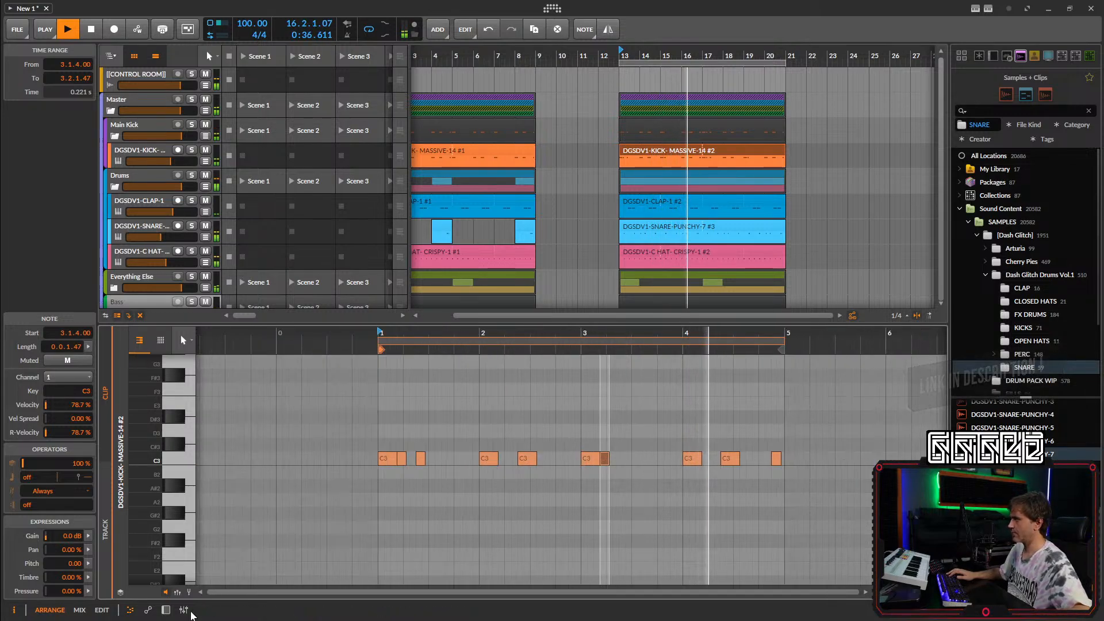
click(166, 610)
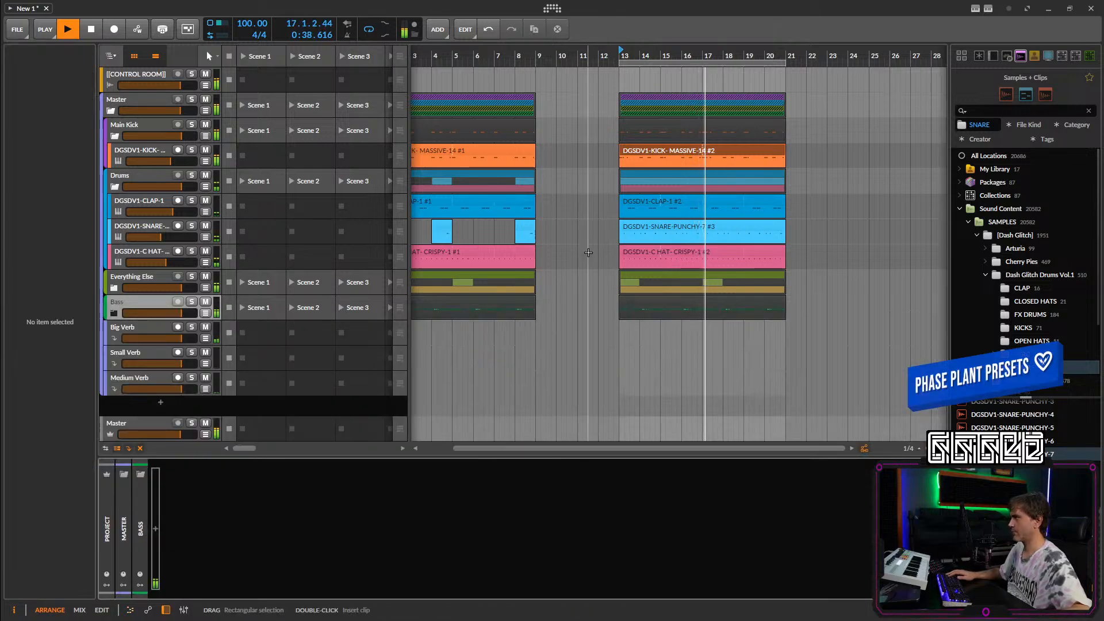
Collapse the Drums and Main Kick groups and expand the Bass and Everything Else groups.
drag(631, 251, 679, 249)
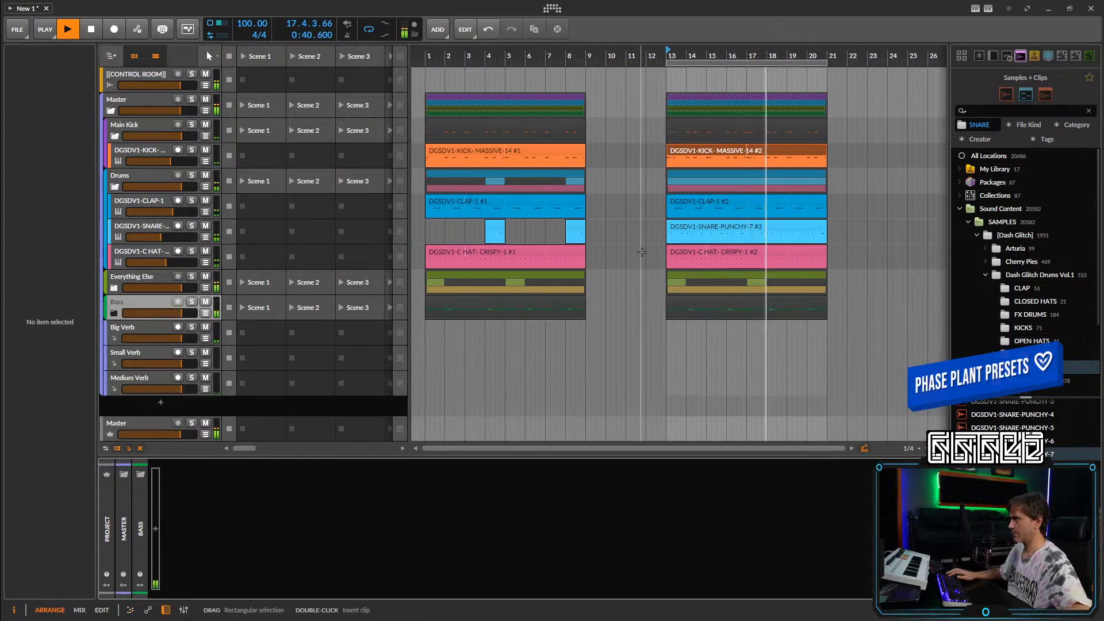
click(114, 187)
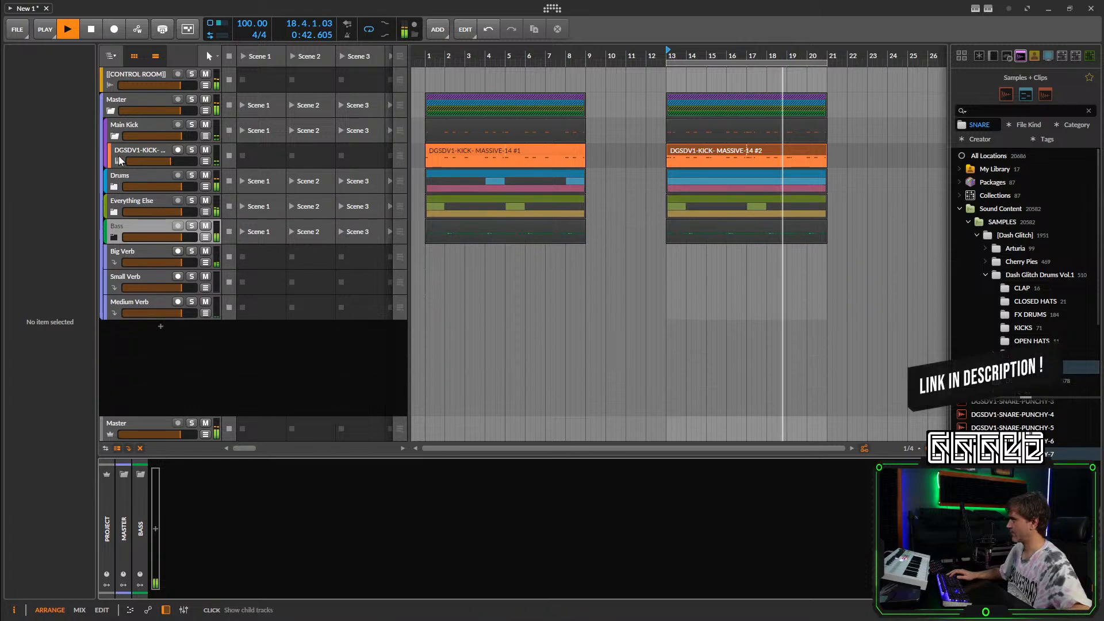
click(114, 136)
click(114, 212)
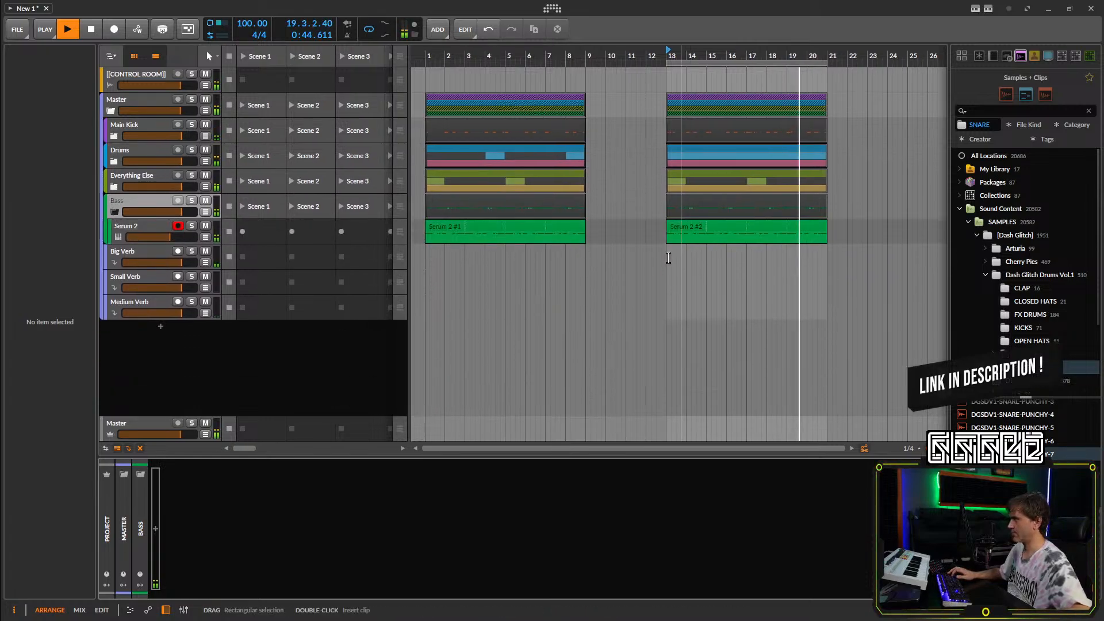
click(114, 186)
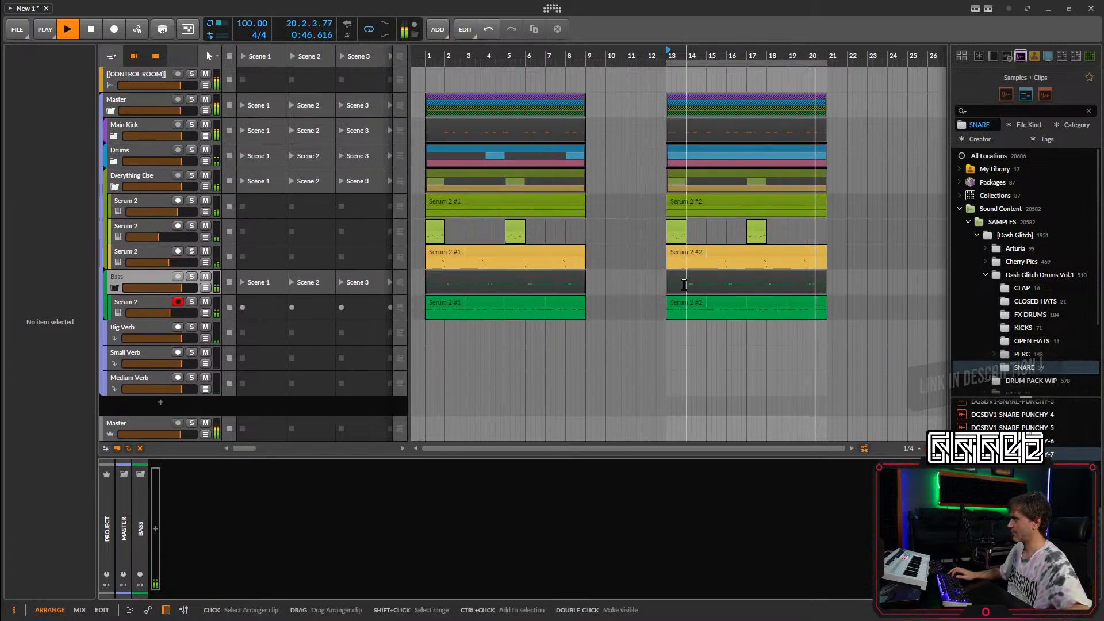
Delete the first Serum 2 track's clip from the bar 13 section and restart playback to hear the change.
click(717, 201)
key(Delete)
click(712, 256)
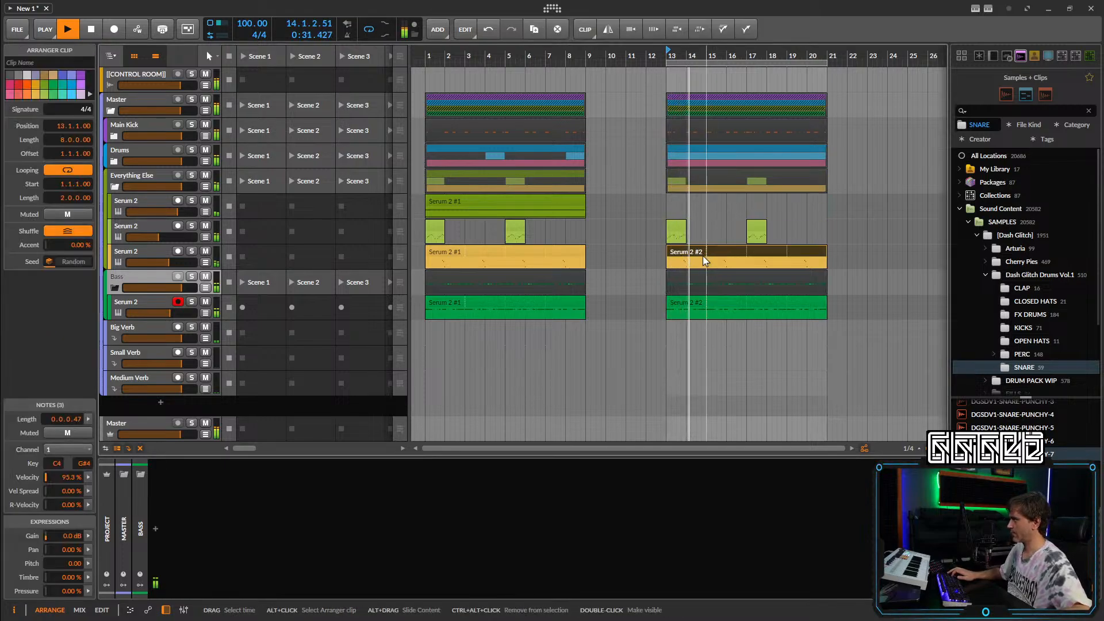
key(space)
key(space)
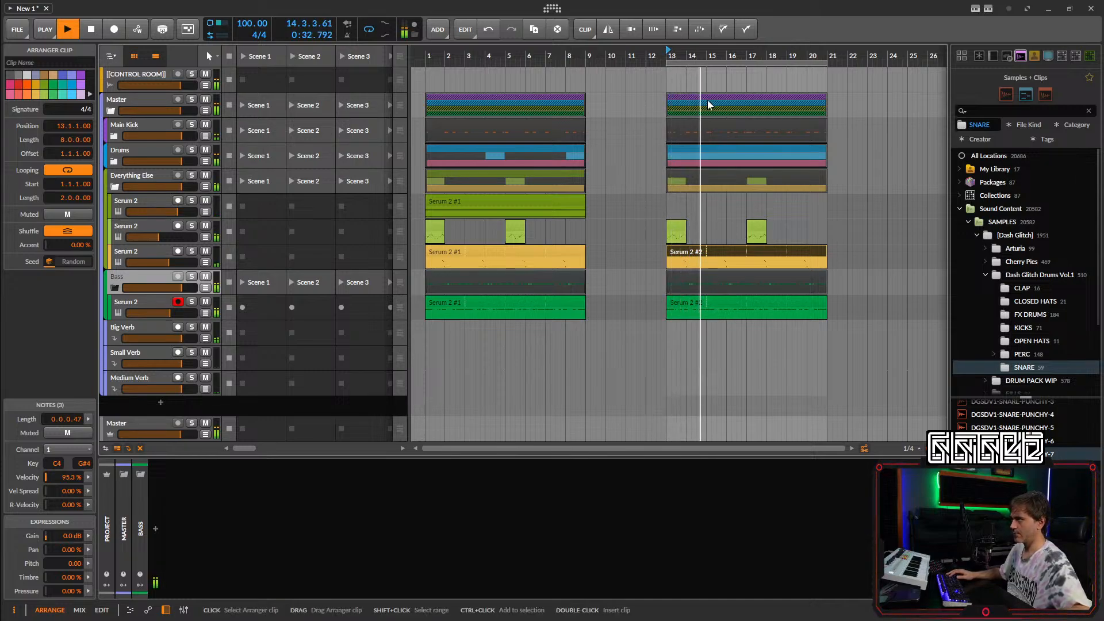
Select the bar 13 section's Master group clip, collapse the Everything Else and Bass groups, and stop playback.
click(708, 107)
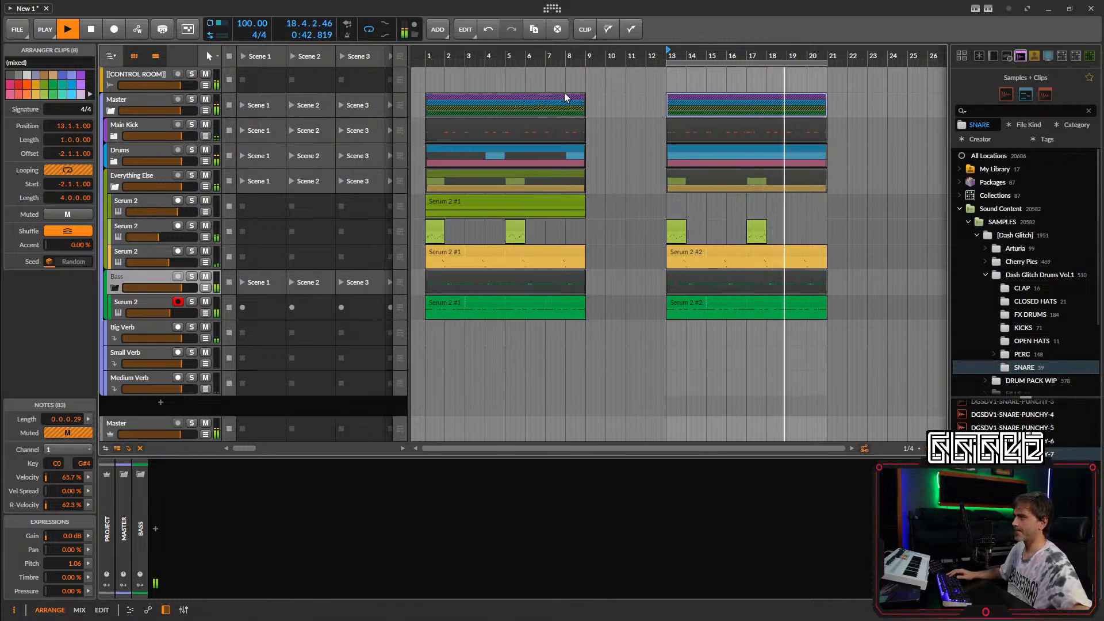
click(115, 187)
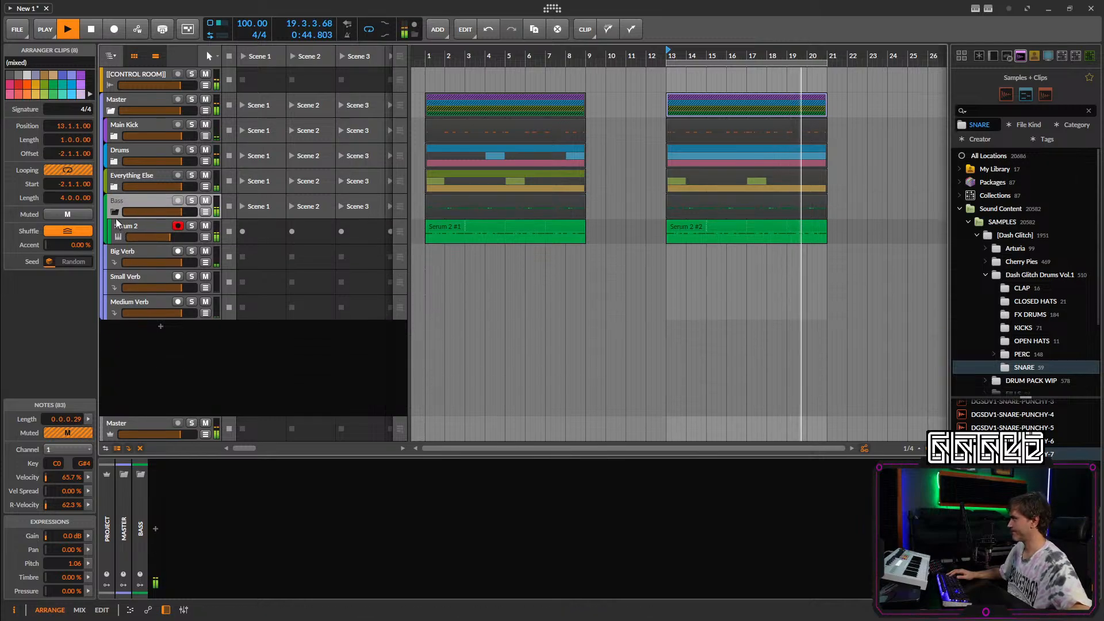
click(116, 211)
key(space)
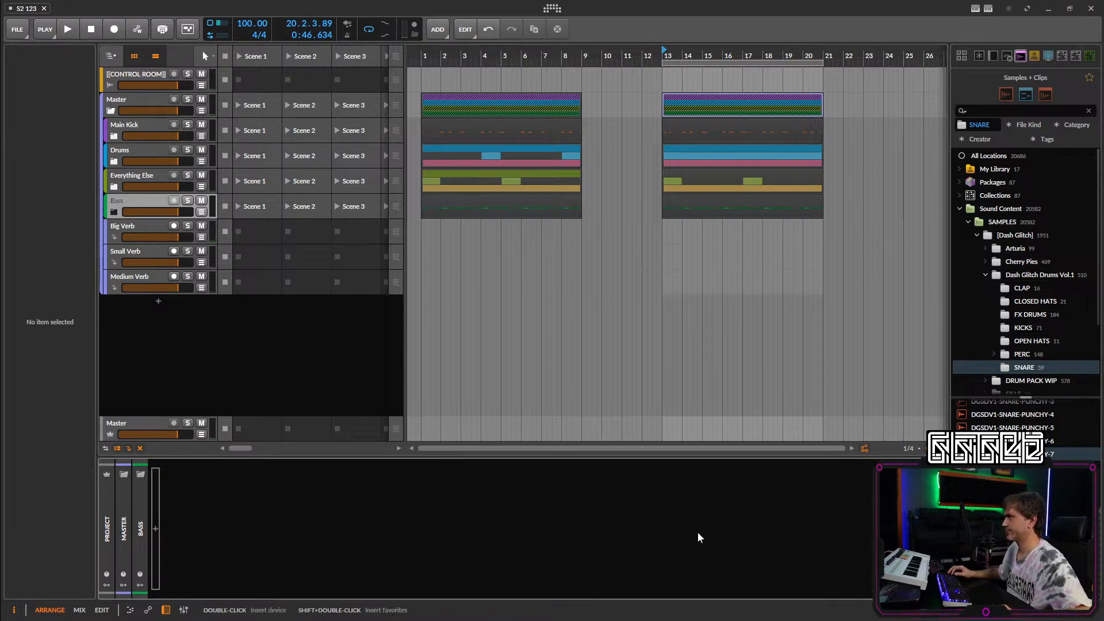
Move the second section to start at bar 9 and set the loop region to 16 bars from bar 1.
key(space)
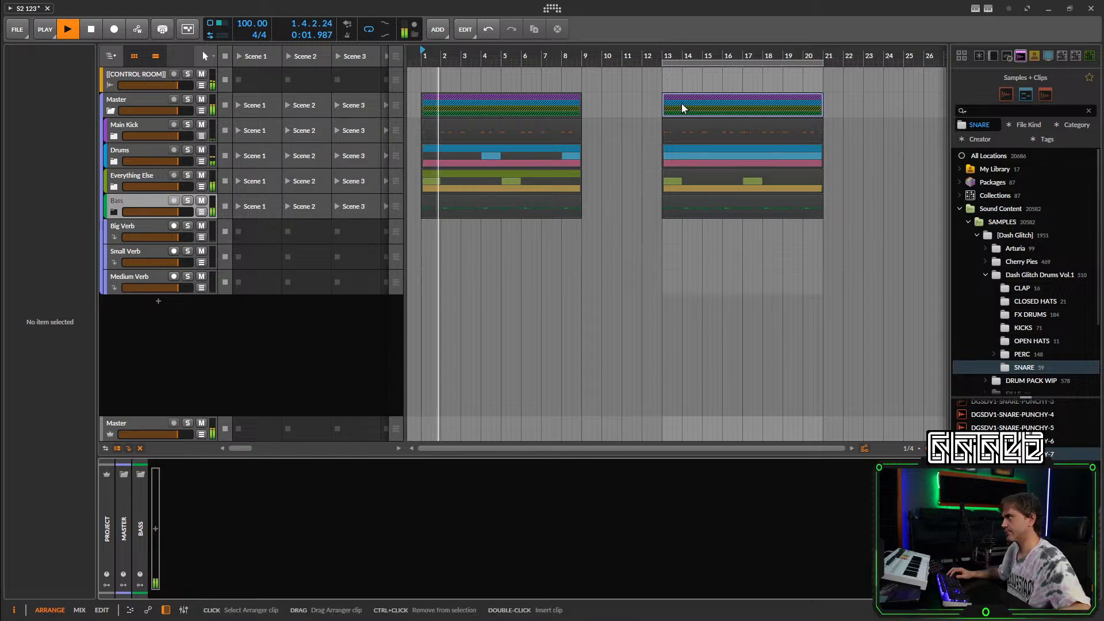
drag(682, 109, 602, 109)
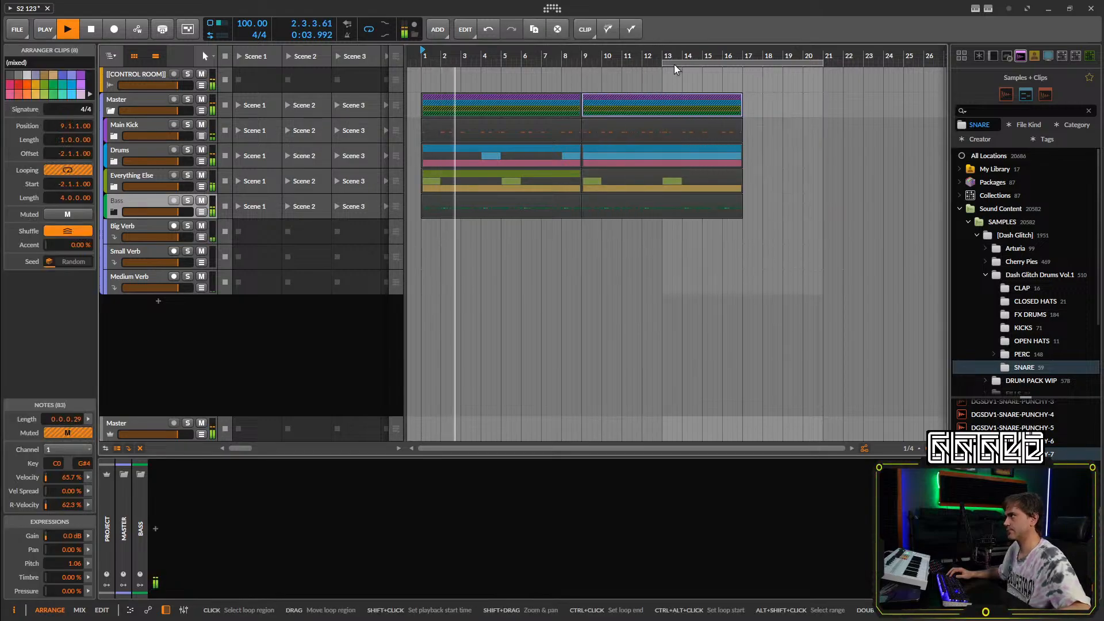
drag(676, 69, 423, 63)
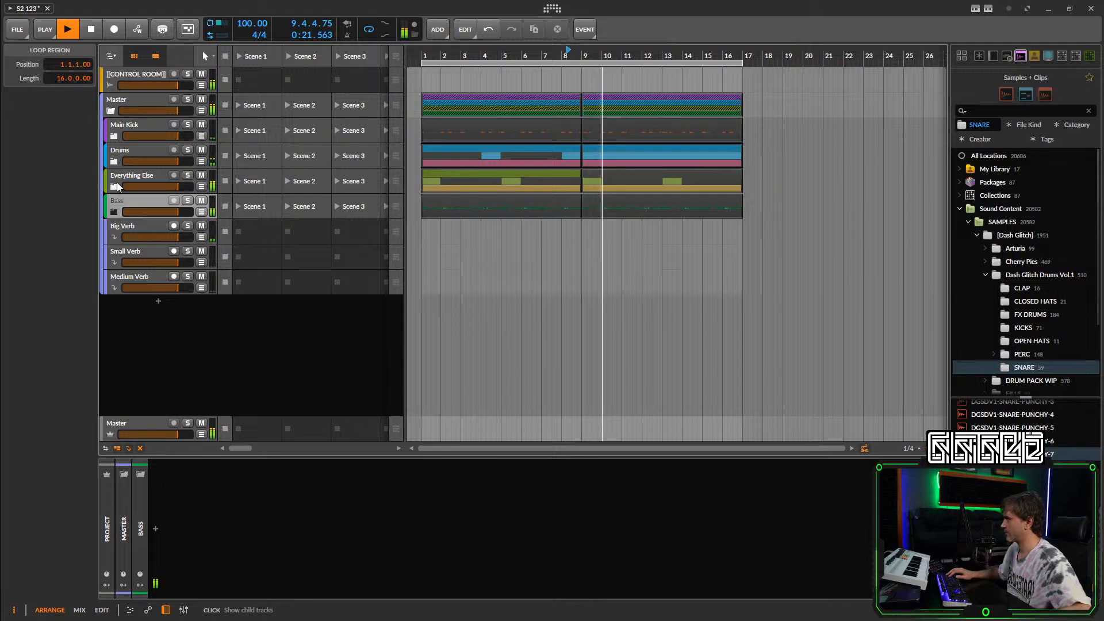
Expand the Everything Else group, play from bar 9, and lengthen the middle Serum 2 track's bar 9 clip to 8 bars.
click(114, 187)
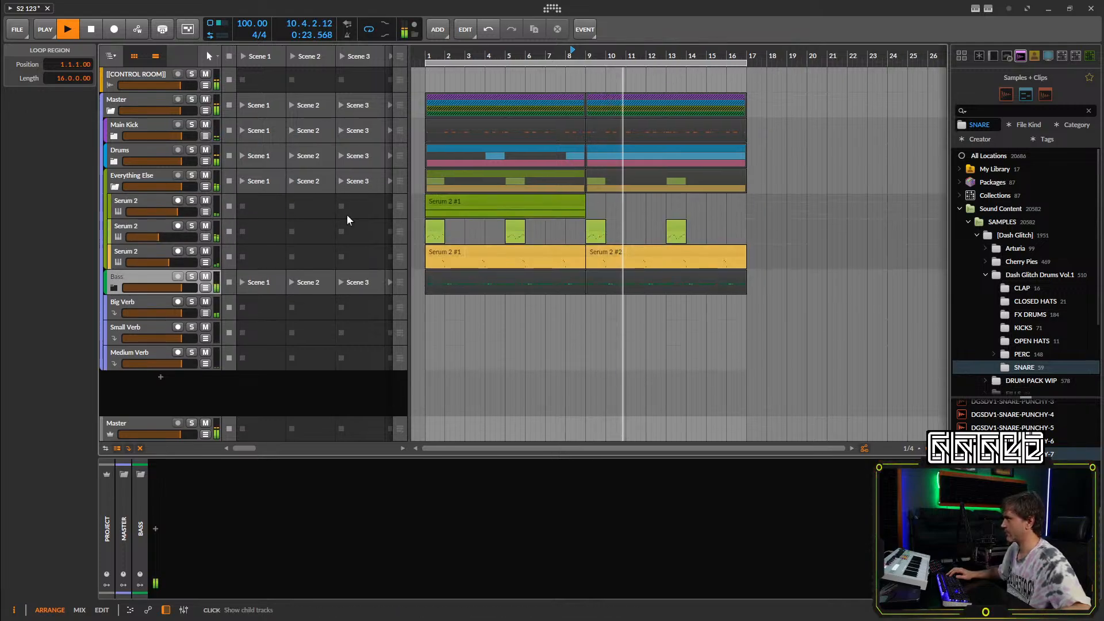
ctrl+scroll(600, 232, up, 3)
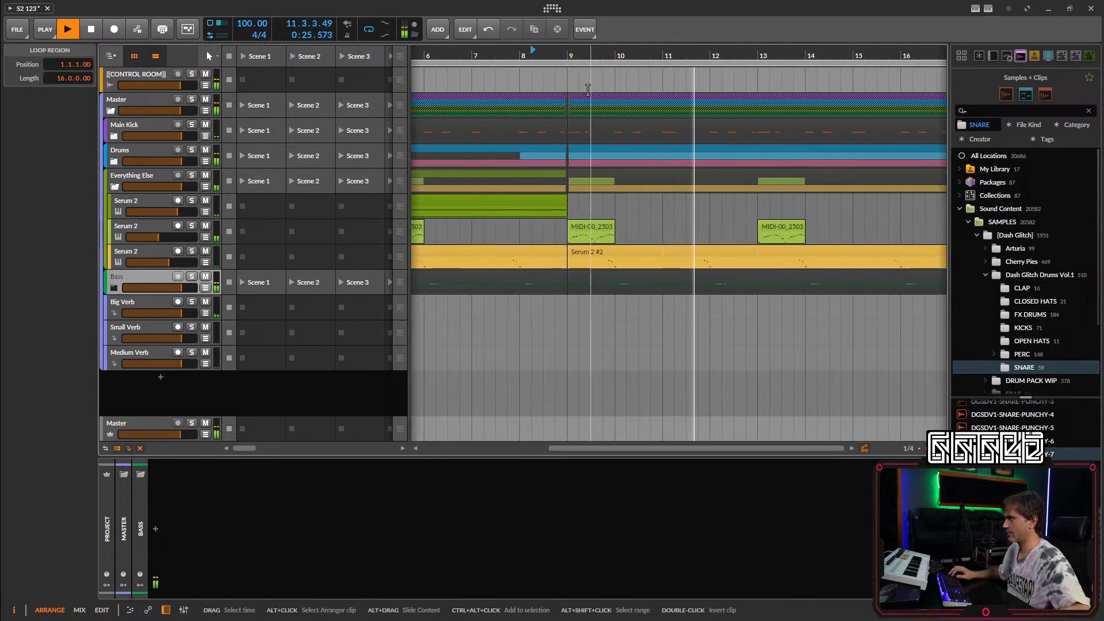
click(568, 57)
key(space)
key(space)
drag(613, 238, 757, 251)
scroll(742, 242, down, 4)
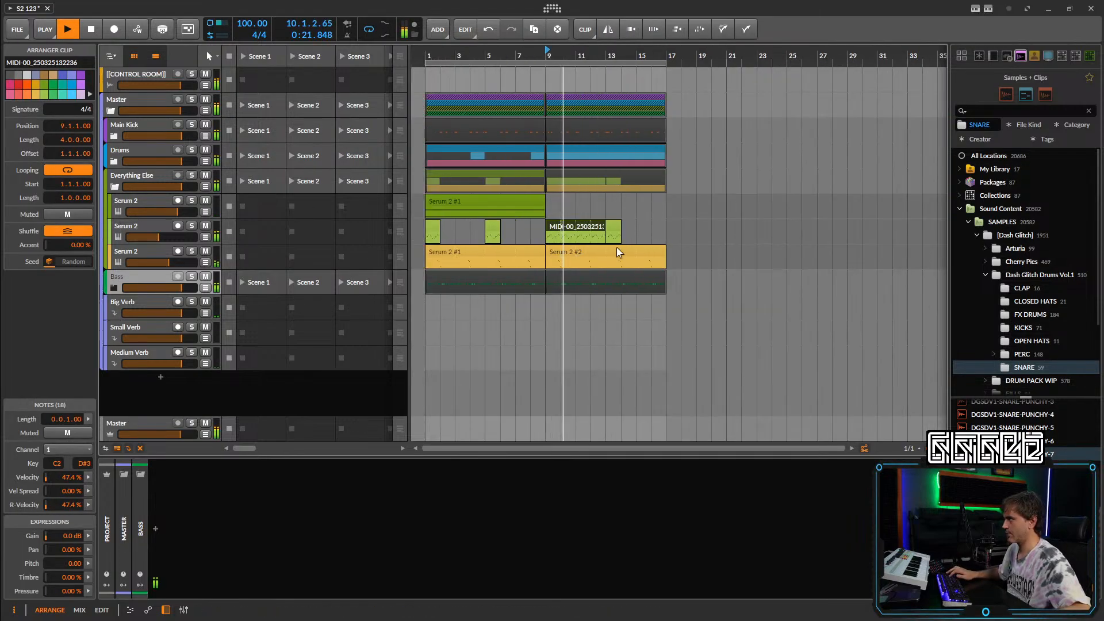
drag(620, 252, 666, 252)
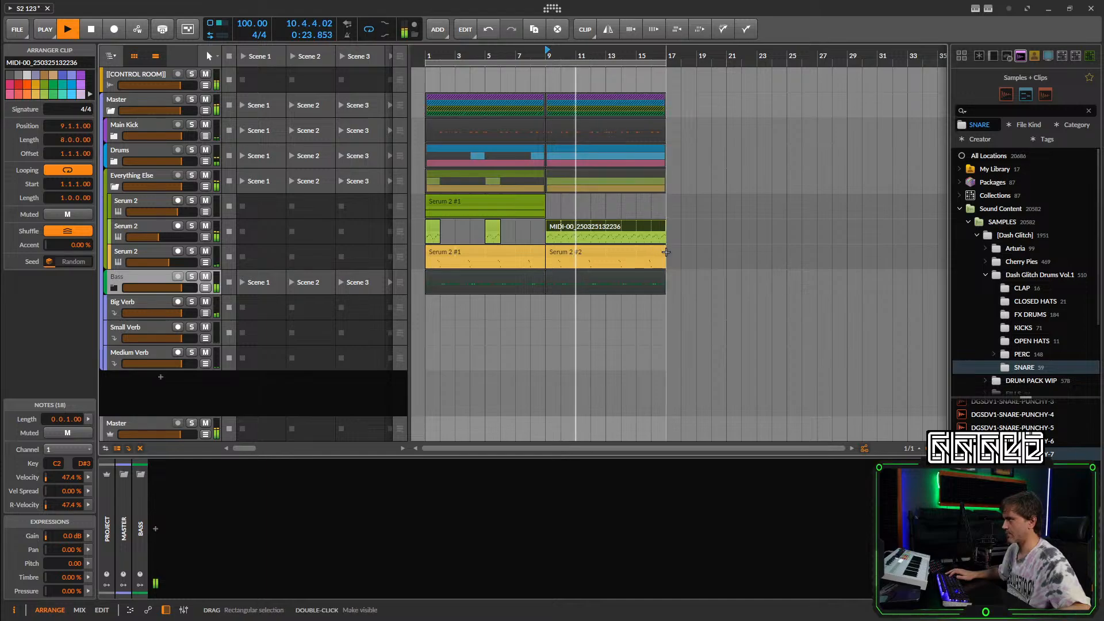
scroll(688, 257, up, 3)
scroll(559, 226, down, 3)
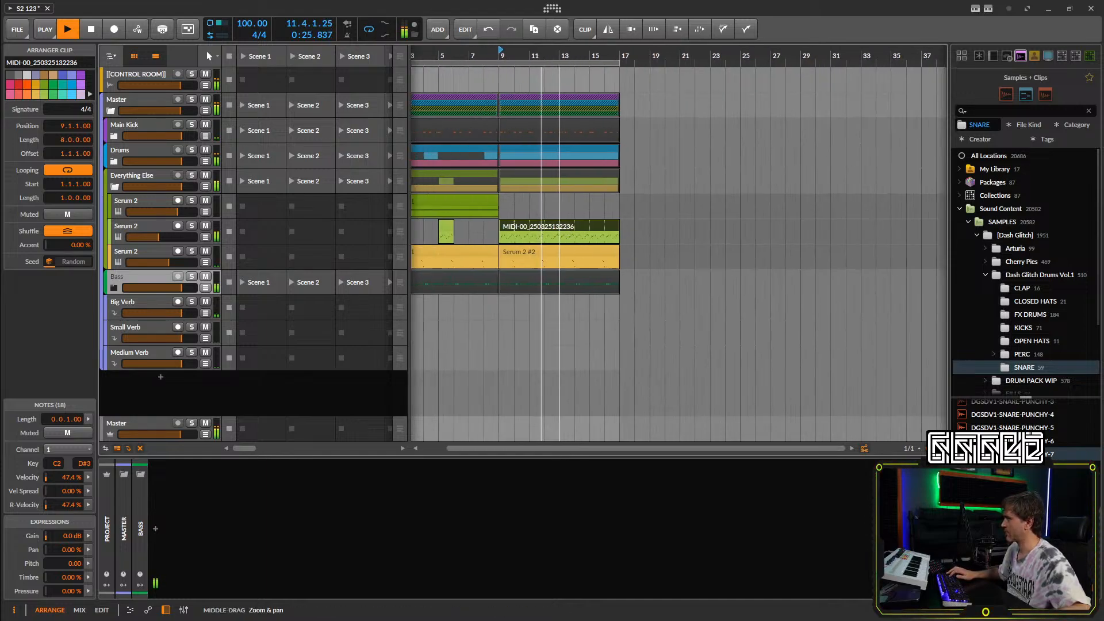
drag(559, 227, 606, 227)
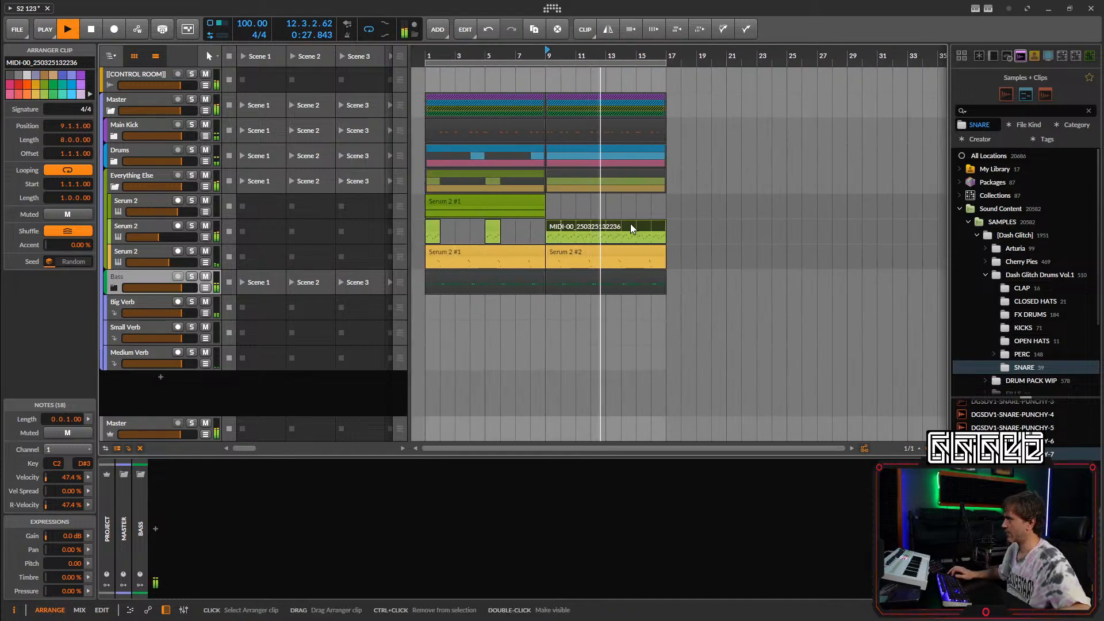
Copy the Dynamics device from the Bass group's Serum 2 track to the end of the middle Everything Else Serum 2 track's device chain.
click(136, 227)
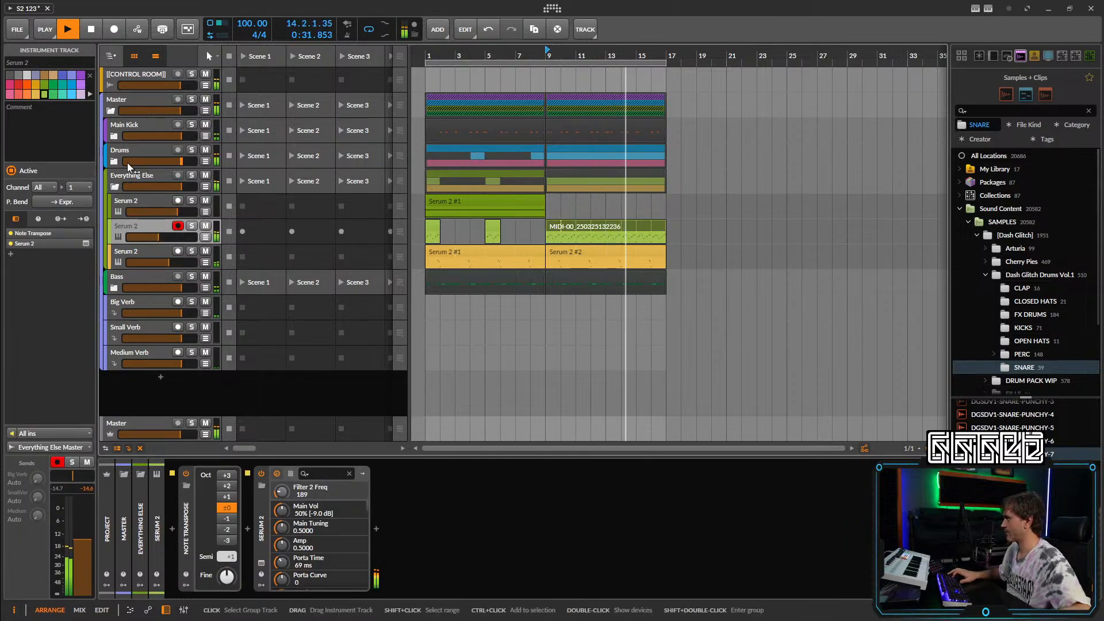
click(114, 288)
click(140, 302)
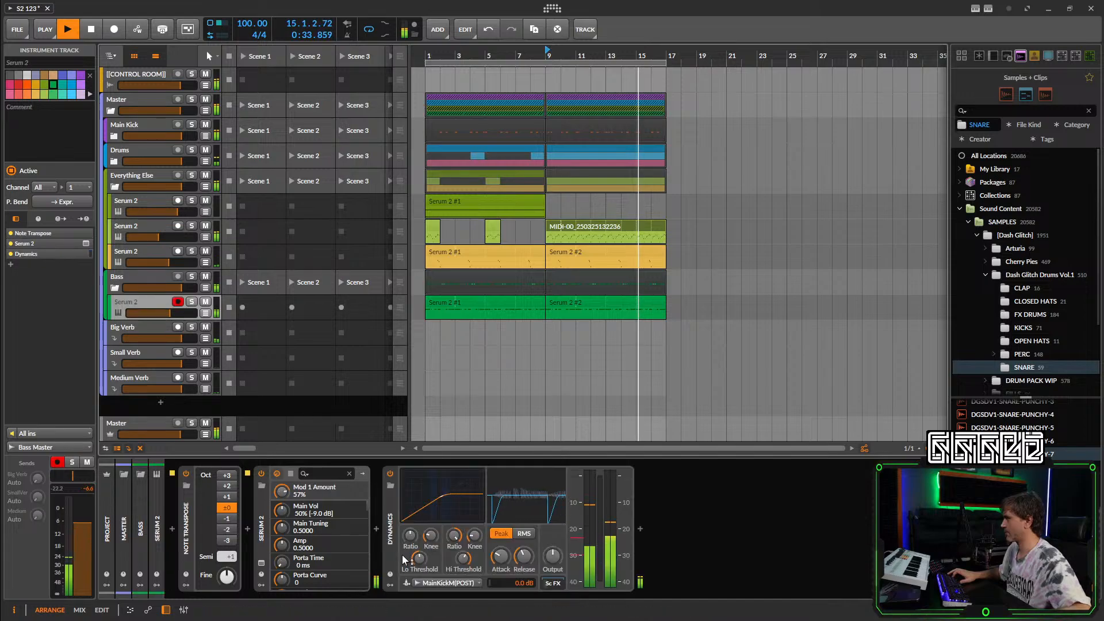
click(143, 225)
click(429, 502)
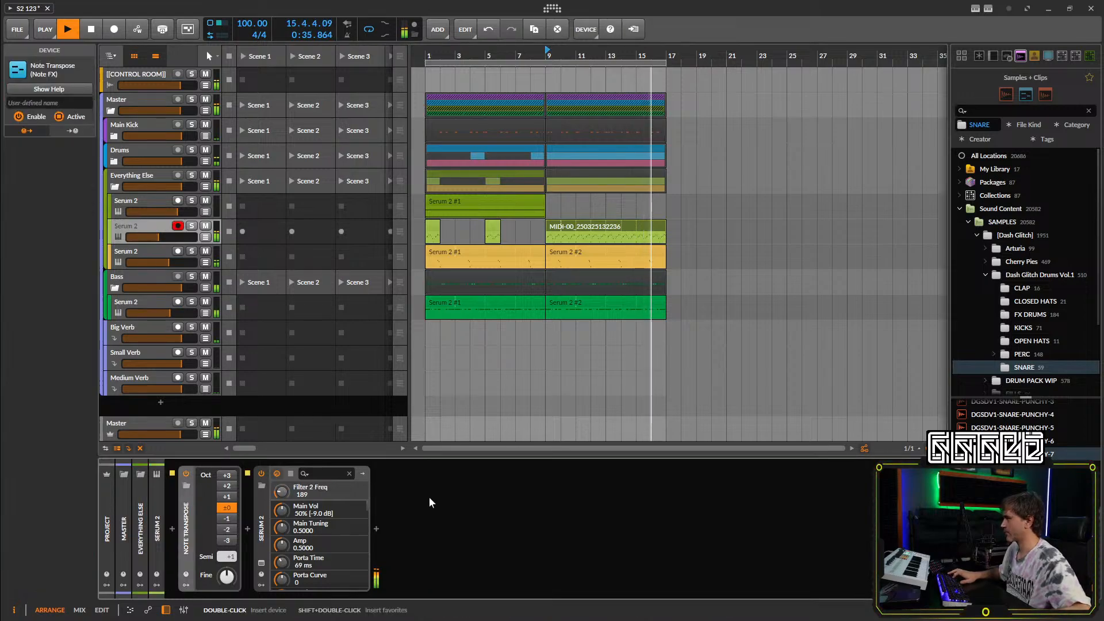
key(ctrl+v)
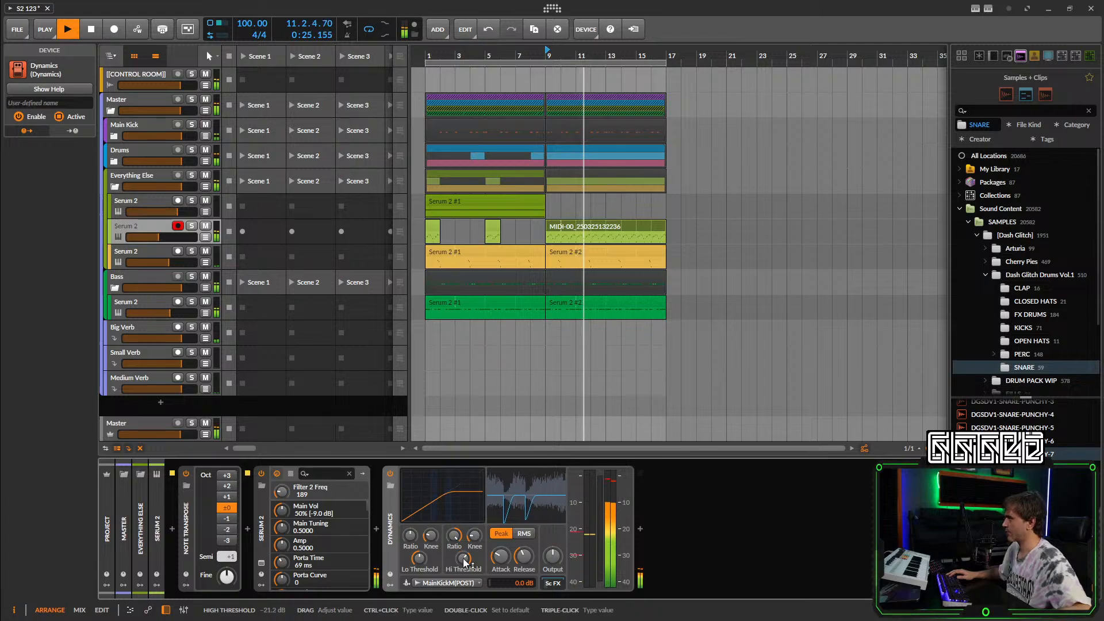
Set the chance of all notes in the middle Serum 2 track's bar 9 clip to 44%, then return to its device chain.
click(158, 228)
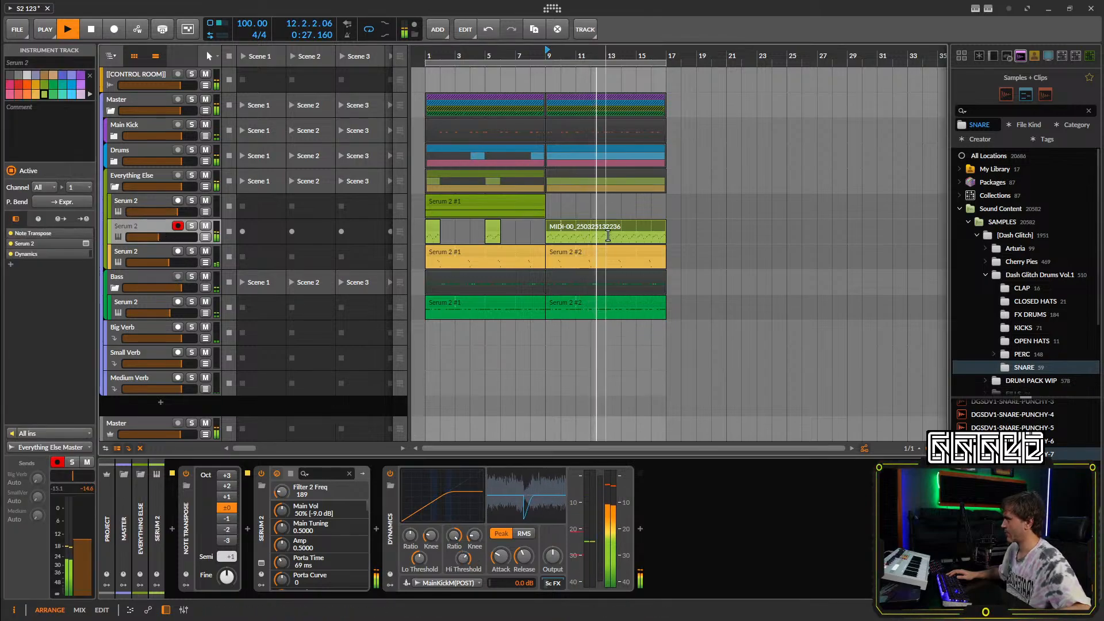
double_click(557, 229)
key(ctrl+a)
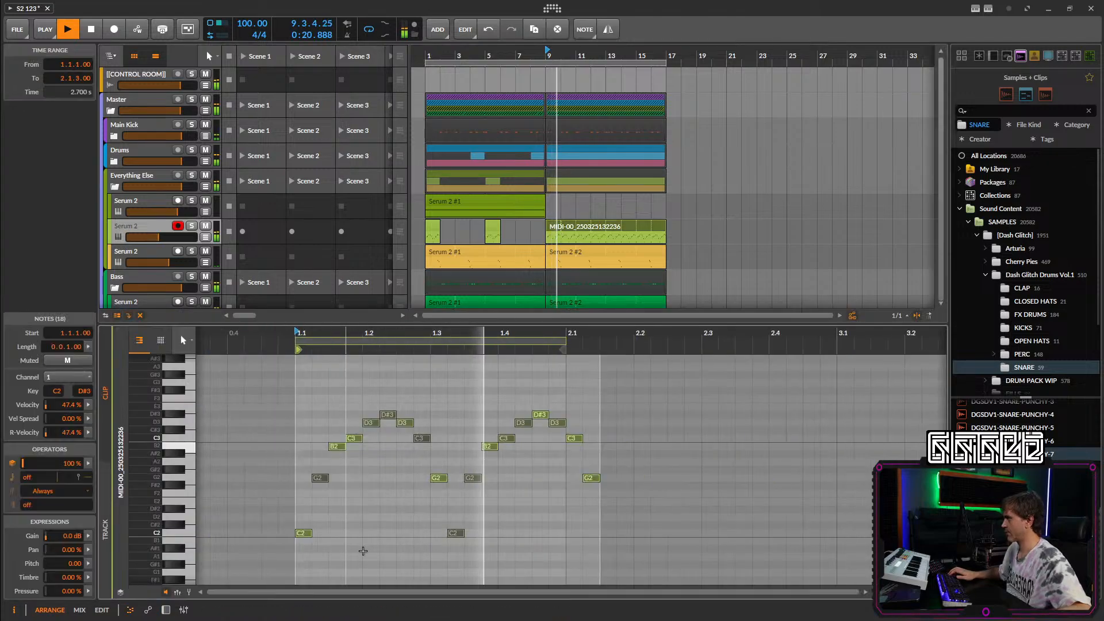
click(176, 593)
click(178, 537)
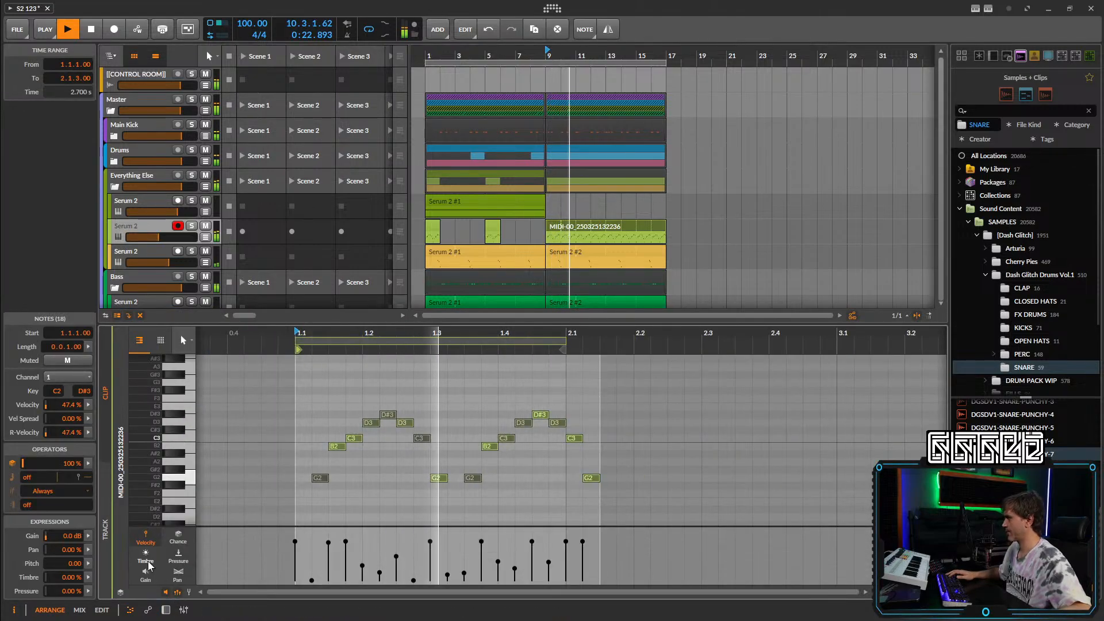
key(space)
drag(346, 532, 346, 559)
key(space)
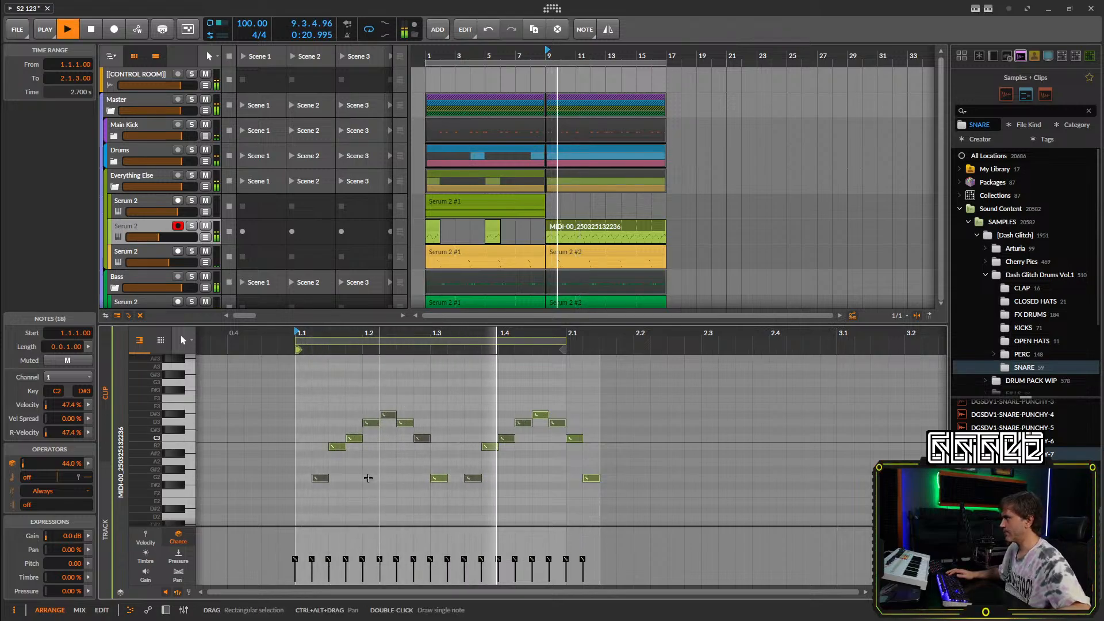
click(362, 499)
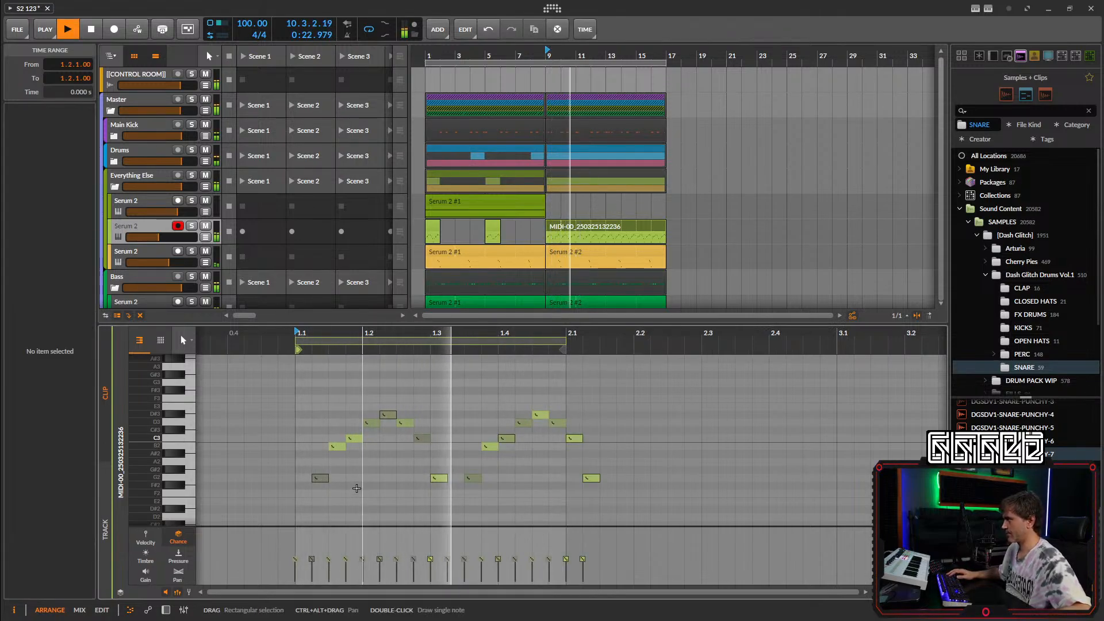
click(182, 607)
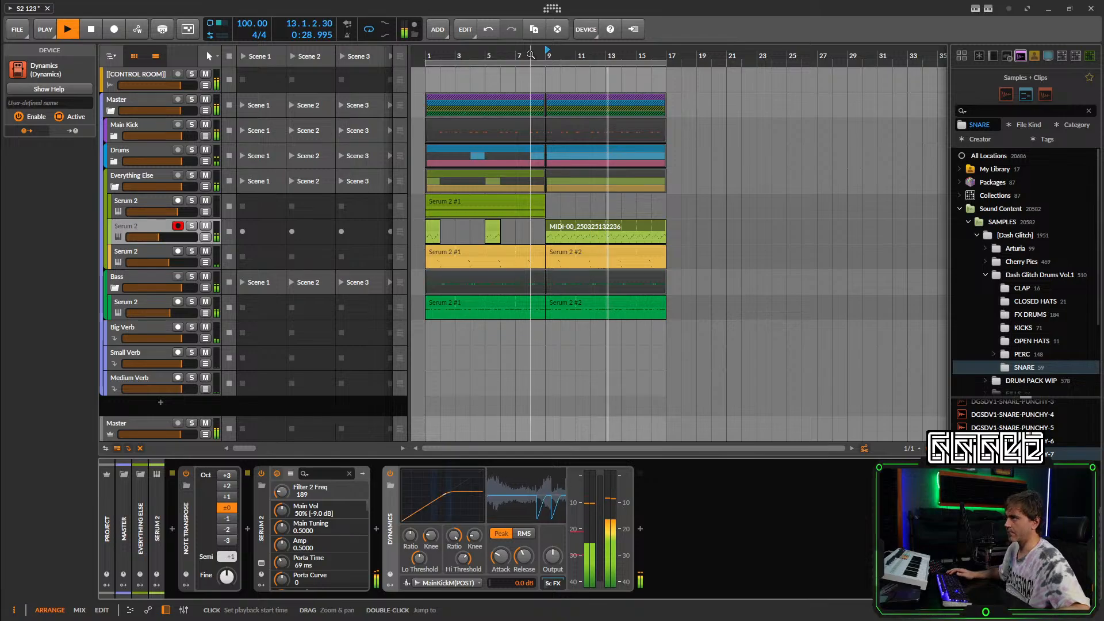
Play the transition into the second section from bar 8 and collapse the Everything Else group.
click(531, 54)
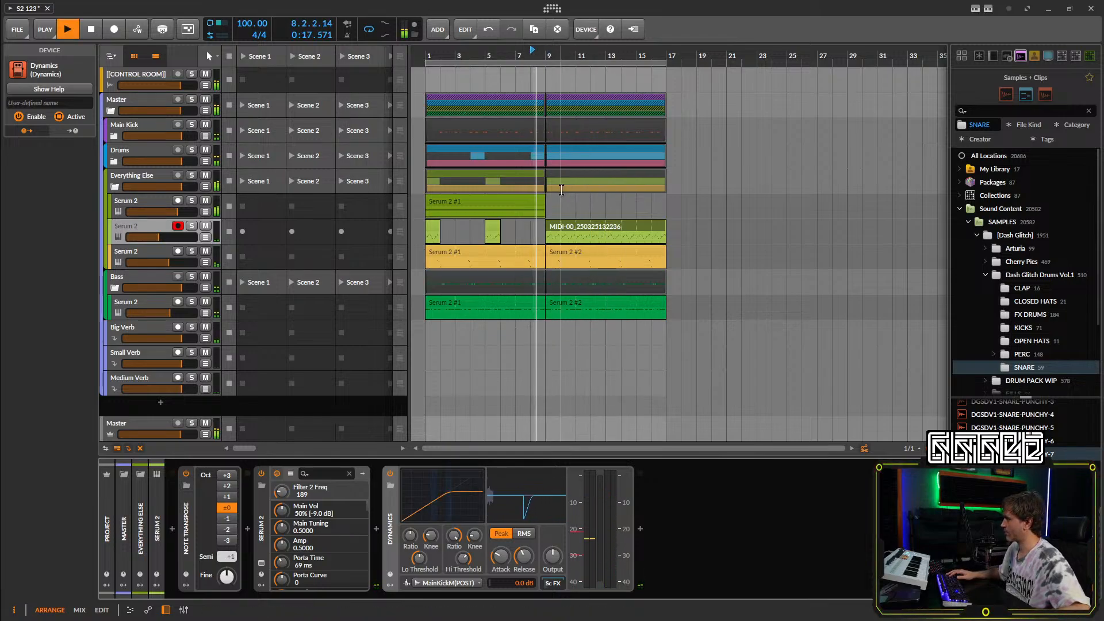
scroll(674, 199, down, 5)
scroll(460, 196, up, 4)
scroll(673, 205, down, 3)
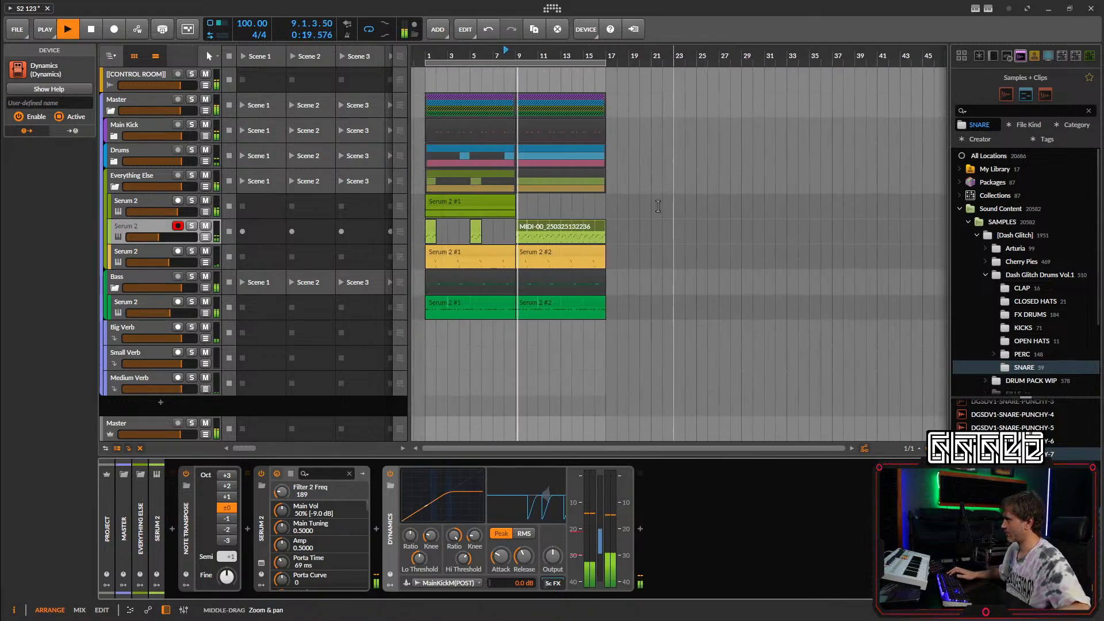
click(115, 187)
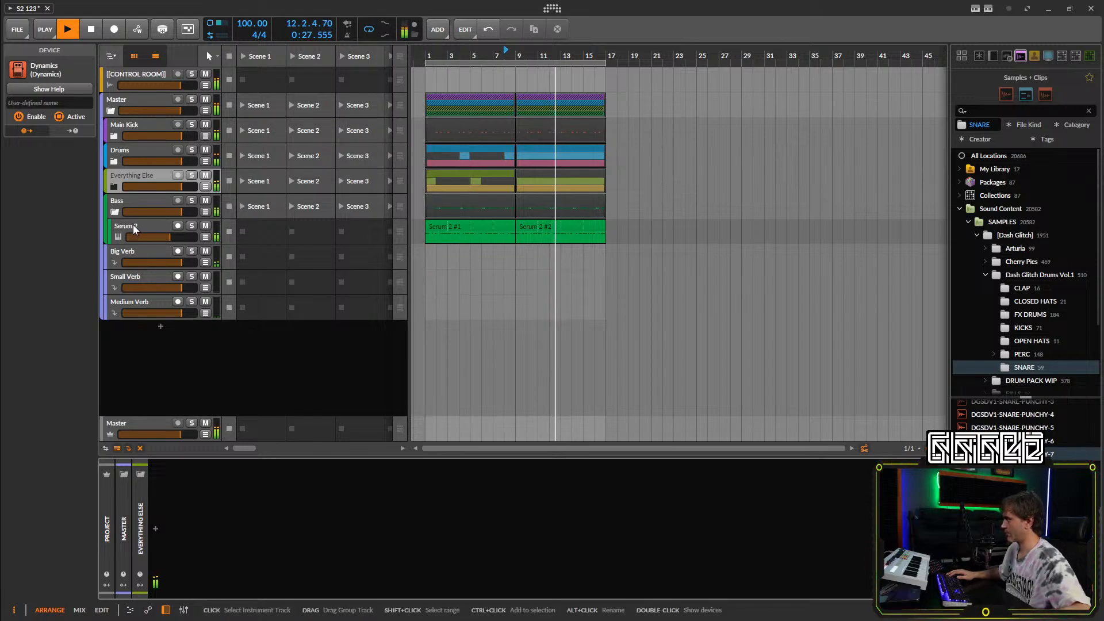
Split the Bass Serum 2 clip shortly after bar 9, delete the remainder, and restart playback from bar 8.
scroll(523, 230, up, 3)
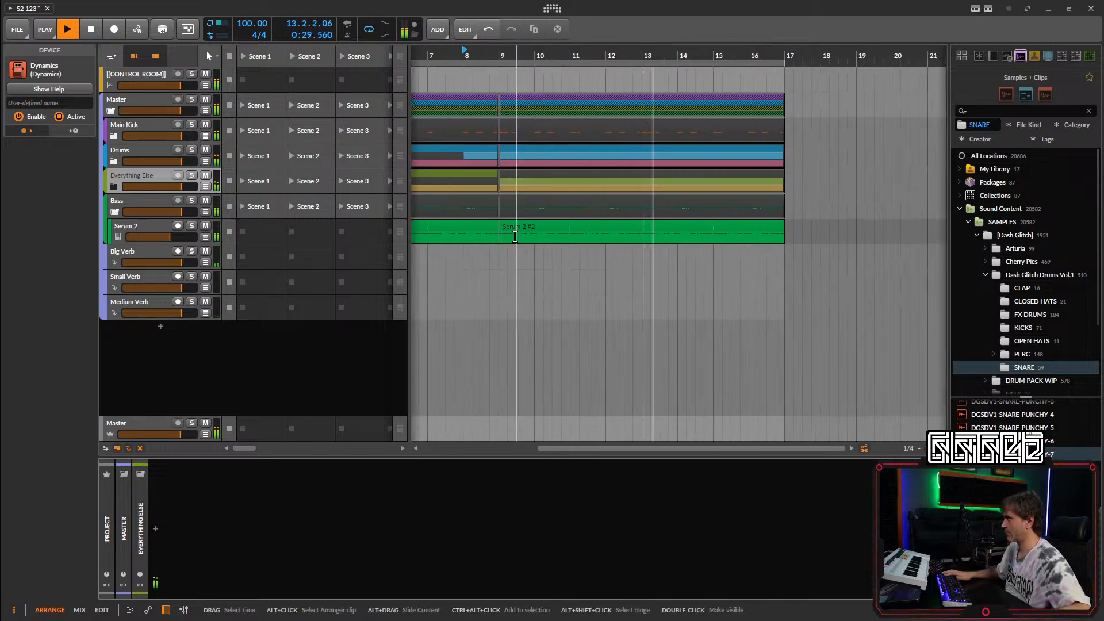
scroll(518, 233, up, 2)
key(5)
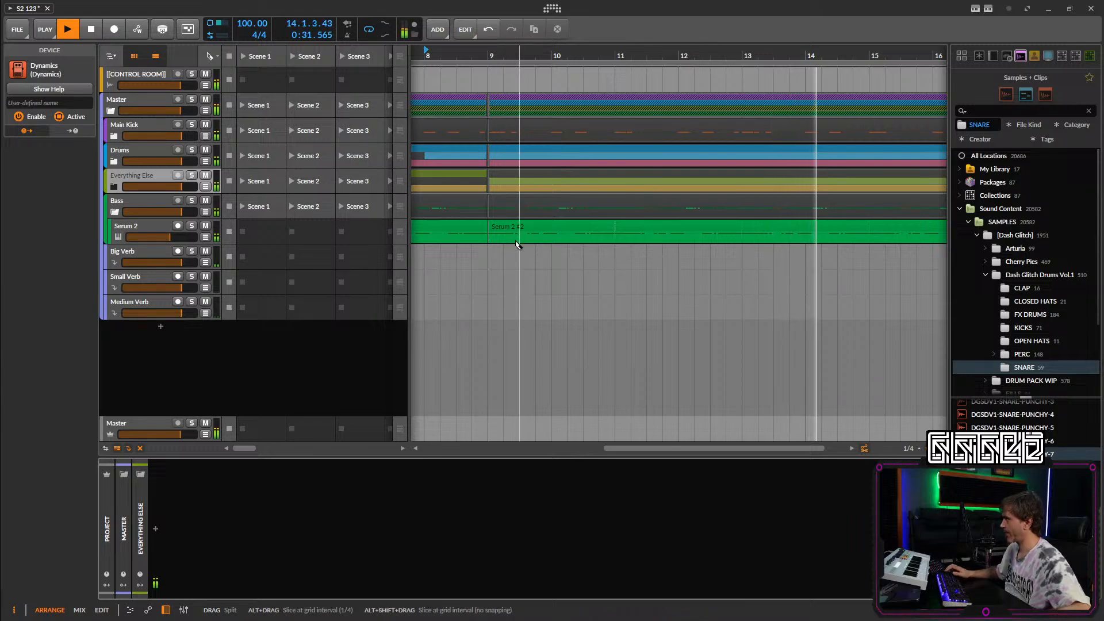
click(514, 239)
key(Delete)
key(1)
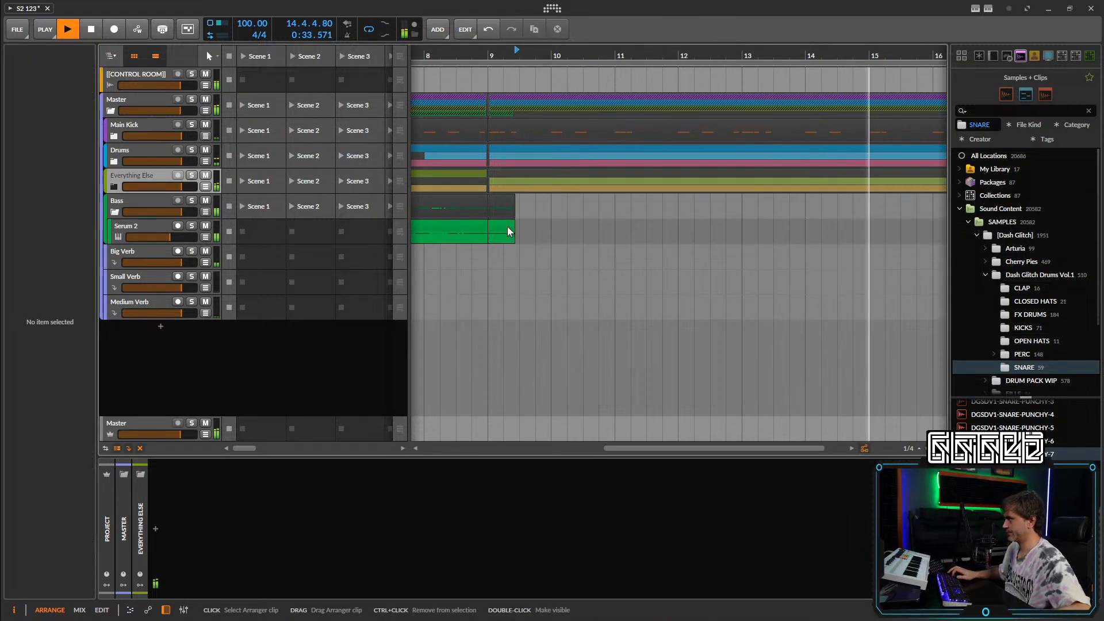
click(425, 54)
key(space)
scroll(522, 246, down, 2)
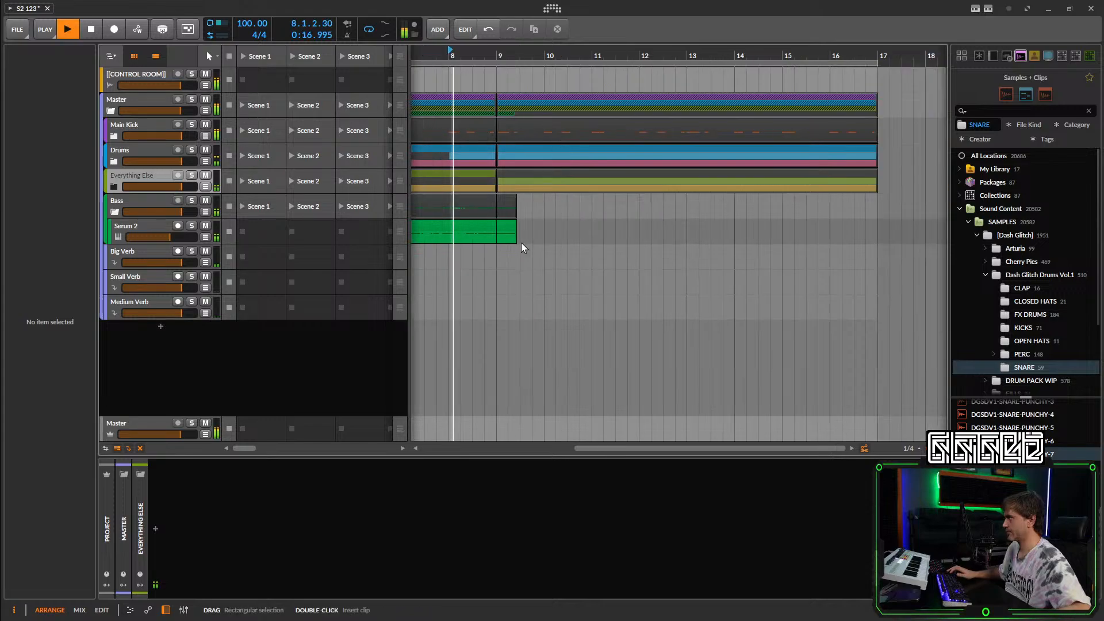
Copy the short Bass Serum 2 clip to the start of every bar from 10 to 16 and collapse the Bass group.
drag(511, 226, 611, 234)
scroll(680, 248, down, 2)
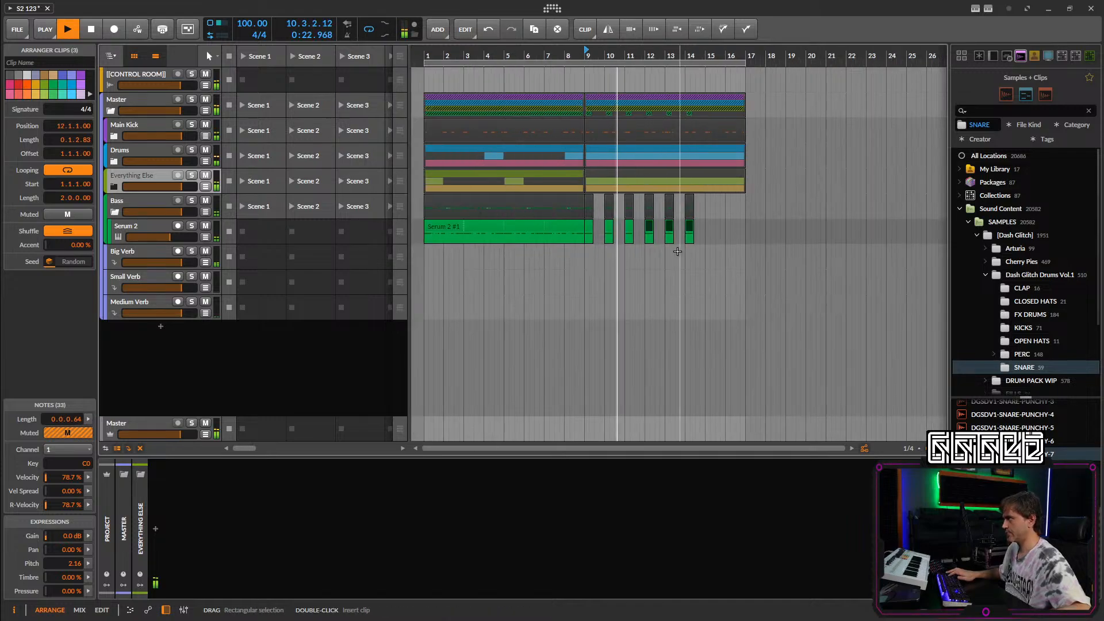
scroll(692, 248, up, 2)
drag(610, 231, 715, 229)
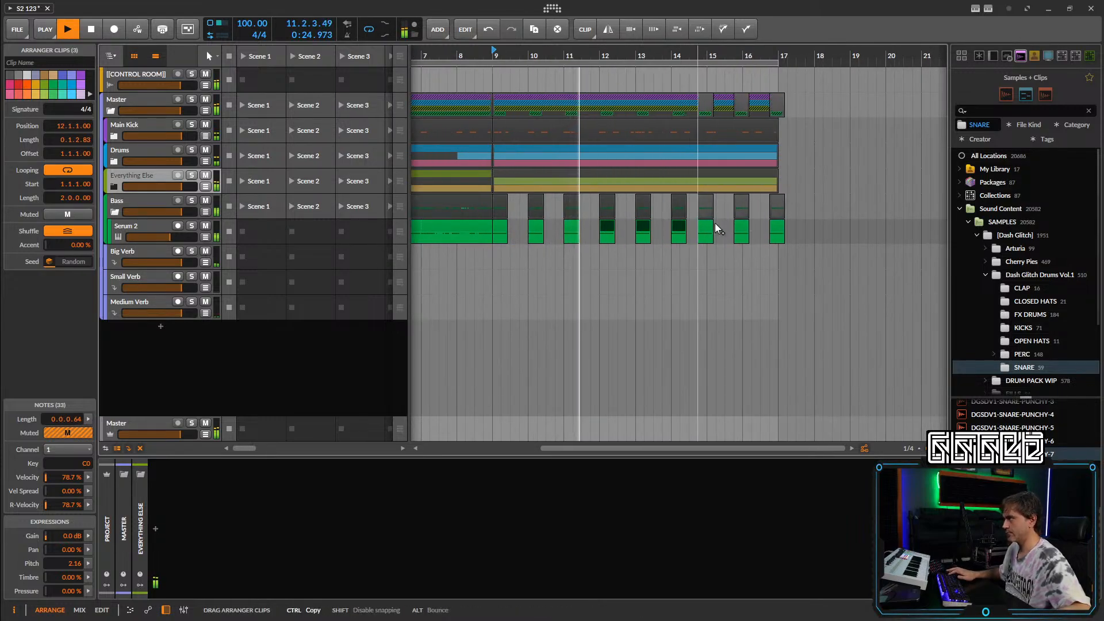
click(738, 230)
click(785, 228)
click(793, 246)
scroll(793, 246, down, 3)
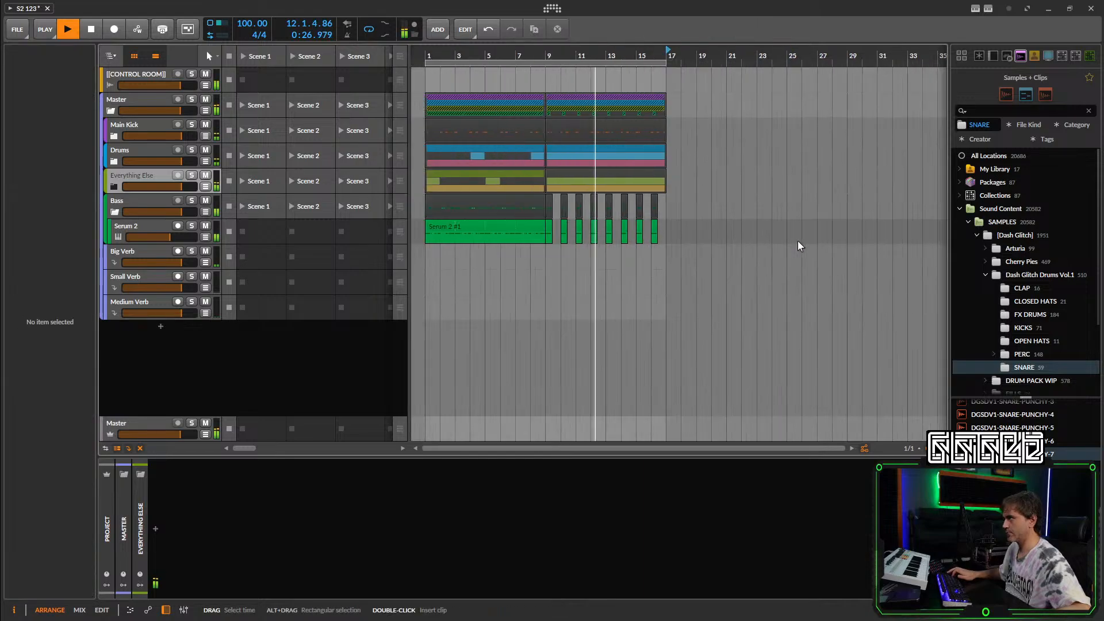
click(115, 212)
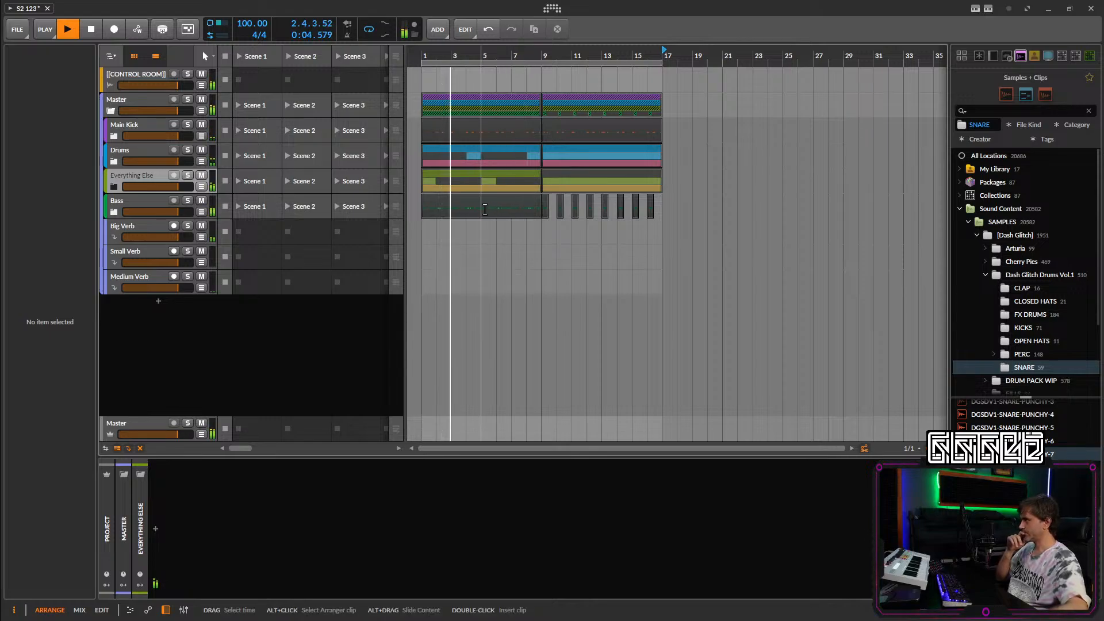
Play the whole arrangement from bar 1, stop playback, and move the playback start to bar 9.
click(146, 175)
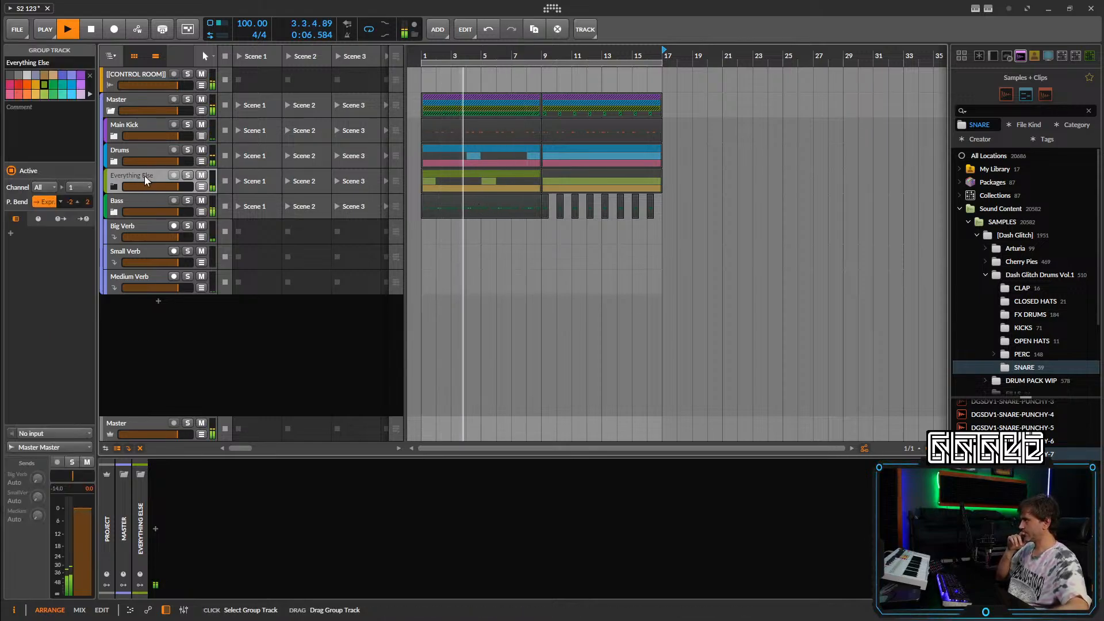
key(space)
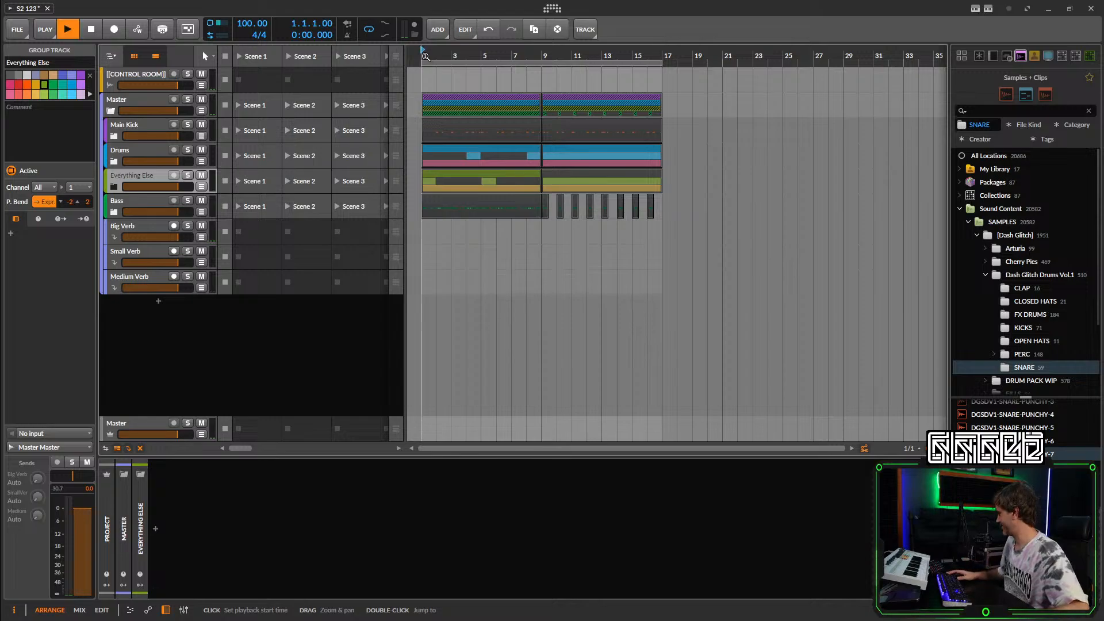
click(263, 348)
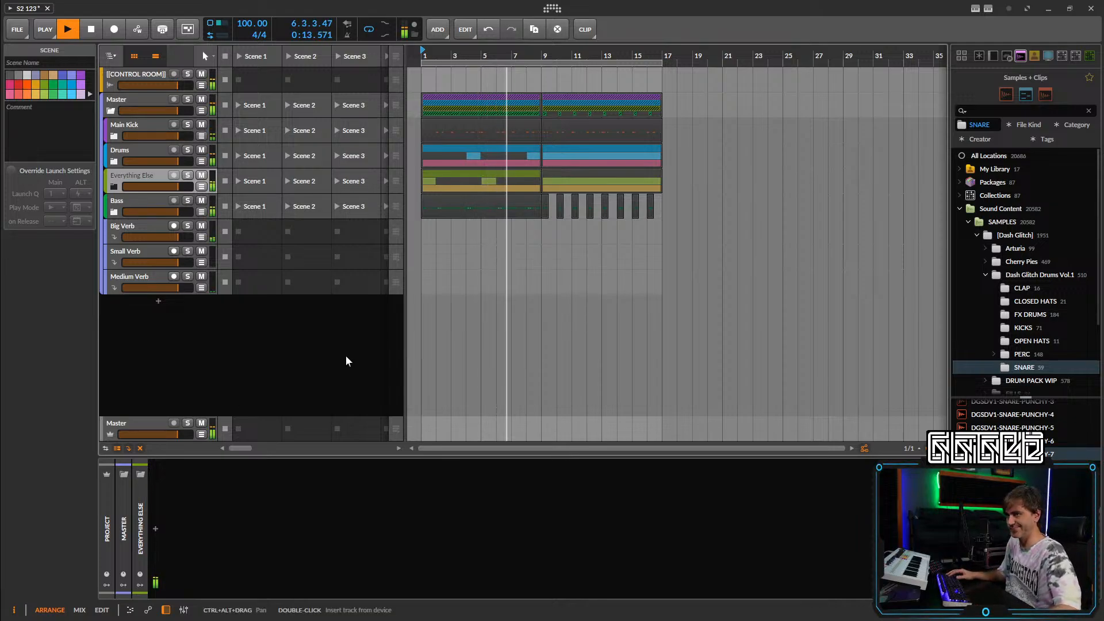
key(space)
click(544, 56)
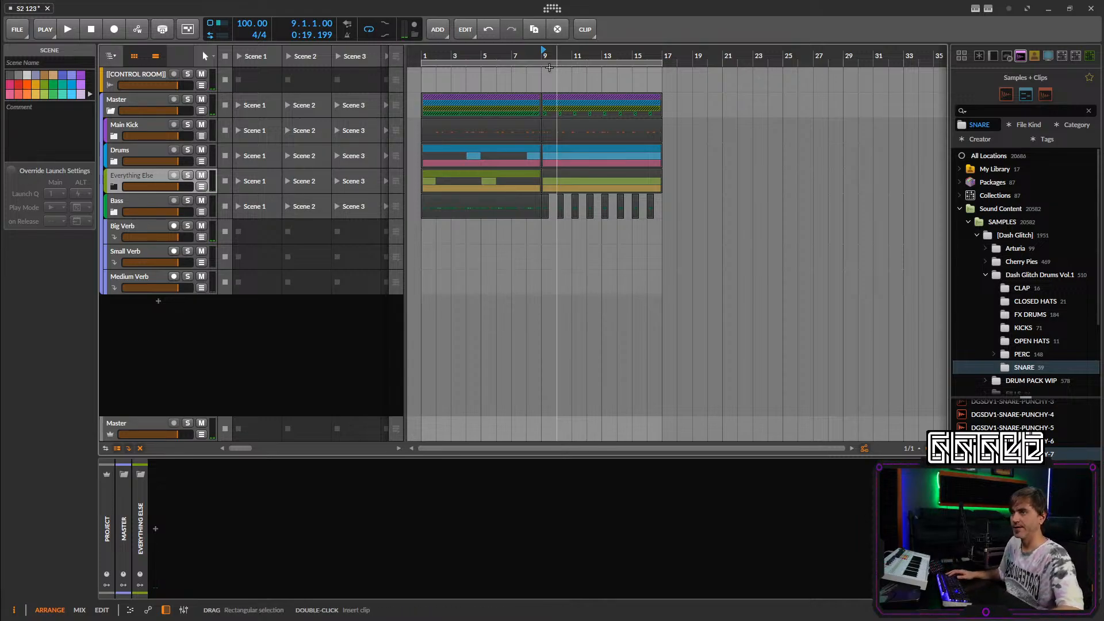
Set the loop region to 8 bars from bar 21 and move the playback start to bar 21.
drag(783, 259, 665, 259)
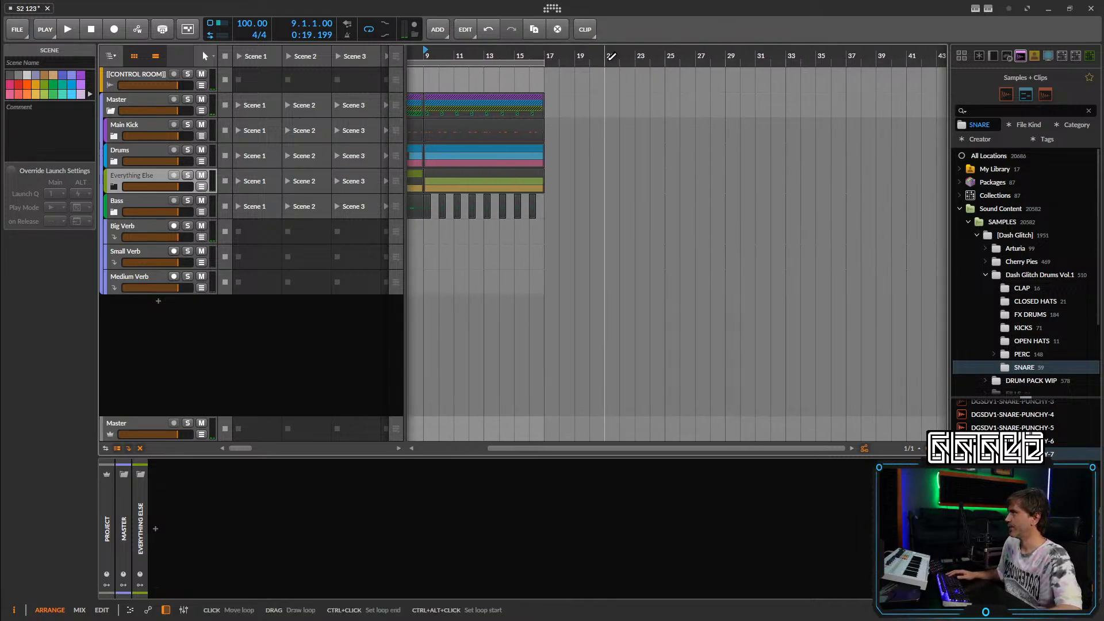
drag(605, 64, 723, 81)
click(617, 56)
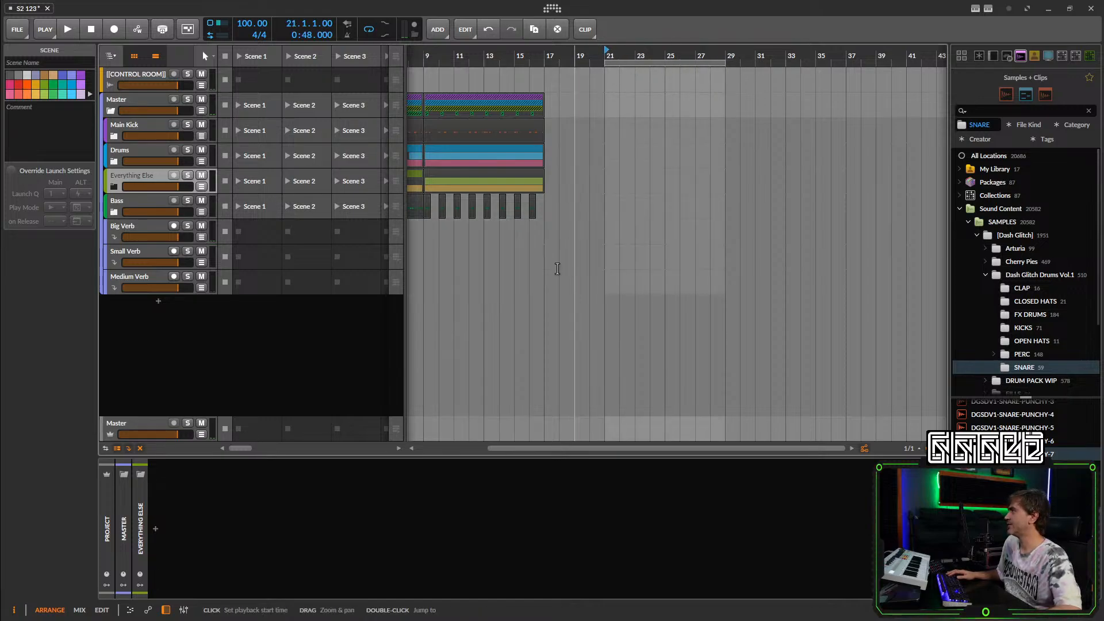
Add a new instrument track below Medium Verb and load Serum 2 on it.
click(147, 406)
double_click(145, 318)
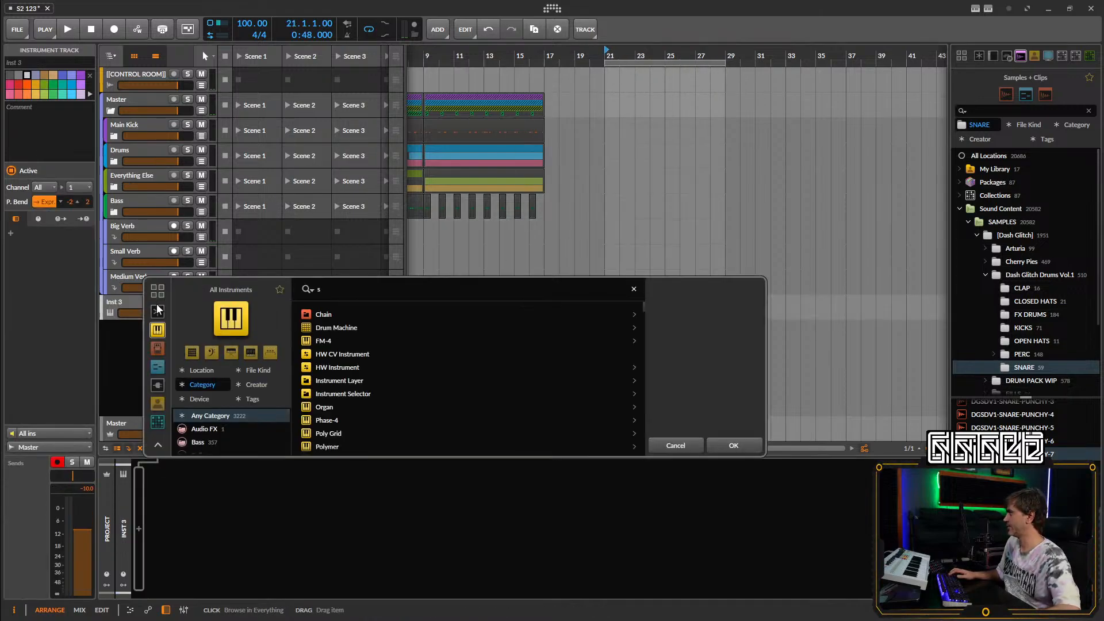
text(serum)
click(326, 289)
text(e)
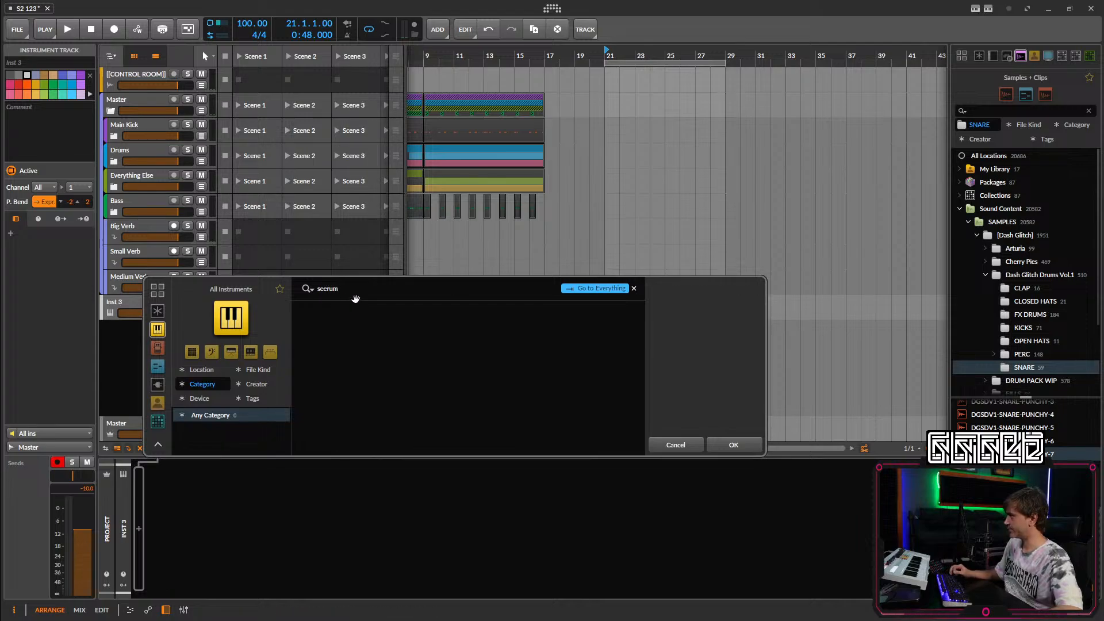
click(160, 349)
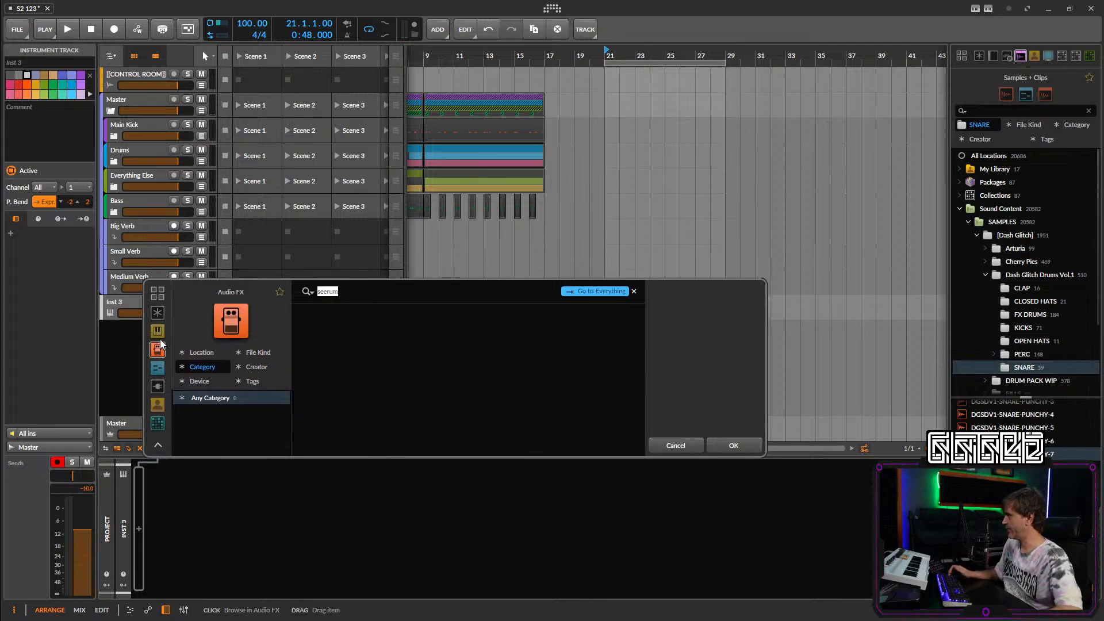
click(159, 332)
text(ser)
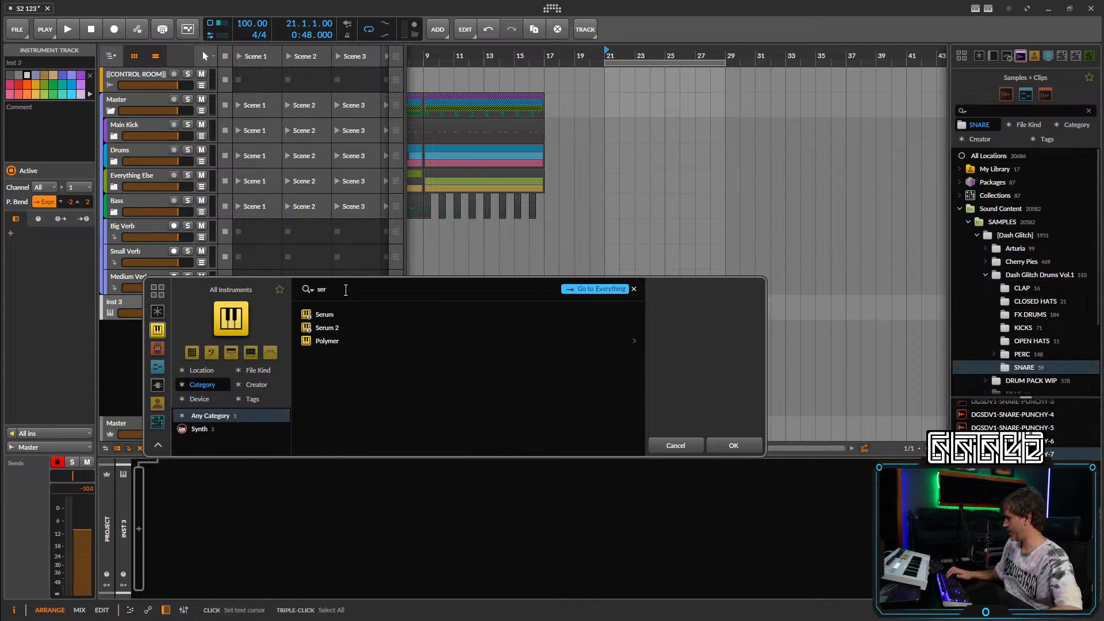
text(um)
click(347, 327)
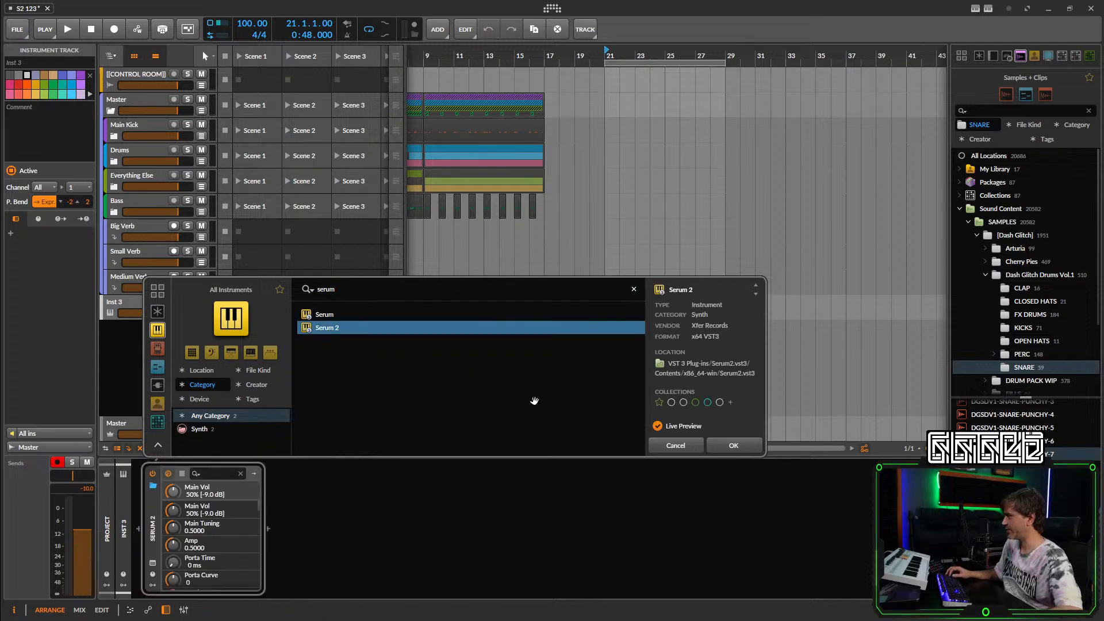
click(732, 446)
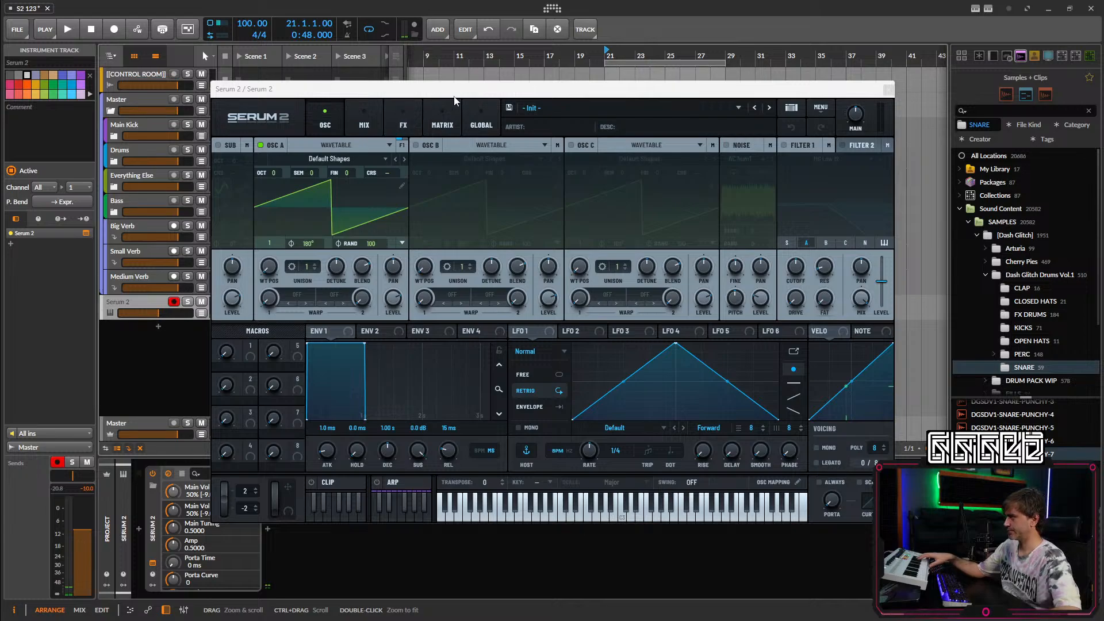
Move the Serum 2 window clear of the sample browser and open the Fragments granular source folder.
drag(588, 89, 544, 59)
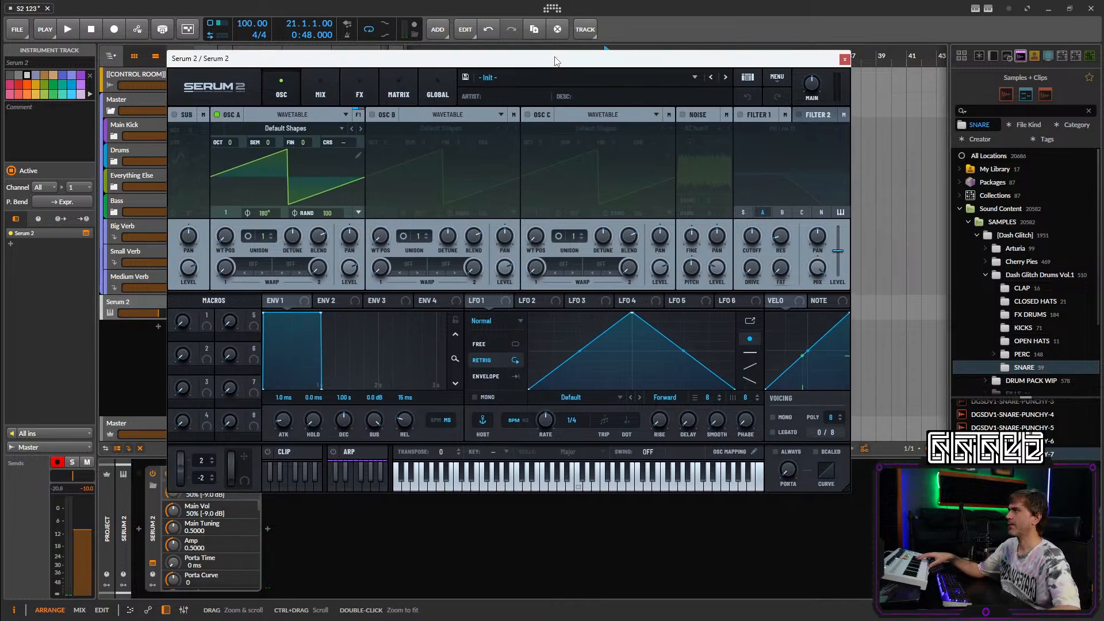
scroll(1056, 347, down, 3)
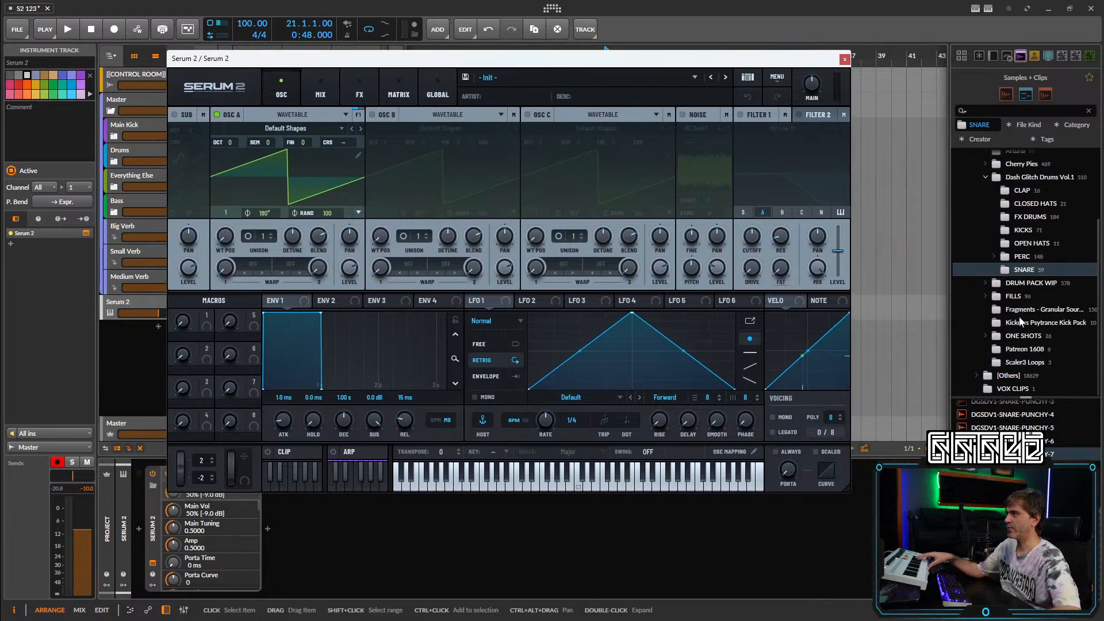
click(1018, 310)
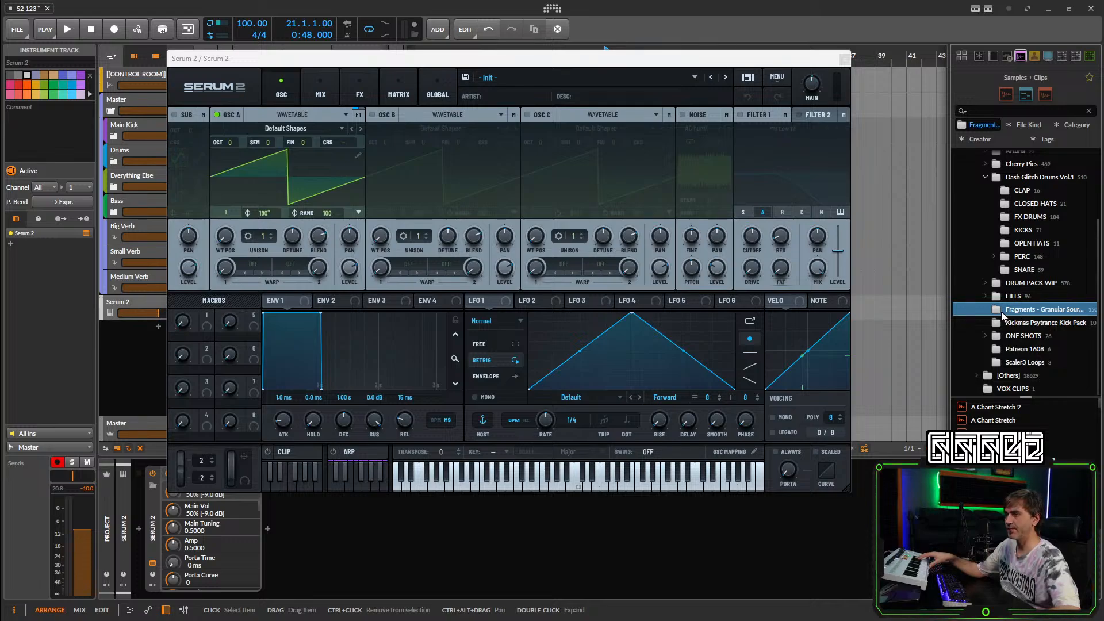
Find the X ModularMayhem 3 sample in the Fragments folder and load it into oscillator A as a granular source.
scroll(1012, 417, down, 5)
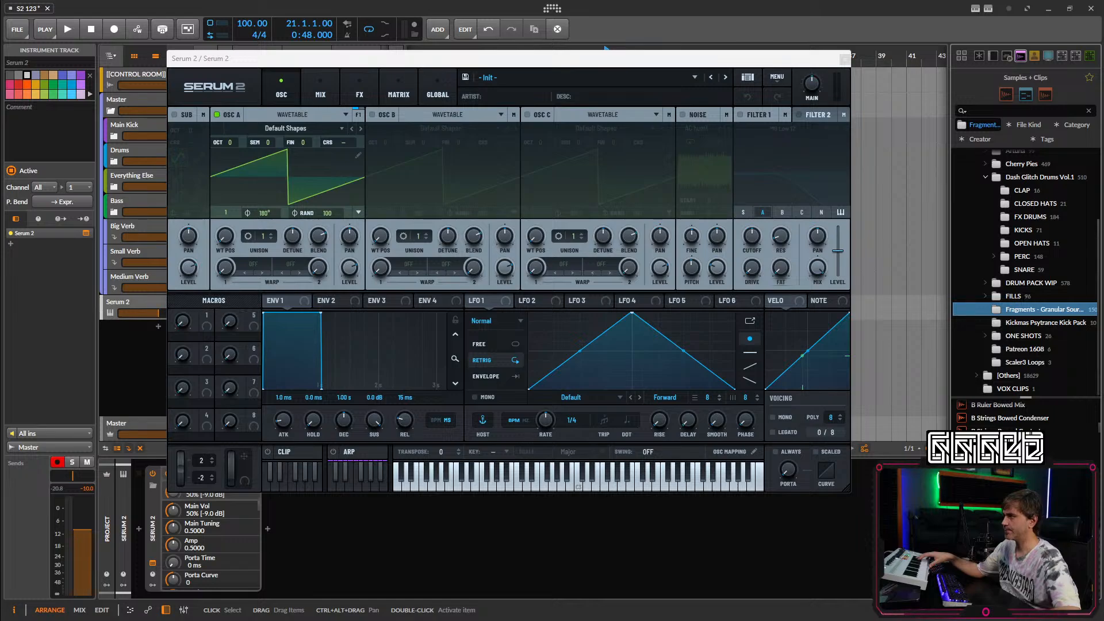
scroll(1012, 414, down, 3)
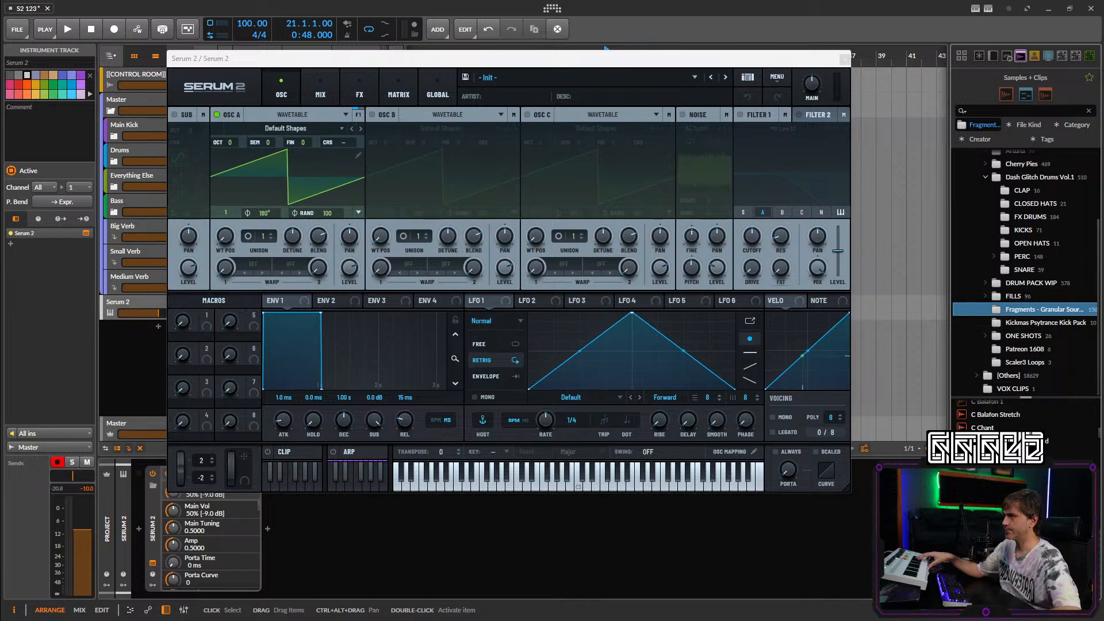
click(1001, 500)
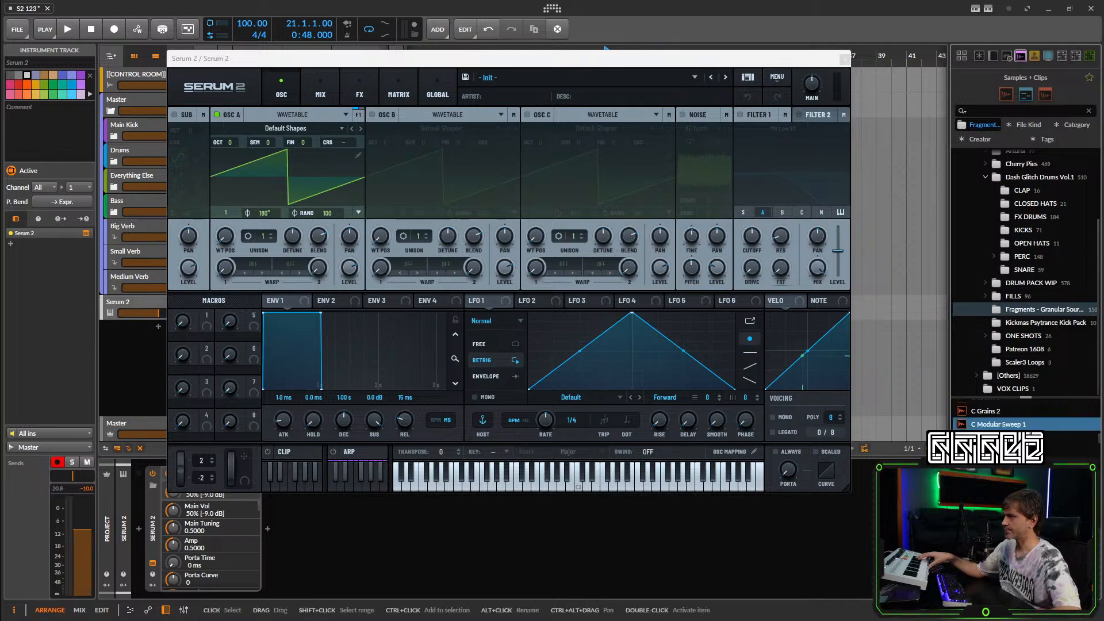
scroll(1012, 417, down, 5)
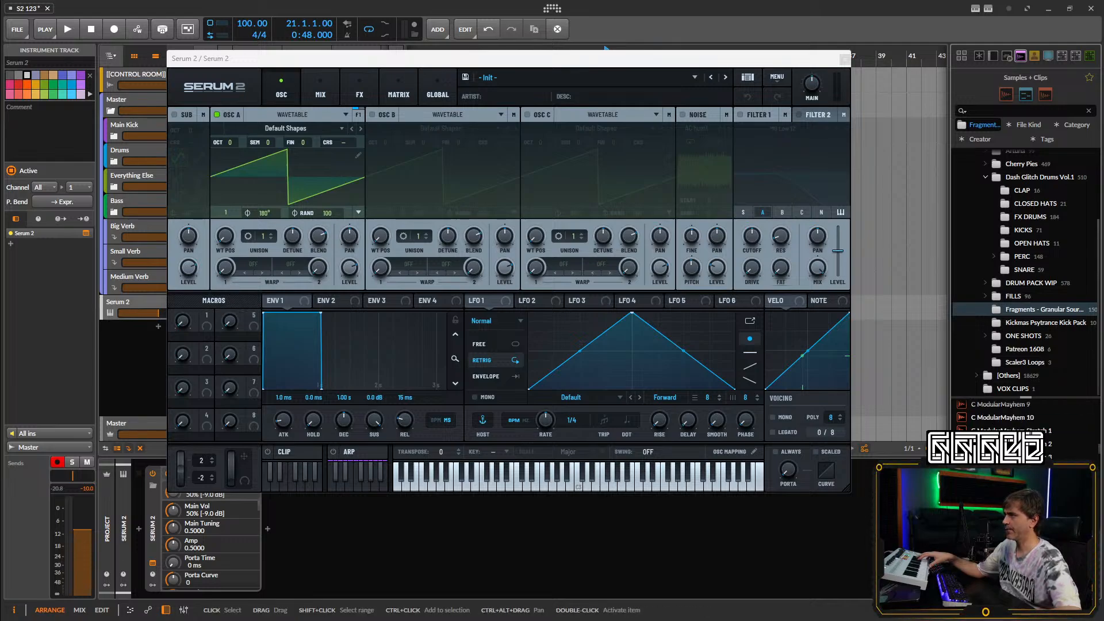
scroll(1012, 417, down, 5)
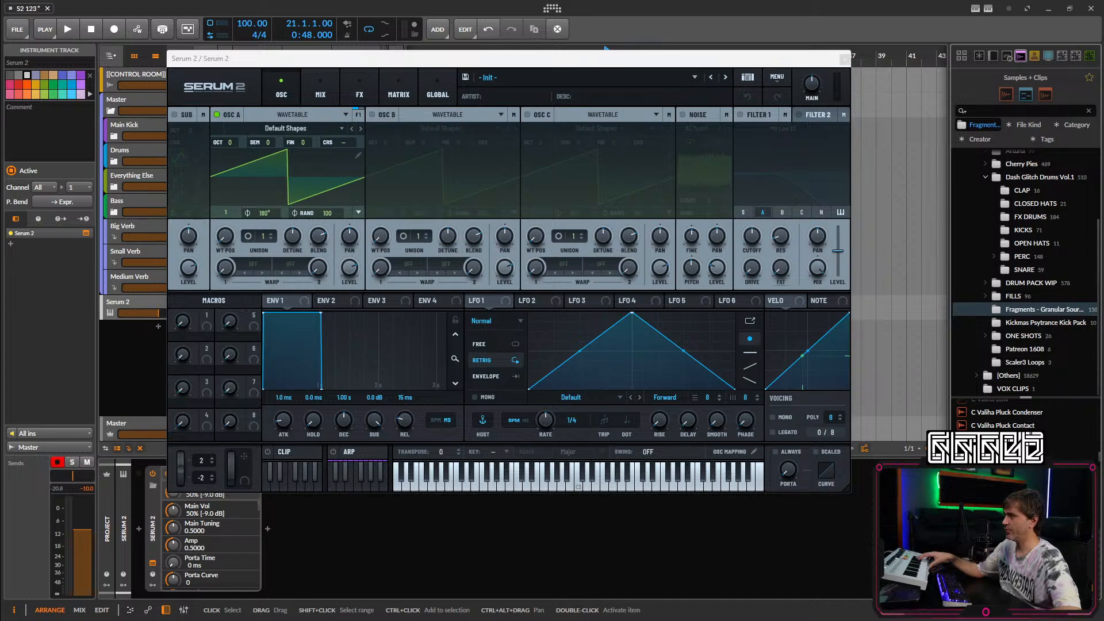
scroll(1012, 416, down, 3)
scroll(1024, 417, down, 3)
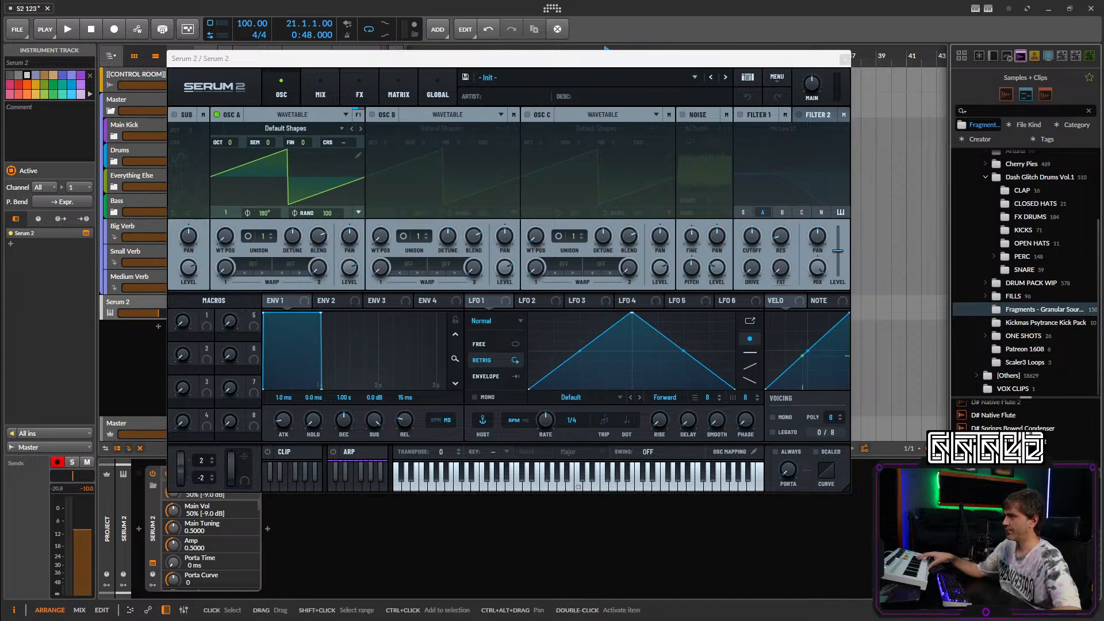
scroll(1012, 417, down, 8)
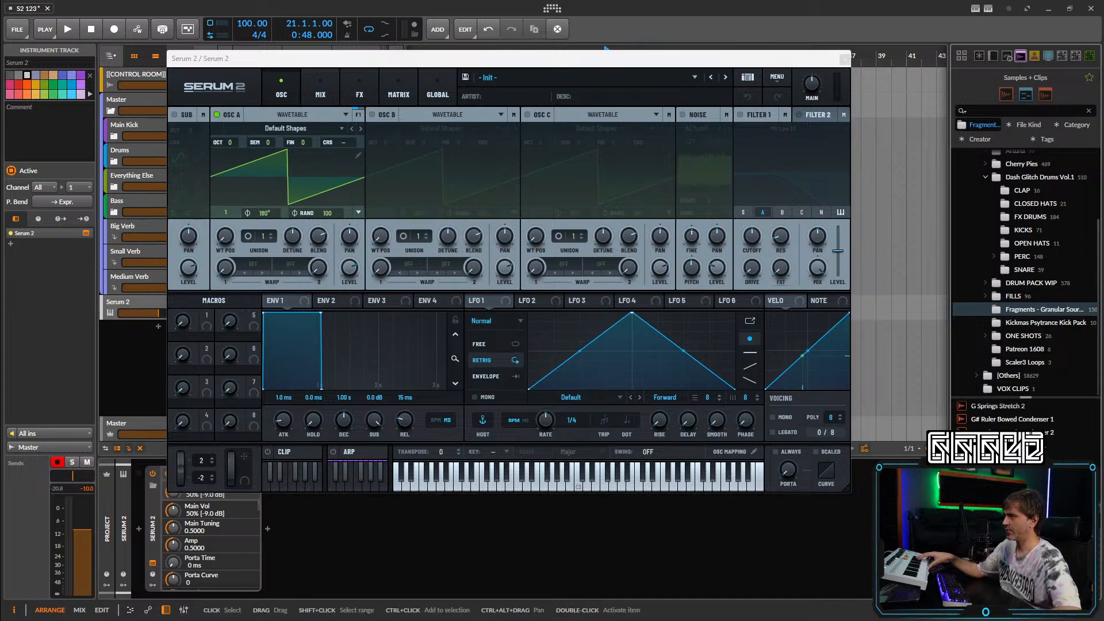
scroll(1012, 417, down, 2)
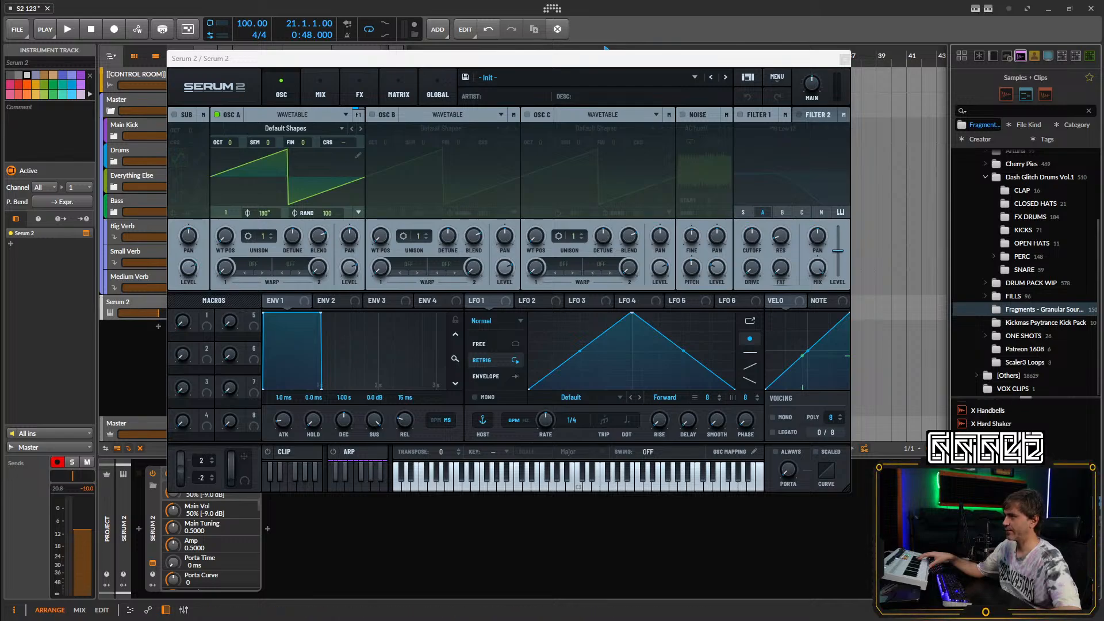
drag(1006, 517, 339, 260)
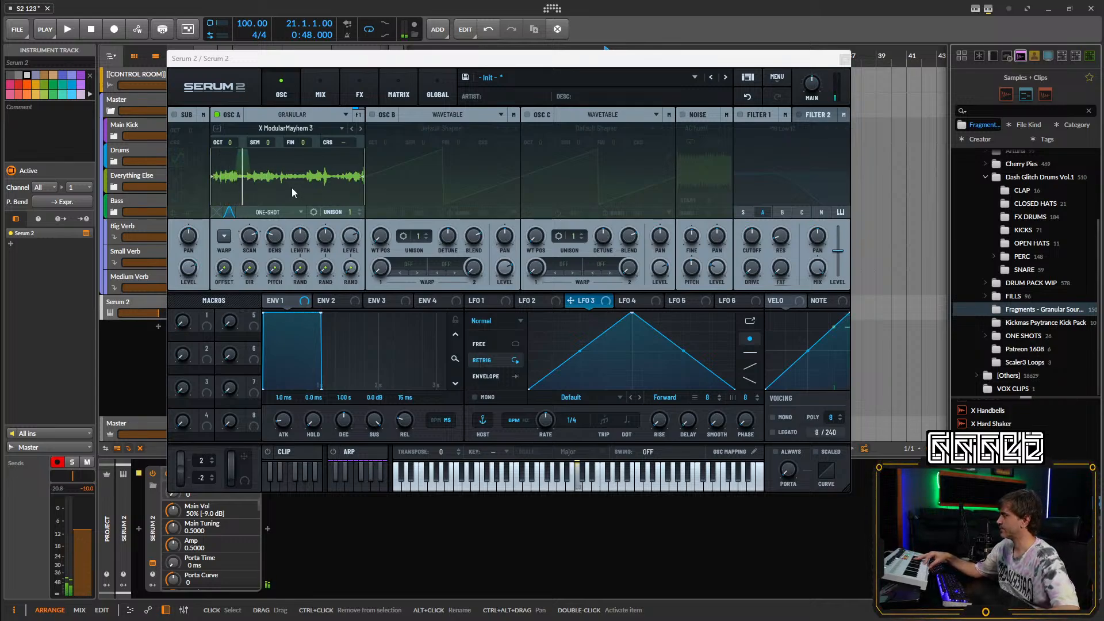
Shape oscillator A's grain window with a skew of -30, the Exp Dec shape and an amount of 28.
click(232, 212)
drag(219, 163, 233, 175)
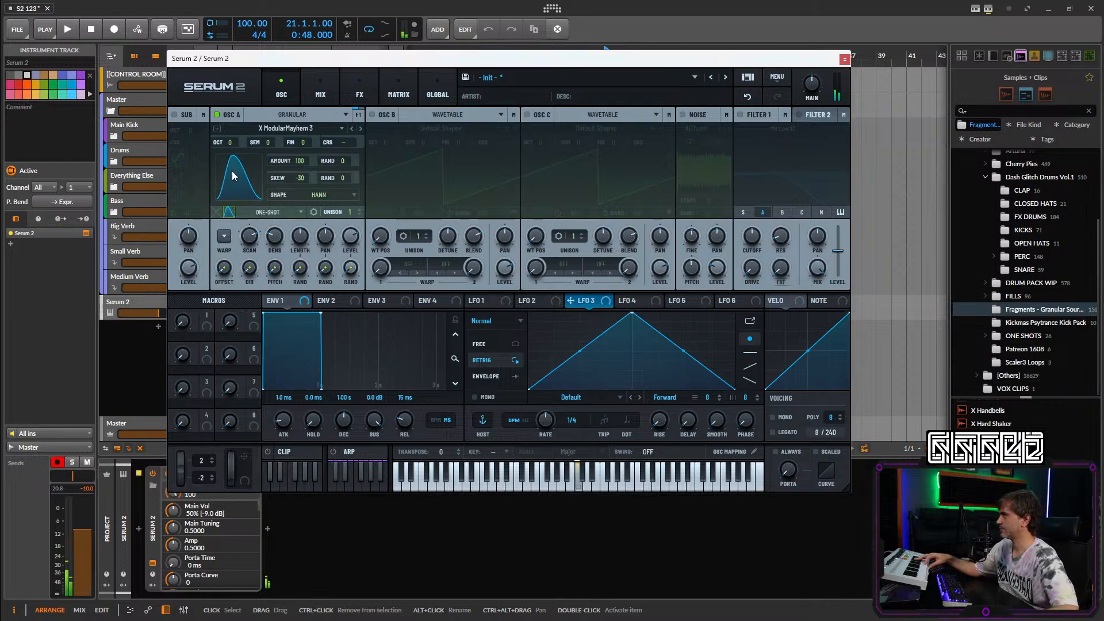
click(321, 198)
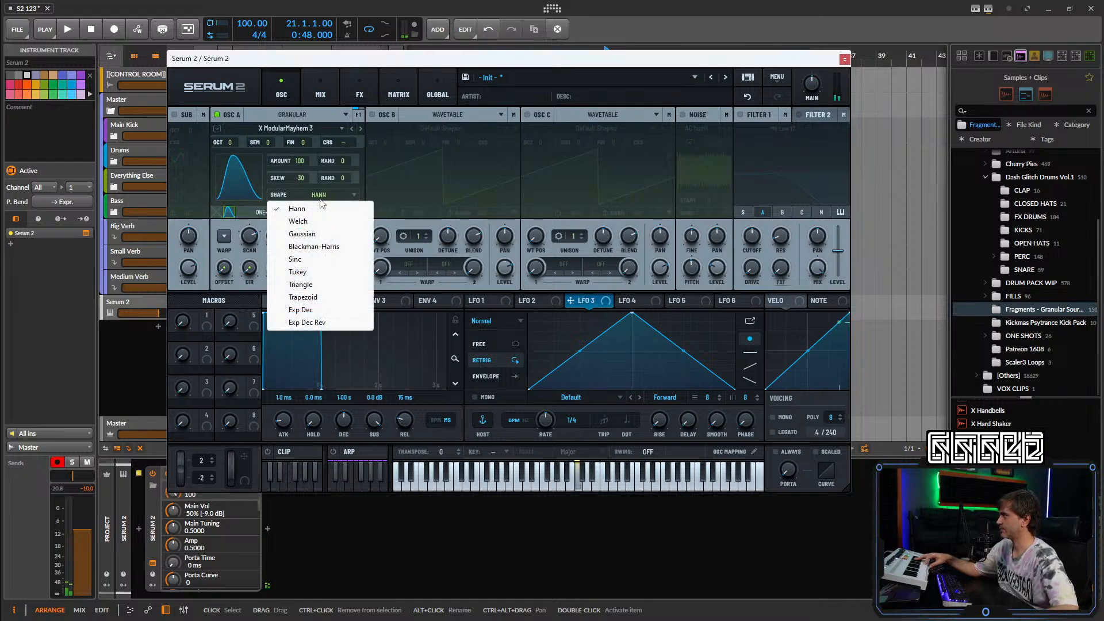
click(319, 311)
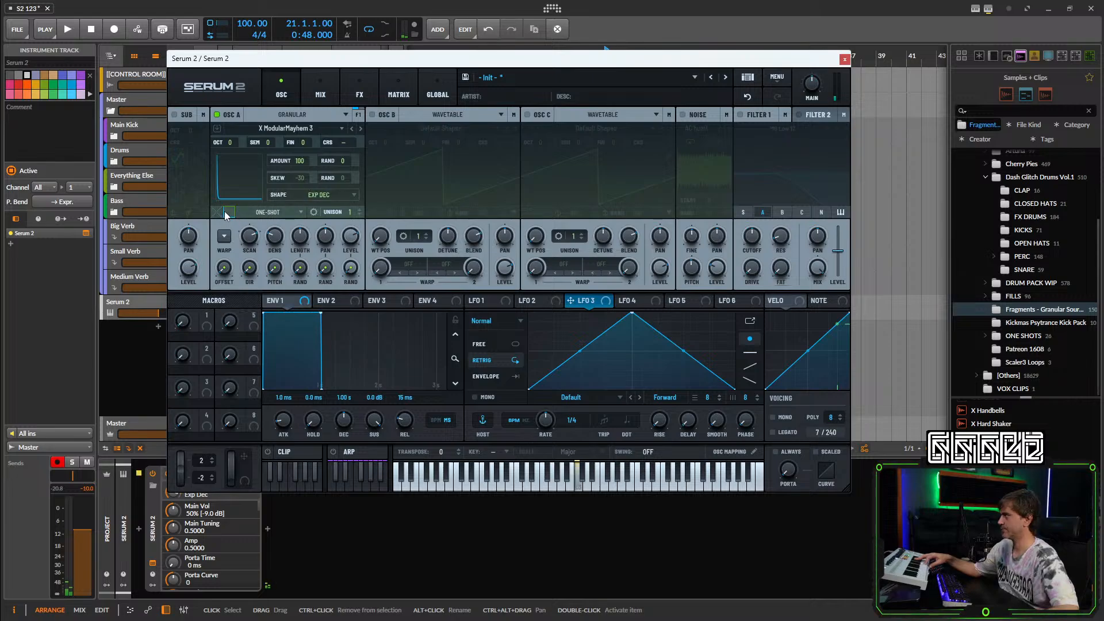
drag(287, 168, 291, 228)
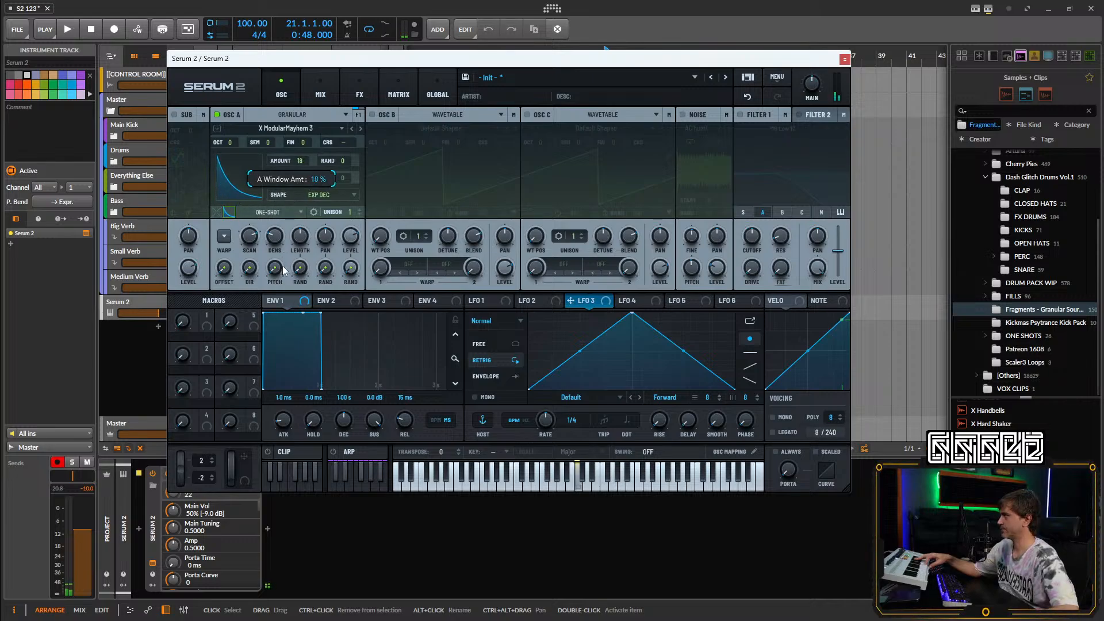
drag(283, 271, 282, 262)
drag(297, 159, 296, 154)
Raise oscillator A's level and set the Serum 2 main volume to 79% (-1.2 dB).
click(271, 116)
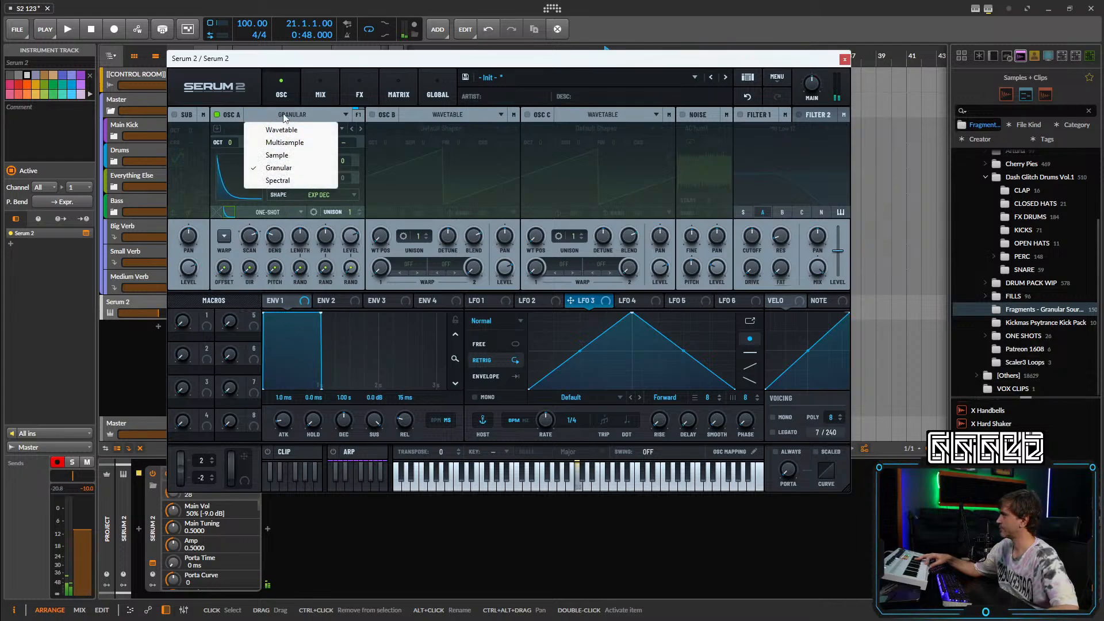
click(284, 115)
drag(349, 238, 353, 211)
drag(813, 86, 819, 70)
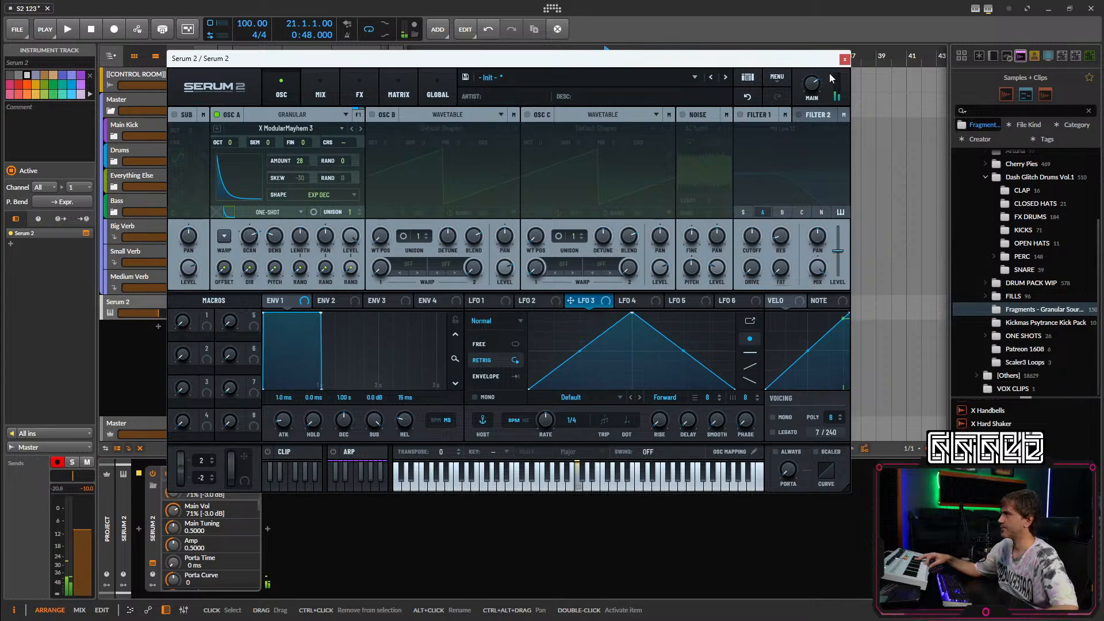
drag(820, 70, 820, 64)
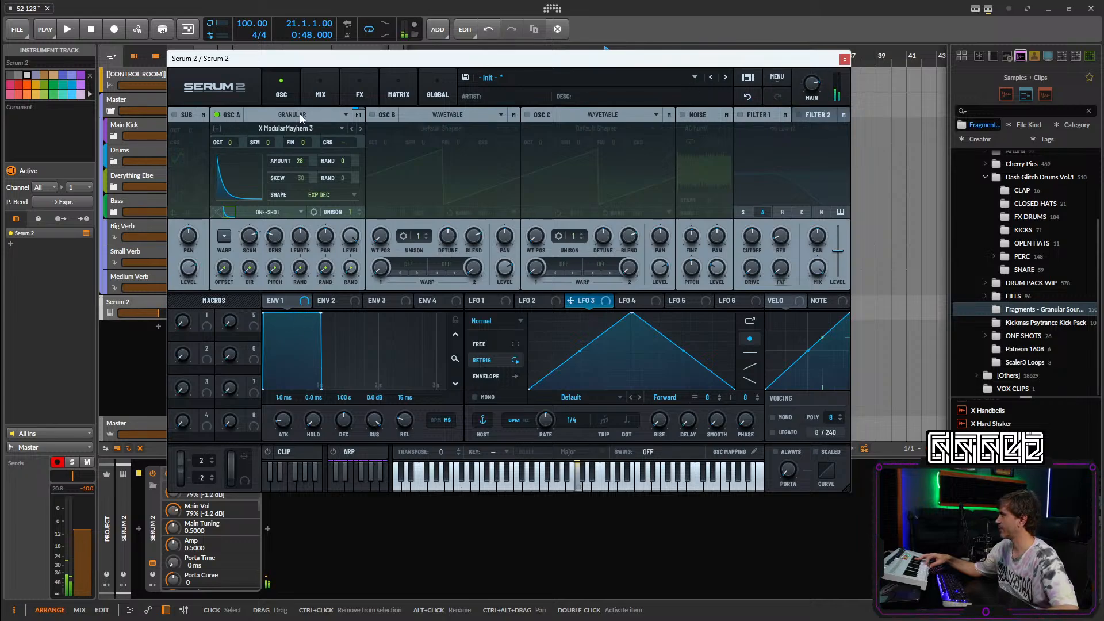
Switch oscillator A's granular playback mode to Manual and set the grain position to about 8%.
click(286, 212)
click(275, 294)
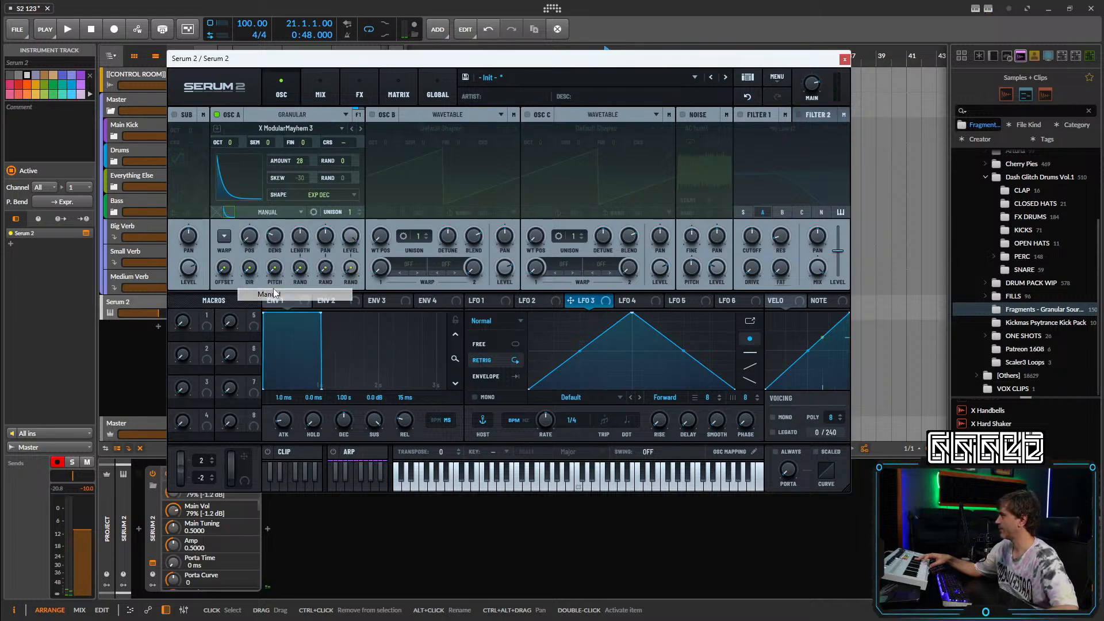
click(295, 110)
click(295, 110)
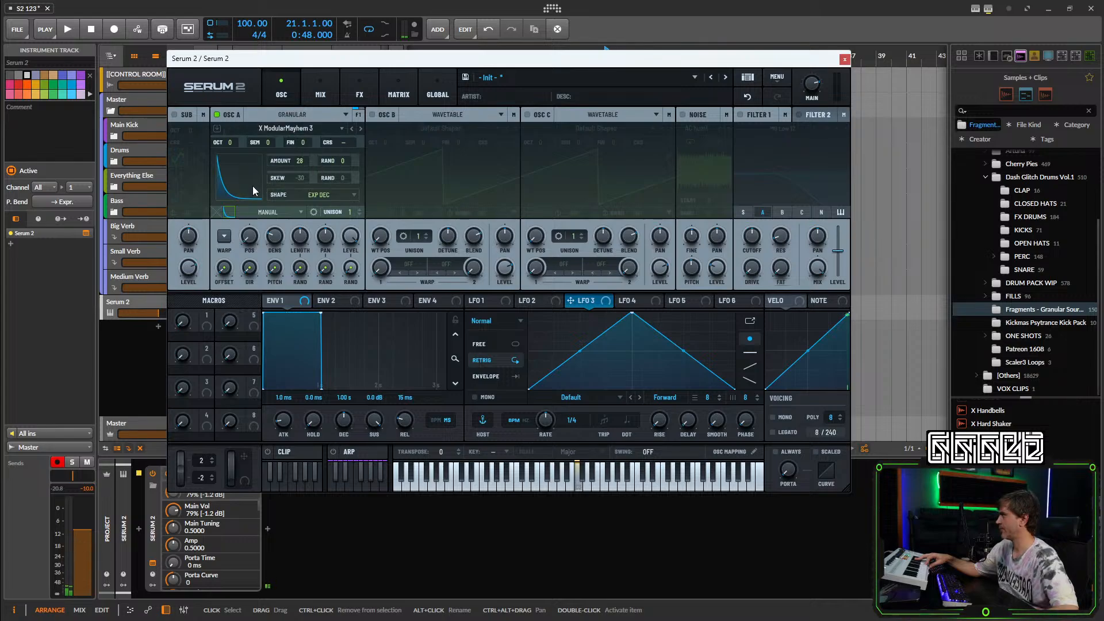
click(232, 211)
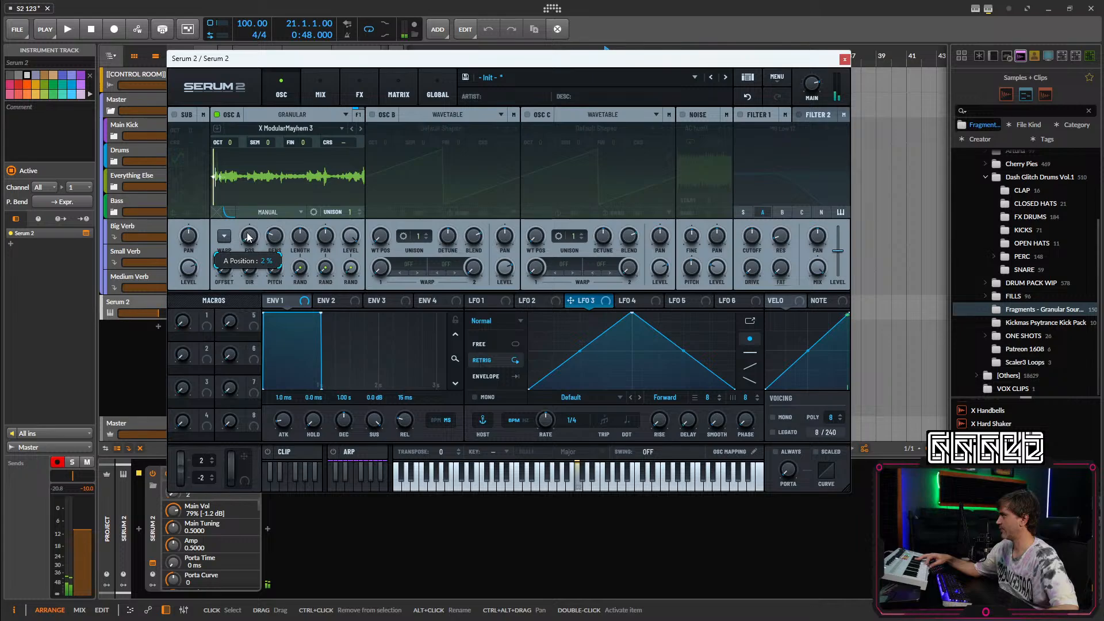
mouse_move(249, 234)
mouse_down()
mouse_move(255, 225)
mouse_move(255, 235)
mouse_up()
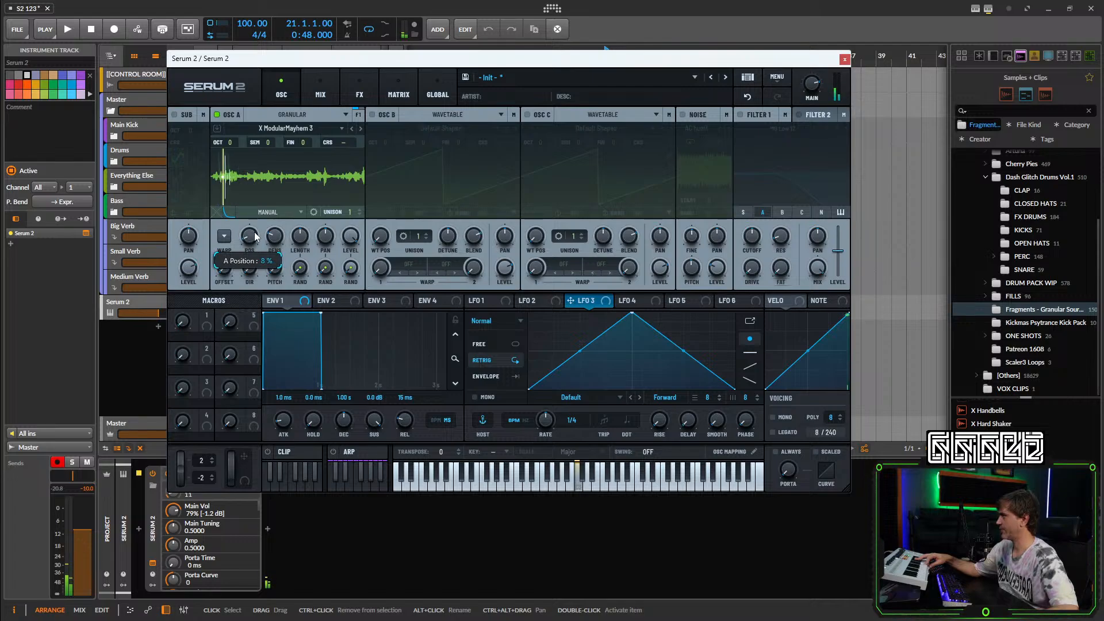
Sync oscillator A's grain density to BPM and set it to 1/16.
right_click(280, 237)
key(Escape)
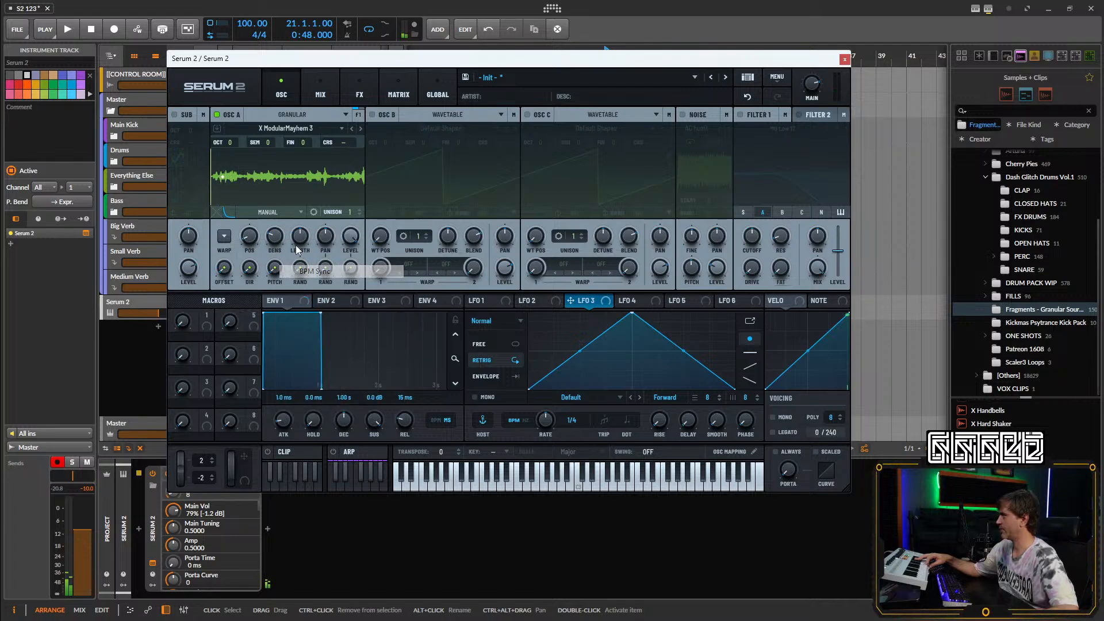
mouse_move(277, 243)
mouse_down()
mouse_move(298, 202)
mouse_move(254, 239)
mouse_move(297, 183)
mouse_move(246, 257)
mouse_up()
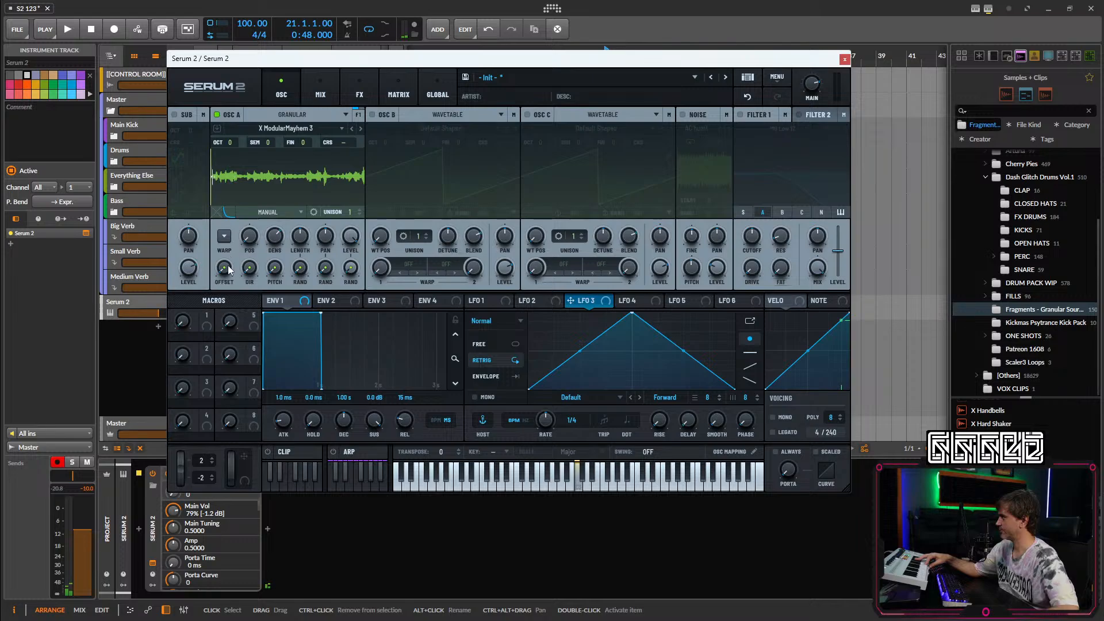
right_click(256, 243)
right_click(249, 237)
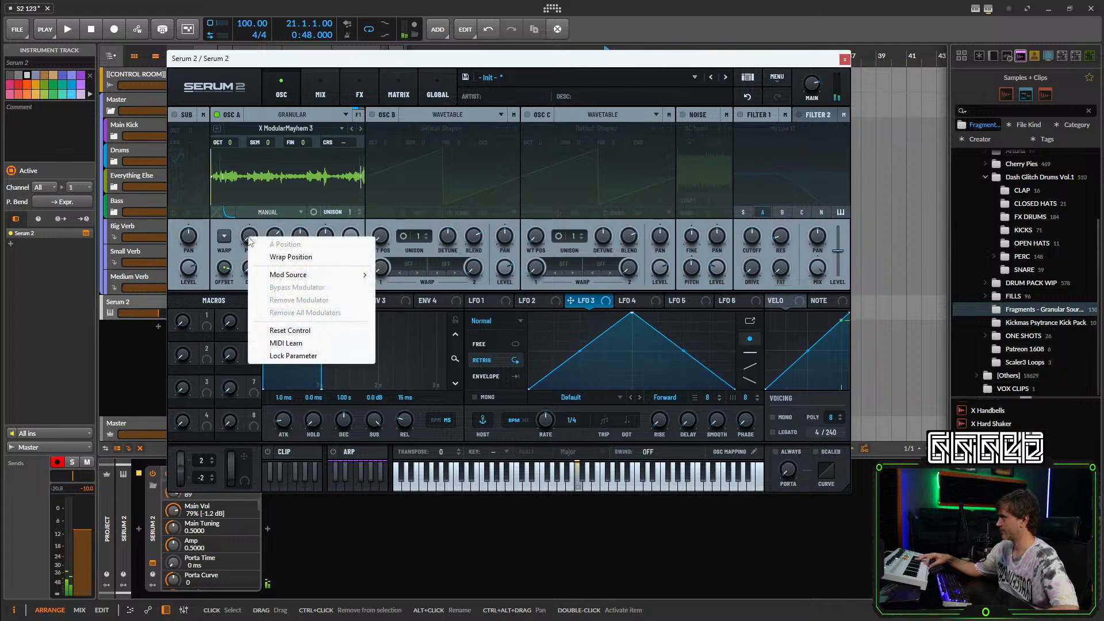
right_click(272, 236)
right_click(272, 237)
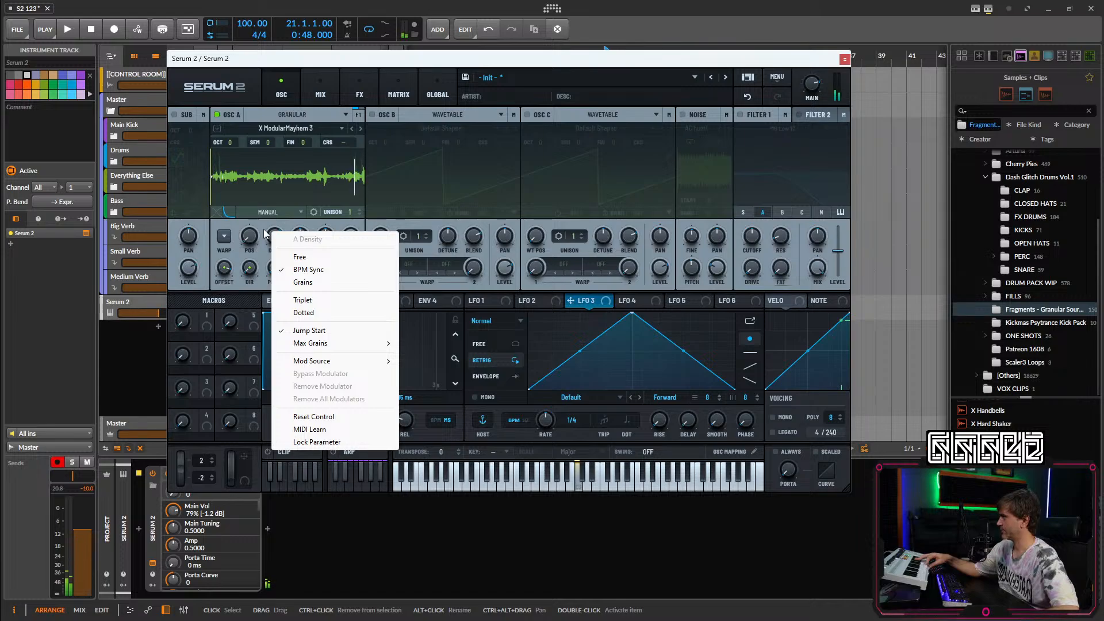
right_click(219, 266)
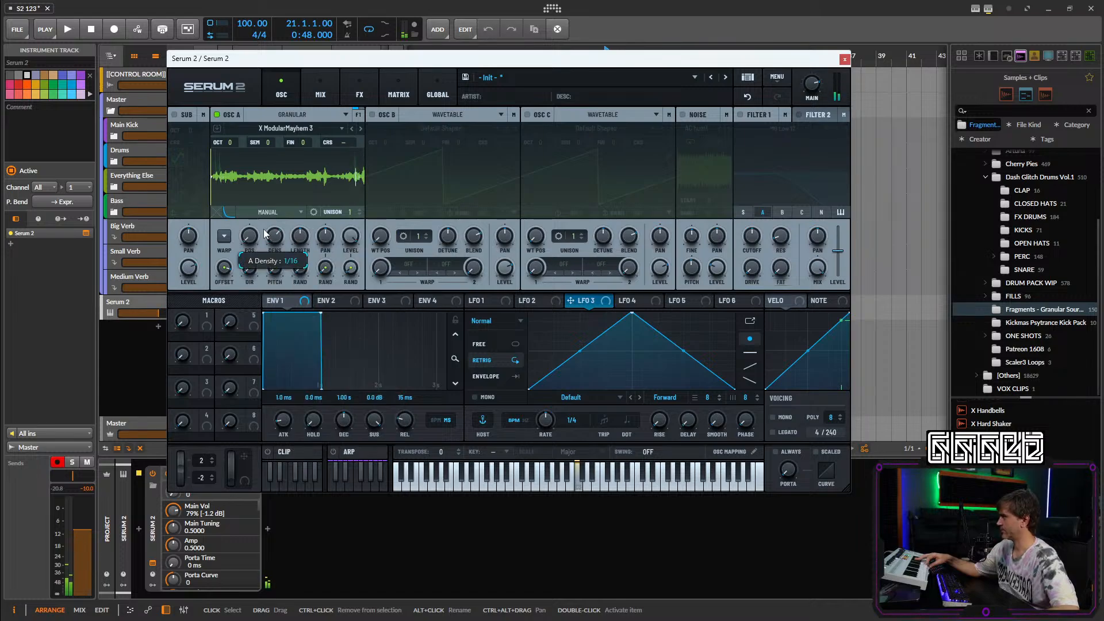
right_click(219, 266)
click(219, 266)
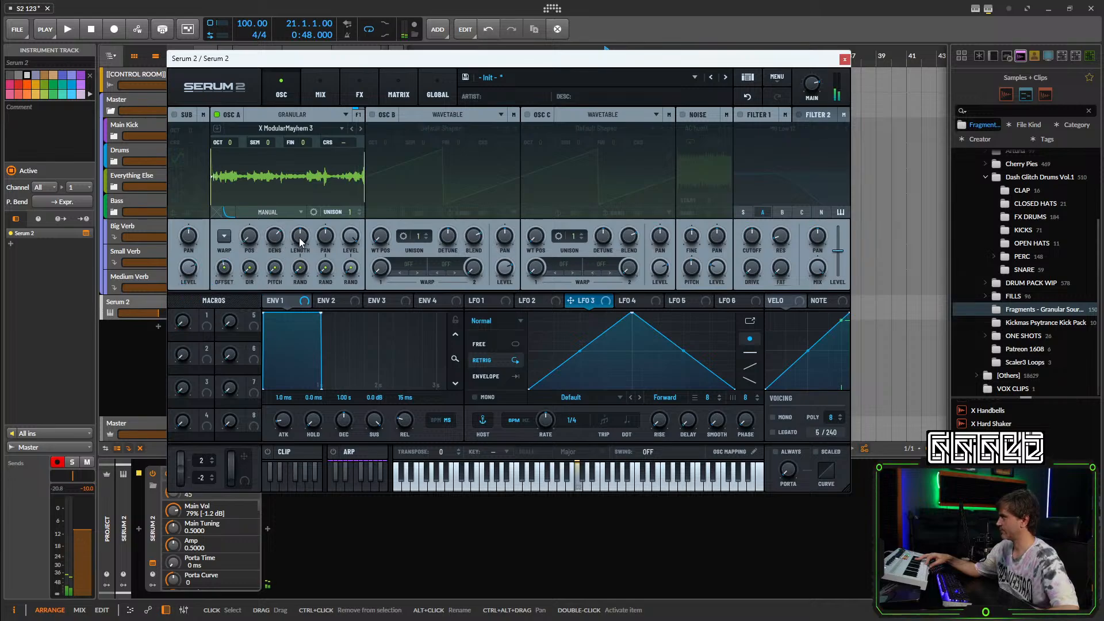
Sync oscillator A's grain length to BPM and set it to 1/16.
drag(299, 243, 302, 237)
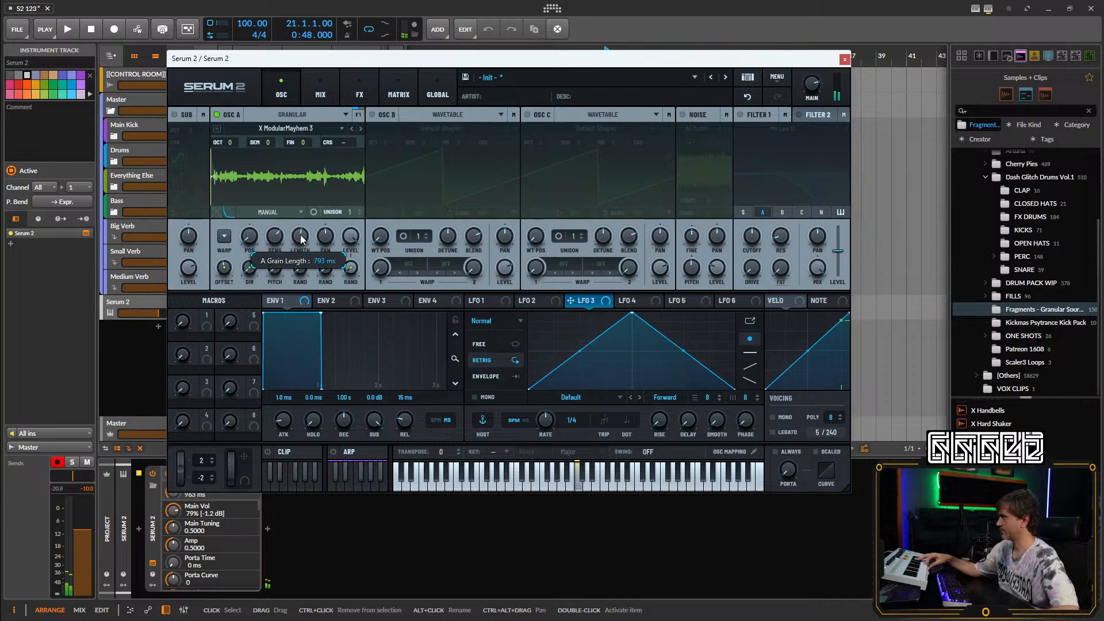
right_click(300, 233)
click(337, 272)
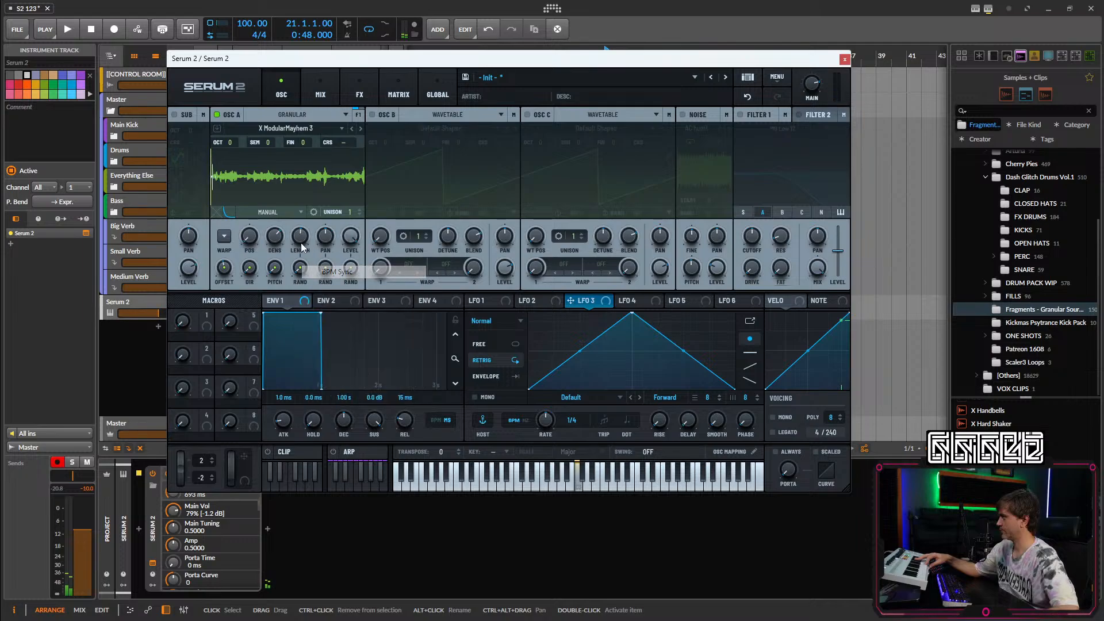
drag(306, 233, 300, 260)
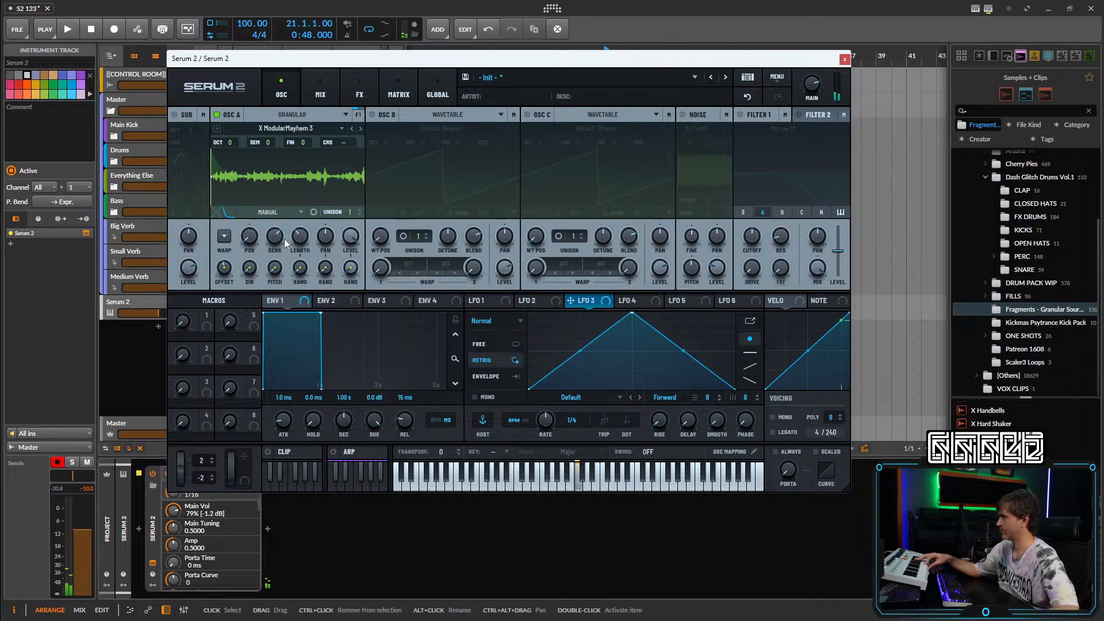
Set oscillator A's grain window amount to 15 and its position to about 25%.
drag(223, 270, 225, 291)
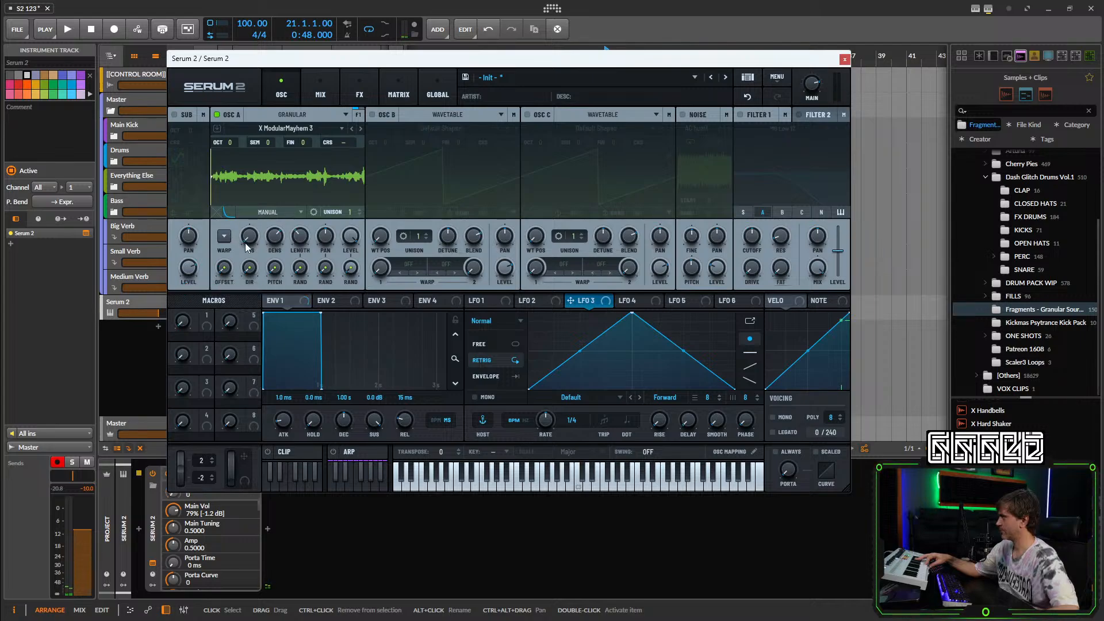
drag(249, 236, 256, 205)
click(228, 211)
mouse_move(299, 162)
mouse_down()
mouse_move(311, 143)
mouse_move(292, 207)
mouse_move(299, 182)
mouse_up()
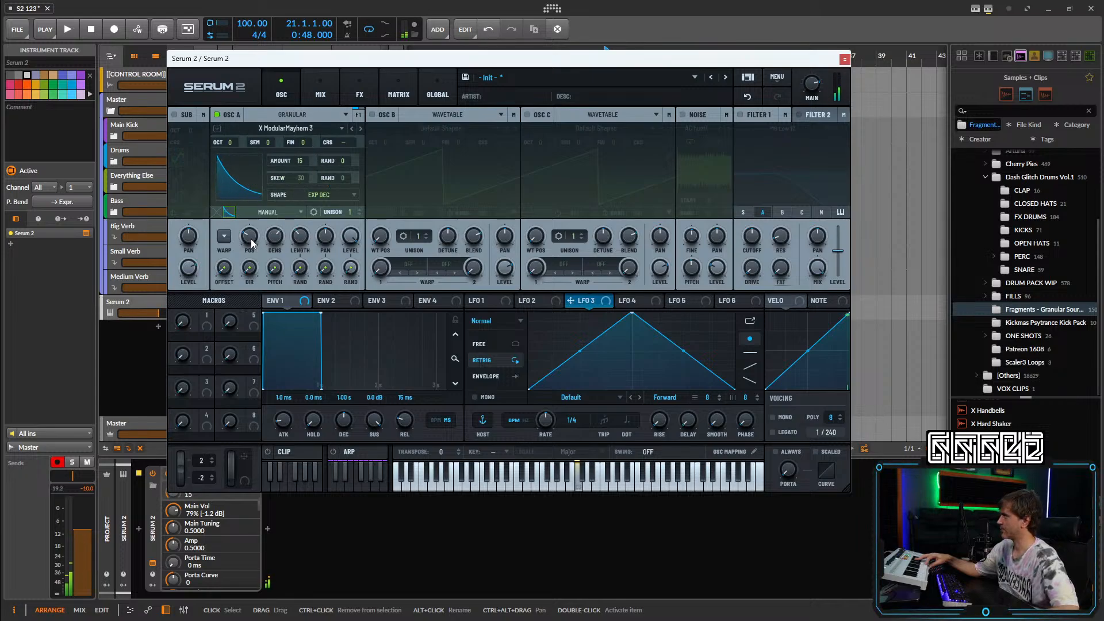
drag(251, 239, 257, 221)
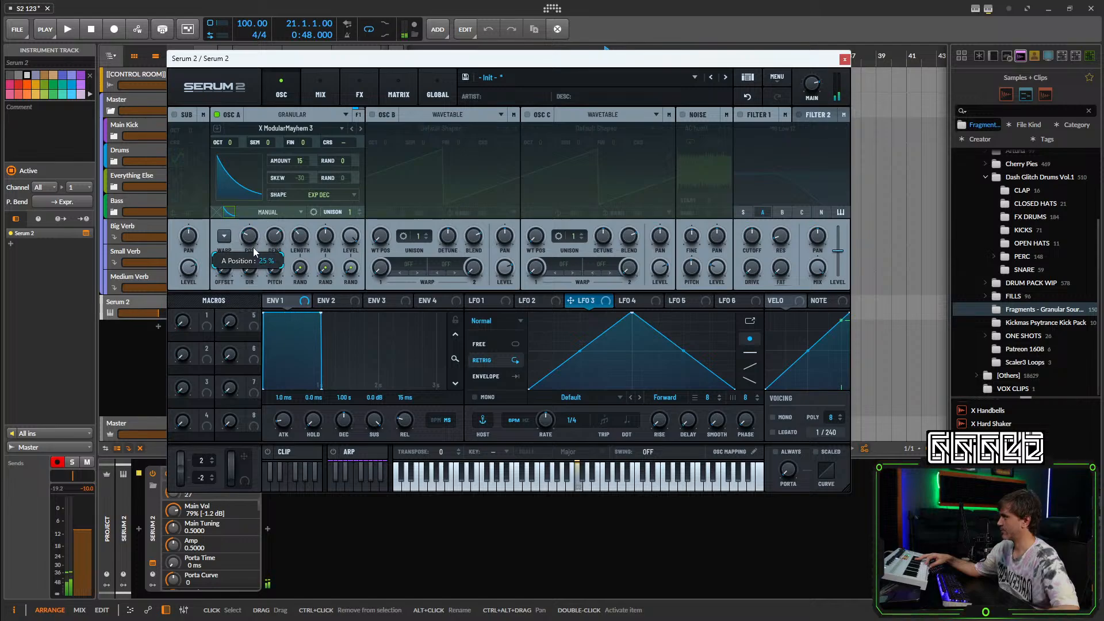
Sweep oscillator A's grain position through X ModularMayhem 3 to try different spots, and reset it to the default.
drag(252, 259, 254, 252)
click(286, 128)
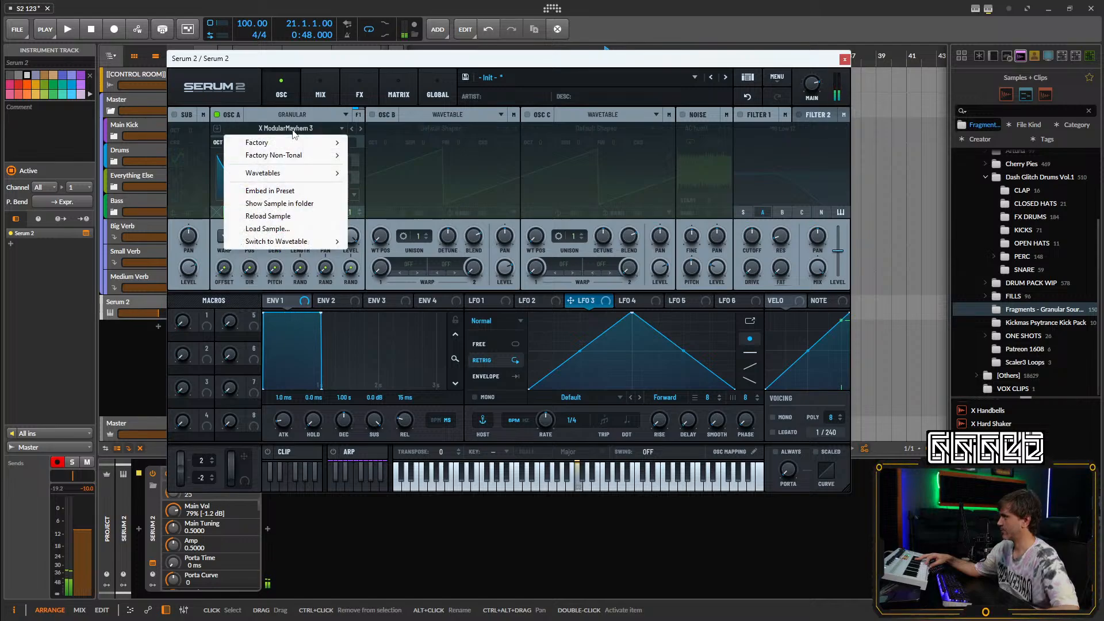
click(300, 118)
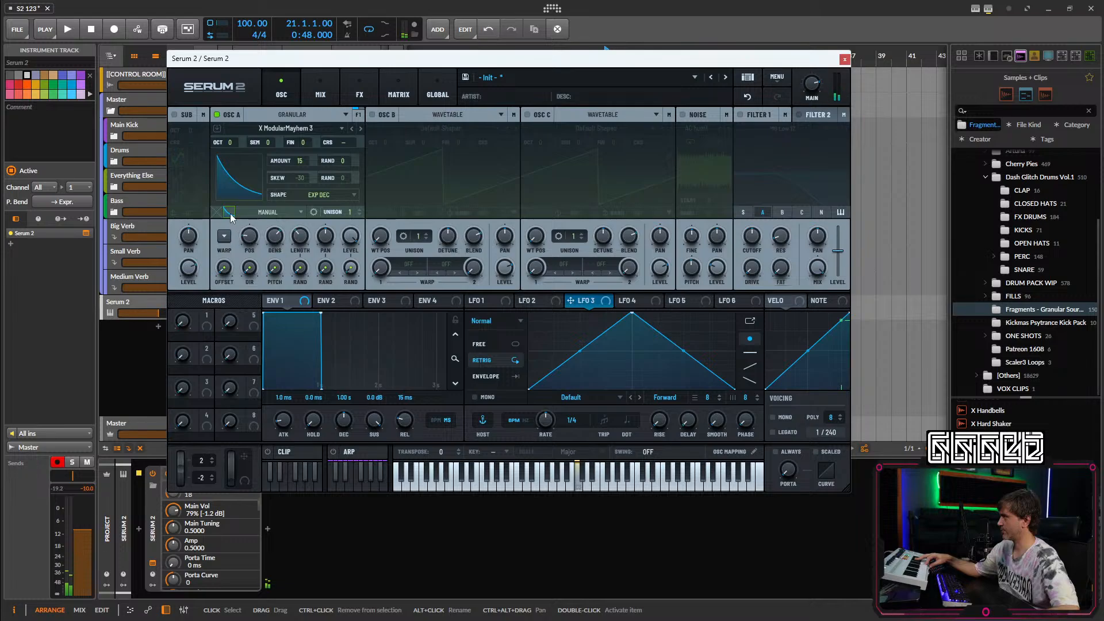
mouse_move(251, 252)
mouse_down()
mouse_move(255, 229)
mouse_move(246, 258)
mouse_move(250, 249)
mouse_up()
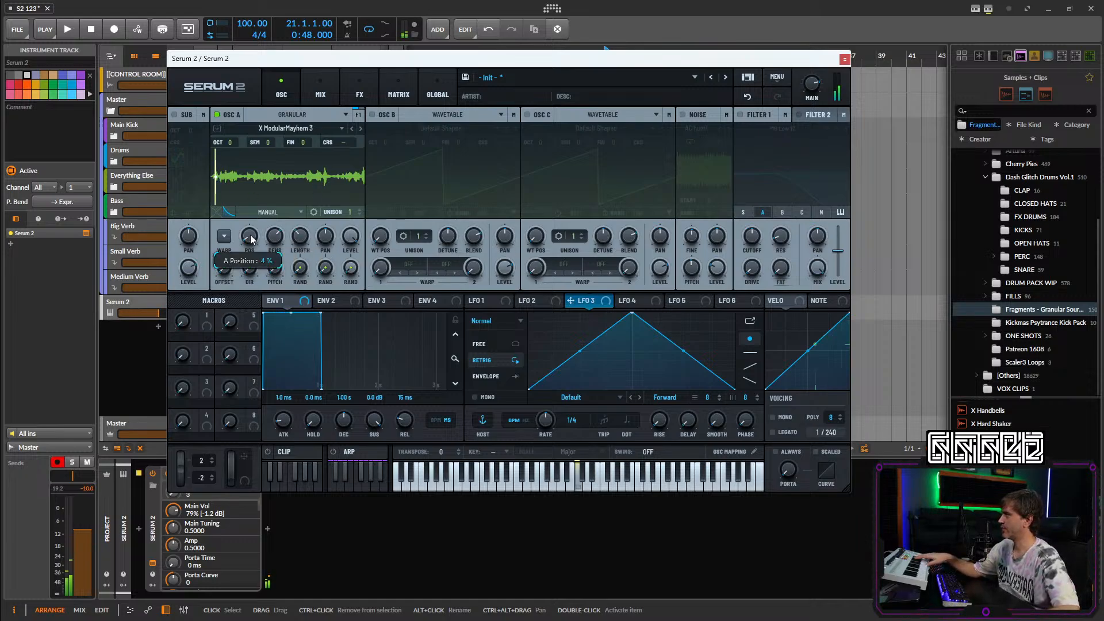
drag(251, 239, 261, 217)
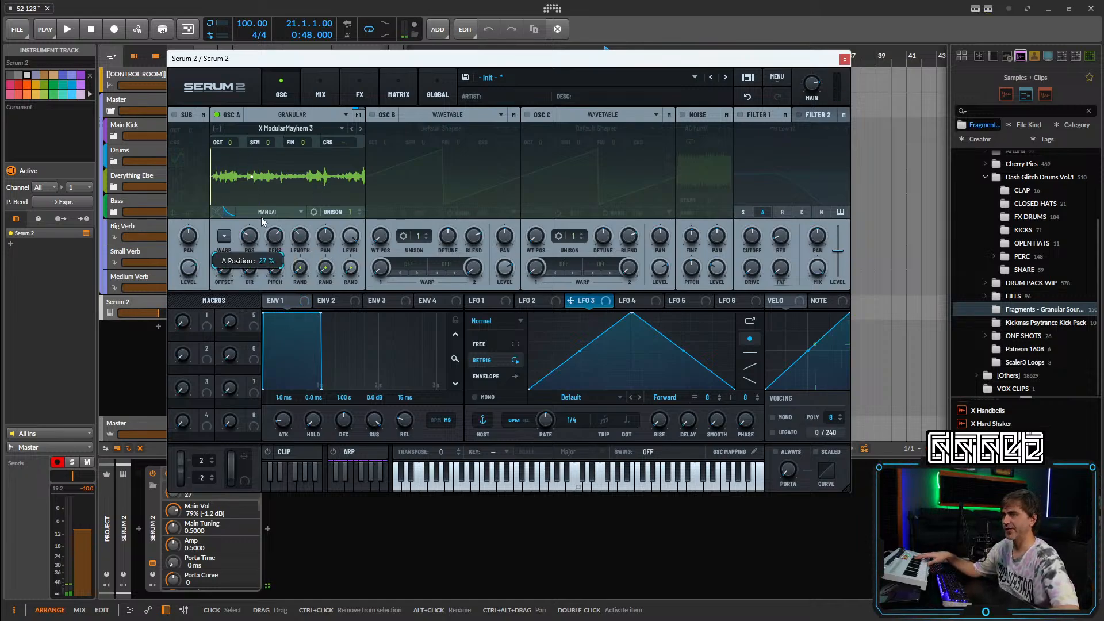
double_click(250, 236)
Audition the neighbouring X Modular Mayhem samples, load X Modular Mayhem 5 into oscillator A and try its grain position.
scroll(1015, 477, down, 5)
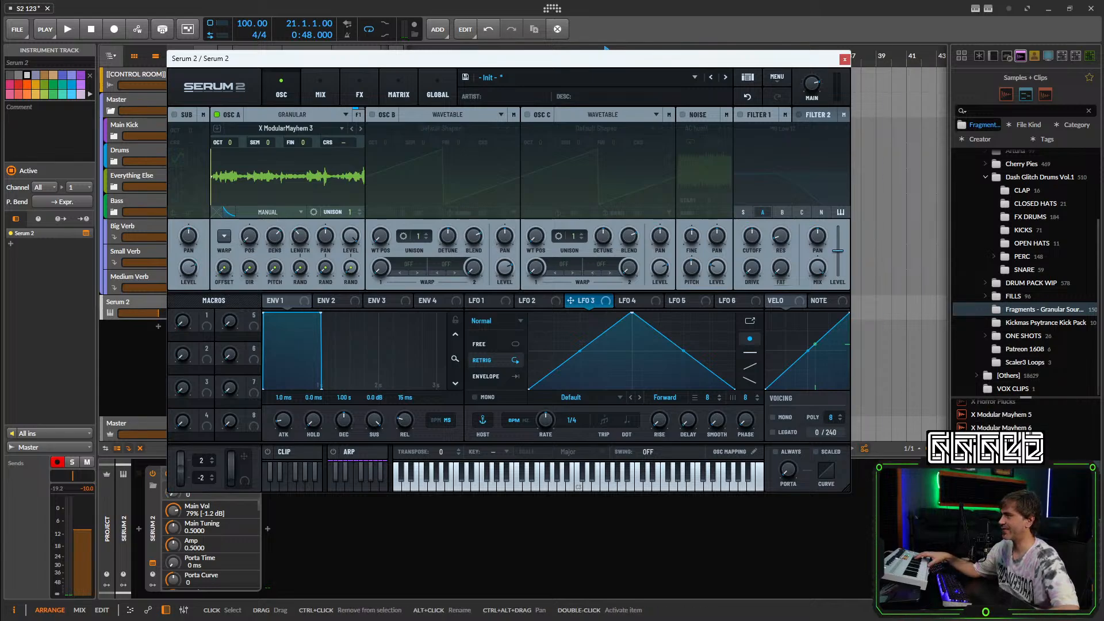
click(1007, 454)
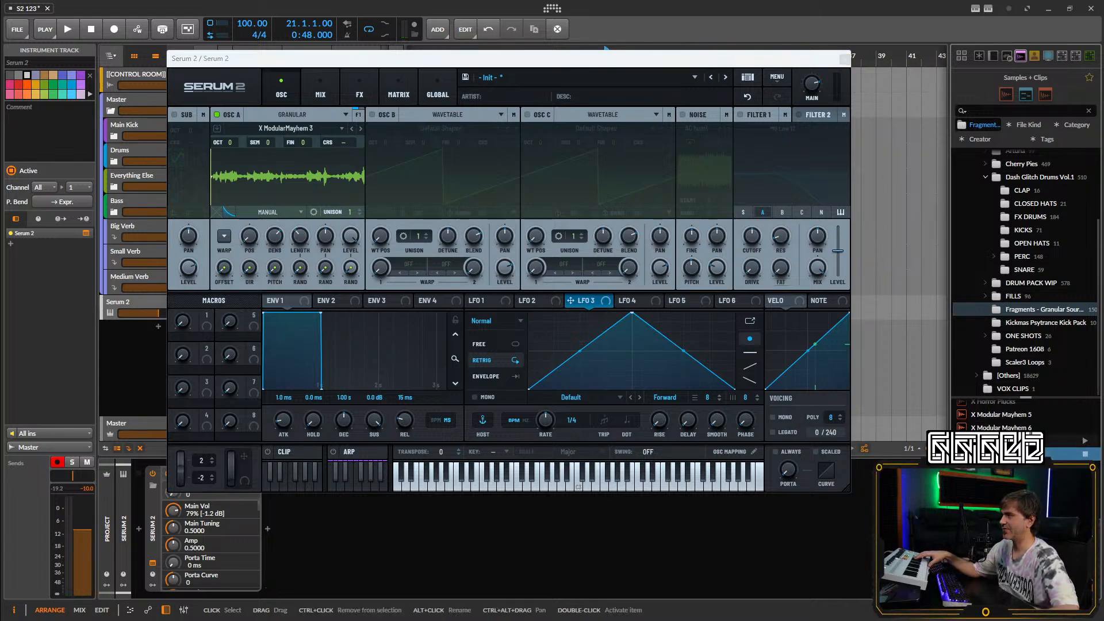
click(1007, 441)
click(1011, 427)
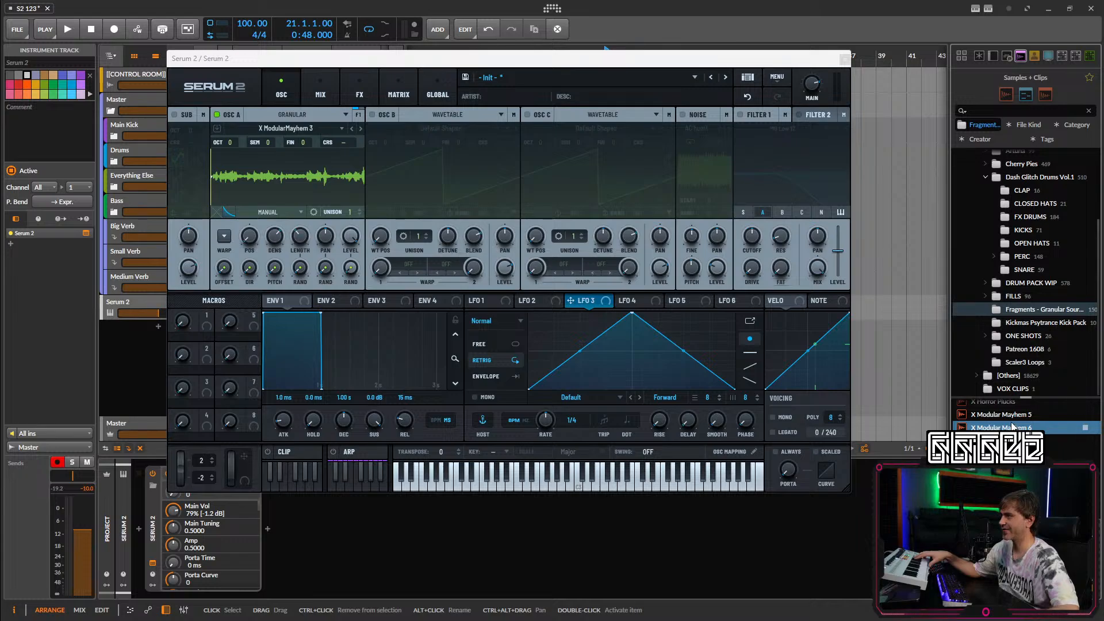
click(1004, 419)
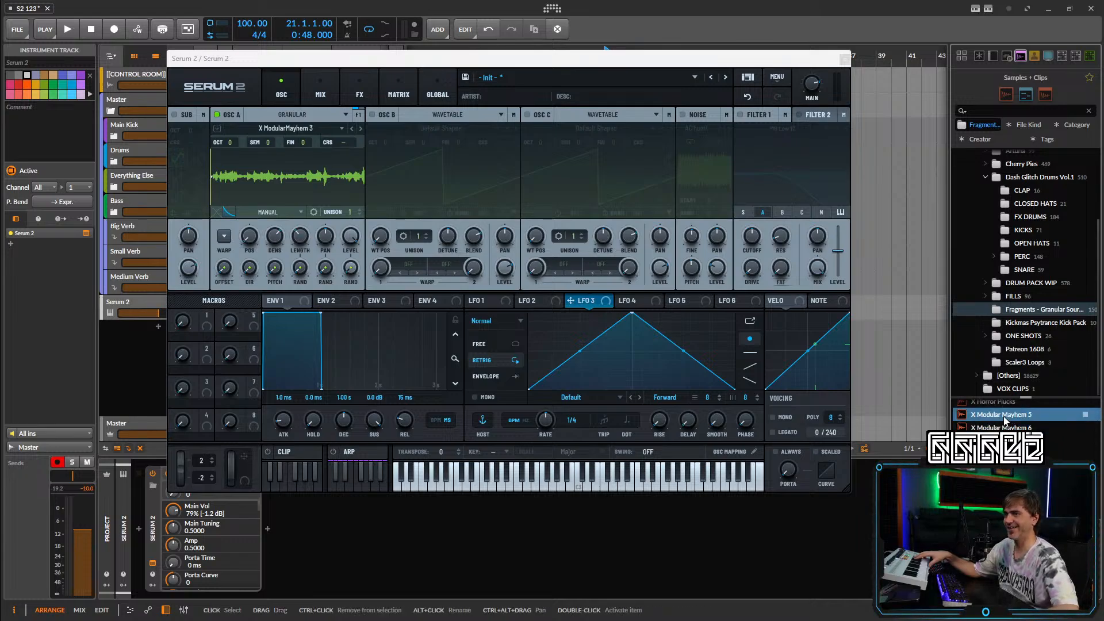
drag(1005, 422, 317, 228)
drag(260, 184, 261, 185)
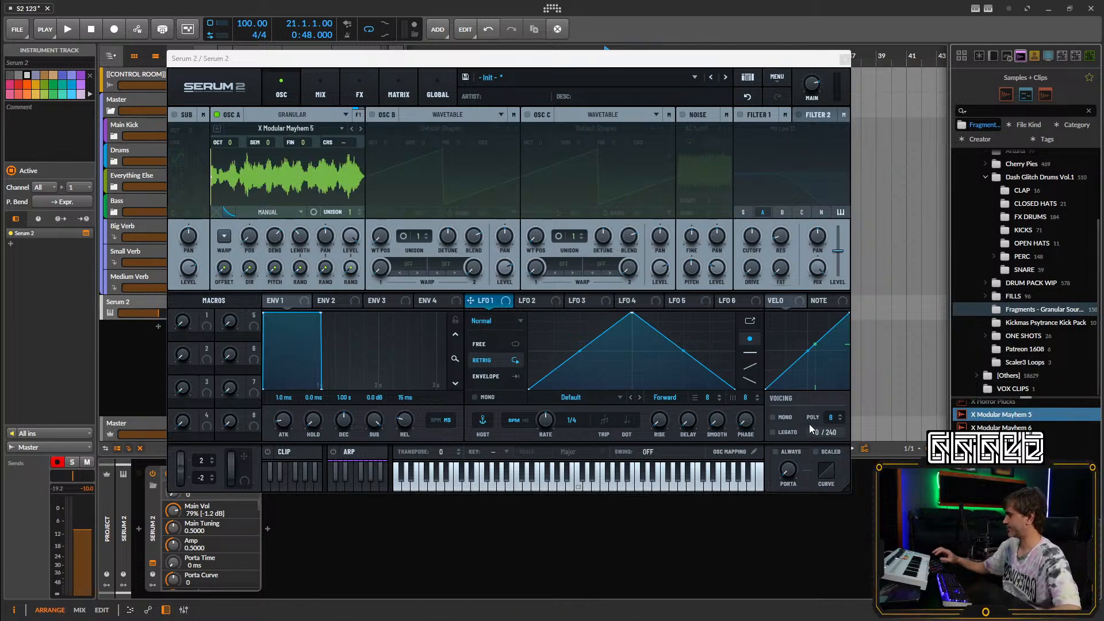
mouse_move(249, 242)
mouse_down()
mouse_move(296, 169)
mouse_move(255, 246)
mouse_up()
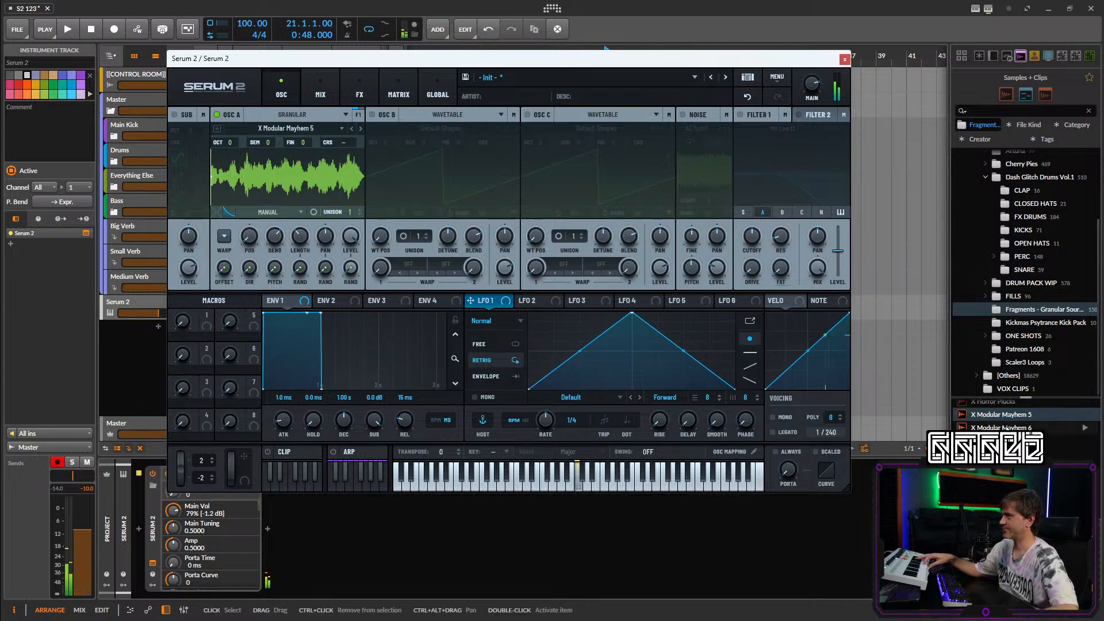
Load X Modular Mayhem 6 into oscillator A and move the grain position to about 28%.
click(1003, 427)
drag(1002, 427, 295, 171)
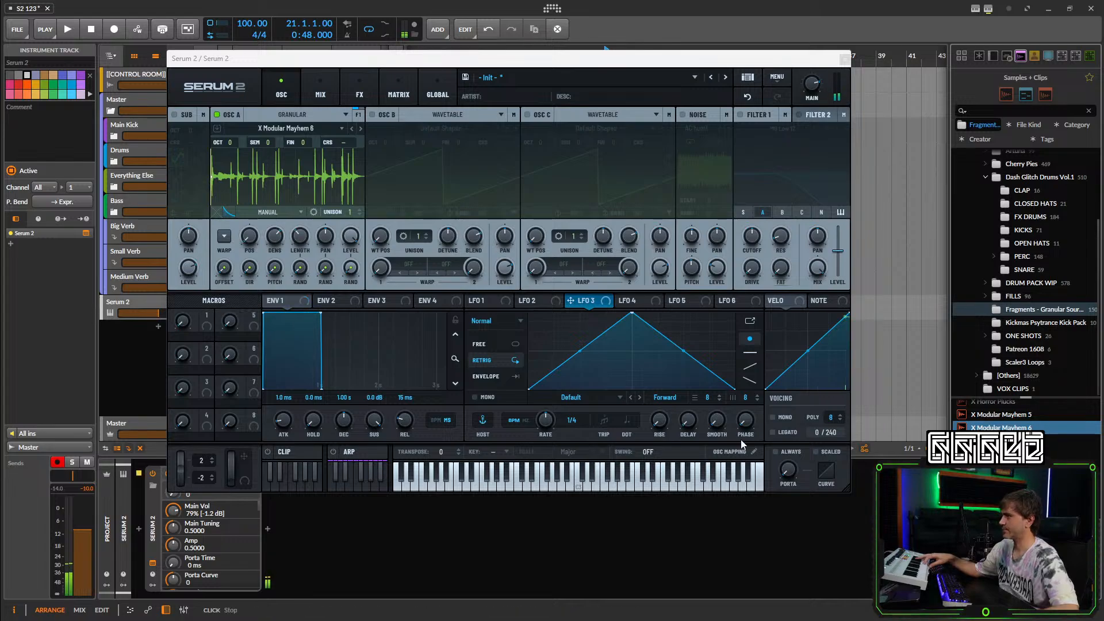
drag(250, 236, 260, 208)
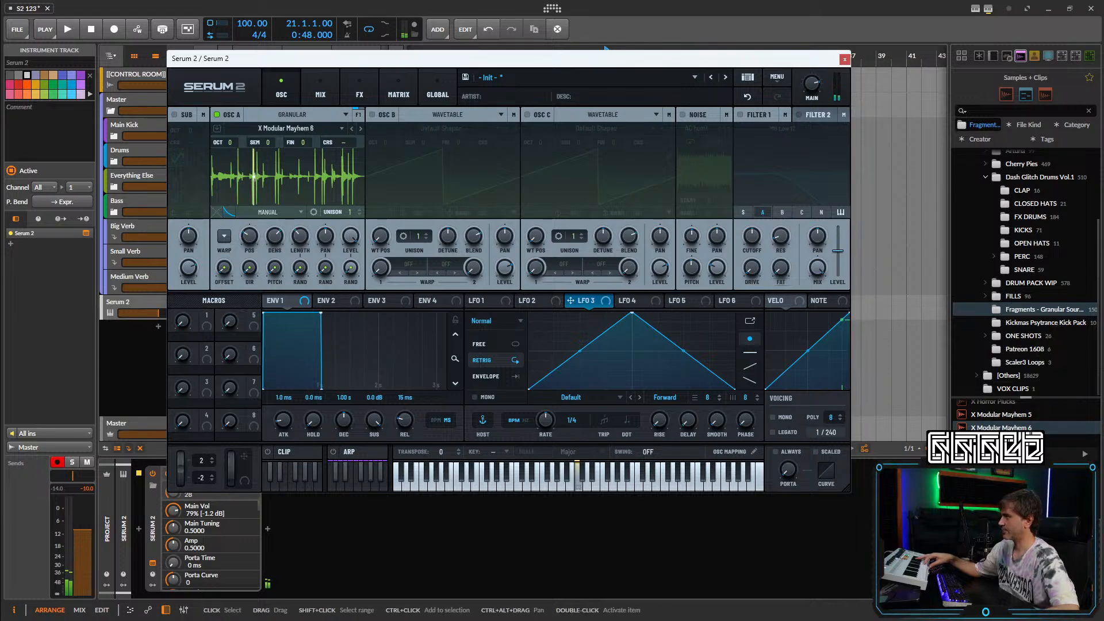
Load the X Scrapes sample into oscillator A and reset its grain position to 0%.
click(1001, 494)
drag(1000, 494, 294, 167)
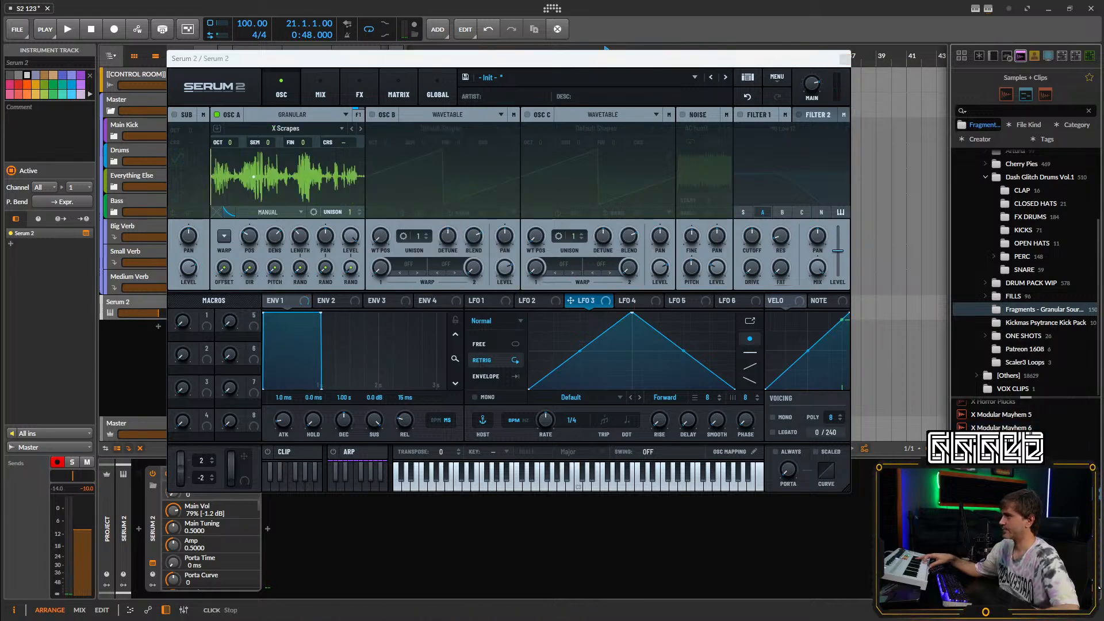
drag(249, 235, 248, 254)
double_click(249, 240)
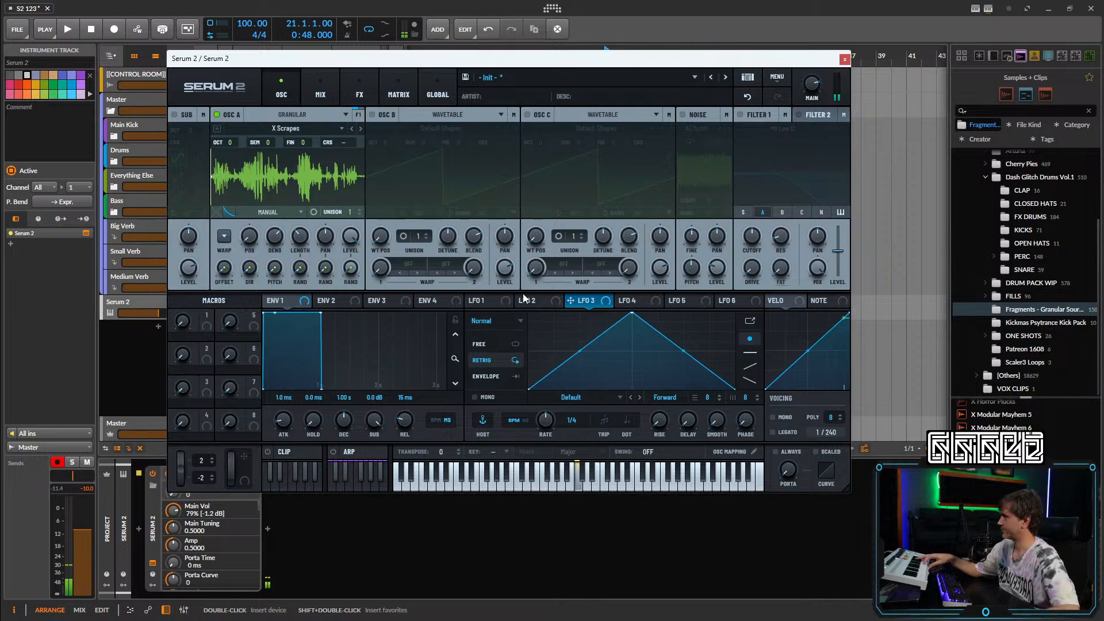
Modulate oscillator A's position with LFO 1 at a one-bar rate and draw an irregular stepped shape on a 16-column grid.
drag(483, 300, 249, 236)
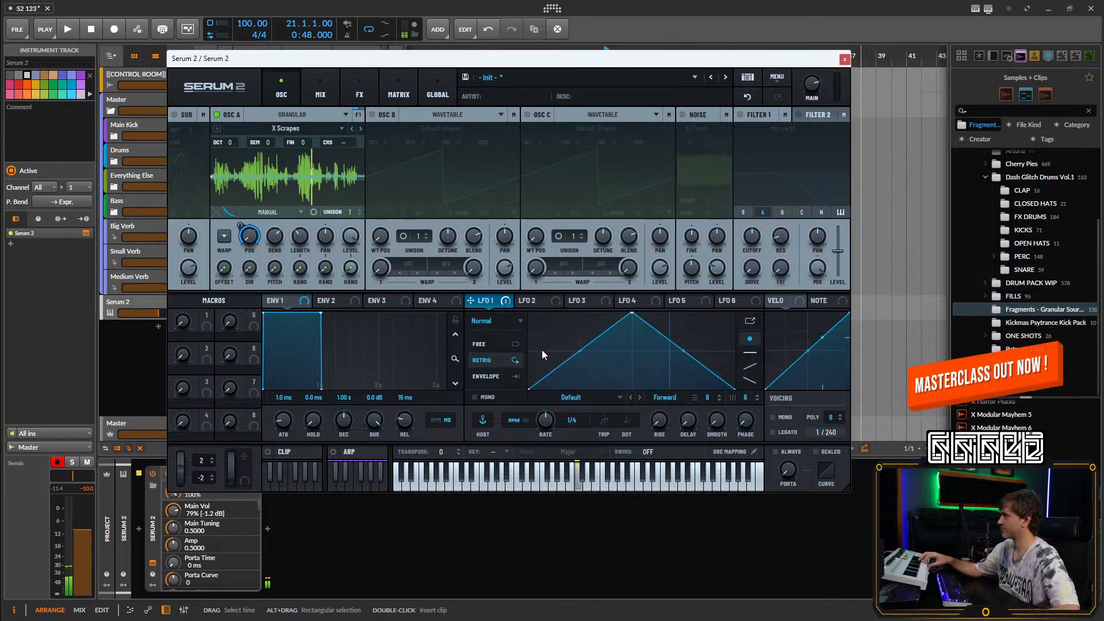
drag(548, 422, 545, 441)
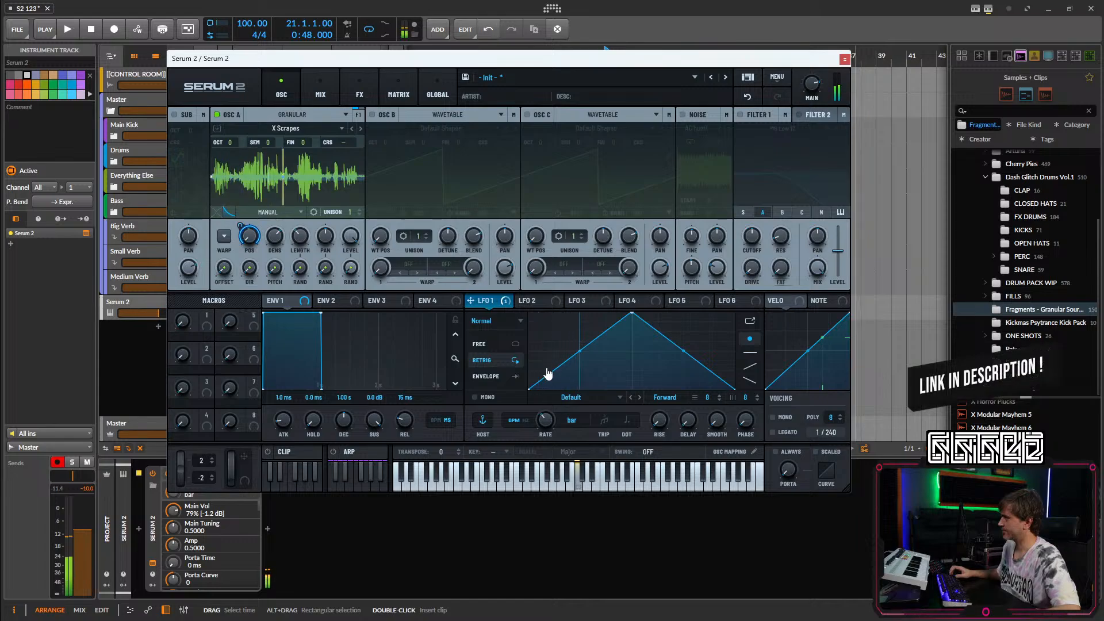
mouse_move(548, 374)
mouse_down()
mouse_move(562, 381)
mouse_move(607, 352)
mouse_move(732, 360)
mouse_up()
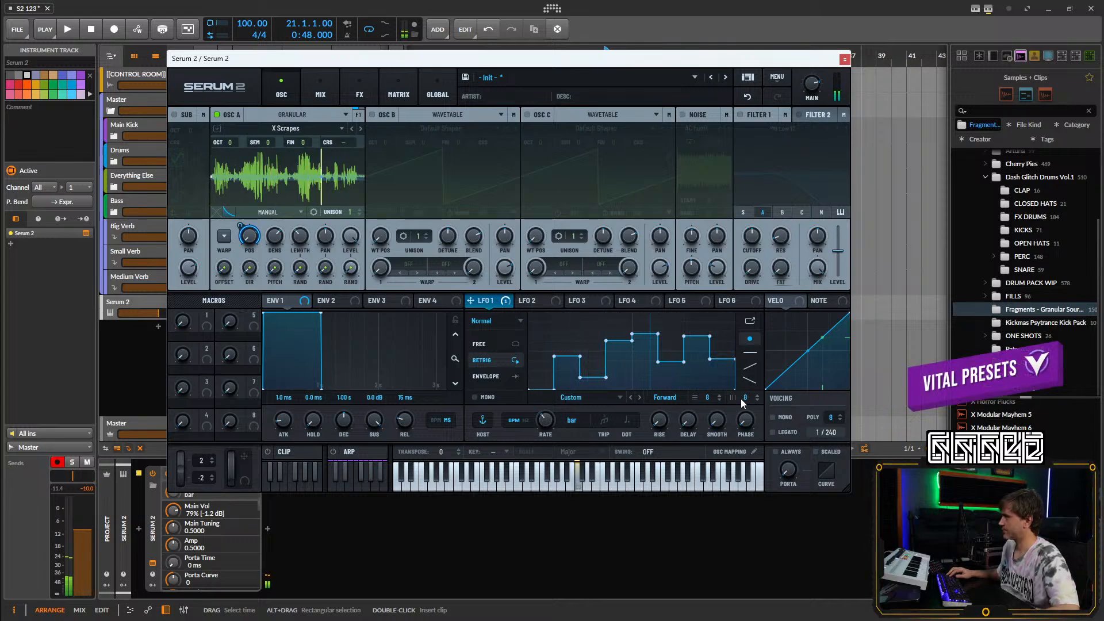
drag(744, 398, 754, 375)
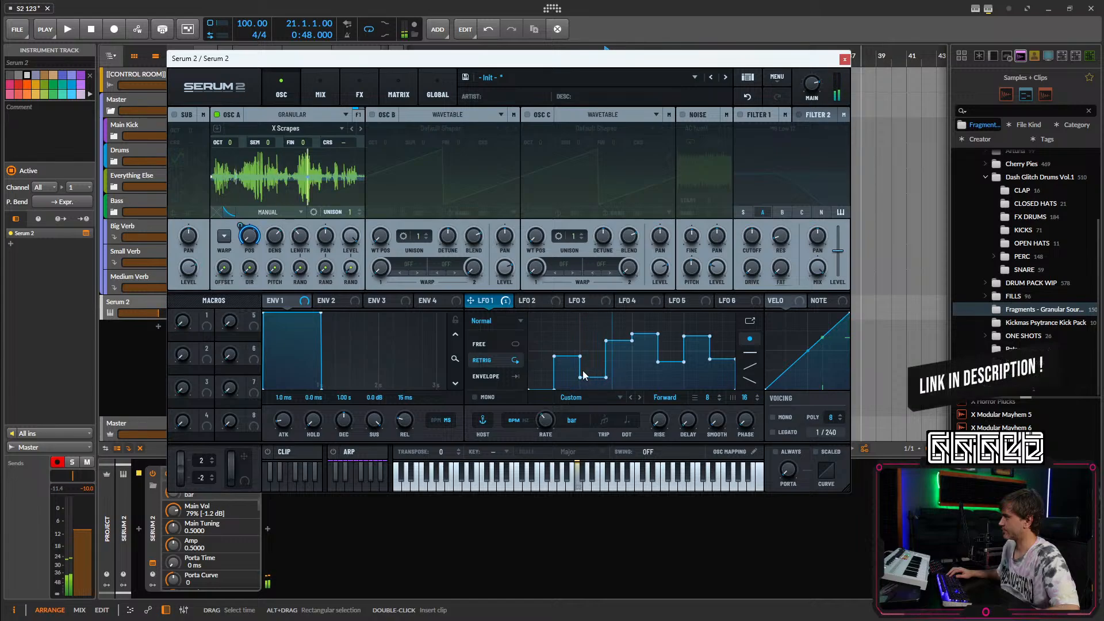
mouse_move(546, 366)
mouse_down()
mouse_move(555, 396)
mouse_move(566, 371)
mouse_move(730, 366)
mouse_up()
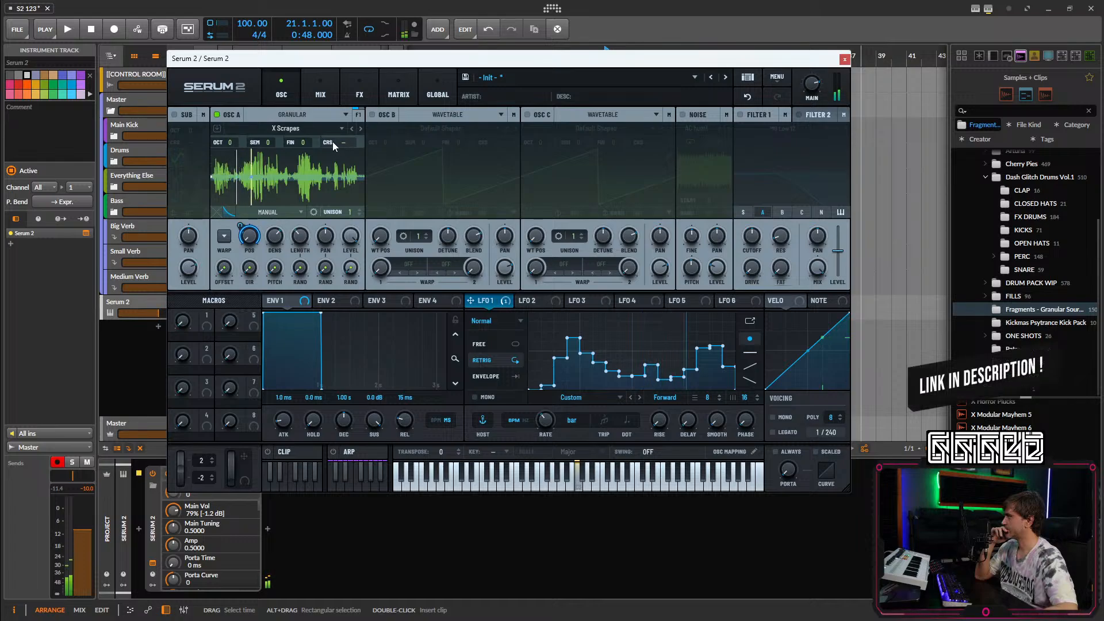
Assign LFO 2 to modulate oscillator A's coarse pitch.
drag(332, 141, 348, 170)
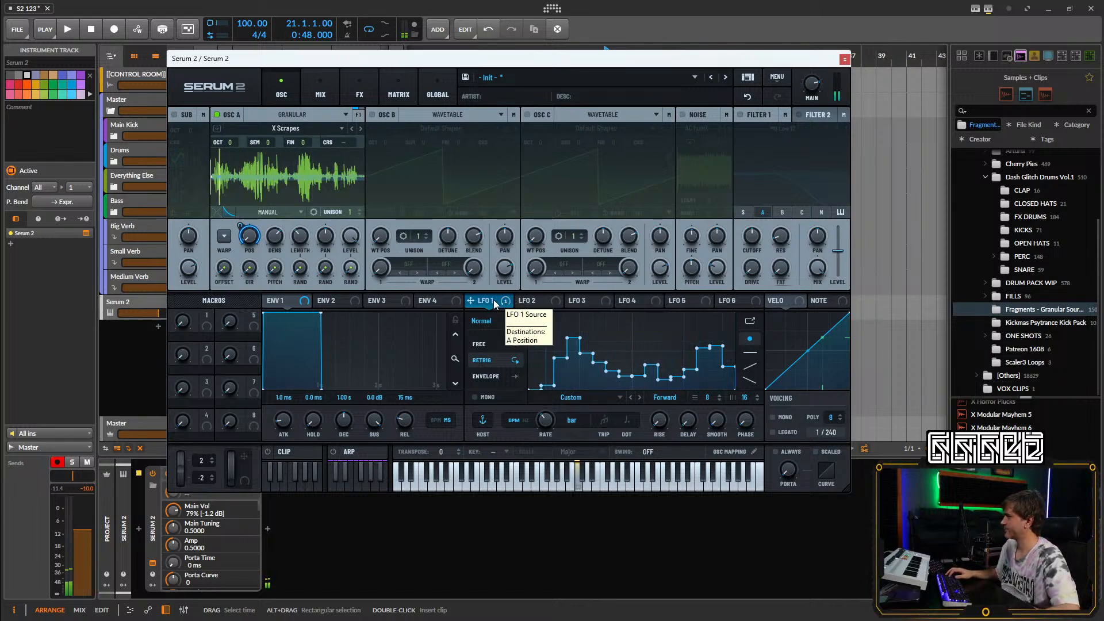
click(532, 300)
right_click(484, 305)
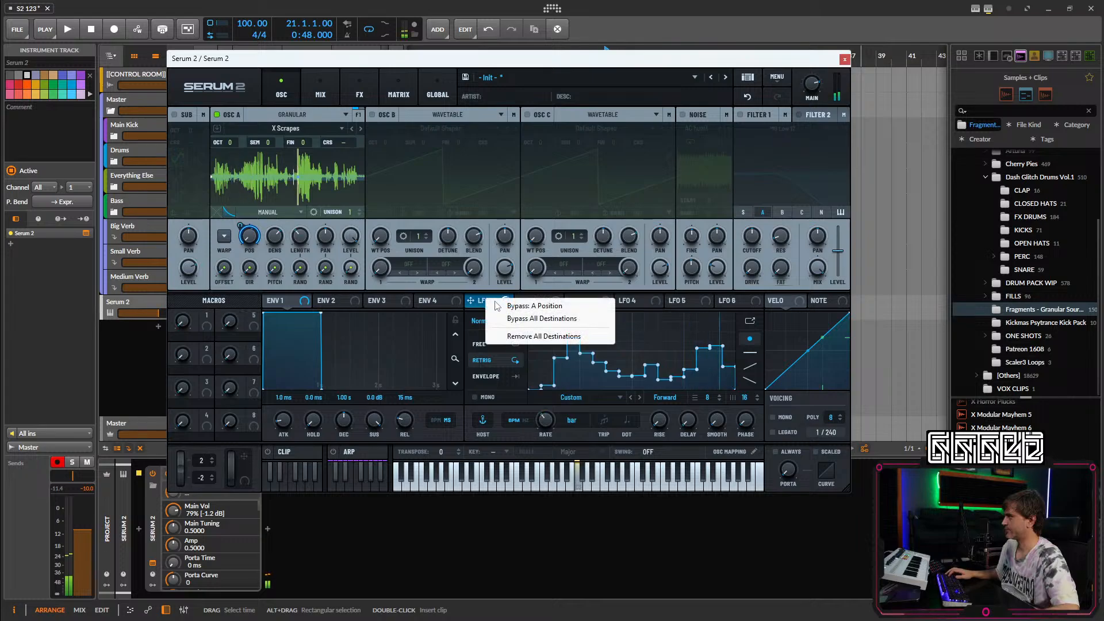
key(Escape)
click(535, 300)
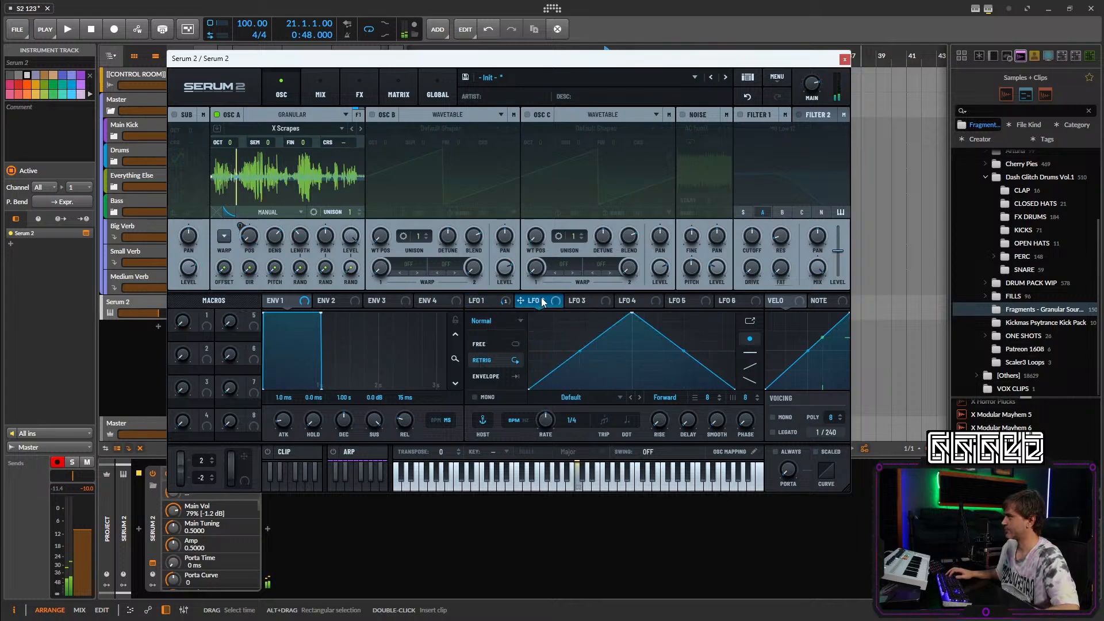
drag(542, 302, 347, 147)
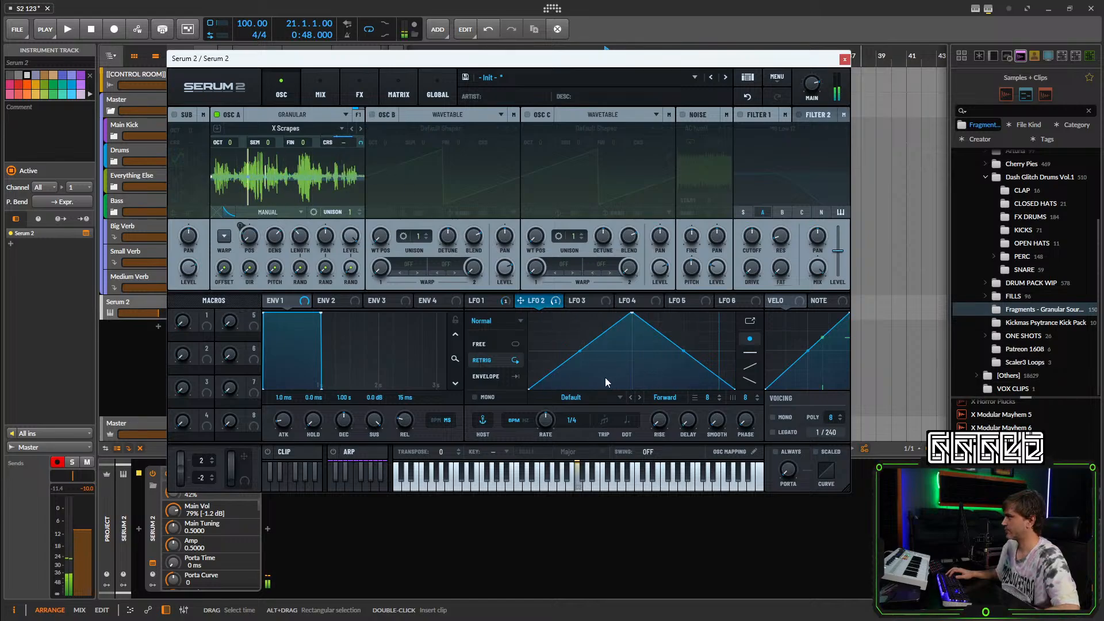
Set LFO 2's rate to one bar and its horizontal grid to 16, and draw an irregular stepped shape.
click(490, 301)
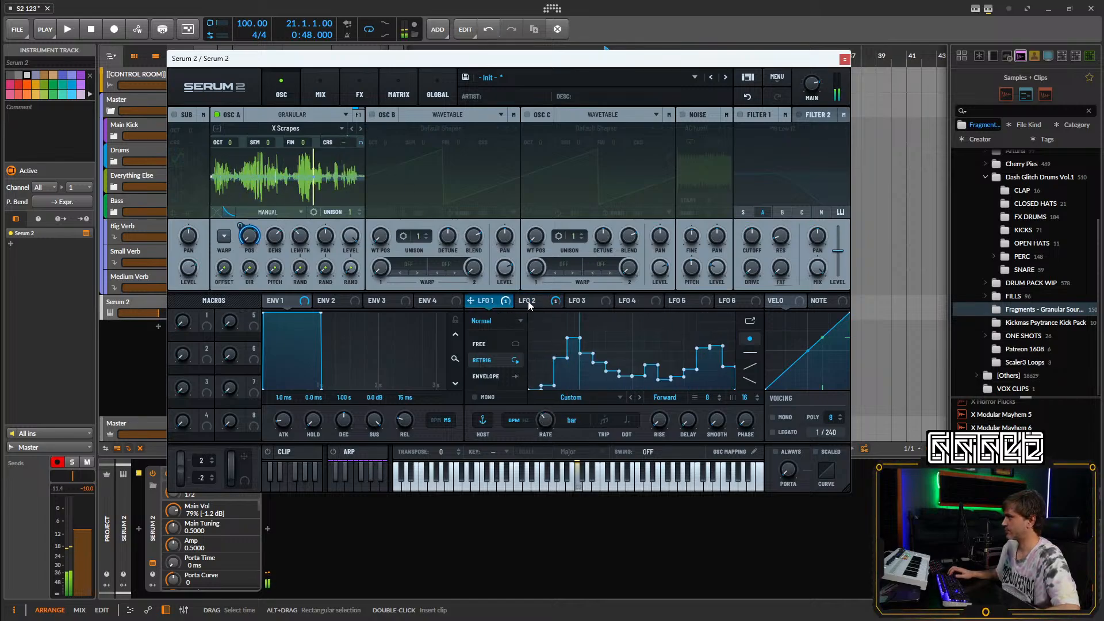
click(529, 303)
drag(543, 420, 543, 425)
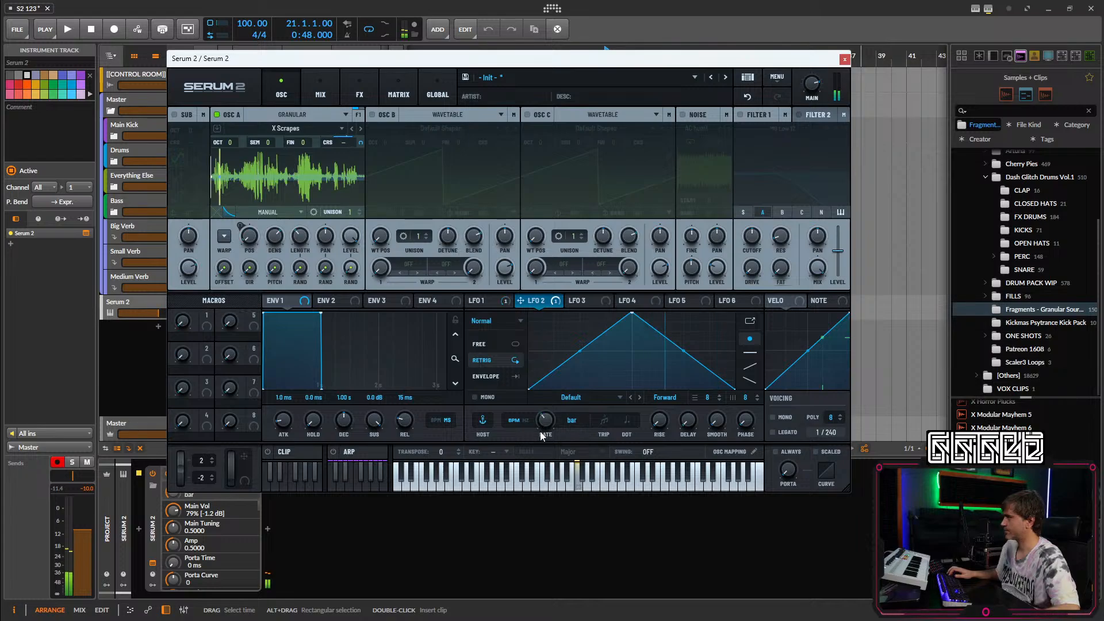
drag(755, 399, 754, 368)
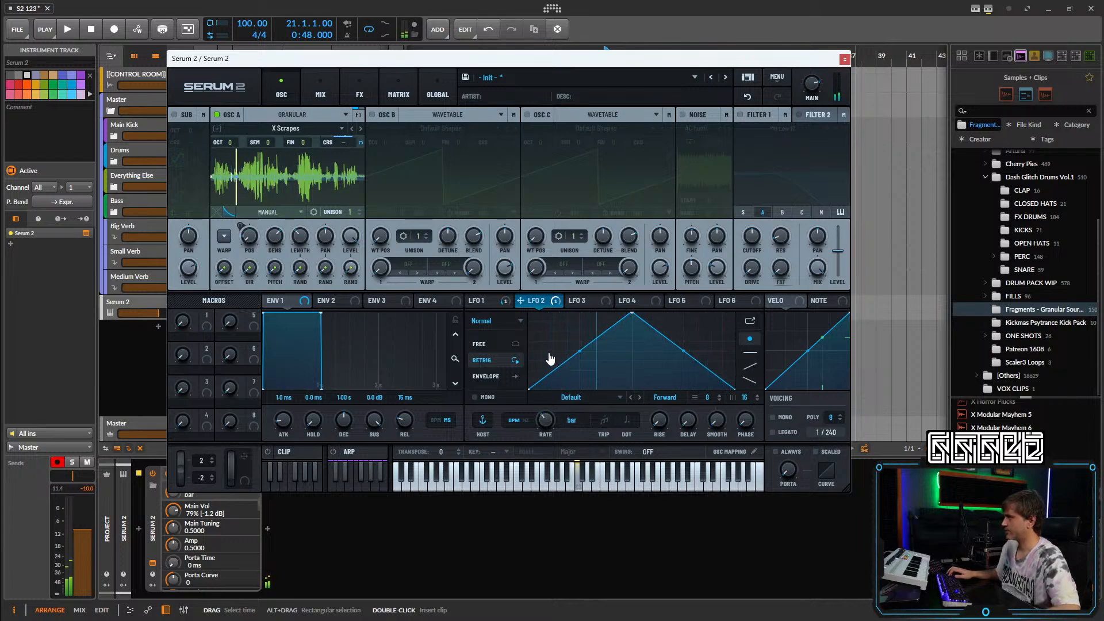
mouse_move(534, 389)
mouse_down()
mouse_move(611, 348)
mouse_move(717, 344)
mouse_move(729, 360)
mouse_up()
drag(571, 368, 529, 328)
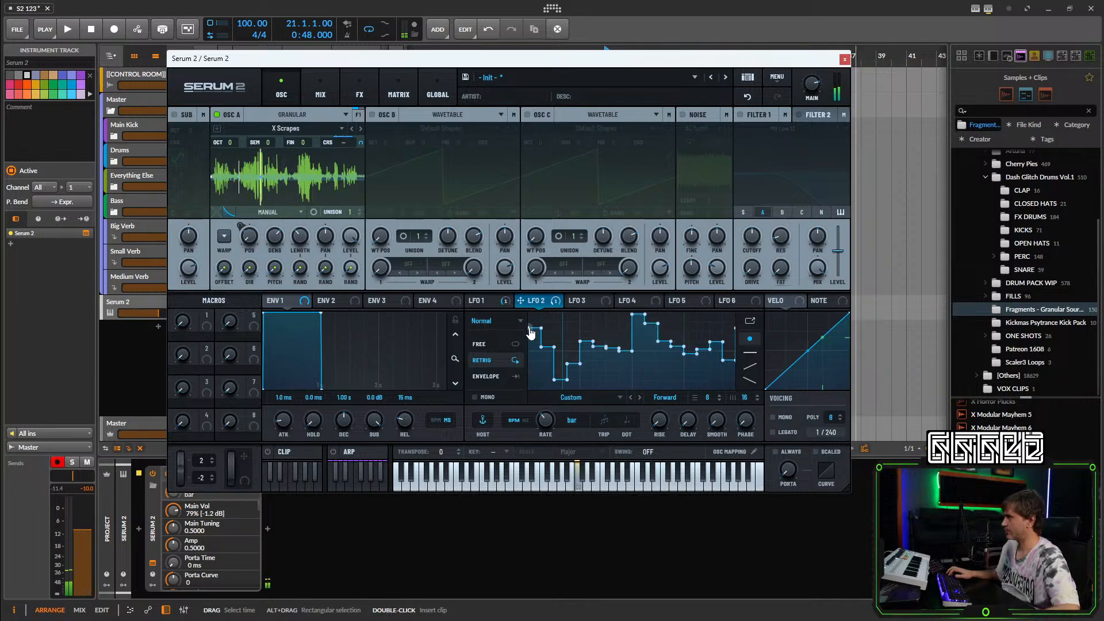
Remove all modulators from oscillator A's coarse pitch and set the grain length to 1/32.
right_click(360, 143)
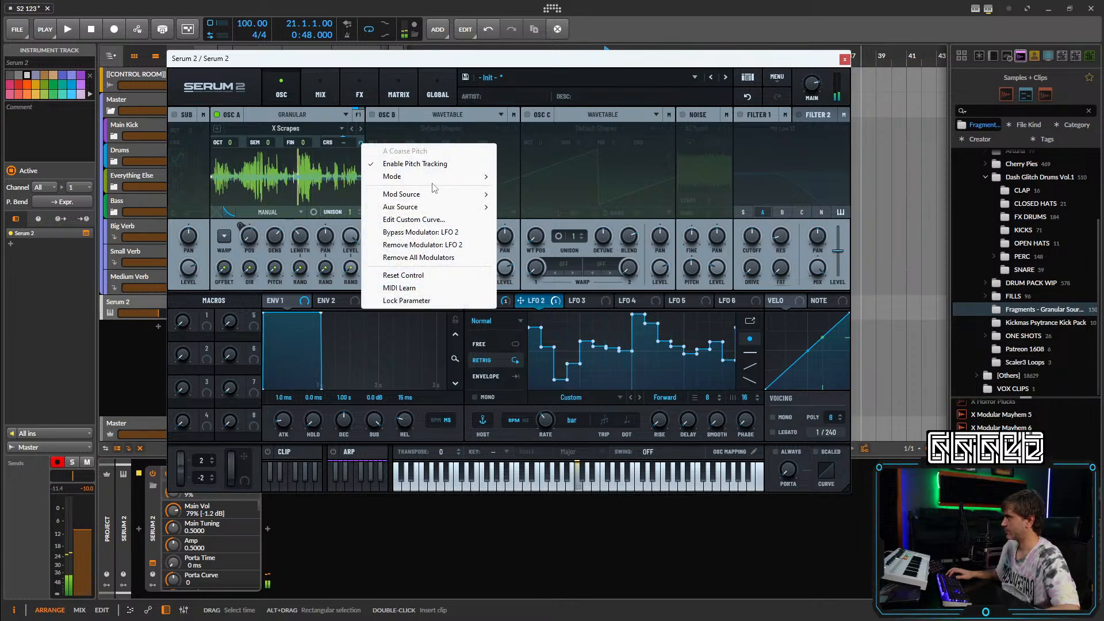
click(454, 257)
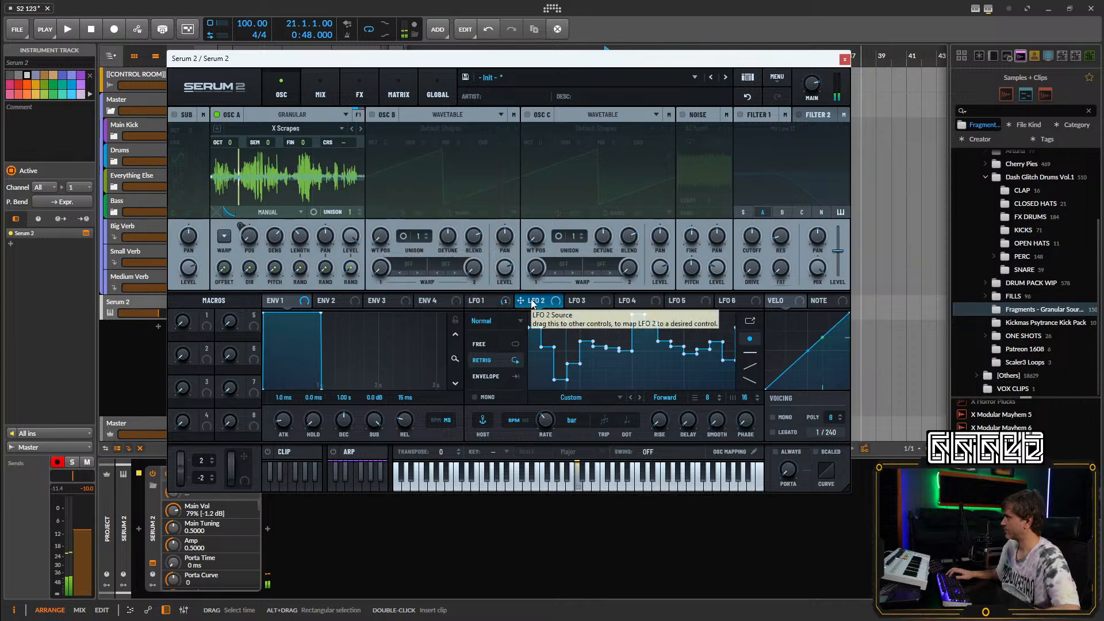
drag(297, 256, 303, 247)
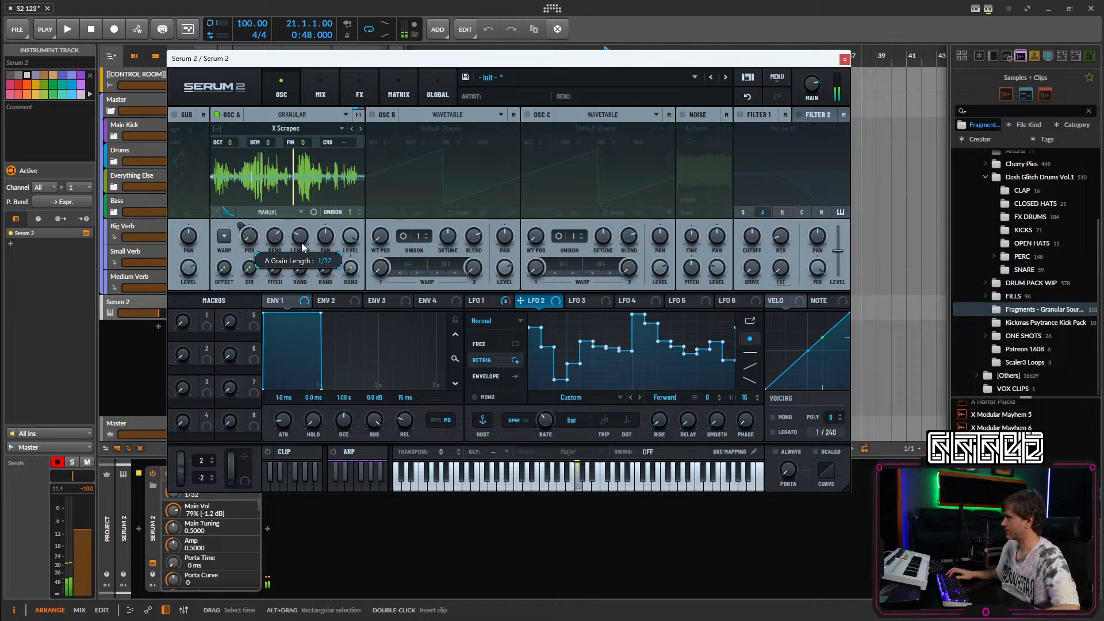
Set oscillator A's grain window amount to 47 and modulate it with LFO 2.
click(229, 212)
mouse_move(307, 161)
mouse_down()
mouse_move(295, 181)
mouse_move(309, 143)
mouse_move(296, 174)
mouse_move(304, 153)
mouse_up()
drag(548, 306, 313, 169)
Redraw LFO 2 as a zero line with a few separate stepped peaks of different heights across the bar.
mouse_move(533, 387)
mouse_down()
mouse_move(599, 407)
mouse_move(733, 402)
mouse_up()
drag(561, 335, 552, 292)
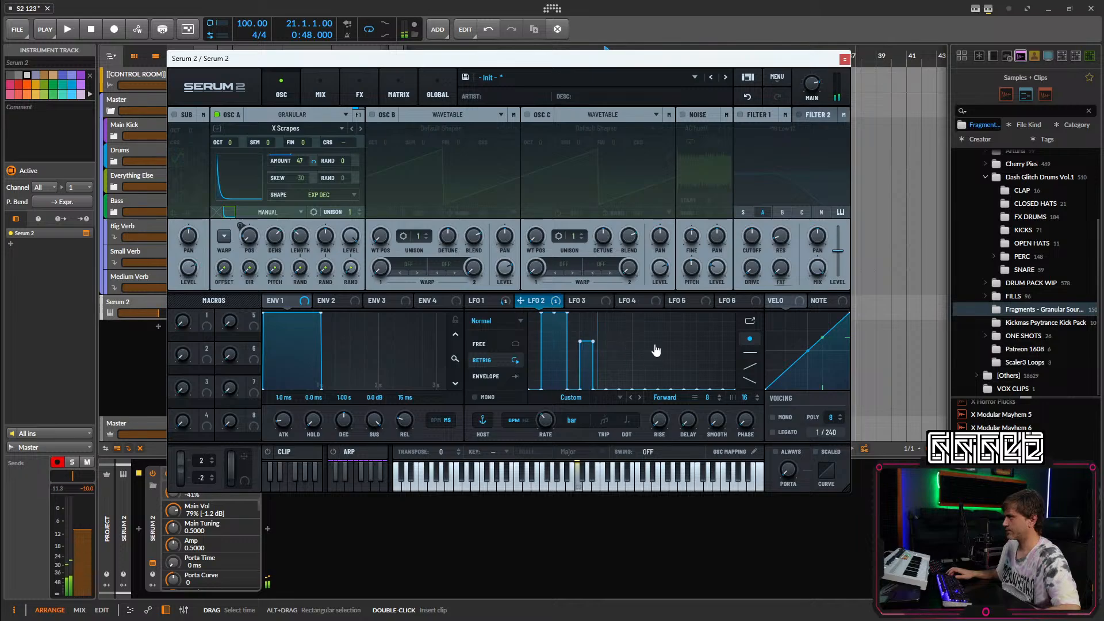
mouse_move(647, 335)
mouse_down()
mouse_move(681, 320)
mouse_move(706, 345)
mouse_move(670, 399)
mouse_up()
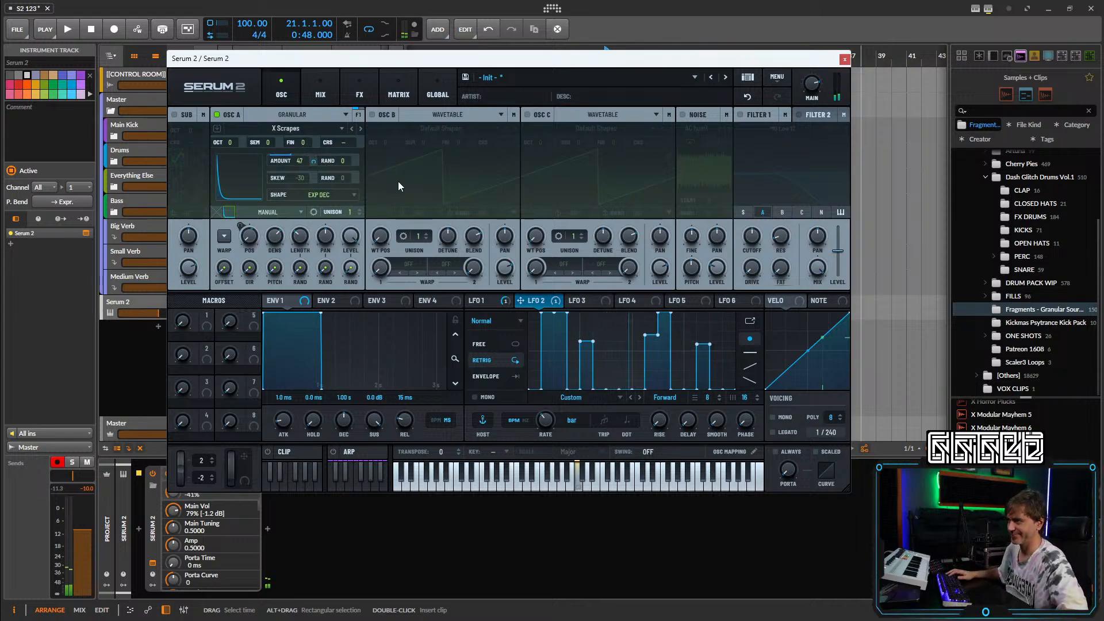
Show LFO 1 and oscillator A's waveform again, and move the Serum 2 window aside to uncover the track list.
click(485, 305)
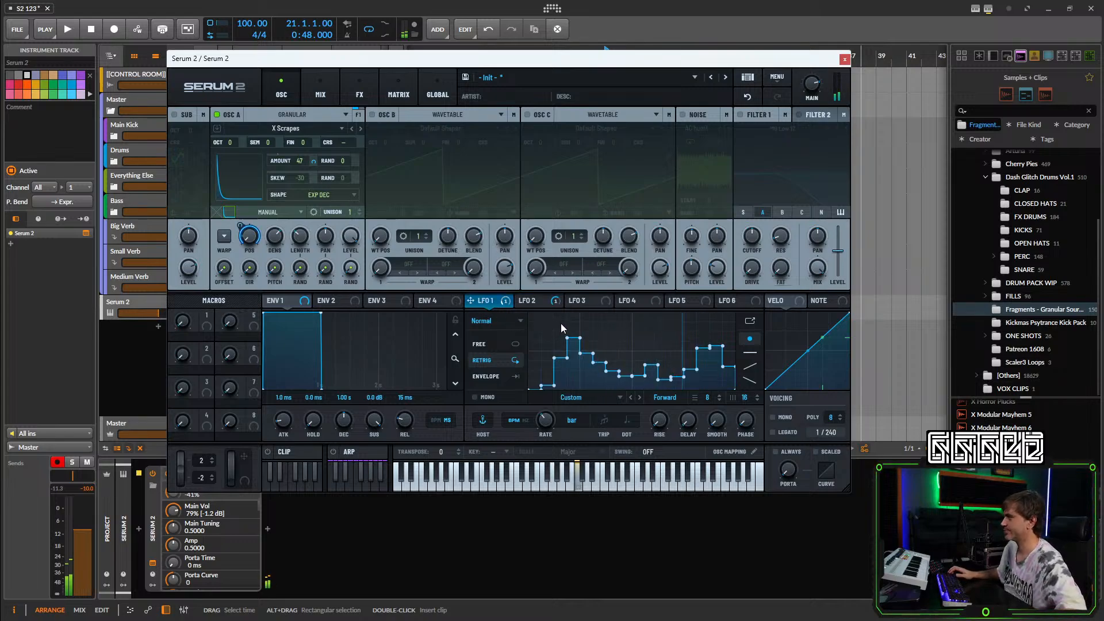
click(228, 212)
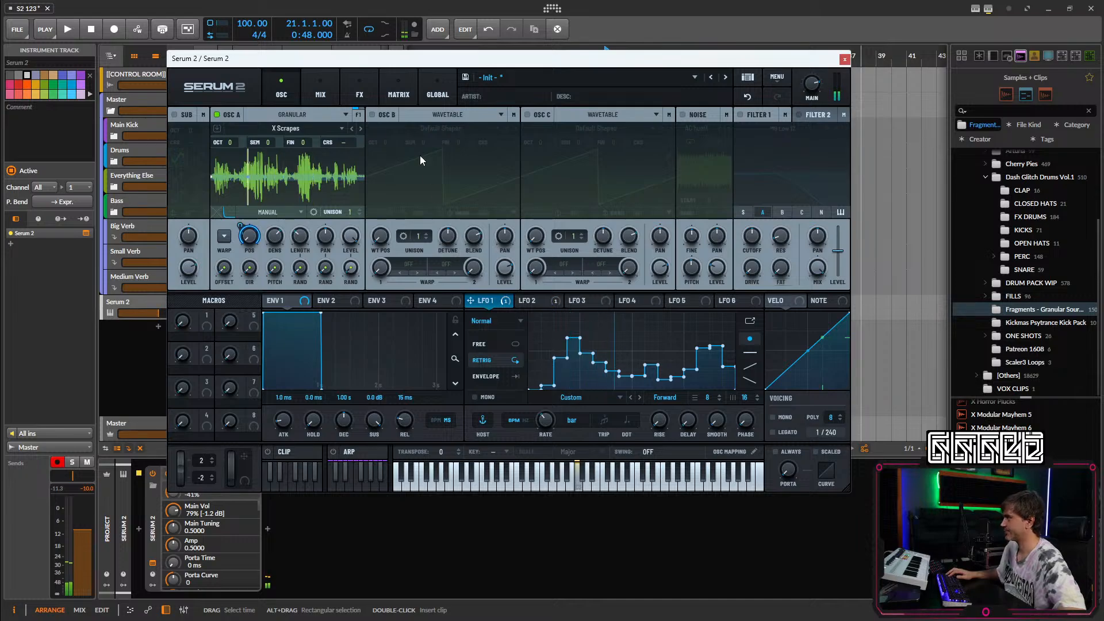
drag(355, 59, 712, 90)
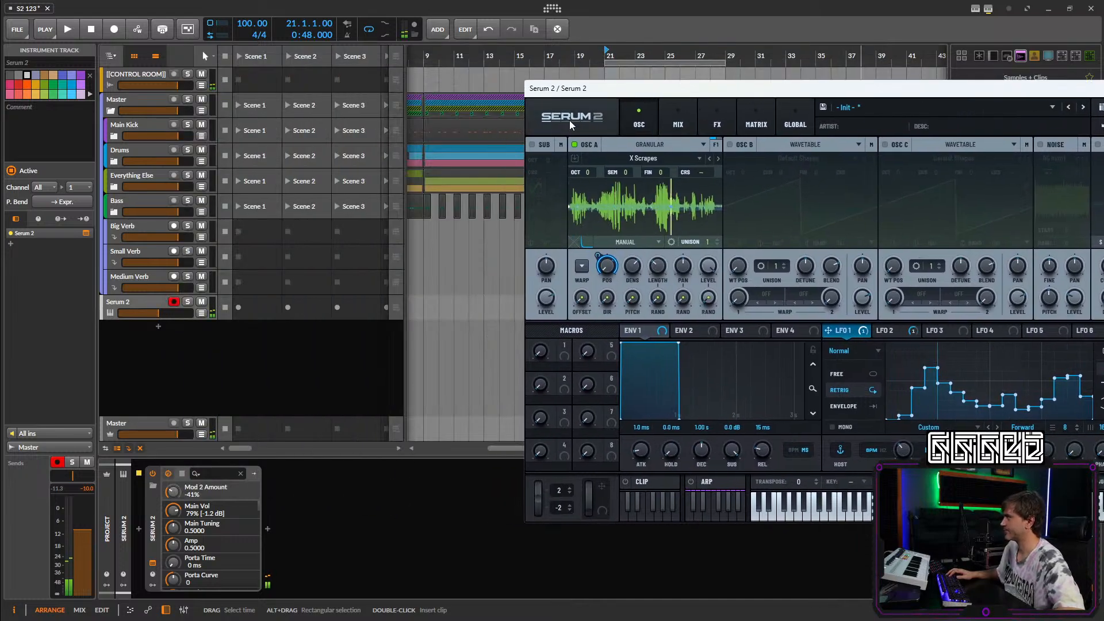
drag(529, 121, 427, 314)
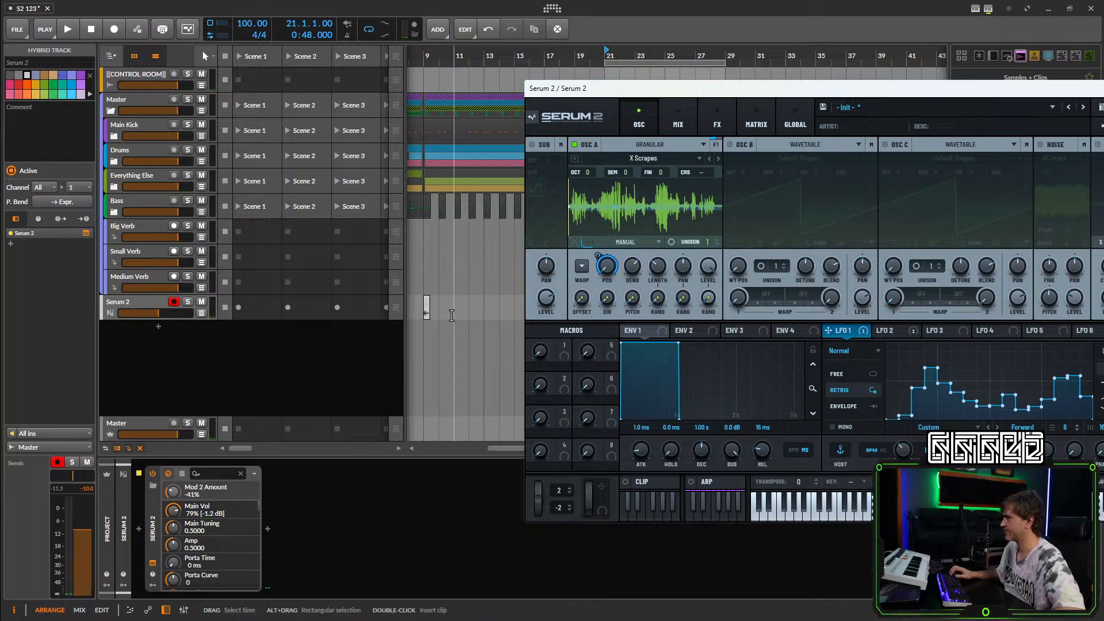
click(427, 304)
key(ctrl+z)
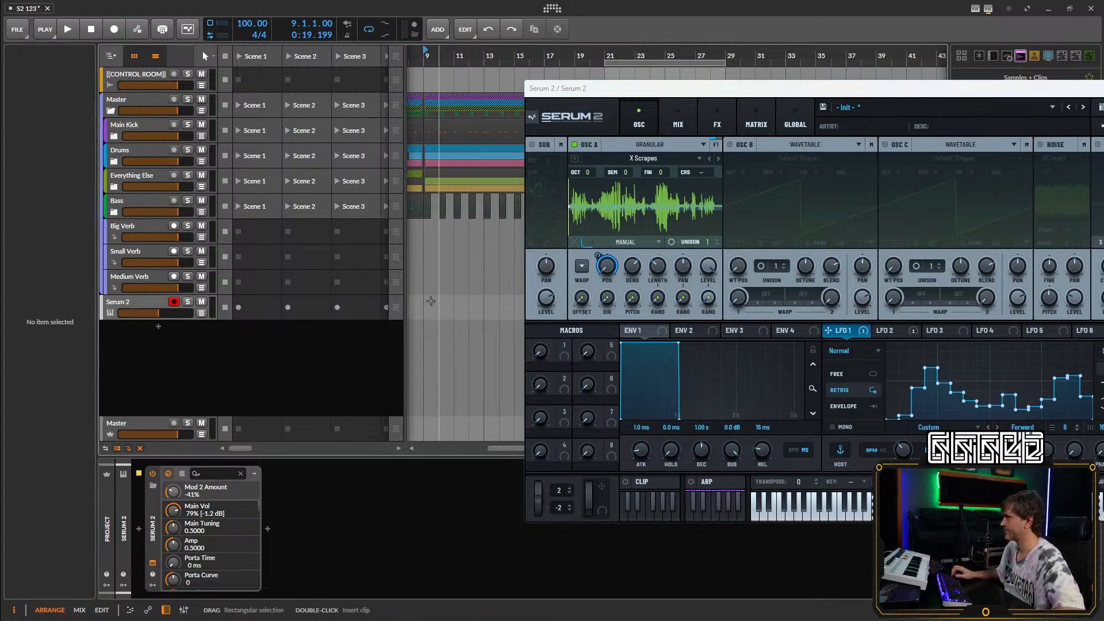
key(space)
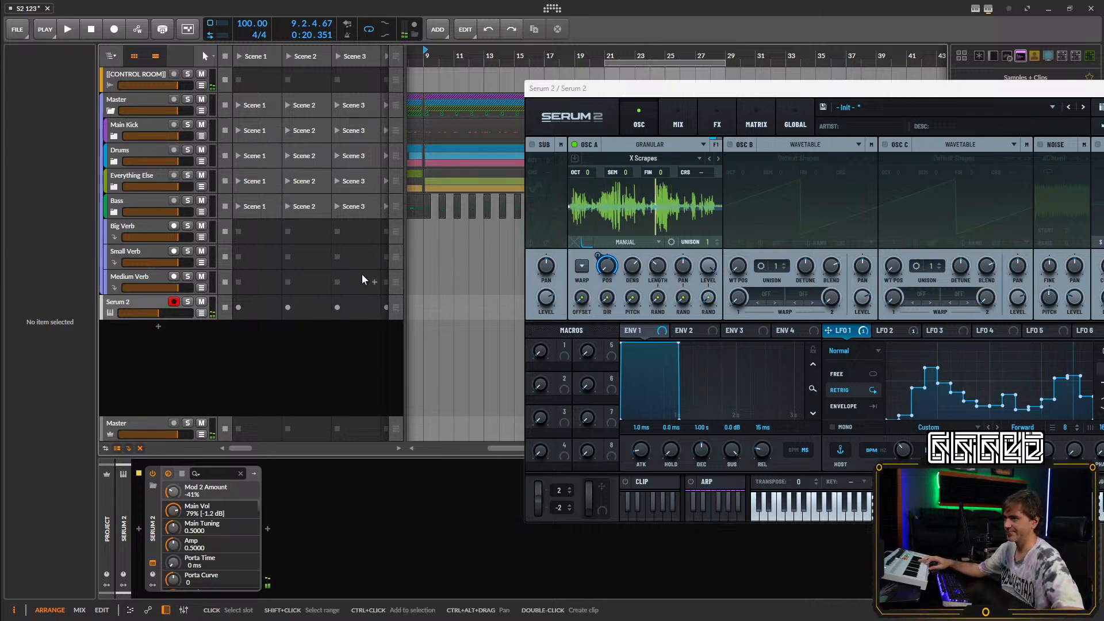
Close the Serum 2 window and create a clip at bar 21 on its track, with a C3 note filling the whole bar.
drag(713, 95, 314, 156)
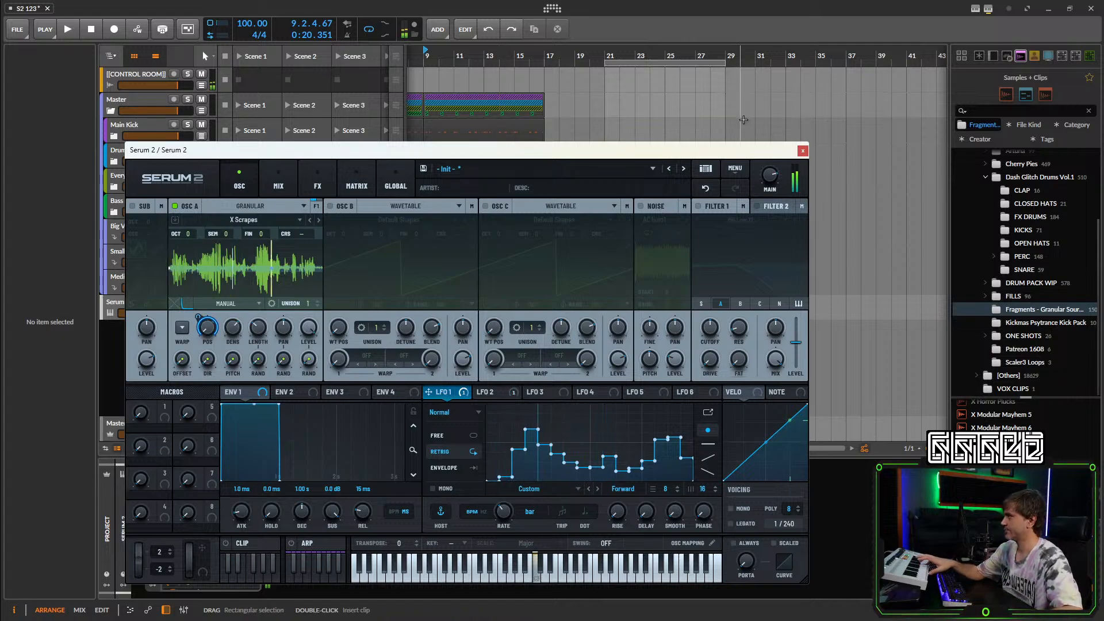
click(803, 153)
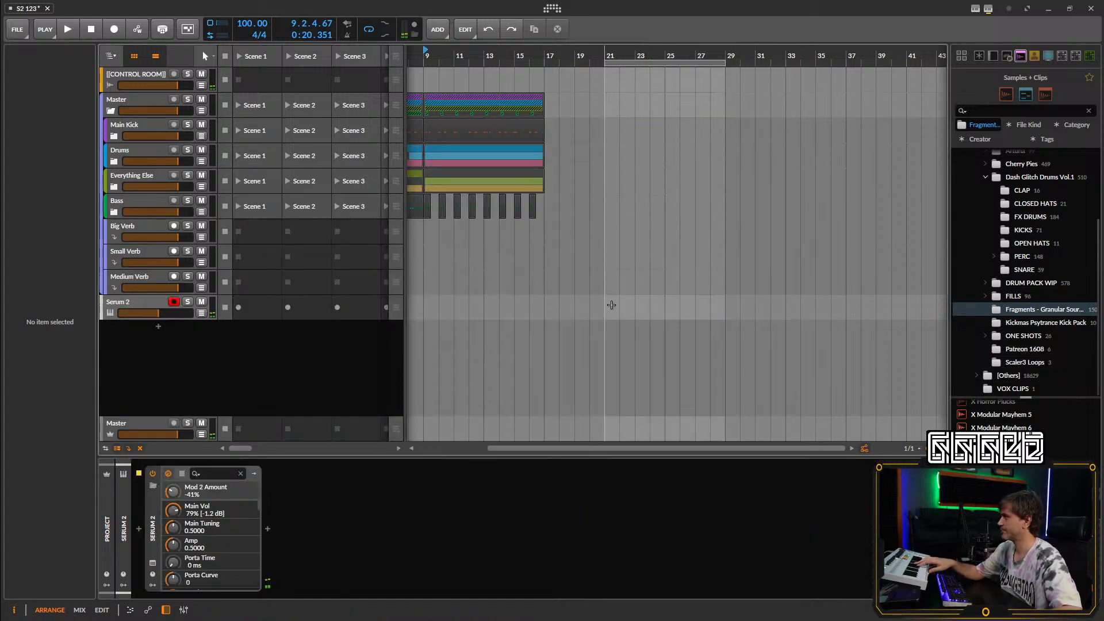
double_click(611, 306)
double_click(611, 306)
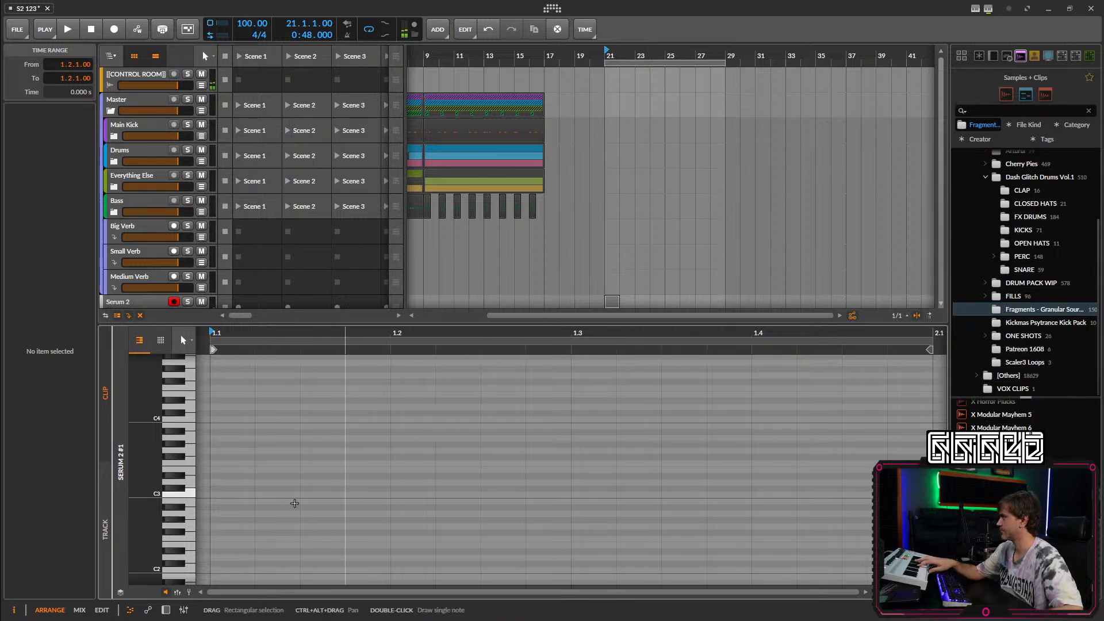
double_click(242, 495)
key(space)
drag(252, 493, 937, 493)
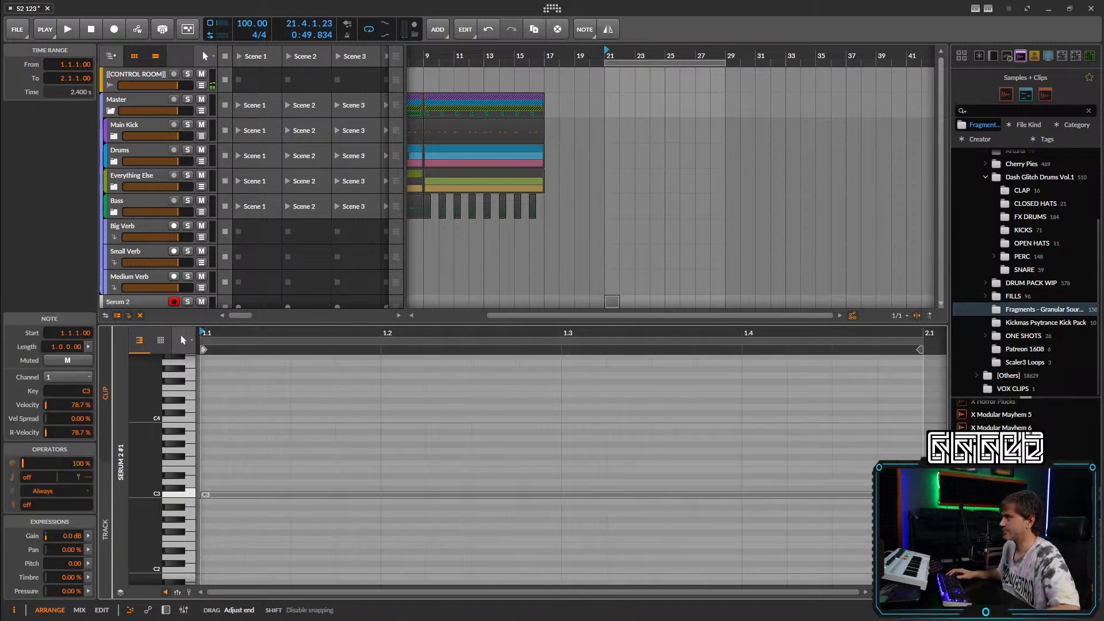
Extend the Serum 2 clip to bar 29 and move its track into the Master group between Everything Else and Bass.
key(space)
drag(617, 261, 725, 262)
drag(120, 253, 620, 151)
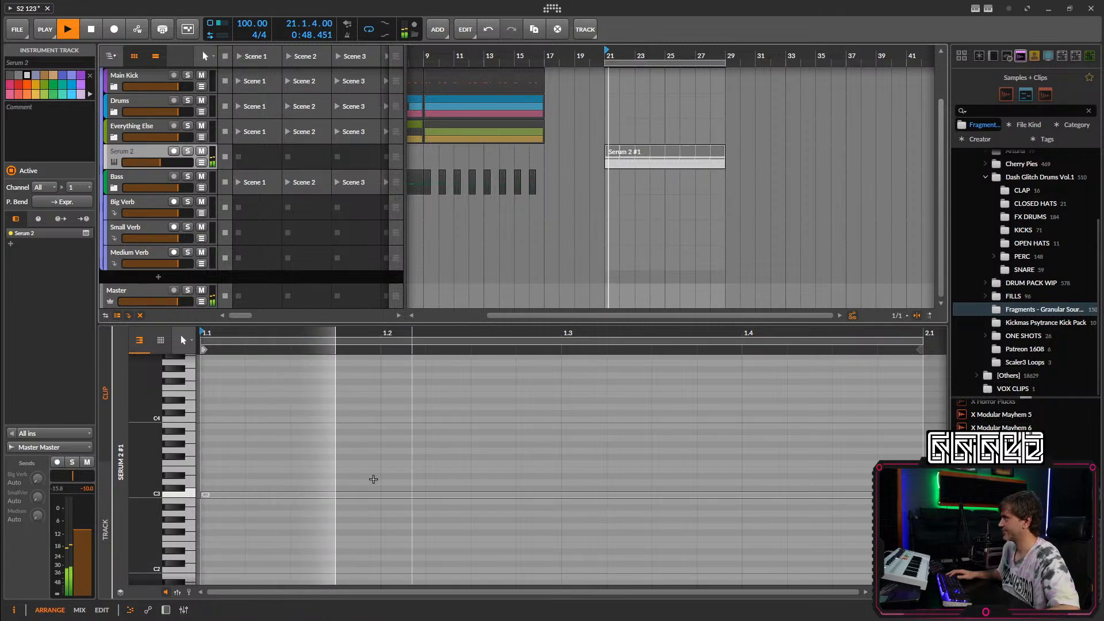
key(d)
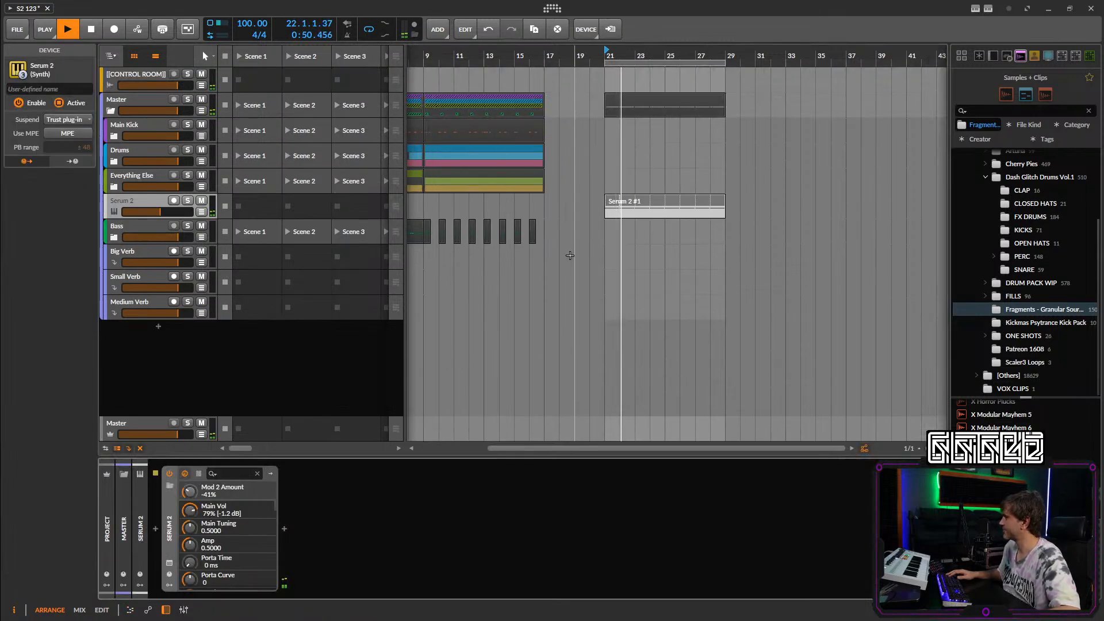
Copy the Main Kick and Drums clips from bar 9 to bar 21, and set the Serum 2 track's volume to -3.6 dB.
click(460, 125)
drag(447, 124, 622, 123)
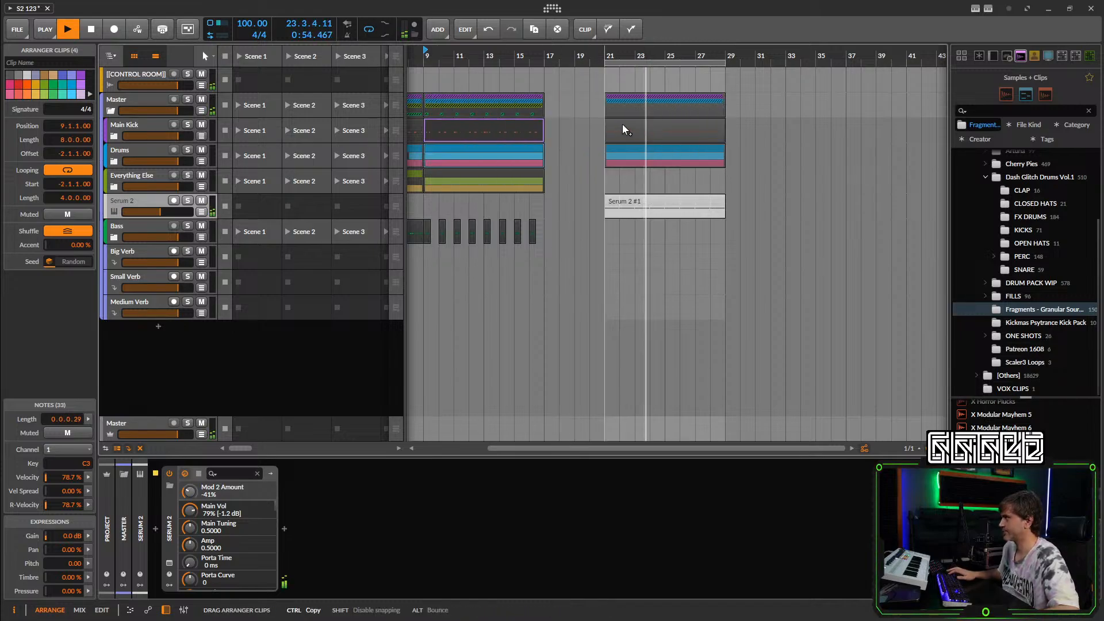
click(157, 211)
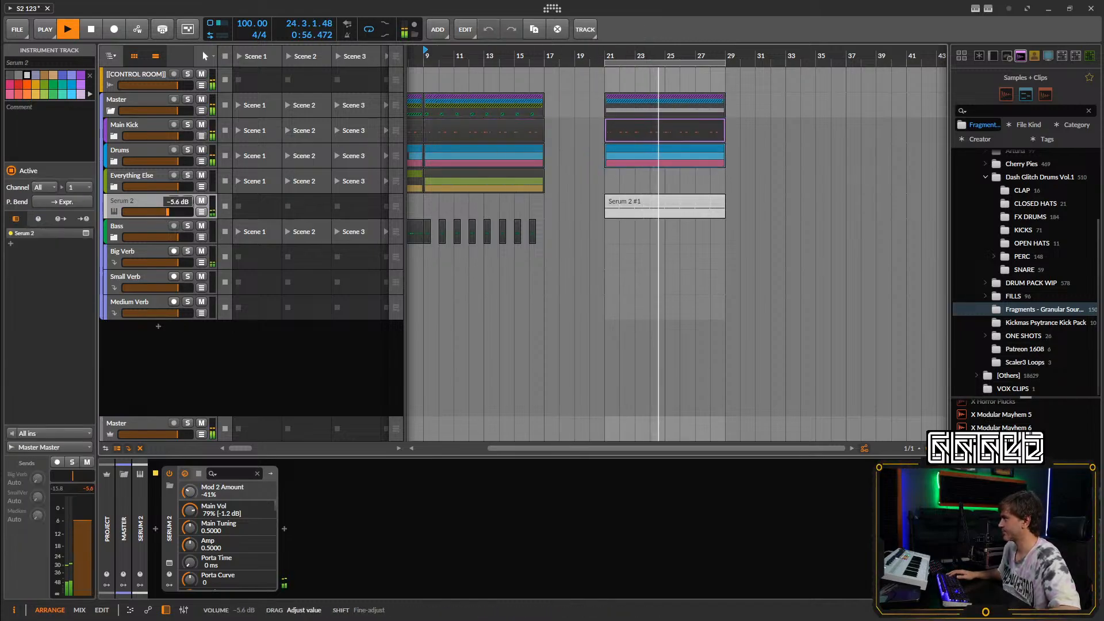
drag(157, 209, 171, 212)
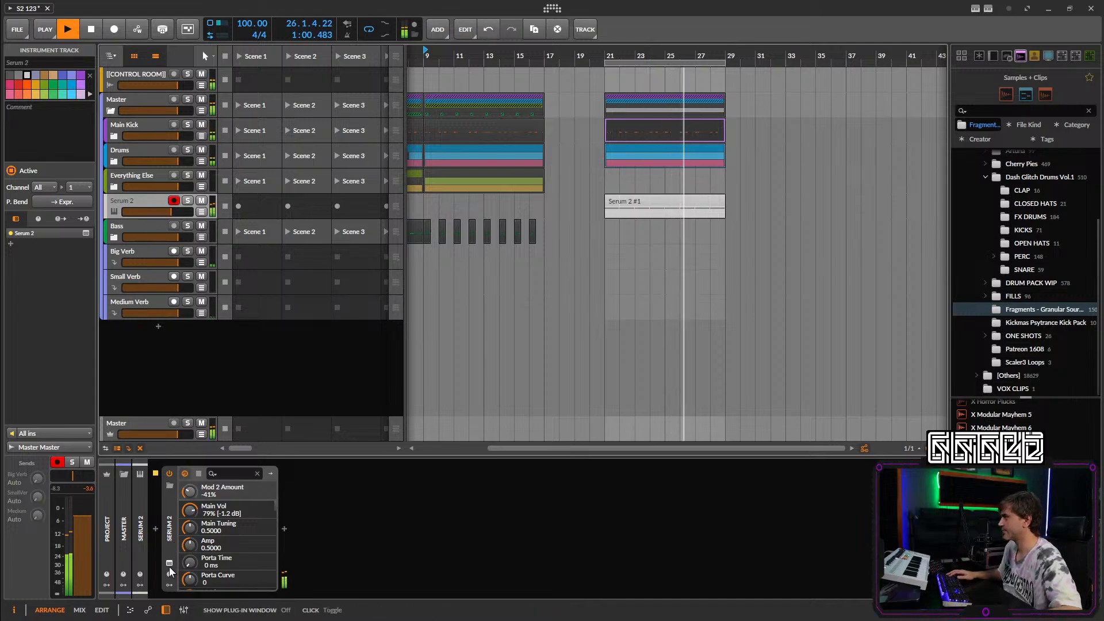
Redraw several early and middle steps of LFO 1 and LFO 2 in Serum 2 at varied heights, raising LFO 1's middle steps near maximum.
click(169, 563)
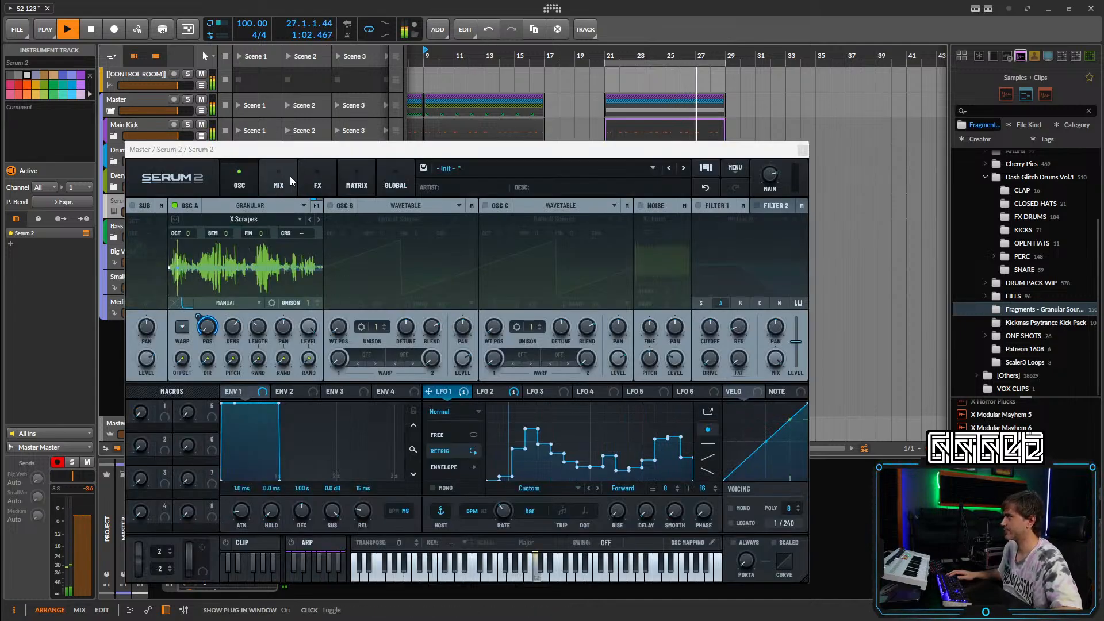
shift+click(530, 459)
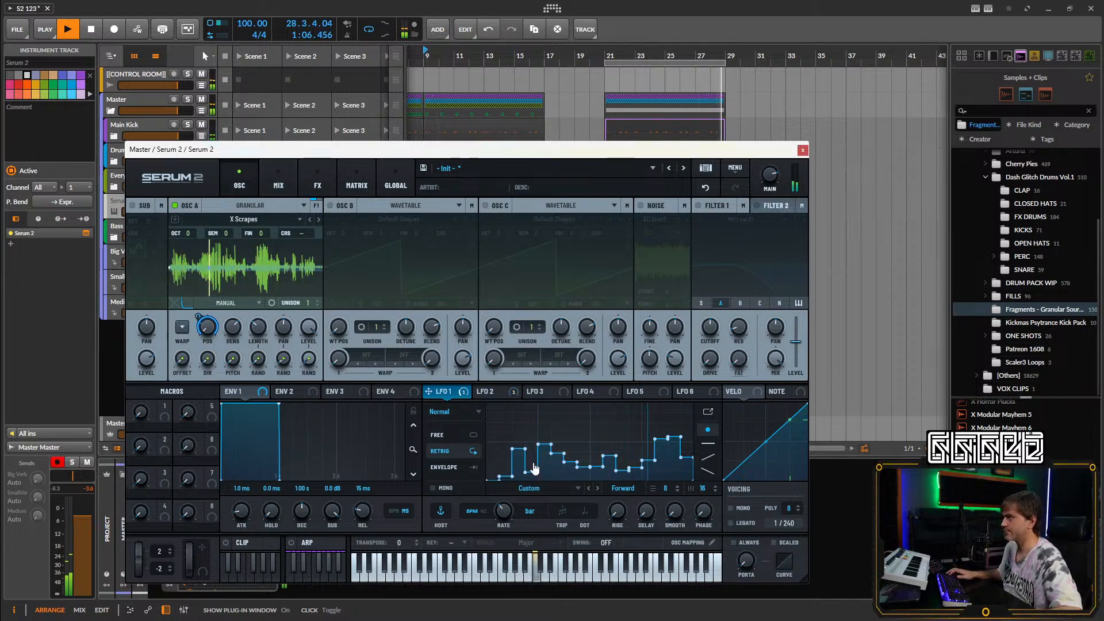
click(508, 393)
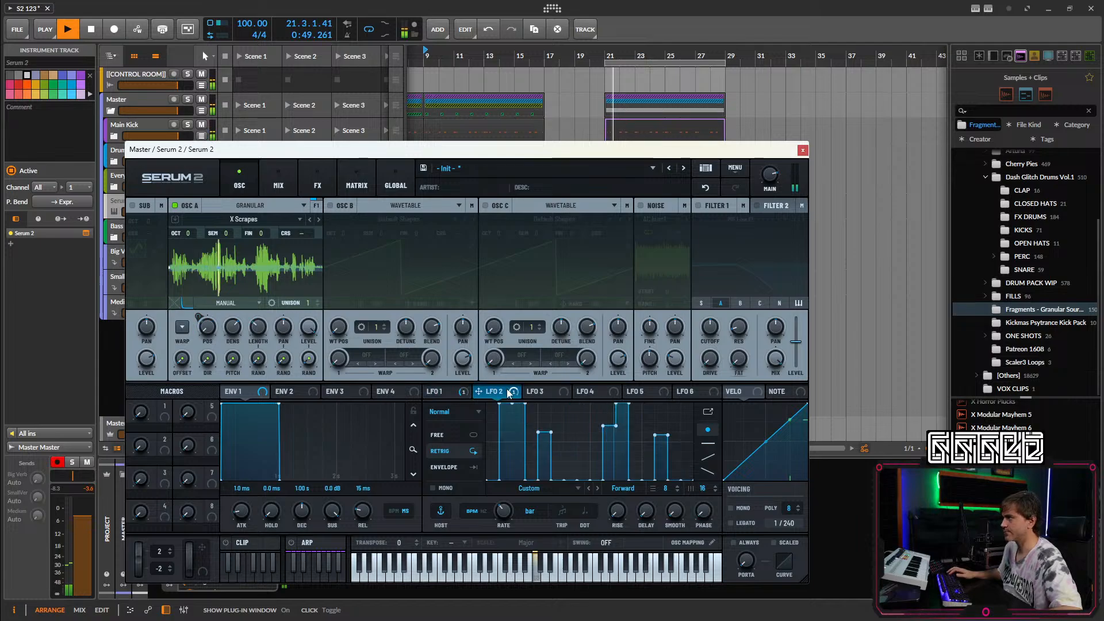
mouse_move(524, 434)
mouse_down()
mouse_move(525, 459)
mouse_move(523, 424)
mouse_move(525, 440)
mouse_up()
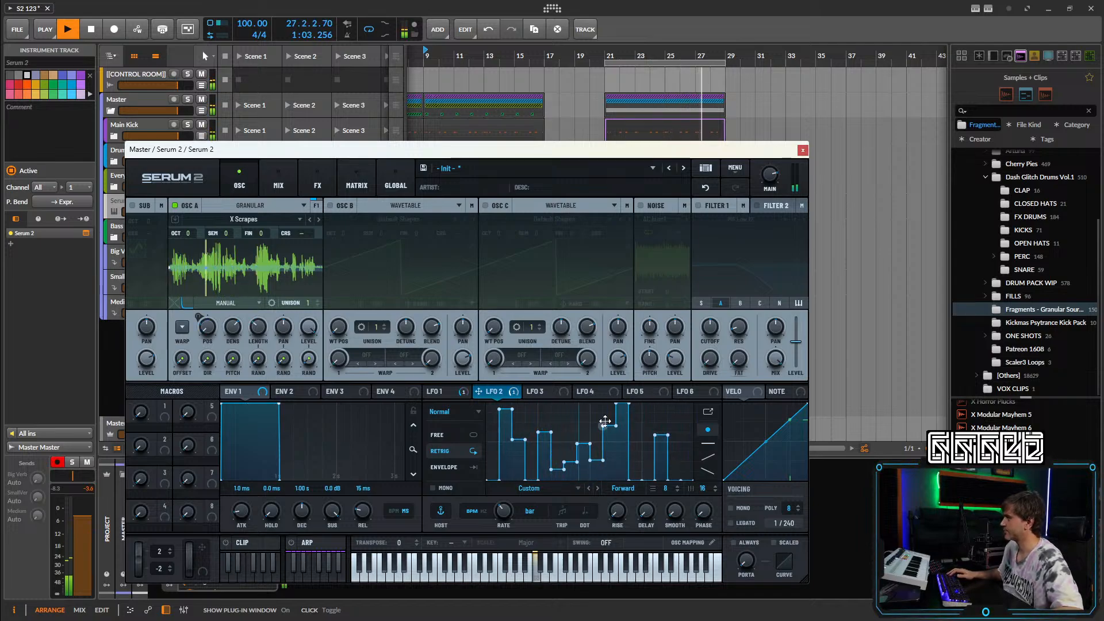
click(438, 392)
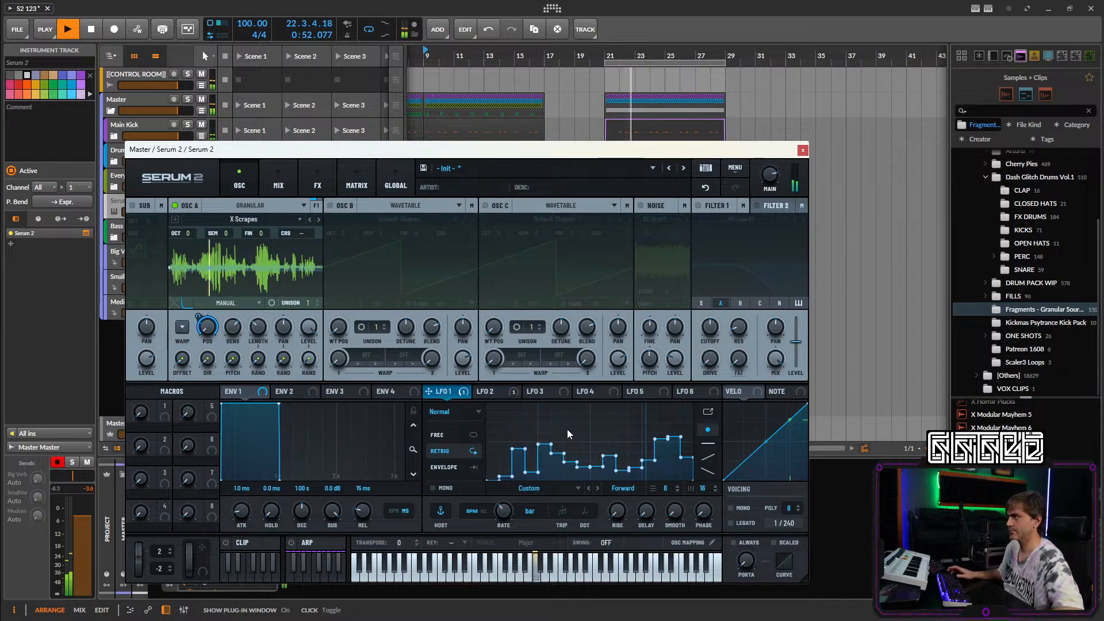
drag(596, 409, 617, 412)
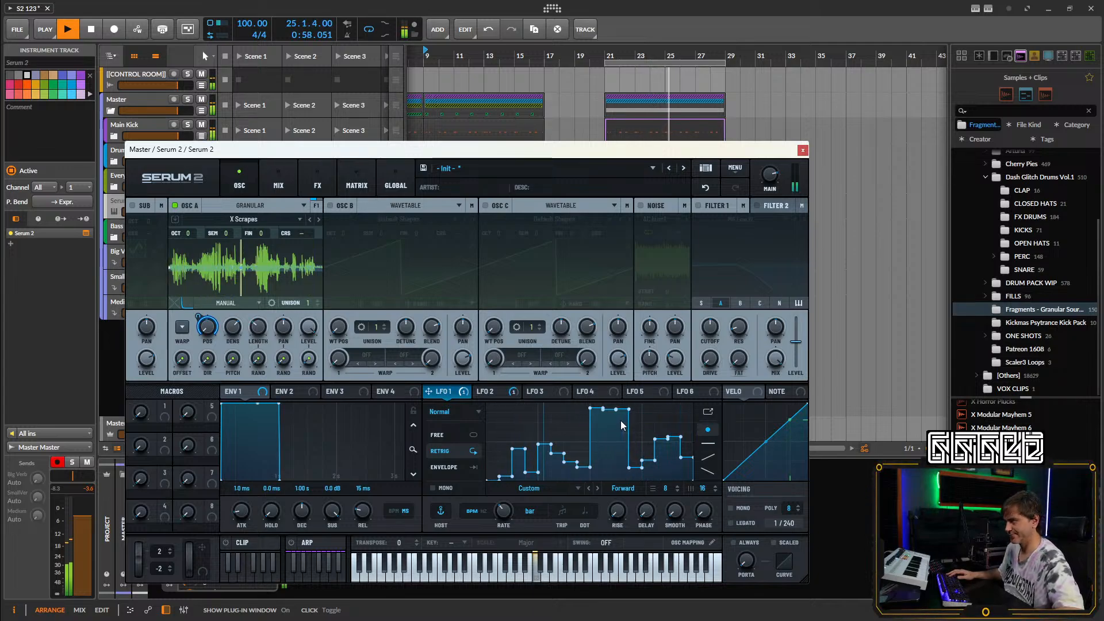
click(803, 150)
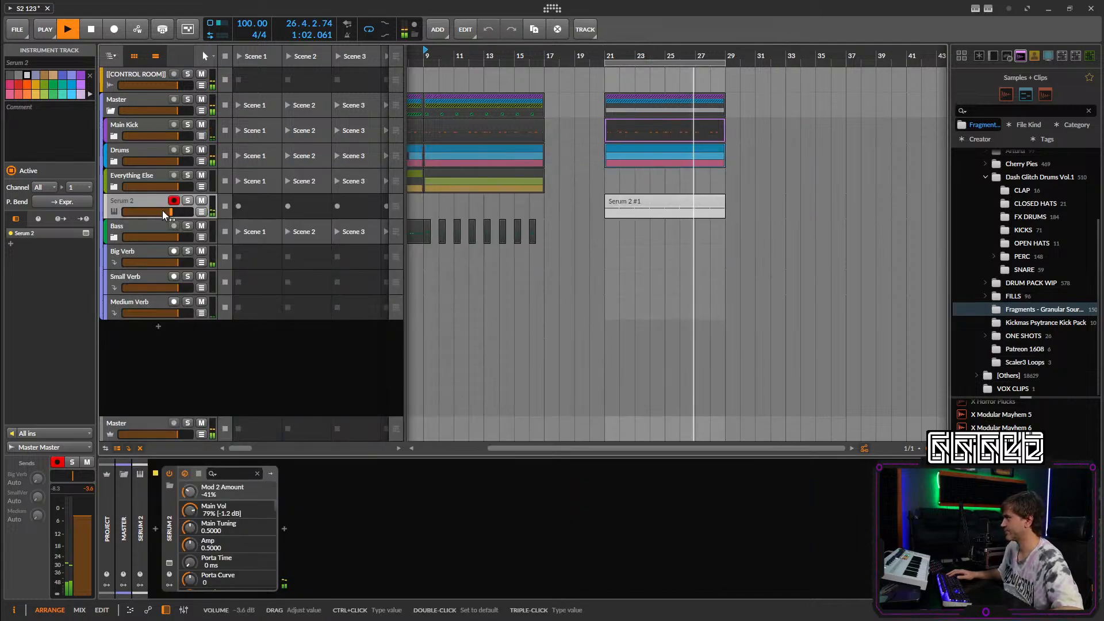
Insert OTT after Serum 2 in the device chain and lower the Serum 2 track's volume to -4.1 dB.
double_click(293, 532)
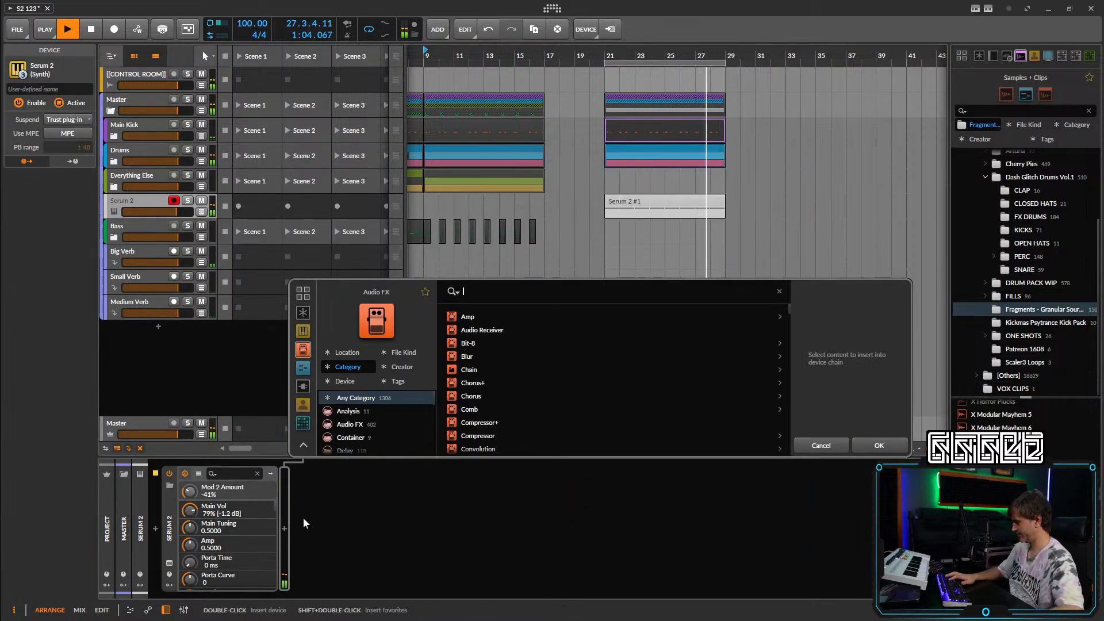
text(ot)
click(476, 317)
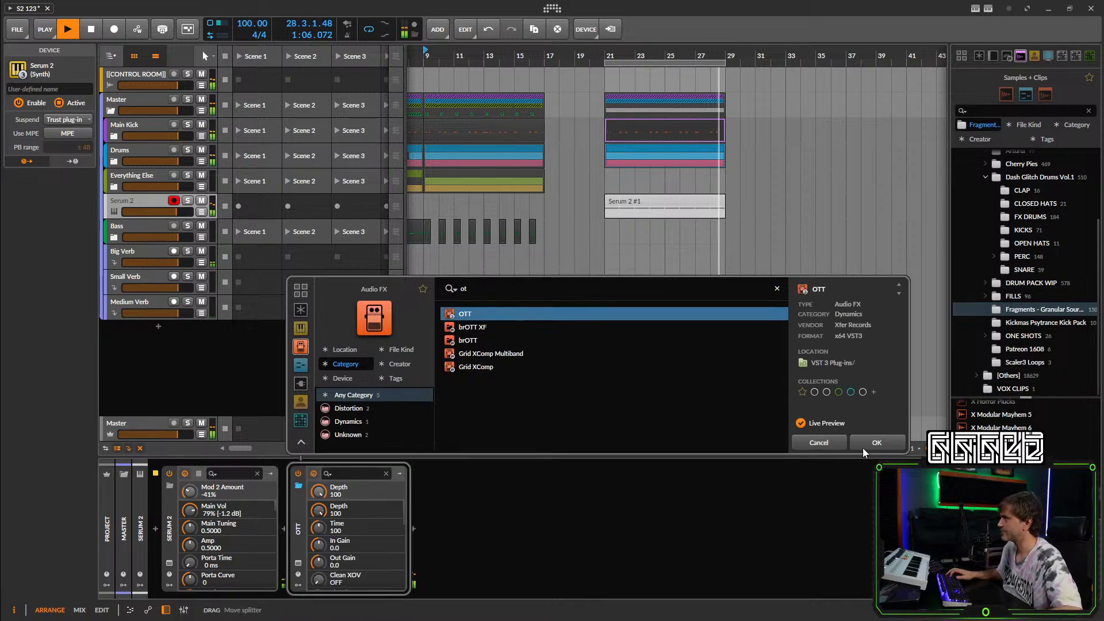
click(866, 446)
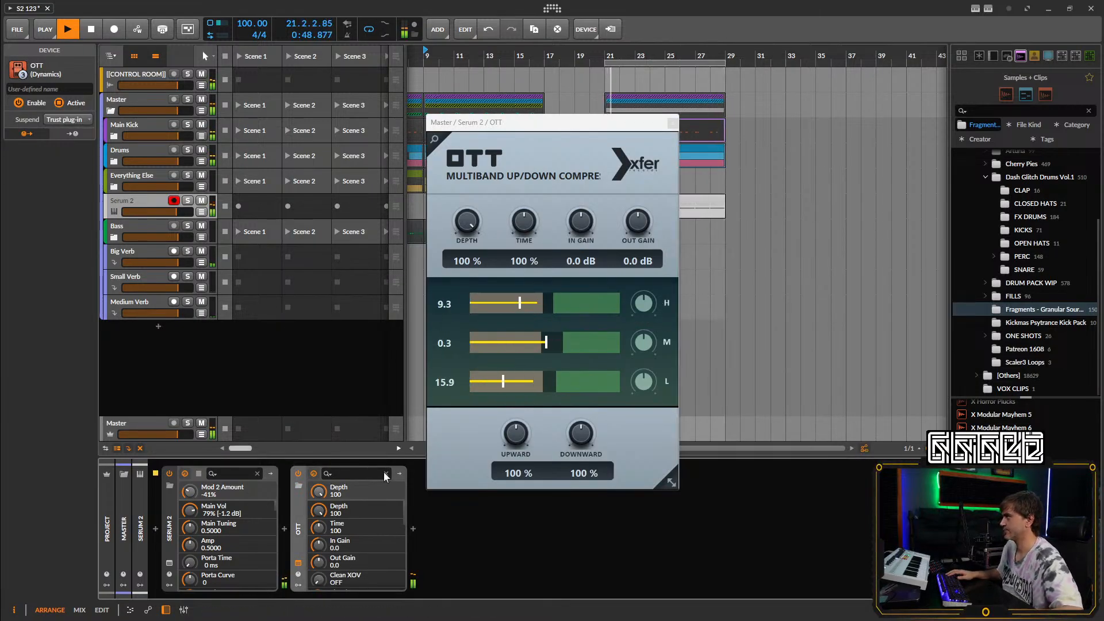
drag(176, 212, 170, 211)
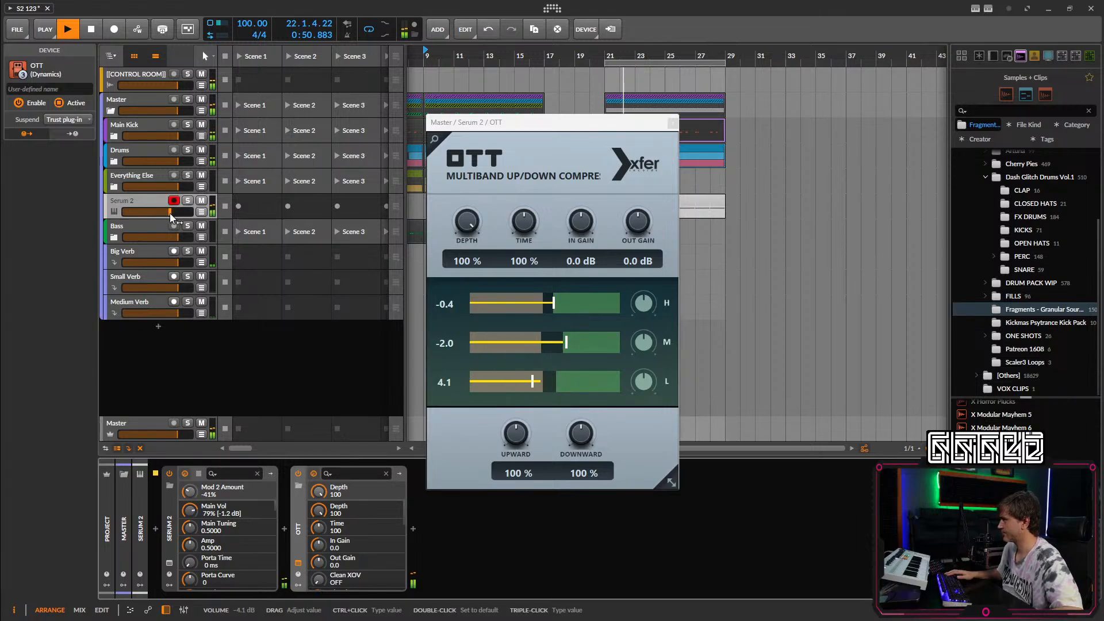
Try the Over clipper between Serum 2 and OTT with Delta on and a -24 dB clipping threshold, and delete it.
click(284, 528)
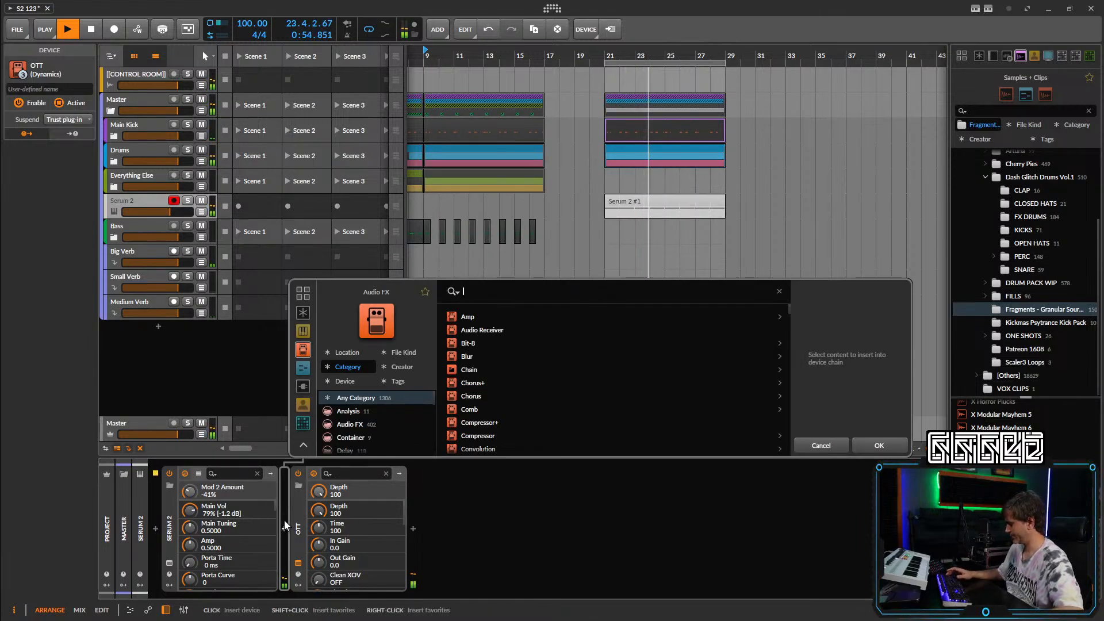
text(over)
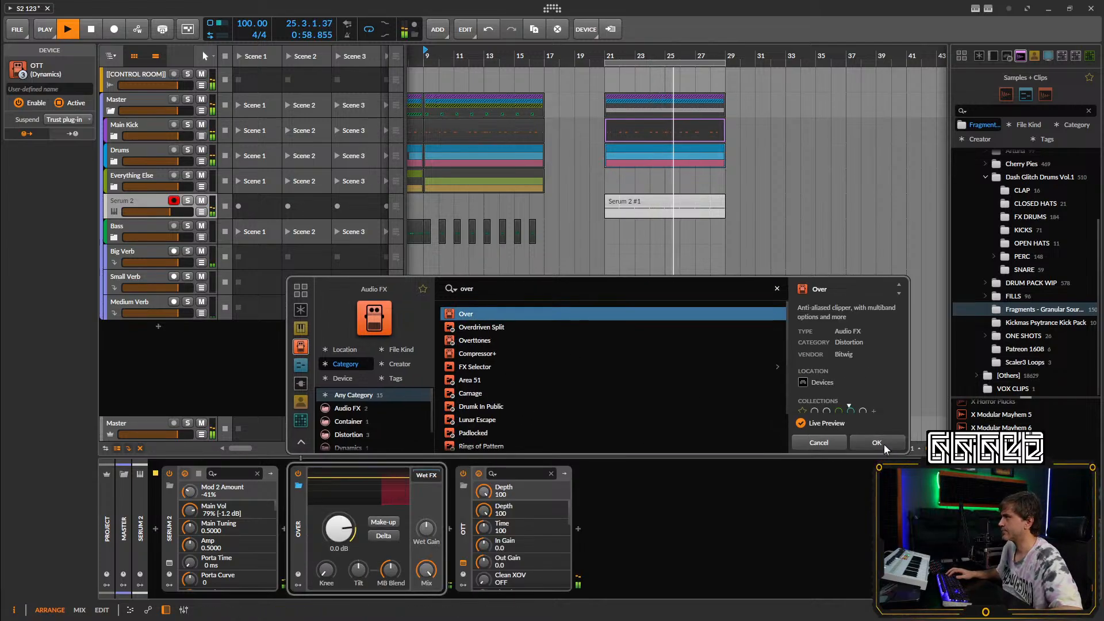
click(885, 443)
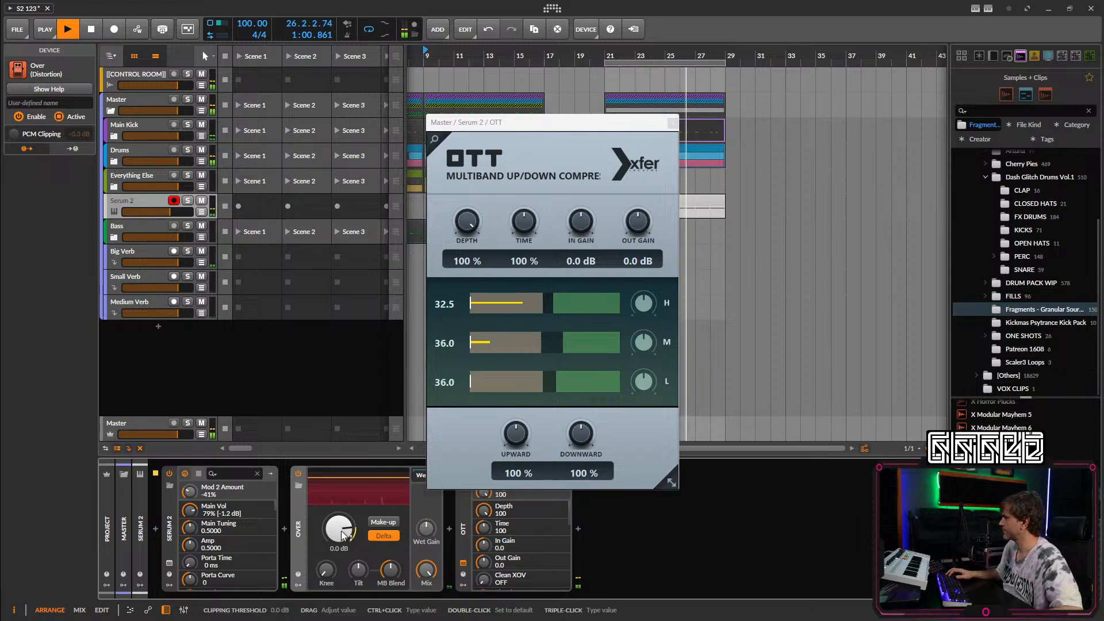
drag(344, 534, 348, 536)
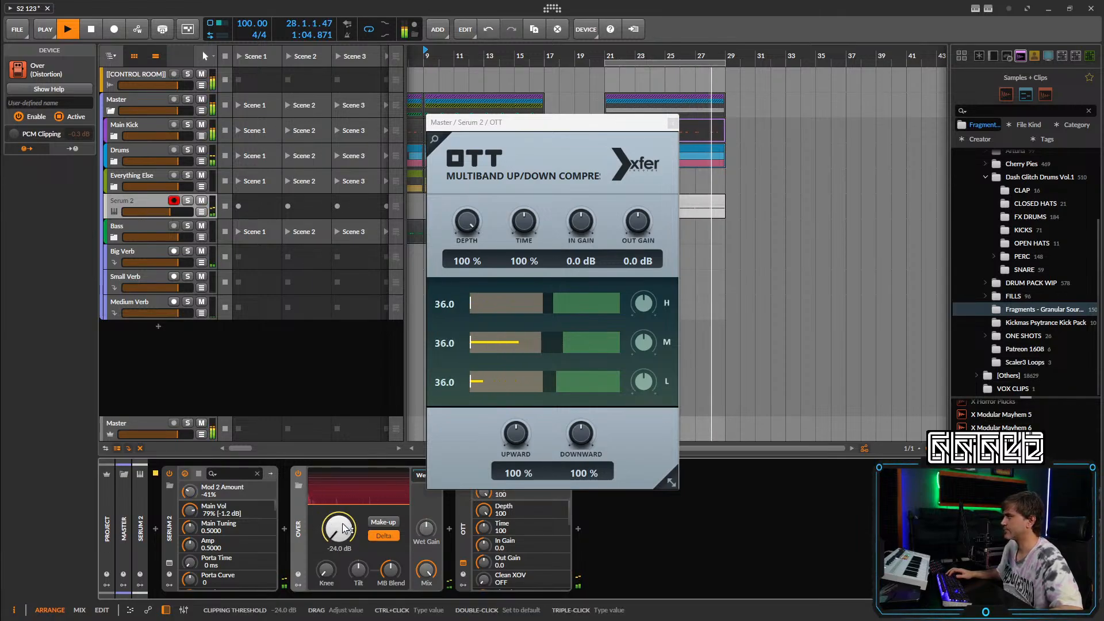
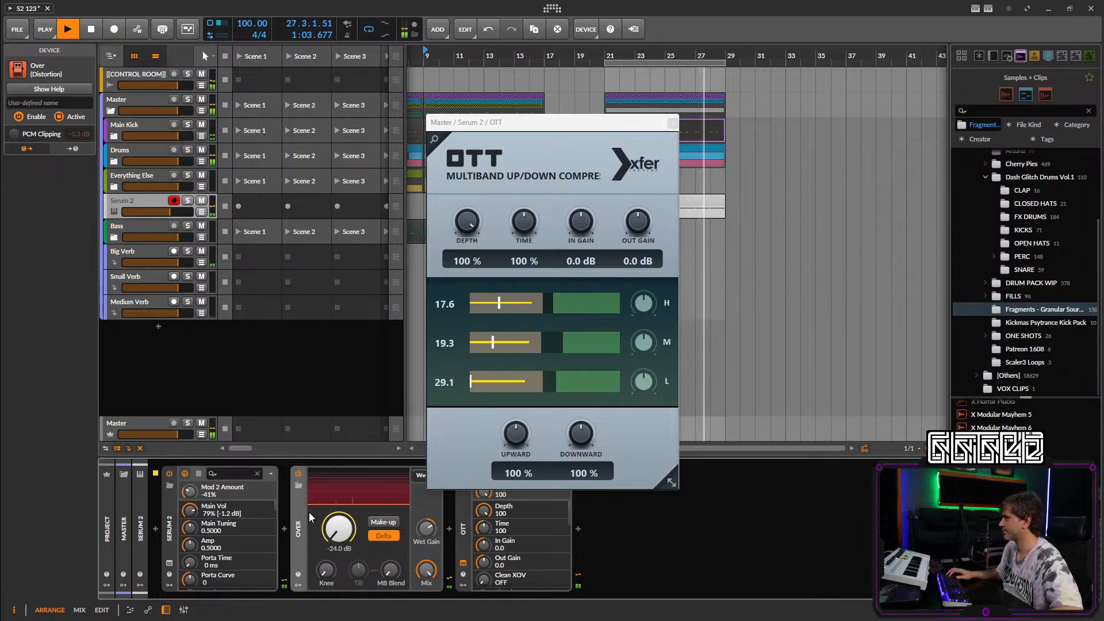
key(Delete)
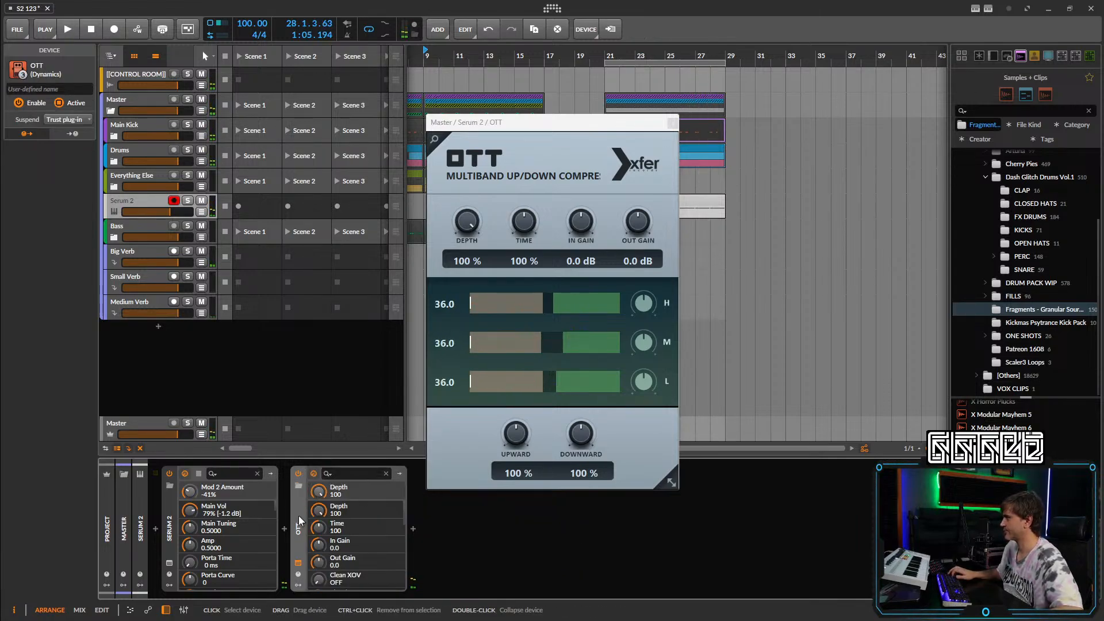
Restart playback from bar 21, insert Bitwig's Gate between Serum 2 and OTT, and lower the gate's threshold.
key(space)
key(space)
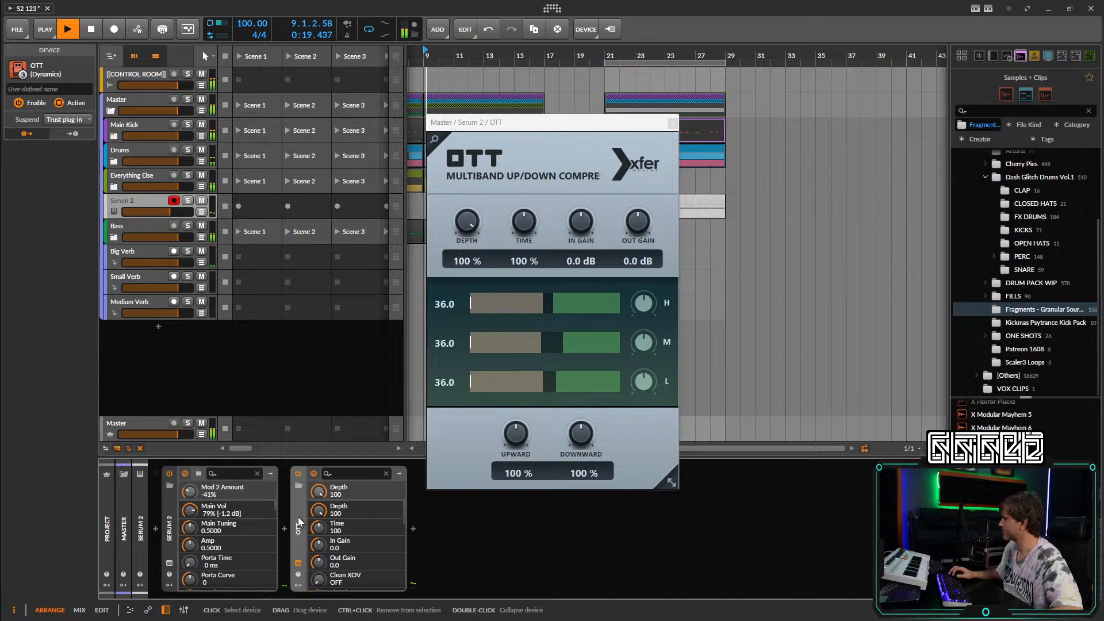
click(609, 56)
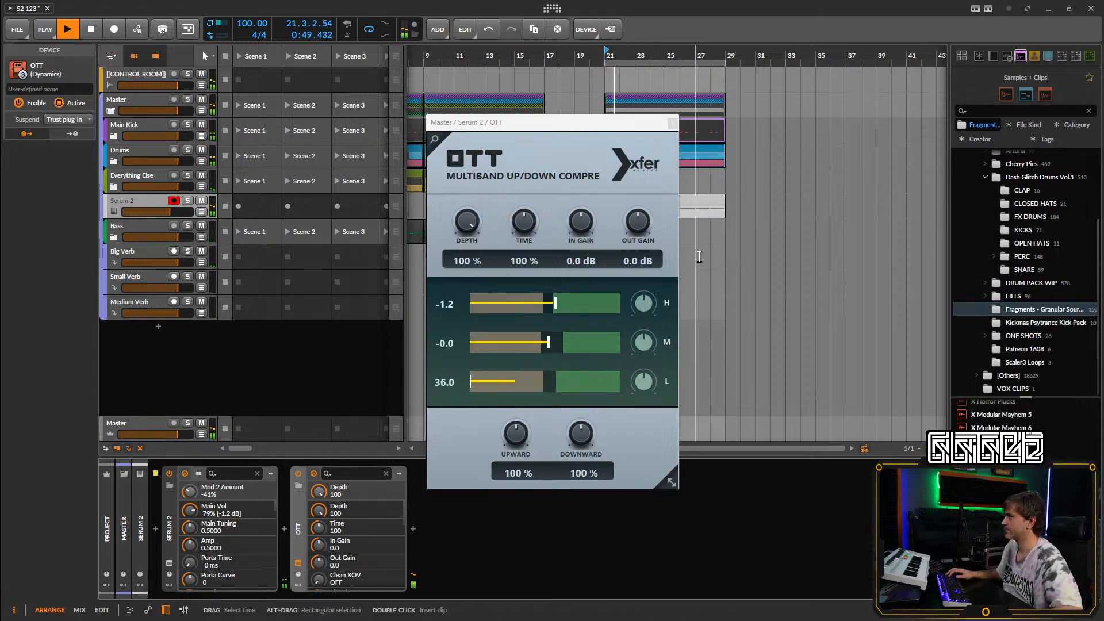
click(284, 529)
text(gate)
click(482, 313)
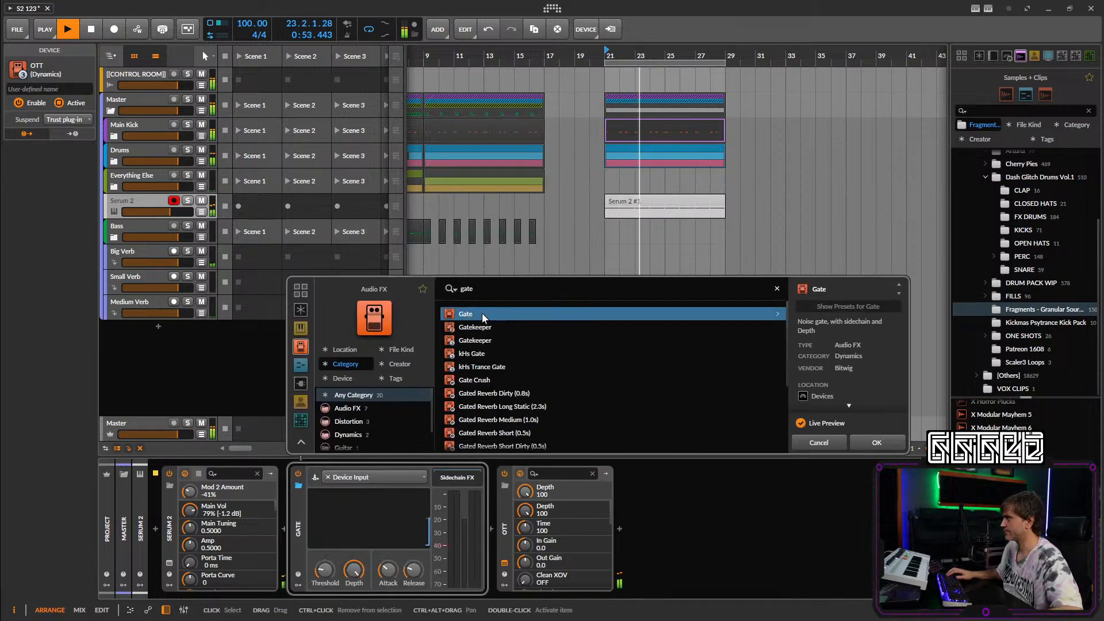
click(876, 442)
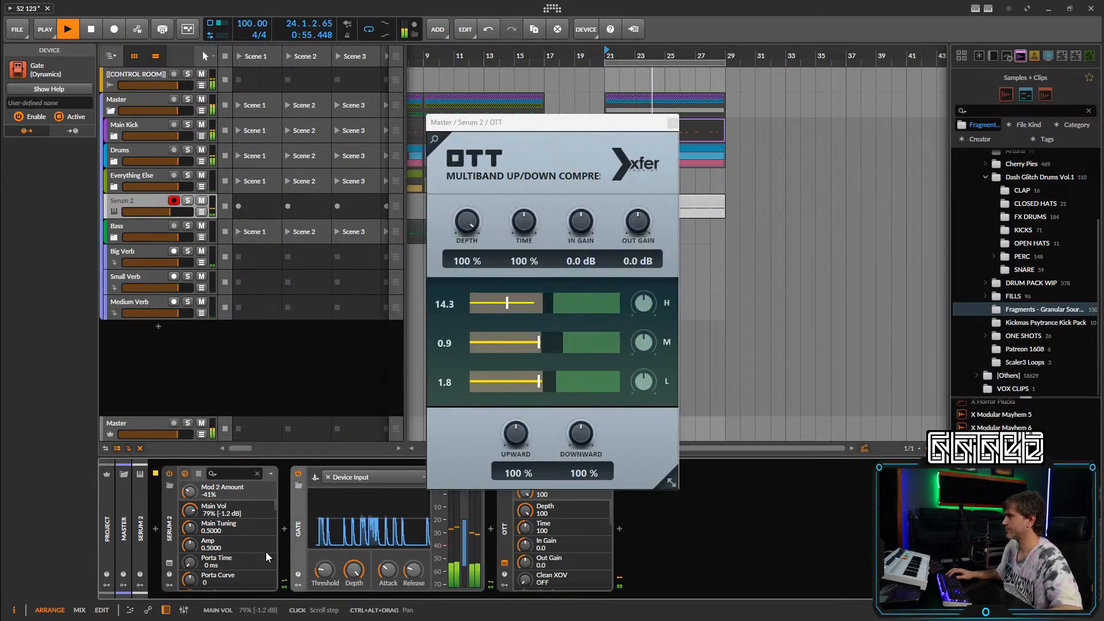
drag(324, 569, 324, 592)
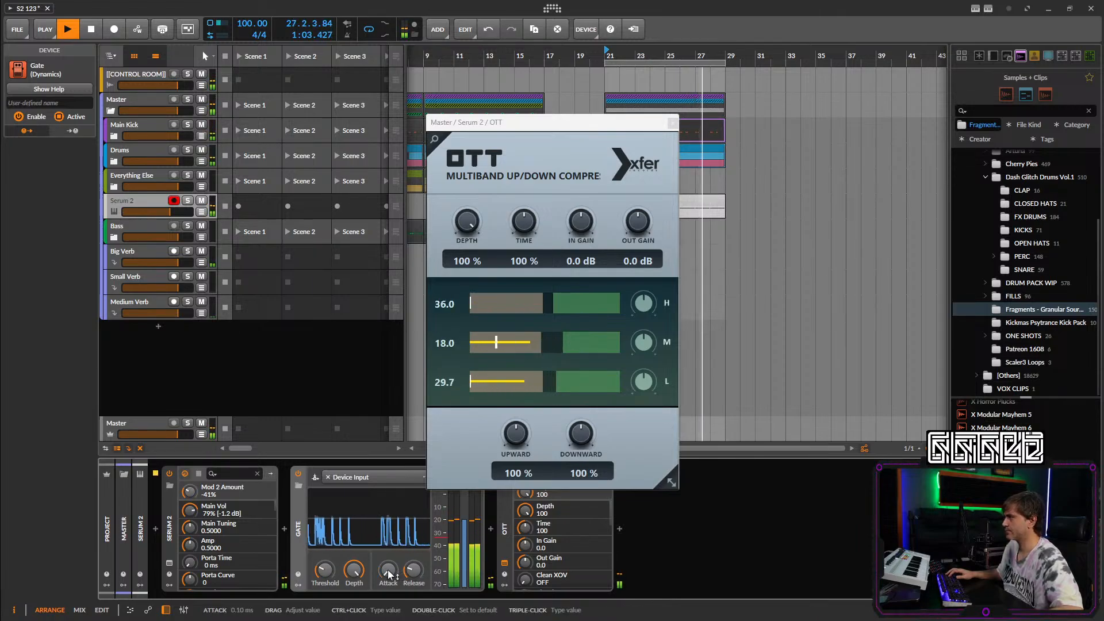
Adjust the Gate's attack and set its threshold to -44.0 dB, leaving the Gate collapsed and the OTT window closed.
mouse_move(387, 571)
mouse_down()
mouse_move(388, 546)
mouse_move(391, 570)
mouse_up()
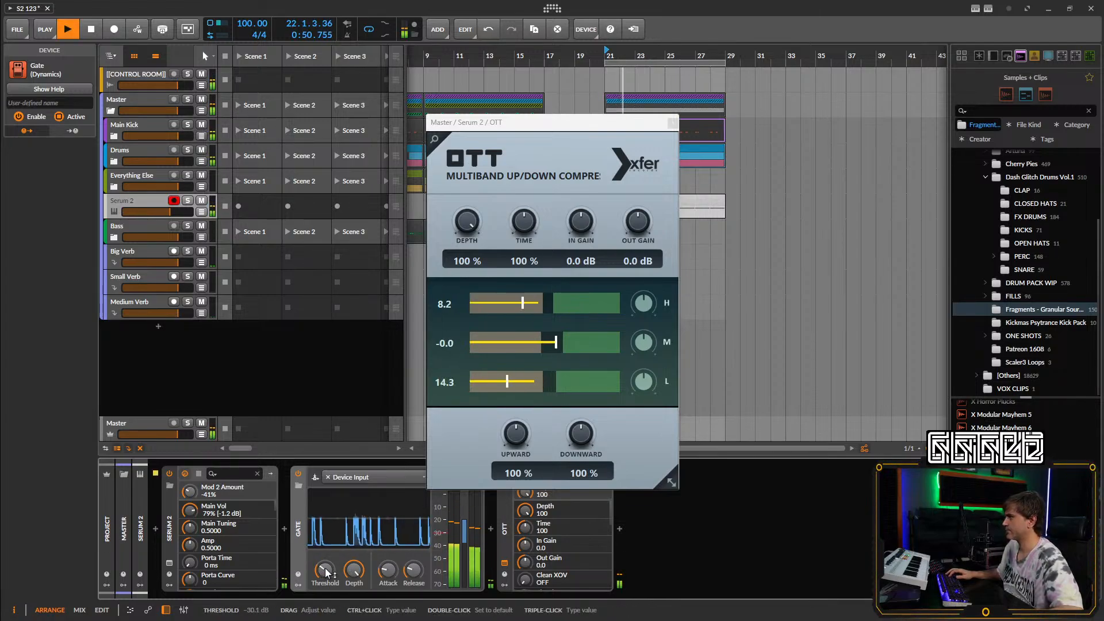
drag(326, 571, 325, 587)
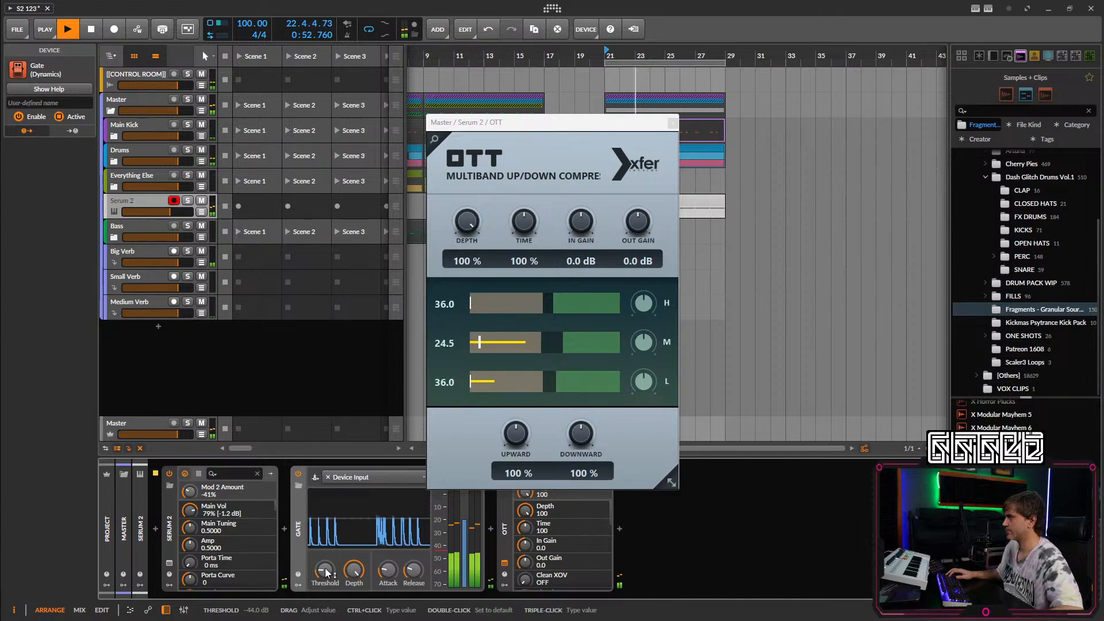
double_click(297, 529)
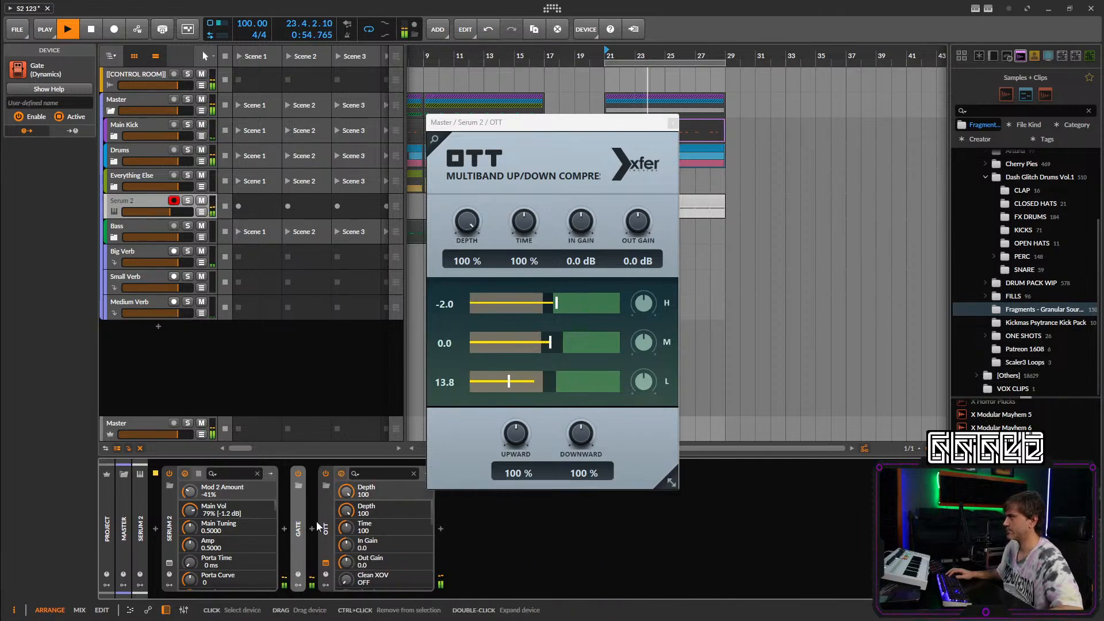
click(673, 123)
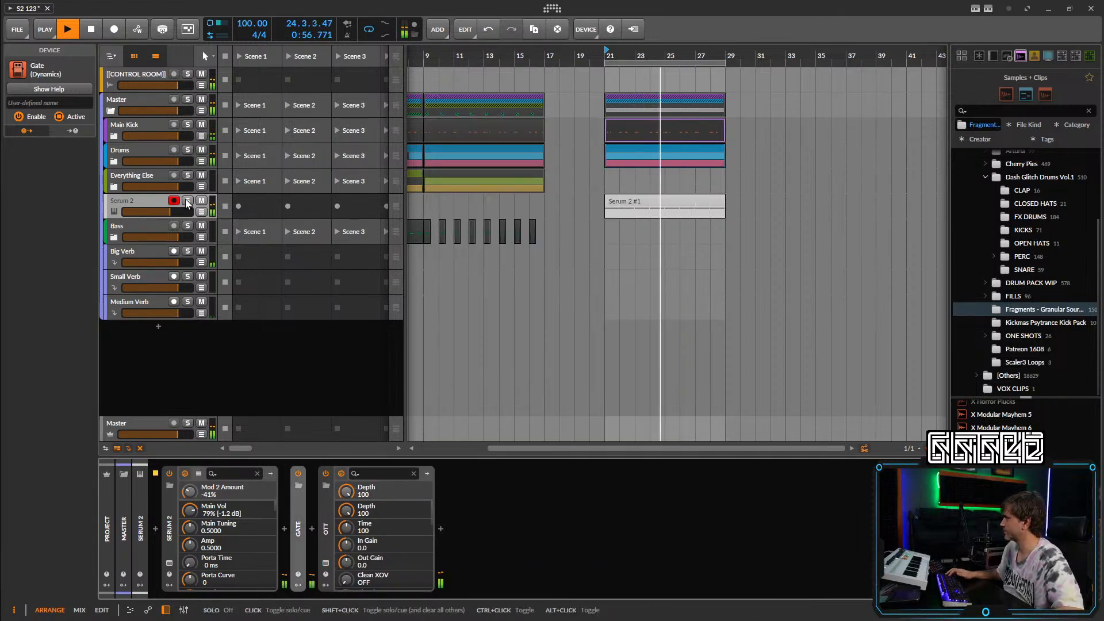
Audition the Serum 2 track in solo from the loop start, and return to the full mix.
click(187, 200)
key(space)
key(space)
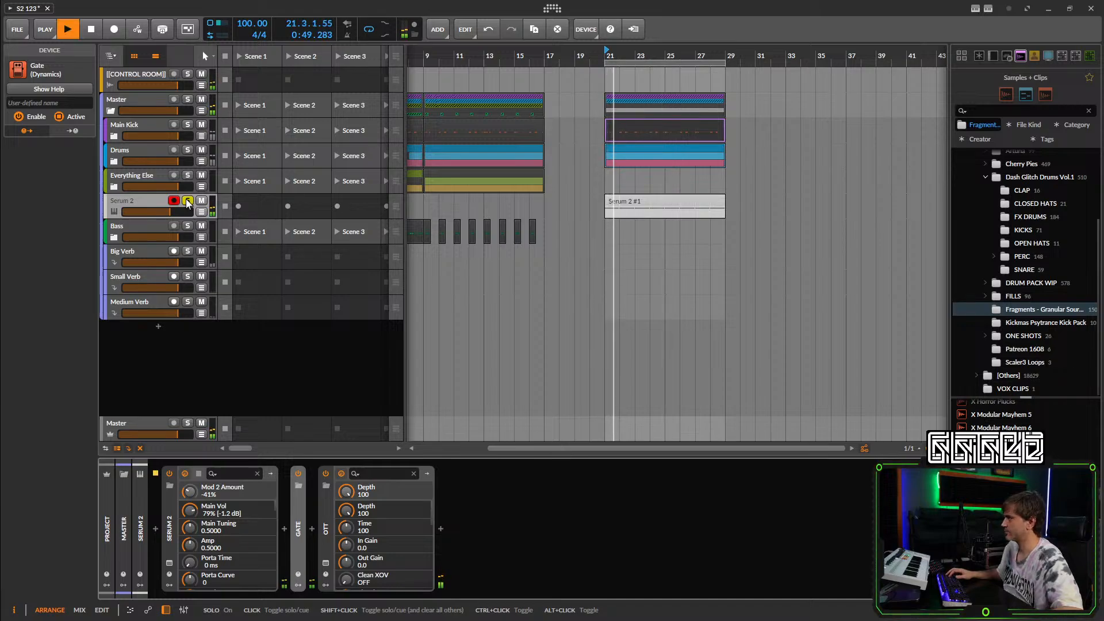
click(187, 201)
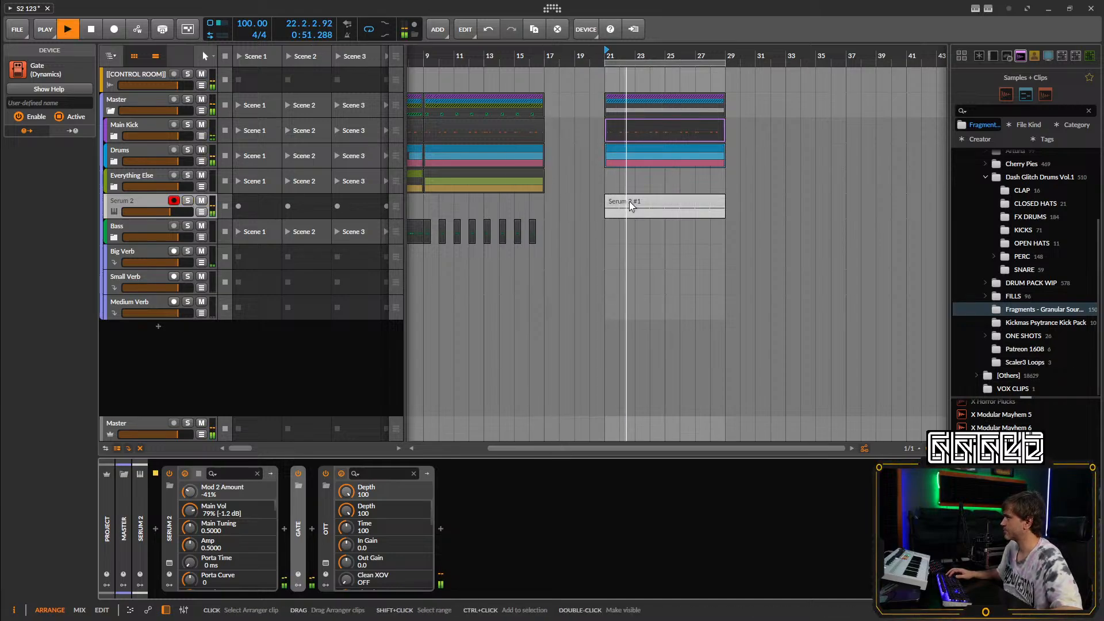
Bounce the Serum 2 #1 clip to a new audio track with a Post-Fader source and 32-bit (floating-point) depth.
right_click(629, 201)
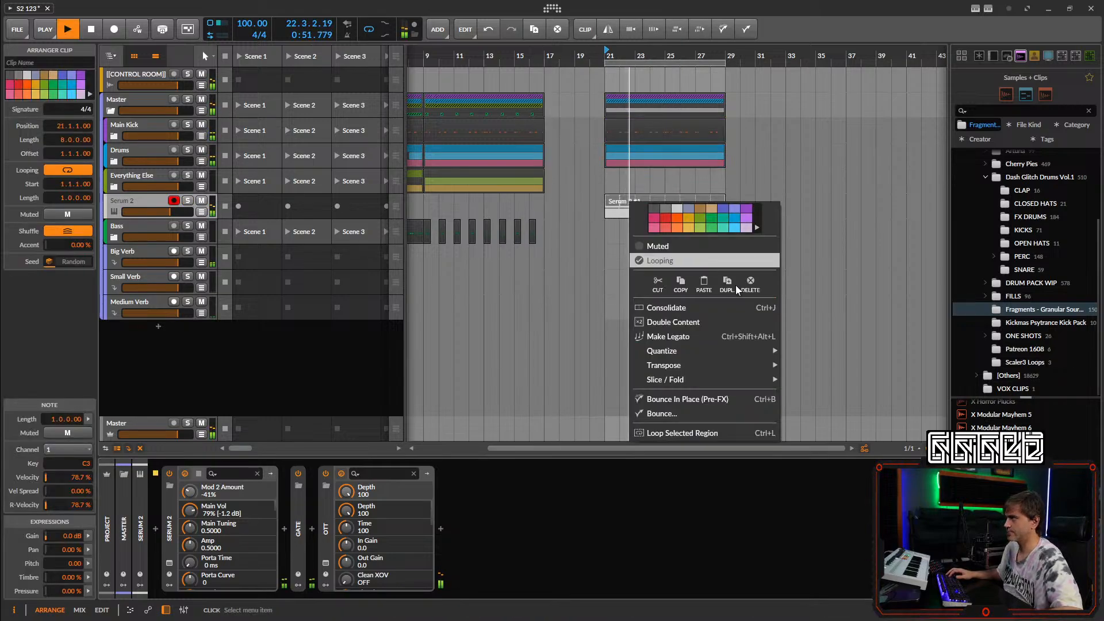
click(682, 414)
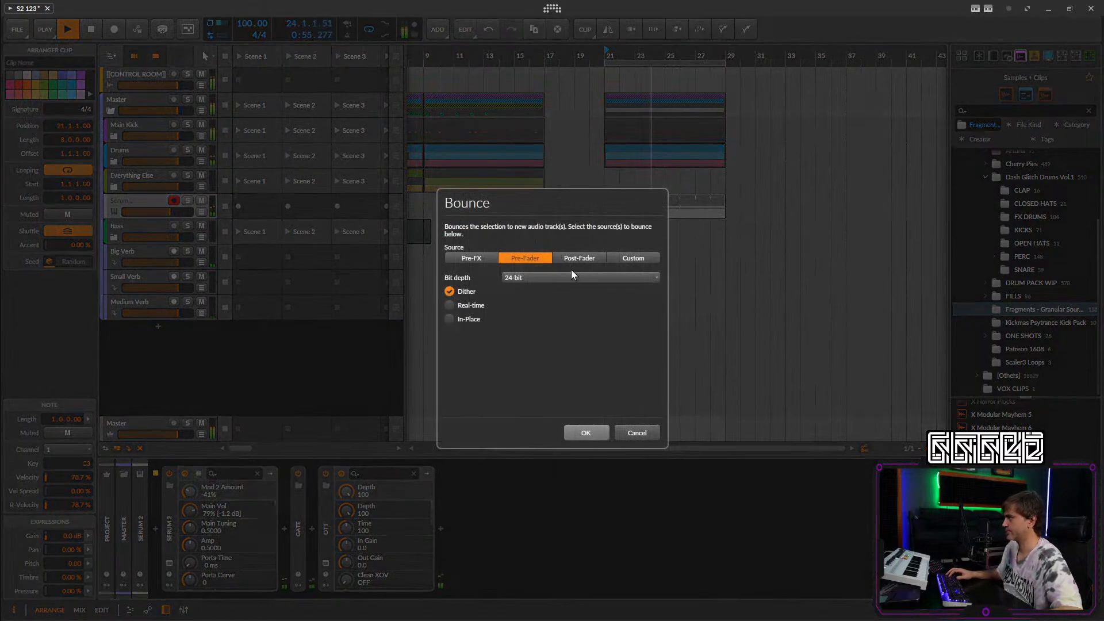
click(562, 277)
click(535, 315)
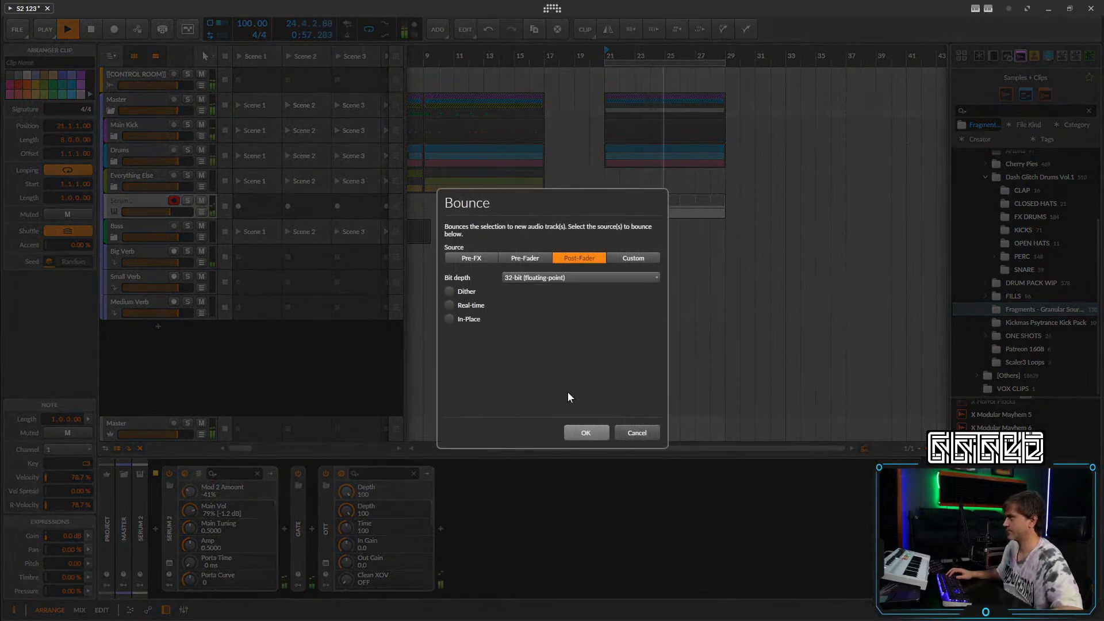
click(586, 433)
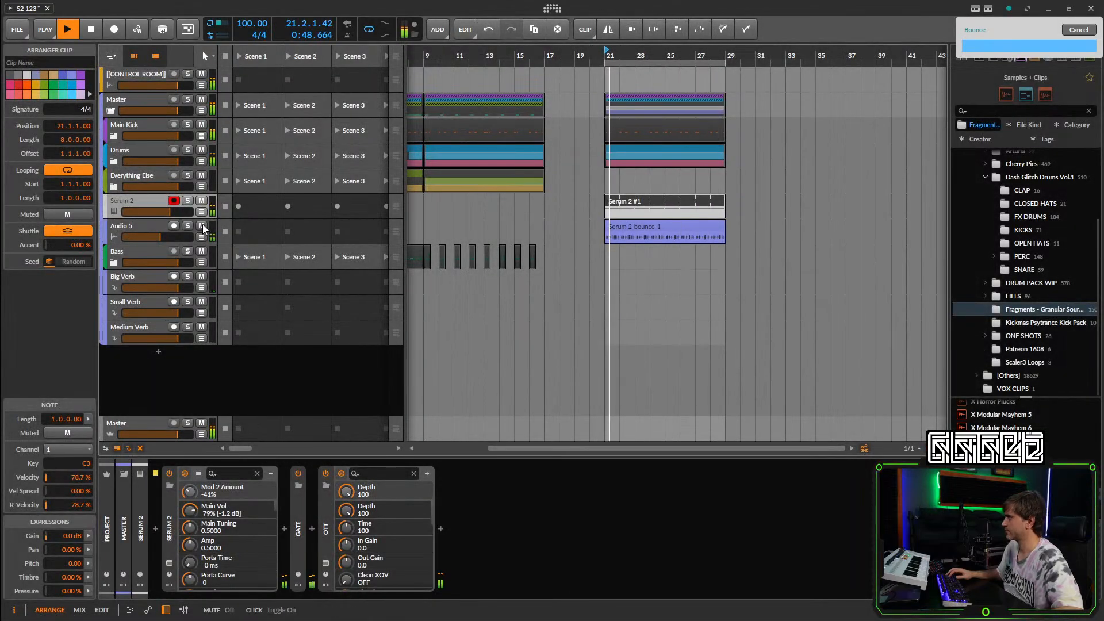
Mute the bounced audio track and copy its Serum 2-bounce-1 clip into the track's Scene 1 slot.
click(203, 225)
drag(651, 220, 253, 228)
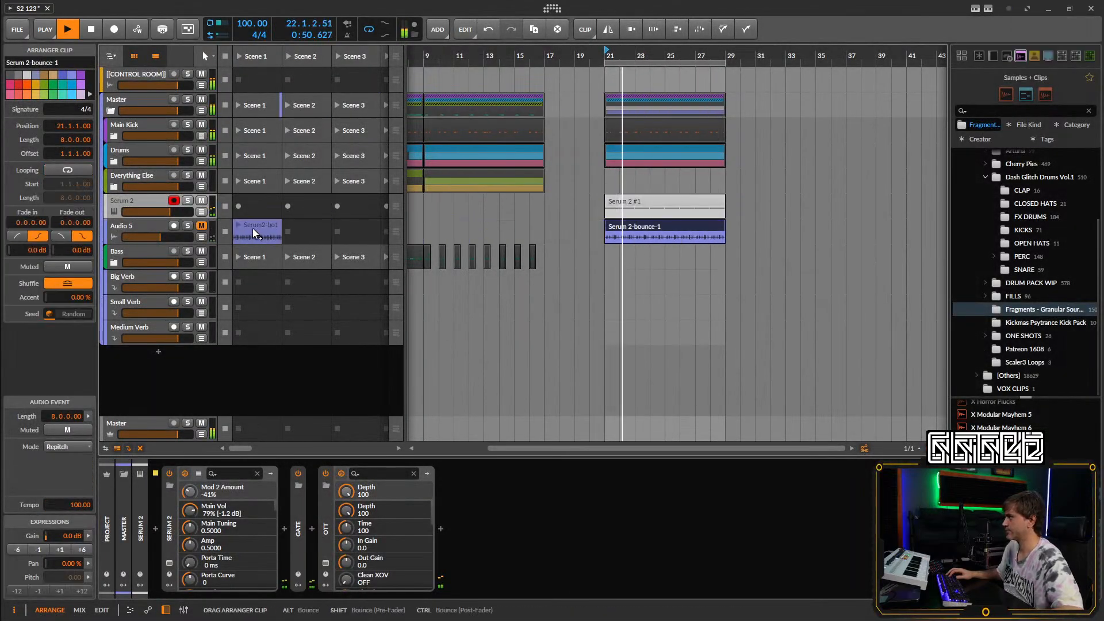
Rename the bounced audio track "Loops Cherry pies" and delete its clip from the arranger timeline.
click(143, 223)
click(39, 62)
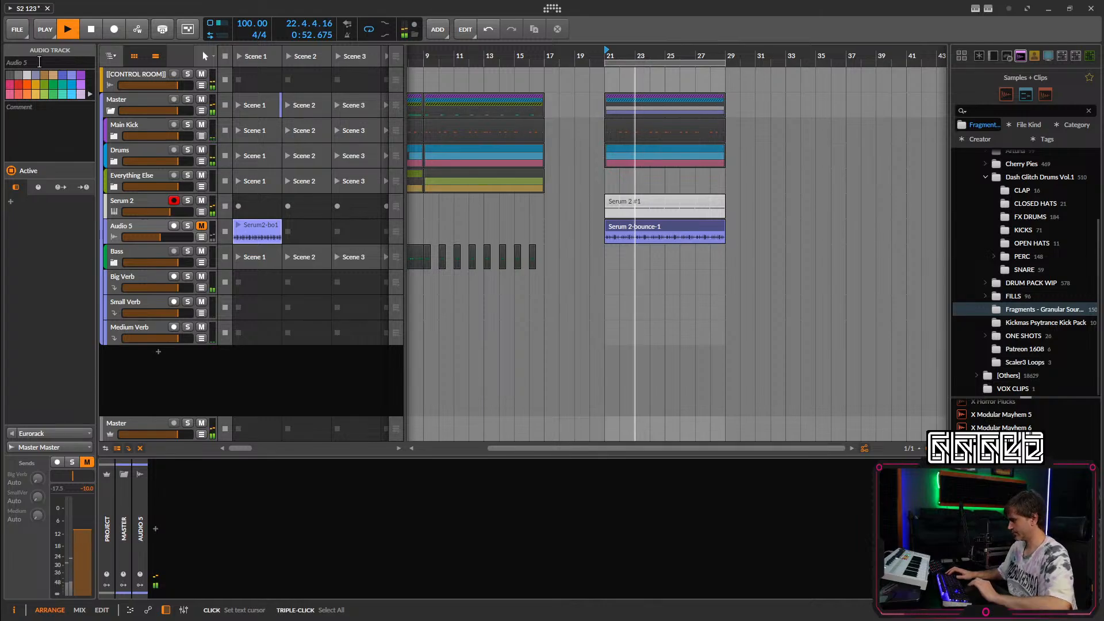
text(Loop)
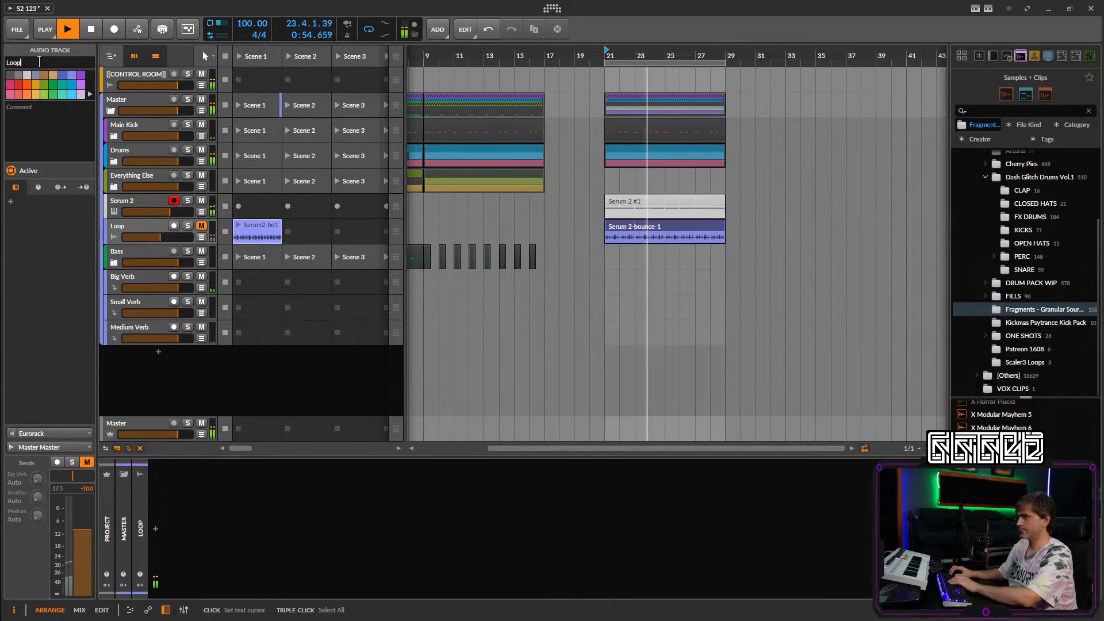
text(s Cherry pies)
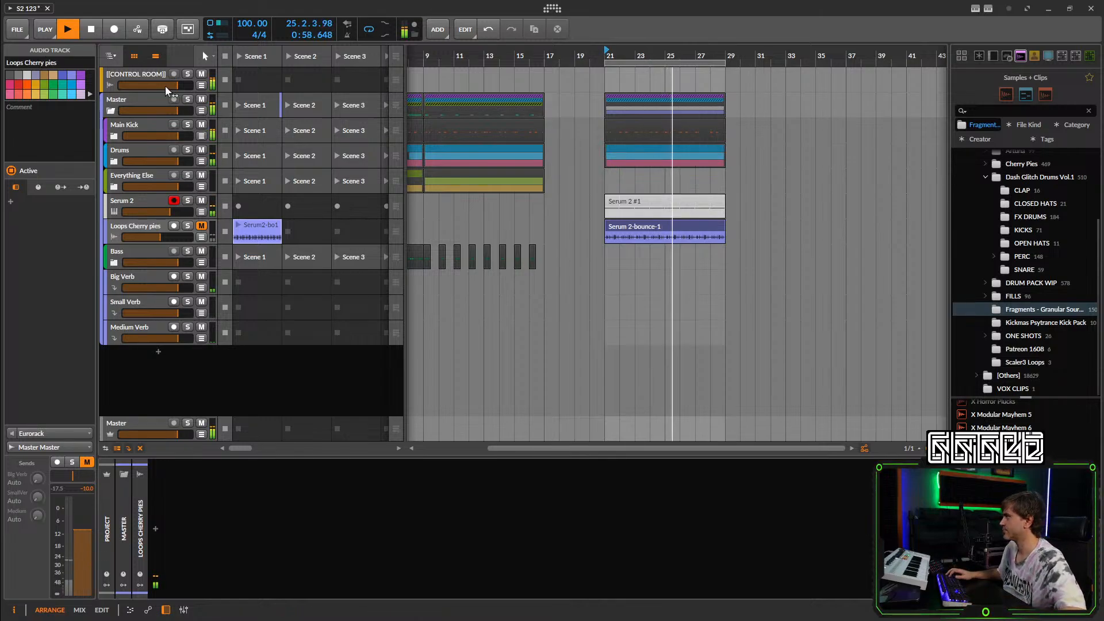
click(667, 230)
key(Delete)
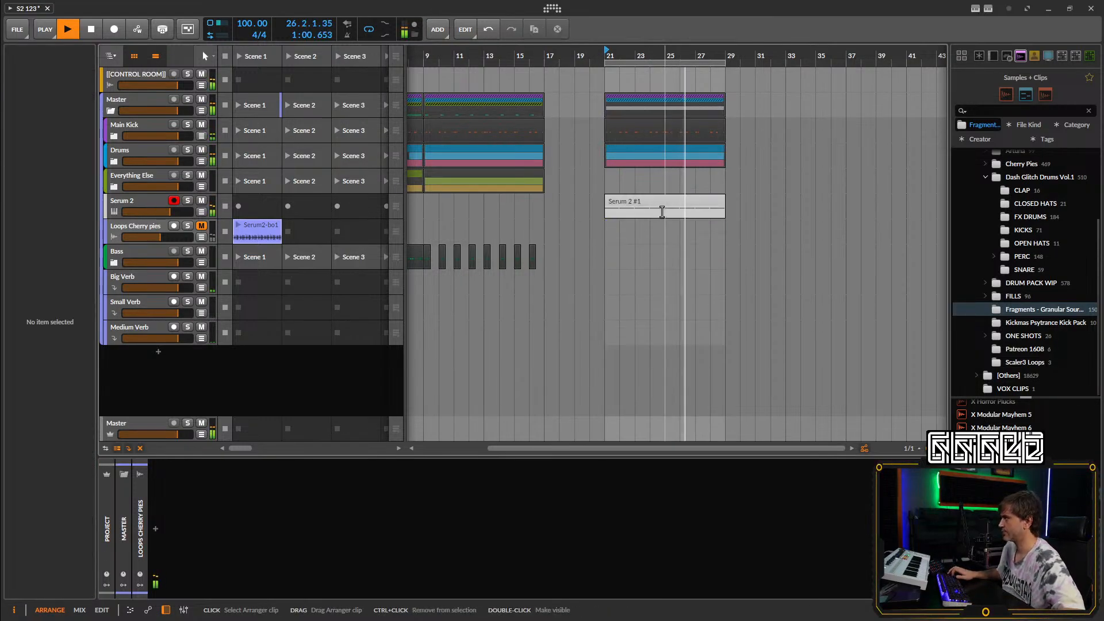
Open the Serum 2 synth on the Serum 2 track and redraw the LFO 1 curve as a new stepped pattern.
click(582, 206)
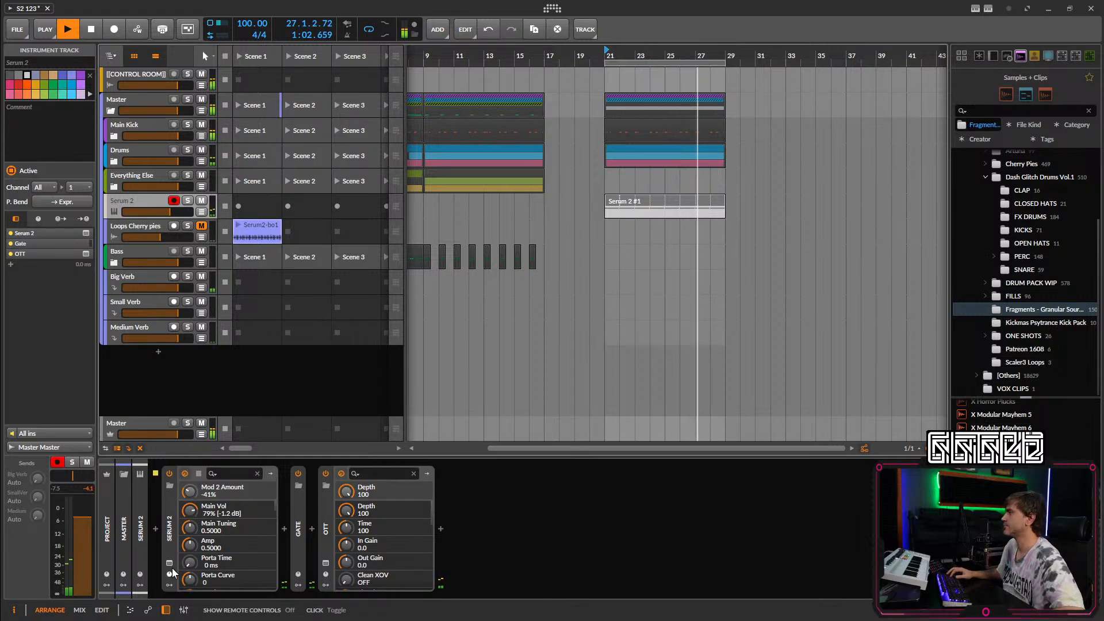
click(185, 473)
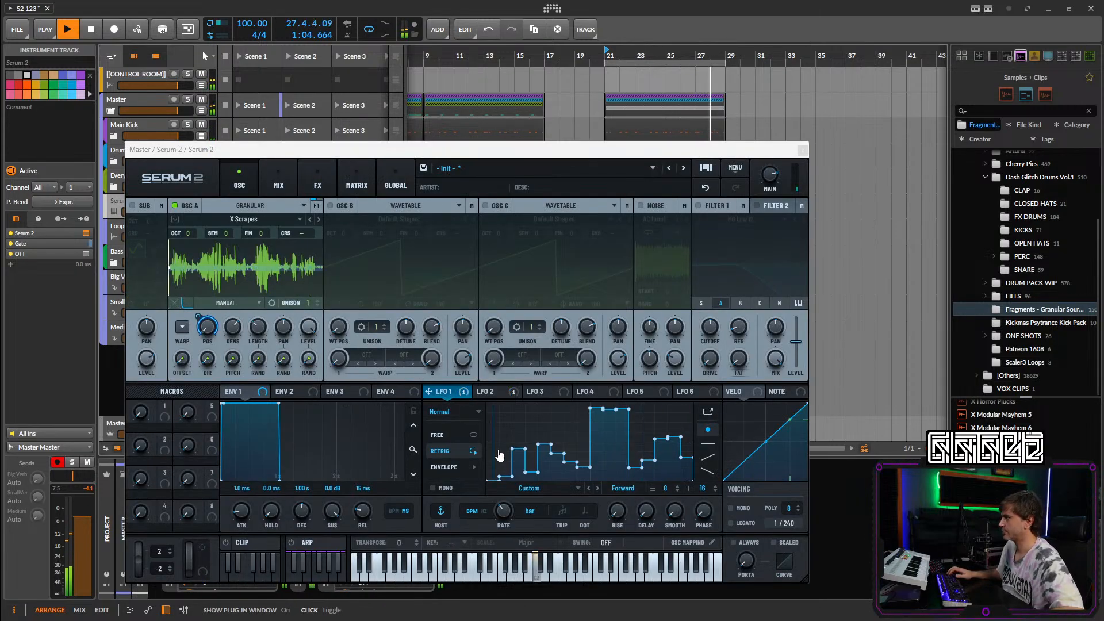
mouse_move(498, 452)
mouse_down()
mouse_move(645, 469)
mouse_move(683, 457)
mouse_up()
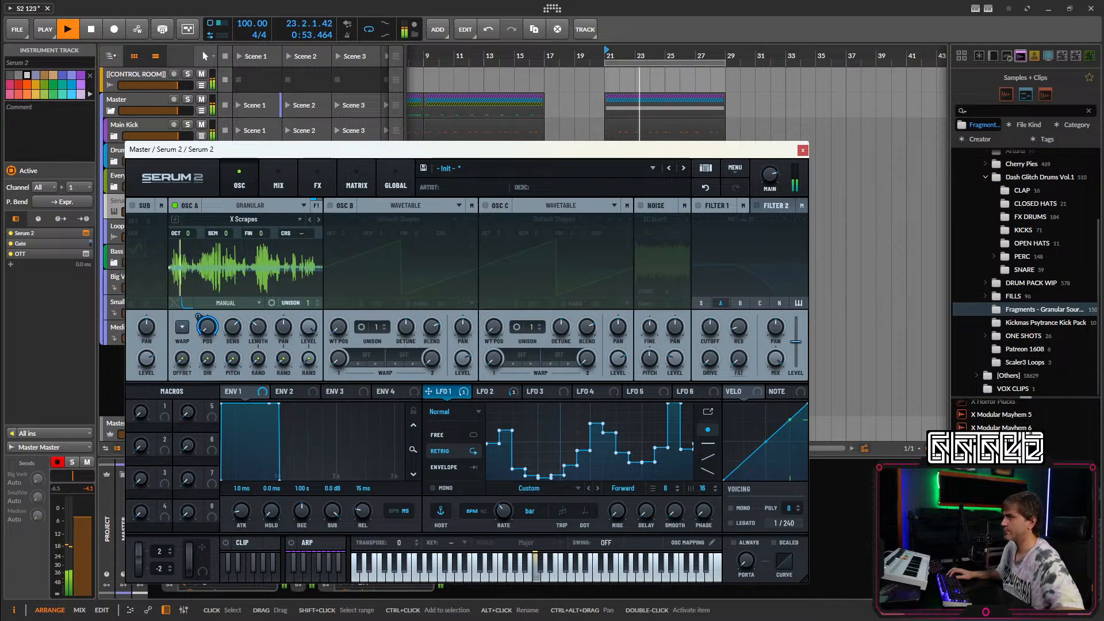
Load the X Horror Plucks sample into oscillator A's granular engine and close the synth window.
scroll(995, 443, up, 2)
drag(995, 443, 271, 305)
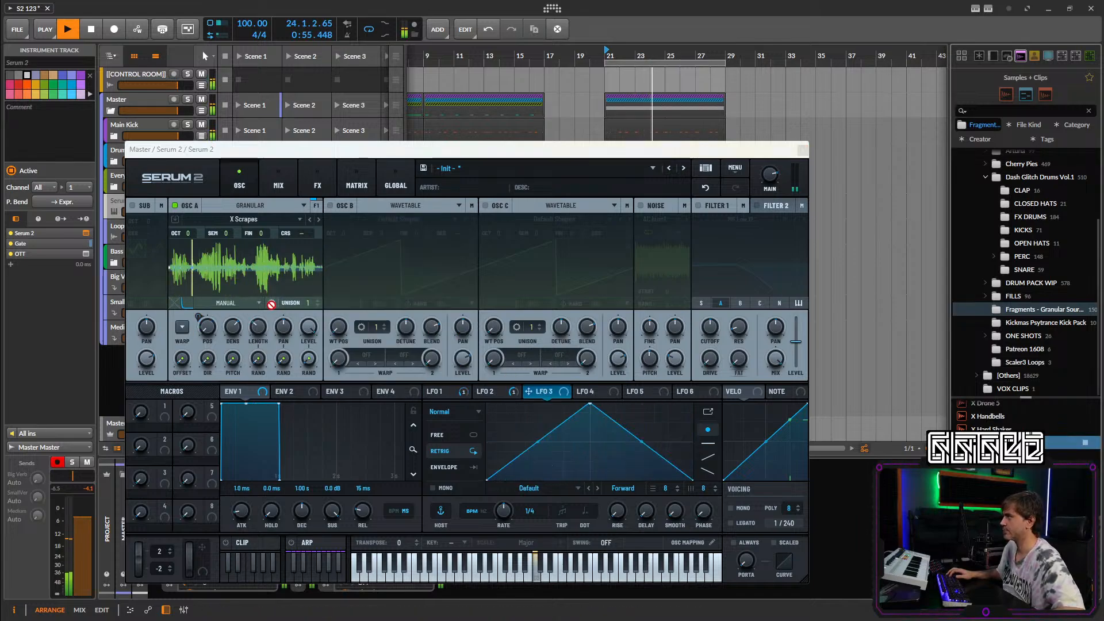
drag(248, 269, 276, 257)
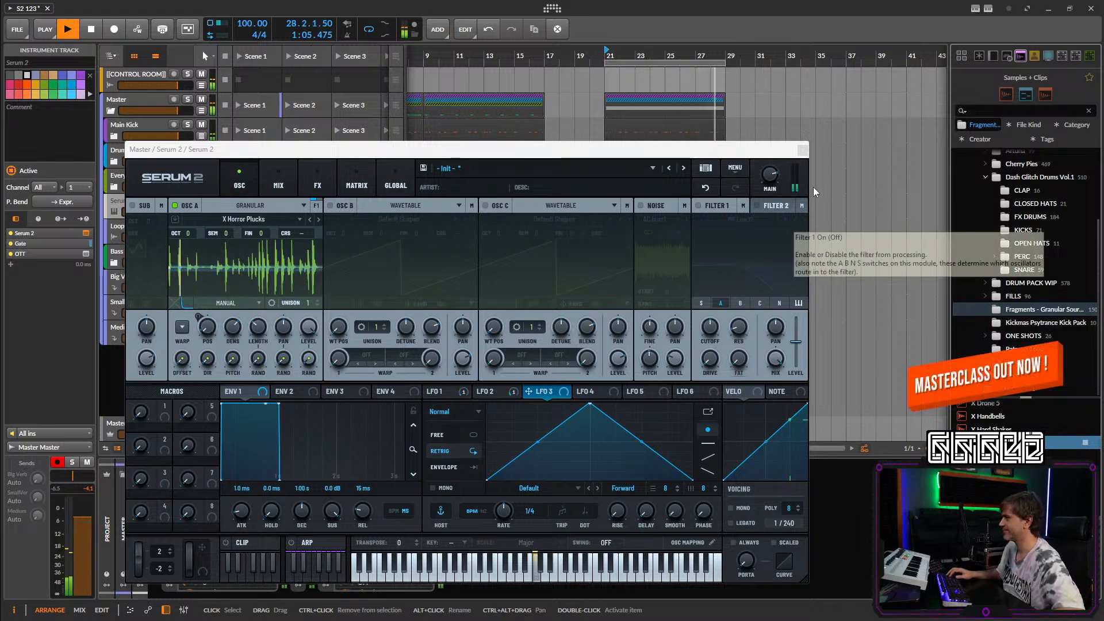
click(804, 152)
Solo the Serum 2 track to hear the new grain sample alone, and restore the full mix.
click(187, 201)
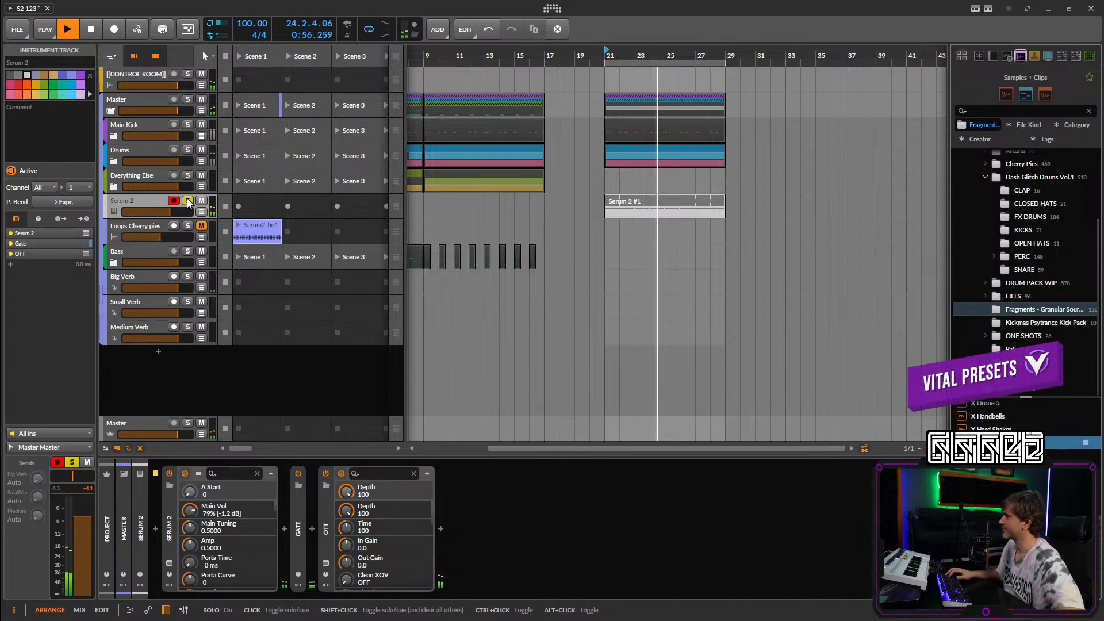
click(187, 200)
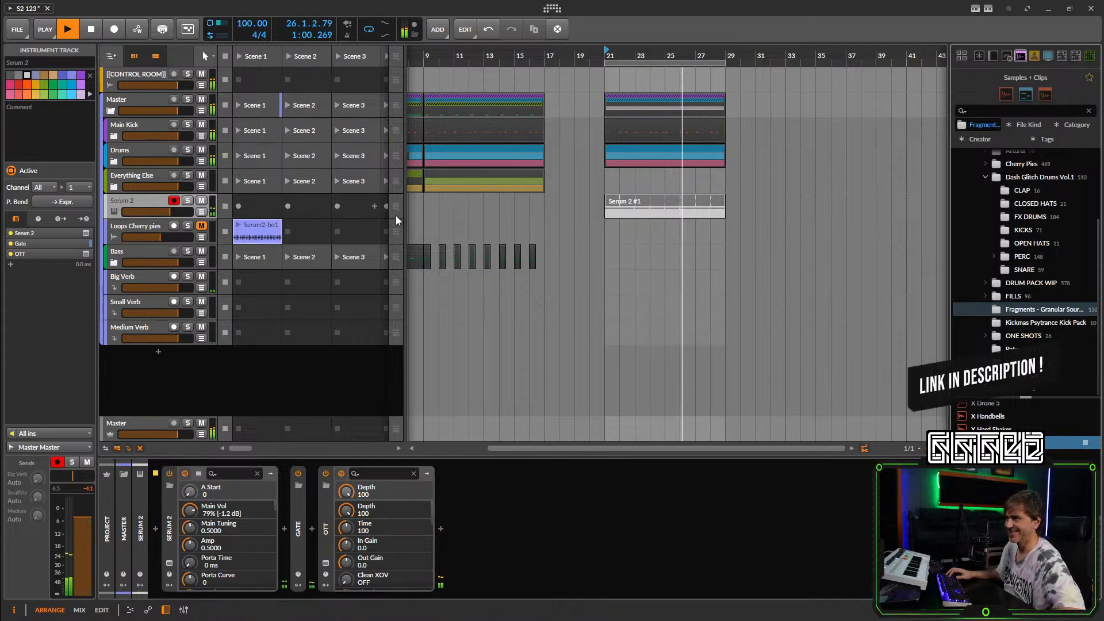
scroll(1023, 426, up, 10)
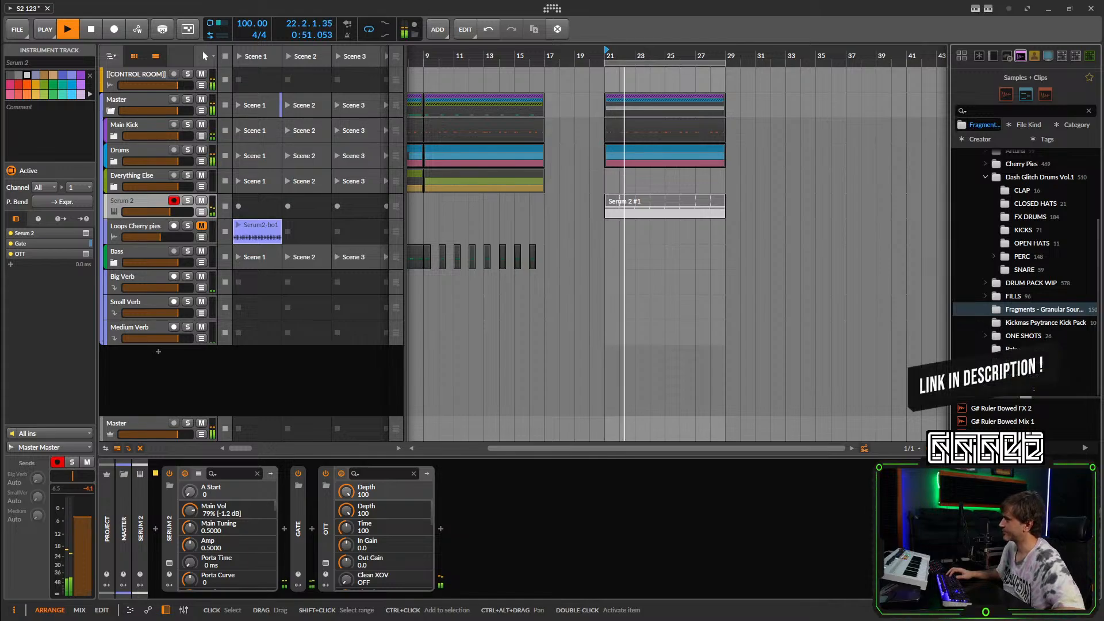
Reopen the Serum 2 synth and set oscillator A's grain window amount to 26.
click(169, 486)
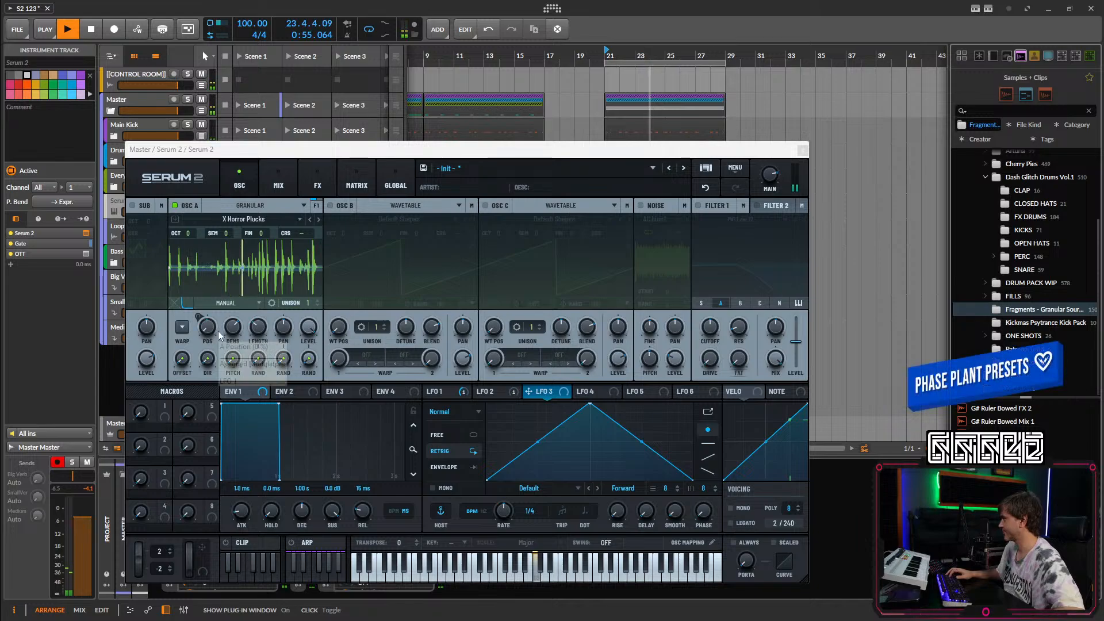
click(187, 303)
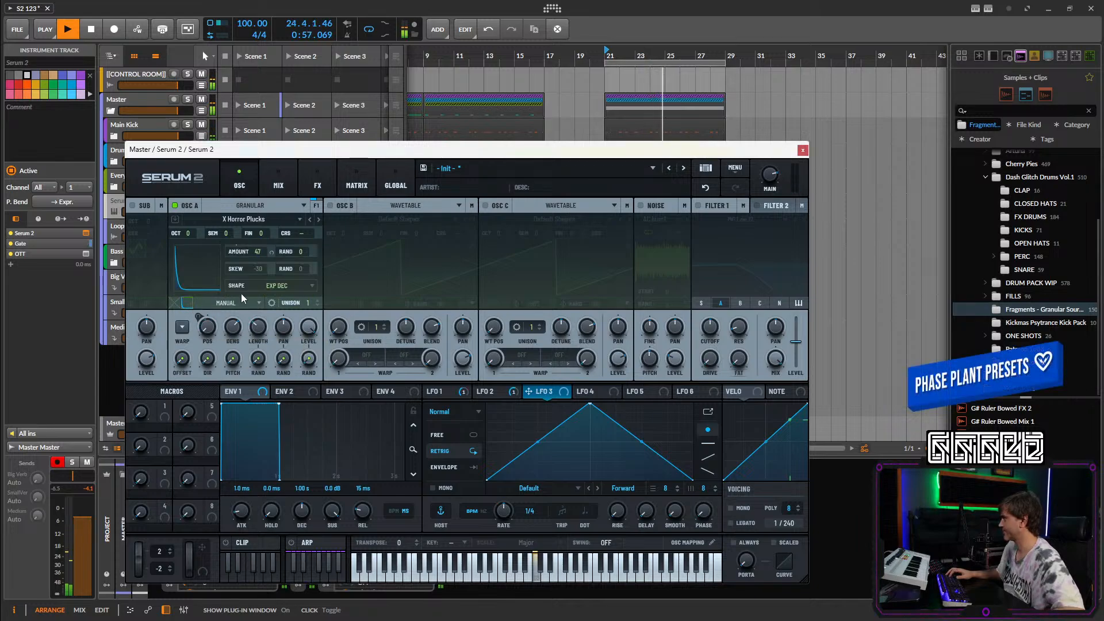
drag(259, 254, 254, 279)
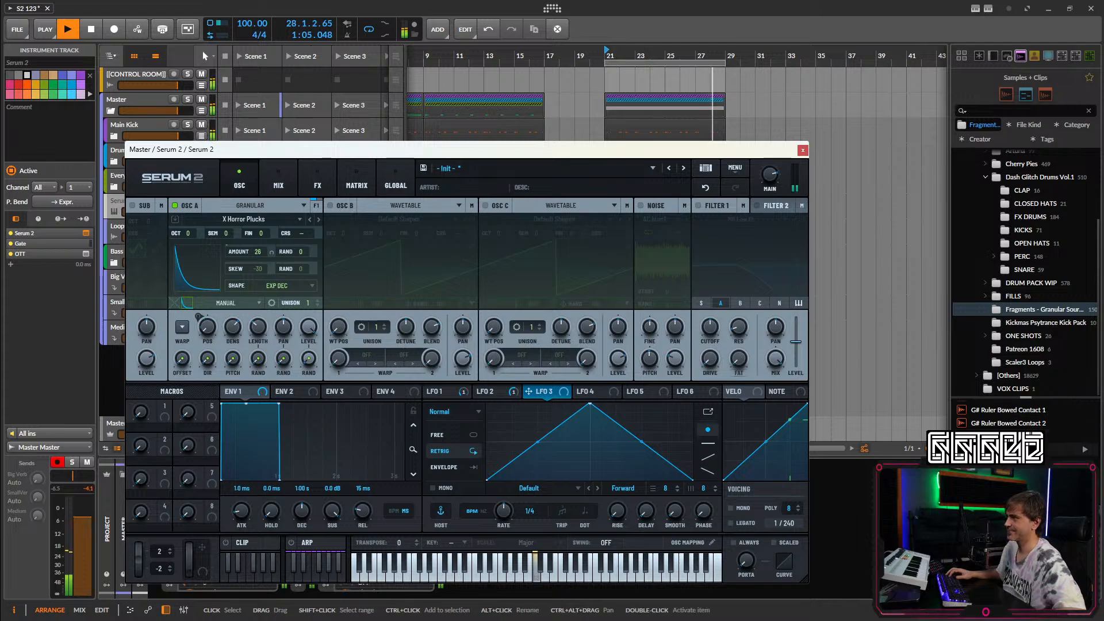
Browse the Fragments granular samples and load F ModularMayhem 1 into oscillator A in place of the current sample.
scroll(1006, 415, down, 2)
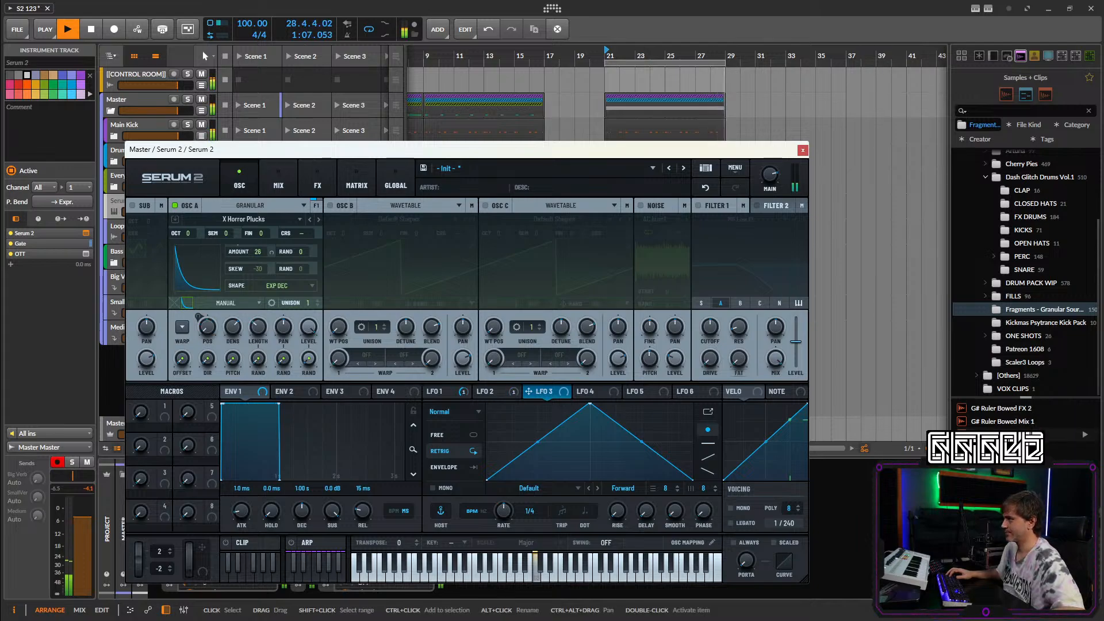
scroll(1006, 415, down, 2)
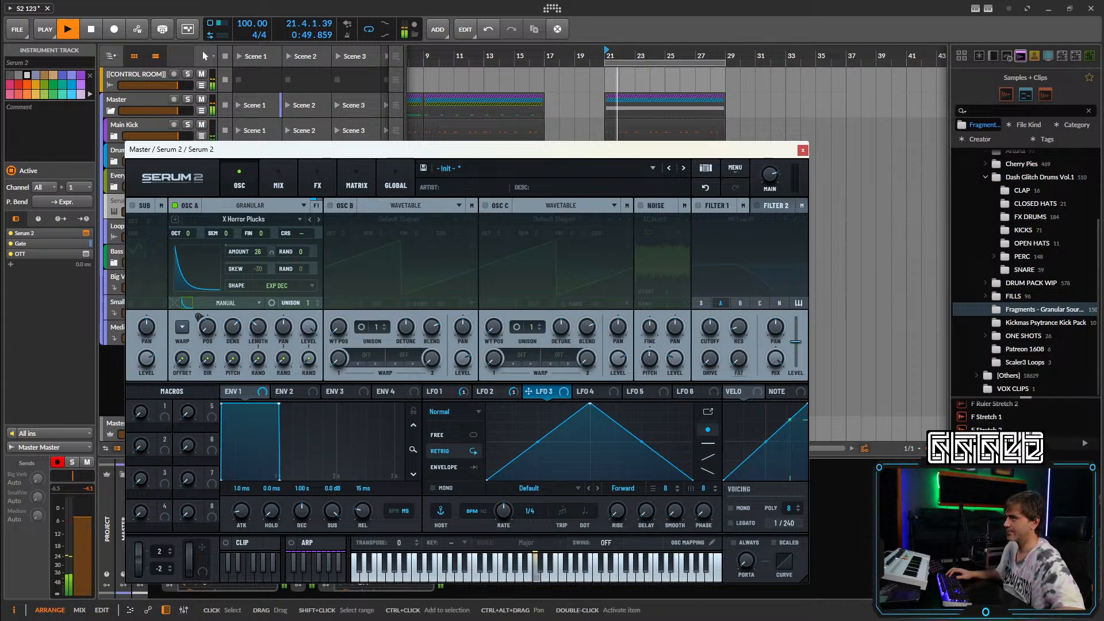
scroll(1007, 415, down, 2)
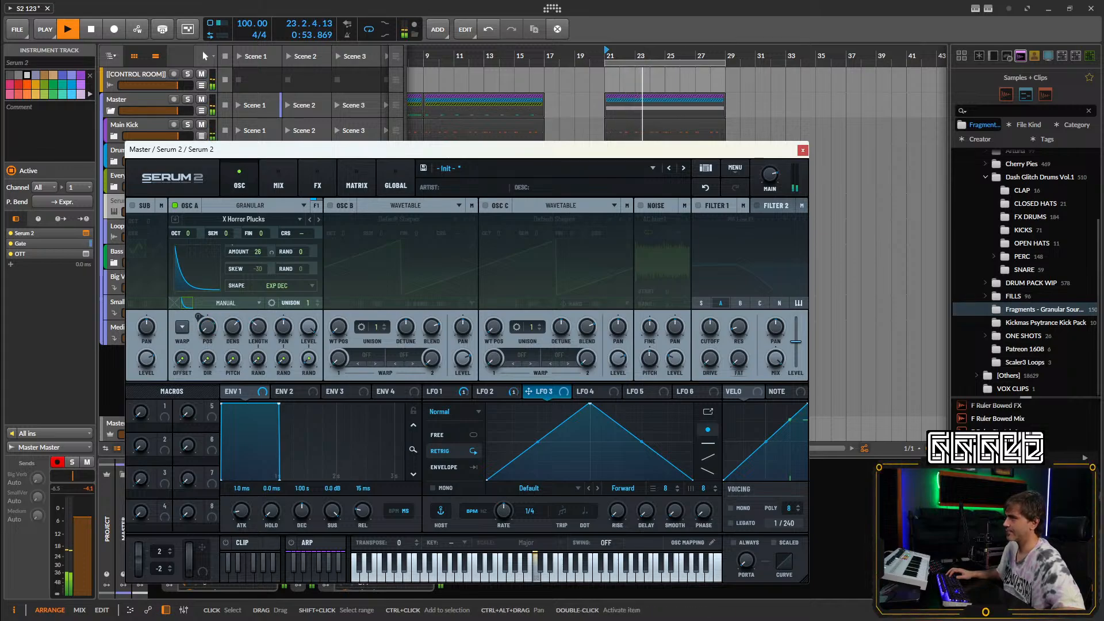
scroll(1006, 415, down, 2)
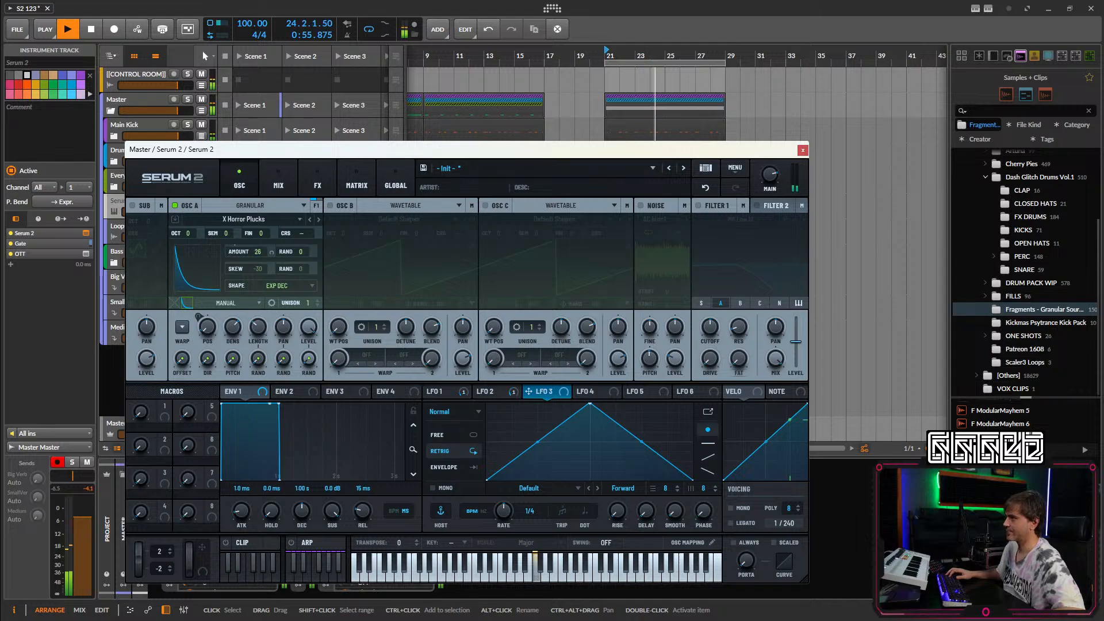
scroll(1006, 416, down, 2)
drag(987, 477, 1099, 609)
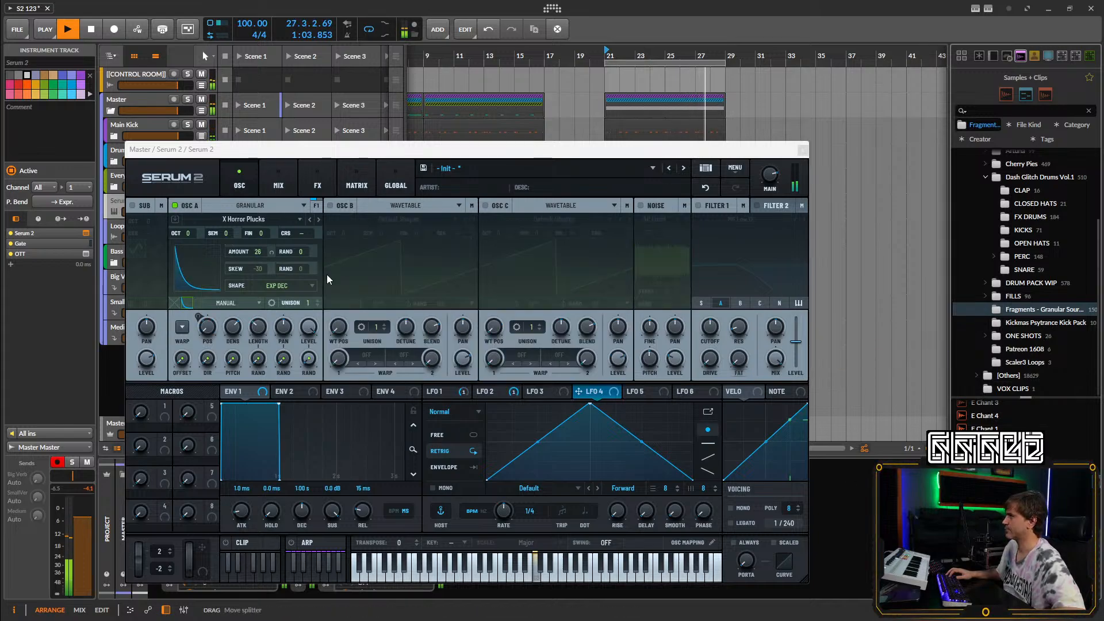
click(187, 303)
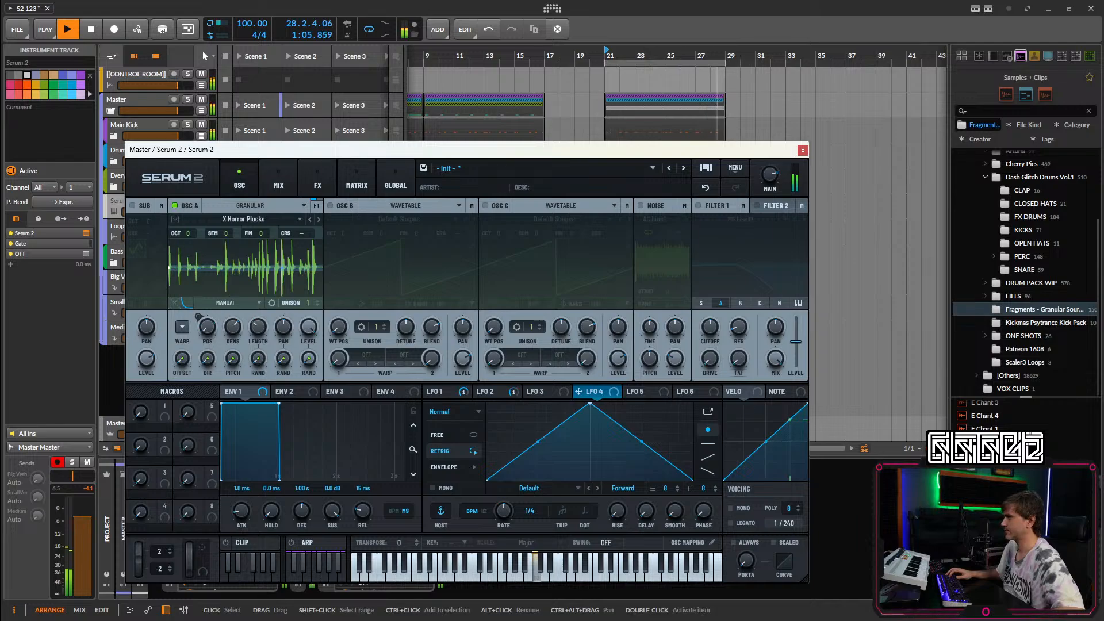
drag(986, 477, 257, 266)
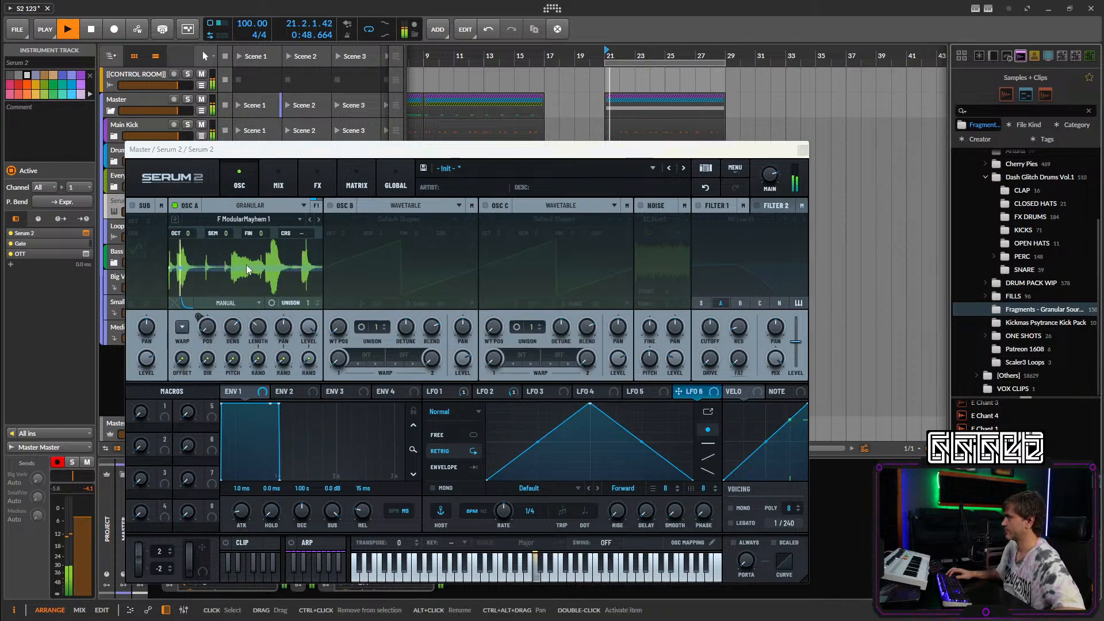
Set oscillator A's grain window amount to 36.
click(187, 303)
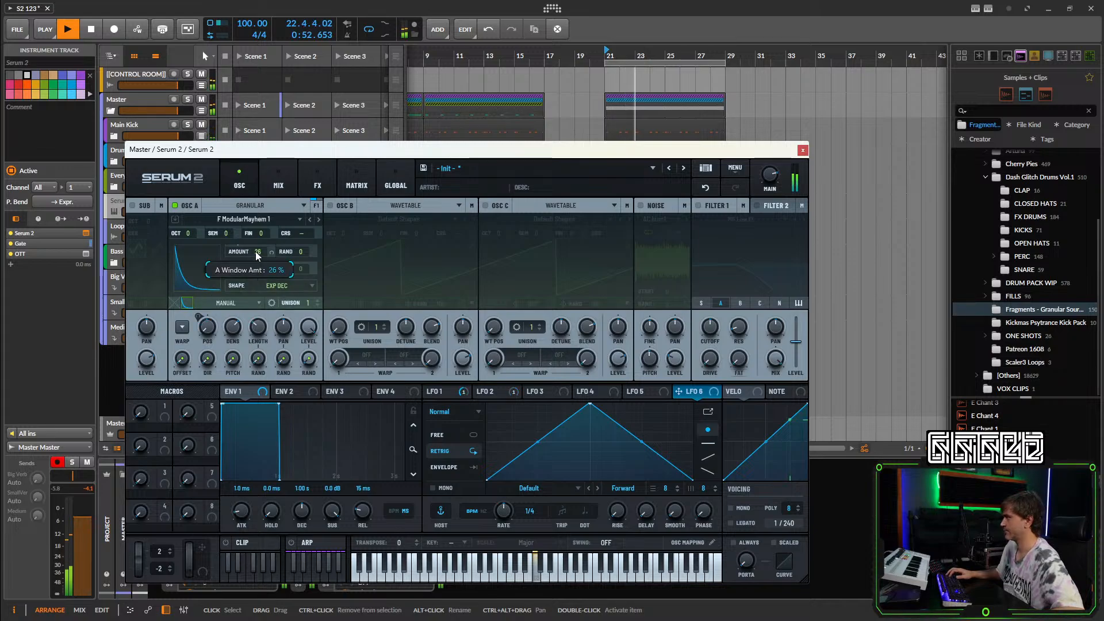
drag(255, 251, 261, 242)
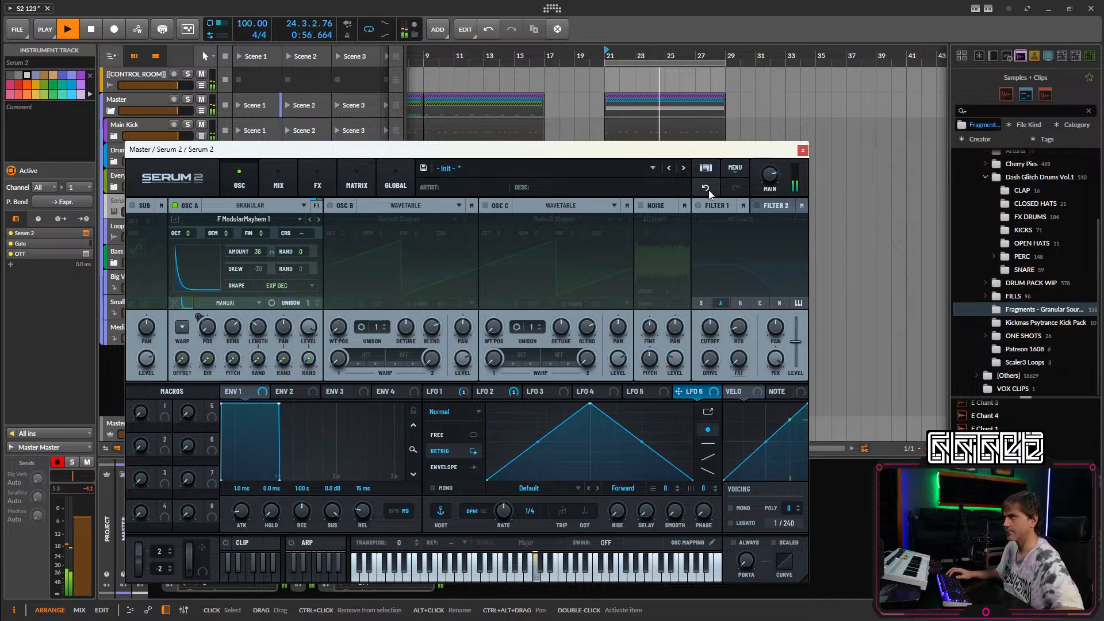
Close the synth, solo the Serum 2 track to hear the loop alone, restore the full mix and restart playback.
click(802, 150)
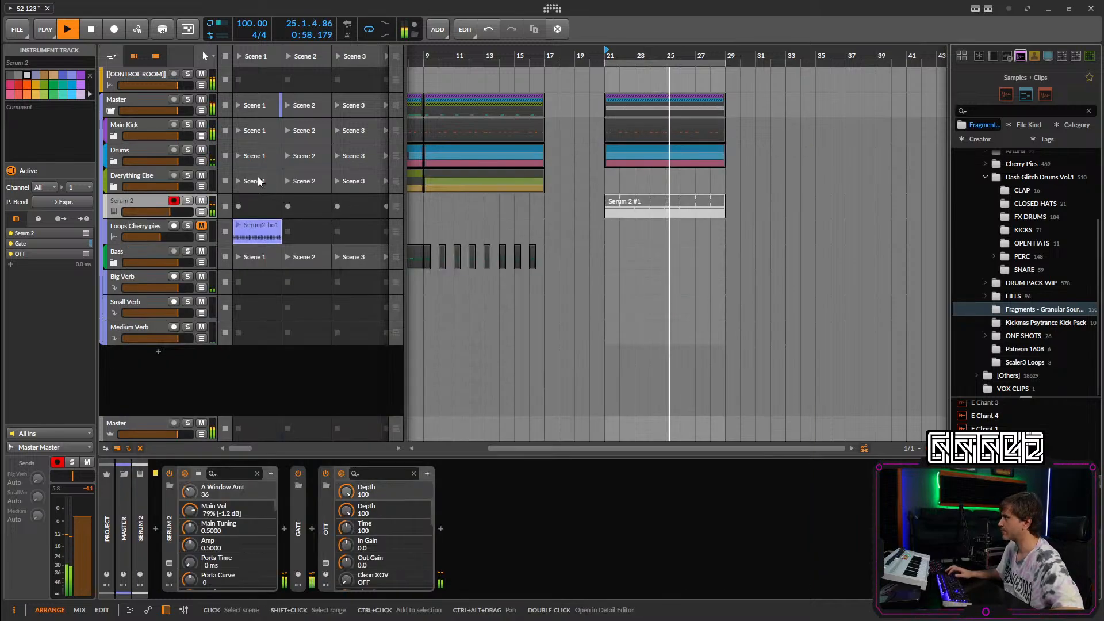
click(188, 201)
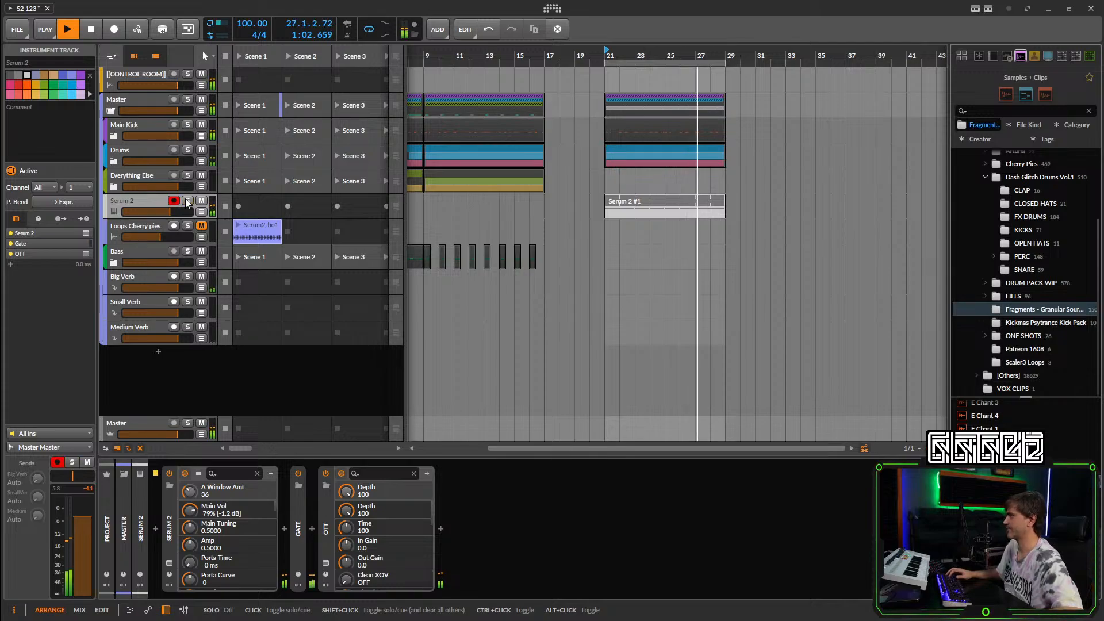
click(188, 201)
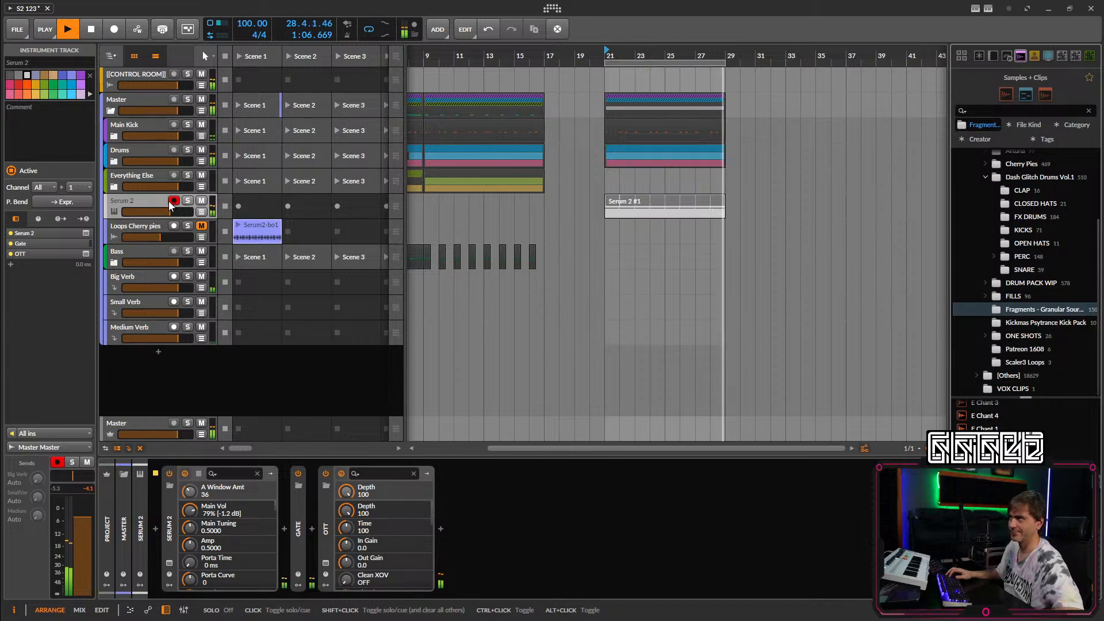
key(space)
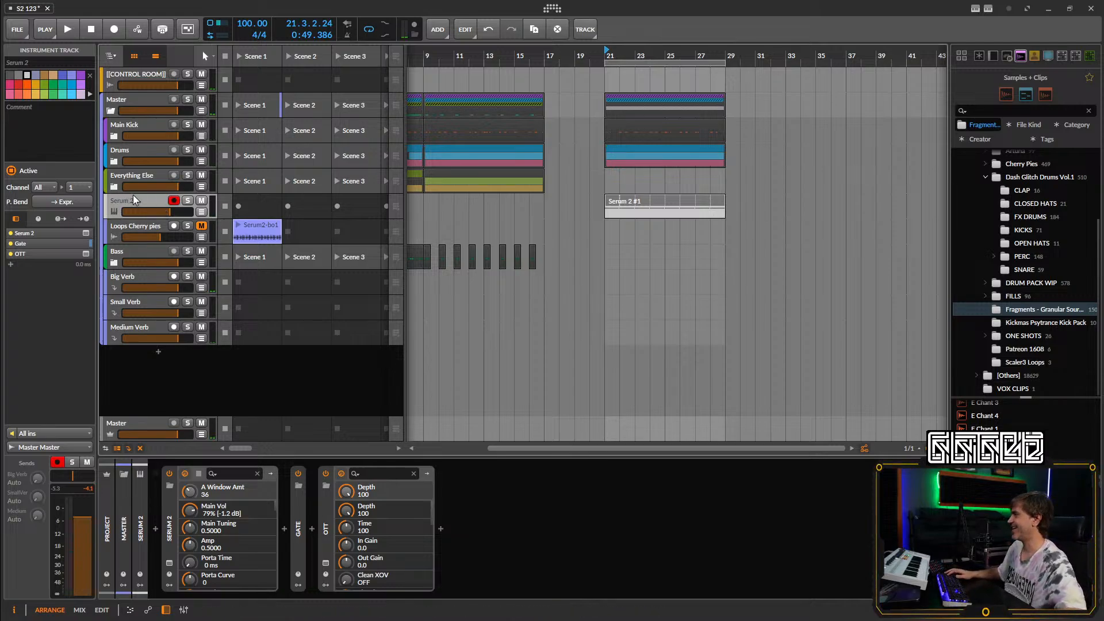
key(space)
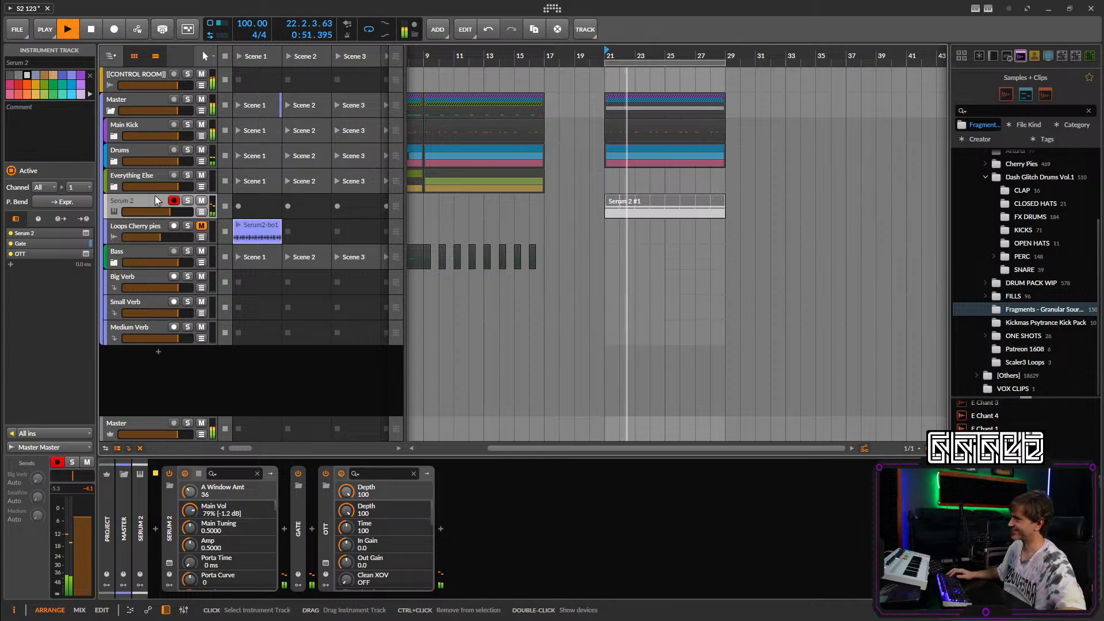
Bounce the Serum 2 clip post-fader, move the audio into Loops Cherry pies' Scene 2 slot, and delete the leftover bounce track.
right_click(649, 202)
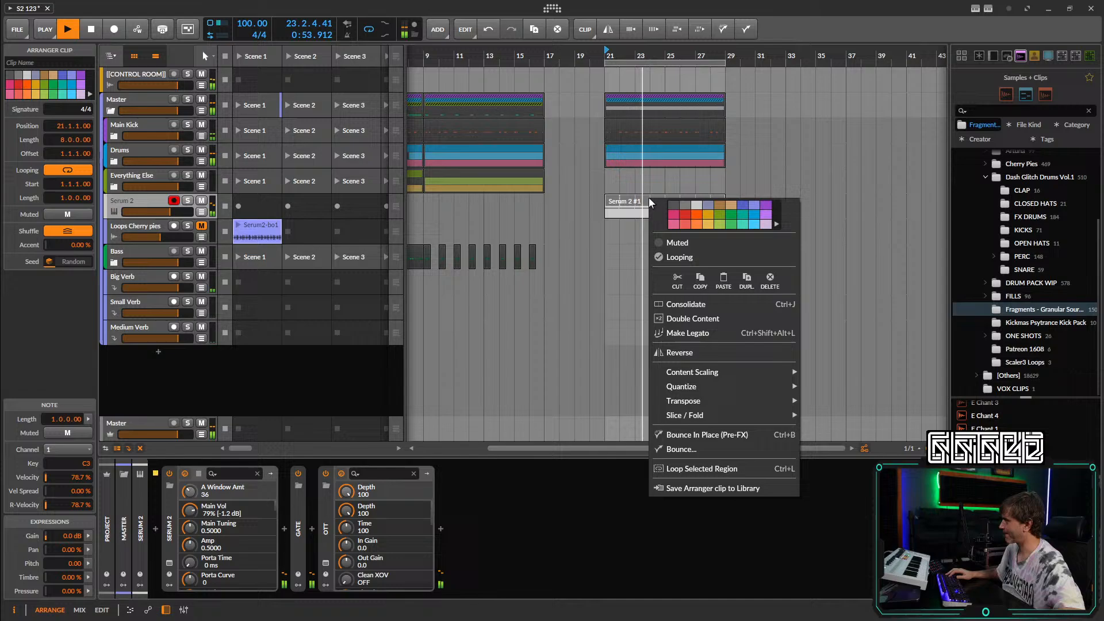
click(713, 452)
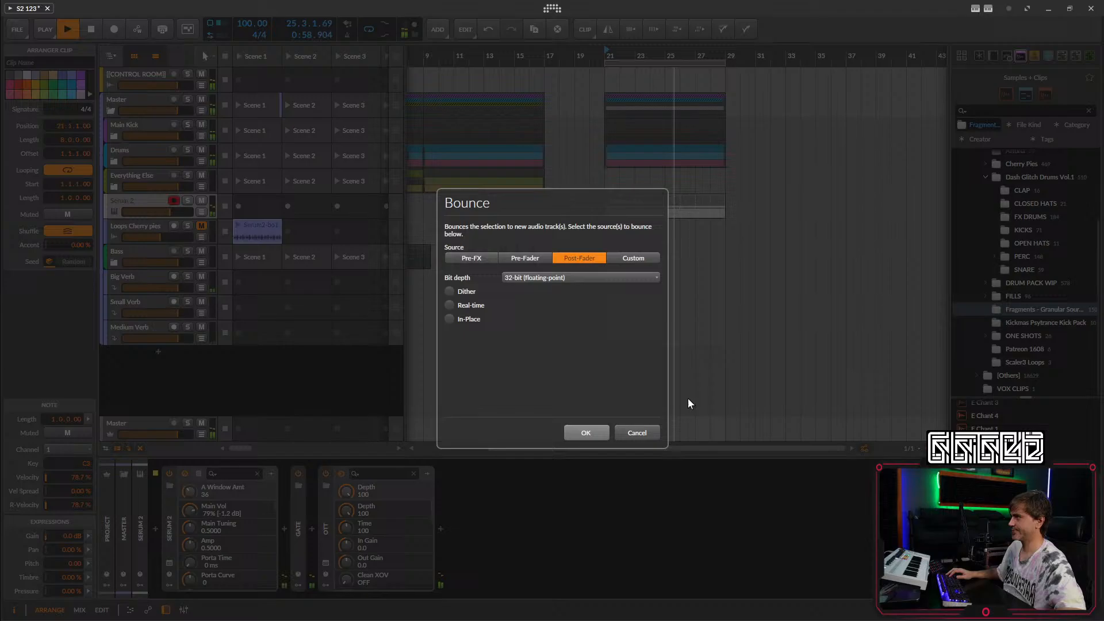
click(585, 433)
drag(643, 222, 305, 257)
click(145, 225)
key(Delete)
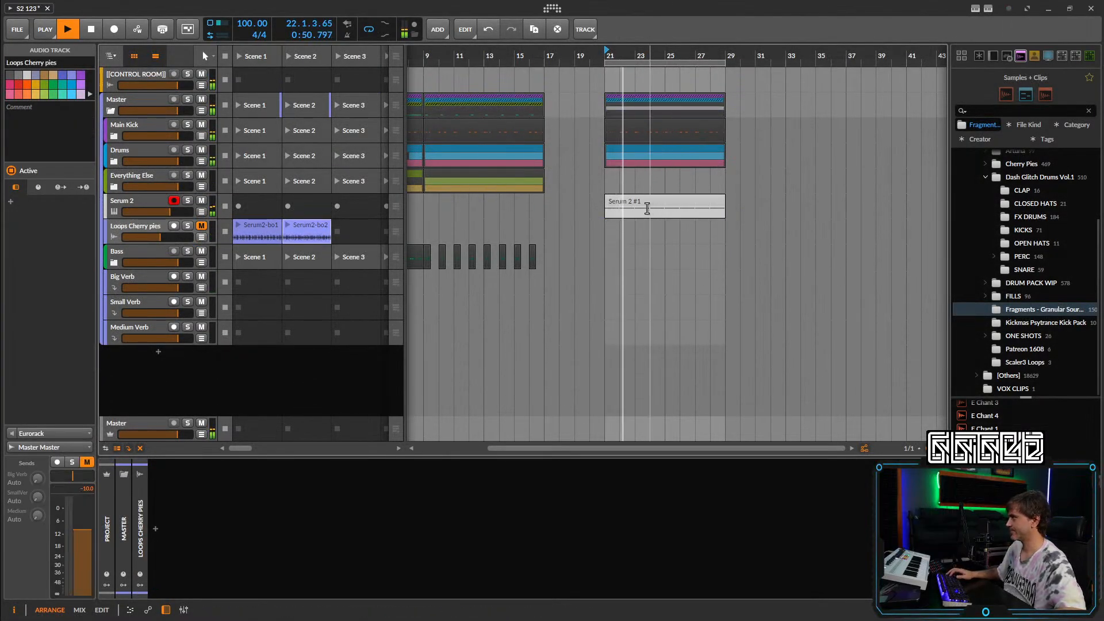
Reopen the Serum 2 synth, redraw LFO 1 as a different stepped pattern, and return oscillator A to its waveform view.
click(646, 206)
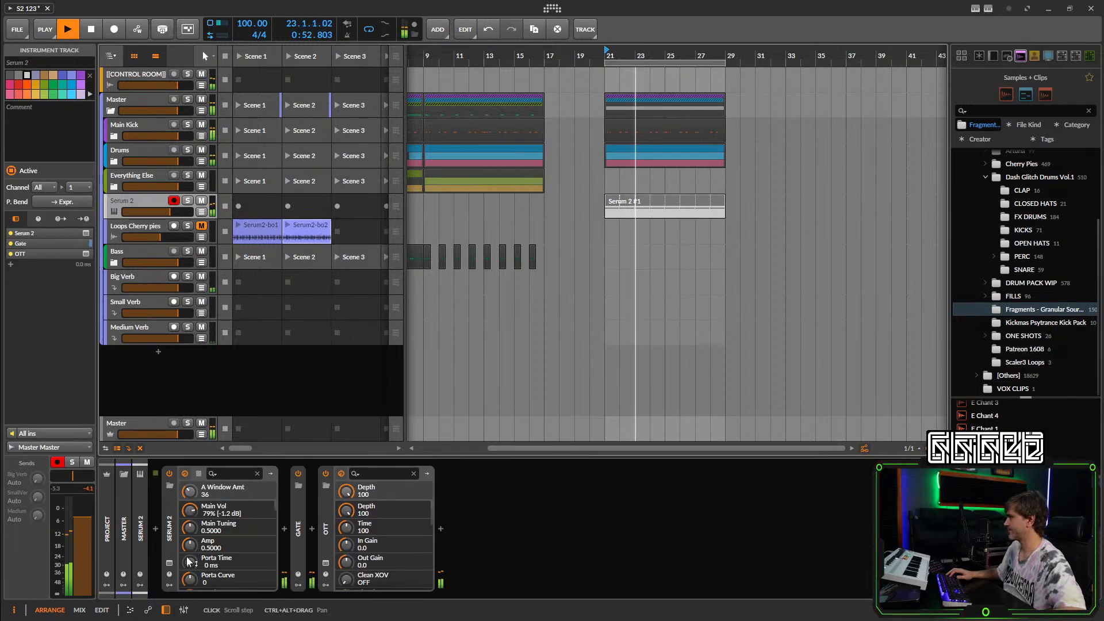
click(185, 473)
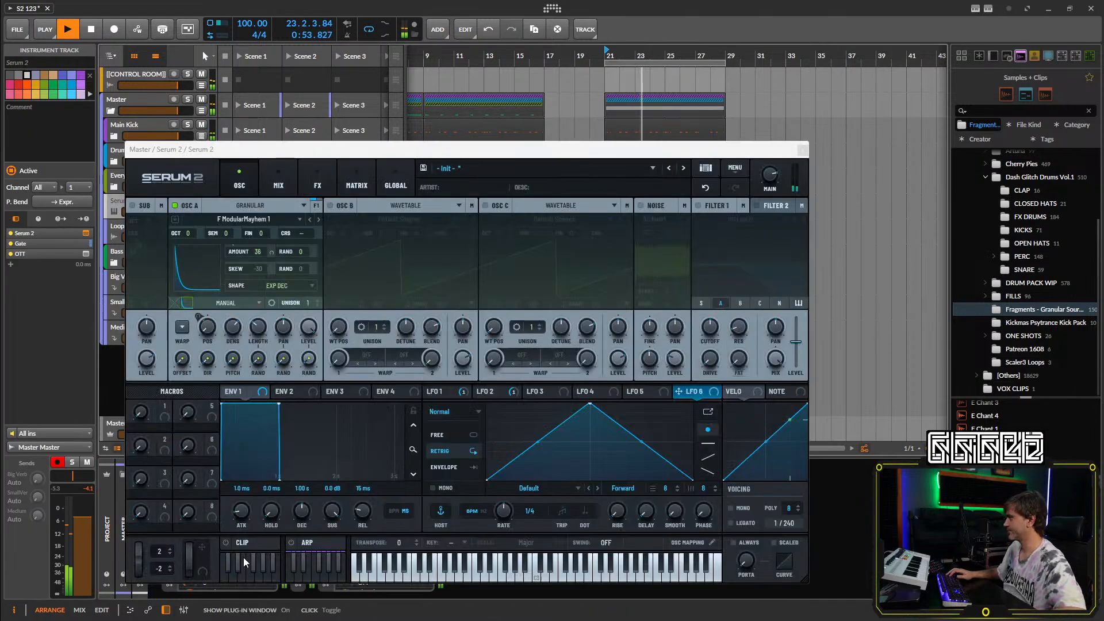
click(446, 391)
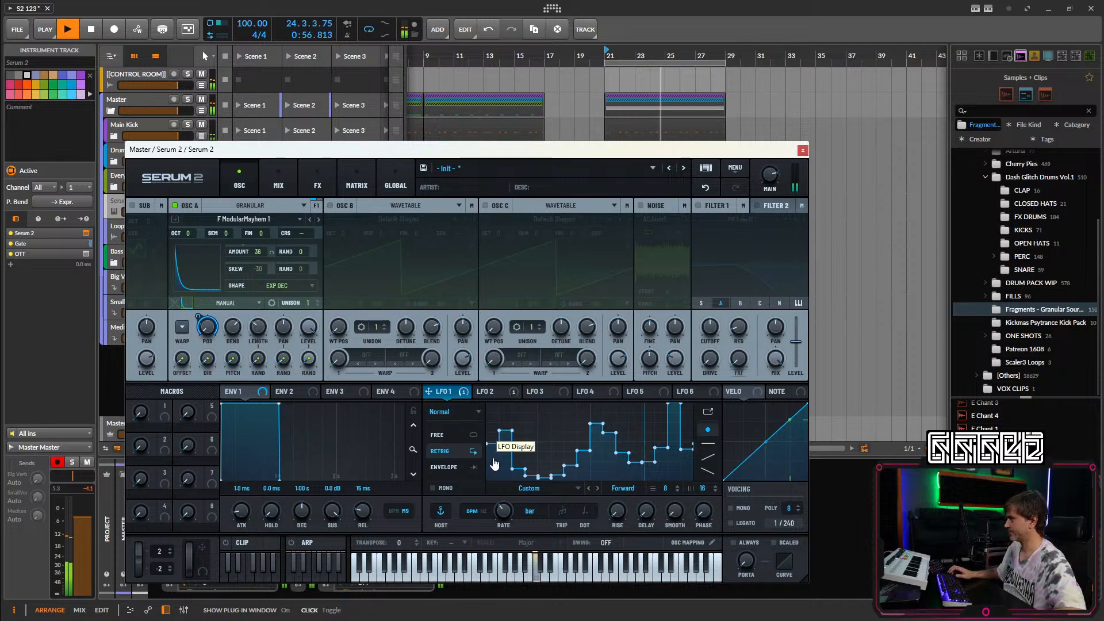
mouse_move(494, 464)
mouse_down()
mouse_move(634, 469)
mouse_move(685, 457)
mouse_up()
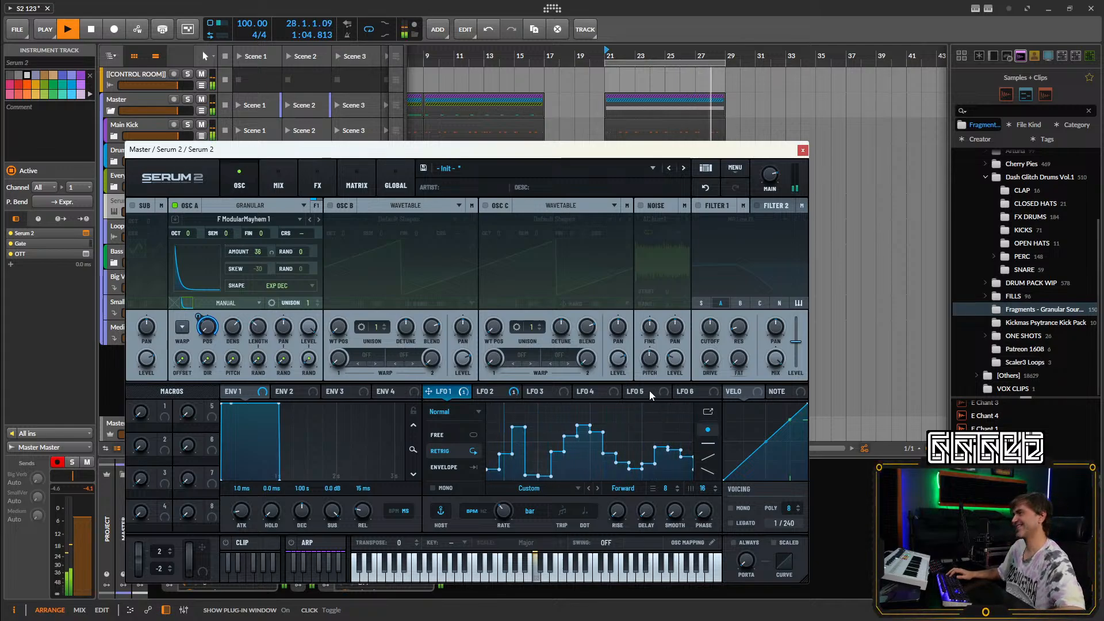
click(188, 304)
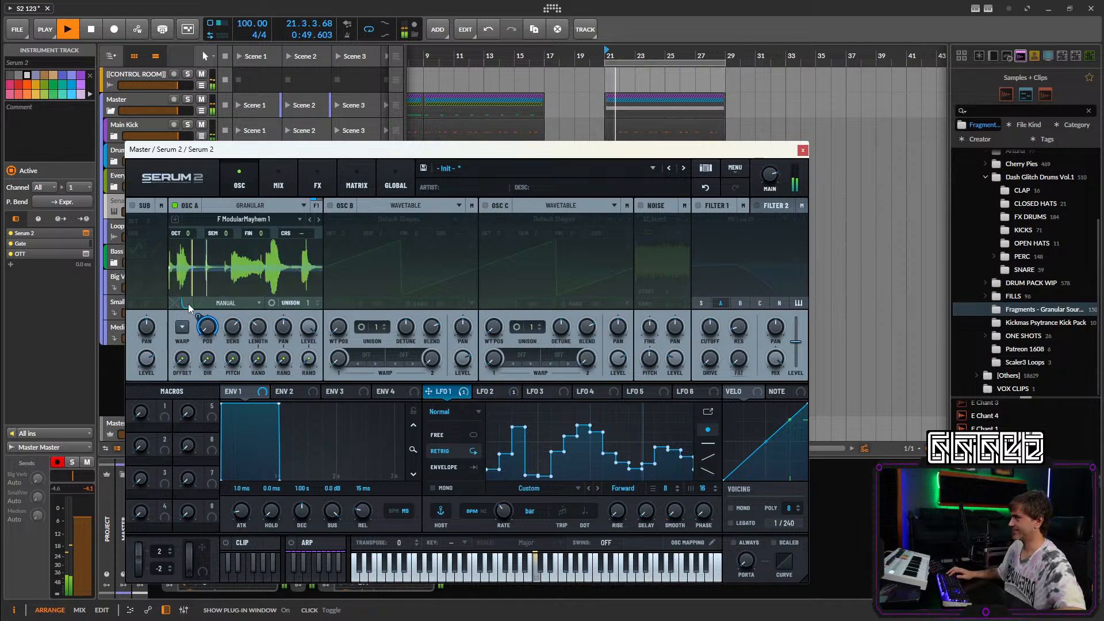
Bounce the new variation post-fader, move it into Loops Cherry pies' Scene 3 slot, and delete the leftover bounce track.
click(802, 151)
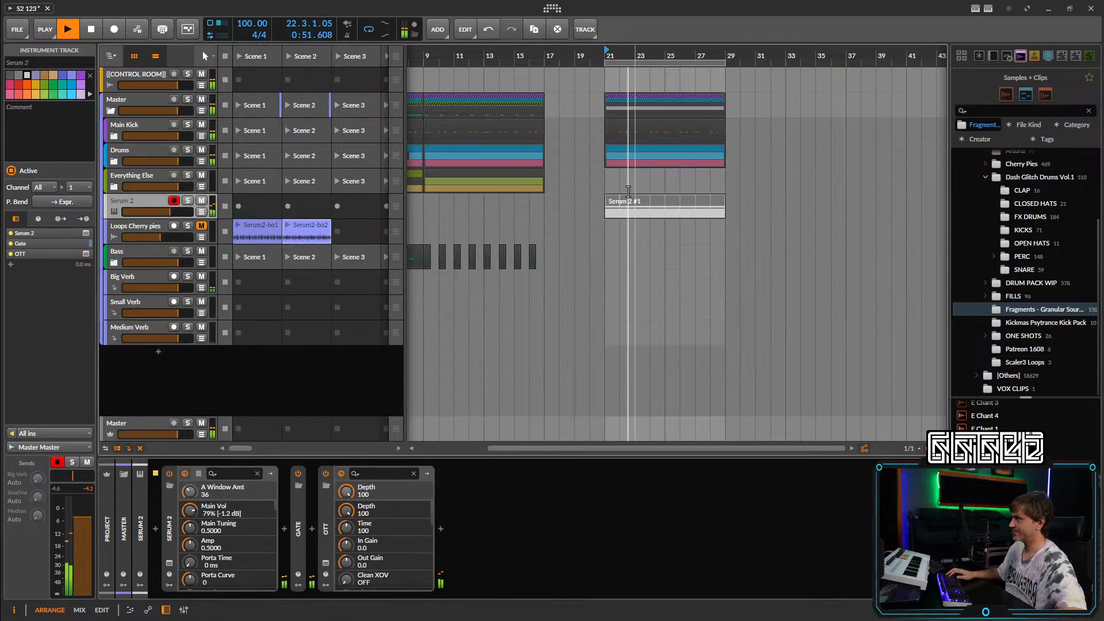
right_click(632, 198)
click(664, 447)
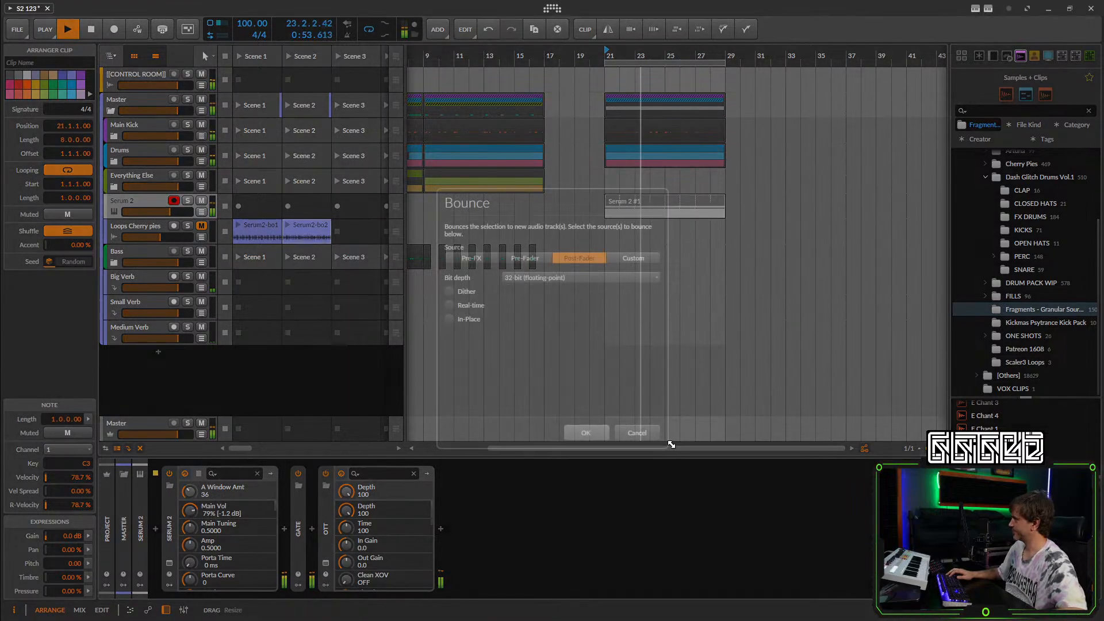
click(589, 426)
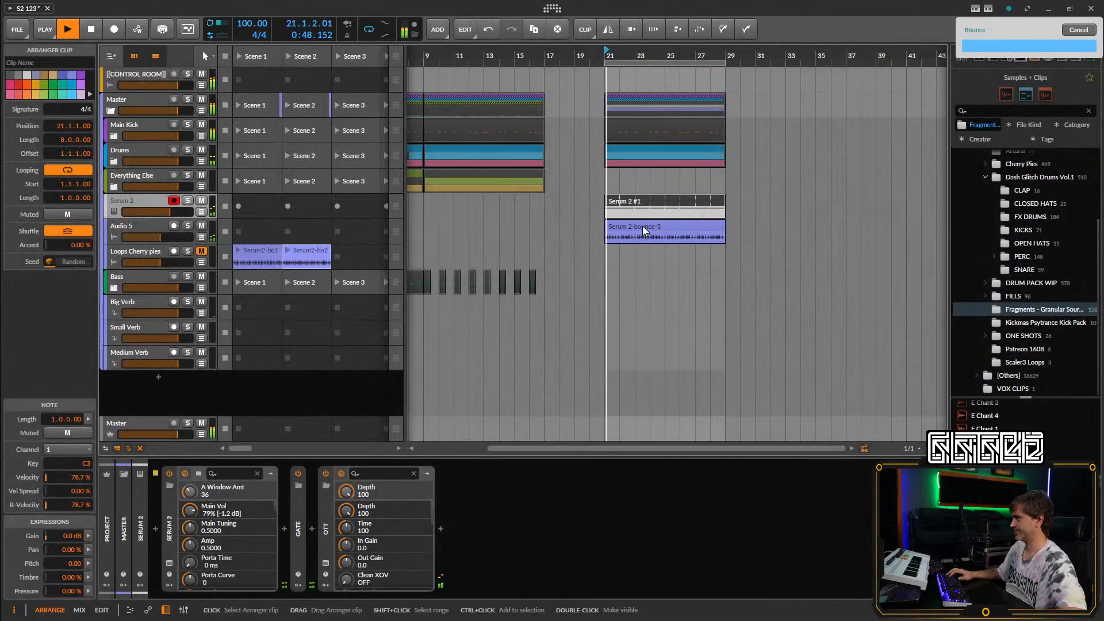
drag(645, 228, 352, 257)
click(144, 222)
key(Delete)
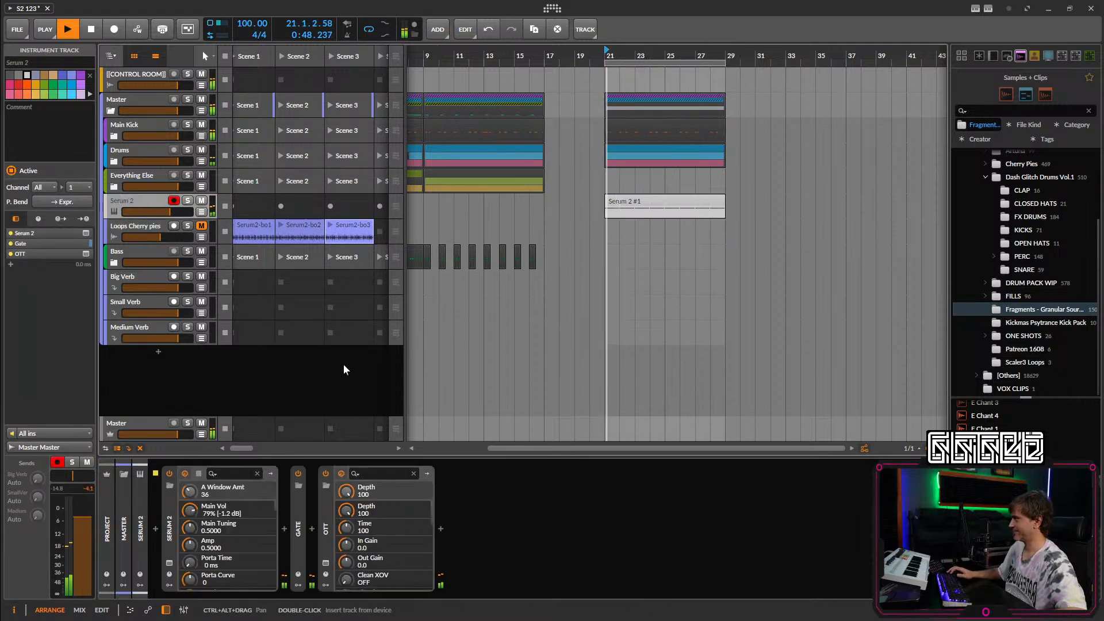
Reopen the Serum 2 synth and try F ModularMayhem 2, 3, 4 and 5 in turn as oscillator A's grain sample.
click(170, 563)
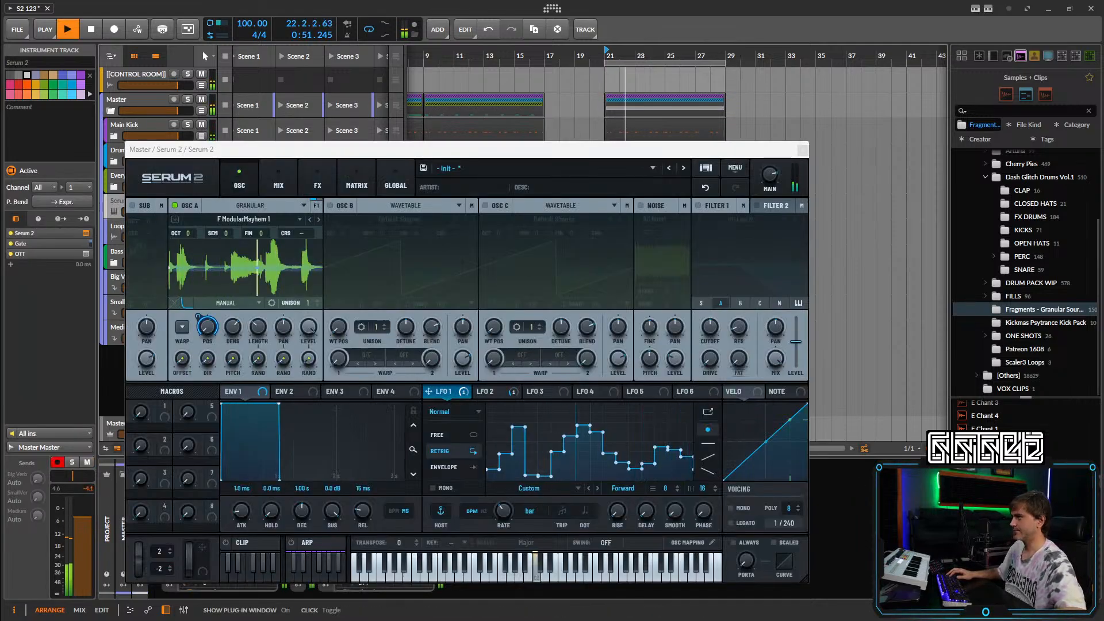
drag(986, 537, 258, 275)
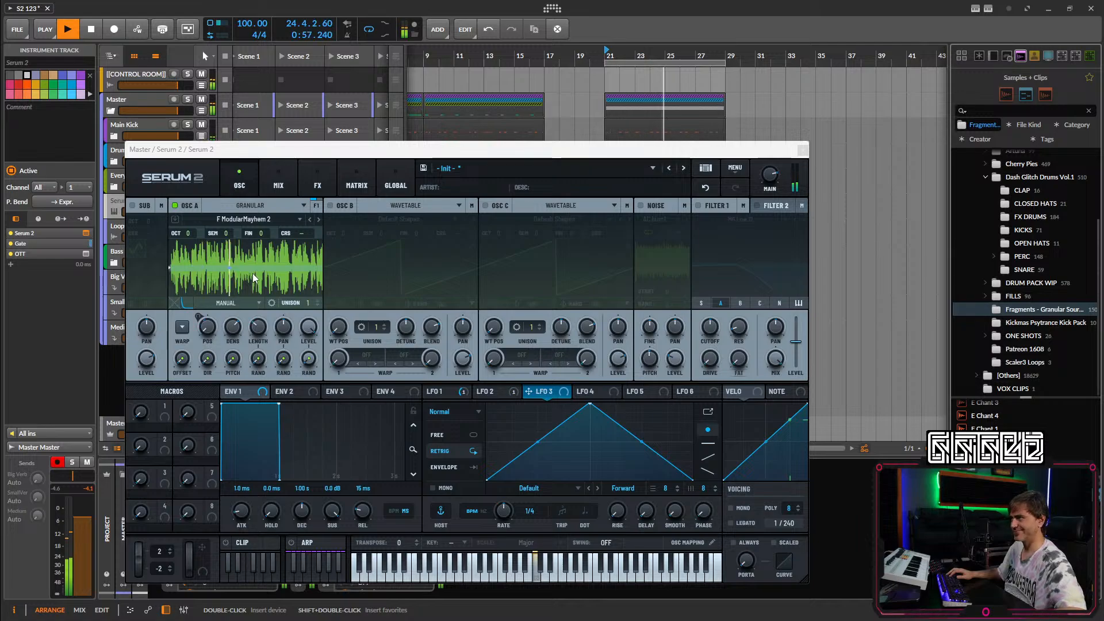
click(435, 392)
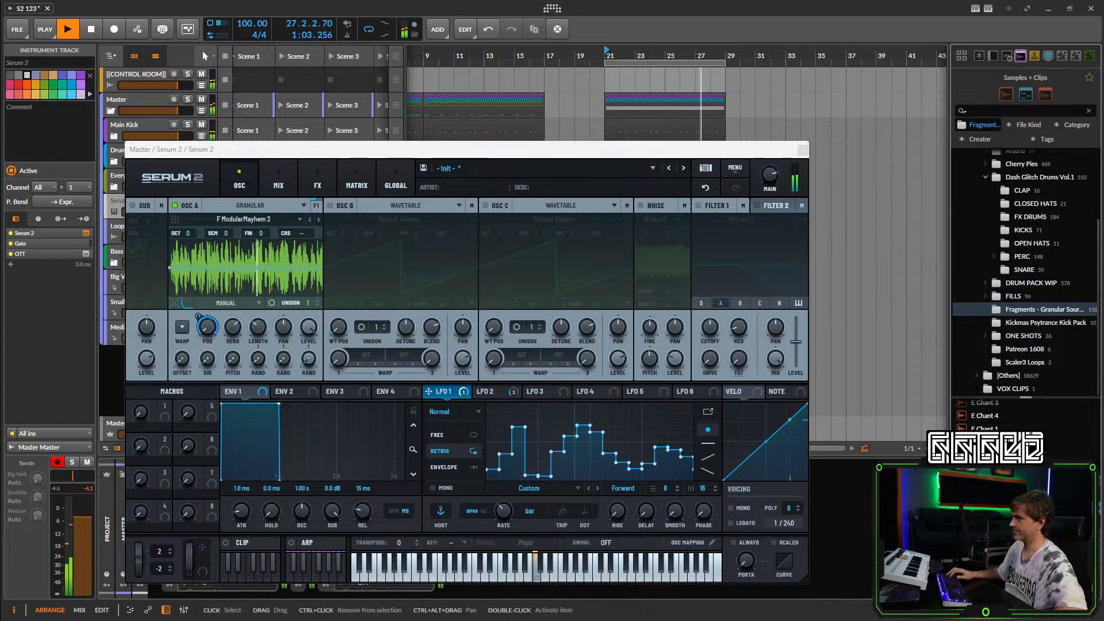
click(543, 392)
key(Right)
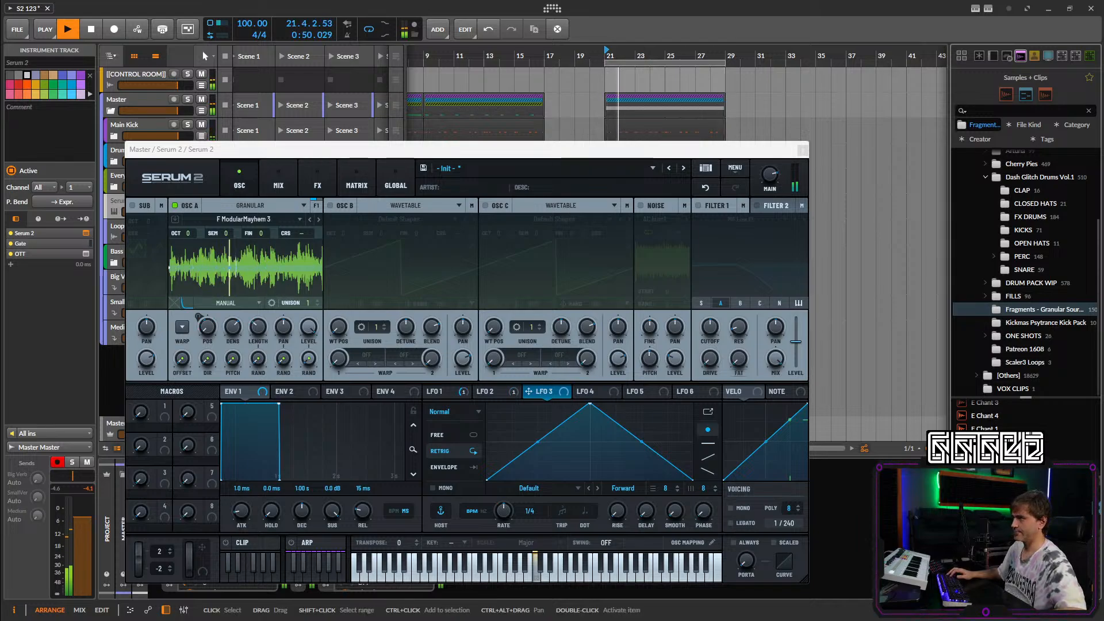
drag(303, 314, 270, 277)
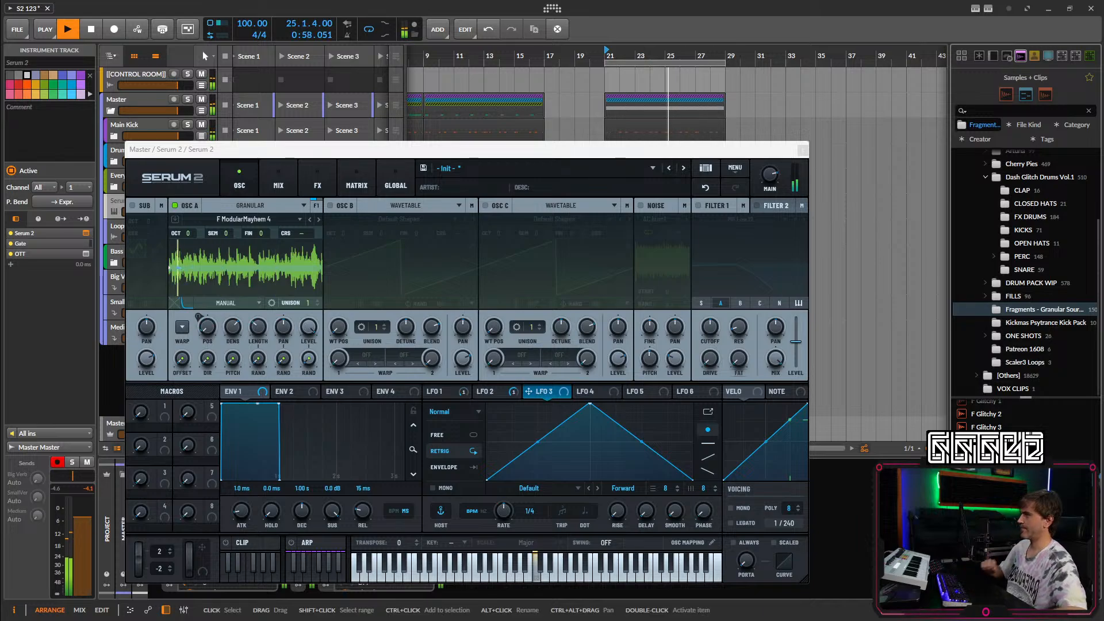
drag(986, 535, 276, 268)
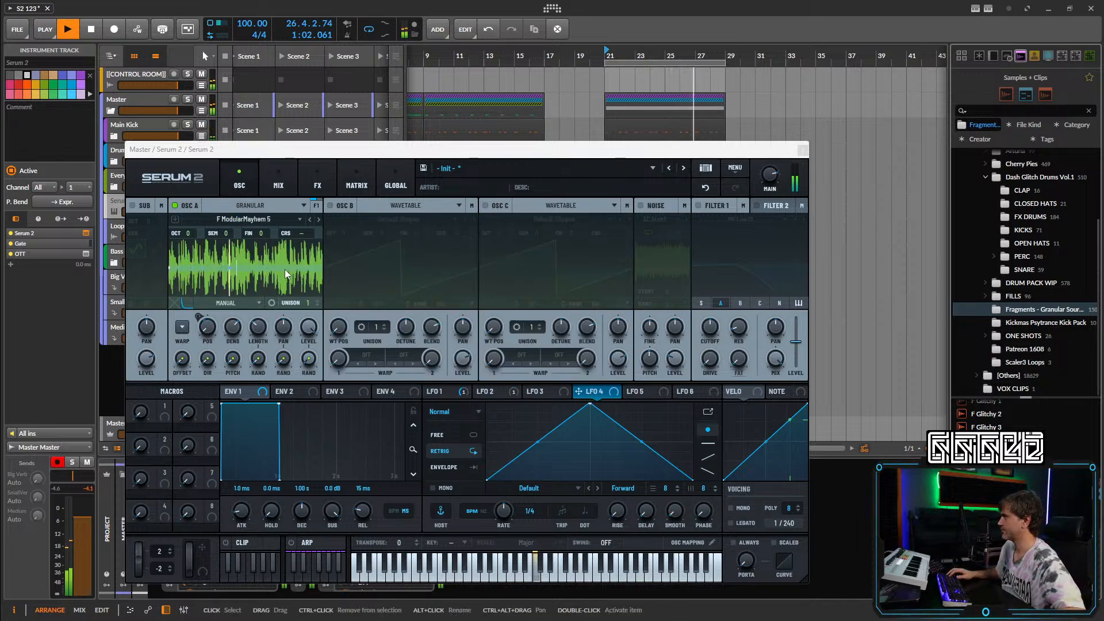
Set oscillator A's grain window amount to 43 and return to its waveform view.
click(188, 303)
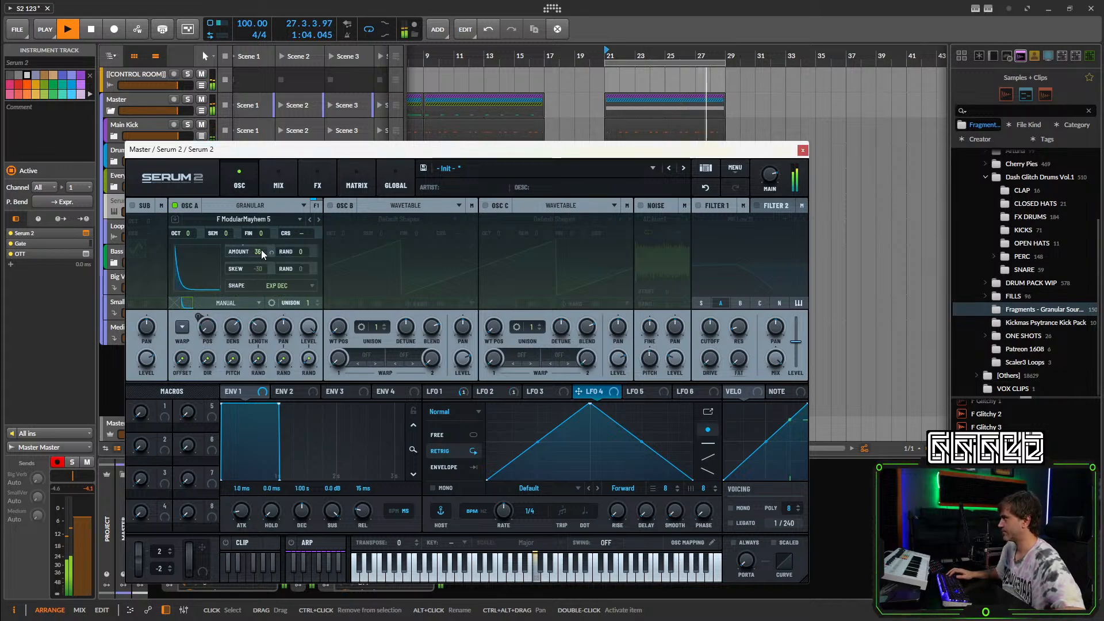
mouse_move(261, 250)
mouse_down()
mouse_move(266, 223)
mouse_move(256, 265)
mouse_up()
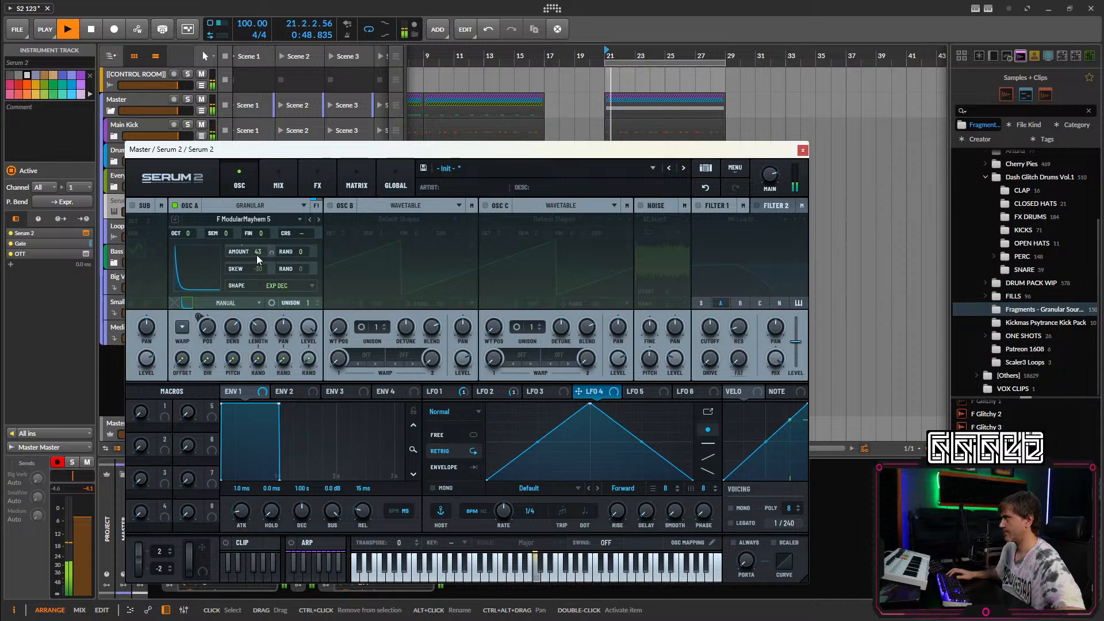
click(187, 303)
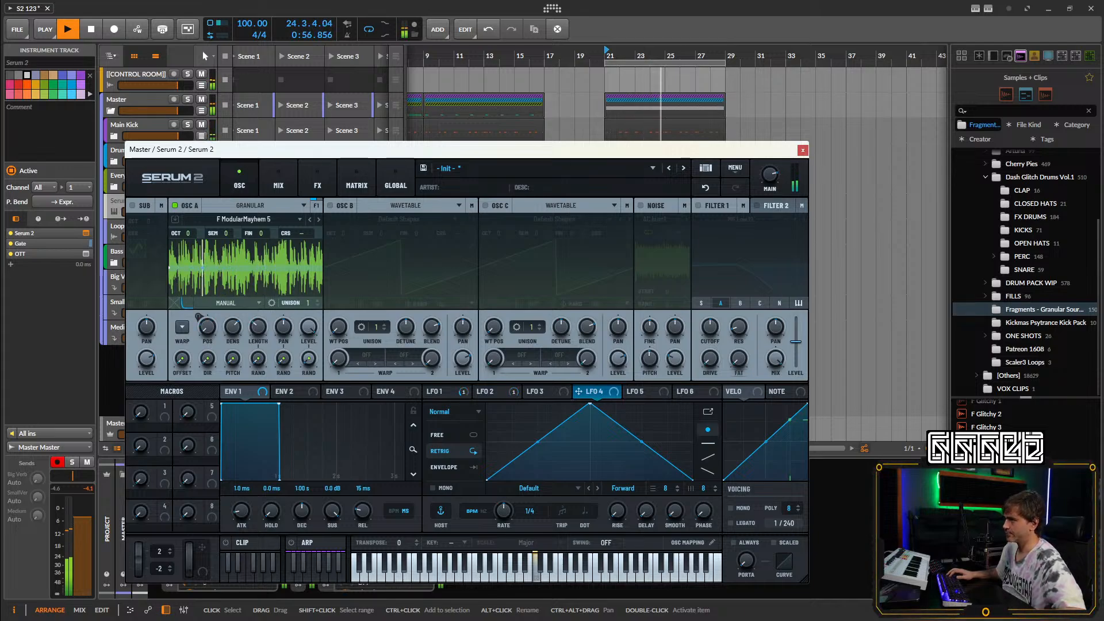
Load F ModularMayhem 6 into oscillator A and restart playback from bar 21.
drag(995, 518, 253, 268)
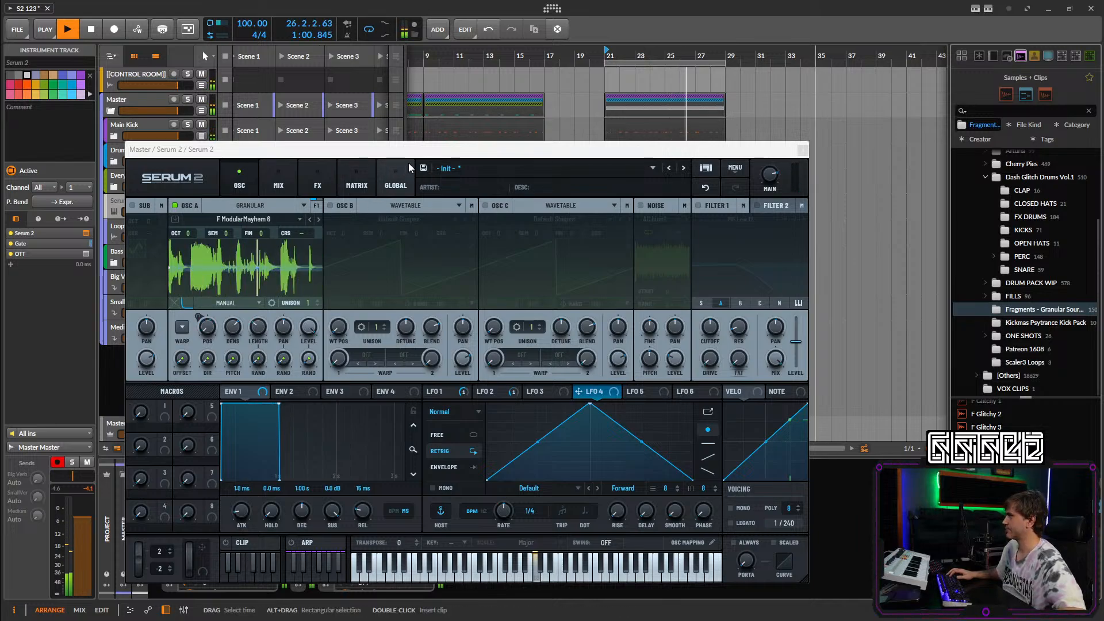
click(433, 161)
key(space)
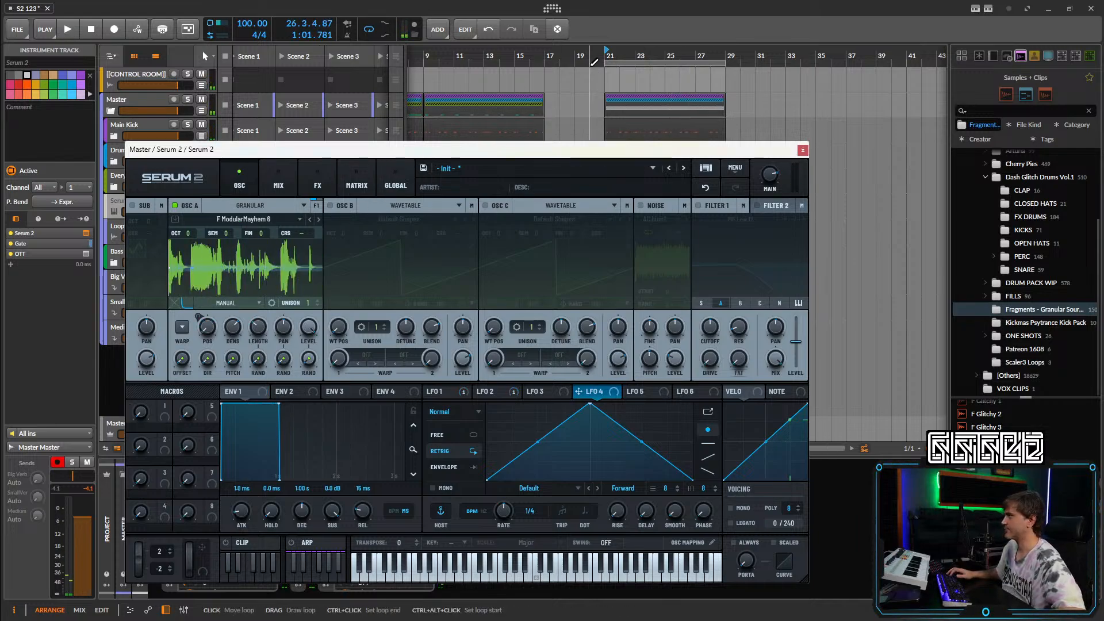
click(609, 54)
key(space)
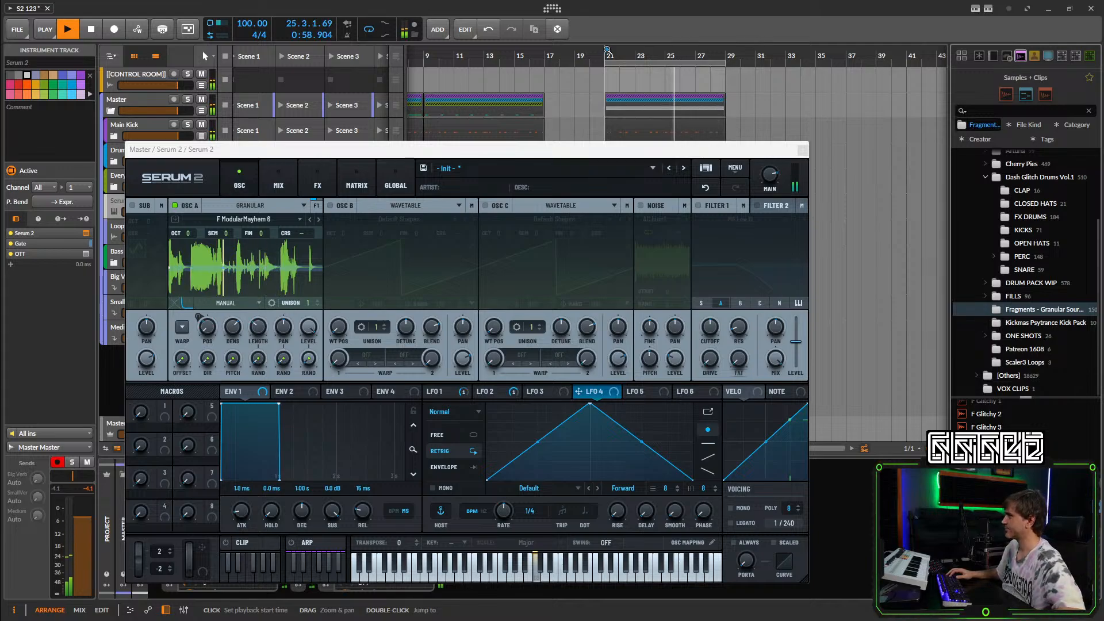
Open LFO 1 in its enlarged editor and reset its shape to Default.
right_click(627, 423)
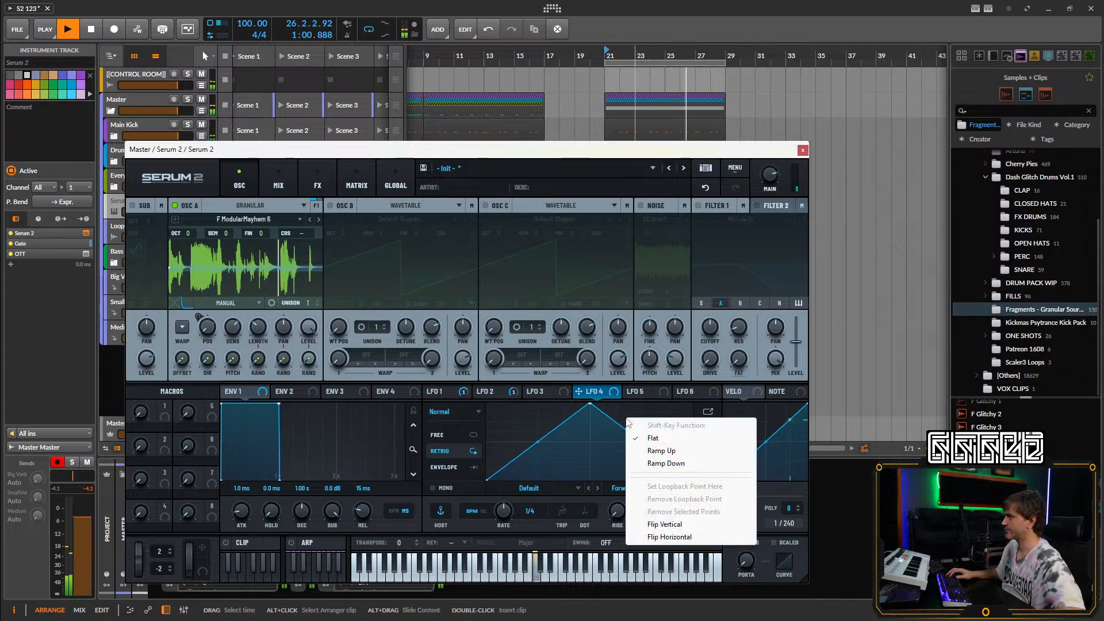
click(589, 442)
click(452, 392)
right_click(620, 425)
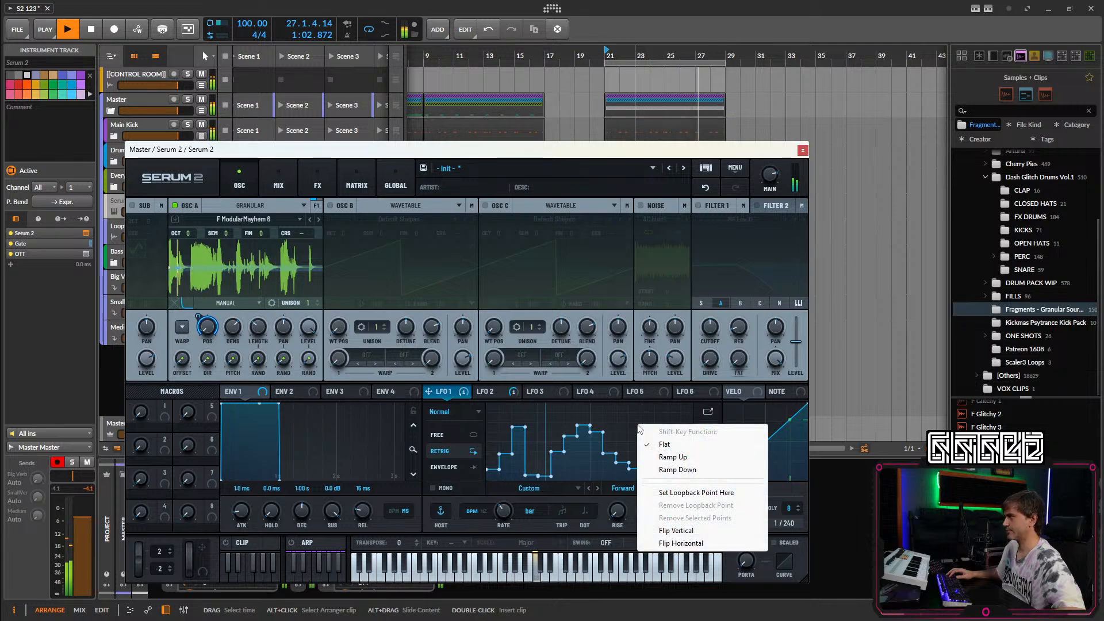
click(619, 424)
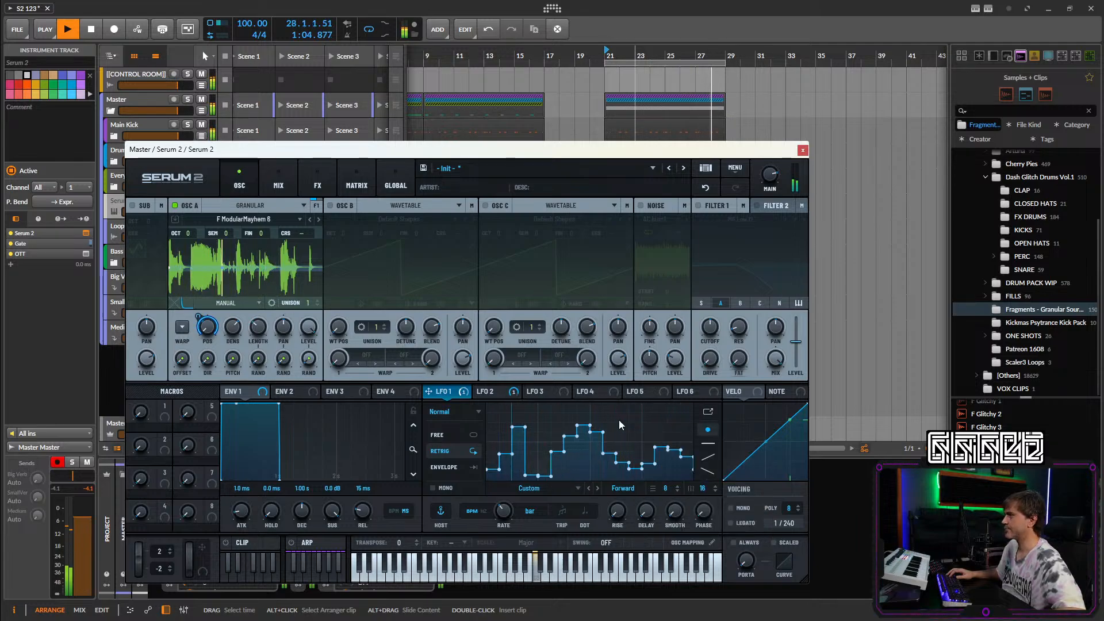
click(708, 412)
right_click(539, 292)
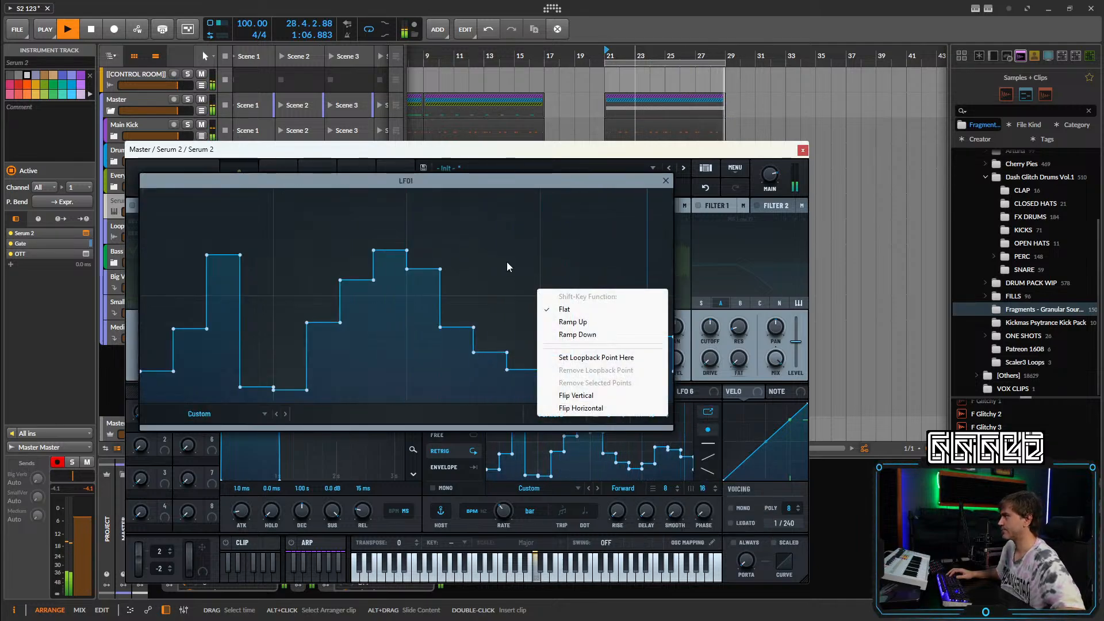
click(507, 266)
click(253, 414)
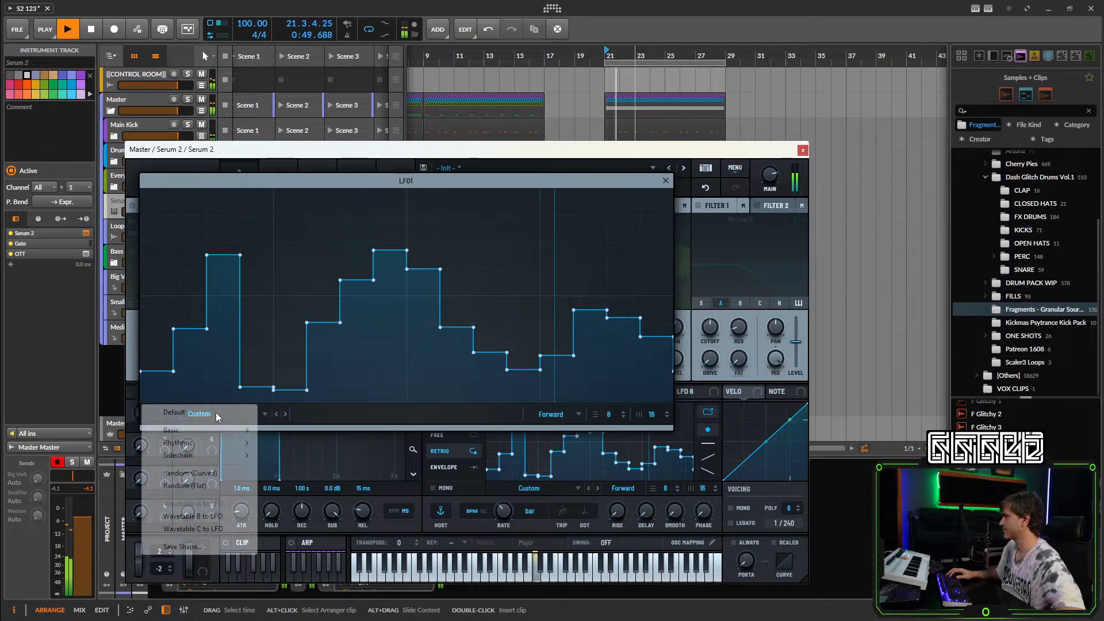
click(218, 422)
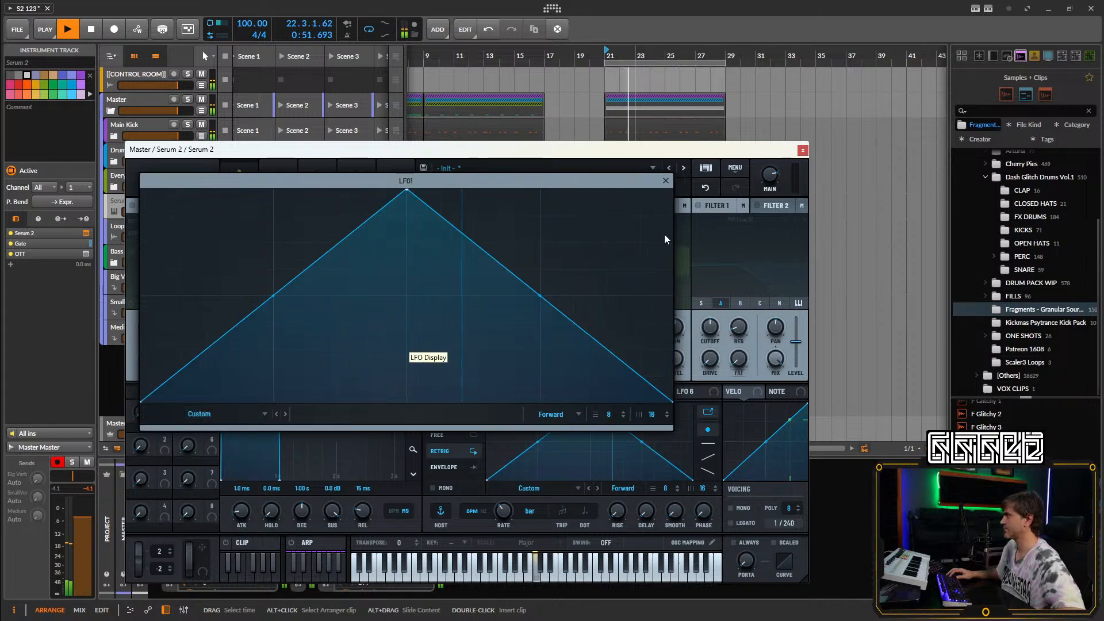
Undo the LFO 1 shape reset and try a new Random (Flat) pattern.
click(705, 187)
click(264, 415)
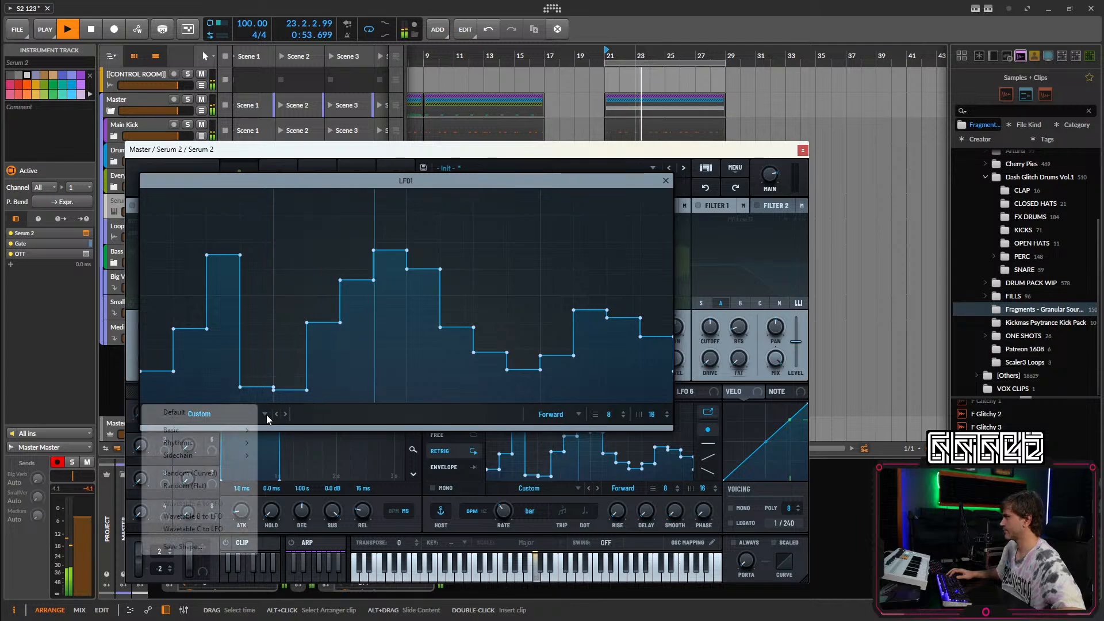
mouse_move(197, 450)
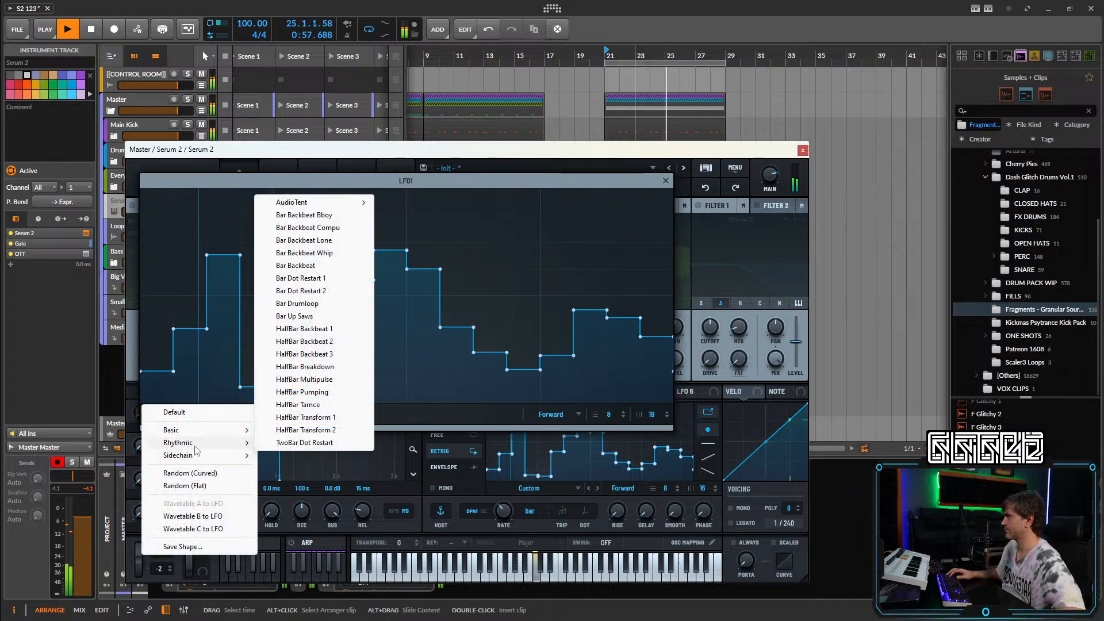
click(207, 486)
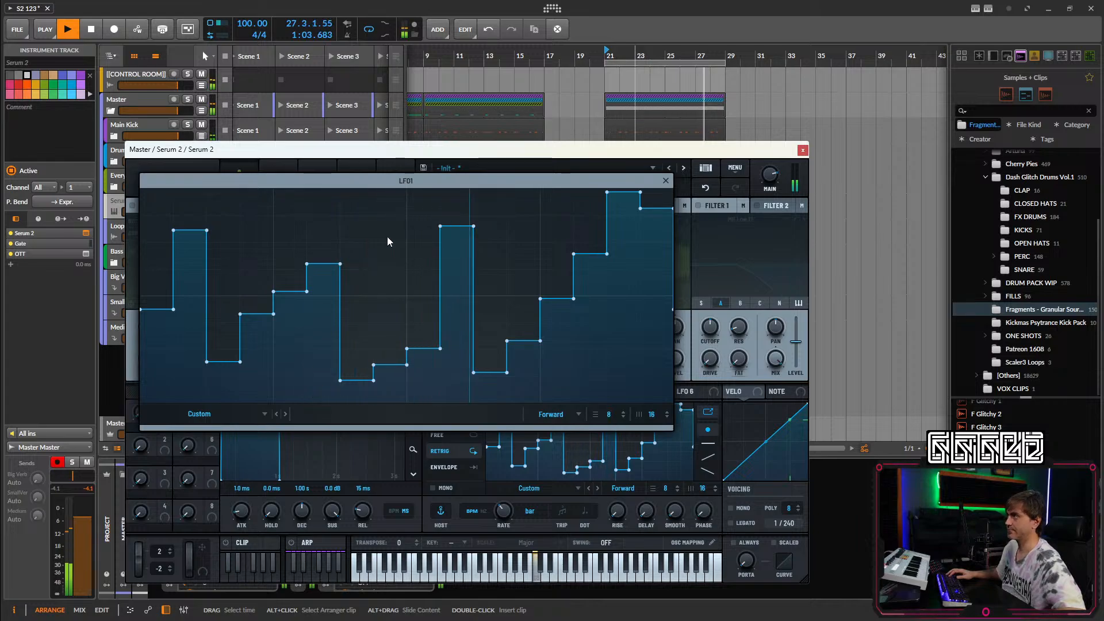
Generate a fresh Random (Flat) shape for LFO 1, restart playback to hear it, and close the enlarged editor.
drag(433, 179, 667, 196)
key(space)
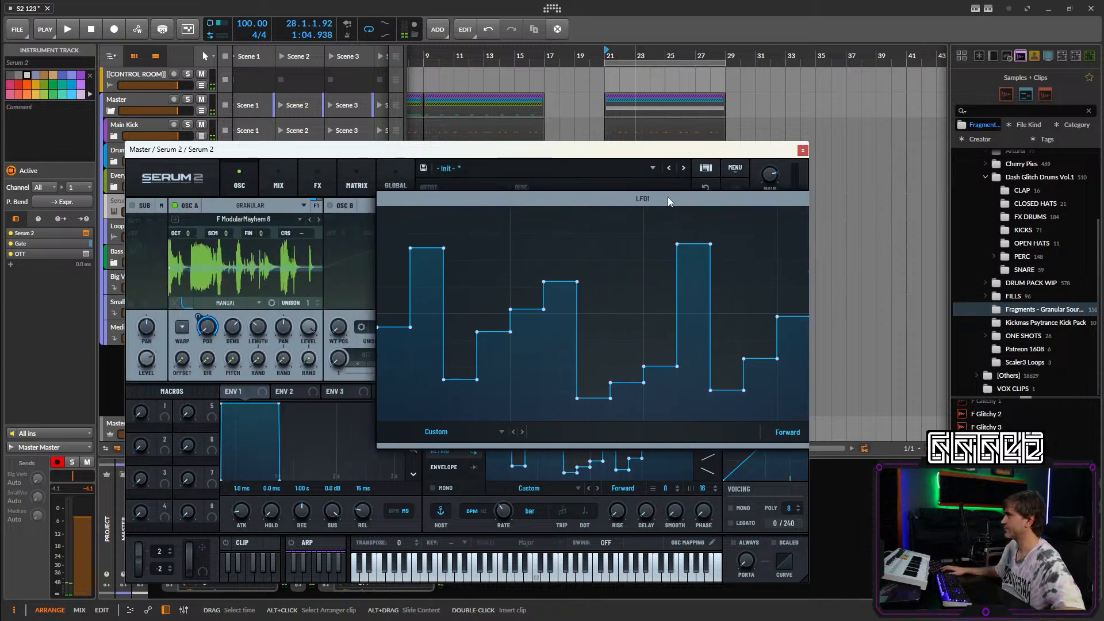
drag(668, 196, 484, 190)
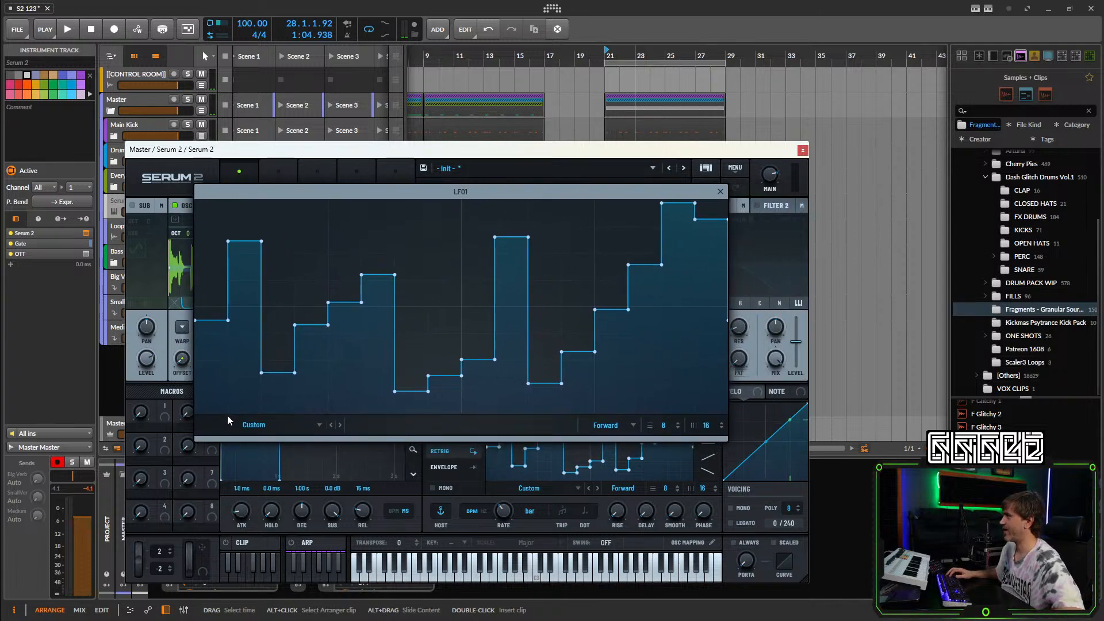
click(318, 425)
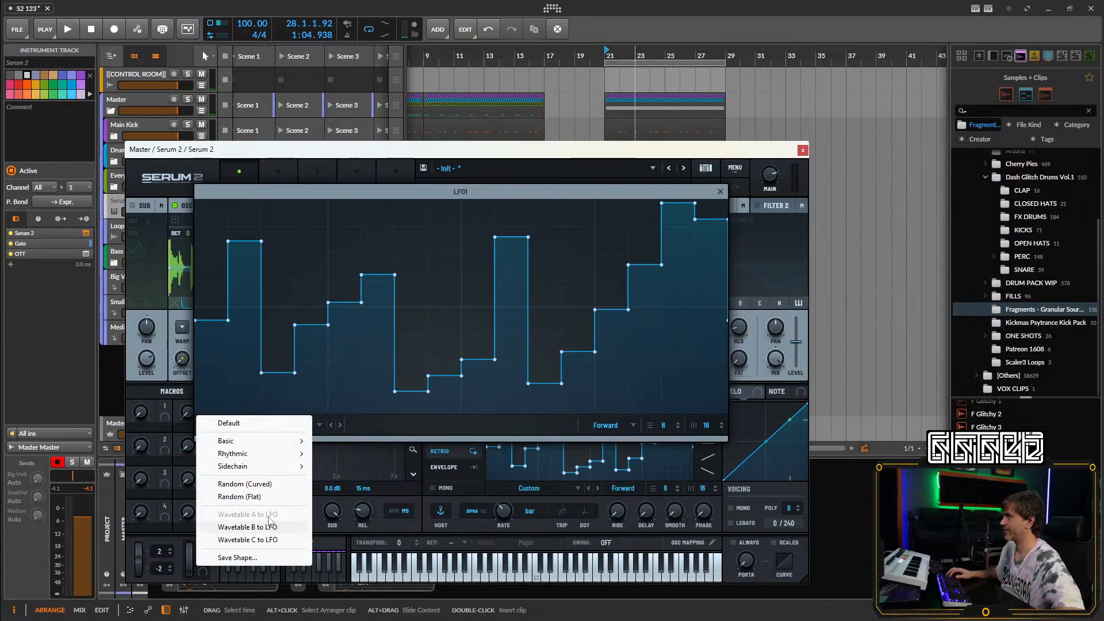
click(257, 498)
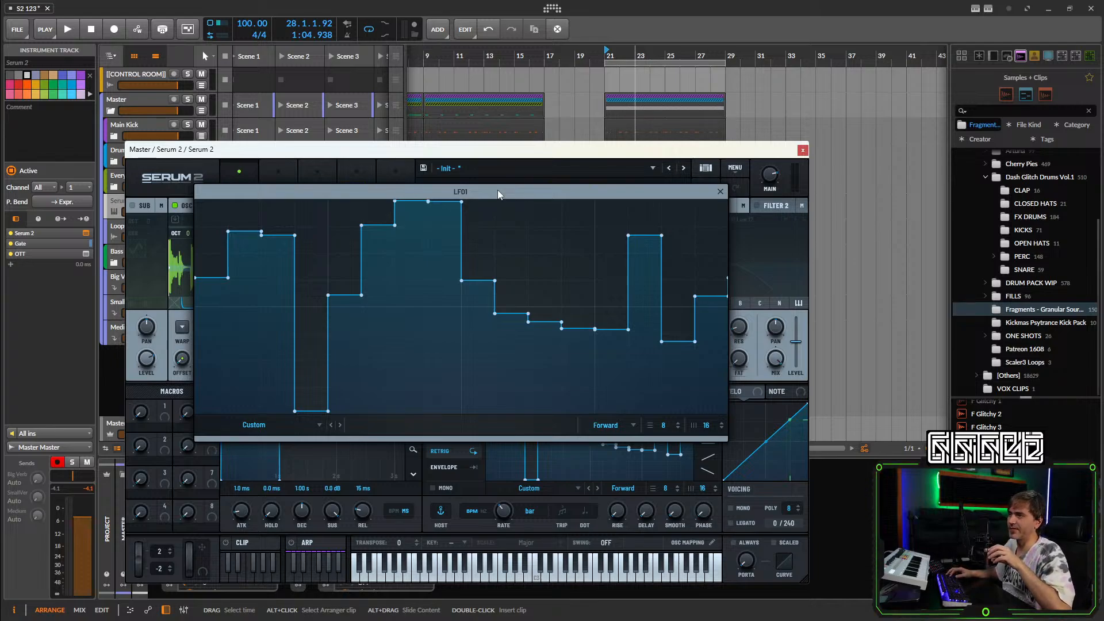
key(space)
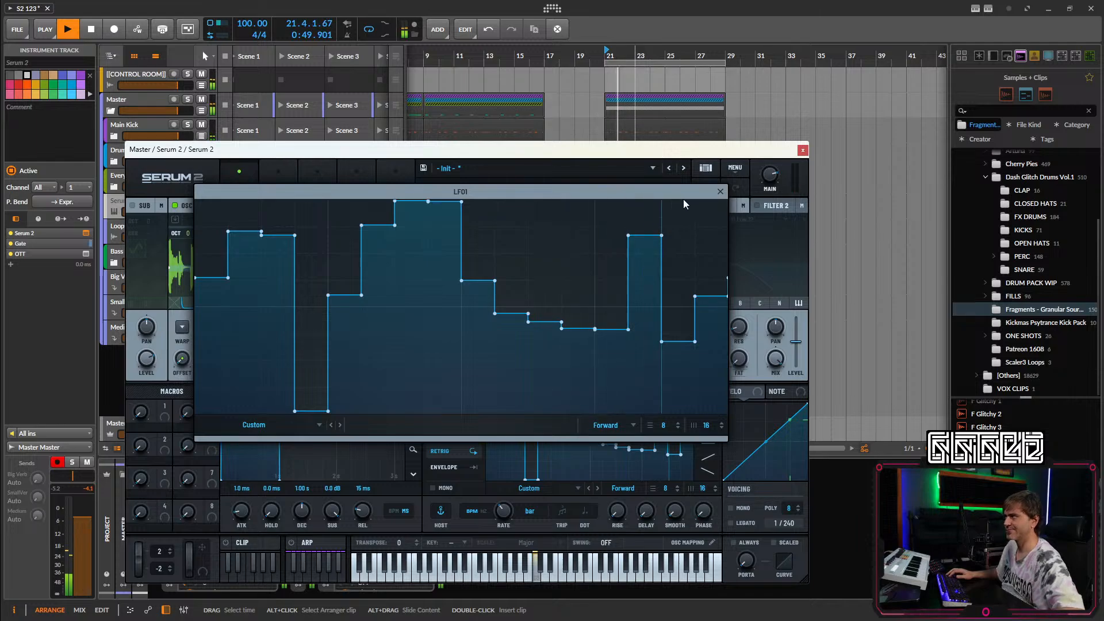
click(720, 191)
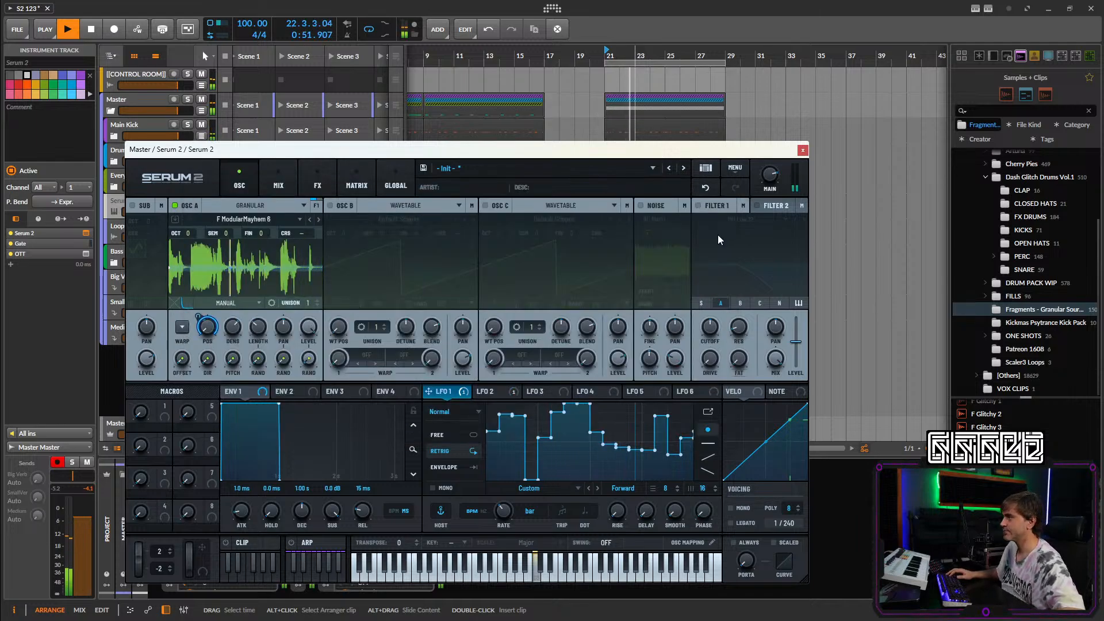
Close the Serum 2 window and bounce the Serum 2 #1 clip at bar 21 as Post-Fader, 32-bit (floating-point) audio.
click(803, 151)
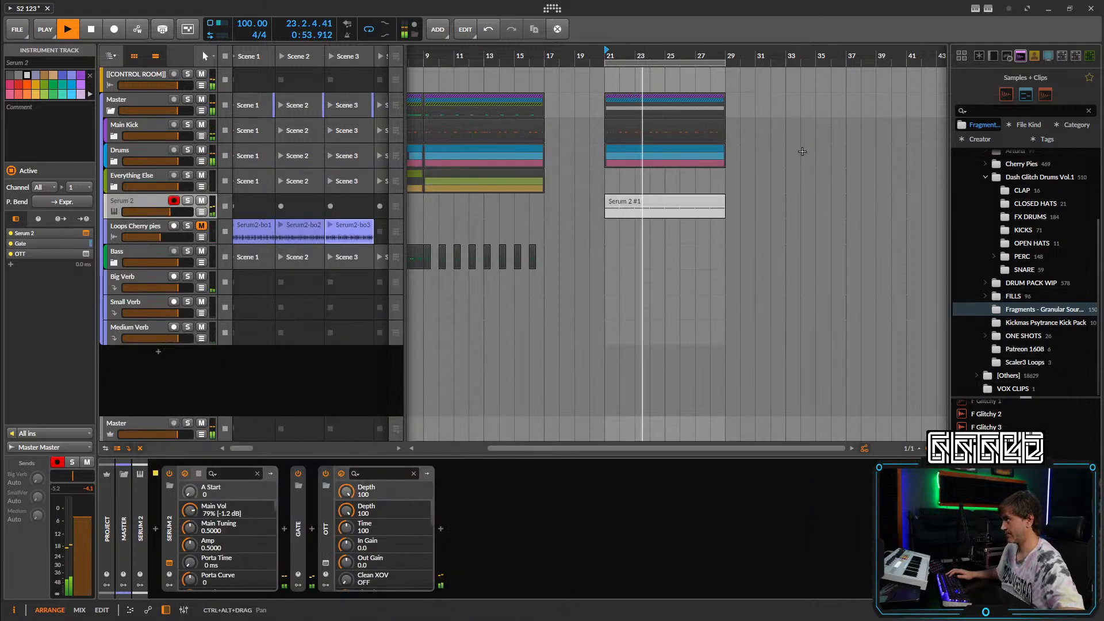
right_click(633, 205)
click(624, 206)
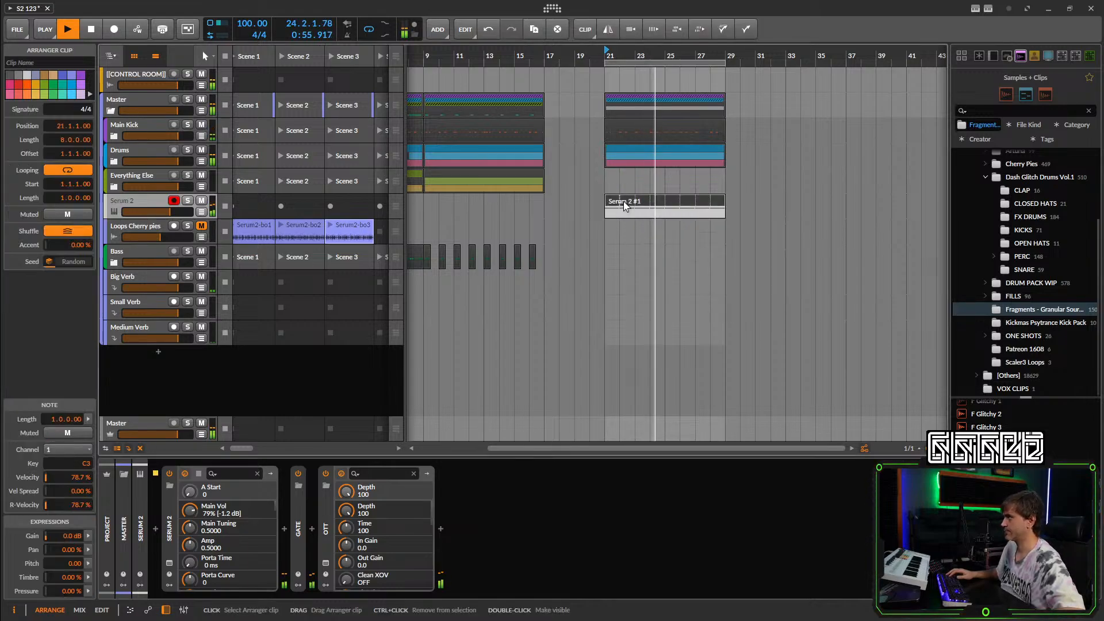
right_click(627, 202)
click(667, 451)
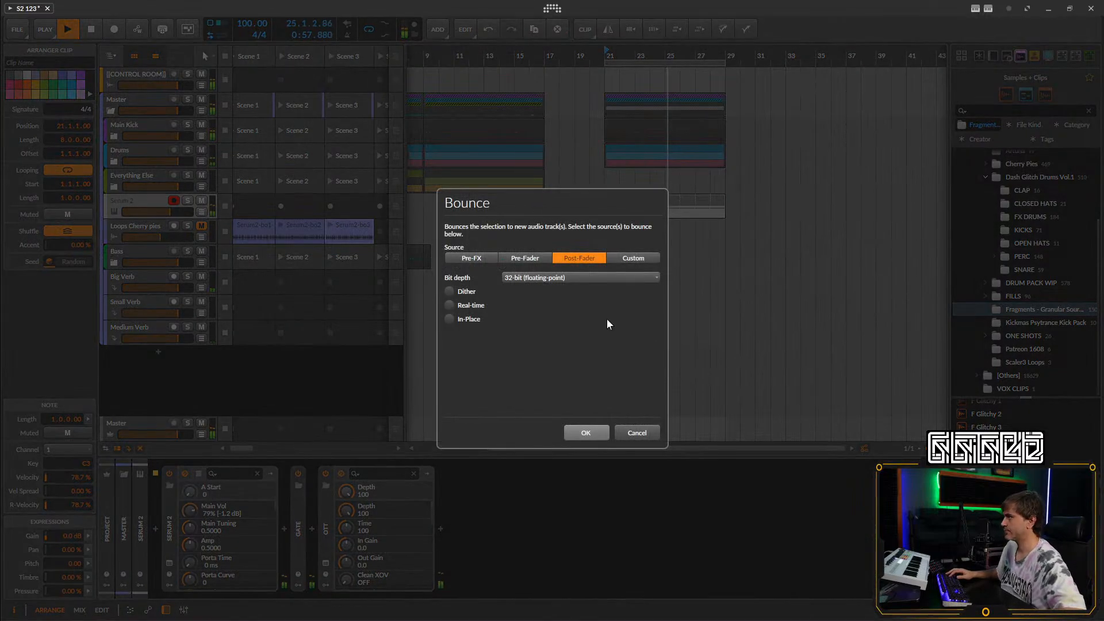
click(588, 433)
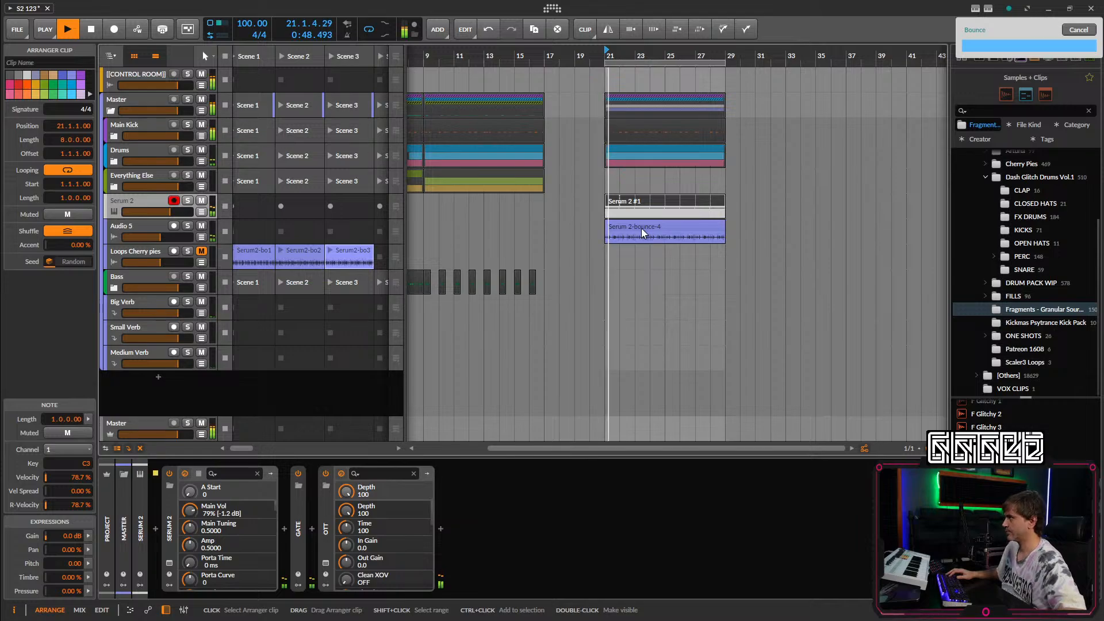
Move the new bounced clip to the Loops Cherry pies track's Scene 4 slot and delete the emptied audio track.
drag(645, 233, 323, 258)
click(147, 228)
key(Delete)
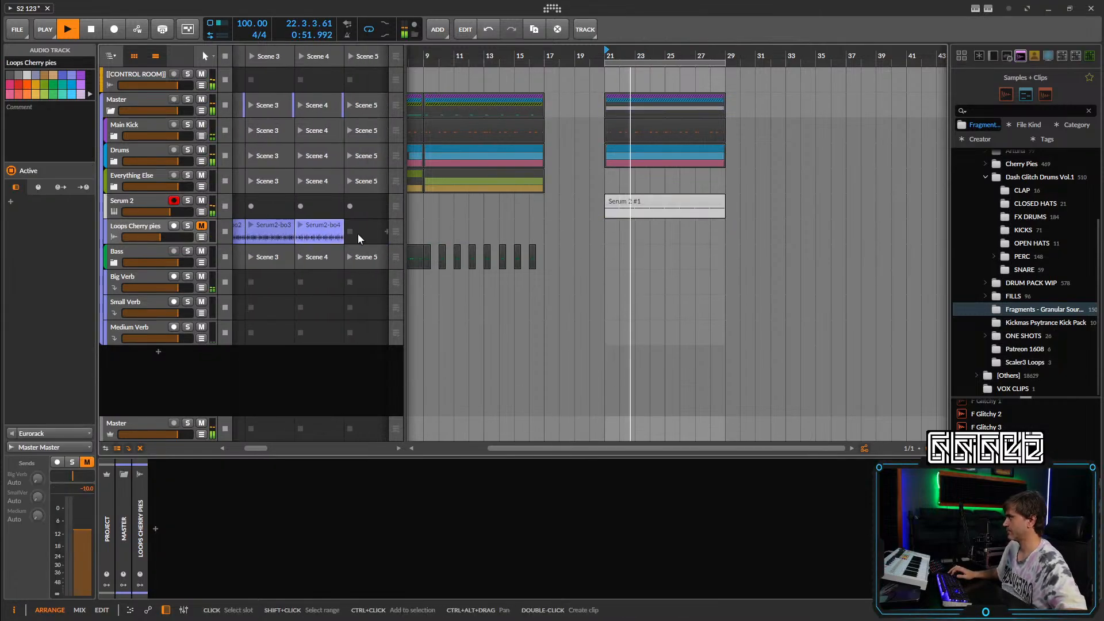
Reopen the Serum 2 synth from its track and show LFO 1 in the enlarged editor.
click(653, 212)
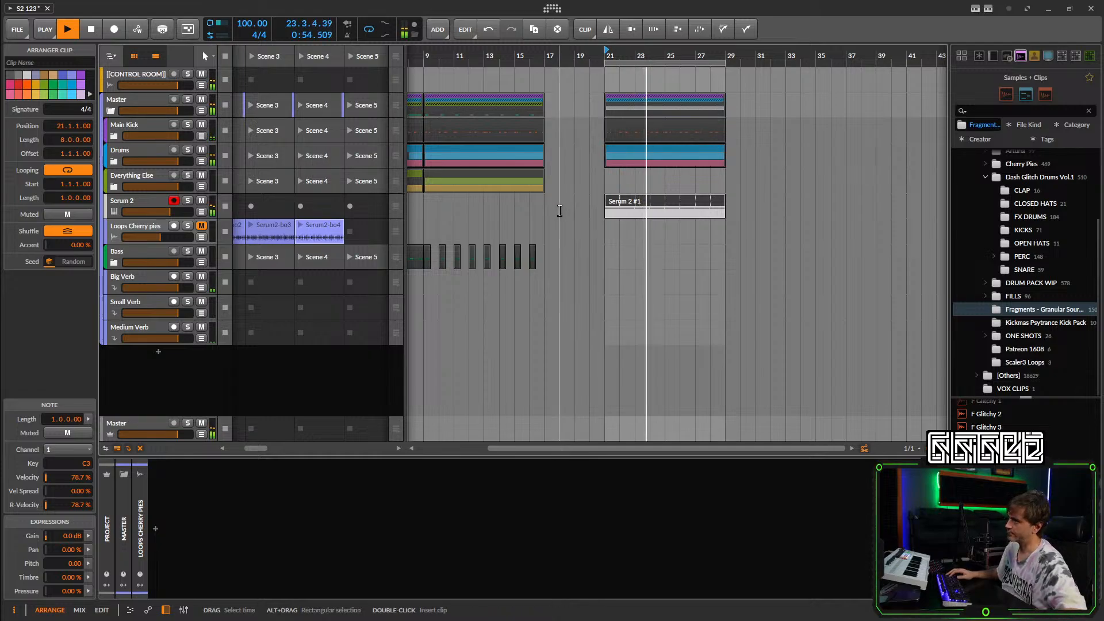
click(151, 204)
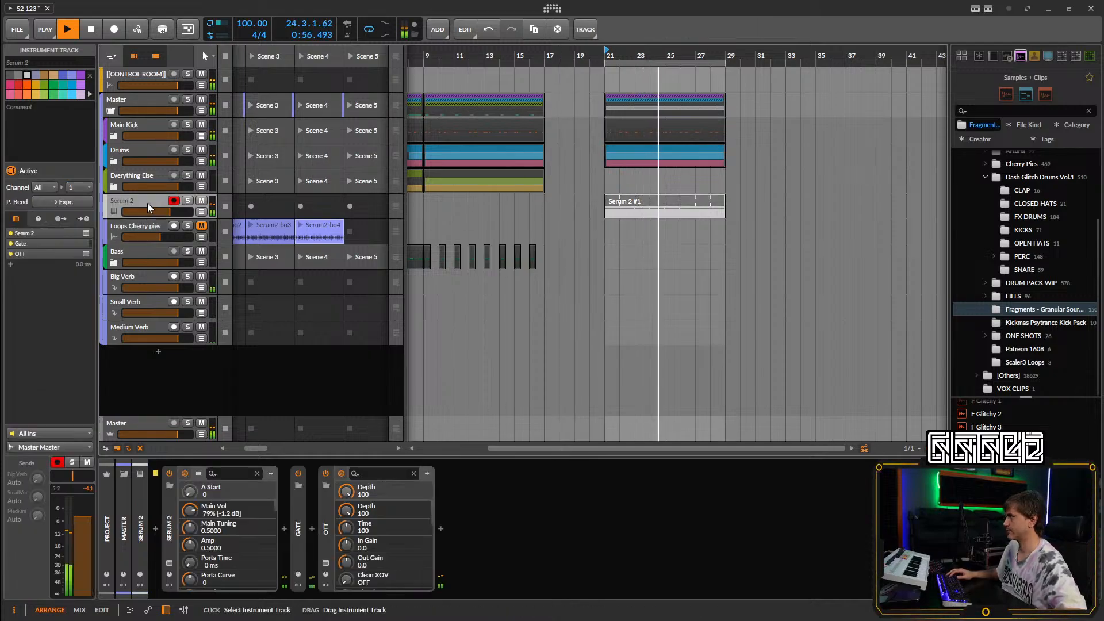
click(171, 562)
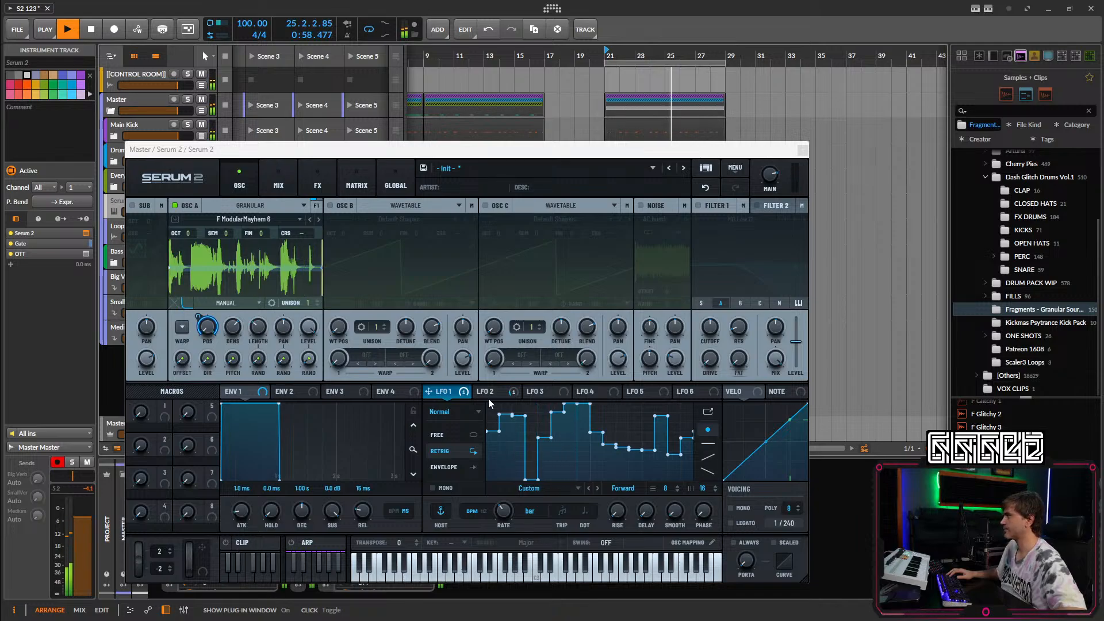
click(707, 412)
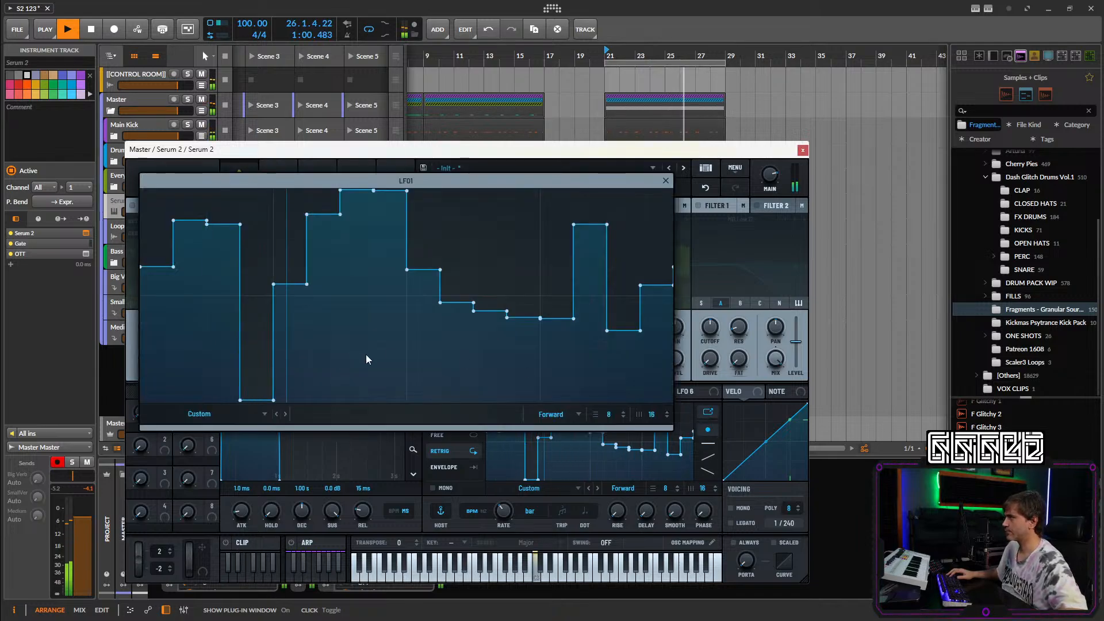
Generate two successive Random (Flat) shapes for LFO 1, keep the second, close the enlarged editor and stop playback.
click(259, 415)
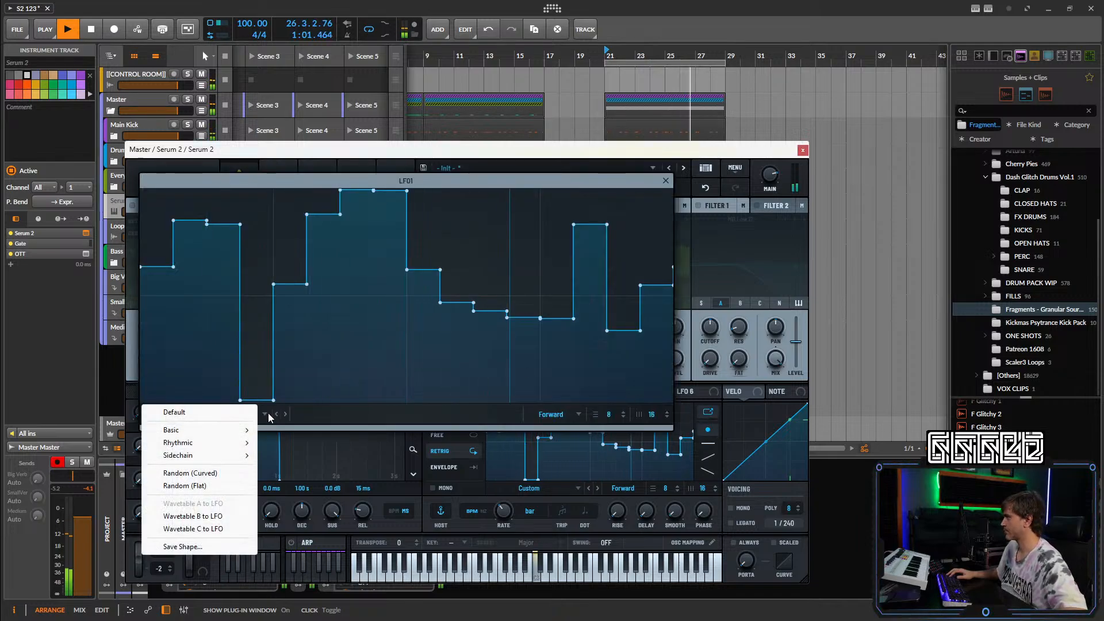
click(207, 486)
click(265, 415)
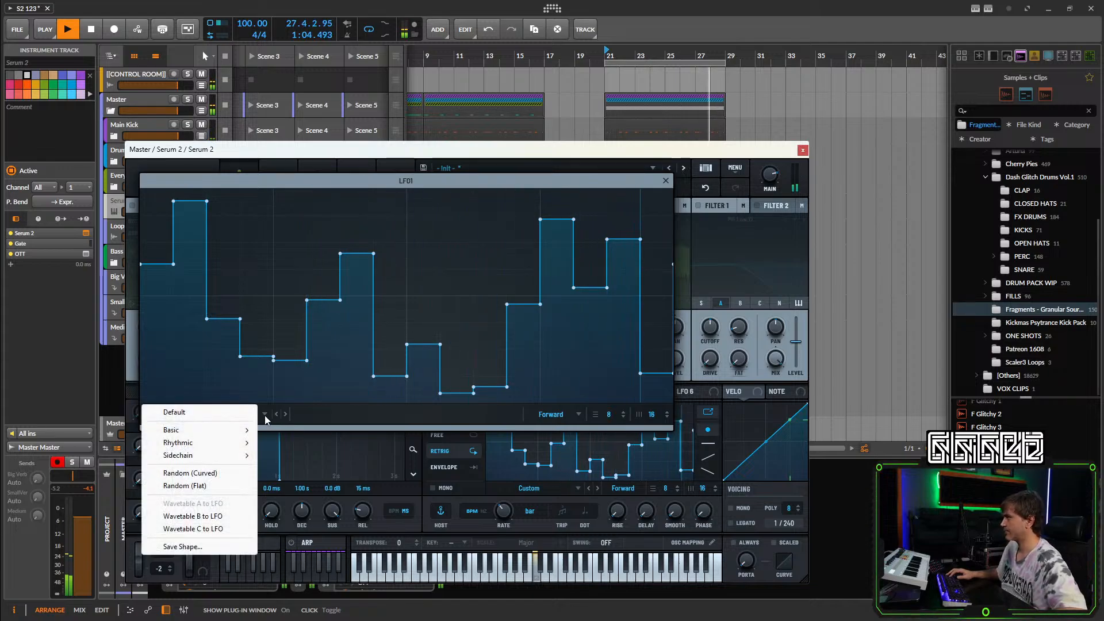
click(205, 489)
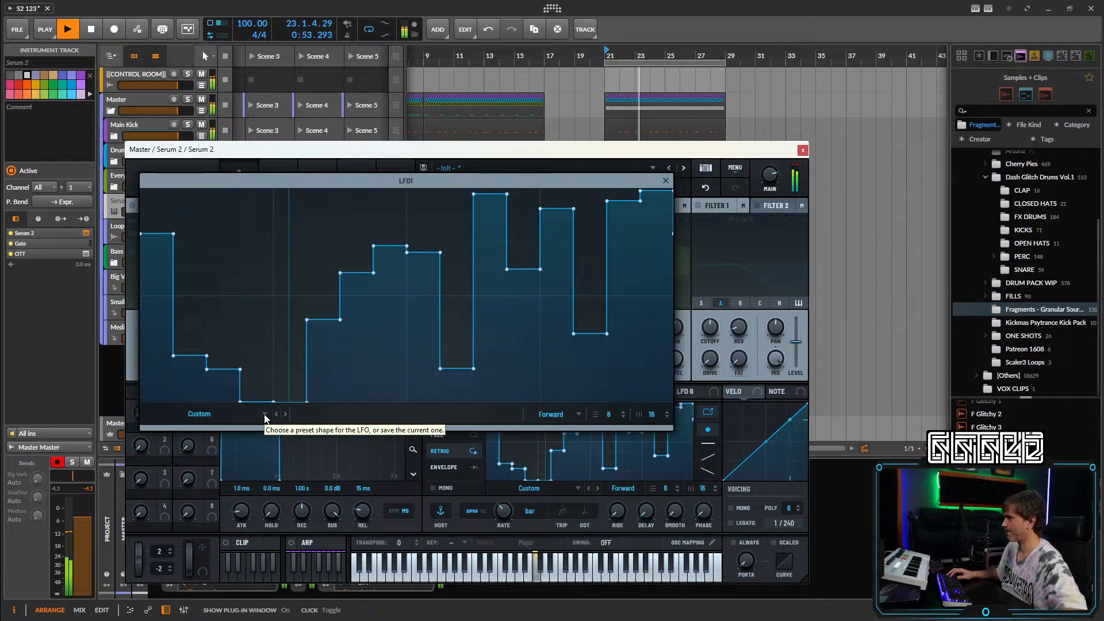
click(666, 181)
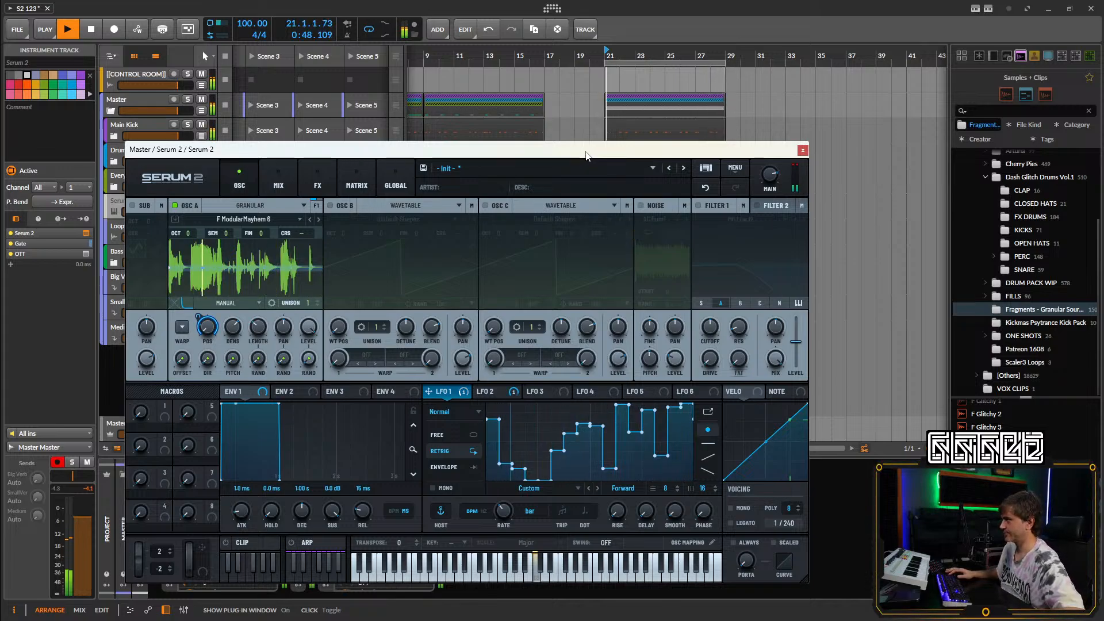
key(space)
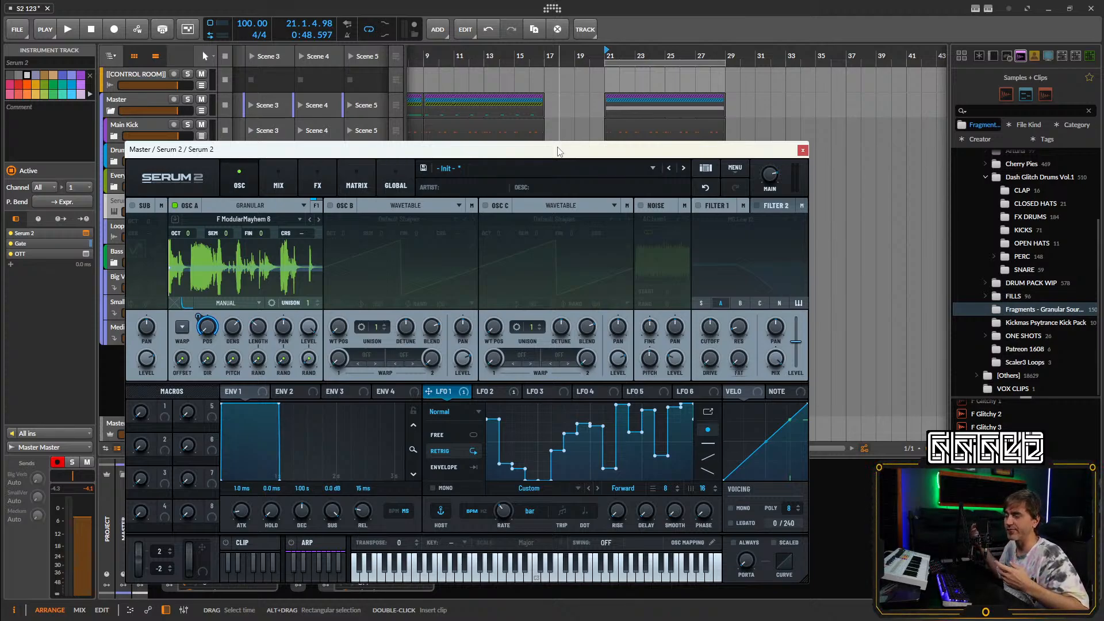
Audition the current LFO 1 pattern briefly from bar 21, with the Serum 2 window placed clear of the tracks.
drag(557, 151, 810, 326)
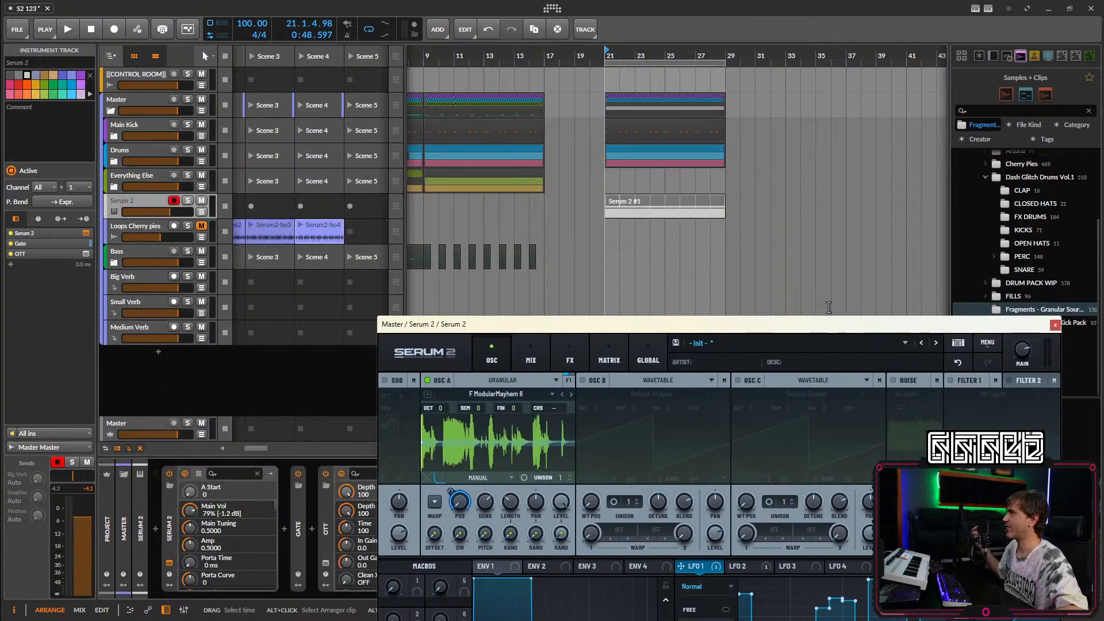
scroll(517, 189, left, 4)
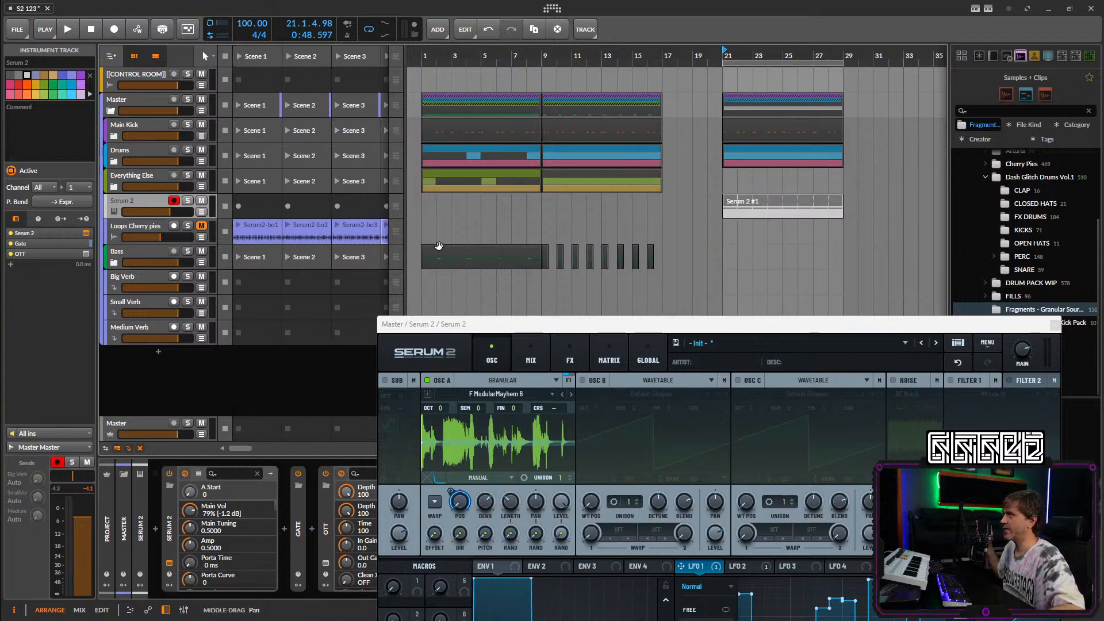
scroll(253, 238, left, 2)
scroll(266, 240, left, 2)
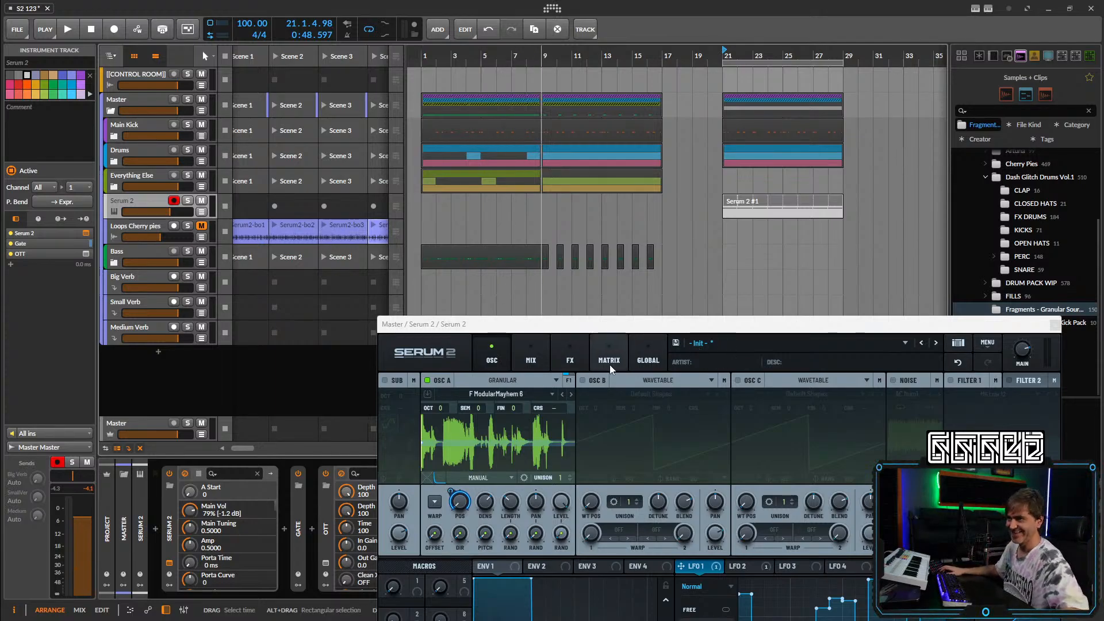
drag(805, 325, 465, 110)
click(694, 22)
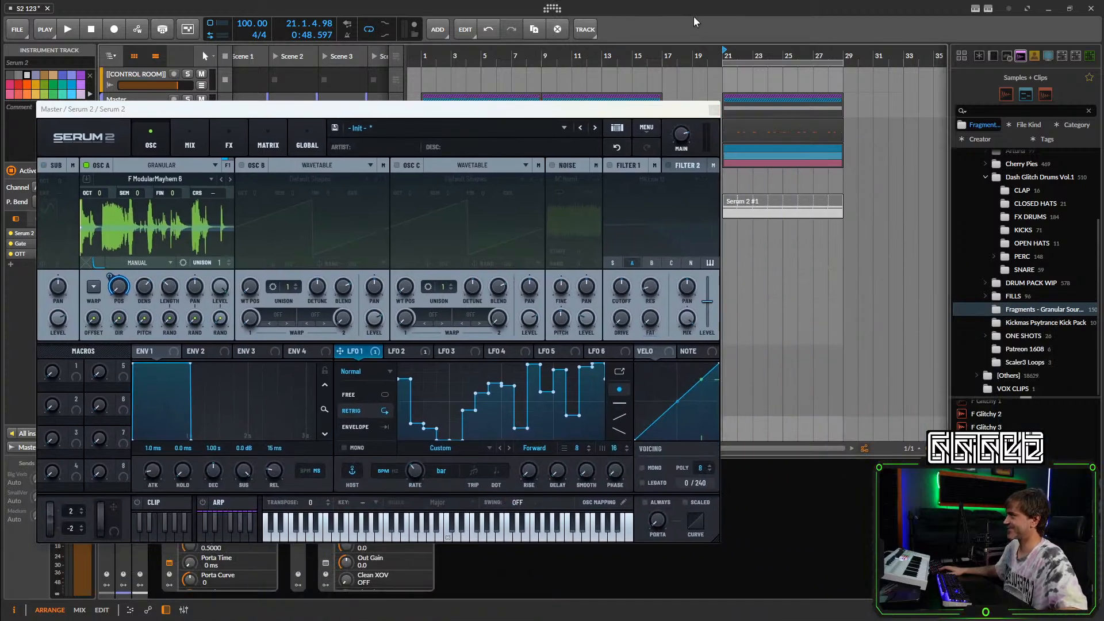
key(space)
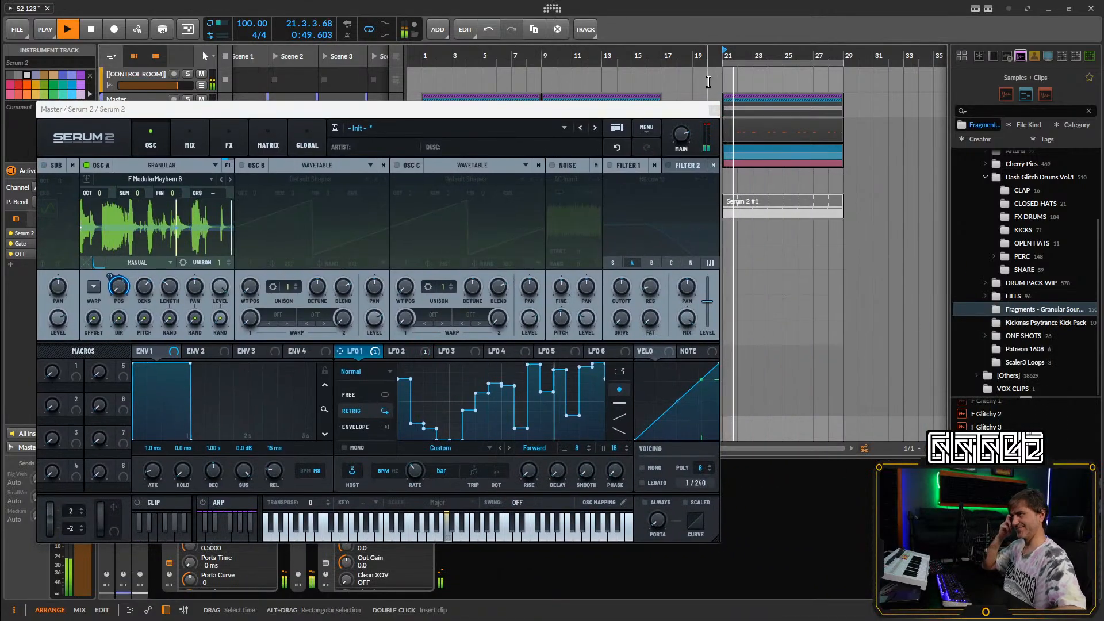
drag(577, 115, 786, 320)
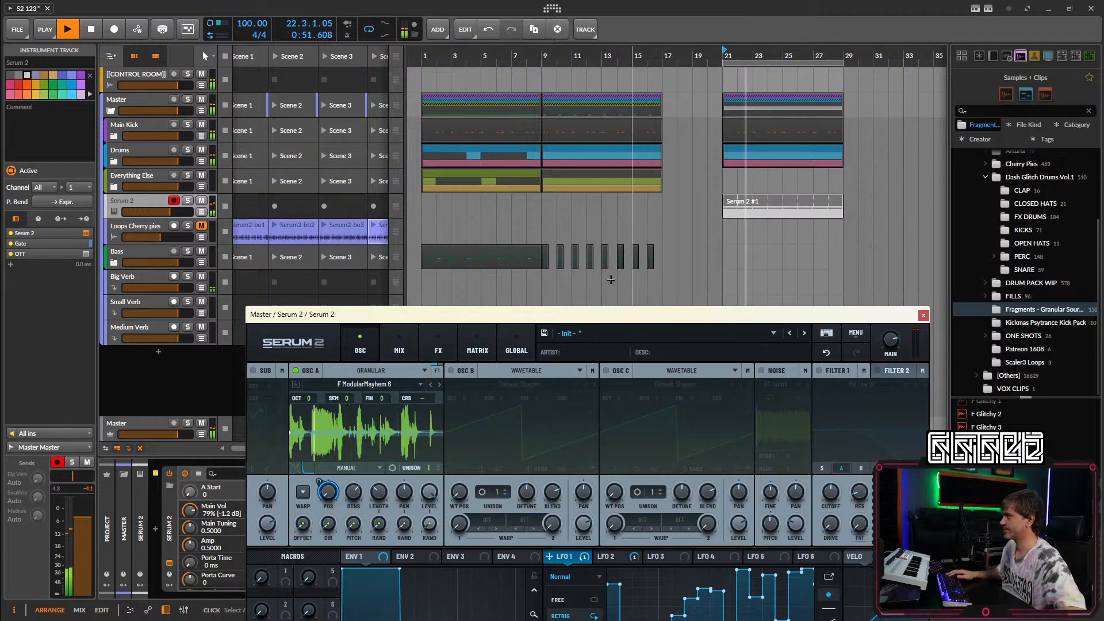
key(space)
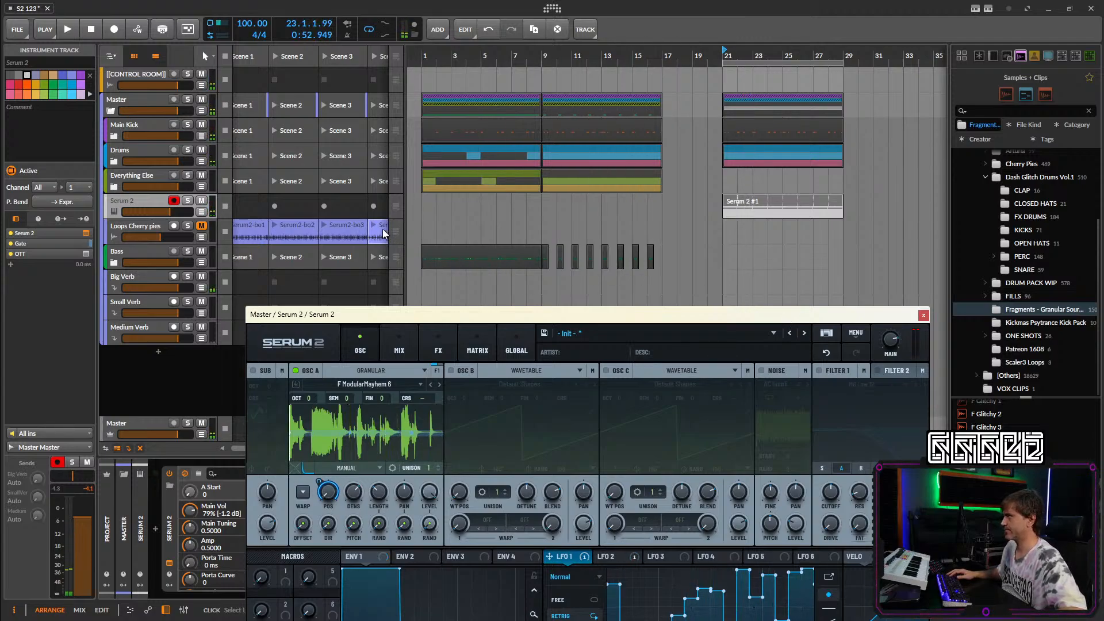
Solo and unmute the Loops Cherry pies track to audition its Scene 4 clip, turn solo off and reselect the Serum 2 track.
click(384, 232)
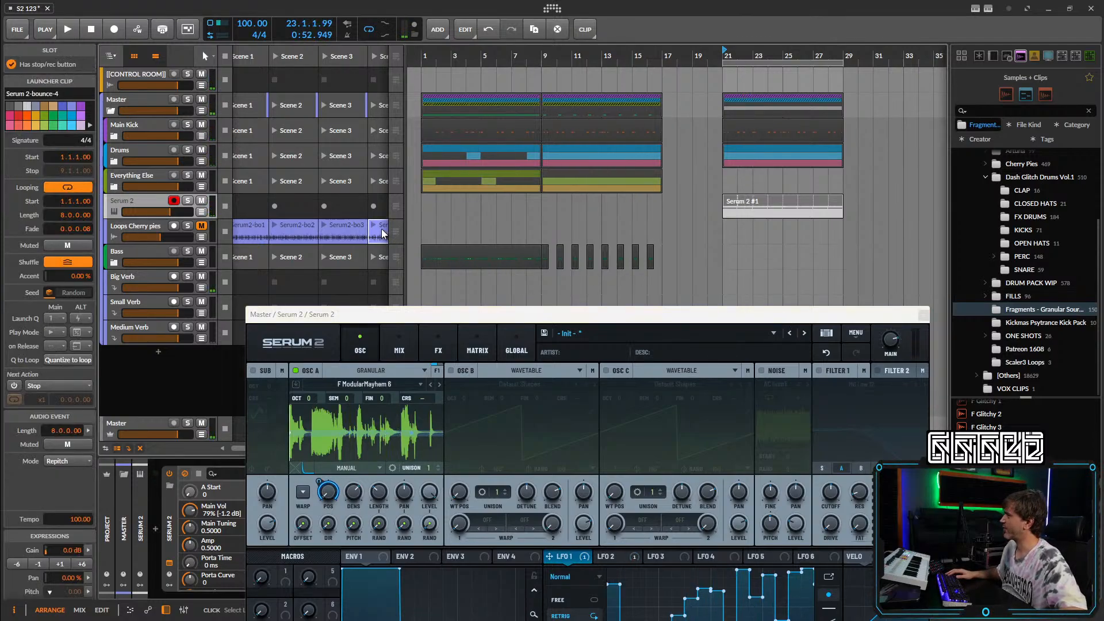
click(187, 225)
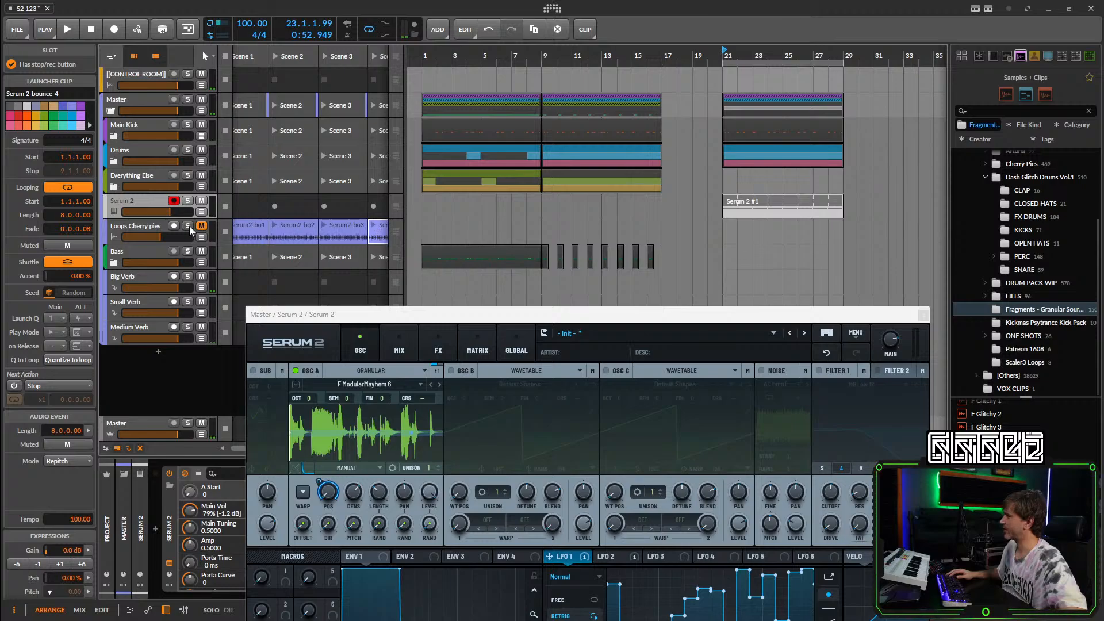
click(377, 229)
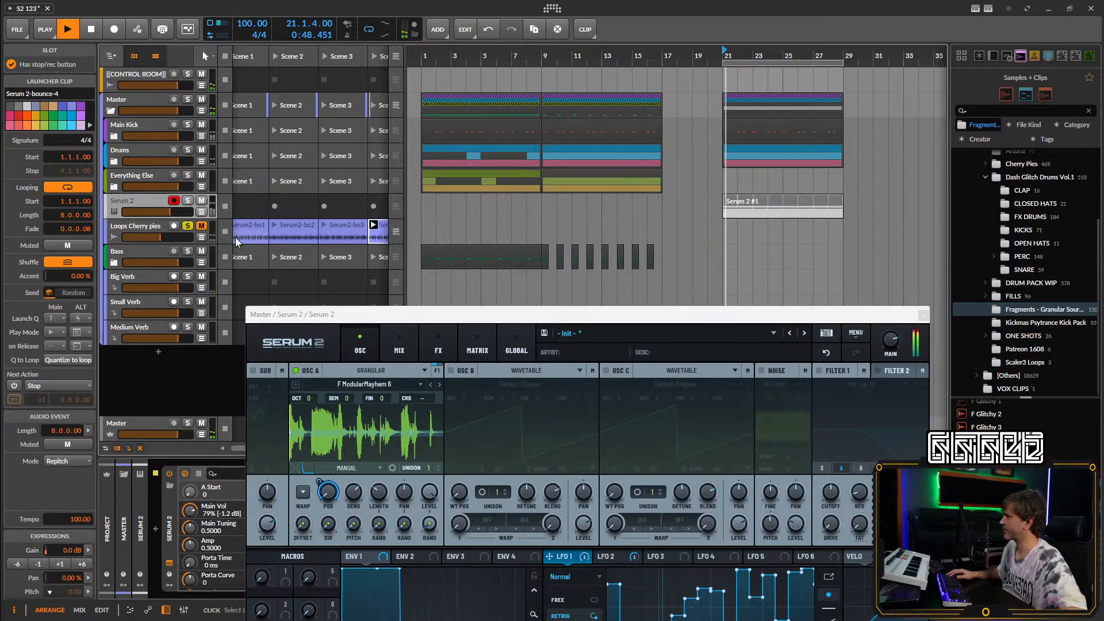
click(187, 225)
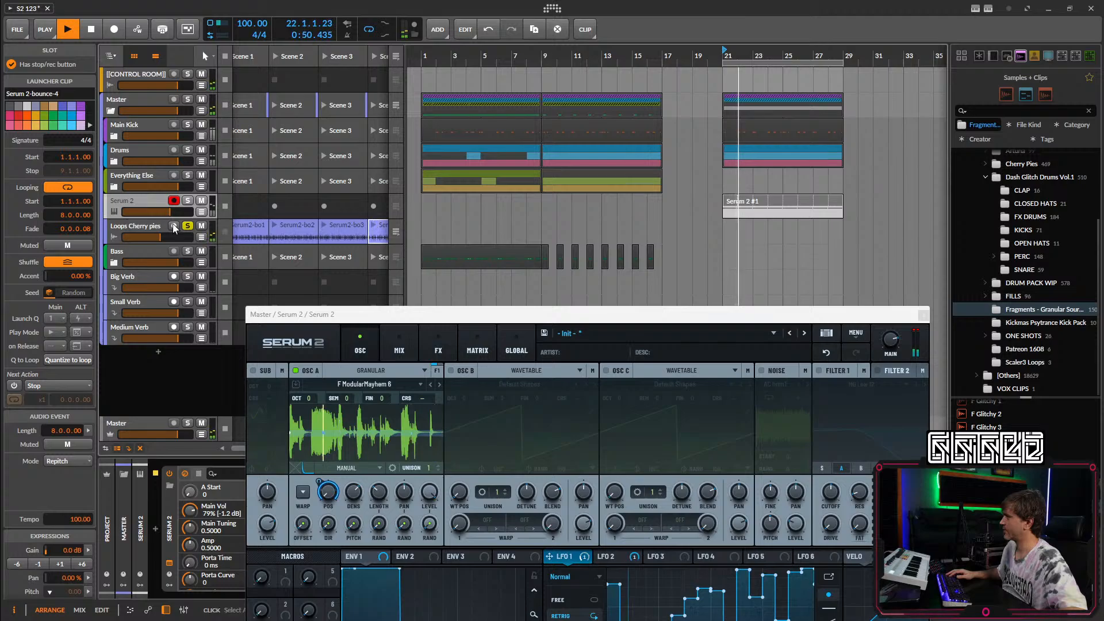
click(176, 210)
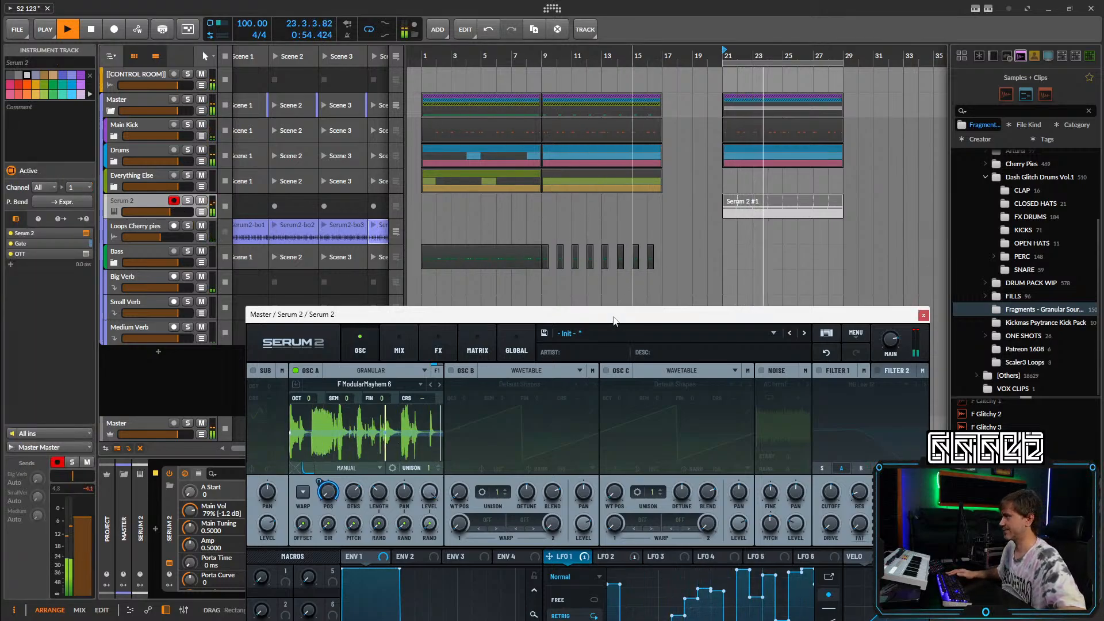
Bounce the Serum 2 #1 clip at bar 21 to a new audio track, Post-Fader at 32-bit floating-point.
drag(662, 314, 458, 76)
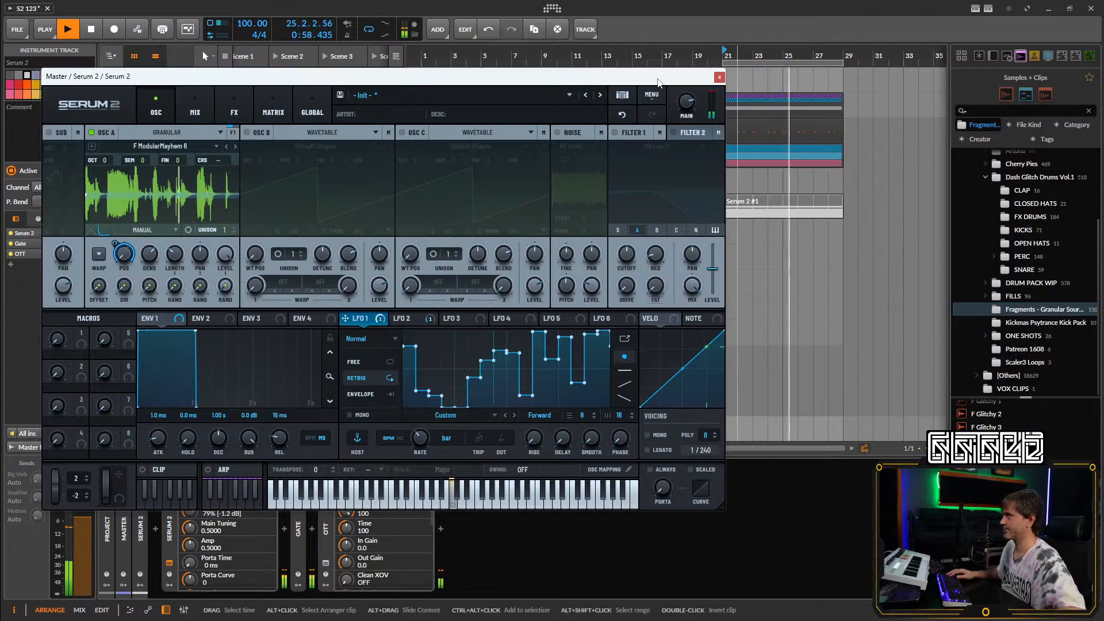
drag(661, 76, 682, 66)
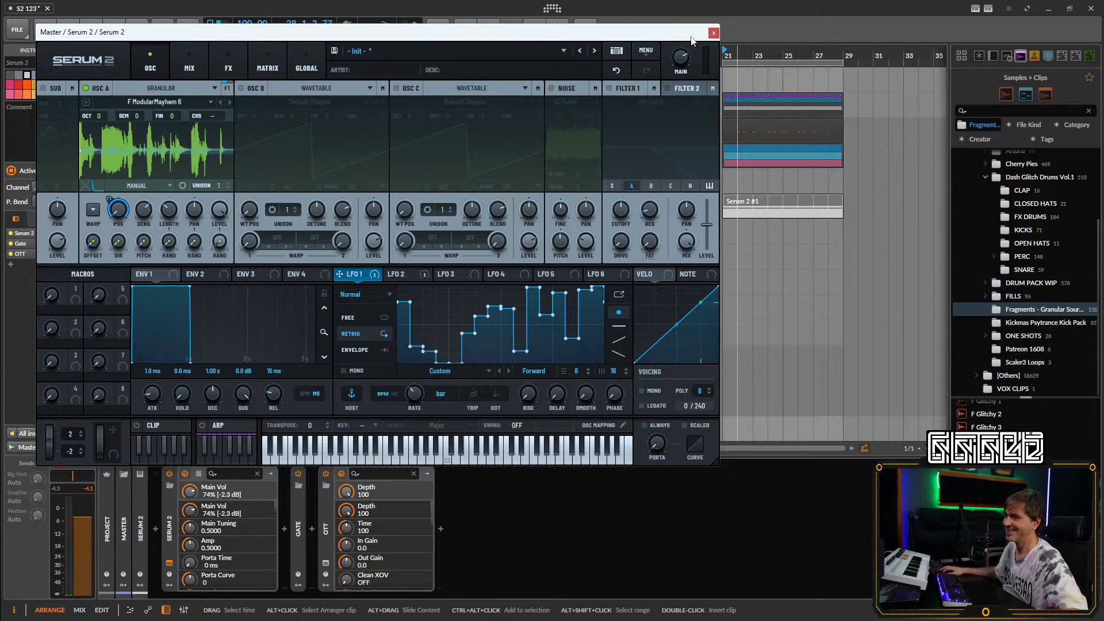
right_click(785, 201)
click(847, 448)
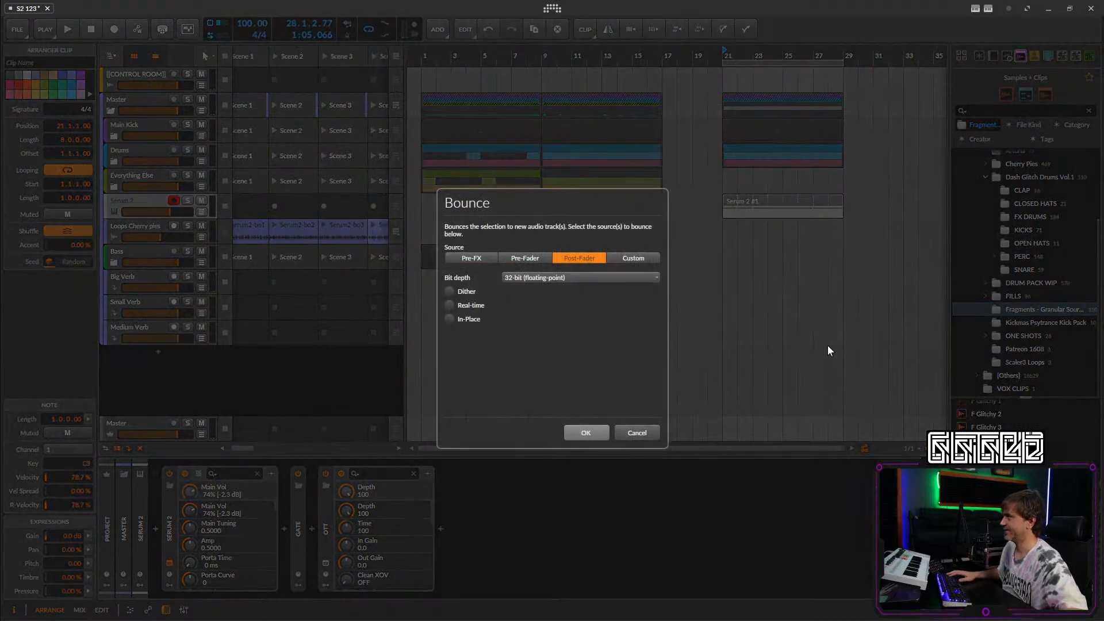
click(582, 432)
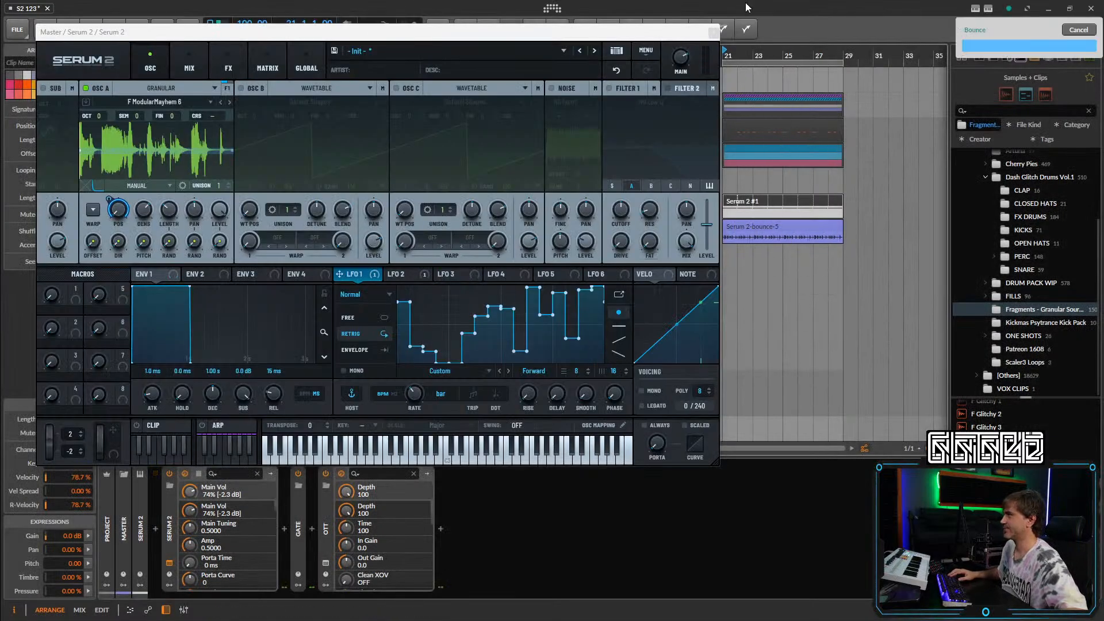
Move the bounced clip into Scene 5 of the Loops Cherry pies track, delete the emptied Audio 5 track and reselect Serum 2.
click(713, 32)
scroll(323, 269, right, 3)
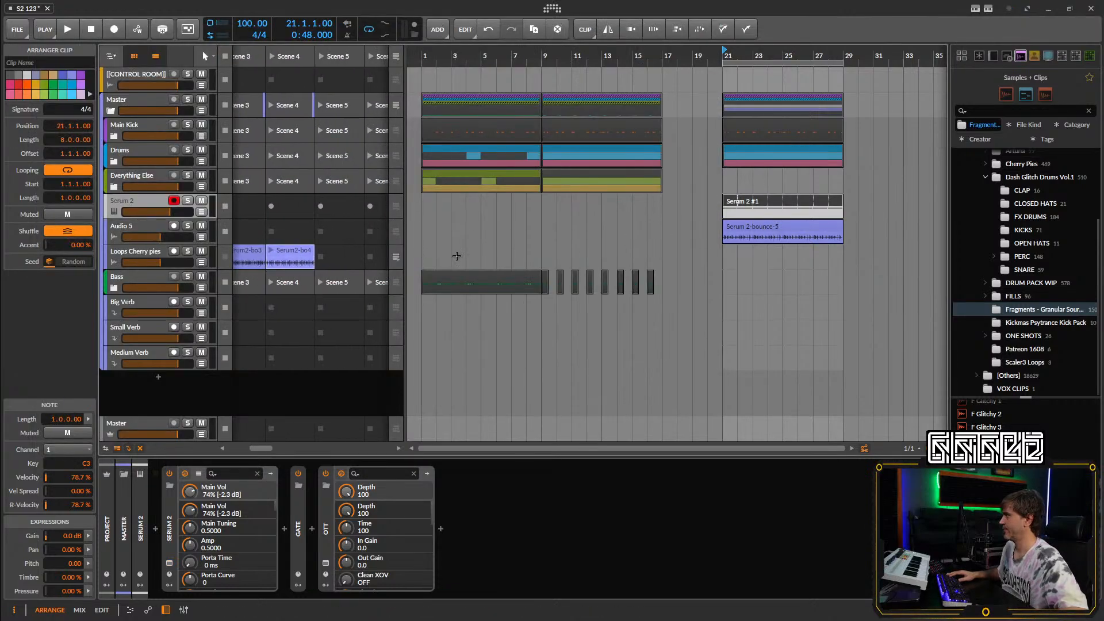
drag(729, 226, 336, 261)
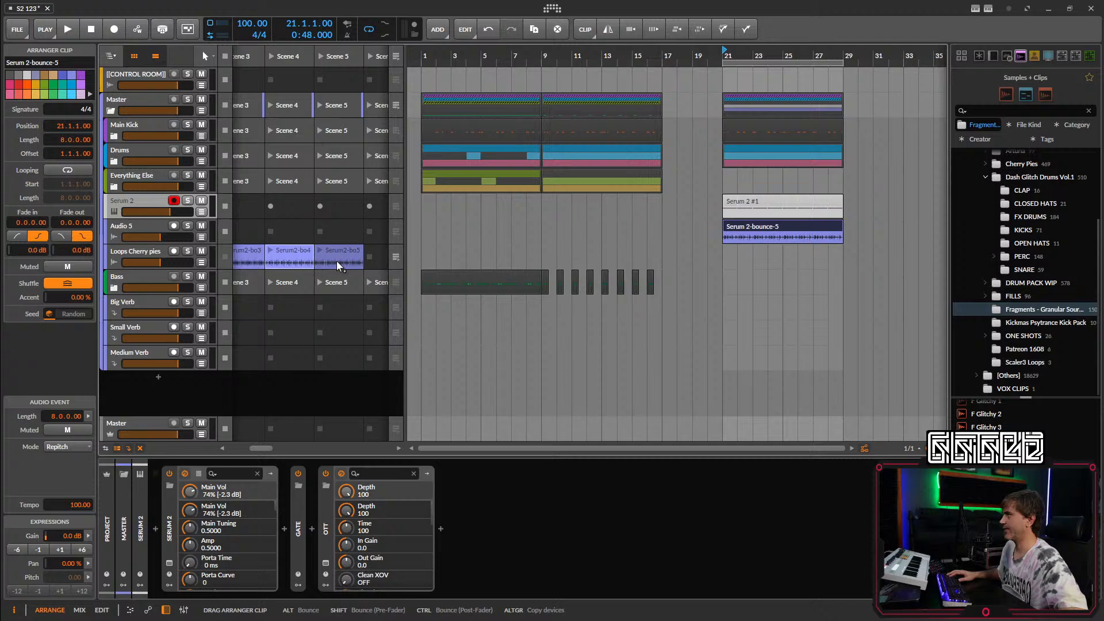
click(150, 226)
key(Delete)
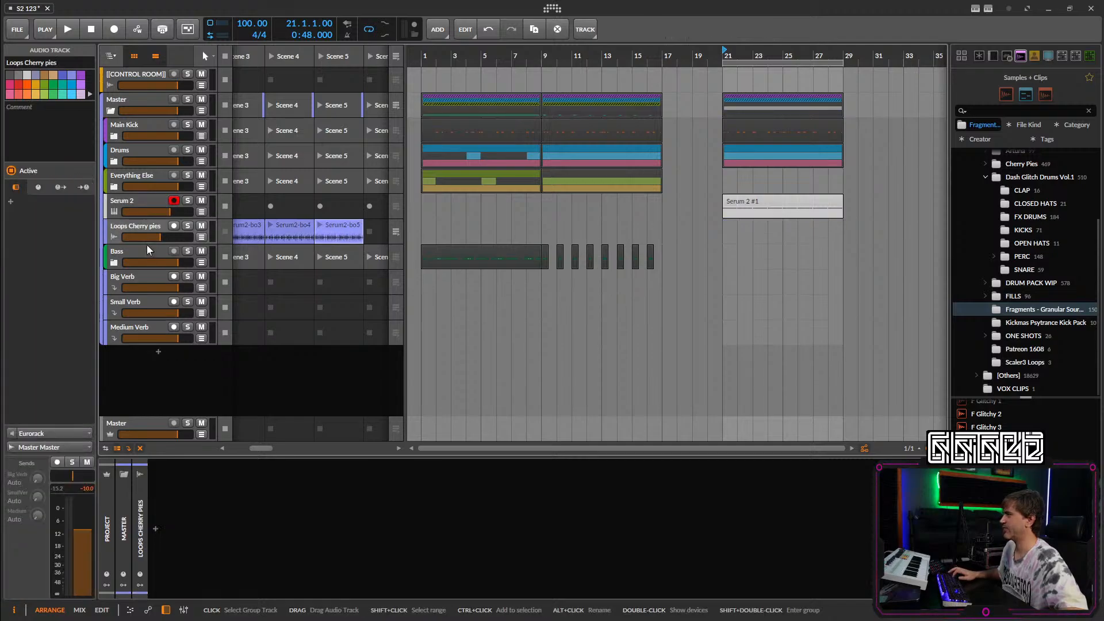
click(148, 201)
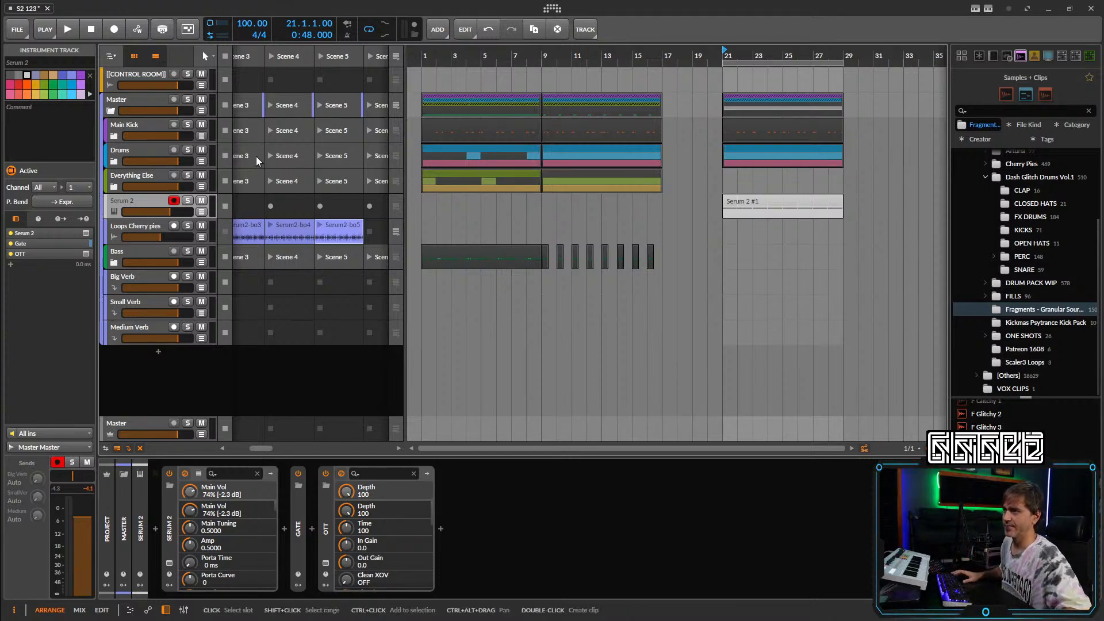
Lower the Serum 2 track's volume to about -7.4 dB during playback from bar 21 and reopen its synth window.
key(space)
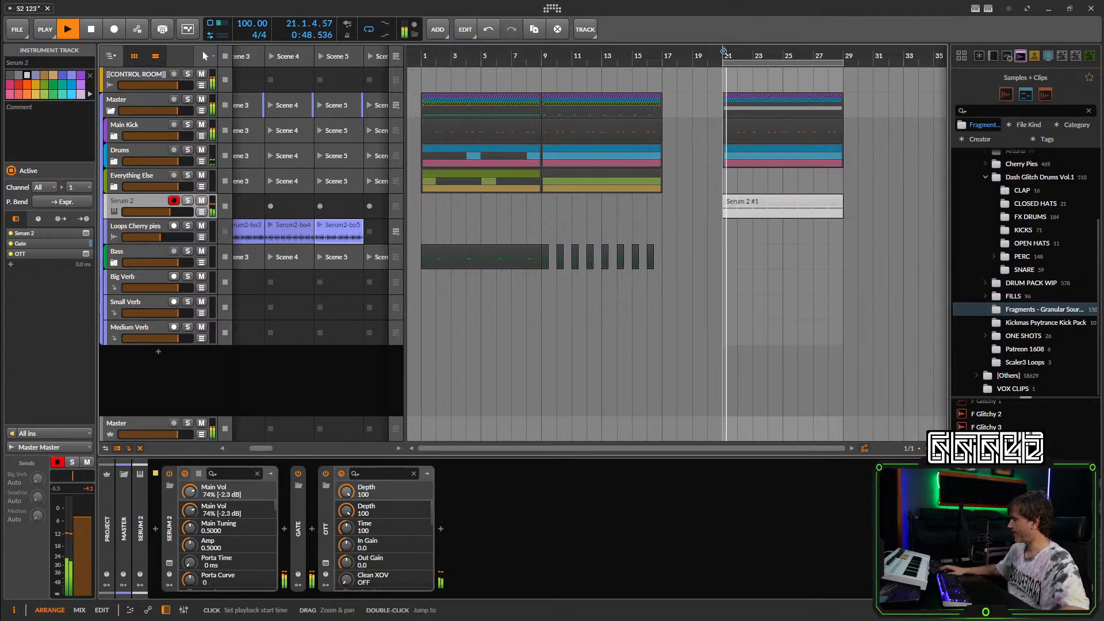
drag(172, 213, 159, 213)
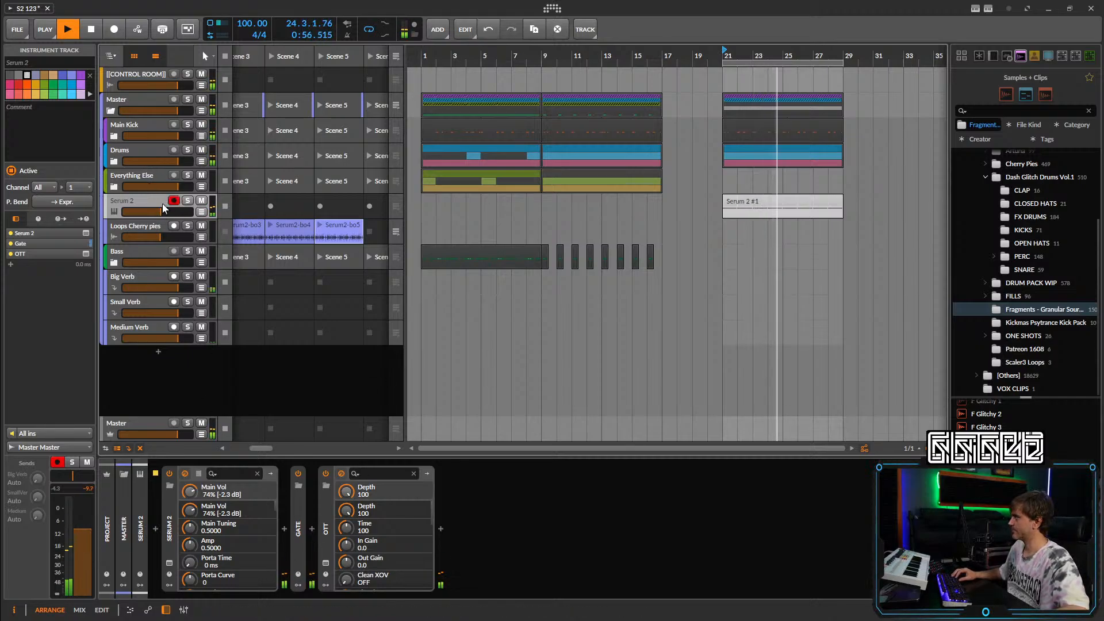
click(170, 565)
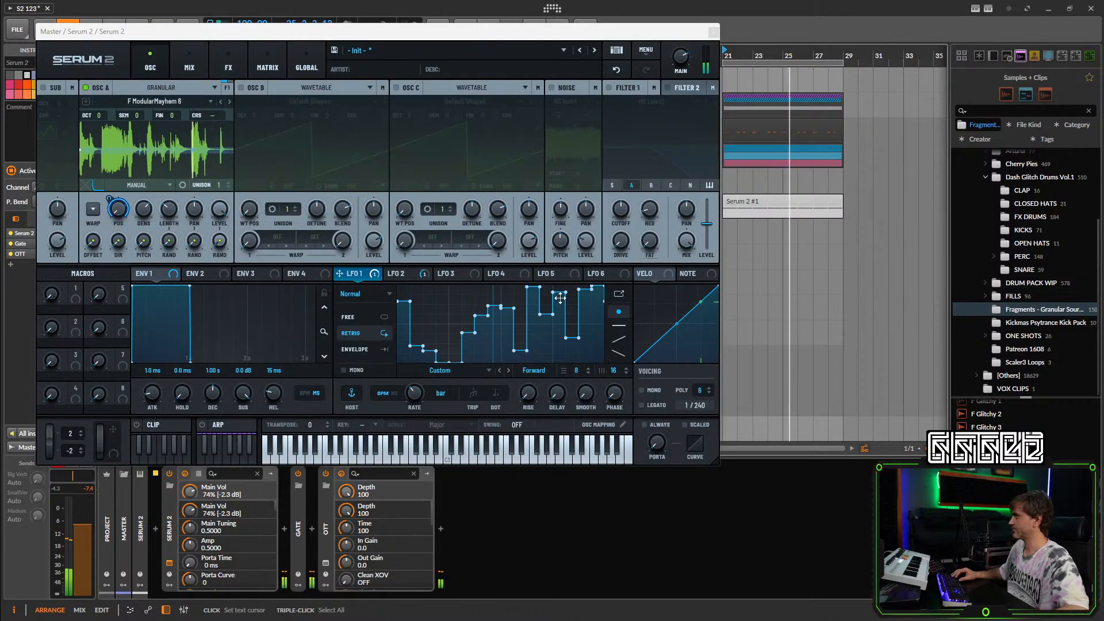
Generate a Random (Flat) shape for LFO 1 in the enlarged editor, close the editor and stop playback.
right_click(432, 305)
click(619, 294)
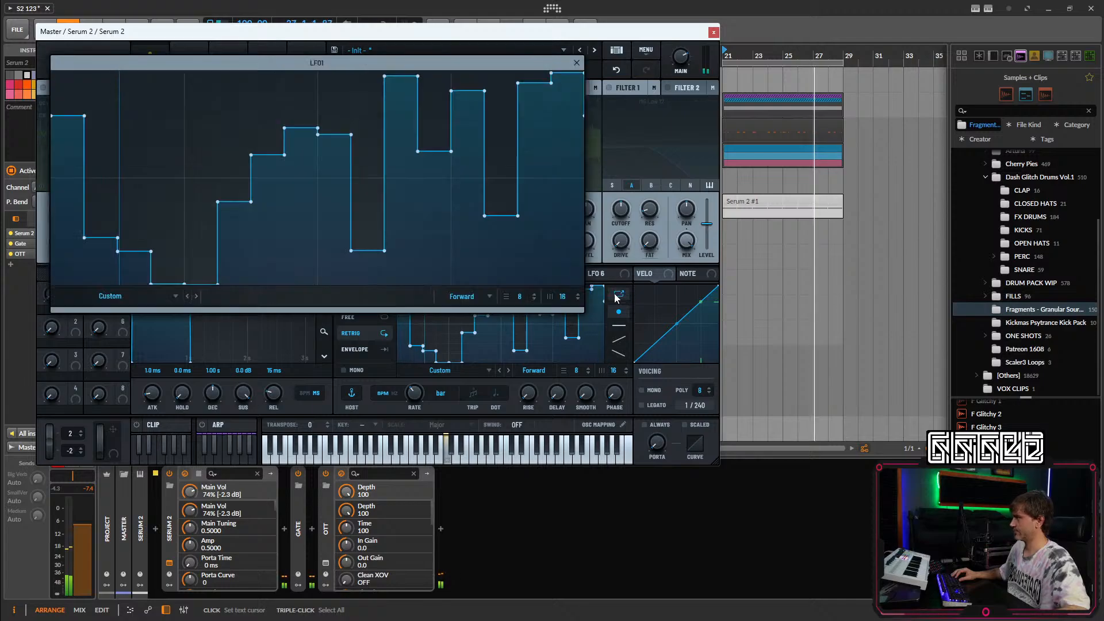
click(175, 297)
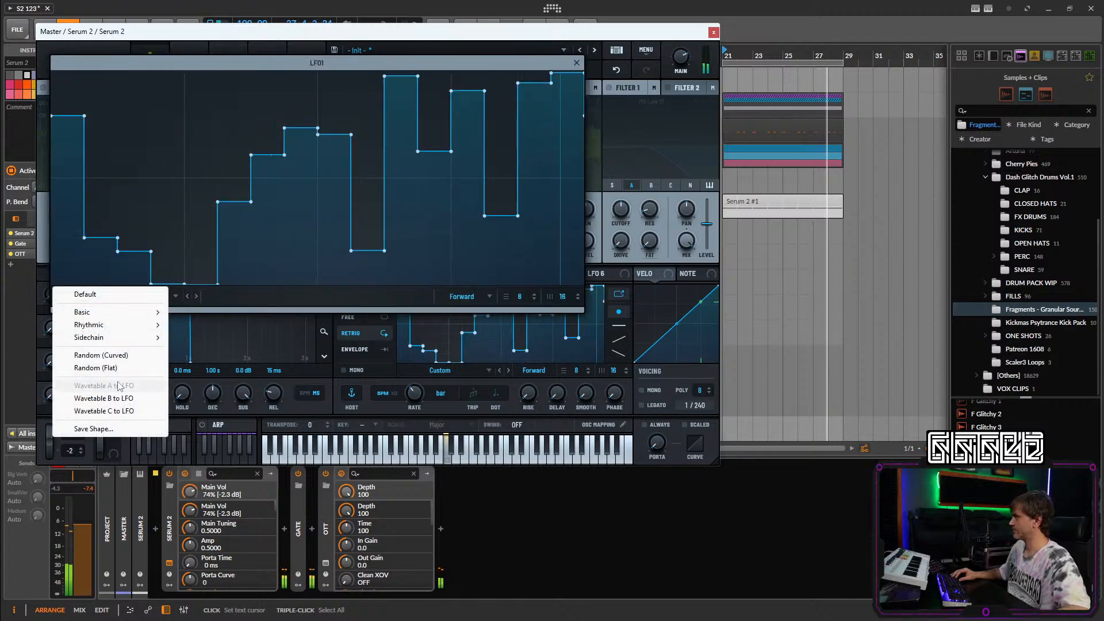
click(95, 367)
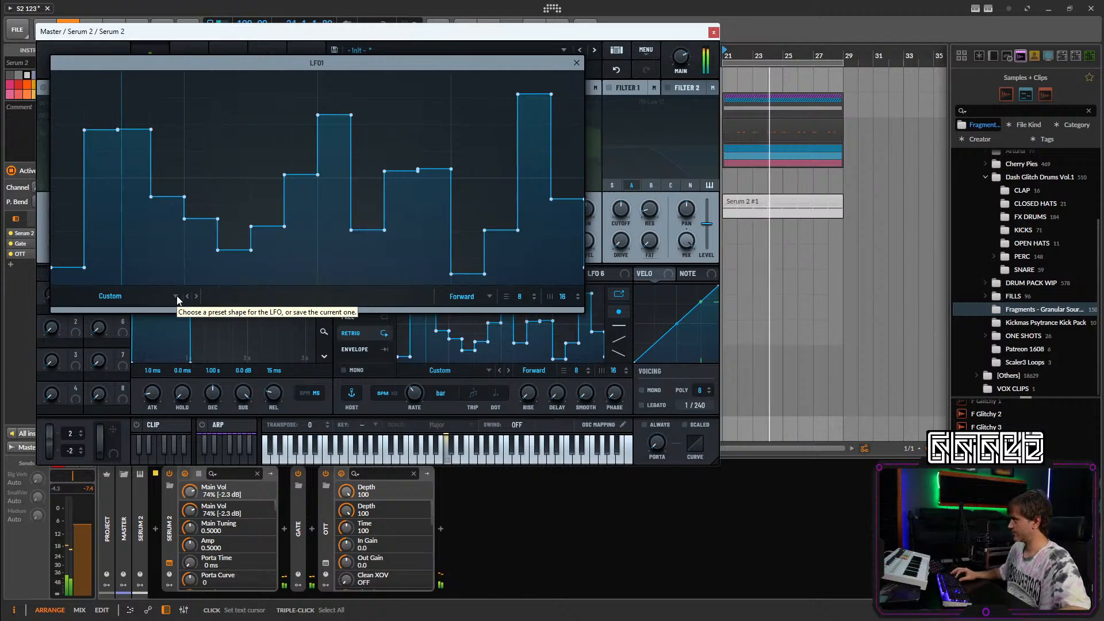
click(576, 62)
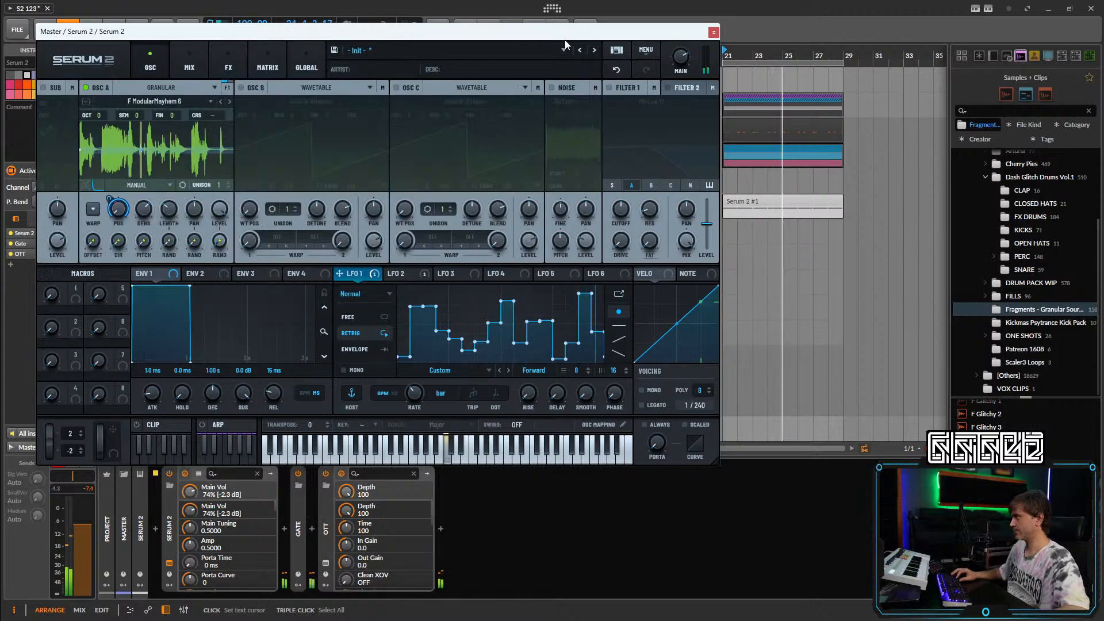
drag(565, 37, 580, 93)
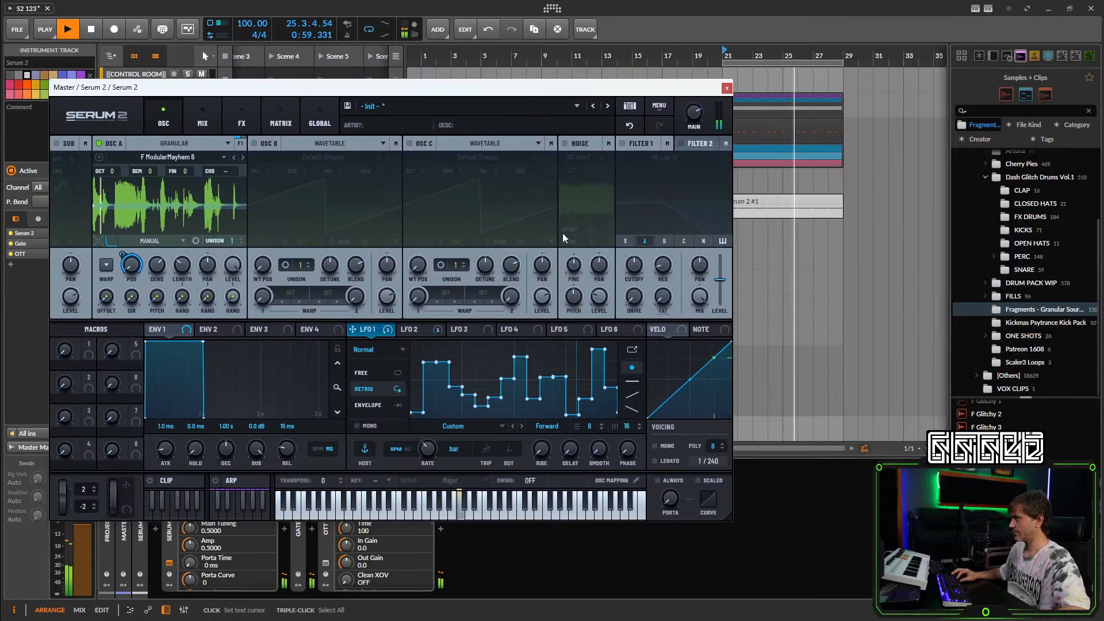
key(space)
Try F ModularMayhem 7, 8 and 9 in turn as Oscillator A's granular sample during playback, ending on the LFO 1 view.
drag(986, 517, 188, 206)
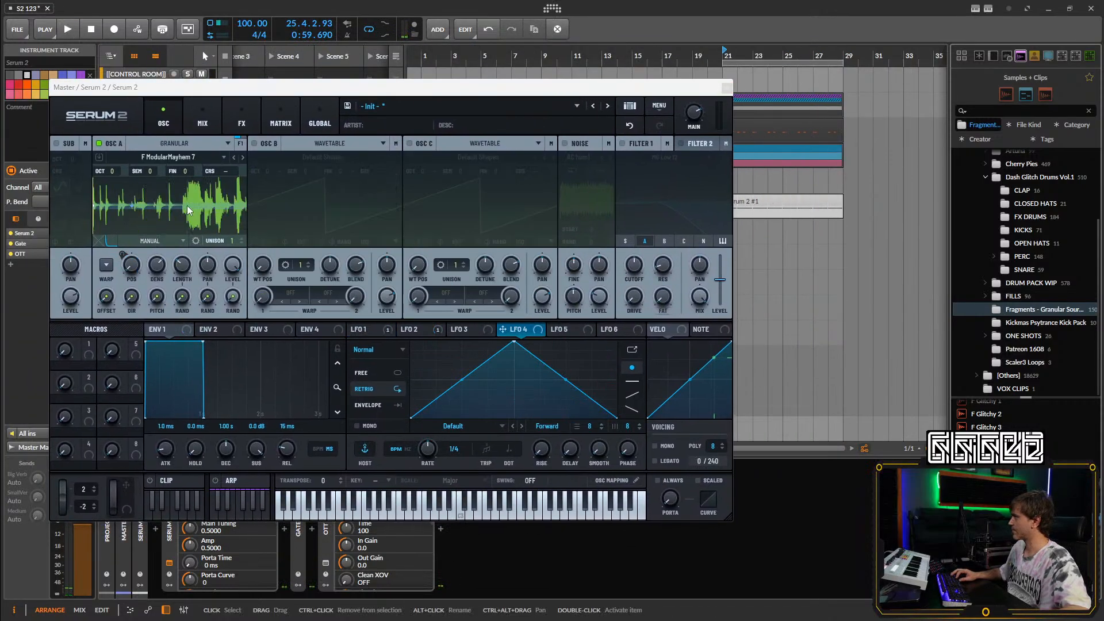
key(space)
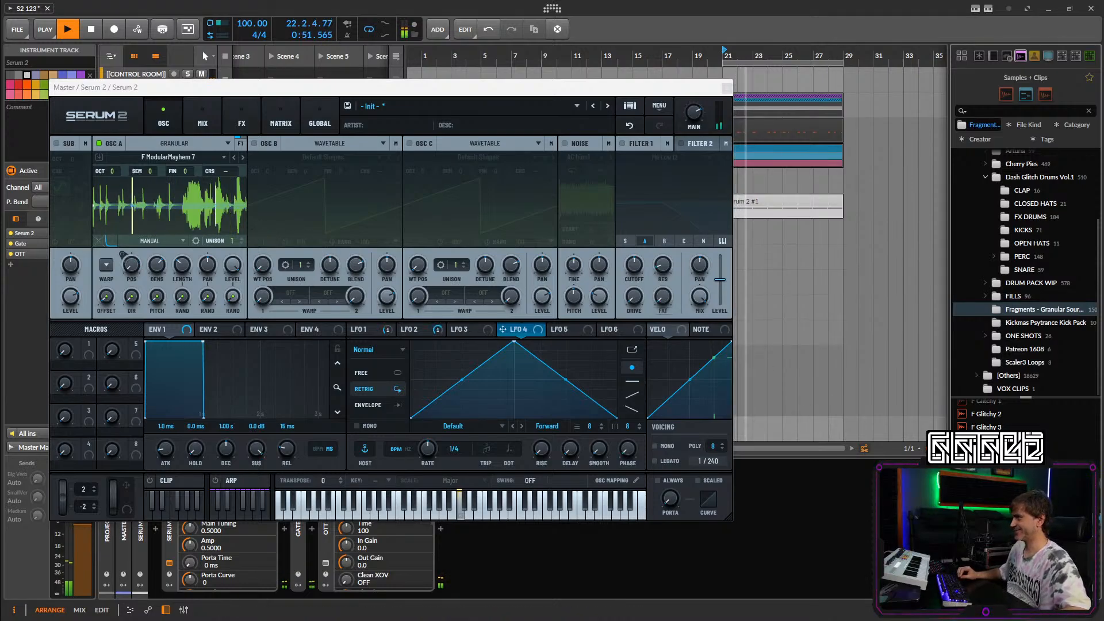
drag(184, 215, 146, 200)
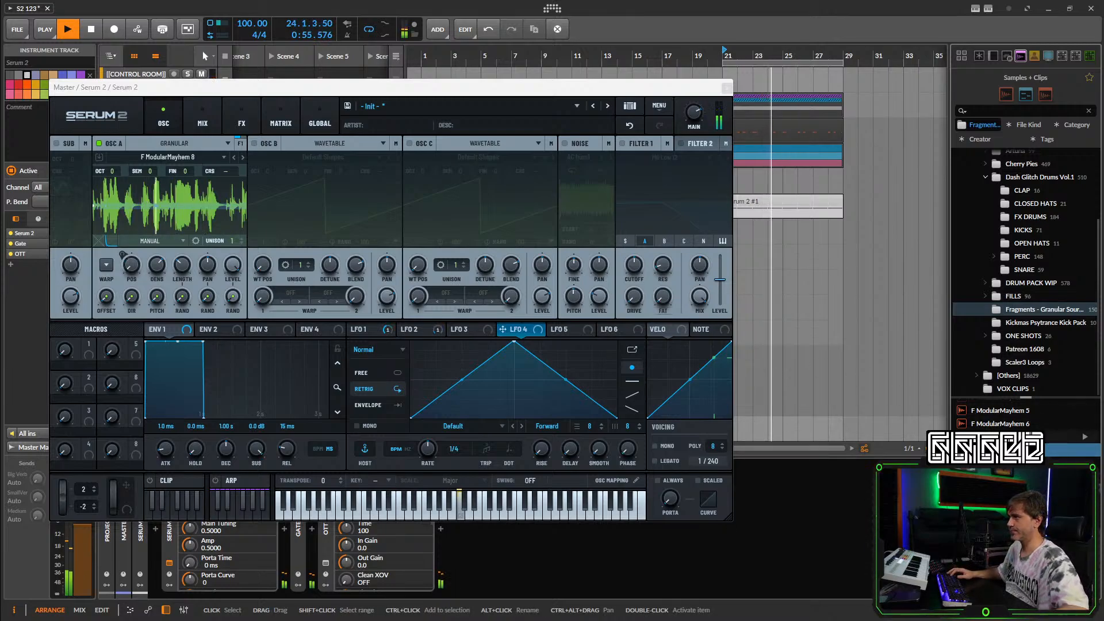
drag(1000, 464, 180, 219)
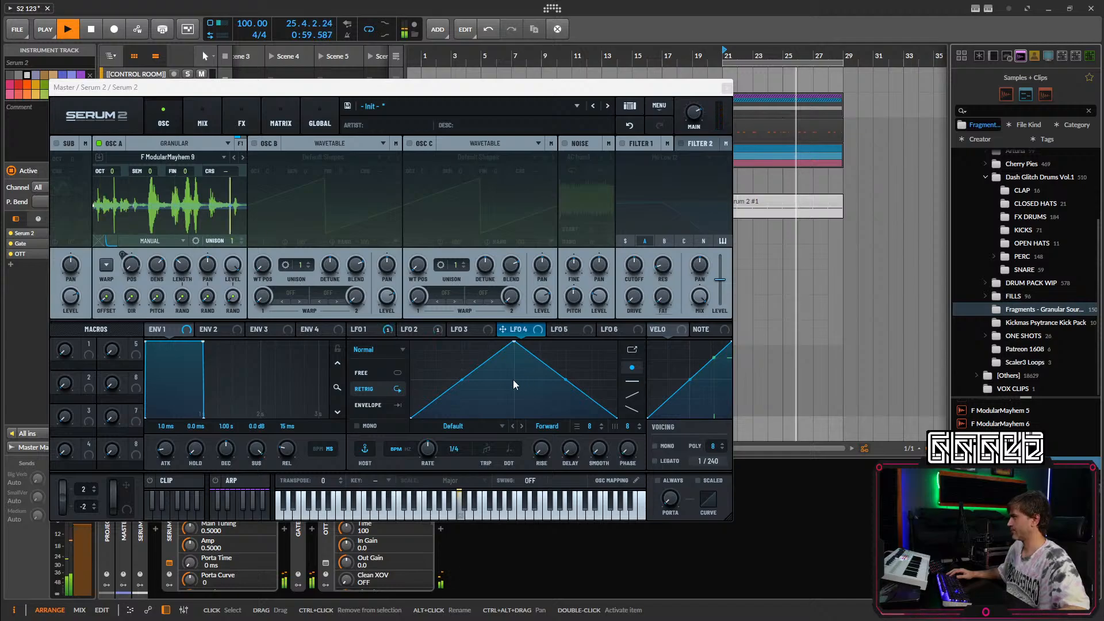
click(366, 329)
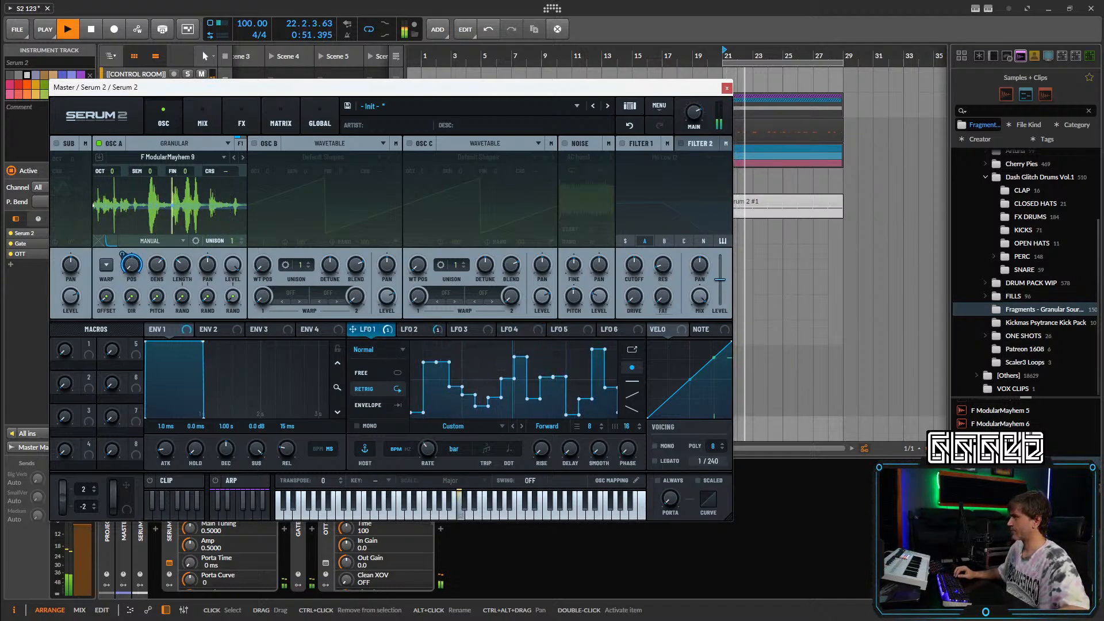
Try F ModularMayhem 10 on Oscillator A, raise one point in the middle of the LFO 1 shape and undo that edit.
drag(552, 329, 156, 208)
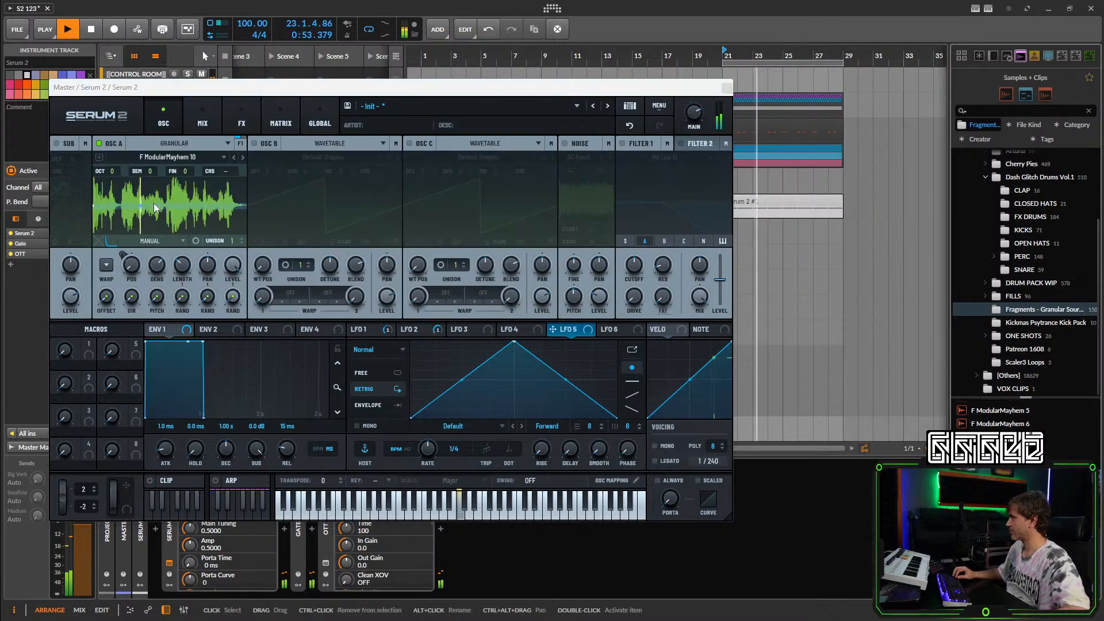
click(380, 327)
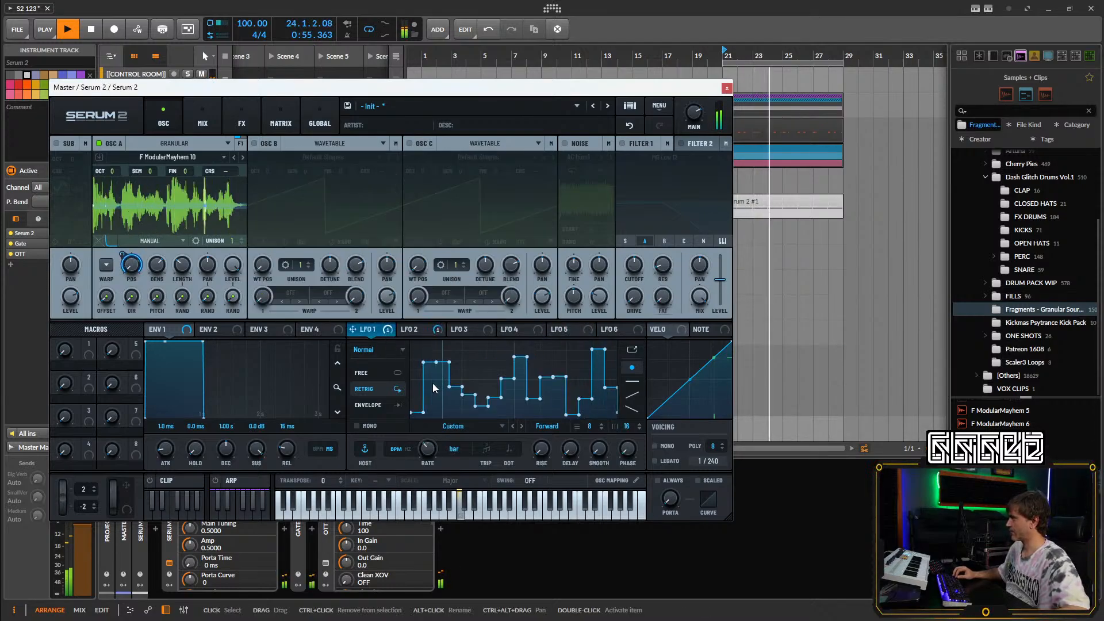
drag(489, 397, 489, 359)
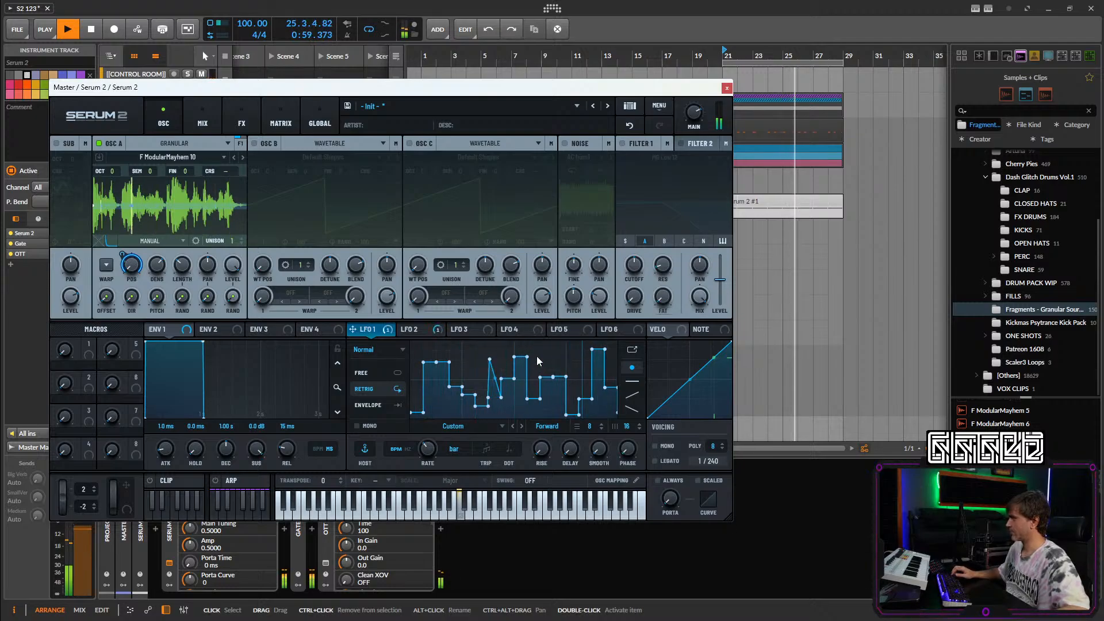
click(629, 125)
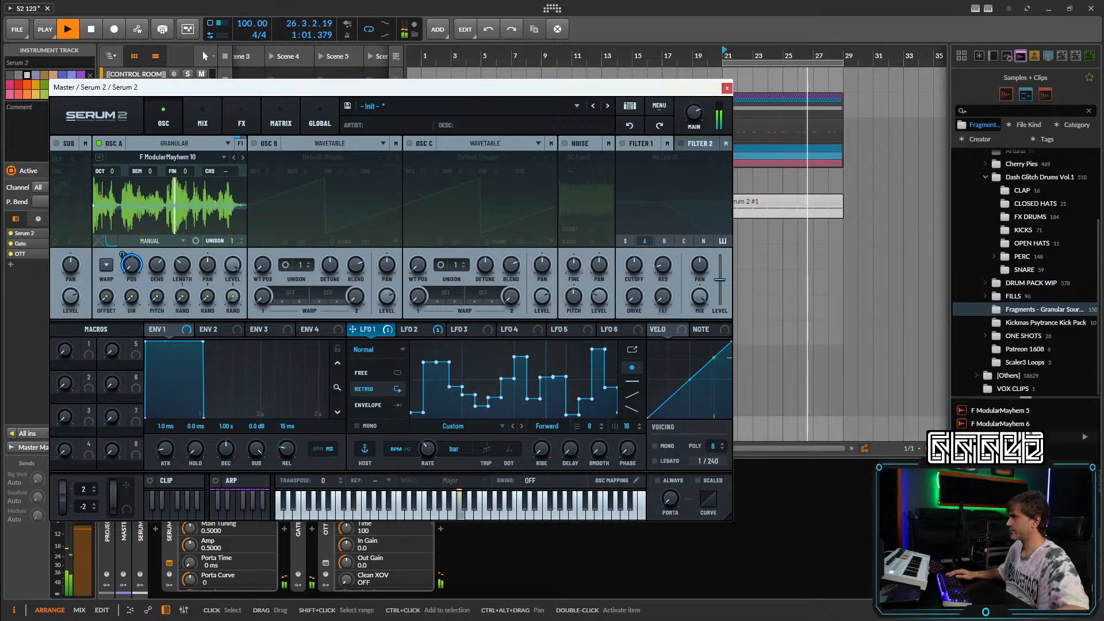
Load F ModularMayhem 6 back into Oscillator A, restart playback from bar 21 and return to LFO 1.
drag(1023, 424, 222, 221)
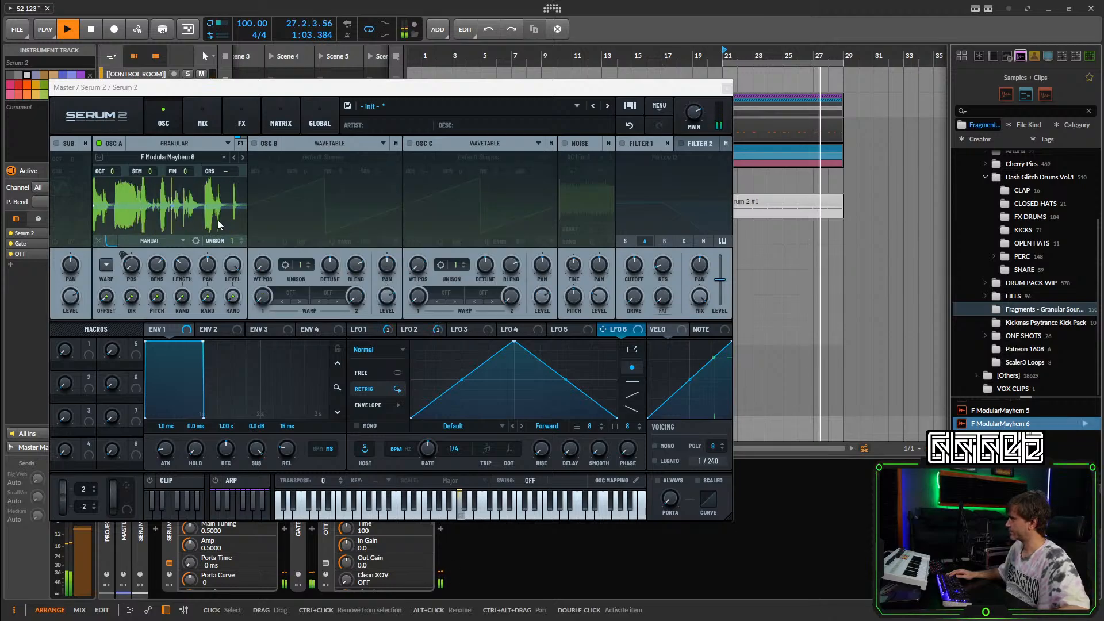
key(space)
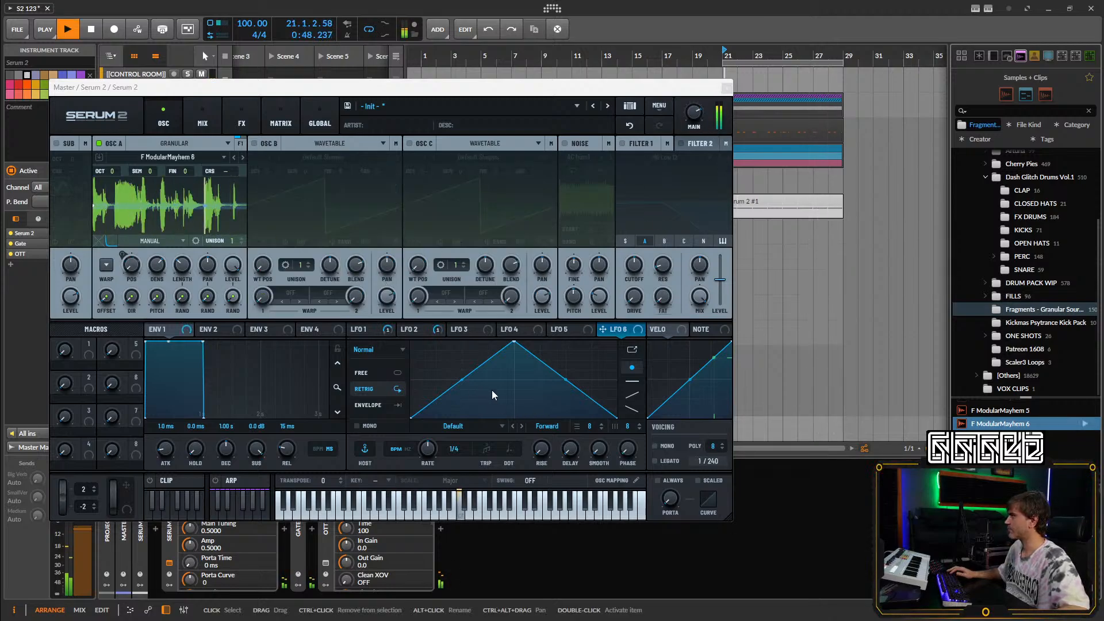
click(632, 349)
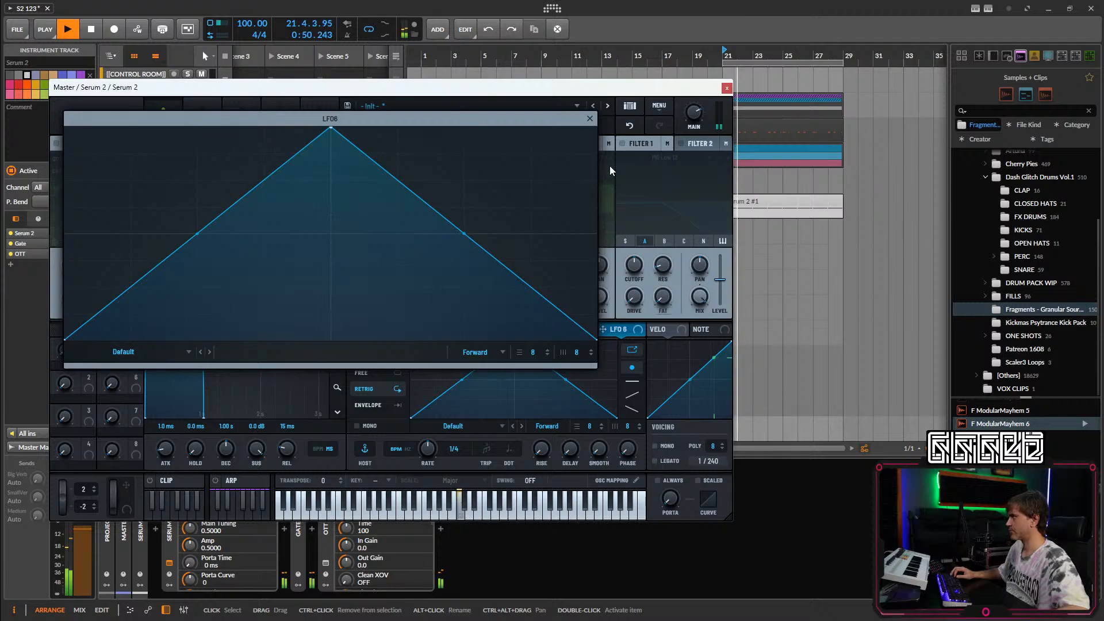
click(589, 119)
click(384, 333)
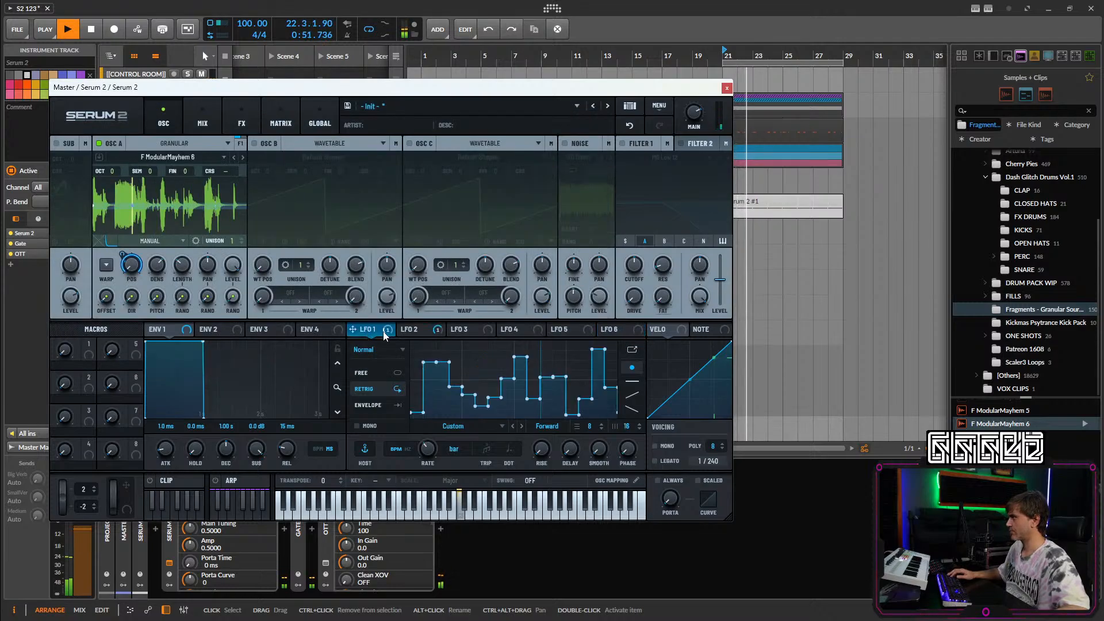
Generate a new Random (Flat) shape for LFO 1 in the enlarged editor, and close both the editor and the Serum 2 window.
click(632, 349)
click(189, 353)
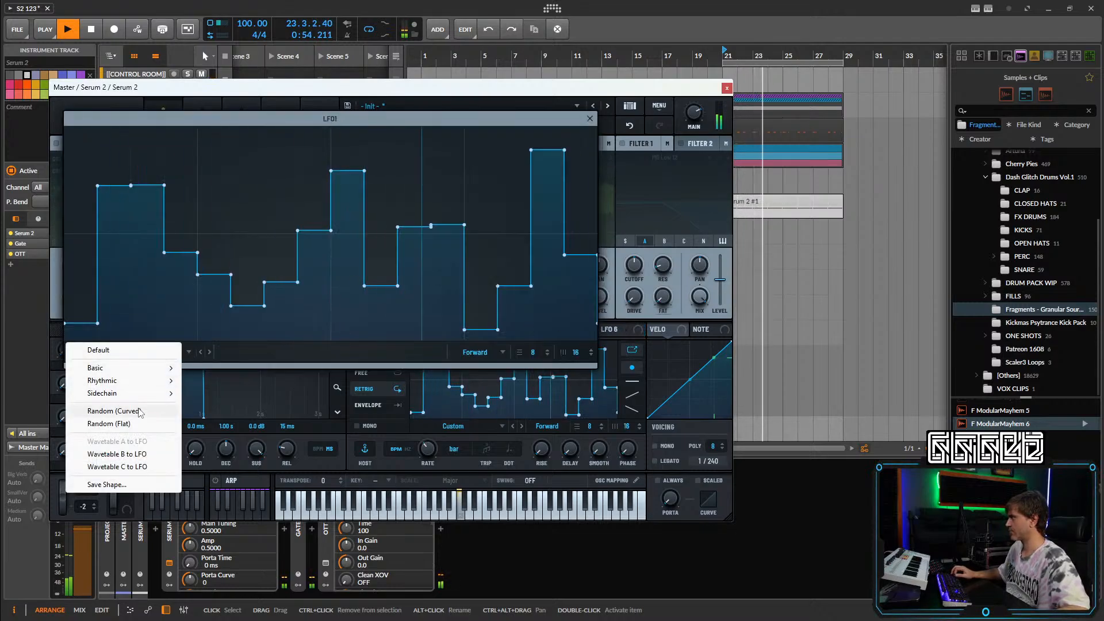
click(128, 423)
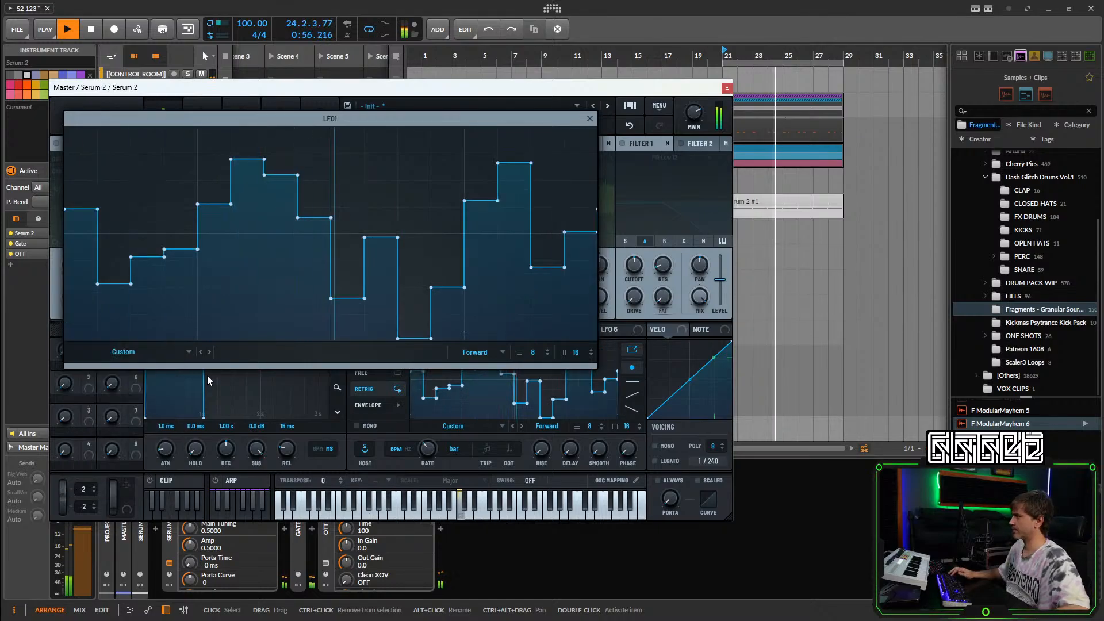
click(590, 118)
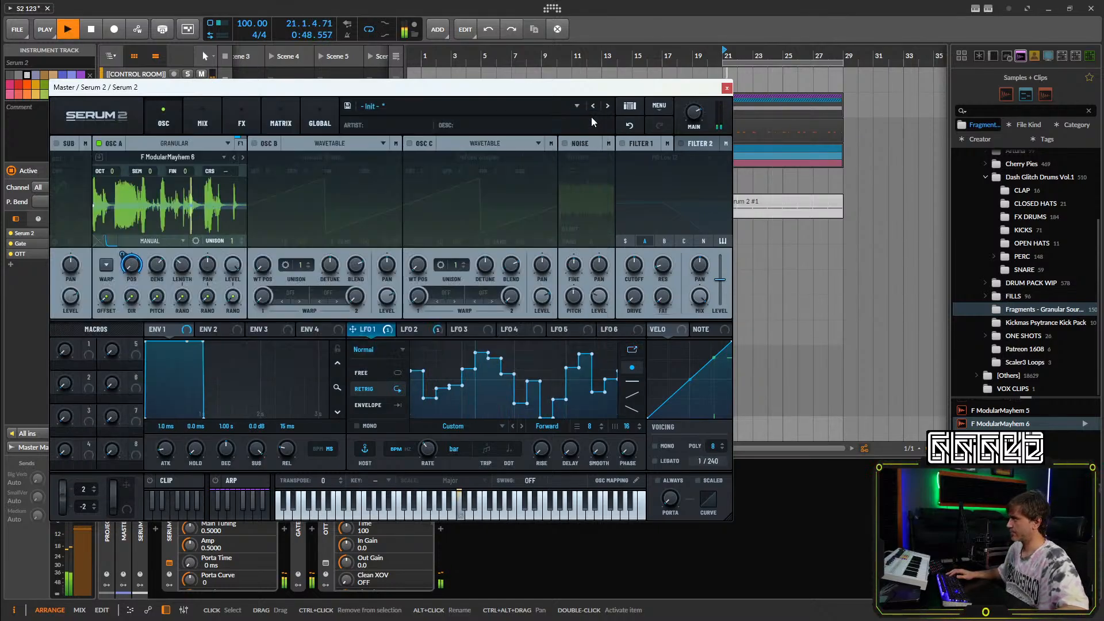
click(727, 87)
Leave the Serum 2 #1 clip unbounced, raise the Serum 2 track's volume to -4.1 dB and restart playback from bar 21.
click(751, 208)
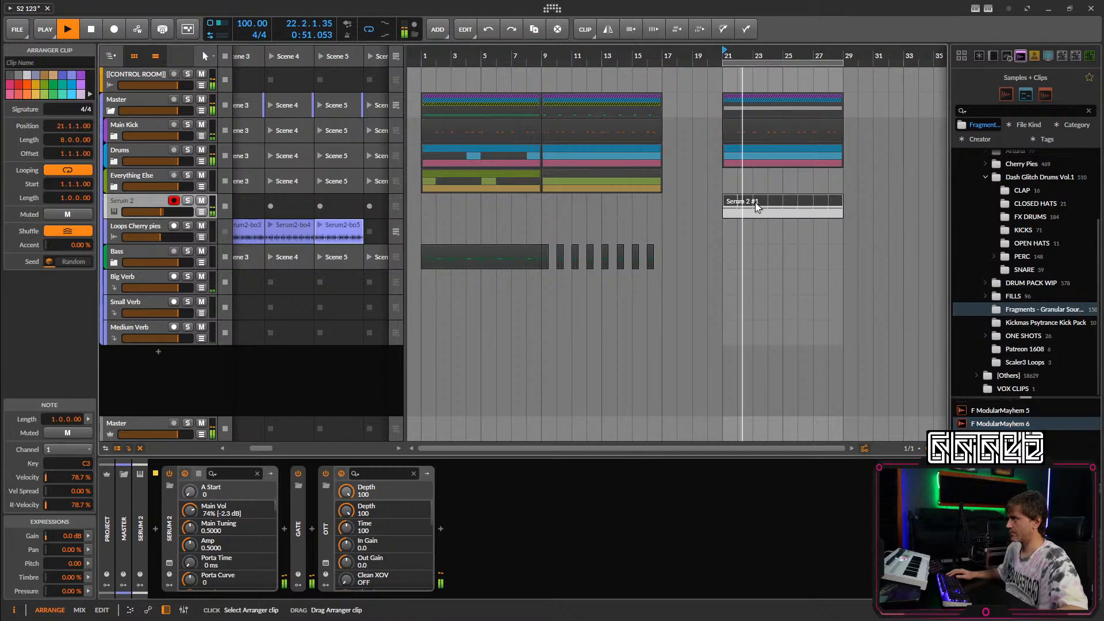
right_click(764, 201)
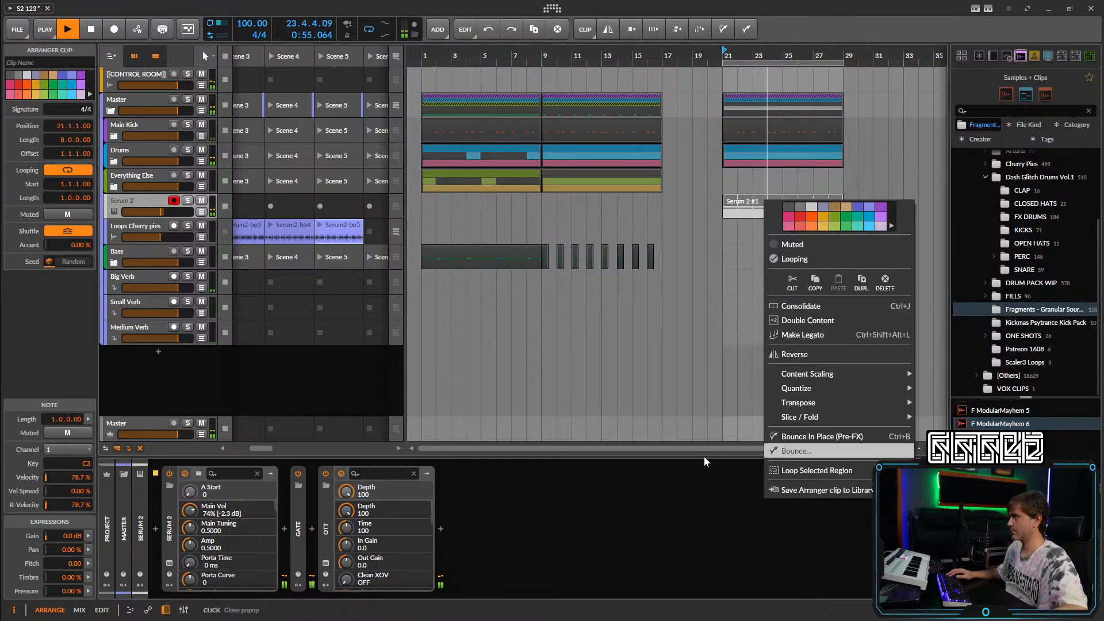
click(745, 446)
drag(162, 212, 169, 212)
key(space)
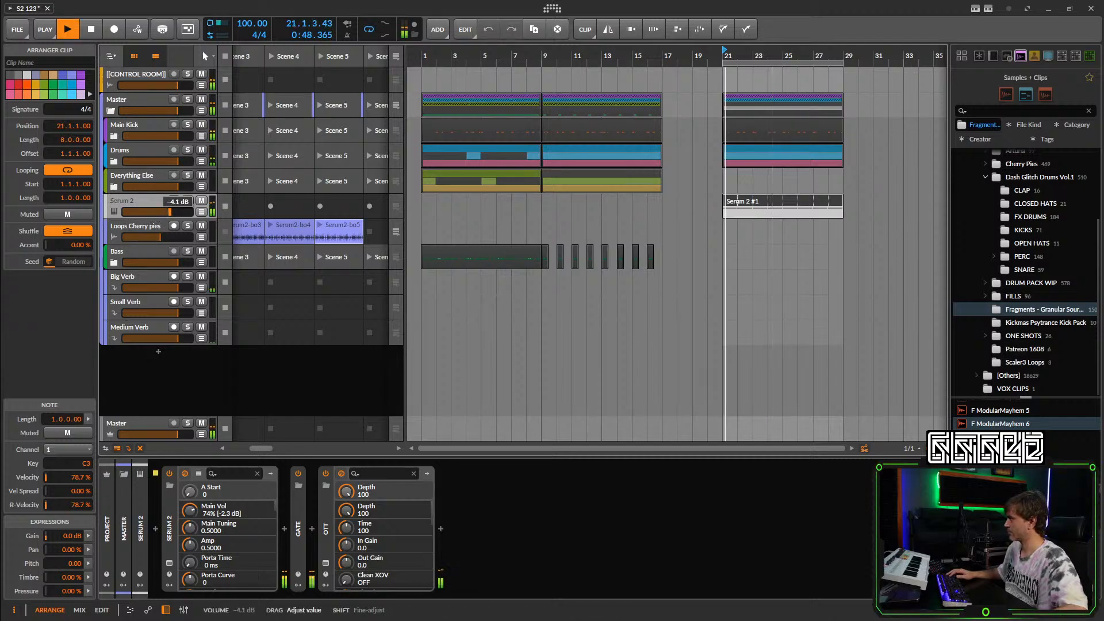
Bounce the Serum 2 #1 clip to a new audio track, mute the record-armed Serum 2 track and raise the new track's volume.
click(174, 200)
right_click(759, 202)
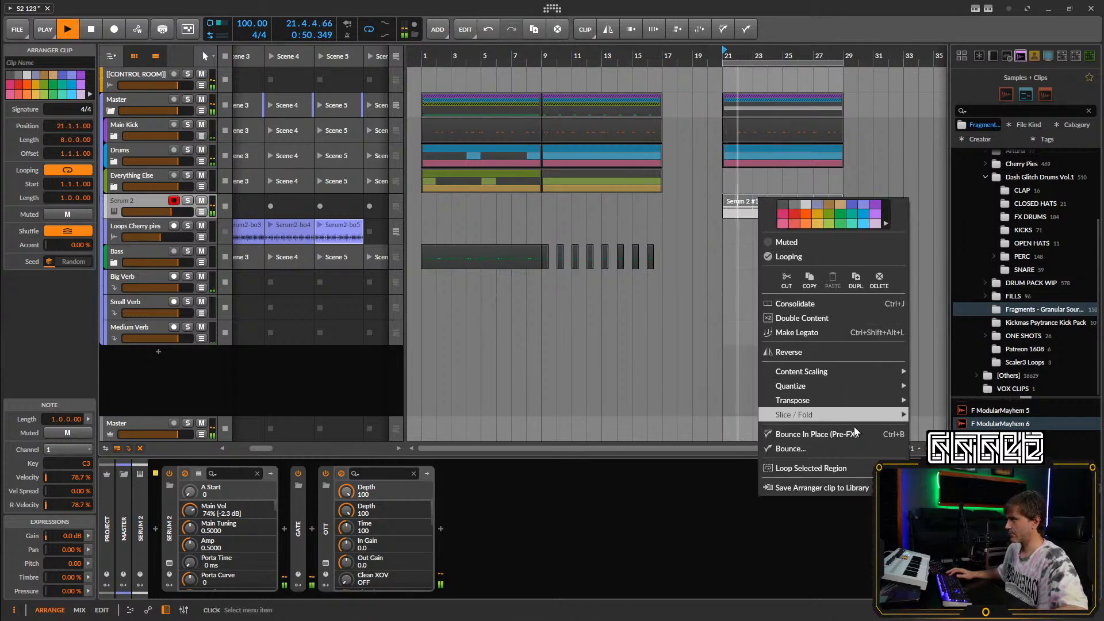
click(820, 447)
click(589, 432)
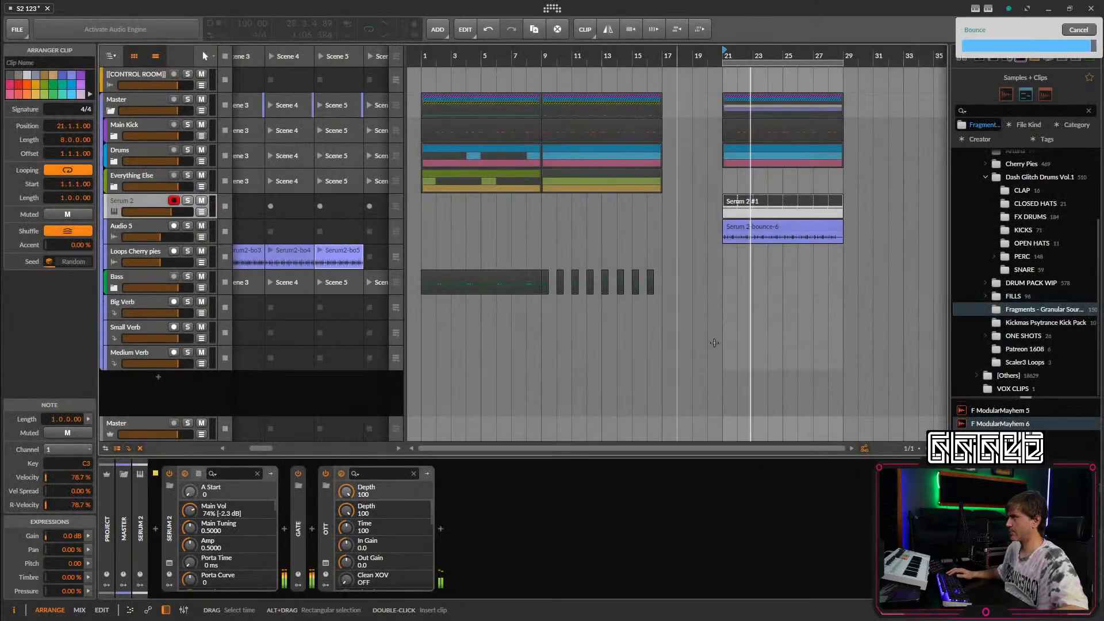
click(202, 200)
drag(163, 238, 178, 239)
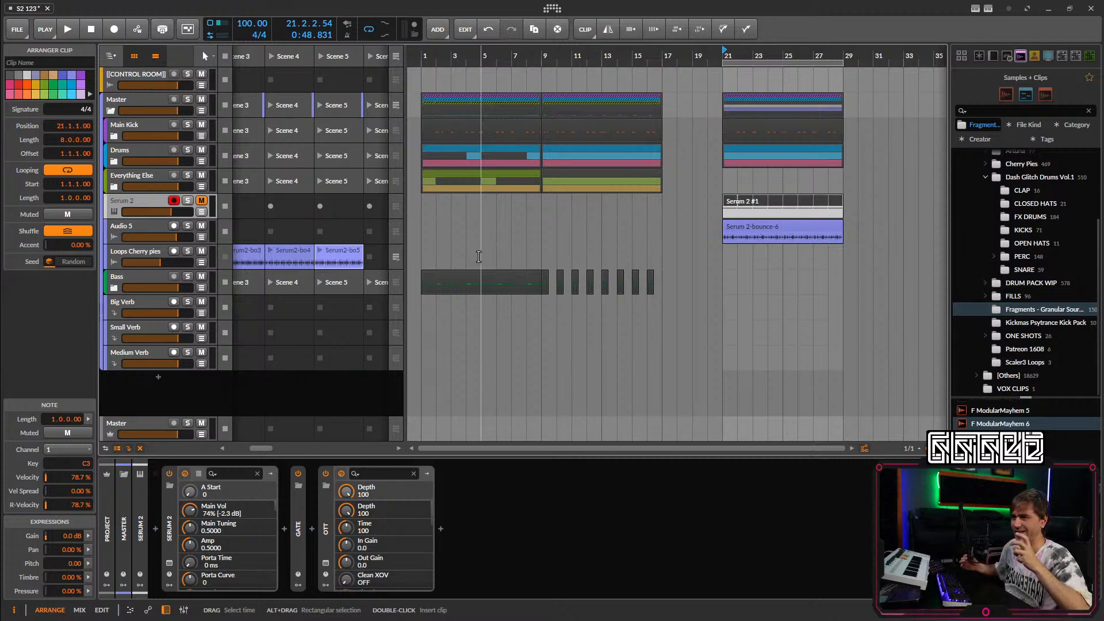
Add a new instrument track with Serum 2 below Medium Verb and move the plug-in window clear of the arrangement.
click(150, 201)
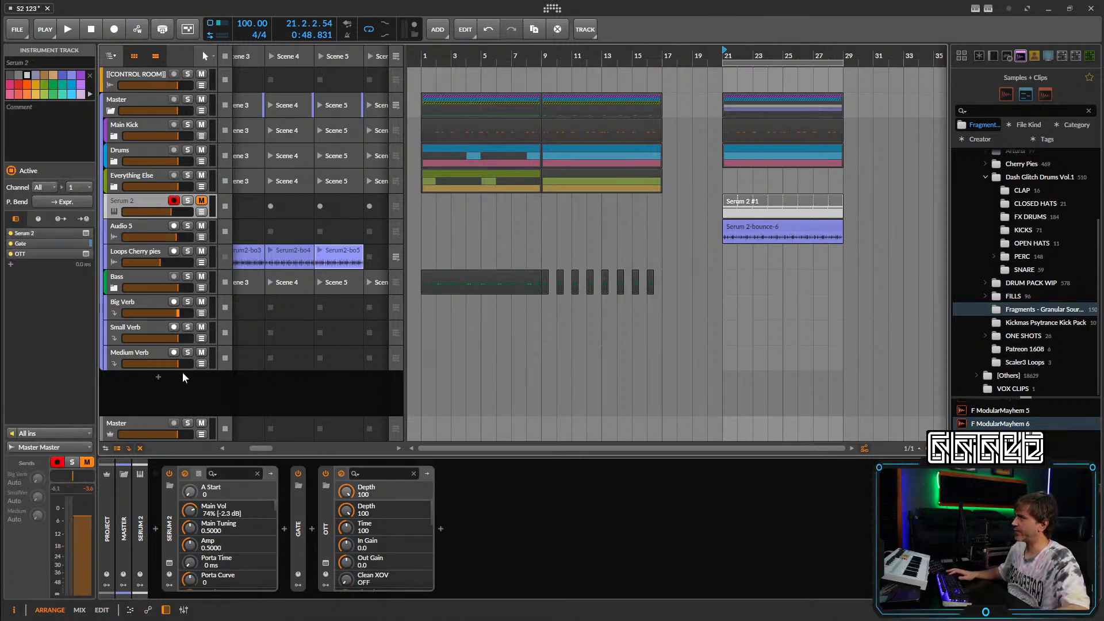
click(159, 383)
text(ser)
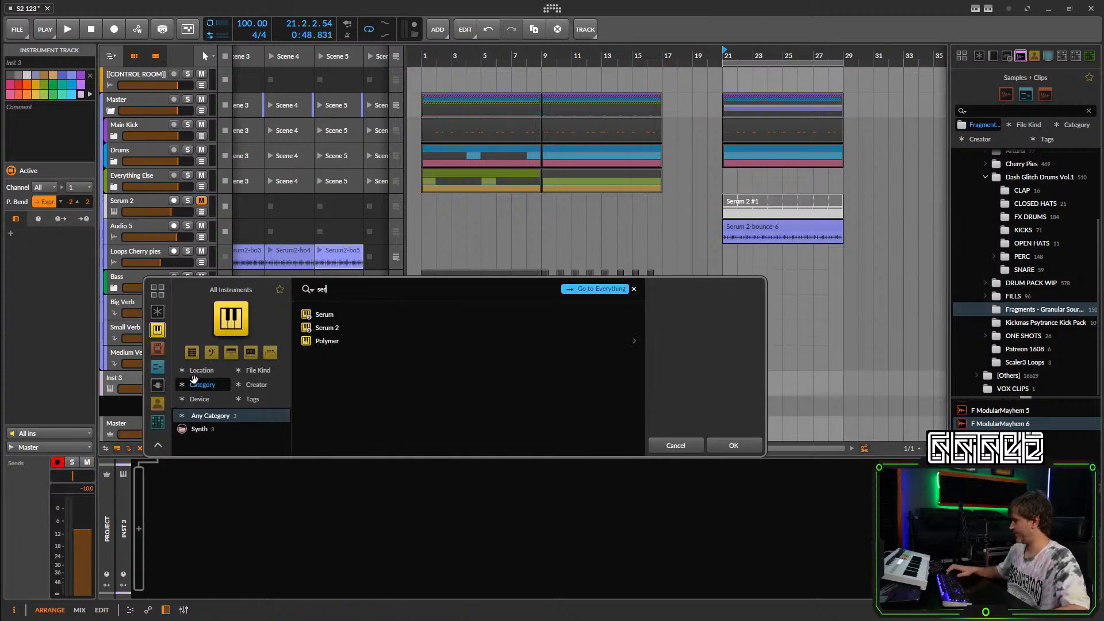
text(um)
click(327, 328)
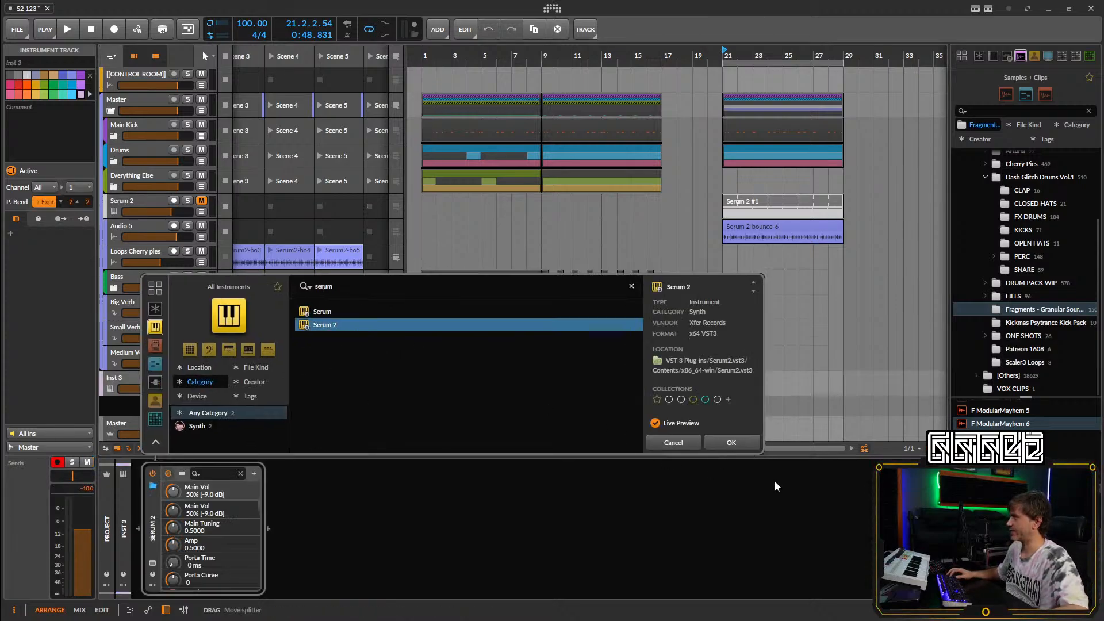
click(734, 445)
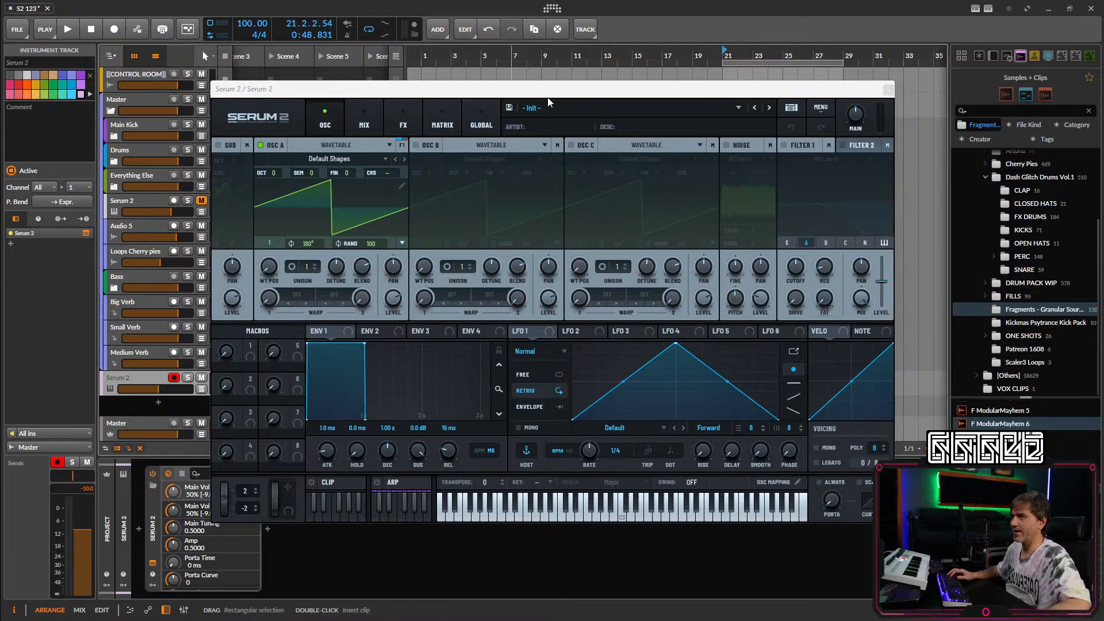
drag(288, 88, 887, 139)
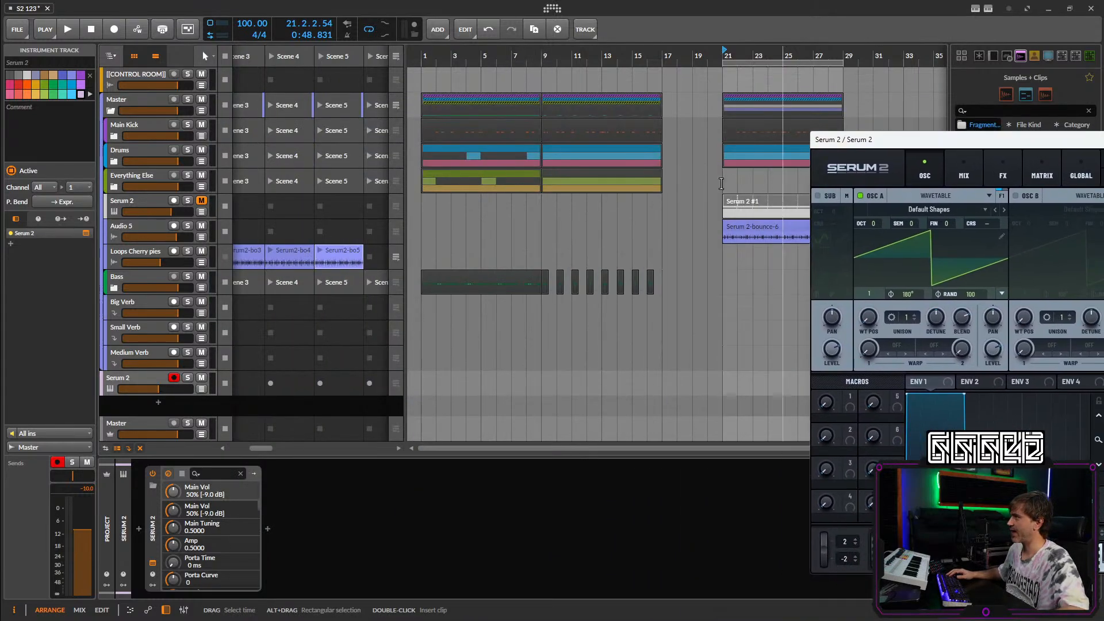
Split the Serum 2-bounce-6 clip at bar 22 and normalize the separated first bar.
click(754, 231)
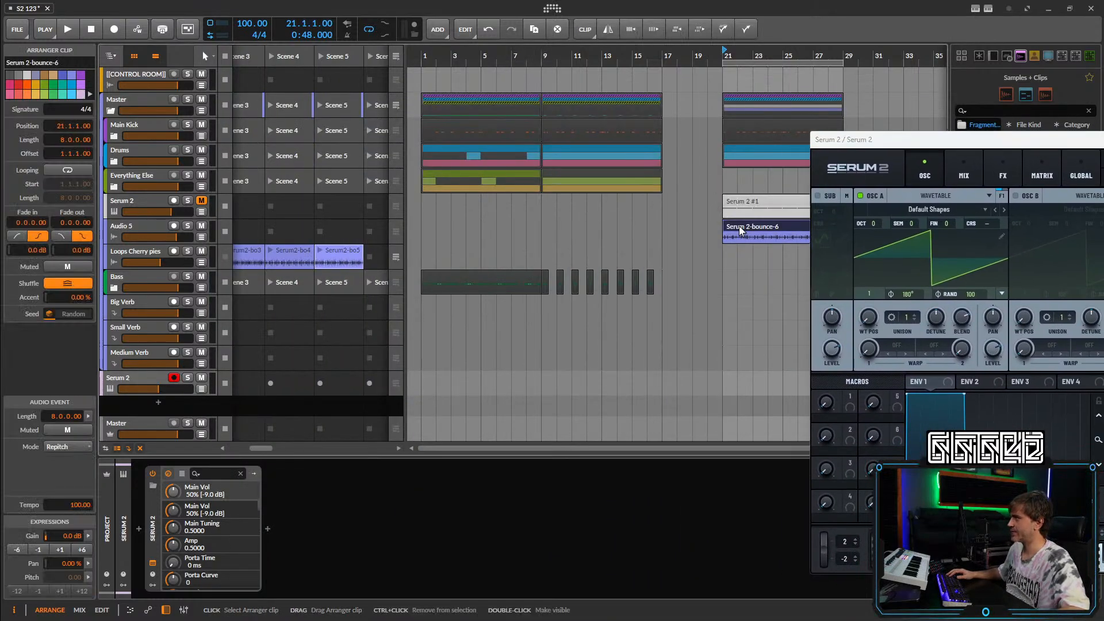
drag(738, 230, 690, 230)
scroll(691, 231, up, 2)
key(5)
click(689, 233)
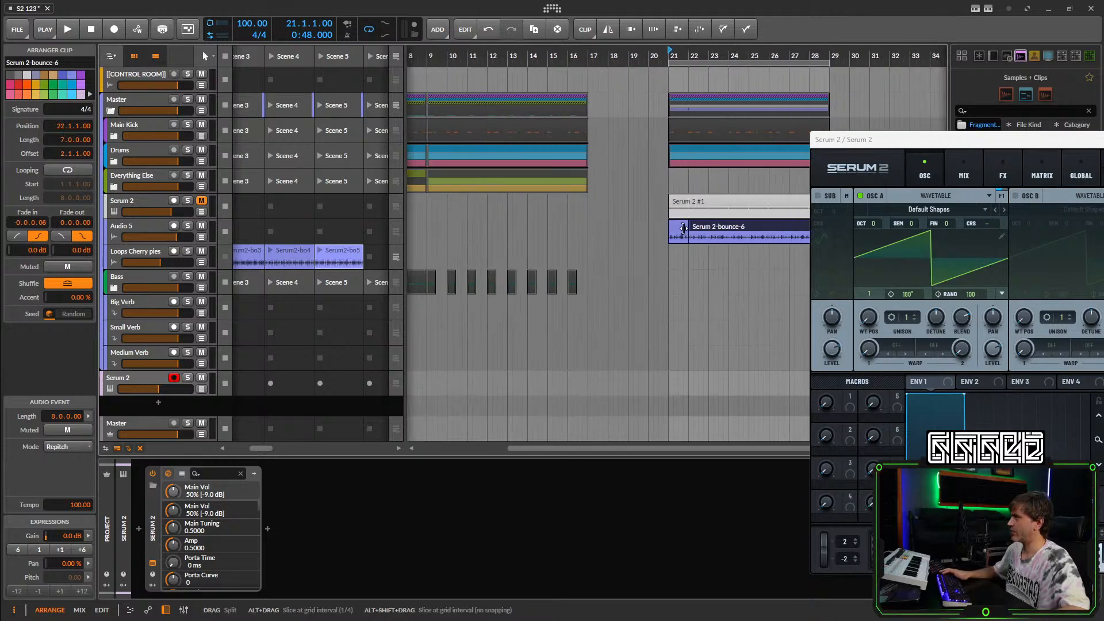
click(679, 231)
right_click(679, 231)
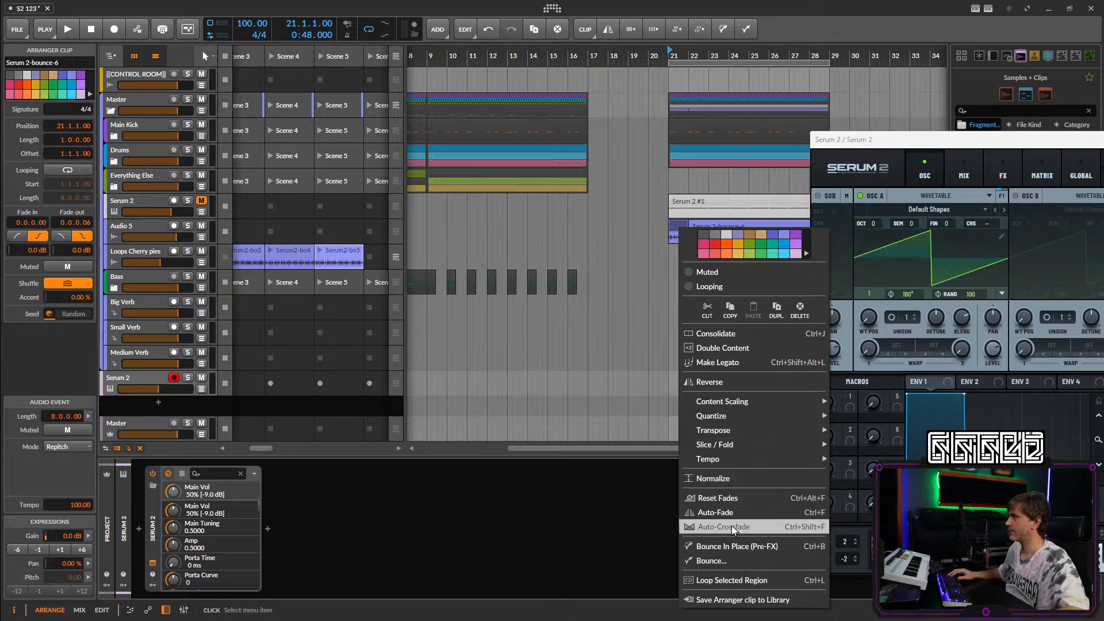
click(732, 479)
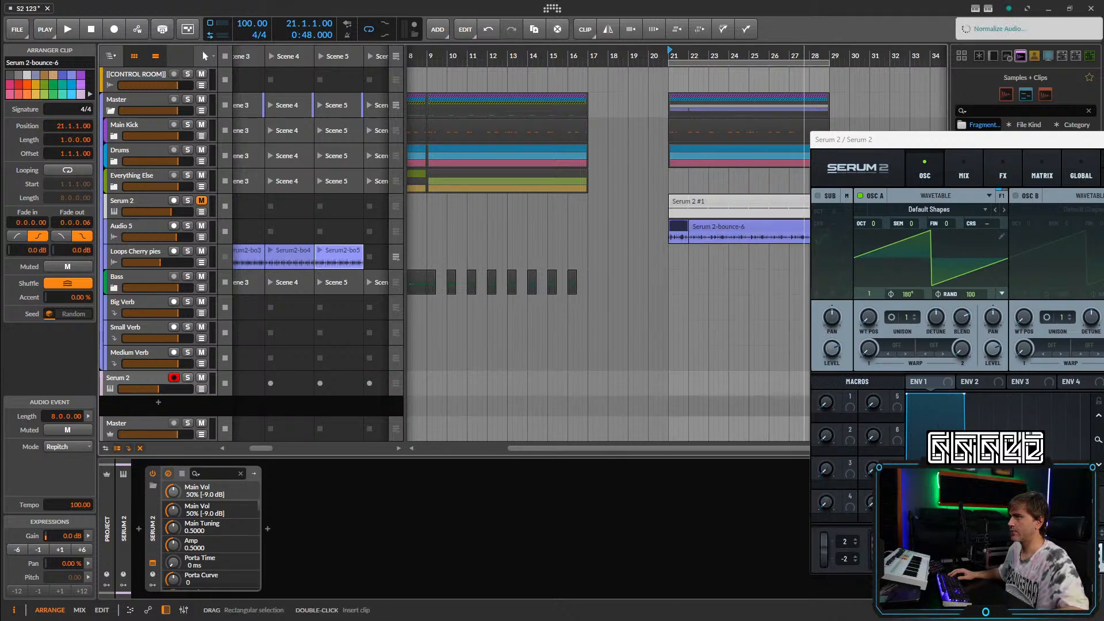
drag(1103, 143, 1042, 123)
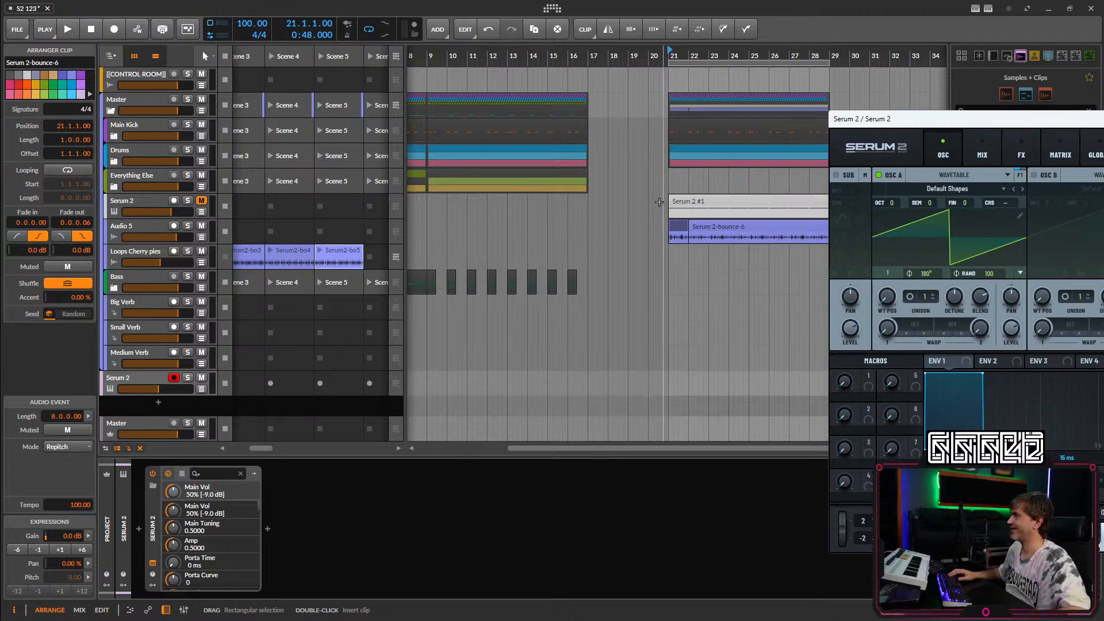
right_click(685, 224)
click(741, 559)
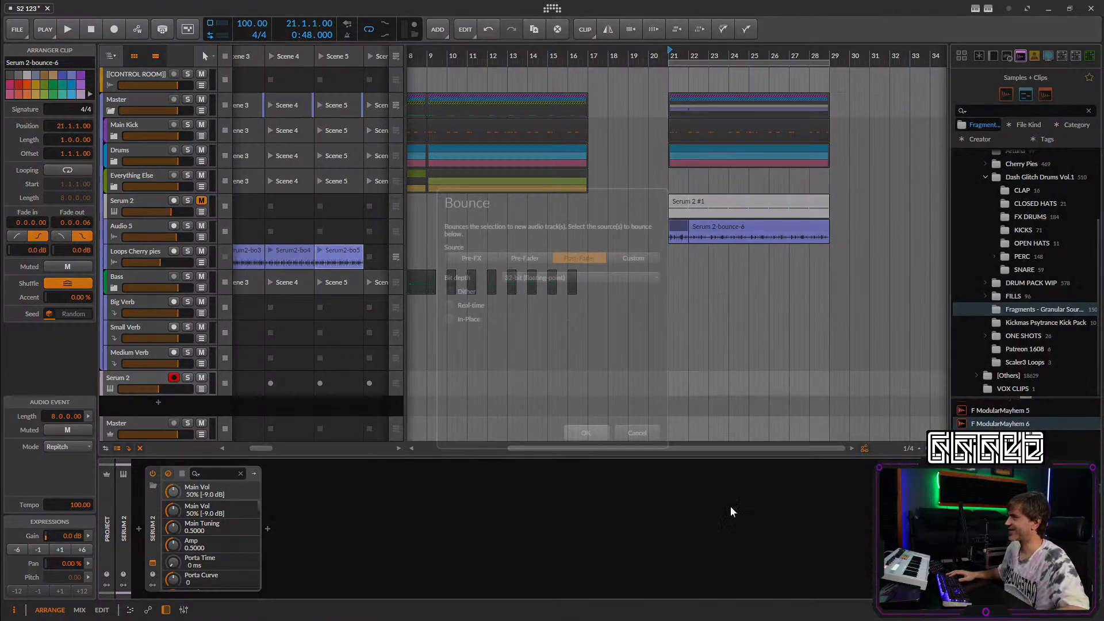
click(586, 432)
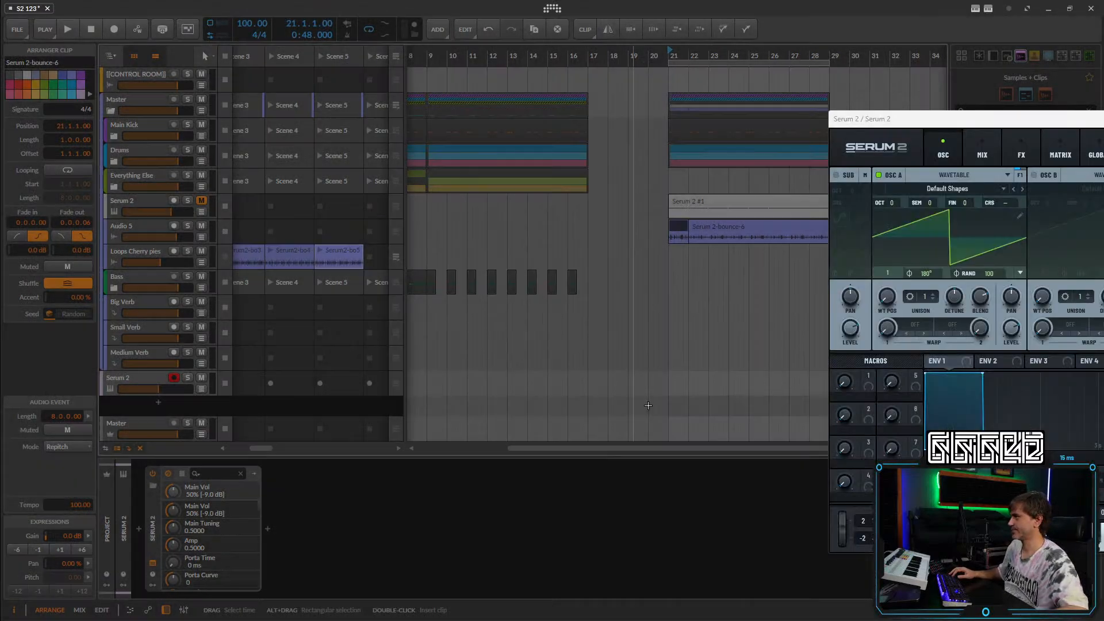
Bounce the one-bar clip in place (Pre-FX) and load the result into the new Serum 2's Oscillator A as a Spectral source.
right_click(679, 223)
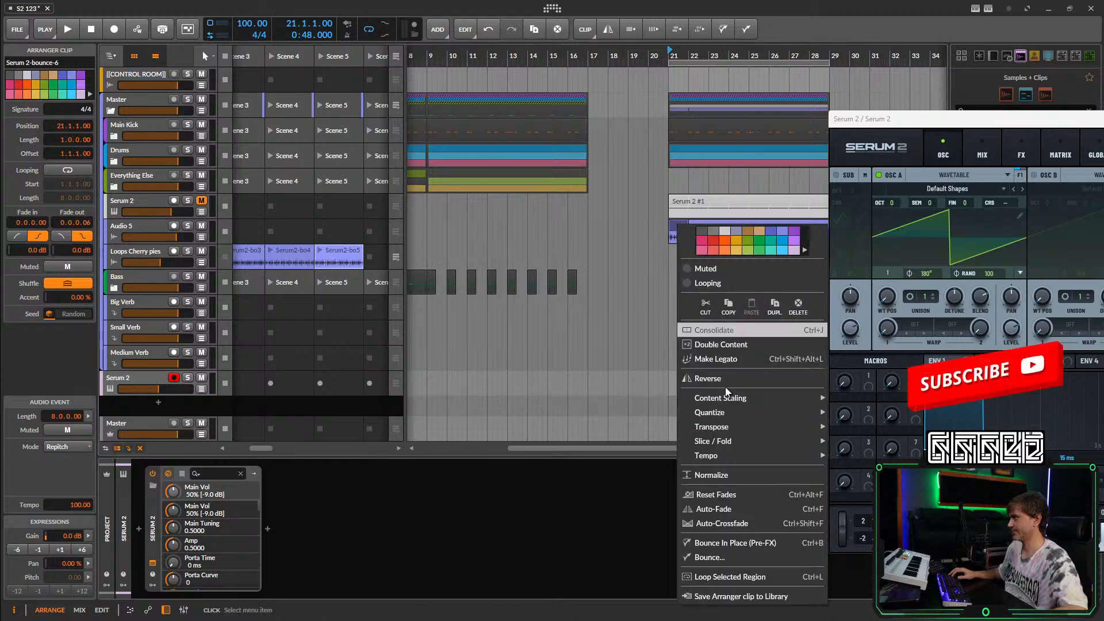
click(720, 543)
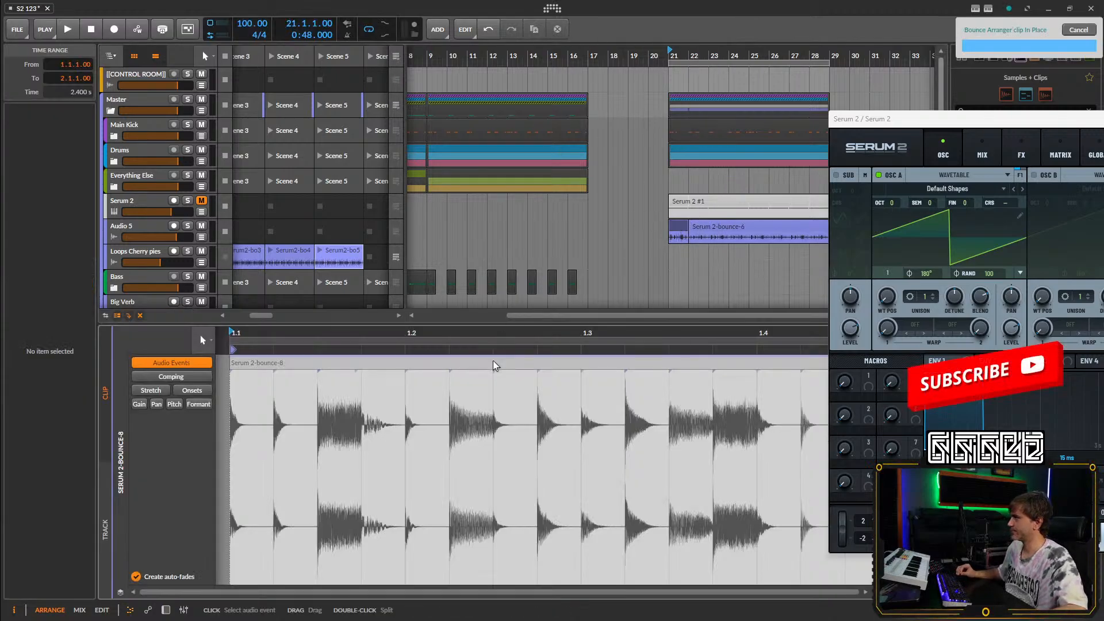
drag(676, 227, 956, 340)
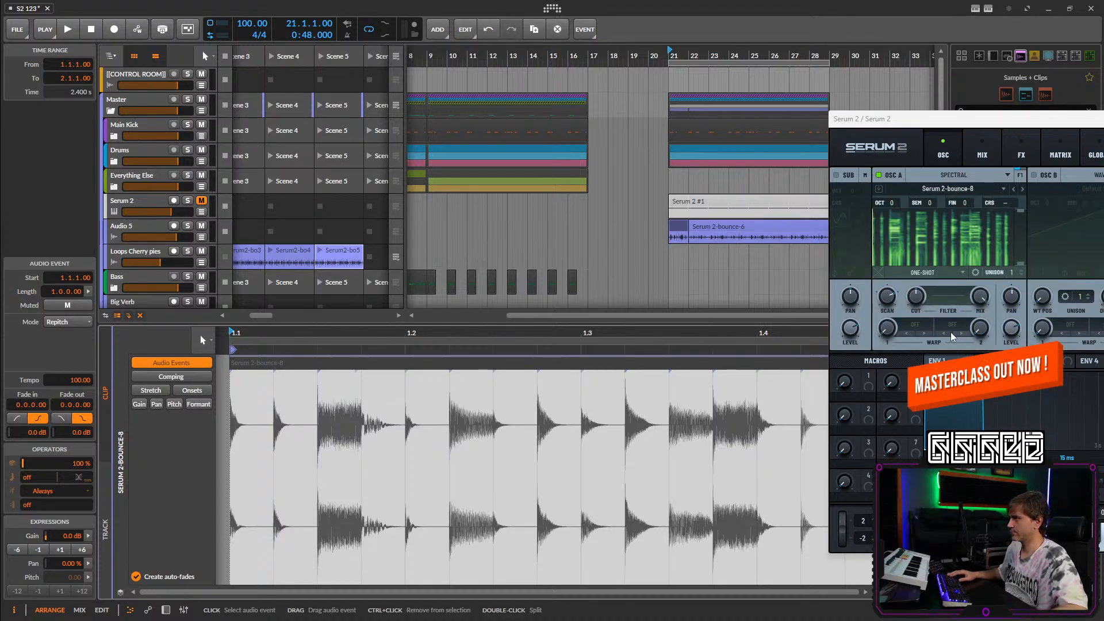
click(165, 609)
drag(980, 126, 165, 30)
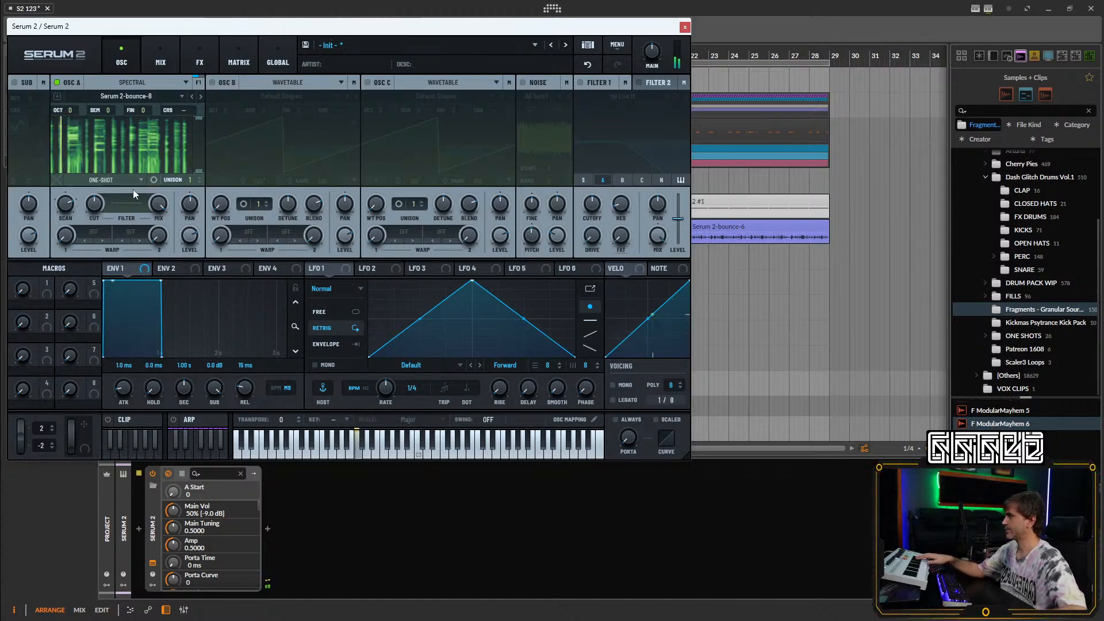
Set Oscillator A's scan rate to 44, its loop mode to Fwd Loop and its loop end to 16.
mouse_move(65, 206)
mouse_down()
mouse_move(61, 225)
mouse_move(73, 208)
mouse_up()
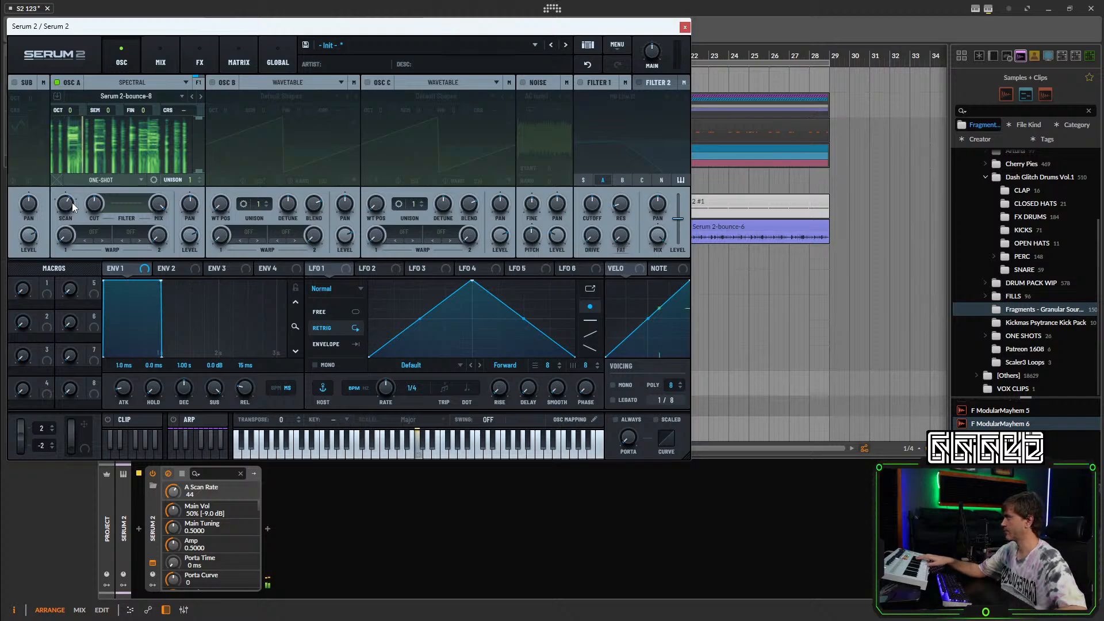
click(84, 178)
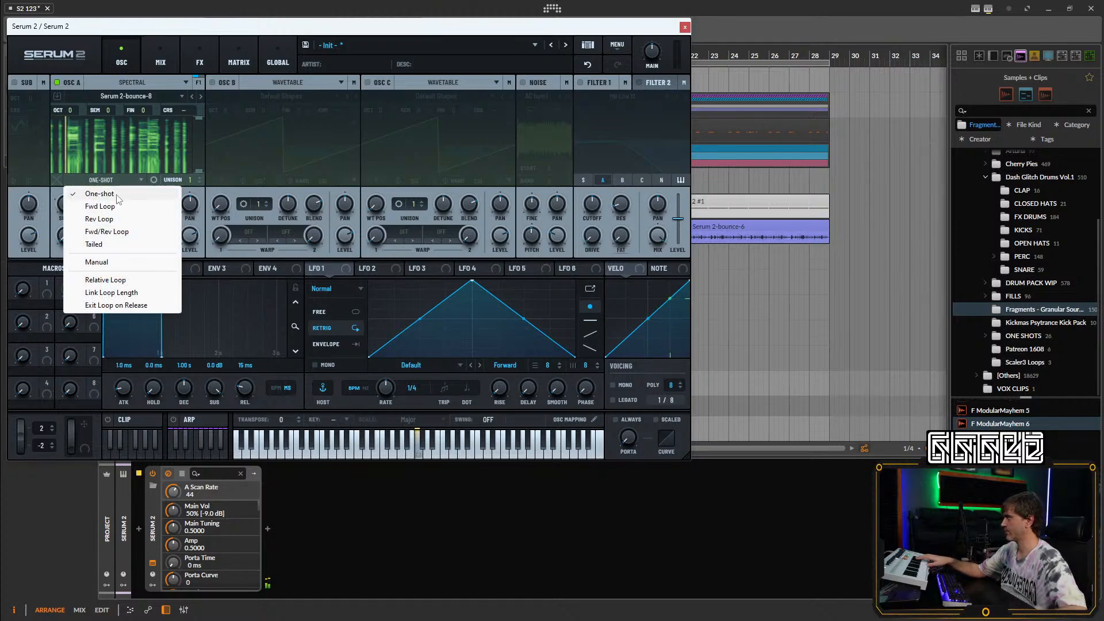
click(99, 205)
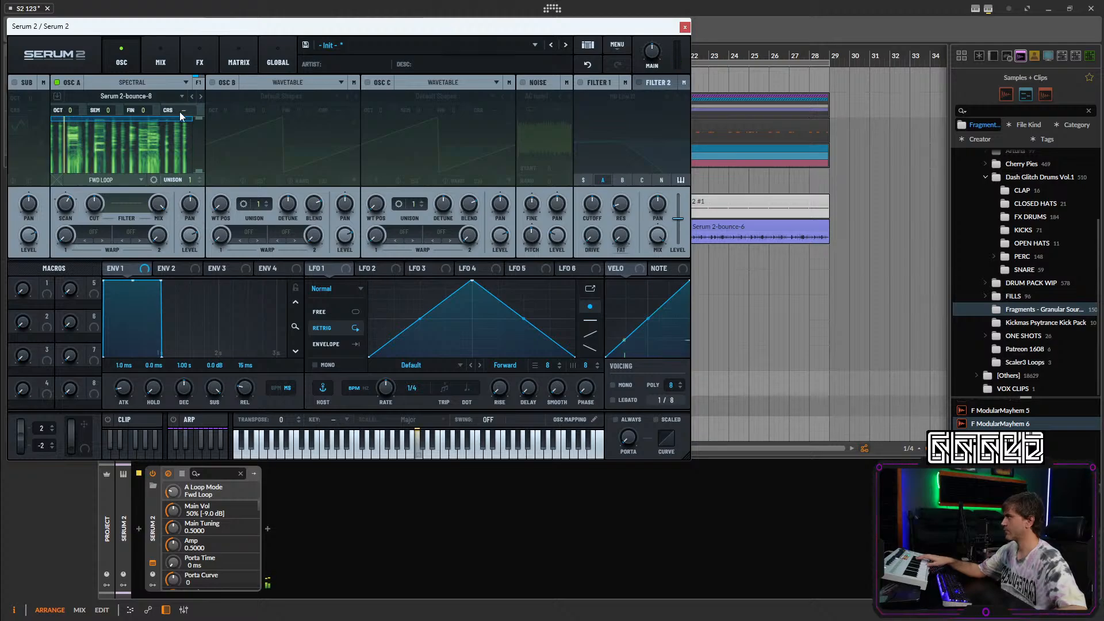
drag(191, 119, 68, 127)
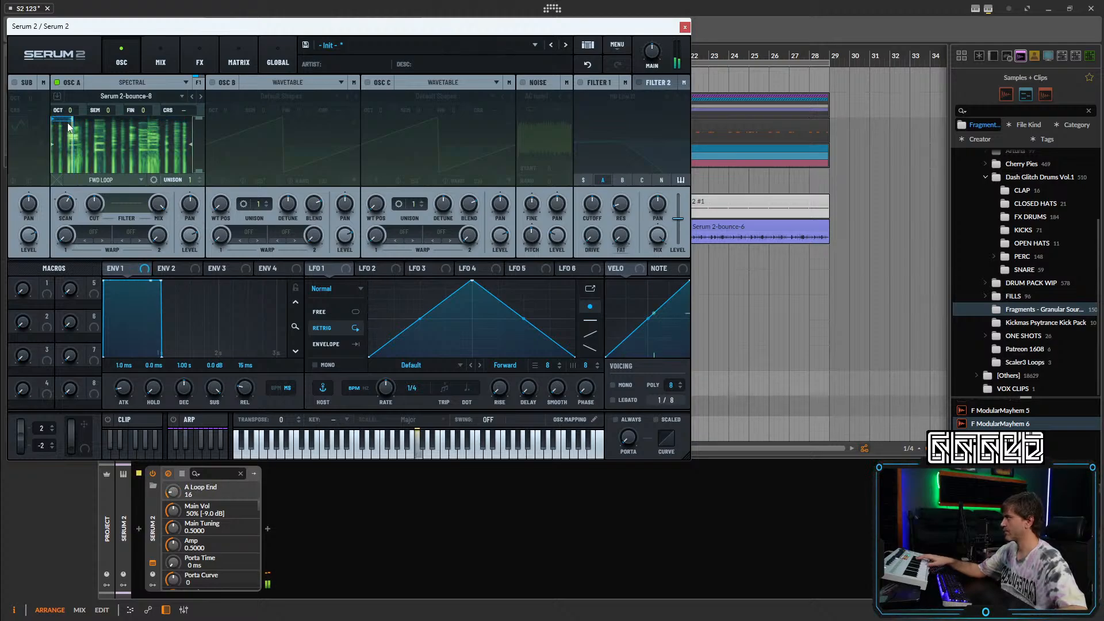
Turn on Relative Loop for Oscillator A with loop end 8, start position 12 and scan rate 0.
right_click(94, 178)
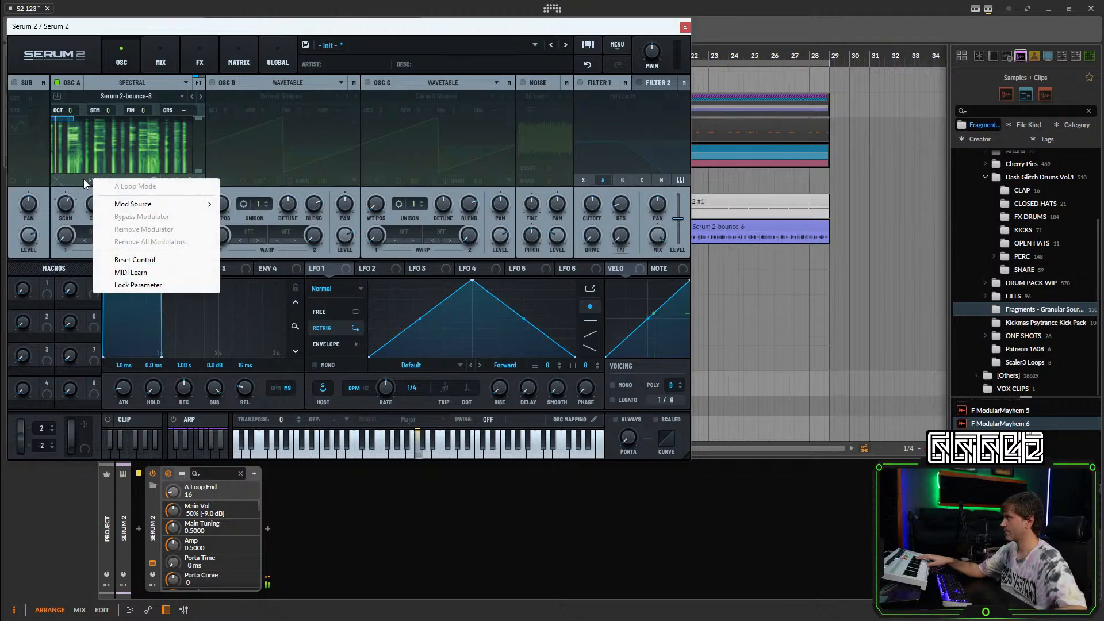
click(93, 181)
click(105, 279)
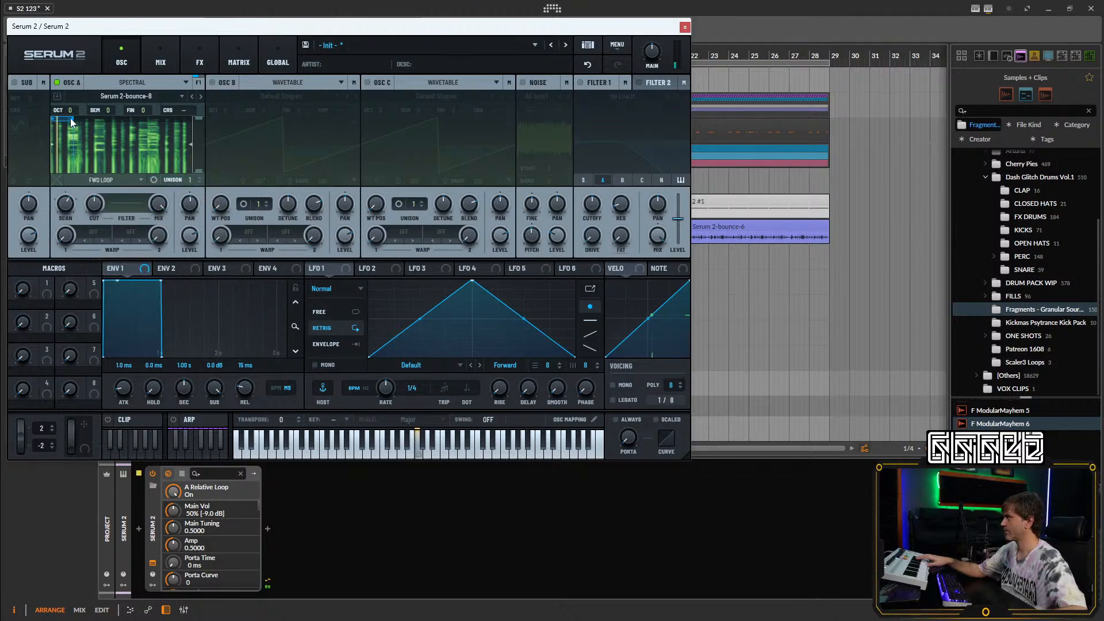
drag(71, 118, 60, 122)
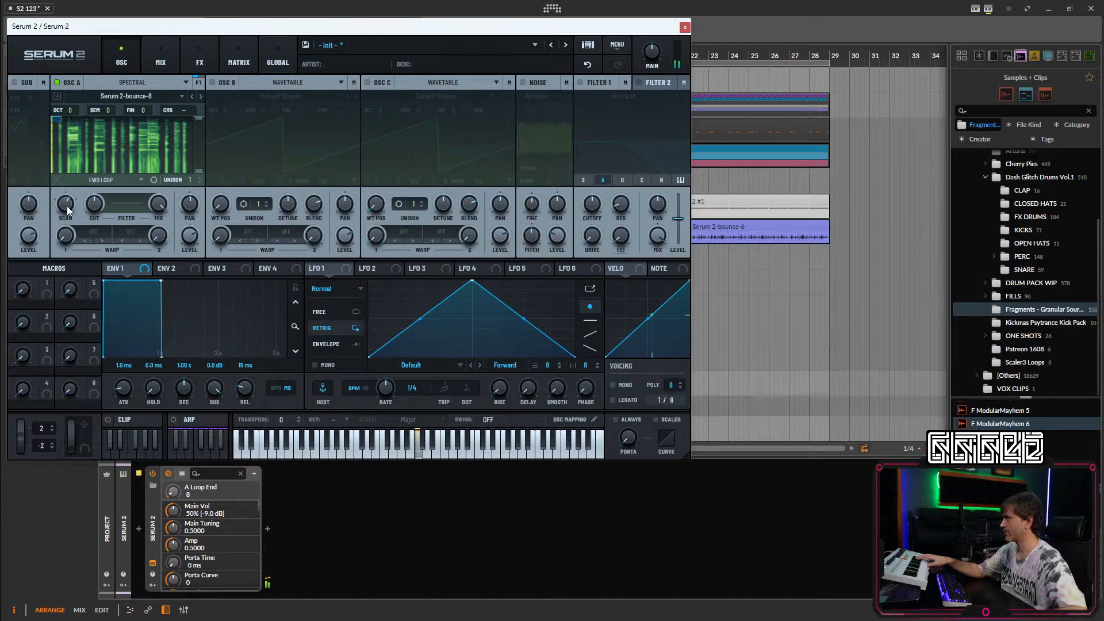
click(53, 143)
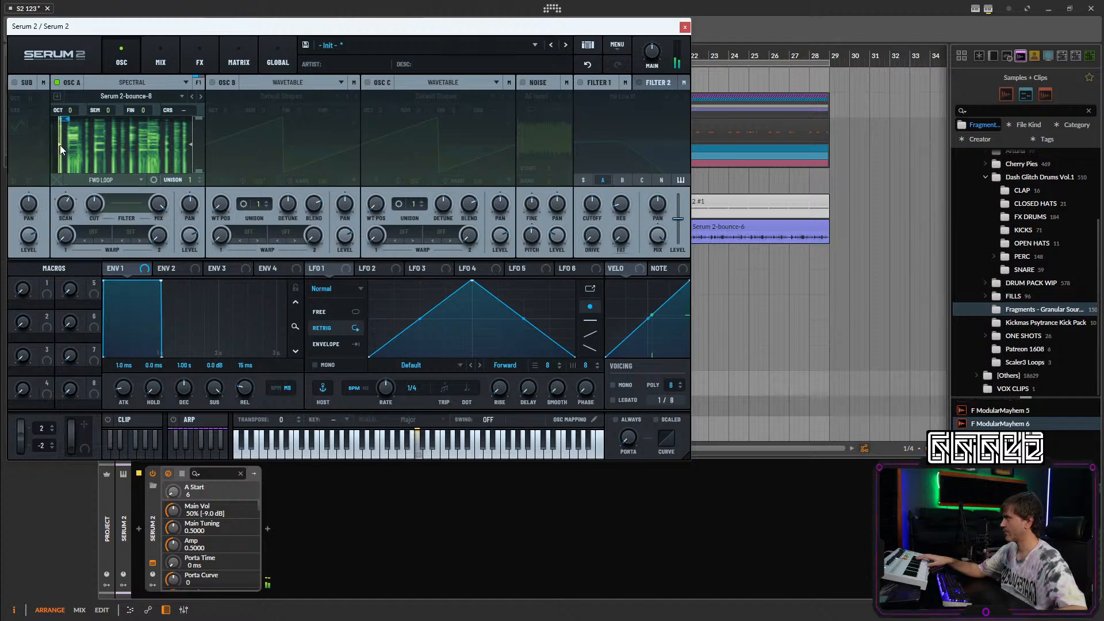
drag(64, 145, 69, 143)
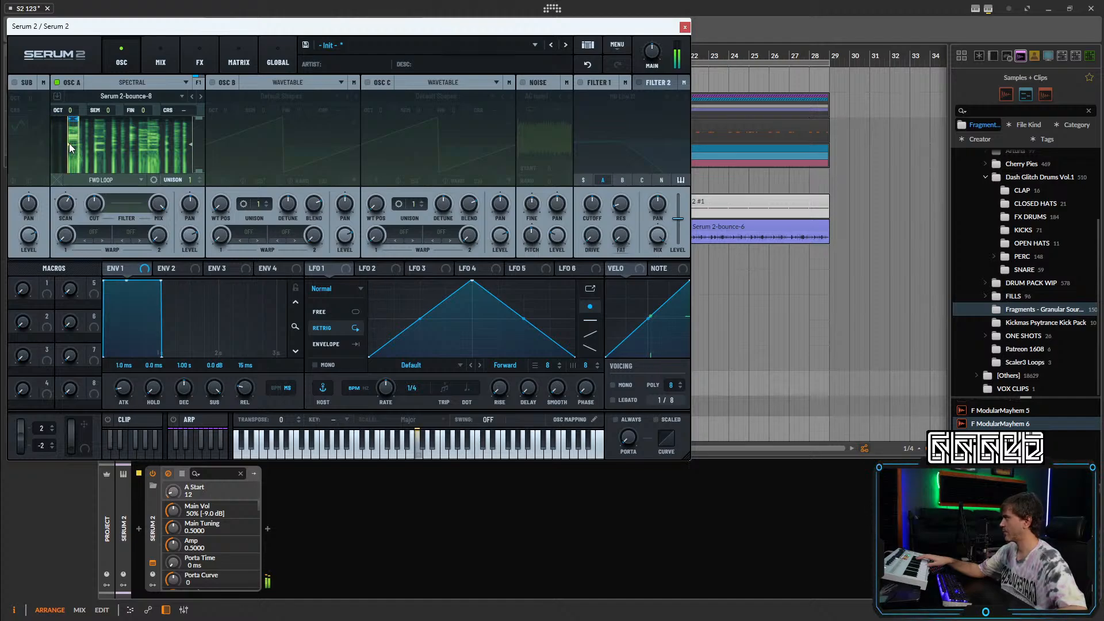
click(69, 205)
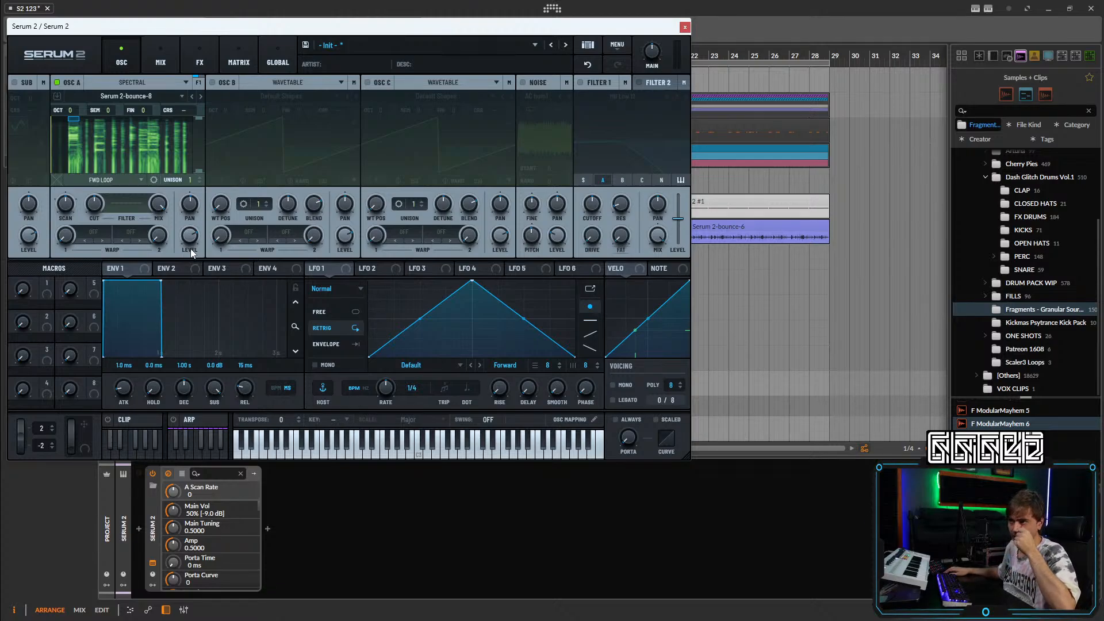
Enable Oscillator B and assign LFO 1 to its semitone pitch at 100%.
click(213, 83)
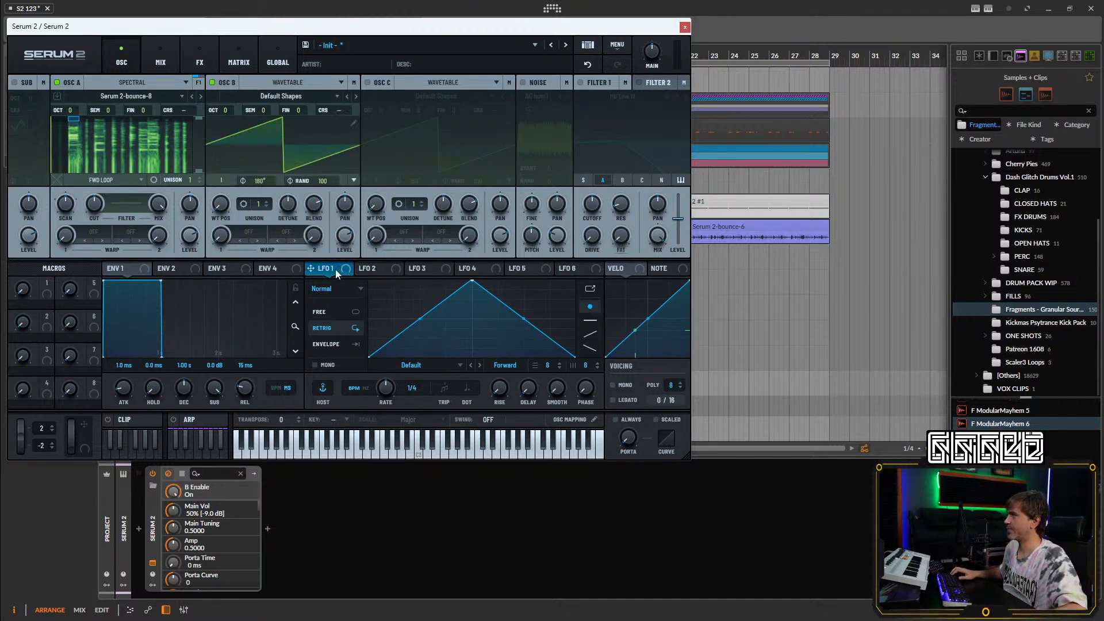
drag(336, 269, 269, 111)
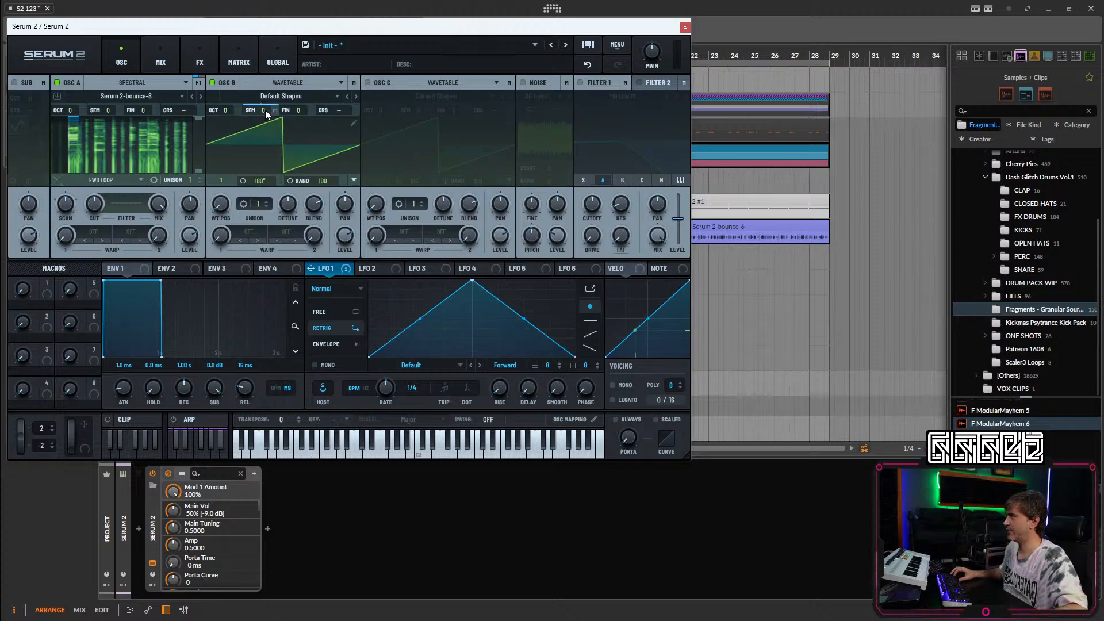
Draw a mostly rising eight-step source curve for the LFO 1 to B Semi modulation, close the curve editor and reopen it.
click(238, 58)
click(117, 103)
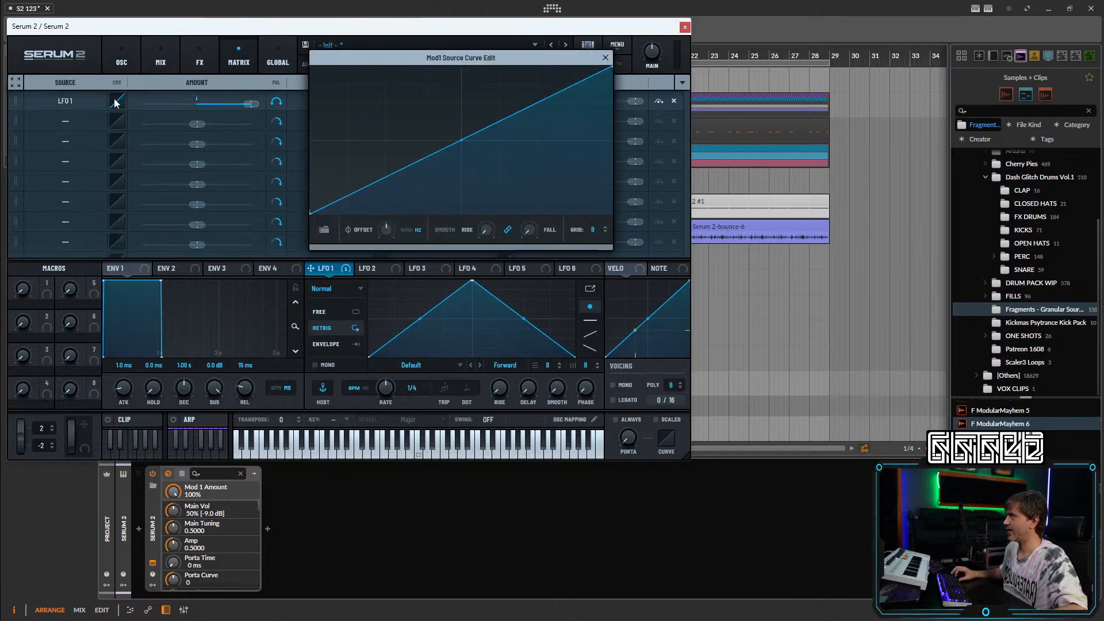
mouse_move(347, 198)
mouse_down()
mouse_move(382, 173)
mouse_move(553, 124)
mouse_move(582, 136)
mouse_up()
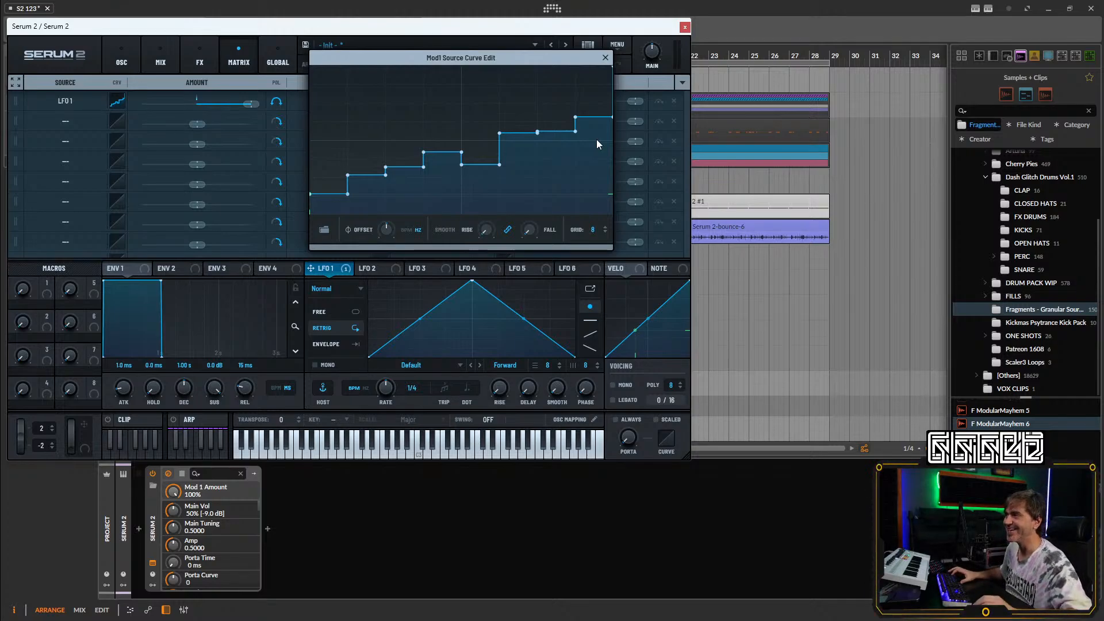
click(605, 58)
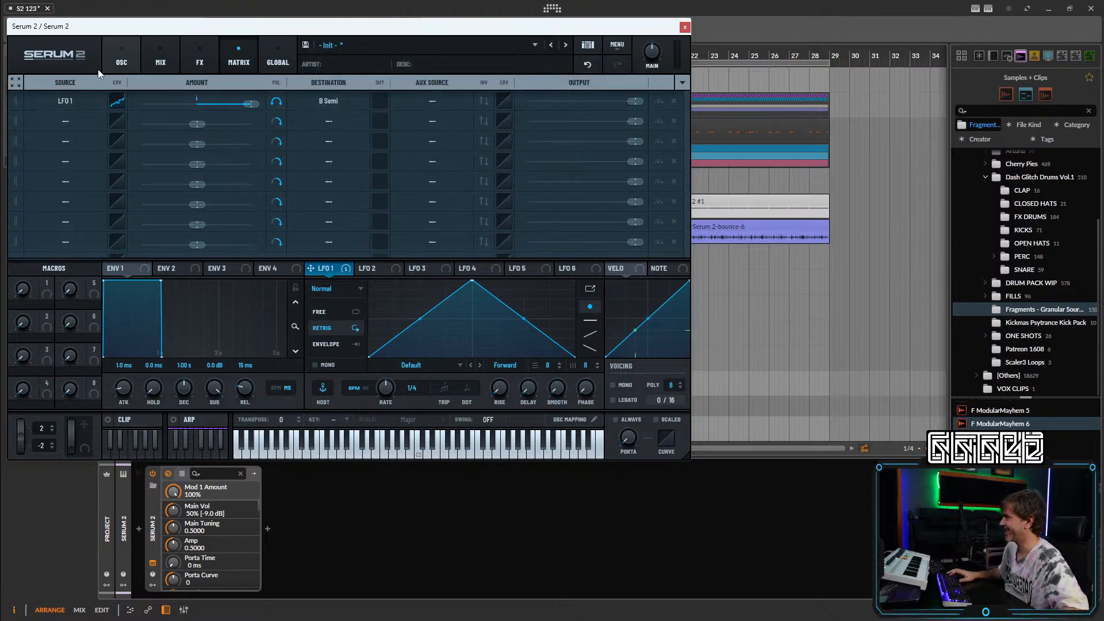
click(118, 101)
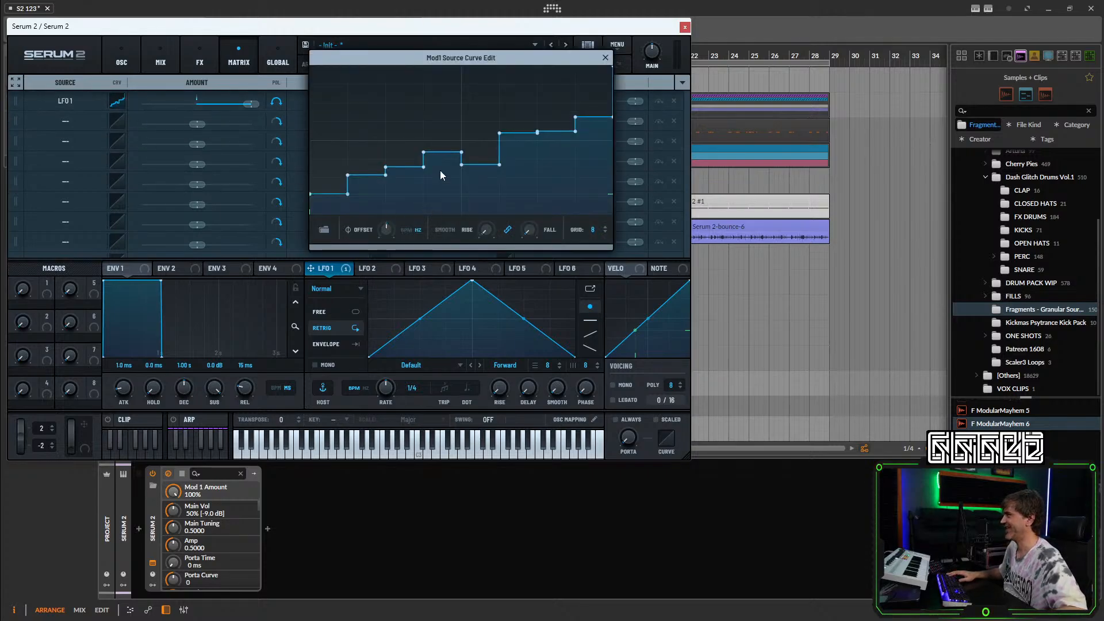
Remove all intermediate points from the LFO 1 to B Semi source curve, restore a straight bottom-to-top diagonal and close the curve editor.
drag(420, 210, 554, 192)
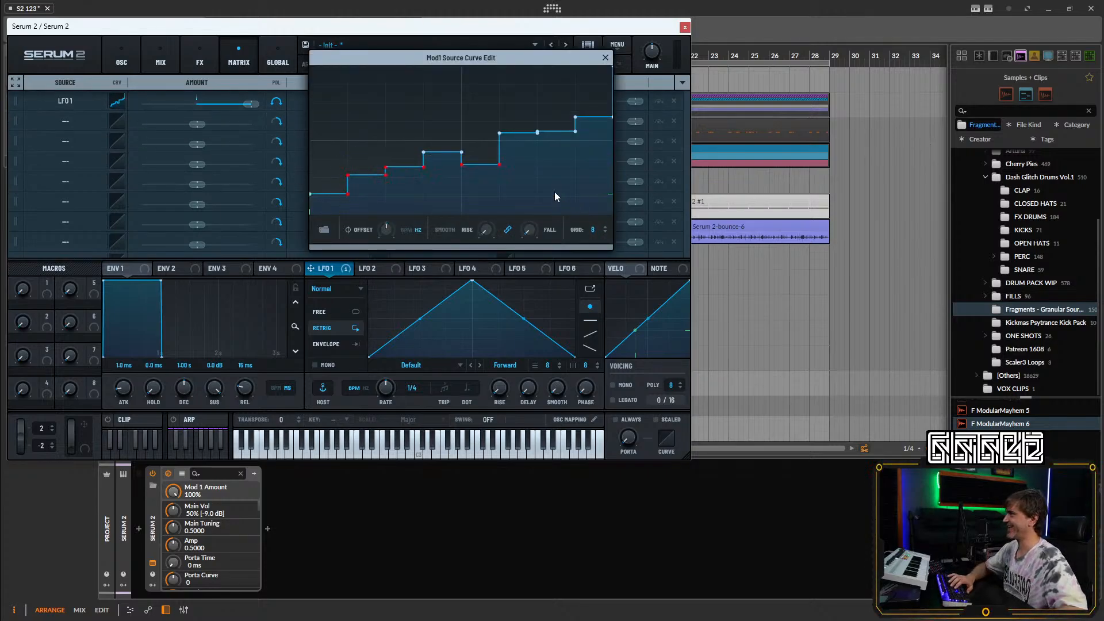
right_click(498, 166)
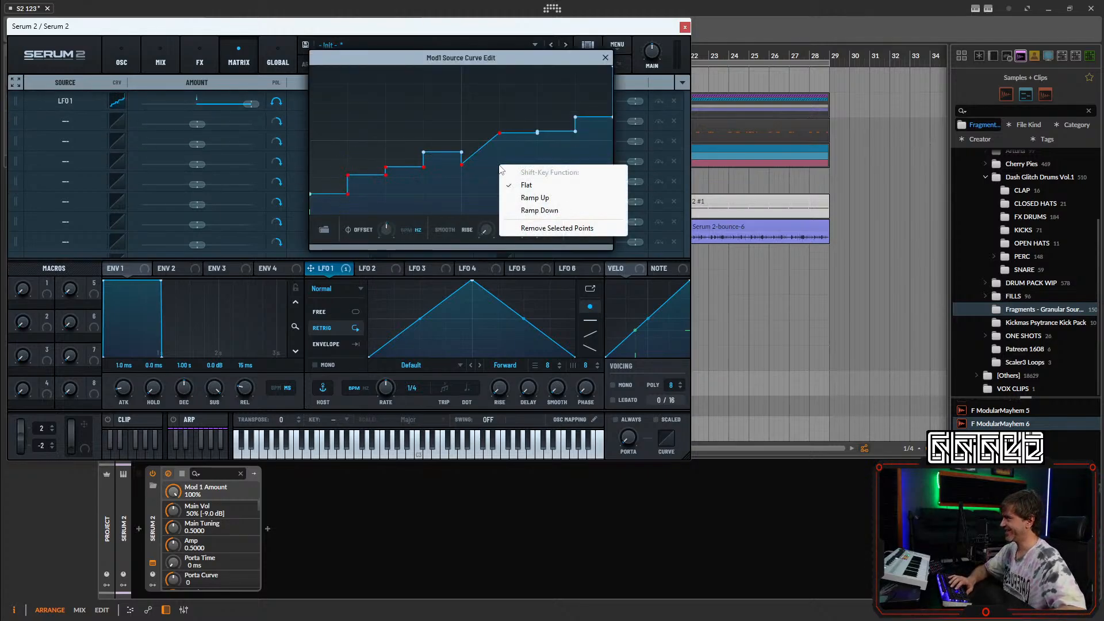
click(557, 228)
drag(450, 103, 571, 184)
drag(594, 95, 531, 141)
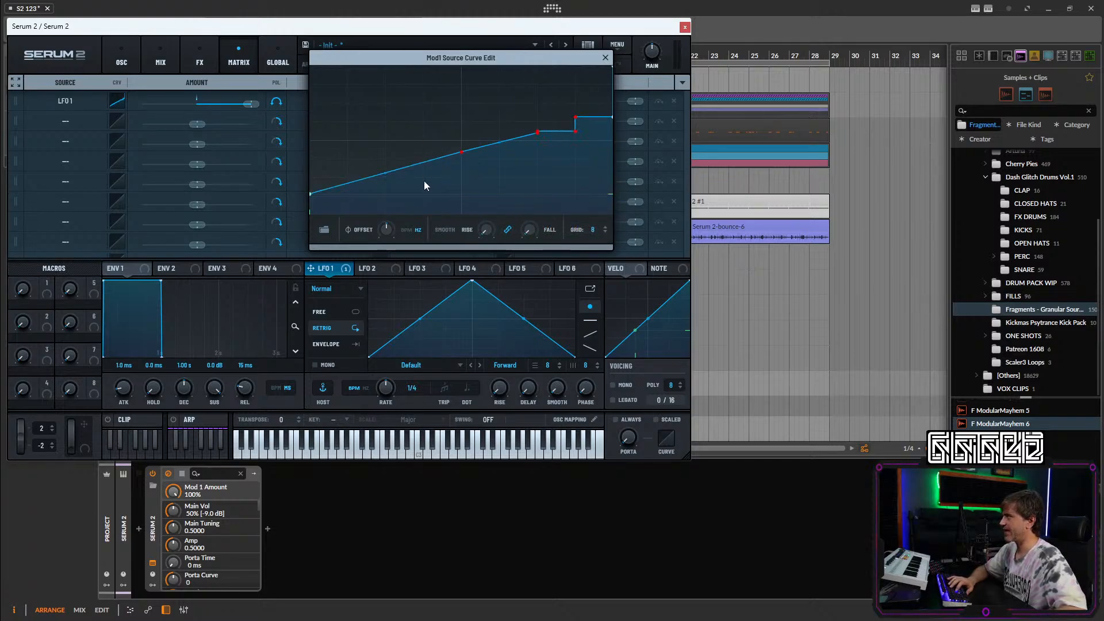
right_click(536, 132)
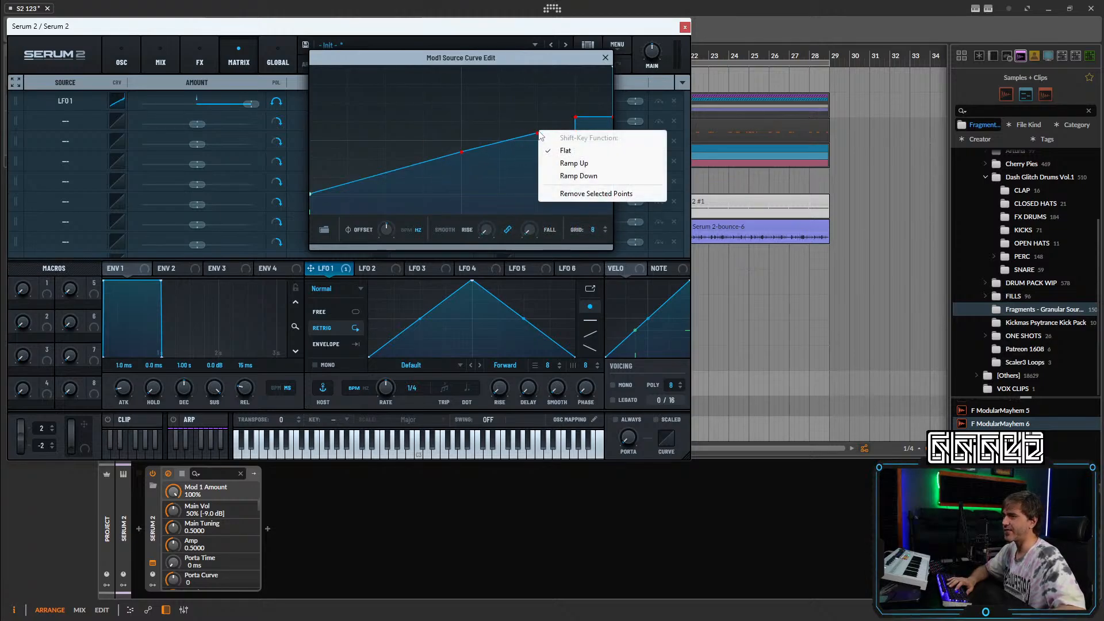
click(575, 193)
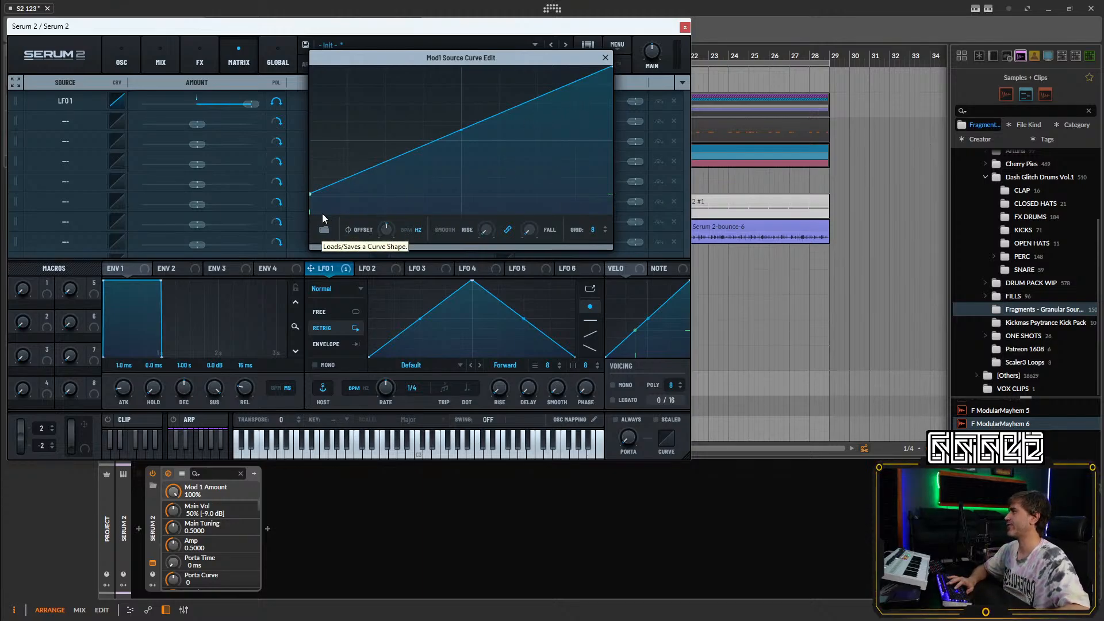
drag(311, 194, 312, 213)
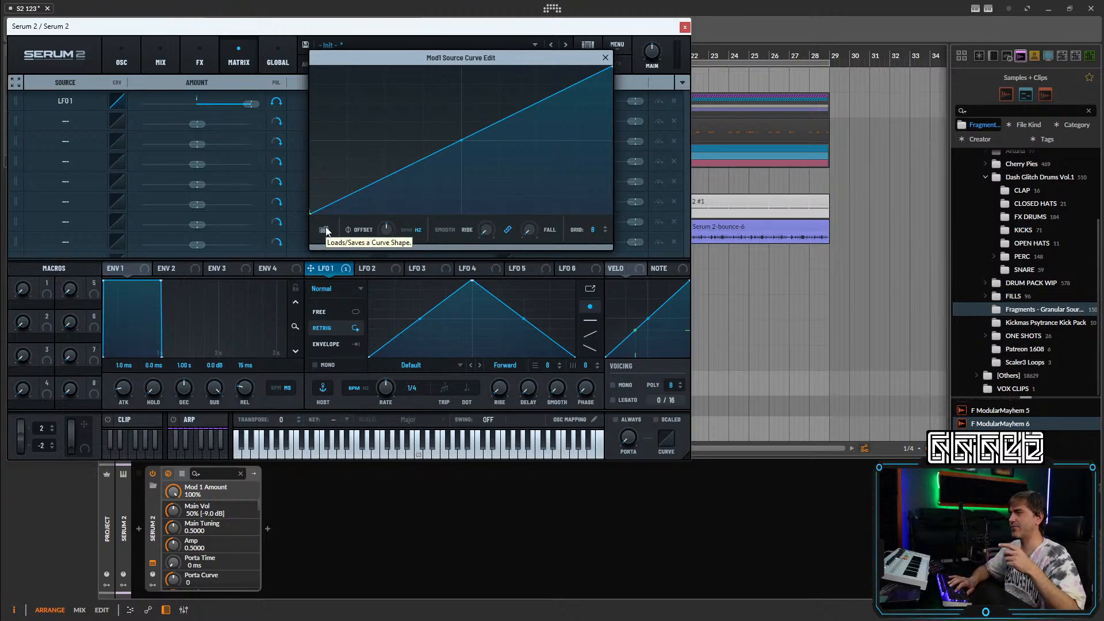
drag(346, 185, 423, 164)
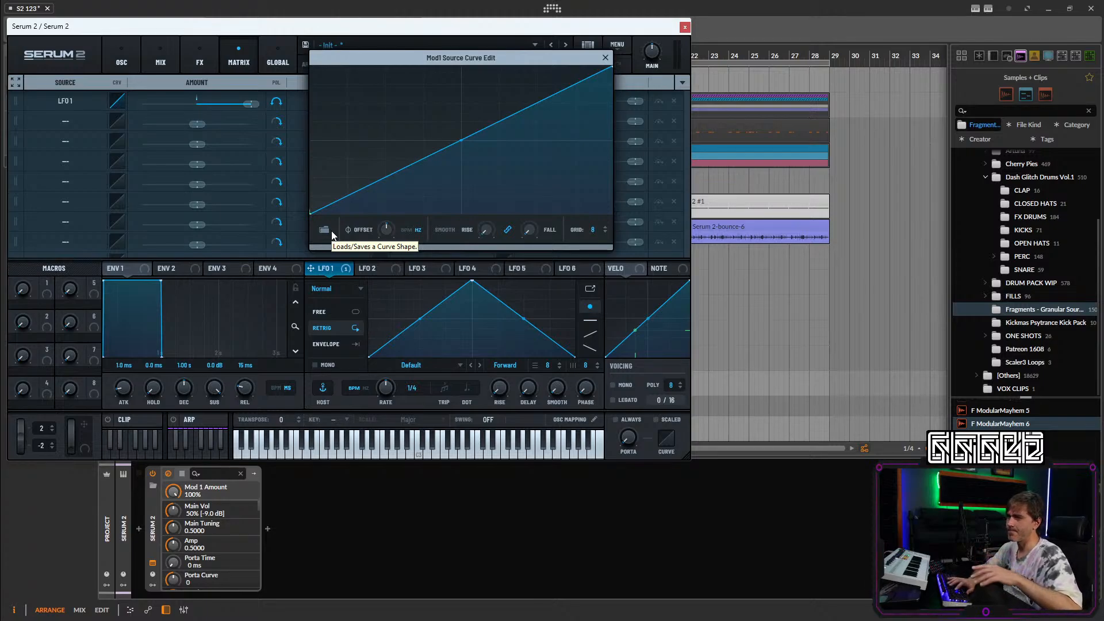
click(606, 59)
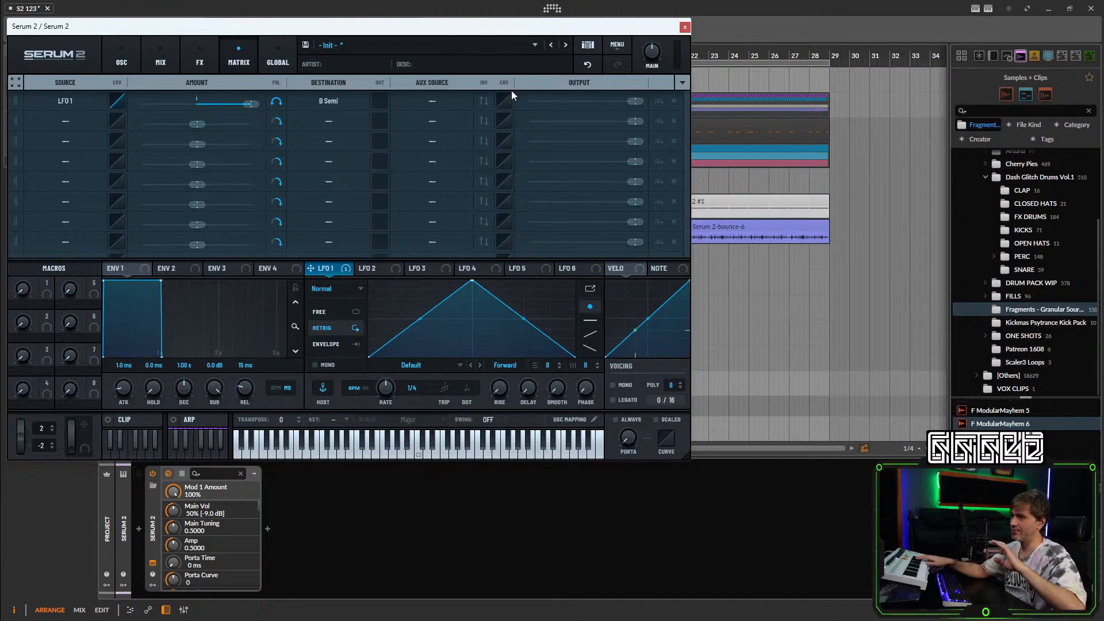
Turn off Oscillator B and set Oscillator A's unison to 7 while trying out its spectral filter cutoff.
click(121, 57)
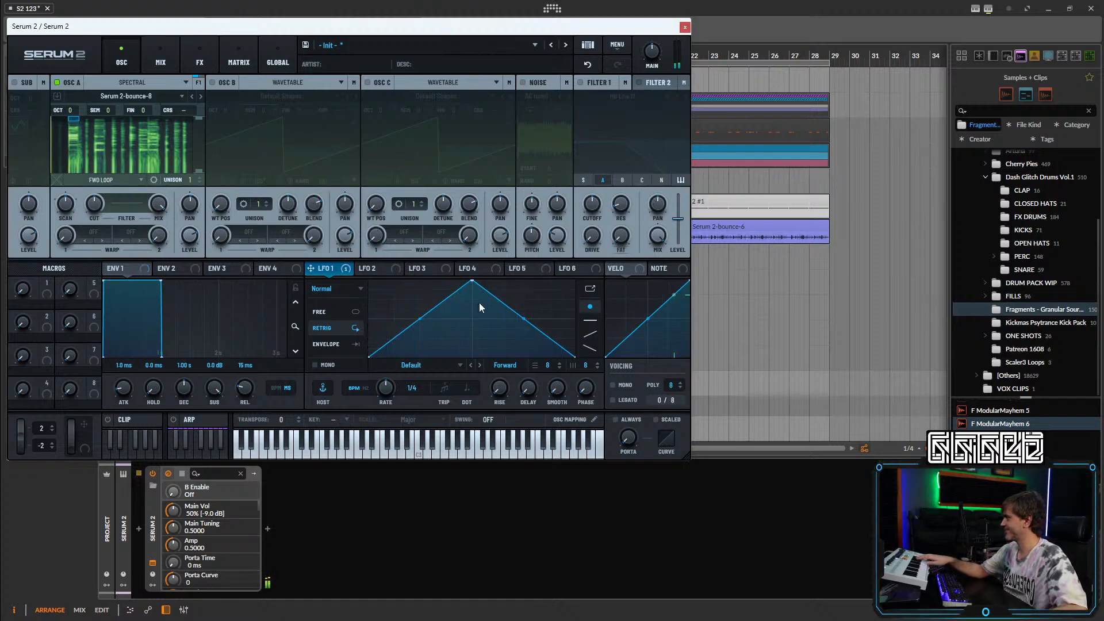
drag(190, 178, 240, 81)
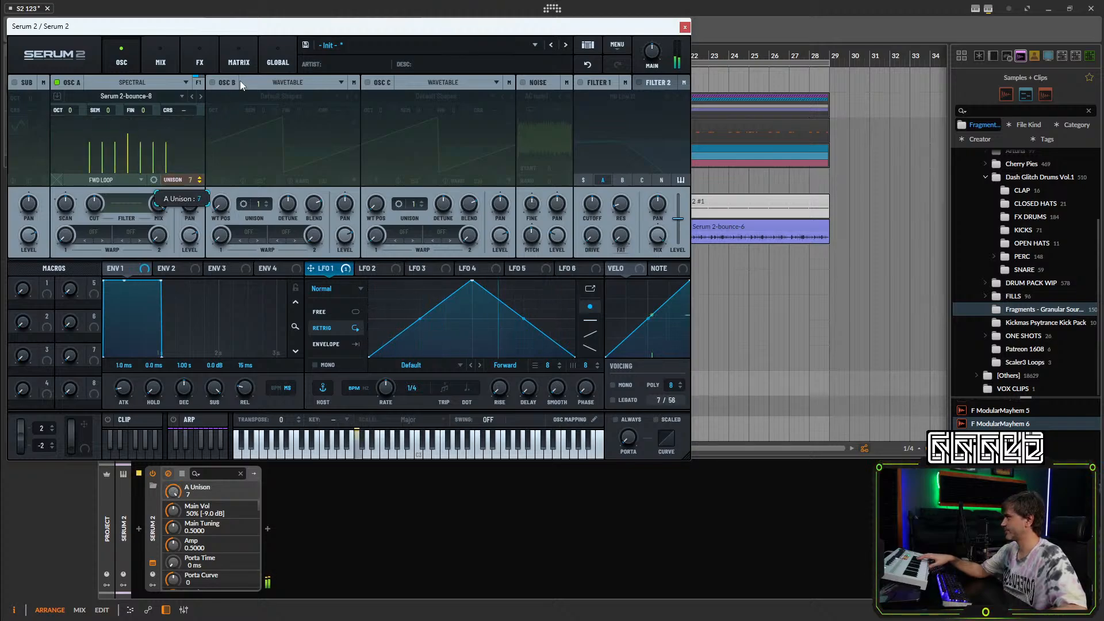
click(97, 201)
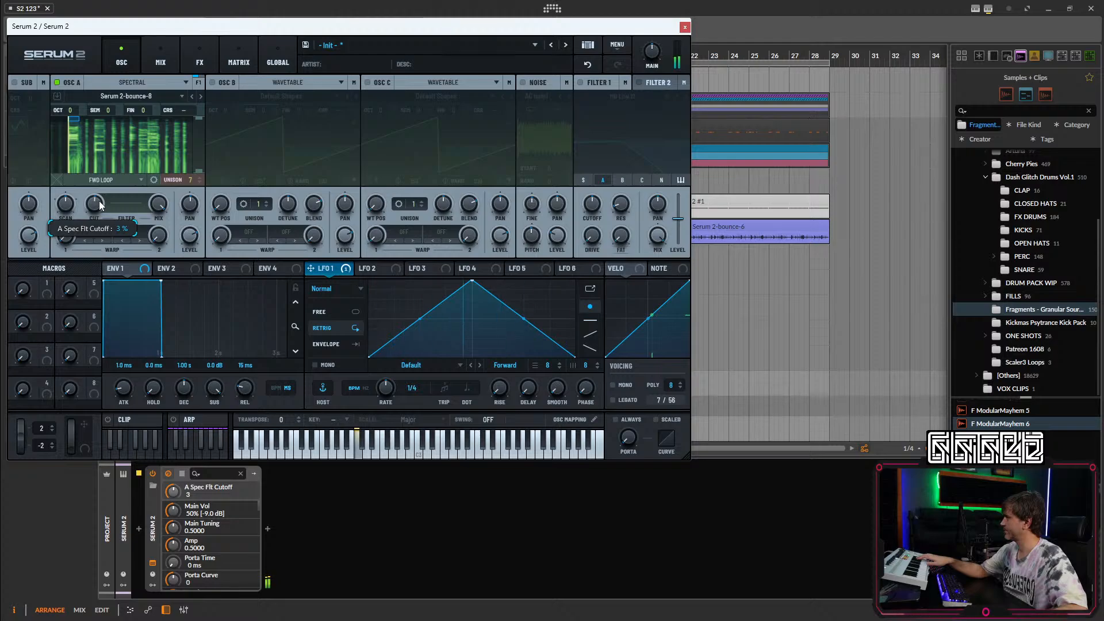
drag(99, 201, 71, 205)
click(72, 206)
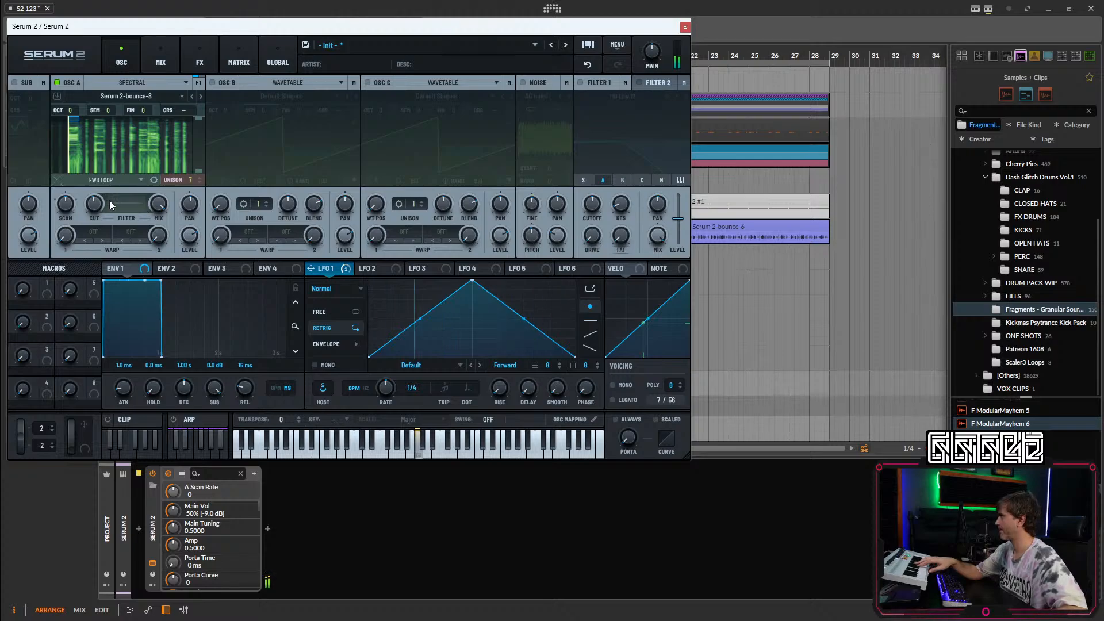
click(189, 179)
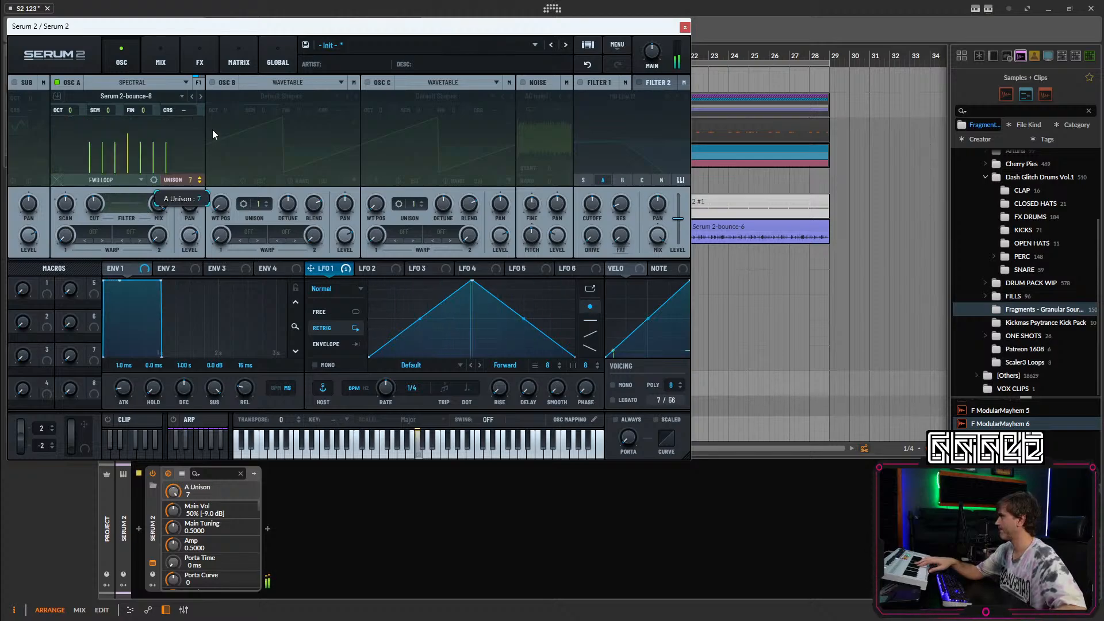
Shape Oscillator A's spectral filter as a low-cut curve stepping up near the middle, with its cutoff at 14.
click(130, 206)
double_click(392, 135)
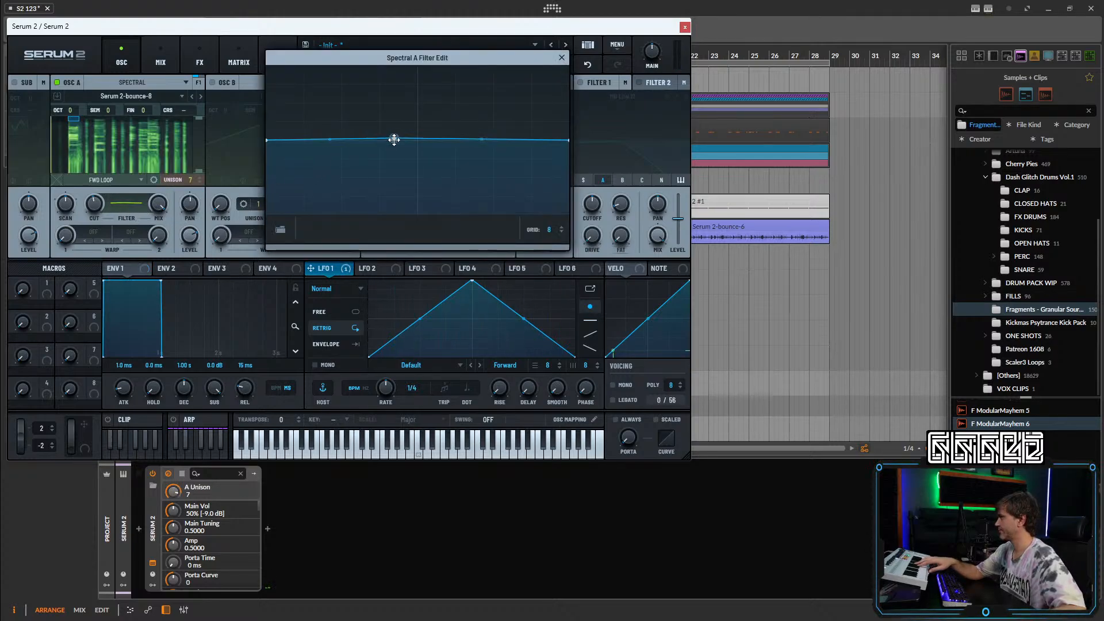
drag(268, 140, 267, 213)
double_click(367, 188)
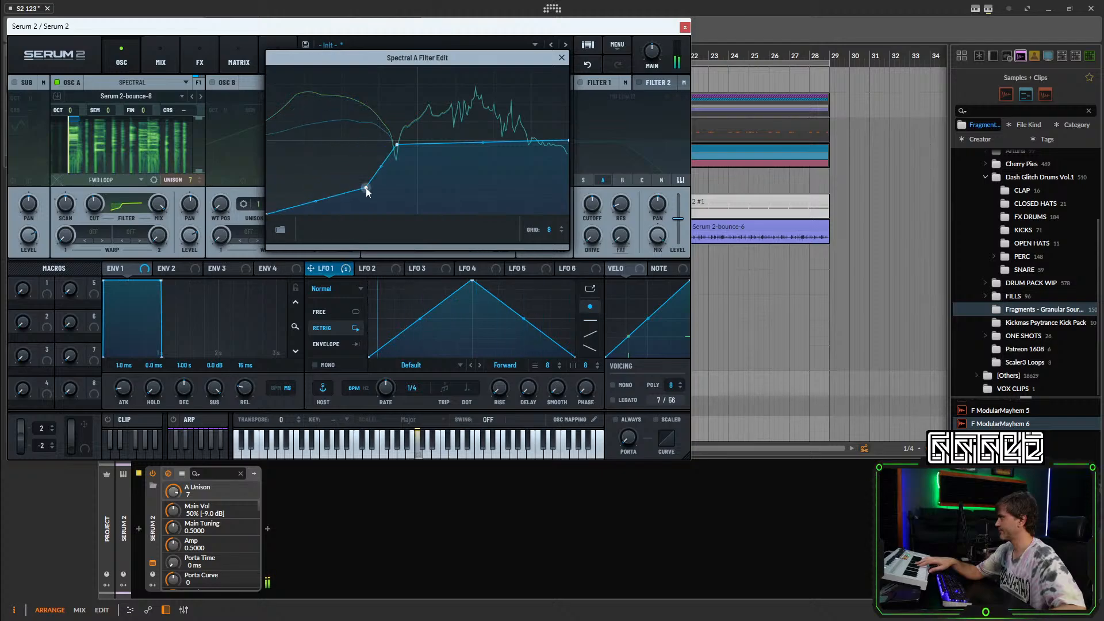
drag(366, 188, 398, 215)
drag(399, 149, 422, 141)
mouse_move(101, 206)
mouse_down()
mouse_move(113, 188)
mouse_move(112, 198)
mouse_up()
click(562, 57)
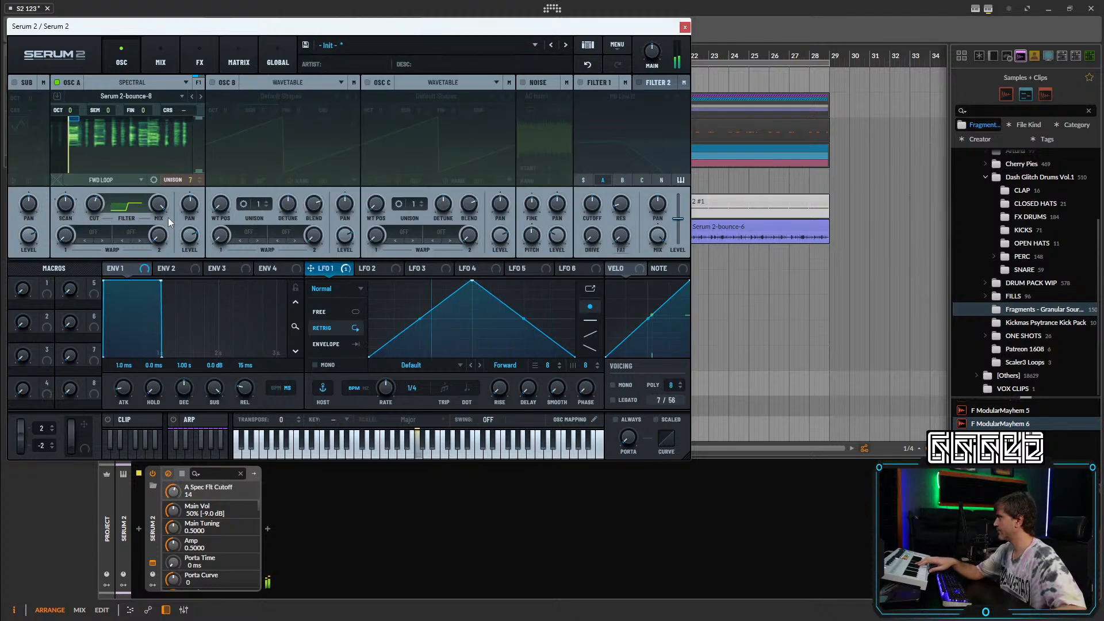
Set Oscillator A's unison to 1 and keep its scan rate at 0.
drag(186, 188, 191, 327)
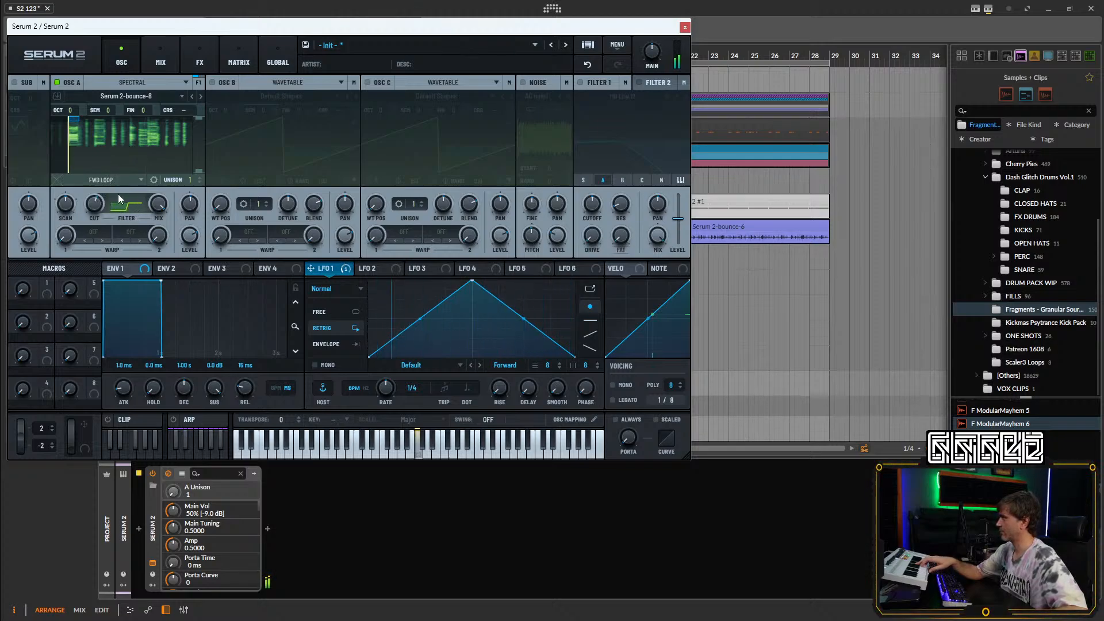
drag(65, 203, 66, 203)
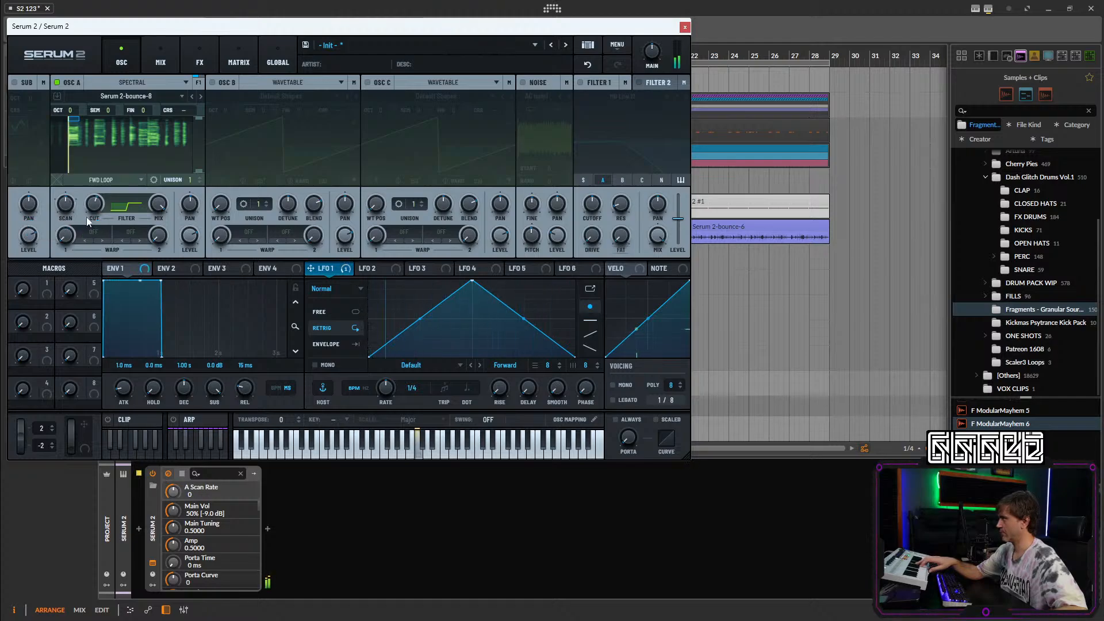
Try the Spread +/- spectral mode as Oscillator A's first warp, sweeping its amount and resetting it to 50%.
click(93, 232)
mouse_move(132, 258)
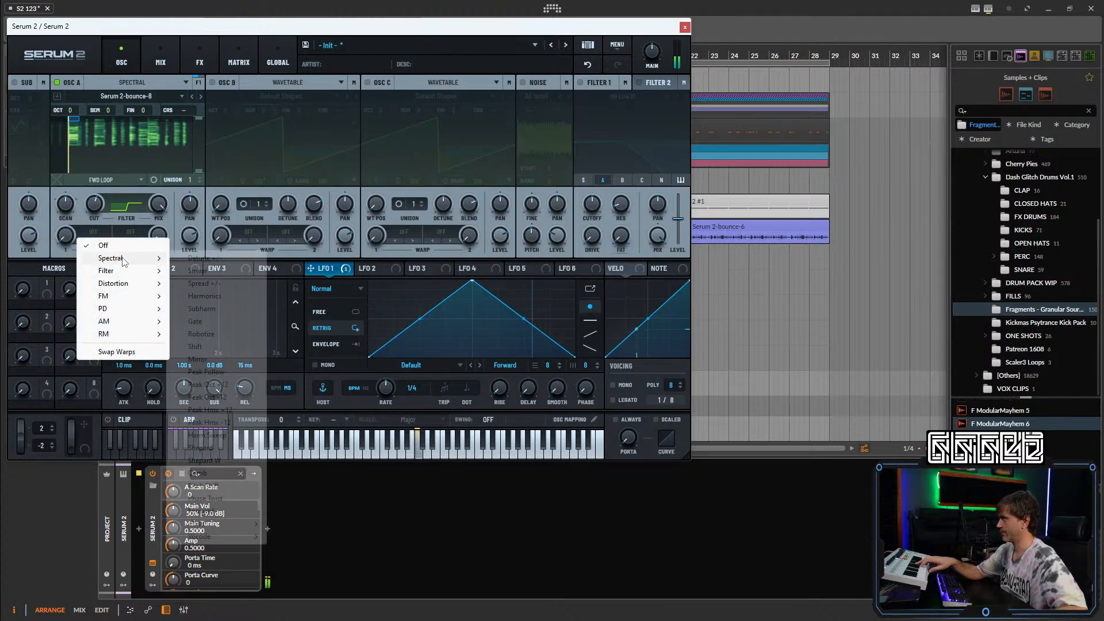
click(220, 288)
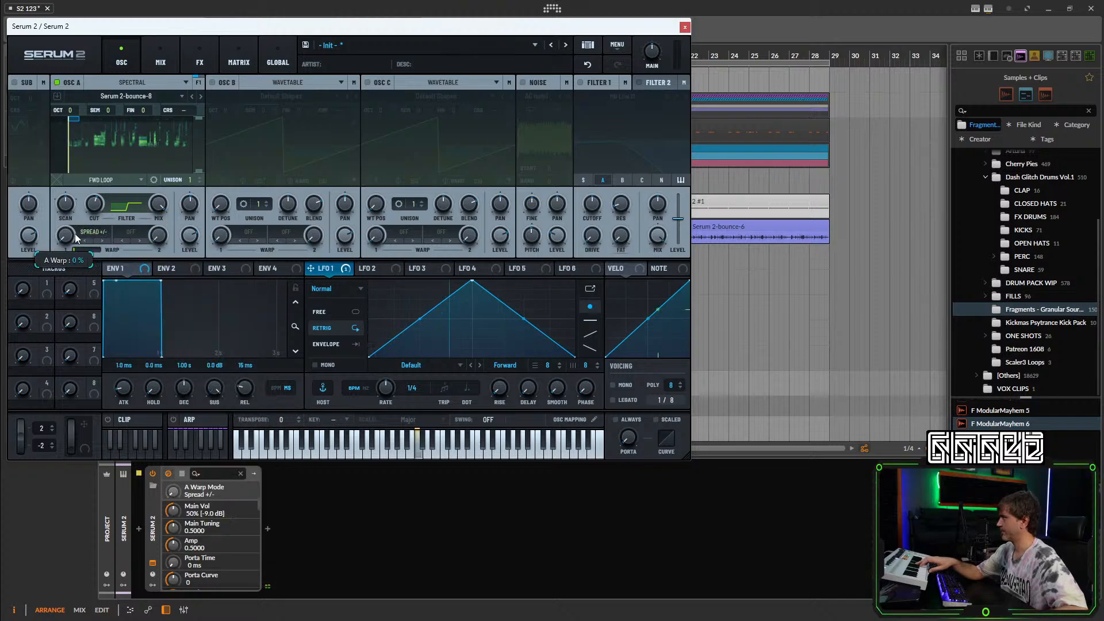
drag(75, 234, 95, 185)
mouse_move(75, 238)
mouse_down()
mouse_move(99, 249)
mouse_move(92, 234)
mouse_up()
click(92, 233)
double_click(68, 238)
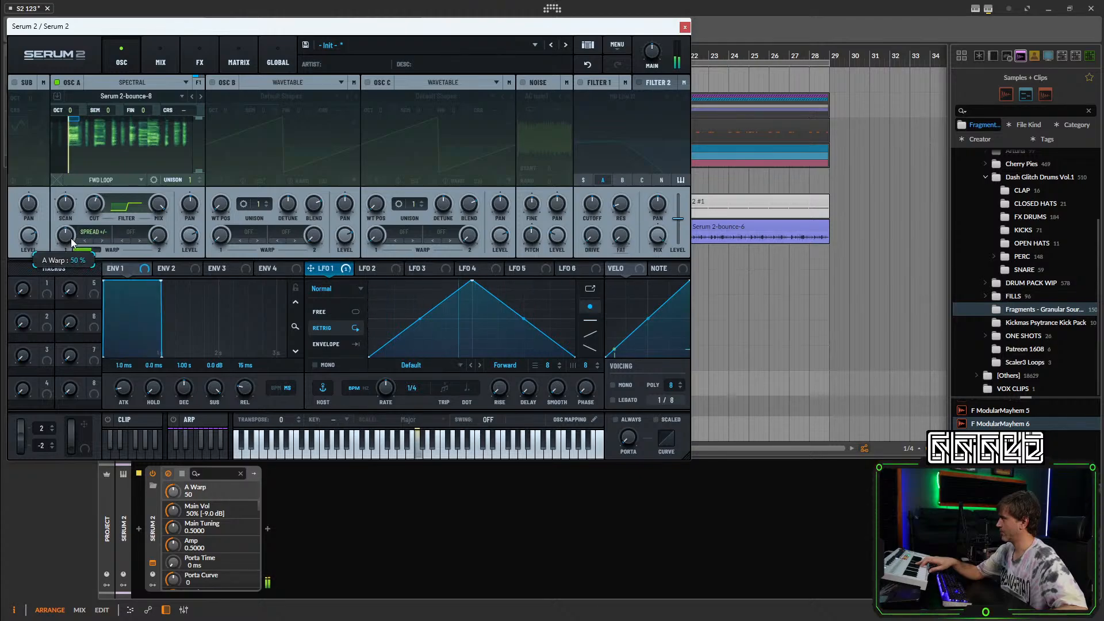
Try the Subharm spectral mode as Oscillator A's first warp at 24%.
click(92, 232)
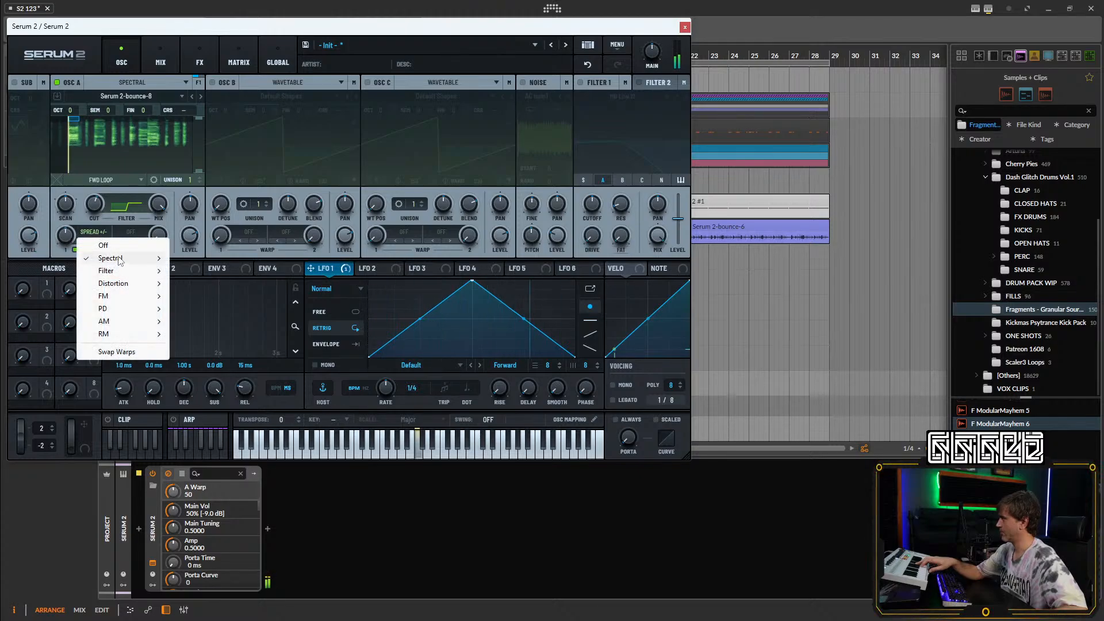
mouse_move(127, 258)
click(201, 308)
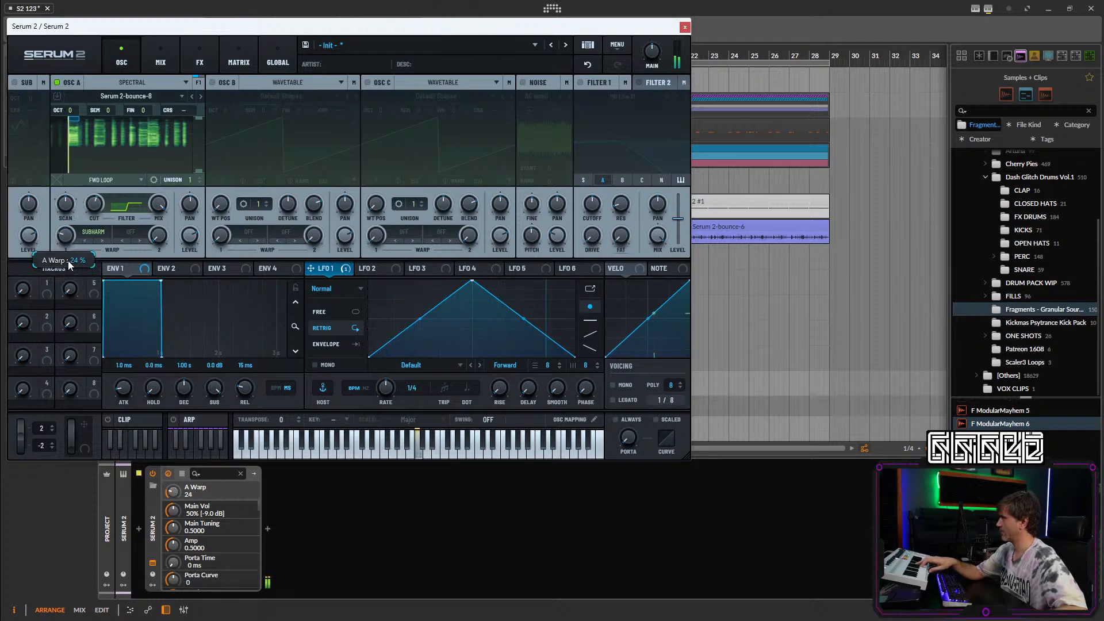
Set Oscillator A's first warp to the Gate spectral mode with an amount of 71%.
click(104, 240)
drag(75, 234, 126, 222)
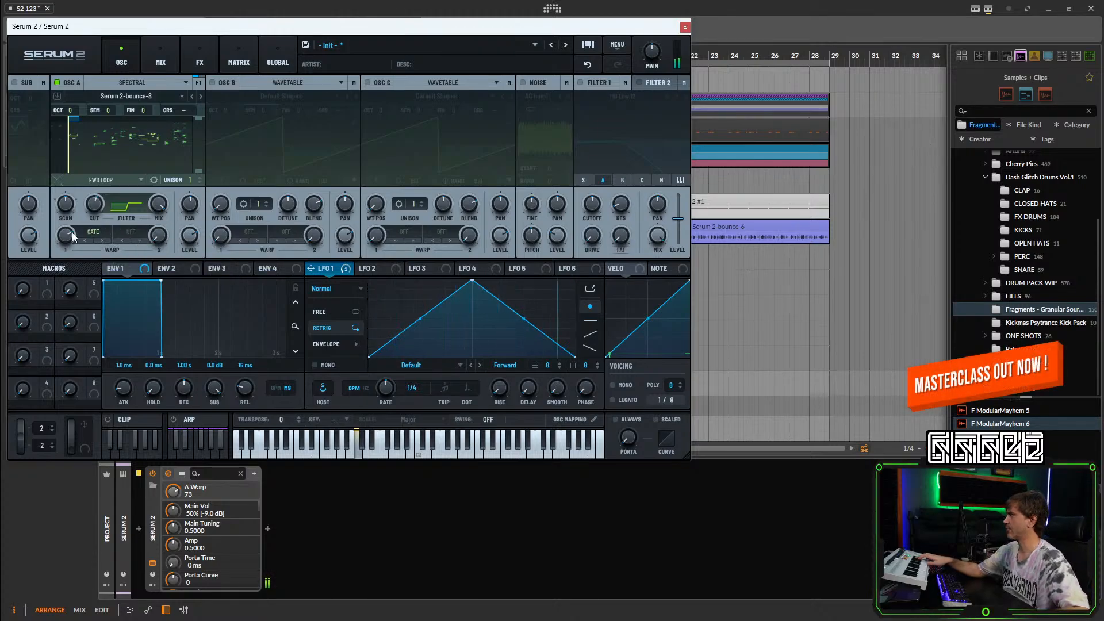
mouse_move(70, 236)
mouse_down()
mouse_move(68, 271)
mouse_move(84, 222)
mouse_move(81, 240)
mouse_up()
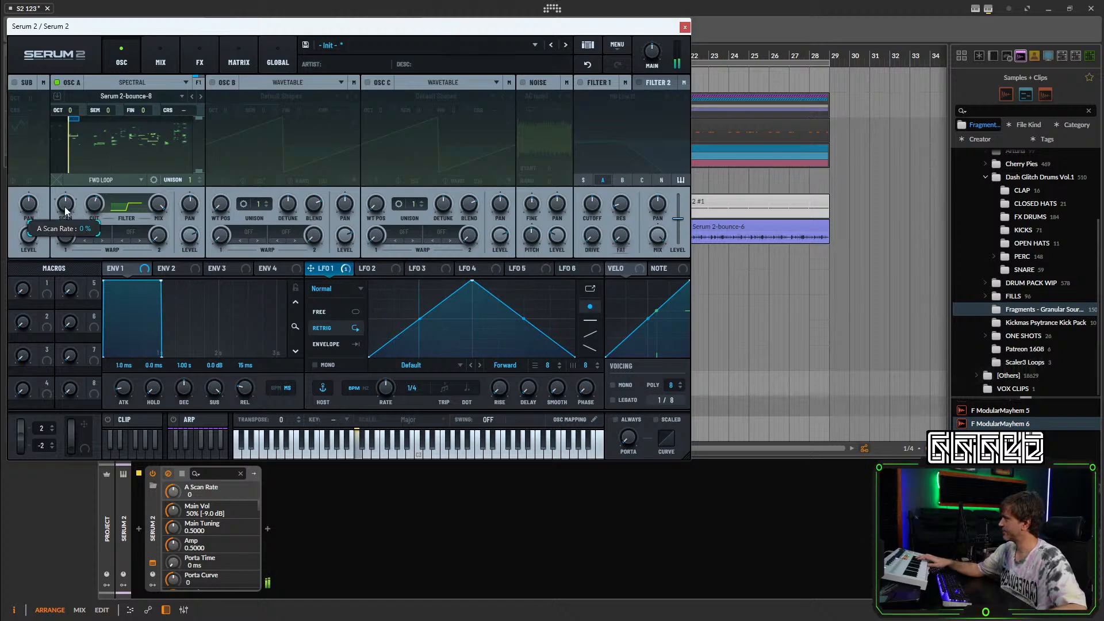
mouse_move(67, 237)
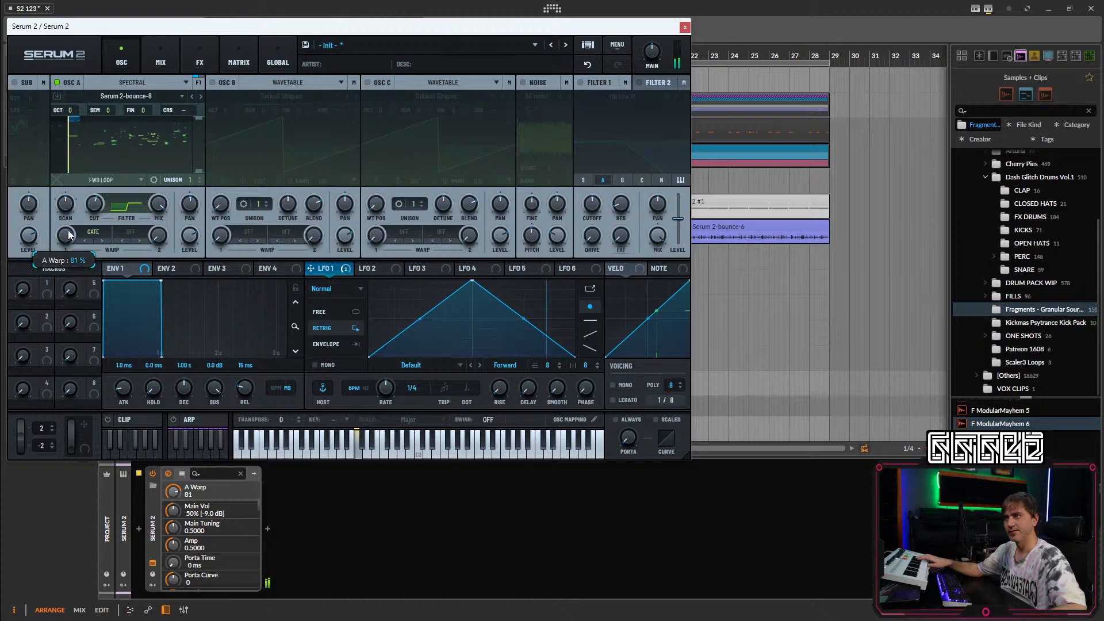
drag(69, 237, 64, 244)
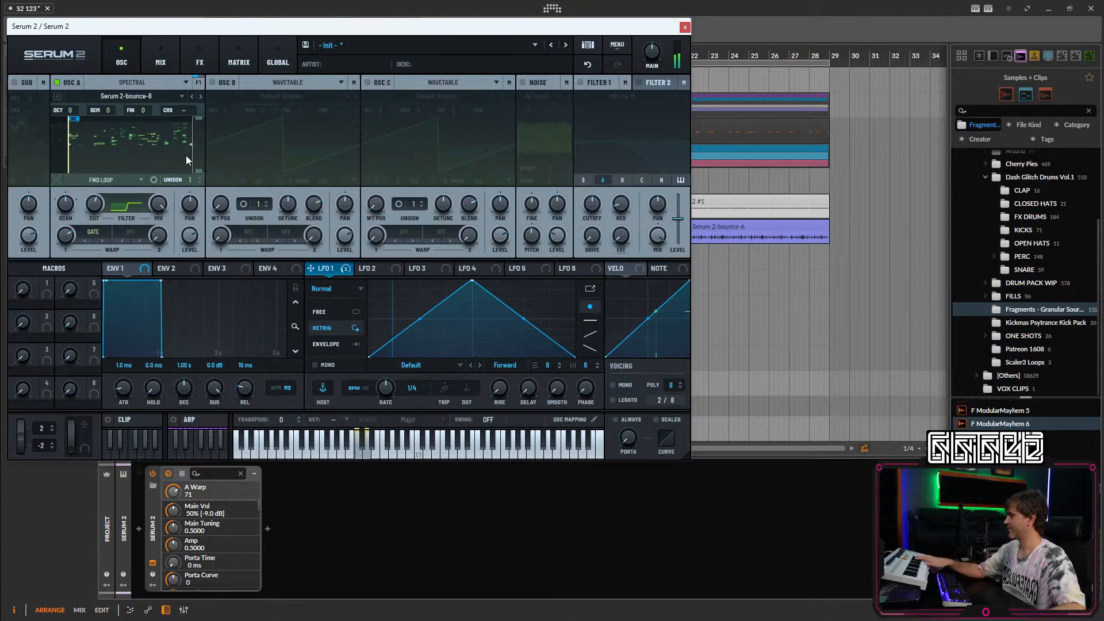
Audition the Robotize, Spread +/- and Smear spectral modes at varying amounts as Oscillator A's second warp.
click(137, 236)
mouse_move(167, 259)
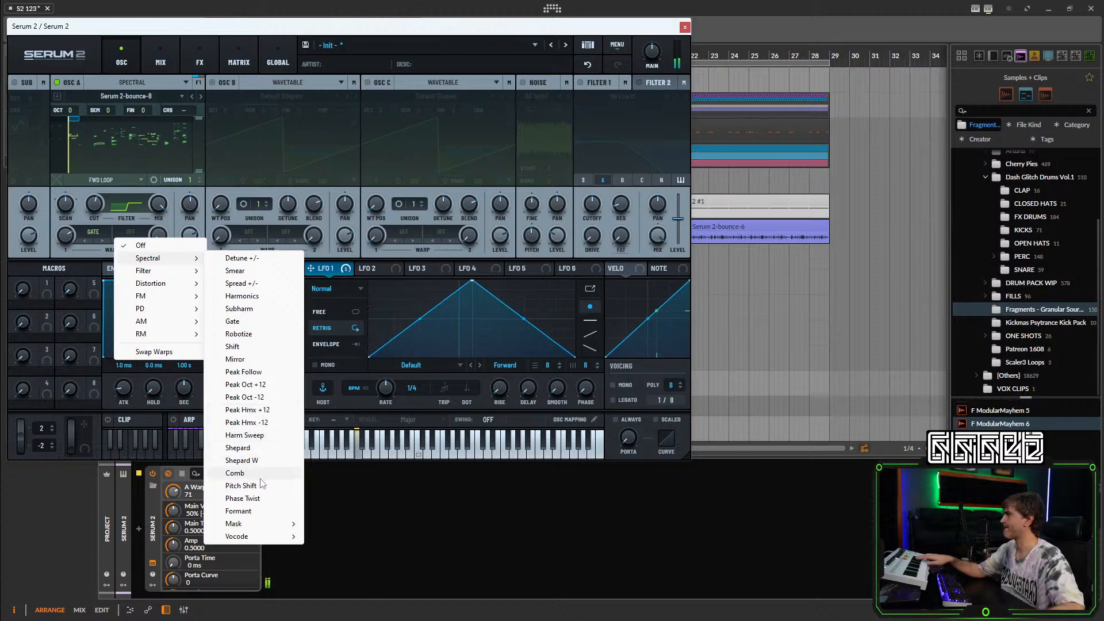
click(239, 333)
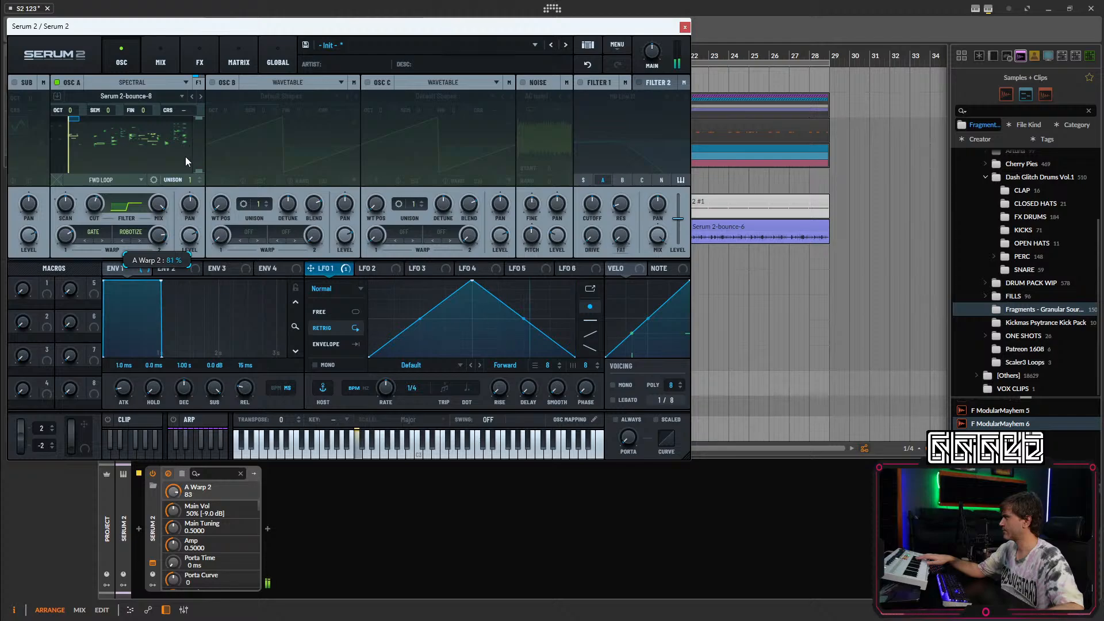
click(140, 236)
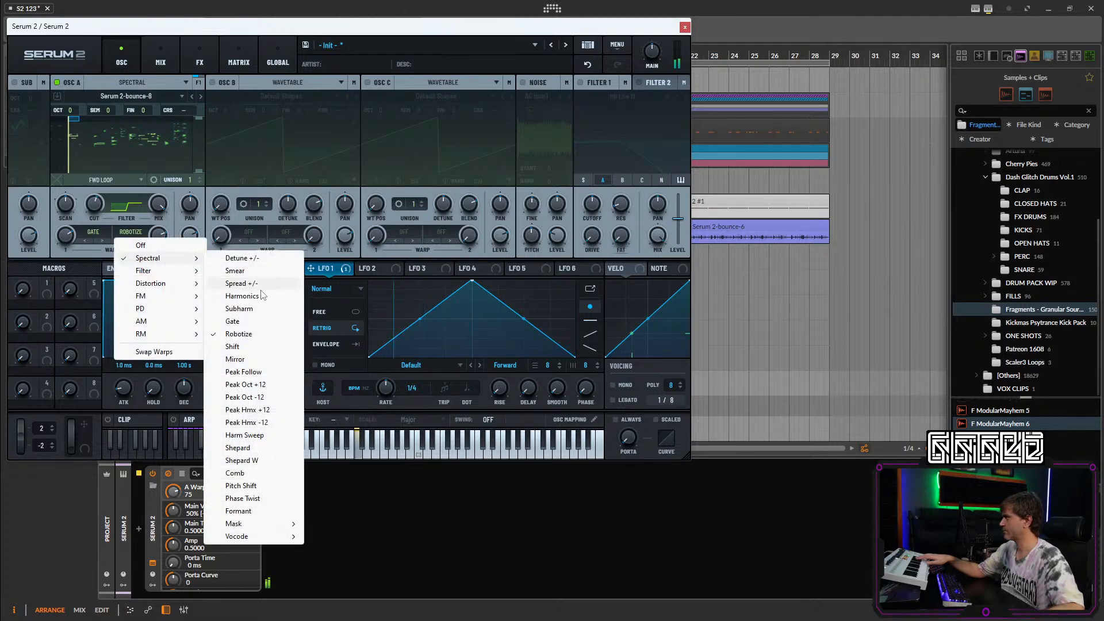
click(242, 283)
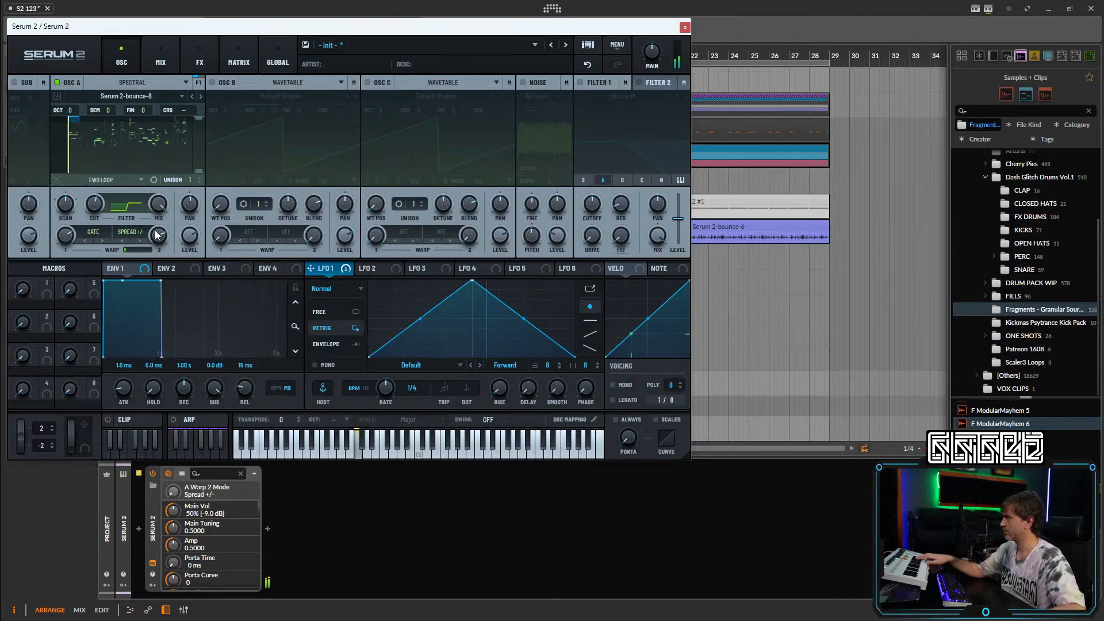
drag(159, 236, 180, 267)
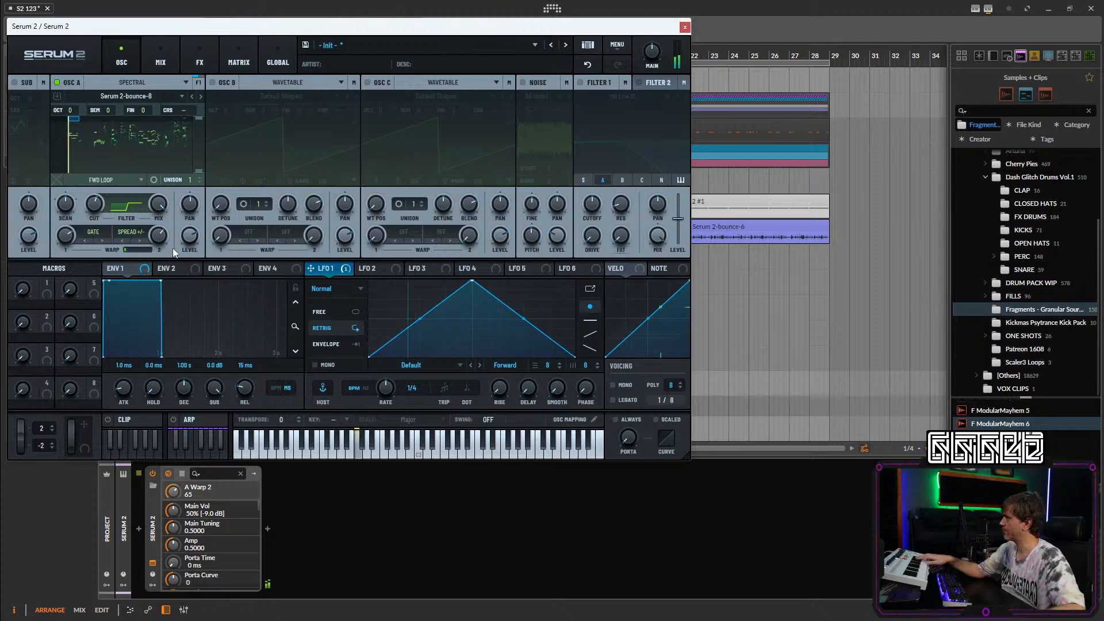
click(124, 241)
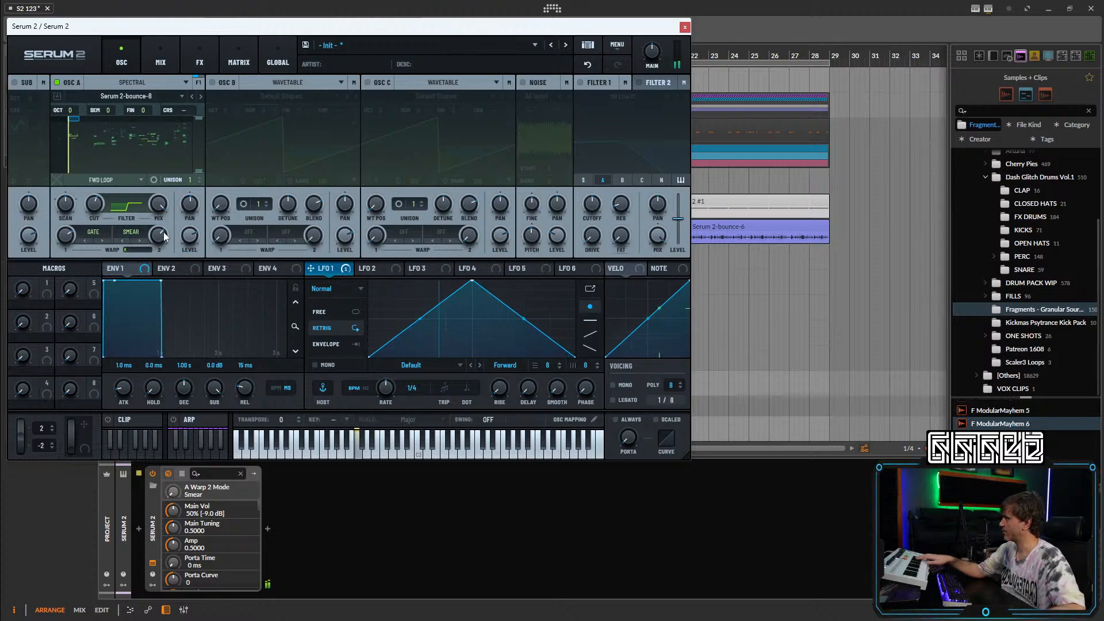
drag(161, 235, 149, 295)
Set Oscillator A's second warp to Spread +/- with an amount of 100%.
click(140, 241)
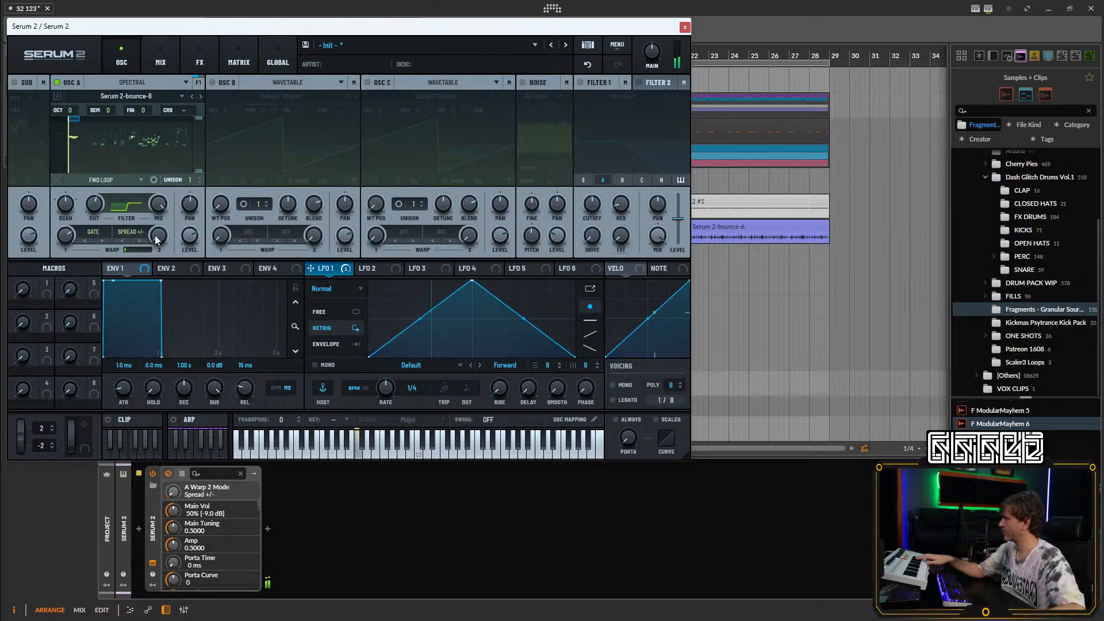
drag(157, 235, 194, 129)
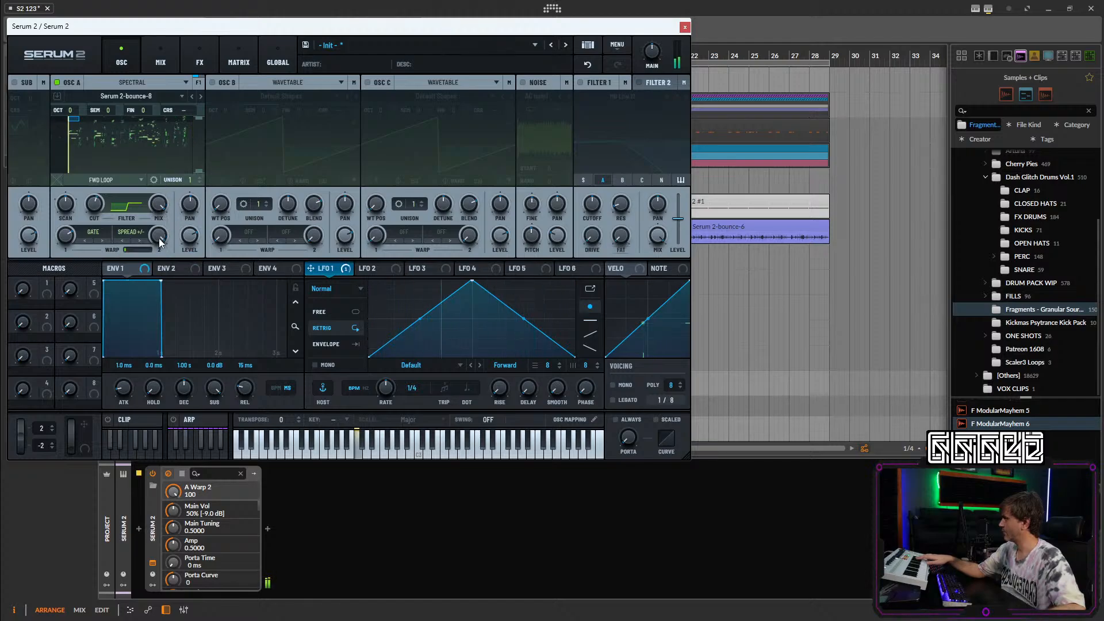
Try Oscillator A's second warp at about 63%, then return it to 100%.
drag(159, 238, 157, 254)
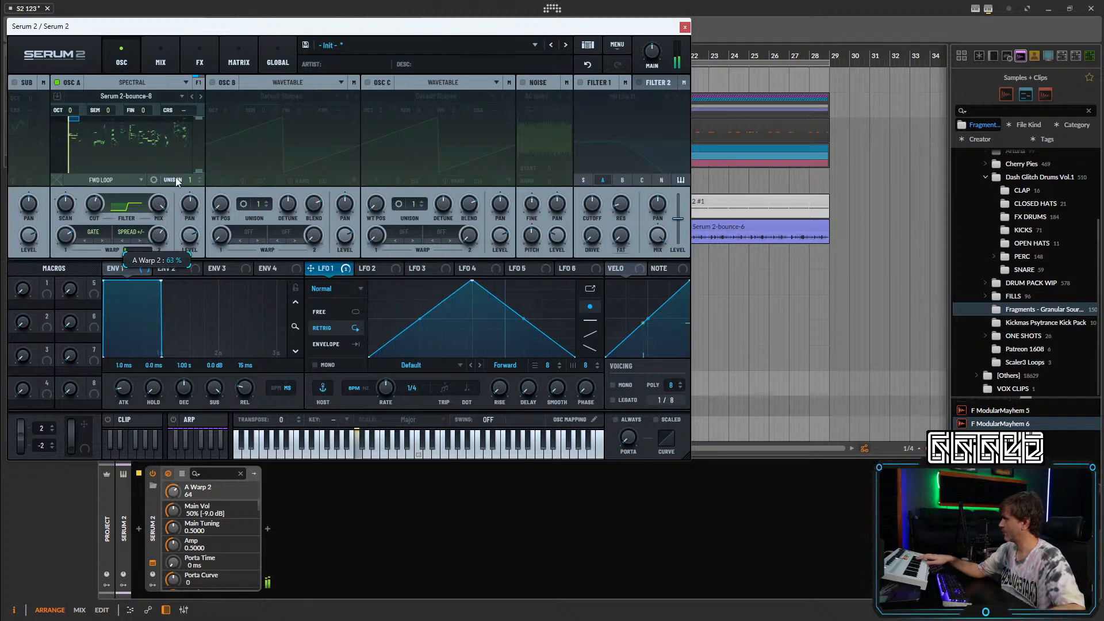
drag(176, 181, 192, 154)
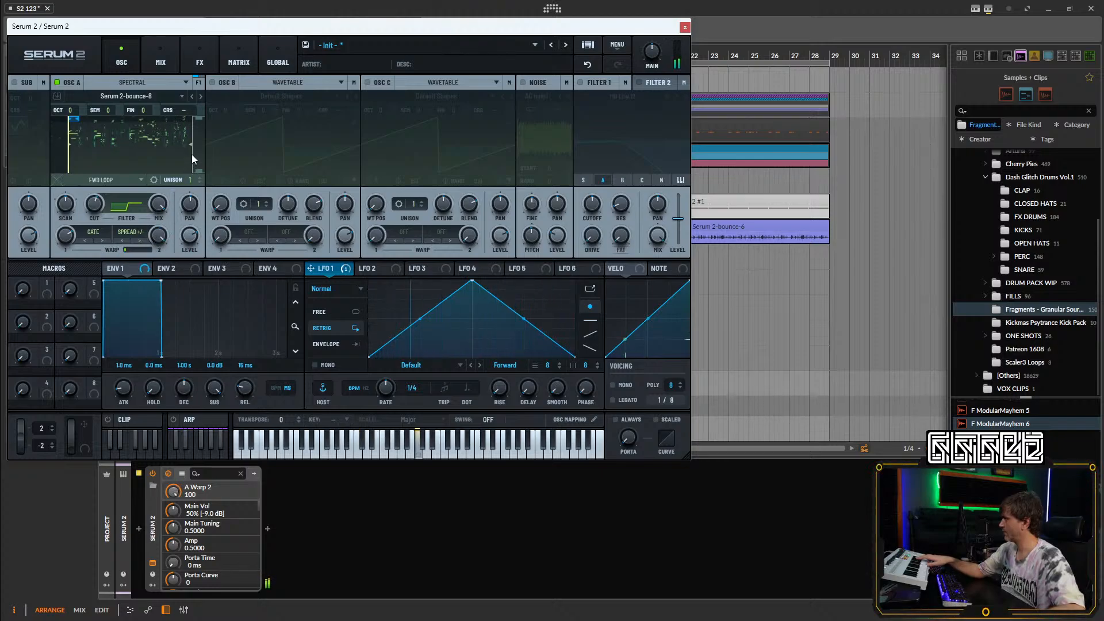
Enable Oscillator B, set its wavetable position to the sine at frame 2, and remove all modulators from its semitone control.
click(212, 83)
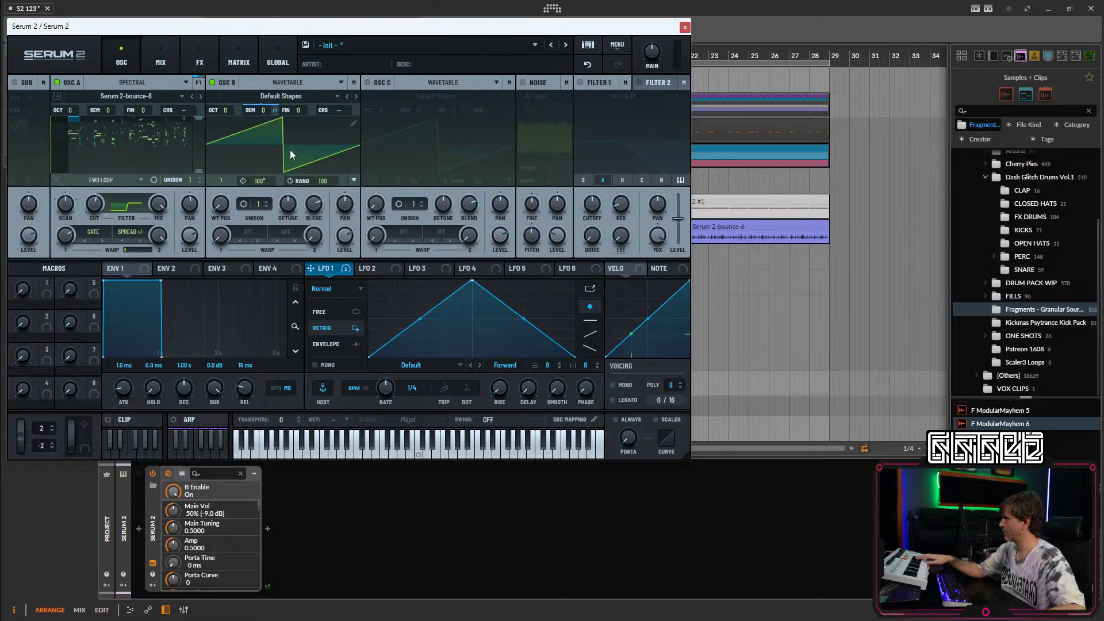
drag(274, 133, 236, 187)
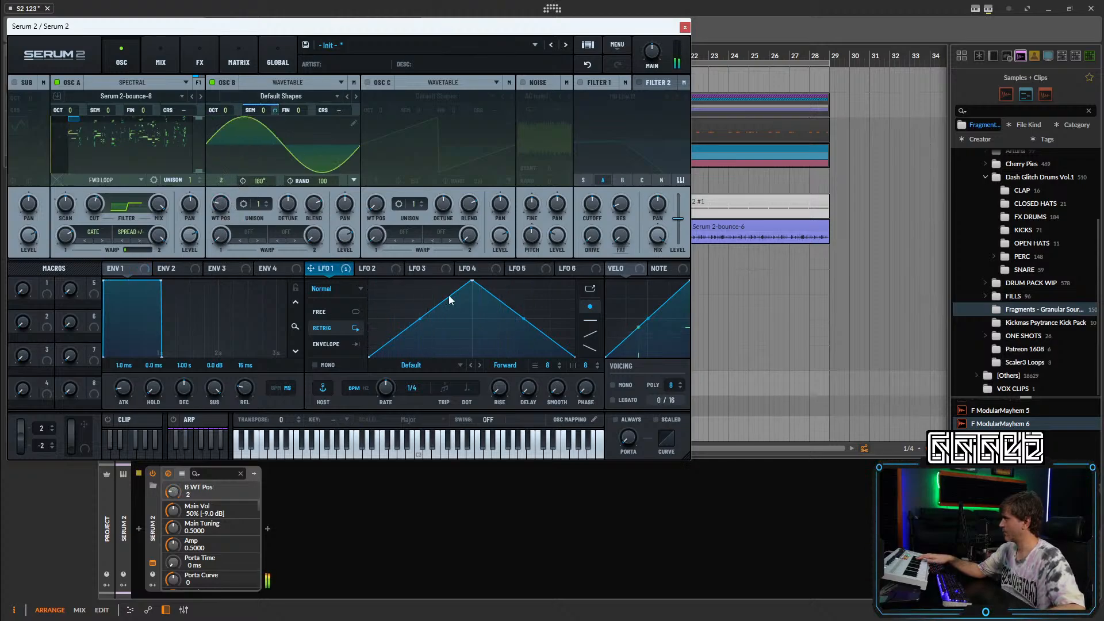
right_click(262, 110)
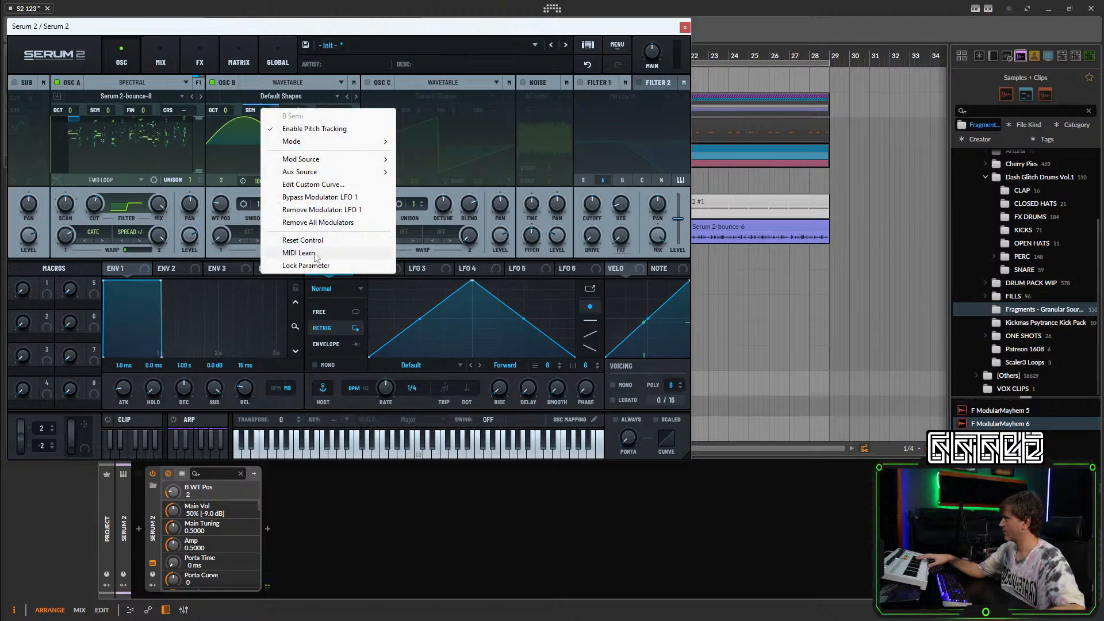
click(313, 223)
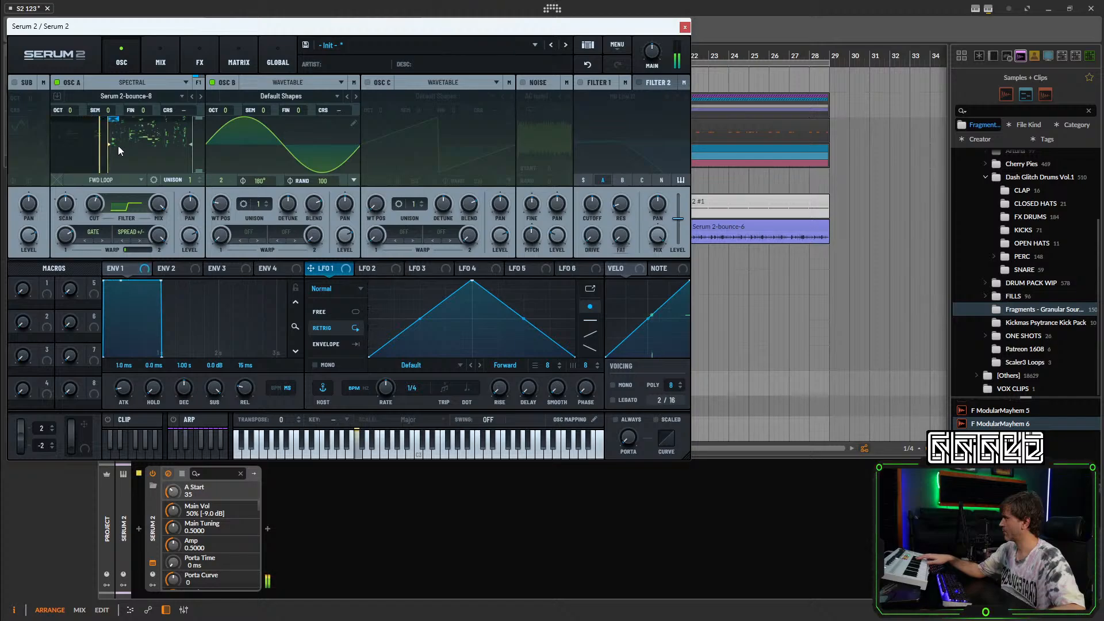
Return Oscillator A's start to the beginning of the sample, extend its loop end to 87 and set the scan rate to 60%.
mouse_move(118, 147)
mouse_down()
mouse_move(141, 147)
mouse_move(68, 147)
mouse_up()
drag(66, 204, 65, 191)
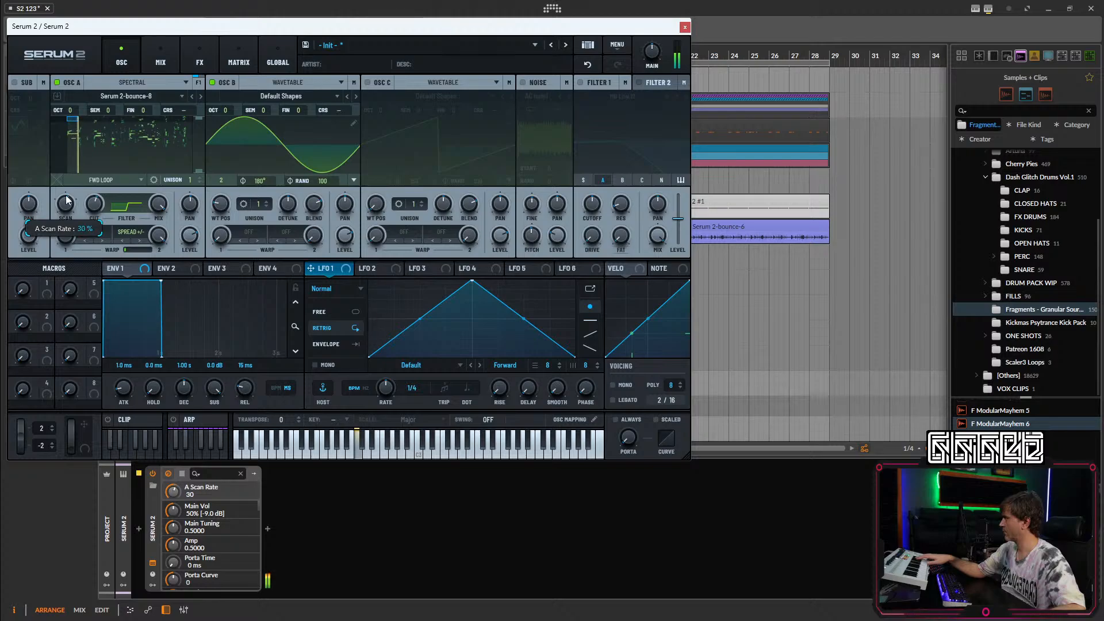
drag(79, 120, 137, 123)
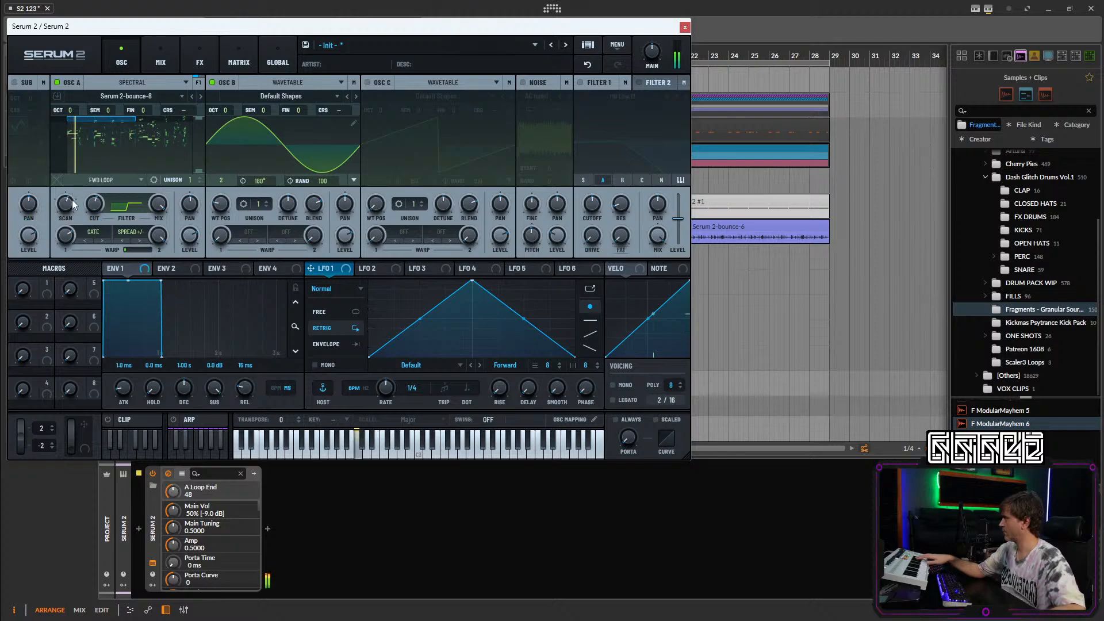
mouse_move(73, 204)
mouse_down()
mouse_move(68, 217)
mouse_move(70, 203)
mouse_up()
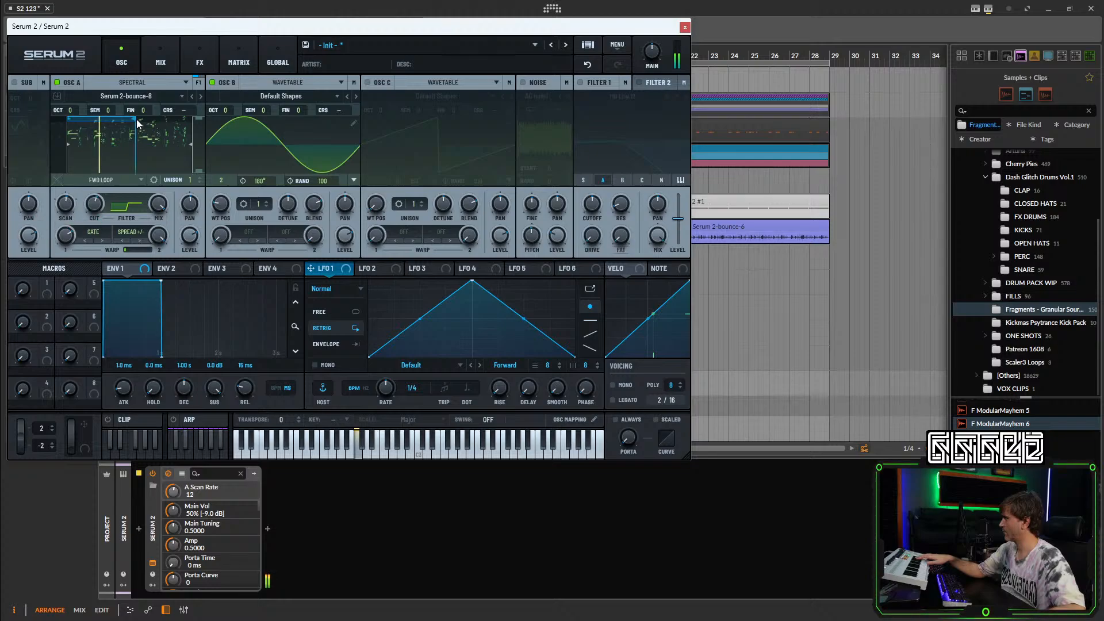
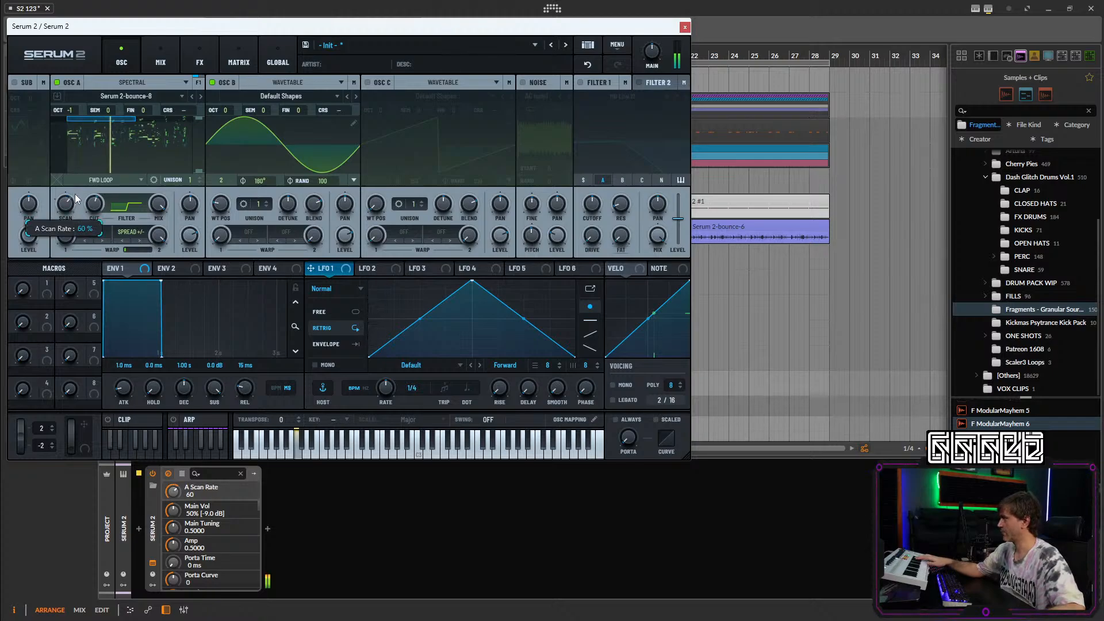
drag(136, 117, 189, 119)
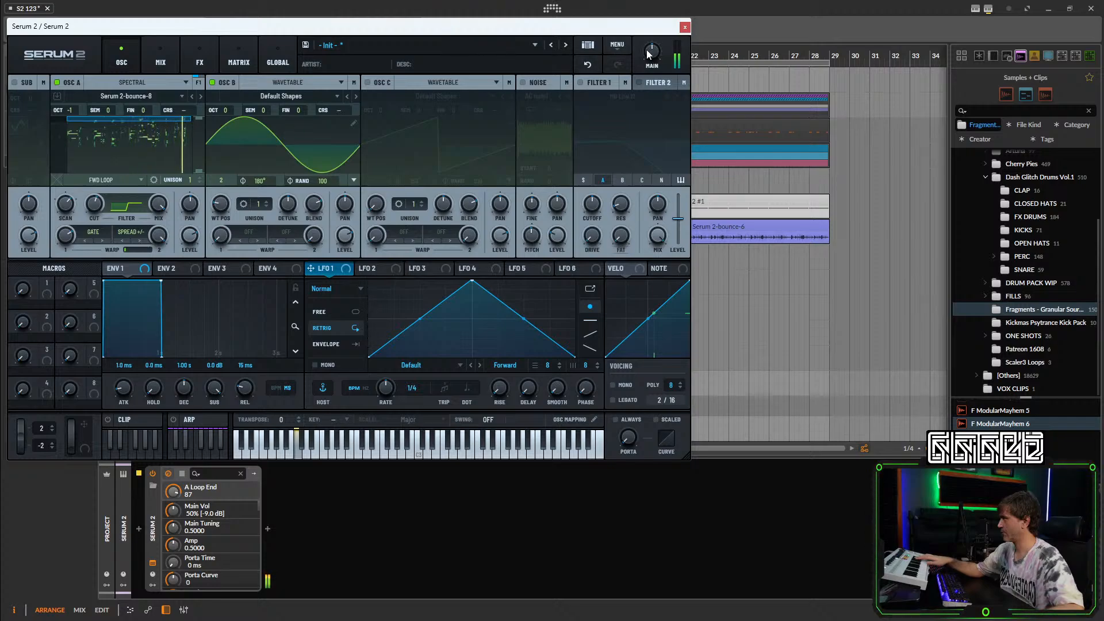
Lower the main volume to 45% and enable mono legato voicing with a portamento time of 51 ms.
drag(648, 54, 653, 60)
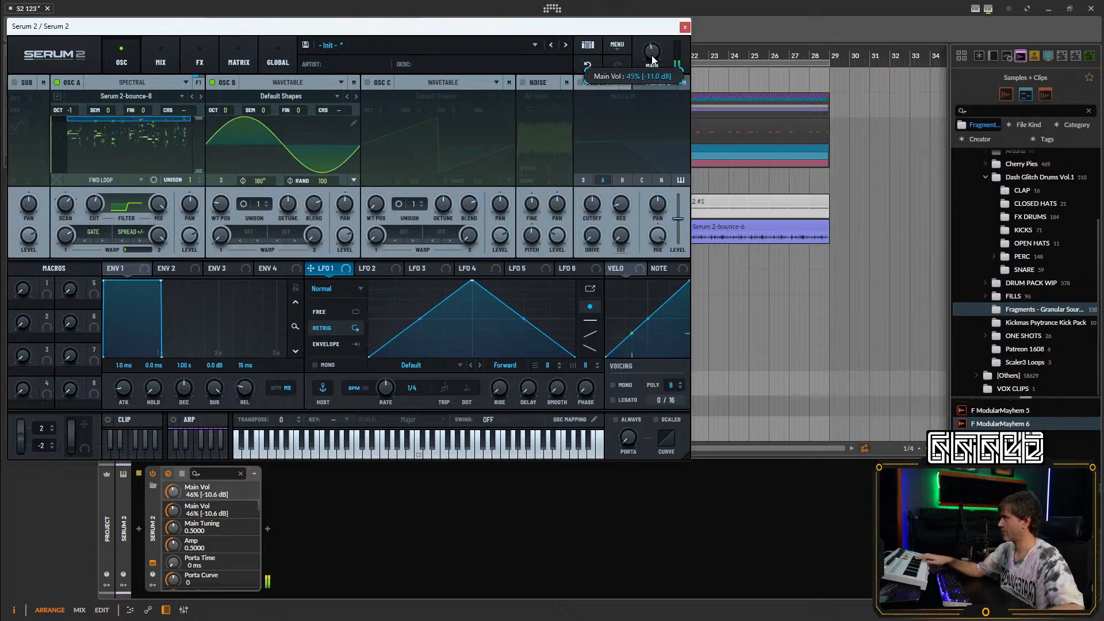
click(611, 384)
click(614, 401)
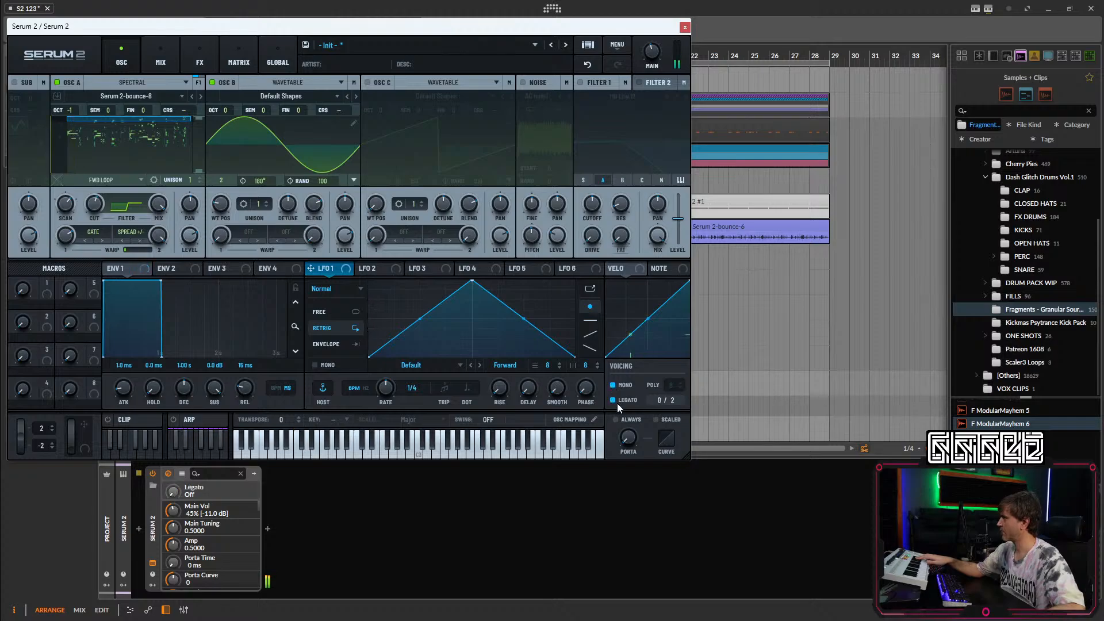
drag(633, 440, 644, 401)
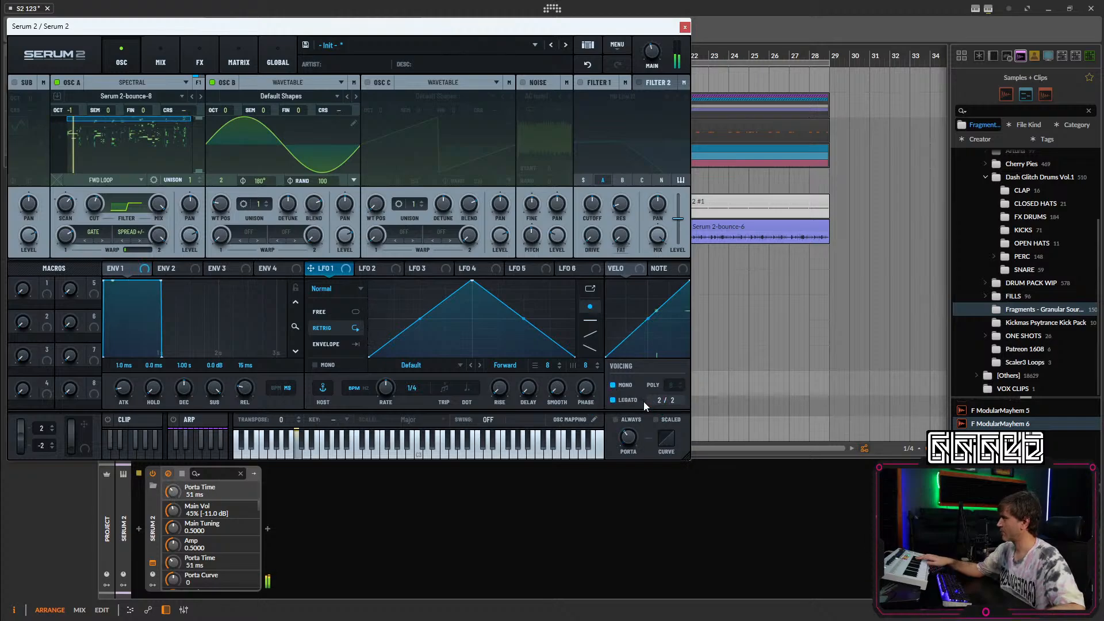
Check the oscillator levels in the mixer, and lower Oscillator A's octave to -3.
click(163, 50)
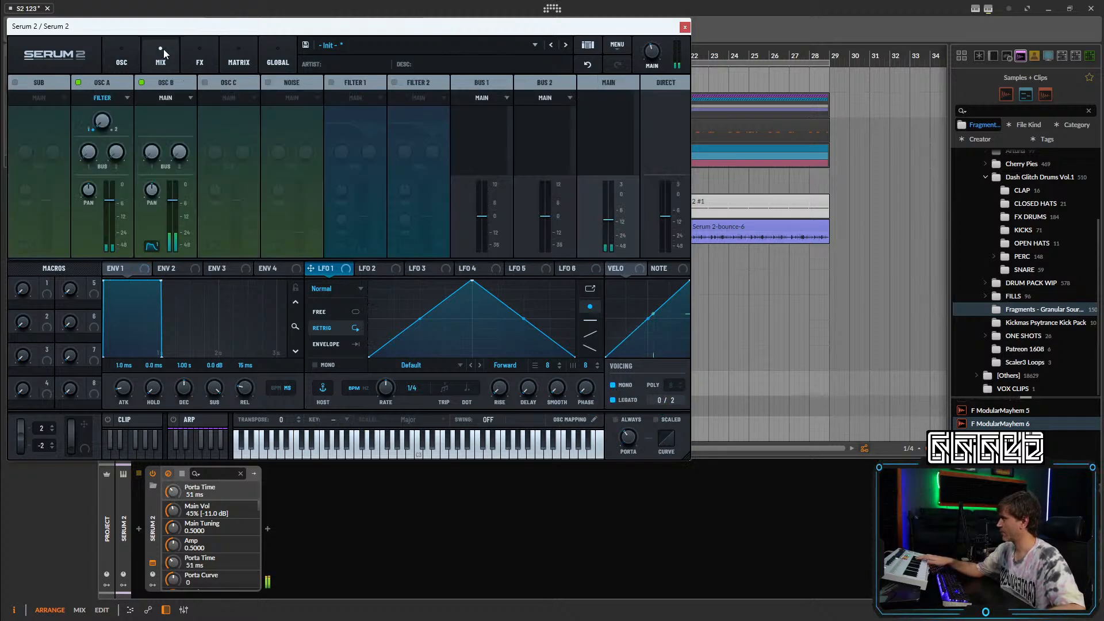
click(161, 48)
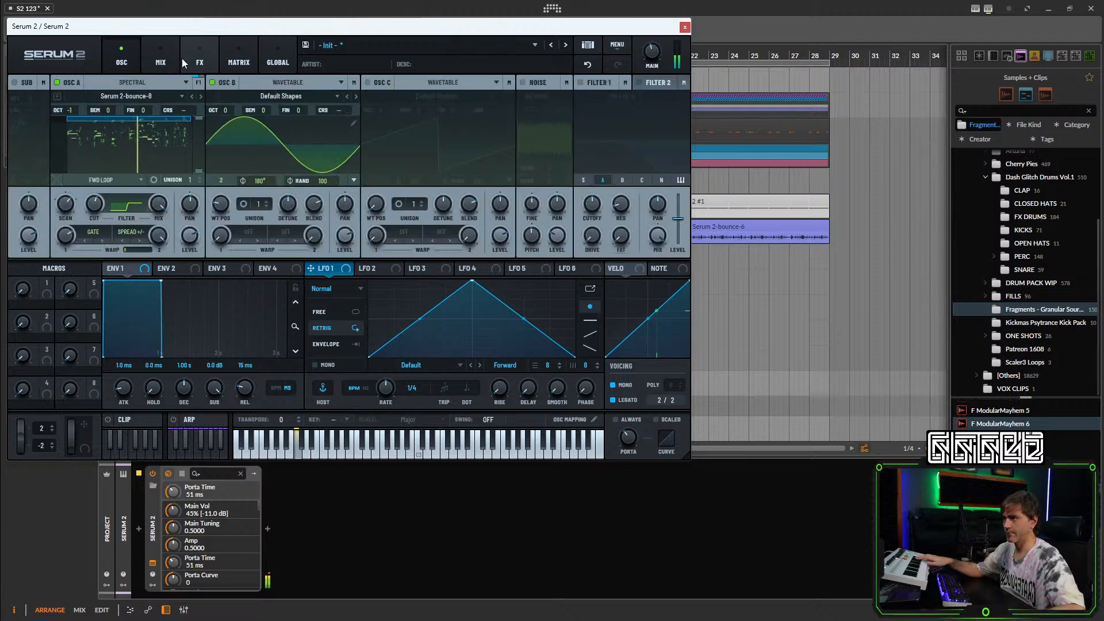
mouse_move(69, 118)
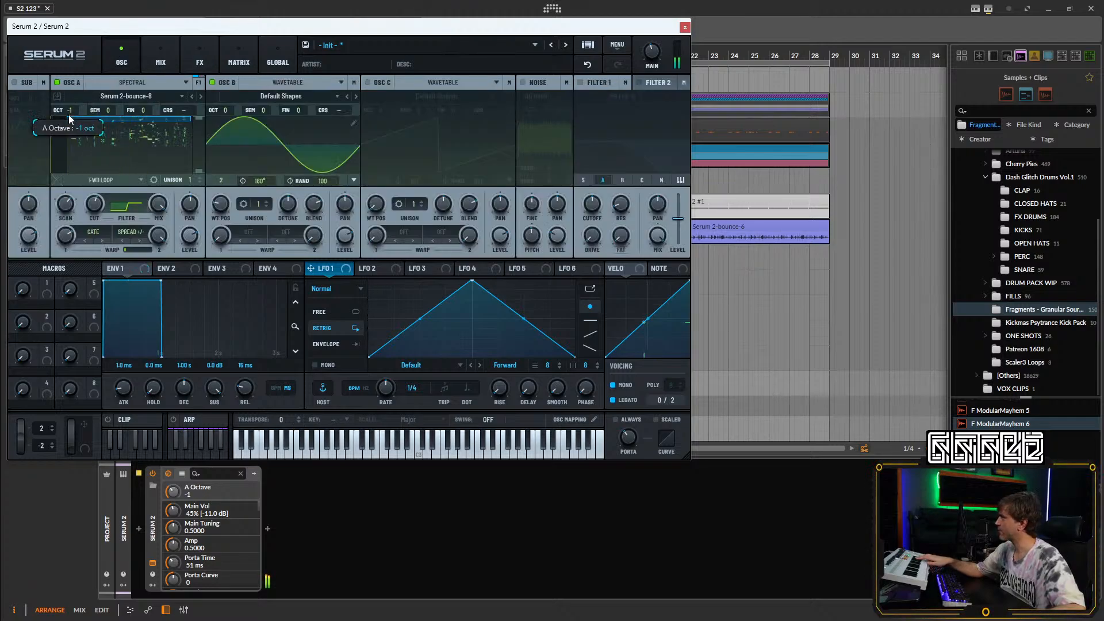
drag(69, 115, 69, 120)
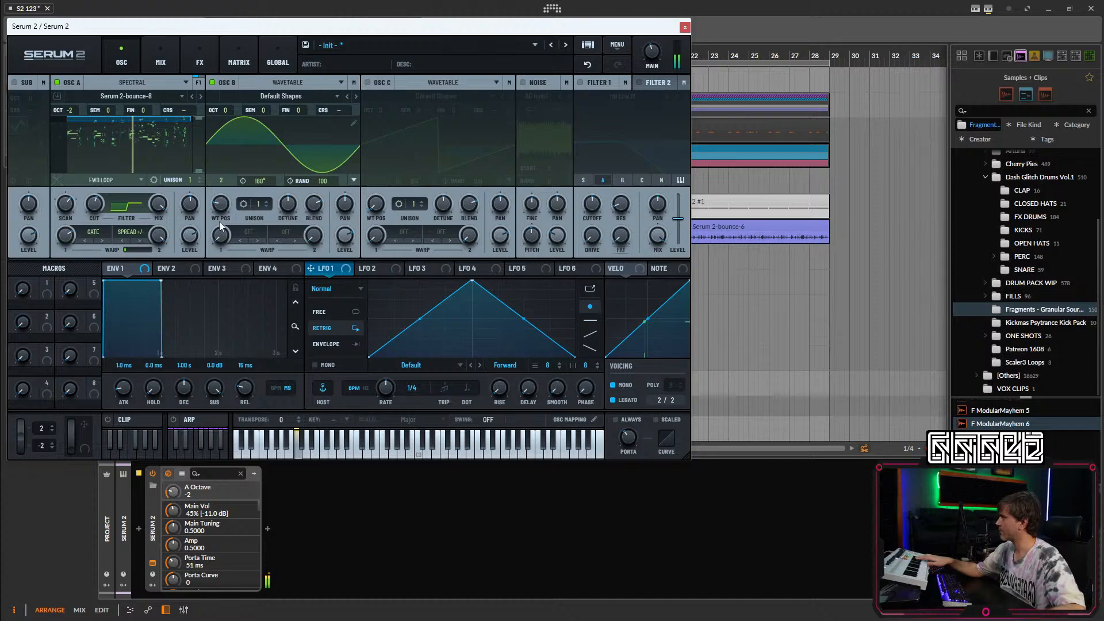
mouse_move(189, 240)
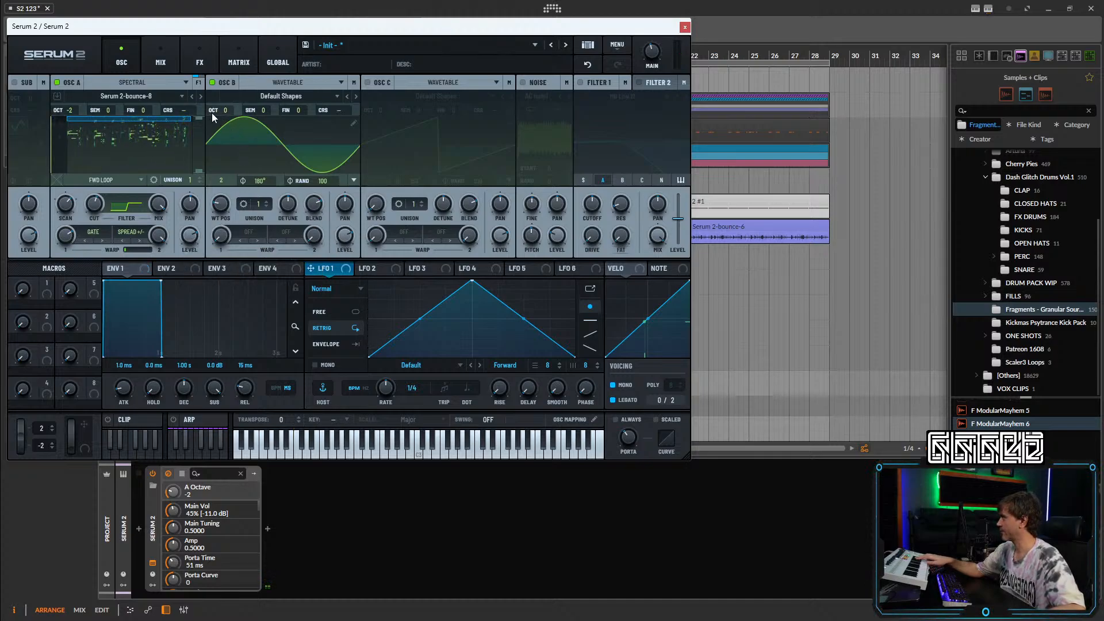
mouse_move(69, 118)
scroll(69, 115, down, 1)
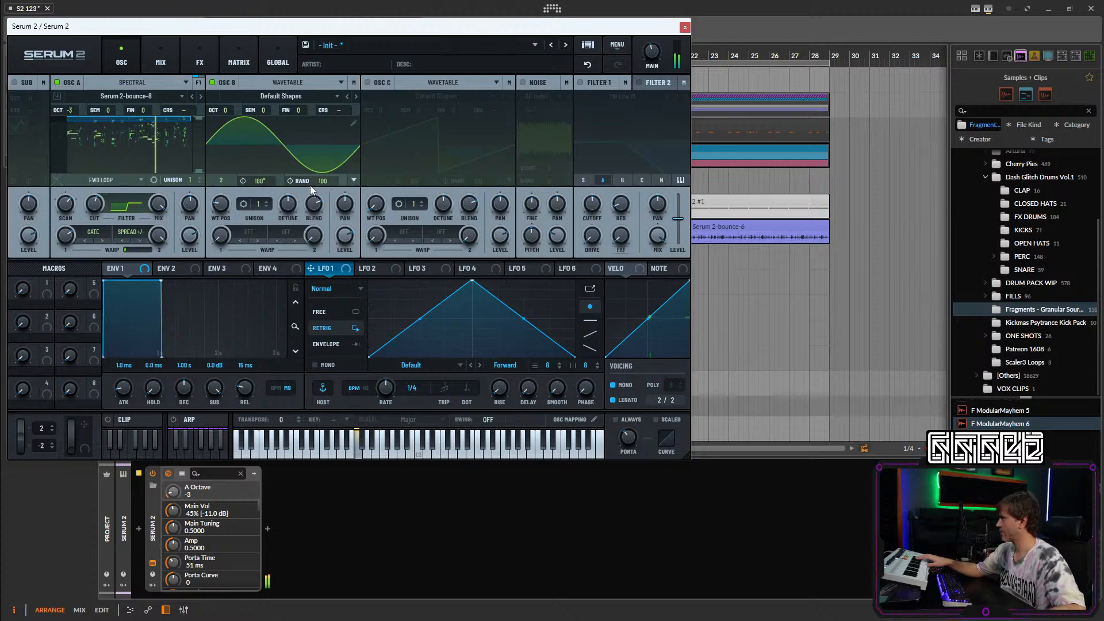
Try 16 unison voices on Oscillator B, then return to a single voice.
drag(260, 205, 305, 45)
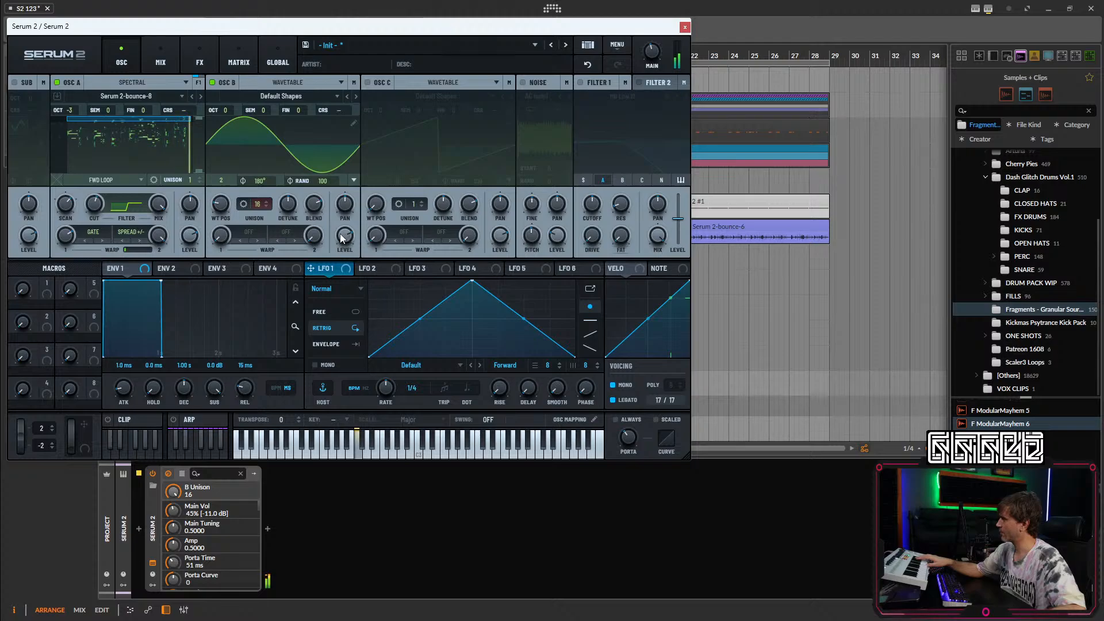
drag(260, 204, 249, 322)
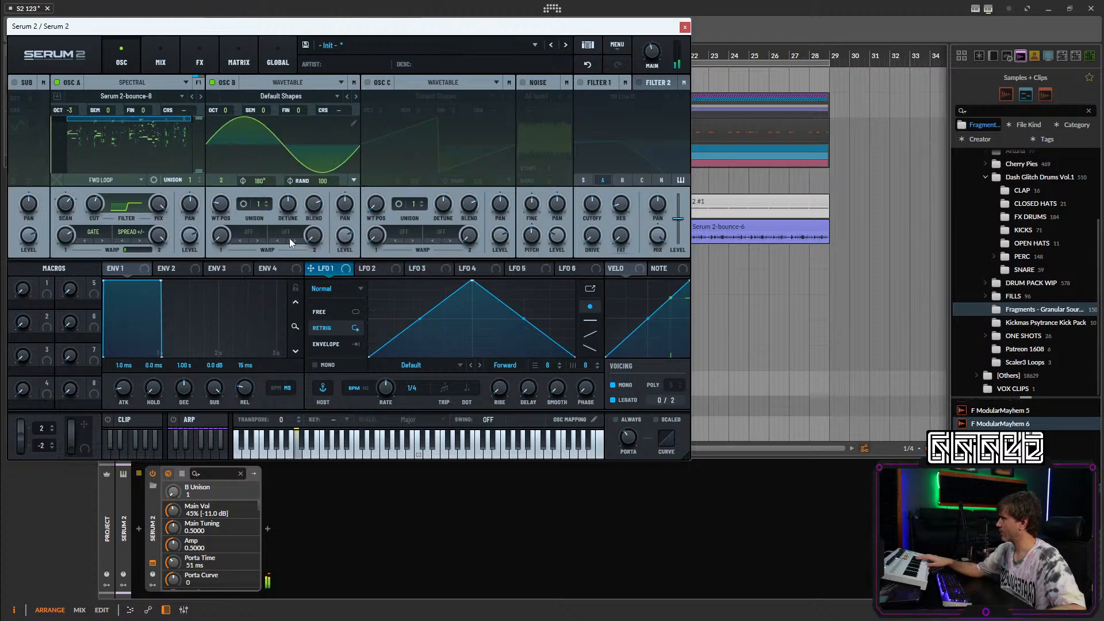
Add a Distortion effect in Tube mode to the main effects chain and raise its drive to about 81%.
click(171, 58)
click(205, 58)
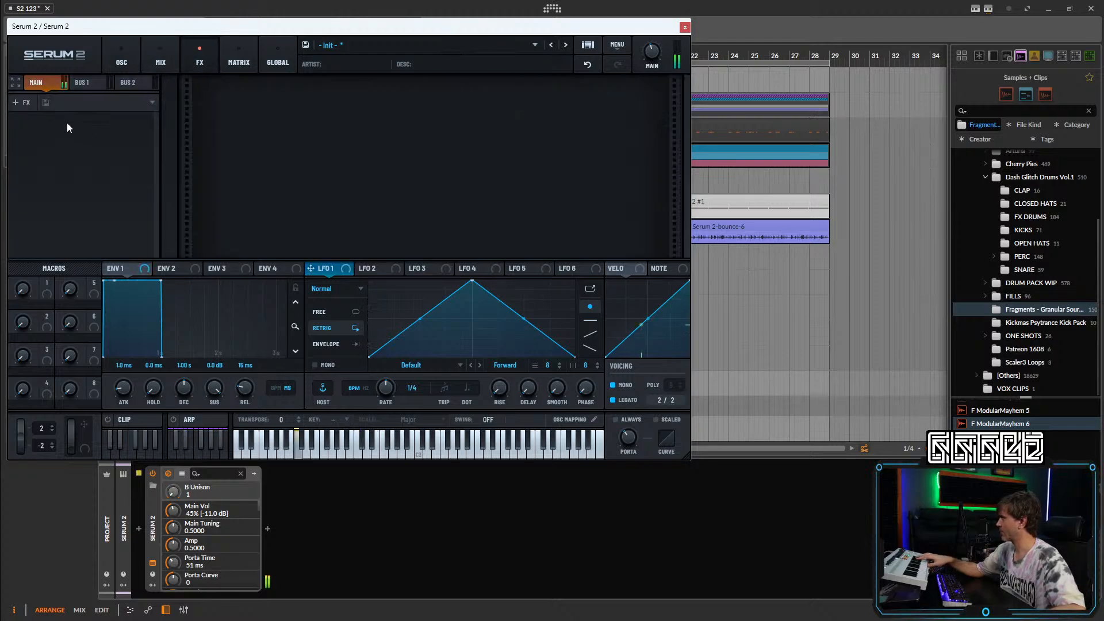
click(21, 103)
click(60, 182)
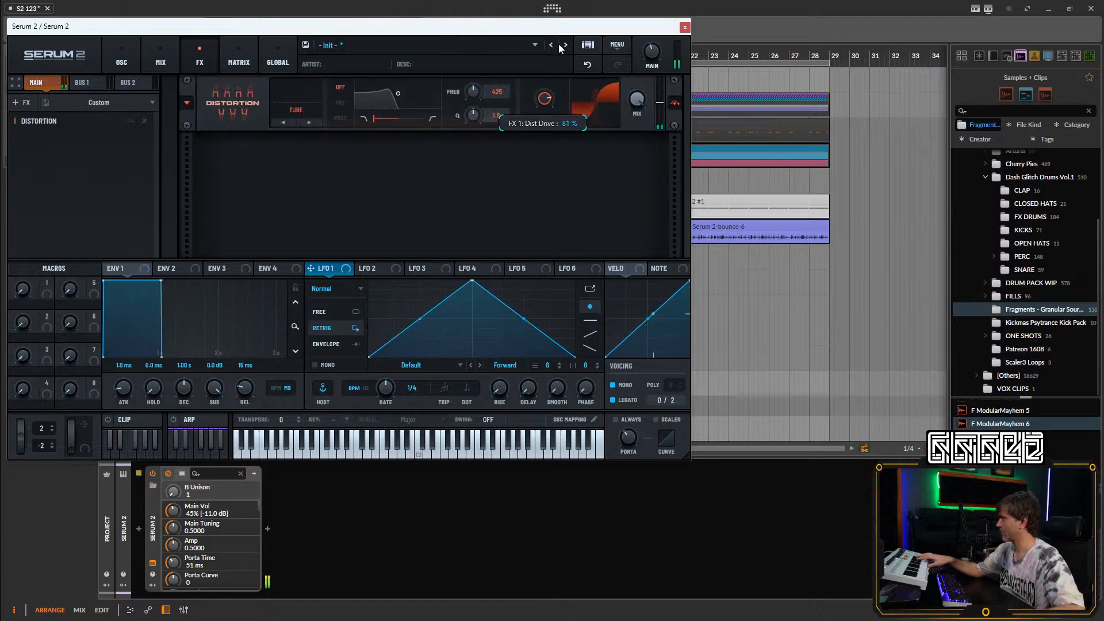
click(293, 110)
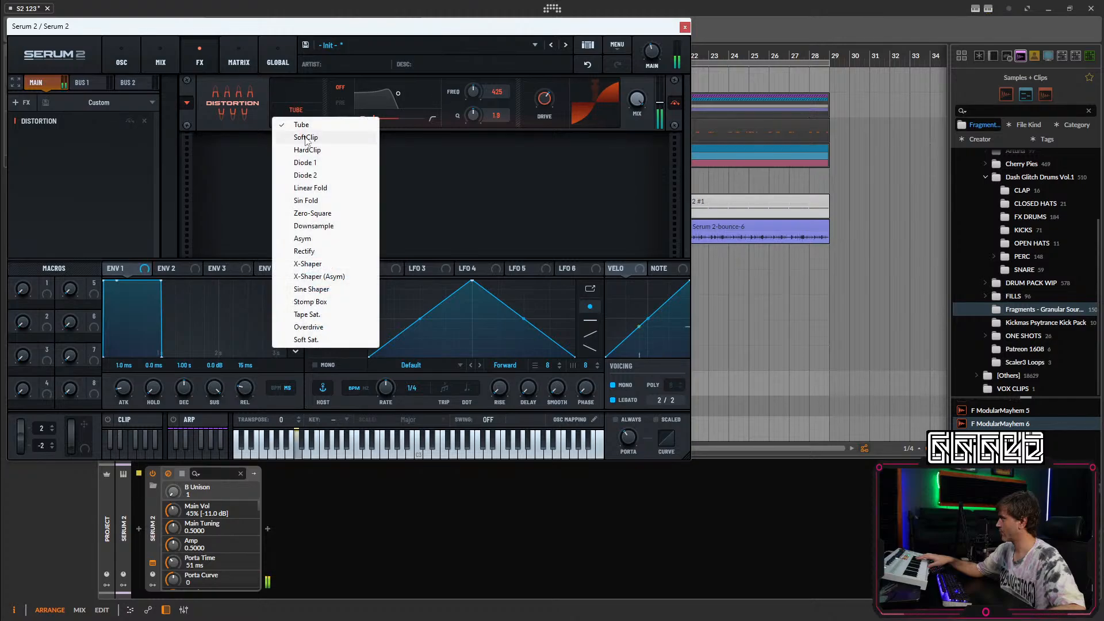
click(540, 102)
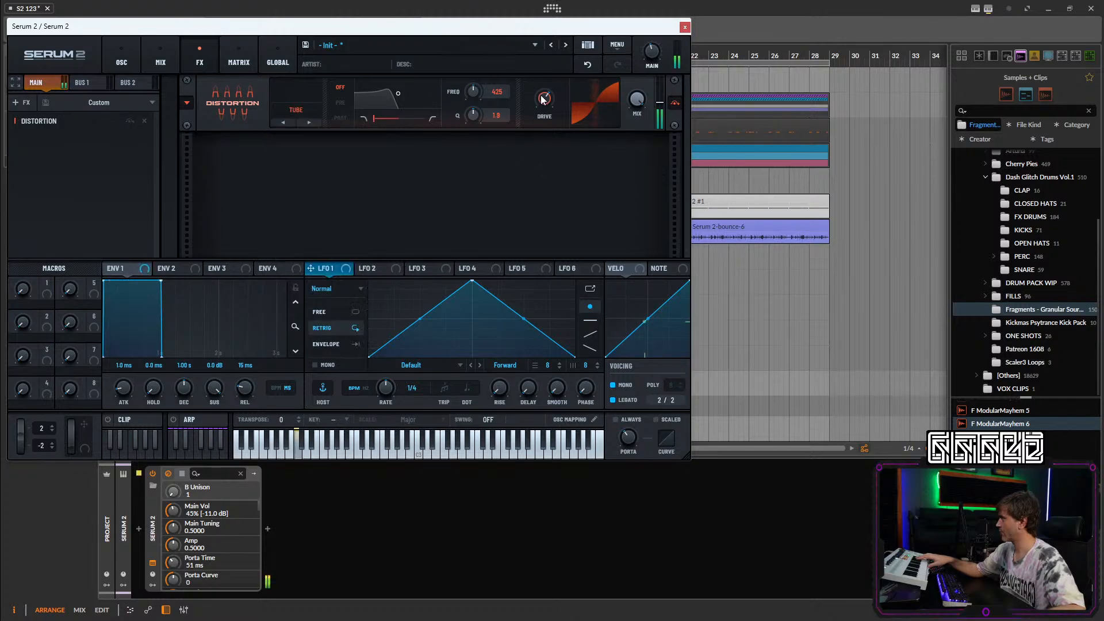
mouse_move(543, 99)
mouse_down()
mouse_move(548, 81)
mouse_move(538, 86)
mouse_up()
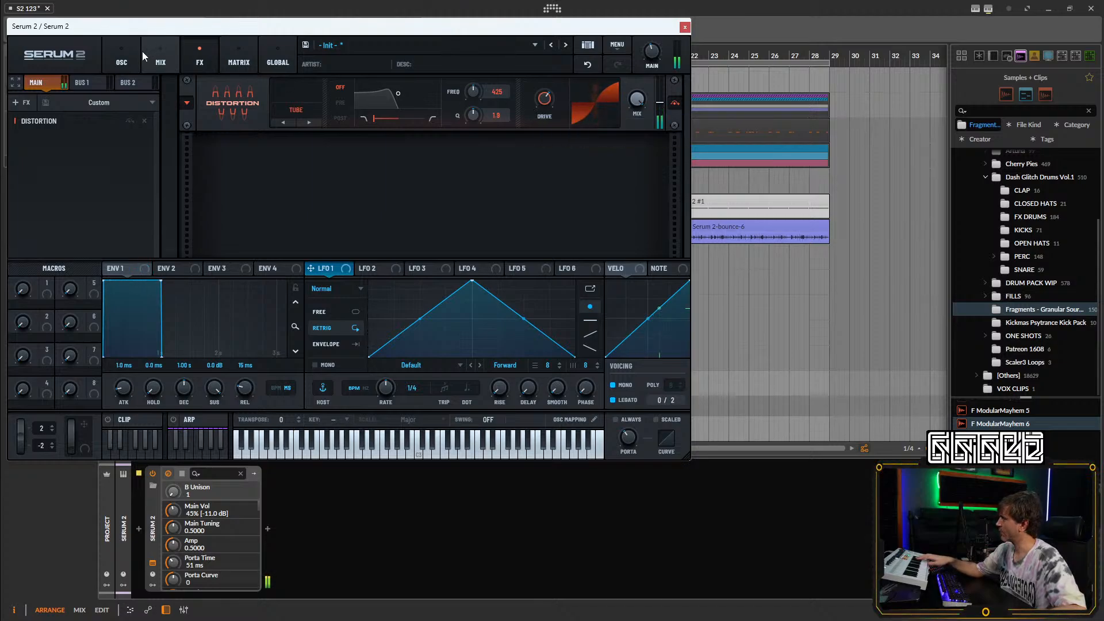
Move Oscillator A's start to 66 and set its scan rate to 44%.
click(122, 58)
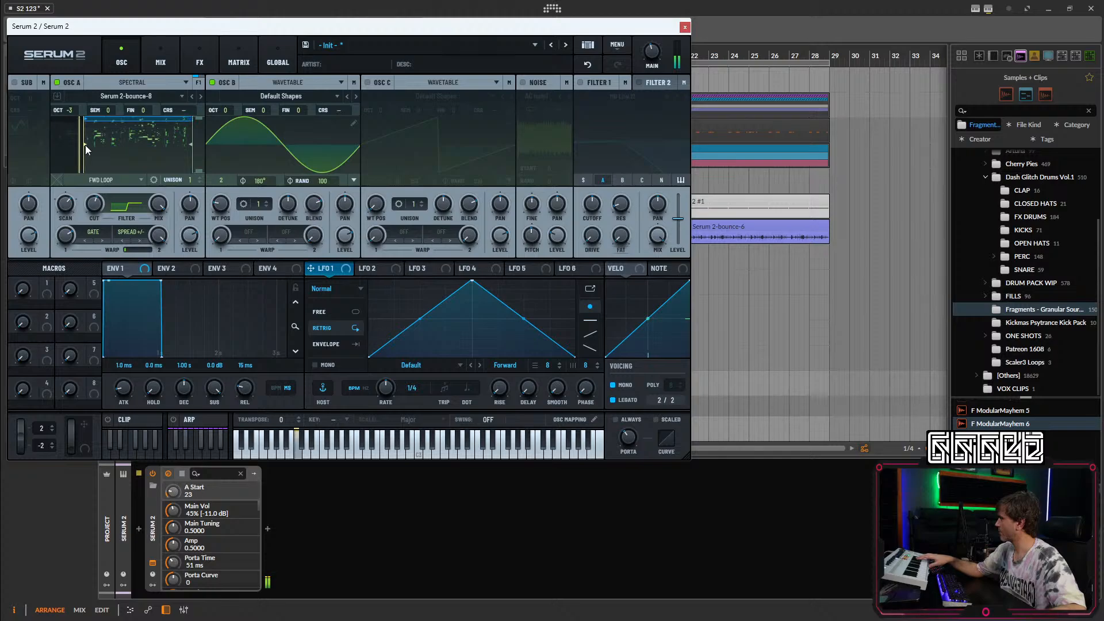
drag(85, 145, 146, 142)
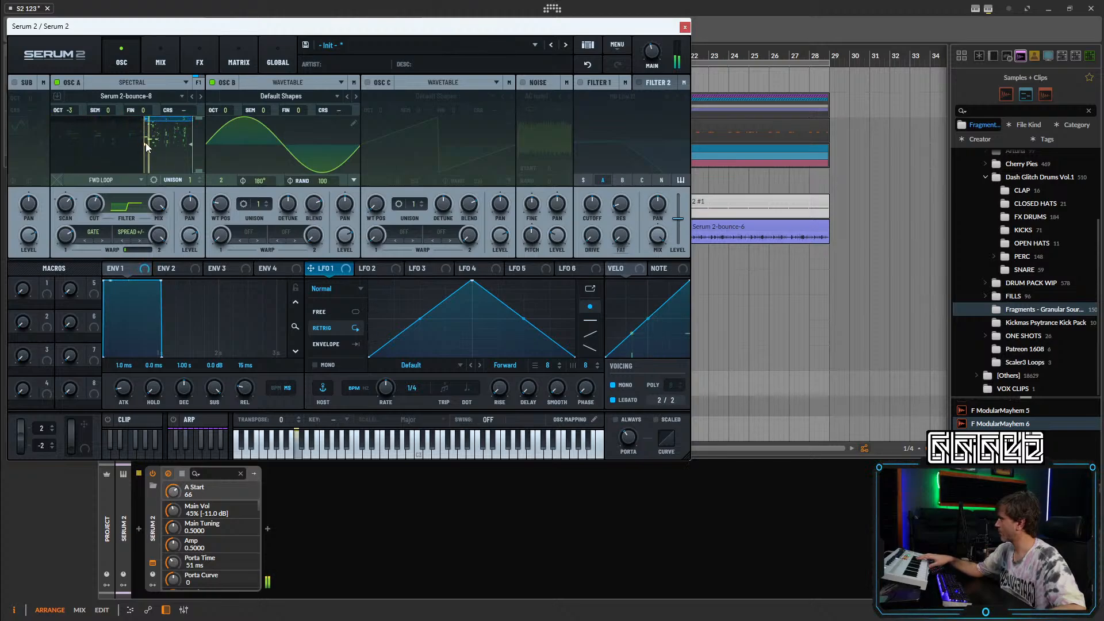
drag(66, 213, 64, 208)
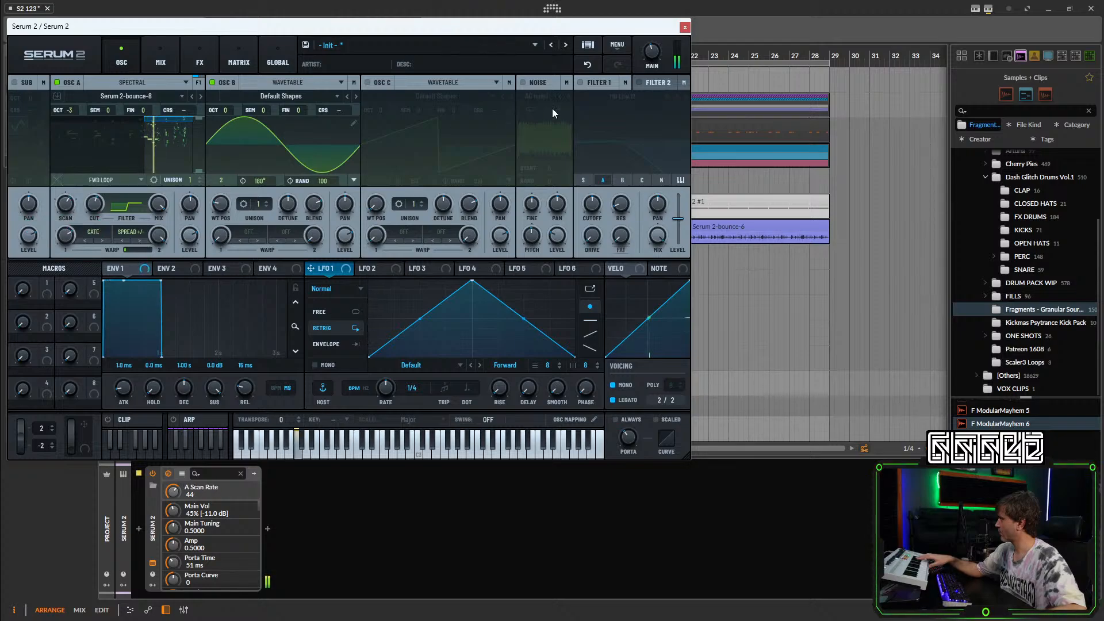
Enable the noise oscillator, choose the White noise source and set its level to 15%.
click(522, 83)
click(558, 246)
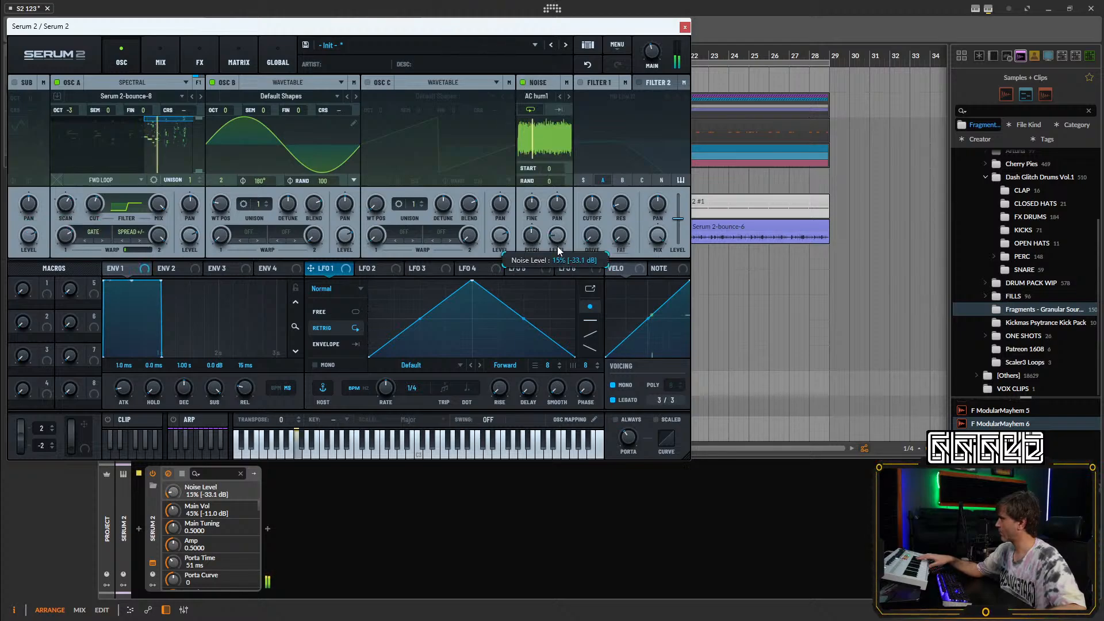
click(550, 98)
mouse_move(553, 204)
click(661, 205)
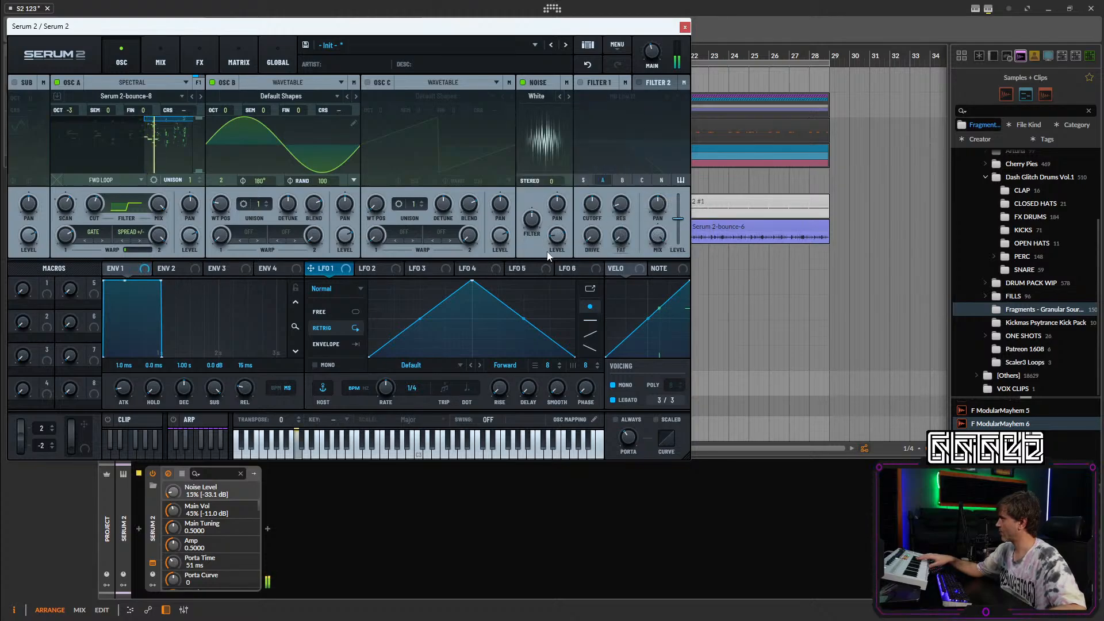
drag(557, 235, 556, 243)
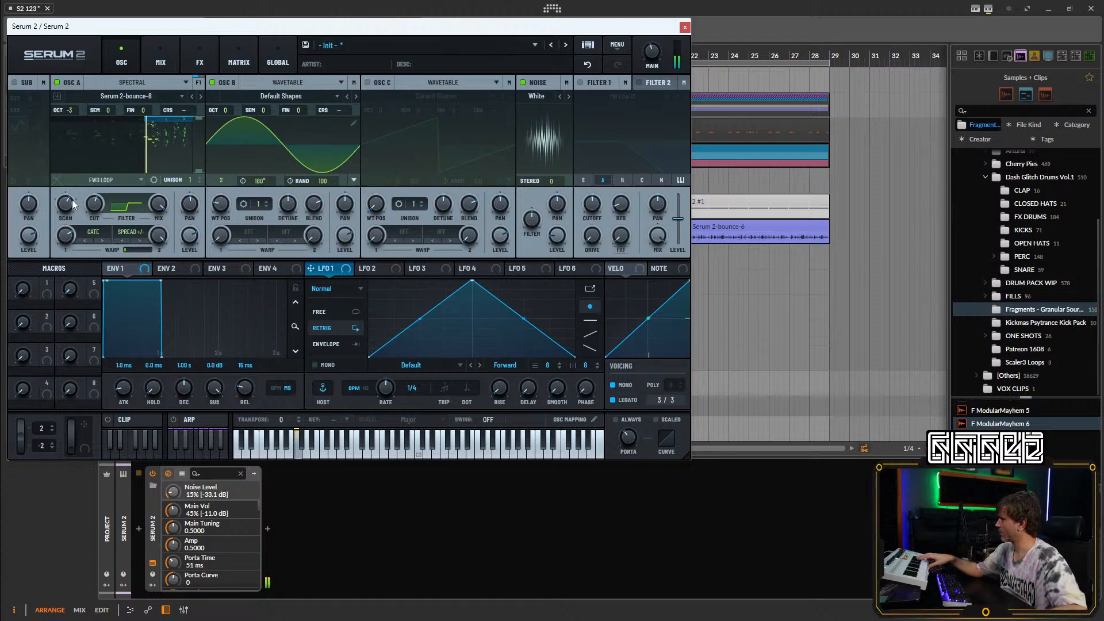
Lower Oscillator A's spectral filter cutoff to -38 and set its scan rate to 77%.
drag(92, 206, 66, 211)
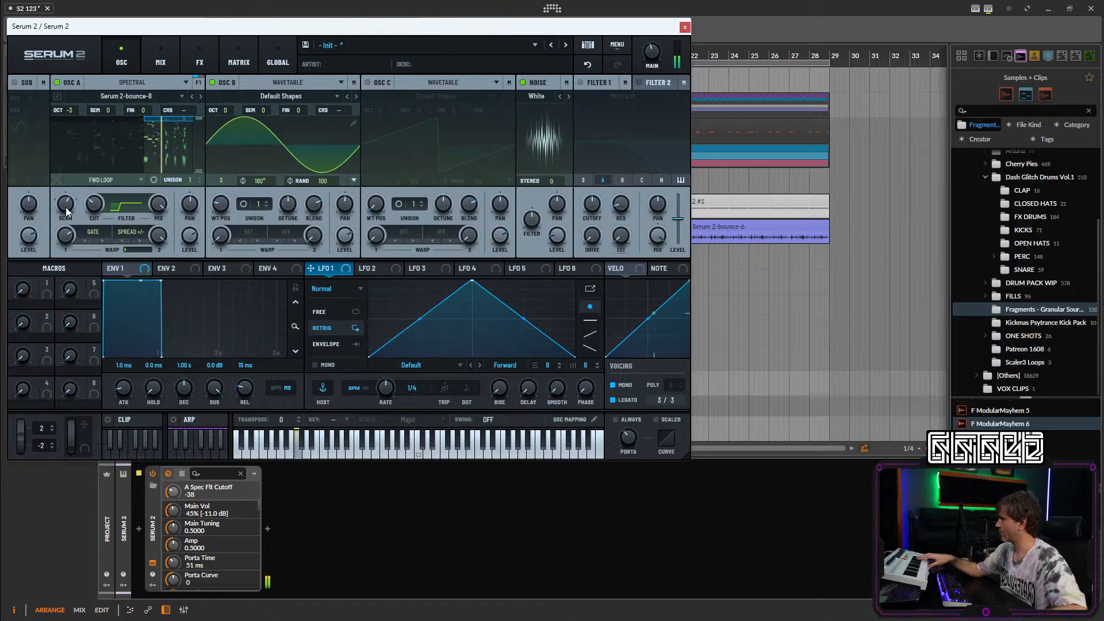
click(66, 207)
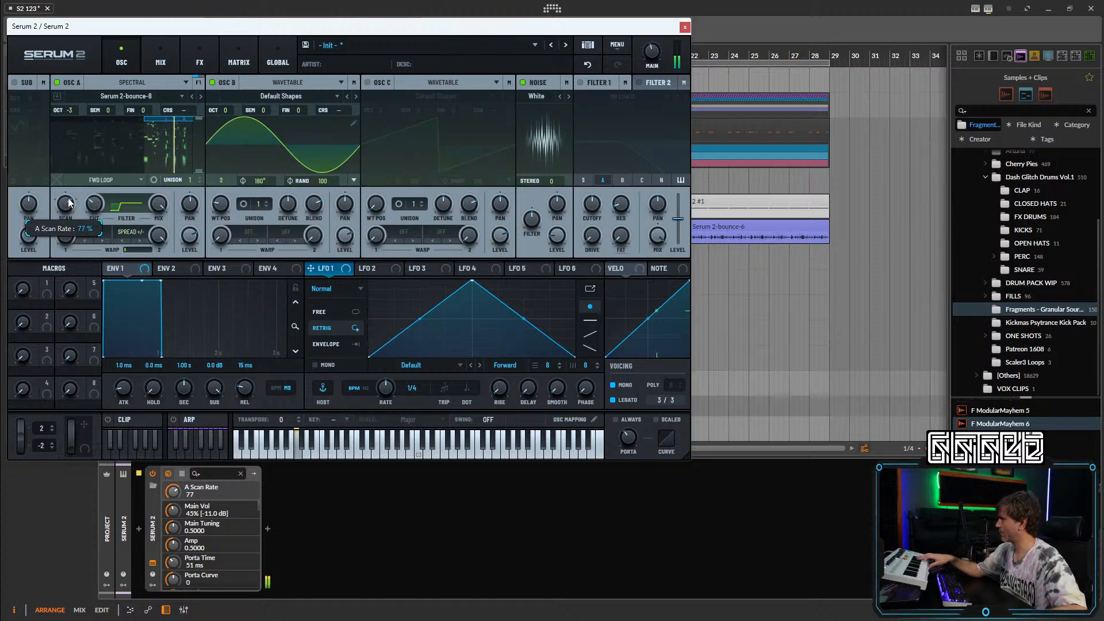
Move Oscillator A's start to 21 and set Oscillator B's first warp to AM (A), keeping its octave at 0.
click(146, 119)
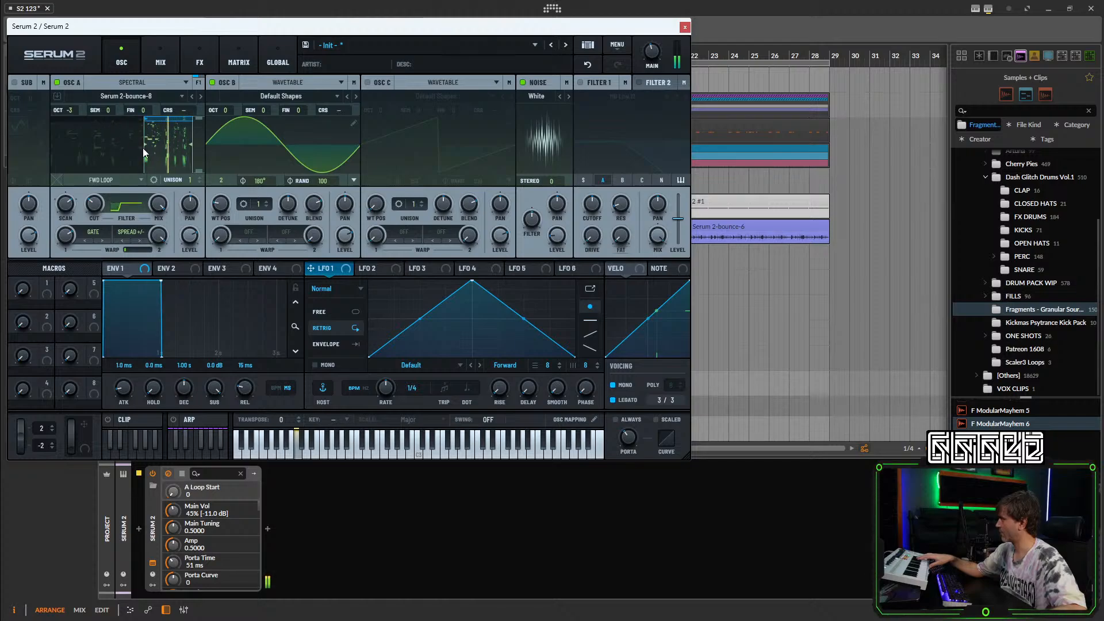
drag(146, 147, 82, 144)
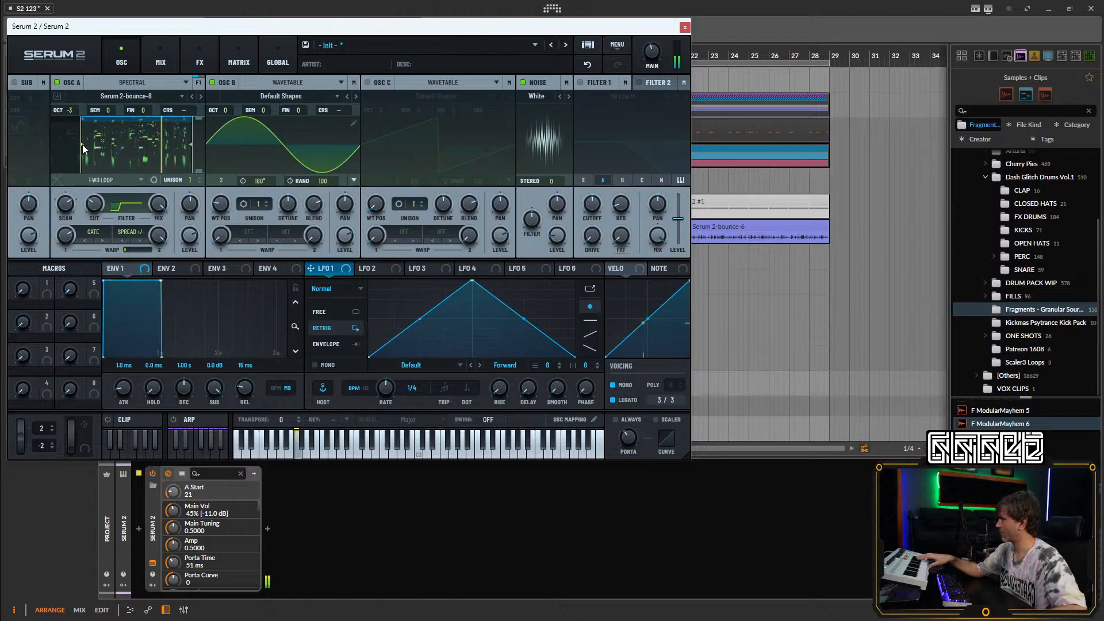
click(246, 232)
mouse_move(276, 338)
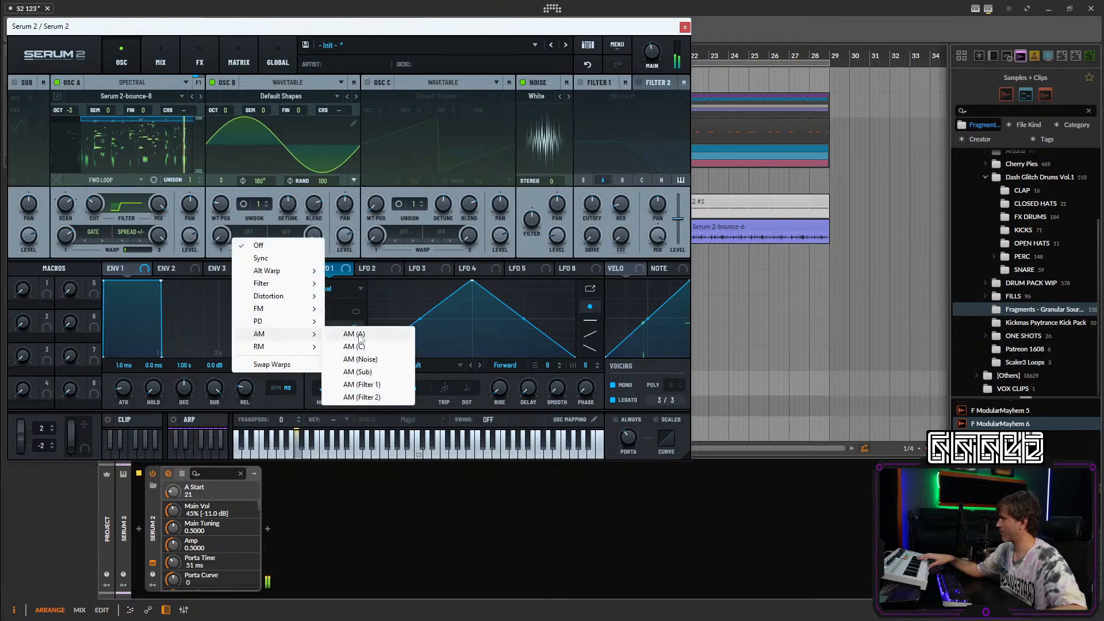
click(354, 335)
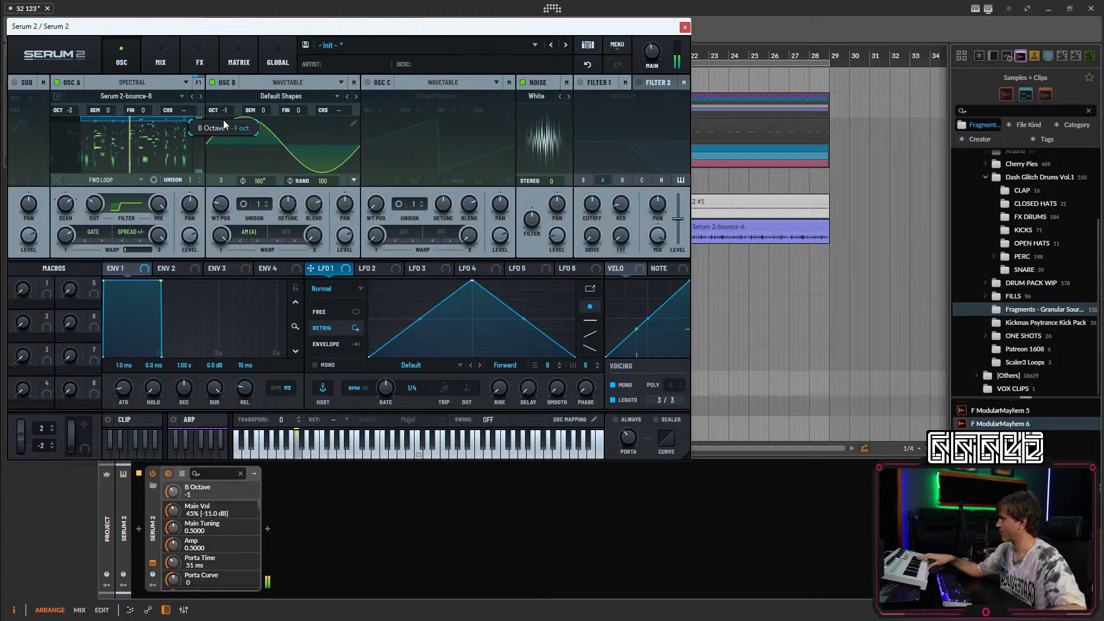
drag(224, 120, 225, 112)
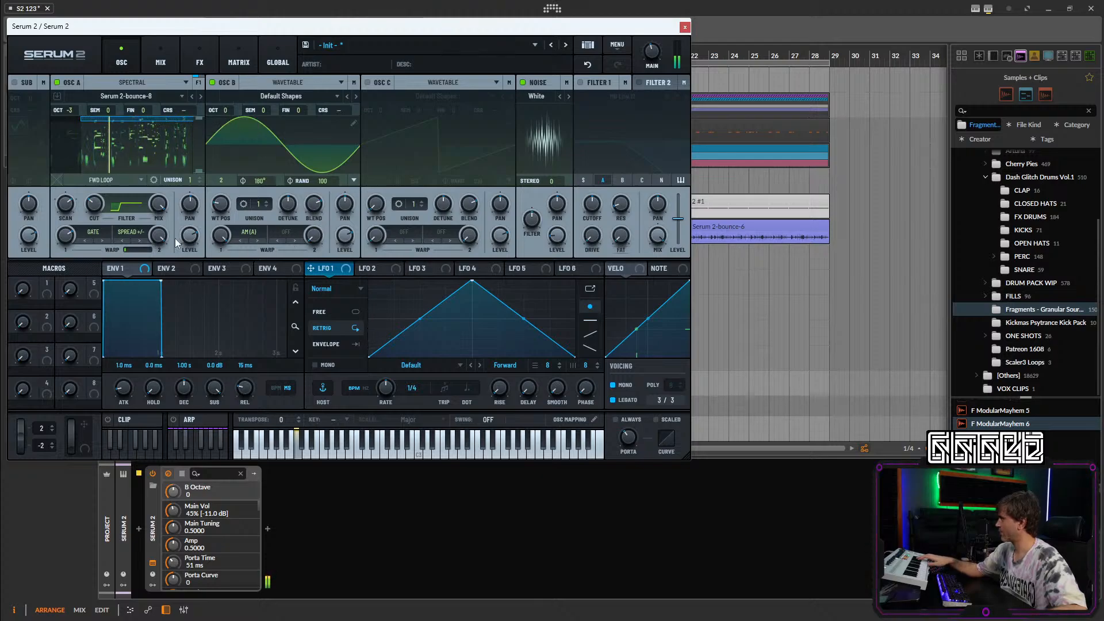
Try RM (A) as Oscillator B's first warp mode and return it to AM (A).
click(253, 232)
mouse_move(279, 346)
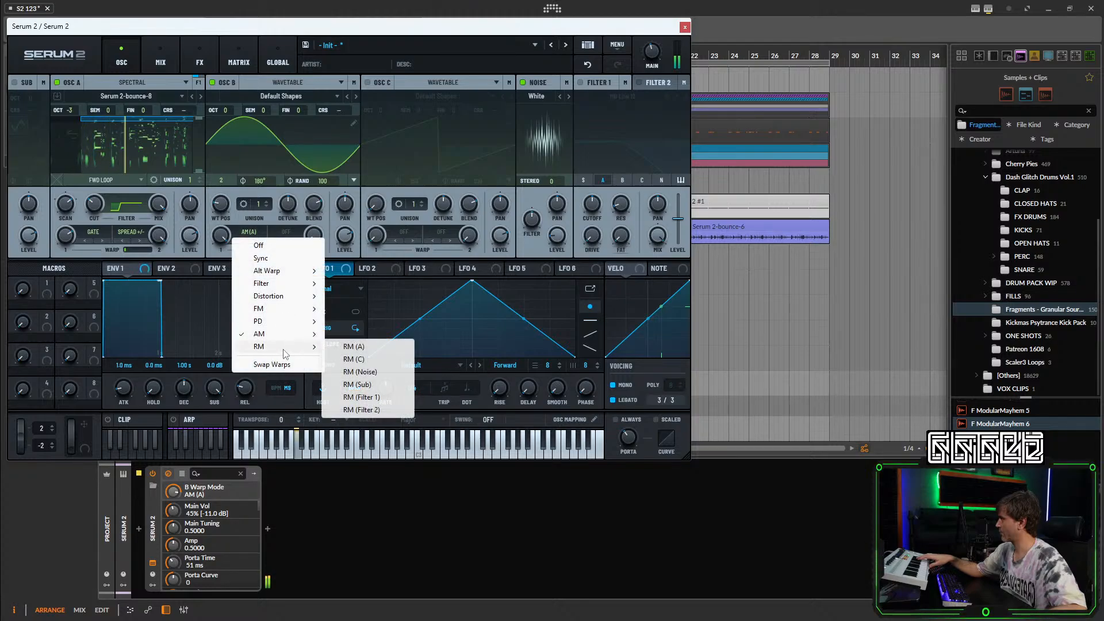
click(368, 346)
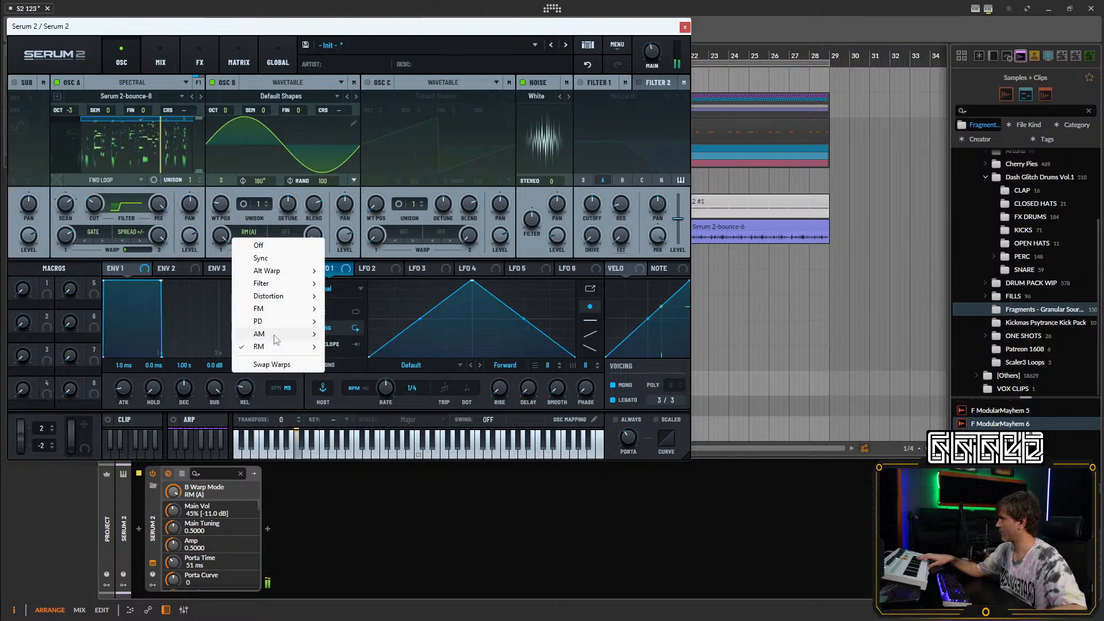
mouse_move(275, 339)
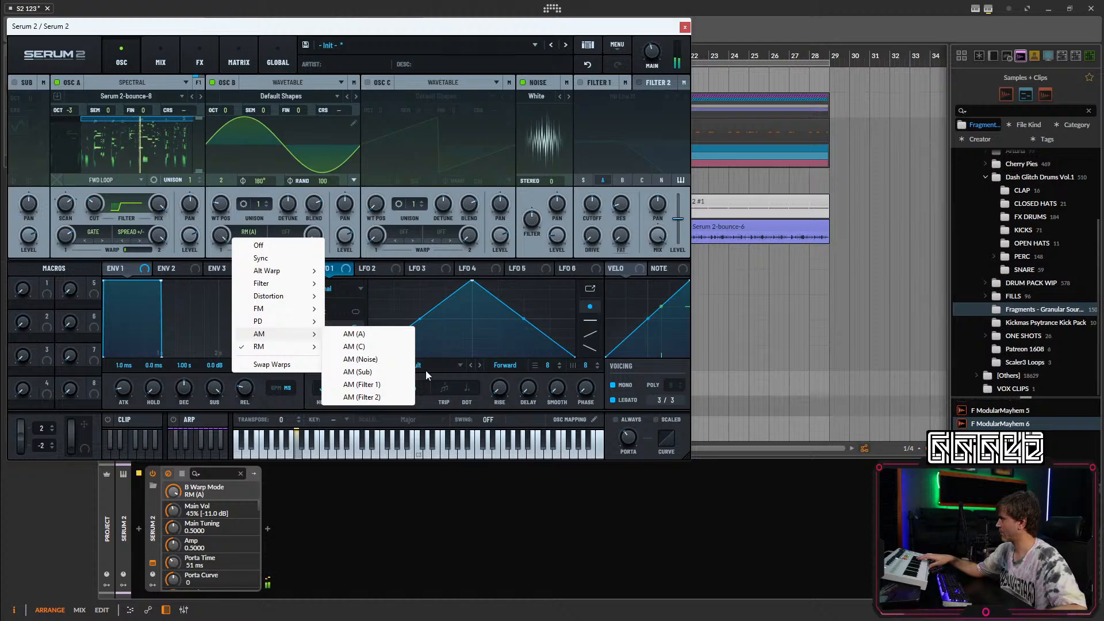
click(357, 335)
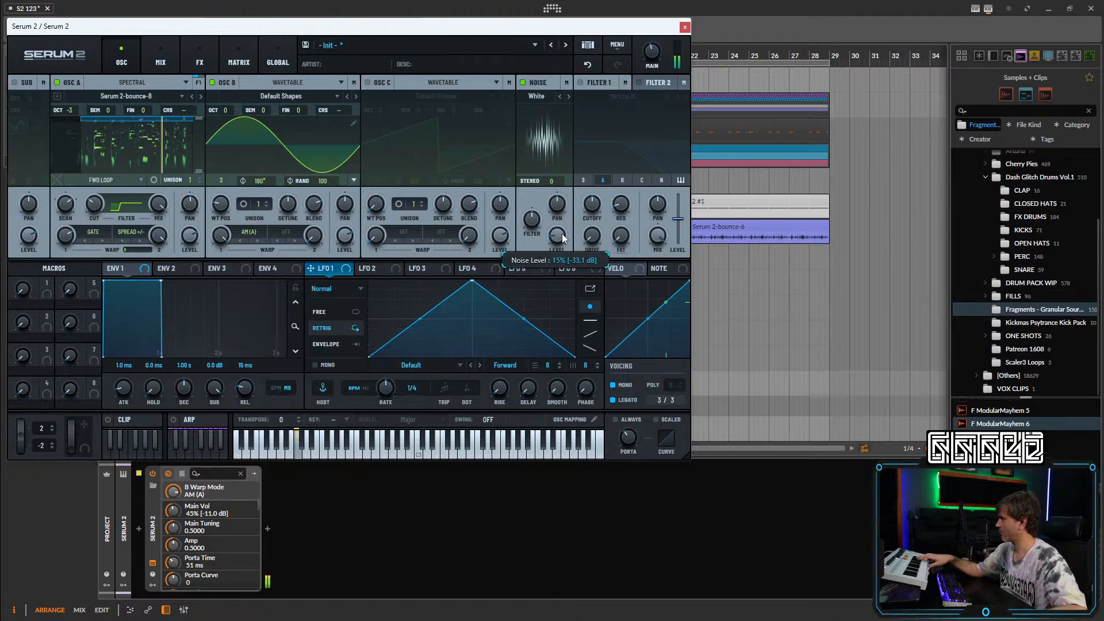
Lower the noise oscillator's level to 14%.
drag(561, 233, 557, 237)
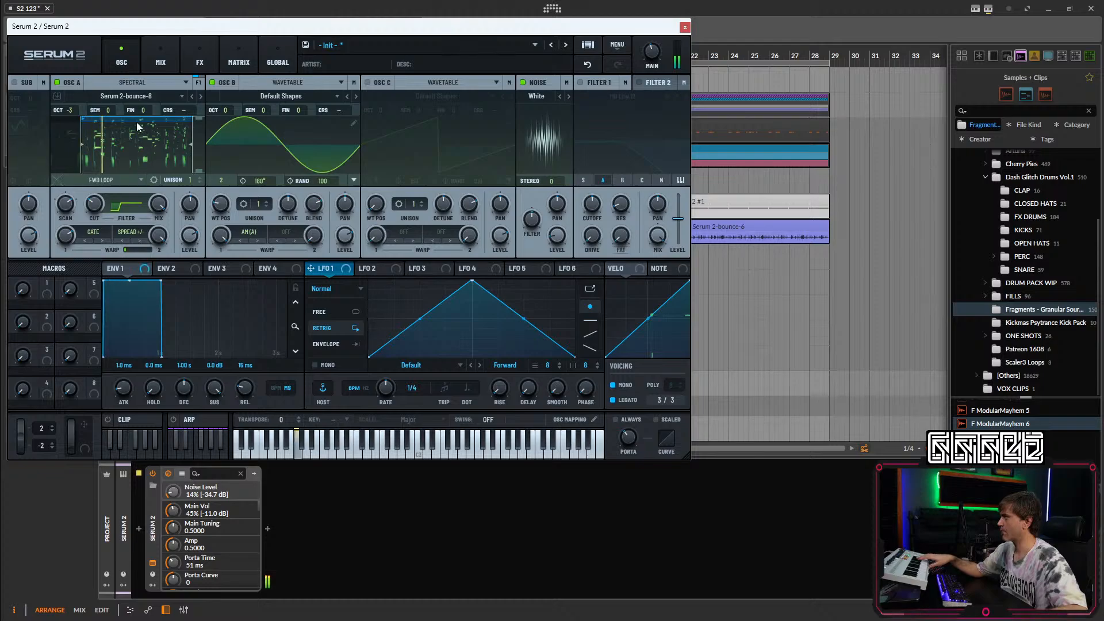
click(202, 50)
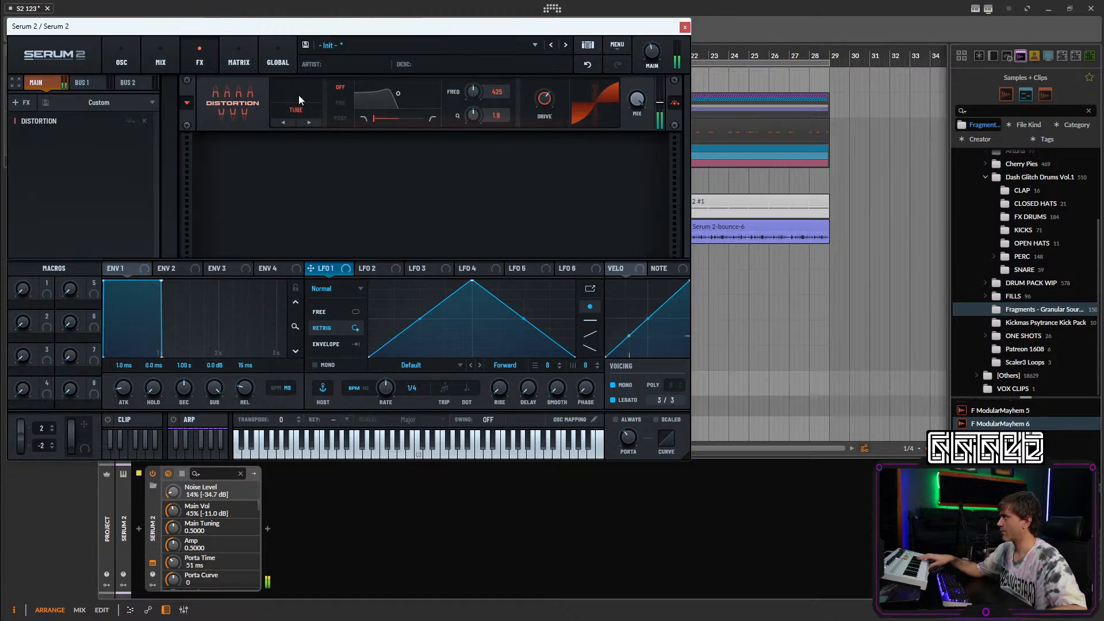
click(131, 52)
Set Oscillator A's scan rate to 16% and move its start to 9.
drag(70, 209, 66, 225)
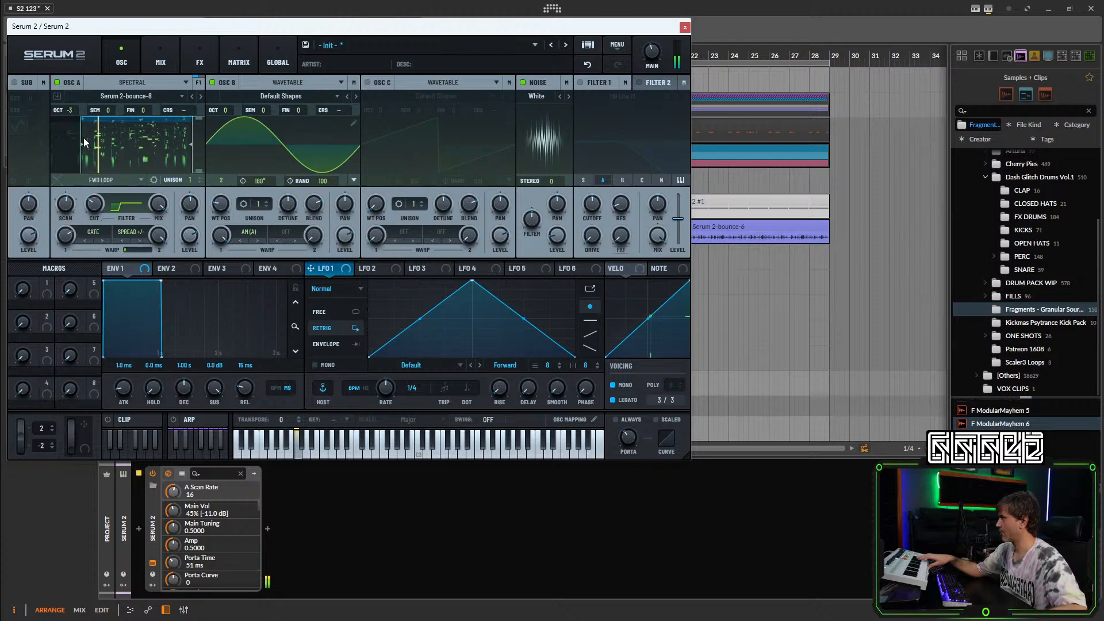
mouse_move(81, 122)
mouse_down()
mouse_move(97, 126)
mouse_move(103, 147)
mouse_move(97, 121)
mouse_move(92, 148)
mouse_up()
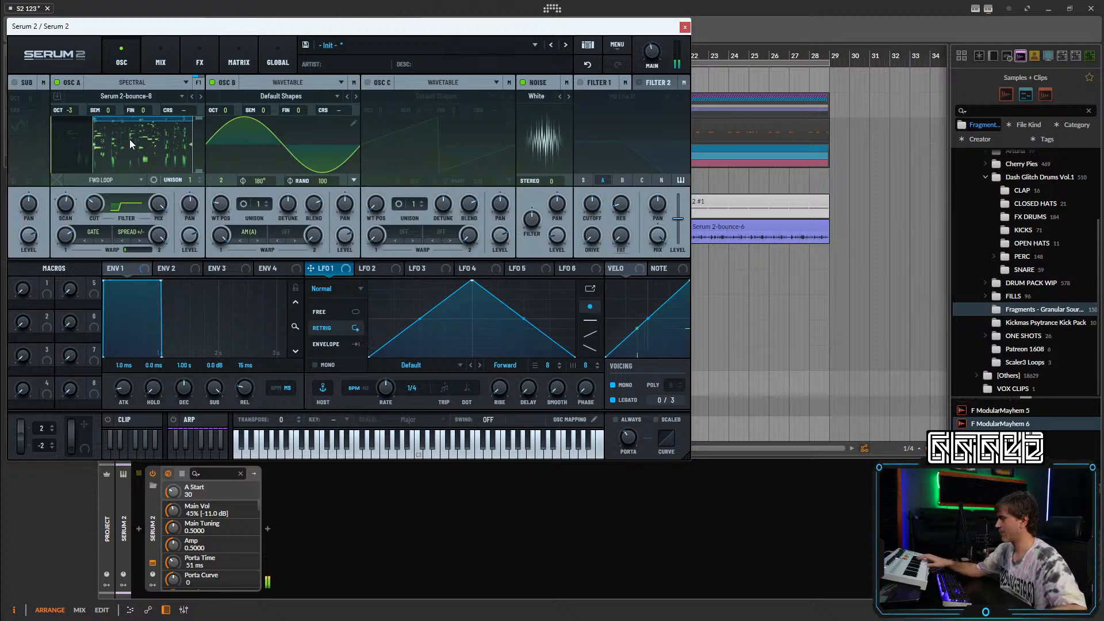
mouse_move(94, 148)
mouse_down()
mouse_move(119, 148)
mouse_move(64, 152)
mouse_up()
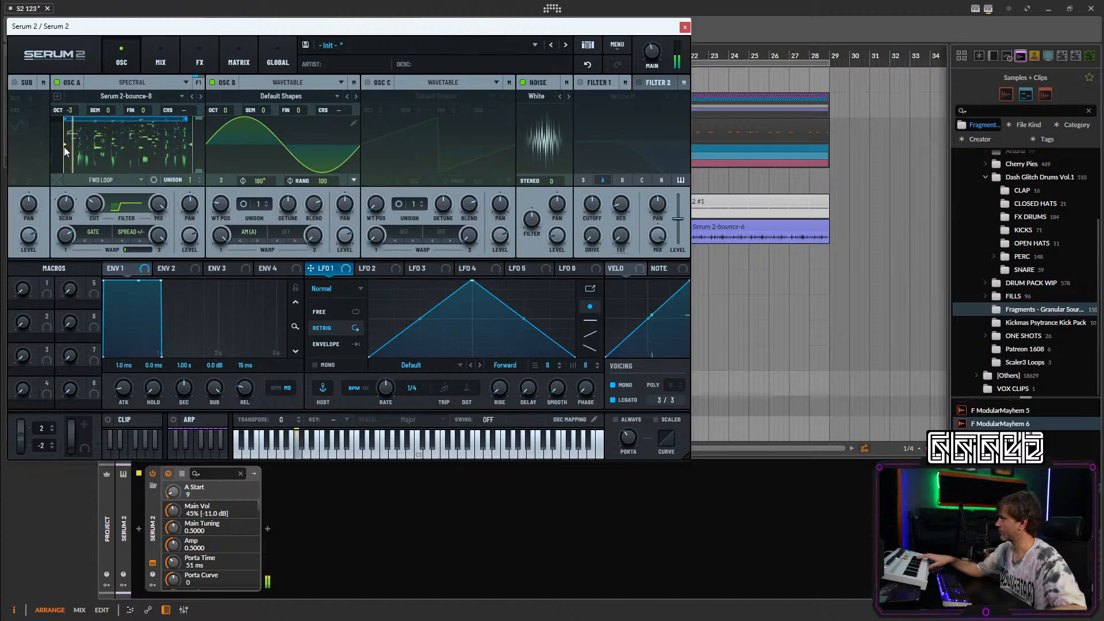
Disable Oscillator B and the noise oscillator so only Oscillator A plays.
click(212, 82)
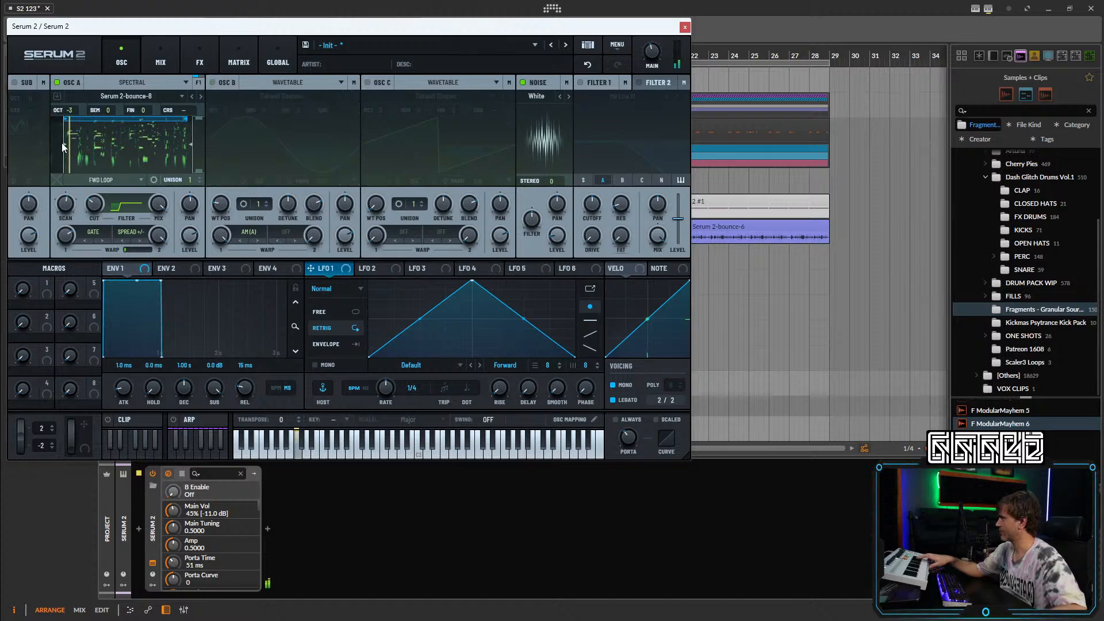
click(523, 83)
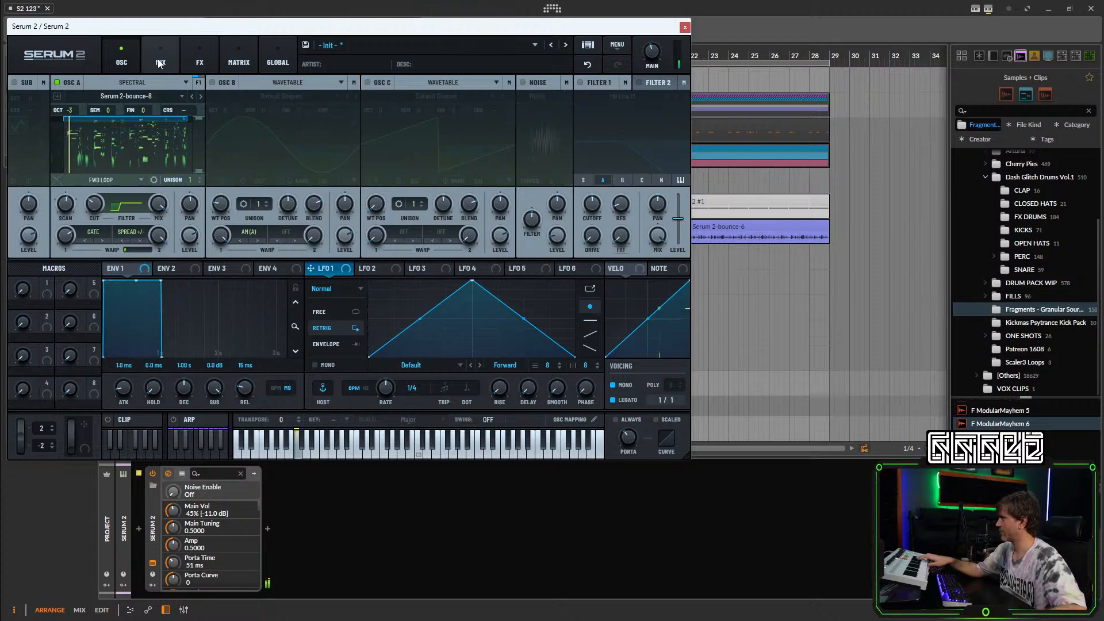
click(201, 60)
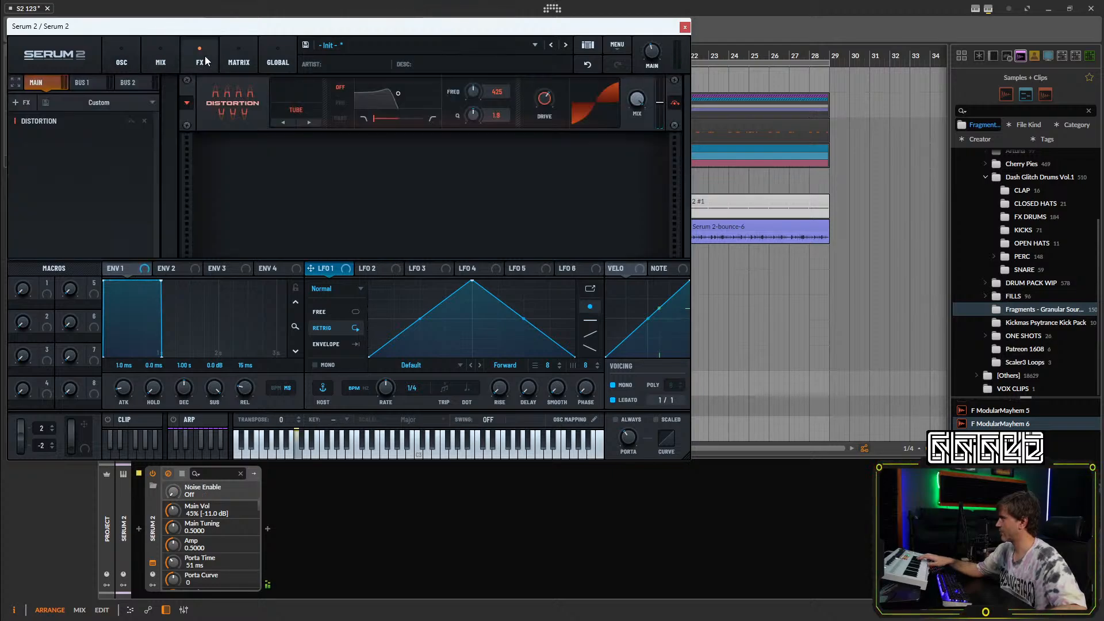
click(123, 57)
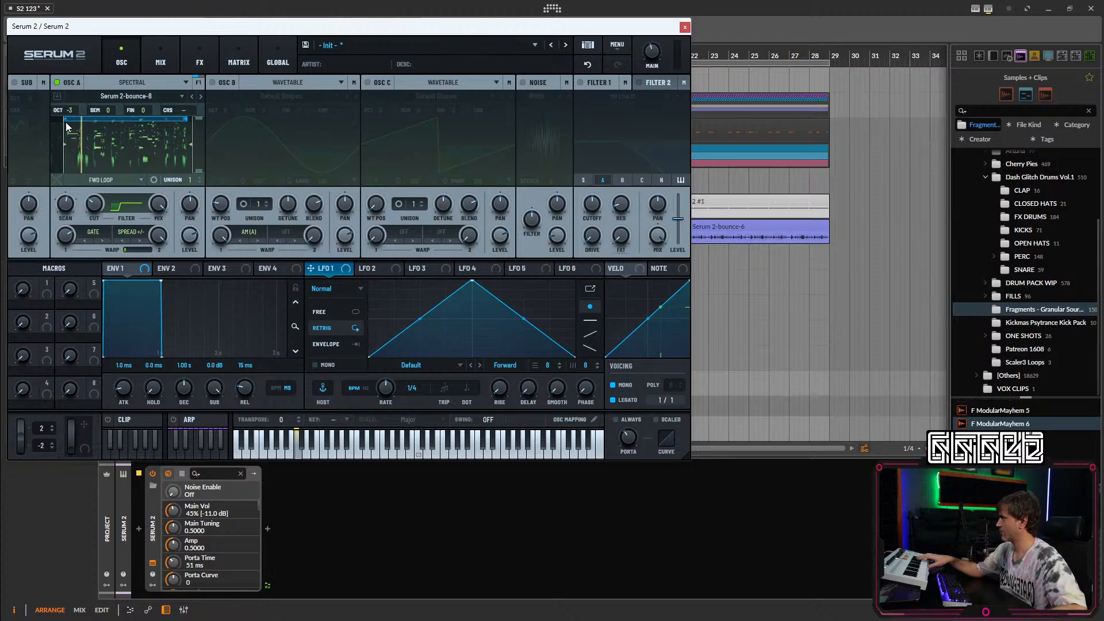
Raise Oscillator A's scan rate to 61% and its spectral filter cutoff to 2.
drag(63, 139, 61, 120)
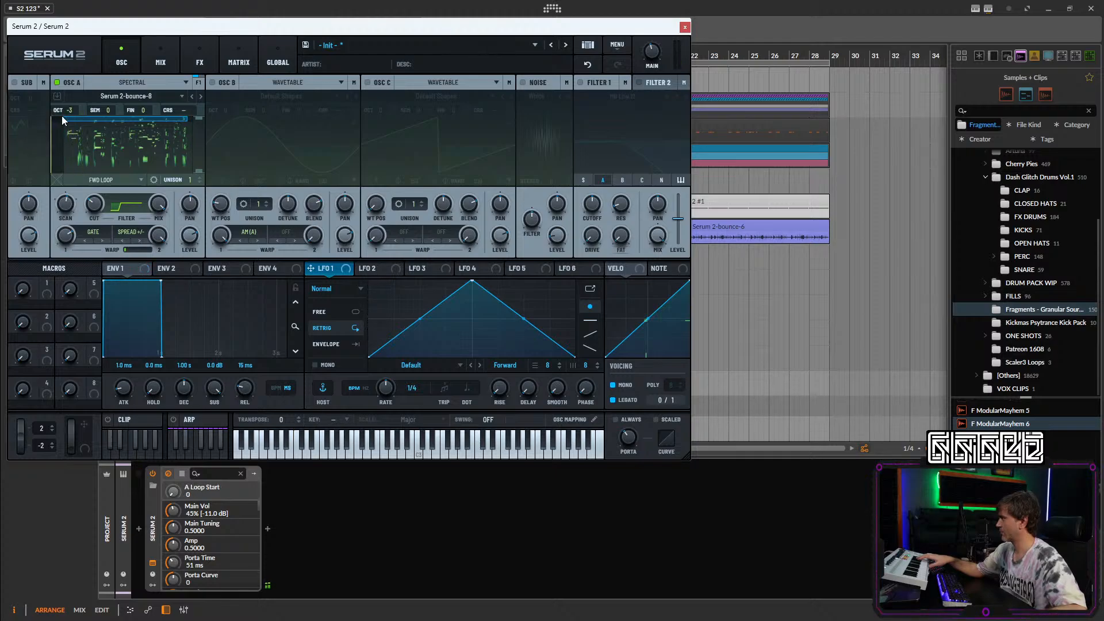
click(71, 210)
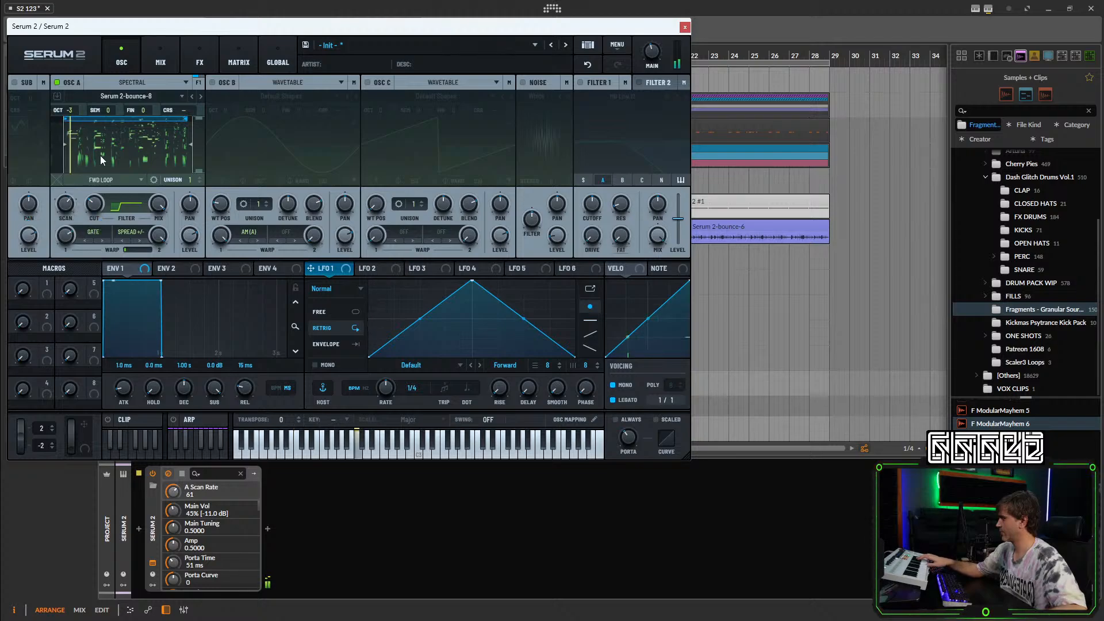
drag(97, 213, 102, 197)
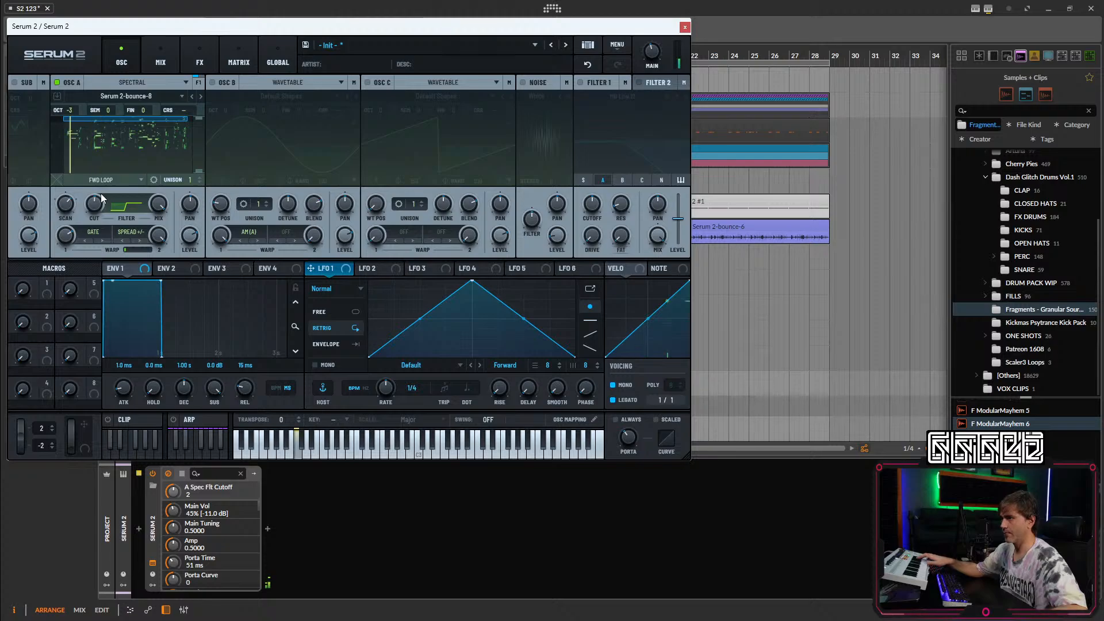
Add a Nitrous reverb with a low cut of 100 after the Distortion effect and raise the main volume to 83%.
click(205, 56)
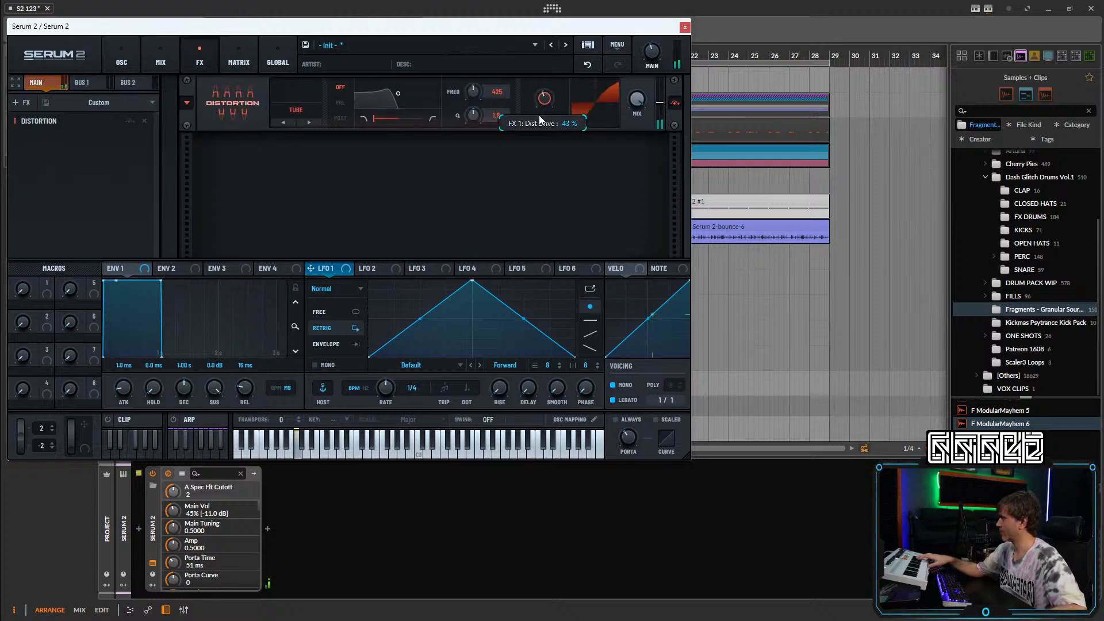
click(19, 103)
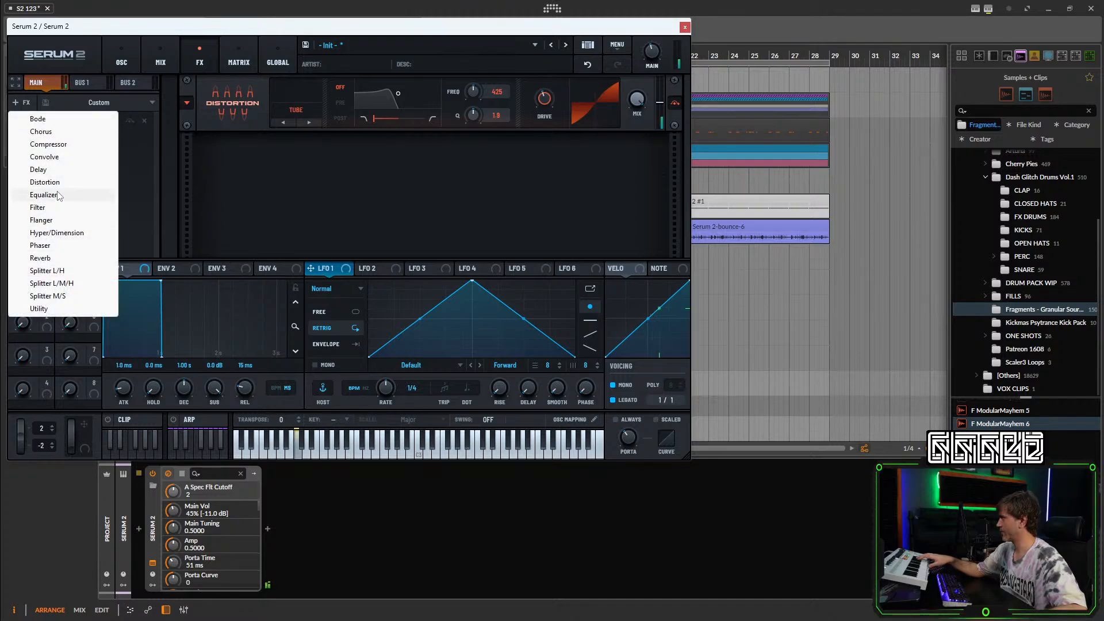
click(41, 258)
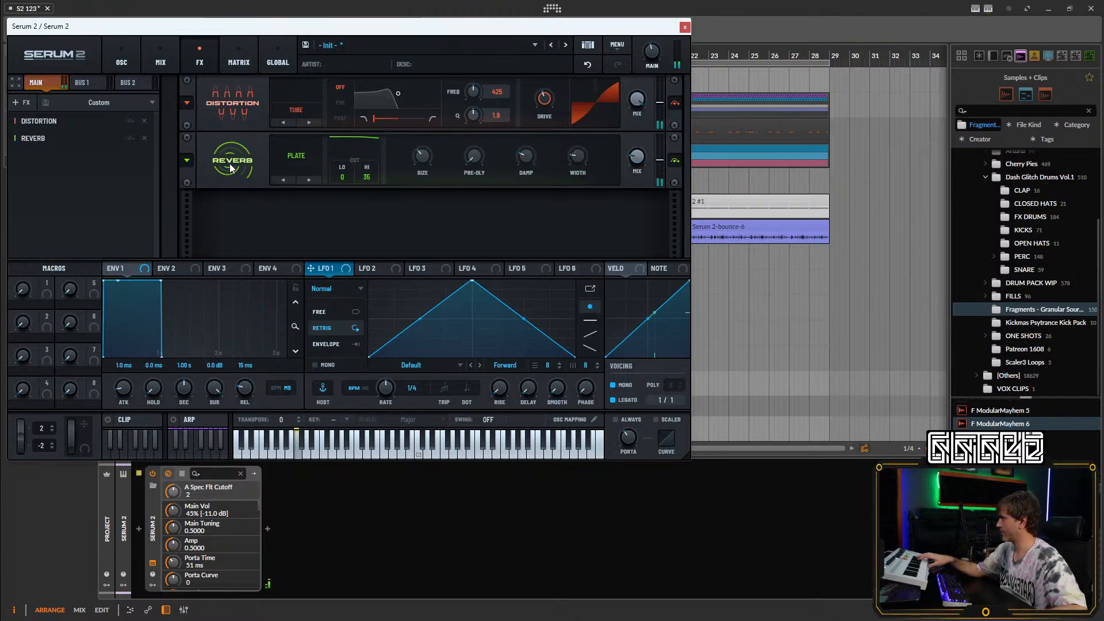
click(296, 157)
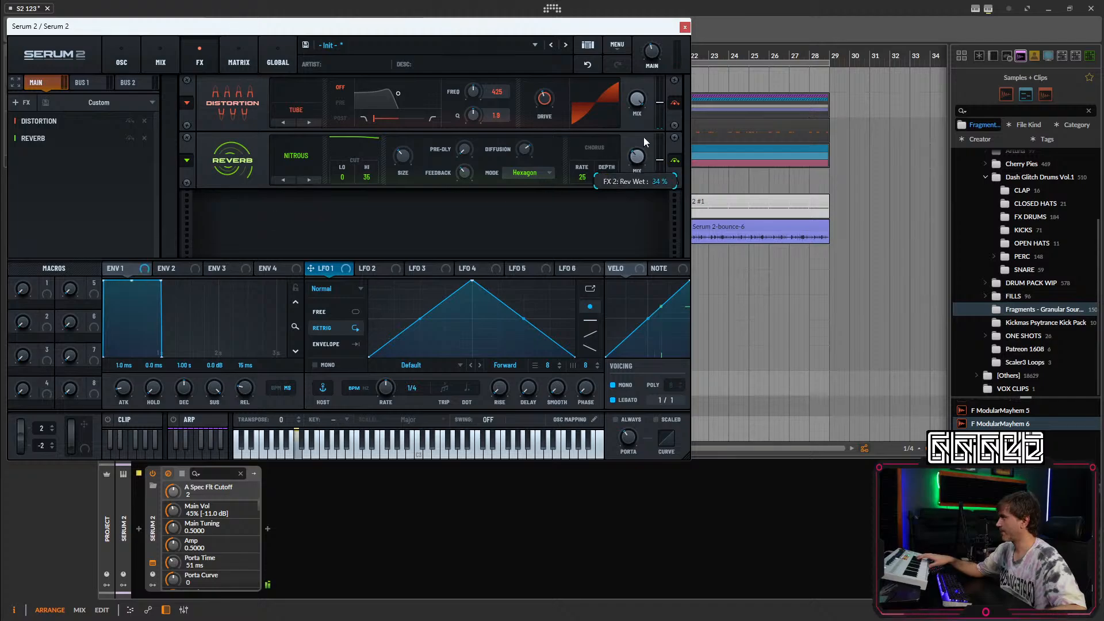
drag(342, 177, 374, 103)
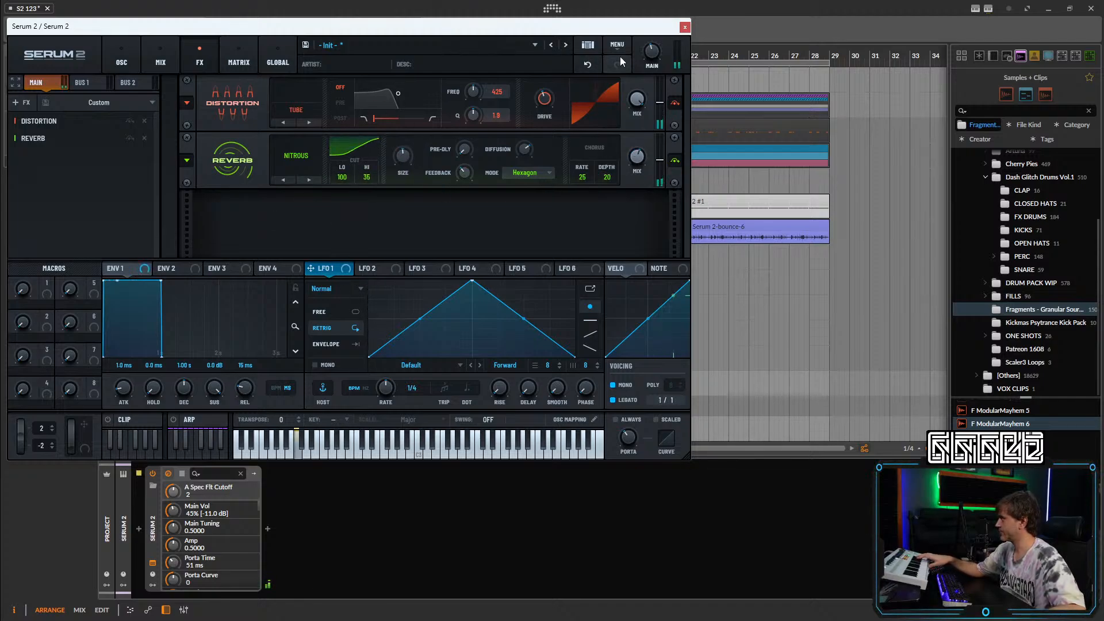
mouse_move(652, 54)
mouse_down()
mouse_move(659, 32)
mouse_move(654, 46)
mouse_up()
Slow Oscillator A's scan rate to 5% and lower its octave to -4.
click(121, 61)
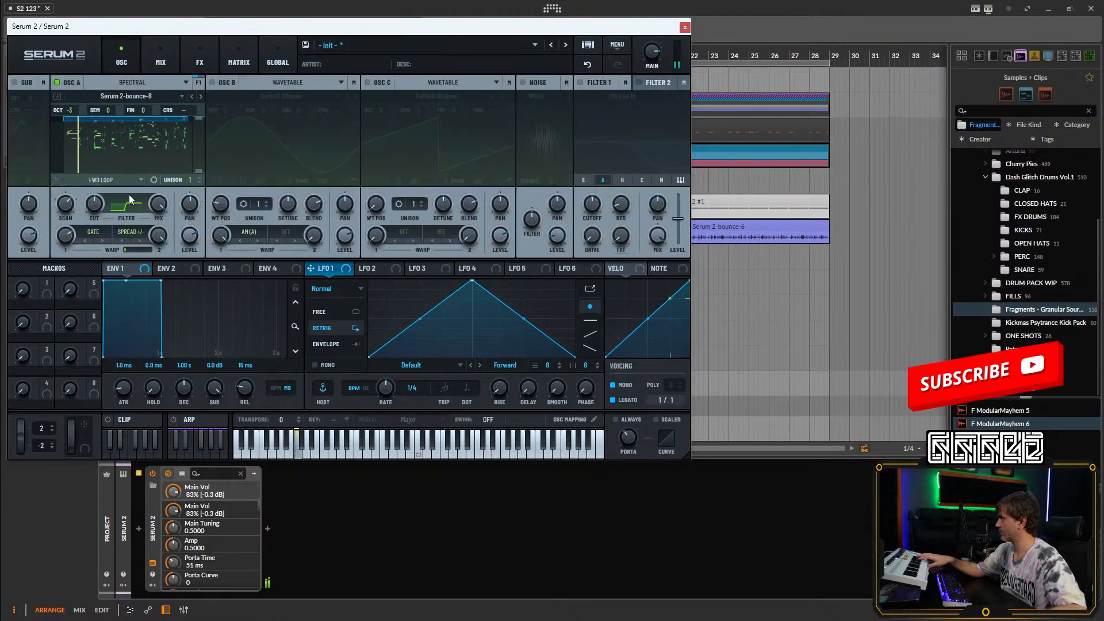
click(59, 209)
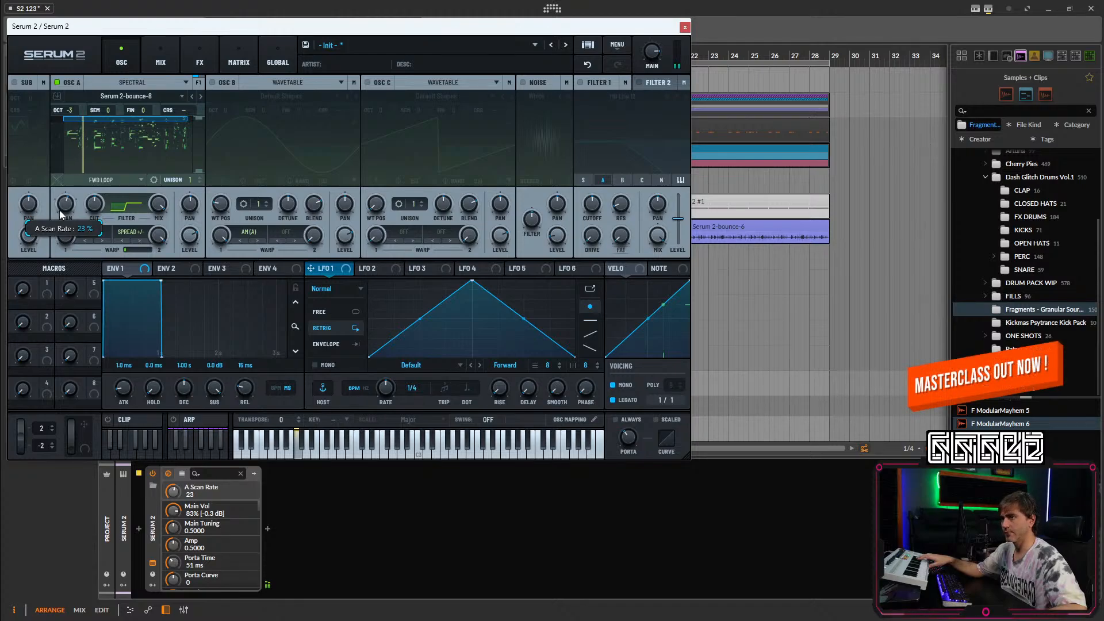
drag(60, 210, 58, 214)
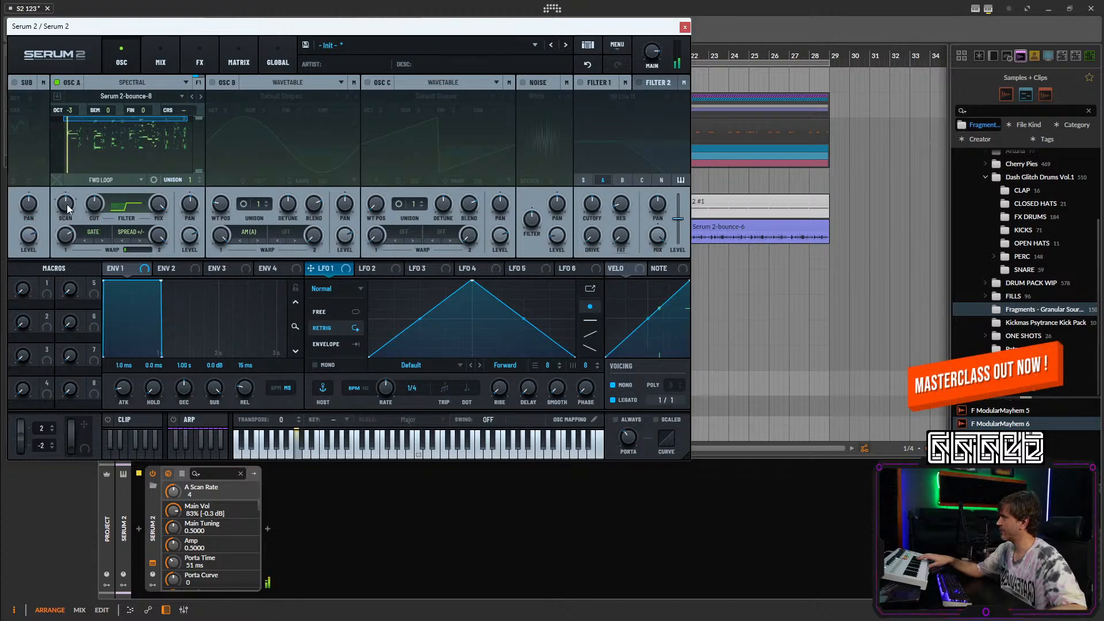
double_click(67, 208)
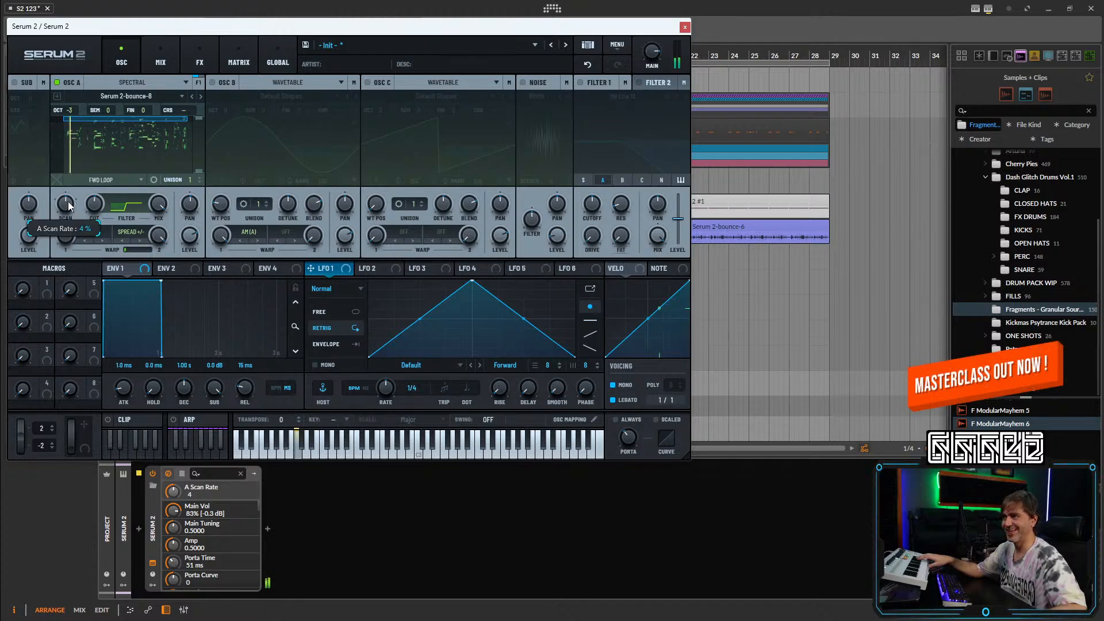
drag(69, 206, 67, 213)
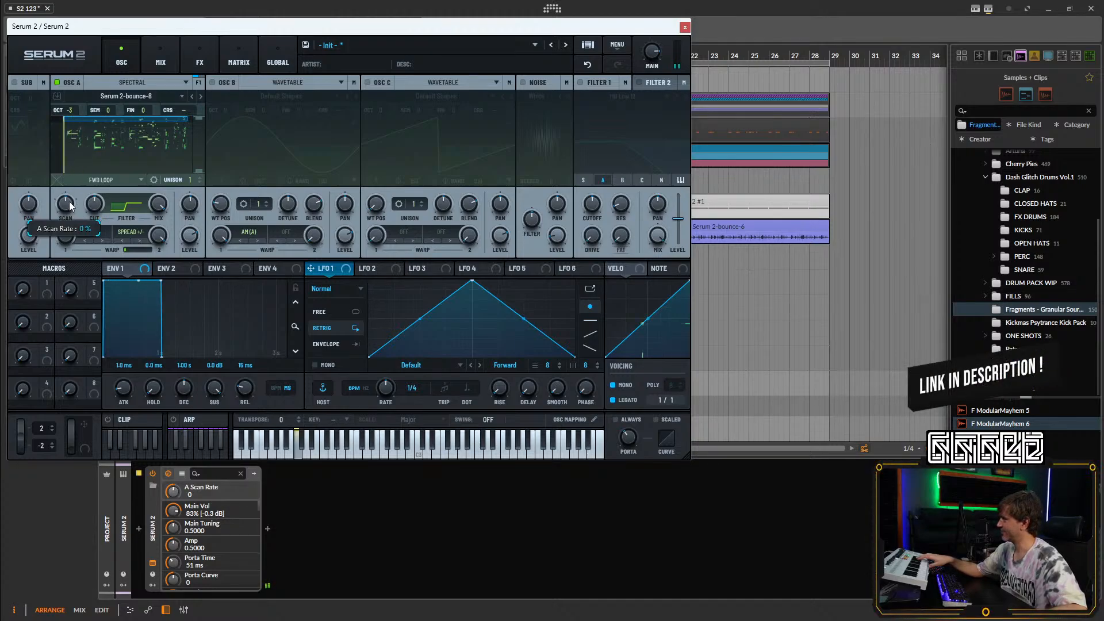
drag(70, 206, 70, 198)
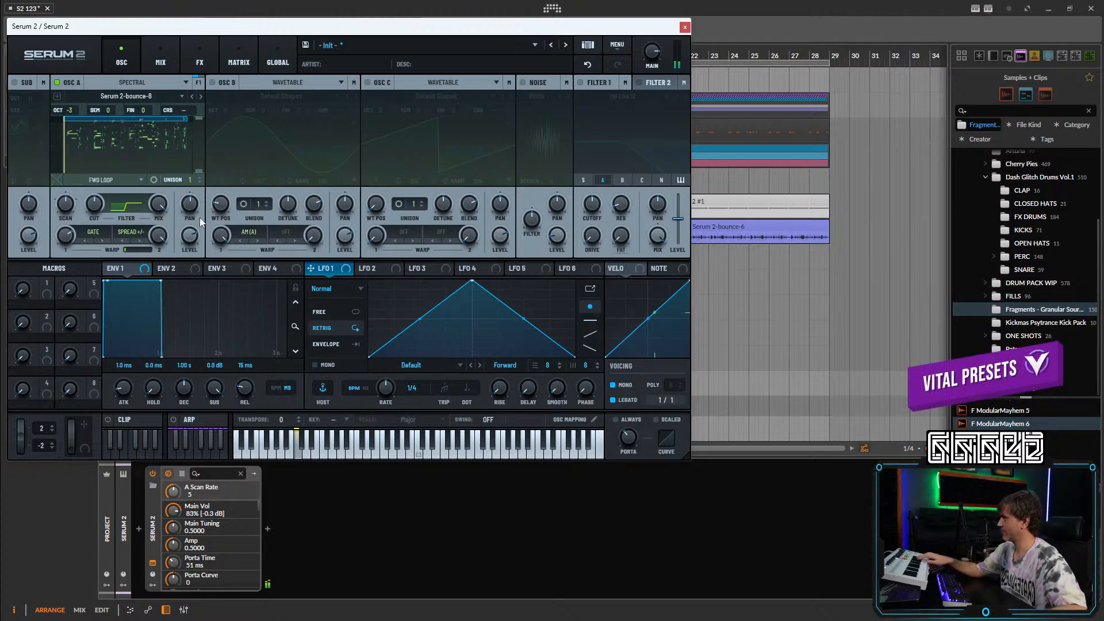
drag(69, 110, 69, 123)
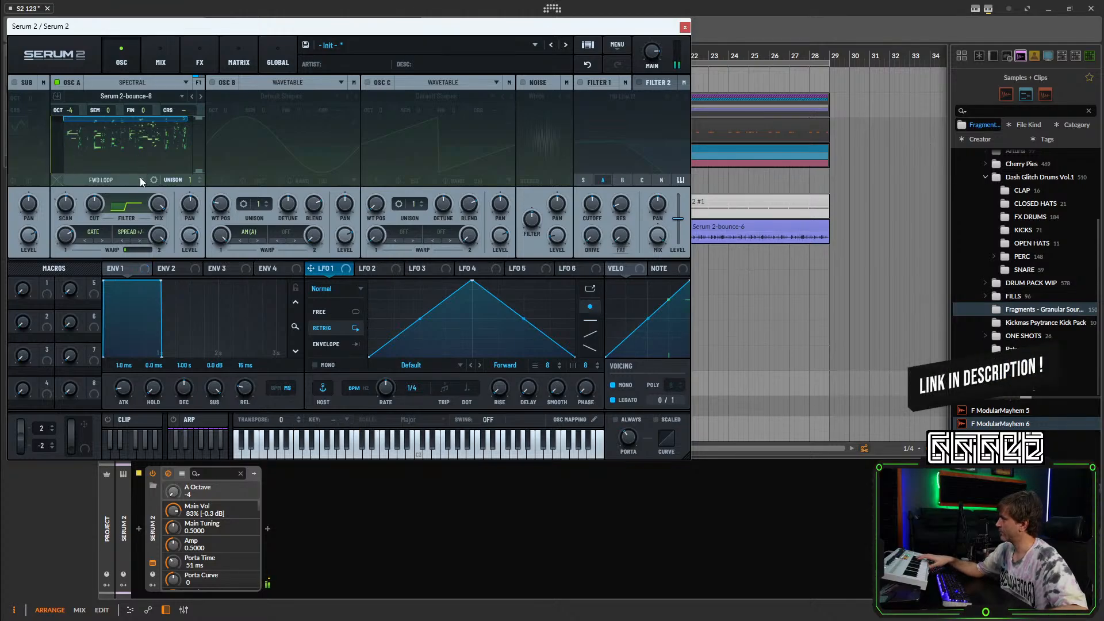
Close the synth window, play the arrangement and raise the volume of the record-armed Serum 2 track.
click(685, 27)
key(space)
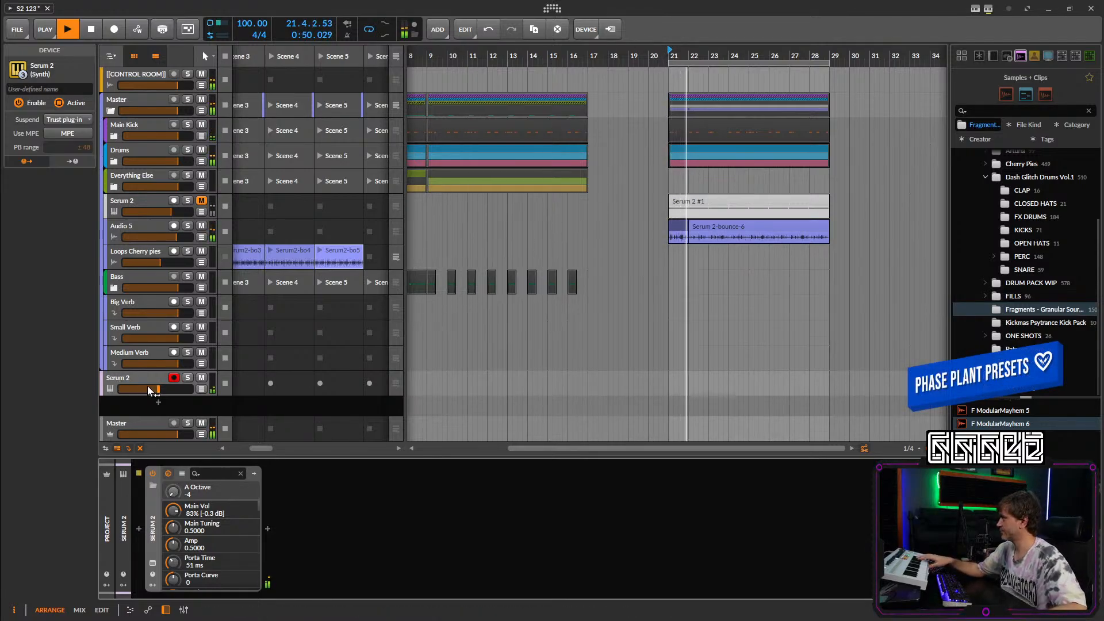
drag(151, 388, 163, 387)
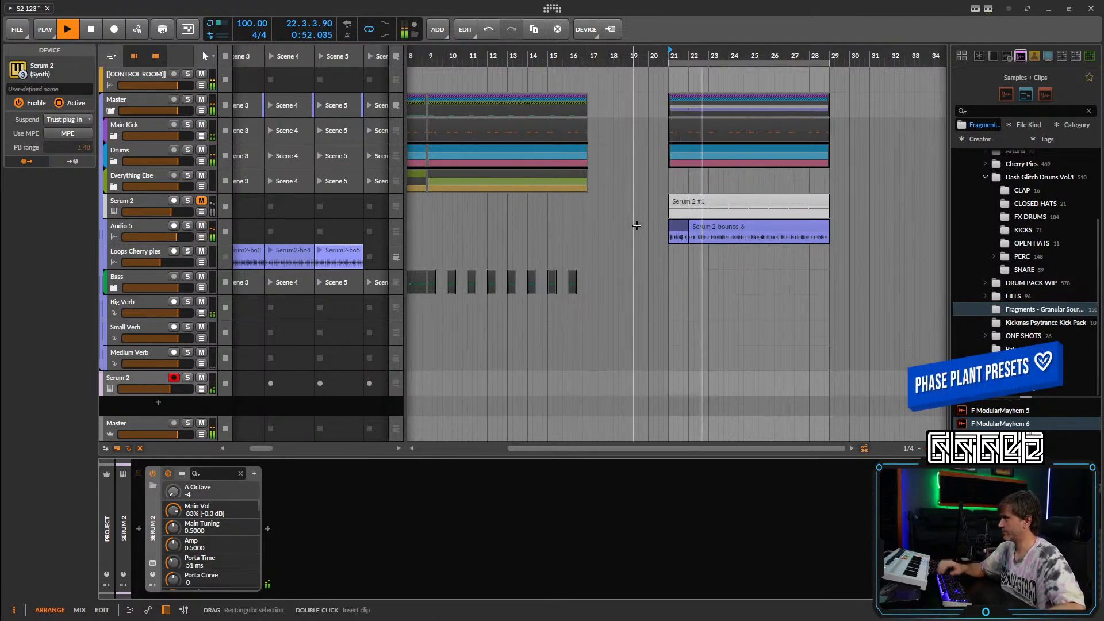
Delete the Serum 2 bounce clip from the Audio 5 track, move the armed Serum 2 track above Loops Cherry pies and stop playback.
click(707, 232)
key(Delete)
drag(144, 390, 154, 255)
click(174, 251)
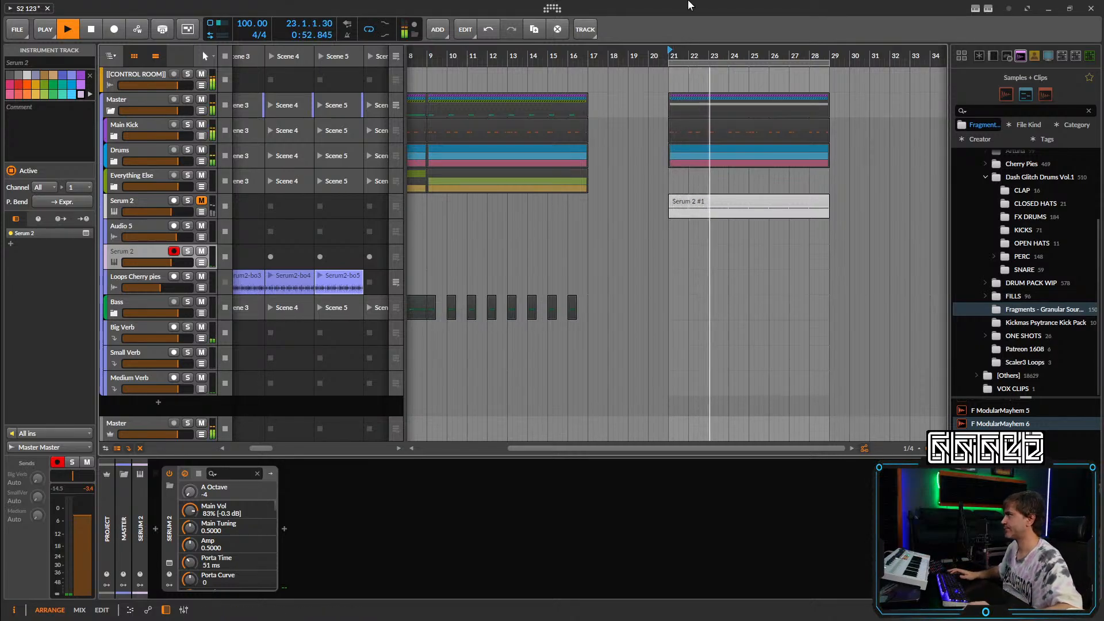
key(space)
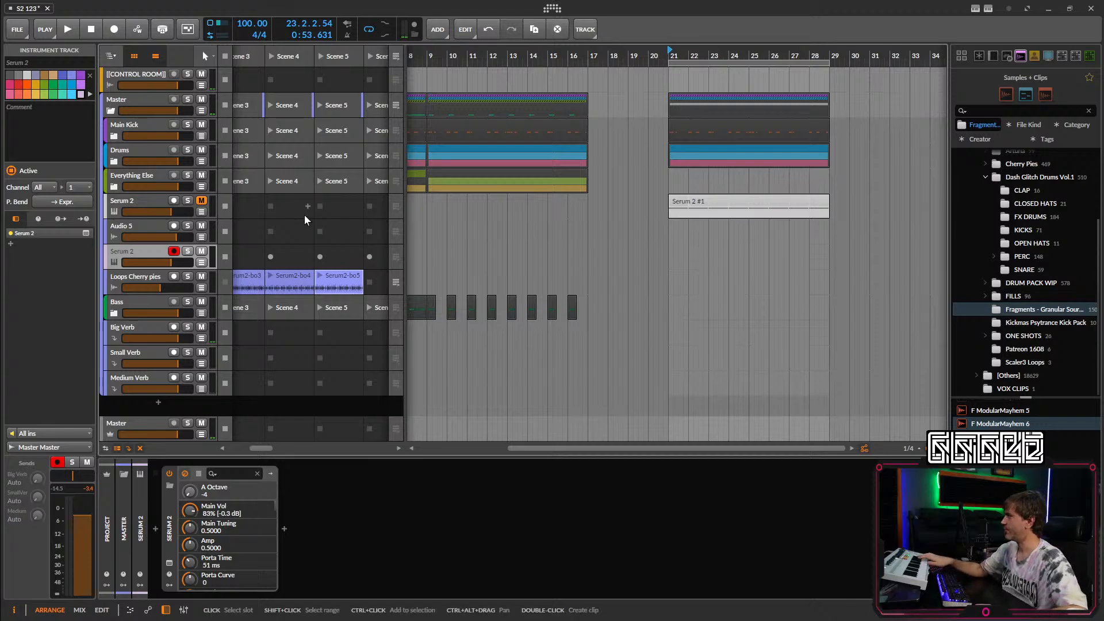
Add a new instrument track loaded with Serum 2.
click(158, 402)
text(serum)
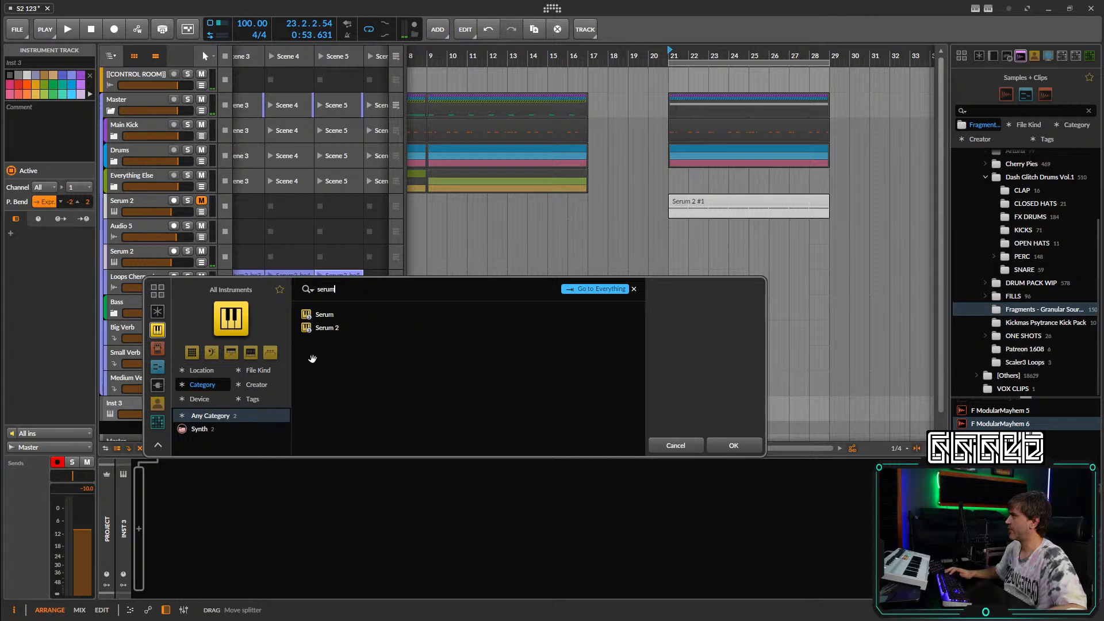
click(328, 328)
click(734, 442)
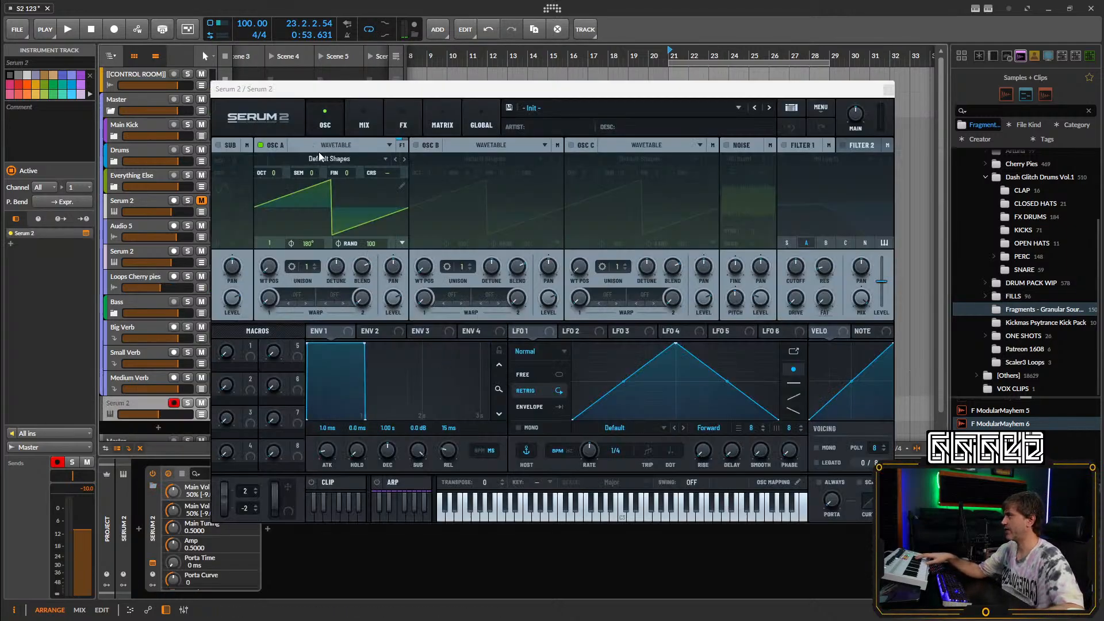
Raise Oscillator A's unison to 16 voices, its wavetable position to 1 and its unison range to 0.
drag(306, 267, 298, 195)
click(291, 267)
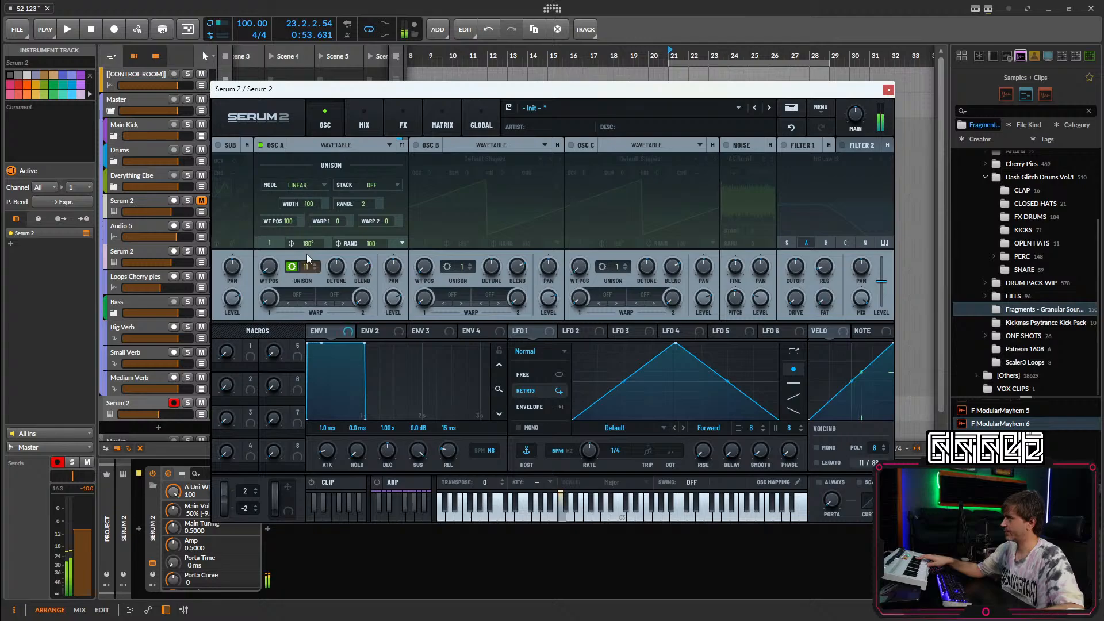
drag(306, 253, 312, 229)
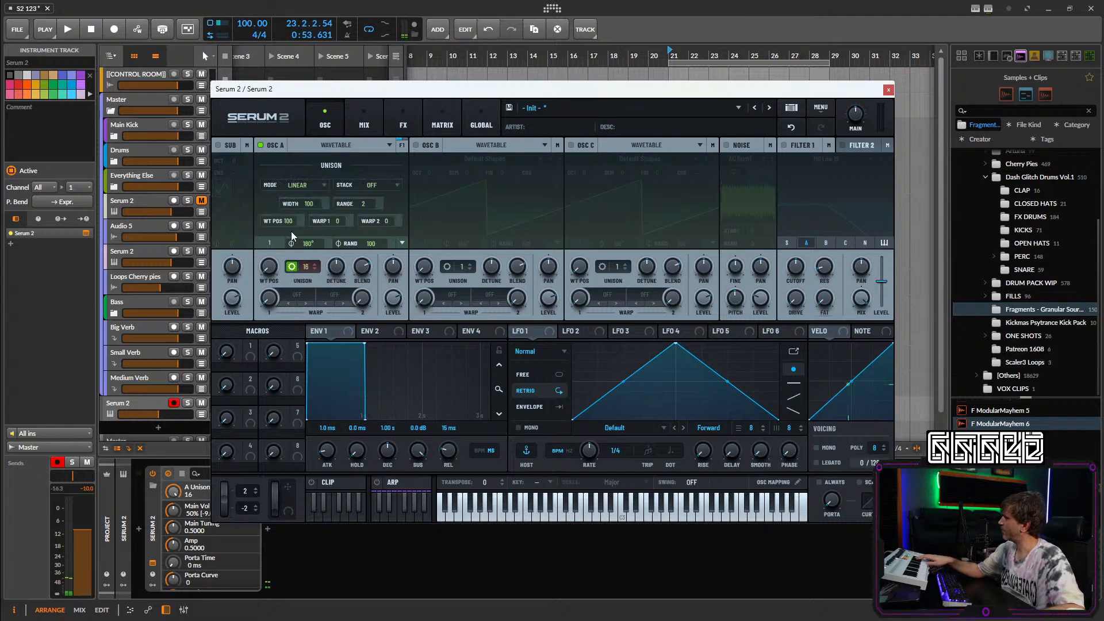
drag(270, 265, 265, 300)
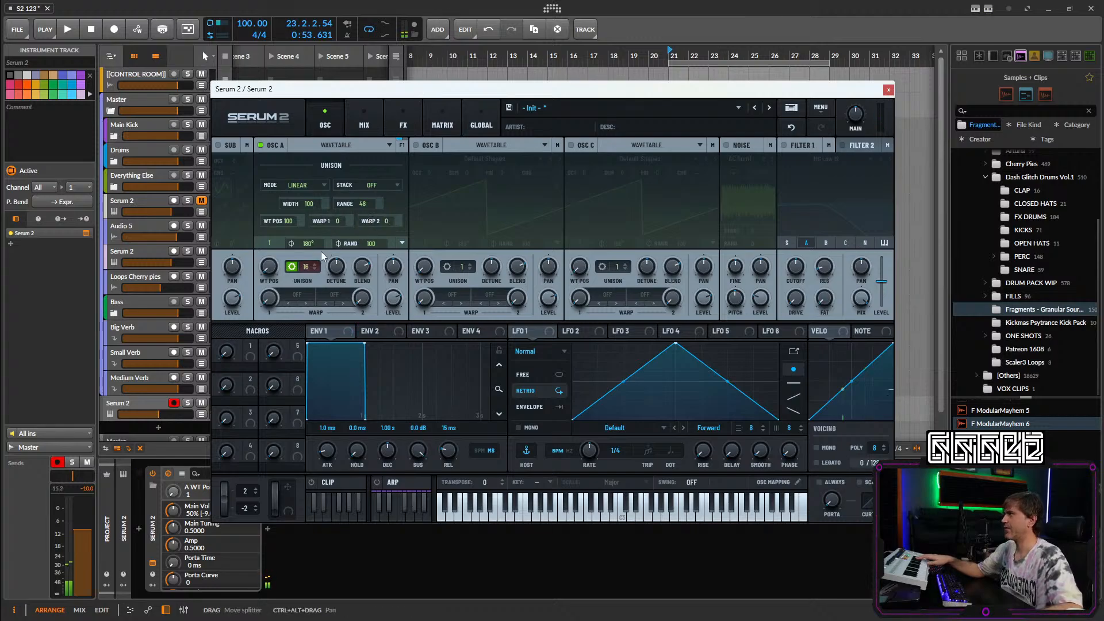
drag(354, 205, 342, 331)
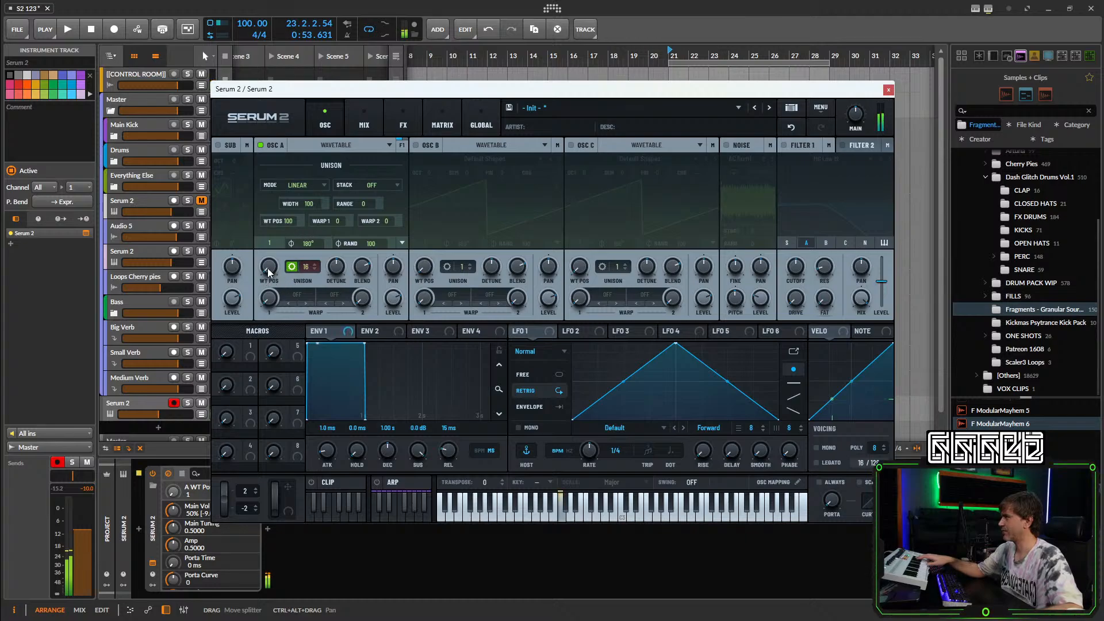
Reduce Oscillator A's unison to 2 voices and sweep its unison wavetable position spread down to -100.
drag(309, 261, 296, 390)
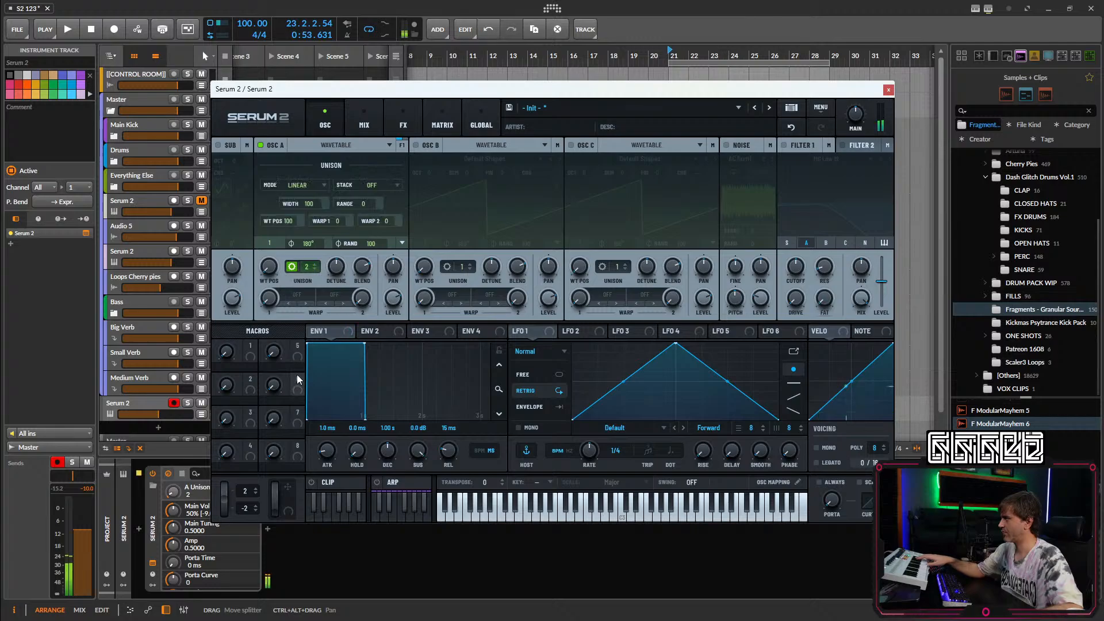
mouse_move(269, 270)
mouse_down()
mouse_move(285, 218)
mouse_move(273, 273)
mouse_up()
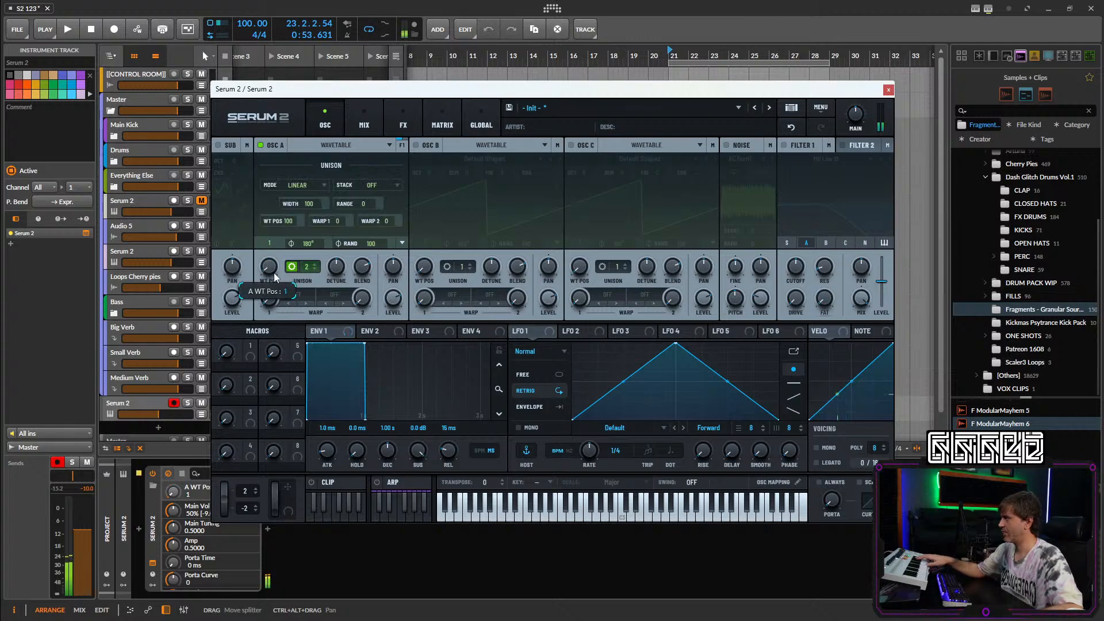
drag(287, 225, 274, 308)
drag(289, 252, 332, 138)
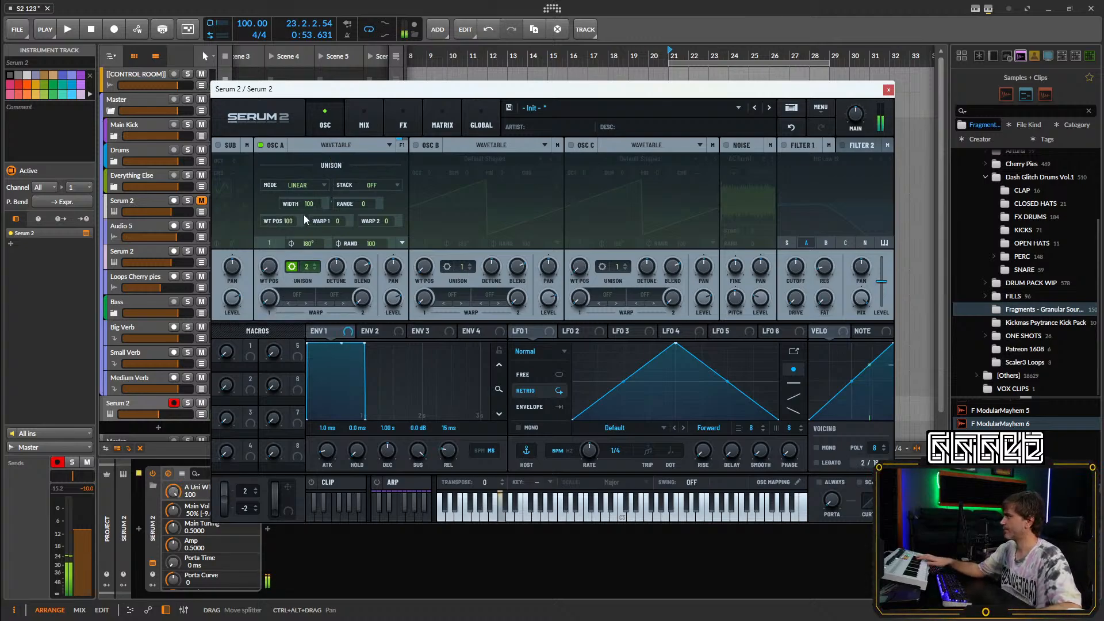
drag(303, 219, 292, 286)
drag(306, 216, 302, 380)
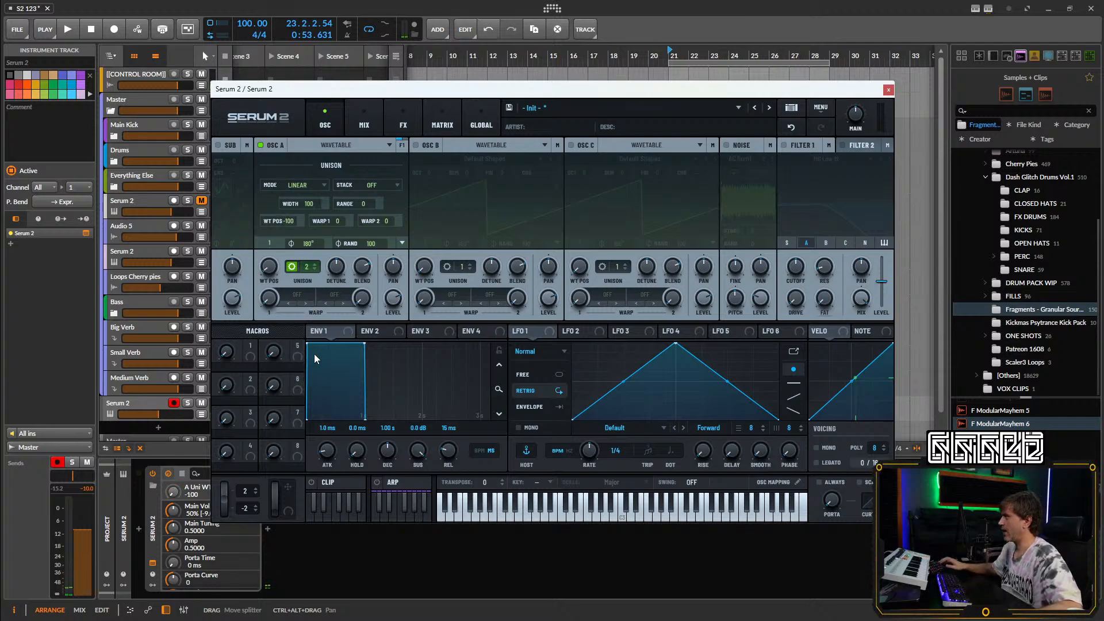
Set Oscillator A's unison to 6 voices with a wavetable position spread of 61, and close the synth window.
drag(306, 266, 316, 238)
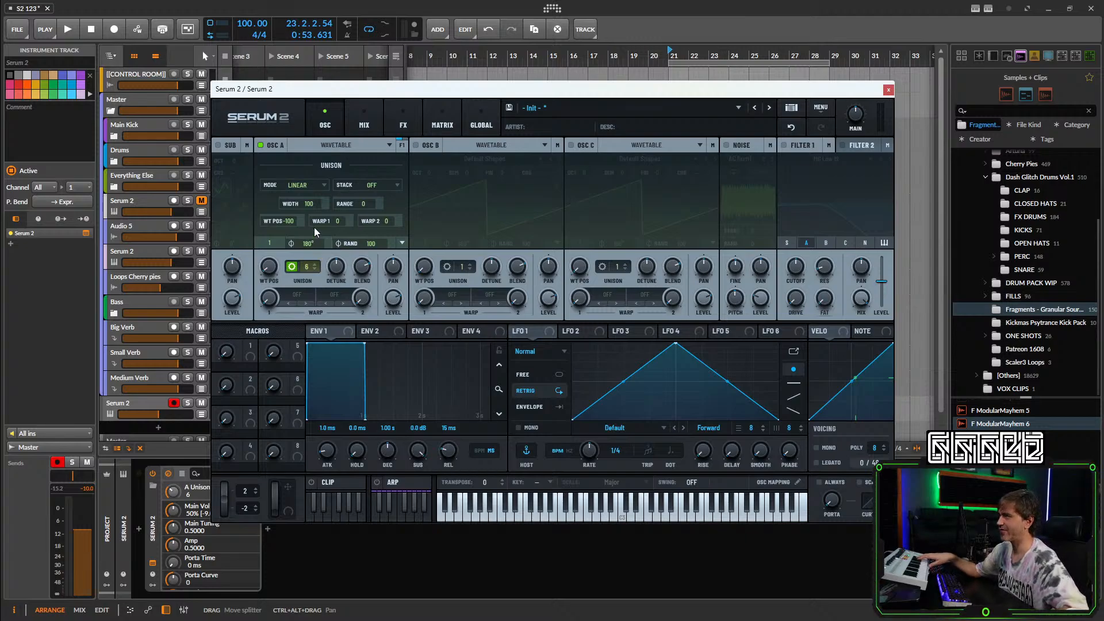
drag(294, 224, 325, 137)
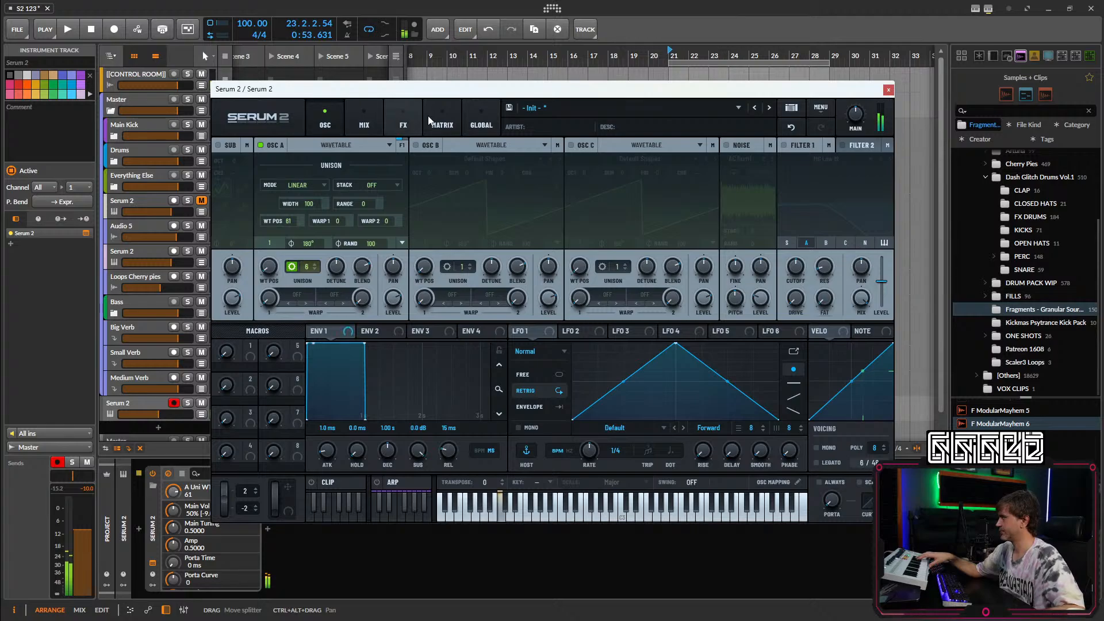
click(138, 406)
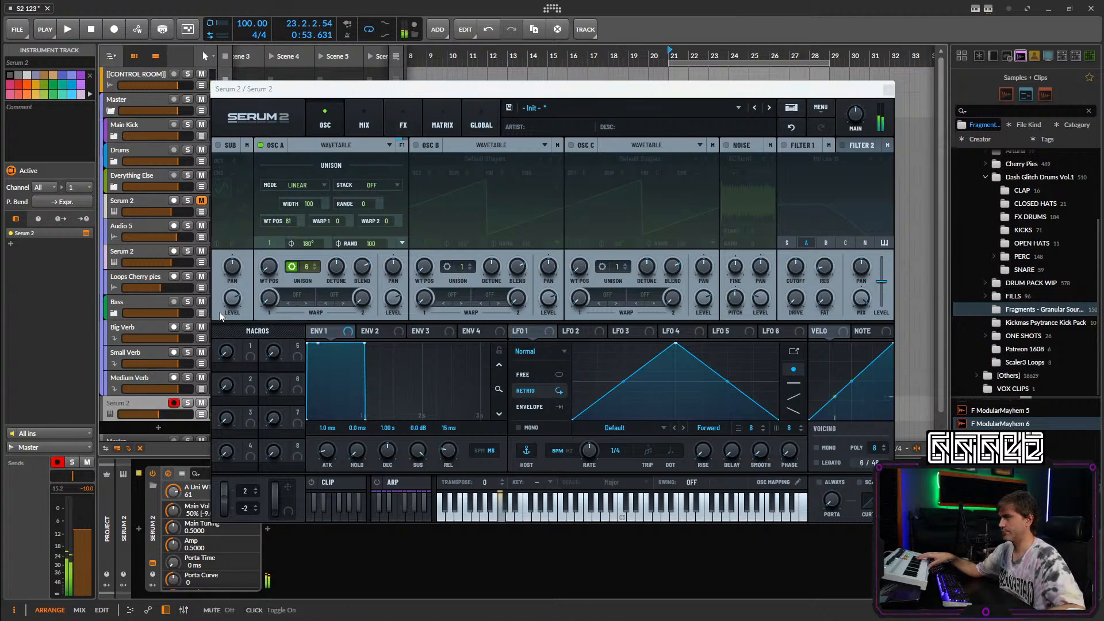
click(889, 89)
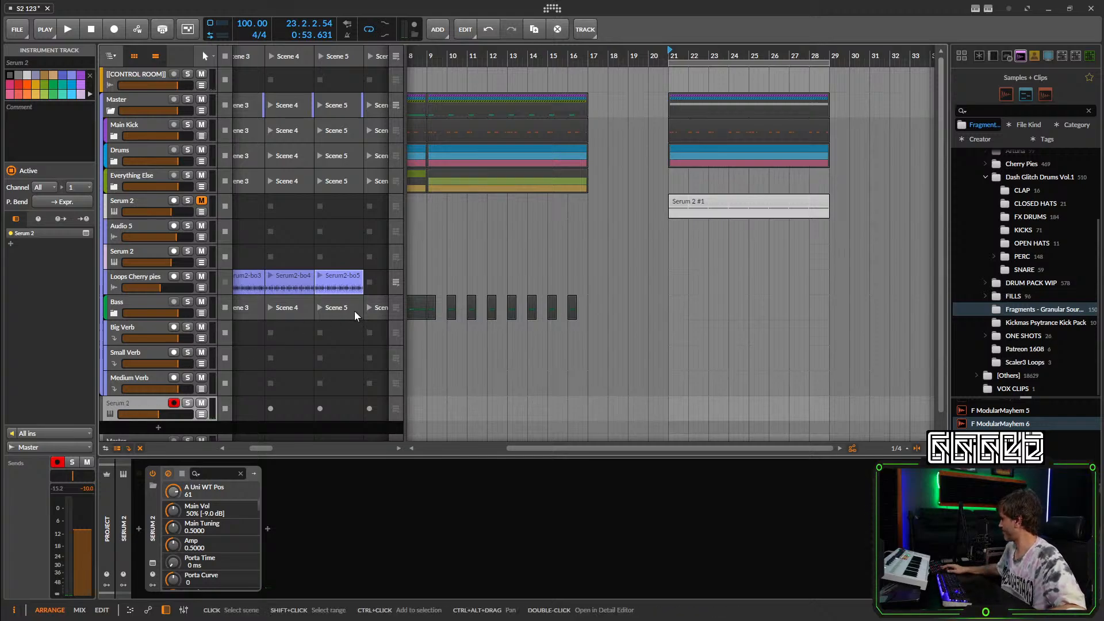
Play the arrangement briefly, delete the Serum 2 track at the end of the track list and stop playback.
key(space)
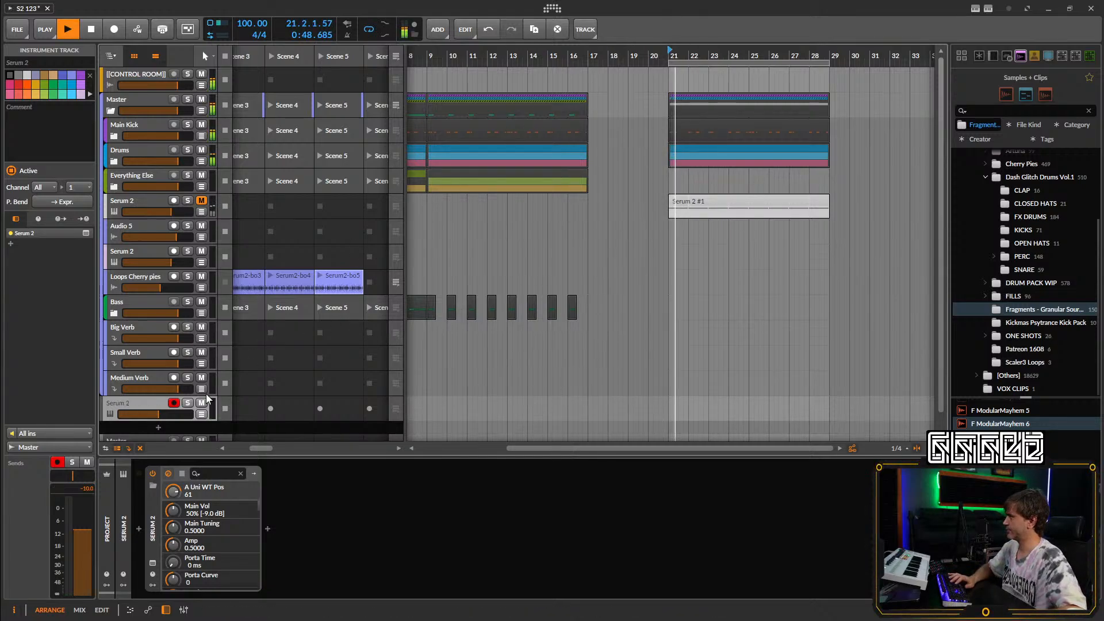
key(Delete)
key(space)
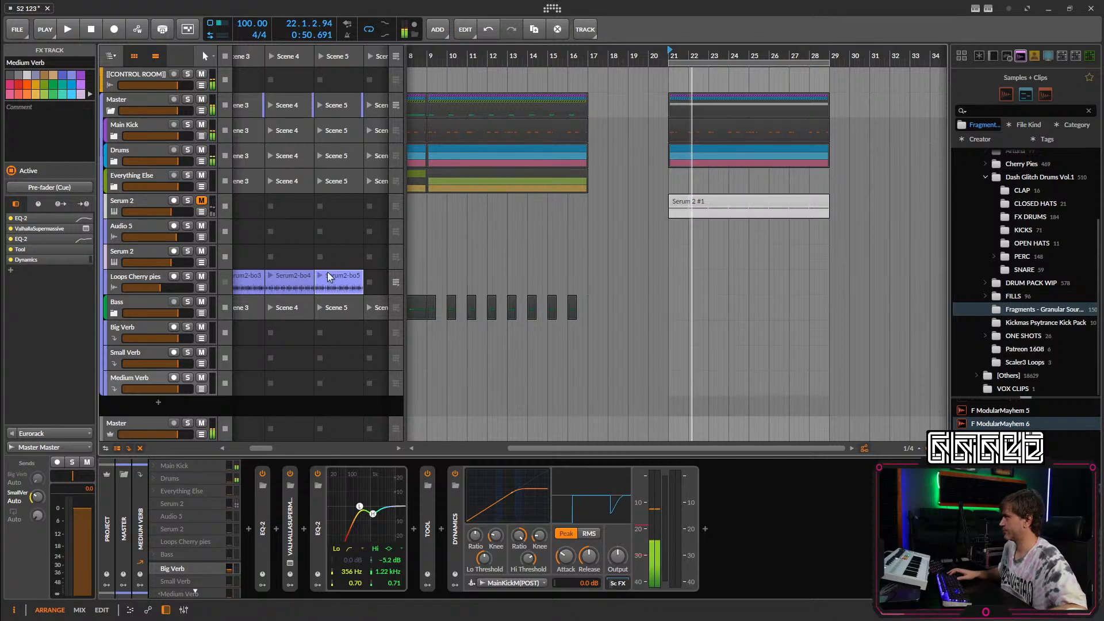
Review the effects and Oscillator A's Warp 2 amount in the Serum 2 track above Loops Cherry pies, and close its window.
click(134, 251)
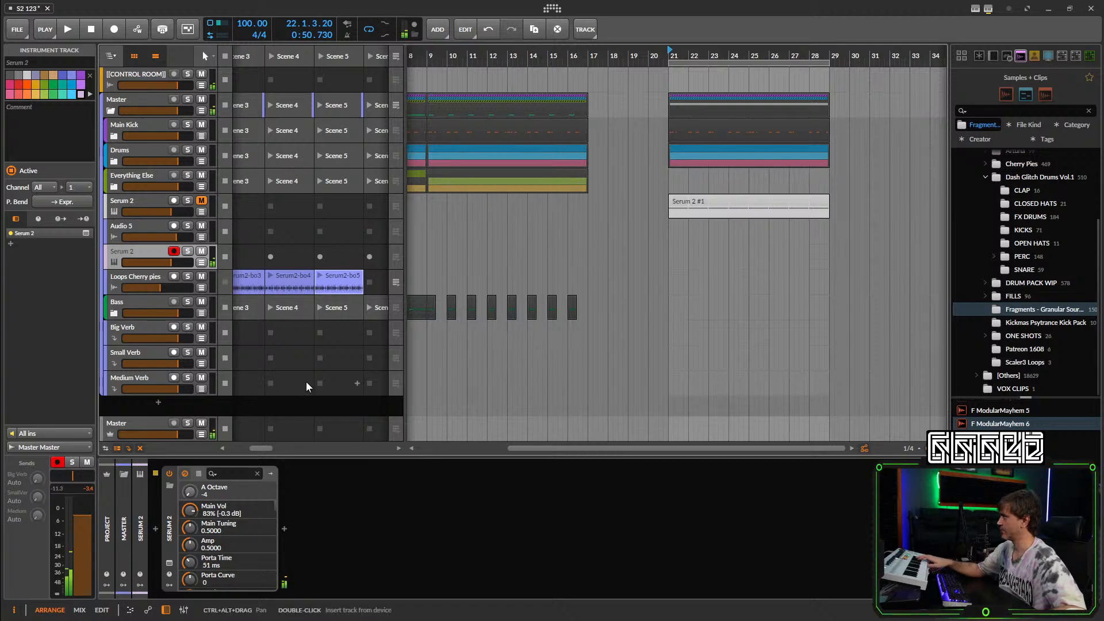
drag(624, 365, 781, 364)
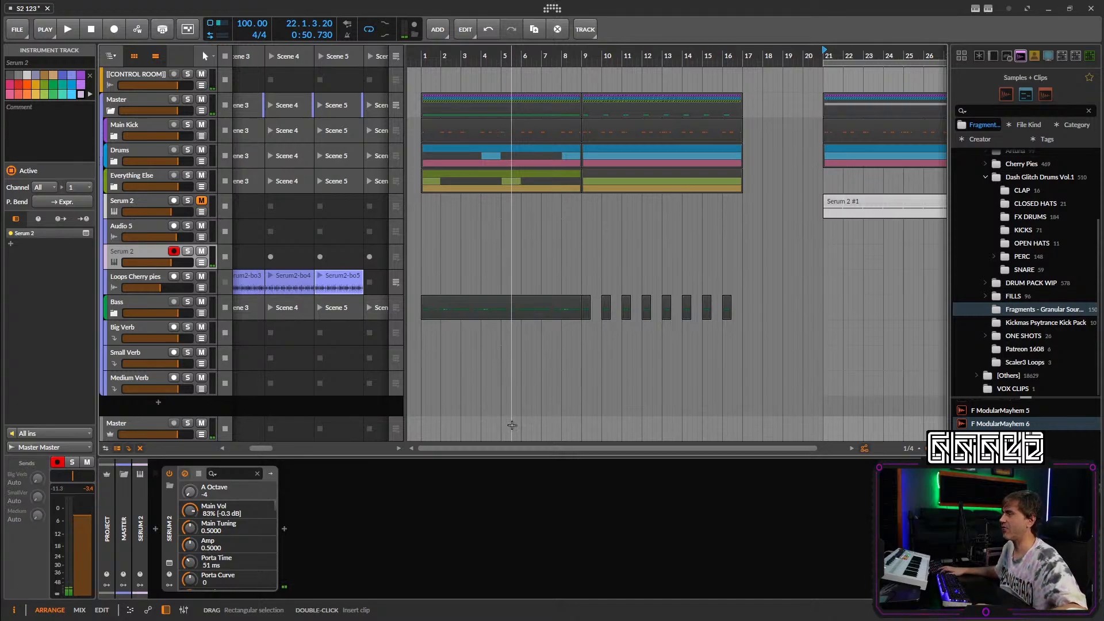
click(169, 563)
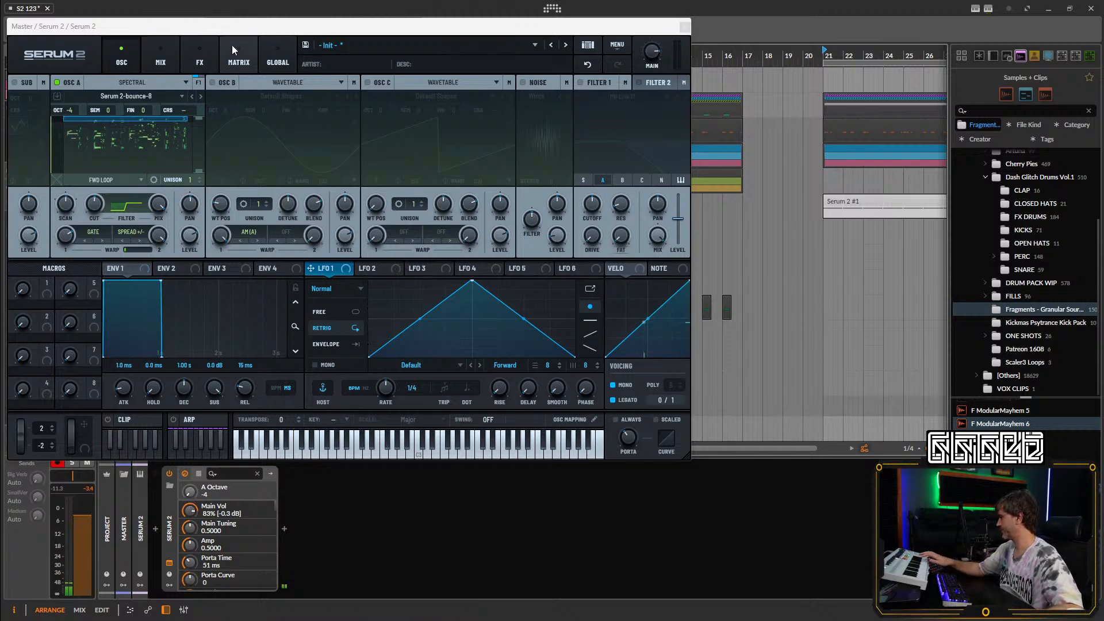
click(194, 53)
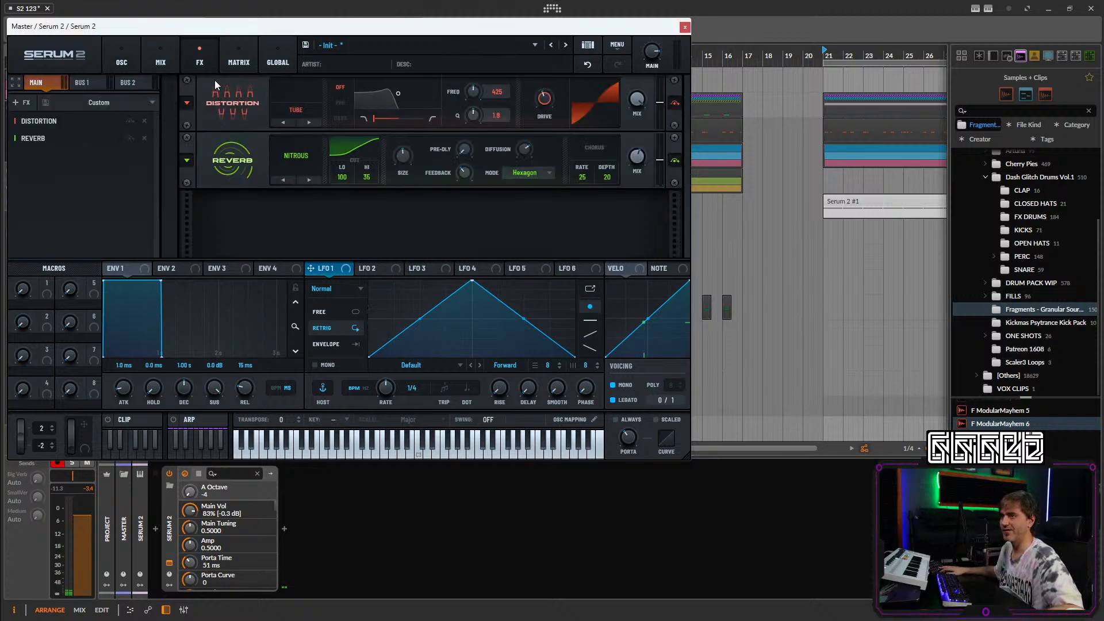
click(121, 64)
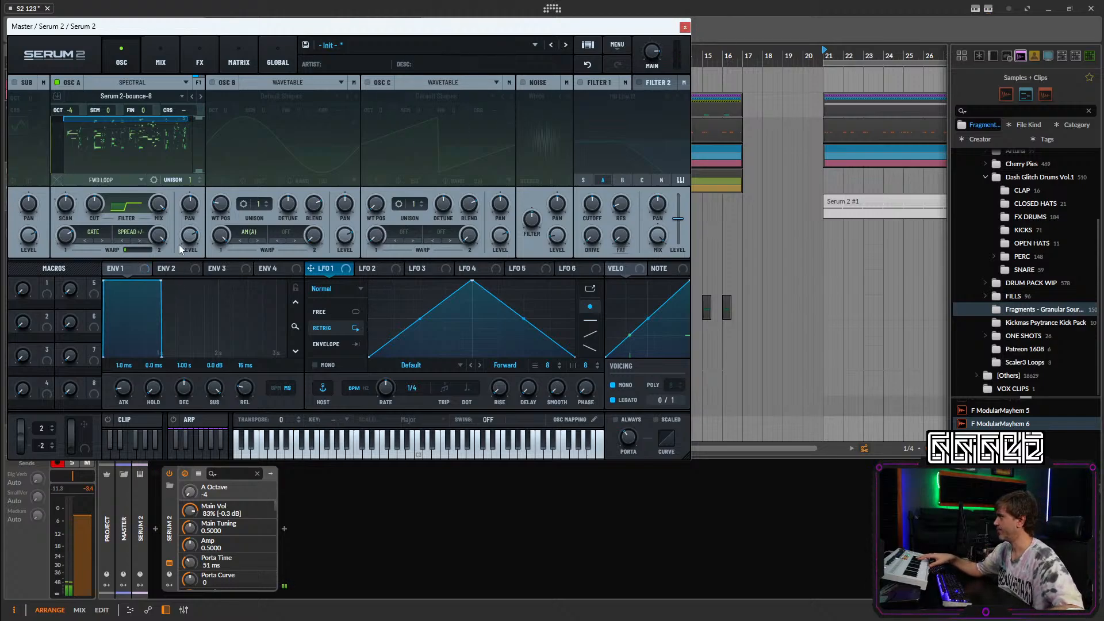
drag(158, 236, 160, 273)
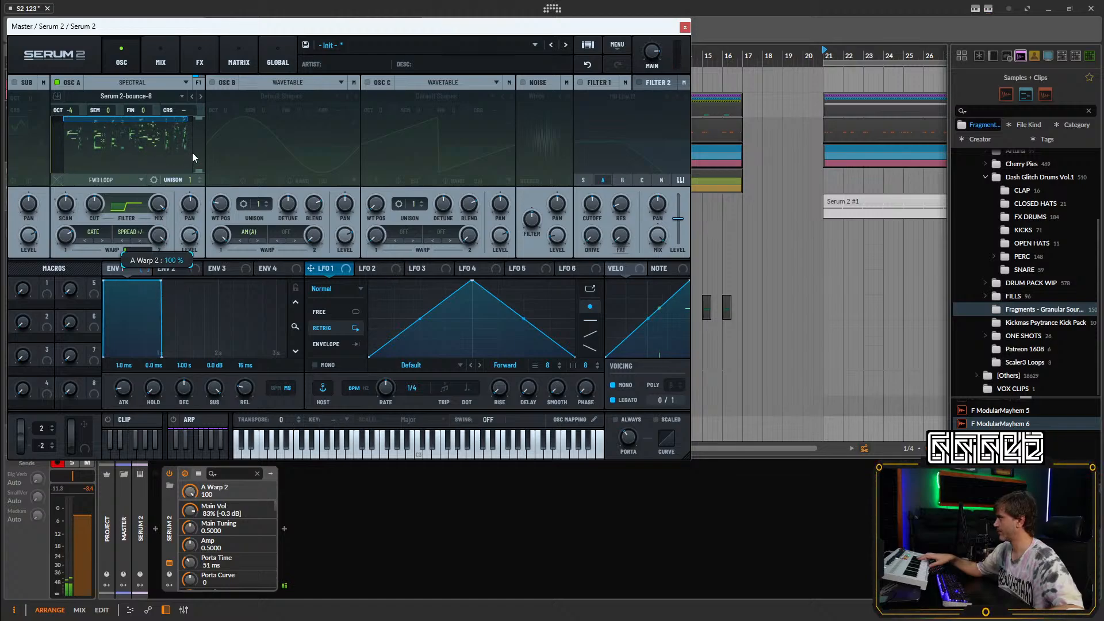
click(684, 27)
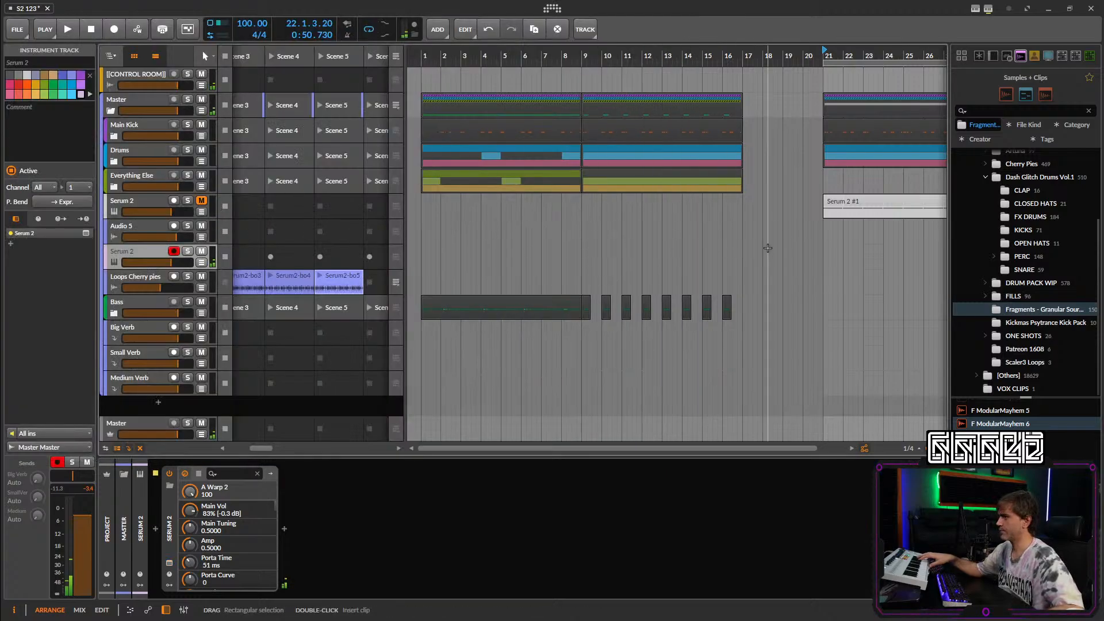
scroll(768, 247, right, 5)
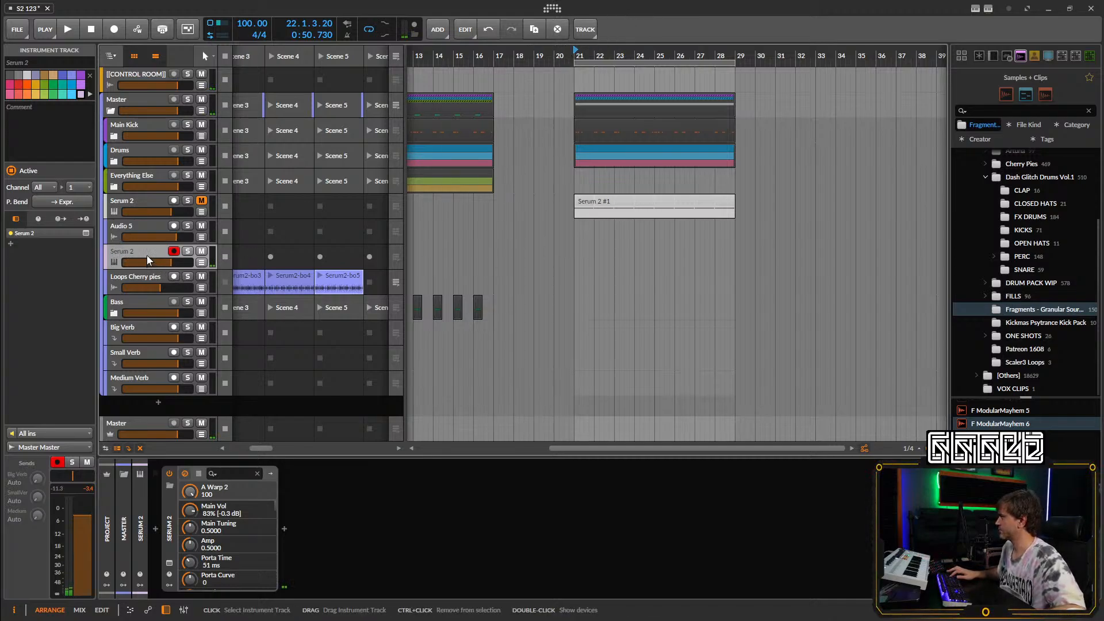
Add another instrument track with Serum 2, audition its default sound and close the synth window.
click(158, 403)
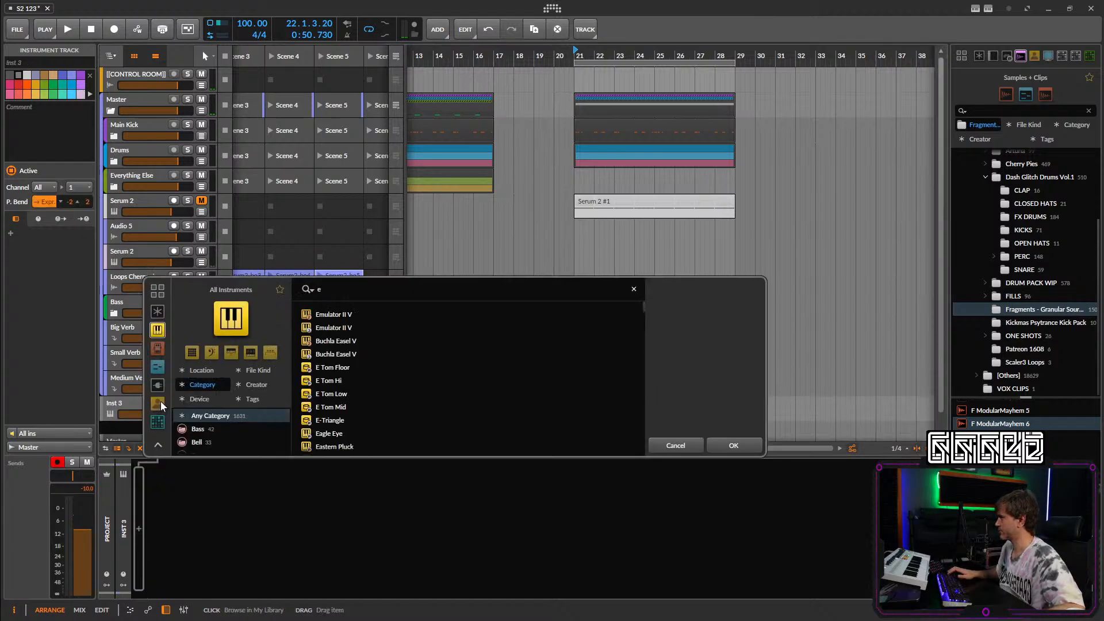
text(erser)
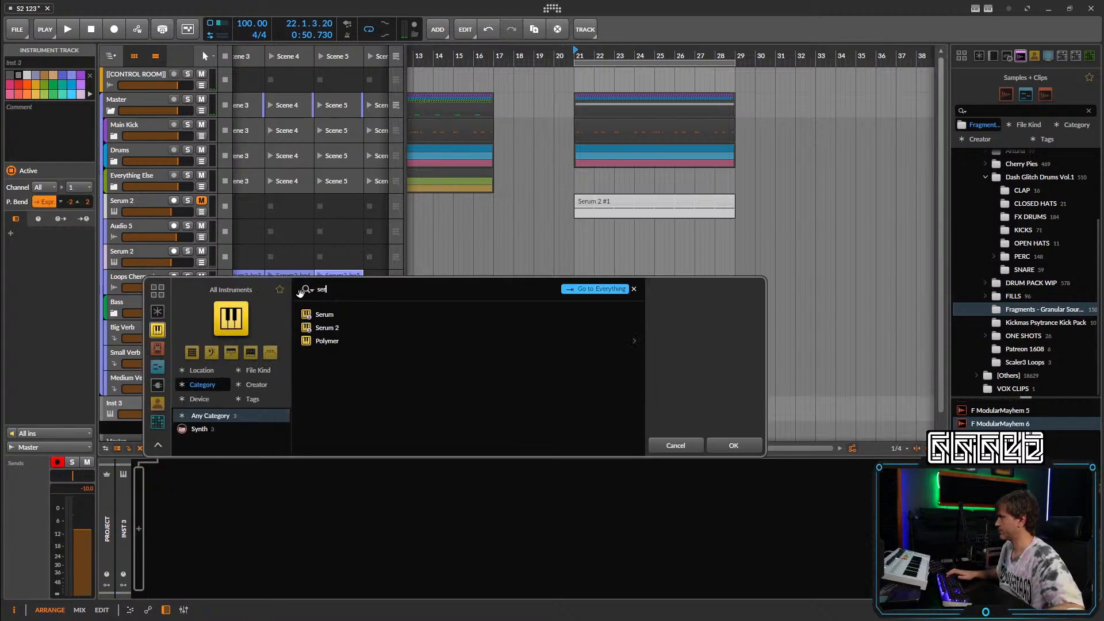
click(356, 329)
click(711, 441)
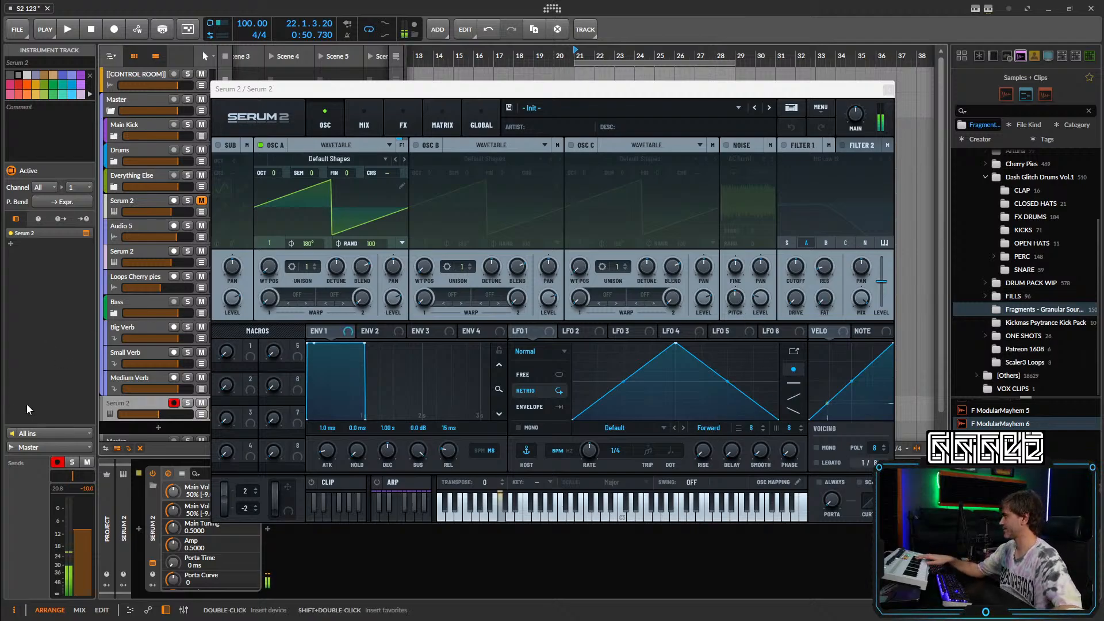
click(888, 90)
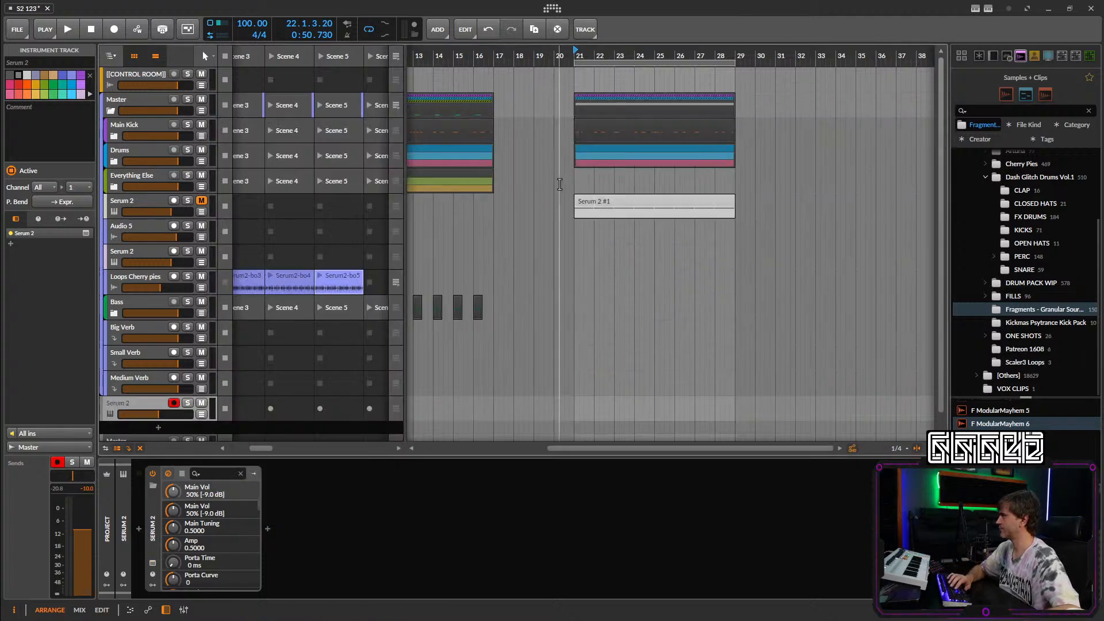
Move the new Serum 2 track directly below the muted Serum 2 track and set its volume to -2.9 dB.
scroll(670, 248, left, 5)
scroll(684, 157, down, 3)
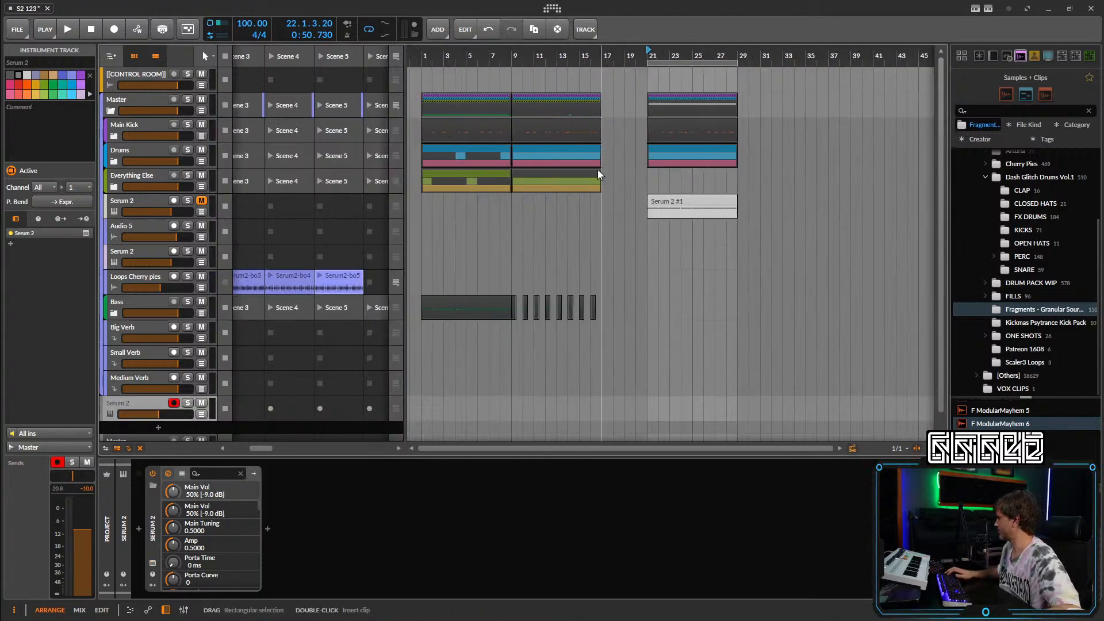
drag(161, 416, 146, 224)
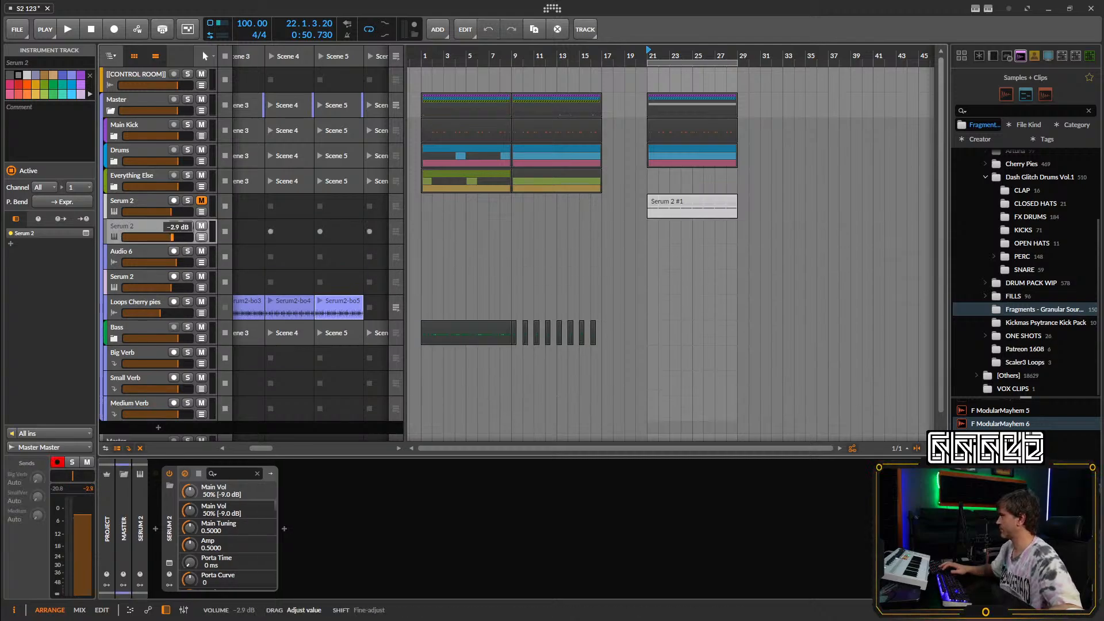
Open Serum 2 on the new track, set Oscillator A to Multisample and load the factory strings sound Celli Snap Pizz LE.
click(170, 564)
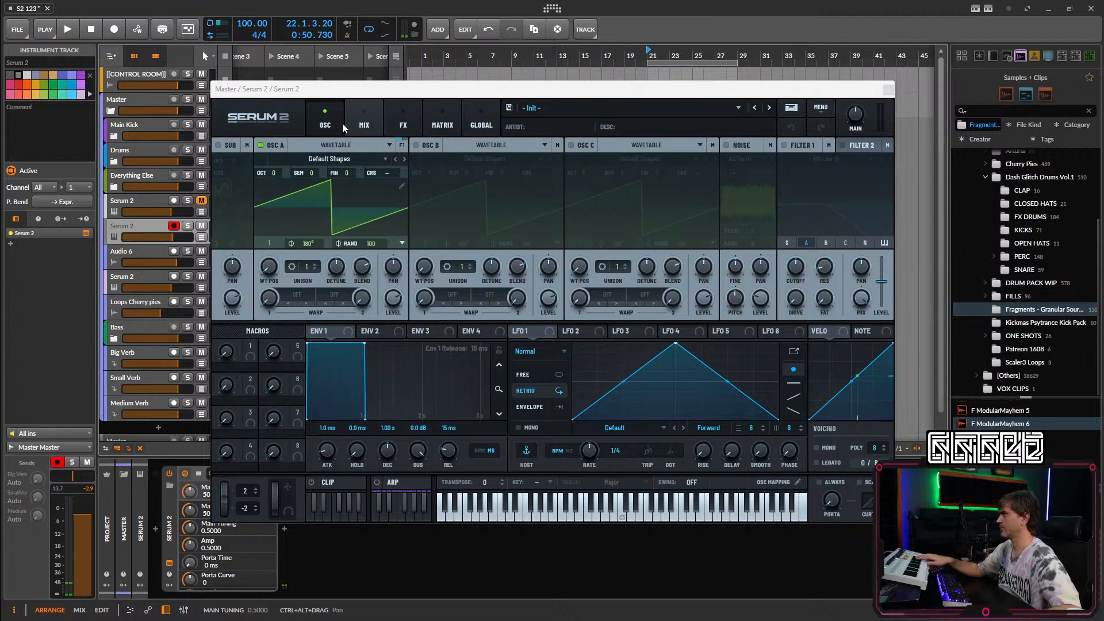
click(325, 159)
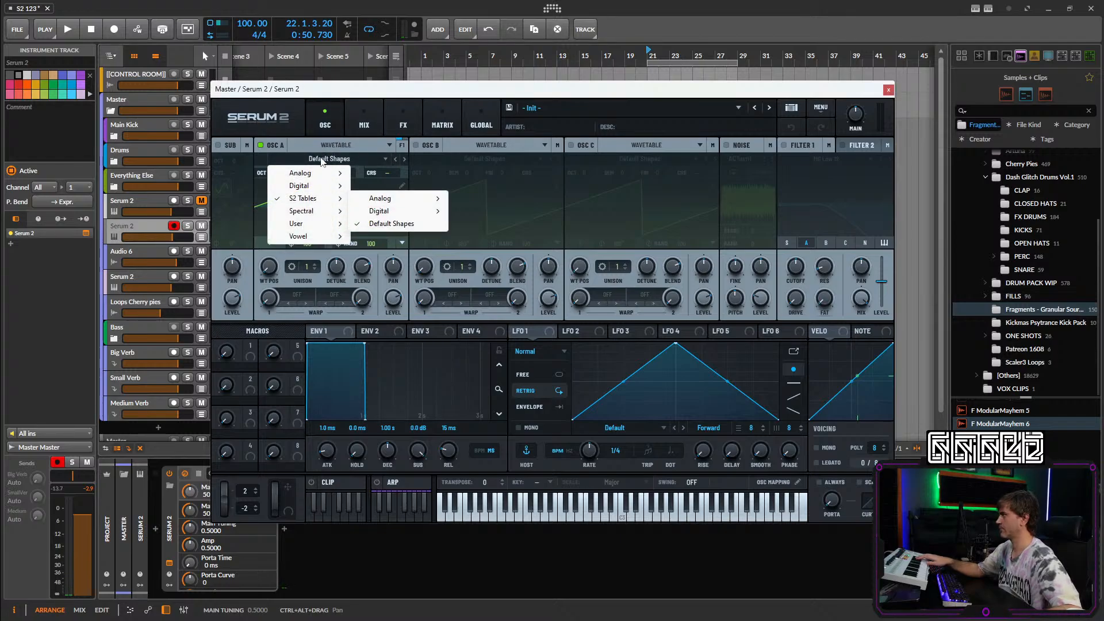
click(335, 145)
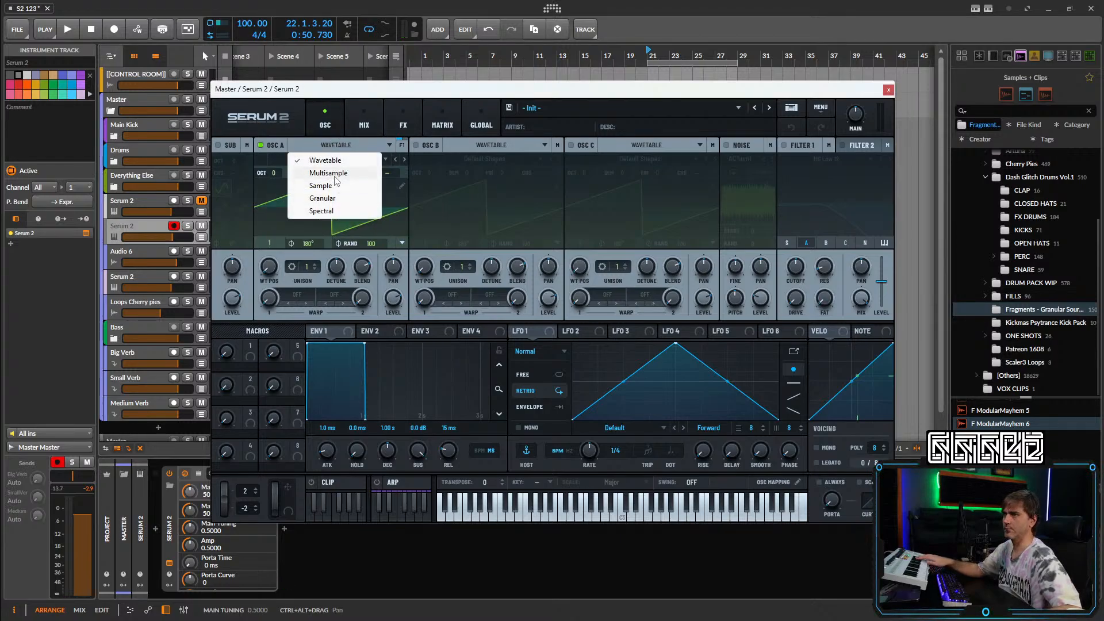
click(336, 174)
click(330, 159)
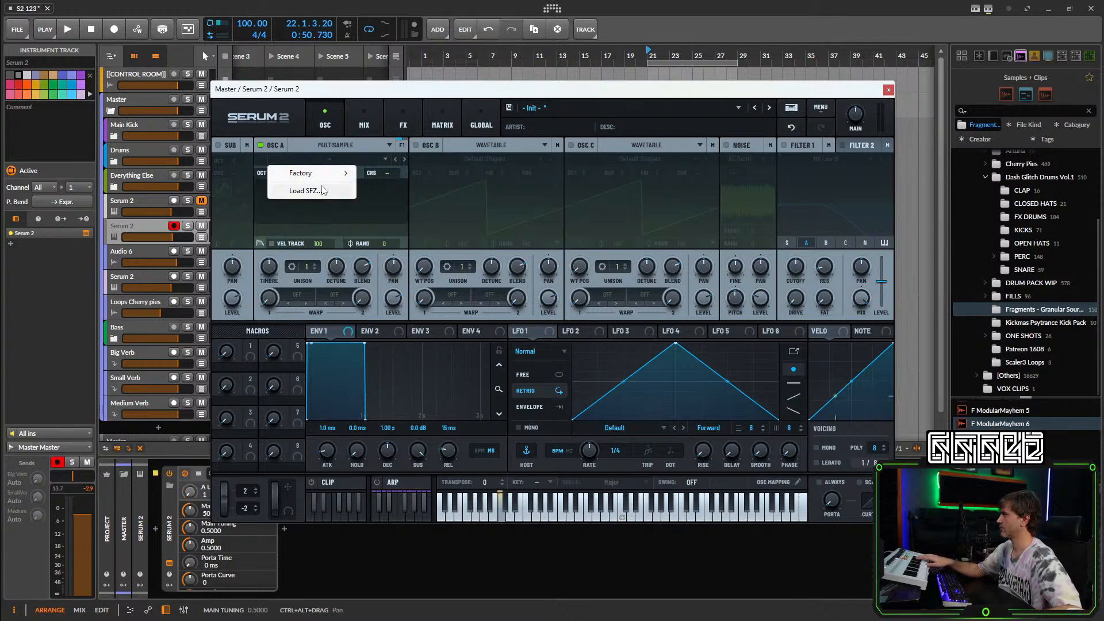
mouse_move(339, 173)
mouse_move(386, 227)
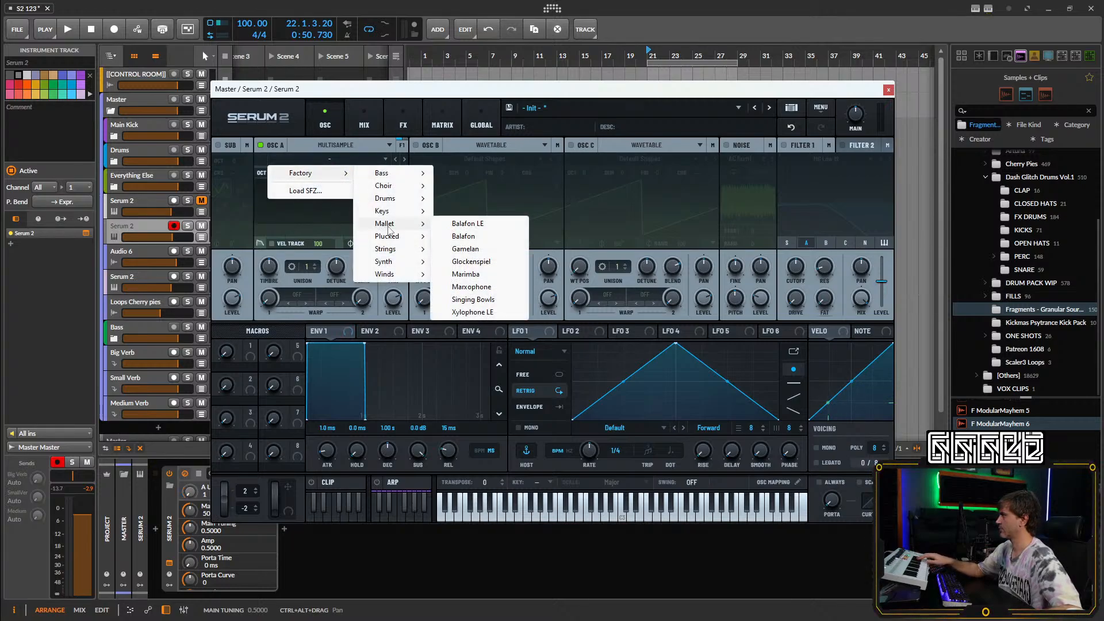
mouse_move(386, 248)
click(492, 246)
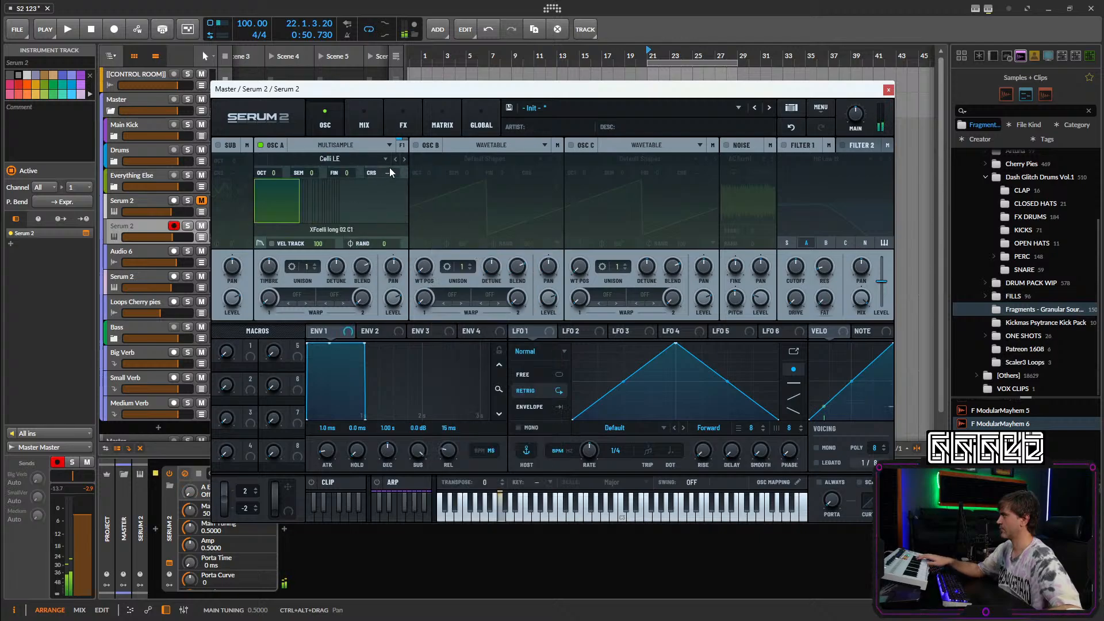
click(405, 157)
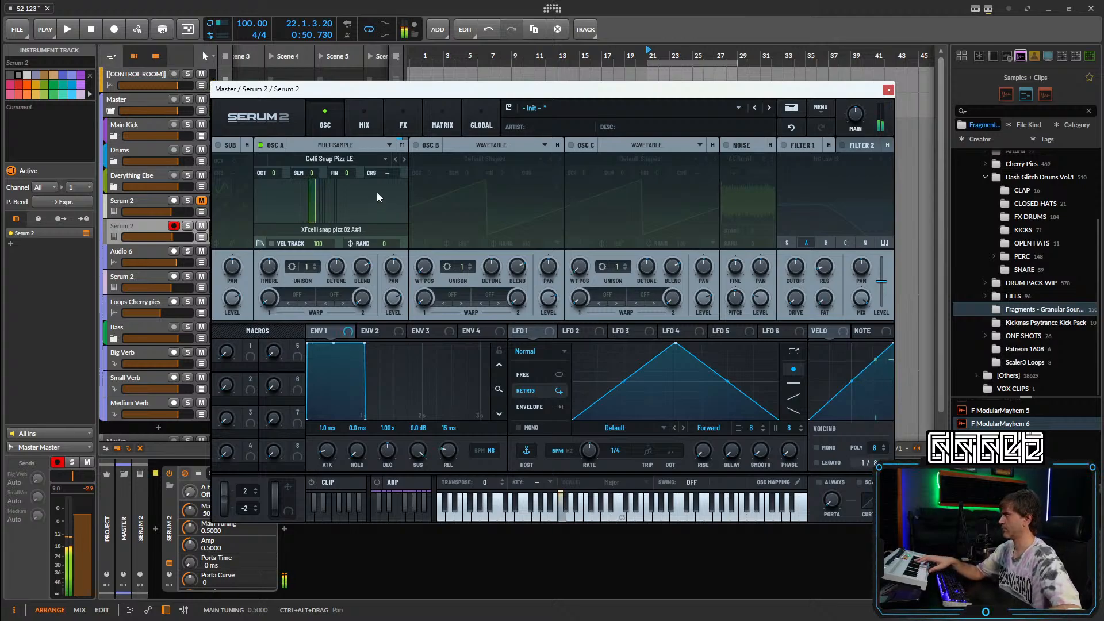
Switch Oscillator A to the single sample XFcelli snap pizz 02 A#1 and change its type to Spectral.
click(352, 160)
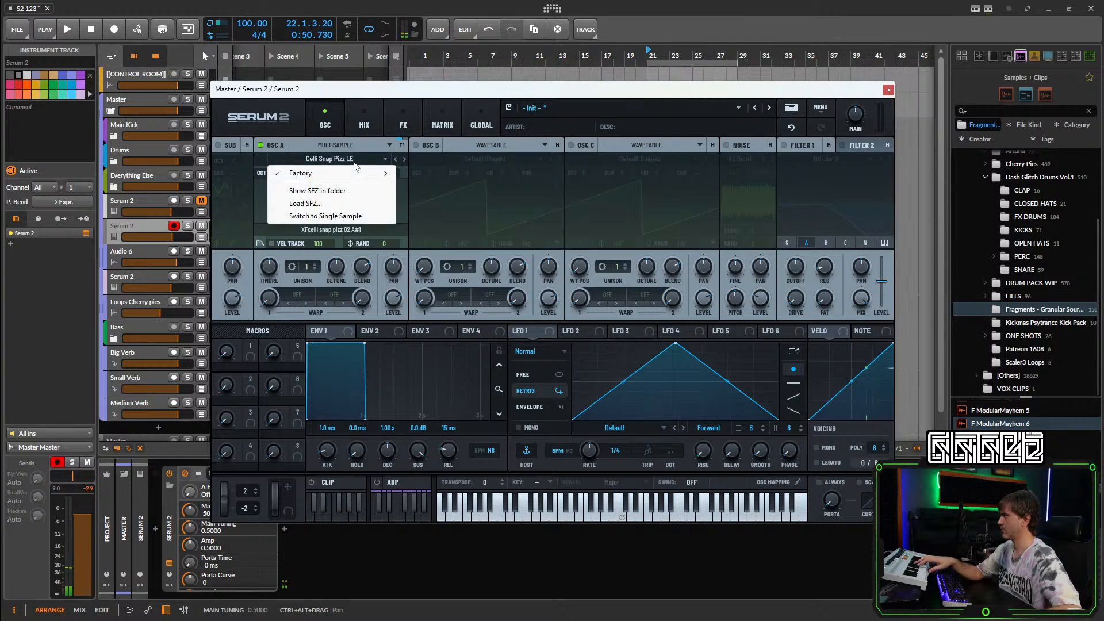
click(340, 216)
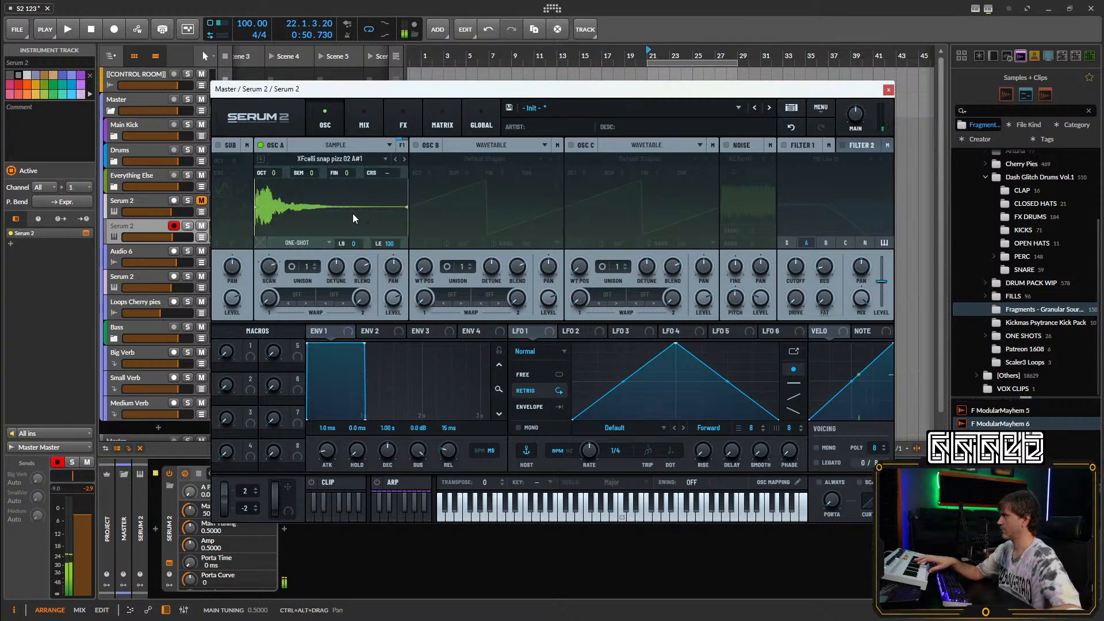
click(333, 145)
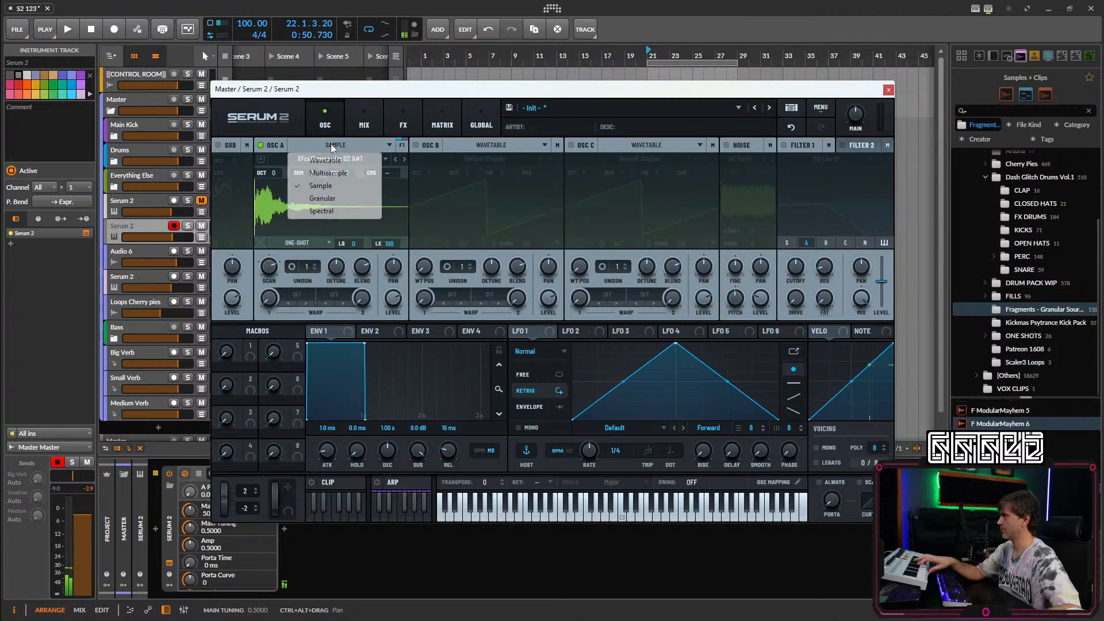
click(333, 209)
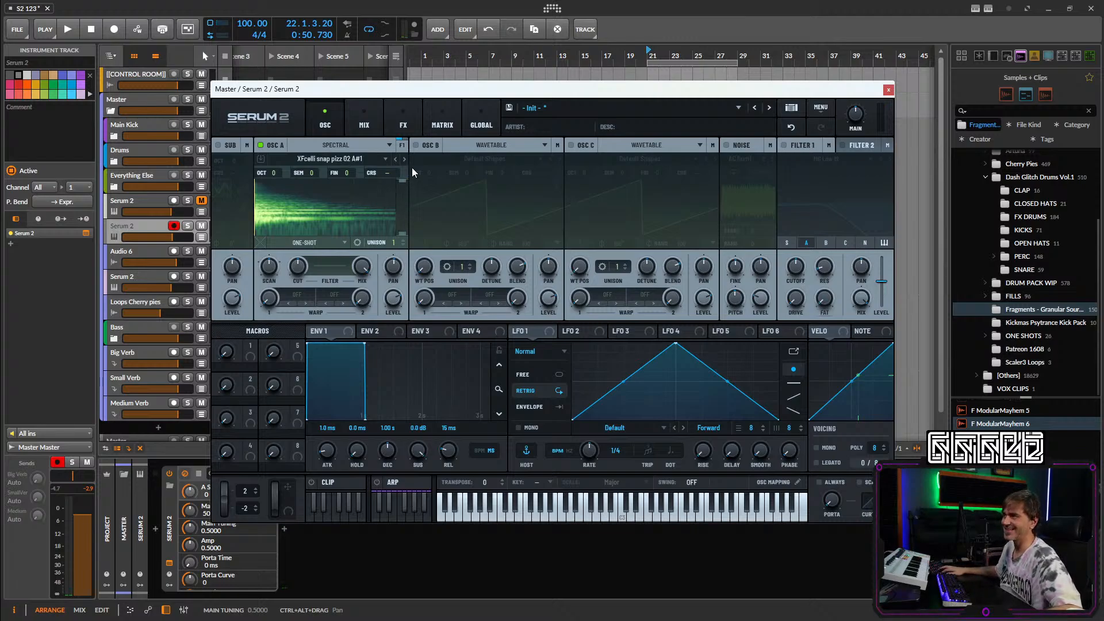
Turn on Oscillator B in place of Oscillator A, set it to Multisample and load the factory plucked sound Kalimba.
click(416, 144)
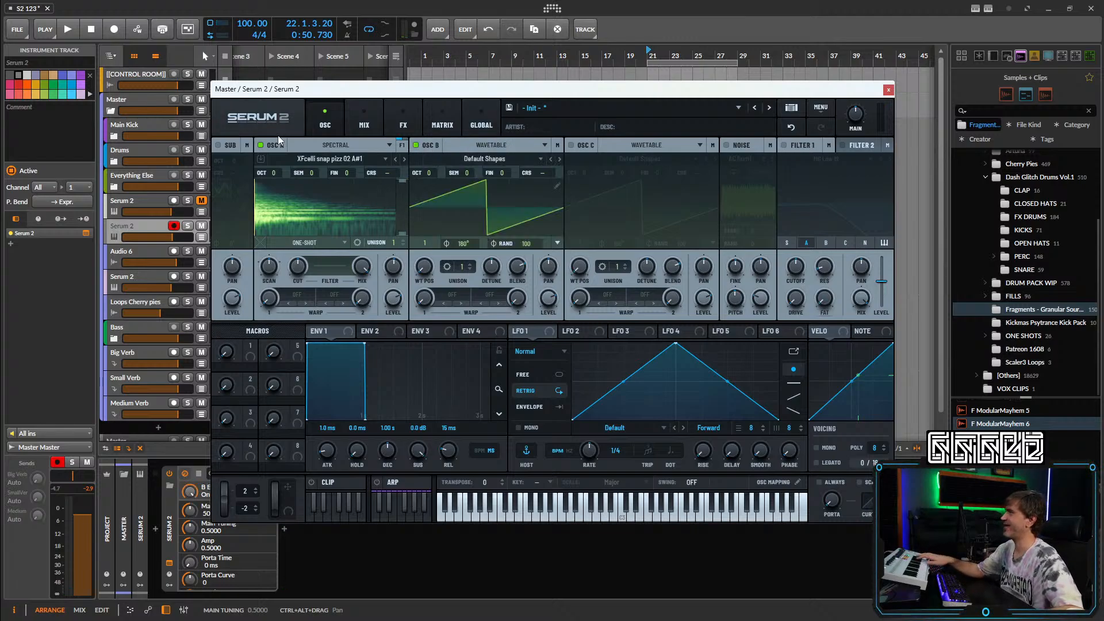
click(261, 144)
click(480, 145)
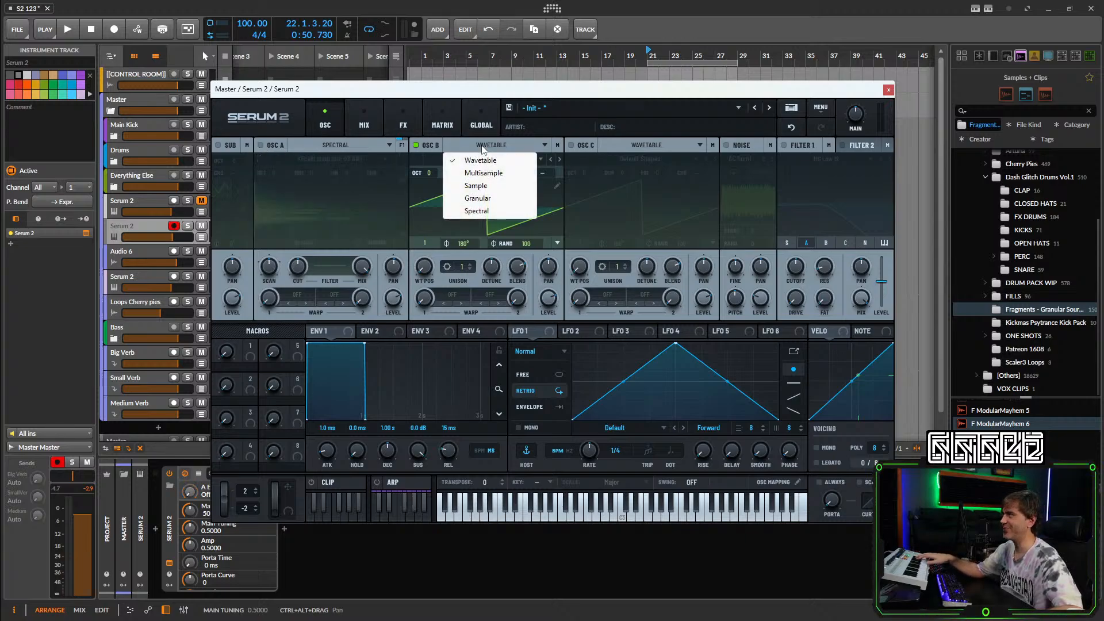
click(486, 174)
click(489, 160)
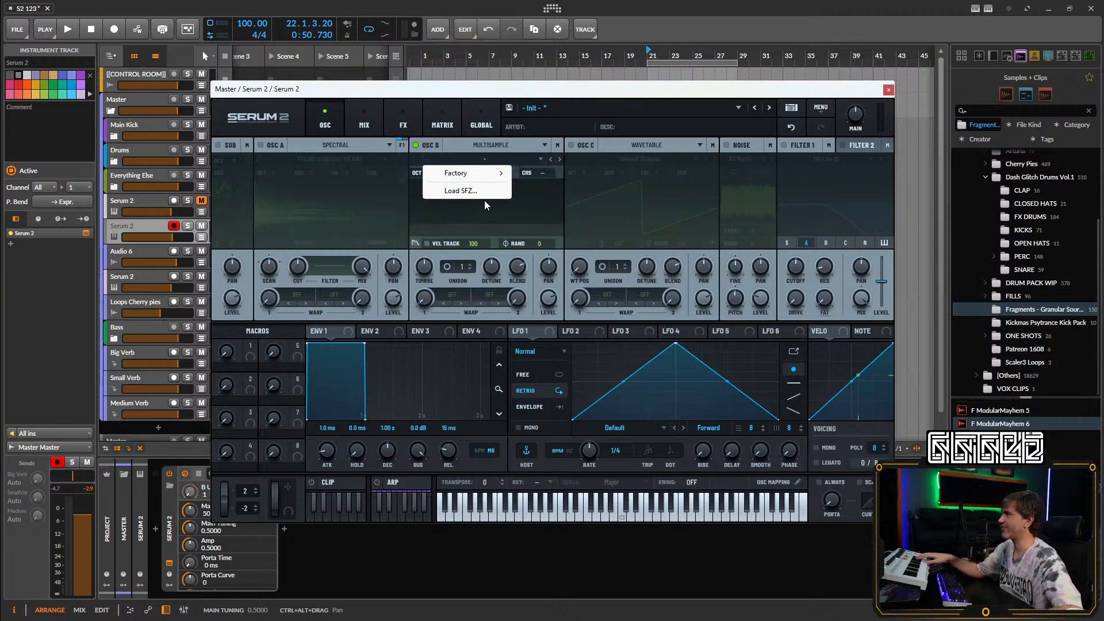
mouse_move(482, 176)
mouse_move(545, 252)
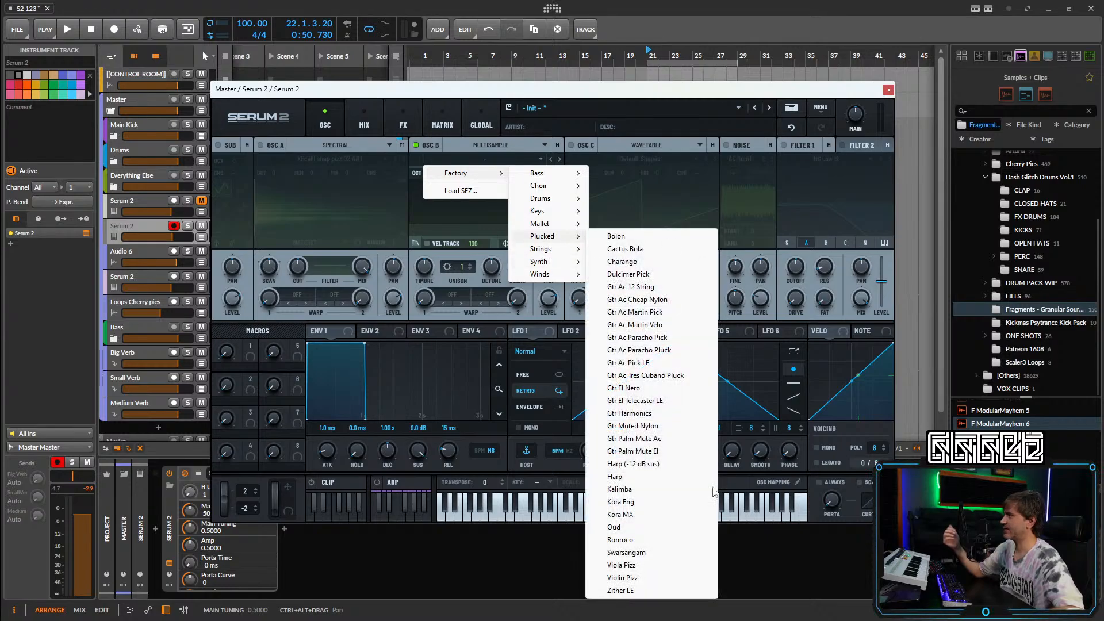
click(647, 489)
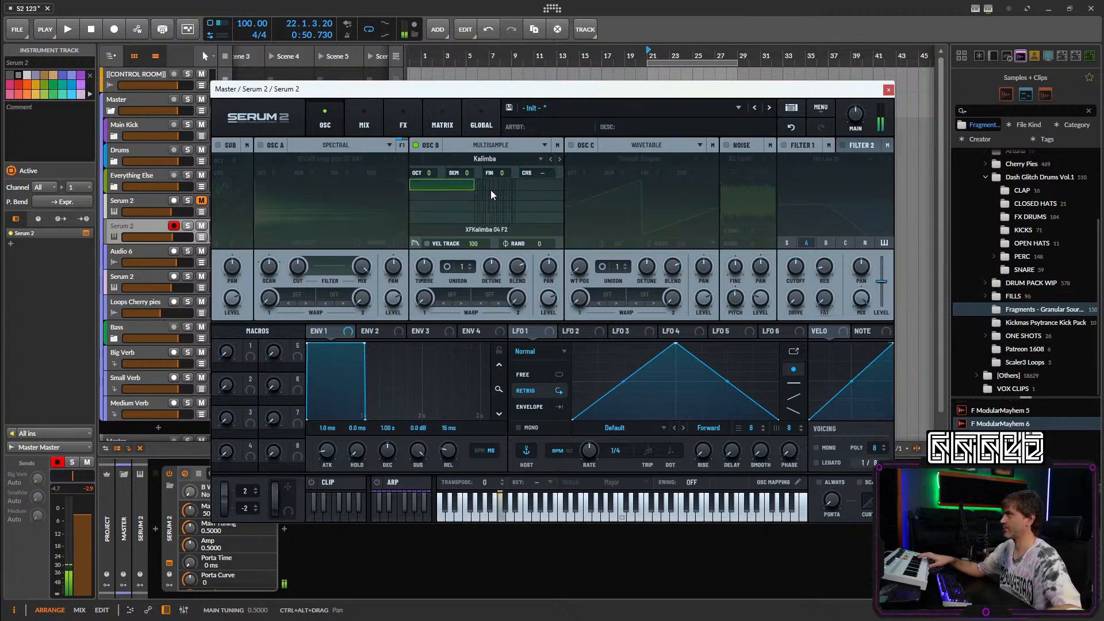
Switch Oscillator B to the single sample XFKalimba 04 F2, compare the Granular and Spectral types, and settle on Granular.
click(498, 158)
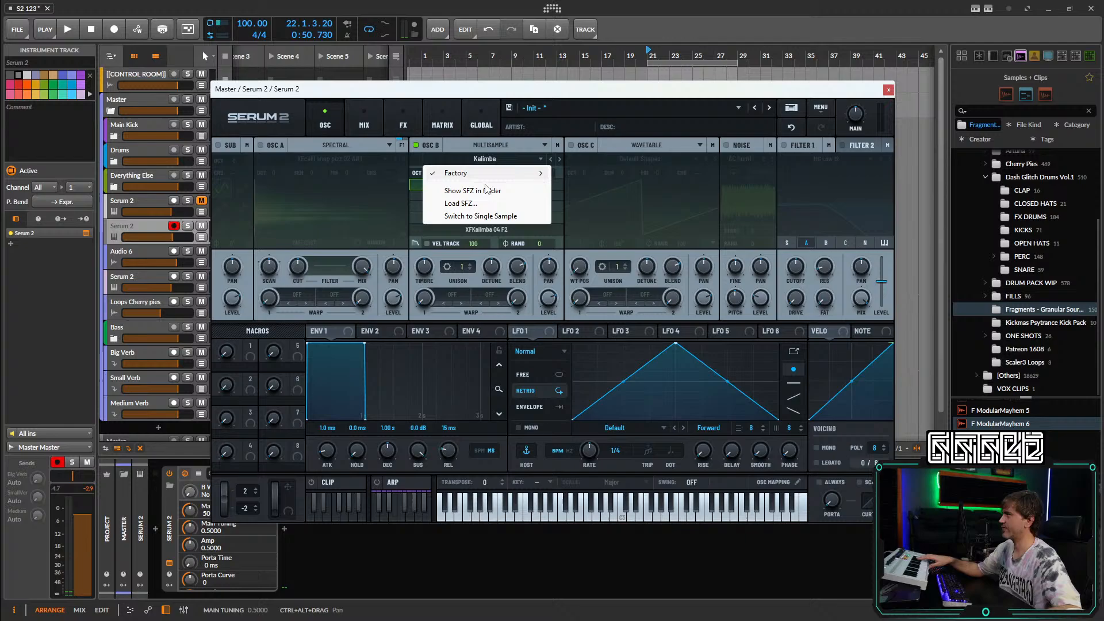
click(492, 216)
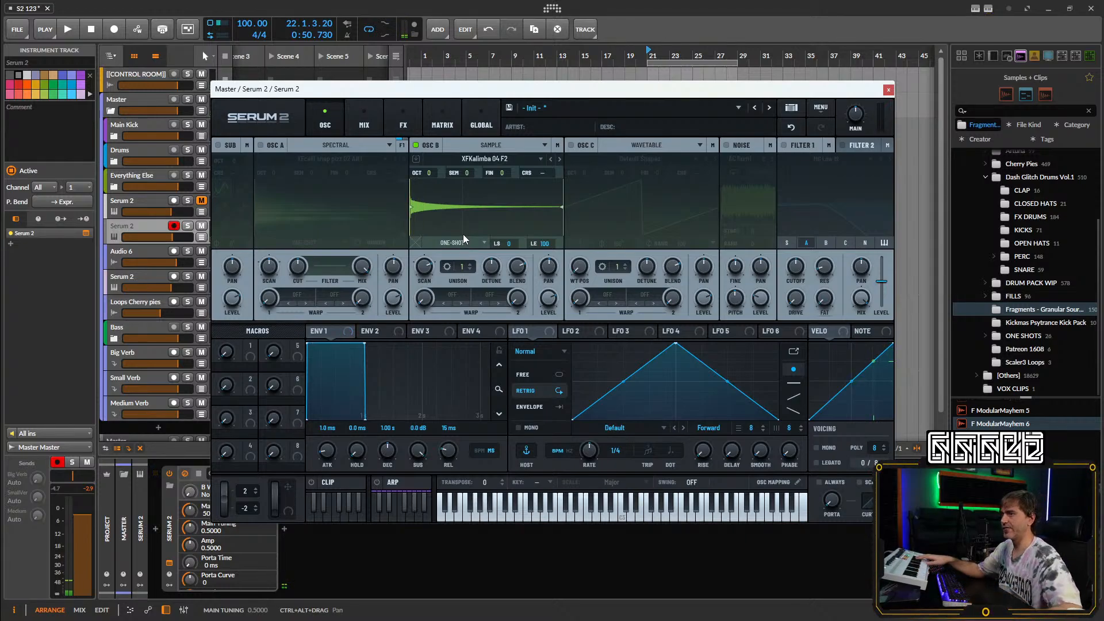
click(498, 144)
click(487, 204)
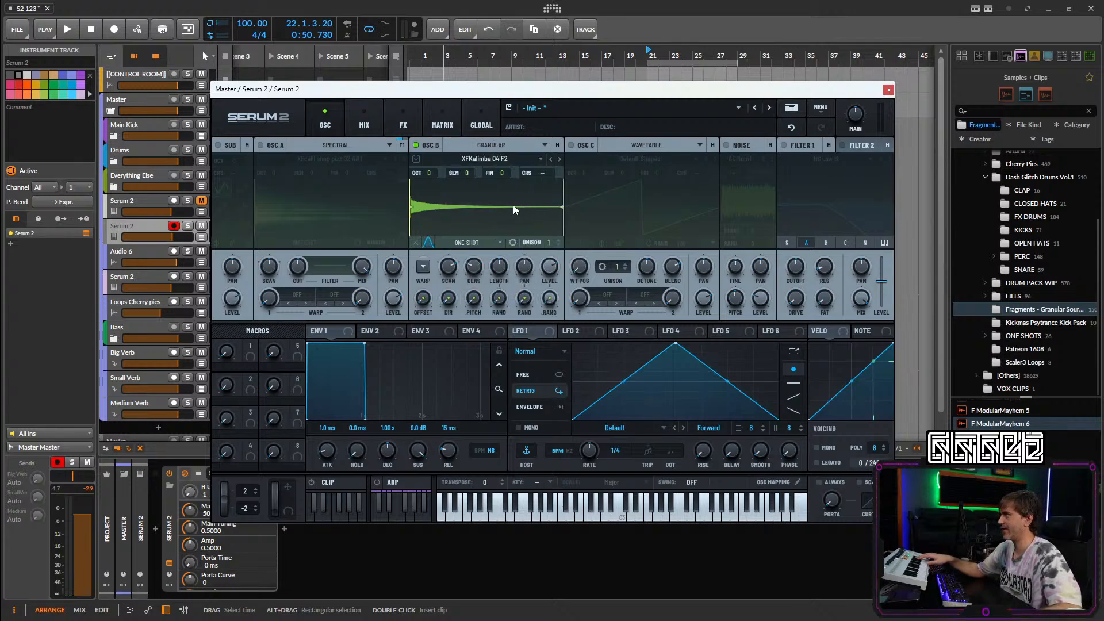
click(498, 147)
click(490, 213)
click(491, 147)
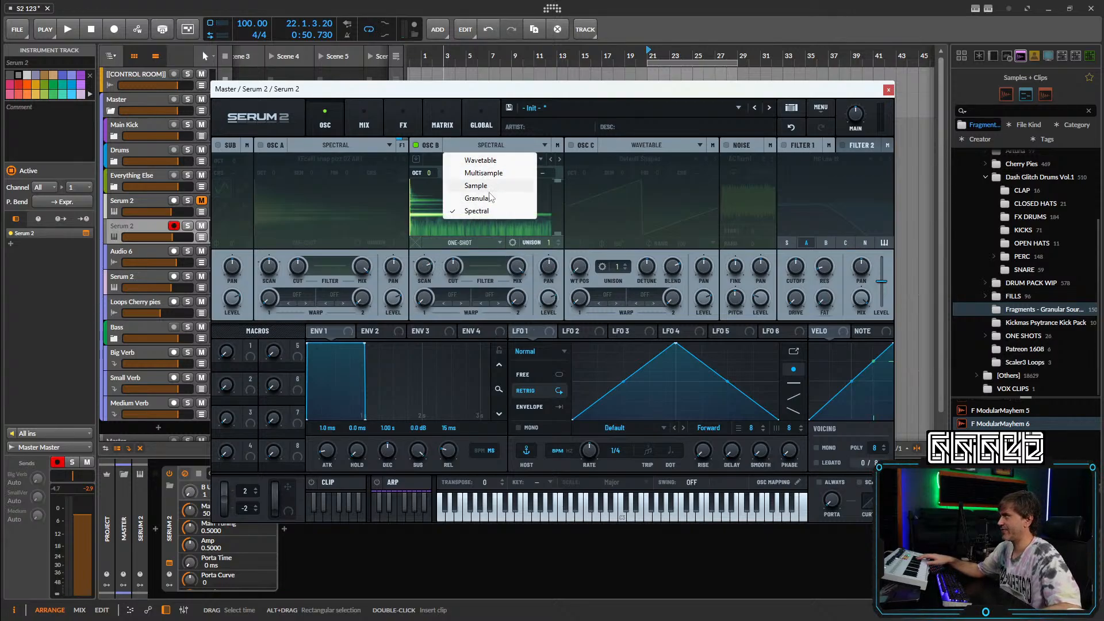
click(488, 200)
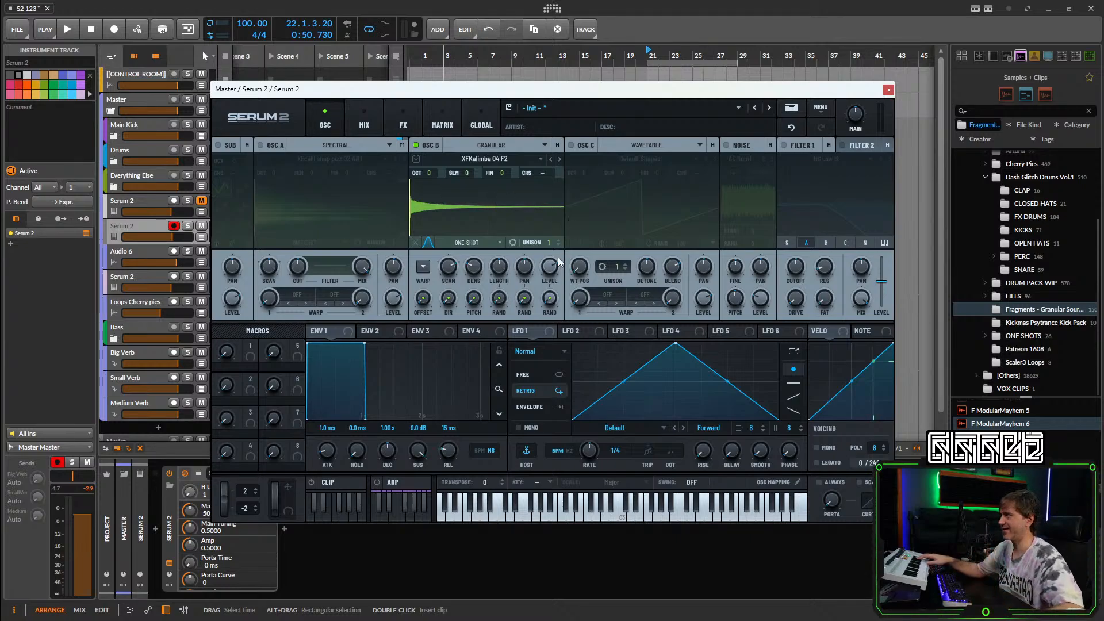
Set Oscillator B's granular playback to Manual and move its position slightly into the Kalimba sample.
click(499, 242)
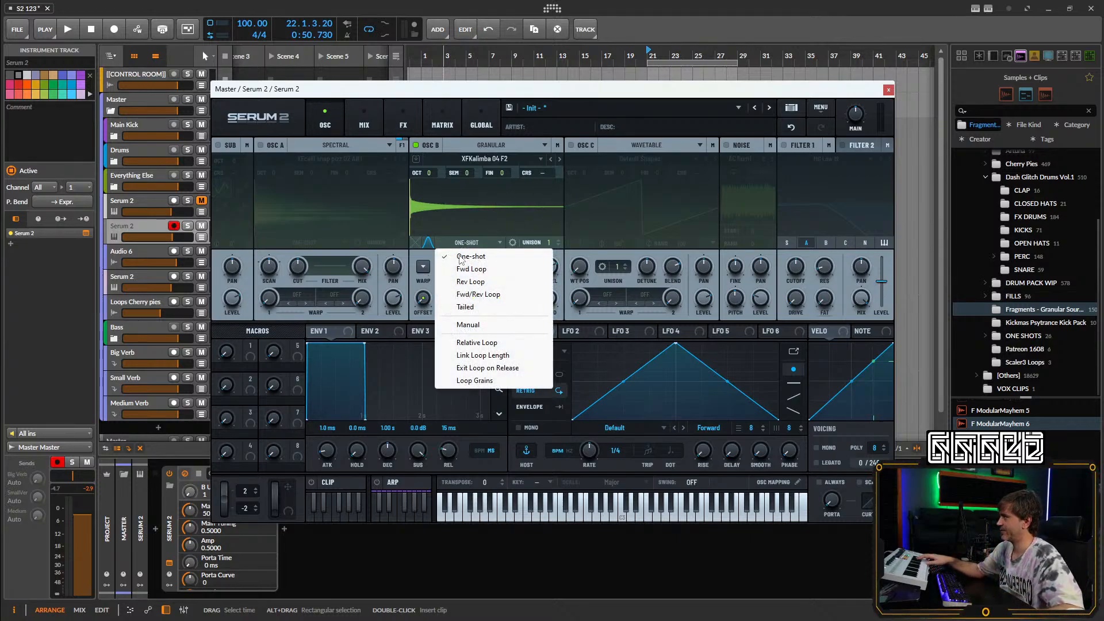
click(467, 324)
mouse_move(449, 273)
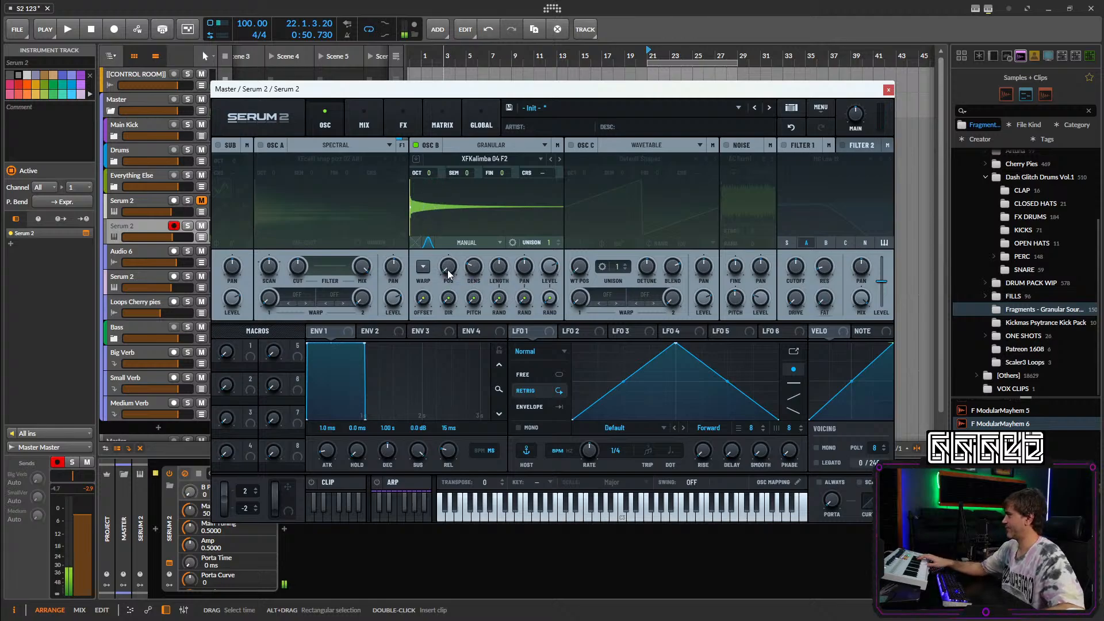
mouse_move(450, 270)
mouse_down()
mouse_move(454, 257)
mouse_move(450, 277)
mouse_move(498, 268)
mouse_move(502, 247)
mouse_move(478, 255)
mouse_move(485, 241)
mouse_move(450, 271)
mouse_move(453, 262)
mouse_up()
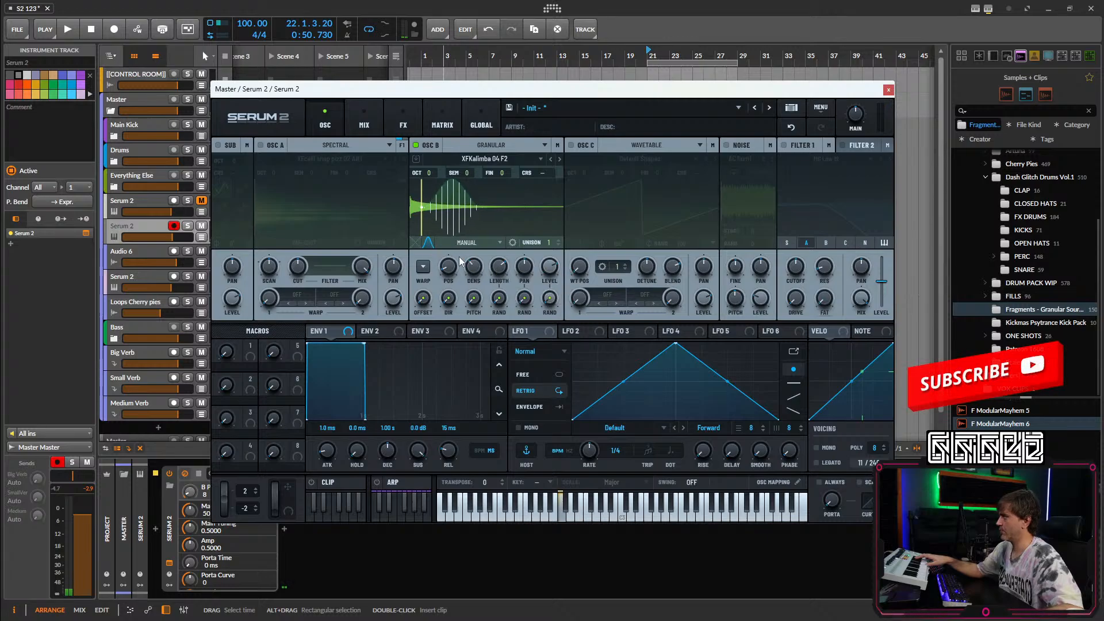
Turn Oscillator A back on and set its spectral playback mode to Manual.
click(261, 145)
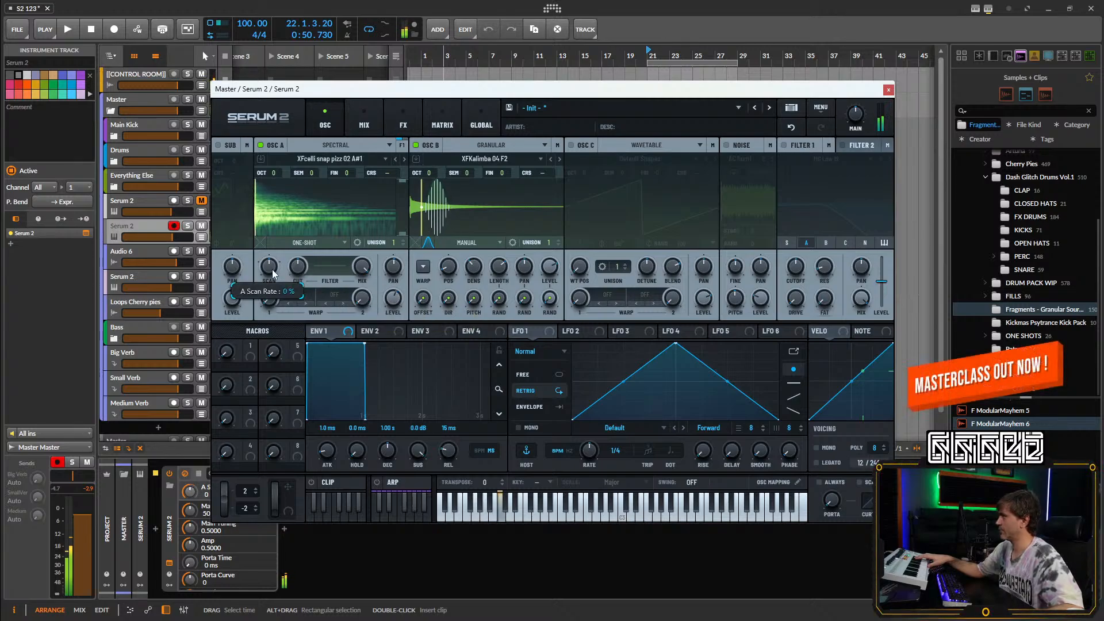
click(305, 242)
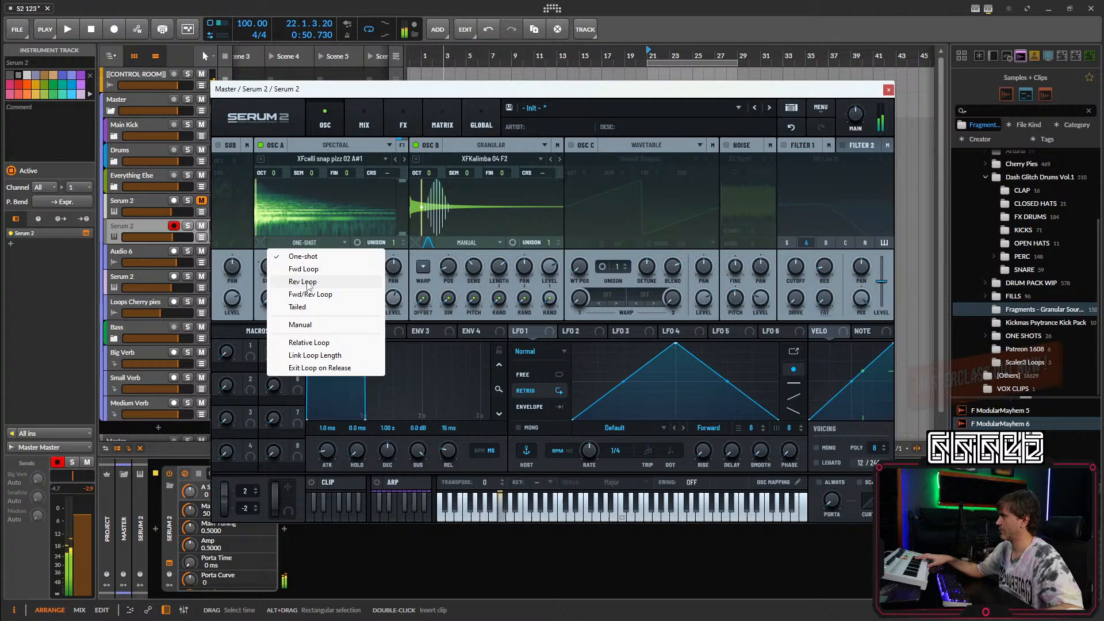
click(302, 324)
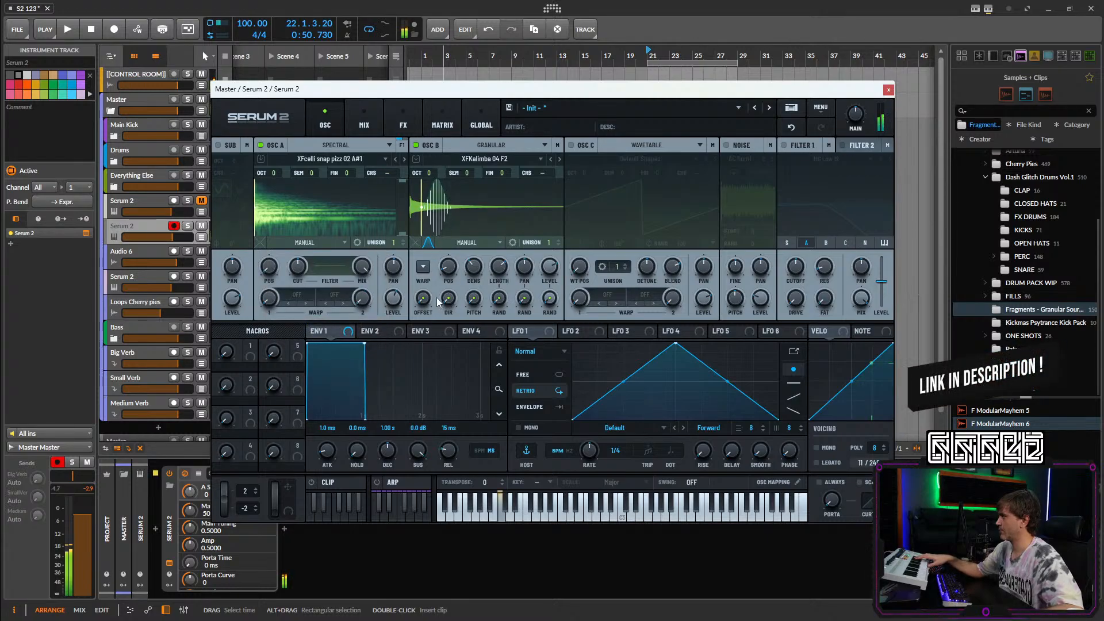
Assign the spectral Gate mode to Oscillator A's first warp and raise its amount.
click(336, 295)
mouse_move(316, 321)
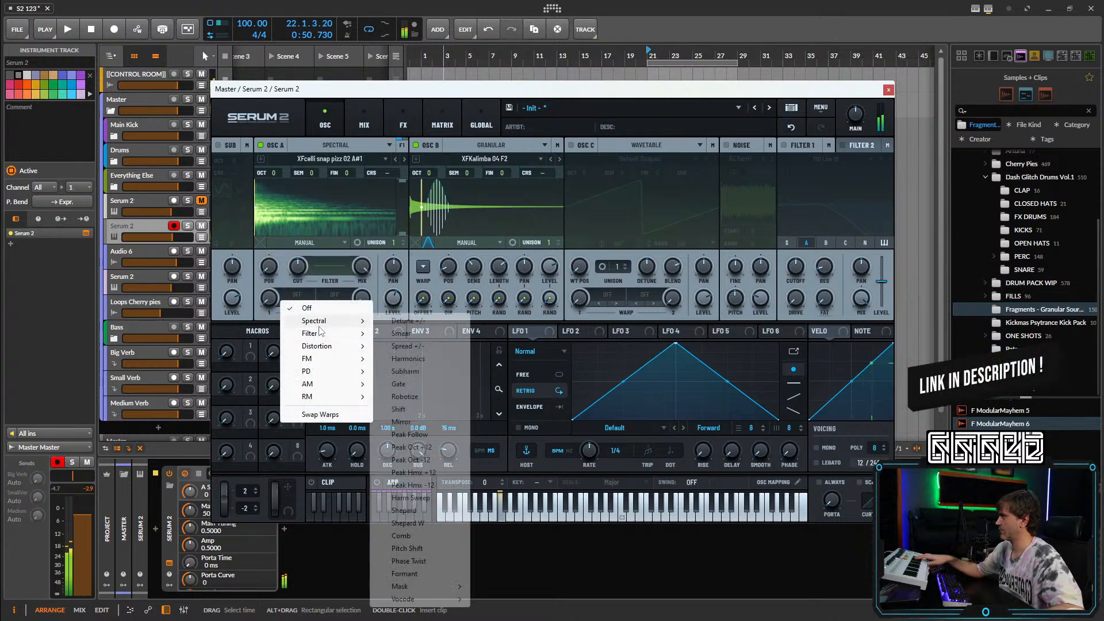
click(399, 384)
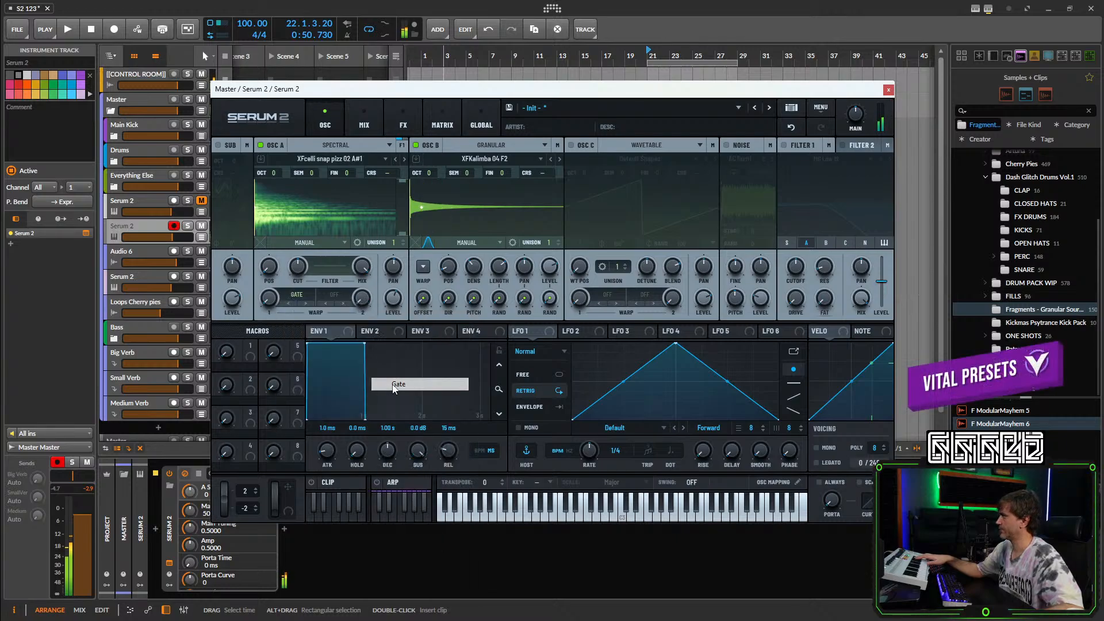
drag(272, 301, 271, 285)
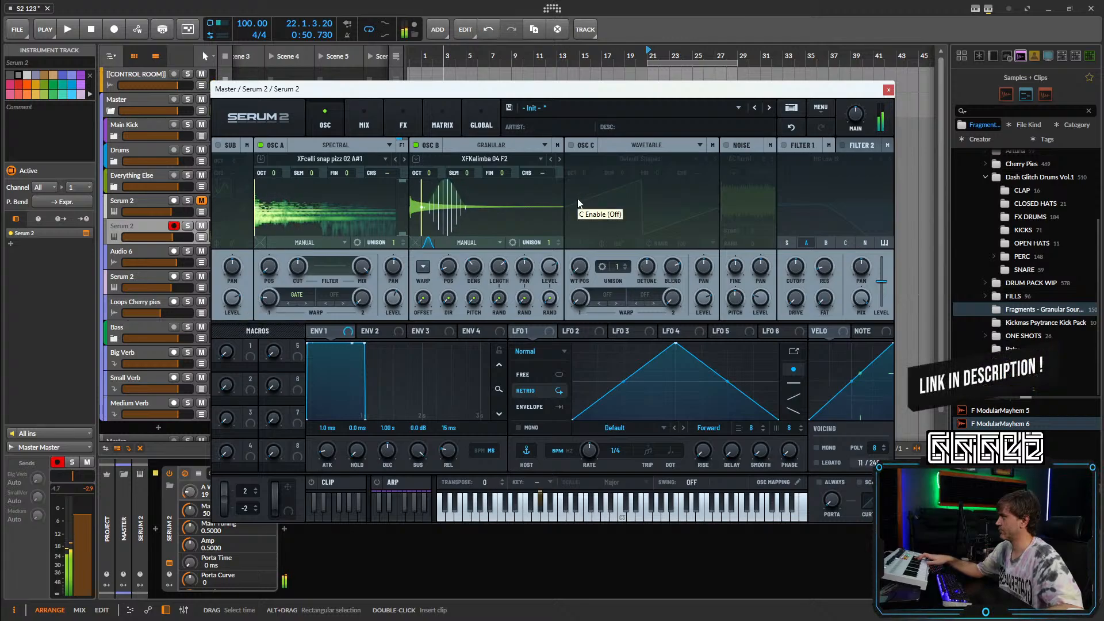
Move Oscillator B's position back to the sample start and reshape its grains with a skewed window and adjusted length.
drag(446, 276, 443, 281)
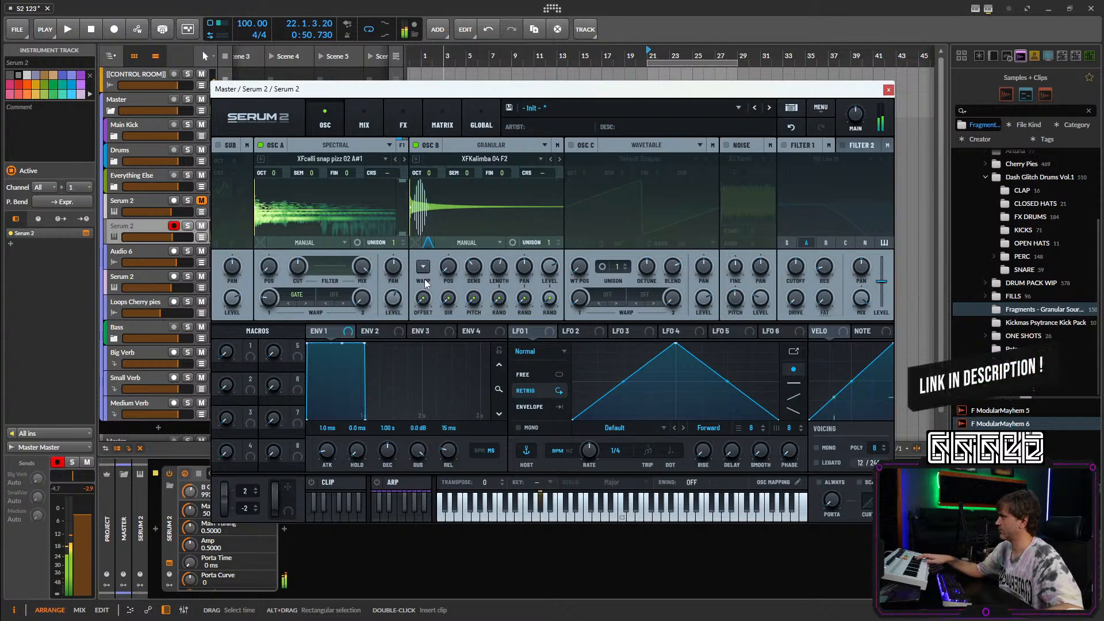
mouse_move(428, 242)
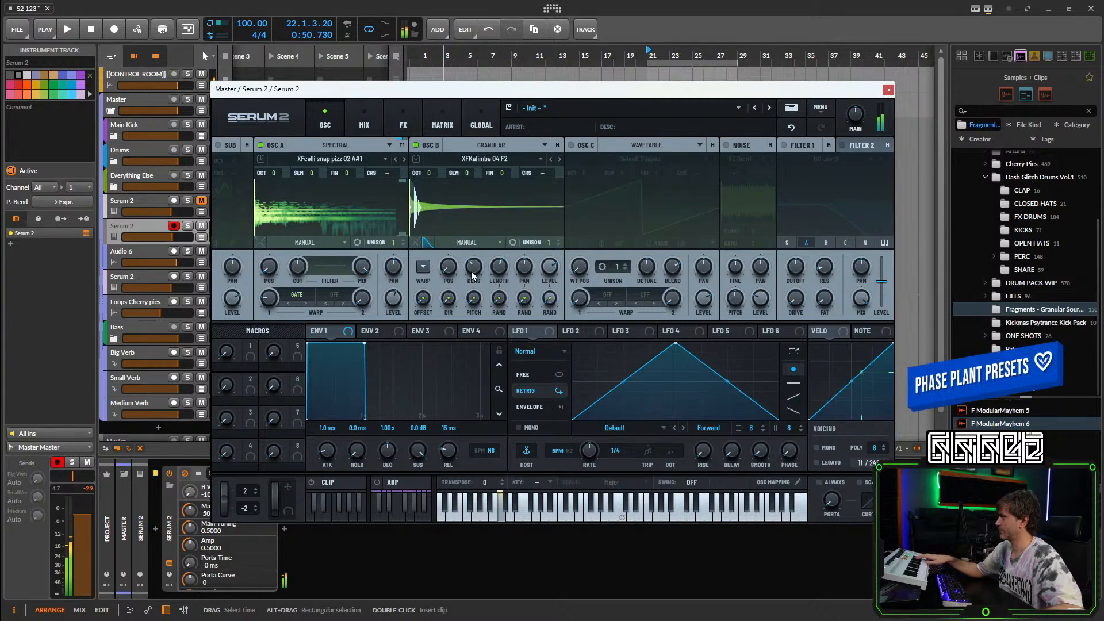
drag(498, 269, 509, 293)
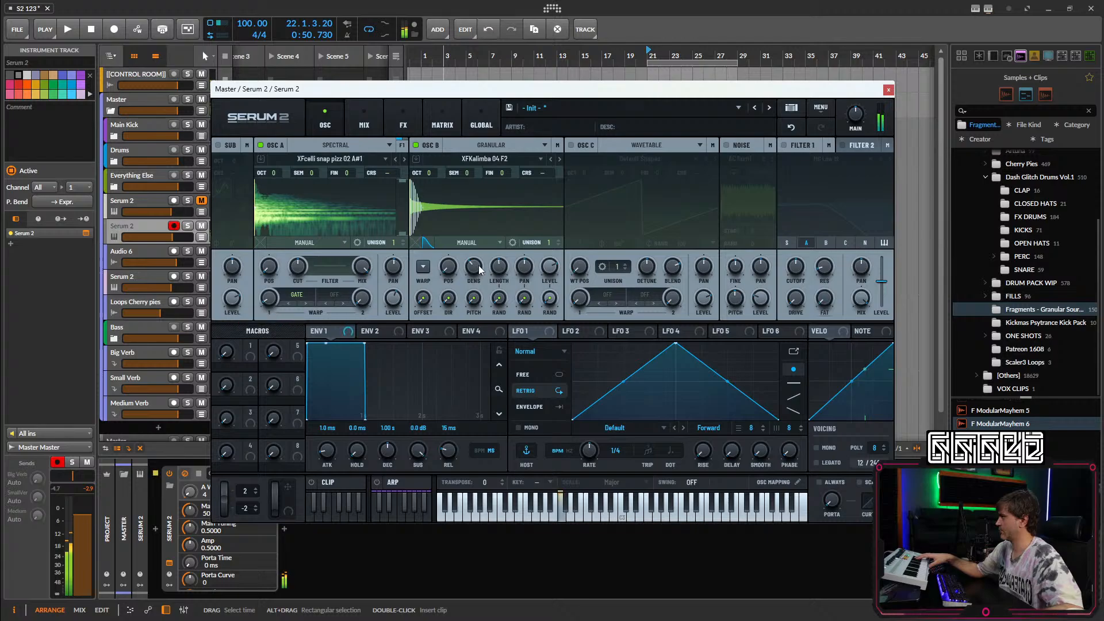
Lower Oscillator A's Gate warp amount and fine-tune Oscillator B's granular position.
drag(269, 299, 273, 311)
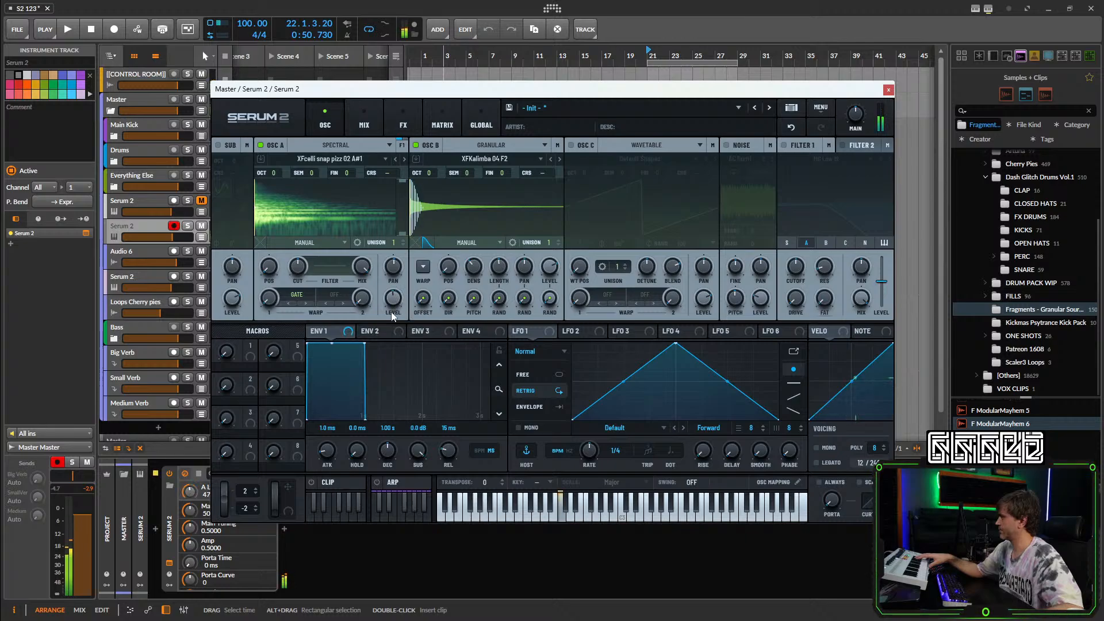
drag(451, 269, 451, 260)
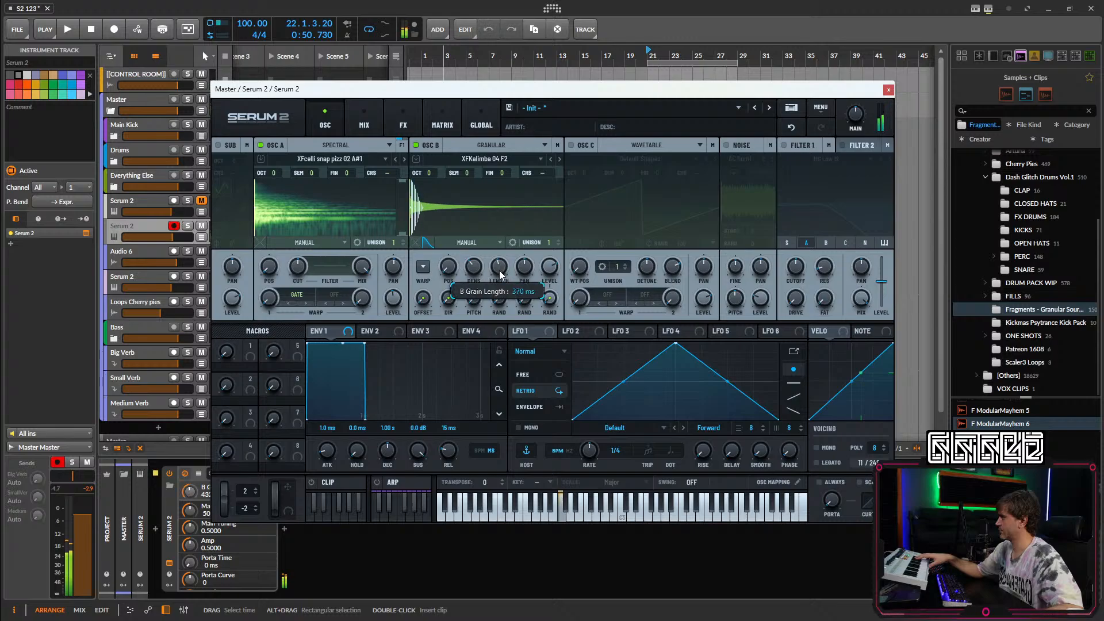
Modulate Oscillator B's grain length with LFO 1 at a 2 bar rate, using a depth of about 46%.
drag(497, 278, 504, 261)
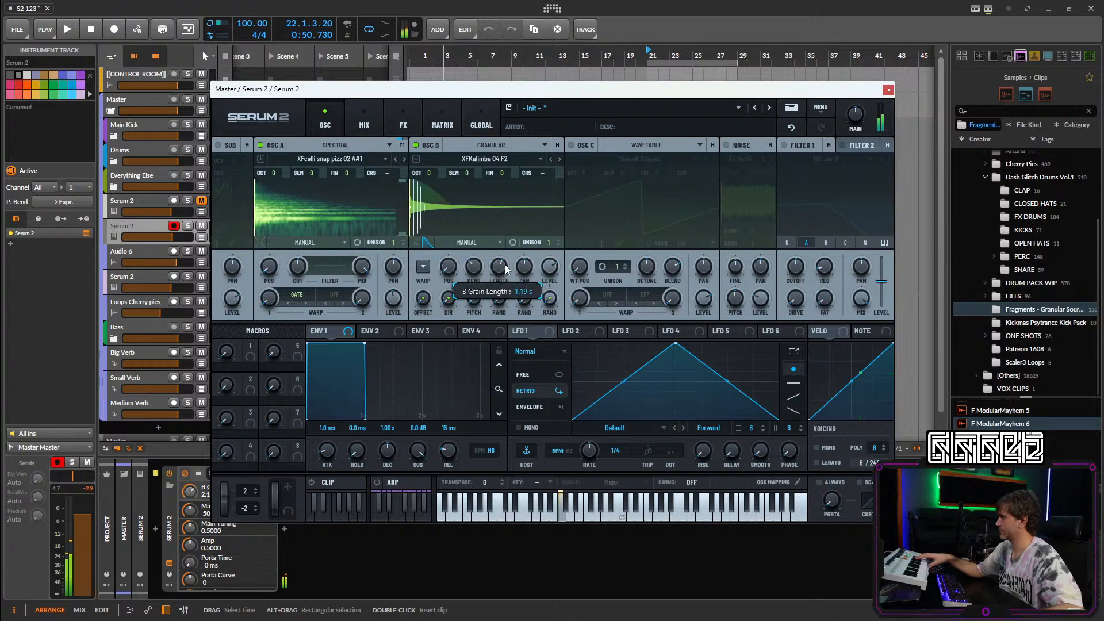
drag(520, 331, 498, 267)
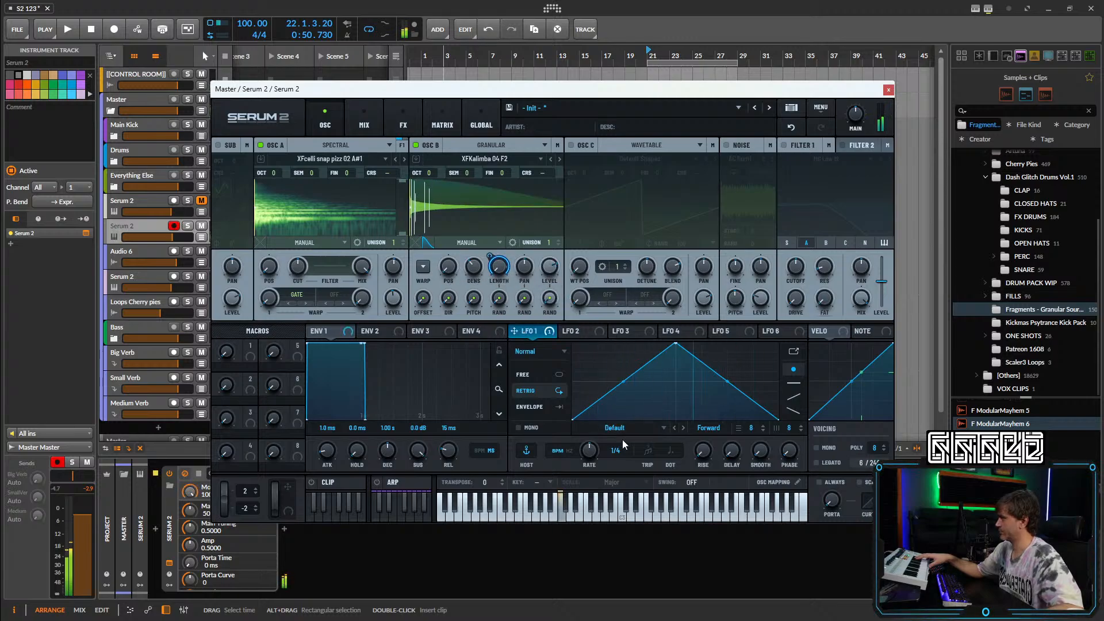
drag(586, 452, 578, 473)
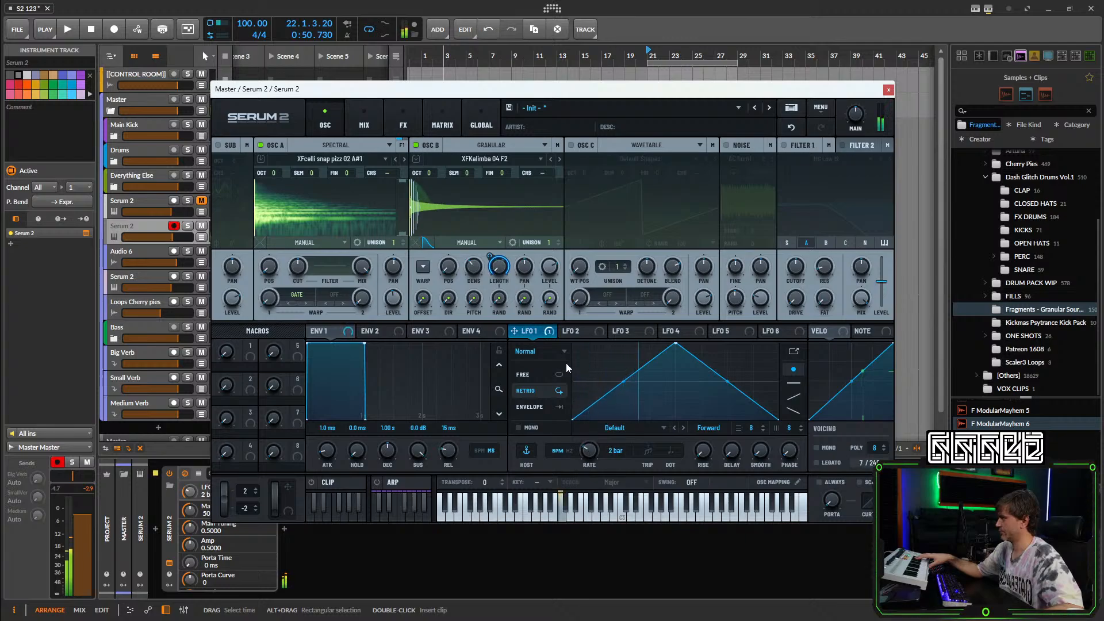
drag(503, 269, 501, 279)
drag(489, 256, 483, 285)
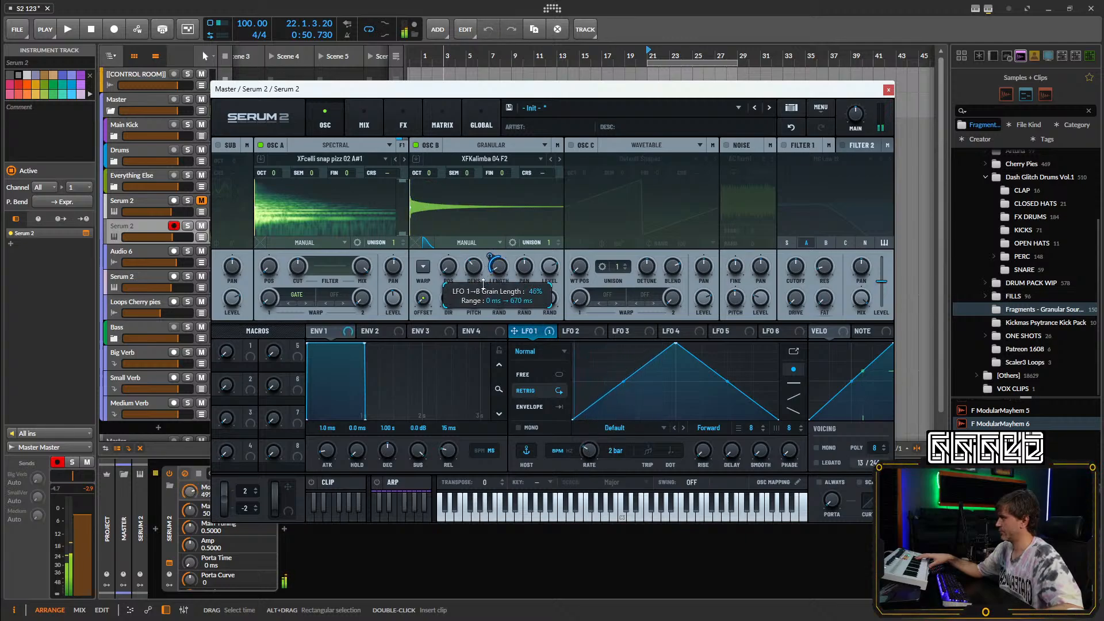
Set Oscillator A's octave to +1 and rebalance it with a Gate warp of about 14% and an adjusted level.
drag(274, 303, 275, 251)
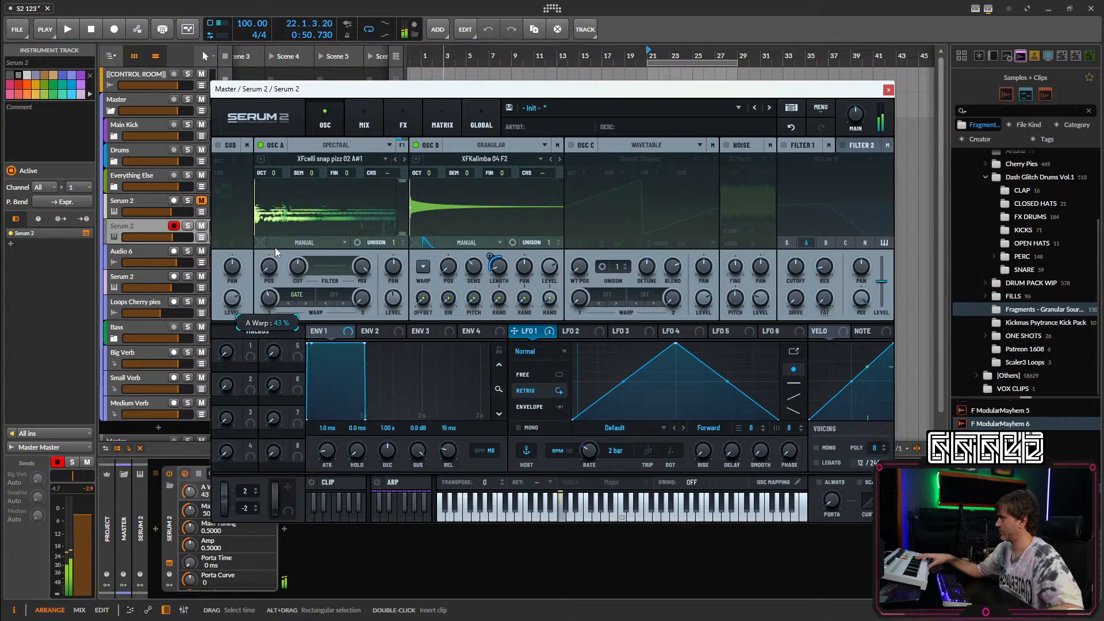
drag(274, 173, 280, 161)
drag(270, 297, 261, 336)
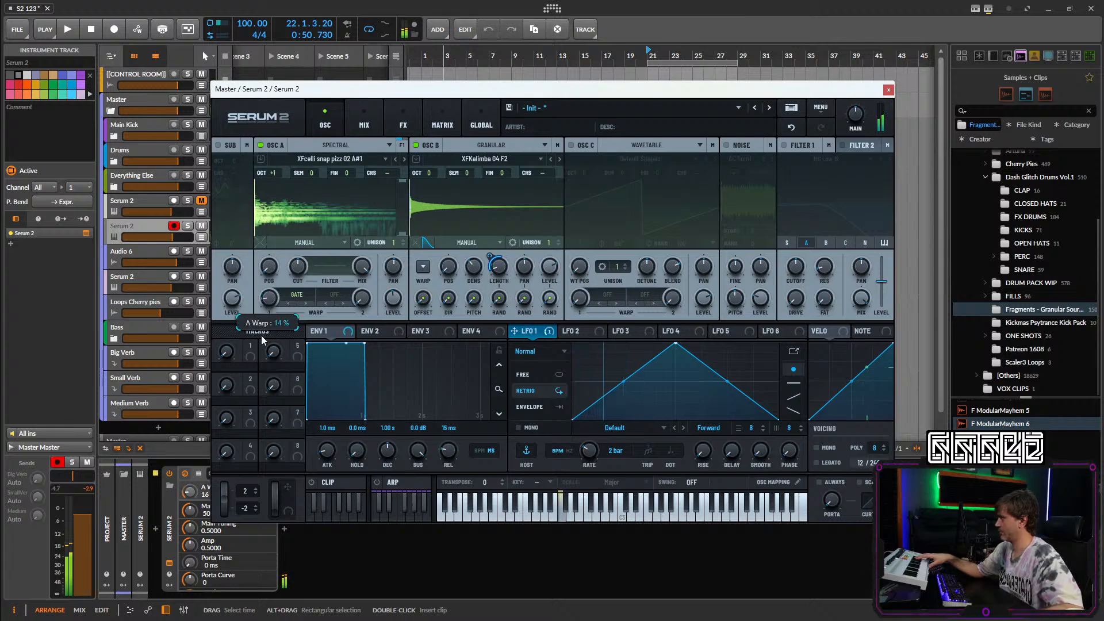
drag(393, 296, 393, 320)
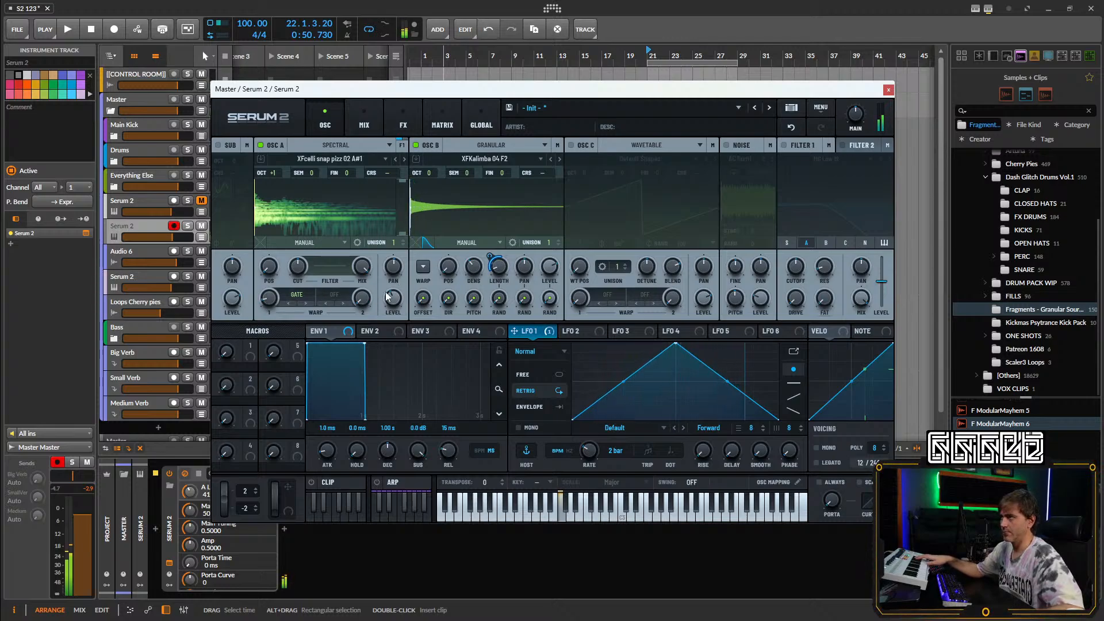
Try the spectral Mask (B) mode as Oscillator A's second warp and adjust the oscillator levels.
click(337, 295)
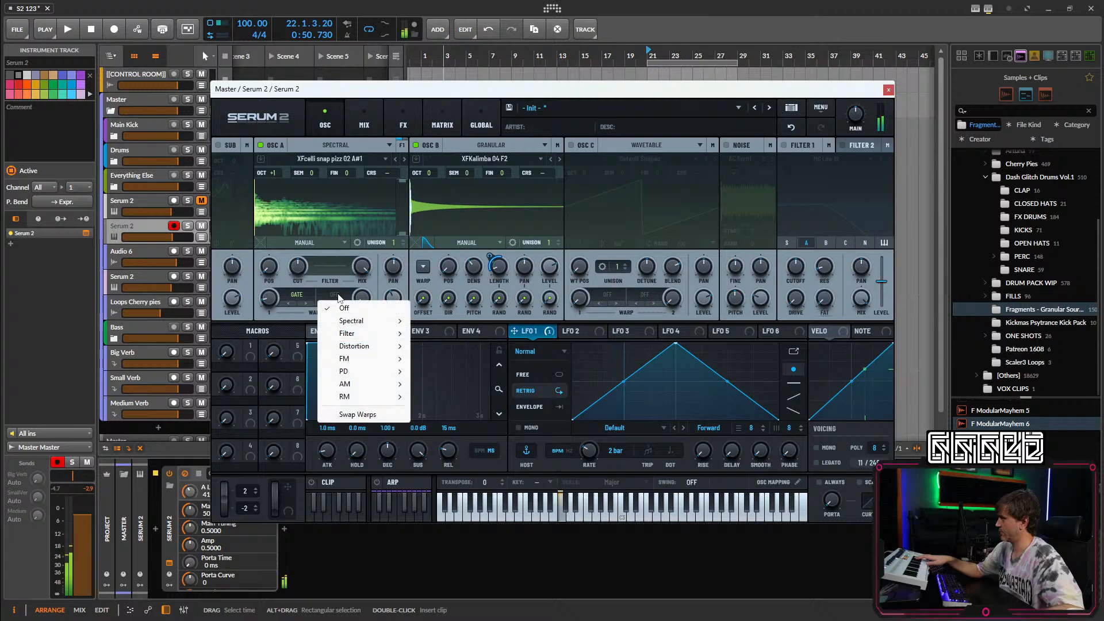
mouse_move(352, 361)
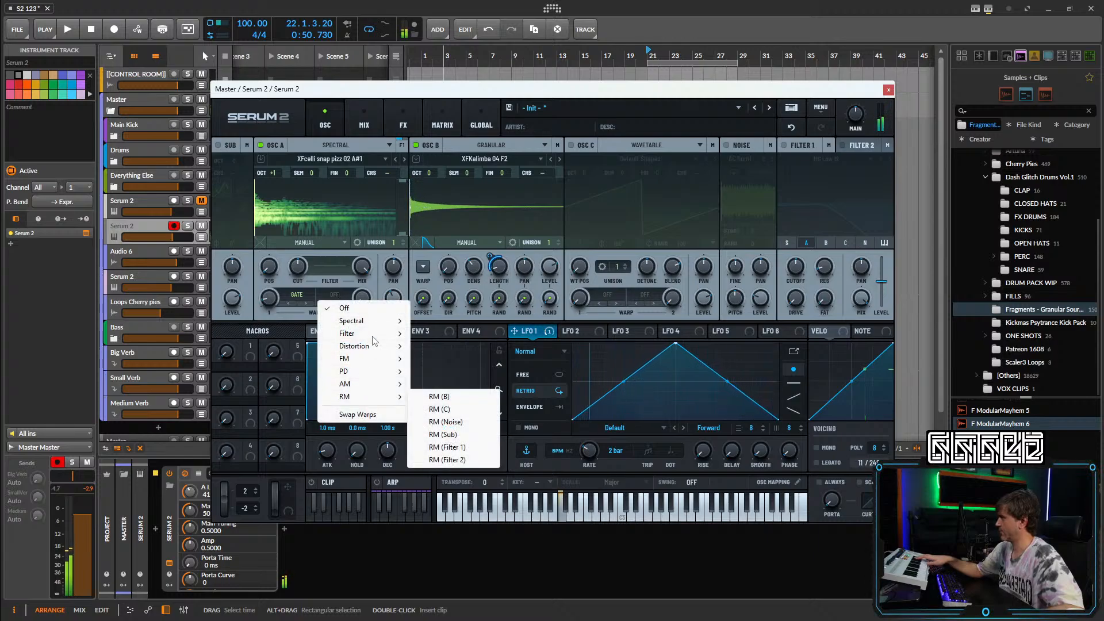
mouse_move(378, 323)
mouse_move(460, 587)
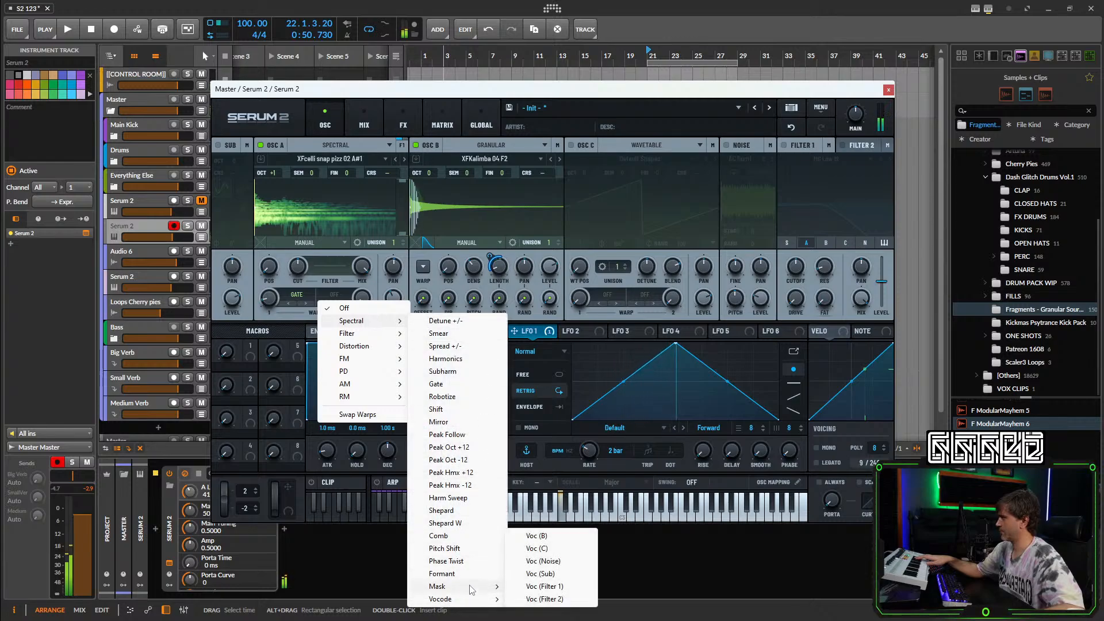
click(538, 523)
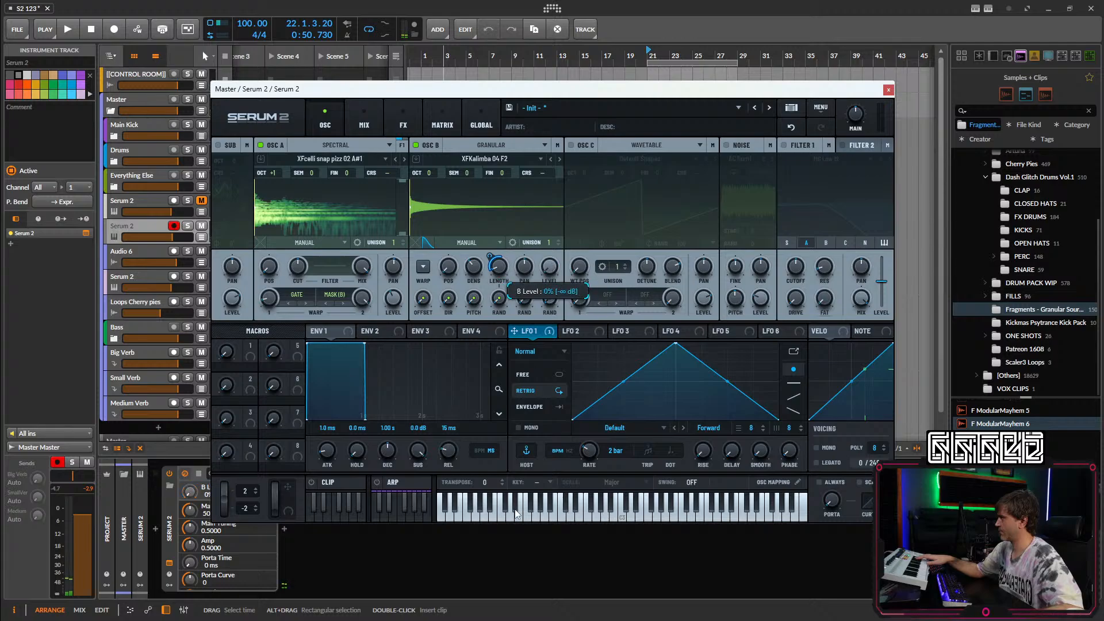
mouse_move(398, 300)
mouse_down()
mouse_move(406, 289)
mouse_move(393, 308)
mouse_up()
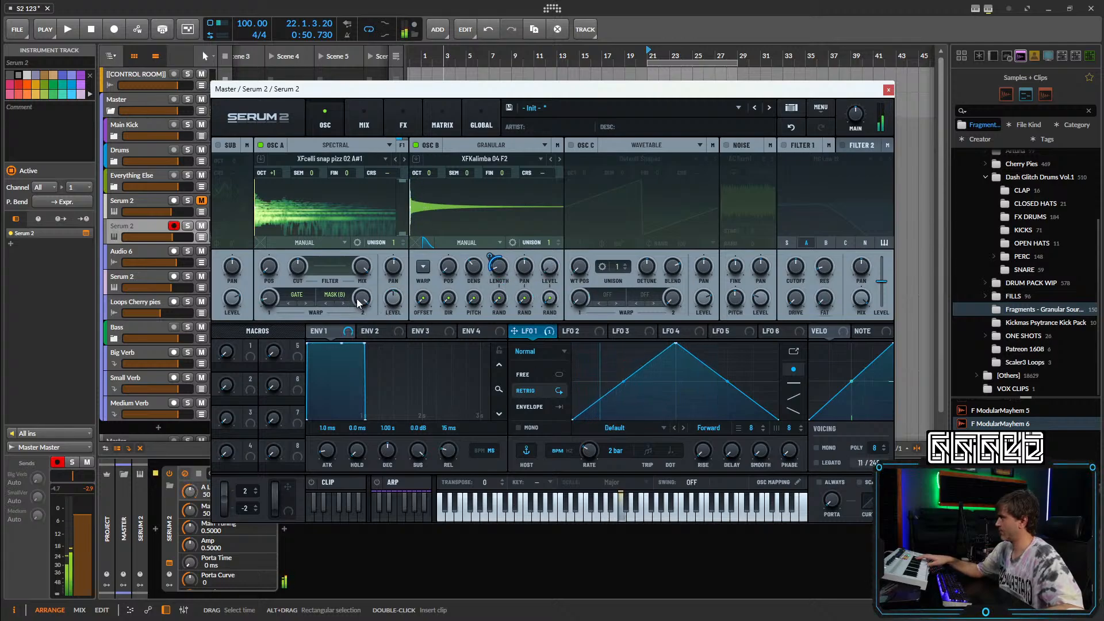
Switch Oscillator A's second warp to the spectral Vocode mode from Oscillator B and raise Oscillator A's level to about 80%.
click(335, 296)
mouse_move(368, 320)
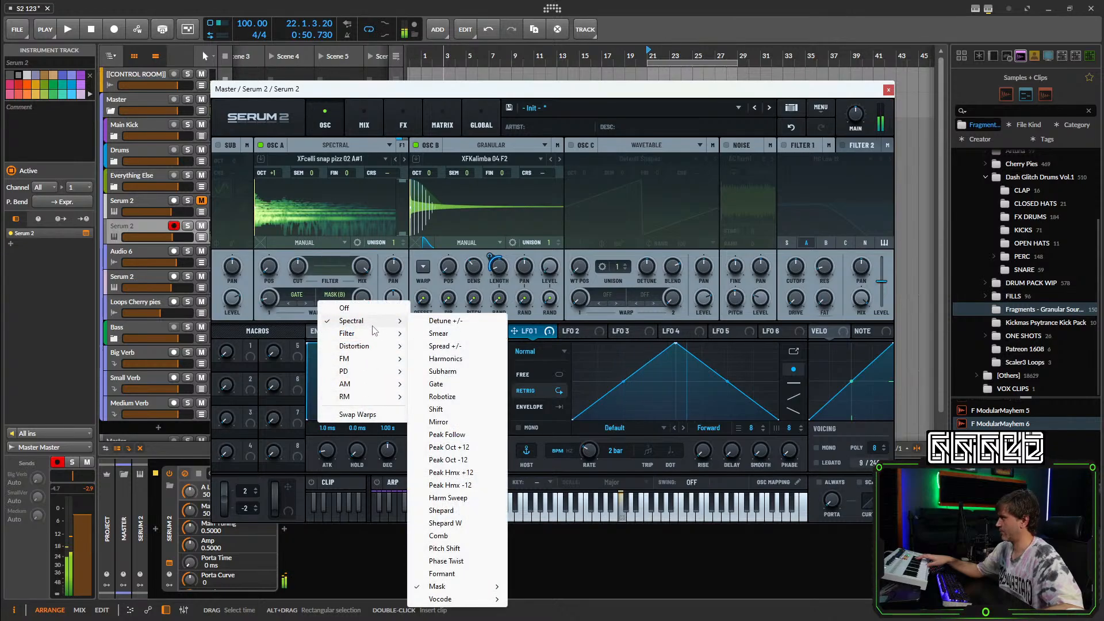
mouse_move(441, 599)
click(567, 535)
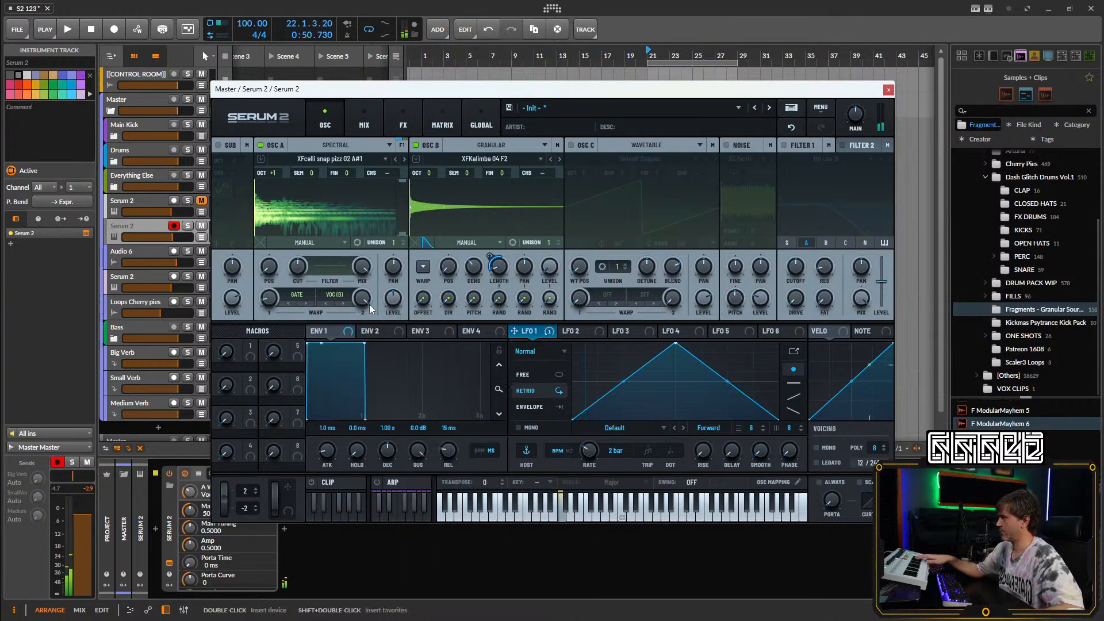
mouse_move(370, 300)
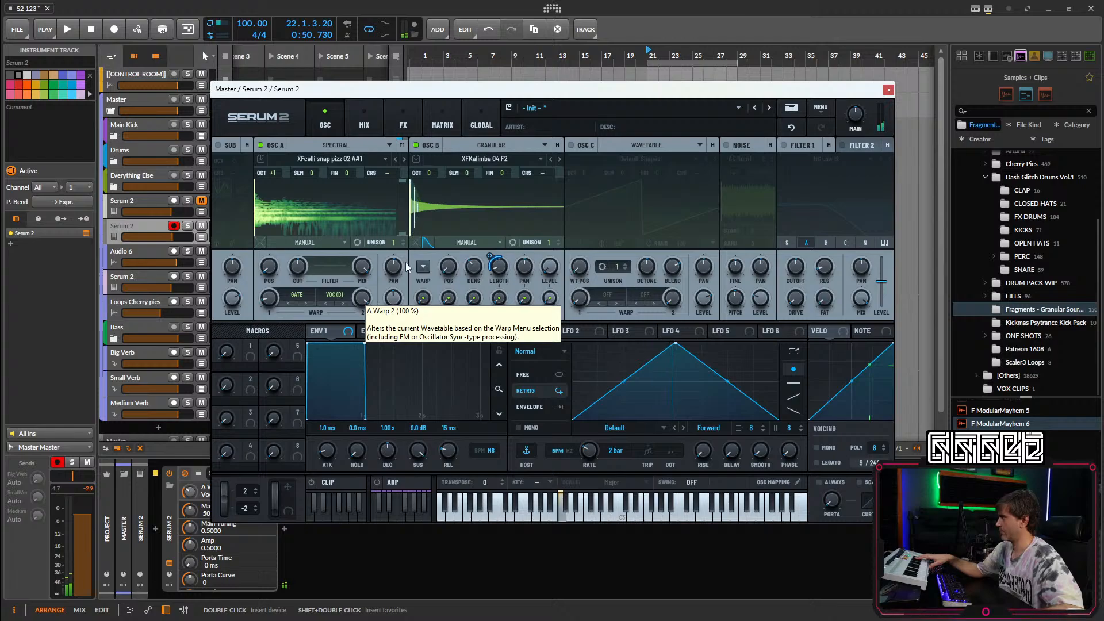
scroll(394, 299, up, 1)
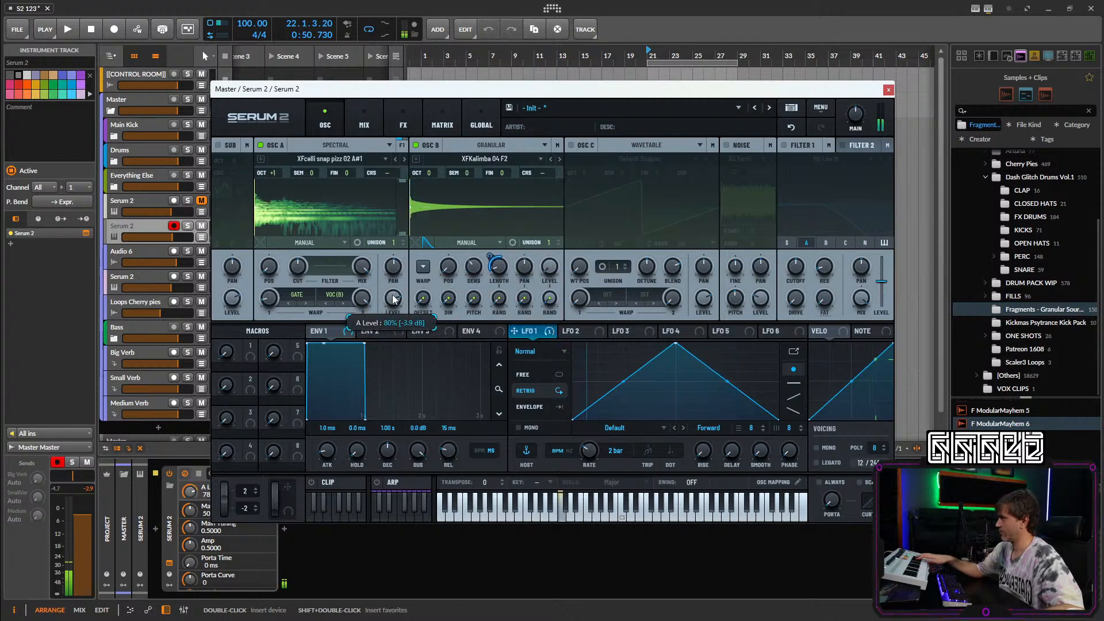
Sweep Oscillator A's Gate warp amount up and return it to a low setting.
scroll(272, 294, up, 3)
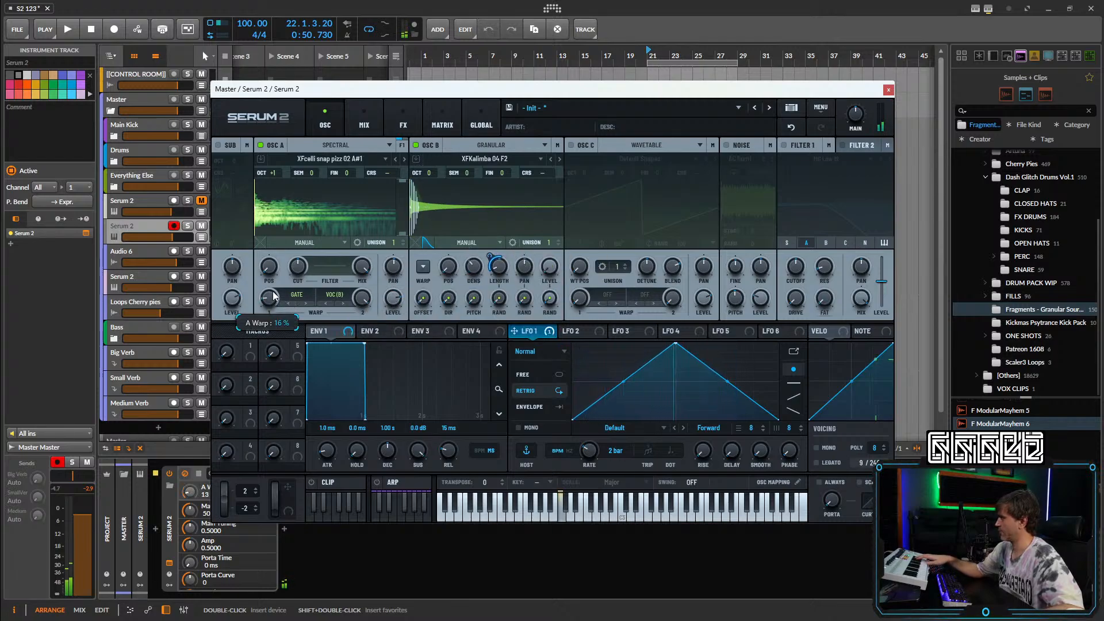
scroll(272, 294, up, 2)
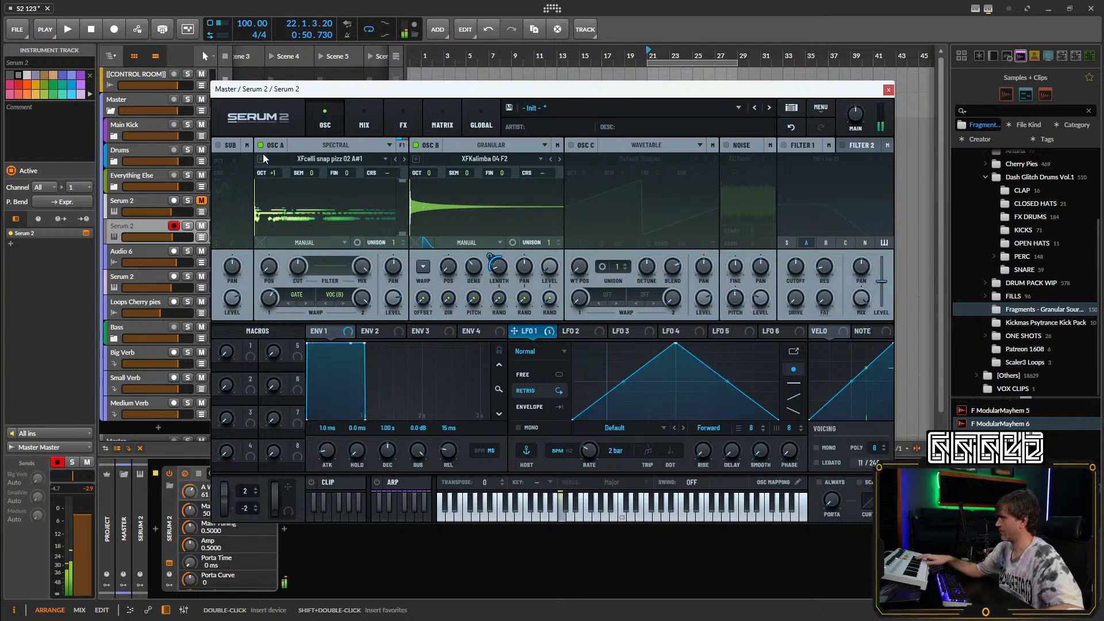
drag(265, 304, 266, 373)
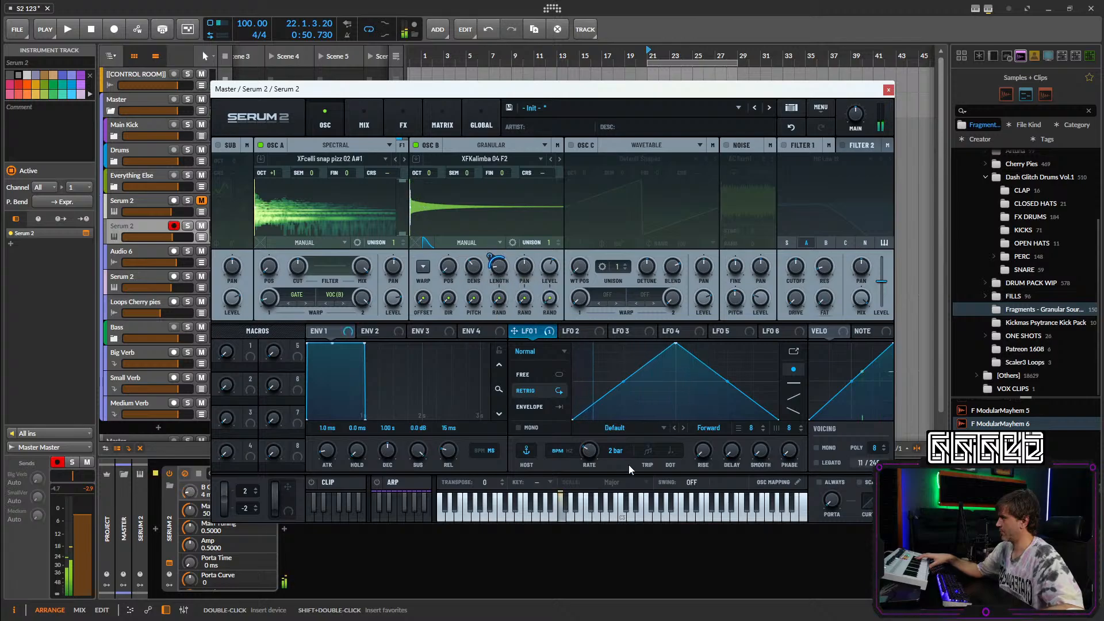
Slow LFO 1 to a 4 bar rate and readjust Oscillator B's grain length and its LFO modulation depth.
drag(591, 456, 585, 460)
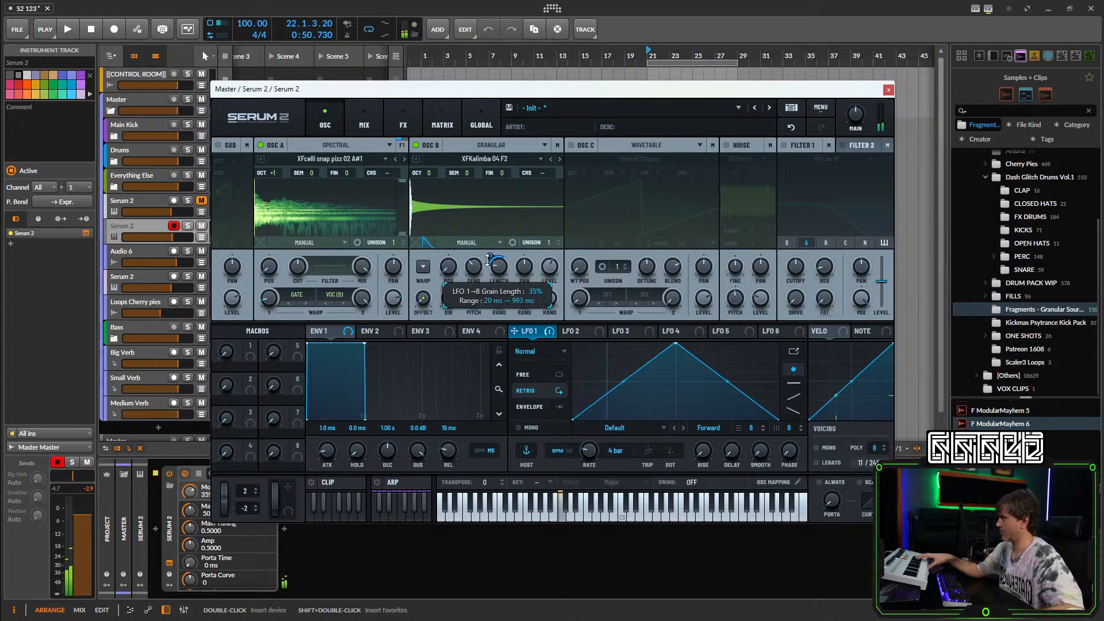
drag(504, 272, 506, 267)
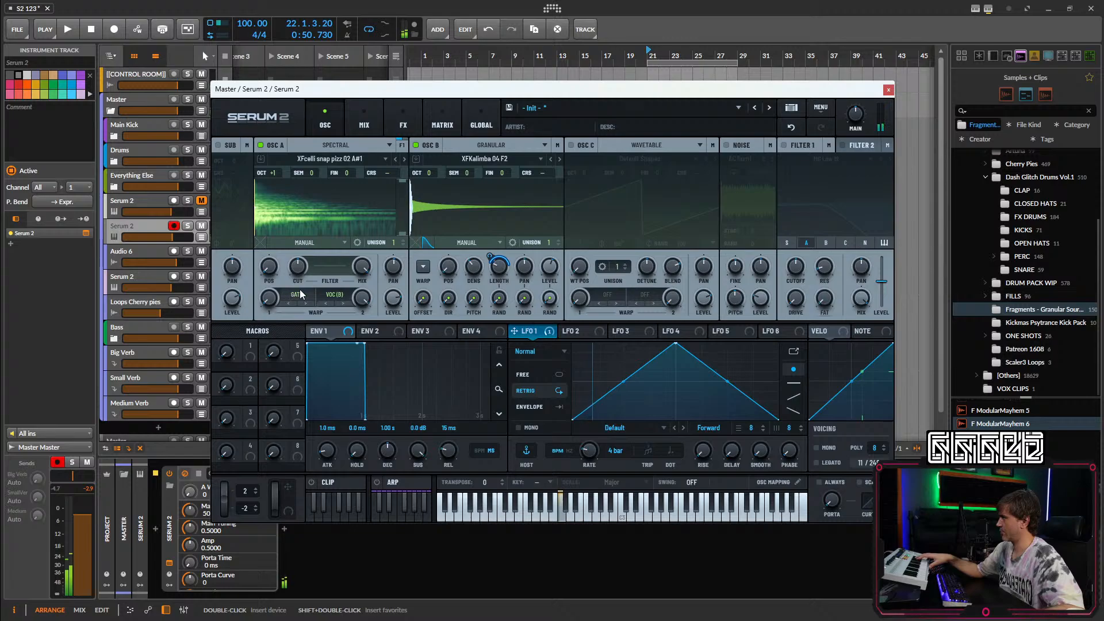
Switch off Oscillator A's second warp for comparison and undo the change.
click(334, 294)
click(352, 305)
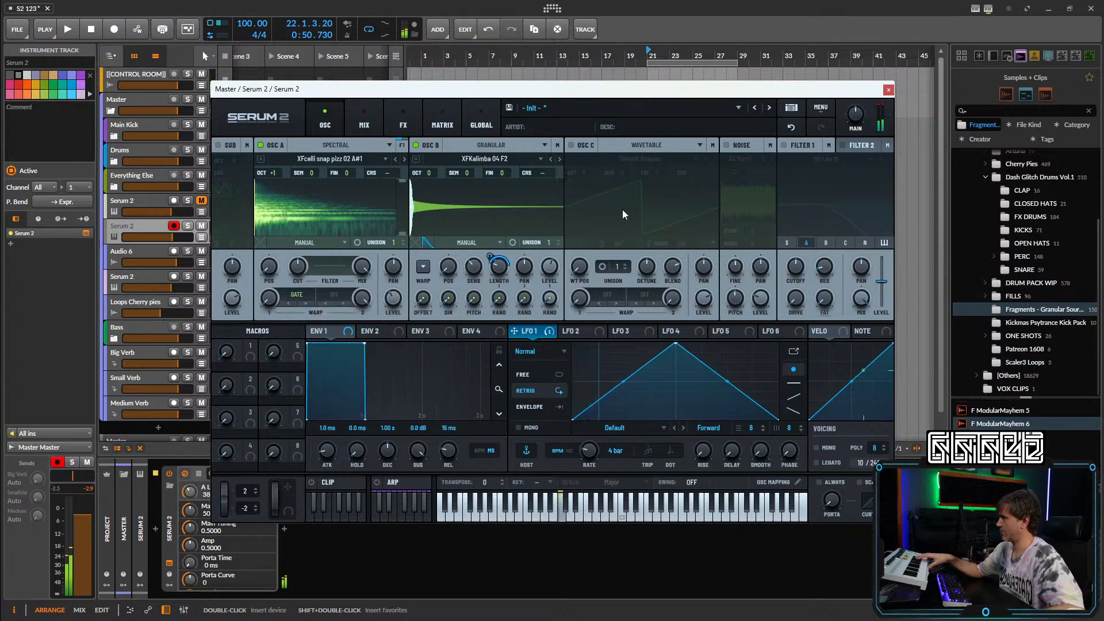
click(800, 130)
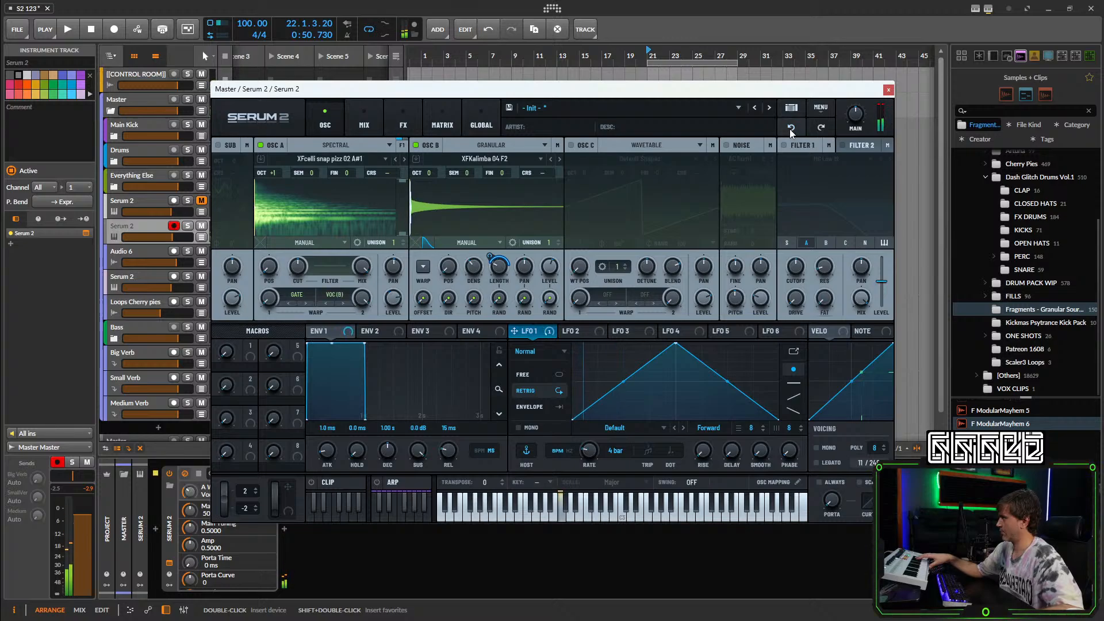
Raise Oscillator A's pitch by 2 semitones and draw a high-pass curve in its spectral filter editor.
click(320, 265)
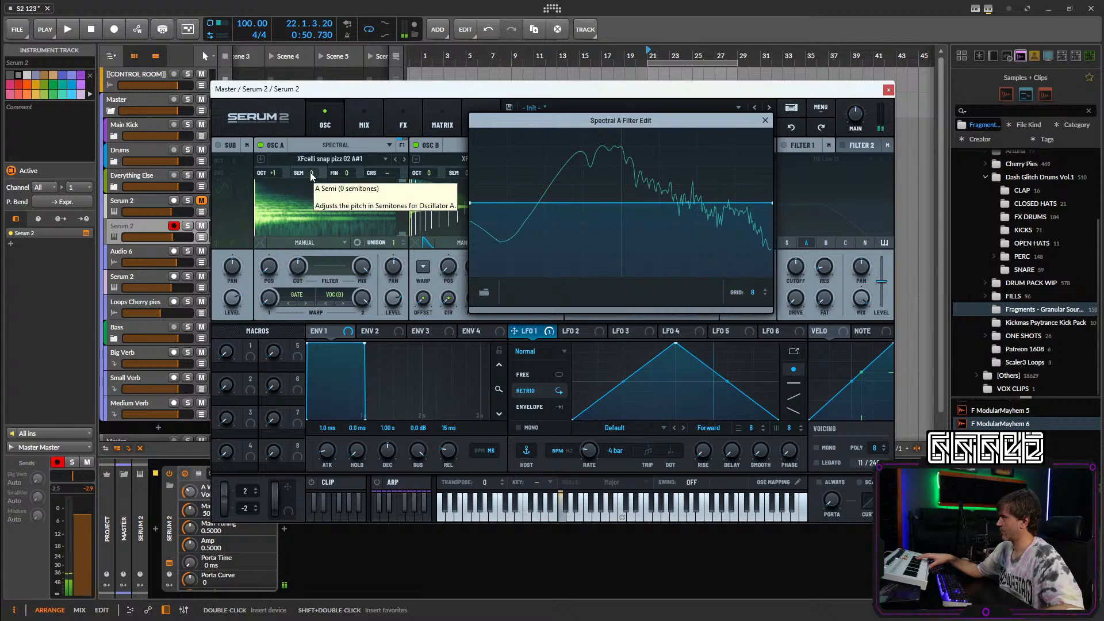
scroll(311, 176, up, 2)
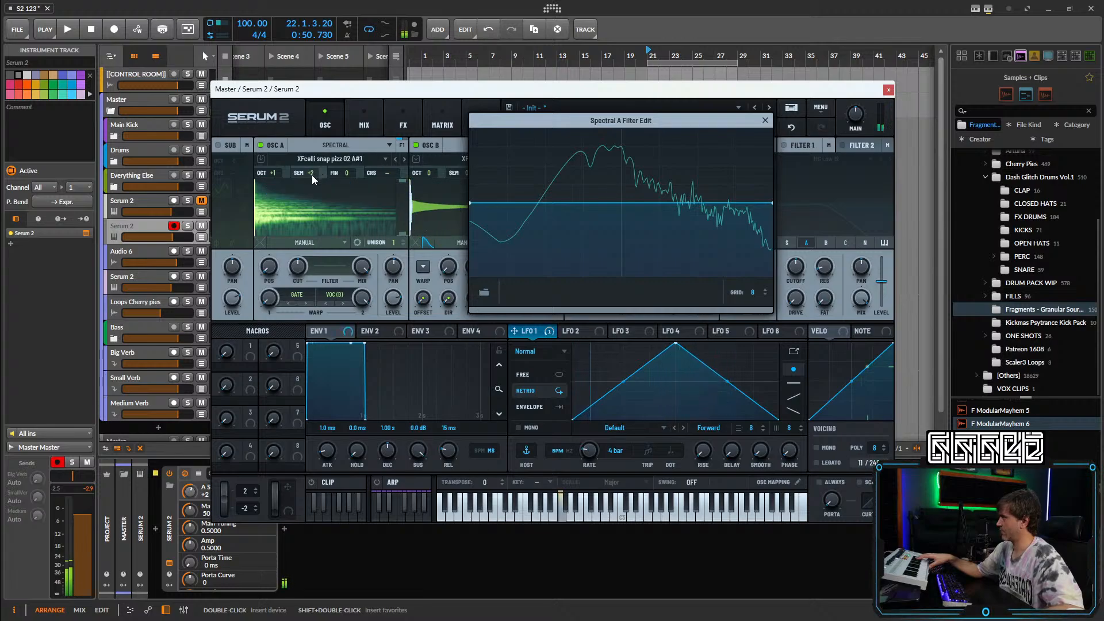
mouse_move(312, 175)
mouse_down()
mouse_move(304, 191)
mouse_move(314, 177)
mouse_up()
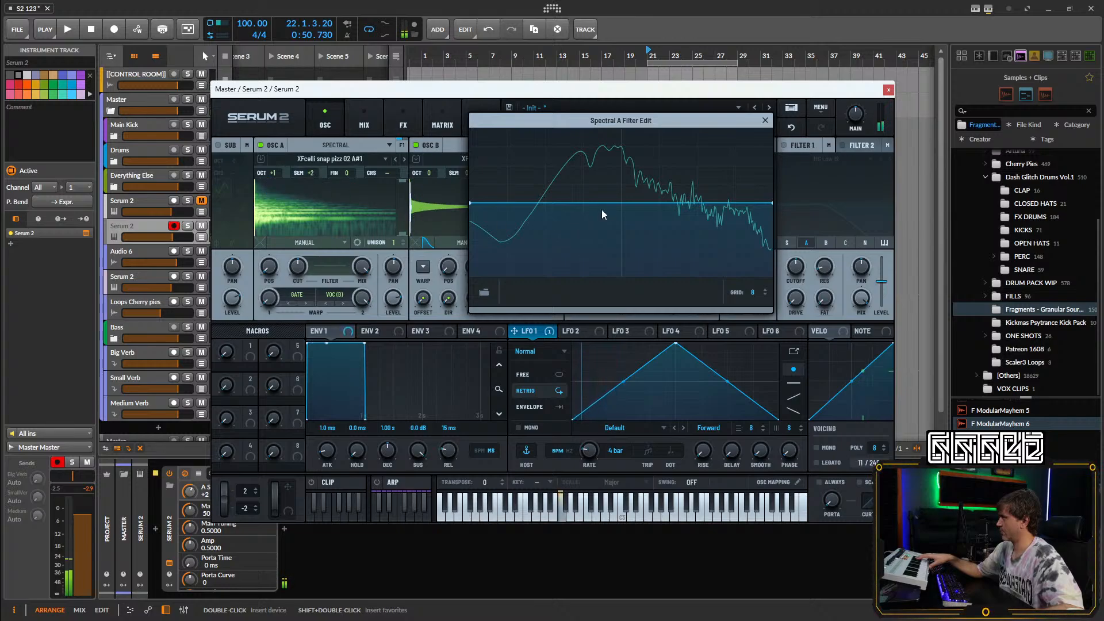
double_click(634, 204)
drag(467, 204, 606, 277)
mouse_move(295, 276)
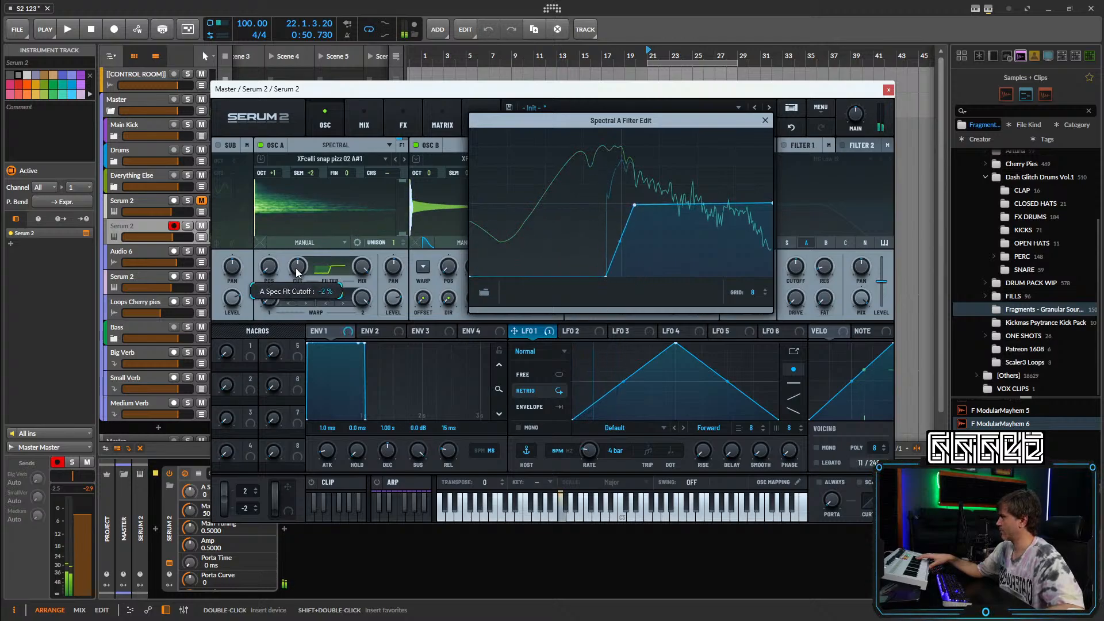
Reset Oscillator A's semitone offset to 0 and close the spectral filter editor.
double_click(310, 172)
text(0)
key(Return)
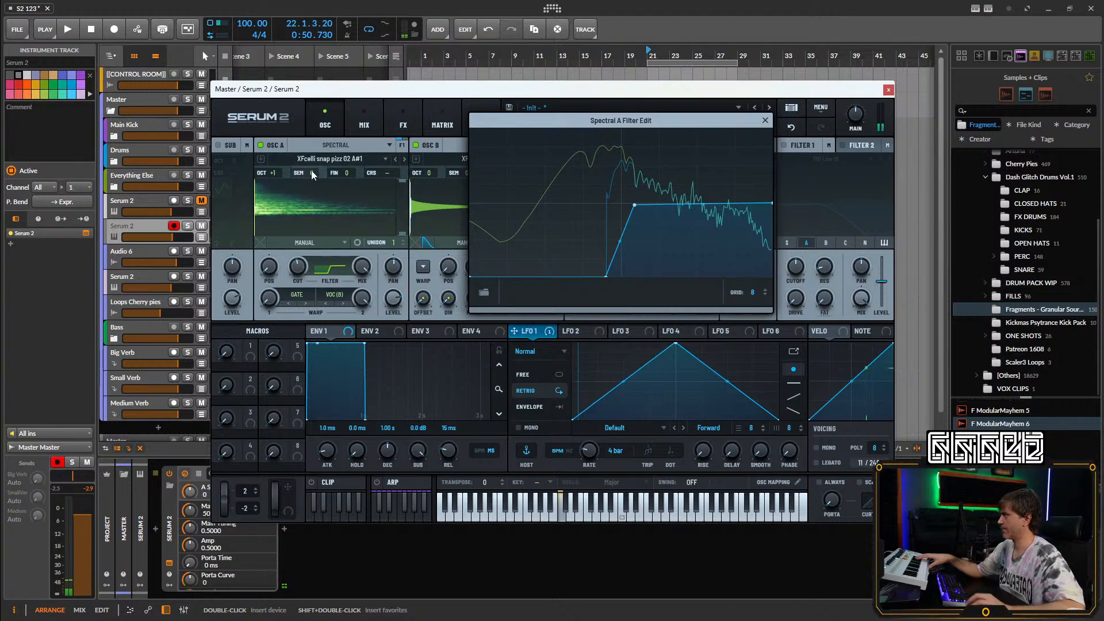
click(765, 121)
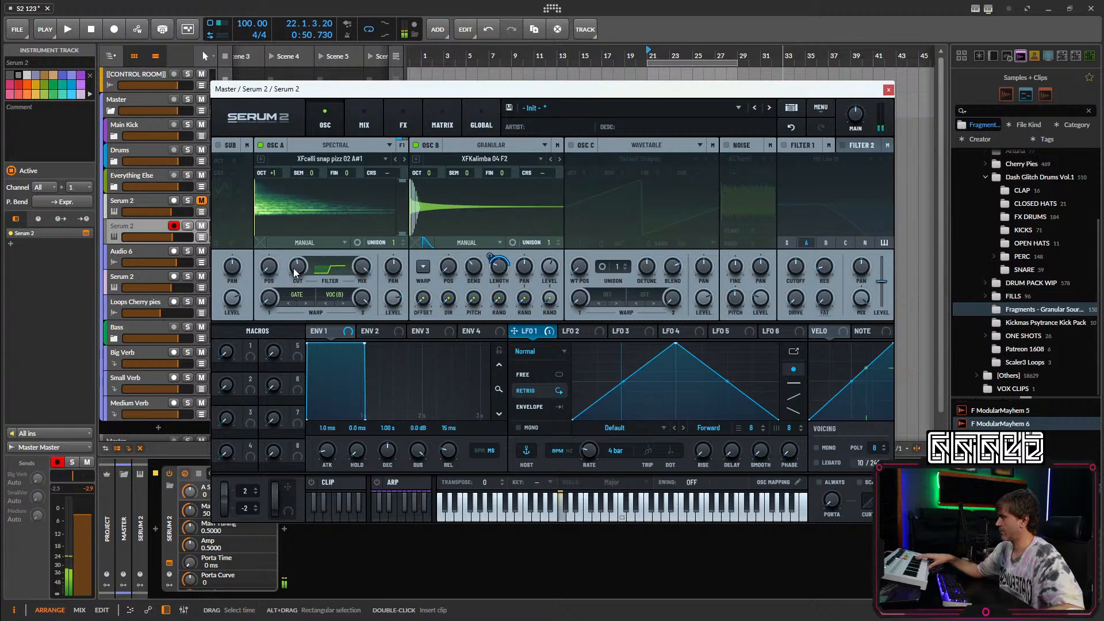
Switch oscillator A's second warp to FM (B) and adjust its amount.
mouse_move(299, 266)
mouse_down()
mouse_move(294, 291)
mouse_move(312, 224)
mouse_move(300, 269)
mouse_up()
click(336, 298)
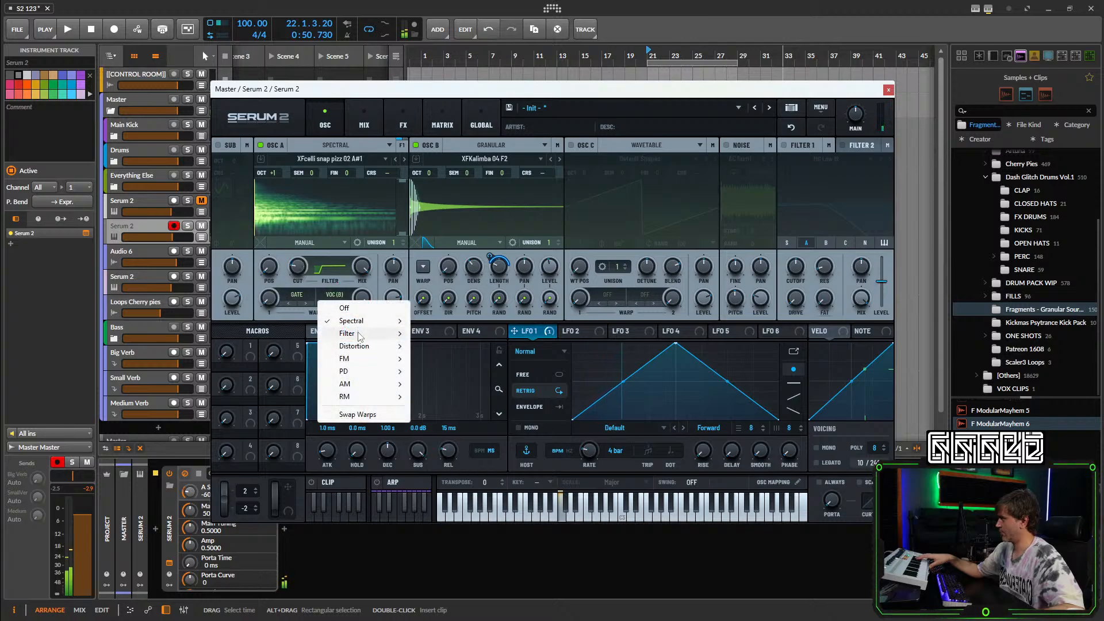
mouse_move(366, 360)
click(440, 371)
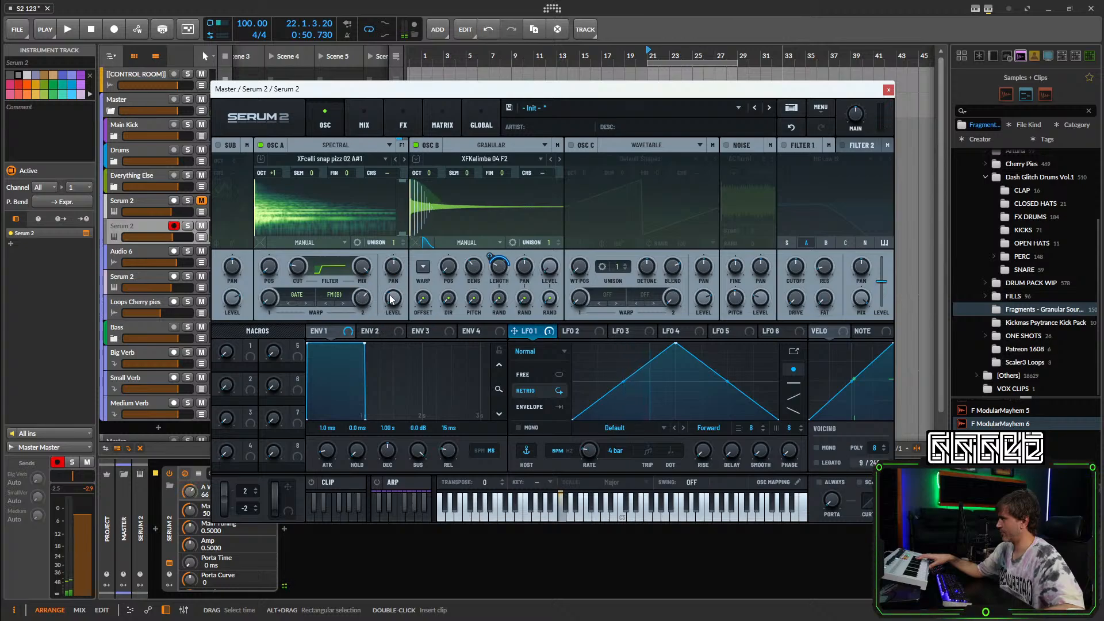
drag(374, 283, 375, 280)
drag(396, 297, 364, 291)
Adjust oscillator A's Gate warp amount, sample position and level.
mouse_move(269, 299)
mouse_down()
mouse_move(301, 229)
mouse_move(271, 279)
mouse_up()
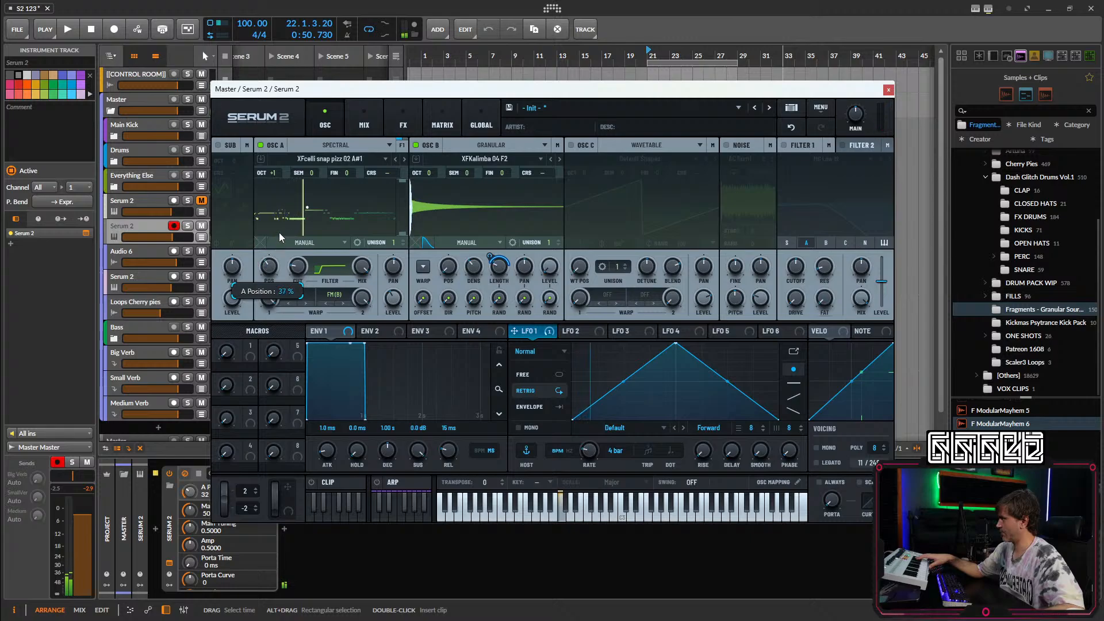
mouse_move(279, 232)
mouse_down()
mouse_move(292, 211)
mouse_move(280, 239)
mouse_up()
drag(269, 298, 264, 338)
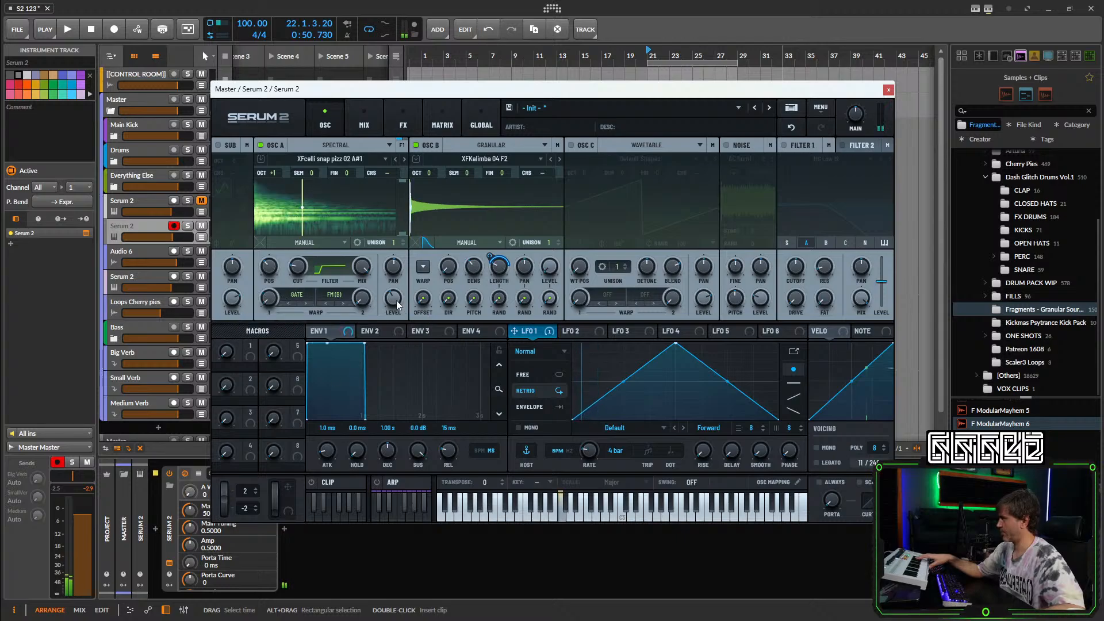
drag(274, 263, 265, 280)
drag(395, 297, 395, 289)
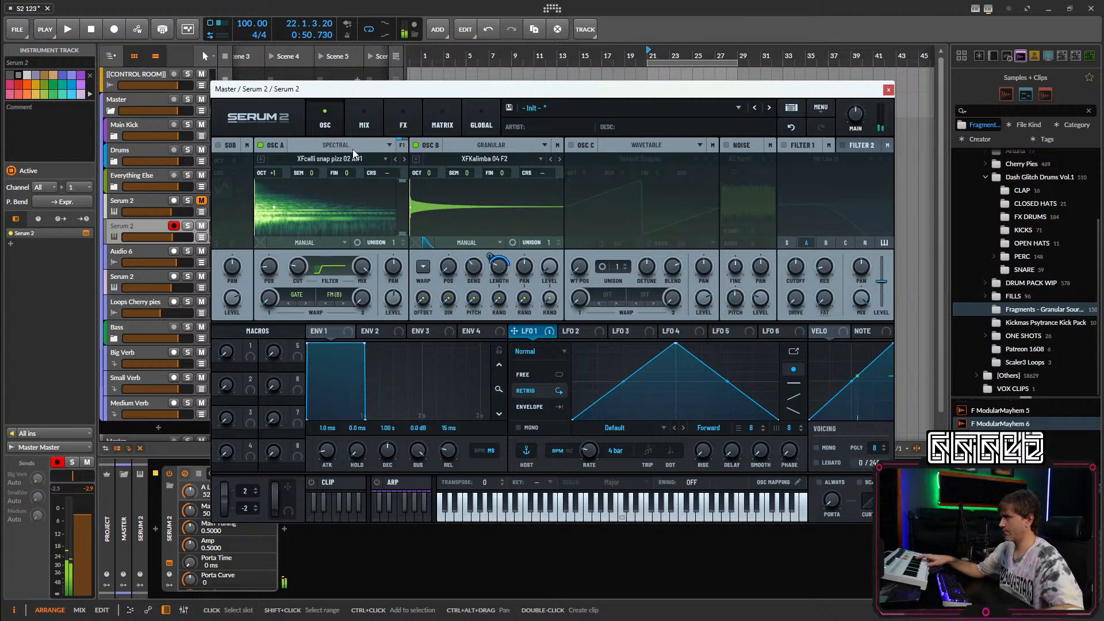
Set envelope 1's attack to about 750 ms and its release to about 2.51 s.
drag(324, 452, 331, 427)
drag(457, 426, 462, 422)
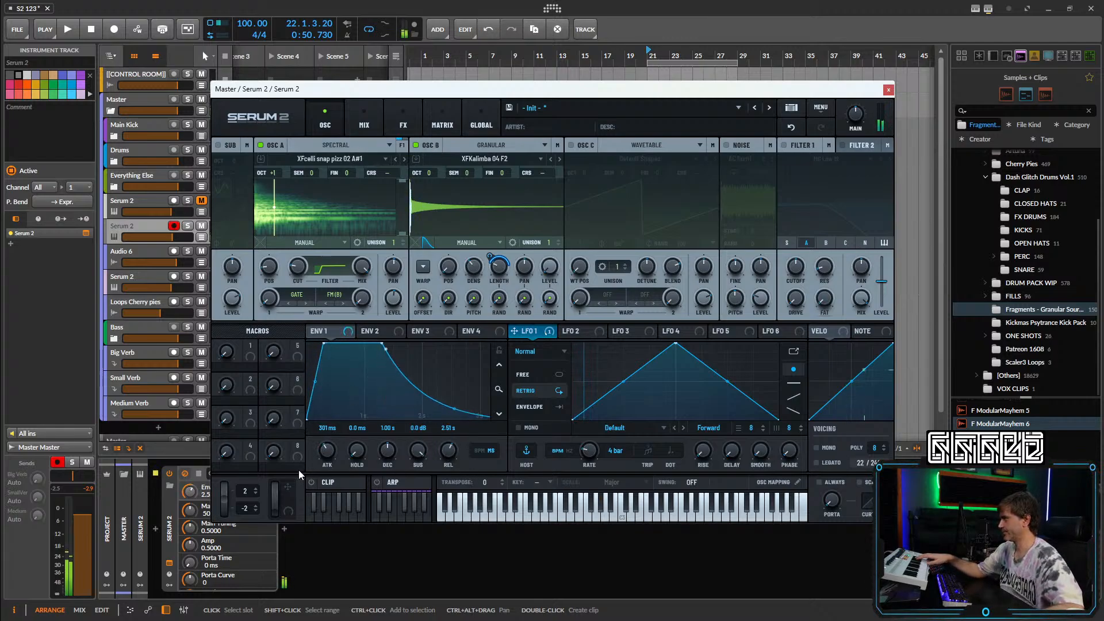
mouse_move(325, 458)
mouse_down()
mouse_move(325, 437)
mouse_move(325, 457)
mouse_up()
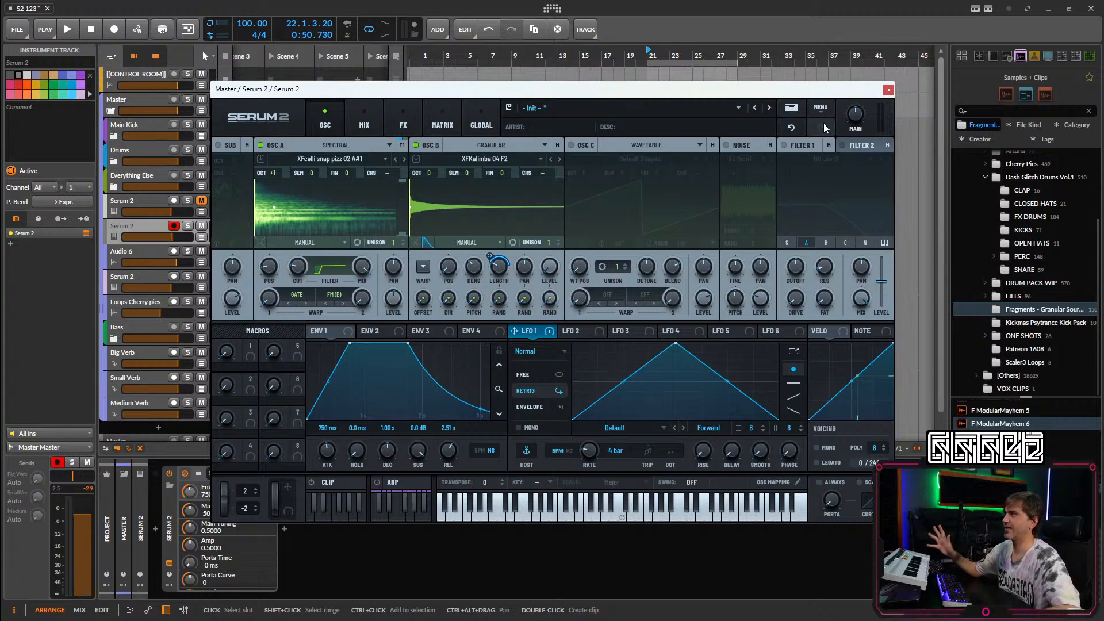
Initialize the synth preset and set oscillator A to Multisample mode.
click(821, 108)
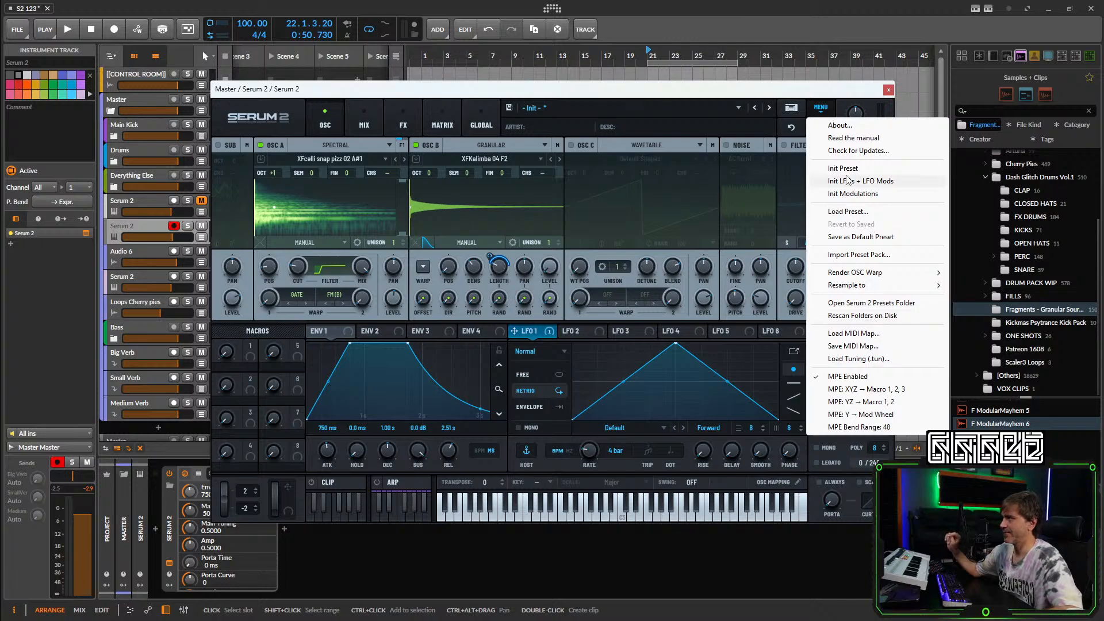
click(843, 168)
click(325, 143)
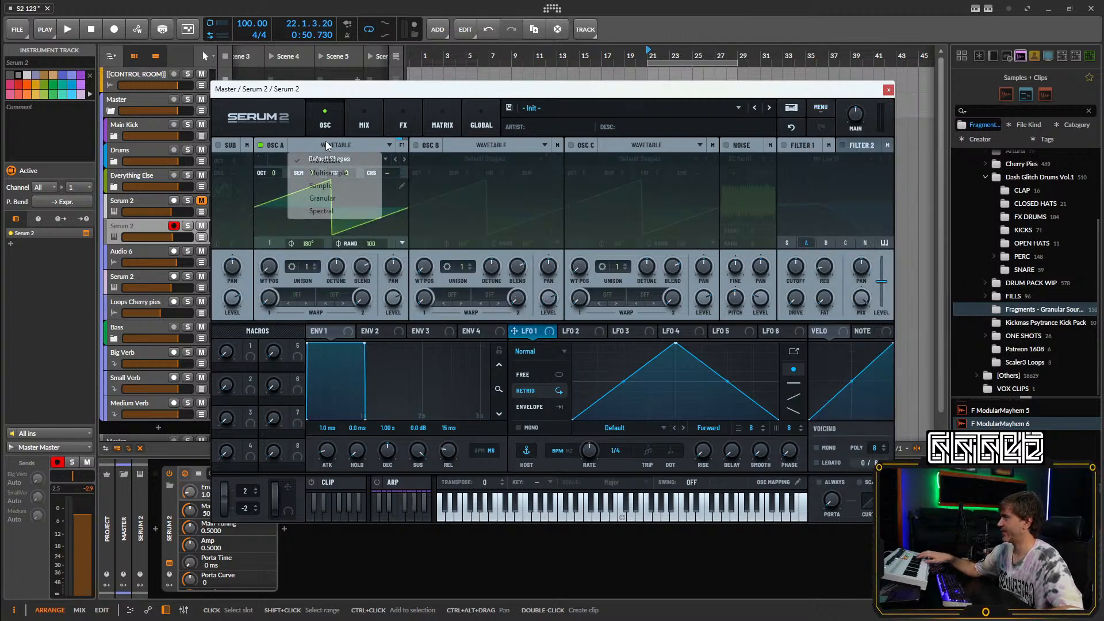
click(326, 167)
Load the factory Harmonium multisample from the Keys category into oscillator A.
click(326, 159)
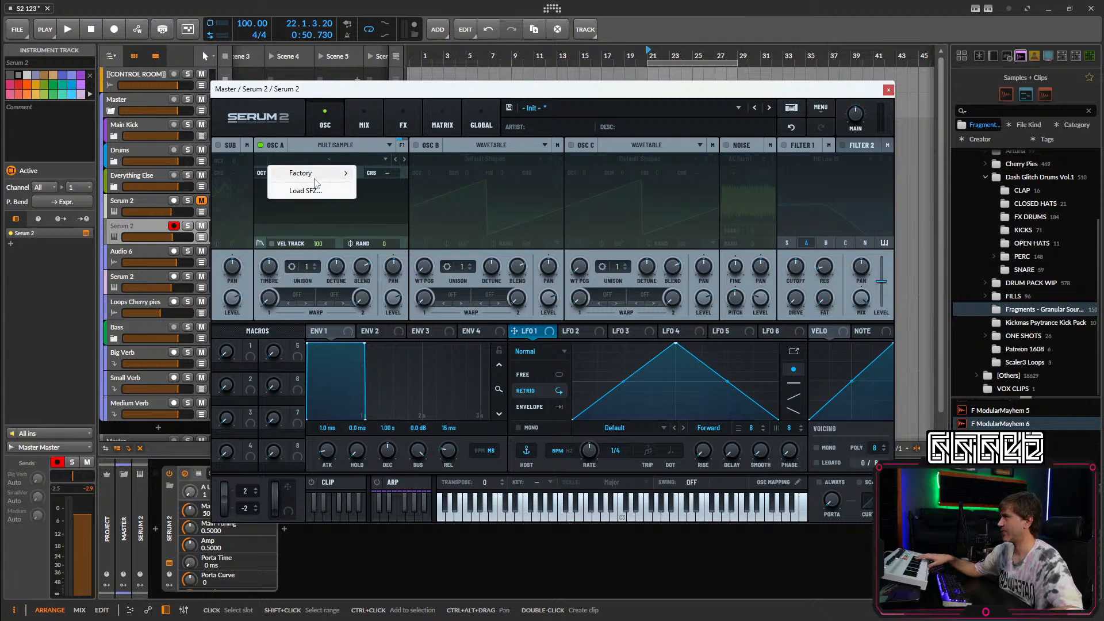
mouse_move(324, 183)
mouse_move(393, 213)
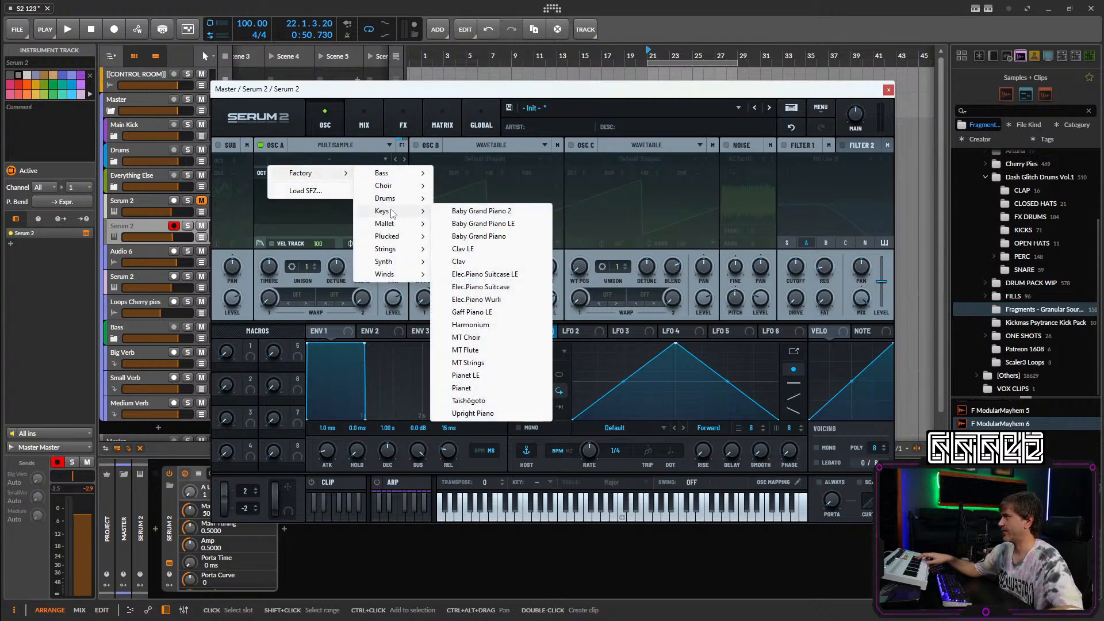
click(487, 326)
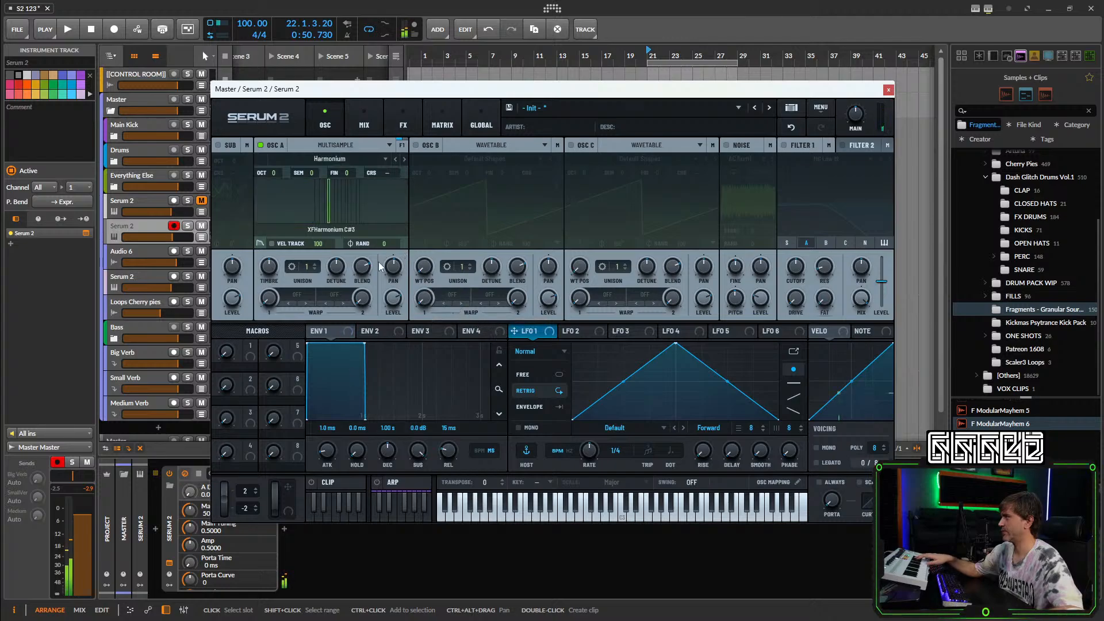
Load the factory Ah Both multisample from the Choir category into oscillator A.
click(340, 159)
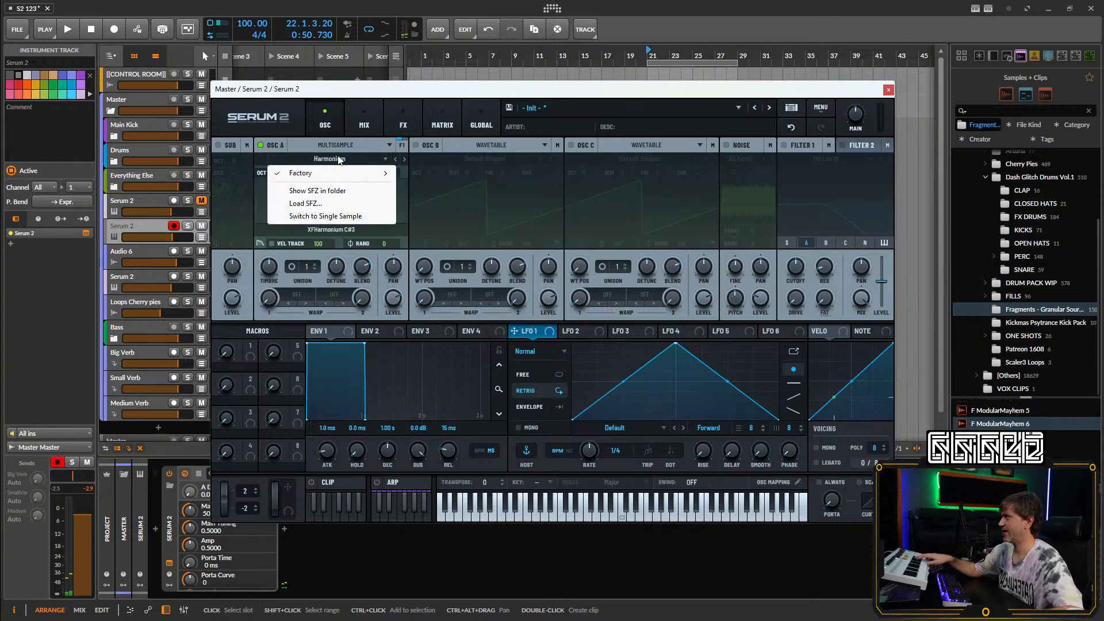
mouse_move(345, 173)
mouse_move(439, 191)
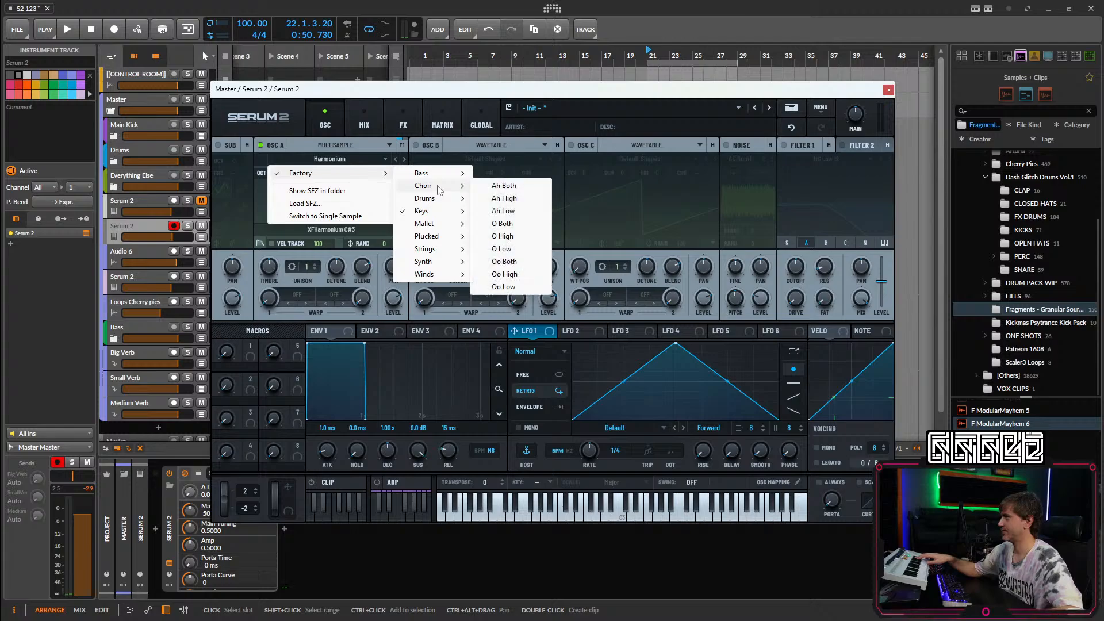
click(504, 186)
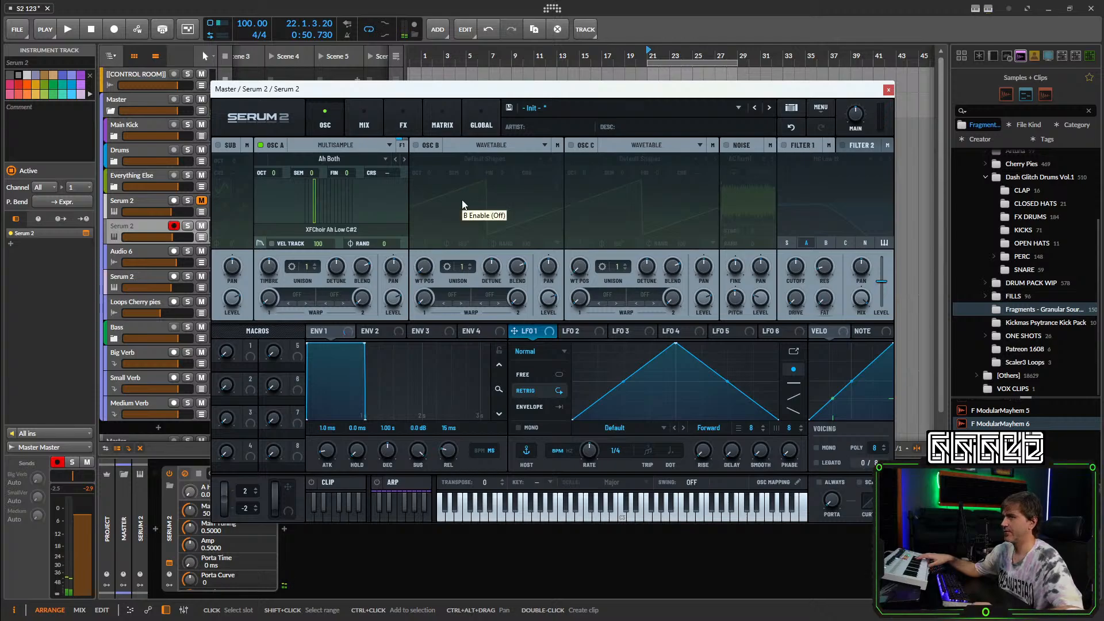
Convert oscillator A's choir multisample to a single sample.
click(338, 146)
click(385, 180)
right_click(385, 179)
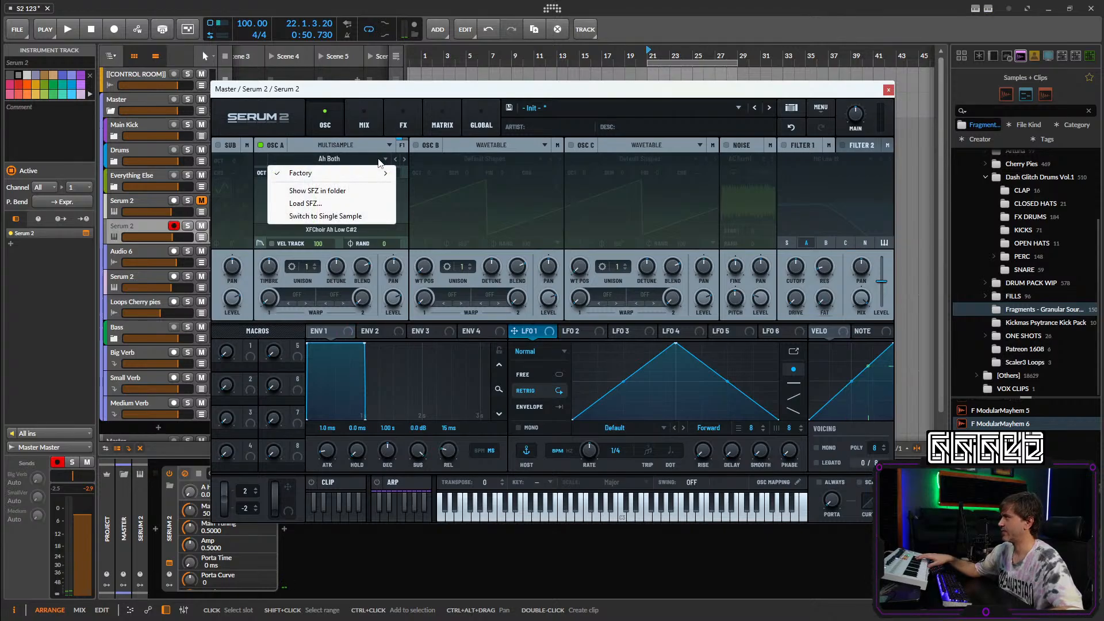
click(317, 215)
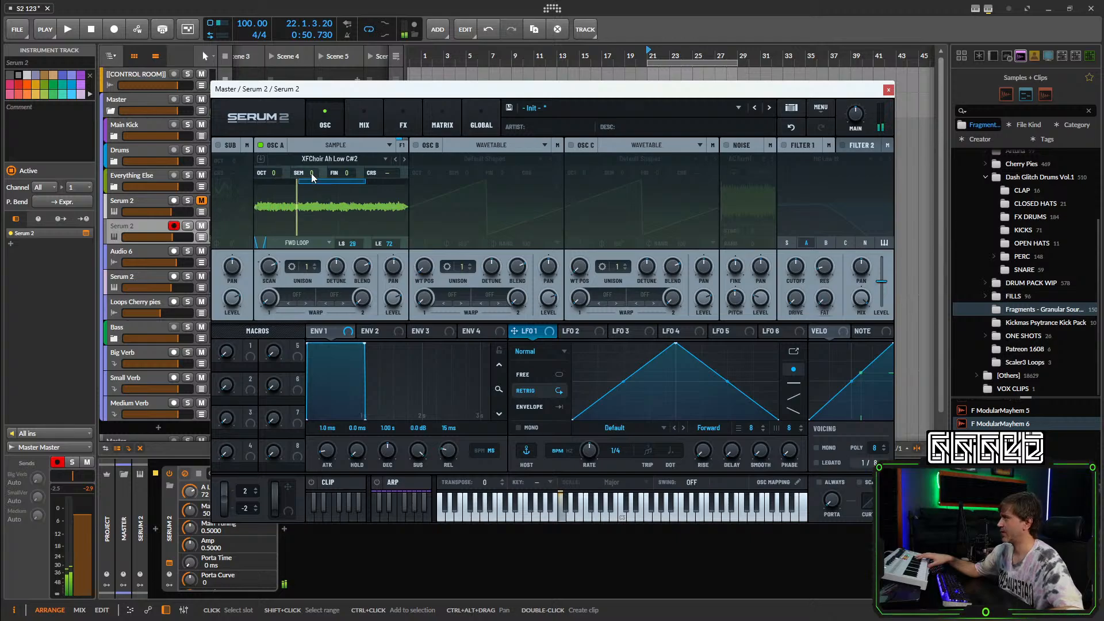
Try tuning oscillator A down to -1 semitone and reset the semitone offset to 0.
drag(312, 176, 311, 182)
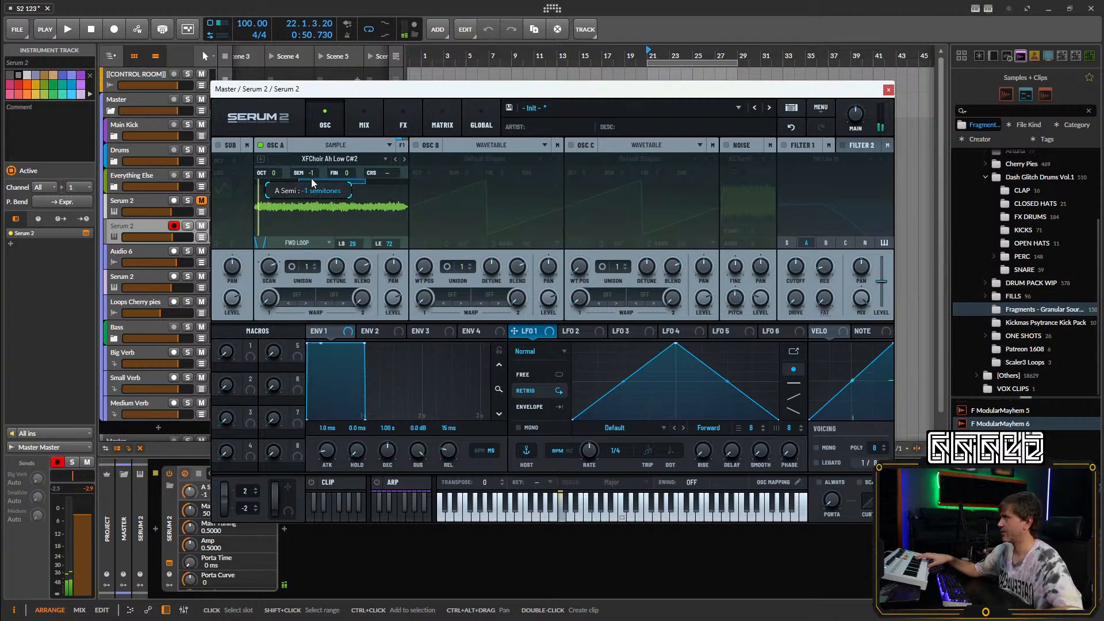
double_click(312, 178)
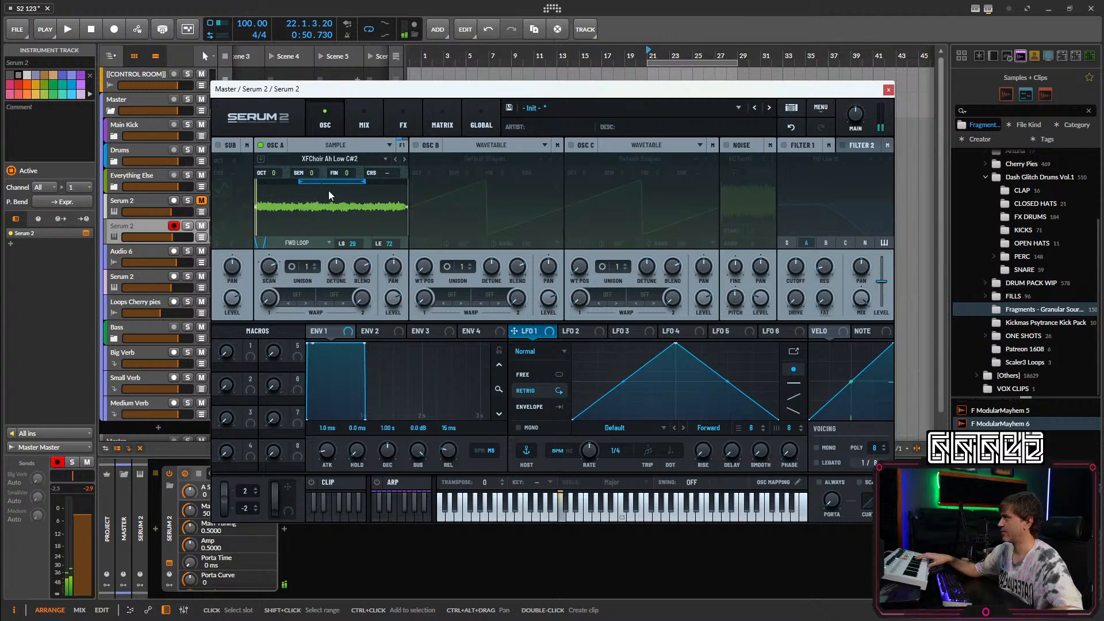
click(368, 160)
click(420, 202)
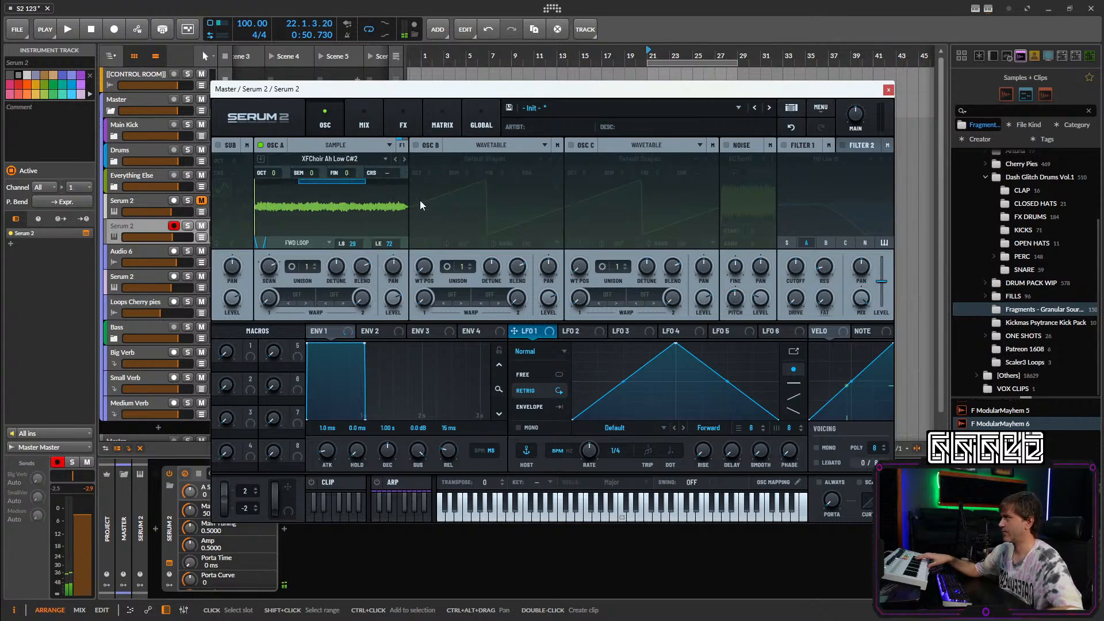
Set oscillator A to Spectral mode with Manual playback and move its position slightly into the sample.
click(330, 146)
click(332, 213)
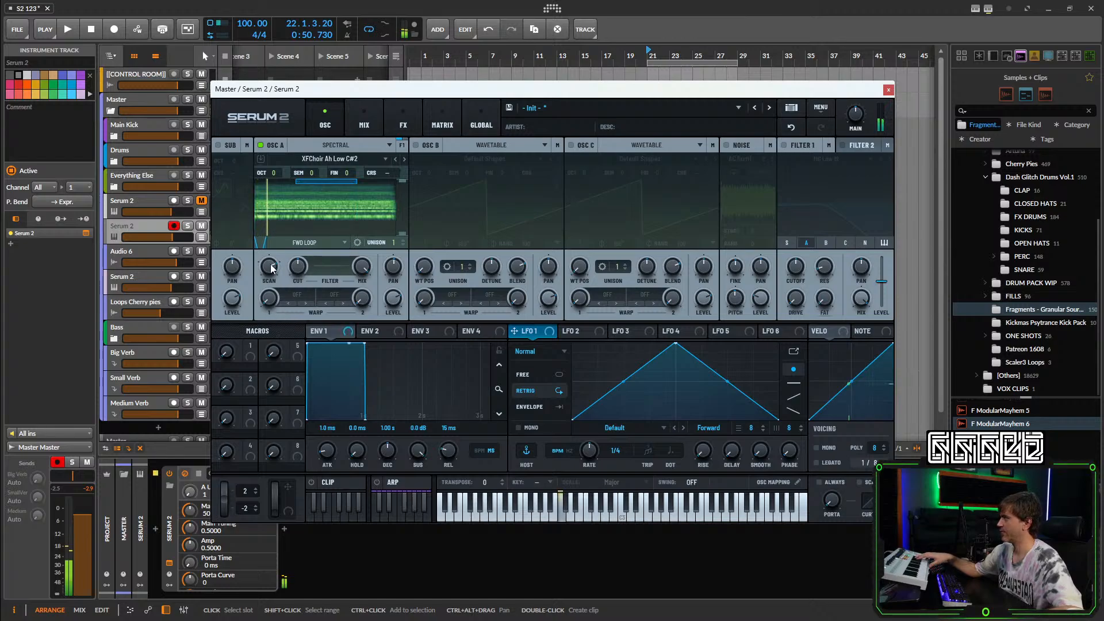
click(310, 242)
click(300, 324)
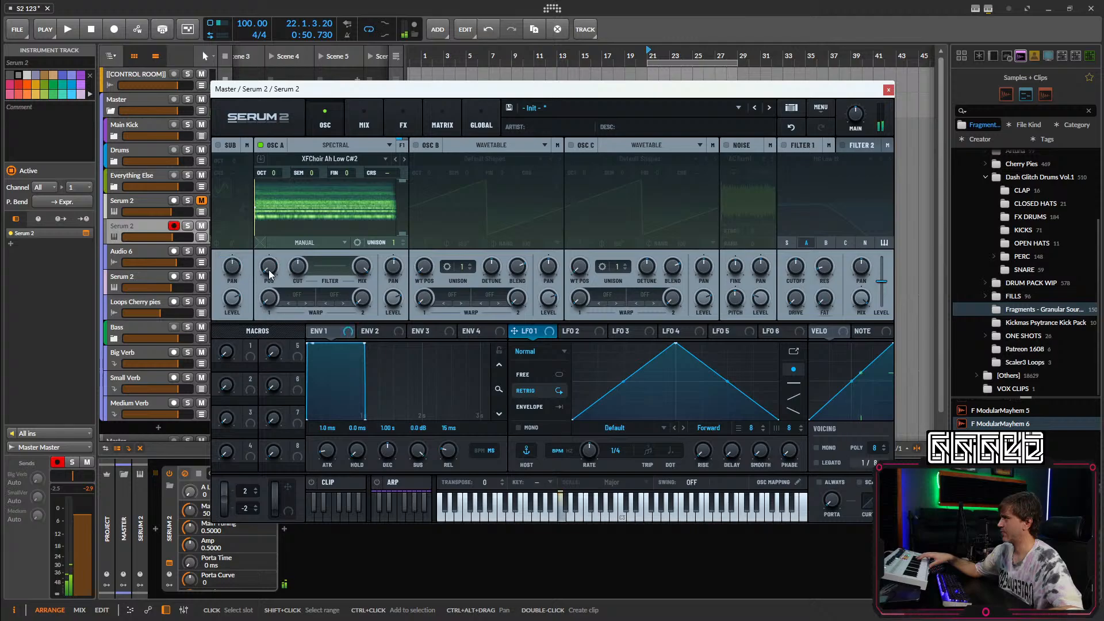
drag(273, 275, 275, 267)
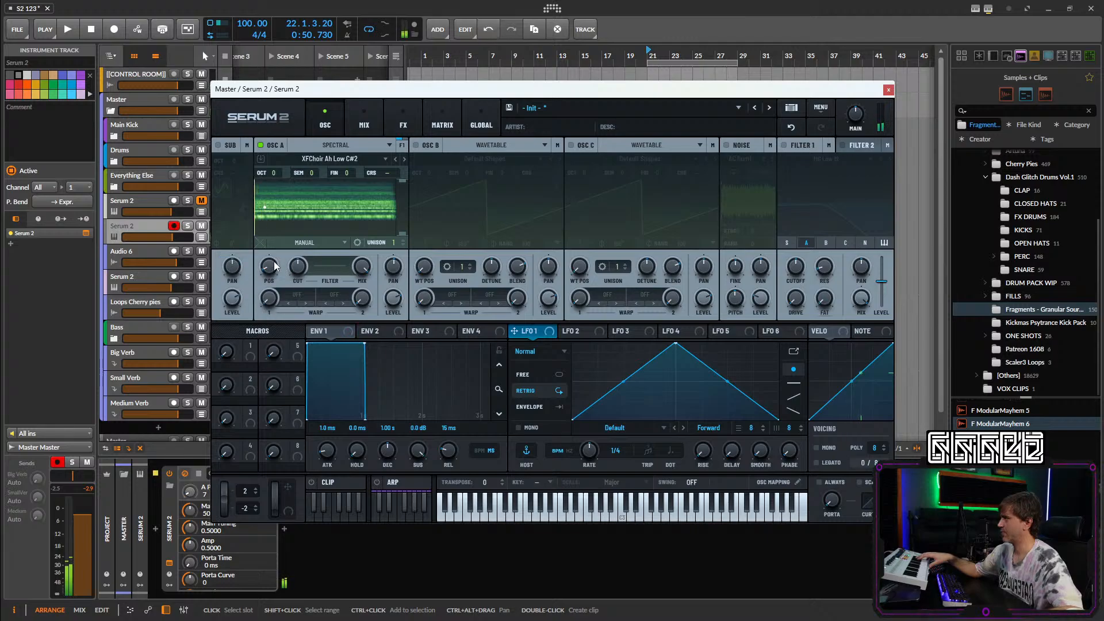
Assign the spectral Gate effect to oscillator A's first warp and adjust its amount.
click(294, 297)
mouse_move(339, 320)
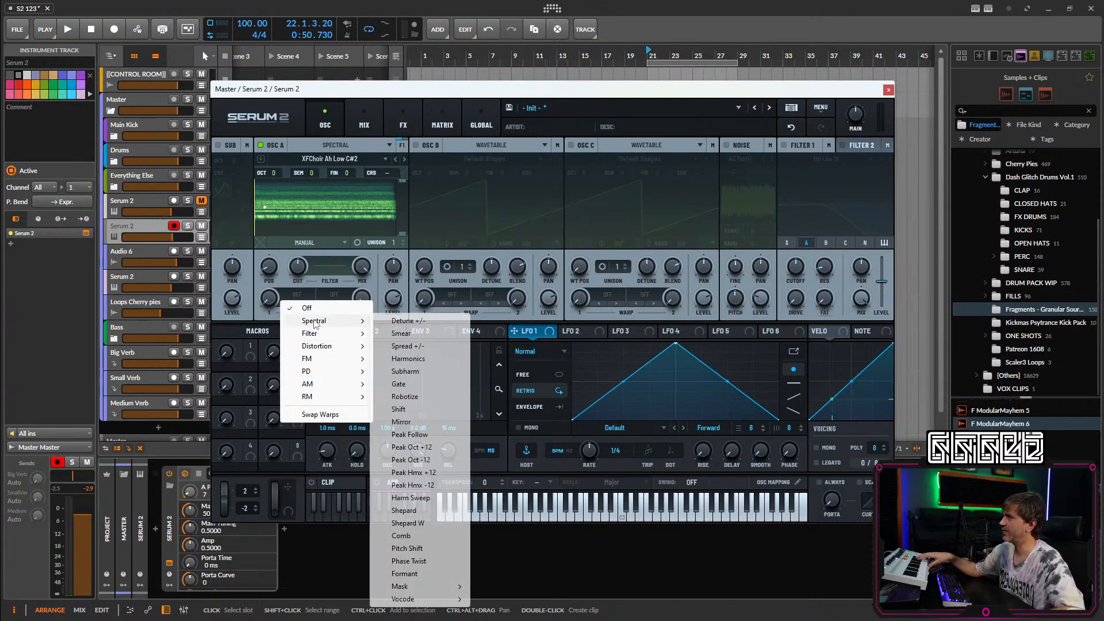
click(399, 383)
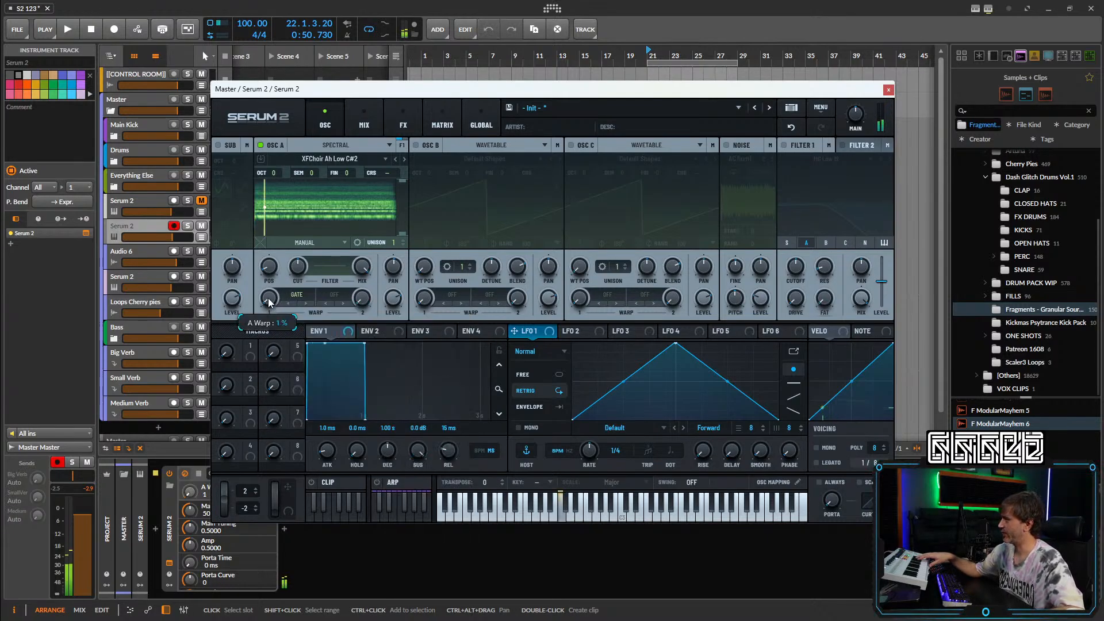
mouse_move(268, 299)
mouse_down()
mouse_move(270, 285)
mouse_move(269, 308)
mouse_up()
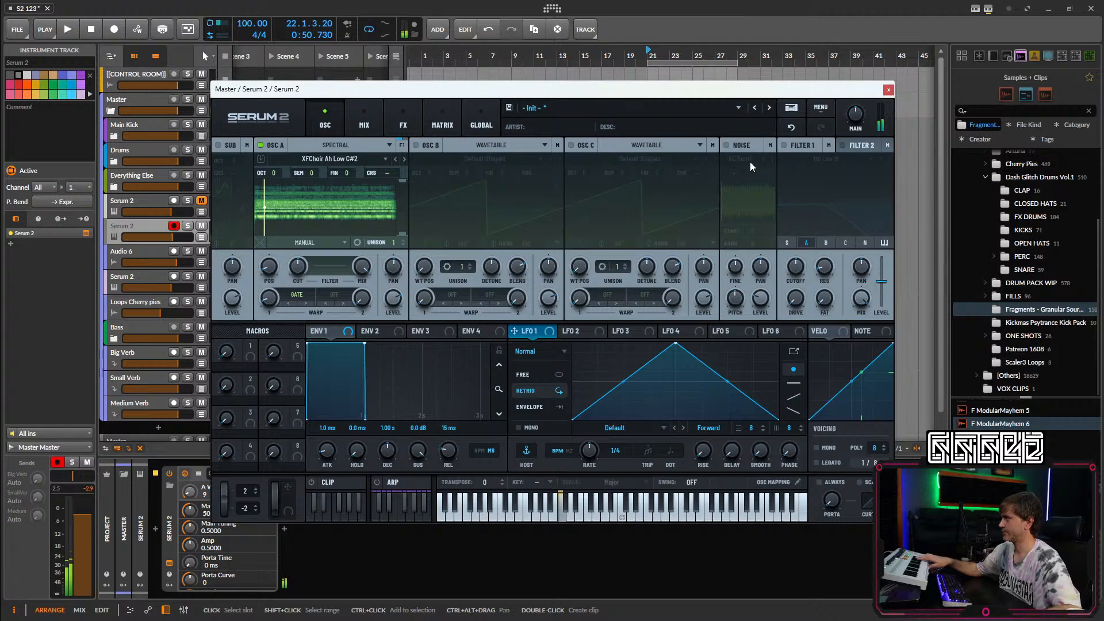
Set envelope 1's attack to about 823 ms and its release to about 1.72 s.
click(314, 333)
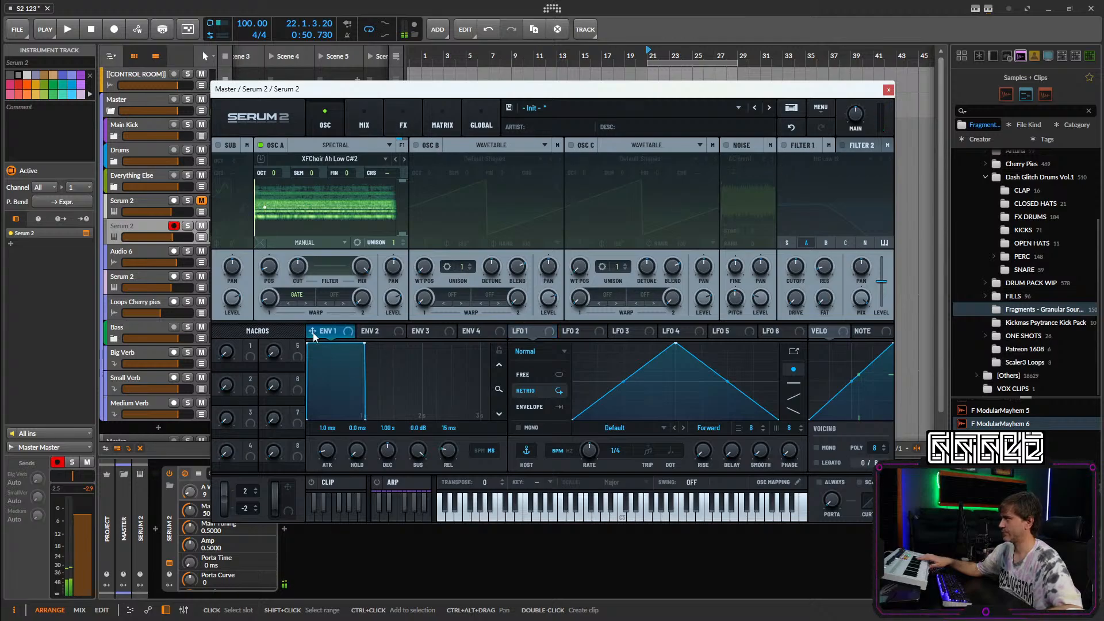
drag(337, 448, 352, 405)
drag(457, 462, 460, 414)
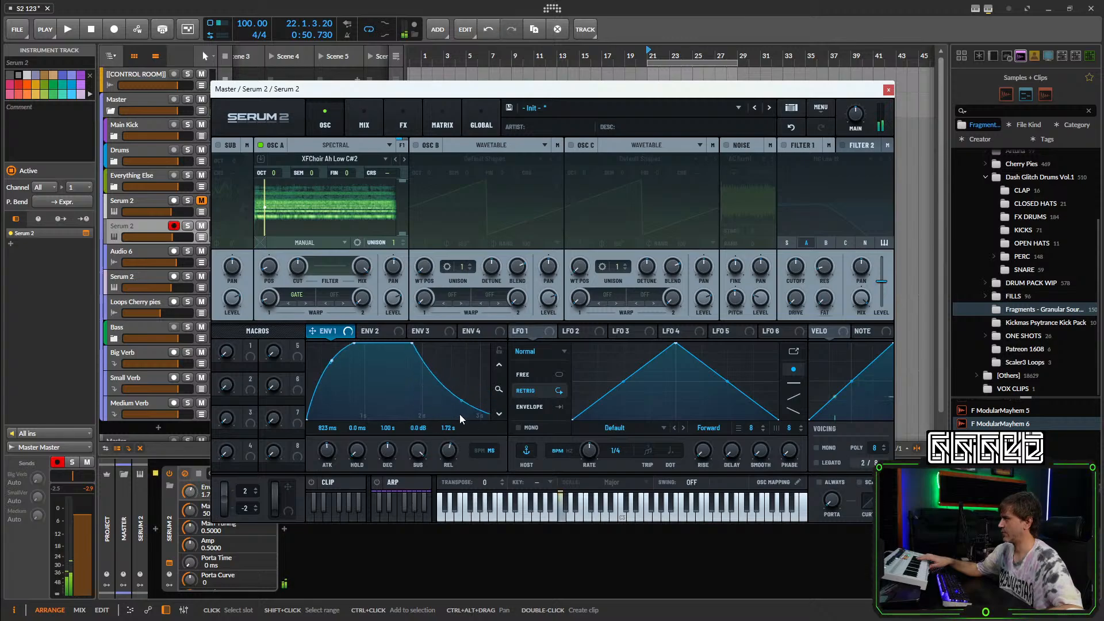
Enable Filter 1 with MG Low 12, adjust its cutoff, and assign LFO 1 to modulate that cutoff.
click(785, 145)
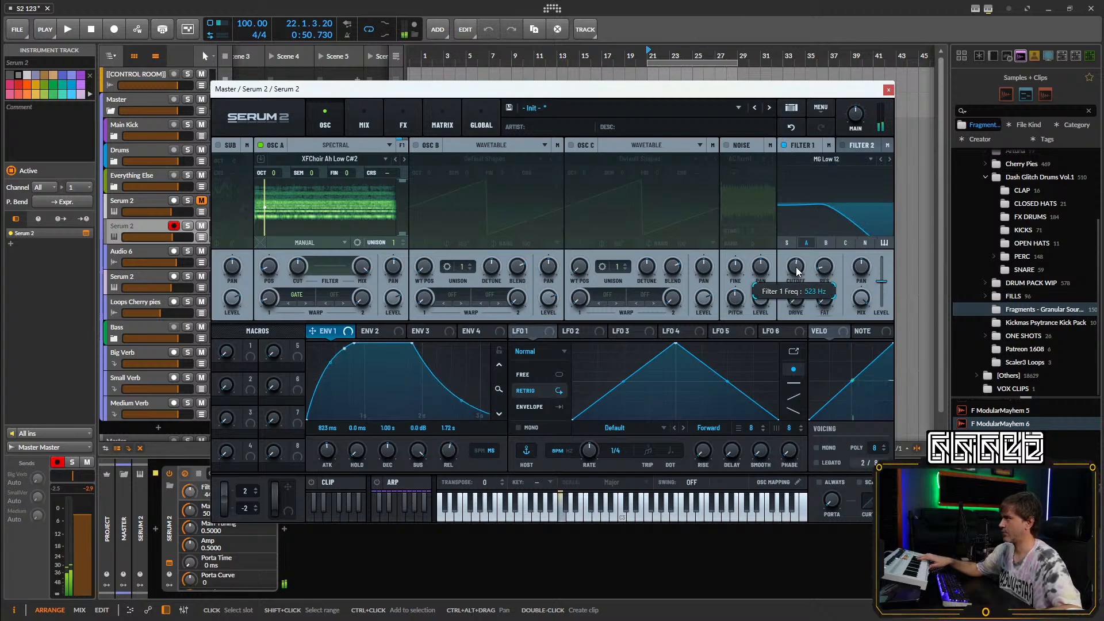
drag(796, 268, 803, 277)
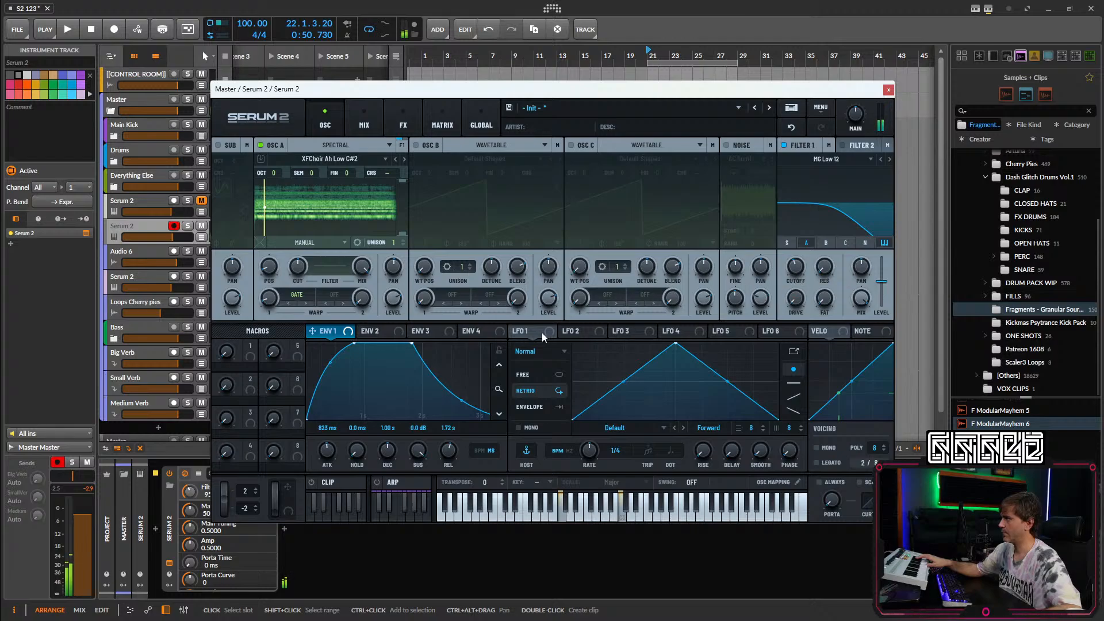
drag(540, 332, 788, 263)
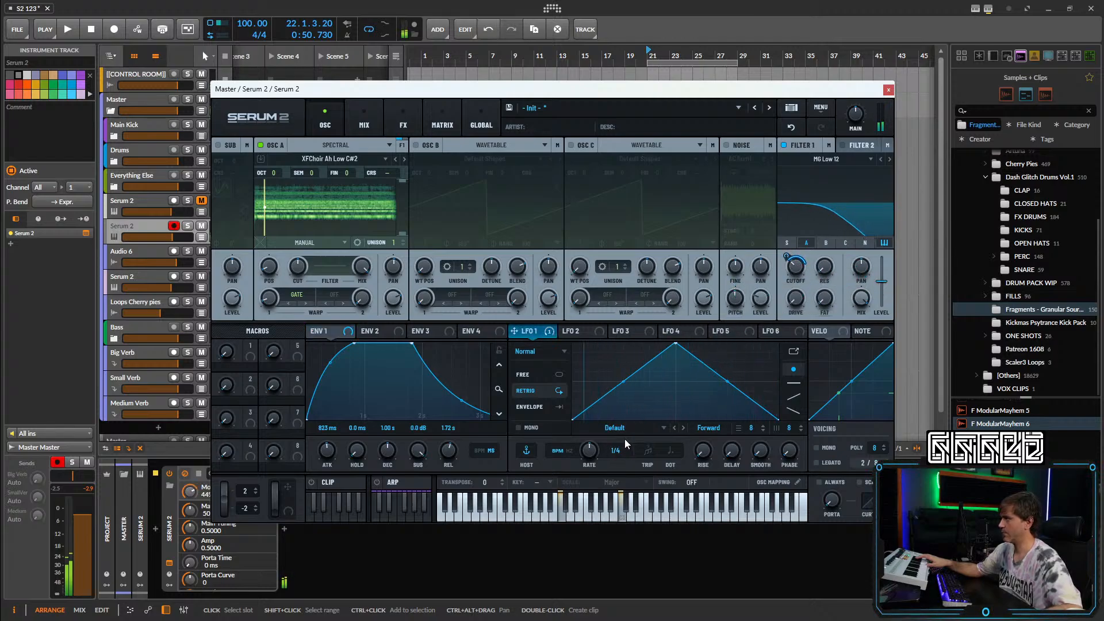
Set LFO 1's rate to 2 bar and its mode to Chaos: Lorenz.
drag(587, 451, 582, 467)
click(549, 351)
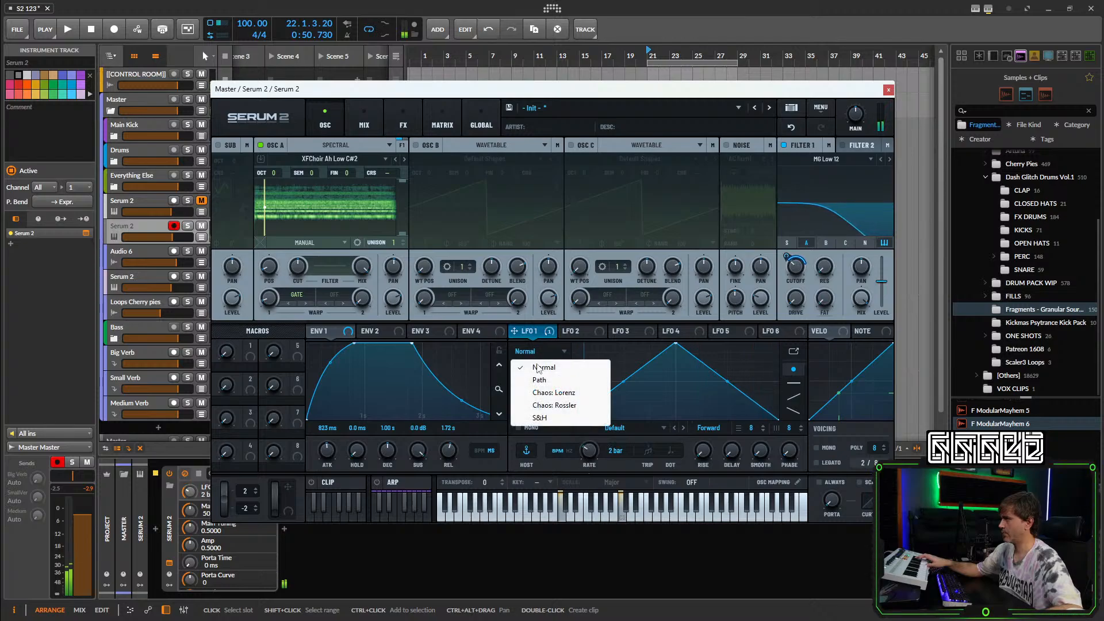
click(542, 389)
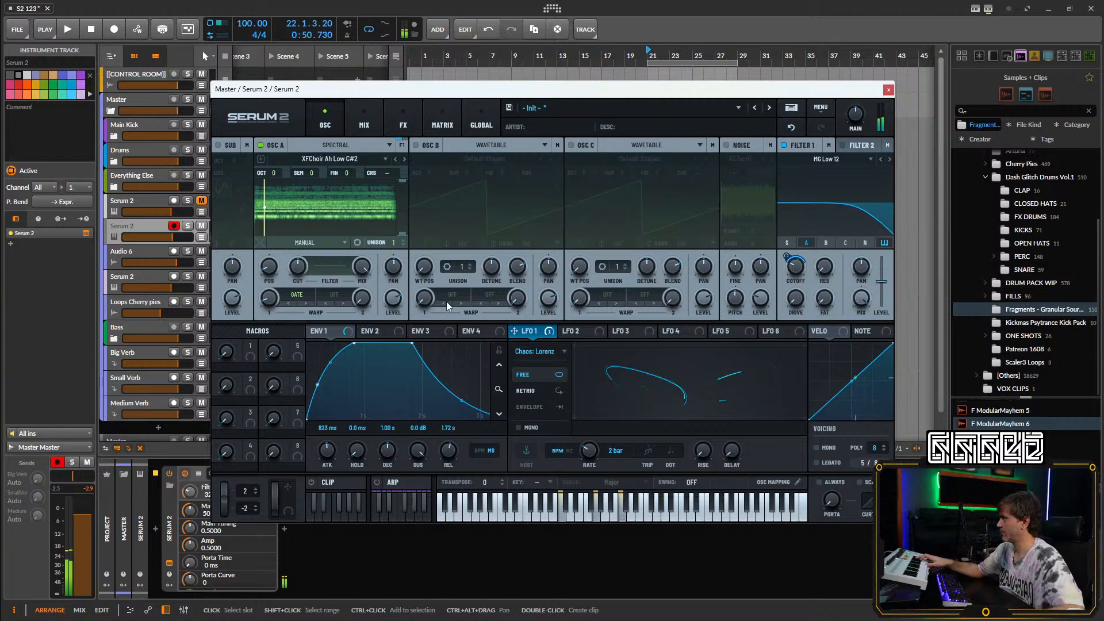
Raise oscillator A's position slightly and modulate it with LFO 1's Y output.
drag(271, 300, 276, 270)
mouse_move(554, 336)
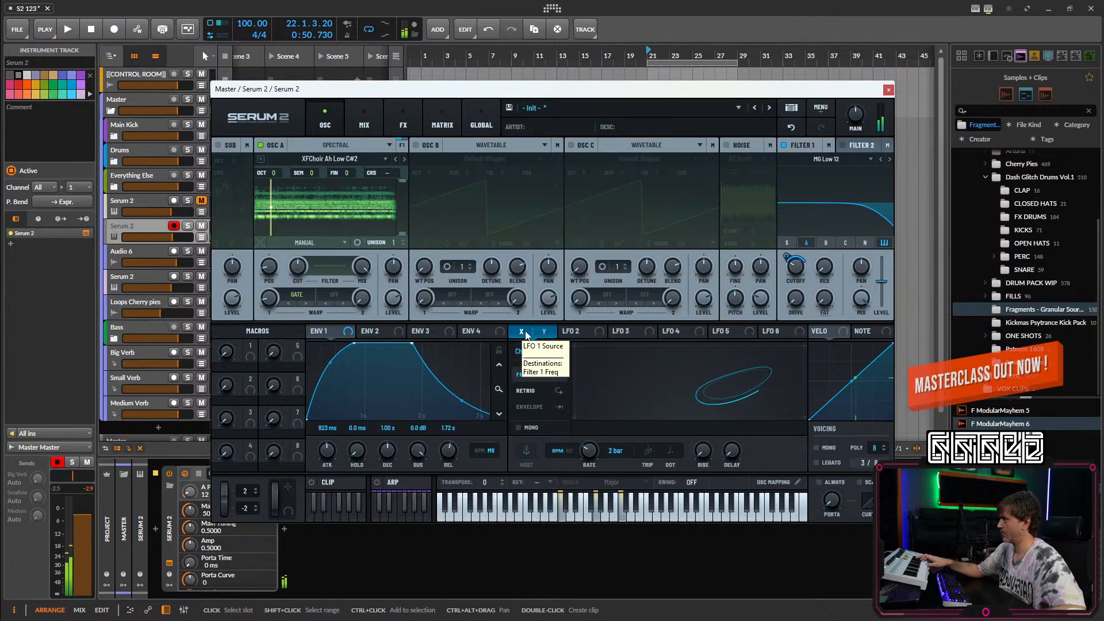
drag(546, 335, 268, 268)
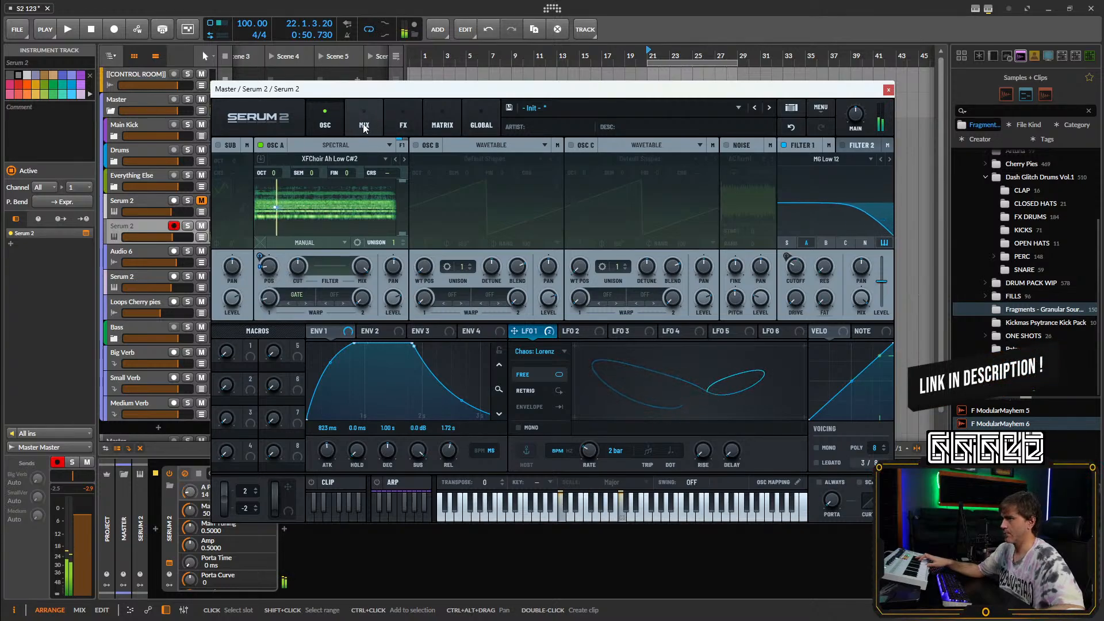
Shape oscillator A's spectral filter curve so it attenuates the low frequencies and rises toward the mids.
click(395, 119)
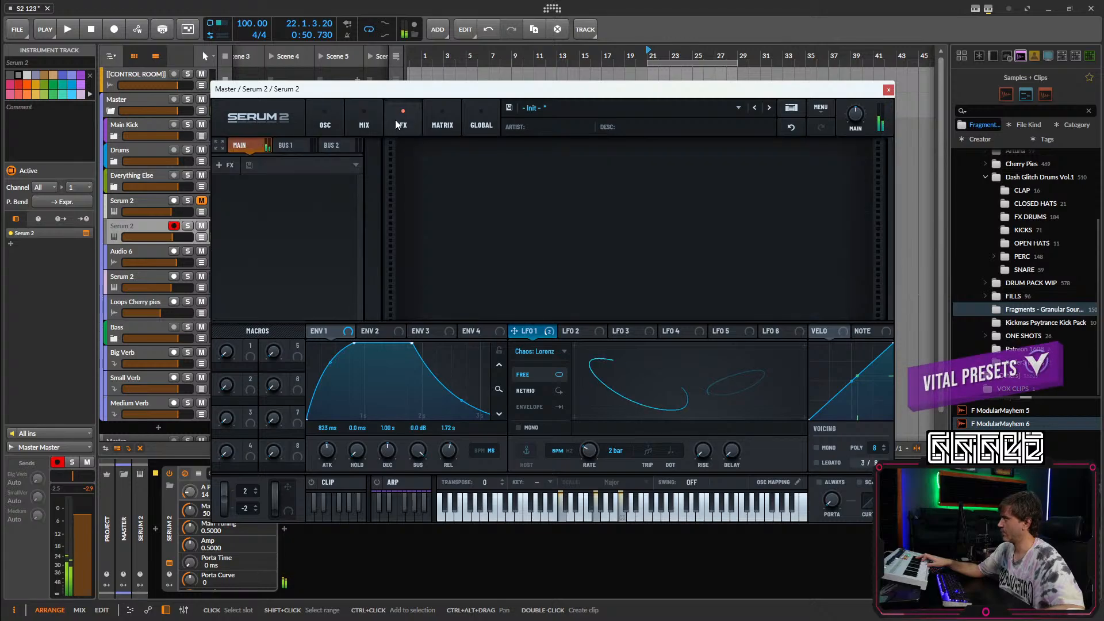
click(315, 115)
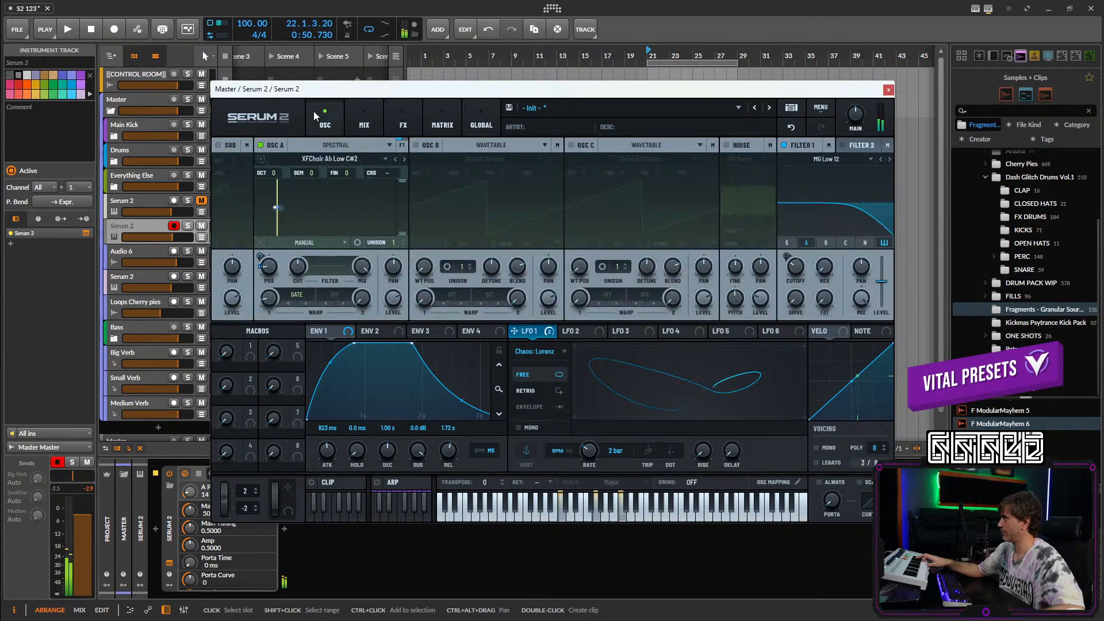
click(316, 268)
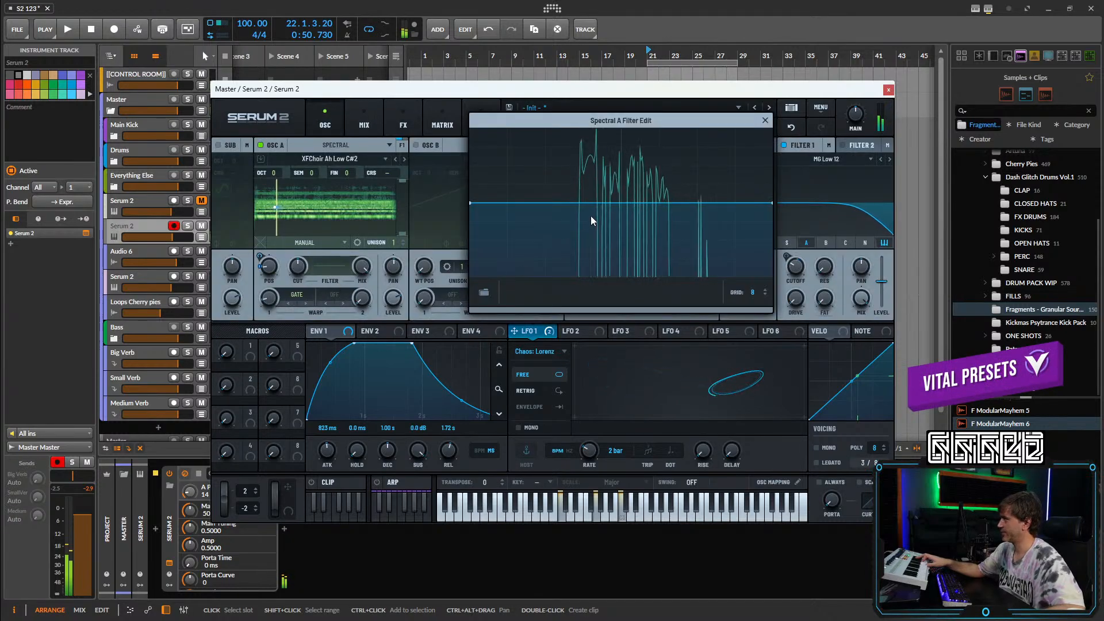
mouse_move(621, 203)
mouse_down()
mouse_move(547, 207)
mouse_move(513, 230)
mouse_move(471, 203)
mouse_move(588, 265)
mouse_move(512, 229)
mouse_move(495, 264)
mouse_move(555, 257)
mouse_up()
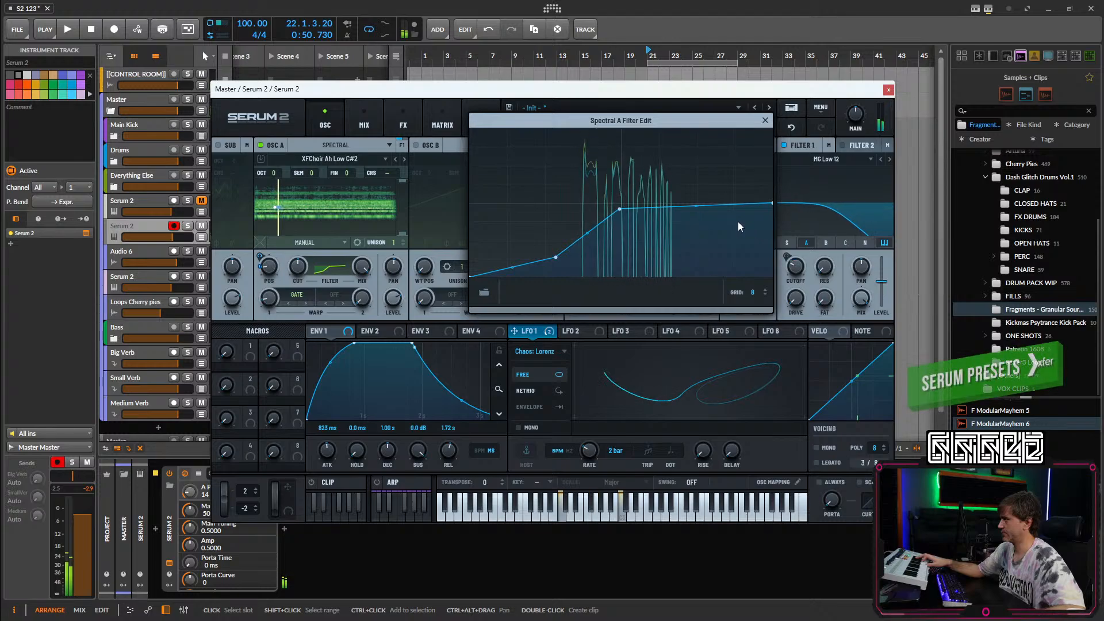
click(766, 120)
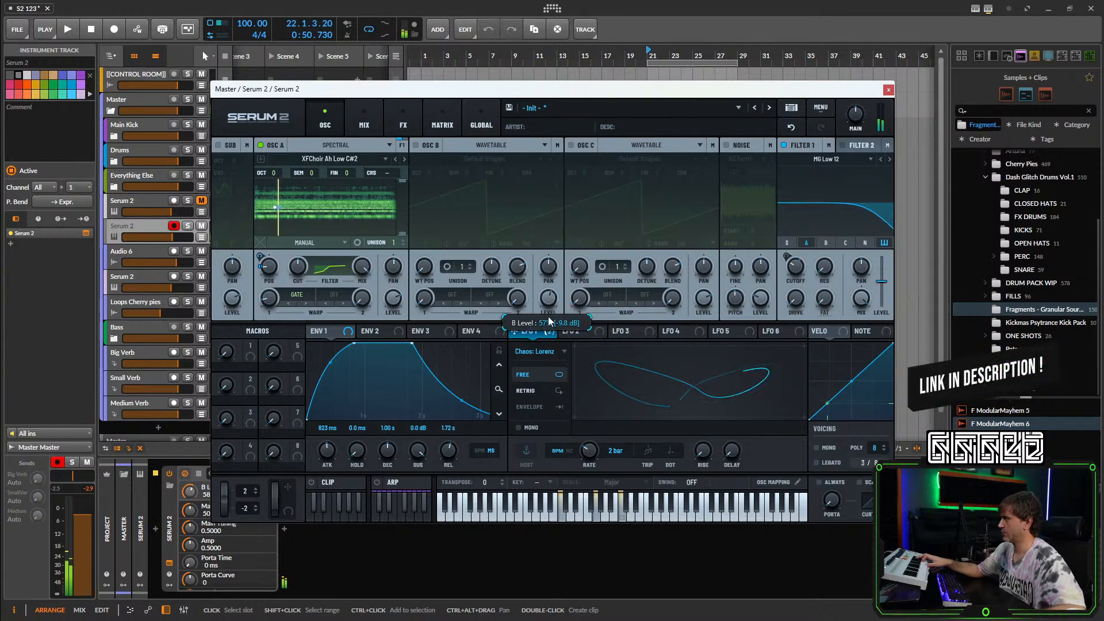
Enable oscillator B through Filter 1 with 16 unison voices at a low level, and straighten envelope 1's attack curve.
click(826, 242)
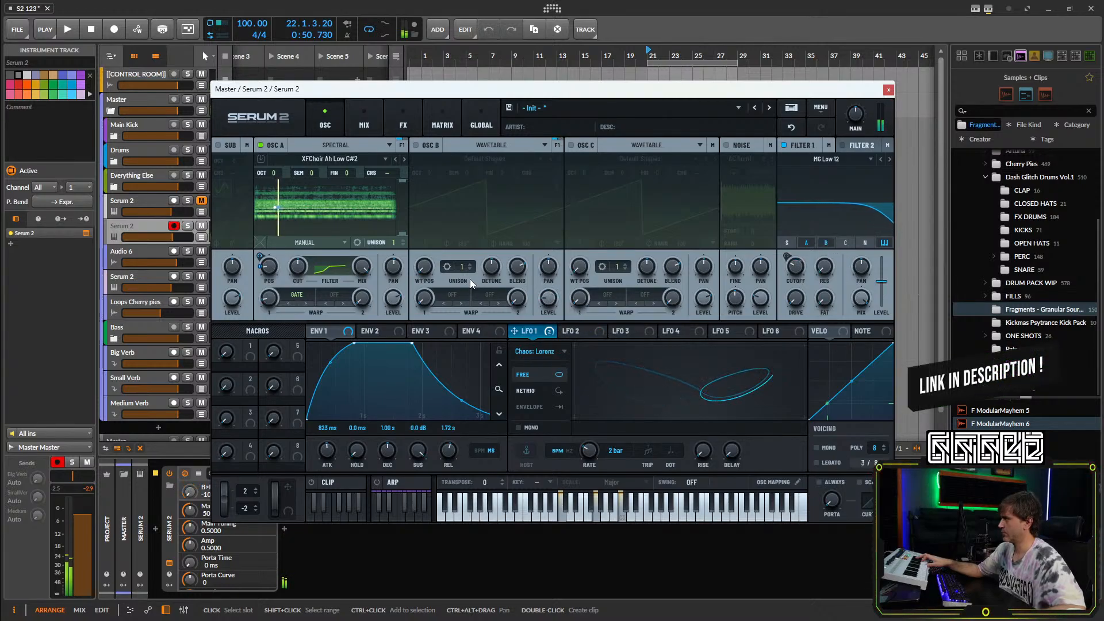
click(416, 145)
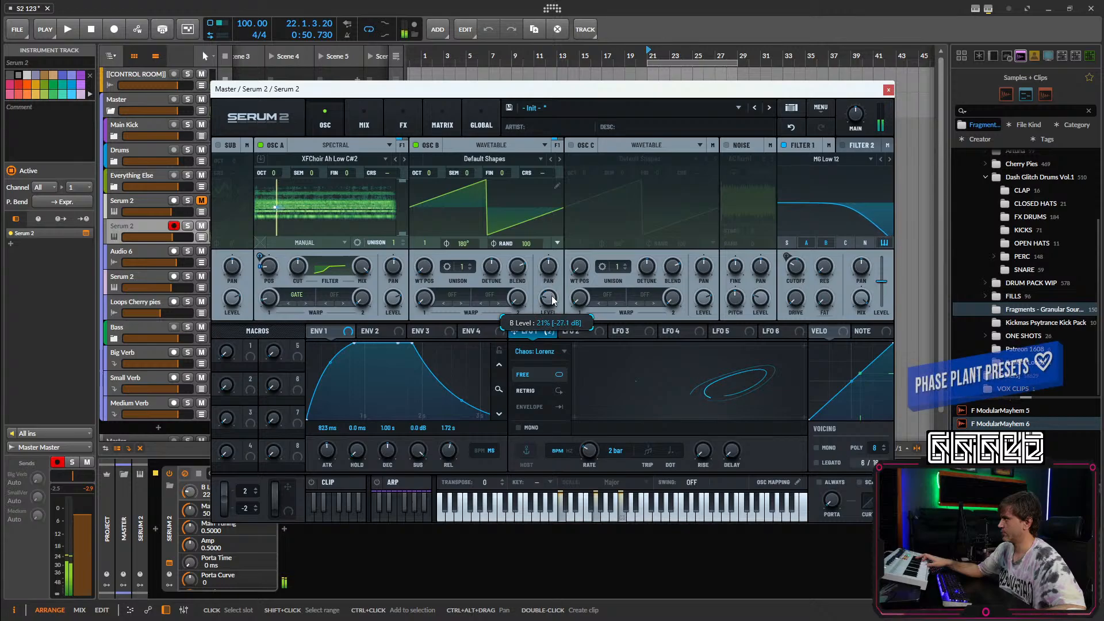
drag(470, 277, 509, 161)
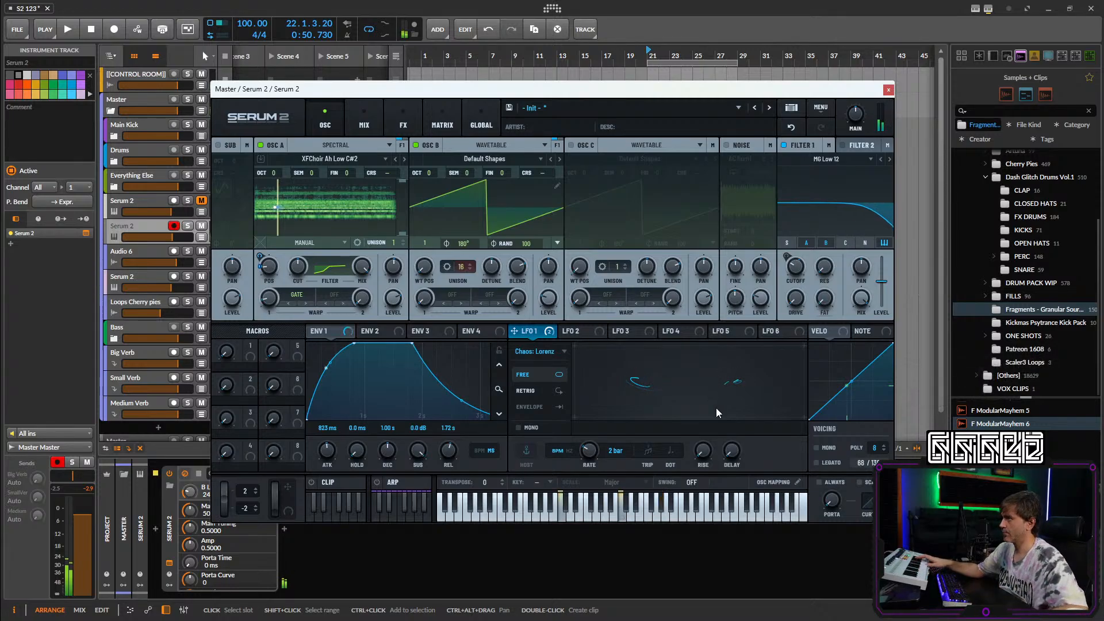
drag(330, 363, 332, 380)
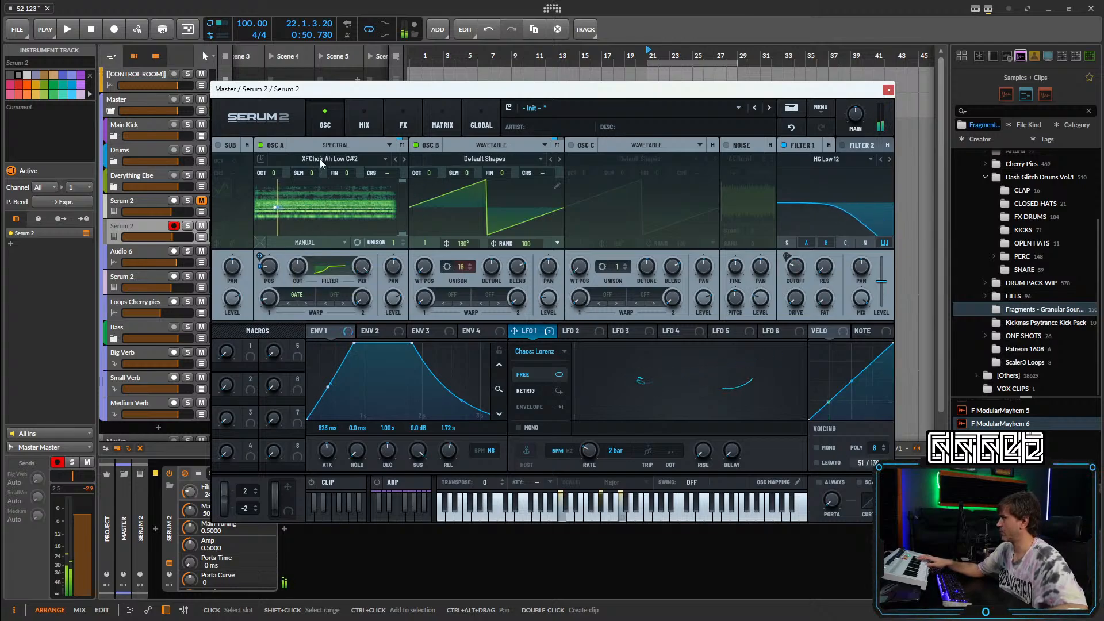
Add a Chorus effect to the main chain, switch its filter to HPF, and adjust its mix.
click(409, 121)
click(256, 181)
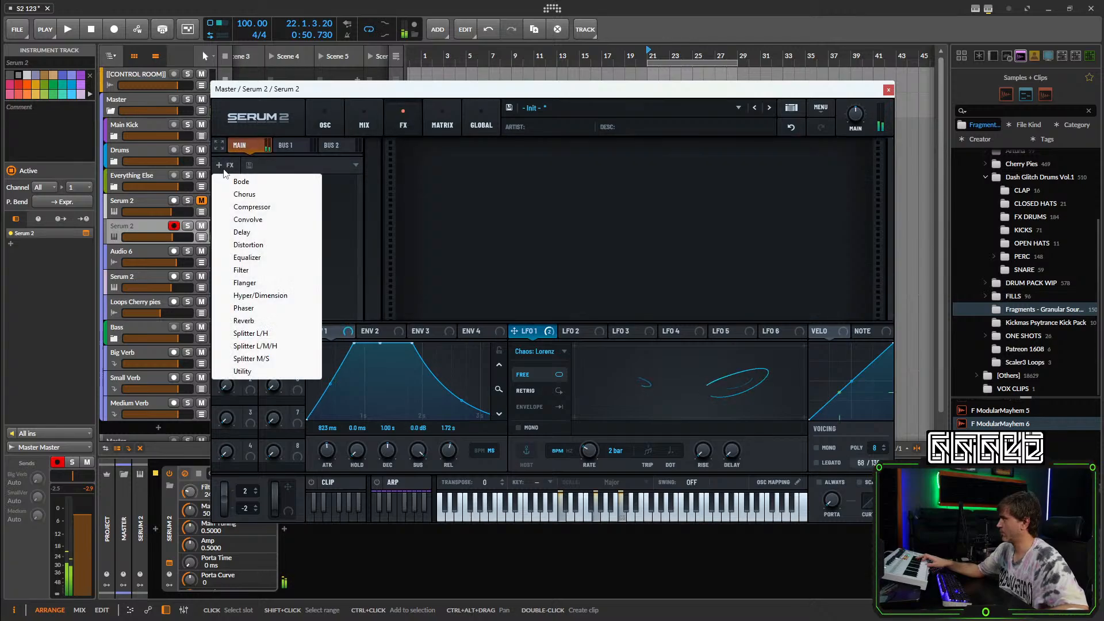
click(270, 195)
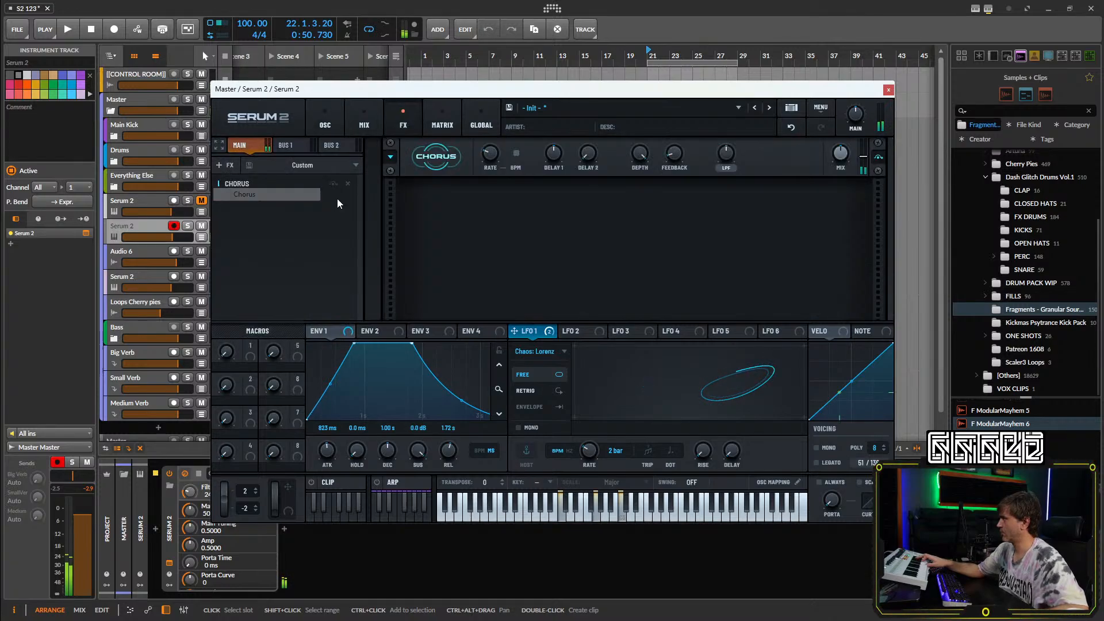
click(726, 168)
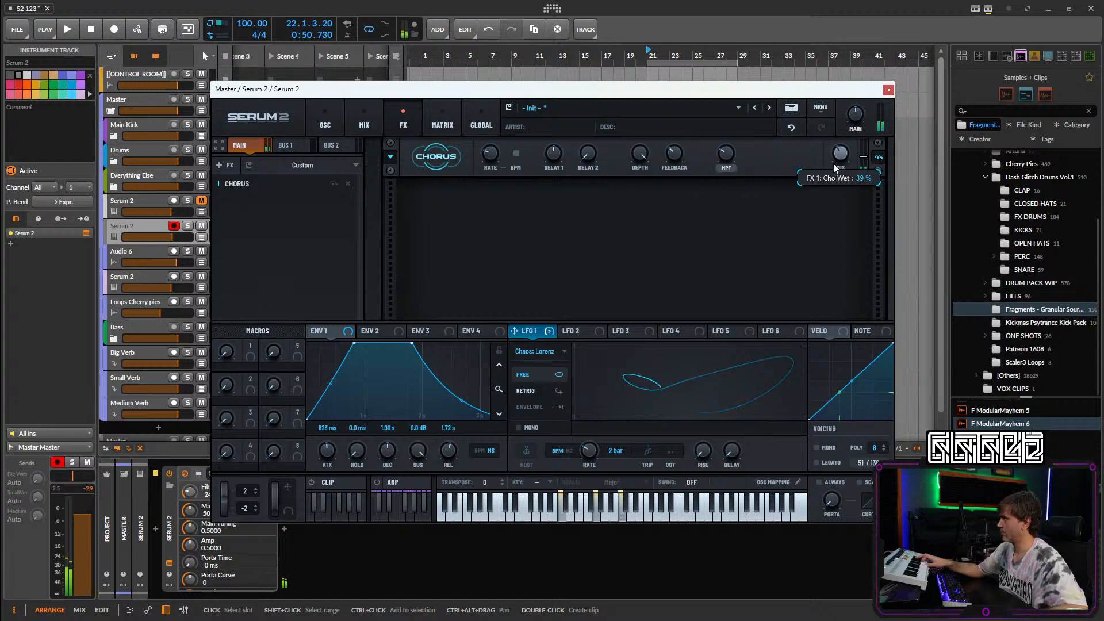
Slow LFO 1's rate to 4 bar.
click(230, 166)
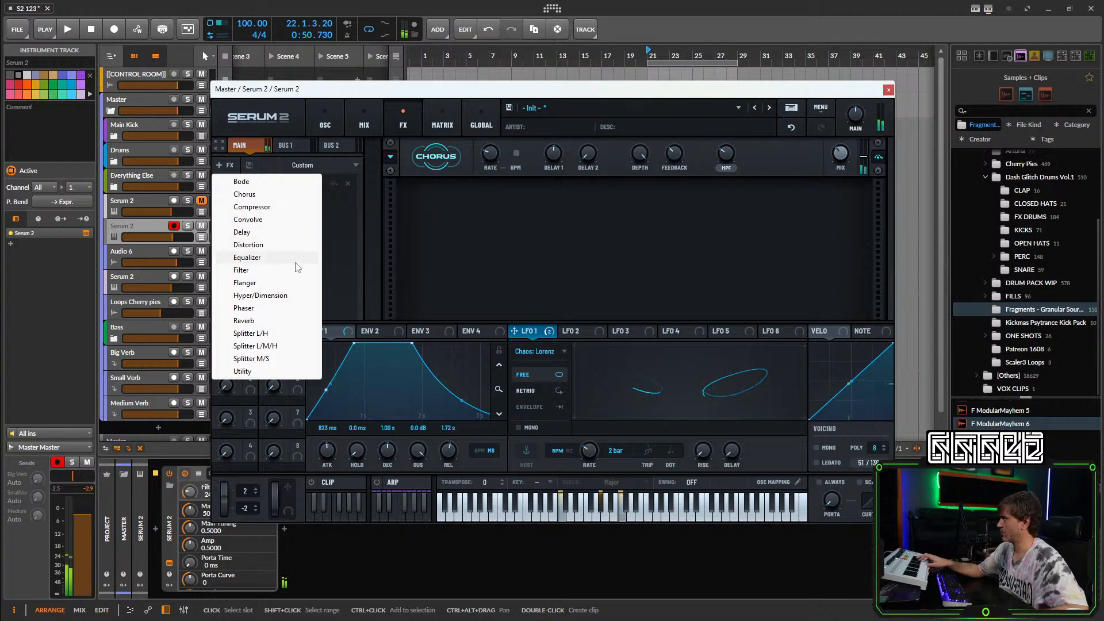
click(595, 448)
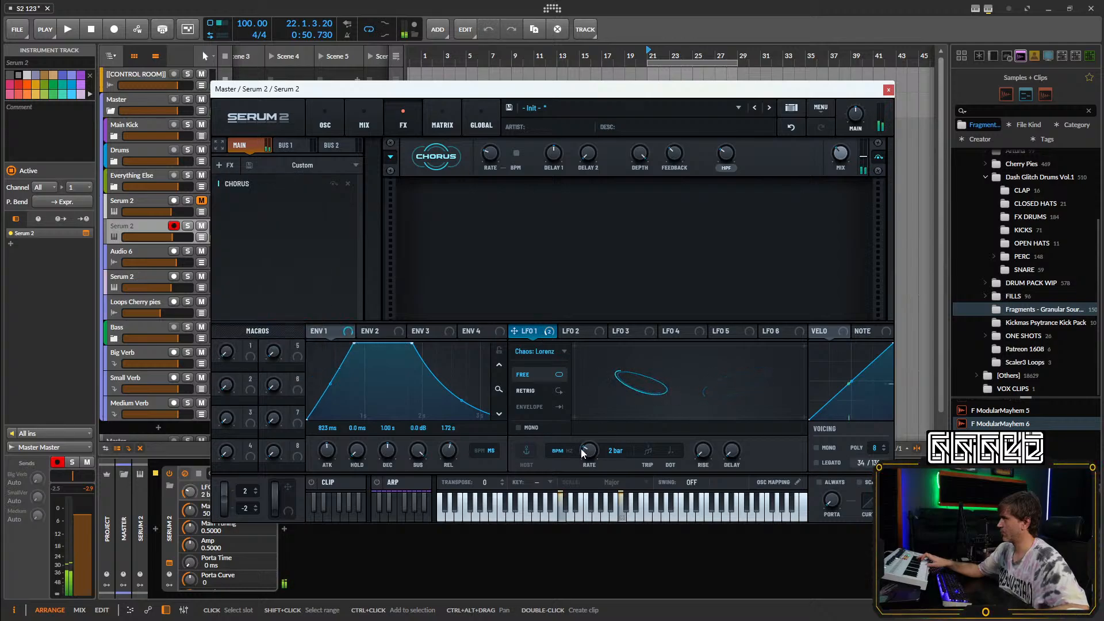
drag(592, 450, 590, 455)
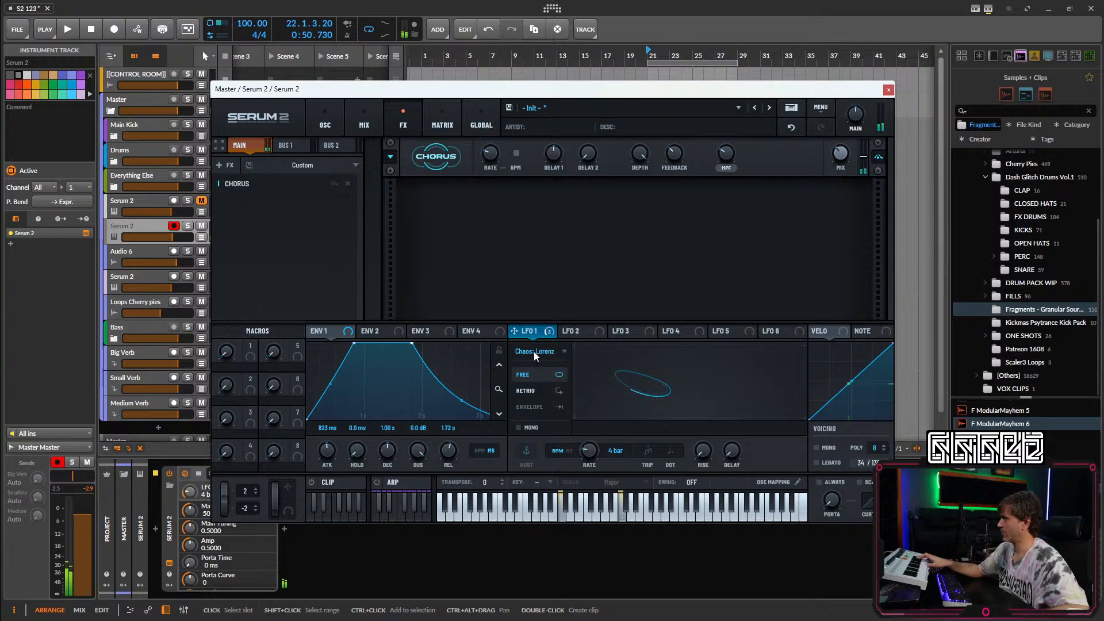
Add a Hyper/Dimension effect after the chorus and adjust its Hyper and Dimension mix amounts.
click(229, 165)
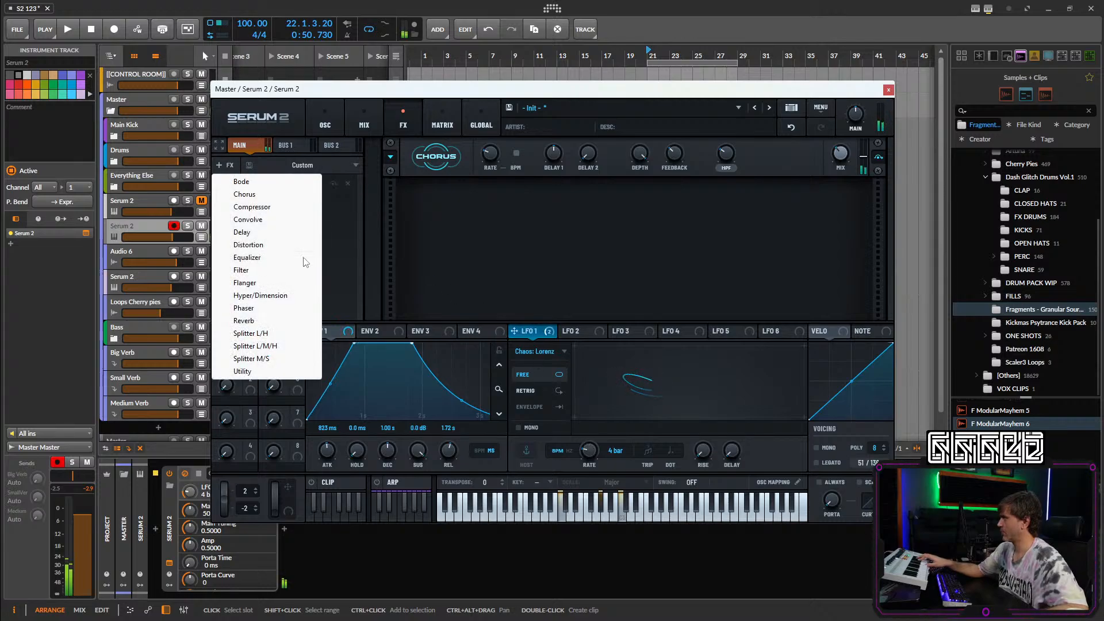
click(281, 300)
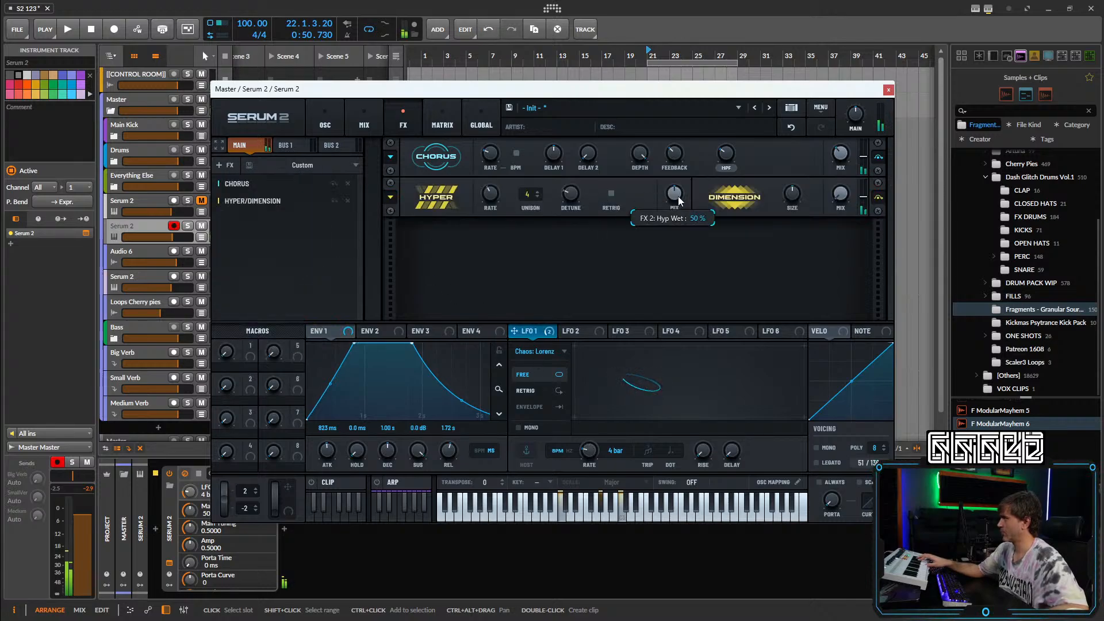
drag(678, 197, 669, 237)
drag(843, 198, 863, 164)
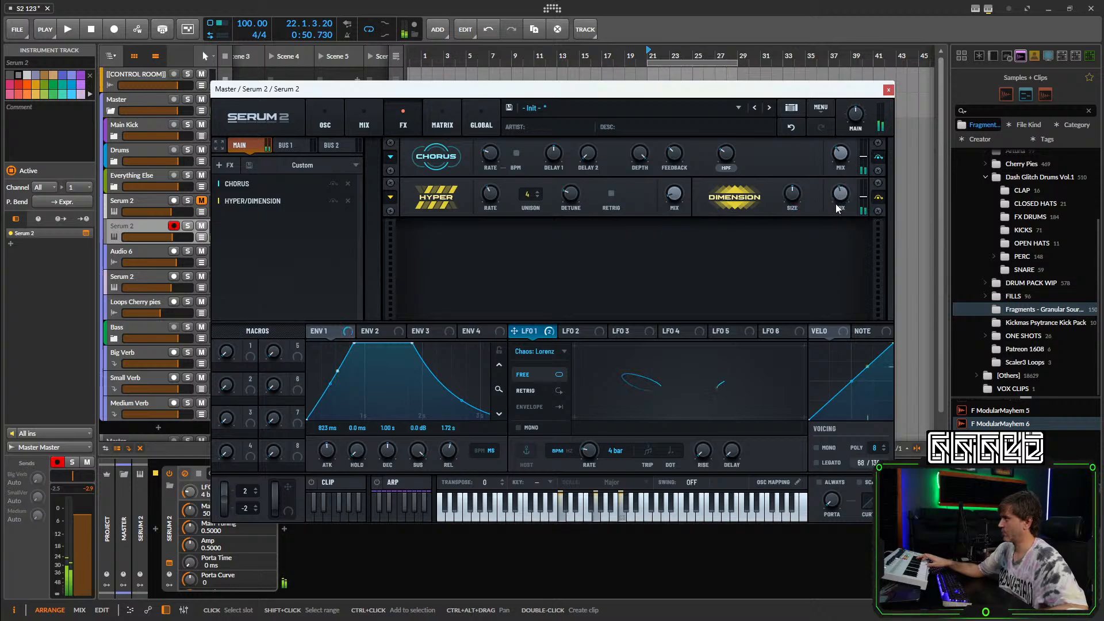
Add a Reverb of type Basin, set its low cut to about 88, and raise its size and feedback.
click(229, 166)
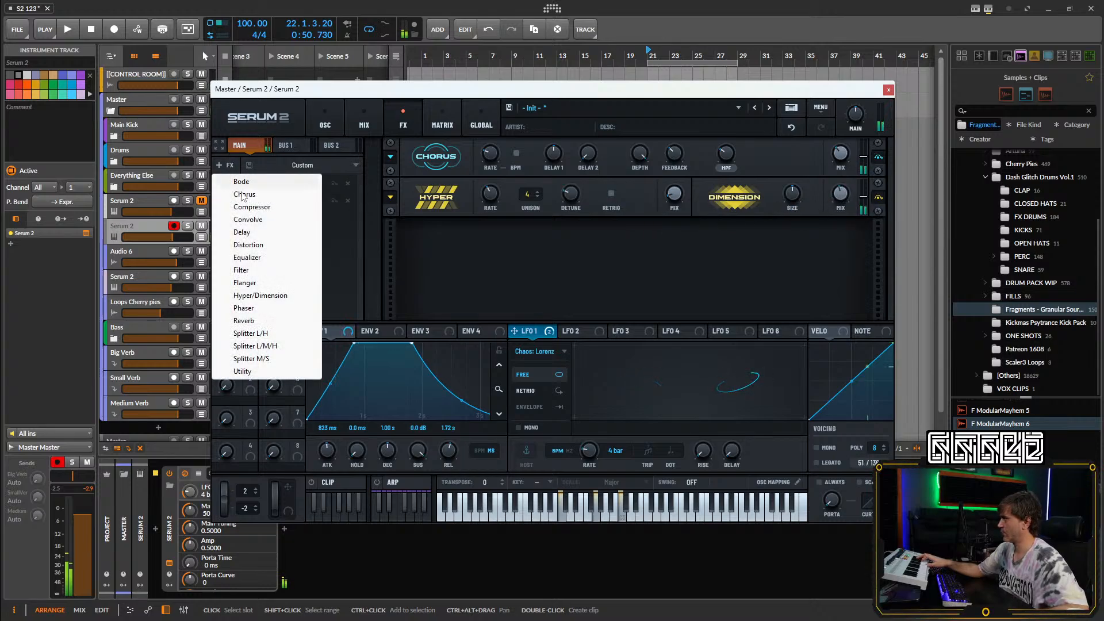
click(261, 322)
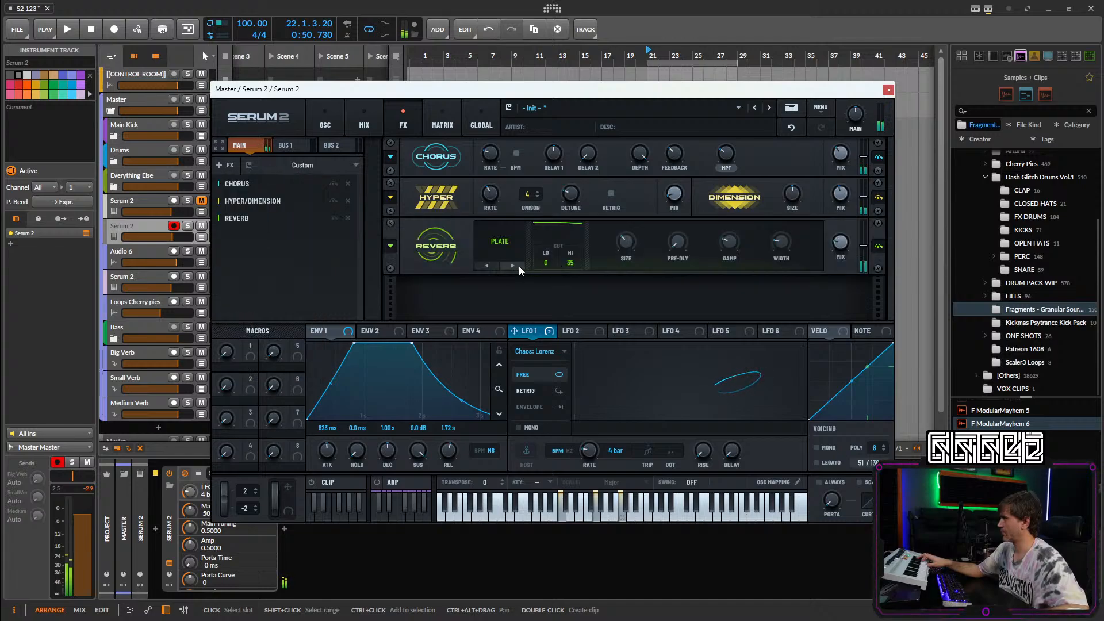
click(506, 243)
click(506, 317)
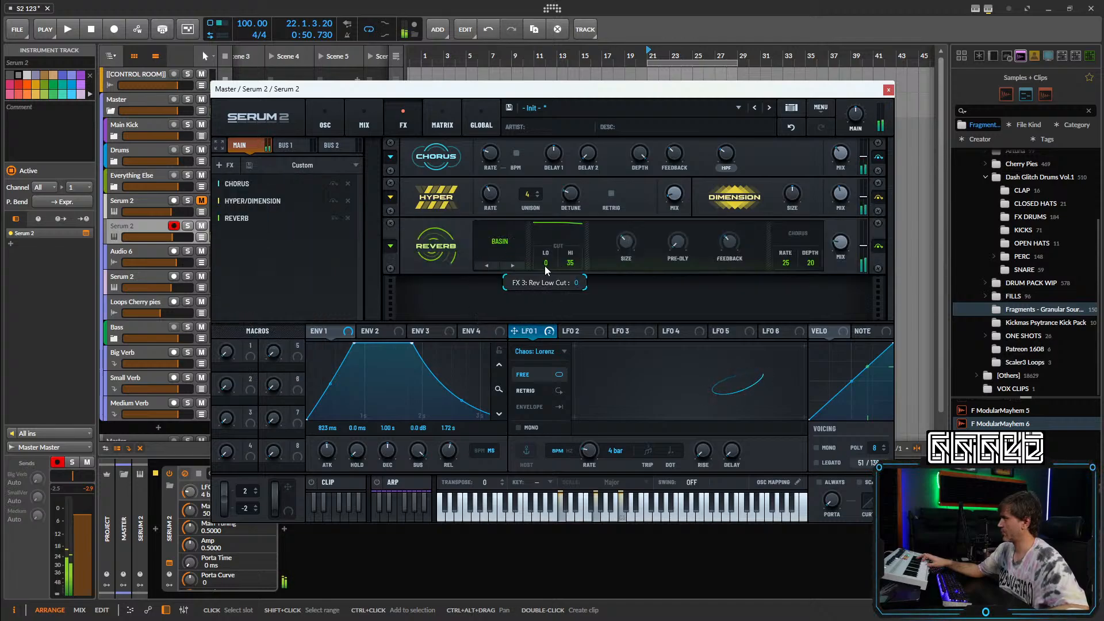
drag(572, 201, 660, 191)
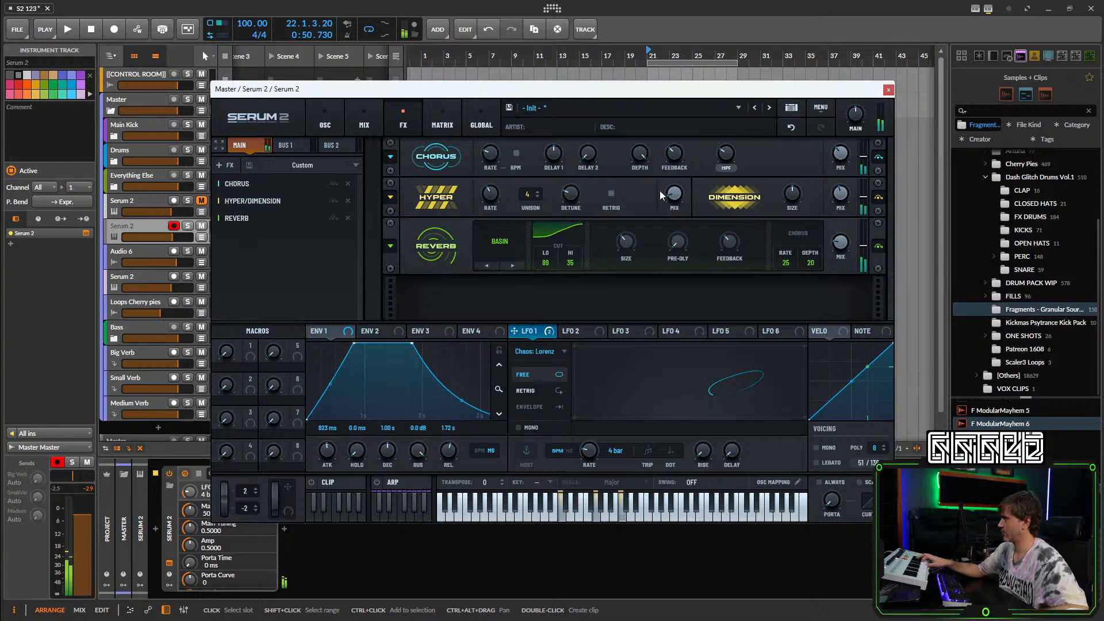
drag(732, 246, 788, 227)
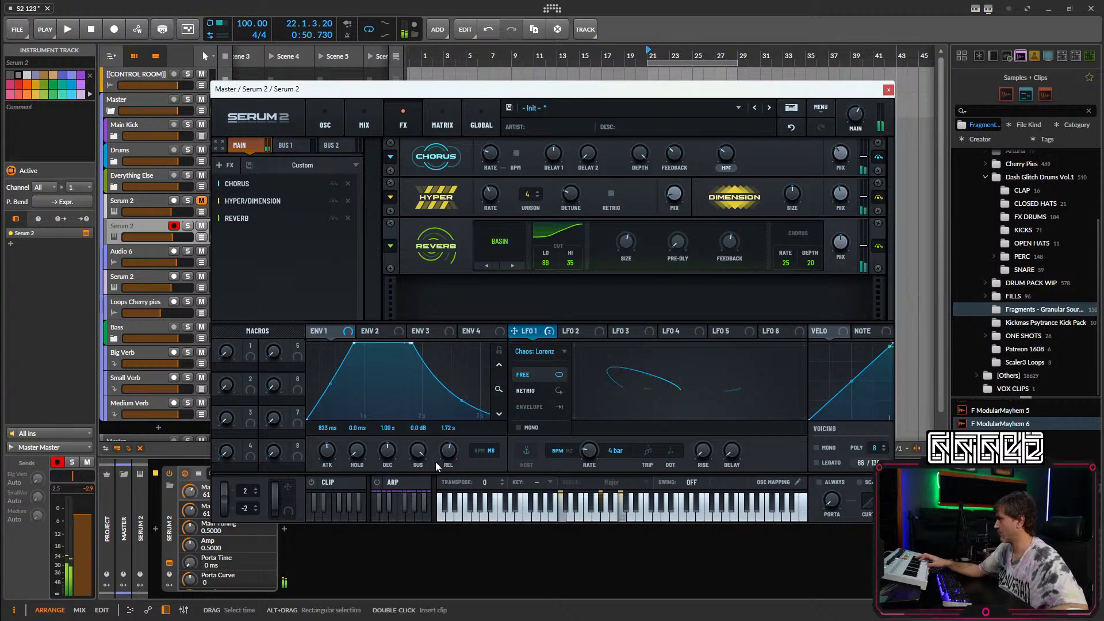
Set envelope 1's attack to about 1.38 s, release to about 3.57 s and sustain to about -3.7 dB.
drag(448, 451, 451, 440)
drag(332, 454, 333, 444)
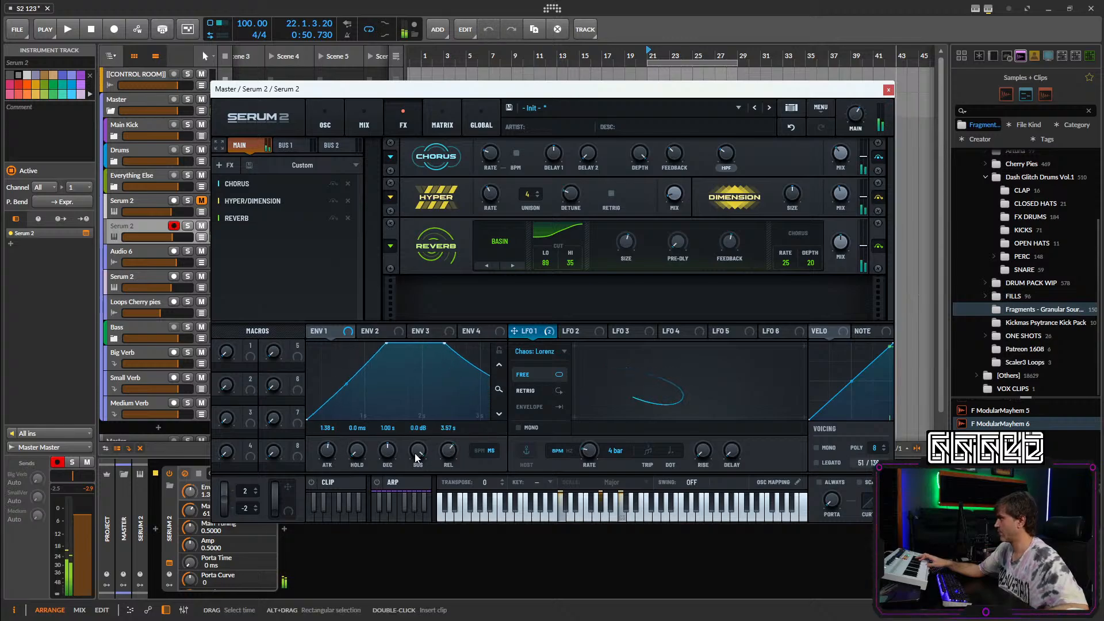
drag(418, 450, 418, 457)
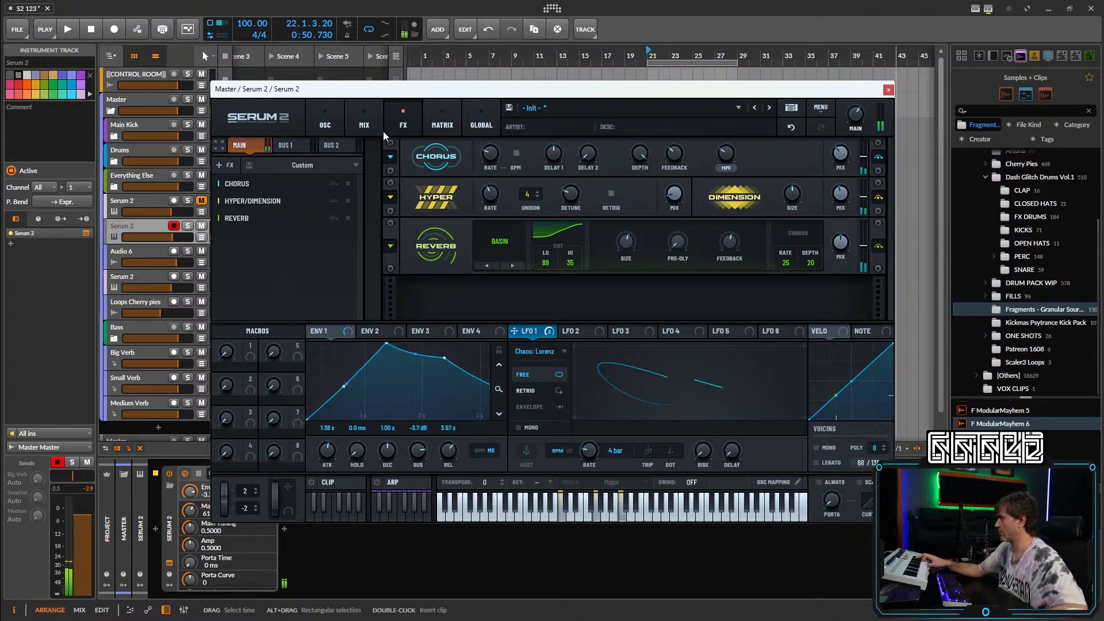
Enable oscillator C with the Default Shapes wavetable and set its wavetable position to 2 for a sine wave.
click(327, 124)
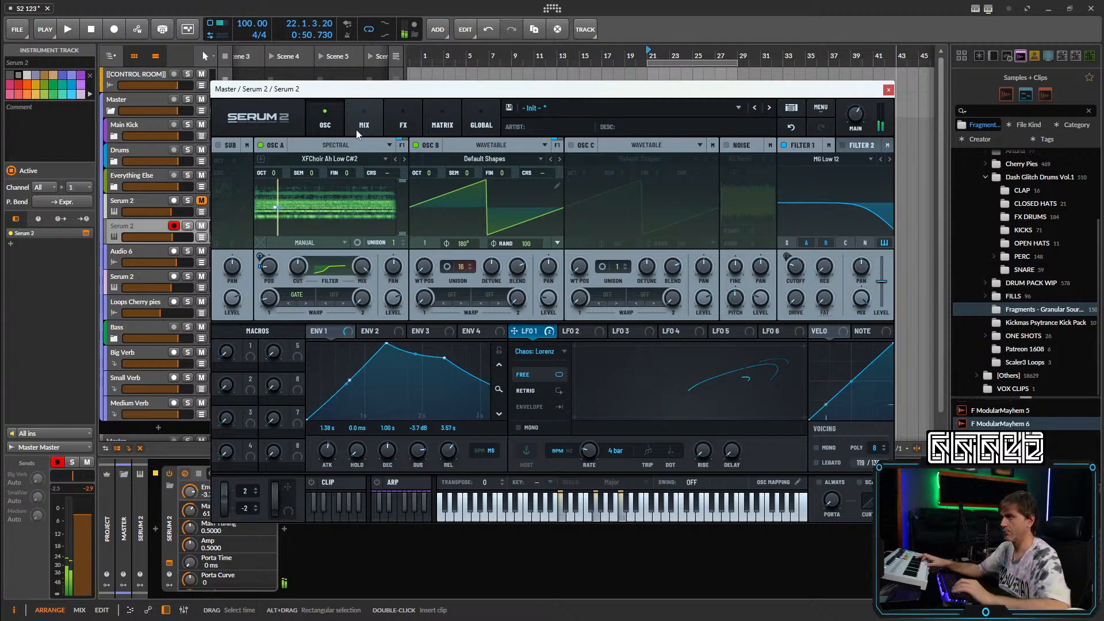
click(571, 145)
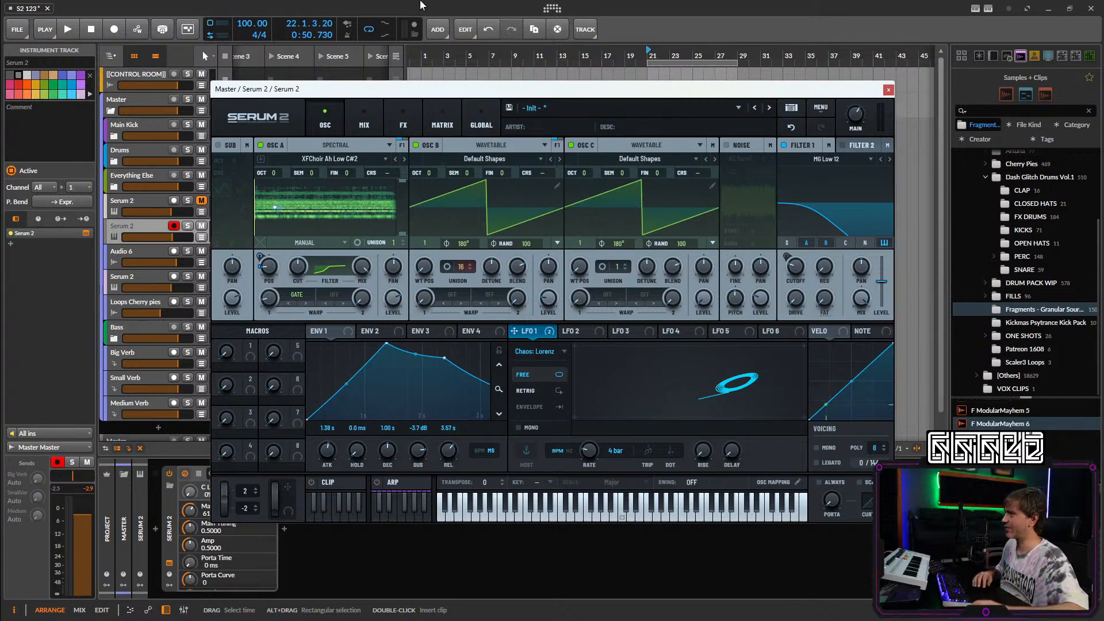
click(632, 161)
click(635, 161)
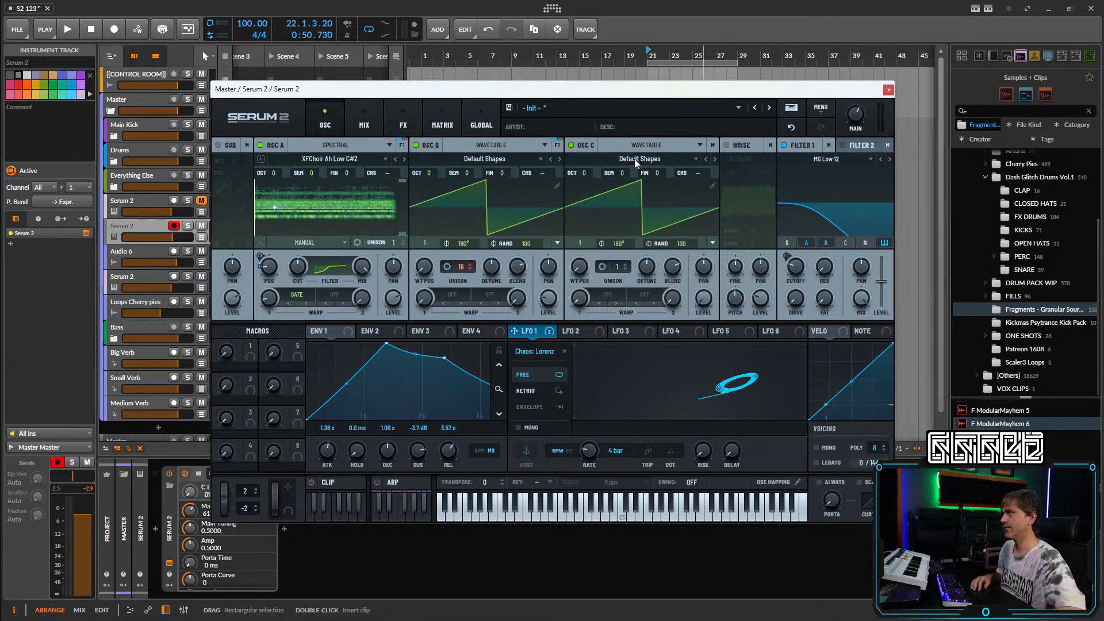
drag(578, 275, 574, 240)
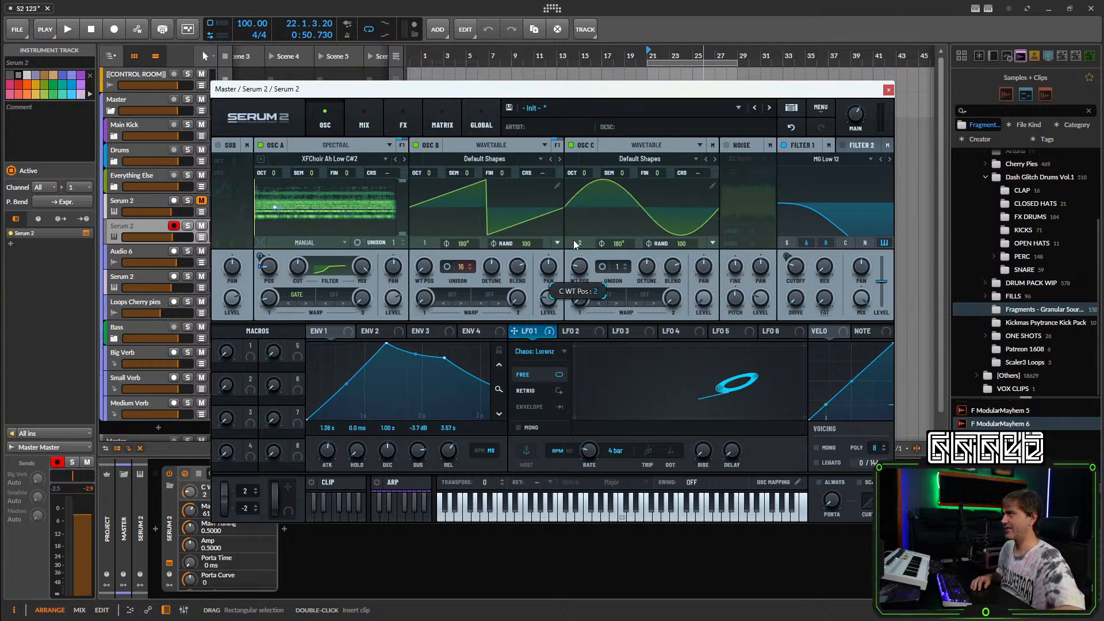
Set oscillator C's octave to +2, route it through Filter 1, and lower its level to about 33%.
drag(584, 176, 591, 157)
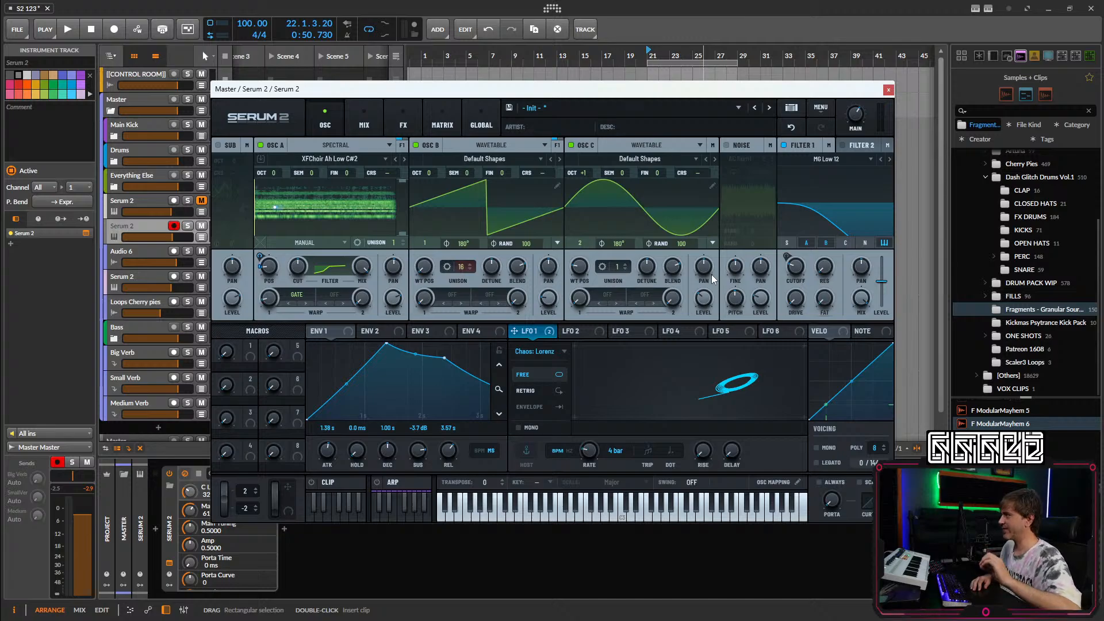
drag(587, 172, 590, 167)
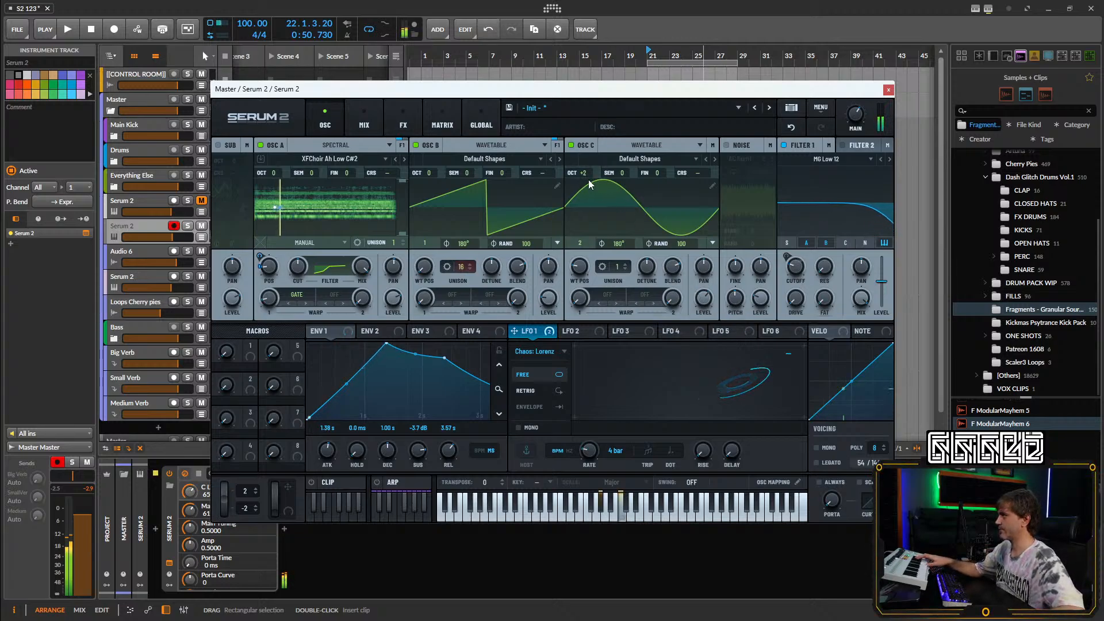
drag(583, 173, 584, 188)
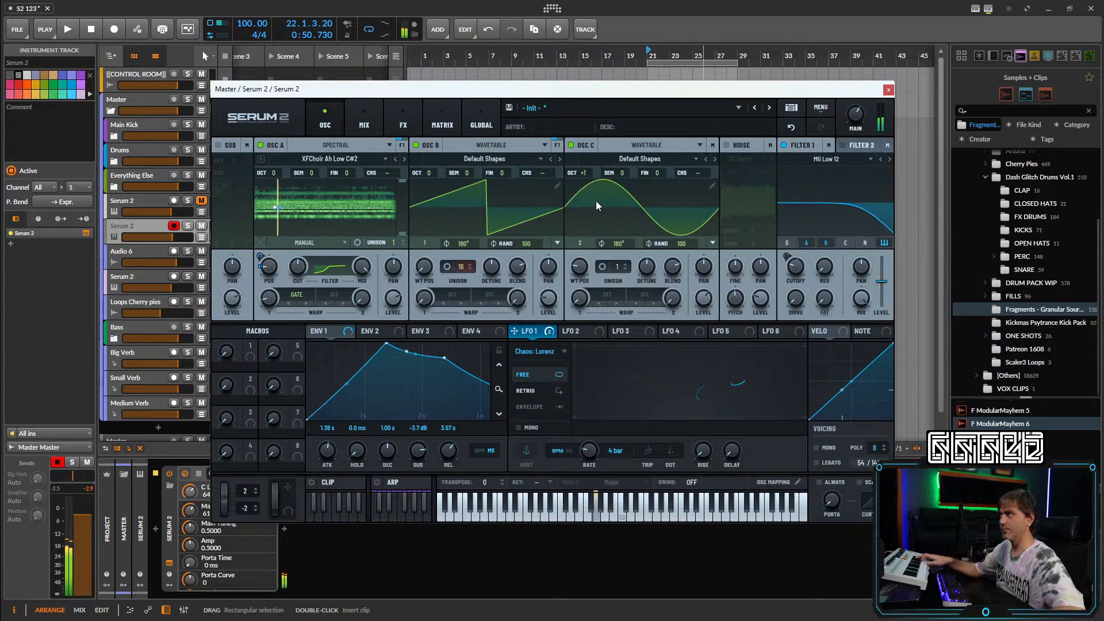
mouse_move(585, 169)
mouse_down()
mouse_move(602, 155)
mouse_move(598, 170)
mouse_up()
drag(705, 301, 702, 313)
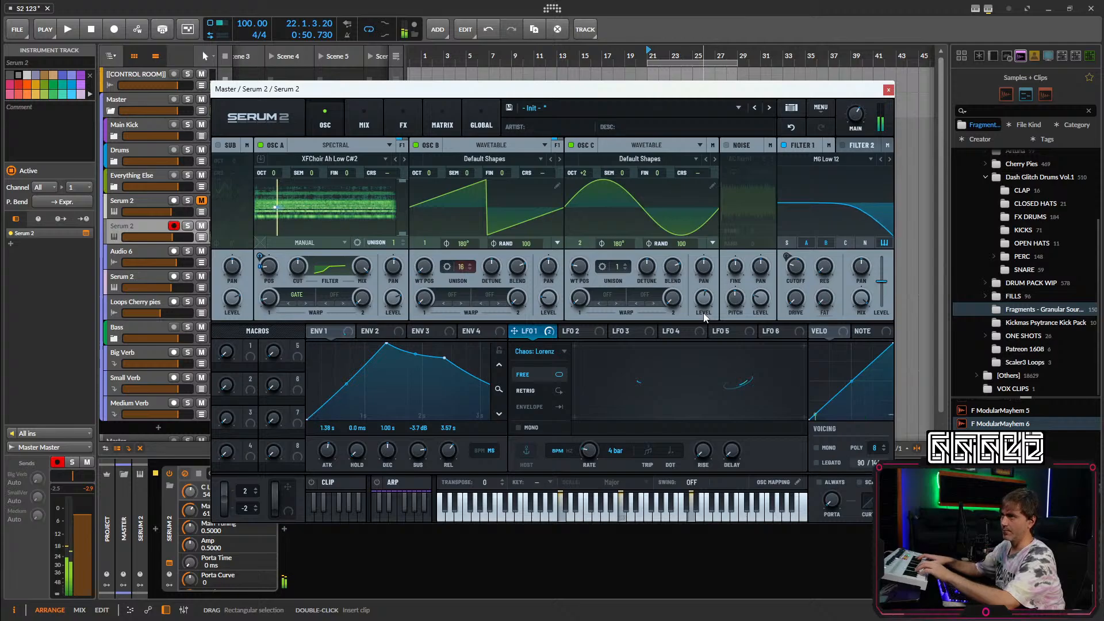
drag(701, 297, 700, 307)
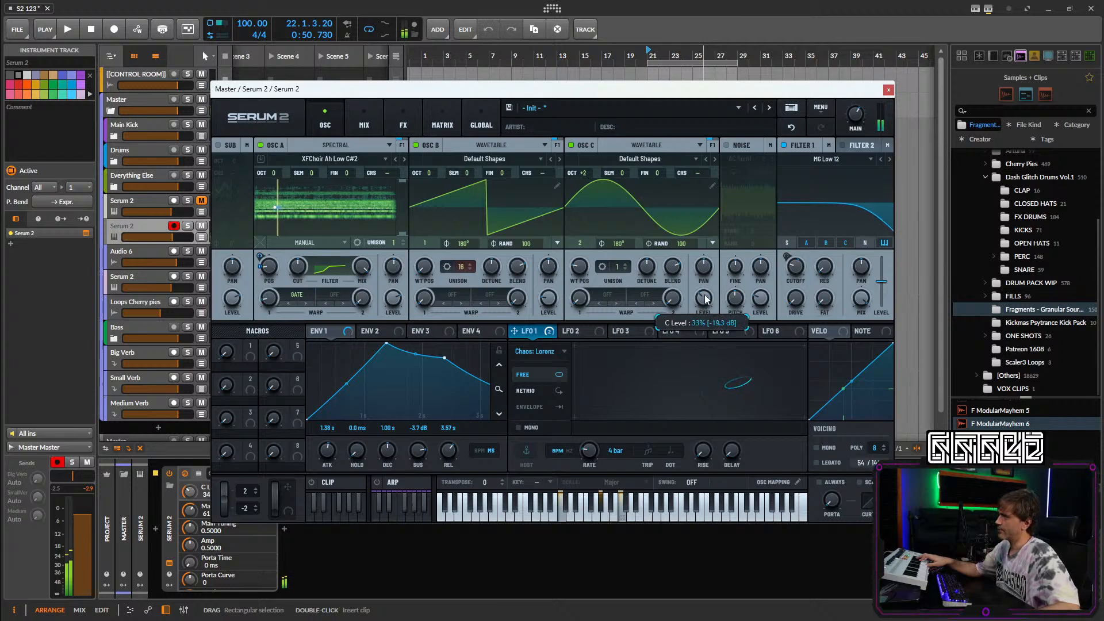
Assign LFO 2 to oscillator C's fine tuning, adjust the modulation depth, and set the LFO's unsynced rate to 2.1 Hz.
click(592, 330)
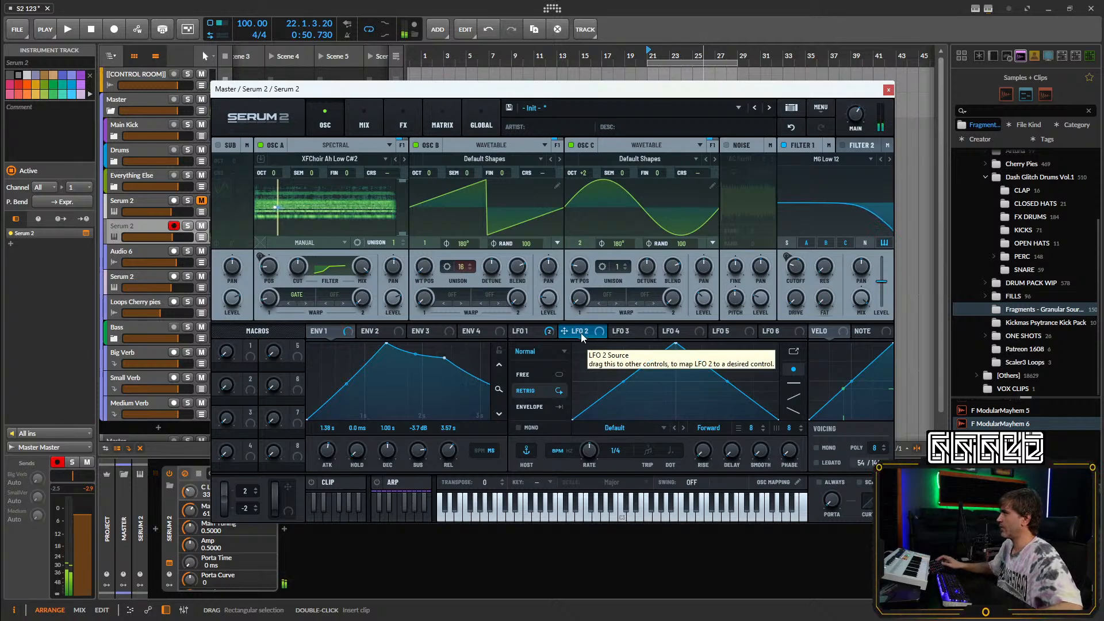
drag(572, 336, 657, 171)
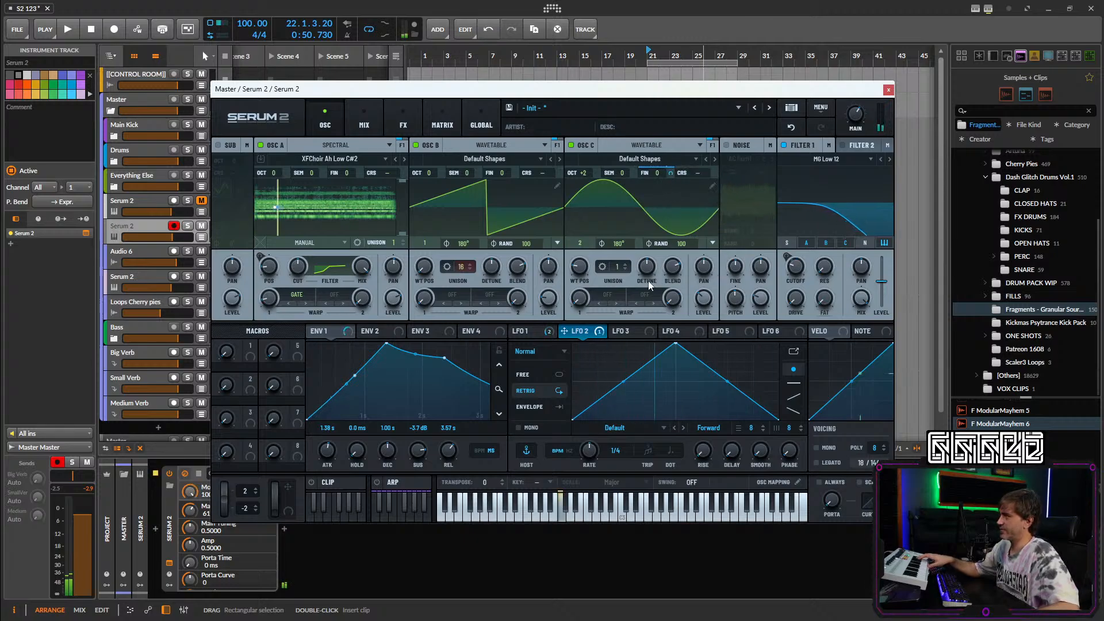
drag(667, 178, 663, 203)
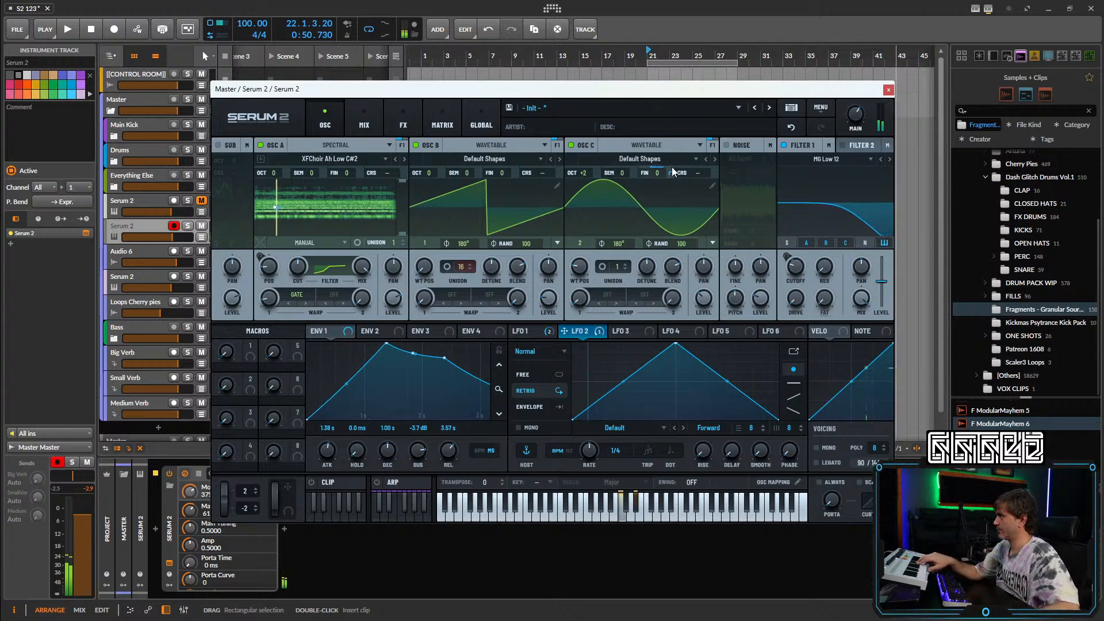
drag(670, 172, 669, 175)
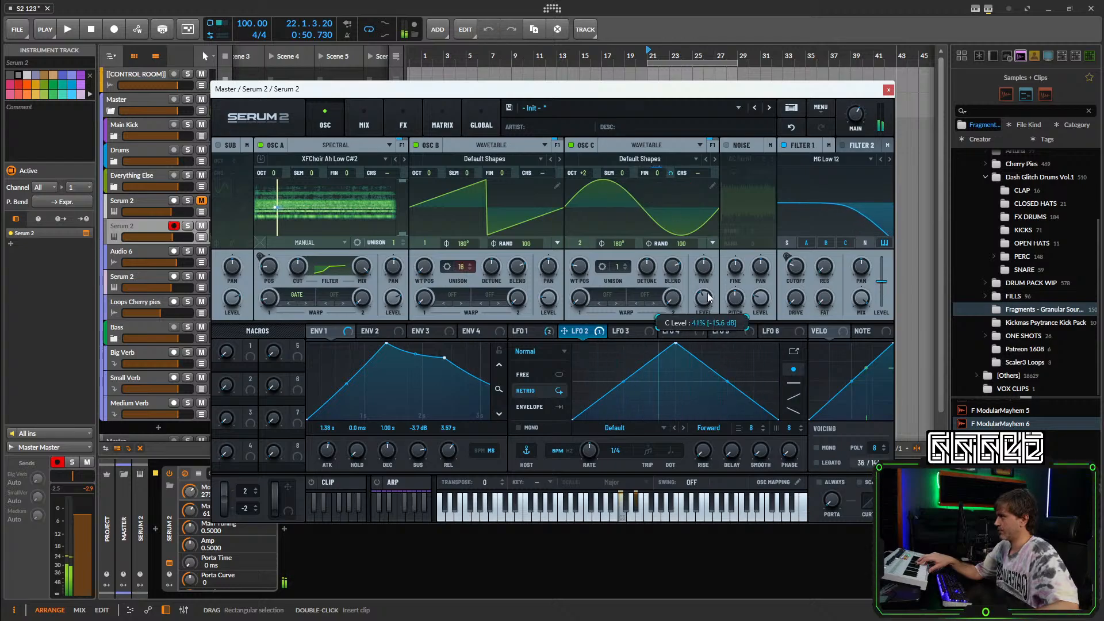
drag(594, 448, 585, 461)
click(569, 450)
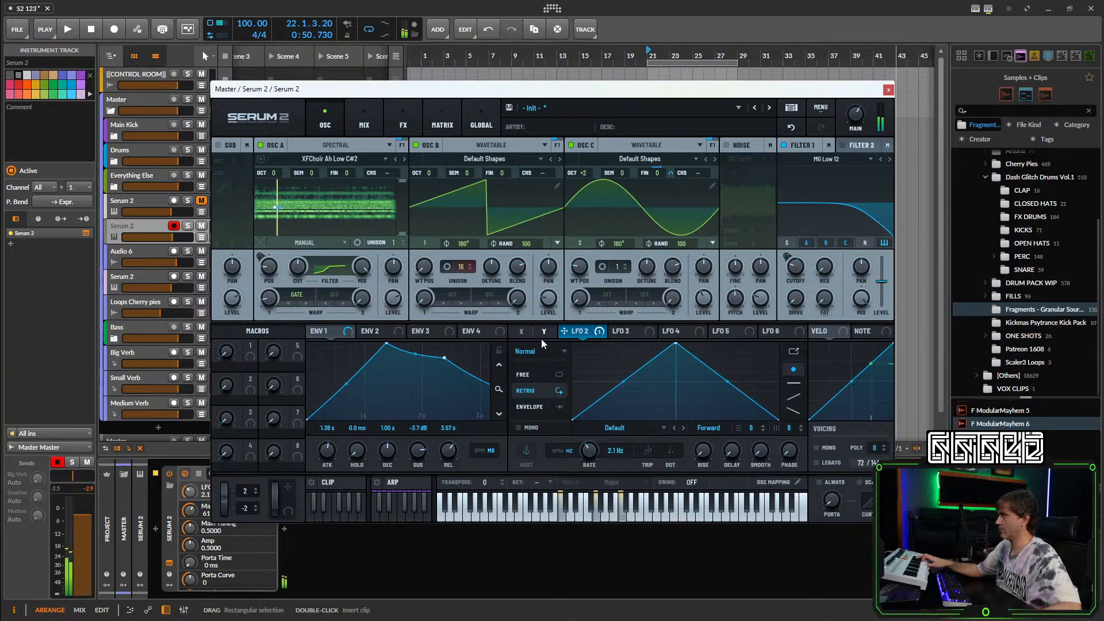
Adjust LFO 1's modulation depth on Filter 1's cutoff, add a little filter drive, and switch the filter type to MG Low 18.
click(534, 332)
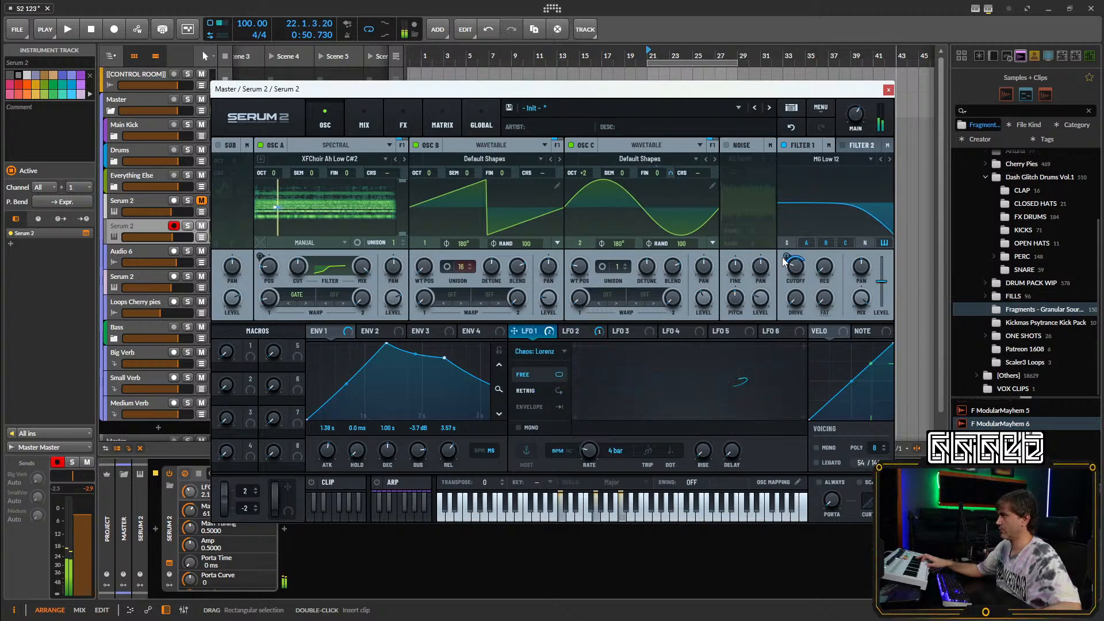
drag(786, 258, 786, 250)
drag(801, 299, 804, 295)
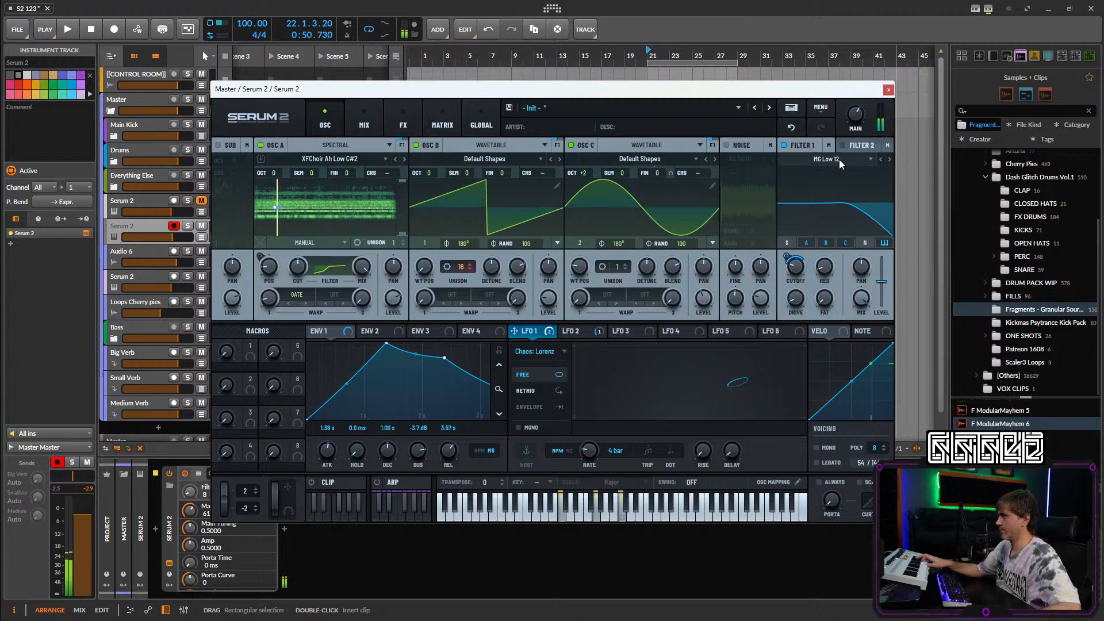
click(889, 159)
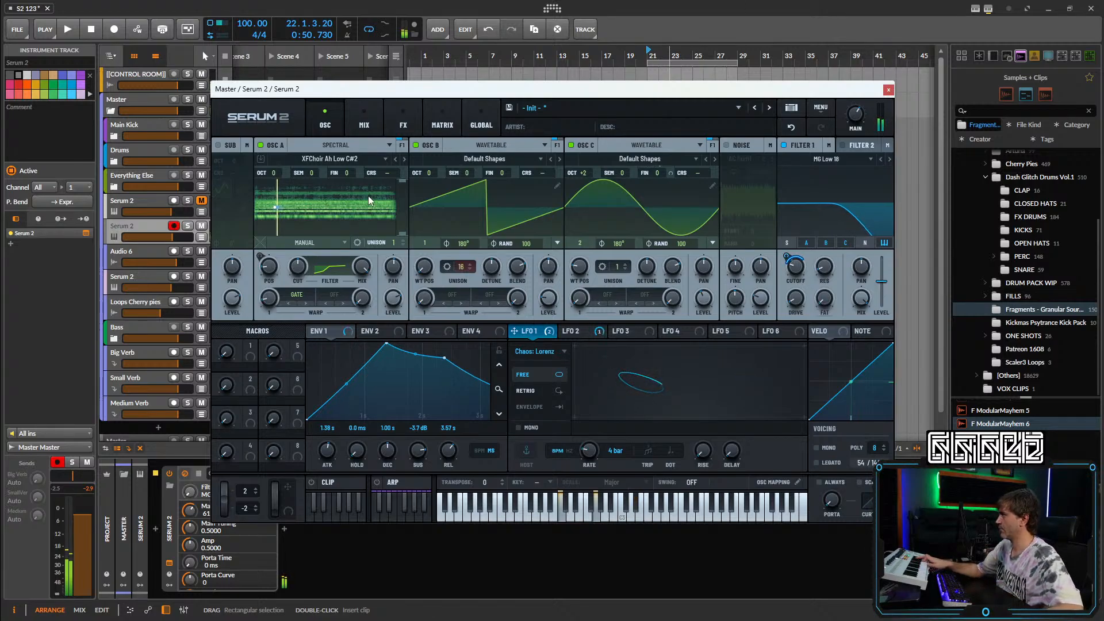
Assign Macro 1 to oscillator A's position and sweep the macro to audition its range.
mouse_move(273, 272)
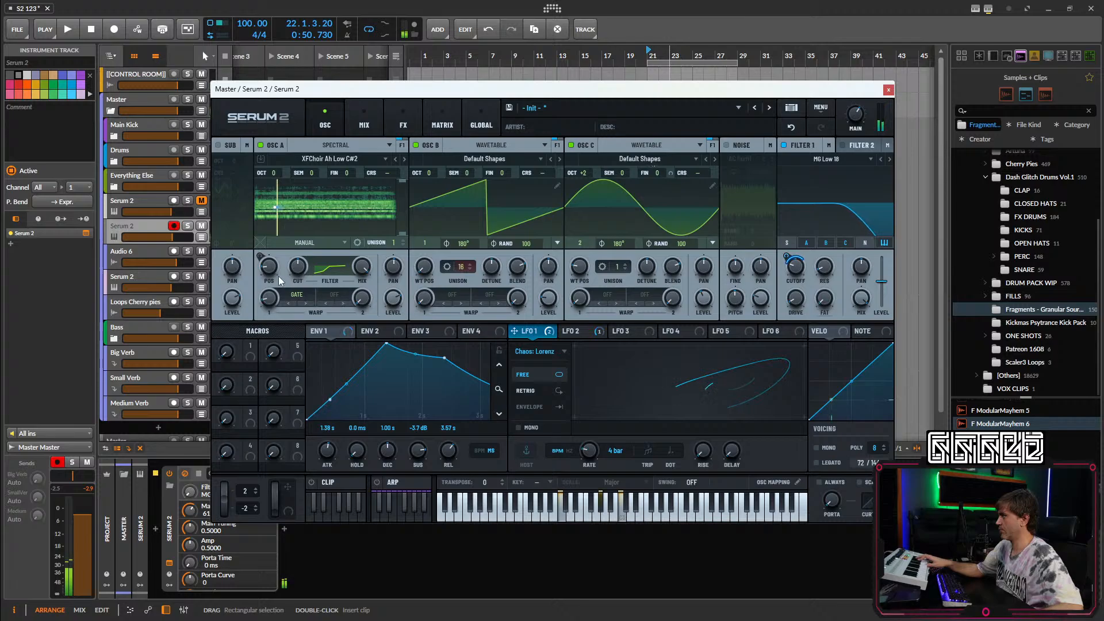
drag(250, 347, 267, 271)
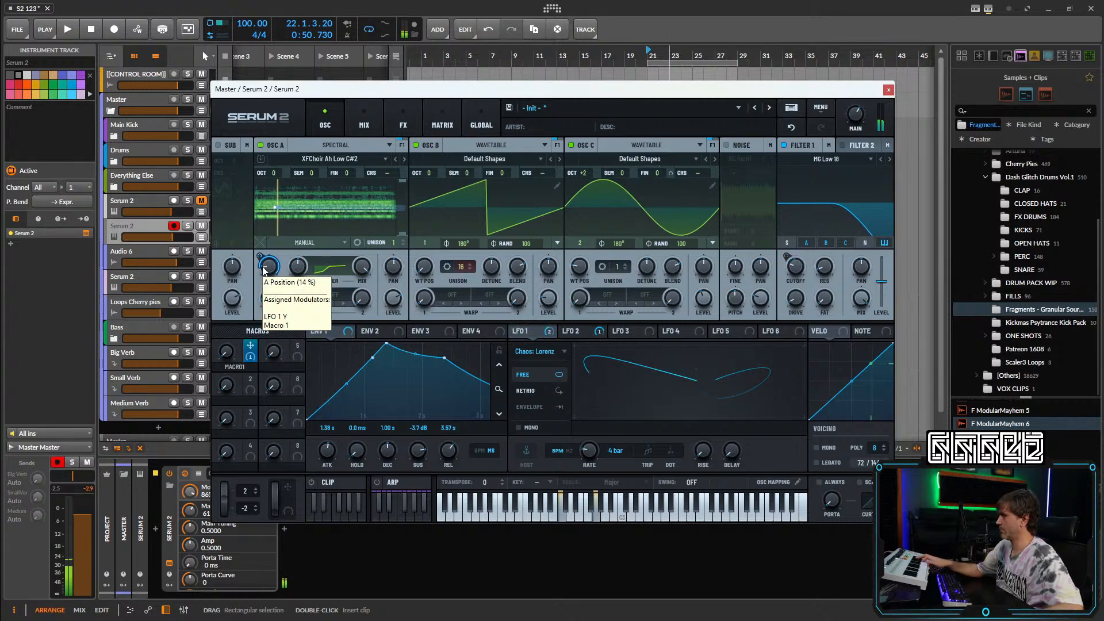
drag(229, 337, 237, 318)
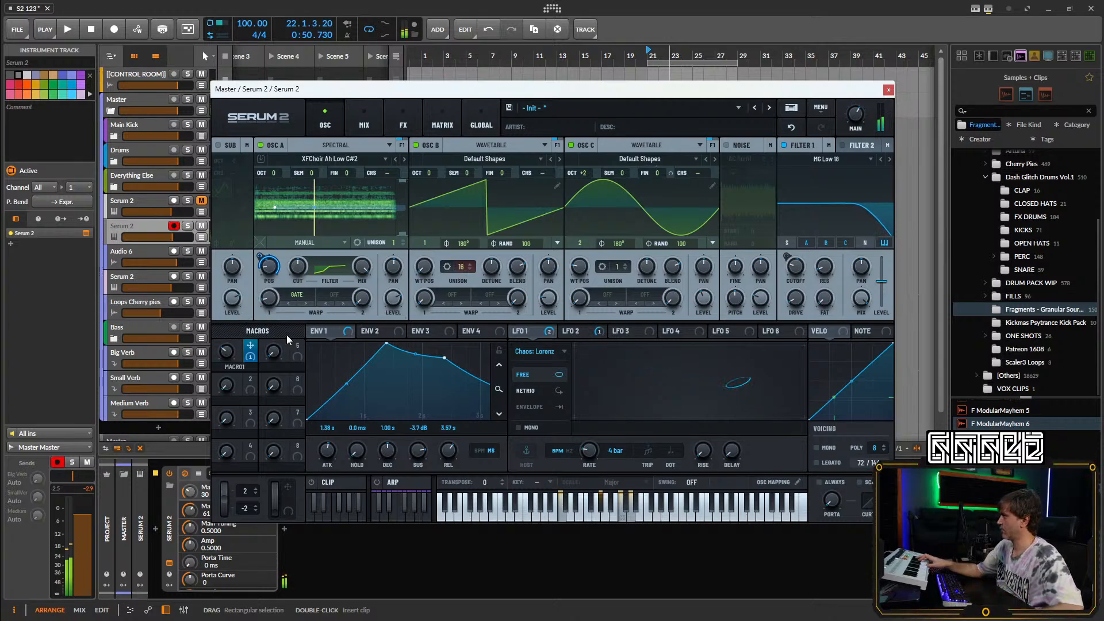
drag(229, 341, 226, 426)
Assign Macro 1 to Filter 1's cutoff as well, audition the sweep, and leave the macro at about 16.
drag(250, 351, 793, 271)
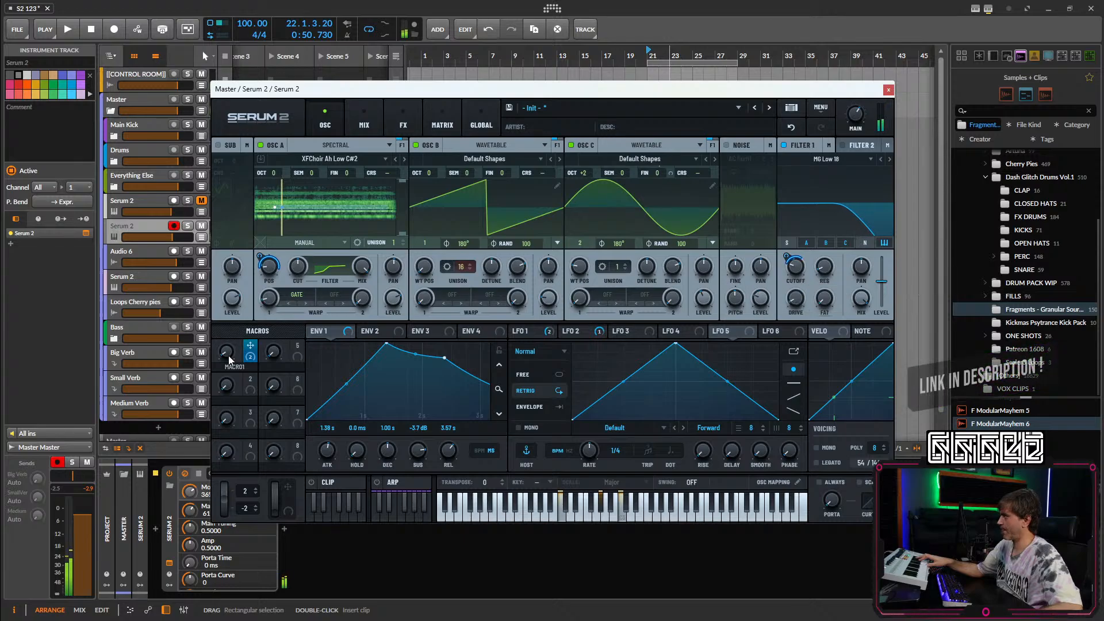
drag(228, 355, 244, 291)
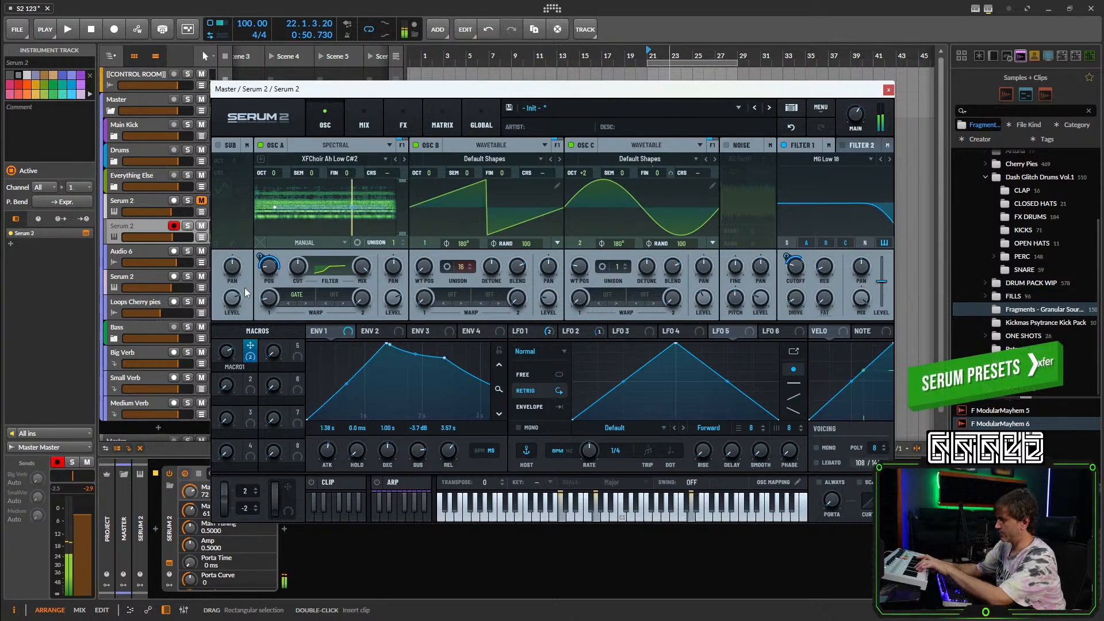
drag(227, 351, 218, 409)
scroll(226, 351, down, 4)
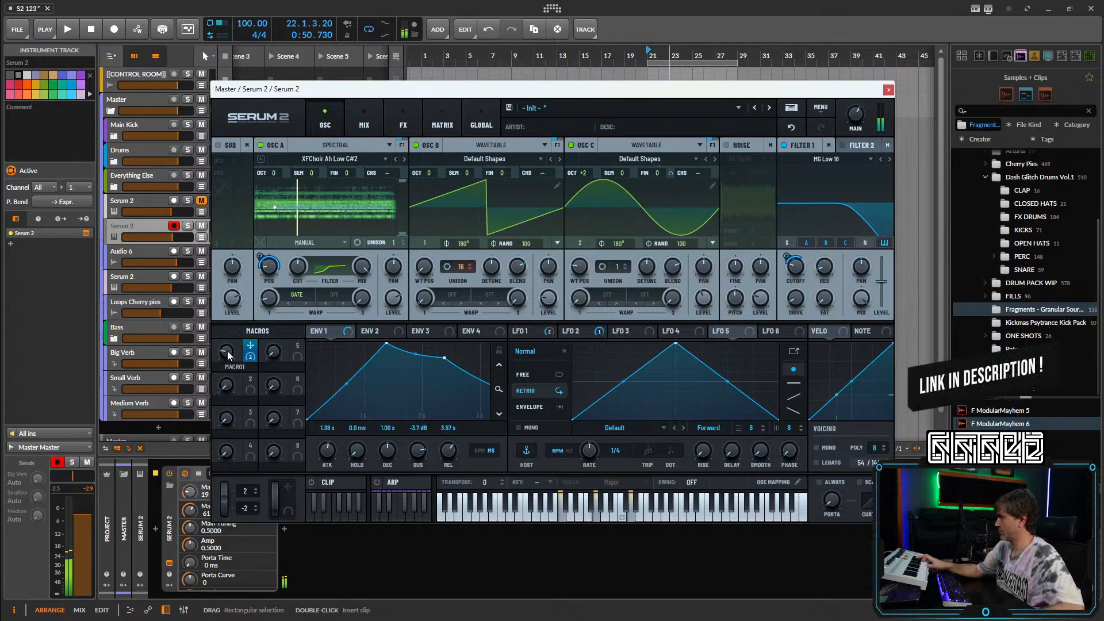
scroll(230, 353, down, 1)
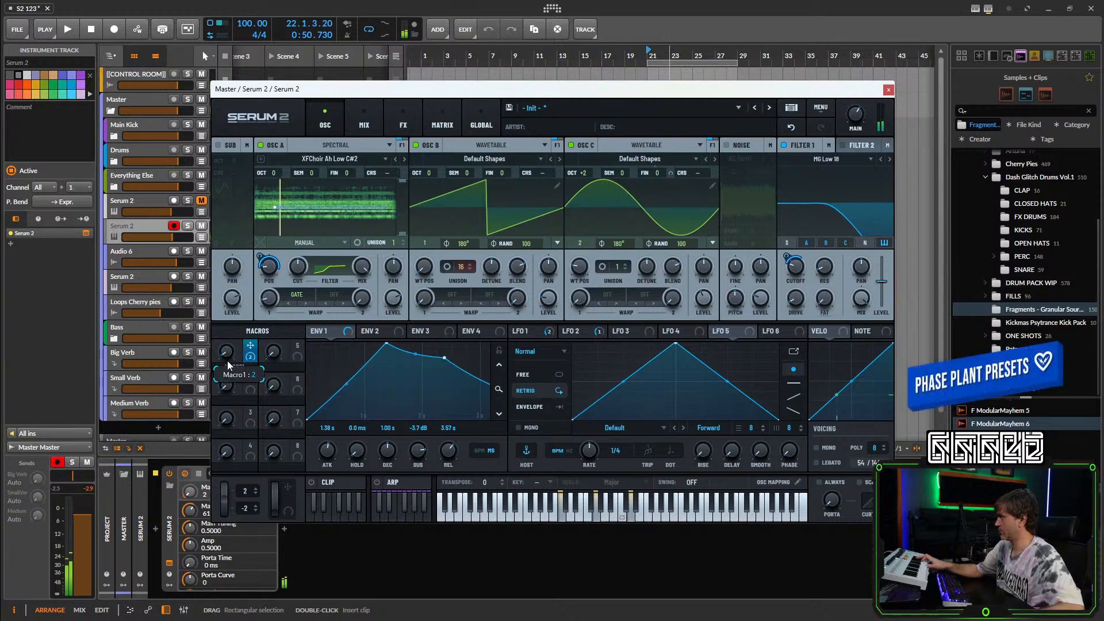
drag(230, 353, 250, 365)
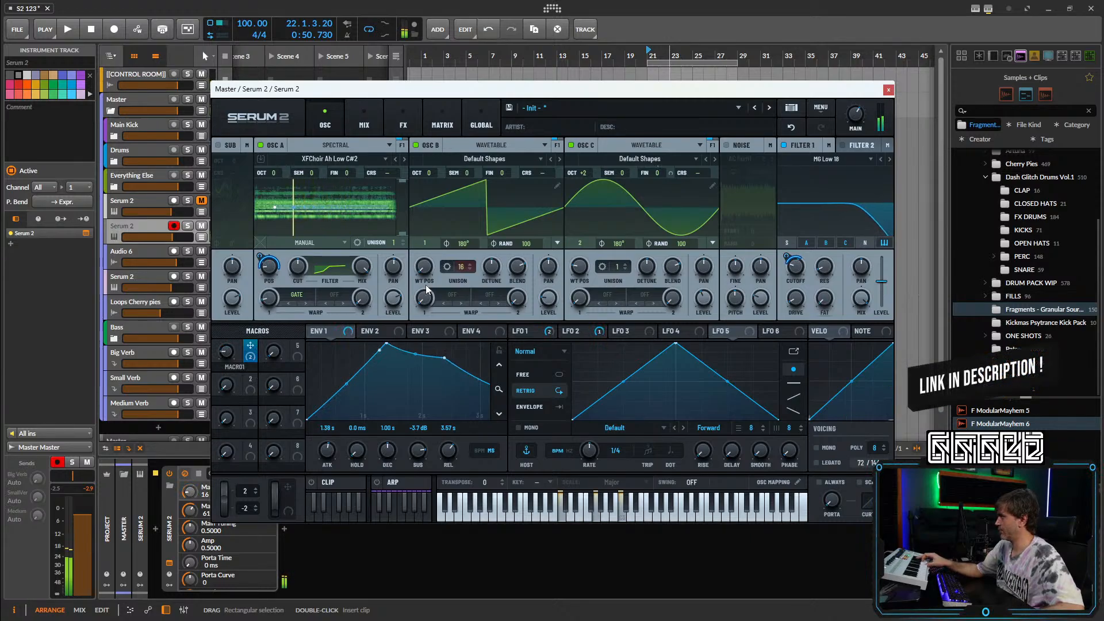
Look through the synth's factory voice control presets in the global settings and review the modulation matrix assignments.
click(889, 89)
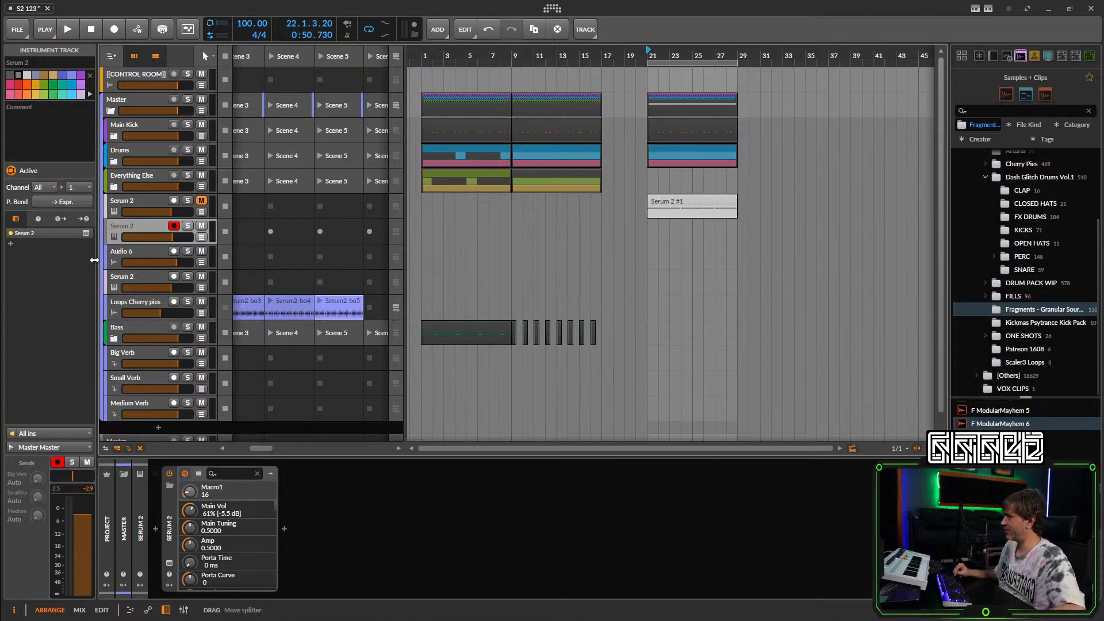
click(169, 562)
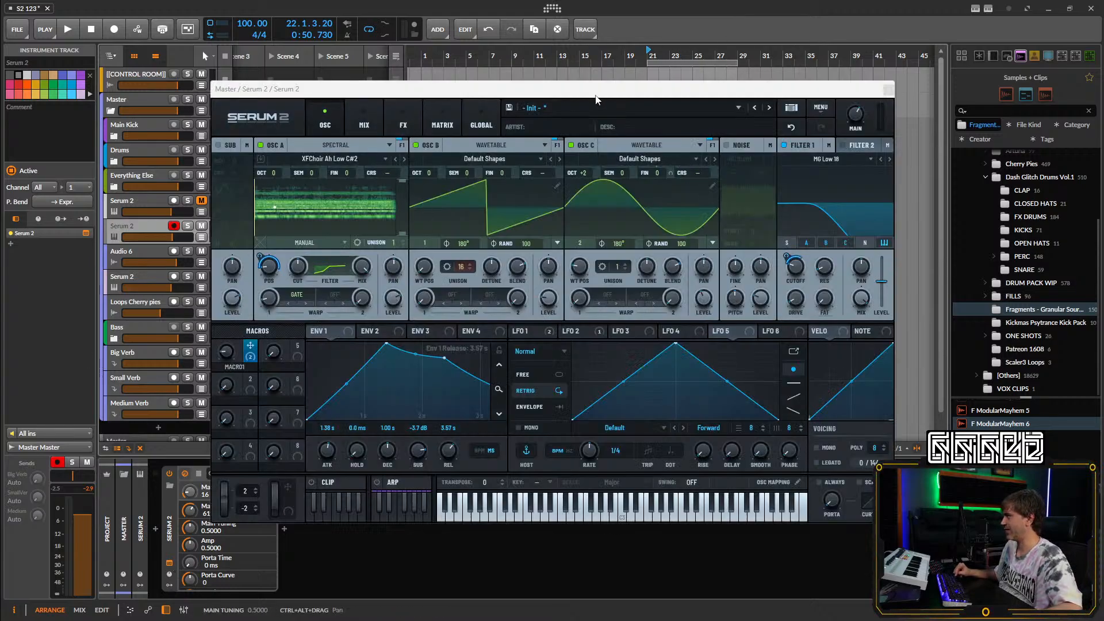
click(480, 119)
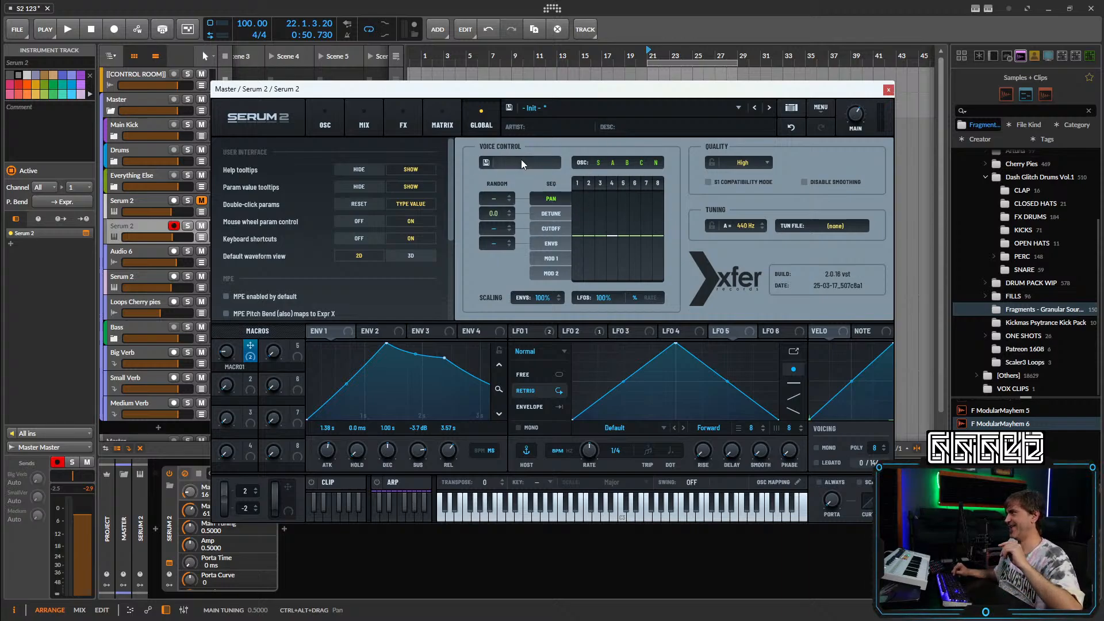
click(521, 160)
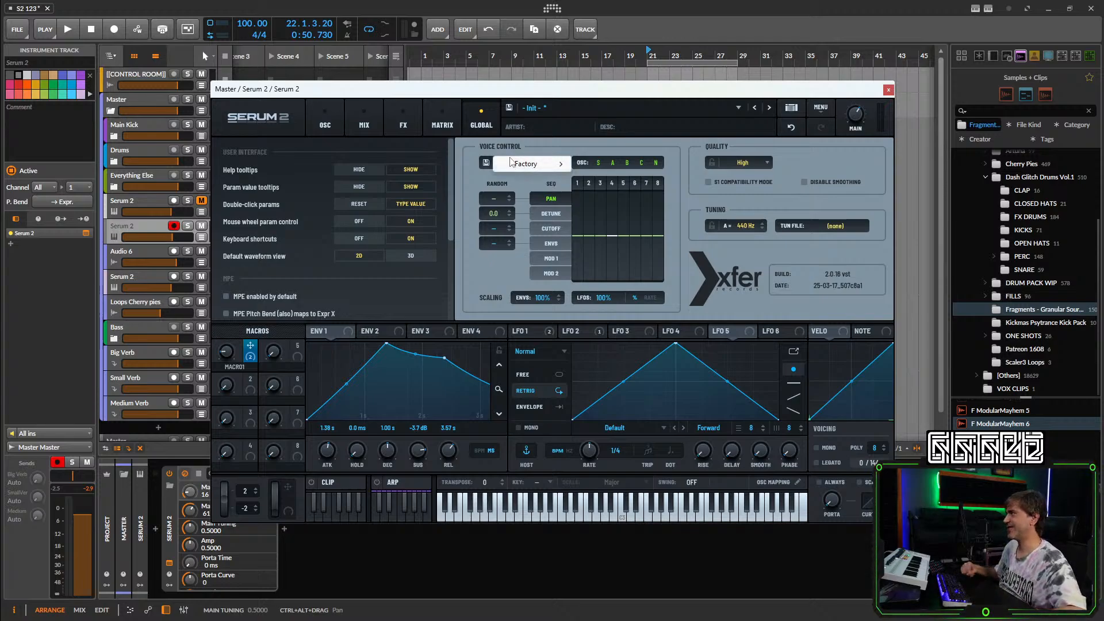
mouse_move(560, 173)
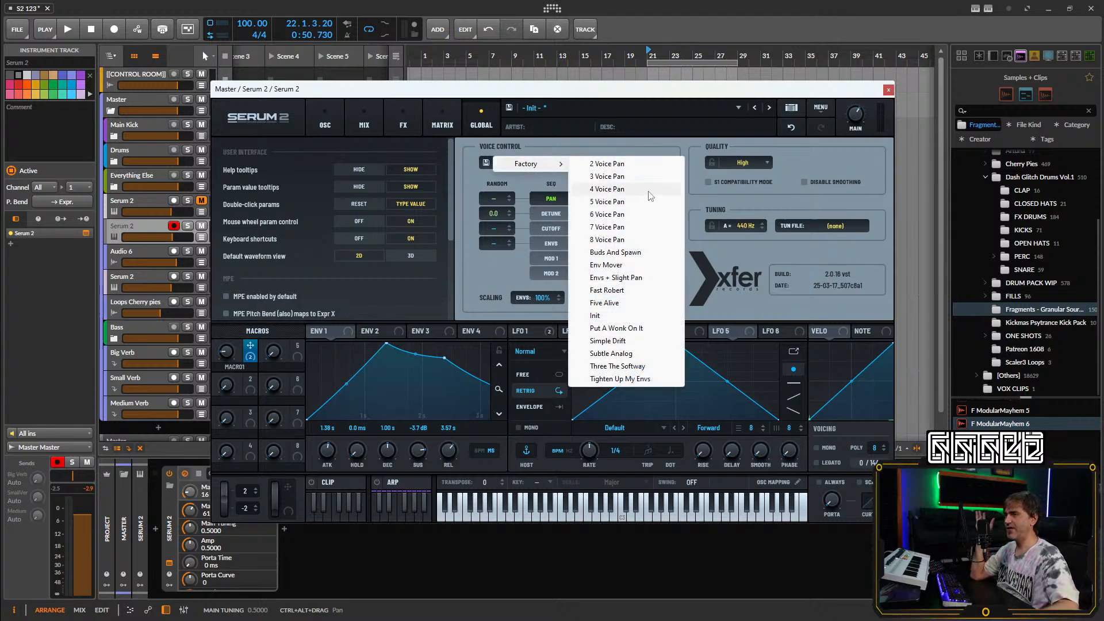
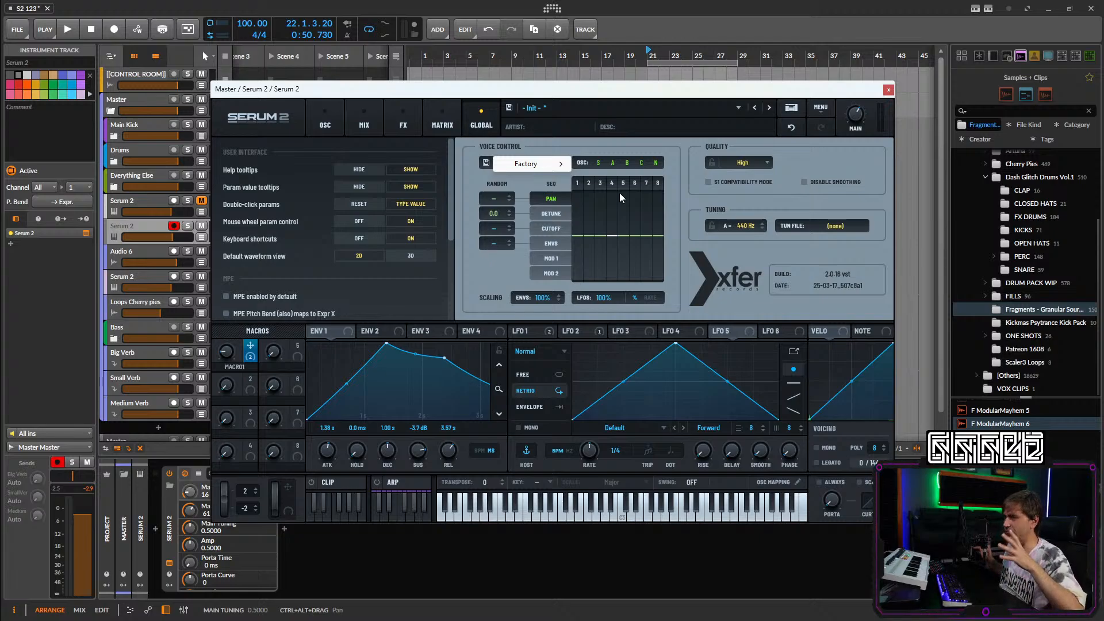
mouse_move(535, 167)
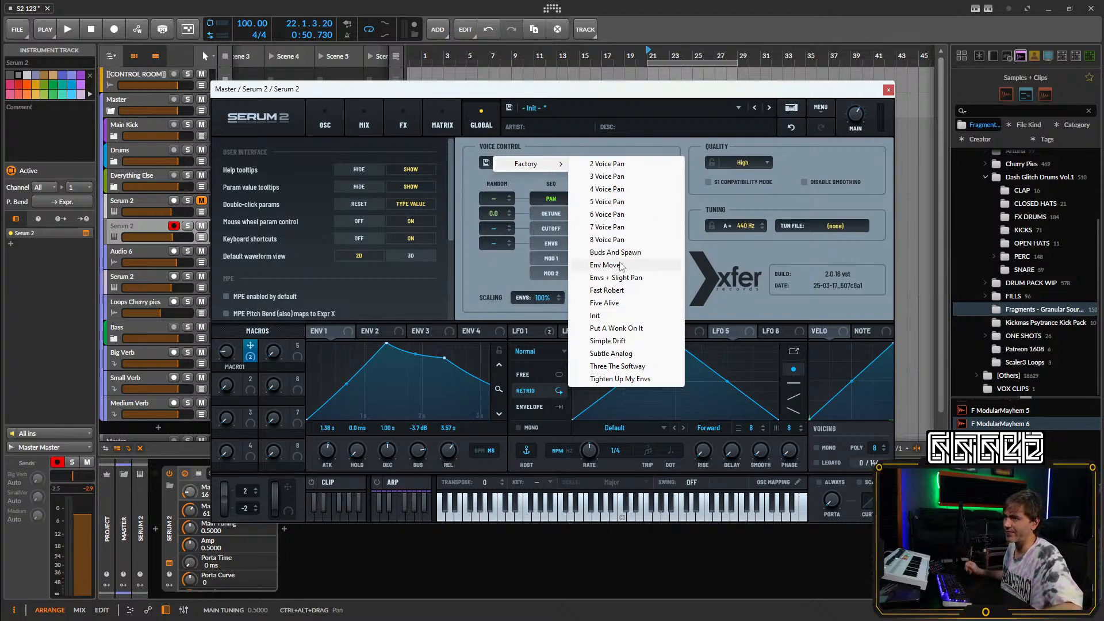
click(466, 171)
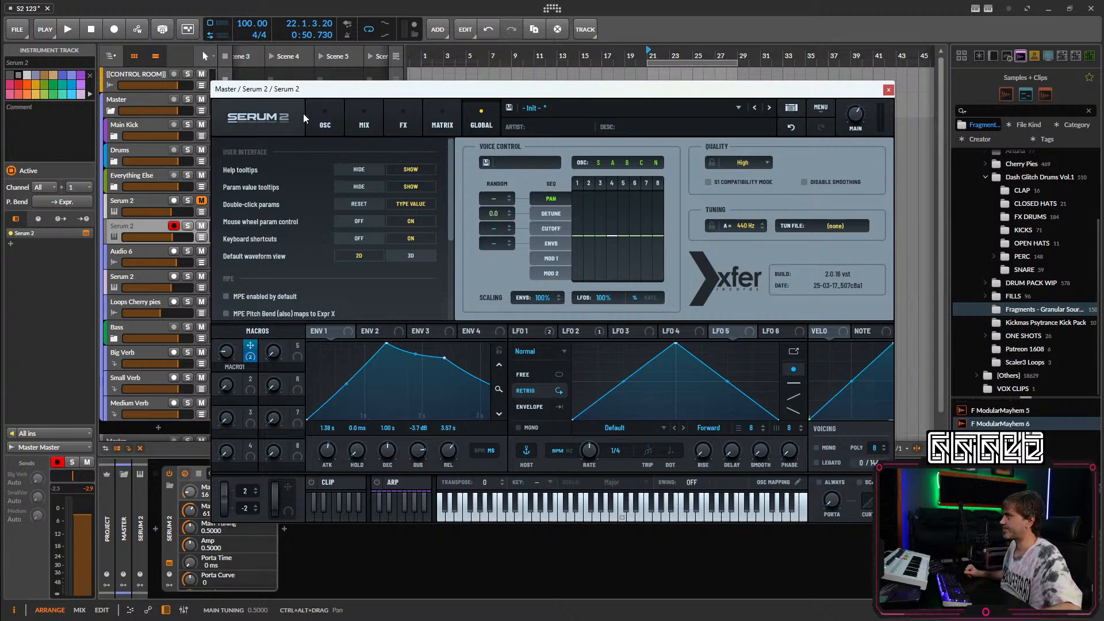
click(323, 112)
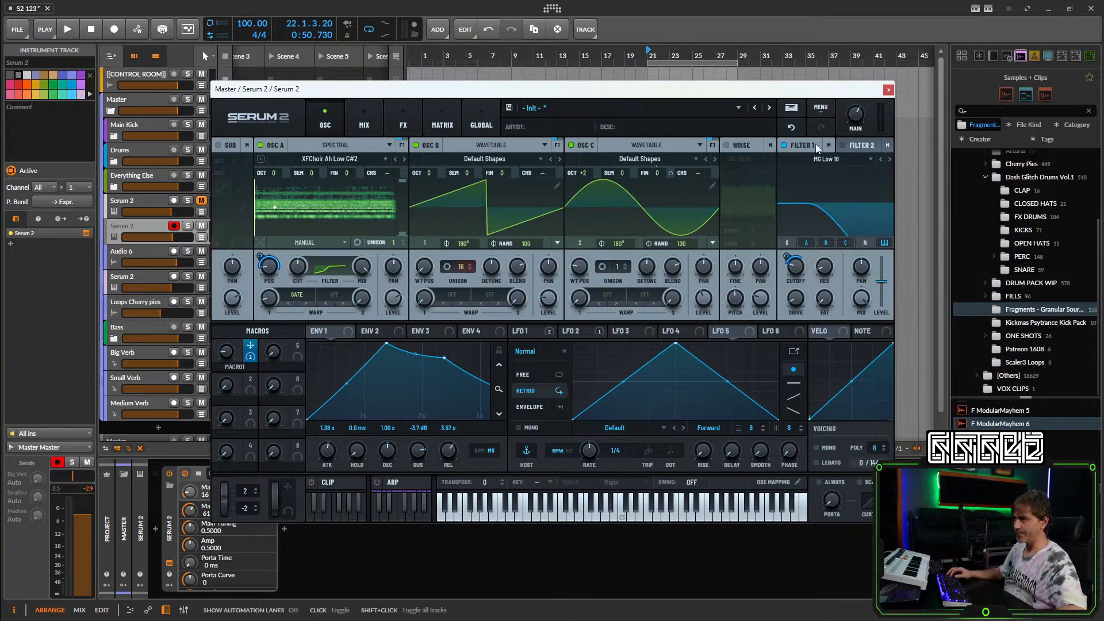
click(448, 111)
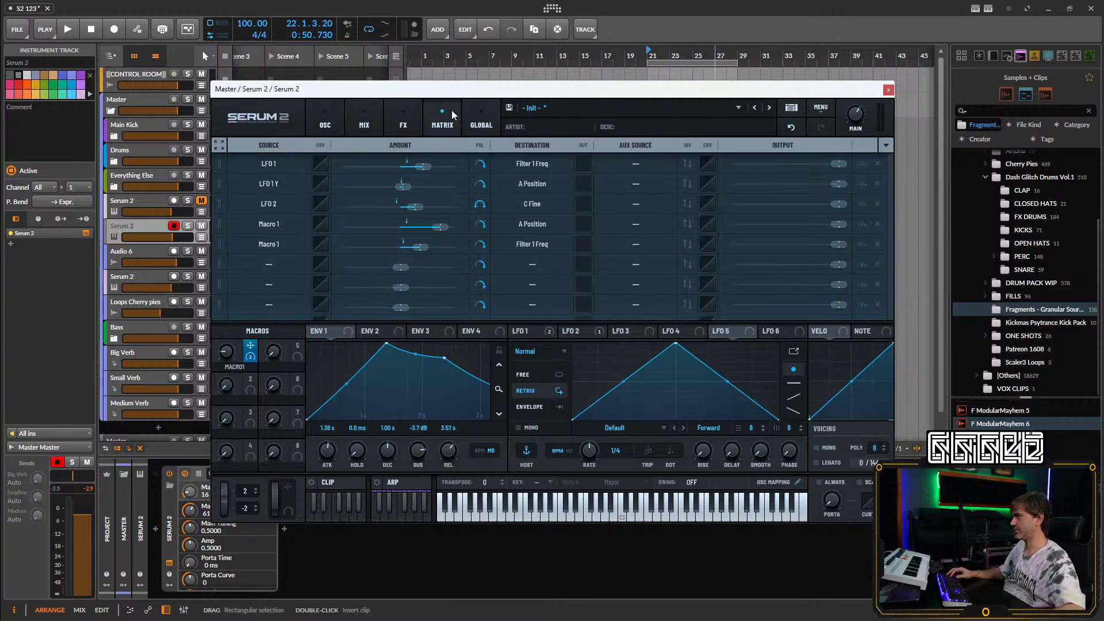
click(336, 119)
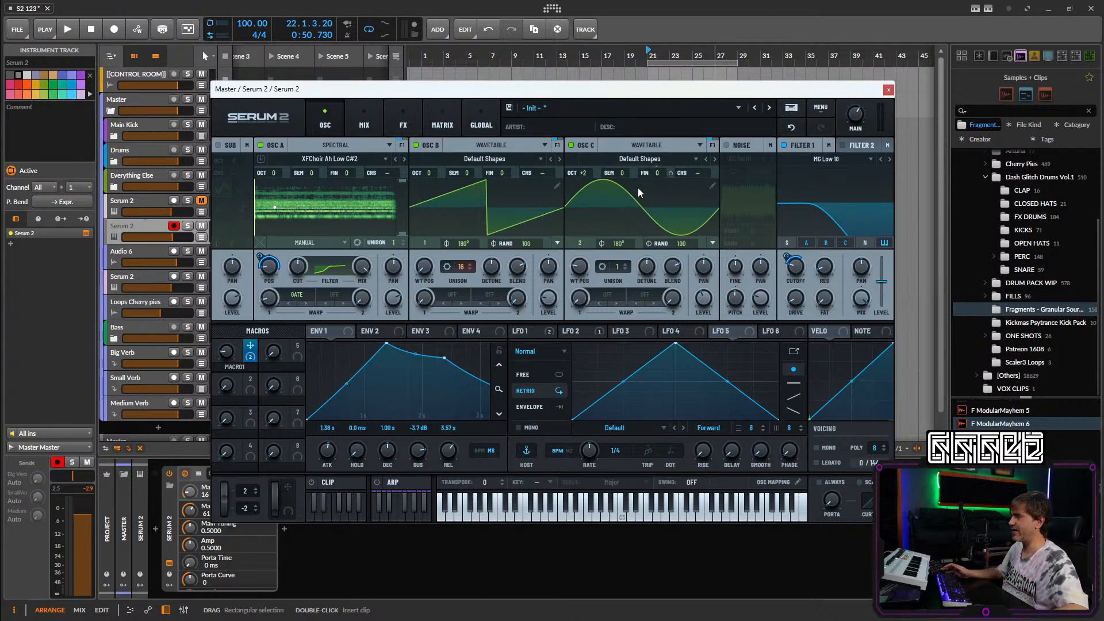
Close the synth window and play the arrangement from bar 21 to hear the pad against the beat.
click(889, 89)
key(space)
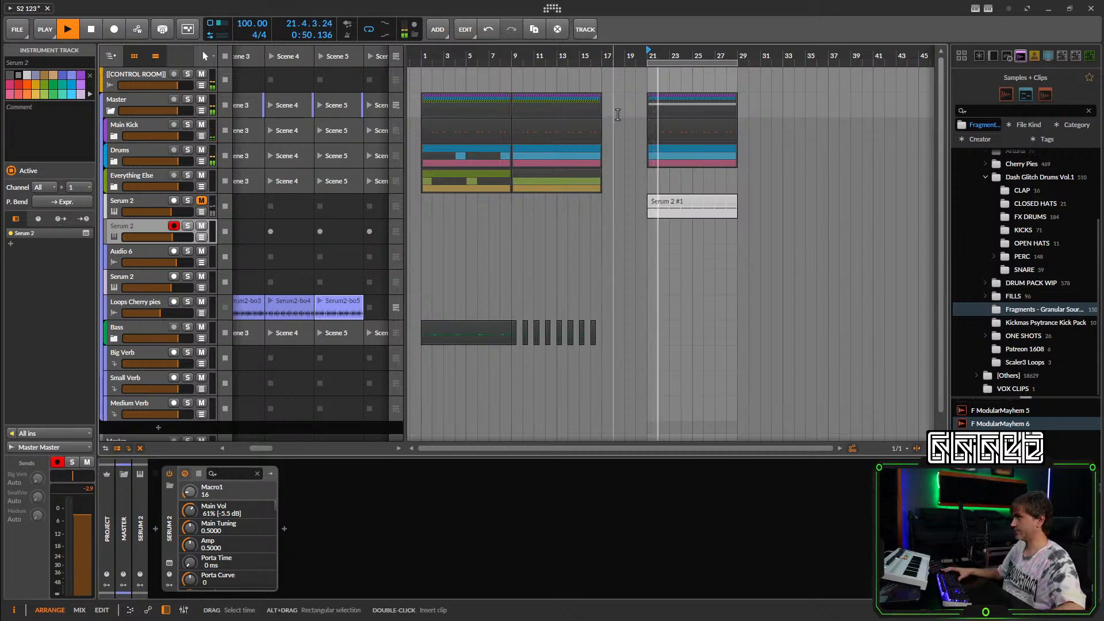
key(space)
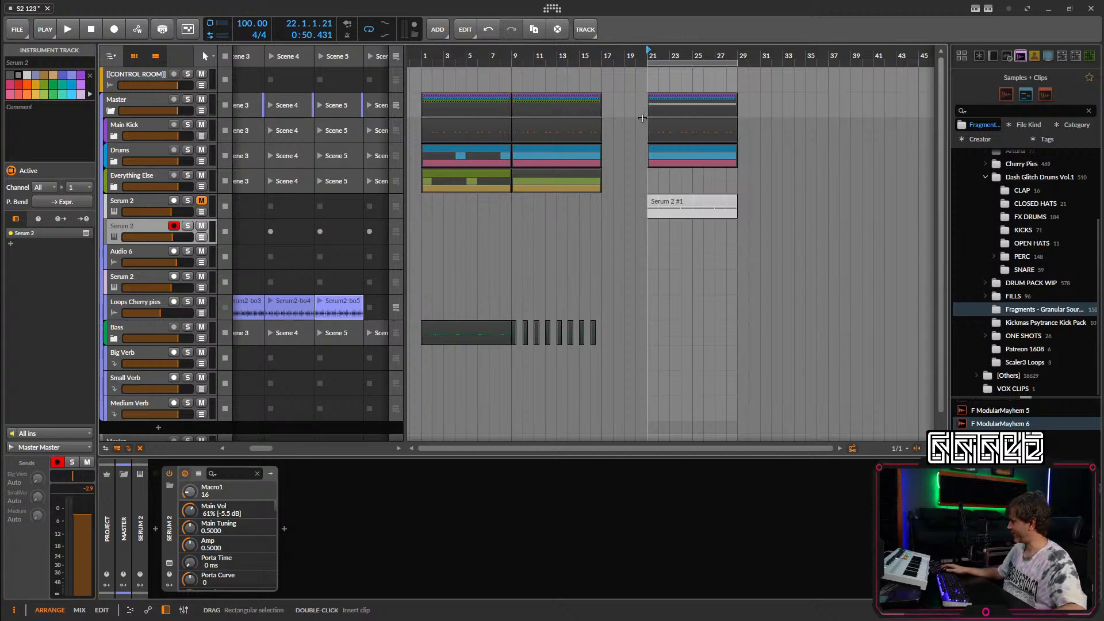
click(650, 51)
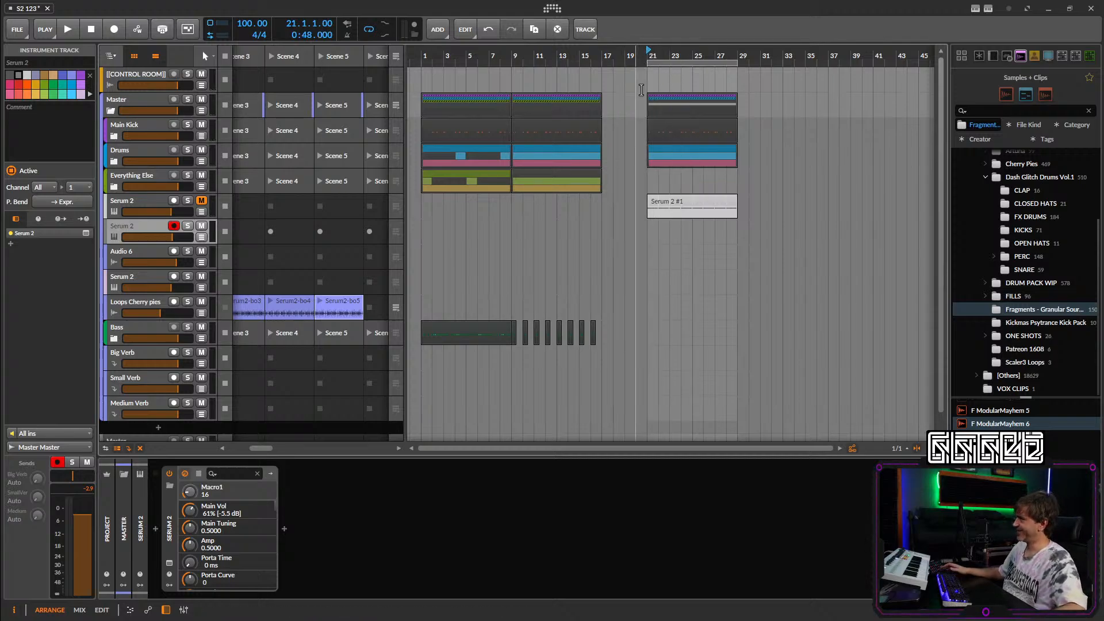
key(space)
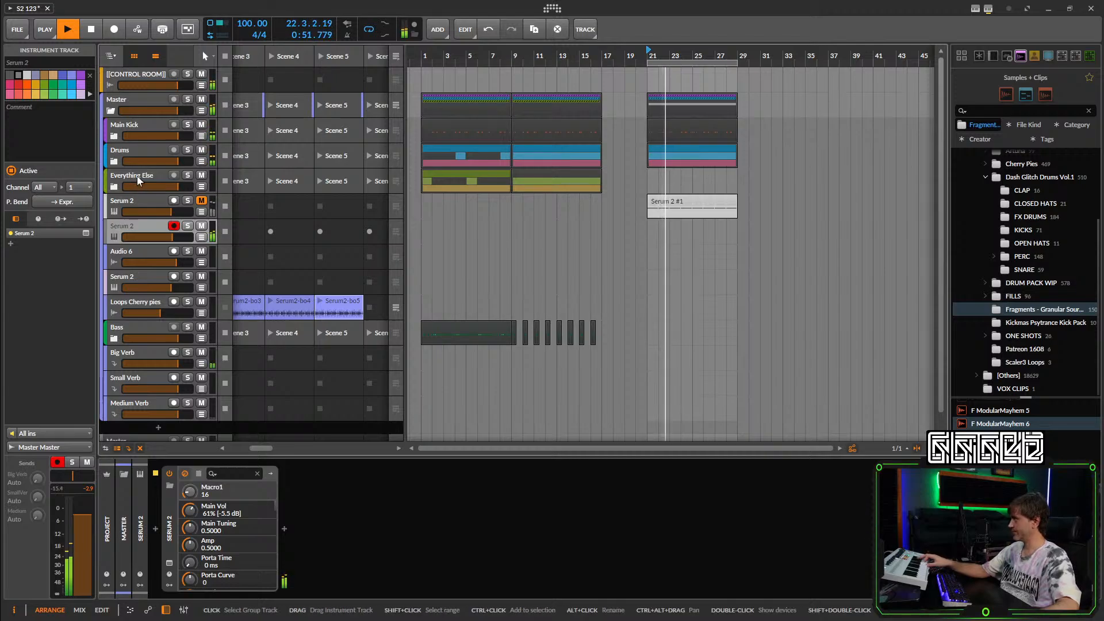
Copy the Dynamics device with its MainKickM sidechain from the Bass group's Serum 2 track and paste it after the pad's Serum 2.
click(146, 327)
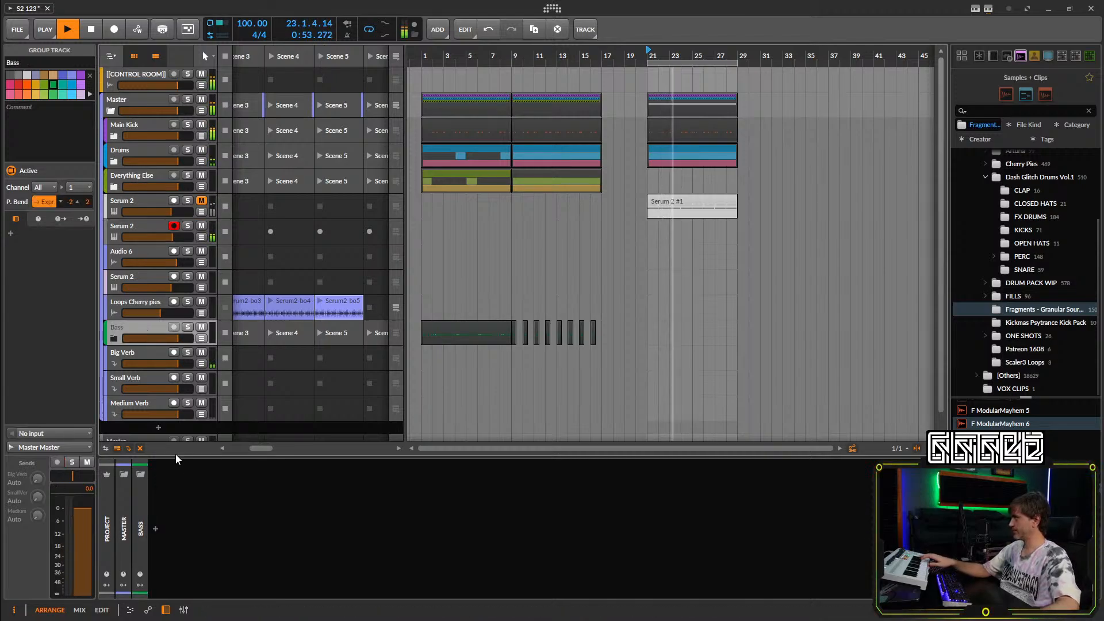
click(114, 338)
click(140, 353)
click(393, 540)
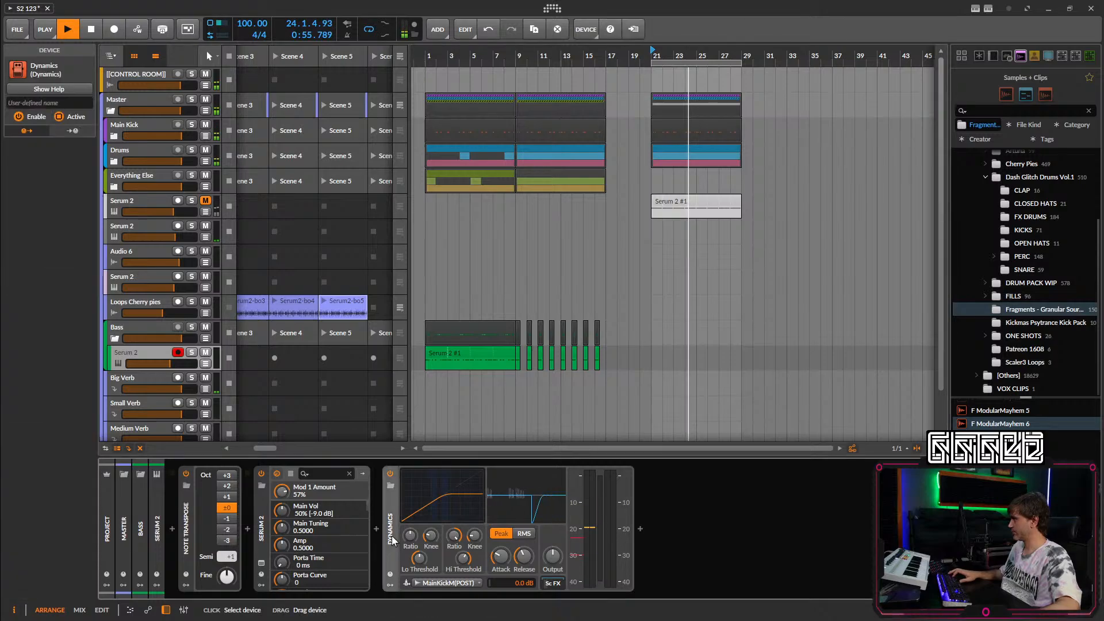
click(138, 224)
click(202, 550)
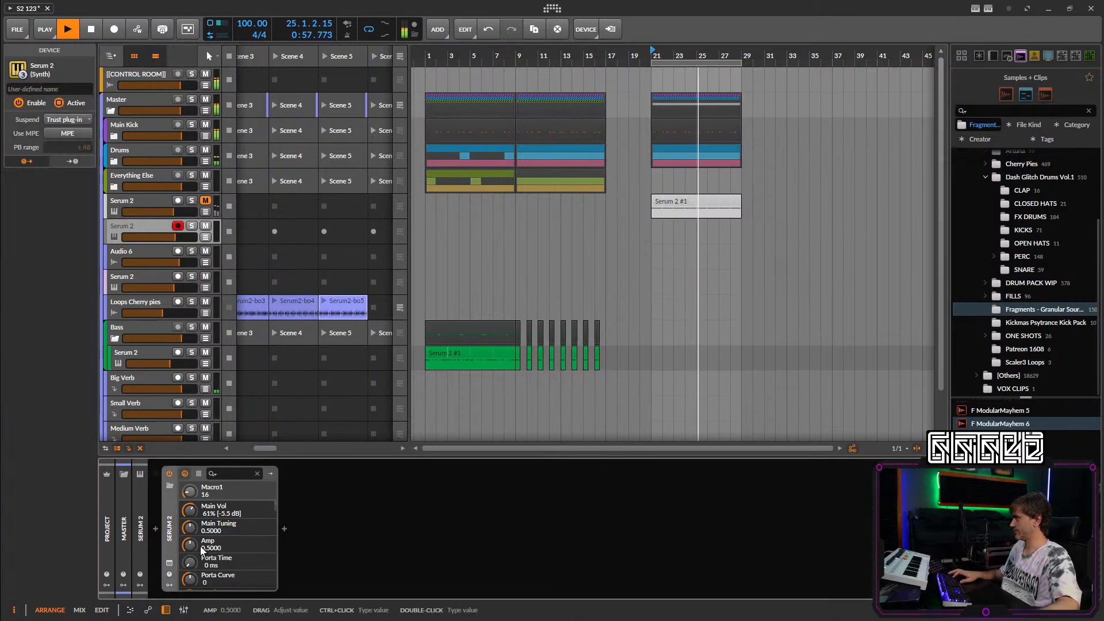
key(ctrl+v)
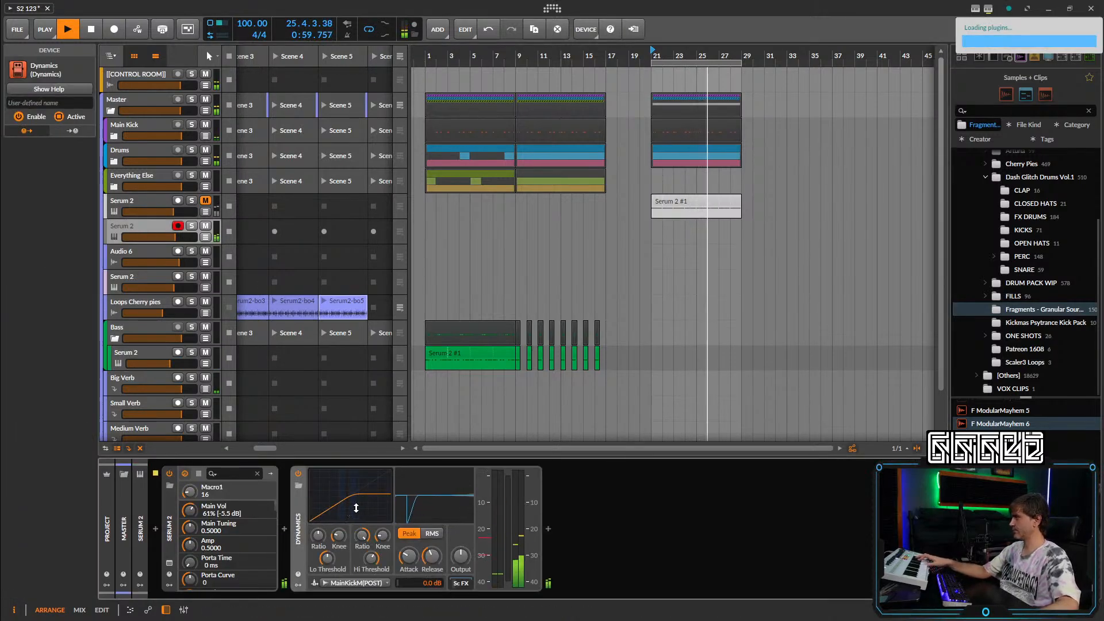
Lower the high threshold of the pad's Dynamics device and check the synth's oscillator mixer before closing its window.
drag(373, 557, 374, 566)
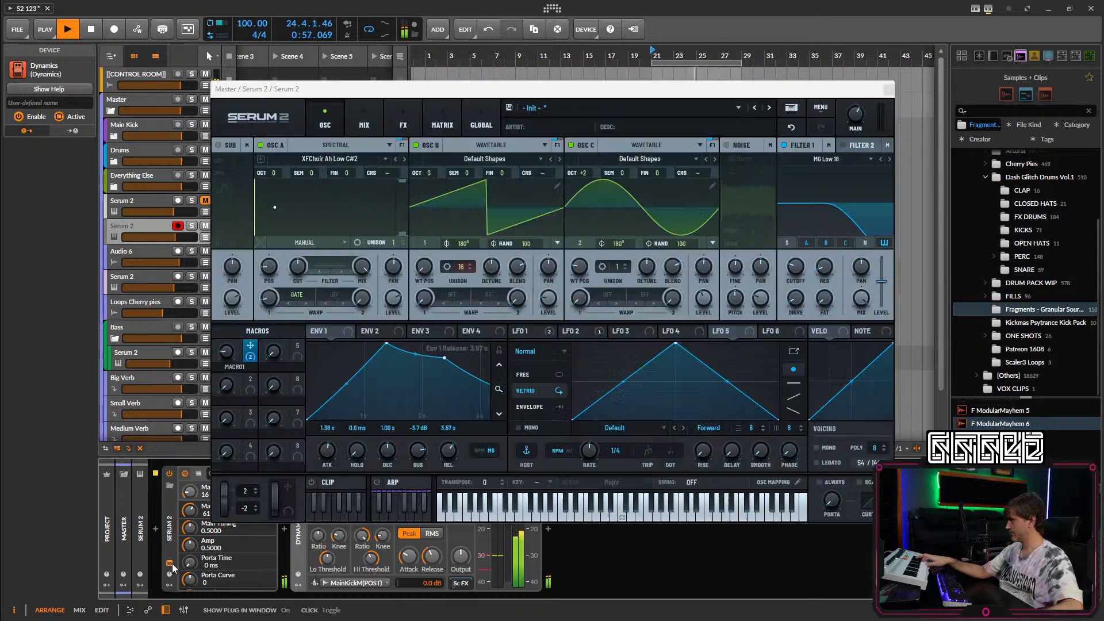
click(169, 563)
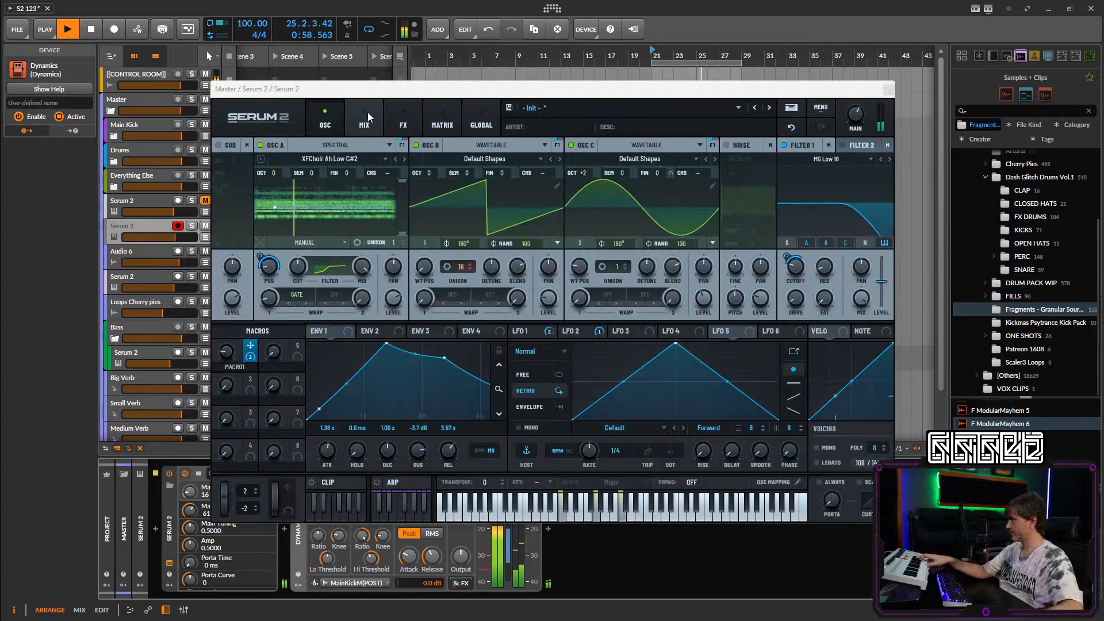
click(364, 131)
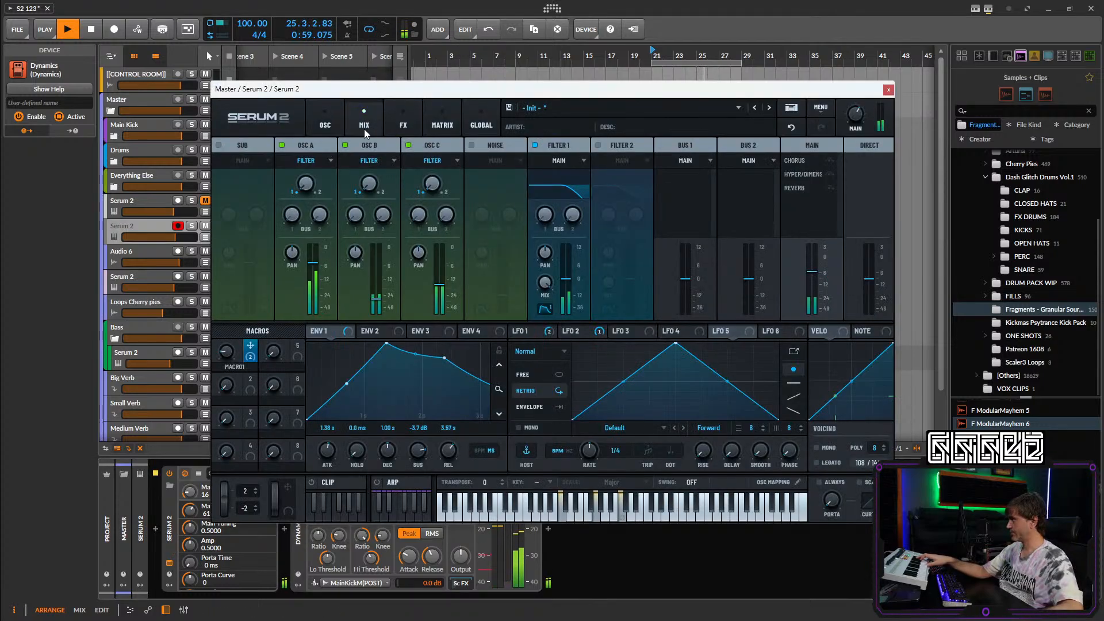
click(327, 118)
click(889, 89)
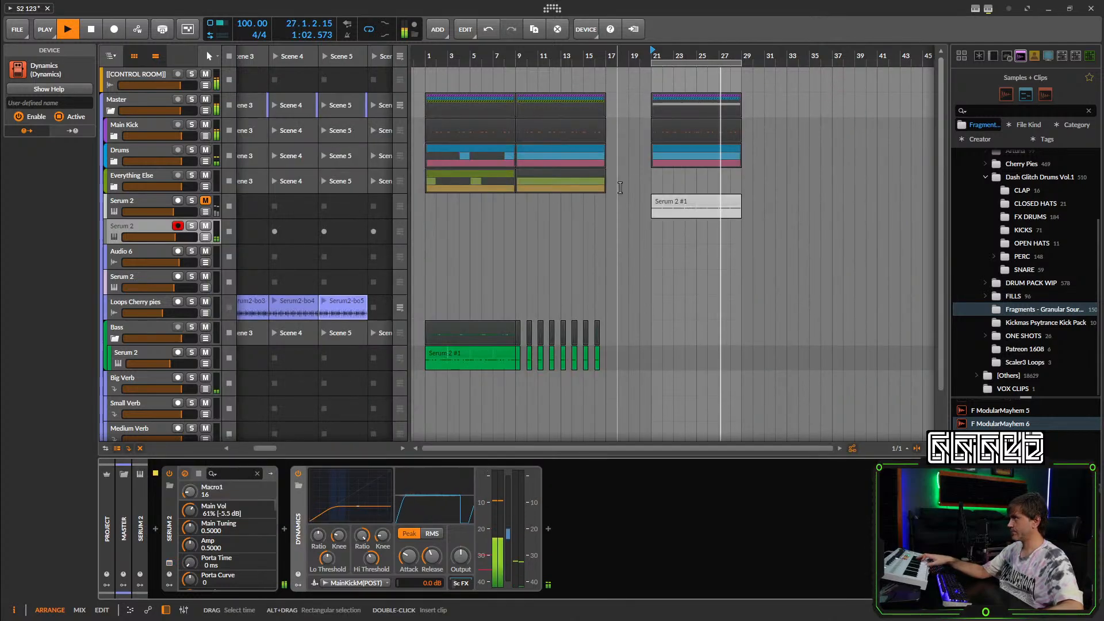
Insert a one-bar clip at bar 21 on the pad track with C2, G2 and C3 notes lasting the full bar.
double_click(662, 227)
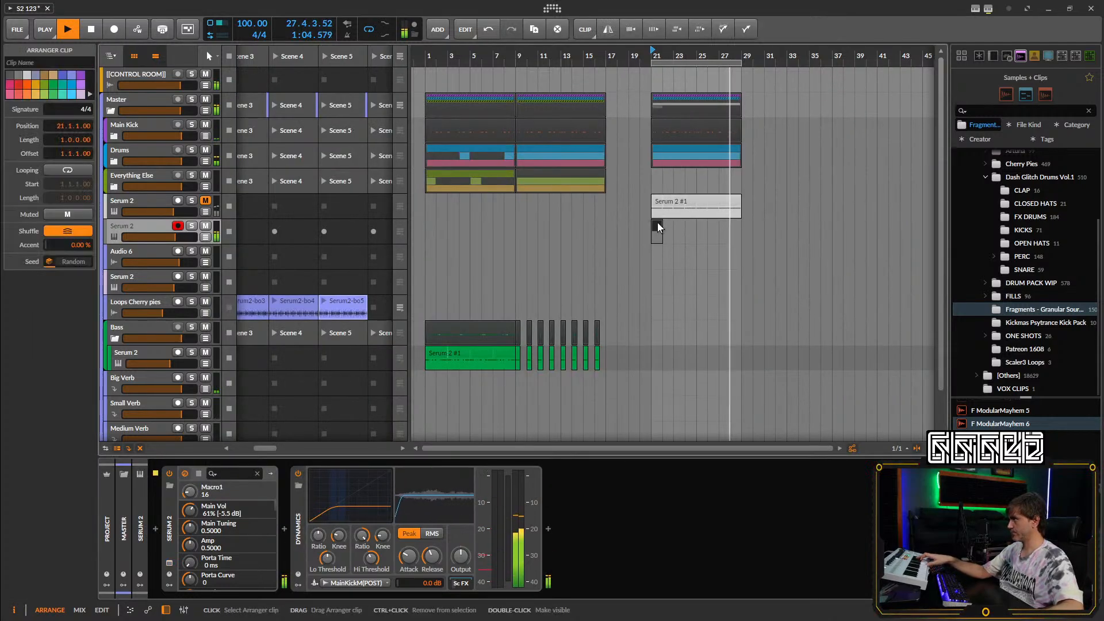
double_click(656, 228)
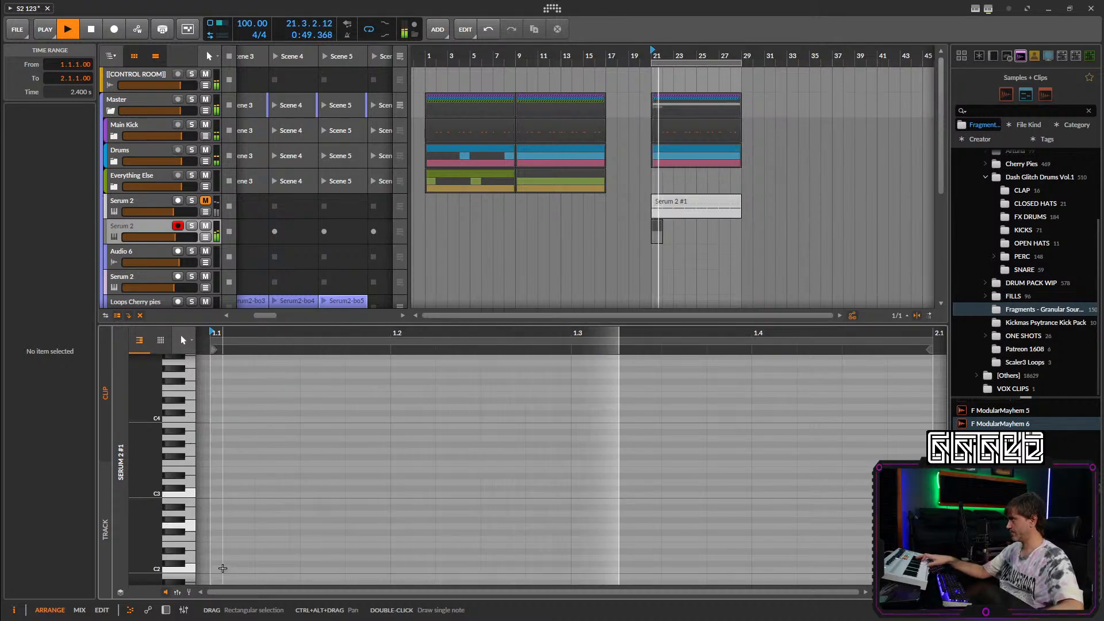
double_click(222, 570)
double_click(228, 527)
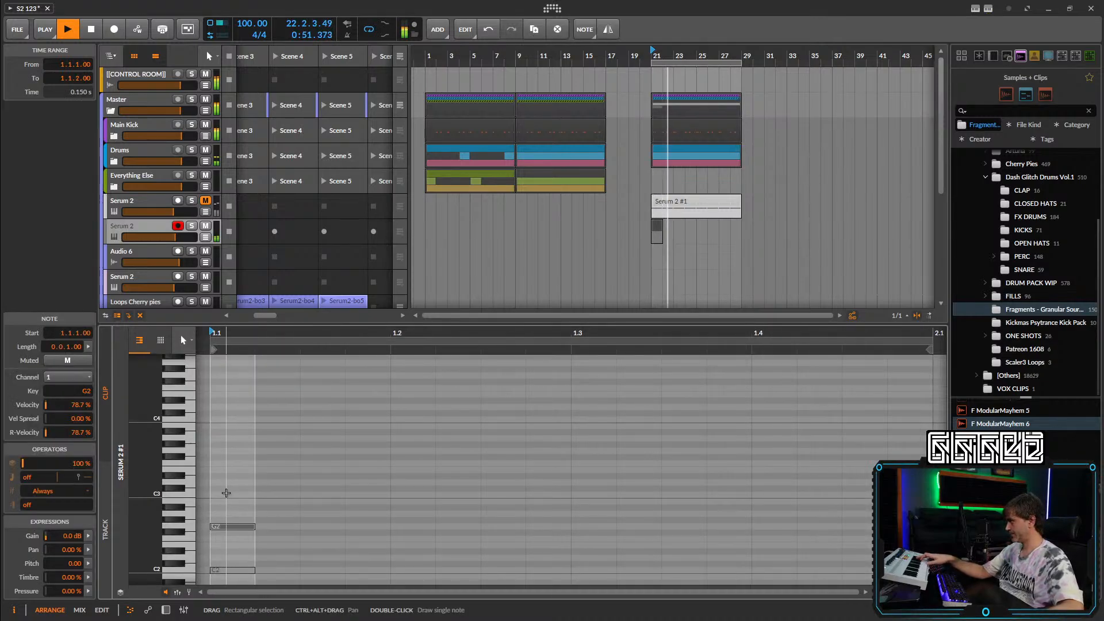
double_click(232, 494)
drag(317, 474, 926, 575)
key(space)
key(space)
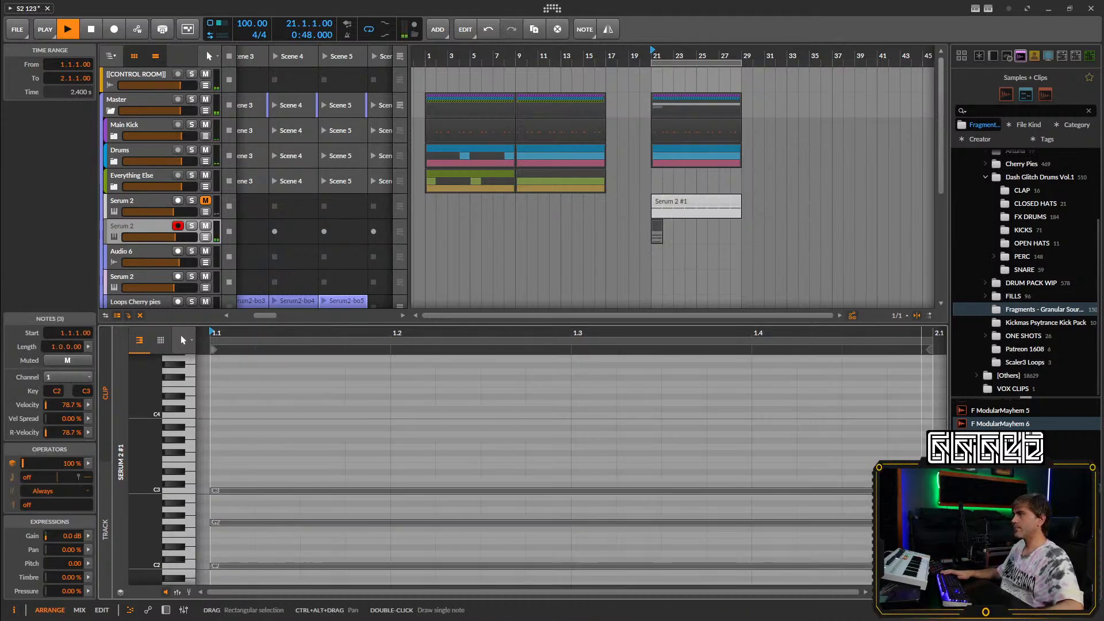
Shorten the three chord notes in the bar 21 clip to three beats and restart playback.
scroll(719, 428, down, 3)
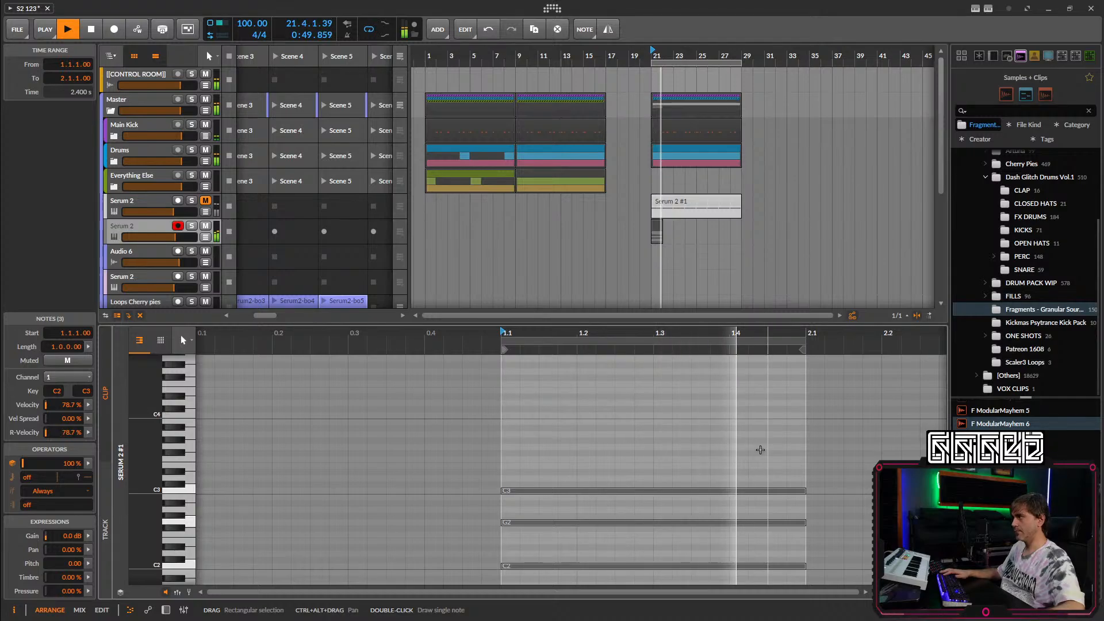
scroll(776, 454, right, 1)
drag(814, 466, 701, 570)
key(space)
key(space)
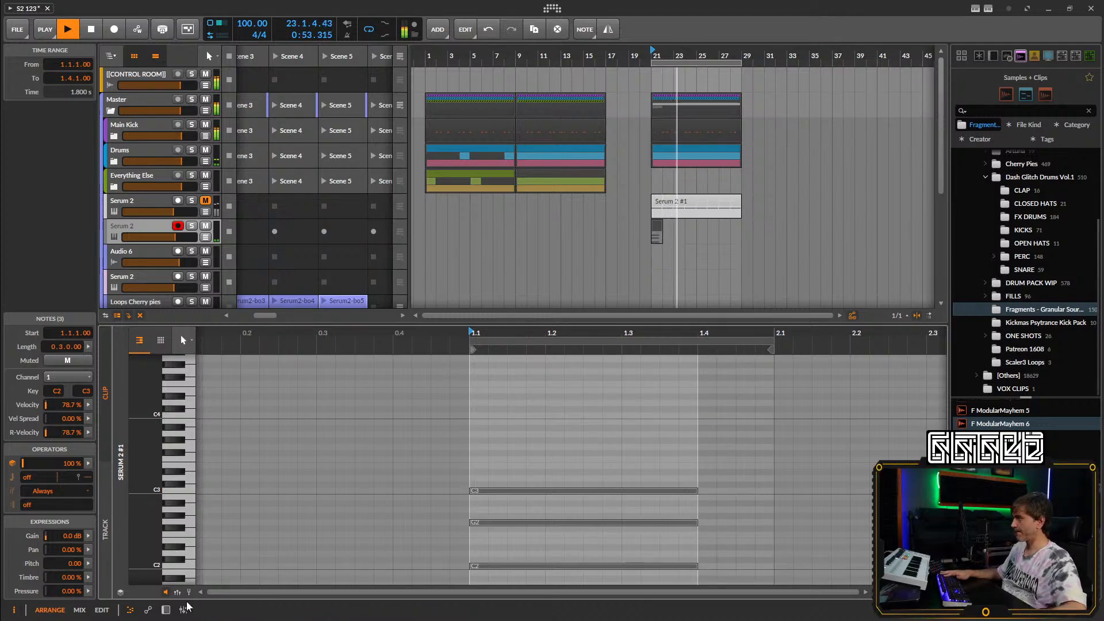
Copy the pad's chord clip from bar 21 to bar 23 and raise its G2 note to G#2.
click(166, 610)
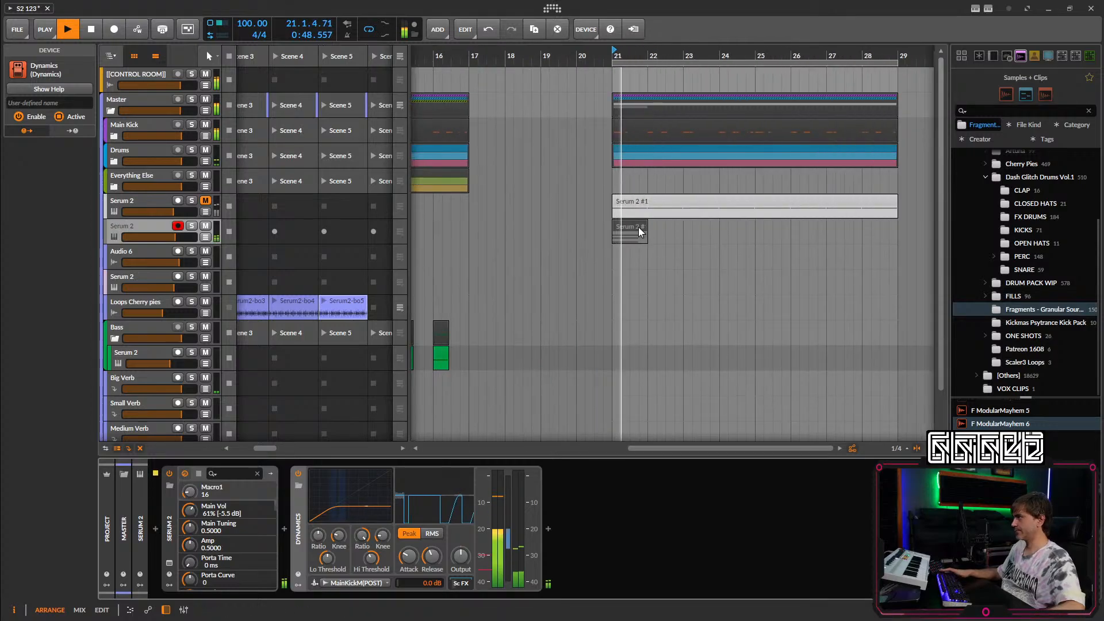
click(635, 229)
drag(635, 228, 706, 226)
double_click(699, 224)
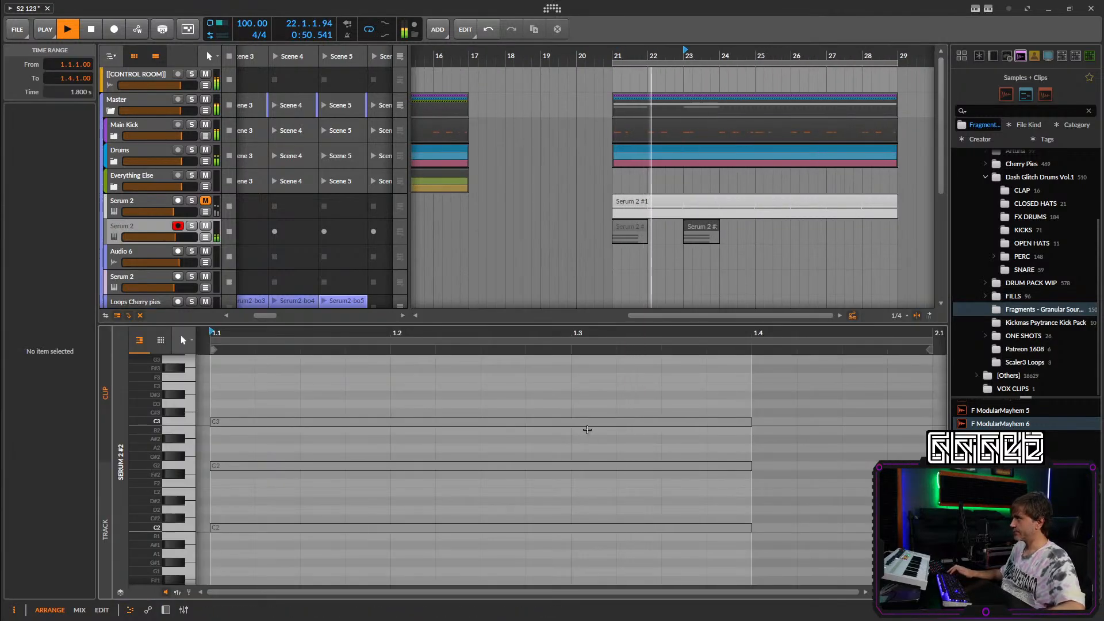
drag(470, 466, 474, 458)
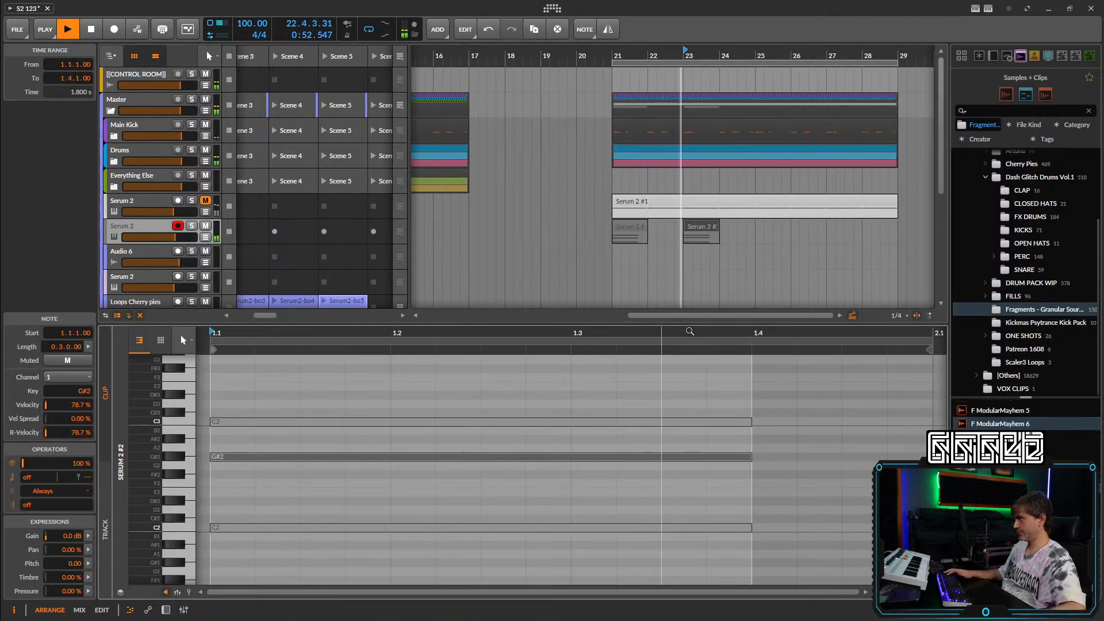
Move the G#2 chord clip to bar 25 and place a copy of the bar 21 clip at bar 23.
scroll(715, 241, down, 3)
scroll(696, 233, right, 1)
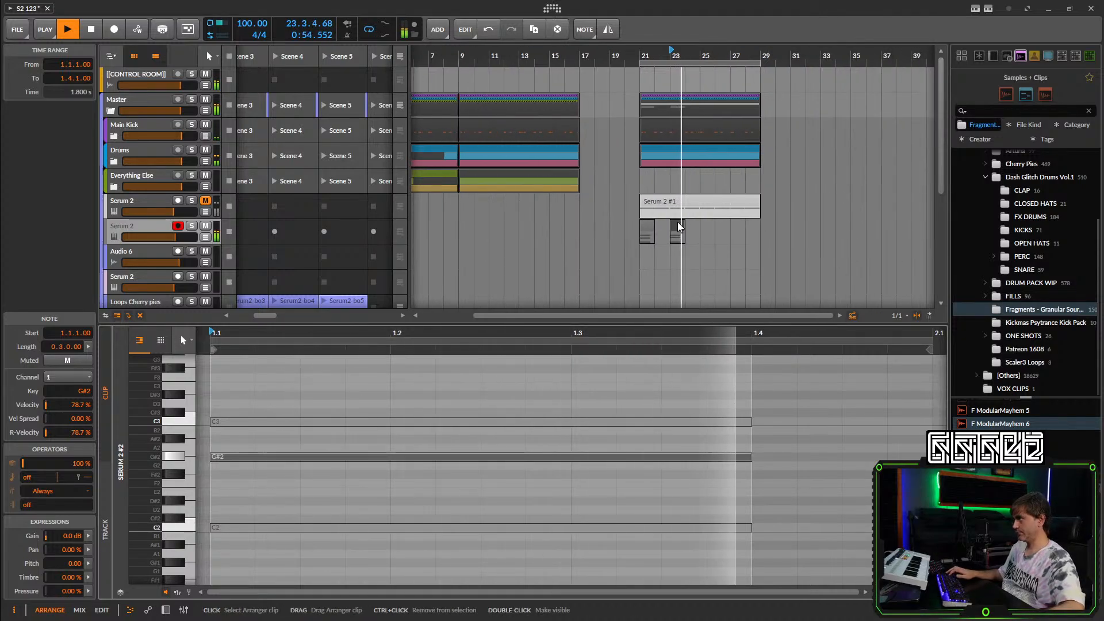
scroll(678, 228, up, 2)
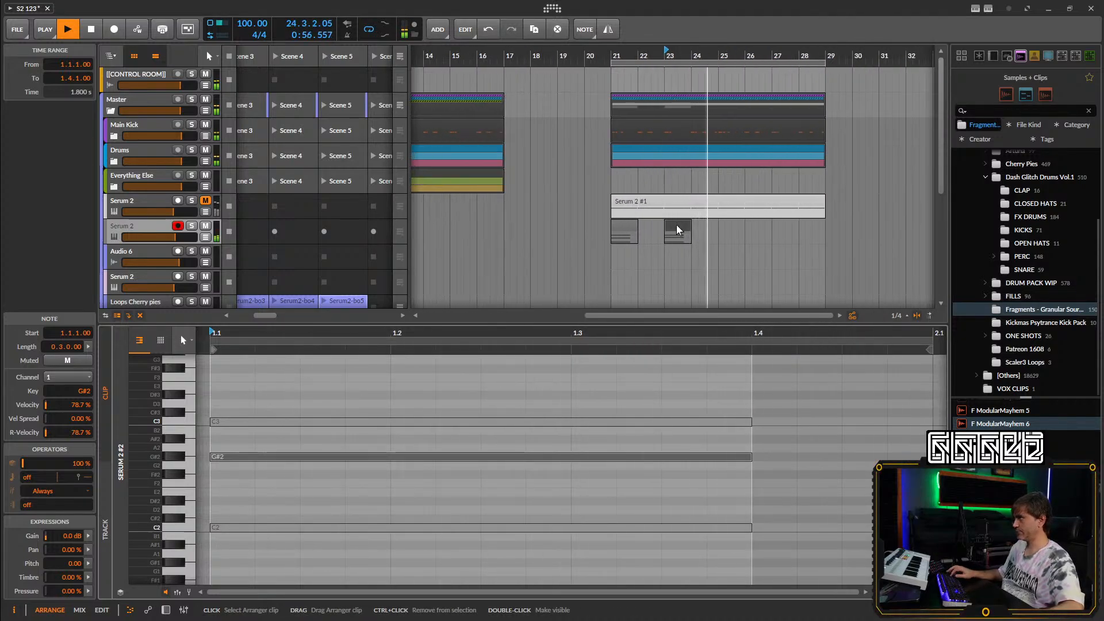
drag(678, 230, 731, 230)
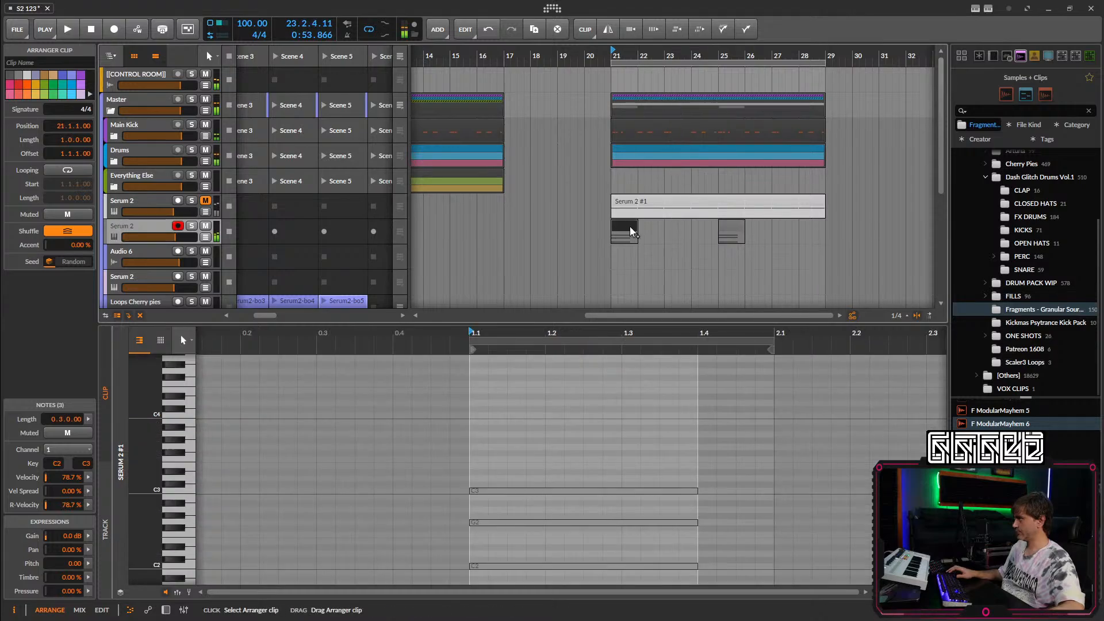
key(space)
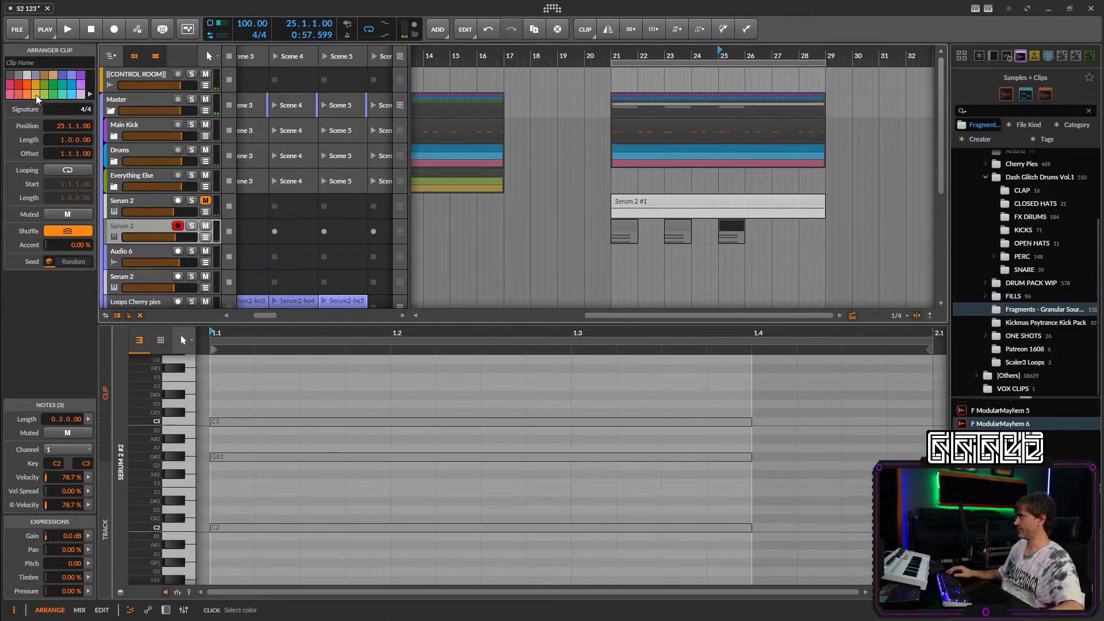
Colour the bar 25 pad clip yellow and copy it to bar 27.
click(36, 94)
key(space)
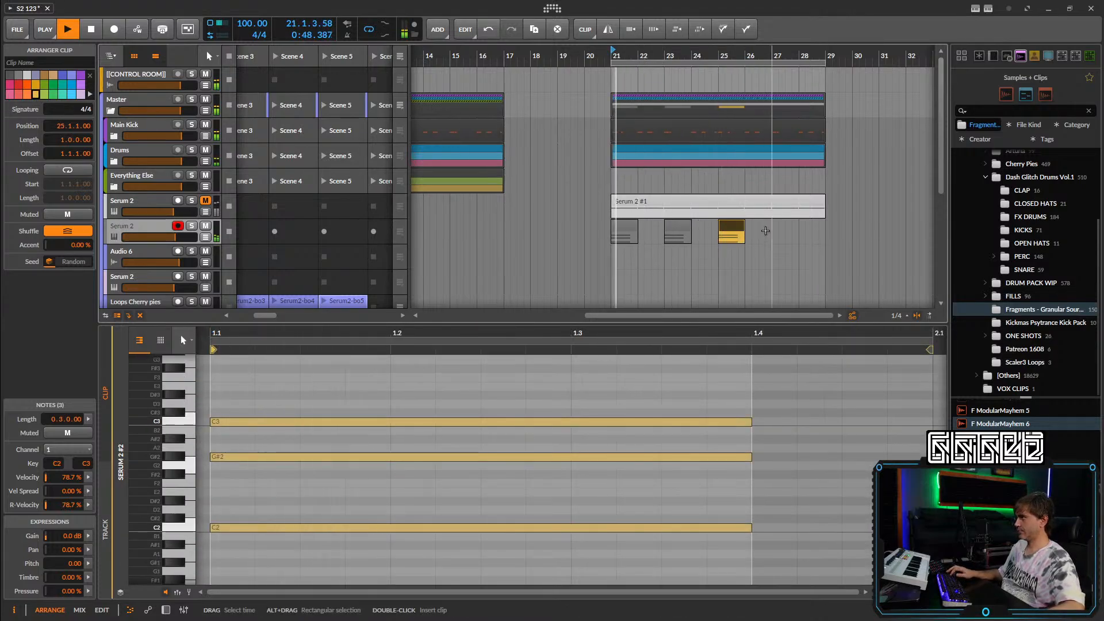
drag(733, 228, 787, 230)
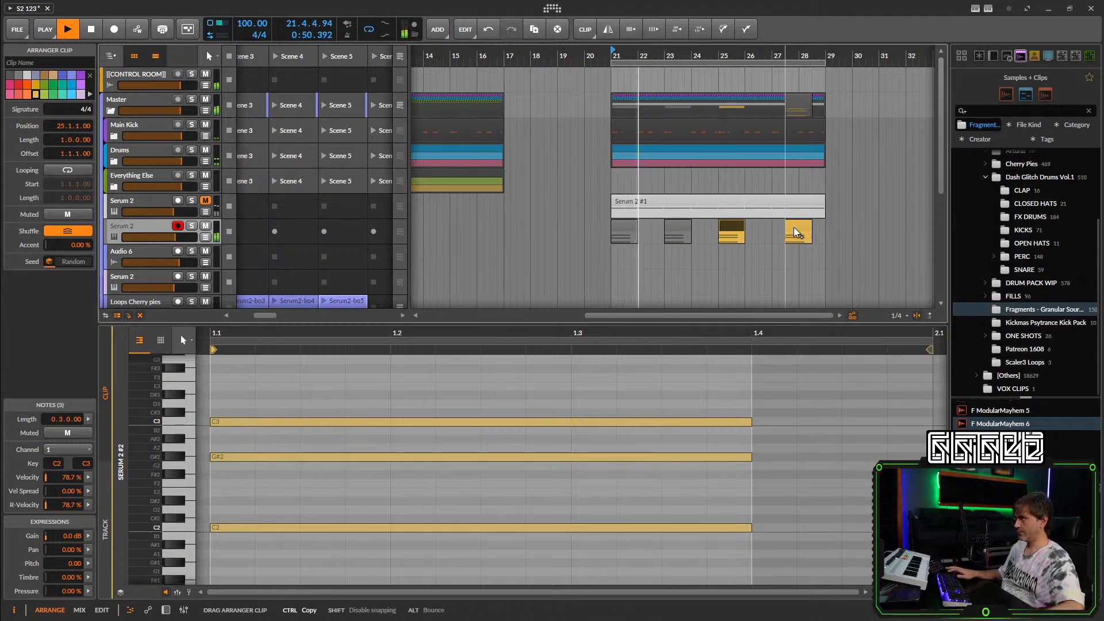
Raise the bar 27 clip's C3 to D#3, split it midway with the first half at D3, and colour the clip green.
click(420, 496)
drag(420, 498, 427, 476)
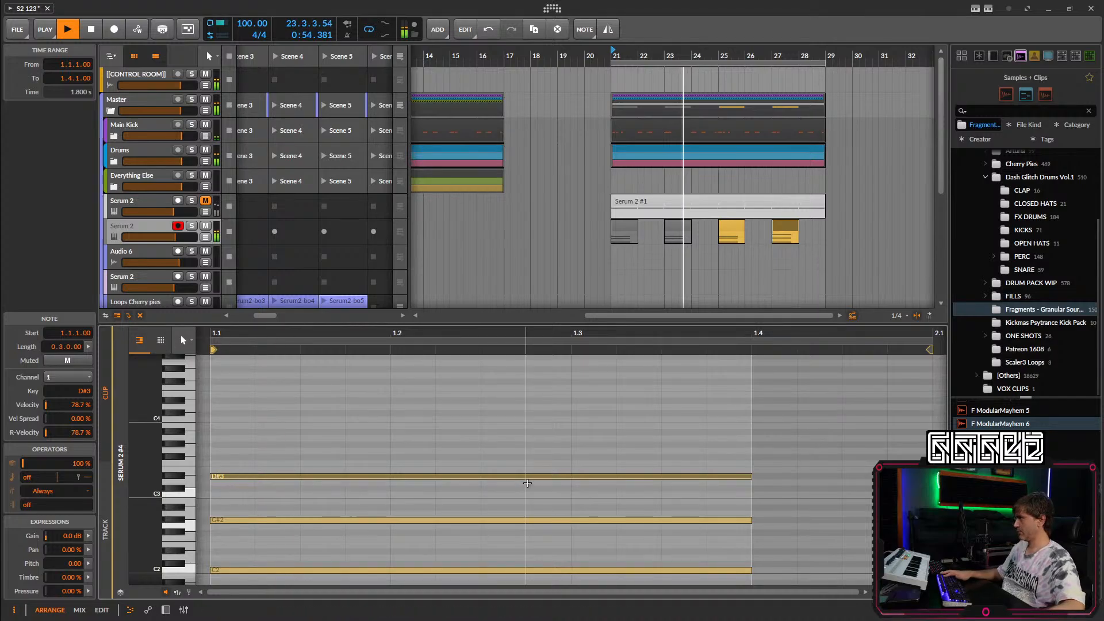
alt+double_click(487, 477)
key(Down)
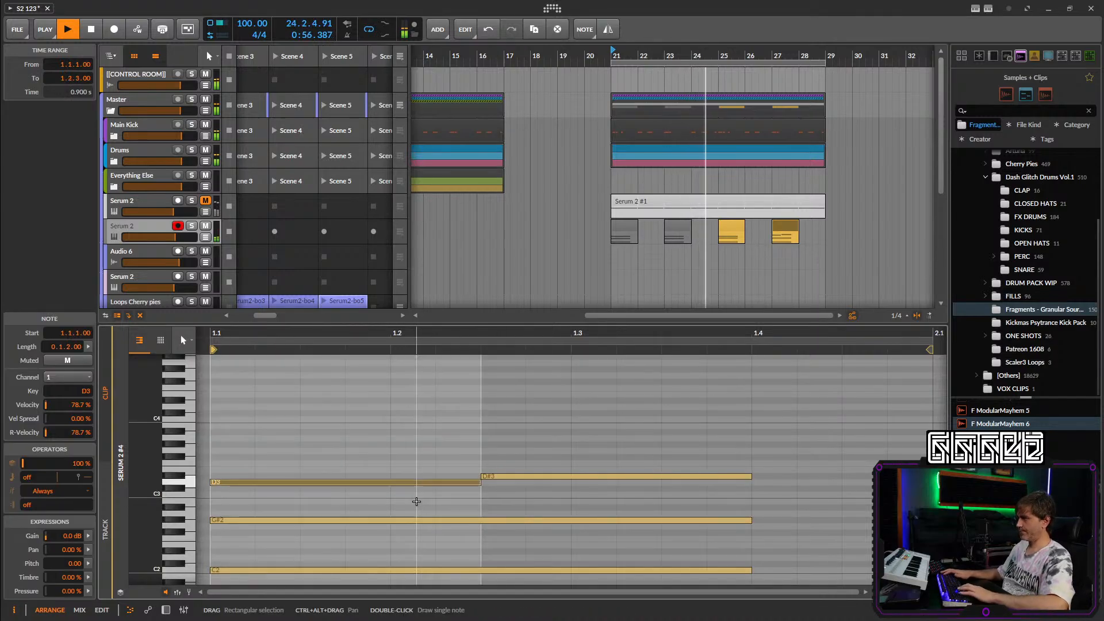
click(788, 235)
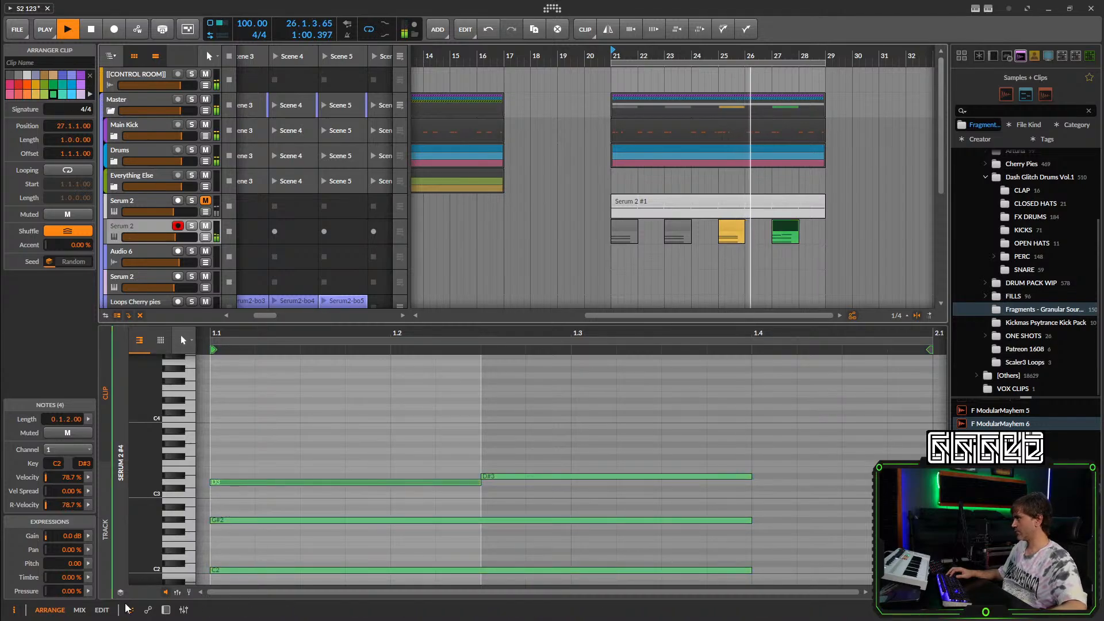
Copy the long clip on the Bass group's Serum 2 track to bar 21 so it spans the eight-bar section.
click(165, 610)
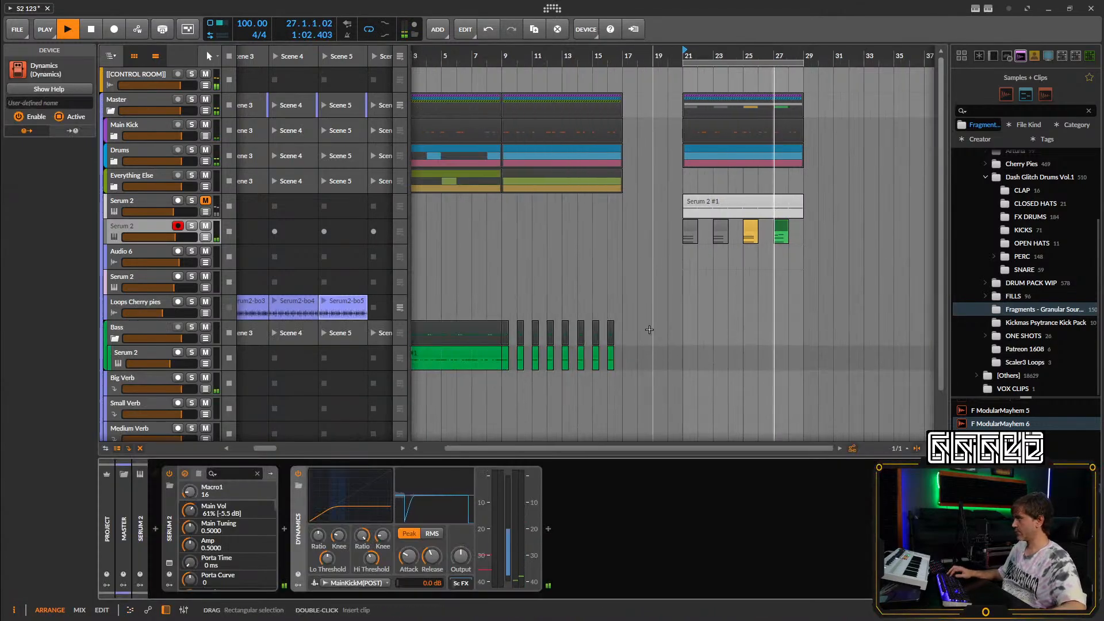
scroll(667, 316, left, 2)
click(490, 349)
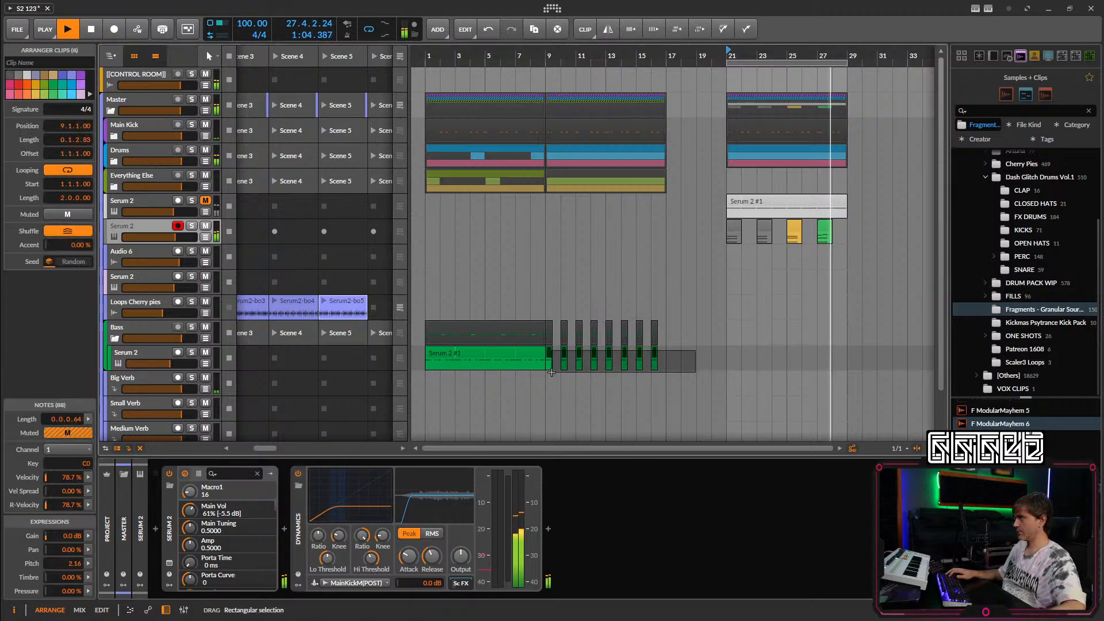
drag(490, 349, 766, 347)
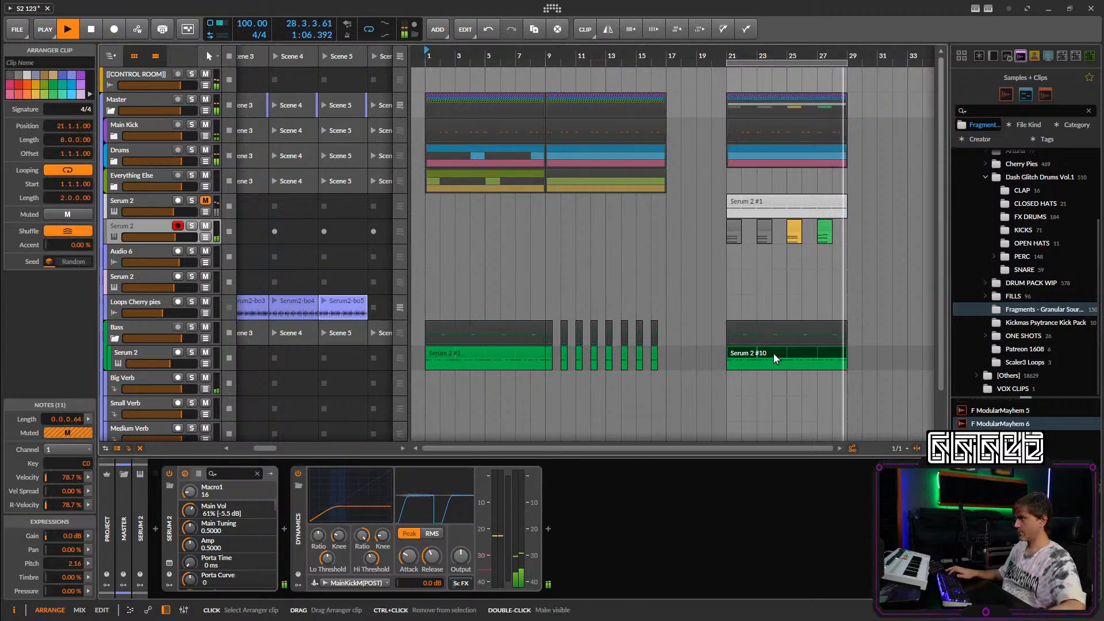
Play the section from bar 21 and listen to the pad chords together with the bass and drums.
scroll(747, 268, right, 3)
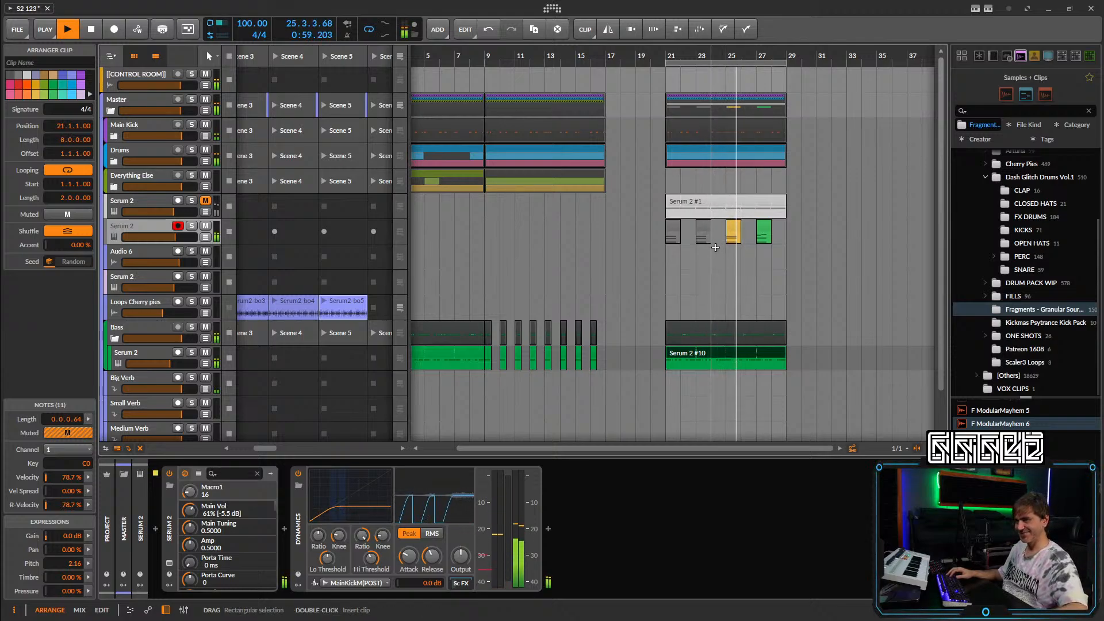
scroll(749, 311, up, 2)
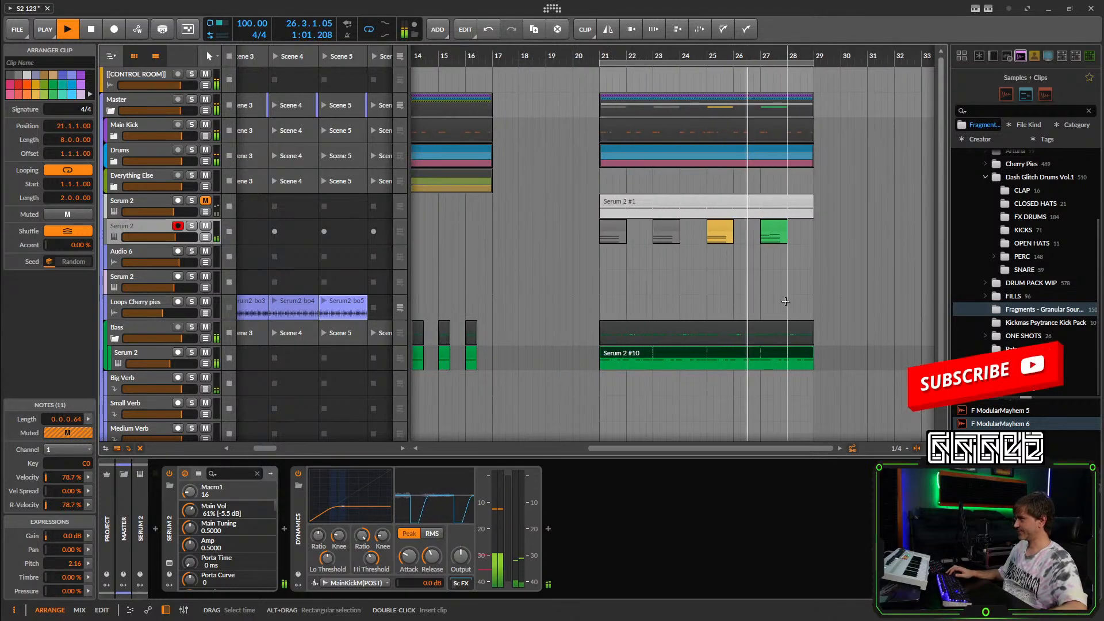
drag(765, 296, 710, 293)
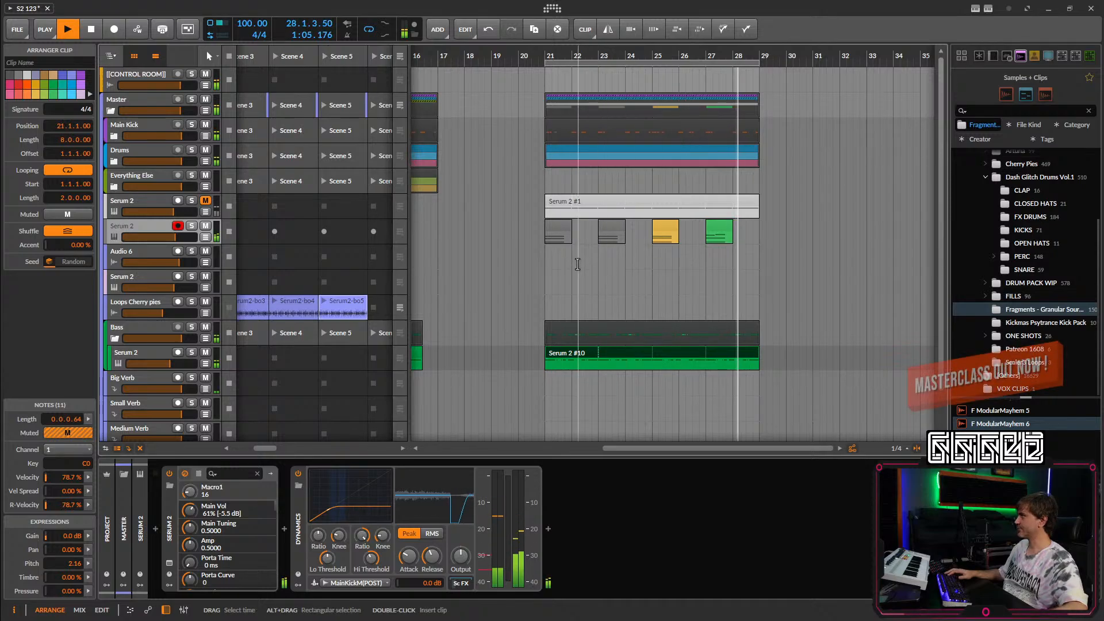
click(126, 225)
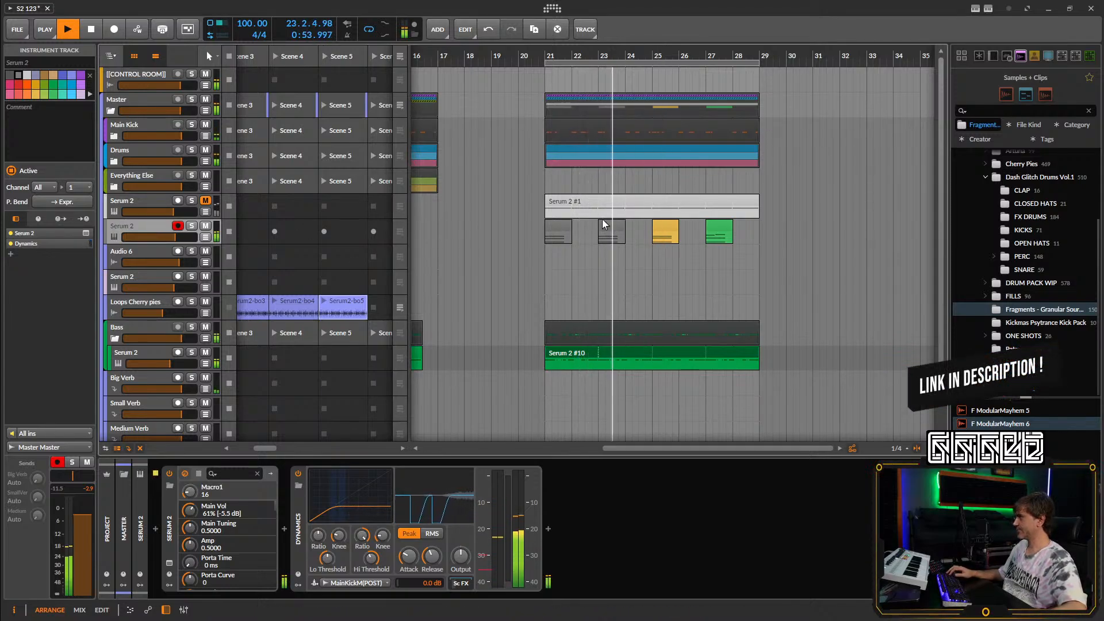
drag(586, 218, 672, 192)
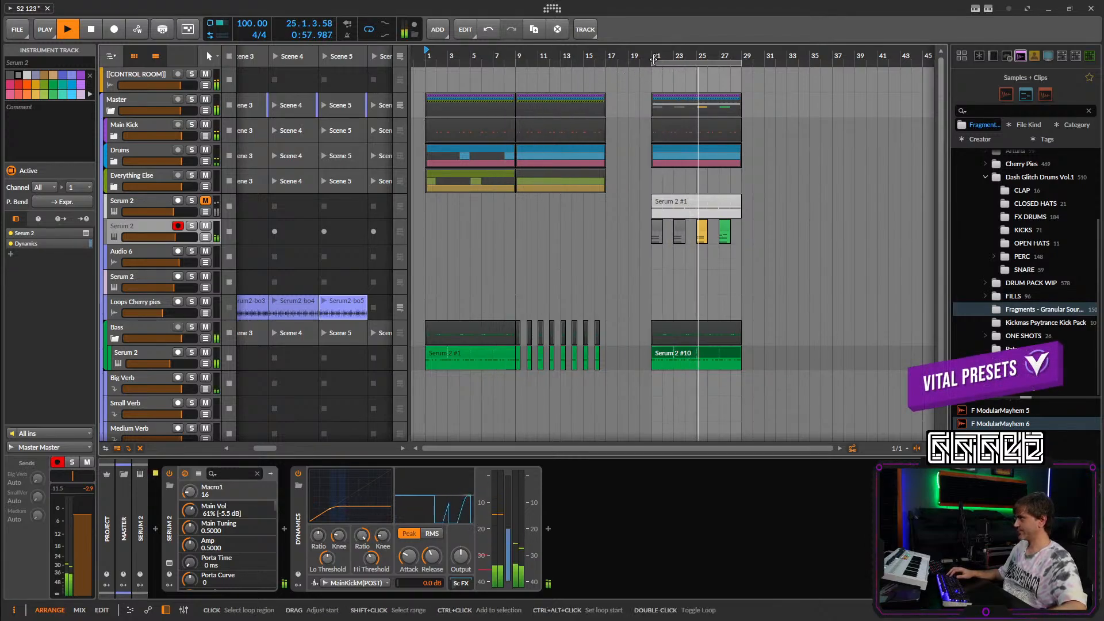
click(517, 56)
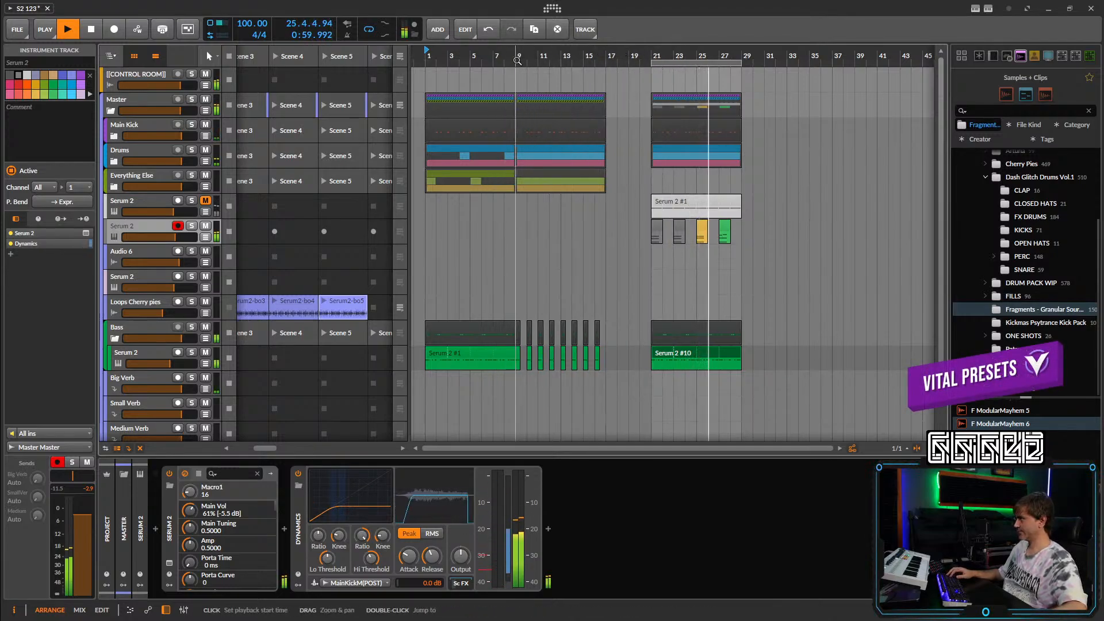
click(651, 57)
scroll(720, 246, up, 3)
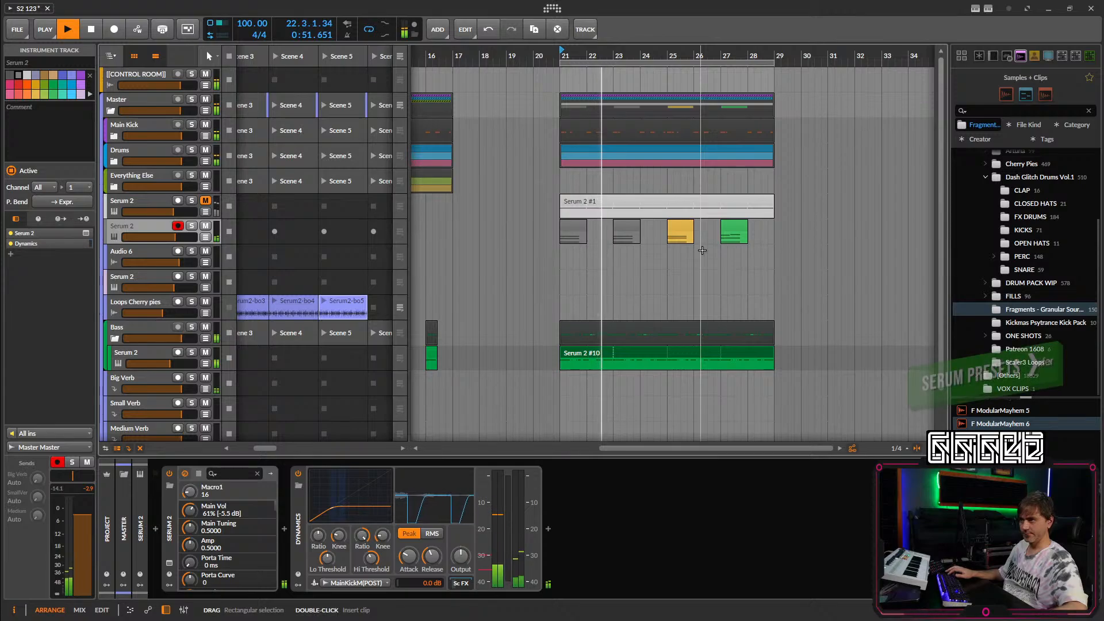
scroll(702, 251, down, 1)
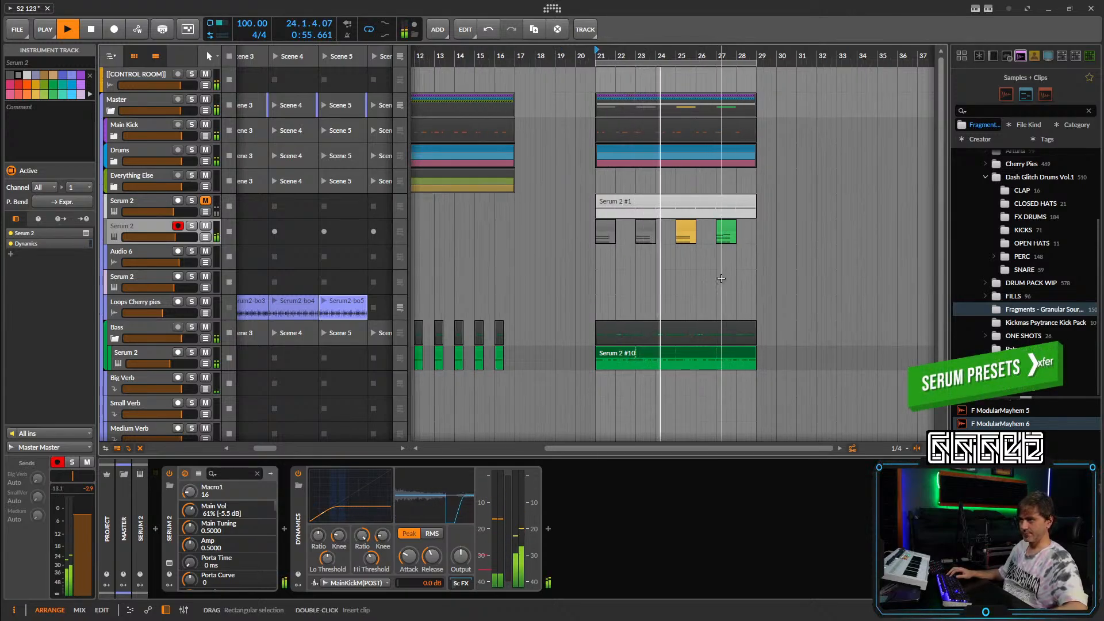
scroll(690, 278, right, 2)
Delete the eight-bar clip at bar 21 on the Bass group's Serum 2 track.
key(space)
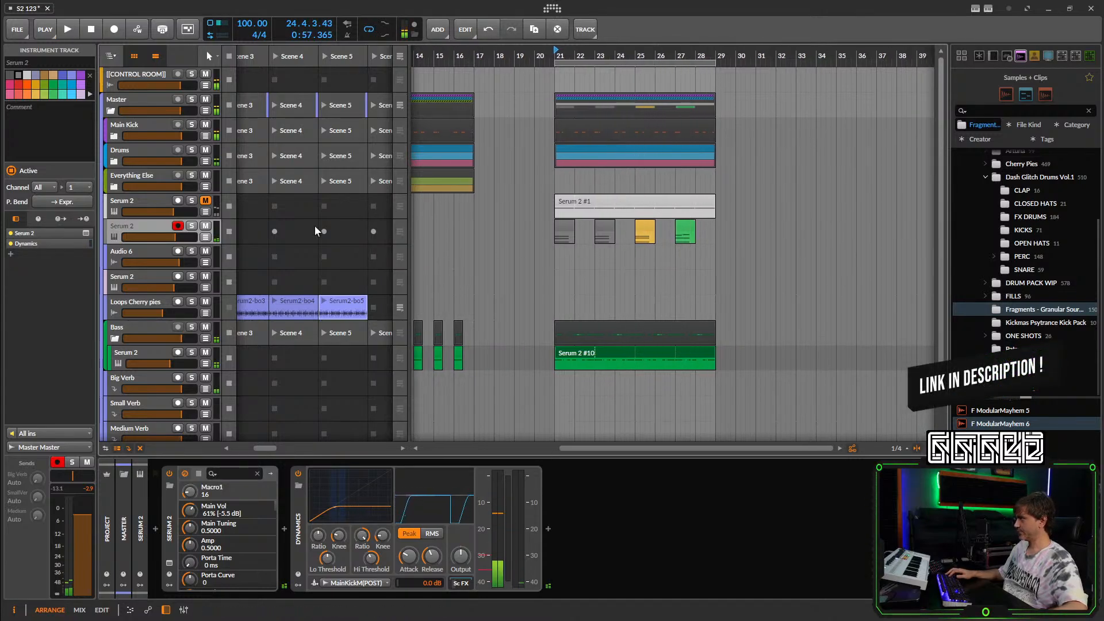
click(146, 202)
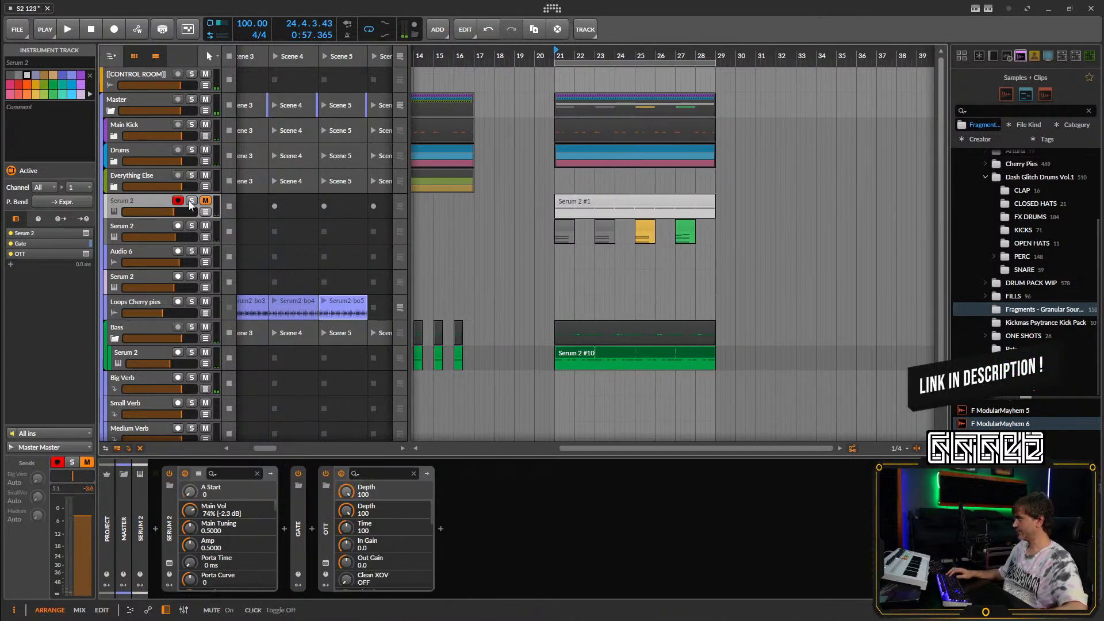
key(space)
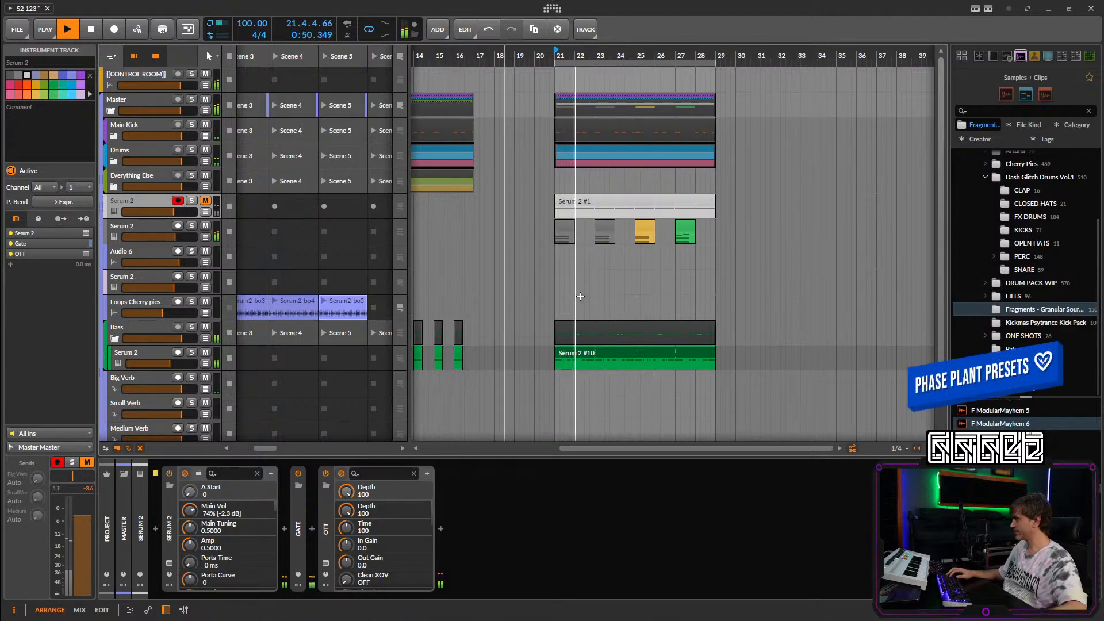
click(566, 357)
key(Delete)
Copy the short one-per-bar bass clips so they fill bars 21 to 28 on the Bass group's Serum 2 track.
scroll(565, 353, up, 1)
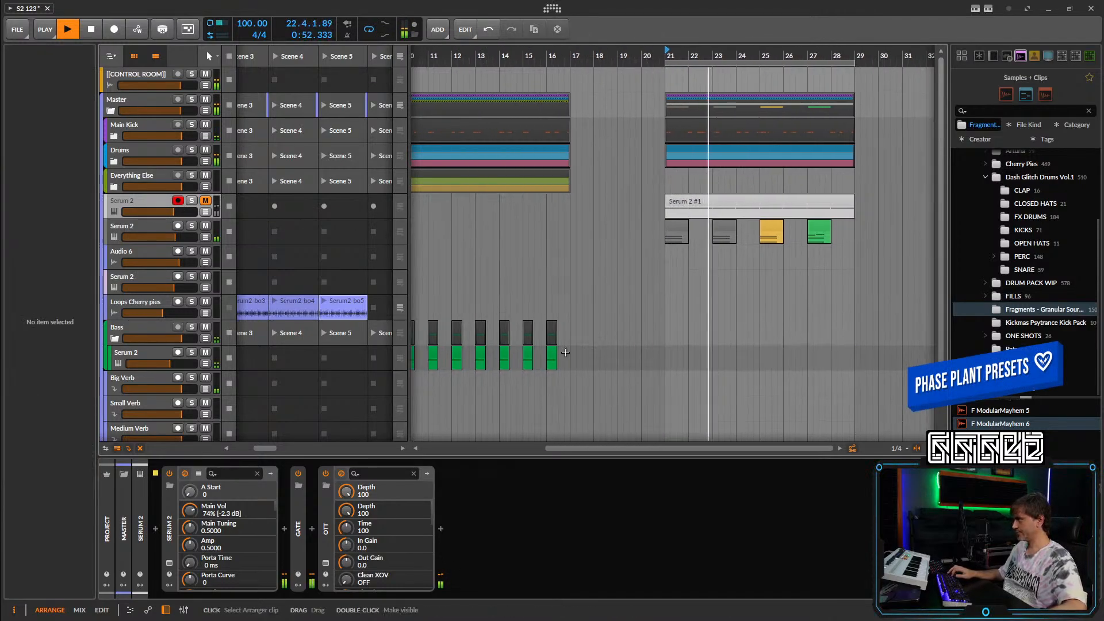
drag(572, 353, 671, 367)
click(752, 355)
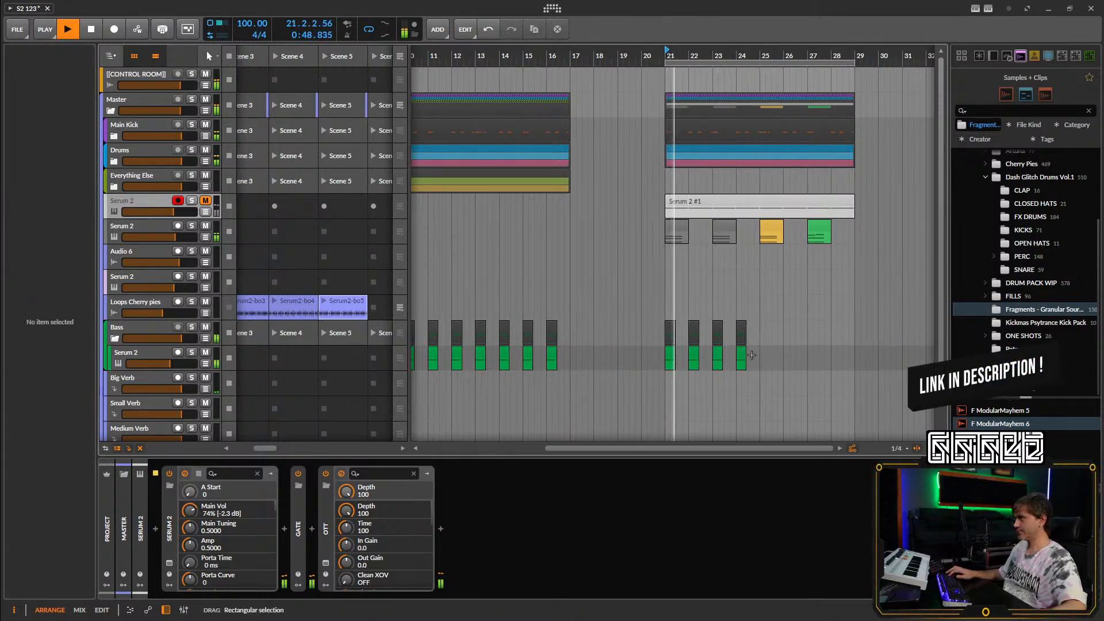
mouse_move(752, 355)
mouse_down()
mouse_move(669, 361)
mouse_move(765, 358)
mouse_up()
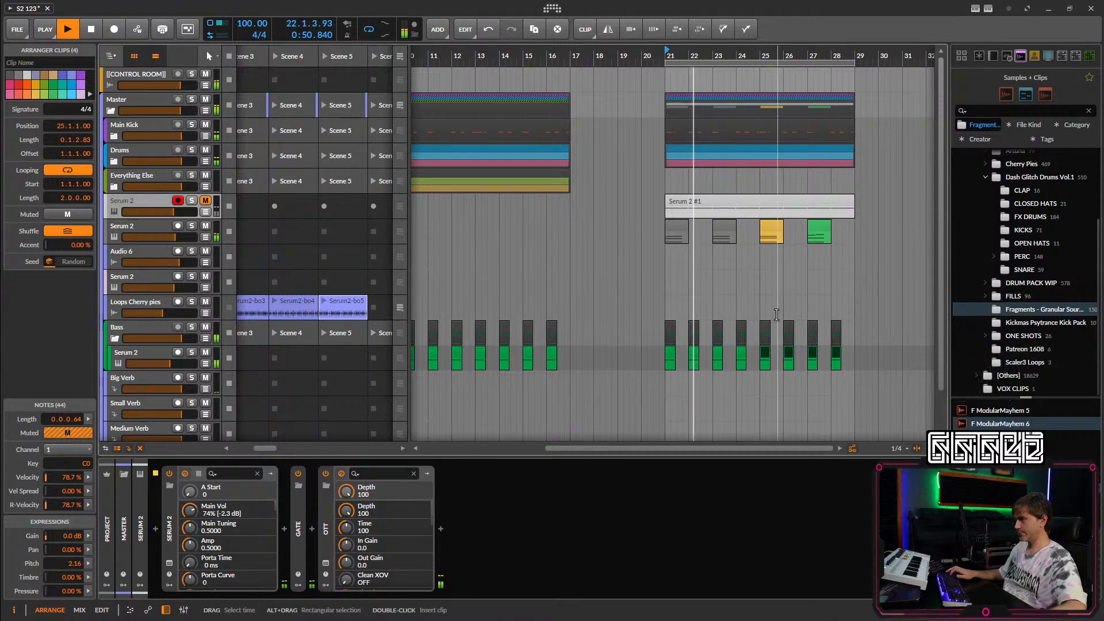
Move the whole eight-bar section from bar 21 to bar 17 and shift the loop region to start at bar 17.
scroll(777, 314, right, 4)
scroll(517, 280, down, 3)
scroll(552, 258, left, 4)
scroll(613, 237, up, 4)
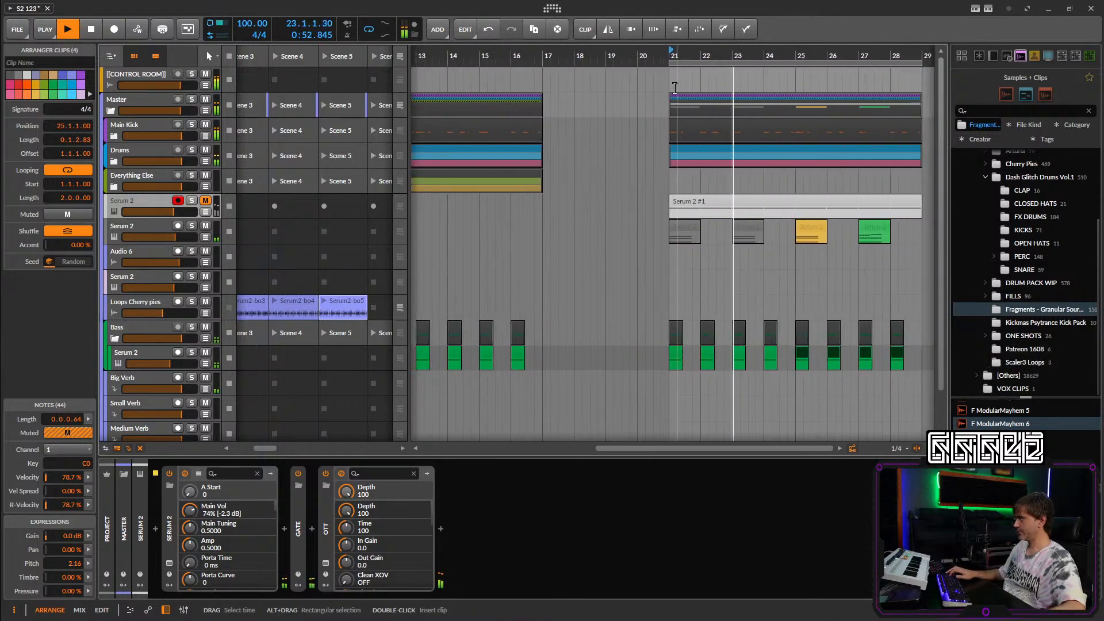
drag(675, 88, 548, 101)
click(666, 66)
key(space)
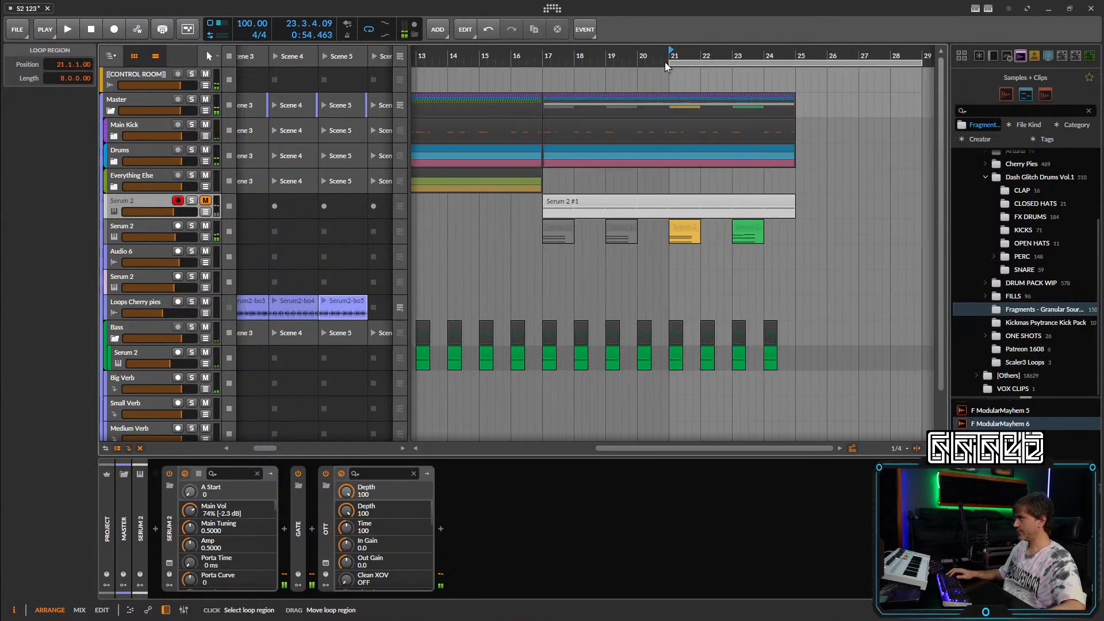
drag(666, 66, 550, 63)
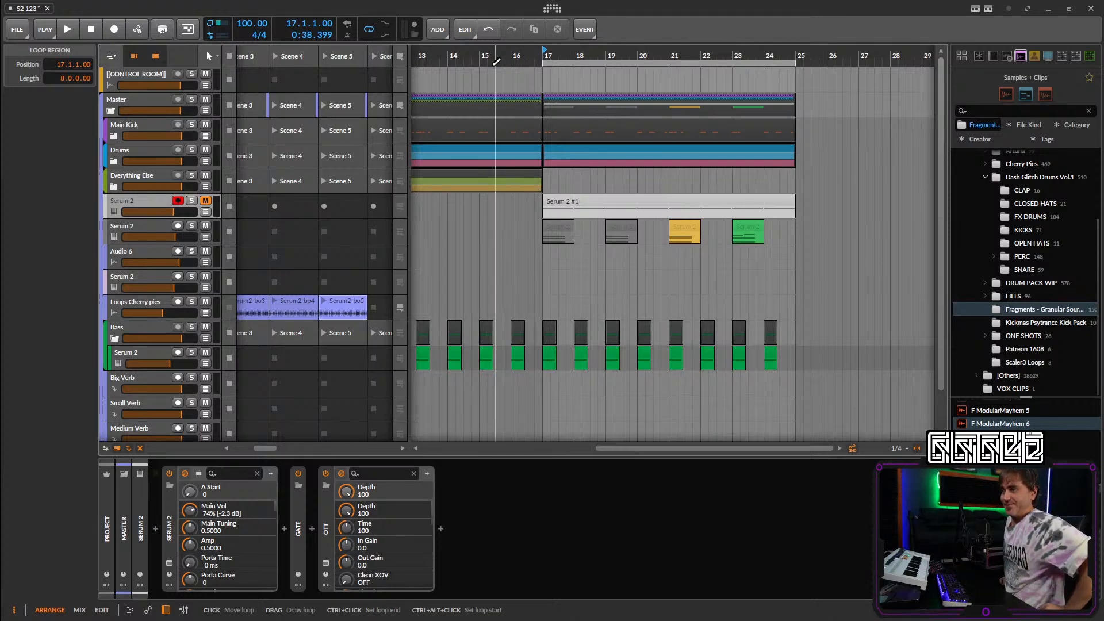
Play the section from bar 17 and listen to the pad chords with the short bass clips and drums.
key(space)
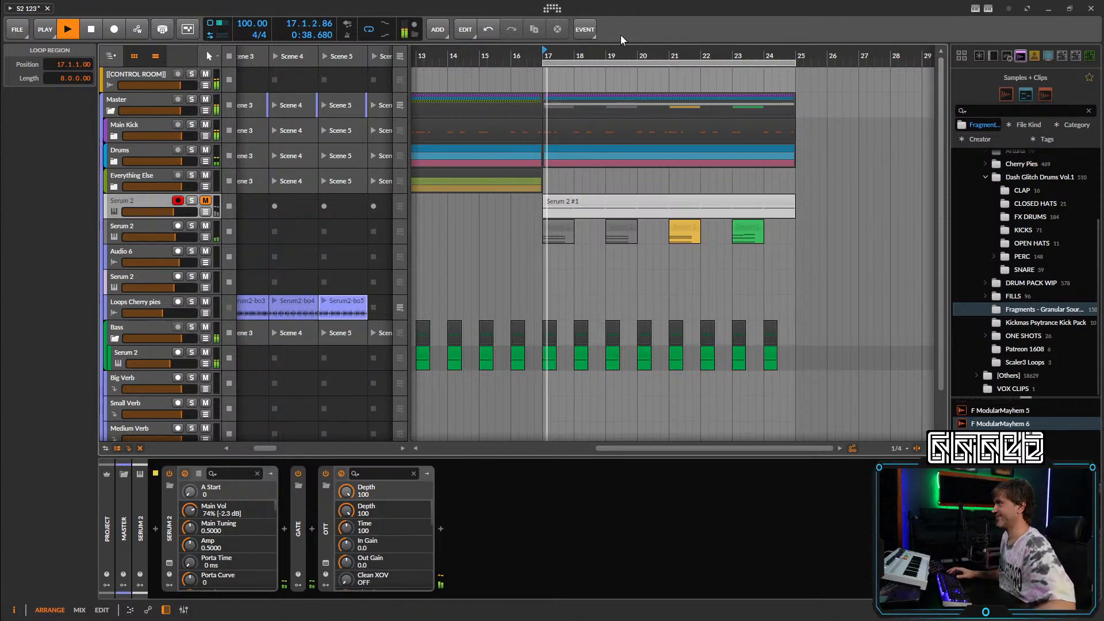
scroll(771, 158, down, 5)
scroll(595, 173, up, 1)
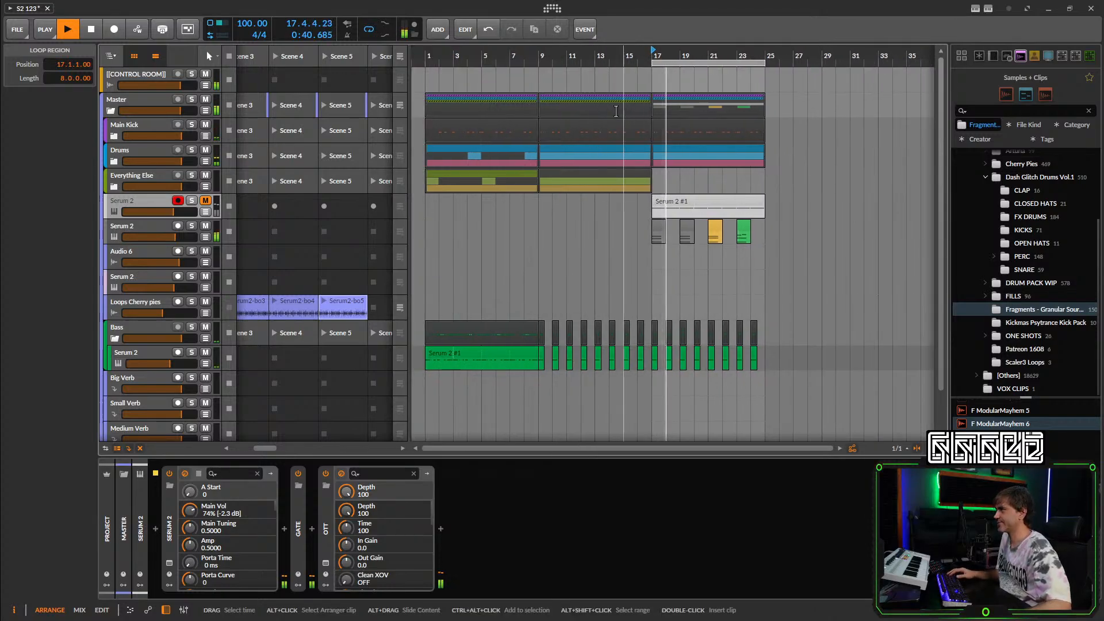
scroll(603, 266, up, 2)
scroll(495, 261, right, 3)
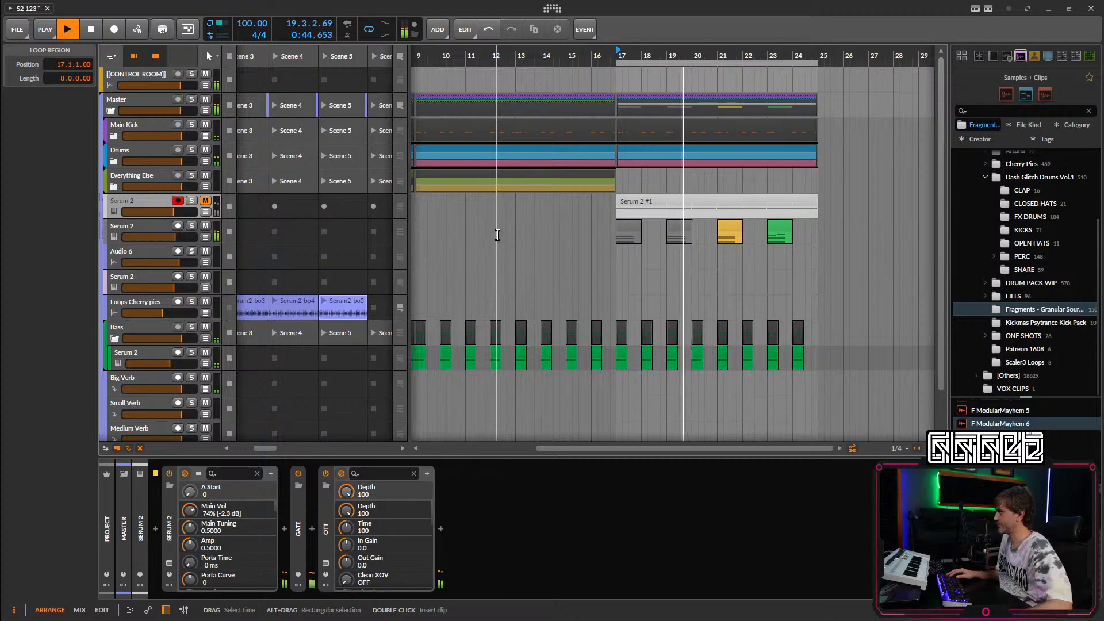
scroll(512, 237, right, 1)
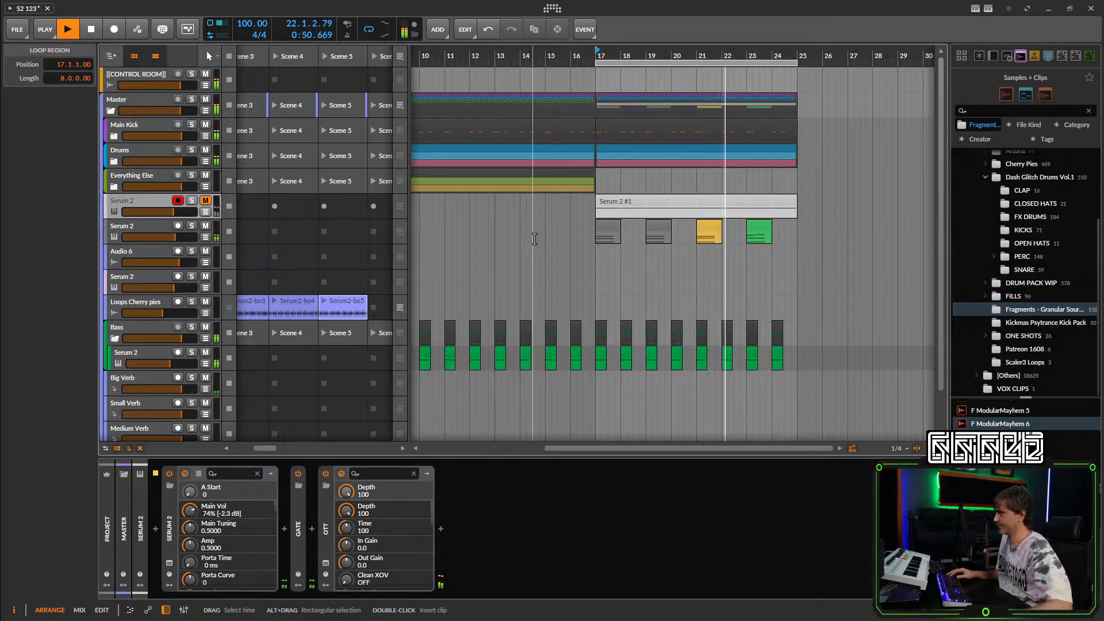
scroll(535, 239, down, 6)
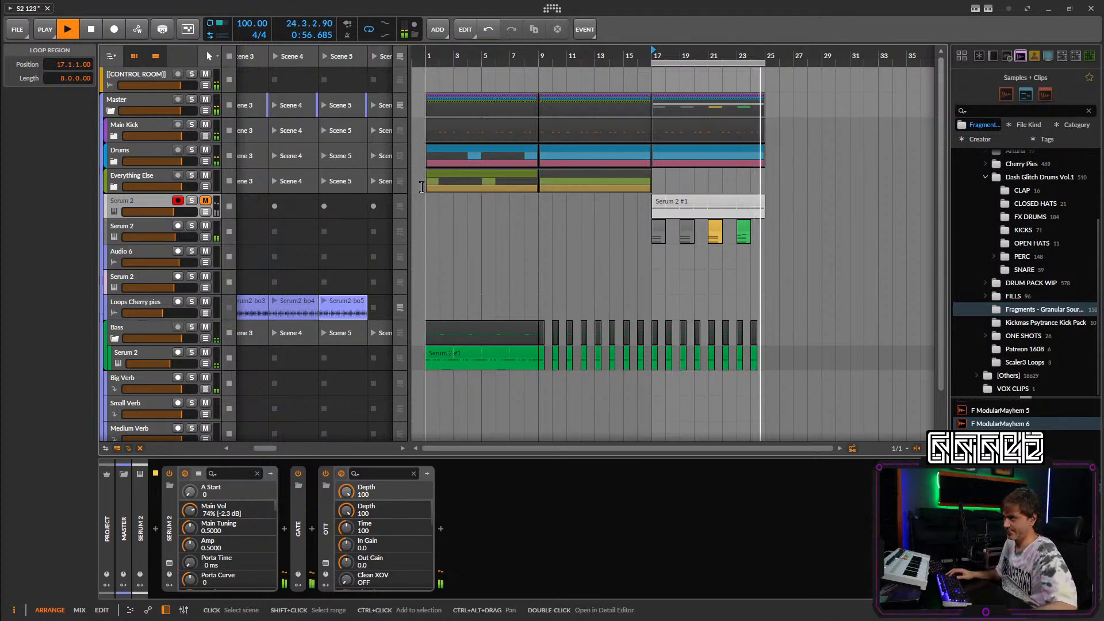
drag(622, 55, 509, 243)
Insert the Gatekeeper effect between Serum 2 and Dynamics on the pad track.
click(224, 223)
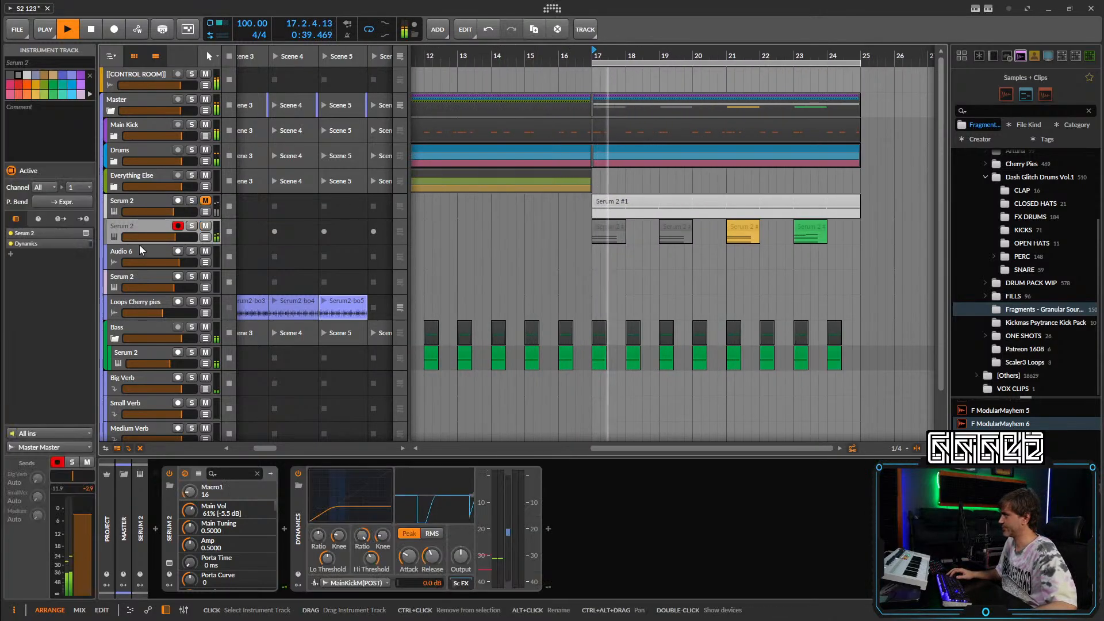
click(284, 529)
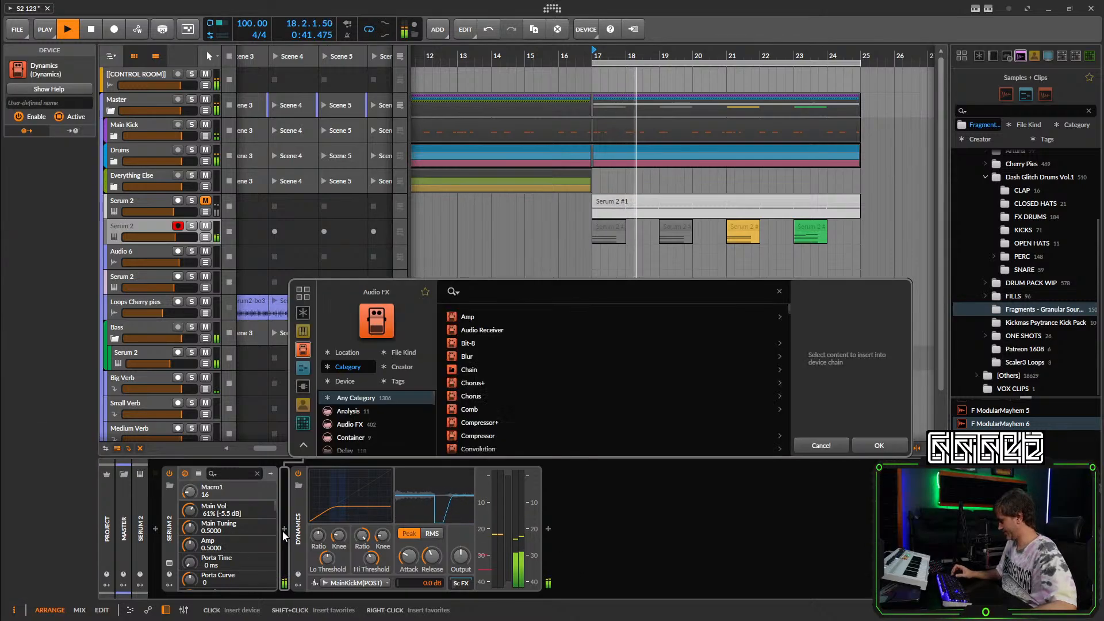
text(gate)
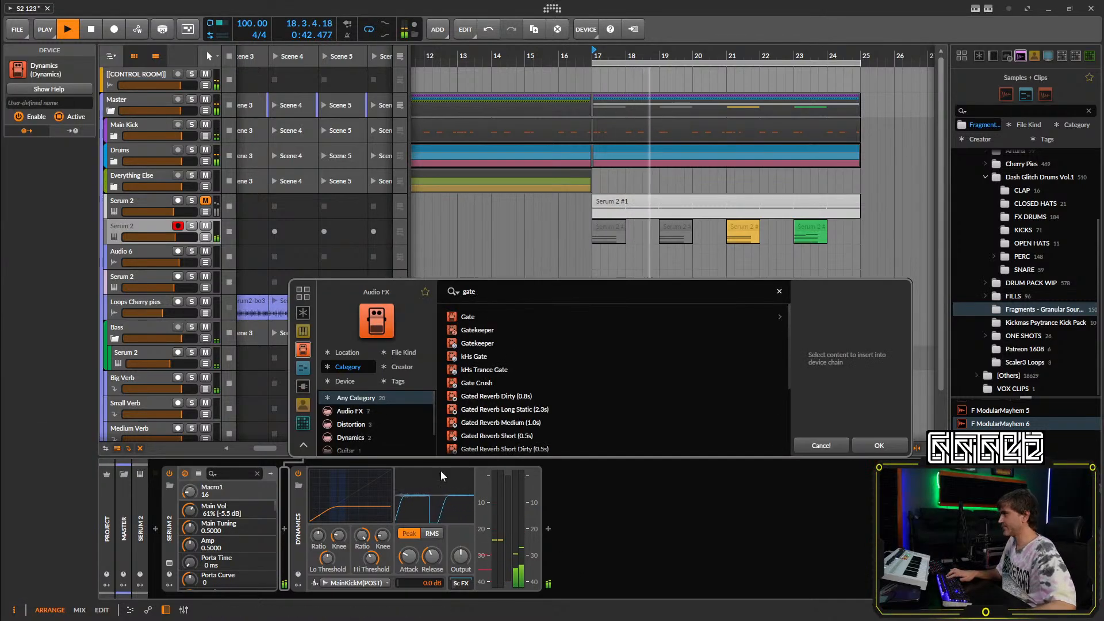
double_click(492, 343)
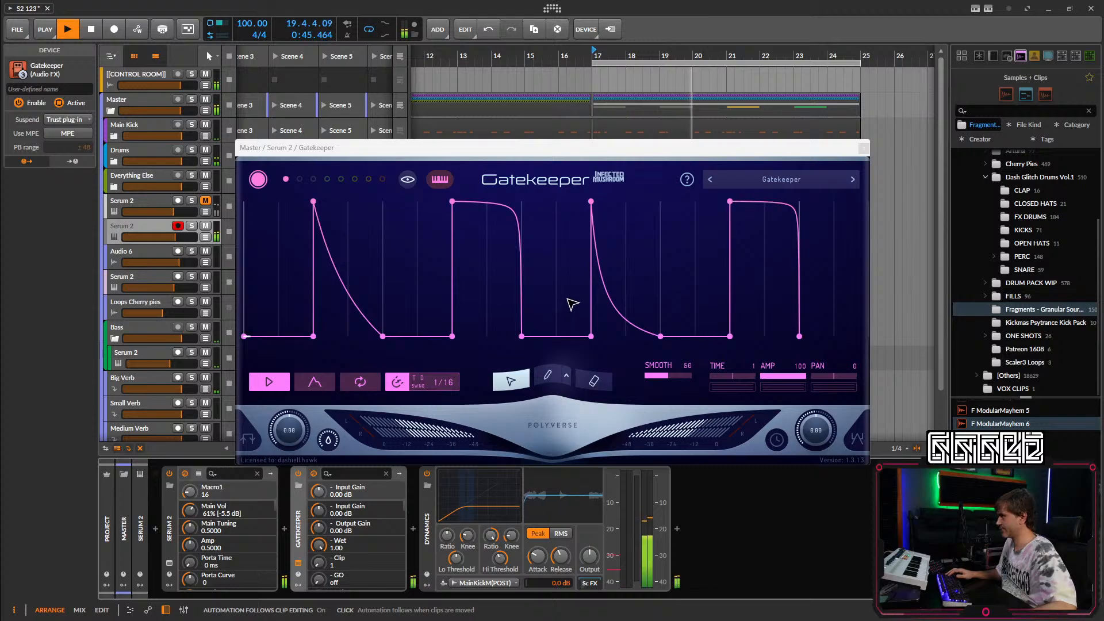
Add decaying spikes to the first two empty gaps of the Gatekeeper volume curve, each peaking at about -1 dB.
double_click(269, 275)
key(space)
drag(270, 272, 243, 217)
key(space)
double_click(270, 264)
key(space)
drag(272, 265, 260, 292)
double_click(259, 290)
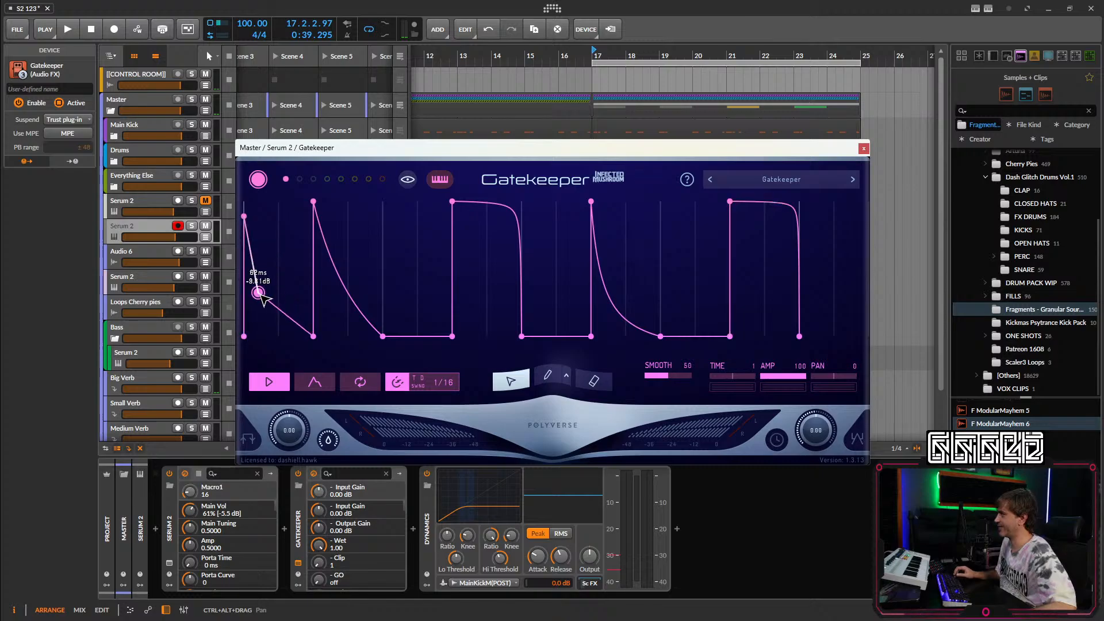
double_click(390, 246)
double_click(404, 265)
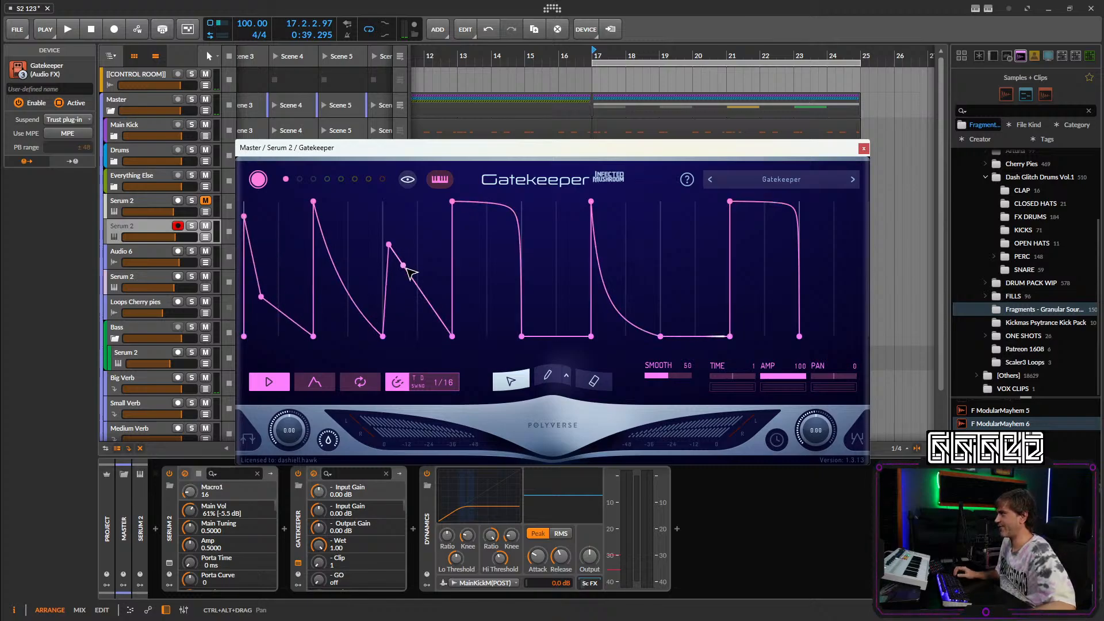
drag(393, 271, 383, 215)
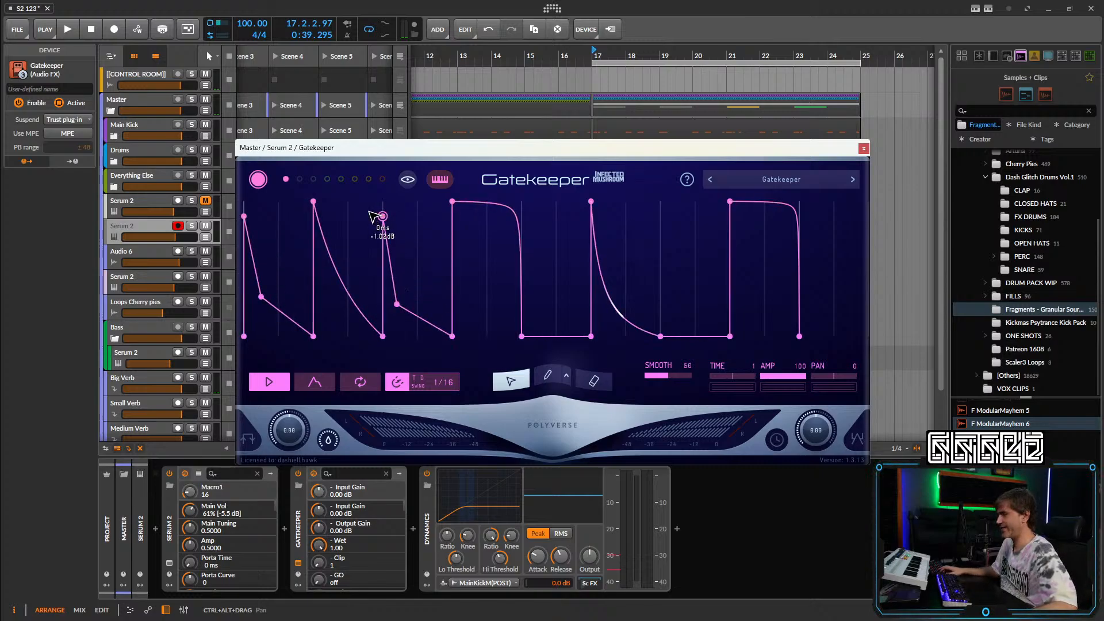
Audition the gated pad and remove Gatekeeper from the device chain.
key(space)
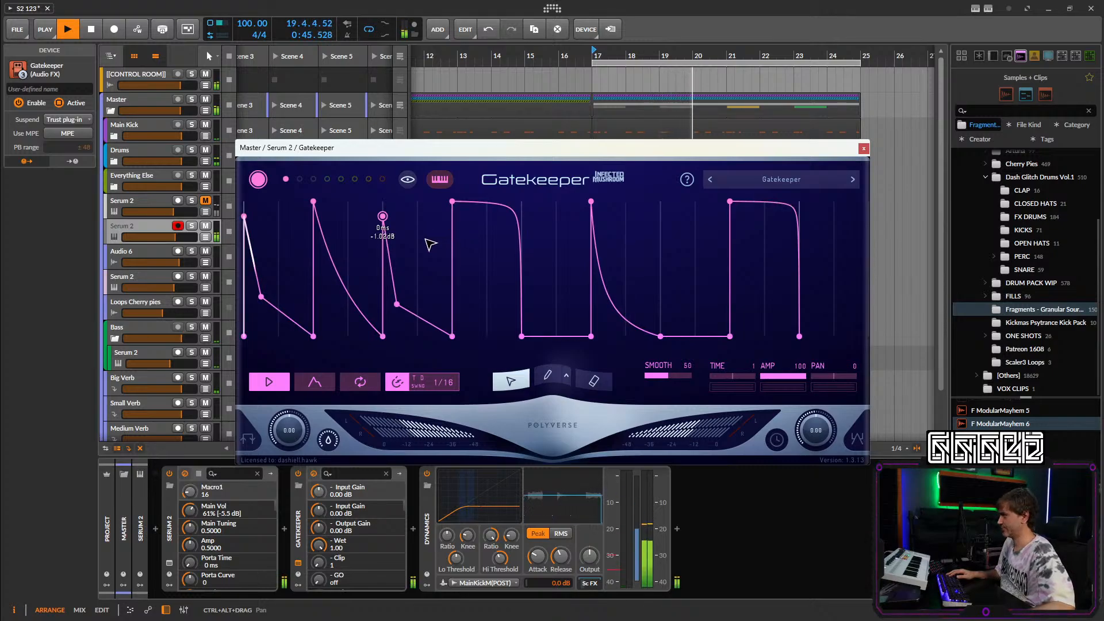
key(space)
click(312, 474)
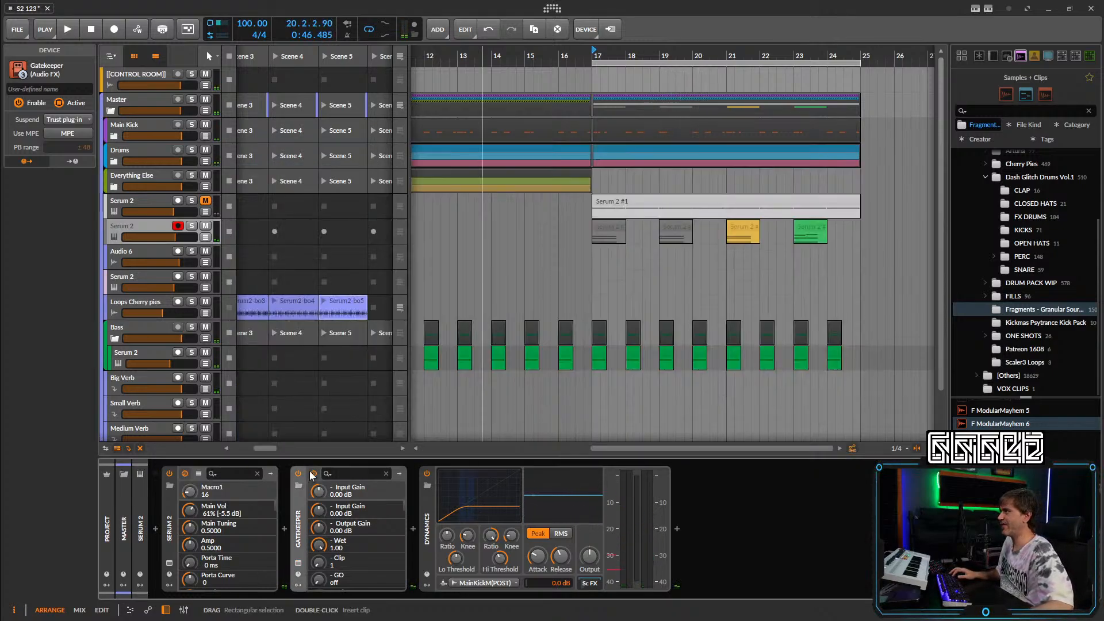
key(Delete)
Open the pad track's Serum 2 and bring up its mixer page.
click(169, 563)
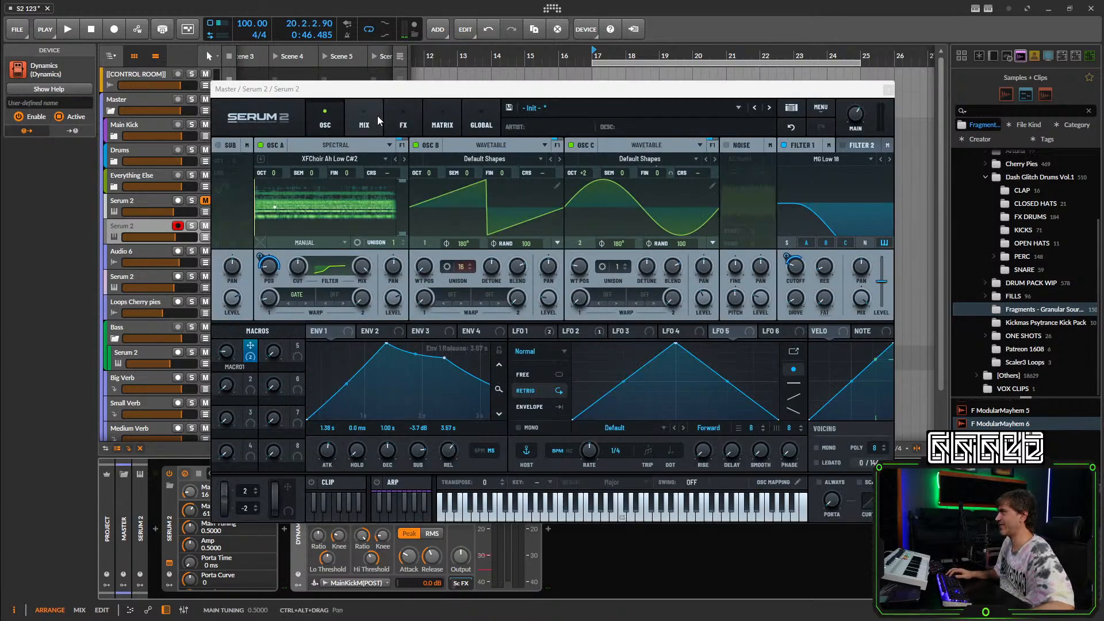
click(397, 118)
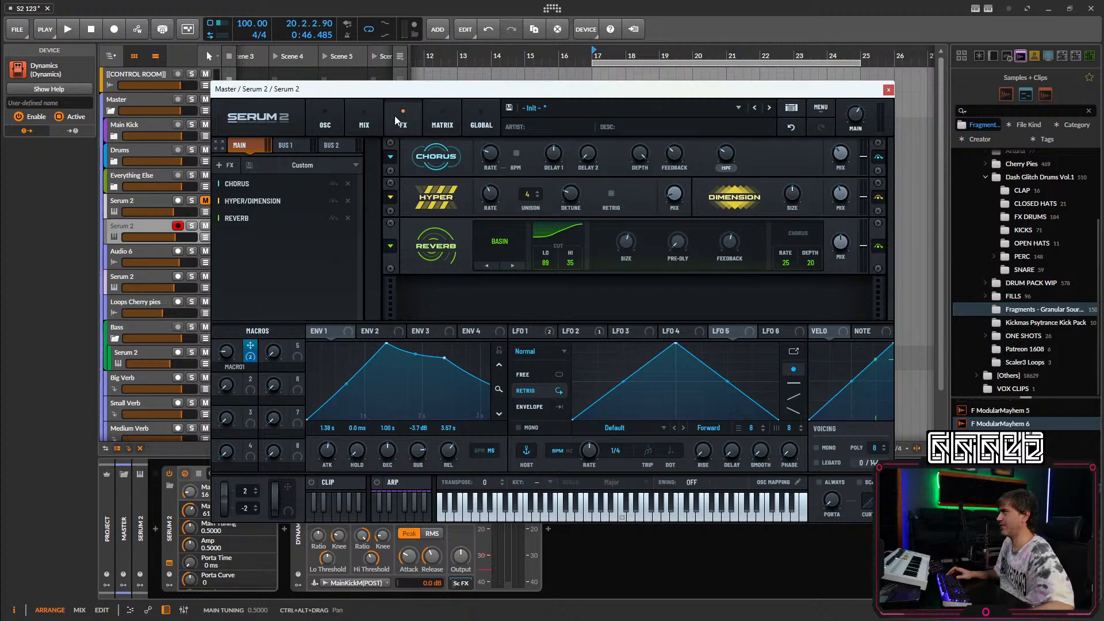
click(363, 118)
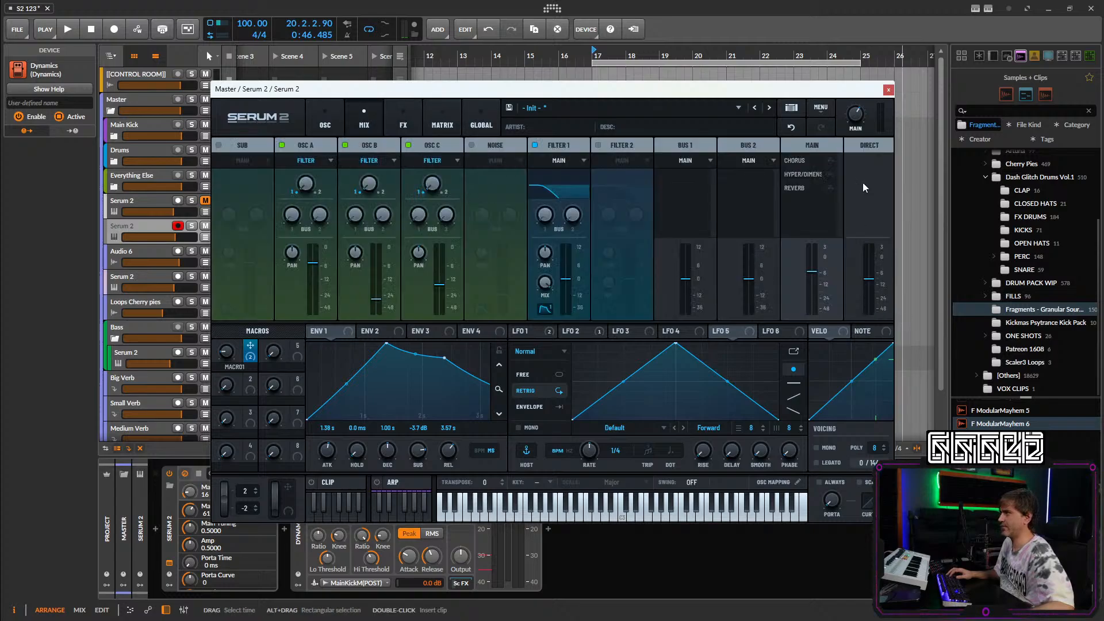
Try pulling Serum 2's Main volume down to 0% while starting and stopping playback of the pad.
key(space)
key(space)
drag(814, 274, 820, 367)
key(space)
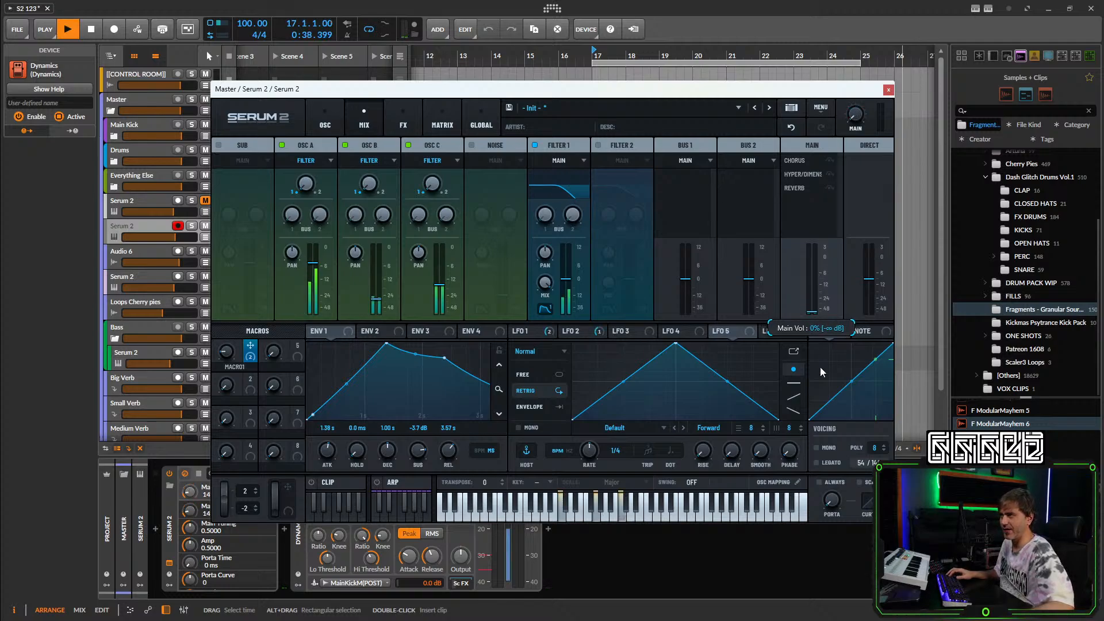
key(space)
key(space)
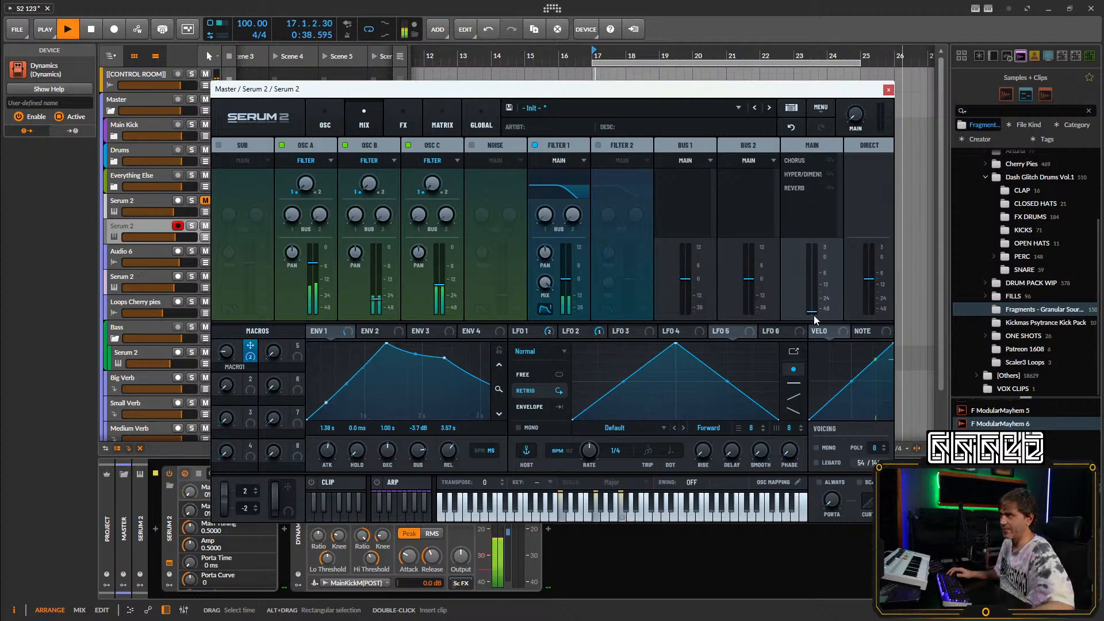
key(space)
key(space)
drag(813, 312, 824, 339)
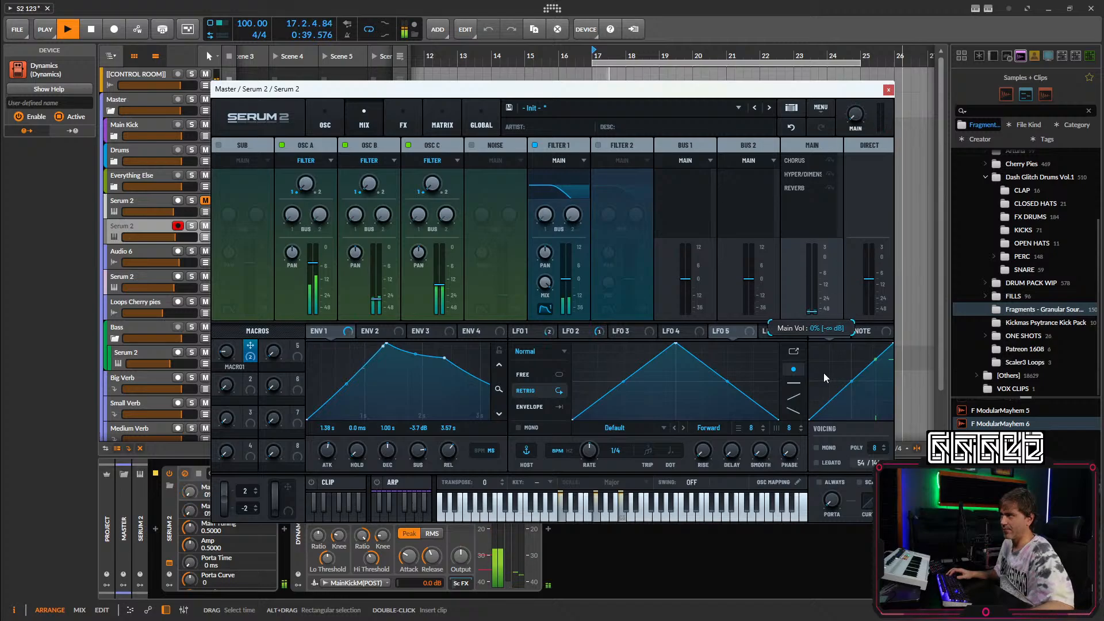
key(space)
Set Serum 2's Main volume to 51% (-8.8 dB).
drag(812, 307, 812, 295)
double_click(815, 298)
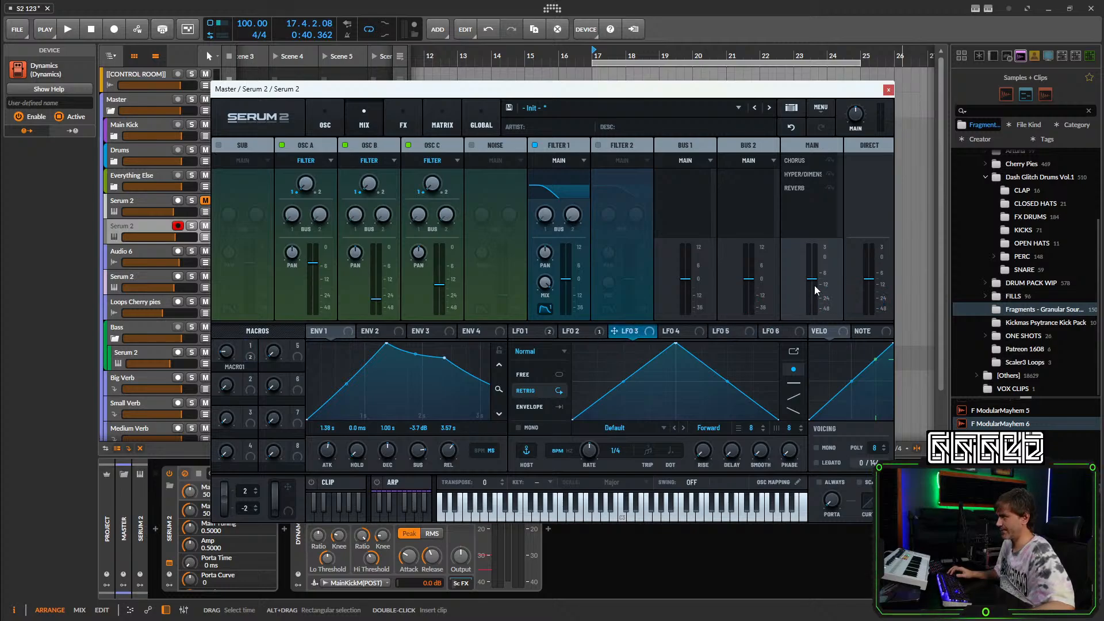
drag(814, 285, 804, 360)
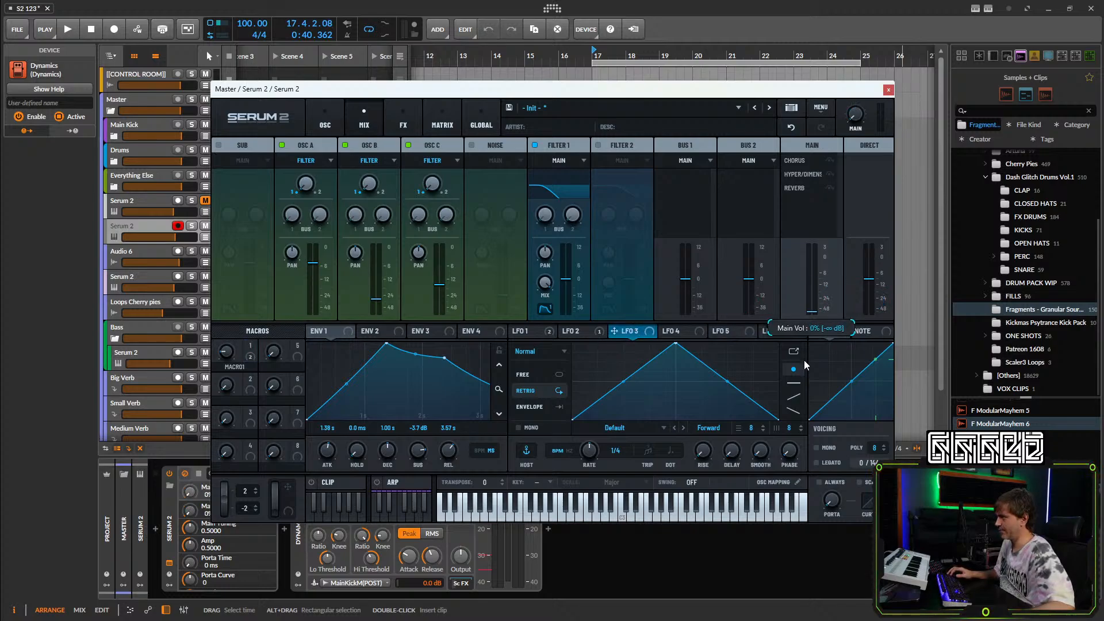
double_click(813, 304)
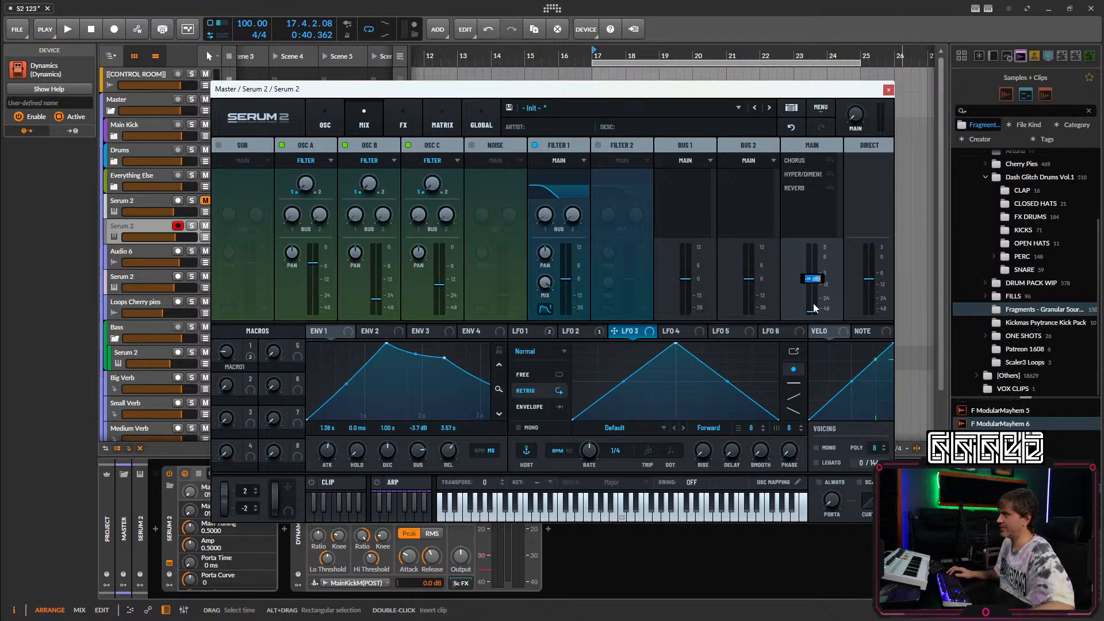
double_click(814, 303)
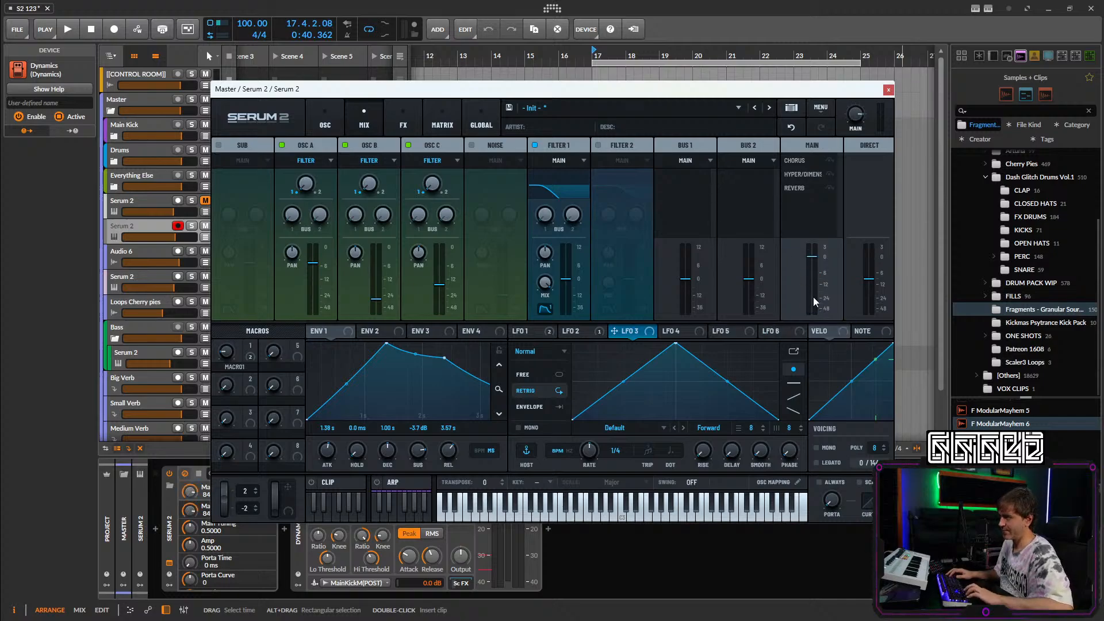
drag(811, 261, 796, 288)
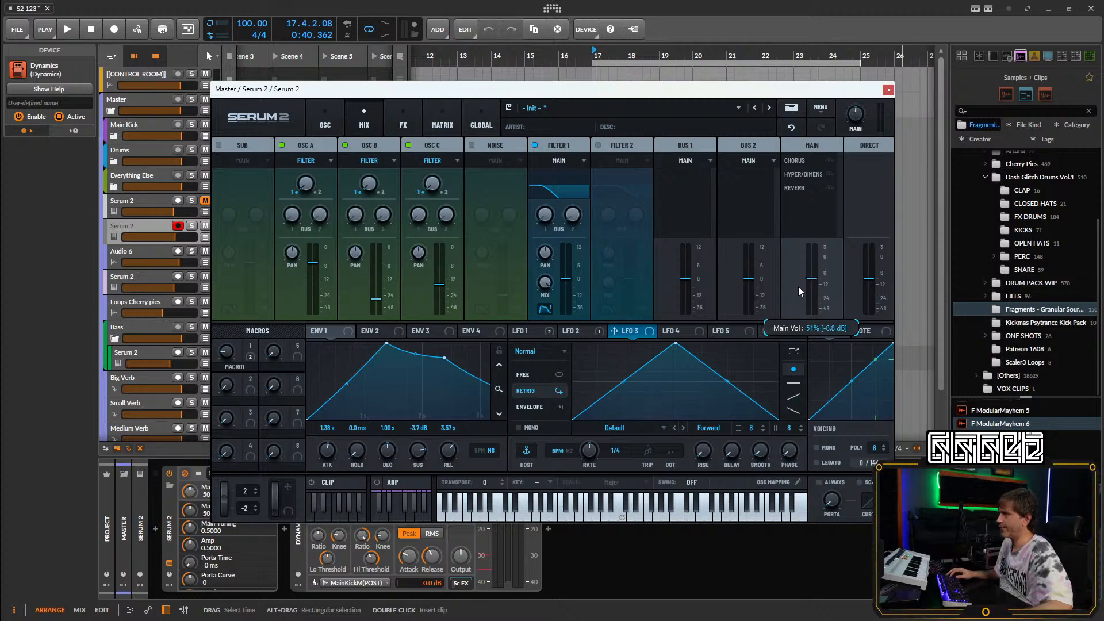
Add a Utility effect to the end of Serum 2's Main effects chain.
click(427, 111)
click(406, 115)
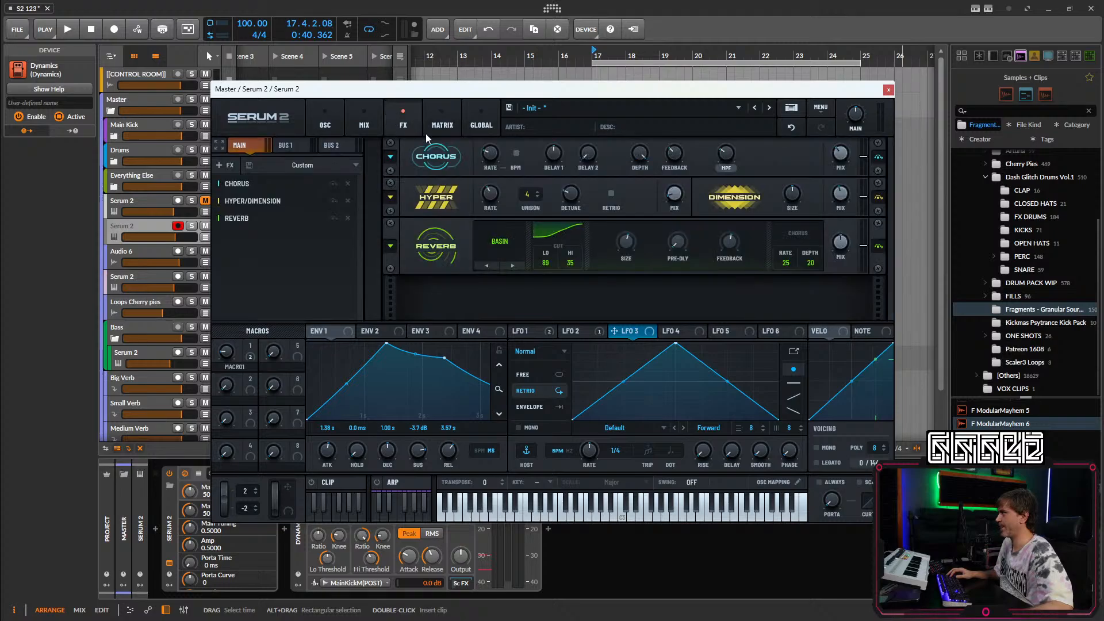
click(229, 167)
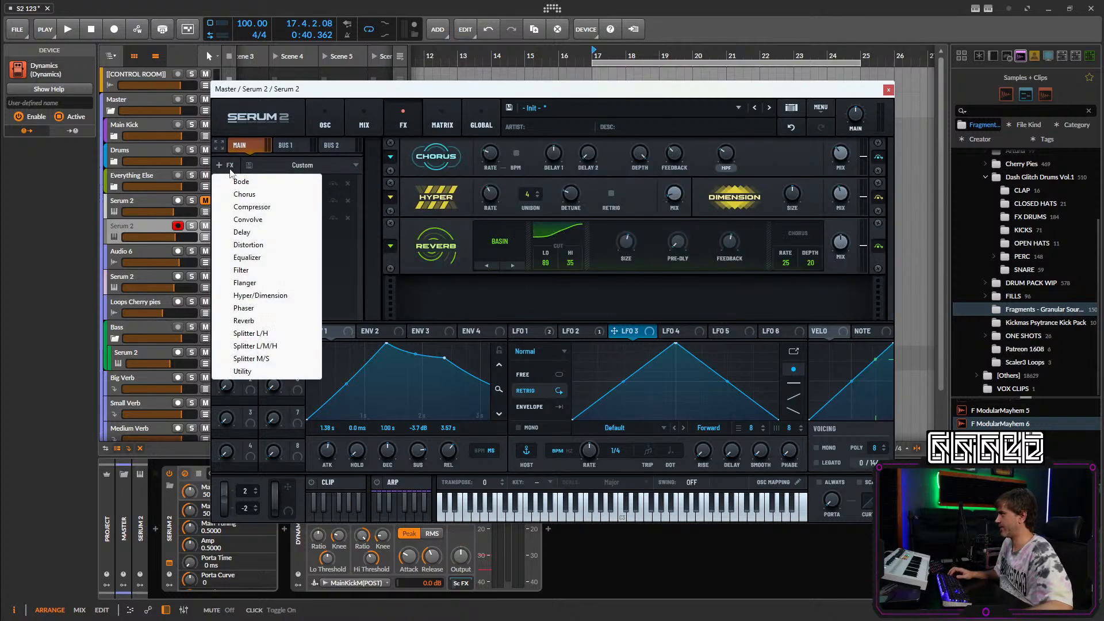
key(u)
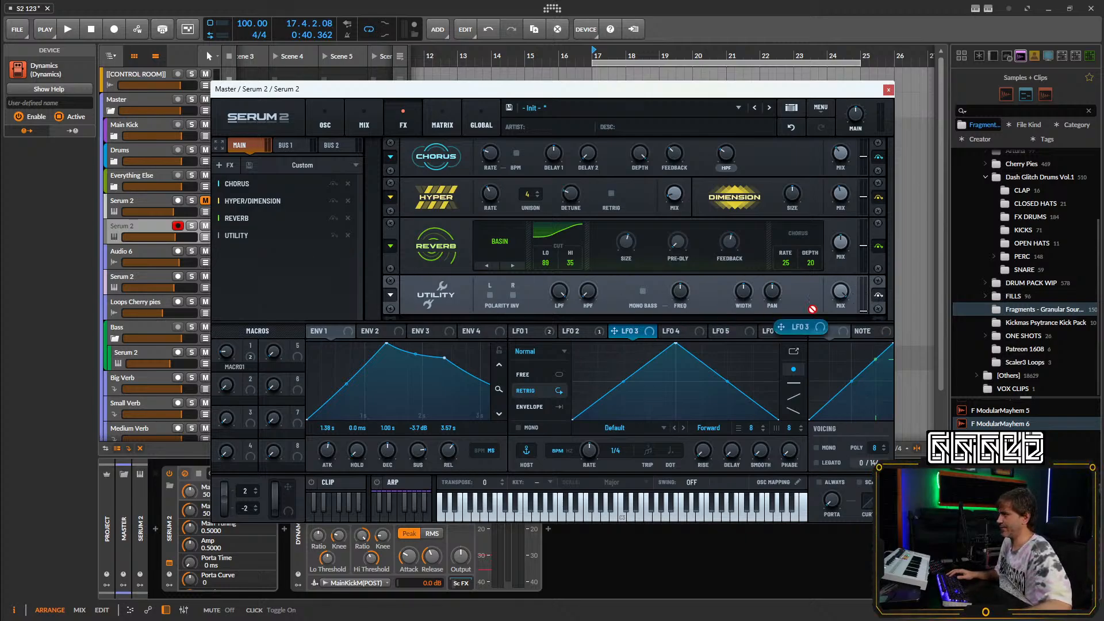
Assign LFO 3 to the Utility effect's level with a modulation amount of about 50% and audition it.
drag(812, 309, 863, 311)
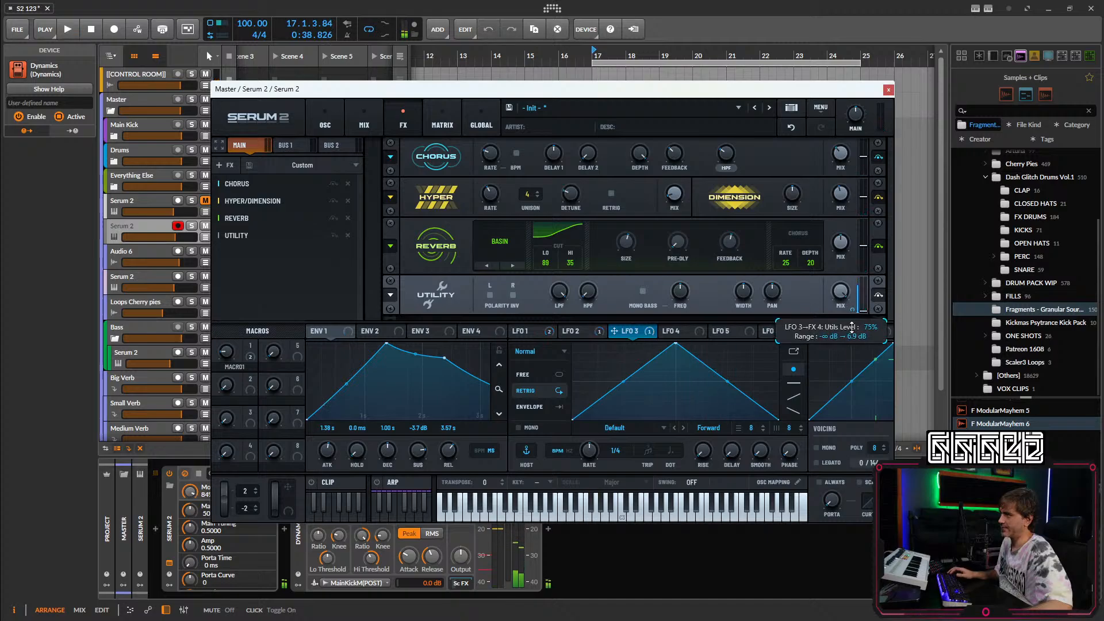
drag(848, 347, 849, 339)
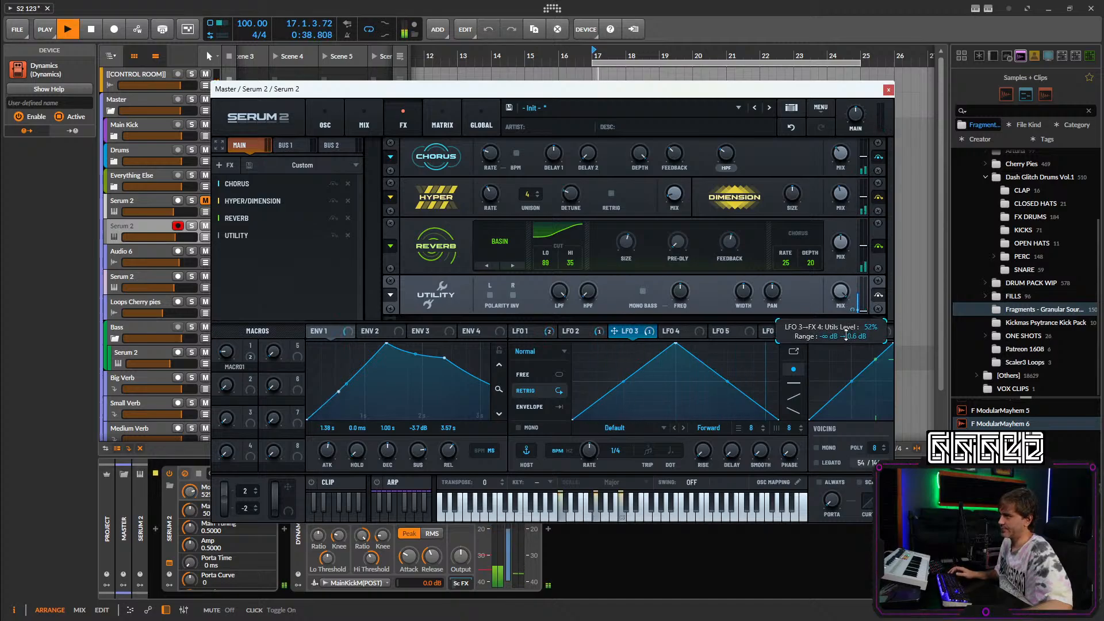
drag(837, 336, 840, 332)
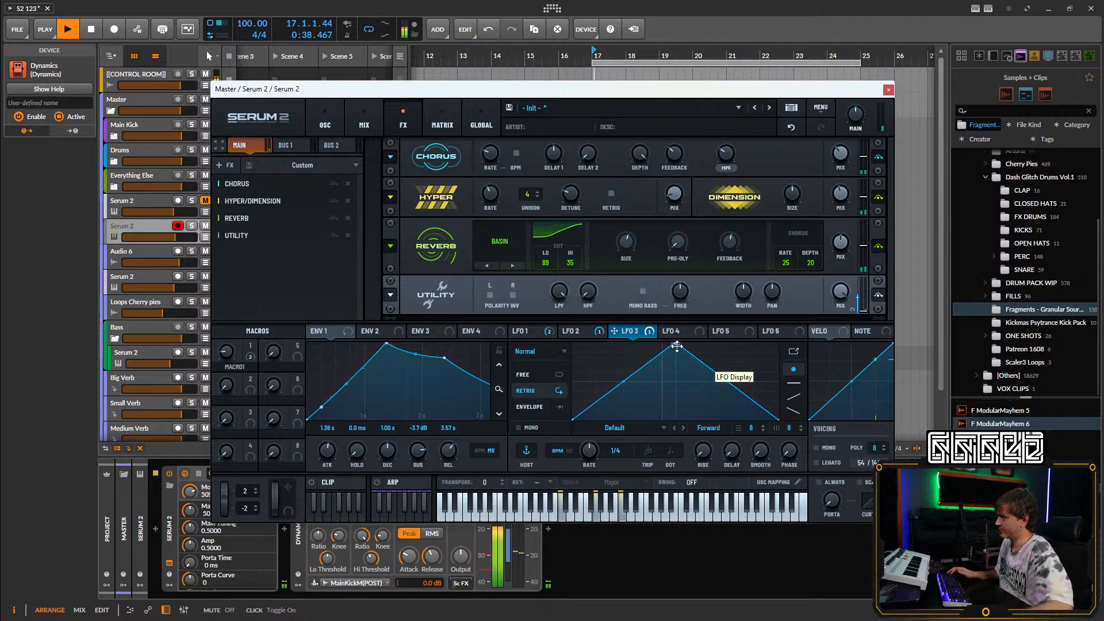
key(space)
key(space)
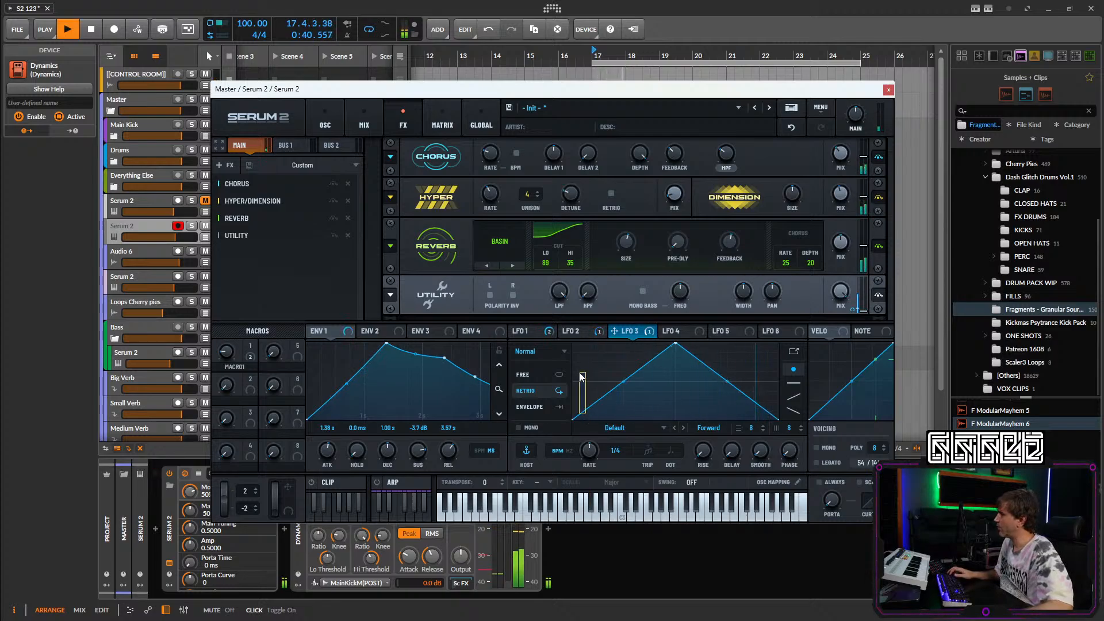
Enlarge the LFO 3 editor, draw an eight-step shape and turn its first two steps into falling ramps.
click(793, 351)
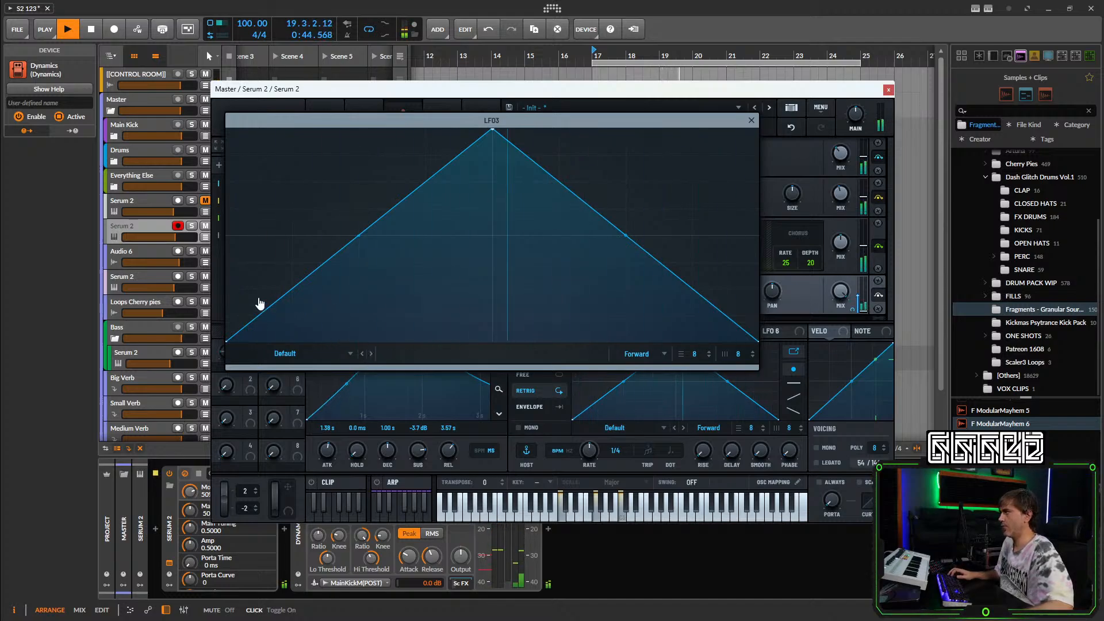
mouse_move(260, 304)
mouse_down()
mouse_move(611, 230)
mouse_move(621, 271)
mouse_up()
drag(228, 229, 227, 130)
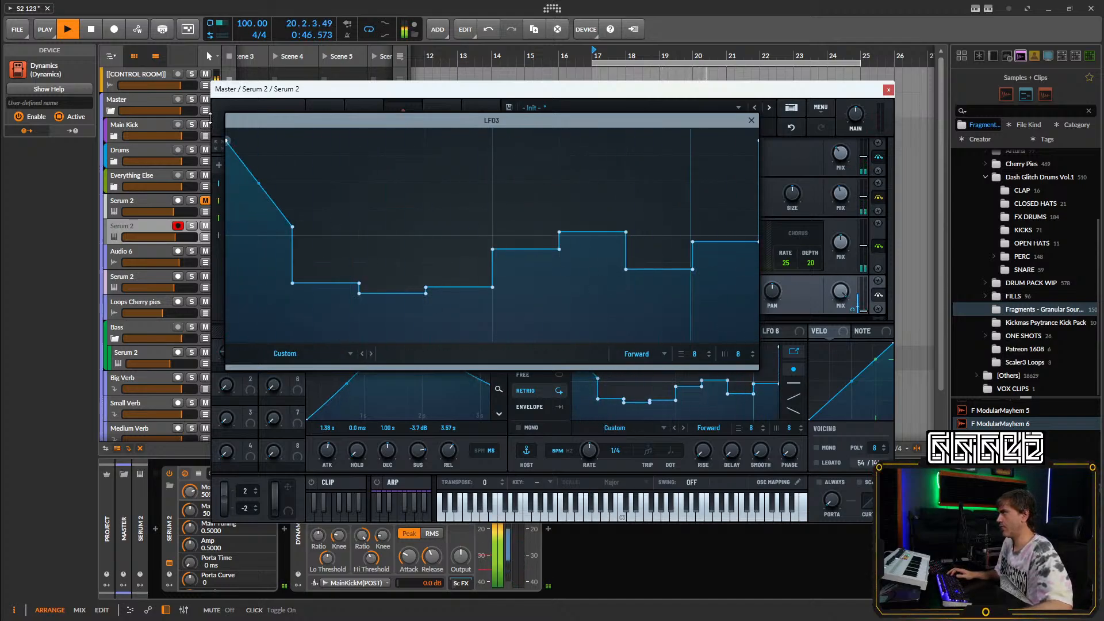
drag(292, 227, 293, 341)
drag(292, 282, 292, 141)
drag(359, 283, 359, 341)
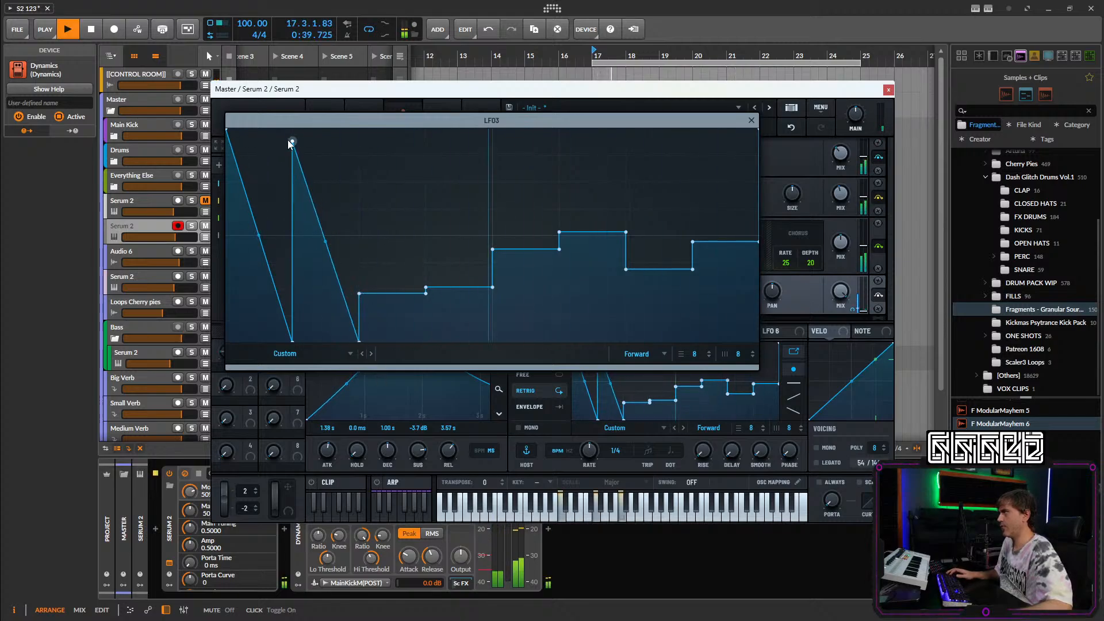
Shape the third LFO 3 step into a full-height falling ramp and set the LFO rate to 1/2.
drag(289, 143, 292, 130)
drag(358, 293, 359, 129)
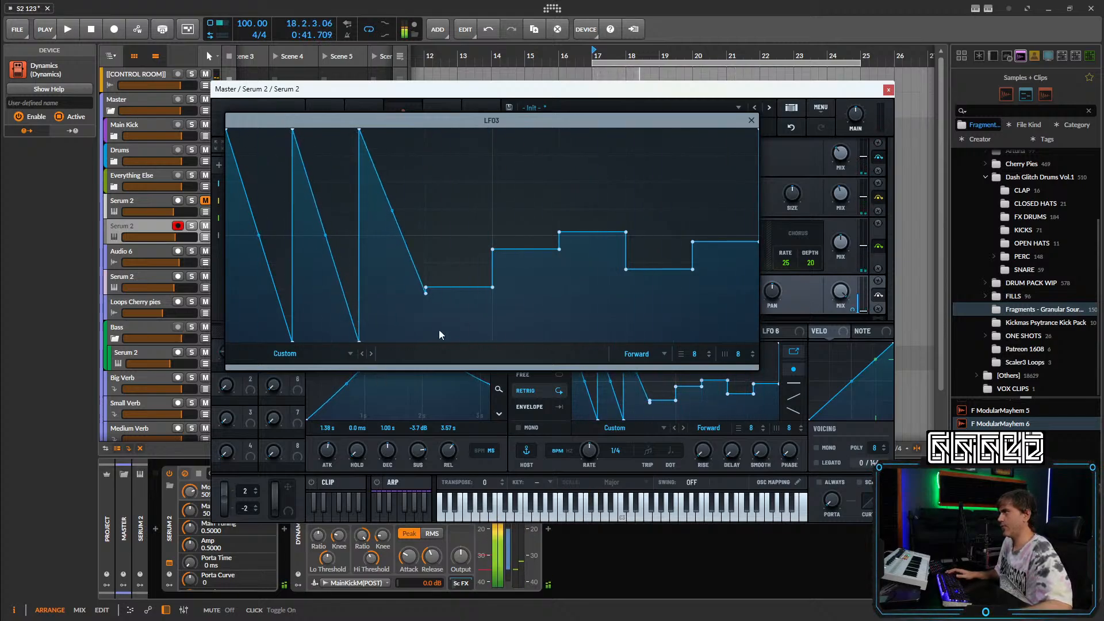
key(space)
drag(425, 293, 426, 341)
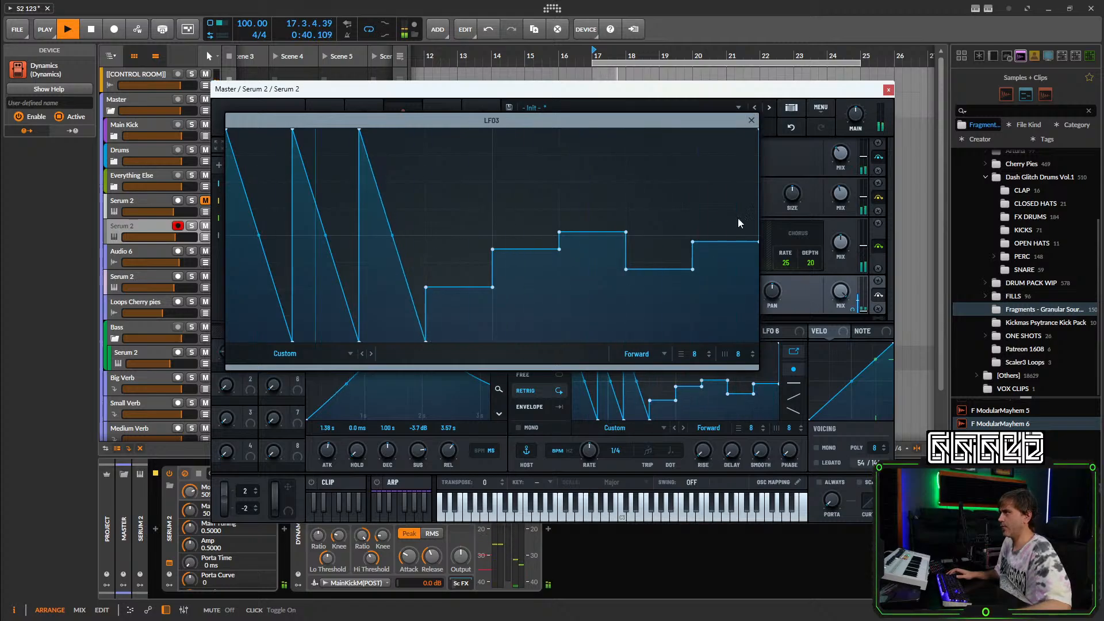
key(space)
key(space)
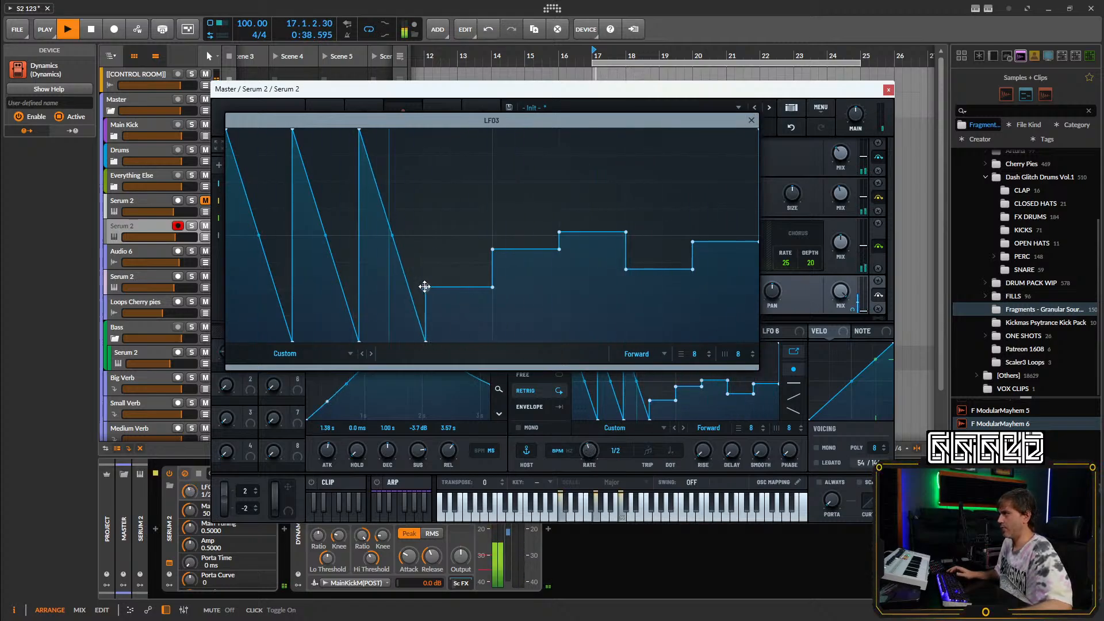
Turn the fourth, fifth and sixth LFO 3 steps into full-height falling ramps.
drag(424, 286, 425, 129)
drag(490, 285, 492, 341)
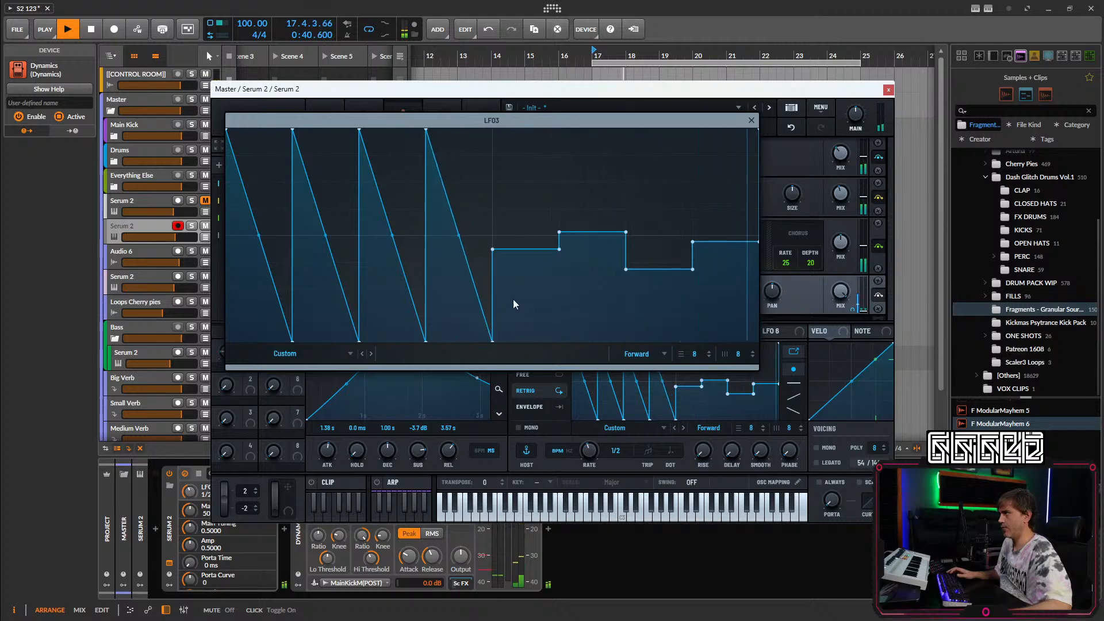
drag(493, 250, 493, 130)
drag(560, 250, 560, 343)
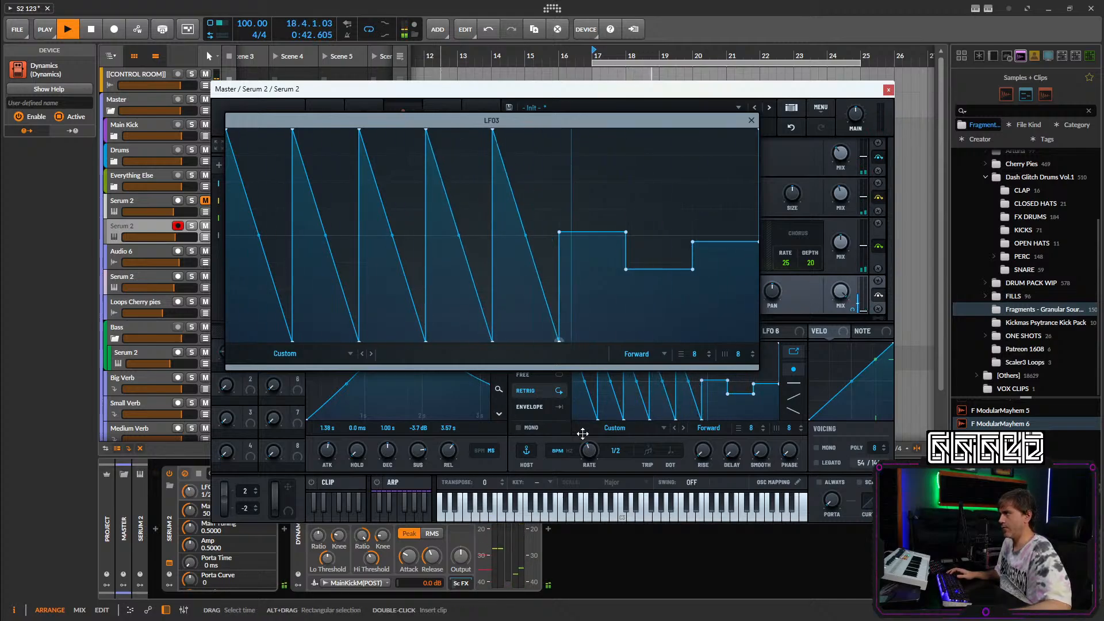
drag(559, 232, 559, 78)
drag(627, 235, 627, 342)
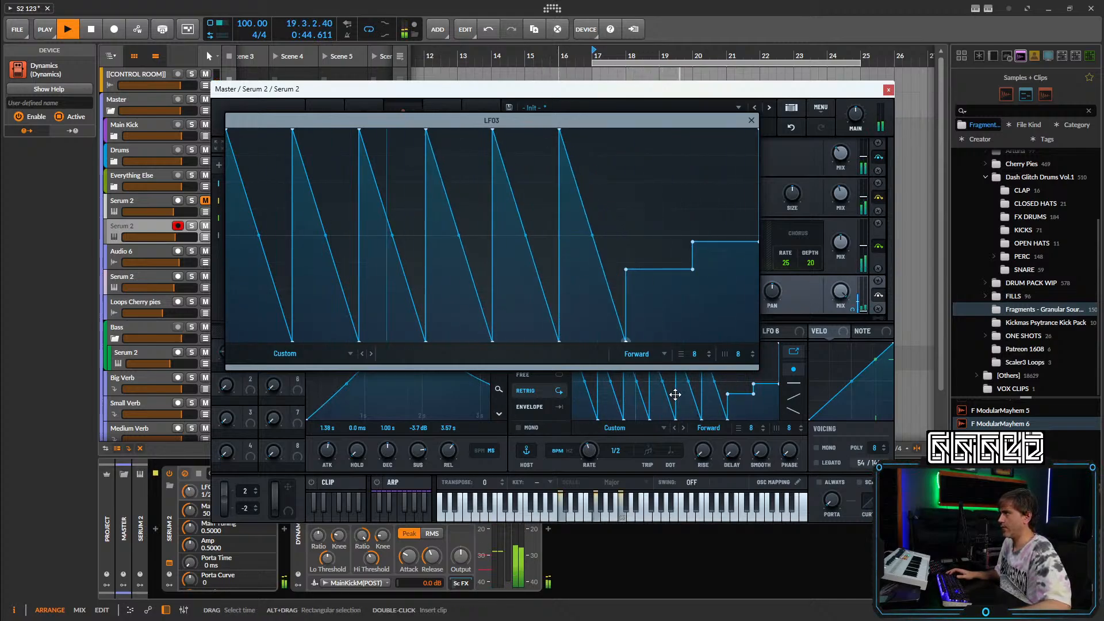
Turn the last two LFO 3 steps into full-height falling ramps that end at the bottom.
drag(624, 268, 626, 143)
drag(572, 118, 572, 109)
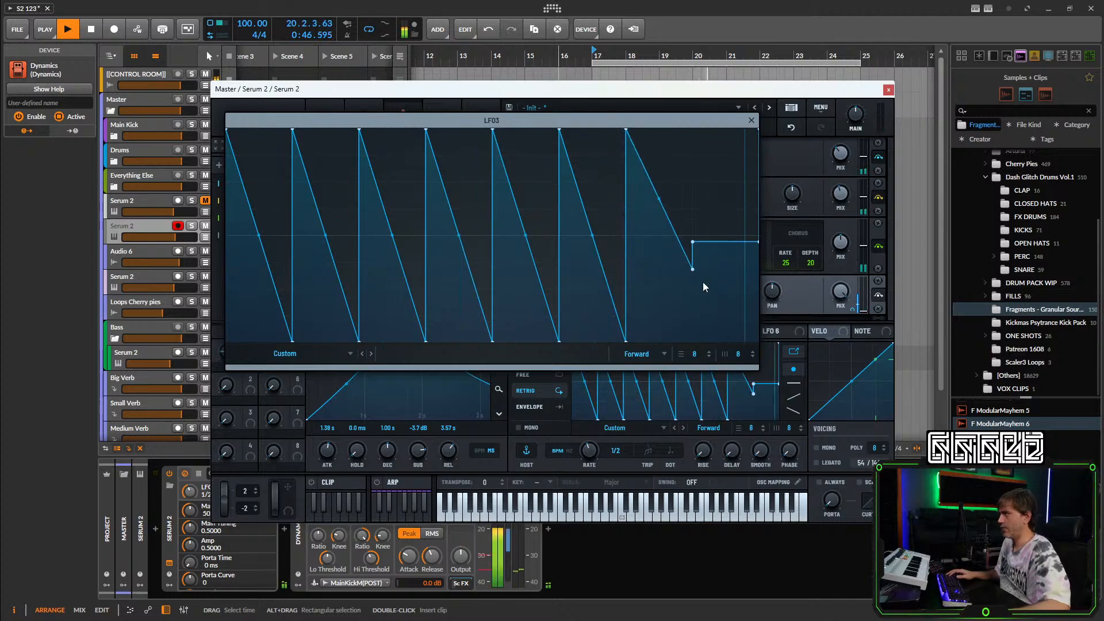
drag(694, 270, 700, 347)
drag(693, 243, 692, 129)
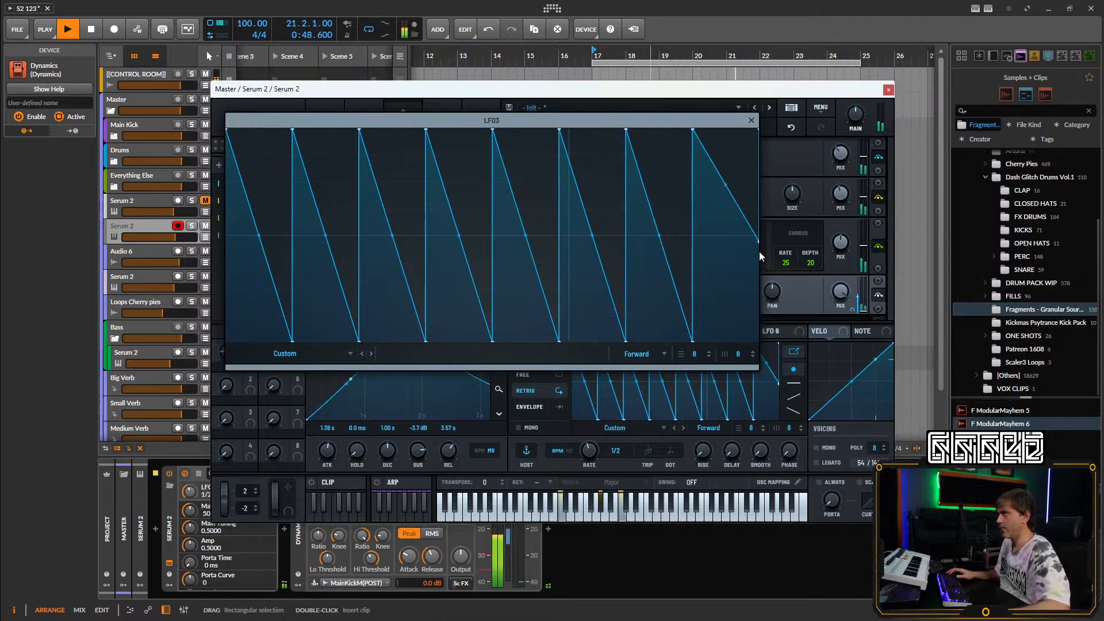
drag(756, 240, 710, 373)
Curve LFO 3's first five ramps, bulging the third outward and bending the others inward for faster decays.
drag(259, 235, 244, 338)
drag(326, 237, 329, 273)
drag(393, 237, 393, 164)
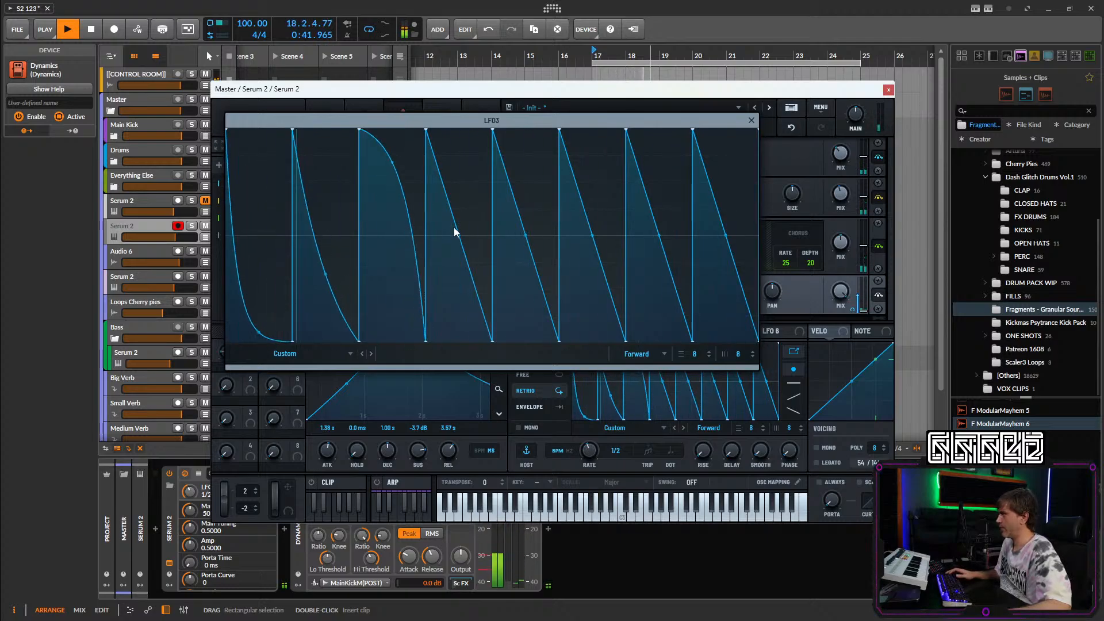
drag(458, 237, 454, 264)
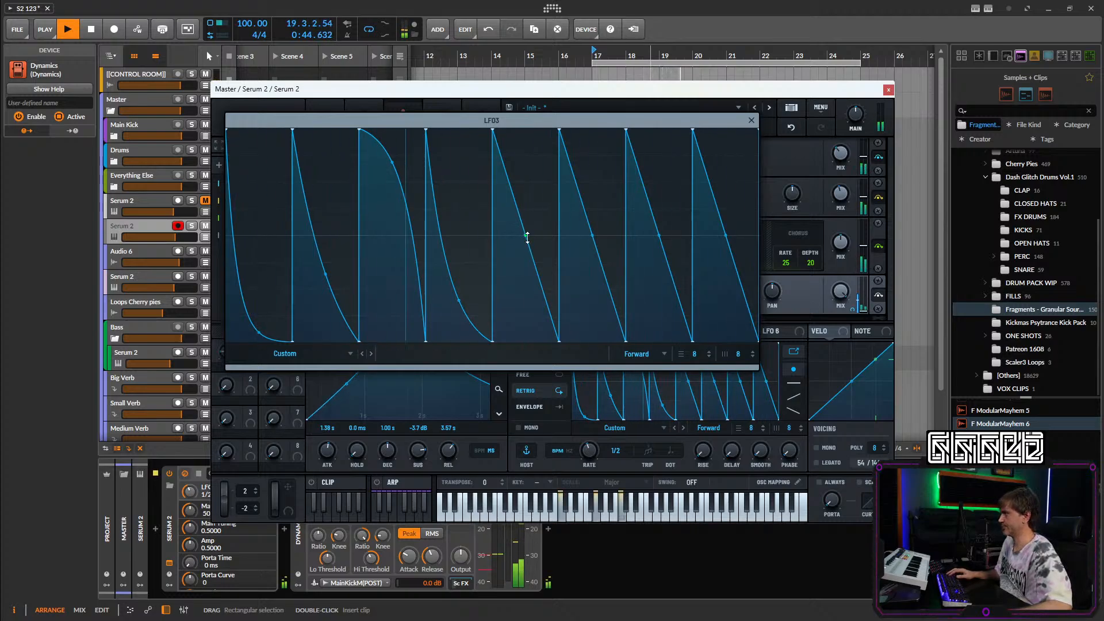
drag(527, 238, 525, 270)
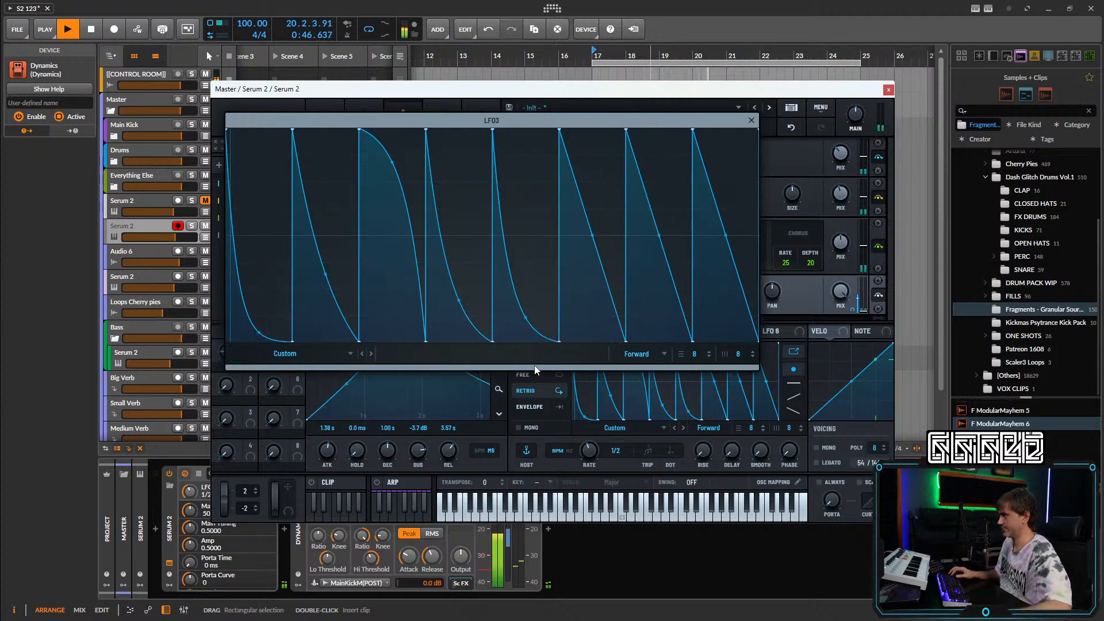
Set the LFO 3 horizontal grid to 16 and split the fifth ramp into two short, inward-curved decays.
drag(739, 355, 744, 328)
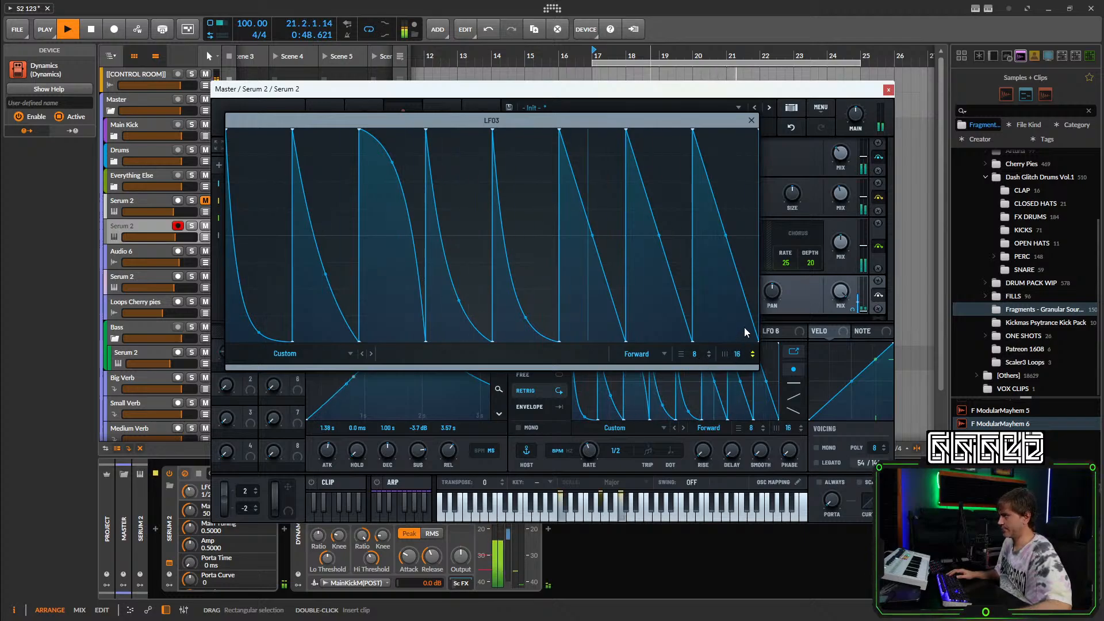
double_click(529, 257)
drag(529, 257, 521, 353)
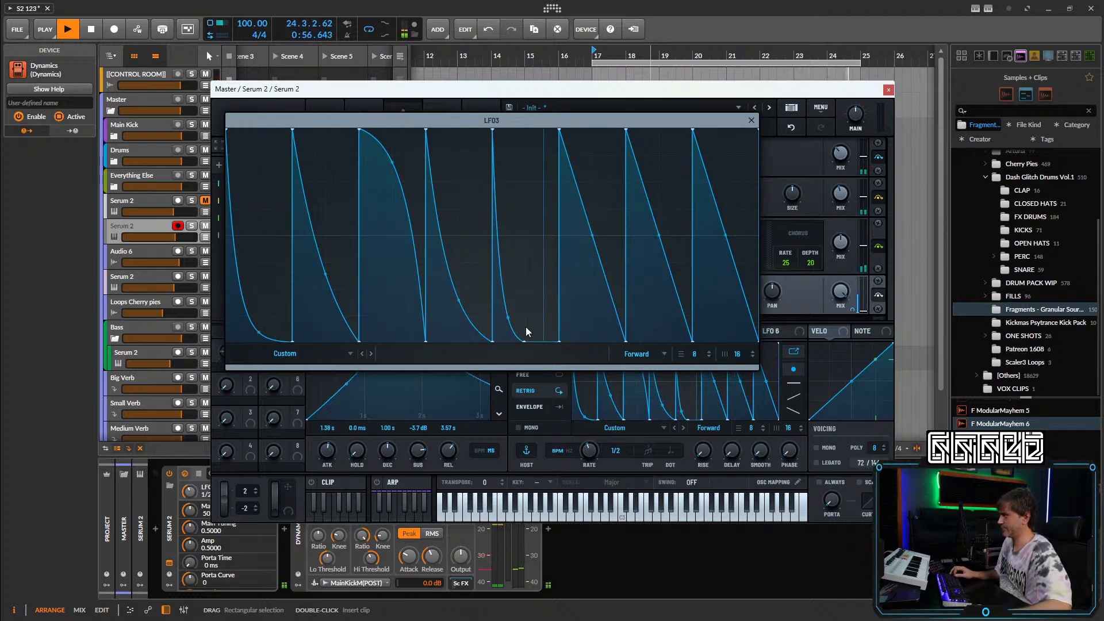
double_click(542, 264)
drag(542, 264, 454, 109)
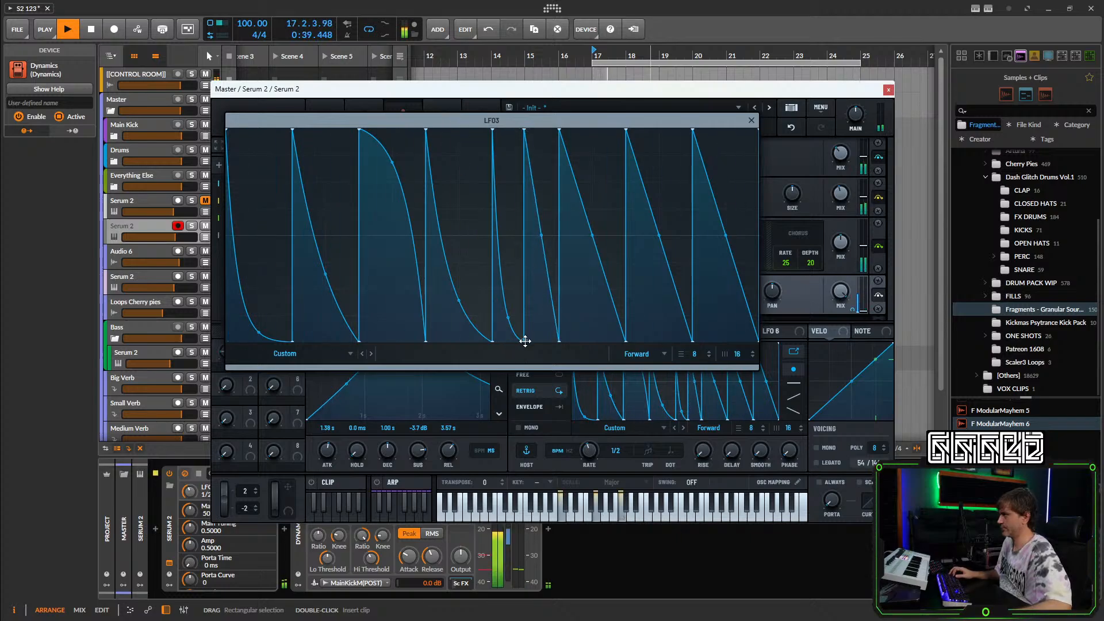
drag(541, 236, 537, 274)
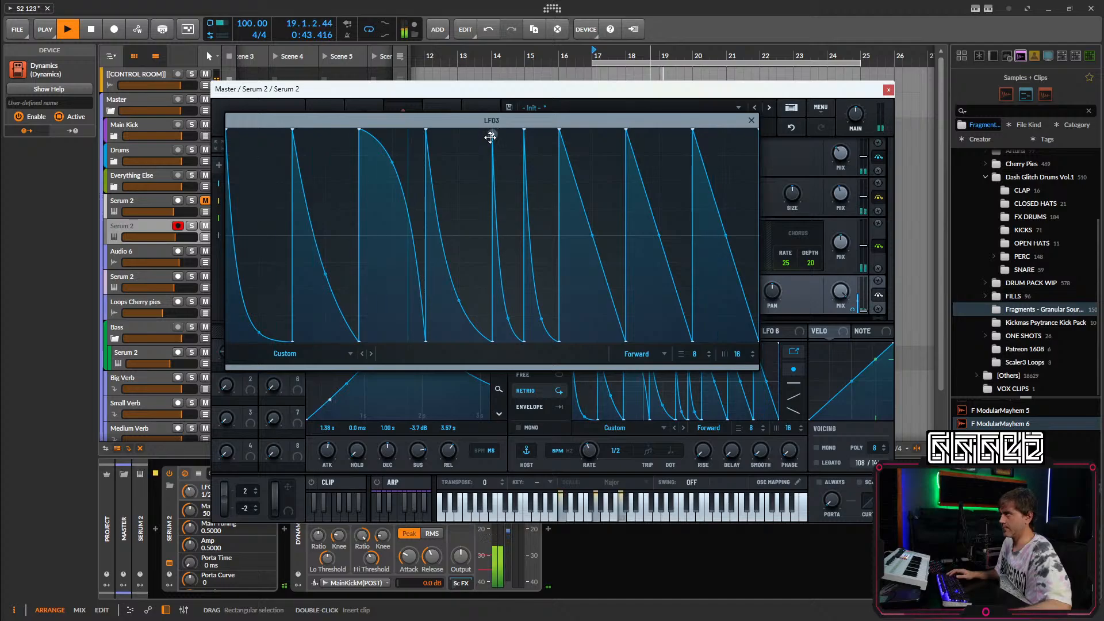
Lower the first short decay's peak, close the enlarged LFO editor and curve the last three ramps.
drag(490, 137, 493, 184)
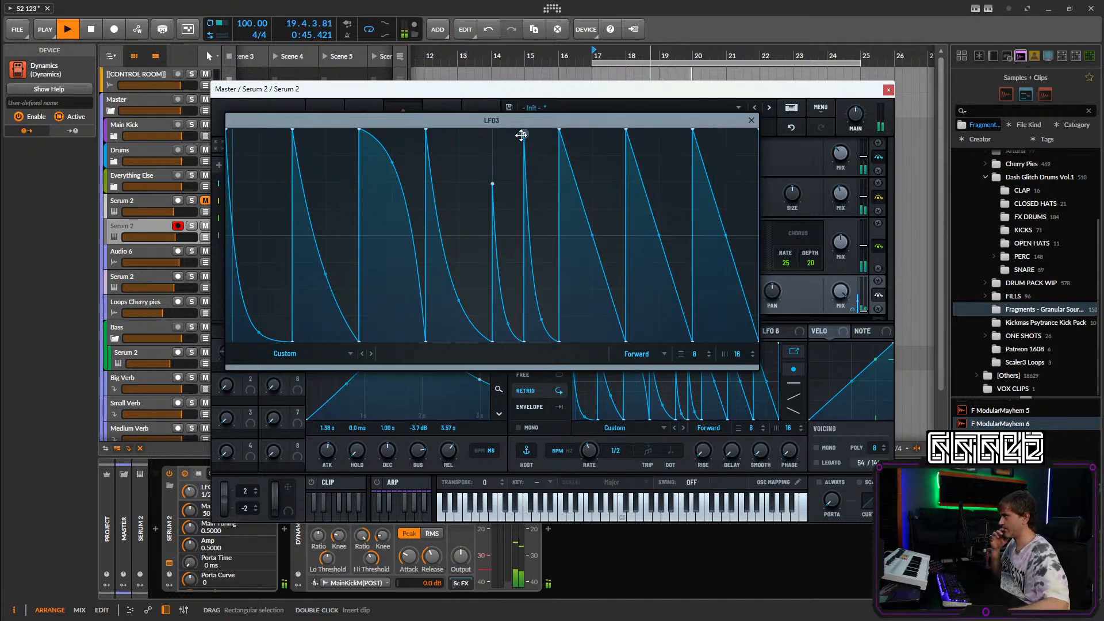
click(751, 120)
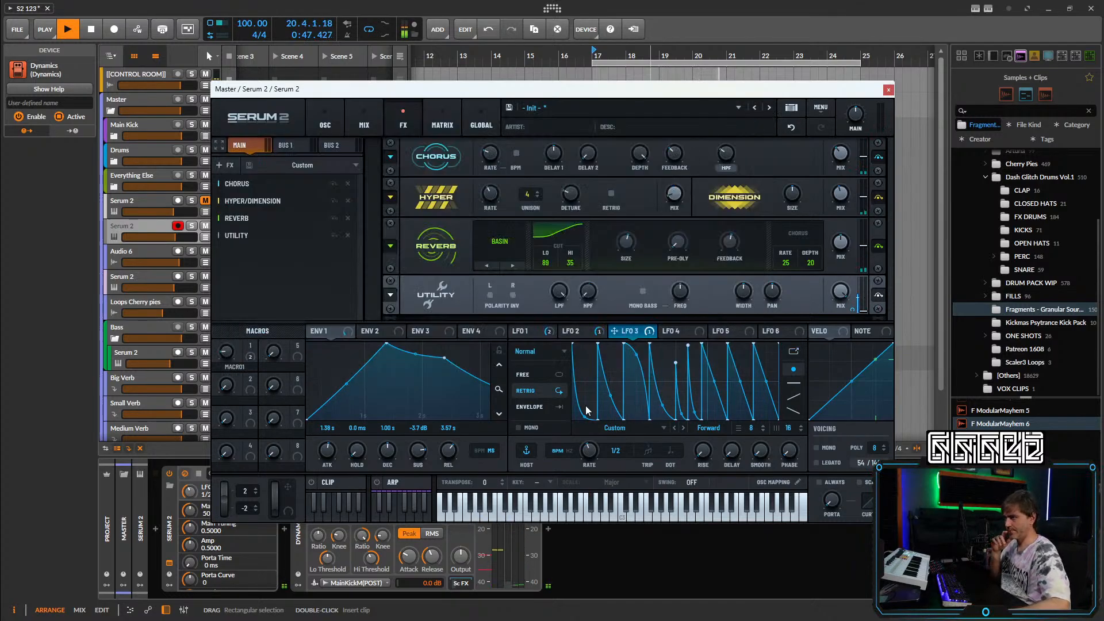
drag(714, 381, 767, 395)
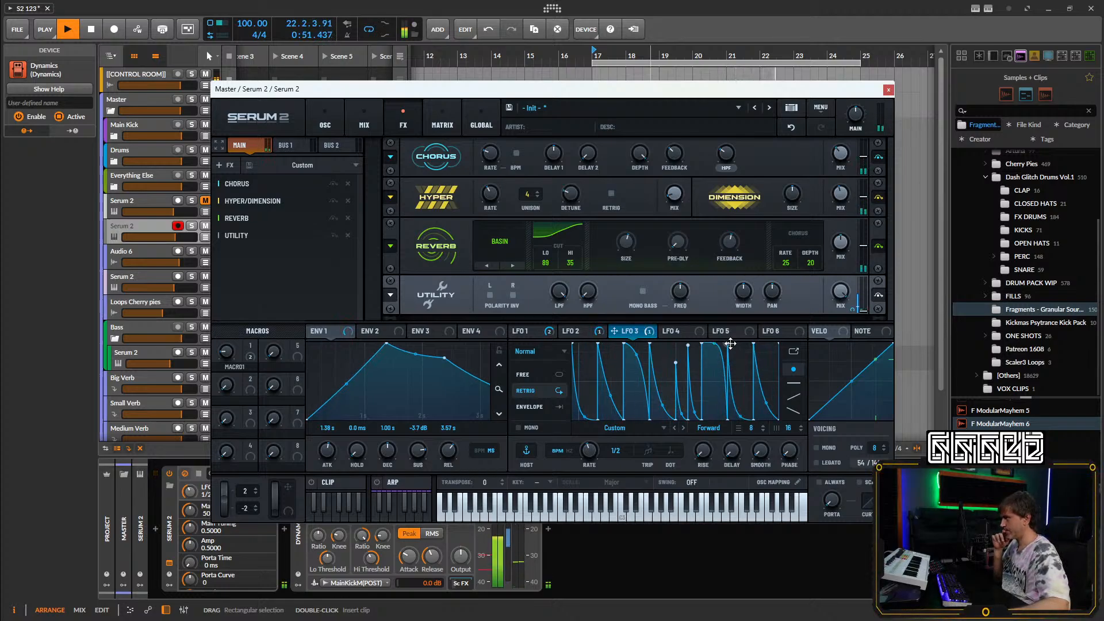
Review the oscillator and matrix pages, raise LFO 3's Utility level modulation to 61%, and close the Serum 2 window.
click(326, 119)
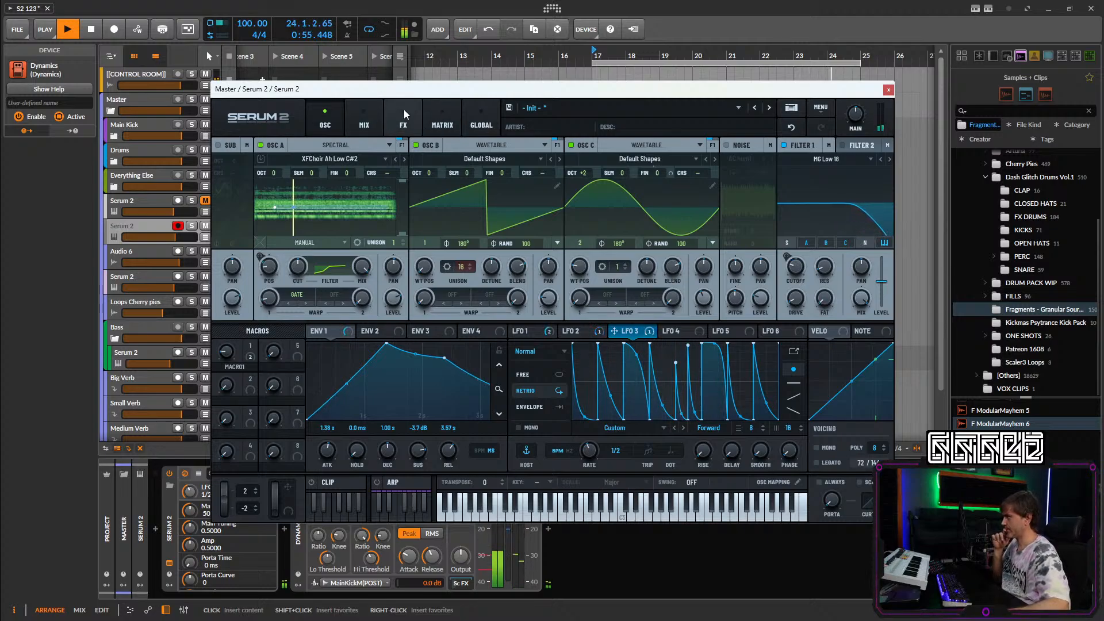
click(443, 119)
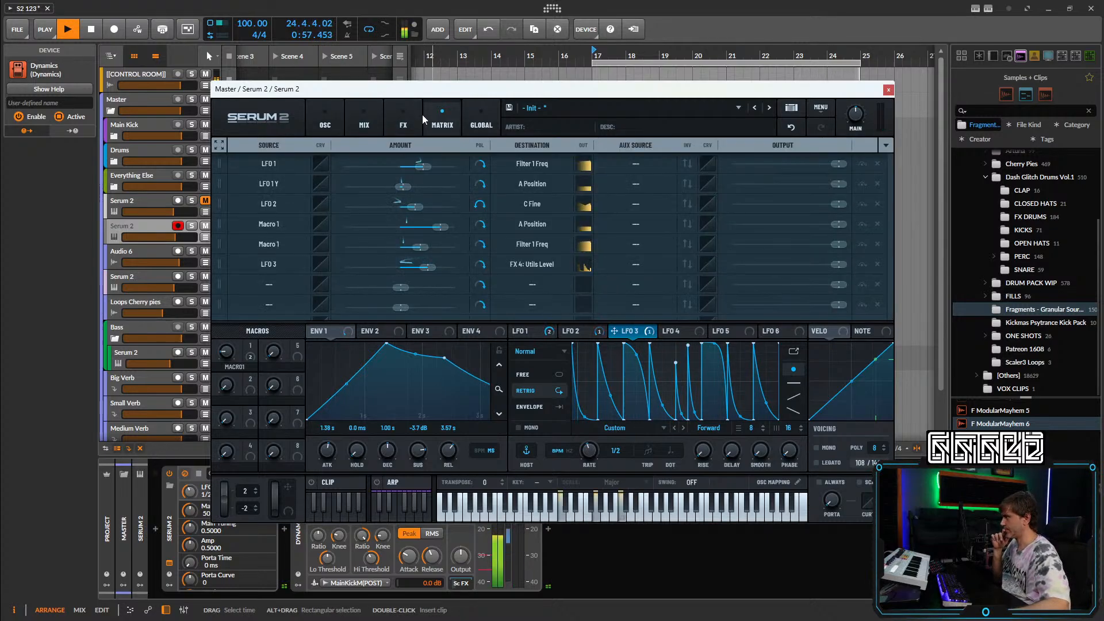
click(403, 121)
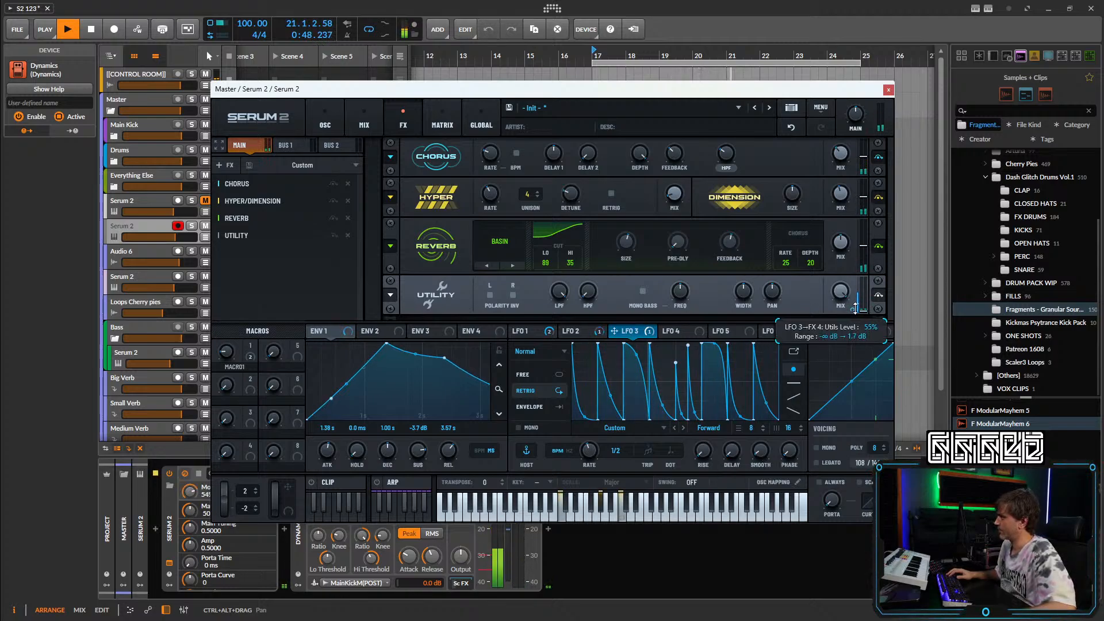
click(325, 119)
click(888, 89)
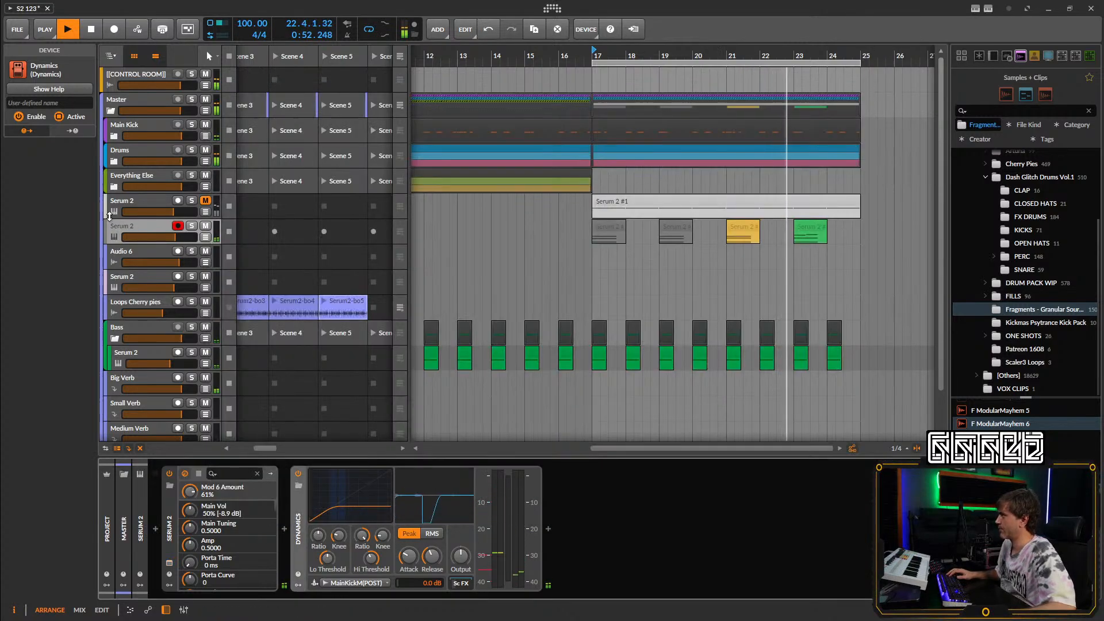
Restart playback from bar 1 and extend the loop region back to bar 1 for a 24-bar length.
click(138, 227)
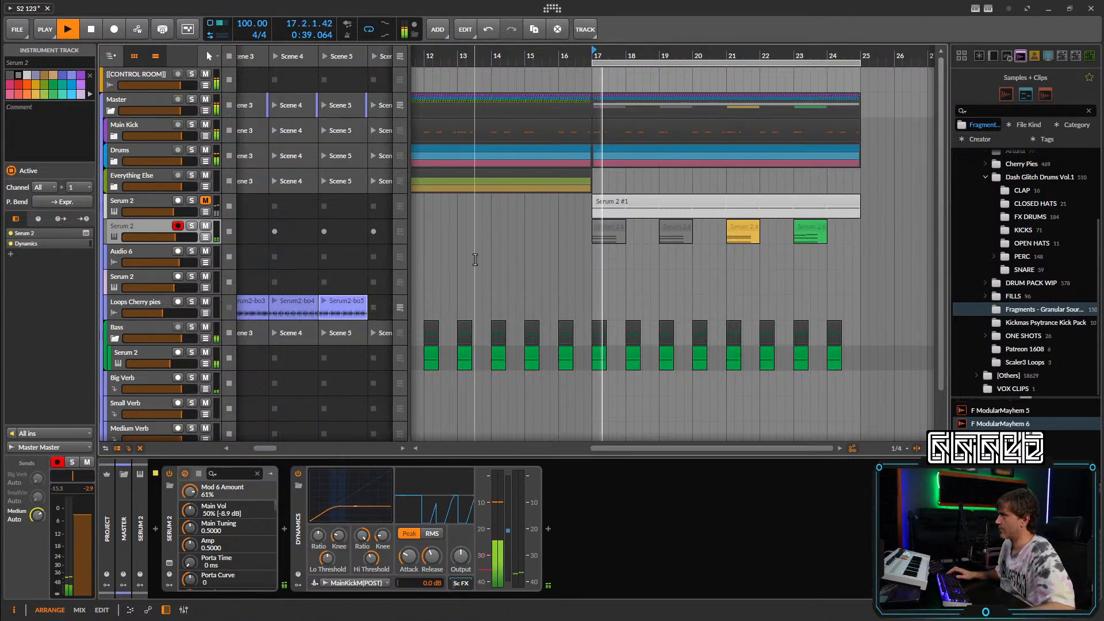
scroll(636, 299, down, 4)
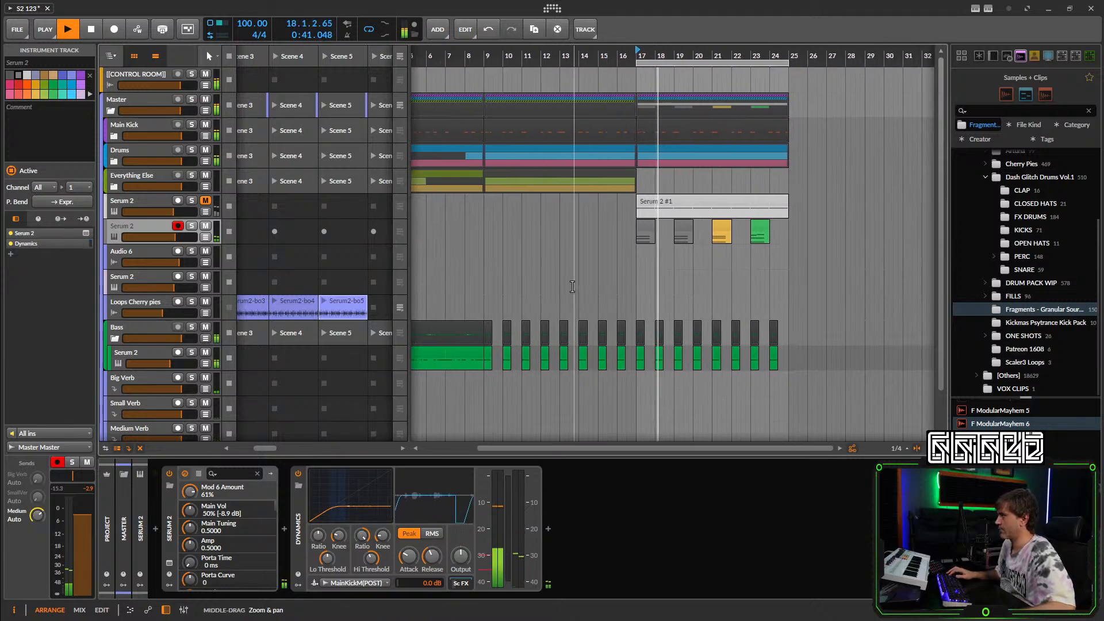
scroll(592, 285, left, 2)
key(space)
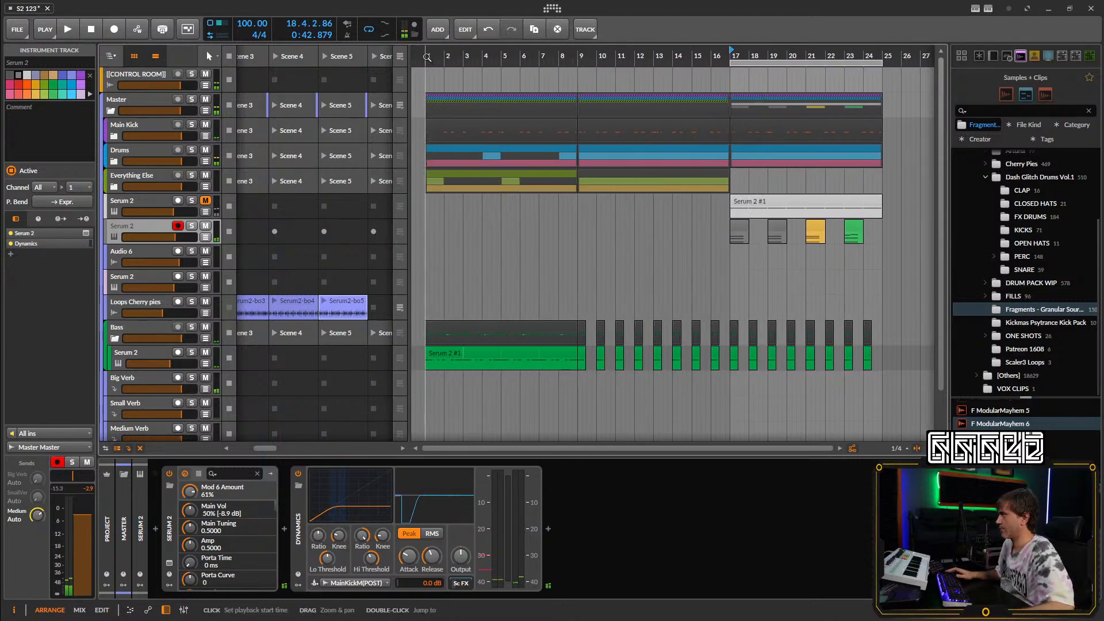
click(427, 55)
key(space)
drag(731, 63, 322, 82)
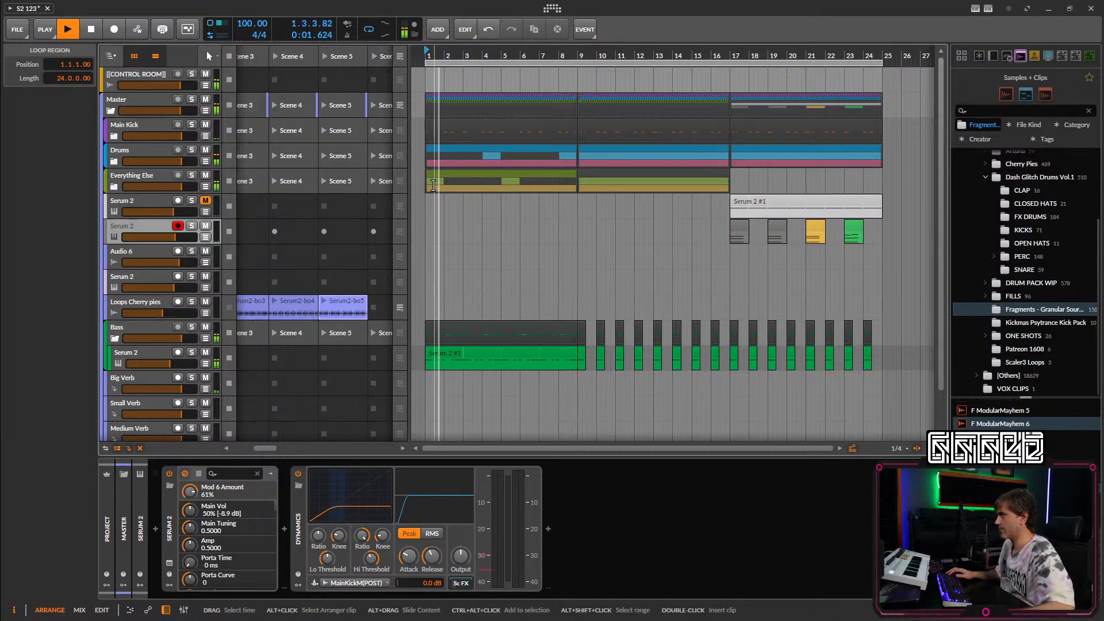
Unfold the Everything Else group, duplicate its Serum 2 #2 clip to bar 17, and fold the group again.
click(117, 188)
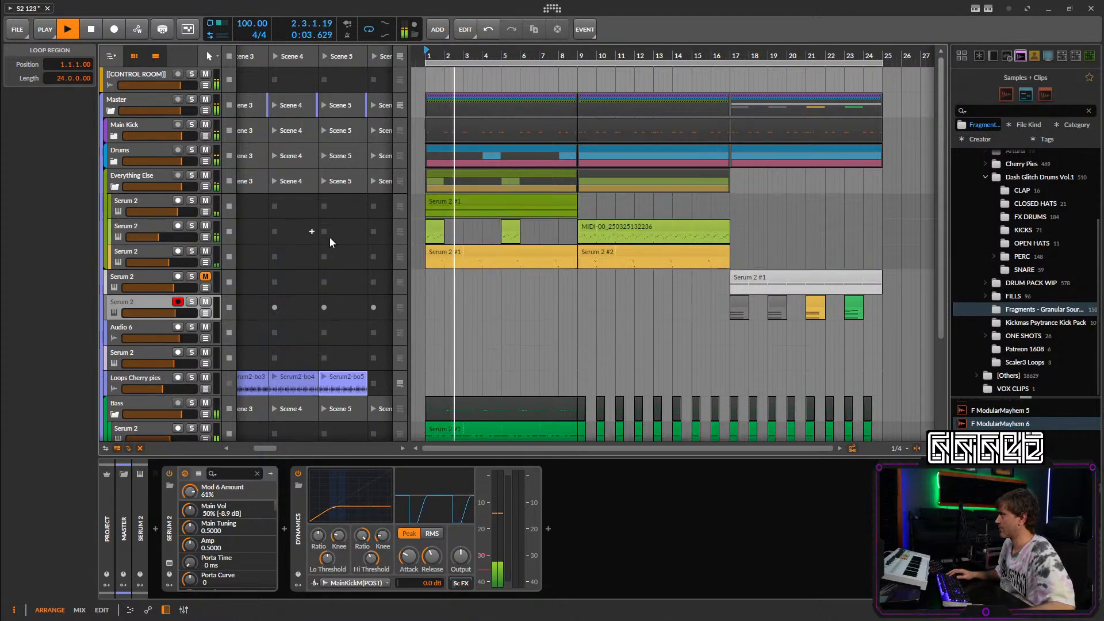
click(704, 256)
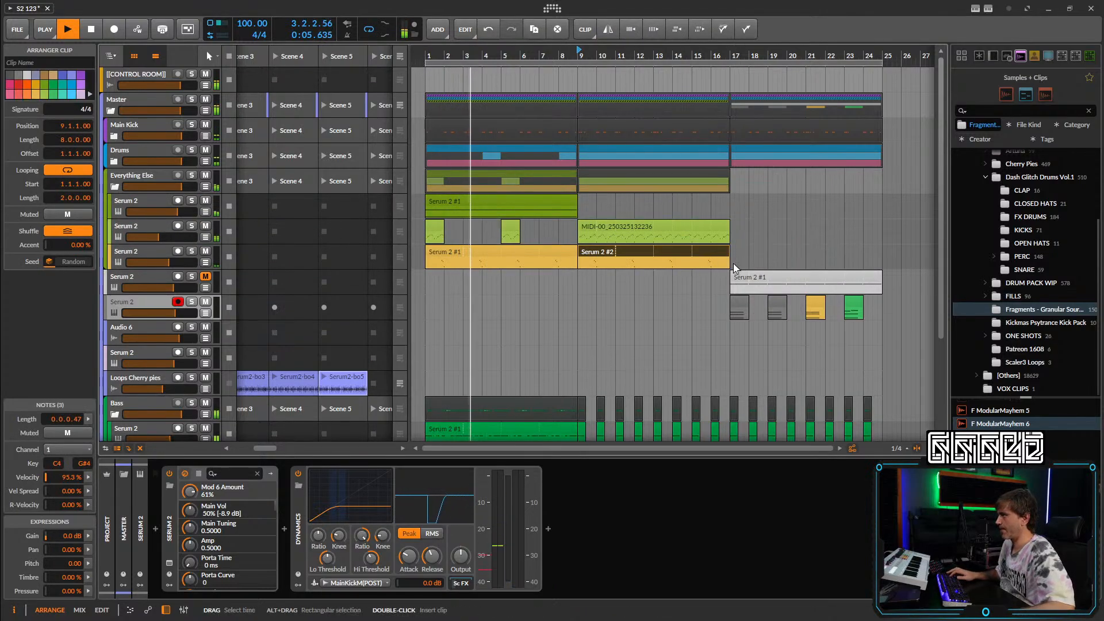
key(ctrl+d)
click(115, 188)
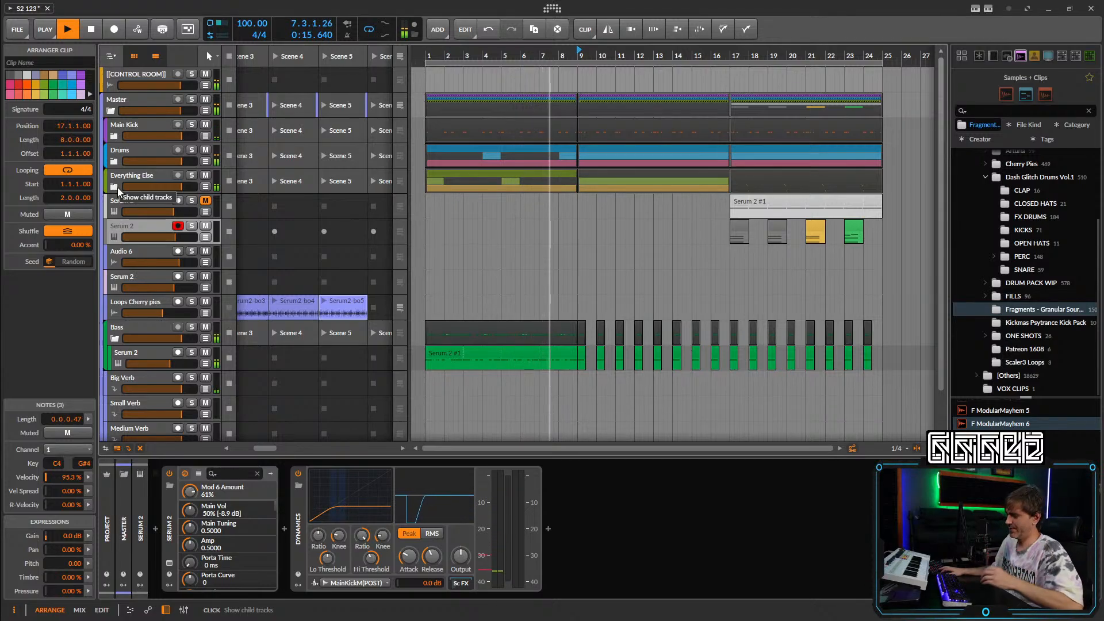
Play back the arrangement to review how the sections work together.
key(space)
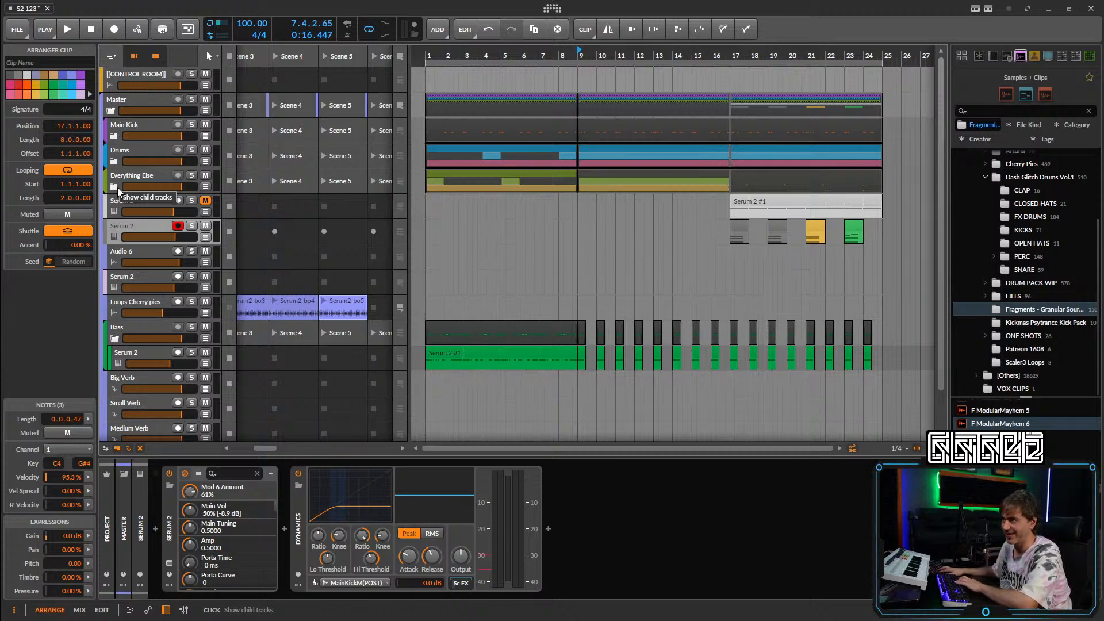
key(space)
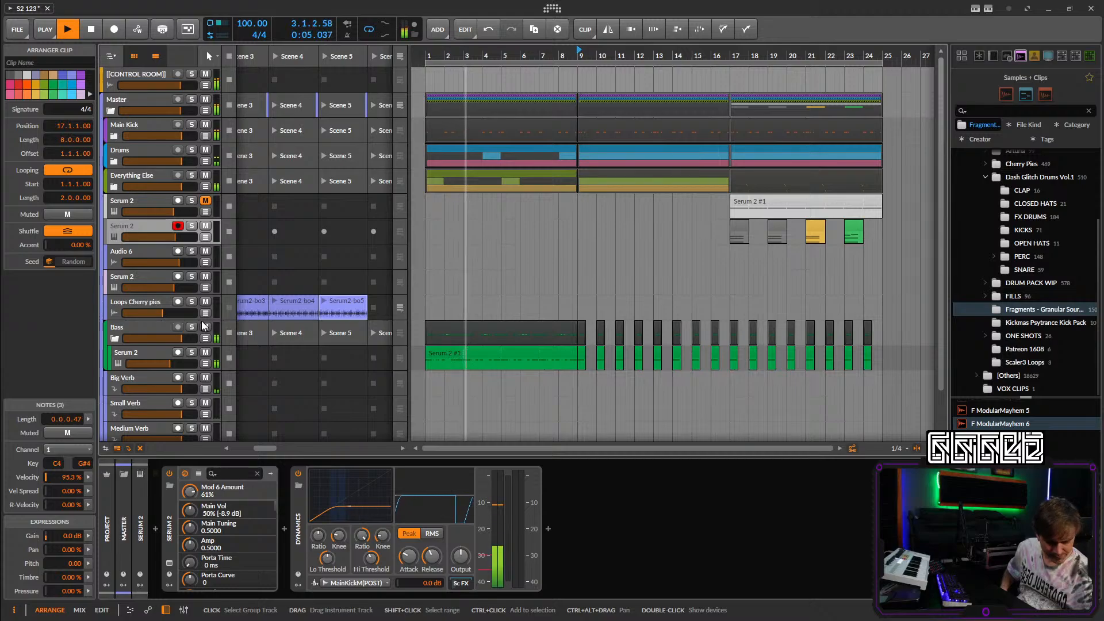
click(803, 526)
key(space)
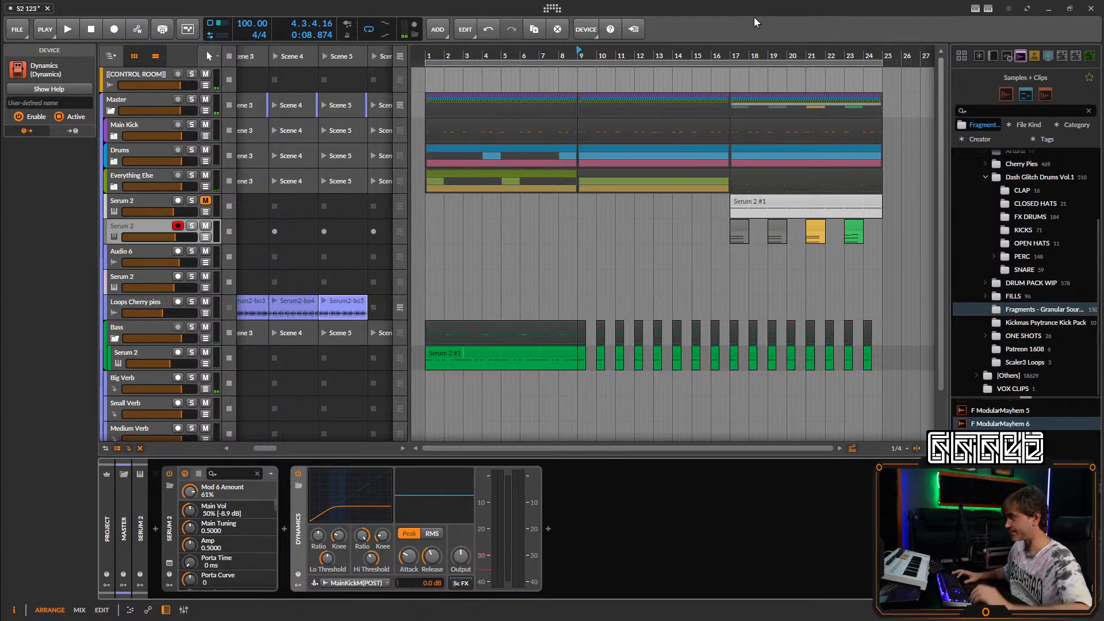
key(space)
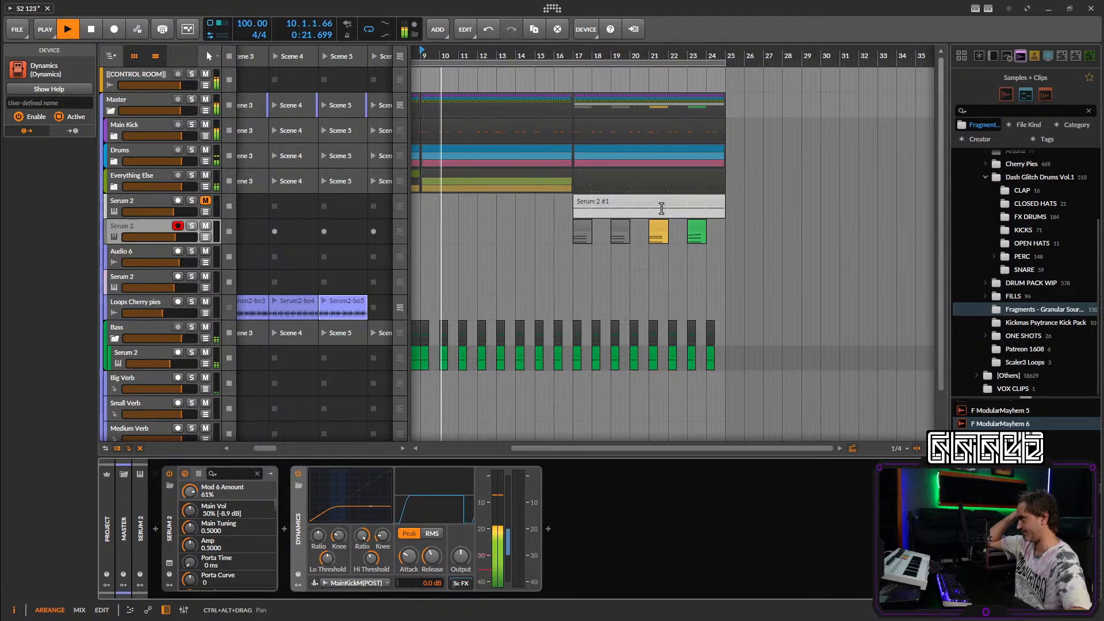
Place the Serum 2-bounce-1 loop on the Loops Cherry pies track at bar 17 and return that track to arrangement playback.
drag(335, 300, 450, 313)
drag(259, 314, 579, 300)
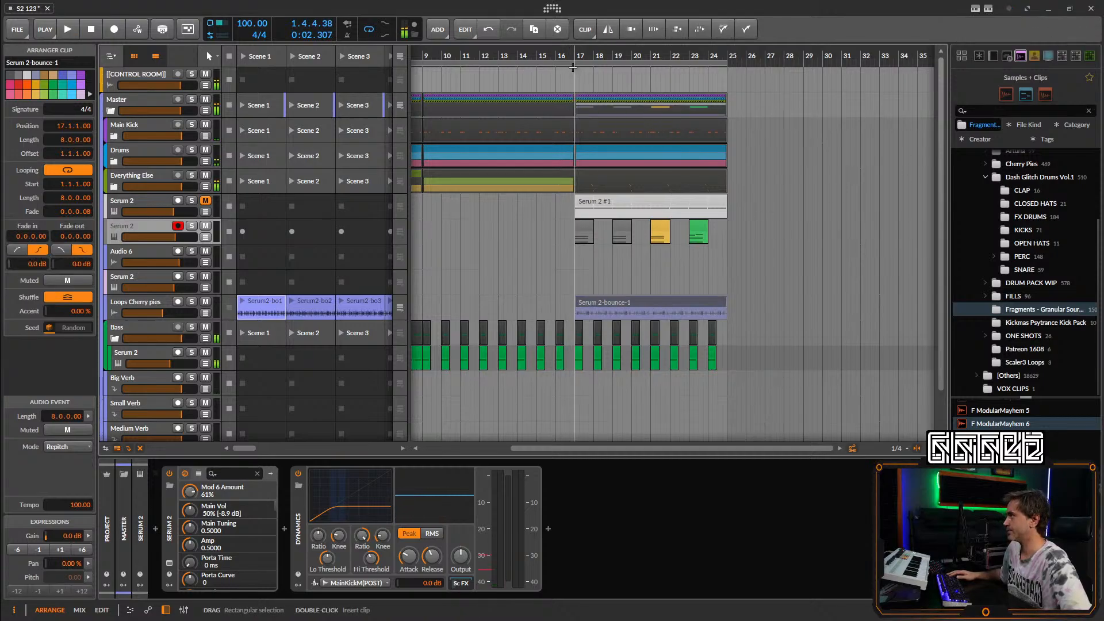
click(397, 307)
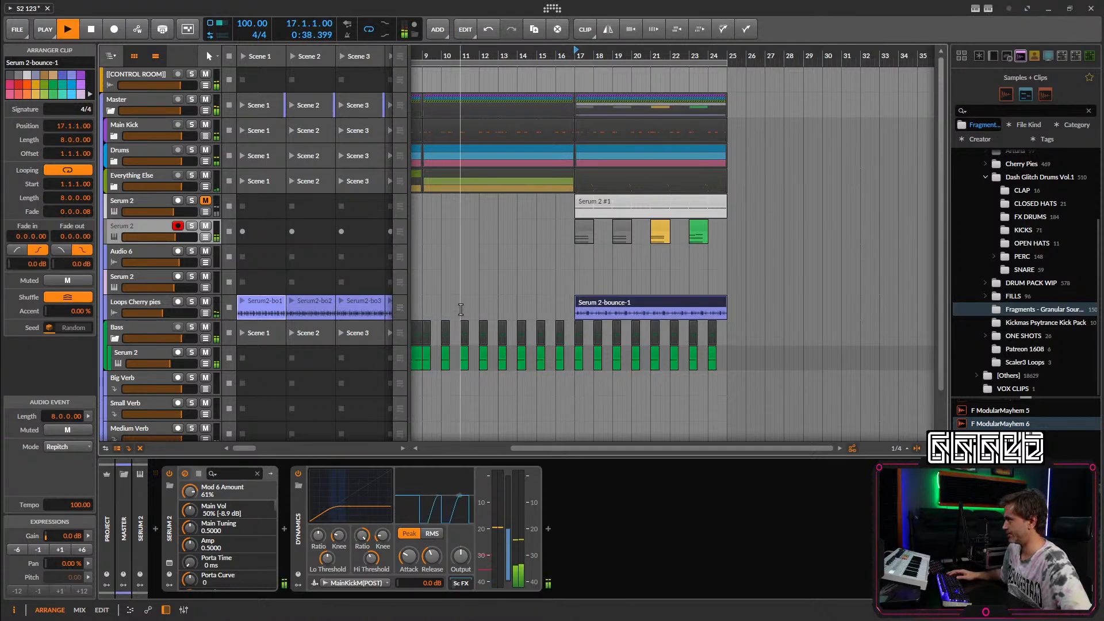
Increase the Loops Cherry pies track's height so the bounced clip's waveform is easier to edit.
scroll(574, 306, up, 2)
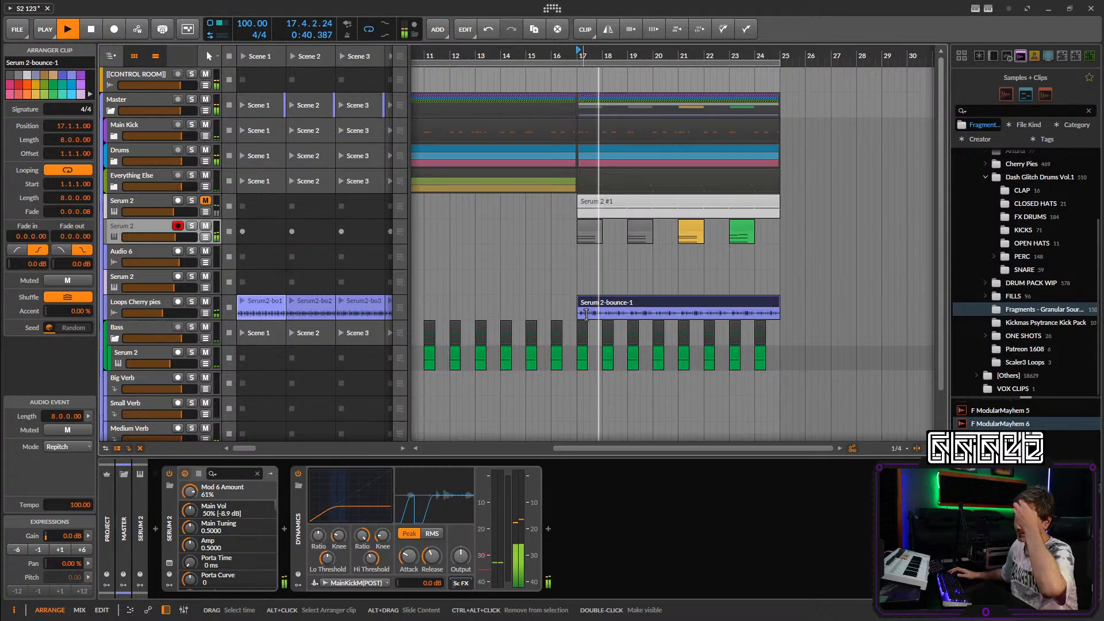
scroll(601, 317, up, 3)
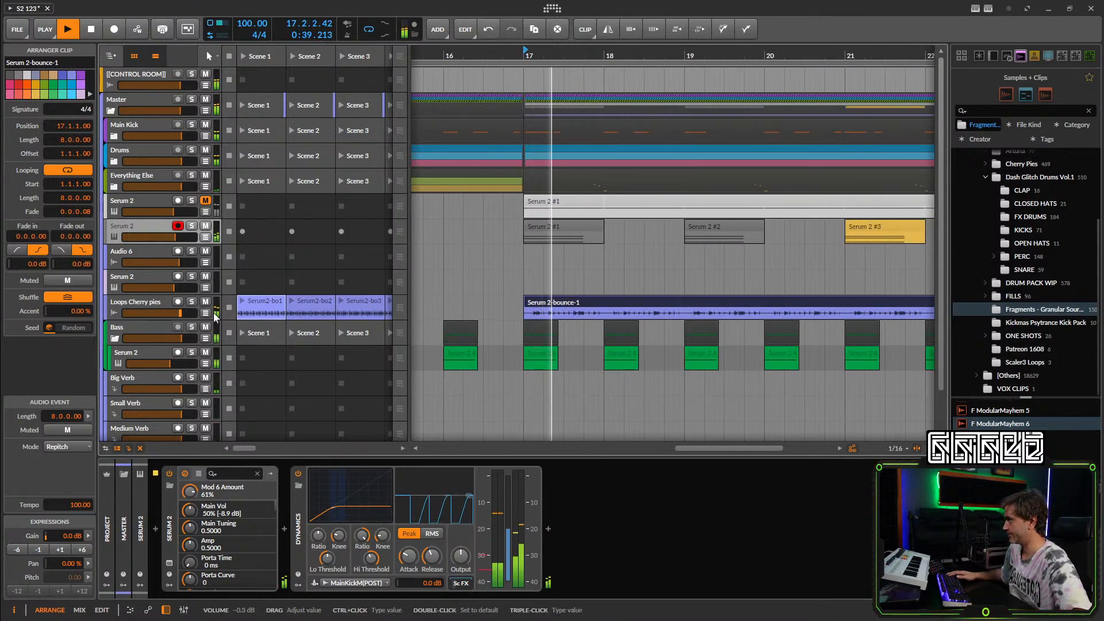
drag(162, 318, 162, 352)
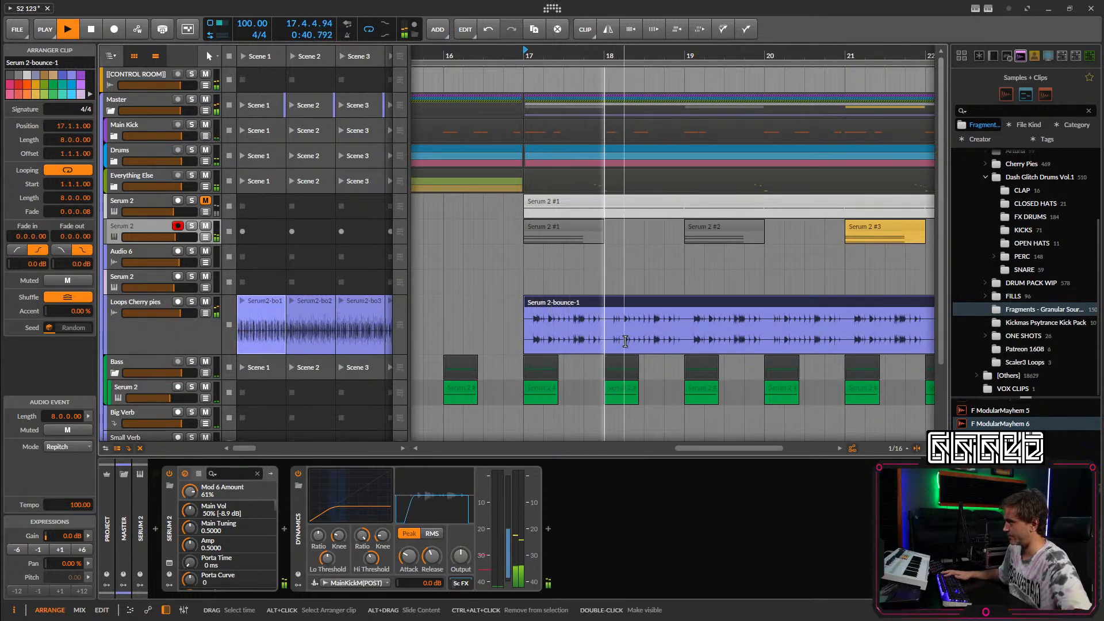
Split the bounced clip at 18.1.2 and 18.2.2, and mute the first piece starting at bar 17.
click(611, 346)
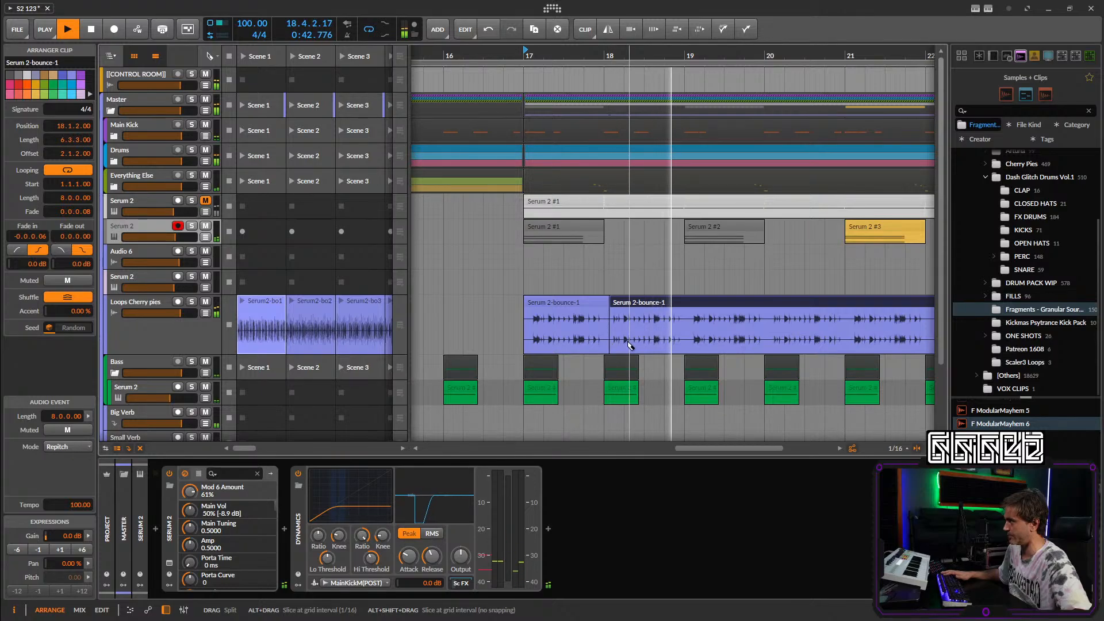
key(space)
key(space)
click(631, 346)
key(1)
click(579, 302)
key(alt+m)
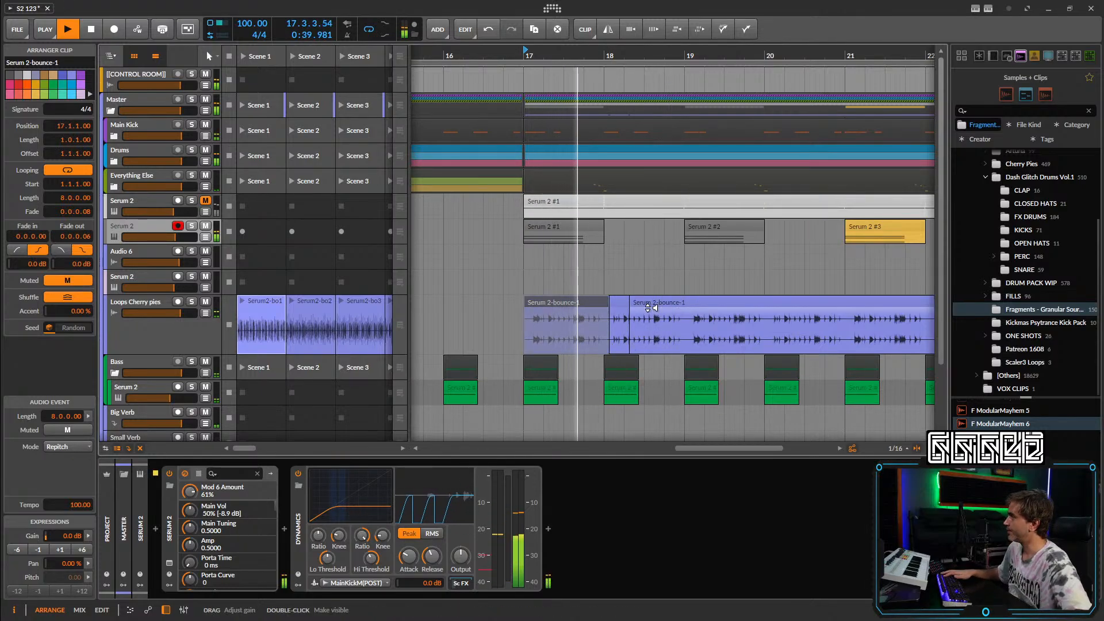
Split the bounced clip at 18.3.4 and 19.1.1, and mute the slice from 18.2.2 to 18.3.4.
scroll(653, 300, right, 1)
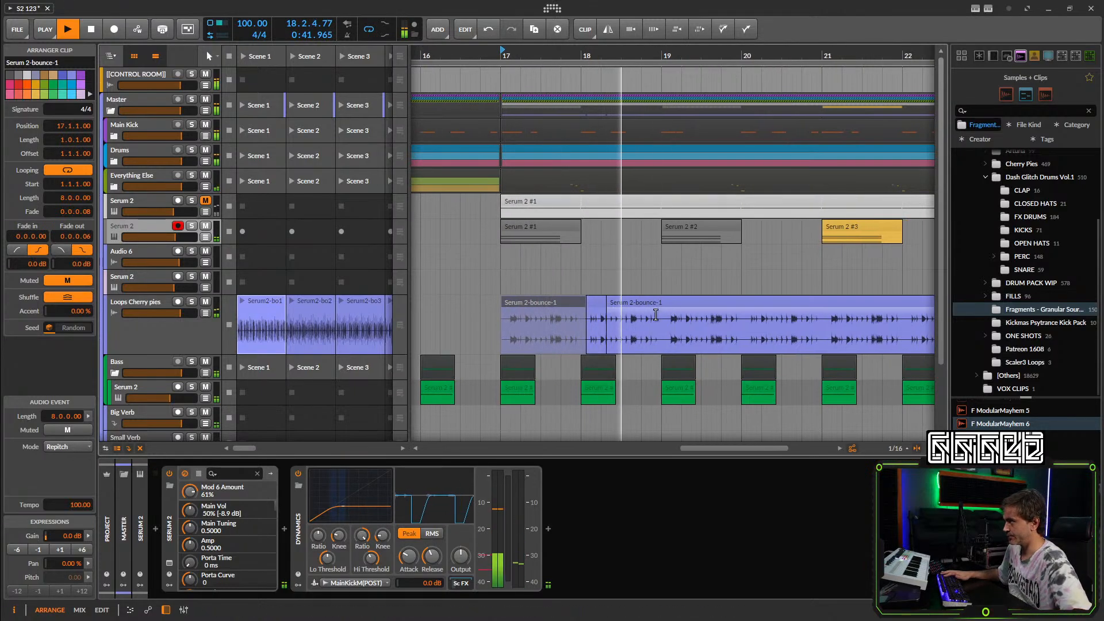
scroll(617, 336, right, 1)
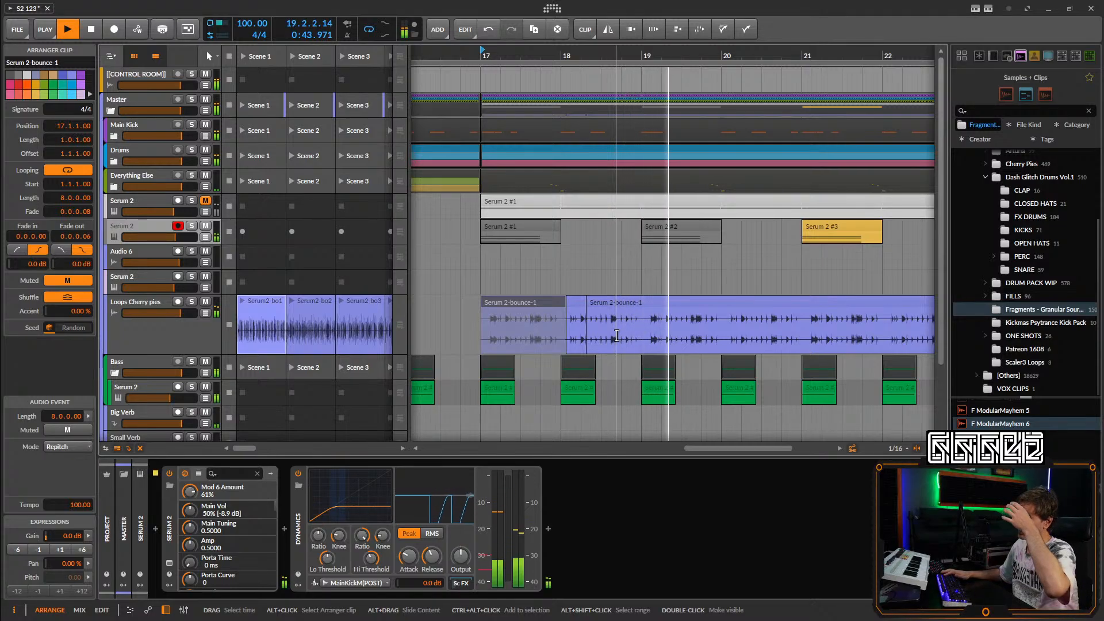
key(5)
click(619, 342)
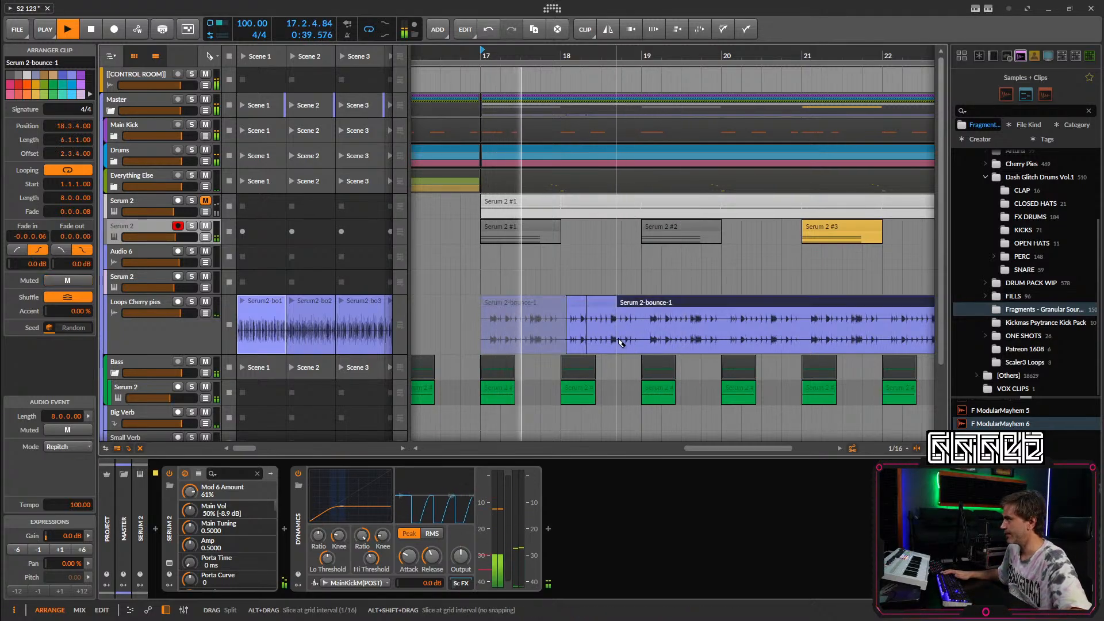
click(642, 340)
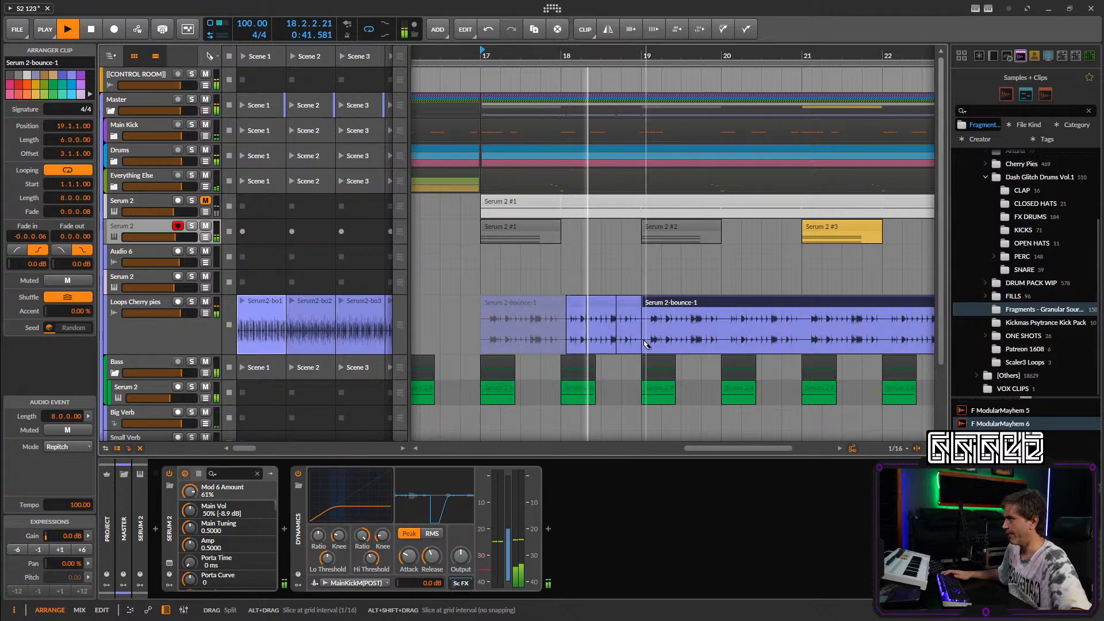
key(1)
click(600, 300)
key(alt+m)
key(shift+space)
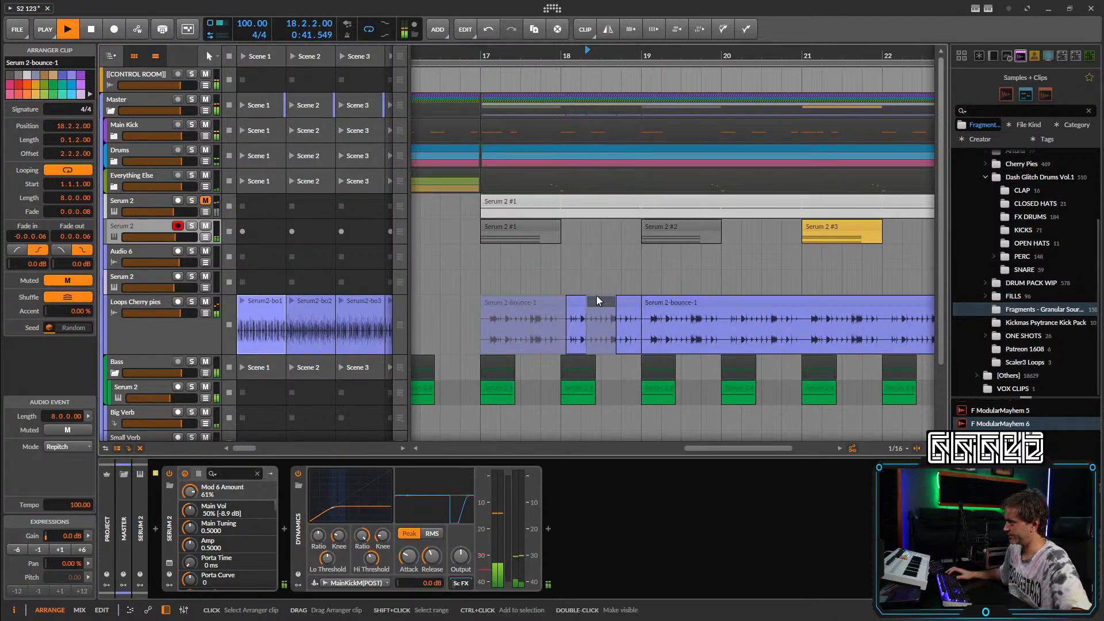
Split the muted first piece at 17.4.1 and delete its part before the cut.
drag(557, 298, 627, 299)
key(5)
click(613, 304)
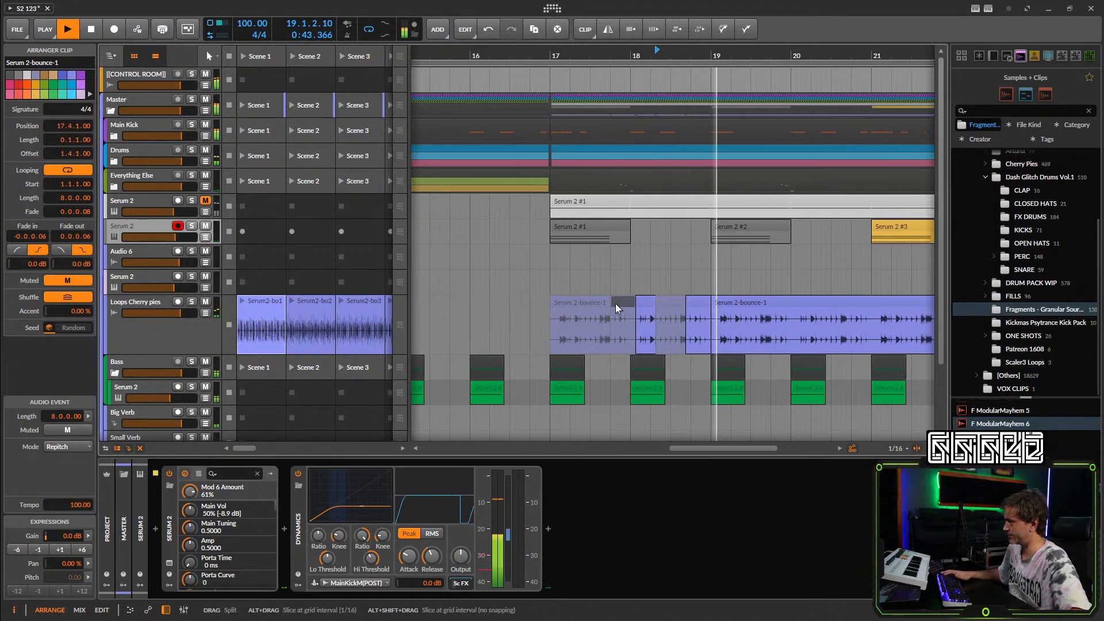
key(1)
click(592, 299)
key(Delete)
key(space)
key(ctrl+z)
key(space)
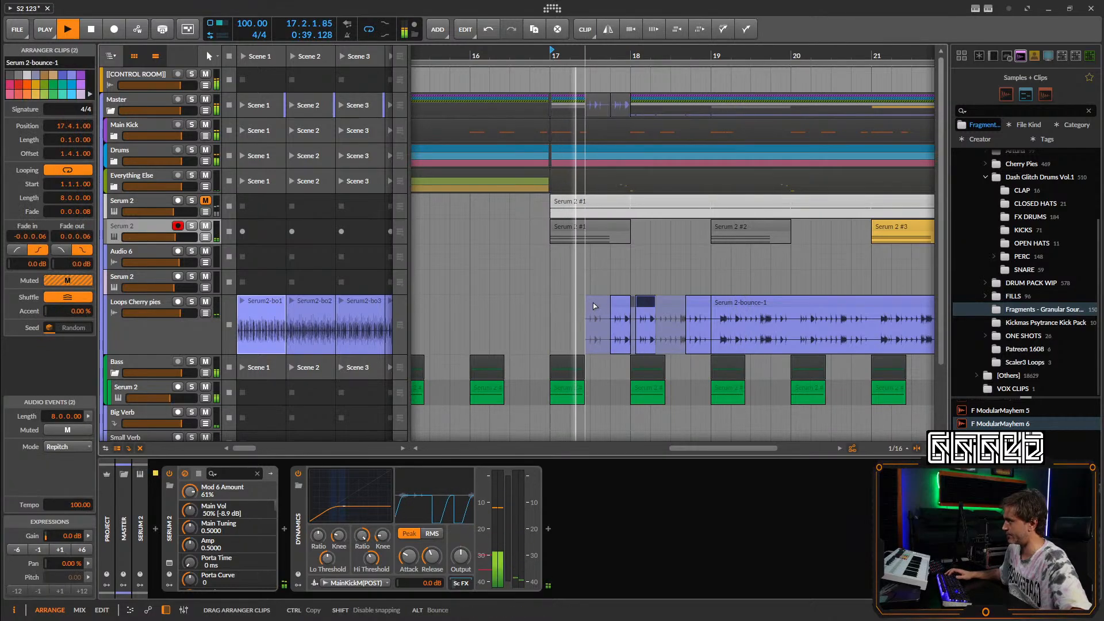
Try the muted slice and the audible slice after it at 17.3.1 and 17.2.1, playing from bar 17.
drag(598, 305, 596, 305)
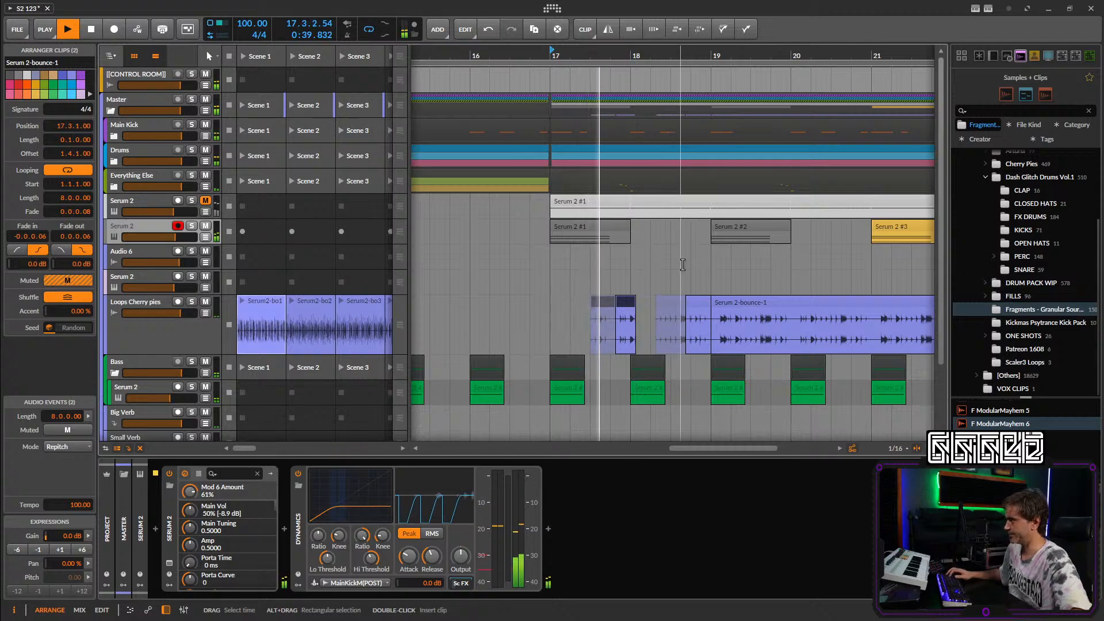
key(space)
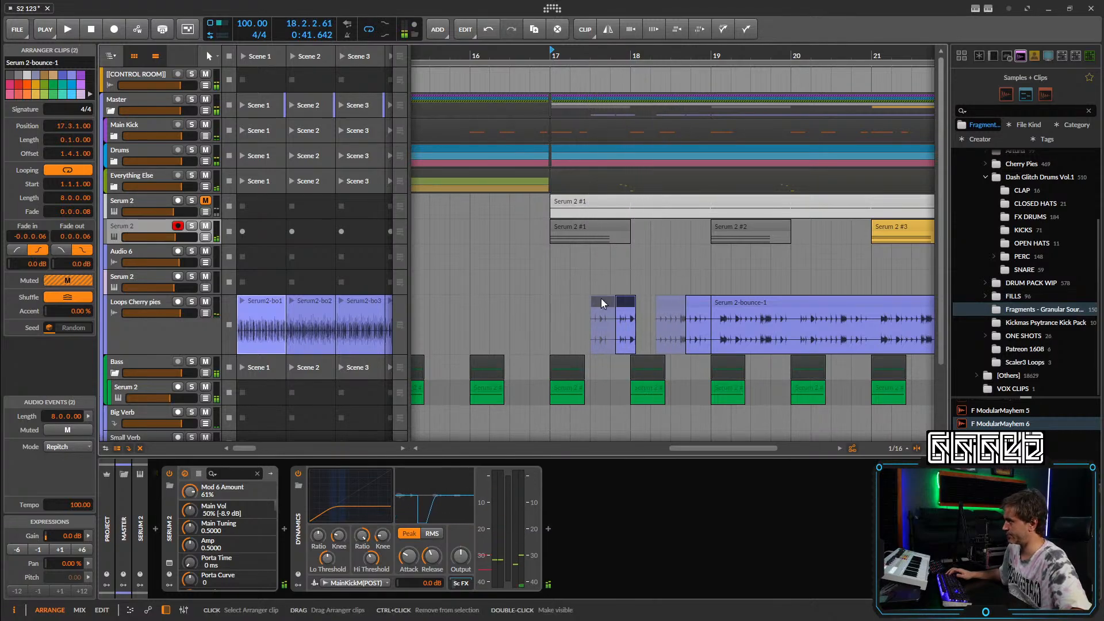
drag(604, 289, 582, 305)
key(space)
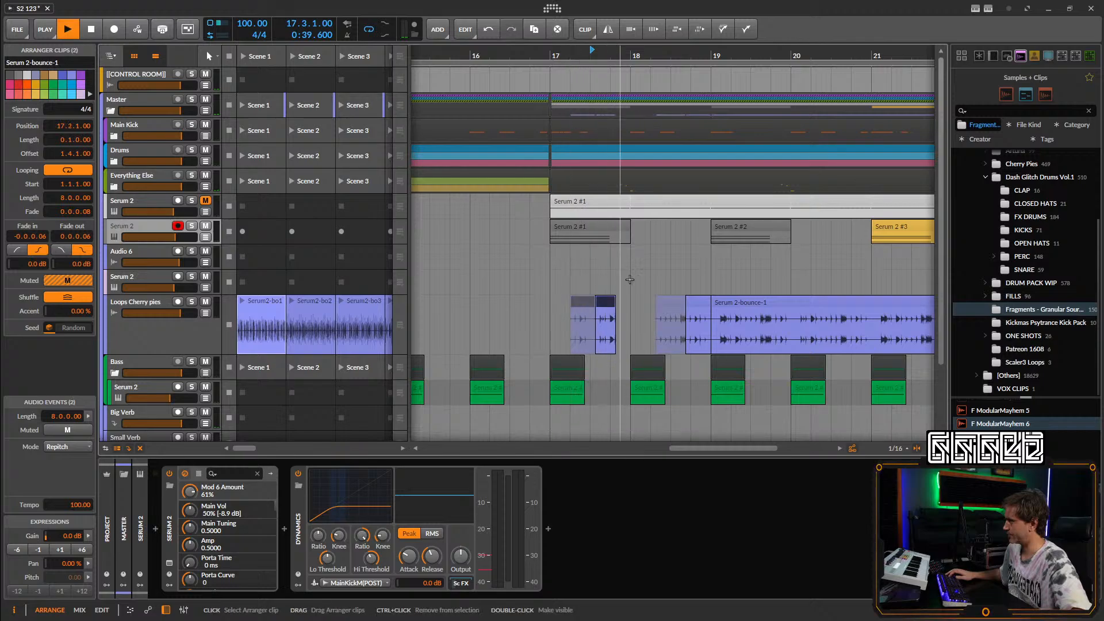
click(552, 51)
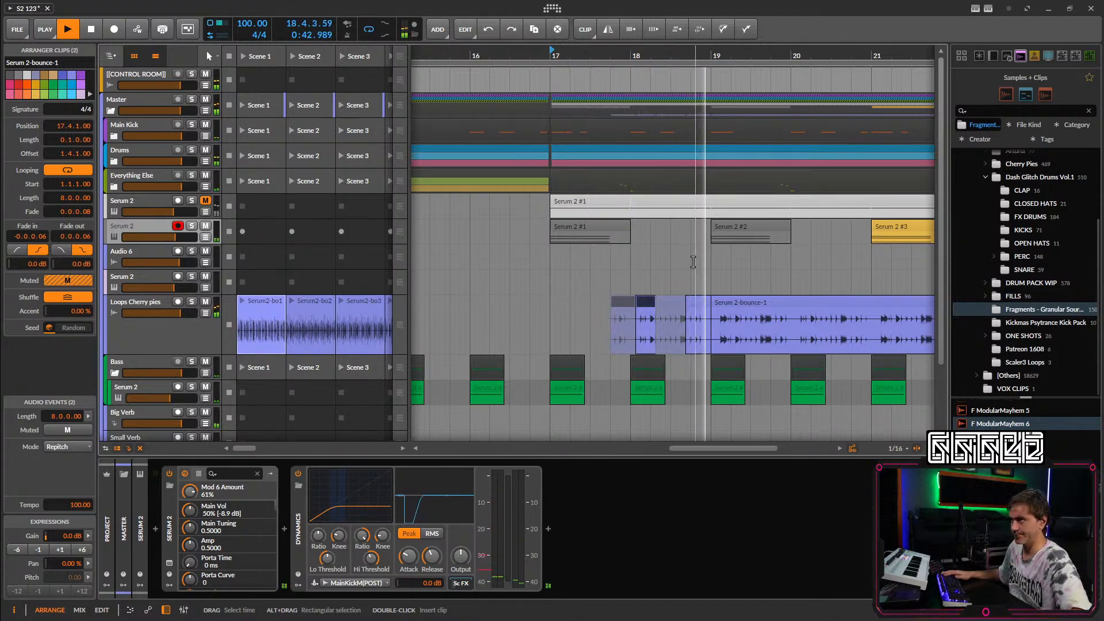
Move the muted slice at 17.4.1 and its neighbouring audible slice together to 17.2.1 and listen through bar 21.
scroll(716, 294, left, 2)
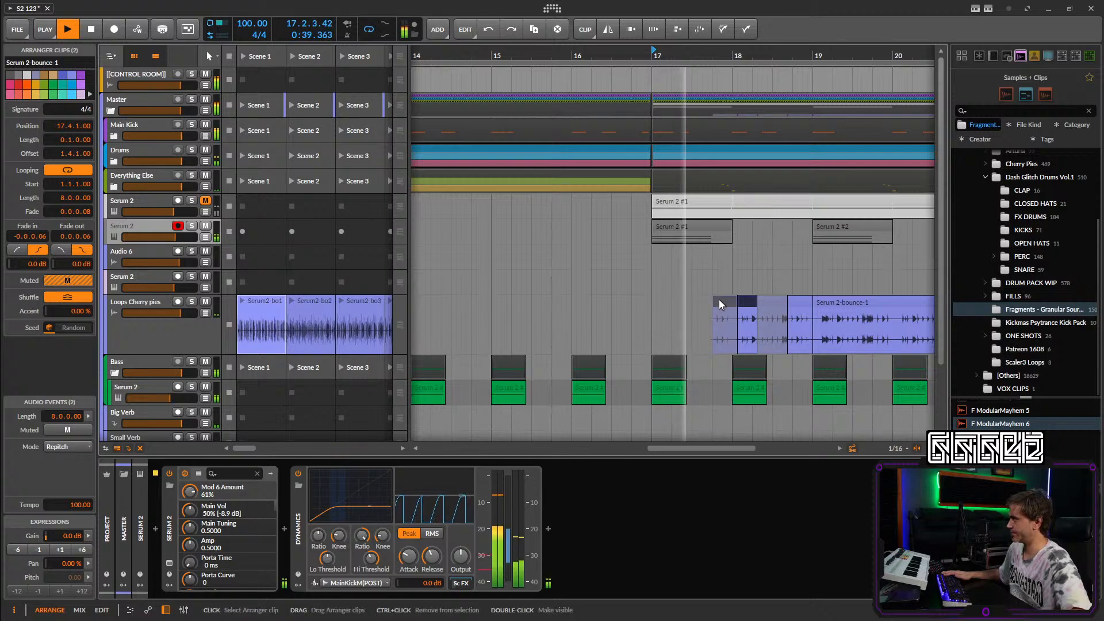
drag(718, 301, 680, 307)
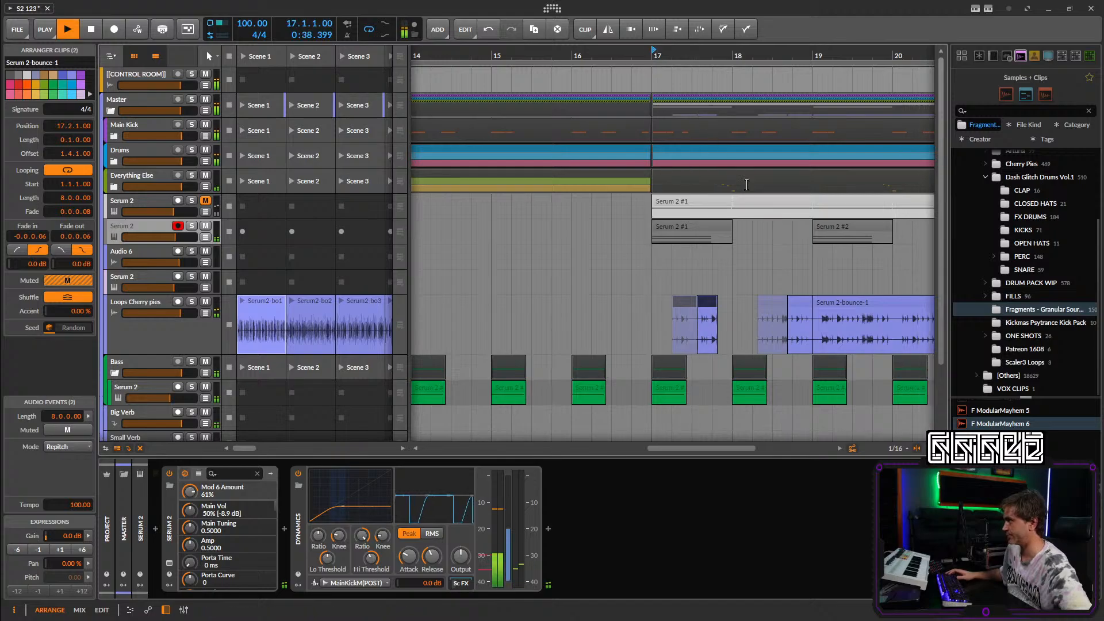
scroll(746, 185, right, 3)
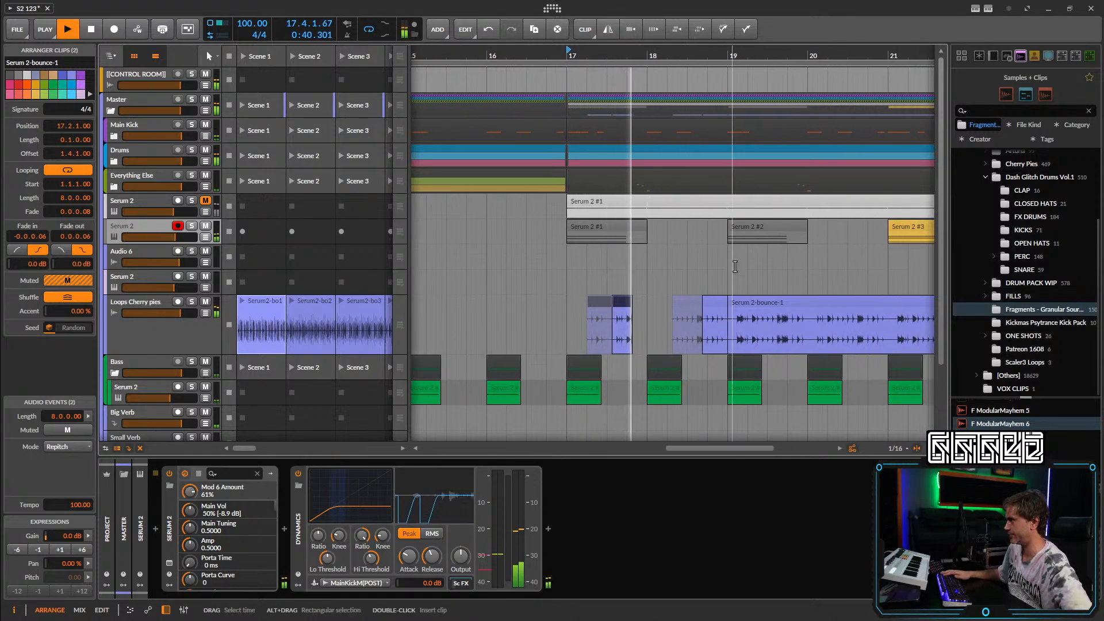
scroll(730, 266, right, 2)
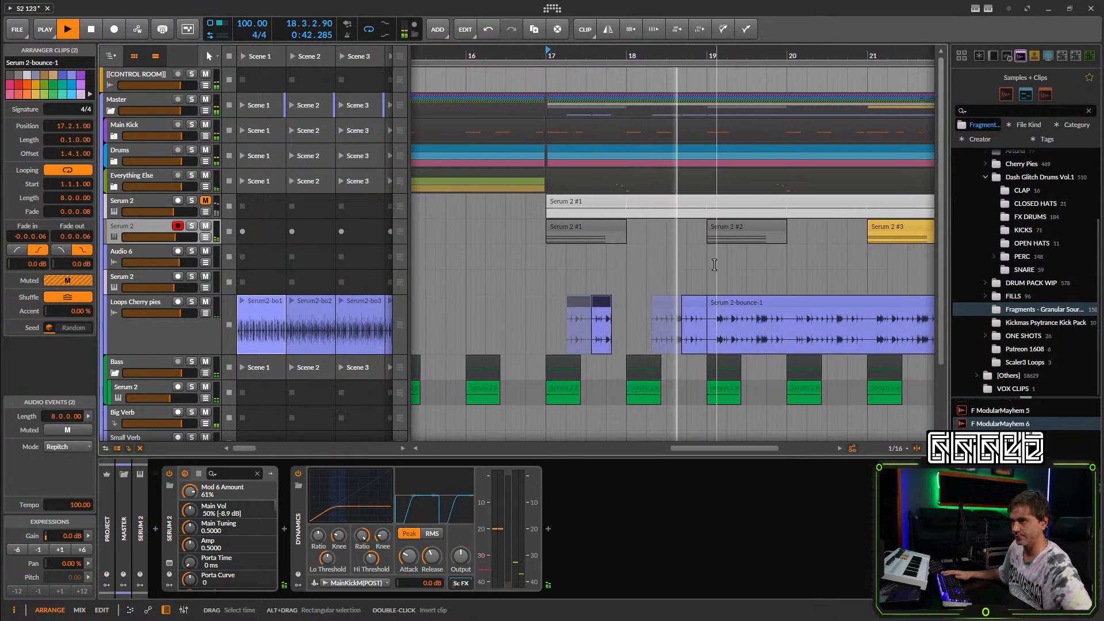
scroll(714, 265, right, 1)
scroll(671, 293, right, 3)
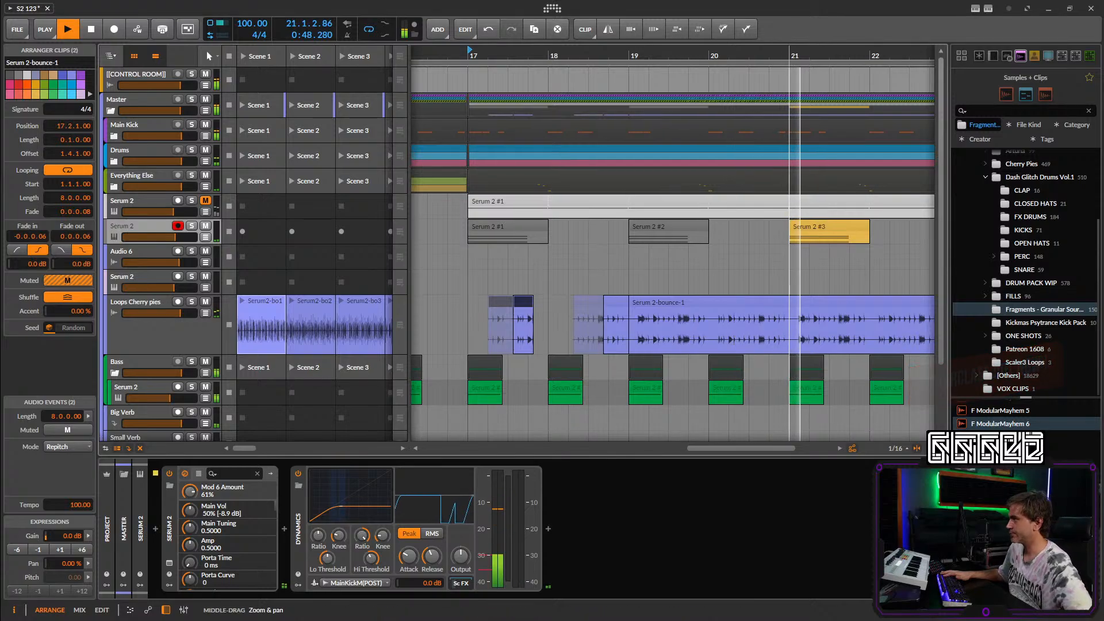
scroll(680, 334, right, 3)
scroll(679, 334, down, 2)
scroll(679, 335, up, 3)
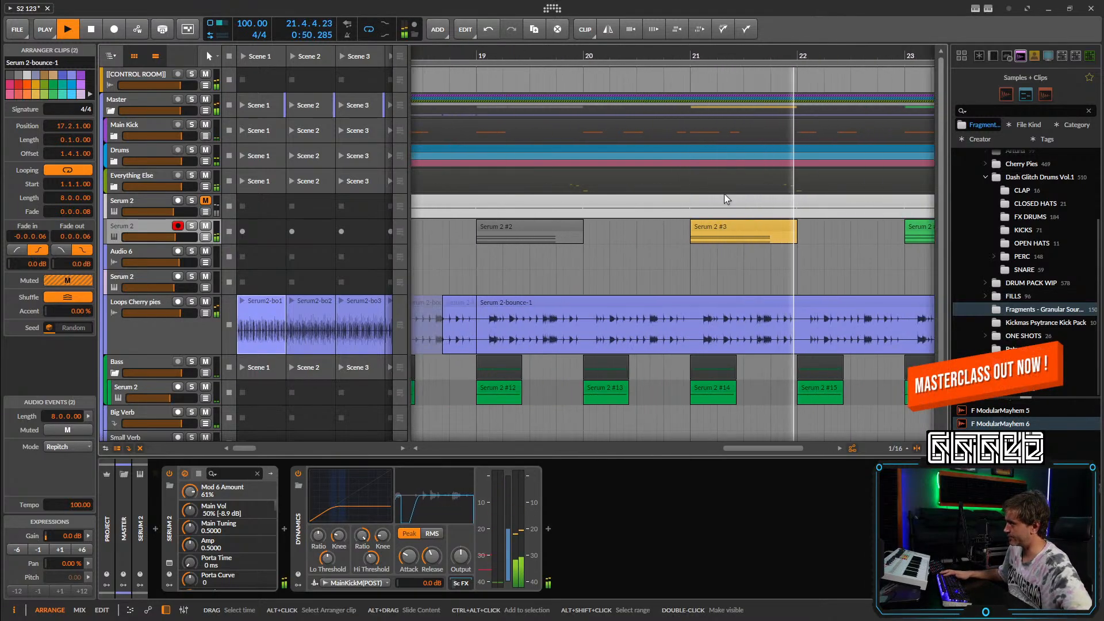
Listen from bar 21, split the bounced loop at 22.1.1 and play from bar 22.
click(697, 55)
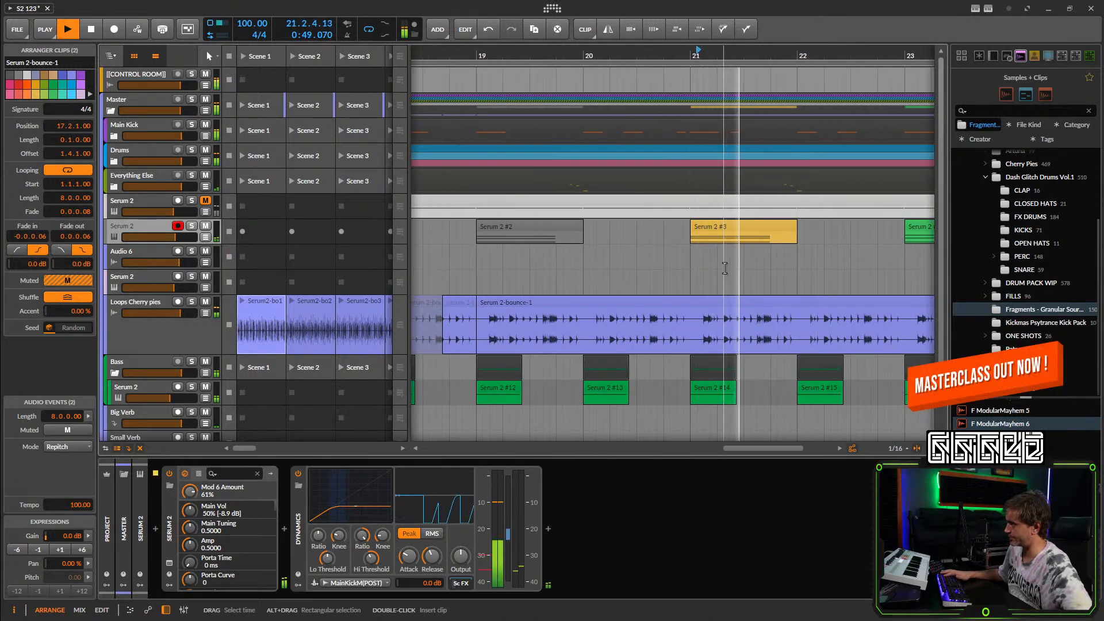
key(space)
key(space)
drag(783, 298, 717, 299)
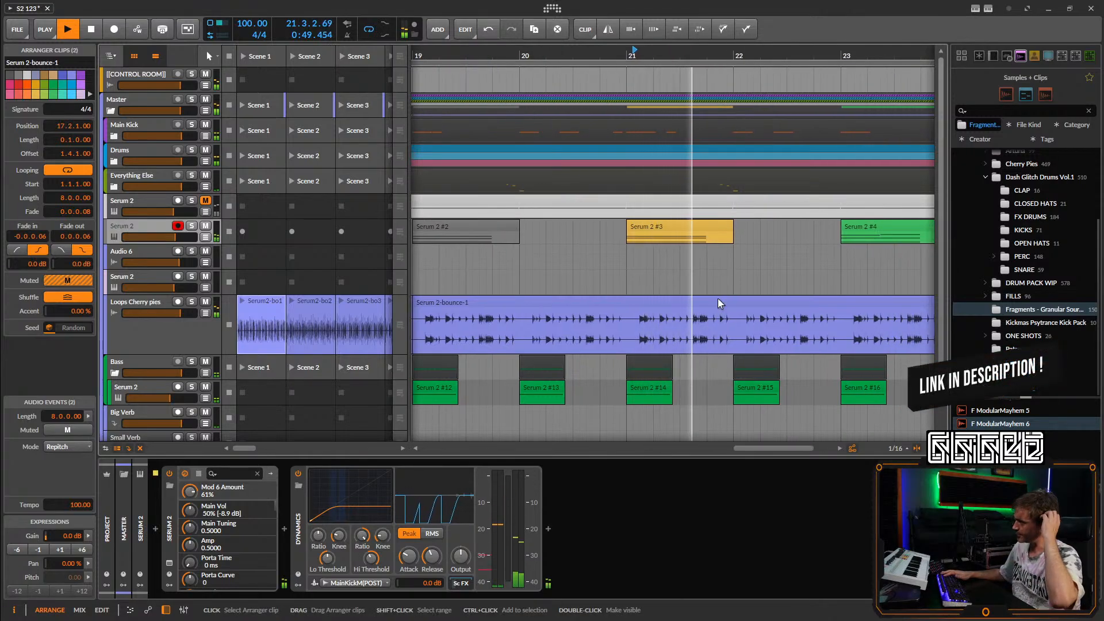
drag(711, 288, 651, 290)
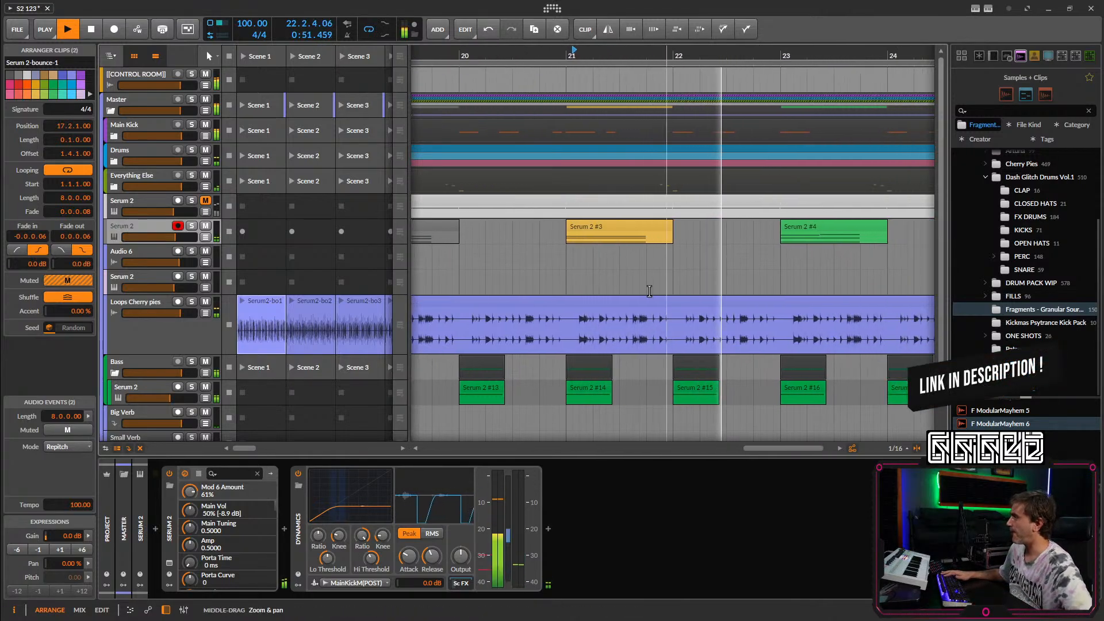
key(5)
click(677, 344)
click(673, 49)
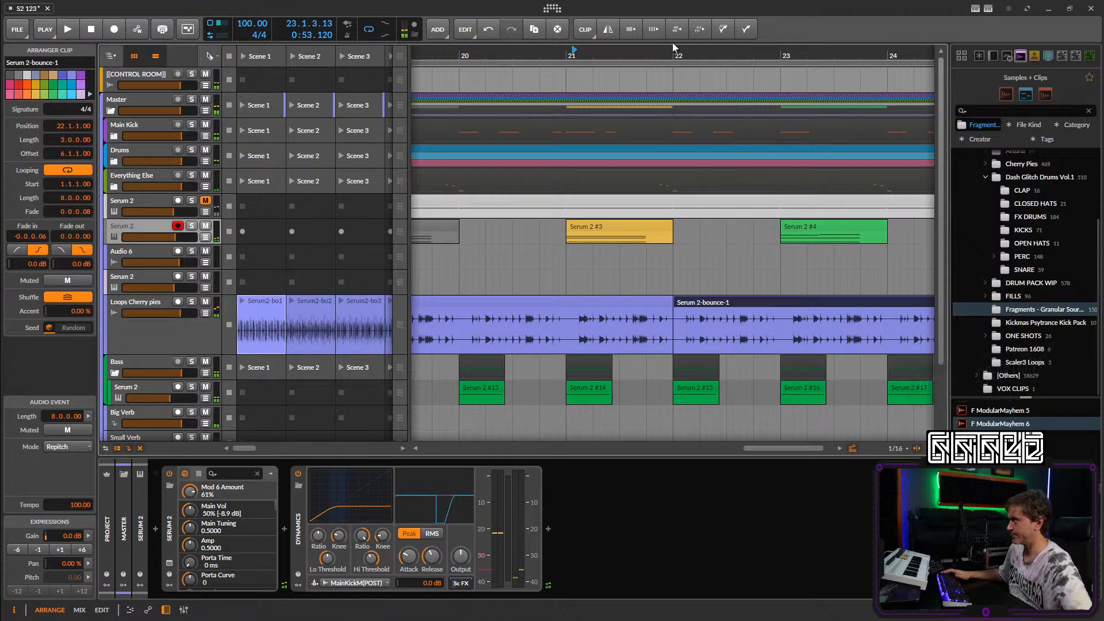
key(1)
key(space)
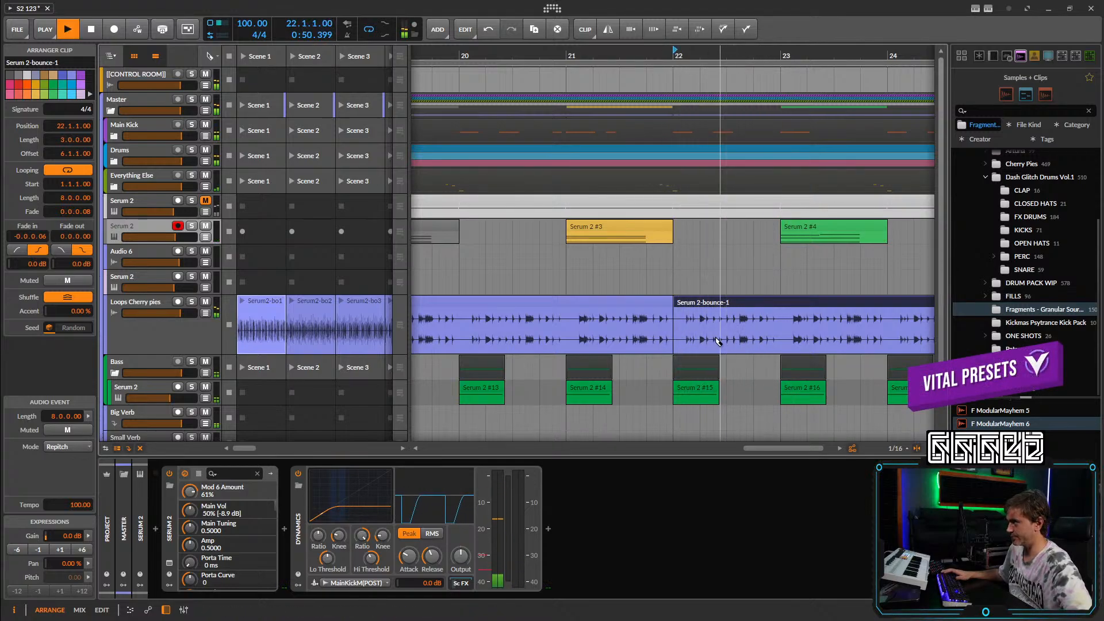
Split the bounced loop at 22.3.1 and delete its long part before 22.1.1.
key(space)
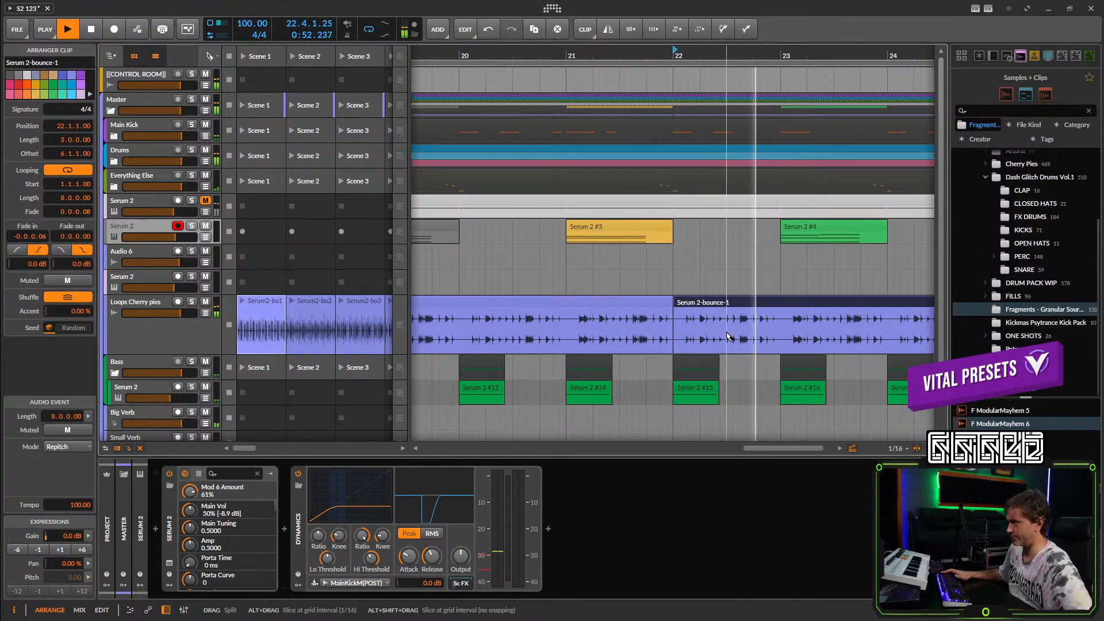
key(space)
click(727, 336)
key(space)
key(1)
click(625, 299)
key(Delete)
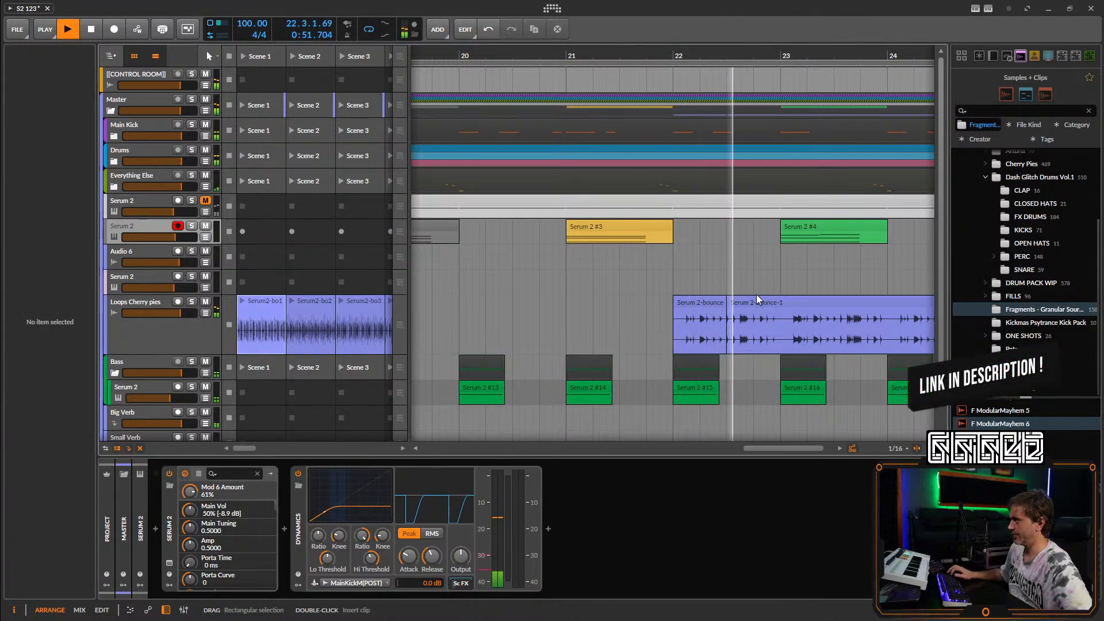
Try the half-bar slice from 22.1.1 at 20.1.1 while playing from bar 17, and place it at 18.1.1.
scroll(750, 301, down, 3)
scroll(733, 302, right, 1)
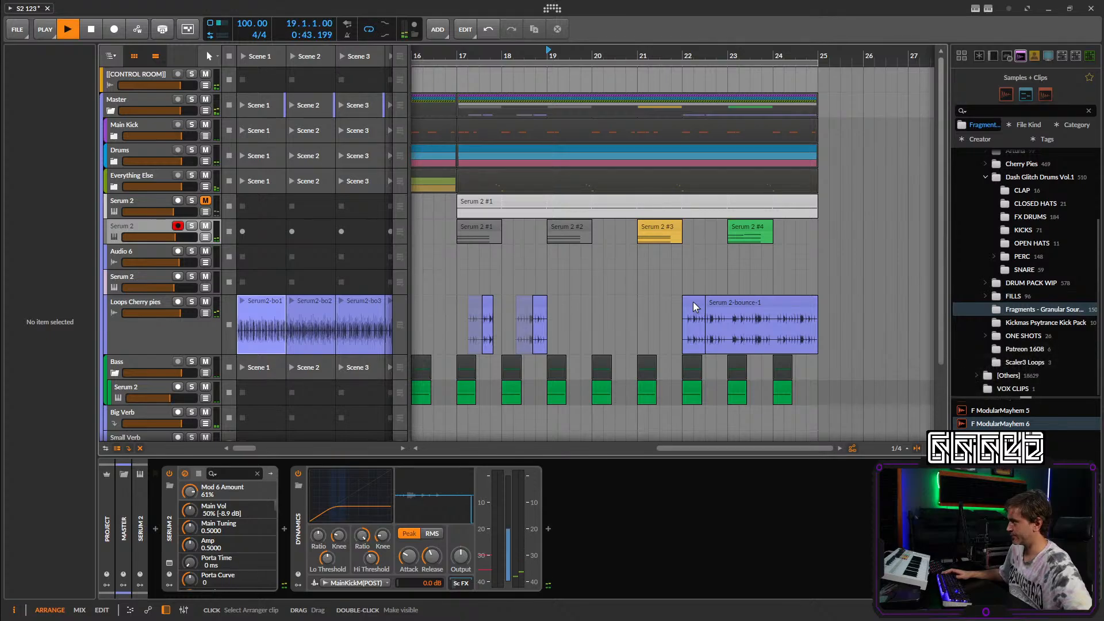
drag(694, 303, 603, 303)
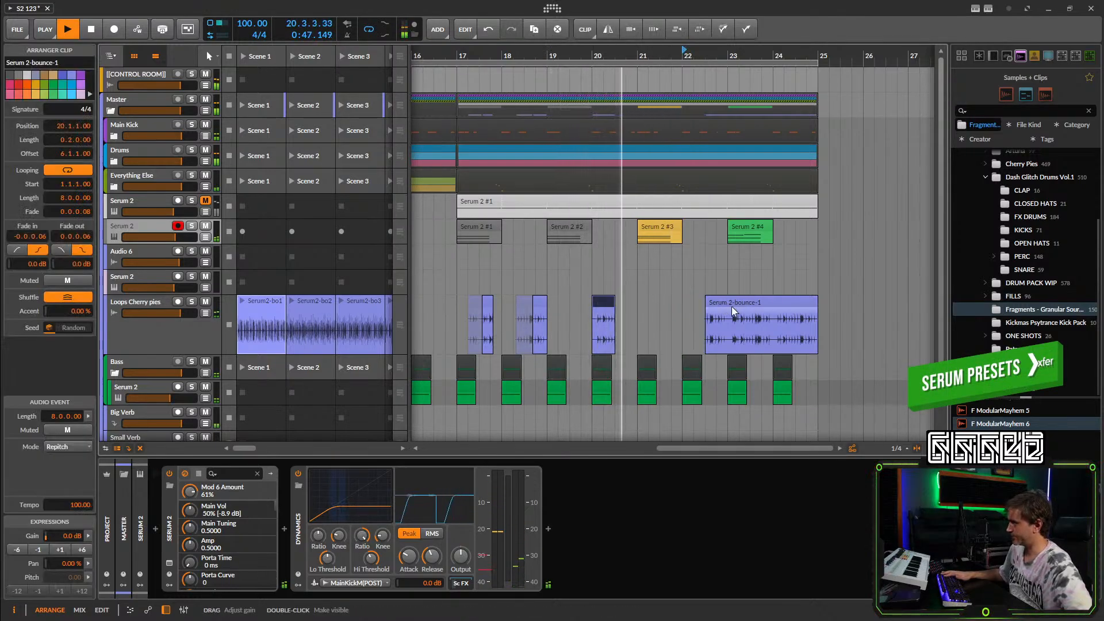
key(space)
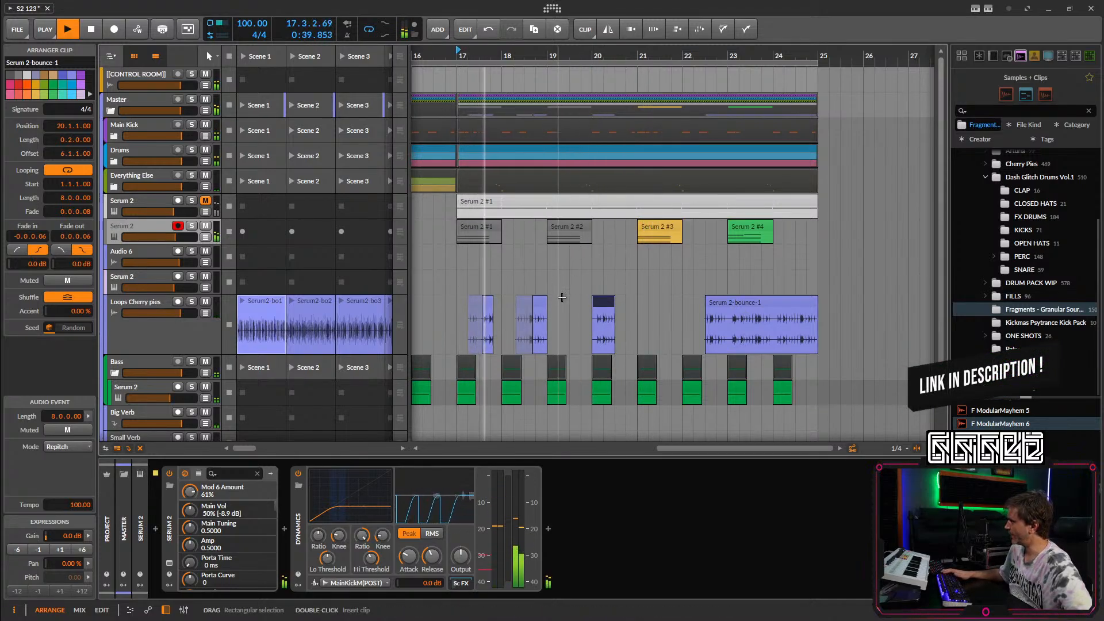
scroll(599, 287, up, 4)
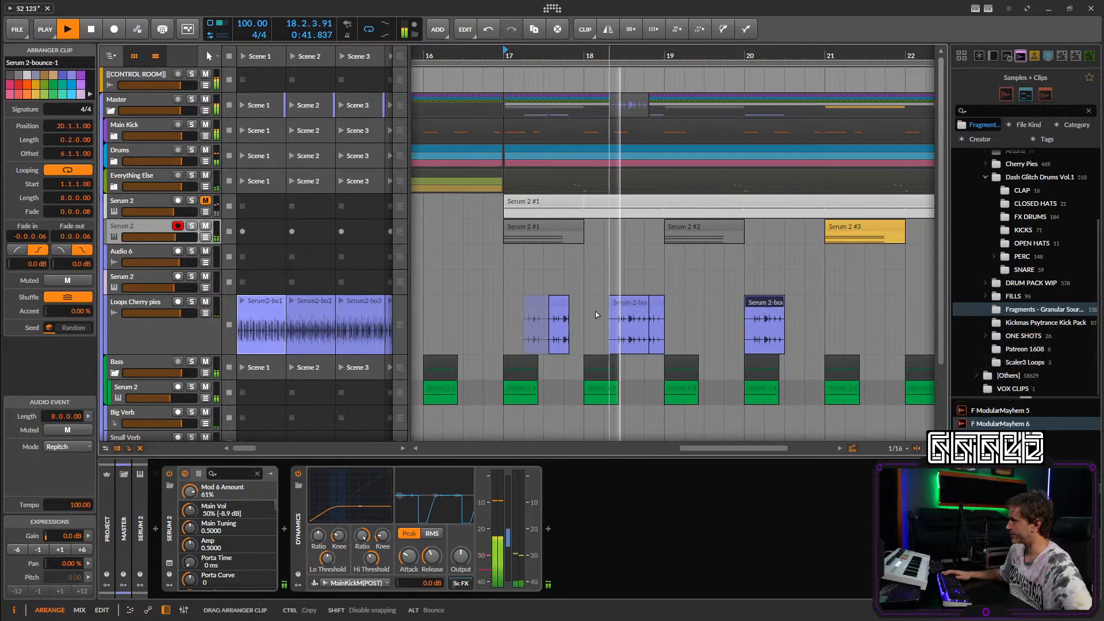
drag(764, 309, 604, 309)
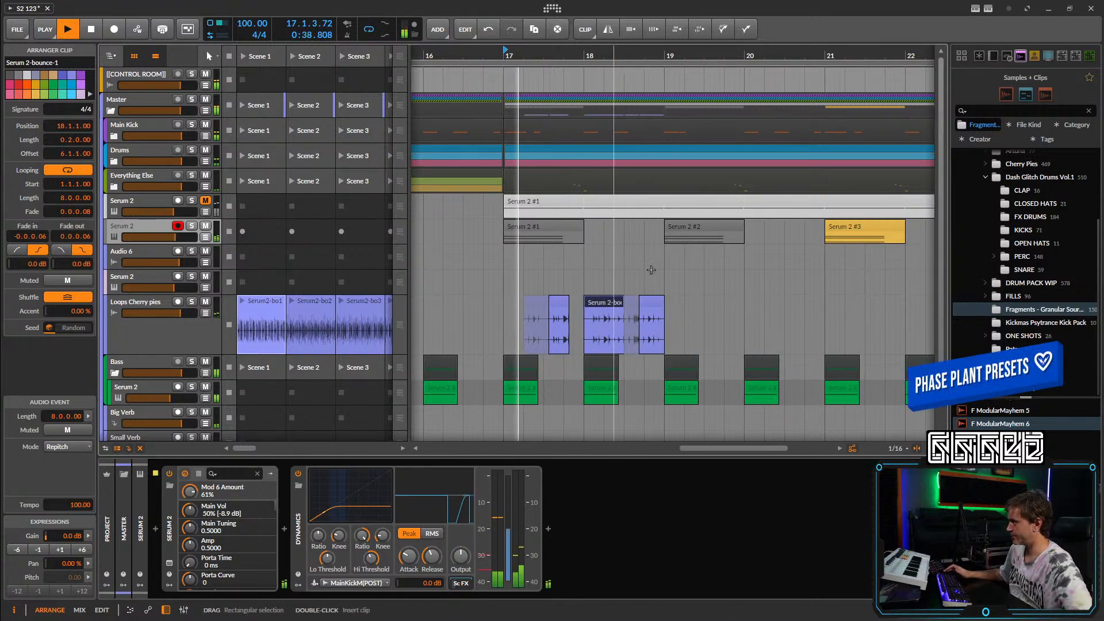
Move the first audible slice to 17.1.2 and duplicate the slices of bars 17 and 18 into bars 19 and 20.
scroll(708, 316, down, 4)
drag(729, 313, 698, 311)
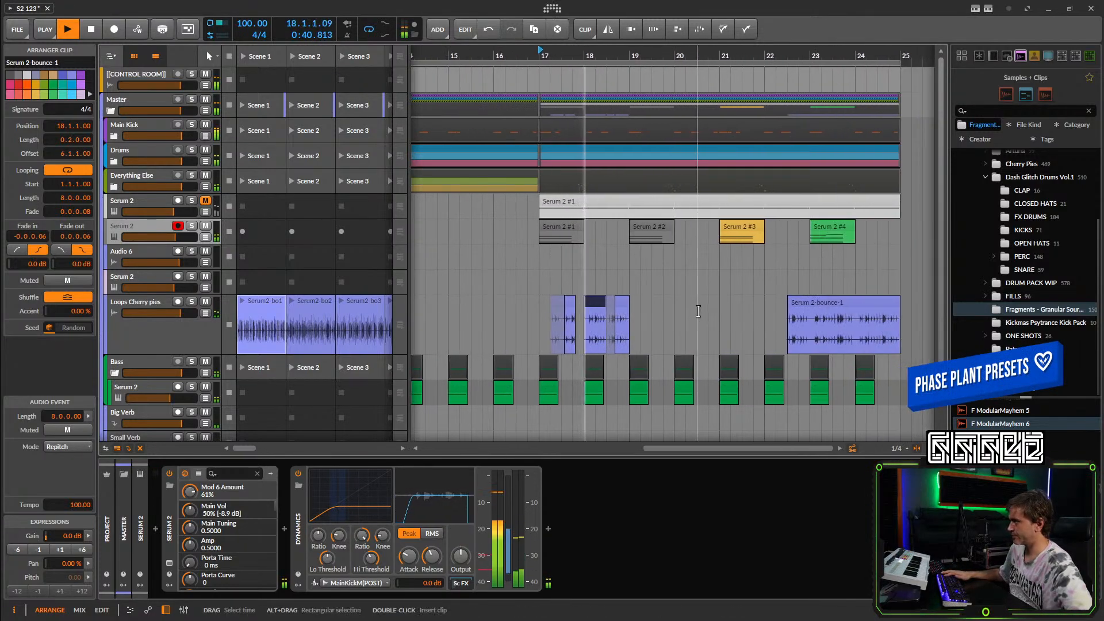
scroll(604, 305, up, 3)
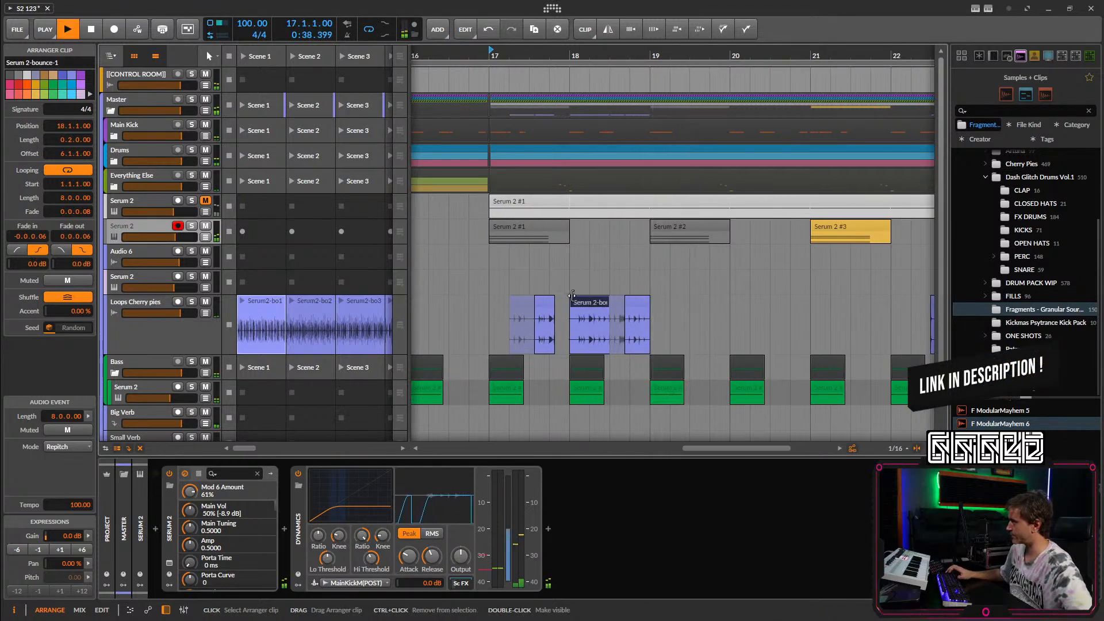
drag(554, 294, 516, 312)
scroll(653, 303, down, 1)
key(ctrl+d)
Delete the leftover bounced clip from 22.3.1 and insert an empty sixteenth-note clip at 17.1.1 on the loop track.
click(816, 305)
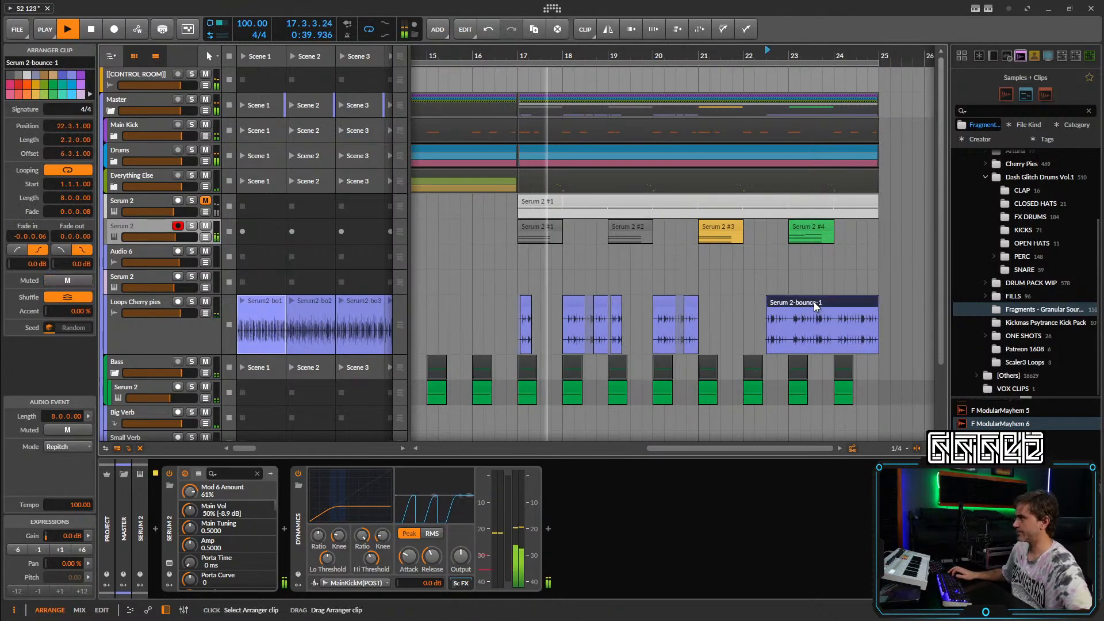
key(Delete)
drag(747, 311, 498, 310)
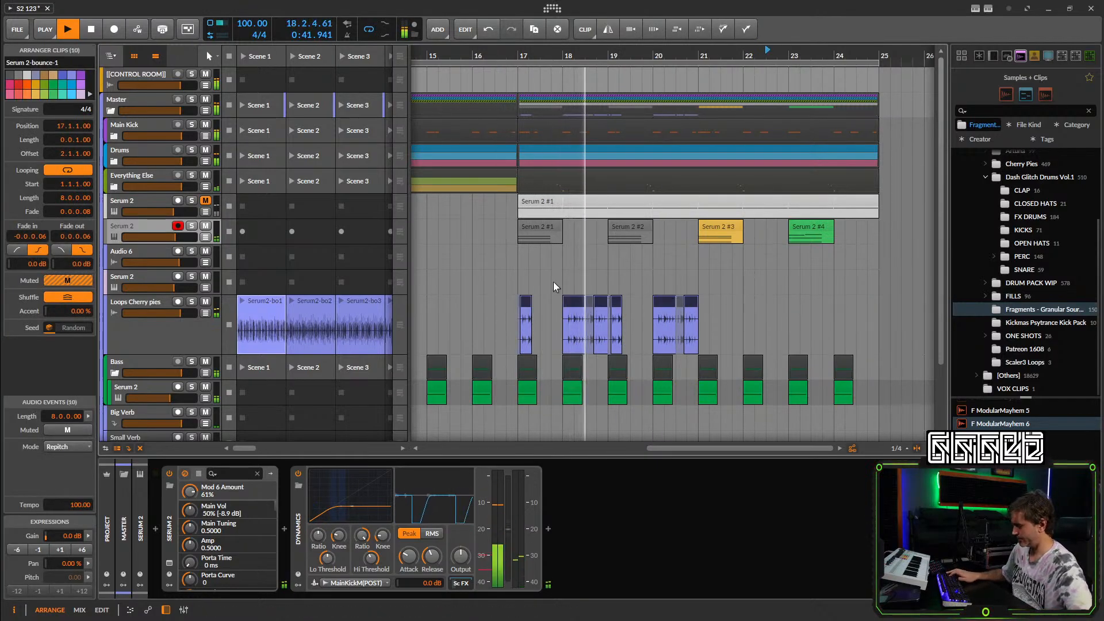
scroll(553, 281, up, 3)
click(527, 283)
click(495, 300)
click(492, 300)
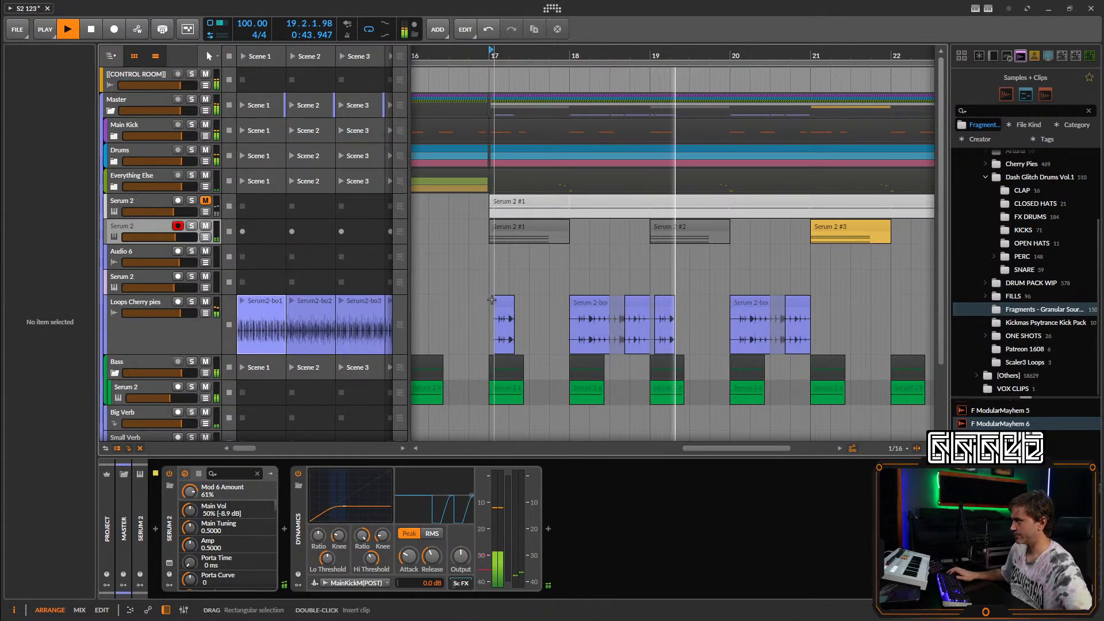
click(492, 299)
key(space)
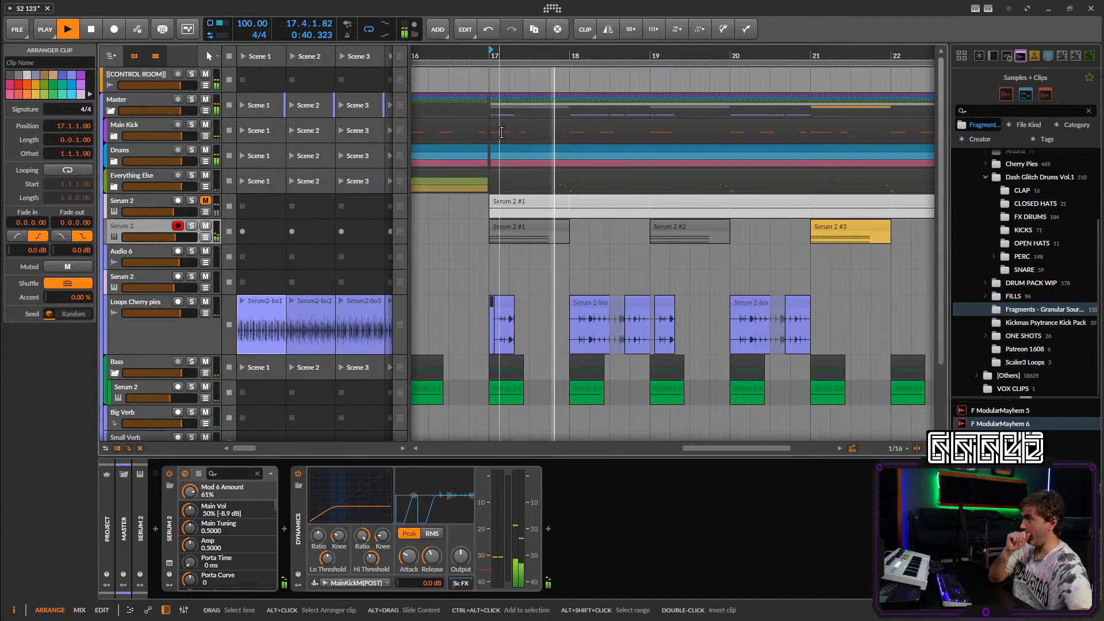
Remove the muted slice at 18.3.1 and listen to the sliced pattern from bar 17.
scroll(651, 303, up, 2)
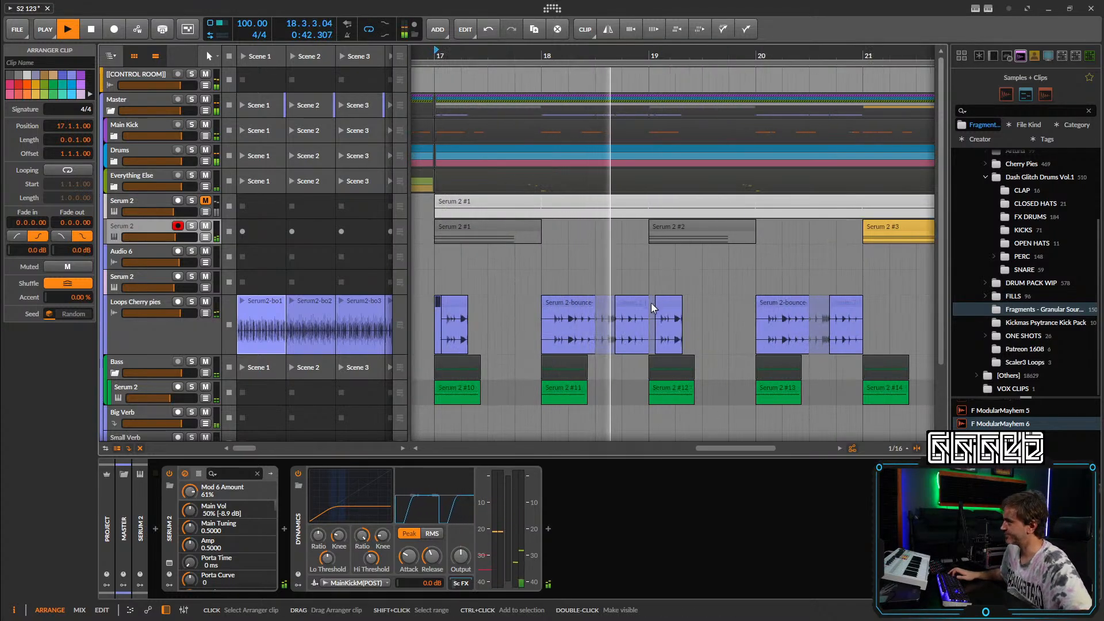
click(651, 303)
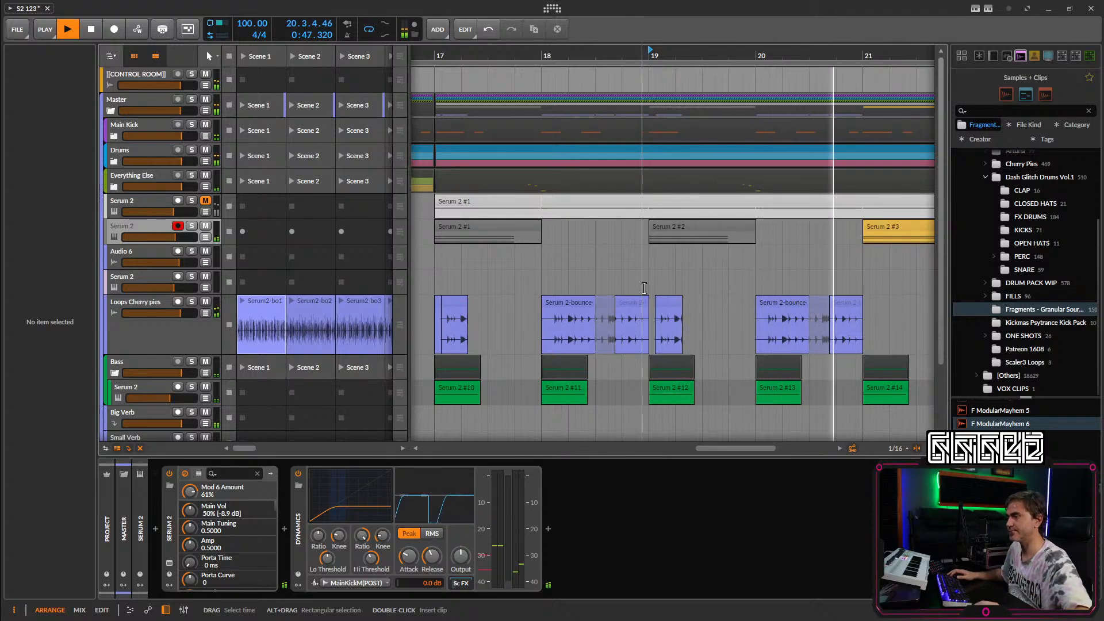
click(438, 58)
key(space)
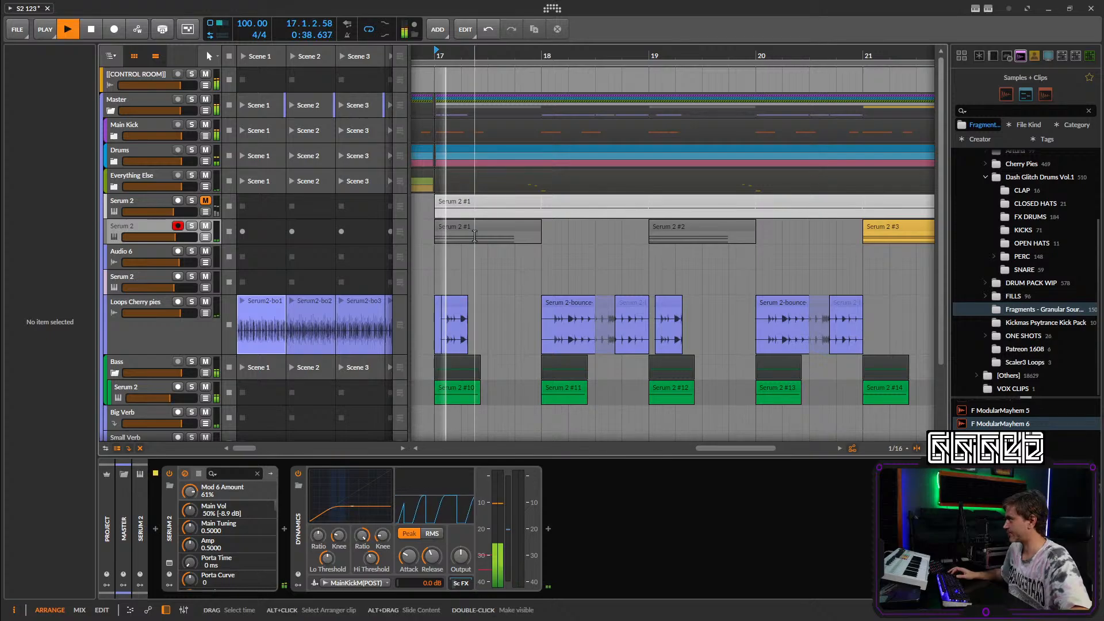
scroll(475, 236, left, 3)
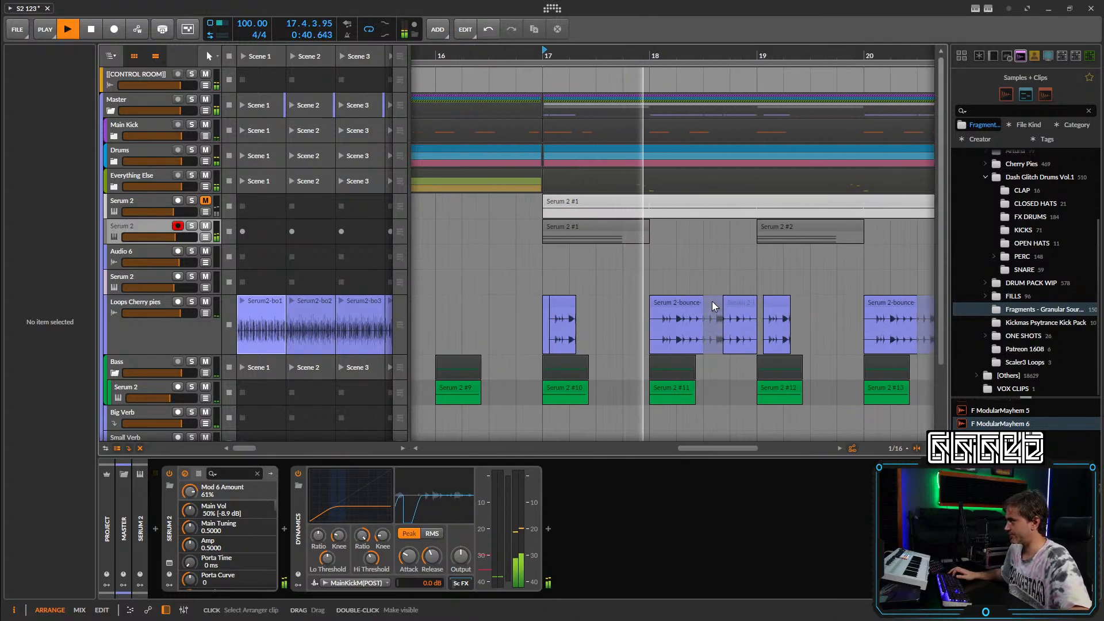
key(space)
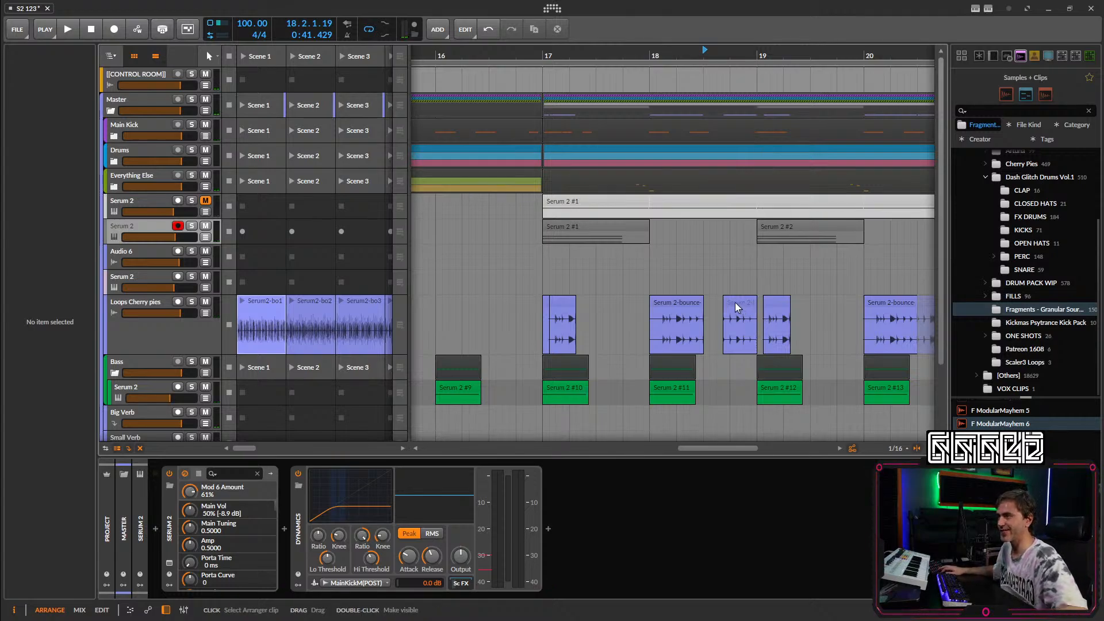
key(space)
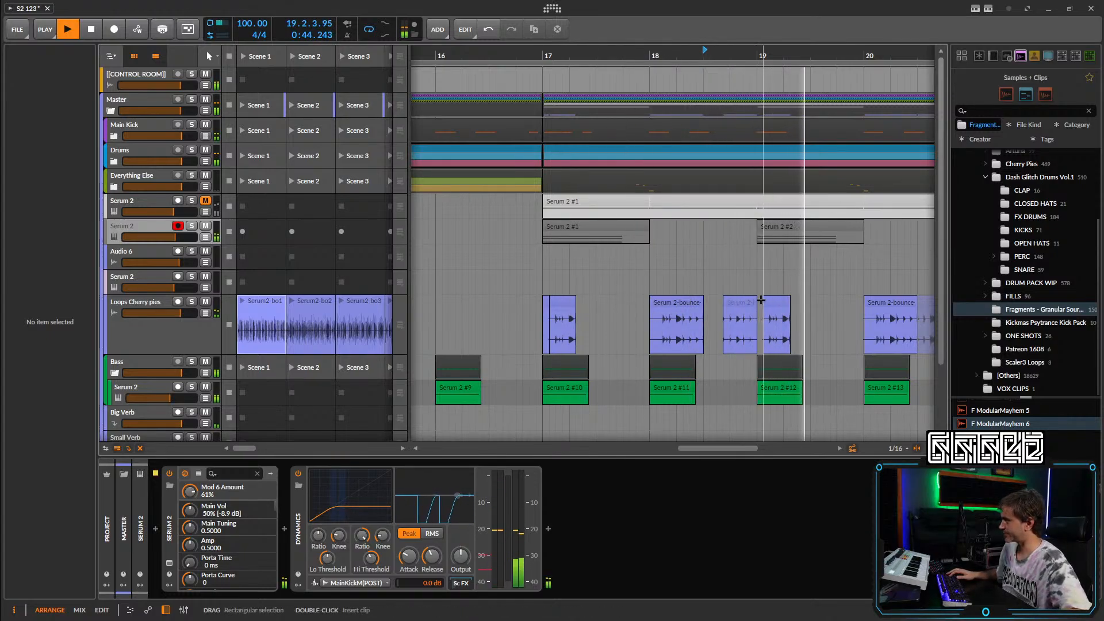
scroll(761, 300, down, 2)
click(598, 85)
key(space)
key(space)
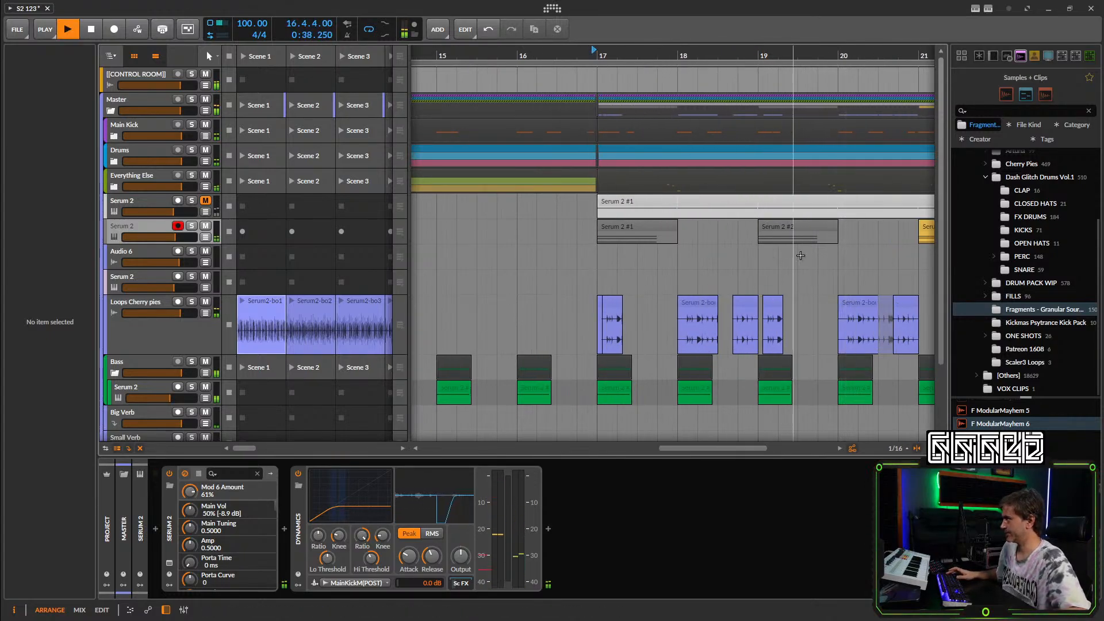
Consolidate the slices of bars 17 and 18 into one two-bar clip and loop it out to bar 25.
mouse_move(801, 253)
mouse_down()
mouse_move(709, 313)
mouse_move(484, 317)
mouse_up()
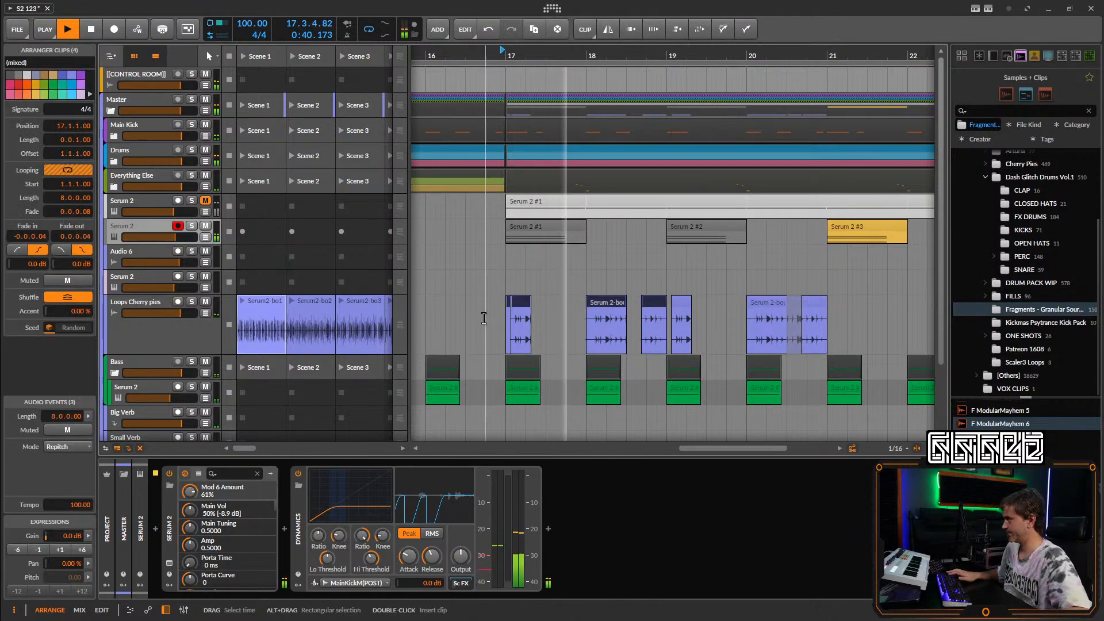
key(ctrl+j)
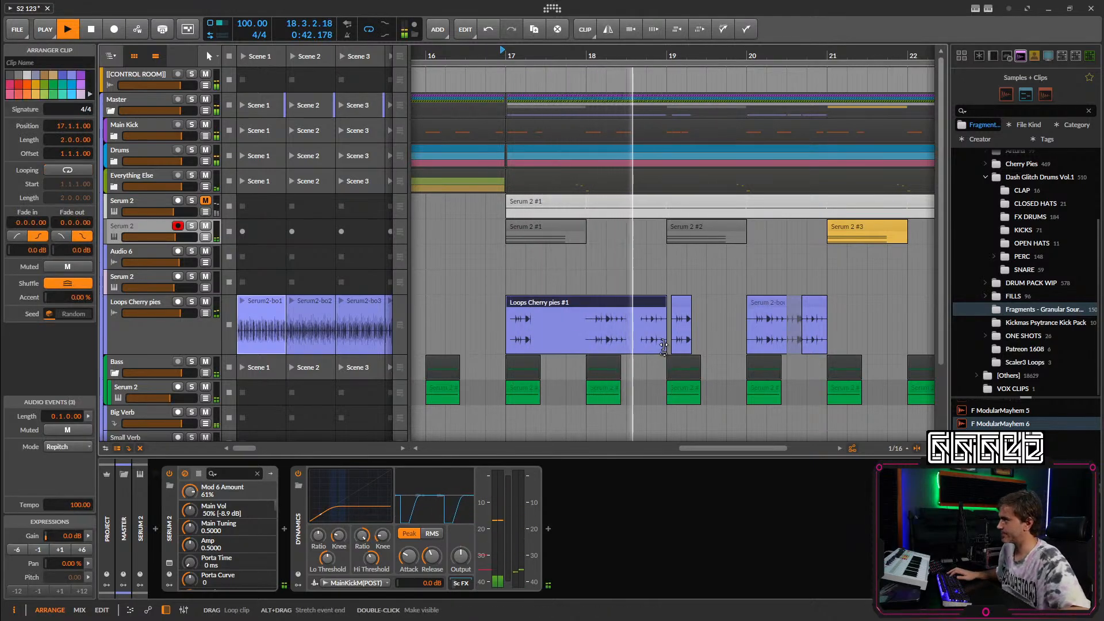
drag(666, 322, 873, 322)
scroll(744, 322, down, 4)
scroll(692, 286, right, 3)
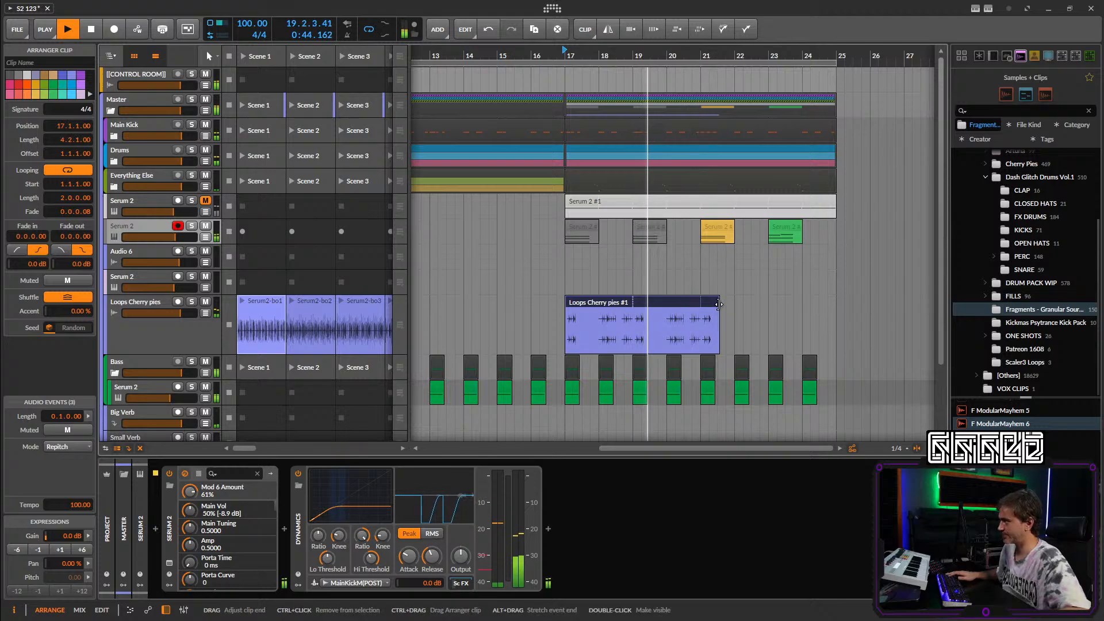
drag(719, 304, 838, 321)
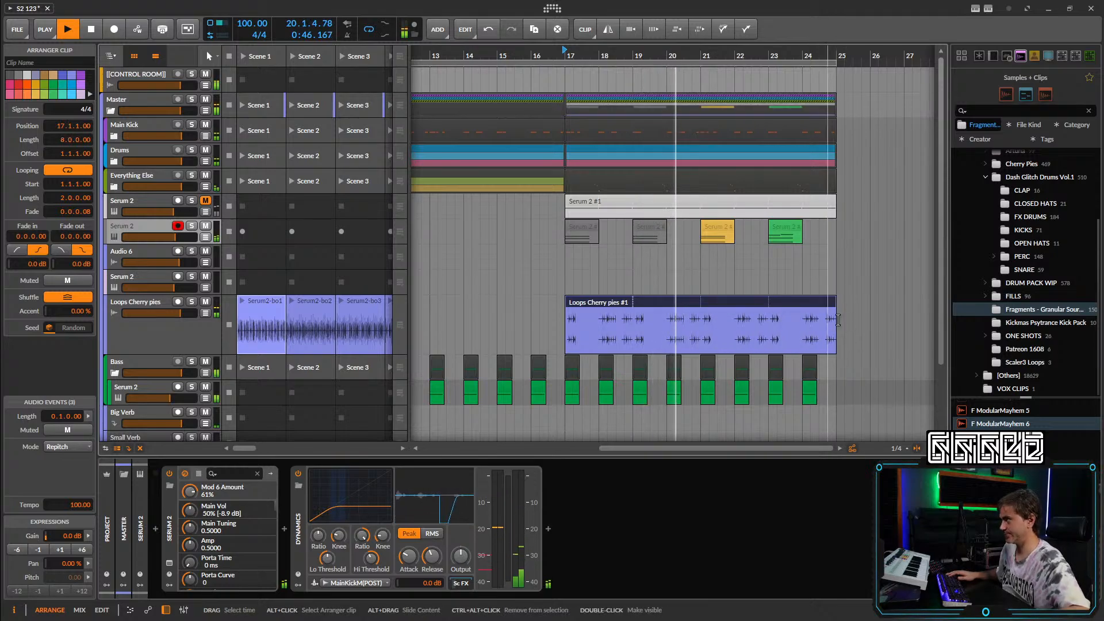
Play the section from bar 17 and review the looped clip against the bass, drums and earlier arrangement.
scroll(803, 320, down, 1)
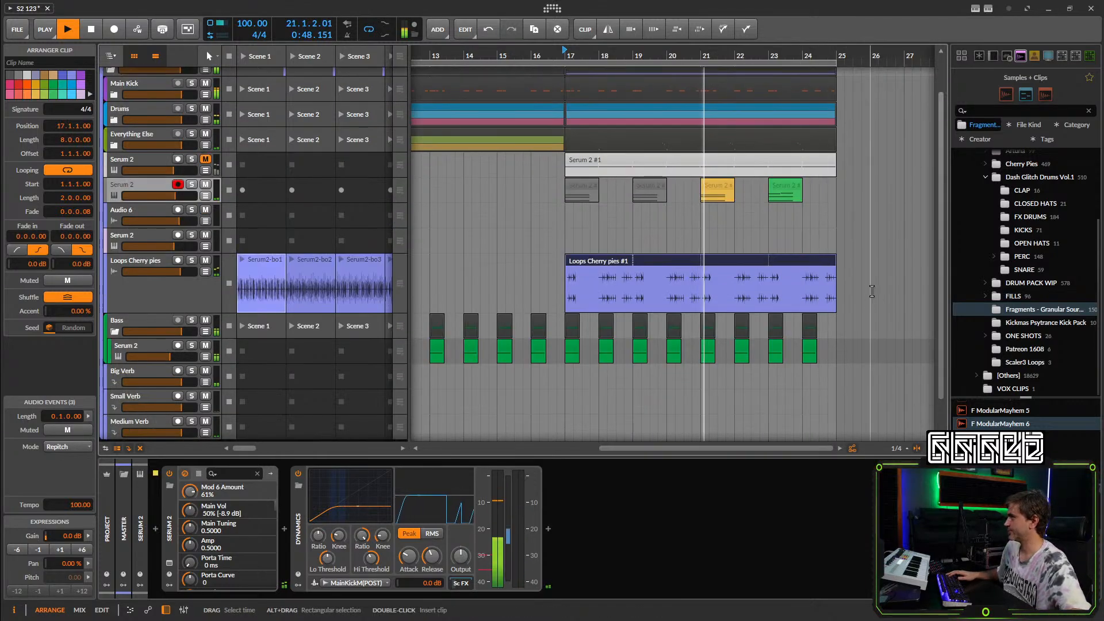
scroll(875, 274, down, 1)
scroll(859, 251, up, 1)
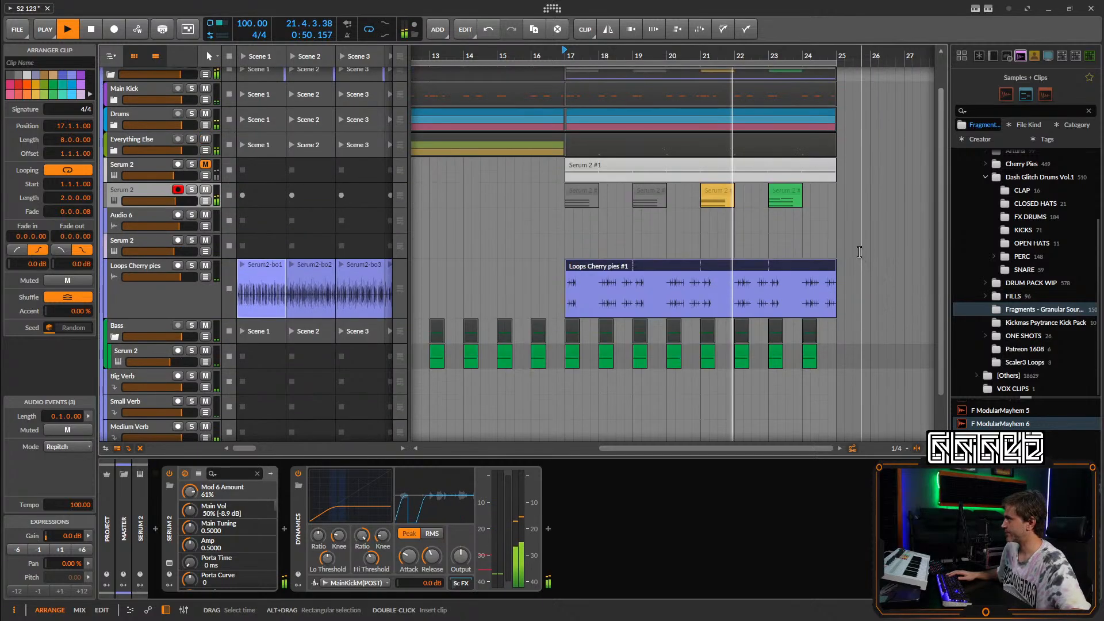
scroll(815, 242, down, 2)
scroll(771, 244, right, 1)
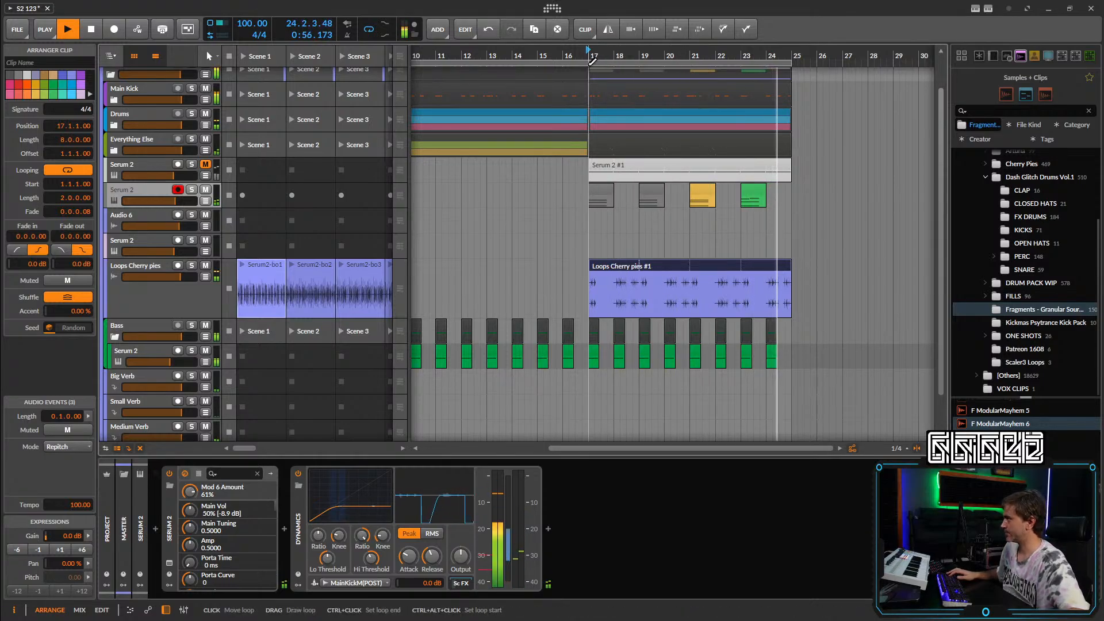
scroll(636, 345, up, 3)
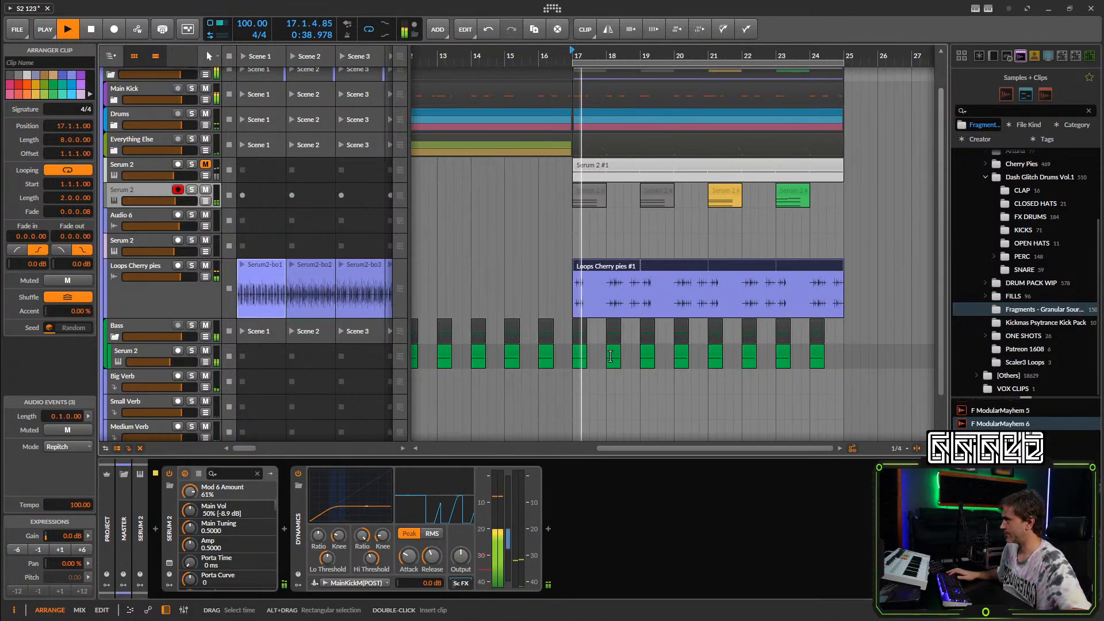
scroll(636, 372, down, 4)
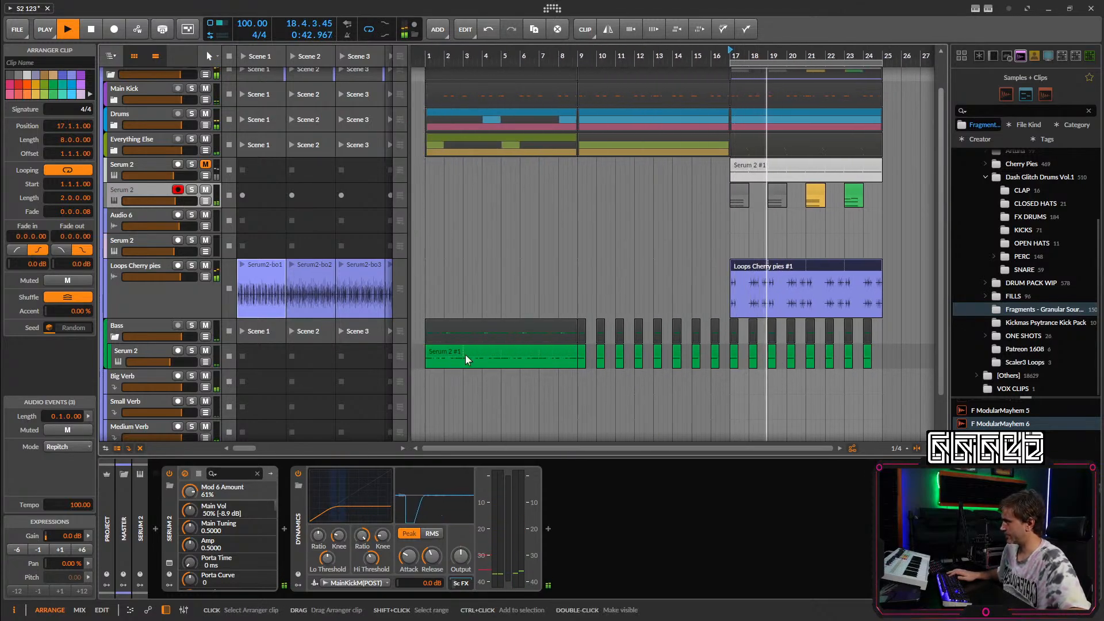
drag(442, 354, 310, 352)
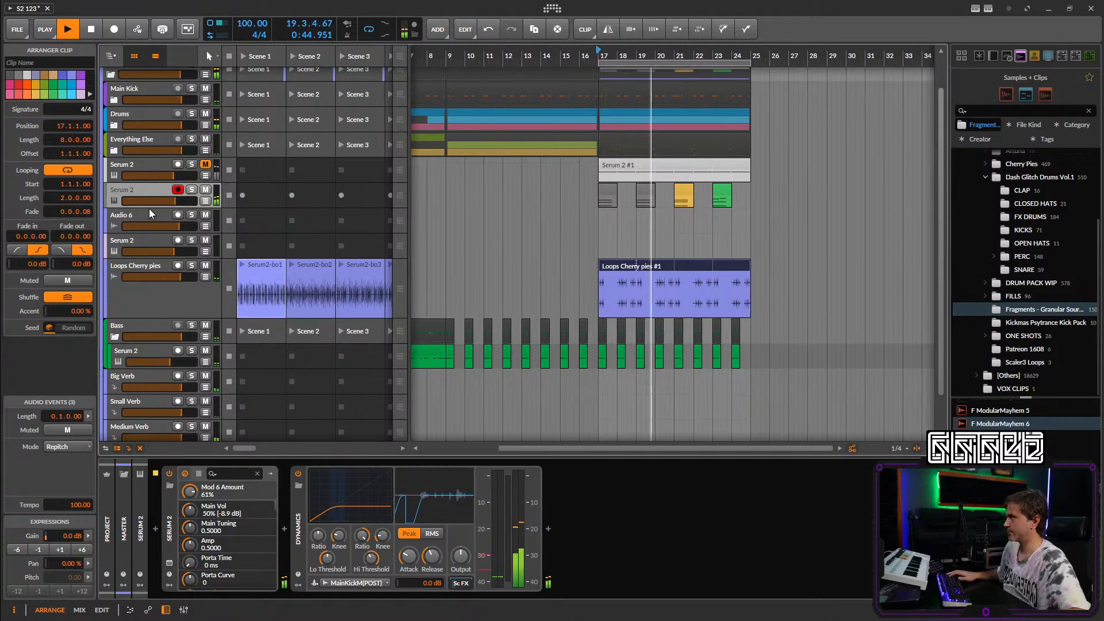
Raise the volume of the third Serum 2 track in the Everything Else group to -0.7 dB and collapse the group again.
click(115, 338)
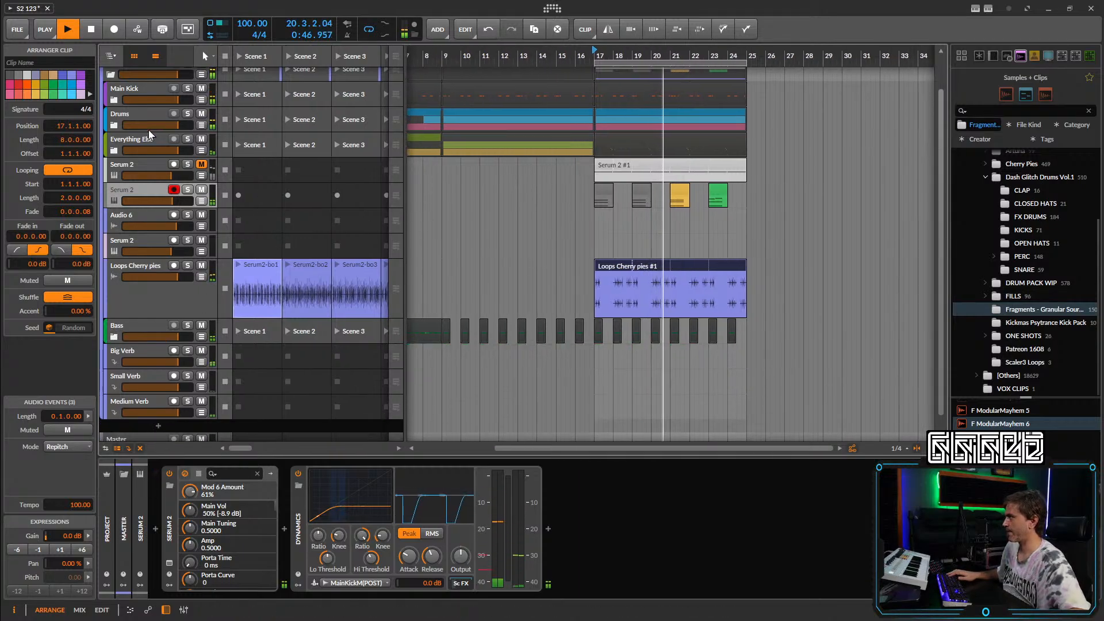
click(115, 151)
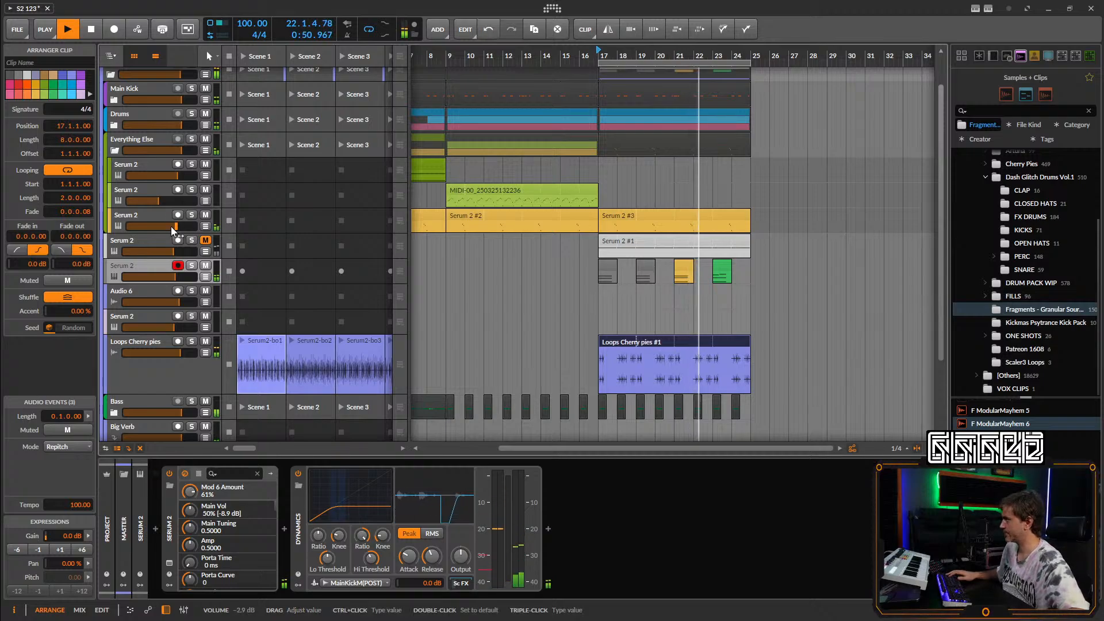
drag(173, 230, 174, 228)
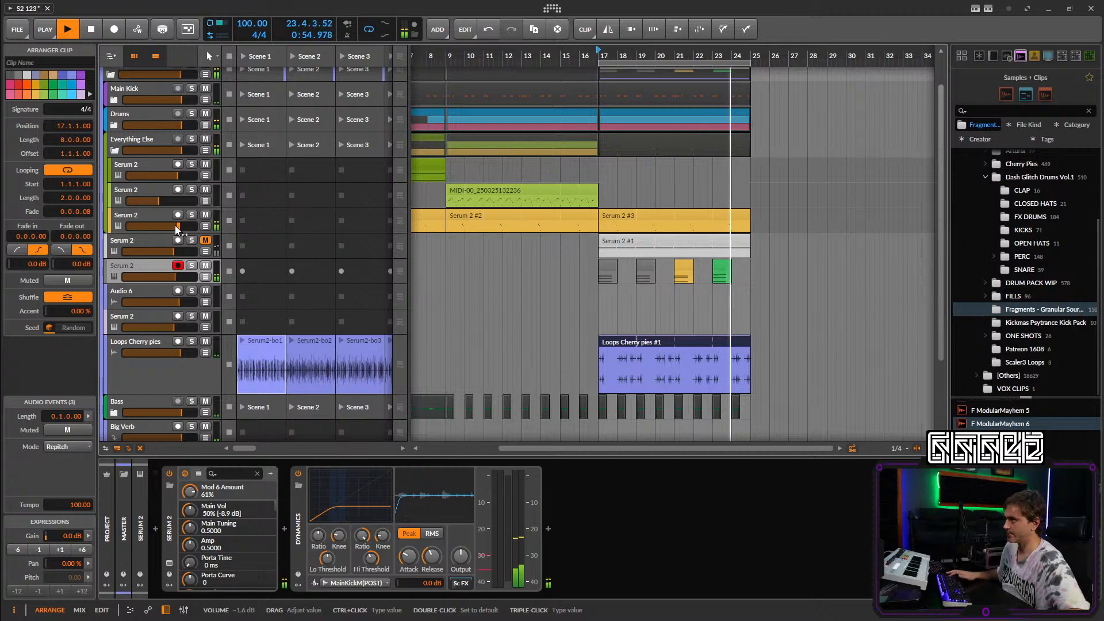
drag(174, 230, 180, 227)
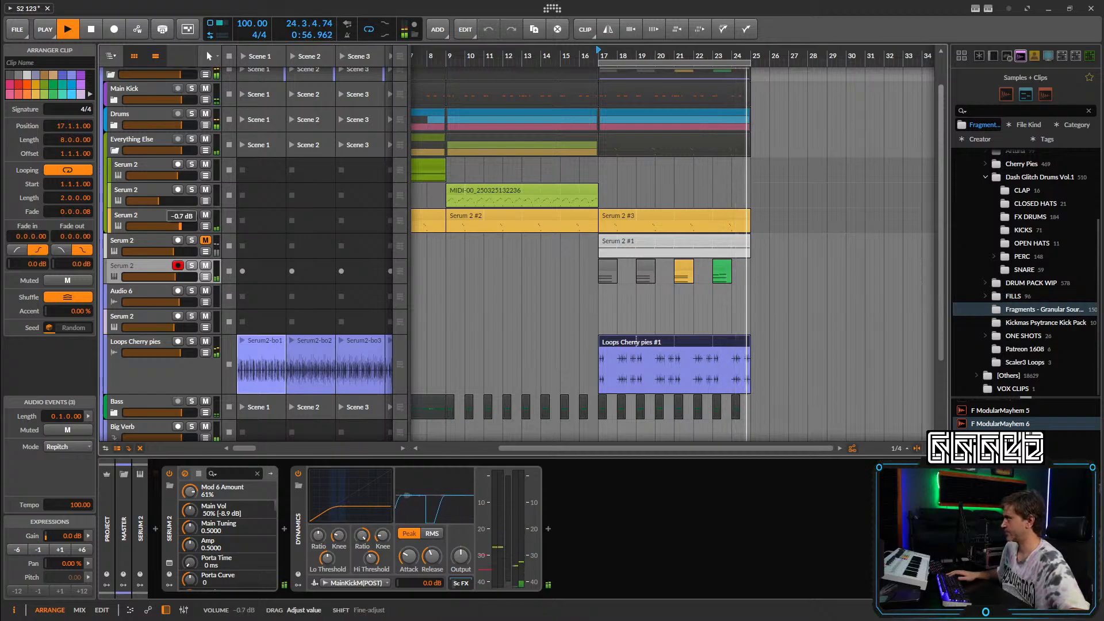
scroll(544, 263, left, 3)
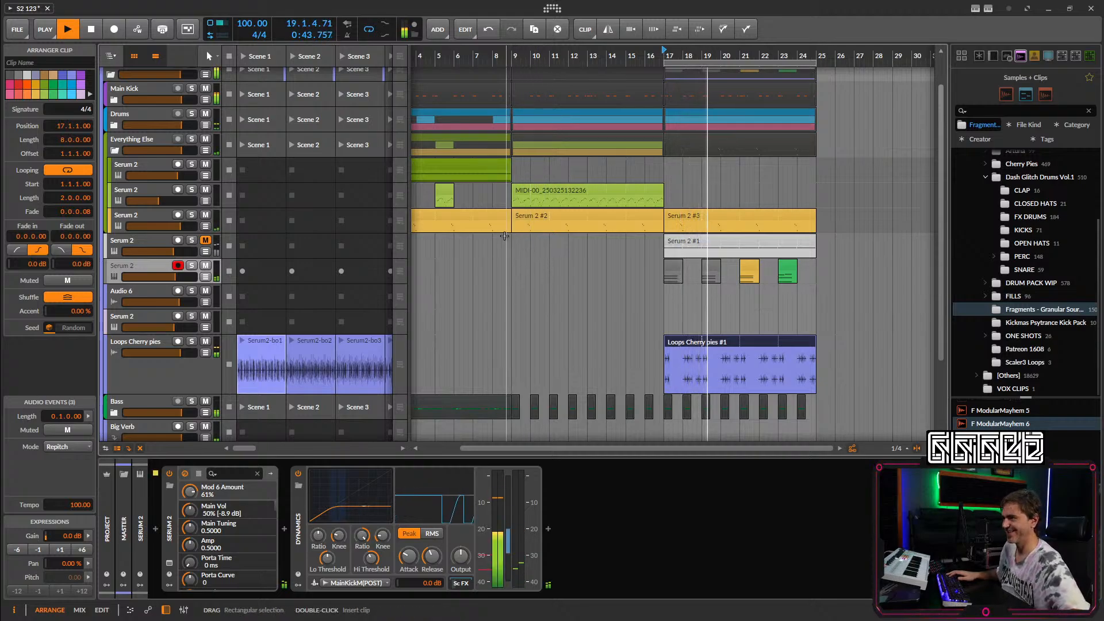
scroll(561, 246, down, 3)
scroll(124, 185, up, 4)
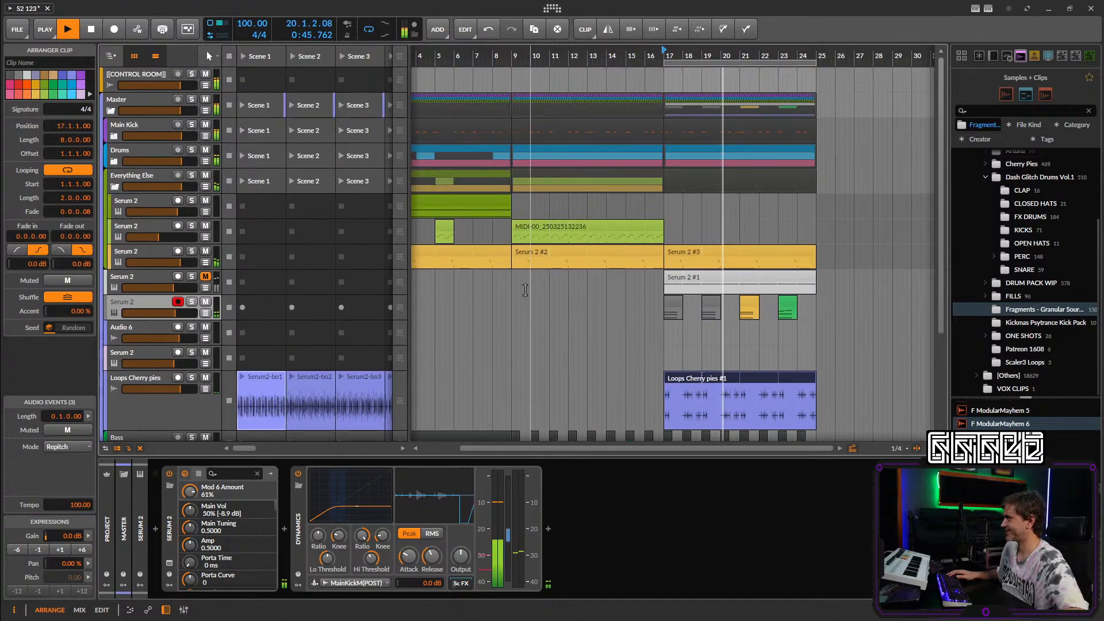
click(115, 187)
scroll(563, 259, down, 2)
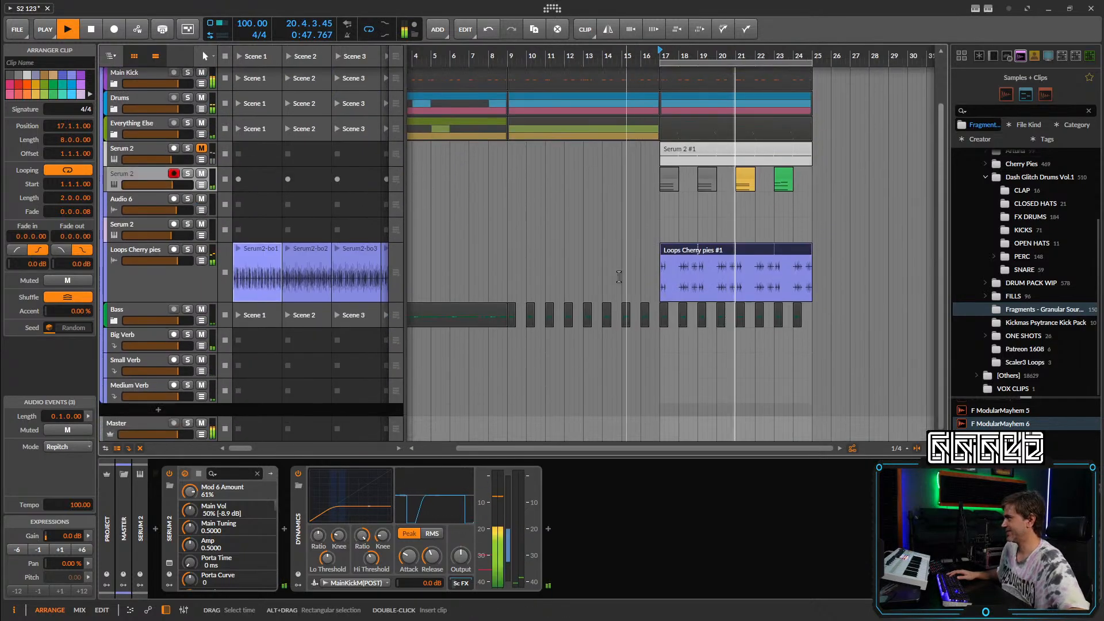
scroll(621, 259, down, 2)
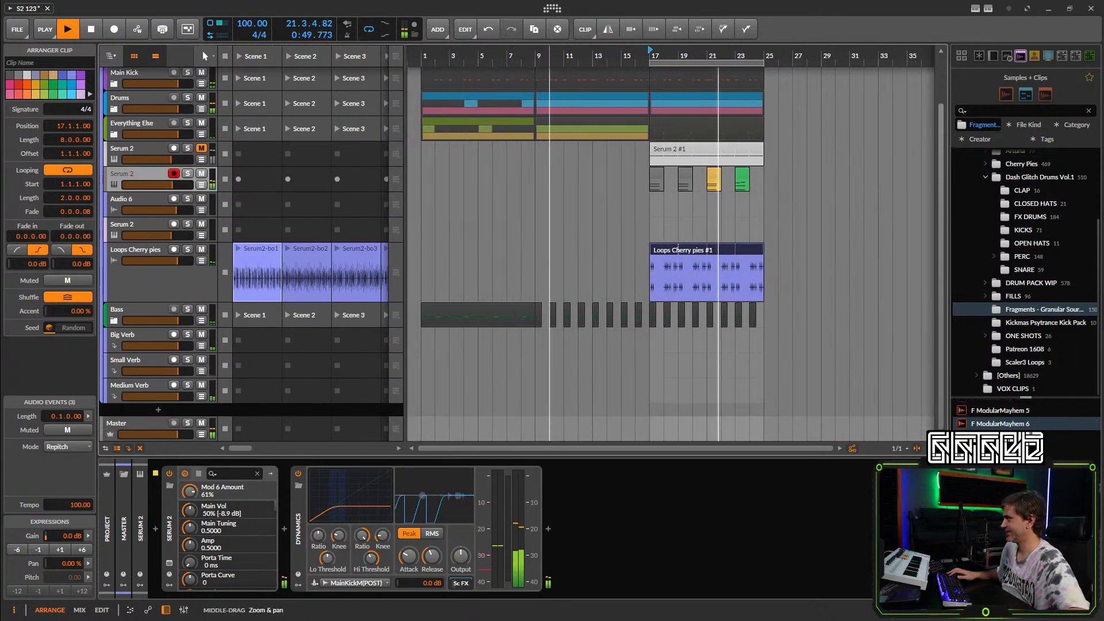
Audition the Serum 2 track between Audio 6 and the Loops Cherry pies track over the running section.
click(149, 198)
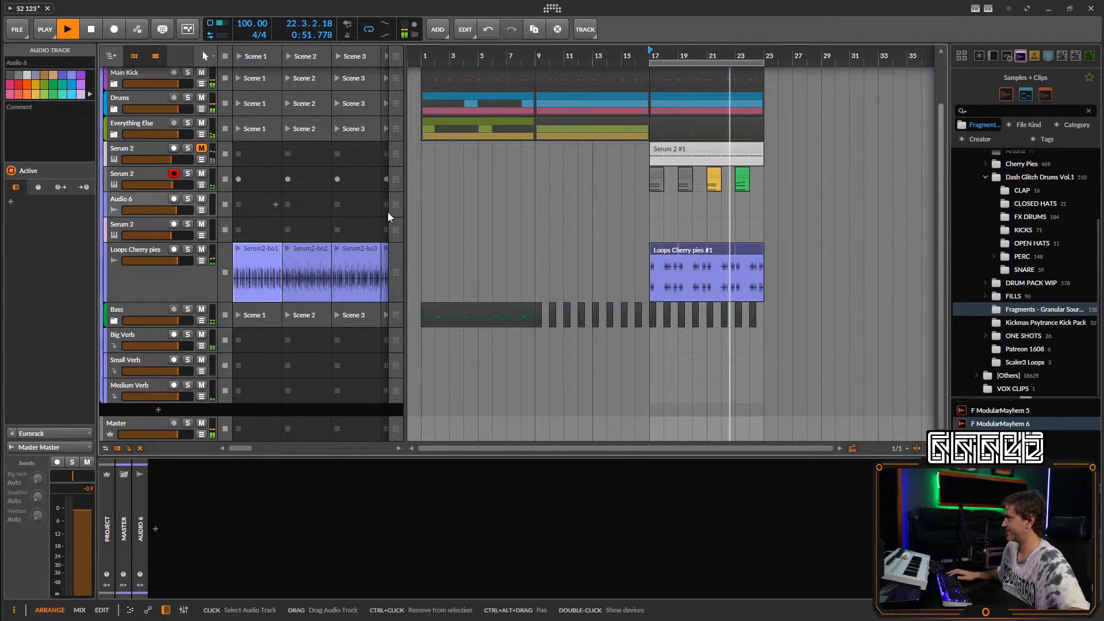
scroll(482, 217, down, 3)
click(137, 223)
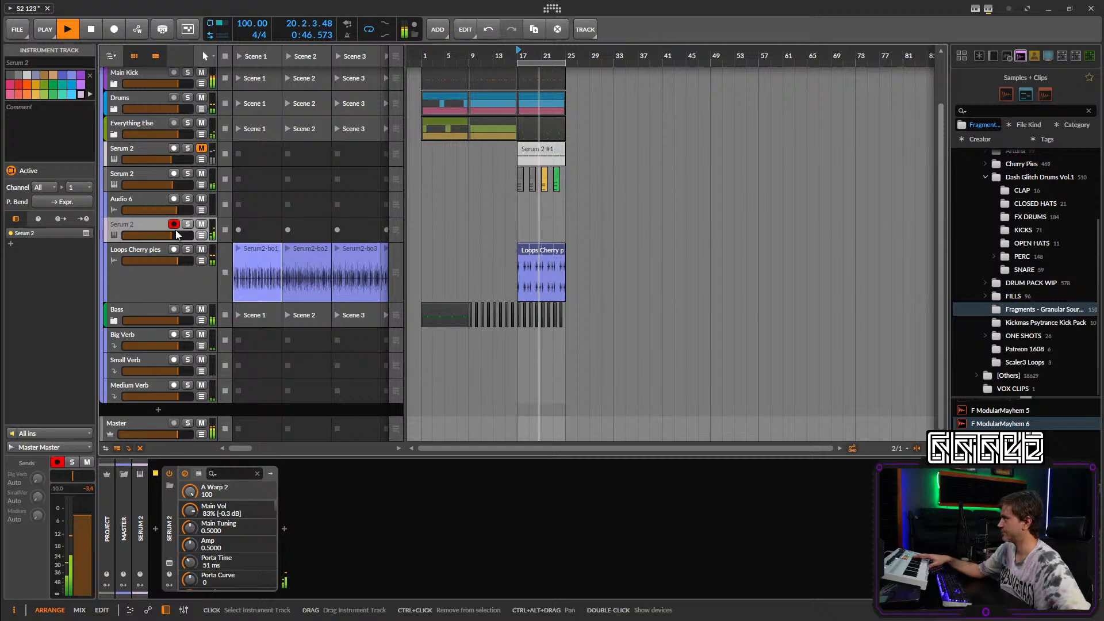
Add a new instrument track after Medium Verb, load Serum 2 on it and close the synth's window.
double_click(148, 416)
text(serumm)
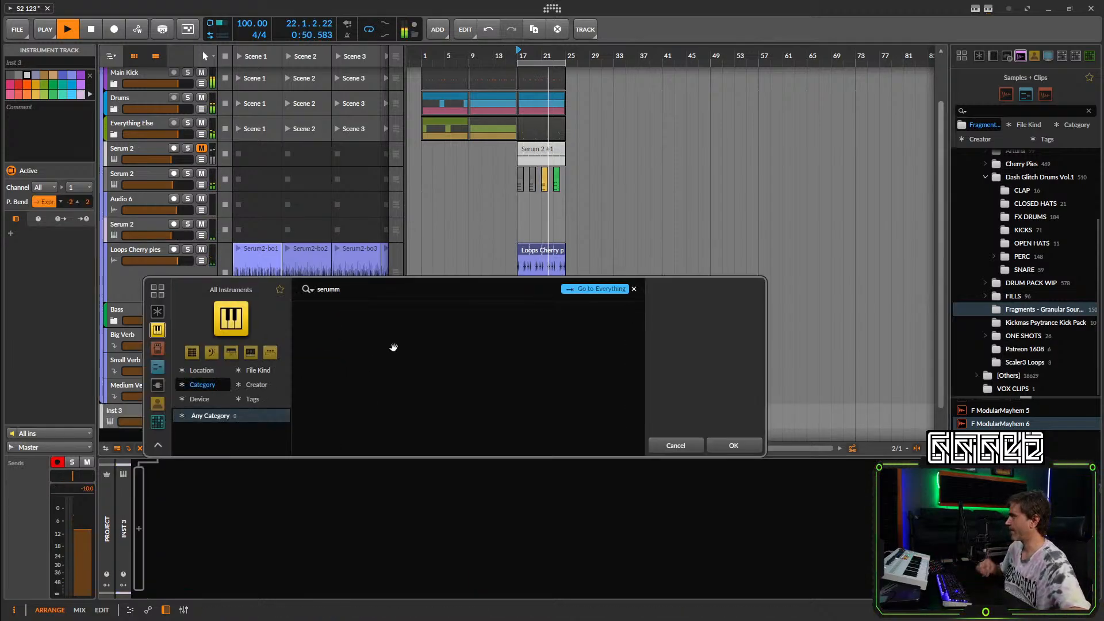
key(BackSpace)
key(Down)
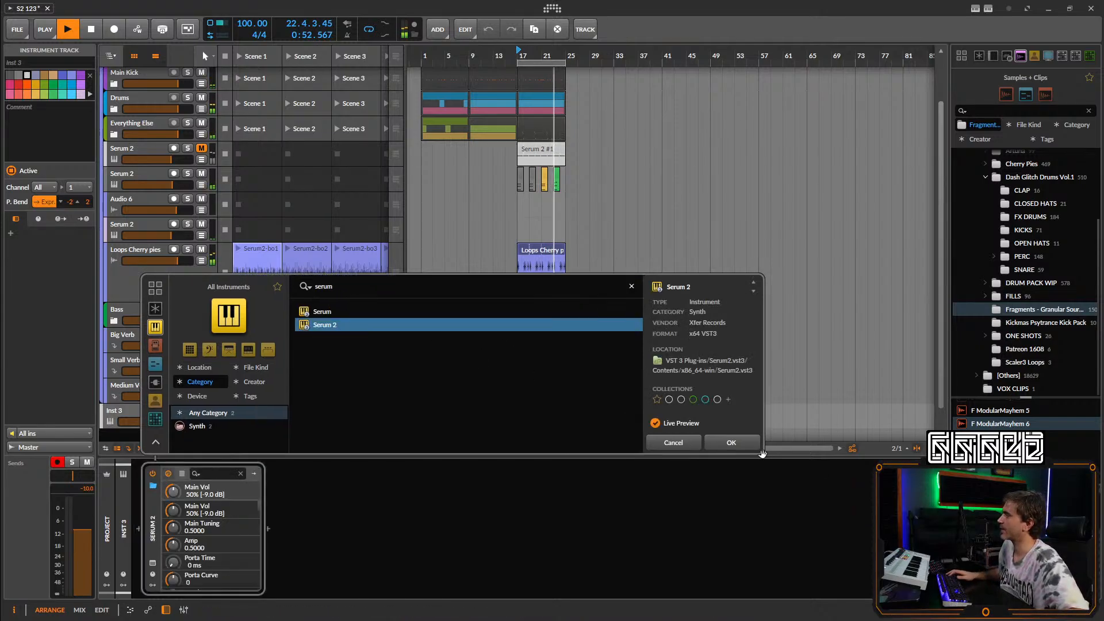
click(731, 442)
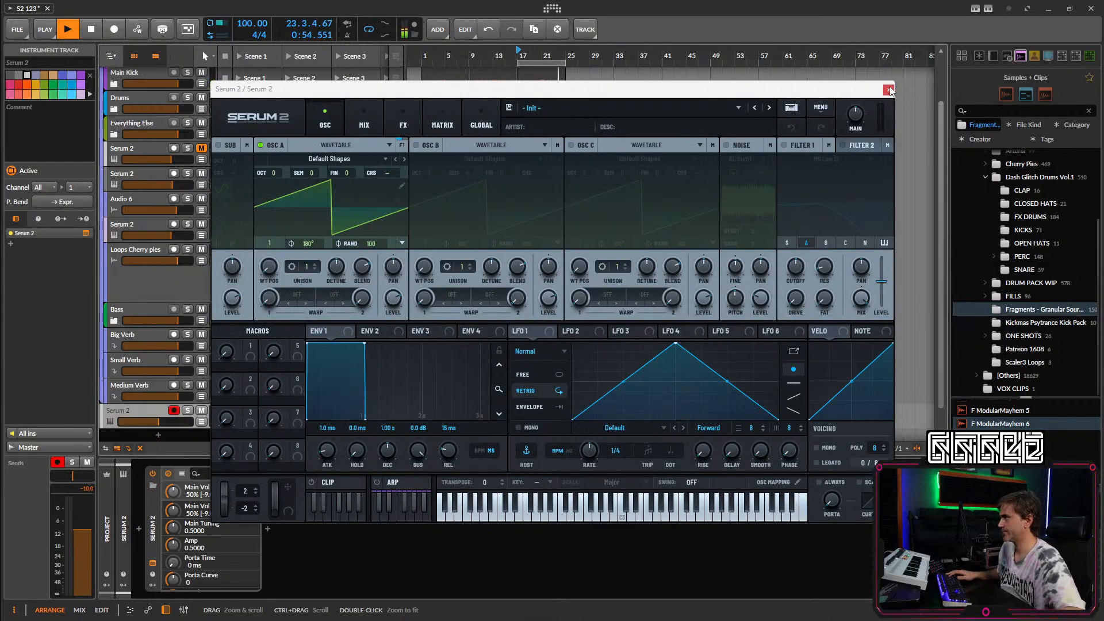
click(888, 90)
Move the new Serum 2 track directly above Loops Cherry pies, raise its volume to -2.9 dB and restart playback.
scroll(604, 217, up, 3)
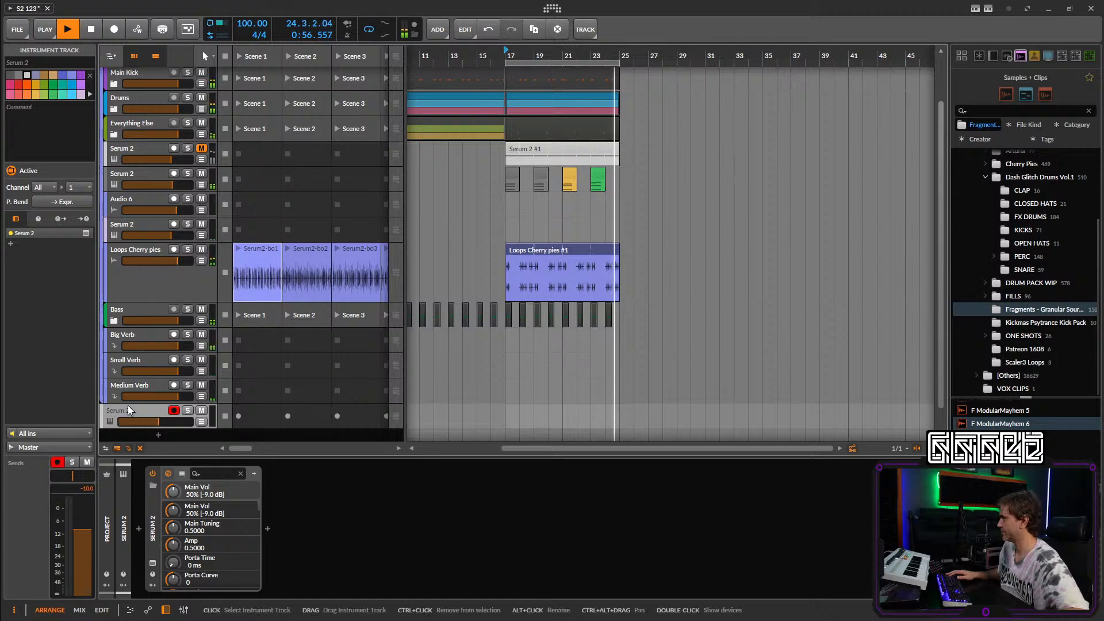
drag(128, 410, 169, 262)
scroll(511, 232, up, 2)
scroll(510, 232, left, 2)
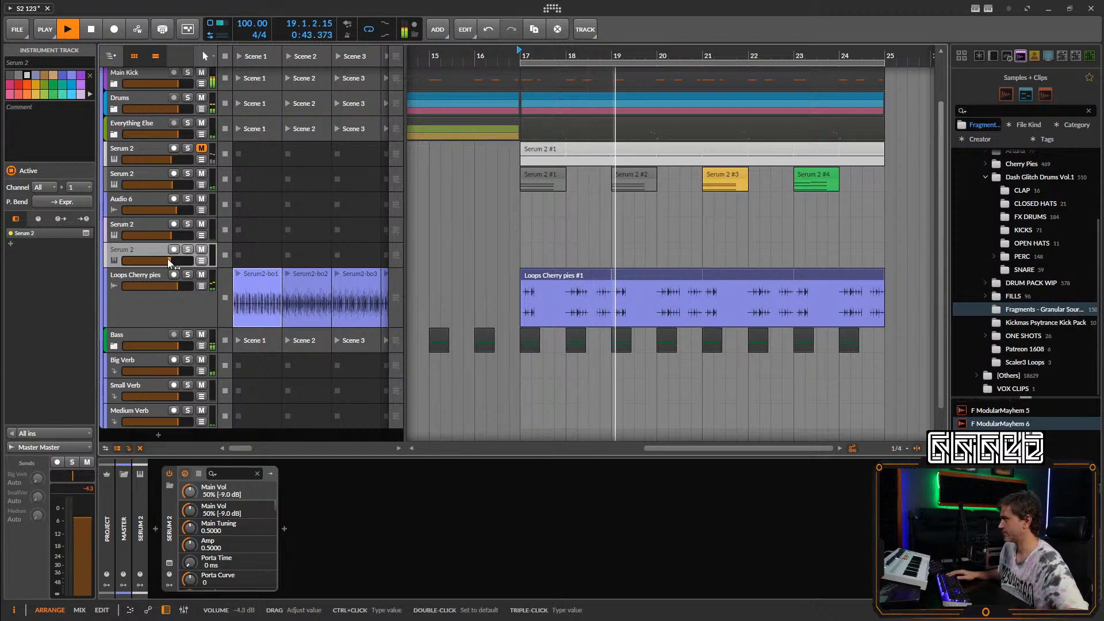
click(148, 252)
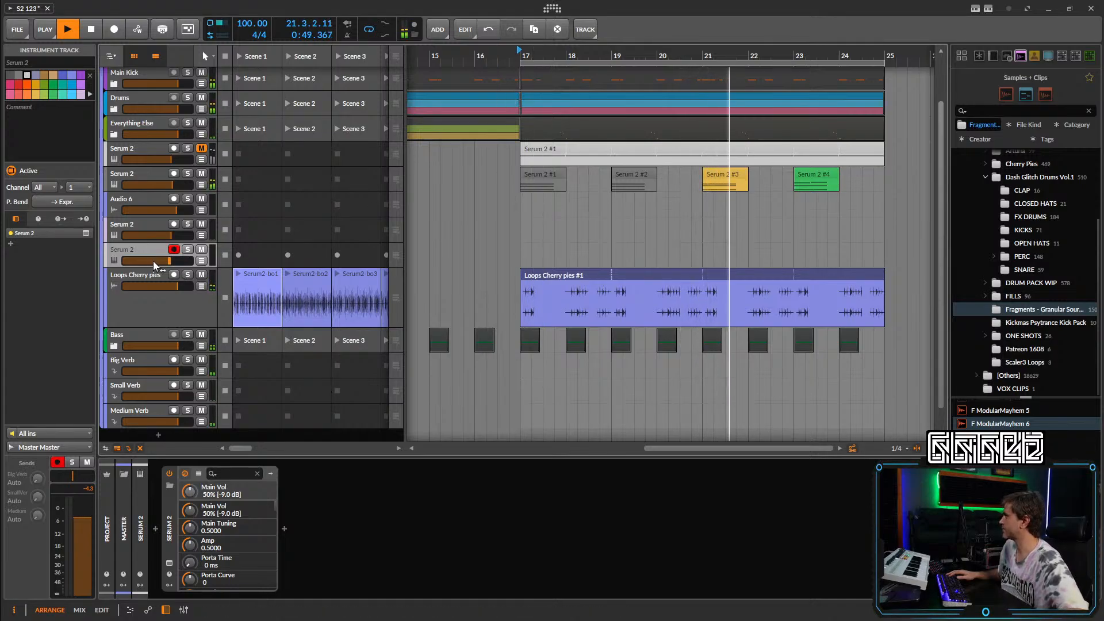
key(space)
key(space)
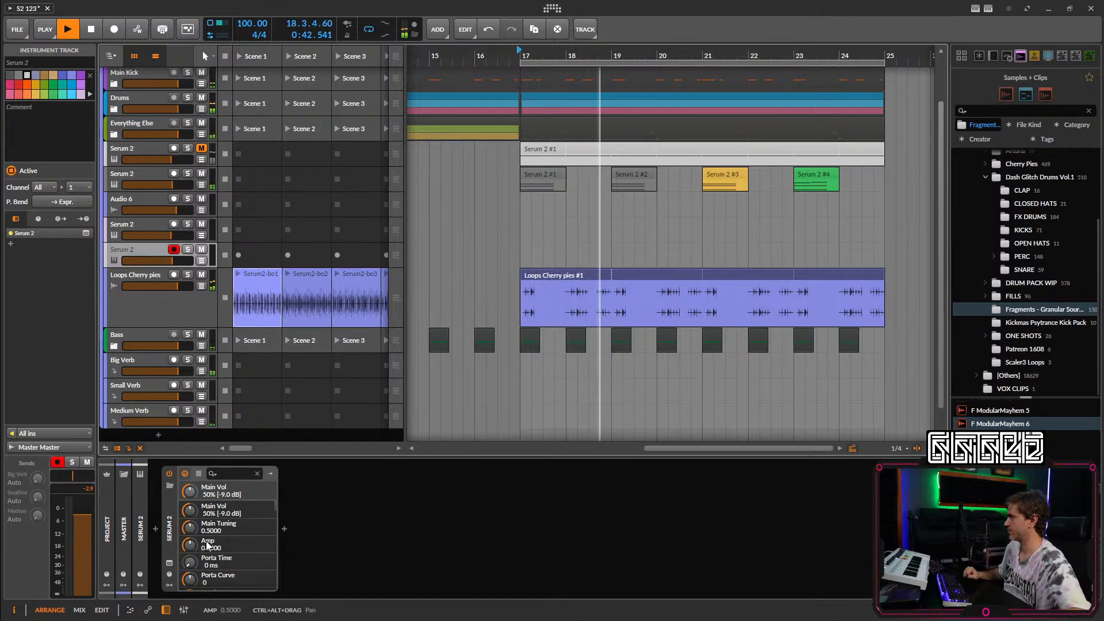
scroll(540, 362, down, 1)
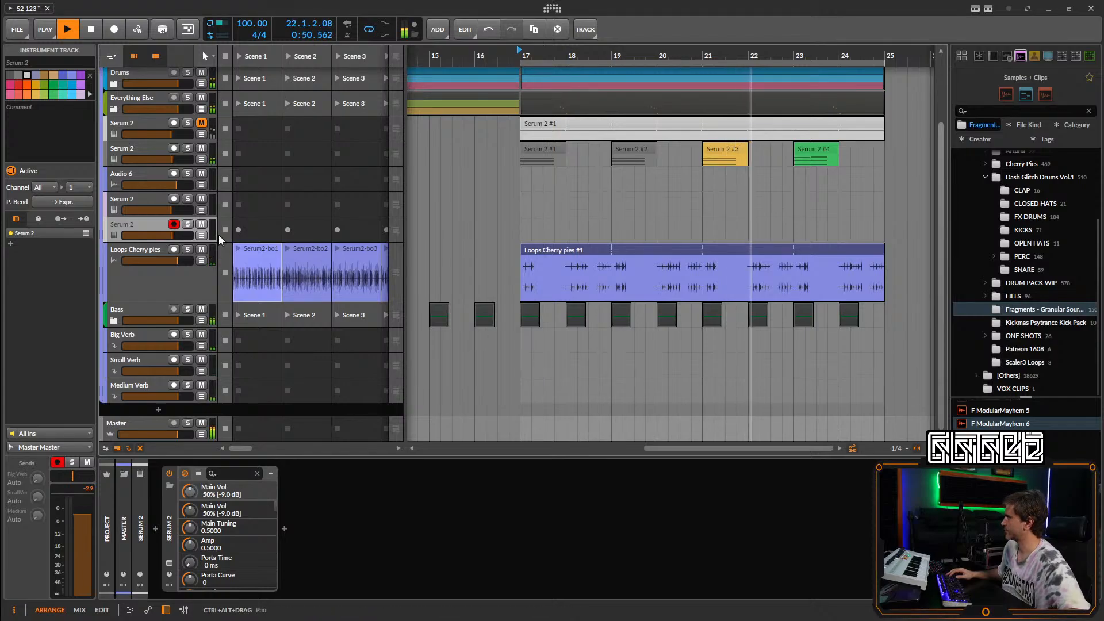
Set Oscillator A of the new Serum 2 to Multisample and load the factory plucked instrument Kalimba.
click(169, 565)
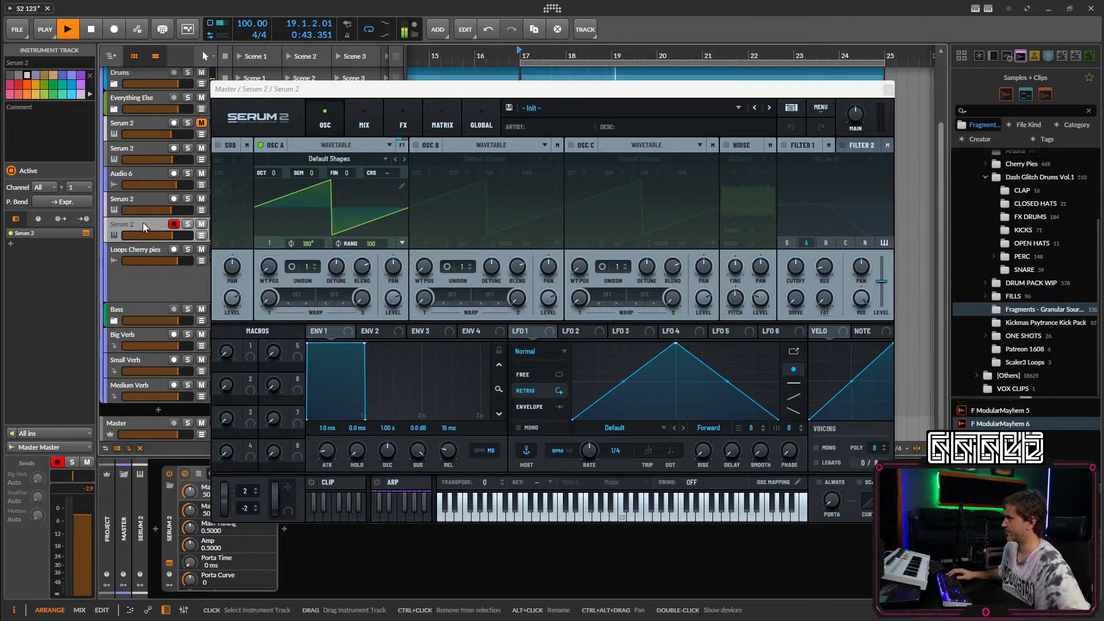
click(333, 147)
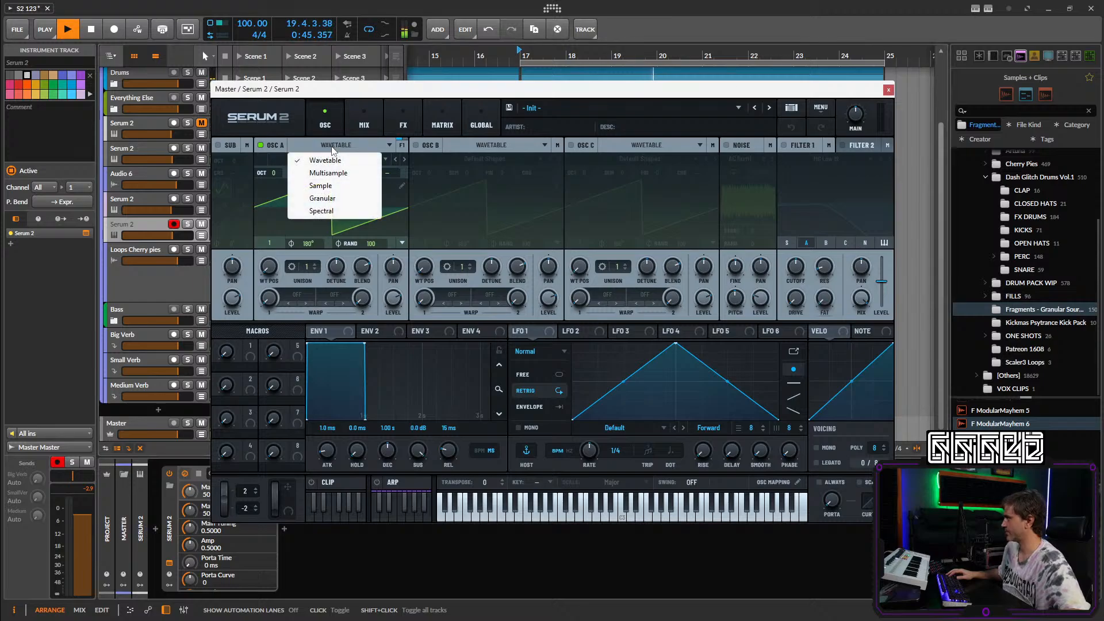
click(328, 173)
click(320, 159)
mouse_move(315, 176)
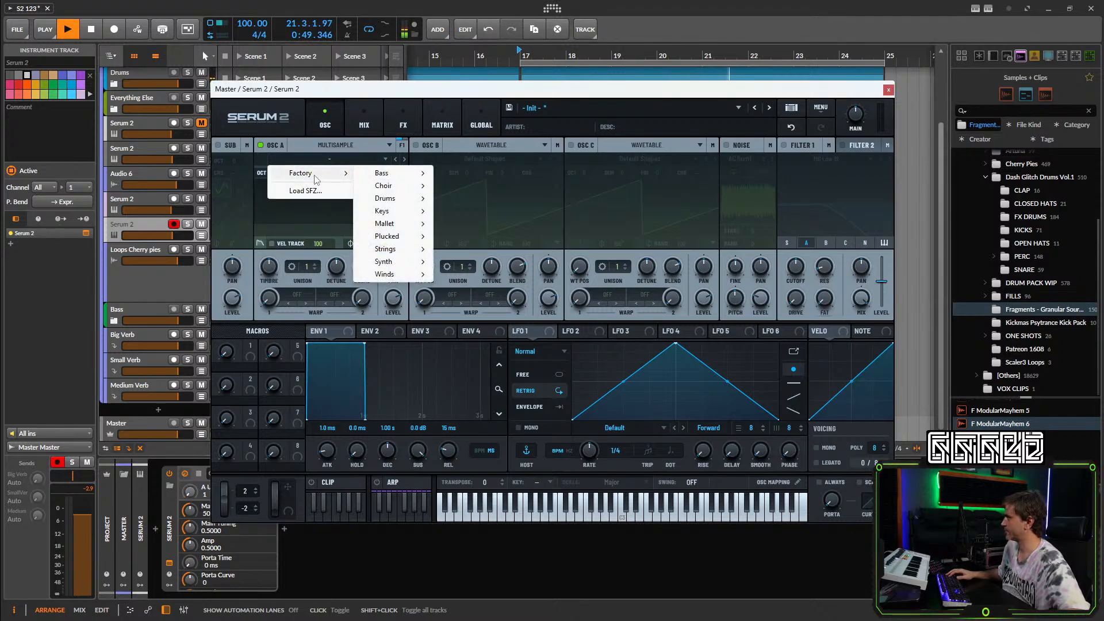
mouse_move(379, 278)
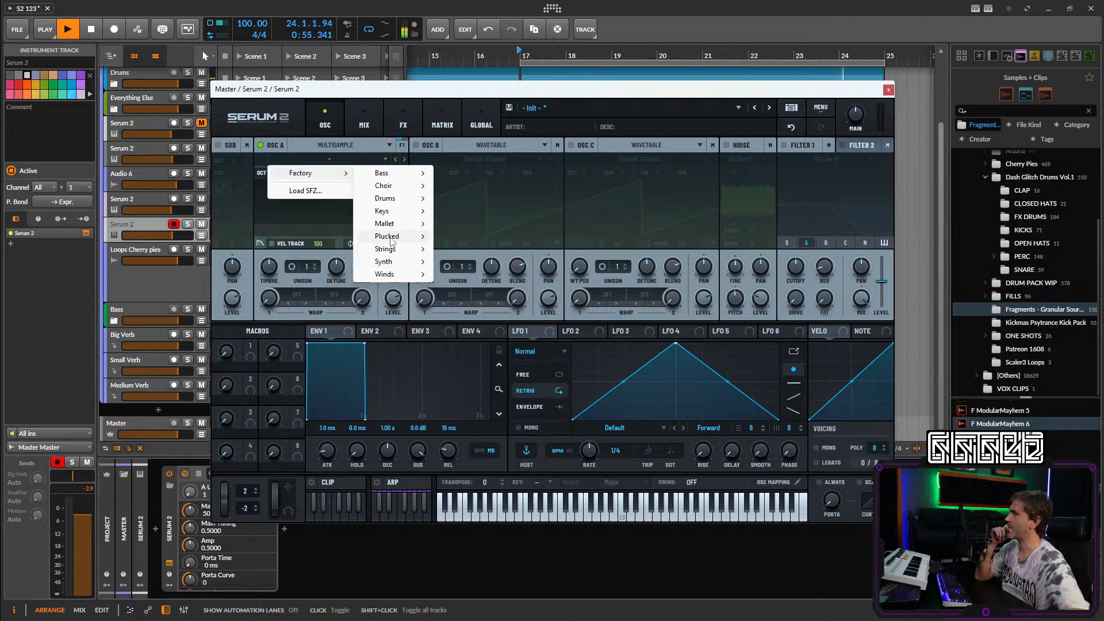
mouse_move(387, 238)
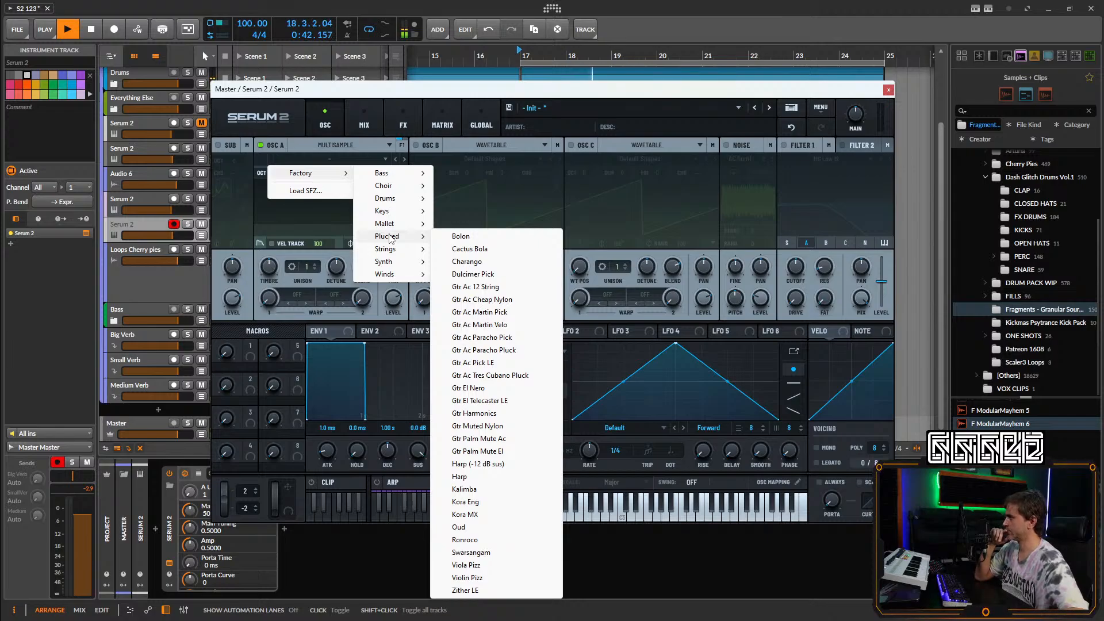
click(478, 489)
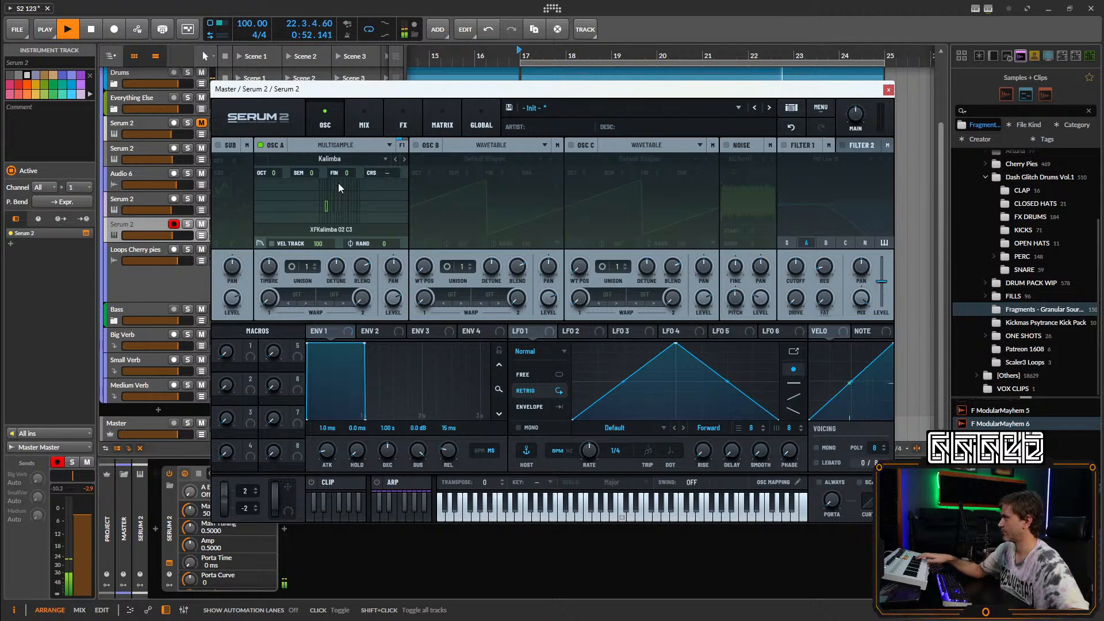
Switch Oscillator A's Kalimba multisample to a single sample and audition it.
click(325, 159)
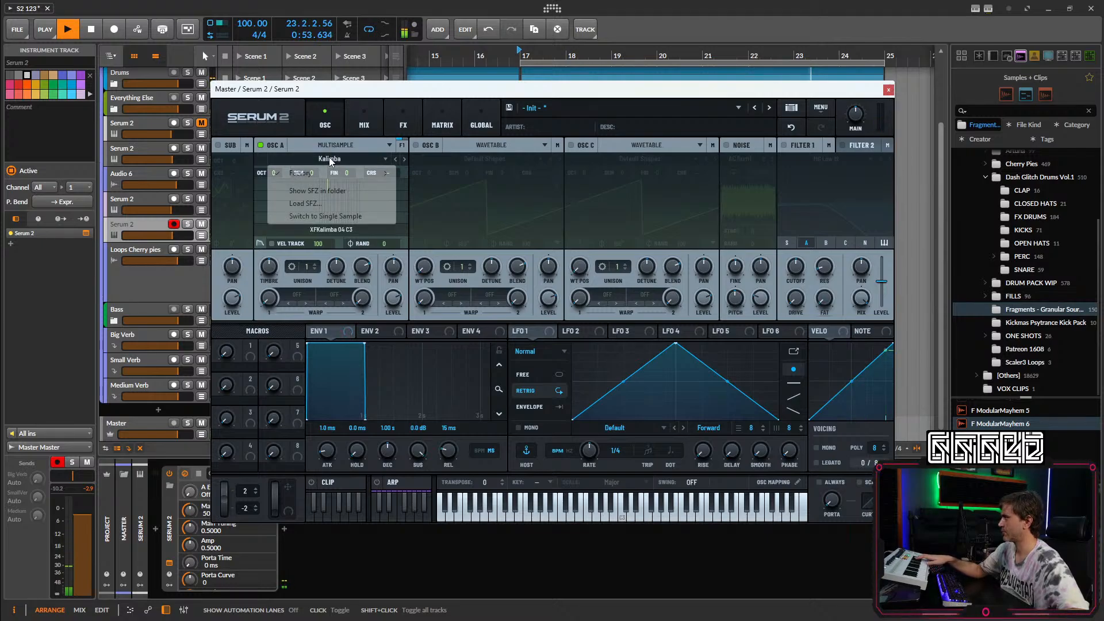
click(327, 215)
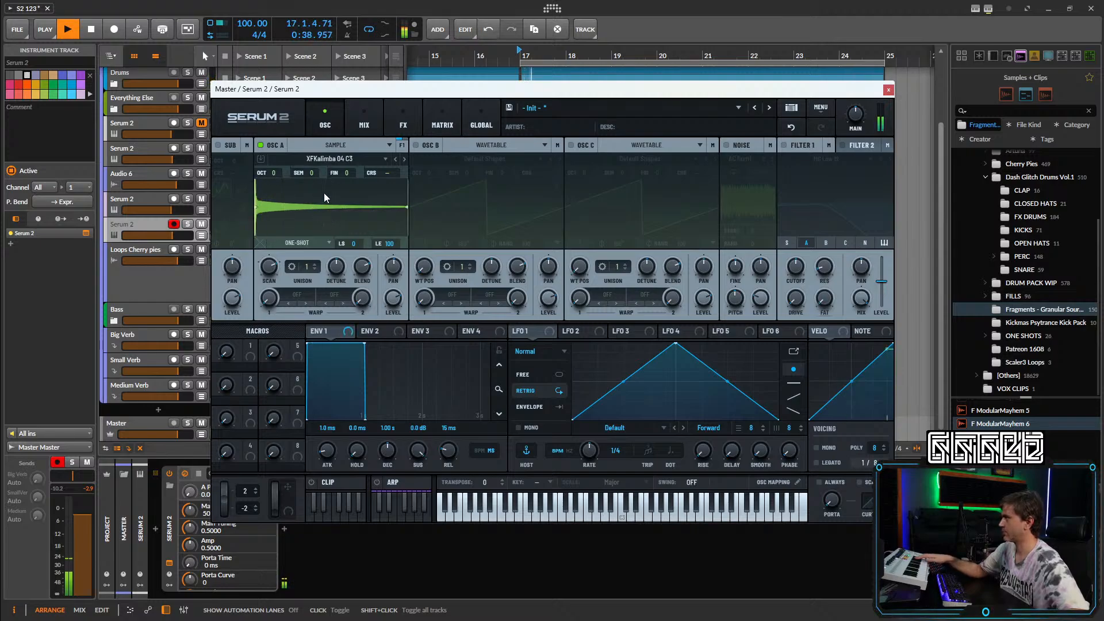
right_click(324, 194)
click(302, 188)
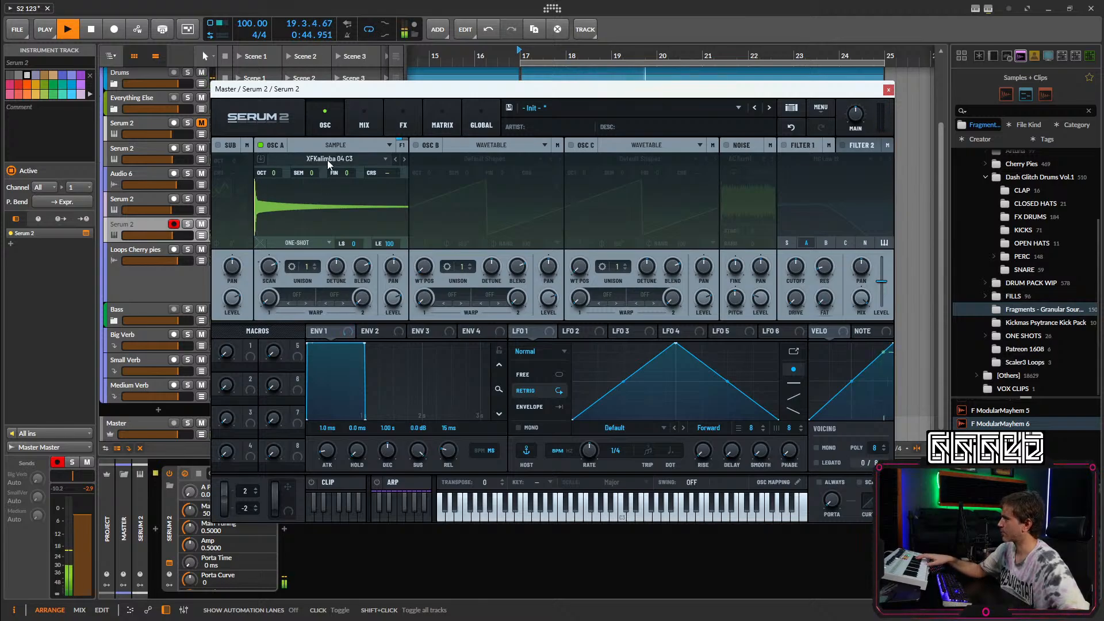
right_click(323, 197)
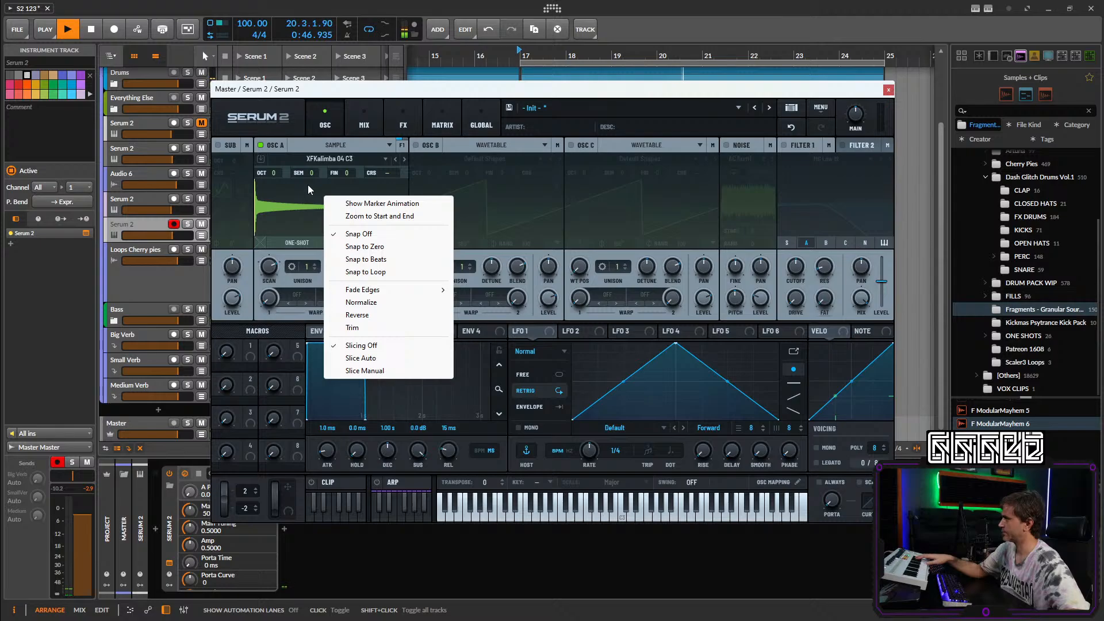
click(308, 184)
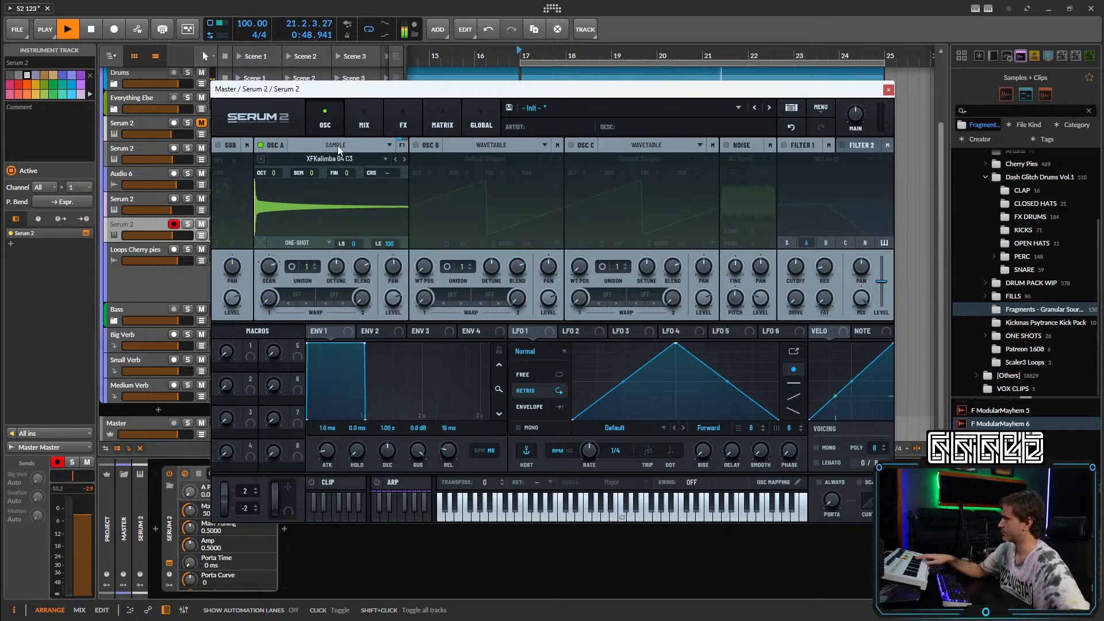
Change Oscillator A to Spectral mode and shorten the sample's playback range to about its first 28%.
click(338, 147)
click(322, 209)
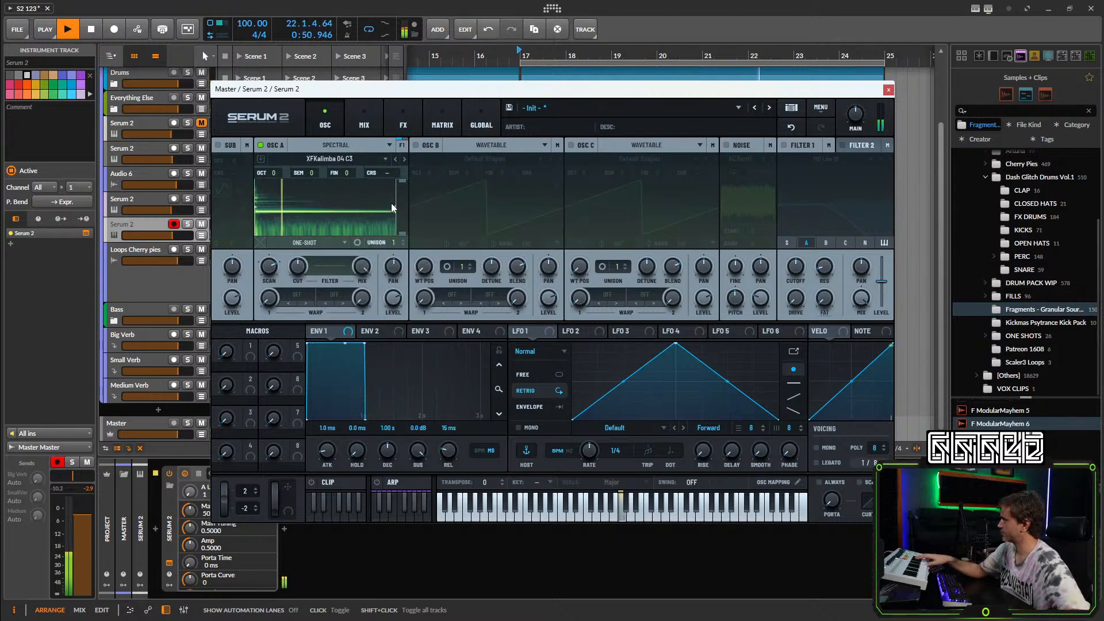
drag(394, 209, 294, 213)
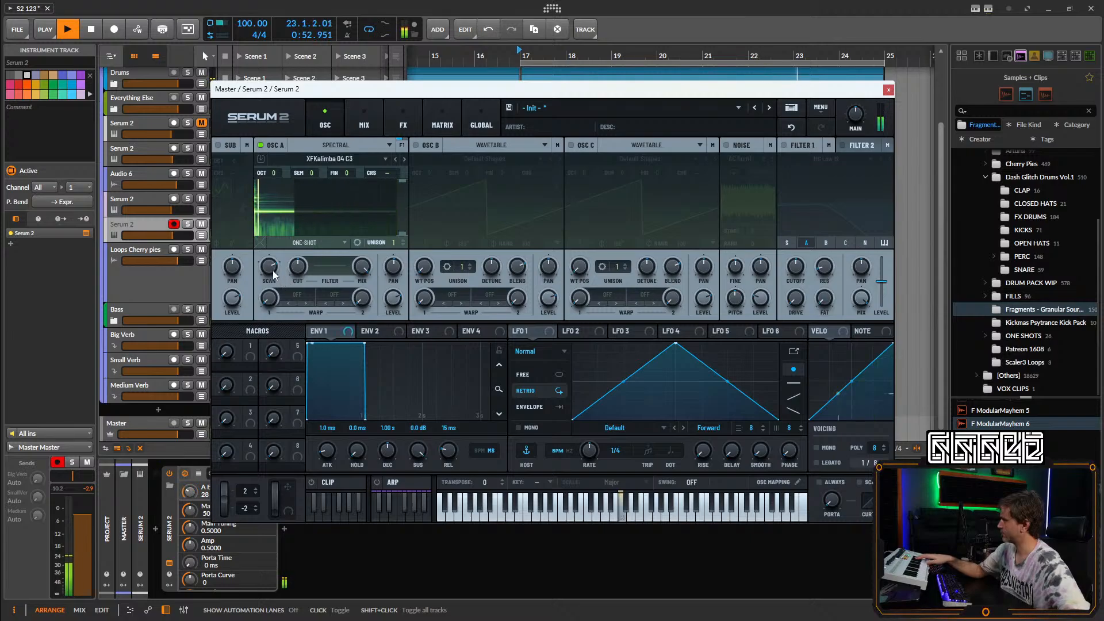
drag(273, 275, 267, 291)
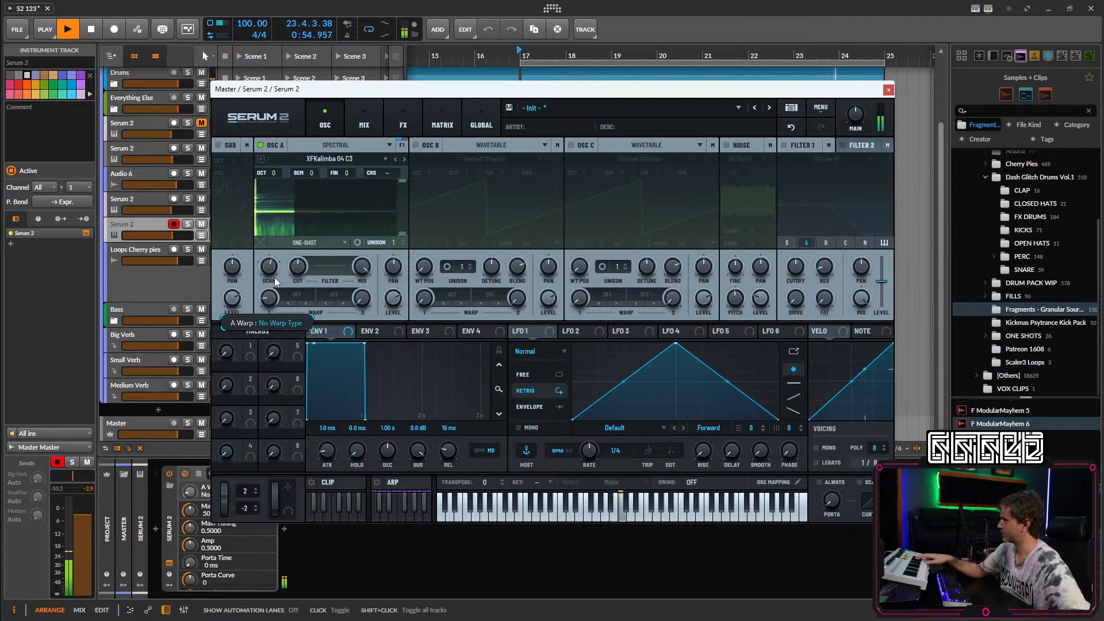
Reshape Oscillator A's spectral filter curve into a steep low cut by adding two points and lowering the low end to the minimum.
click(320, 271)
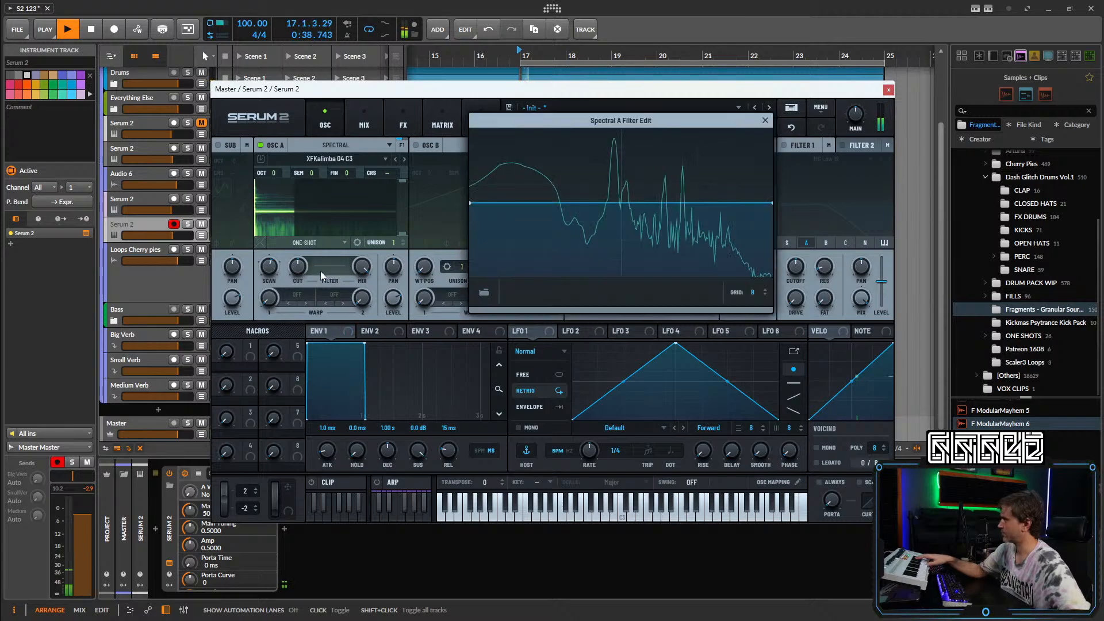
double_click(595, 206)
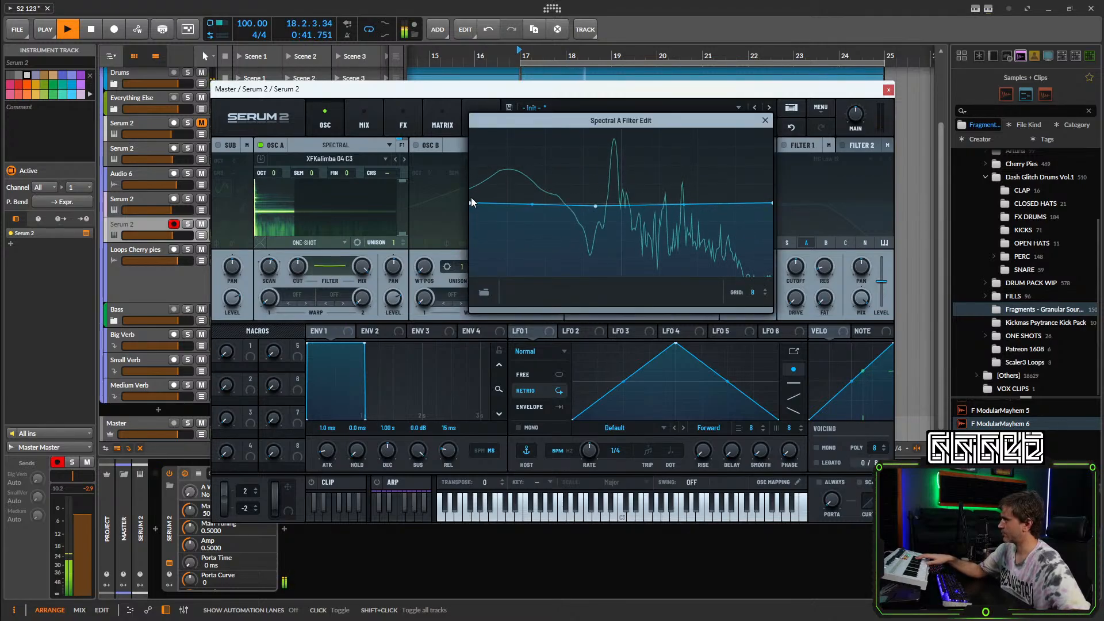
drag(471, 201, 466, 337)
double_click(566, 276)
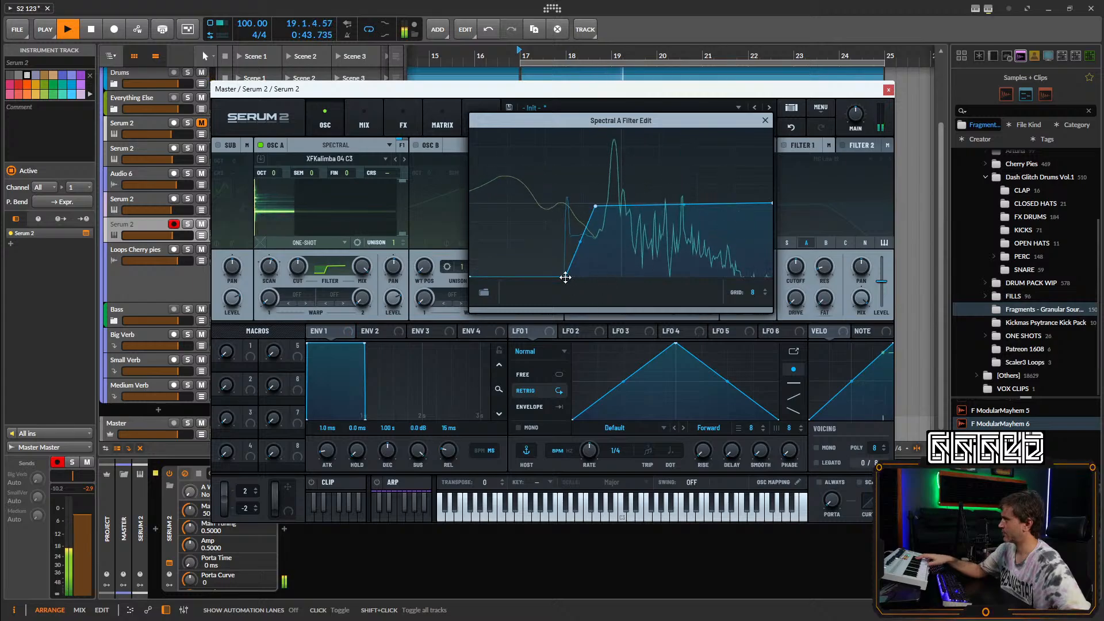
Adjust Oscillator A's spectral filter cutoff, try small changes to its scan rate, and close the filter curve editor.
drag(298, 262, 298, 277)
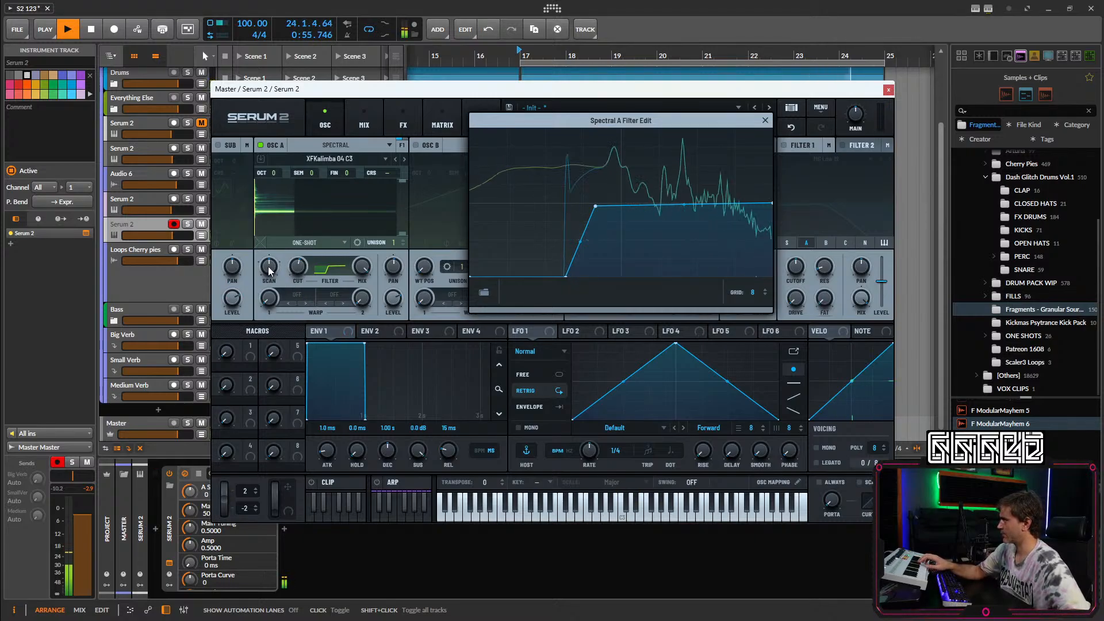
mouse_move(269, 271)
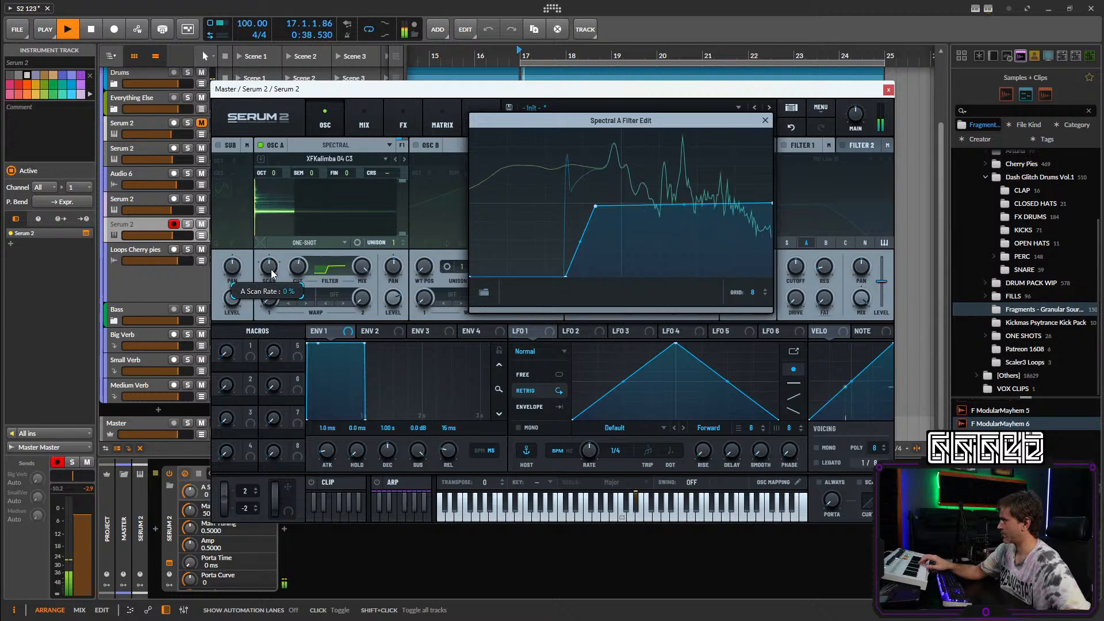
drag(272, 272, 274, 265)
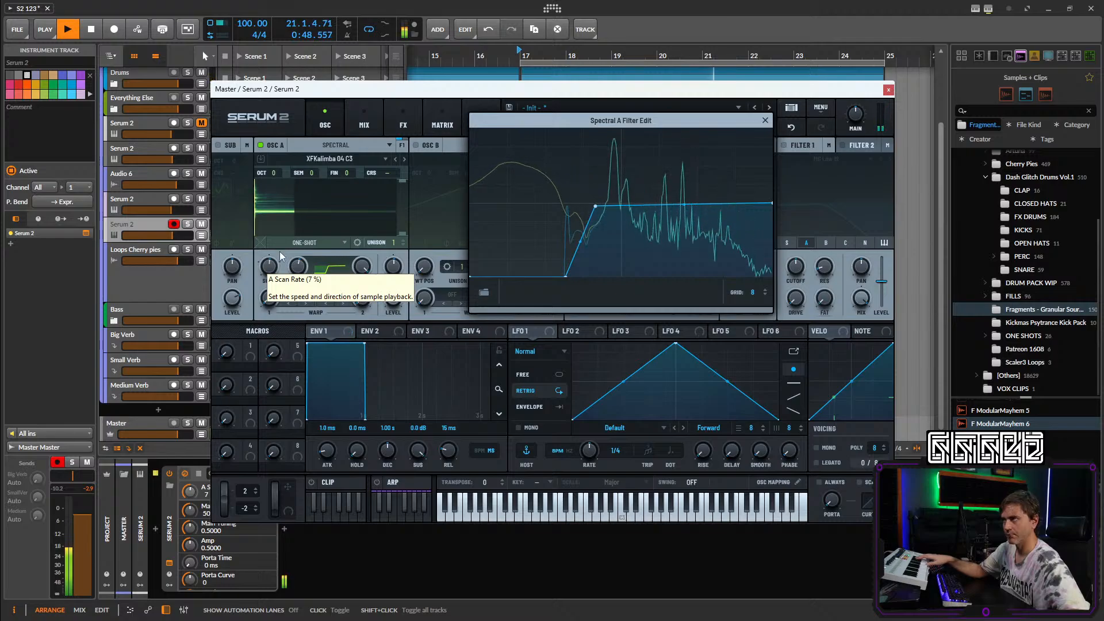
drag(268, 265, 265, 269)
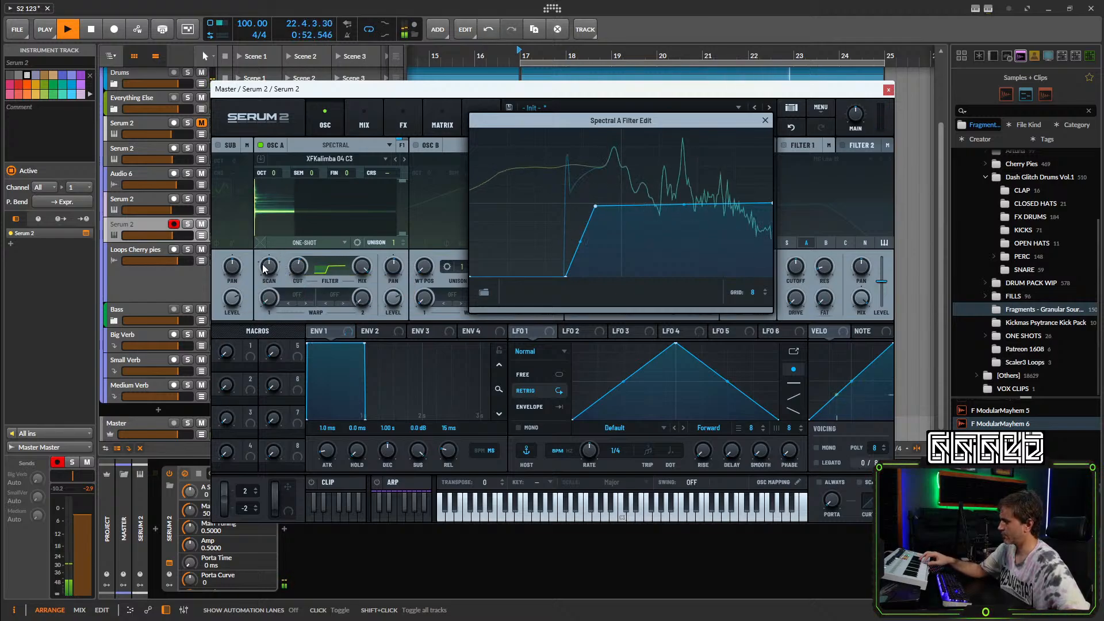
click(765, 121)
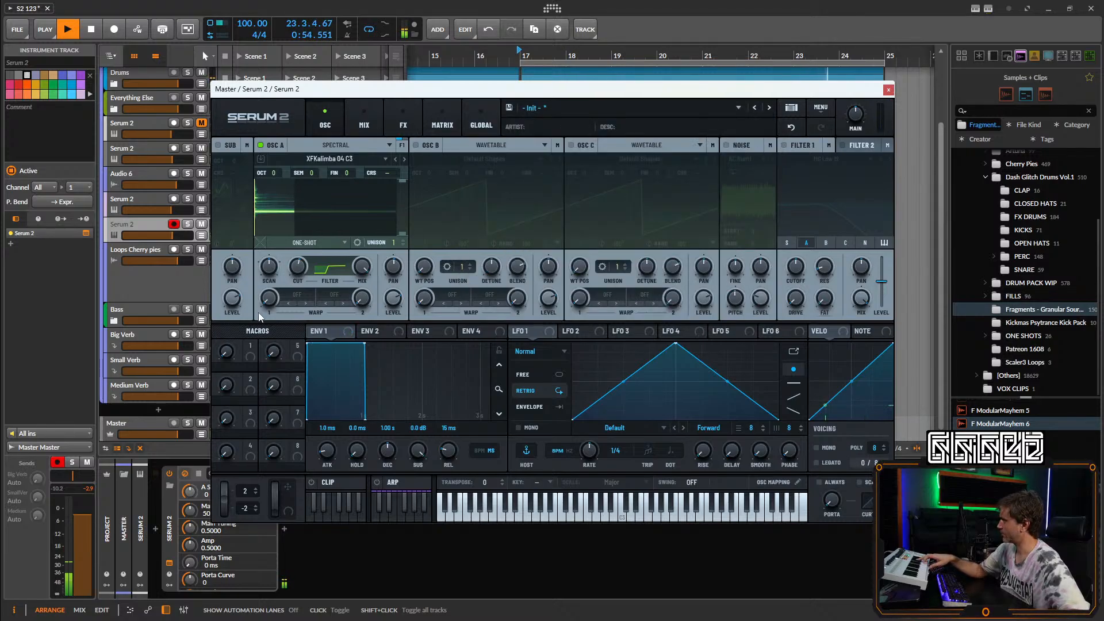
Soften Envelope 1 with an attack of 1.33 s and a release of 2.16 s.
mouse_move(333, 450)
mouse_down()
mouse_move(344, 411)
mouse_move(331, 454)
mouse_up()
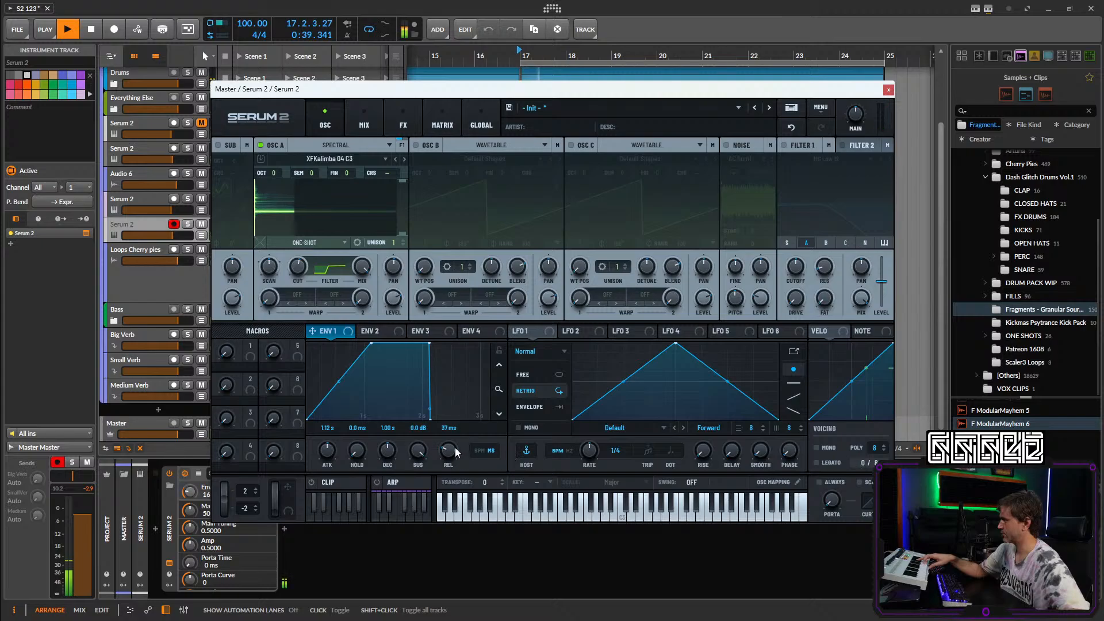
drag(332, 450, 385, 436)
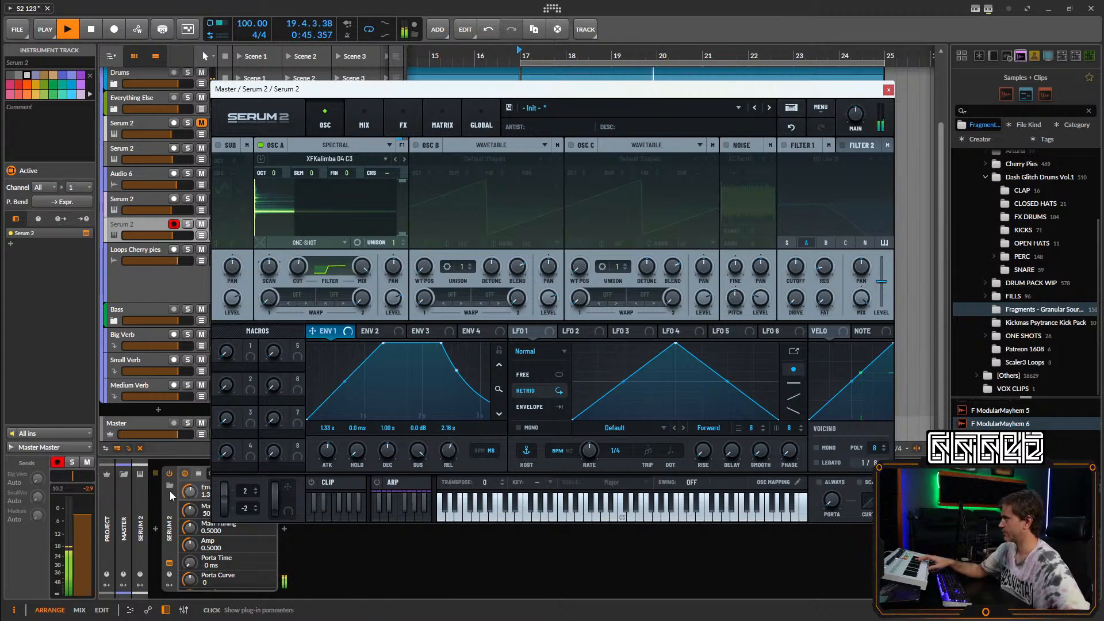
Insert a Note Transpose device ahead of Serum 2 on the pluck track and set it to +1 semitone.
click(155, 529)
text(tran)
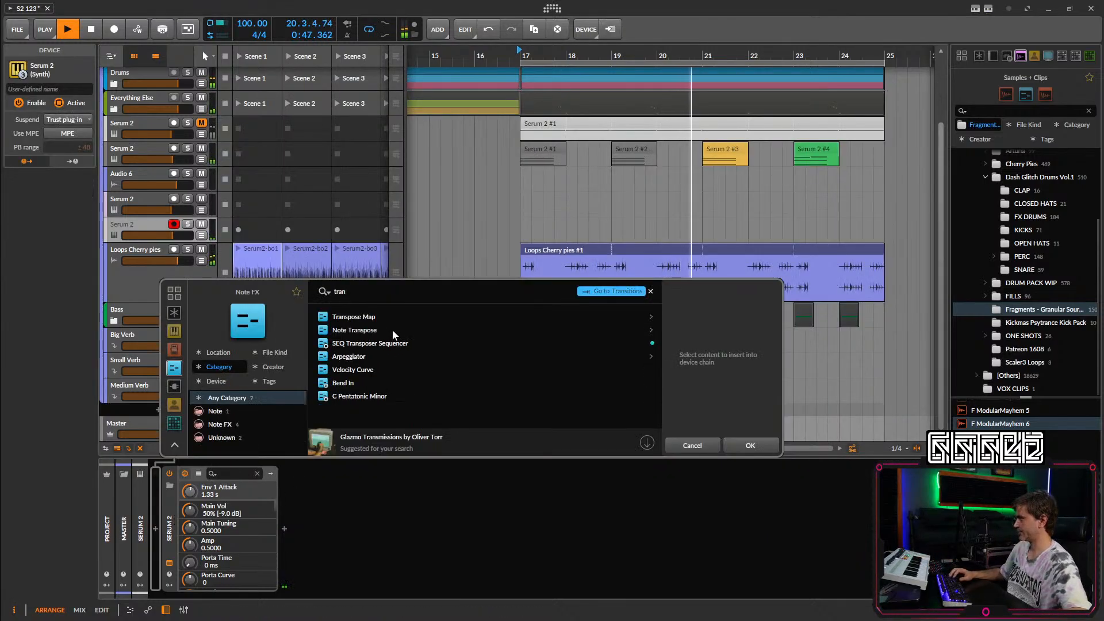
click(391, 327)
click(736, 442)
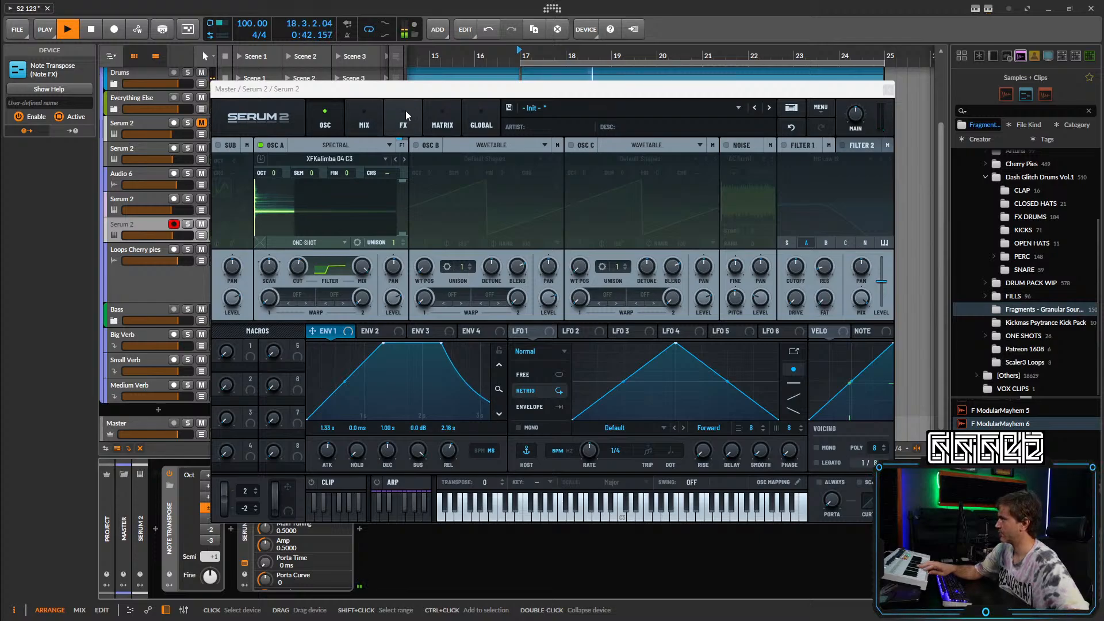
Set Oscillator A's first warp to the spectral Gate mode and raise its amount to thin out the kalimba.
click(295, 293)
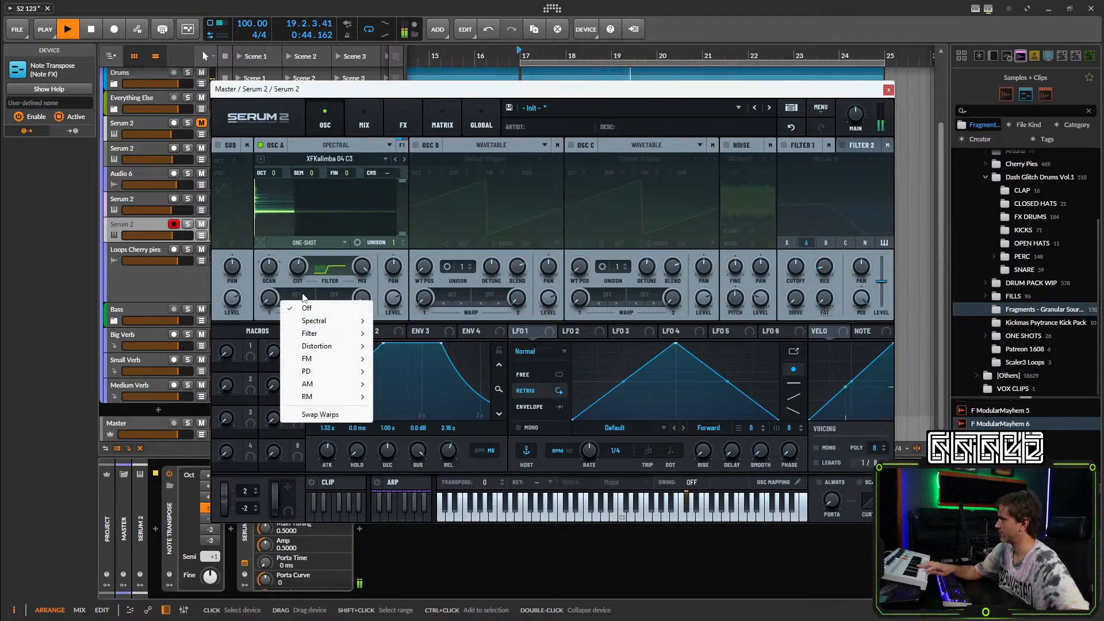
mouse_move(318, 326)
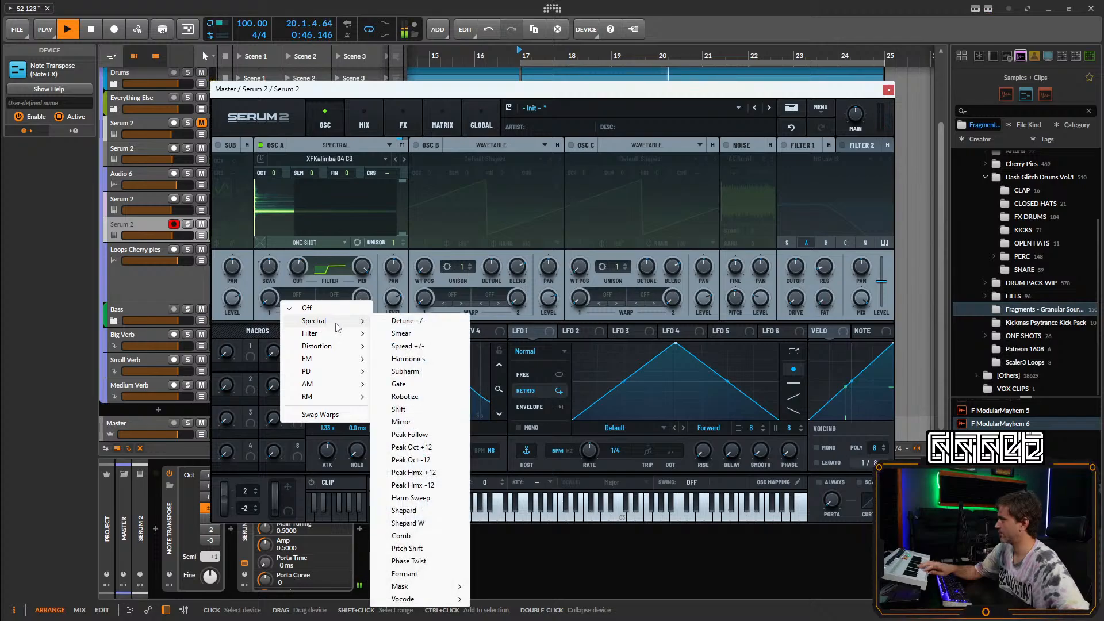
click(398, 384)
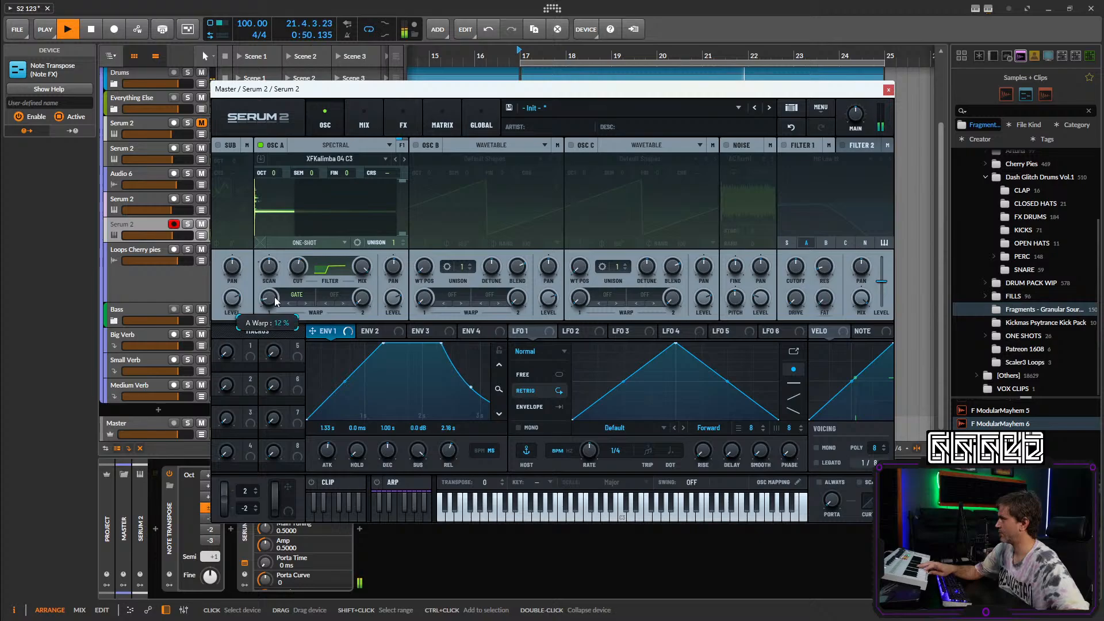
drag(285, 263, 286, 273)
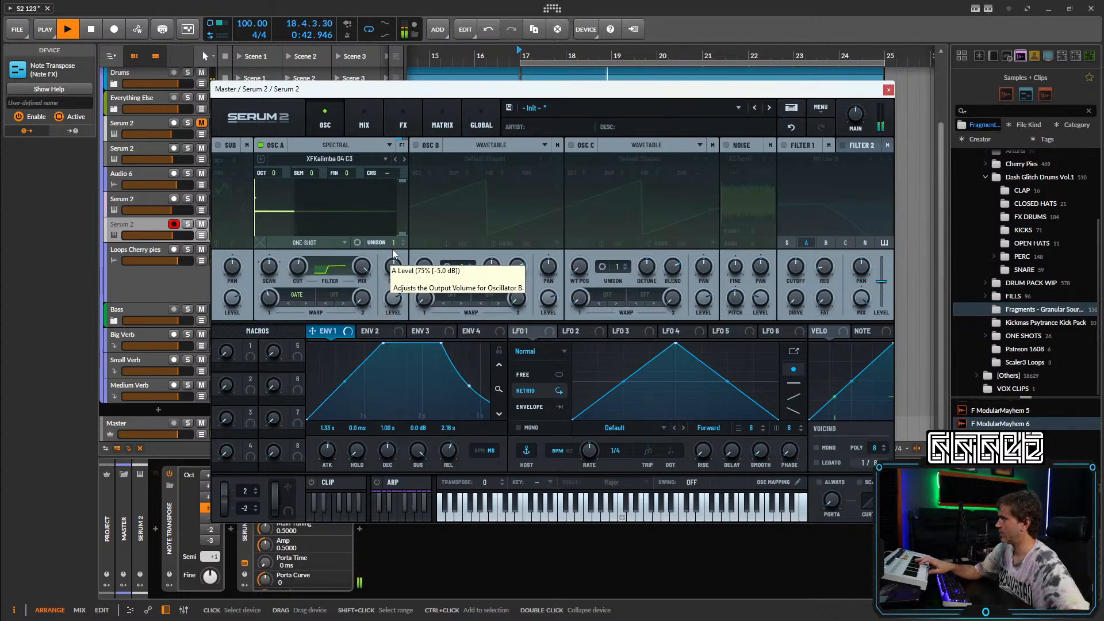
Add a Convolve effect with the factory Massive impulse Amorphous Space and lower the effect's output level.
click(406, 124)
click(232, 168)
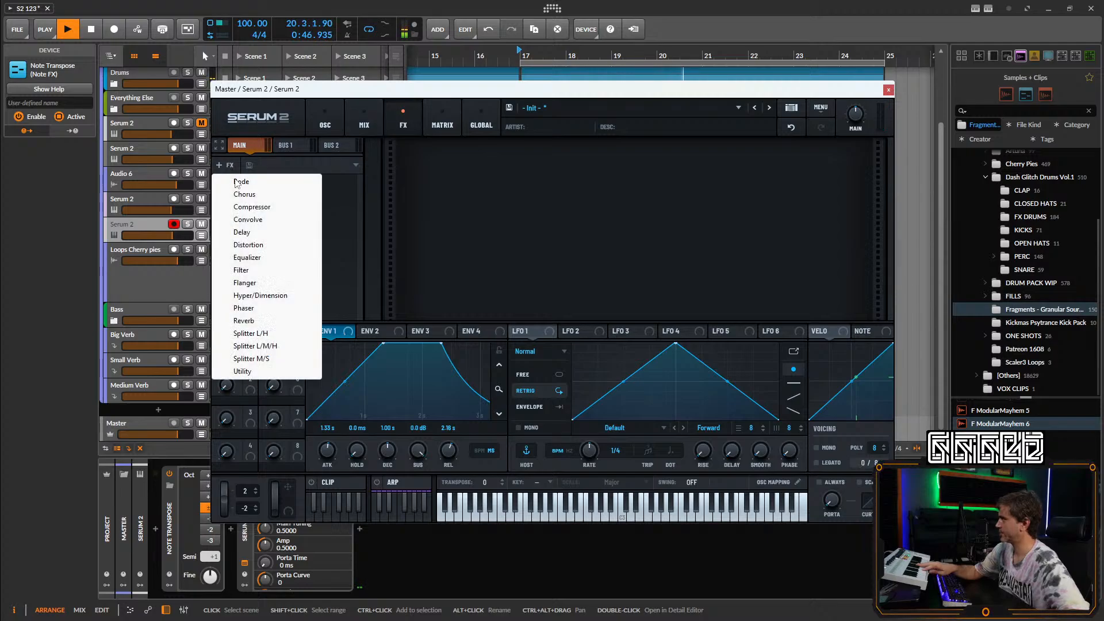
click(247, 219)
click(513, 164)
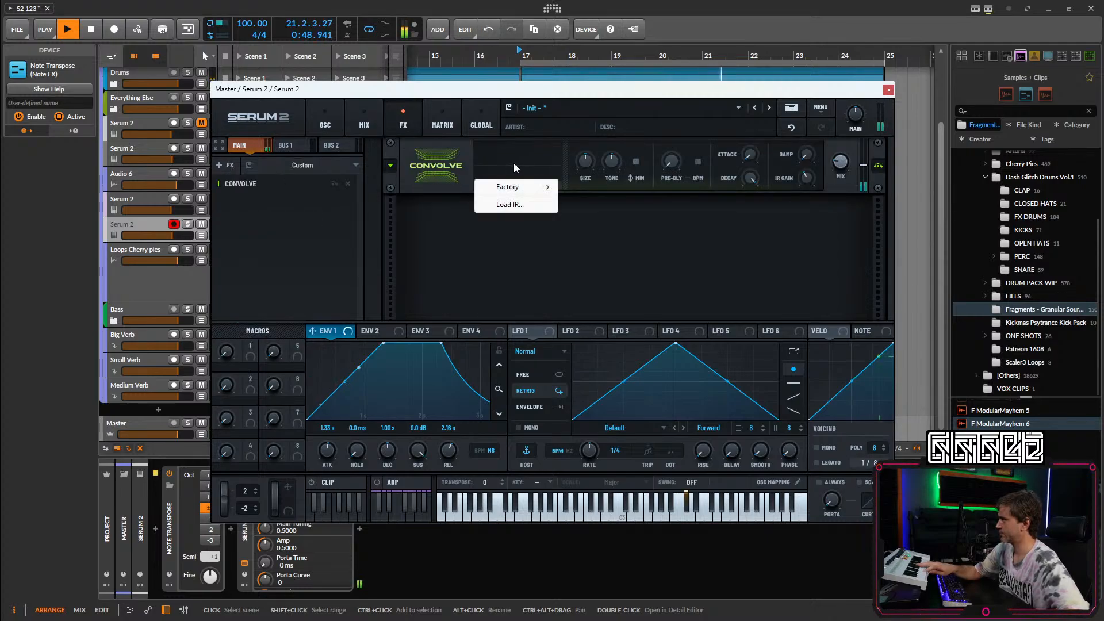
mouse_move(541, 188)
mouse_move(605, 224)
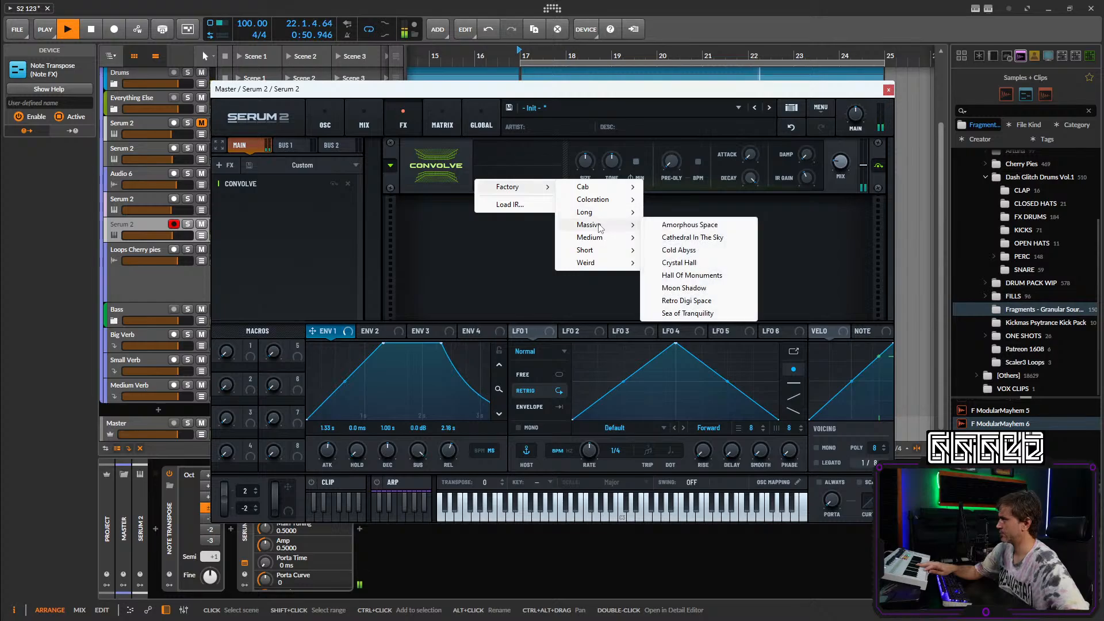
click(709, 226)
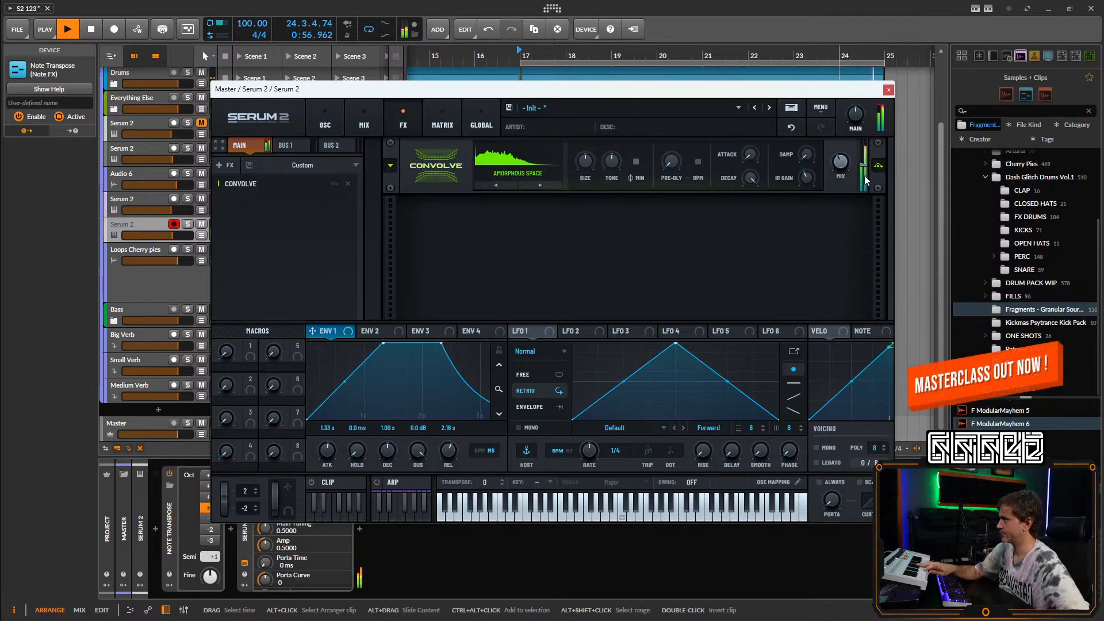
drag(866, 180, 865, 210)
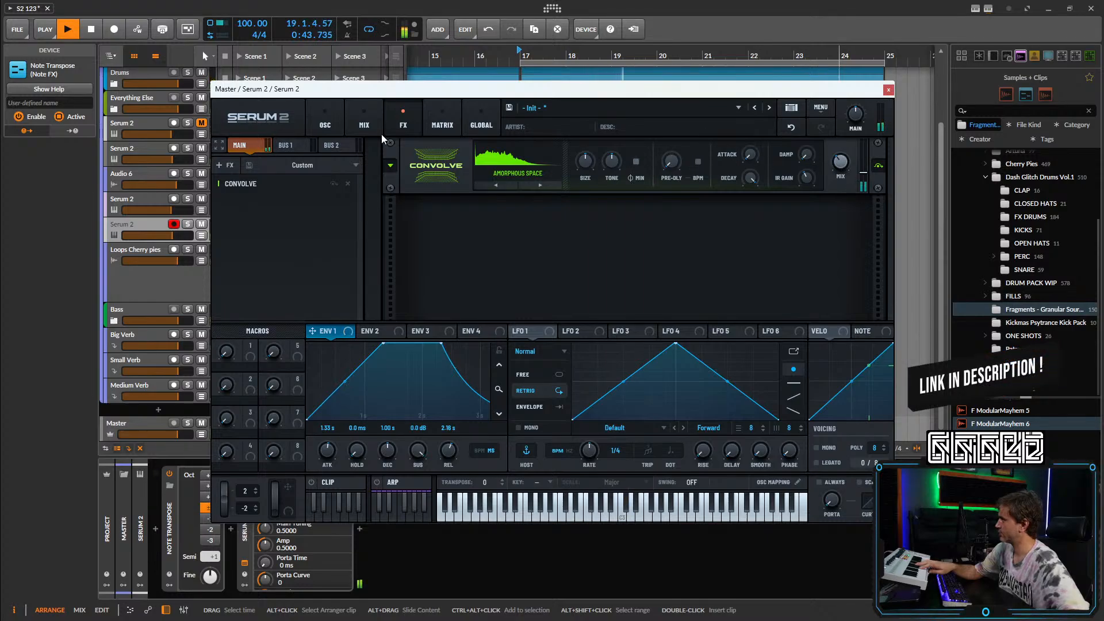
Switch the Convolve impulse to Cold Abyss from the Massive category and set the mix to about 45%.
click(332, 128)
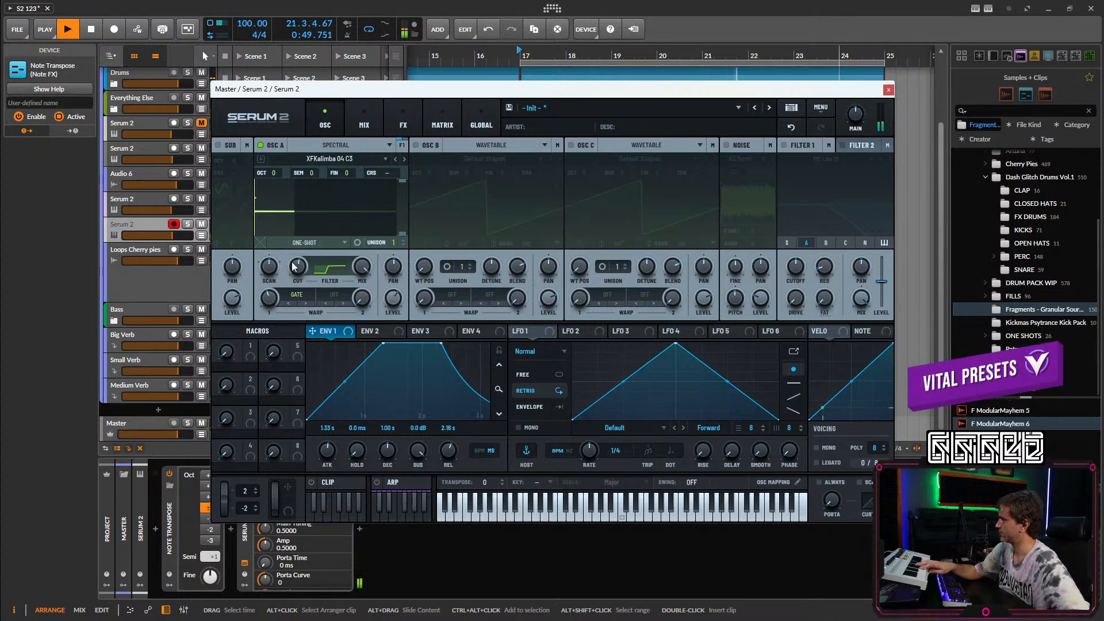
click(406, 124)
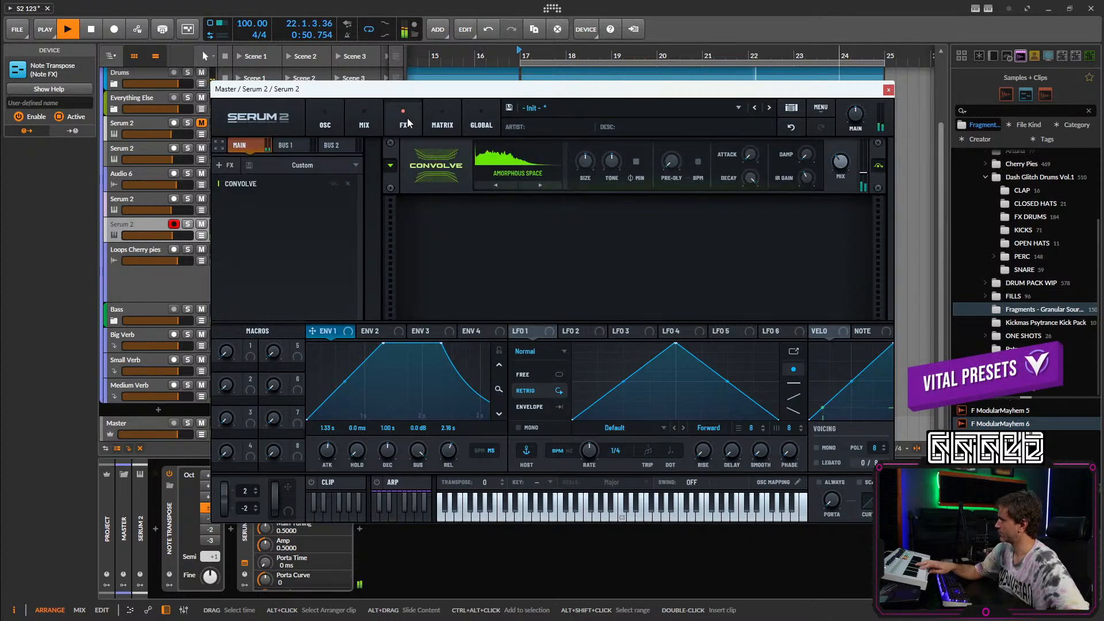
click(556, 163)
mouse_move(549, 195)
mouse_move(592, 230)
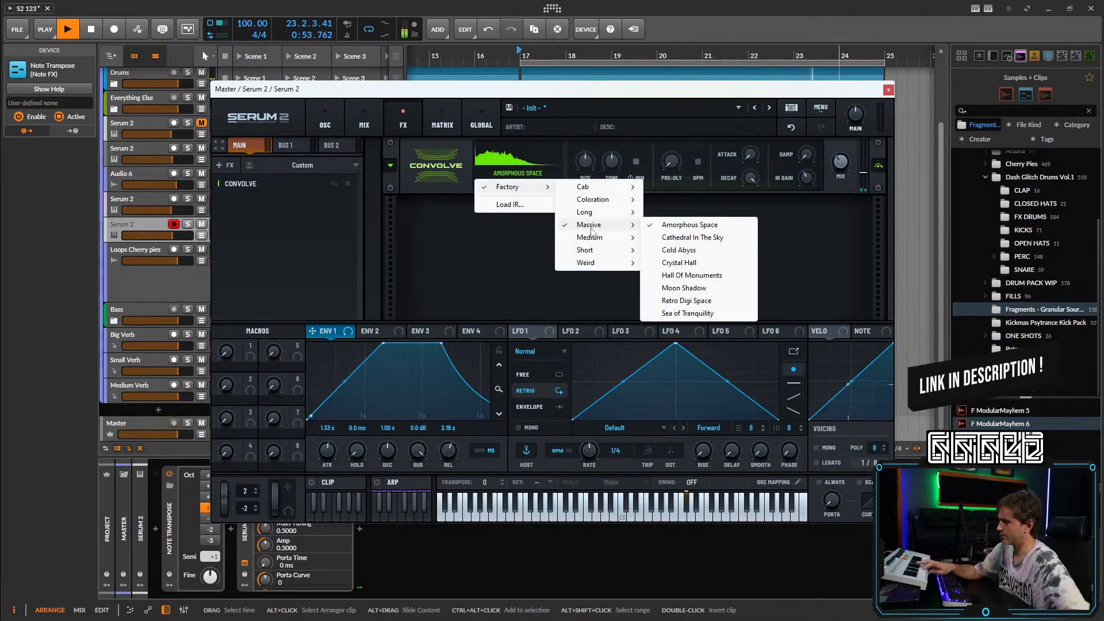
click(682, 249)
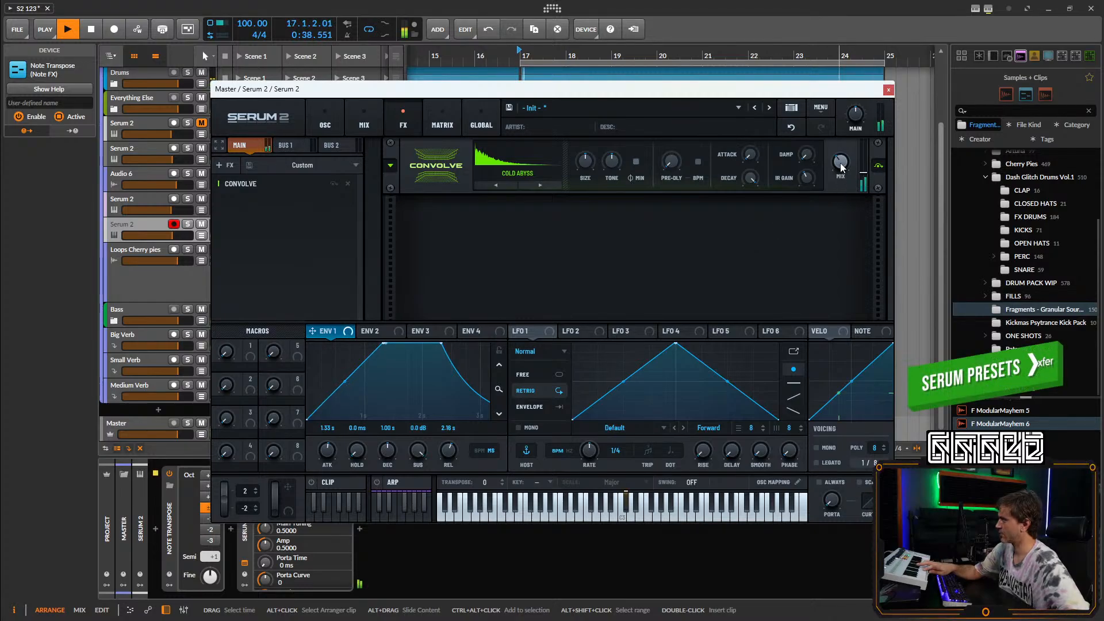
drag(843, 164, 844, 155)
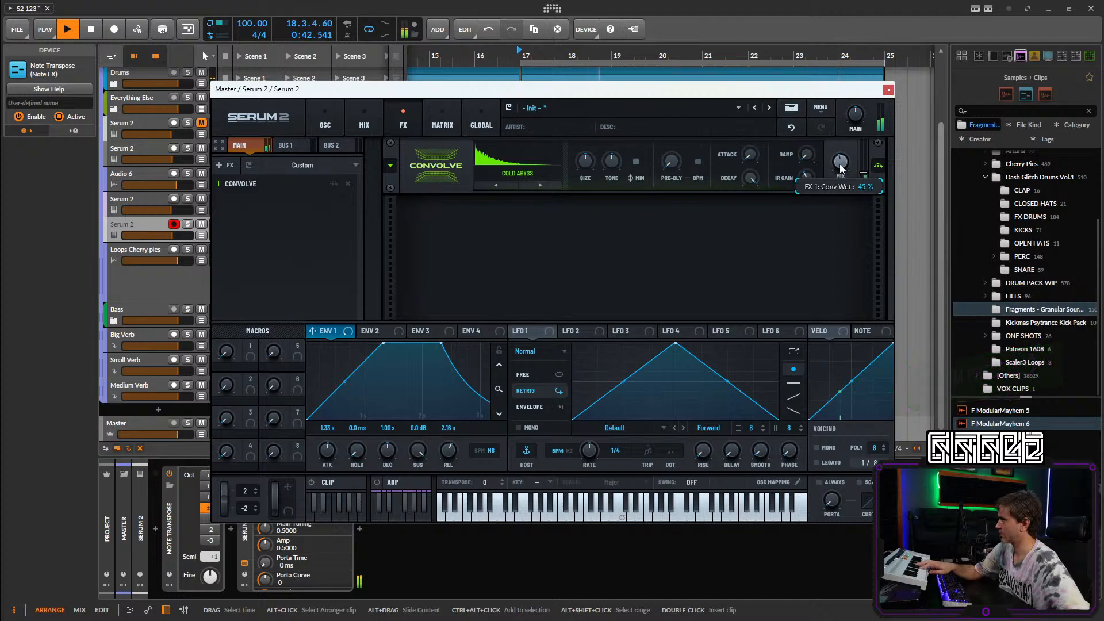
Lower Oscillator A's Gate warp to 6 and reduce the pluck track's volume to about -11 dB.
click(323, 117)
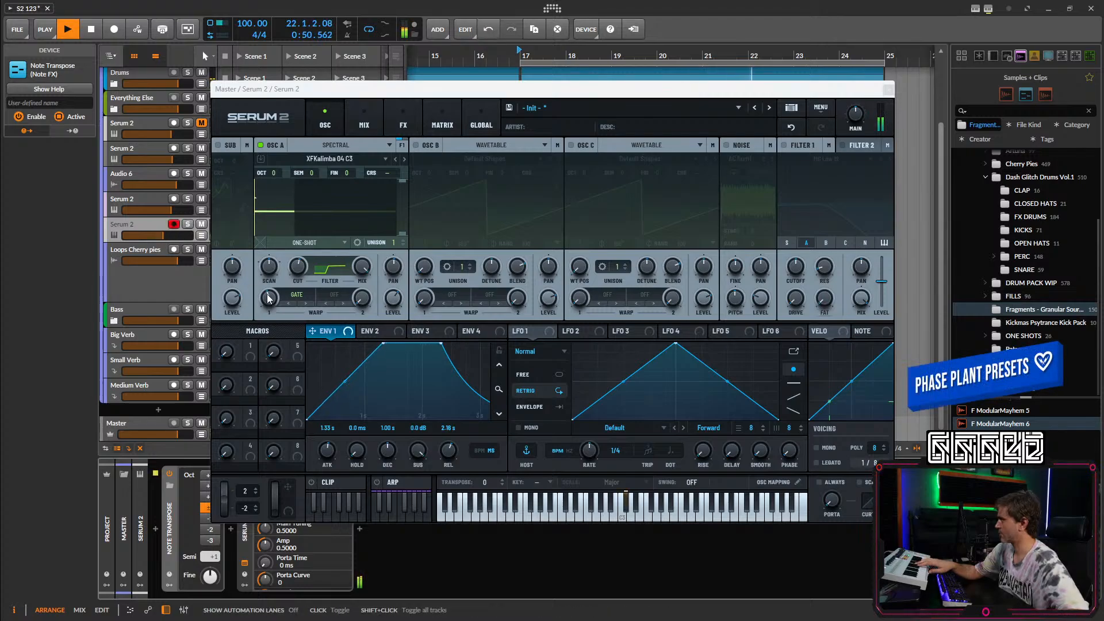
drag(268, 297, 257, 361)
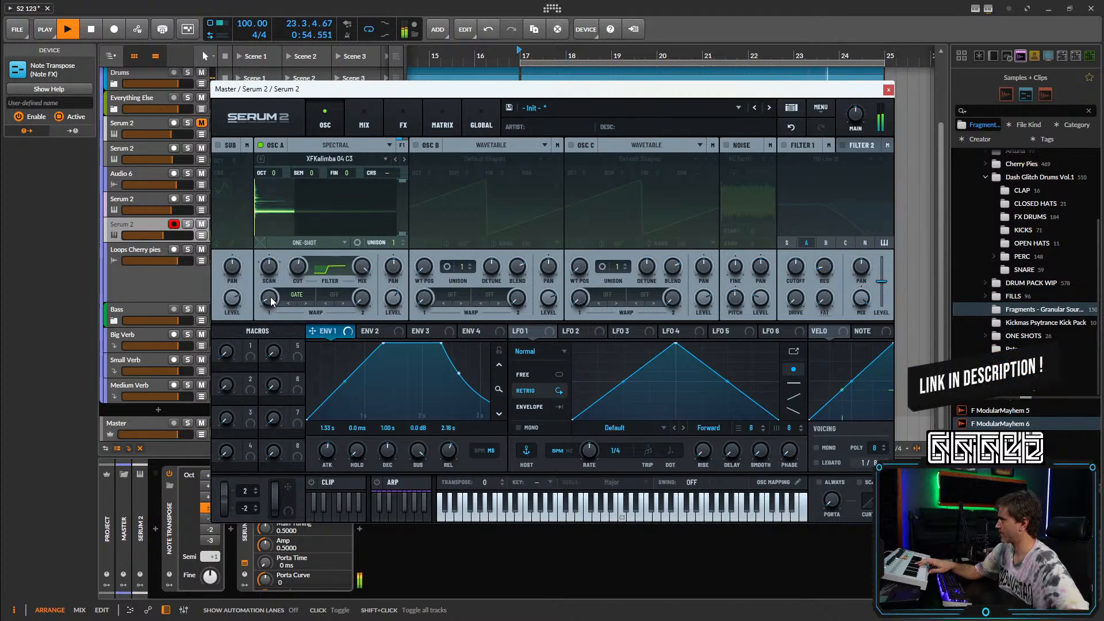
click(163, 235)
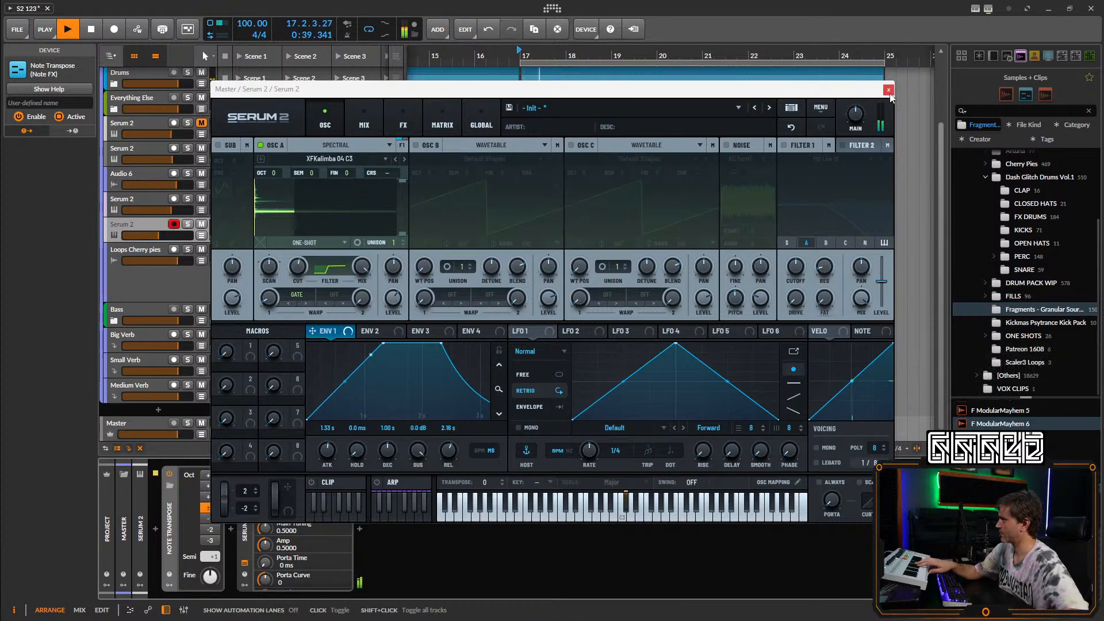
click(889, 91)
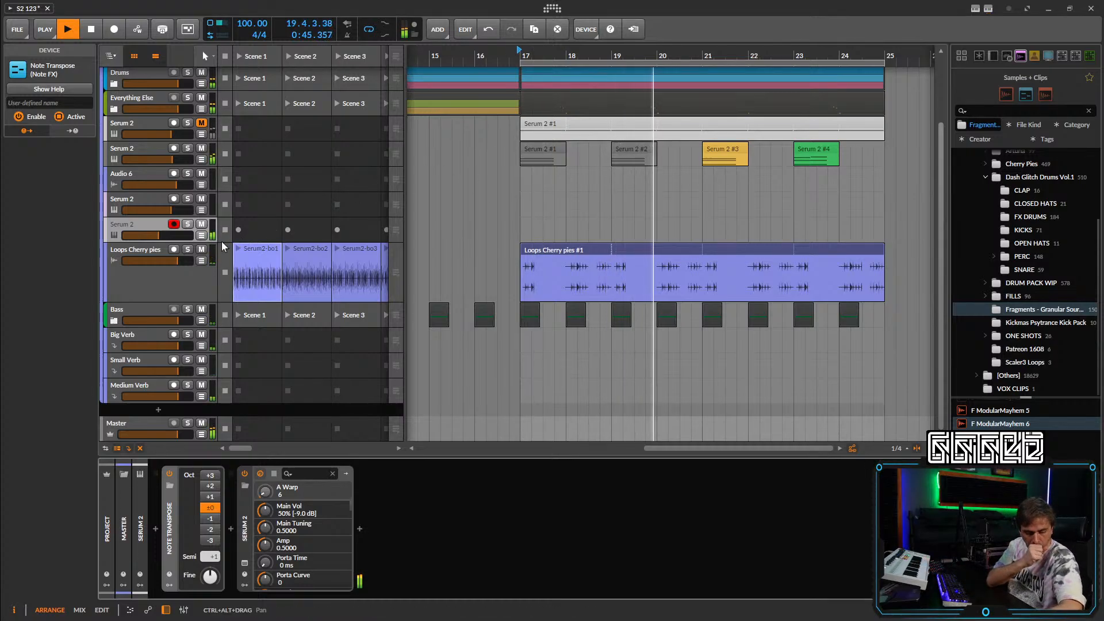
Raise the pluck track's volume to about -8 dB and set Oscillator A's level to 73%.
click(190, 234)
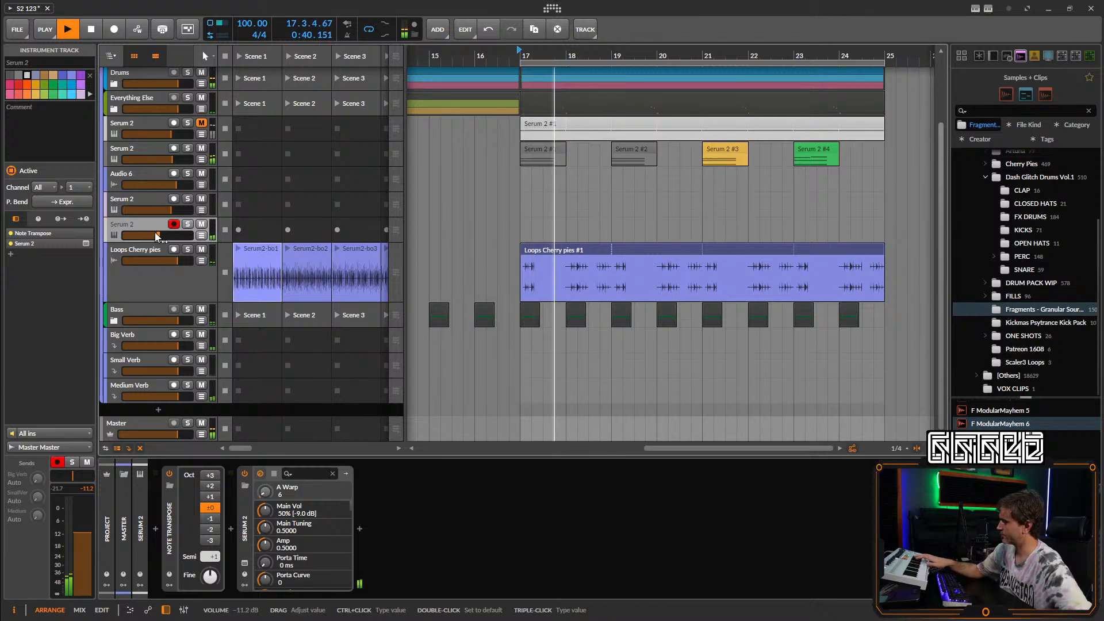
click(244, 563)
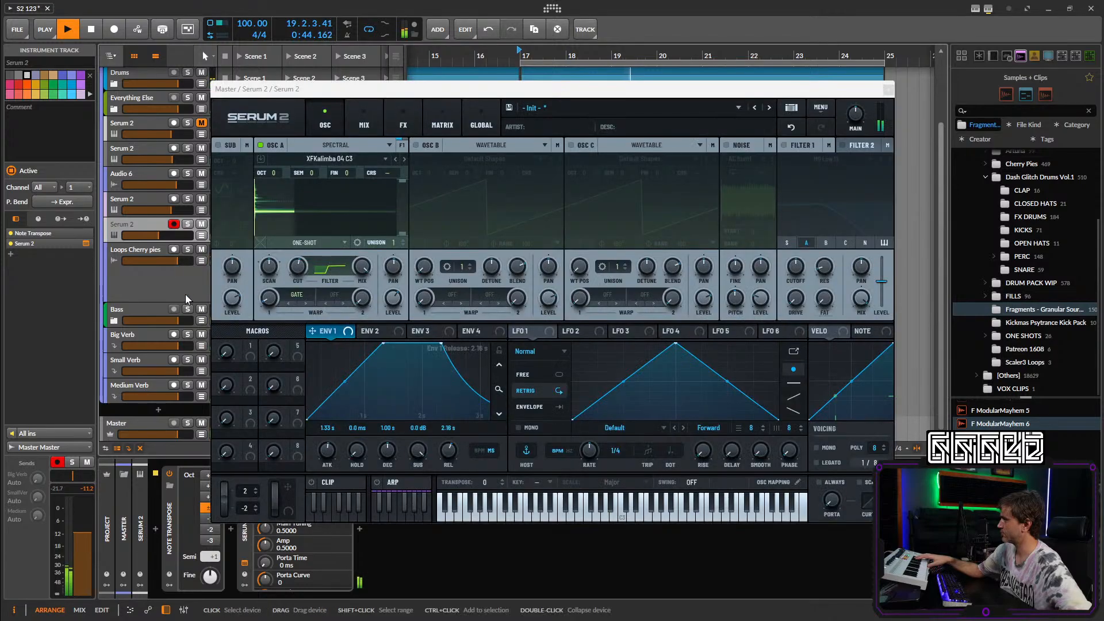
drag(155, 237, 164, 237)
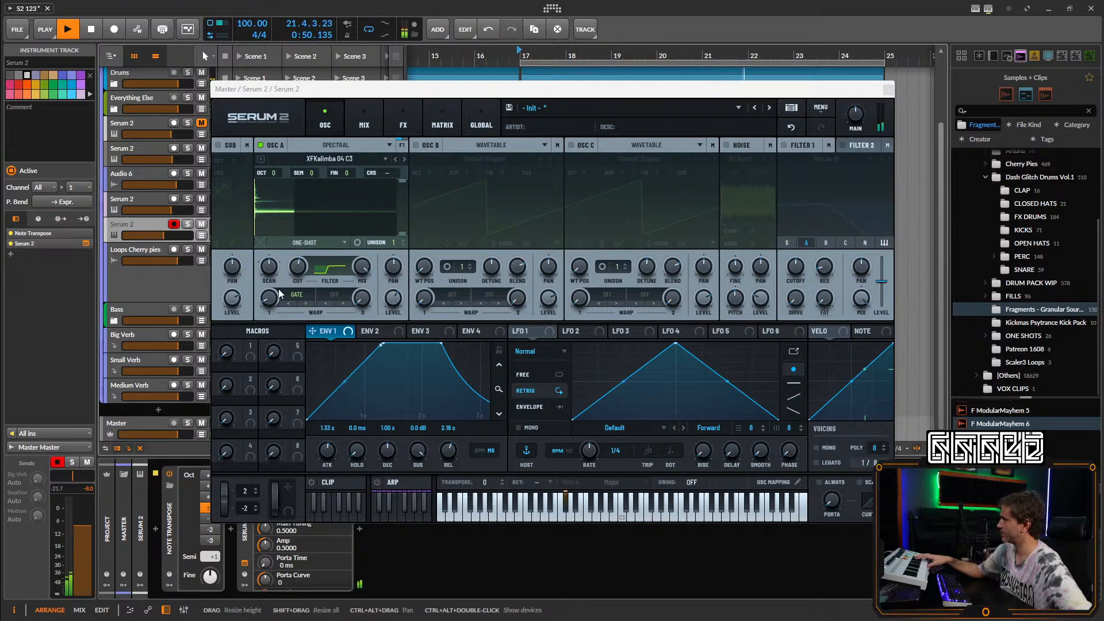
drag(394, 306, 395, 296)
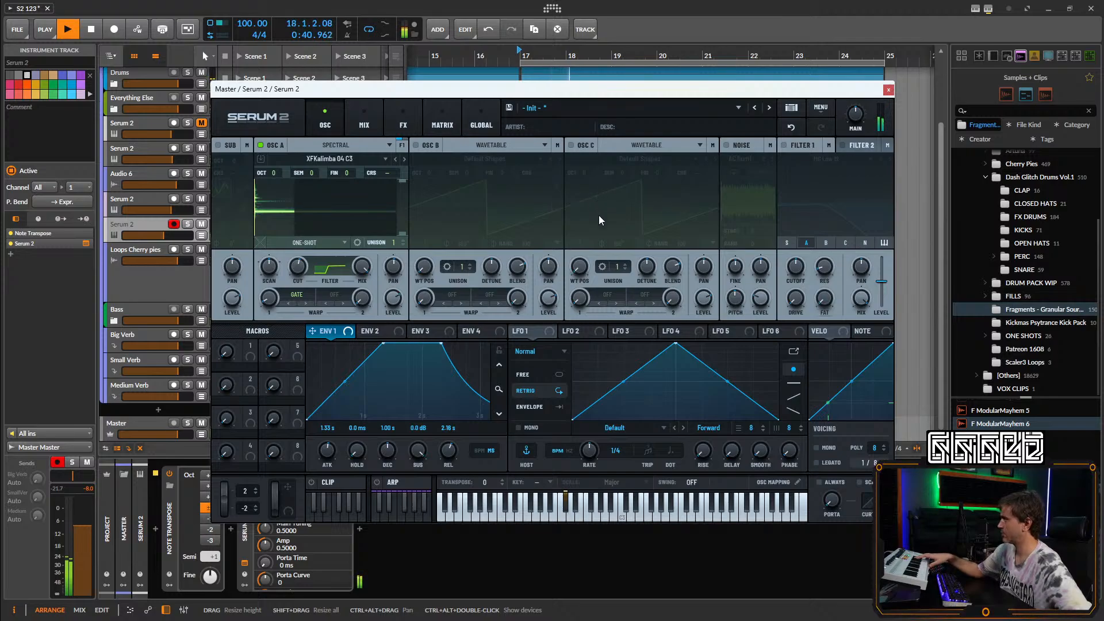
click(888, 90)
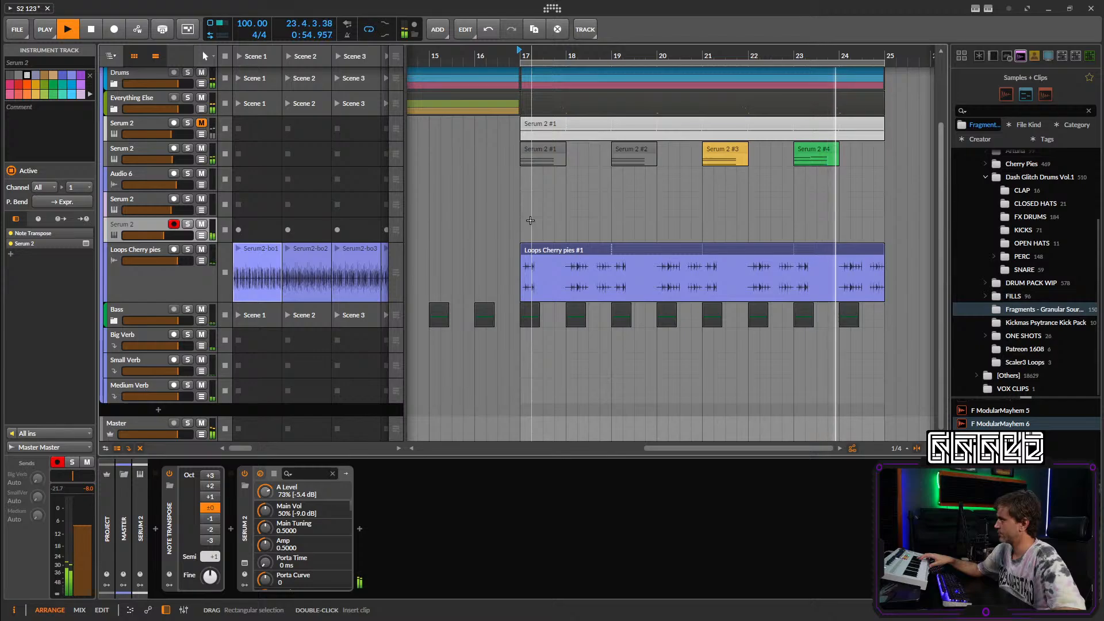
Create a one-bar clip at bar 17 on the pluck track and add a sixteenth-long C2 note at its start.
click(530, 220)
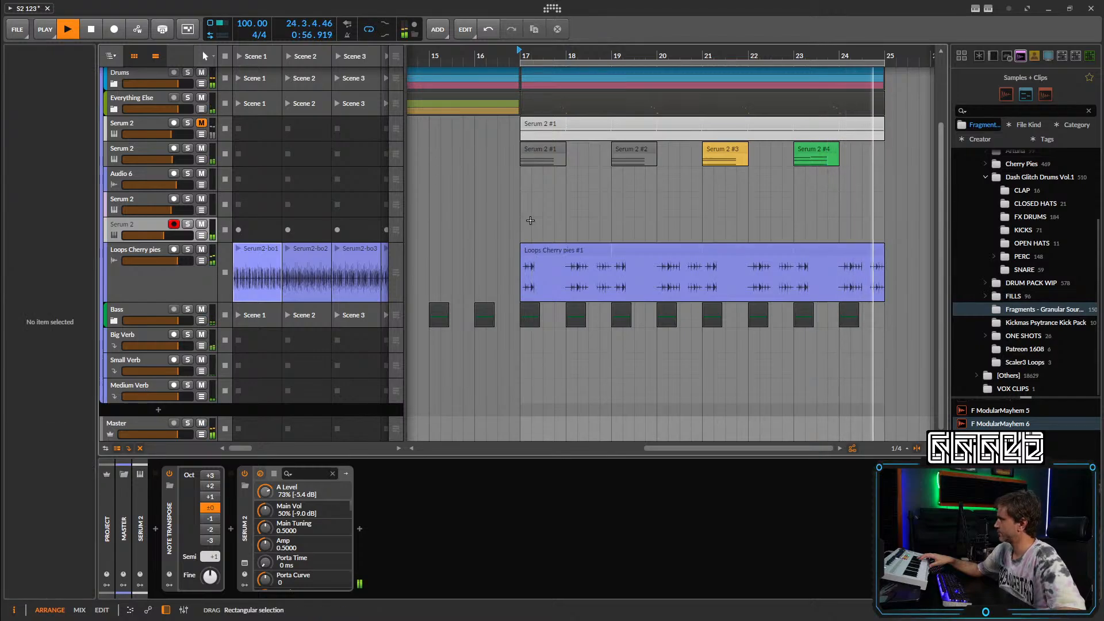
double_click(531, 220)
double_click(534, 227)
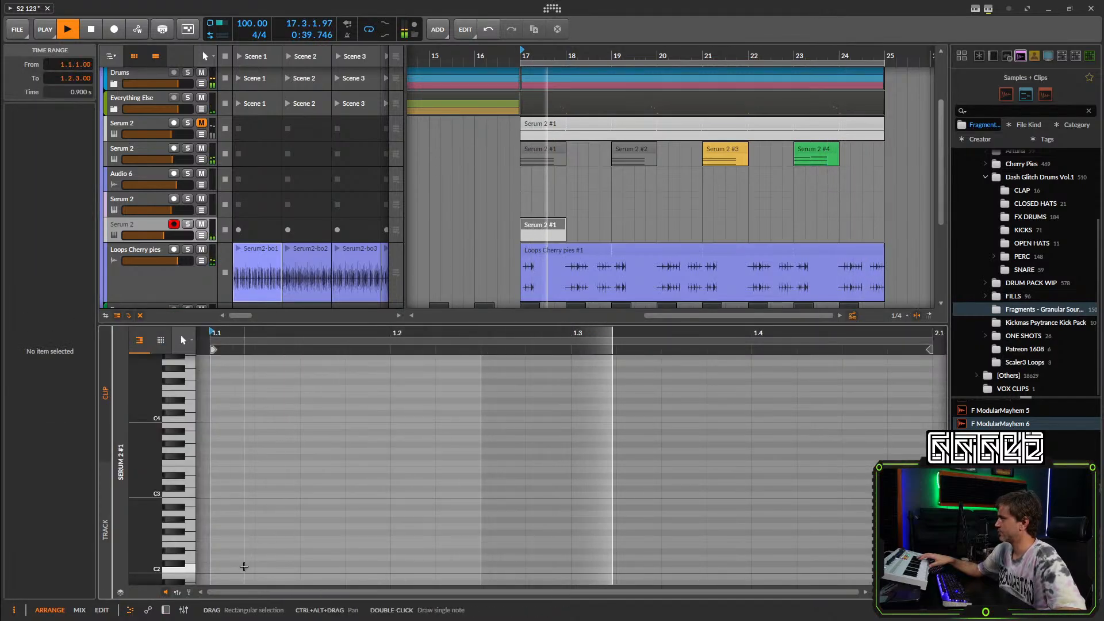
double_click(243, 566)
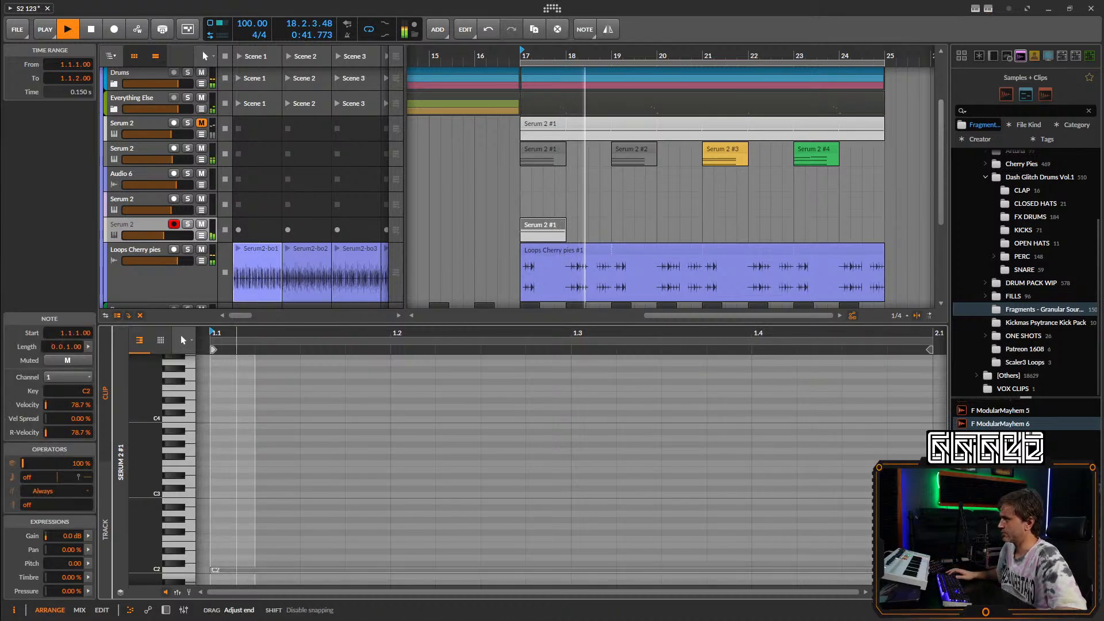
Lengthen the C2 note in the pluck clip to a full bar and play it from bar 17.
drag(254, 569, 931, 570)
key(space)
key(space)
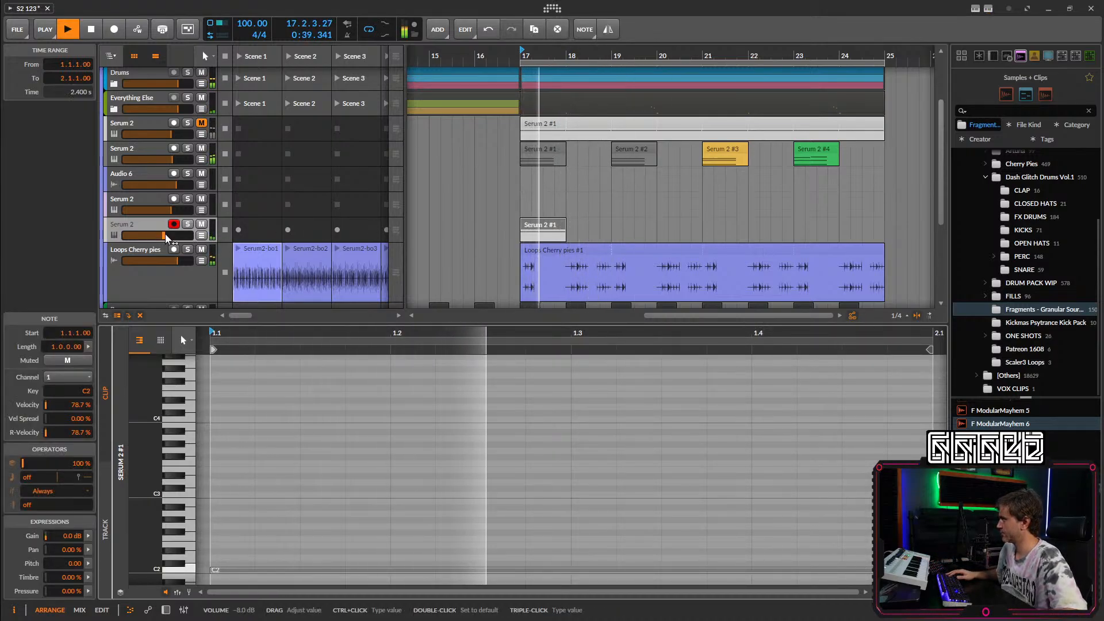
Raise the pluck track's volume to about -1.4 dB and audition the track soloed.
drag(165, 237, 175, 240)
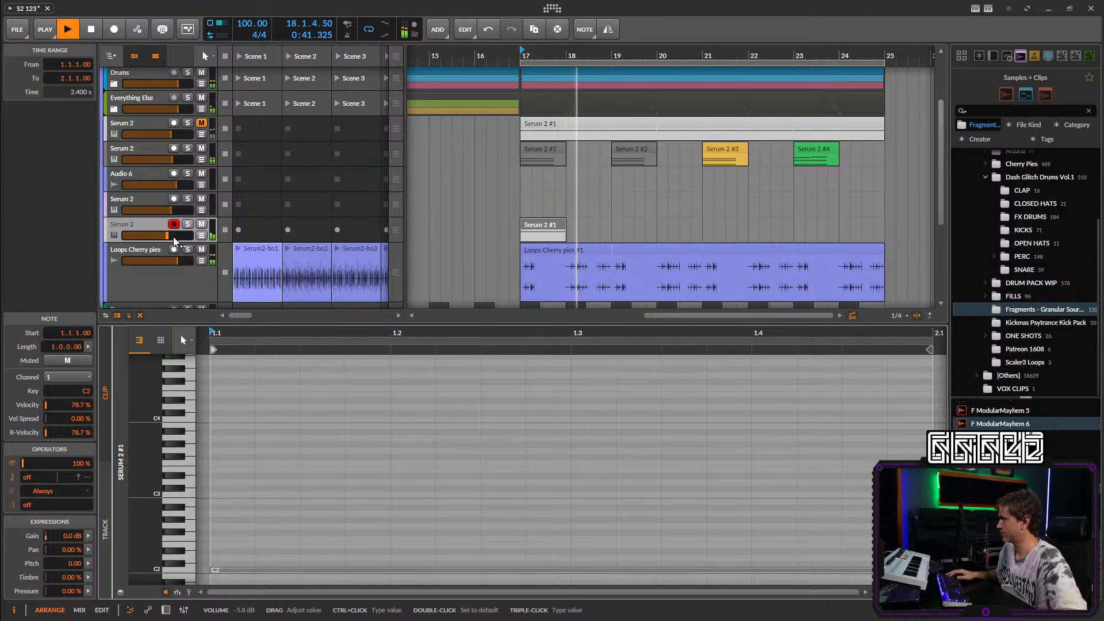
click(163, 609)
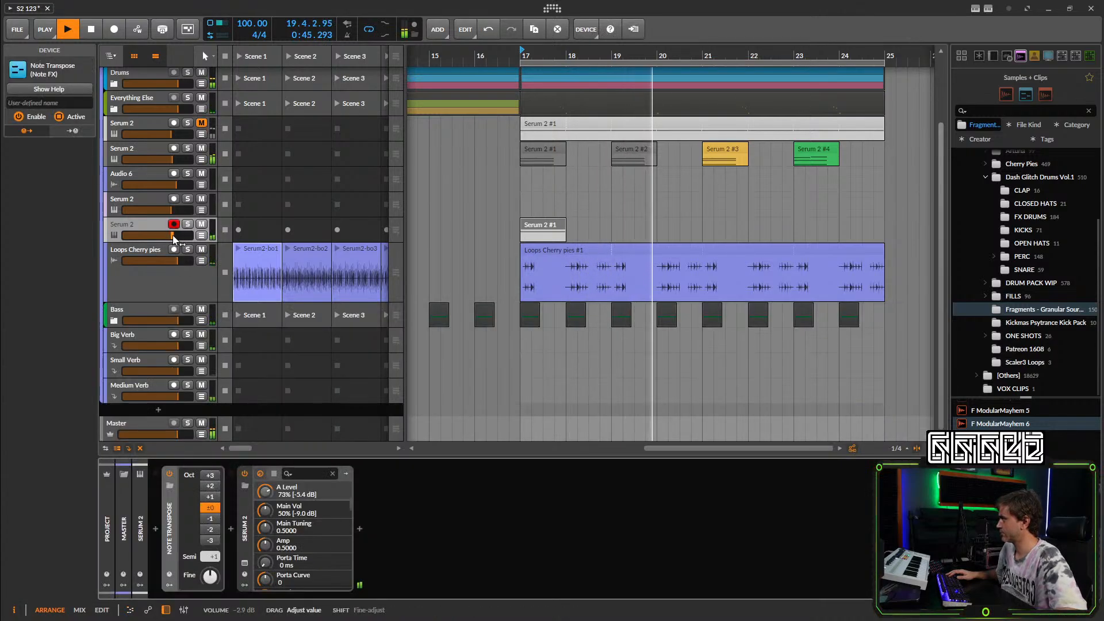
drag(175, 239, 175, 236)
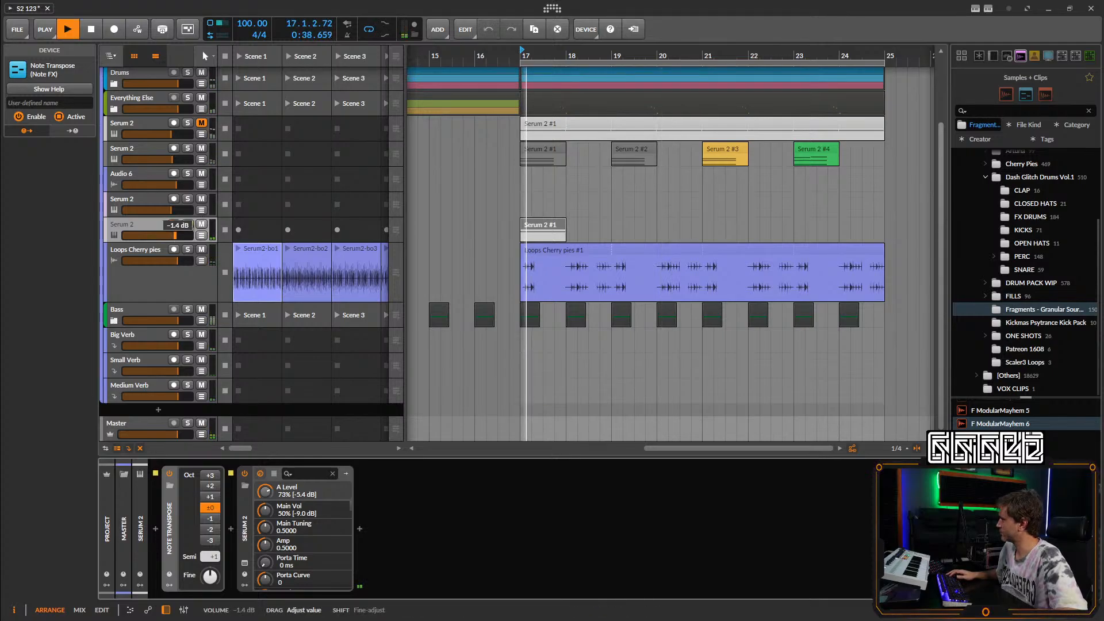
click(188, 225)
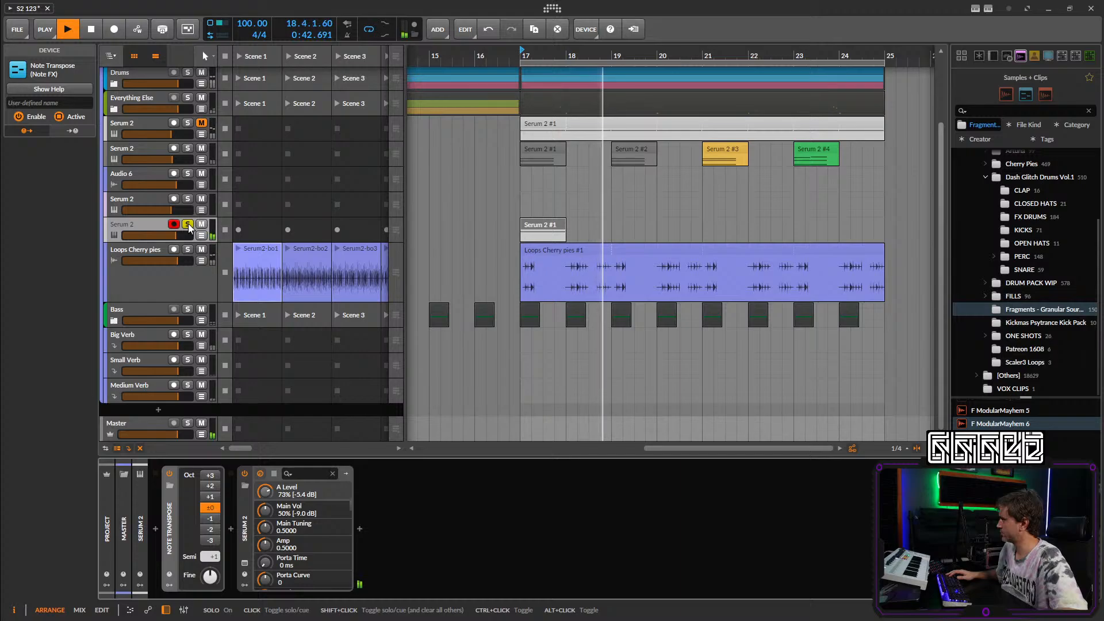
key(space)
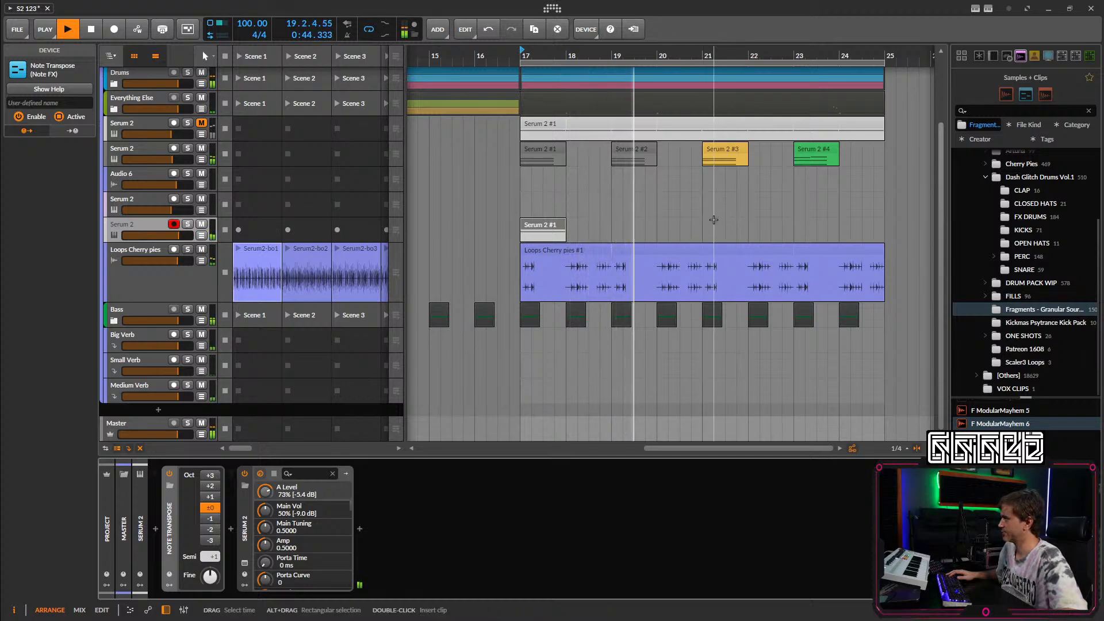
Add a clip at bar 21 on the pluck track, consolidate it with the bar 17 clip and extend the result to six bars.
double_click(736, 225)
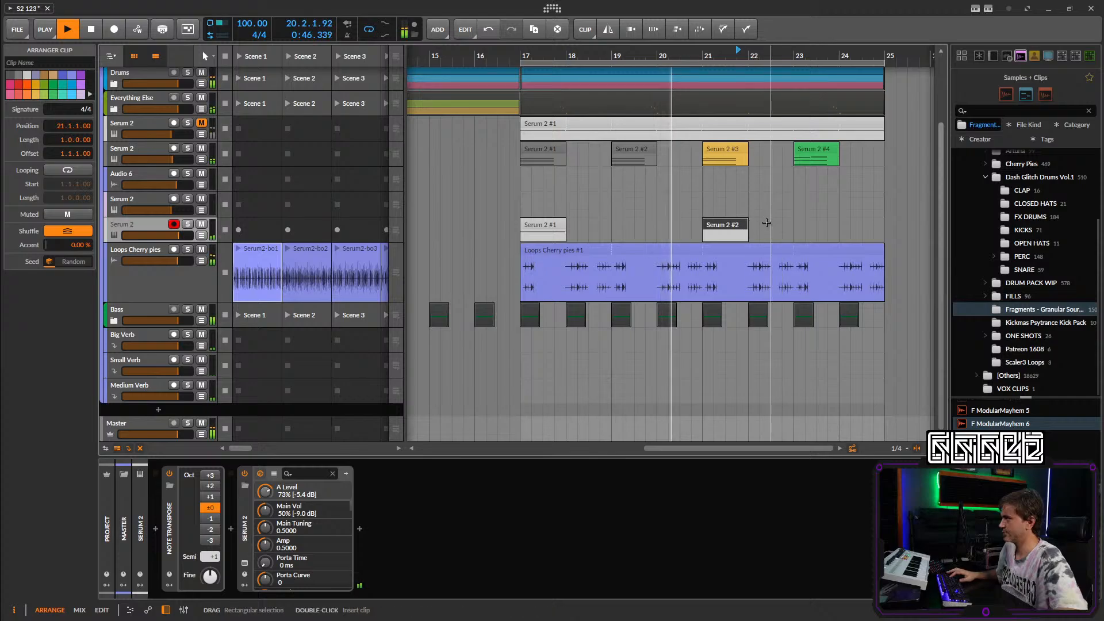
key(space)
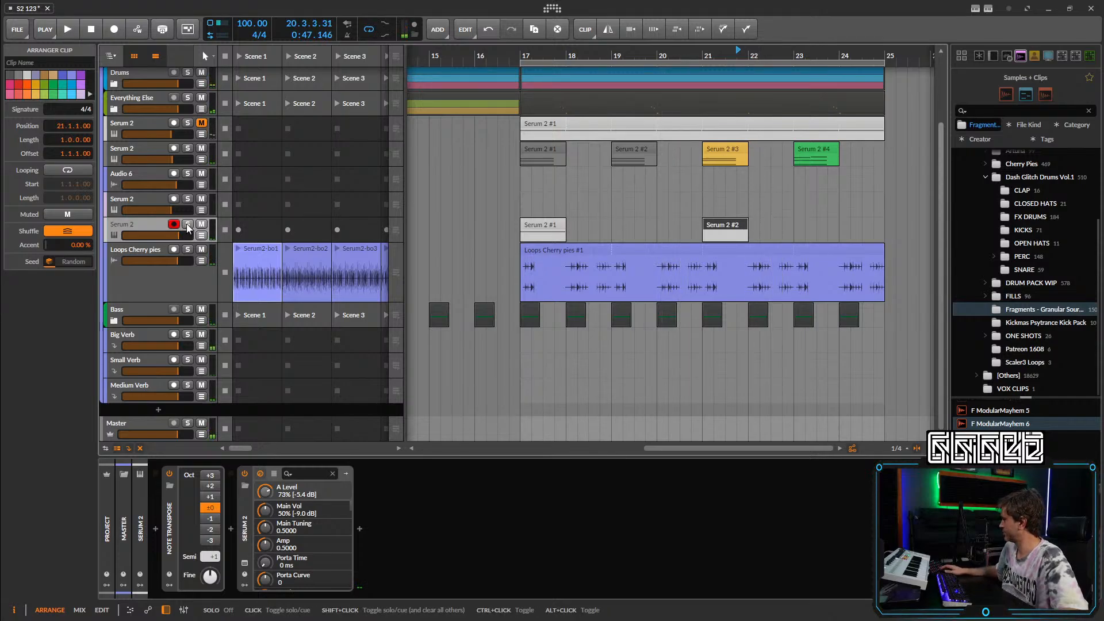
drag(802, 205, 452, 219)
key(ctrl+j)
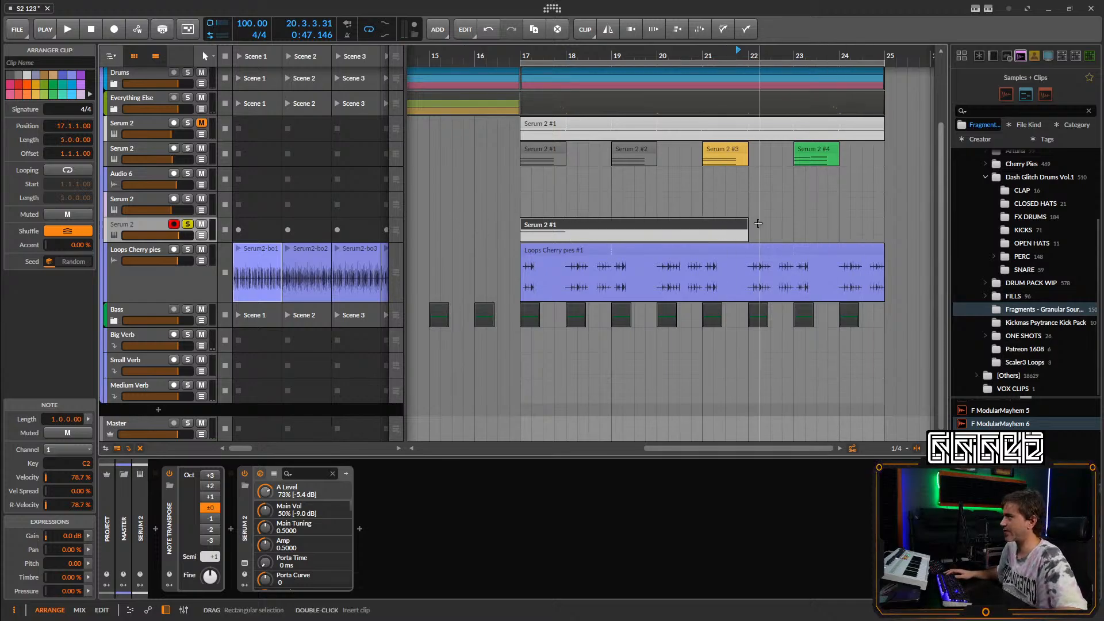
drag(748, 225, 808, 233)
Bounce the six-bar pluck clip to a new audio track, Post-Fader at 32-bit floating-point.
right_click(787, 231)
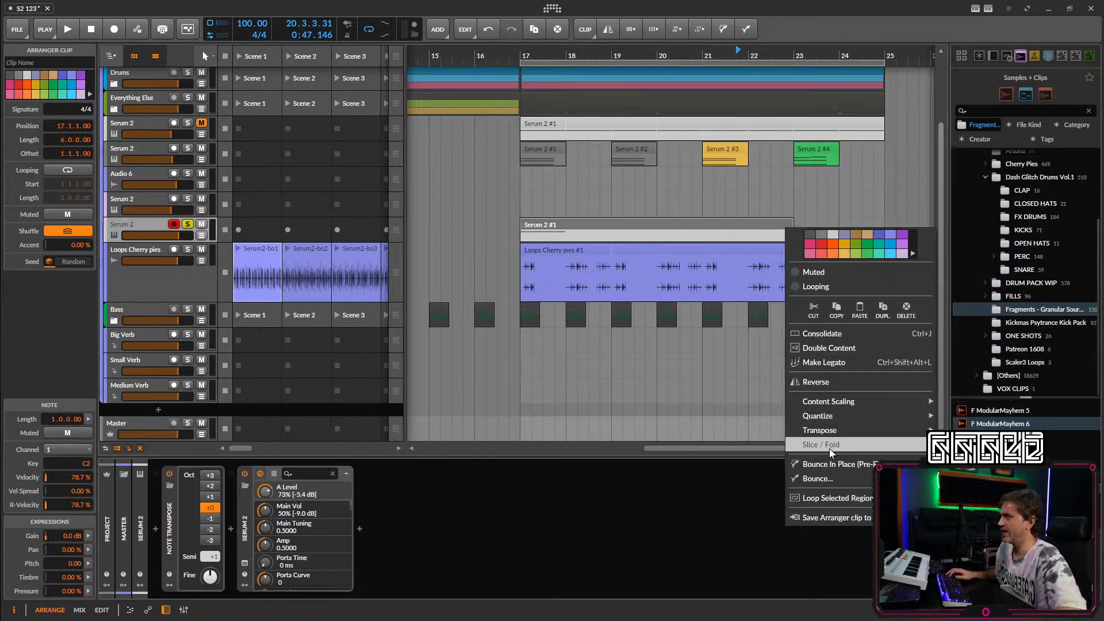
click(820, 477)
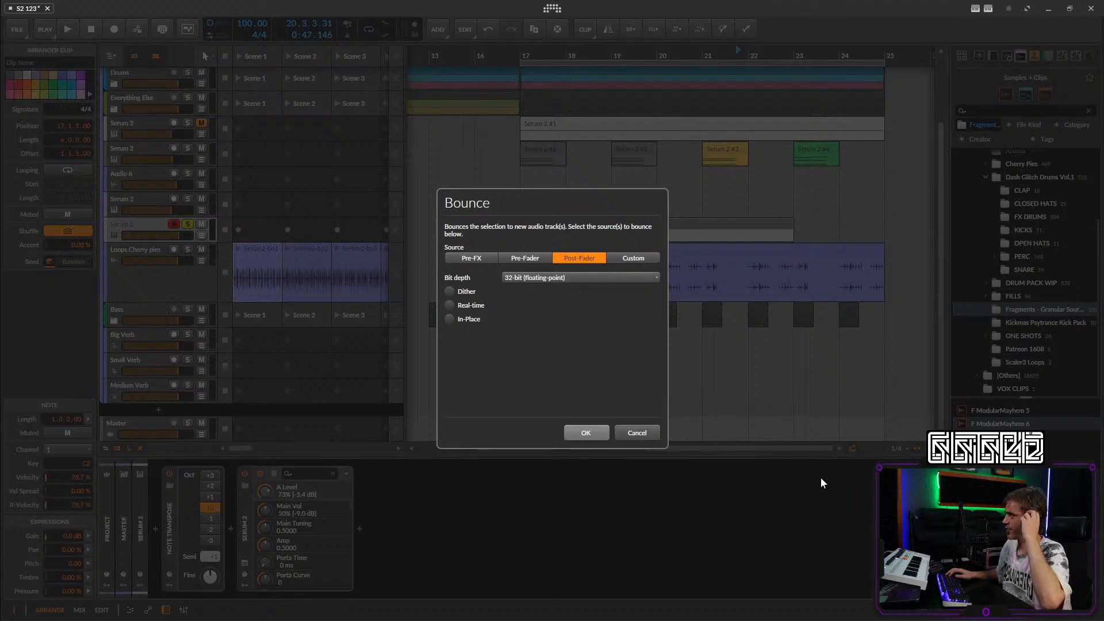
click(598, 435)
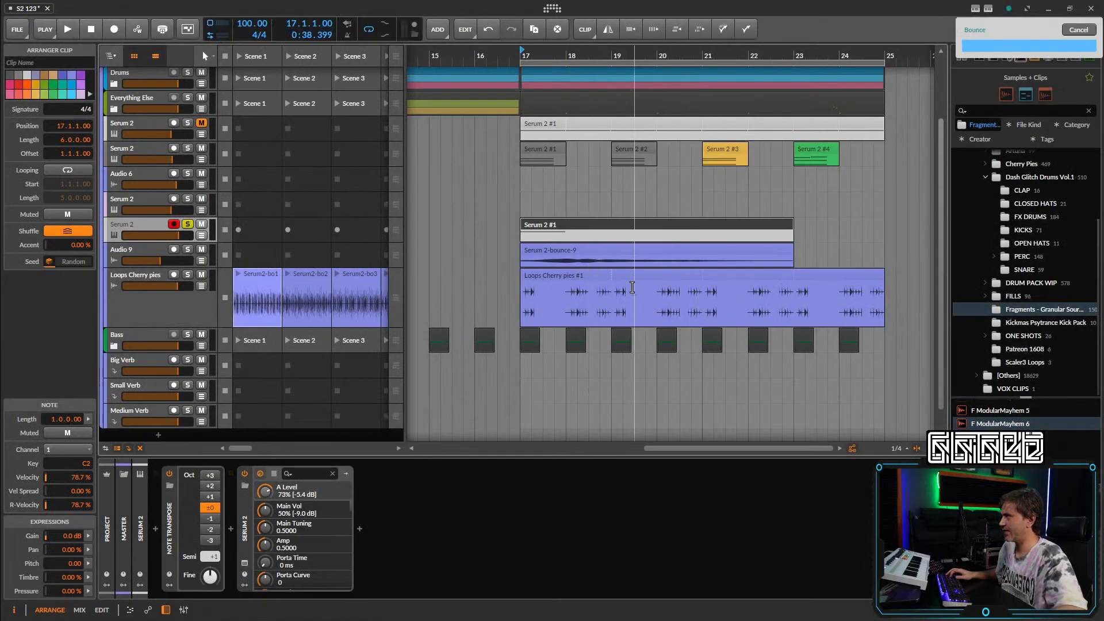
Enlarge the bounced audio track, split its clip at bar 18 and reverse the five-bar part after the split.
drag(163, 265, 164, 322)
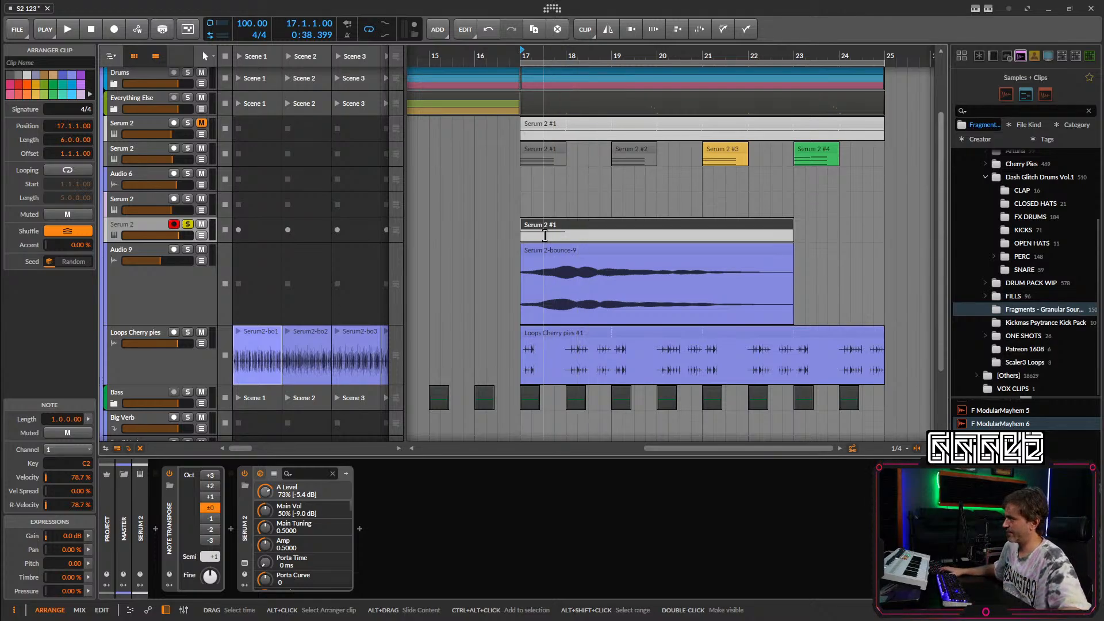
click(567, 249)
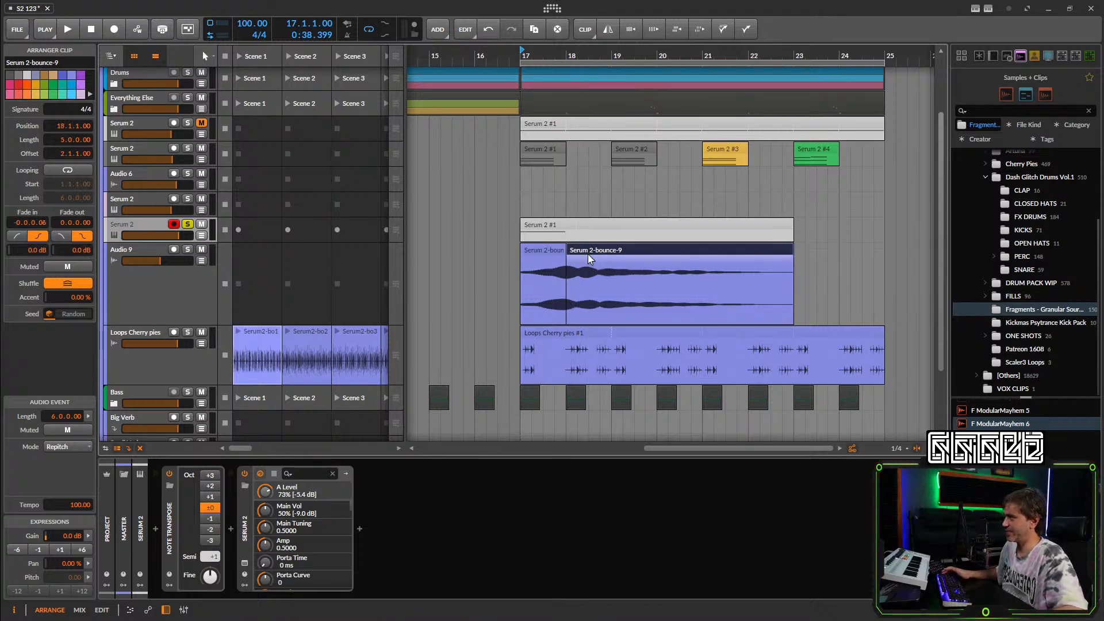
click(607, 29)
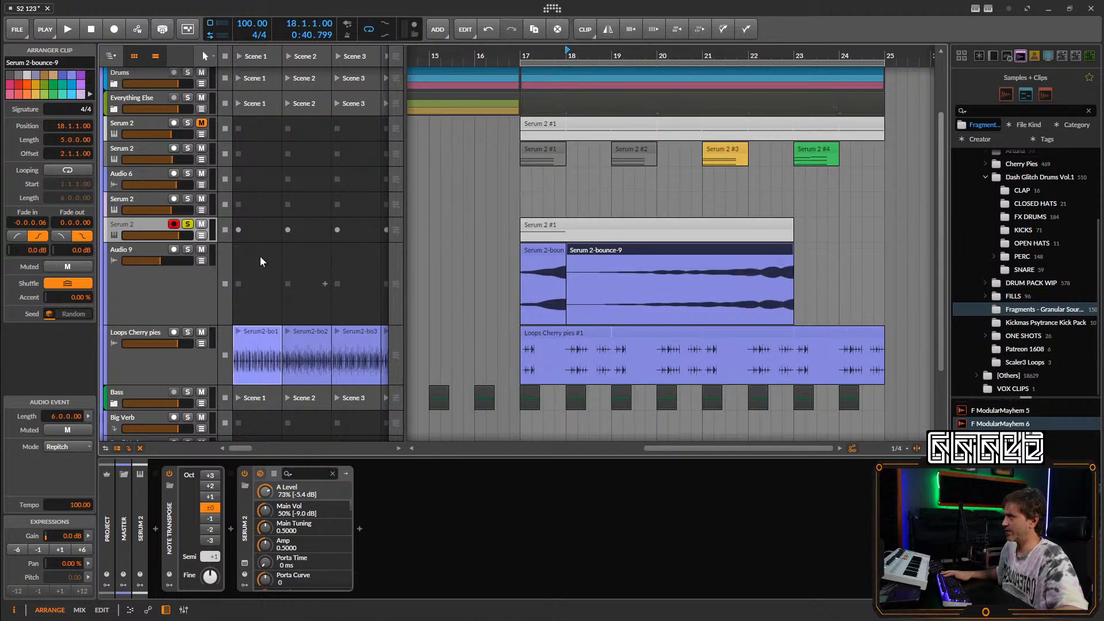
Duplicate the bounced audio track, keeping only the one-bar piece on the original and only the reversed five-bar piece on the copy.
click(179, 293)
key(ctrl+d)
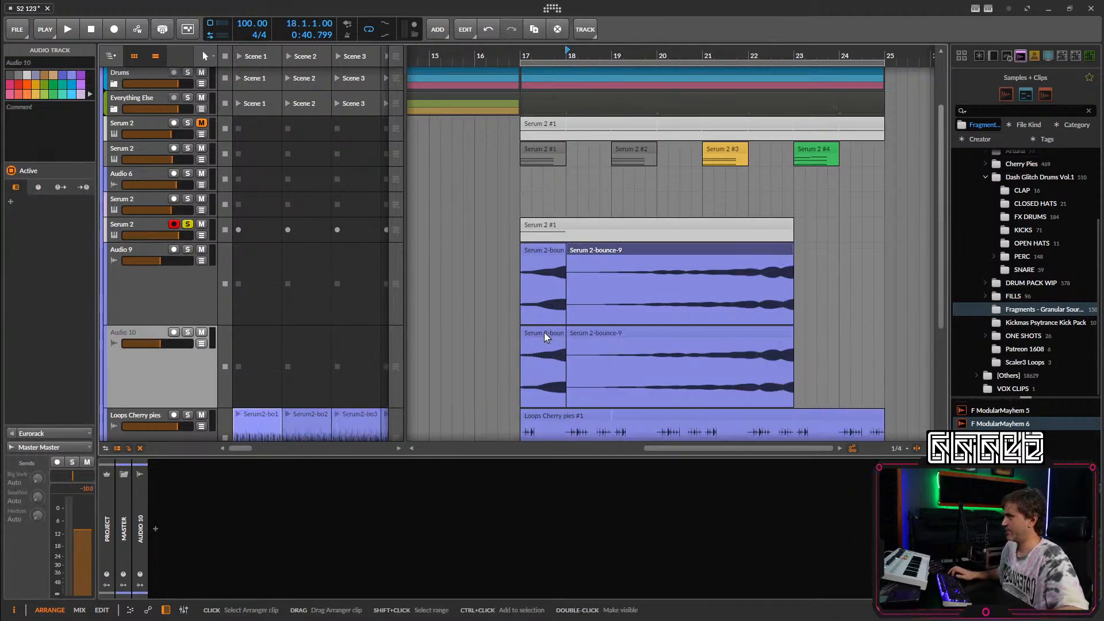
click(544, 334)
key(Delete)
click(629, 251)
key(Delete)
Move the one-bar piece to bar 16 and the reversed five-bar piece to bar 12 so both end at bar 17.
drag(695, 333, 469, 333)
drag(598, 255, 498, 356)
drag(551, 327, 500, 330)
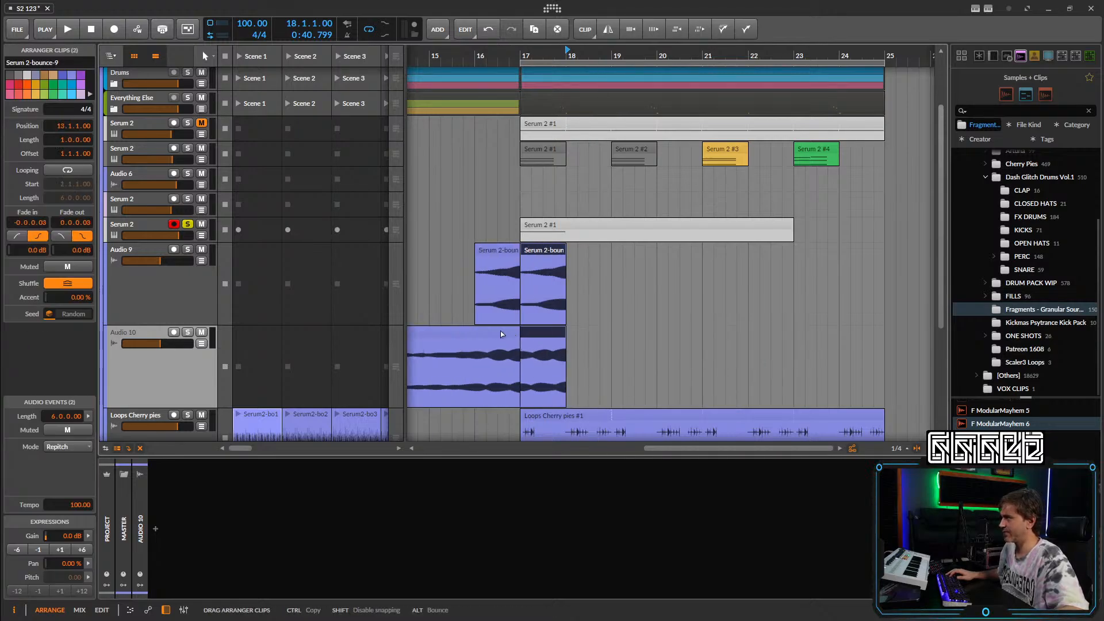
Audition the transition into bar 17 and give both bounced clips a fade-in of about 0.1.2.02.
scroll(579, 321, left, 5)
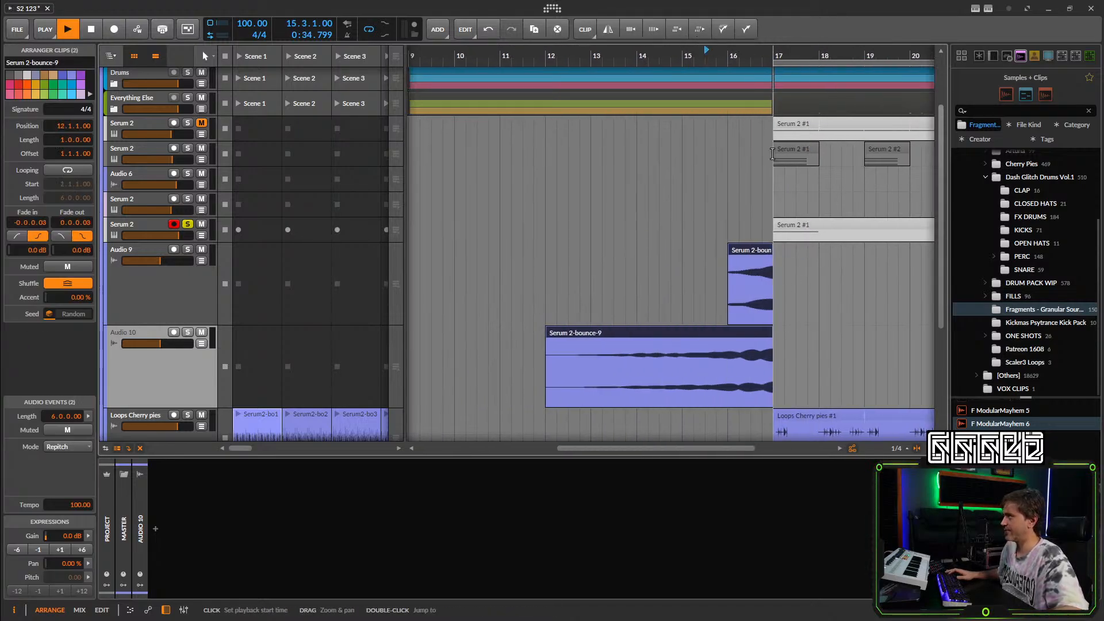
scroll(517, 230, right, 3)
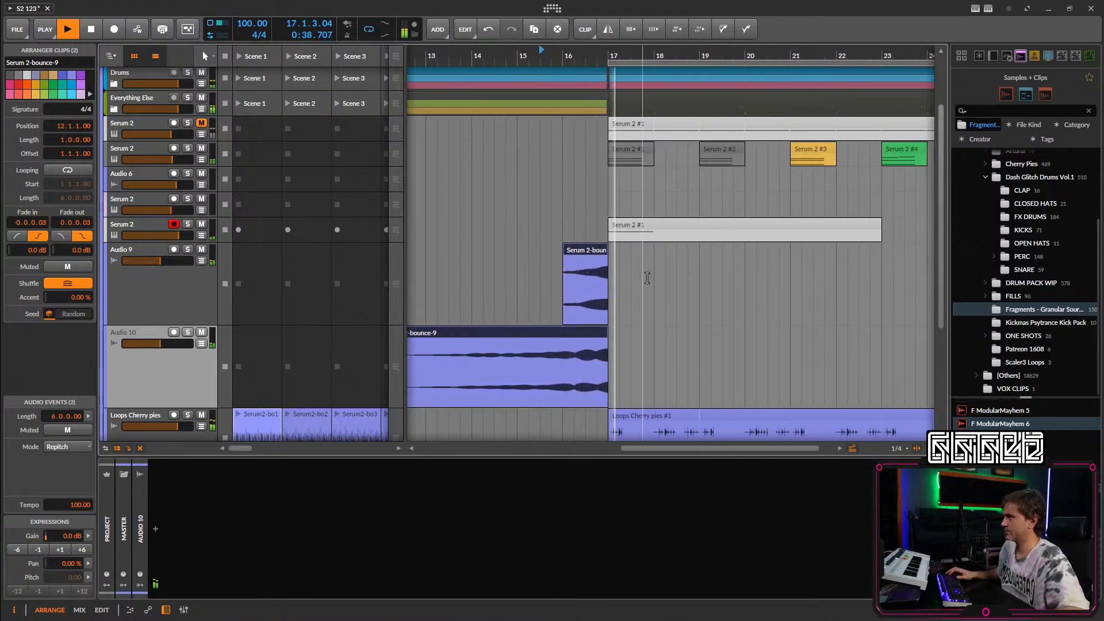
key(space)
key(space)
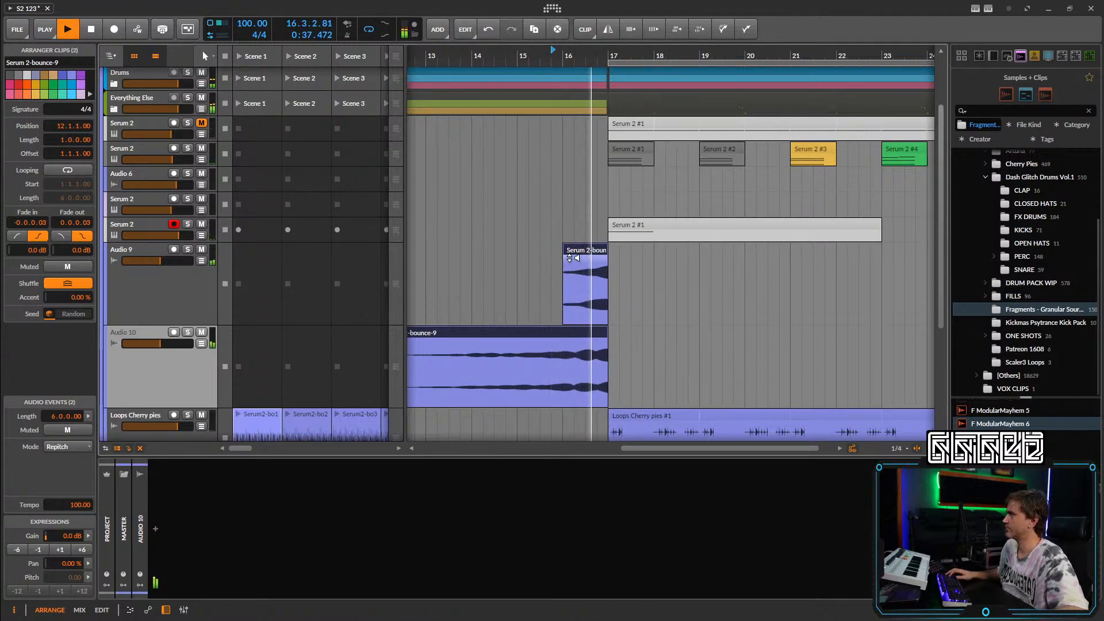
drag(570, 257, 587, 262)
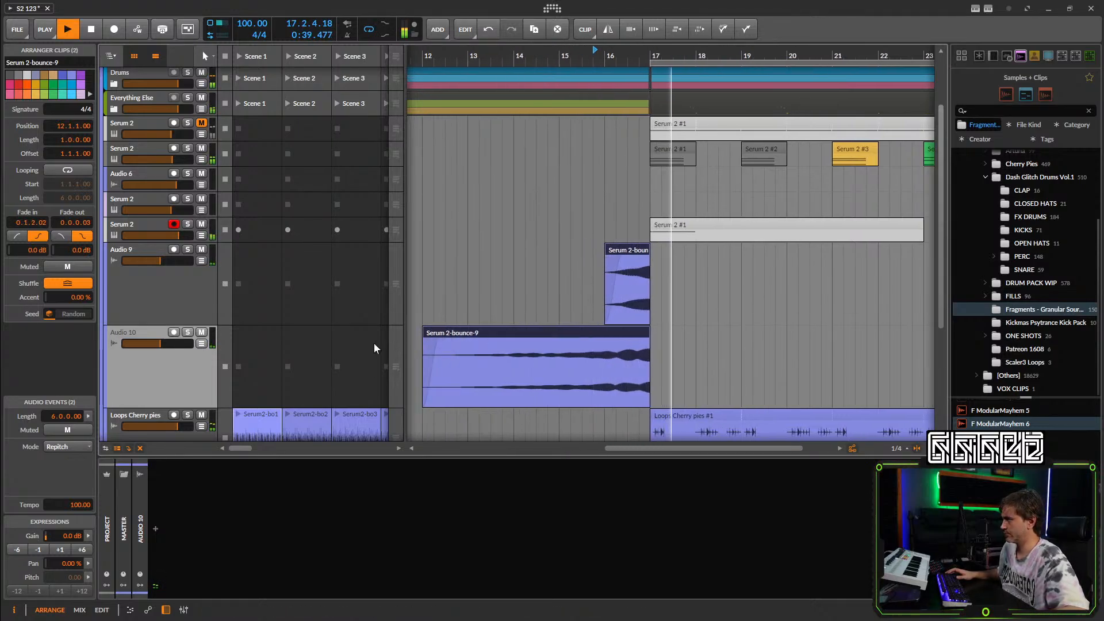
scroll(712, 309, down, 3)
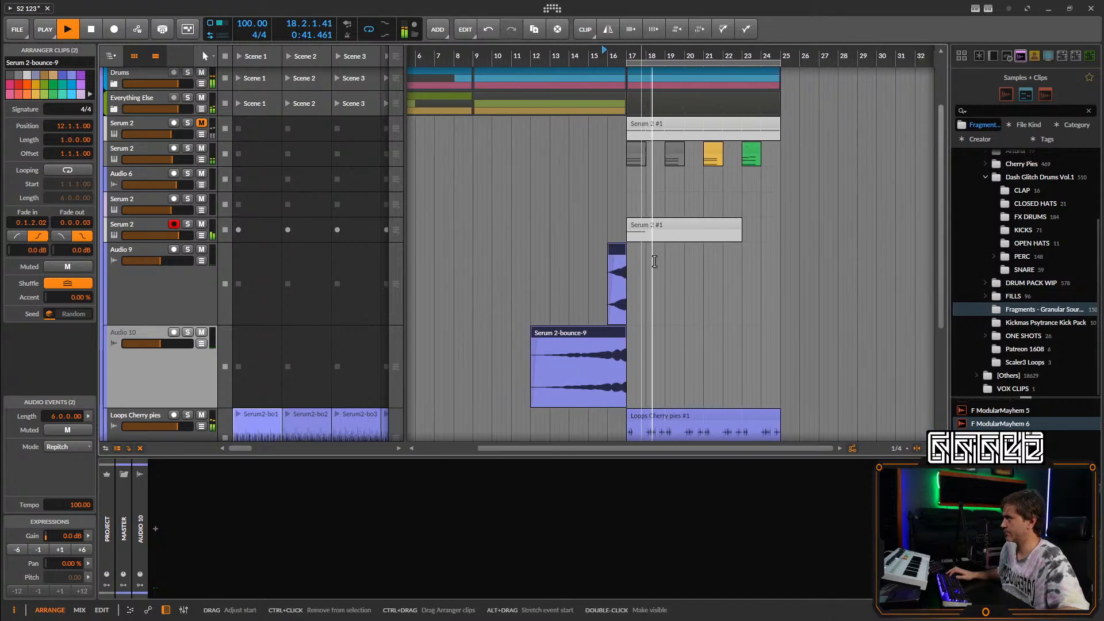
key(space)
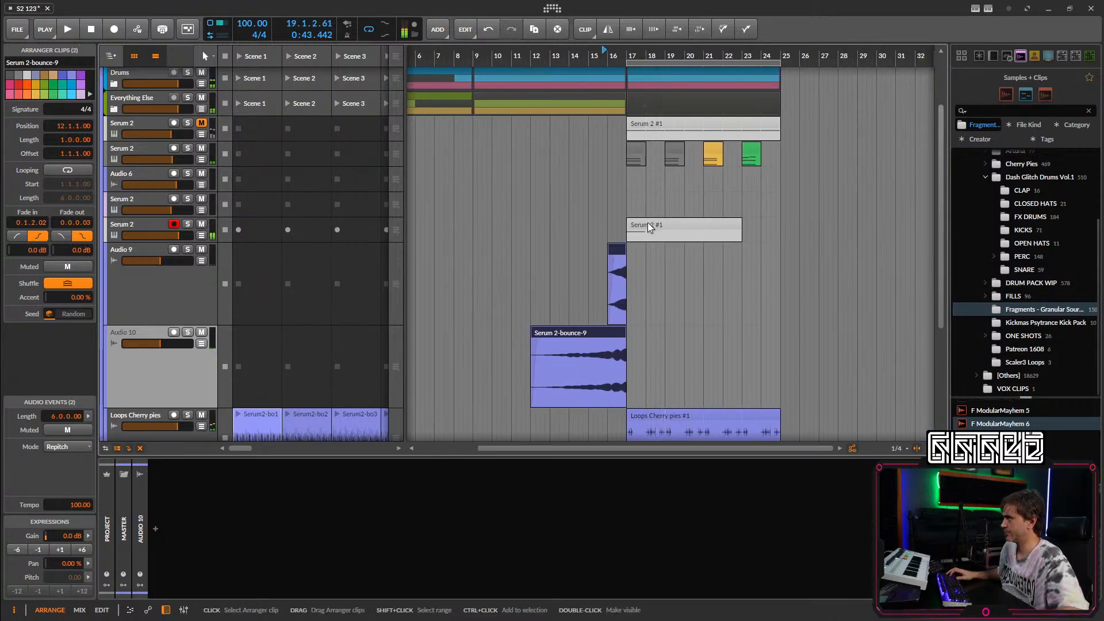
Open the six-bar pluck clip at bar 17 and transpose its C2 note up an octave to C3.
click(648, 226)
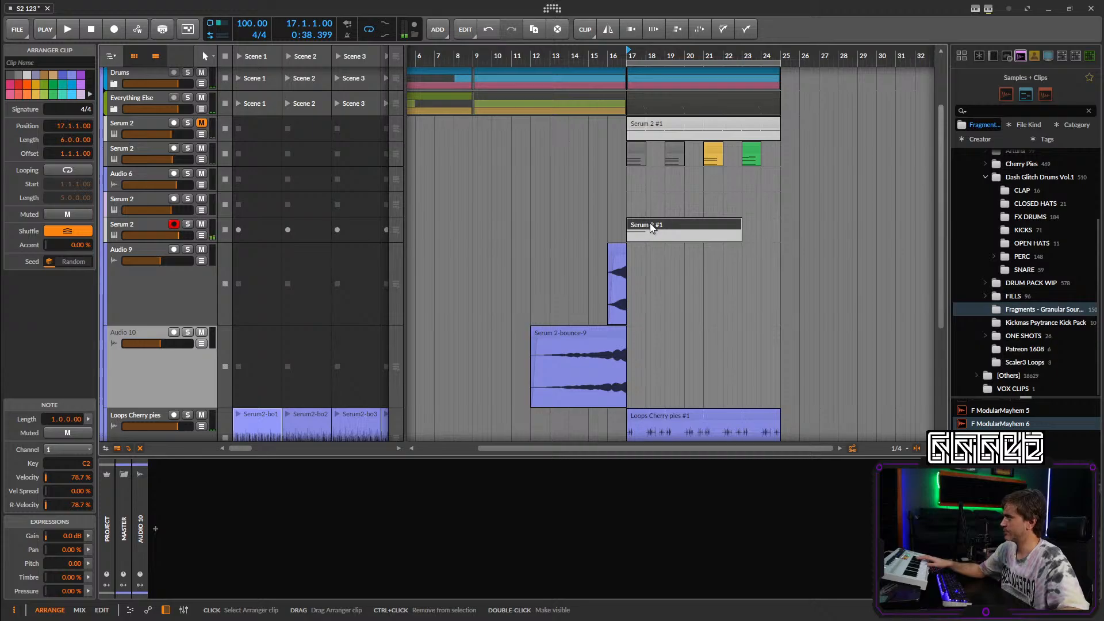
double_click(650, 227)
drag(263, 410, 253, 505)
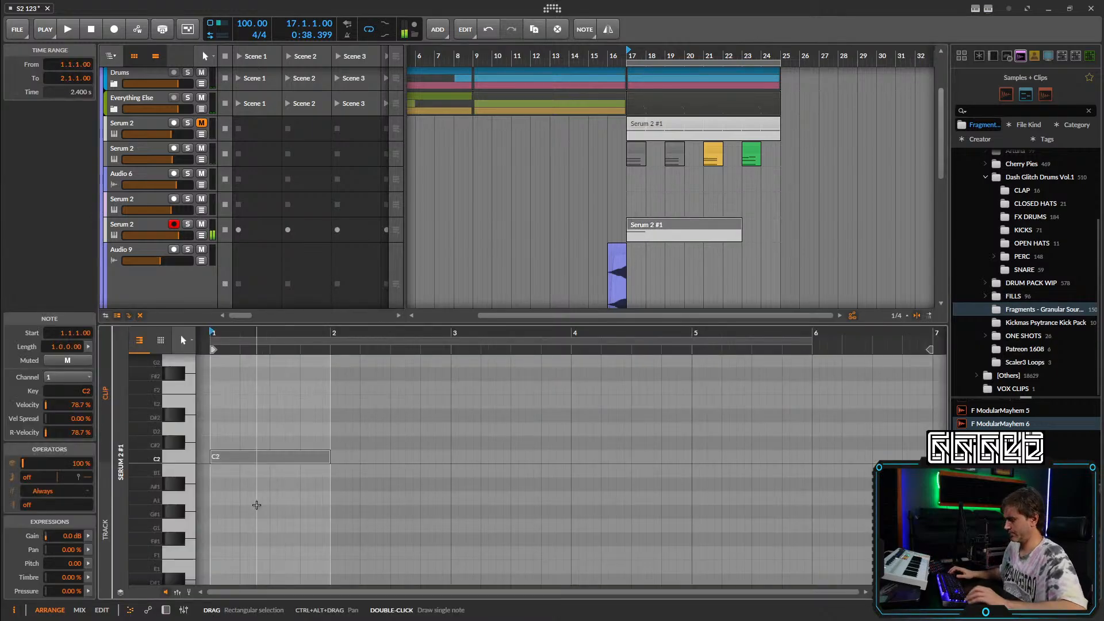
key(shift+Up)
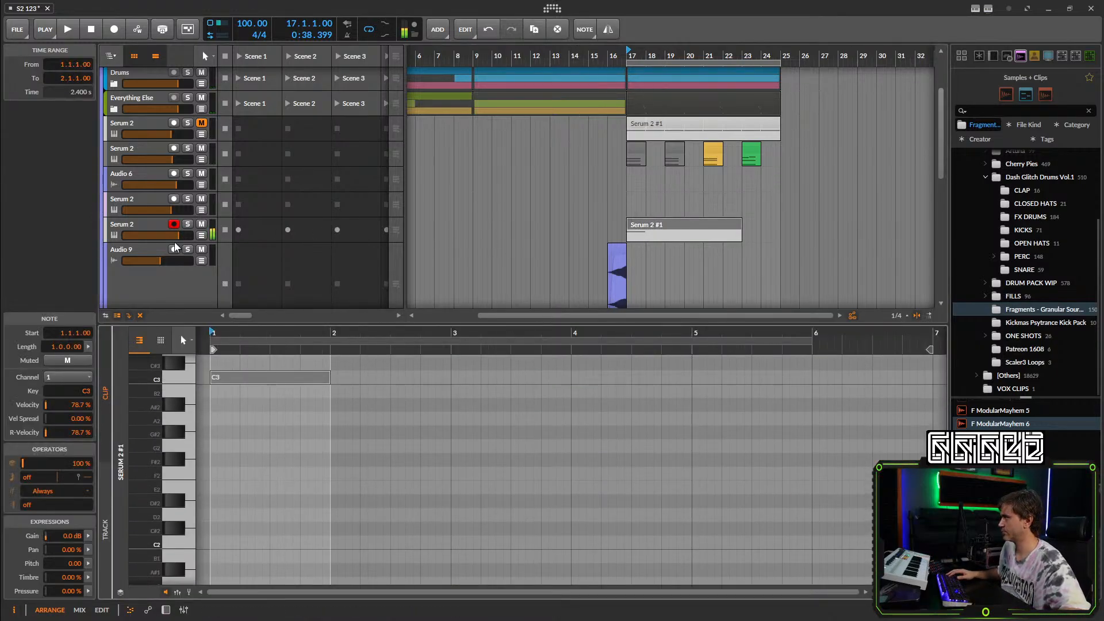
Bounce the transposed pluck clip to another new audio track, Post-Fader at 32-bit floating-point.
right_click(698, 225)
click(733, 476)
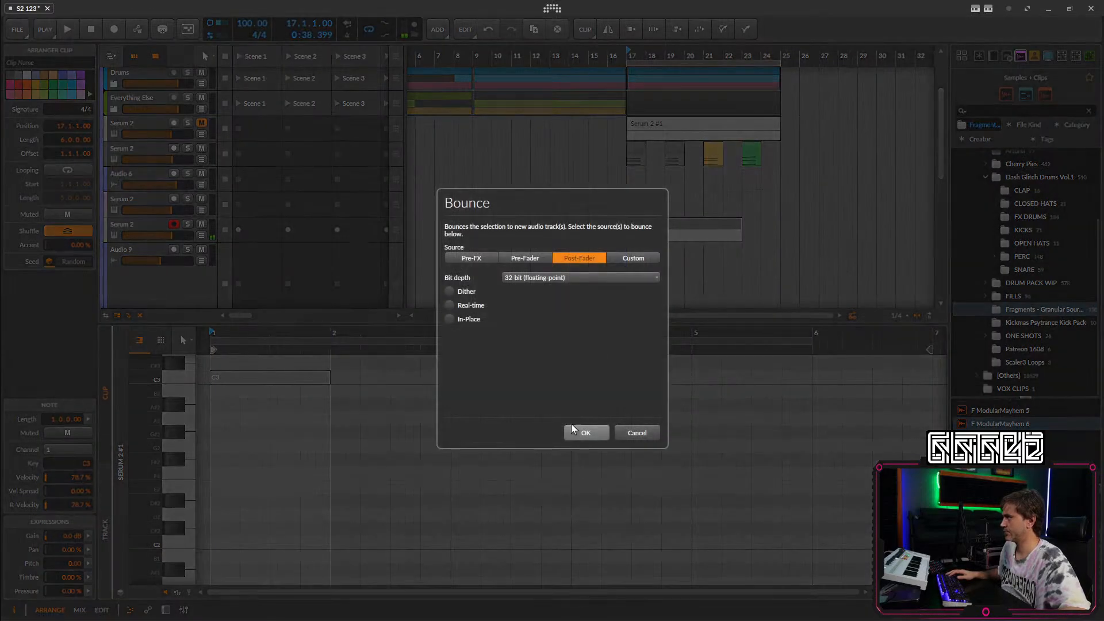
click(575, 430)
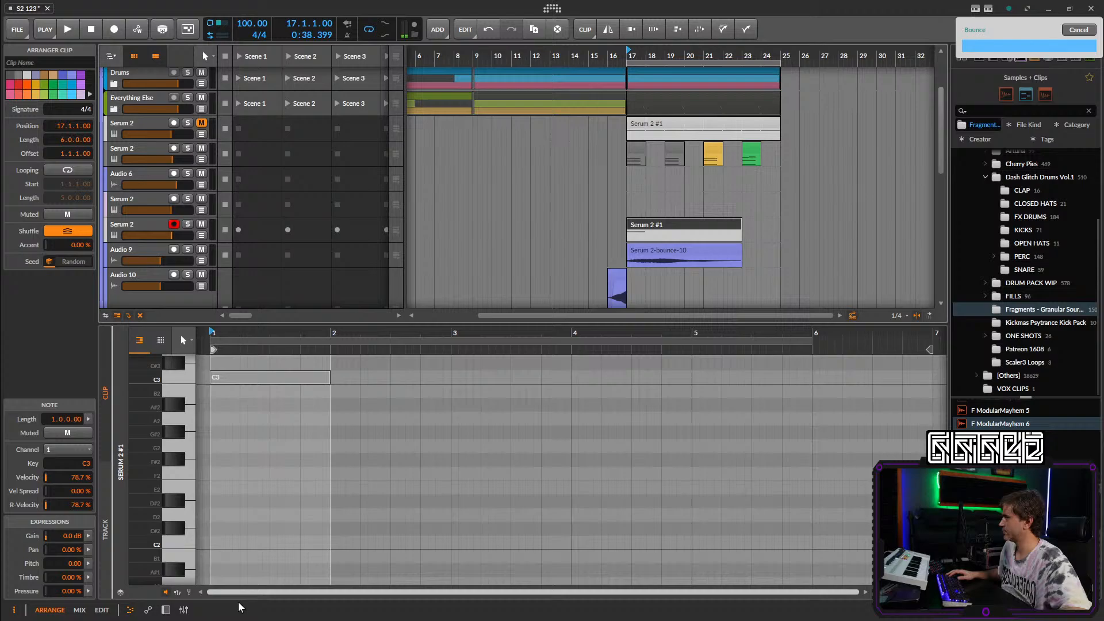
Play the section from bar 17 with the pluck track muted and raise the new bounced track's volume.
click(166, 610)
key(space)
click(201, 224)
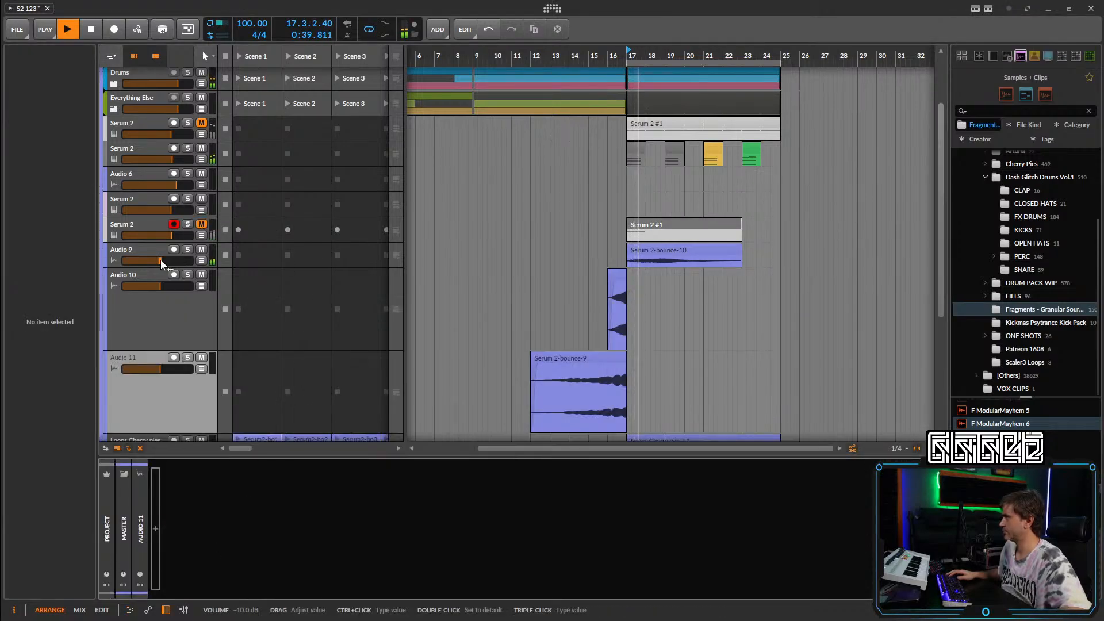
drag(160, 260, 173, 262)
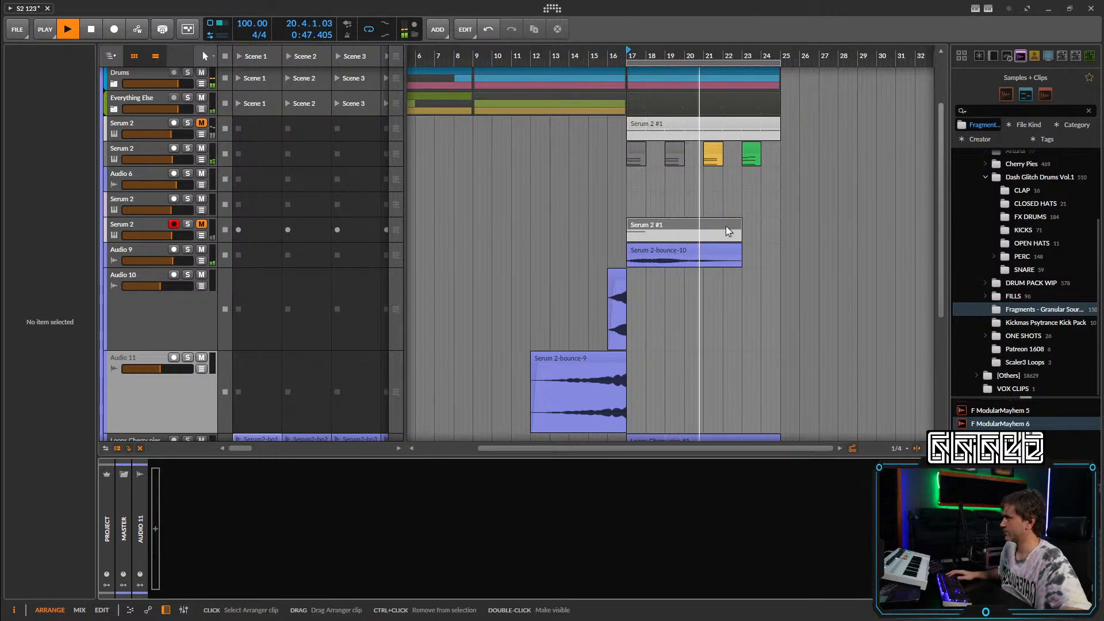
key(space)
Unmute the pluck track and open its Serum 2 plugin window.
click(201, 224)
click(146, 224)
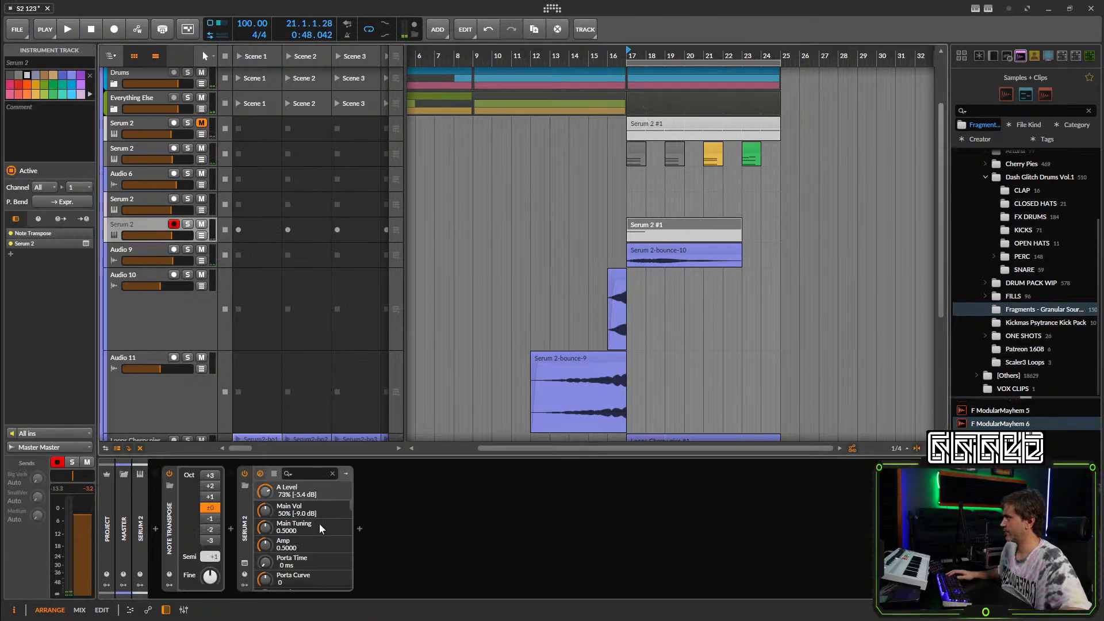
click(245, 563)
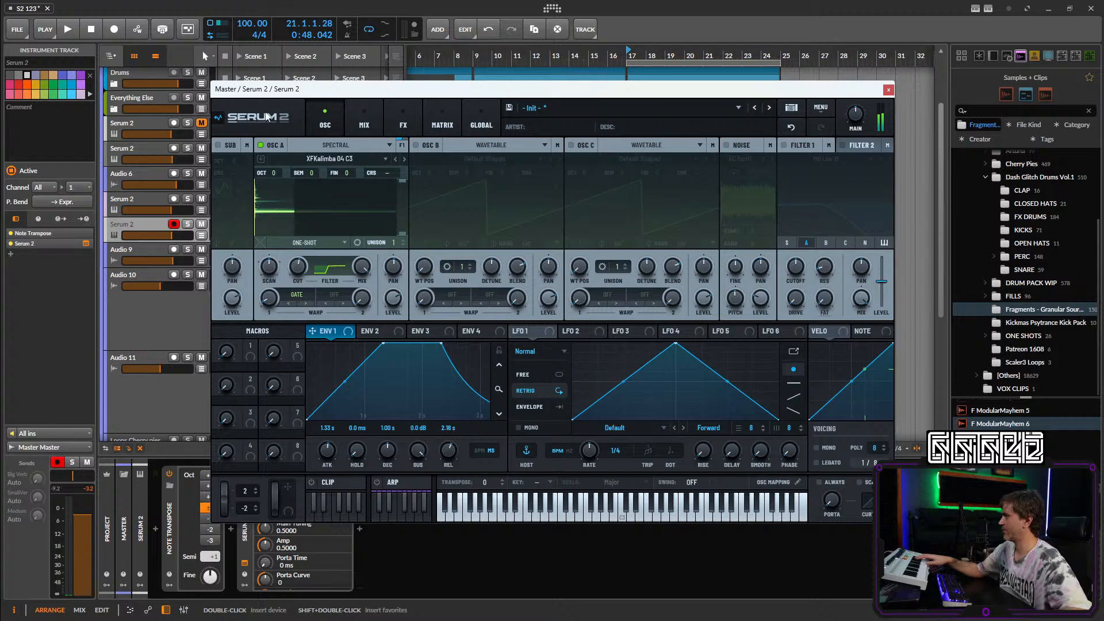
Turn off the Note Transpose device on the armed Serum 2 track and keep that track selected.
drag(422, 85, 506, 89)
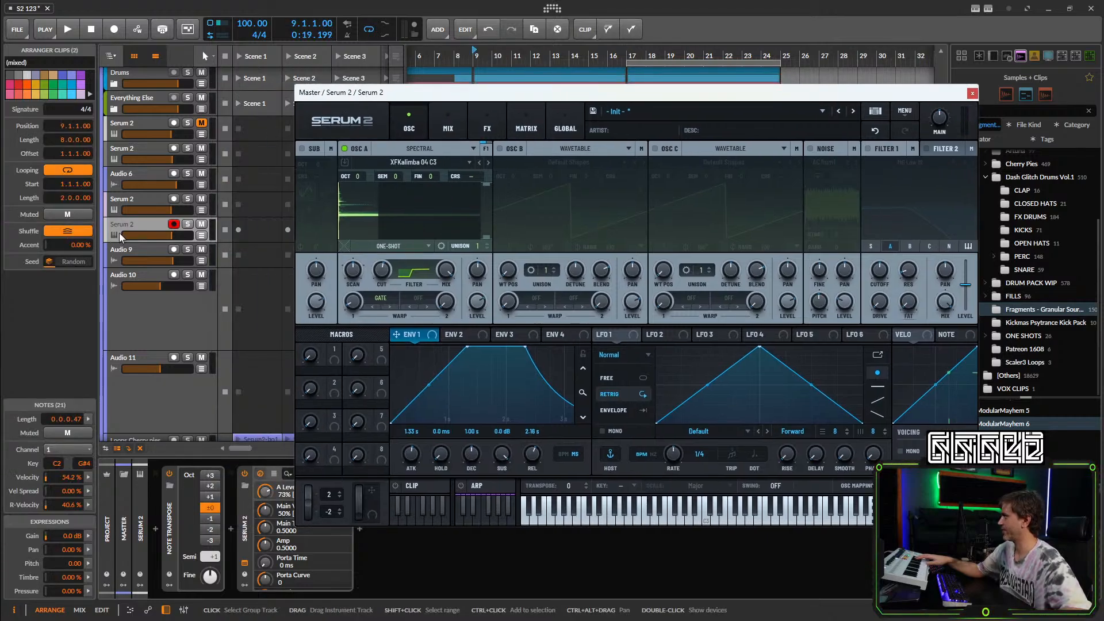
click(169, 473)
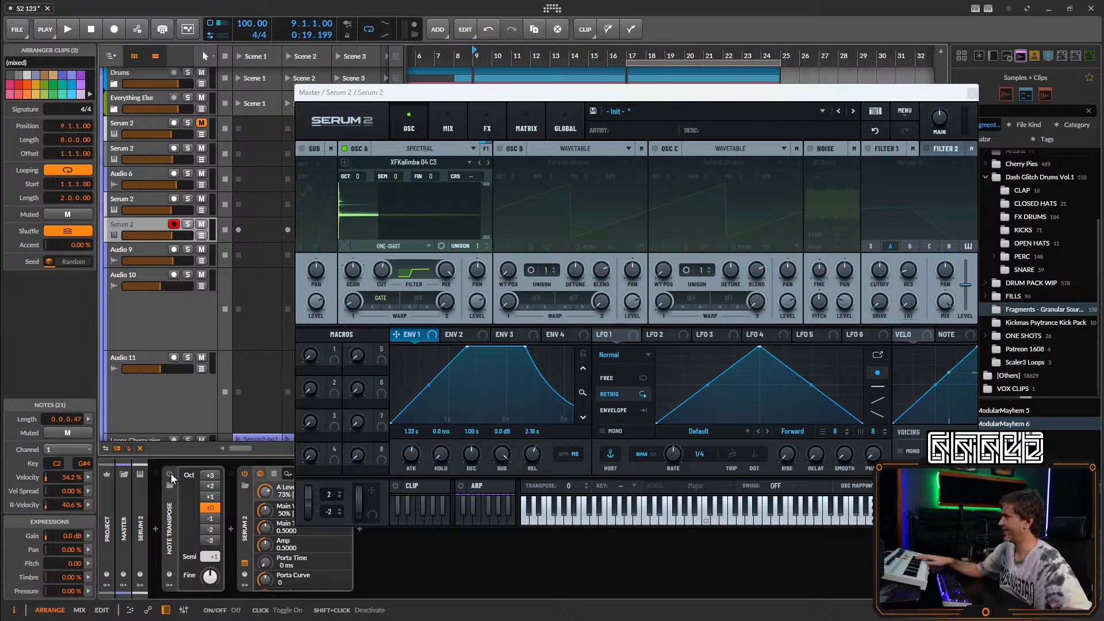
click(157, 223)
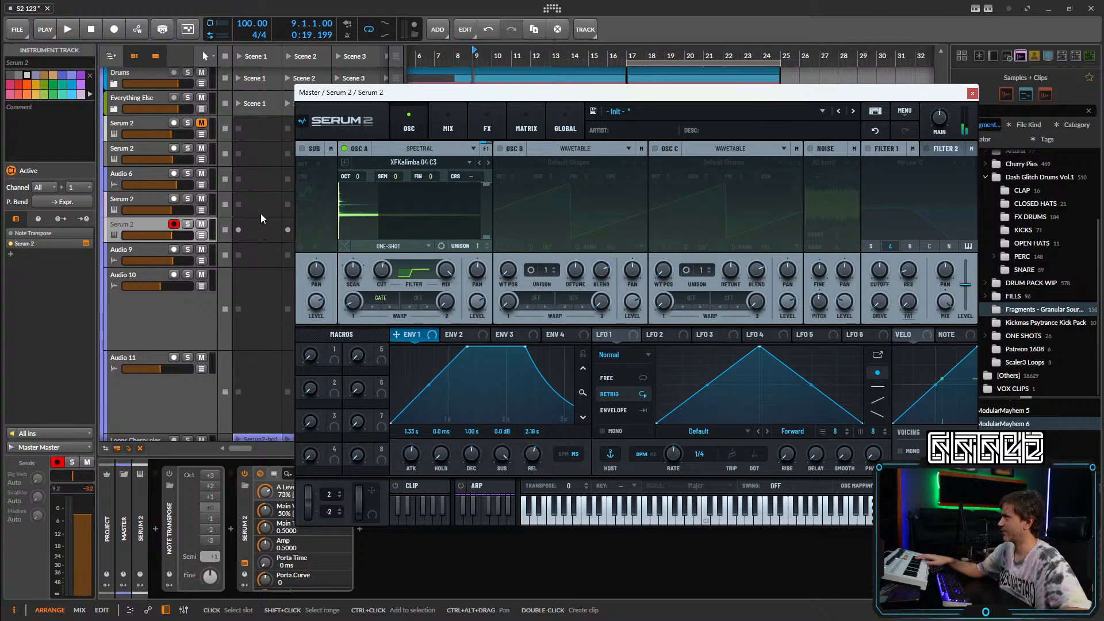
Resample the current patch into oscillator B as a granular source, switch oscillator A off and oscillator B on.
drag(260, 214, 635, 294)
click(347, 148)
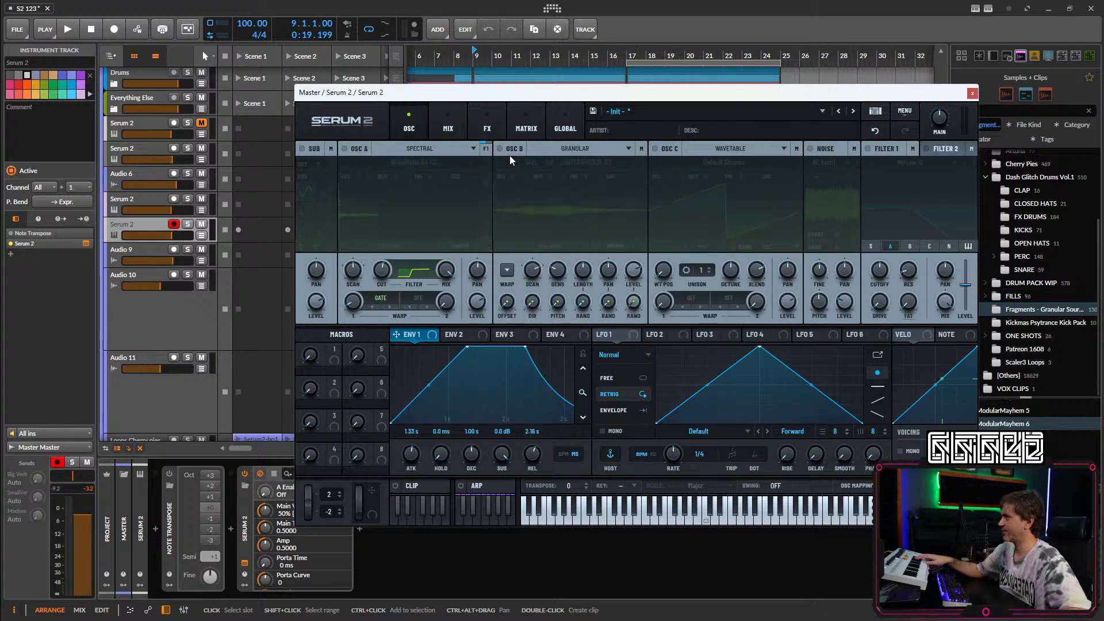
click(497, 149)
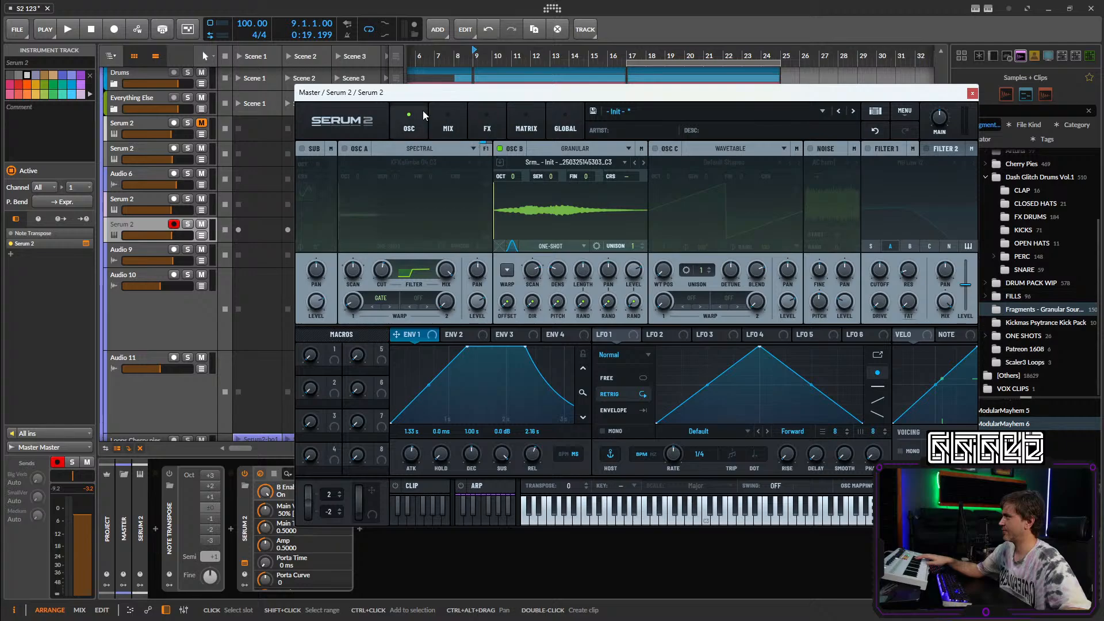
Check oscillator B's mixer routing and the Convolve effect in the main effects rack.
click(447, 115)
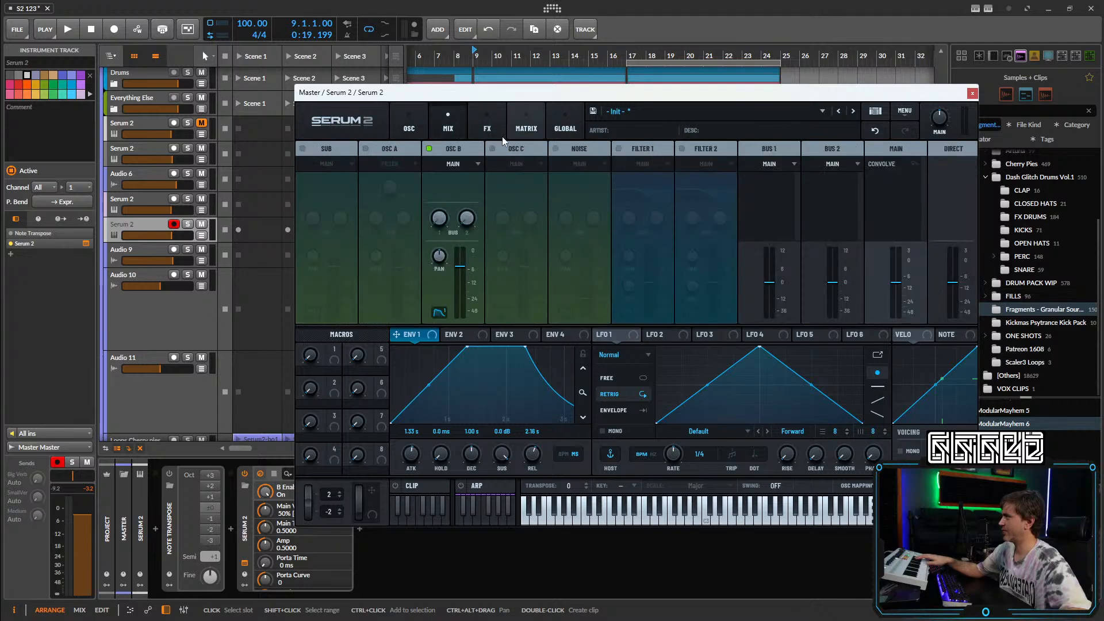
click(501, 122)
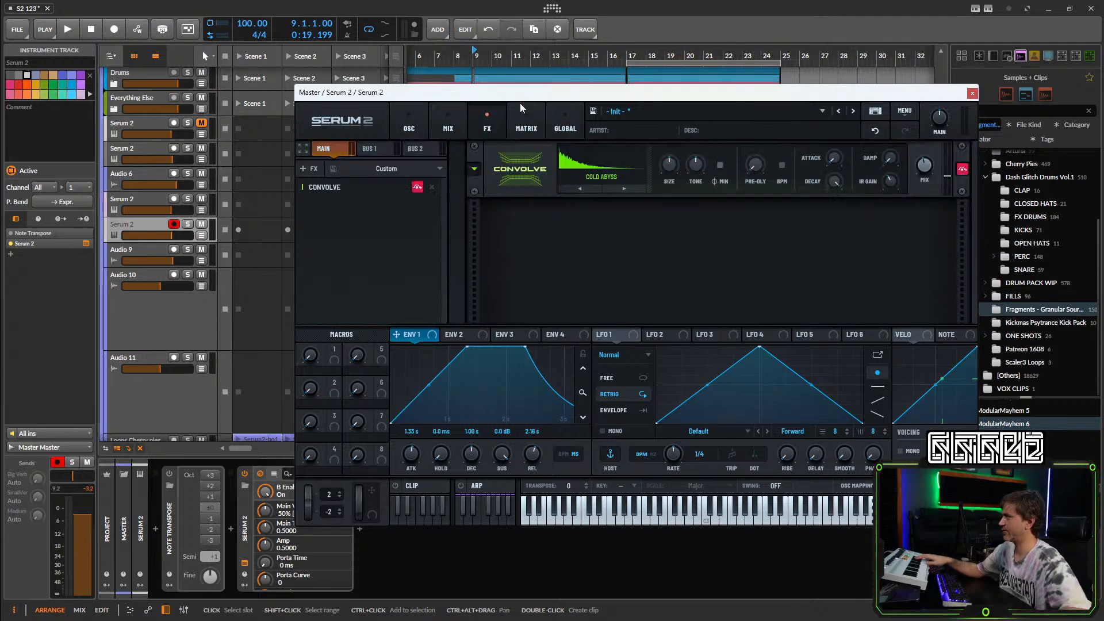
click(433, 116)
click(410, 118)
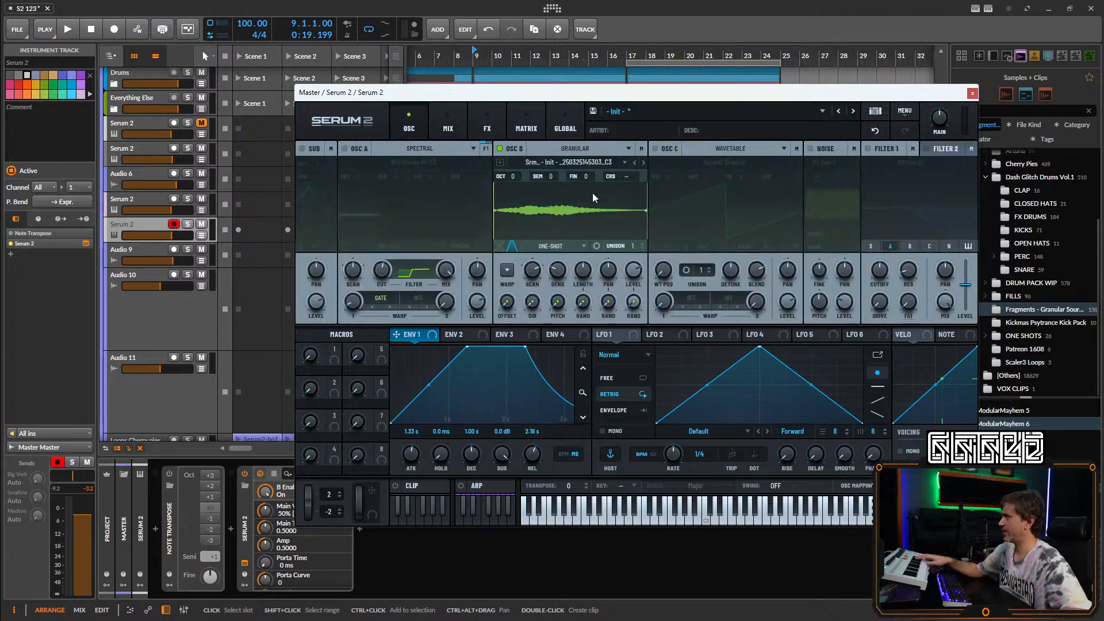
Normalize the resampled audio in oscillator B and set Envelope 1's attack to 0 ms.
right_click(569, 195)
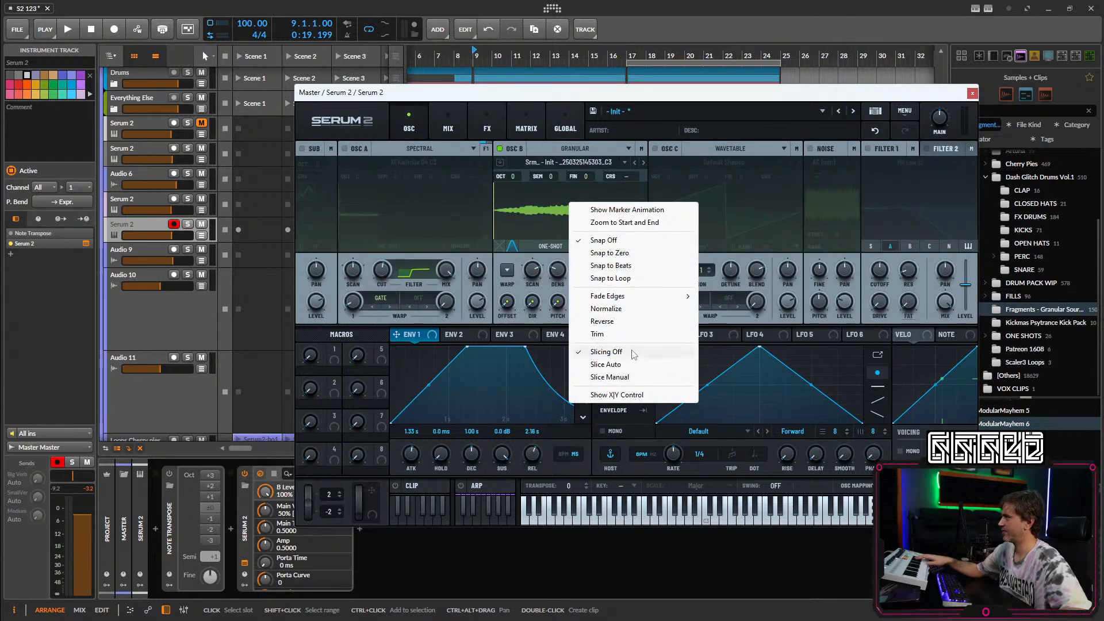
click(607, 308)
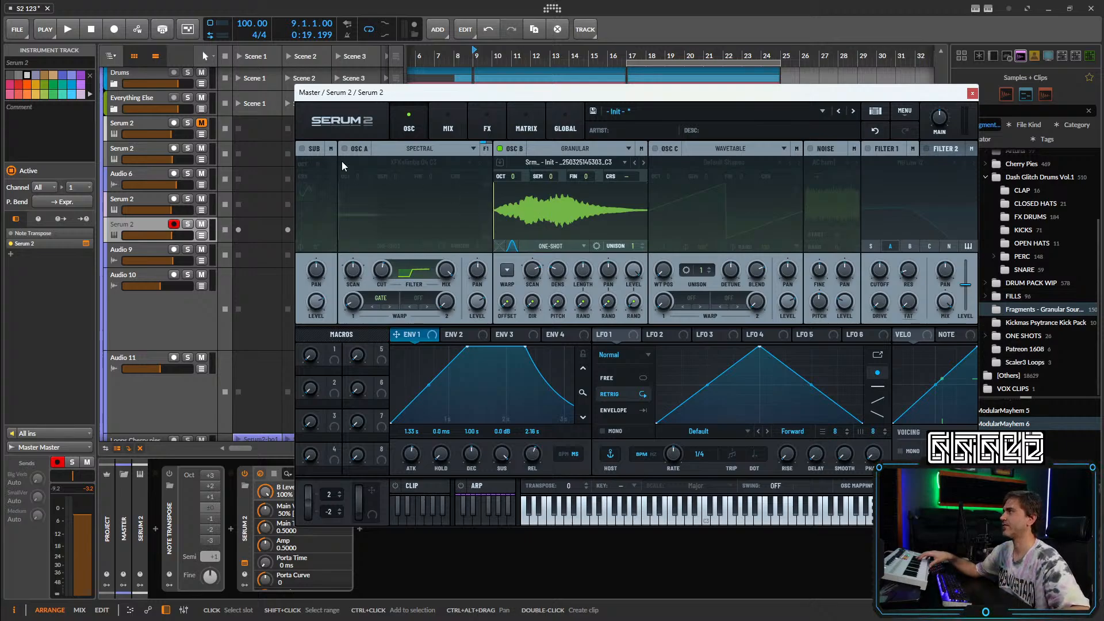
mouse_move(303, 124)
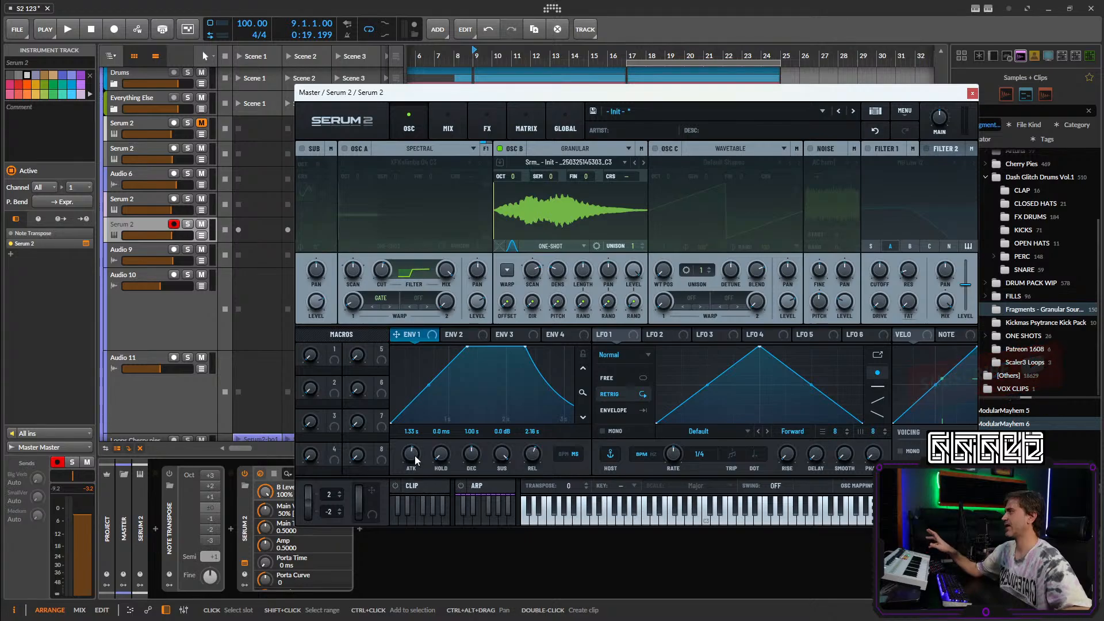
drag(415, 456, 424, 468)
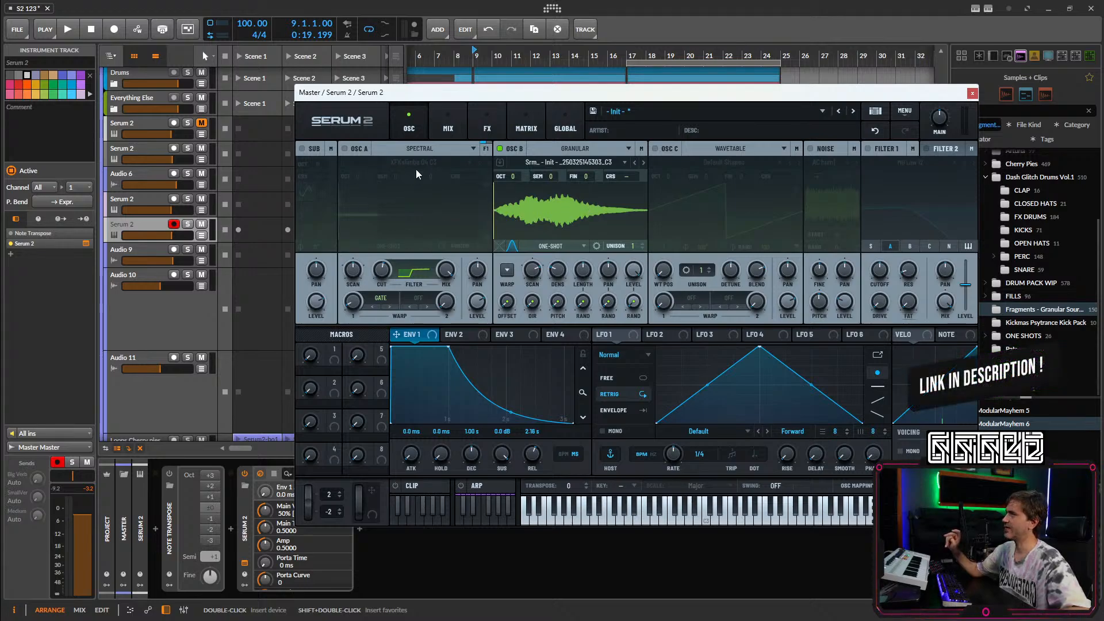
Switch oscillator A on to review its sample options and the clip sequencer, and switch it off again.
click(344, 148)
right_click(401, 196)
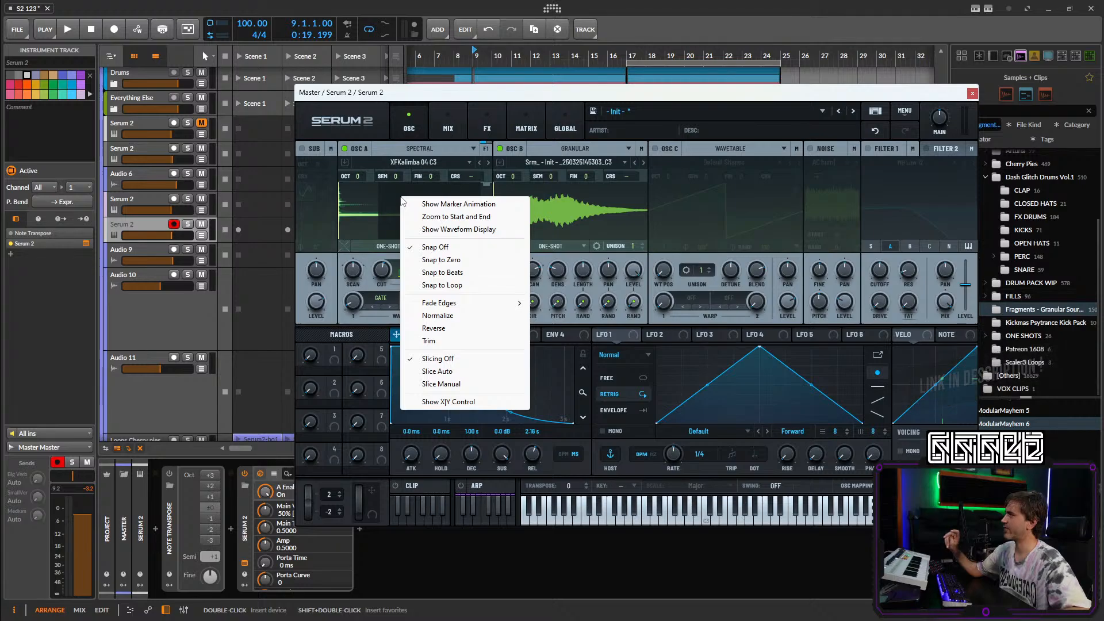
click(418, 164)
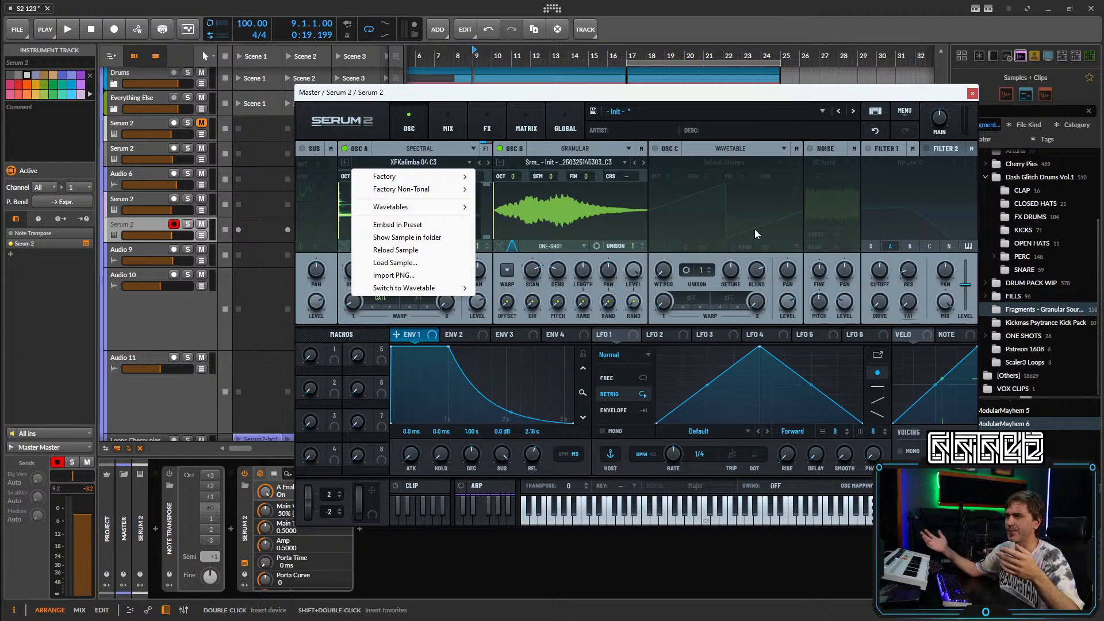
click(415, 488)
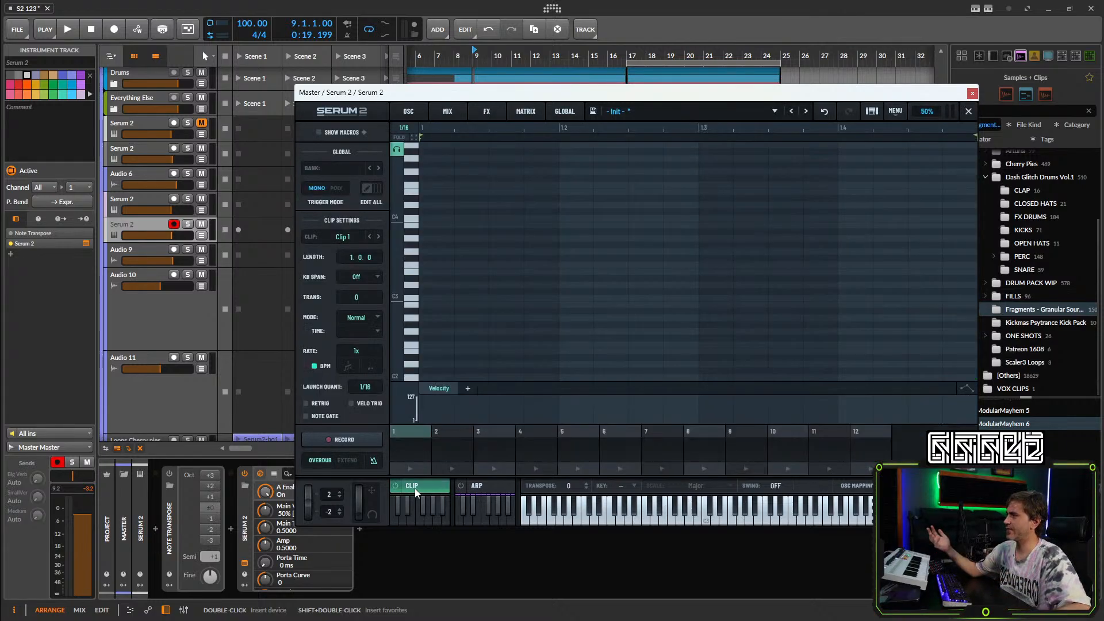
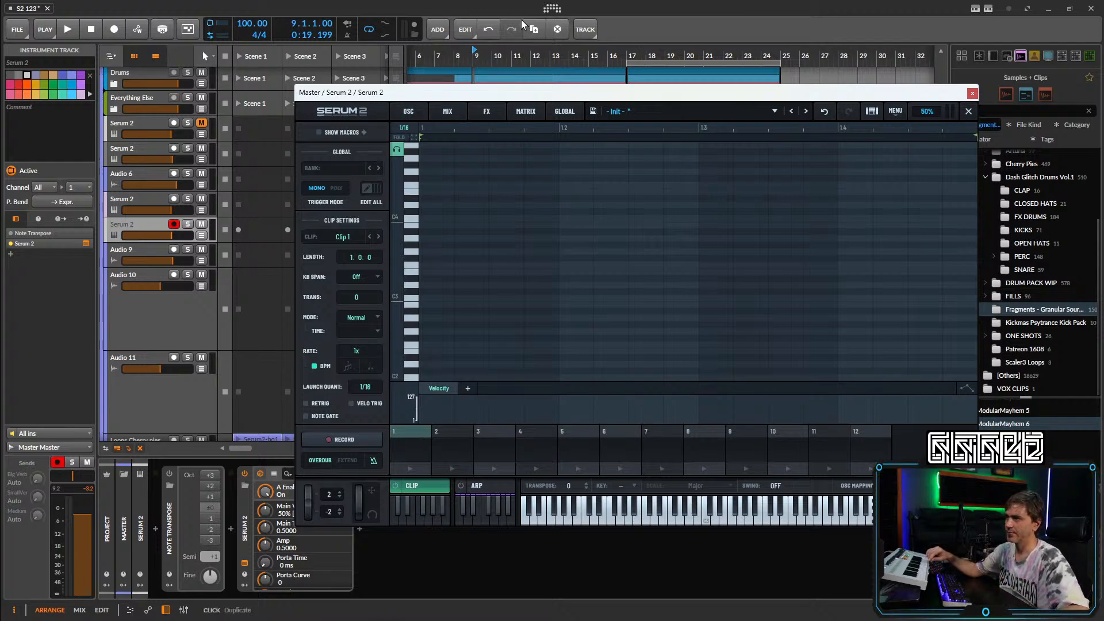
click(415, 112)
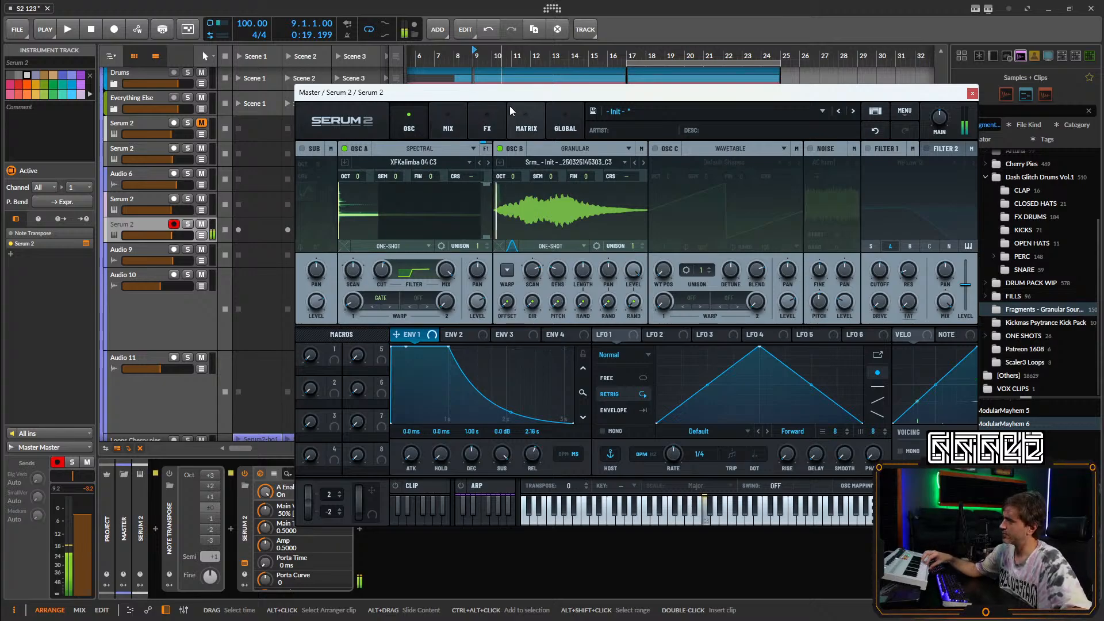
click(344, 148)
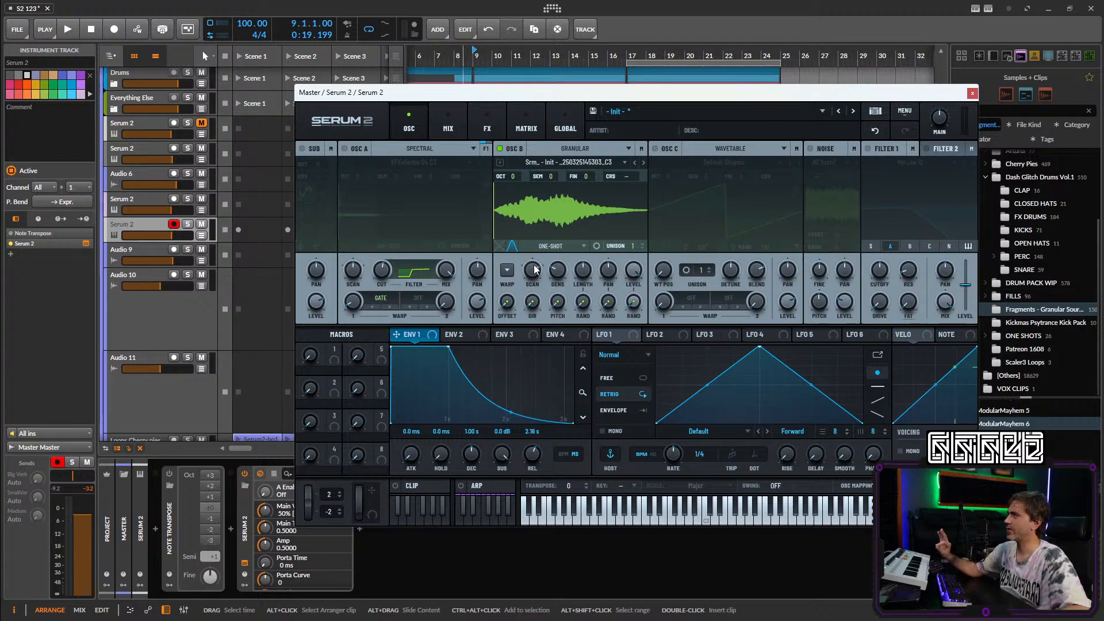
Set oscillator B's granular playback mode to Manual and its position to 22%.
click(551, 246)
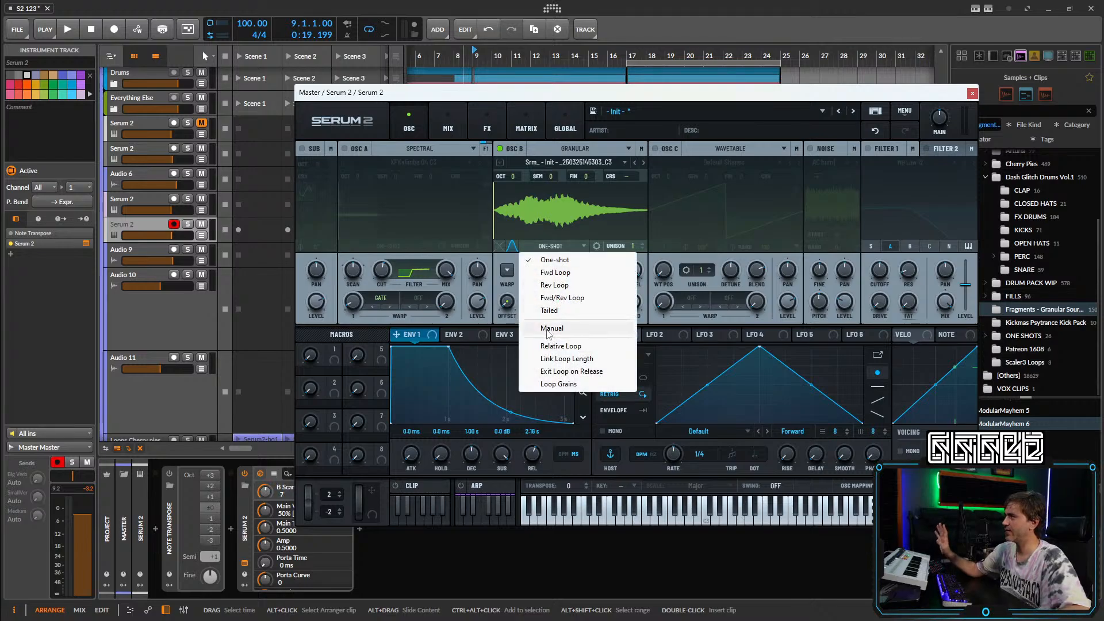
click(548, 329)
mouse_move(542, 256)
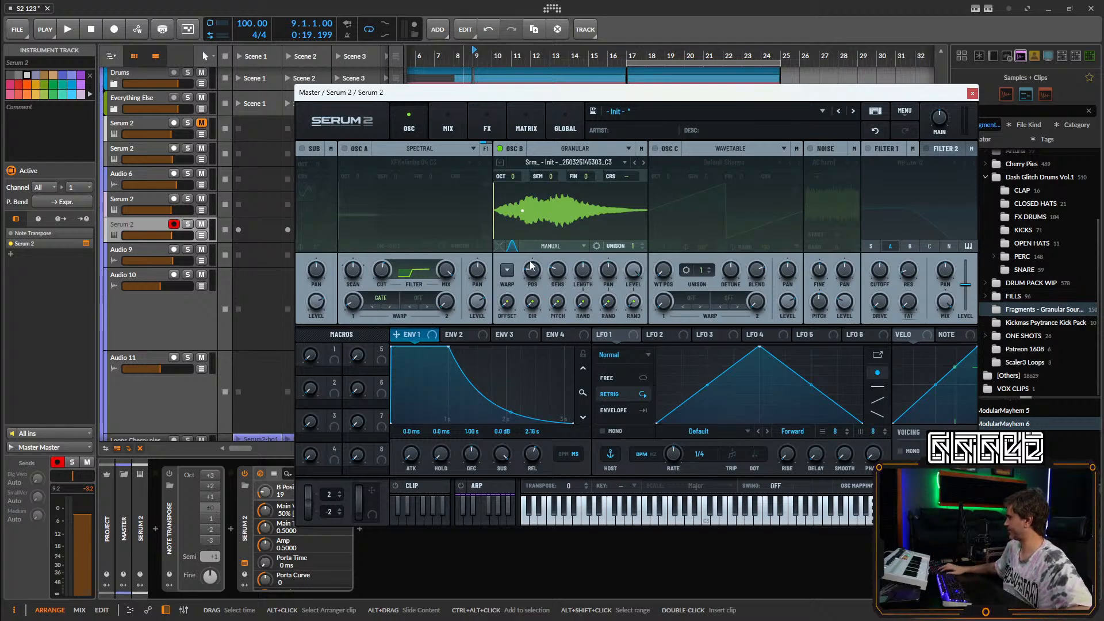
mouse_move(569, 268)
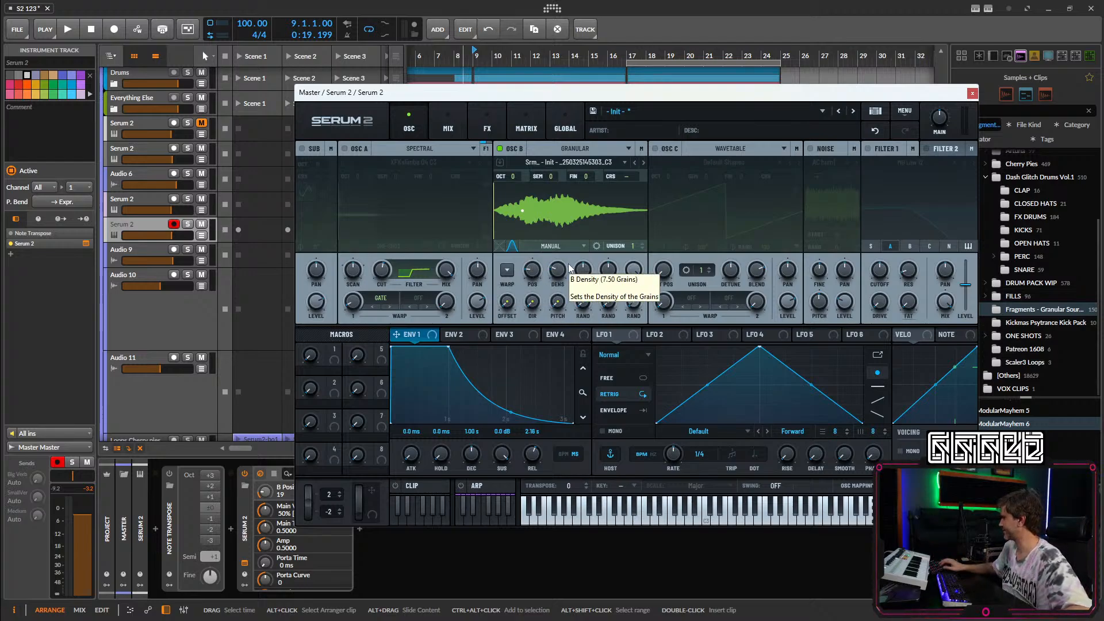
mouse_move(534, 269)
mouse_down()
mouse_move(582, 286)
mouse_move(591, 258)
mouse_move(534, 263)
mouse_up()
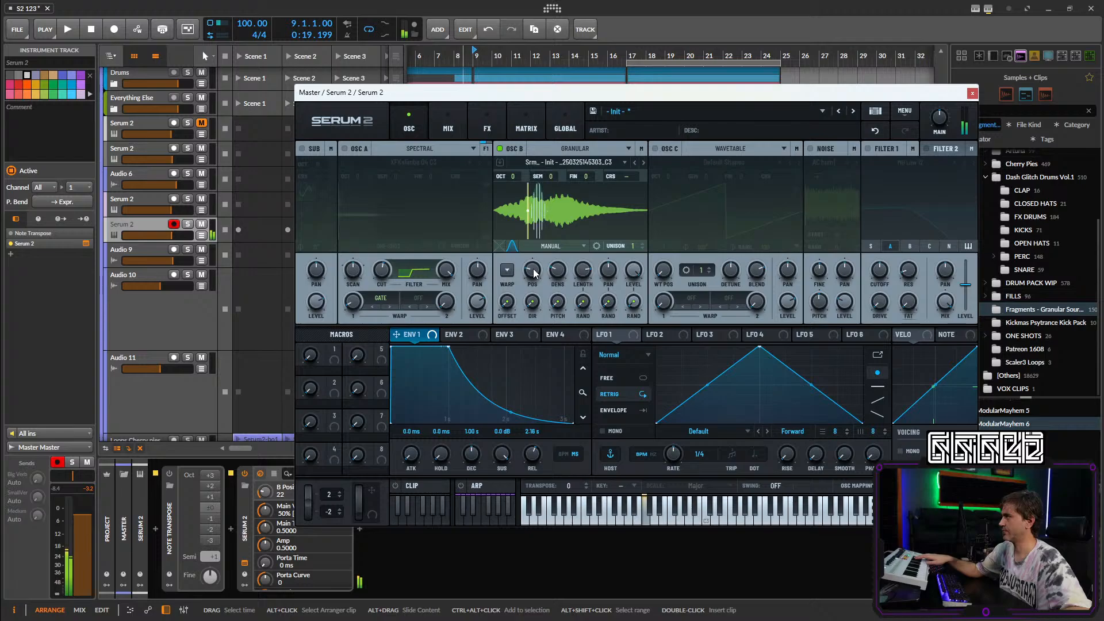
Set Envelope 1's attack to 34 ms and release to 863 ms, and move oscillator B's grain position to just before the sample's middle.
drag(419, 455, 423, 452)
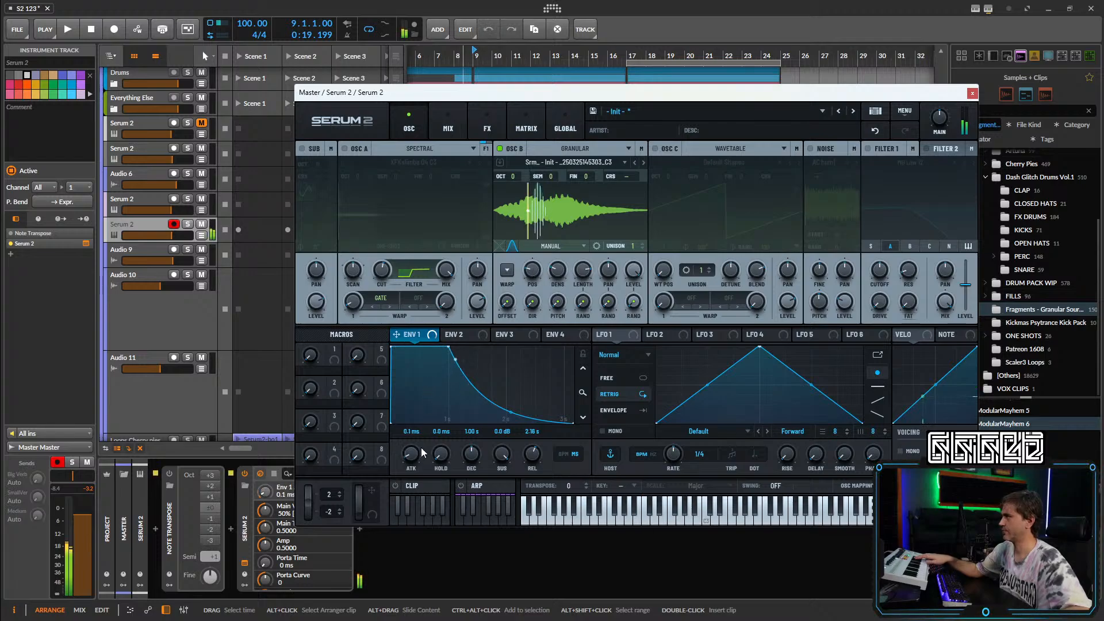
drag(532, 454, 528, 463)
drag(419, 458, 423, 448)
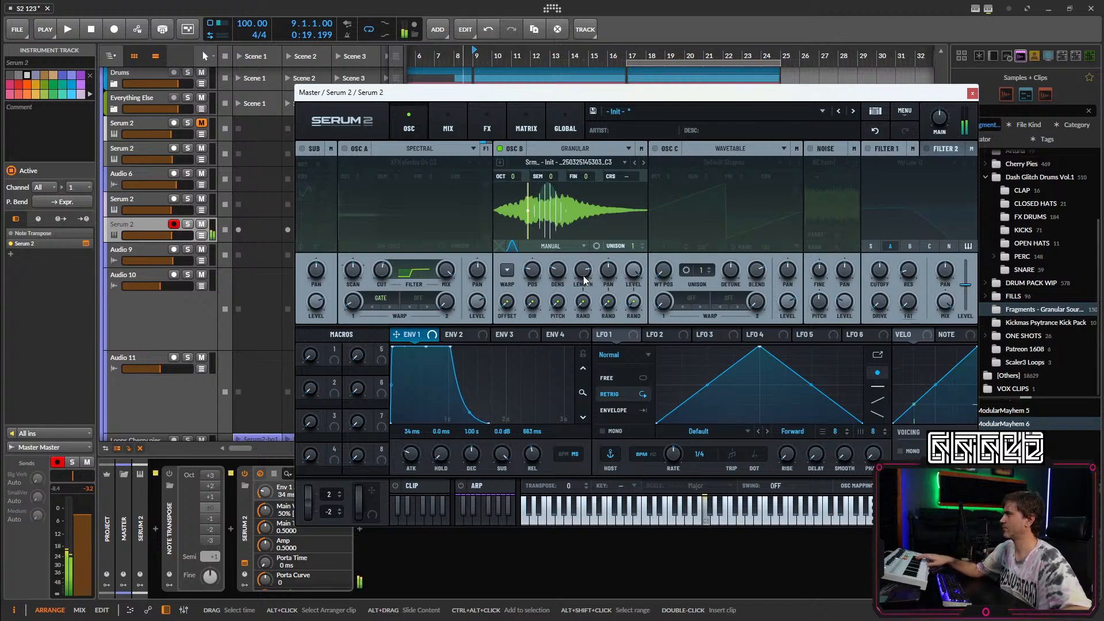
drag(533, 275, 535, 273)
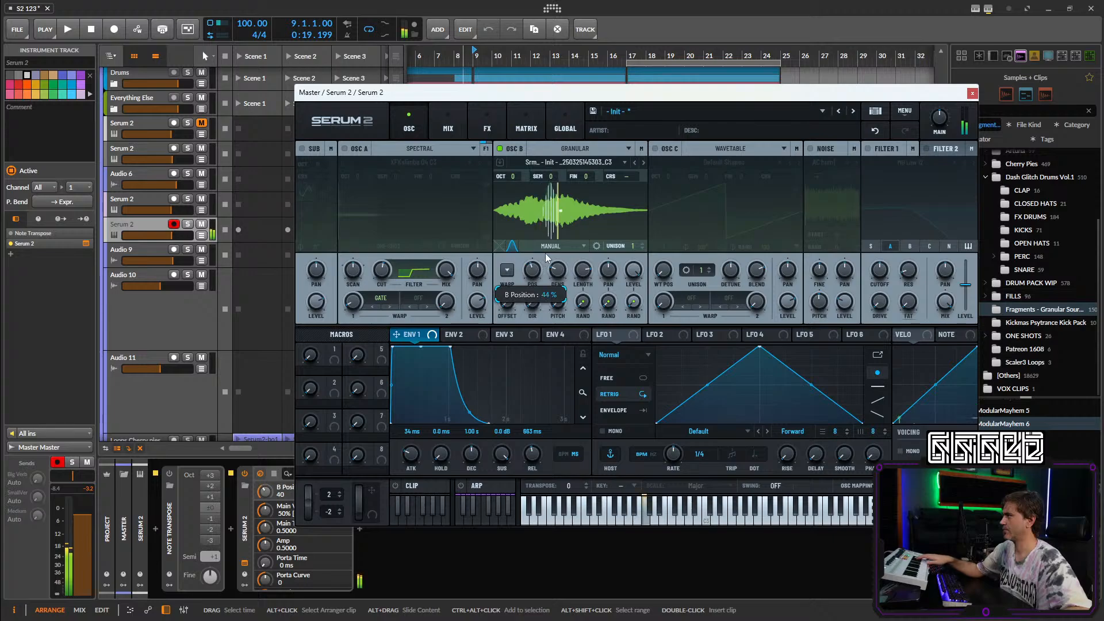
mouse_move(540, 265)
mouse_down()
mouse_move(557, 245)
mouse_move(529, 291)
mouse_move(520, 276)
mouse_move(542, 236)
mouse_move(544, 275)
mouse_up()
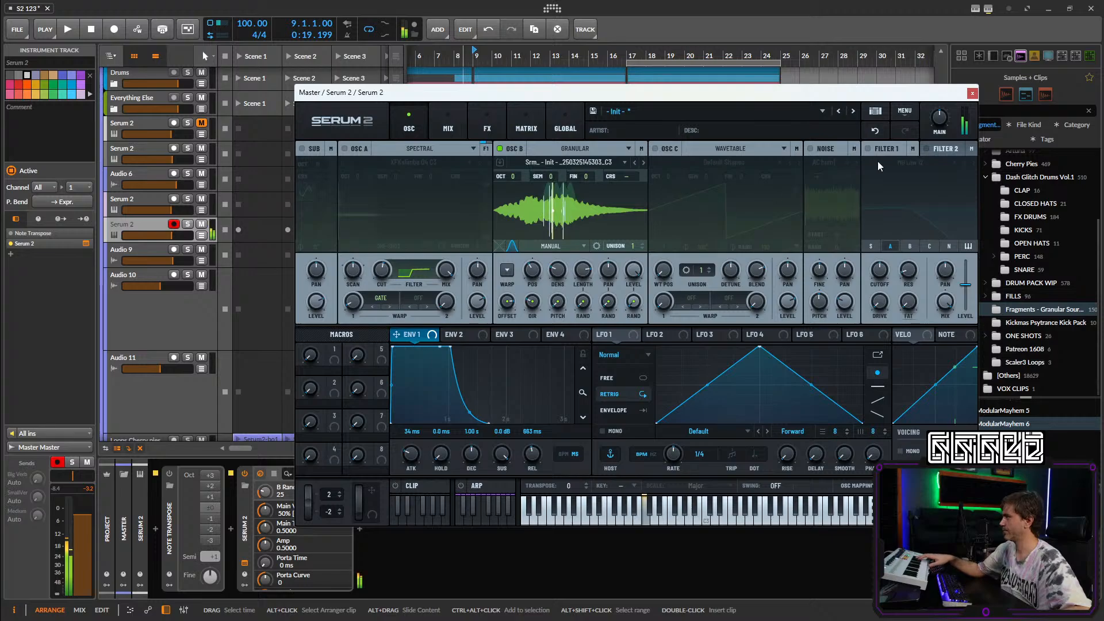
Lower the synth's main volume to 32% and set oscillator B's random grain pan to 97%.
mouse_move(938, 120)
mouse_down()
mouse_move(934, 130)
mouse_move(940, 118)
mouse_up()
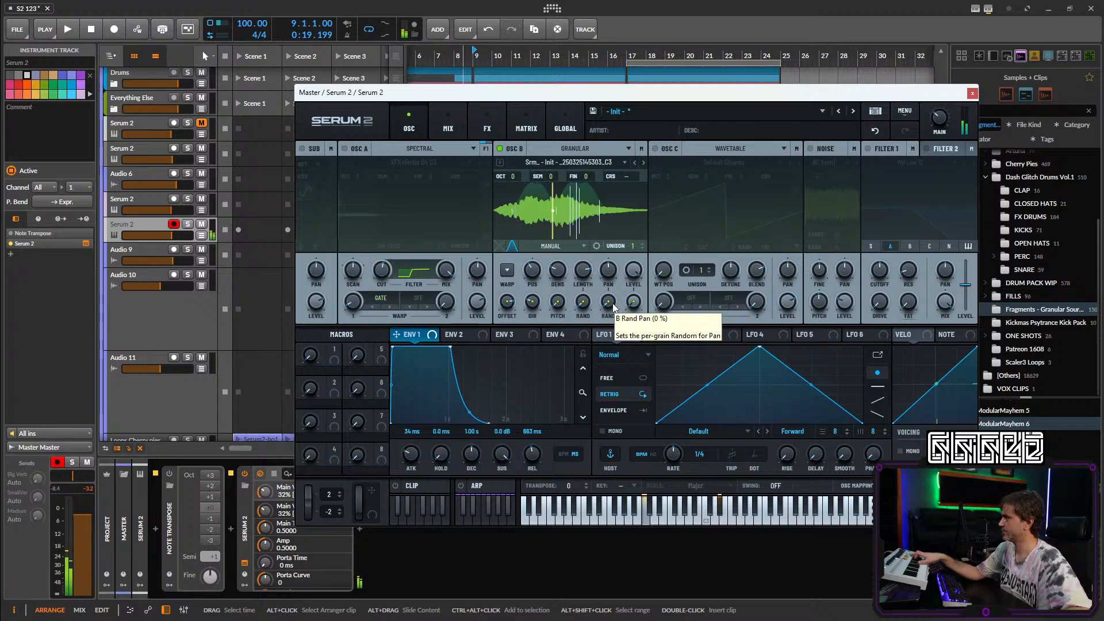
drag(613, 304, 630, 207)
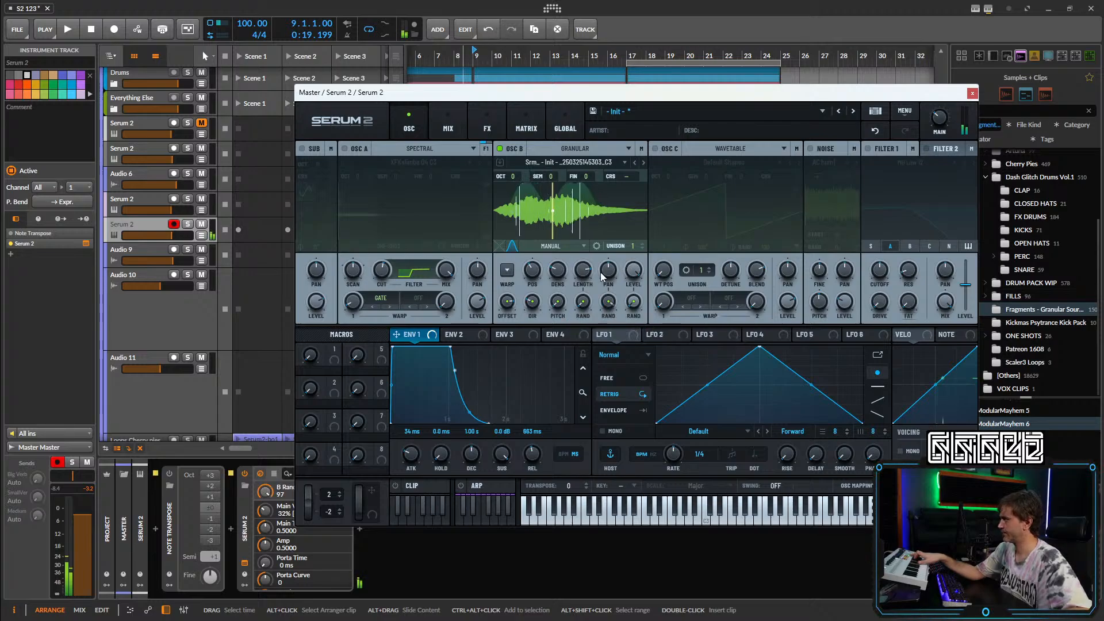
Set the skew of oscillator B's Hann grain window to 4 and return to the waveform display.
click(513, 247)
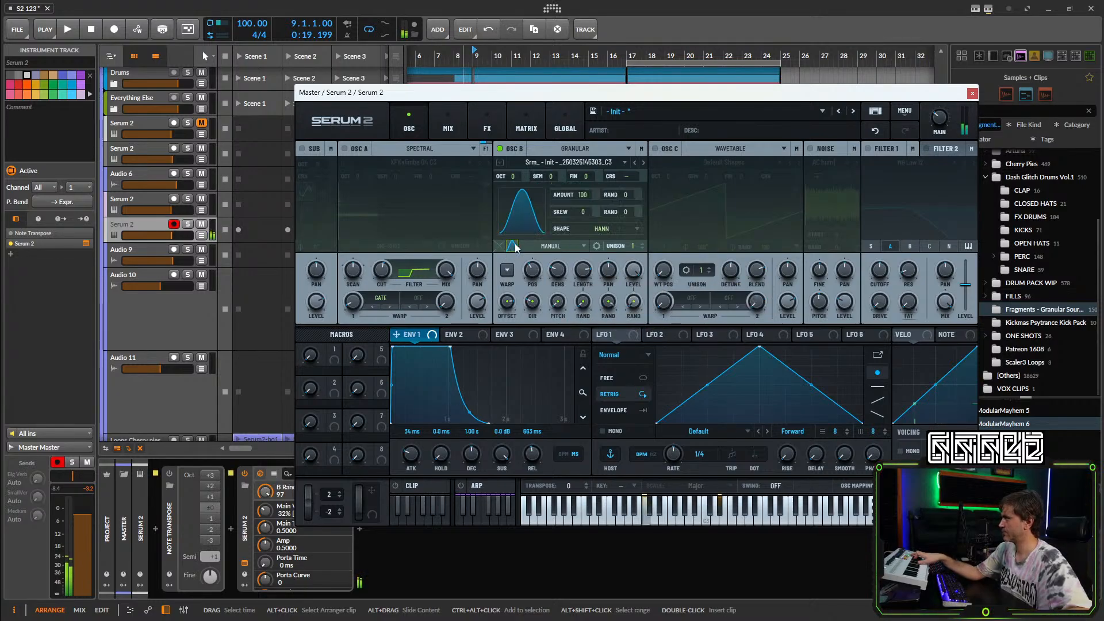
drag(505, 291, 511, 253)
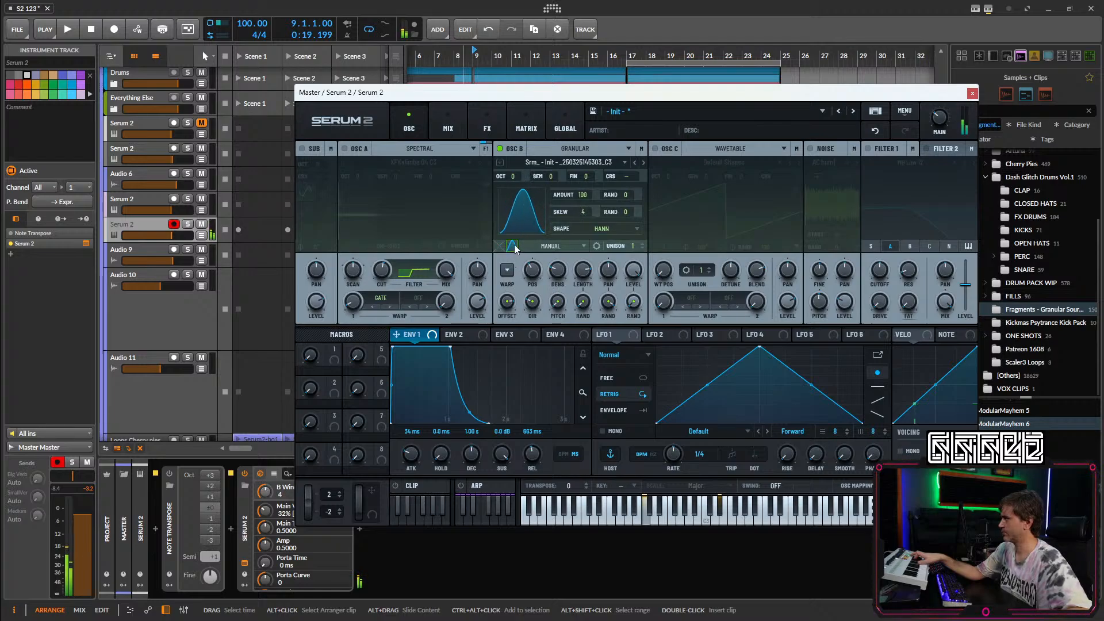
click(511, 249)
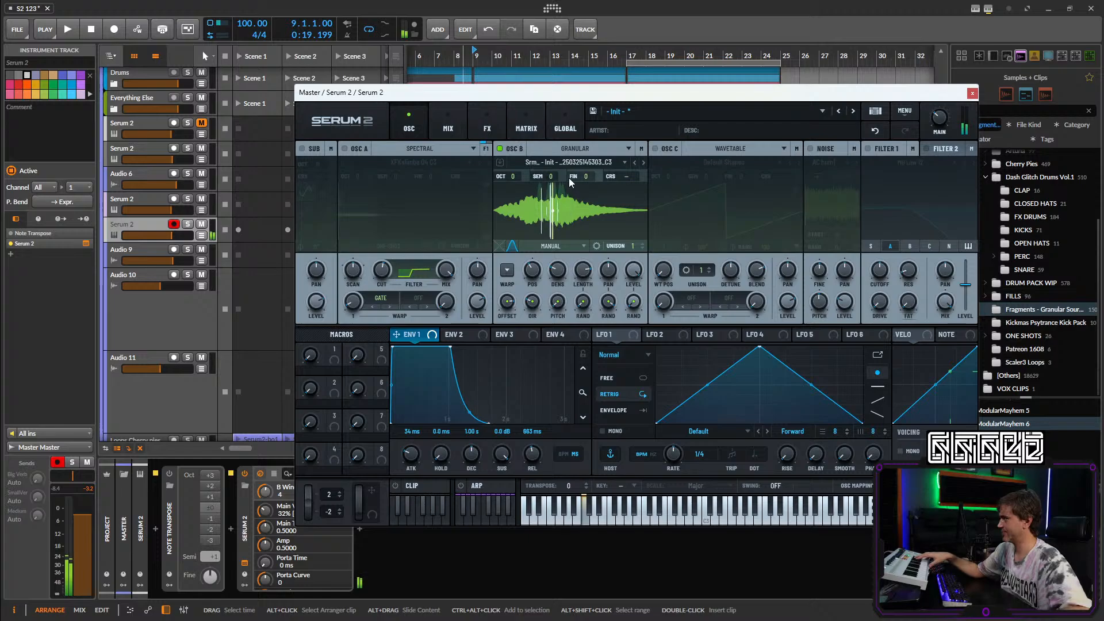
Set Envelope 1's attack to 728 ms and release to 1.85 s, and switch oscillator A back on.
click(483, 133)
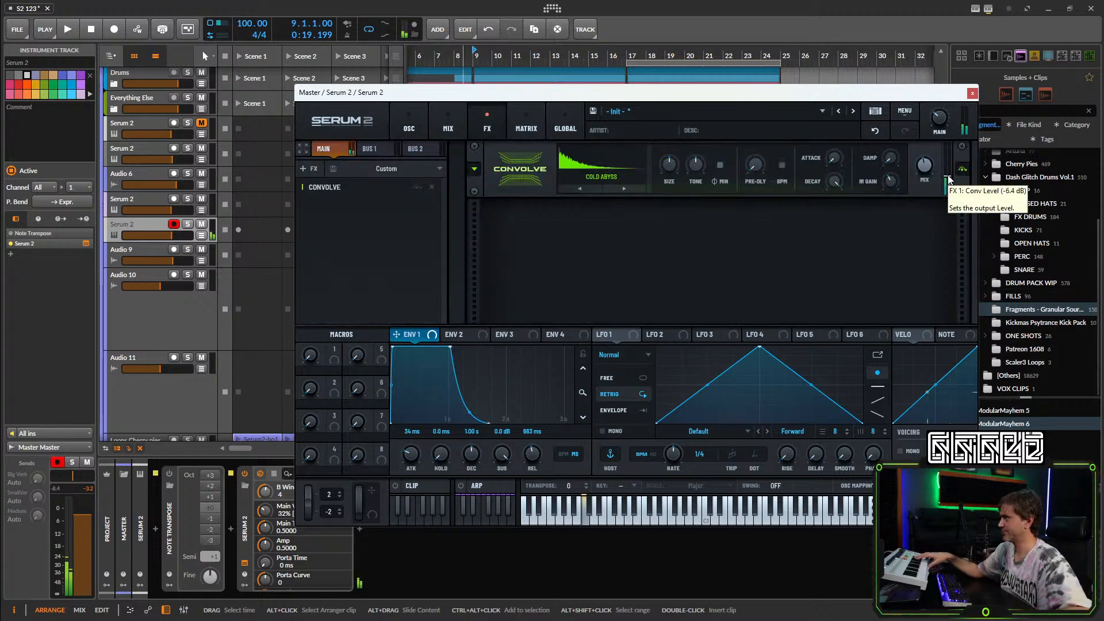
click(409, 129)
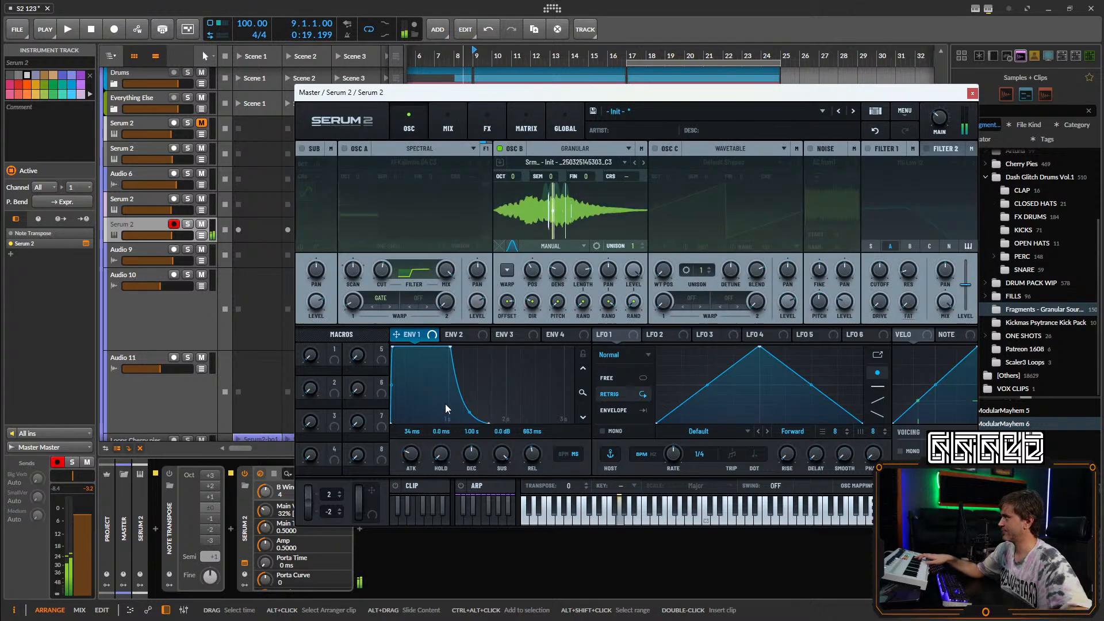
drag(412, 457, 424, 436)
drag(532, 464, 537, 450)
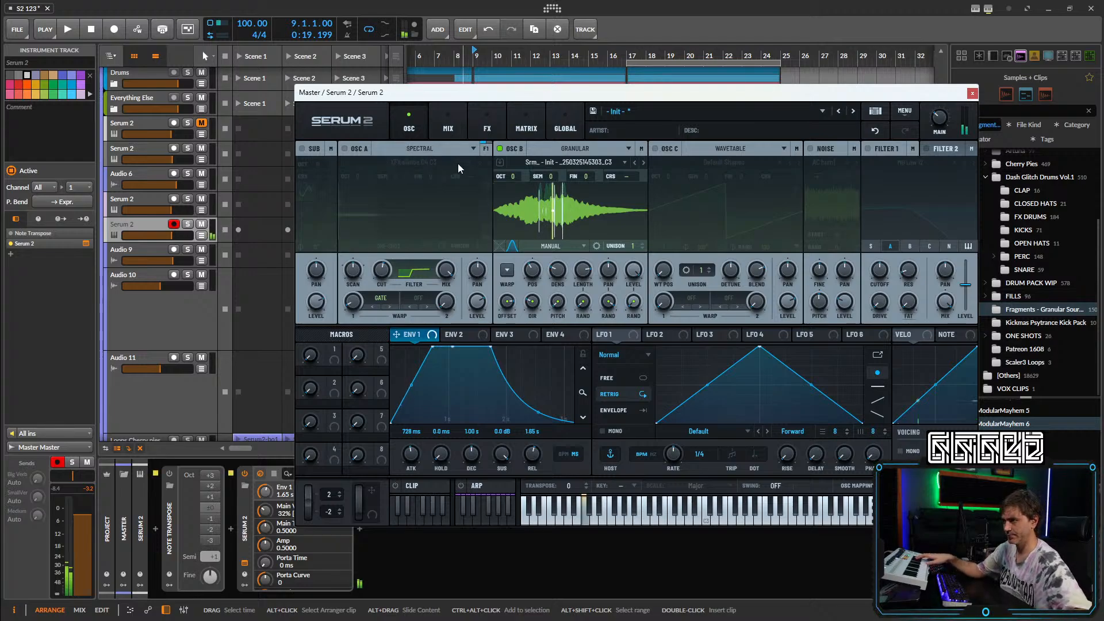
click(345, 148)
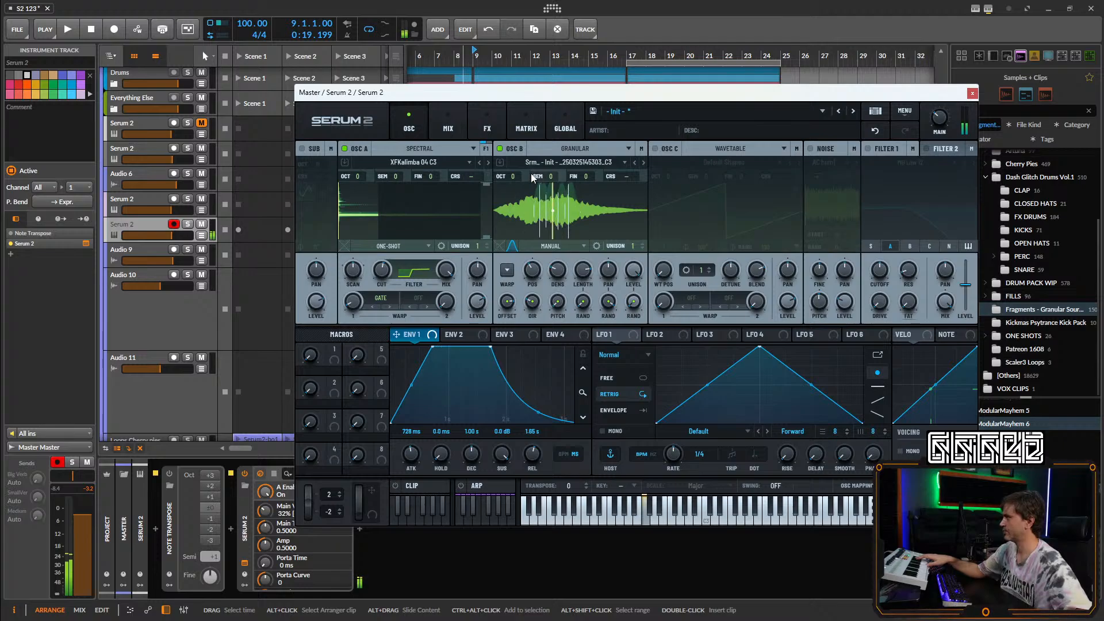
Set oscillator B's octave to -2, and set oscillator A's scan to 17 and level to 48%.
drag(512, 176, 509, 215)
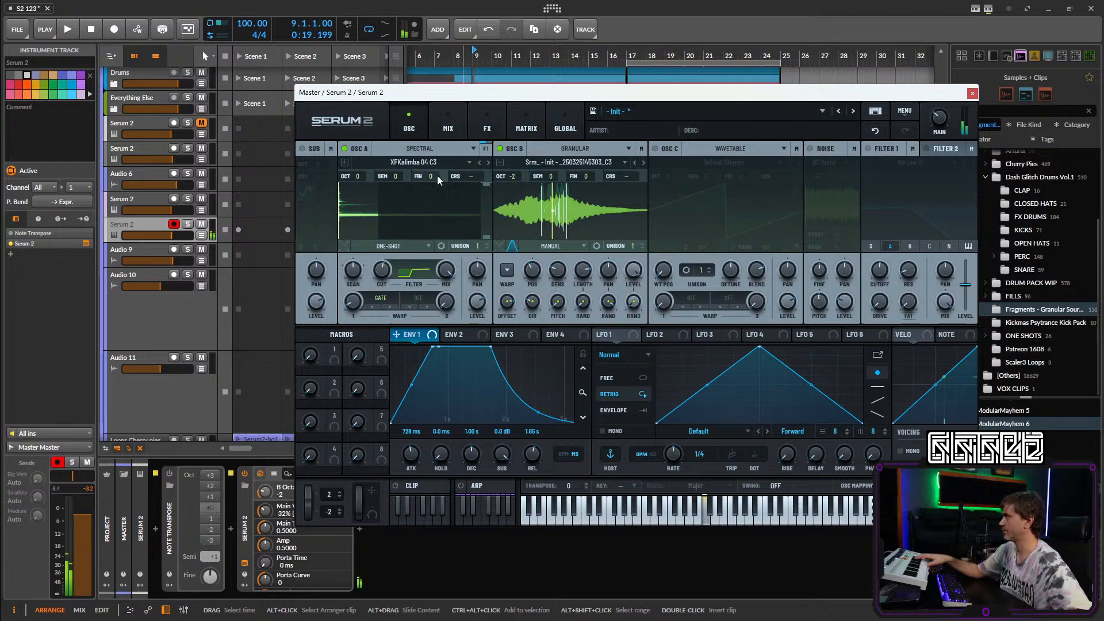
drag(354, 271, 357, 264)
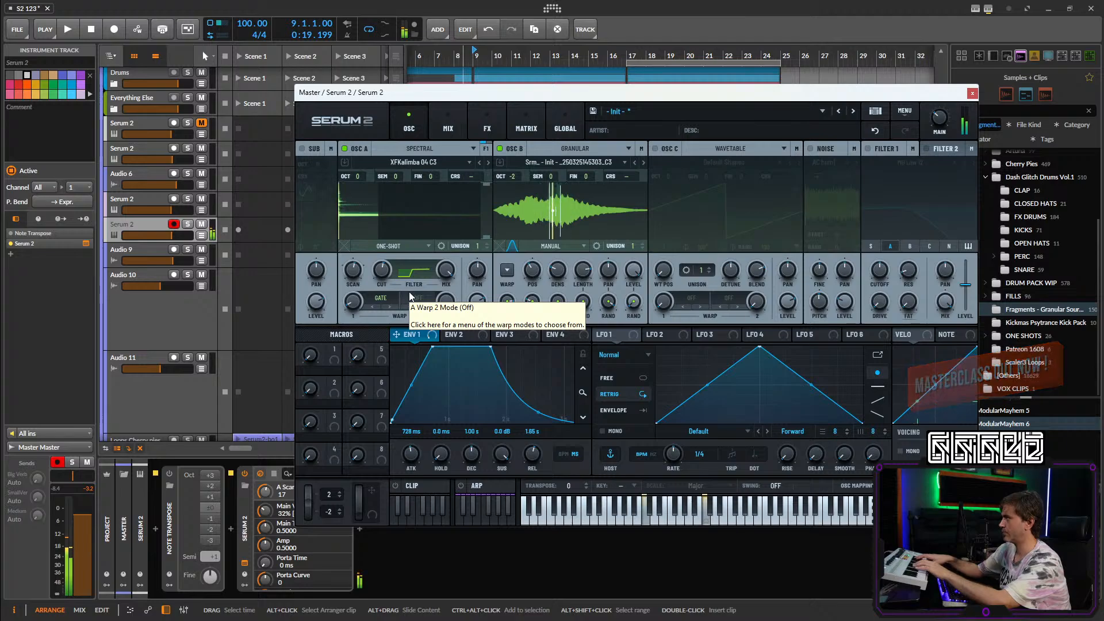
drag(477, 298, 478, 315)
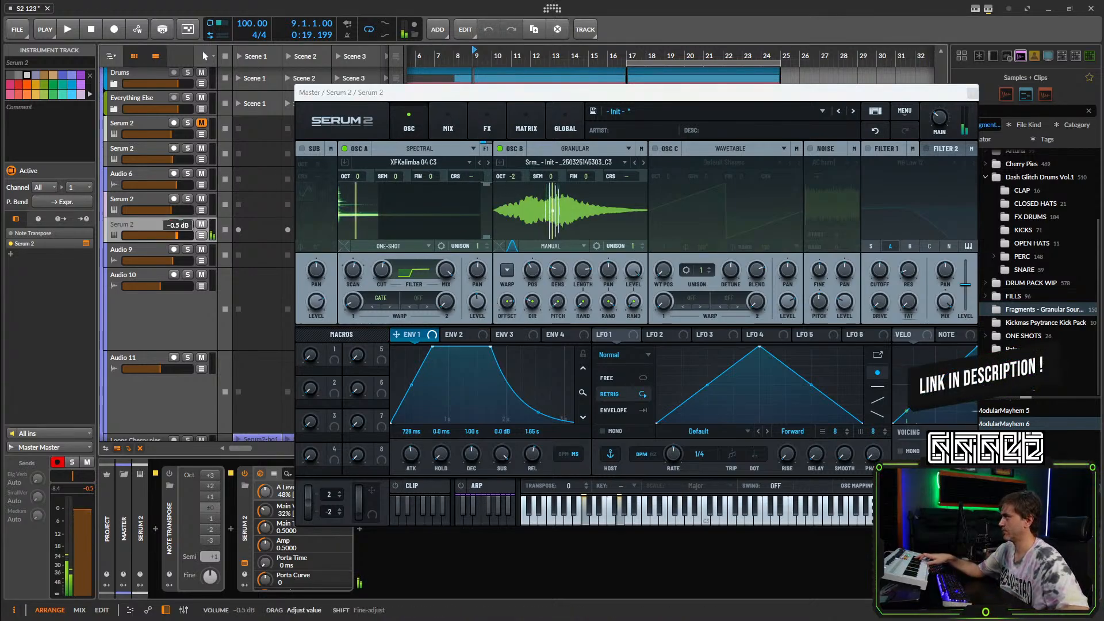
Raise the track's Big Verb send to maximum, and set the synth's pitch bend range to 24/-24 and main volume to 39%.
drag(38, 477, 38, 457)
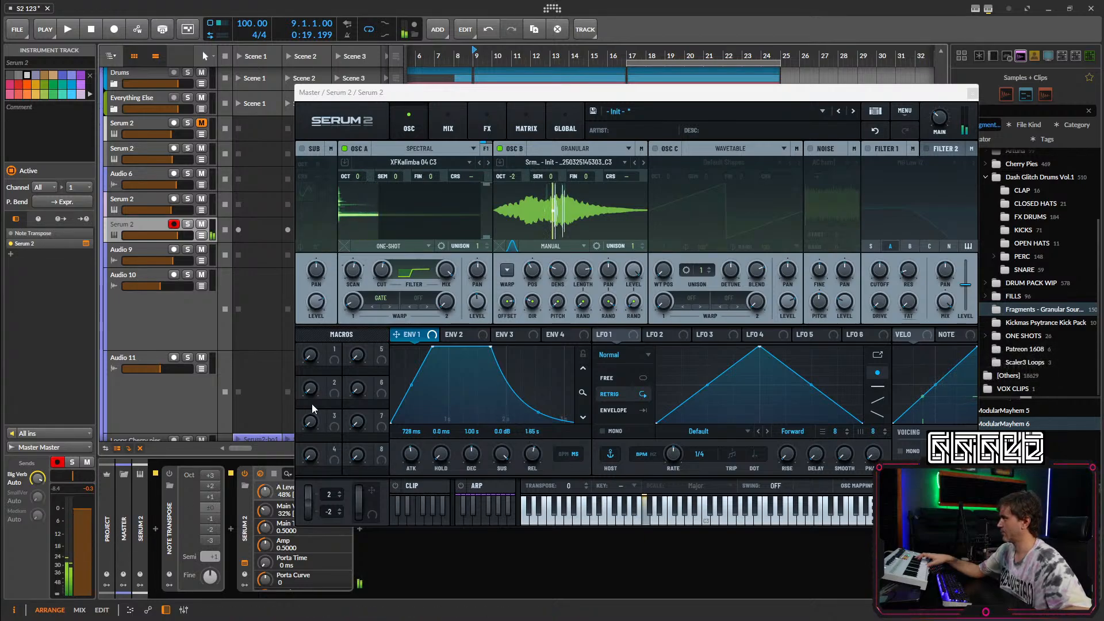
drag(324, 494, 314, 617)
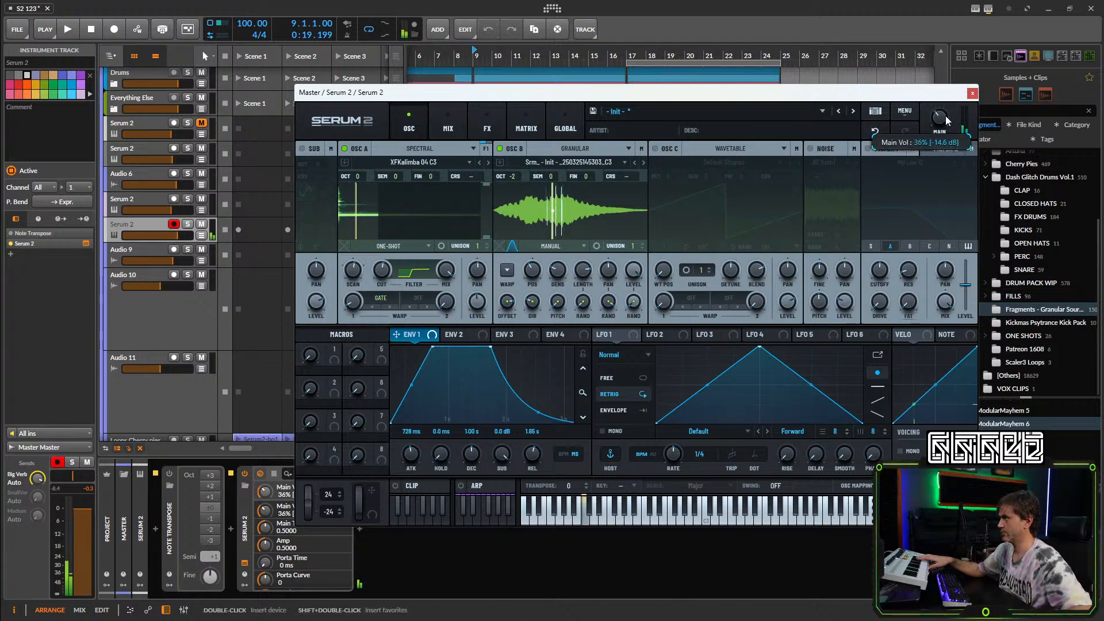
Close and reopen the synth, check its main effects rack, and return to the oscillator view.
click(972, 93)
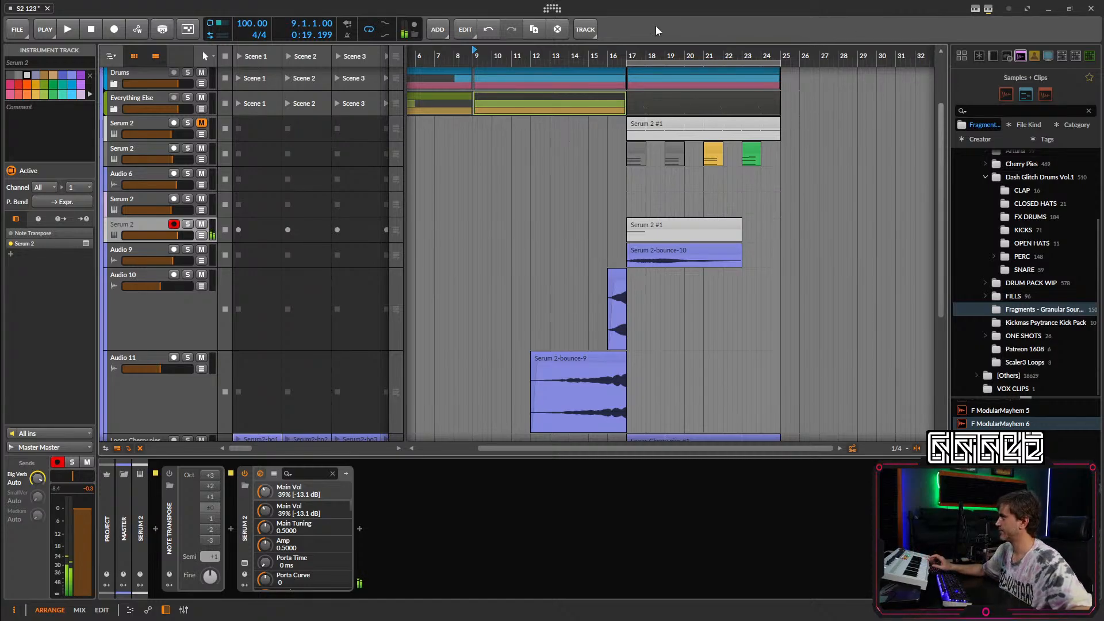
click(245, 562)
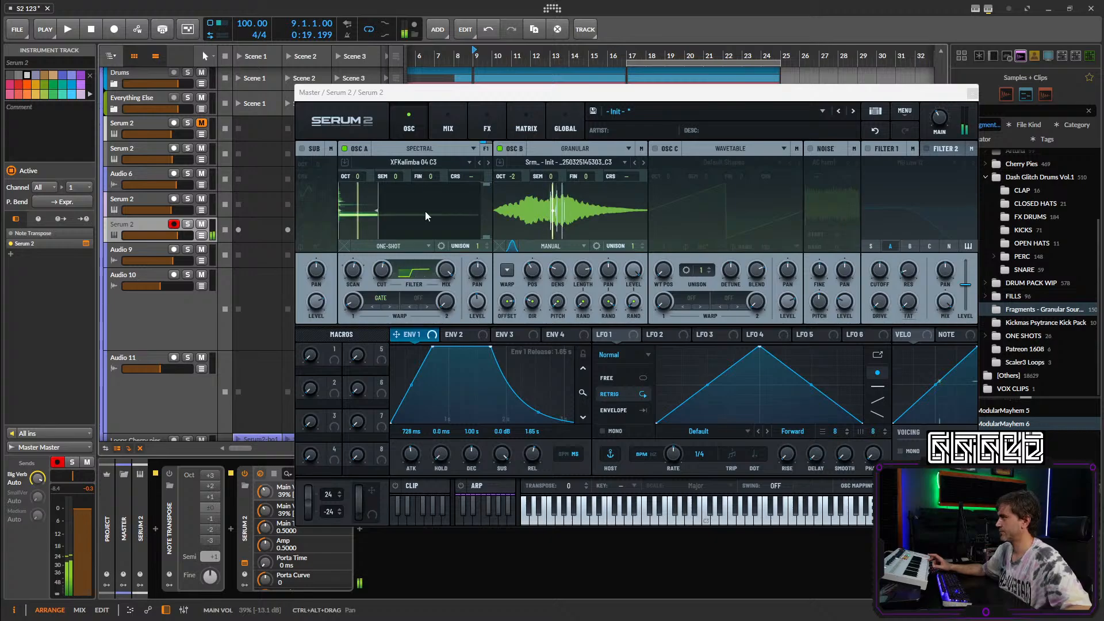
click(488, 124)
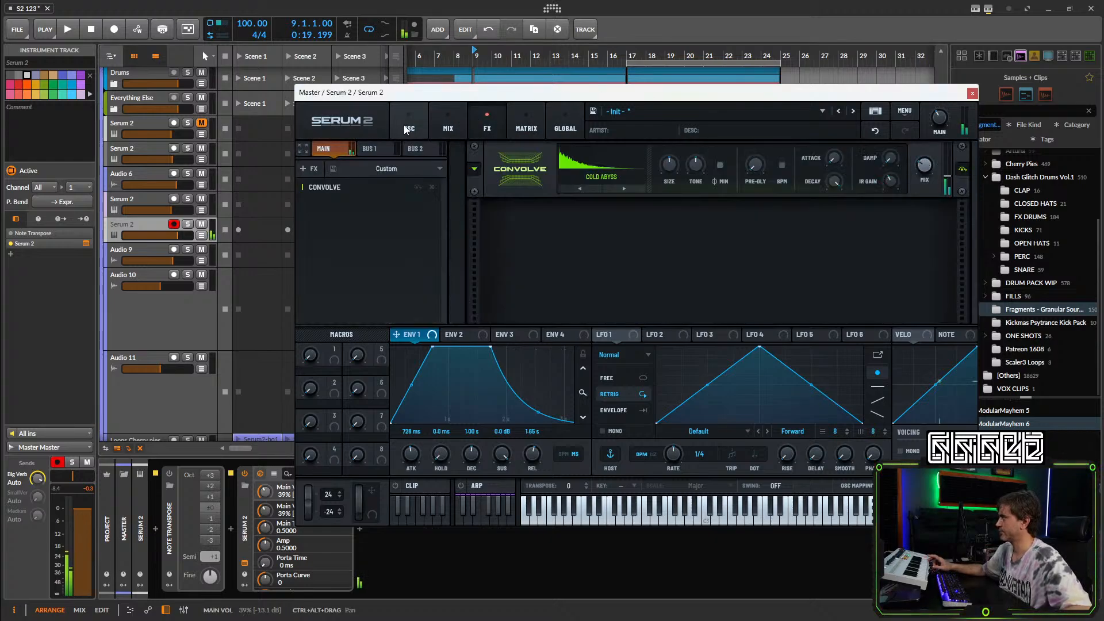
click(421, 127)
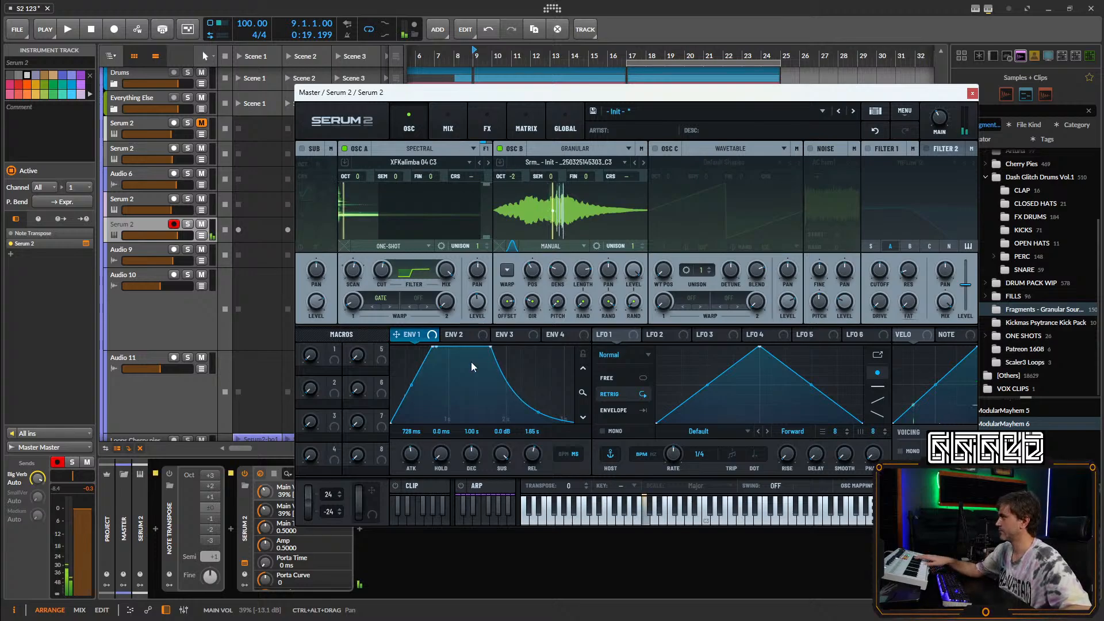
Shorten Envelope 1's attack to 37 ms.
drag(411, 454, 407, 468)
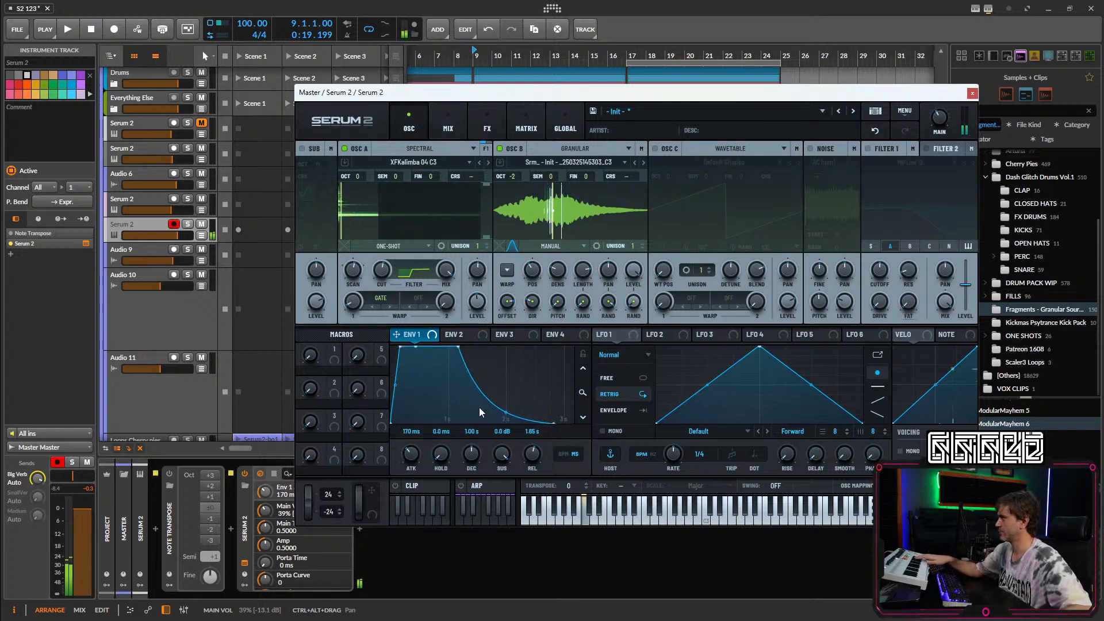
scroll(409, 460, down, 3)
drag(409, 464, 410, 467)
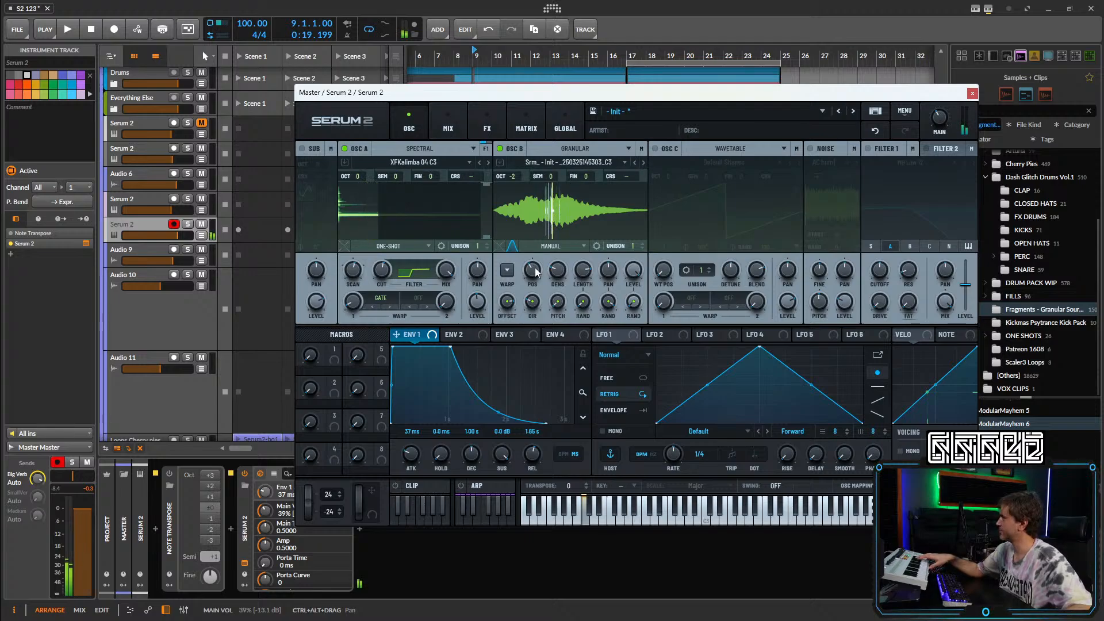
Set oscillator B's grain position to 28 and modulate it with LFO 1 at a rate of 2 bar.
mouse_move(536, 272)
mouse_down()
mouse_move(531, 295)
mouse_move(543, 247)
mouse_move(533, 274)
mouse_up()
drag(610, 335, 535, 272)
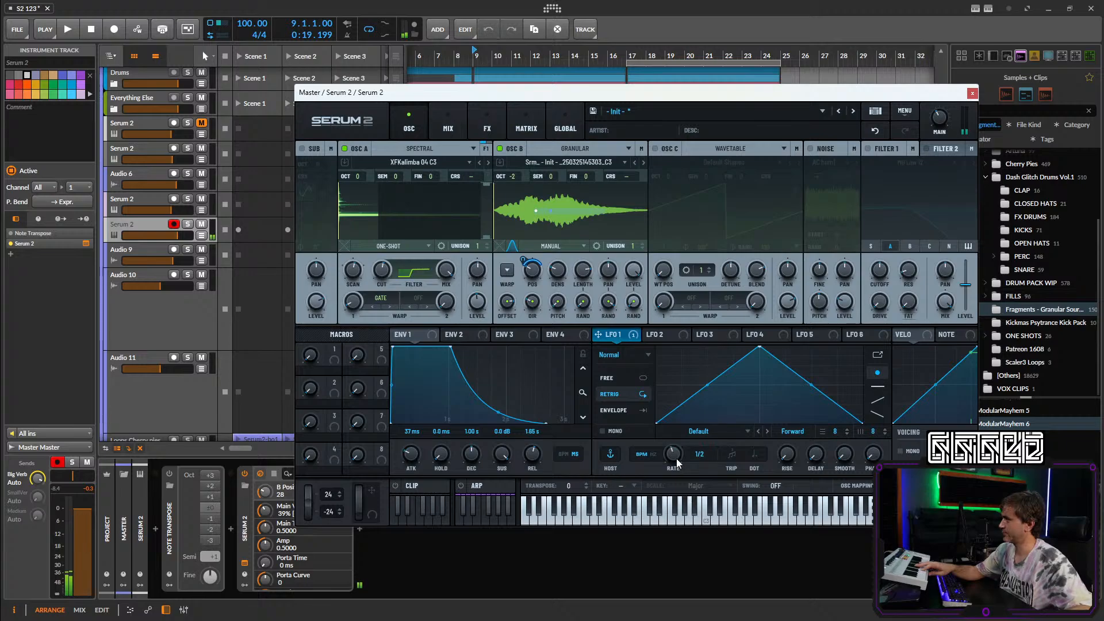
drag(676, 458, 673, 472)
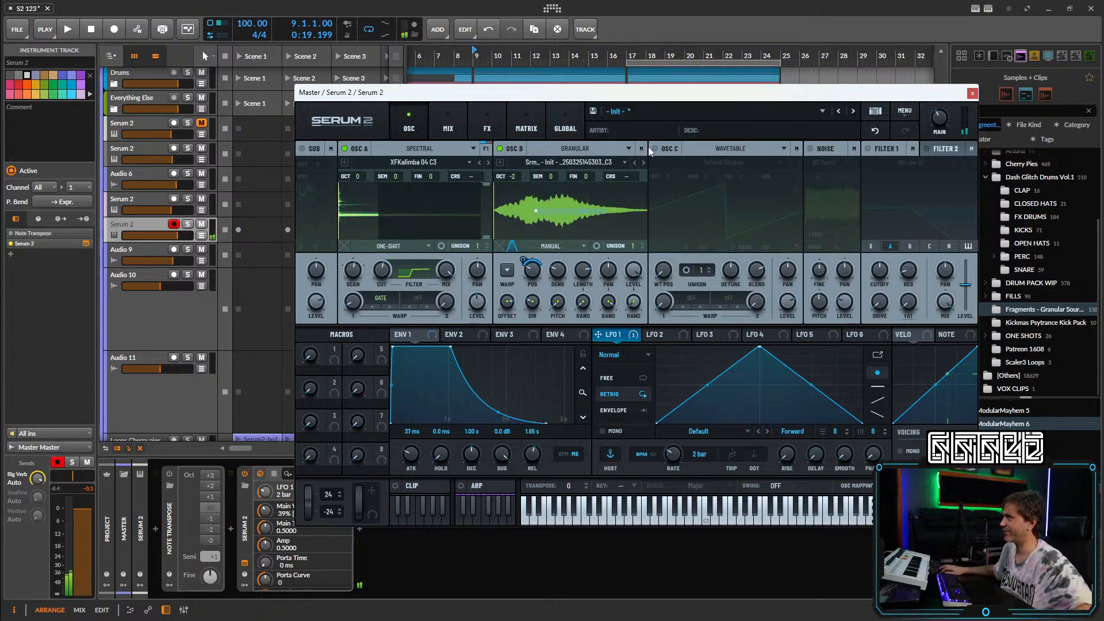
Save the patch as a user preset named twilightzonevibe.
click(590, 111)
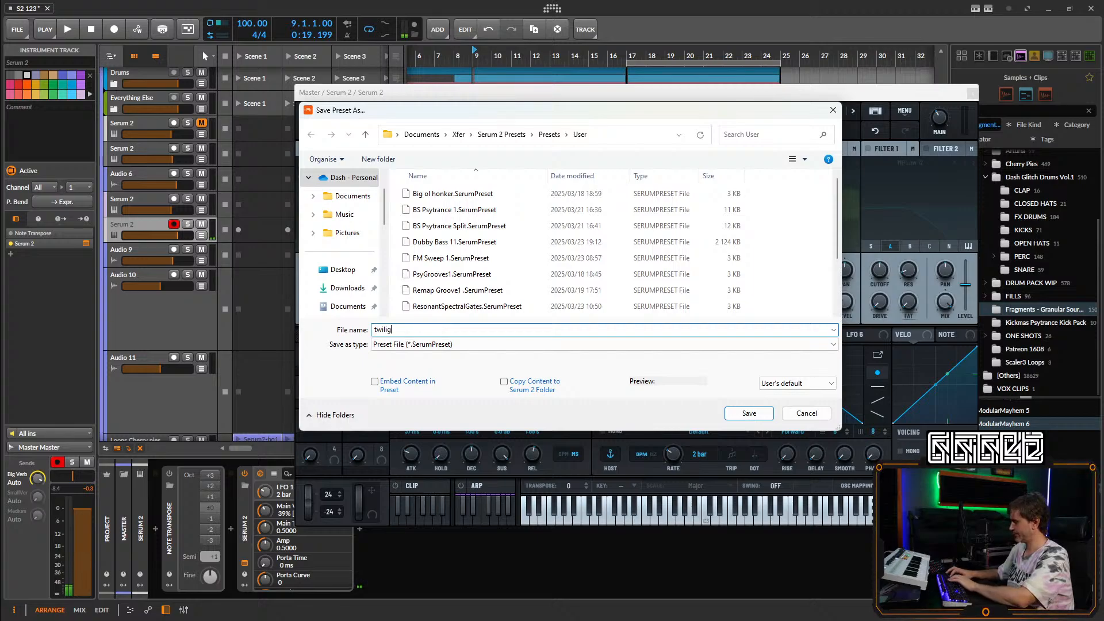
text(vibe)
key(Return)
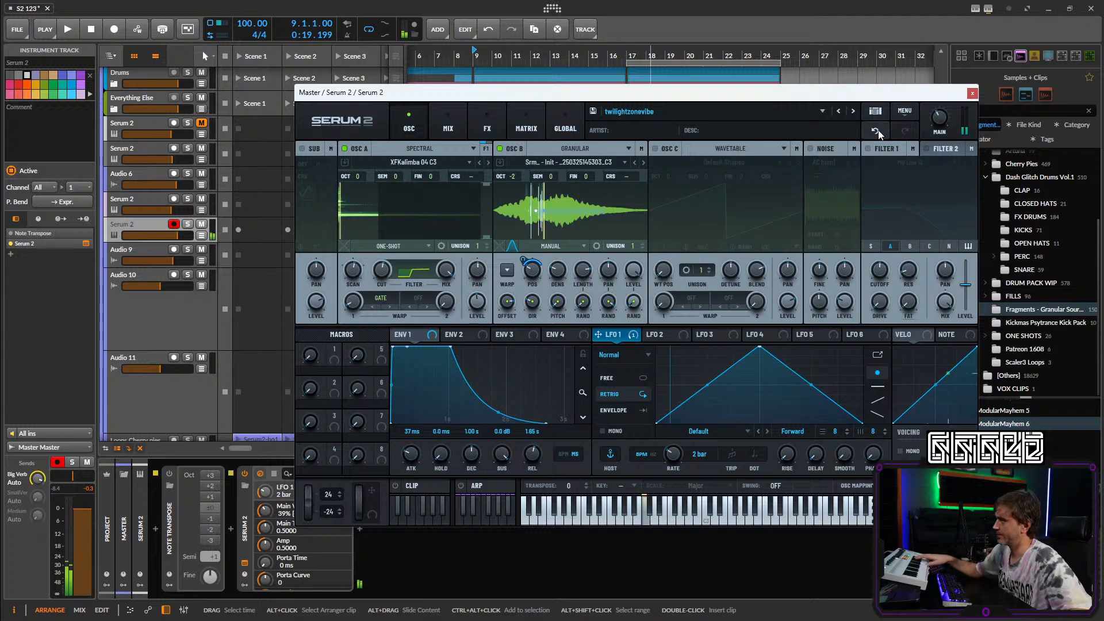
Close the synth window and mute the pad's Serum 2 track.
click(905, 112)
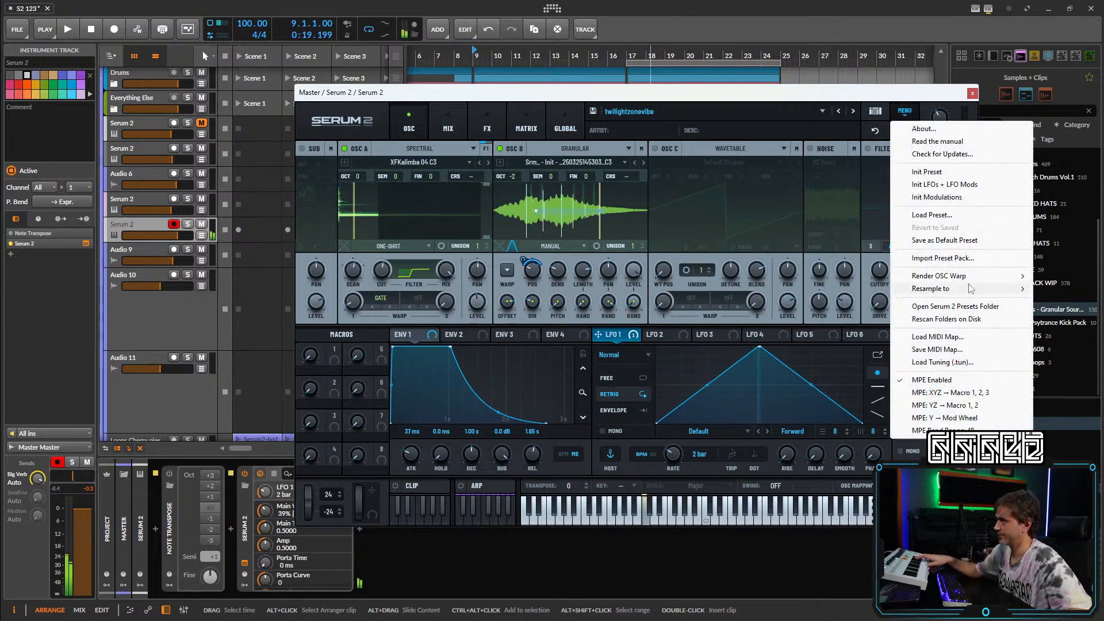
click(855, 99)
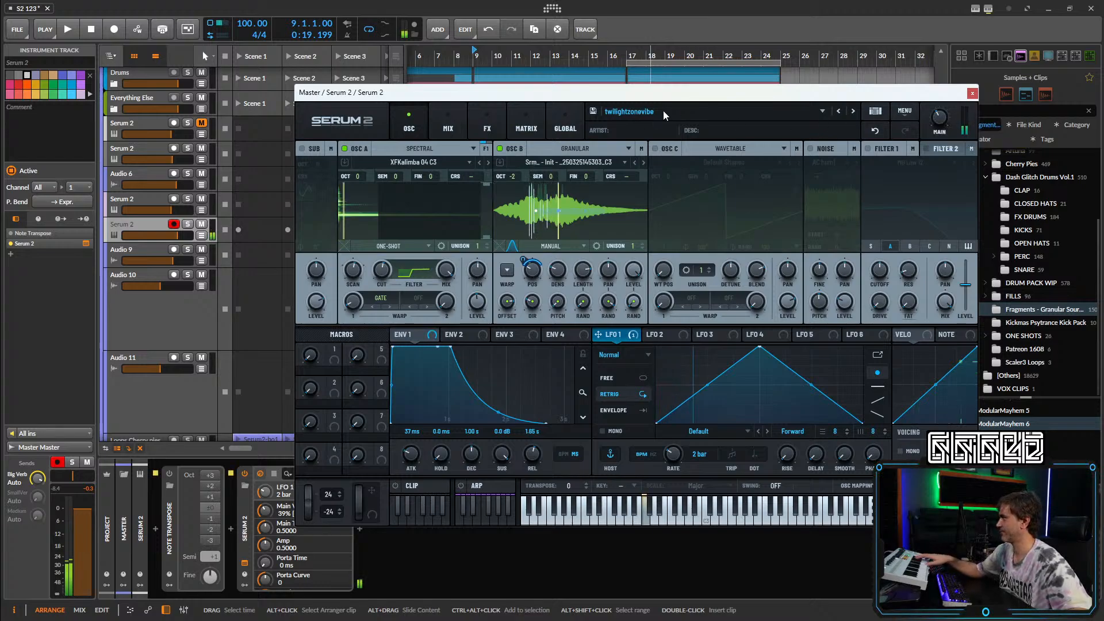
click(972, 93)
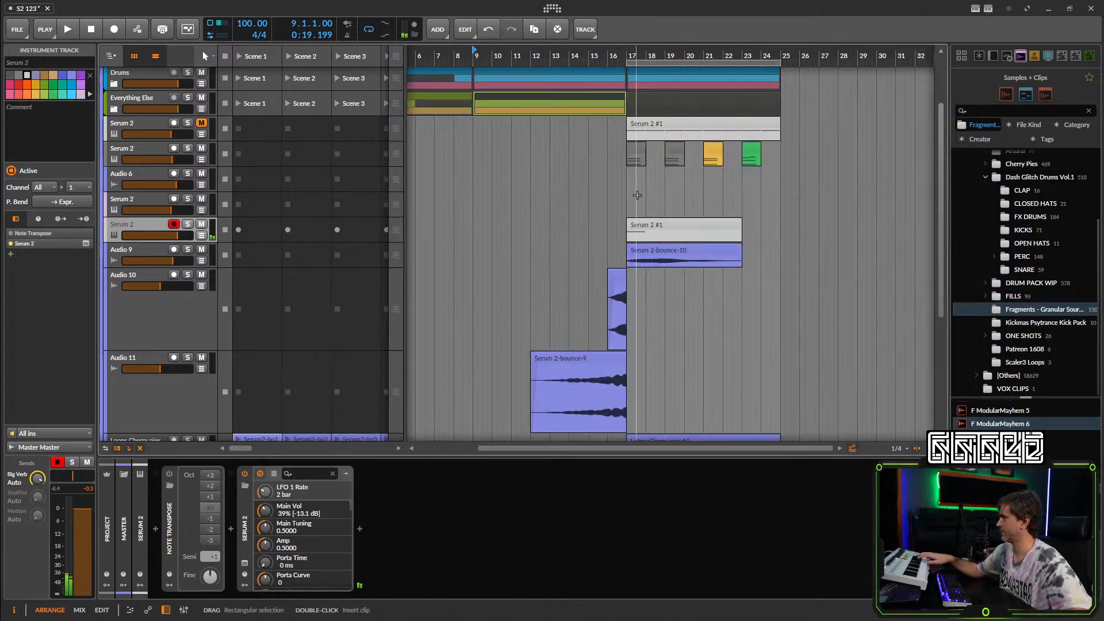
scroll(661, 192, down, 3)
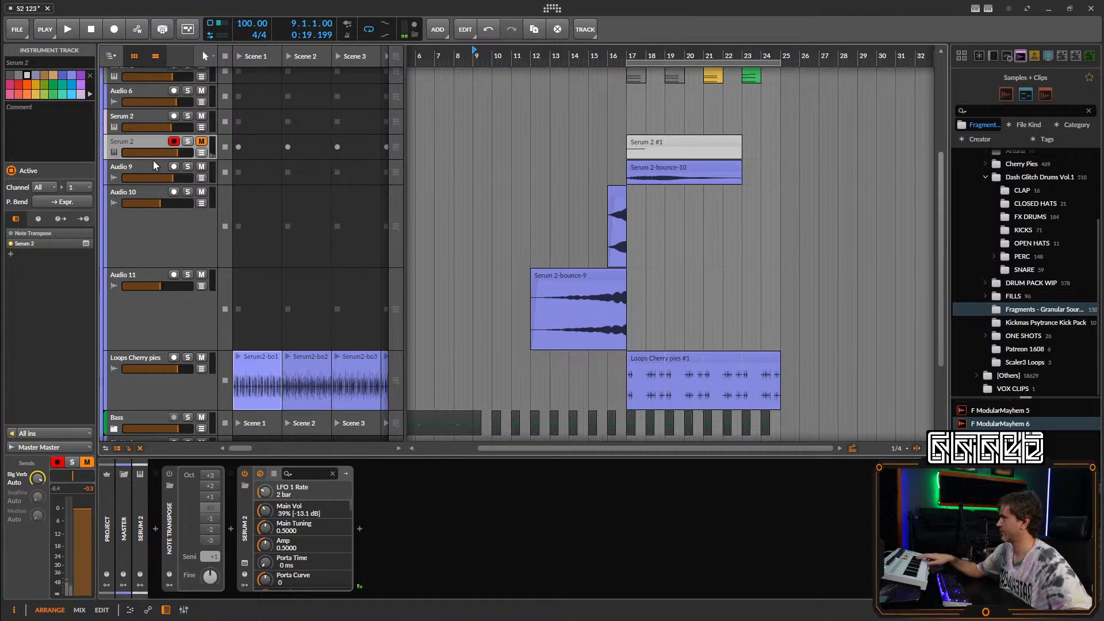
Add a new instrument track with Serum 2 and move it directly above the Loops Cherry pies track.
scroll(196, 345, down, 4)
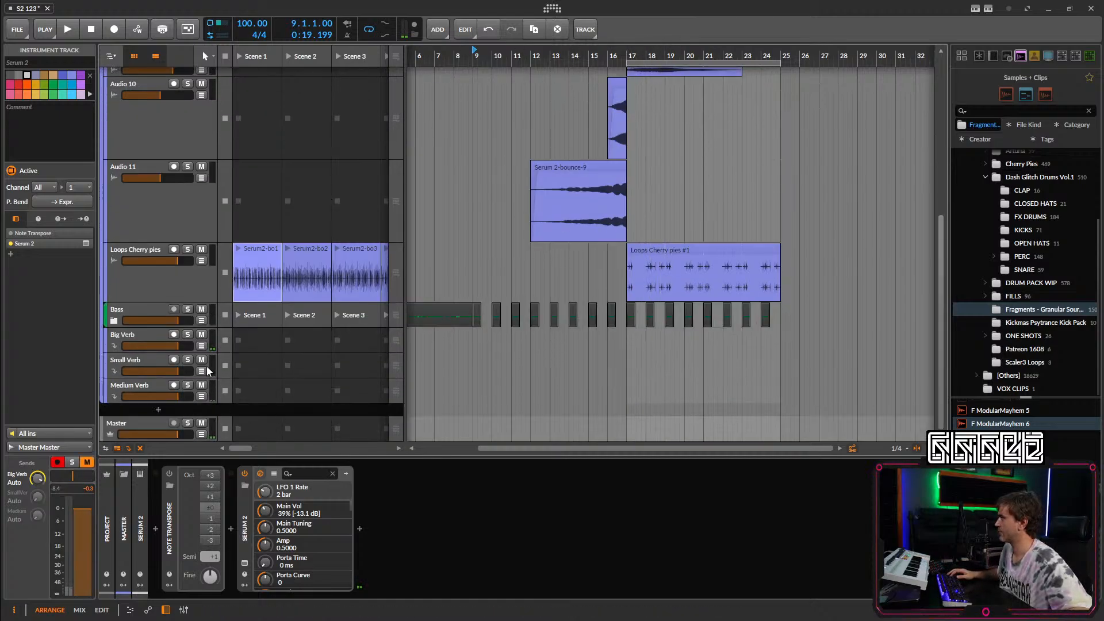
scroll(563, 282, up, 3)
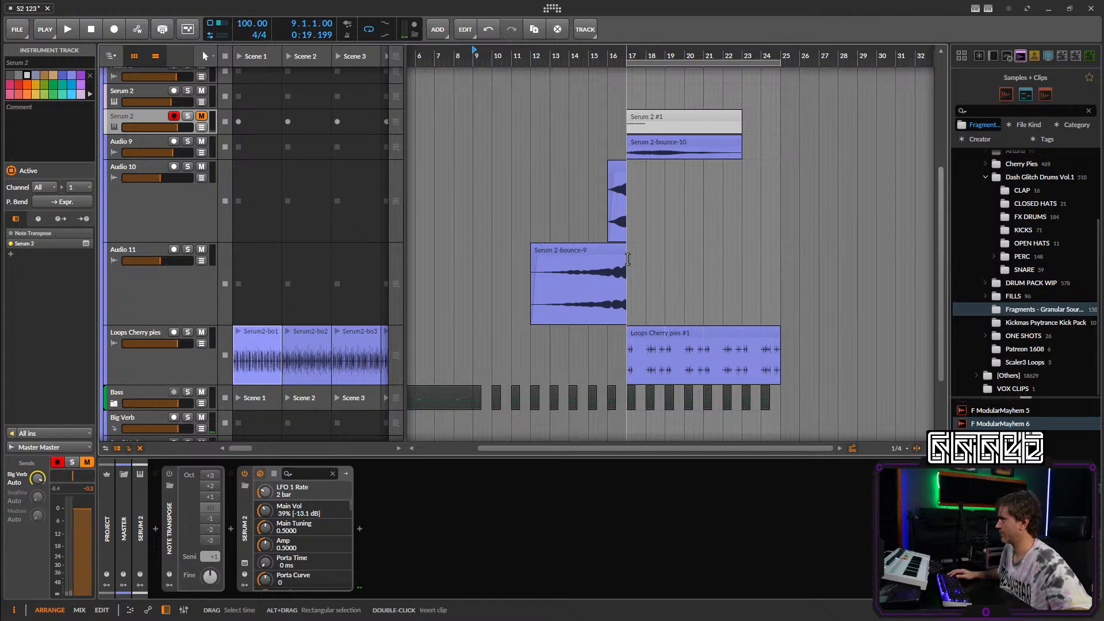
scroll(628, 259, down, 3)
double_click(155, 407)
text(ser)
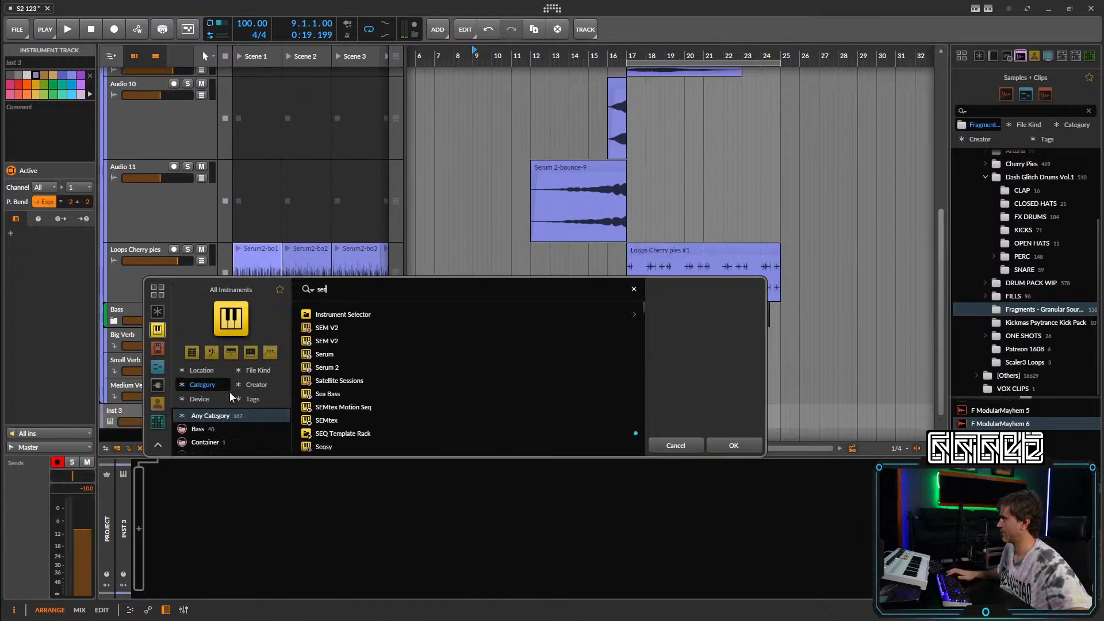
click(330, 326)
click(743, 446)
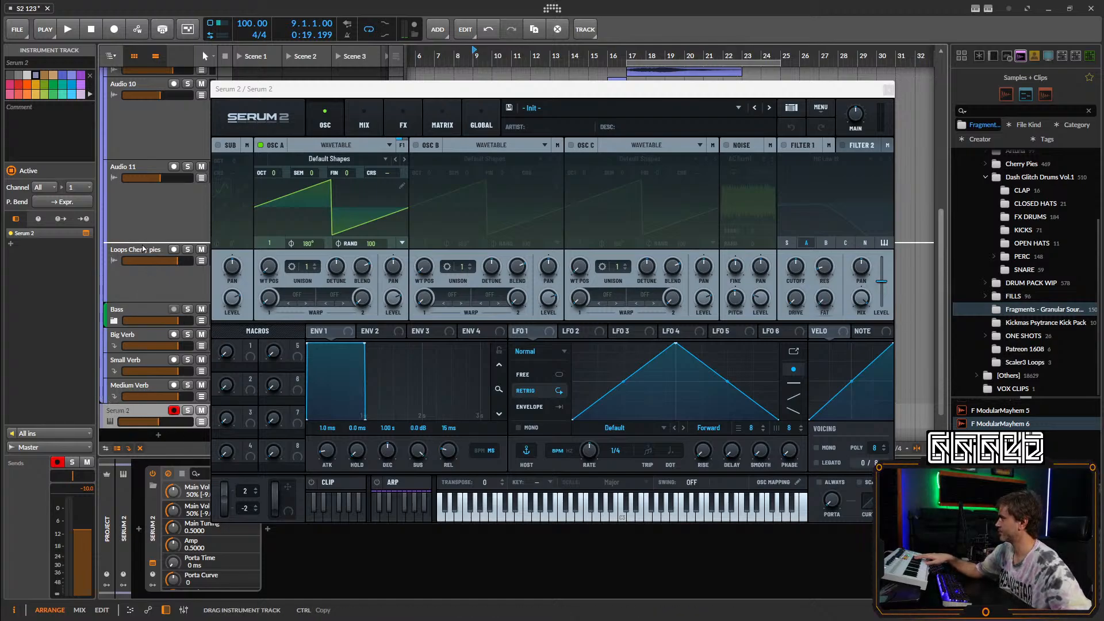
drag(143, 249, 149, 253)
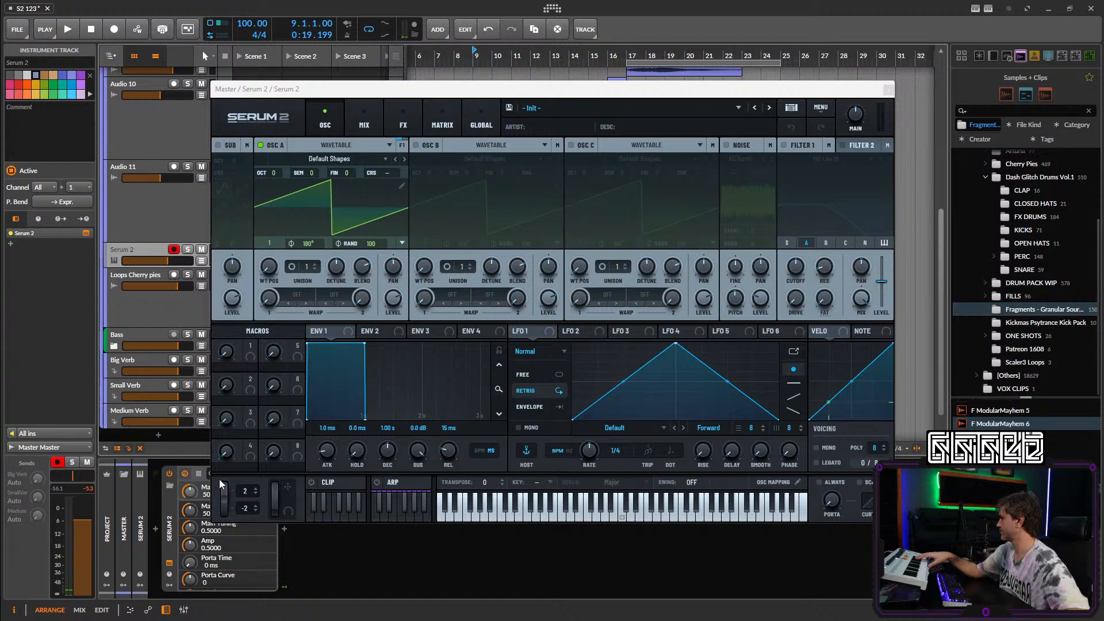
Set oscillator A's Default Shapes wavetable to the sine at position 2, enable mono and legato voicing, and close the synth.
click(326, 161)
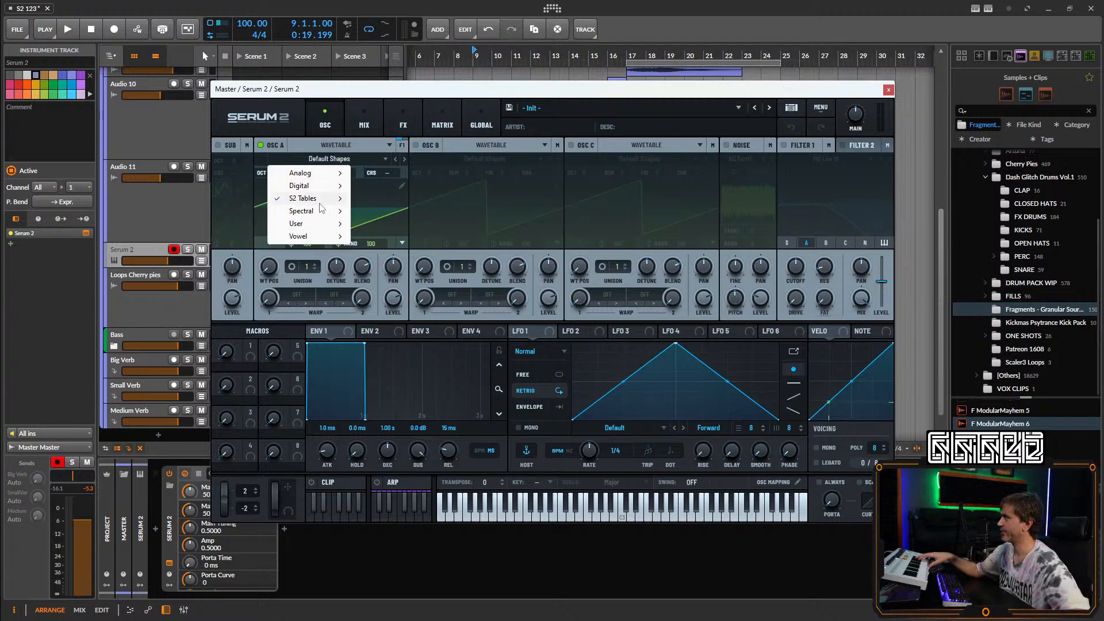
mouse_move(311, 205)
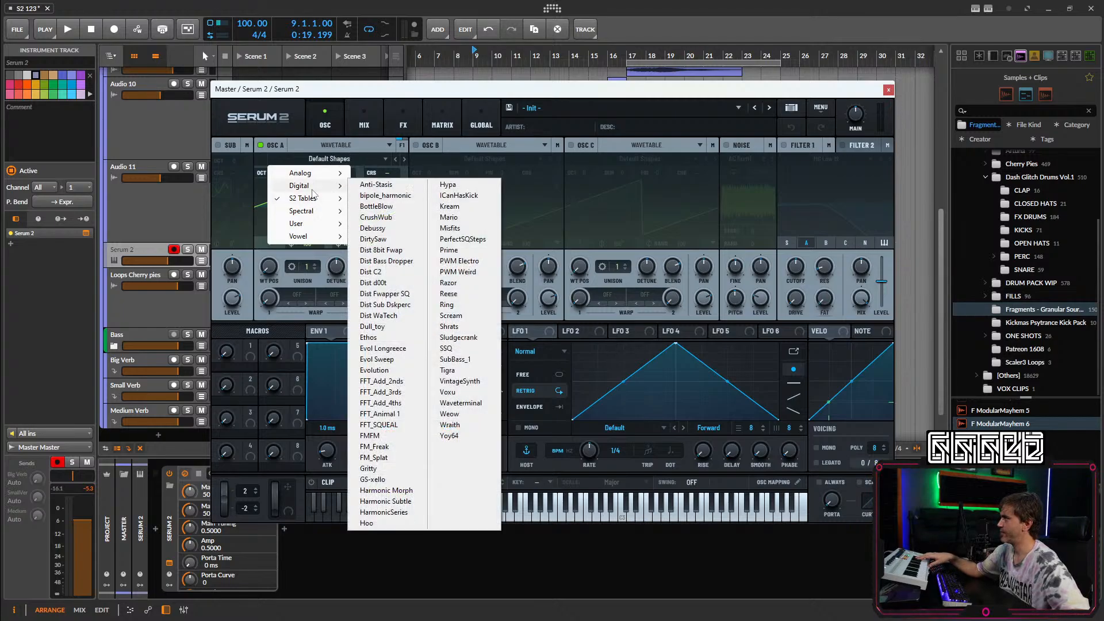
click(288, 225)
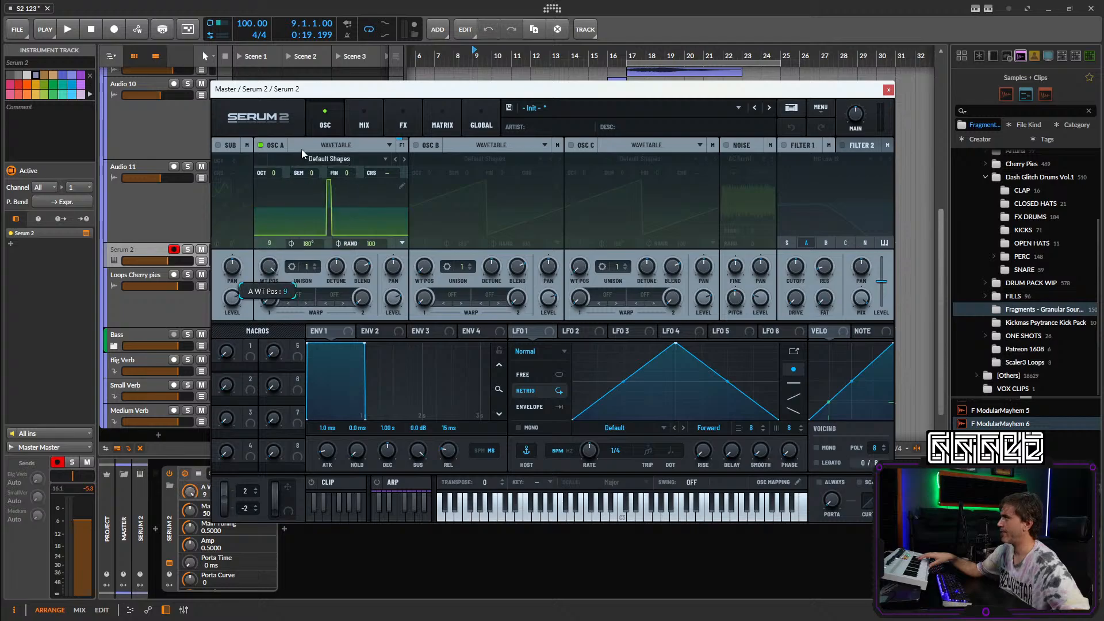
drag(287, 225, 278, 253)
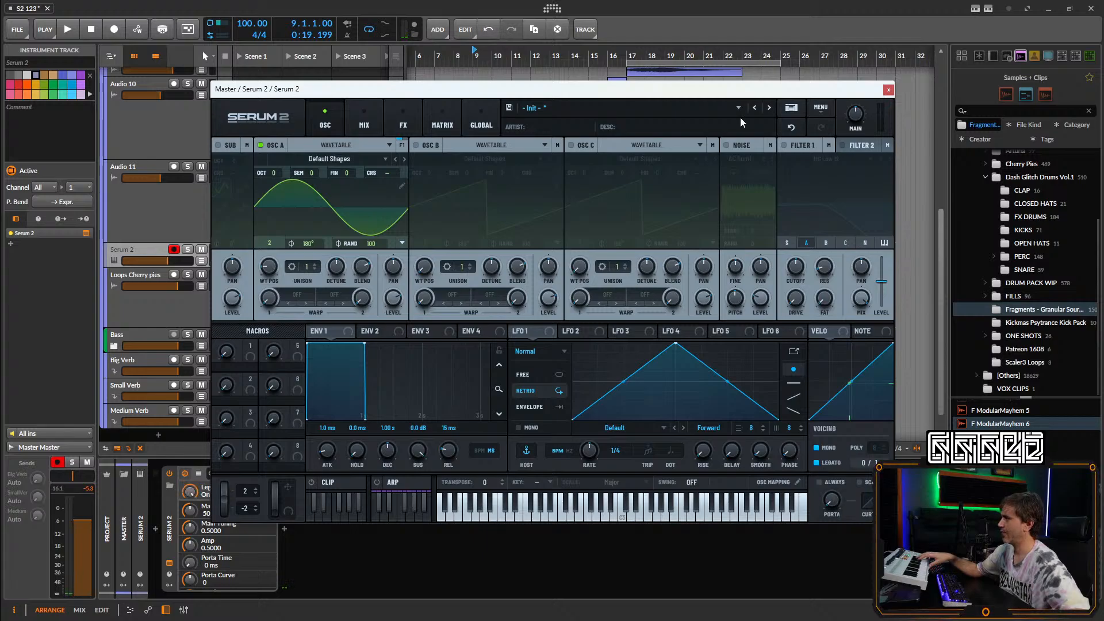
click(887, 90)
Set the playback start to bar 17, play the start of the section briefly, and inspect the bass clip at bar 17.
drag(607, 370, 691, 371)
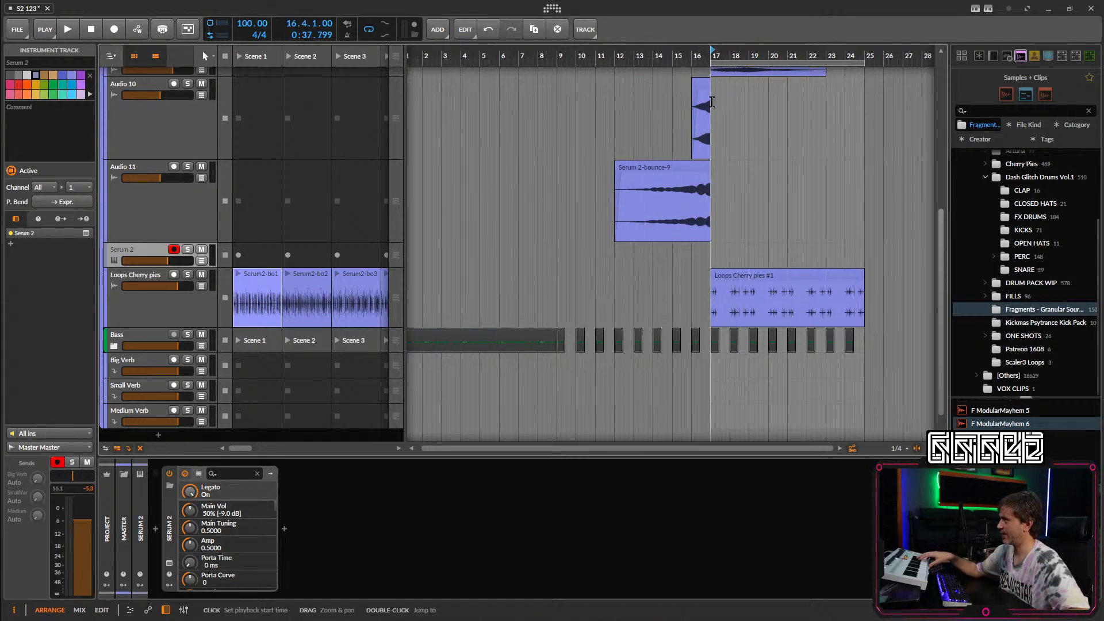
key(space)
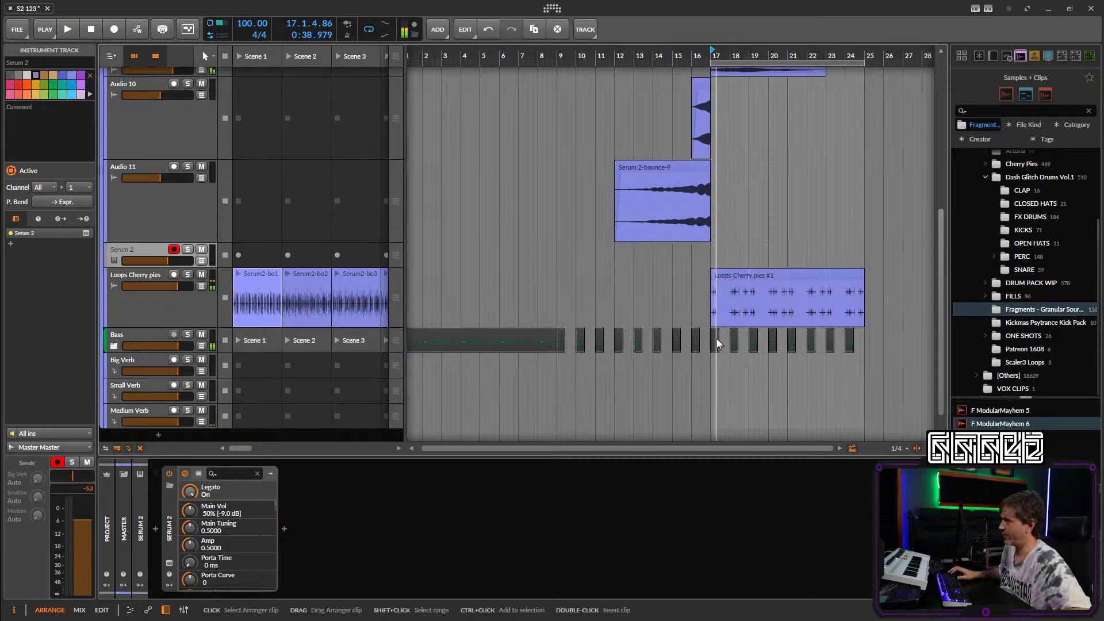
click(718, 344)
key(space)
scroll(724, 348, up, 4)
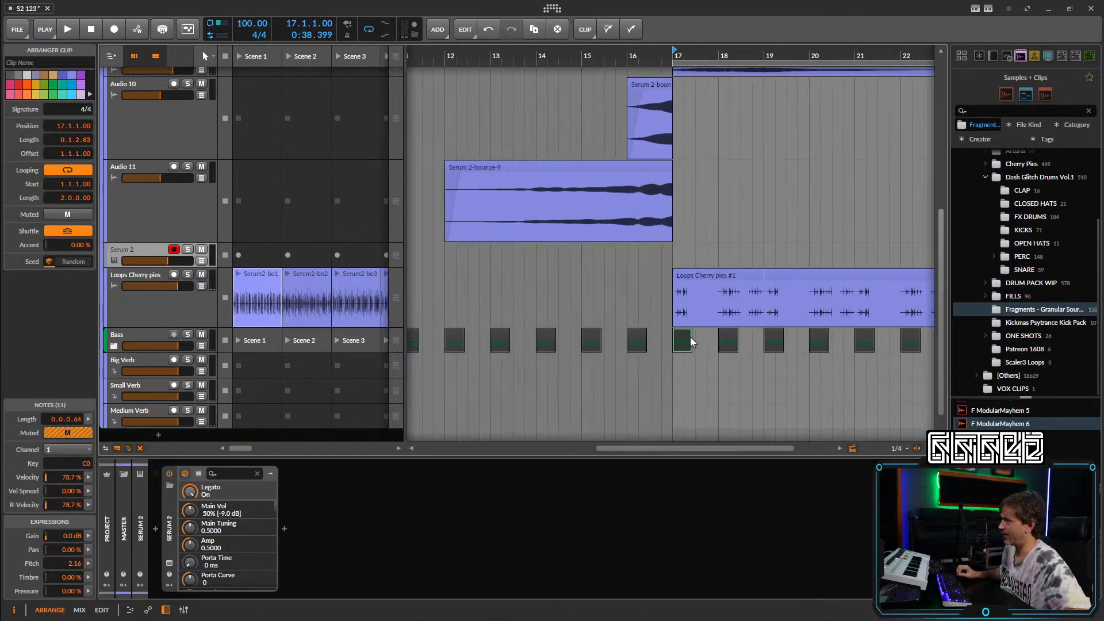
scroll(691, 342, down, 5)
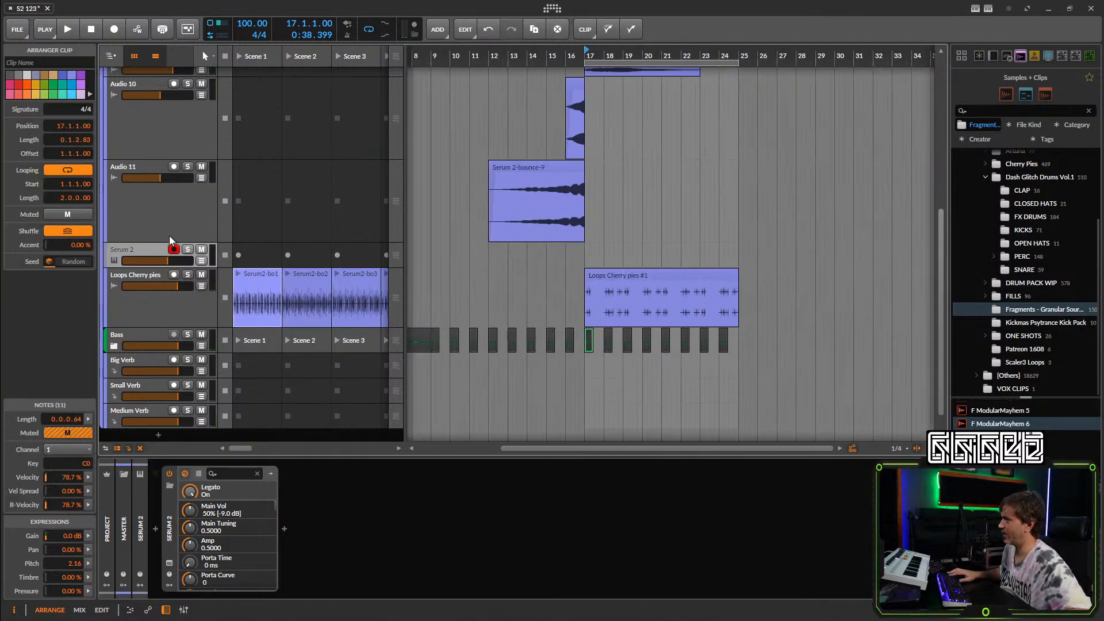
Select the new Serum 2 track, check its patch, and audition the arrangement from bar 17 with the synth window closed.
click(153, 246)
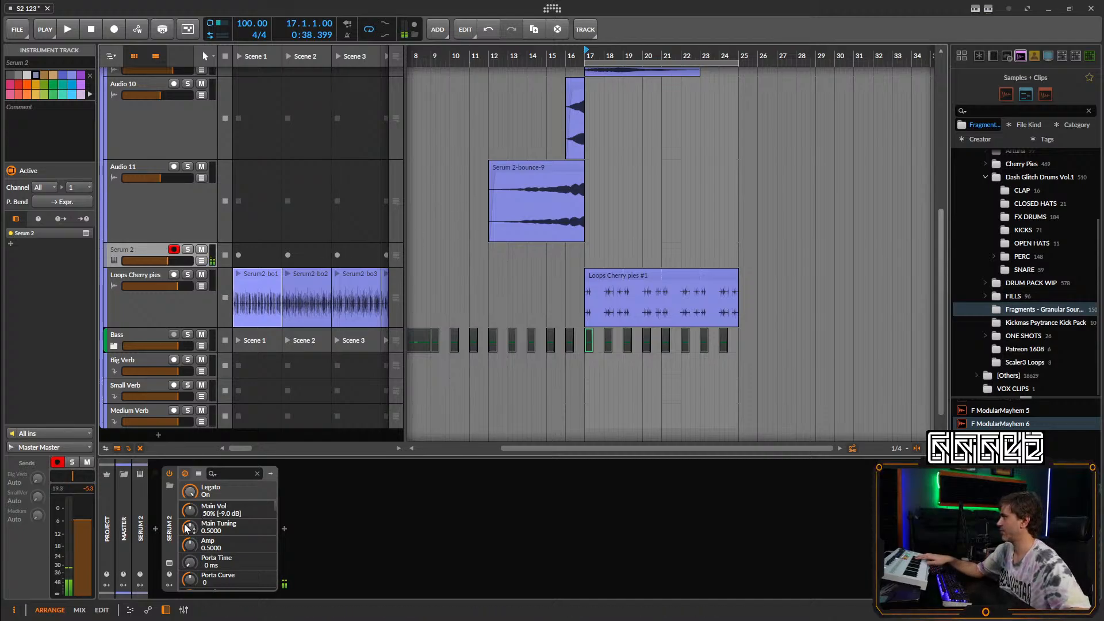
click(169, 563)
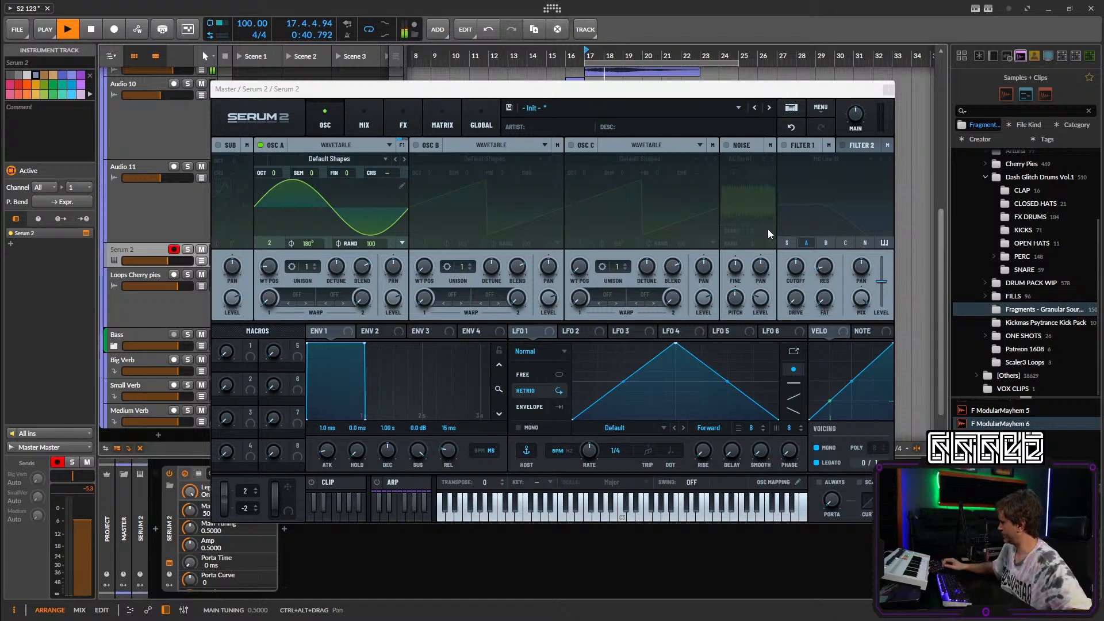
click(889, 91)
scroll(772, 138, up, 3)
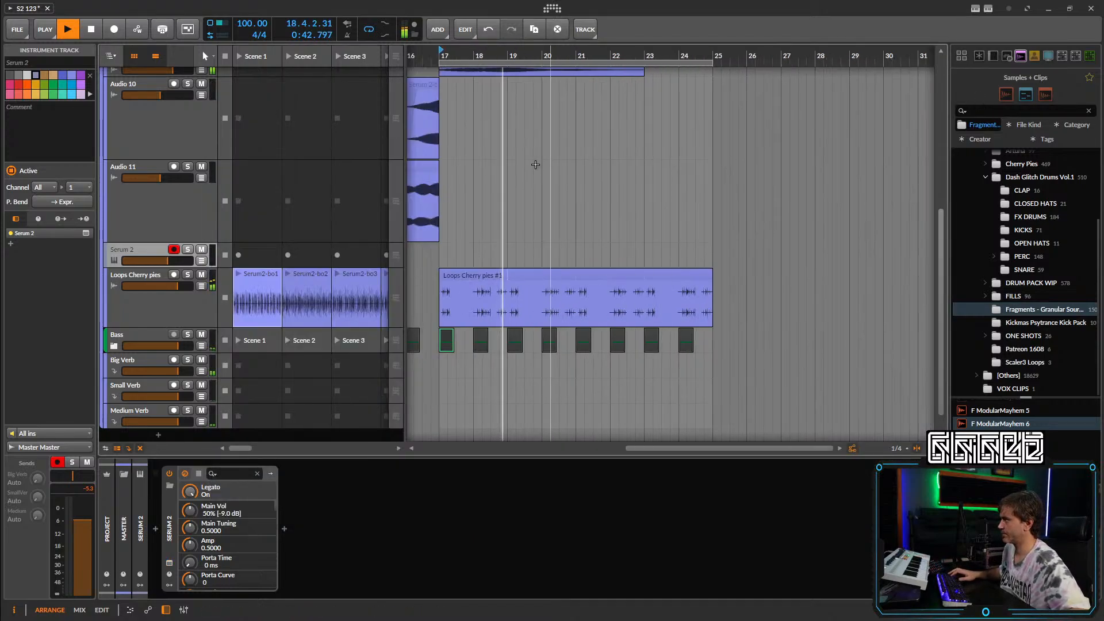
Lower the volume of the Audio 9 track holding the Serum 2-bounce-10 clip.
scroll(534, 165, down, 3)
scroll(503, 180, up, 3)
click(503, 249)
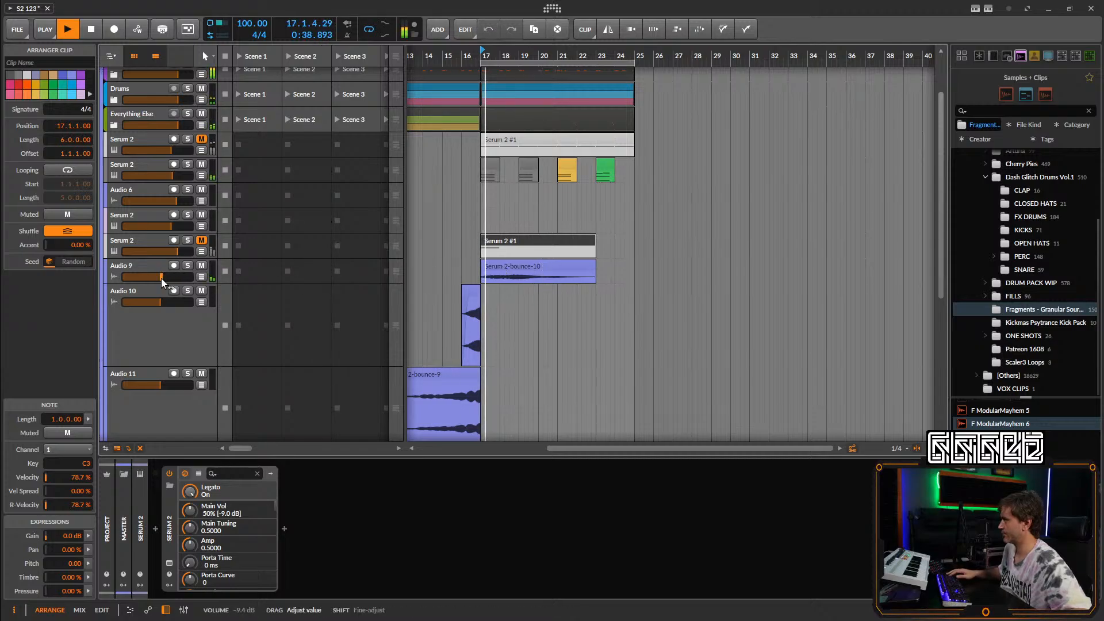
drag(161, 276, 153, 276)
Copy the bounced clips on Audio 10 and Audio 11 that end at bar 17 so the copies end at bar 25.
drag(528, 319, 470, 380)
click(498, 301)
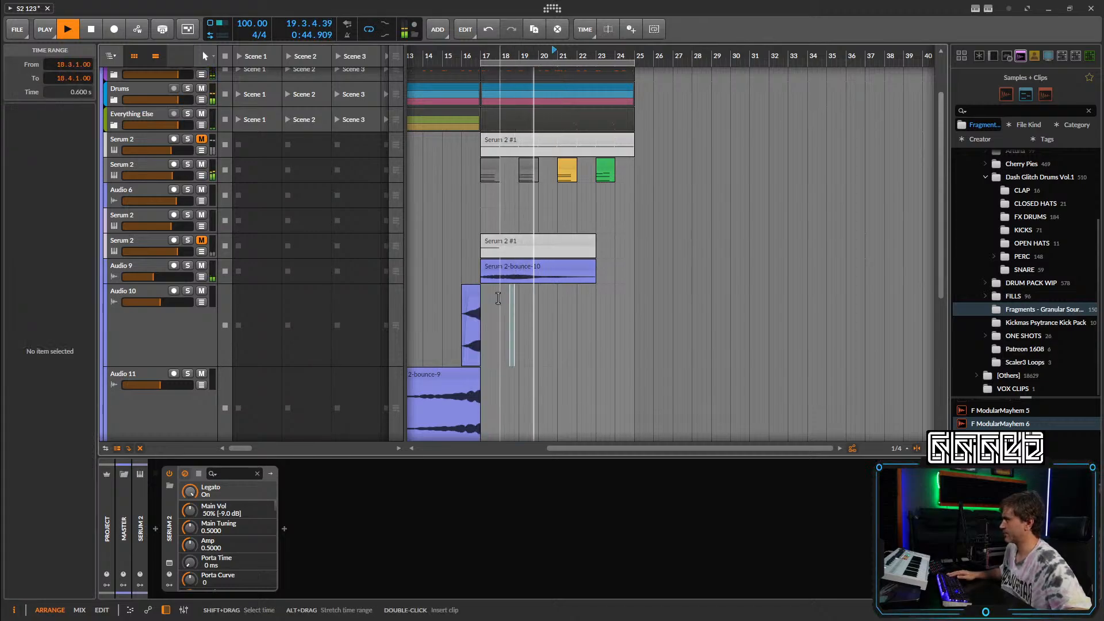
drag(490, 288, 457, 434)
drag(448, 373, 601, 368)
scroll(178, 214, down, 4)
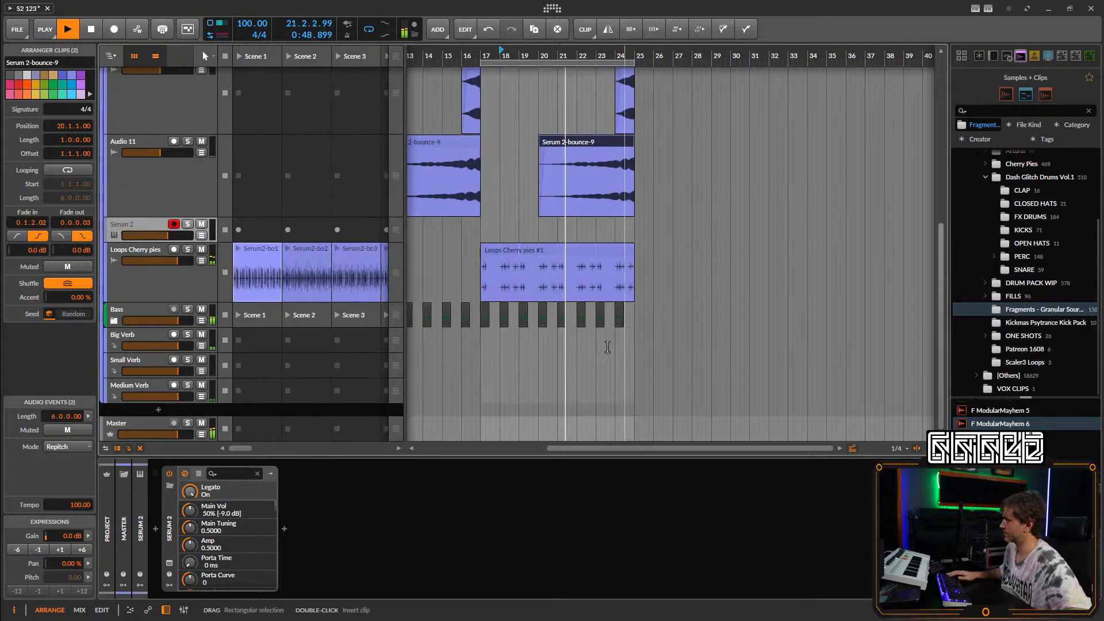
Shrink the Audio 11 and Audio 10 tracks to minimum height in the arrangement.
drag(178, 216, 177, 117)
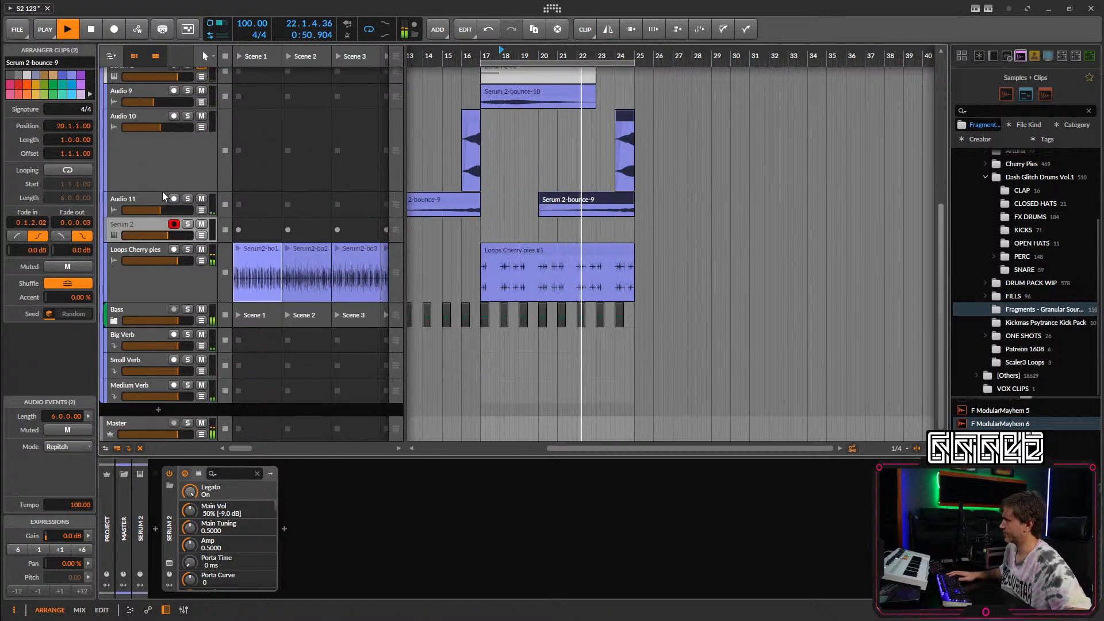
drag(161, 191, 162, 134)
scroll(486, 226, down, 2)
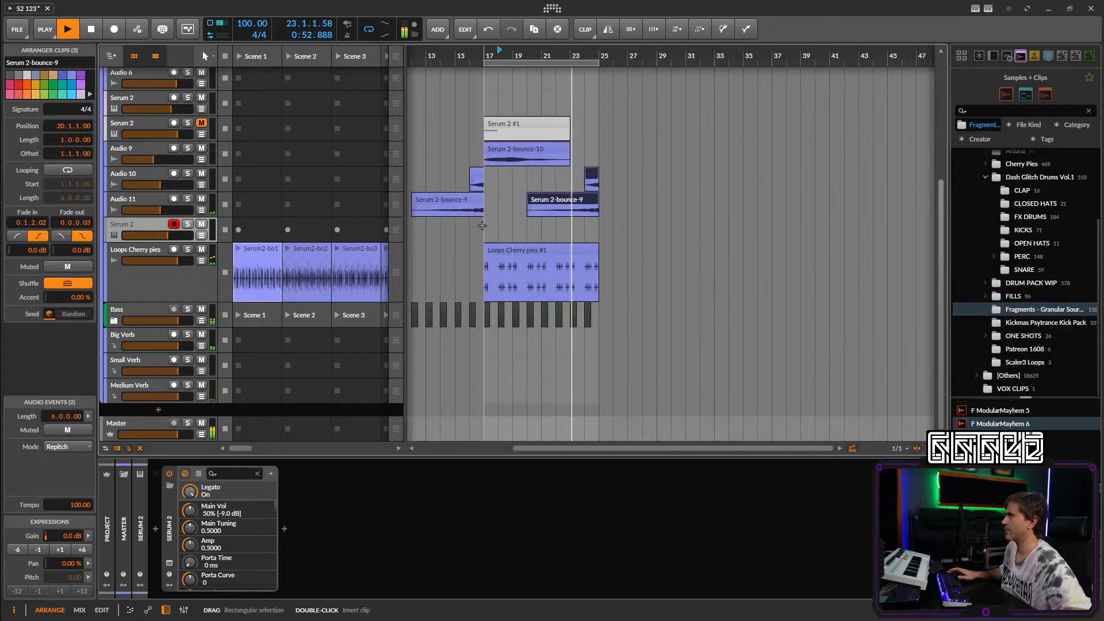
scroll(486, 226, down, 2)
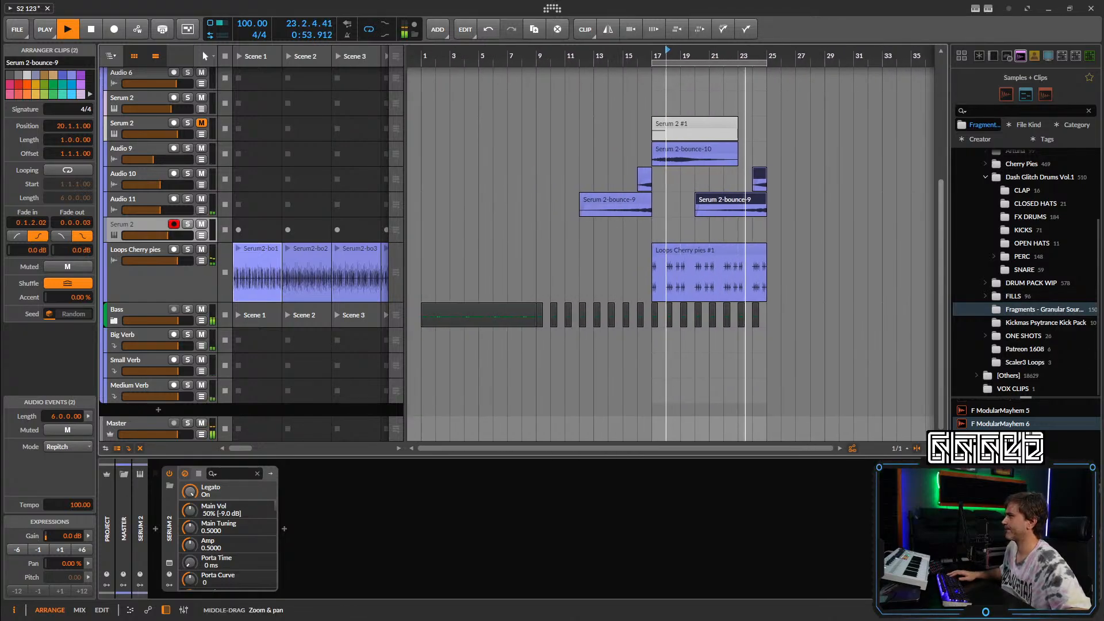
Insert a Note Transpose device before Serum 2 on the new sine track and set its semitone shift to +1.
click(144, 227)
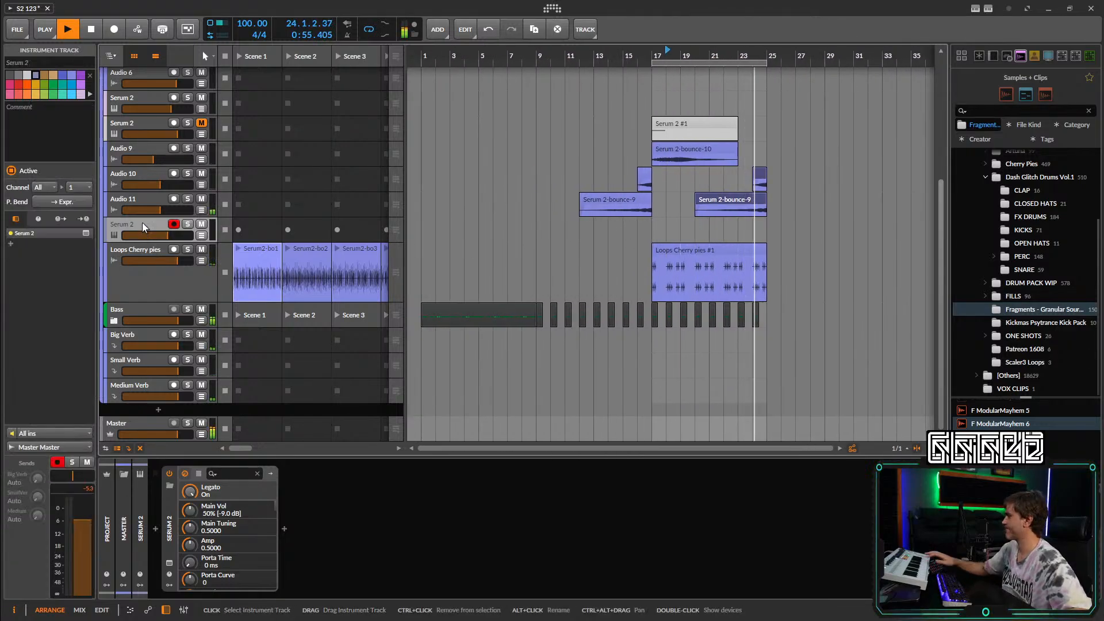
click(155, 530)
text(tran)
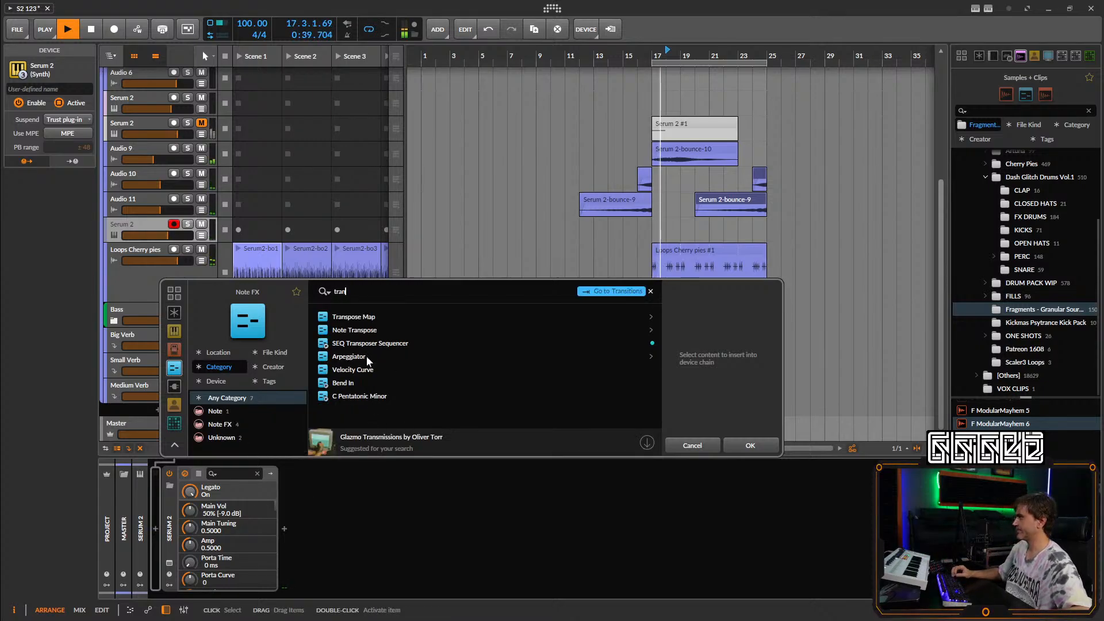
key(Down)
key(Return)
drag(210, 556, 210, 551)
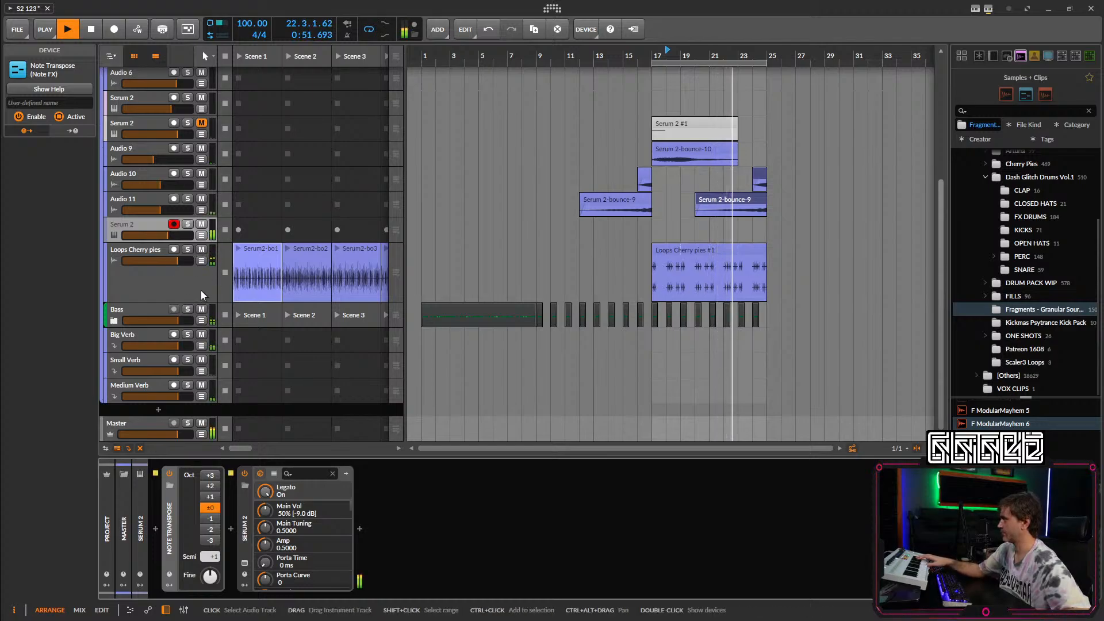
Solo the new Serum 2 track and add a Compressor to the synth's main effects chain.
click(245, 562)
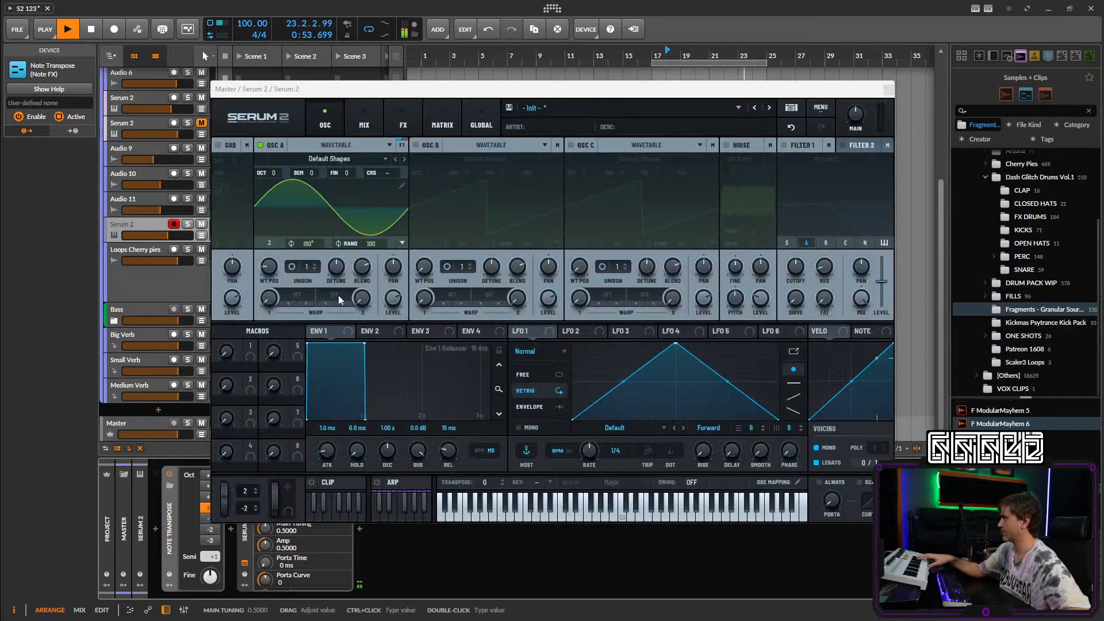
click(361, 119)
click(441, 114)
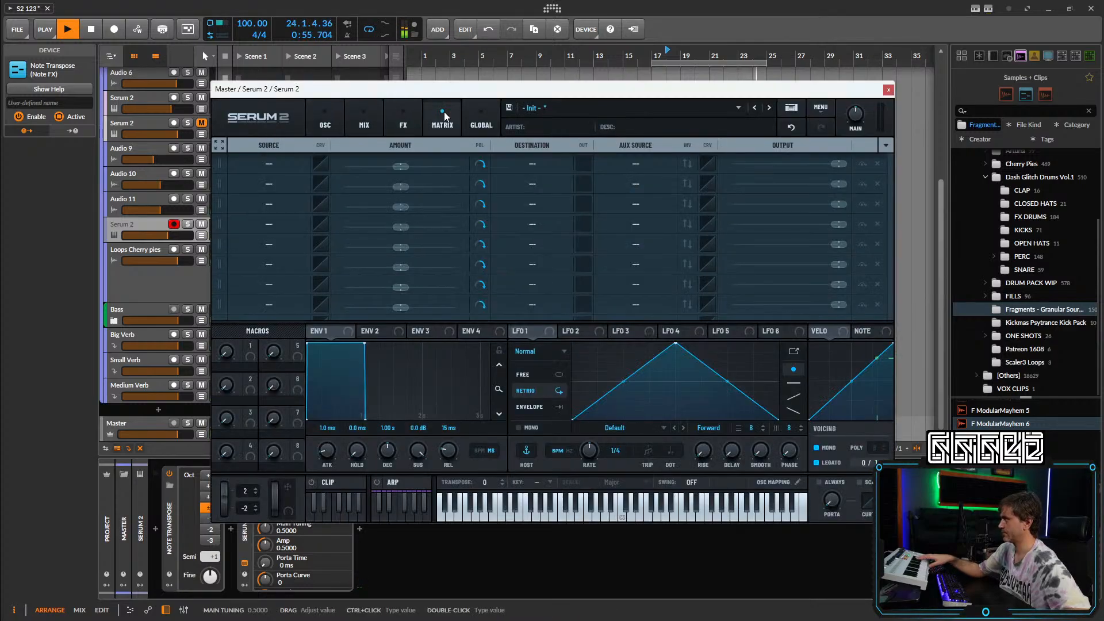
click(402, 120)
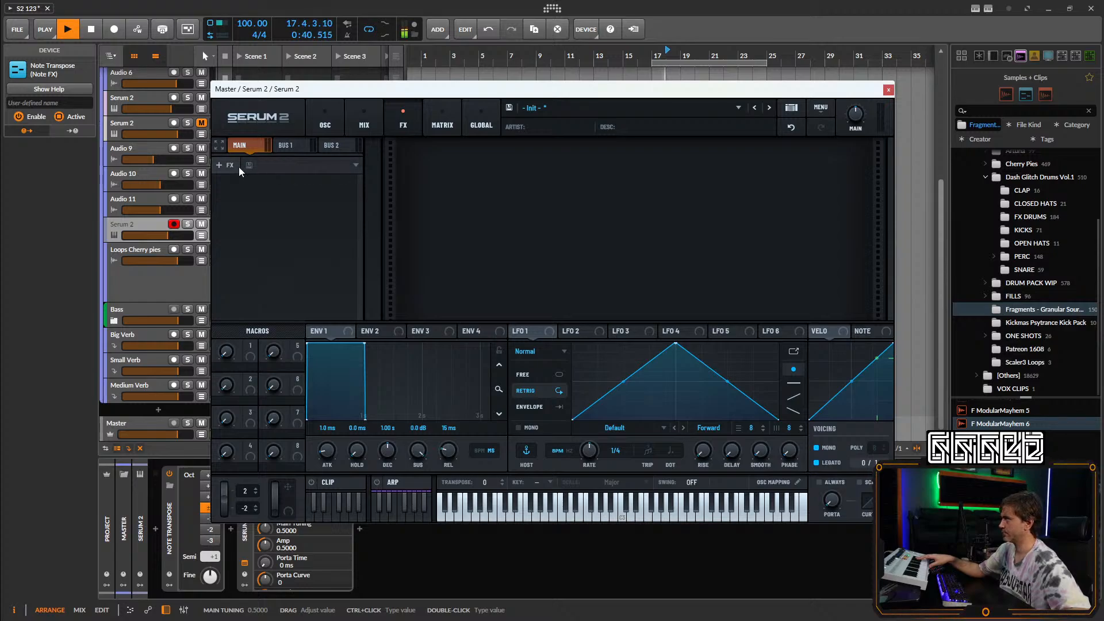
click(189, 226)
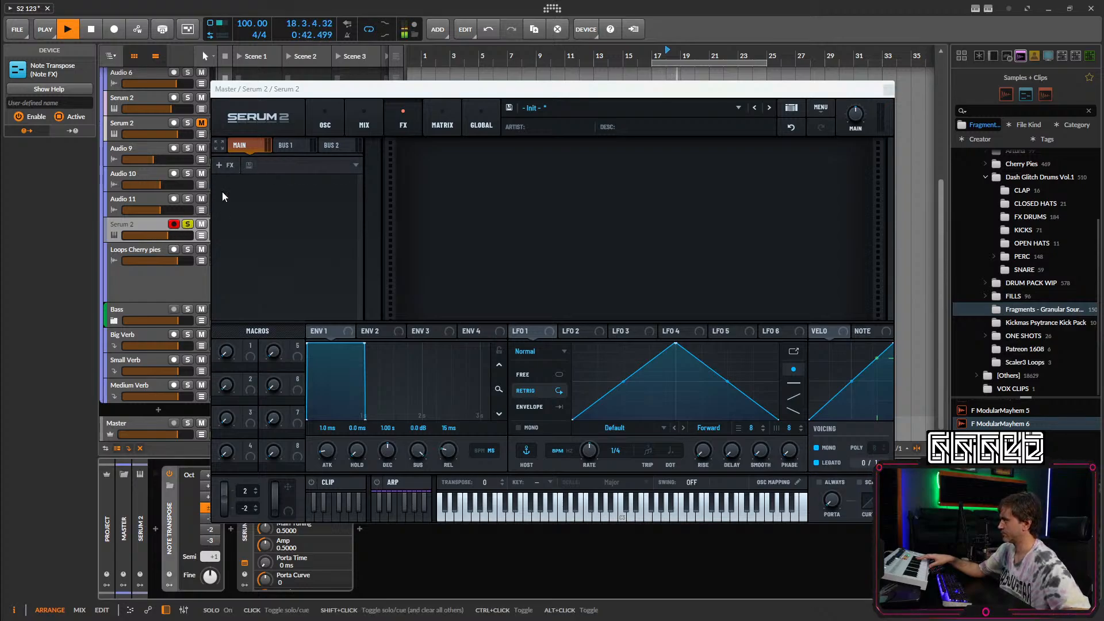
click(225, 165)
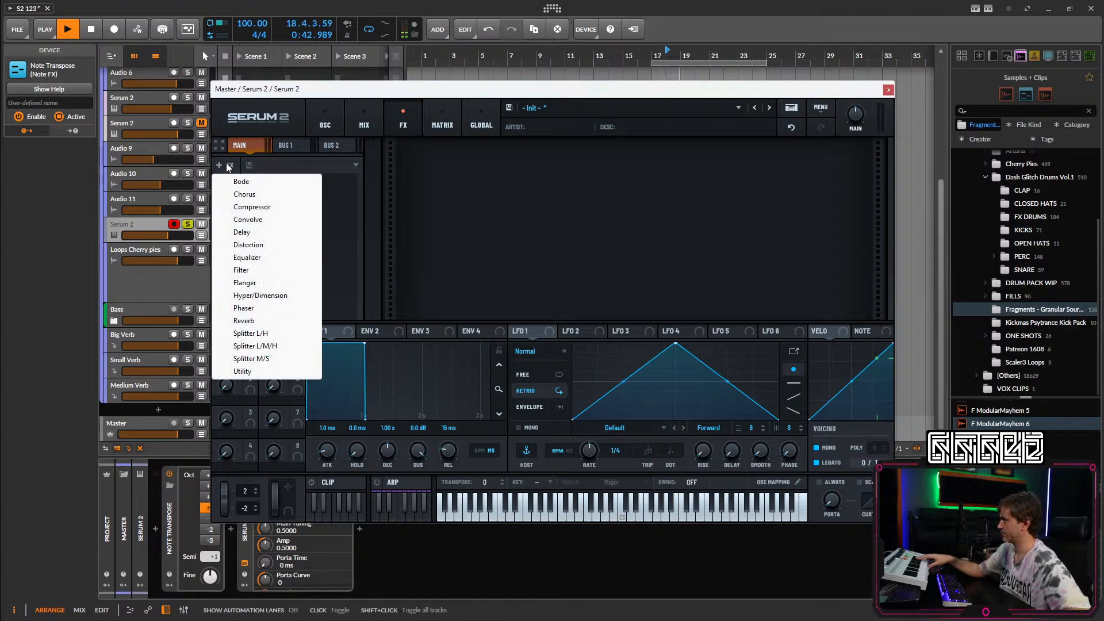
click(270, 206)
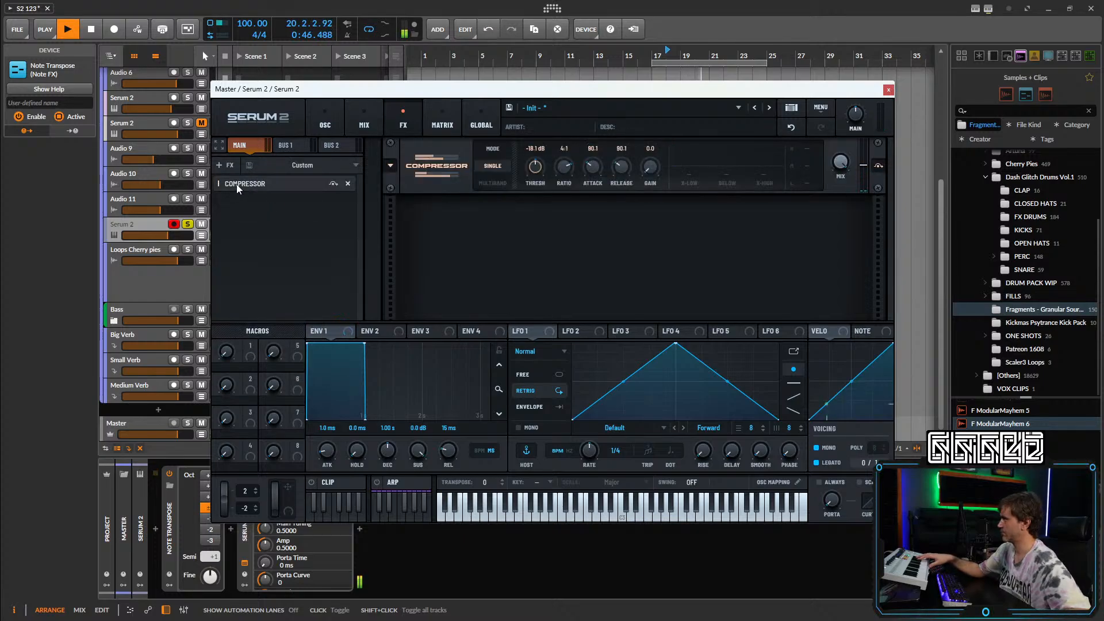
Add a Tube Distortion ahead of the Compressor and adjust its drive.
click(230, 165)
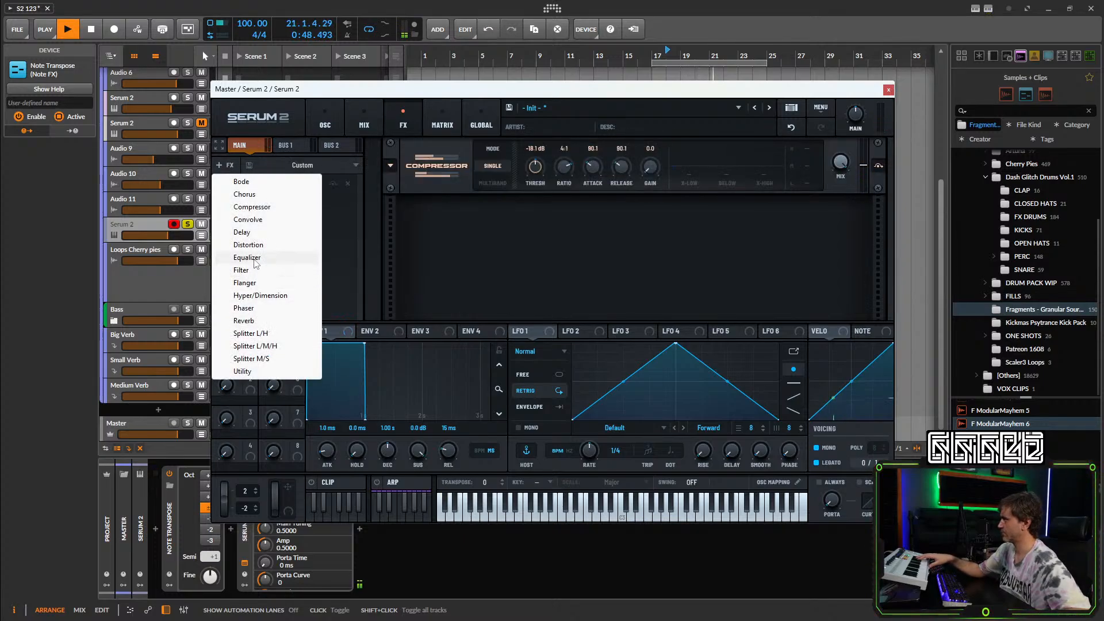
click(248, 244)
drag(253, 200, 256, 180)
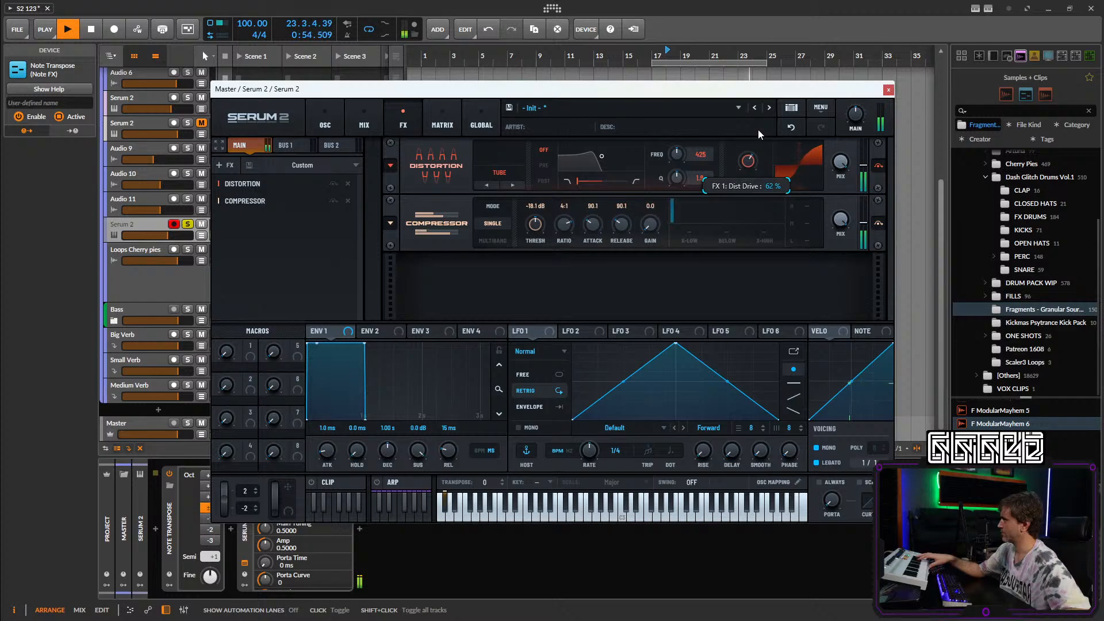
drag(752, 157, 749, 161)
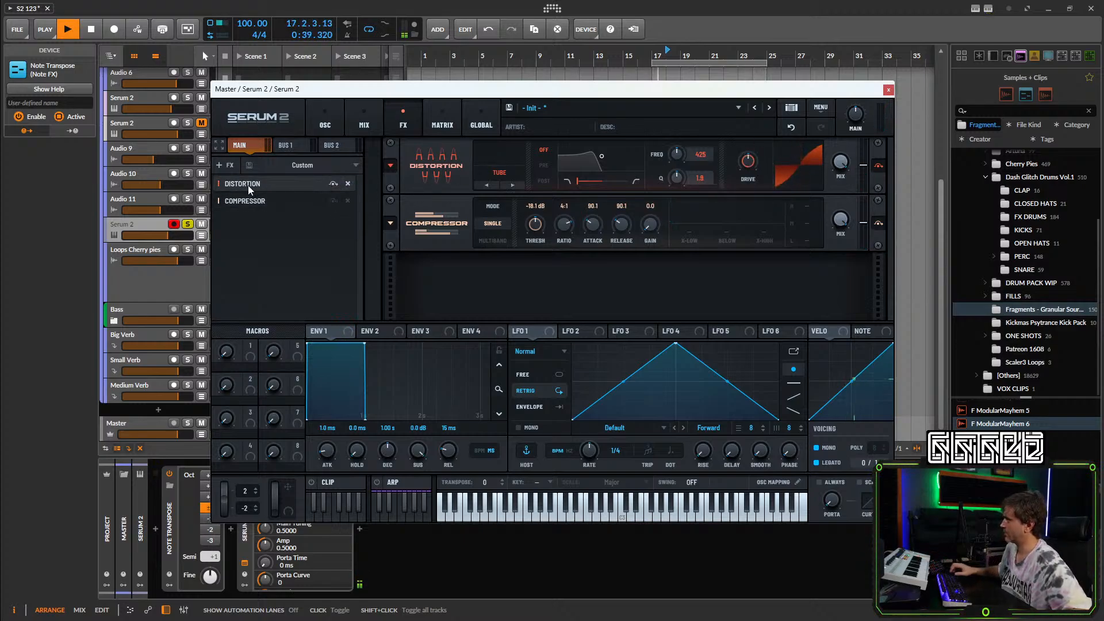
Duplicate the Distortion effect and set the first one's type to Diode 1.
drag(247, 186, 250, 195)
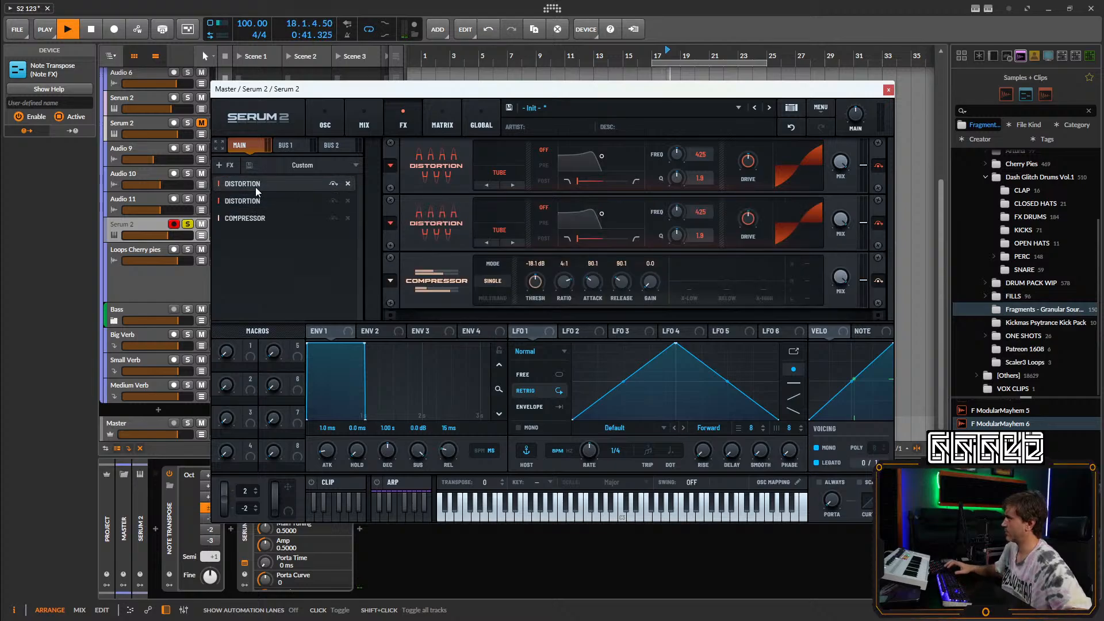
click(501, 172)
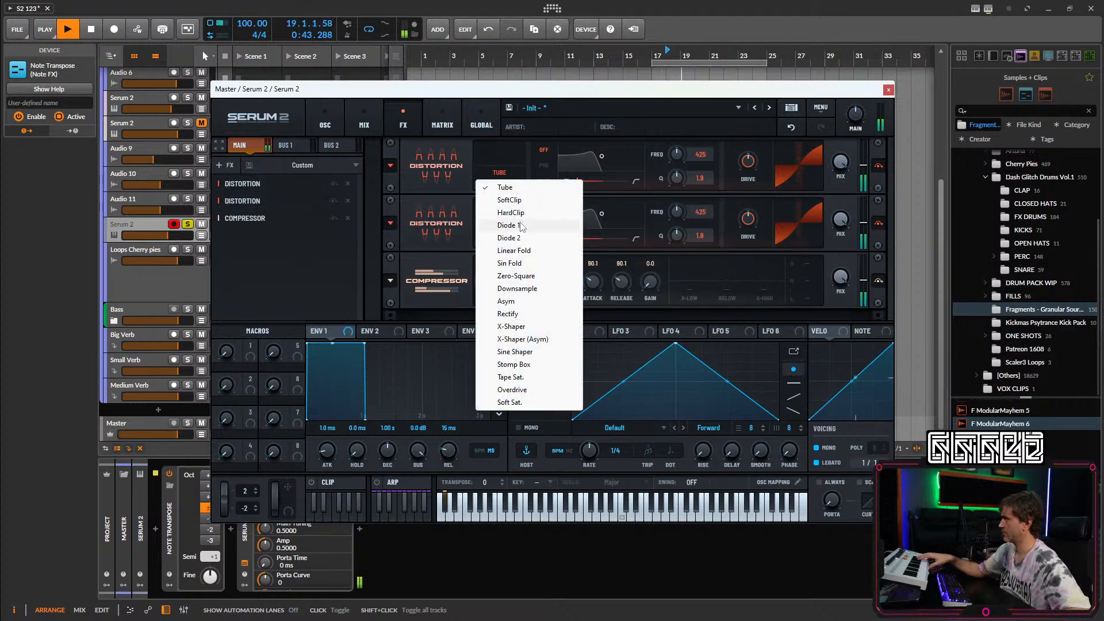
click(508, 225)
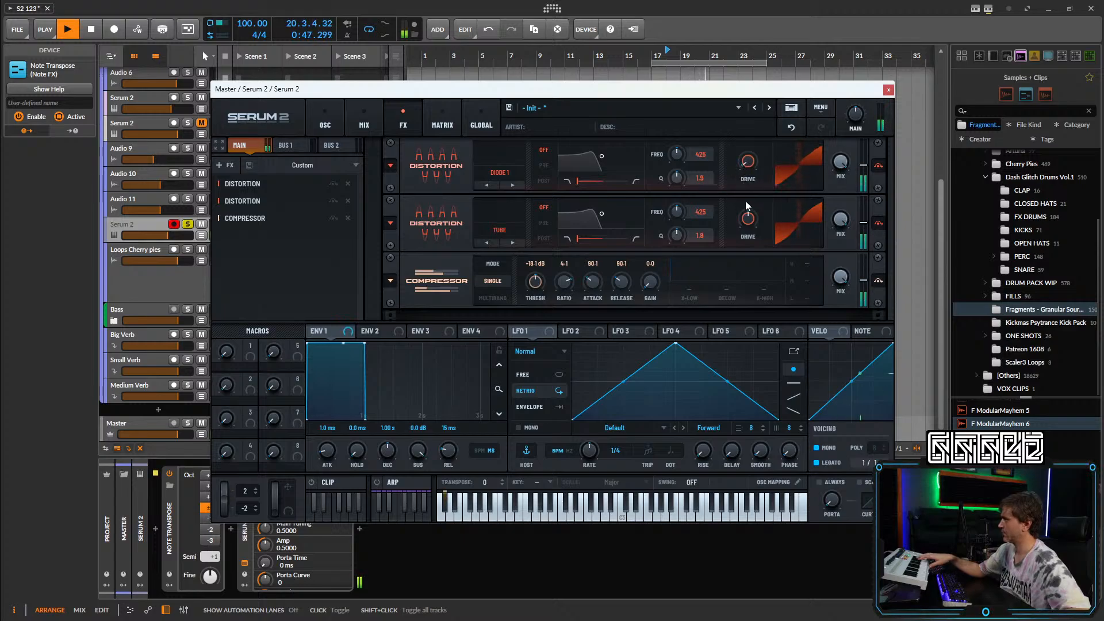
Lower the drive of both distortions, the first to about 22%, and change the first one's type to Diode 2.
drag(746, 216, 741, 223)
drag(749, 170, 752, 160)
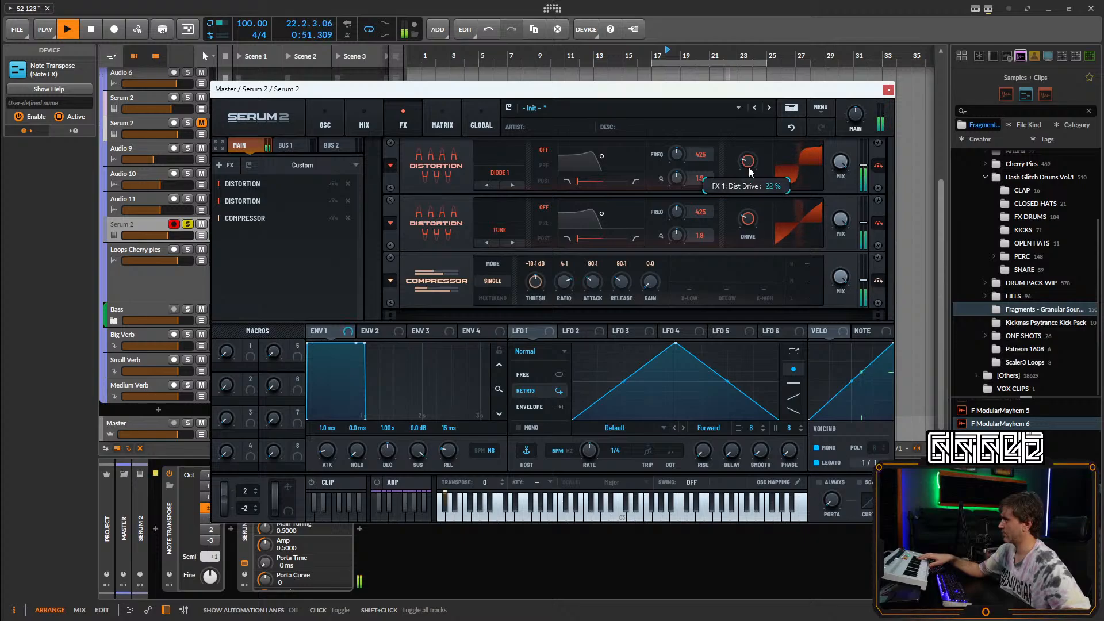
click(514, 186)
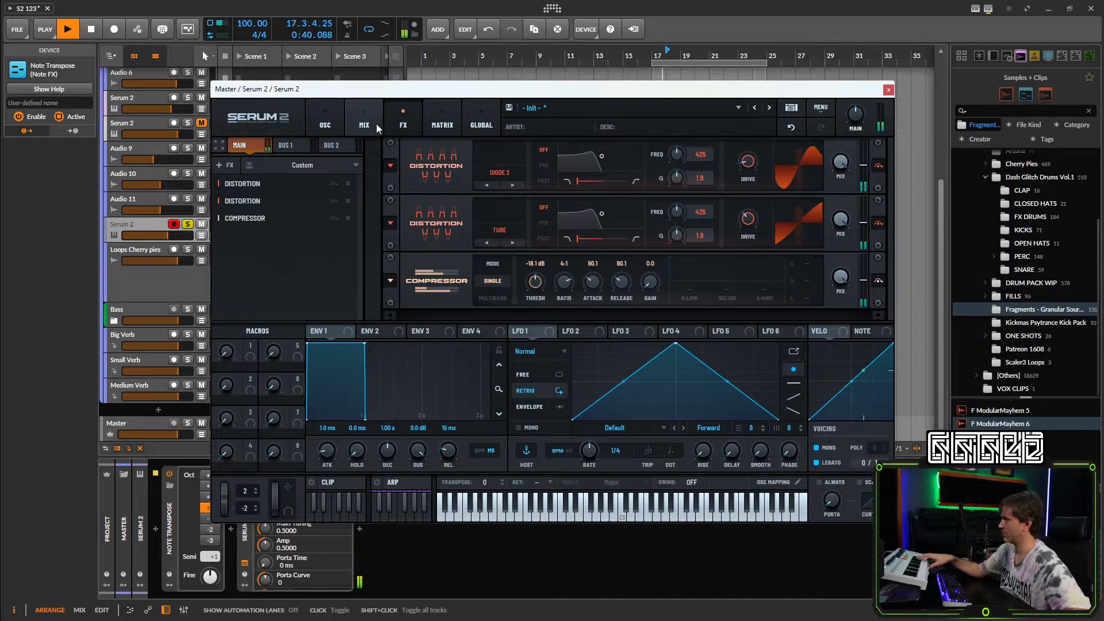
Enable the noise oscillator, try the Pink and White noise colors, set its level to 18%, and choose Geiger.
click(325, 121)
click(725, 145)
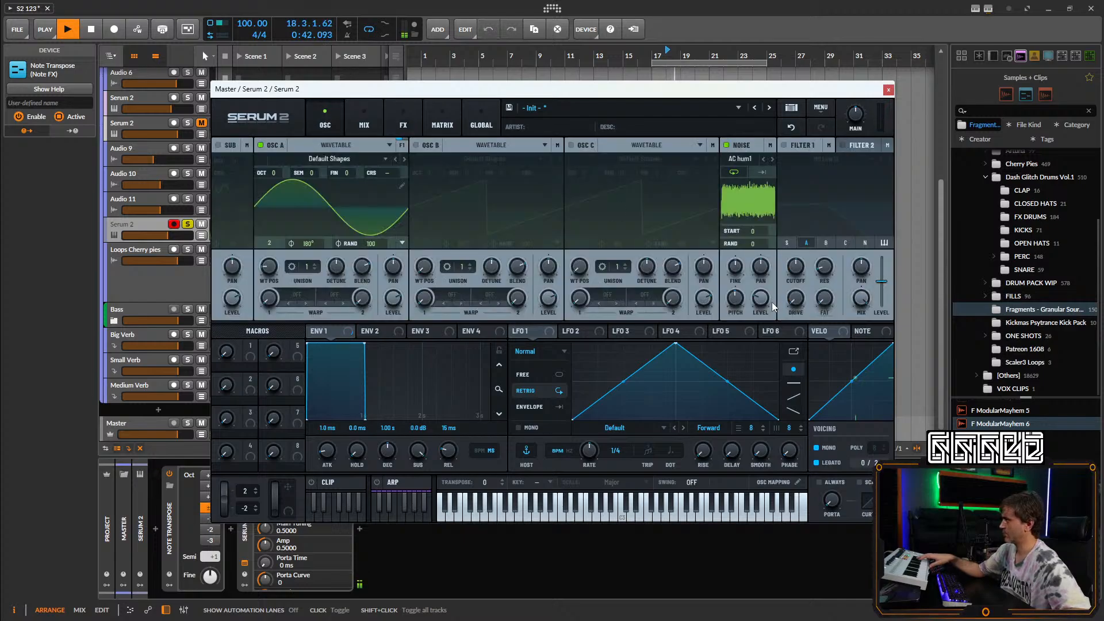
click(750, 157)
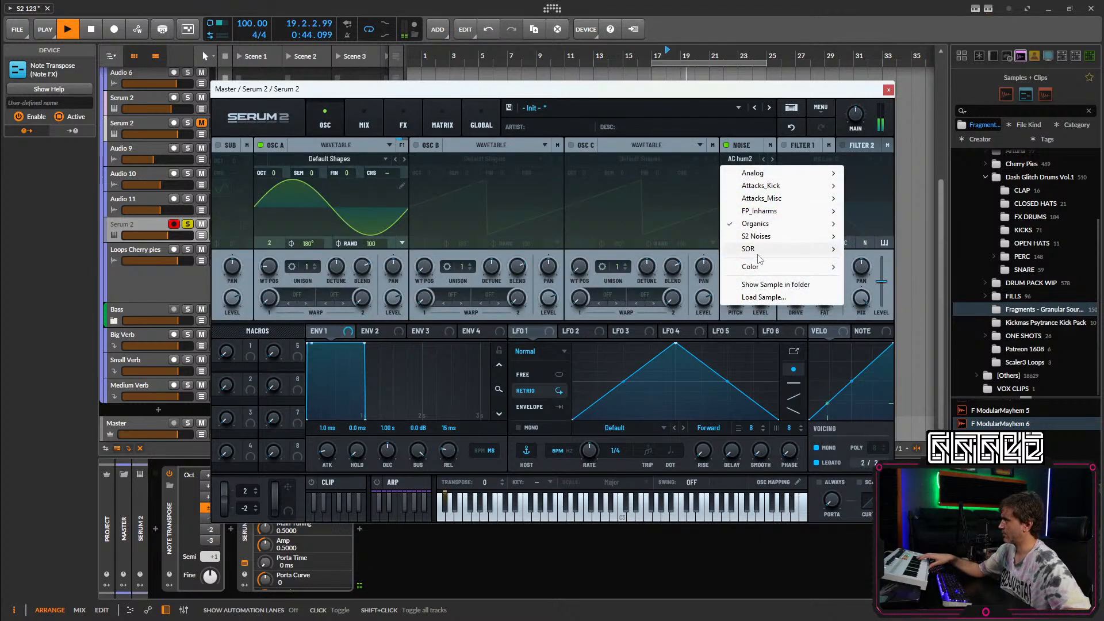
mouse_move(817, 274)
click(879, 286)
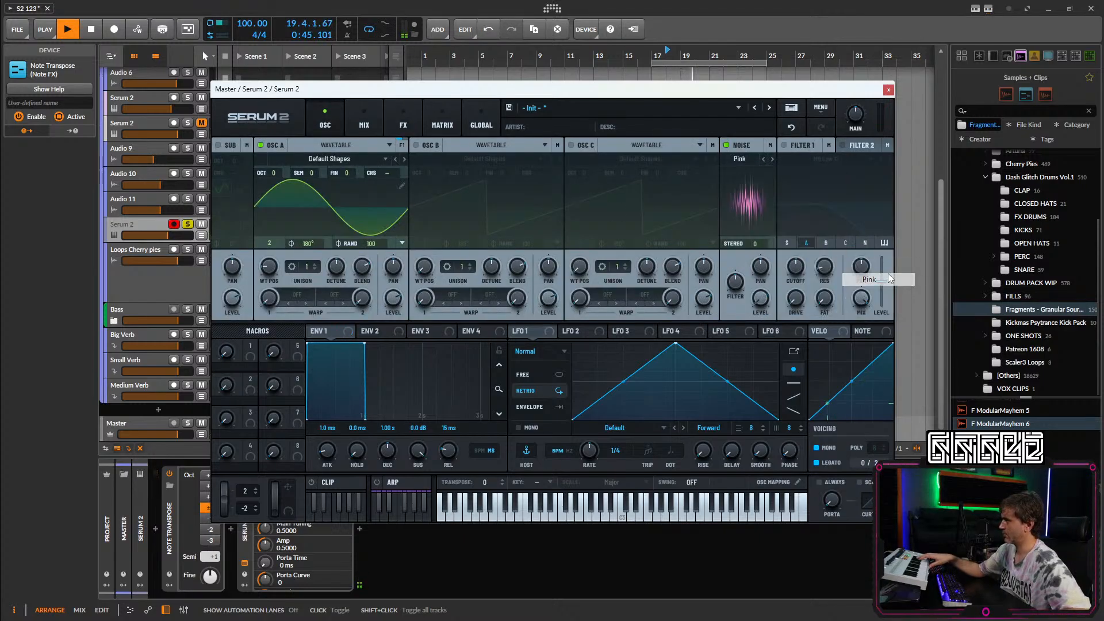
click(763, 160)
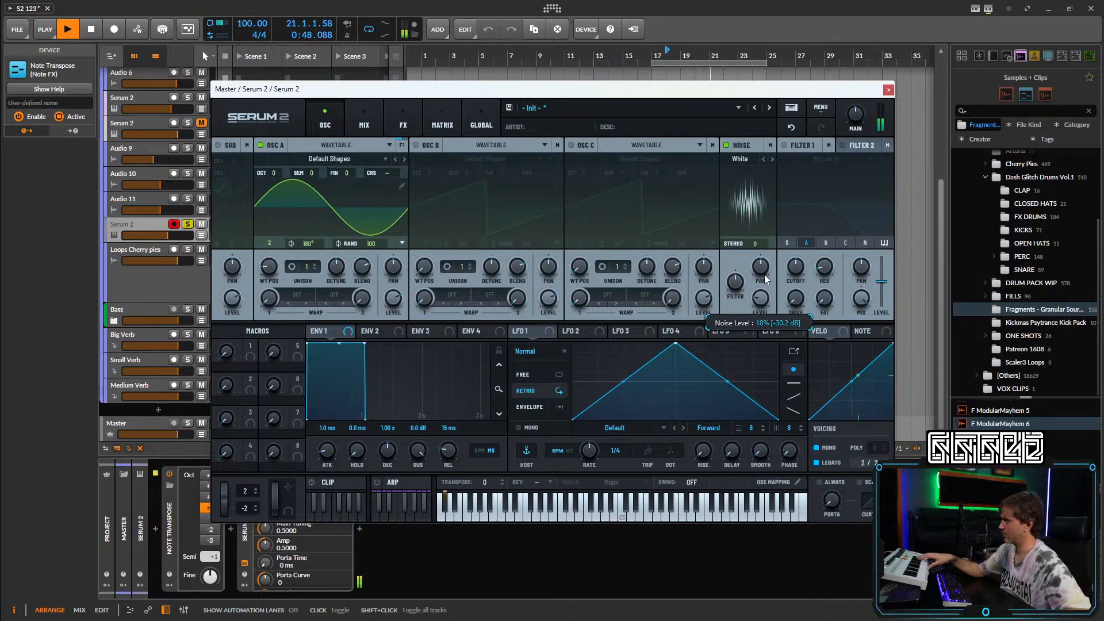
click(773, 160)
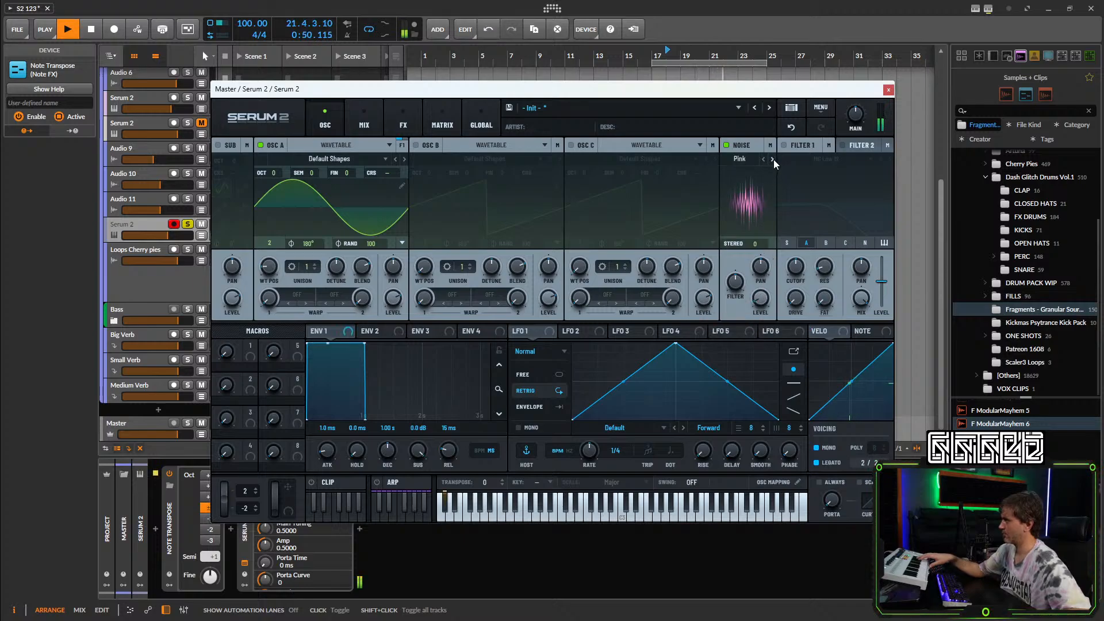
click(773, 160)
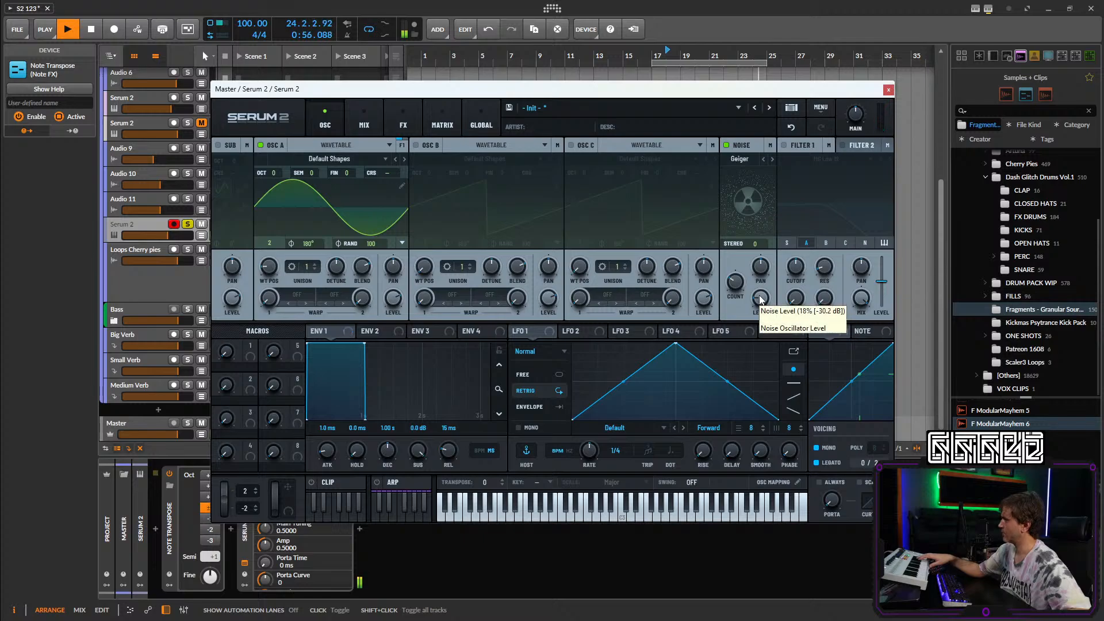
Enable Filter 1 as MG Low 12 with the noise oscillator routed through it, and set the portamento time to 35 ms.
click(785, 145)
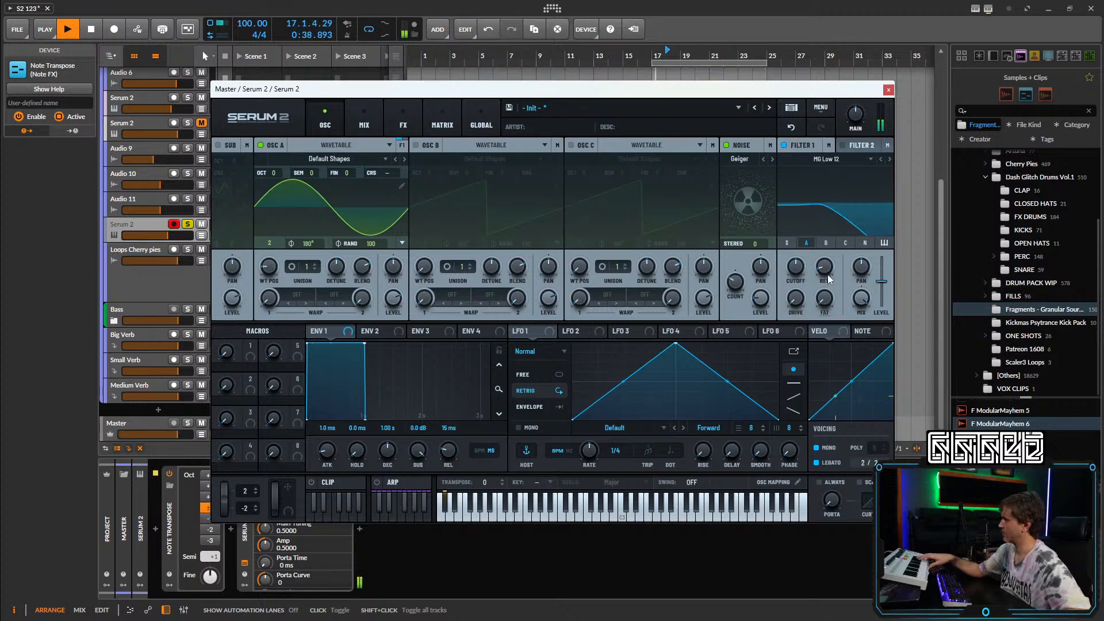
click(863, 243)
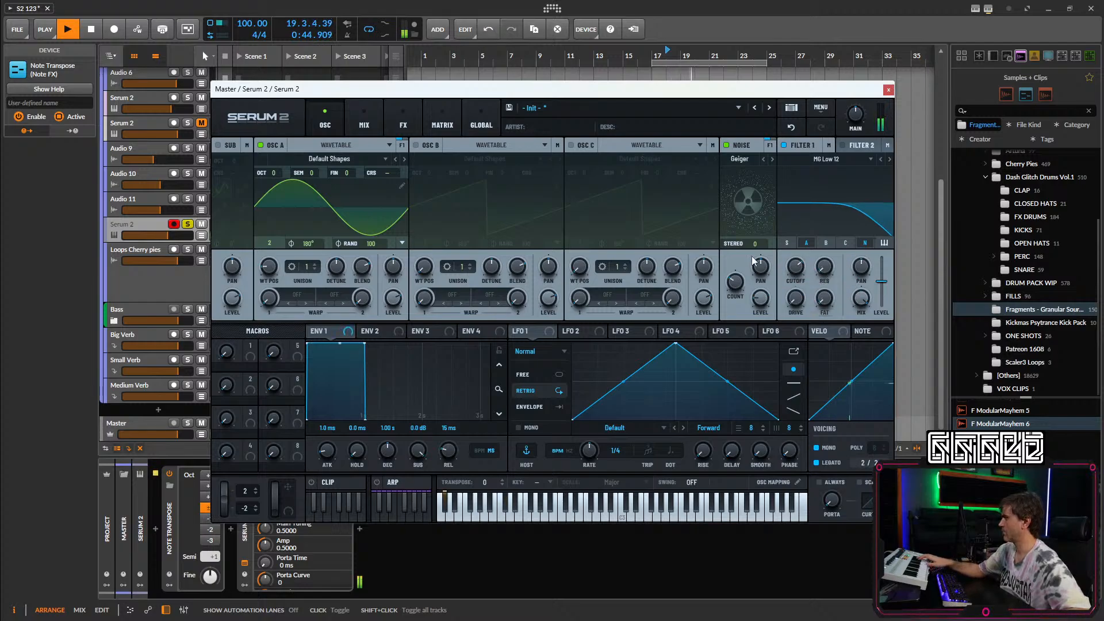
drag(832, 515, 843, 477)
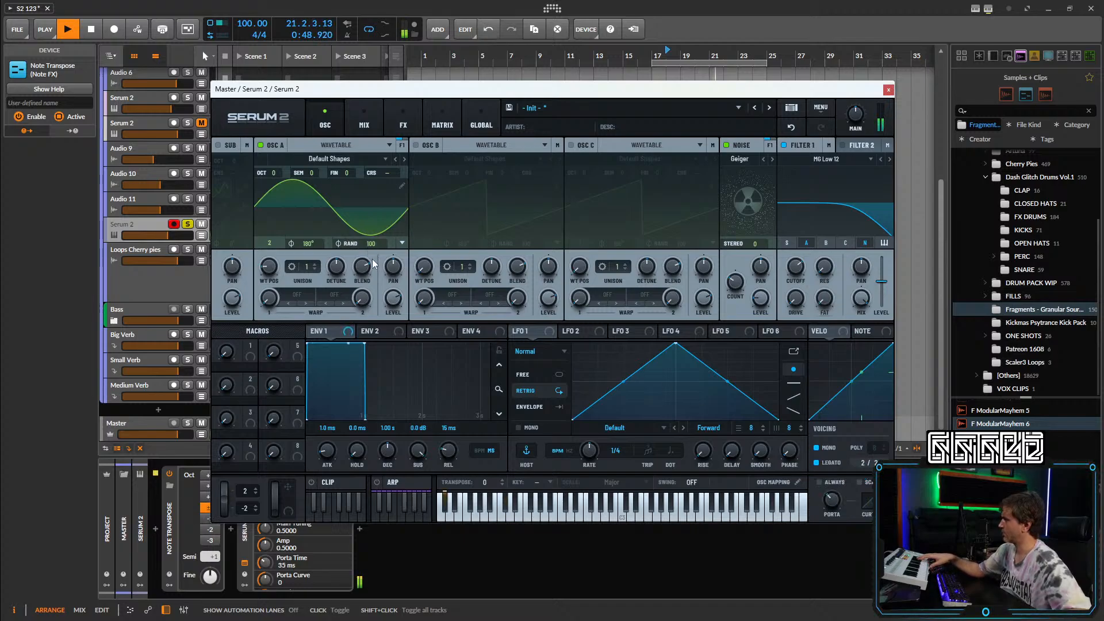
Set oscillator A's random phase amount to 0 and its start phase to 90°.
drag(372, 239, 357, 336)
drag(309, 242, 303, 378)
drag(309, 241, 324, 217)
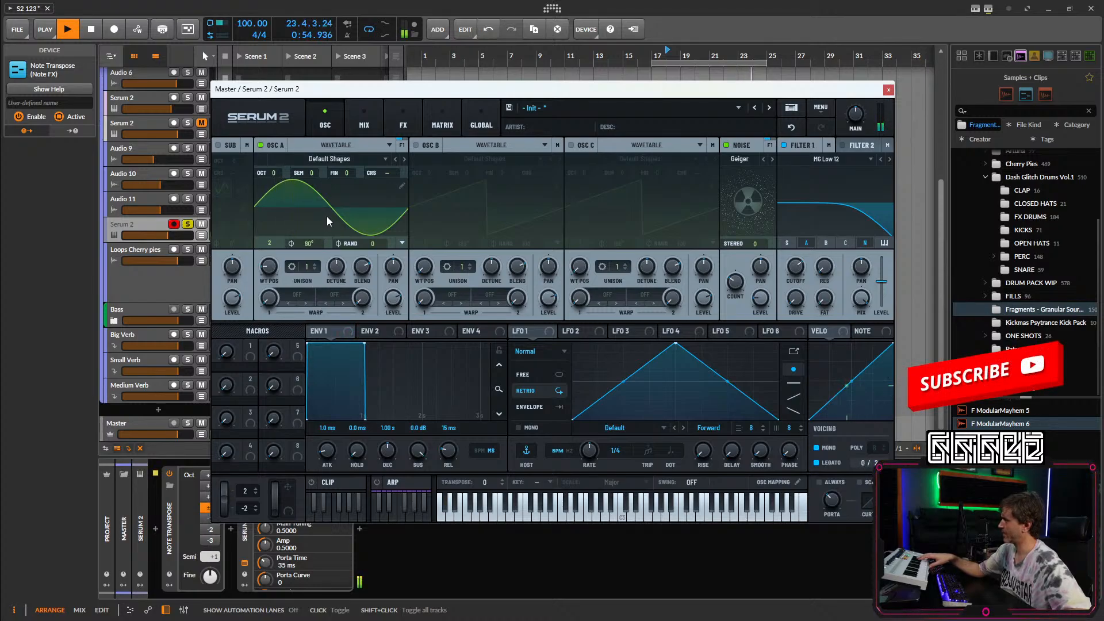
Raise the first distortion's drive to about 28% and add a Chorus at the start of the effects chain.
click(401, 118)
mouse_move(749, 163)
mouse_down()
mouse_move(755, 132)
mouse_move(739, 165)
mouse_up()
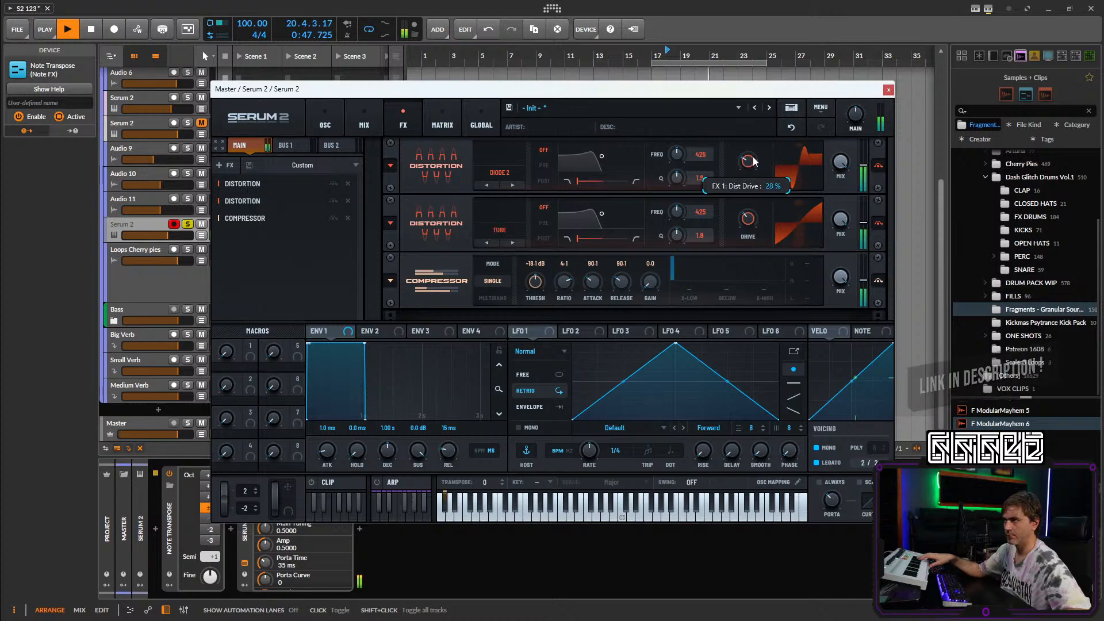
right_click(251, 198)
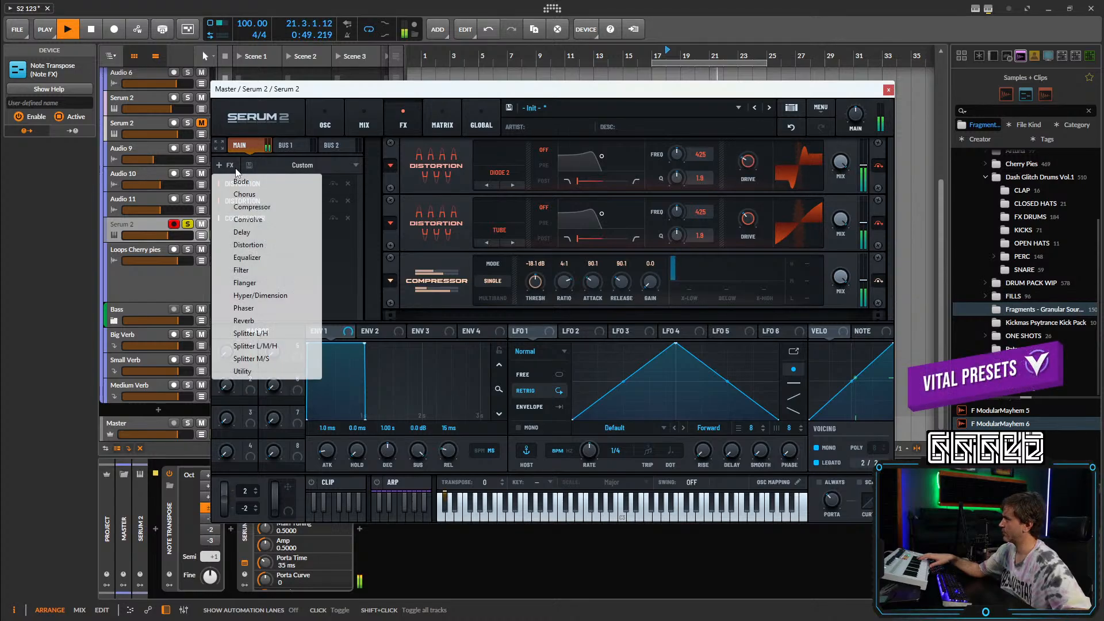
click(251, 196)
drag(239, 241, 260, 179)
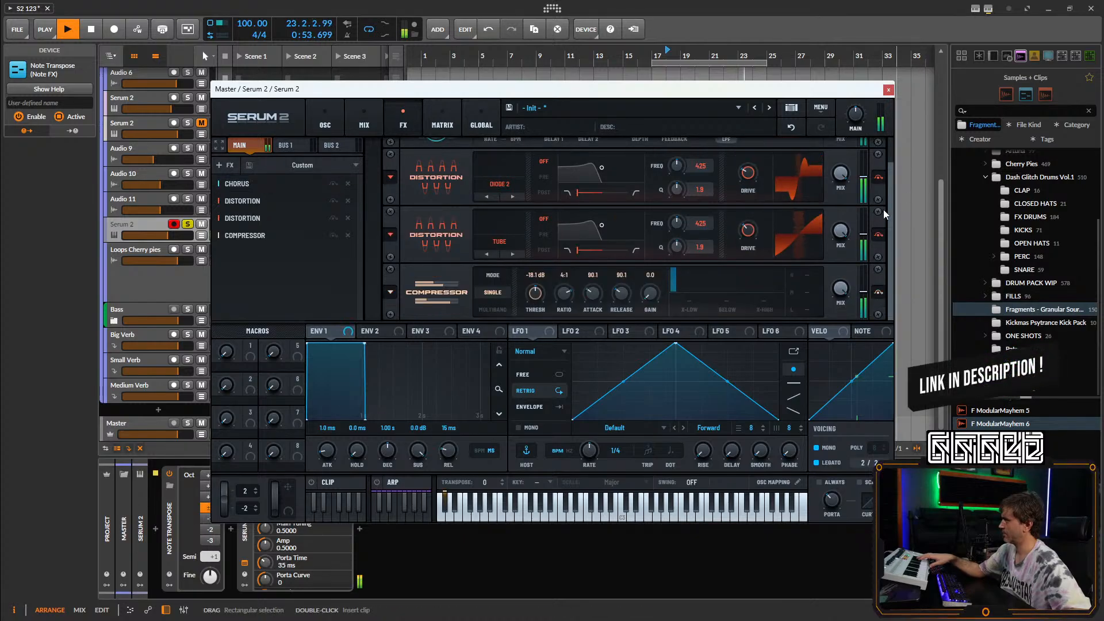
Switch the chorus filter from LPF to HPF, adjust its cutoff, and lower the chorus mix.
scroll(883, 209, up, 2)
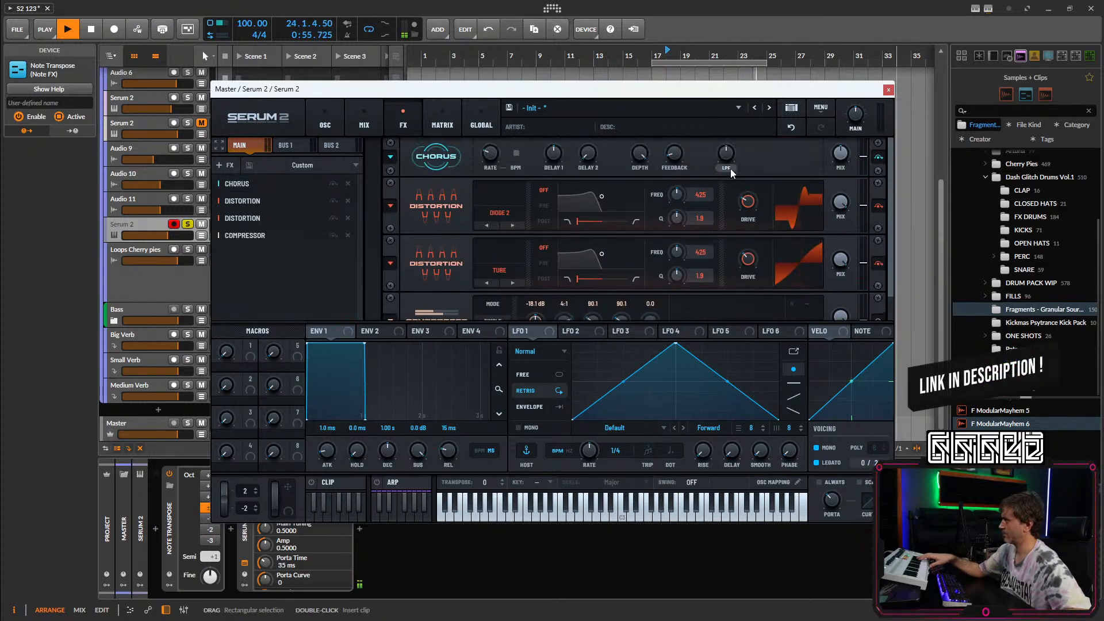
mouse_move(727, 167)
mouse_move(727, 167)
mouse_down()
mouse_move(722, 192)
mouse_move(748, 126)
mouse_move(726, 188)
mouse_move(731, 141)
mouse_move(729, 152)
mouse_up()
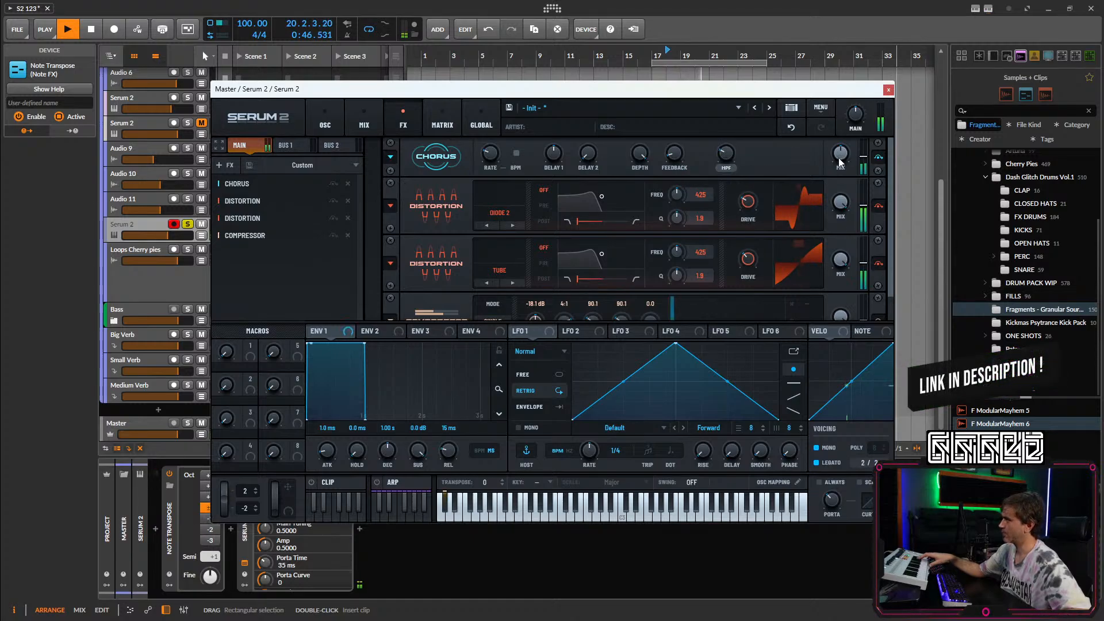
drag(840, 156, 839, 179)
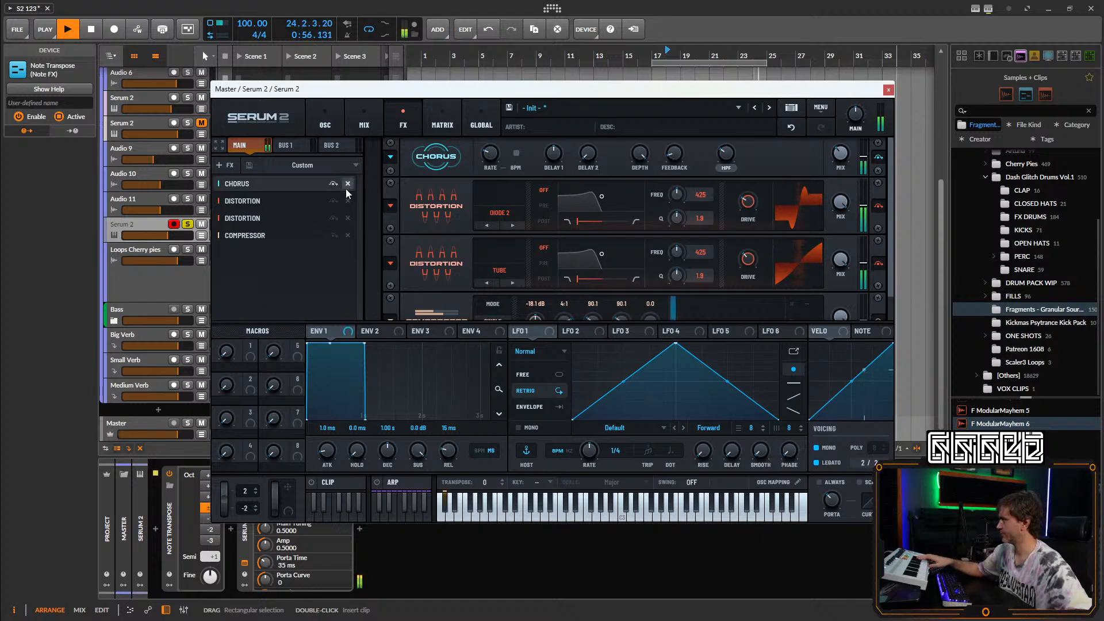
Fine-tune the chorus by ear, adjusting its rate, delay times, feedback and mix.
drag(495, 157, 514, 99)
drag(674, 153, 700, 88)
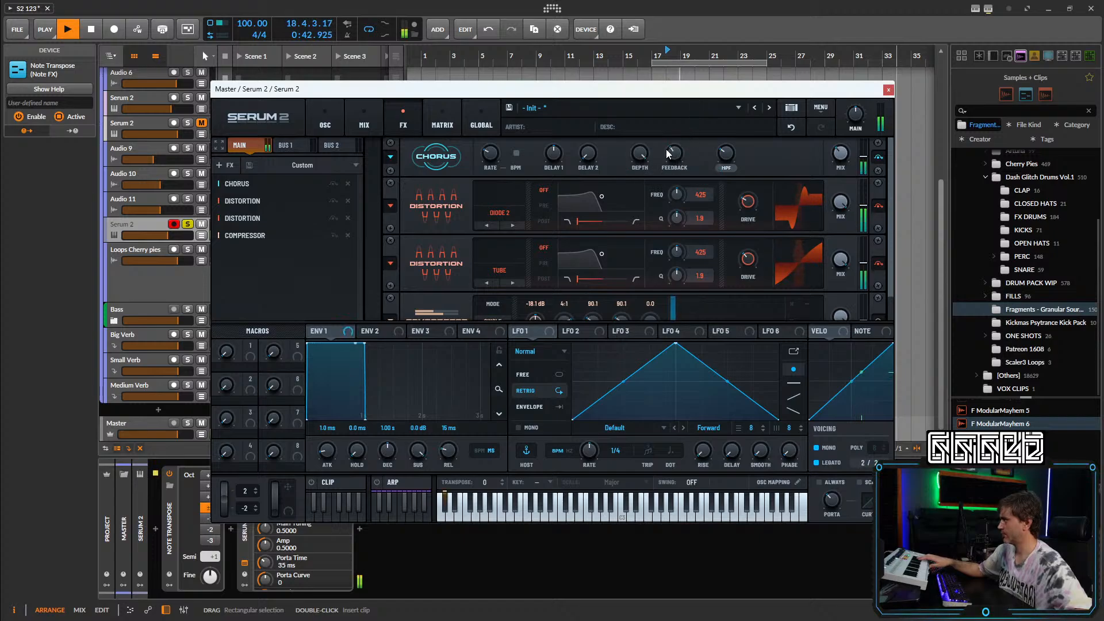
drag(670, 154, 725, 174)
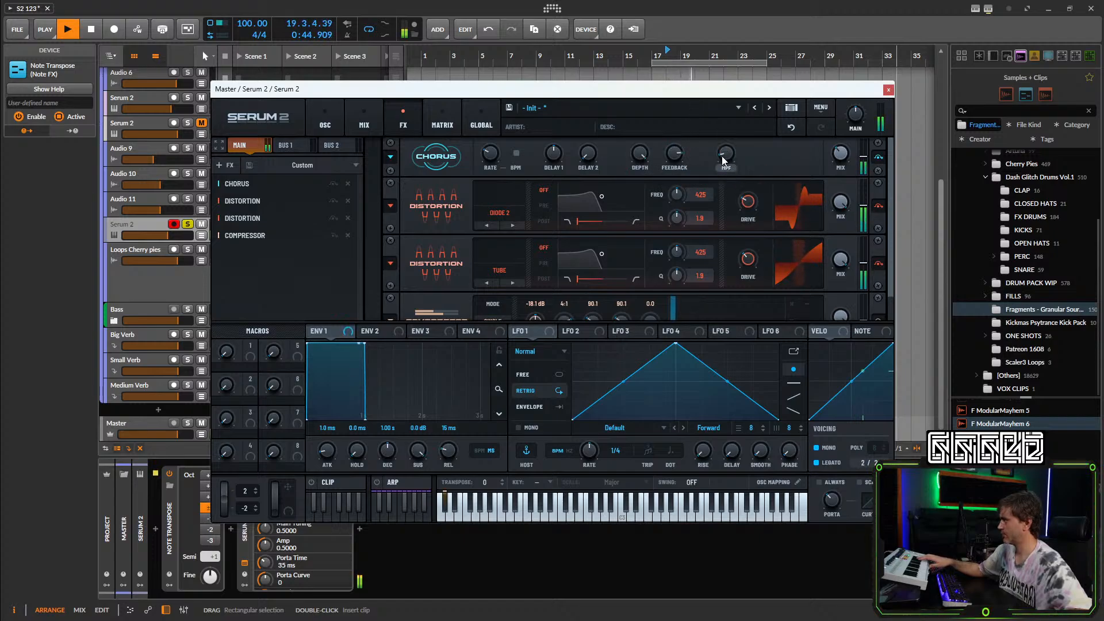
drag(840, 154, 867, 75)
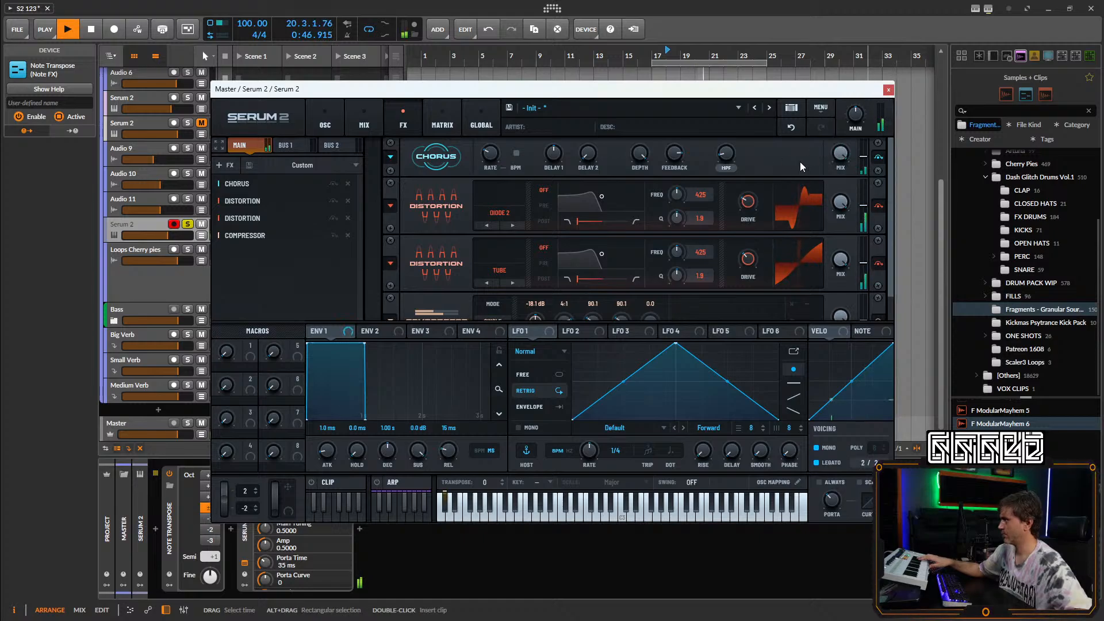
drag(840, 155, 840, 174)
drag(491, 154, 485, 175)
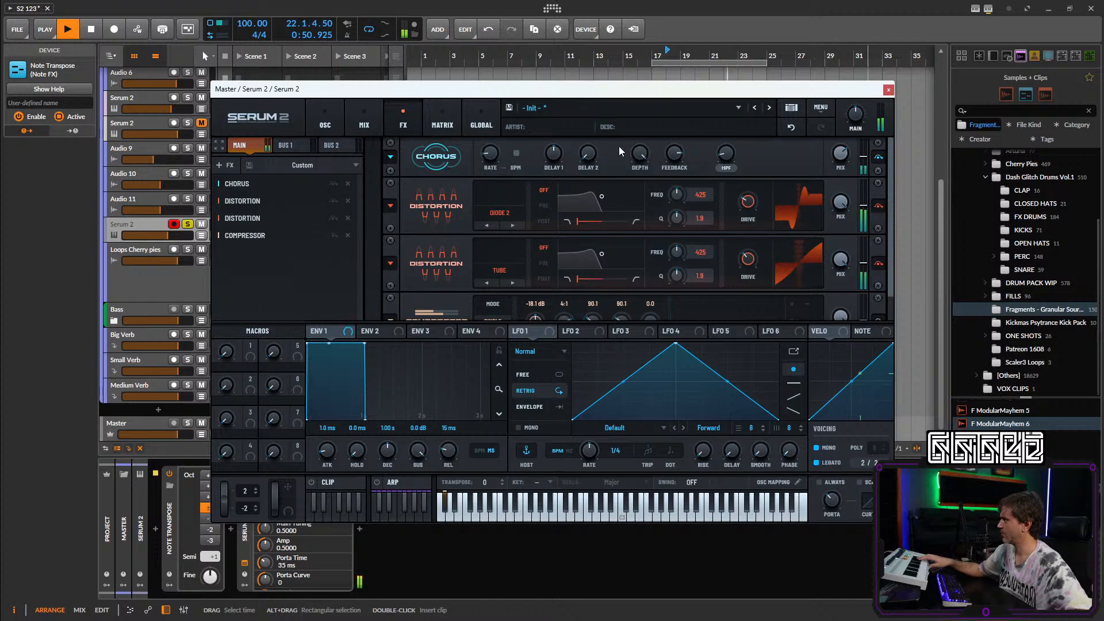
drag(553, 153, 553, 180)
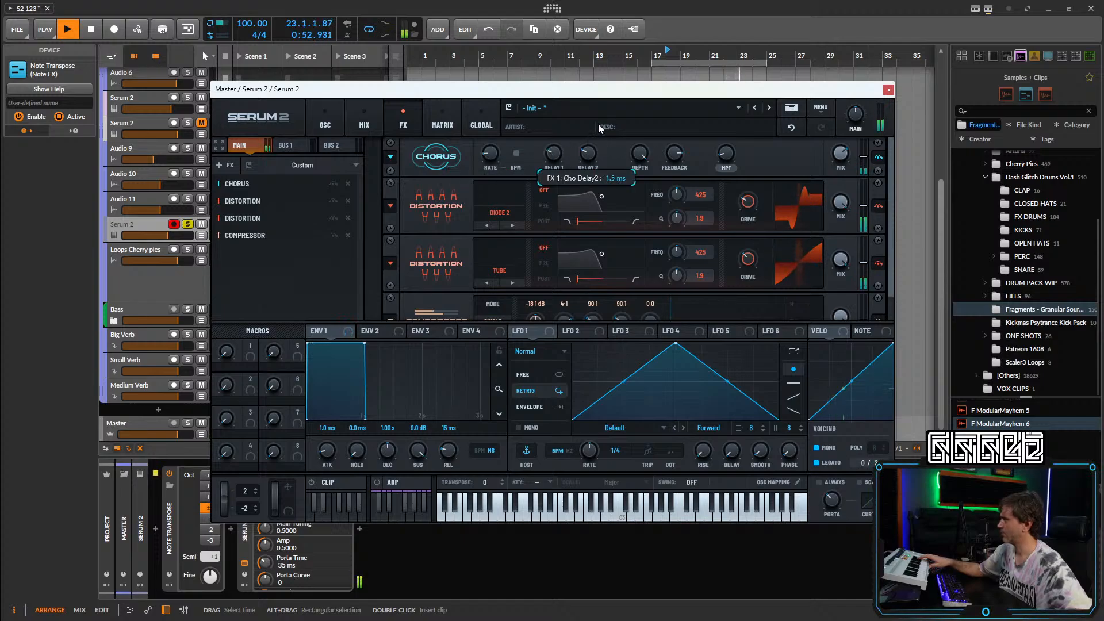
drag(674, 154, 670, 194)
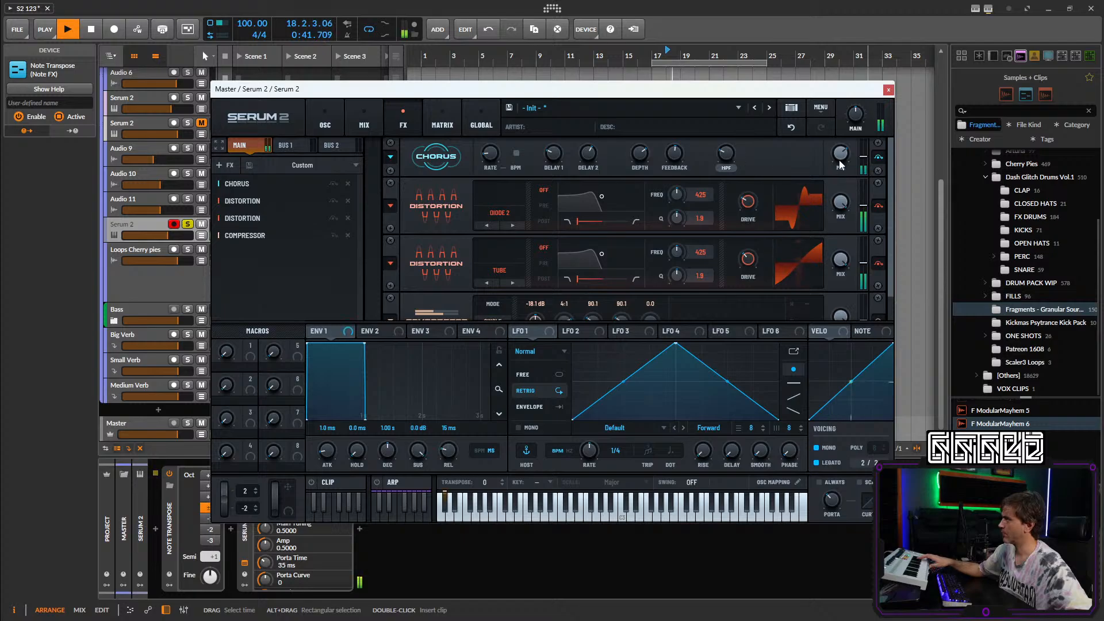
Move the chorus between the two distortions and lower its mix to about 38%.
drag(250, 182, 244, 208)
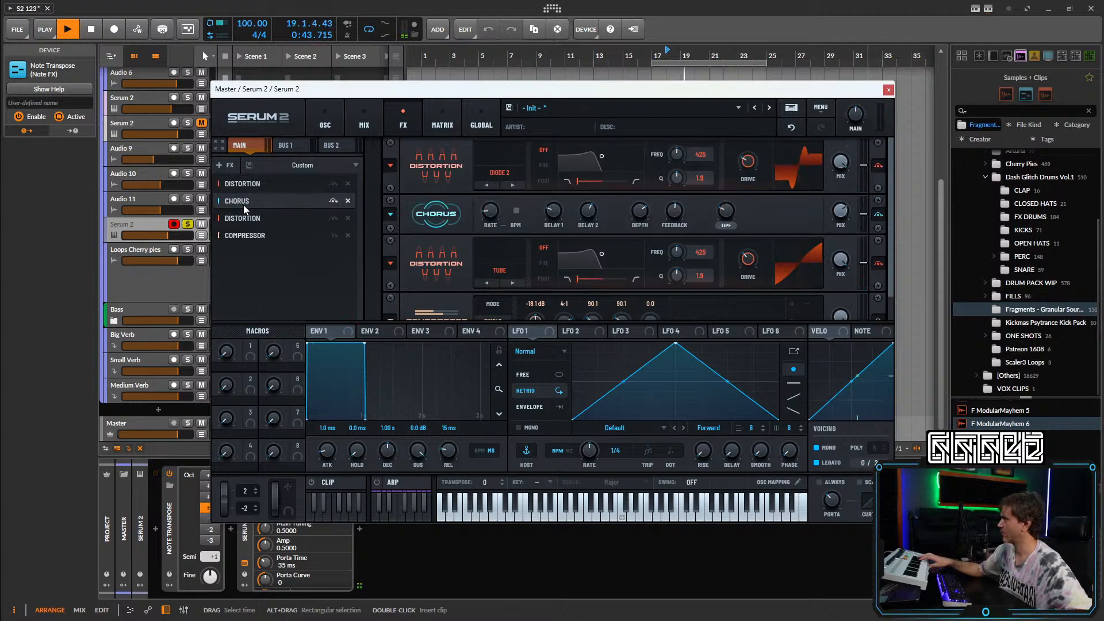
drag(841, 210, 839, 244)
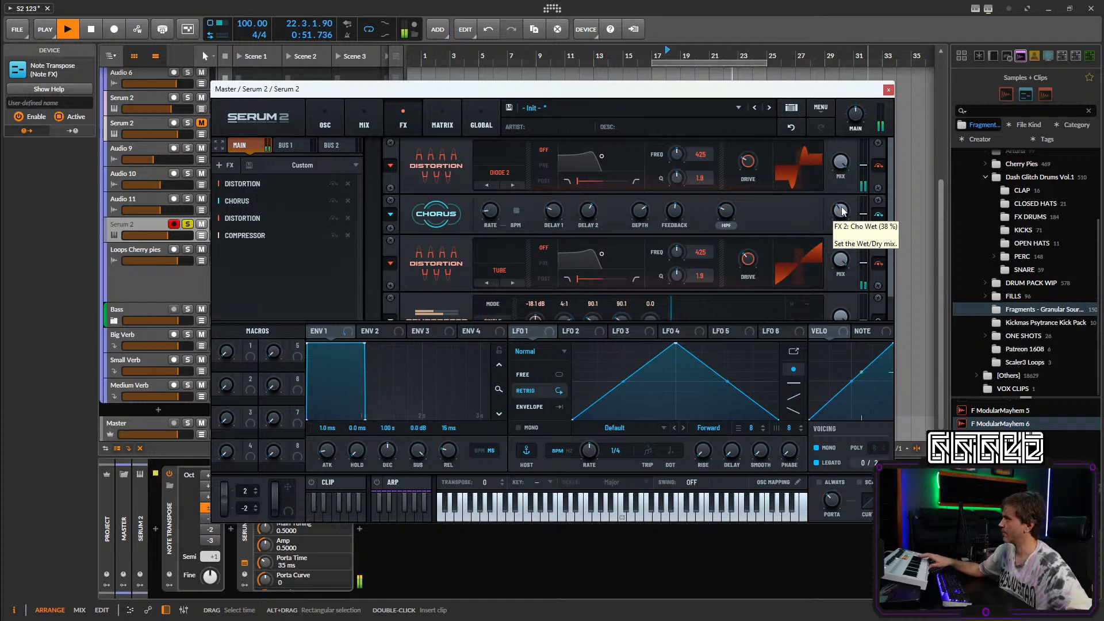
drag(834, 217, 842, 212)
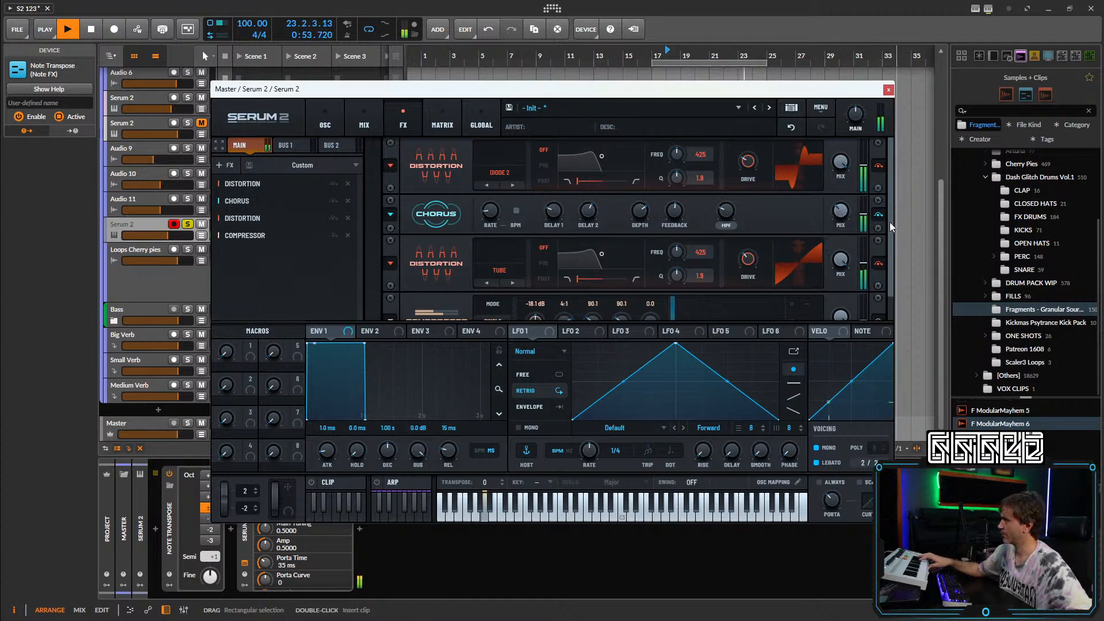
Try the compressor's threshold, leave it at -18.1 dB, and raise its gain to 1.2 dB.
scroll(692, 277, down, 2)
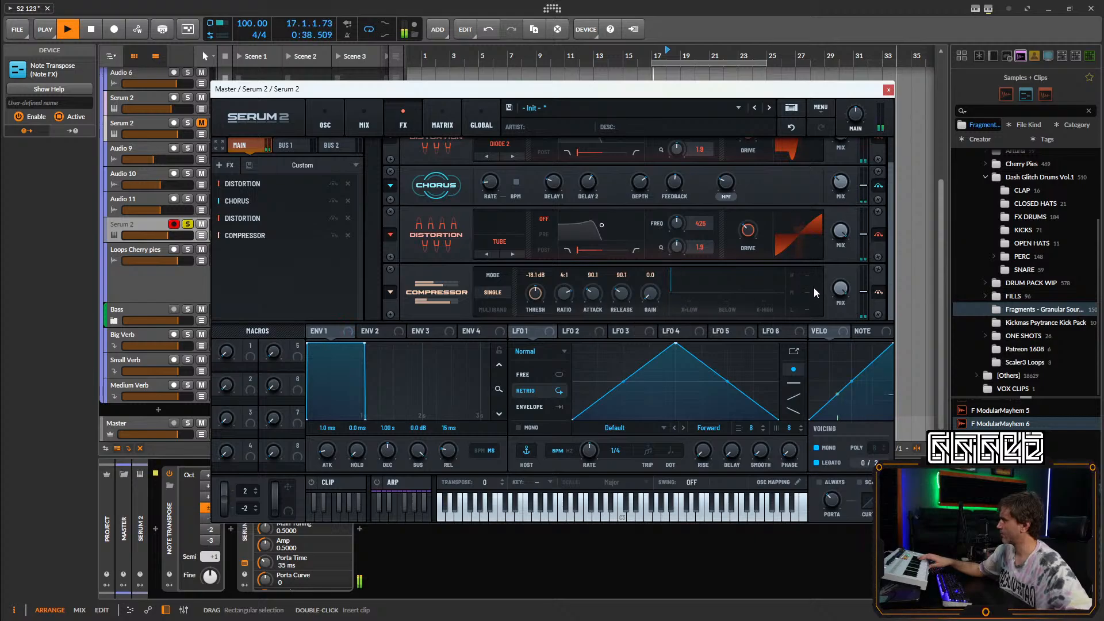
mouse_move(537, 295)
mouse_down()
mouse_move(548, 282)
mouse_move(541, 312)
mouse_up()
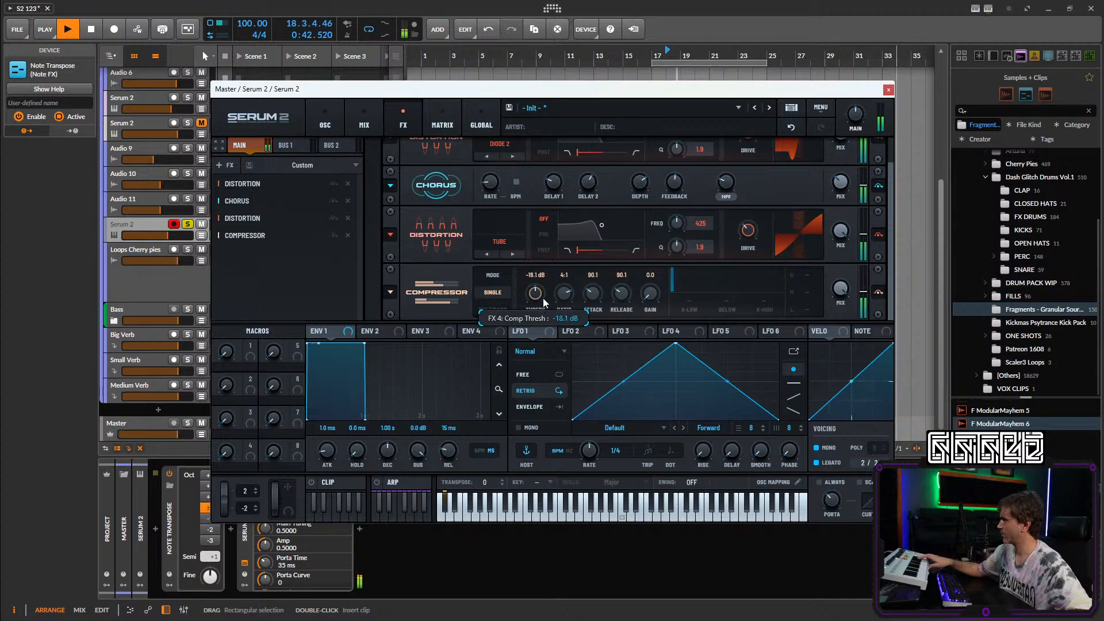
mouse_move(650, 294)
mouse_down()
mouse_move(656, 276)
mouse_move(640, 284)
mouse_up()
Add a Filter at the end of the effects chain and set its type to High 24.
click(223, 165)
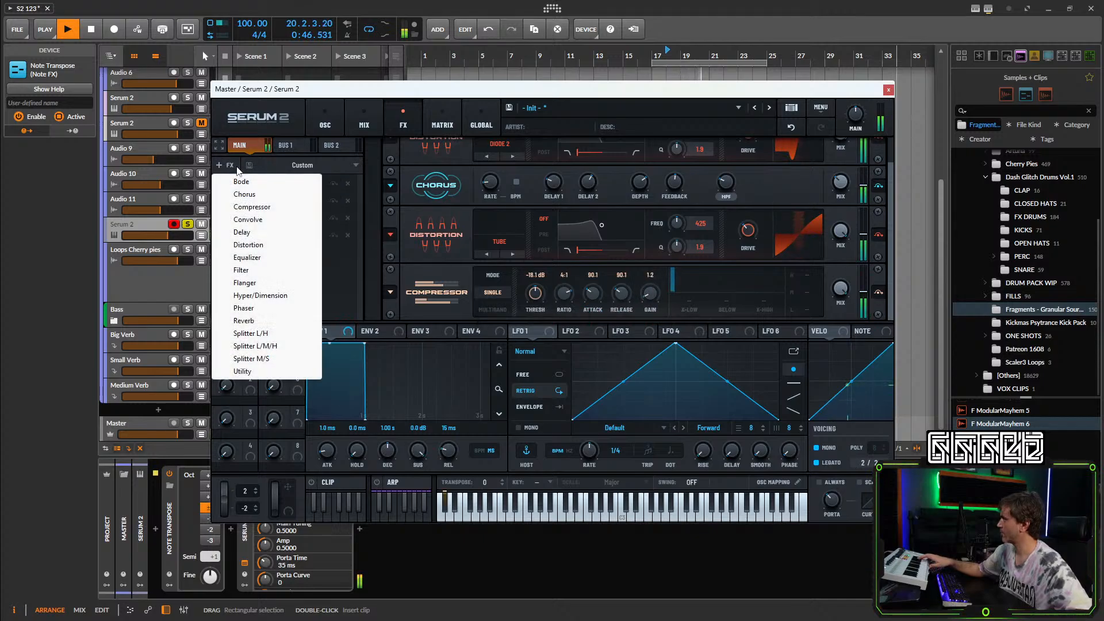
click(254, 269)
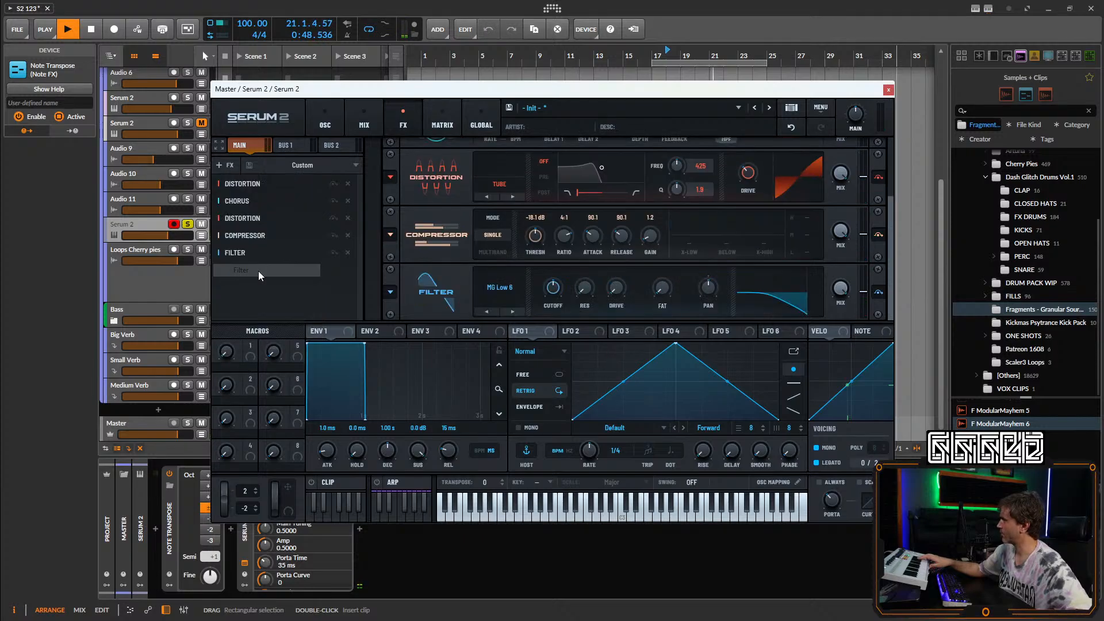
click(511, 289)
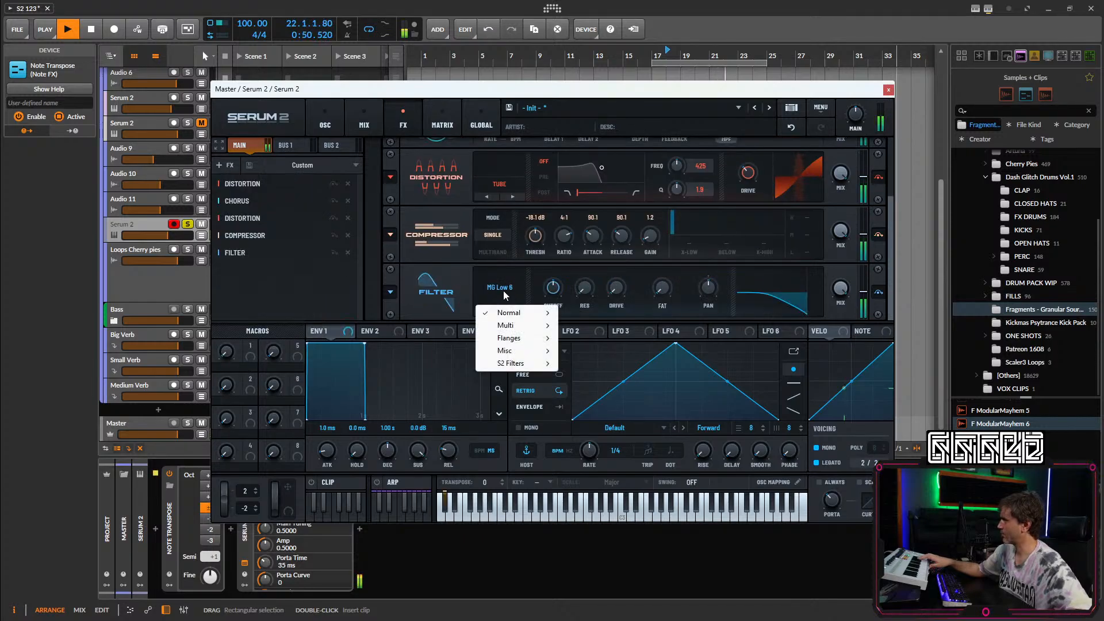
mouse_move(512, 312)
click(588, 452)
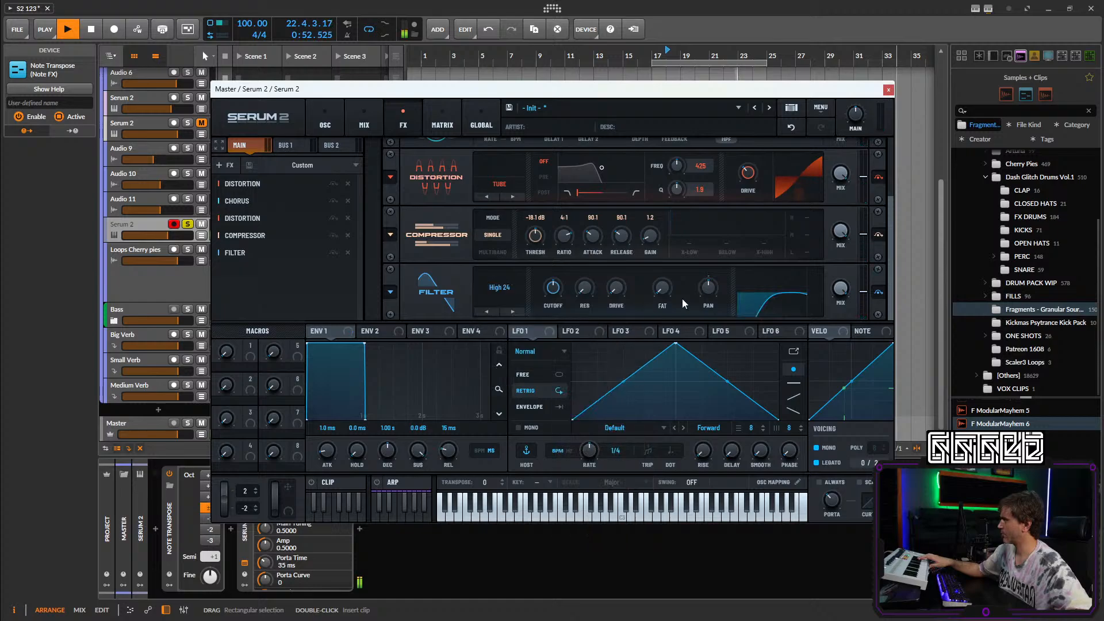
Lower the High 24 filter's cutoff, try its drive, and bypass the filter.
mouse_move(551, 294)
mouse_down()
mouse_move(542, 319)
mouse_move(545, 308)
mouse_up()
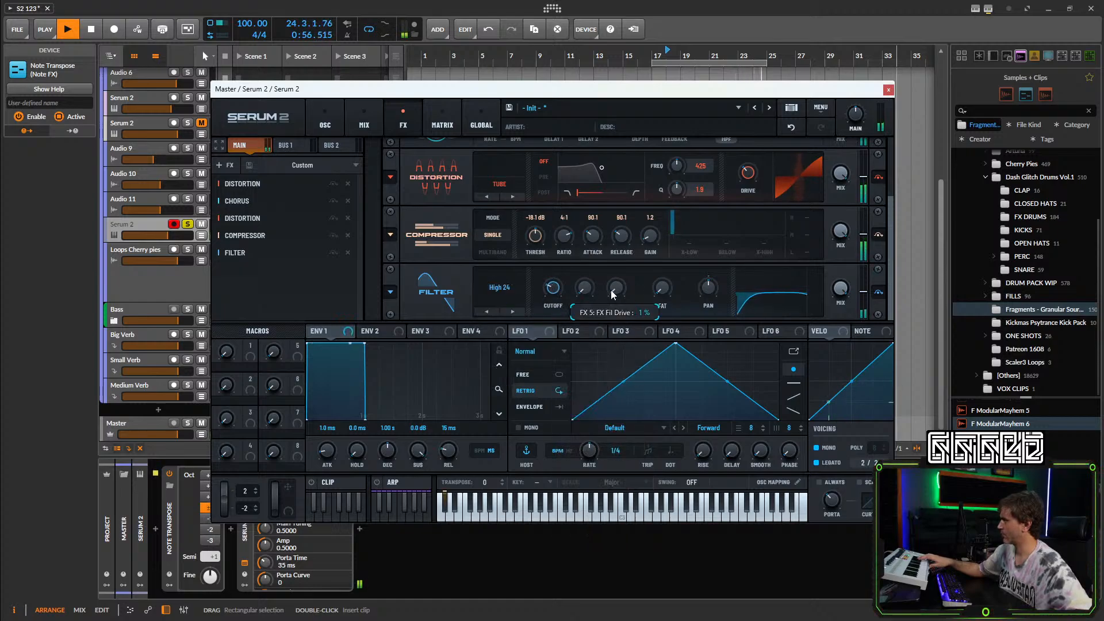
mouse_move(615, 287)
mouse_down()
mouse_move(624, 254)
mouse_move(621, 269)
mouse_up()
drag(552, 287, 619, 291)
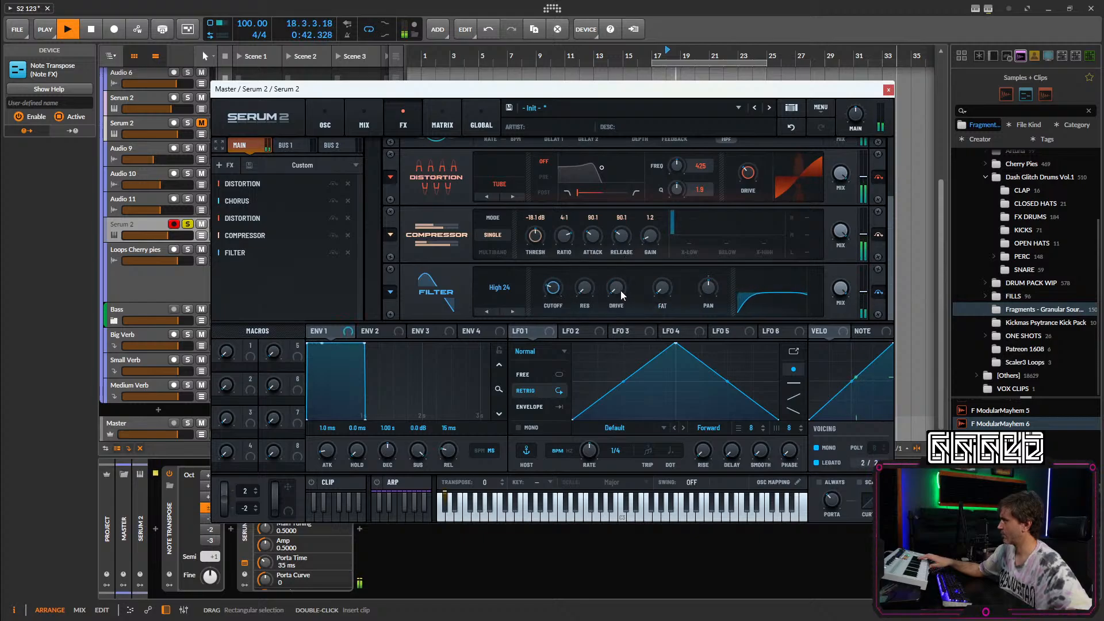
click(878, 293)
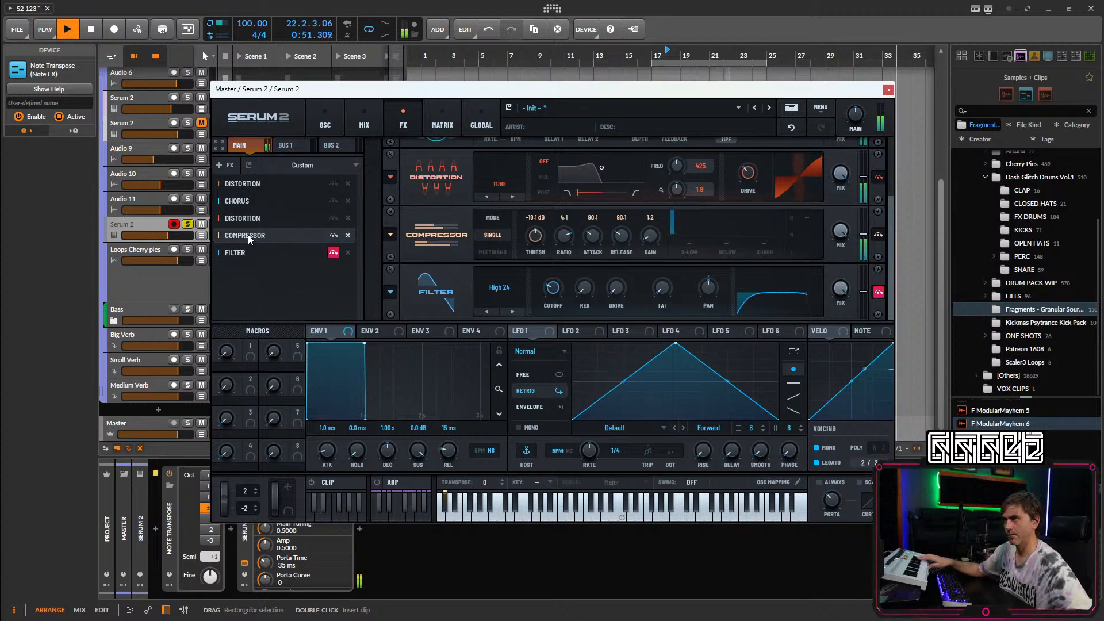
Try Sample mode on oscillator B and change the oscillator to Granular.
click(318, 126)
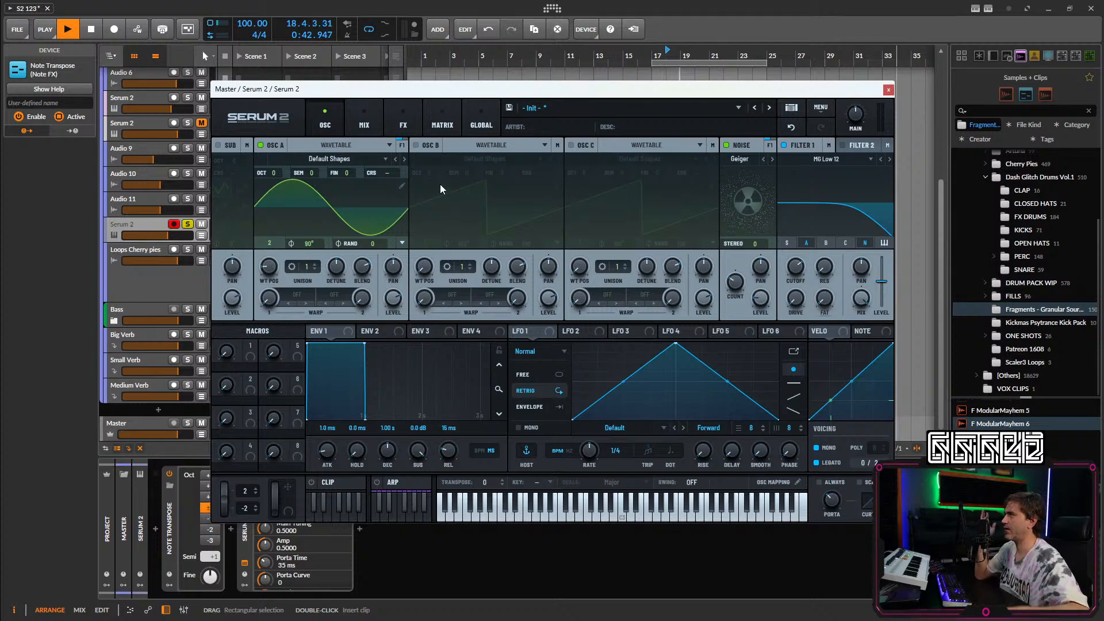
click(488, 143)
click(483, 185)
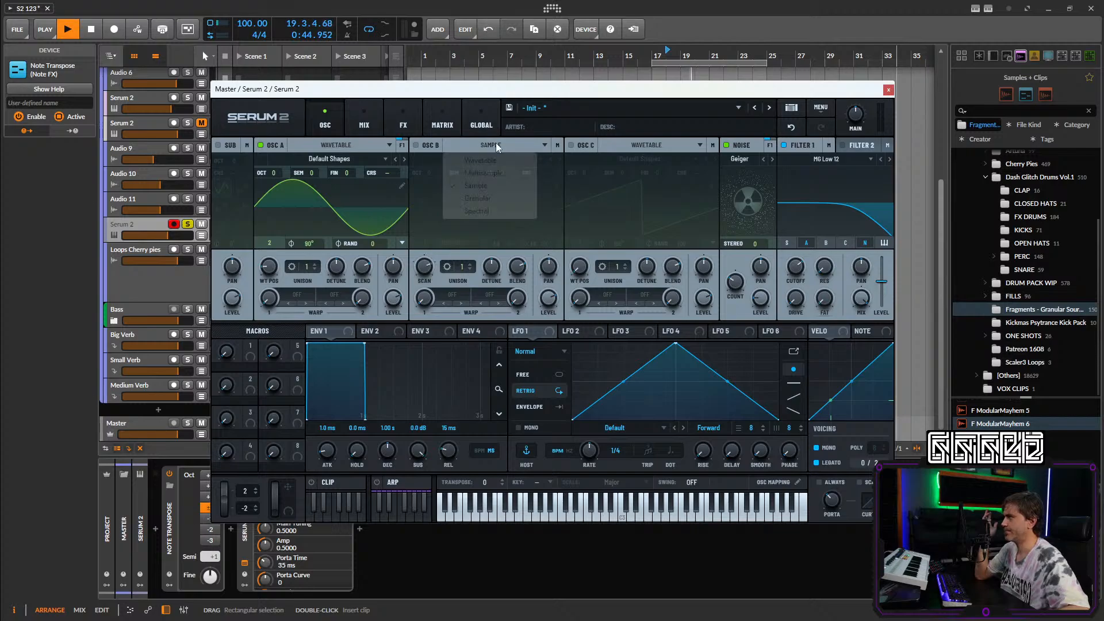
click(495, 142)
click(489, 198)
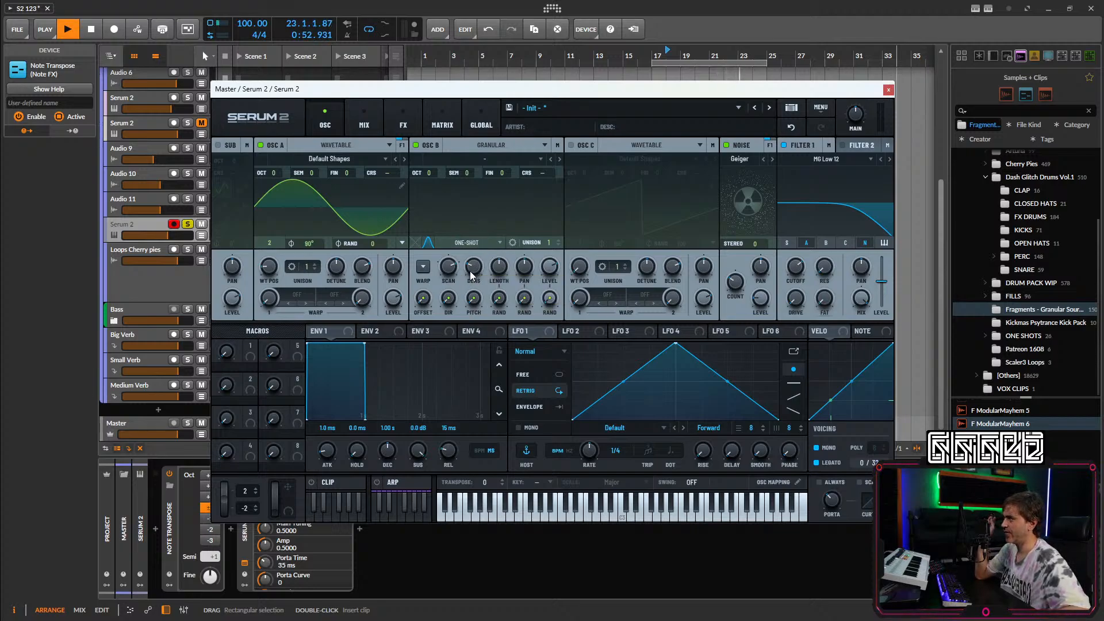
Set the granular oscillator's unison to 16 voices and try different grain densities.
mouse_move(477, 267)
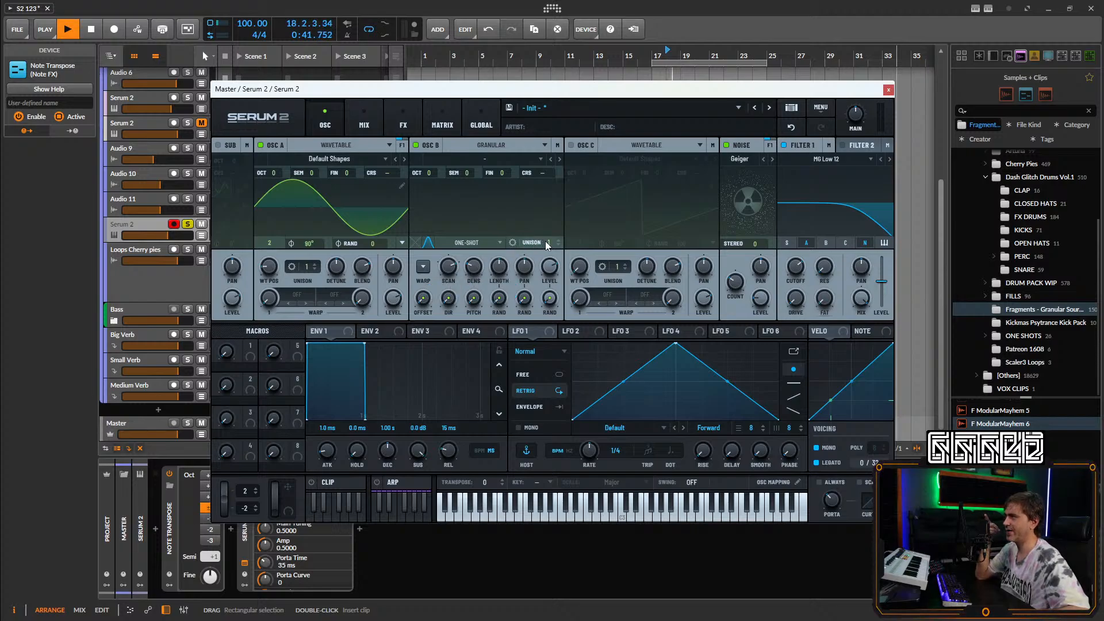
mouse_move(546, 245)
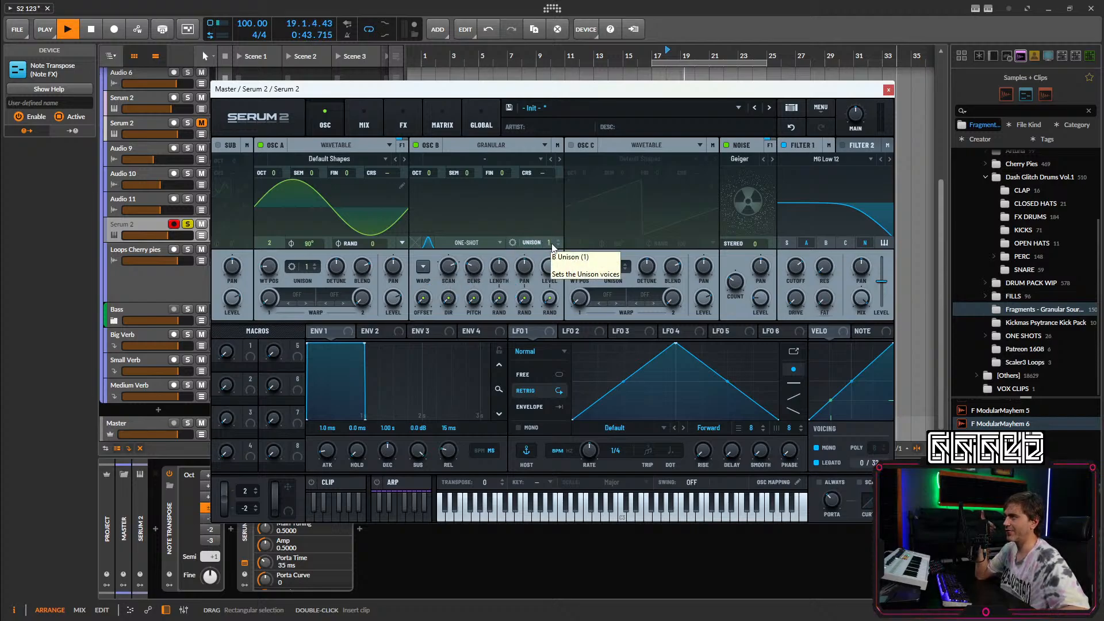
drag(551, 243, 578, 101)
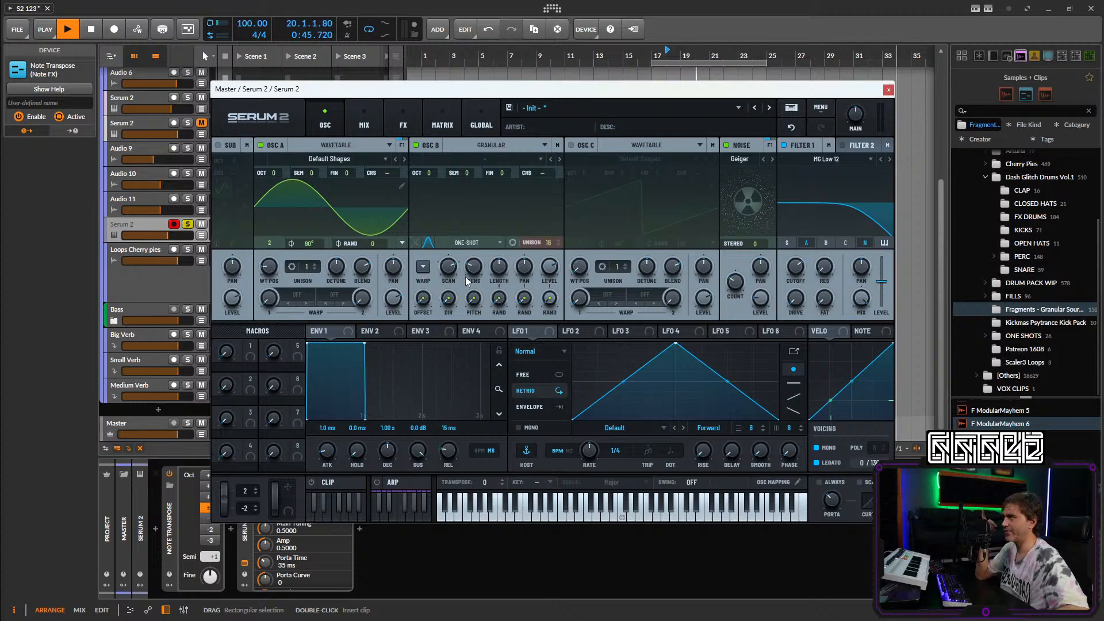
drag(464, 277, 484, 181)
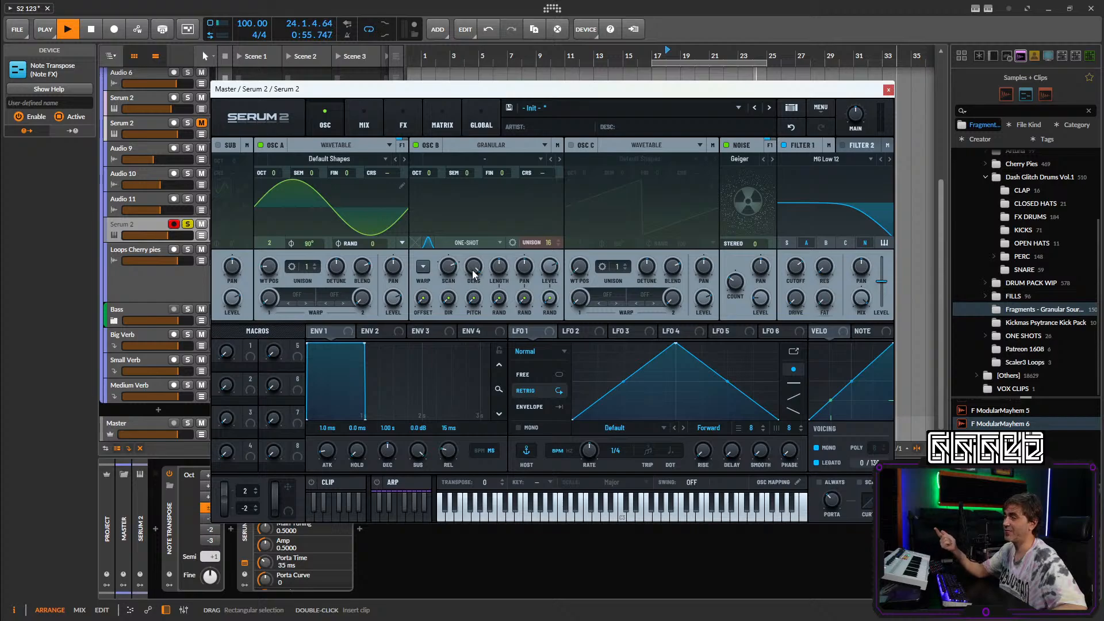
mouse_move(472, 272)
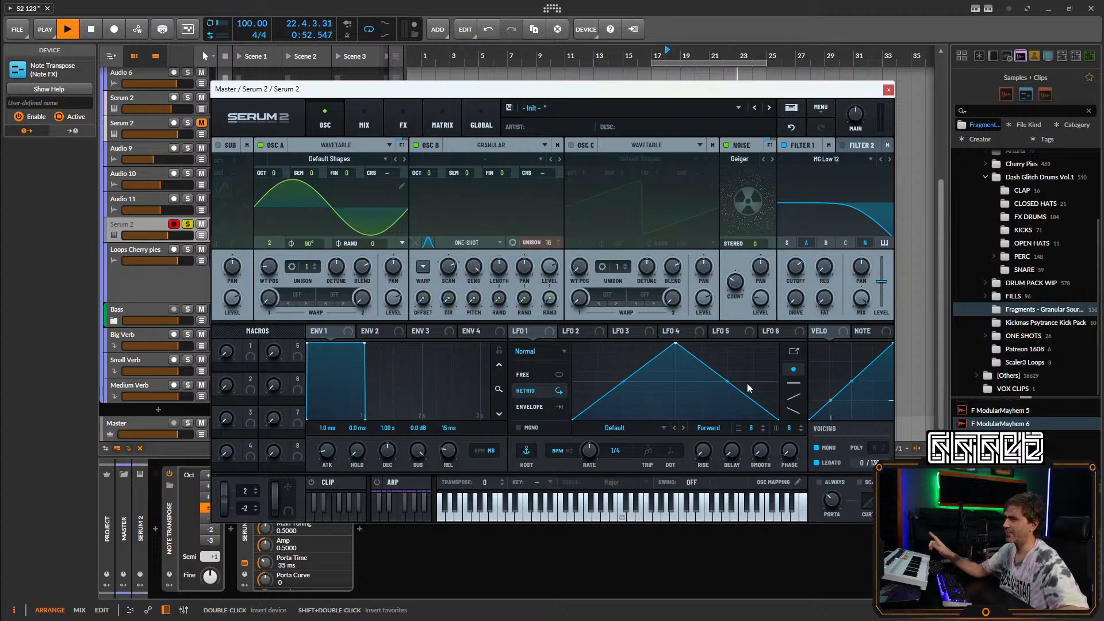
drag(470, 269, 473, 289)
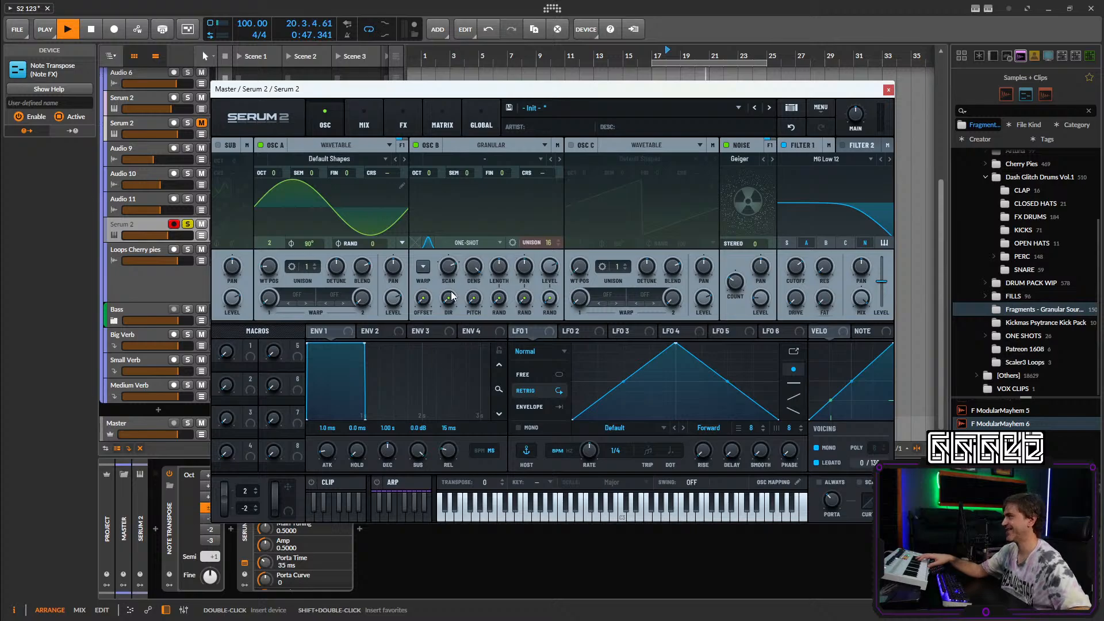
Turn off oscillator B and return it to Wavetable mode.
click(417, 145)
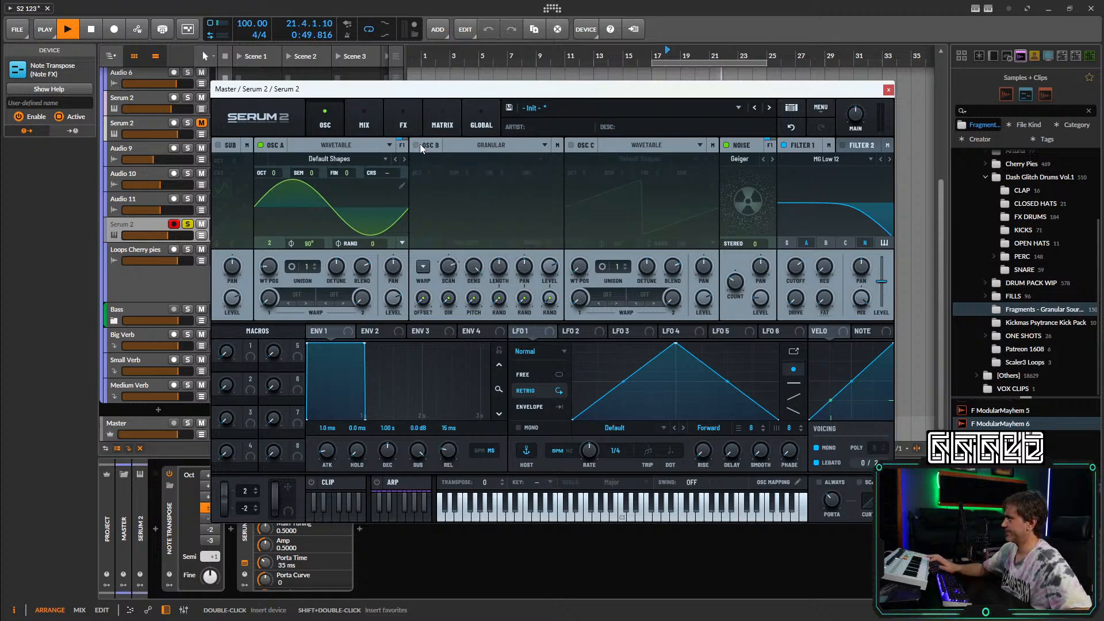
click(509, 144)
click(463, 162)
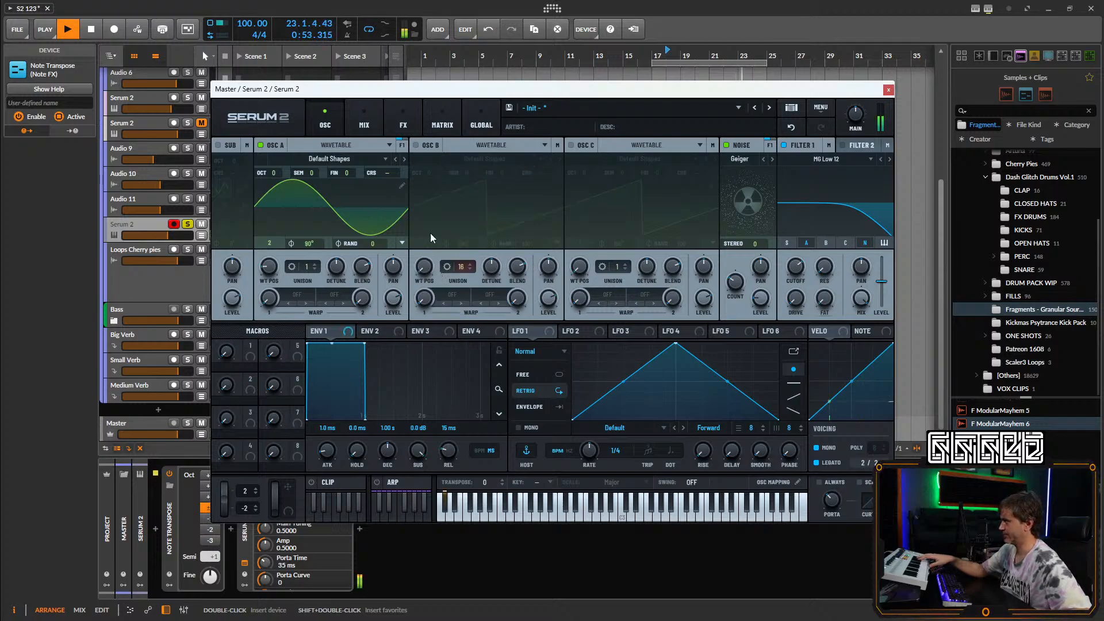
Turn on oscillator B, set its unison to 1 voice, and modulate its level with LFO 1.
click(417, 145)
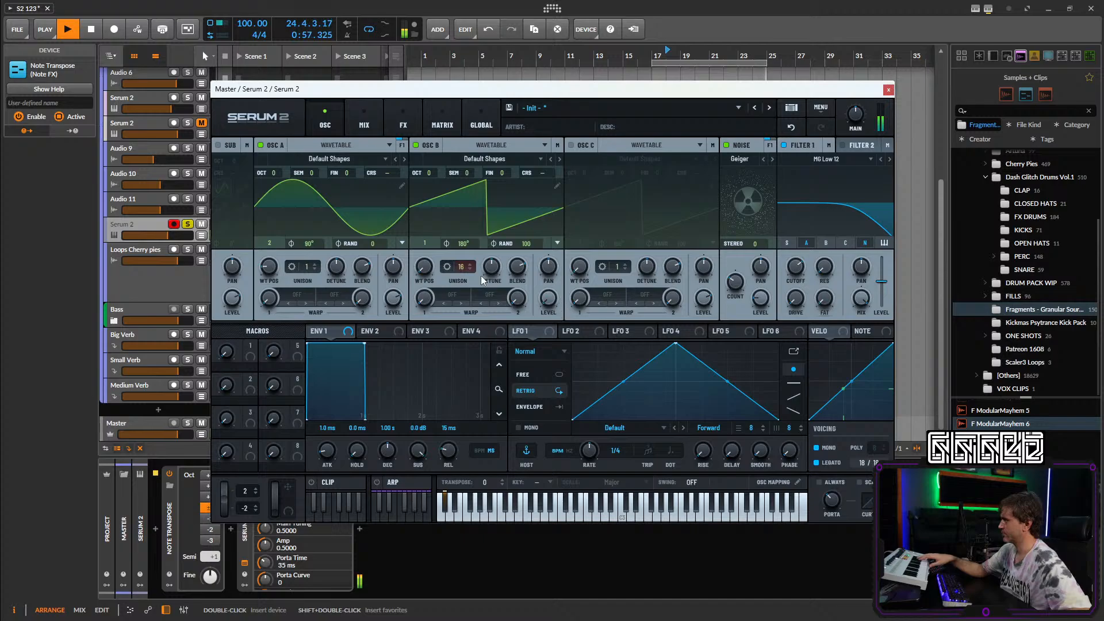
drag(463, 266, 461, 287)
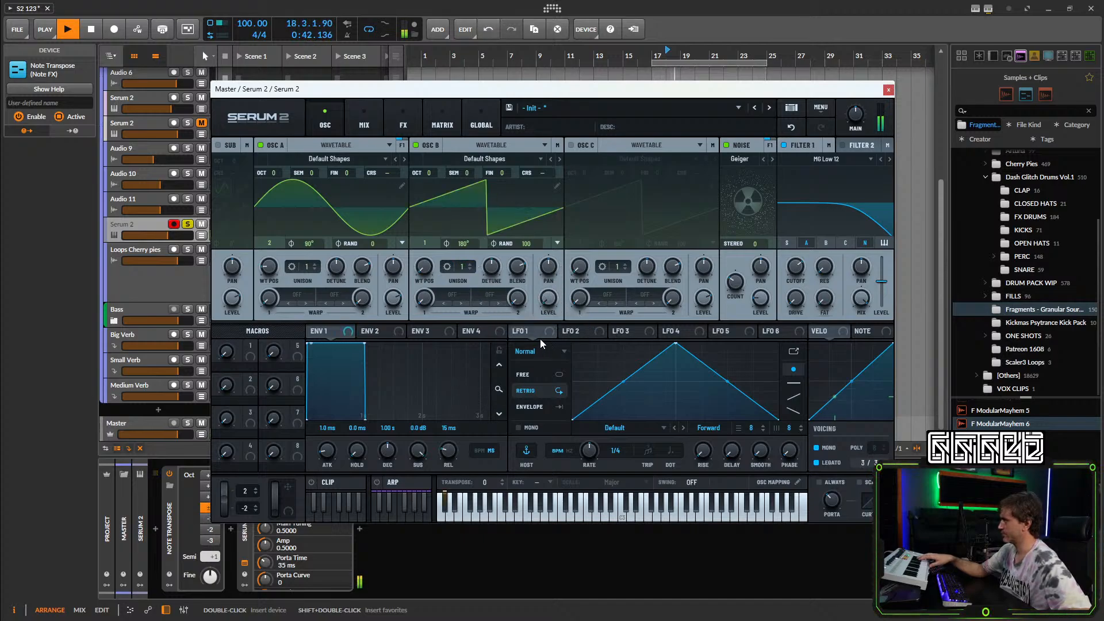
mouse_move(532, 331)
mouse_down()
mouse_move(550, 299)
mouse_move(532, 326)
mouse_up()
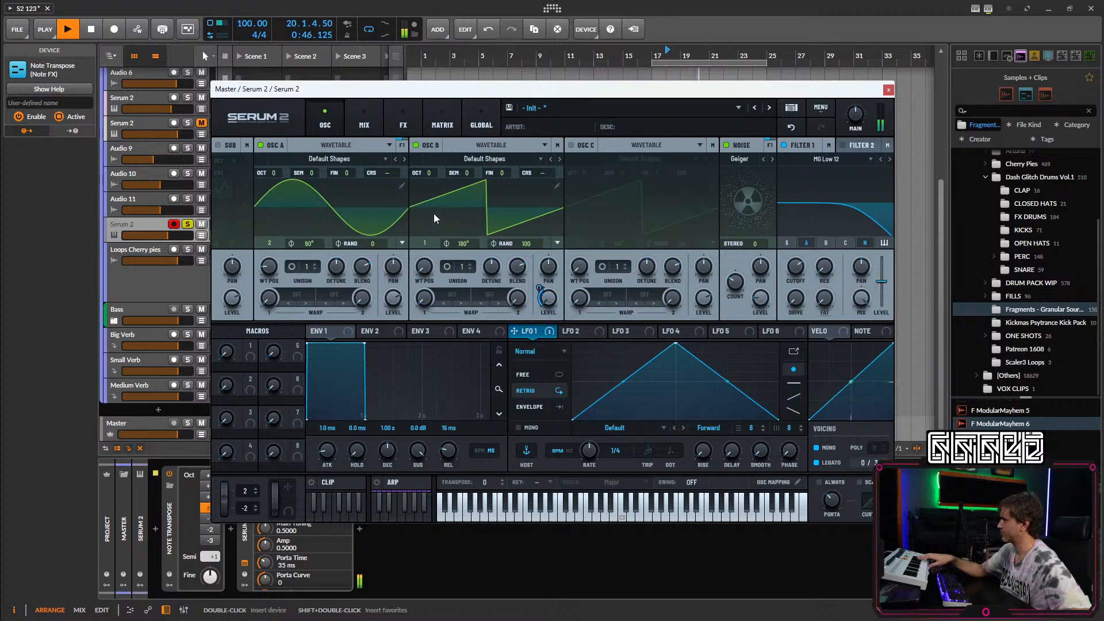
Set oscillator B's random phase to 0 and wavetable position to 2, and adjust the LFO 1 amount on its level.
drag(522, 245, 509, 413)
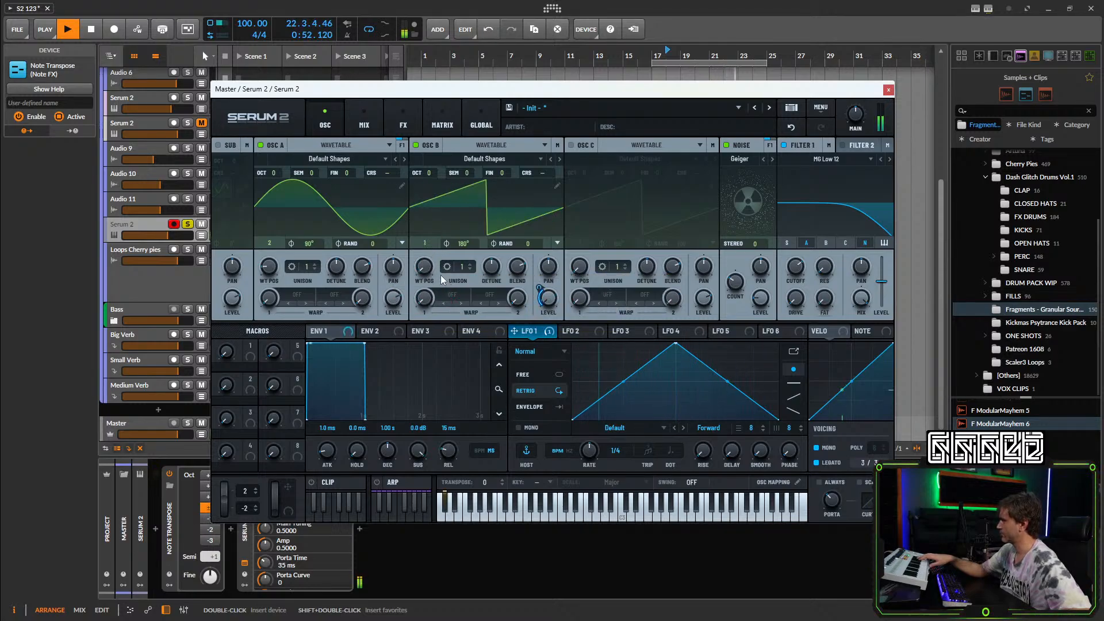
drag(425, 268, 428, 249)
drag(540, 287, 543, 272)
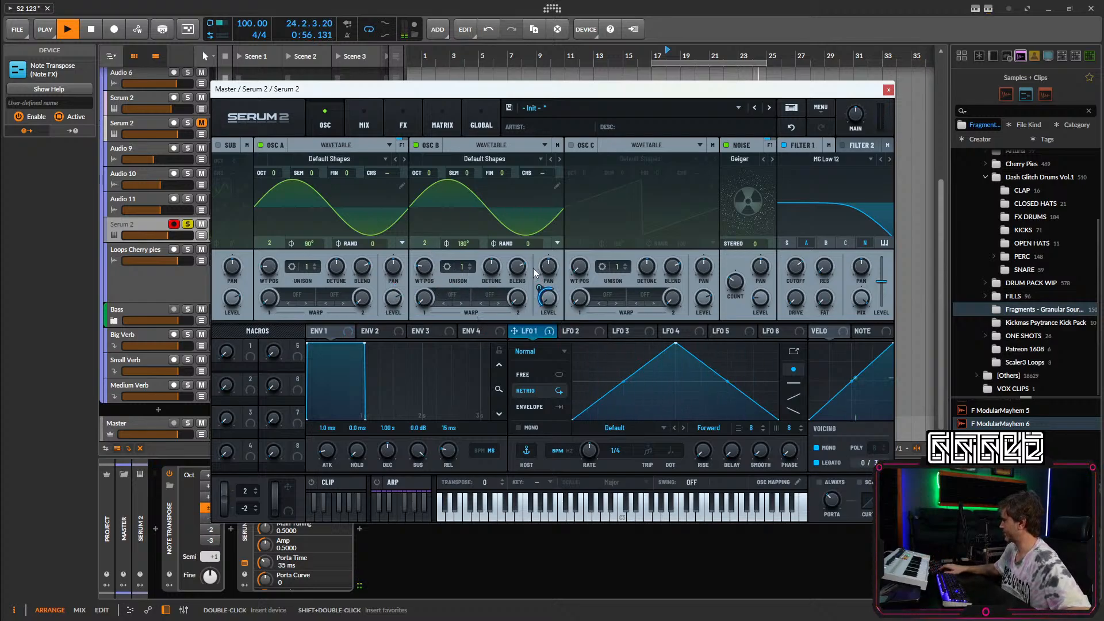
drag(535, 287, 533, 306)
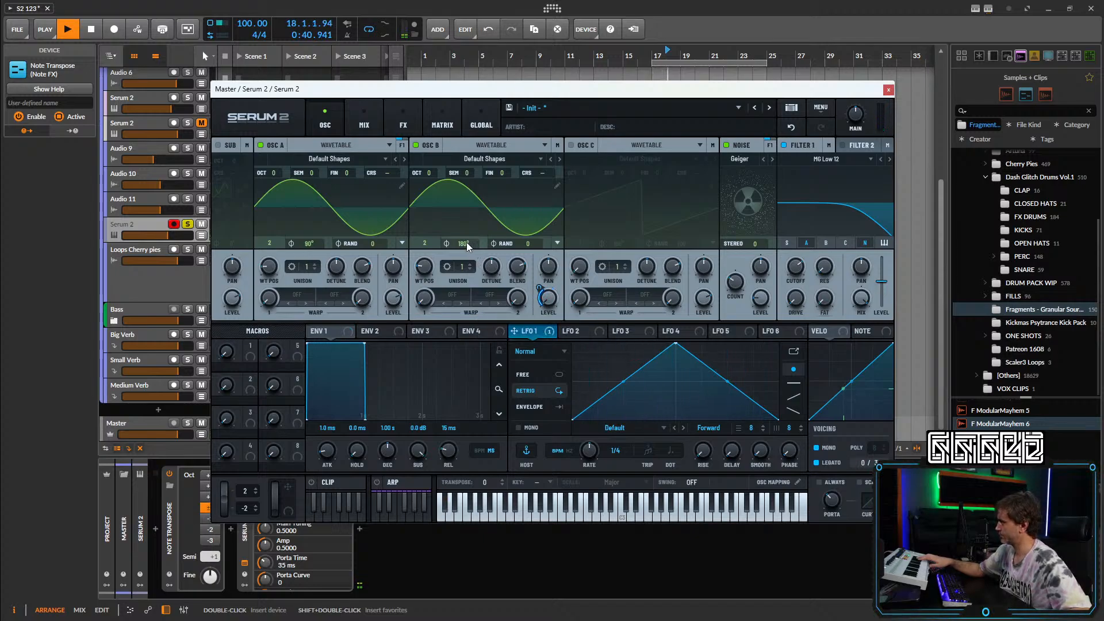
Load the Additive Talk wavetable from the Digital S2 Tables into oscillator B.
click(479, 159)
mouse_move(477, 199)
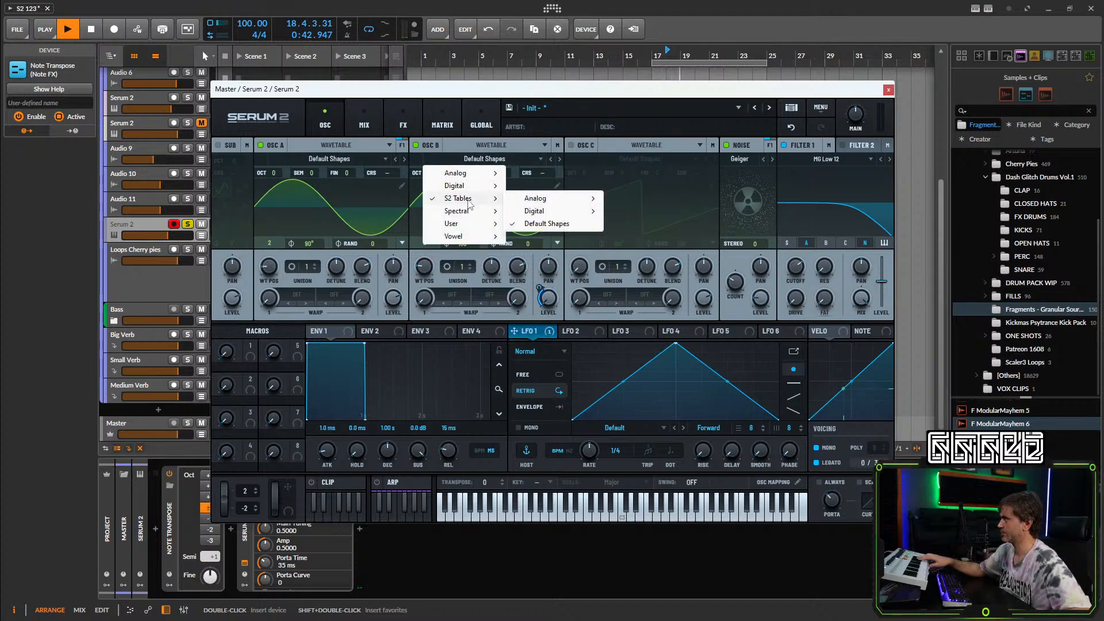
mouse_move(532, 211)
click(674, 235)
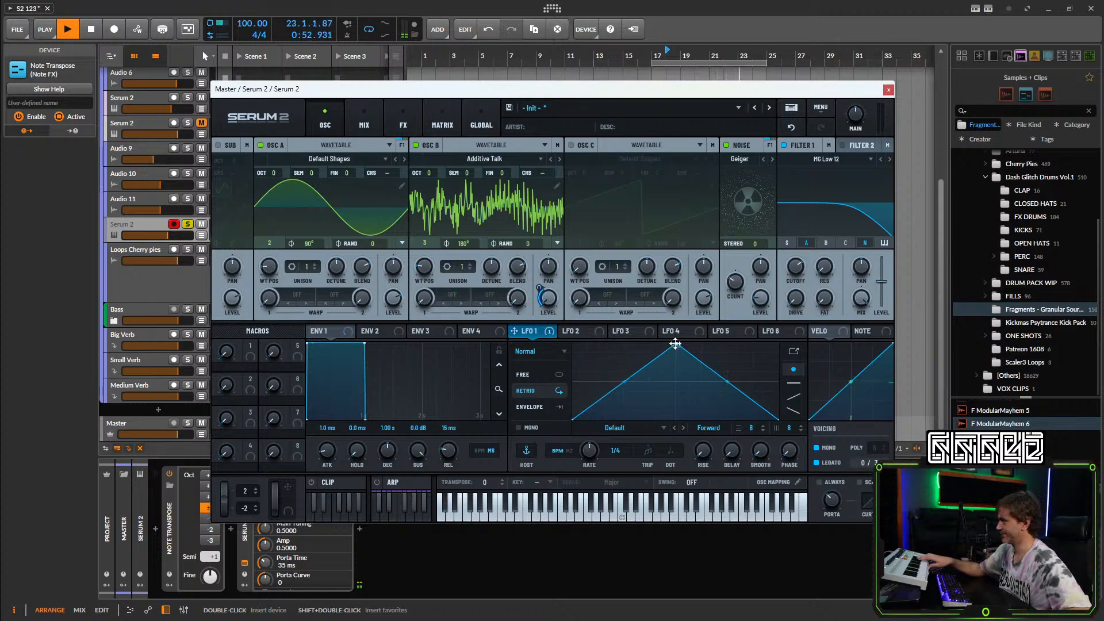
Reshape LFO 1 into an early peak with a curved decay and set its rate to 1/8.
drag(676, 344, 628, 339)
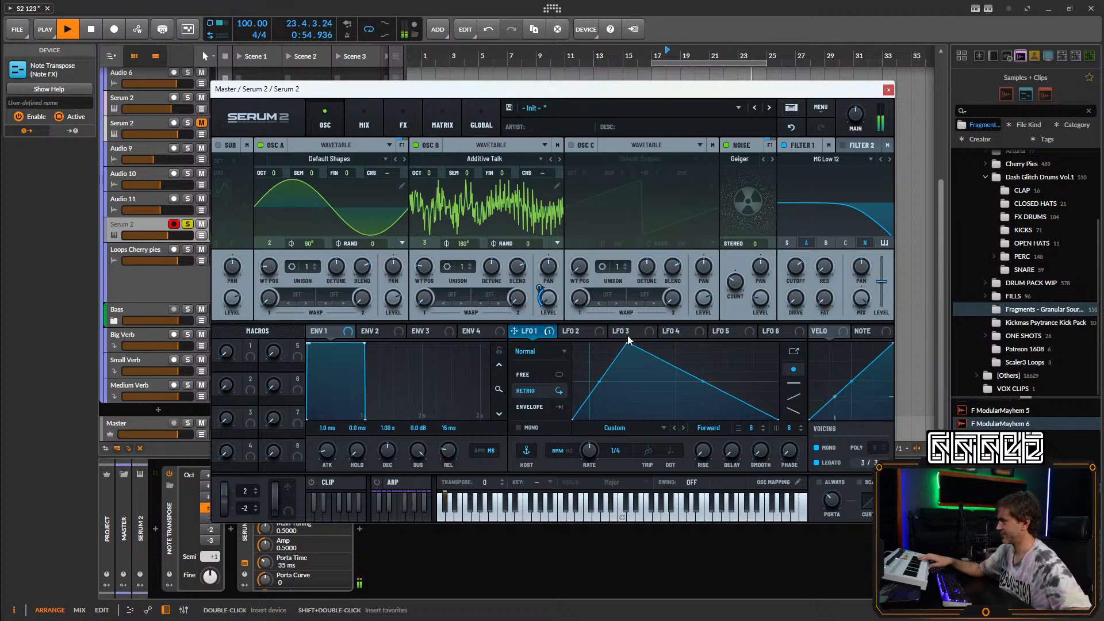
drag(599, 381, 601, 406)
drag(703, 379, 694, 403)
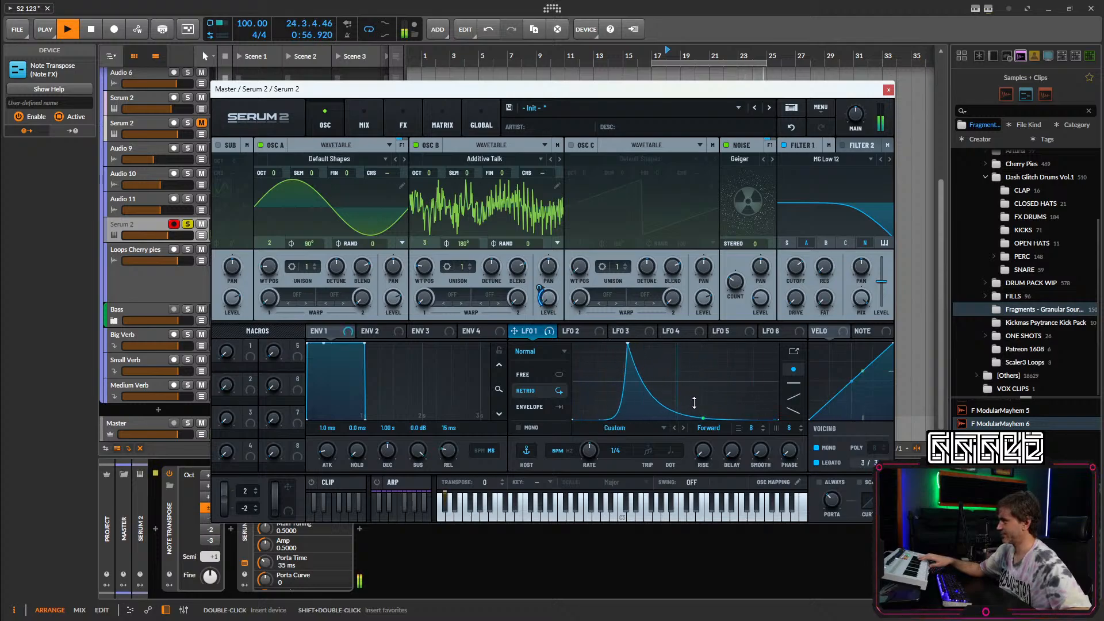
drag(600, 419, 601, 400)
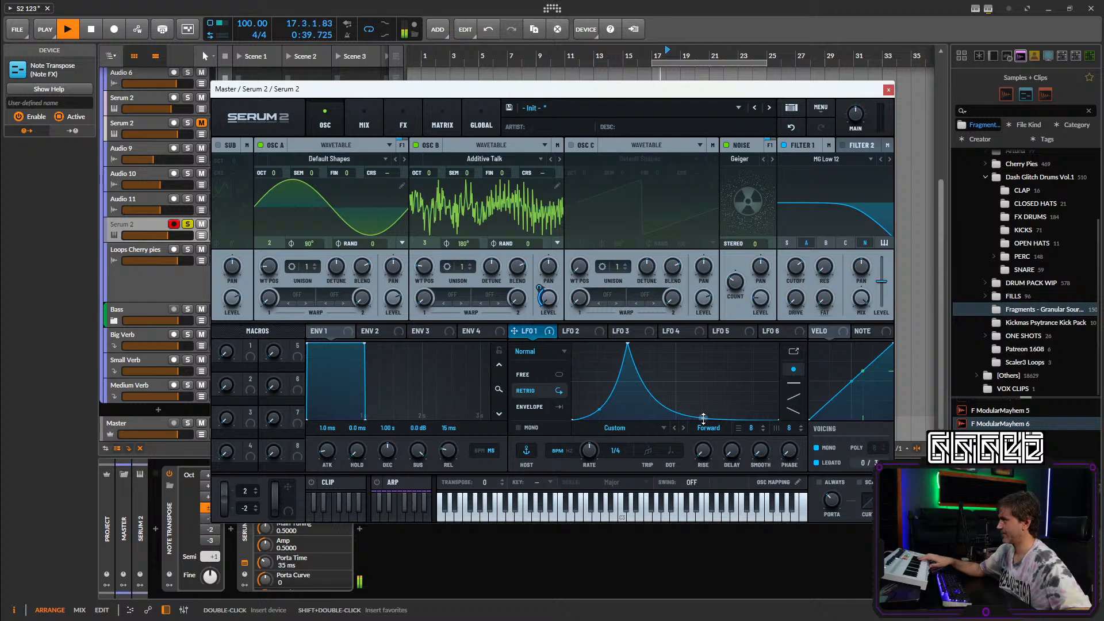
drag(629, 345, 588, 344)
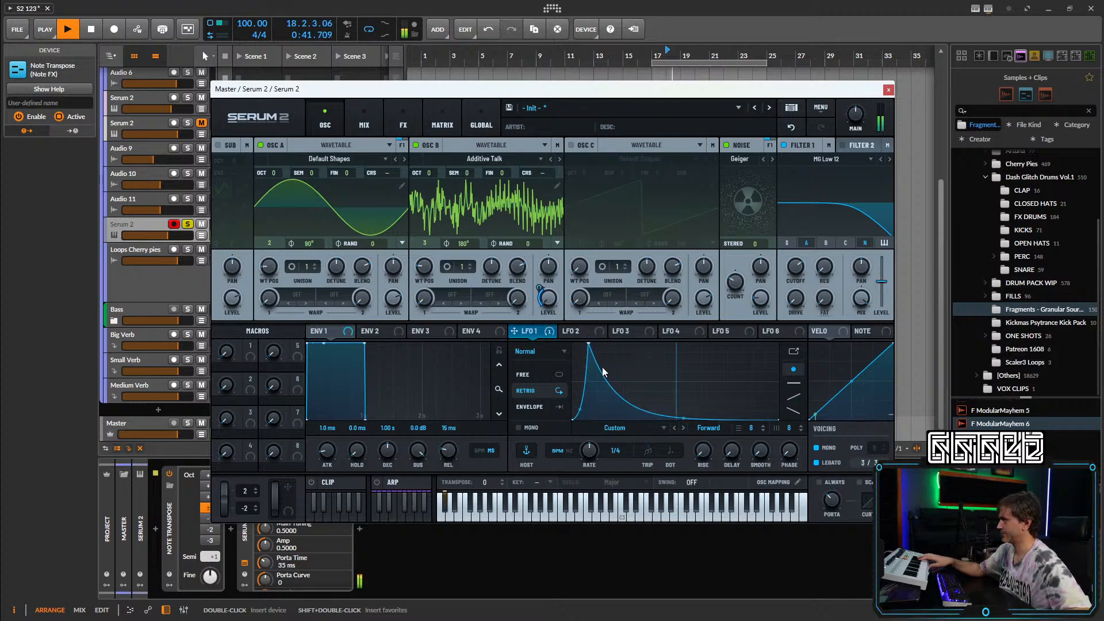
scroll(592, 450, down, 1)
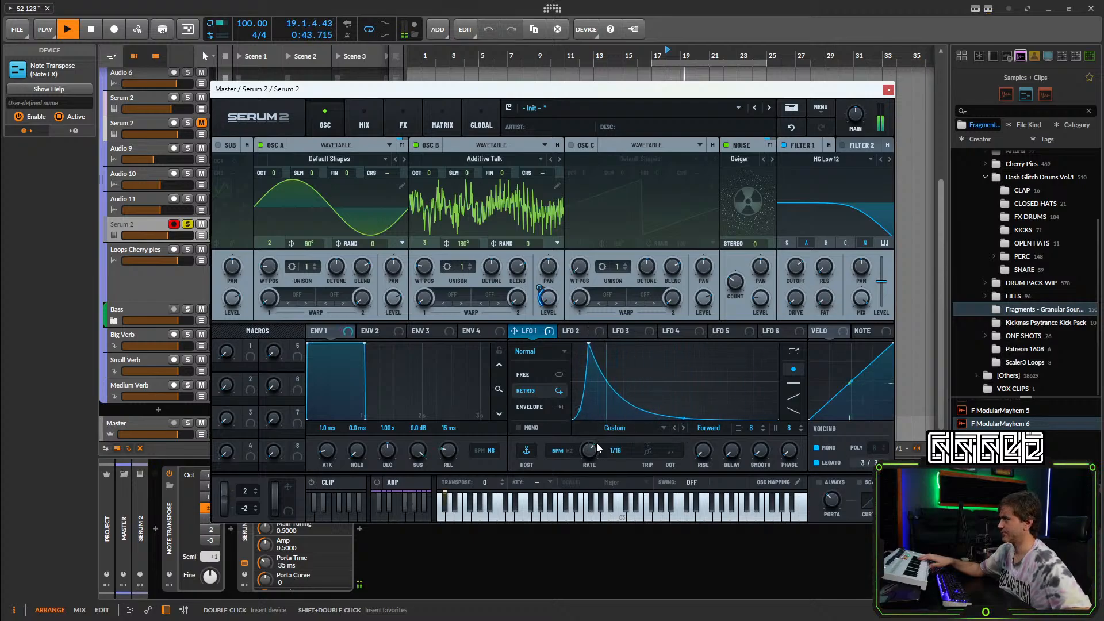
drag(683, 417, 683, 405)
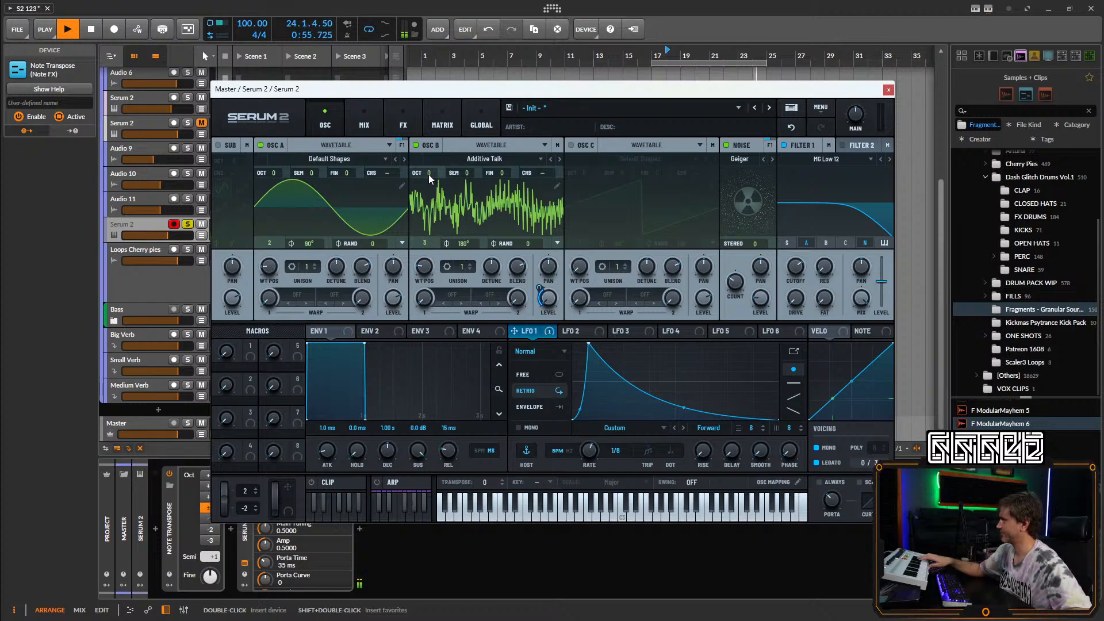
Try oscillator B one octave up and try different positions of its Additive Talk wavetable.
drag(429, 175, 431, 169)
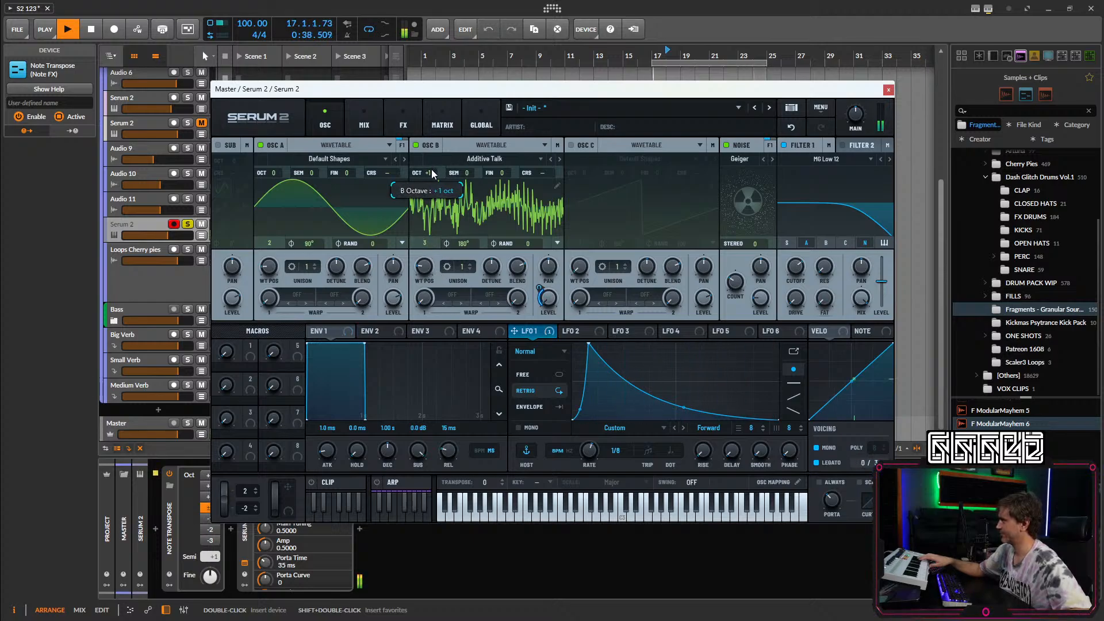
scroll(428, 259, up, 5)
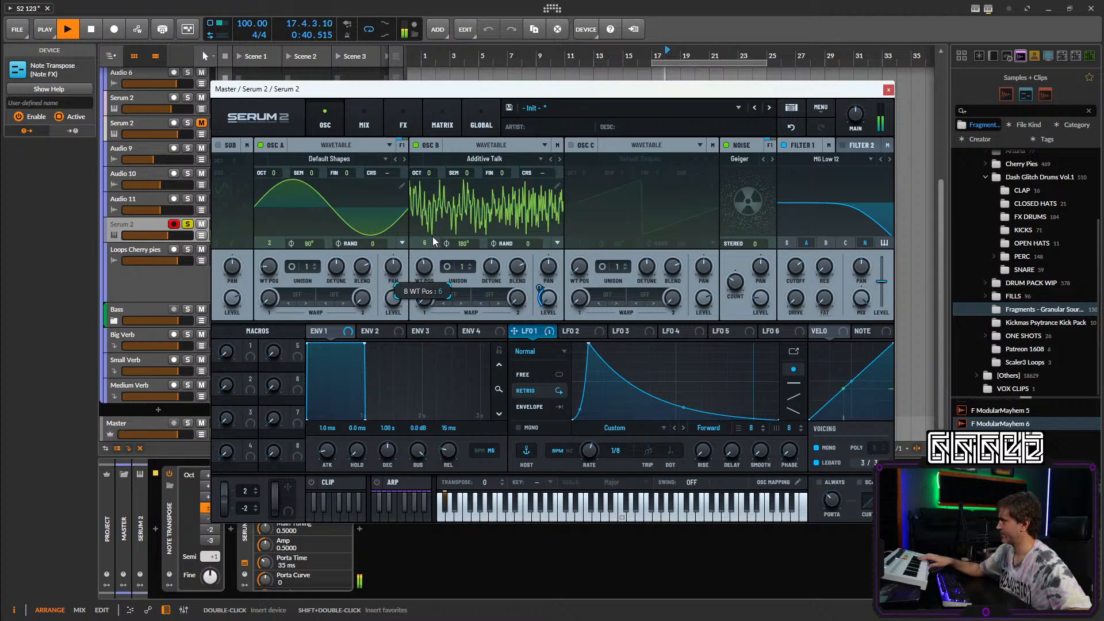
drag(425, 271, 456, 207)
Switch oscillator B to the AM Sine Harmonics wavetable, increase LFO 1's modulation of its level, and adjust the wavetable position.
click(560, 160)
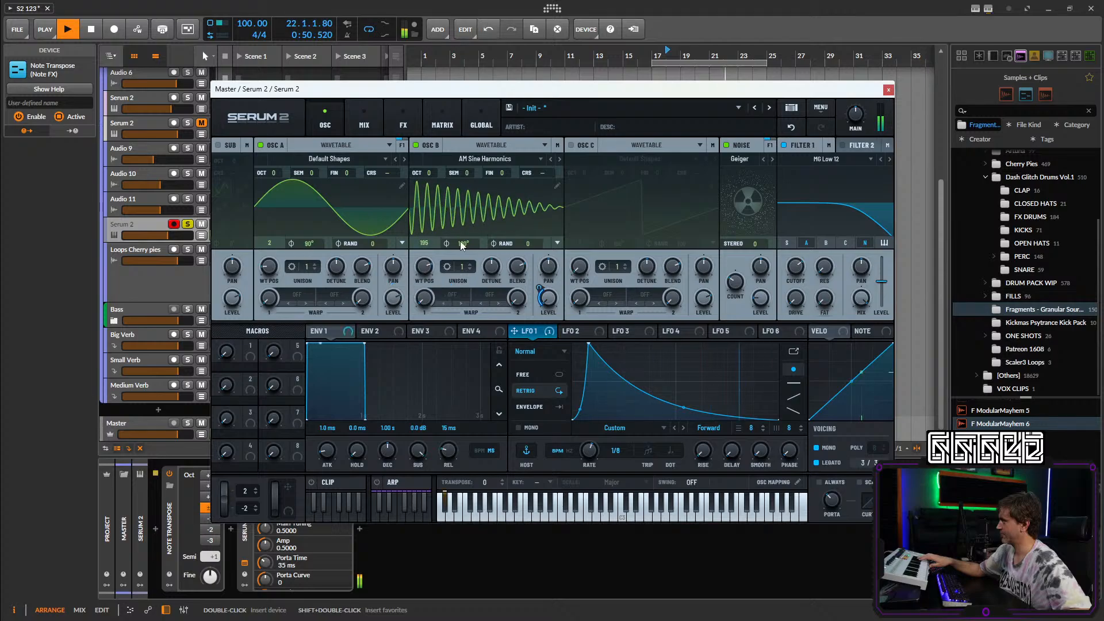
drag(539, 288, 543, 257)
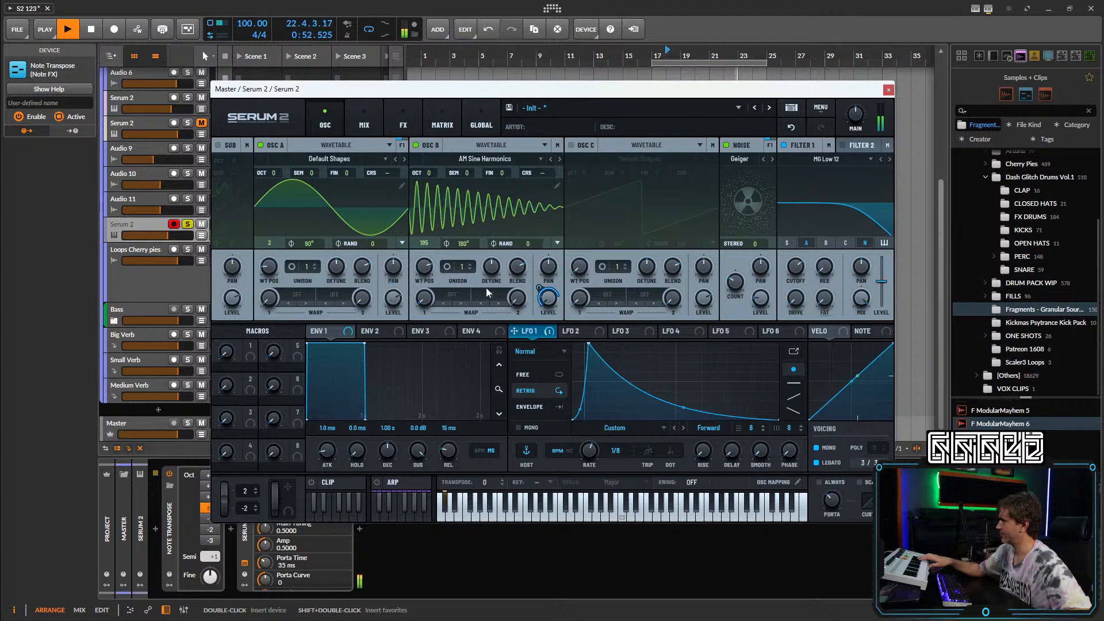
drag(425, 267, 427, 271)
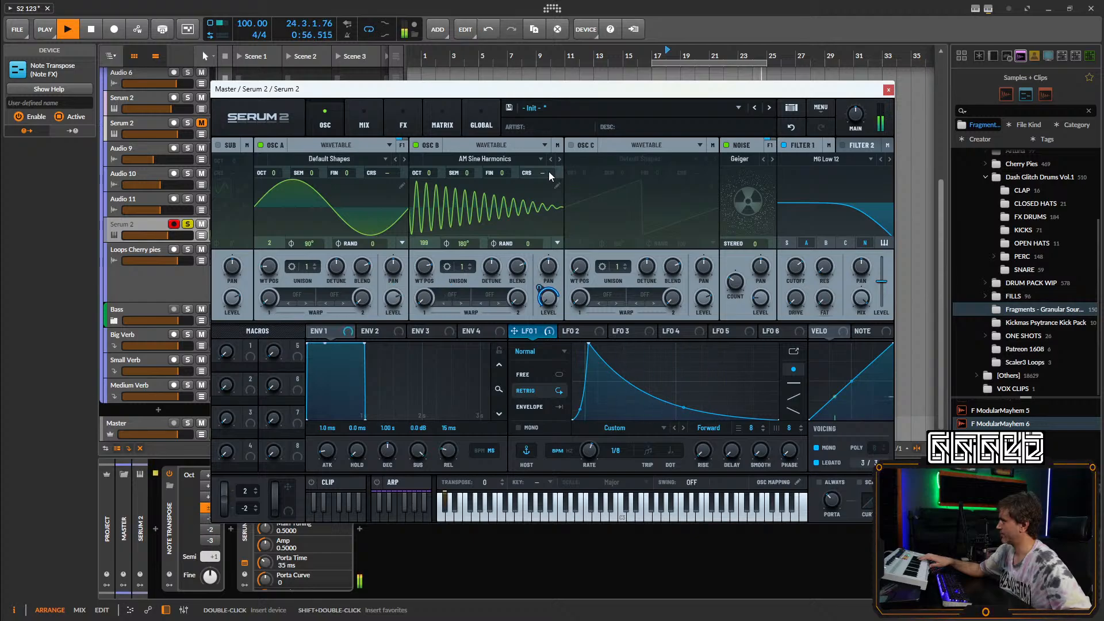
Audition the following wavetables in oscillator B through Basic OPL up to Belladonna, and set the Belladonna position to 53.
click(559, 160)
drag(425, 272, 414, 343)
click(560, 160)
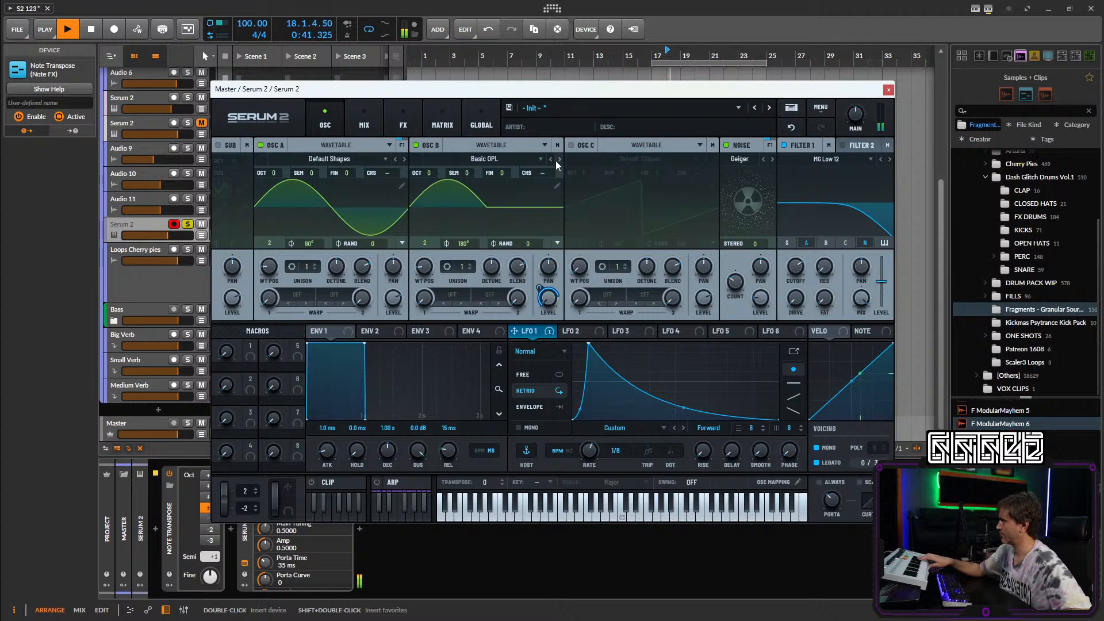
drag(424, 243, 432, 252)
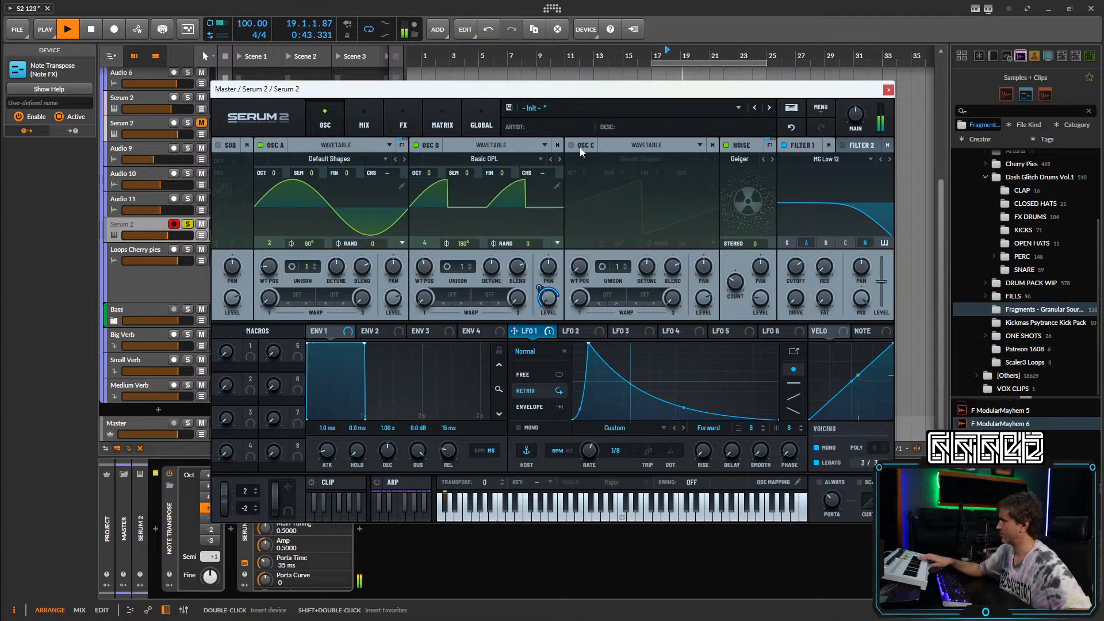
click(559, 158)
drag(420, 293, 442, 221)
click(559, 159)
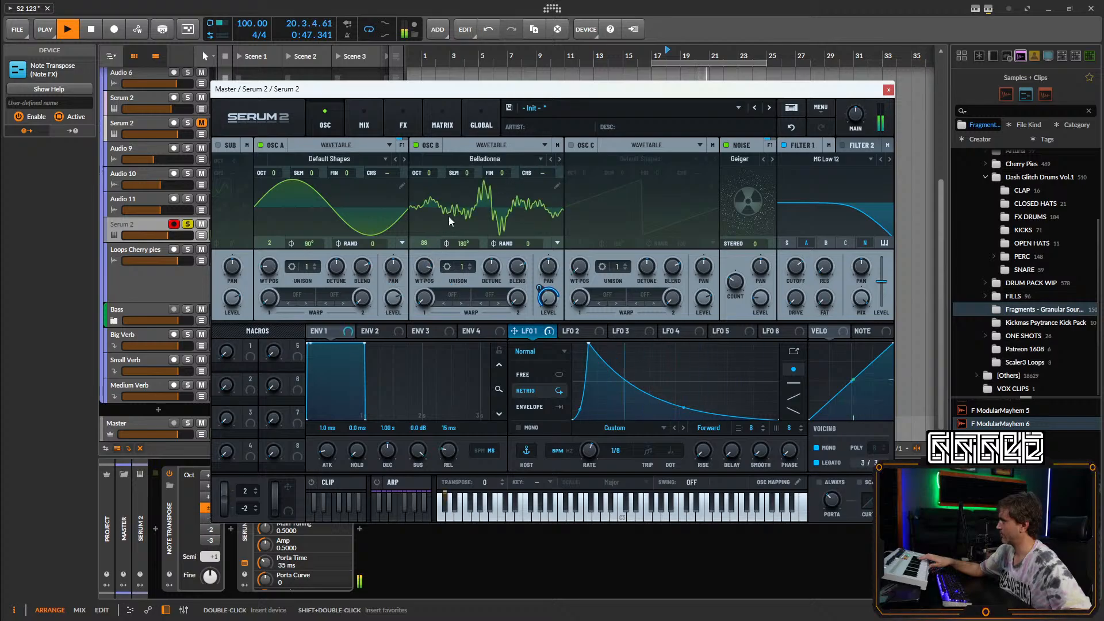
drag(424, 266, 425, 288)
Redraw LFO 1 as an upward-bowed rising ramp in Envelope mode with a 1/4 rate.
drag(588, 344, 779, 343)
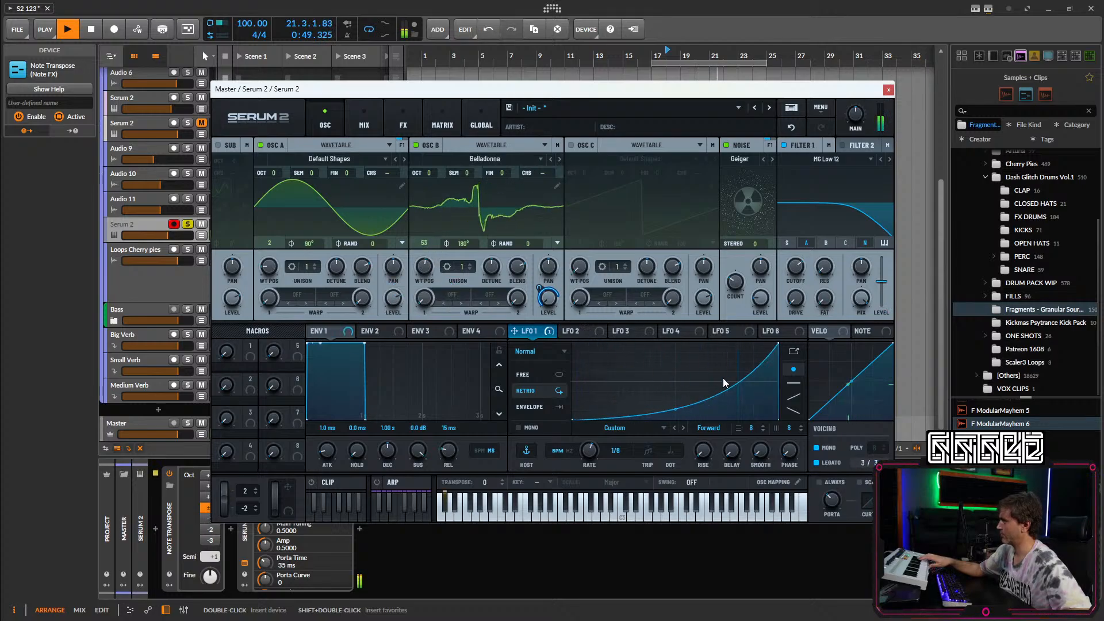
drag(675, 409, 675, 359)
drag(677, 361, 677, 399)
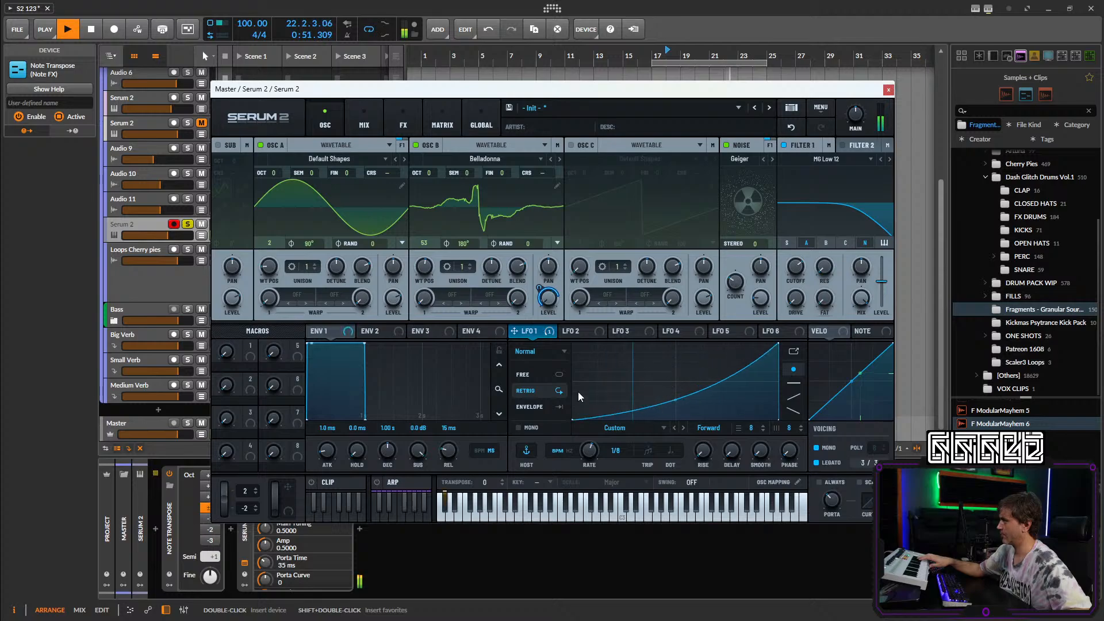
click(529, 407)
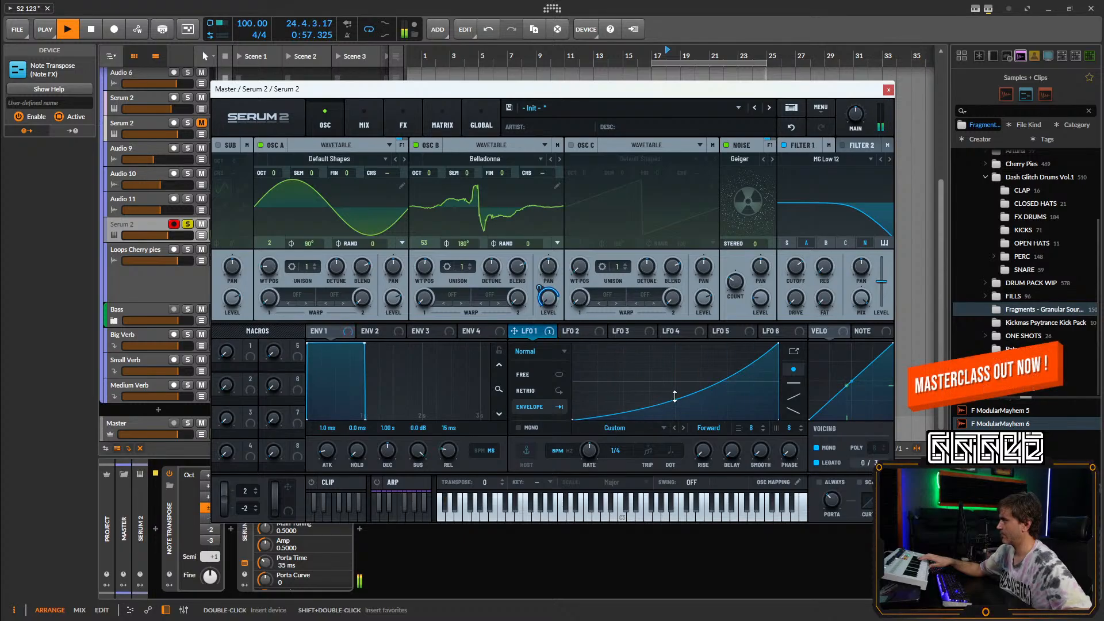
drag(676, 399, 677, 382)
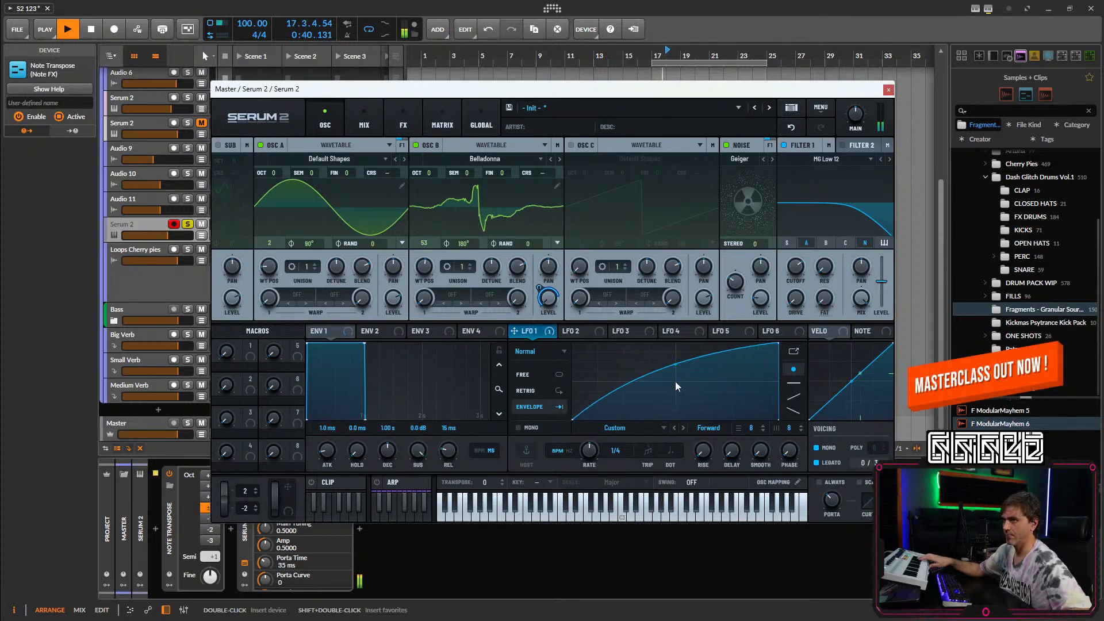
Try other Belladonna positions, change oscillator B's wavetable to Bitspeek 2 Seperate, and adjust its wavetable position.
mouse_move(426, 268)
mouse_down()
mouse_move(426, 292)
mouse_move(429, 266)
mouse_up()
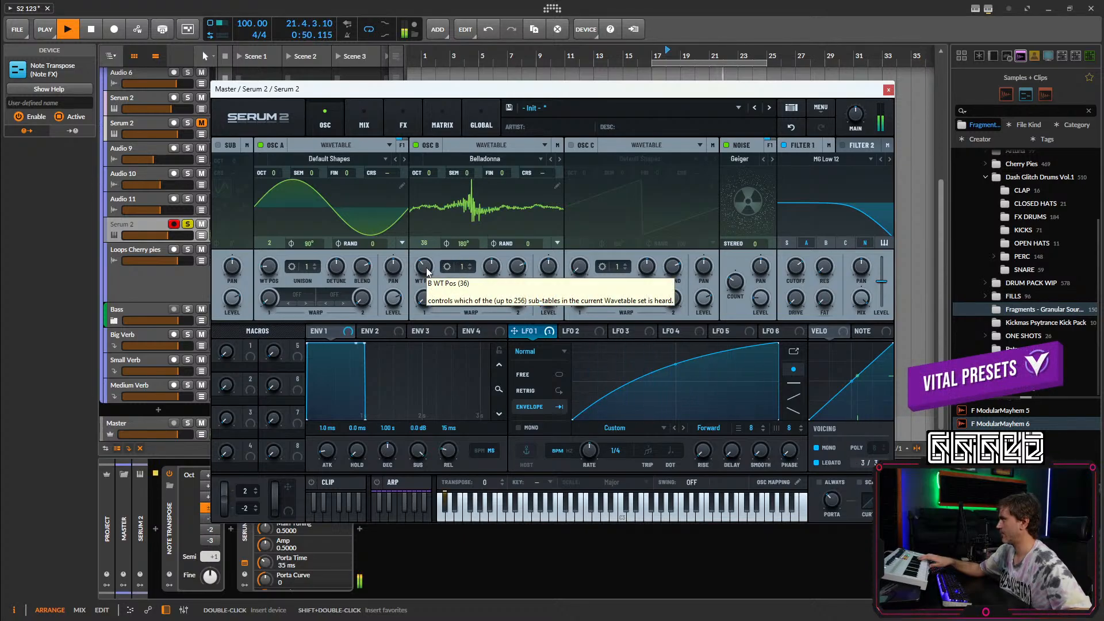
drag(425, 271, 436, 241)
click(559, 159)
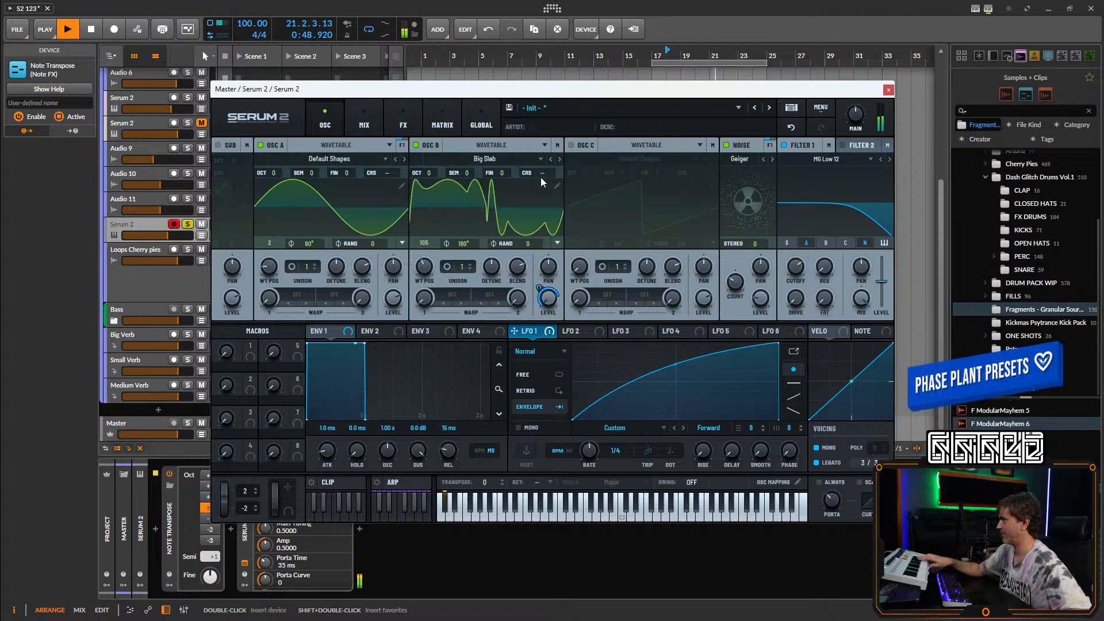
click(560, 158)
click(561, 158)
click(550, 158)
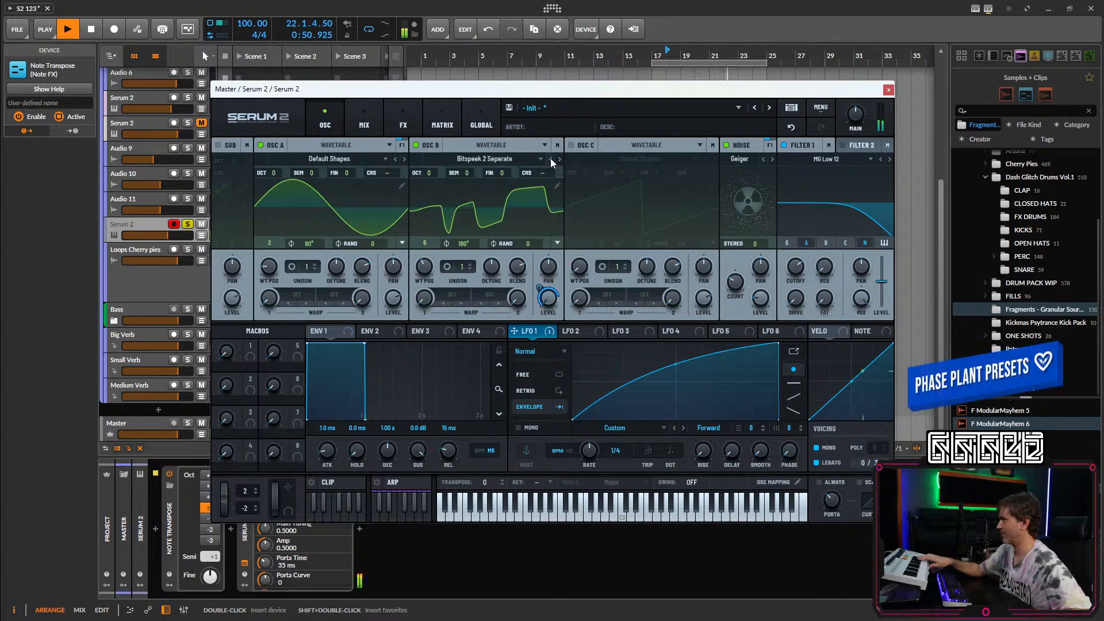
drag(426, 270, 425, 271)
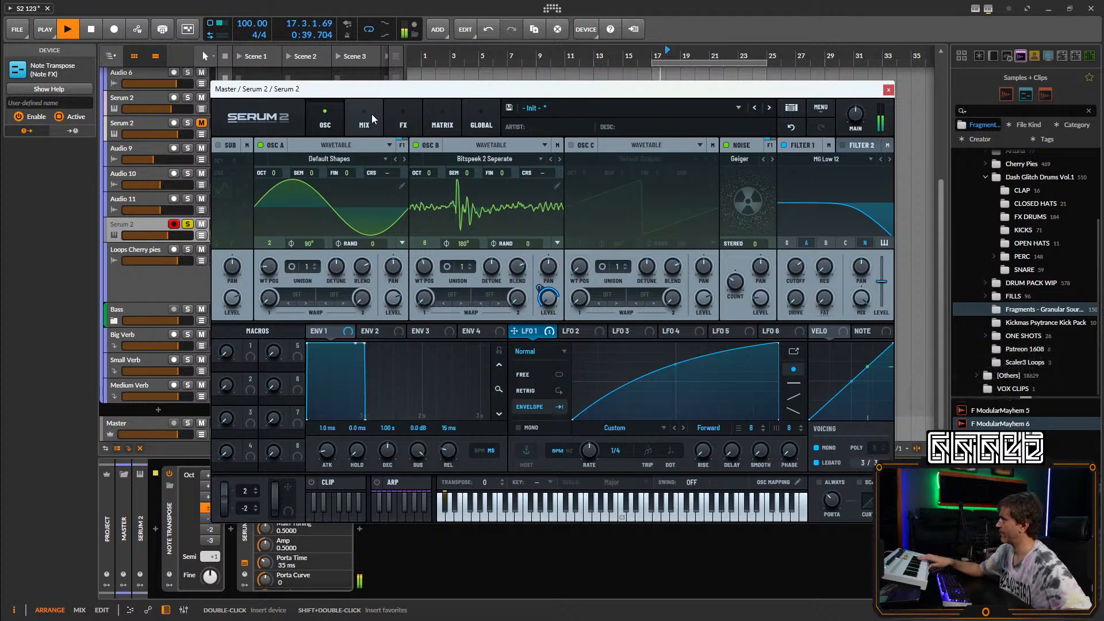
Re-enable the High 24 filter in the effects chain and raise its cutoff.
click(388, 115)
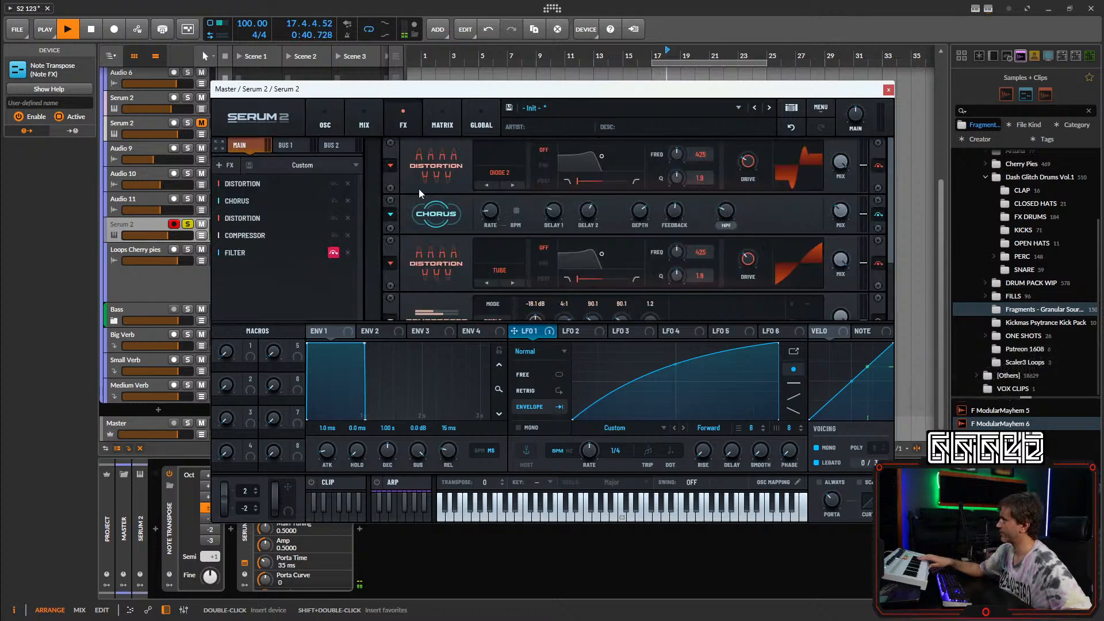
click(281, 256)
click(331, 252)
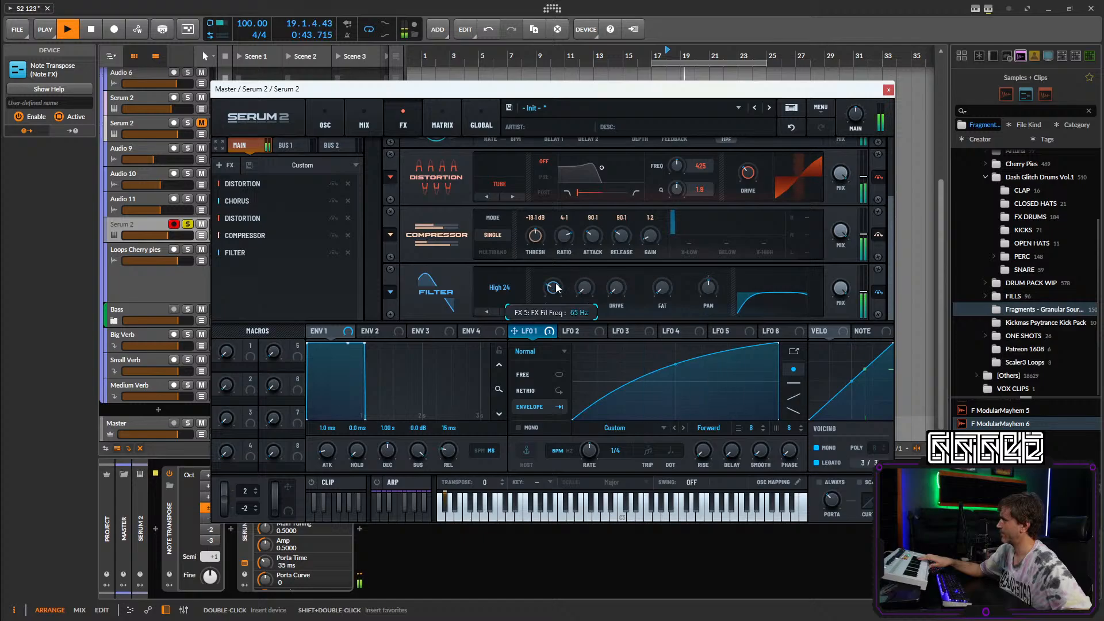
drag(556, 284, 561, 272)
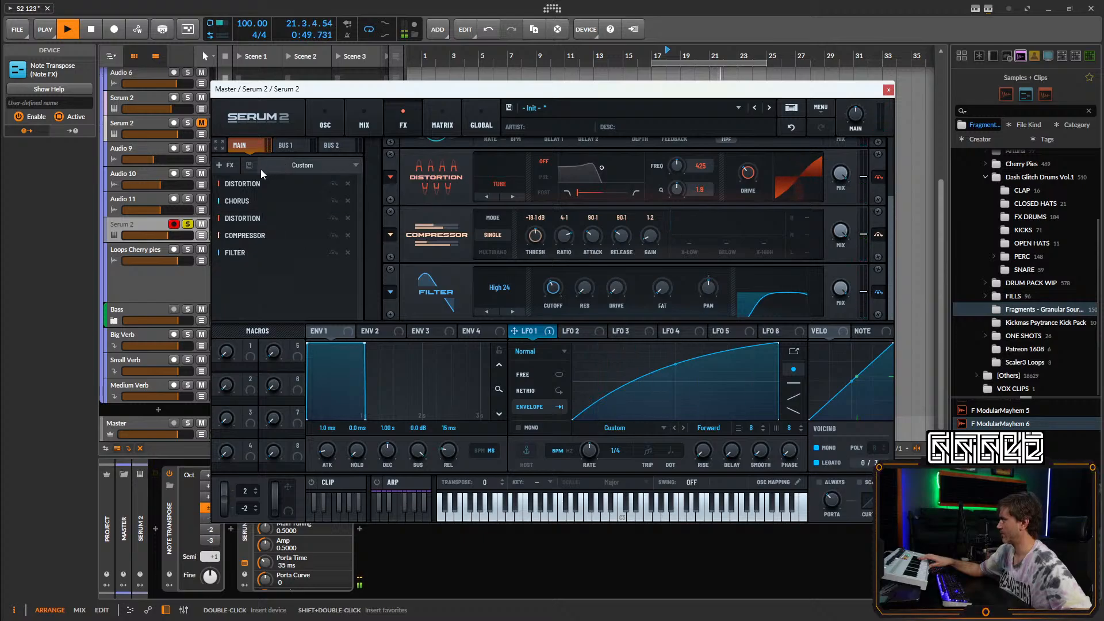
Add a Reverb after the filter in the main effects chain.
click(225, 166)
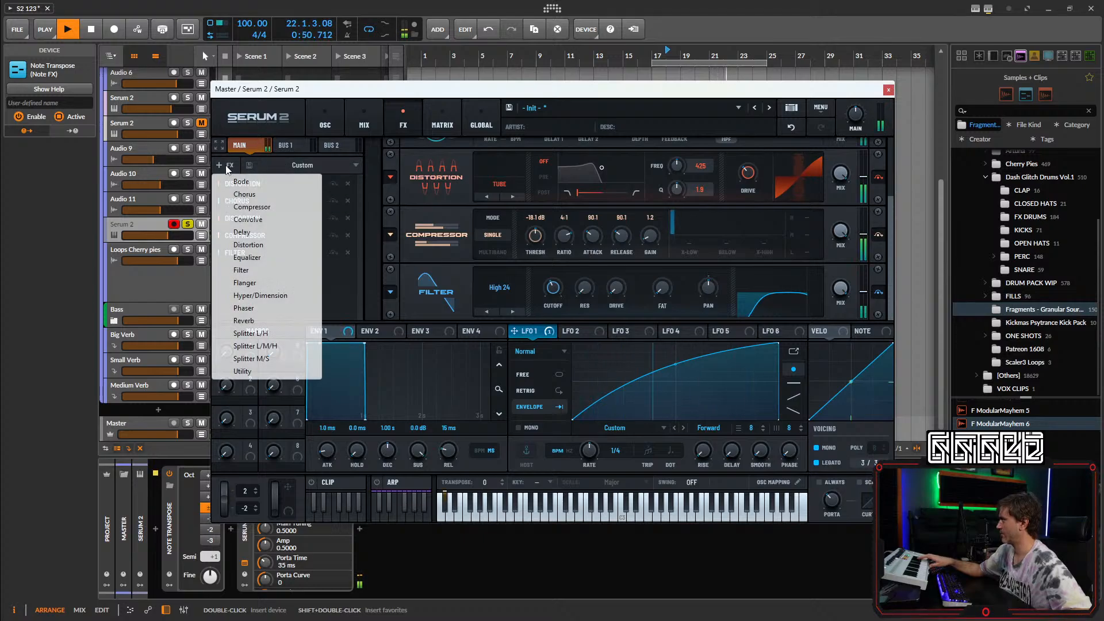
click(245, 320)
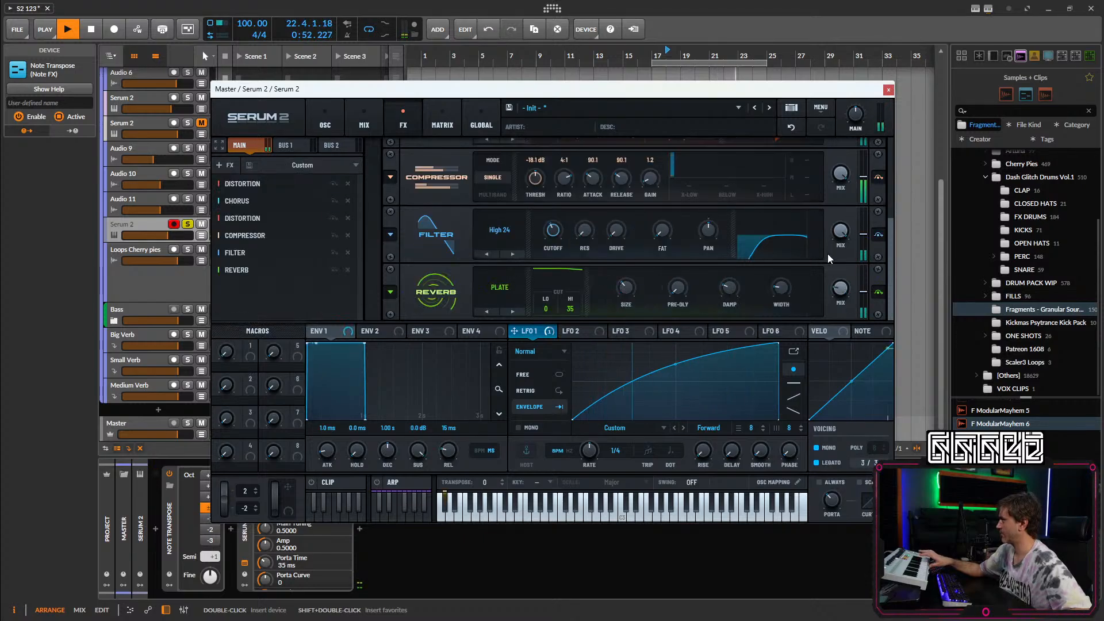
Switch the main chain's Reverb to the Nitrous type and raise its low cut to 100.
click(501, 289)
click(520, 352)
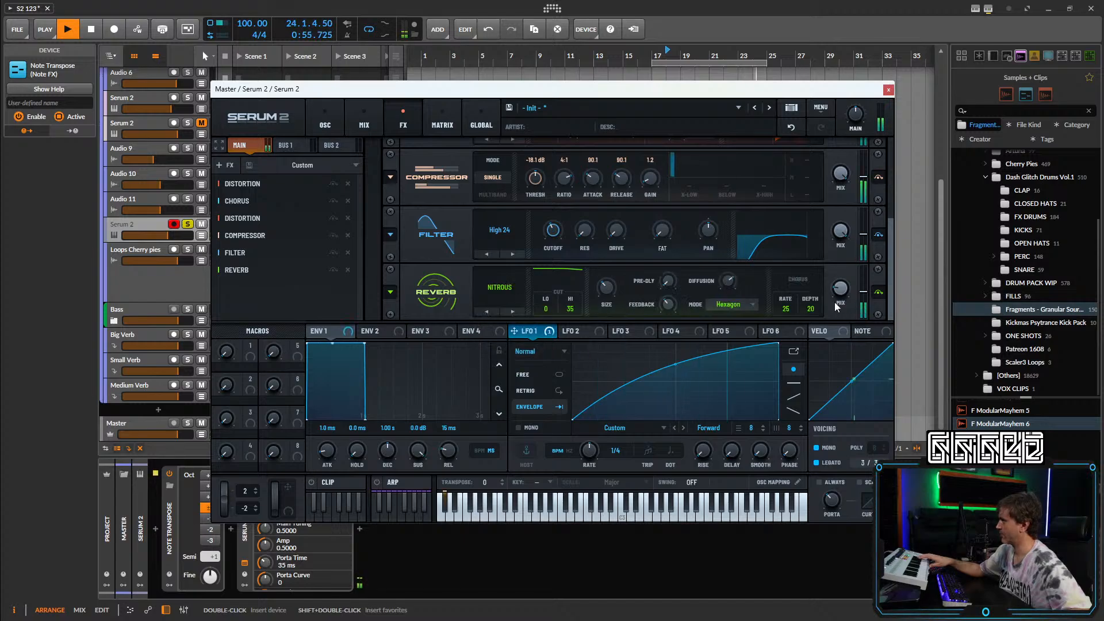
drag(546, 307, 592, 193)
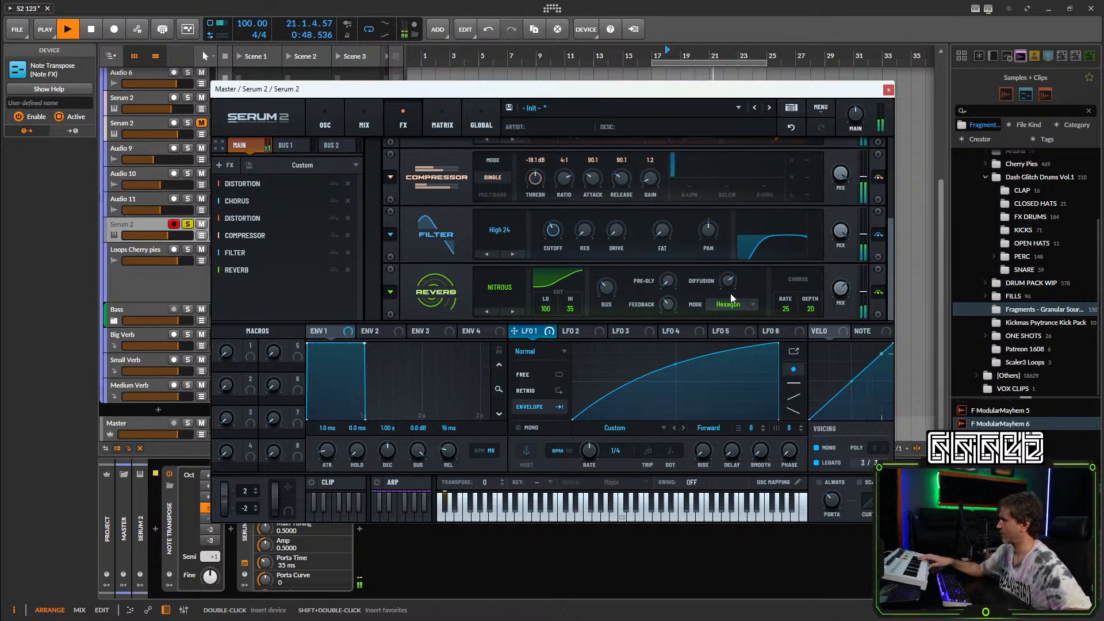
Reset oscillator B's coarse pitch, set its first warp mode to Bend +, try different warp amounts and return to 0%.
click(325, 122)
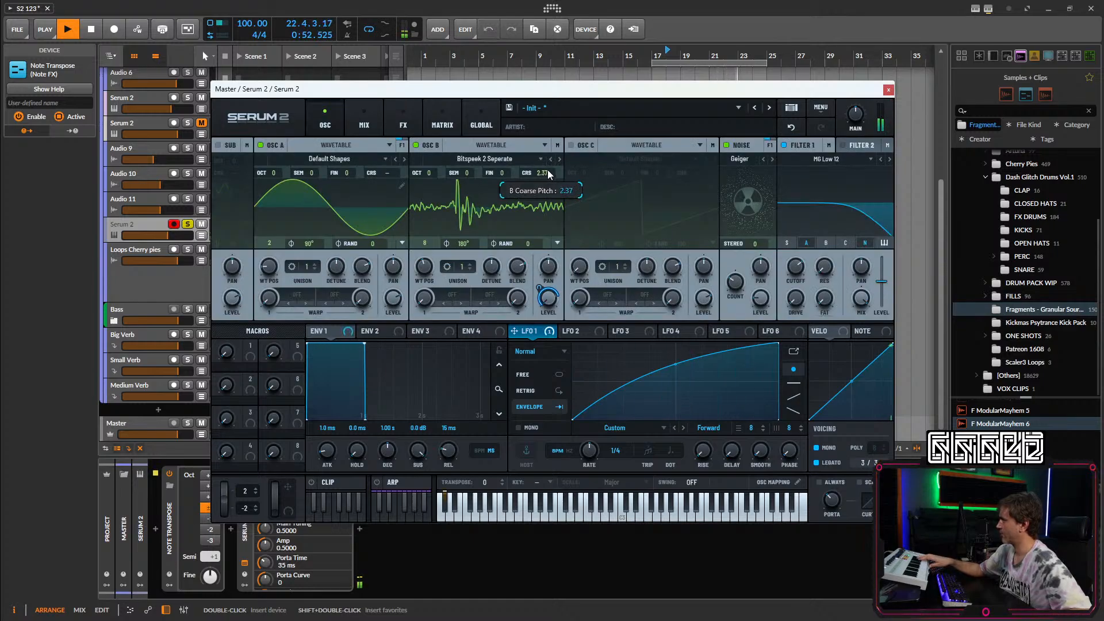
double_click(548, 171)
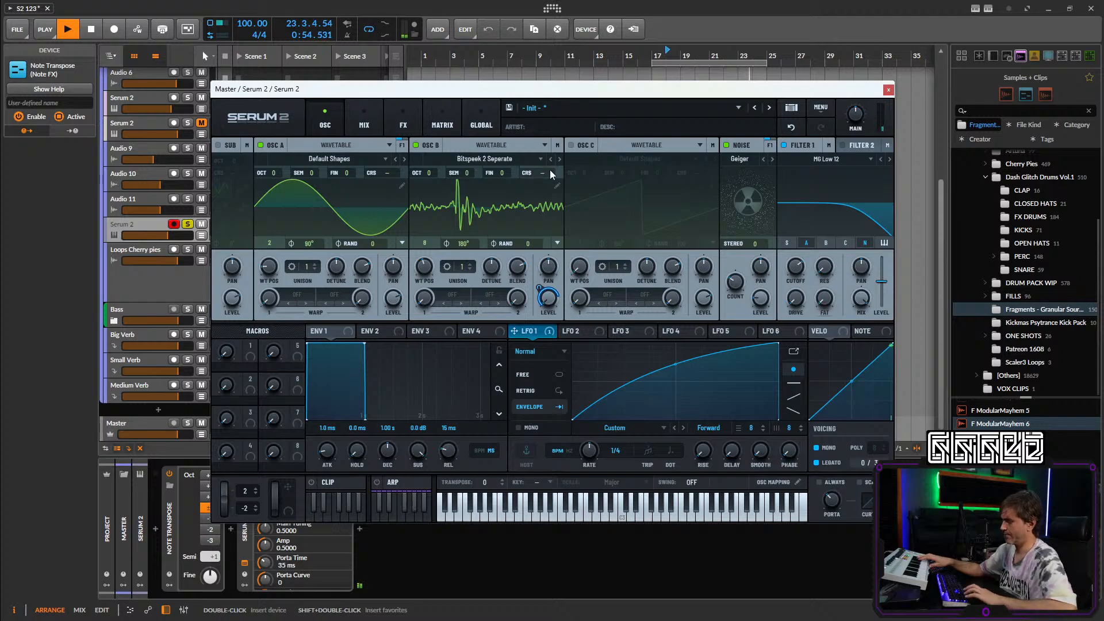
click(443, 294)
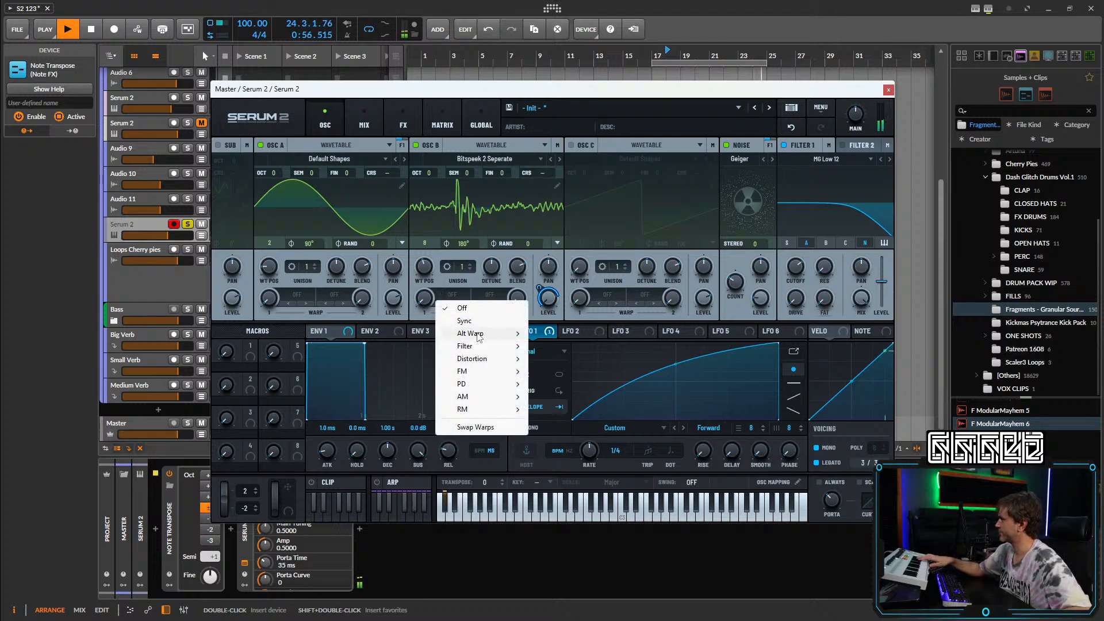
mouse_move(469, 333)
click(543, 333)
drag(425, 301, 432, 377)
drag(433, 333, 437, 361)
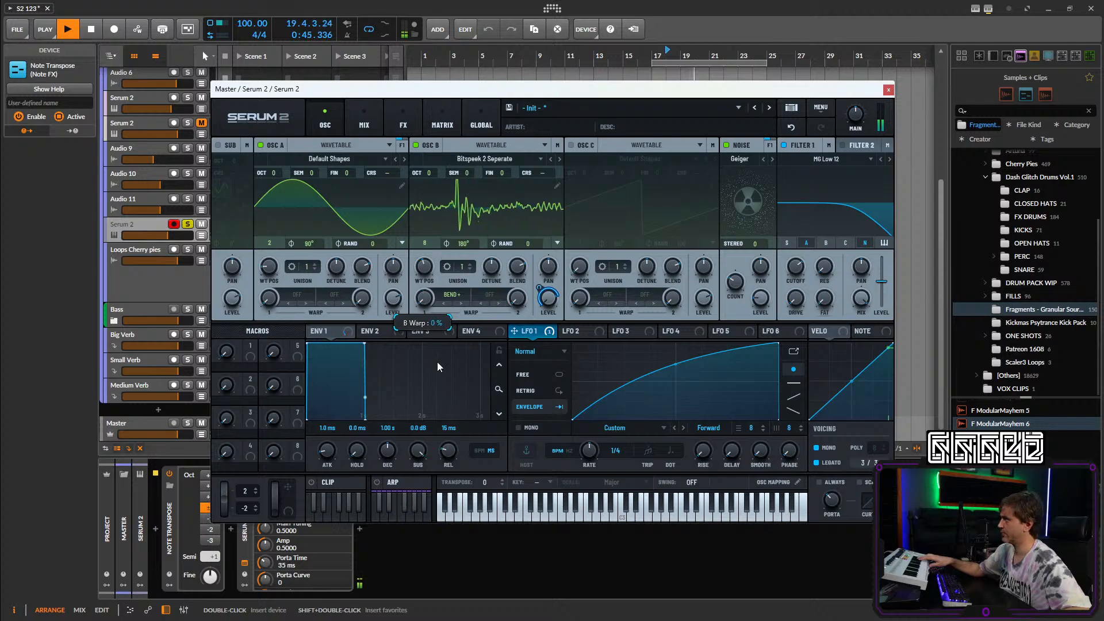
Bypass the High 24 filter and the Reverb in the main effects chain.
click(361, 128)
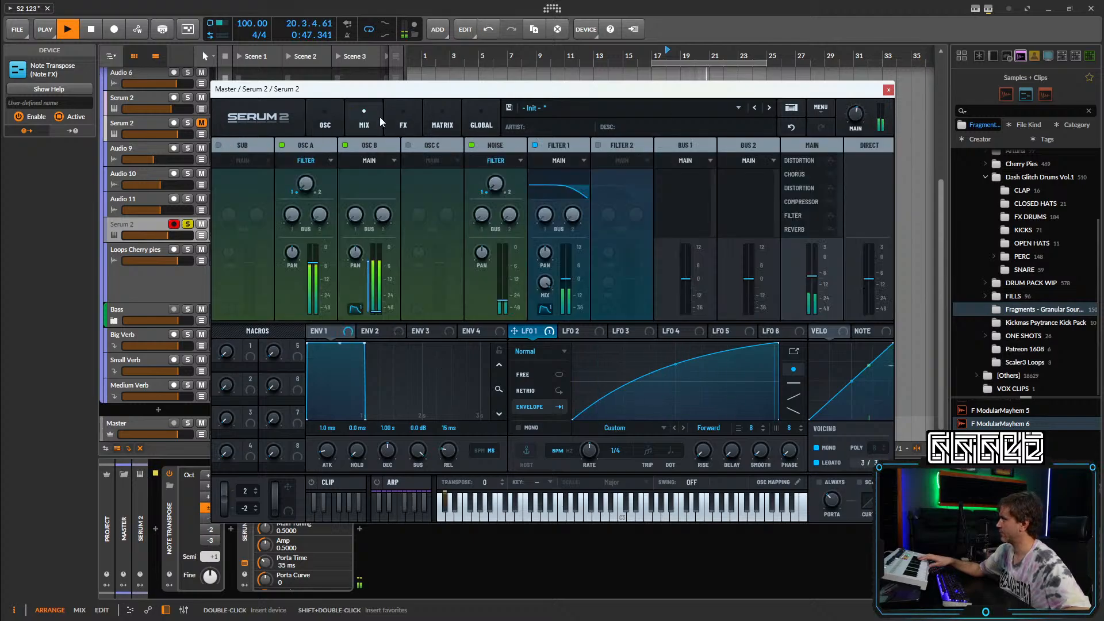
click(393, 118)
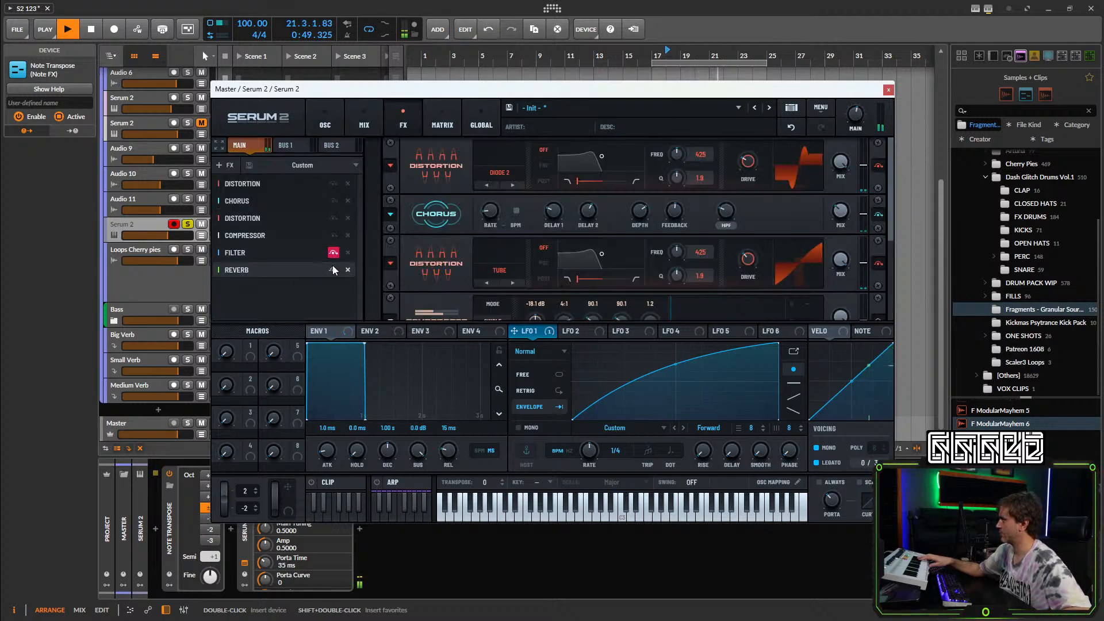
Modulate oscillator B's first warp amount with LFO 1, with a range of about 0 to 44.
click(329, 128)
drag(425, 299, 422, 337)
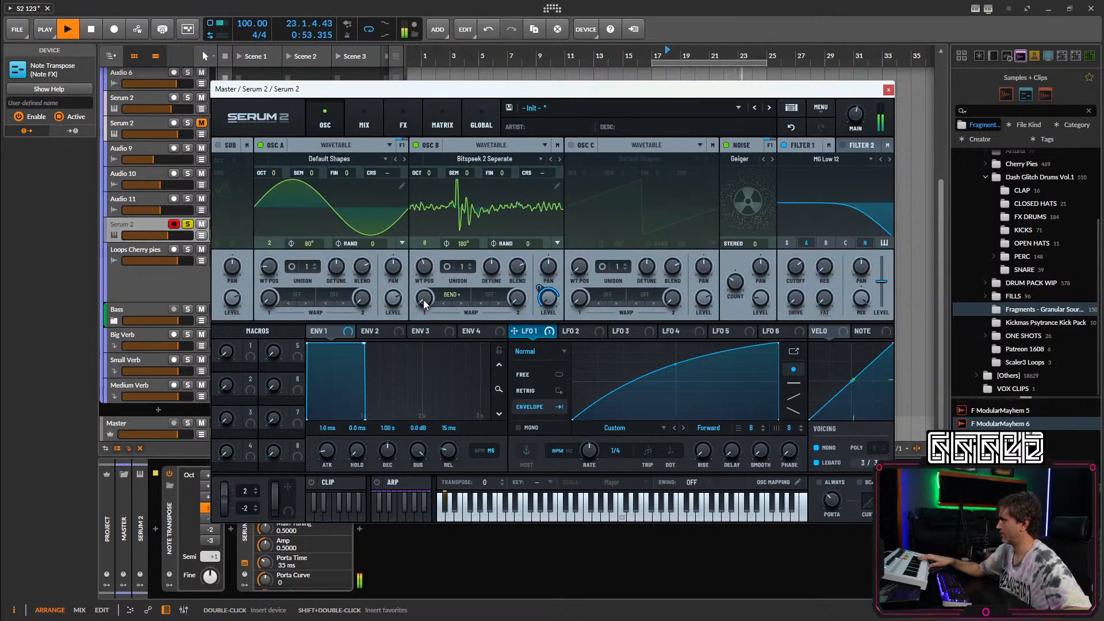
drag(513, 331, 424, 298)
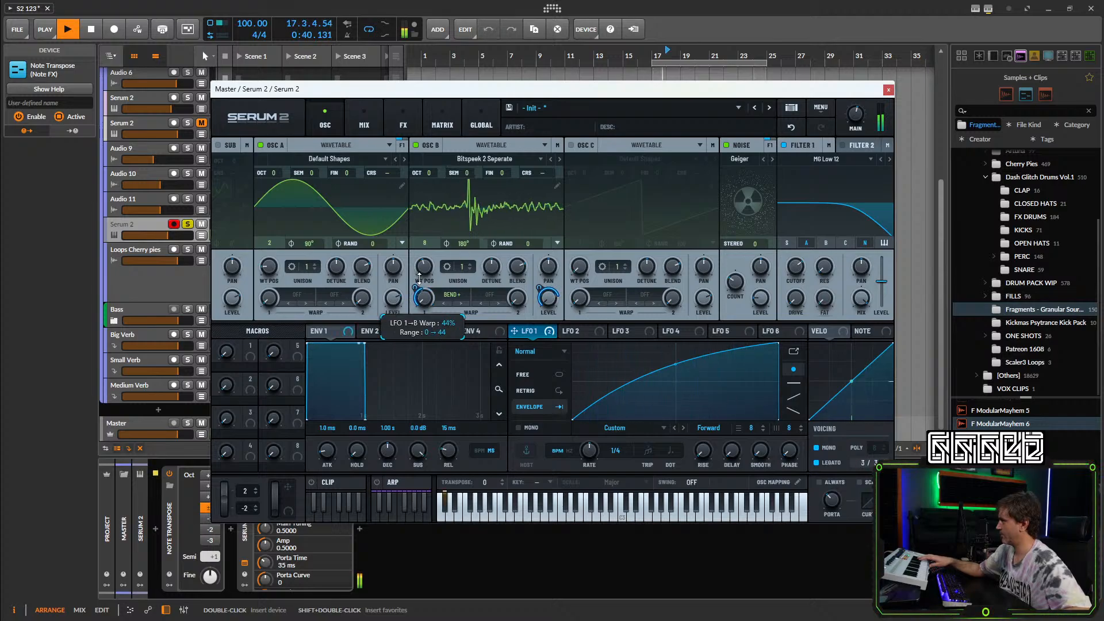
Slow LFO 1's rate to 1/2 and on to one bar, and switch oscillator B's warp mode to Bend -.
drag(585, 454, 583, 459)
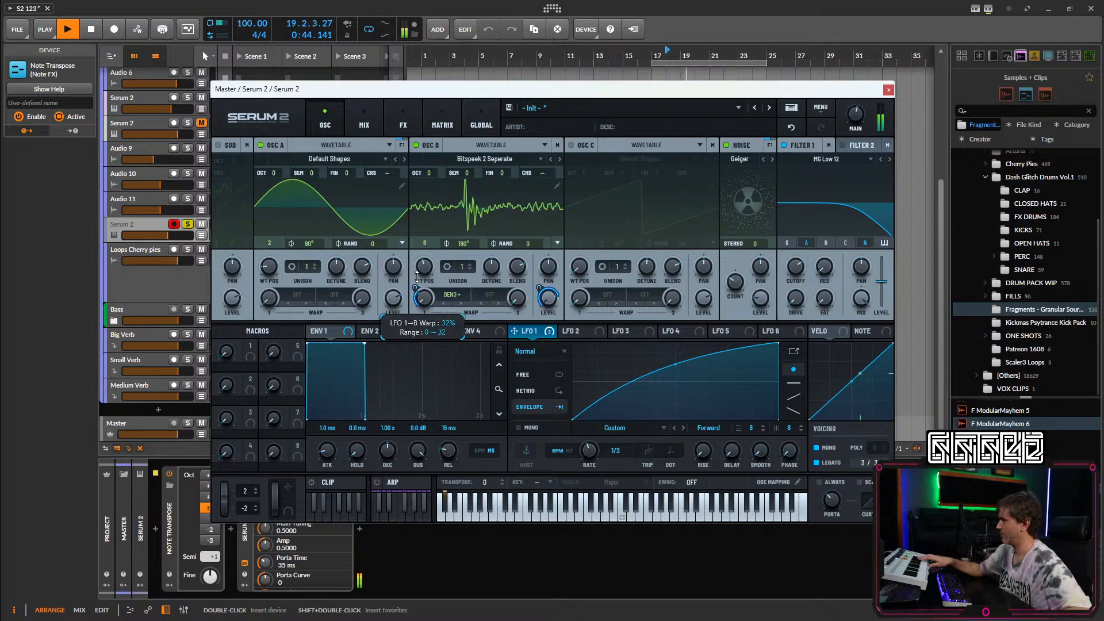
drag(587, 450, 587, 457)
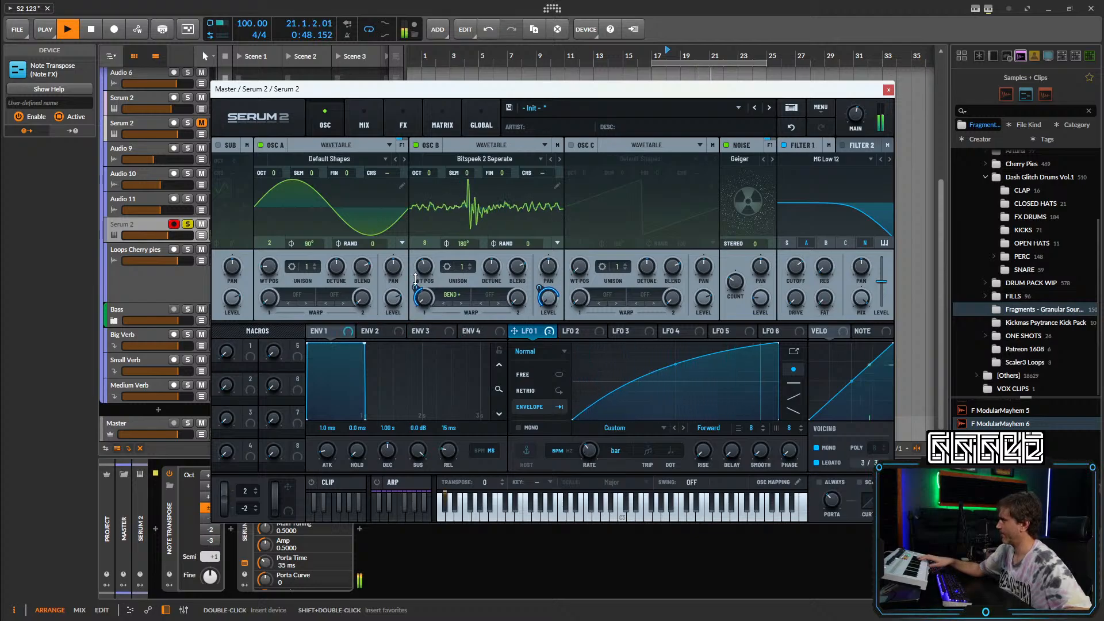
click(461, 302)
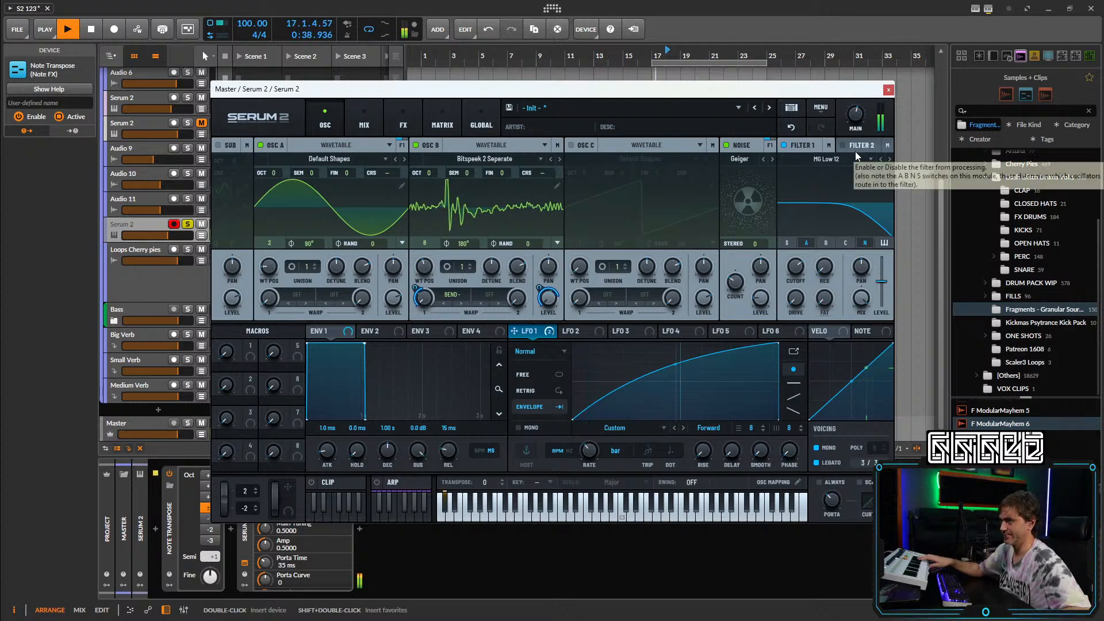
Add a second Filter to the main effects chain and place it directly after the Compressor, ahead of the High 24 filter.
click(398, 118)
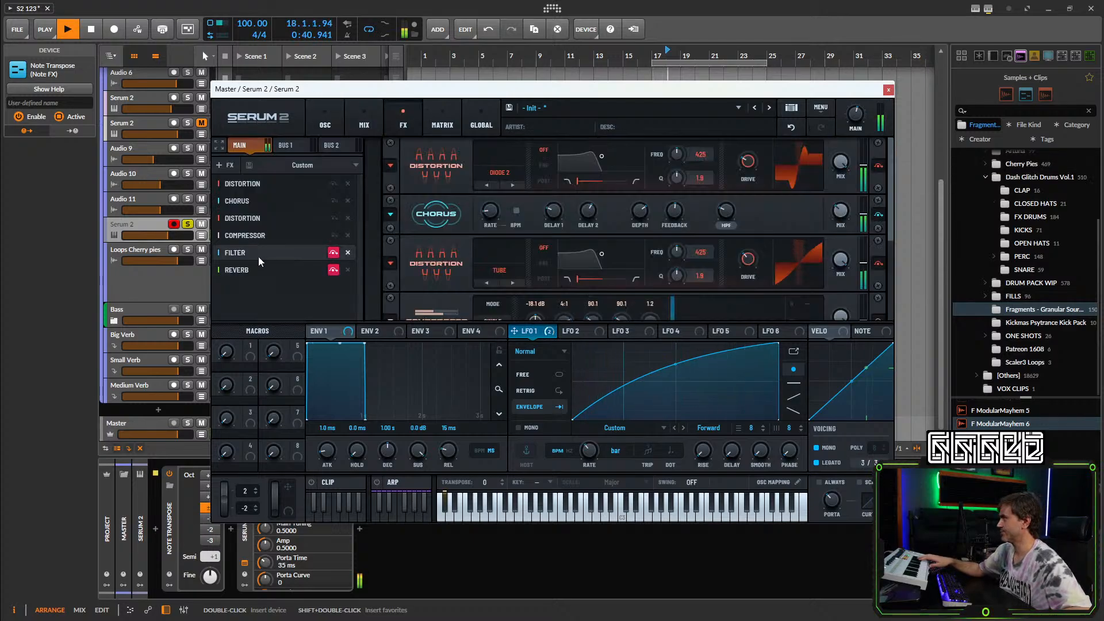
click(225, 164)
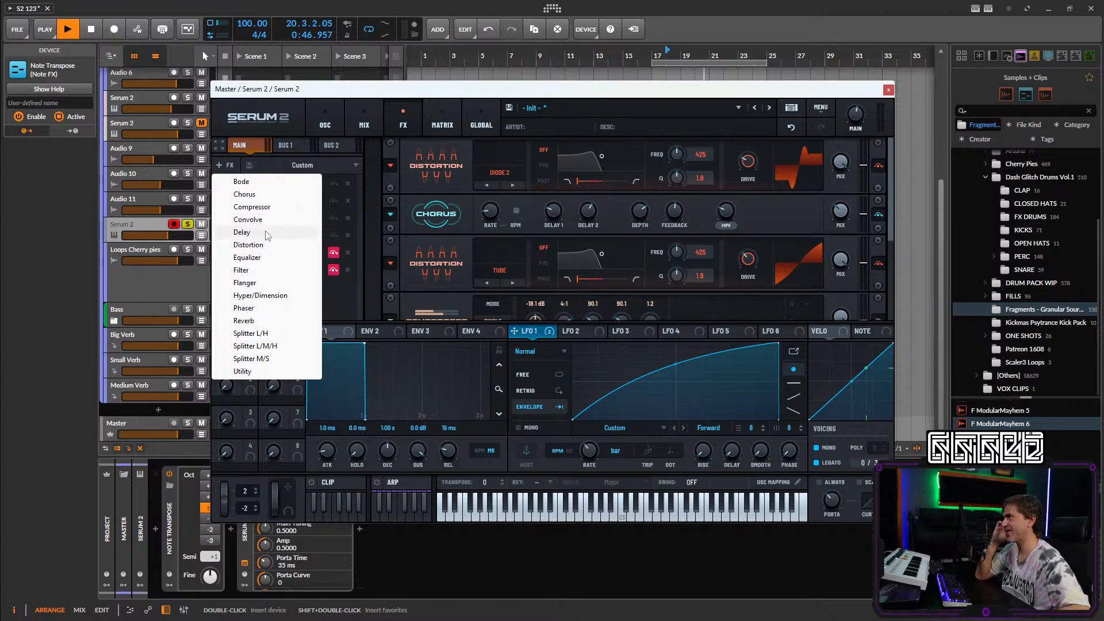
click(260, 271)
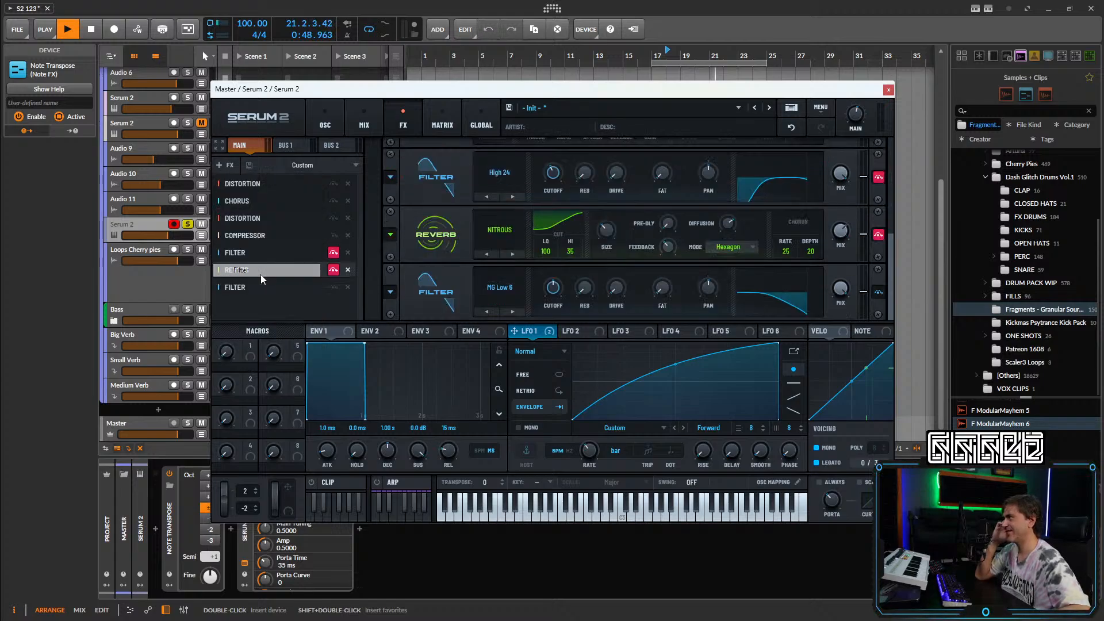
drag(237, 278, 244, 248)
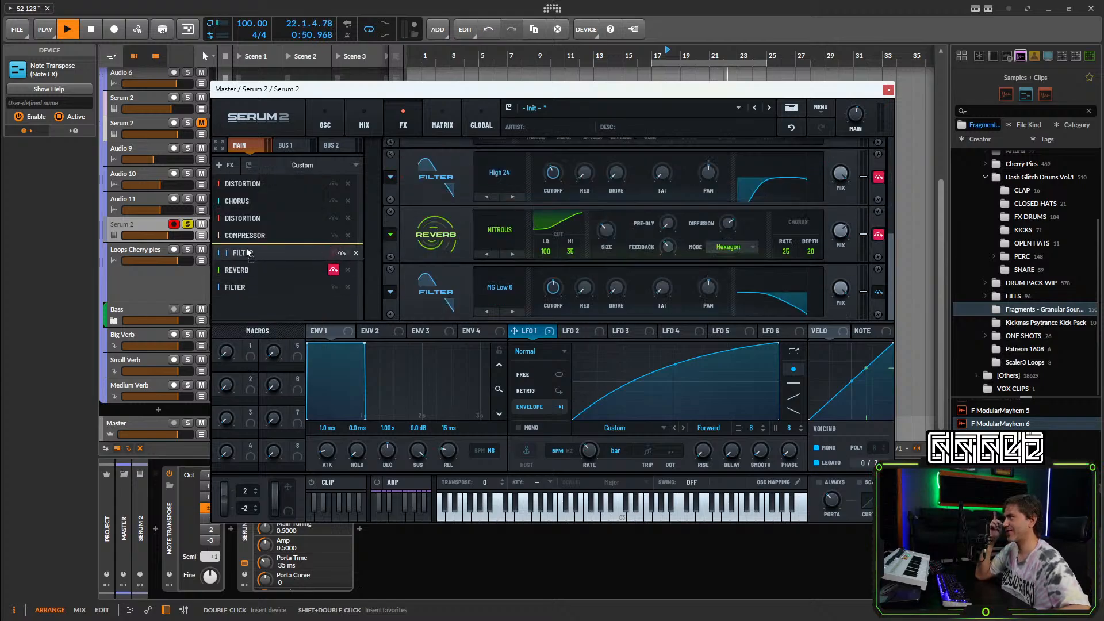
click(496, 229)
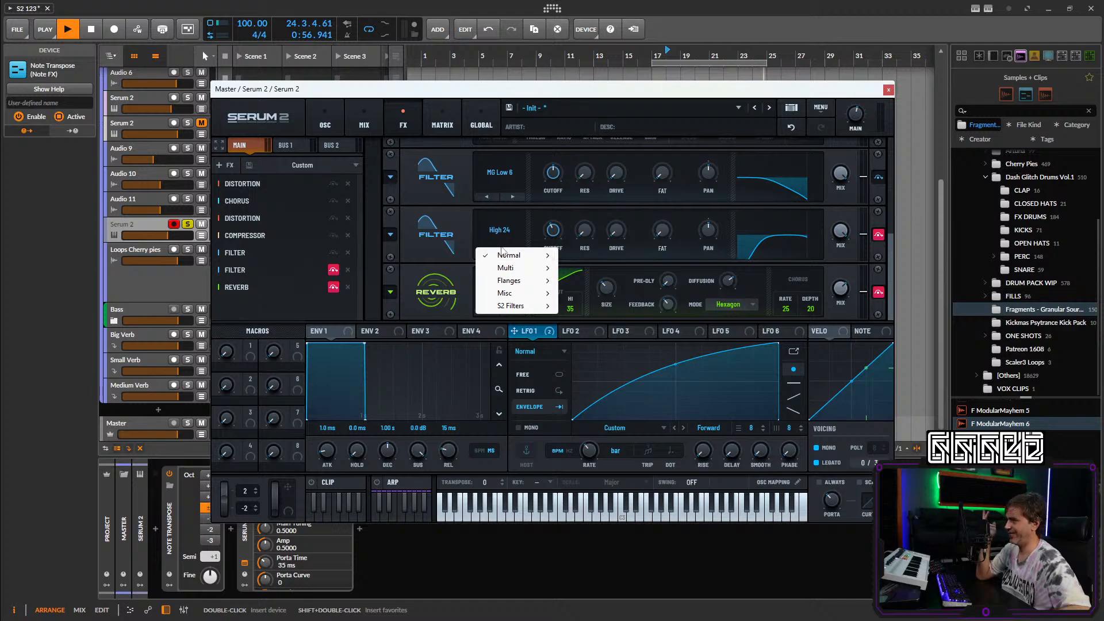
mouse_move(521, 298)
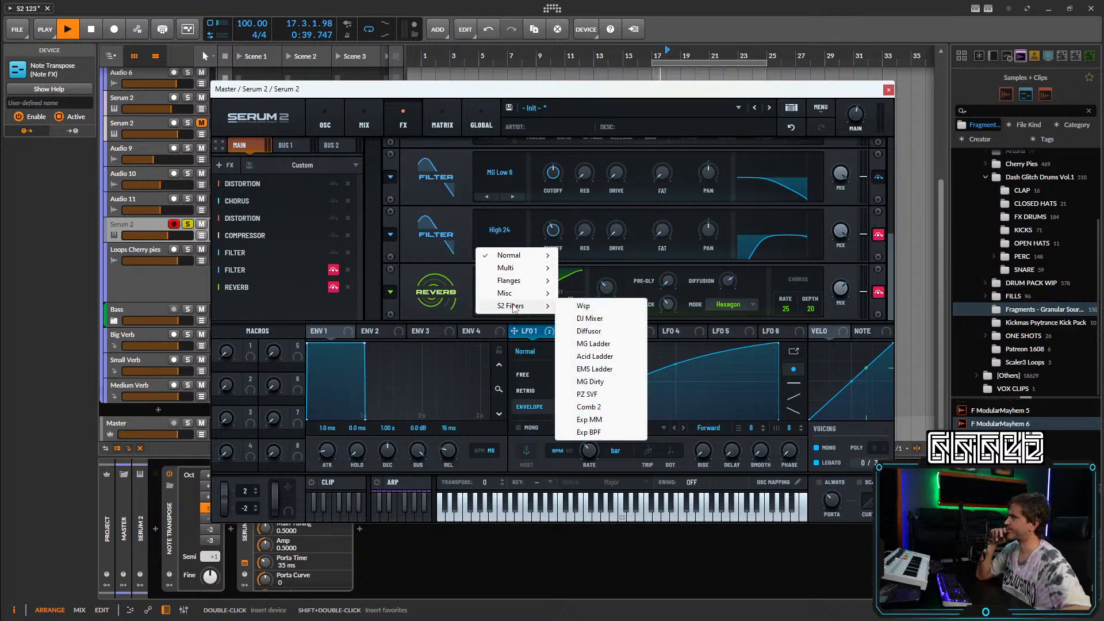
click(604, 337)
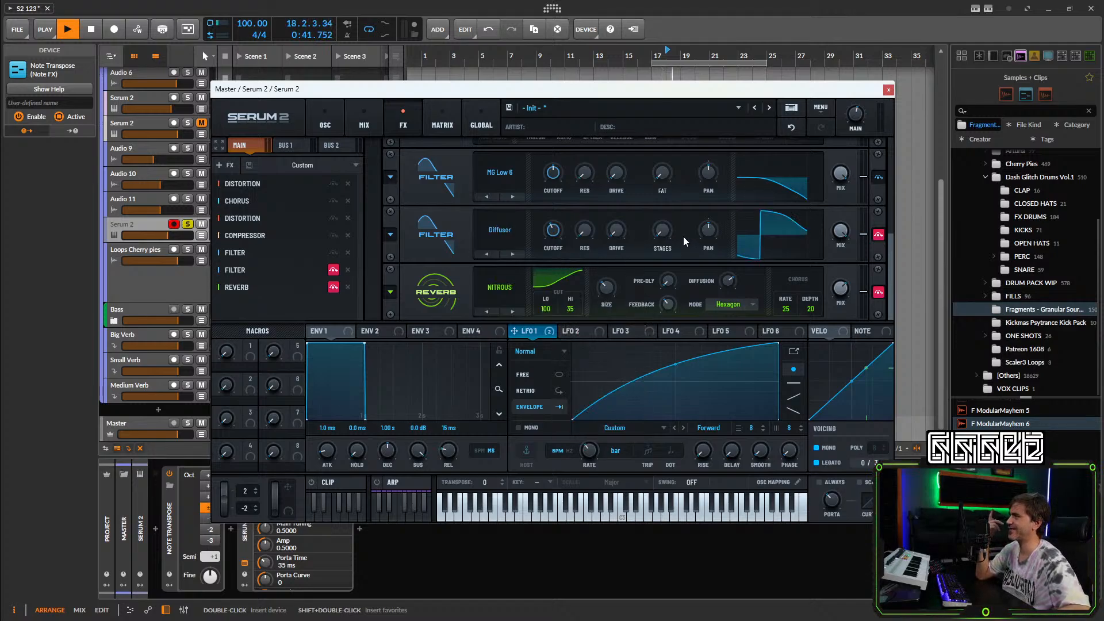
drag(668, 233, 671, 200)
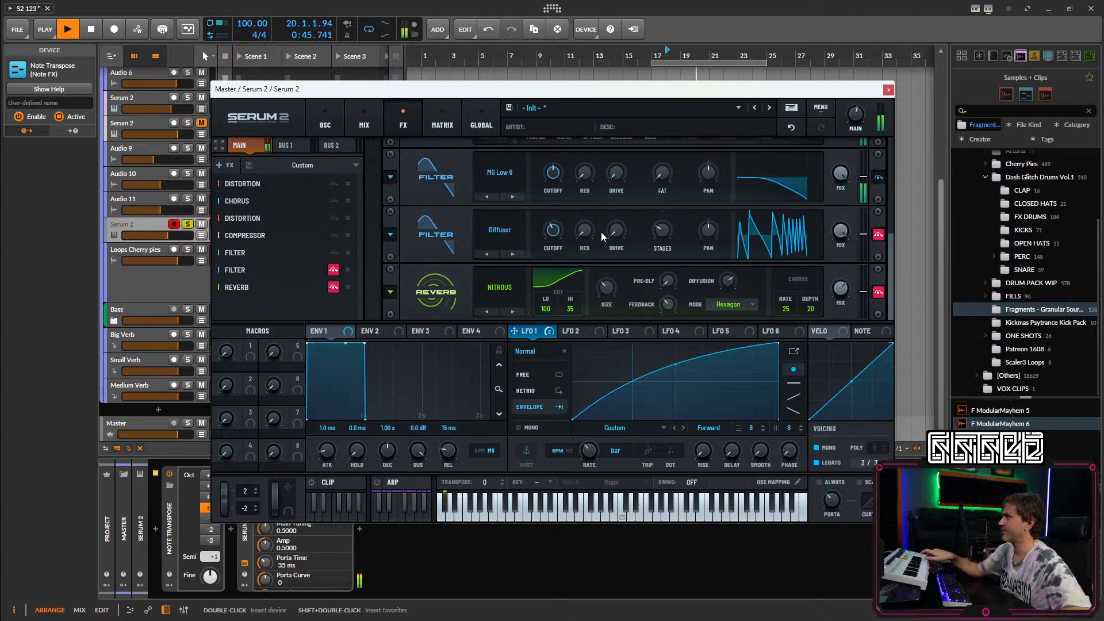
drag(553, 229, 674, 187)
drag(628, 228, 619, 199)
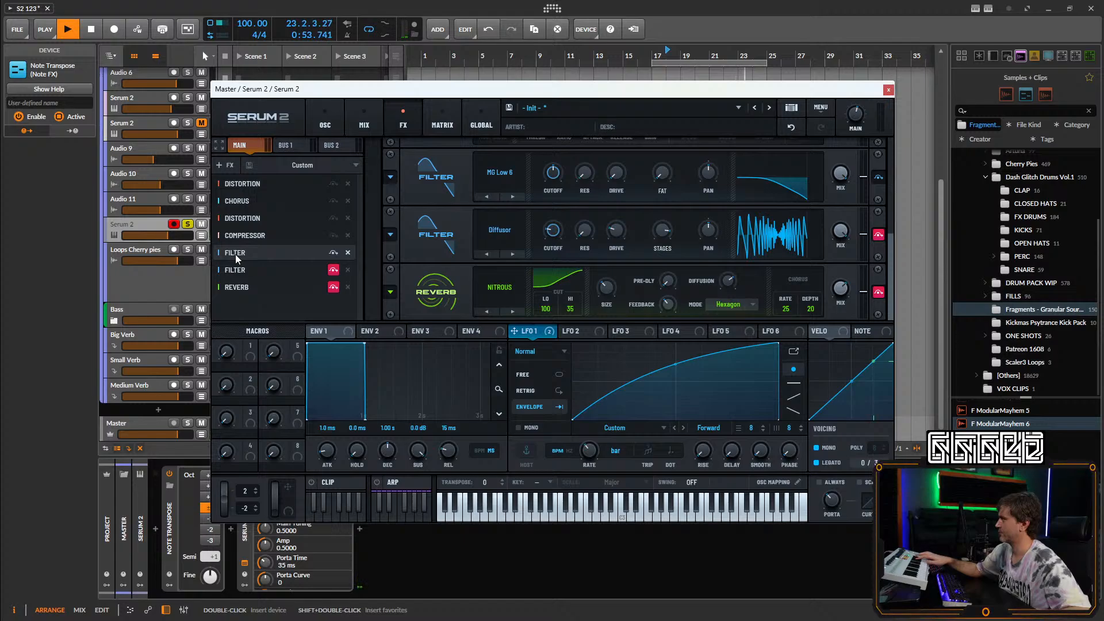
click(790, 127)
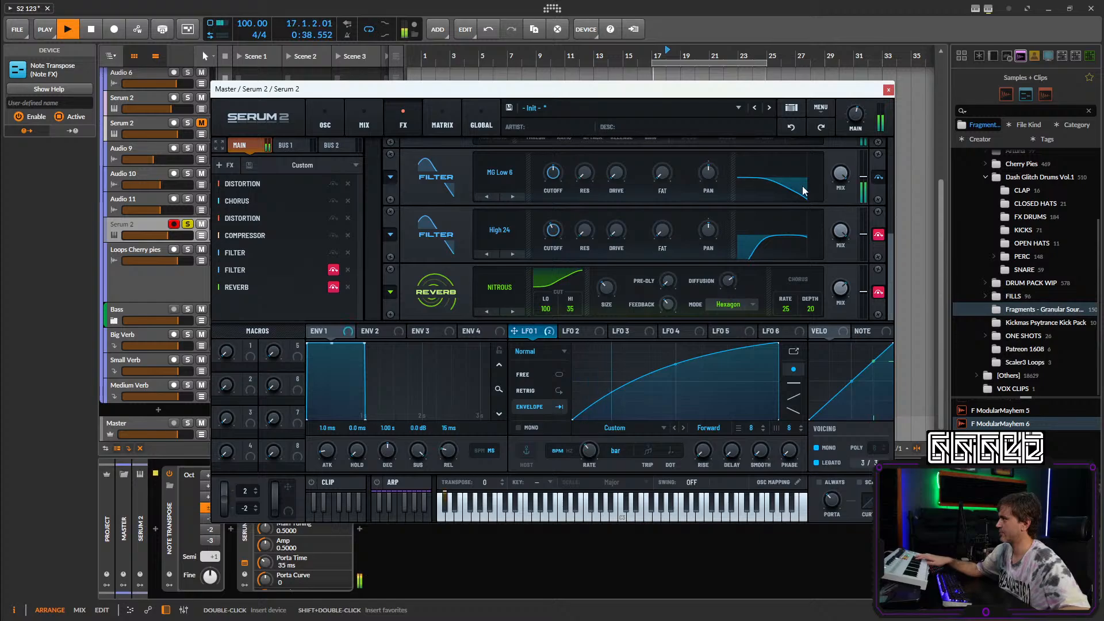
Change the MG Low 6 filter to the Diffusor type and raise its cutoff and stages.
click(479, 192)
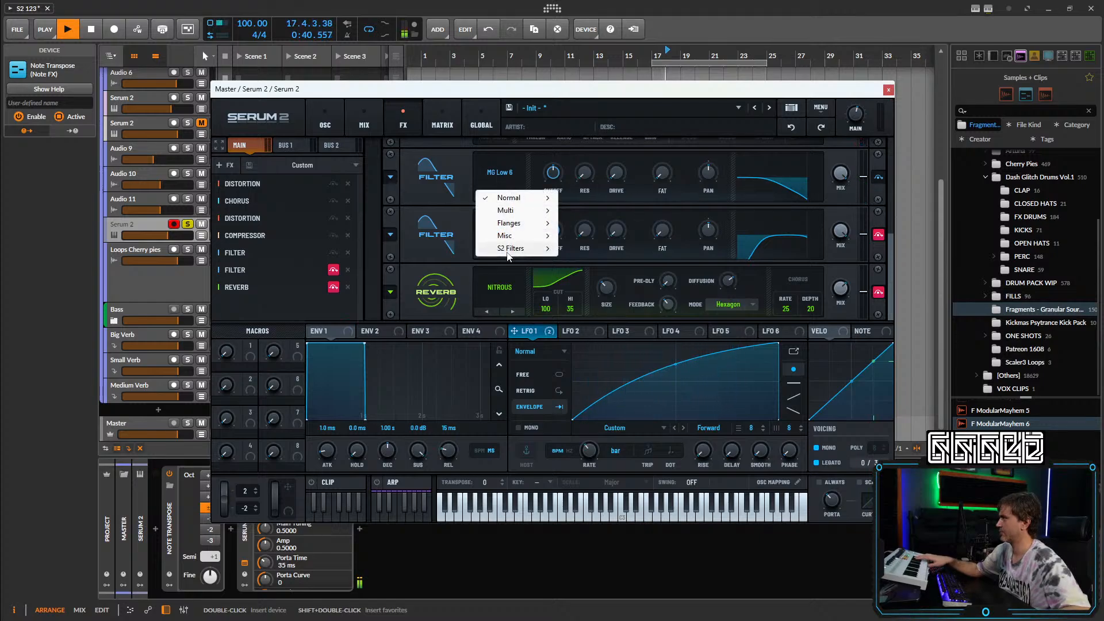
mouse_move(517, 248)
click(595, 274)
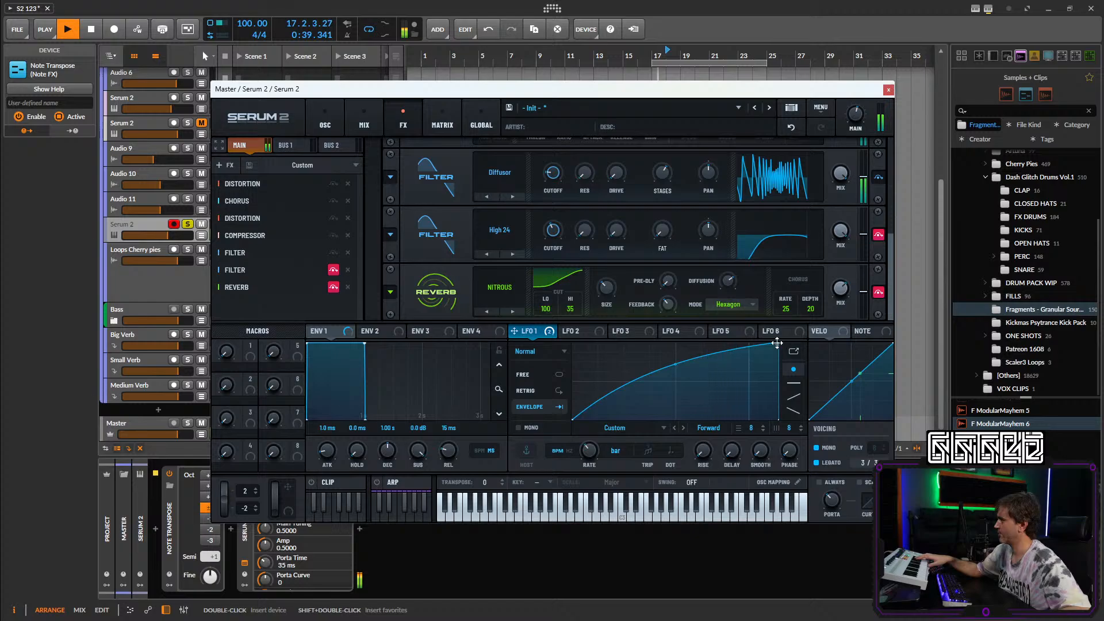
Reshape LFO 1 into a fast rise with a long curved decay, at a 1/8 rate in Retrig mode.
drag(777, 343, 592, 344)
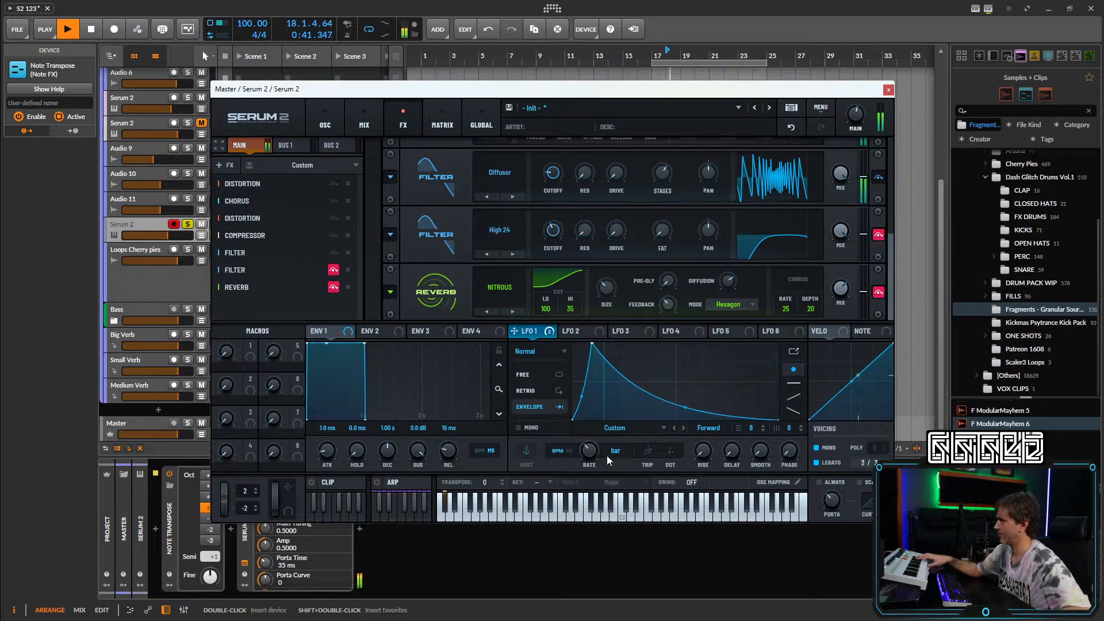
drag(606, 455, 596, 429)
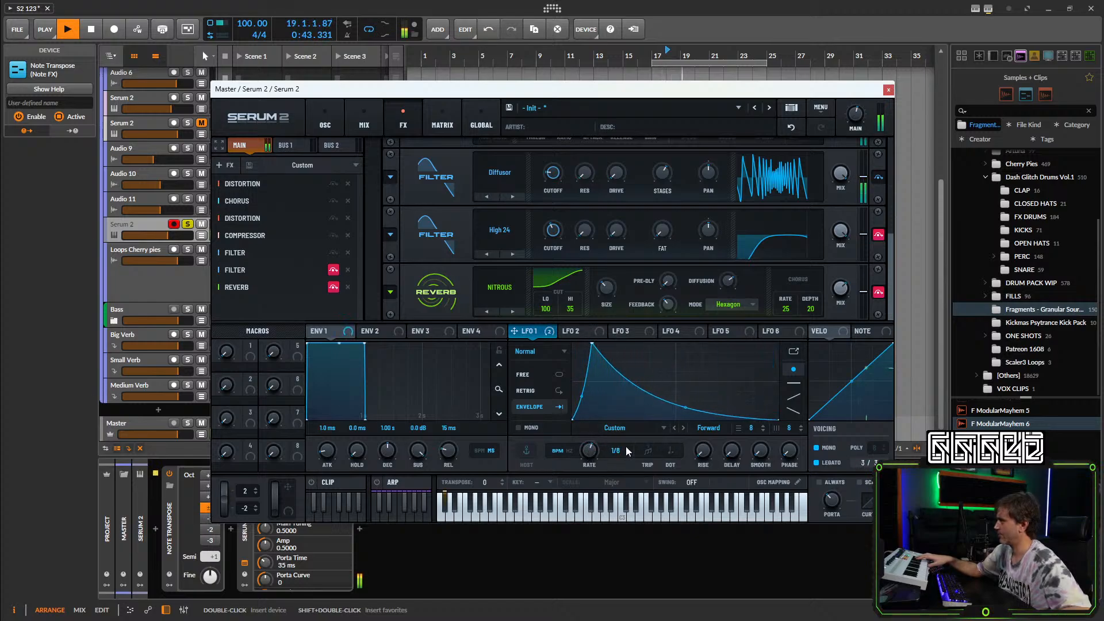
click(532, 390)
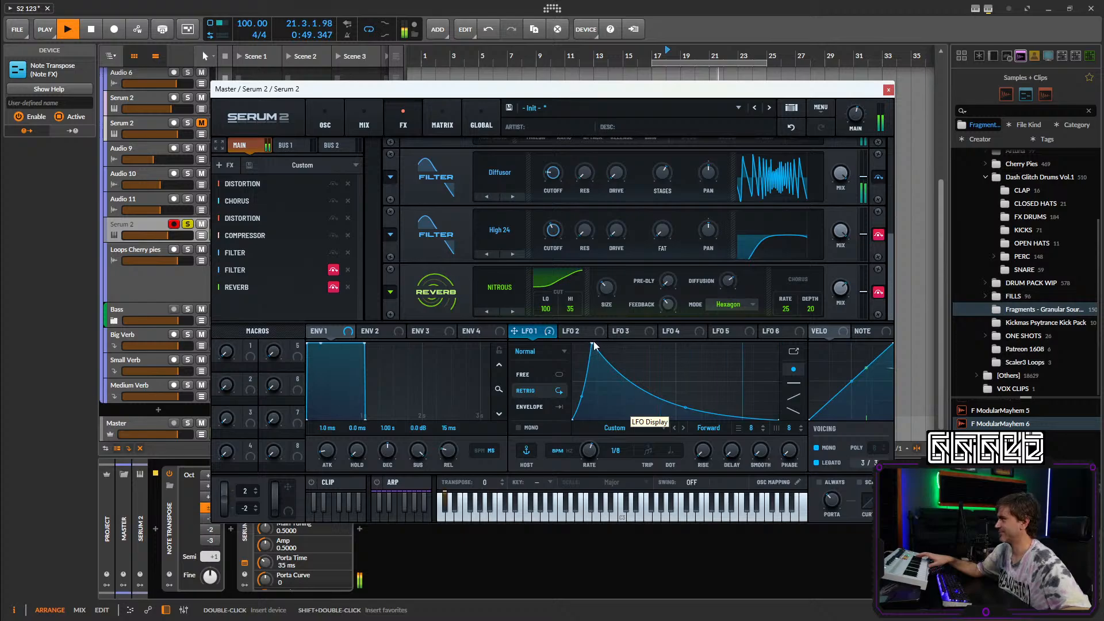
mouse_move(594, 345)
mouse_down()
mouse_move(615, 344)
mouse_move(584, 344)
mouse_move(575, 321)
mouse_move(595, 343)
mouse_up()
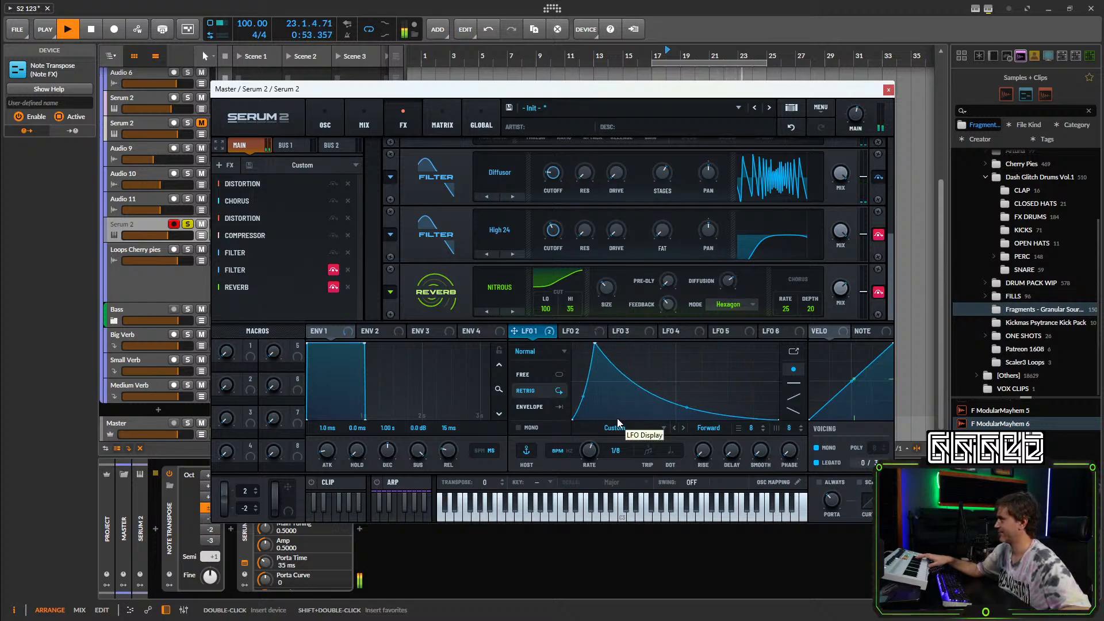
Modulate oscillator A's level with LFO 1 and shorten Envelope 1's attack to 0.5 ms.
click(327, 121)
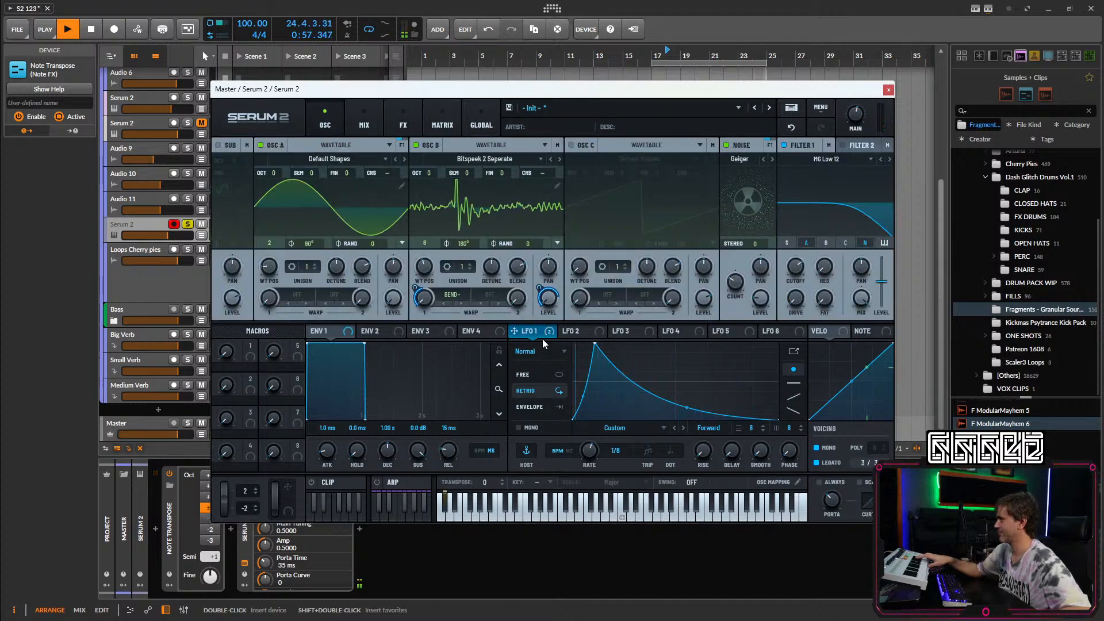
drag(529, 332, 394, 313)
drag(398, 303, 394, 299)
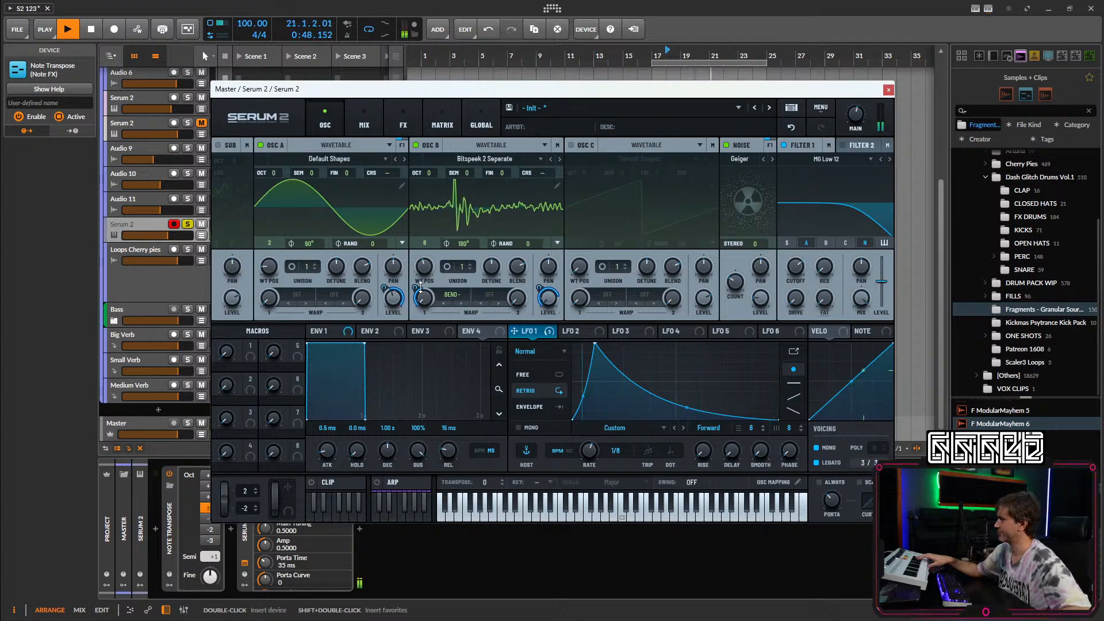
Adjust LFO 1's modulation amount on oscillator B's warp, trying Bend + before returning to Bend -.
mouse_move(415, 296)
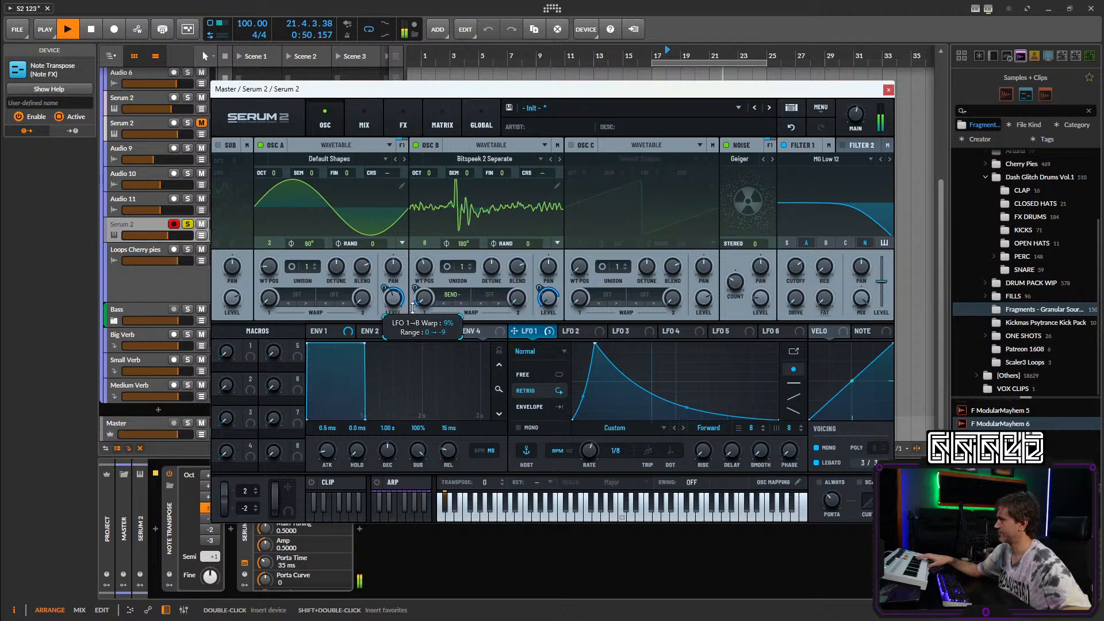
click(446, 303)
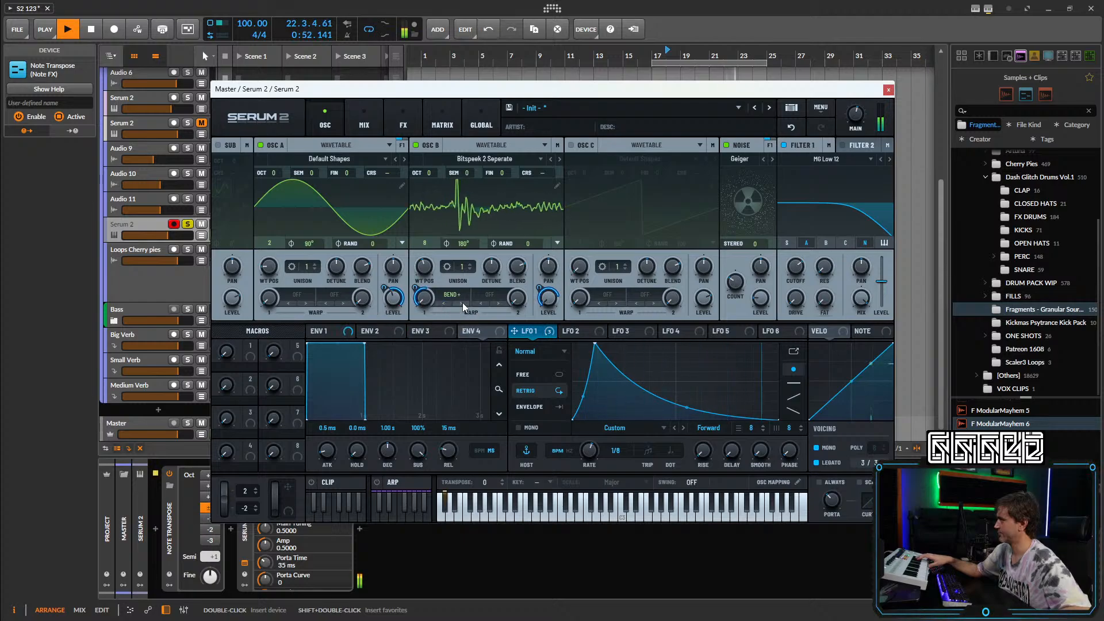
click(463, 302)
mouse_move(411, 296)
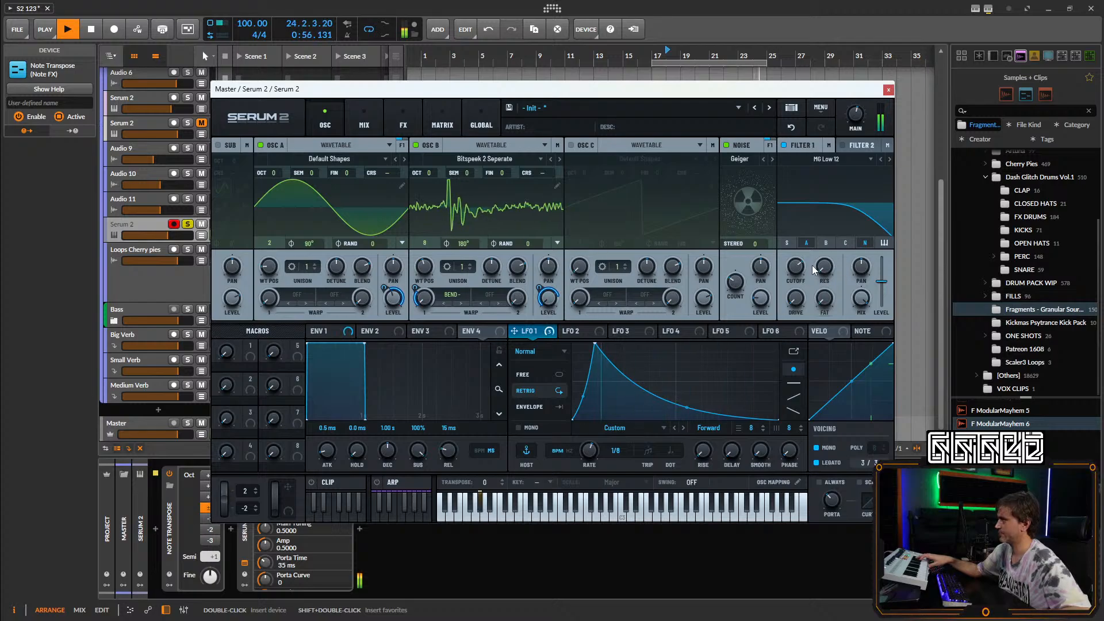
Adjust the cutoff of the Diffusor filter in the effects chain.
click(404, 118)
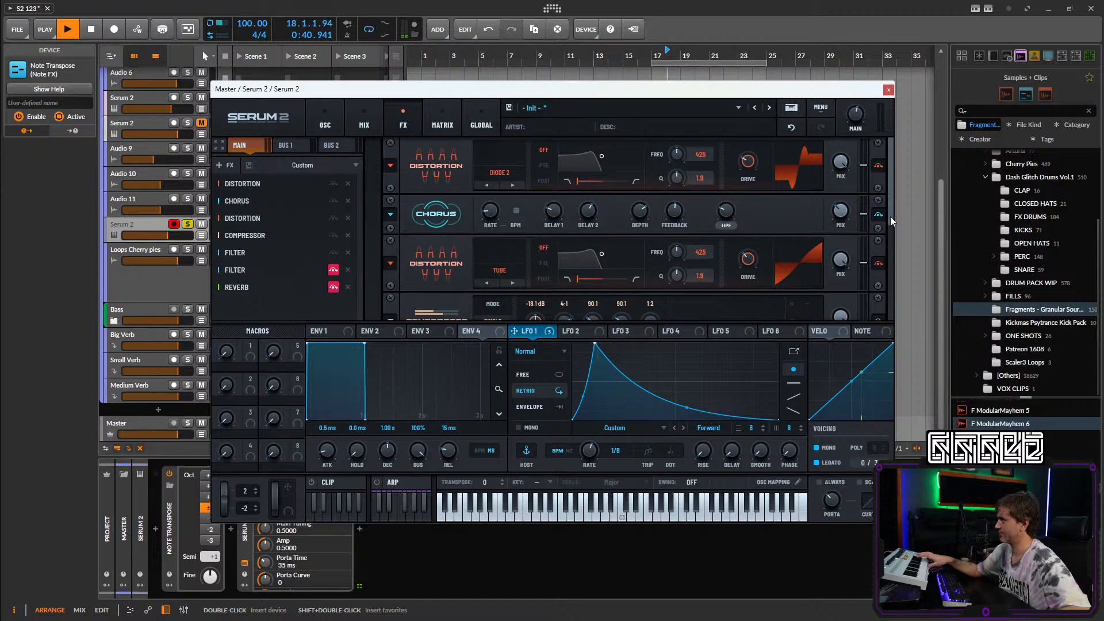
drag(891, 216, 889, 296)
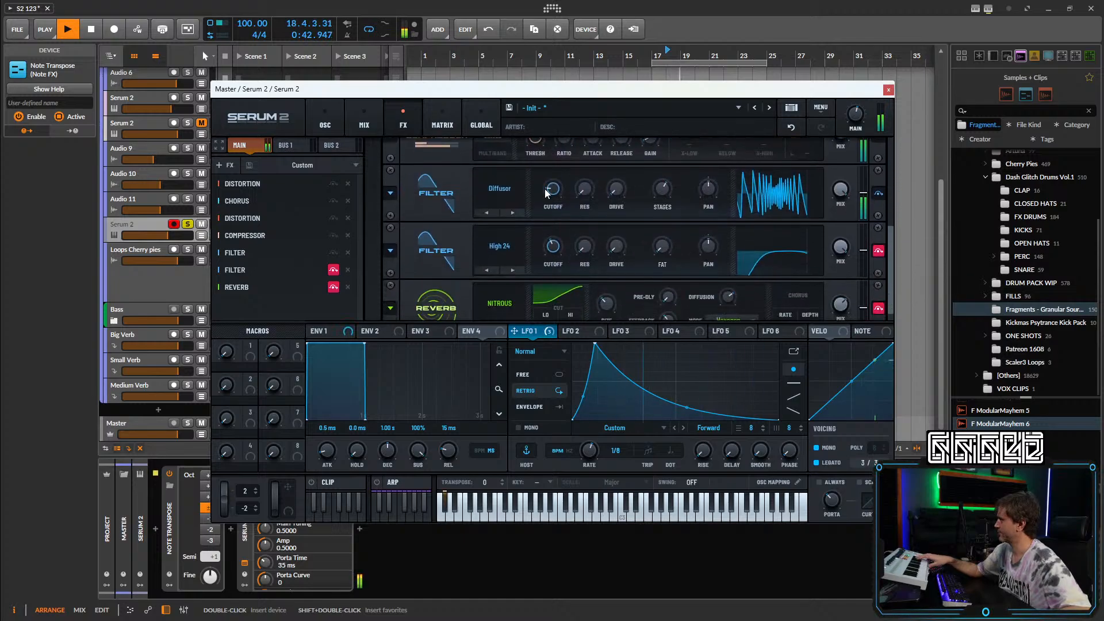
mouse_move(544, 189)
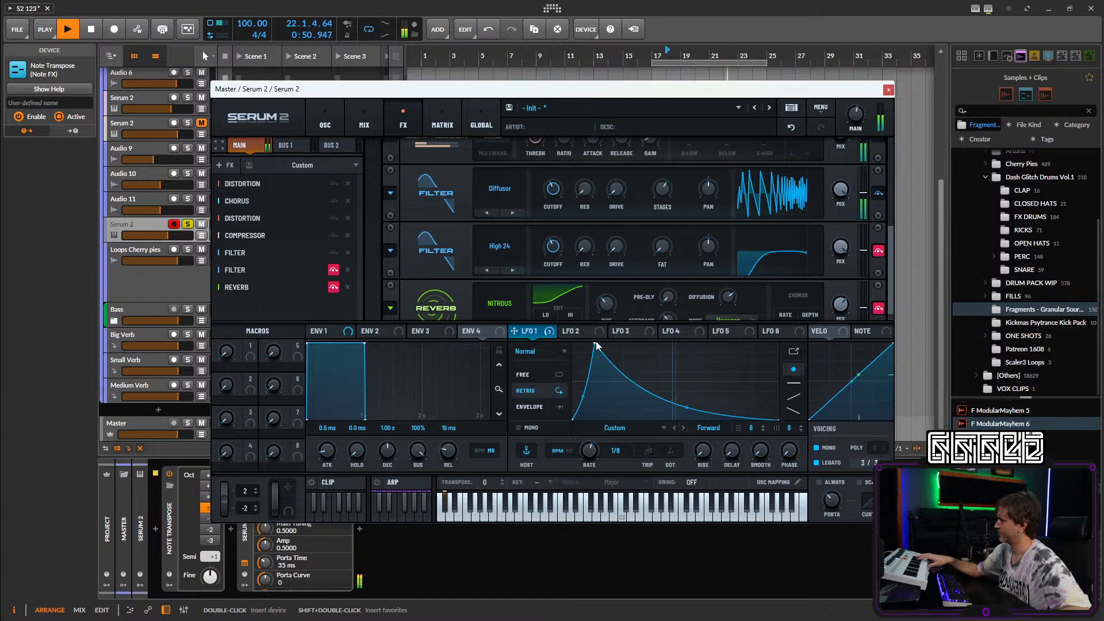
Reshape LFO 1 into a single upward-bulging rise across its full length, in Envelope mode at a 1/2 rate.
mouse_move(597, 349)
mouse_down()
mouse_move(623, 340)
mouse_move(601, 358)
mouse_move(618, 345)
mouse_up()
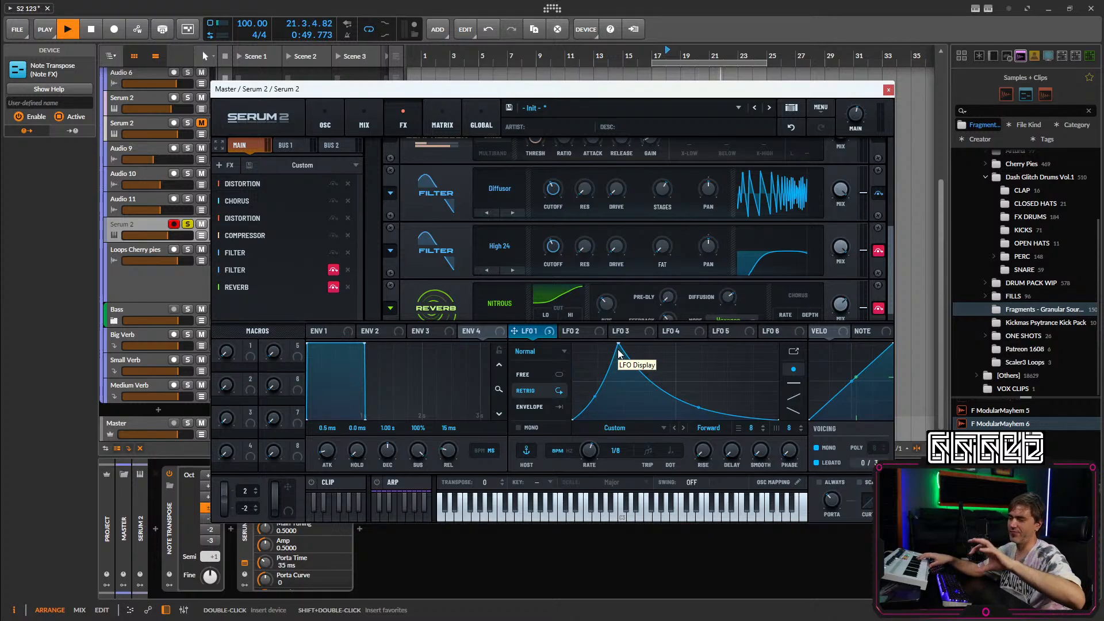
drag(619, 345, 771, 331)
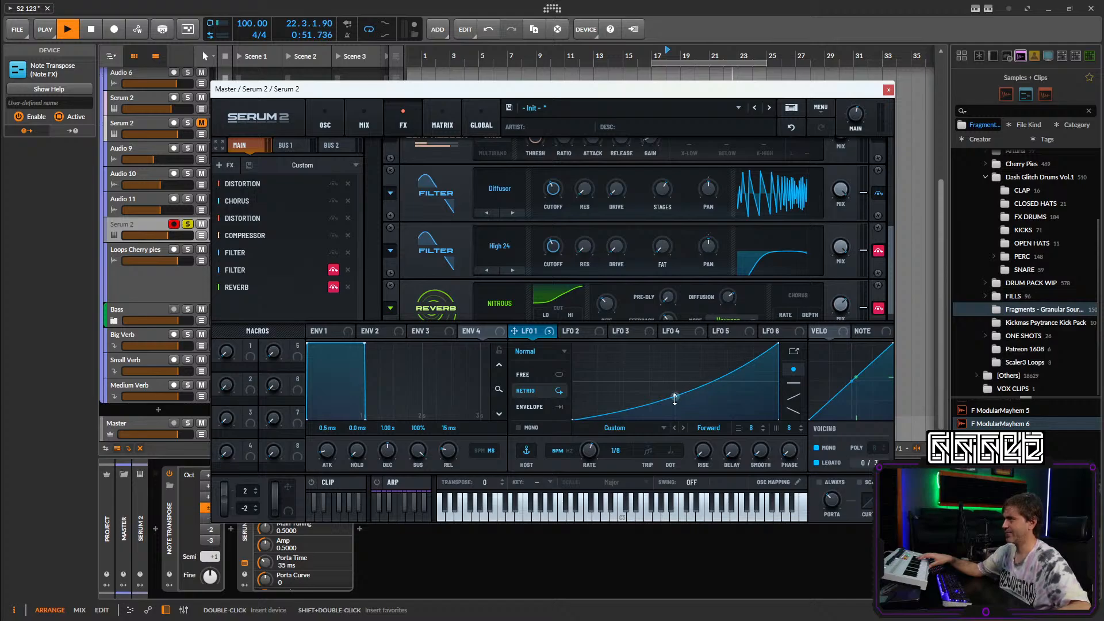
drag(675, 398, 678, 389)
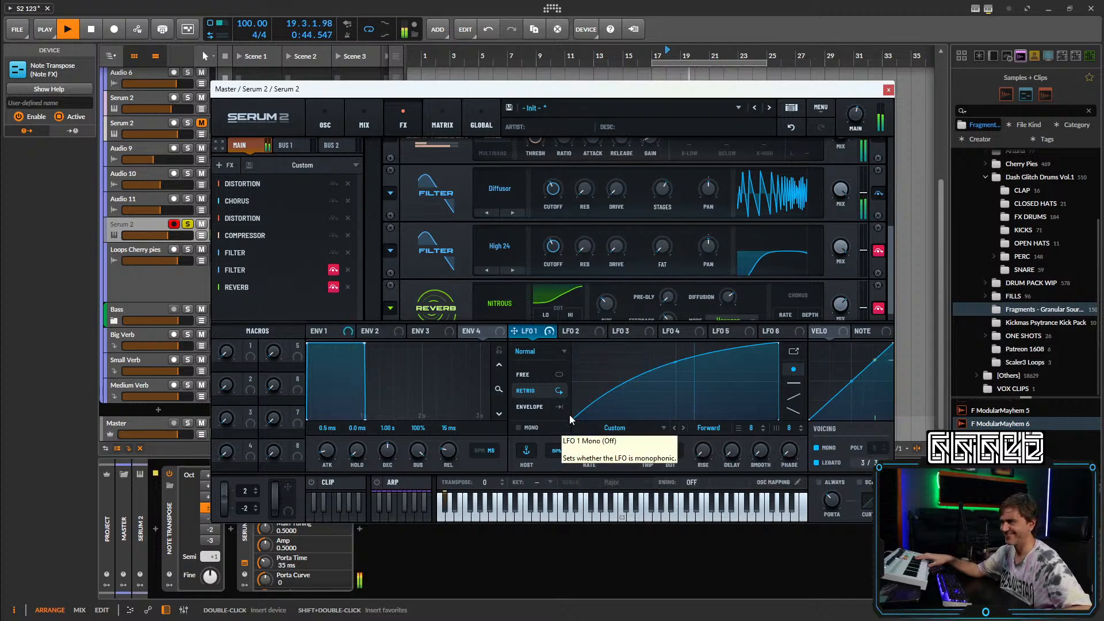
click(530, 407)
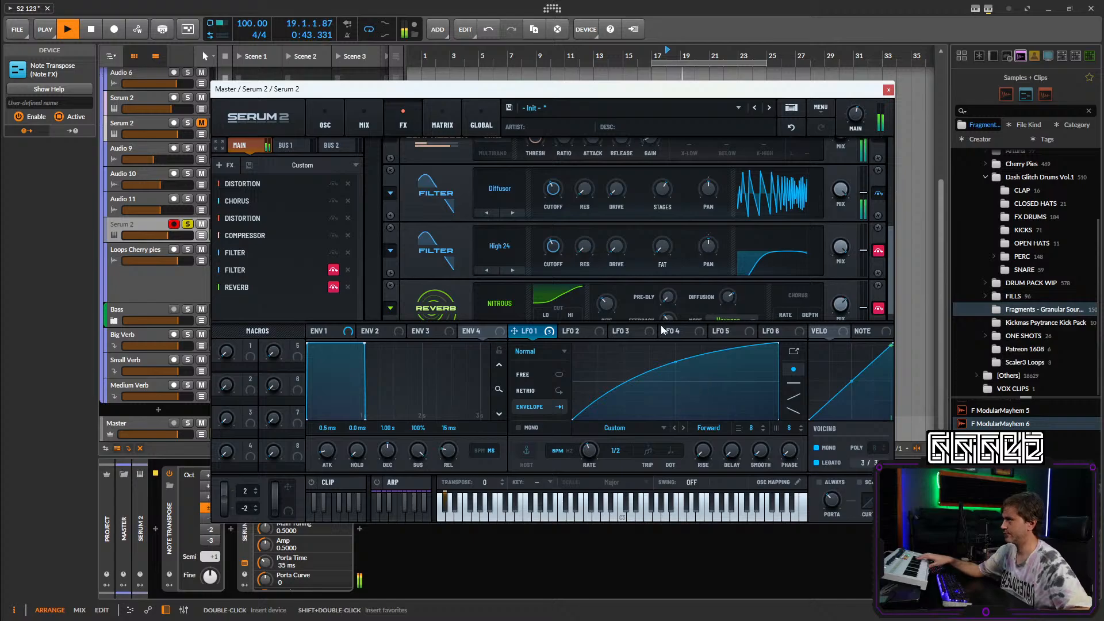
Re-enable the High 24 filter and the Nitrous reverb in the effects chain and adjust that filter's cutoff.
click(327, 121)
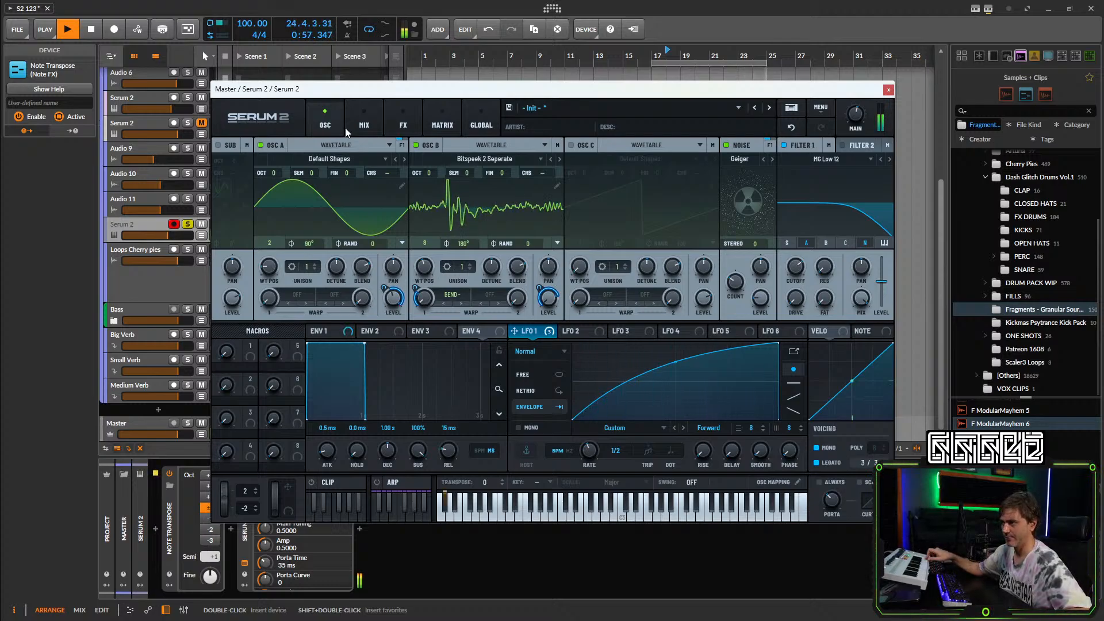
click(368, 118)
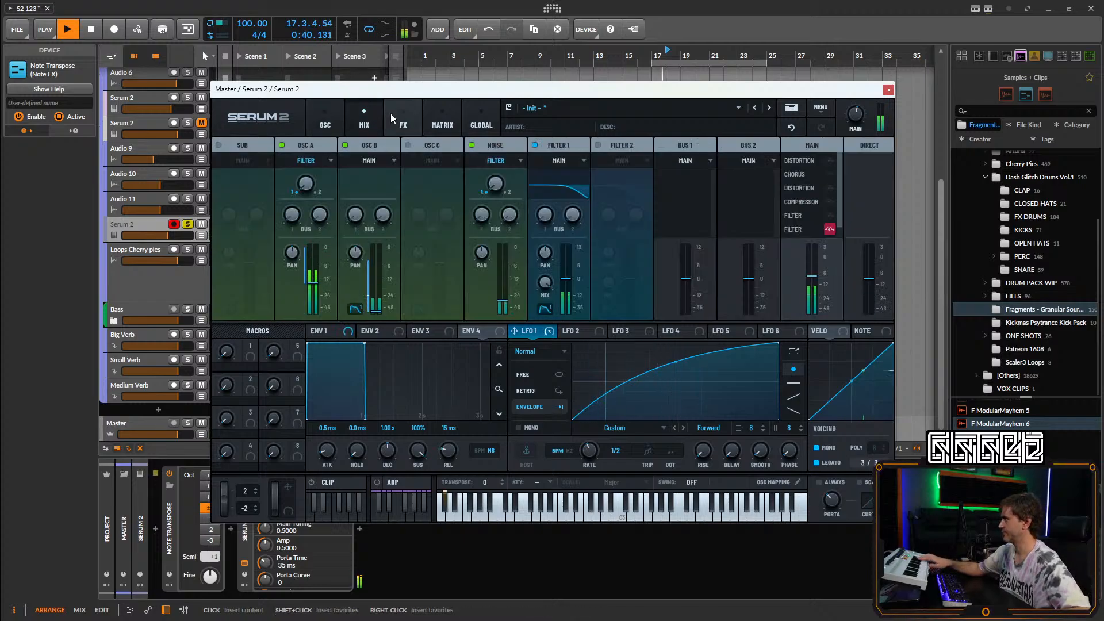
click(391, 113)
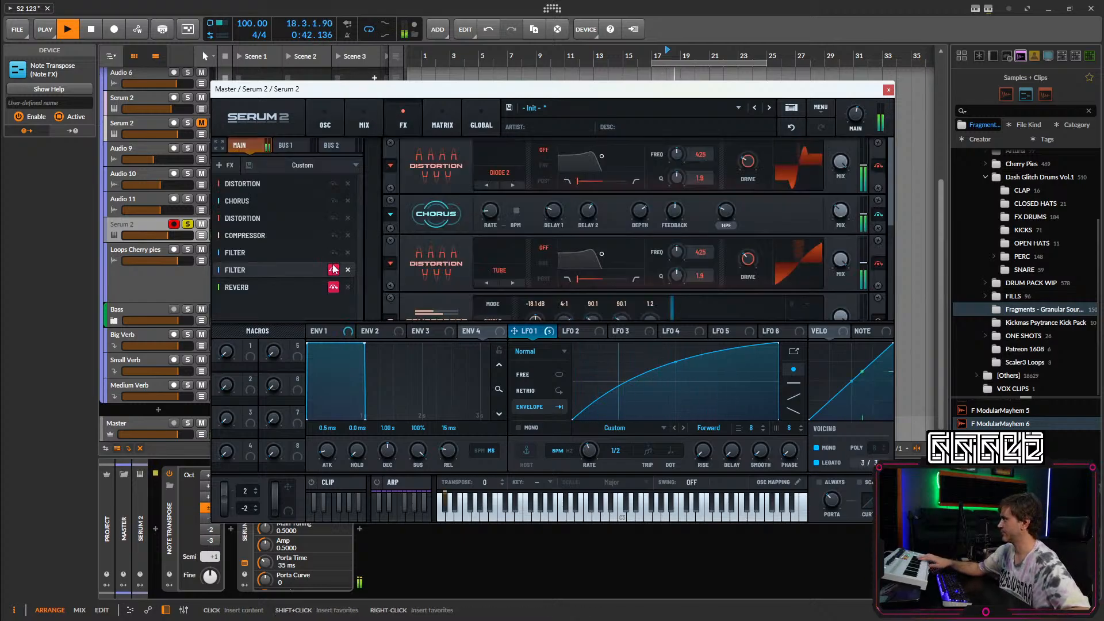
scroll(891, 223, down, 1)
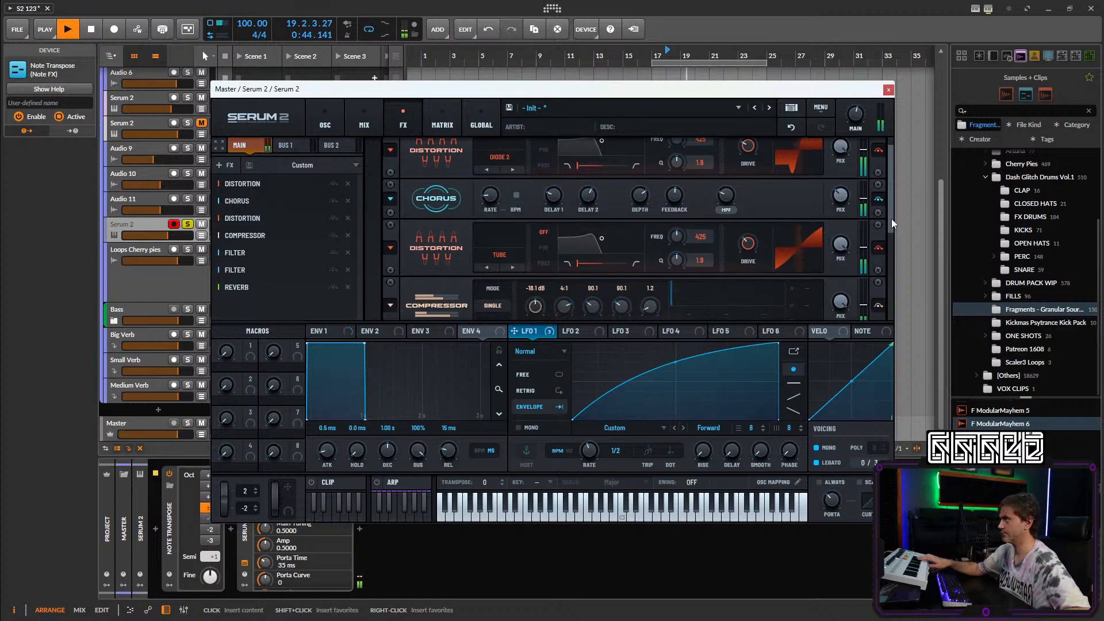
drag(892, 219, 893, 301)
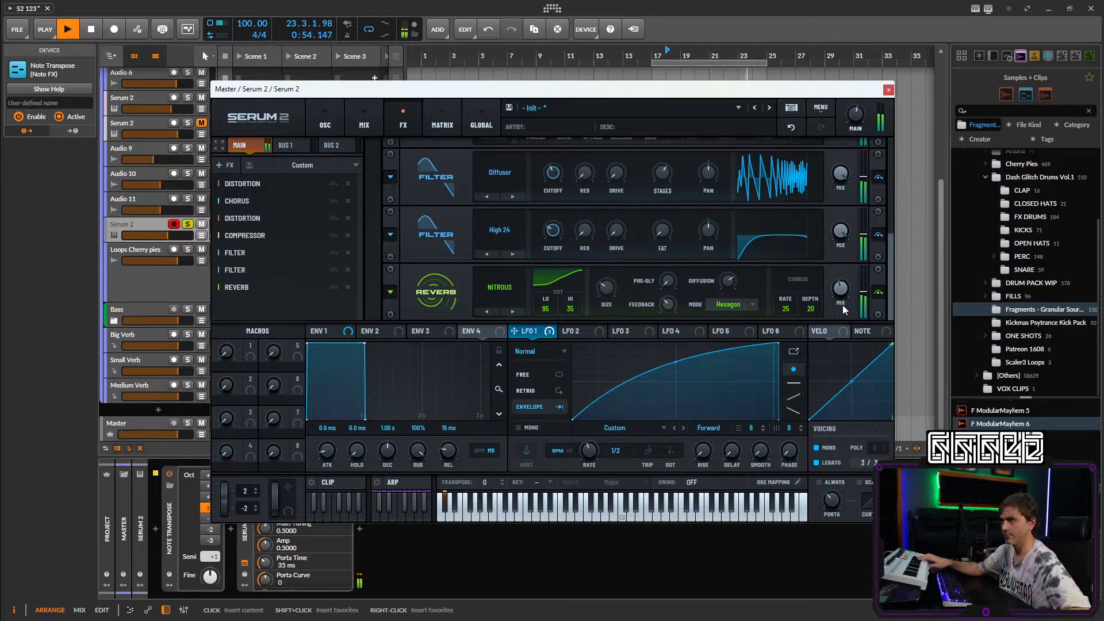
mouse_move(832, 298)
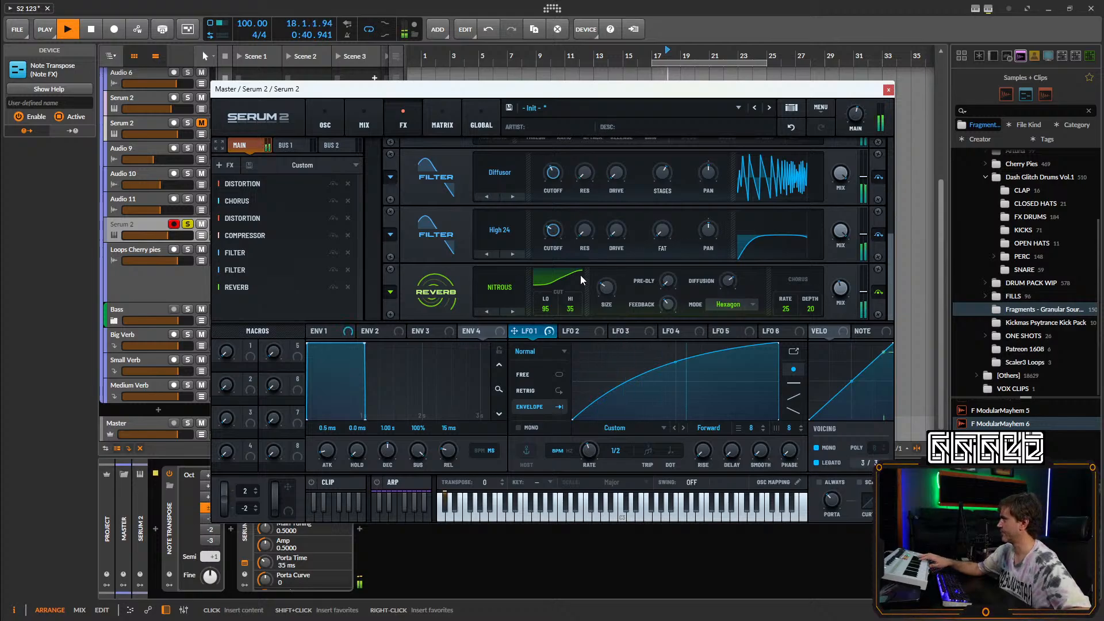
click(888, 90)
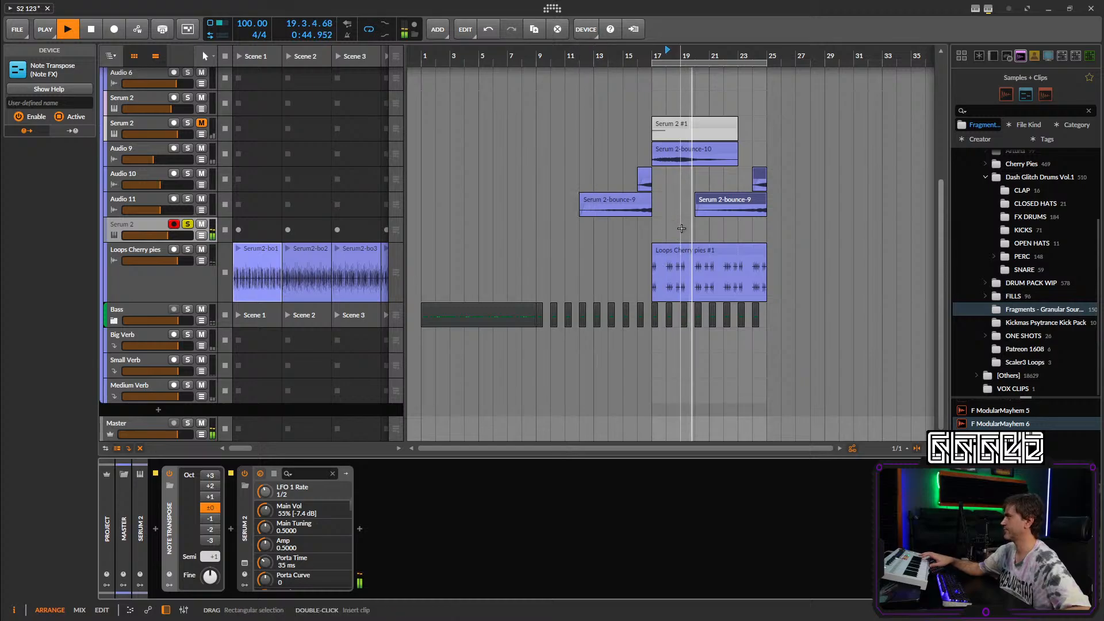
Create a one-bar clip at bar 17 on the armed Serum 2 track and fill it with one C0 note.
scroll(653, 223, up, 5)
double_click(654, 223)
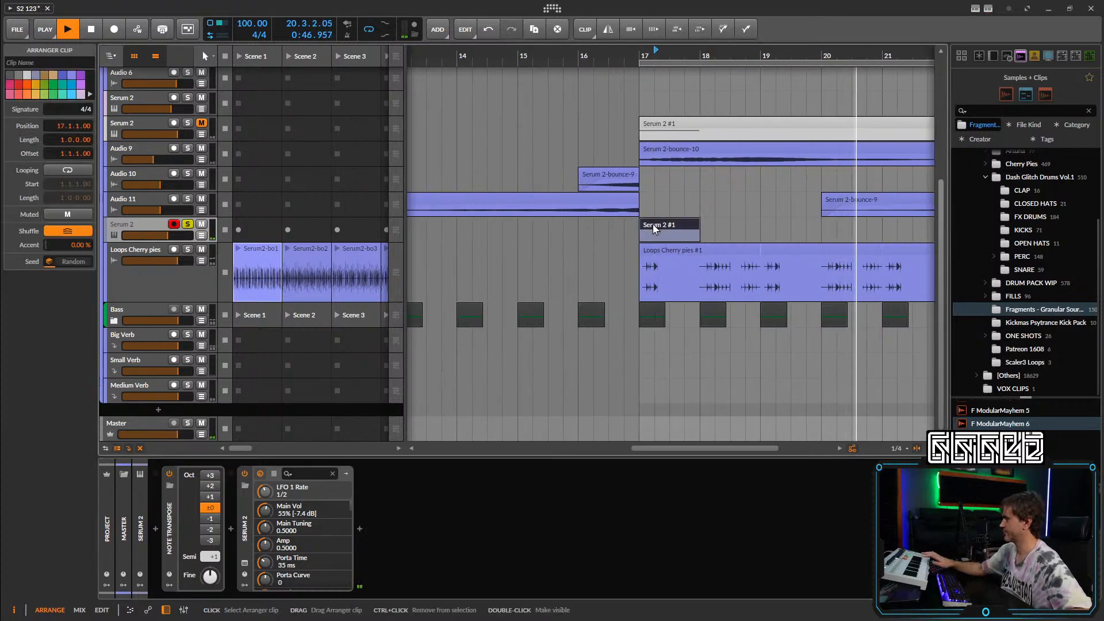
double_click(653, 230)
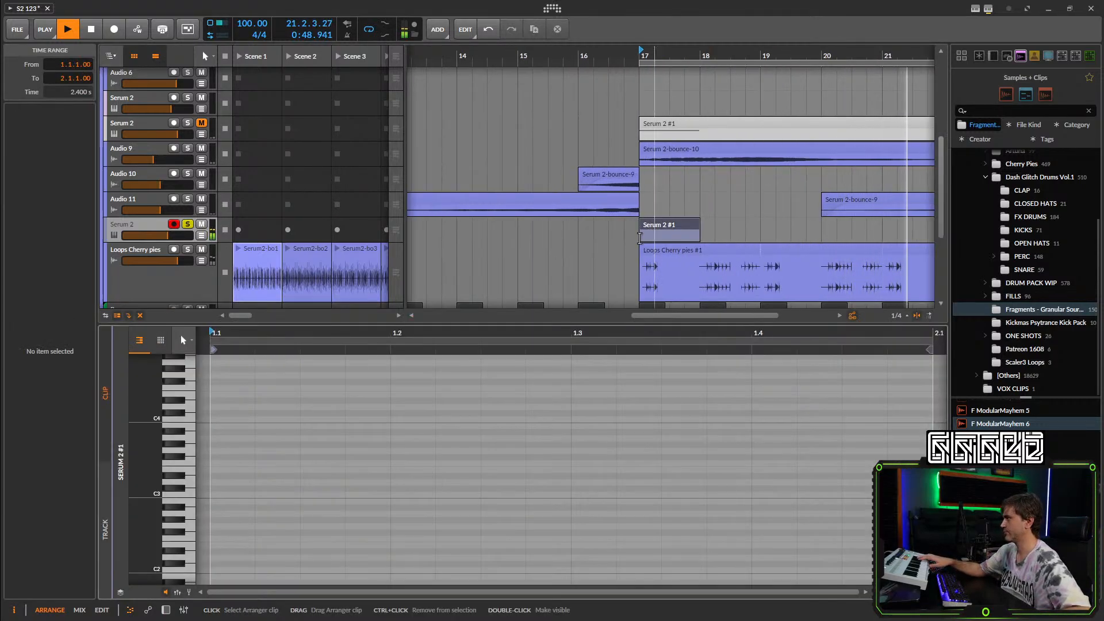
scroll(236, 480, down, 3)
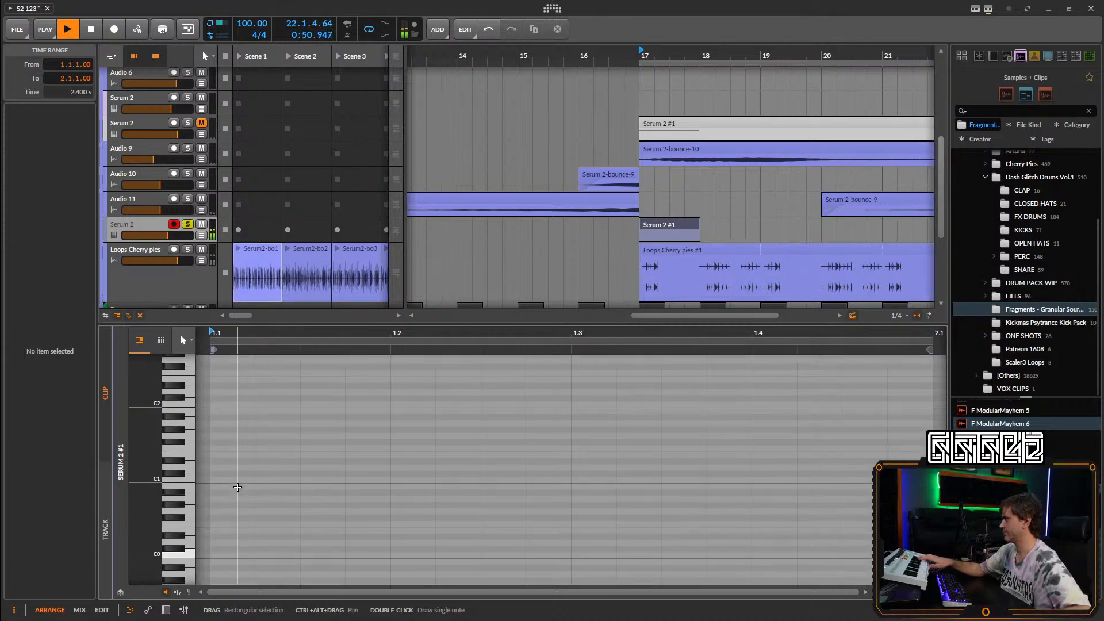
double_click(238, 556)
drag(253, 556, 726, 555)
scroll(571, 551, down, 3)
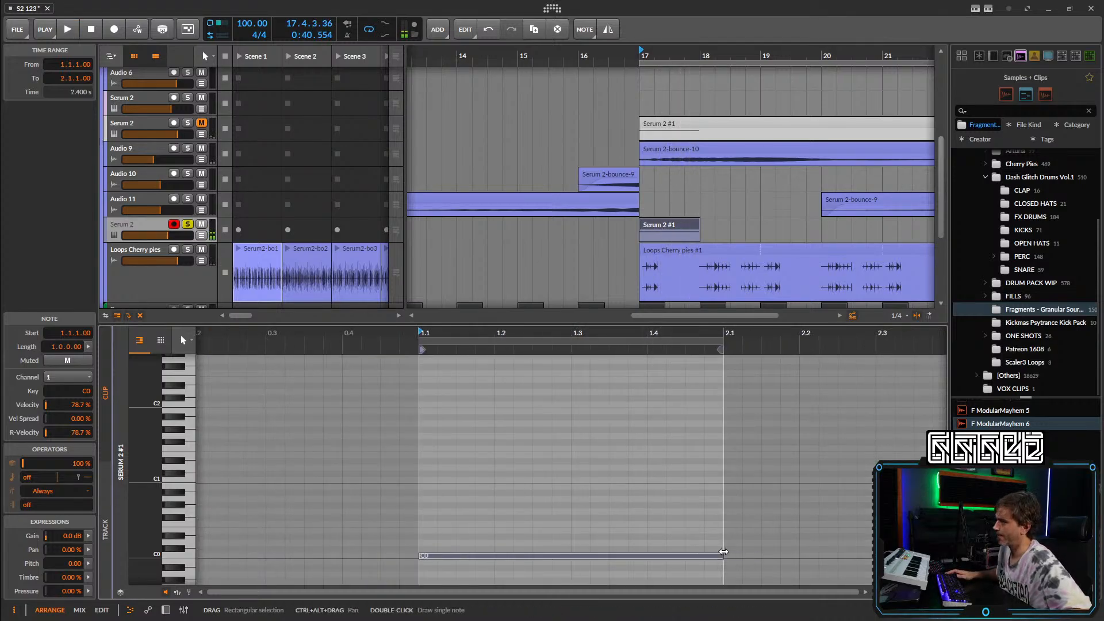
key(space)
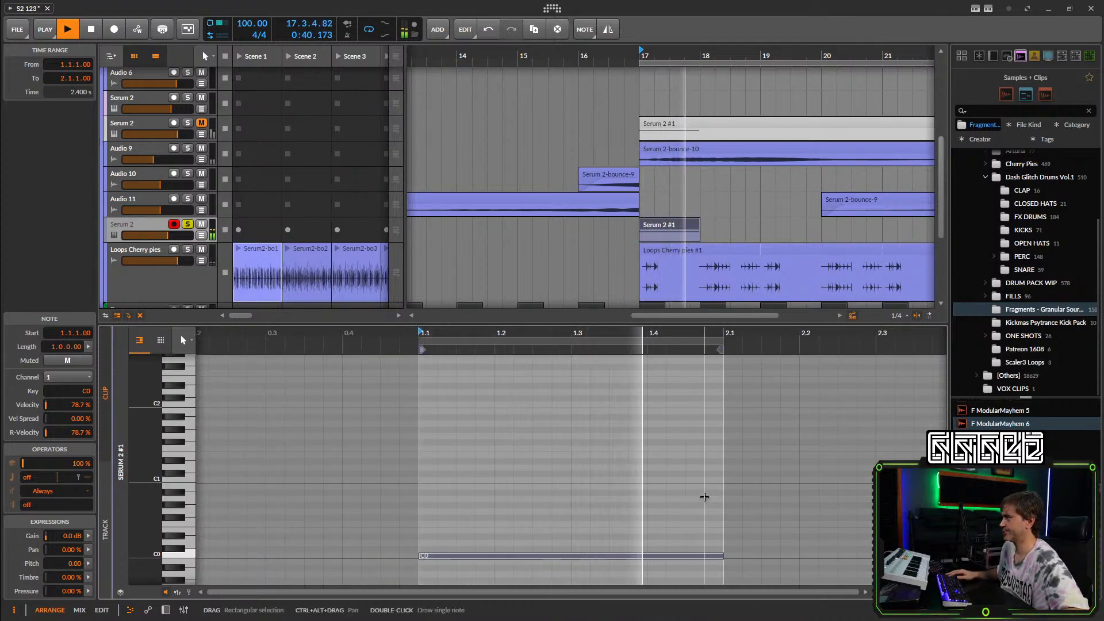
Extend the new Serum 2 clip and its loop to two bars.
drag(725, 460, 560, 449)
mouse_move(729, 216)
mouse_down()
mouse_move(702, 221)
mouse_move(727, 238)
mouse_move(732, 229)
mouse_up()
scroll(694, 224, down, 2)
scroll(681, 173, up, 1)
key(space)
scroll(680, 158, up, 1)
key(space)
key(space)
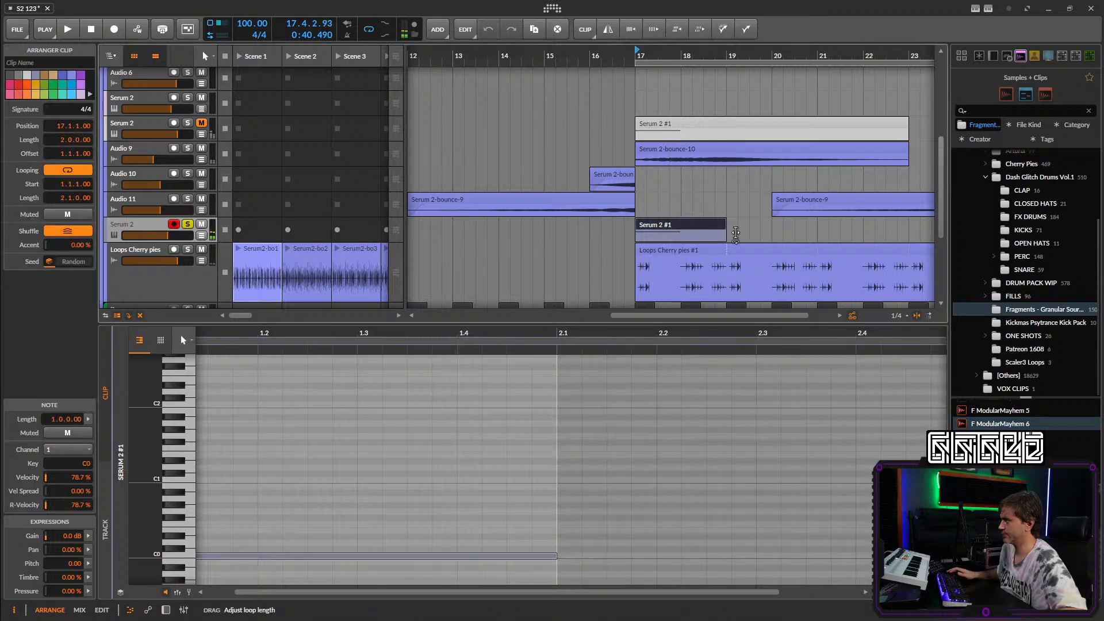
key(space)
Lengthen the C0 note to fill both bars of the clip and play it back.
scroll(729, 511, down, 3)
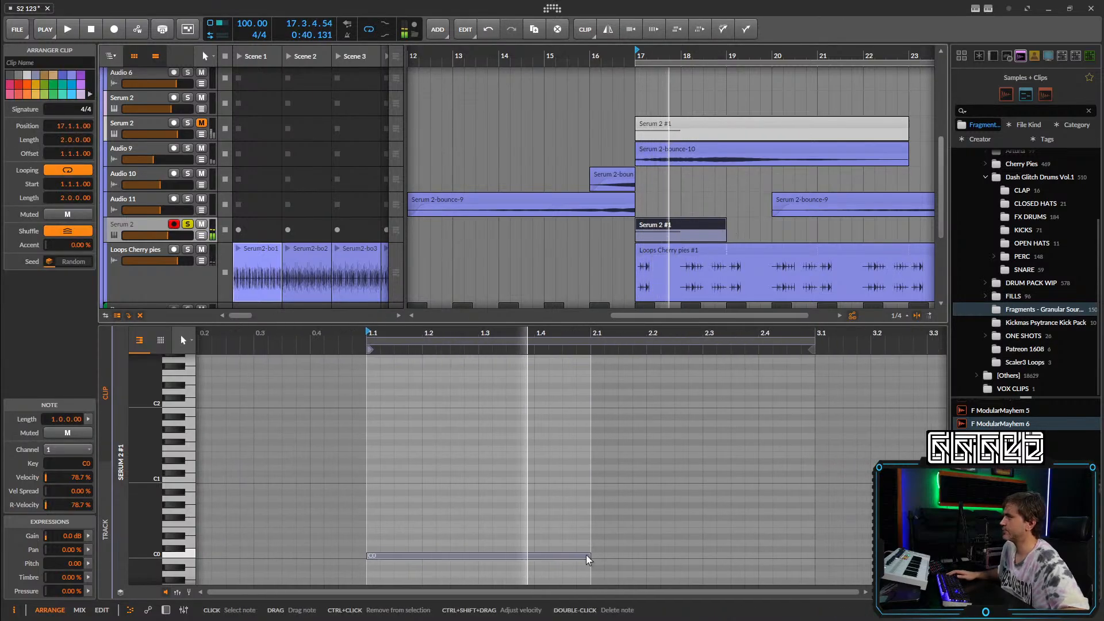
key(space)
drag(590, 555, 813, 581)
key(space)
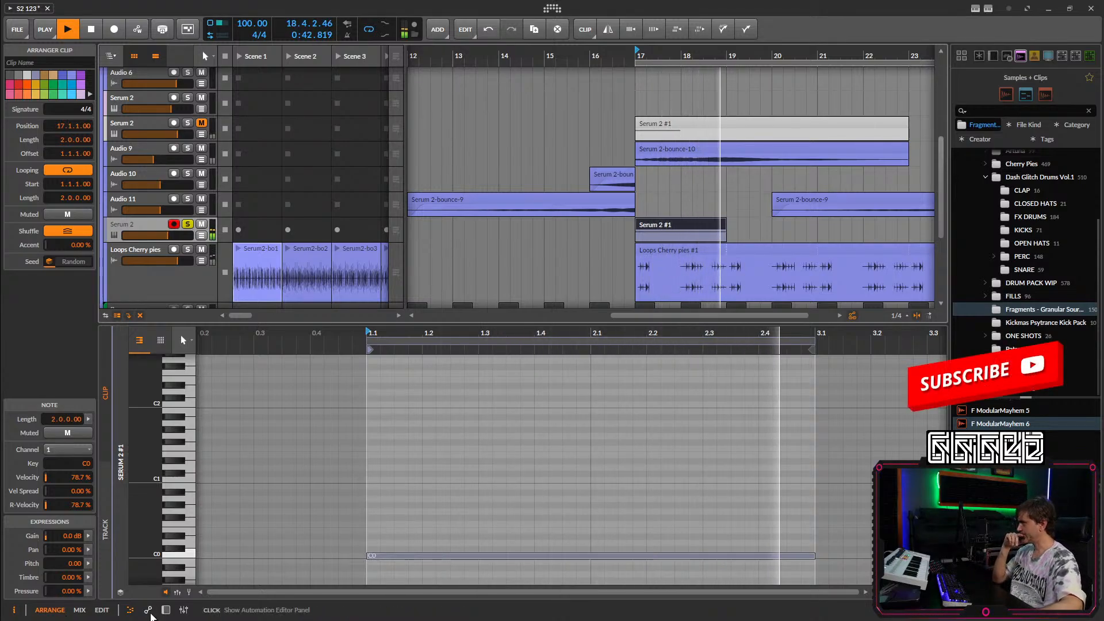
click(467, 591)
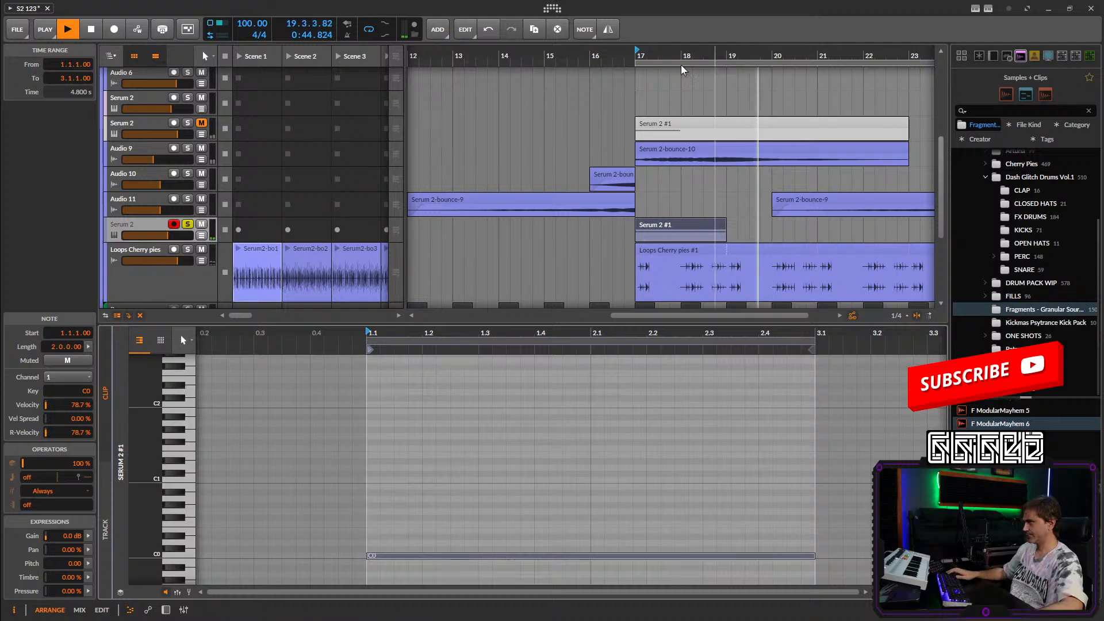
Reopen Serum 2's effects chain, adjust the Nitrous reverb's diffusion and check its mode options while keeping Hexagon.
key(space)
click(148, 230)
key(space)
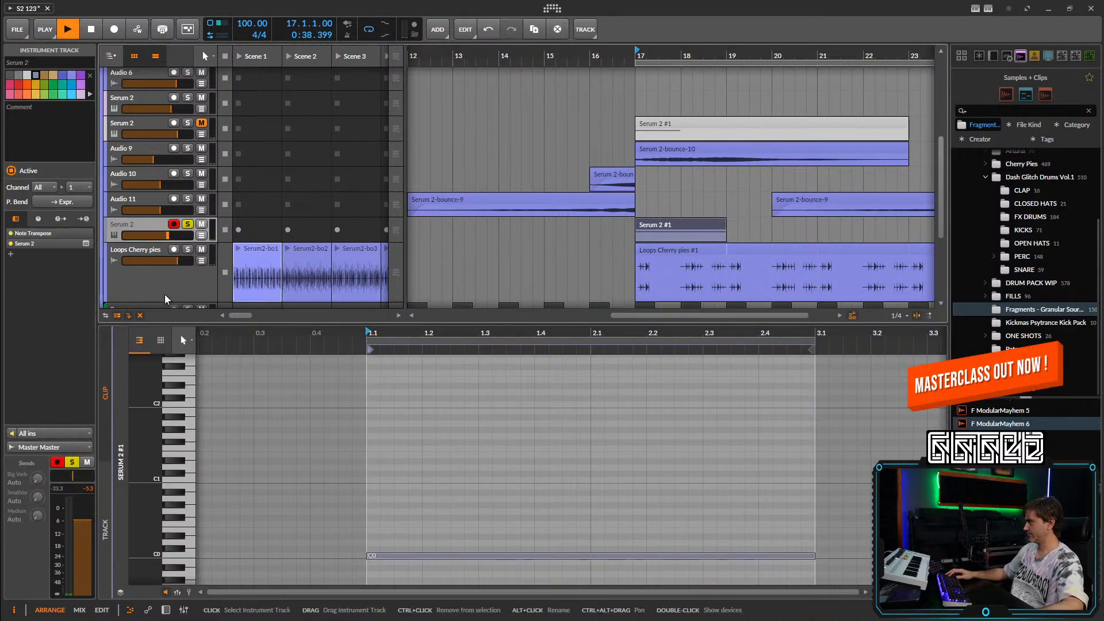
click(166, 610)
click(260, 473)
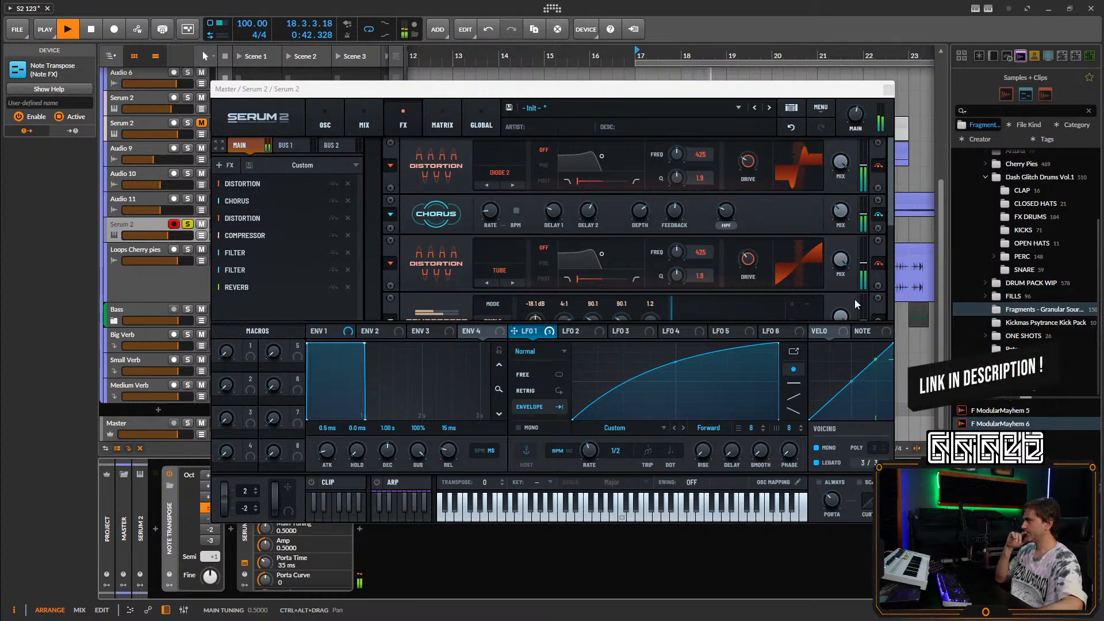
scroll(892, 226, down, 1)
drag(891, 226, 889, 305)
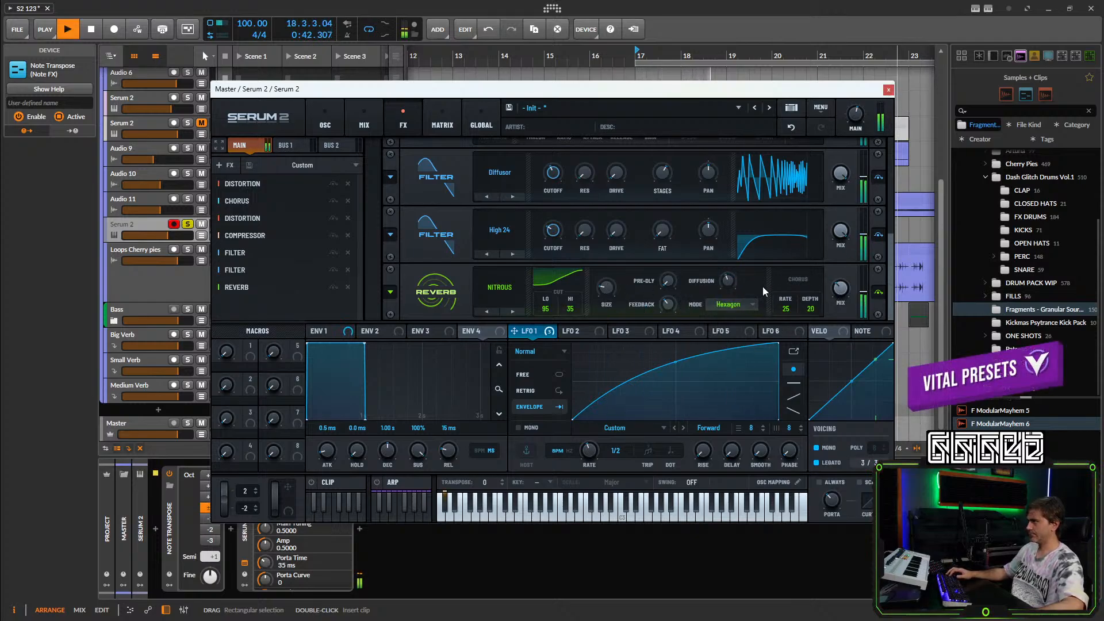
click(733, 304)
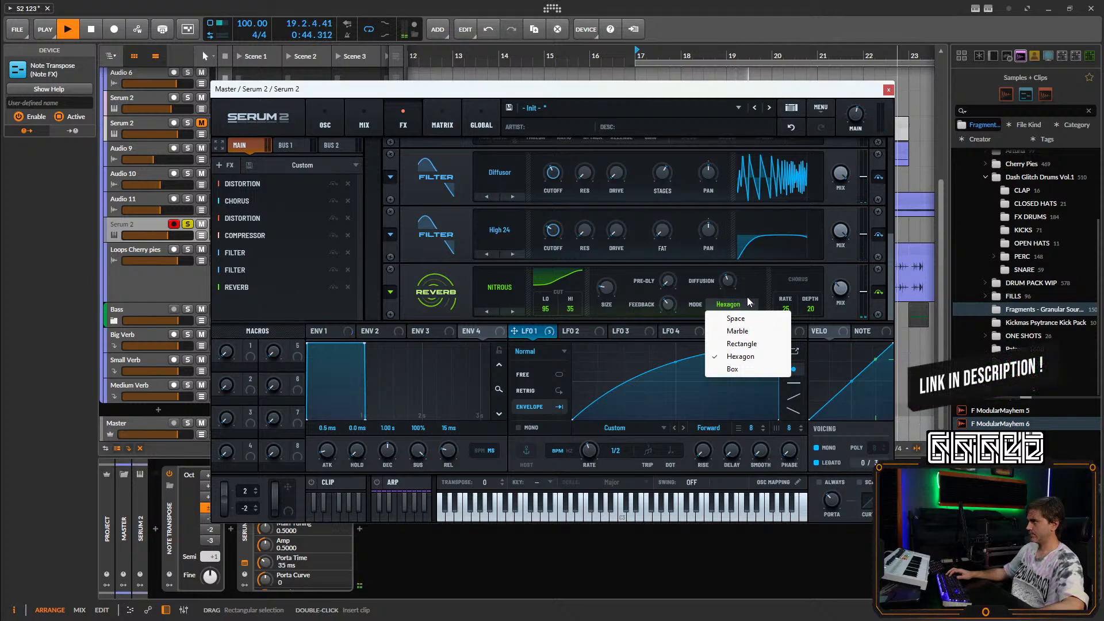
click(747, 297)
click(739, 304)
click(741, 306)
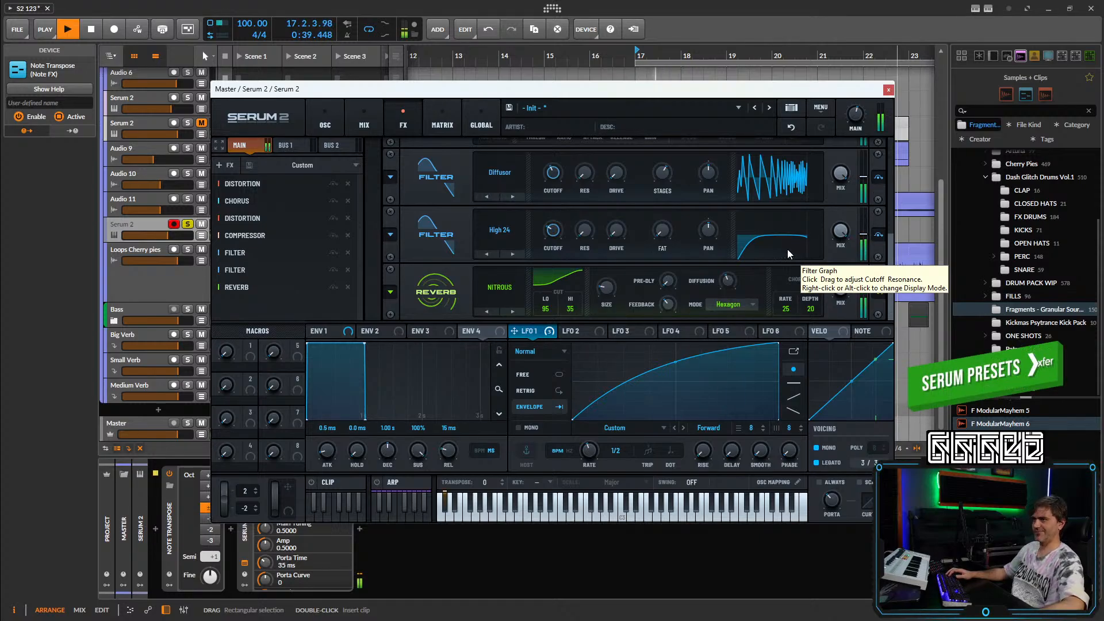
Set Serum 2's pitch bend range to 24 semitones up and -24 down, and close its editor.
click(326, 120)
key(space)
drag(248, 493, 247, 460)
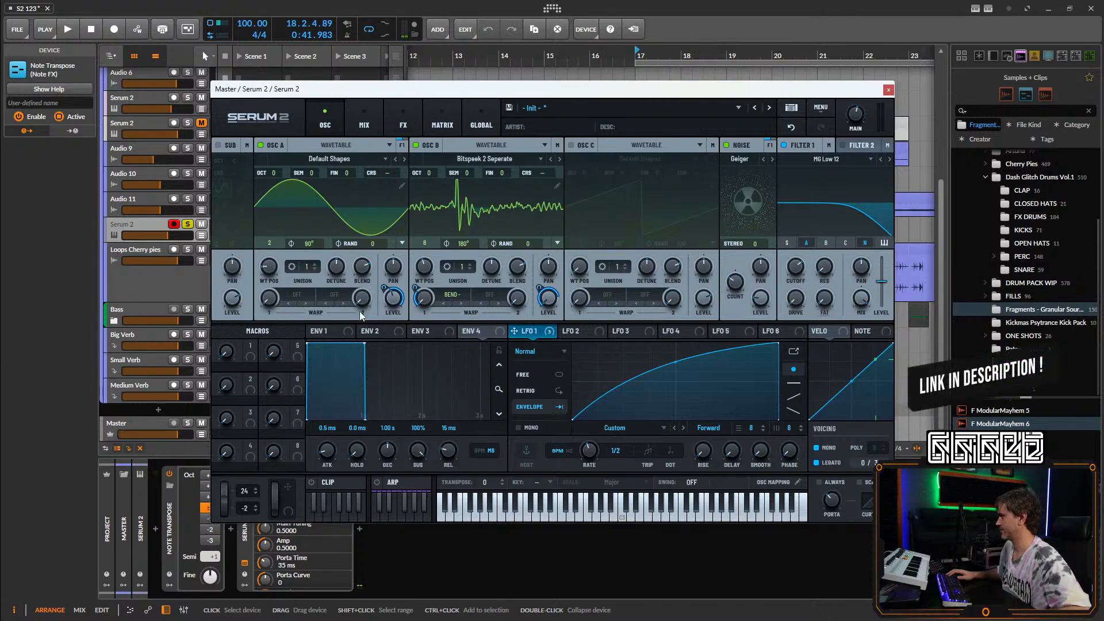
drag(245, 509, 535, 307)
click(889, 90)
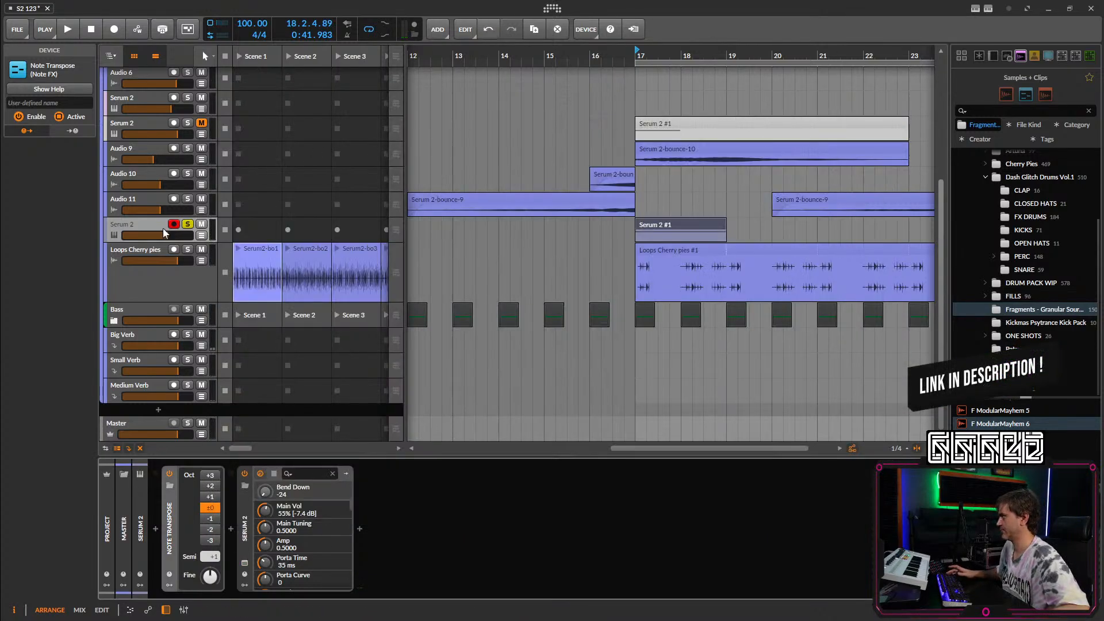
Enable MPE for the Serum 2 device and adjust its pitch bend range in the device settings.
click(140, 219)
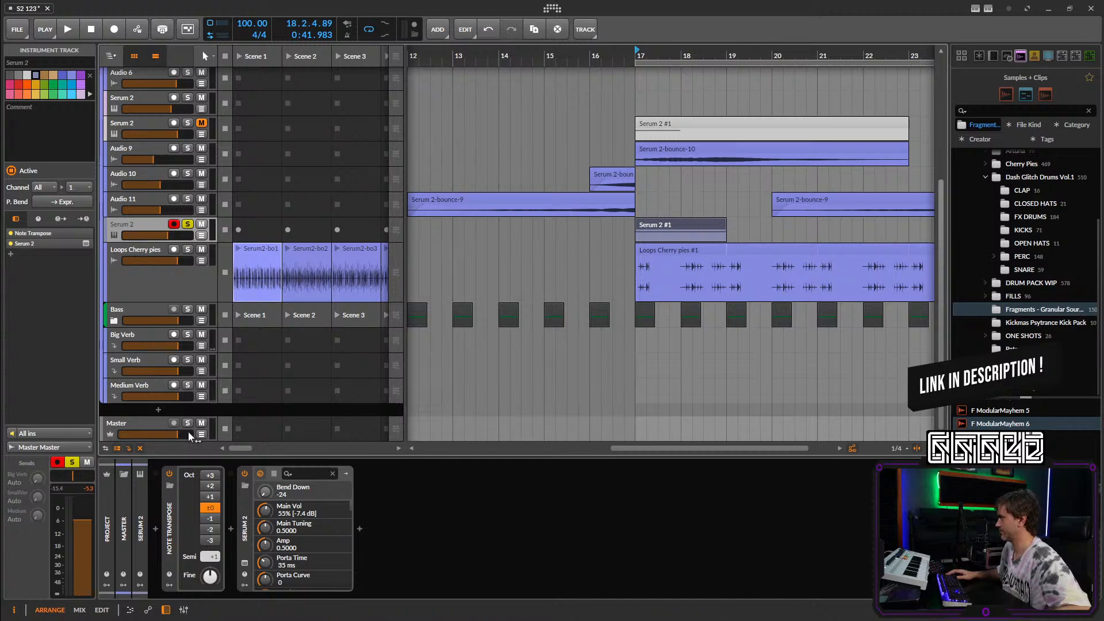
click(245, 480)
click(71, 132)
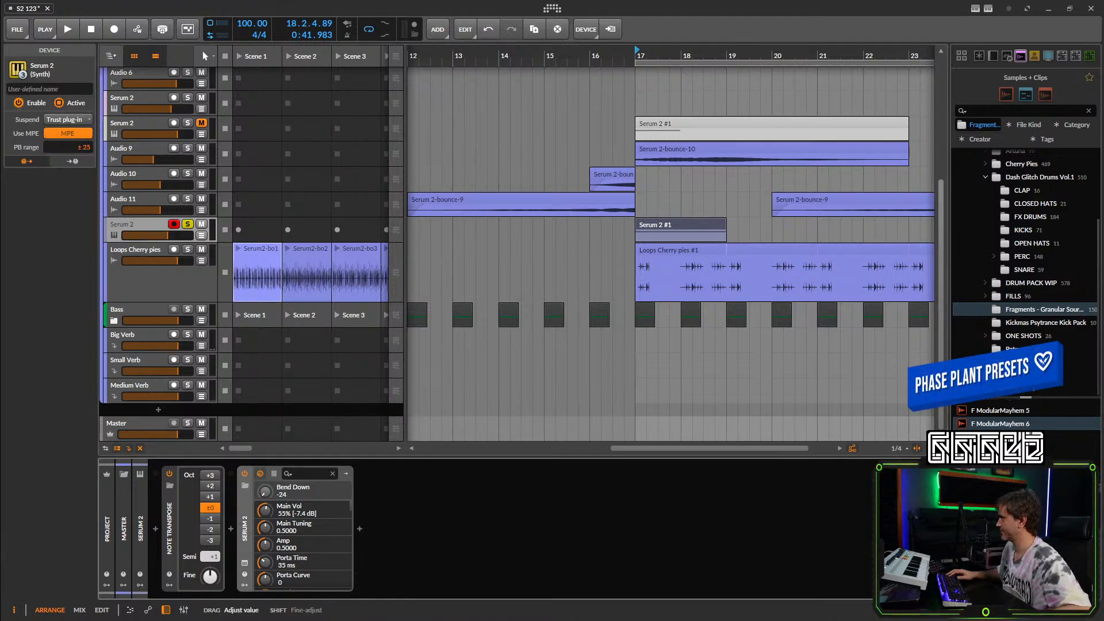
Open the bar 17 Serum 2 clip for micro-pitch editing, bend the C0 note from 0.00 at 2.1 to 1.00 at its end, and play it.
double_click(688, 235)
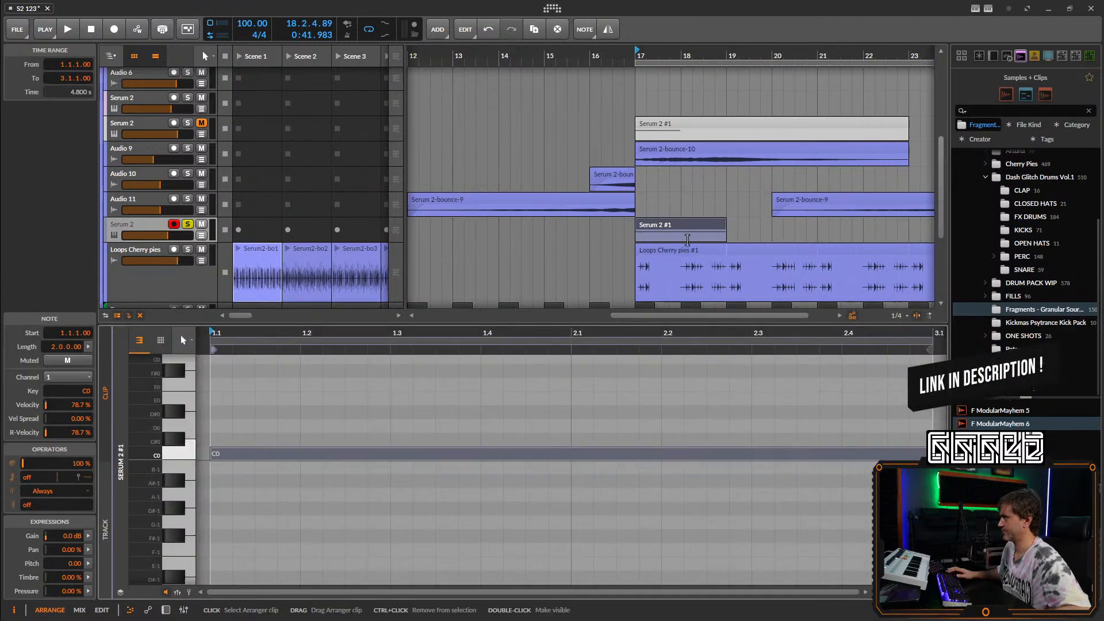
click(189, 592)
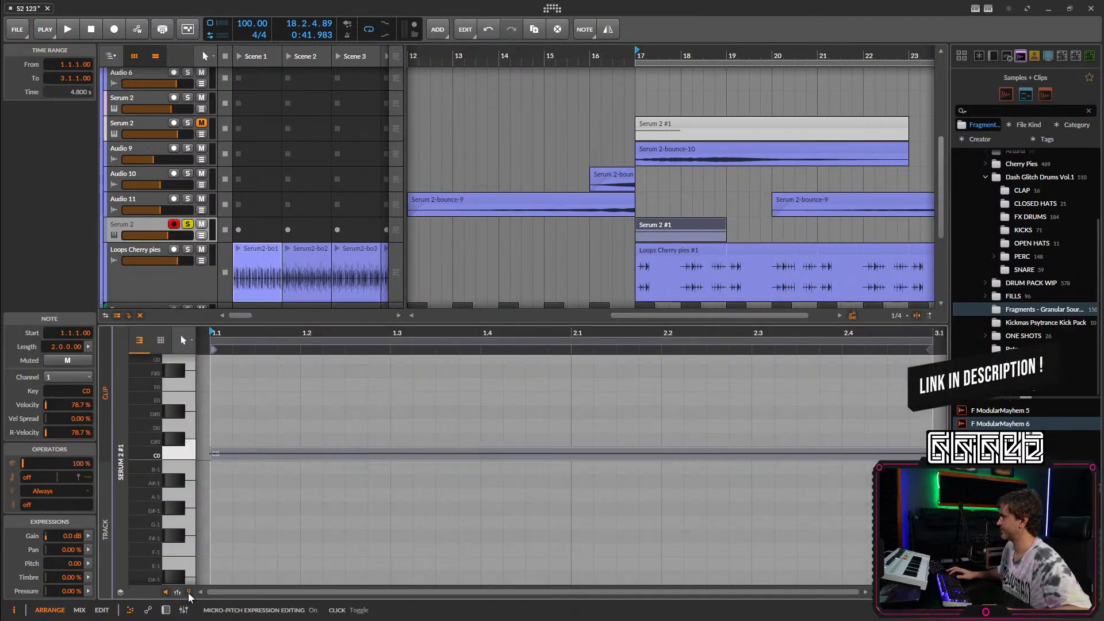
click(569, 456)
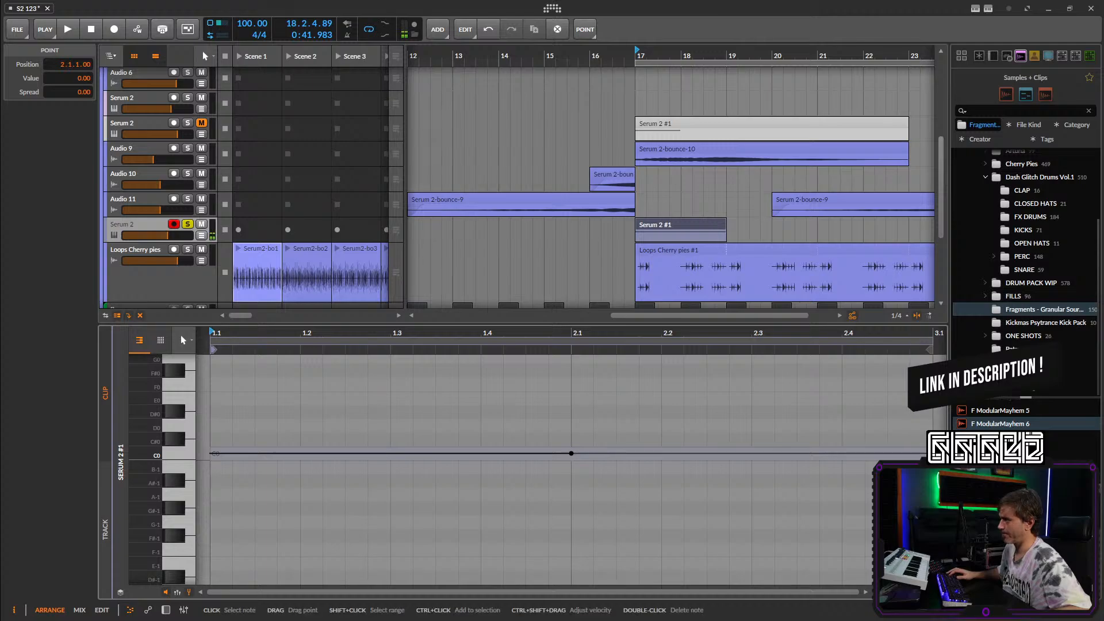
drag(931, 454, 931, 440)
key(space)
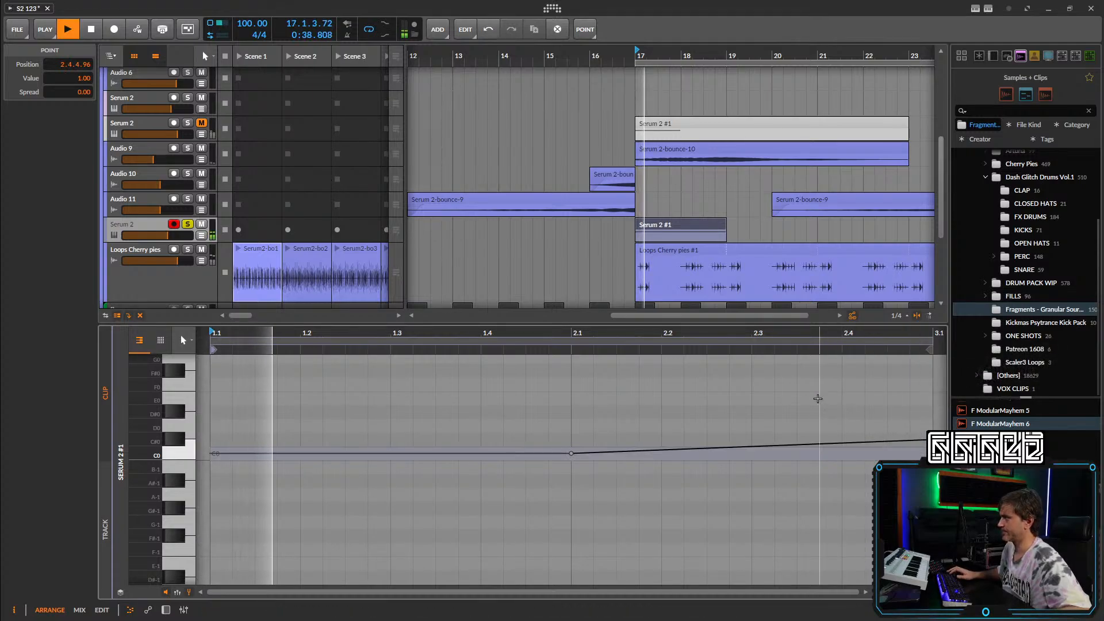
Stop playback and extend the Serum 2 clip and its loop to four bars.
scroll(819, 426, down, 4)
drag(777, 426, 621, 410)
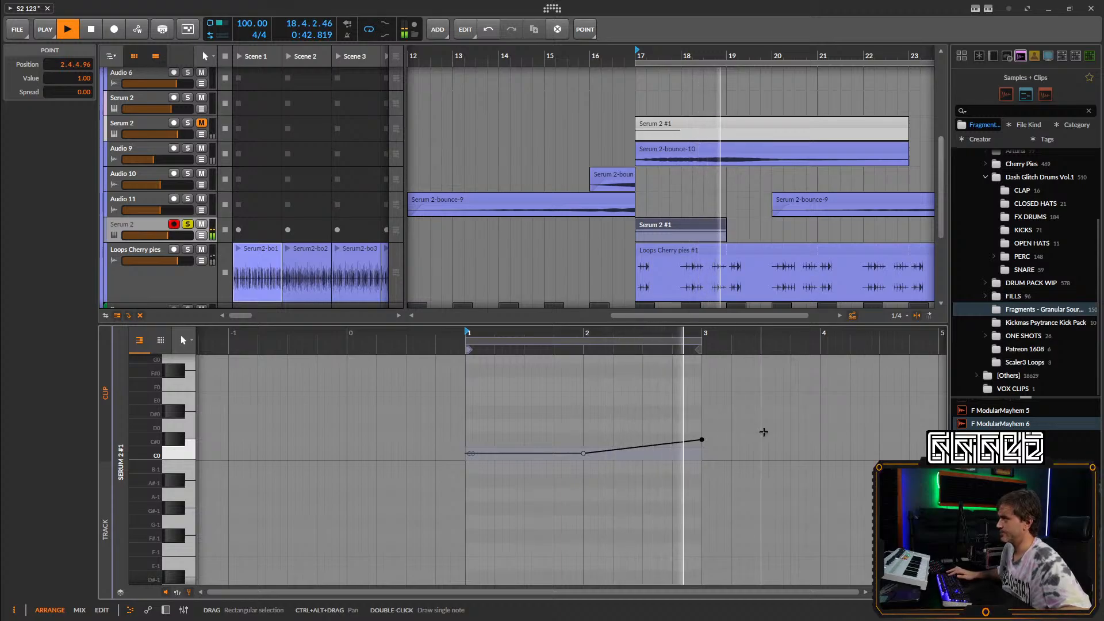
drag(765, 431, 549, 419)
scroll(751, 225, right, 3)
key(space)
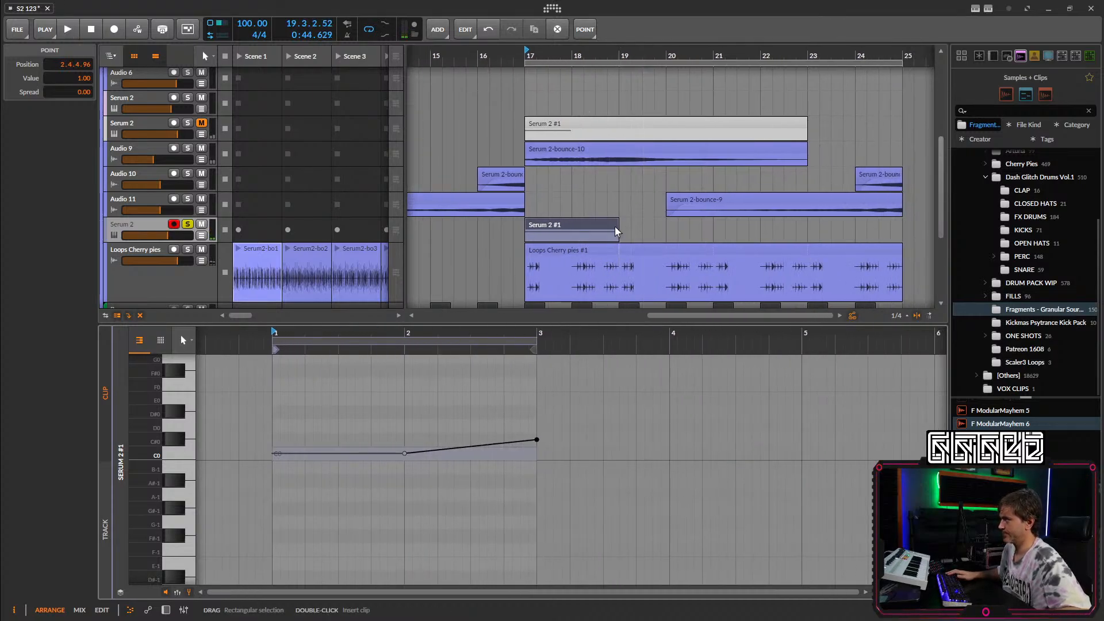
drag(618, 235, 666, 234)
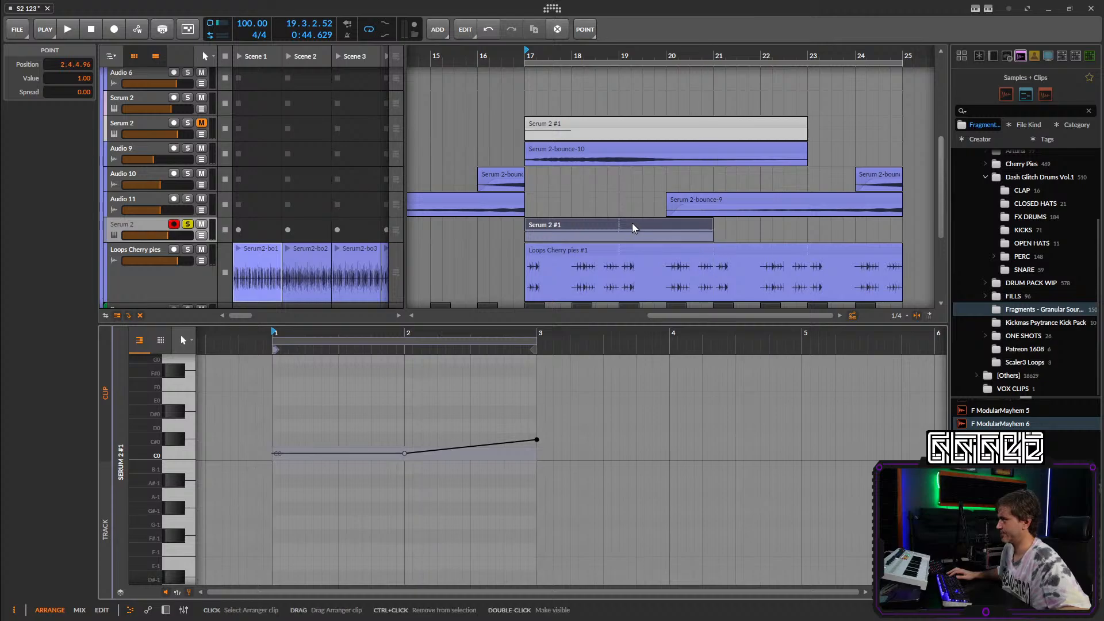
drag(618, 224, 711, 236)
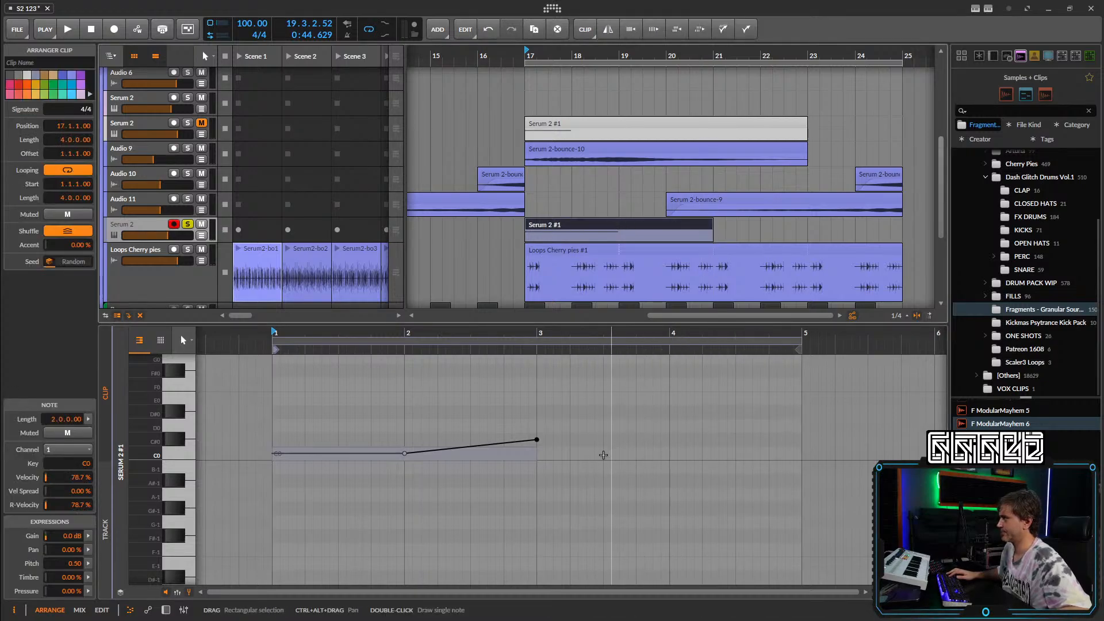
Add a two-bar C0 note starting at 3.2 in the clip and play it back.
double_click(579, 454)
drag(585, 458, 581, 458)
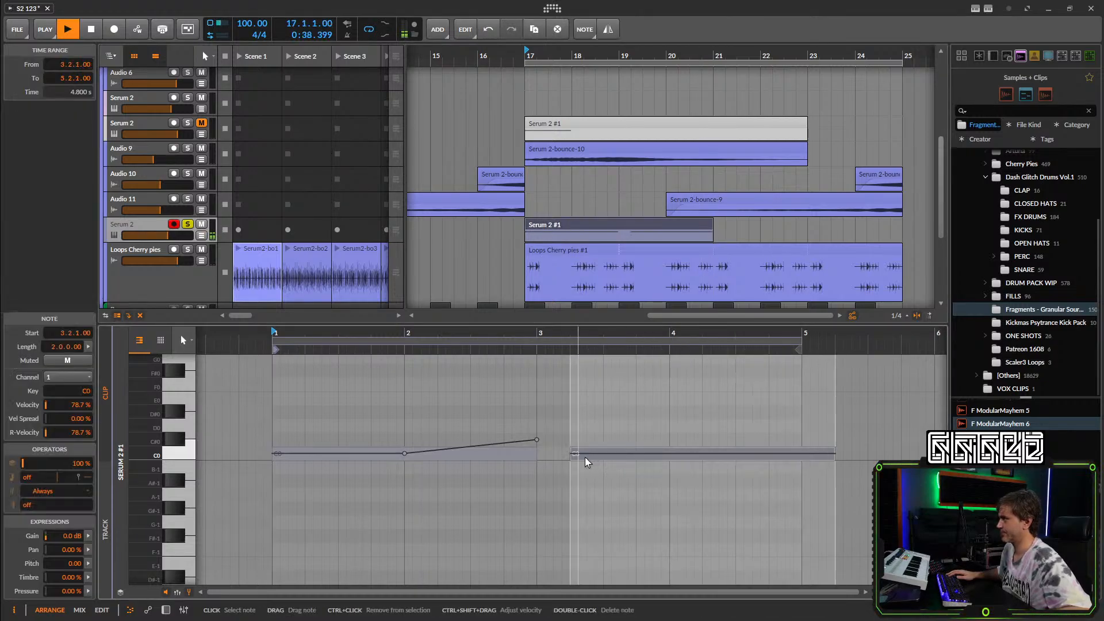
key(space)
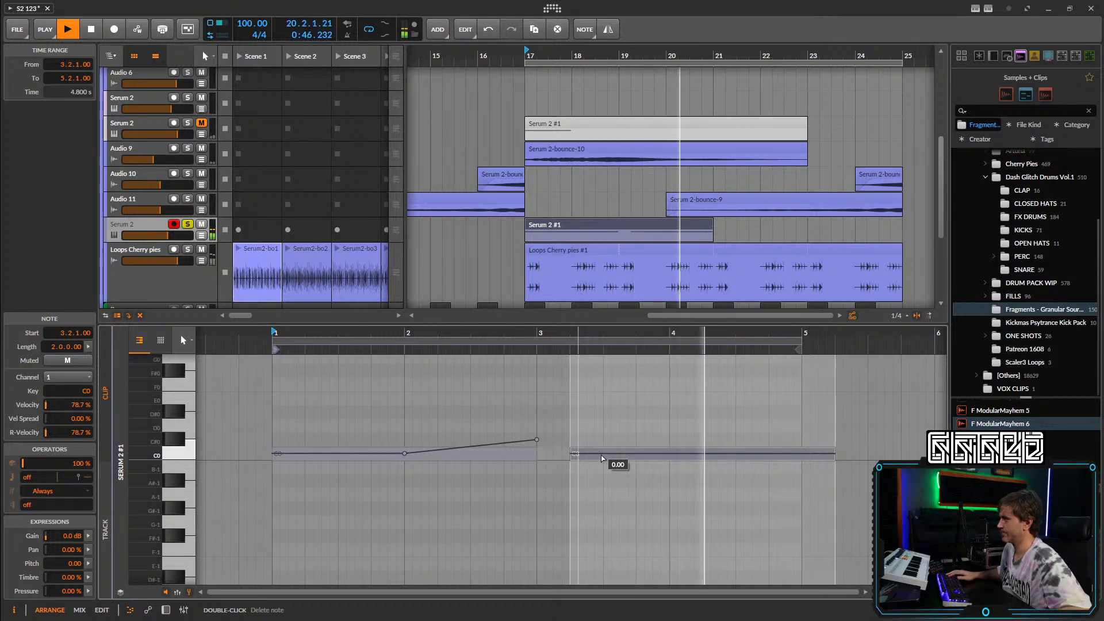
Make the second C0 note's pitch fall from 12.00 at its start to 0.00, and play from bar 19.
click(602, 454)
key(space)
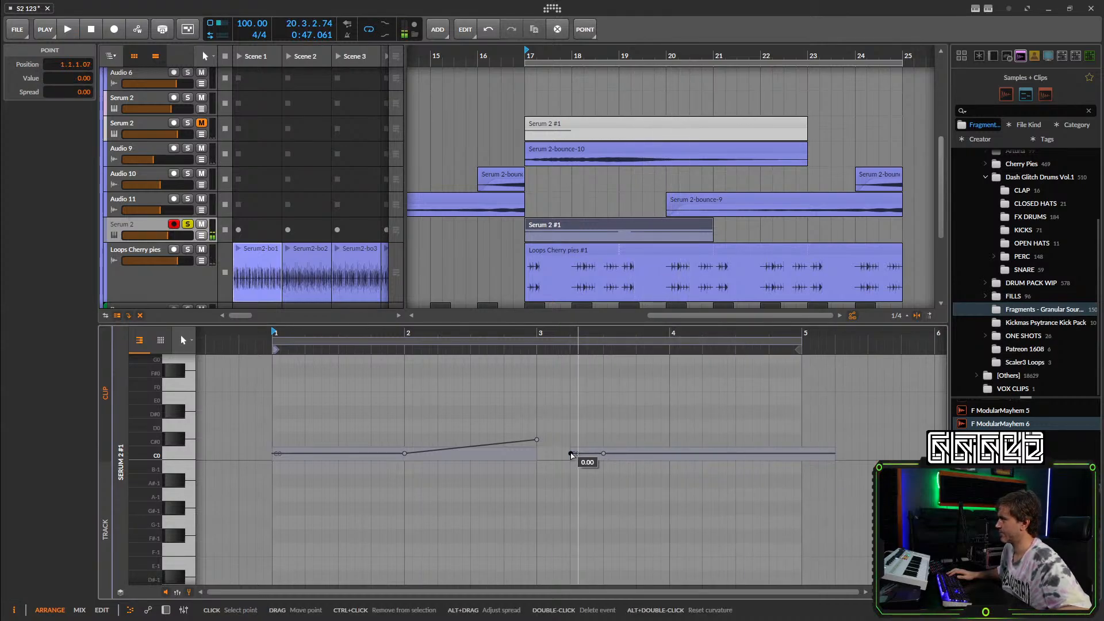
drag(571, 453, 570, 426)
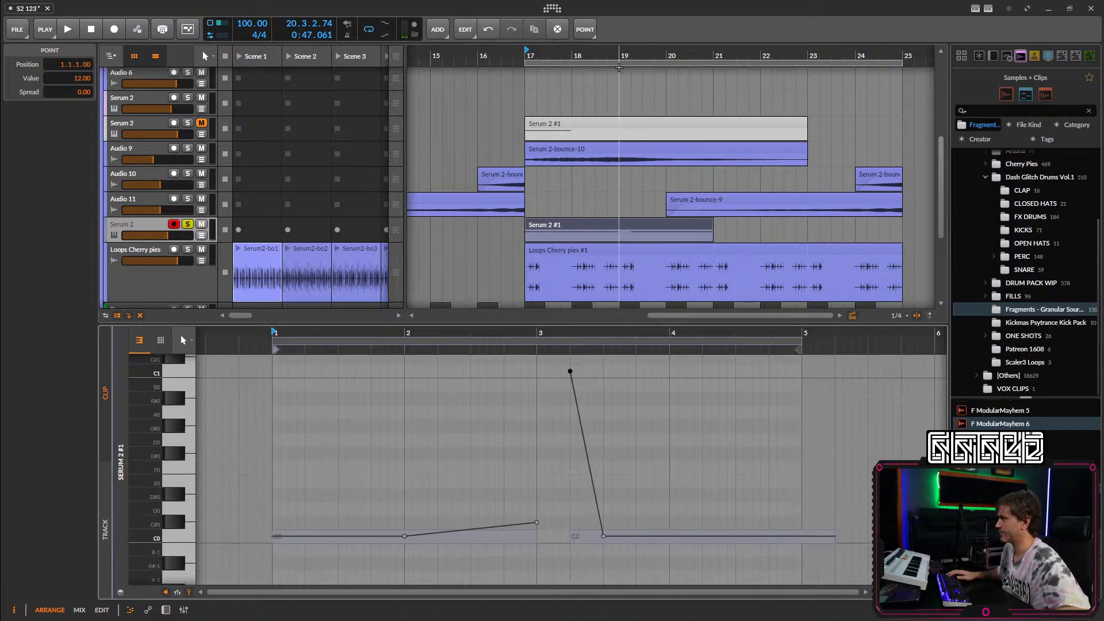
double_click(623, 54)
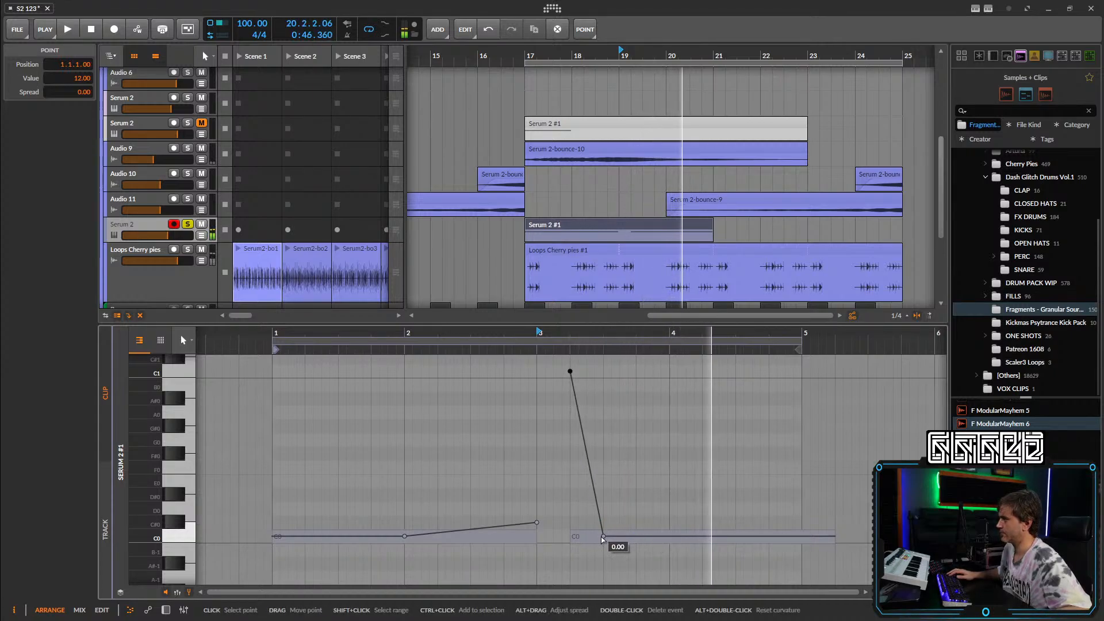
Tighten the second note's pitch drop, holding 12.00 until 1.1.2.00 and reaching 0.00 at 1.1.3.00, and audition it.
key(space)
drag(603, 537, 586, 537)
key(space)
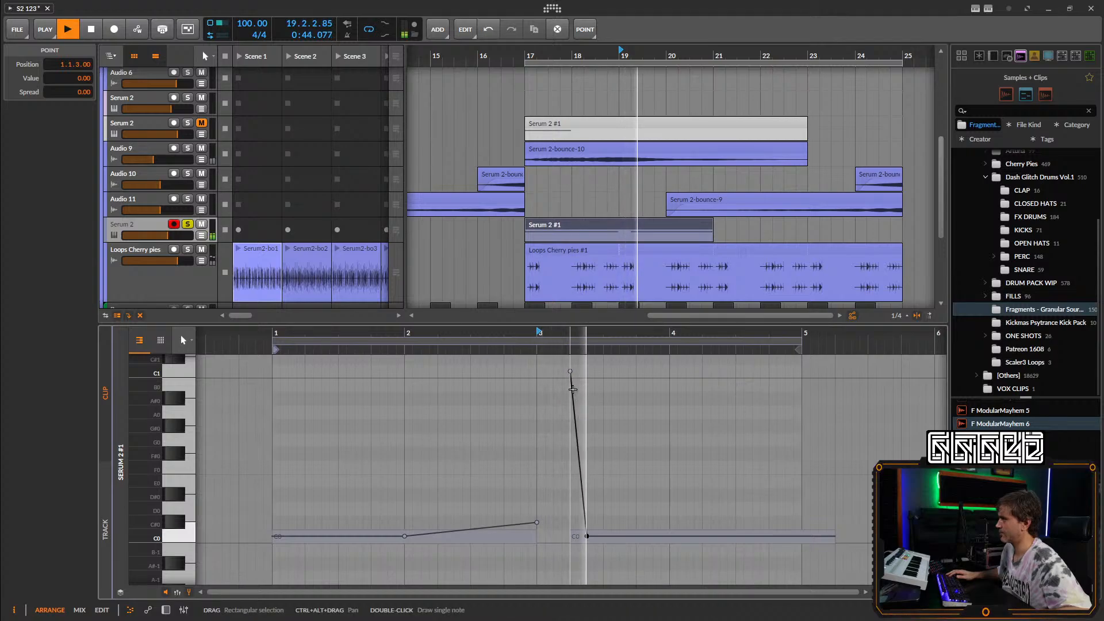
click(572, 384)
key(space)
key(space)
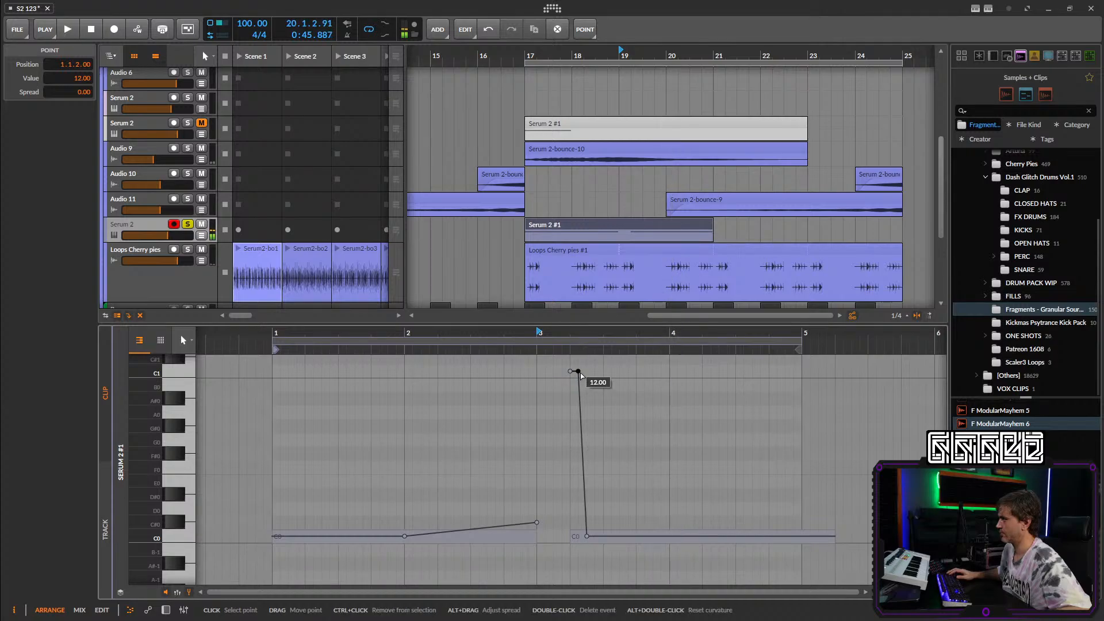
key(space)
key(space)
Lower both opening pitch points of the second note to 3.00 while playing it back.
mouse_move(578, 370)
mouse_down()
mouse_move(503, 391)
mouse_move(532, 468)
mouse_up()
scroll(588, 374, up, 3)
key(space)
key(space)
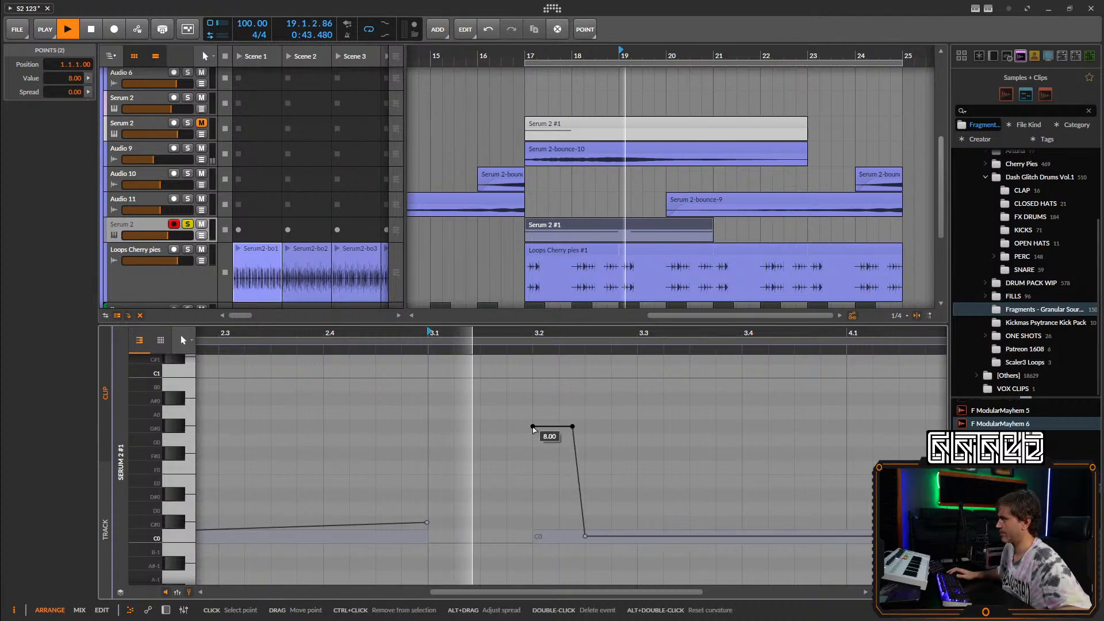
drag(533, 426, 533, 494)
scroll(634, 489, down, 3)
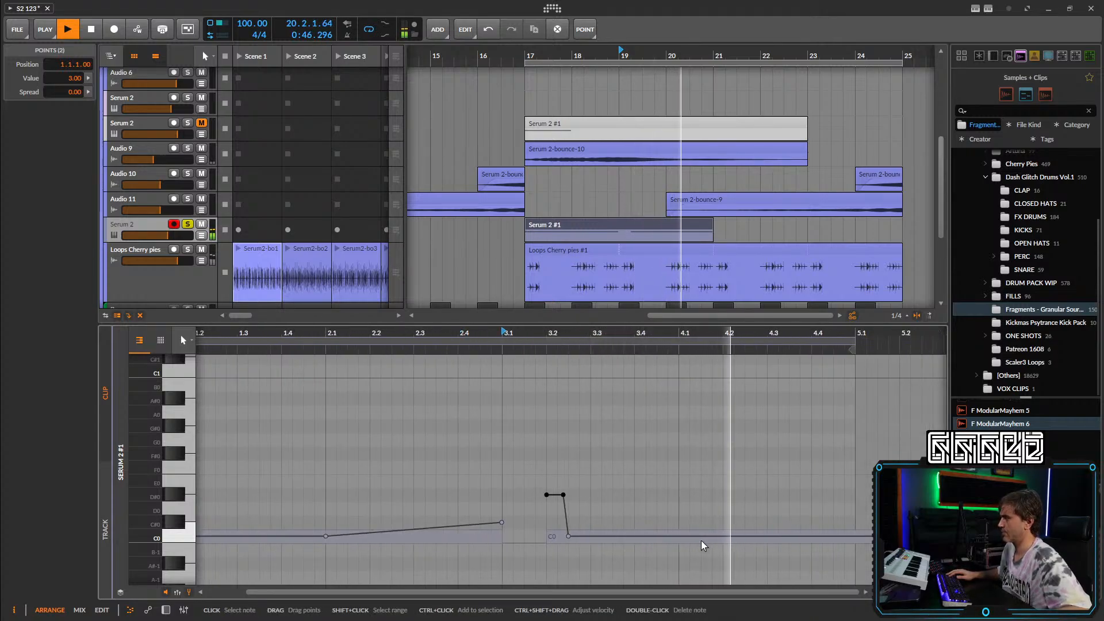
Add a pitch rise in the second note from 0.00 at 4.1 to 1.00 at 4.2 and play it back.
key(space)
drag(682, 536, 724, 536)
key(space)
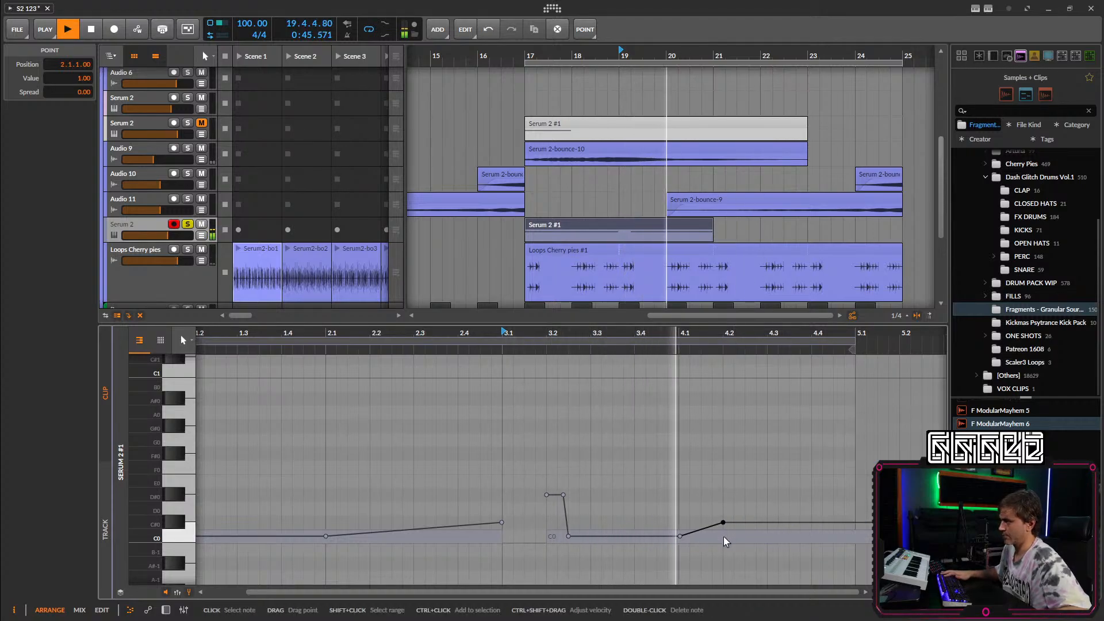
key(space)
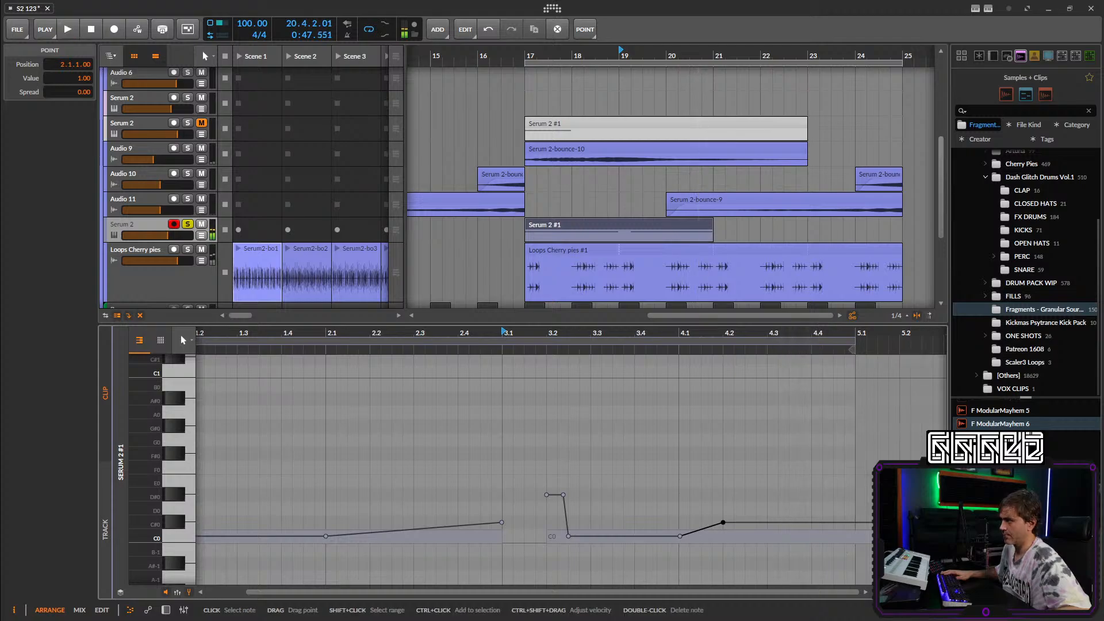
Shorten the second C0 note to one bar and add another one-bar C0 note at 4.2.3.
click(888, 537)
drag(900, 537, 716, 548)
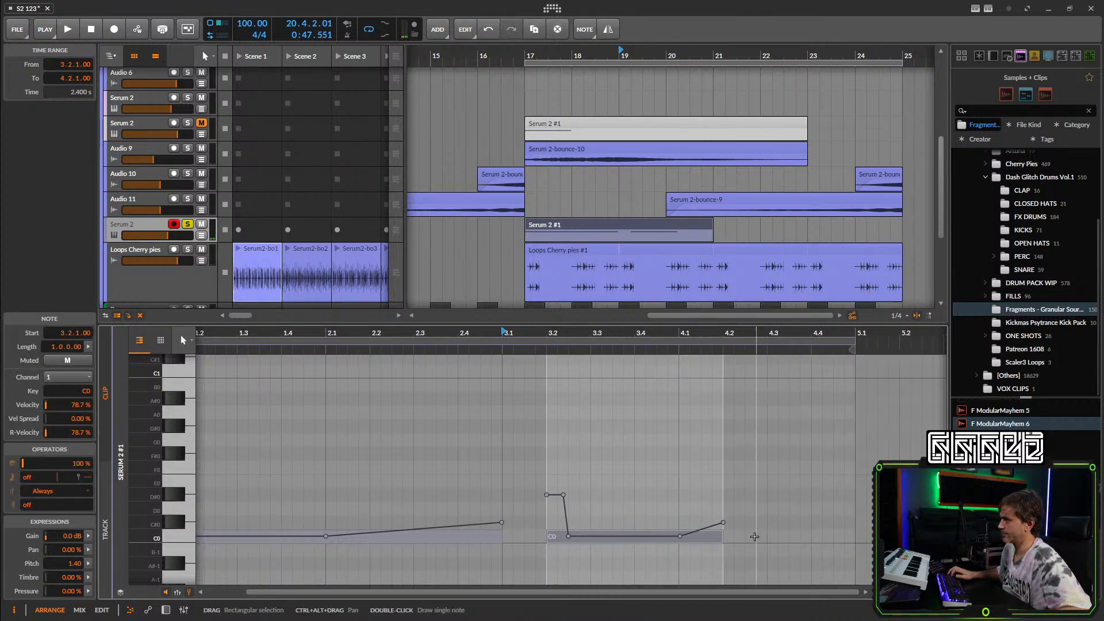
double_click(757, 539)
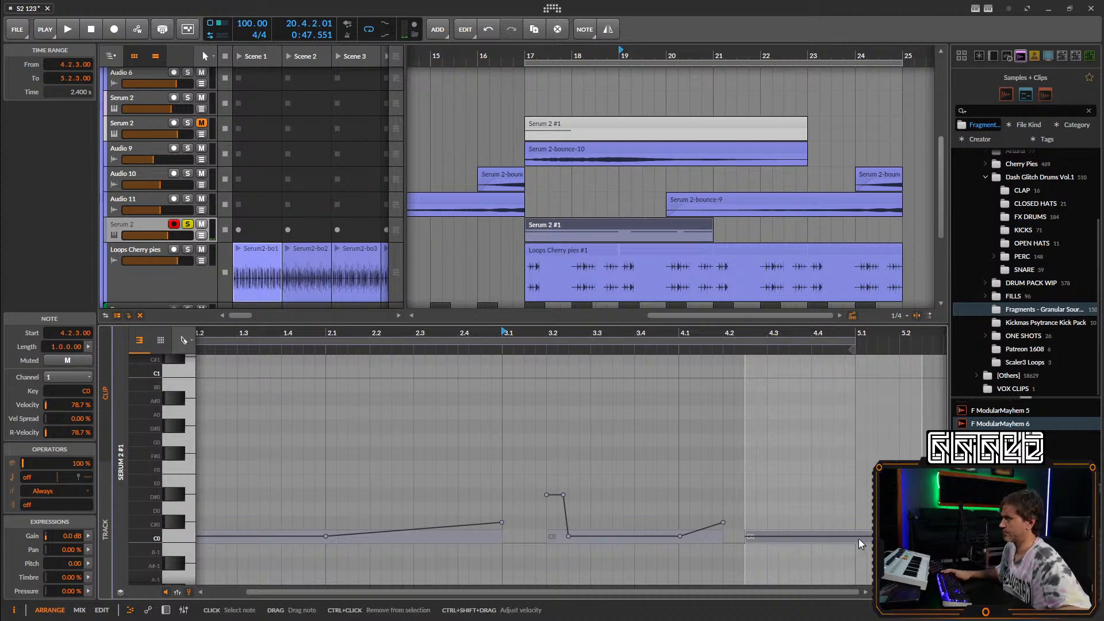
key(4)
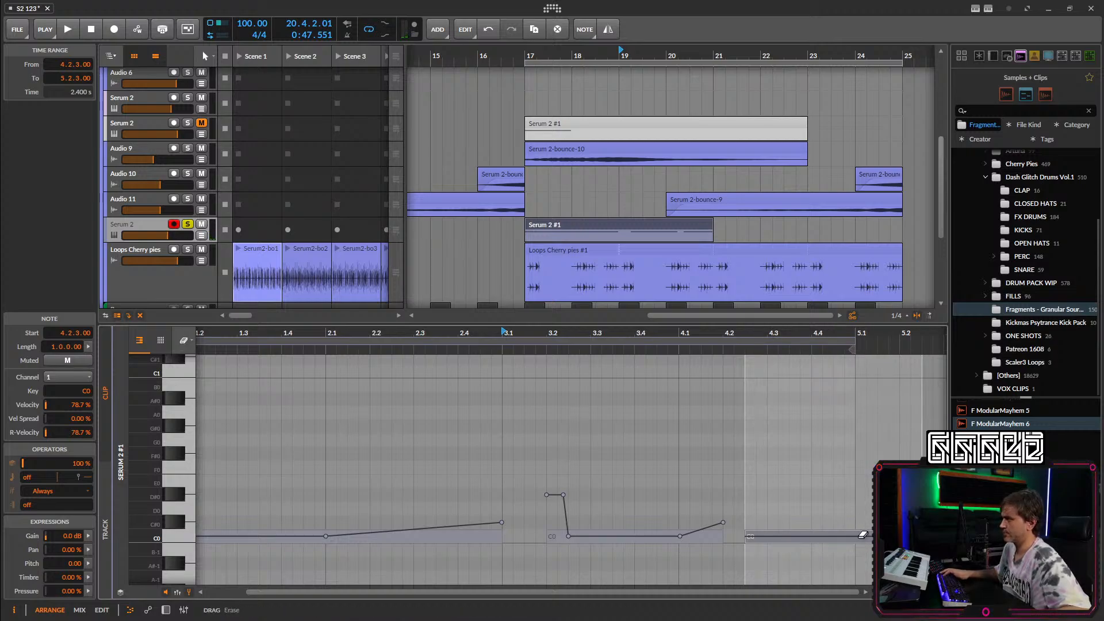
click(862, 535)
key(ctrl+z)
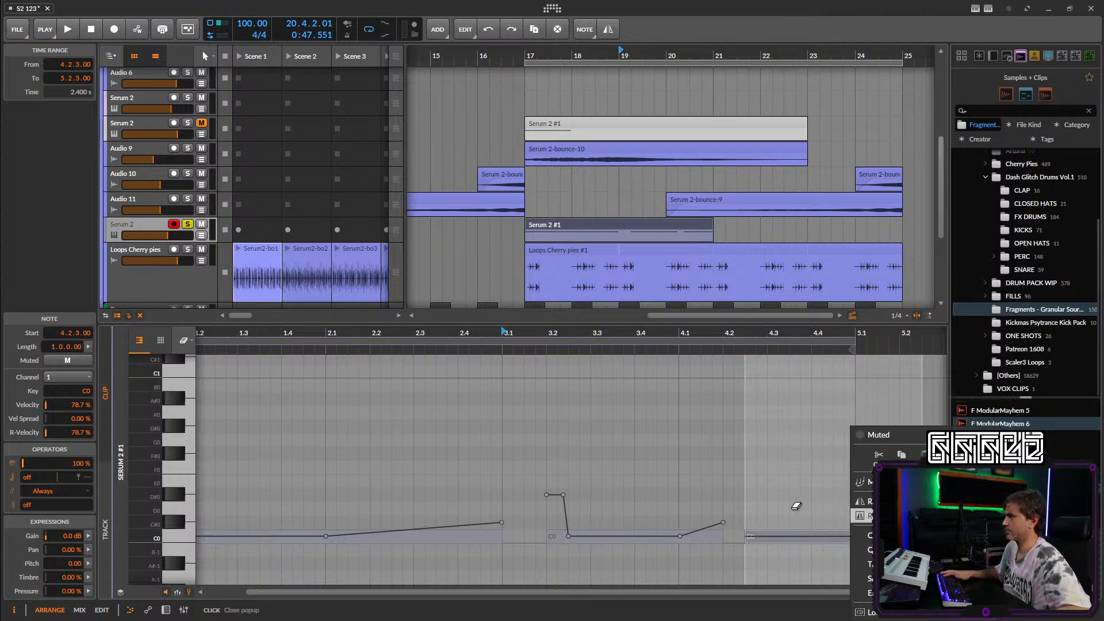
Turn off micro-pitch editing, split the last C0 note at 5.1, delete the part beyond it, and play the clip.
click(190, 593)
click(863, 478)
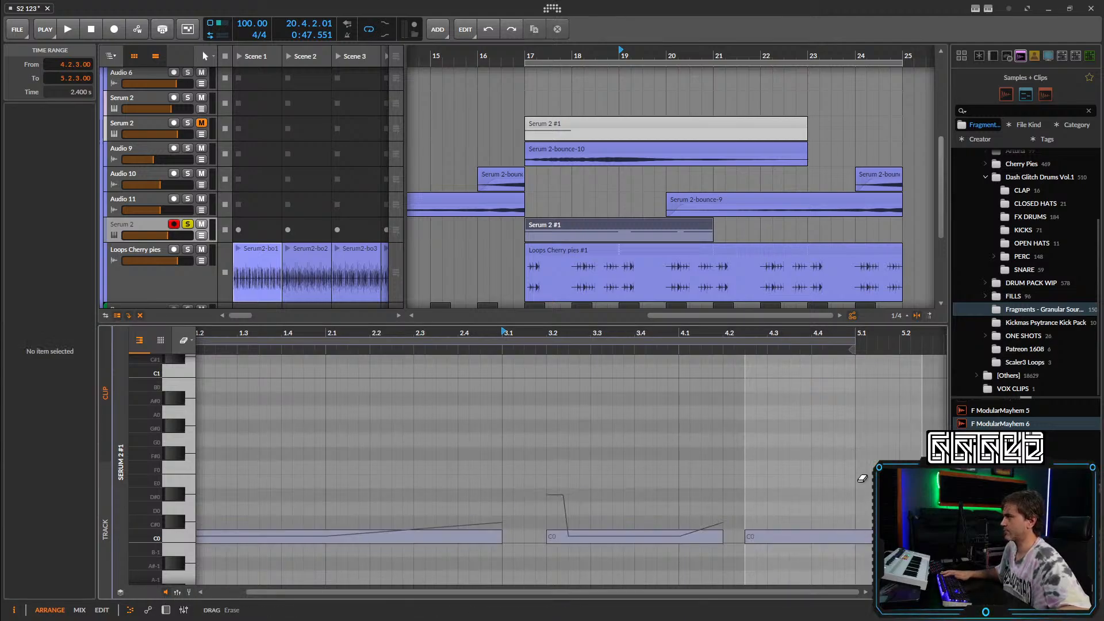
click(858, 539)
key(1)
click(863, 536)
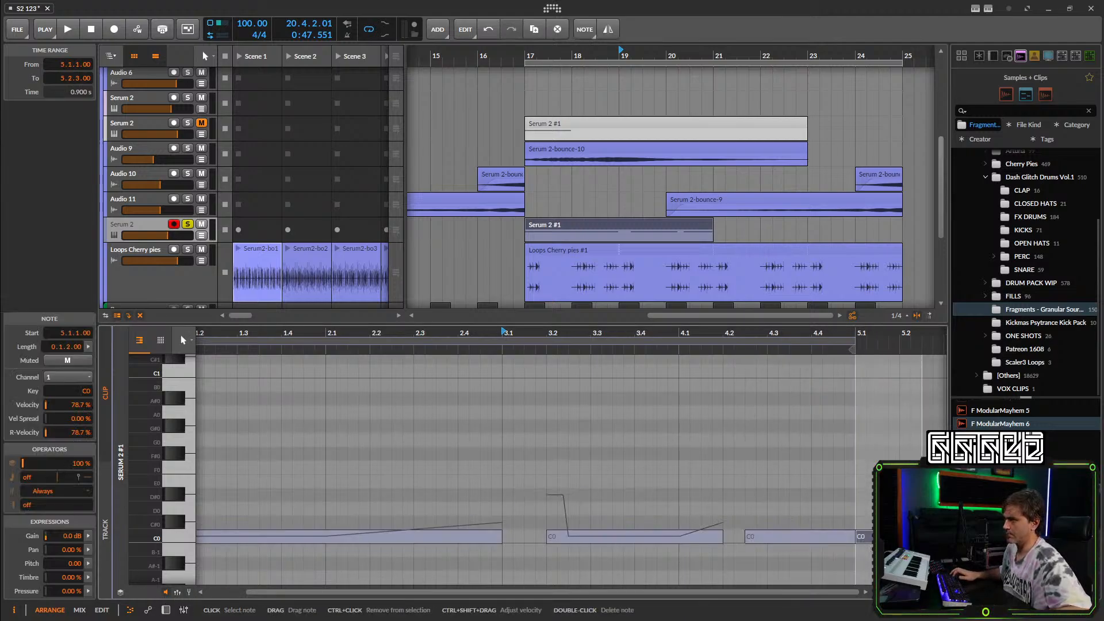
key(Delete)
key(space)
scroll(782, 487, down, 3)
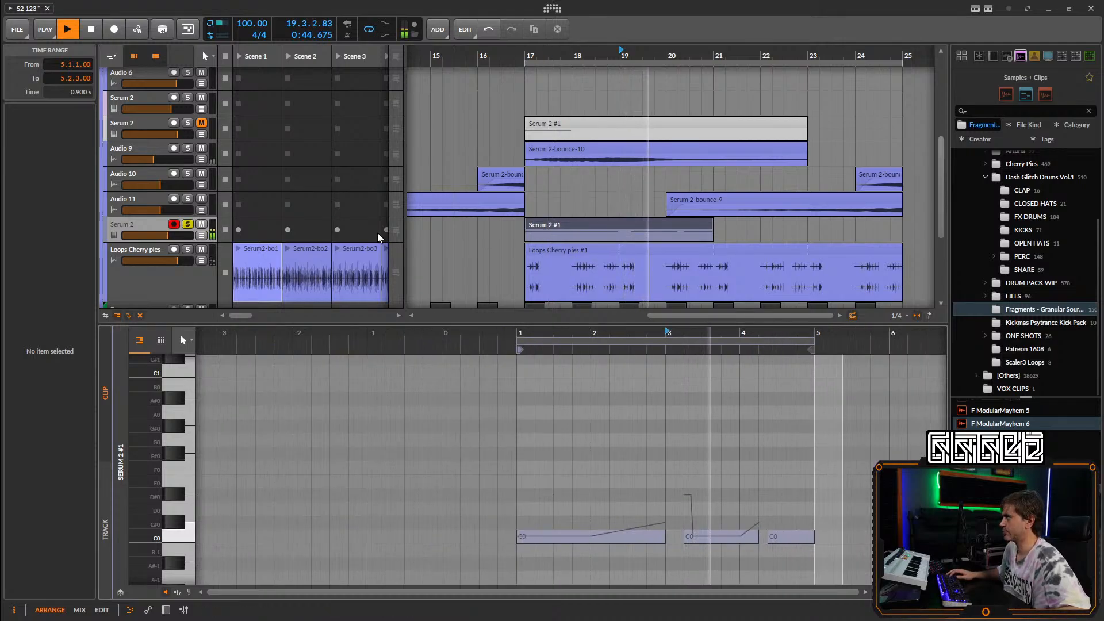
Unsolo the Serum 2 track, move the playback start to bar 17, and play the full arrangement.
key(space)
click(186, 225)
key(space)
key(space)
click(528, 59)
key(space)
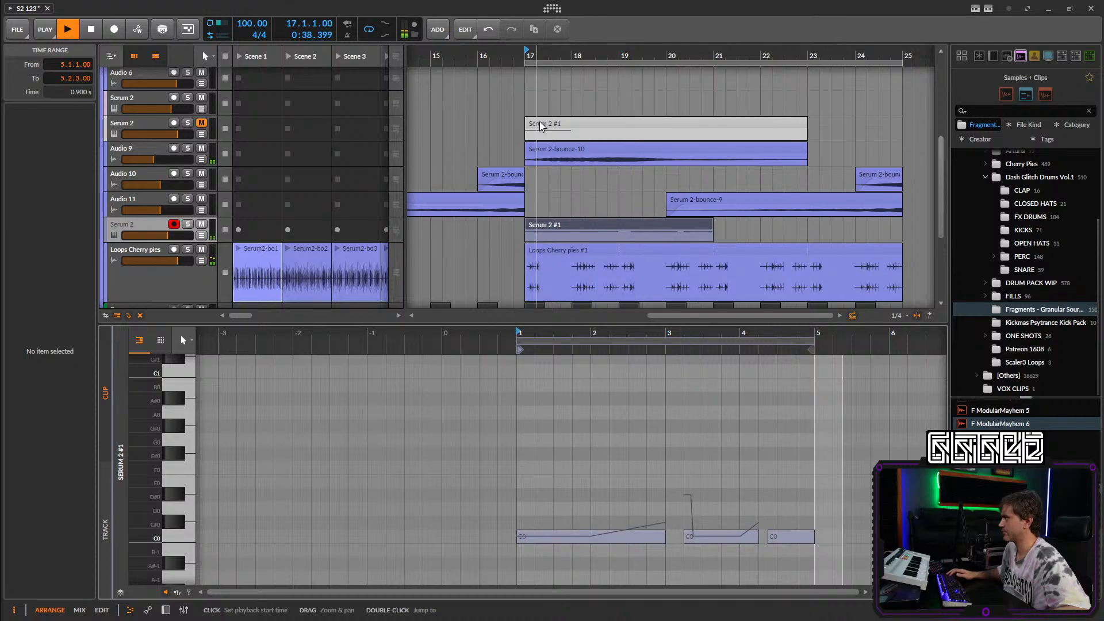
Mute the Bass track and restart playback from bar 17.
scroll(547, 225, down, 2)
scroll(548, 225, down, 3)
key(space)
click(202, 177)
key(space)
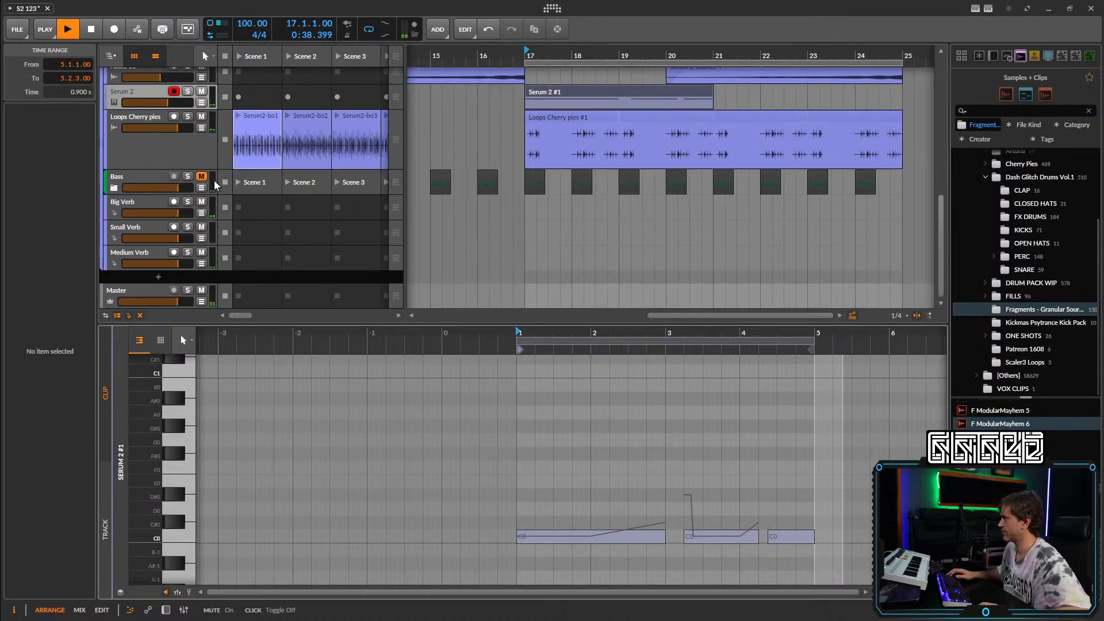
Show the Serum 2 track's device chain and extend its clip to bar 25.
click(131, 92)
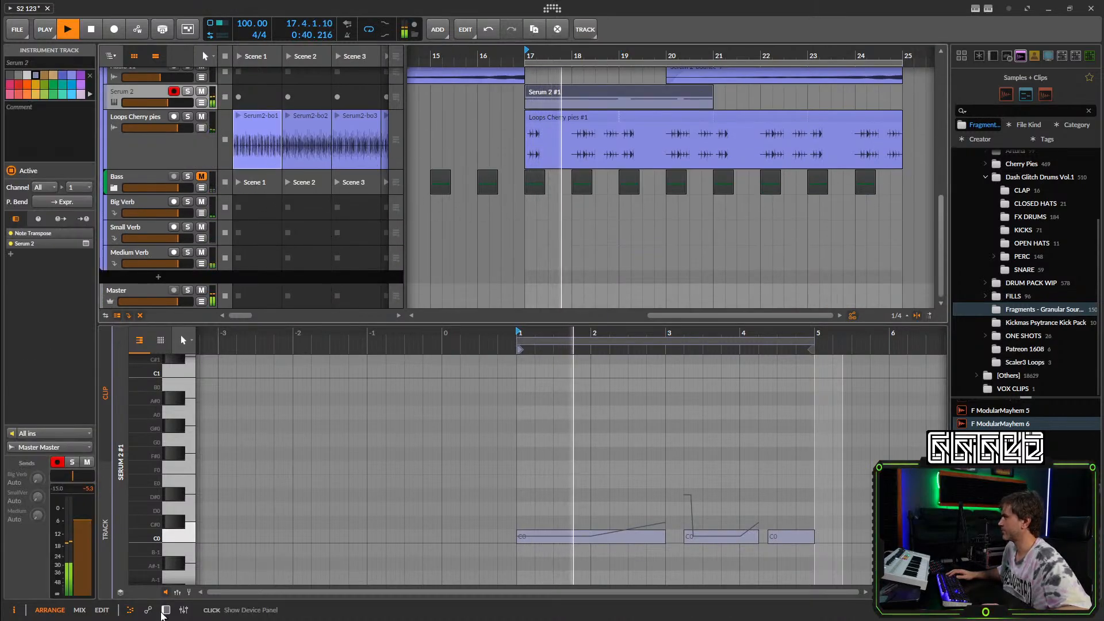
click(166, 610)
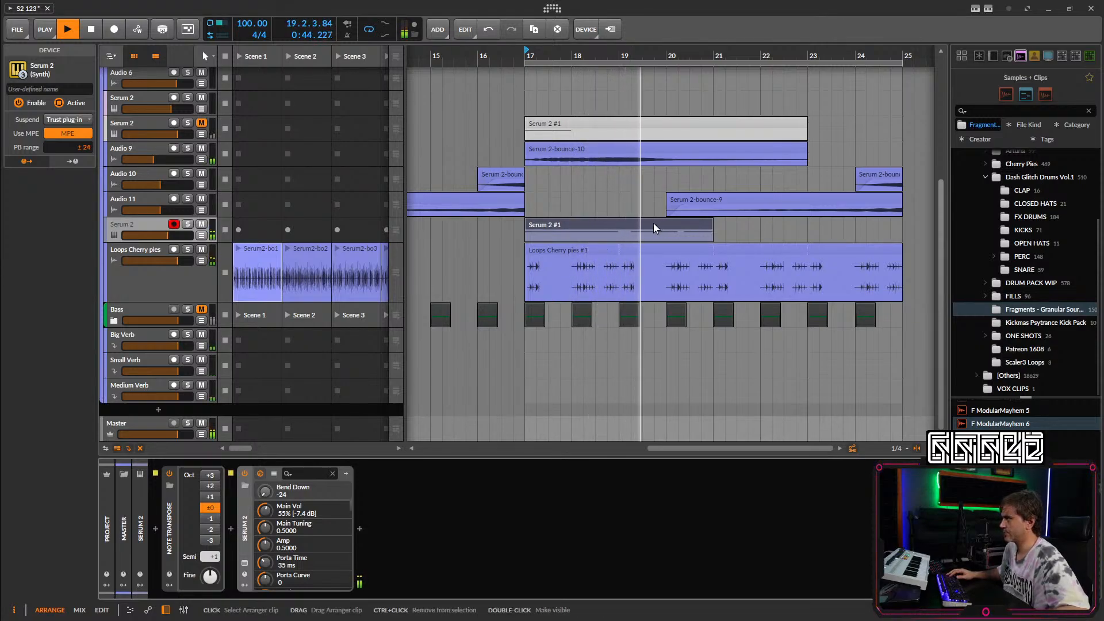
scroll(706, 234, down, 3)
drag(713, 237, 818, 238)
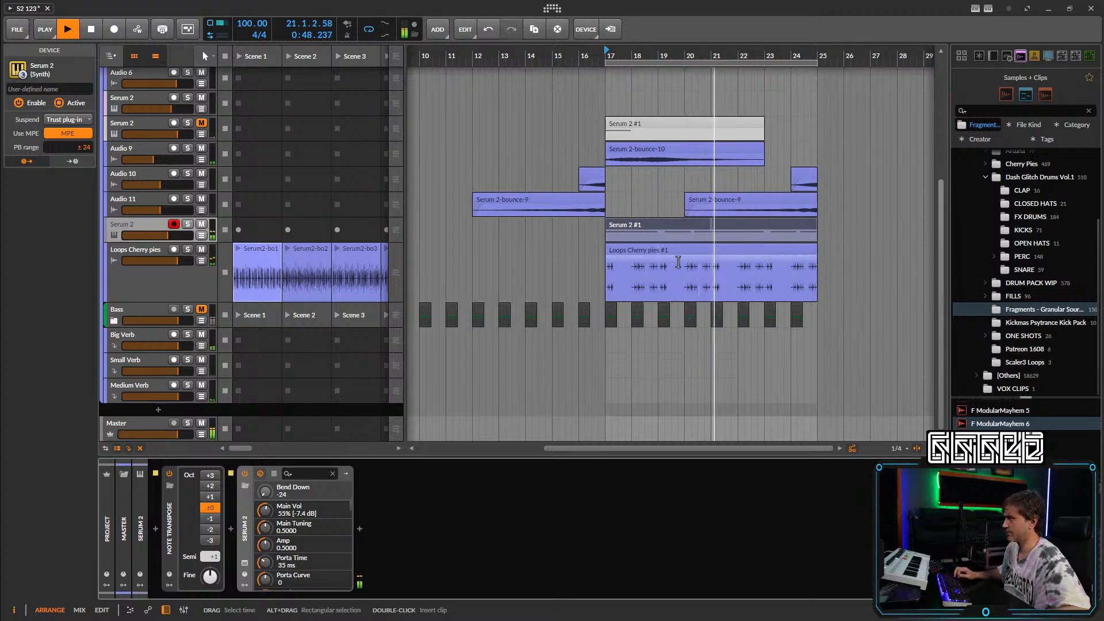
Solo the Serum 2 track and replay it from bar 17.
click(141, 229)
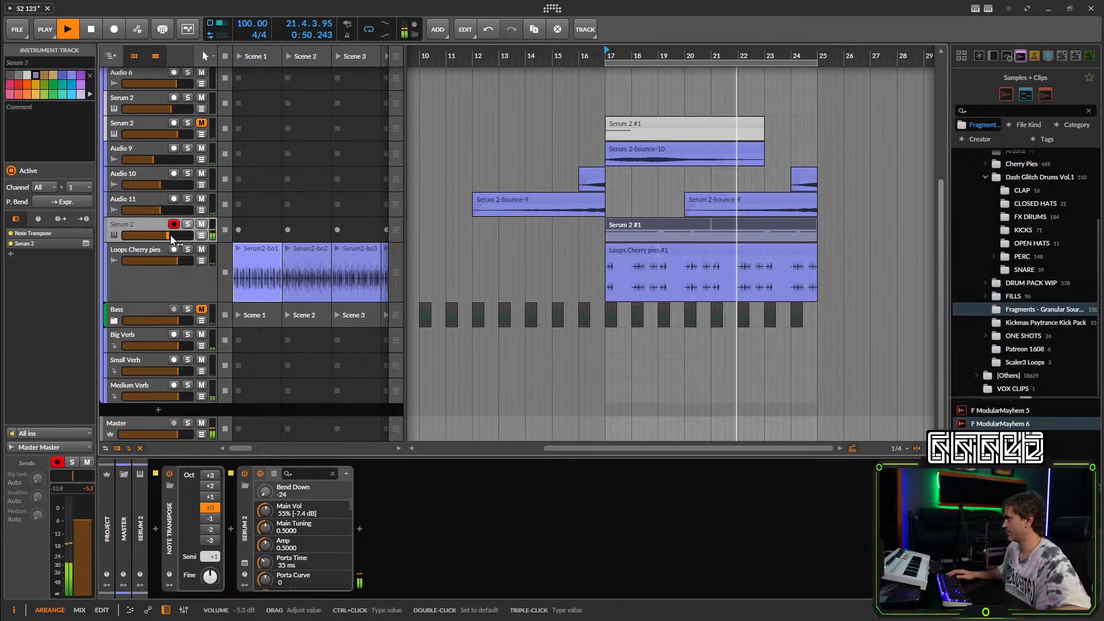
click(187, 223)
key(space)
key(space)
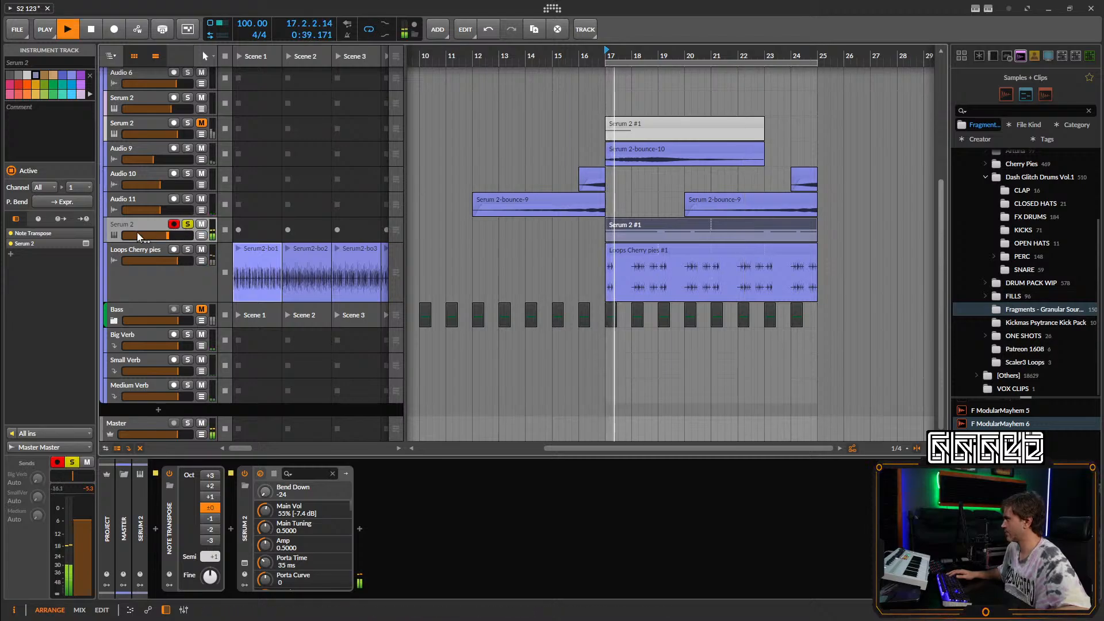
Review the Serum 2 patch's effects chain and return to its oscillators.
click(244, 563)
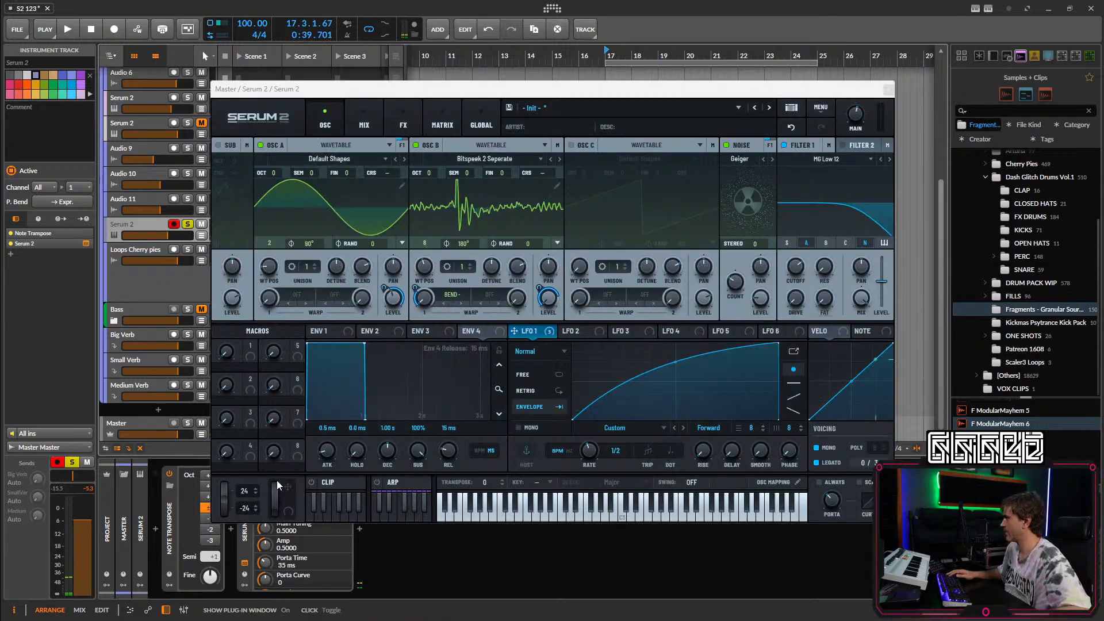
click(364, 121)
click(404, 123)
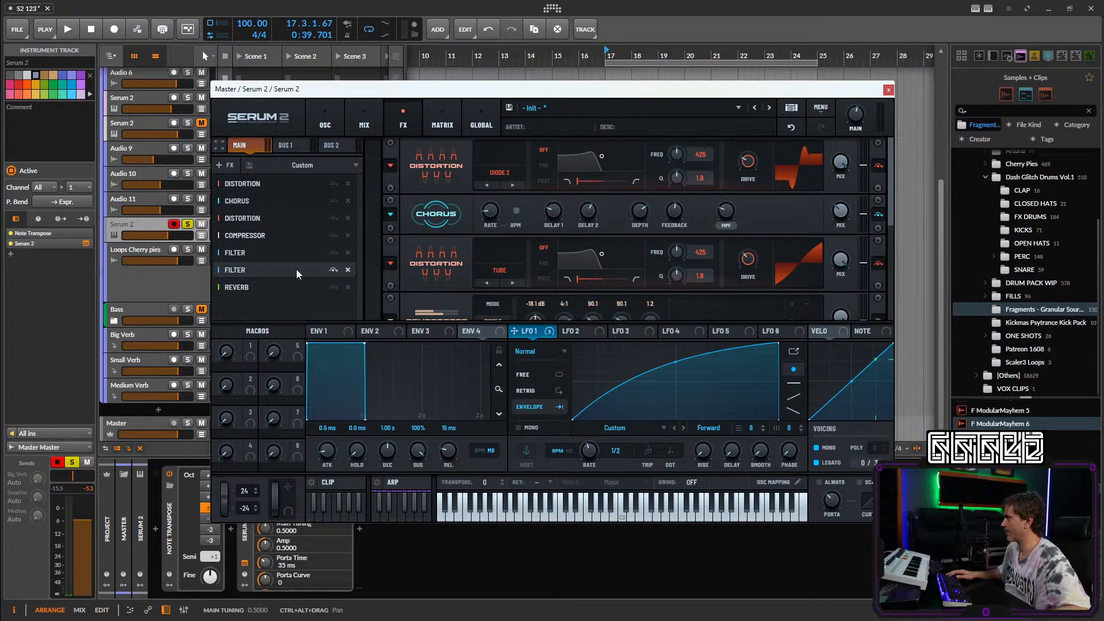
click(323, 122)
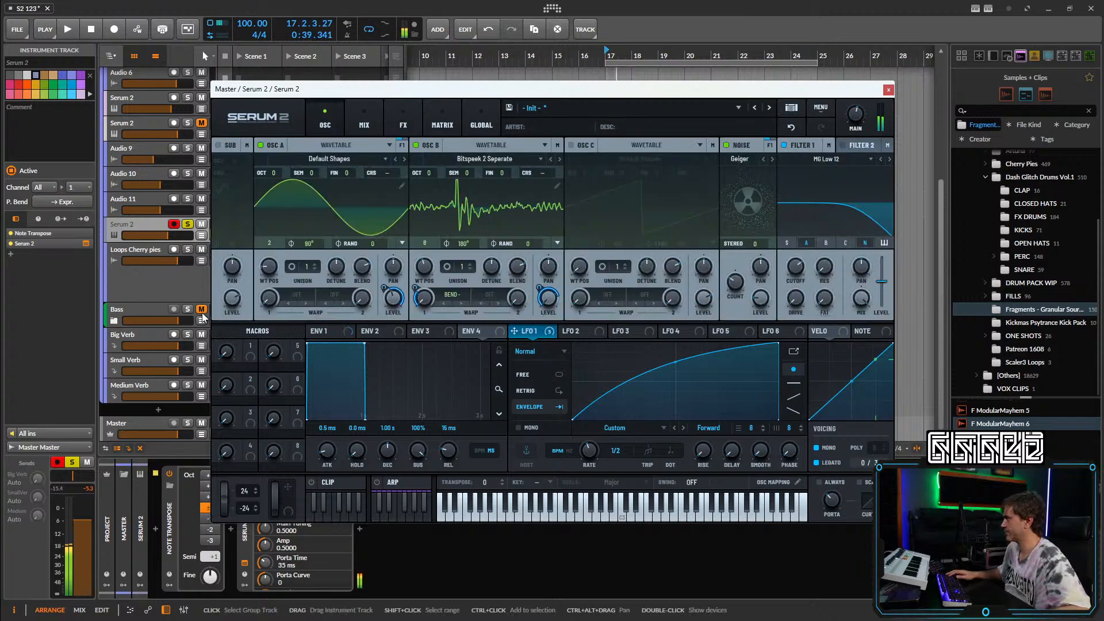
Unsolo the Serum 2 track, close its plug-in window, and replay the arrangement from bar 17.
click(188, 224)
click(888, 89)
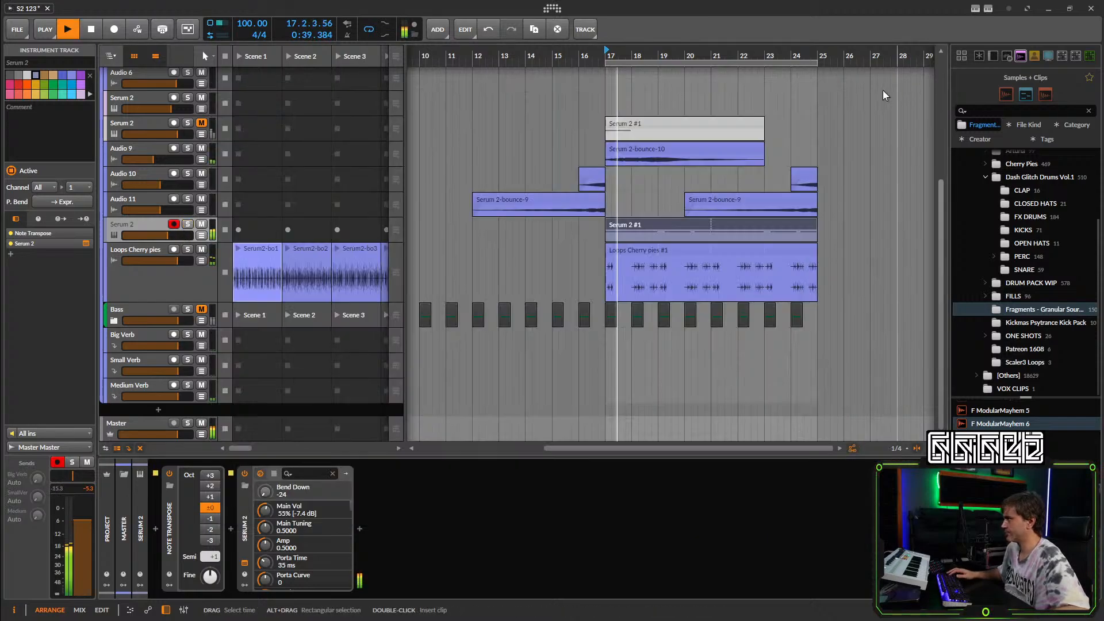
key(space)
scroll(611, 269, up, 3)
key(space)
key(space)
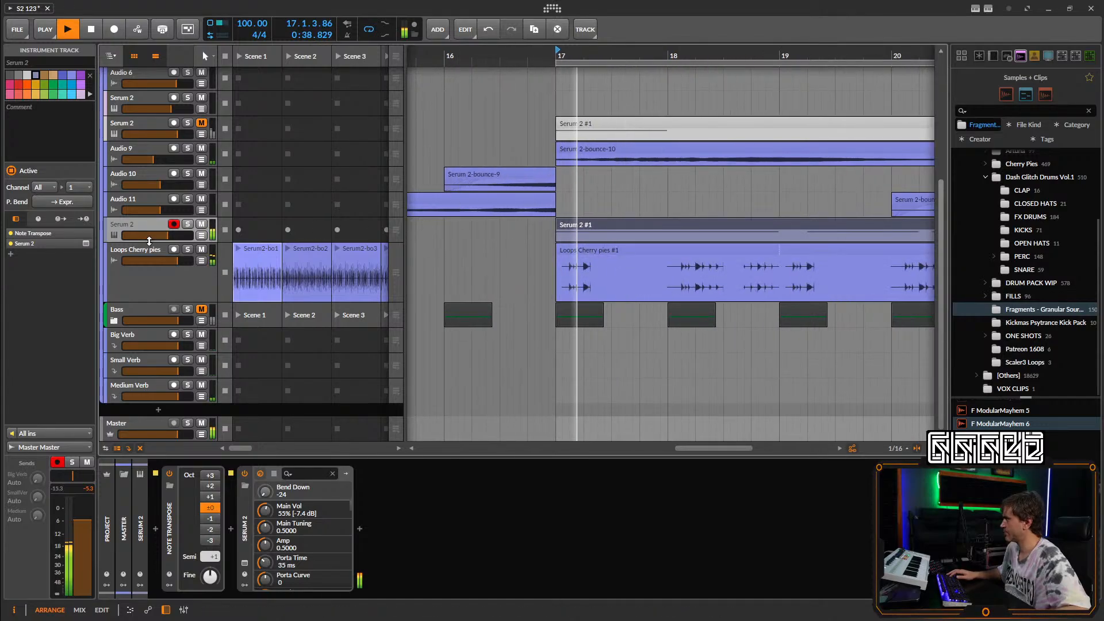
key(space)
Unfold the Bass group and move the soloed-out Serum 2 track from above Loops Cherry pies into it.
click(148, 311)
click(114, 320)
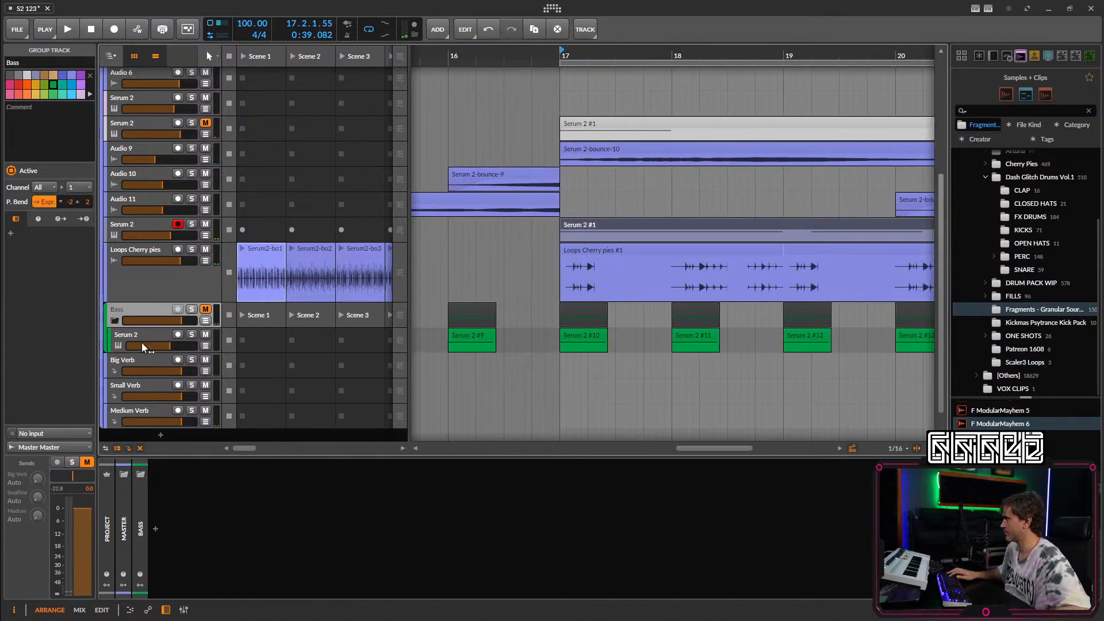
drag(143, 233, 137, 328)
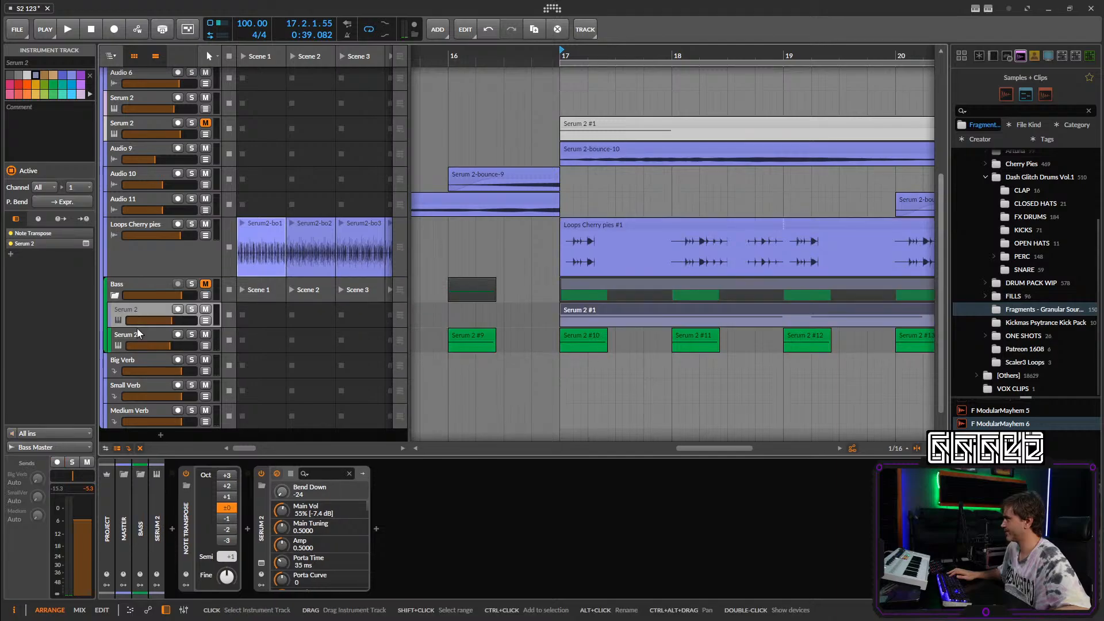
Copy the MainKick-sidechained Dynamics device from the Serum 2 track above Audio 6 onto the Bass group.
click(143, 251)
click(145, 344)
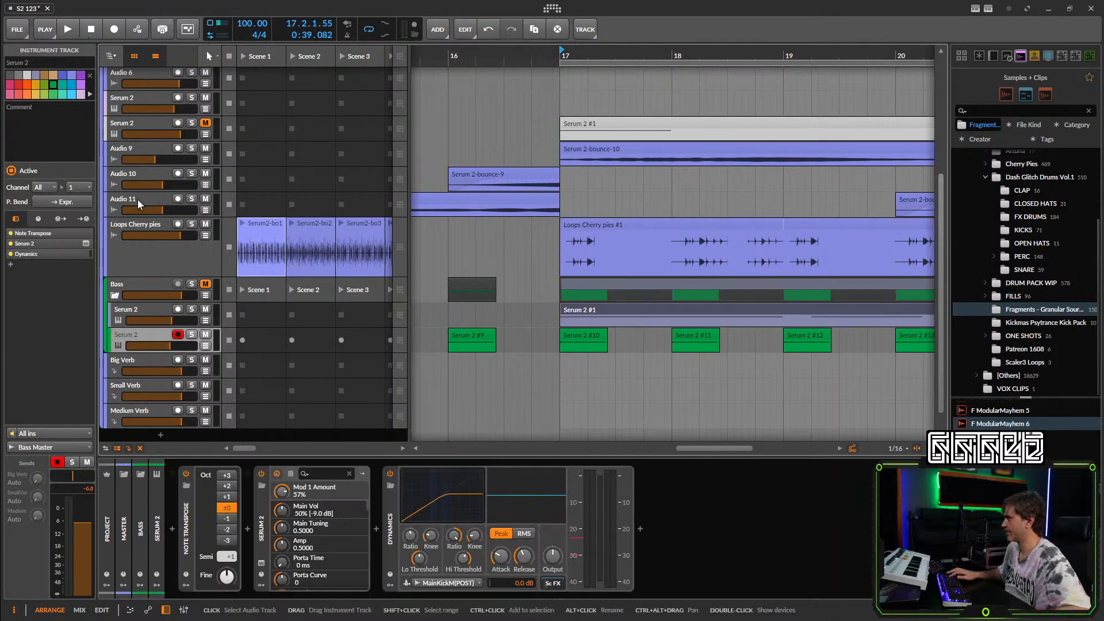
scroll(464, 197, down, 3)
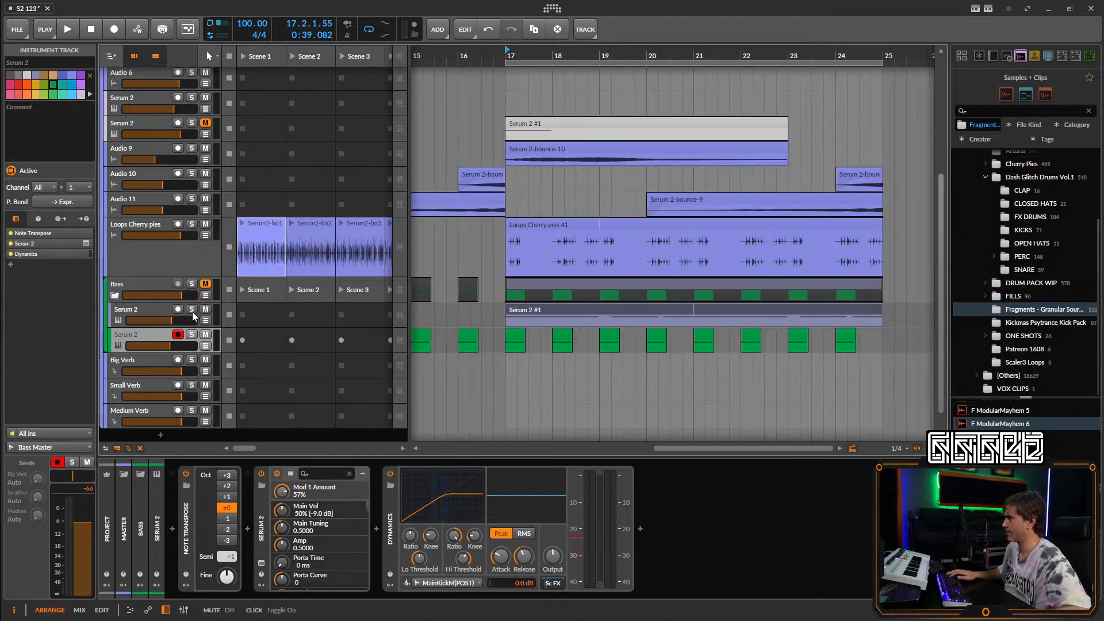
click(147, 309)
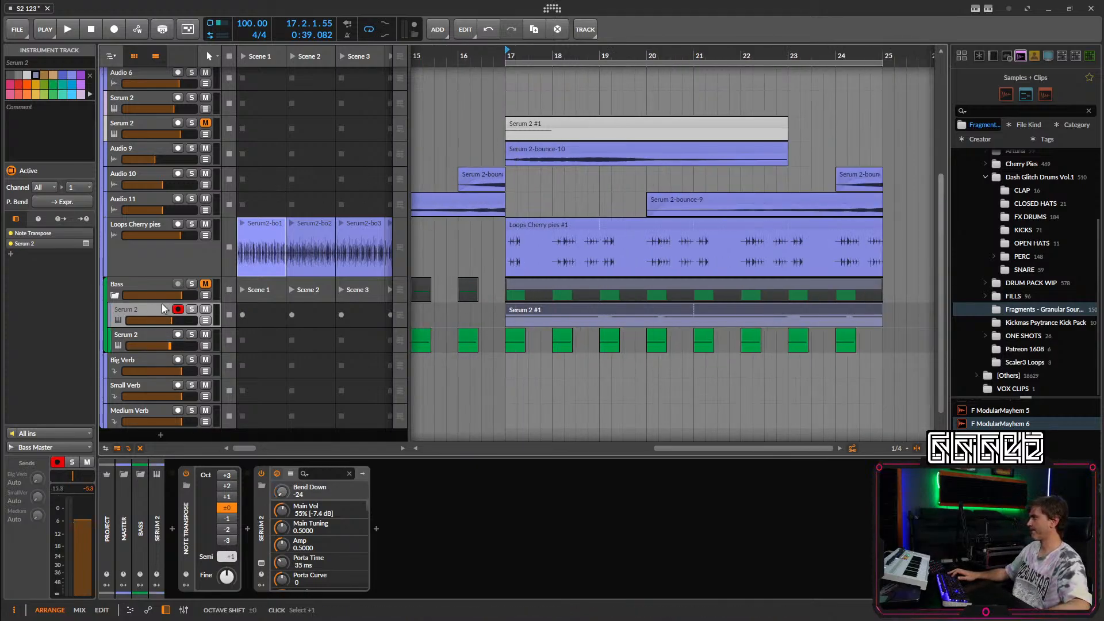
click(137, 287)
scroll(690, 241, up, 3)
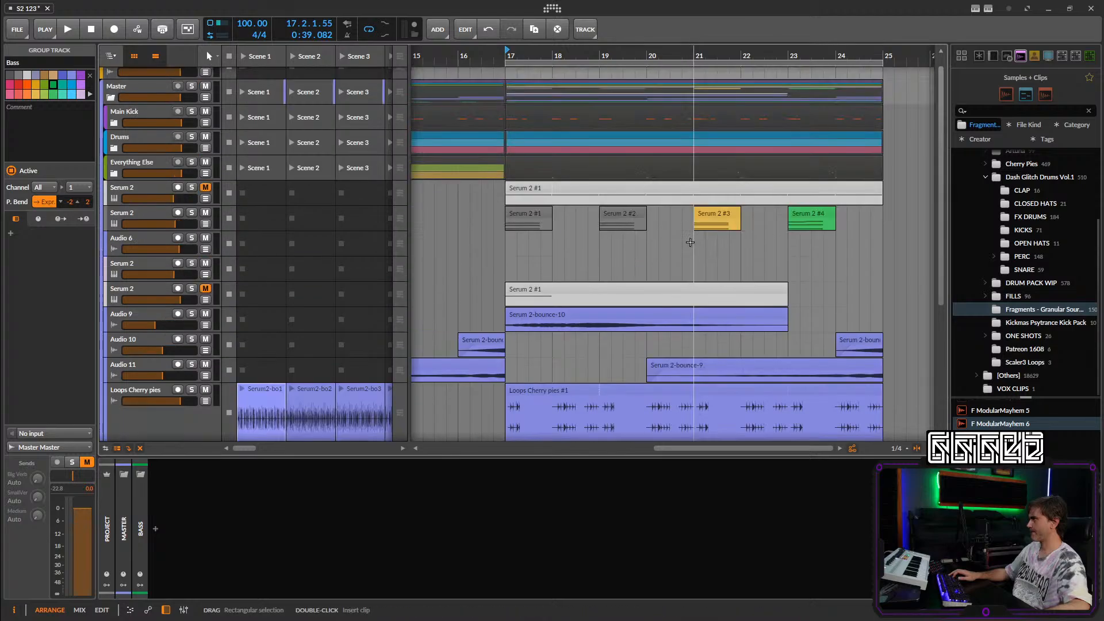
click(141, 188)
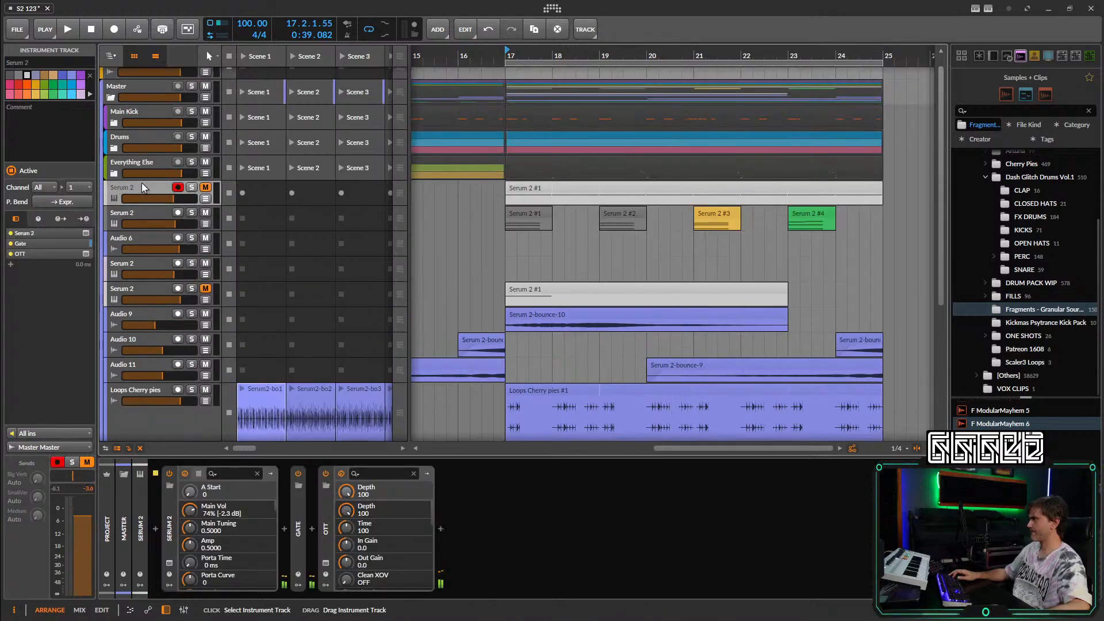
click(137, 213)
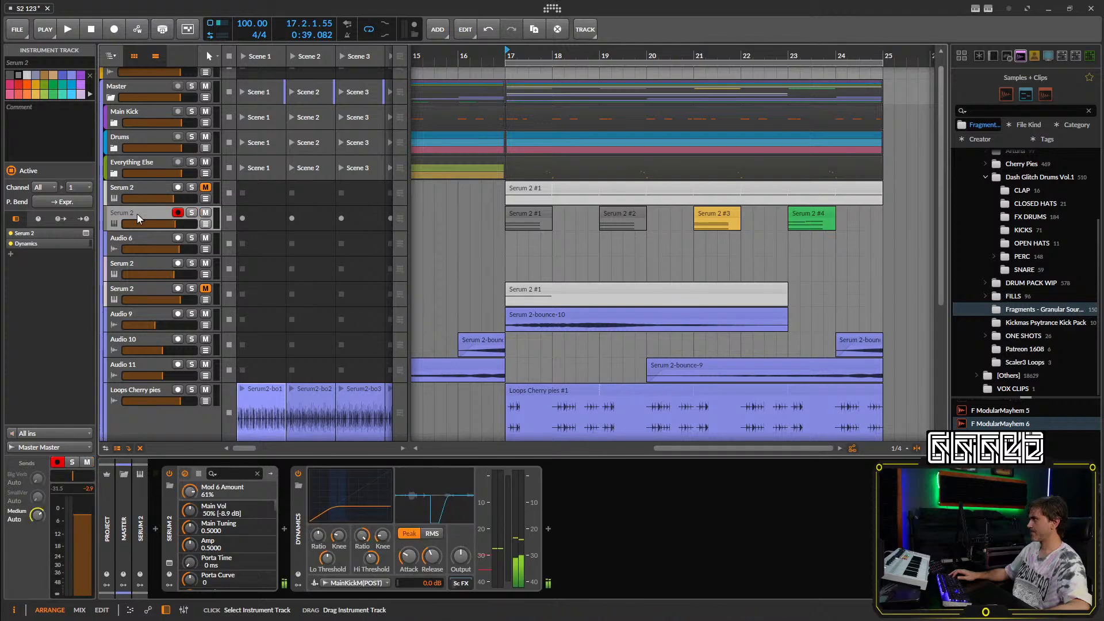
click(306, 544)
scroll(571, 262, down, 3)
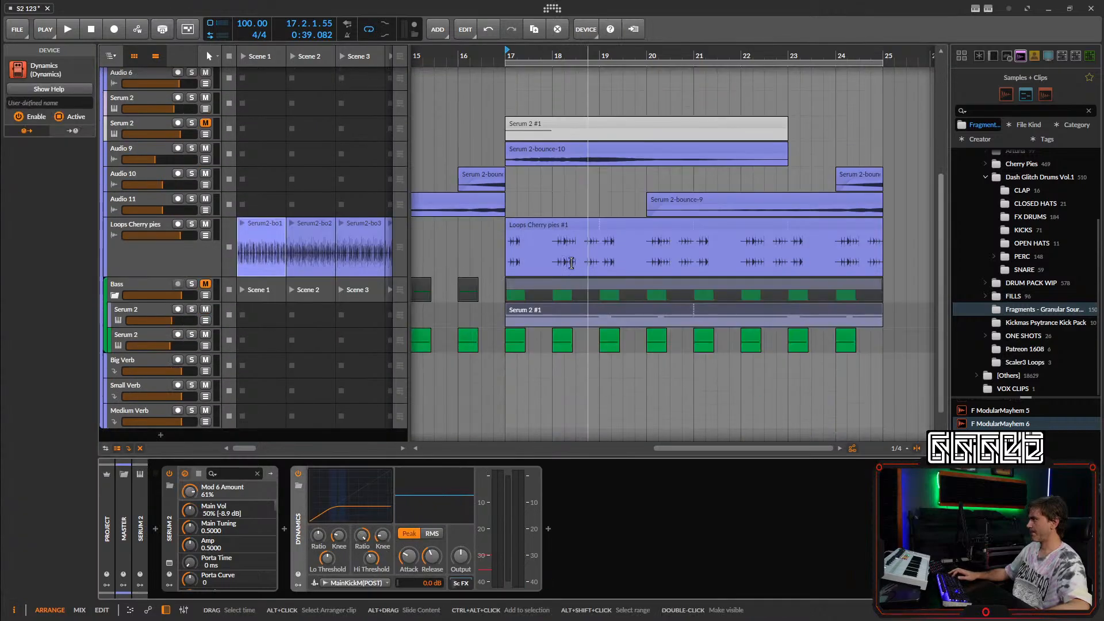
click(140, 291)
Unmute the Bass group, mute its original Serum 2 track with the green clips, and replay from bar 17.
key(space)
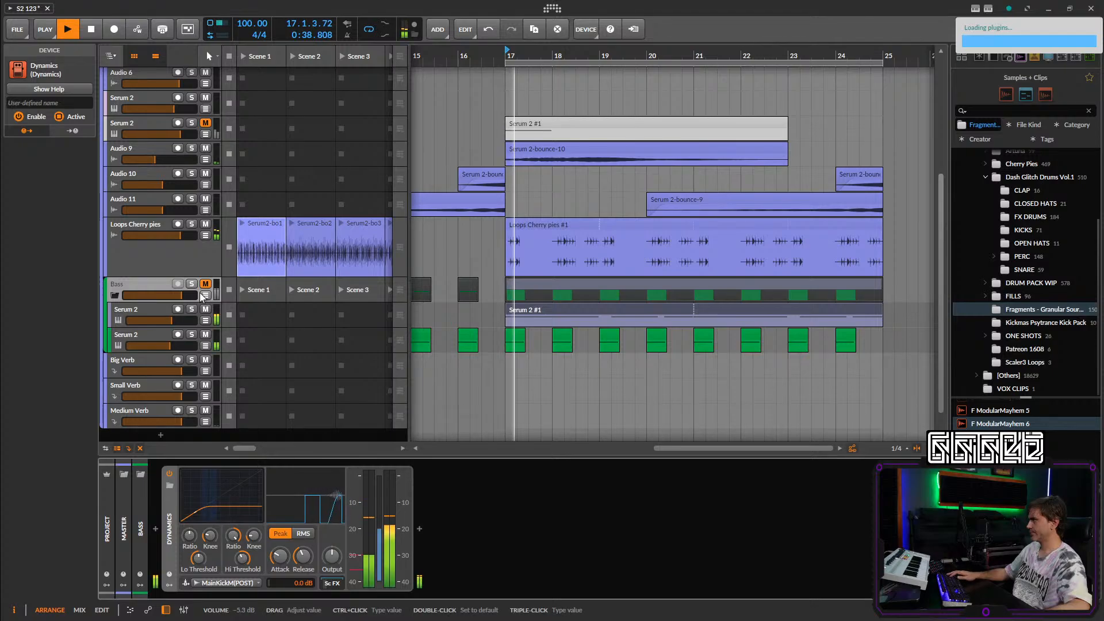
click(205, 285)
click(205, 335)
key(space)
key(space)
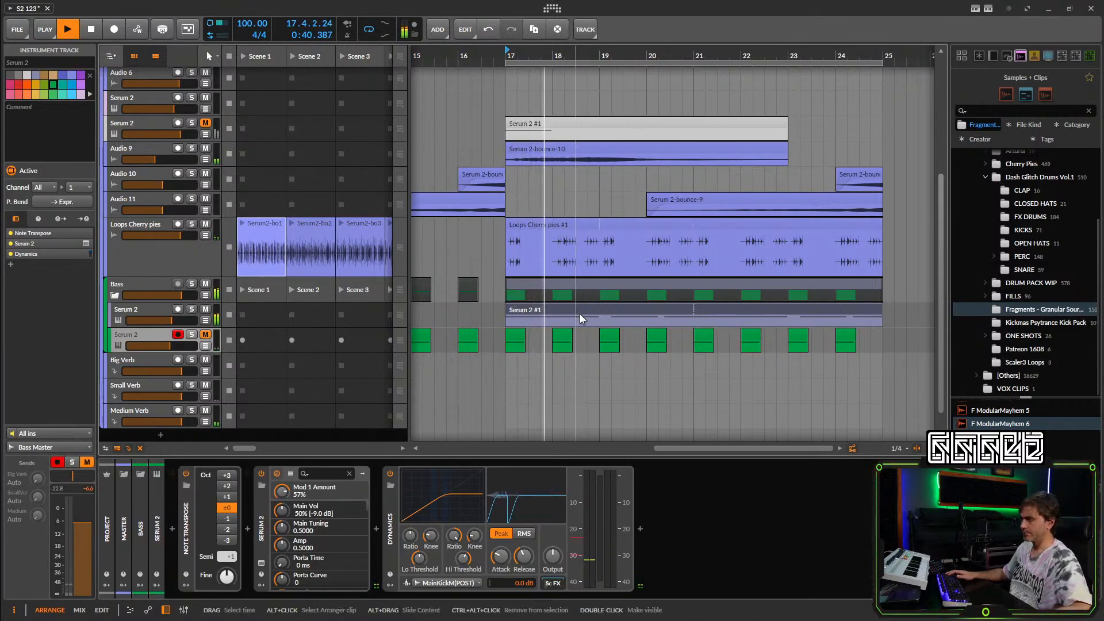
Delete the C0 notes starting at 3.2 and 4.2.3 from the moved Serum 2 track's clip.
click(165, 311)
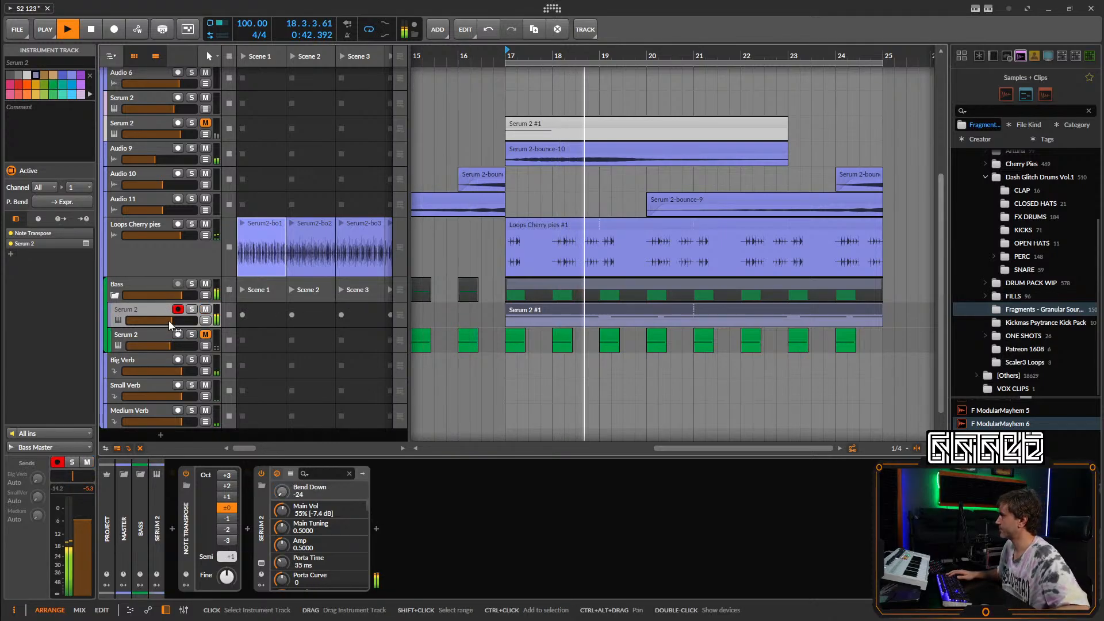
click(262, 562)
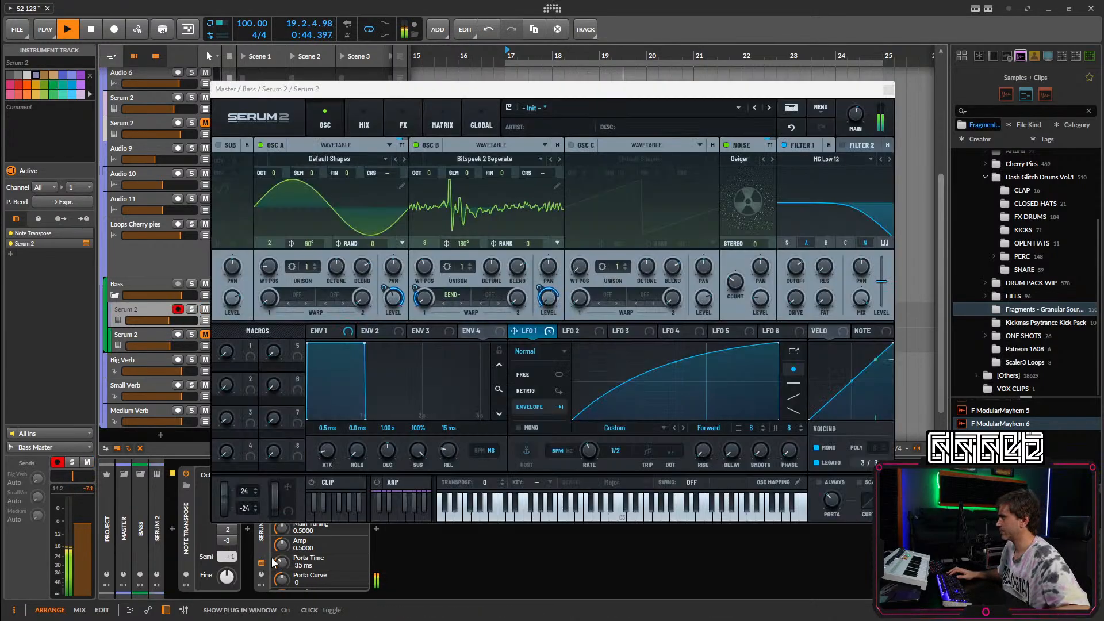
click(888, 90)
key(e)
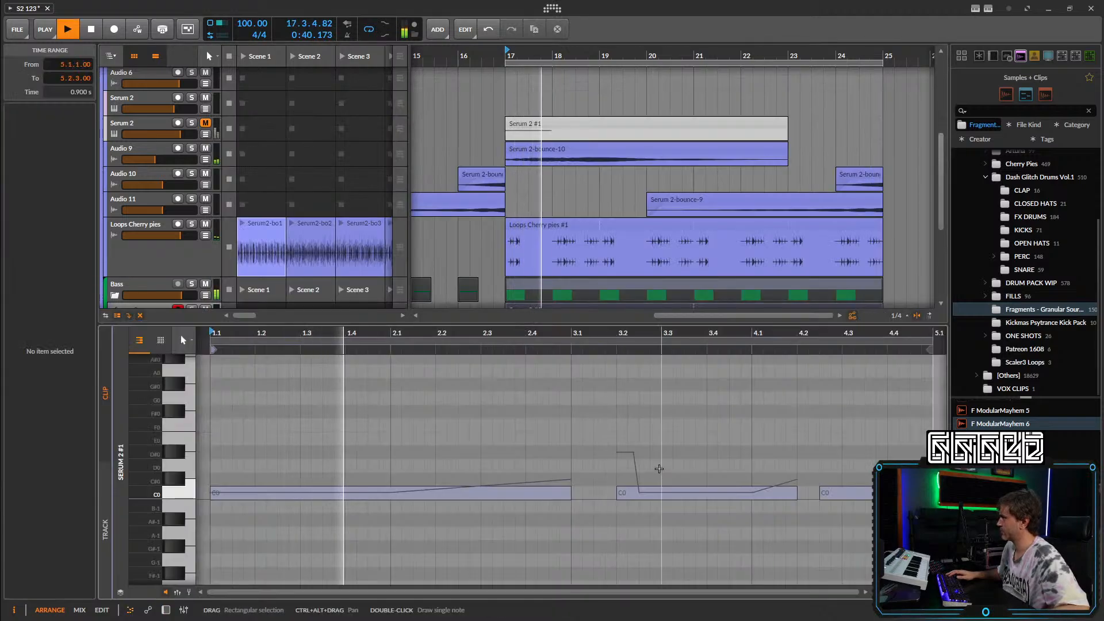
drag(724, 461, 747, 526)
key(Delete)
drag(836, 444, 831, 546)
key(Delete)
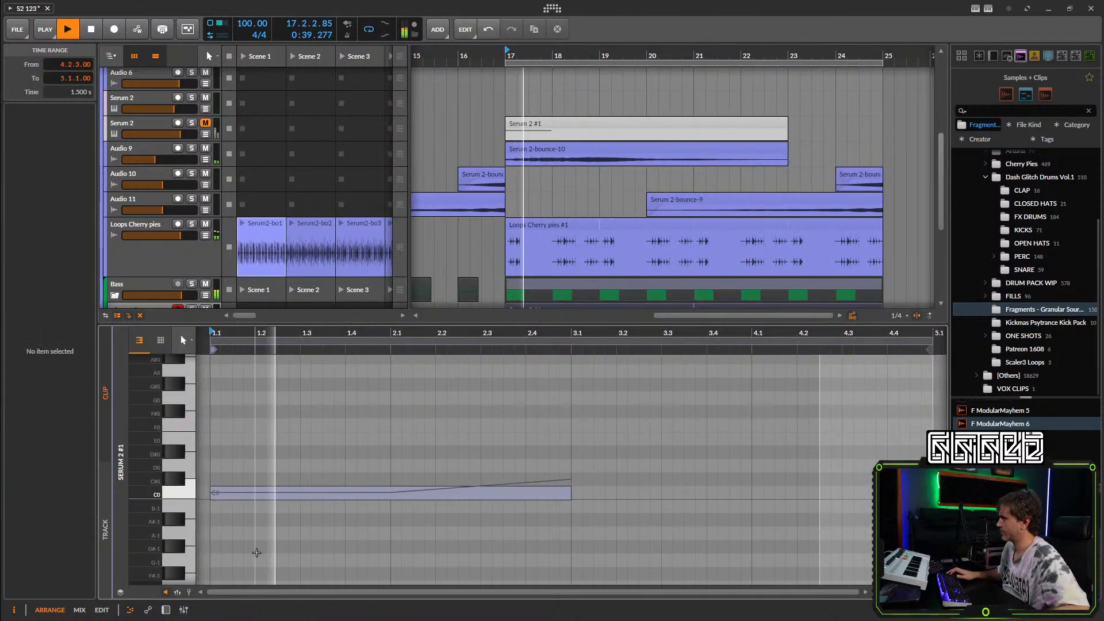
Try the PWM and Bend + warp modes on the moved Serum 2's oscillator B and return to Bend -.
key(d)
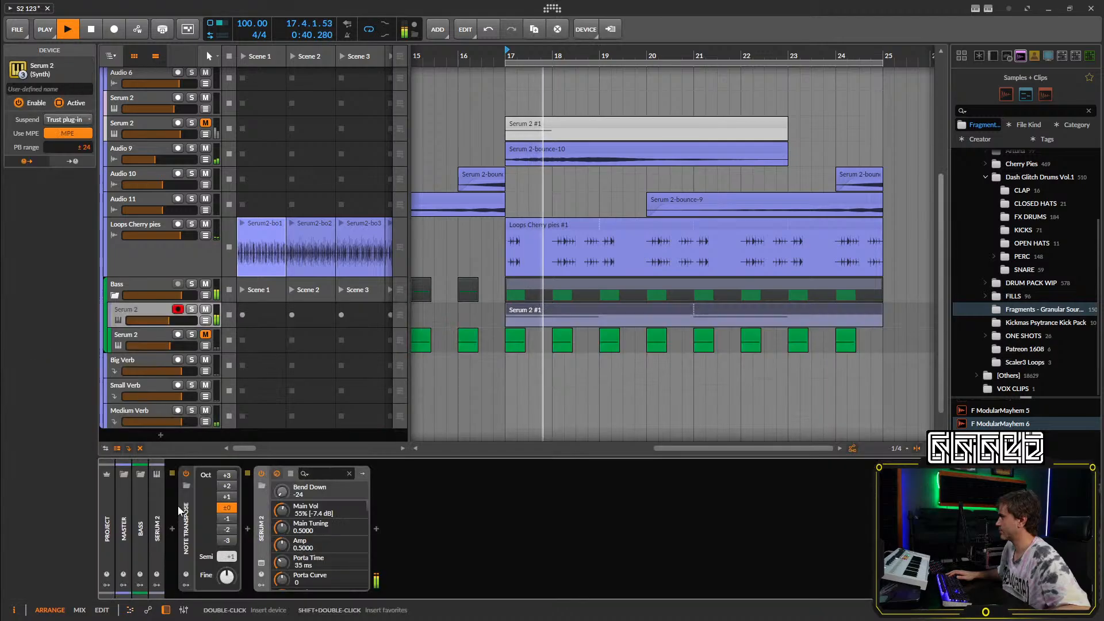
click(262, 562)
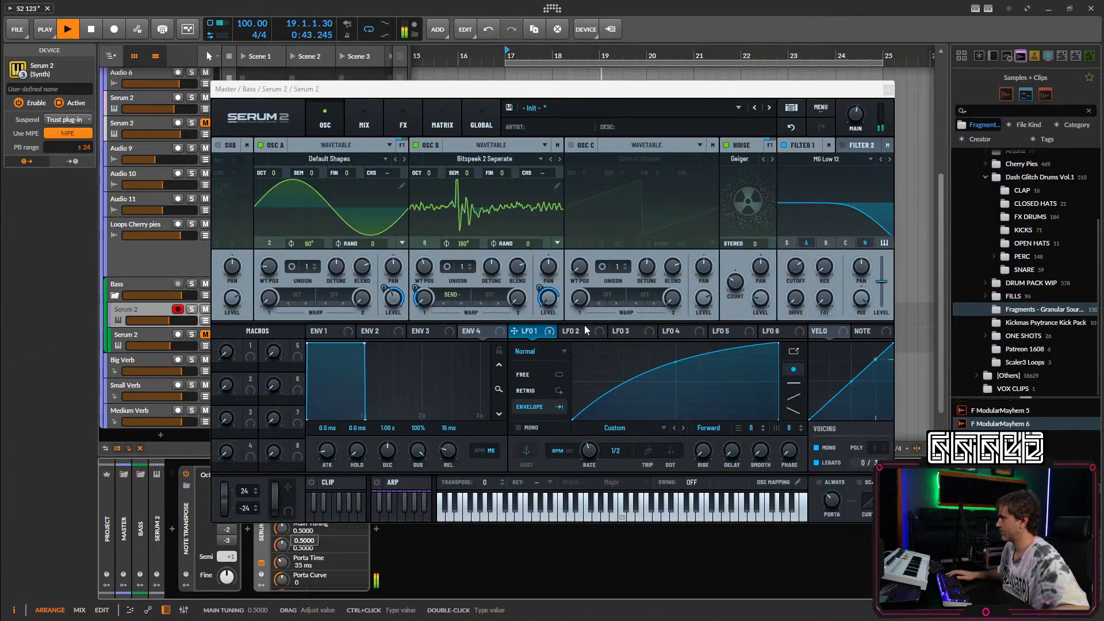
click(453, 294)
click(454, 296)
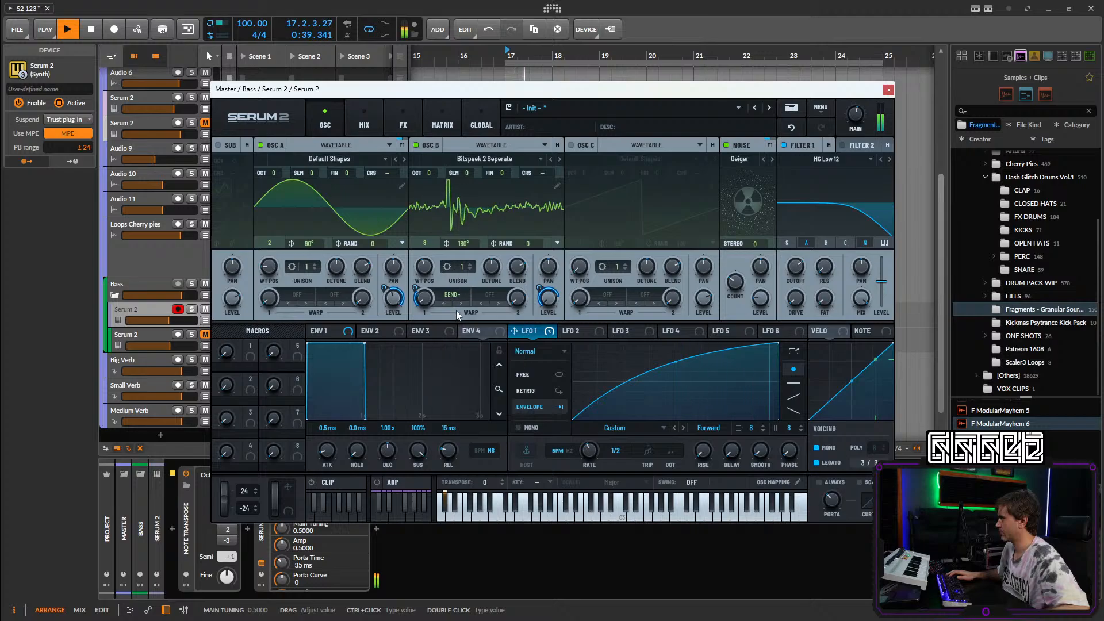
click(447, 305)
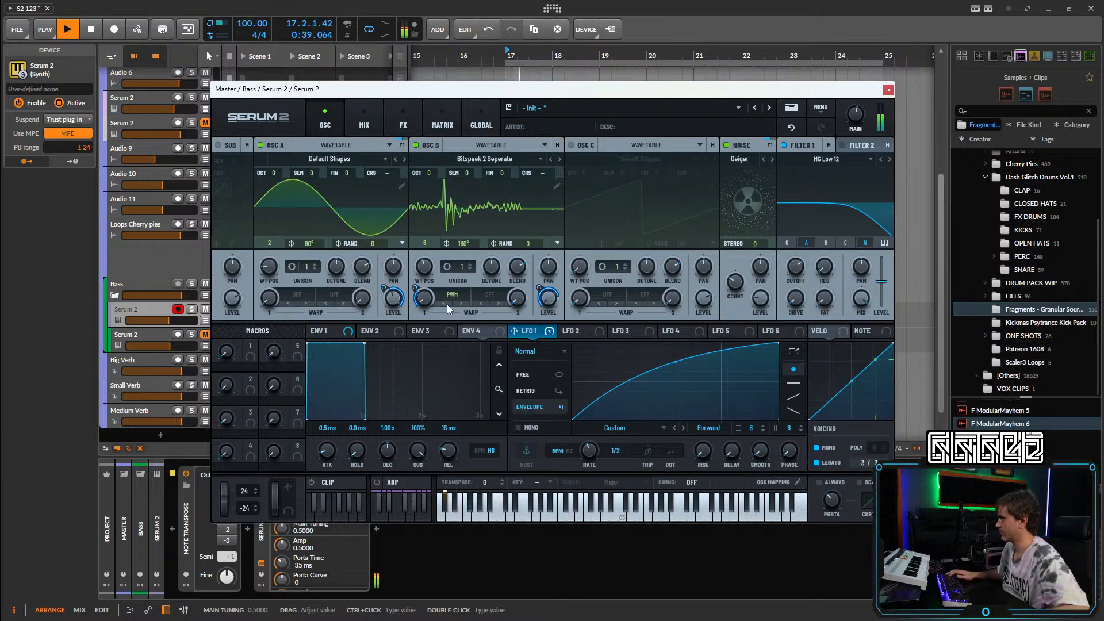
click(447, 304)
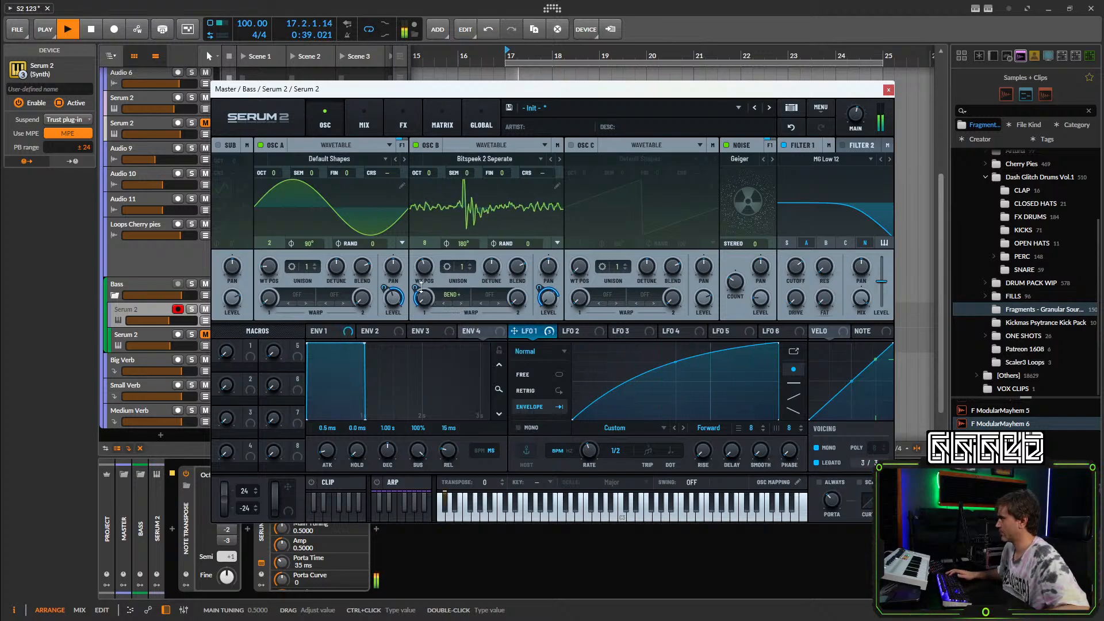
drag(427, 294, 415, 323)
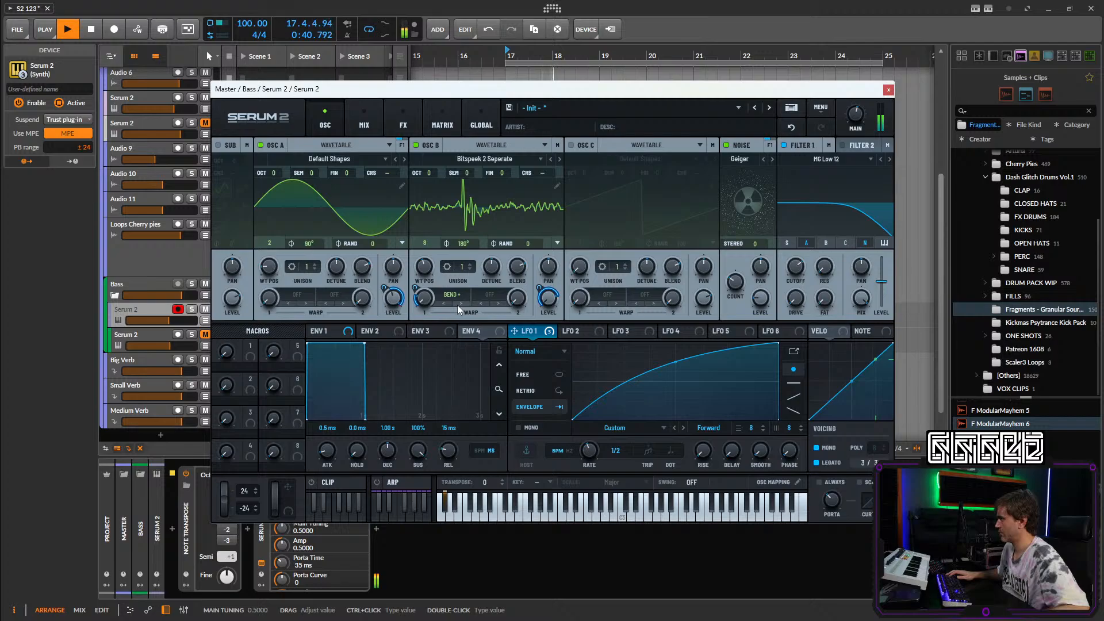
click(457, 305)
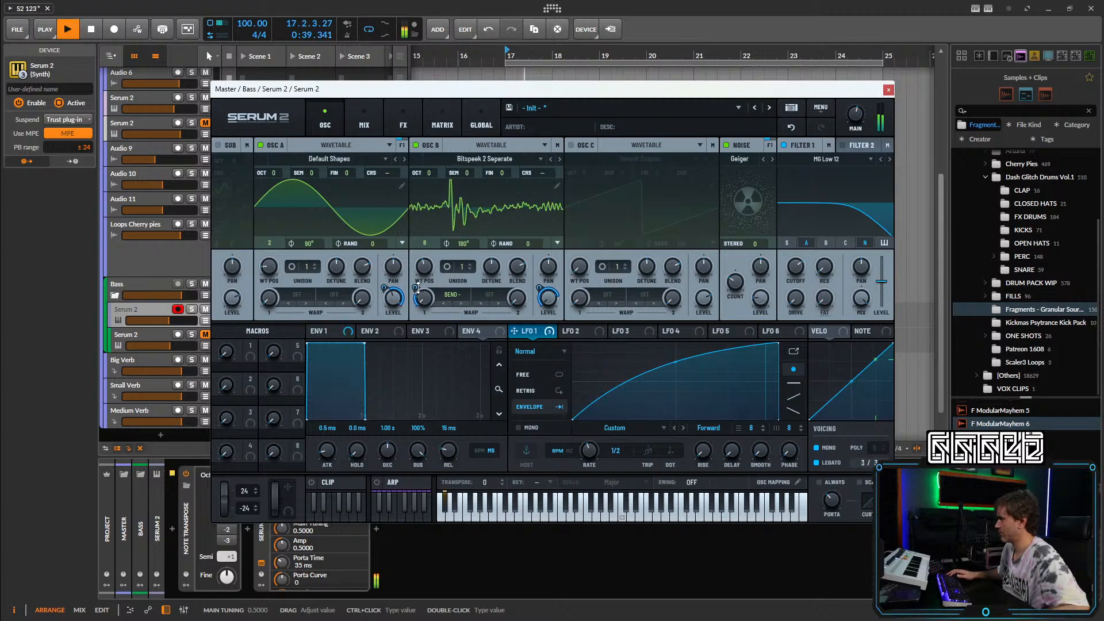
Route oscillator B through Filter 1 and adjust the filter's cutoff during playback.
drag(801, 265, 794, 294)
key(space)
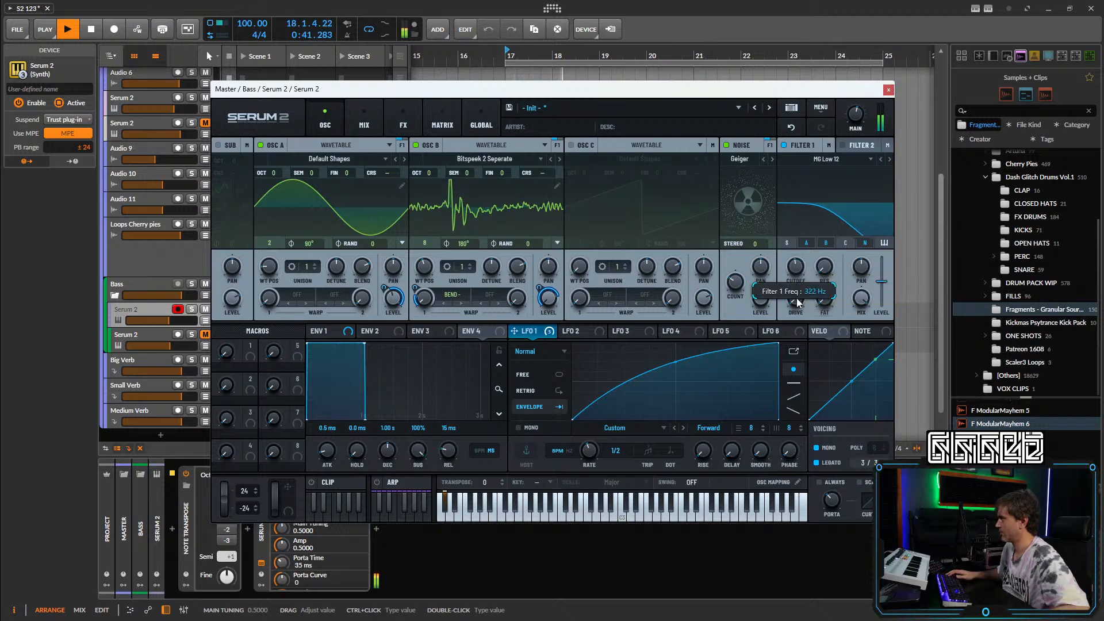
drag(796, 298, 818, 305)
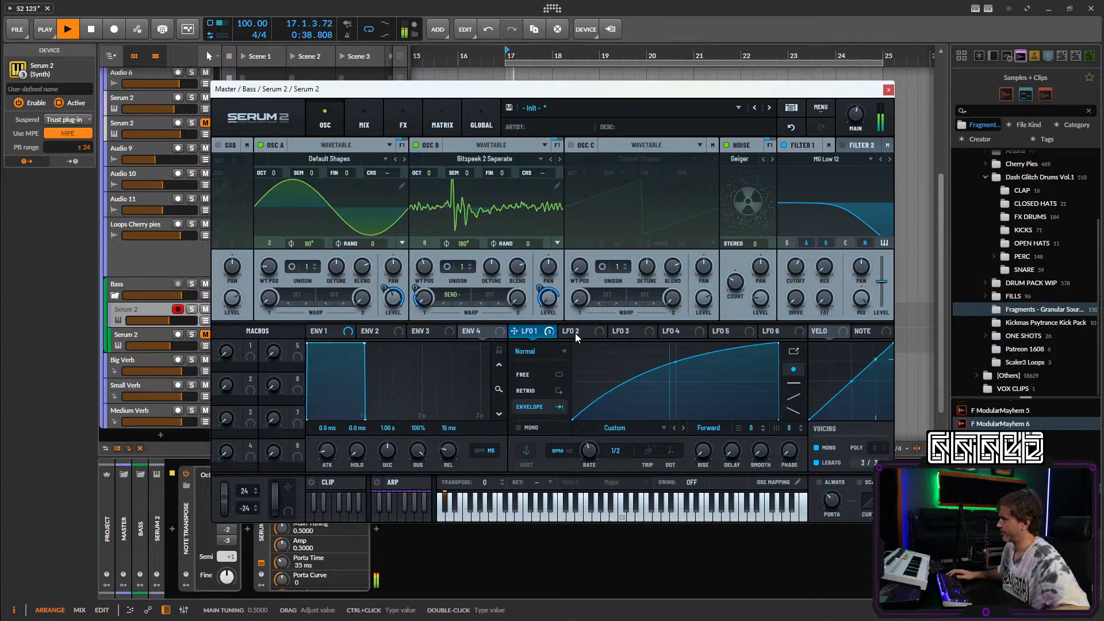
Modulate Filter 1's cutoff with a bar-long LFO 2 whose peak sits about three quarters through its cycle.
drag(575, 333, 795, 269)
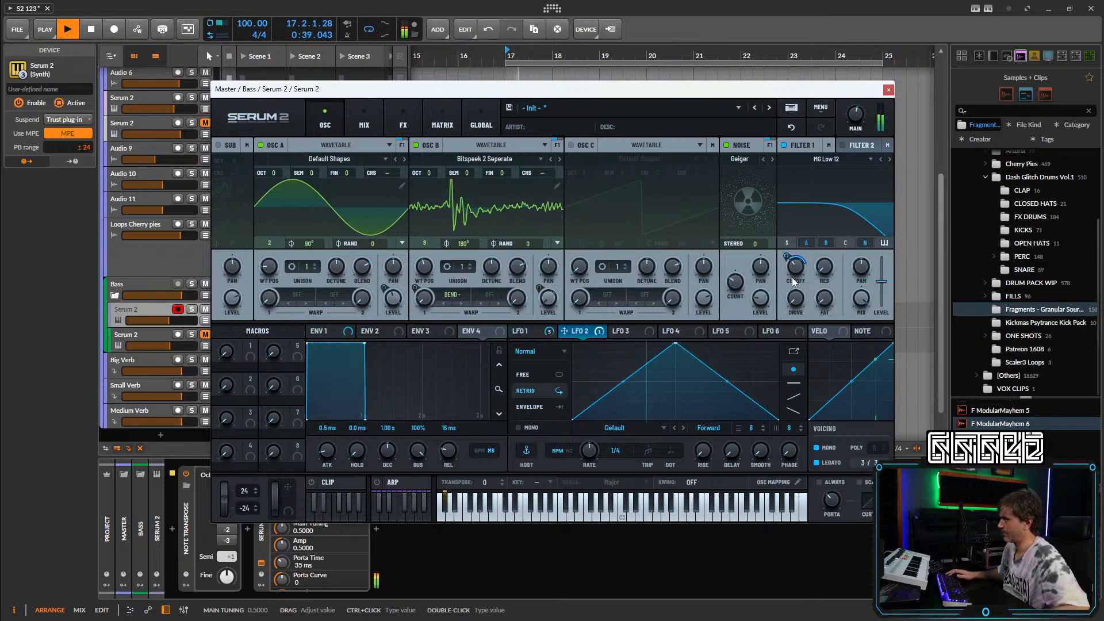
drag(589, 451, 586, 464)
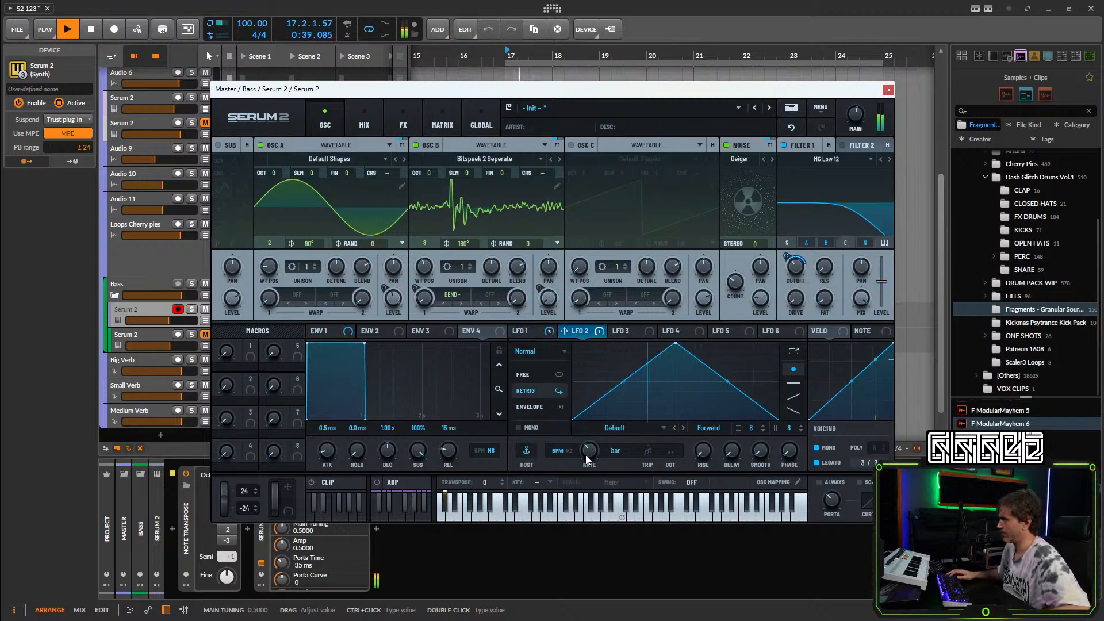
drag(680, 345, 727, 344)
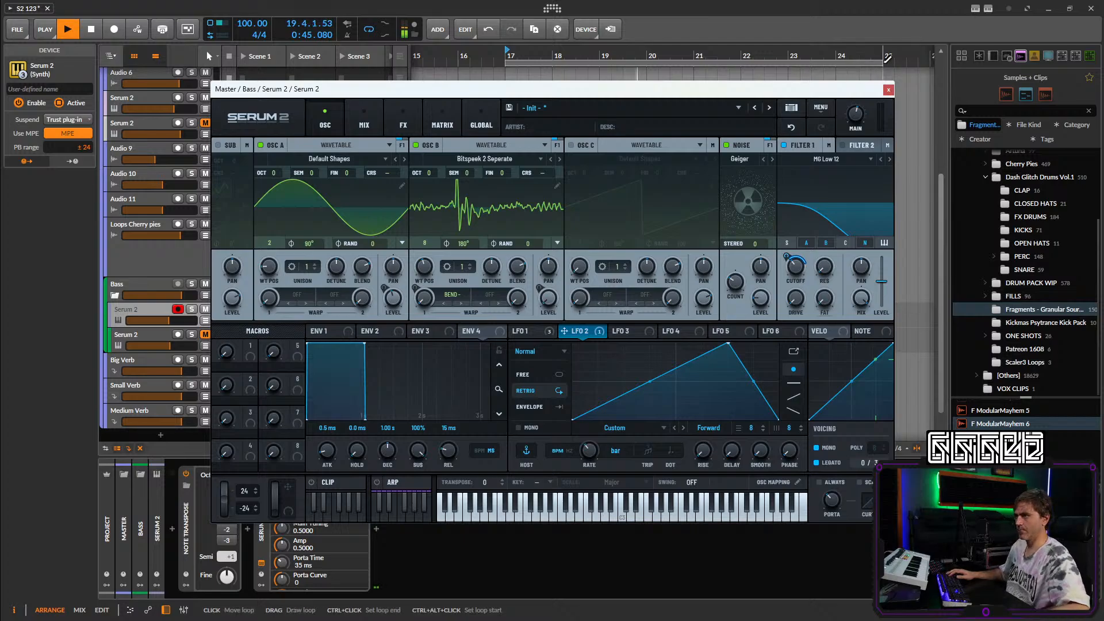
Replay the filtered bass from bar 17 and show the device chain of the muted Serum 2 track.
key(space)
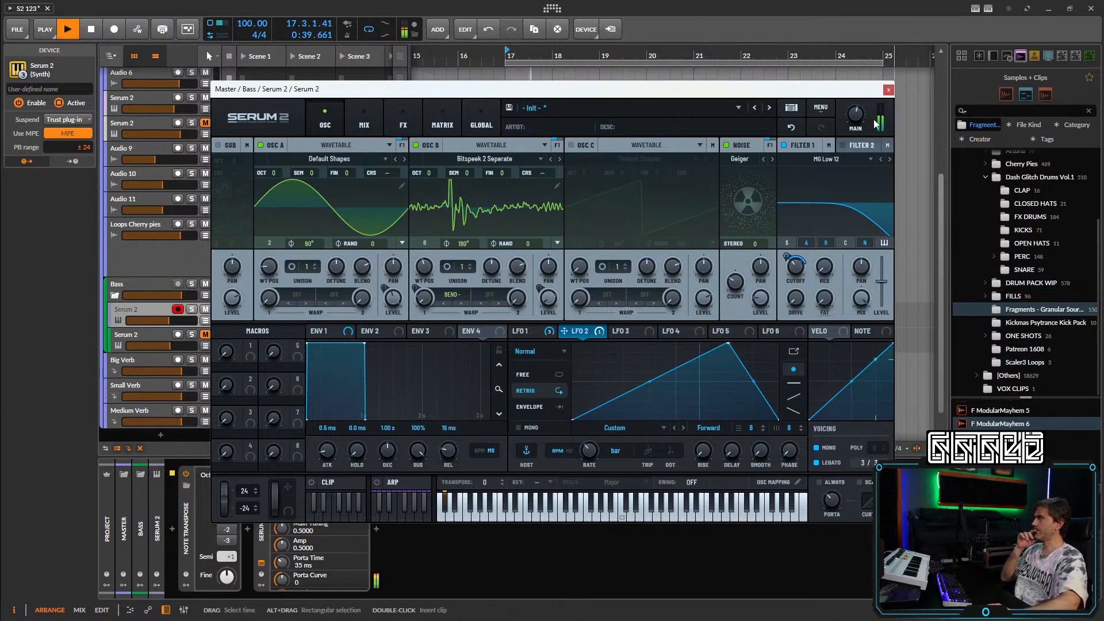
click(889, 91)
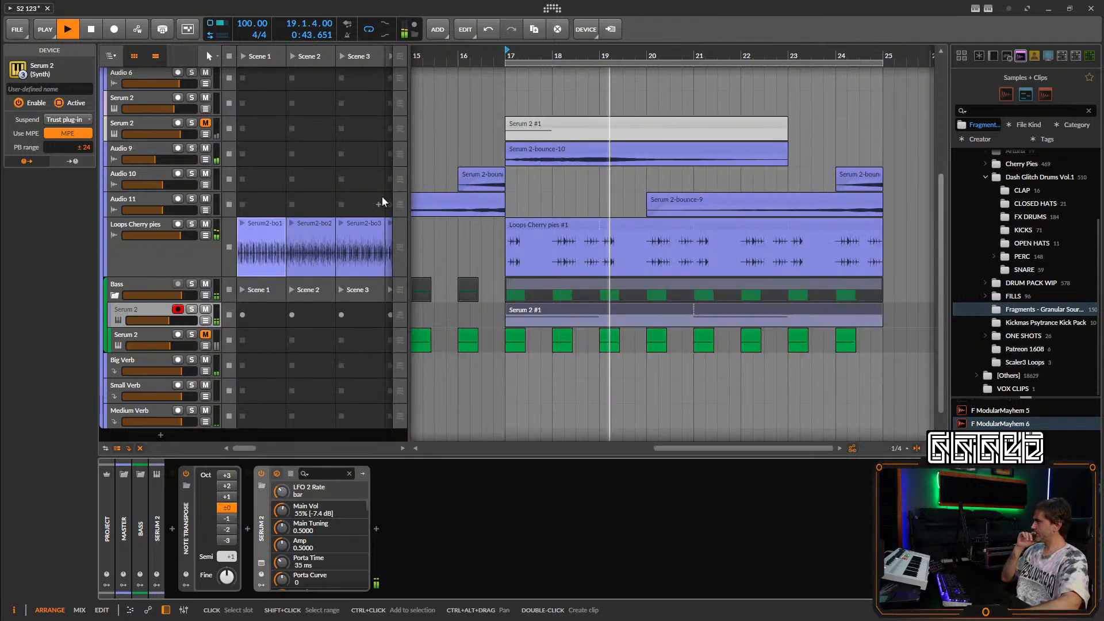
click(123, 334)
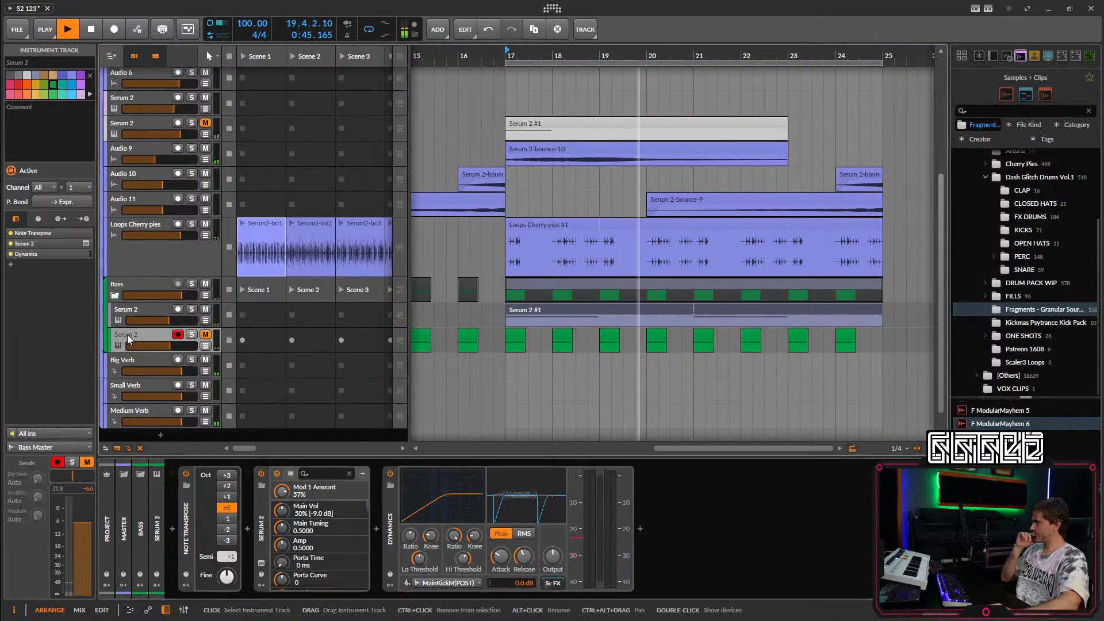
Copy the kick-sidechained Dynamics device from the Bass group to the end of the unmuted Serum 2 track's device chain.
click(140, 306)
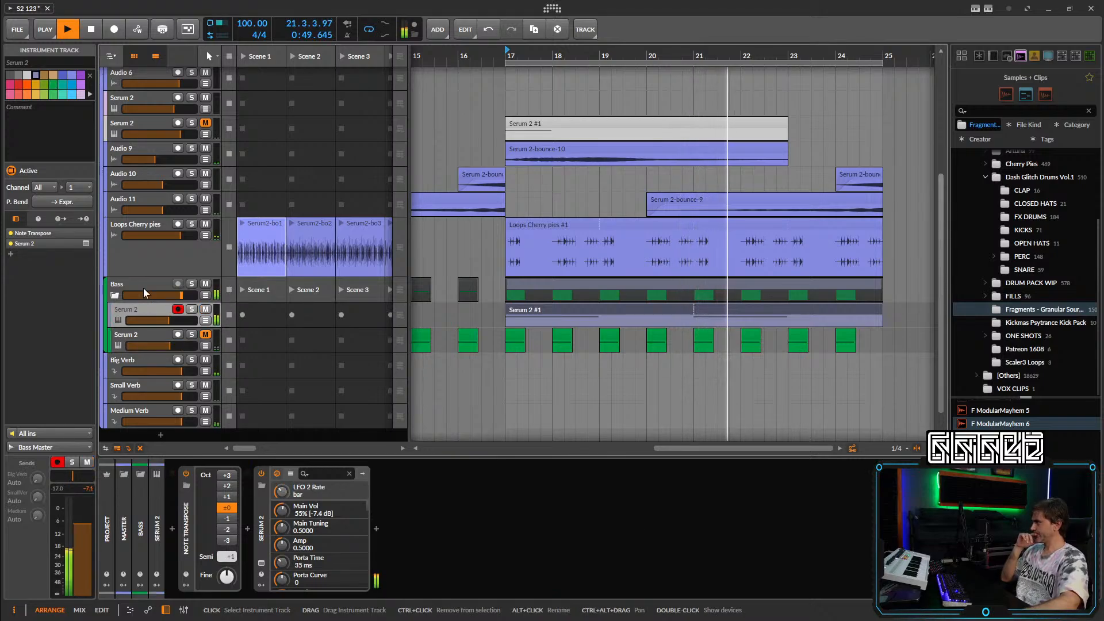
click(144, 284)
click(170, 537)
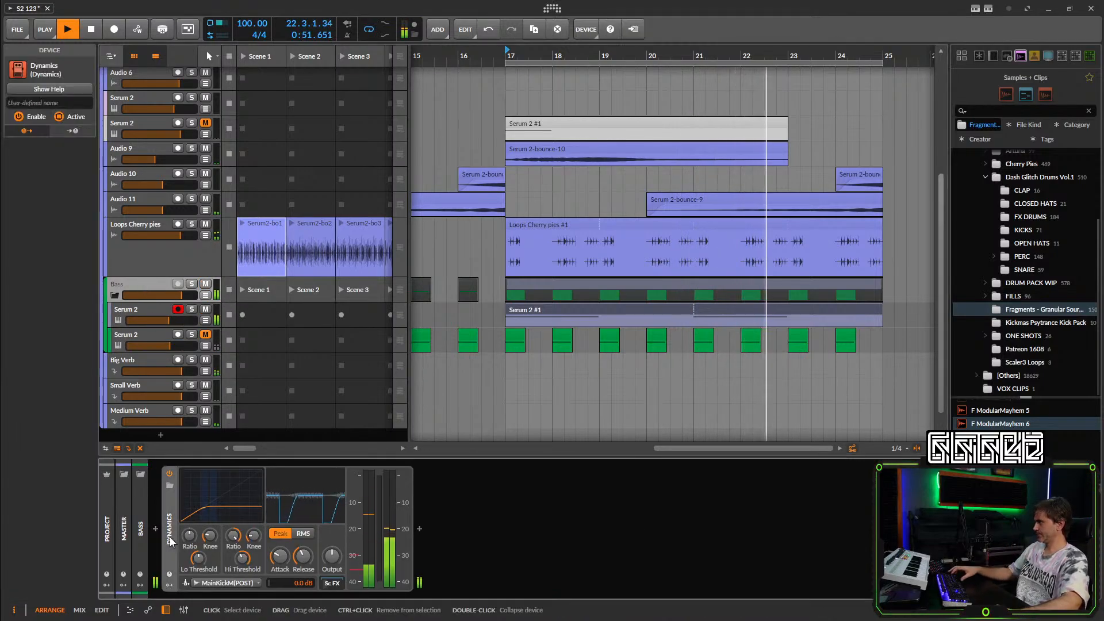
click(140, 310)
click(419, 567)
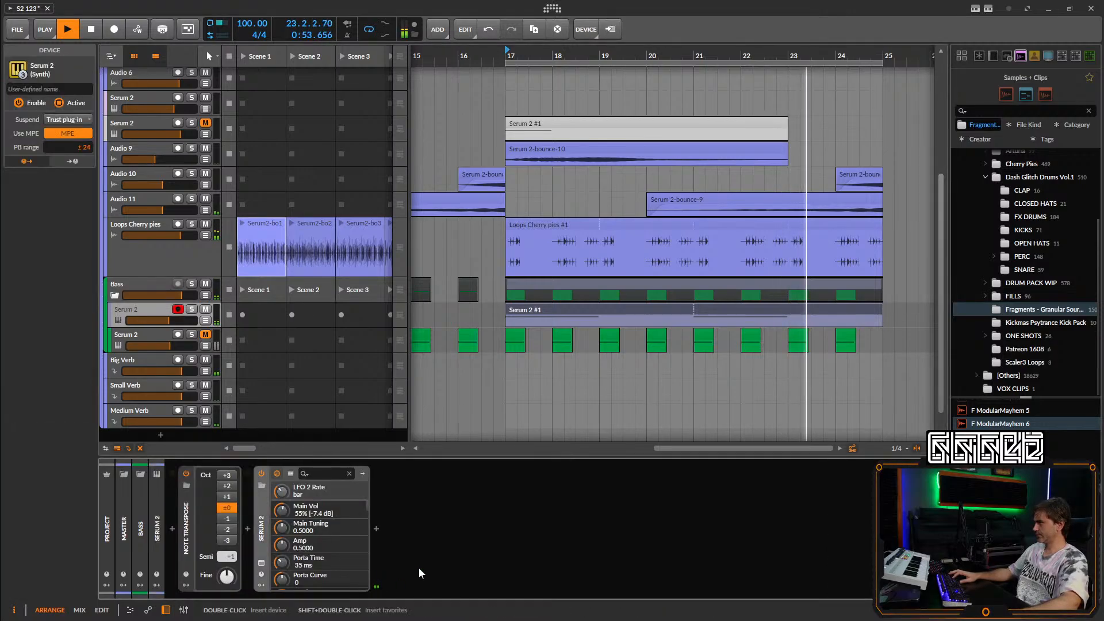
key(ctrl+v)
Delete the Dynamics device from the Bass group and return to the unmuted Serum 2 track.
click(136, 294)
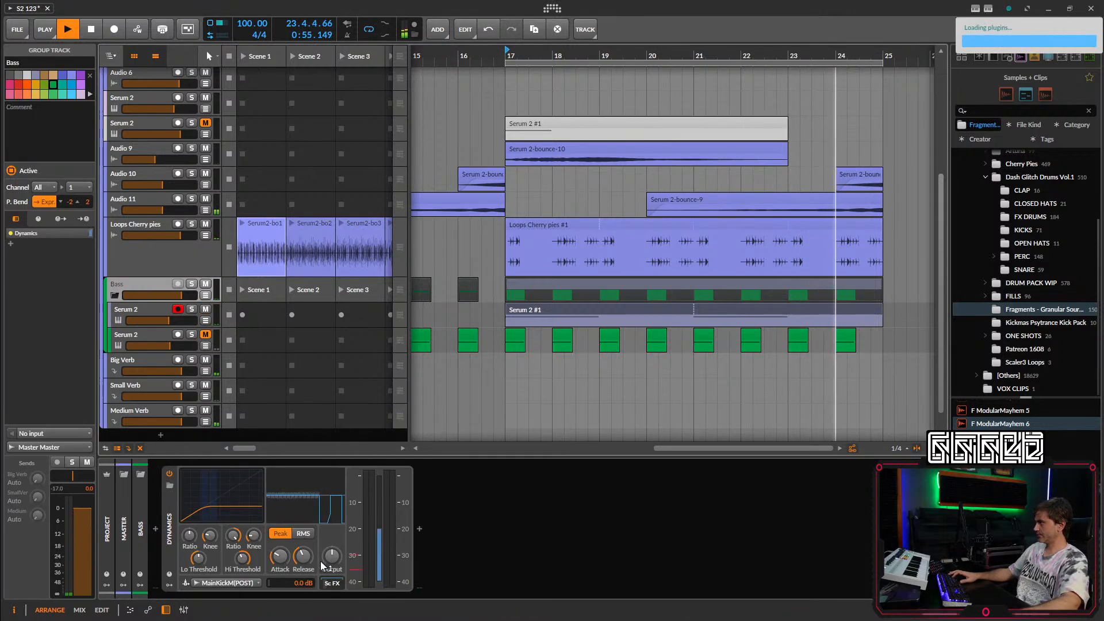
click(170, 536)
key(Delete)
click(150, 316)
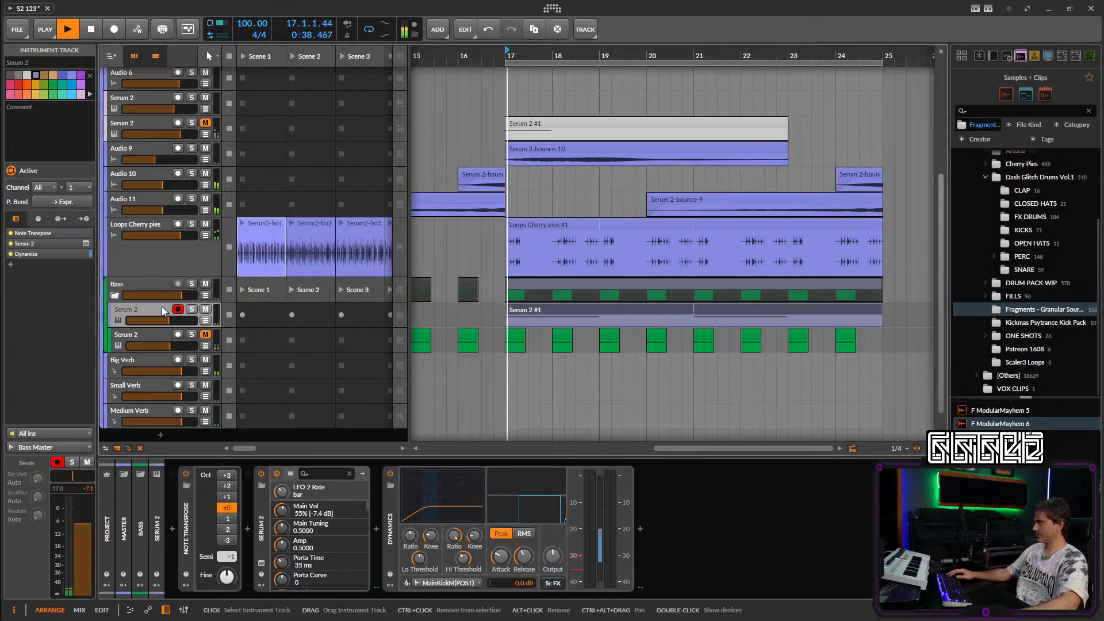
Check the notes in the Serum 2 clip, play the mix, and solo the Serum 2 bass track from bar 17.
double_click(536, 312)
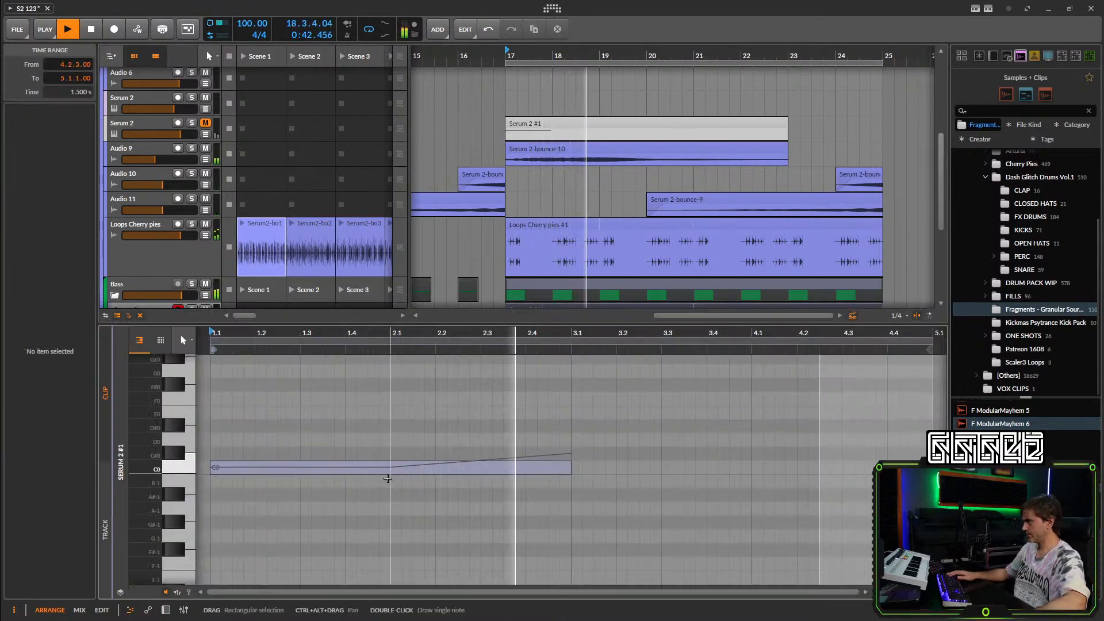
click(166, 610)
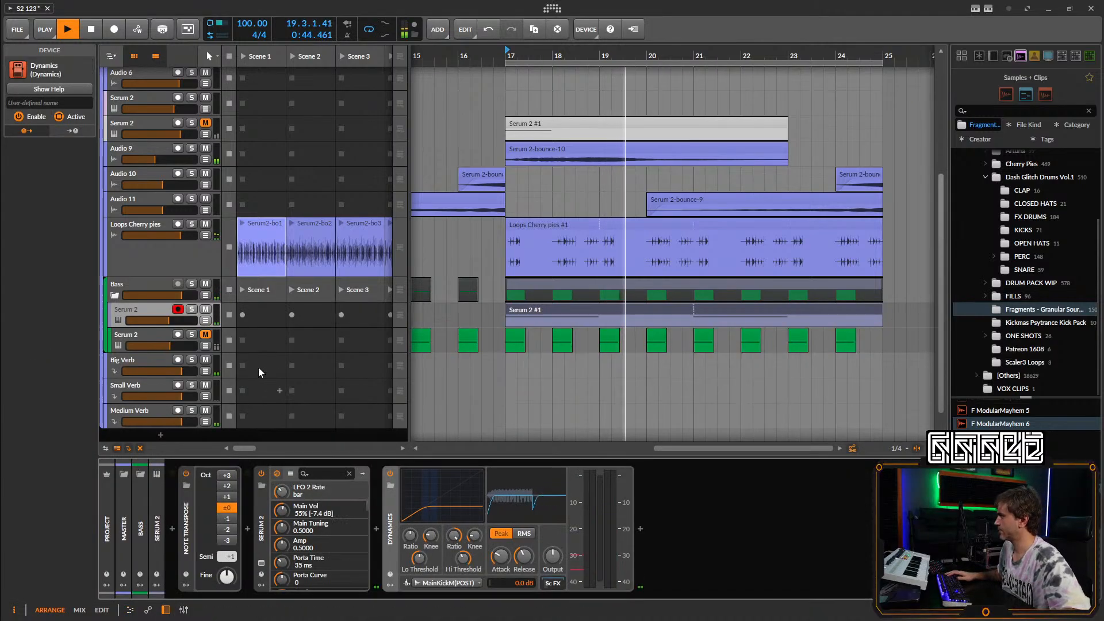
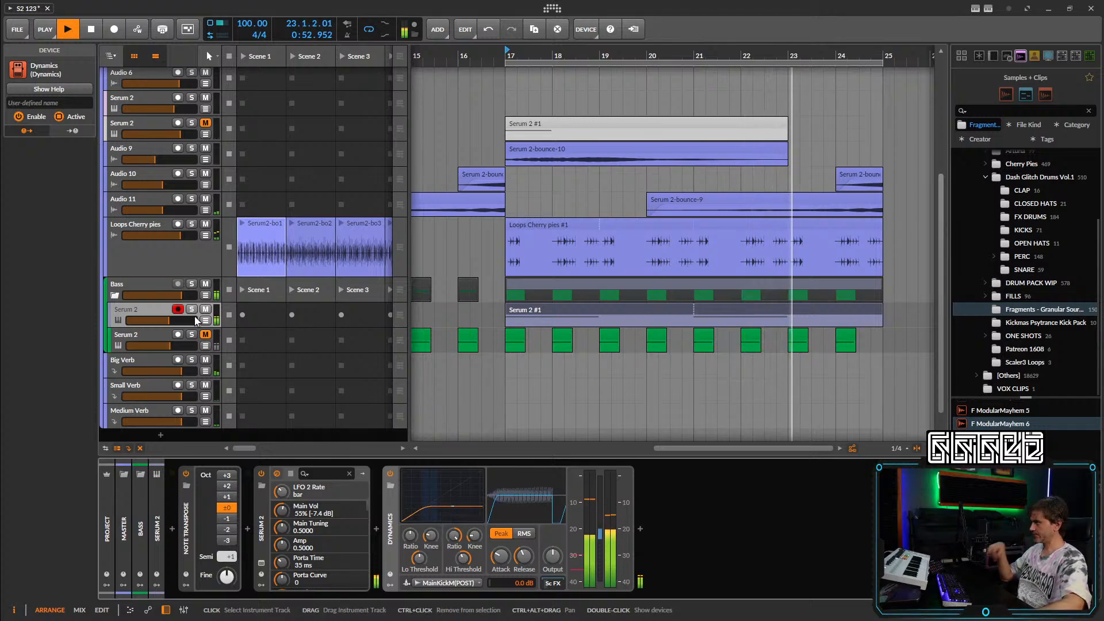
click(165, 310)
click(532, 311)
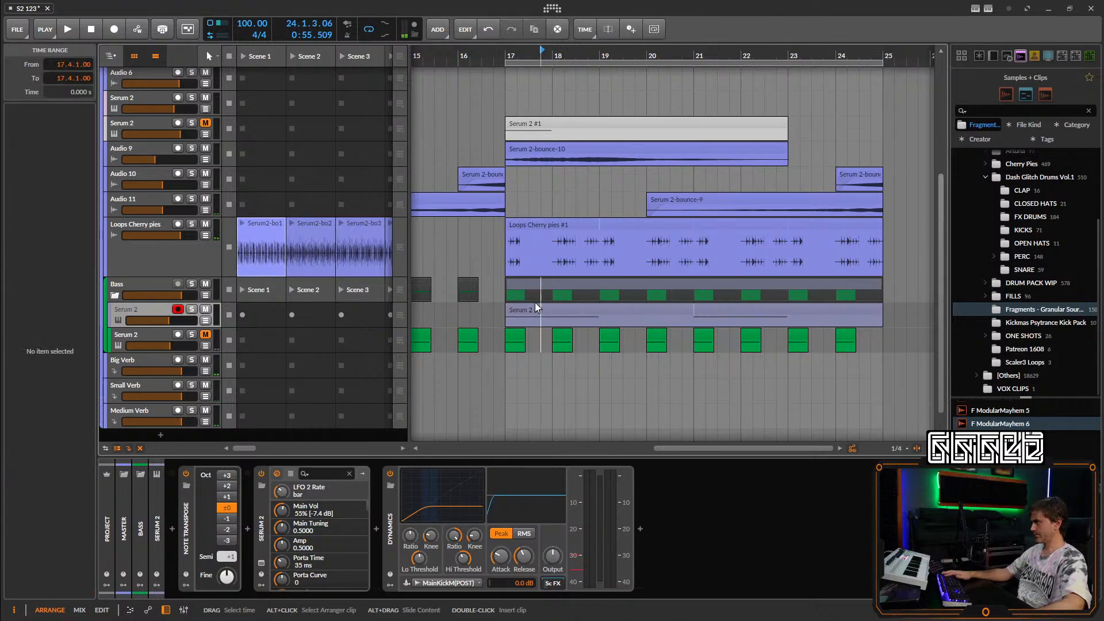
click(193, 311)
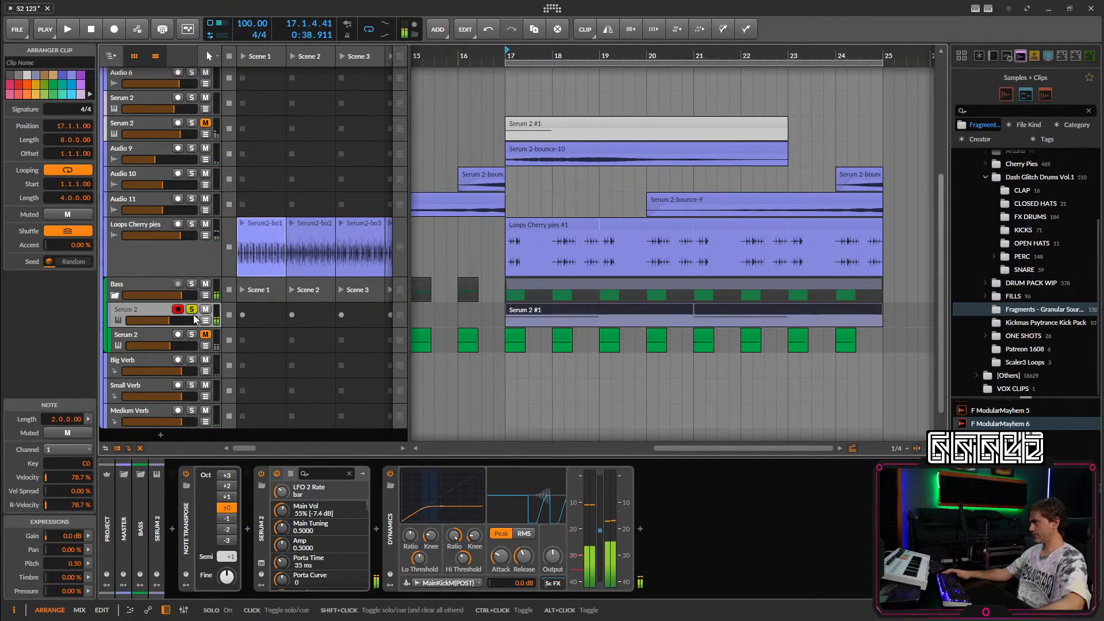
Compare LFO 1 and LFO 2 in the soloed Serum 2 and set LFO 1's rate to 1/4.
click(261, 563)
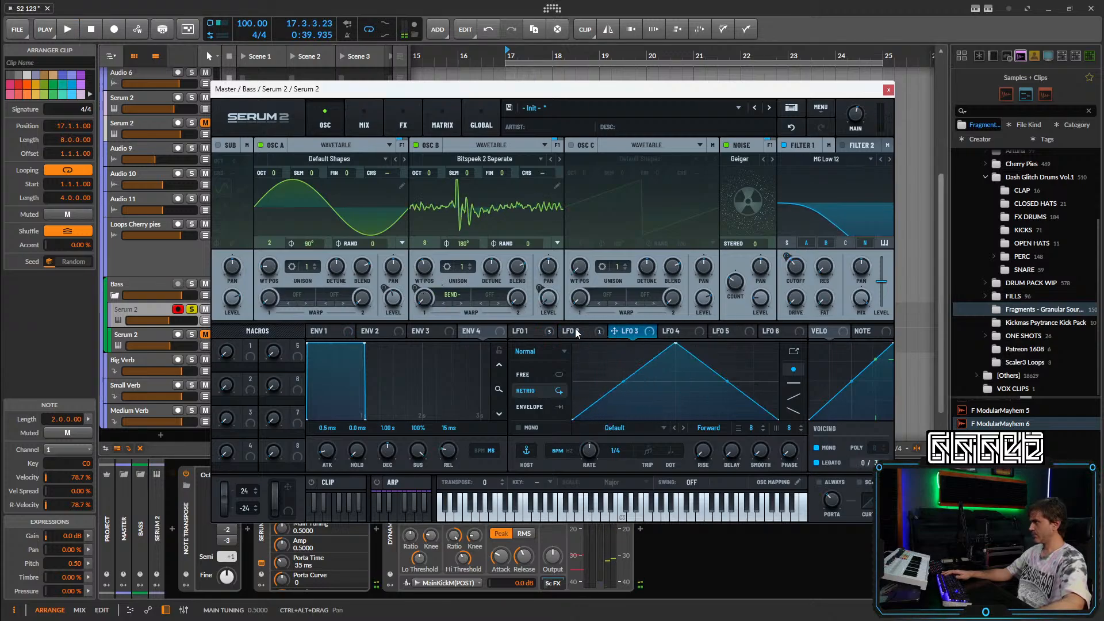
click(529, 331)
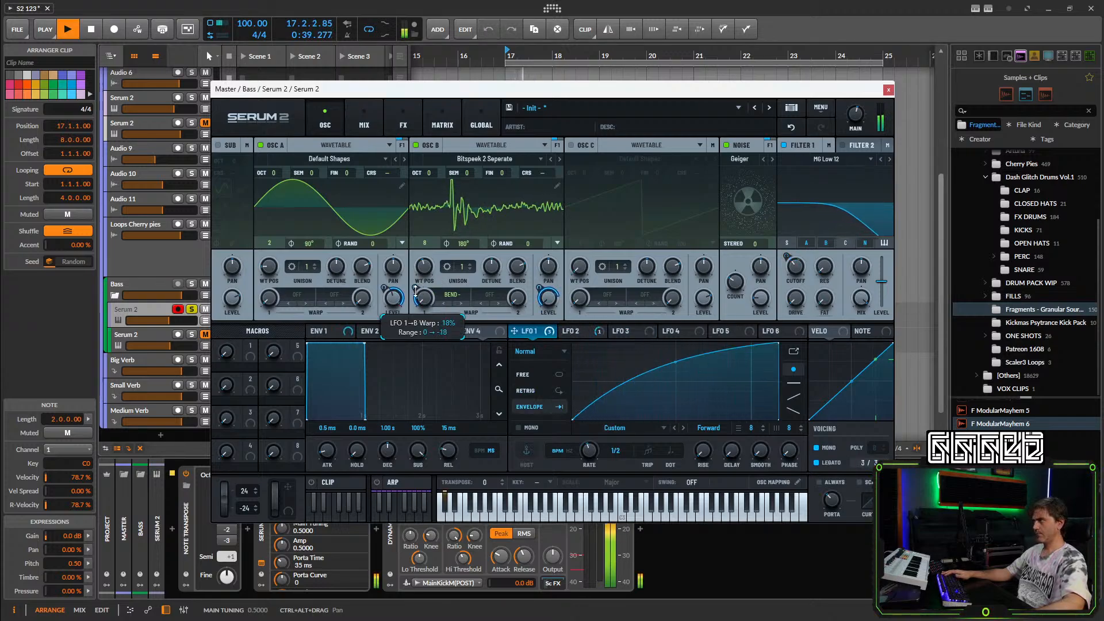
click(581, 332)
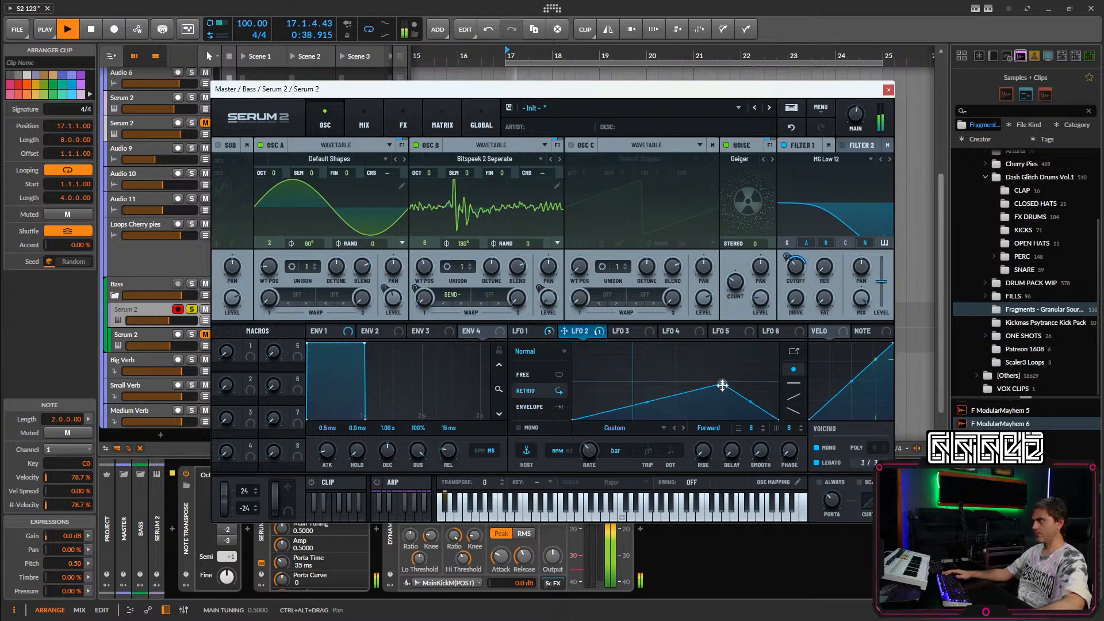
click(525, 332)
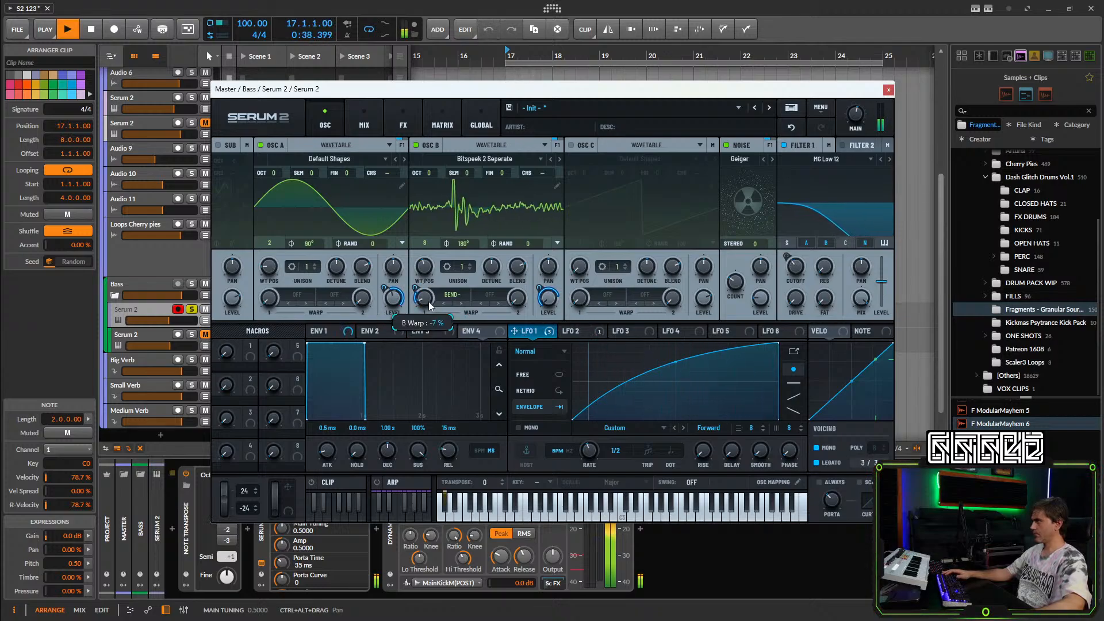
key(space)
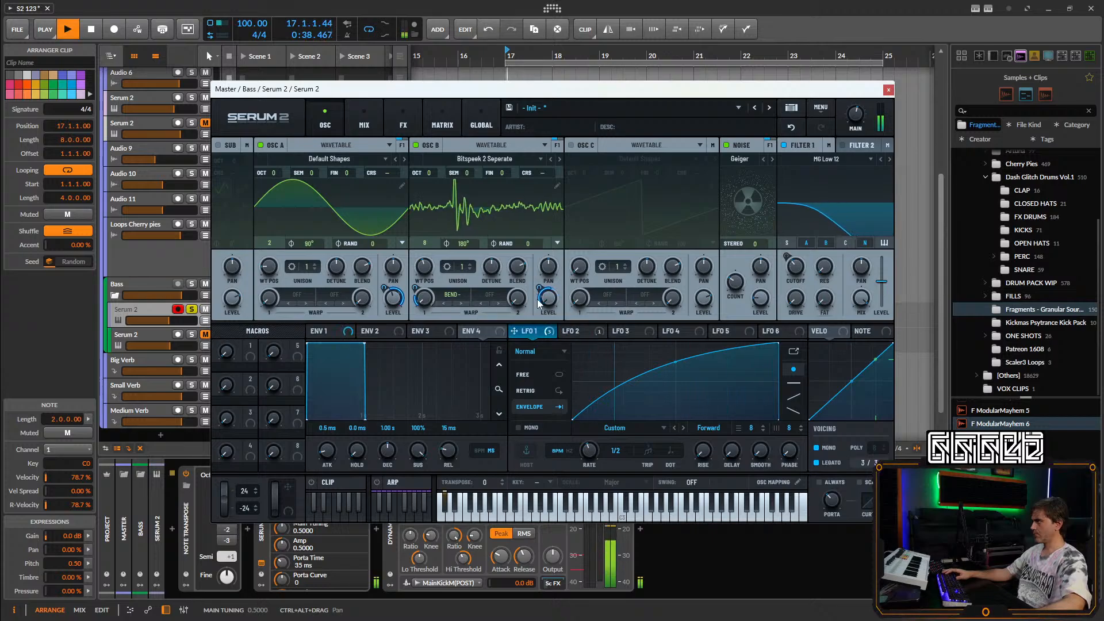
key(space)
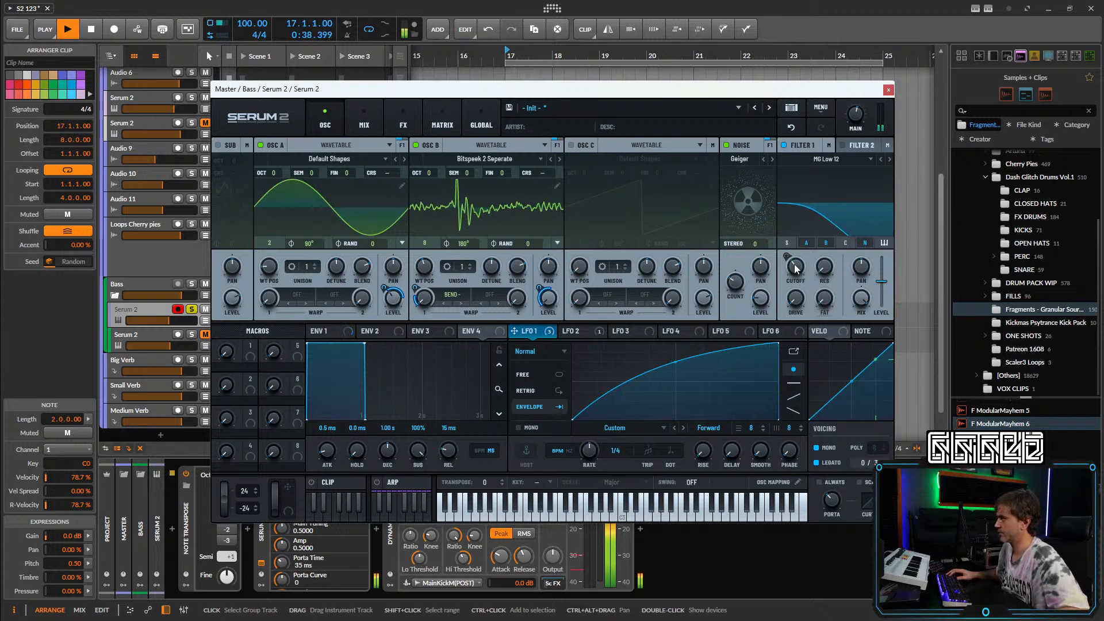
Assign LFO 1 to Filter 1's cutoff and remove the modulation coming from LFO 2.
drag(540, 332, 788, 268)
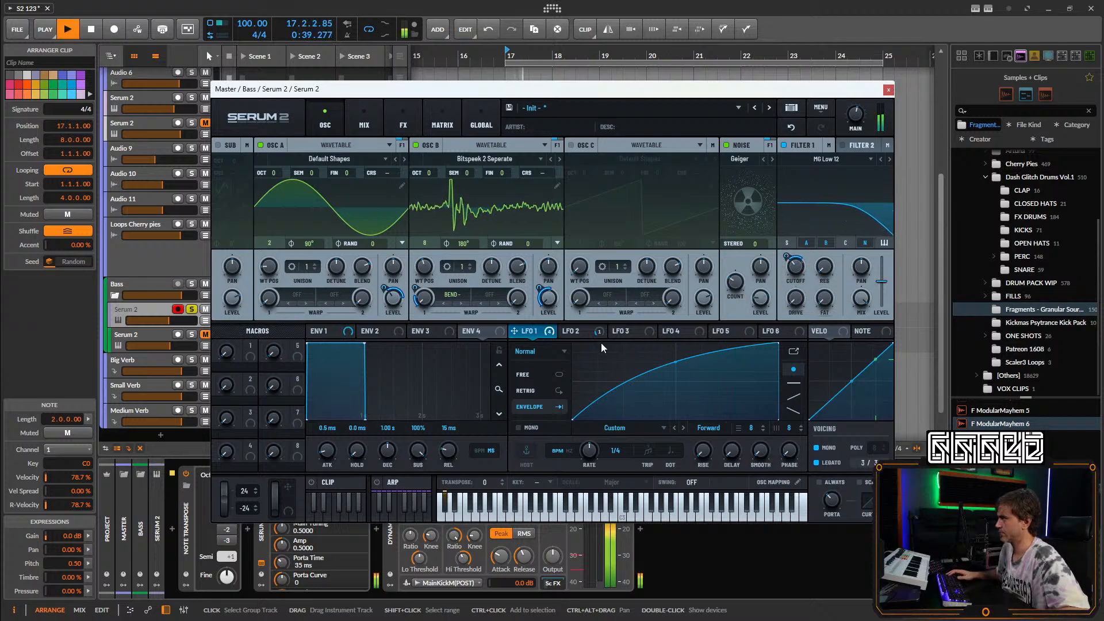
click(574, 334)
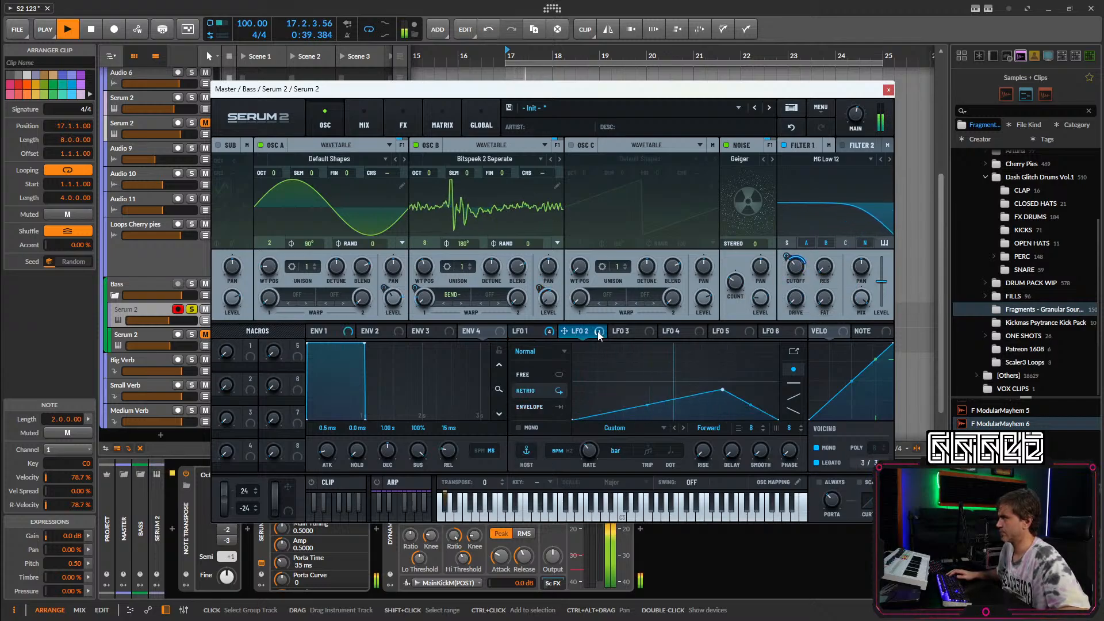
right_click(575, 333)
click(645, 368)
click(531, 333)
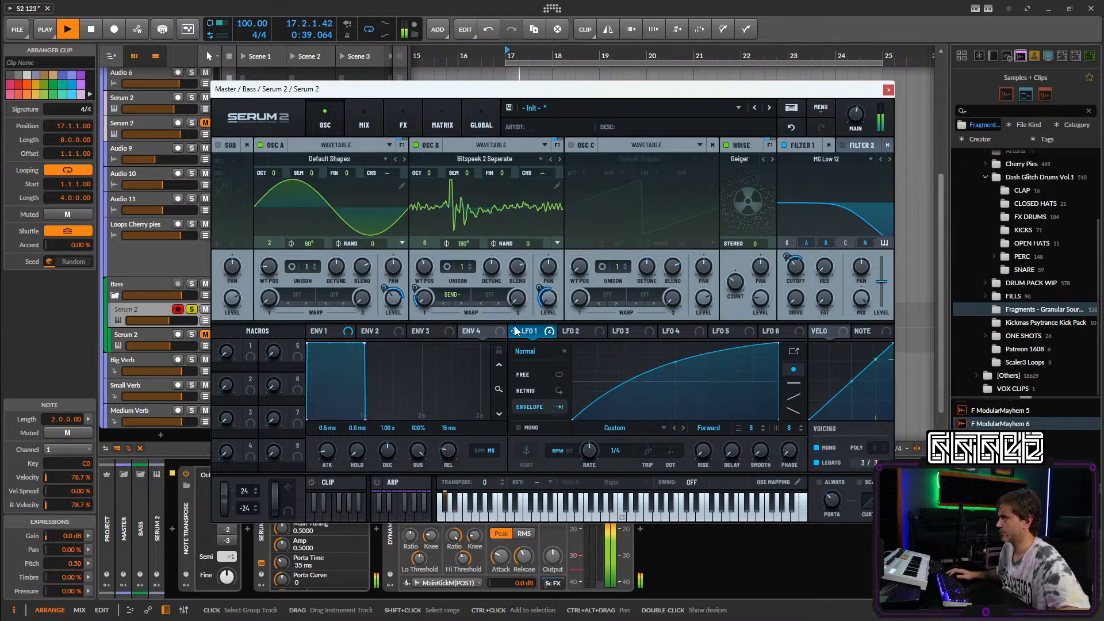
Compare the bass soloed and in the mix, bend LFO 1's curve into a slow-starting rise, and close Serum 2 with solo off.
key(space)
click(189, 309)
key(space)
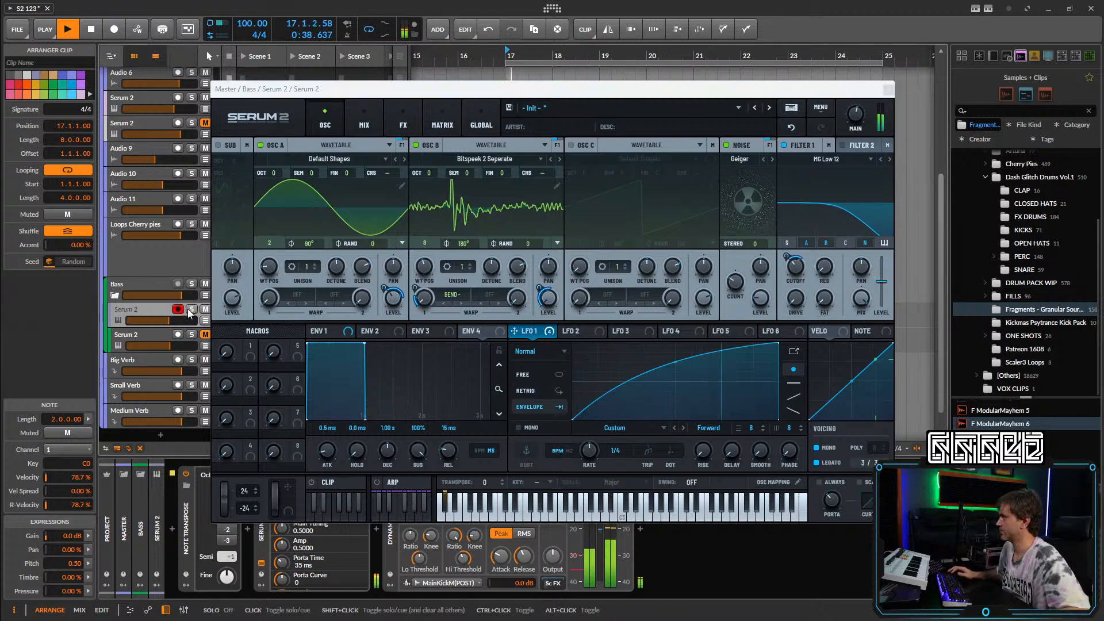
click(191, 310)
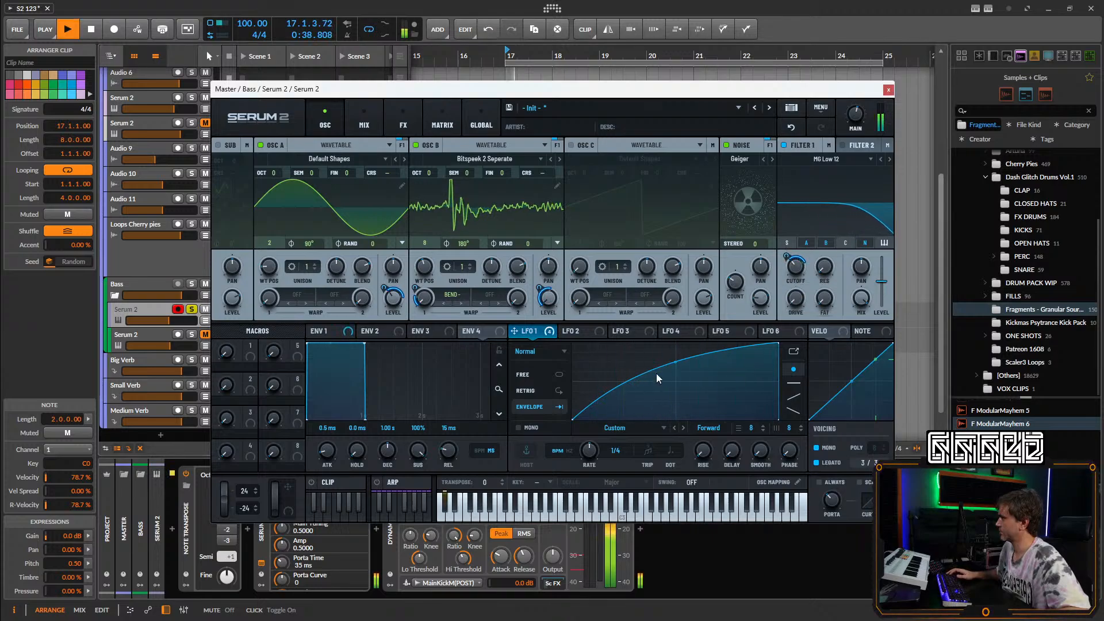
drag(673, 362, 669, 380)
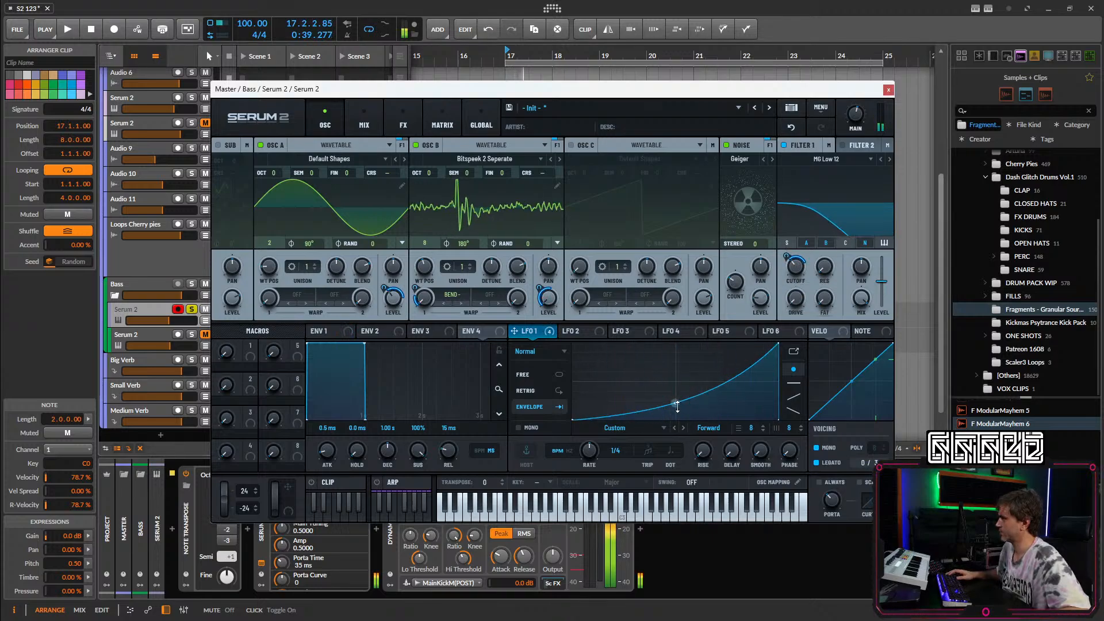
click(191, 309)
click(888, 90)
Trim the Serum 2 clip at bar 17 to two beats and open its notes.
scroll(492, 295, up, 3)
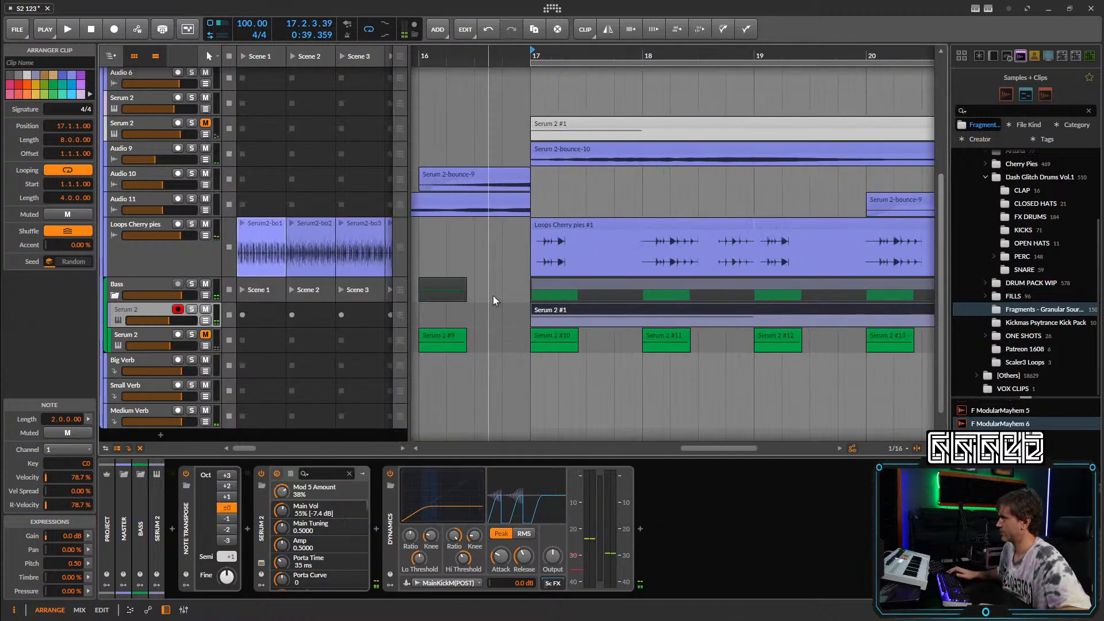
double_click(562, 312)
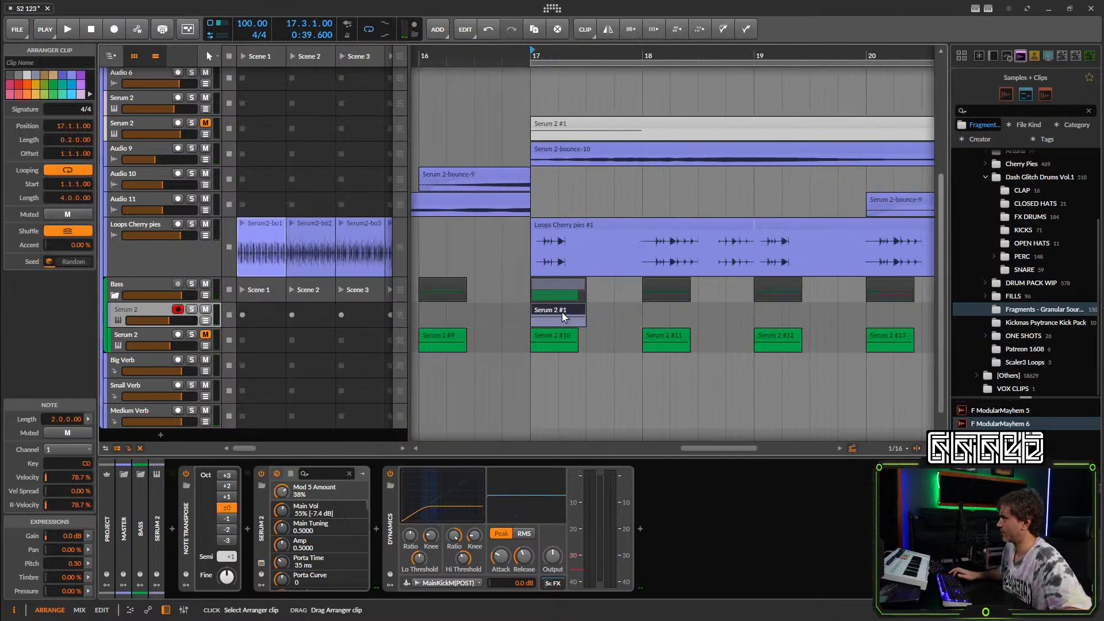
key(space)
key(space)
Split the C0 note at 1.2, delete everything after it, and play the one-beat note.
key(5)
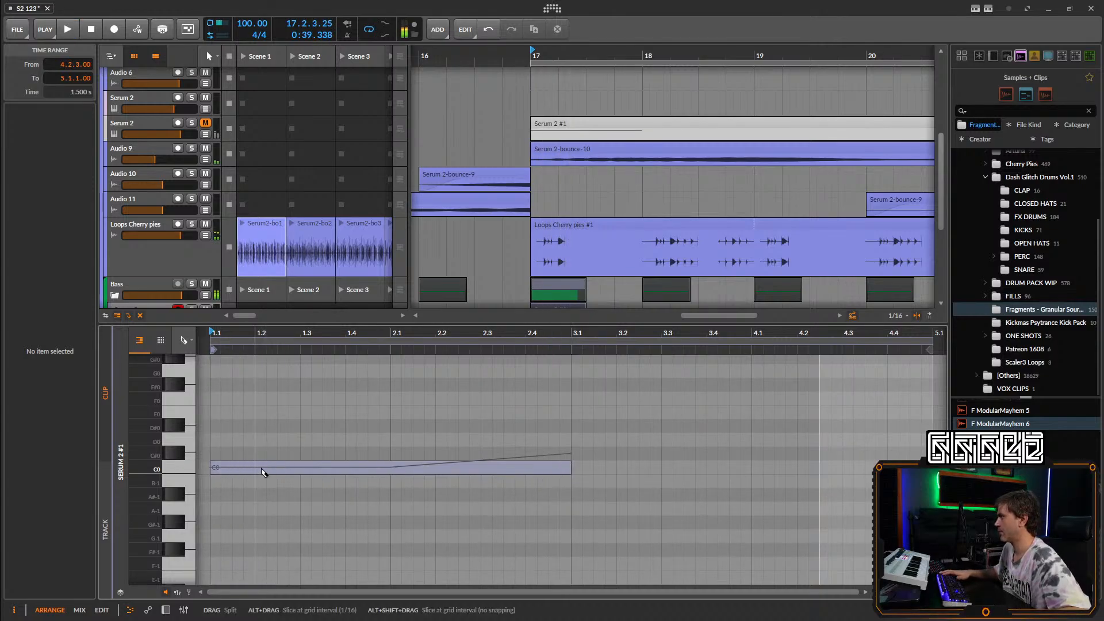
click(259, 469)
key(1)
key(Delete)
key(space)
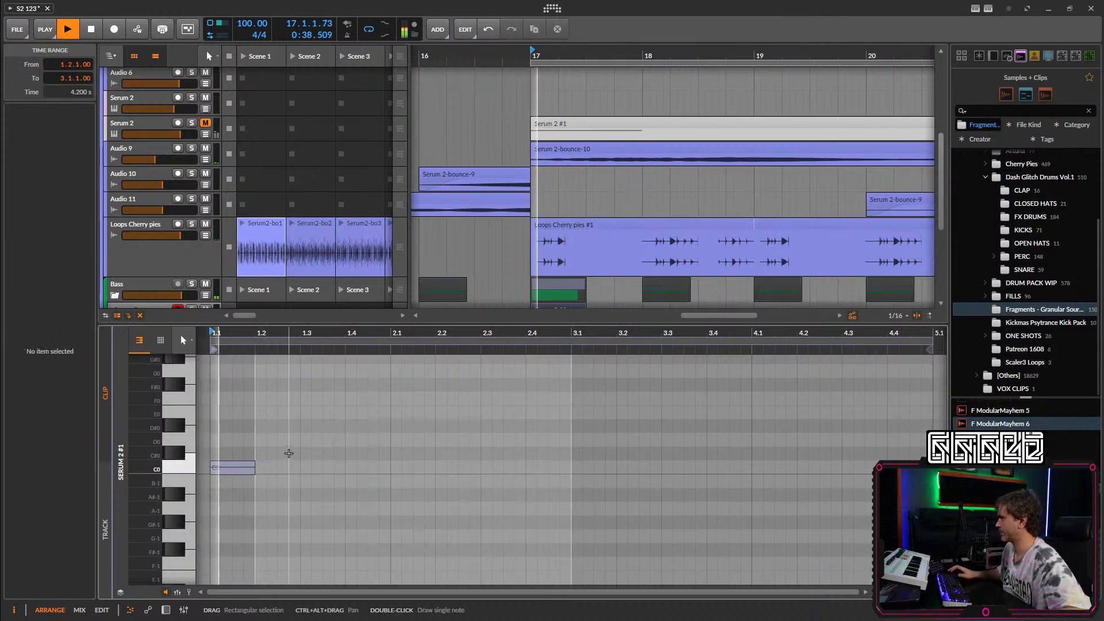
Raise the unmuted Serum 2 bass track's volume slightly and replay the short bass hit from bar 17.
scroll(613, 180, down, 3)
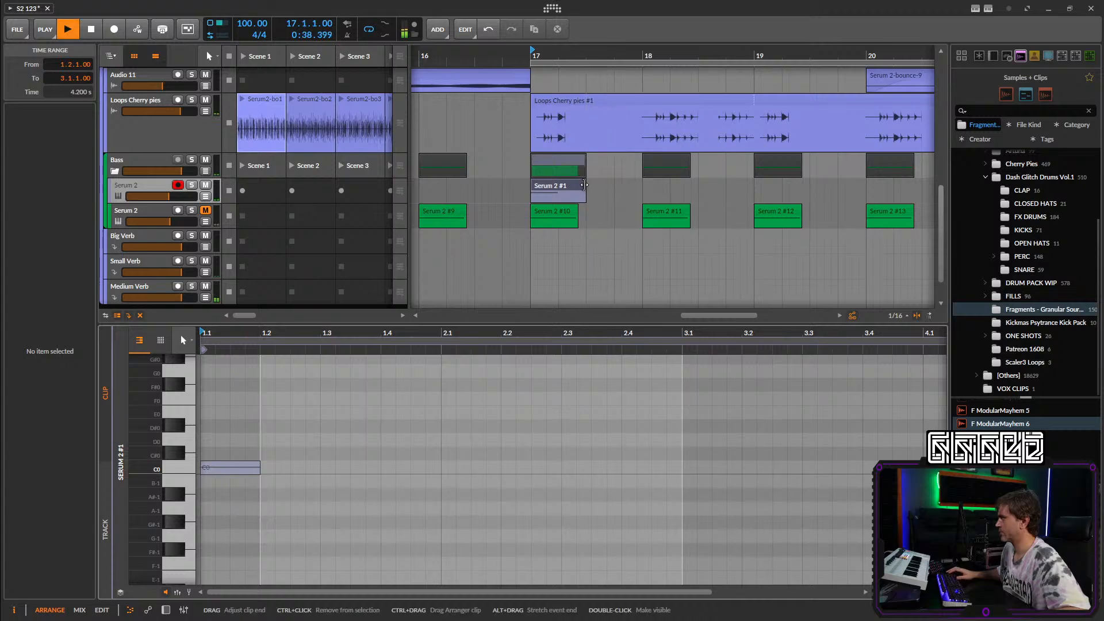
scroll(566, 192, up, 2)
scroll(567, 192, down, 2)
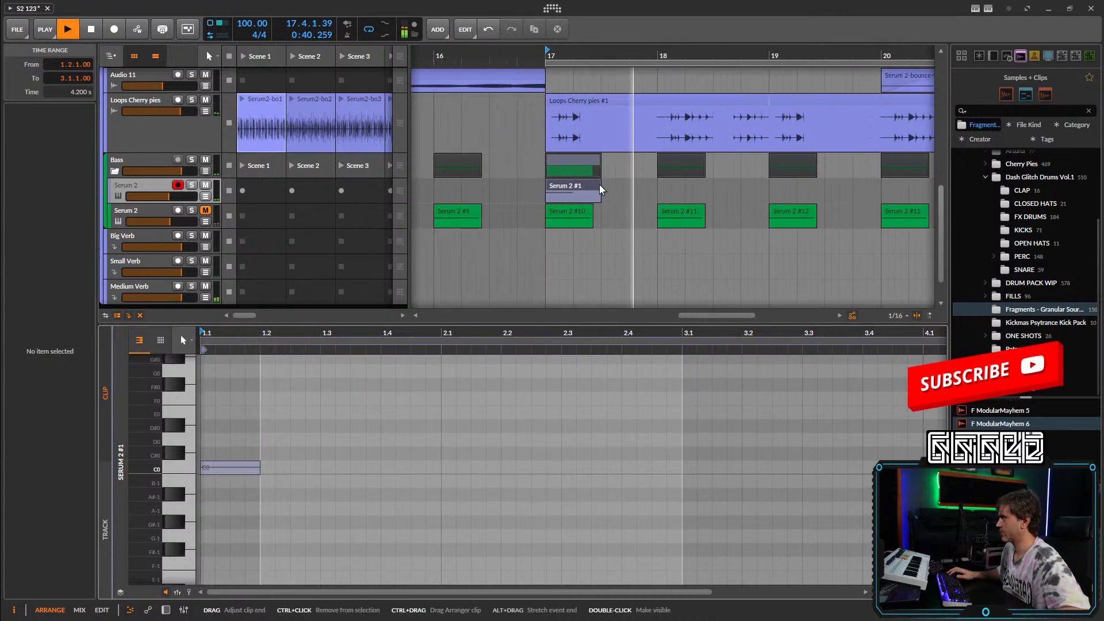
drag(164, 198, 171, 198)
key(space)
key(space)
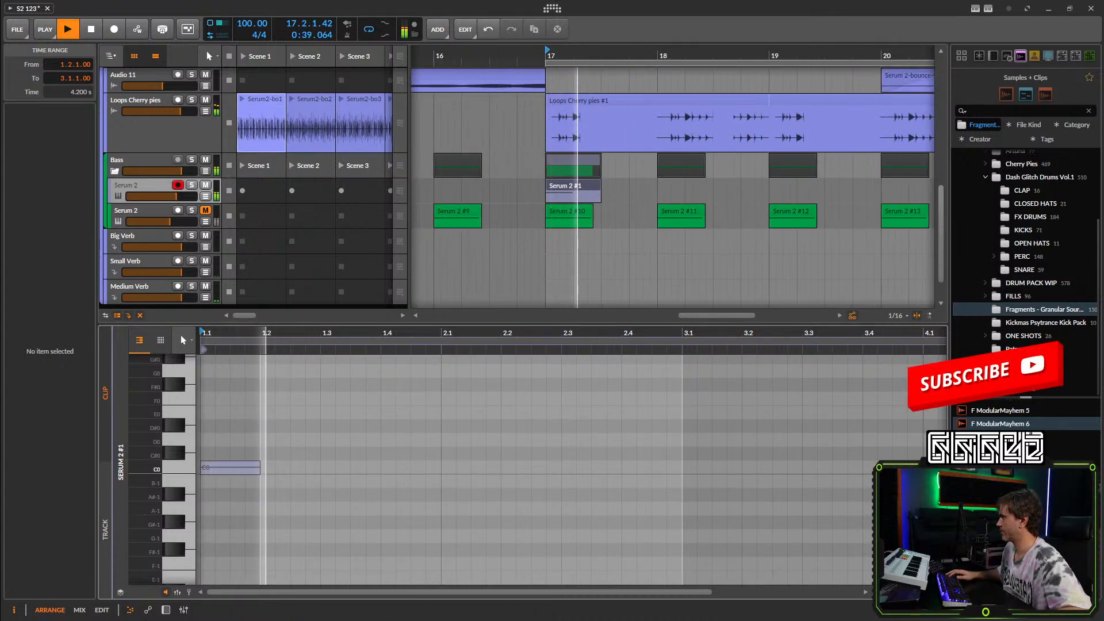
key(space)
Solo the Serum 2 bass and bend LFO 1's curve upward into a fast-starting rise.
click(167, 610)
key(space)
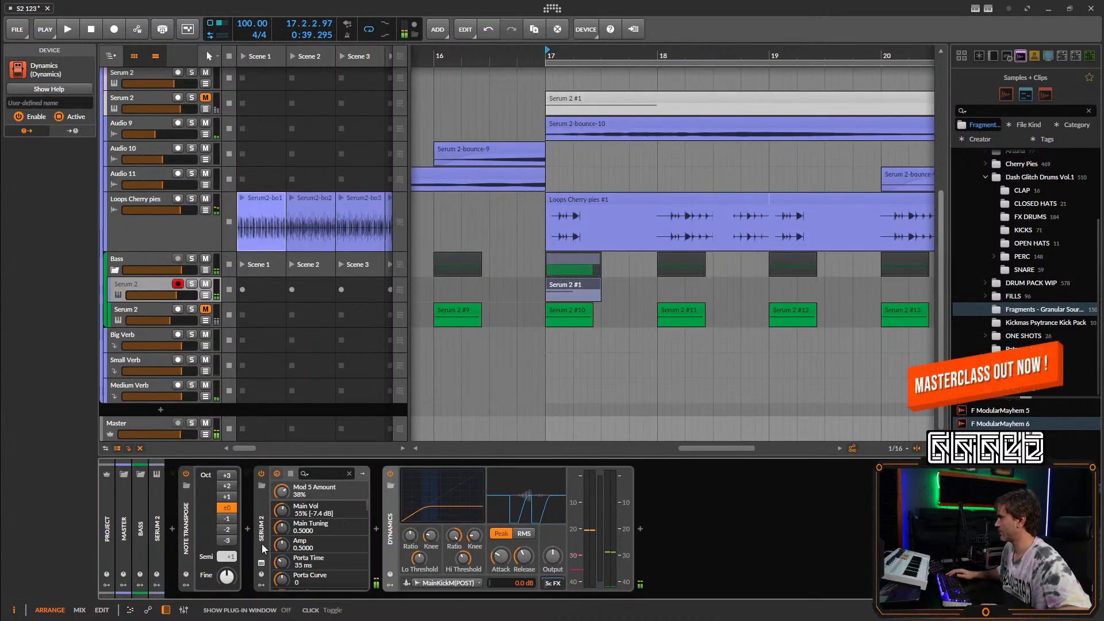
click(218, 286)
key(space)
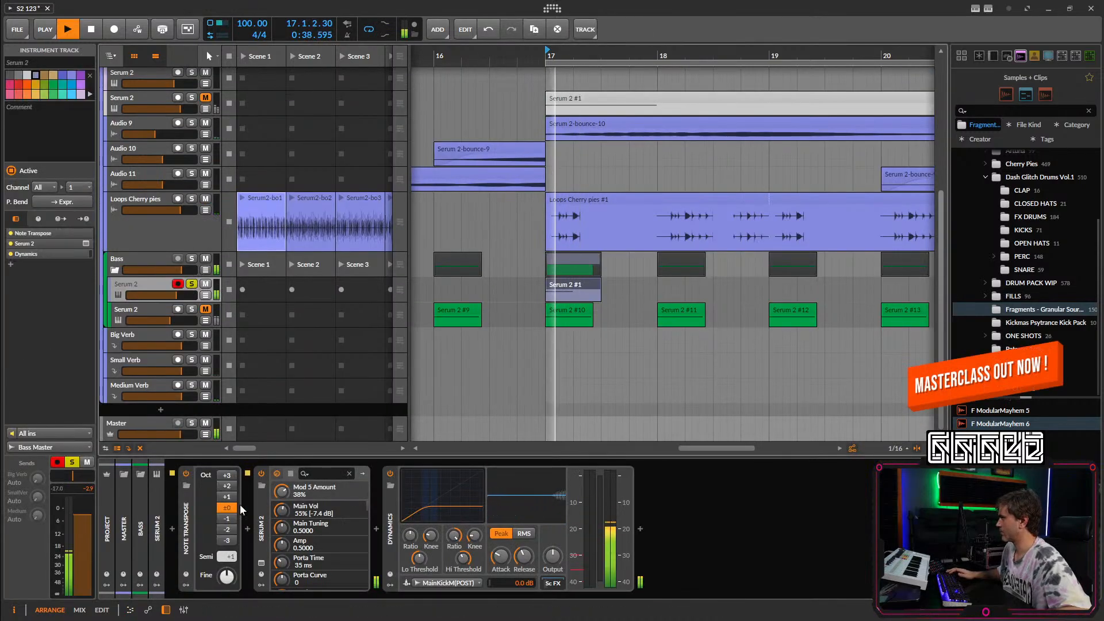
click(261, 563)
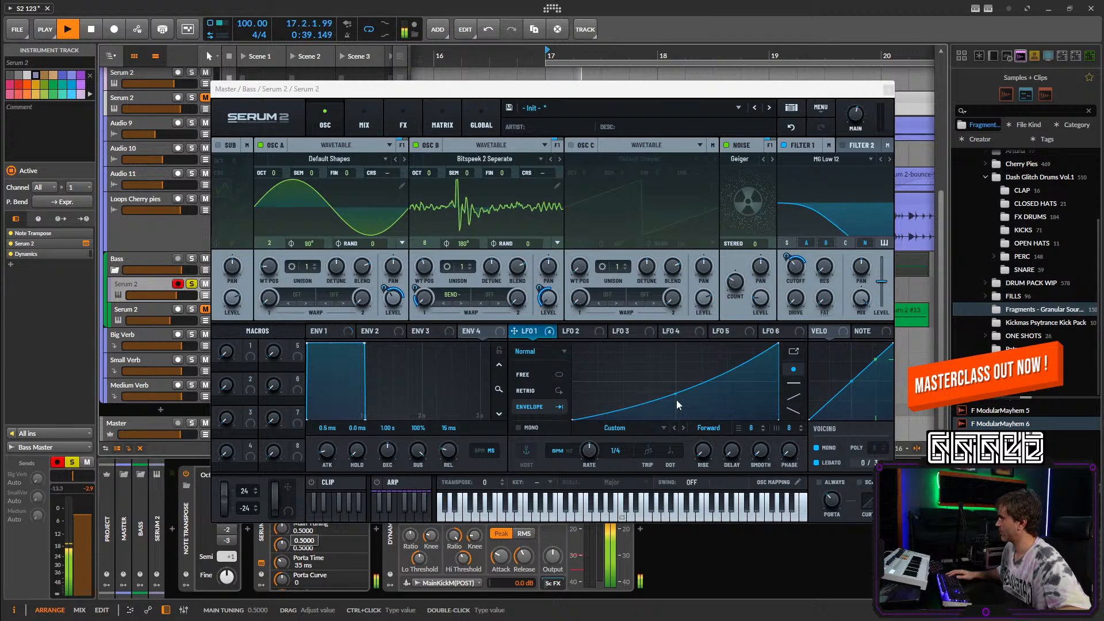
drag(676, 396, 675, 378)
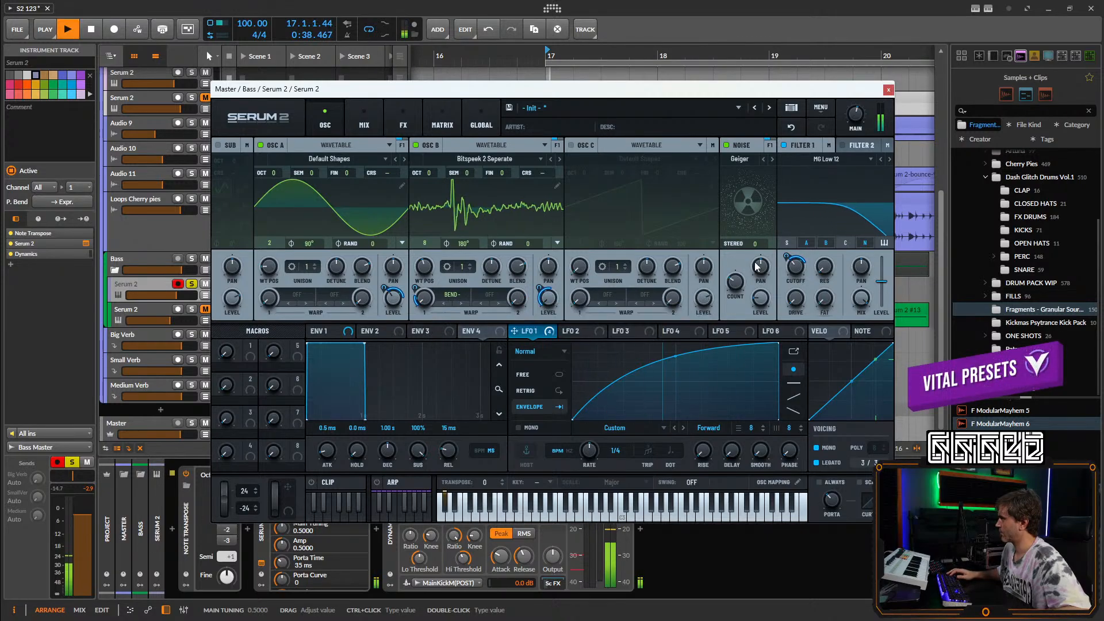
Remove all modulators from Filter 1's cutoff and replay the soloed bass.
key(space)
right_click(794, 262)
click(835, 345)
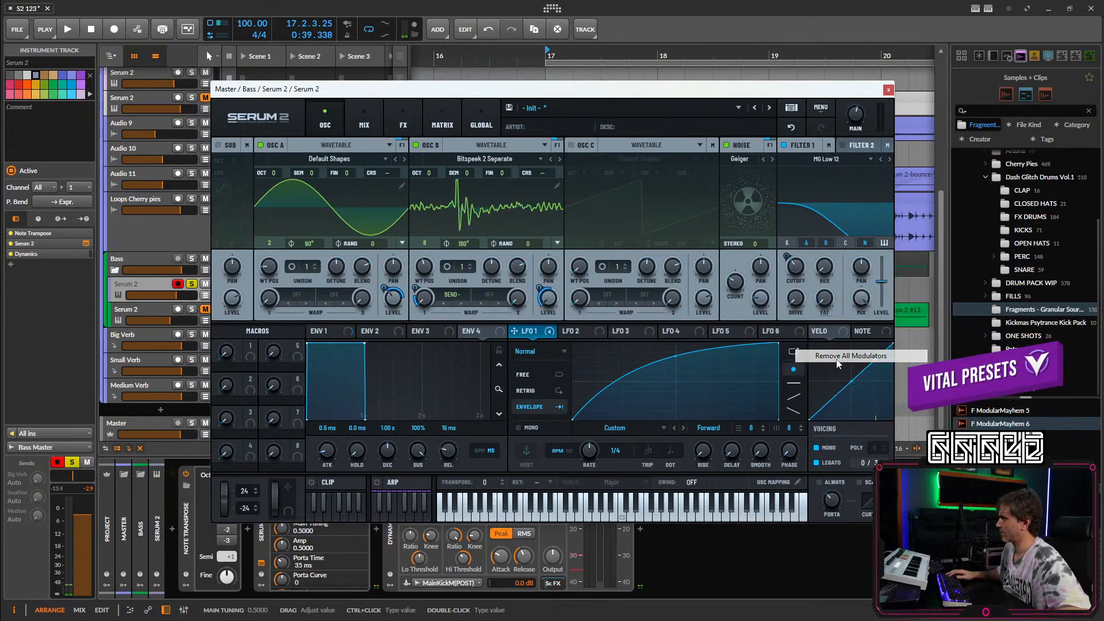
key(space)
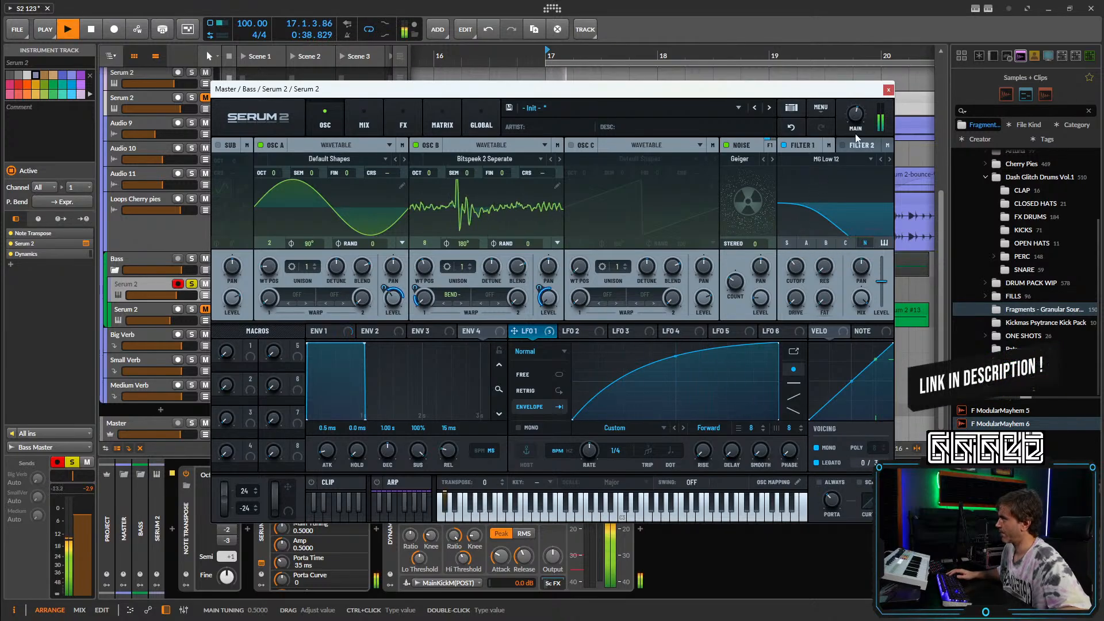
Shorten the C0 note in the bar 17 Serum 2 bass clip to three sixteenths (0.0.3.00) and replay it.
click(888, 90)
key(space)
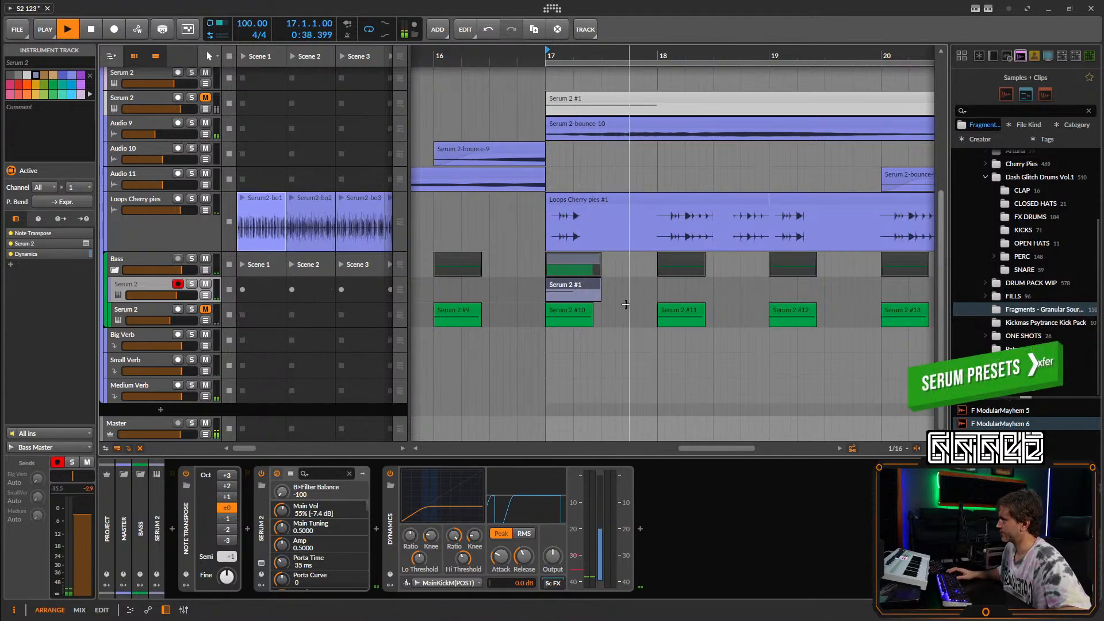
click(578, 288)
key(space)
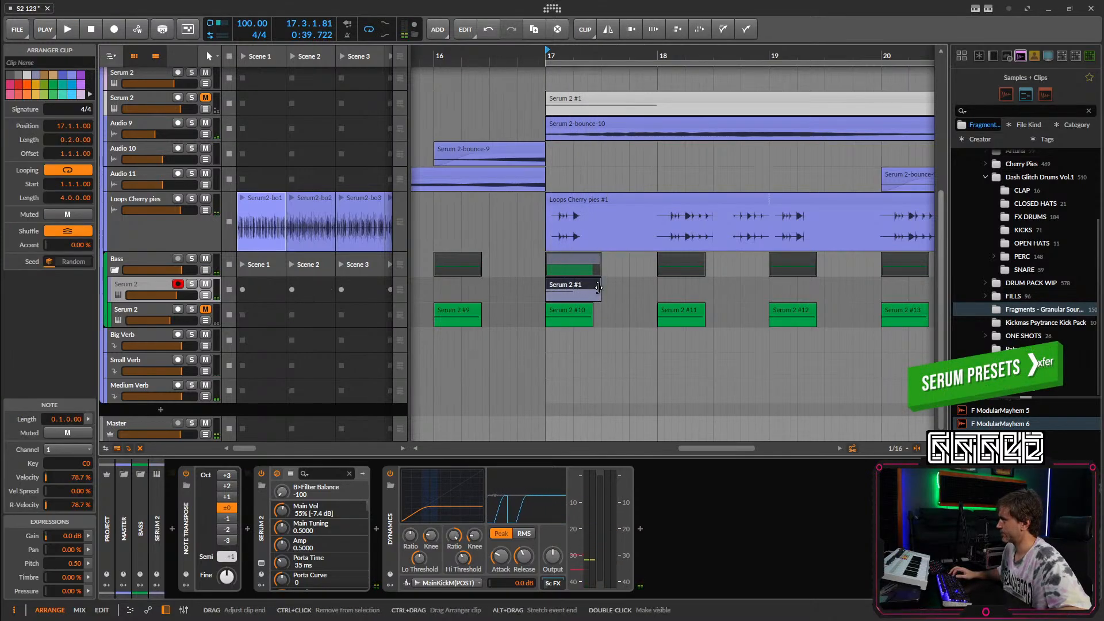
double_click(597, 287)
key(space)
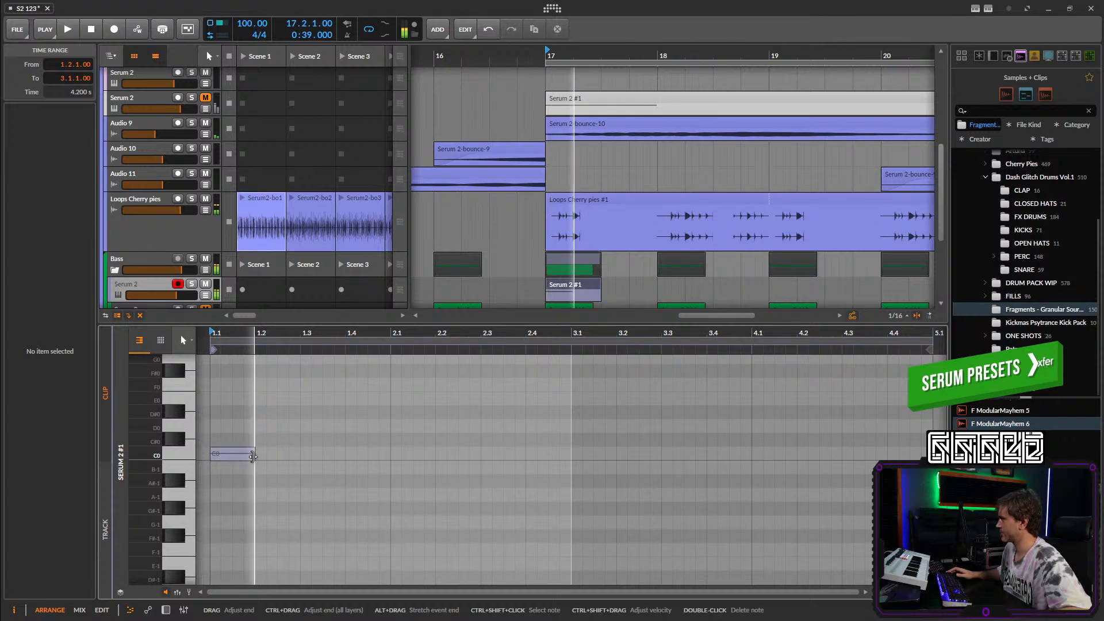
drag(252, 457, 242, 457)
key(space)
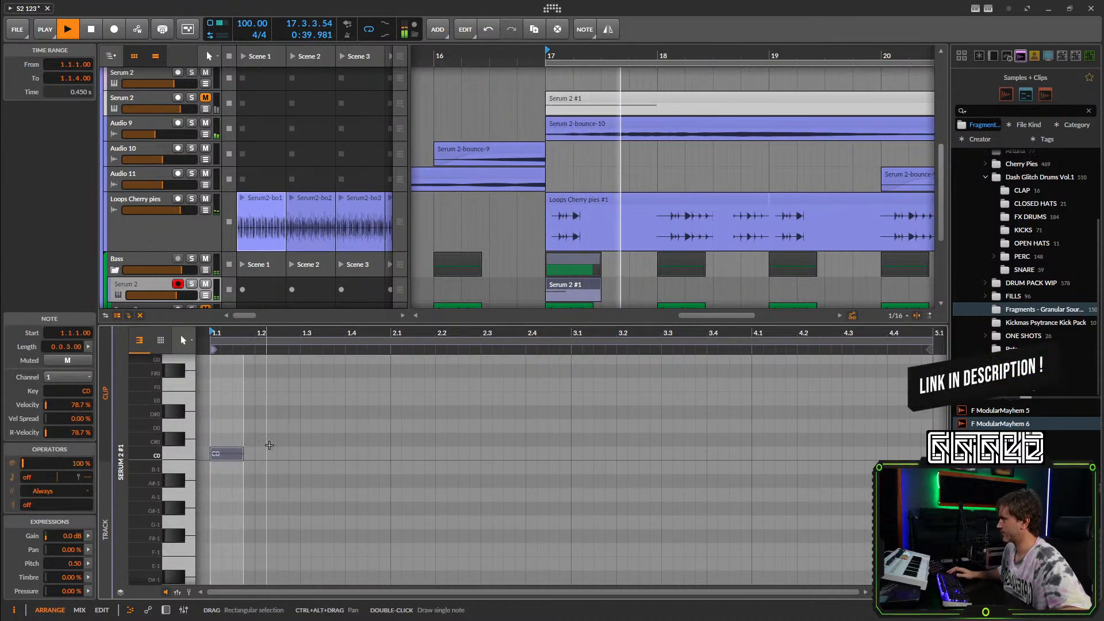
Send some of the short Serum 2 bass track to Big Verb while replaying from bar 17.
click(166, 610)
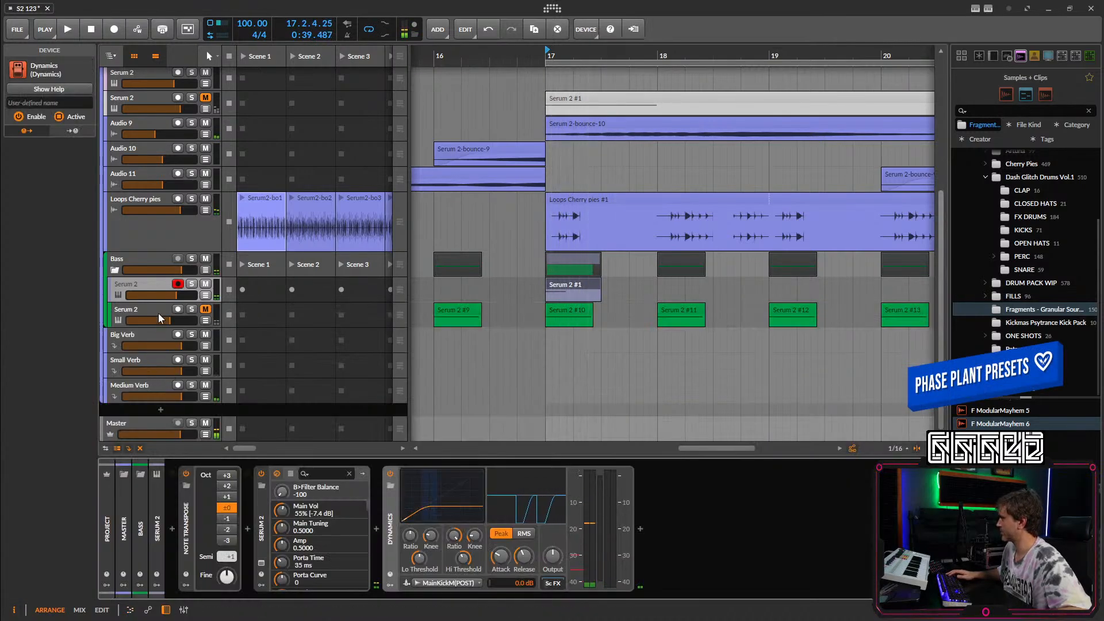
key(space)
click(152, 284)
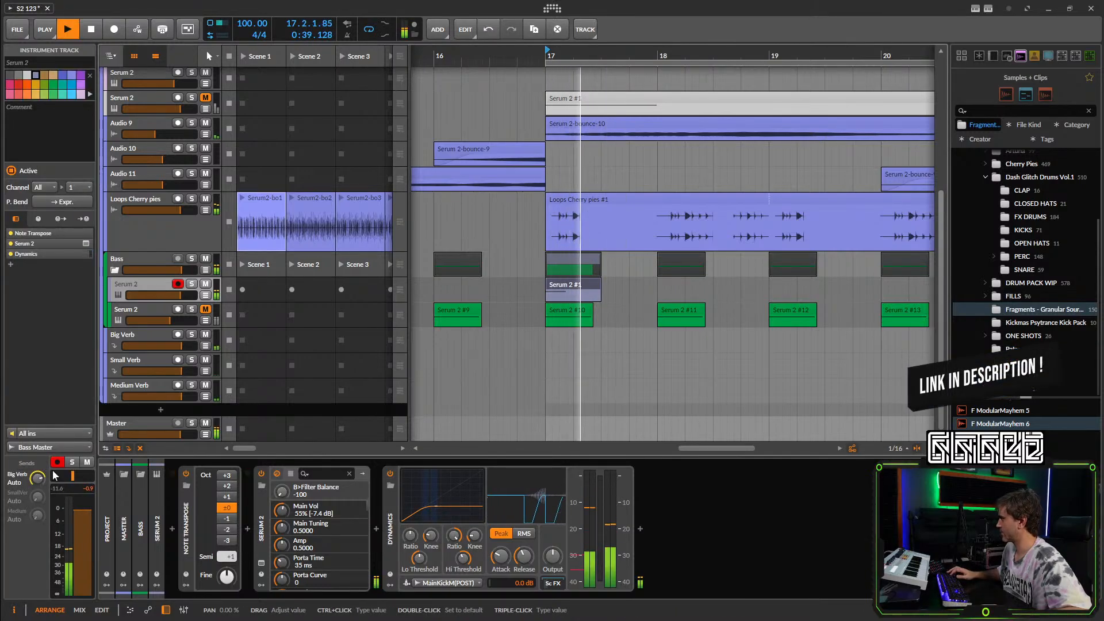
Clear the short green Serum 2 clips after bar 17 and extend the looping clip from bar 17 to 8 bars.
drag(515, 309, 624, 351)
drag(905, 311, 667, 366)
key(Delete)
drag(438, 313, 682, 308)
drag(672, 329, 671, 276)
drag(664, 362, 664, 322)
Trim the start of the green bass clip's first C0 note by cutting at 1.2 and 1.2.2 and deleting the earlier pieces.
key(5)
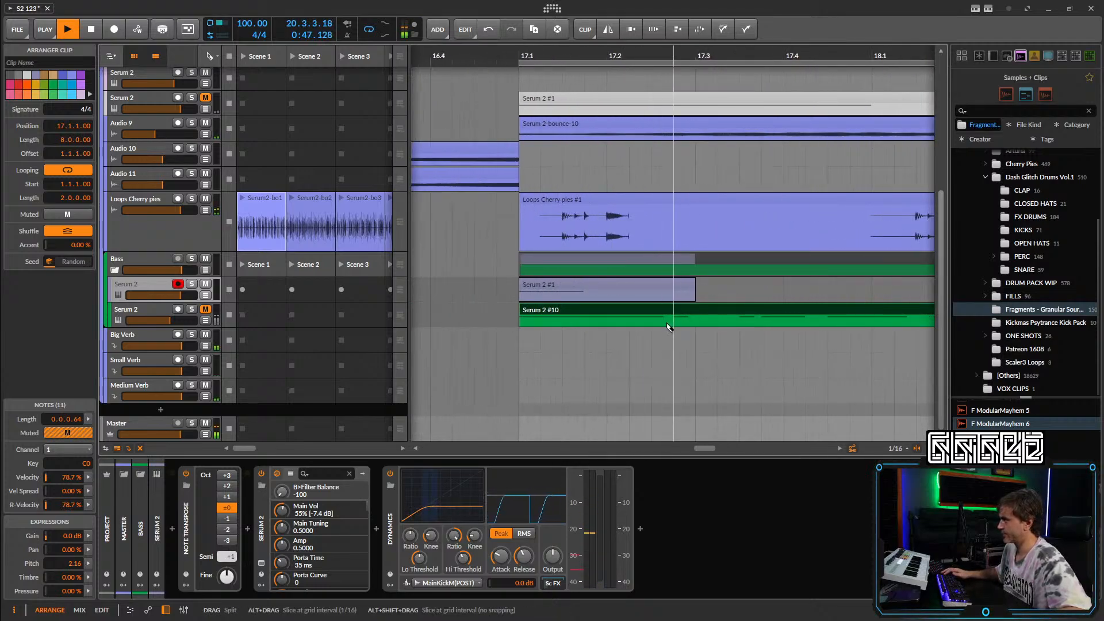
scroll(633, 328, down, 2)
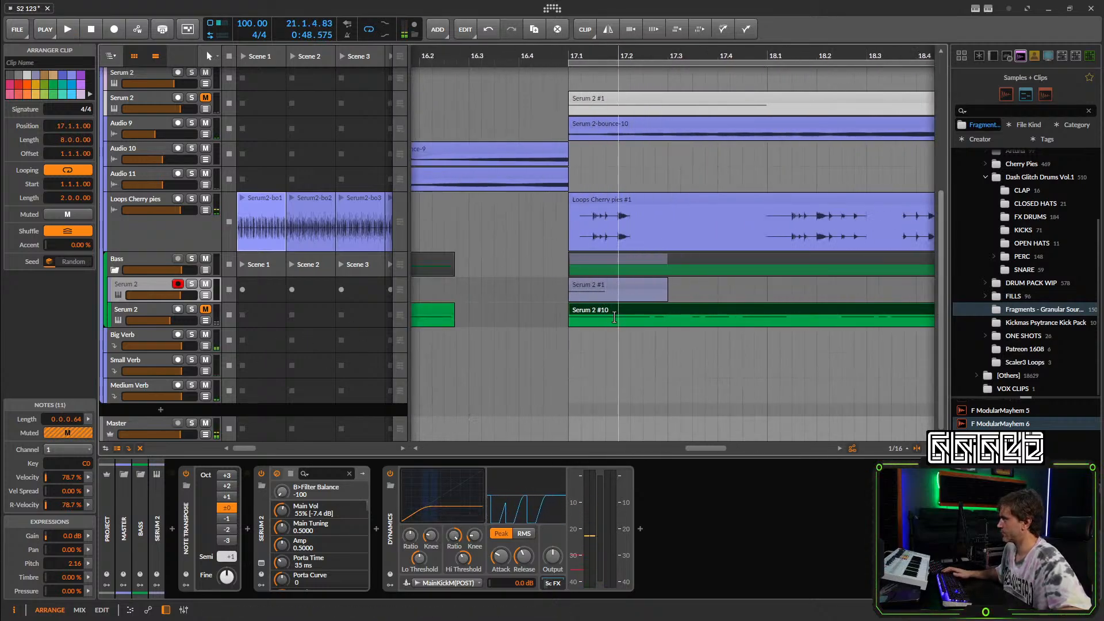
double_click(614, 315)
key(space)
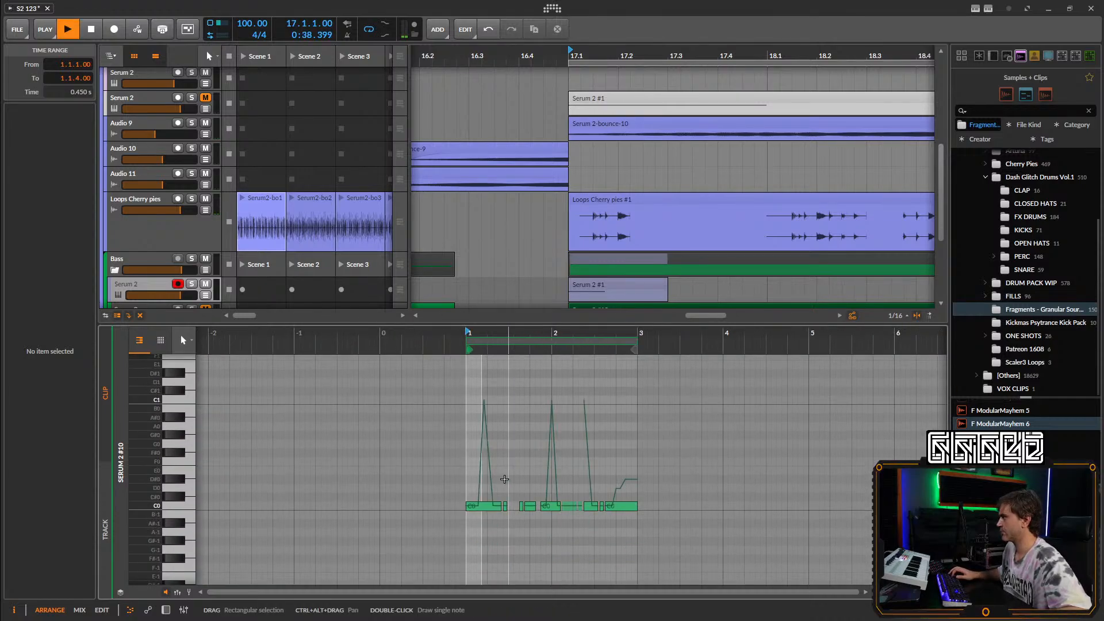
scroll(494, 509, up, 2)
scroll(487, 515, up, 4)
key(5)
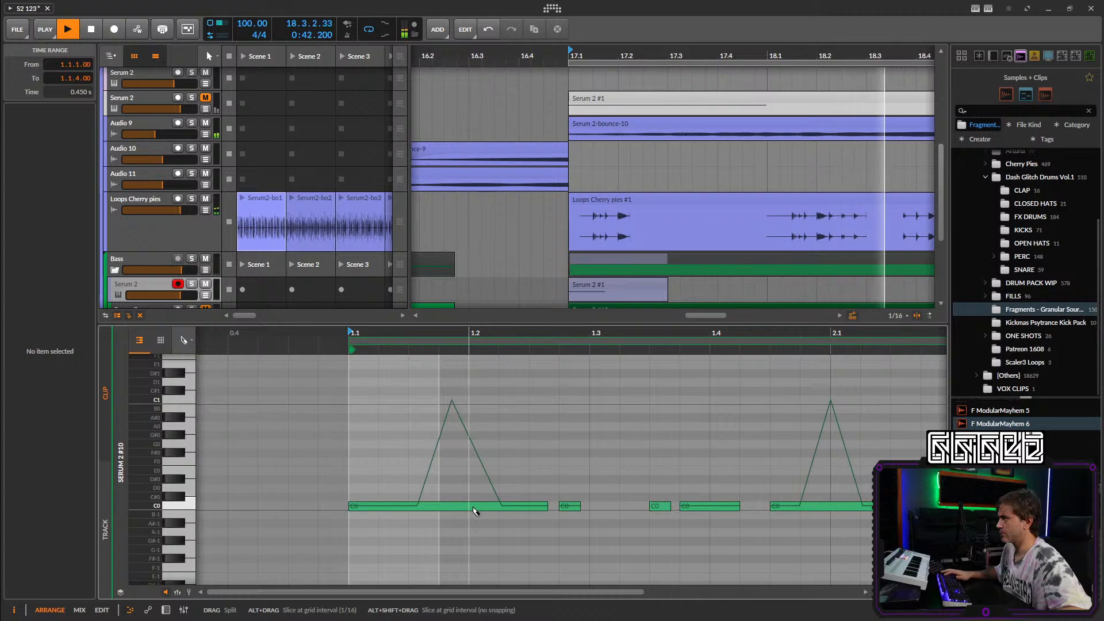
click(474, 507)
key(Delete)
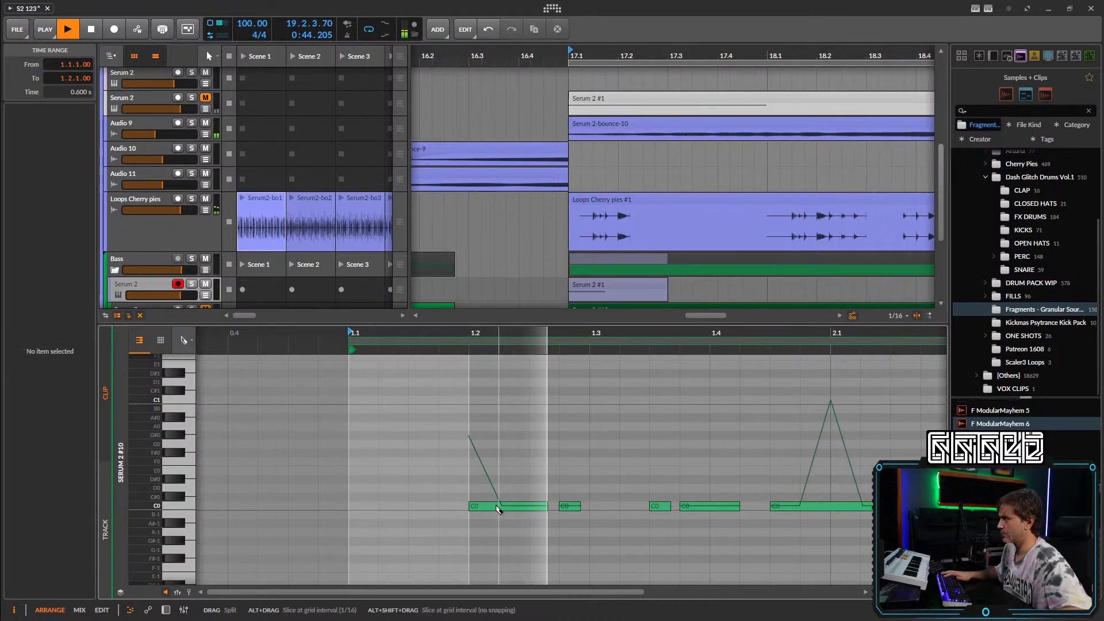
click(498, 509)
key(Delete)
key(1)
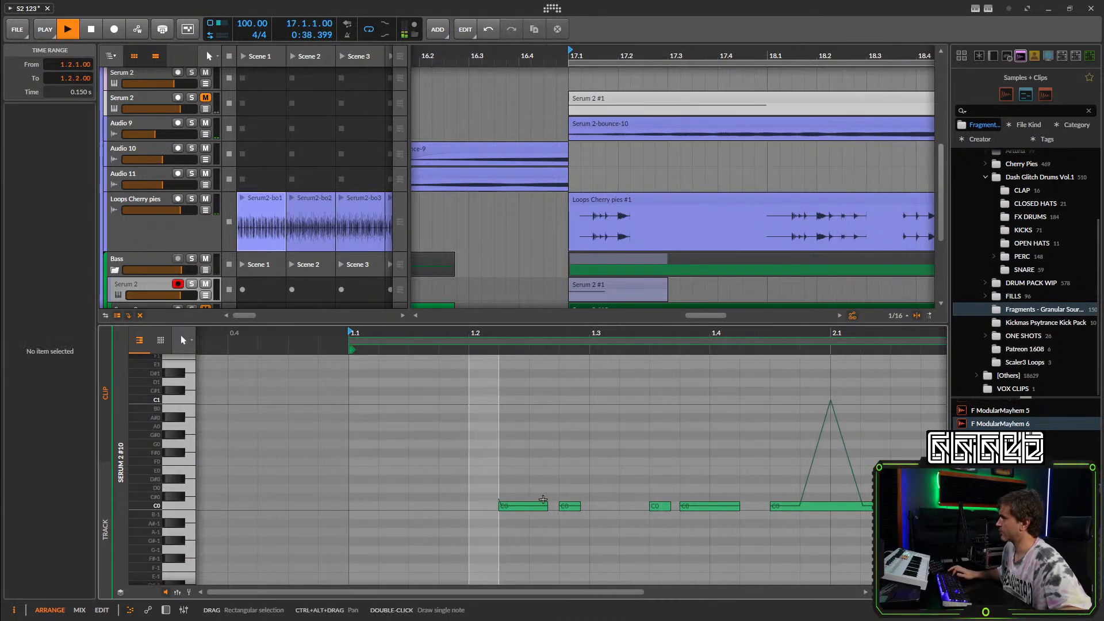
Split the green Serum 2 clip at bar 19, delete everything after it, and unmute its track for playback from before bar 16.
click(166, 610)
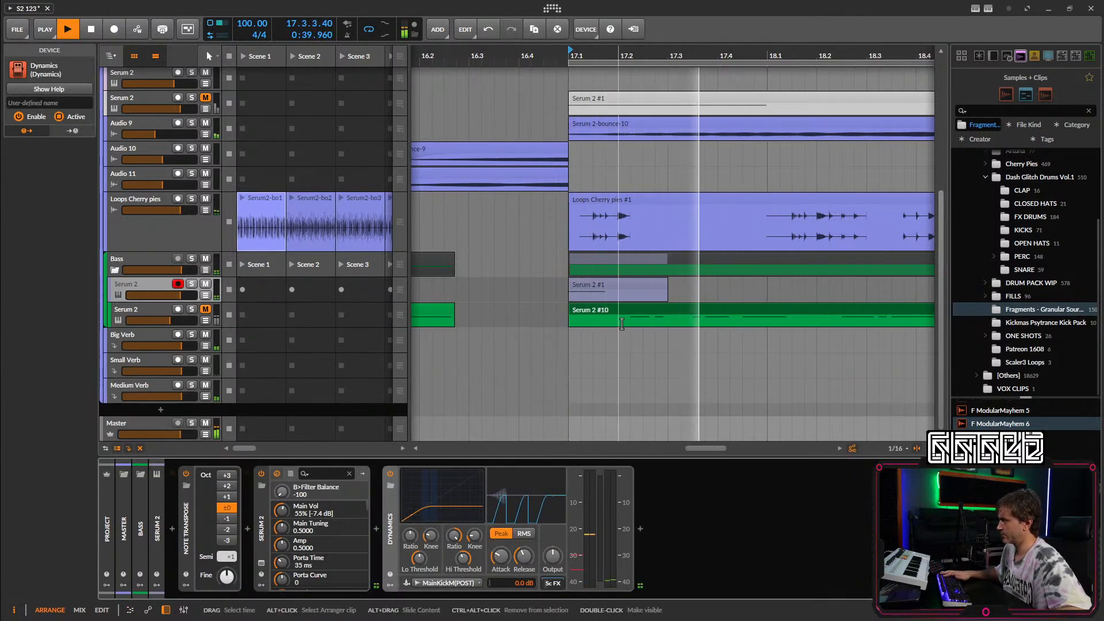
scroll(818, 330, down, 3)
key(5)
click(736, 322)
key(1)
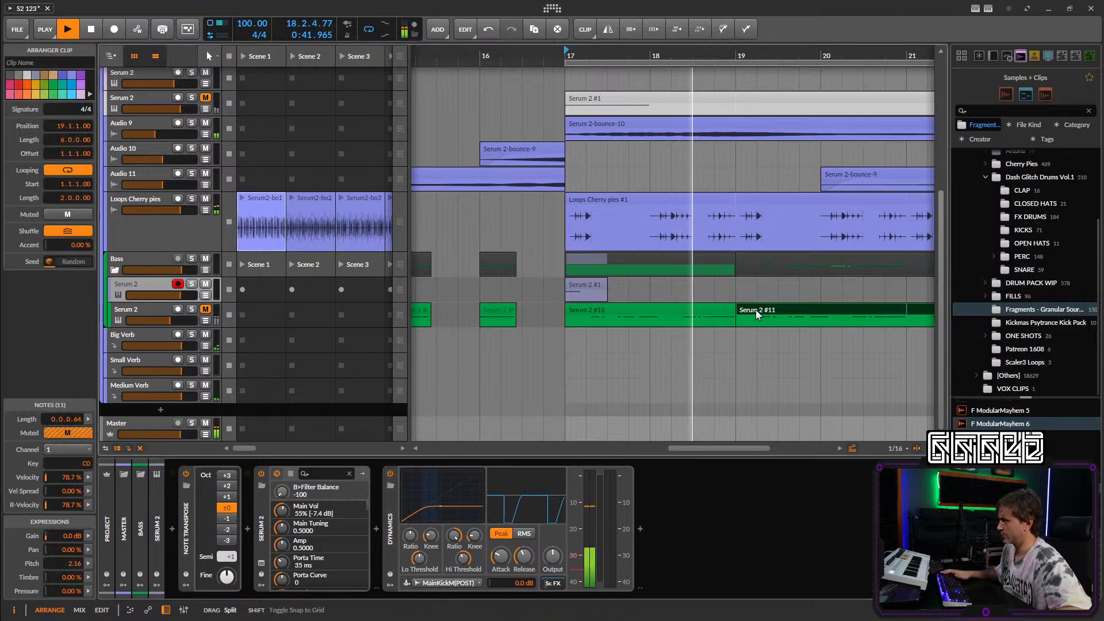
key(Delete)
key(space)
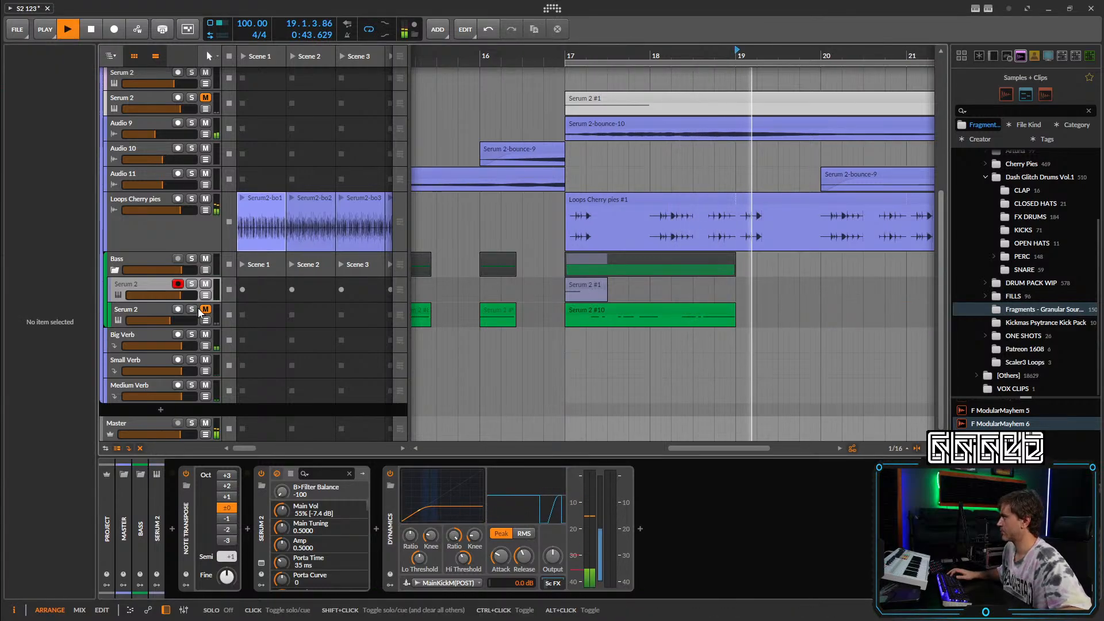
key(space)
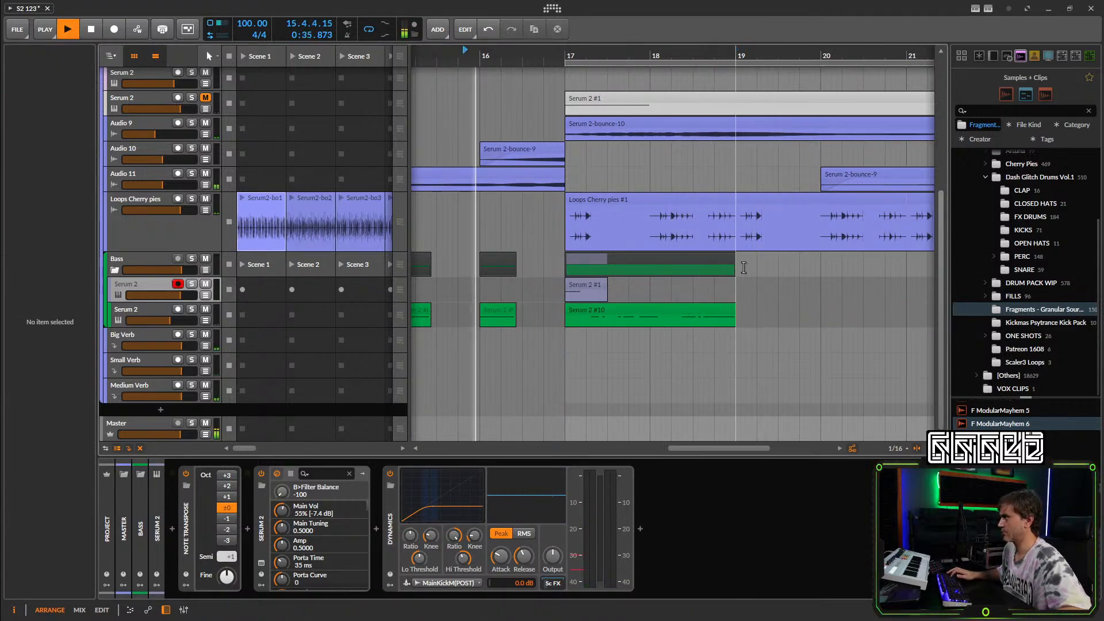
Copy the Bass group's two-bar section to bars 19, 21 and 23, and raise the short bass track's volume to about +0.5 dB.
scroll(631, 260, down, 2)
drag(621, 260, 742, 254)
scroll(742, 254, right, 2)
scroll(609, 267, right, 1)
scroll(679, 270, left, 2)
scroll(661, 274, down, 2)
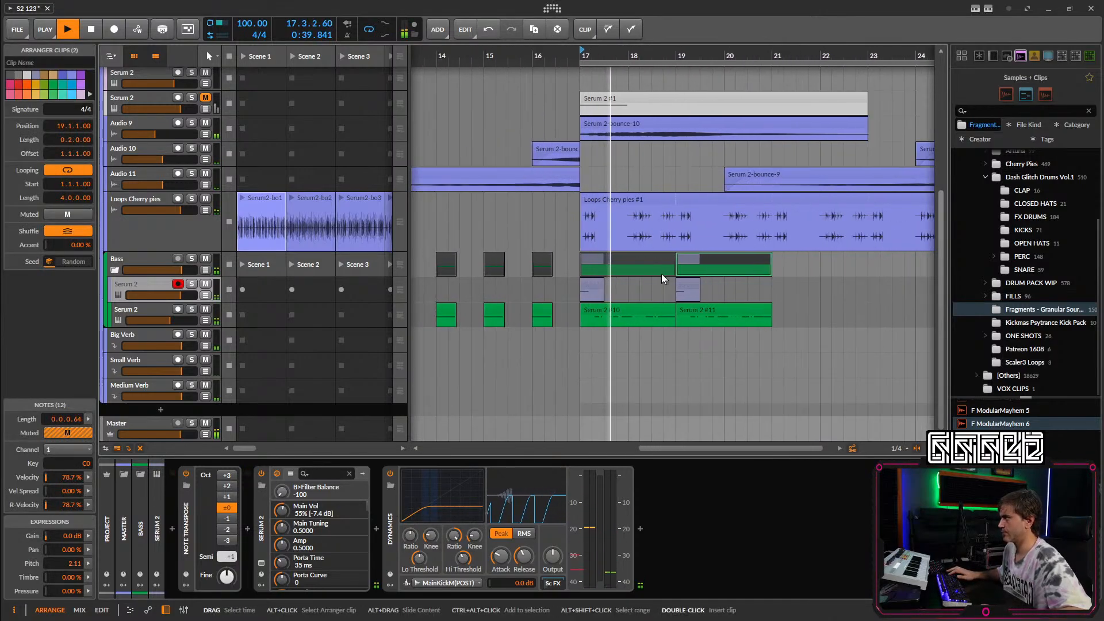
scroll(633, 282, right, 2)
scroll(644, 273, left, 1)
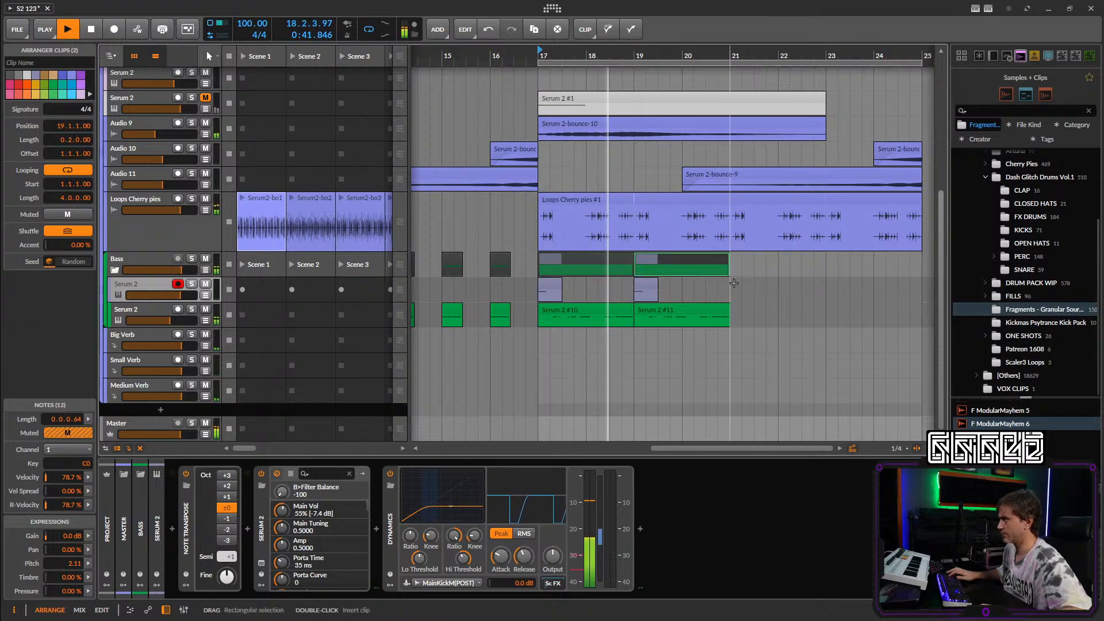
drag(661, 257, 760, 261)
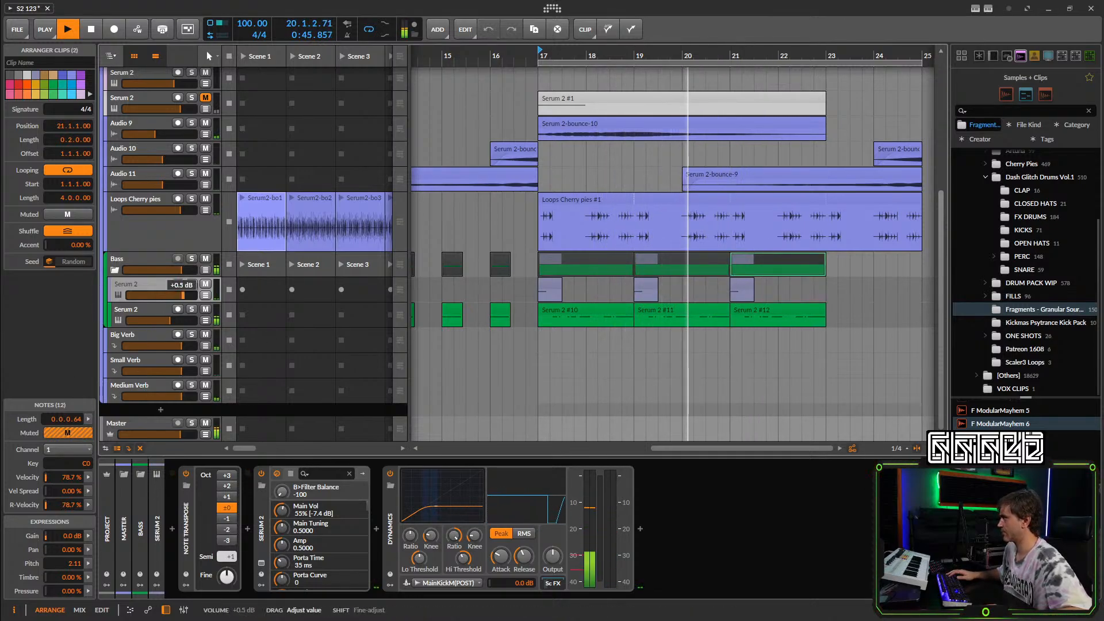
drag(754, 256, 852, 261)
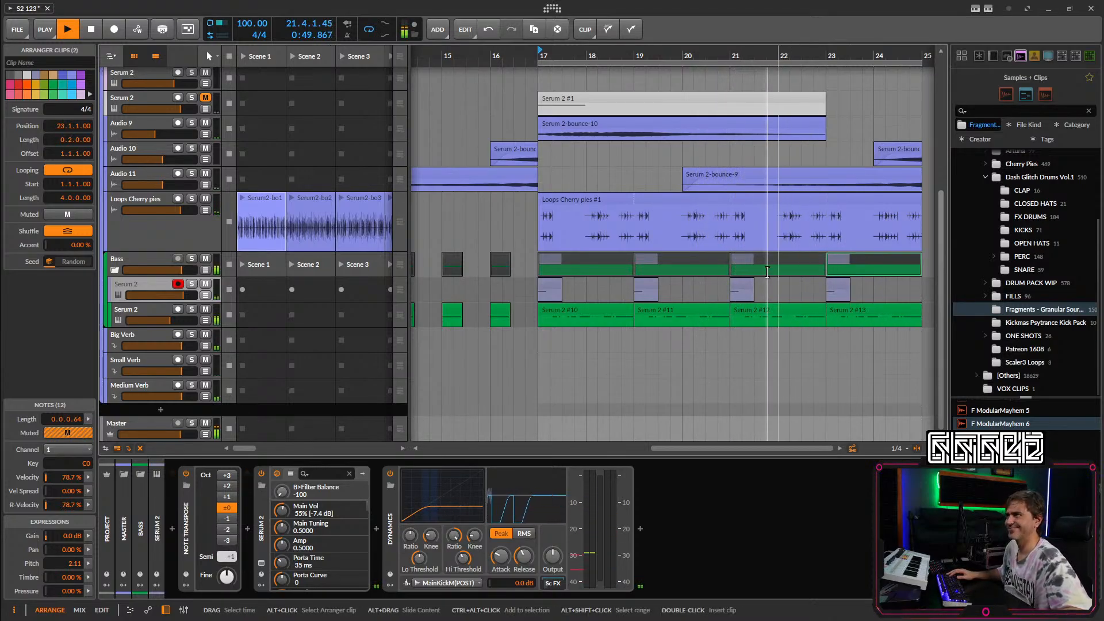
drag(170, 297, 181, 295)
Insert an EQ-2 after Dynamics on the Serum 2 track holding clips #1 to #4.
scroll(794, 237, down, 3)
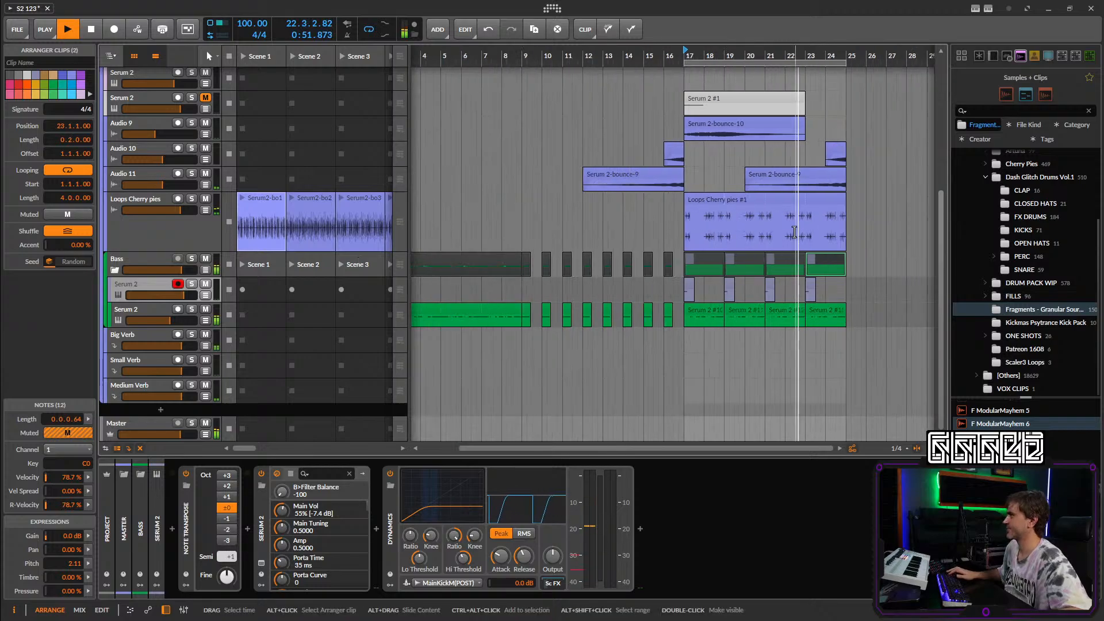
scroll(795, 239, up, 3)
scroll(795, 238, up, 3)
drag(741, 262, 586, 285)
click(139, 226)
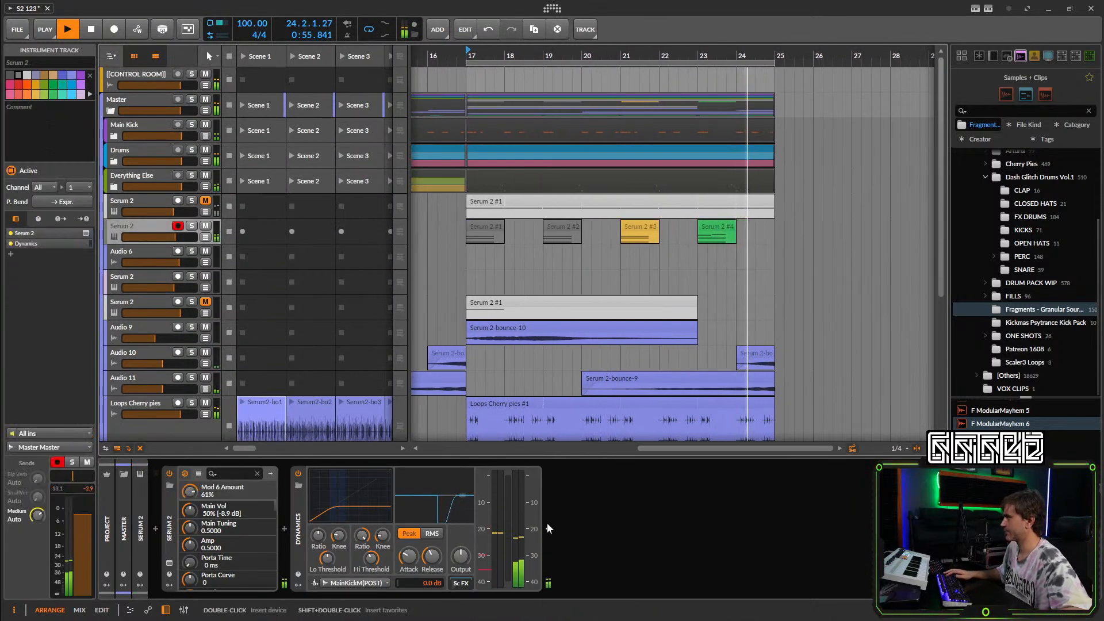
click(548, 527)
text(eq)
click(681, 330)
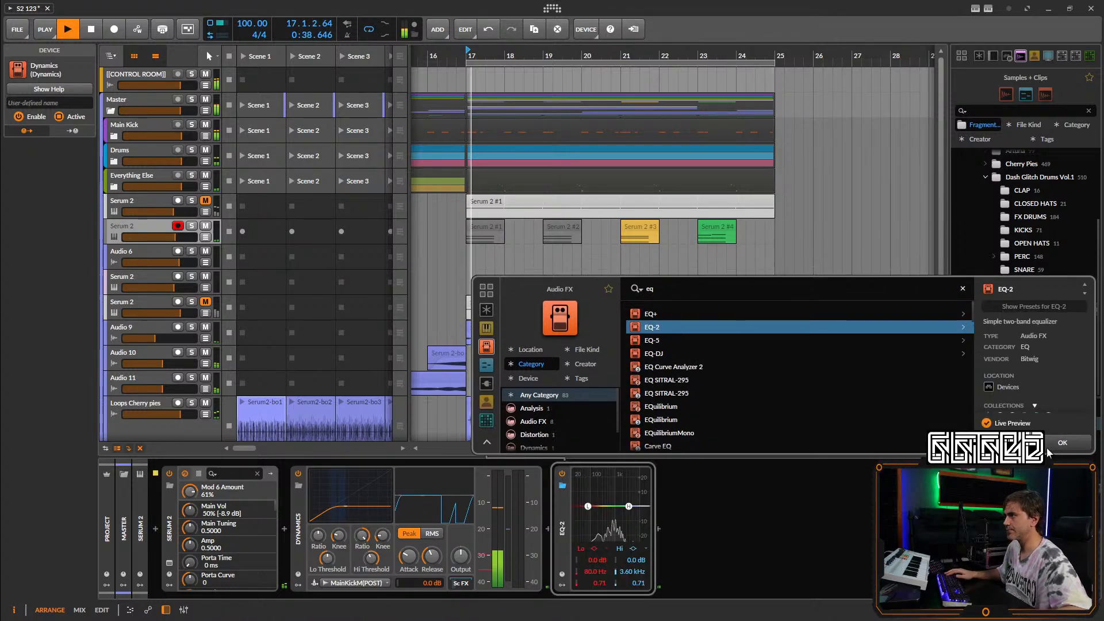
click(1061, 446)
Set the EQ-2's low band to a low cut at about 347 Hz and its high band to about -4.1 dB at 595 Hz.
click(595, 548)
click(606, 572)
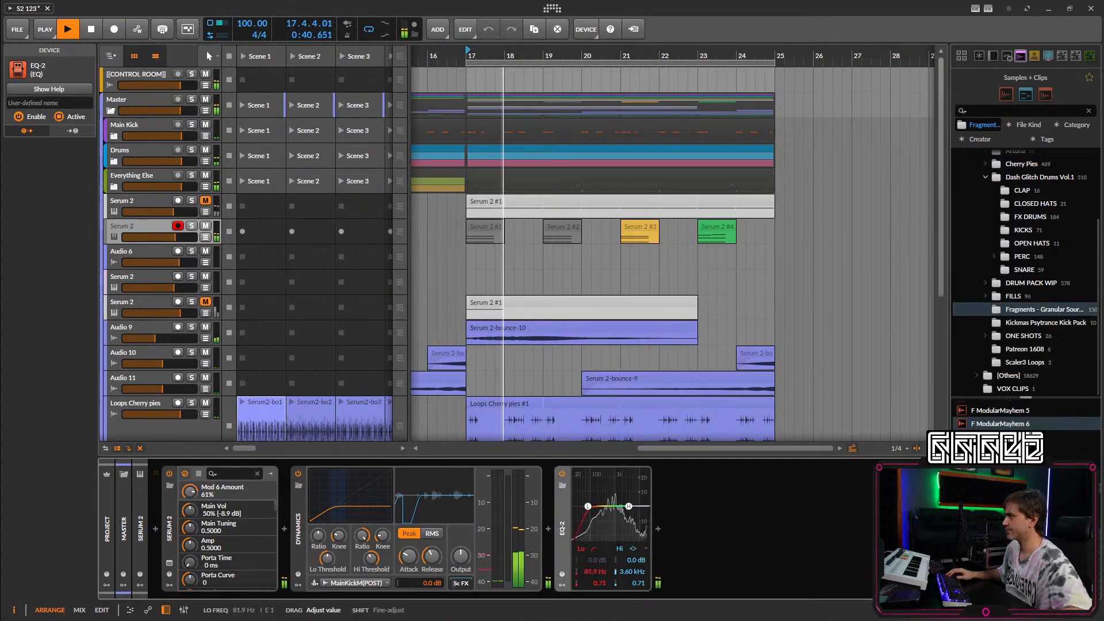
drag(596, 572, 608, 513)
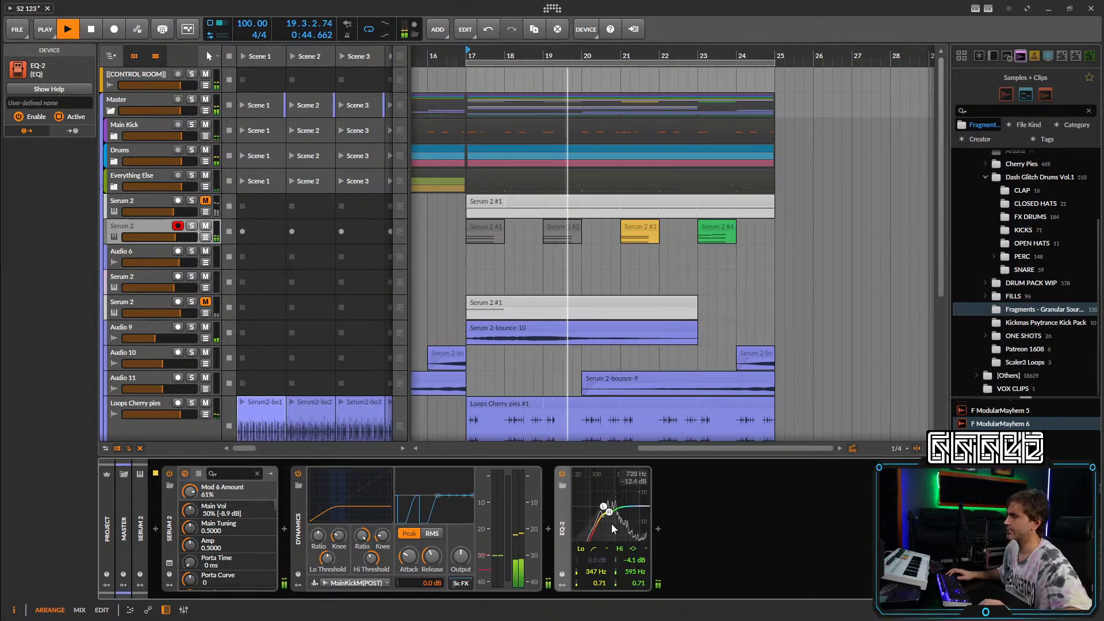
Review the two bass layers against the full arrangement from bar 17, and stop playback.
scroll(633, 316, down, 5)
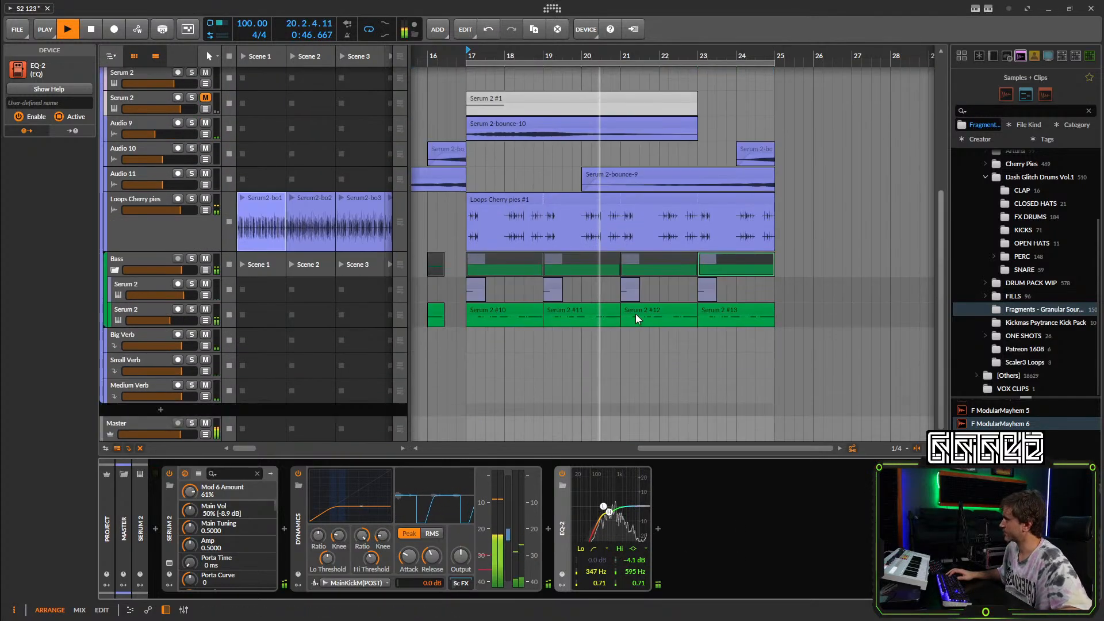
click(505, 314)
scroll(506, 313, down, 2)
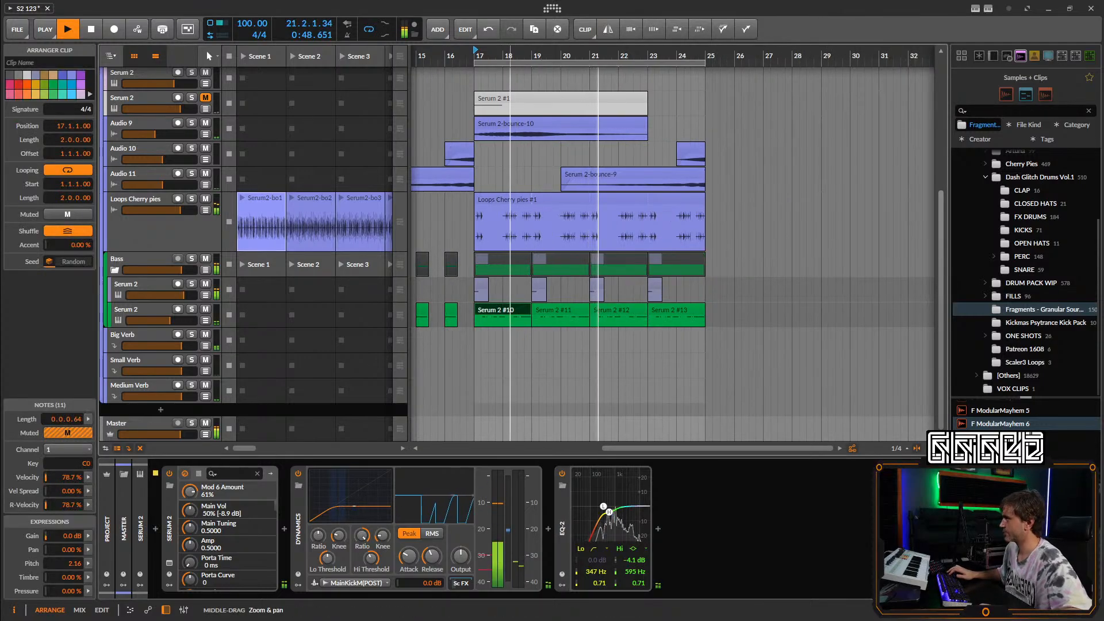
scroll(558, 294, left, 2)
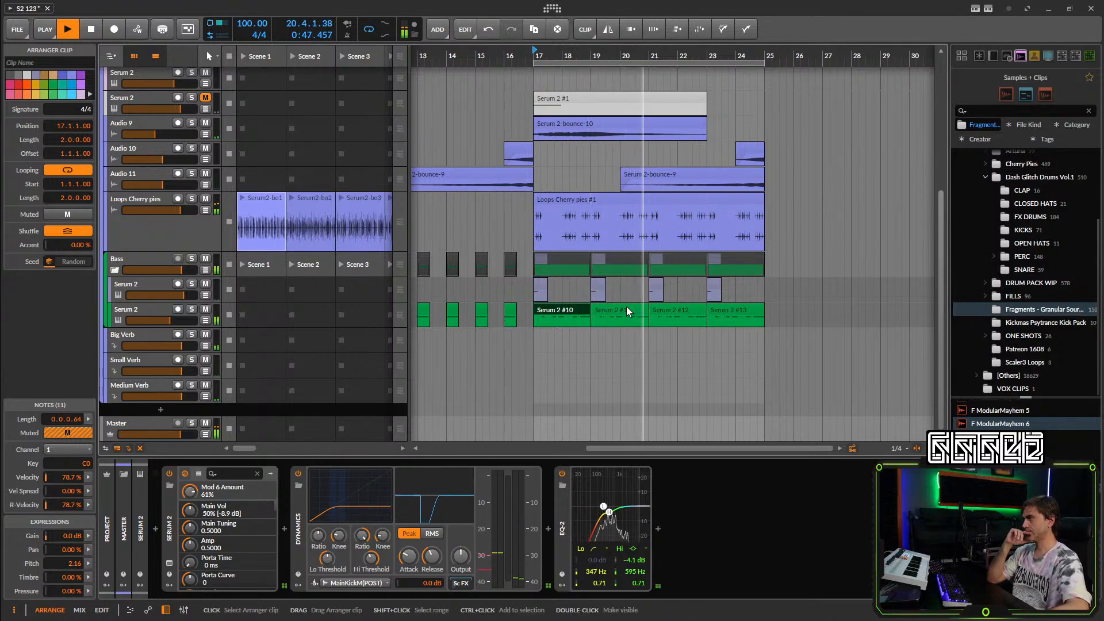
click(833, 541)
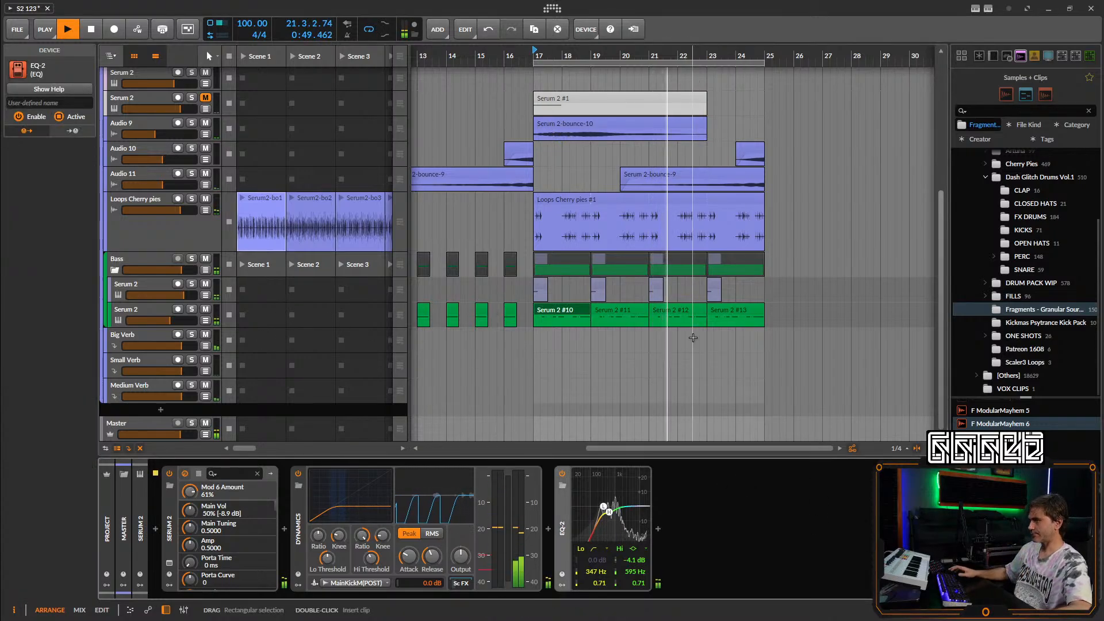
key(space)
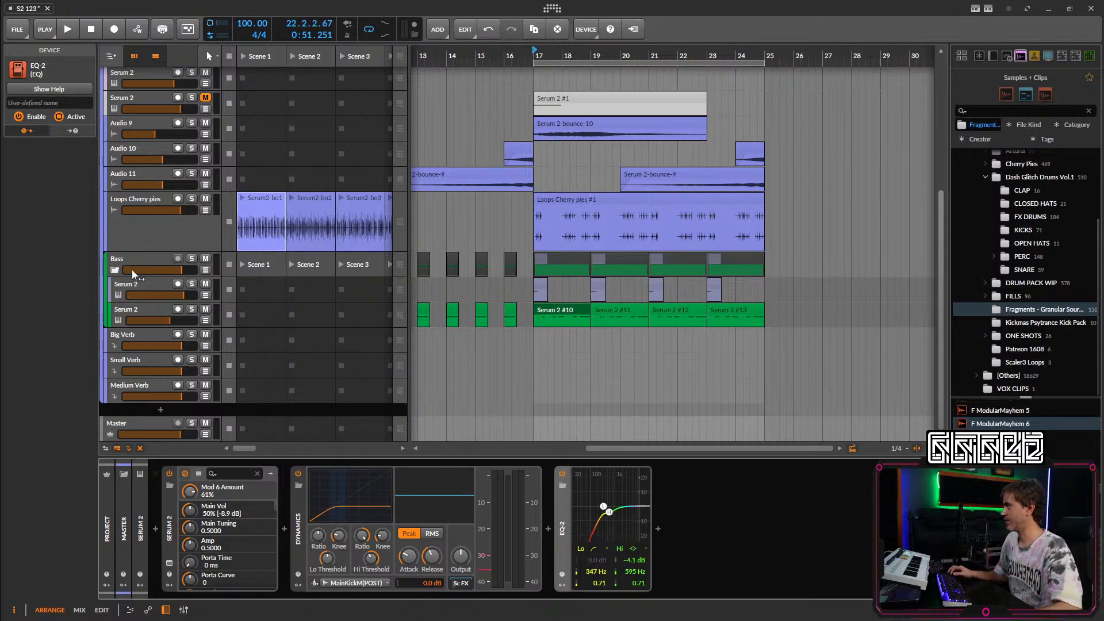
Fold the Bass group, add a new instrument track with Serum 2, and open the device browser after the synth.
click(114, 270)
double_click(189, 407)
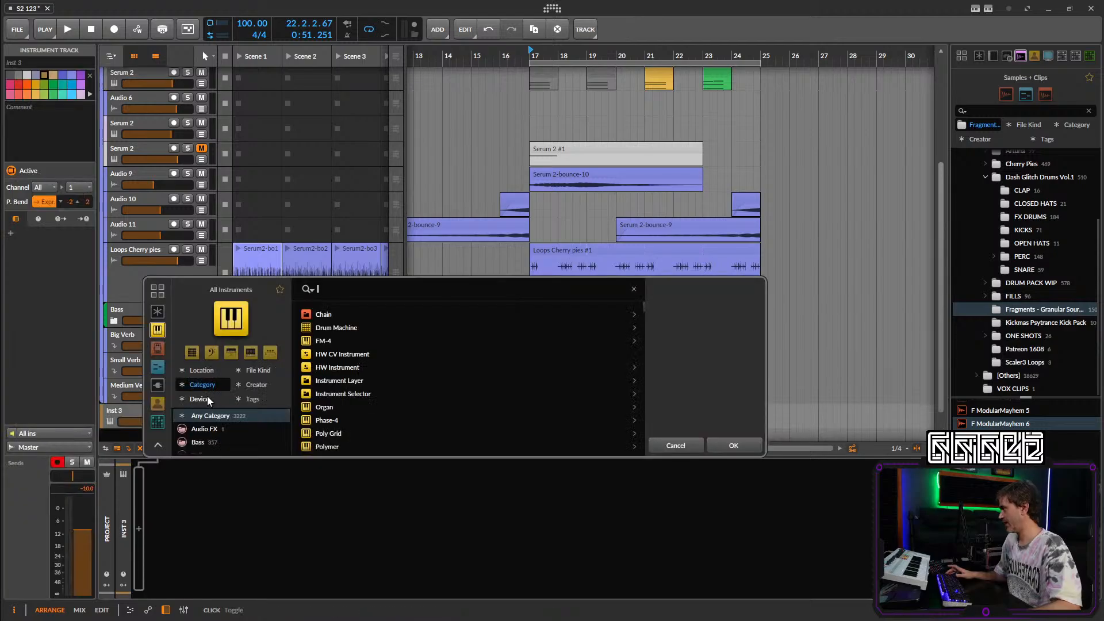
text(serum)
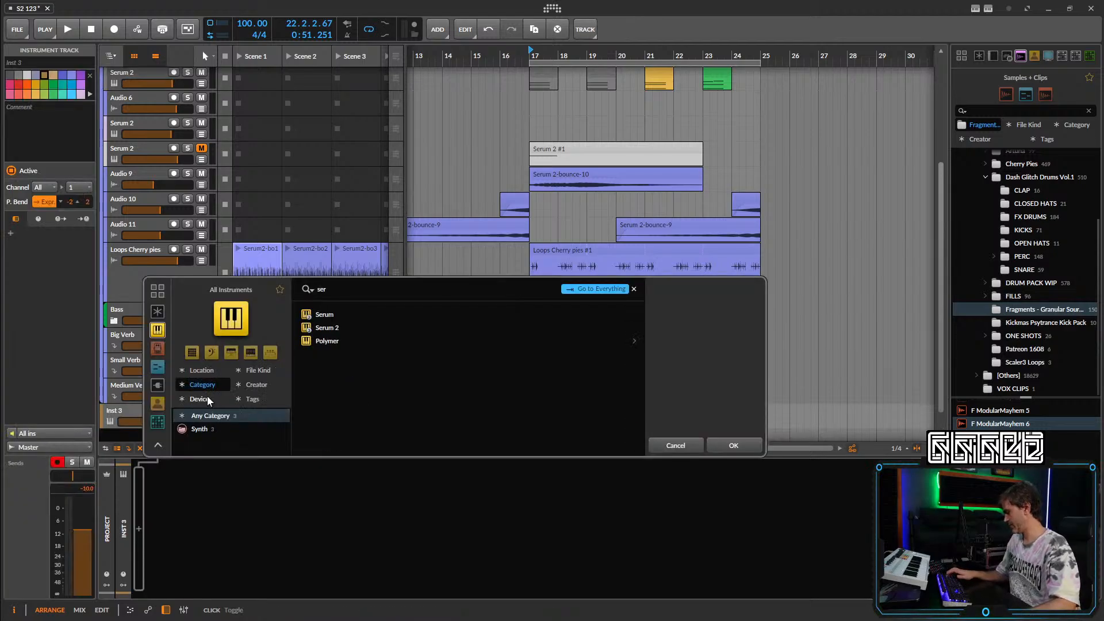
click(352, 325)
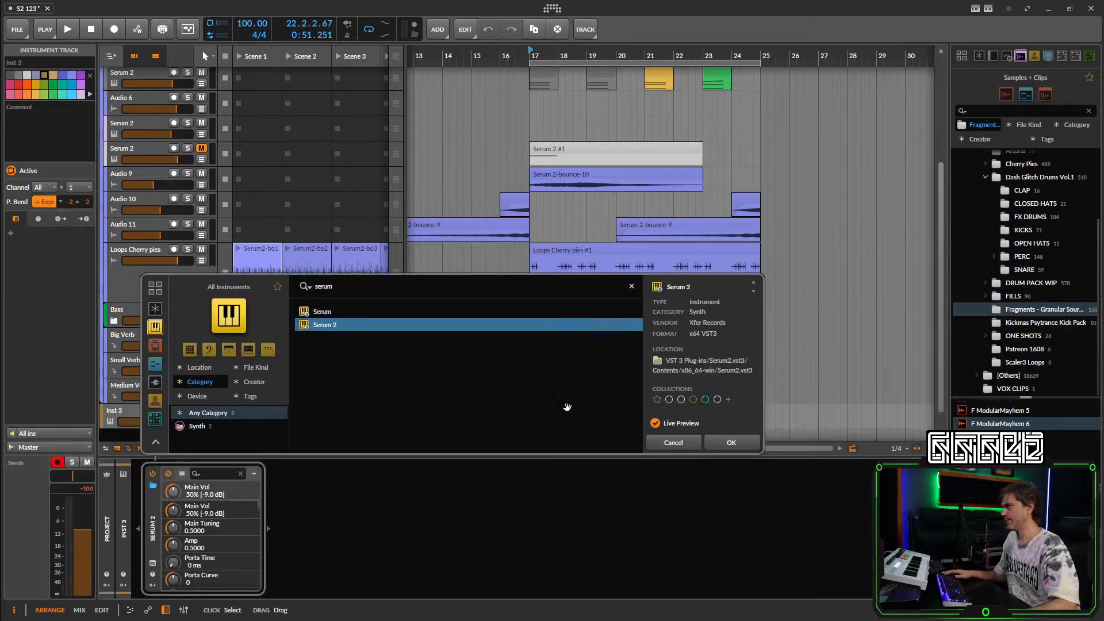
click(730, 442)
click(268, 529)
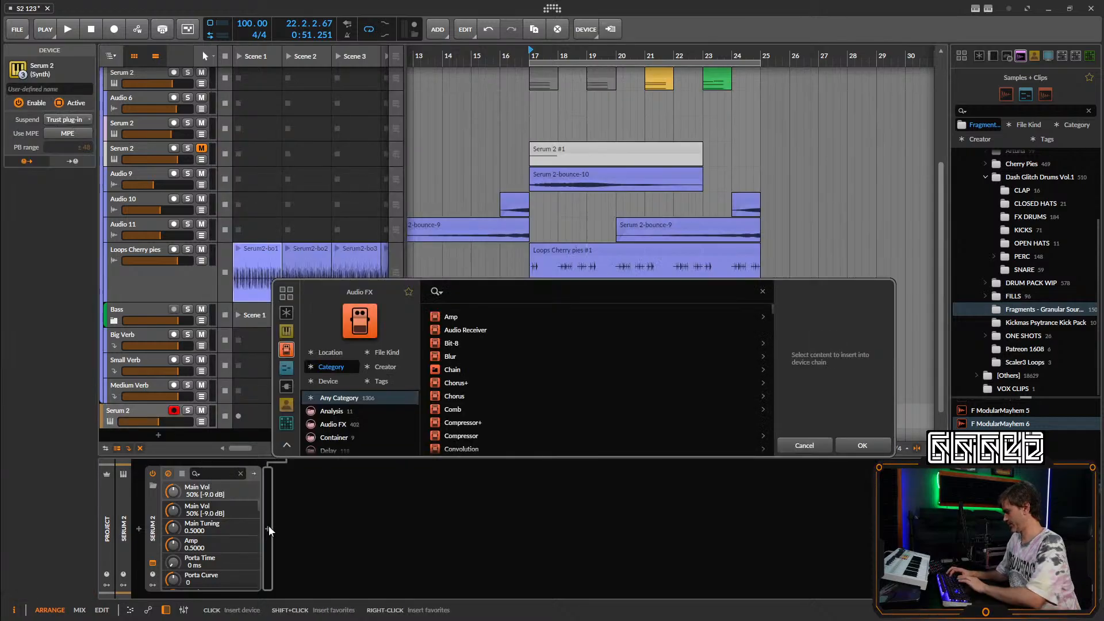
Insert the Filterverse effect after Serum 2 and lower its cutoff to about 604 Hz.
text(filterv)
click(490, 318)
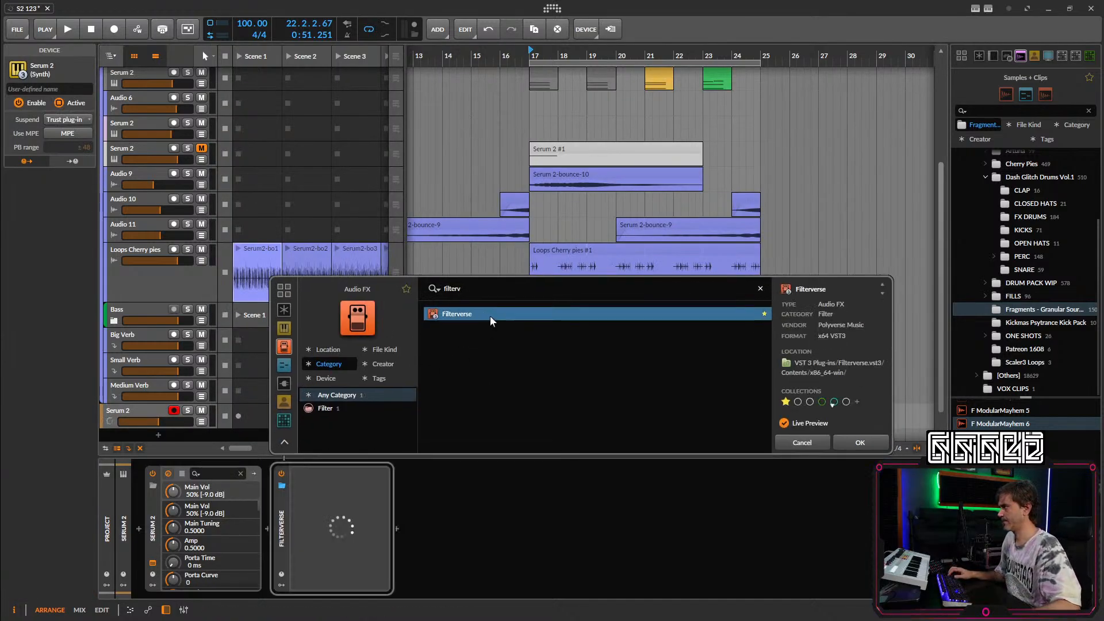
click(877, 446)
click(397, 234)
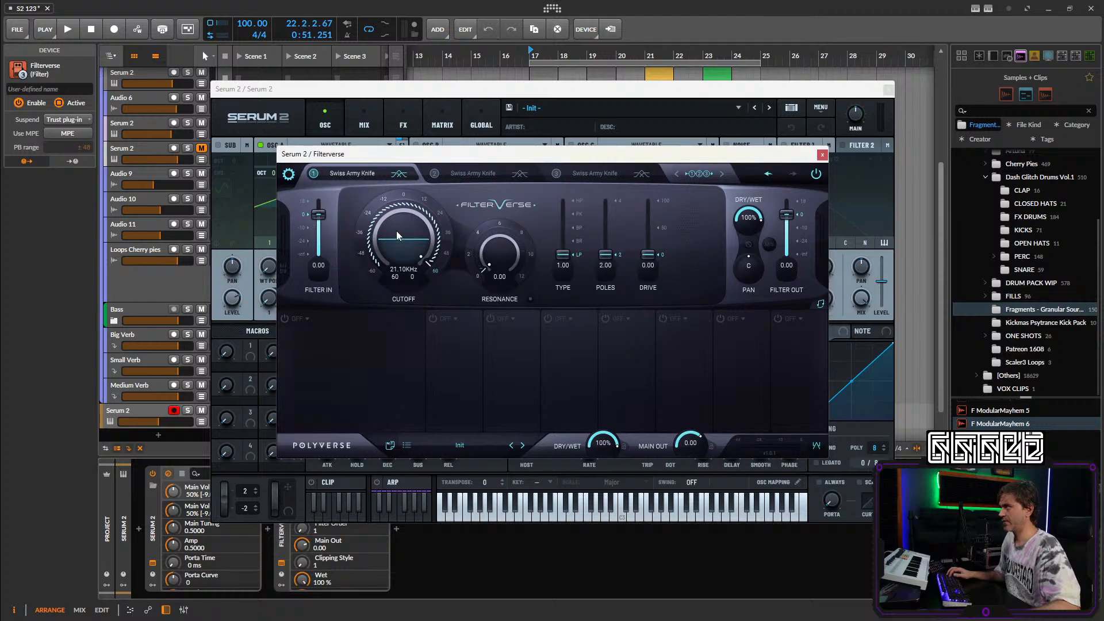
drag(397, 235, 403, 271)
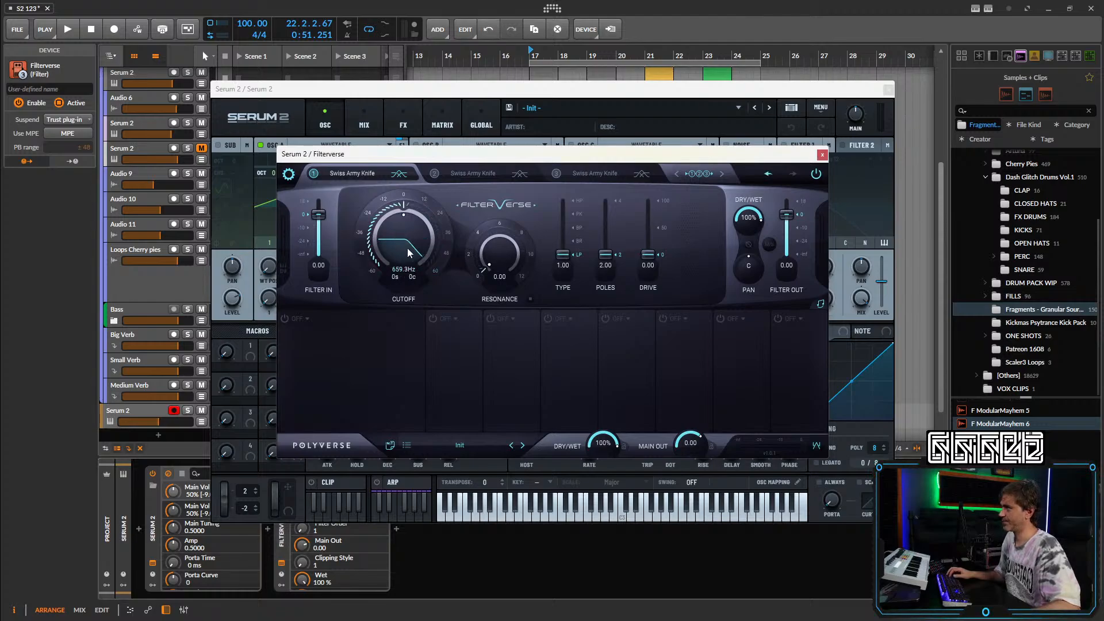
Reposition the Filterverse plug-in window and set its GUI scale to 150%.
click(398, 173)
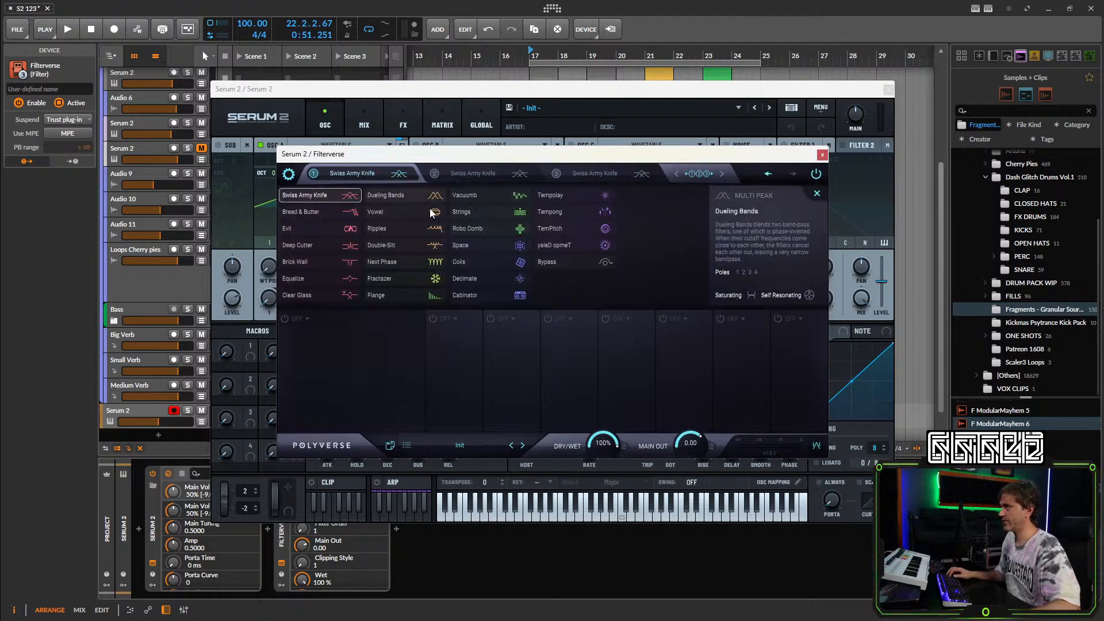
drag(544, 164, 395, 80)
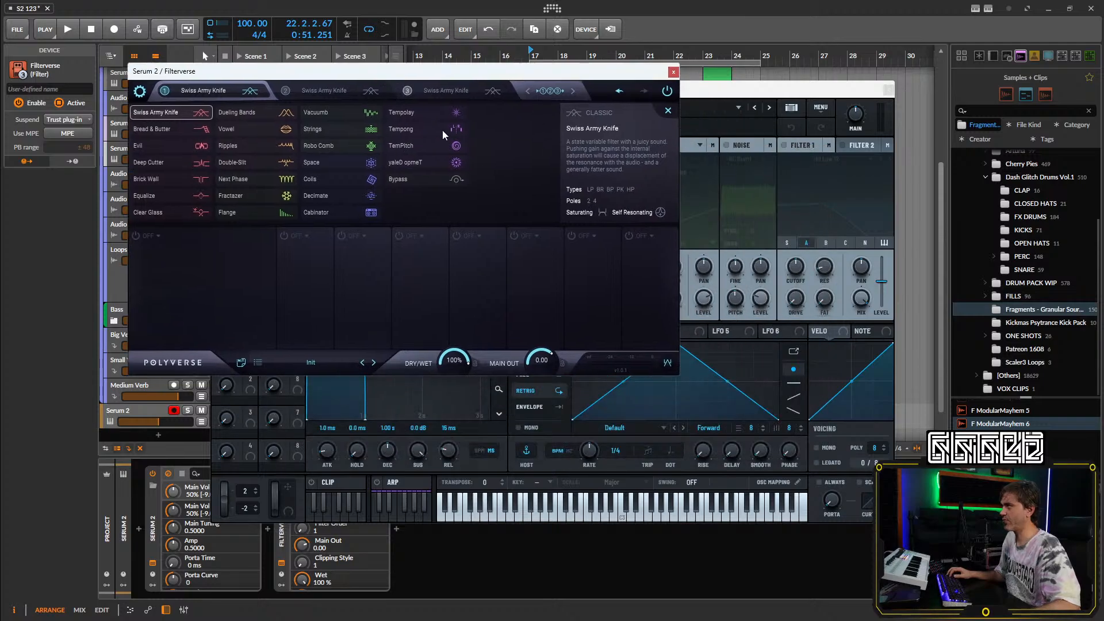
click(668, 371)
click(140, 92)
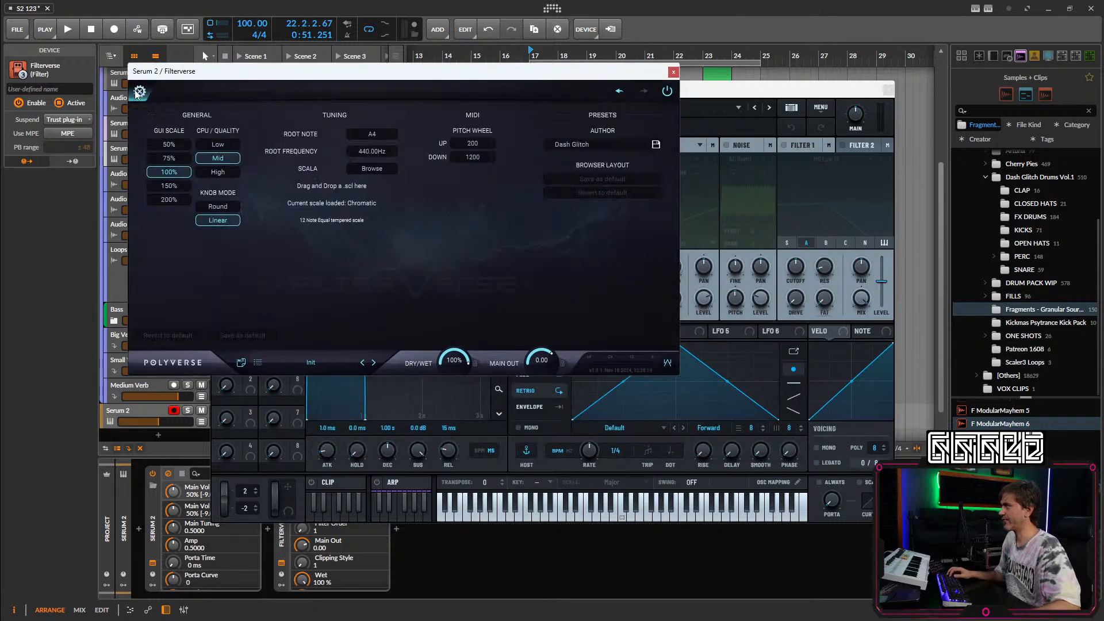
click(172, 188)
click(146, 96)
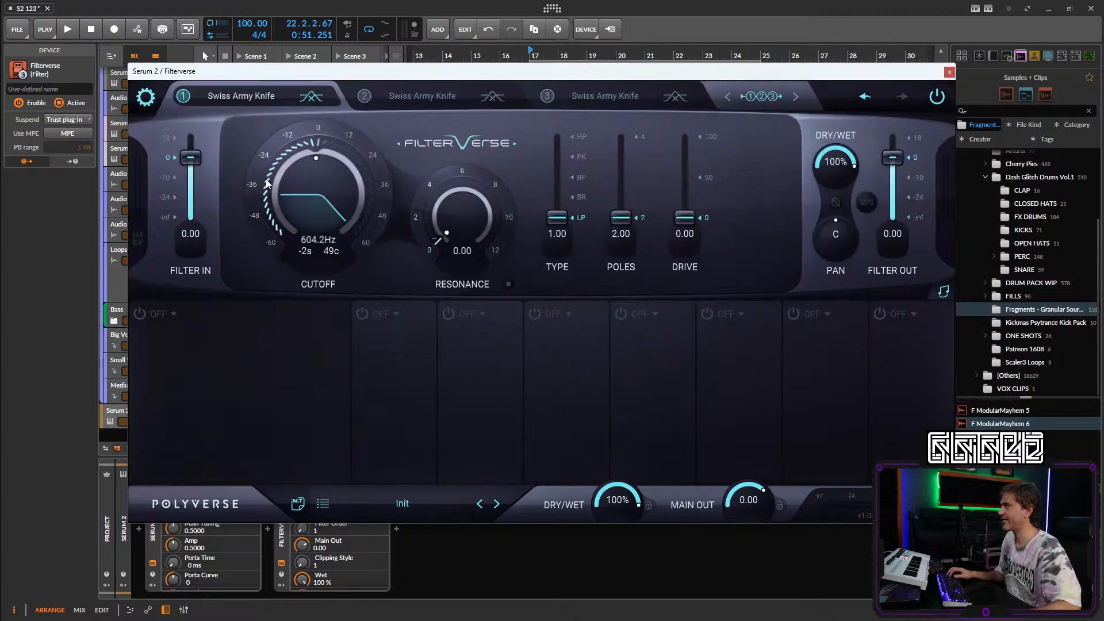
Try the Bypass and Space types in the first filter slot and settle on Coils.
click(303, 97)
click(256, 98)
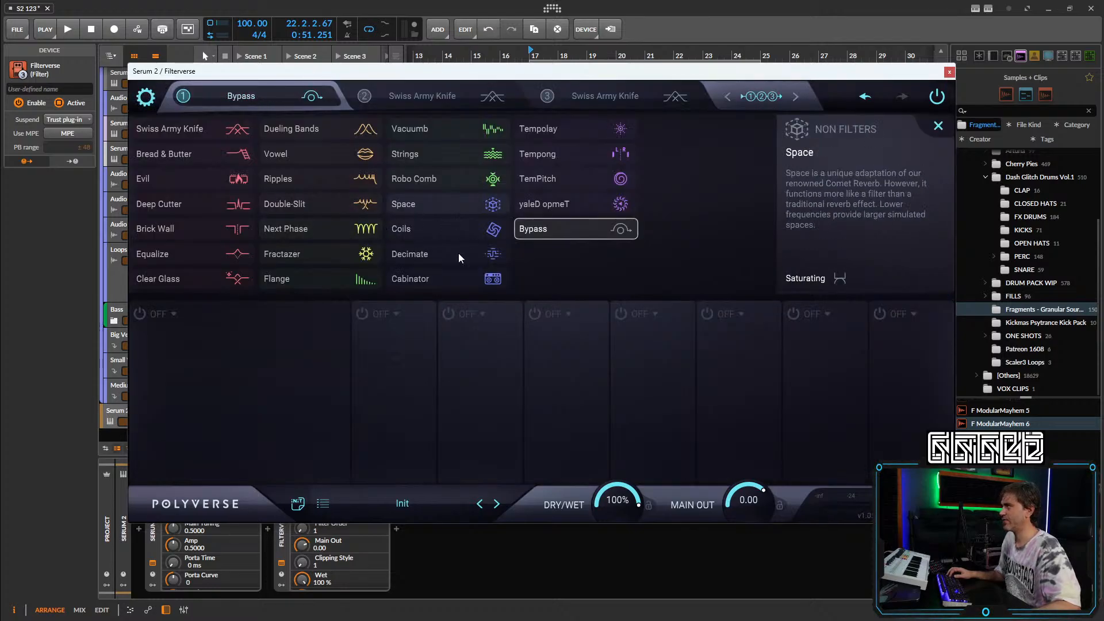
click(454, 249)
click(247, 97)
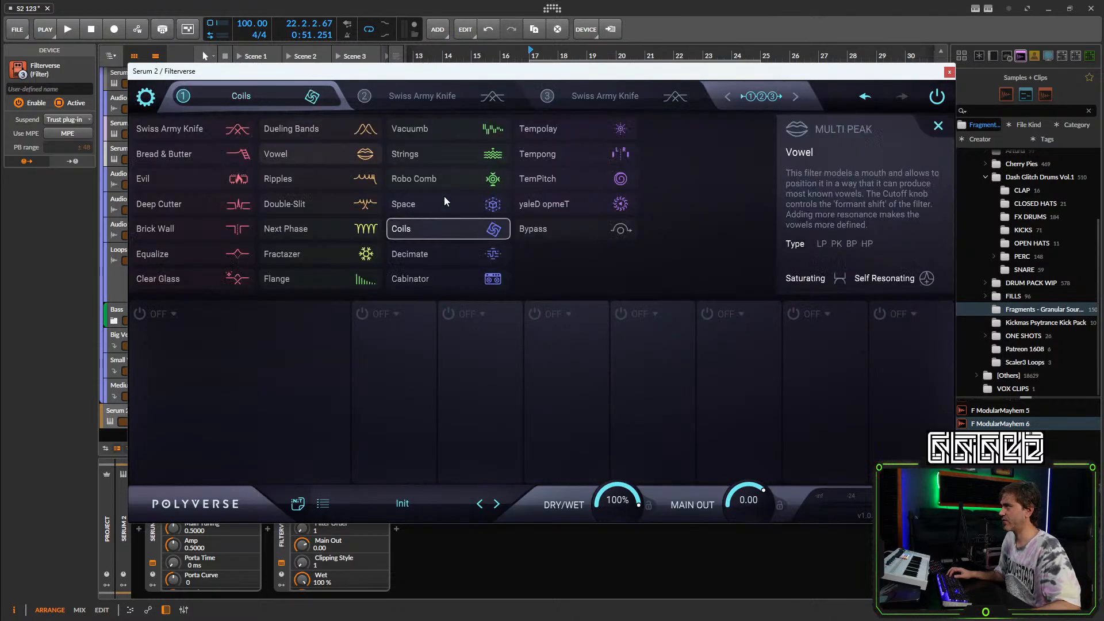
click(413, 207)
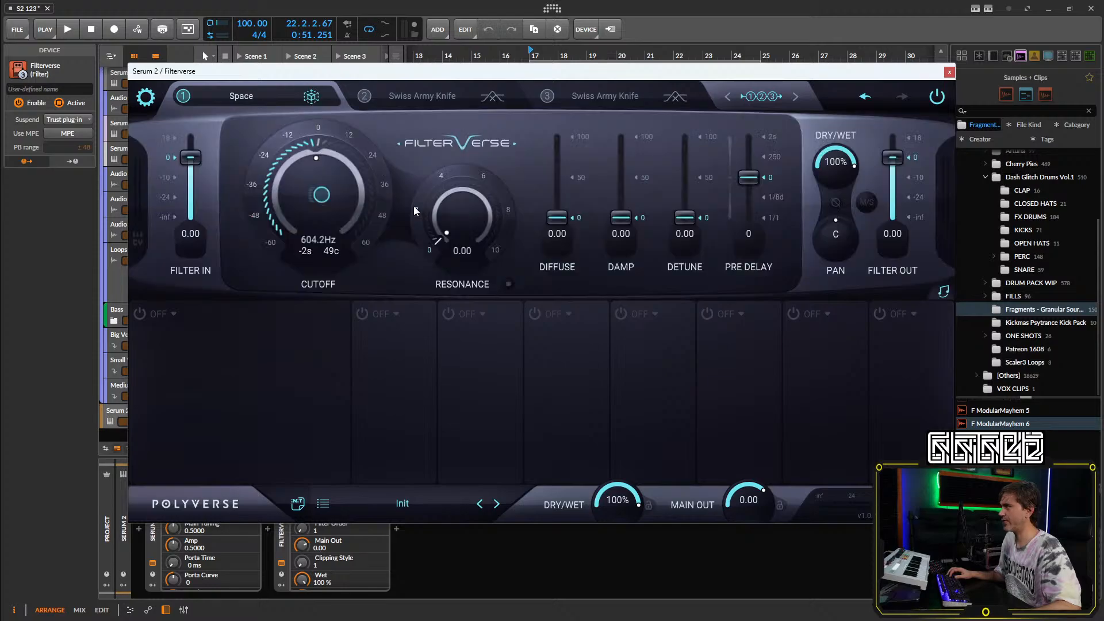
click(243, 96)
click(441, 250)
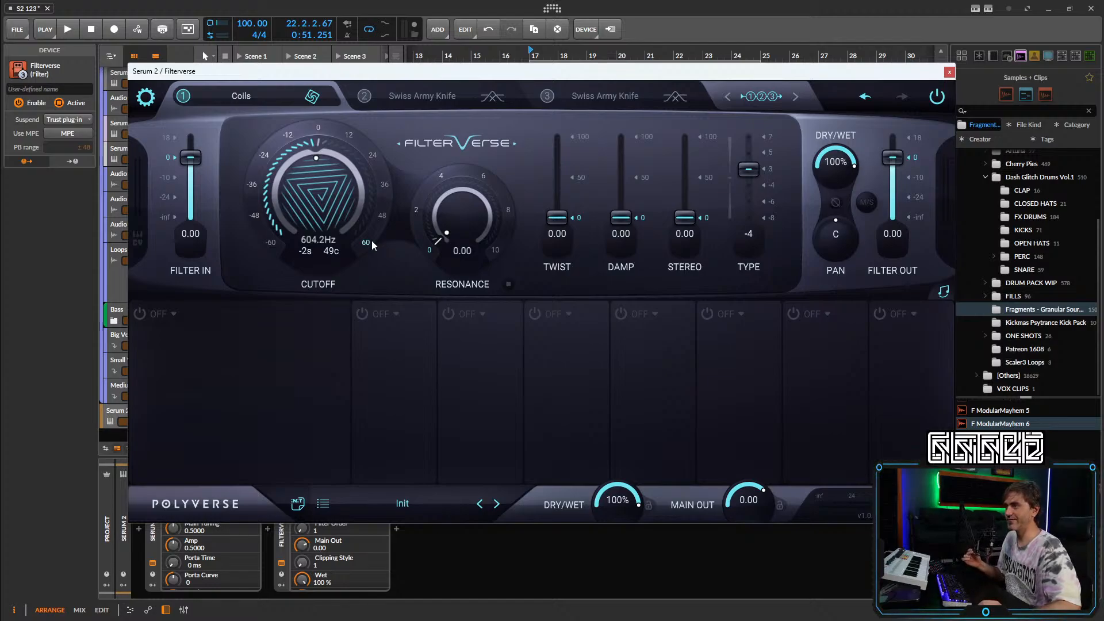
Sweep the Coils cutoff and resonance while playing notes, ending near 221 Hz with resonance about 9.93.
drag(438, 235, 482, 165)
drag(458, 236, 487, 154)
drag(351, 163, 285, 217)
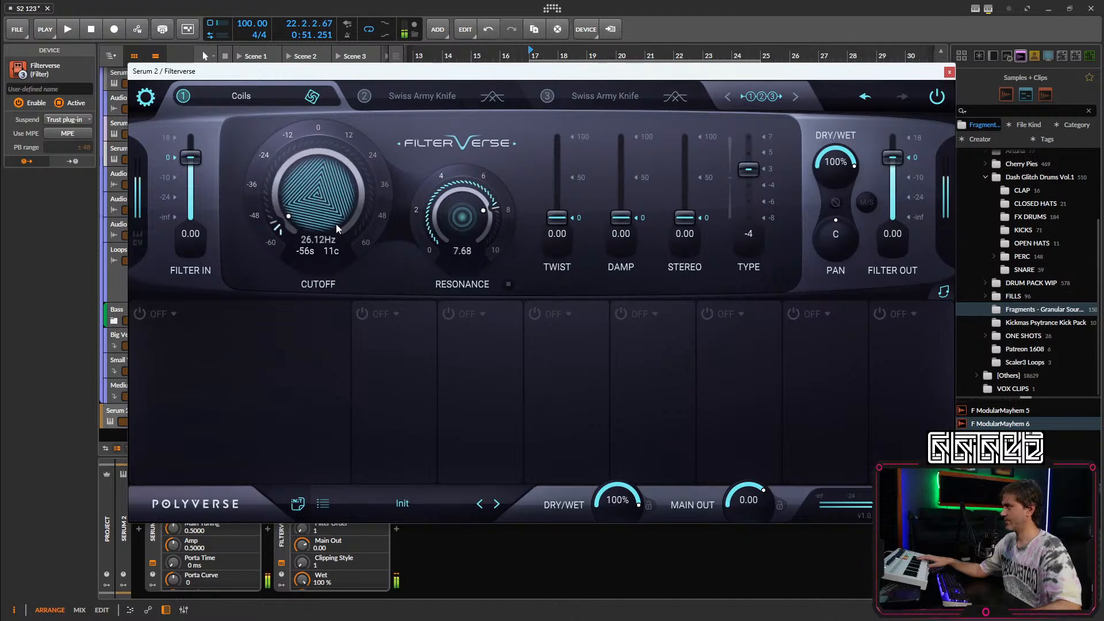
drag(463, 213, 433, 255)
drag(339, 233, 316, 172)
drag(459, 190, 480, 165)
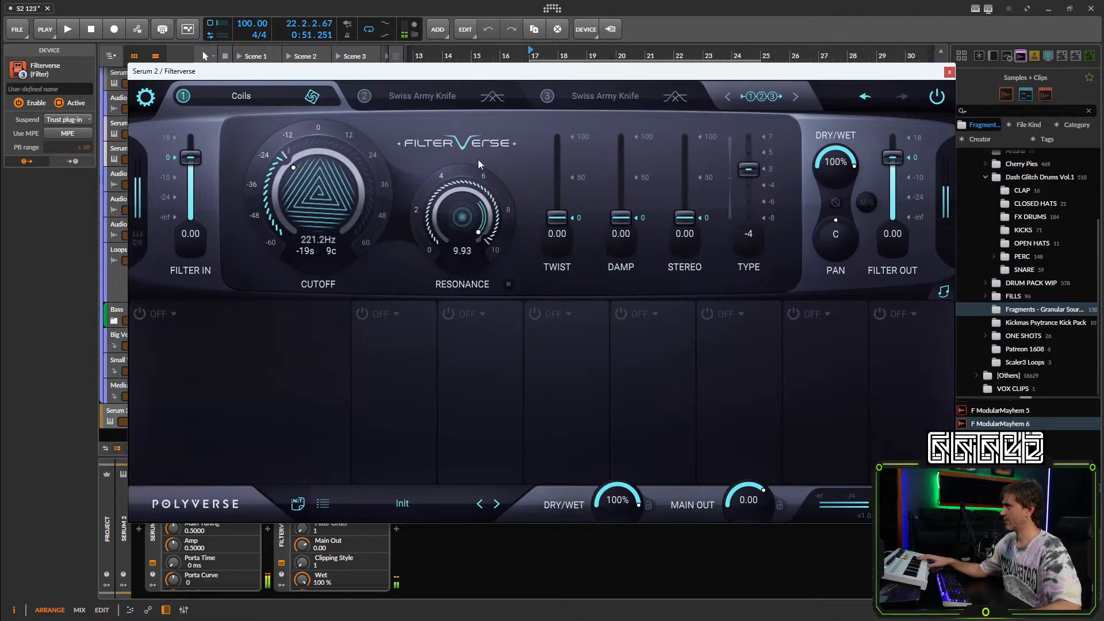
Lower the Coils cutoff in stages to about 34 Hz, varying the resonance and bringing it down to 0.
drag(338, 201, 324, 268)
drag(459, 201, 344, 200)
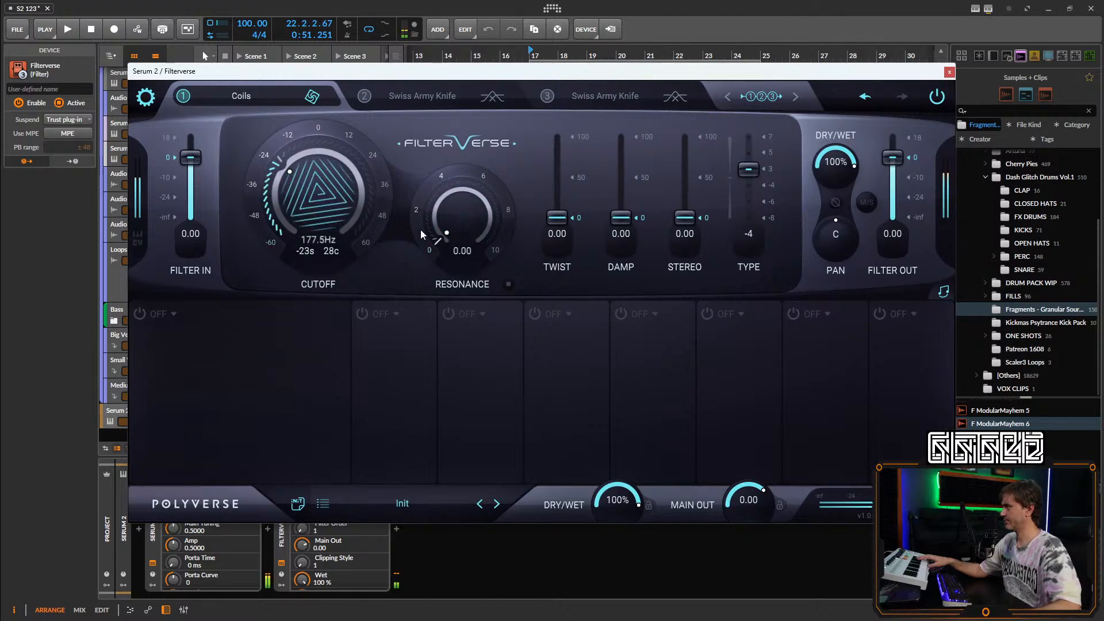
drag(452, 236, 476, 211)
drag(333, 193, 331, 205)
drag(468, 220, 399, 268)
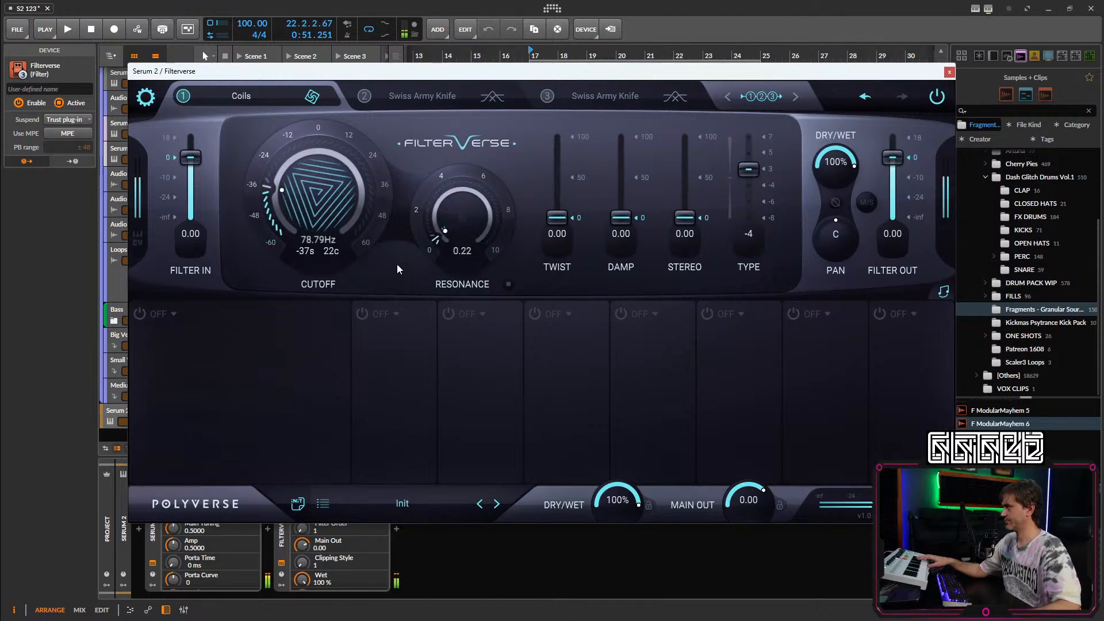
mouse_move(335, 211)
mouse_down()
mouse_move(318, 202)
mouse_move(329, 224)
mouse_up()
drag(466, 222, 486, 326)
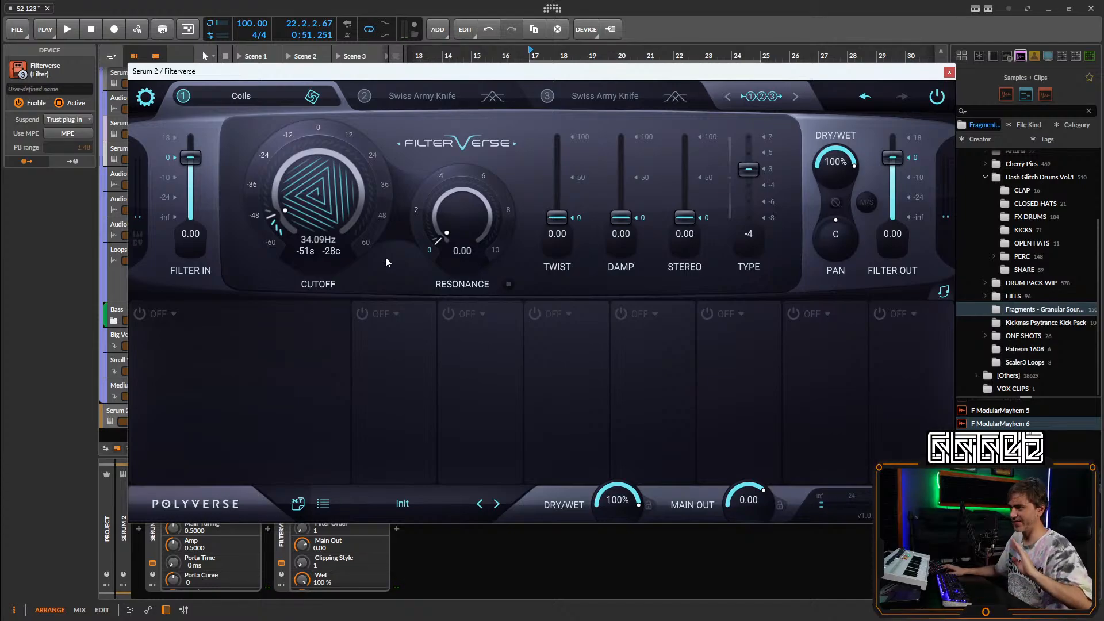
Replace Coils in the first filter slot with Space, and replace that with TemPitch.
click(242, 97)
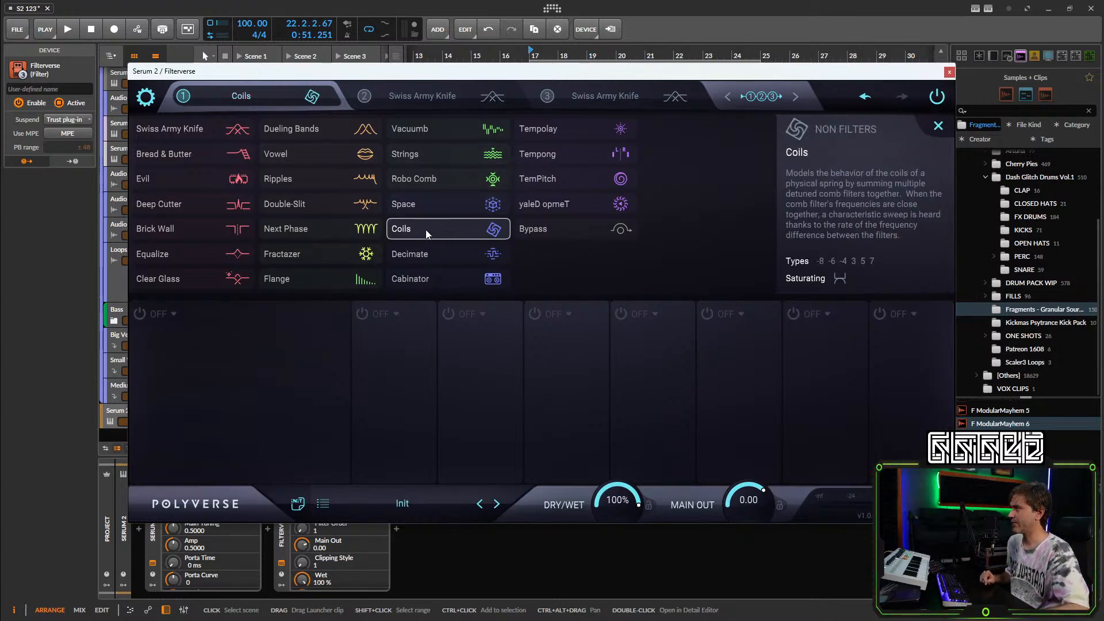
click(430, 205)
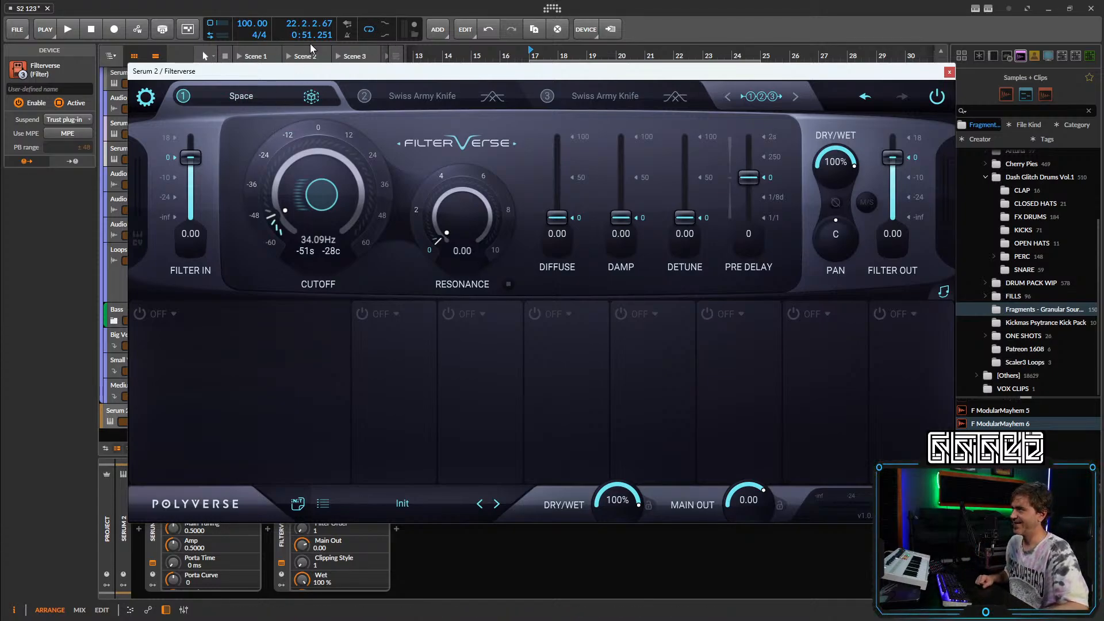
click(250, 96)
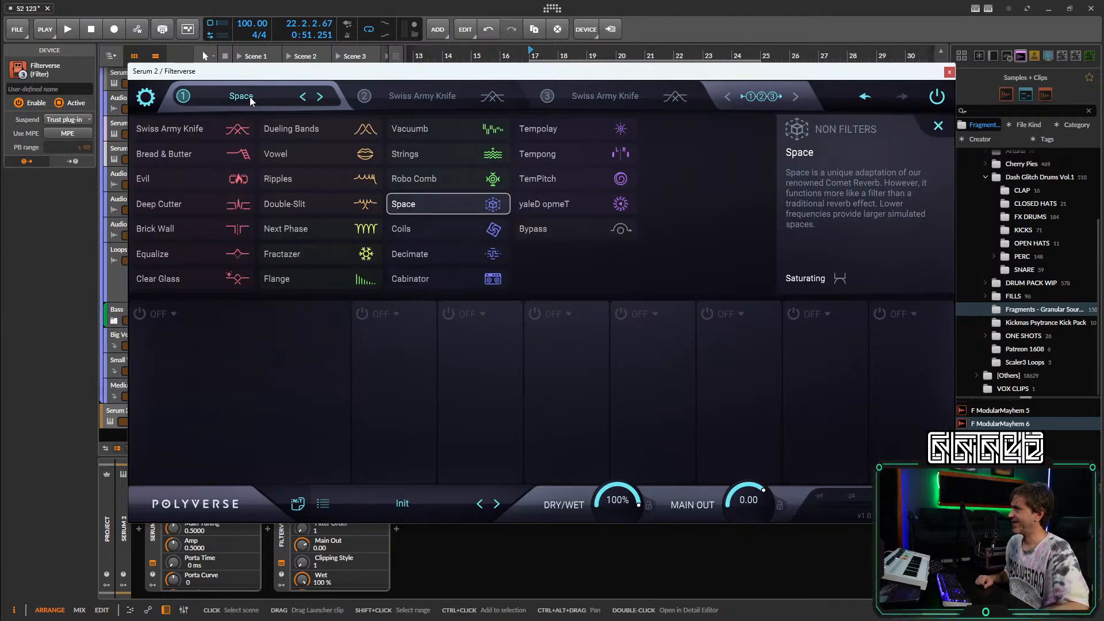
click(542, 178)
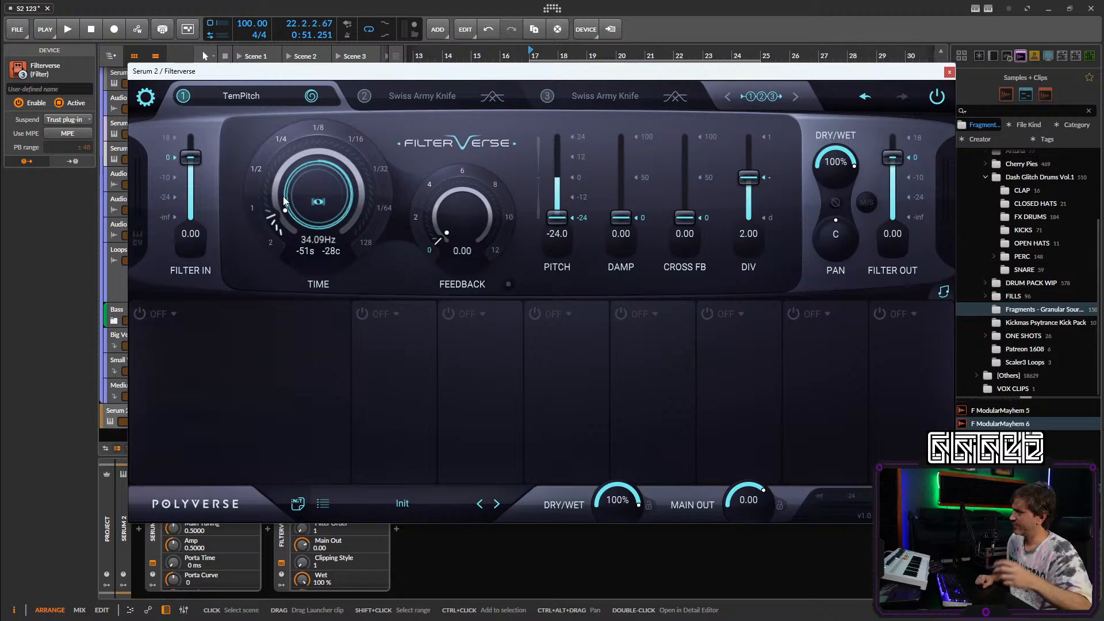
Set the TemPitch feedback to about 6.71 and sweep its time control up and down, ending near 49 Hz.
drag(283, 196, 309, 129)
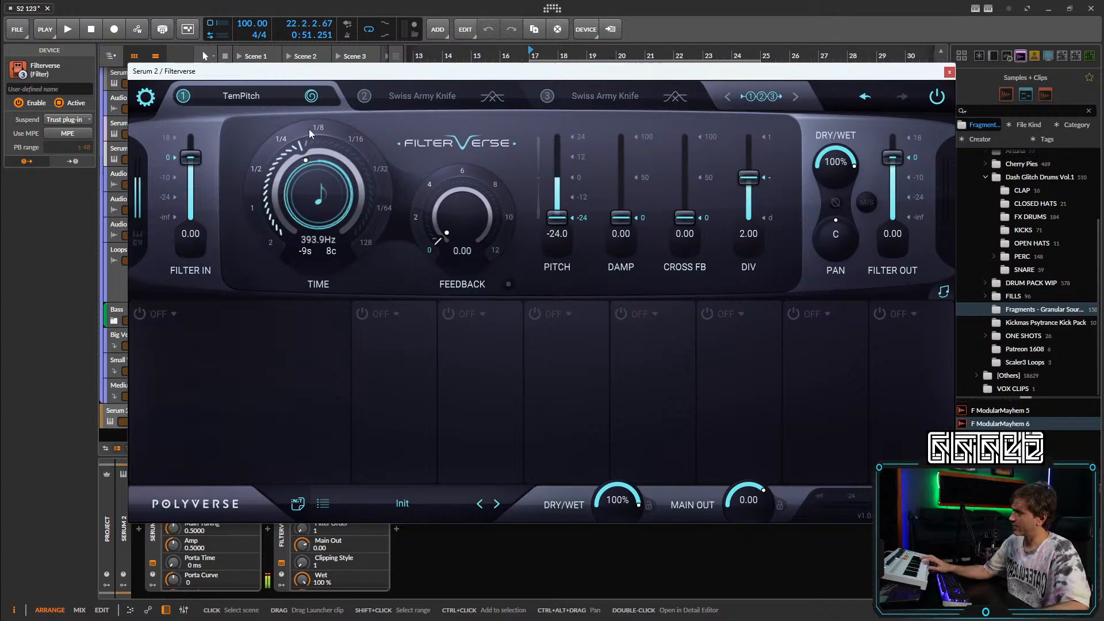
drag(474, 236, 467, 146)
drag(304, 176, 295, 257)
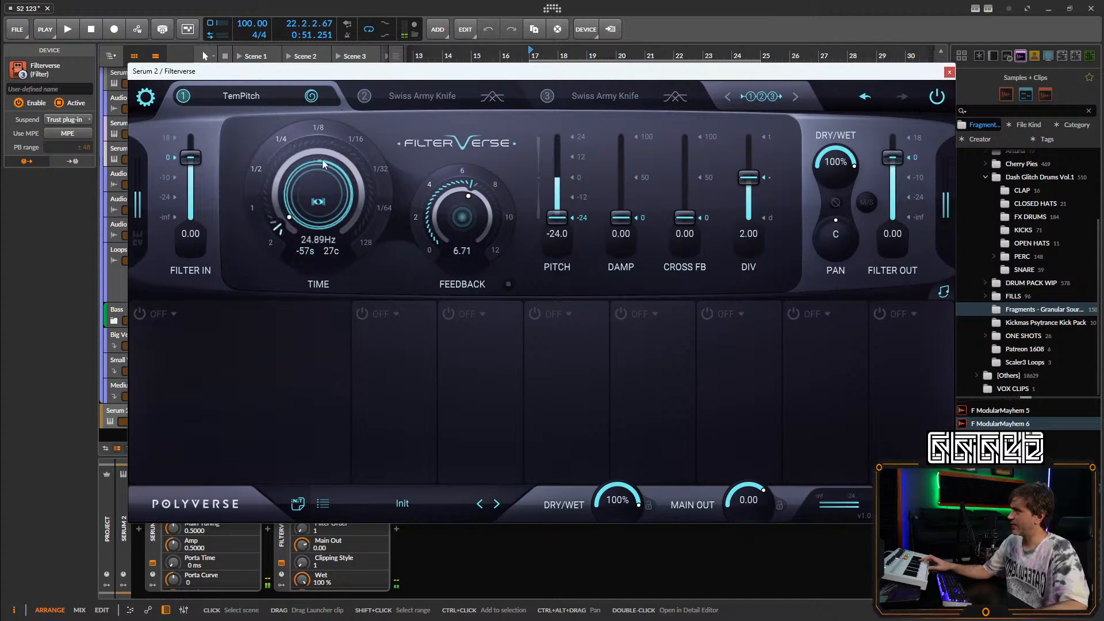
drag(322, 160, 358, 144)
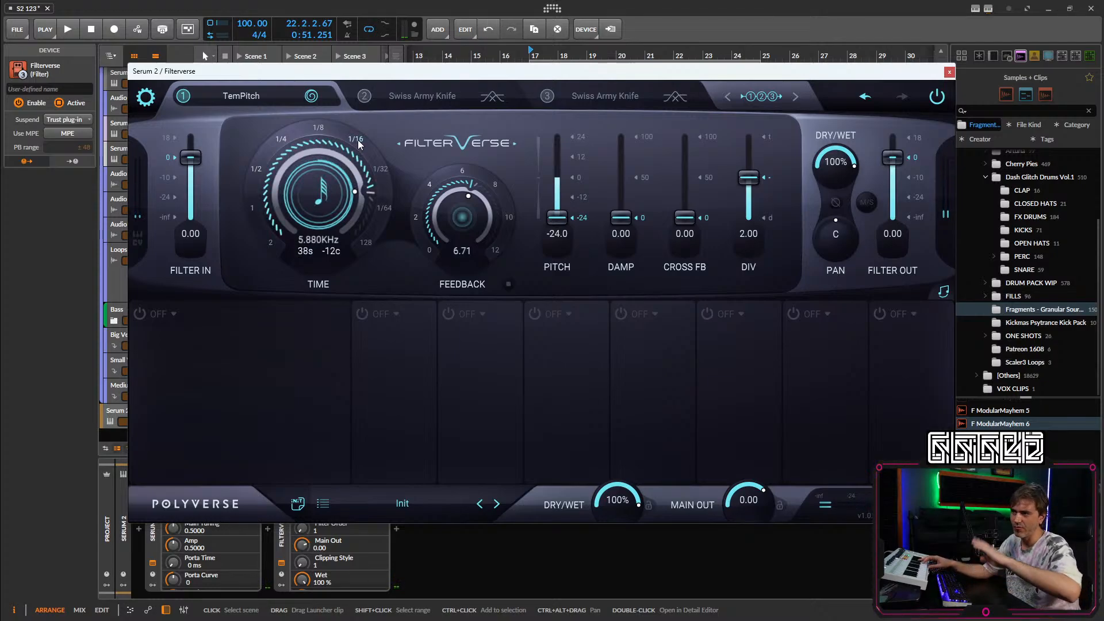
drag(375, 183, 275, 327)
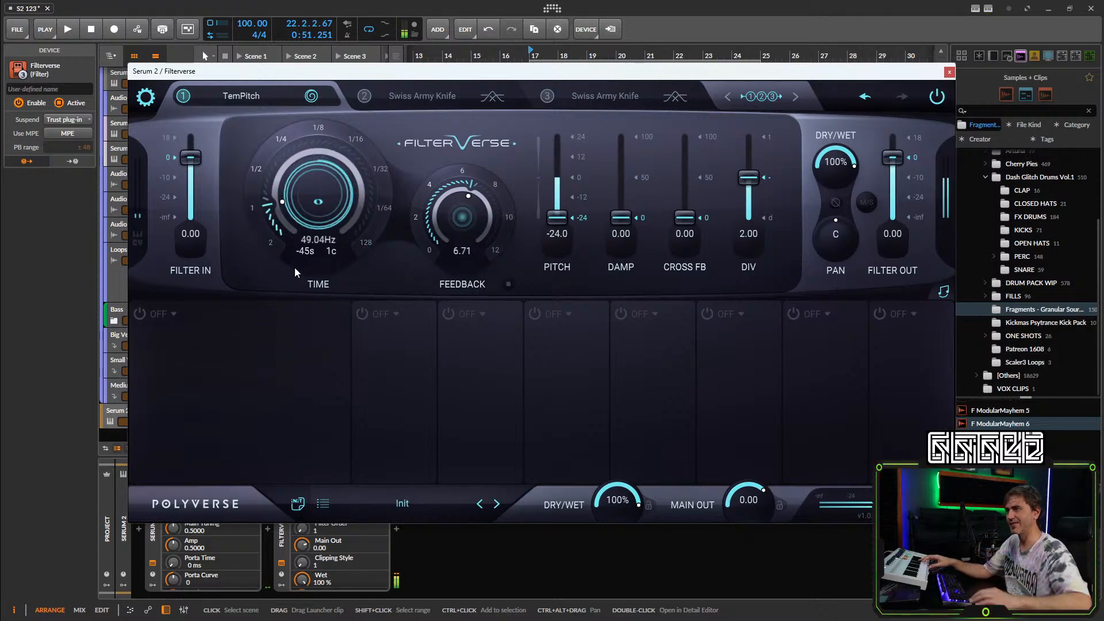
Load the yaleD opmeT reverse delay in the first slot, with feedback about 9.34 and time about 83 Hz.
click(245, 94)
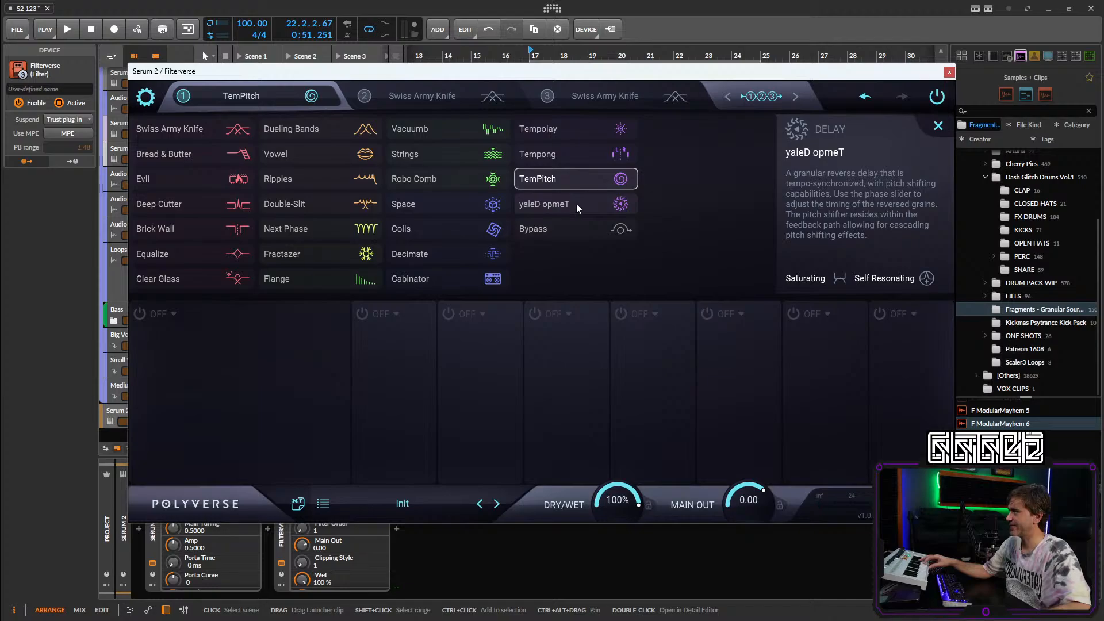
click(540, 206)
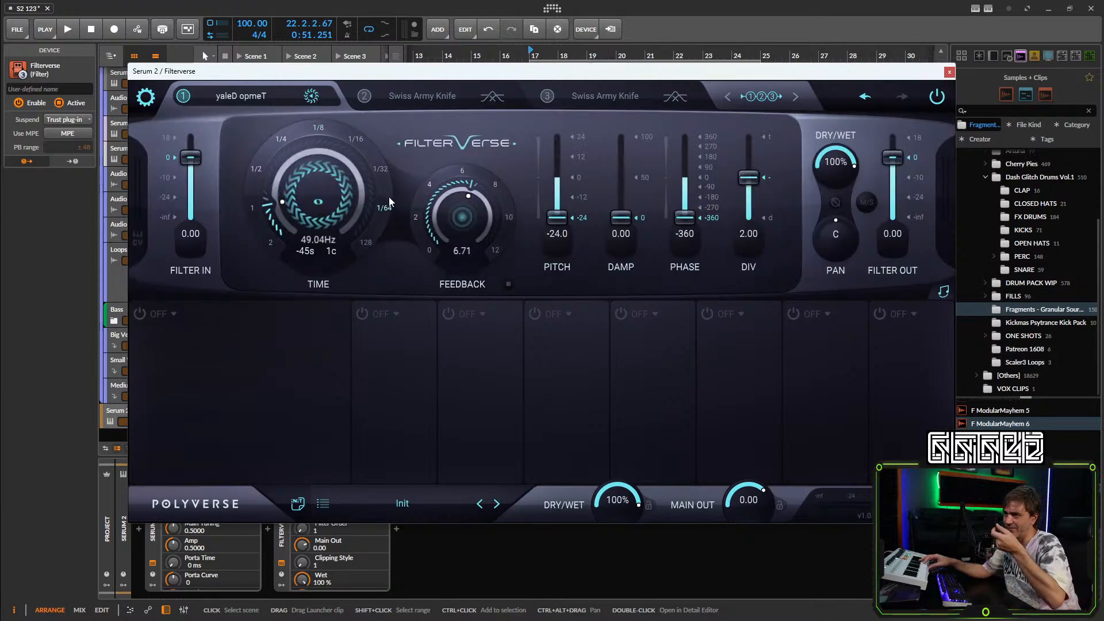
mouse_move(345, 193)
mouse_down()
mouse_move(345, 147)
mouse_move(329, 199)
mouse_up()
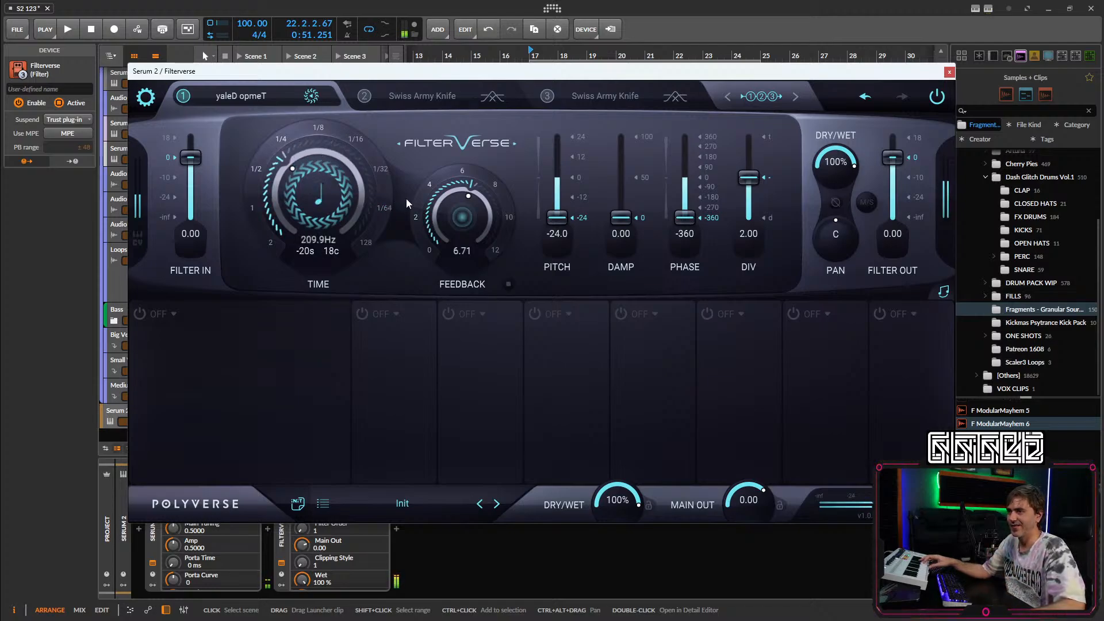
drag(504, 226, 503, 202)
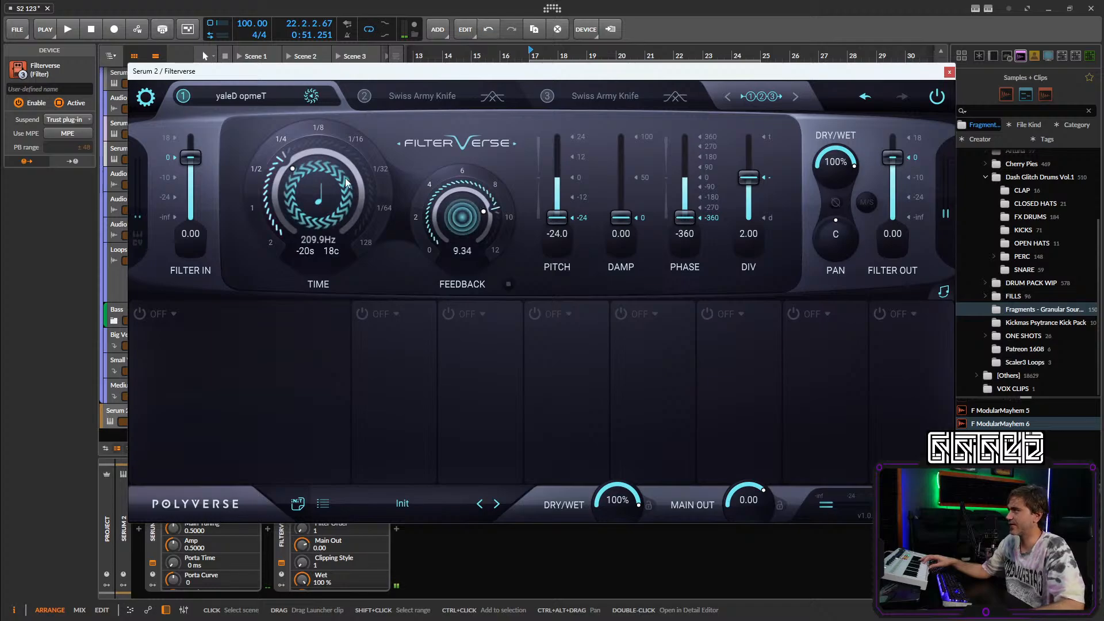
drag(337, 184, 336, 186)
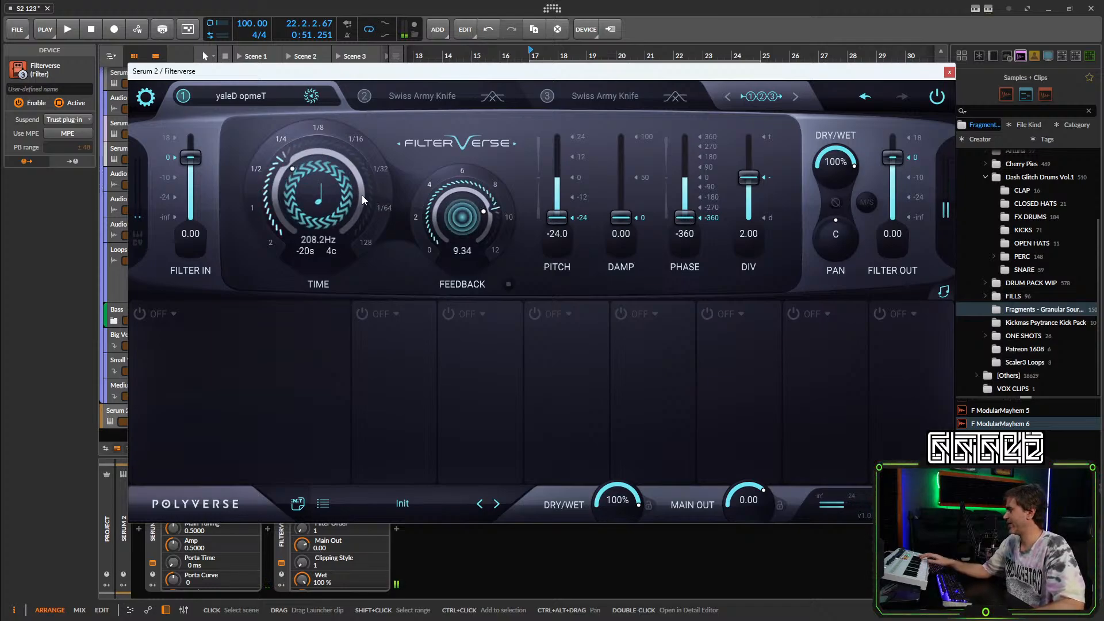
drag(361, 192, 332, 208)
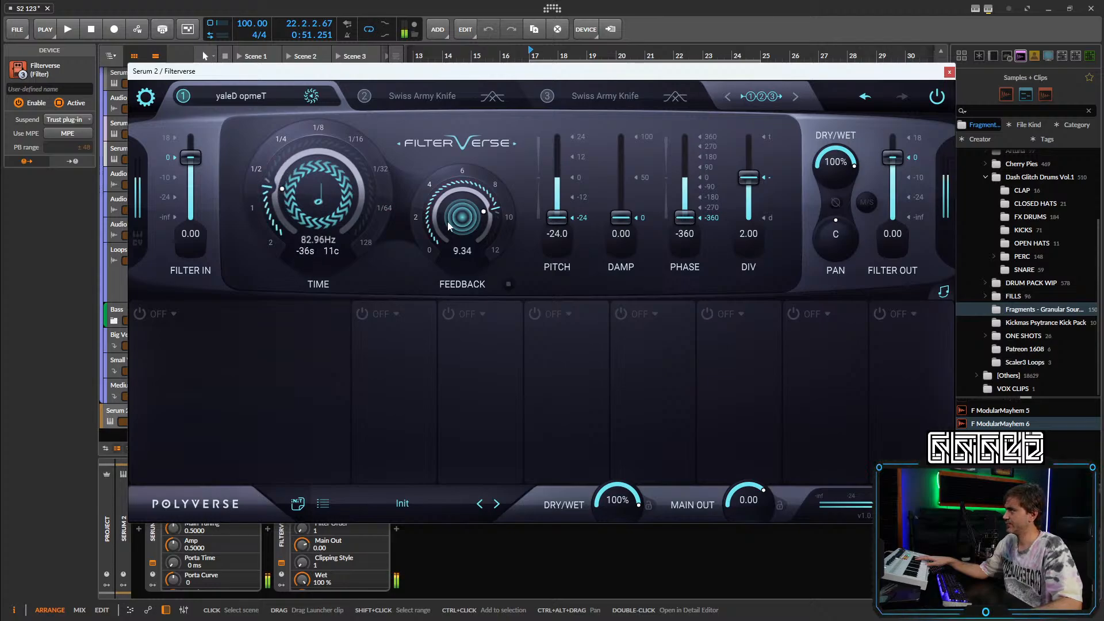
Raise the reverse delay's pitch to about 18.2 and its feedback to at least 9.63 while varying the time.
drag(458, 246, 460, 230)
drag(555, 226, 556, 138)
drag(354, 119, 353, 143)
mouse_move(556, 138)
mouse_down()
mouse_move(557, 230)
mouse_move(563, 149)
mouse_up()
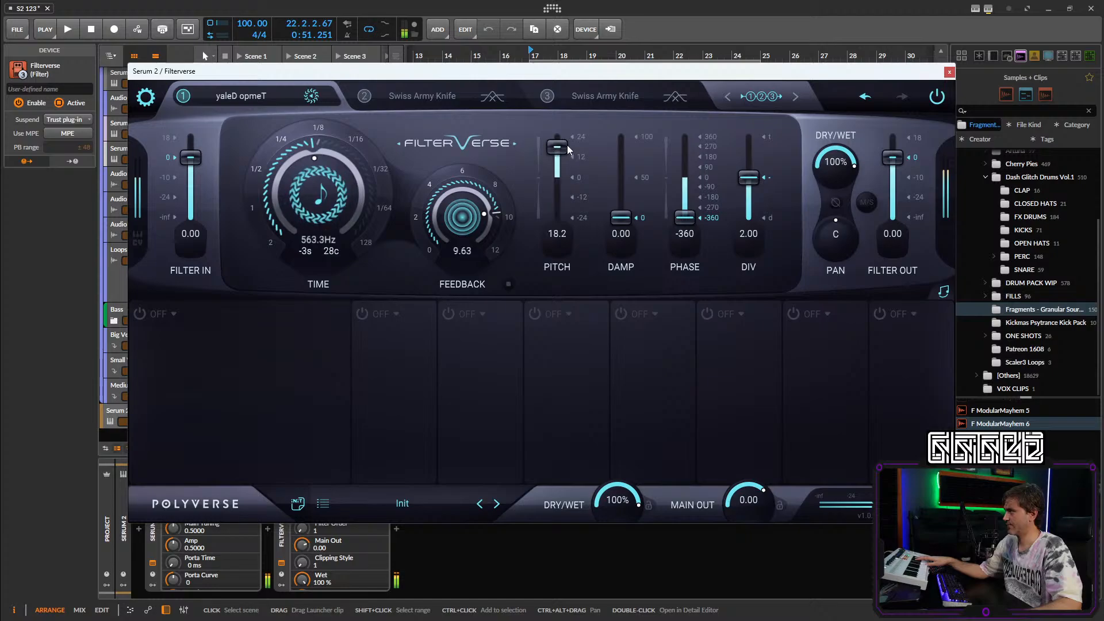
mouse_move(455, 213)
mouse_down()
mouse_move(456, 224)
mouse_move(456, 211)
mouse_up()
drag(348, 195, 349, 216)
Switch the first slot to Coils with cutoff about 161 Hz, twist about 9.06 and resonance about 4.84.
click(250, 96)
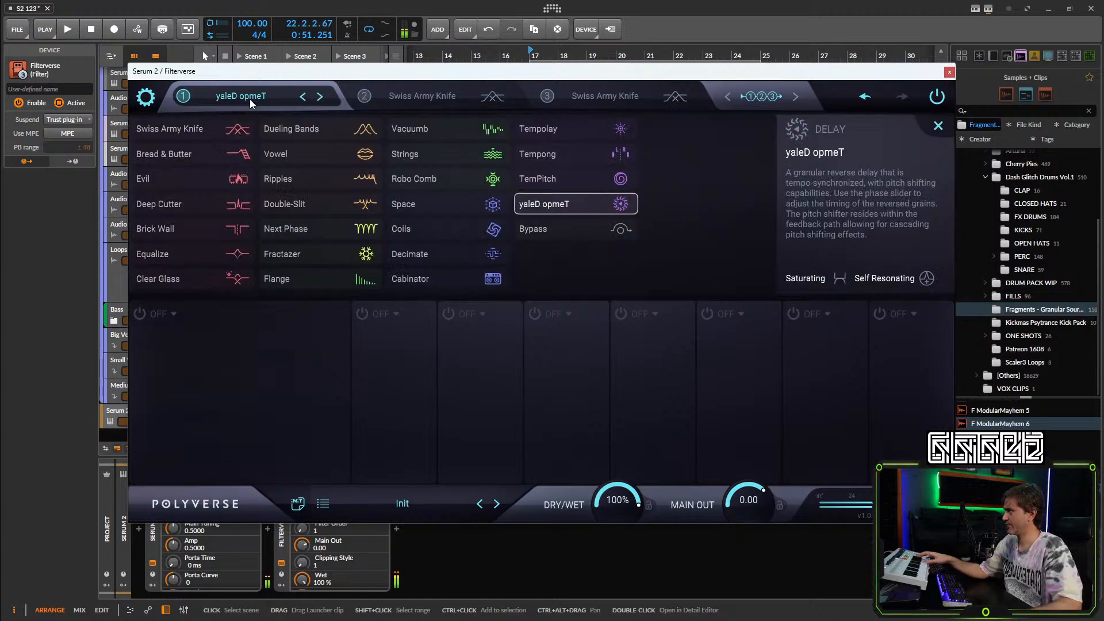
click(409, 228)
drag(350, 167, 350, 138)
drag(557, 173, 556, 237)
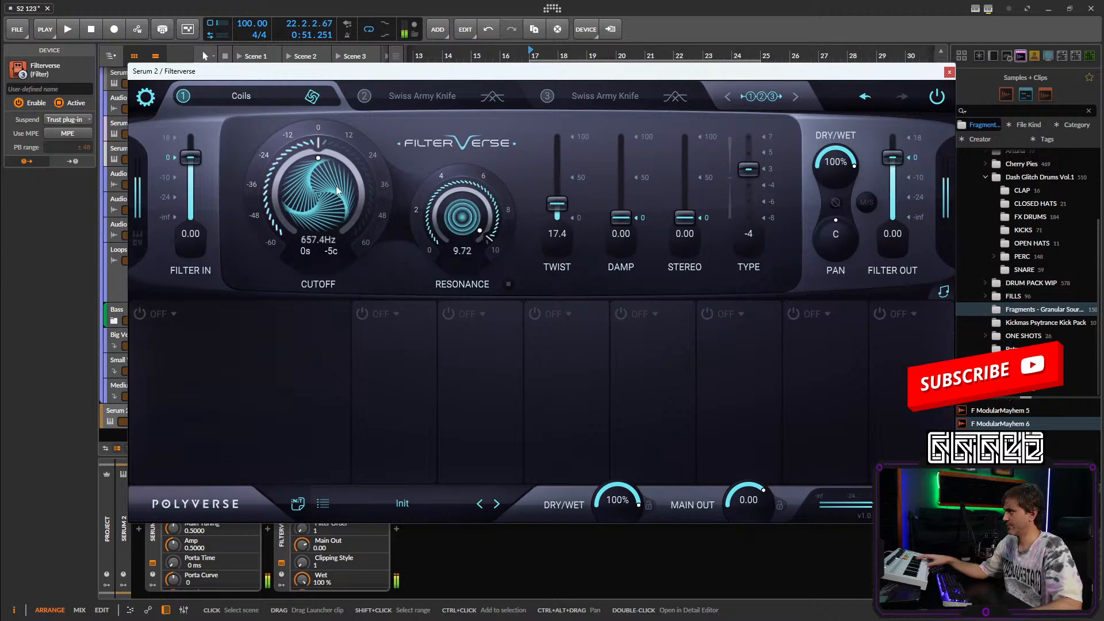
drag(336, 185, 306, 214)
mouse_move(557, 203)
mouse_down()
mouse_move(567, 134)
mouse_move(555, 209)
mouse_up()
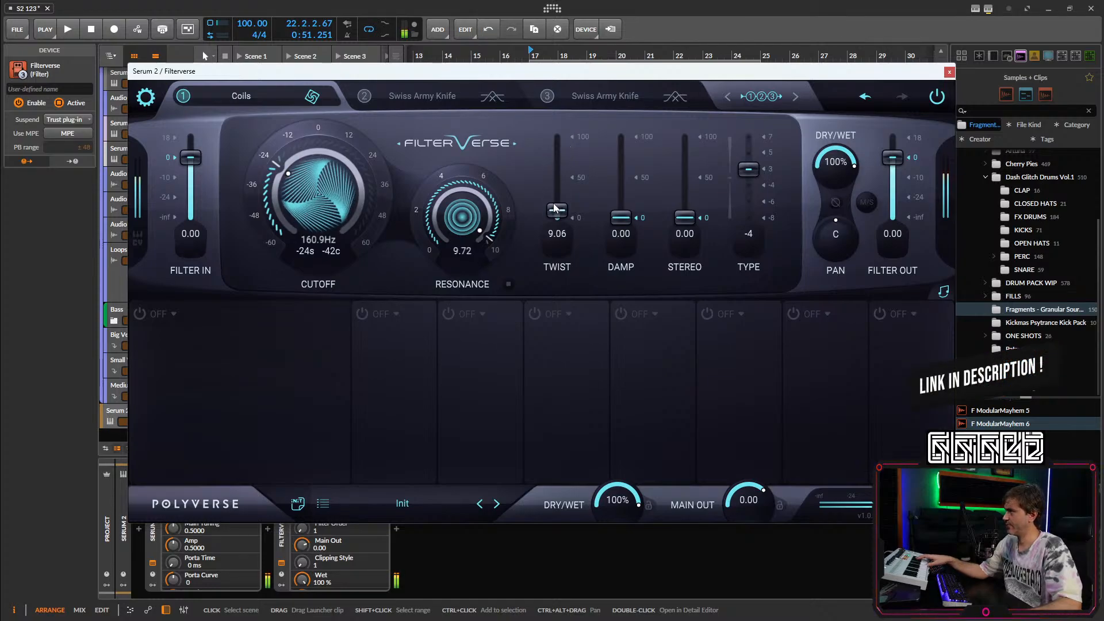
mouse_move(483, 224)
mouse_down()
mouse_move(483, 238)
mouse_move(468, 239)
mouse_move(464, 181)
mouse_move(465, 285)
mouse_move(477, 203)
mouse_move(473, 239)
mouse_up()
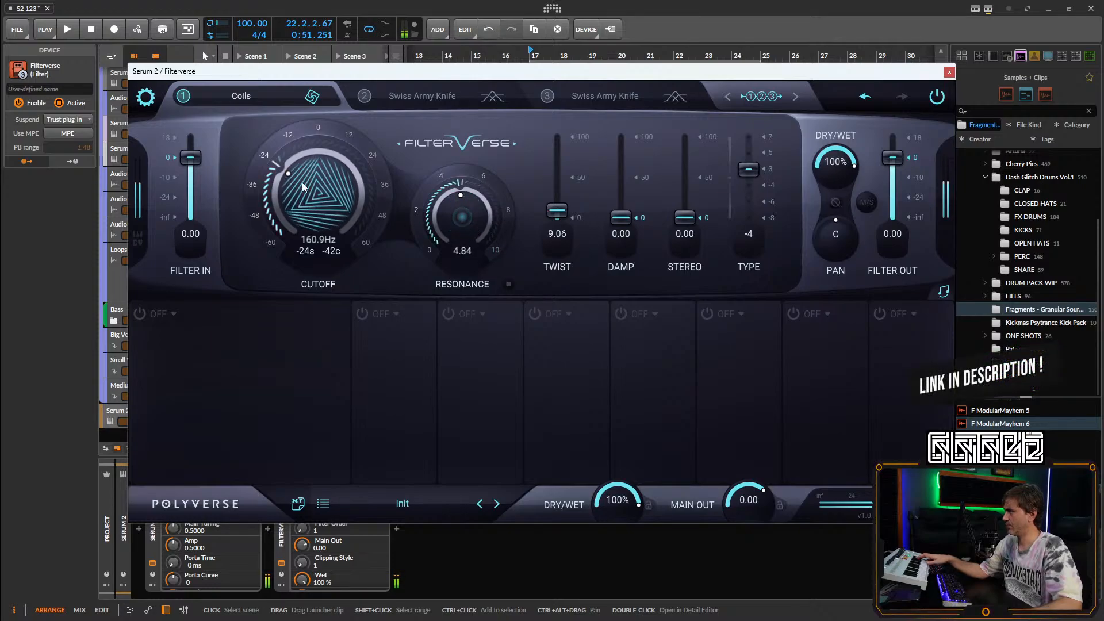
Lower the Coils cutoff to about 22.8 Hz and raise its resonance to about 7.61.
drag(302, 187, 278, 236)
drag(460, 242, 461, 210)
drag(320, 203, 335, 227)
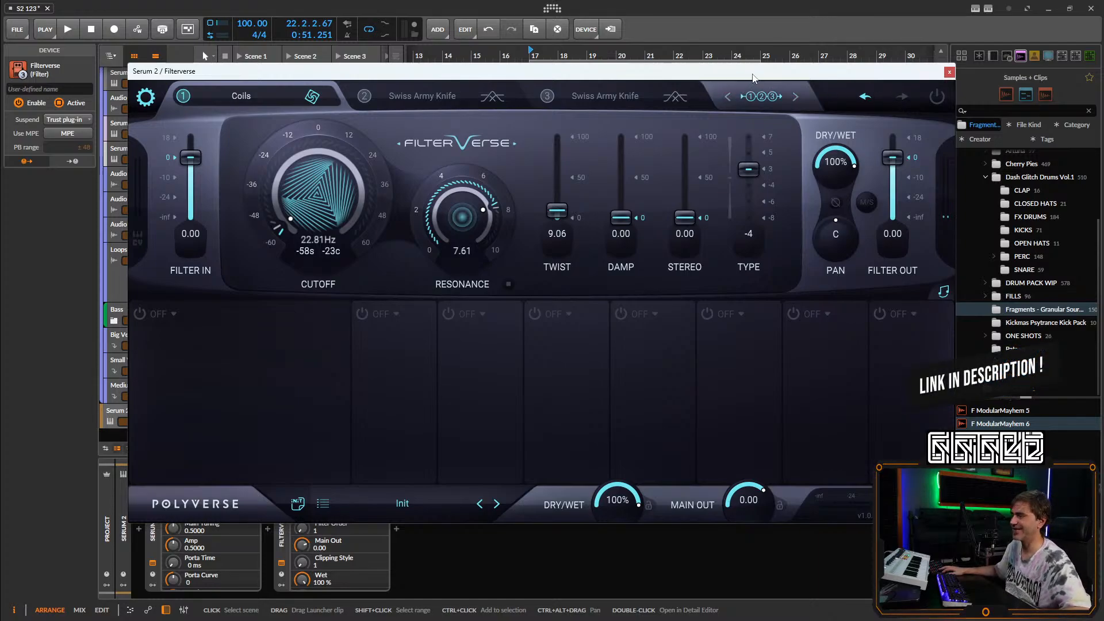
Switch the first slot to Bread & Butter and raise its cutoff to about 6.48 kHz.
mouse_move(320, 104)
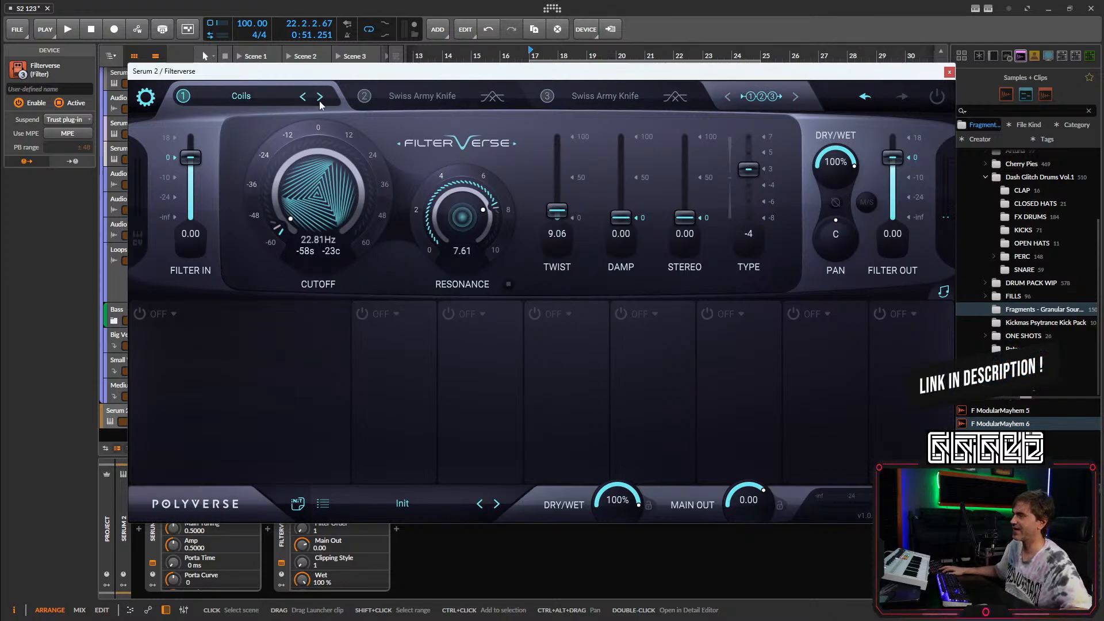
click(236, 98)
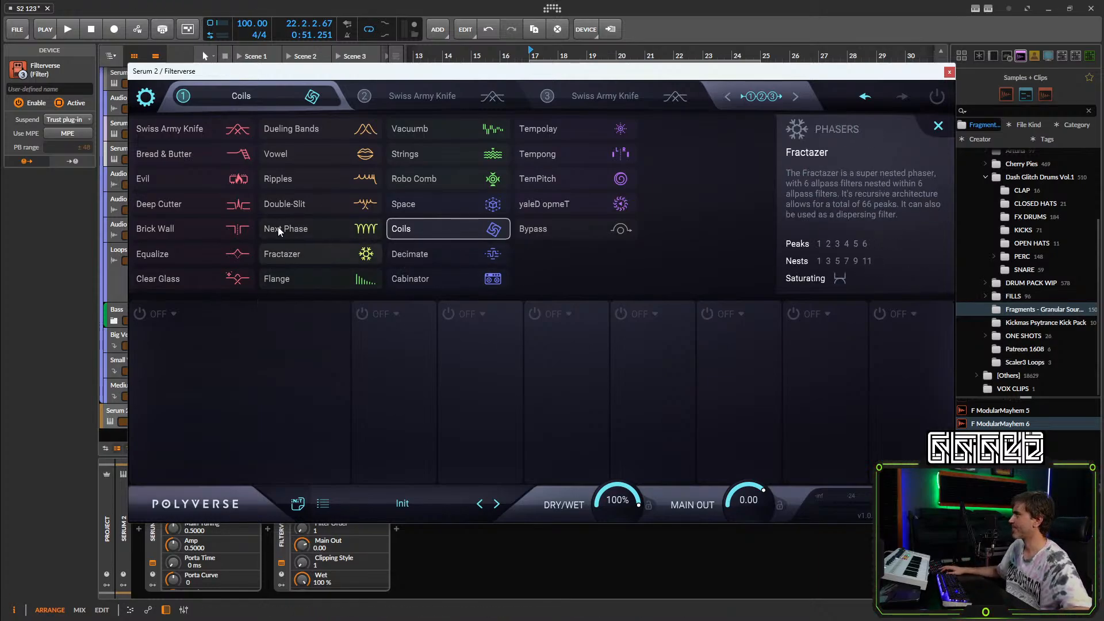
click(176, 155)
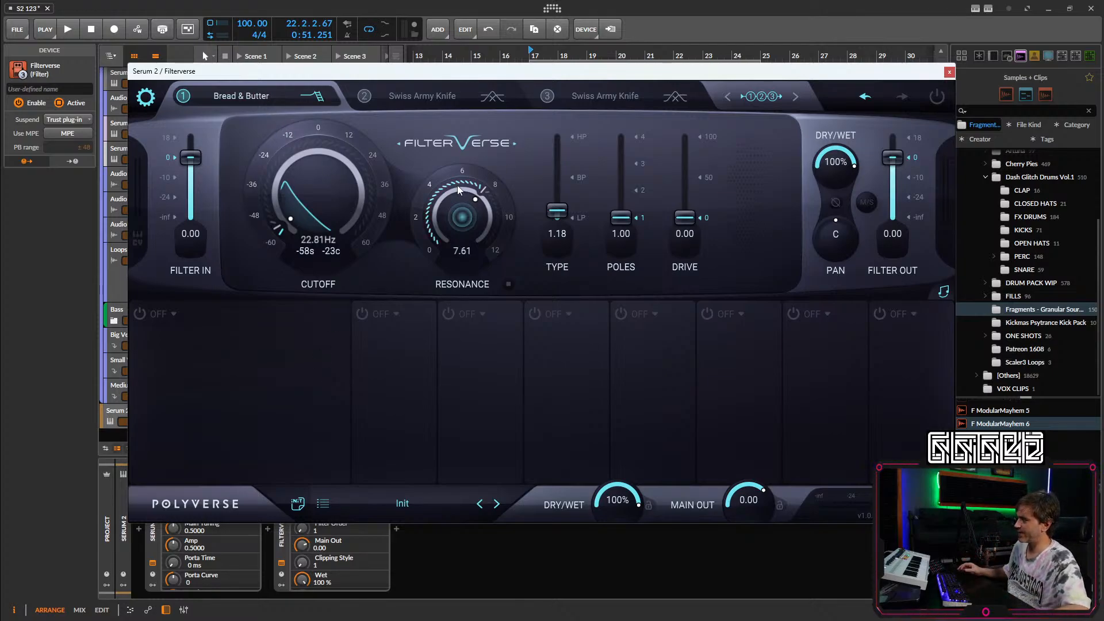
drag(301, 198, 323, 85)
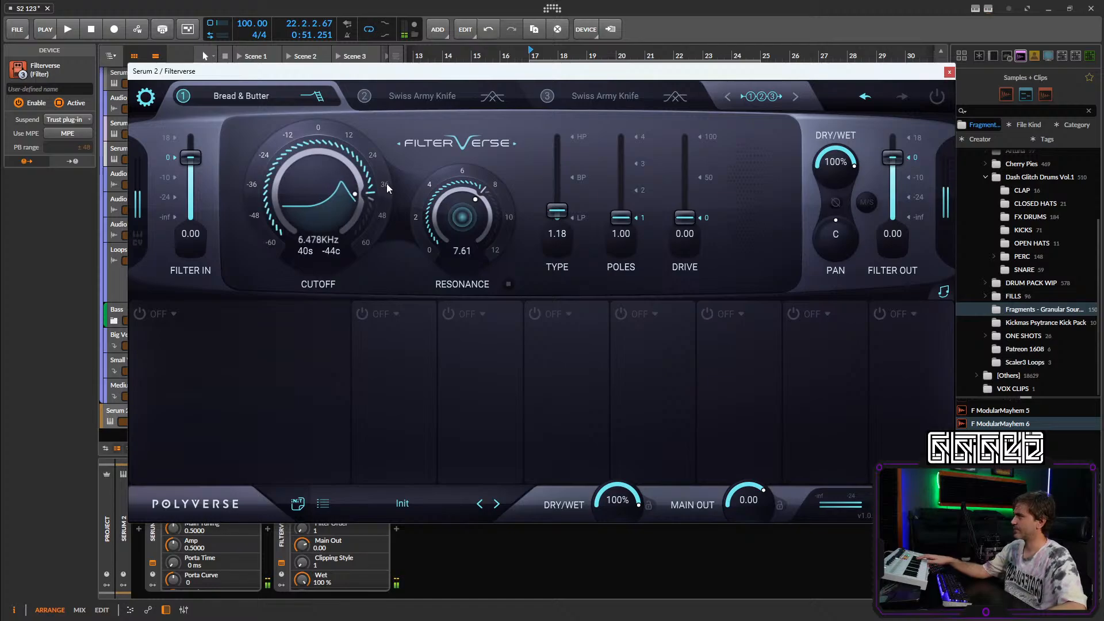
click(933, 103)
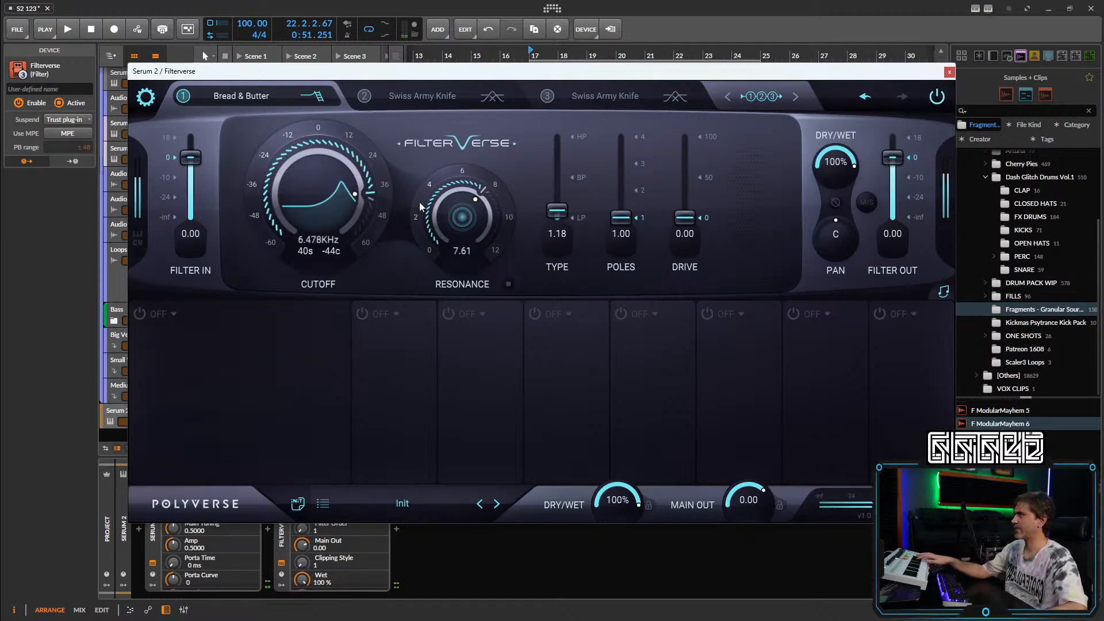
Sweep the Bread & Butter cutoff down and back up to about 967 Hz, with resonance at about 4.19.
drag(320, 195, 319, 276)
double_click(441, 217)
drag(338, 315, 375, 164)
drag(484, 220, 483, 190)
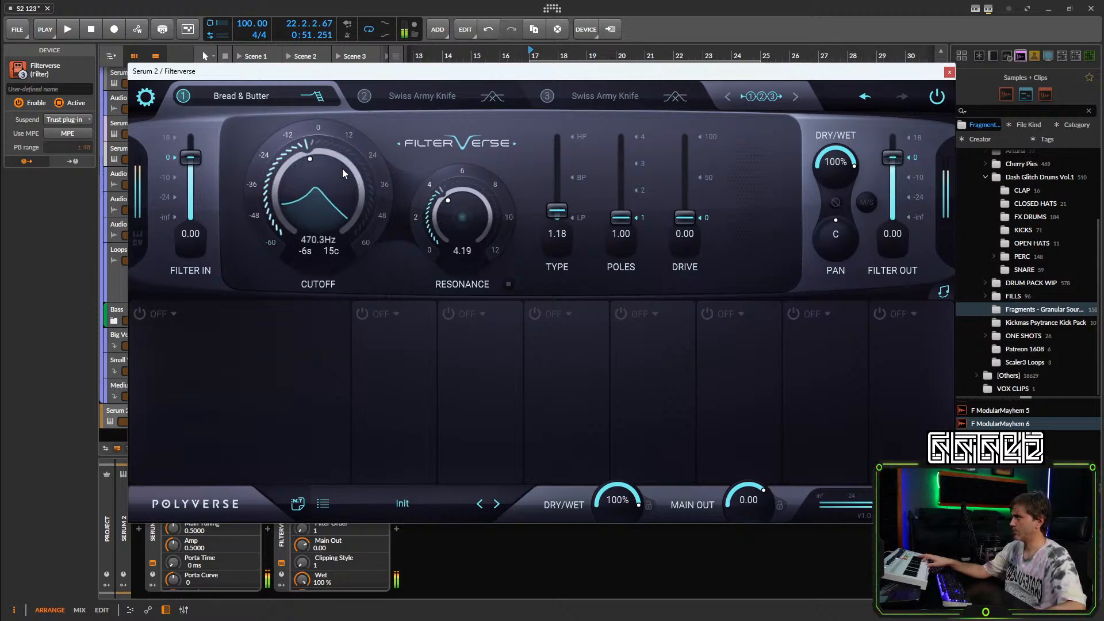
mouse_move(355, 172)
mouse_down()
mouse_move(354, 195)
mouse_move(353, 157)
mouse_up()
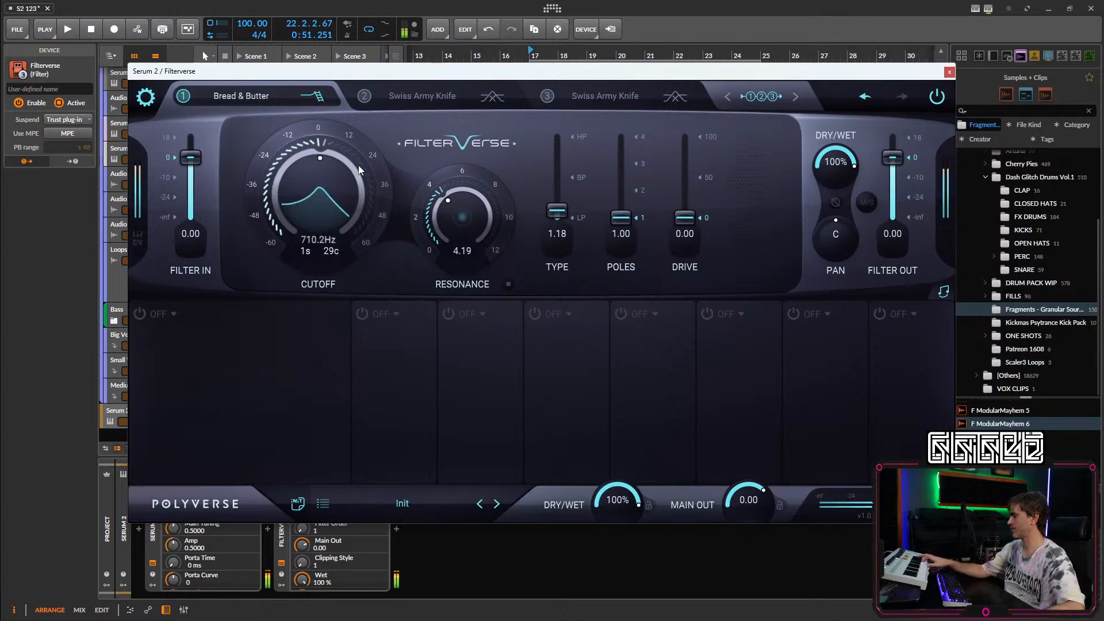
drag(357, 164, 367, 143)
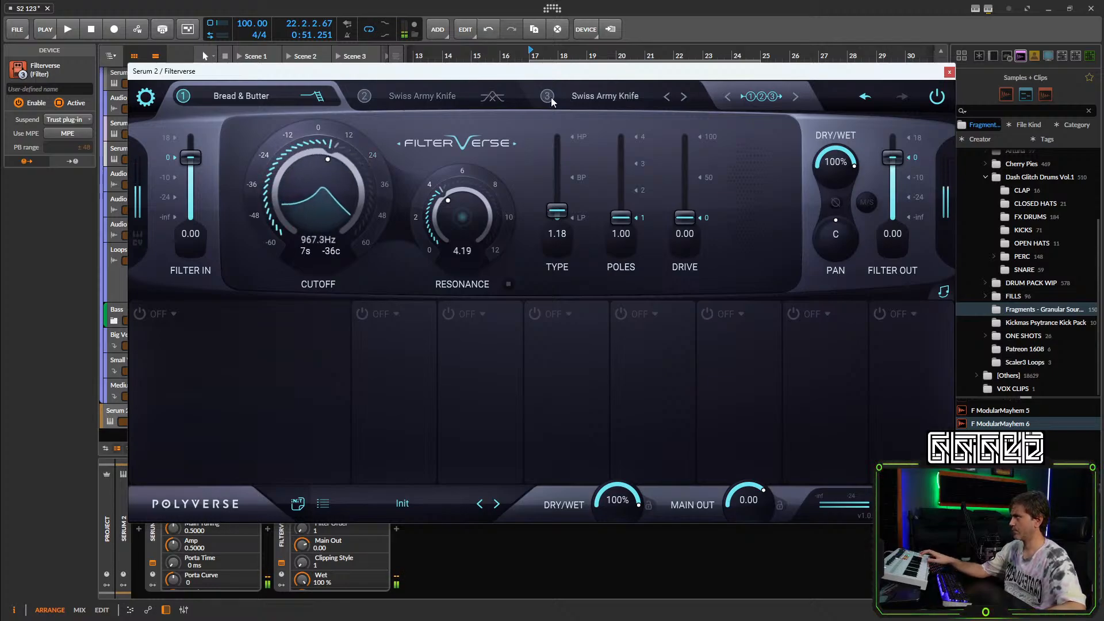
Load Space in the third filter slot with cutoff about 342 Hz and resonance about 6.58.
click(416, 98)
click(589, 95)
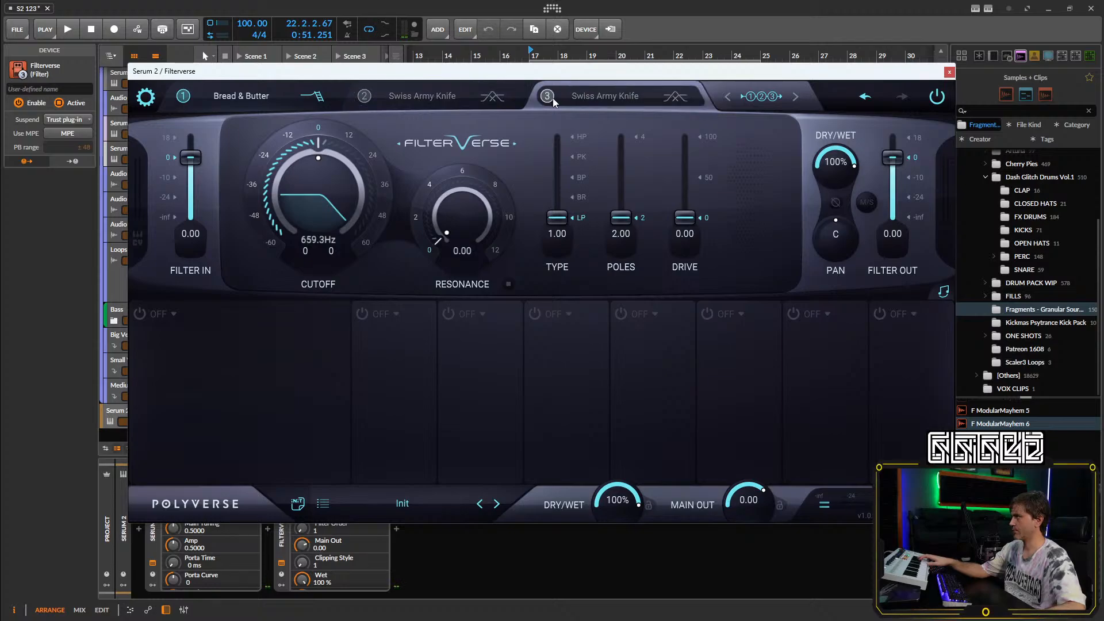
click(616, 96)
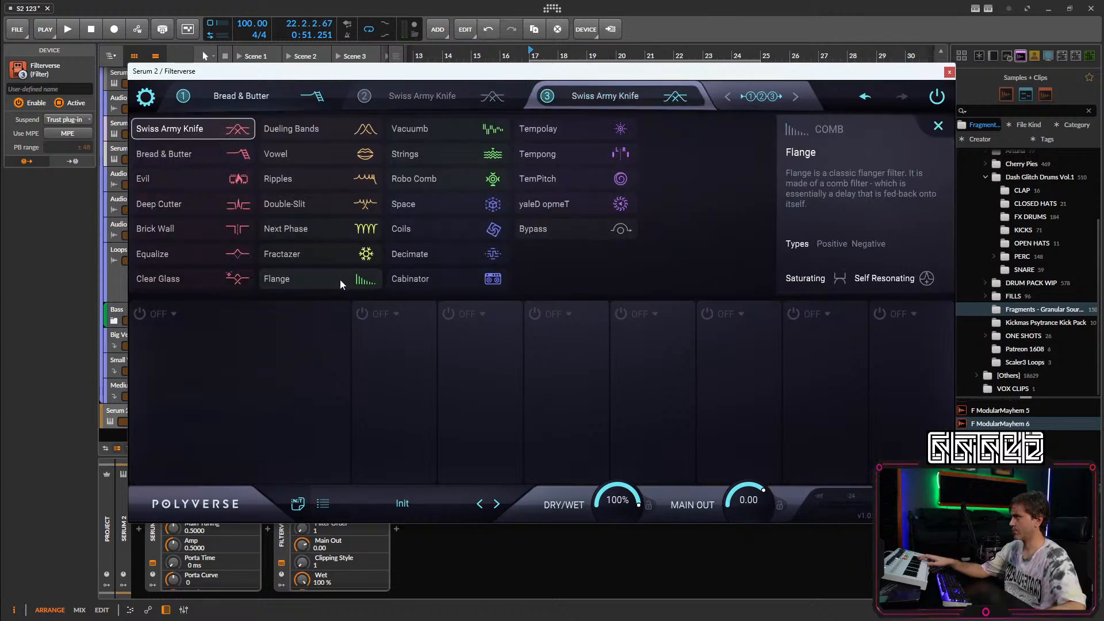
click(454, 205)
drag(333, 175, 320, 242)
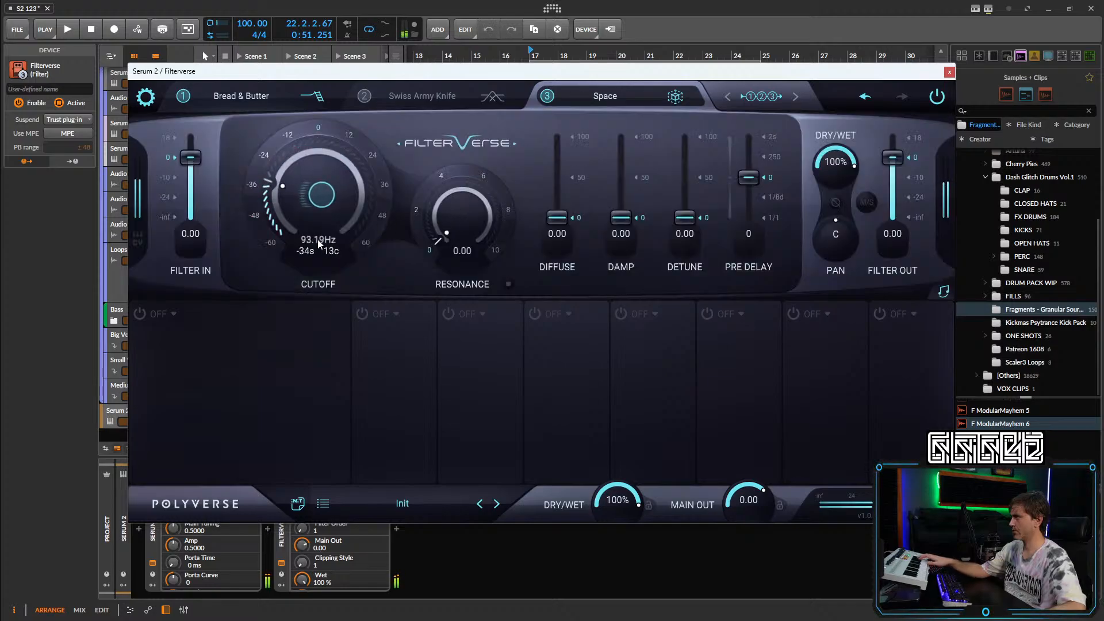
drag(467, 225, 465, 121)
drag(452, 199, 450, 215)
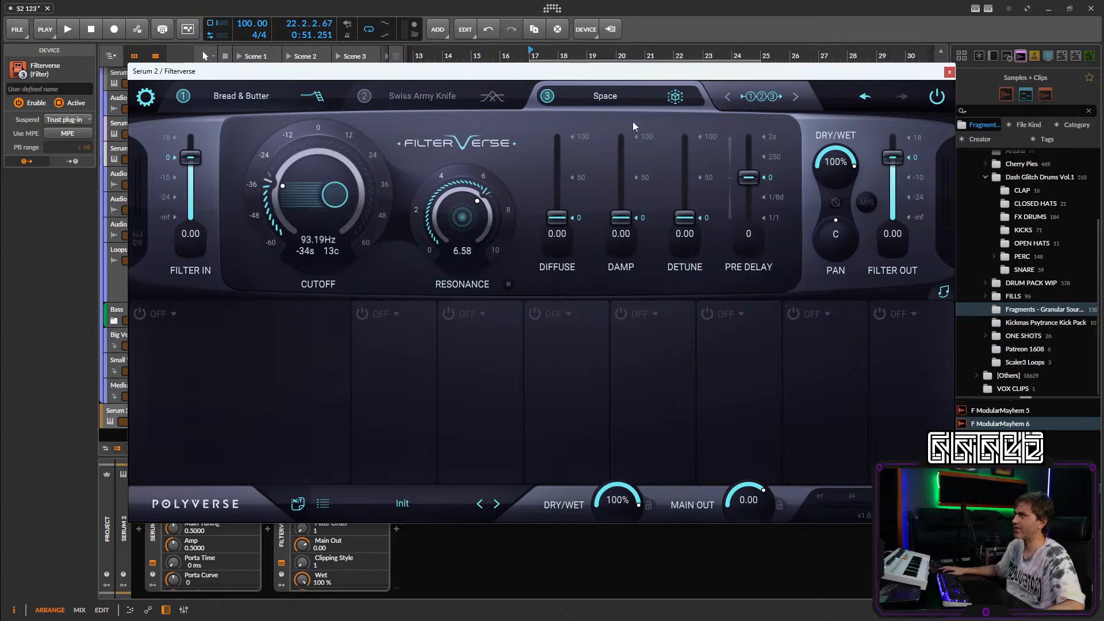
drag(312, 180, 323, 148)
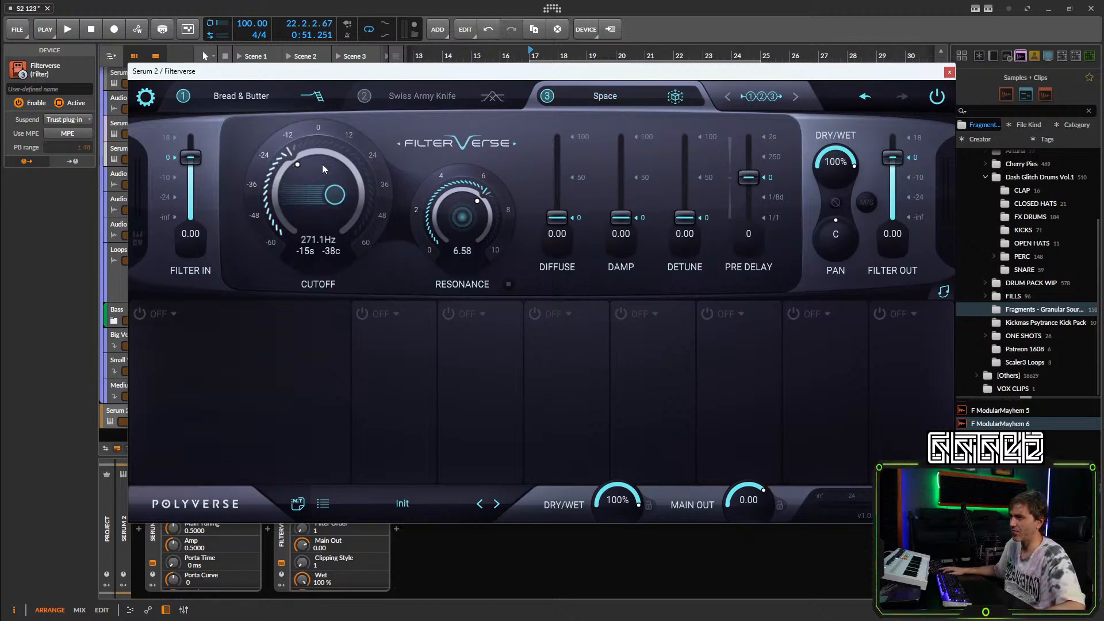
drag(300, 196, 334, 169)
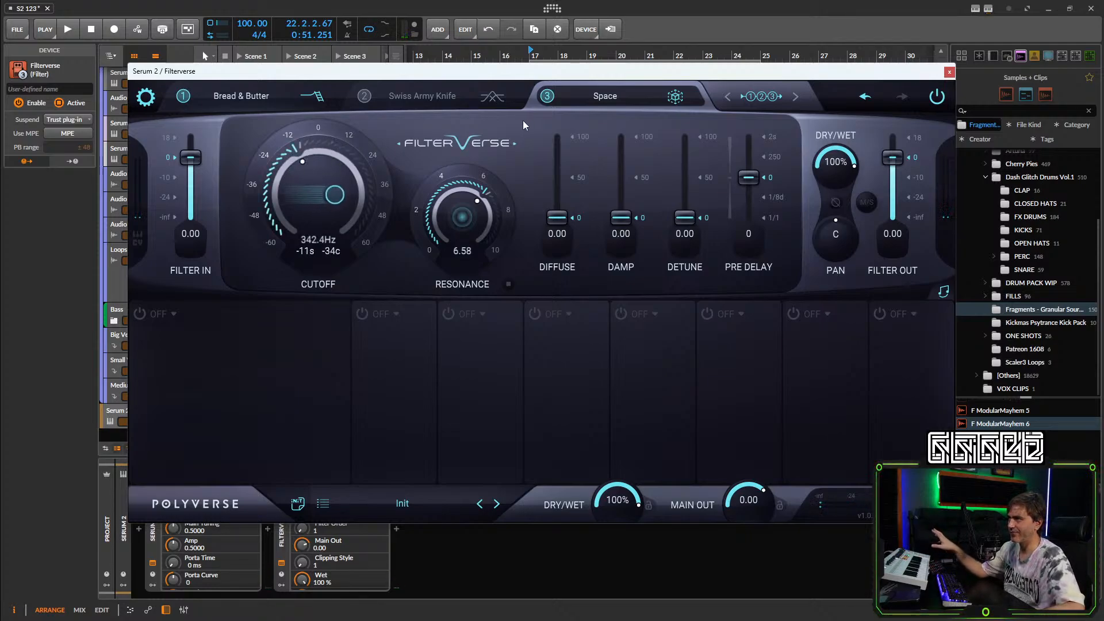
Load Coils in the second filter slot with cutoff about 64 Hz and twist about 28, and lower its resonance.
click(402, 97)
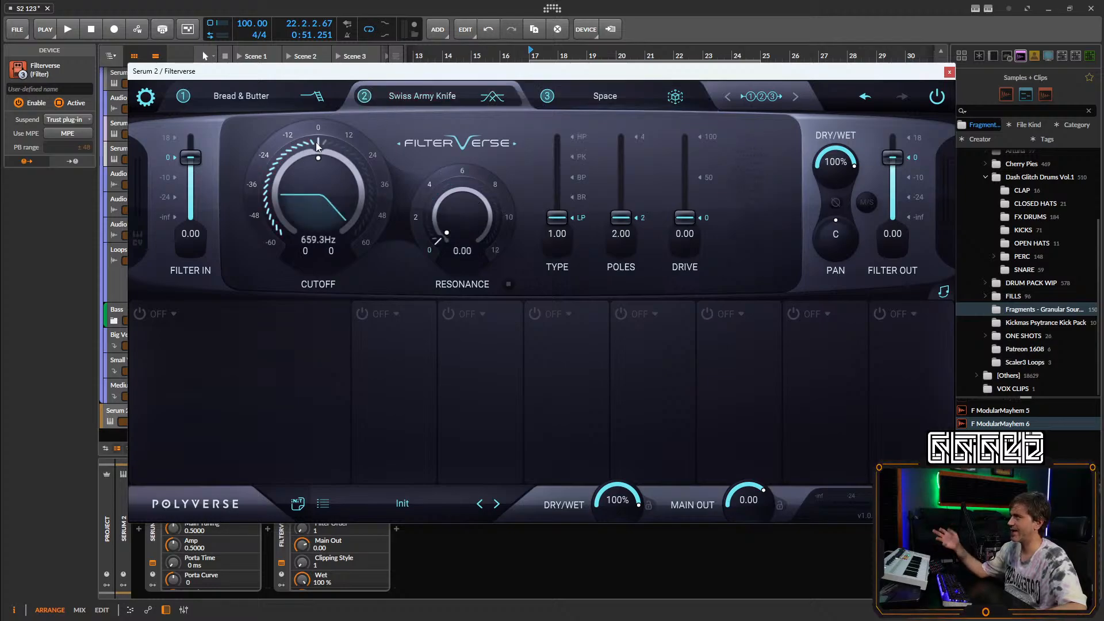
click(419, 98)
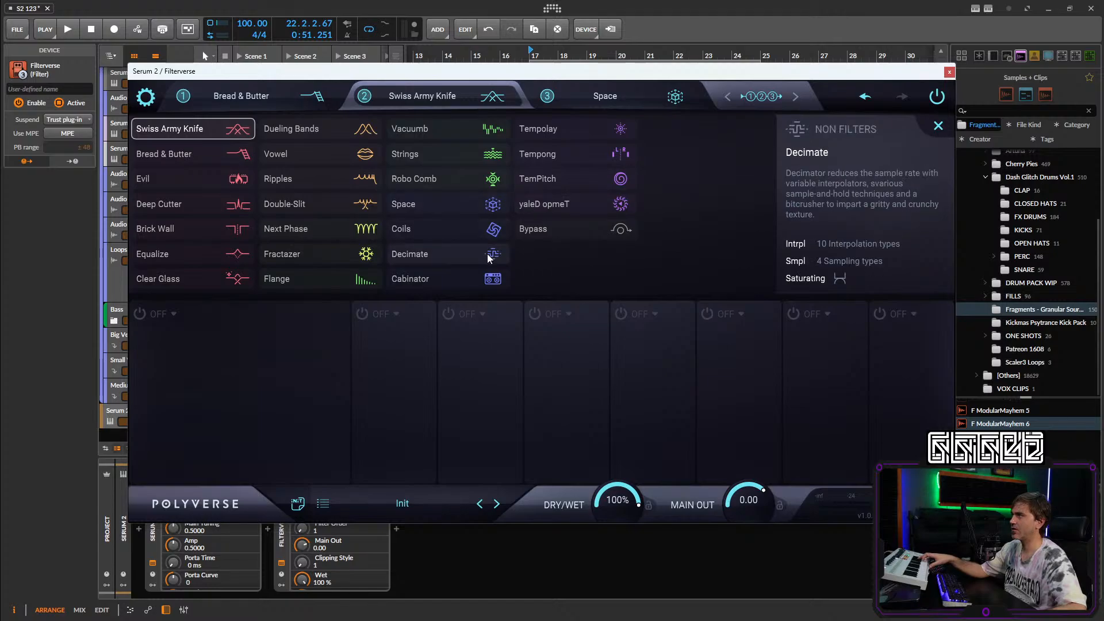
click(447, 228)
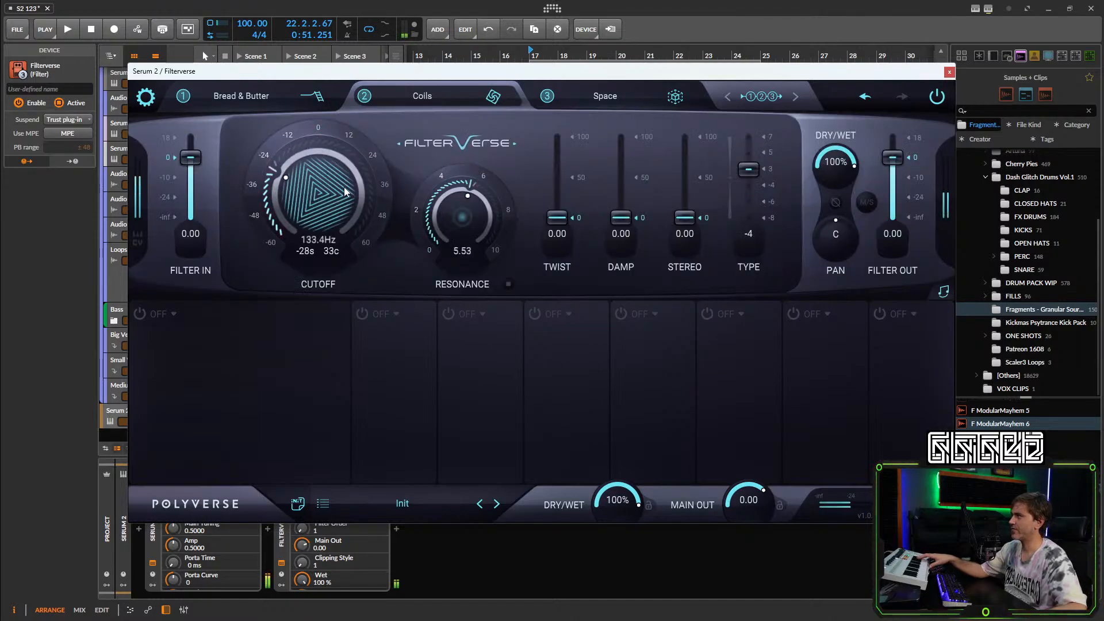
drag(562, 218, 561, 186)
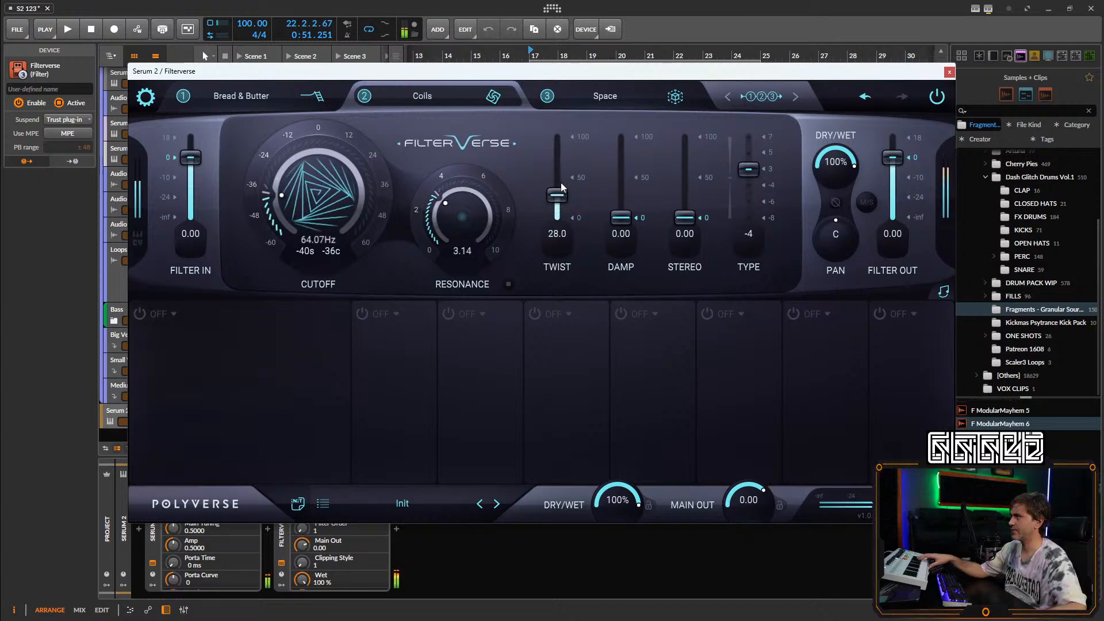
drag(454, 198, 446, 215)
Sweep the first slot's Bread & Butter cutoff, ending near 1.8 kHz.
click(245, 95)
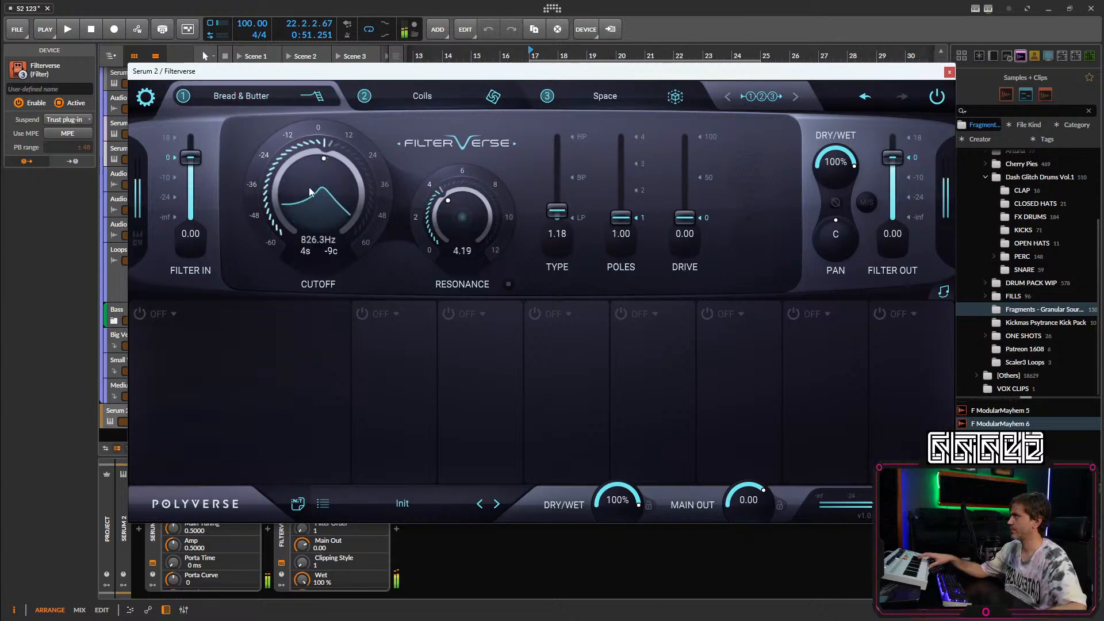
drag(300, 209, 315, 177)
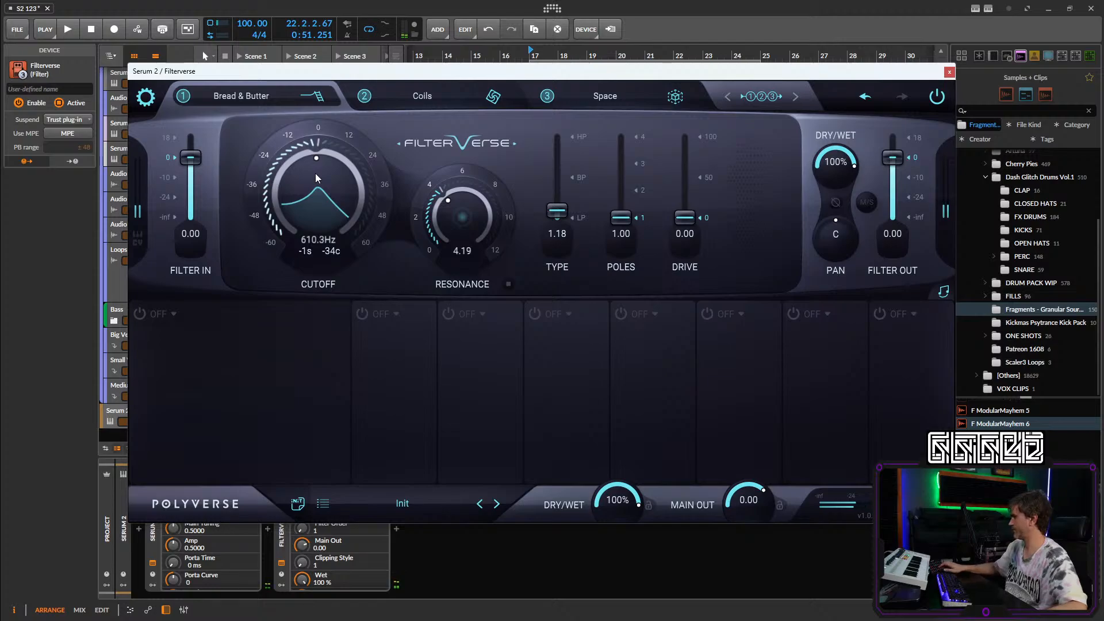
drag(318, 151, 423, 132)
Reduce the Space filter's dry/wet mix and bring the Bread & Butter cutoff down to about 101 Hz.
click(591, 98)
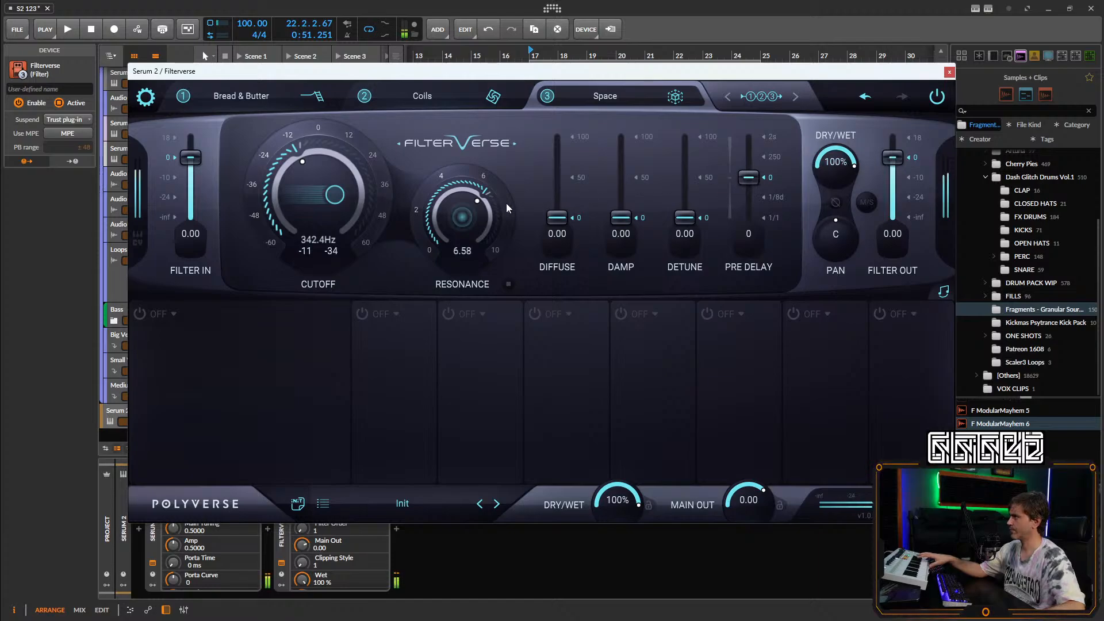
drag(849, 158, 820, 191)
click(247, 95)
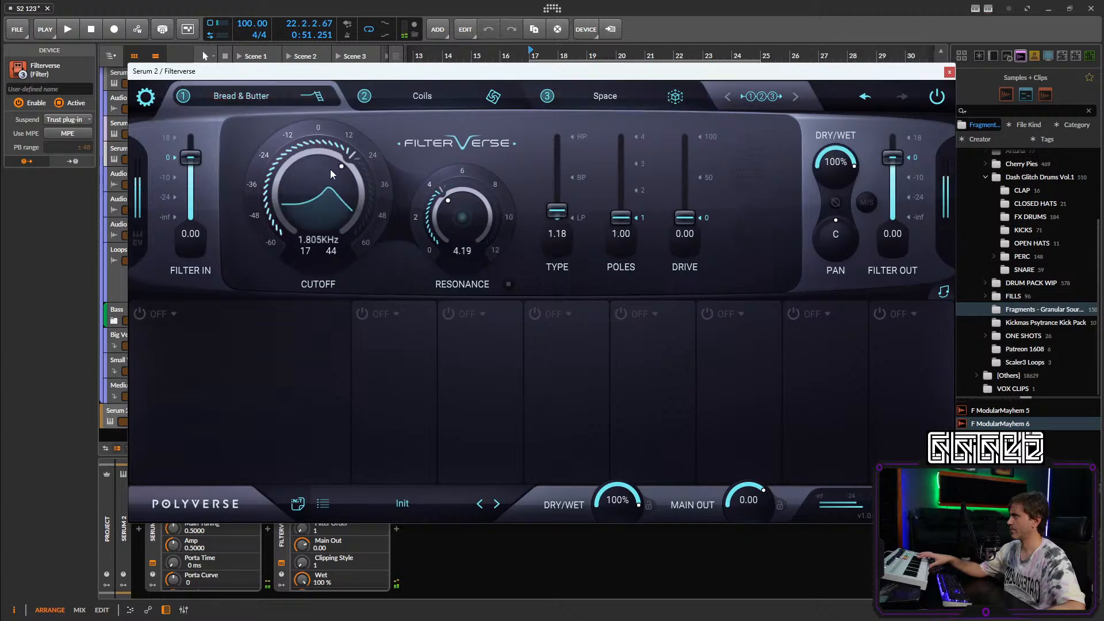
drag(330, 169, 257, 322)
Add a Meta Knob as the first modulator and an Oscillator as the second.
click(174, 316)
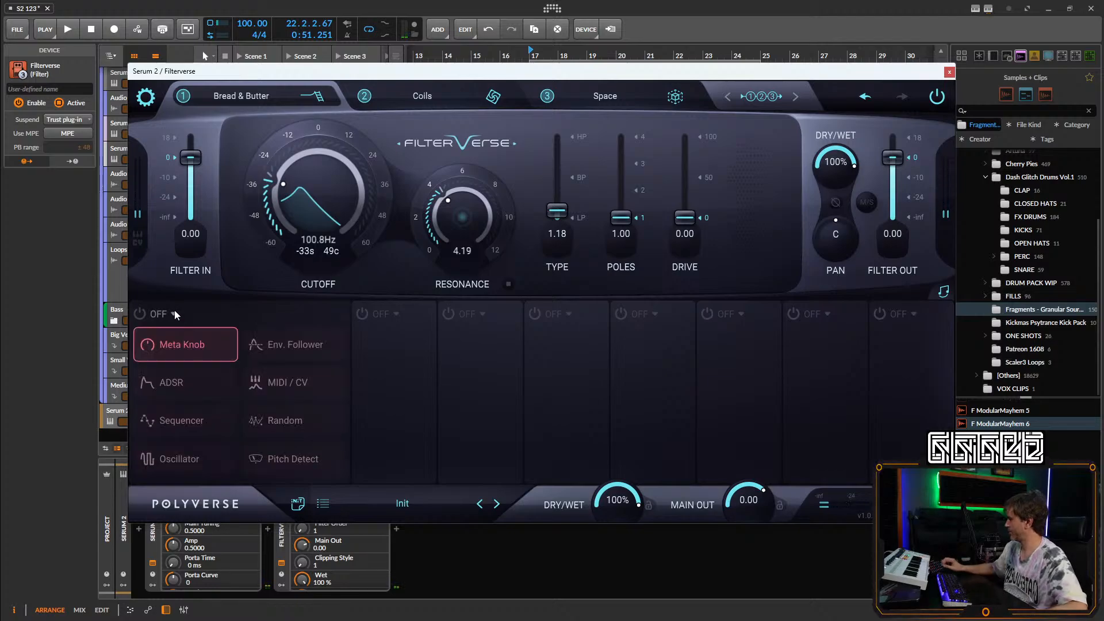
click(174, 312)
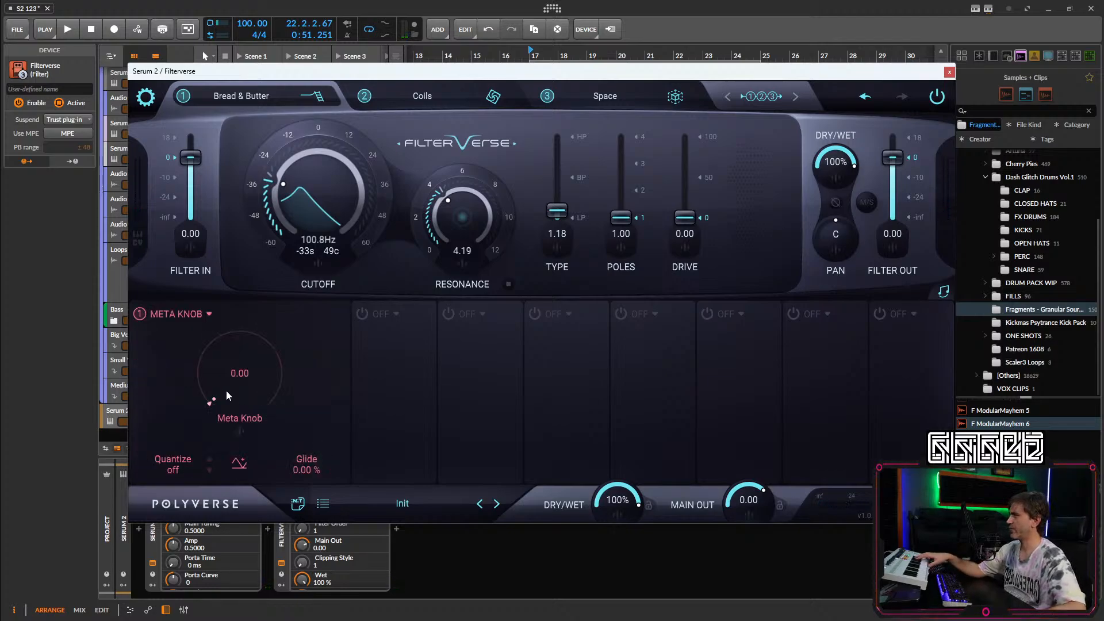
click(394, 314)
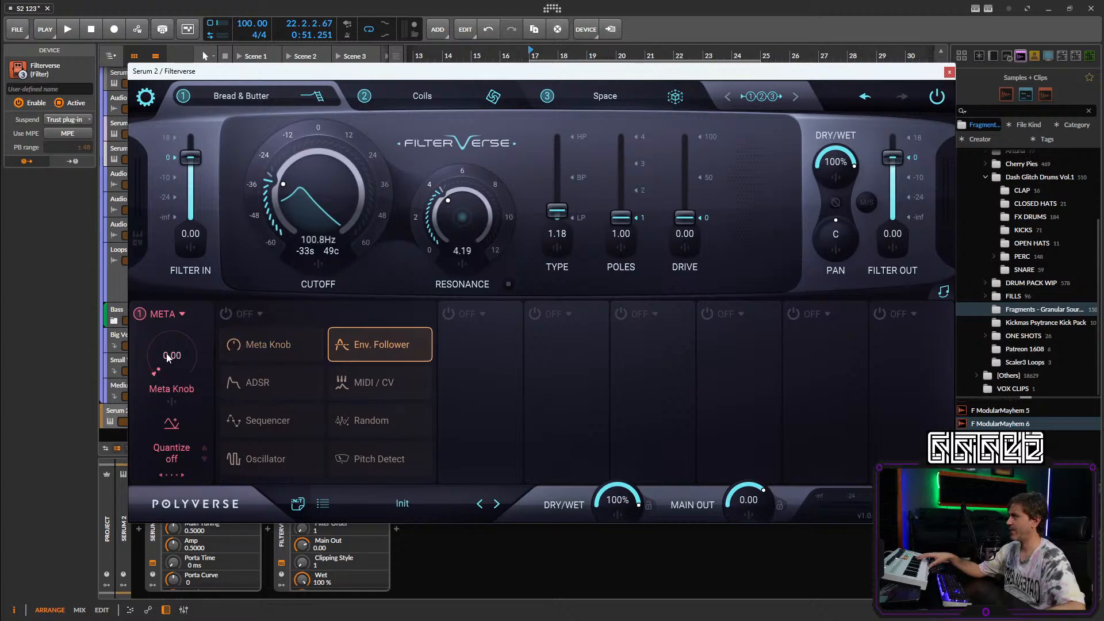
click(264, 452)
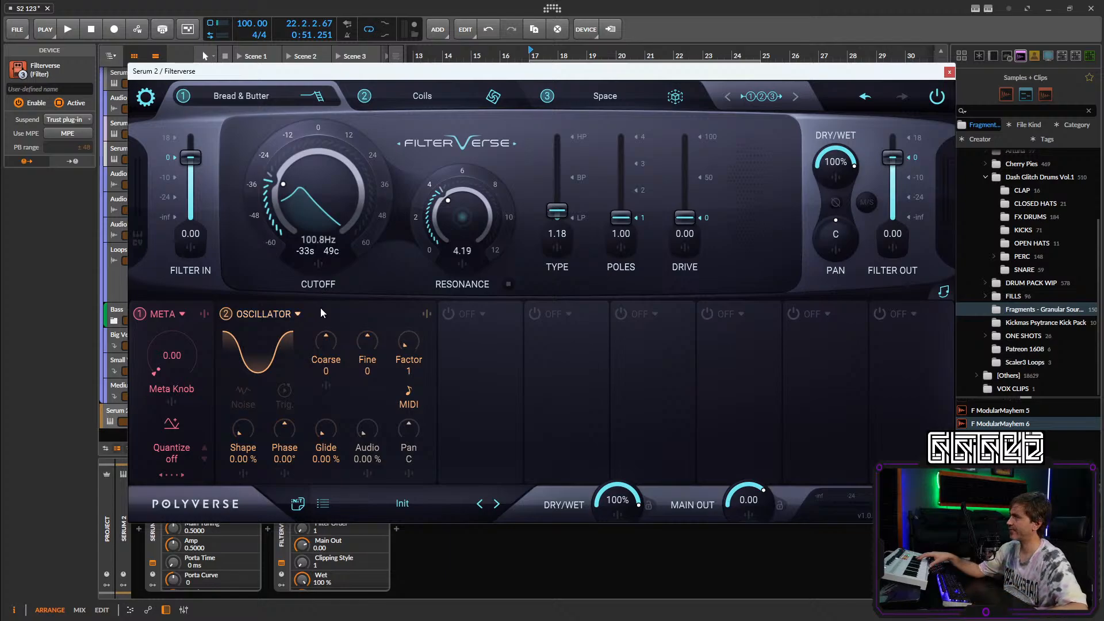
Switch the second modulator to ADSR and replace that with a Sequencer.
click(271, 314)
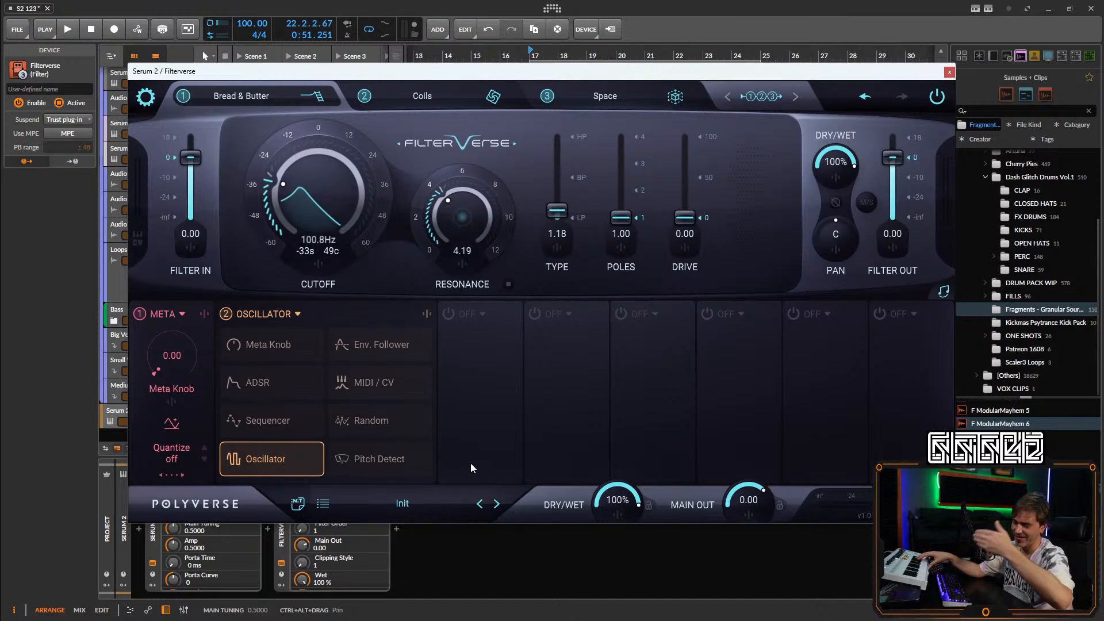
click(269, 388)
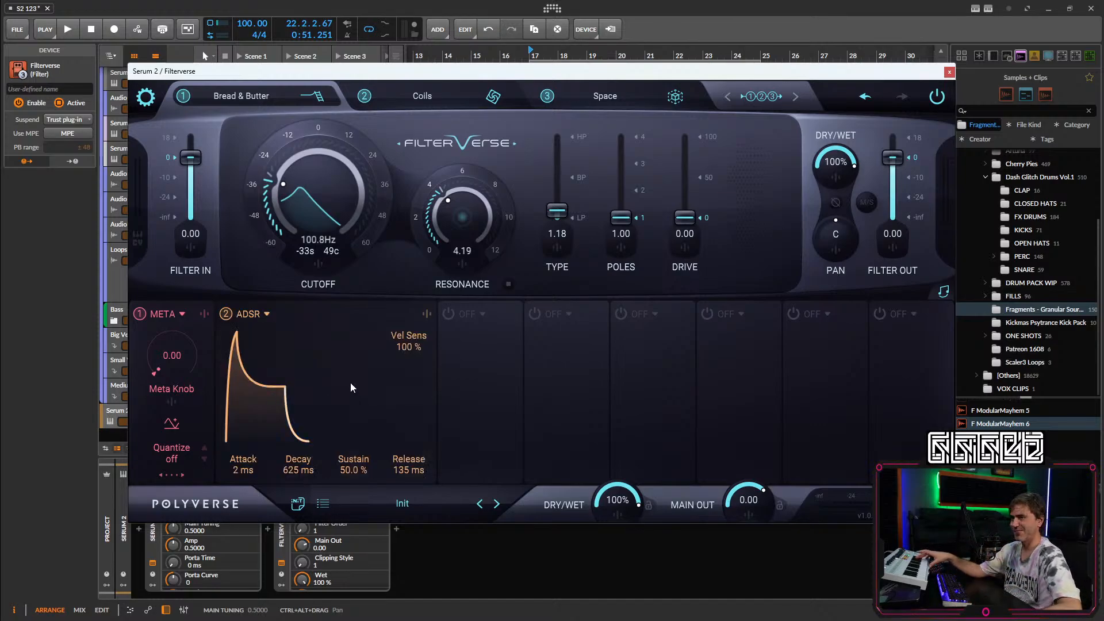
click(259, 315)
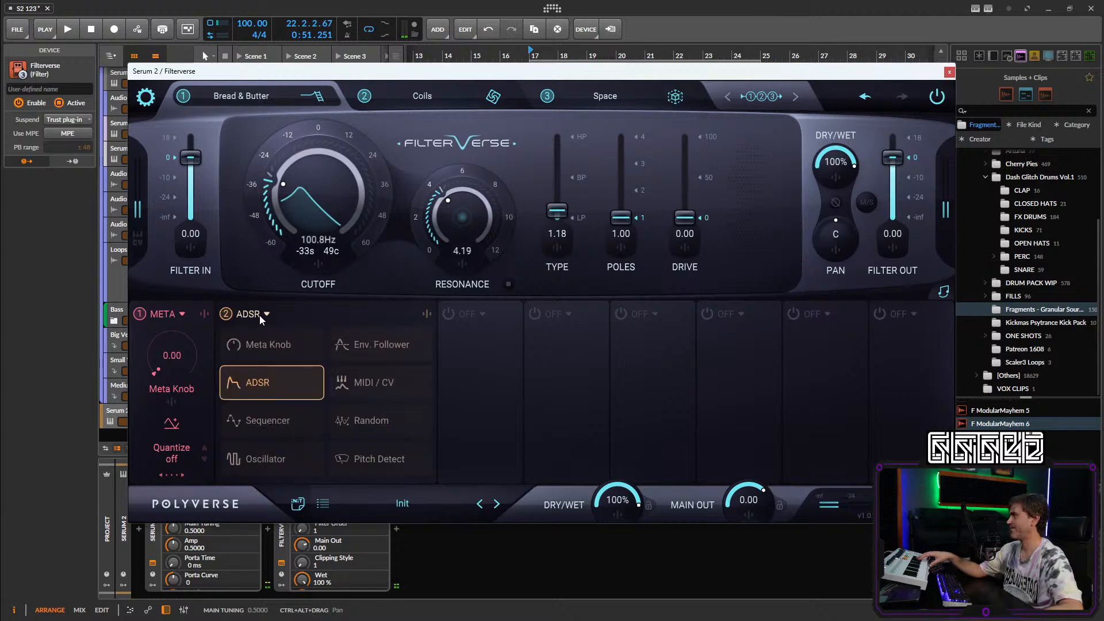
click(274, 425)
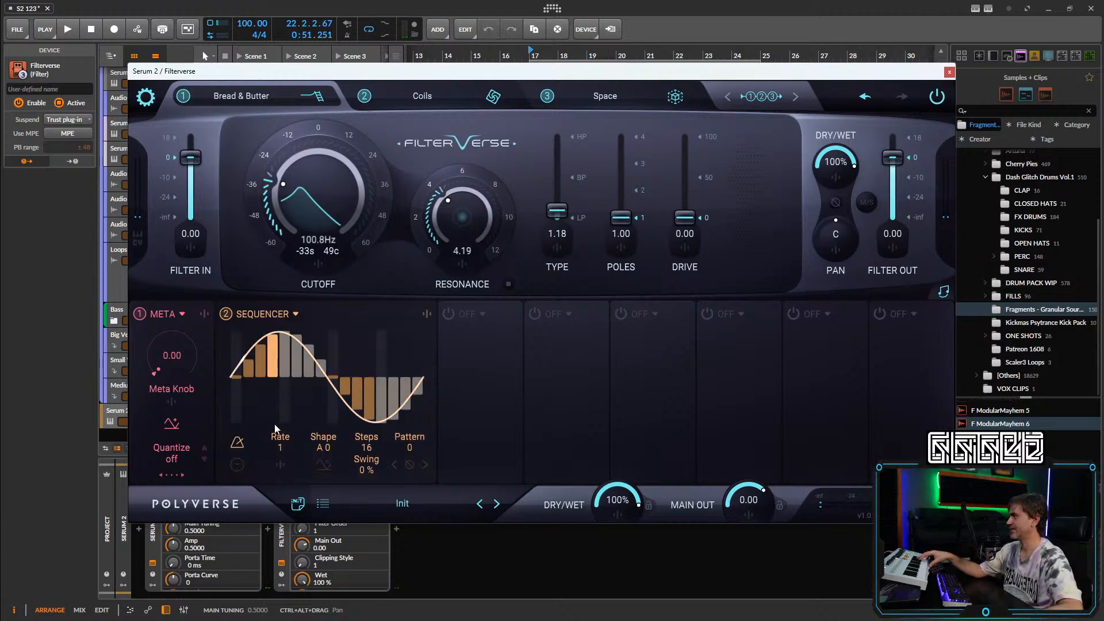
Draw an irregular 16-step sequencer pattern with an early dip and a late peak, and set its shape to about C 56.
mouse_move(251, 394)
mouse_down()
mouse_move(266, 453)
mouse_move(347, 333)
mouse_move(398, 369)
mouse_move(251, 341)
mouse_move(305, 373)
mouse_move(402, 360)
mouse_up()
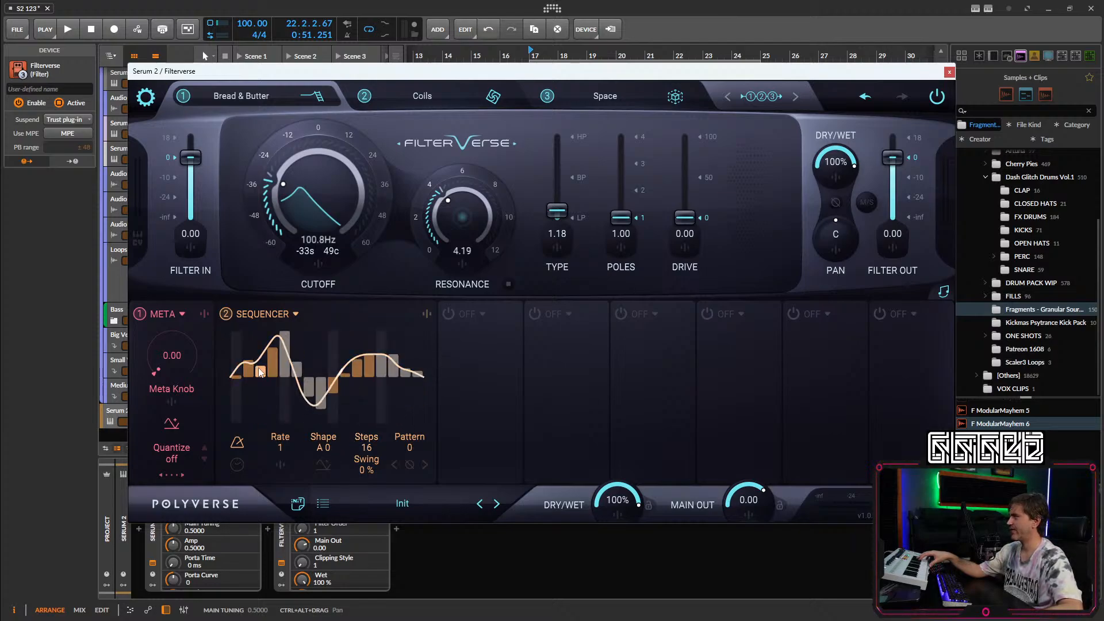
mouse_move(260, 371)
mouse_down()
mouse_move(277, 415)
mouse_move(318, 360)
mouse_move(344, 388)
mouse_move(313, 387)
mouse_up()
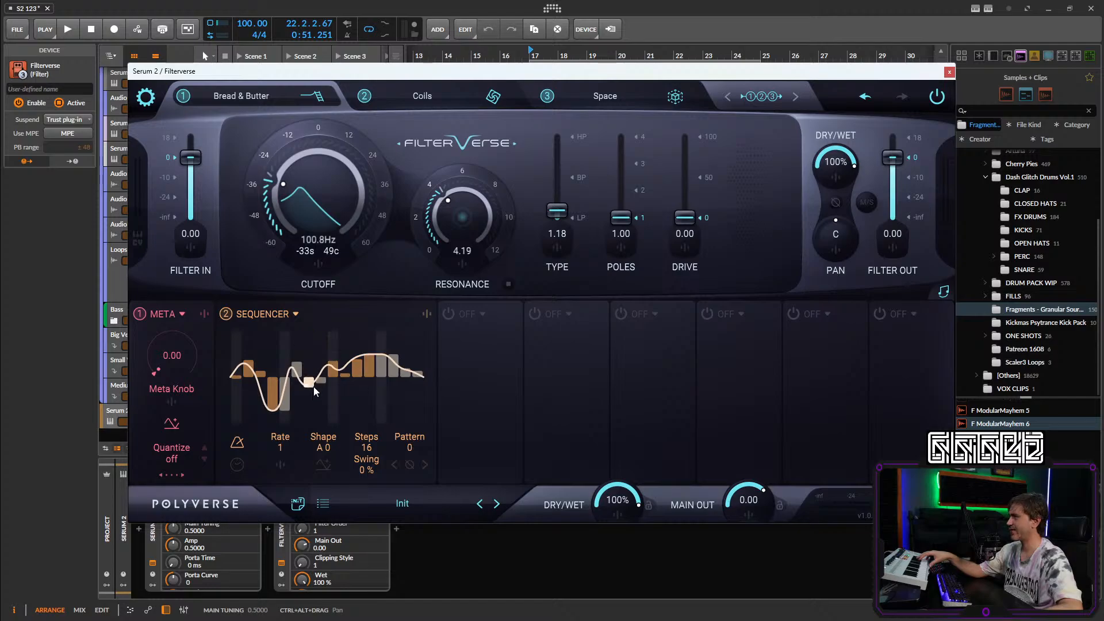
drag(377, 341, 396, 330)
drag(336, 447, 378, 5)
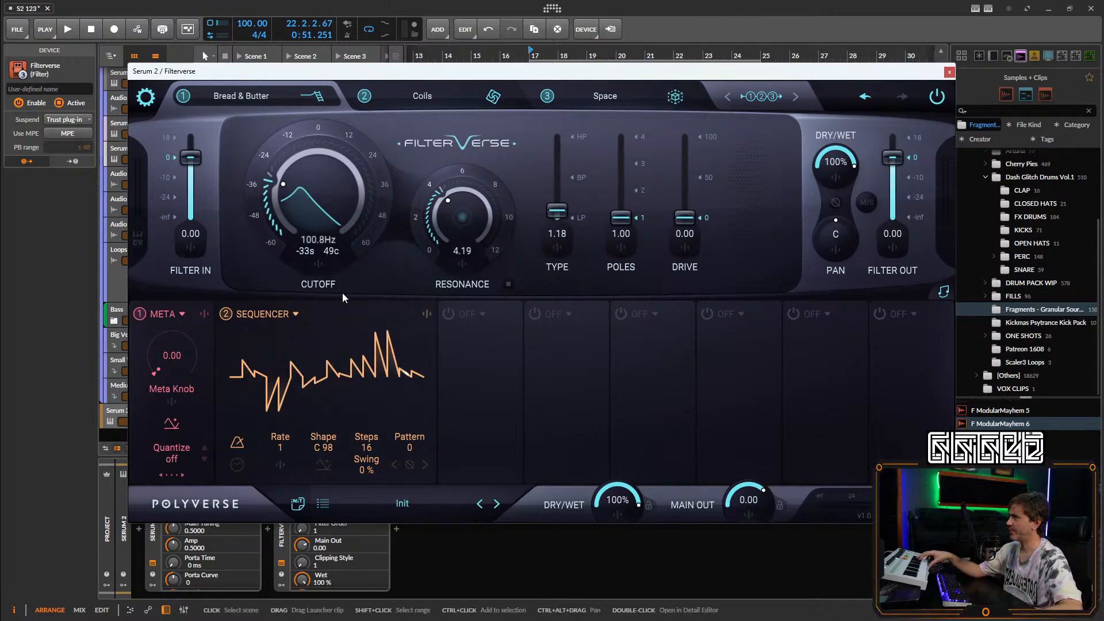
drag(337, 446, 403, 490)
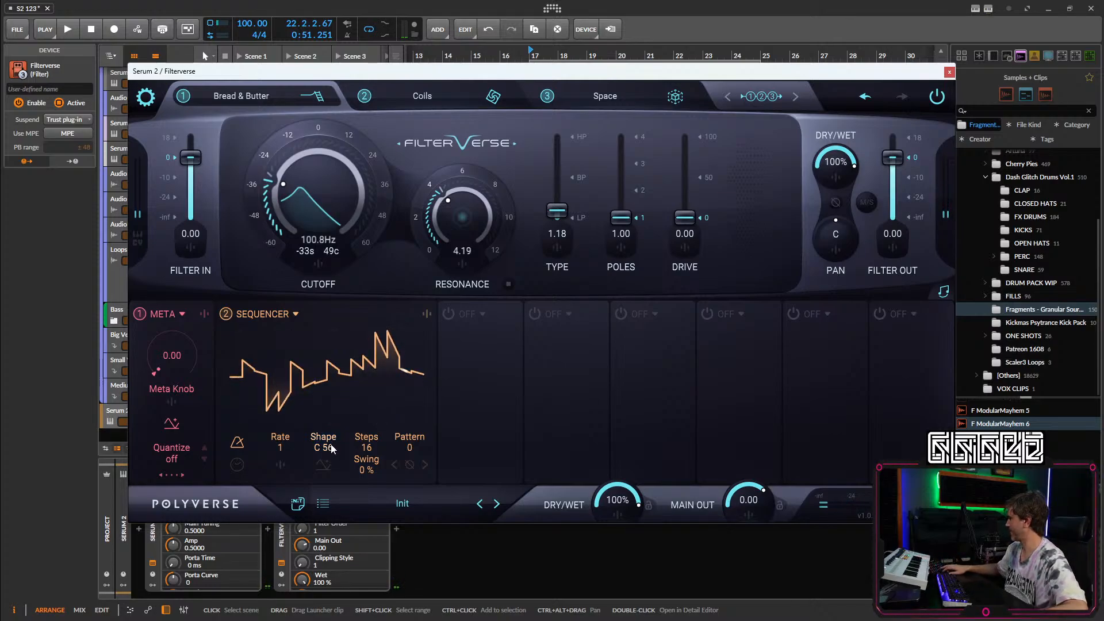
Route Meta 1 to the Bread & Butter cutoff at about 99.8 and to the Coils twist at about 78.2.
click(318, 264)
drag(297, 379, 298, 344)
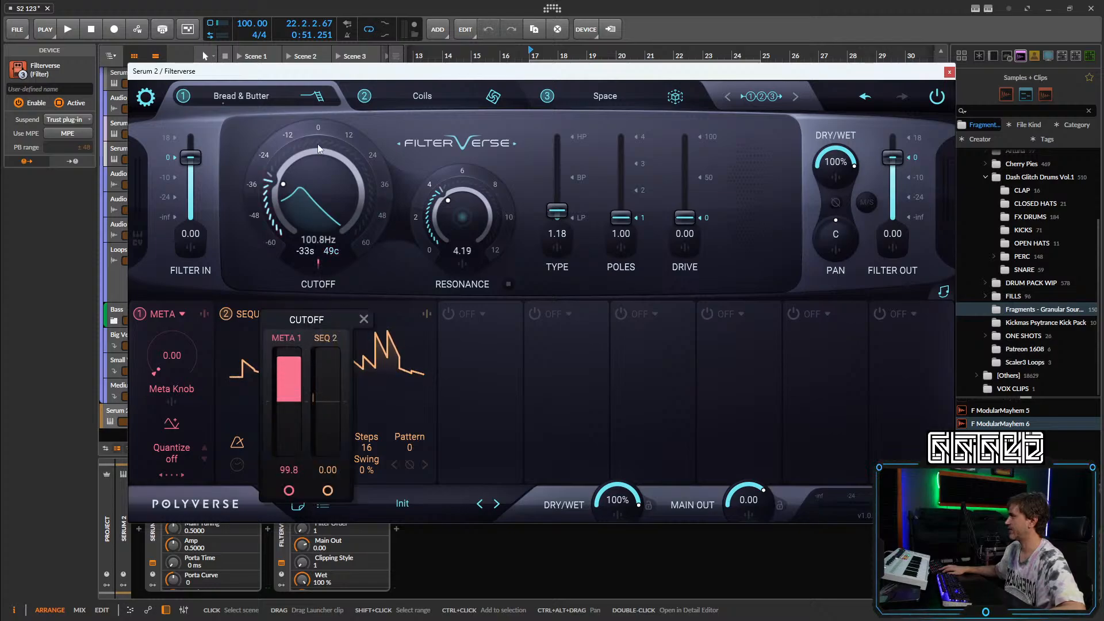
click(421, 93)
click(557, 247)
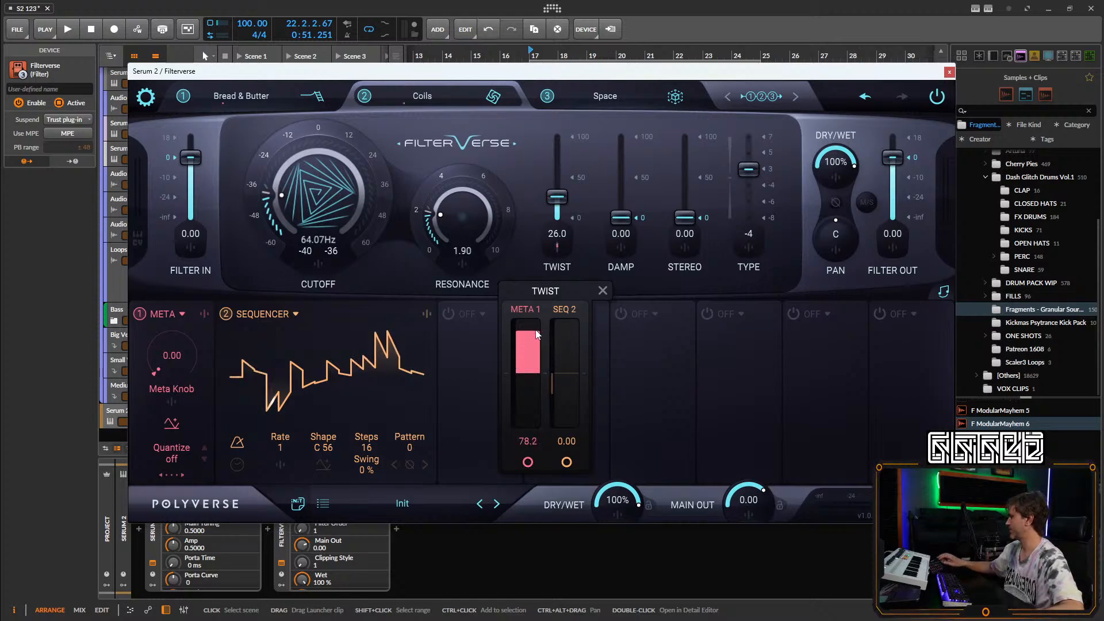
Lower the Coils dry/wet mix to 46.8% and sweep the Meta Knob up and down, leaving it at about 59.
click(172, 361)
drag(172, 361, 191, 240)
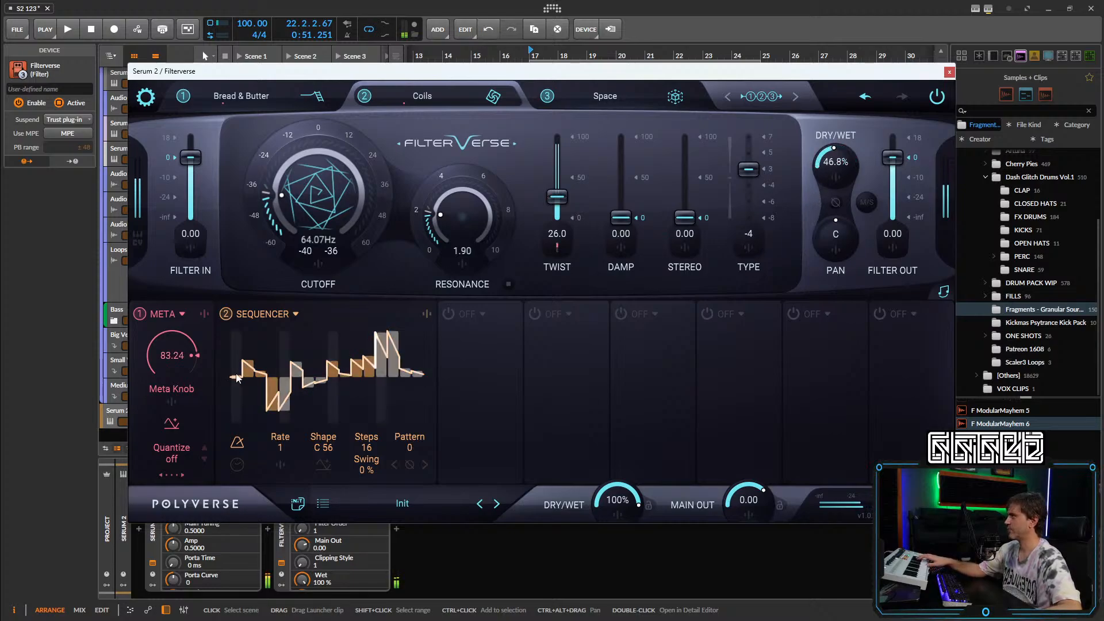
drag(162, 355, 144, 416)
mouse_move(176, 338)
mouse_down()
mouse_move(184, 317)
mouse_move(164, 365)
mouse_move(176, 327)
mouse_up()
Set the Space filter's diffuse to 41.5, cutoff to about 85 Hz and resonance to 8.29, and sweep the Meta Knob to about 63.
click(614, 99)
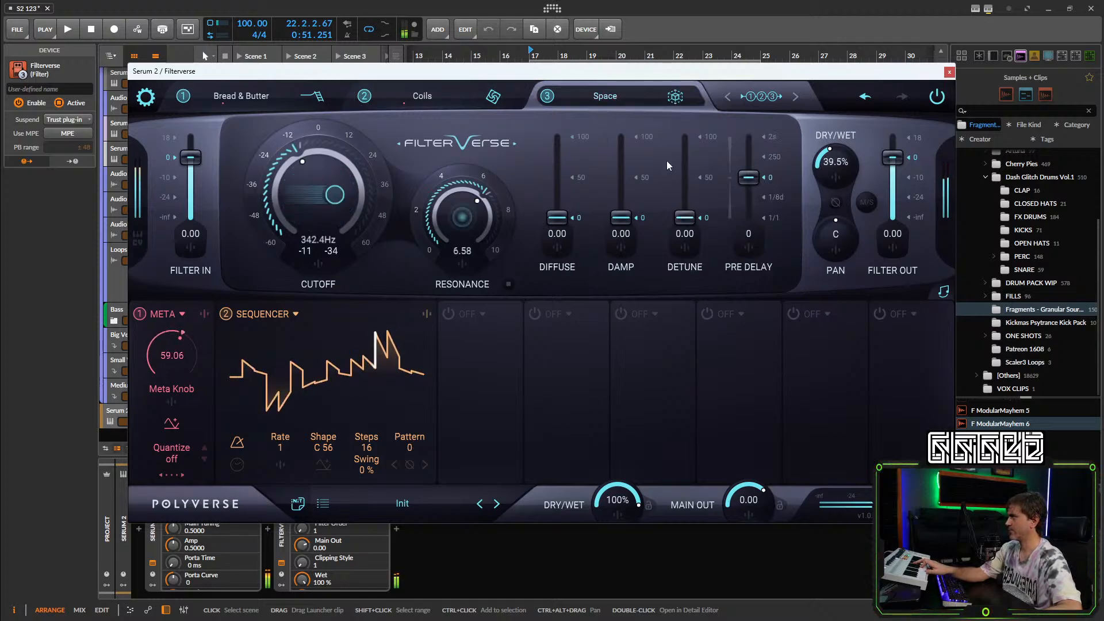
drag(562, 220, 558, 184)
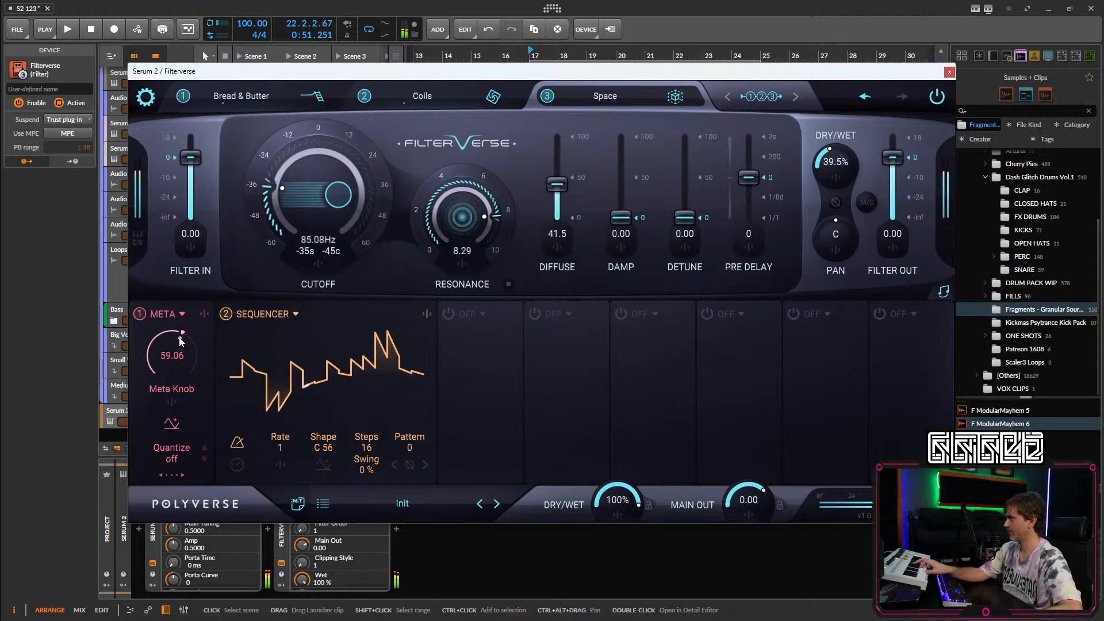
drag(167, 353, 163, 453)
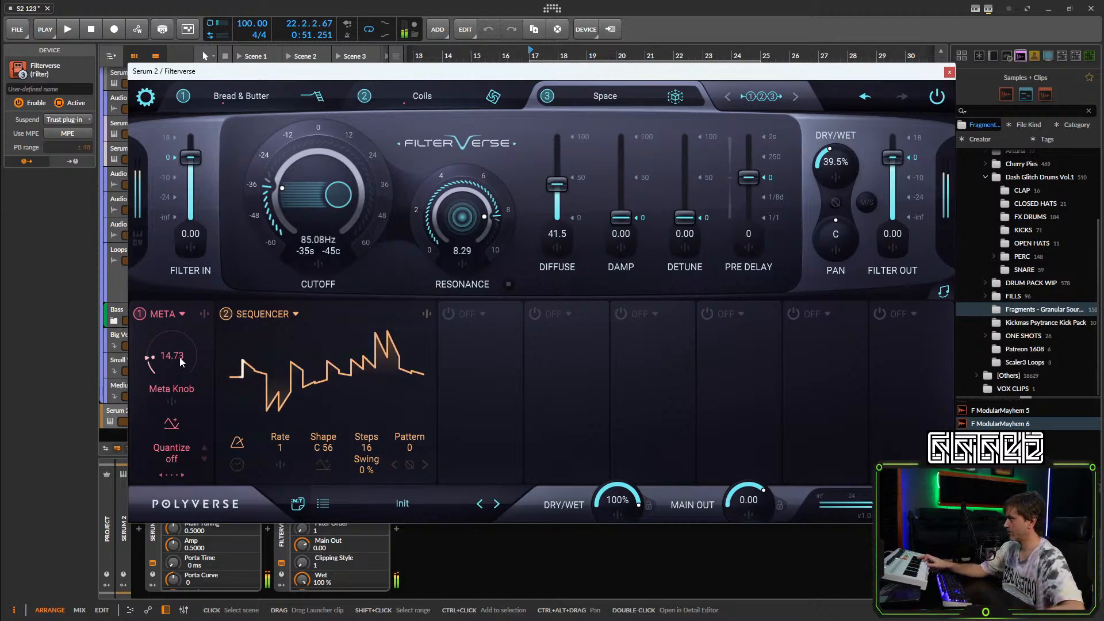
drag(175, 365, 245, 262)
Reset the Meta 1 modulation of the Coils twist to 0.
click(426, 105)
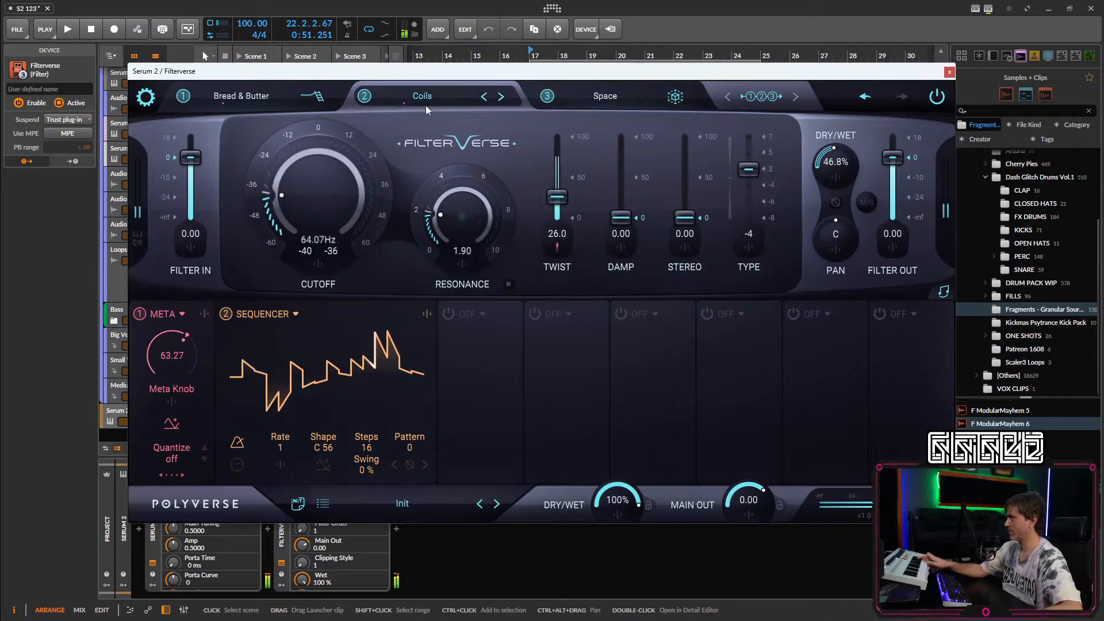
click(555, 242)
double_click(529, 363)
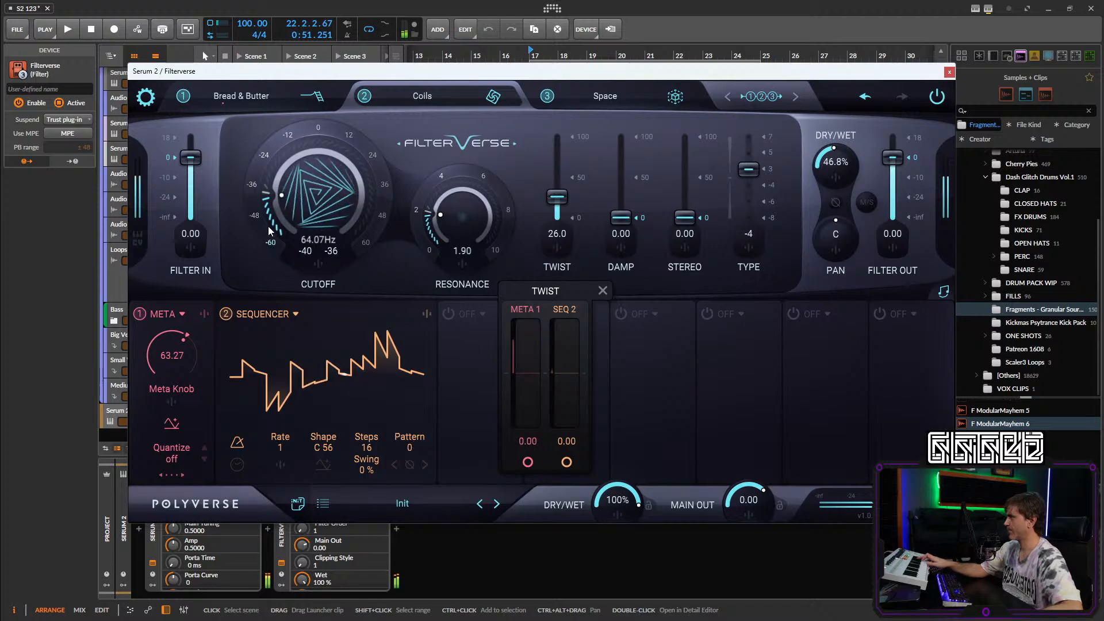
Route Meta 1 positively to the Coils cutoff and sweep the Meta Knob down to about 19 and back up.
click(317, 263)
click(319, 264)
drag(292, 403, 287, 365)
drag(165, 350, 153, 401)
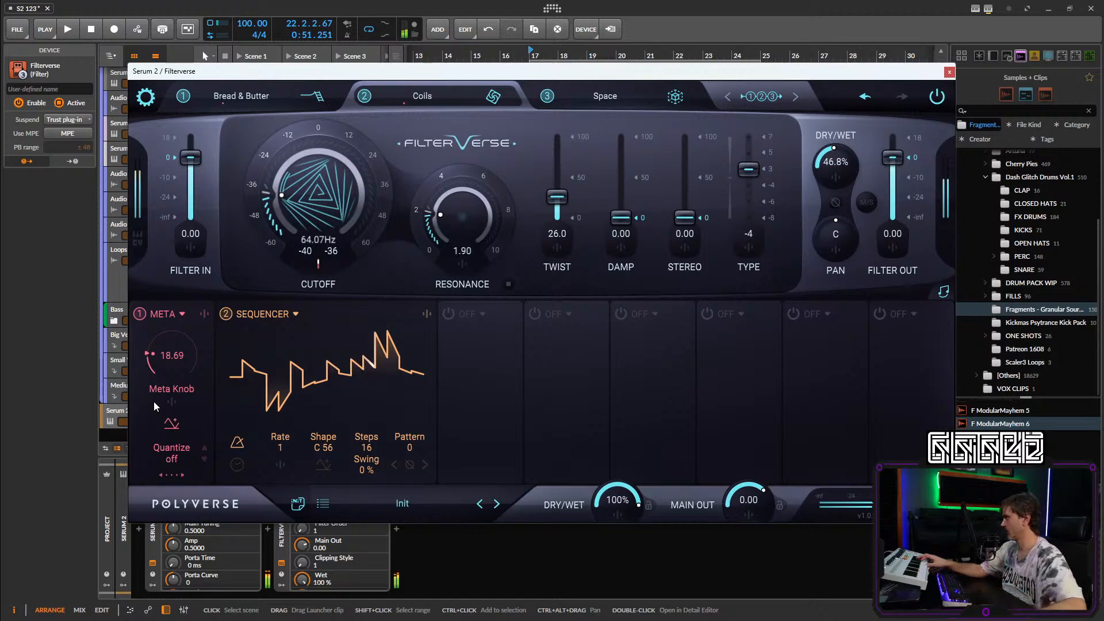
drag(174, 356, 183, 323)
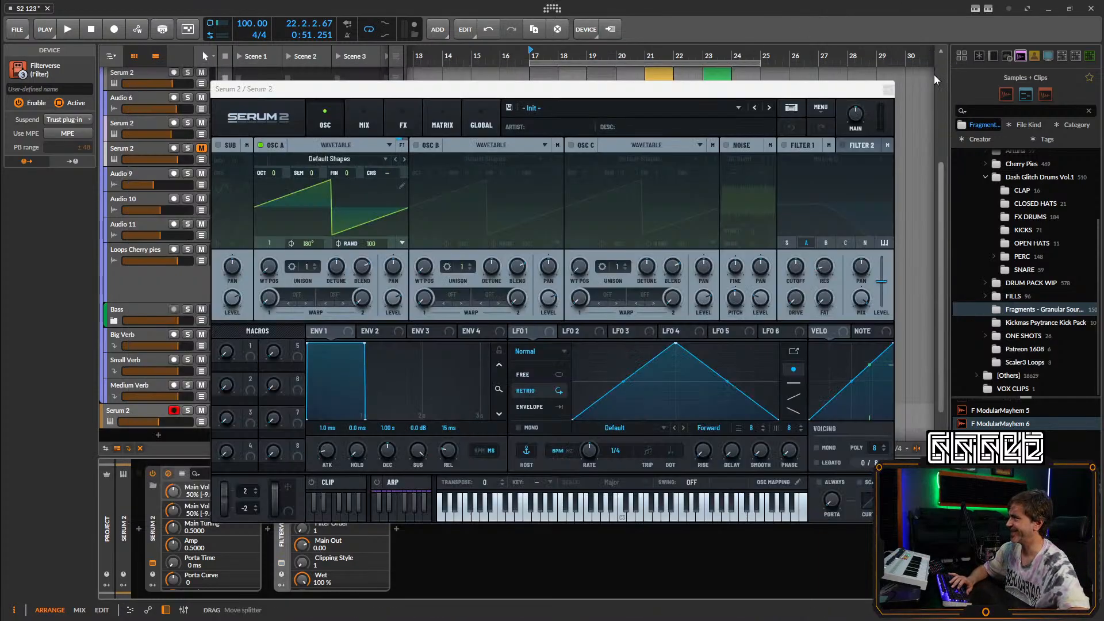
Close the Serum 2 window, add Snap Heap after Filterverse, and look over its effect and modulator areas.
click(129, 412)
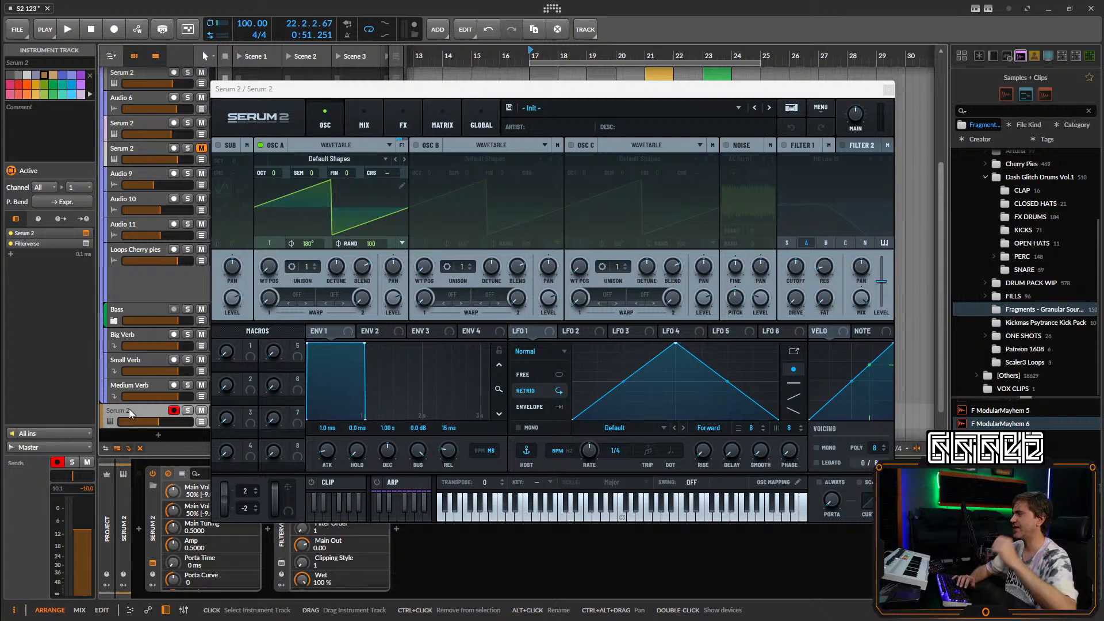
click(889, 89)
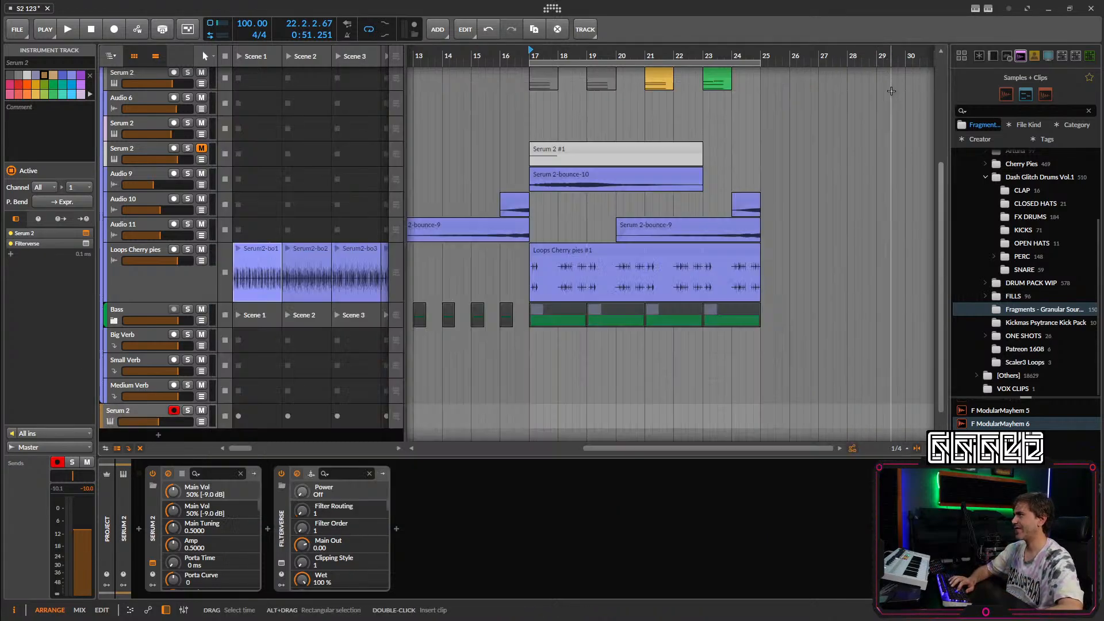
click(396, 529)
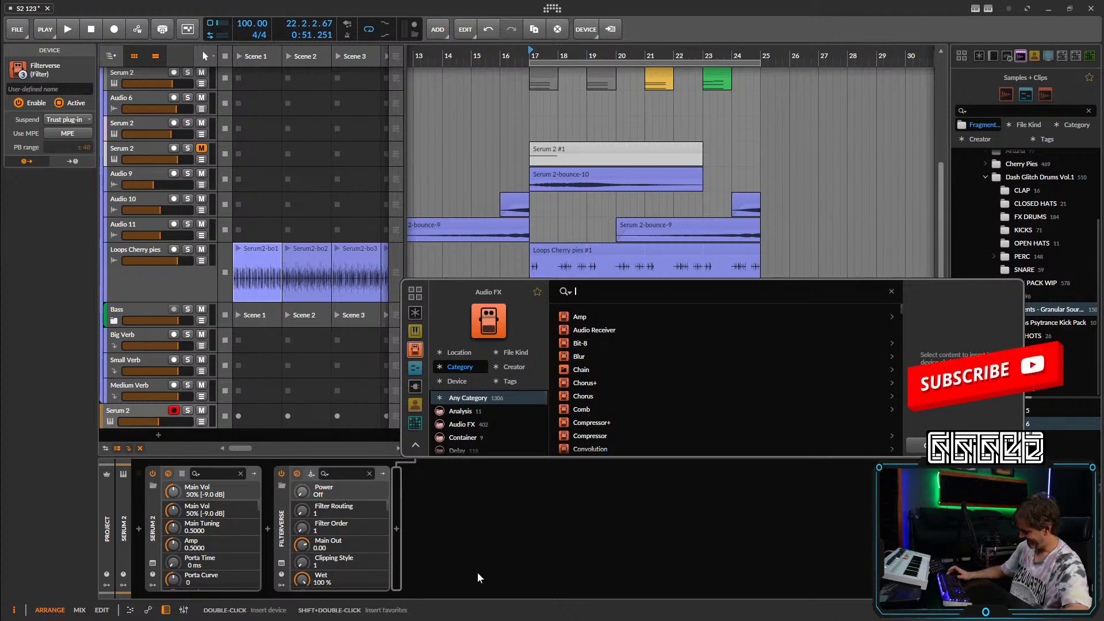
text(sna)
key(Down)
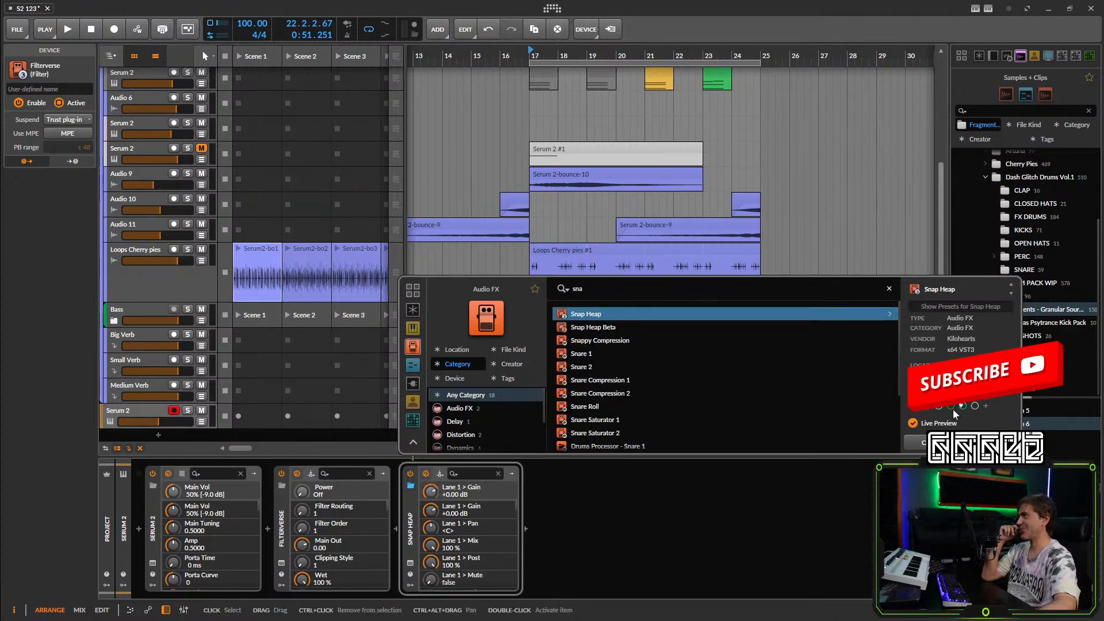
key(Return)
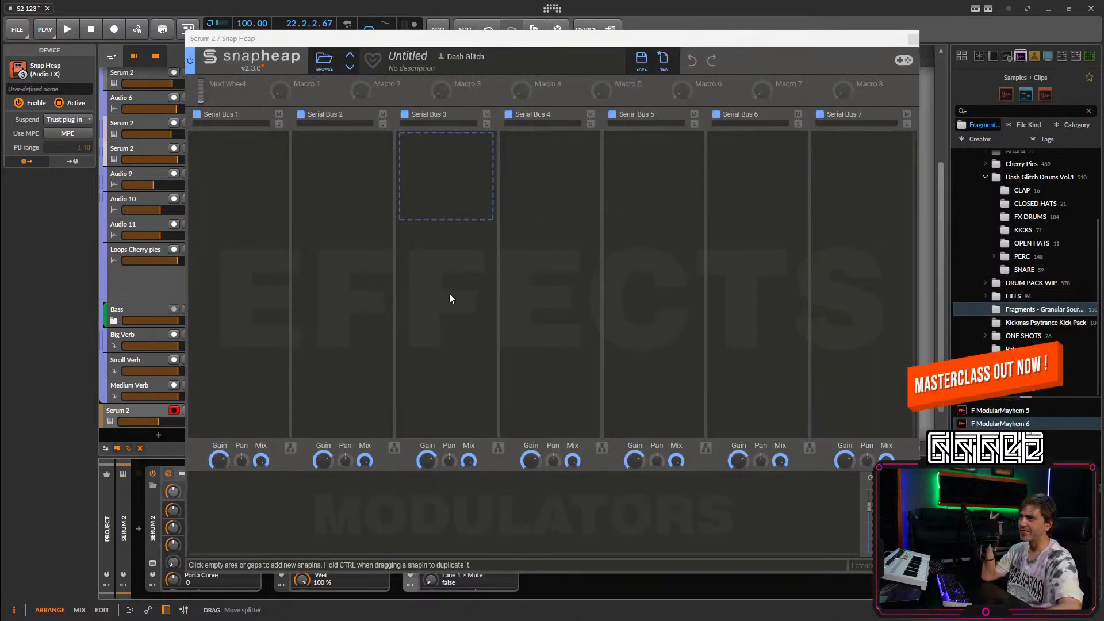
click(345, 197)
click(291, 506)
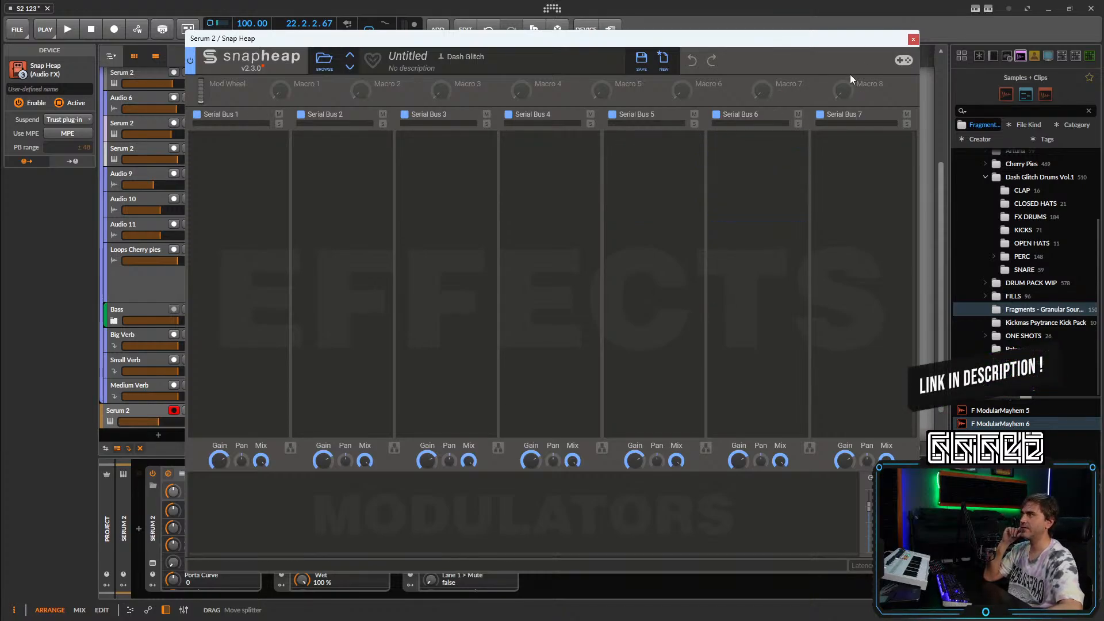
Close the Snap Heap window and delete the Serum 2 track that carries Filterverse and Snap Heap.
click(913, 40)
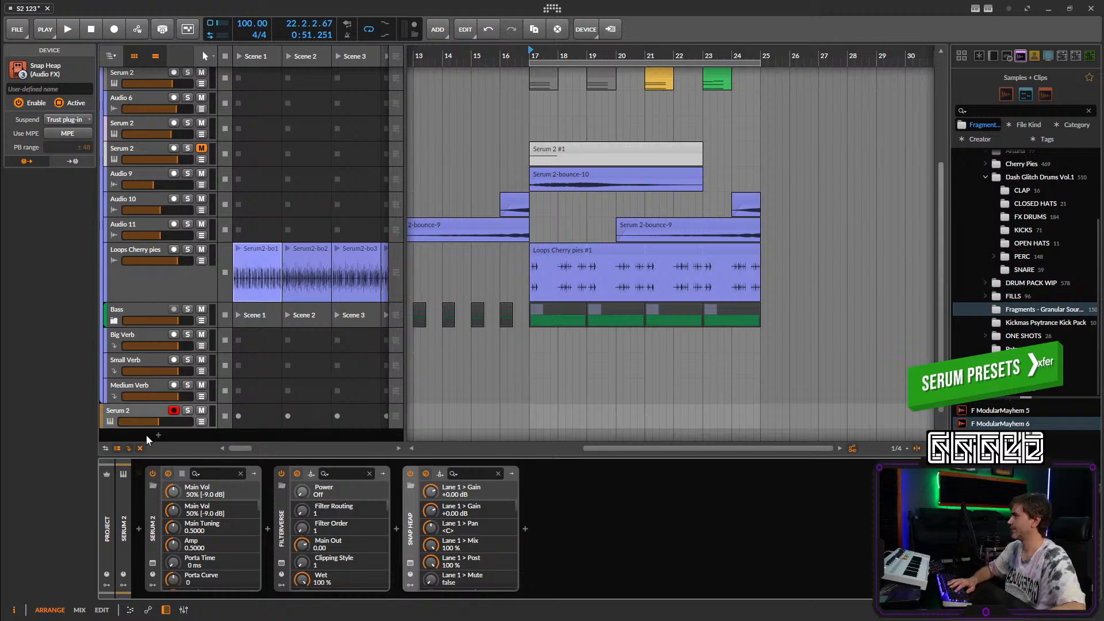
click(127, 414)
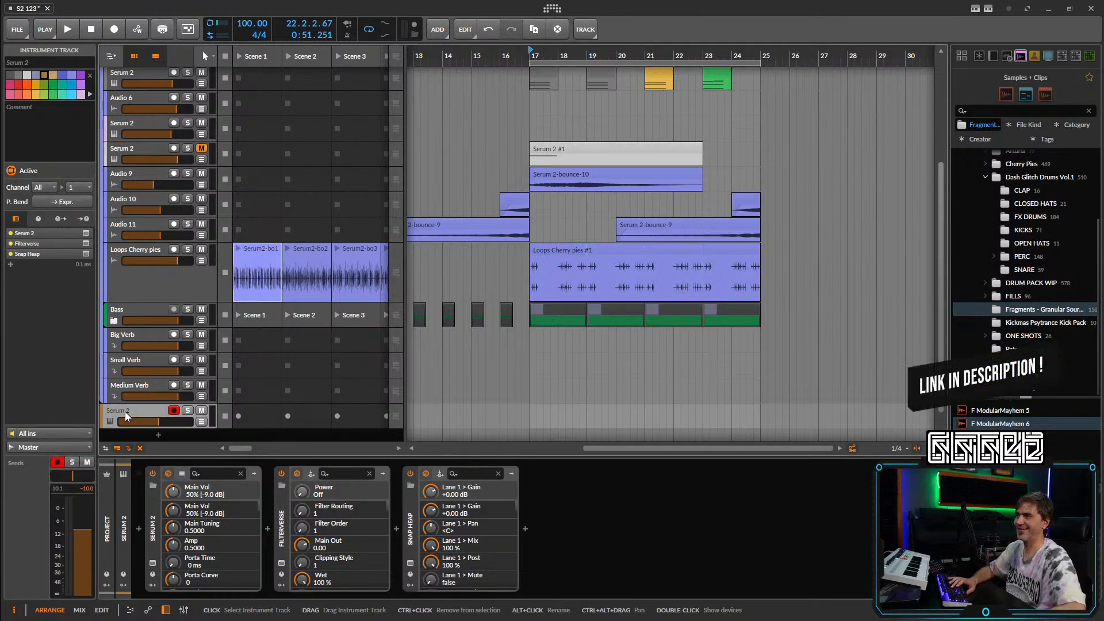
key(Delete)
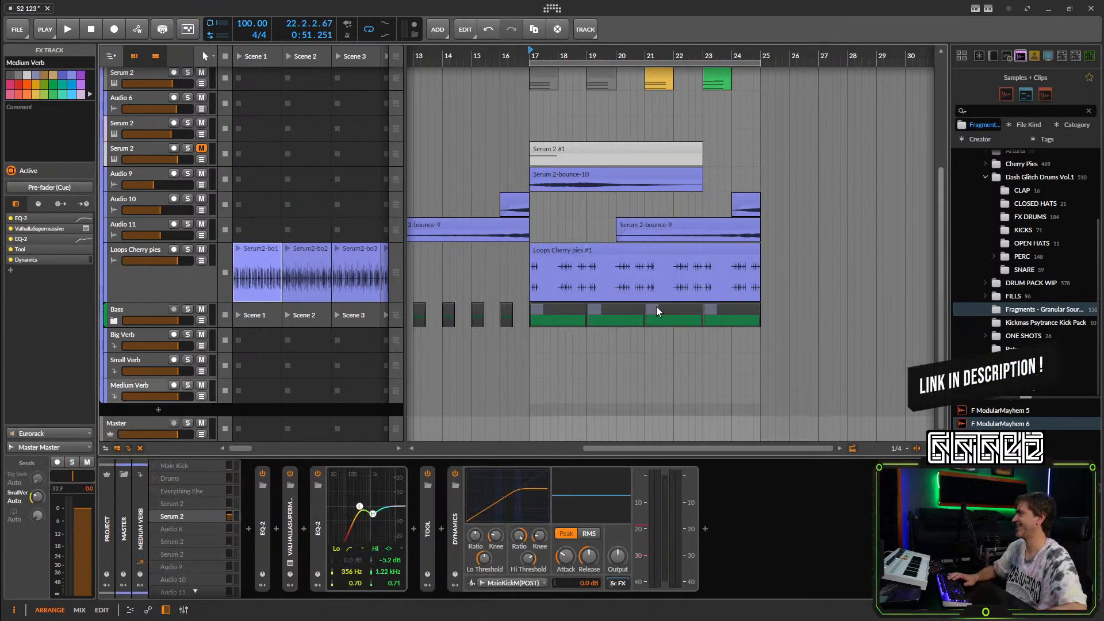
Extend the loop region back to bar 1 so it spans 24 bars, and play the arrangement from the start.
scroll(644, 306, down, 8)
scroll(438, 237, up, 5)
scroll(438, 239, up, 8)
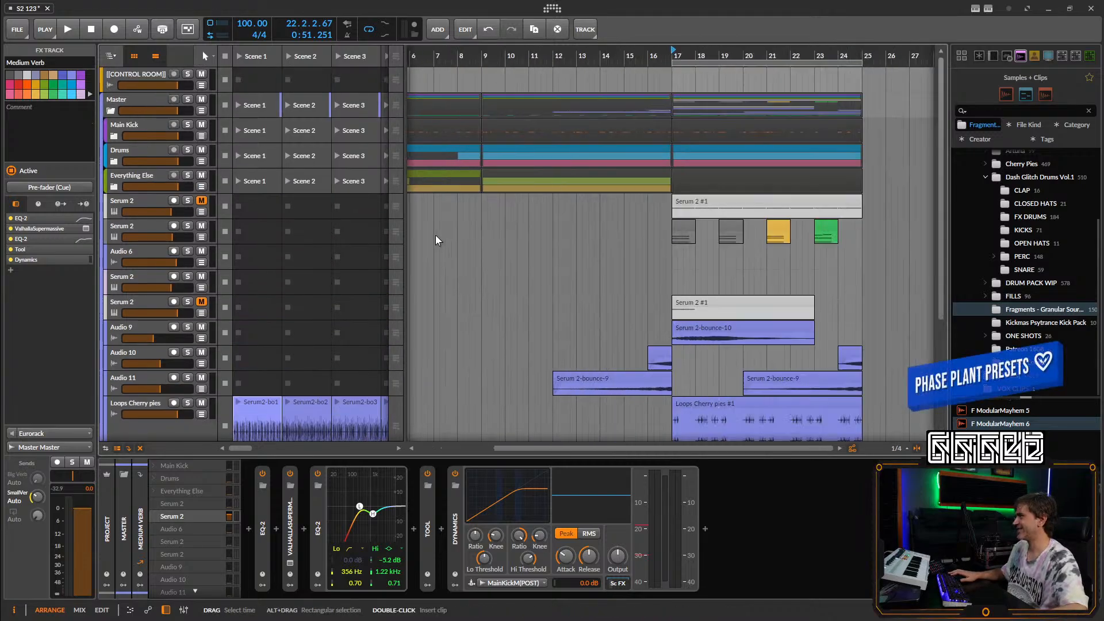
scroll(498, 280, down, 2)
scroll(540, 279, down, 5)
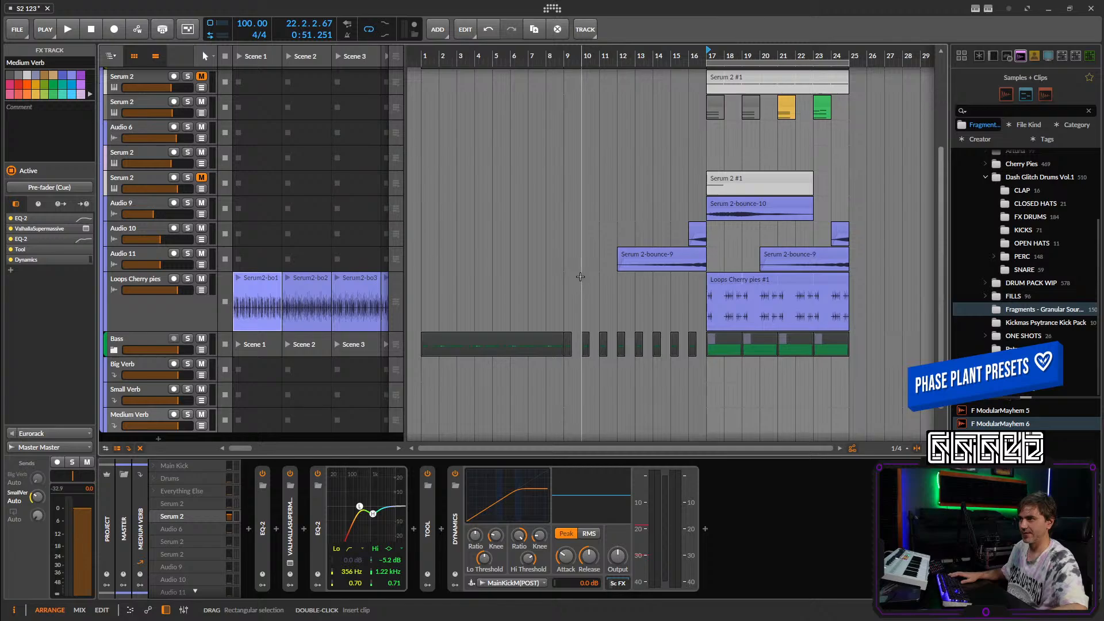
scroll(580, 276, down, 1)
scroll(582, 265, down, 3)
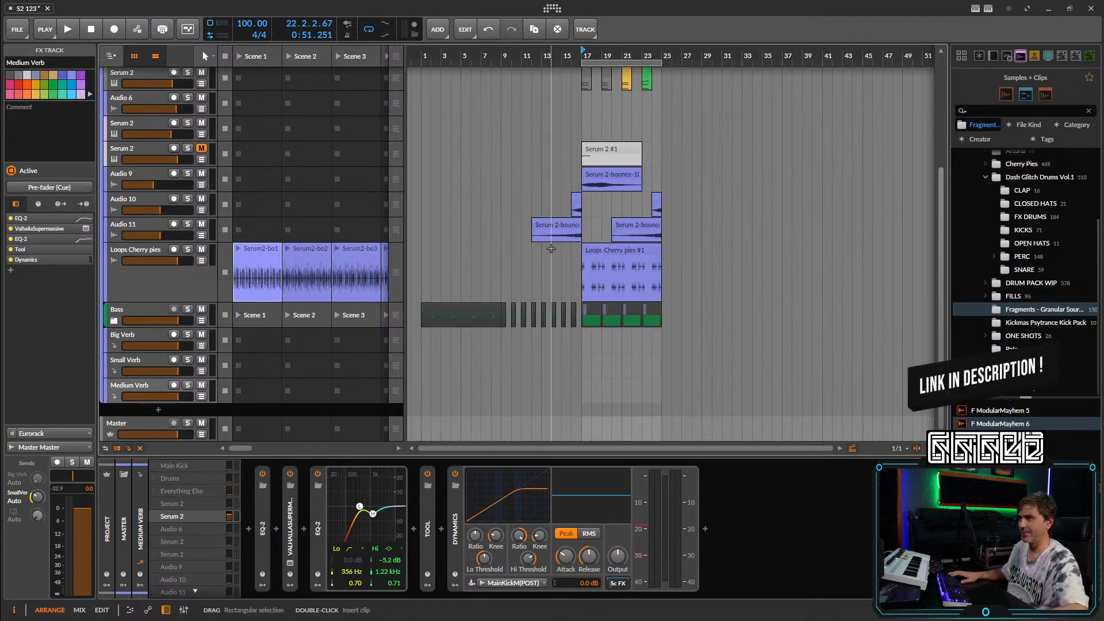
scroll(517, 180, up, 6)
drag(583, 63, 422, 63)
click(422, 56)
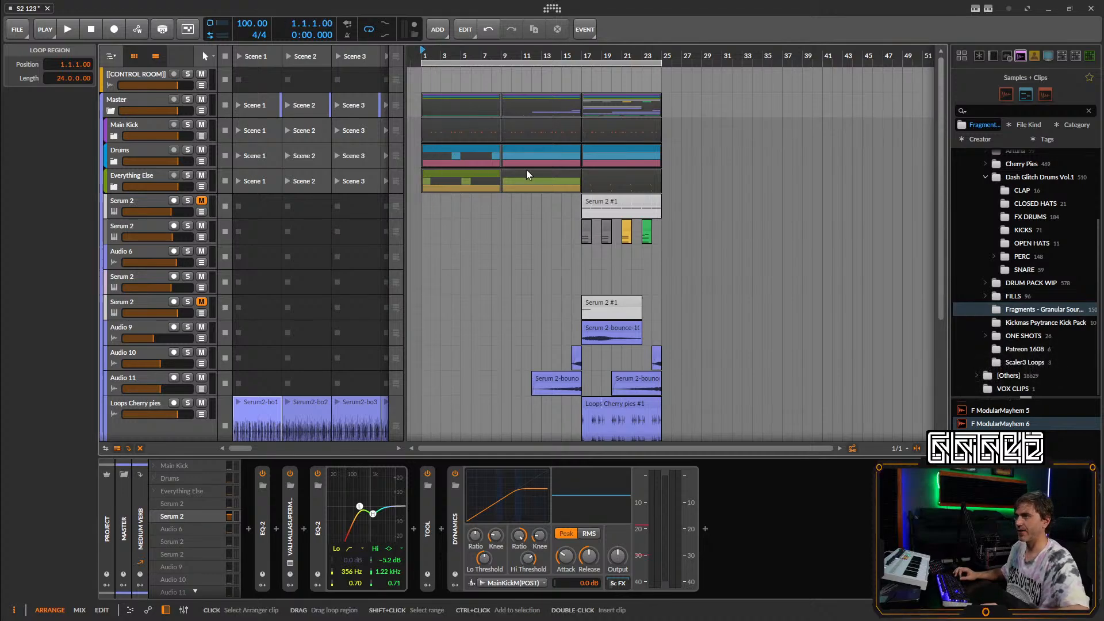
key(space)
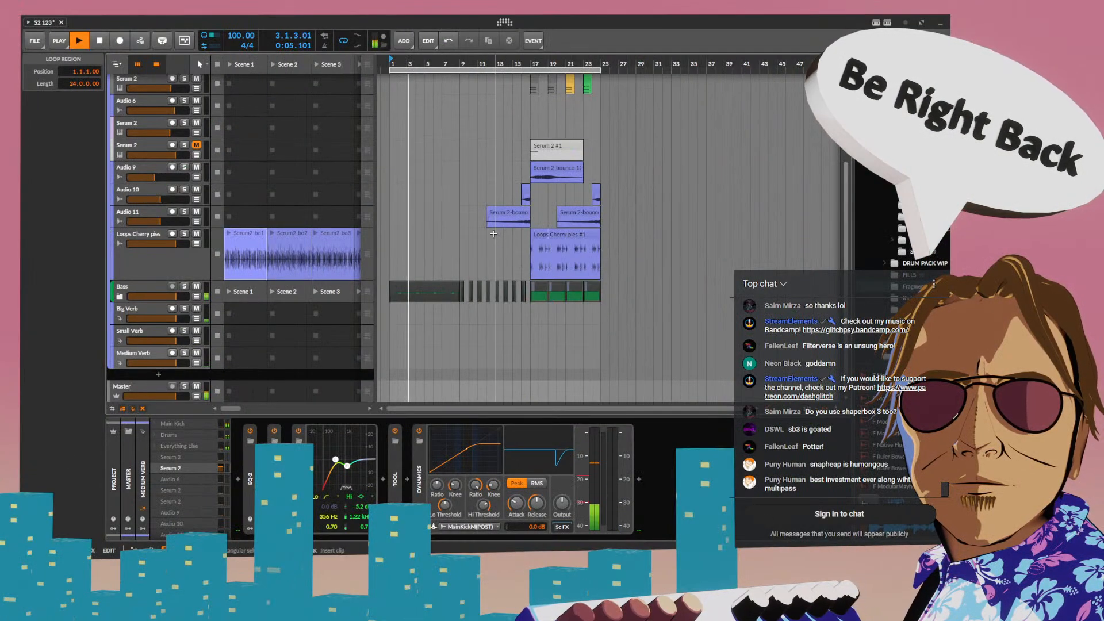
Copy the one-bar Serum 2 clip at bar 17 to bars 5 and 13, and the Audio 10 clip at bar 16 to bar 8.
scroll(491, 234, up, 3)
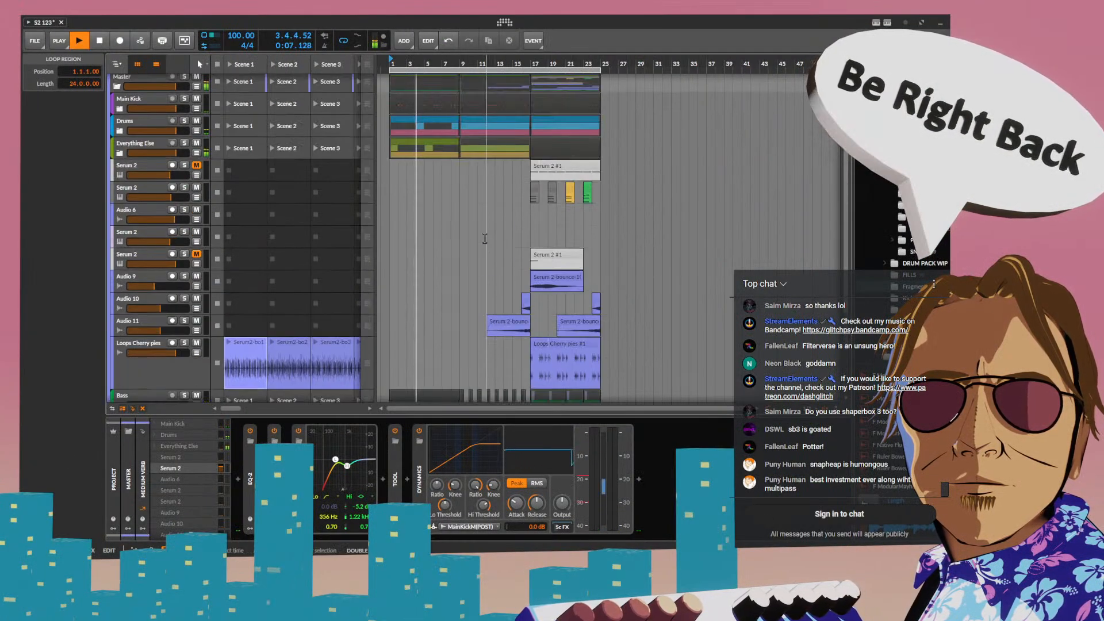
drag(535, 189, 430, 192)
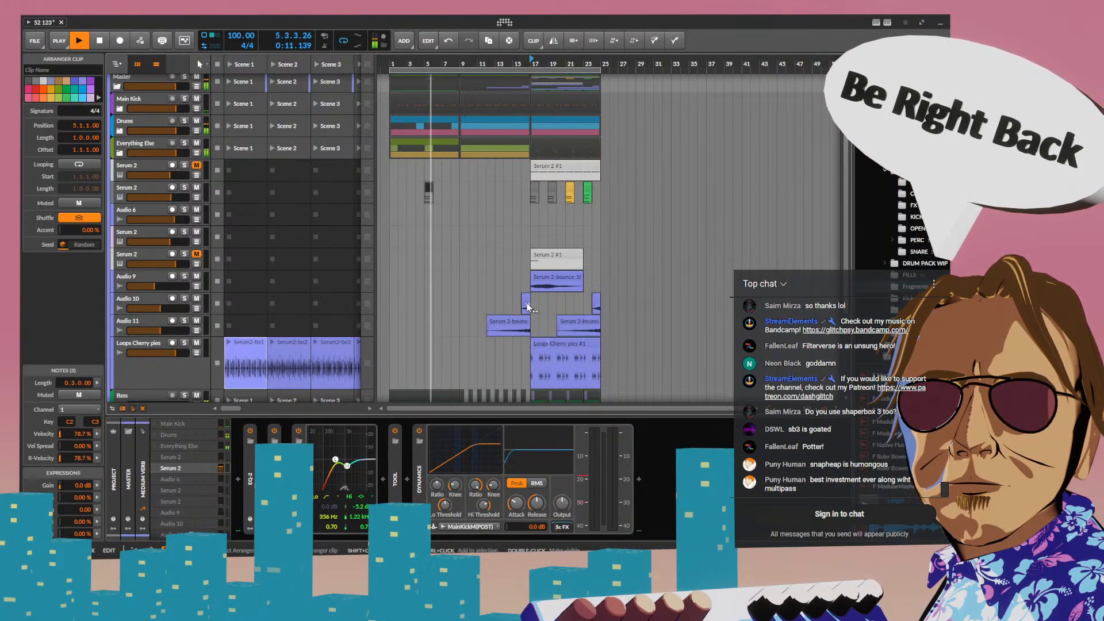
drag(529, 297, 456, 301)
drag(427, 188, 497, 188)
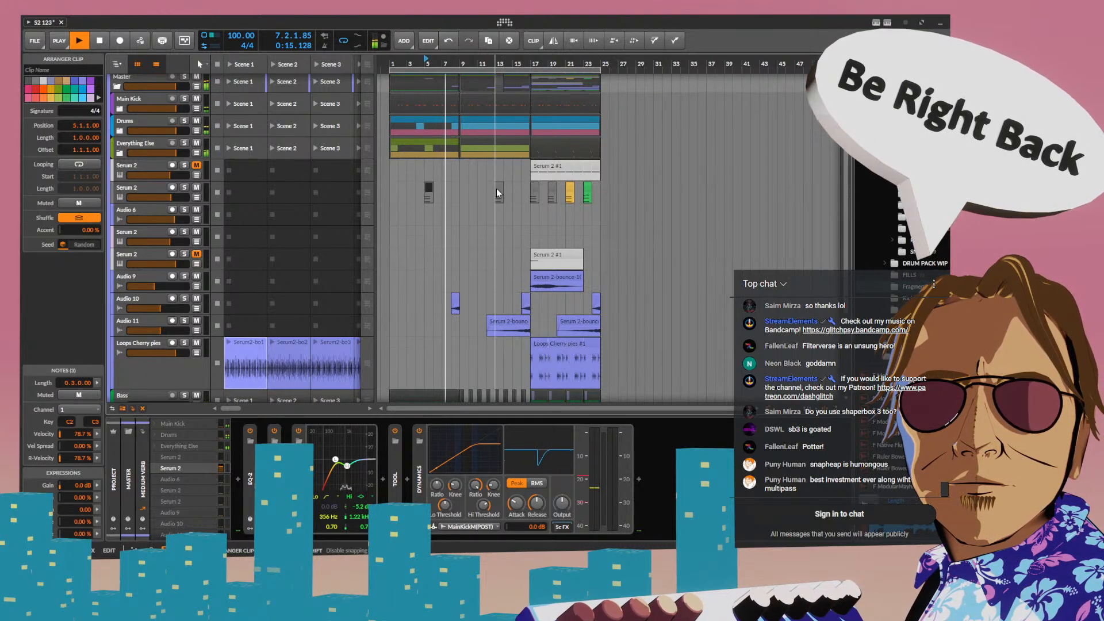
Examine the clips across all tracks around bars 17 to 24 while the arrangement plays.
scroll(642, 273, down, 2)
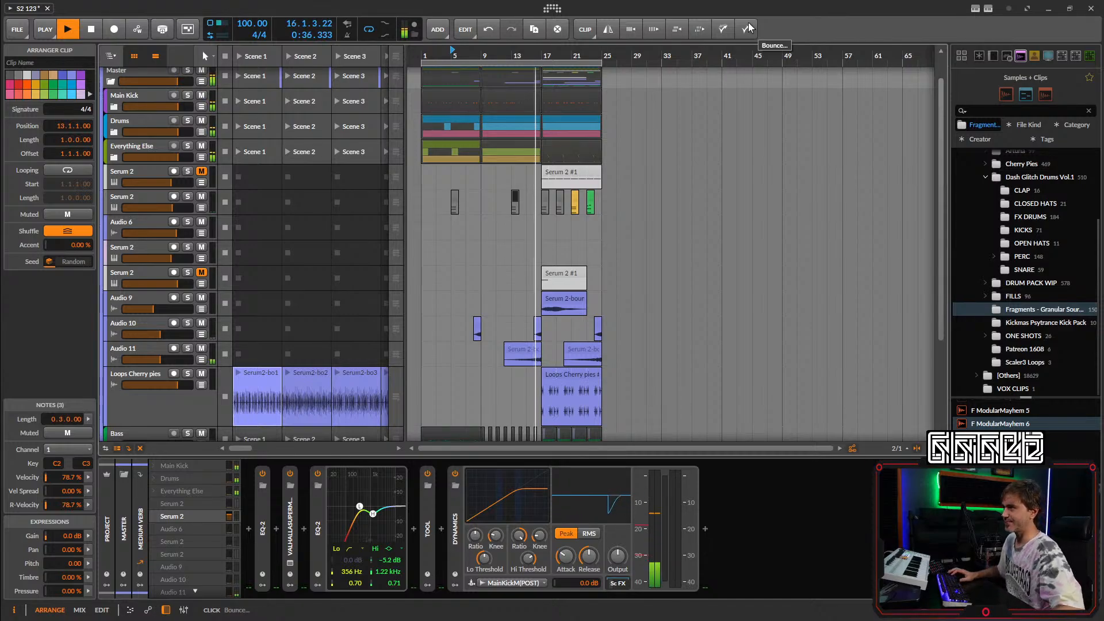
scroll(660, 145, down, 3)
scroll(659, 146, down, 2)
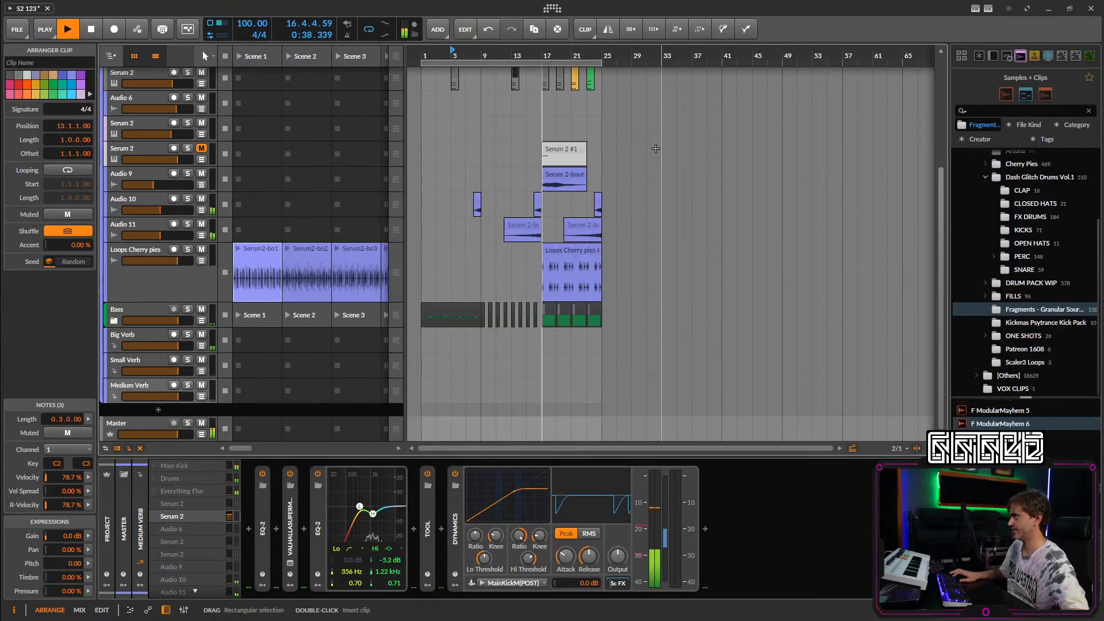
scroll(680, 180, up, 5)
scroll(655, 259, down, 3)
scroll(644, 267, down, 3)
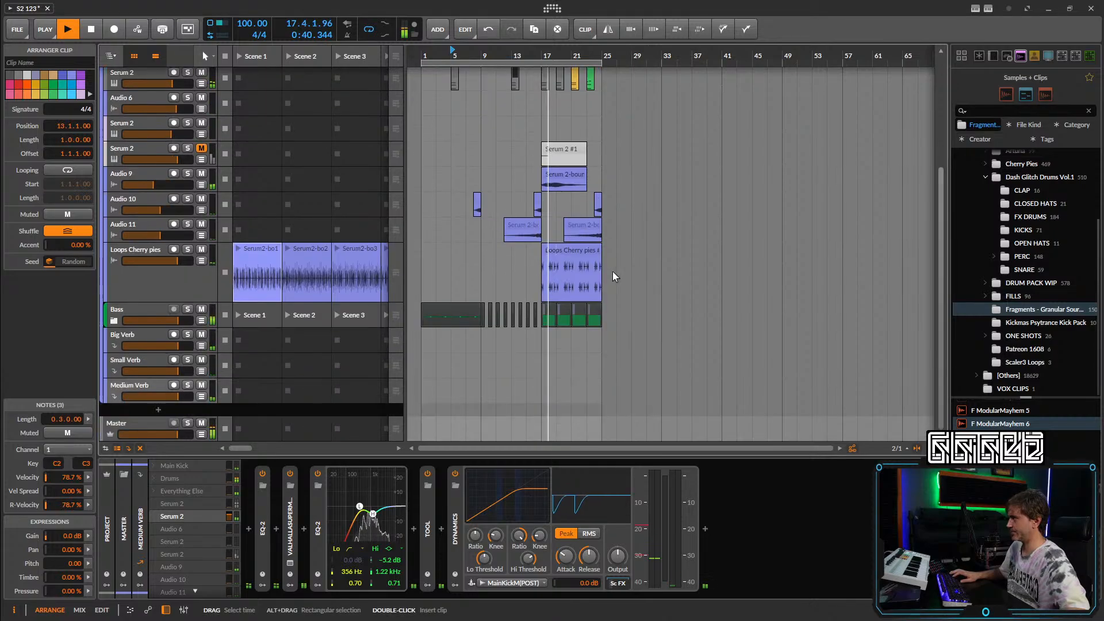
drag(612, 271, 726, 278)
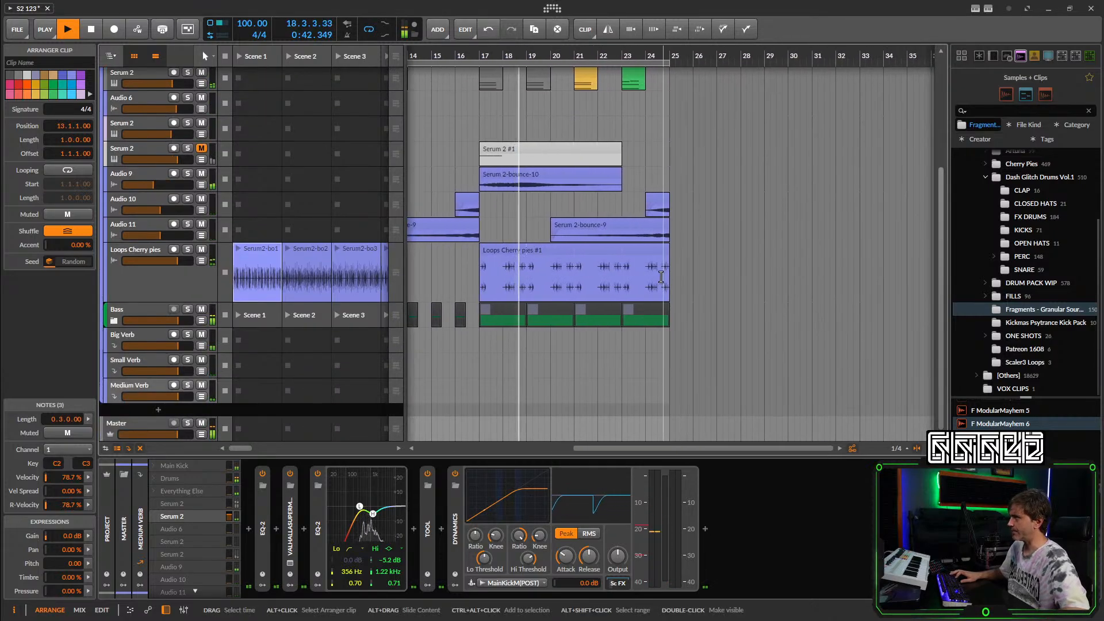
scroll(726, 283, up, 5)
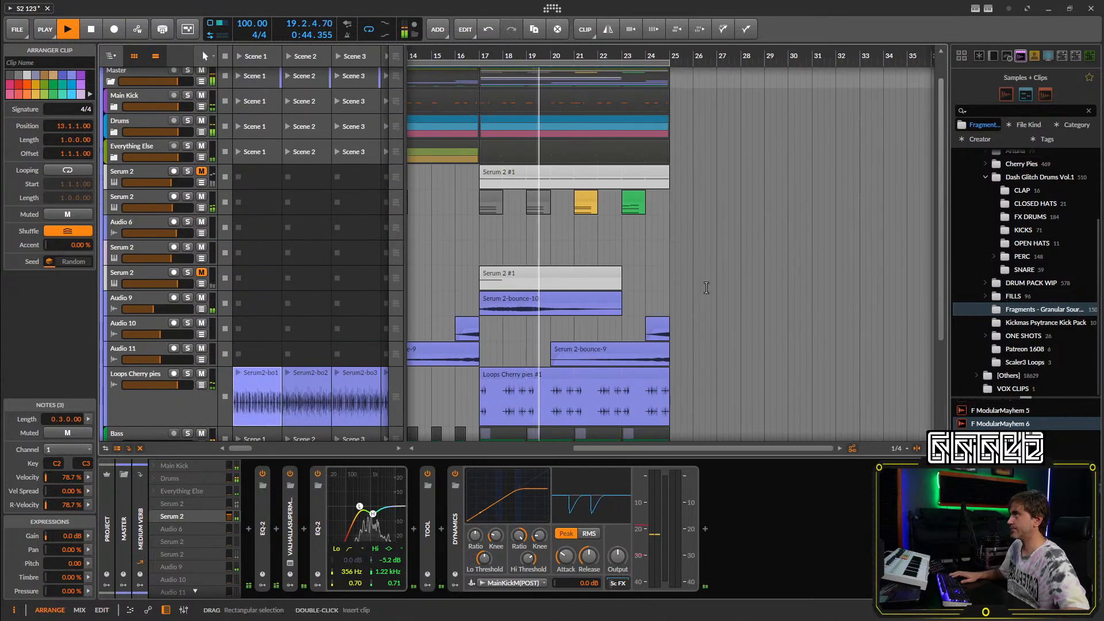
drag(607, 272, 636, 270)
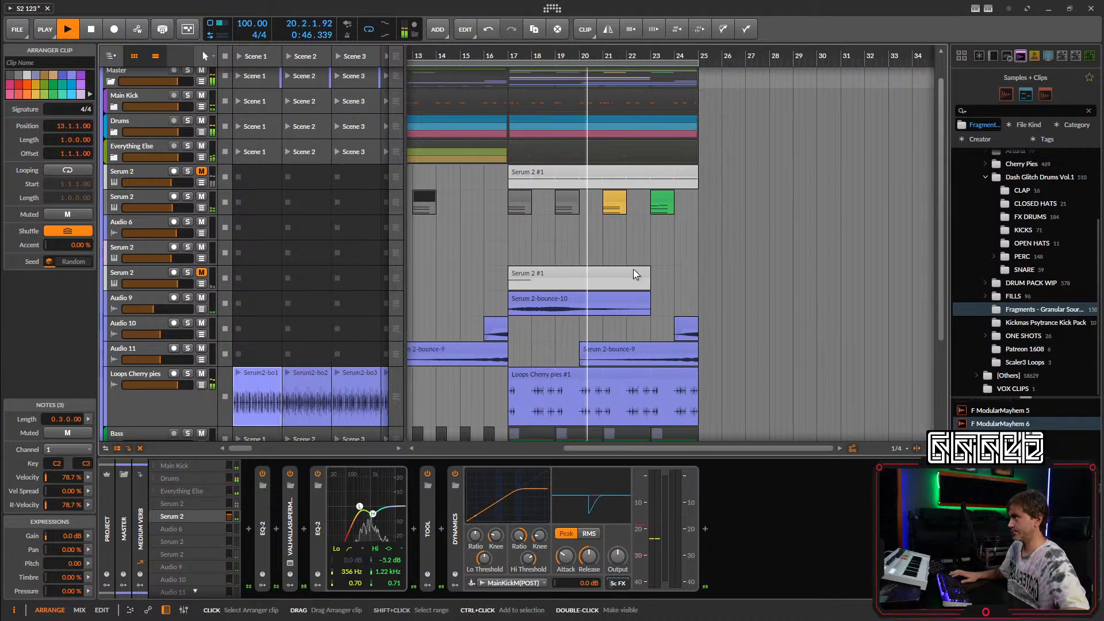
scroll(636, 270, down, 1)
scroll(668, 265, up, 2)
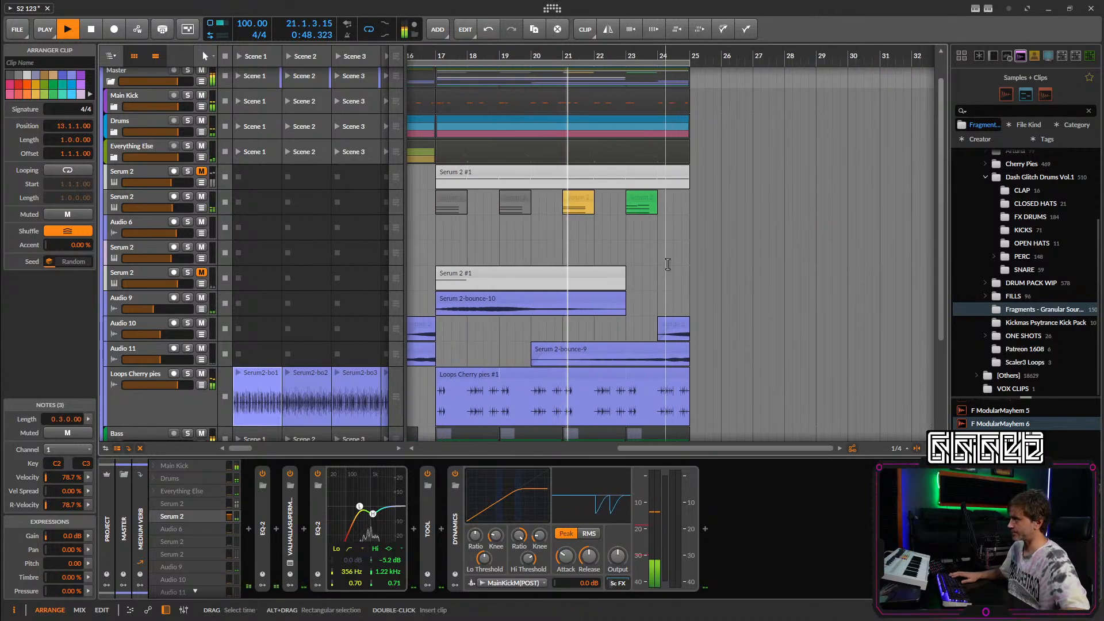
scroll(667, 259, down, 2)
scroll(667, 255, down, 1)
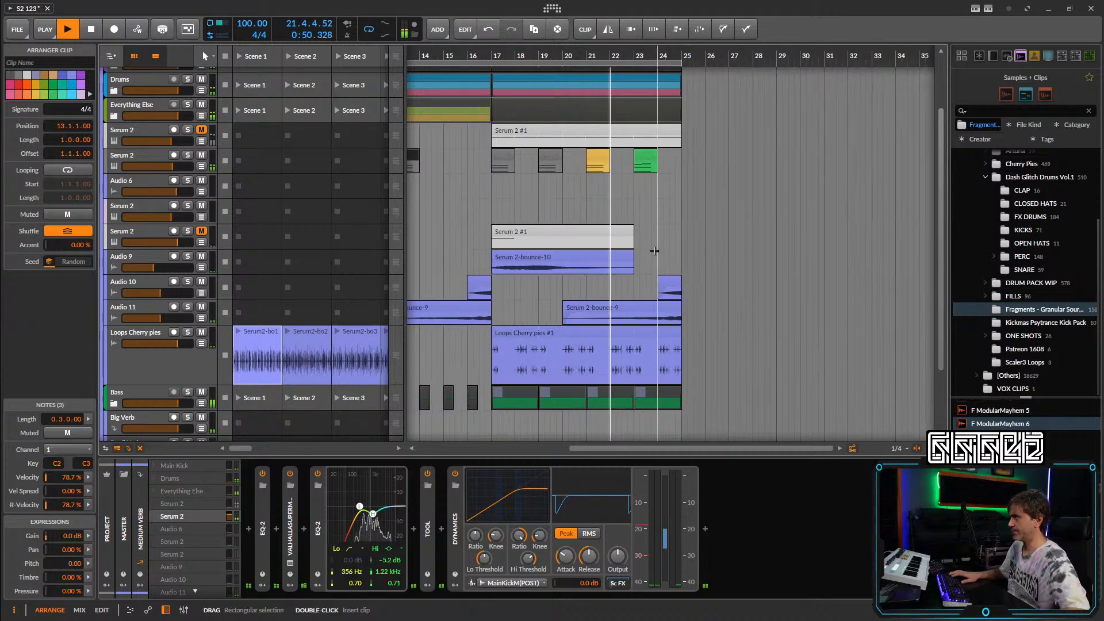
Set the playback start to bar 17 and restart playback from there.
scroll(701, 215, up, 2)
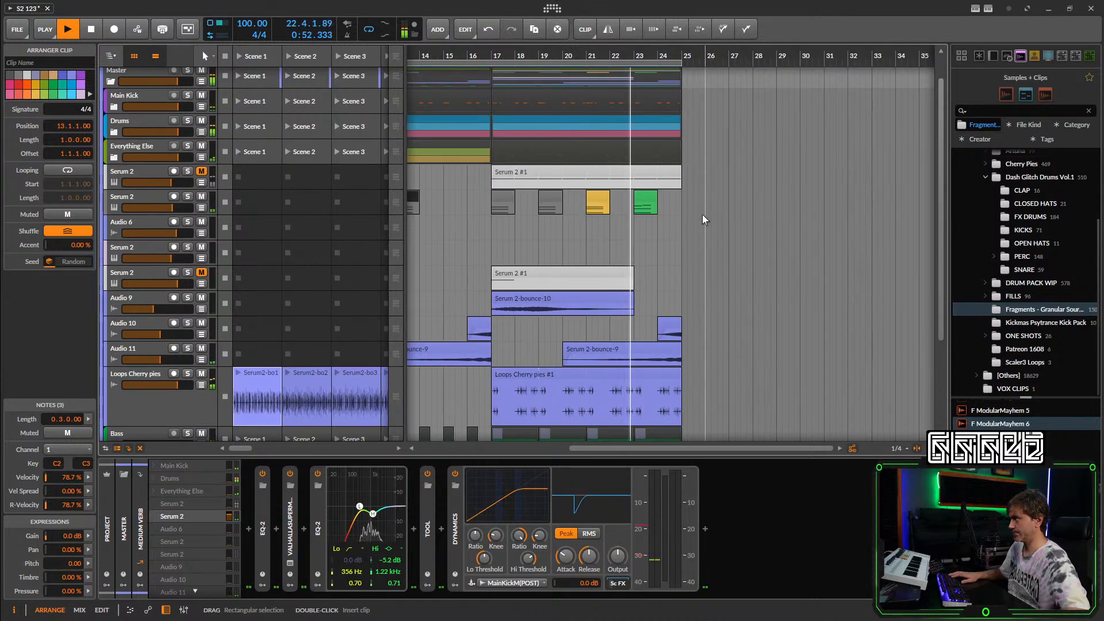
scroll(701, 214, up, 1)
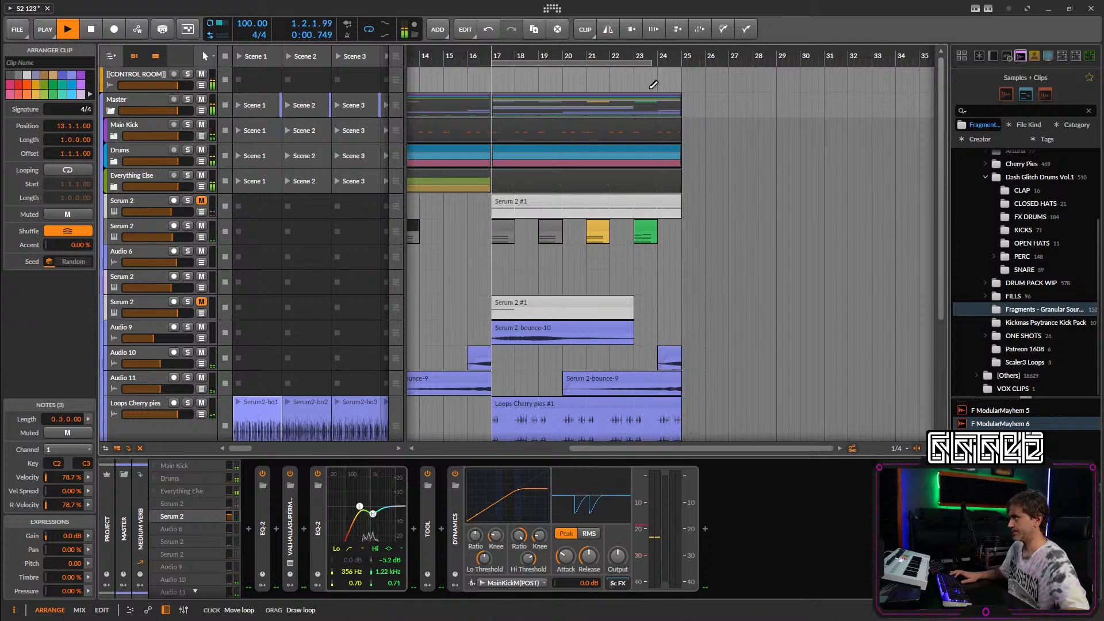
click(487, 53)
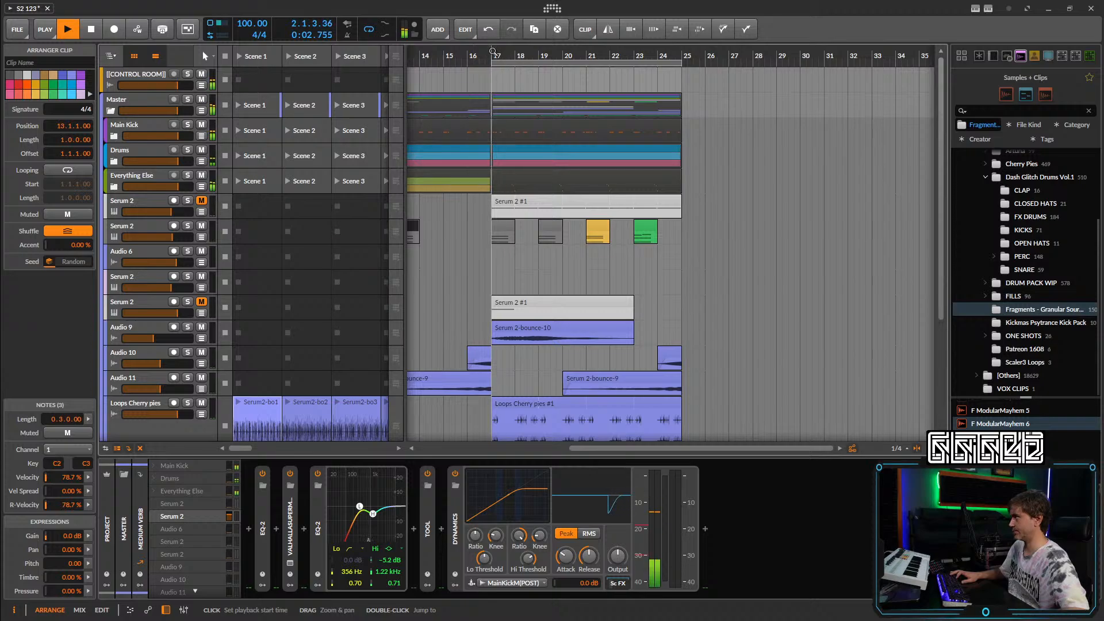
click(492, 52)
key(space)
key(space)
scroll(748, 218, down, 3)
scroll(741, 240, up, 3)
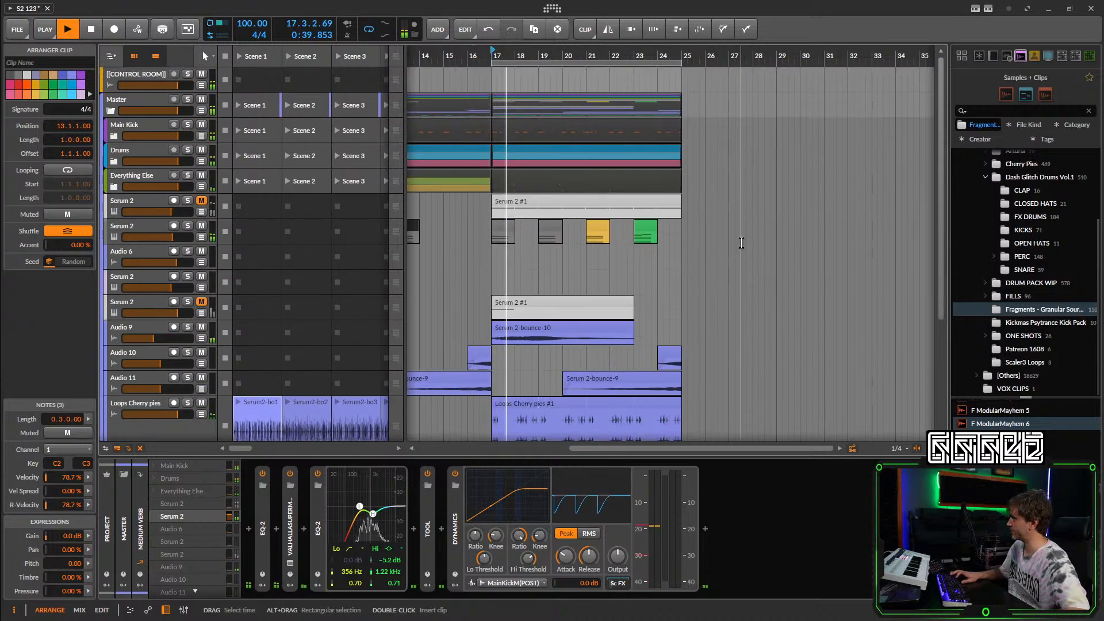
Duplicate bars 17 to 24 of all tracks to bars 25 to 32, with the 8-bar loop region and playback start at bar 25.
drag(533, 98, 726, 106)
drag(635, 61, 811, 82)
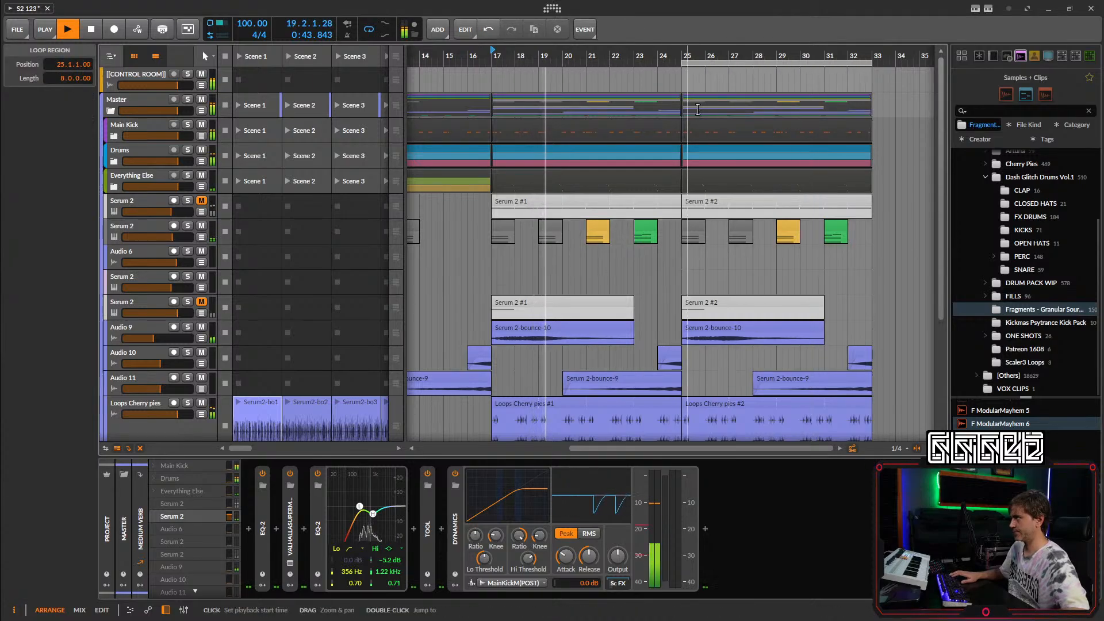
scroll(698, 109, down, 3)
click(678, 51)
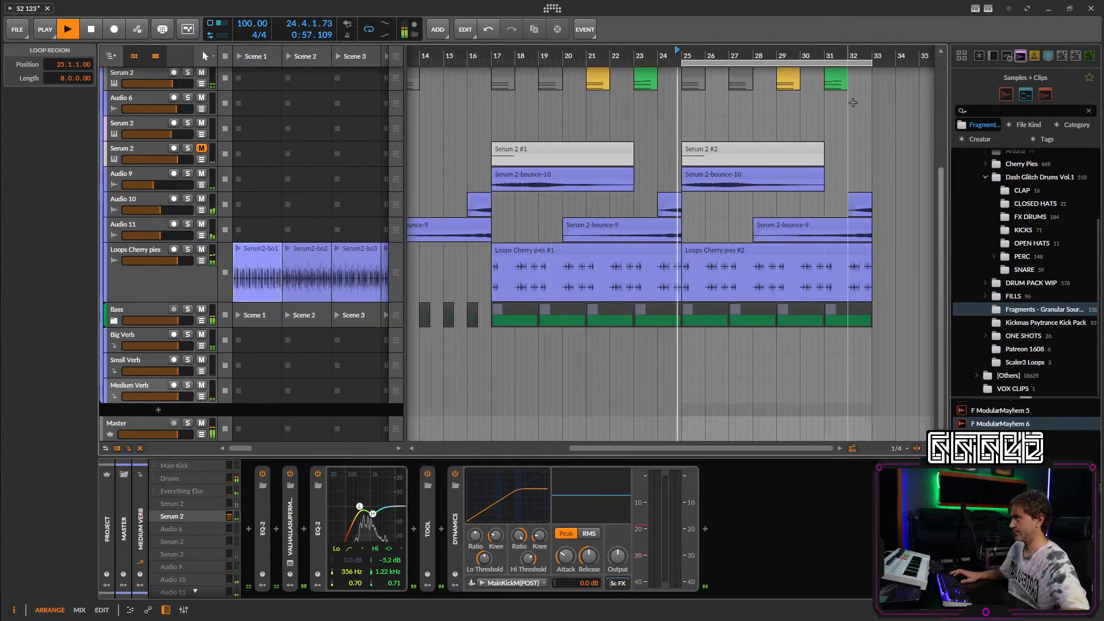
Delete the duplicated one-bar Serum 2 clips and the Serum 2-bounce-10 clip from bars 25 to 32, and restart playback.
scroll(853, 102, up, 3)
drag(860, 195, 670, 221)
key(Delete)
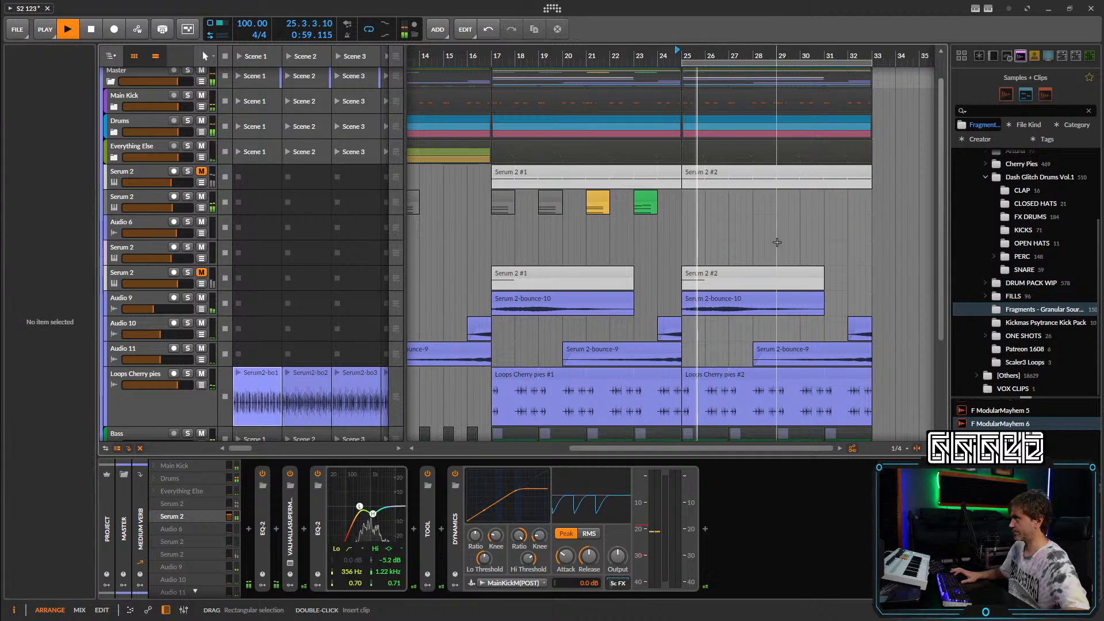
click(743, 297)
key(Delete)
key(space)
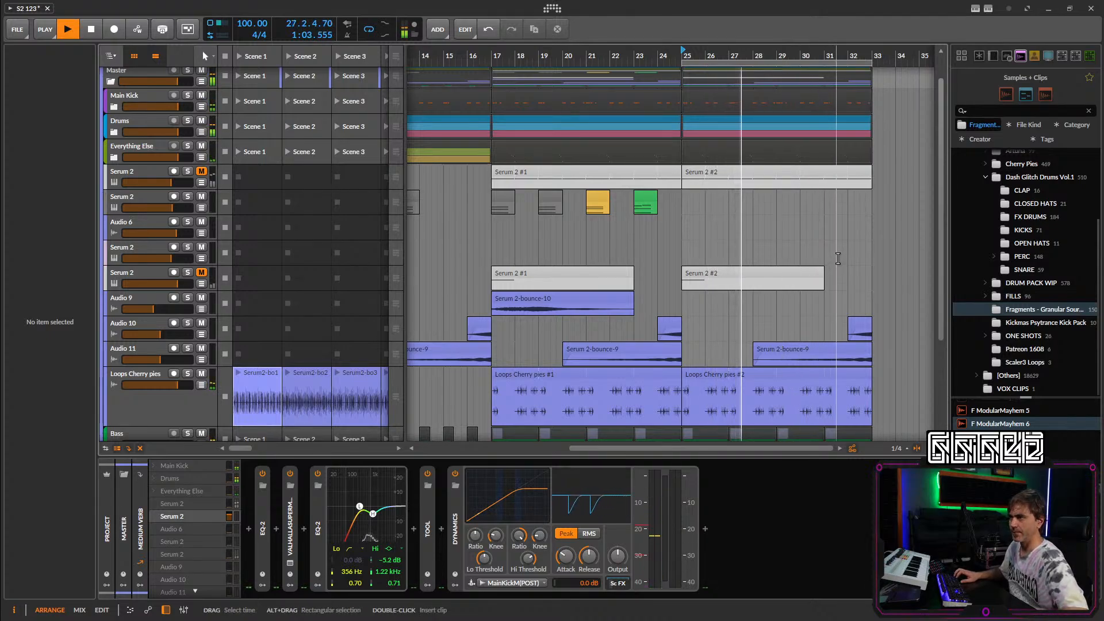
Listen to the section from bar 25, stop playback, and look over the arrangement from bar 1 to bar 32.
scroll(838, 258, down, 2)
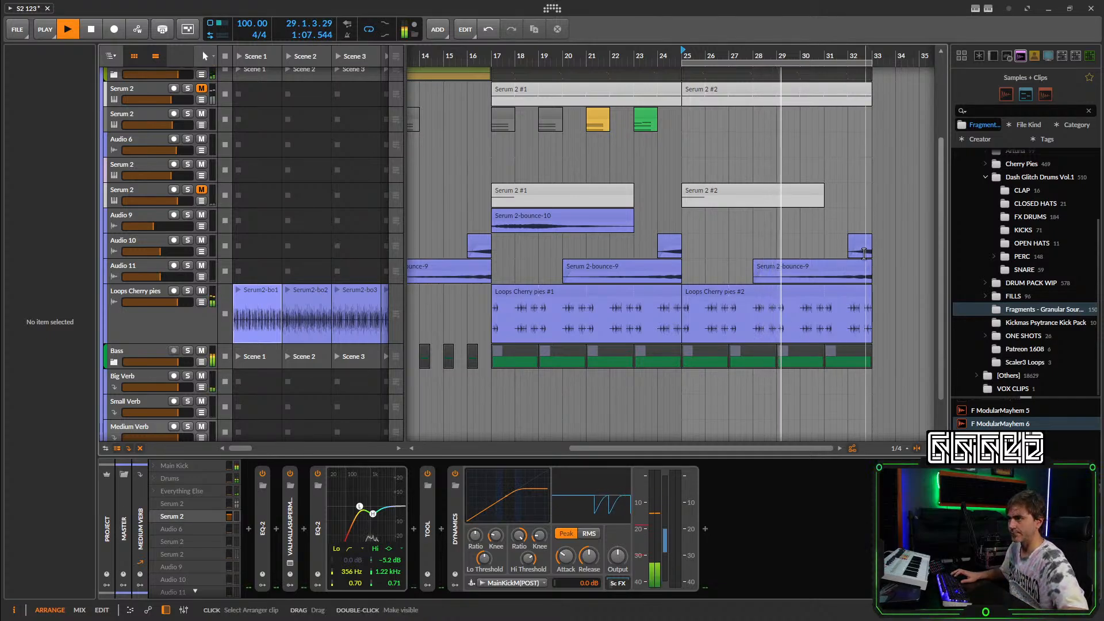
scroll(831, 251, right, 2)
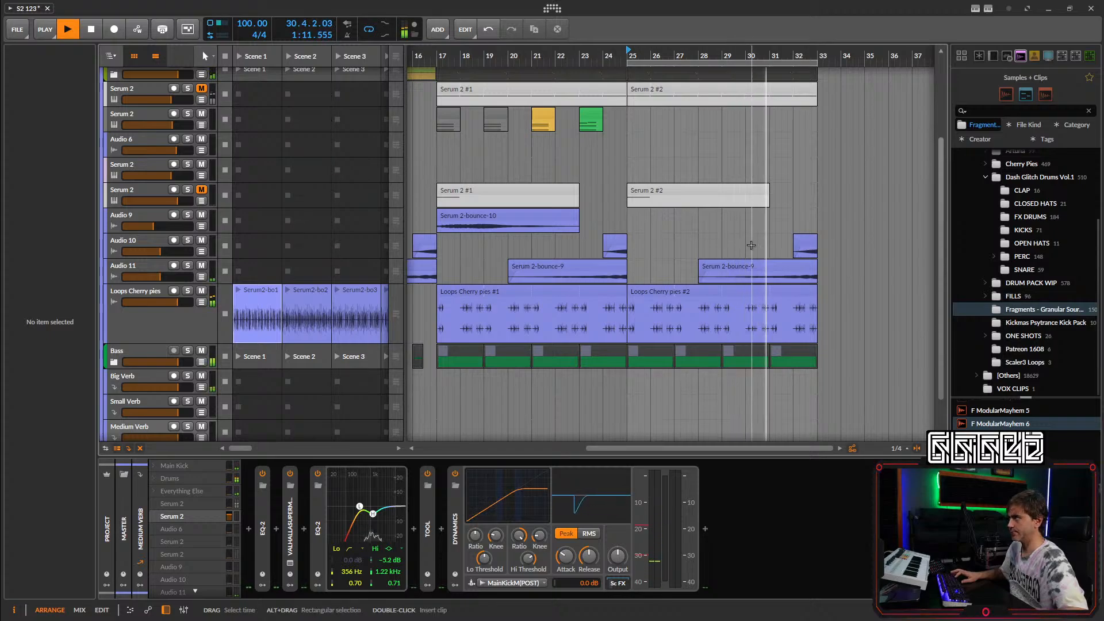
key(space)
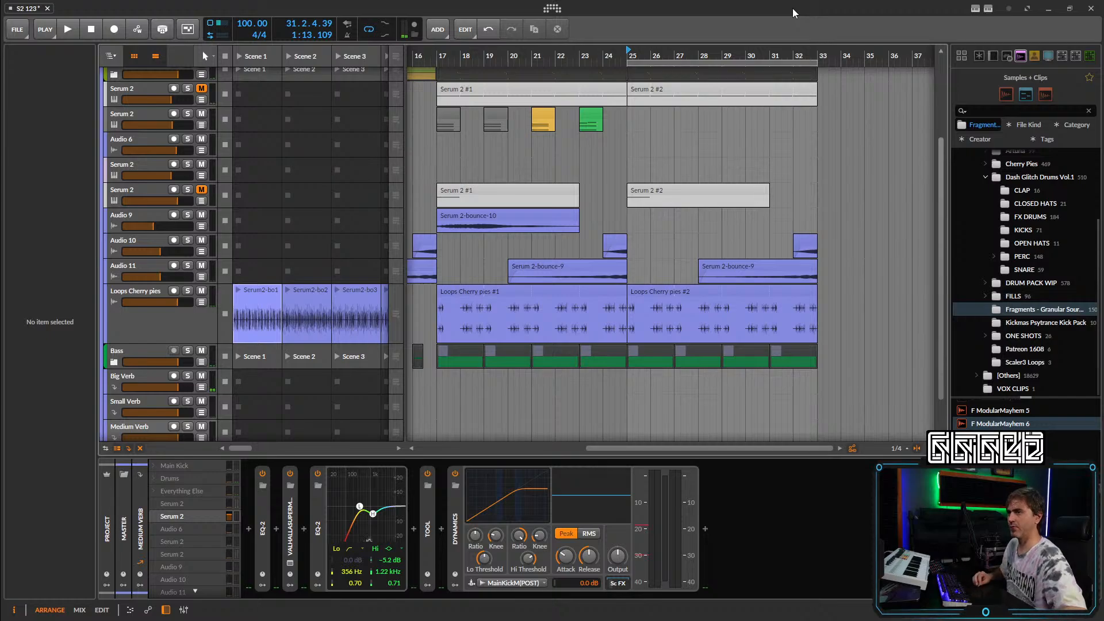
scroll(538, 171, down, 2)
scroll(512, 140, left, 5)
scroll(515, 112, up, 3)
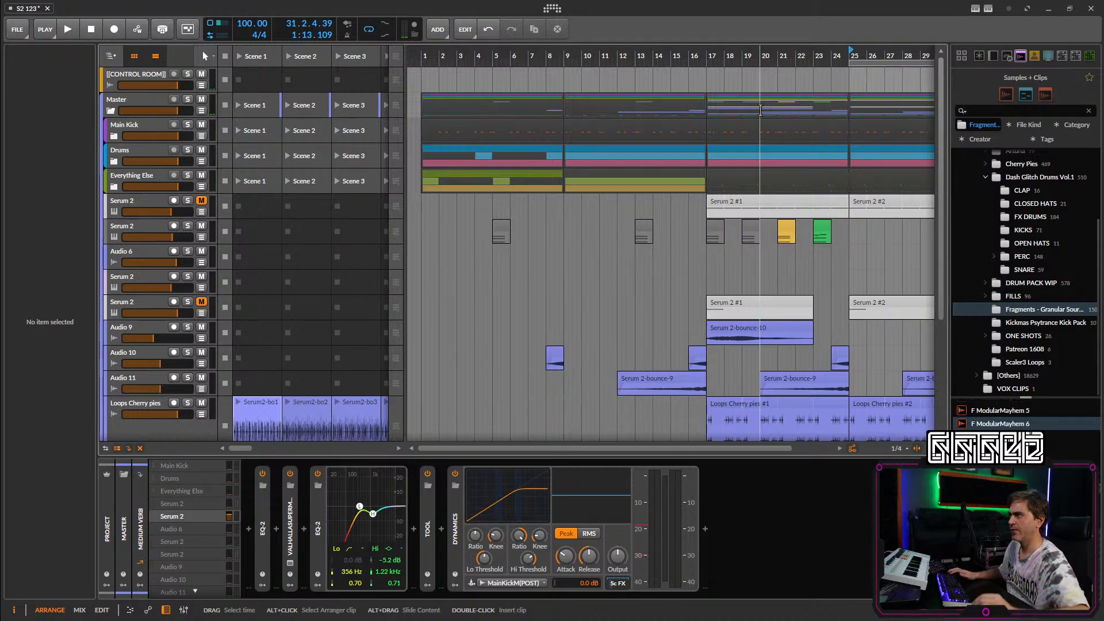
scroll(739, 234, right, 3)
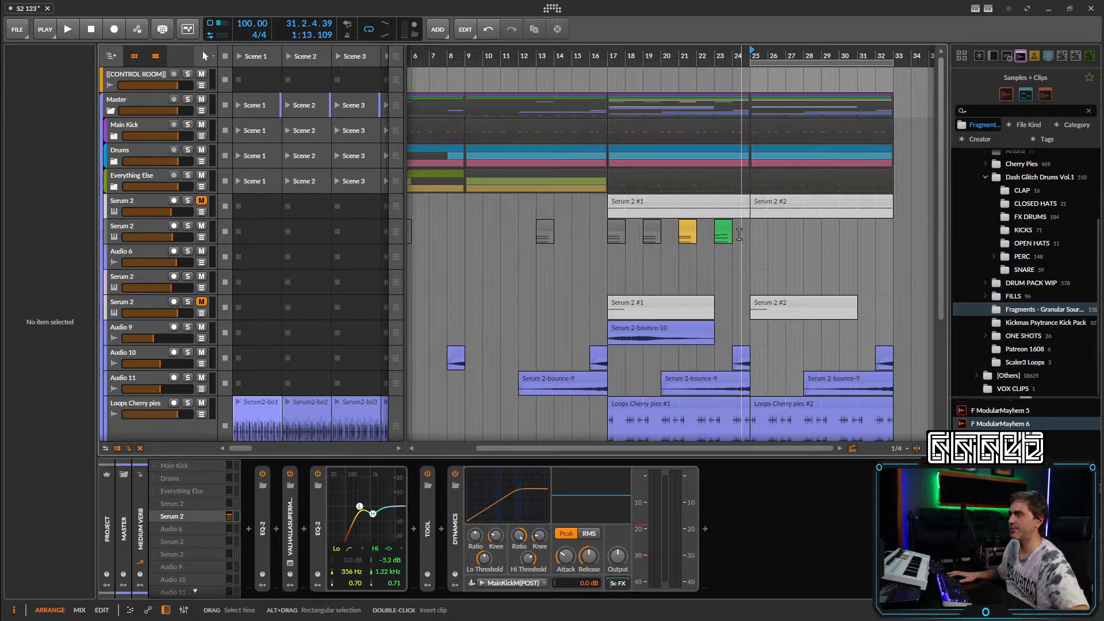
scroll(666, 231, right, 3)
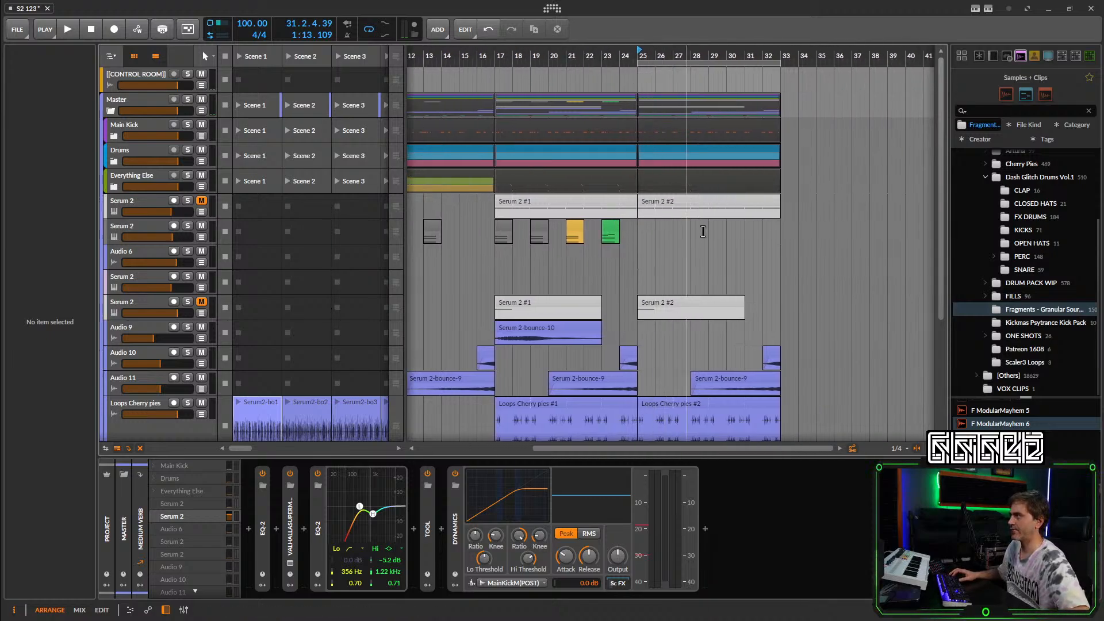
Expand the Everything Else group, inspect the granular patch on its first Serum 2 track, and close the plug-in window.
click(113, 187)
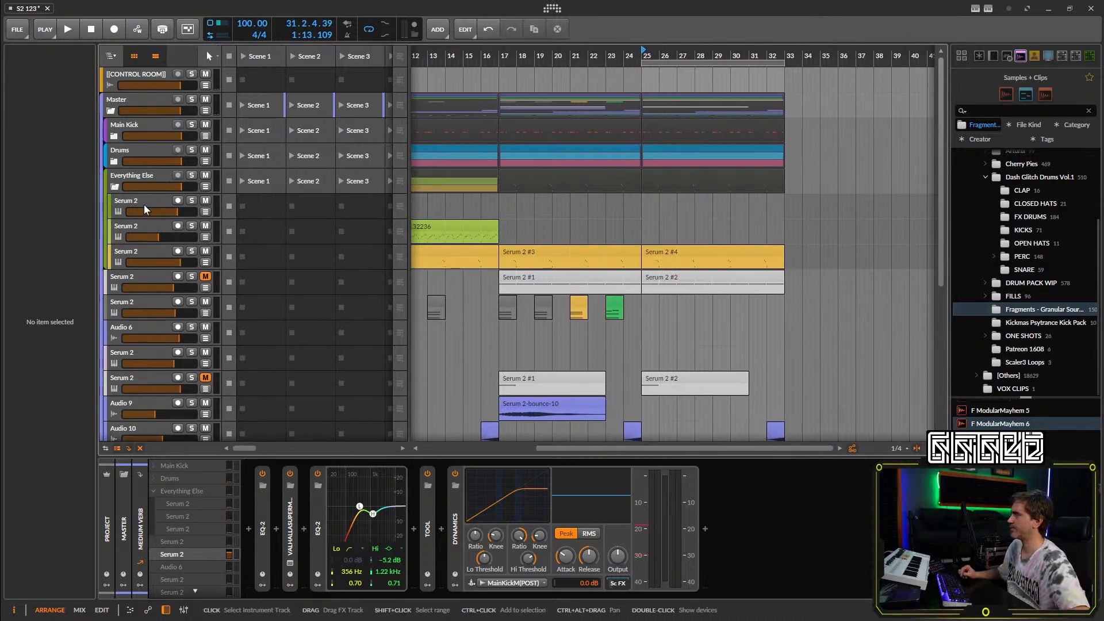
scroll(510, 209, down, 3)
click(133, 201)
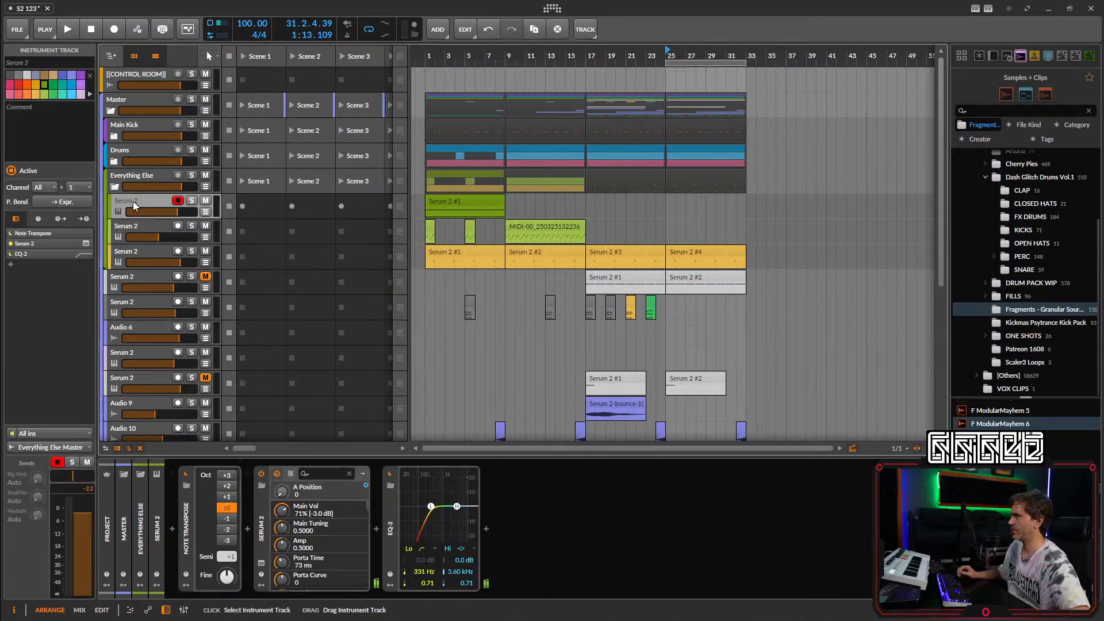
click(261, 564)
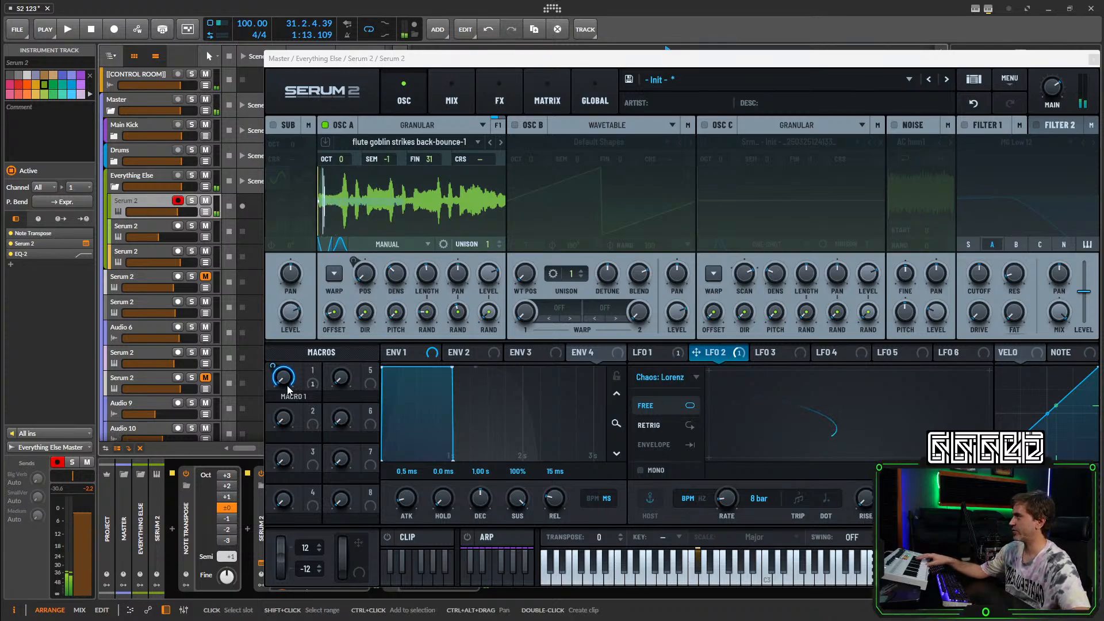
mouse_move(287, 390)
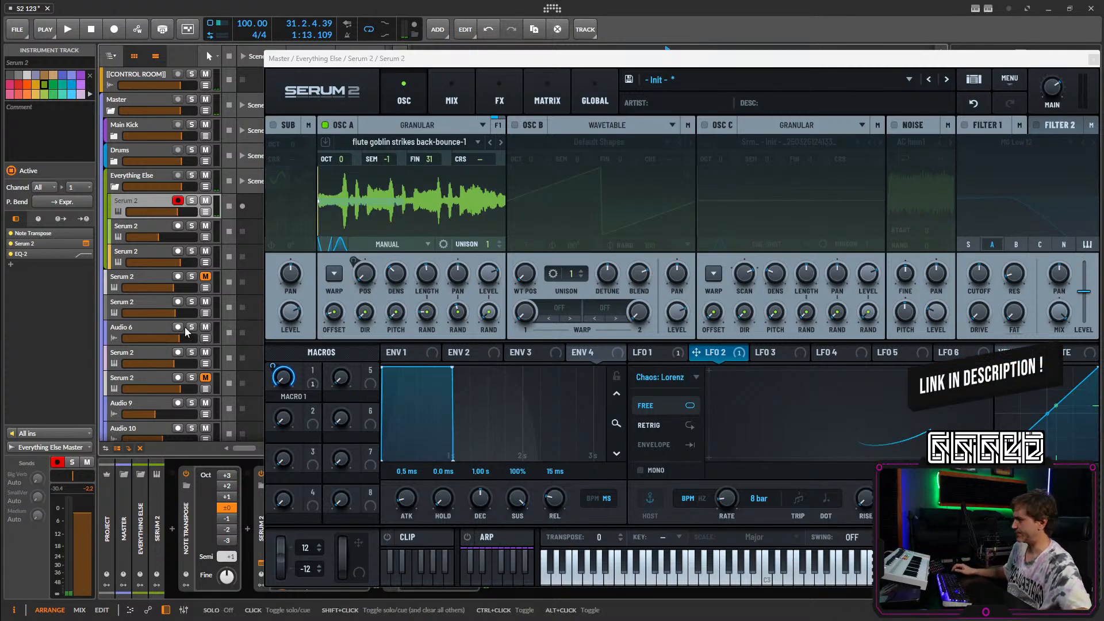
click(1094, 59)
Play the arrangement from bar 25 while examining its tracks, and collapse the Everything Else group.
key(space)
scroll(790, 122, down, 5)
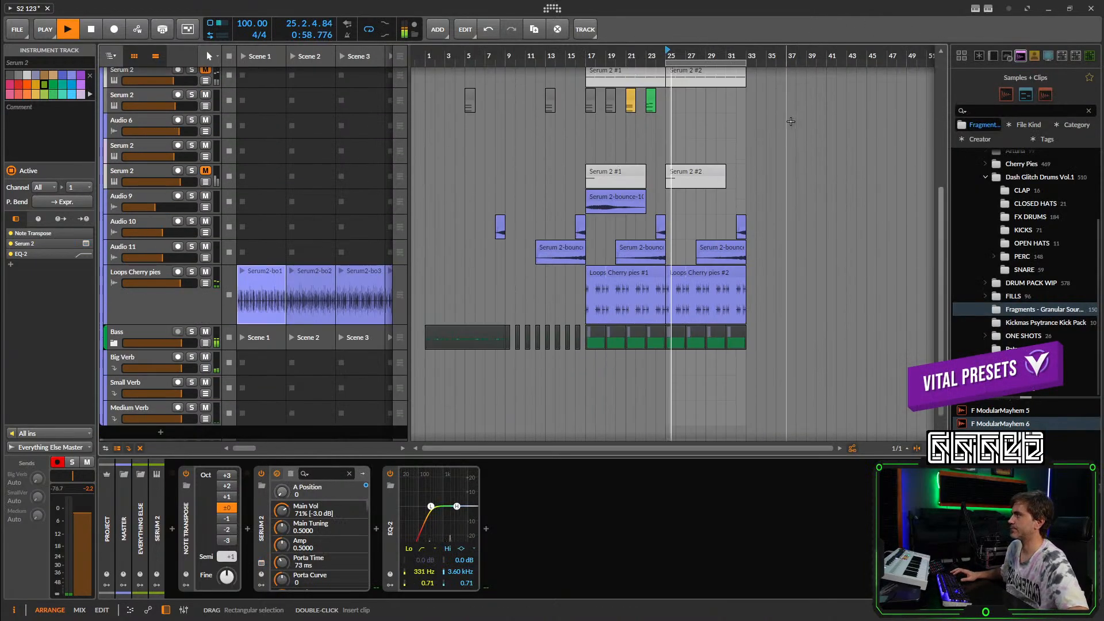
scroll(747, 172, up, 4)
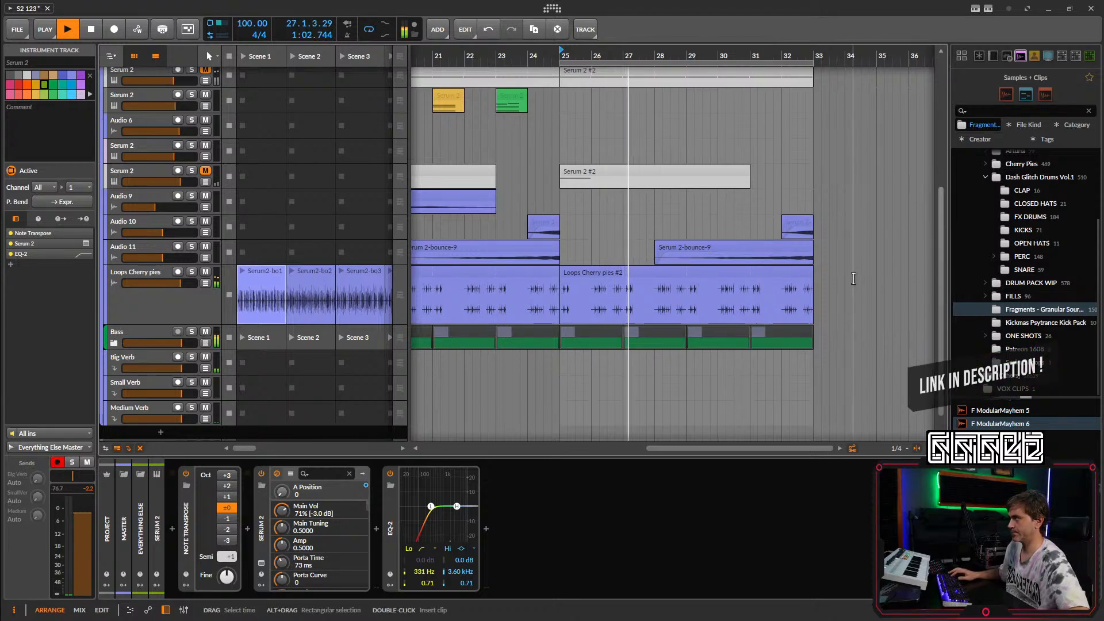
scroll(828, 273, down, 1)
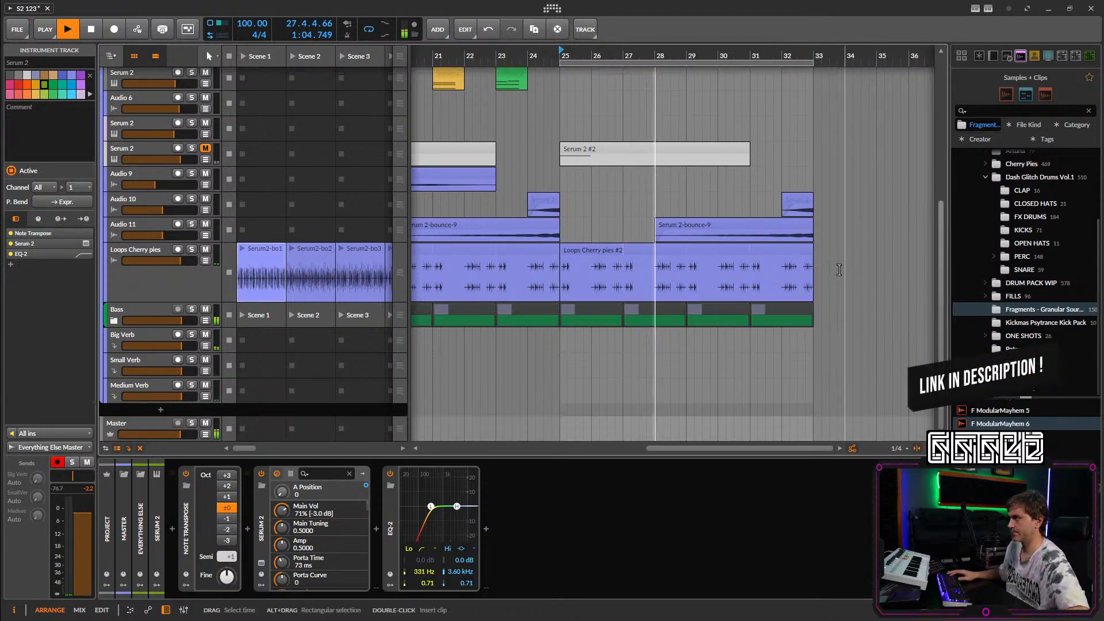
scroll(837, 270, up, 5)
scroll(828, 271, up, 4)
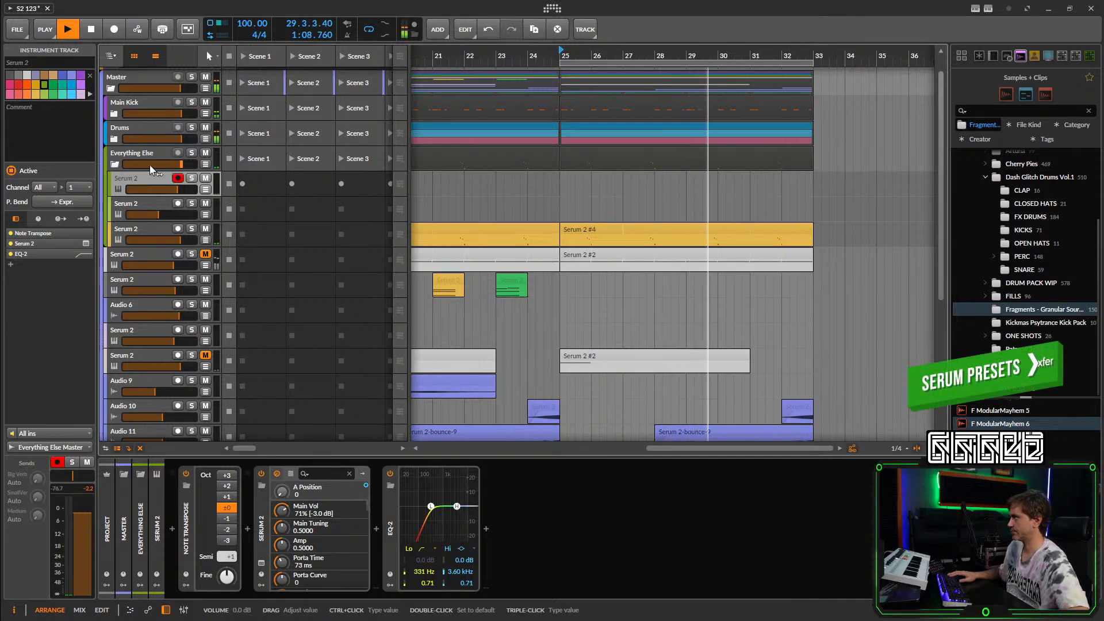
click(114, 165)
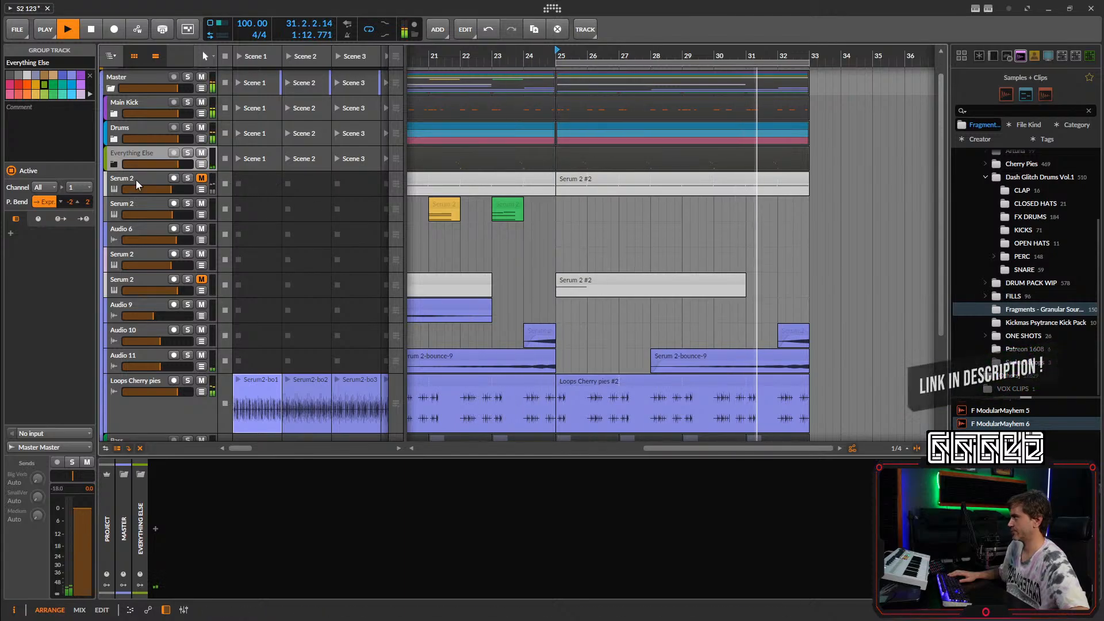
Save the patch of the muted Serum 2 track below Everything Else as preset "Granular Drum Glitcher 1", and delete that track.
click(135, 177)
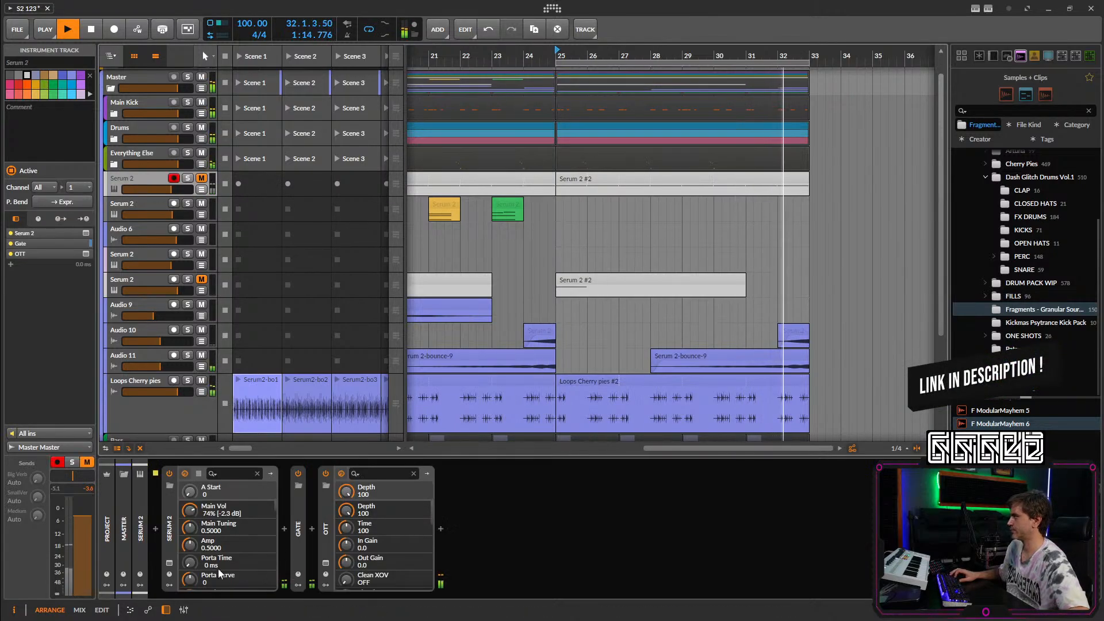
click(169, 563)
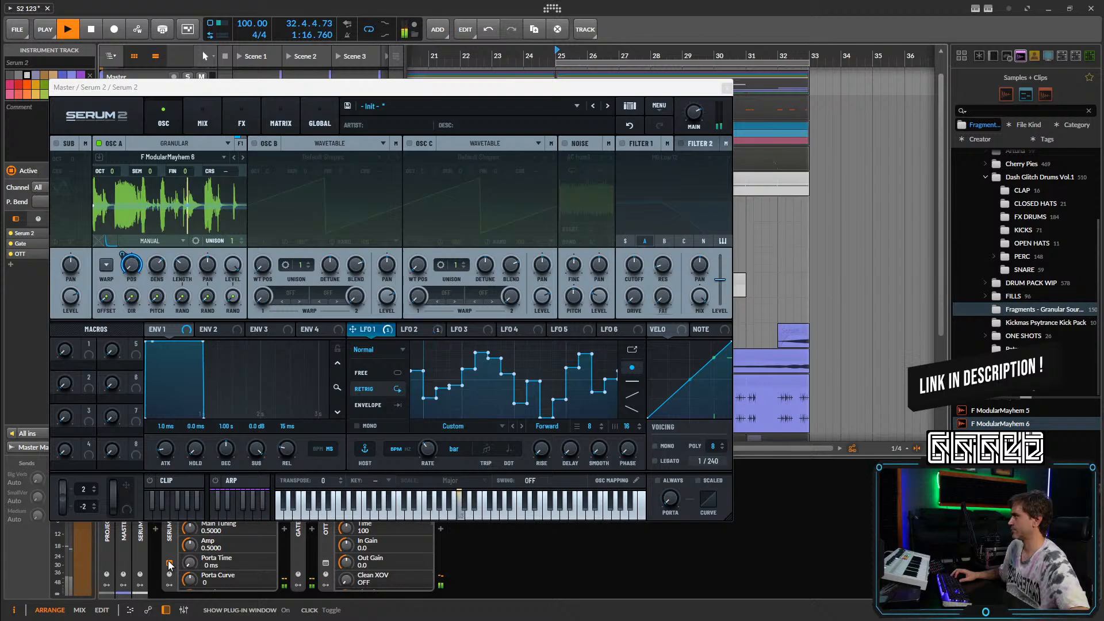
click(726, 88)
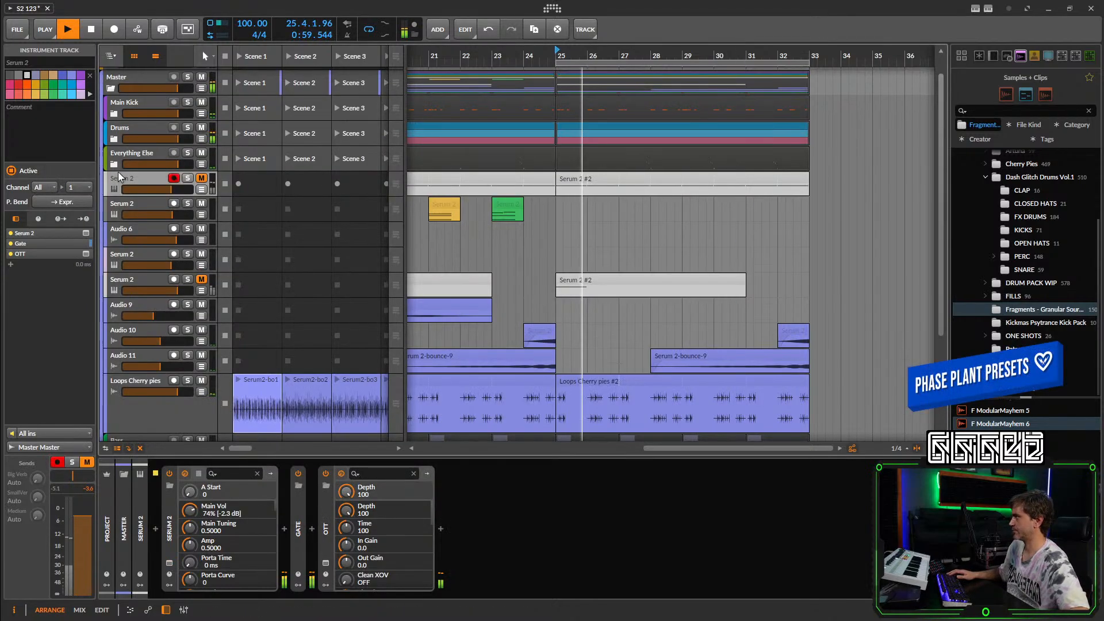
click(169, 563)
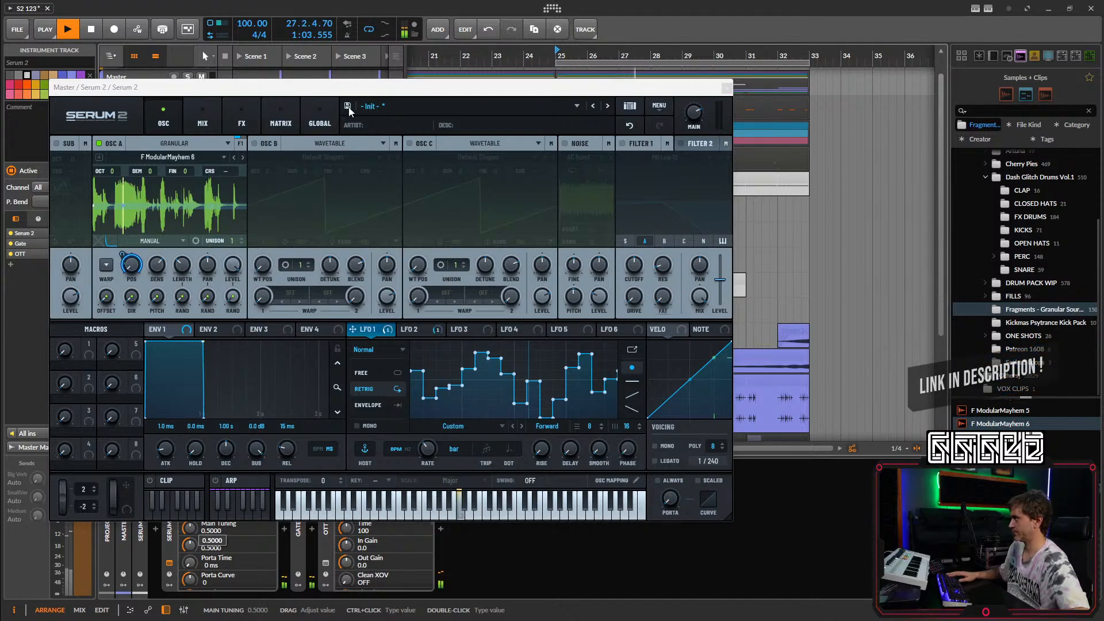
click(348, 107)
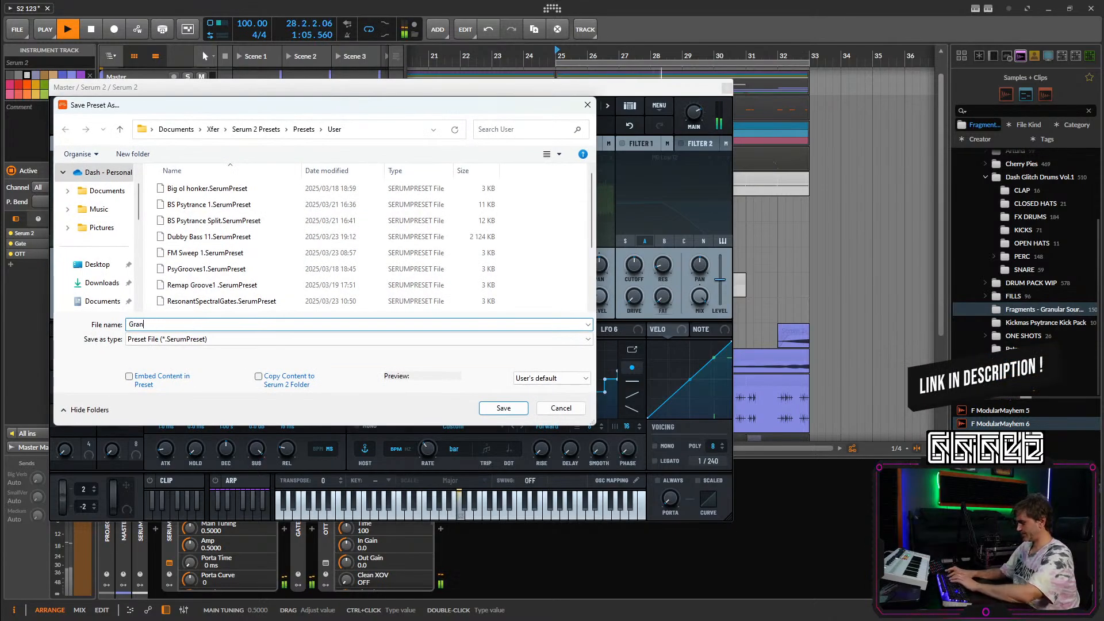
text(Granular Drum Glitc)
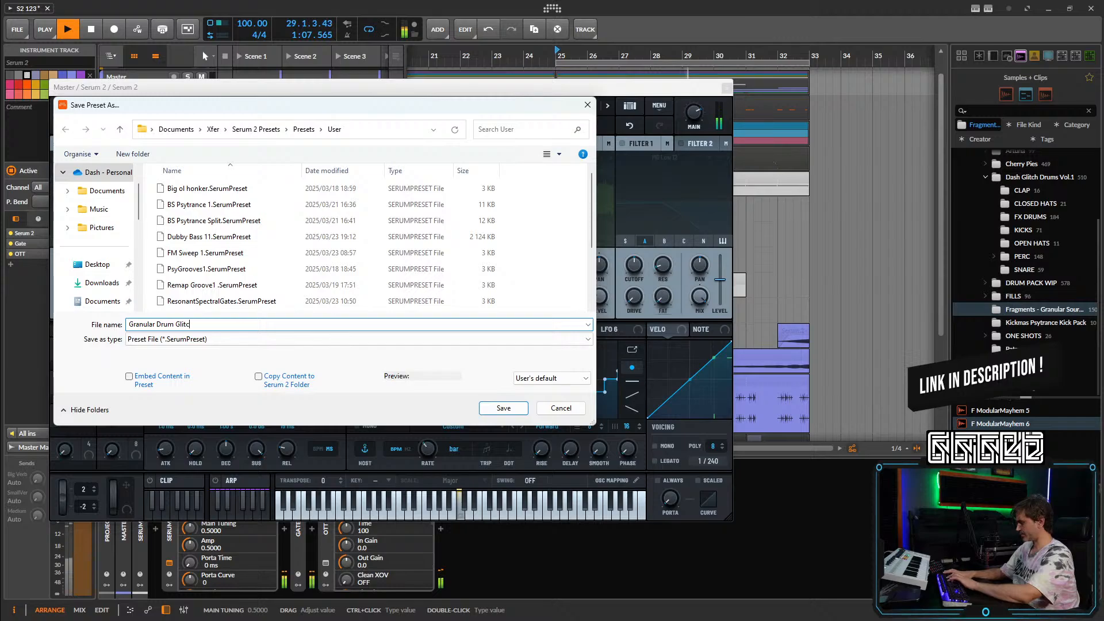
text(her 1)
key(Return)
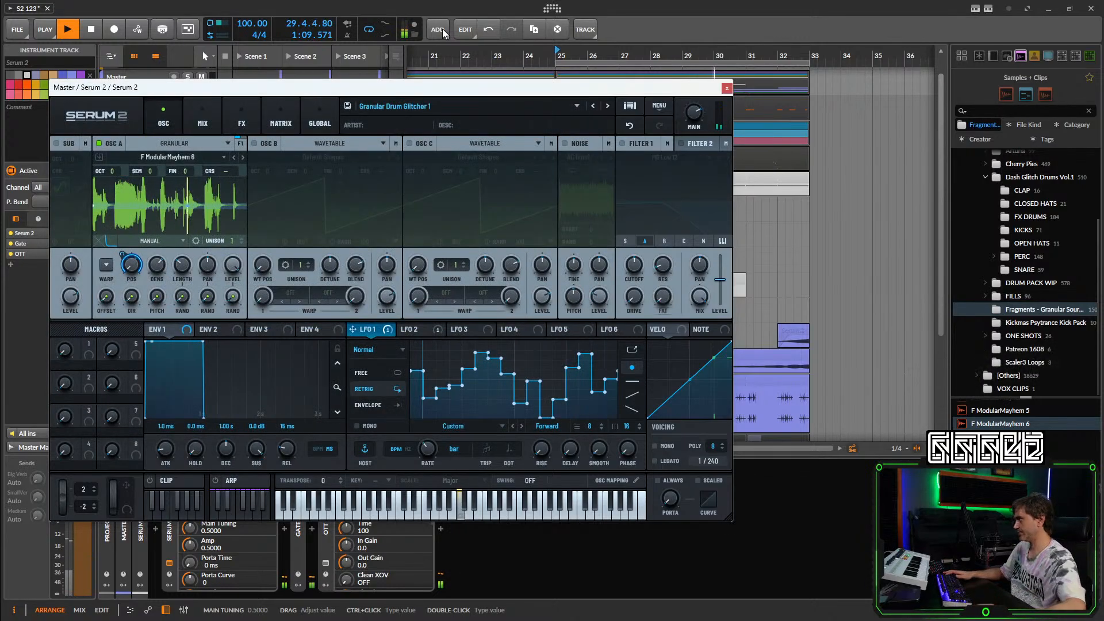
key(Escape)
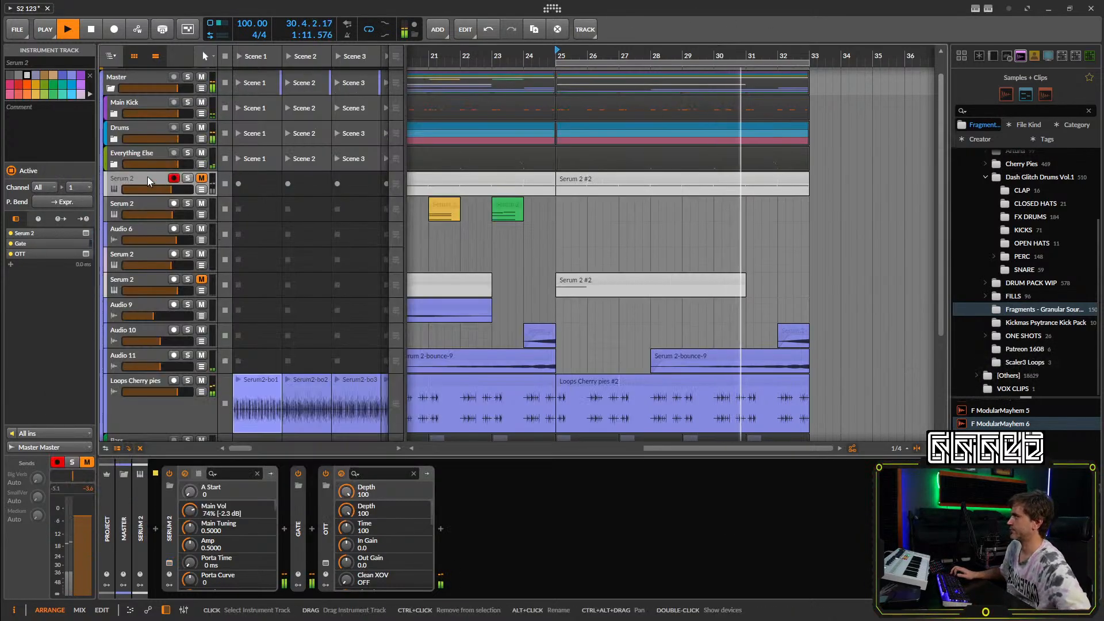
key(Delete)
Examine the remaining clips between bars 17 and 32 across the tracks down to Bass while the loop plays.
scroll(480, 204, down, 3)
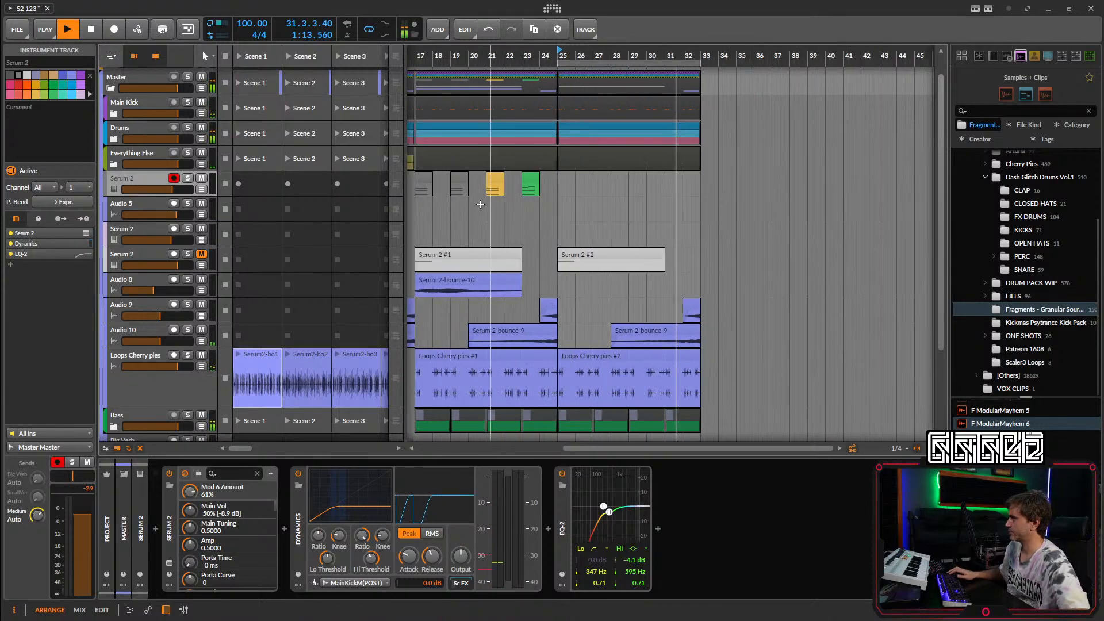
drag(435, 205, 690, 207)
drag(752, 221, 403, 228)
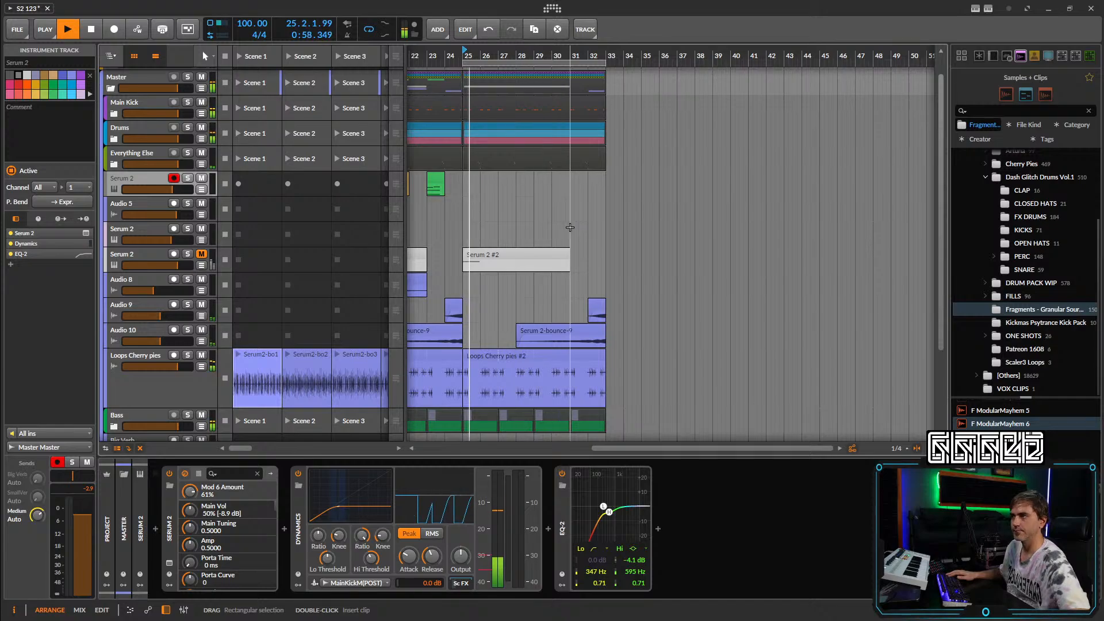
scroll(569, 227, down, 4)
scroll(492, 234, up, 3)
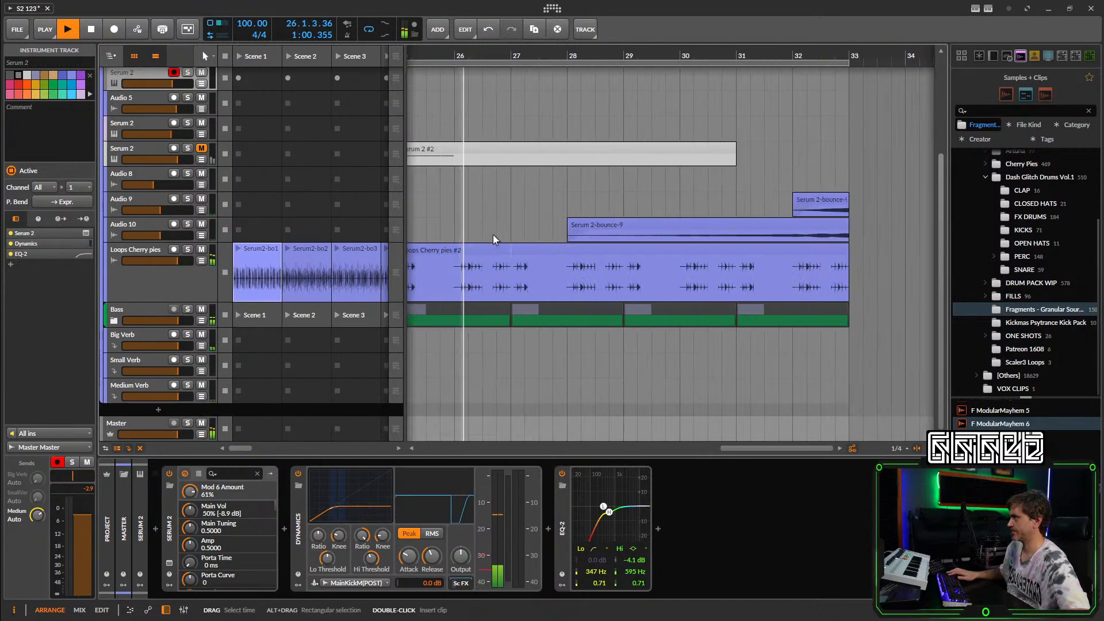
scroll(494, 234, down, 2)
drag(497, 234, 547, 234)
scroll(530, 223, up, 1)
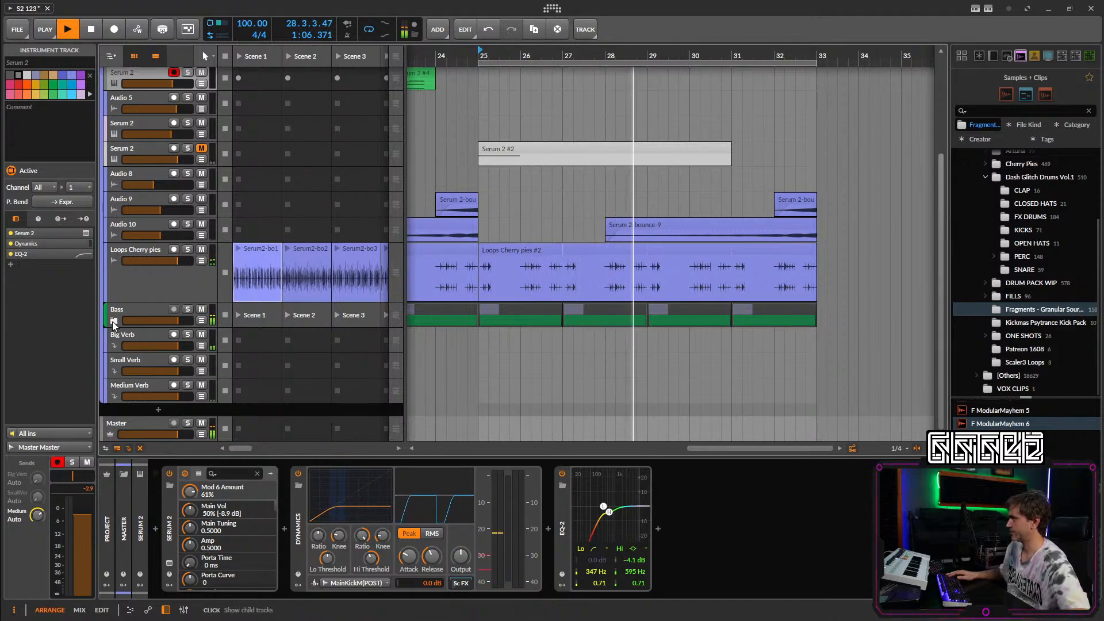
Expand the Bass group to inspect its two Serum 2 tracks during playback, collapse it, and stop the transport.
click(113, 322)
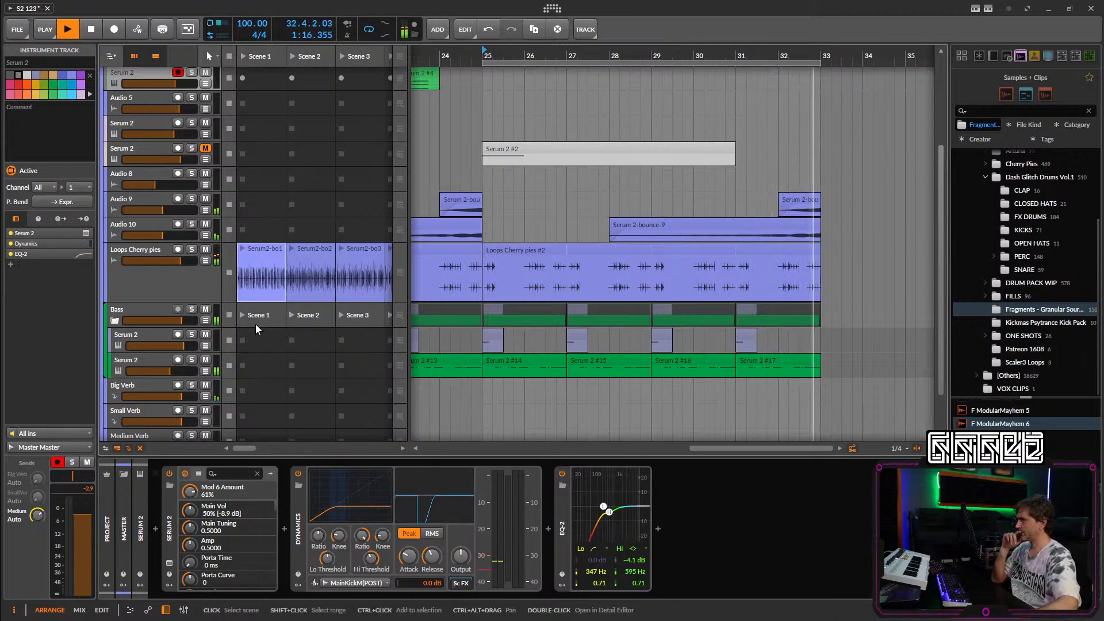
click(115, 322)
scroll(698, 315, up, 3)
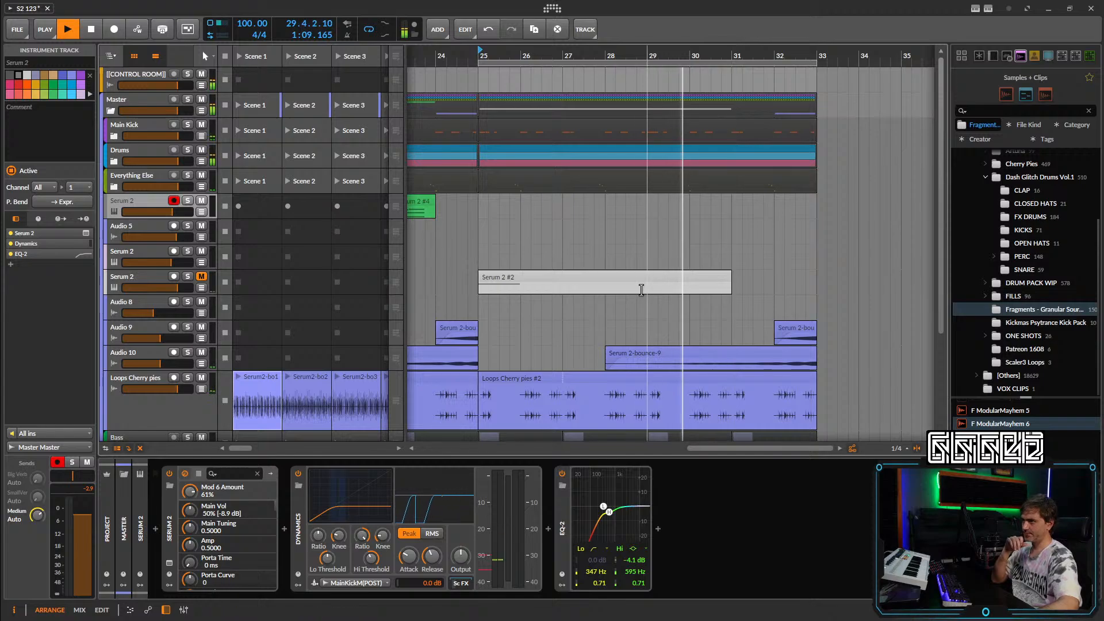
key(space)
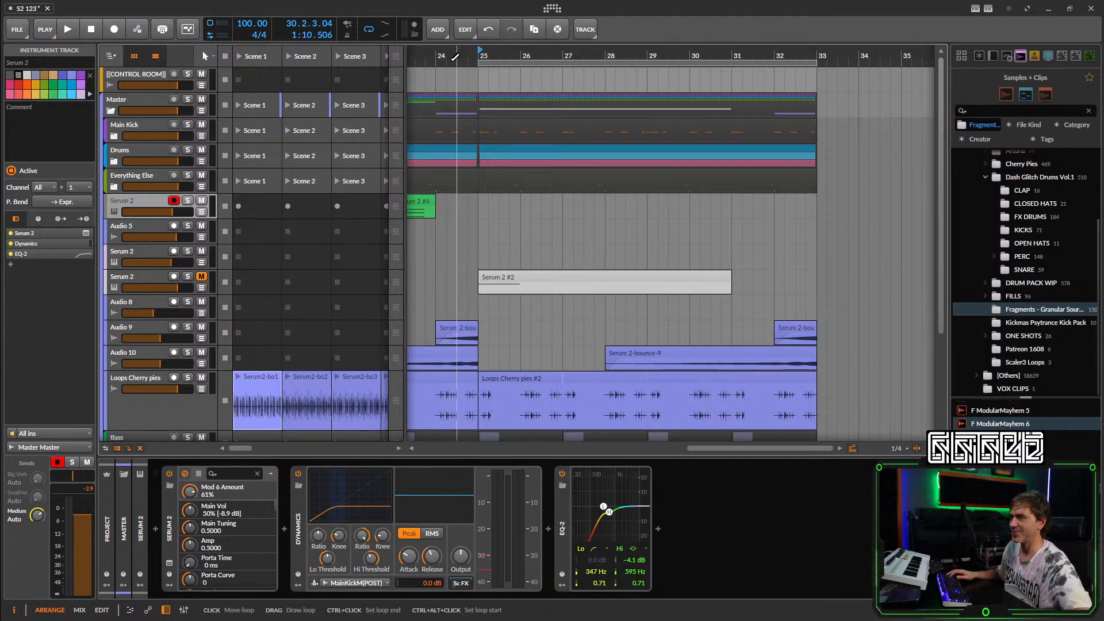
Play the arrangement from bar 25 while comparing its clips with the earlier sections across all tracks.
click(470, 57)
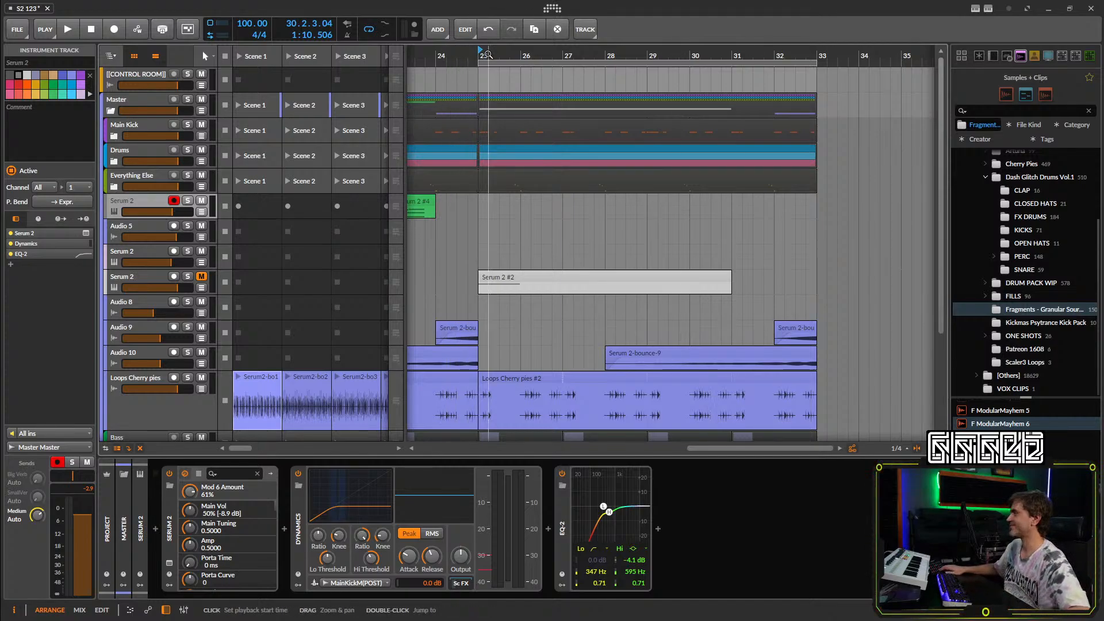
key(space)
scroll(664, 182, down, 5)
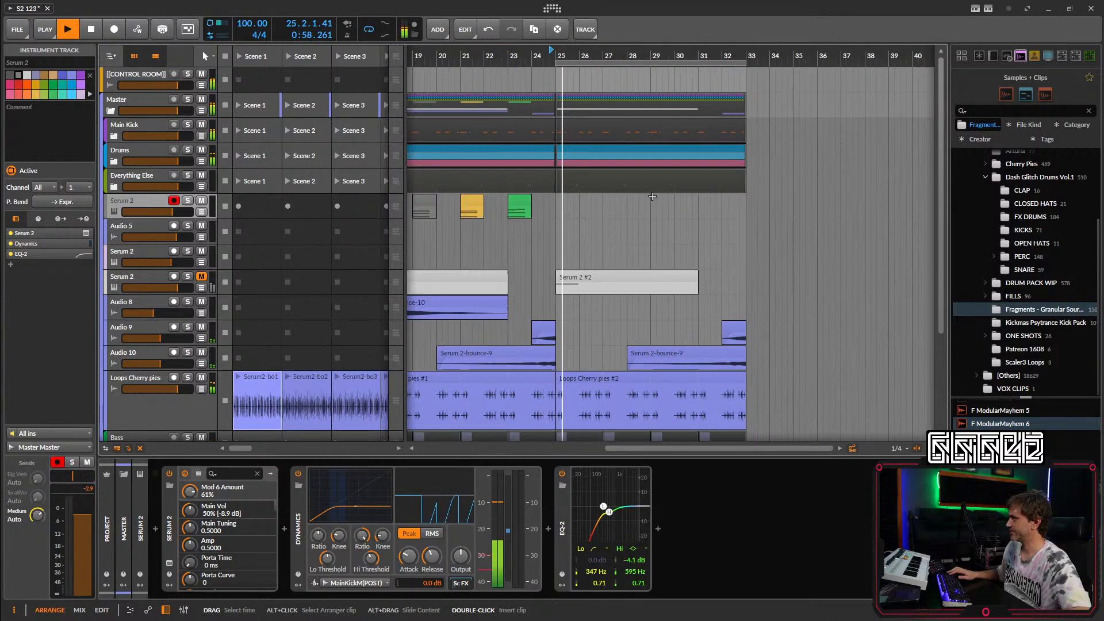
scroll(678, 207, down, 3)
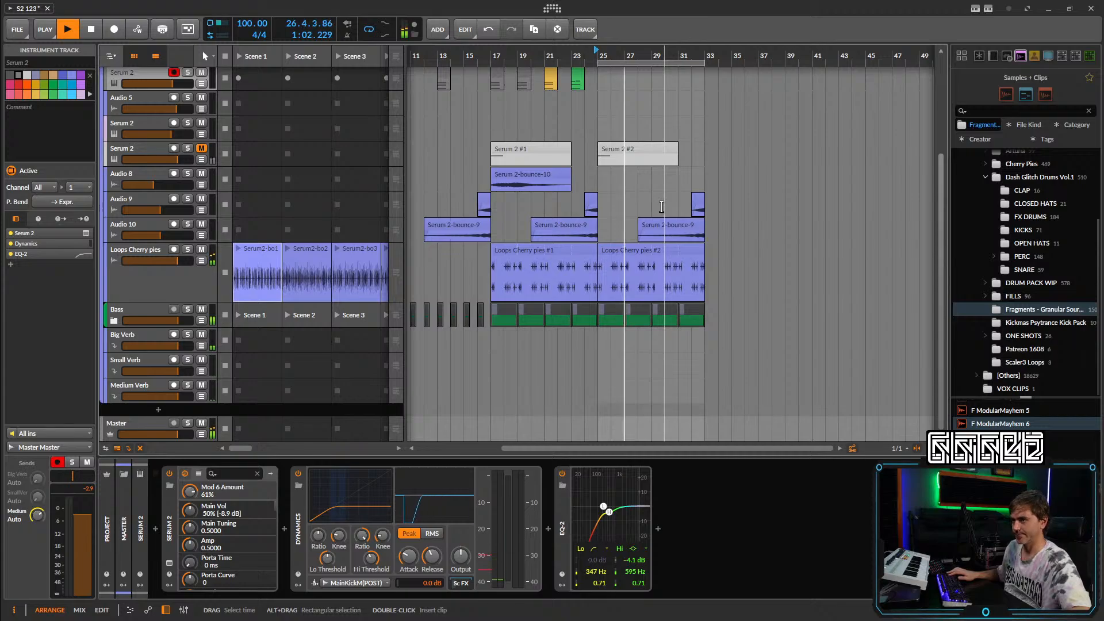
scroll(644, 207, right, 2)
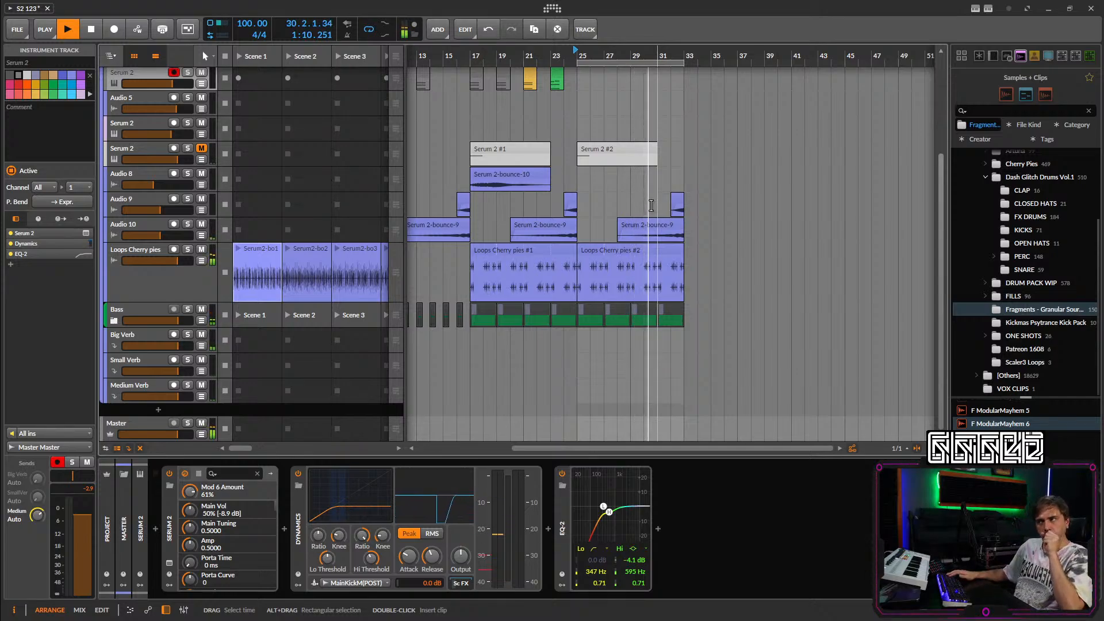
scroll(644, 190, up, 2)
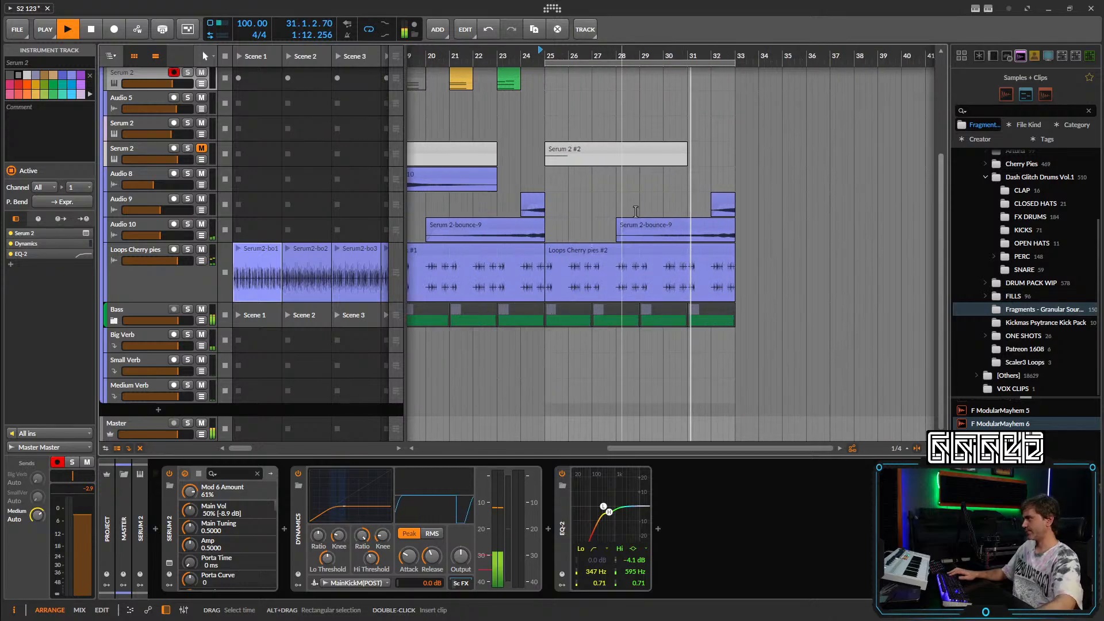
scroll(717, 227, up, 3)
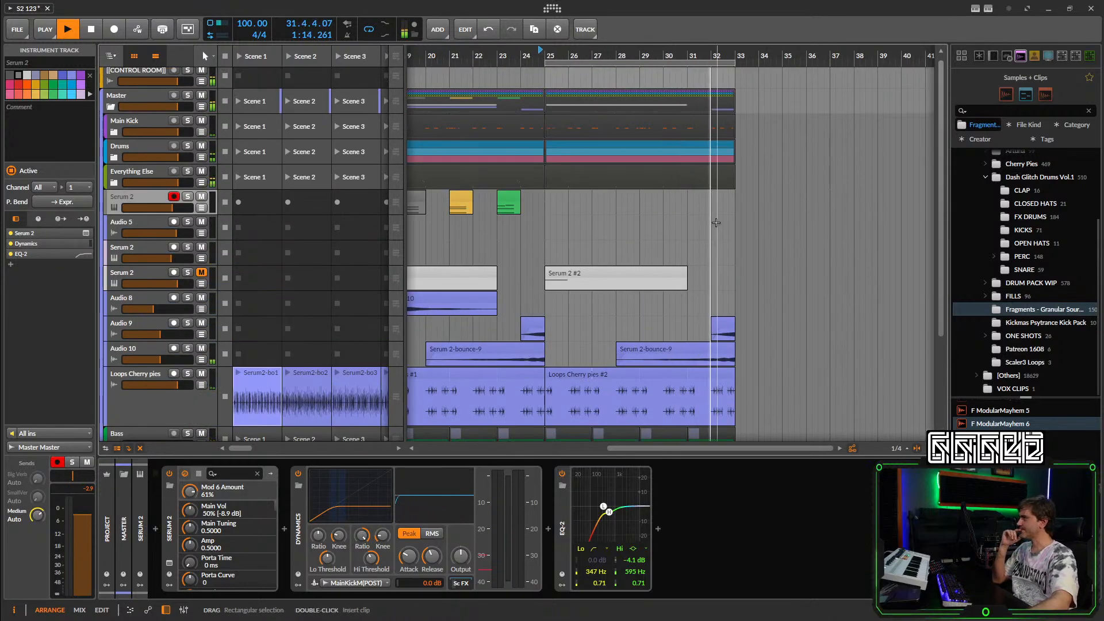
drag(723, 222, 931, 221)
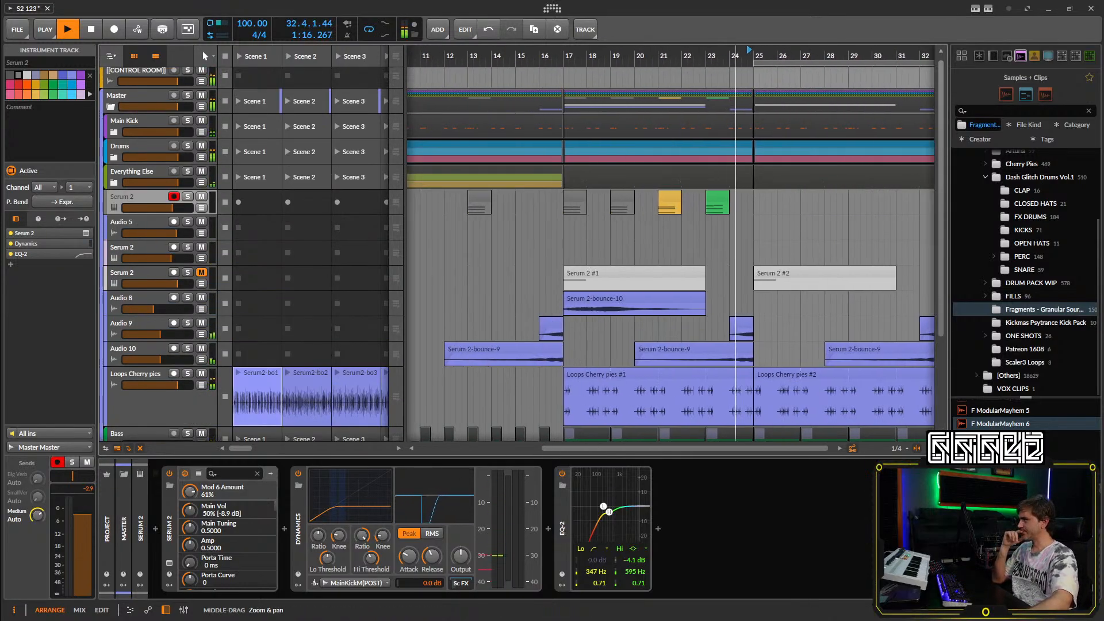
scroll(744, 237, down, 2)
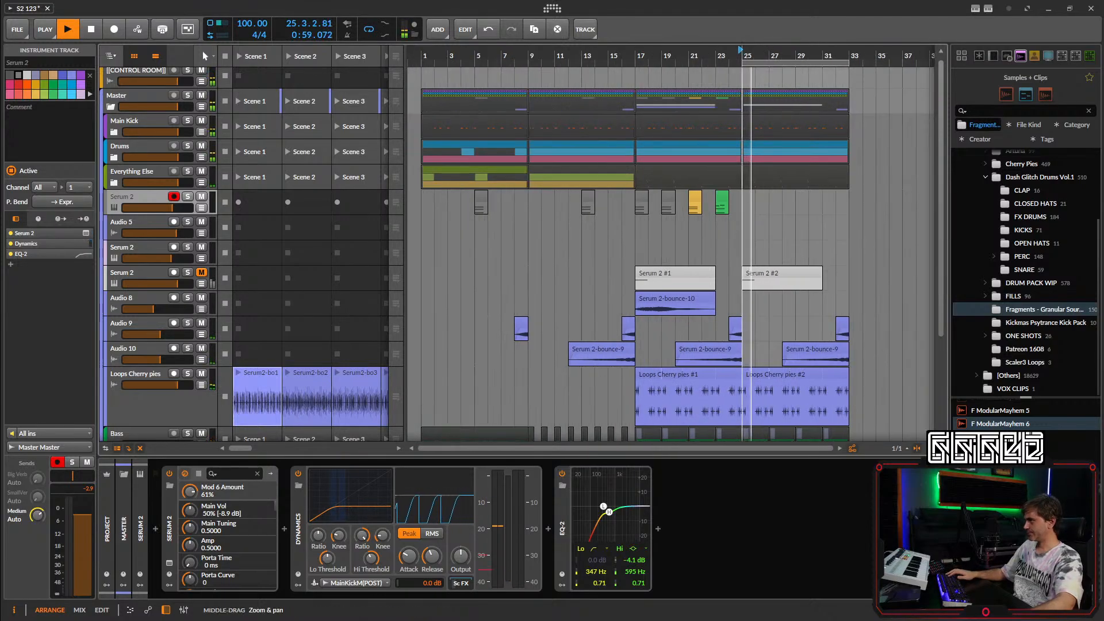
Save the patch of the Serum 2 track below Audio 5 as preset "sci fi bleeps", and close the plug-in window.
click(148, 256)
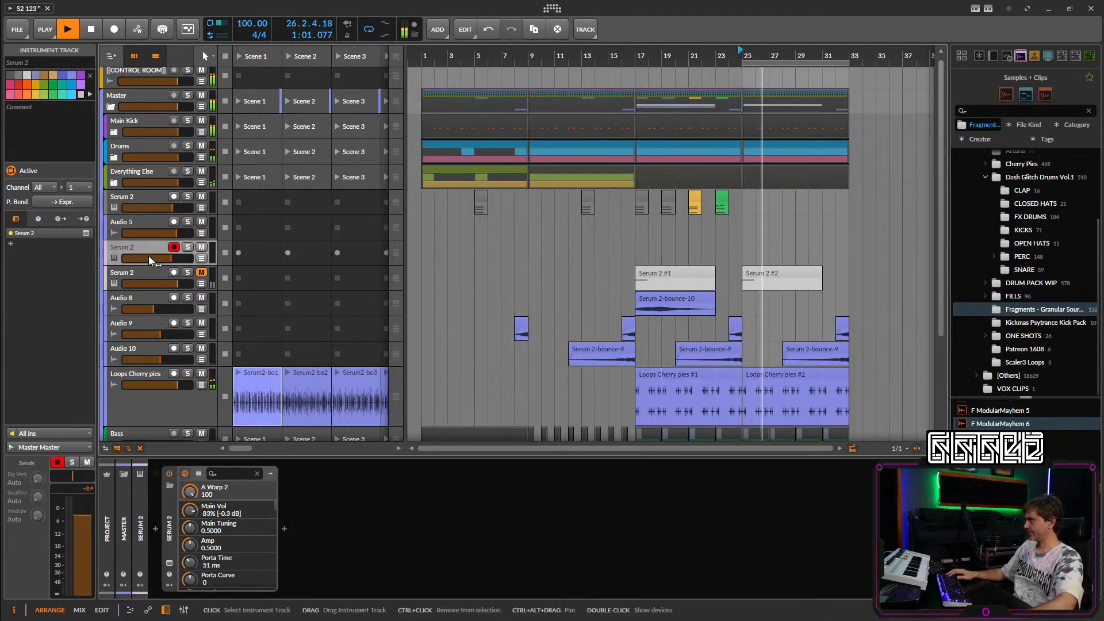
click(170, 563)
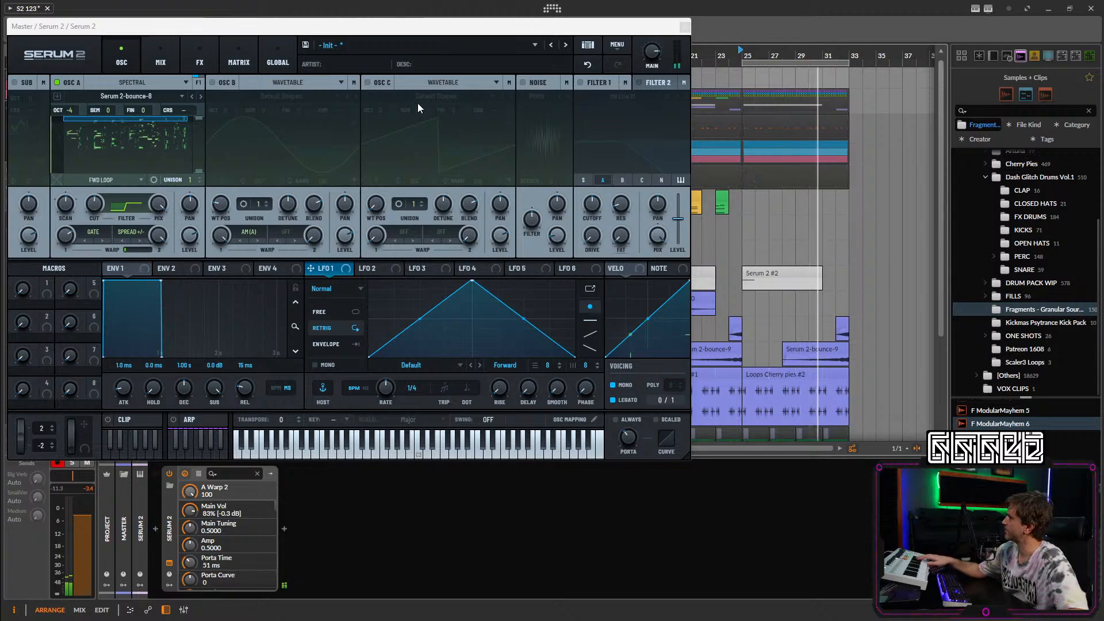
drag(425, 33, 551, 72)
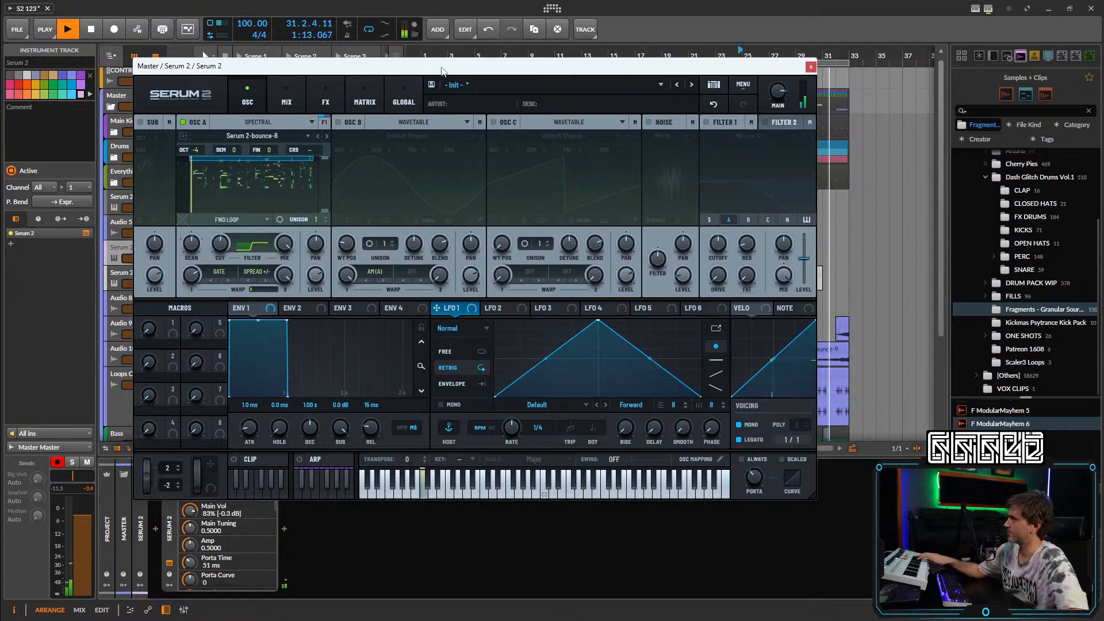
click(431, 84)
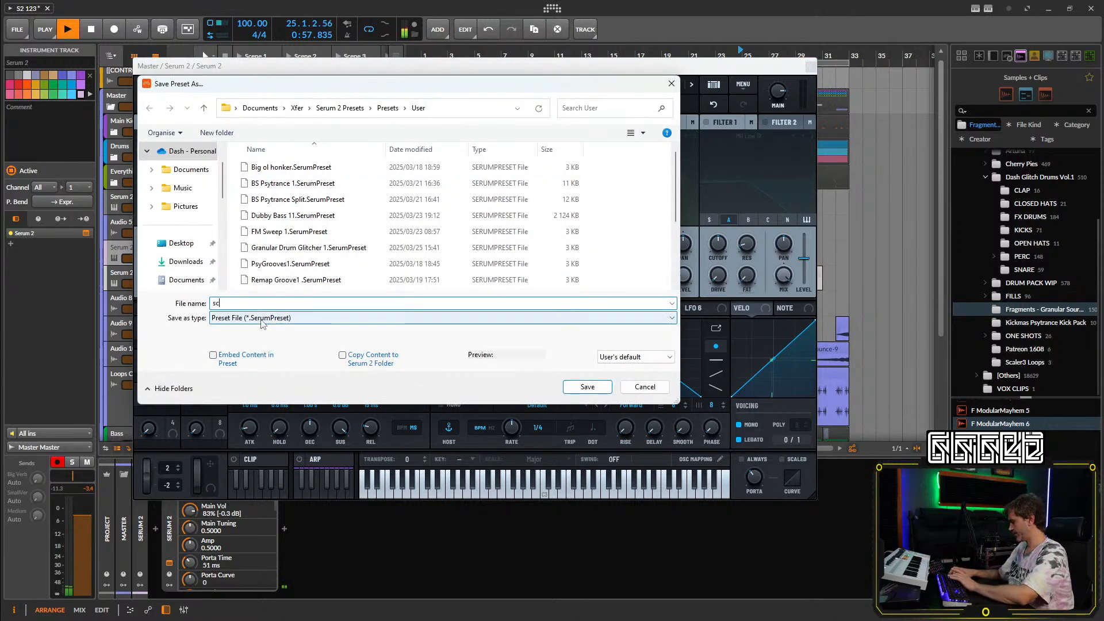
text(sci fi bleeps)
key(Return)
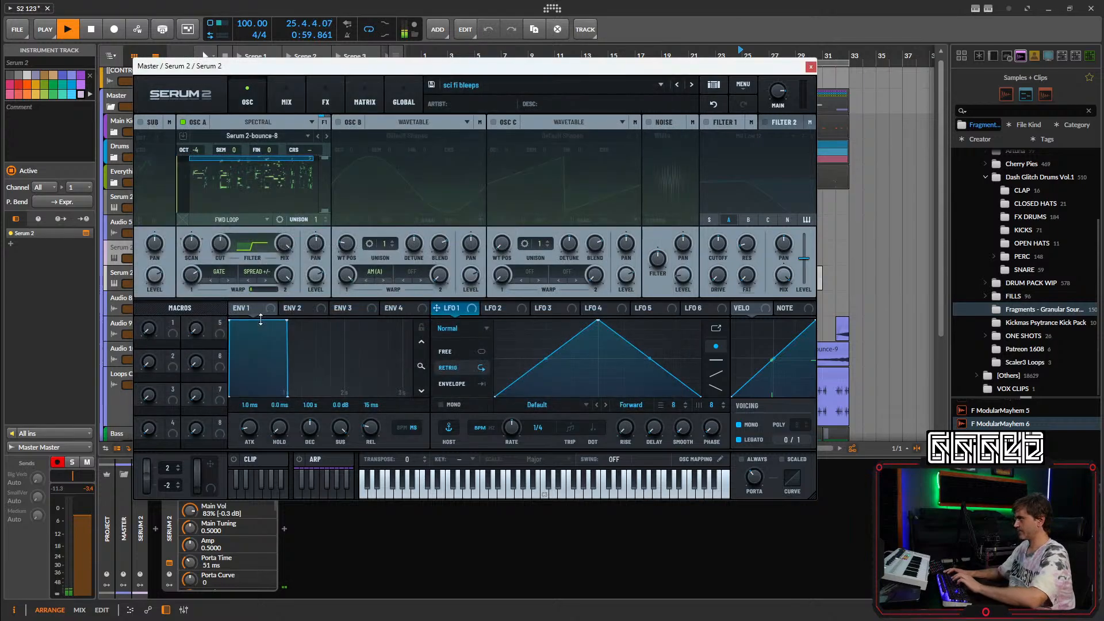
click(811, 68)
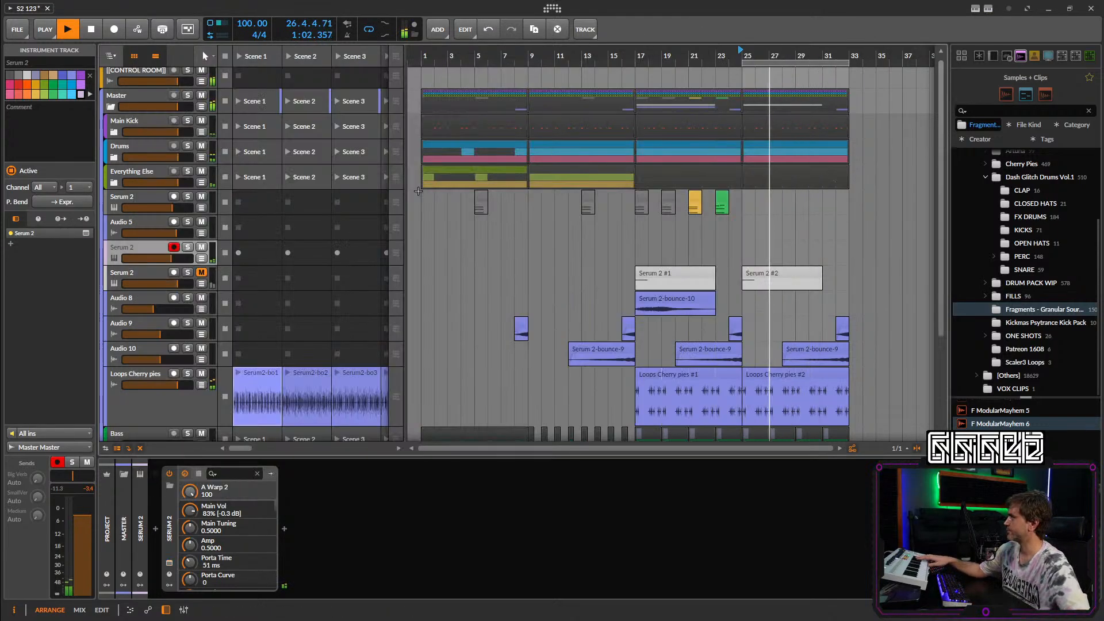
Insert an empty one-bar clip at bar 27 on the sci fi bleeps track, and return to its device view.
double_click(775, 249)
double_click(775, 249)
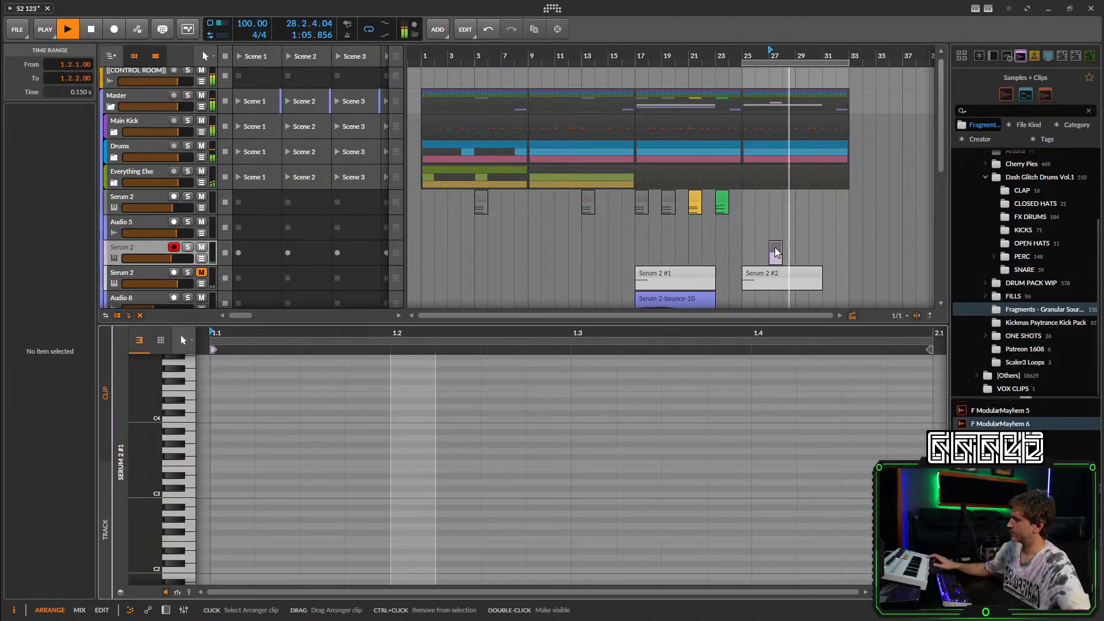
click(165, 611)
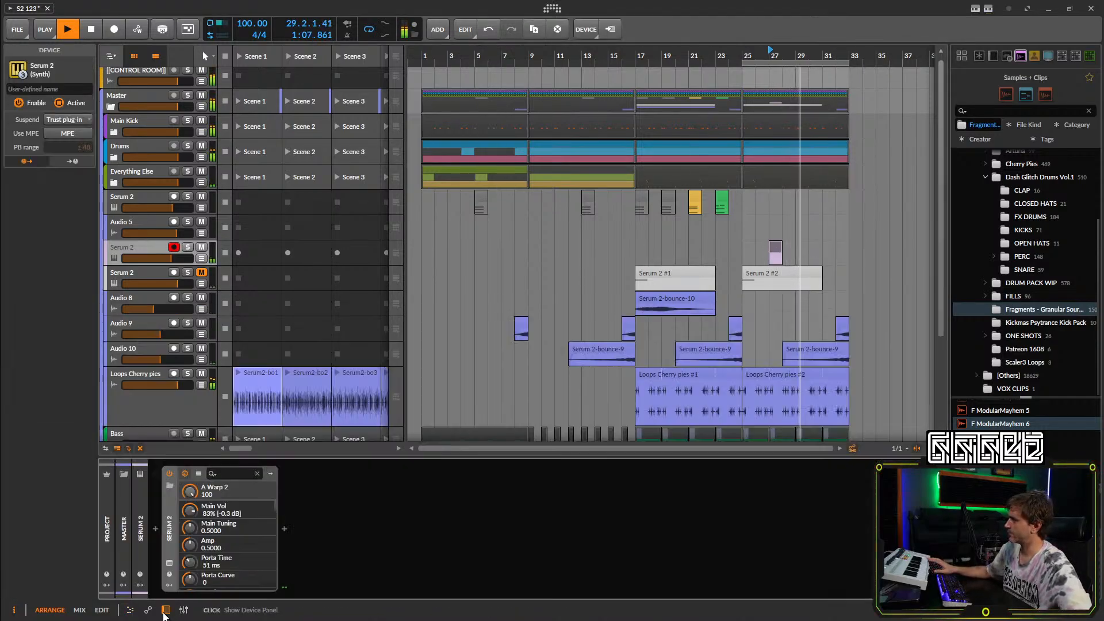
Export the sci fi bleeps sound from Serum 2 as an audio clip at bar 20 on its own track, and close the plug-in window.
click(169, 563)
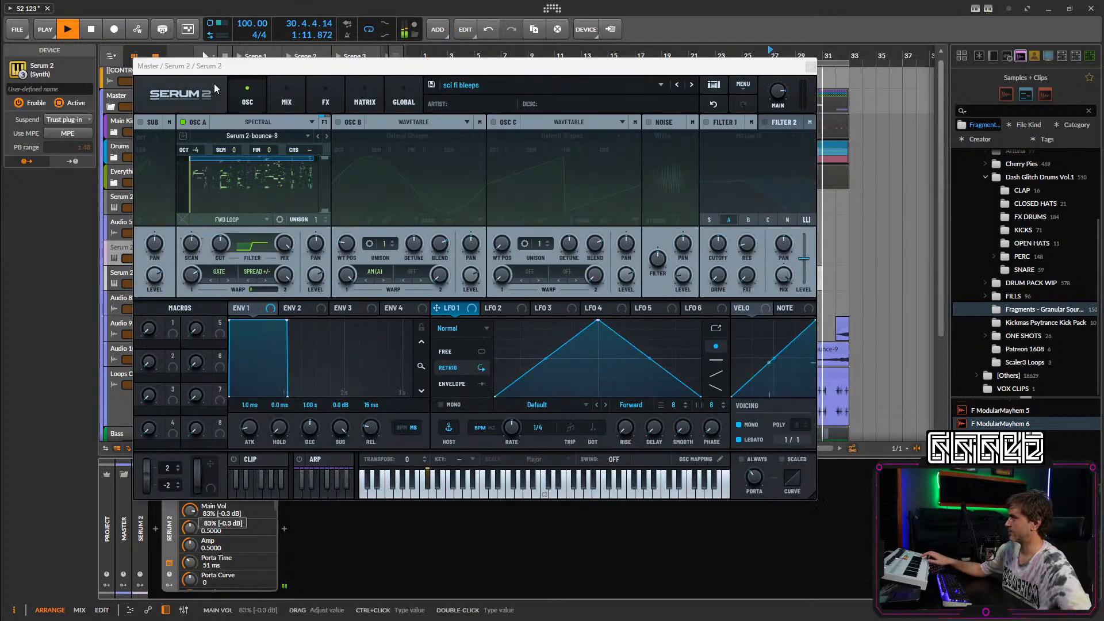
drag(253, 70, 683, 251)
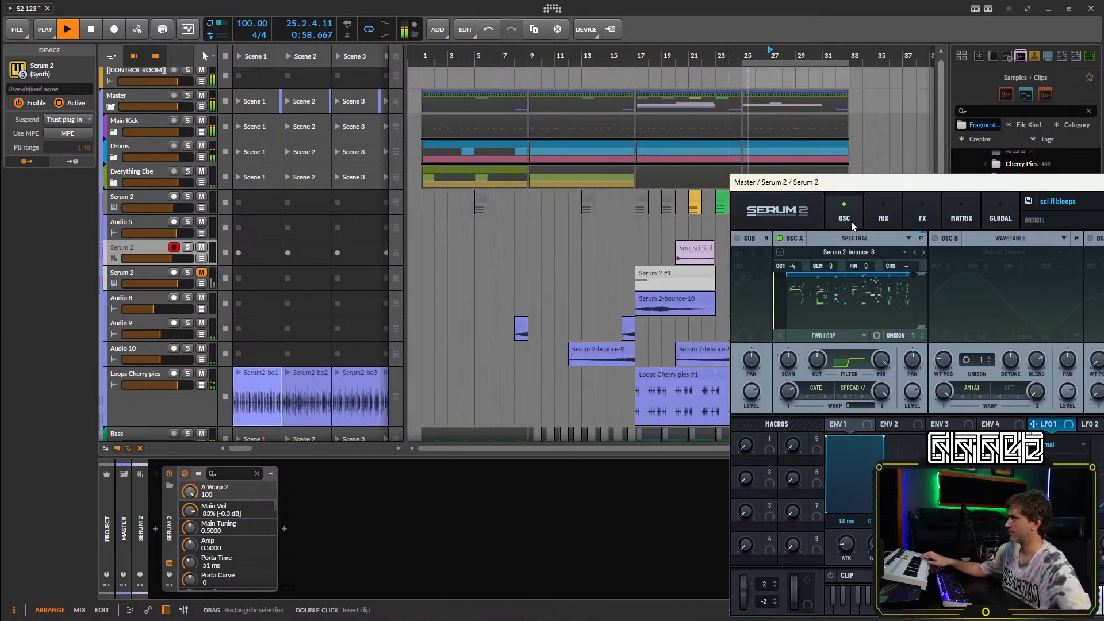
drag(890, 184, 810, 127)
click(983, 127)
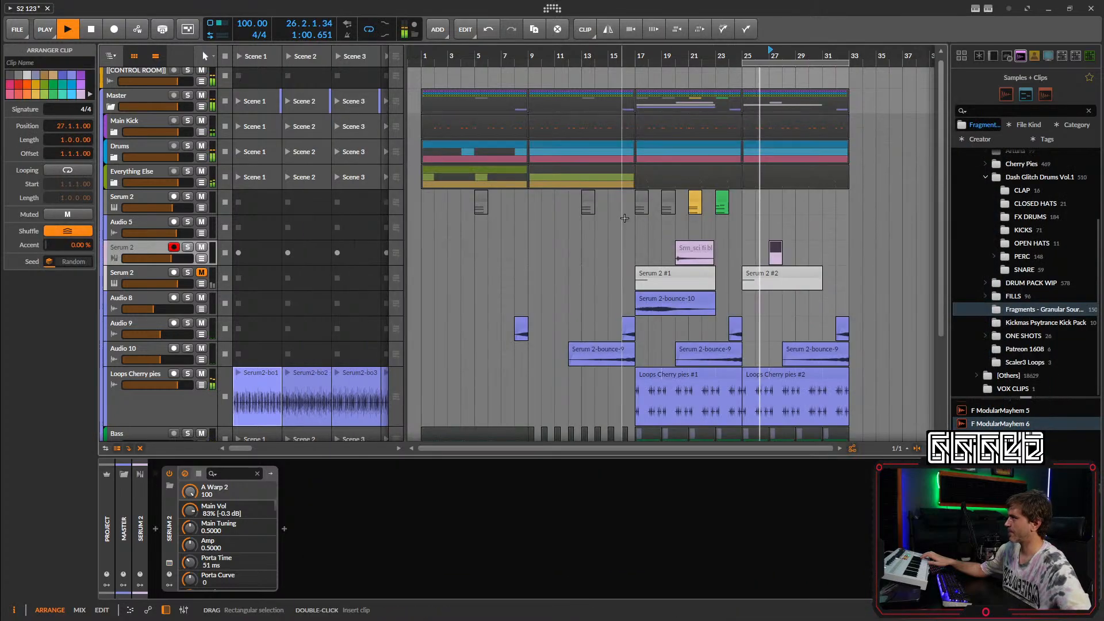
Play from bar 20, and delete the Serum 2 device from the sci fi bleeps track.
click(167, 531)
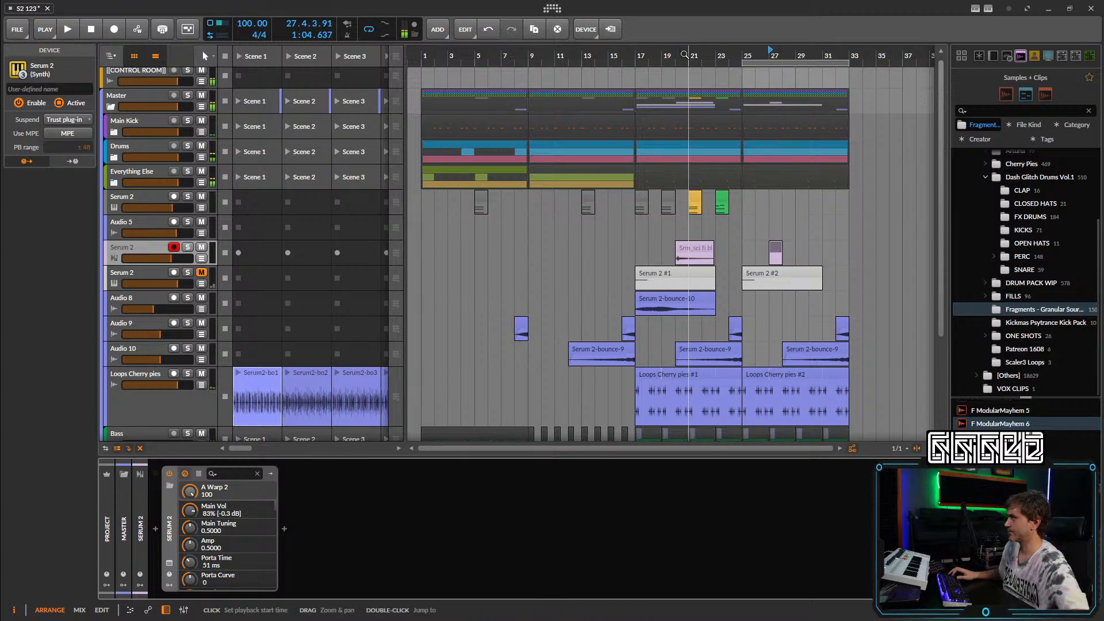
click(677, 152)
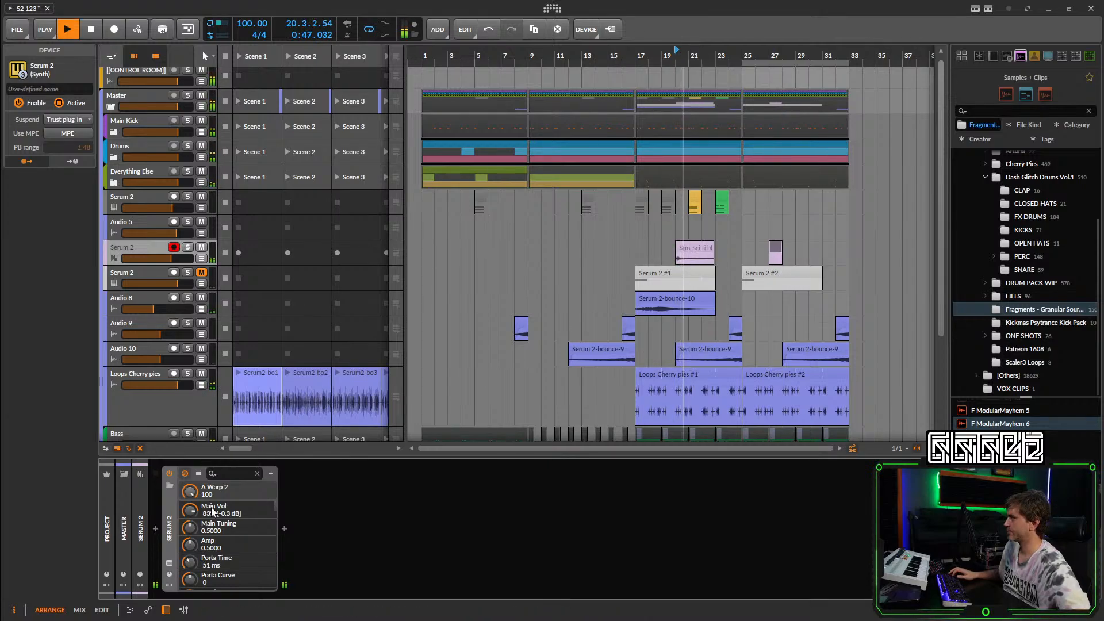
click(170, 535)
key(Delete)
Move the sci fi bleeps audio clip to position 22.2.1 so it ends at bar 25, and reverse it.
scroll(732, 259, down, 2)
scroll(733, 259, up, 3)
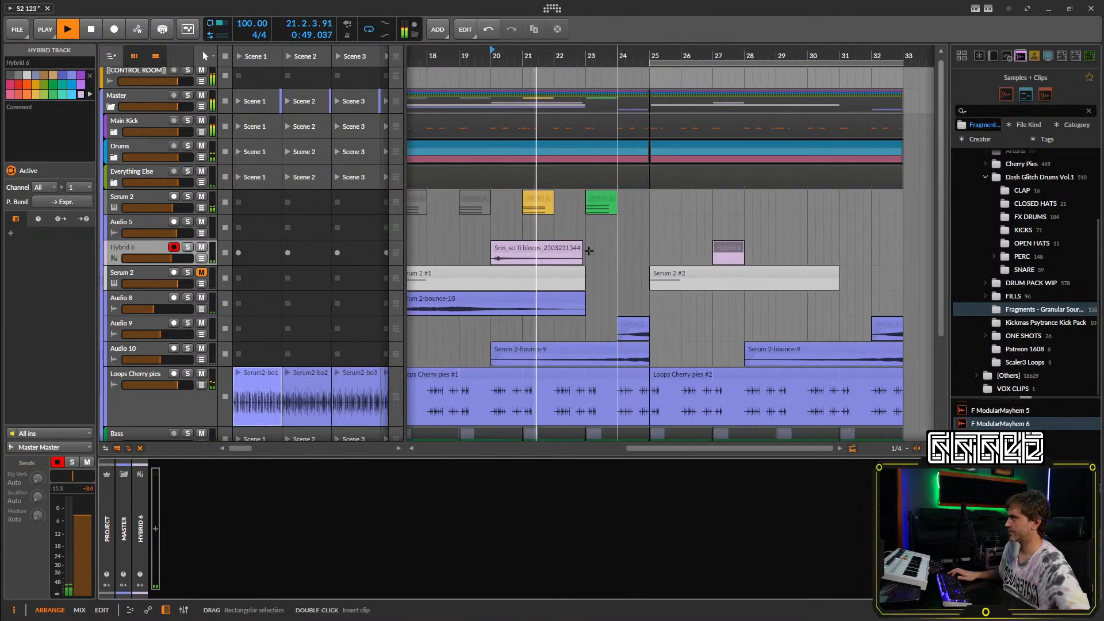
drag(532, 252, 648, 253)
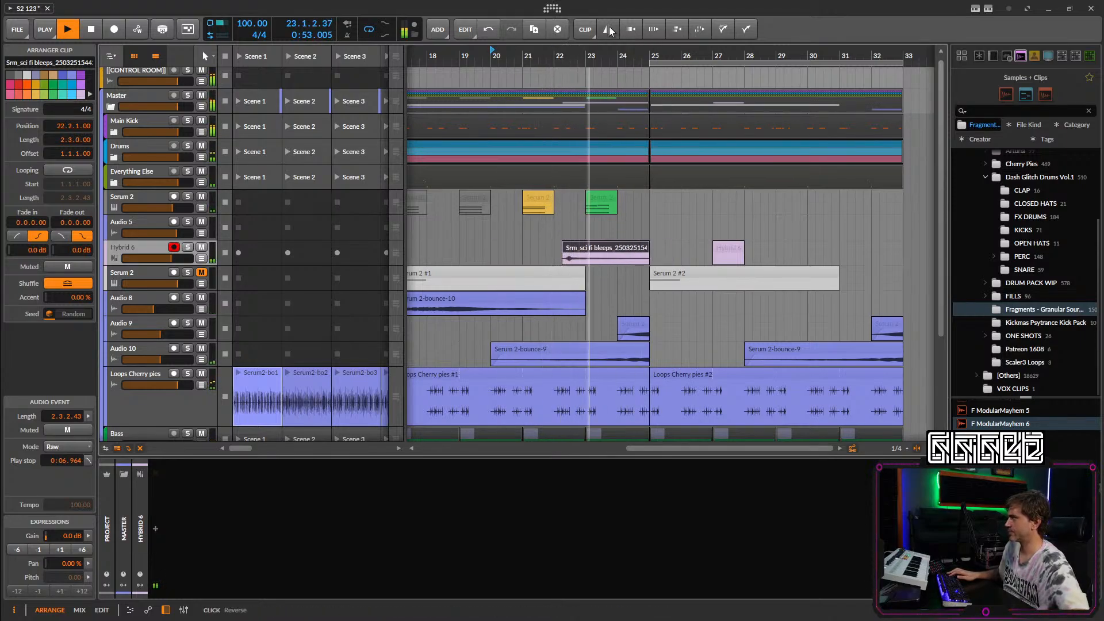
Delete the empty clip at bar 27, and shift the reversed sci fi bleeps clip to position 22.3.1 while auditioning the transition into bar 25.
click(720, 250)
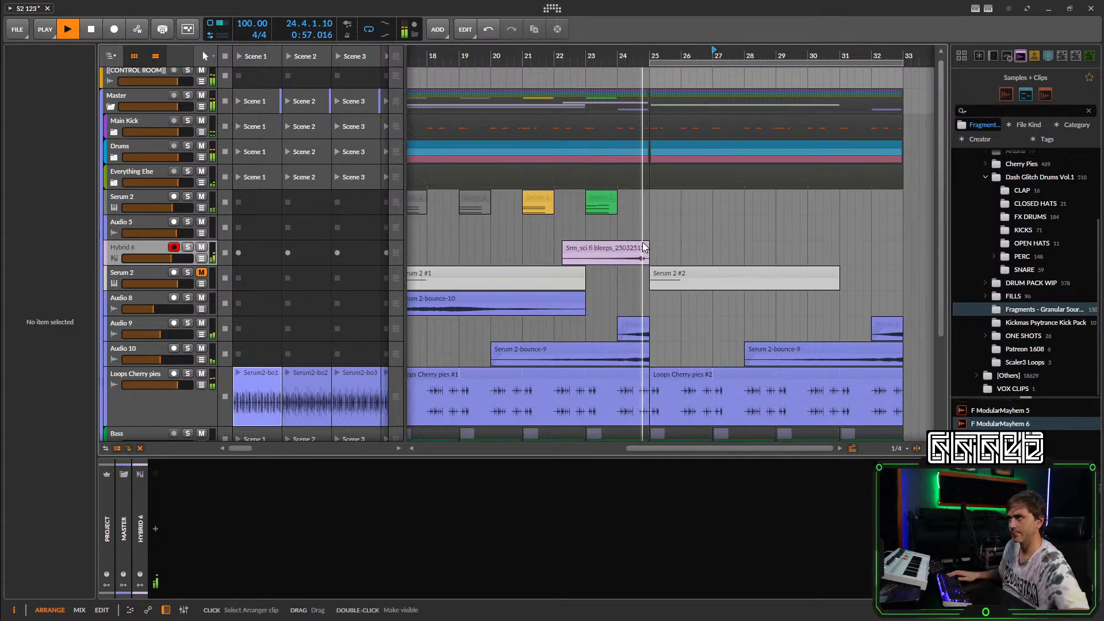
drag(640, 247, 760, 249)
scroll(744, 247, down, 2)
key(space)
key(space)
click(754, 55)
key(space)
key(space)
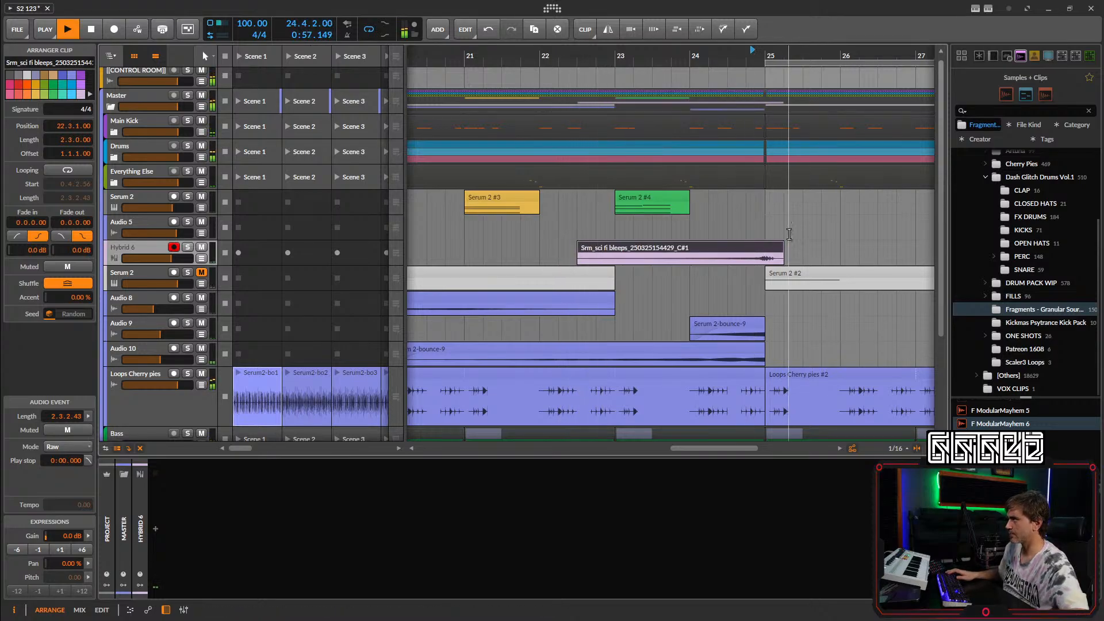
Trim the end of the reversed sci fi bleeps clip to bar 25, giving a length of 2.2.0, and audition the transition.
scroll(778, 252, up, 3)
key(space)
key(space)
drag(761, 246, 759, 247)
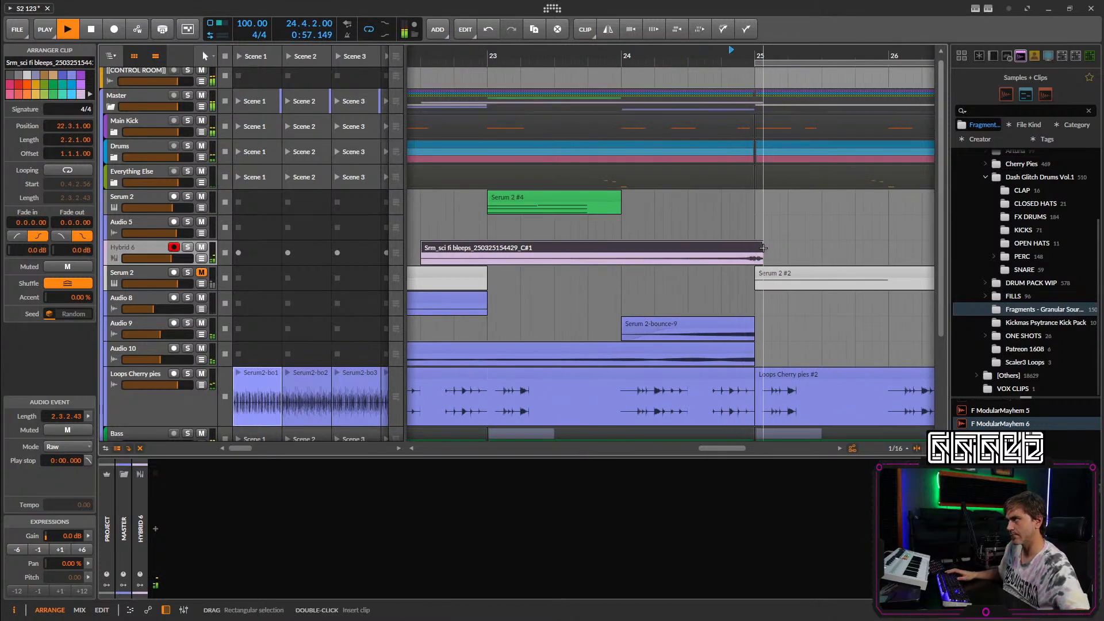
key(space)
key(space)
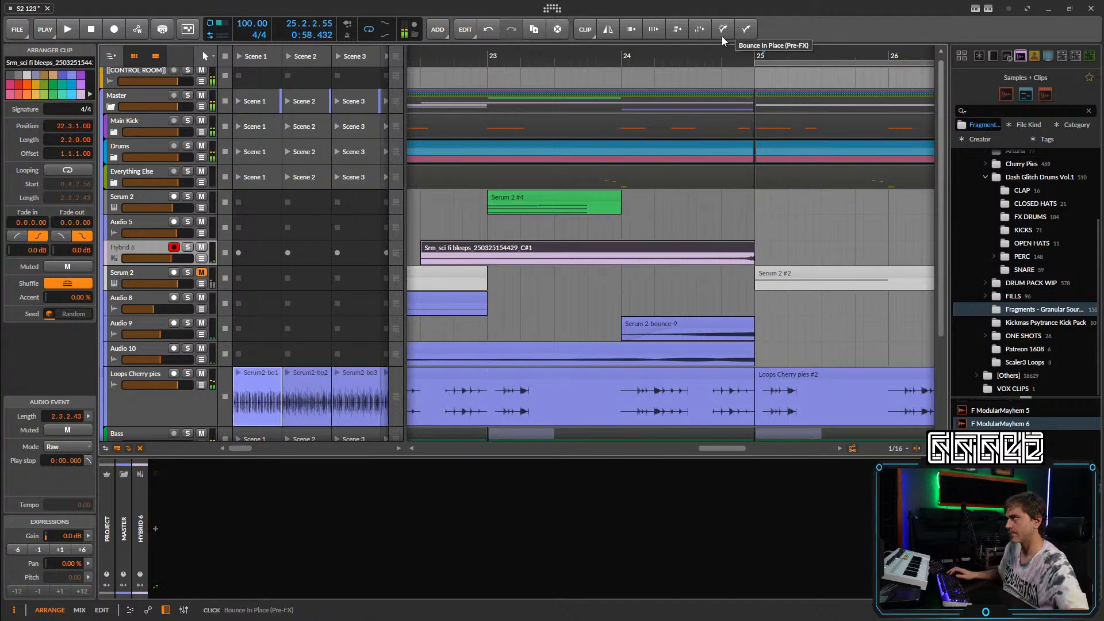
key(space)
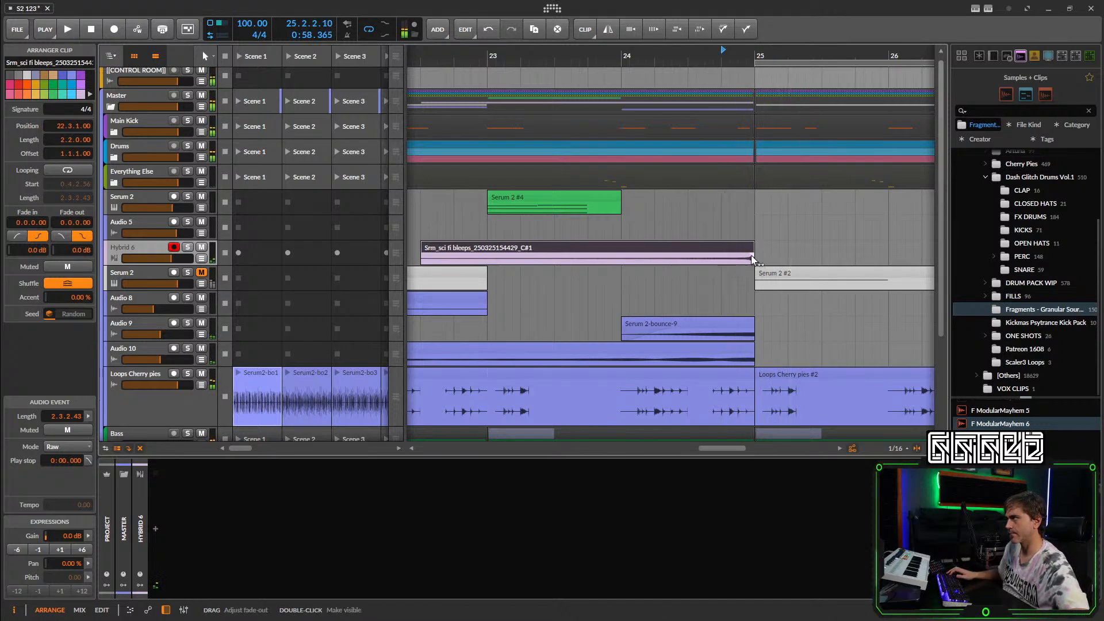
Fine-trim the reversed clip's tail and shift it to position 22.3.1.50, ending at bar 25 with a 0.0.0.04 fade-out.
scroll(757, 253, up, 3)
drag(763, 247, 732, 248)
drag(727, 250, 763, 253)
key(space)
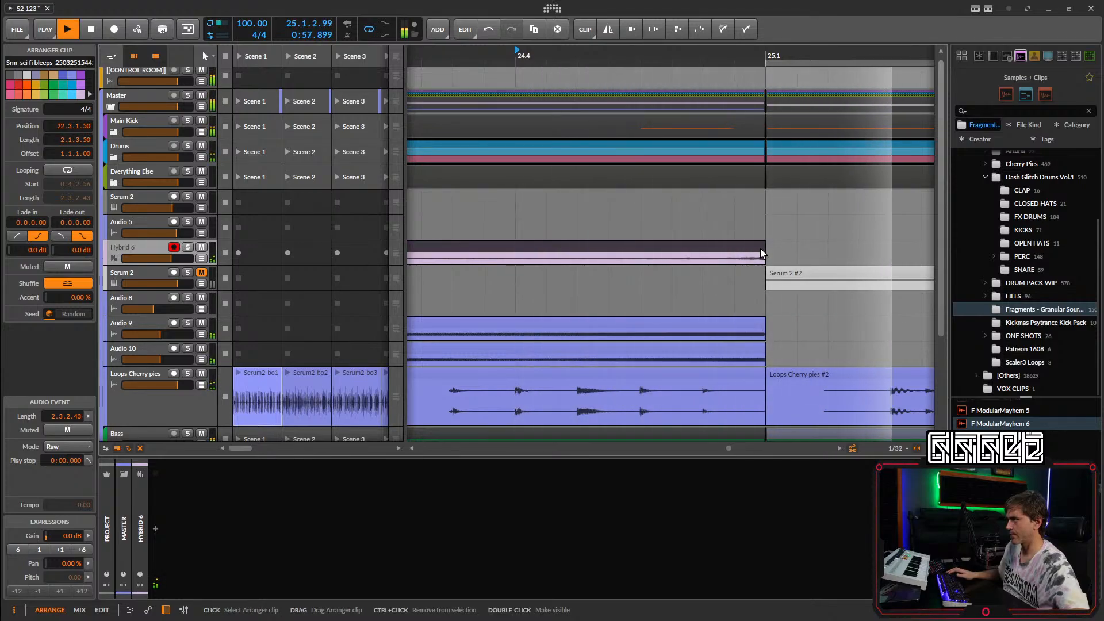
key(space)
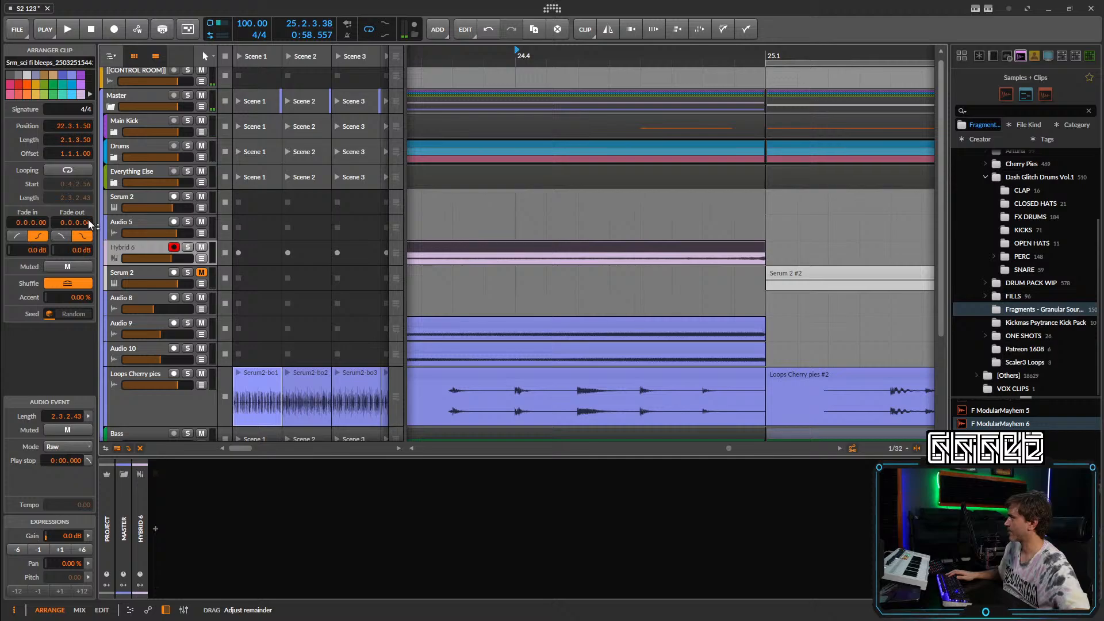
key(space)
Shorten the reversed sci fi bleeps clip to two bars with a 0.1.1.15 fade-in, and place copies at bars 19 and 27.
scroll(698, 190, down, 10)
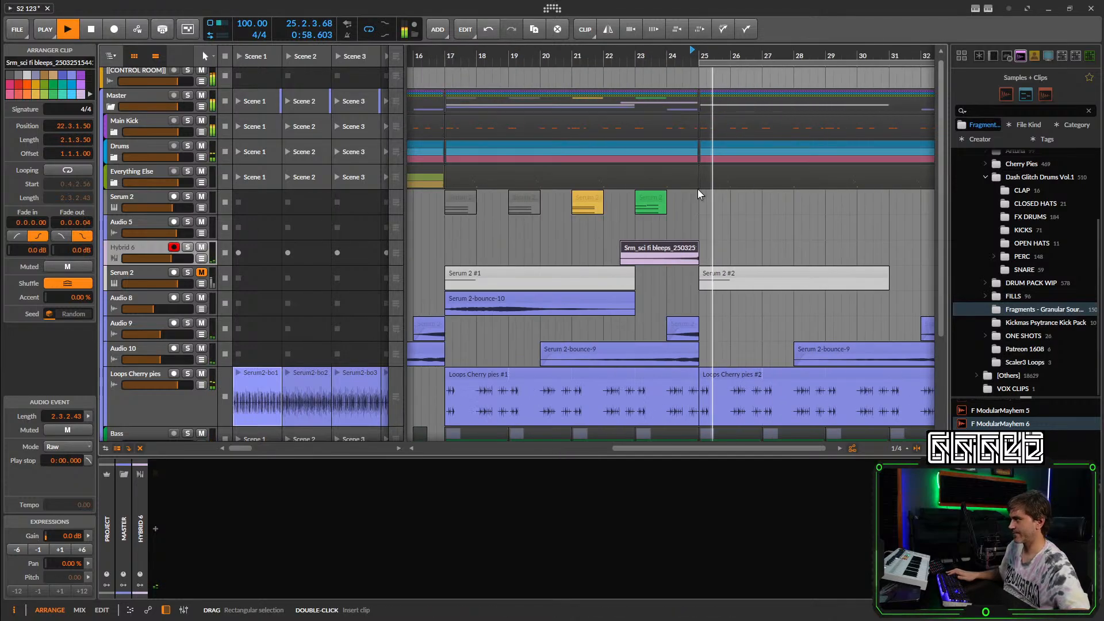
scroll(698, 189, down, 5)
drag(655, 255, 618, 254)
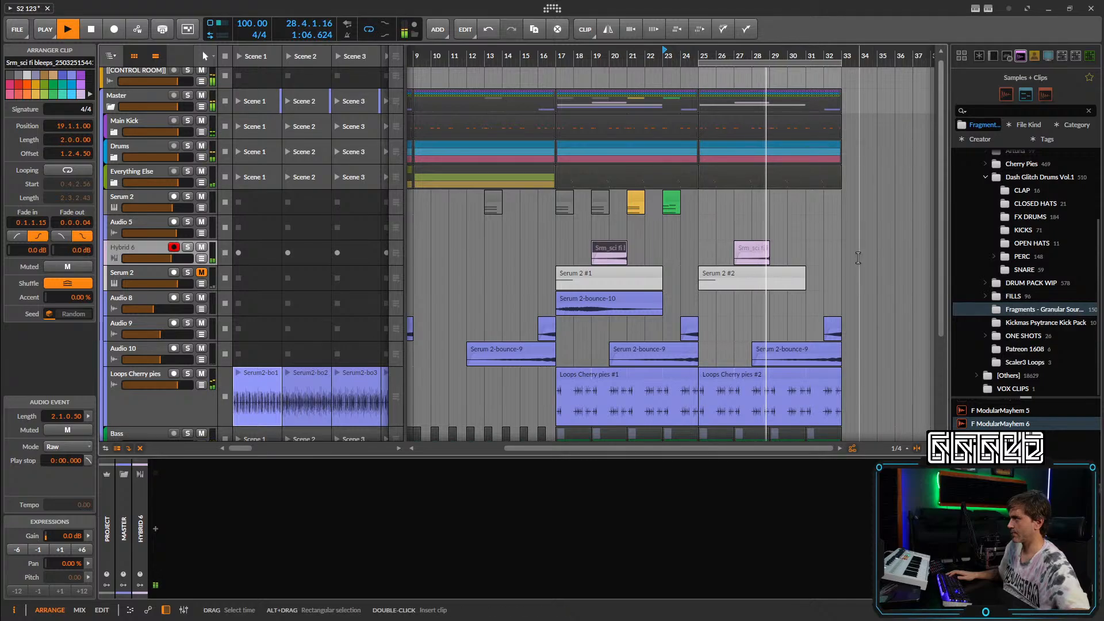
Inspect the twilightzonevibe patch on the muted Serum 2 track and delete that track.
drag(845, 249, 772, 248)
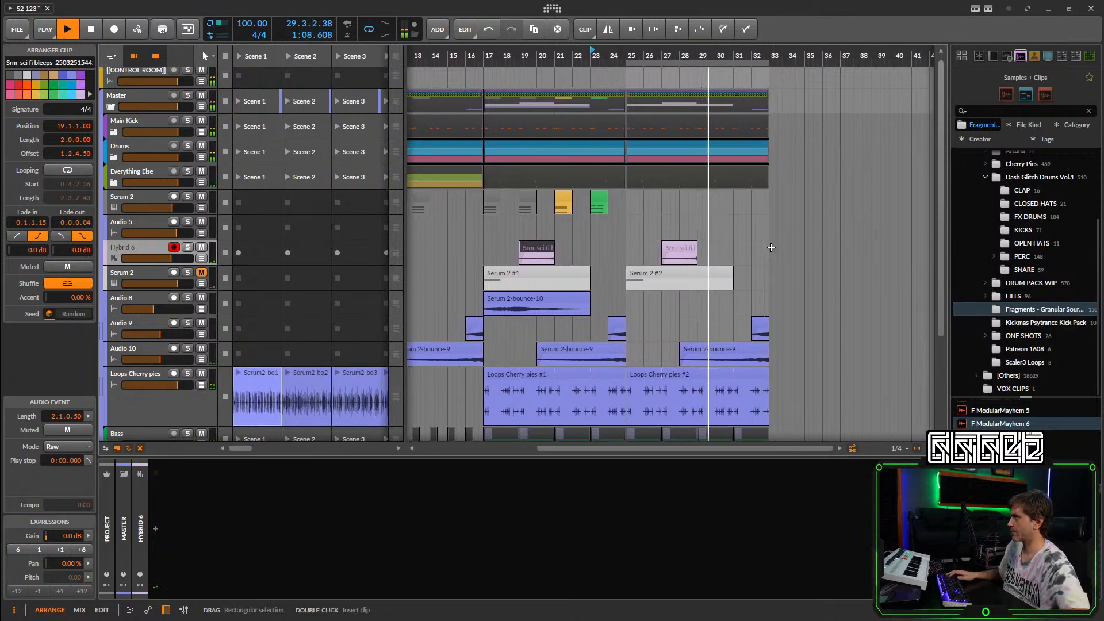
click(136, 271)
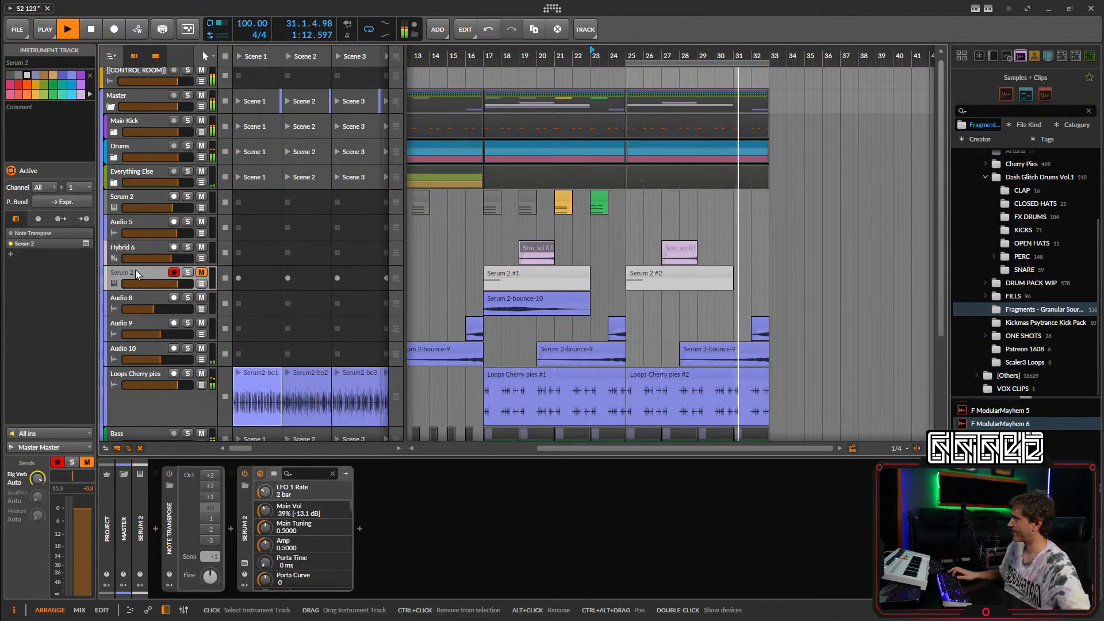
click(245, 564)
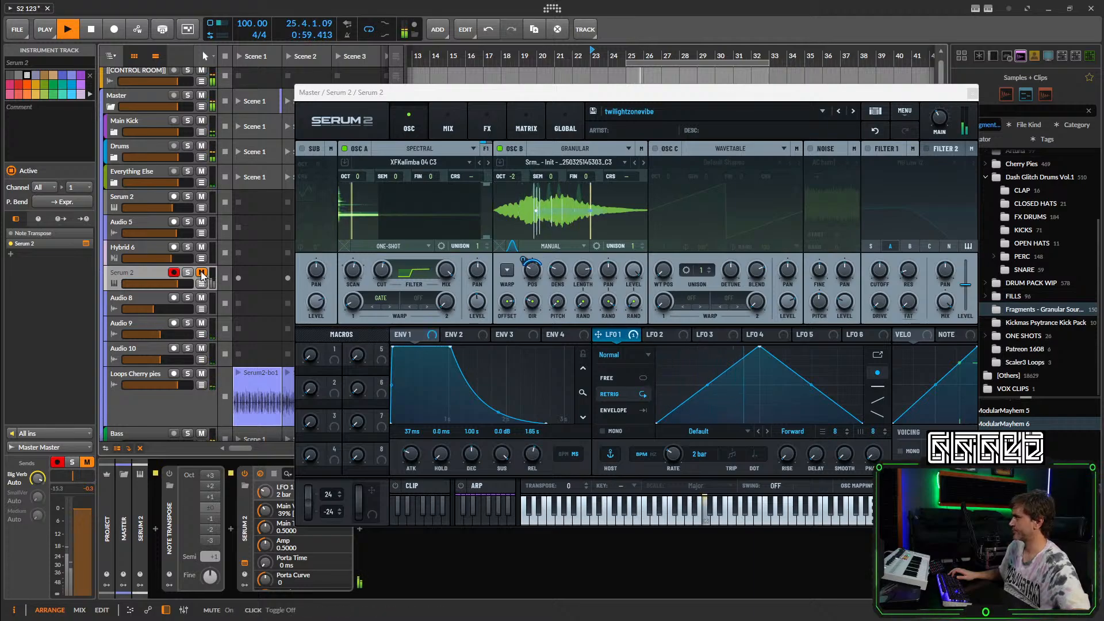
click(973, 93)
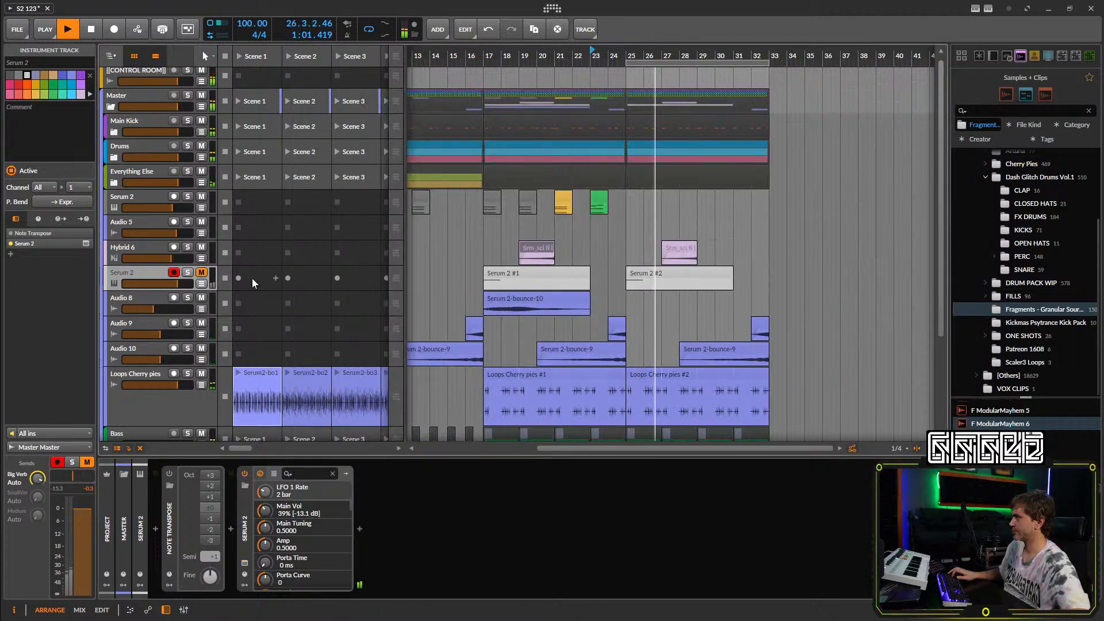
click(245, 566)
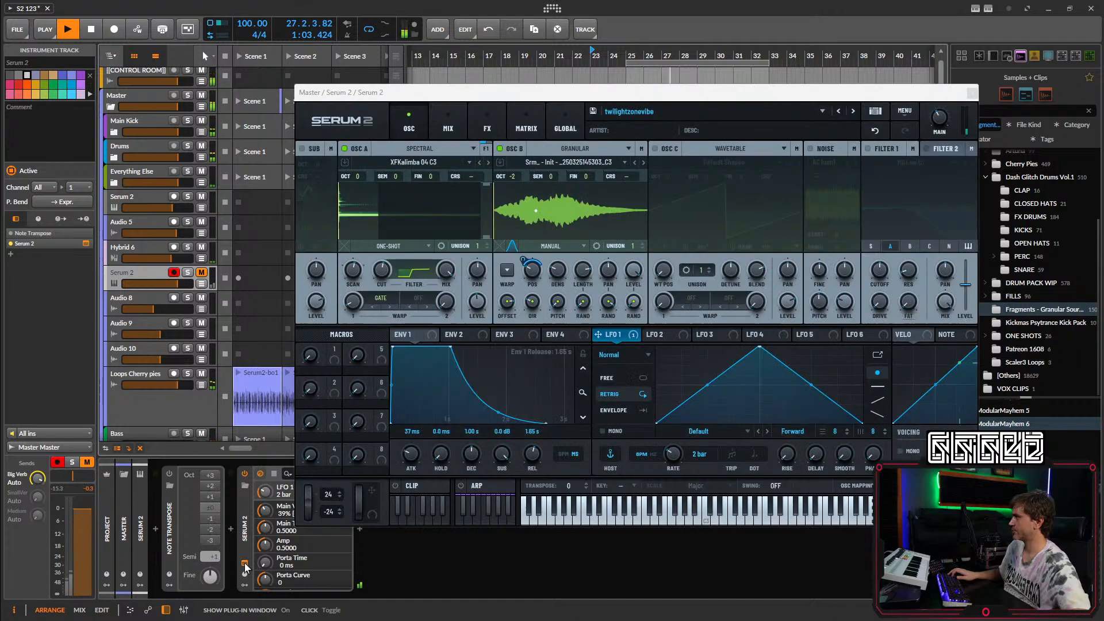
click(972, 94)
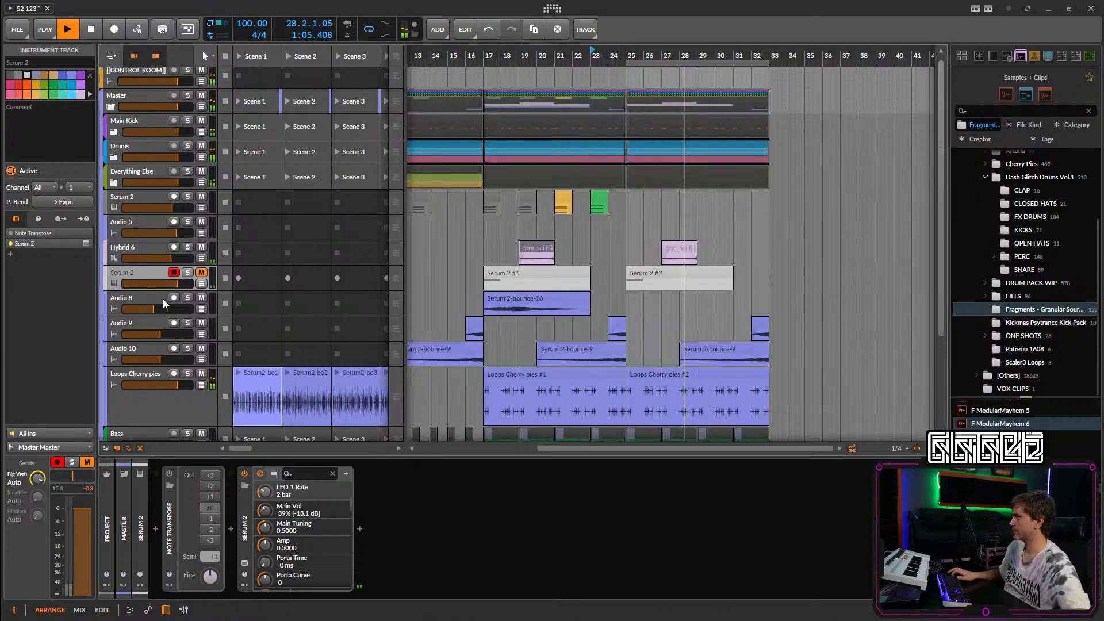
scroll(580, 334, down, 4)
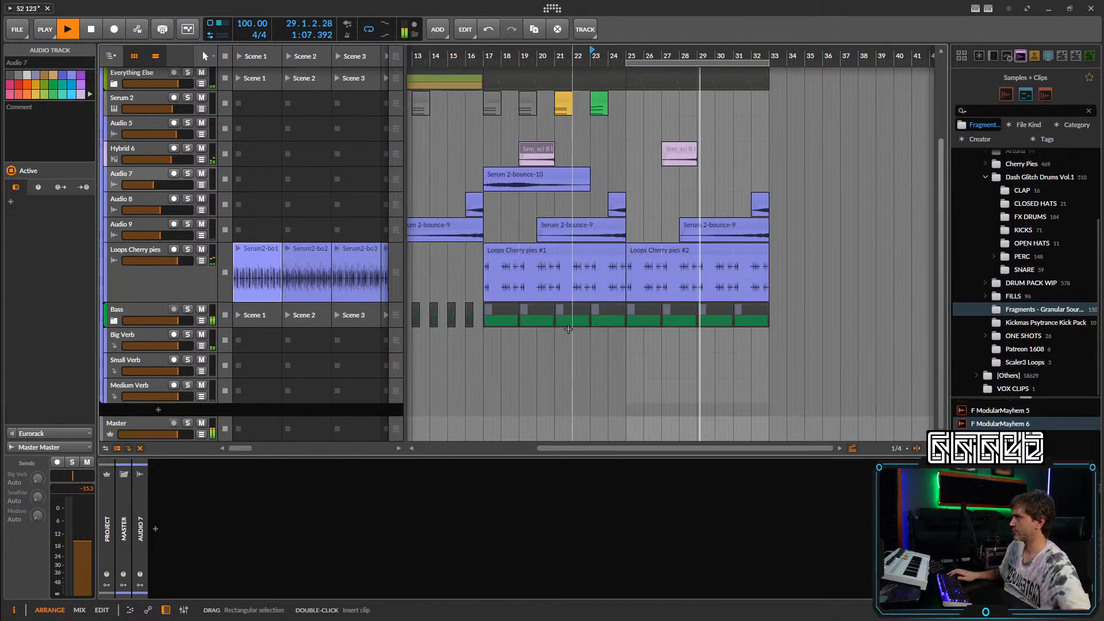
Reduce the height of the Loops Cherry pies track and delete the empty Audio 5 track.
drag(146, 301, 146, 267)
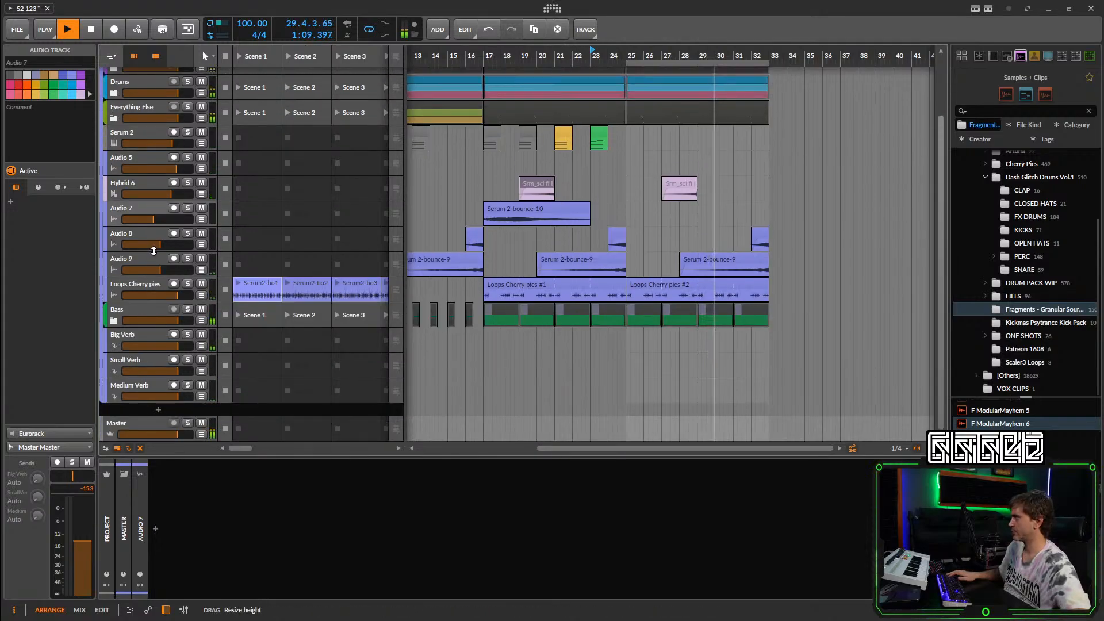
key(minus)
key(minus)
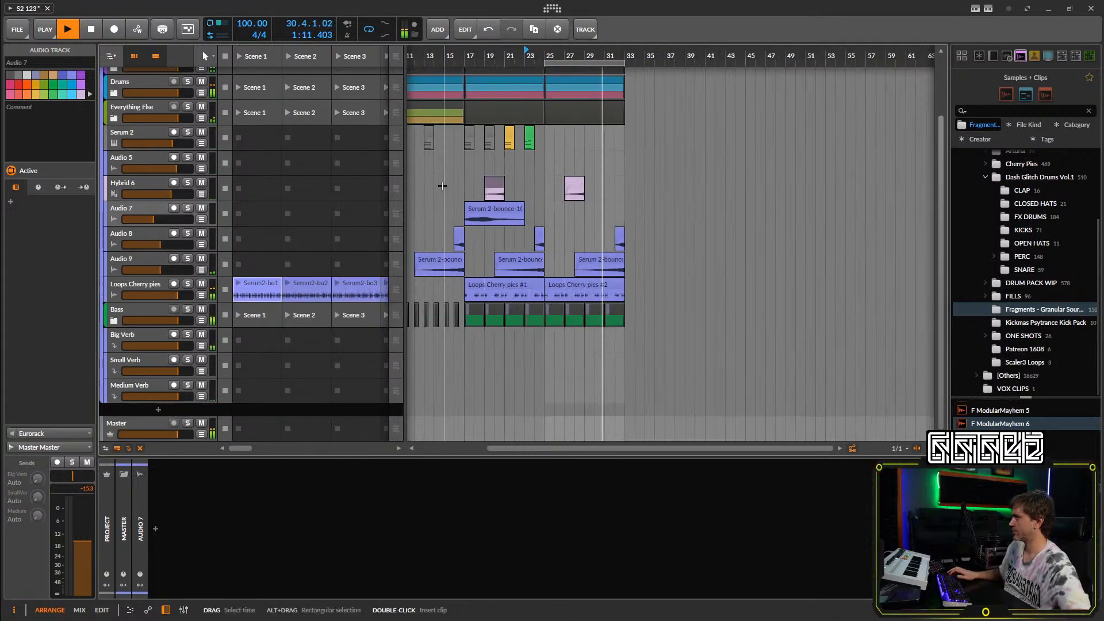
click(133, 165)
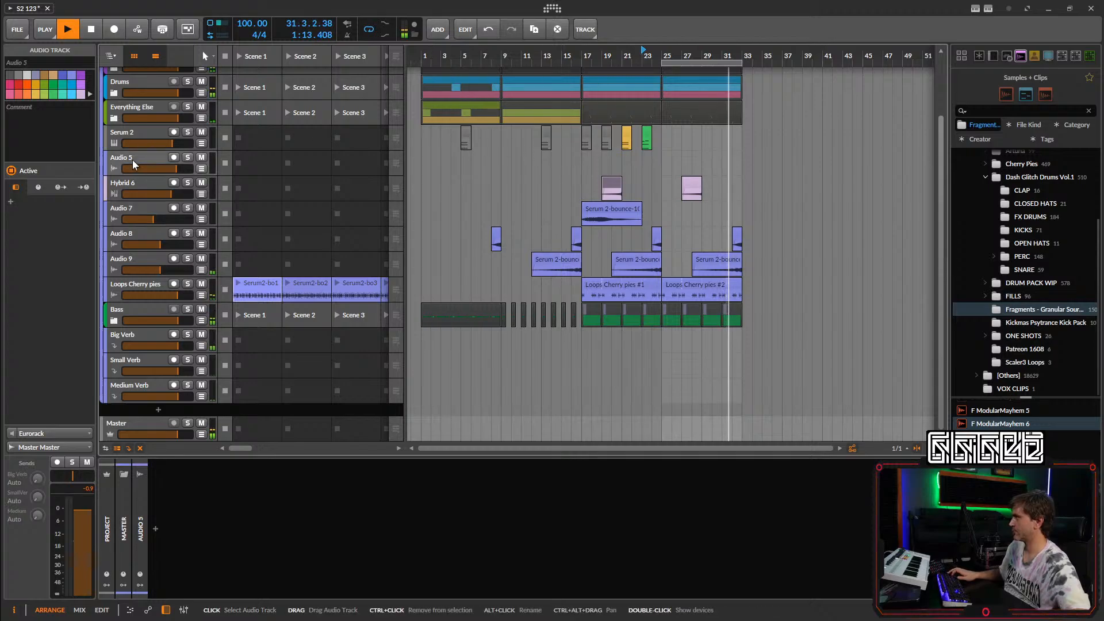
key(Delete)
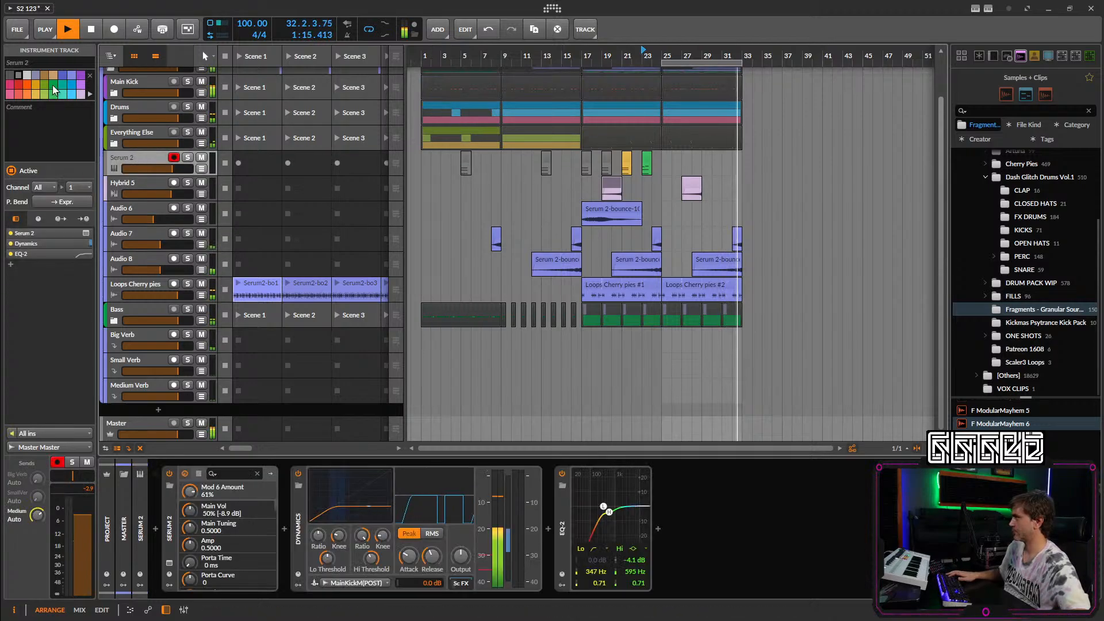
Rename the remaining Serum 2 track as Vocal chop thing and save its patch as the preset Vocalish pad.
click(40, 61)
text(Vocal chop thing)
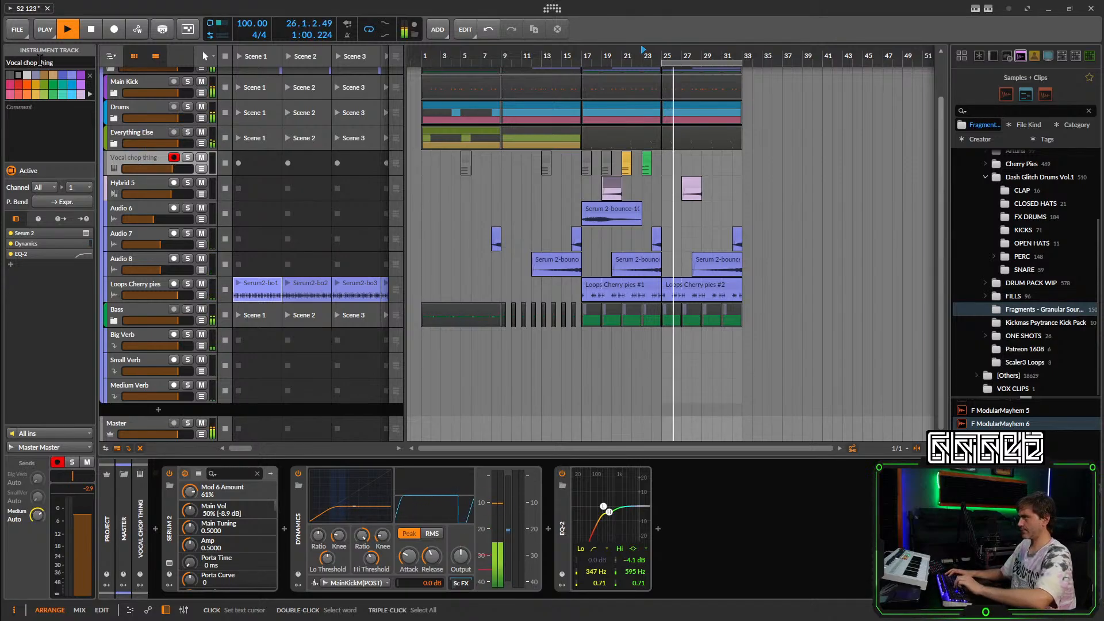
click(169, 563)
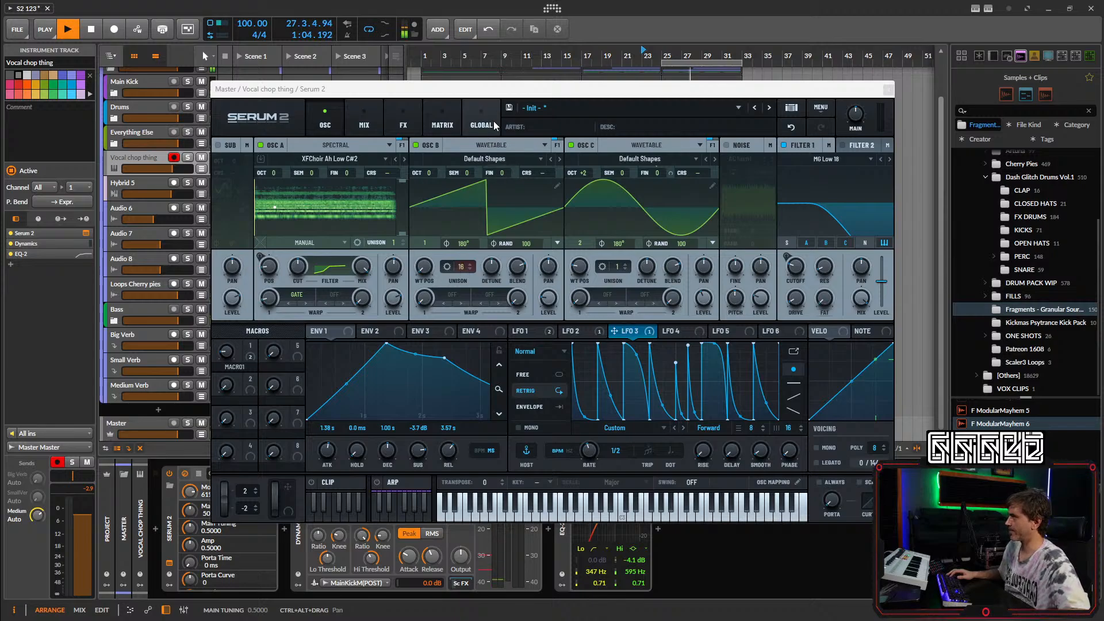
click(509, 108)
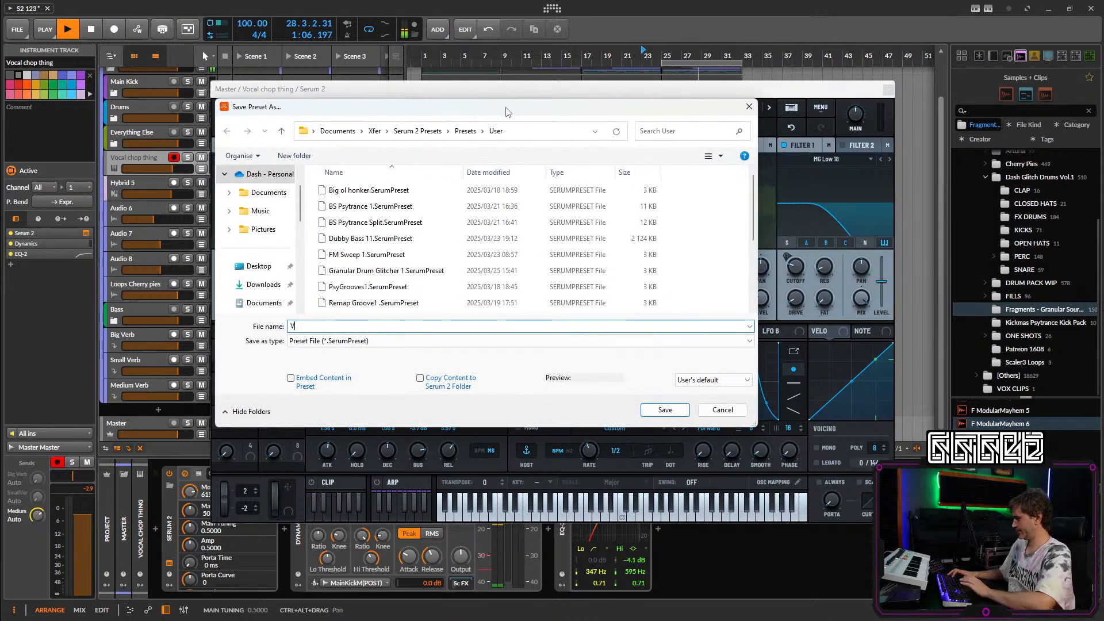
text(Vocalish pad)
key(Return)
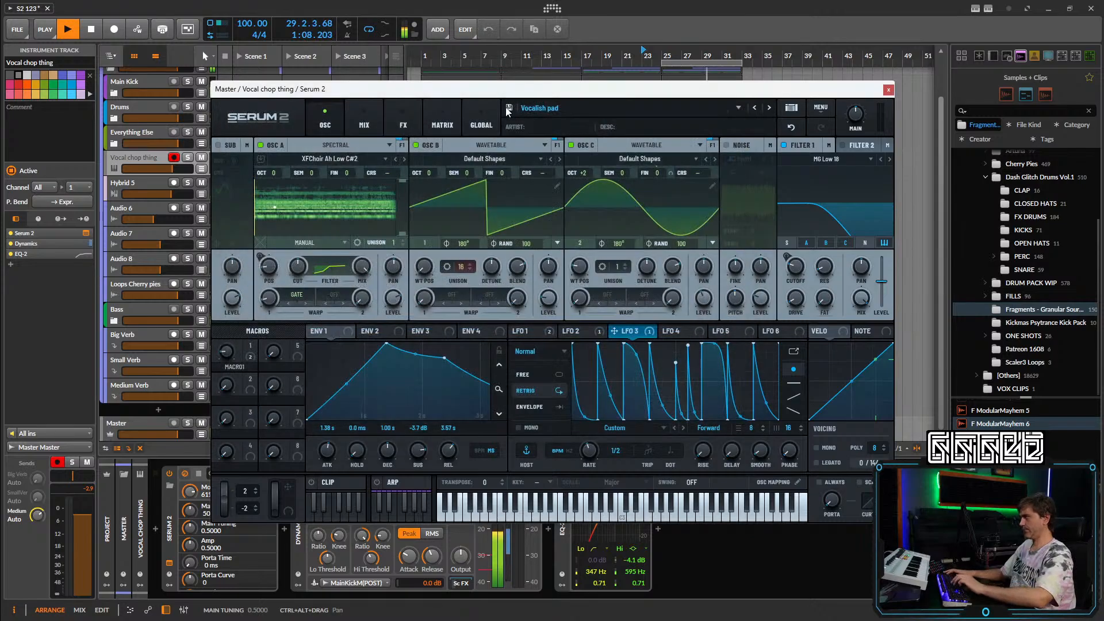
click(888, 89)
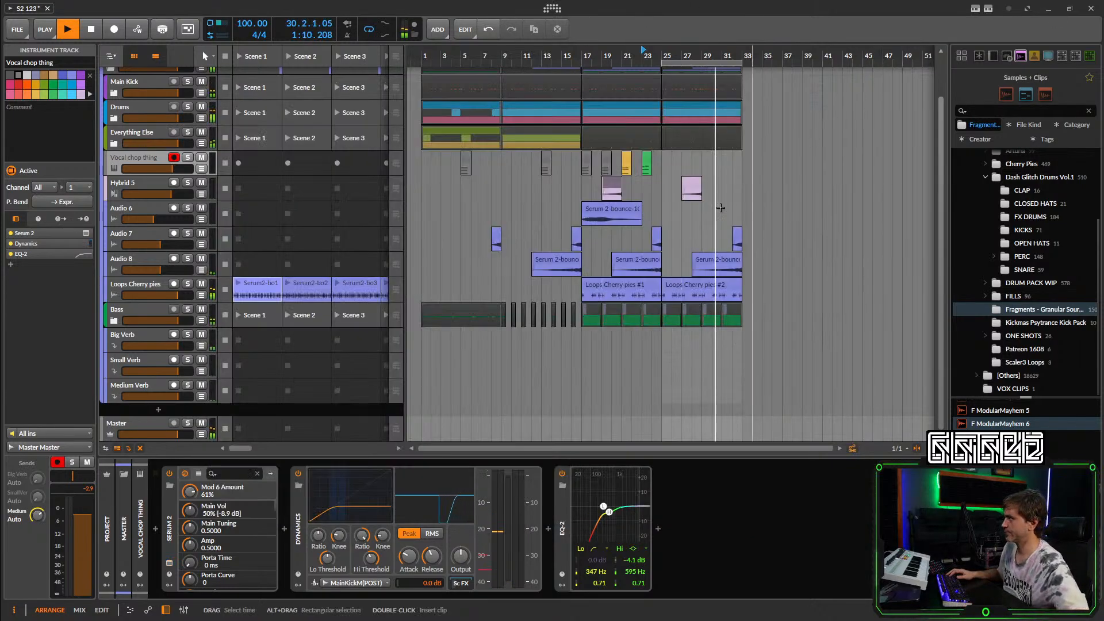
scroll(739, 203, up, 5)
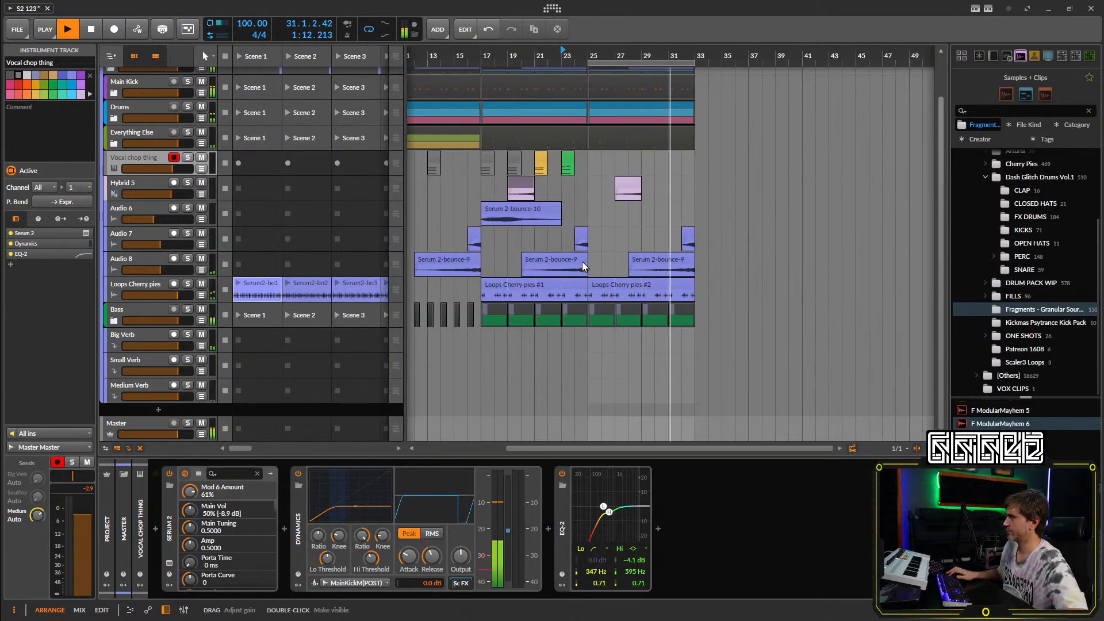
scroll(629, 246, down, 3)
scroll(180, 212, up, 2)
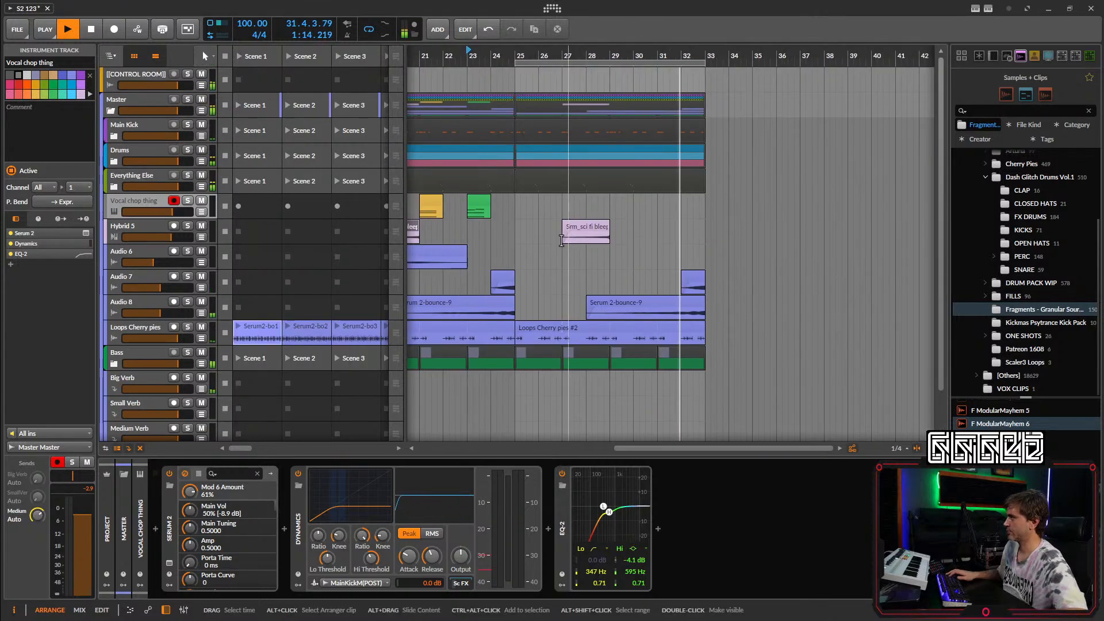
scroll(604, 227, down, 2)
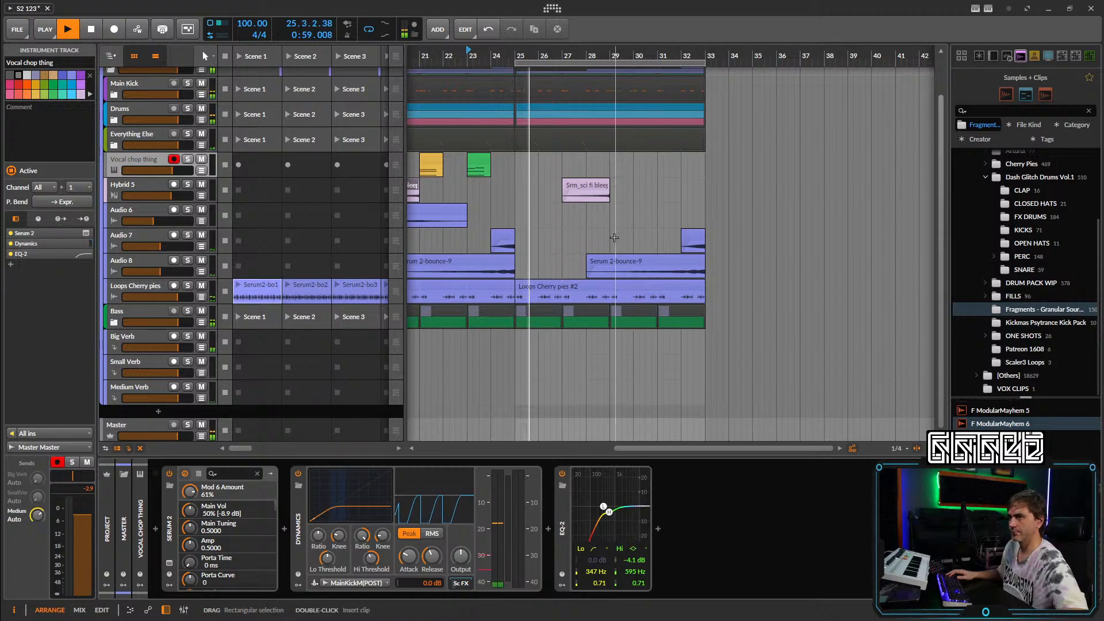
Stop playback and add a new instrument track with Serum 2 loaded.
key(space)
key(ctrl+t)
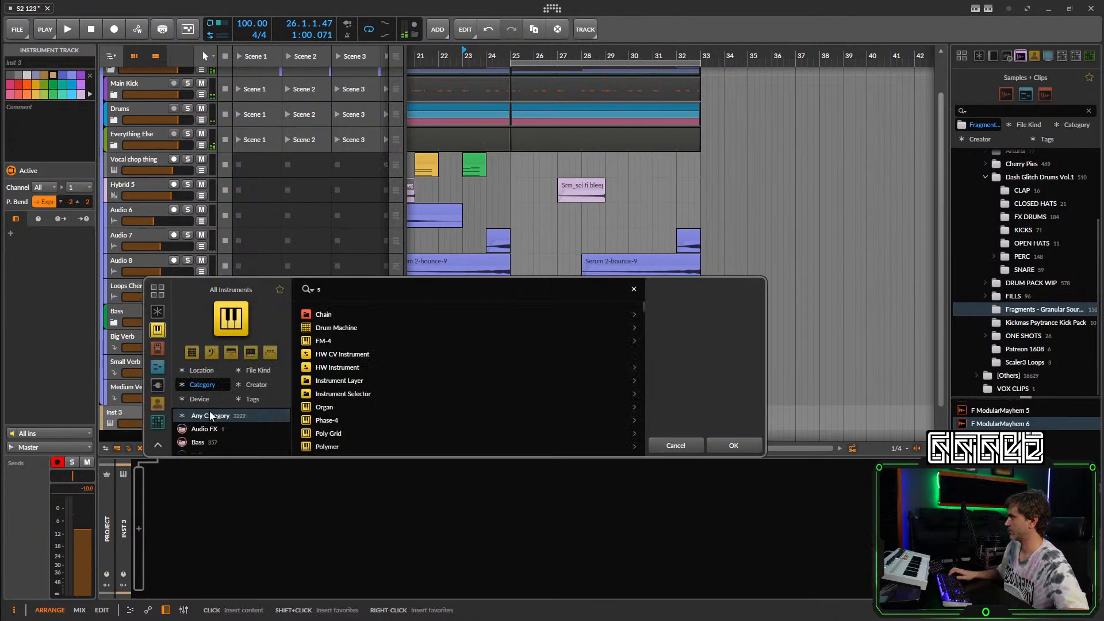
text(ser)
click(354, 327)
click(734, 445)
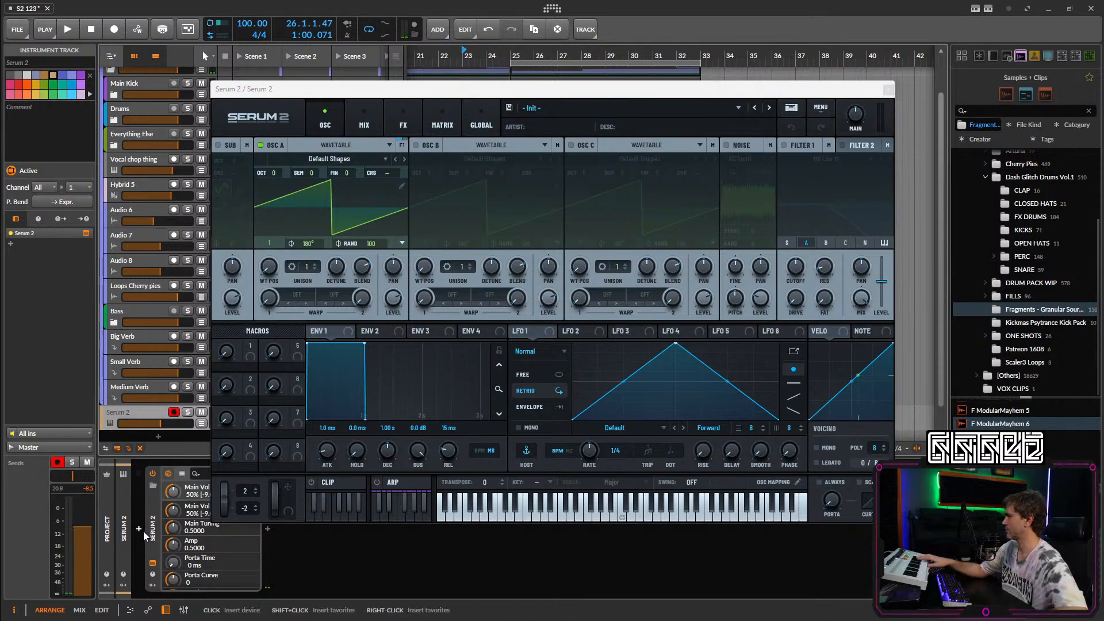
Open the clip sequencer of the new Serum 2 instance and look over the clip's playback mode options.
click(328, 484)
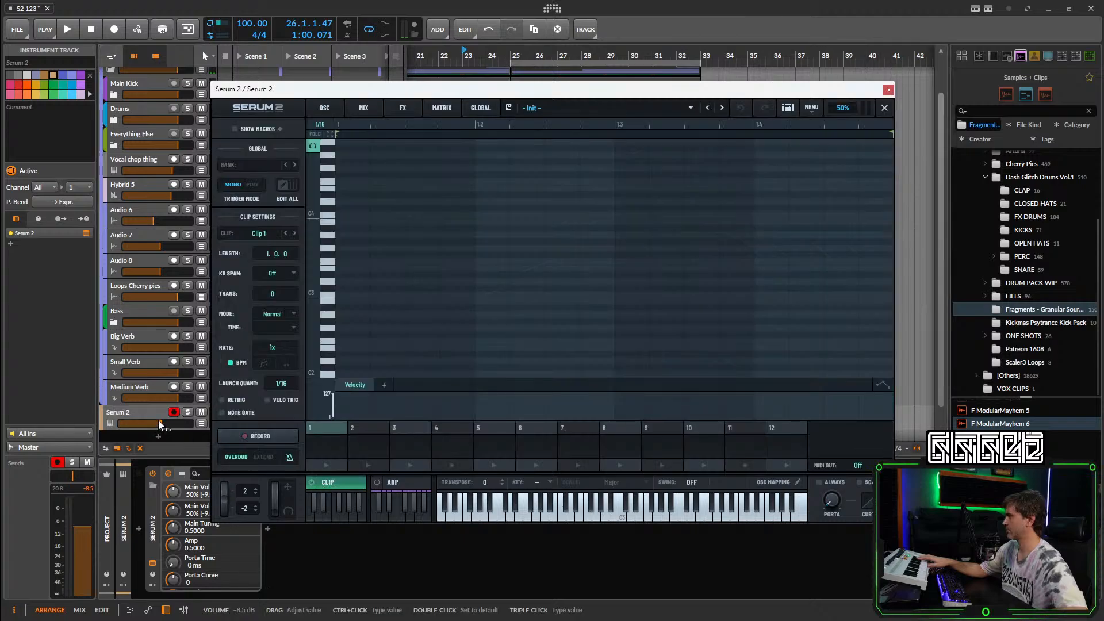
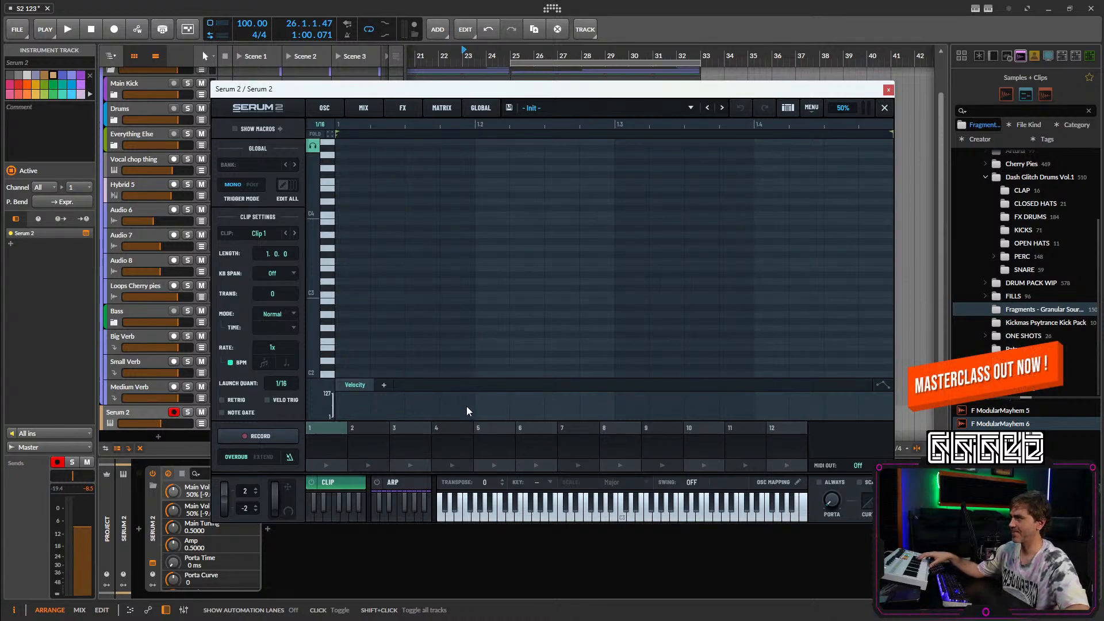
drag(345, 90, 293, 58)
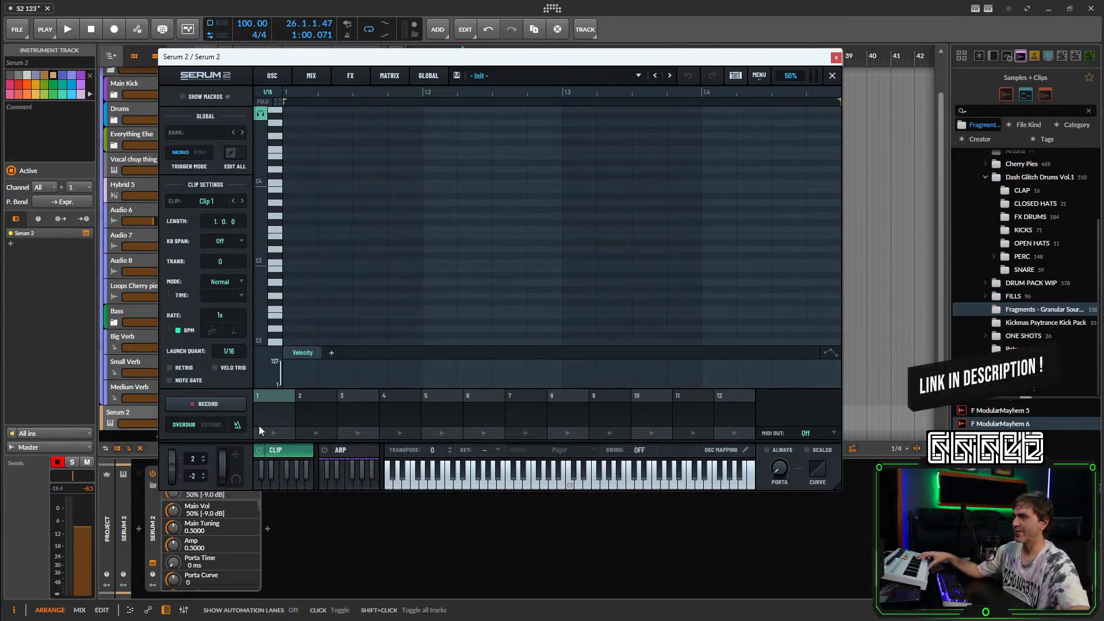
click(228, 282)
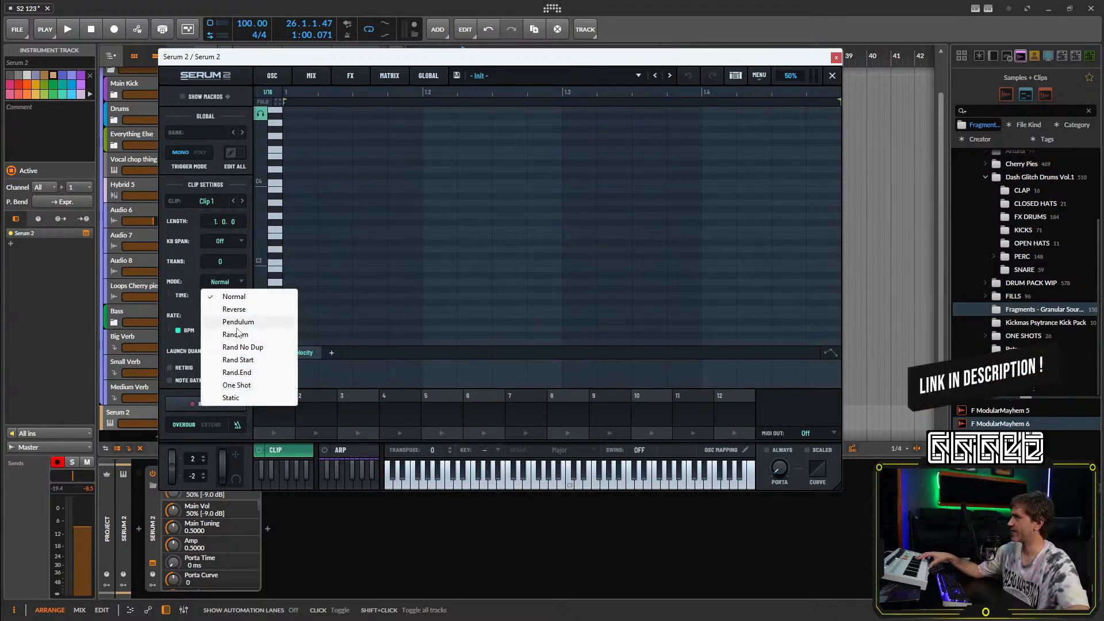
click(367, 267)
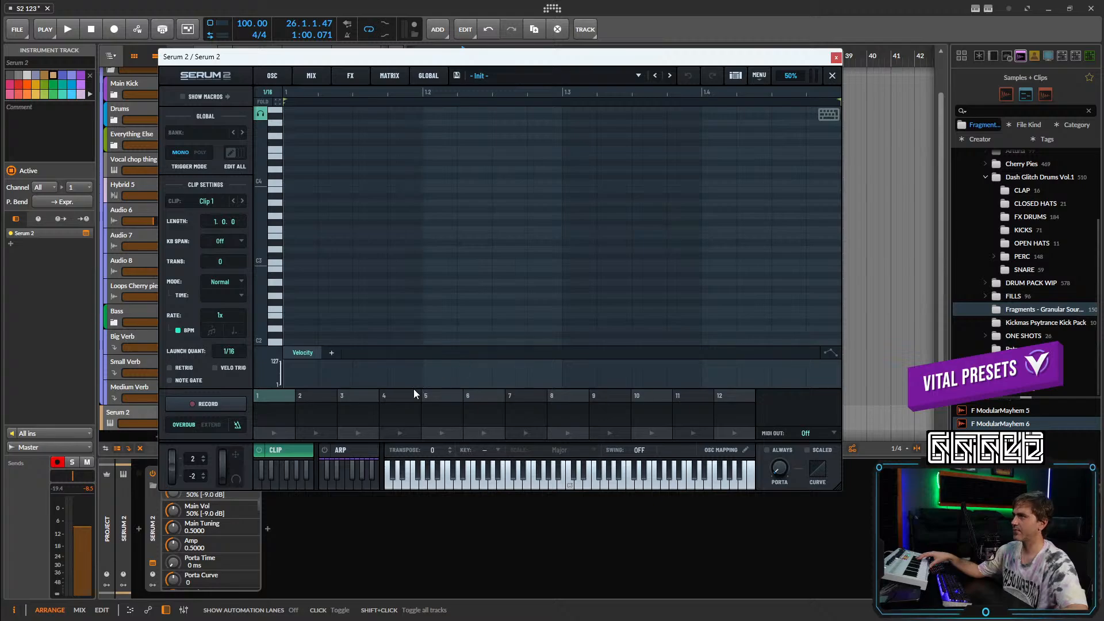
Draw eight consecutive 1/16 notes from the start of Clip 1: C2, C3, C4, C2, C4, C3, C2, C4.
click(308, 343)
click(335, 262)
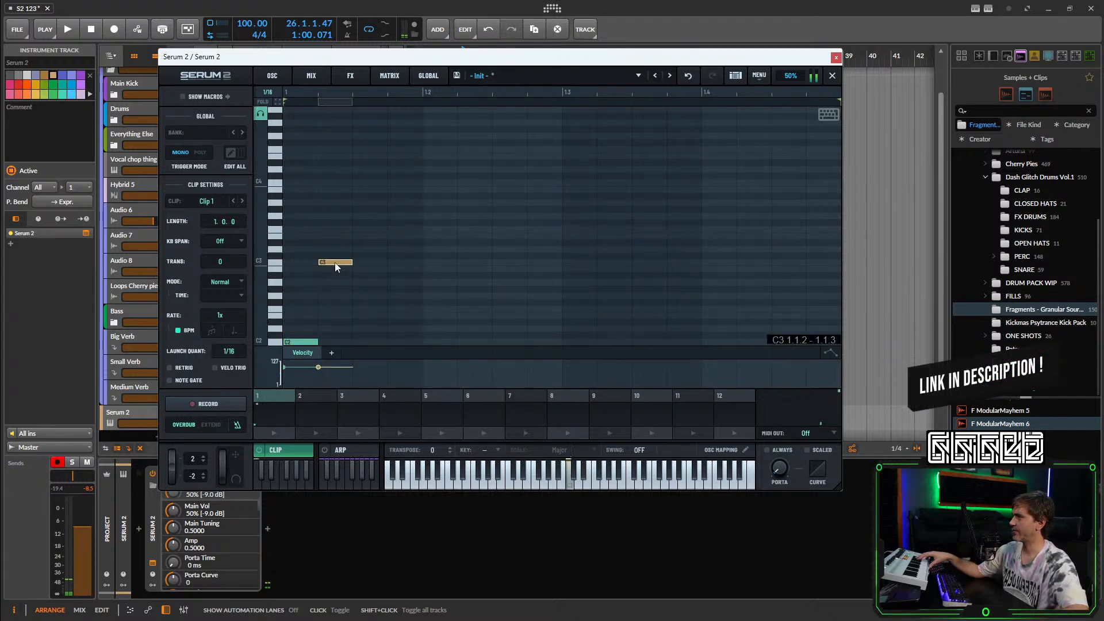
click(369, 183)
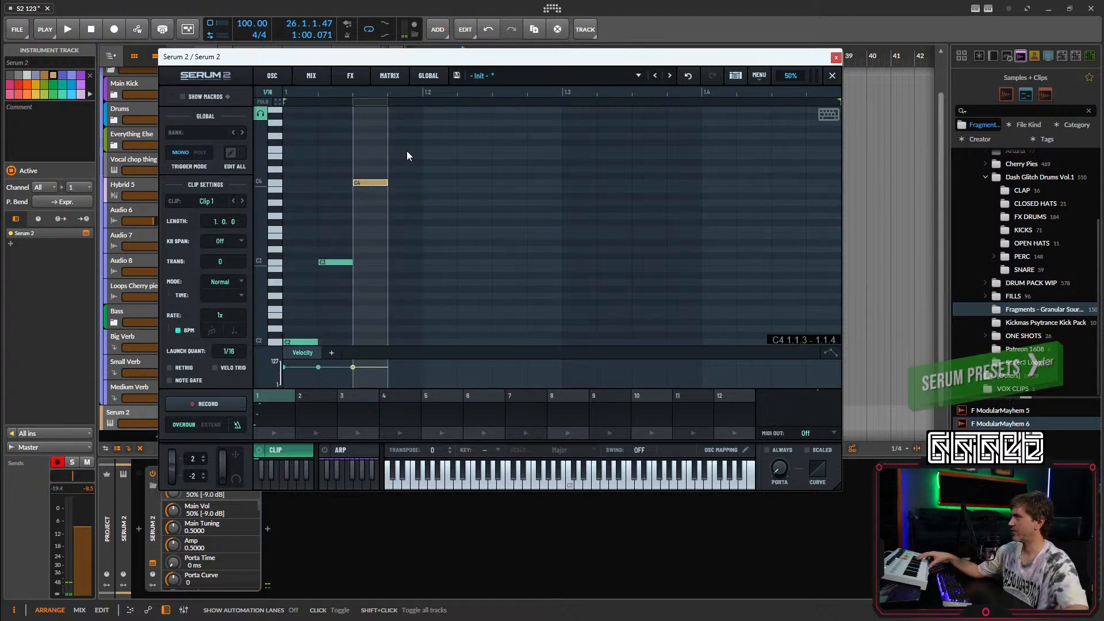
click(398, 342)
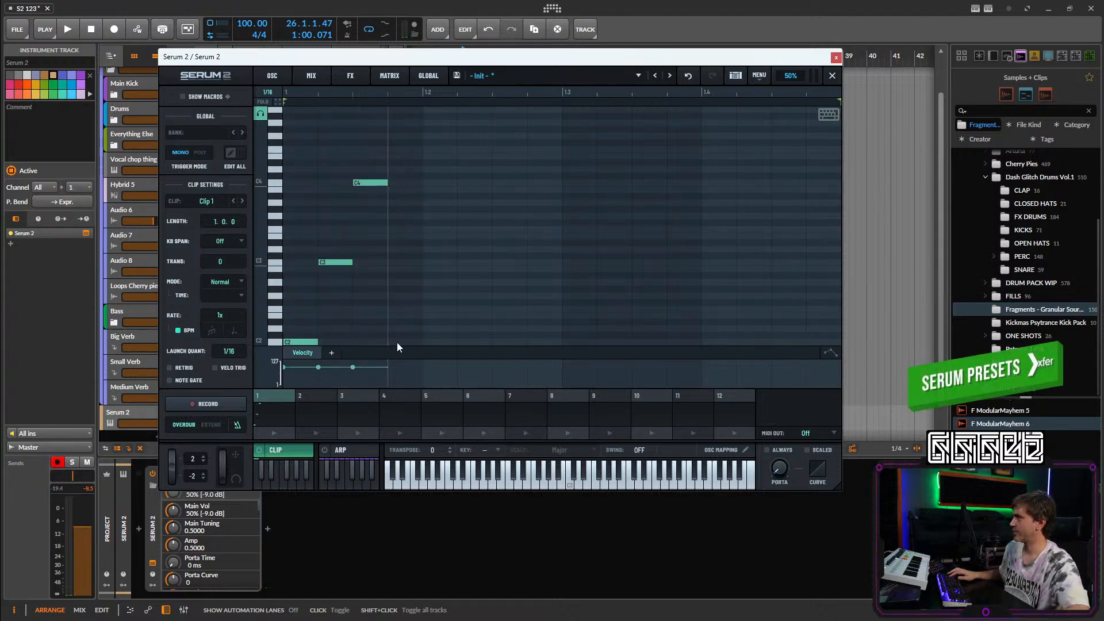
click(438, 176)
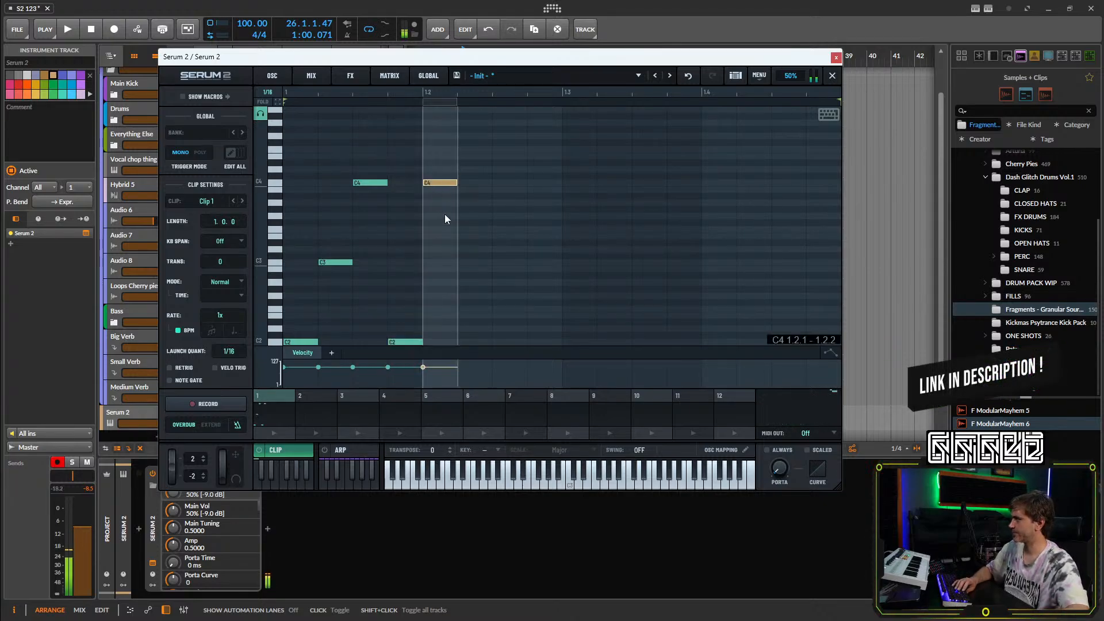
click(474, 262)
click(507, 342)
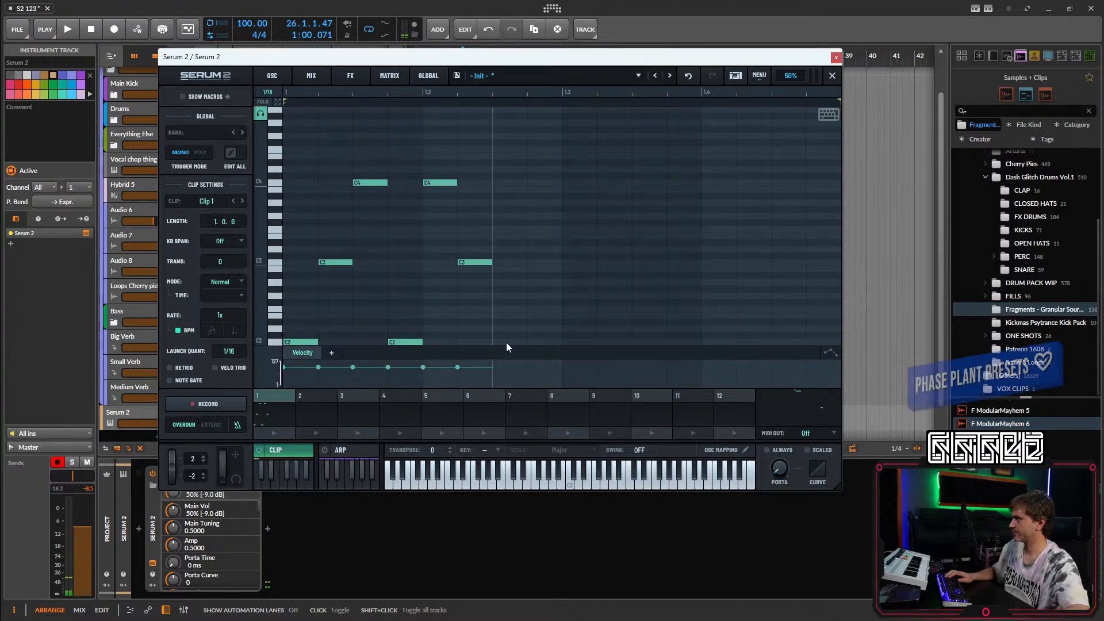
click(541, 182)
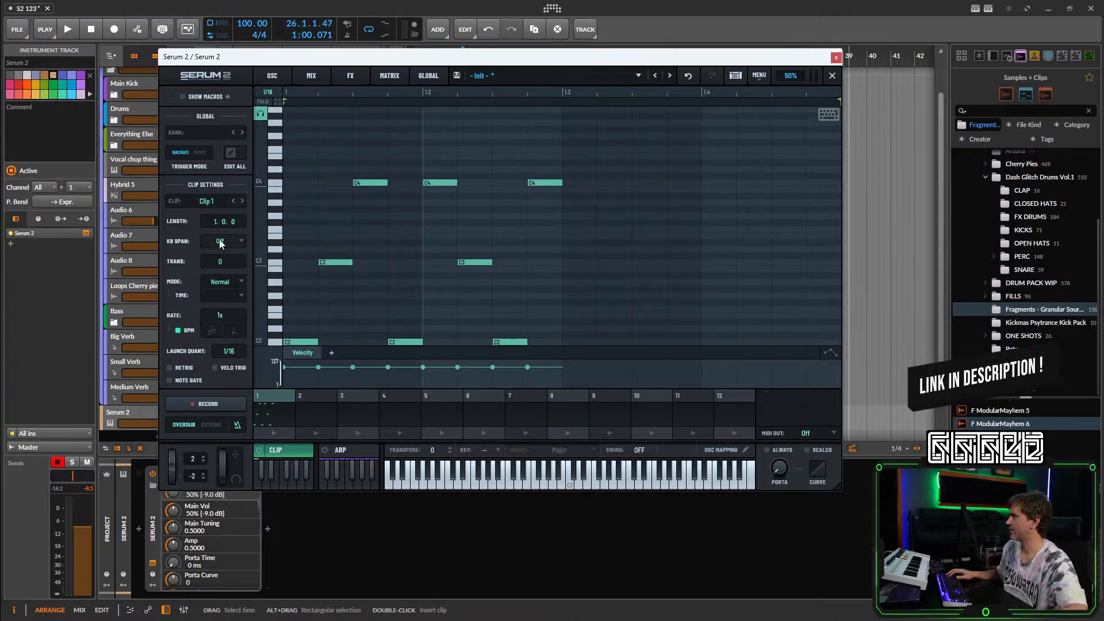
Set Clip 1's length to 0.2.0, choose Random mode with a 1/4 time, and trigger the clip.
drag(223, 226, 223, 228)
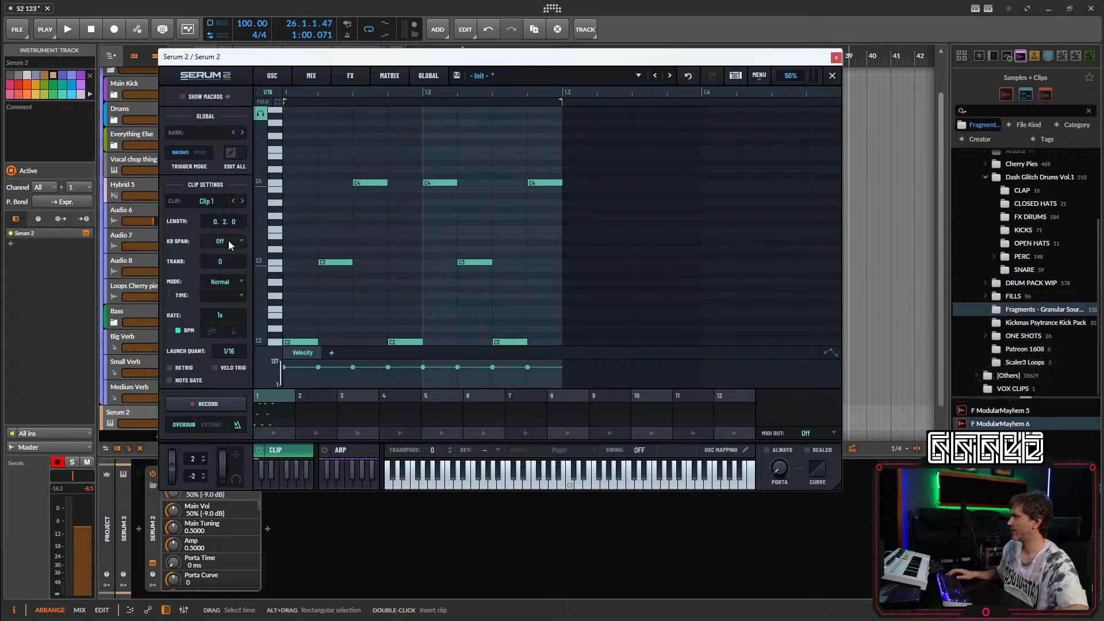
click(232, 283)
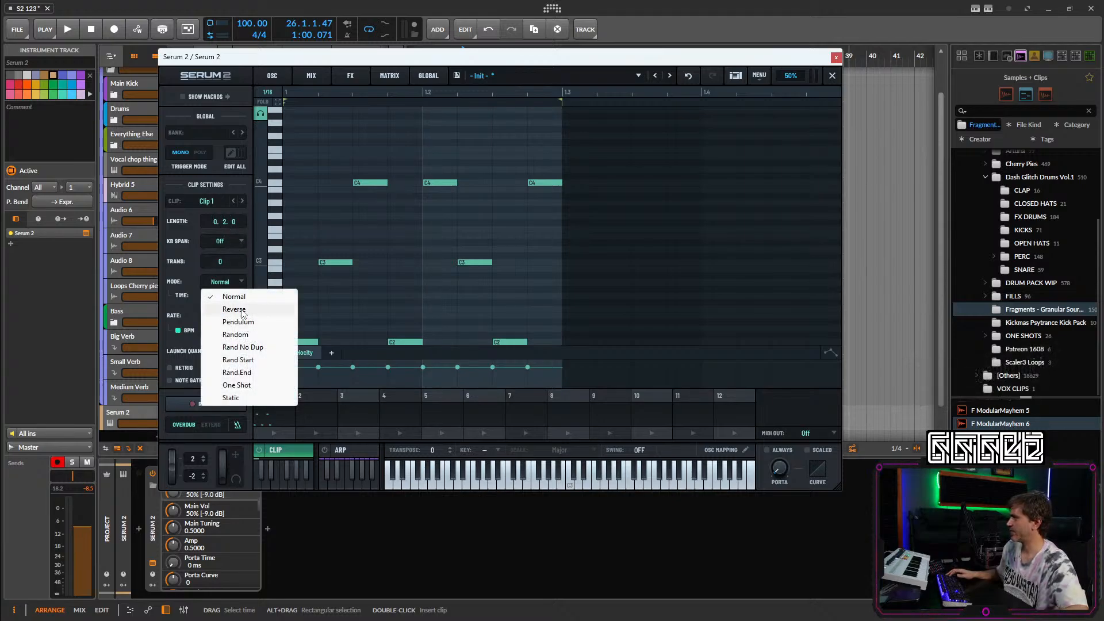
click(239, 336)
click(222, 296)
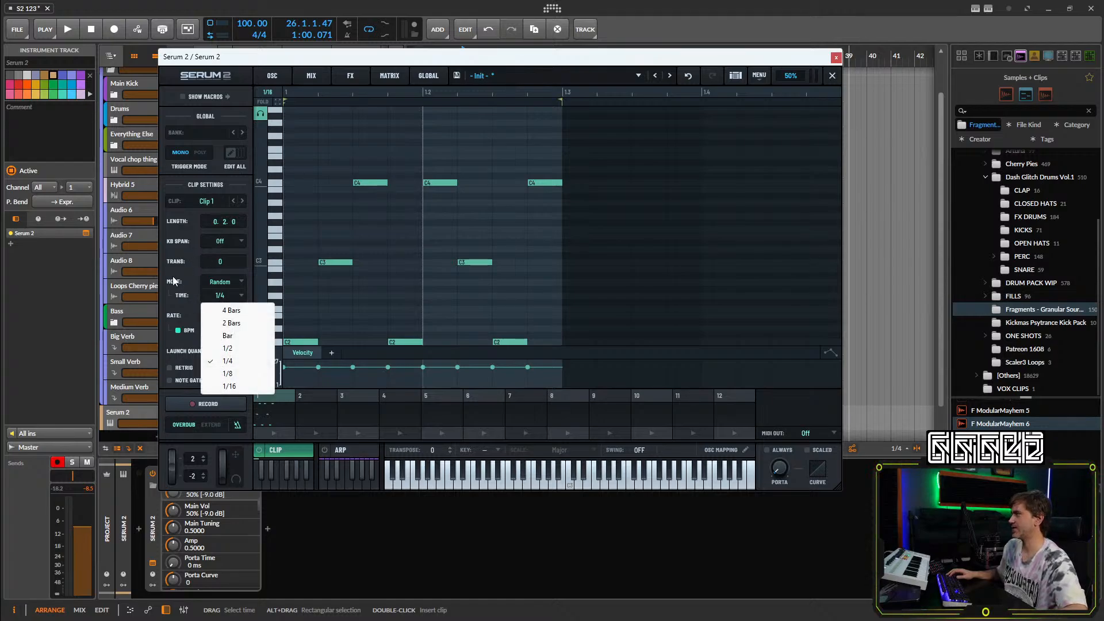
click(414, 155)
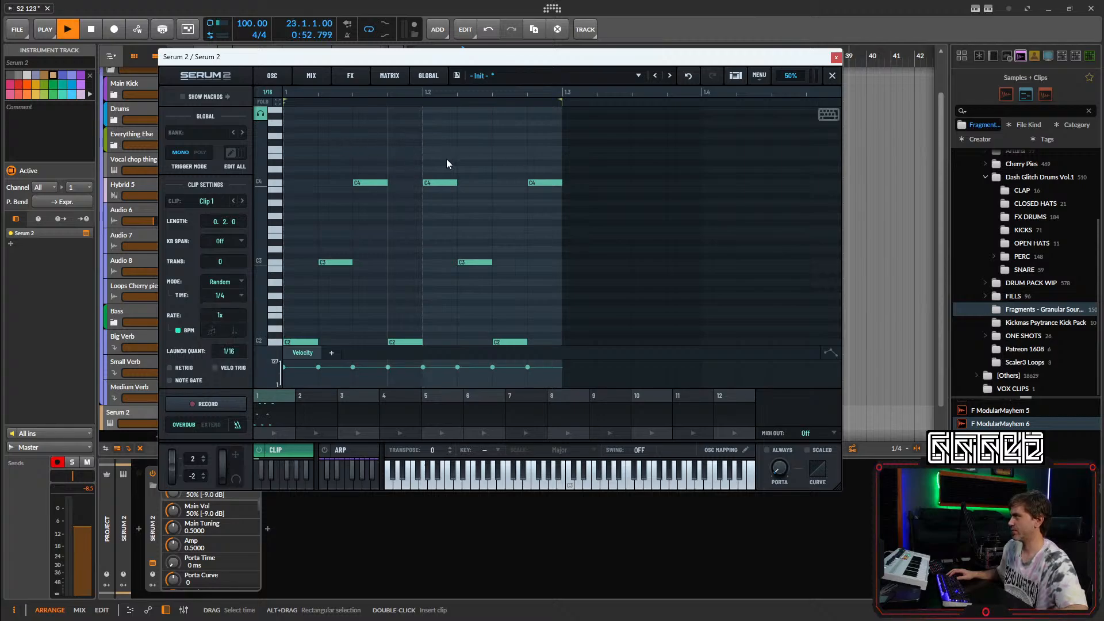
click(258, 454)
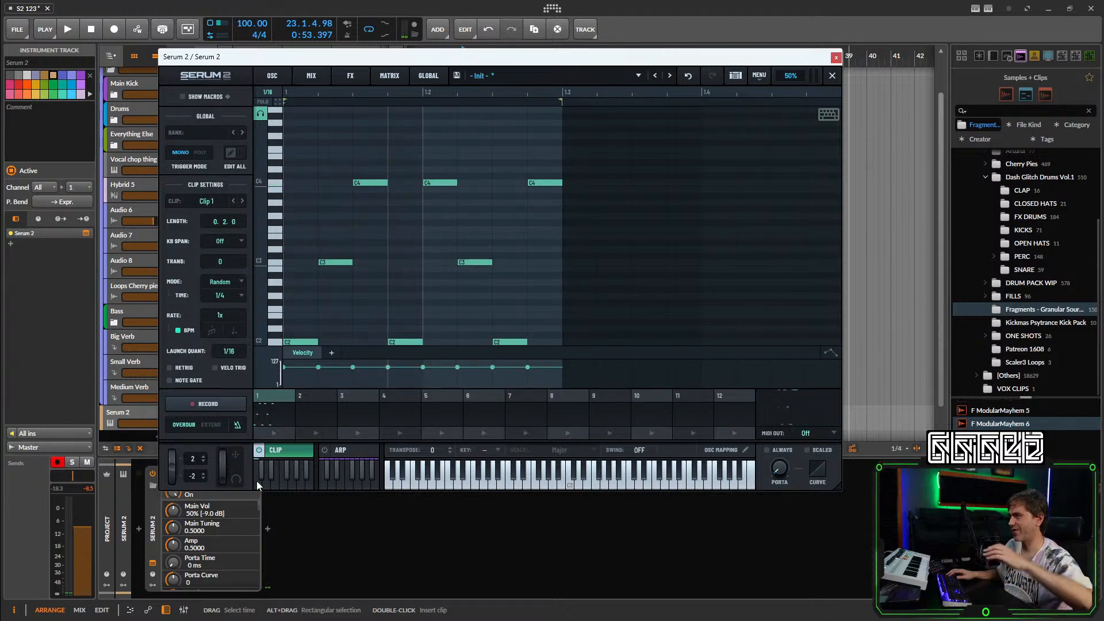
click(257, 481)
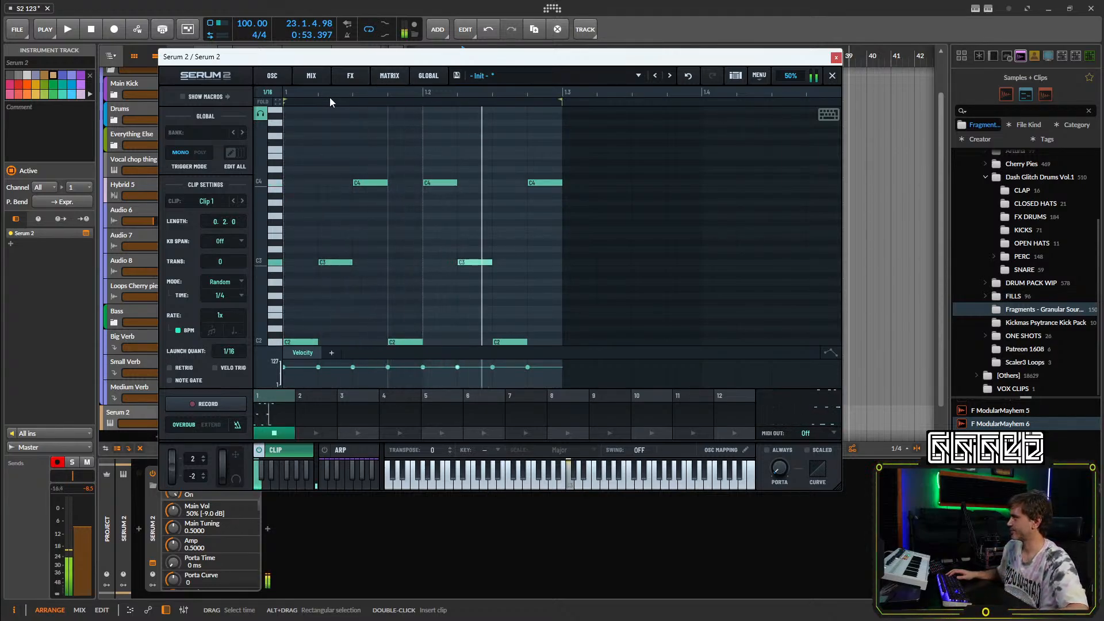
Set oscillator A to the sine at wavetable position 2, adjust its level, and give Envelope 1 minimum sustain with a 244 ms decay.
click(281, 76)
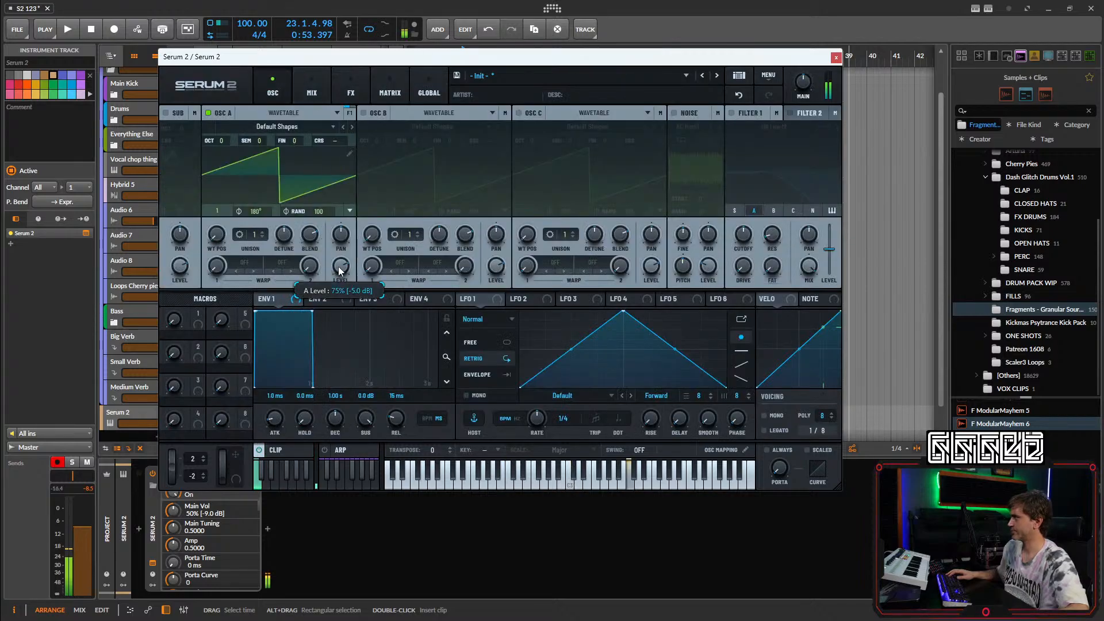
drag(336, 292, 346, 278)
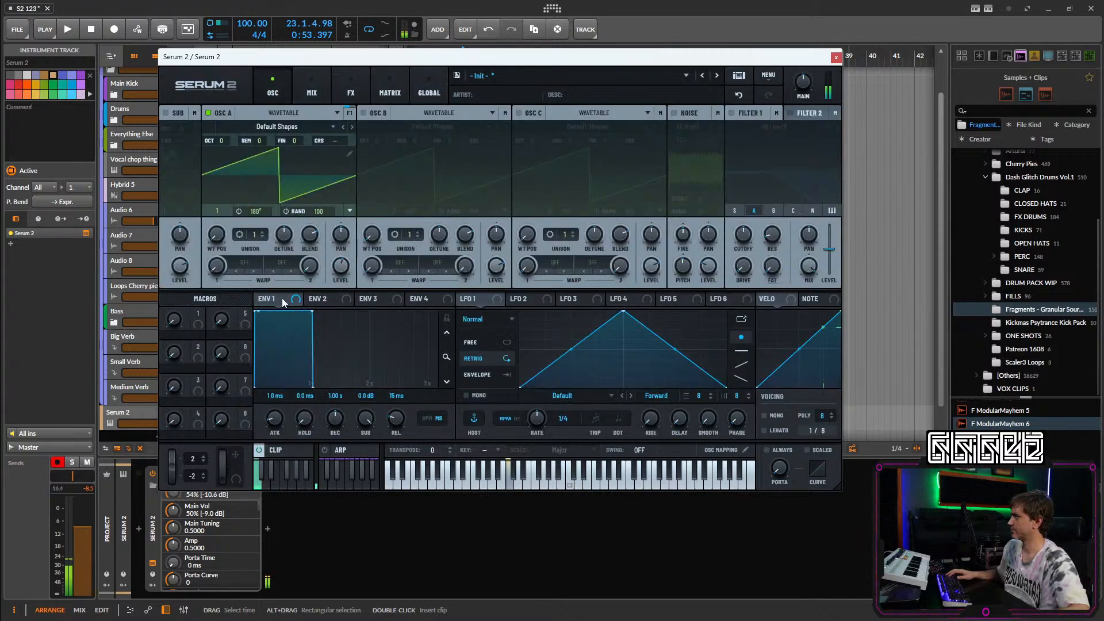
drag(364, 418, 337, 435)
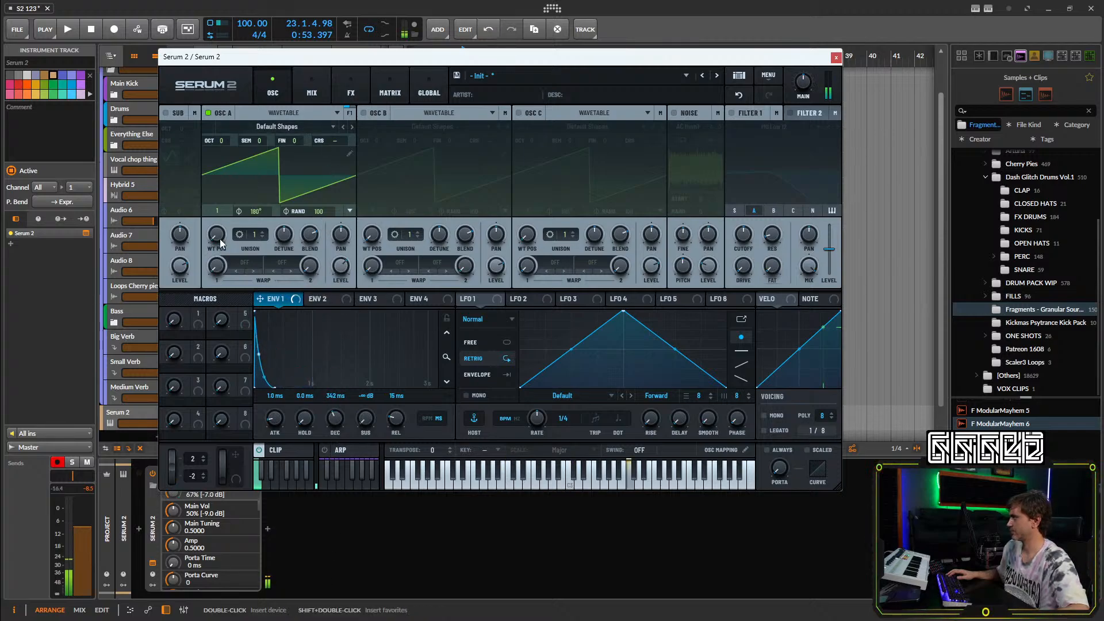
drag(220, 239, 225, 195)
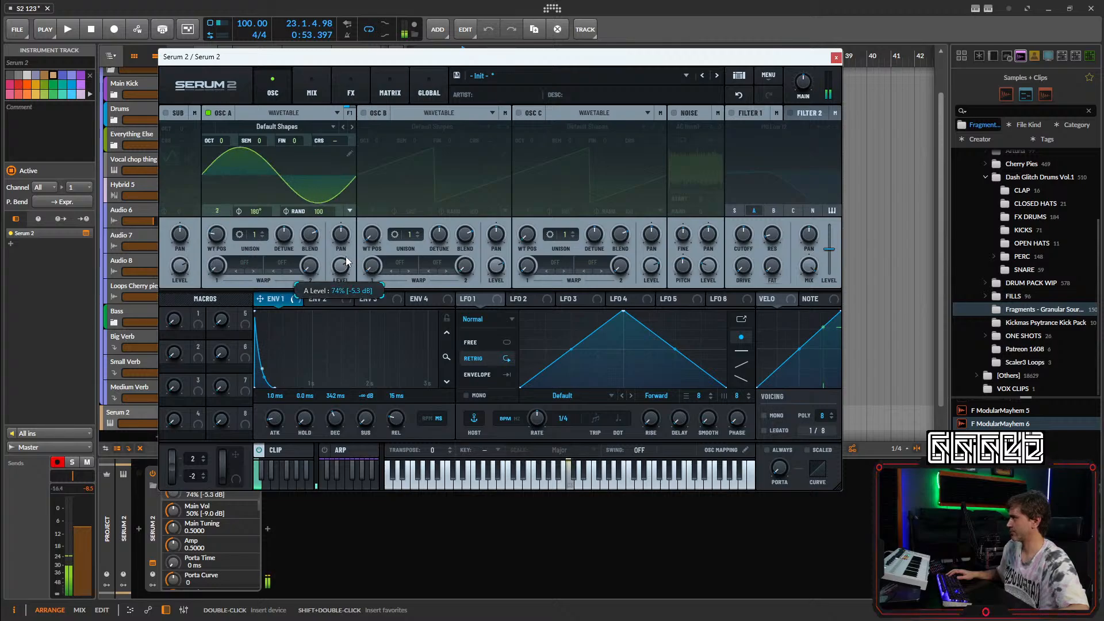
drag(346, 257, 346, 254)
drag(336, 426, 334, 428)
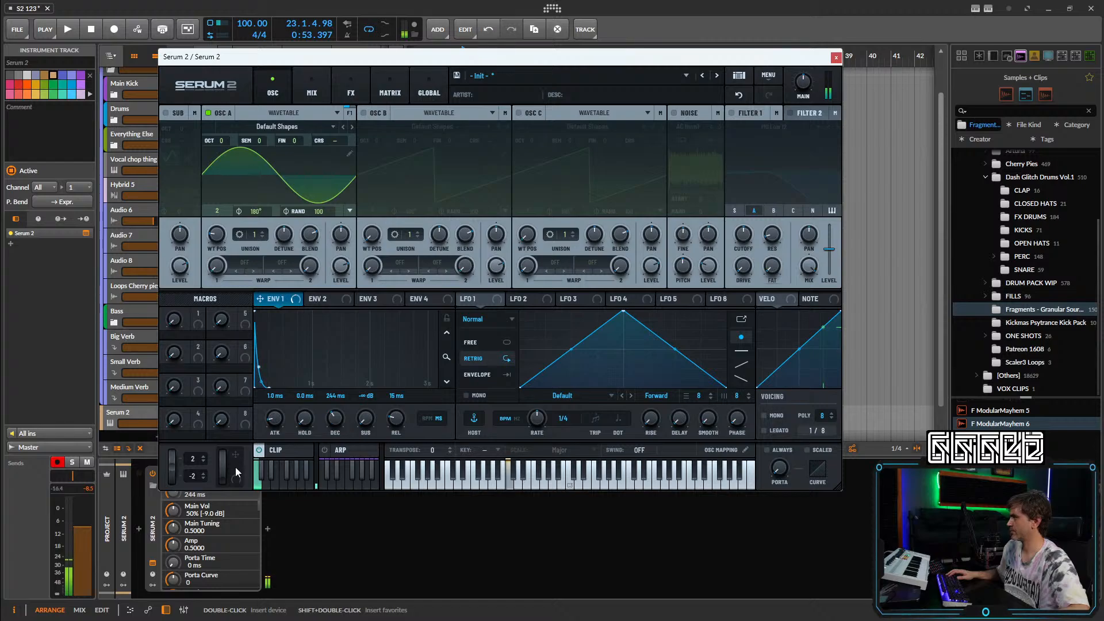
Play the arrangement along with the clip sequence, transpose Serum 2 by 1 semitone, and close its window.
click(277, 451)
key(space)
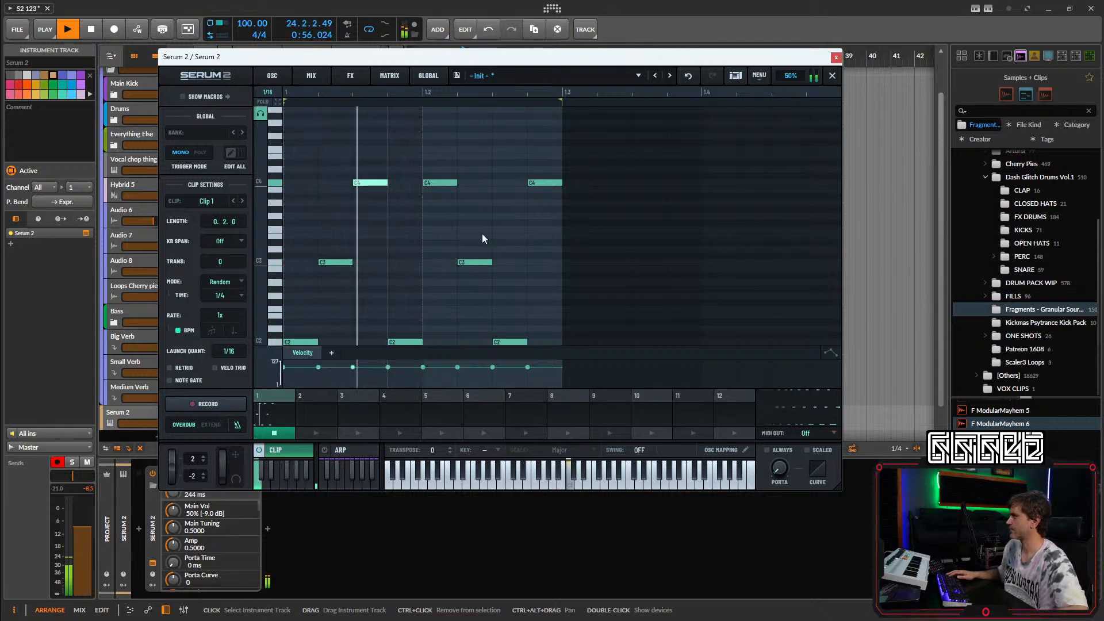
scroll(433, 450, up, 1)
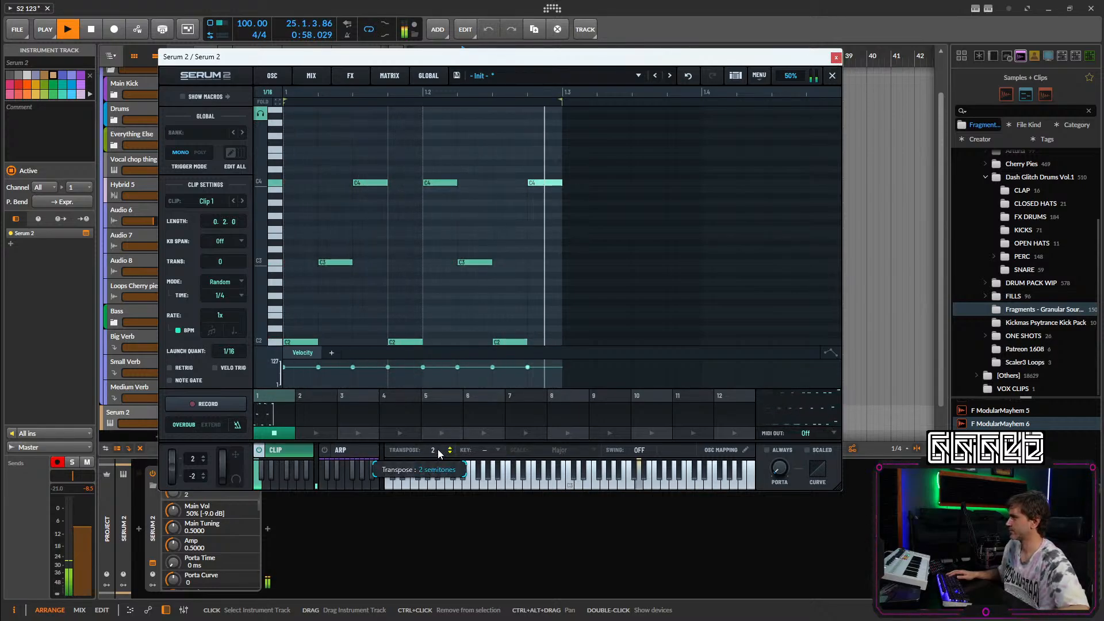
click(836, 58)
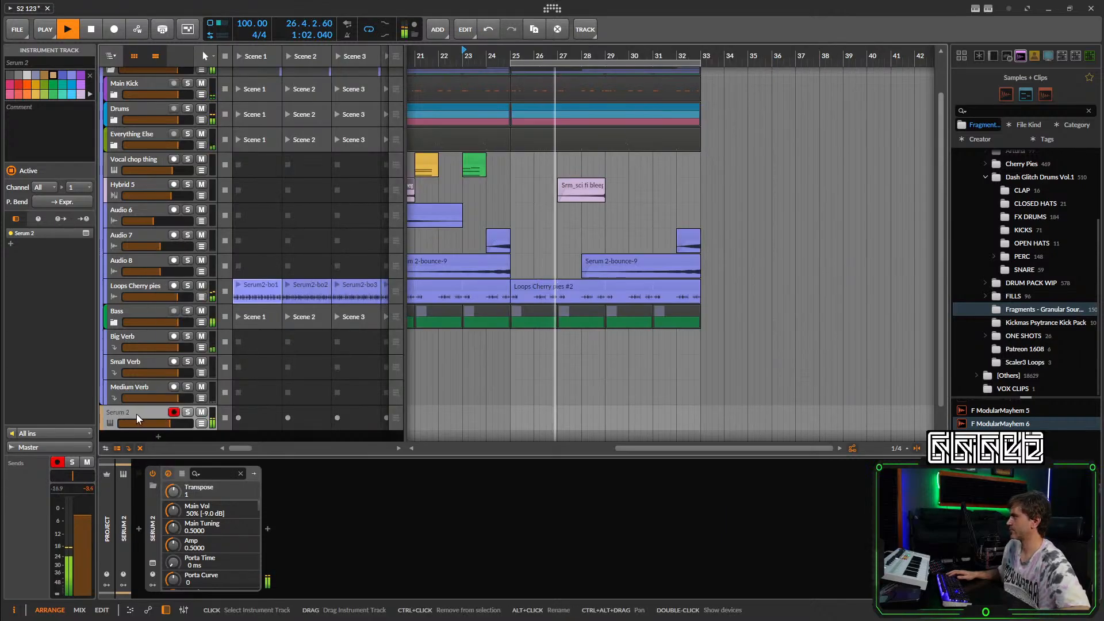
Move the Serum 2 track directly below Audio 7, play from bar 25, and raise the track's volume slightly.
drag(143, 414, 184, 255)
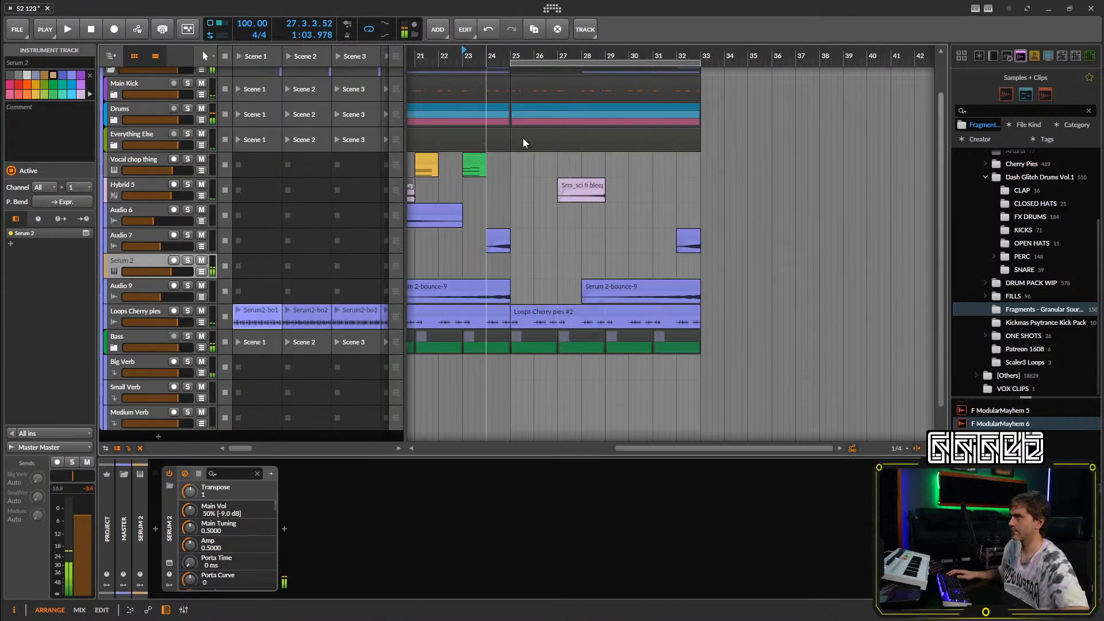
click(511, 57)
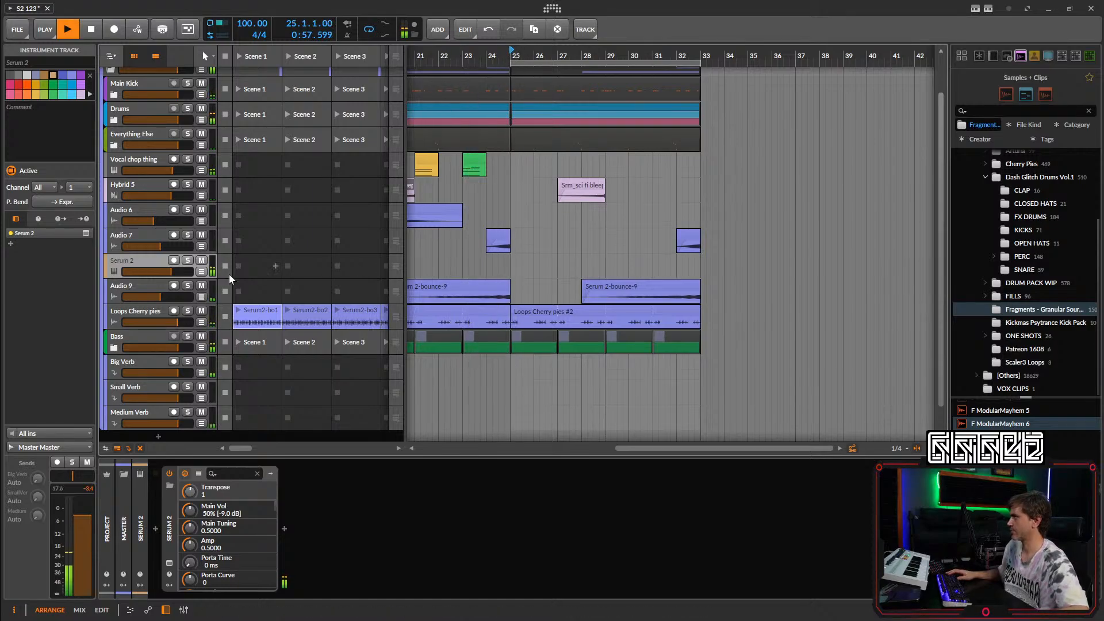
drag(170, 271, 175, 271)
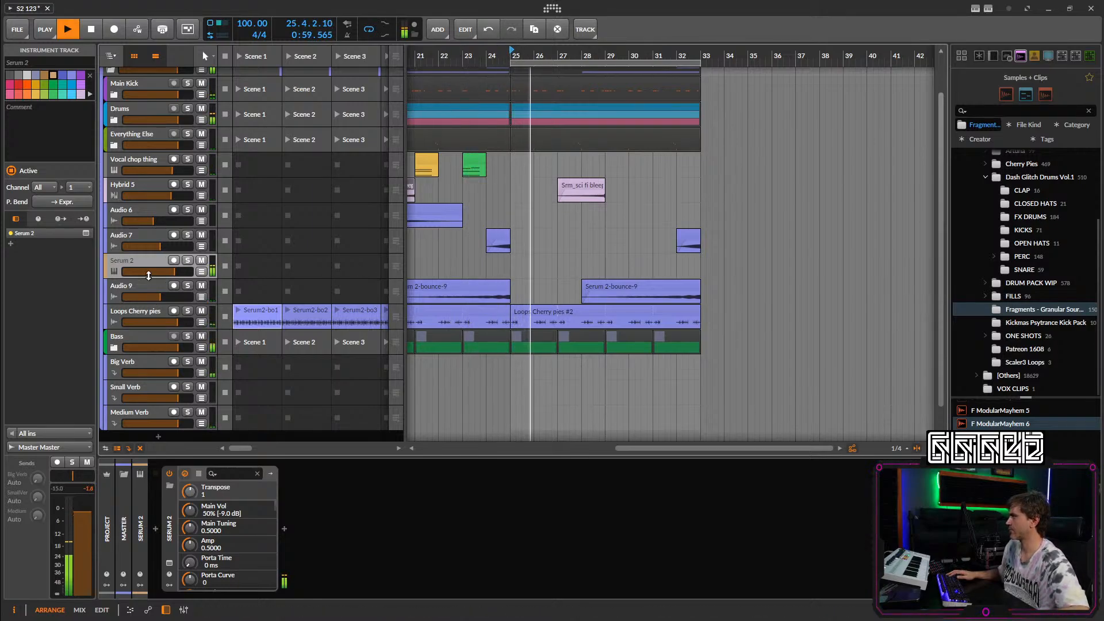
Reopen the Serum 2 clip sequencer and shift all notes of Clip 1 up one octave.
click(169, 566)
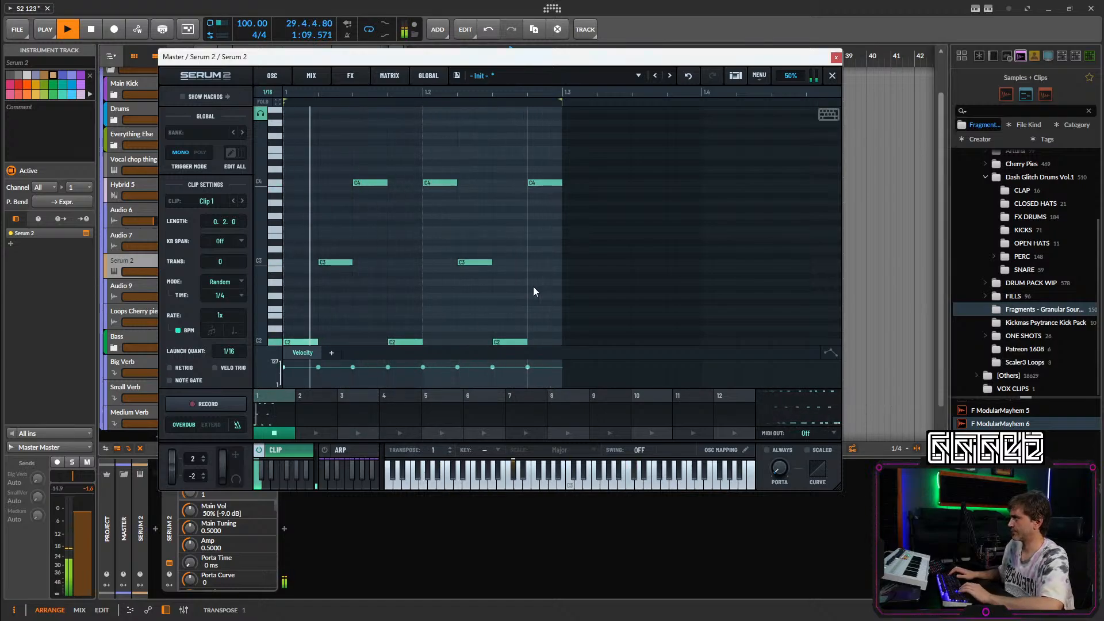
drag(551, 132, 292, 345)
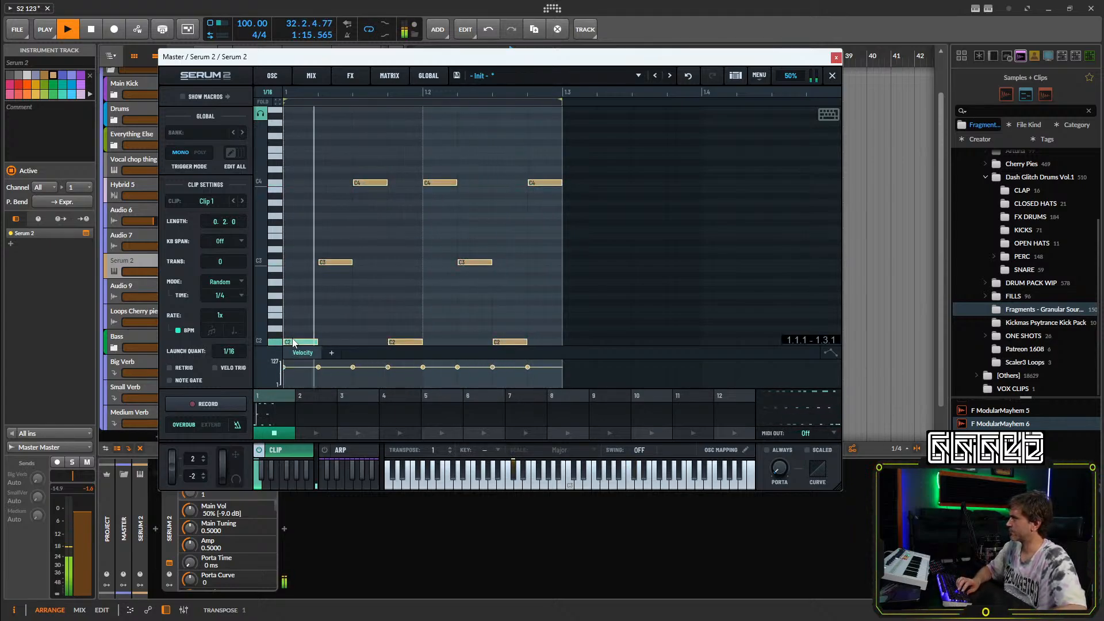
key(shift+Up)
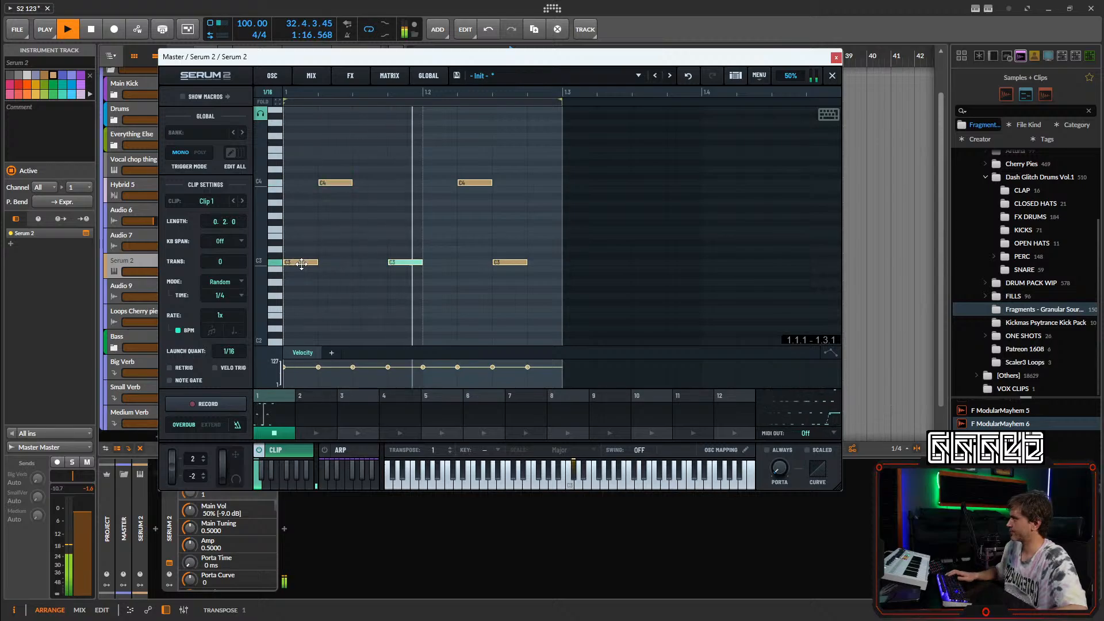
click(465, 300)
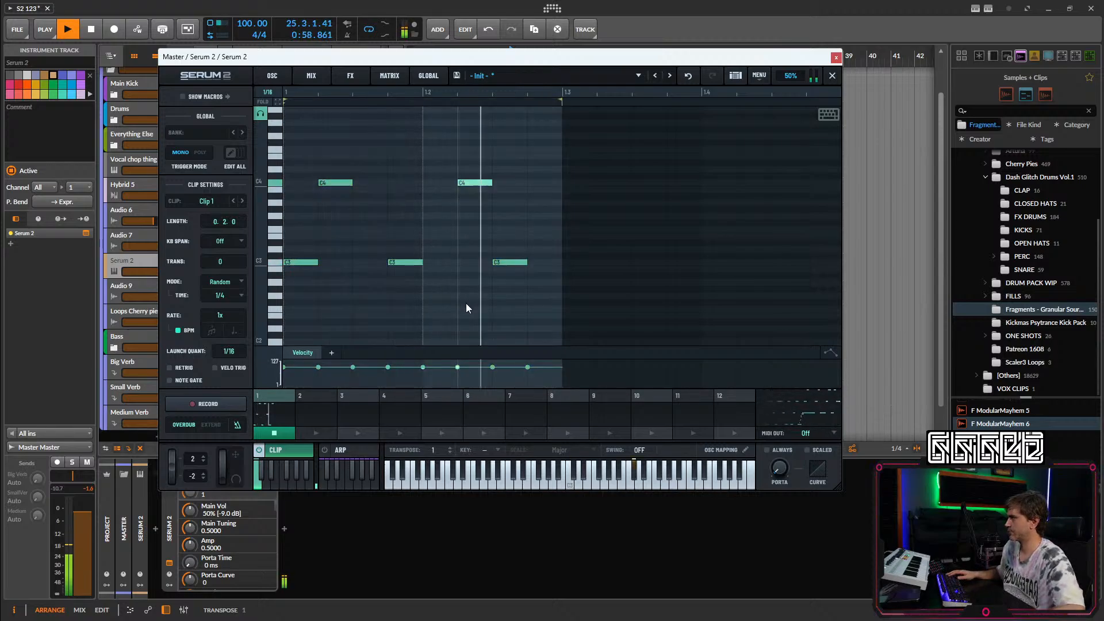
Enable oscillator B in Serum 2 and set its wavetable position to 2 for a sine wave.
click(274, 81)
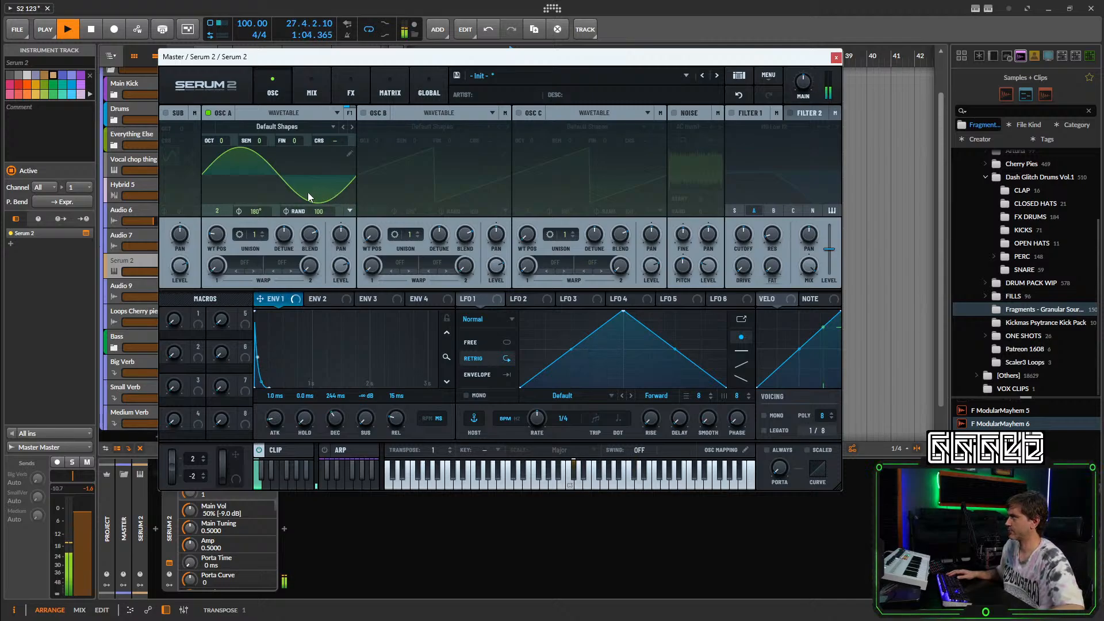
click(327, 300)
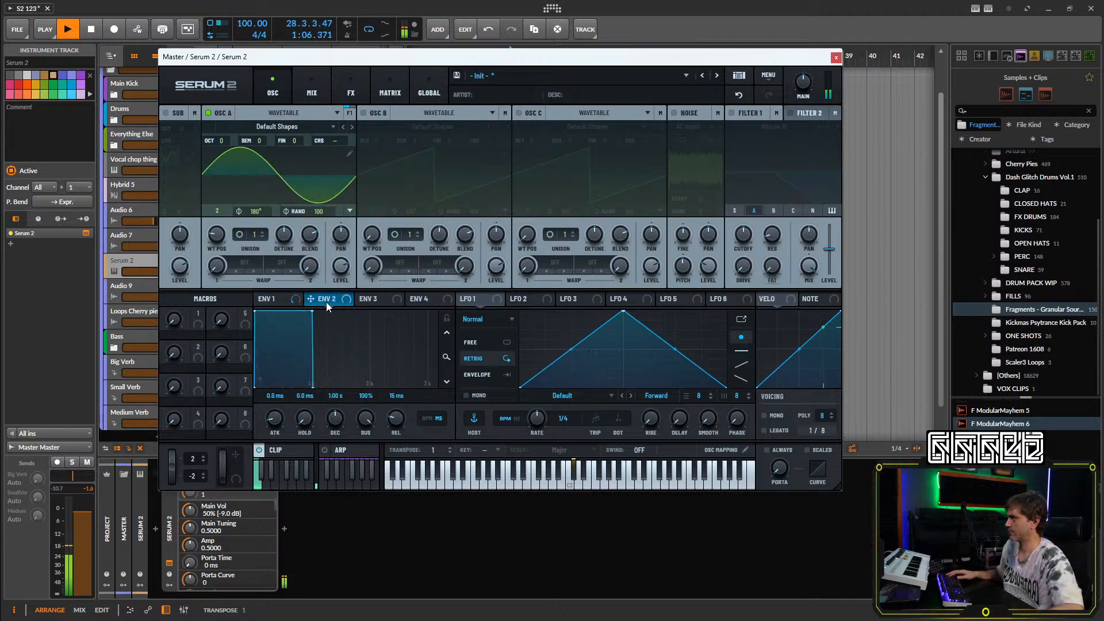
click(362, 113)
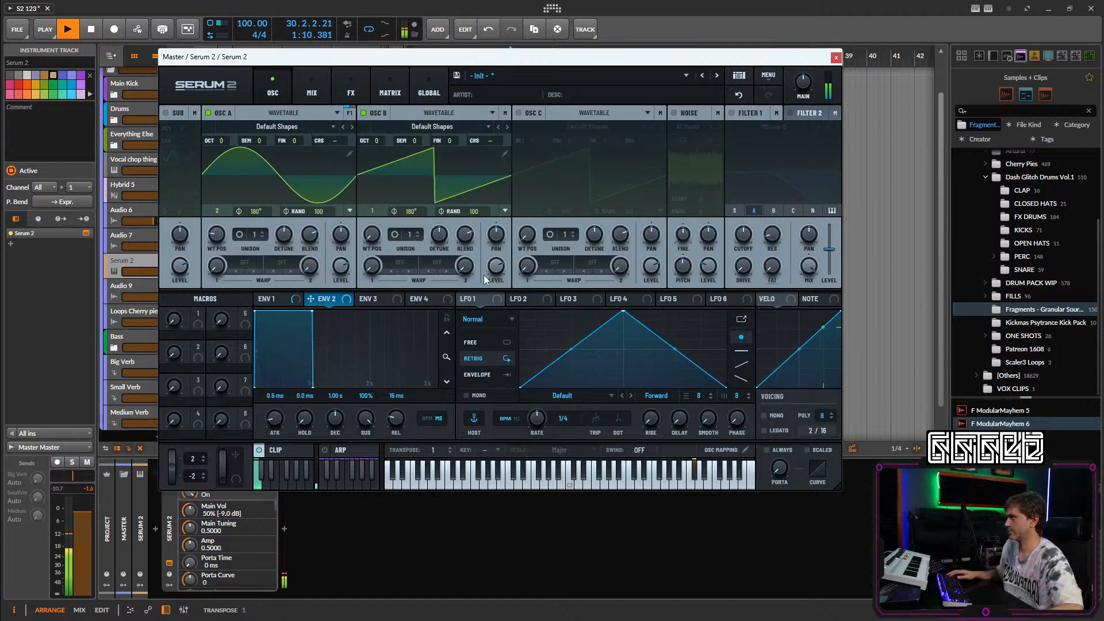
drag(380, 188, 372, 218)
Set oscillator A's first warp to FM (B) at 50% and raise oscillator B by three octaves.
click(257, 270)
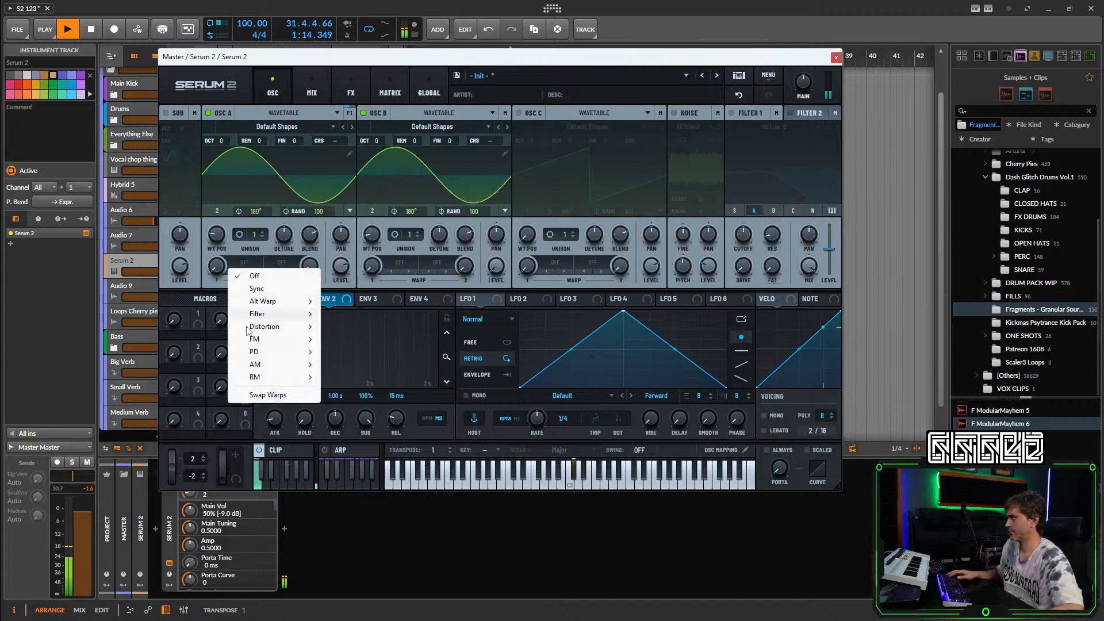
mouse_move(287, 340)
click(370, 336)
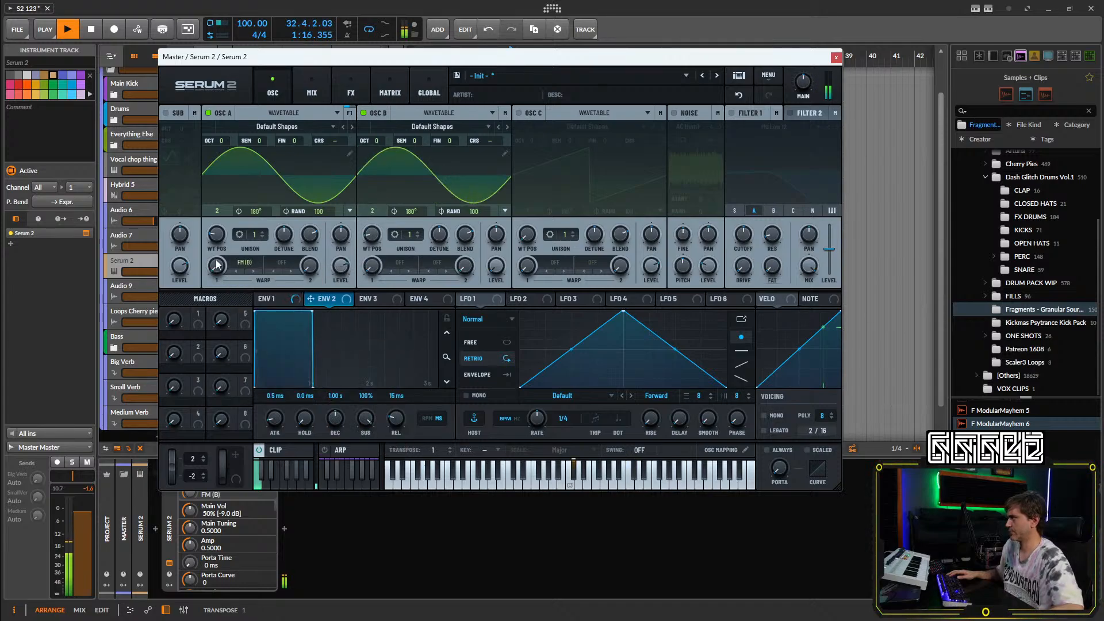
drag(216, 263, 228, 220)
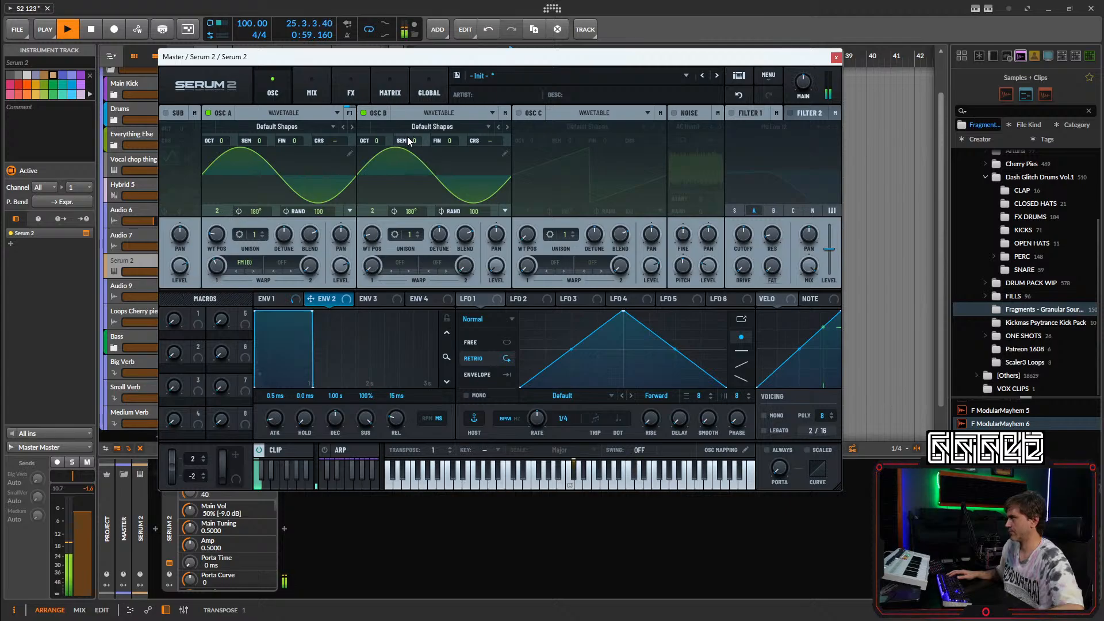
drag(375, 141, 386, 118)
drag(216, 269, 222, 255)
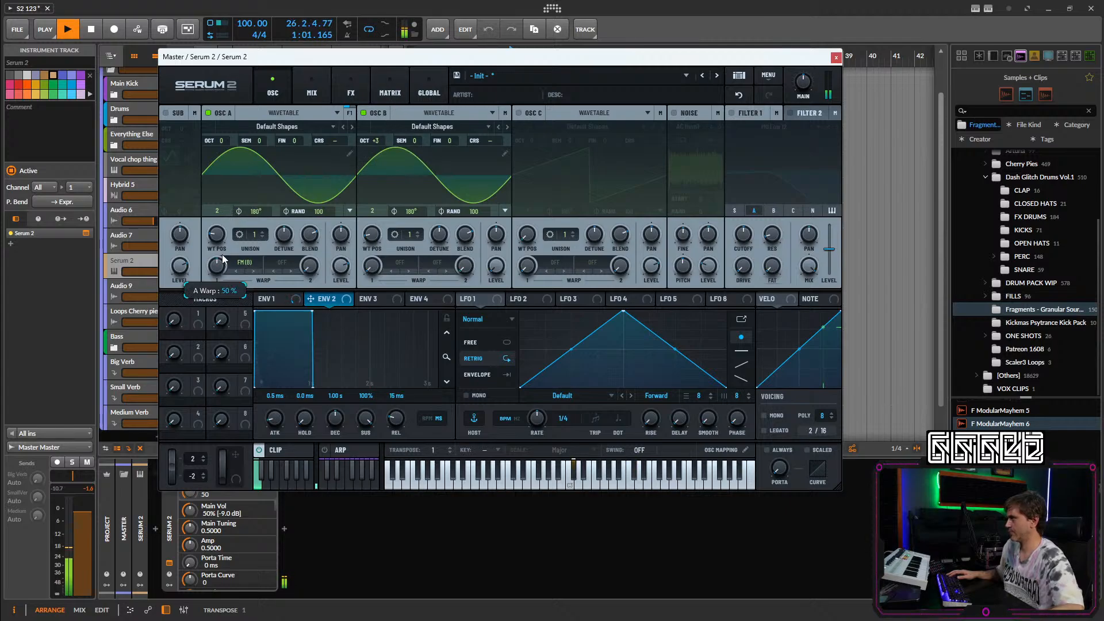
Modulate oscillator A's FM warp with Envelope 2 at 62% from a minimum base, using minimum sustain and a 26 ms decay.
drag(326, 299, 217, 266)
drag(217, 265, 203, 326)
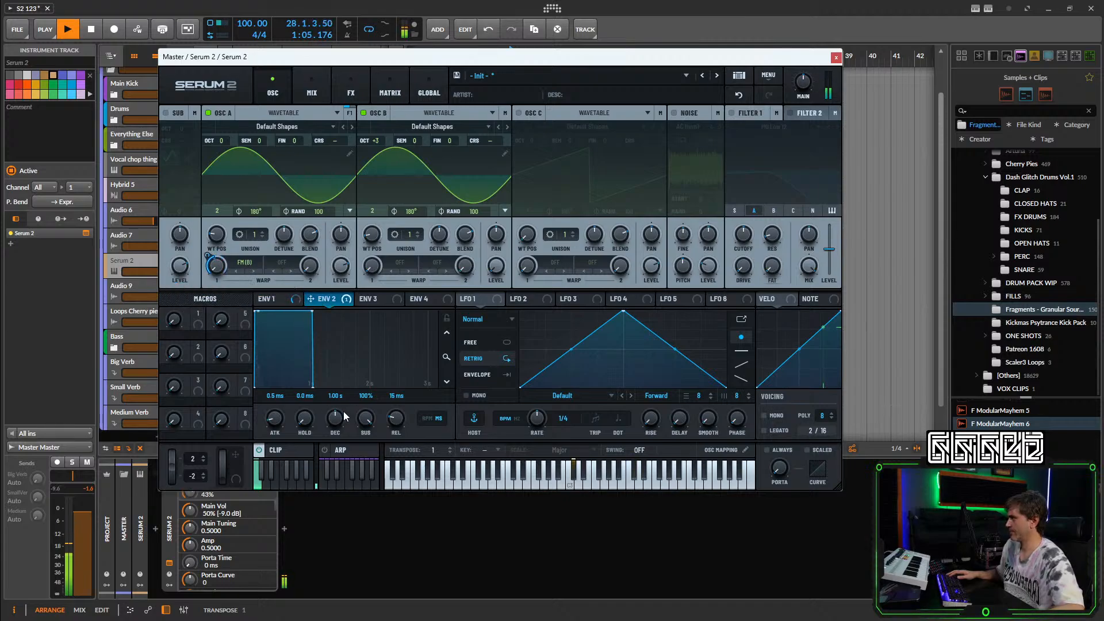
drag(366, 418, 359, 515)
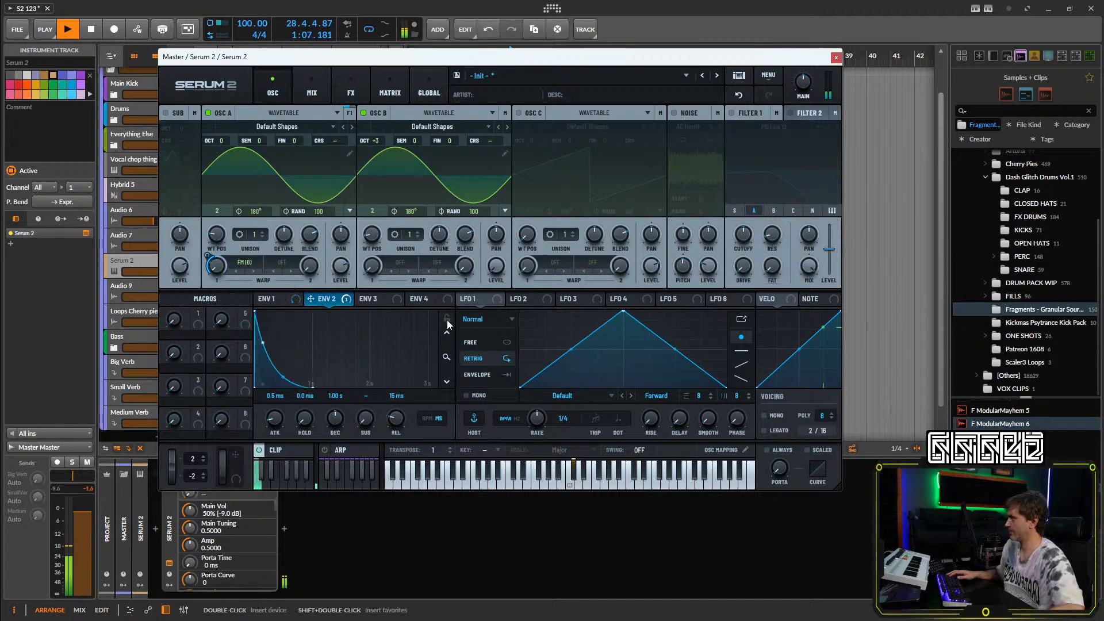
drag(336, 417, 326, 441)
drag(209, 255, 208, 250)
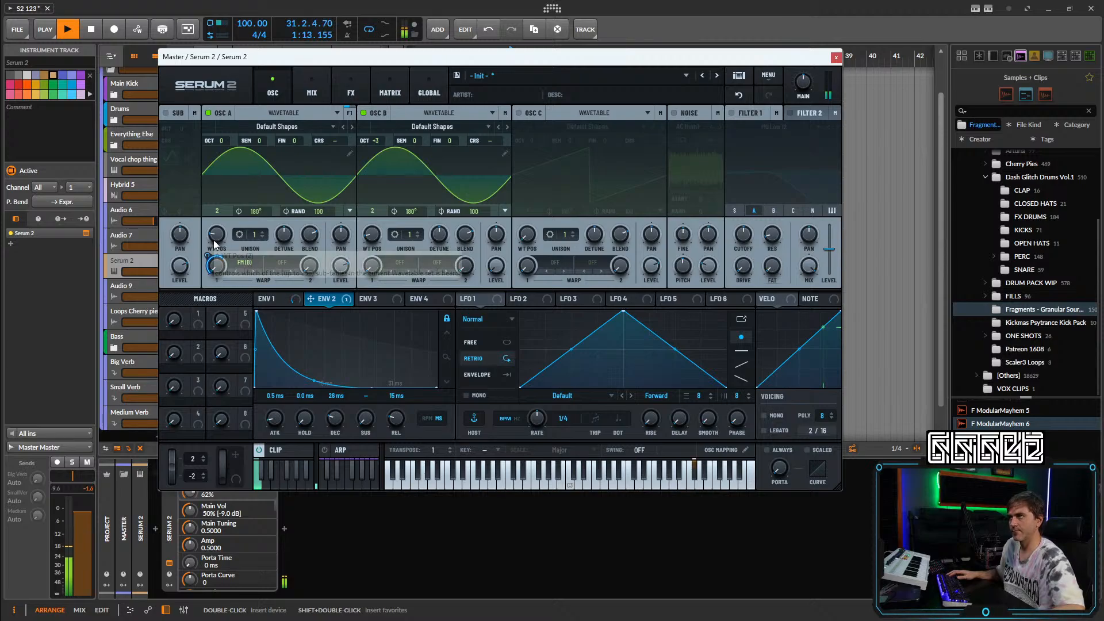
drag(375, 141, 385, 132)
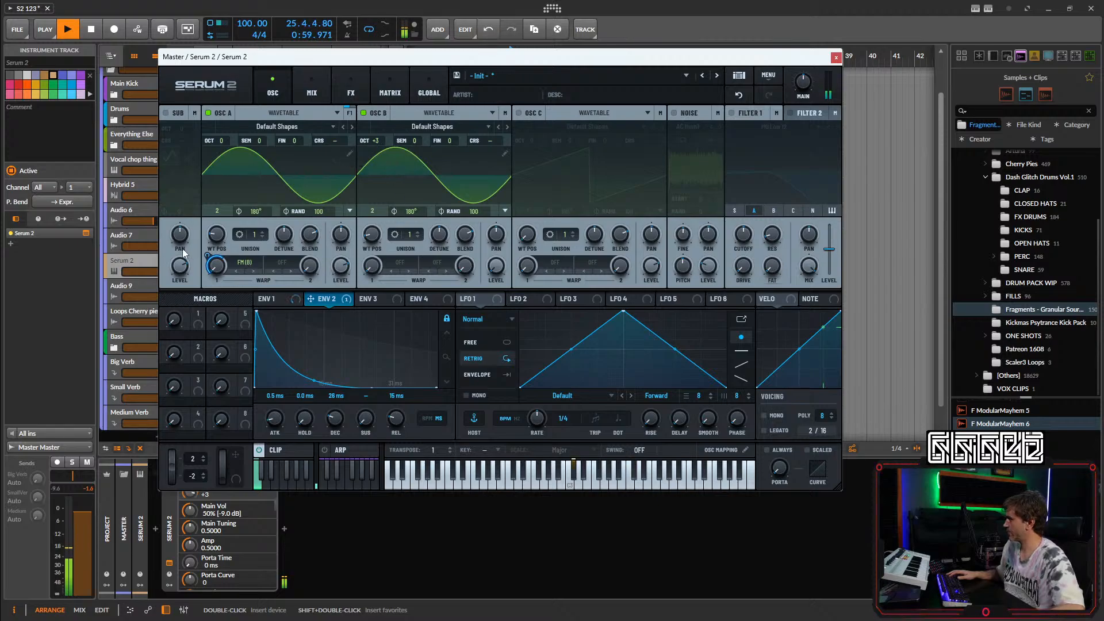
mouse_move(342, 422)
mouse_down()
mouse_move(343, 392)
mouse_move(337, 420)
mouse_up()
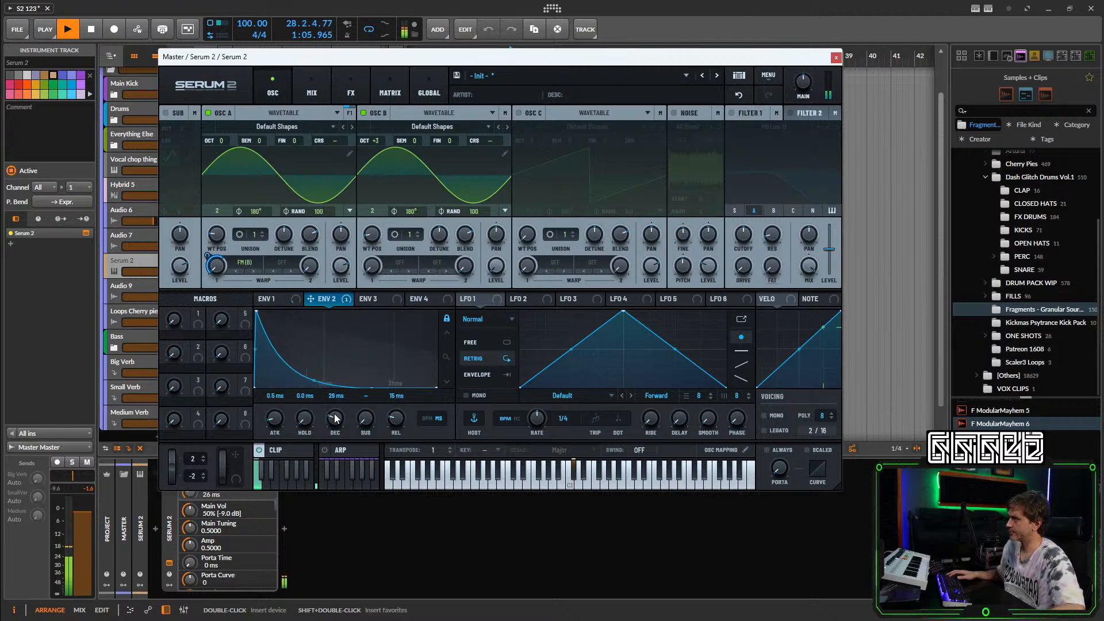
Assign NoteOn Rand1 as a modulation source for Envelope 2's decay.
right_click(336, 418)
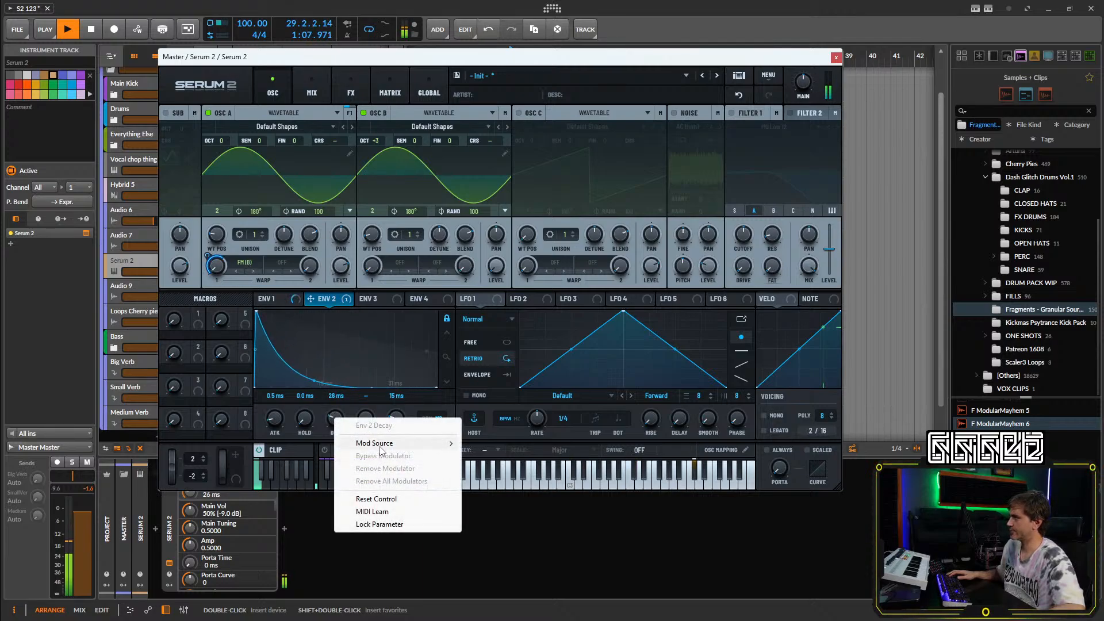
mouse_move(402, 443)
mouse_move(534, 474)
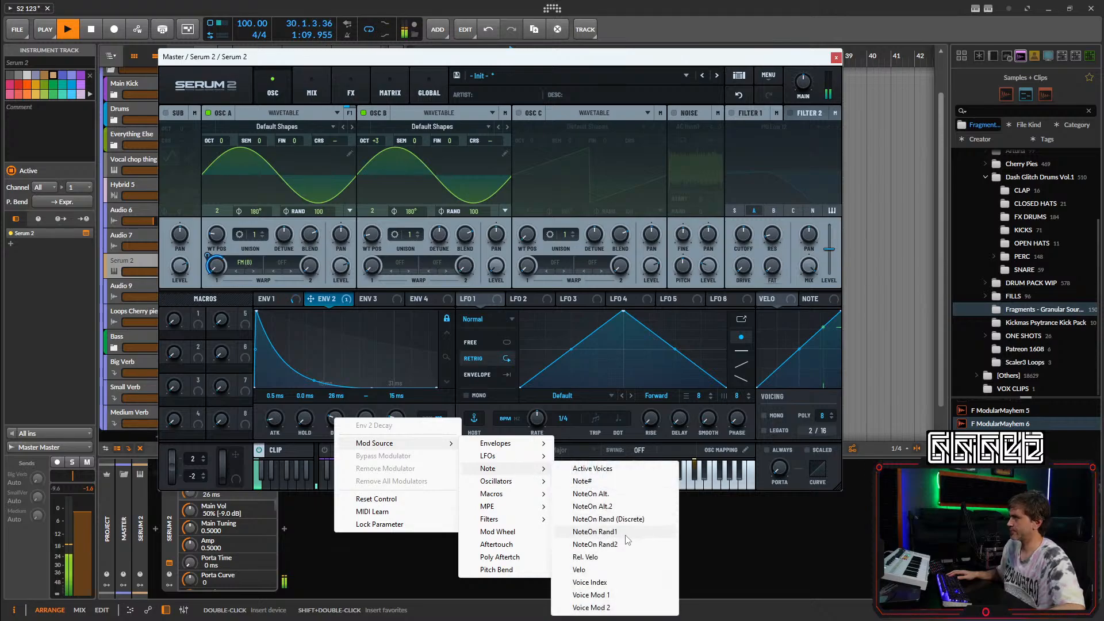
click(598, 532)
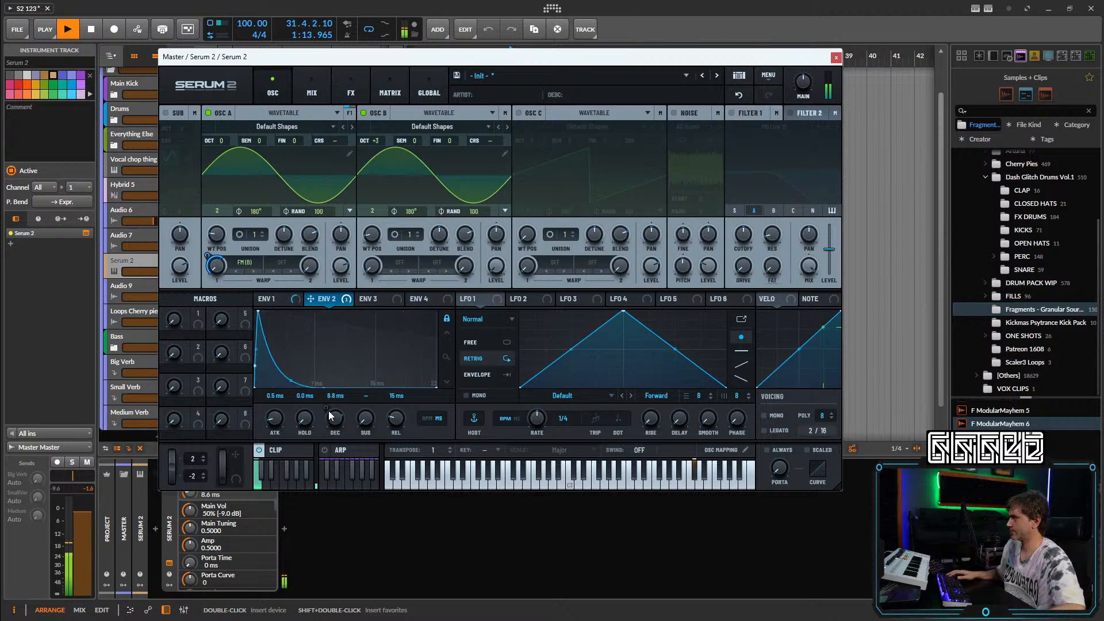
Set the NoteOn Rand1 modulation of Envelope 2's decay to 26% and bend its source curve downward into an exponential shape.
click(381, 79)
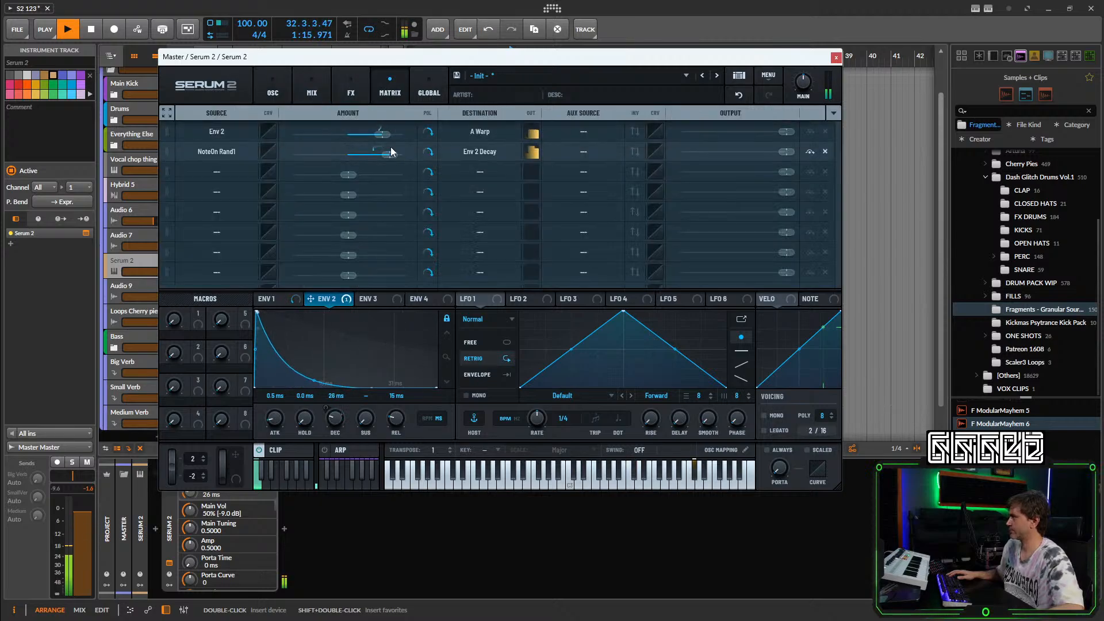
drag(388, 154, 357, 155)
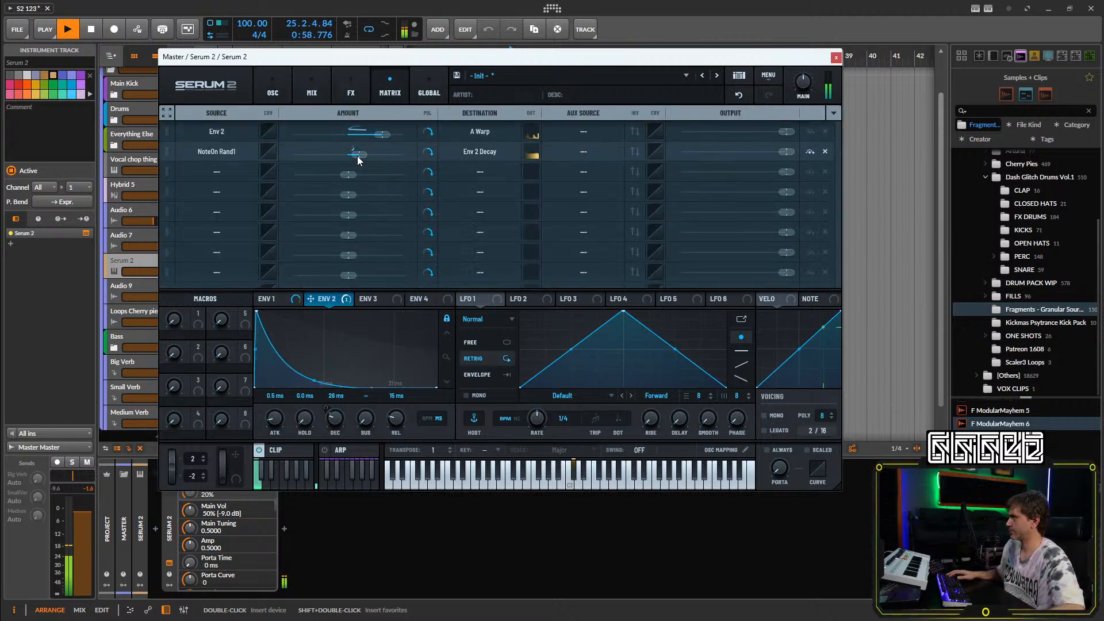
click(272, 90)
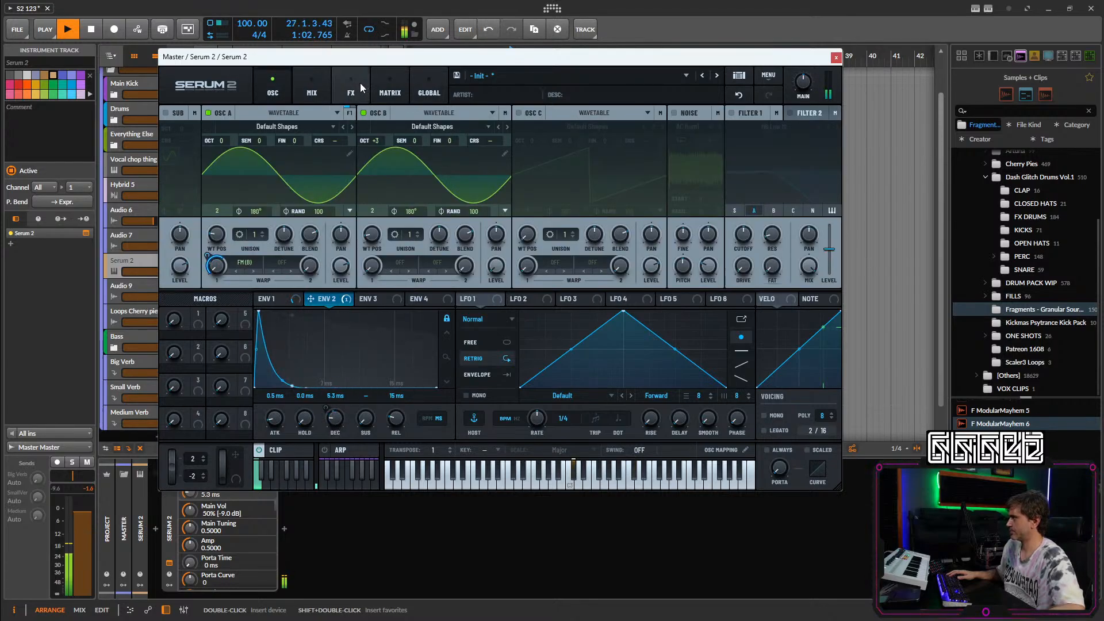
click(384, 86)
drag(366, 155, 362, 155)
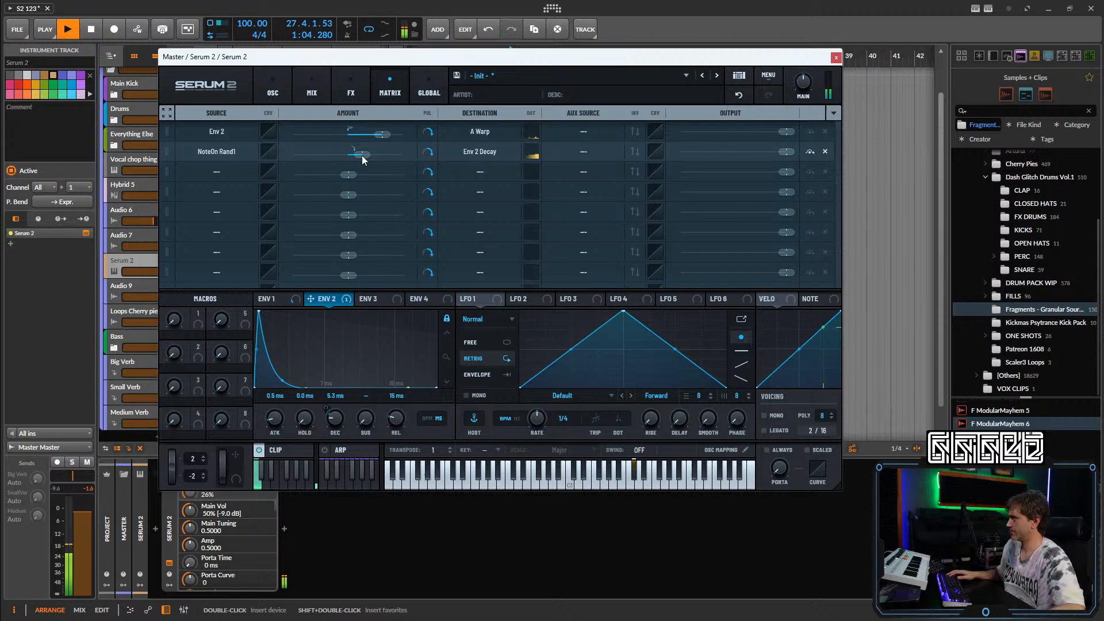
click(266, 150)
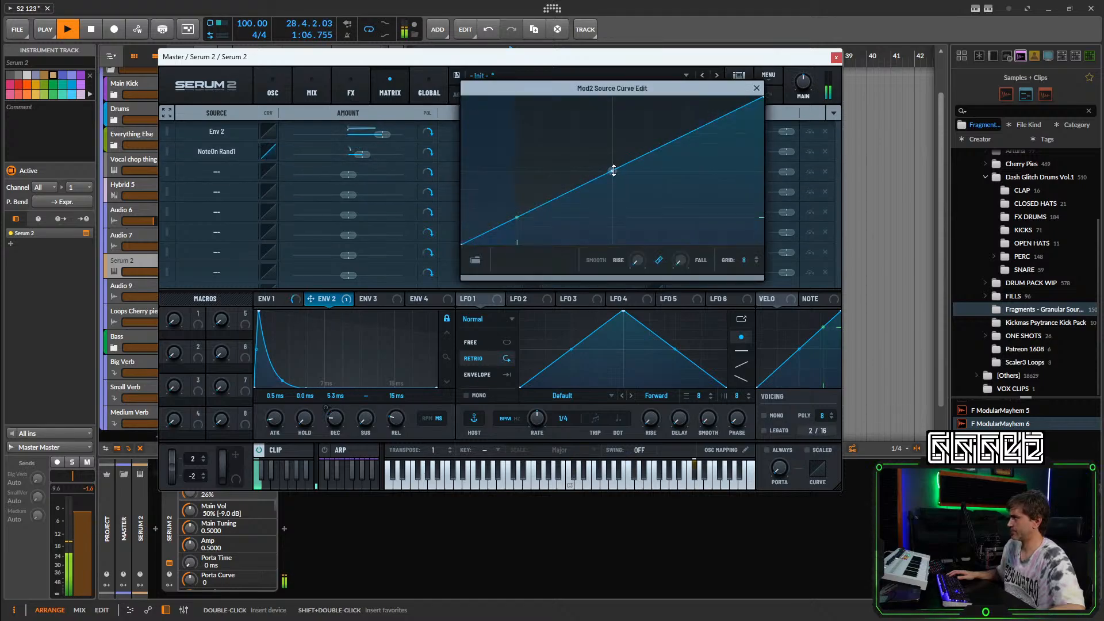
drag(614, 170, 616, 200)
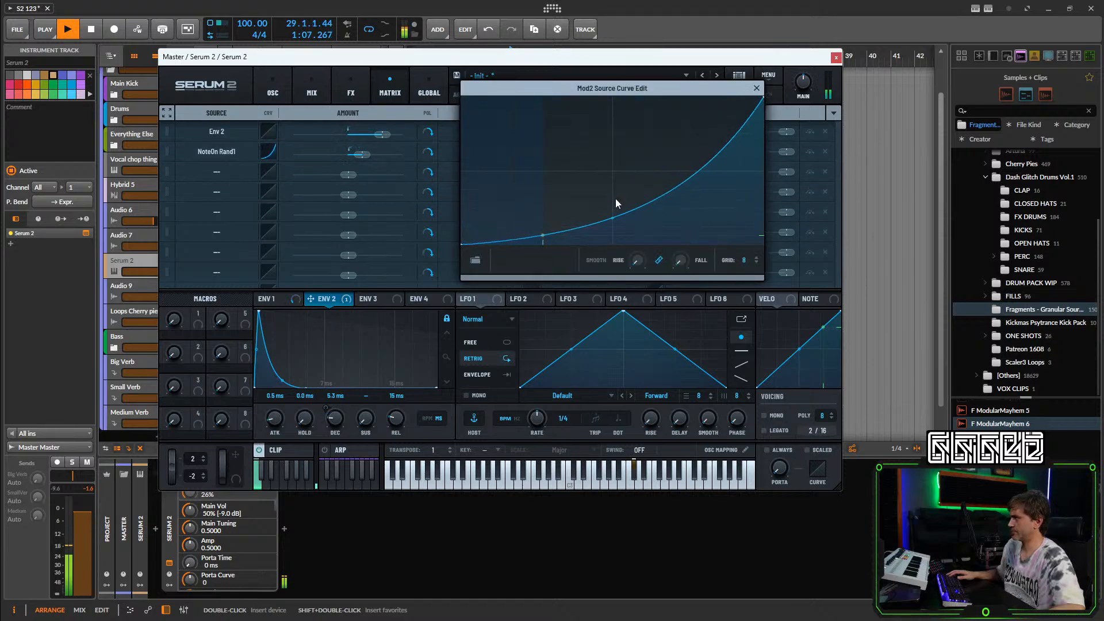
click(757, 88)
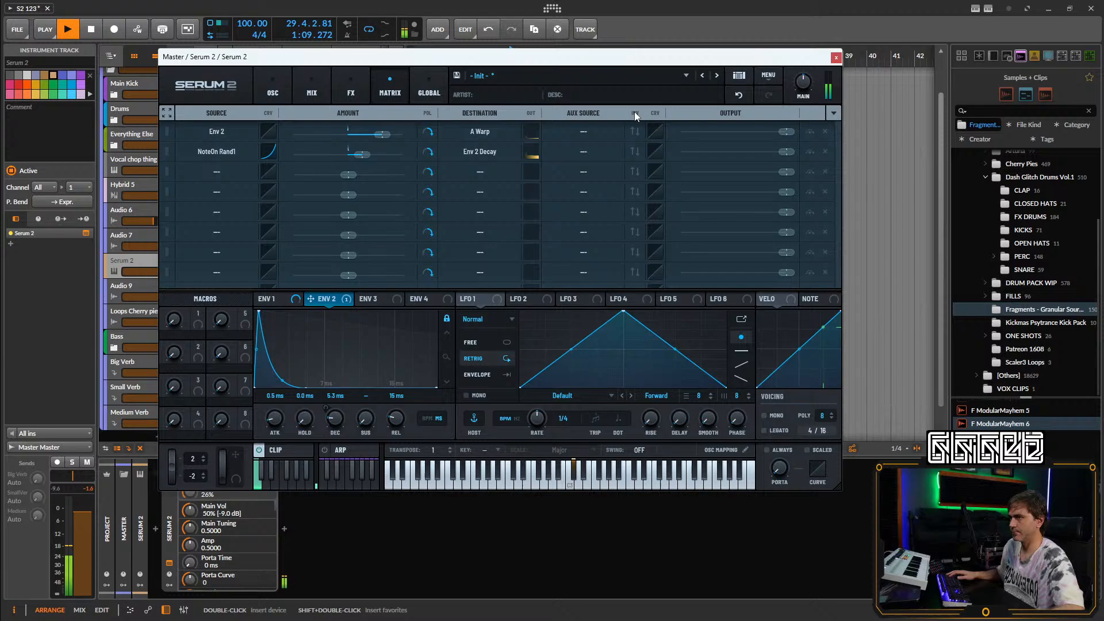
Try the Linear and Exp FM modes for oscillator A's FM (B) warp and lower its Envelope 2 modulation to 32%.
click(274, 92)
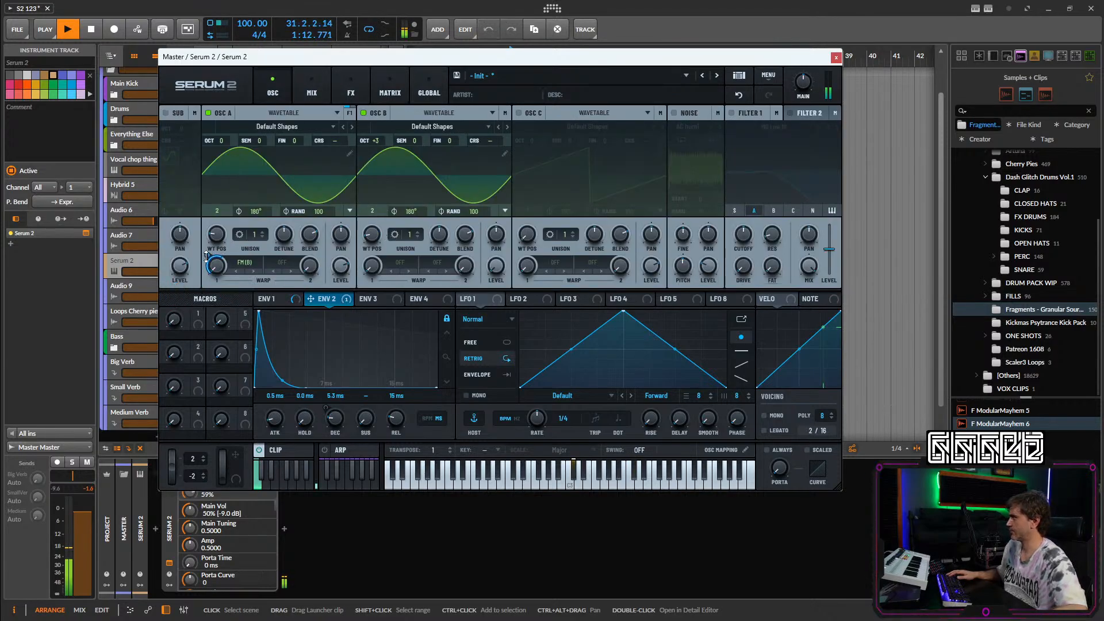
click(245, 265)
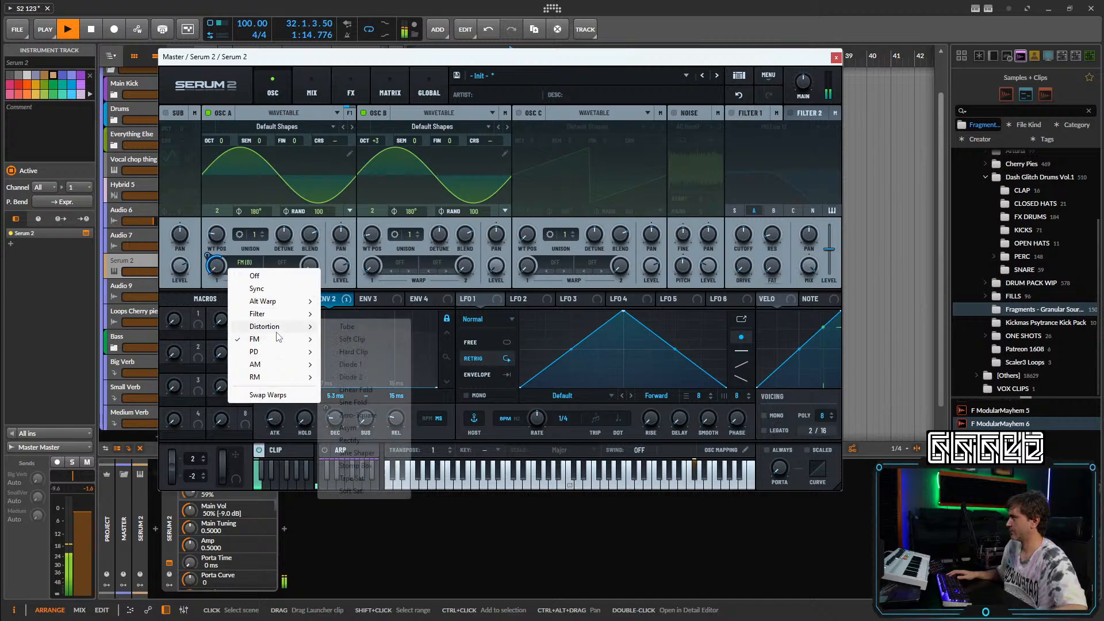
mouse_move(285, 340)
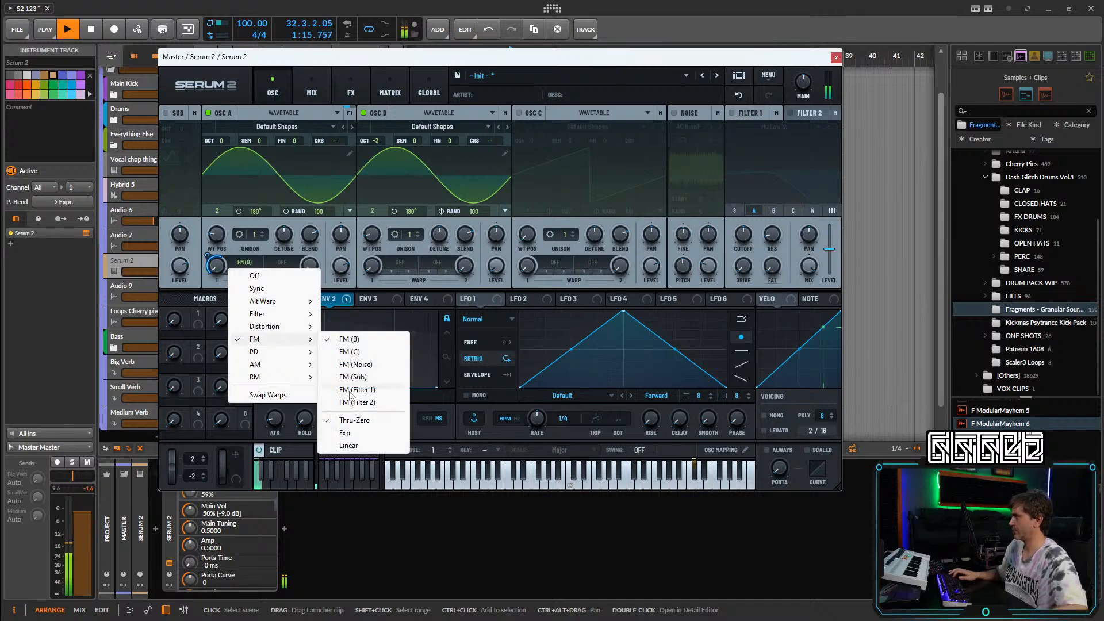
click(348, 445)
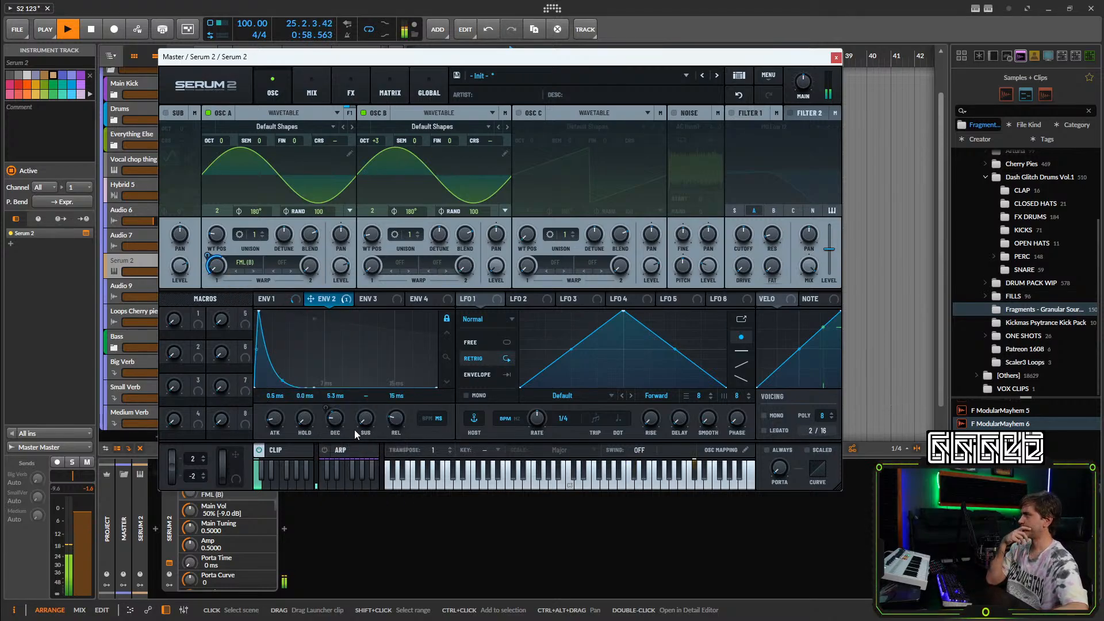
click(239, 264)
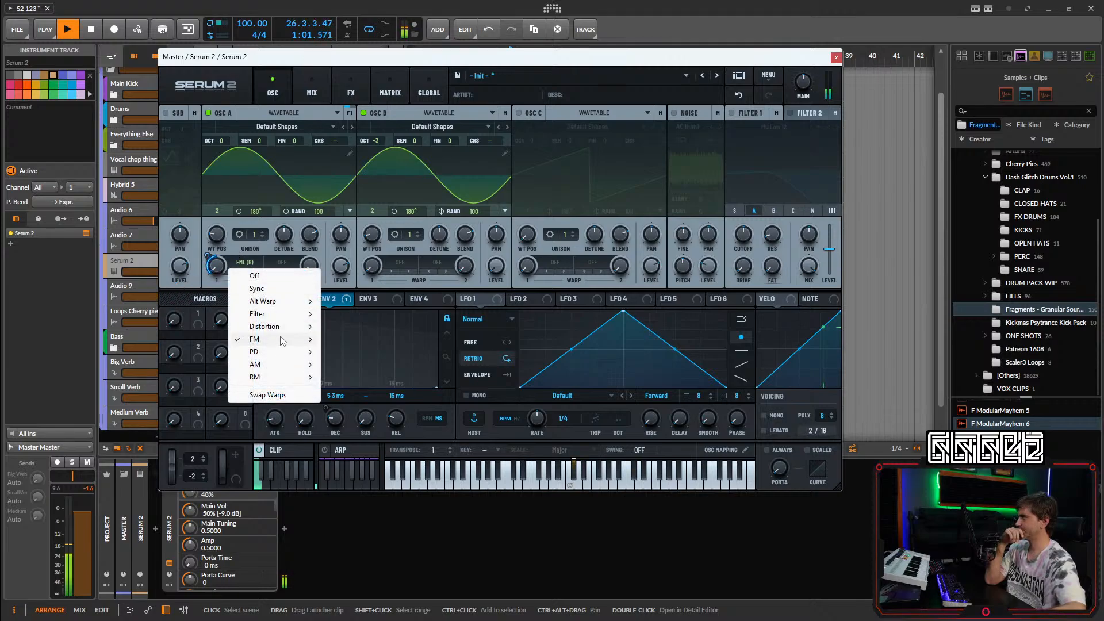
mouse_move(281, 339)
click(368, 435)
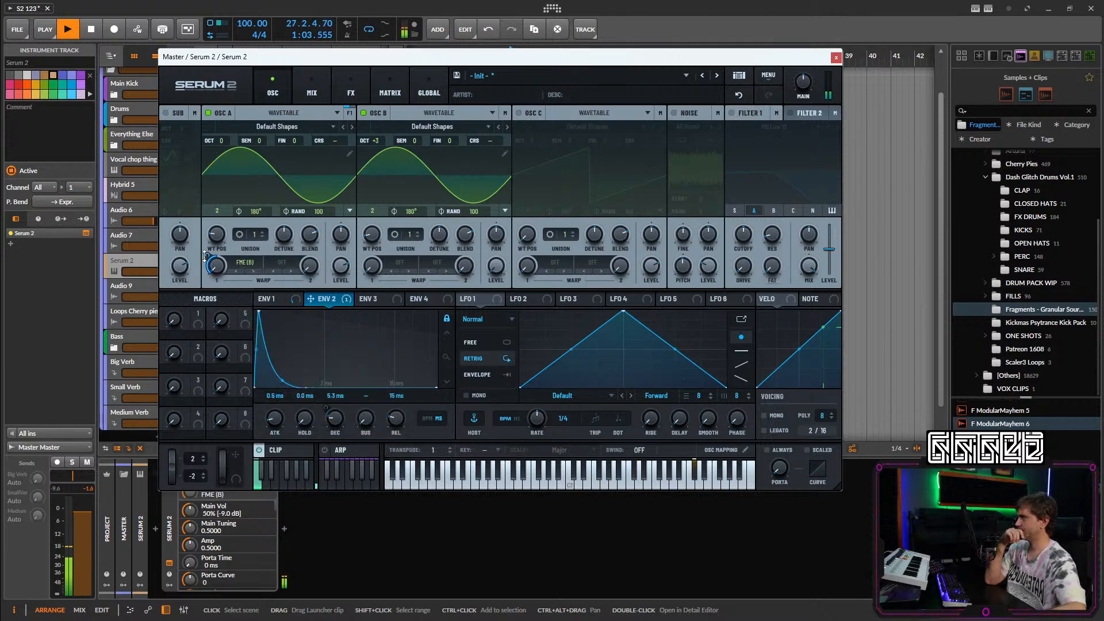
click(246, 263)
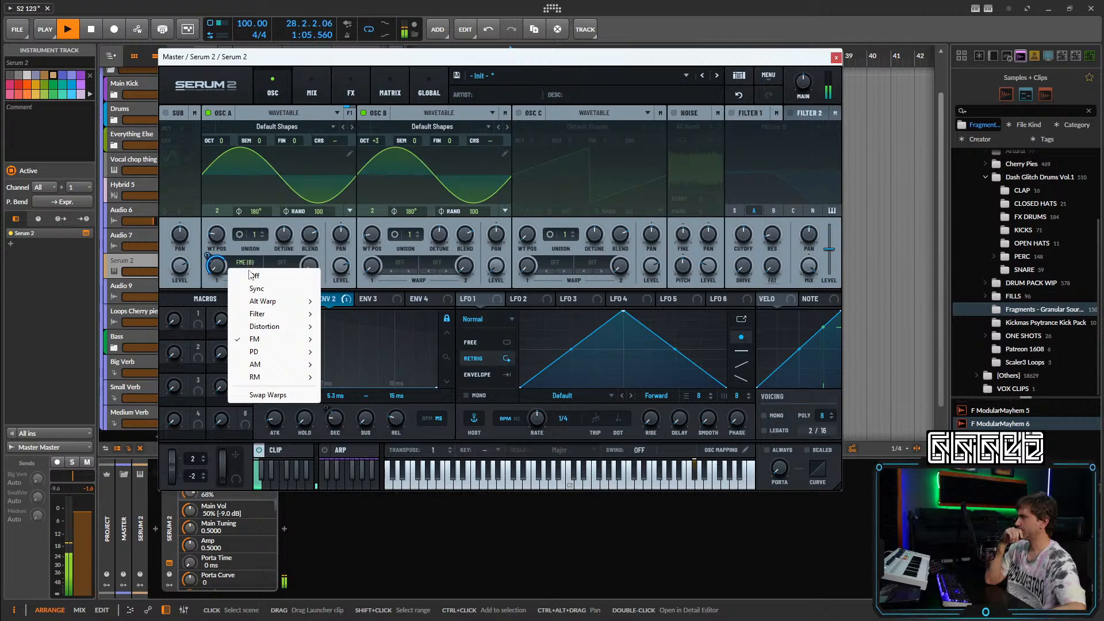
click(208, 255)
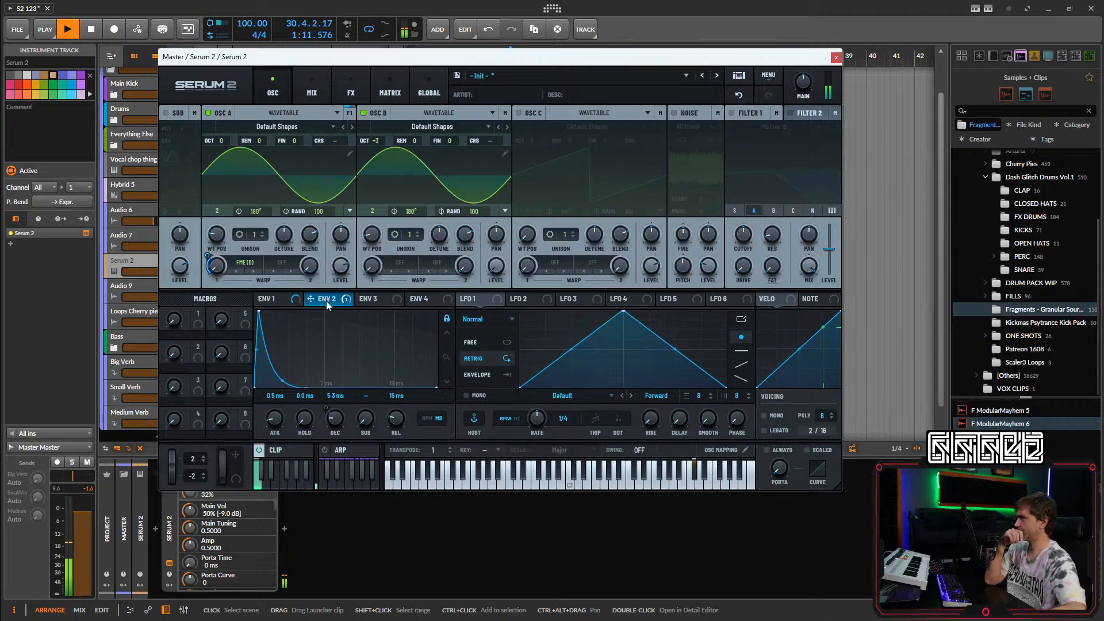
Try Envelope 2 on oscillator B's coarse pitch, restore oscillator A's Thru-Zero FM mode and remove the pitch modulator.
drag(326, 301, 492, 143)
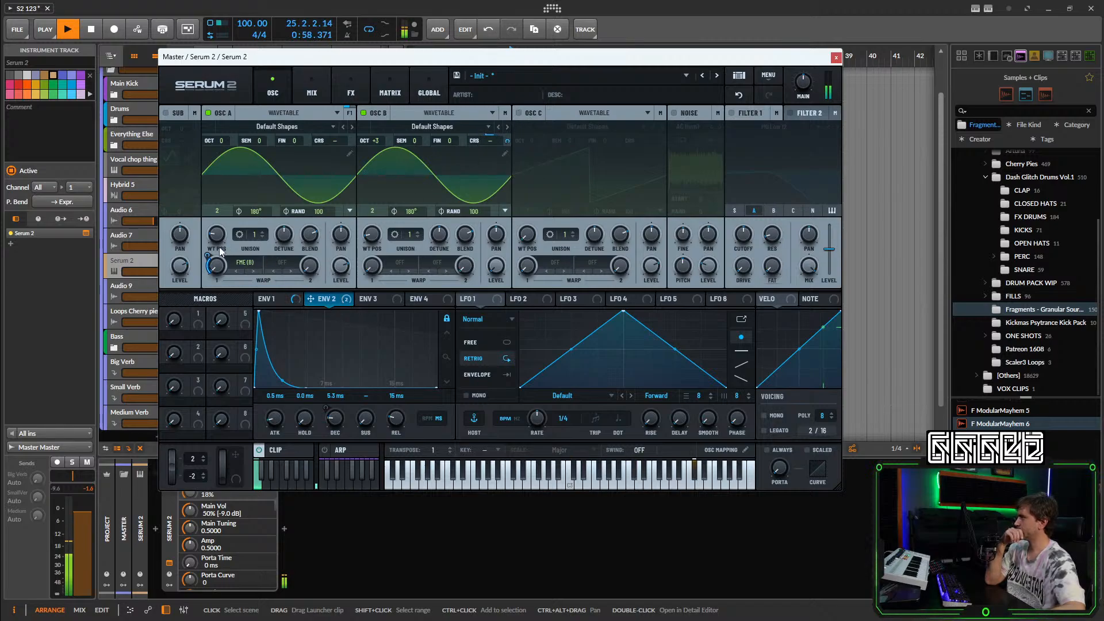
click(249, 263)
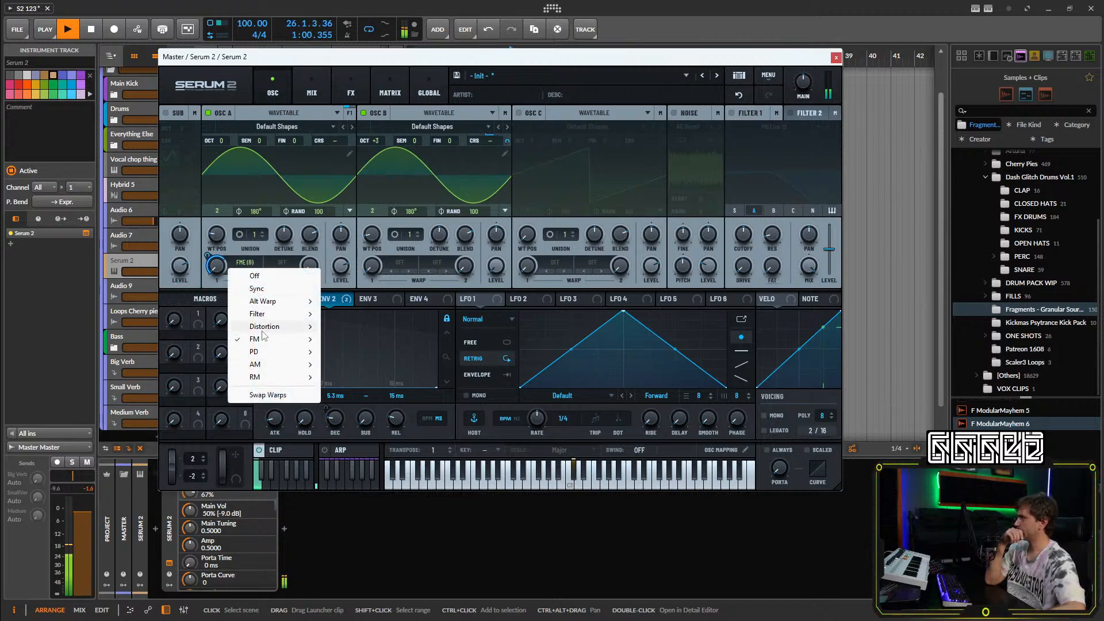
mouse_move(301, 339)
click(354, 421)
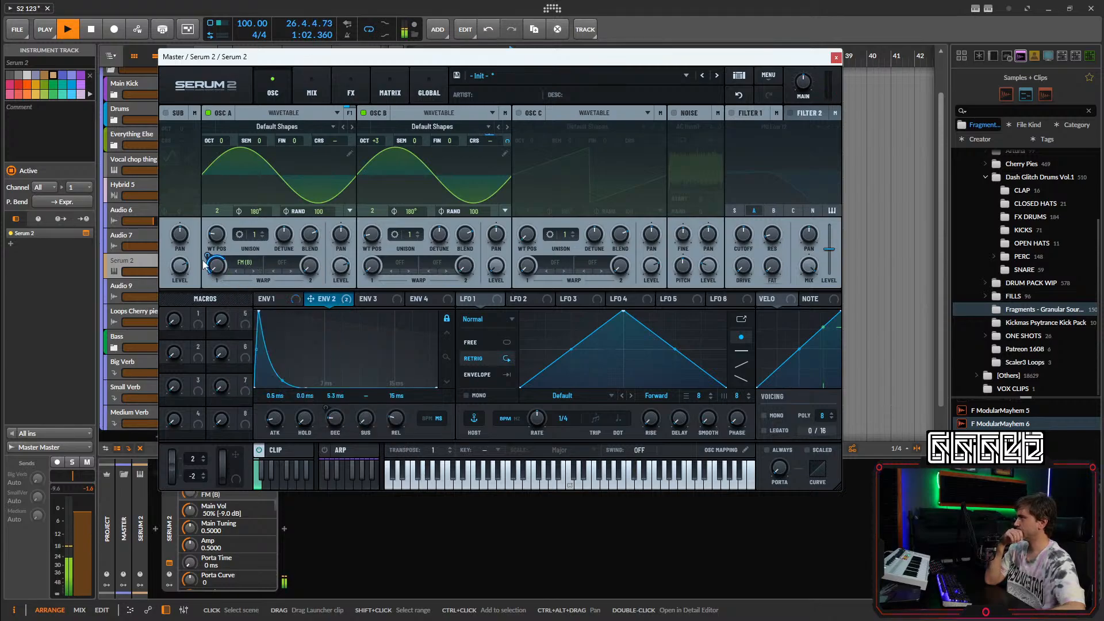
right_click(498, 145)
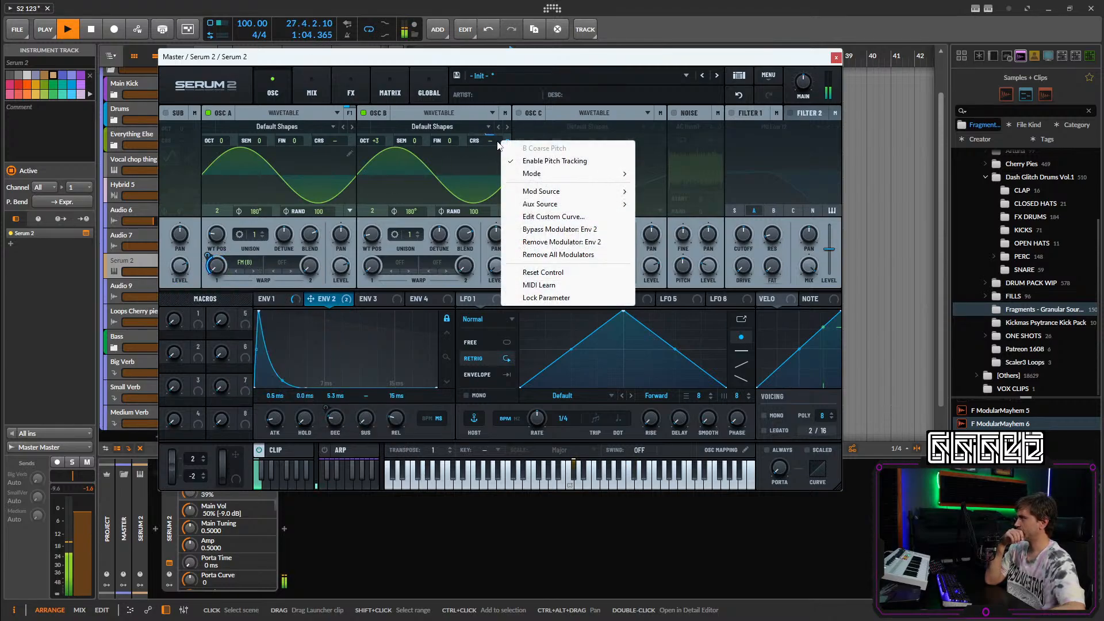
click(538, 240)
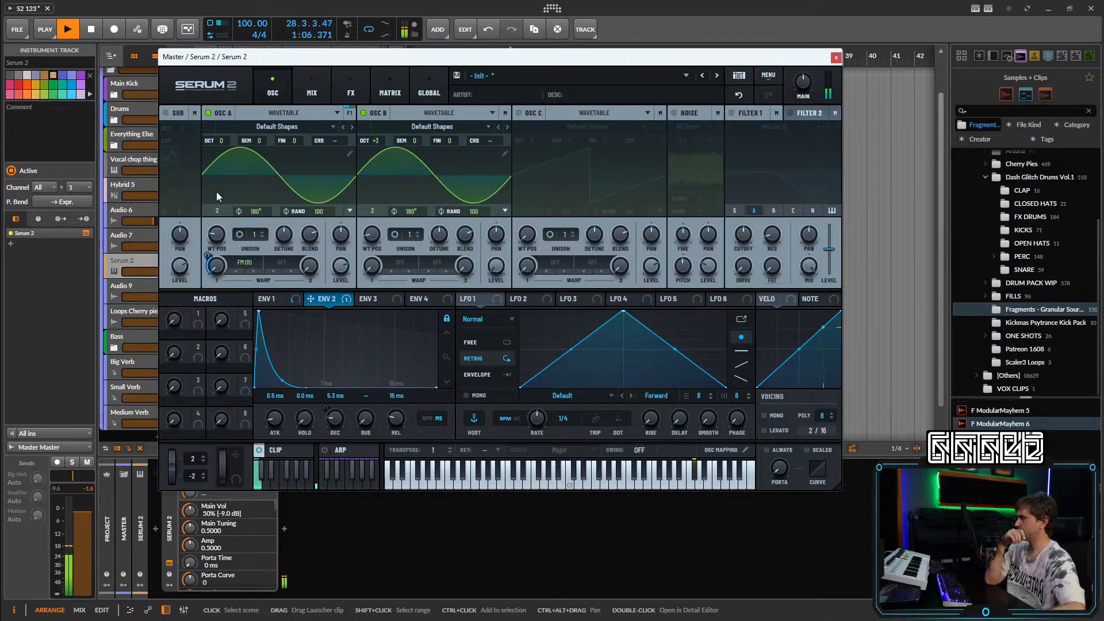
Set Envelope 2's modulation of oscillator A's FM warp to 41% and give Envelope 1 a -13.8 dB sustain and 123 ms release.
mouse_move(210, 257)
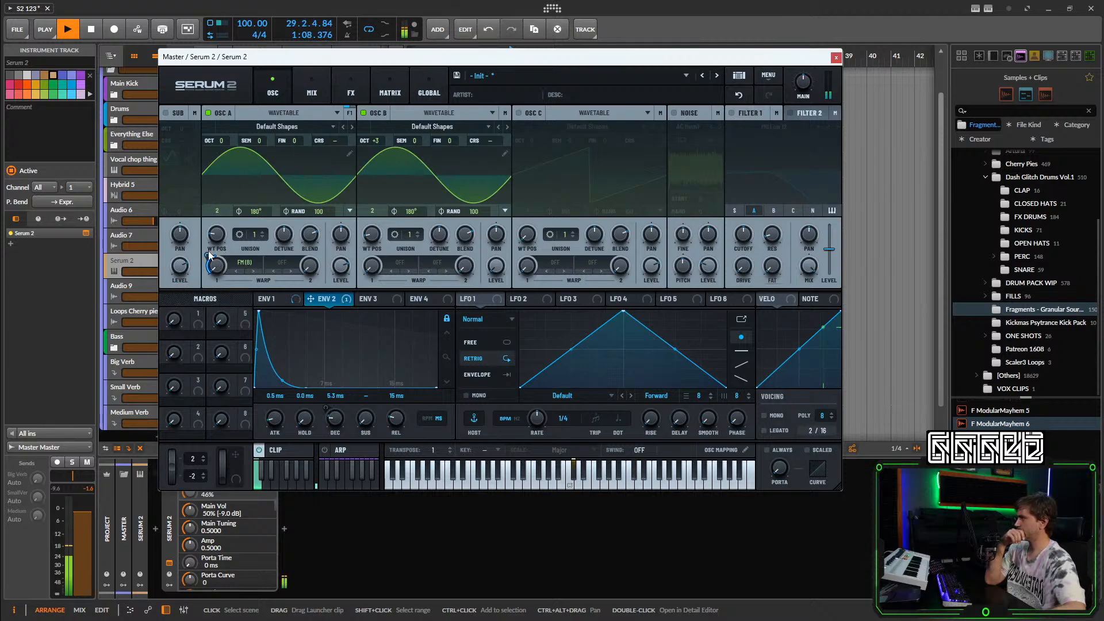
drag(210, 256, 210, 259)
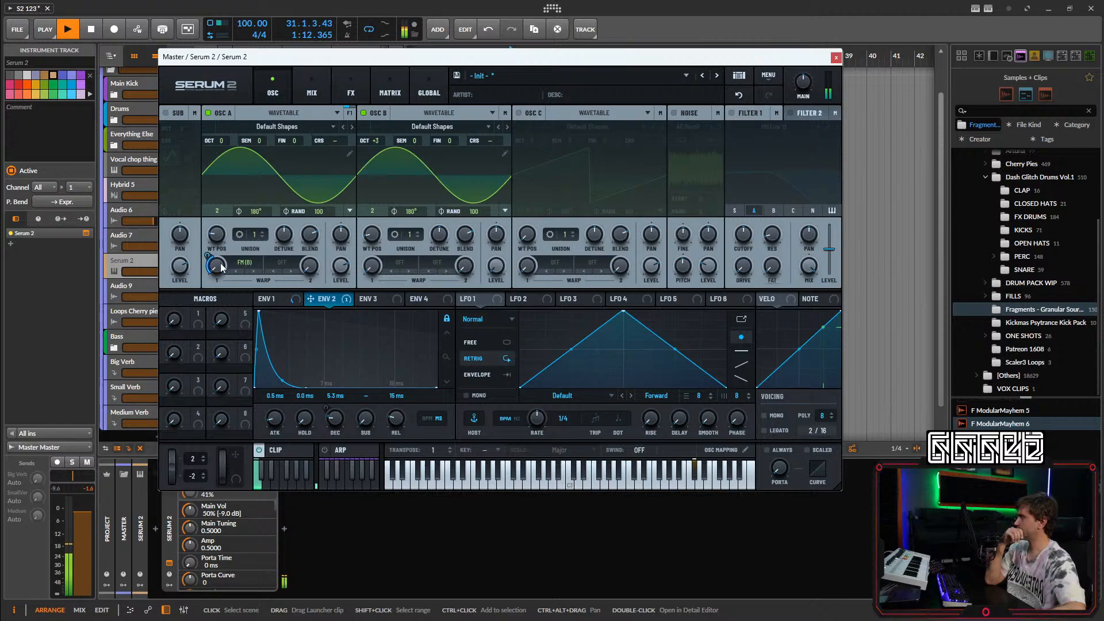
click(274, 299)
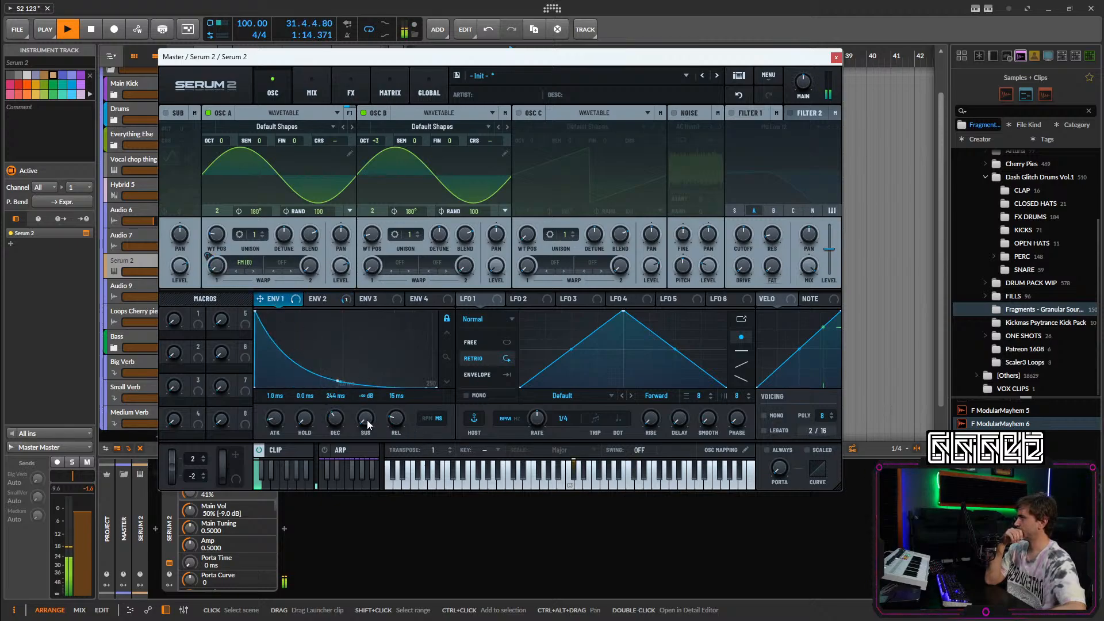
drag(367, 420, 377, 391)
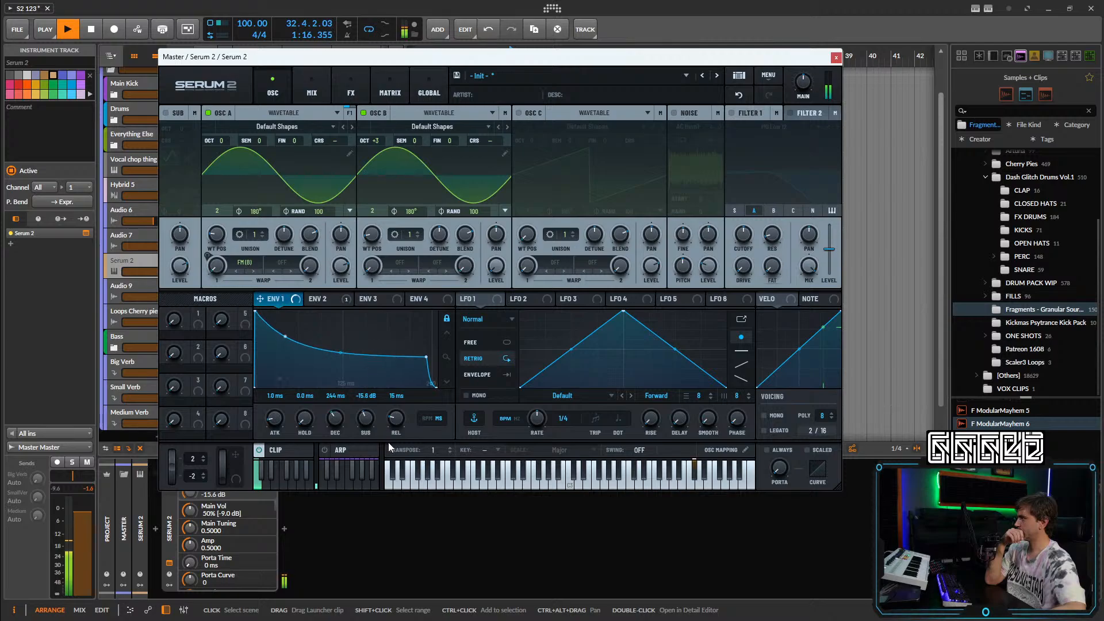
scroll(397, 417, up, 5)
scroll(365, 419, up, 2)
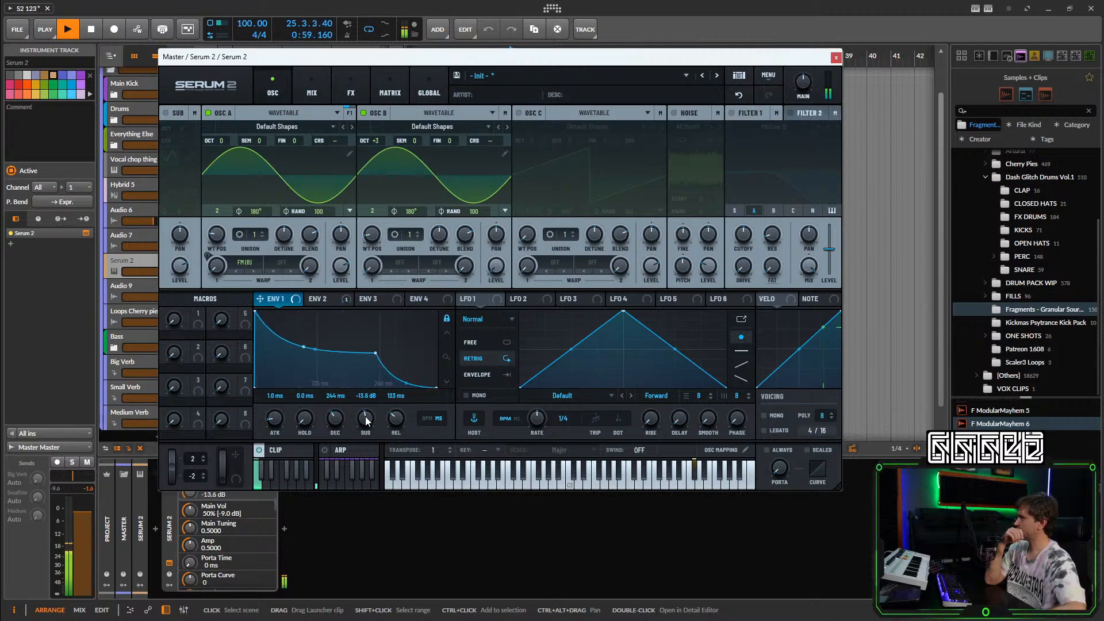
Modulate oscillator A's coarse pitch with LFO 1 at 19%, keeping the base coarse pitch at its default.
click(489, 299)
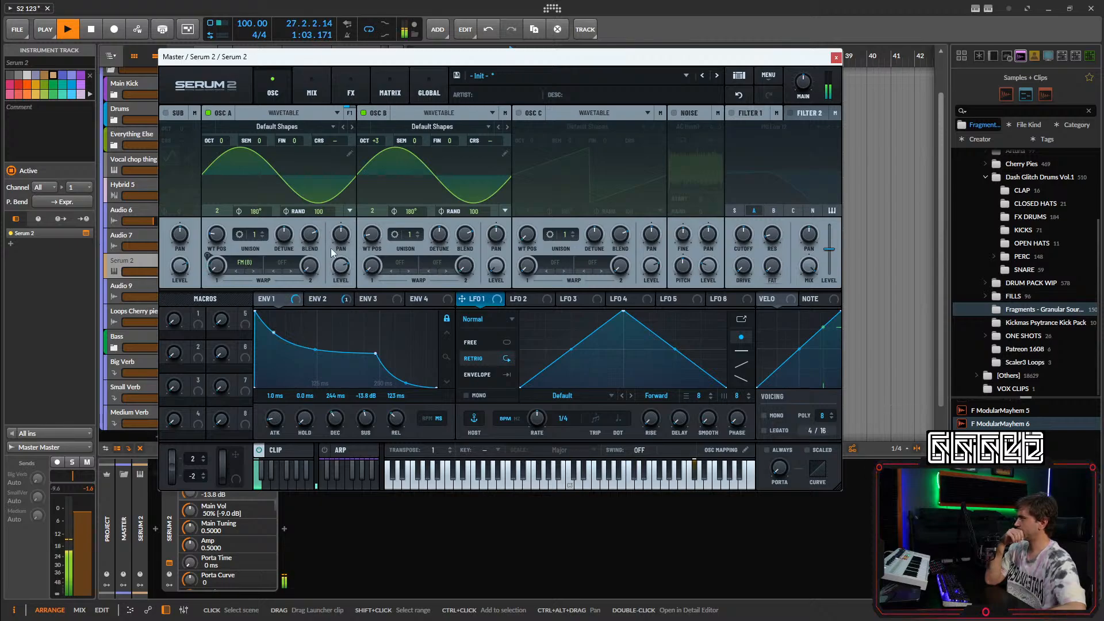
drag(342, 144, 344, 144)
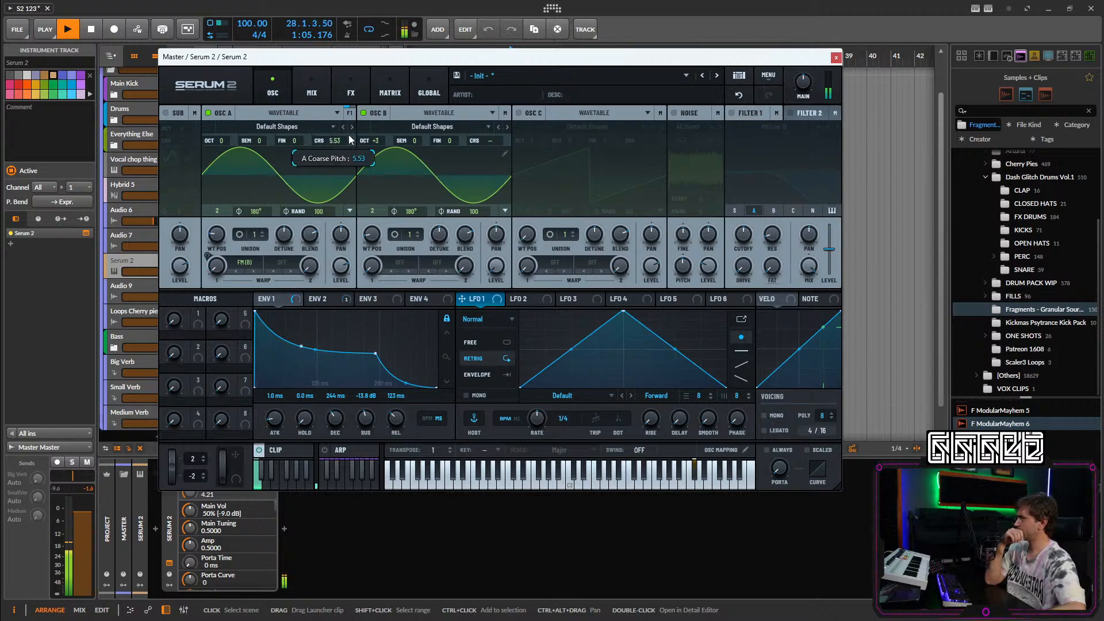
double_click(340, 144)
drag(485, 299, 340, 142)
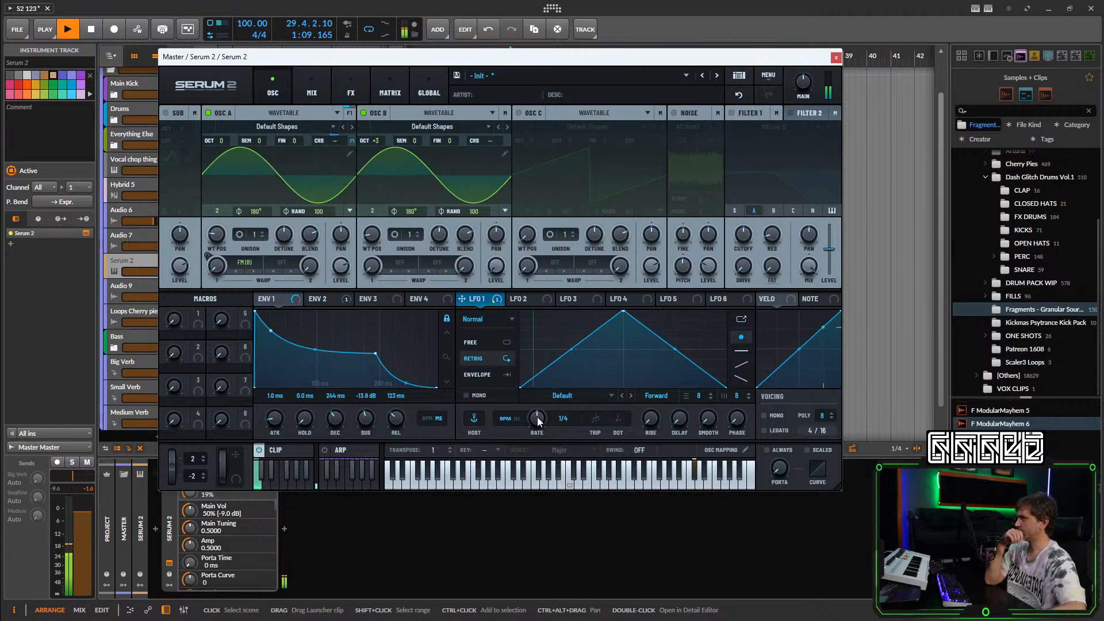
Set LFO 1 to Free mode with a 1/8 rate and a 32 bar rise.
drag(536, 419, 536, 428)
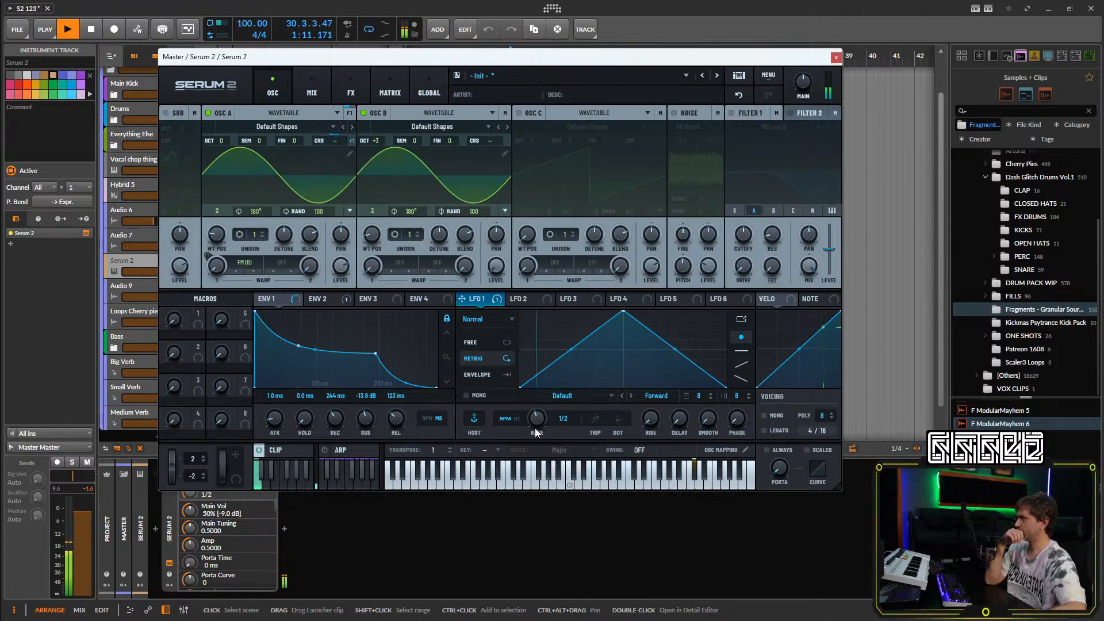
click(480, 342)
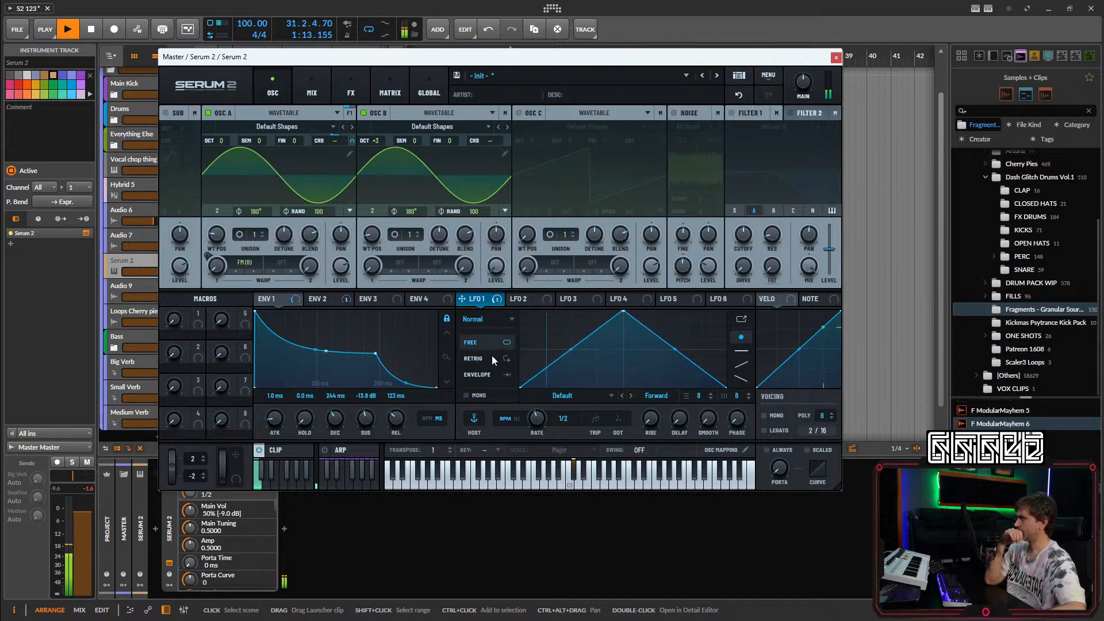
mouse_move(651, 425)
mouse_down()
mouse_move(659, 403)
mouse_move(653, 422)
mouse_up()
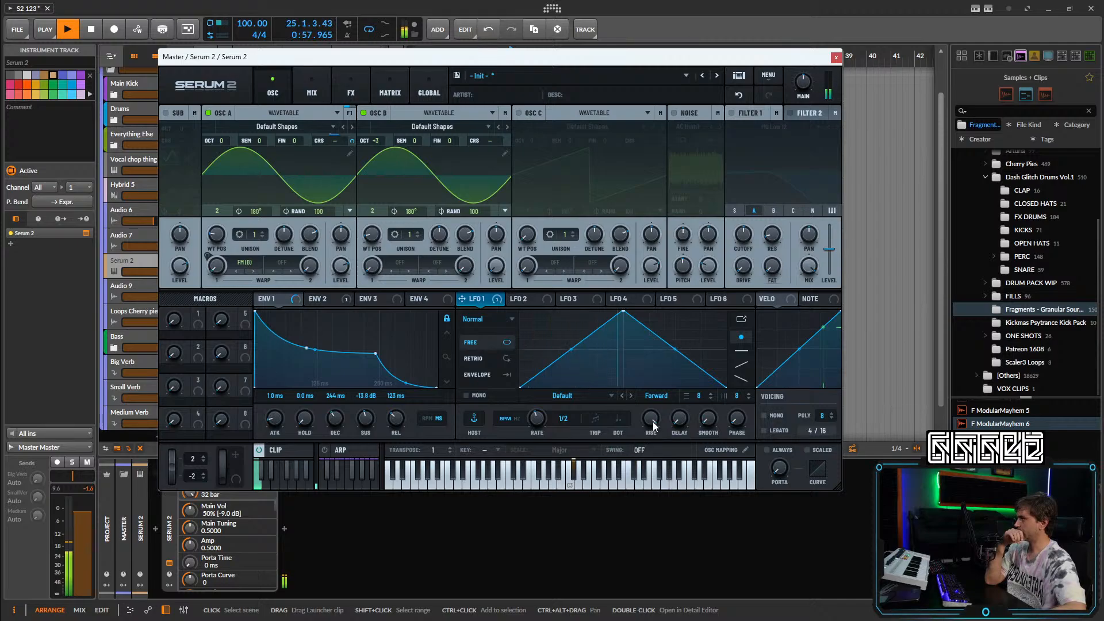
drag(641, 467, 663, 387)
drag(533, 422, 539, 414)
drag(652, 421, 647, 488)
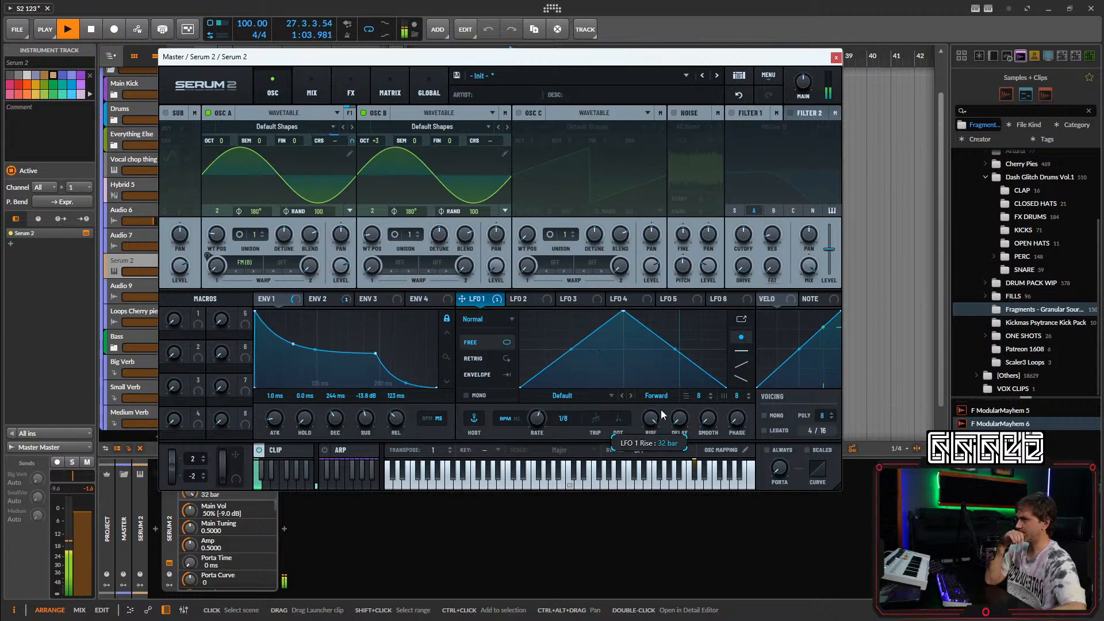
Shorten LFO 1's rise time and set its delay to 1/8.
mouse_move(663, 414)
mouse_down()
mouse_move(660, 453)
mouse_move(663, 398)
mouse_move(664, 418)
mouse_up()
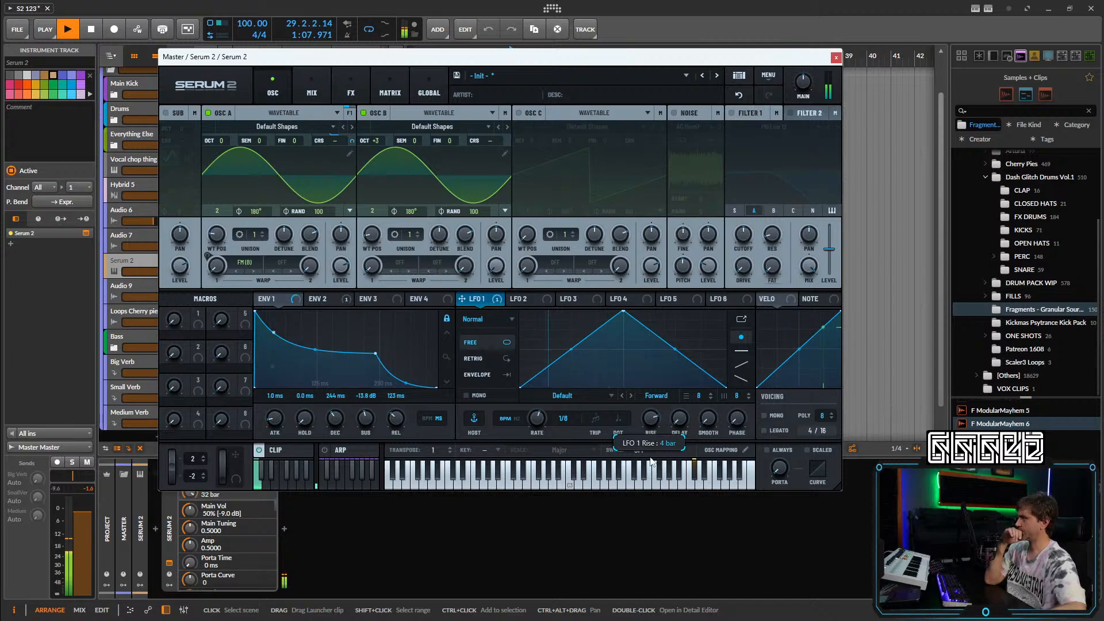
drag(651, 459, 661, 423)
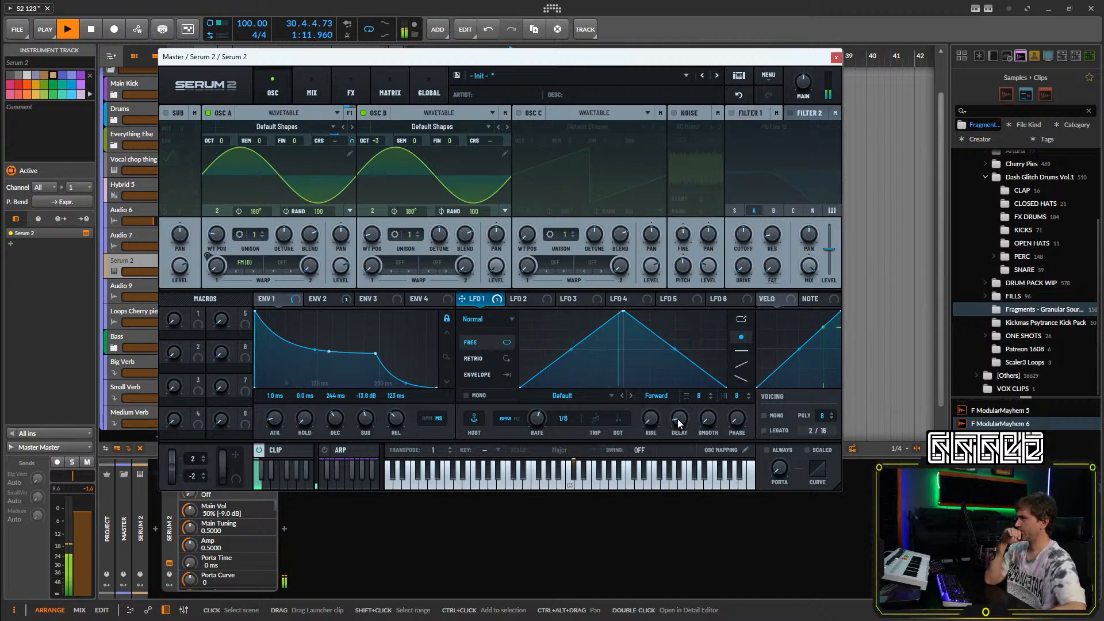
mouse_move(649, 423)
mouse_down()
mouse_move(655, 416)
mouse_move(674, 446)
mouse_move(683, 412)
mouse_move(656, 415)
mouse_up()
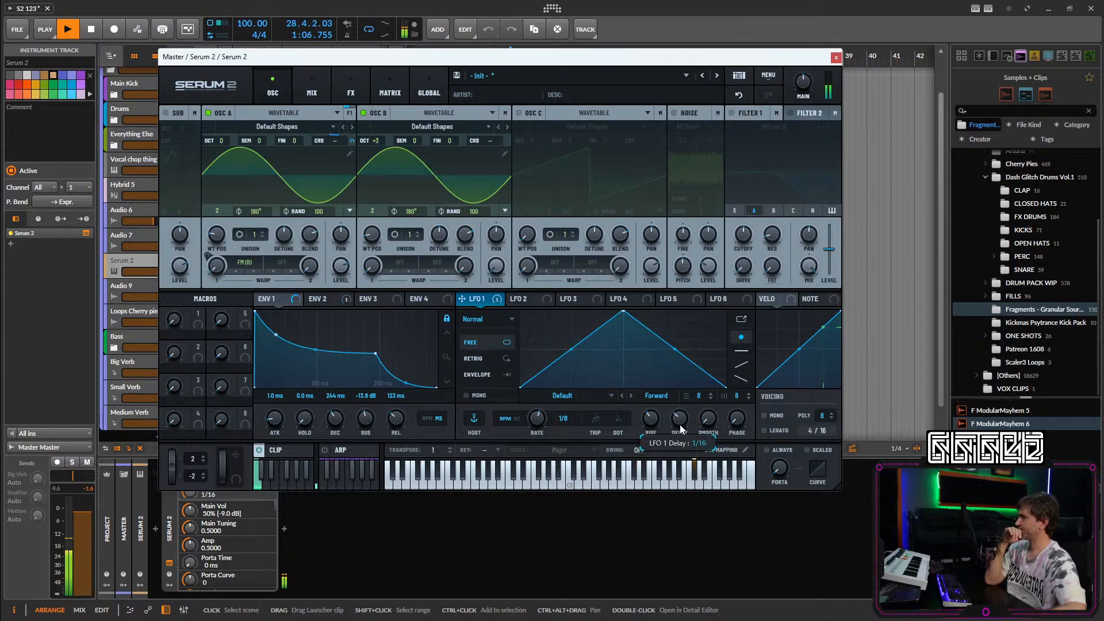
drag(683, 424, 685, 420)
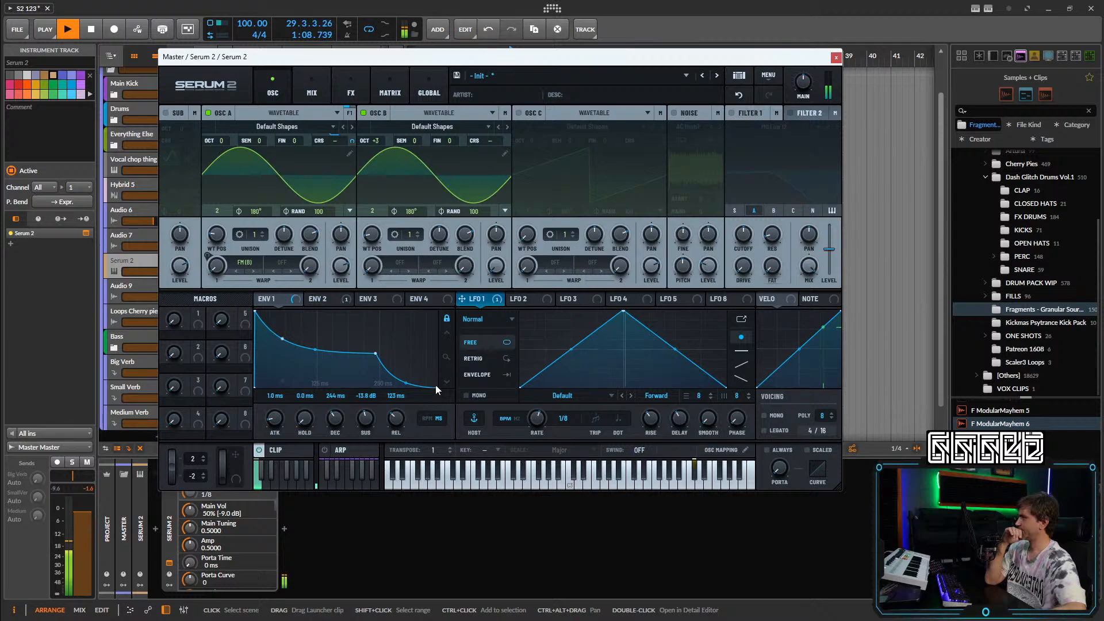
Route Macro 1 to LFO 1's rise and delay, and sweep the macro to audition the modulation.
drag(199, 325, 645, 460)
drag(203, 329, 651, 419)
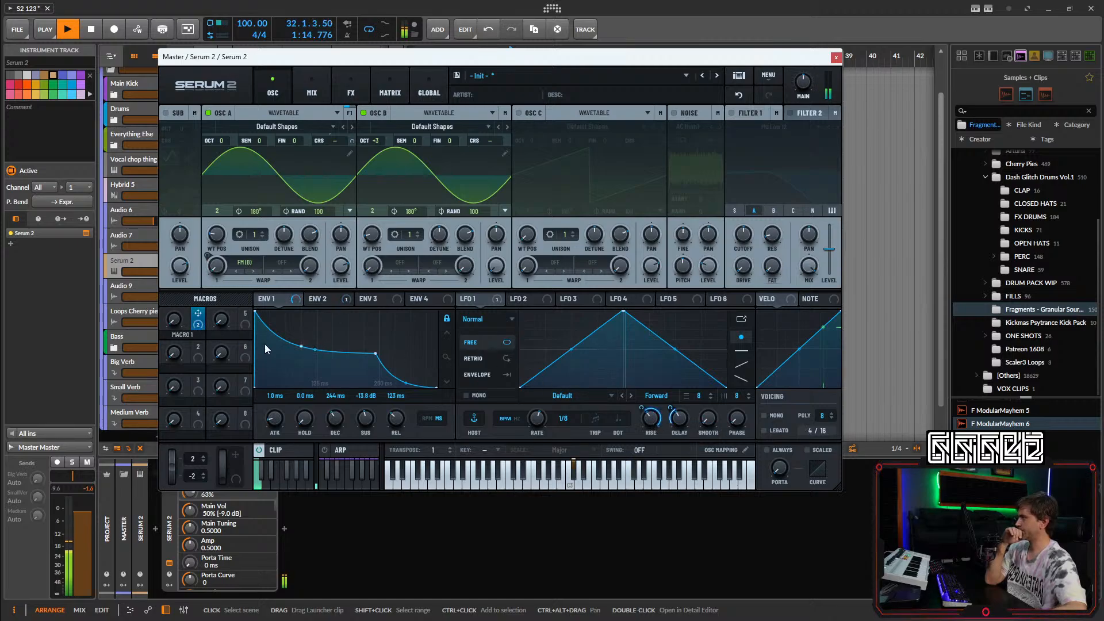
drag(641, 407, 640, 463)
drag(168, 322, 181, 281)
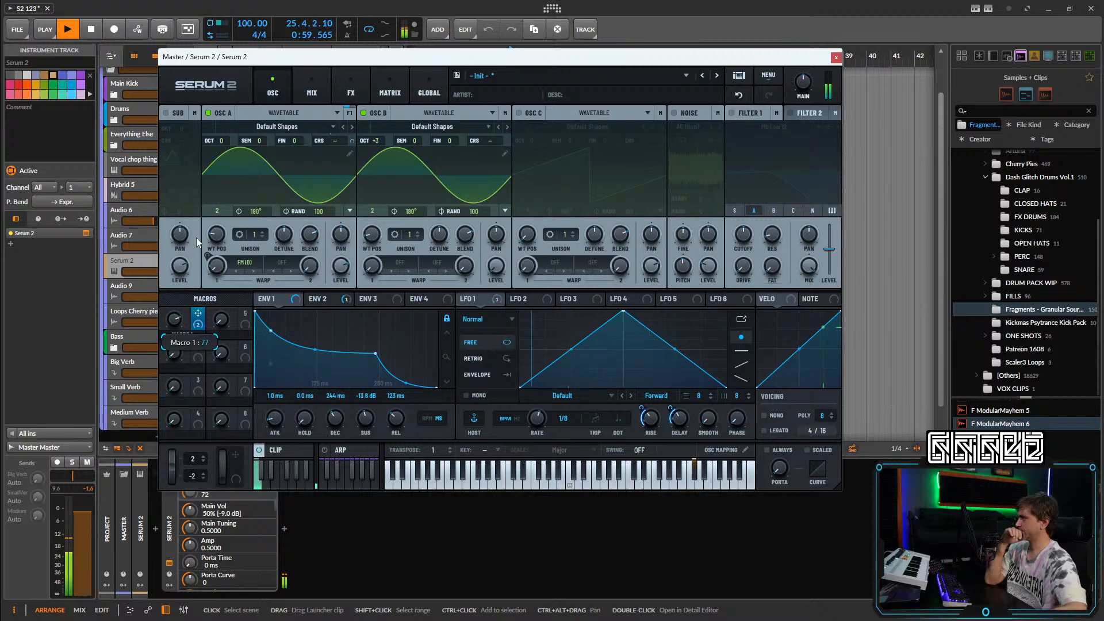
drag(195, 237, 215, 195)
Set Macro 1's modulation of LFO 1's rise to -7% and sweep the macro back down to 0.
double_click(178, 320)
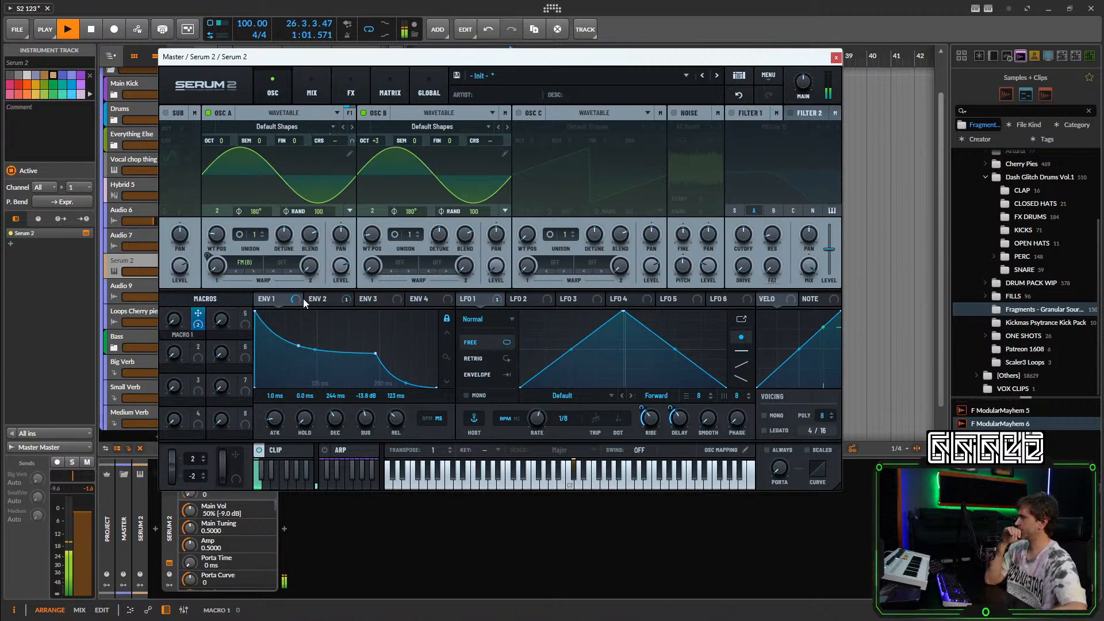
drag(175, 326, 213, 223)
mouse_move(642, 407)
mouse_down()
mouse_move(676, 398)
mouse_move(639, 406)
mouse_up()
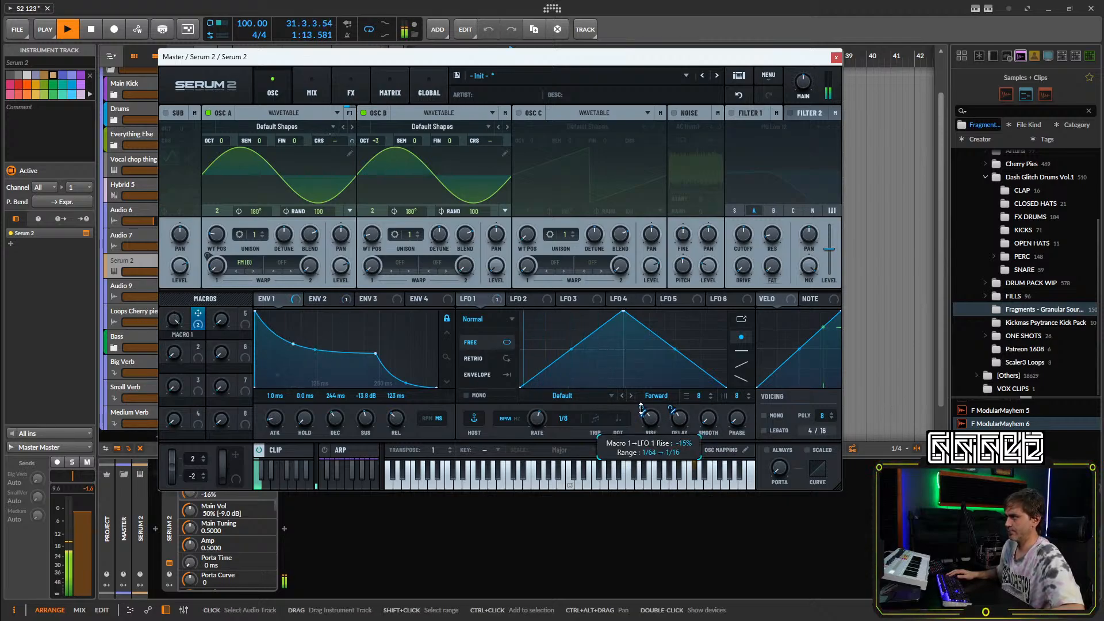
mouse_move(642, 406)
mouse_down()
mouse_move(669, 407)
mouse_move(644, 406)
mouse_up()
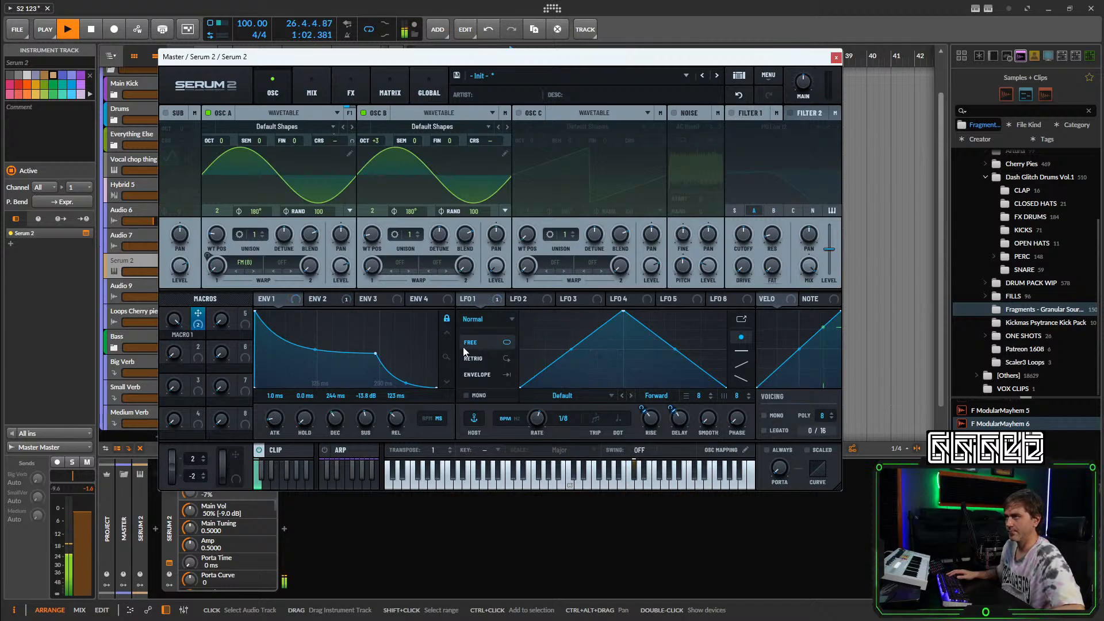
drag(173, 320, 171, 357)
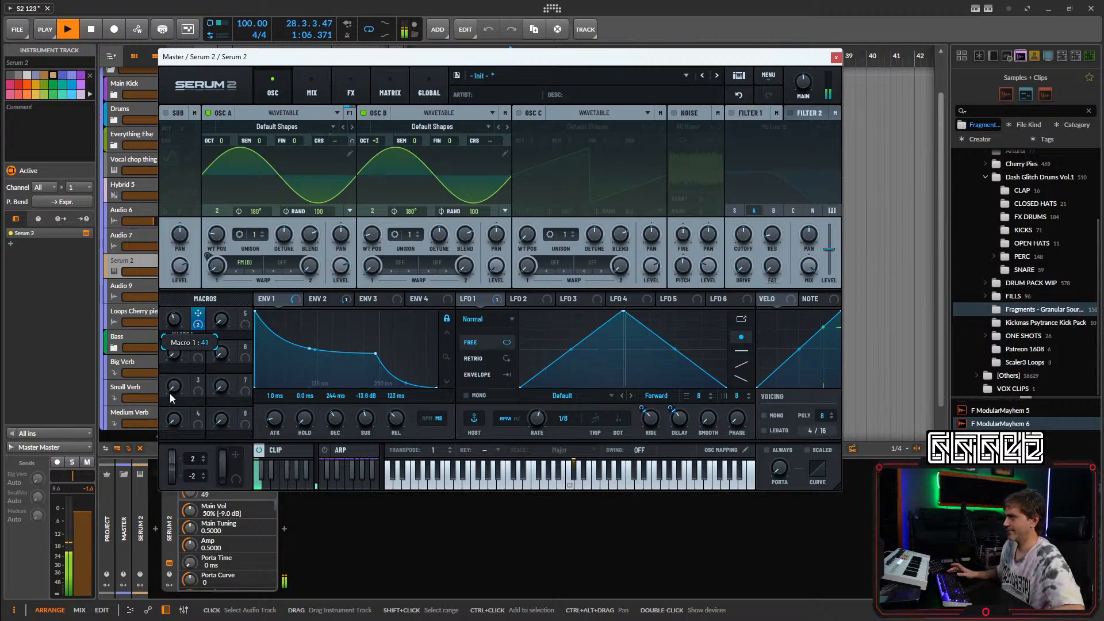
drag(199, 512, 254, 414)
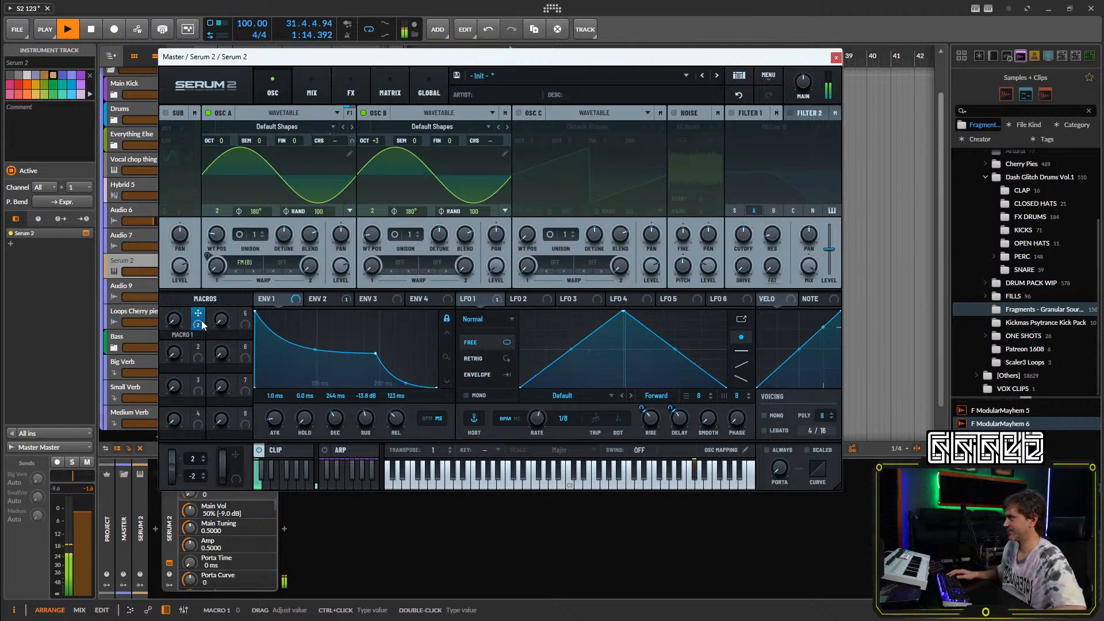
Slow LFO 1's tempo-synced rate to 1/2 and bow both slopes of its triangle shape upward.
drag(175, 321, 568, 389)
drag(538, 418, 536, 421)
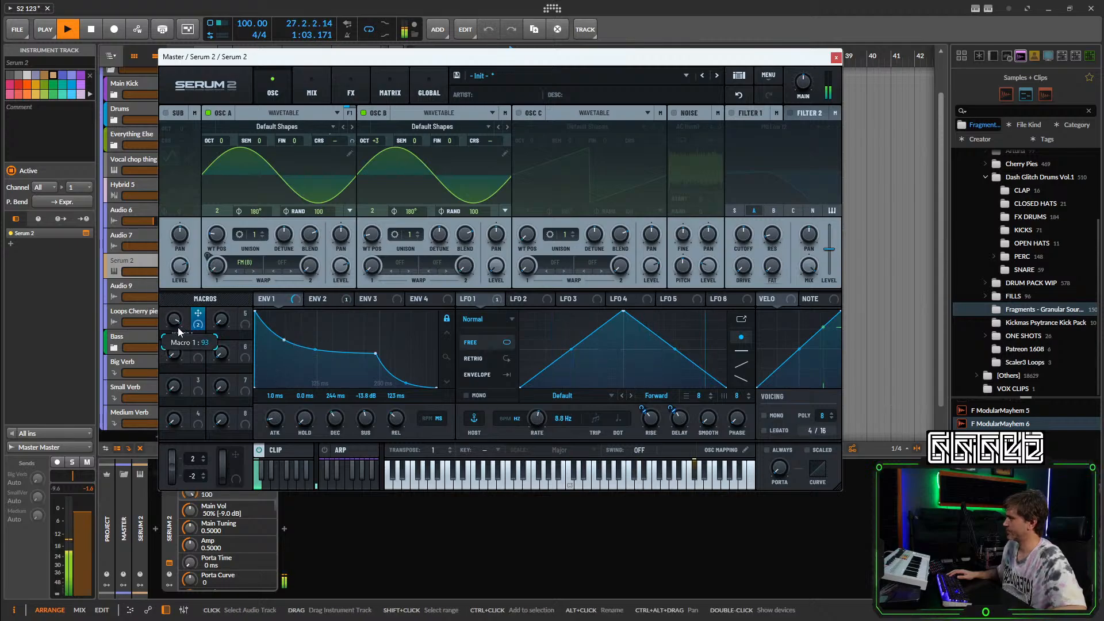
drag(536, 418, 531, 448)
click(503, 419)
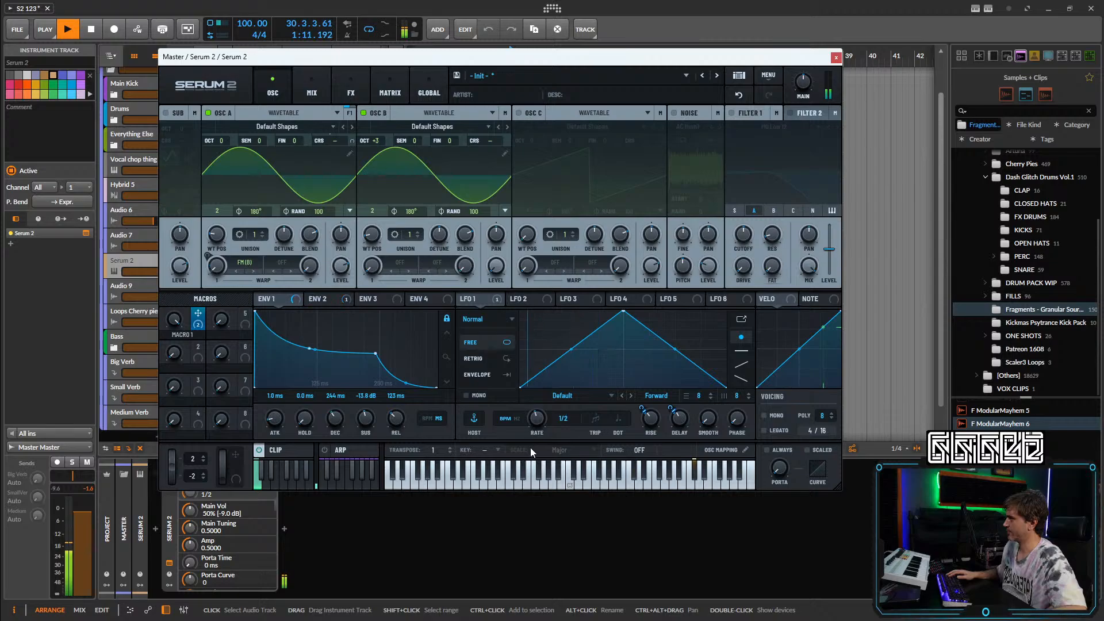
drag(571, 349, 572, 334)
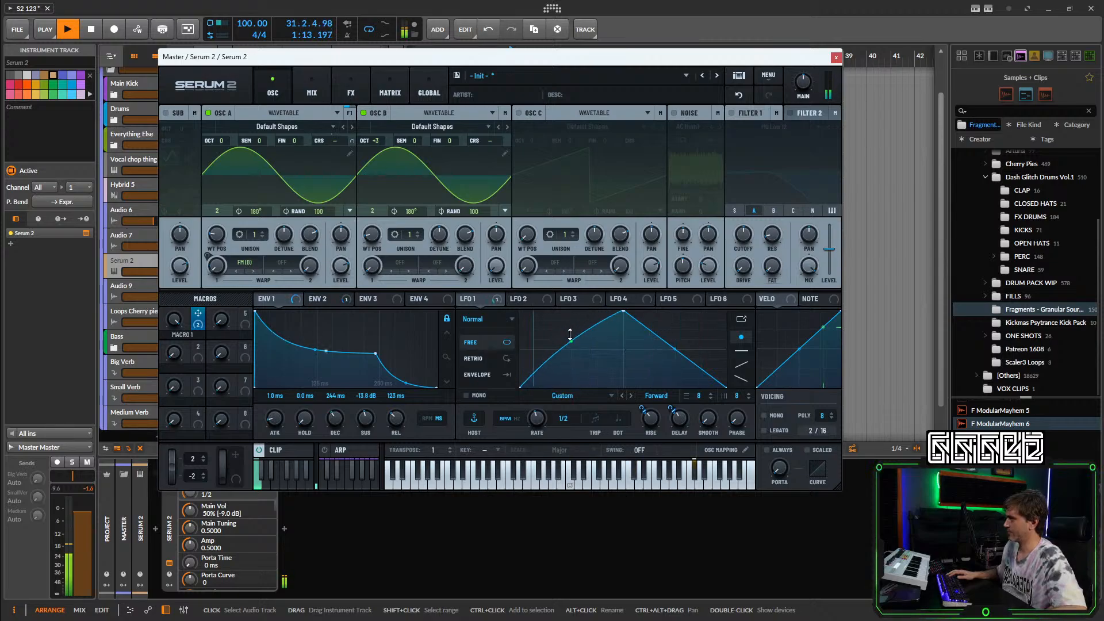
drag(674, 349, 675, 336)
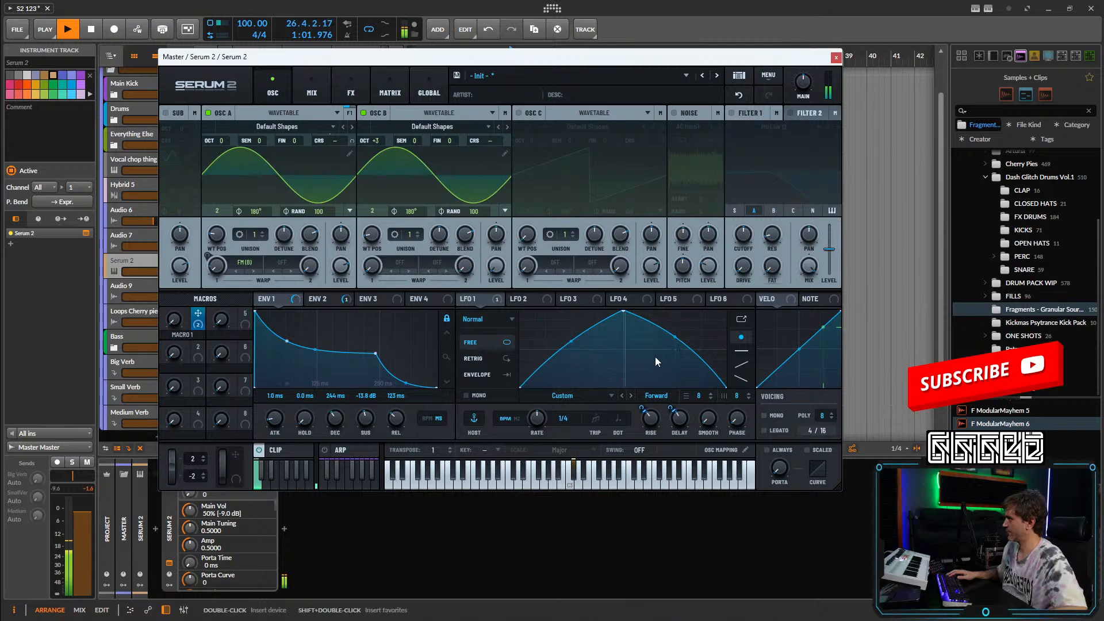
drag(537, 421, 534, 424)
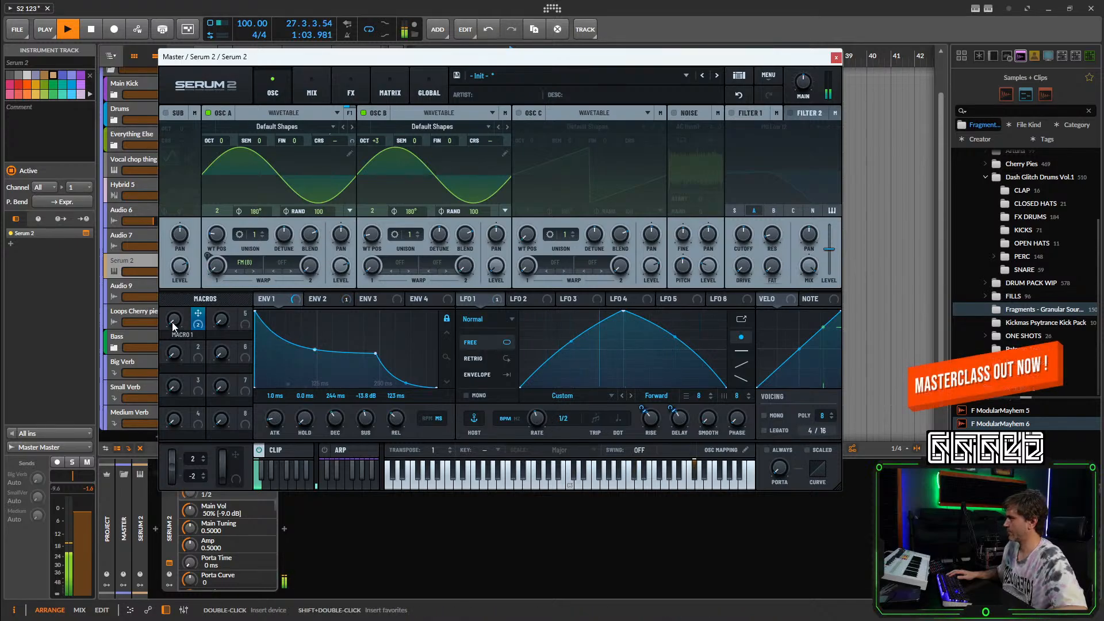
drag(171, 322, 173, 264)
drag(542, 423, 540, 417)
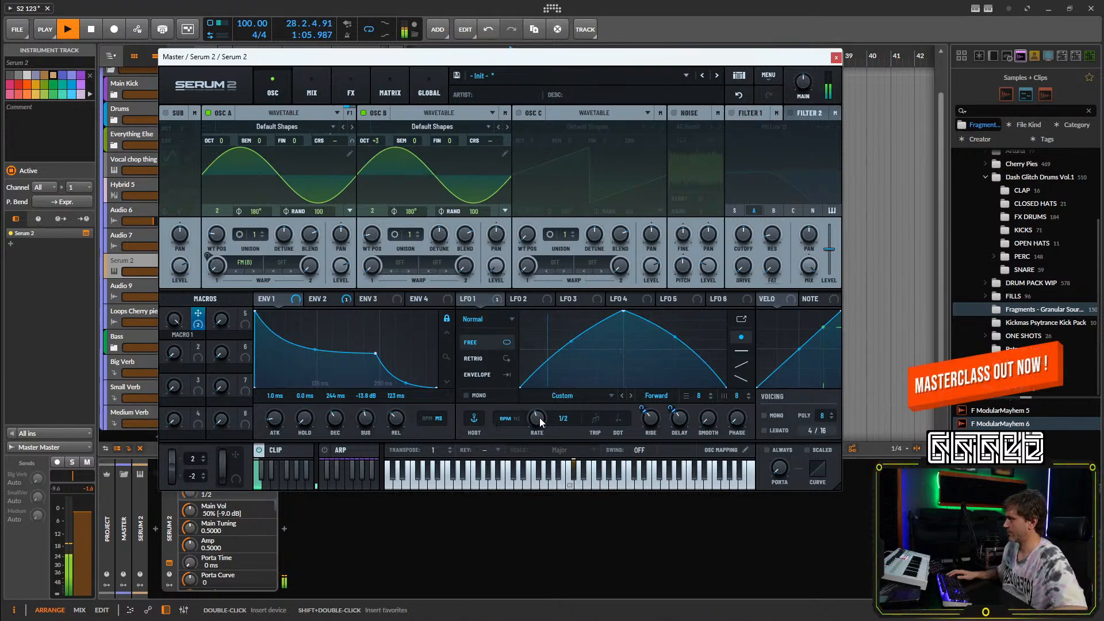
Audition Macro 1 by sweeping it repeatedly between 0 and 100, and return it to 0.
drag(167, 326, 242, 525)
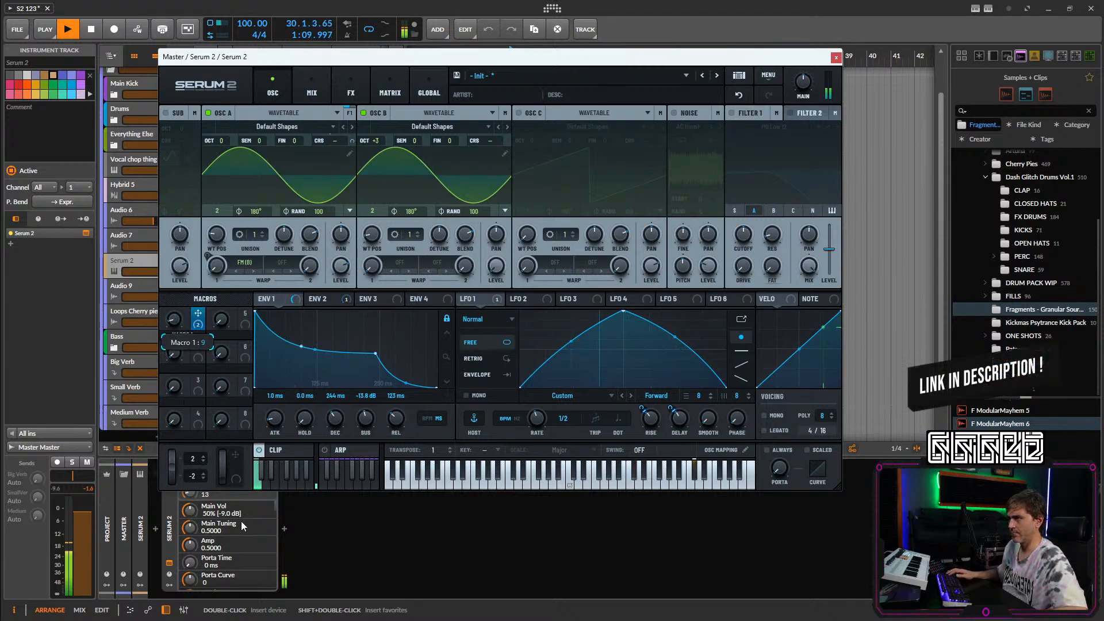
drag(188, 486, 206, 429)
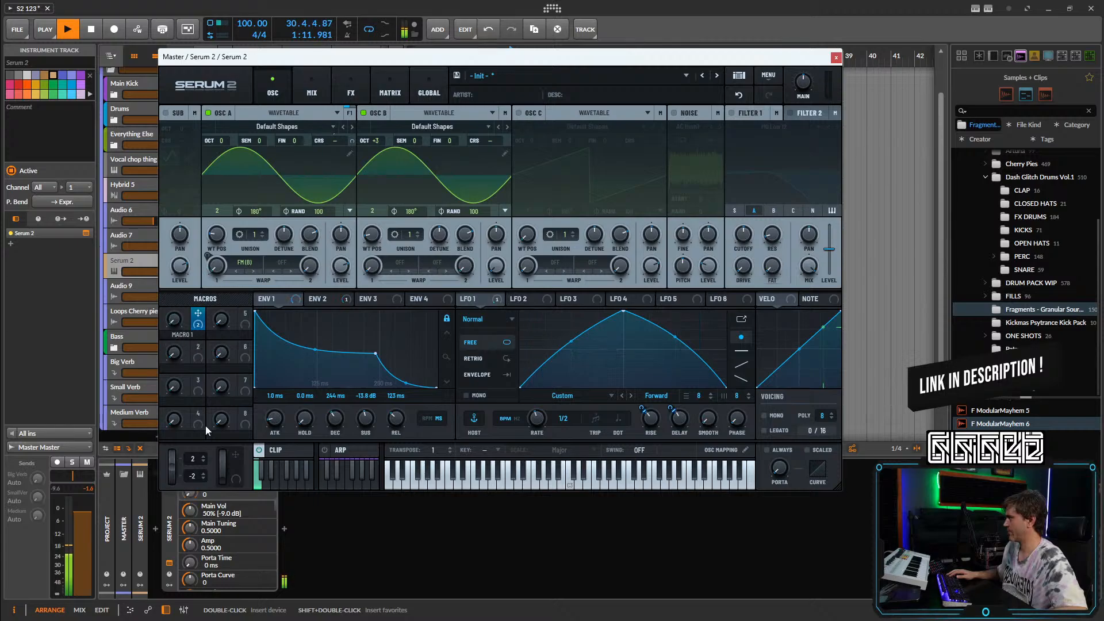
drag(178, 323, 240, 242)
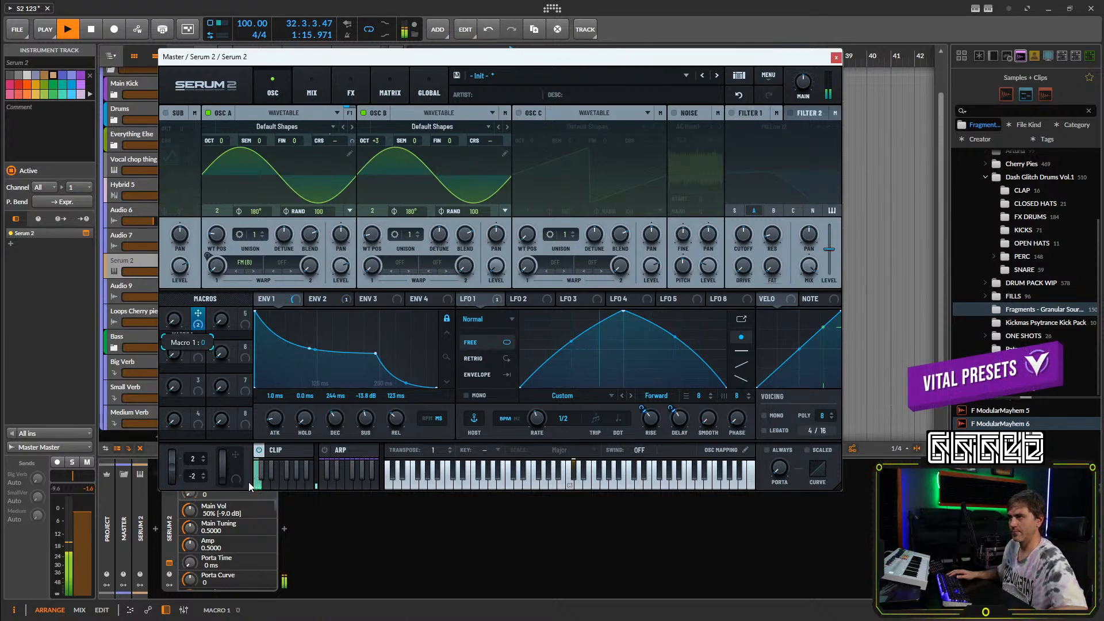
drag(248, 482, 225, 228)
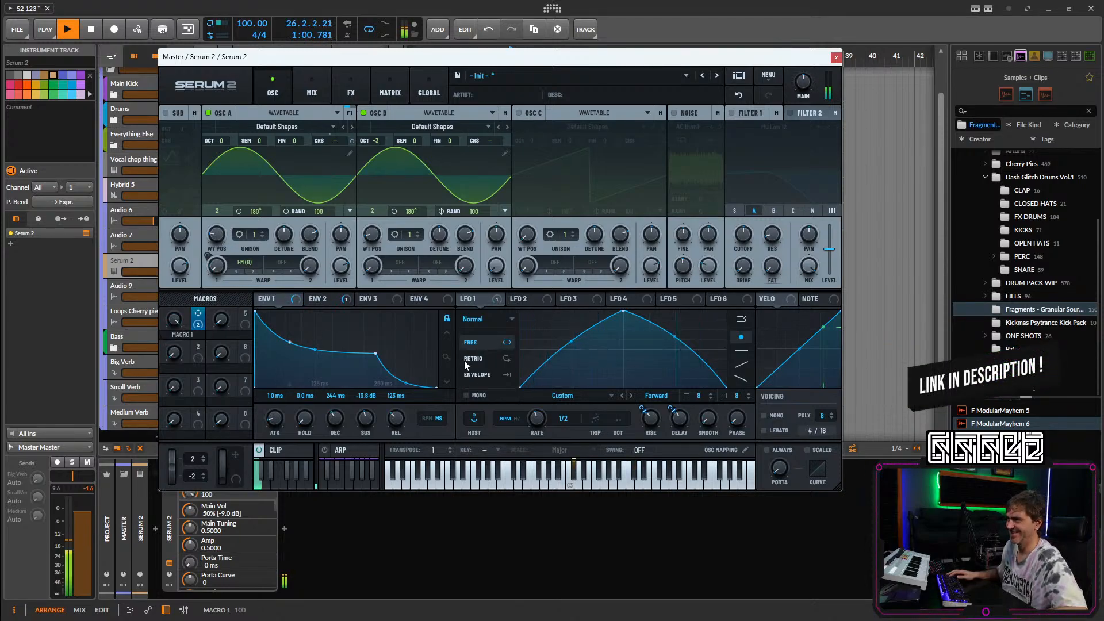
double_click(176, 323)
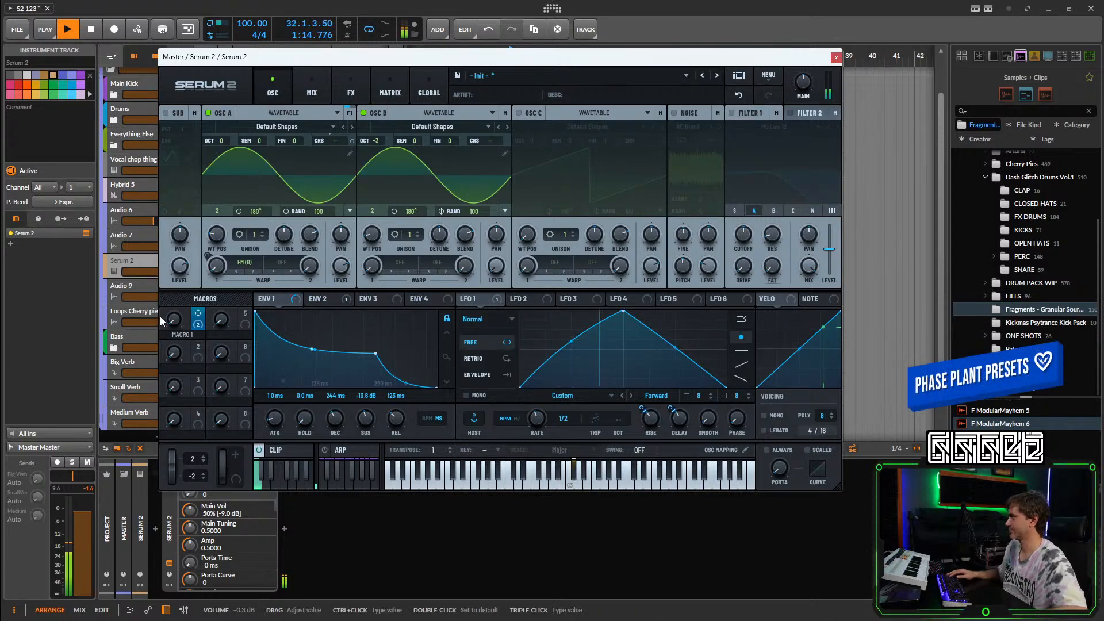
drag(170, 322, 155, 482)
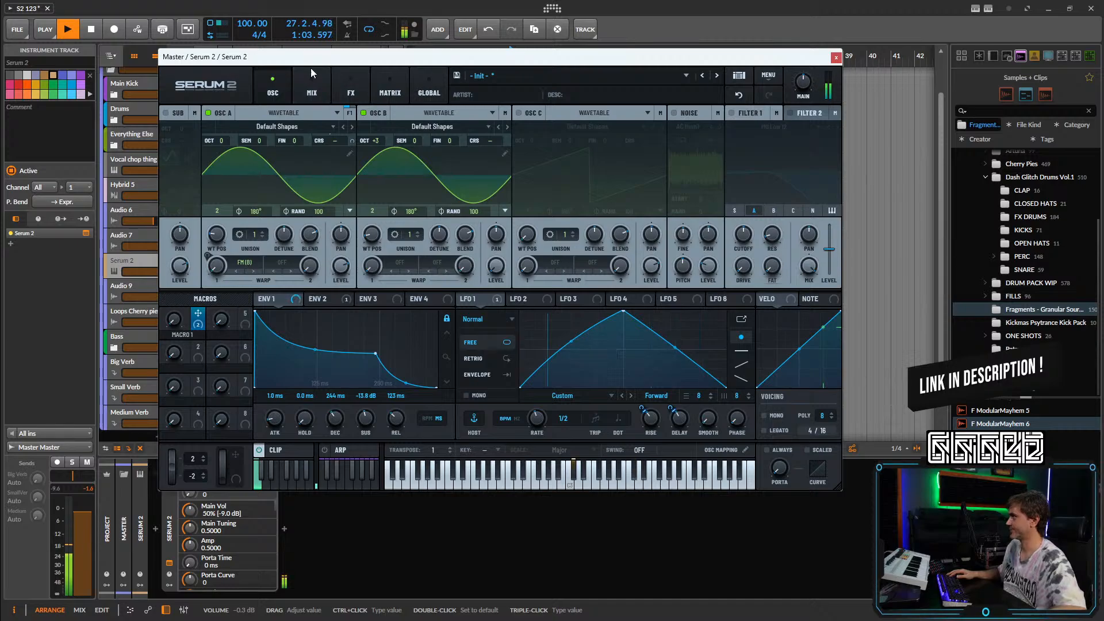
drag(165, 329, 195, 128)
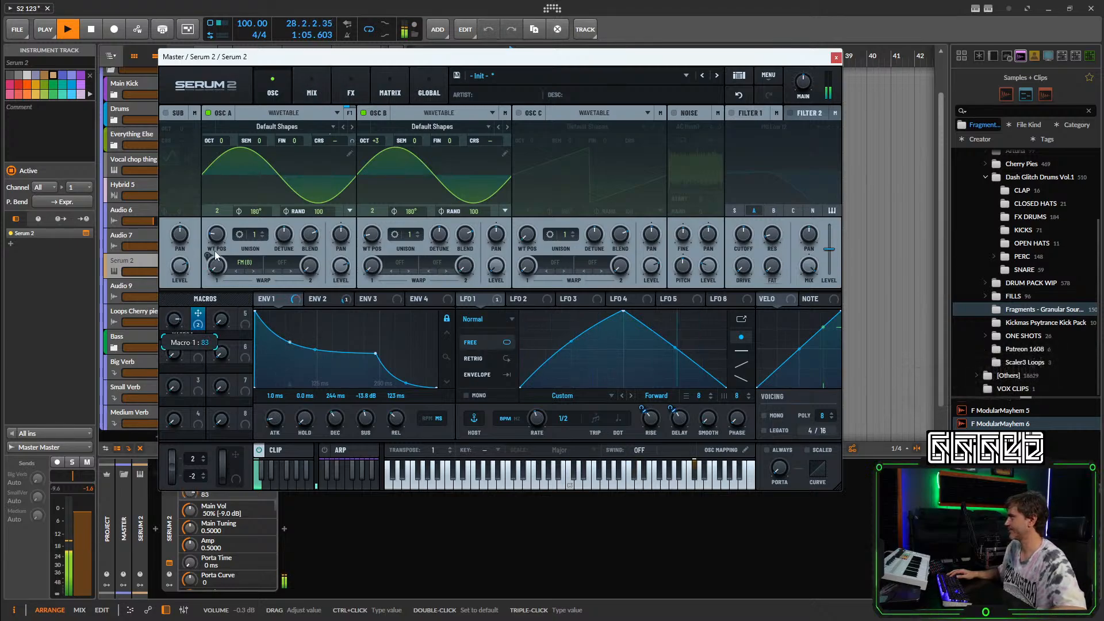
drag(215, 251, 236, 401)
Assign NoteOn Rand2 as the modulation source for Macro 1.
right_click(178, 318)
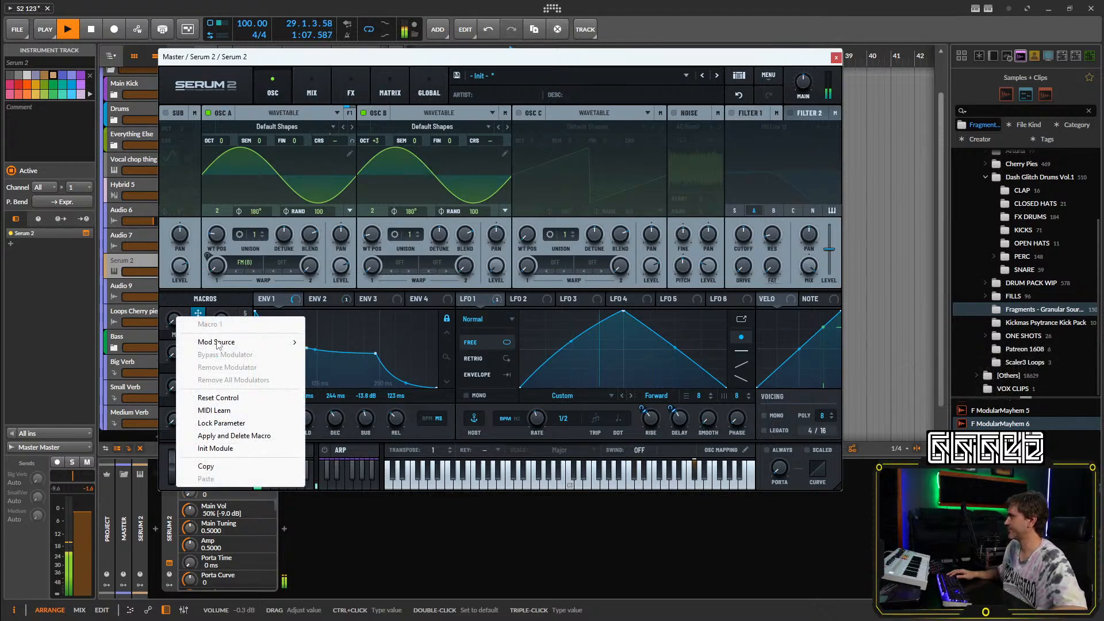
mouse_move(218, 345)
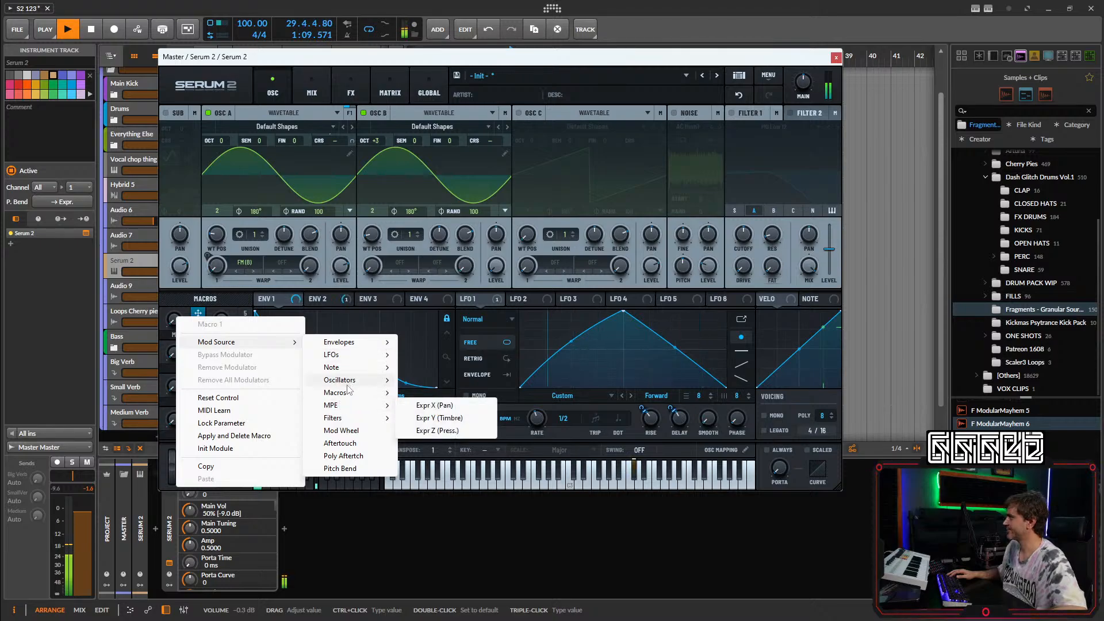
mouse_move(357, 368)
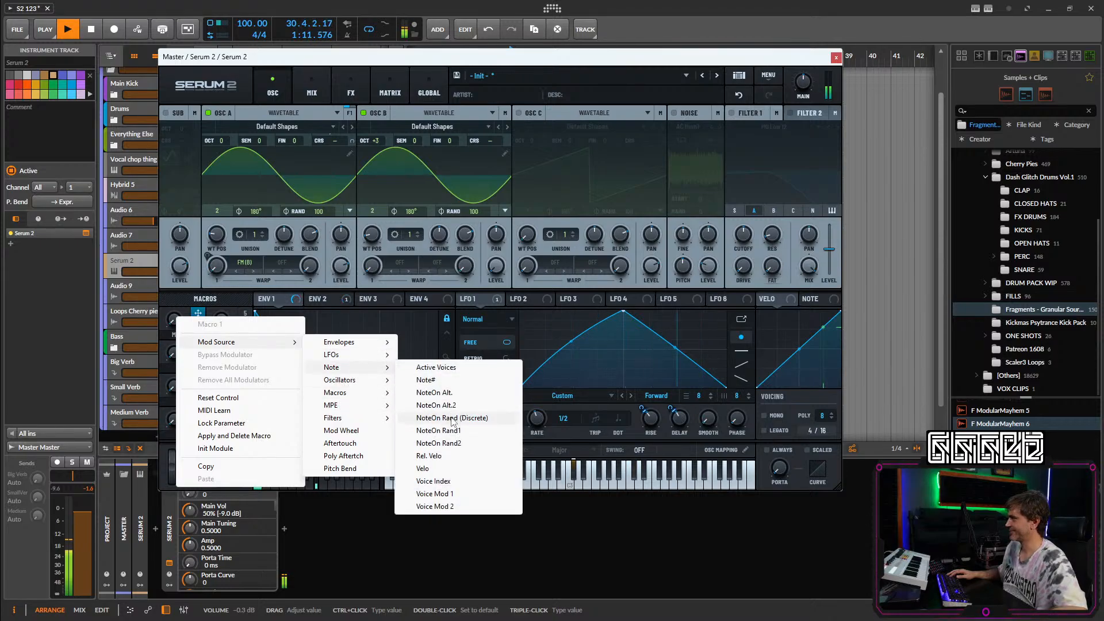
click(439, 443)
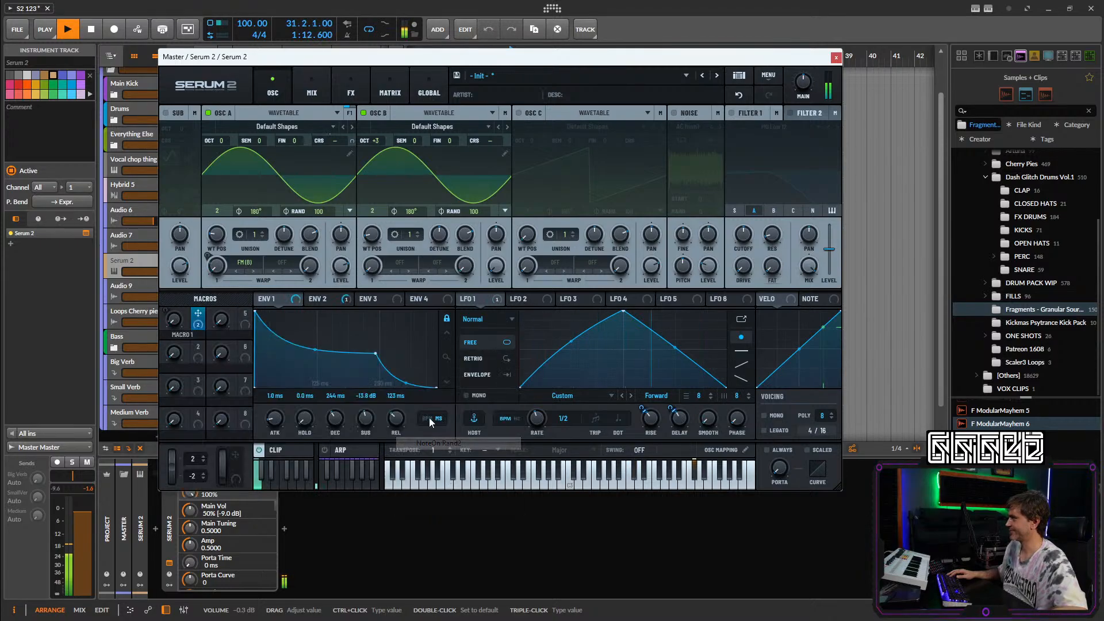
Reshape NoteOn Rand2's source curve to stay at zero for about three quarters of its range and rise steeply to maximum.
click(392, 93)
click(268, 231)
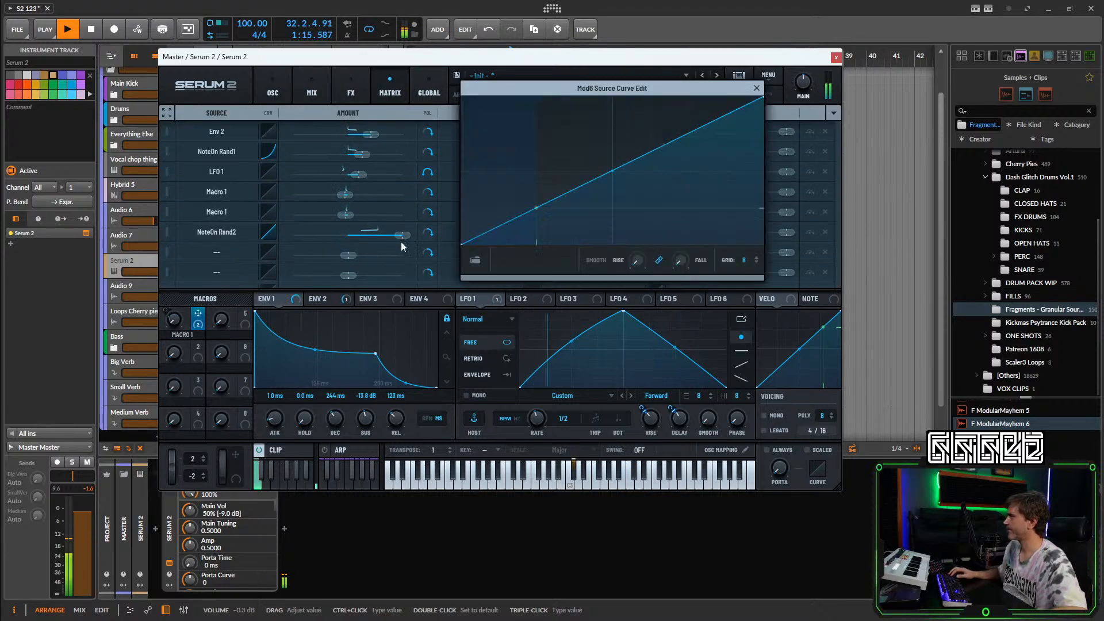
drag(555, 220, 550, 271)
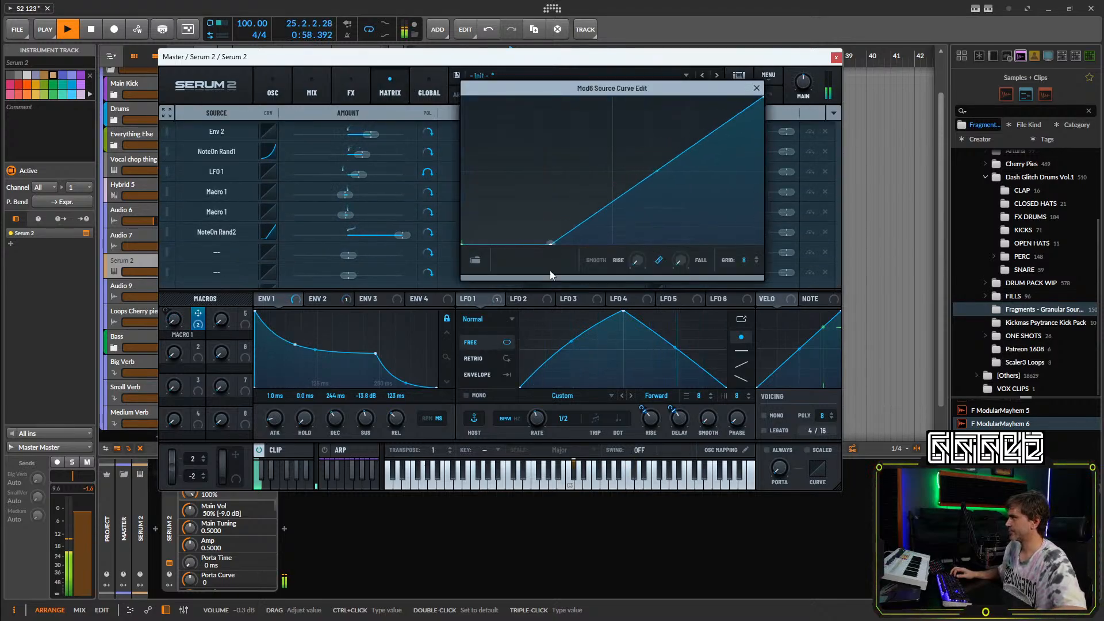
drag(763, 96, 711, 96)
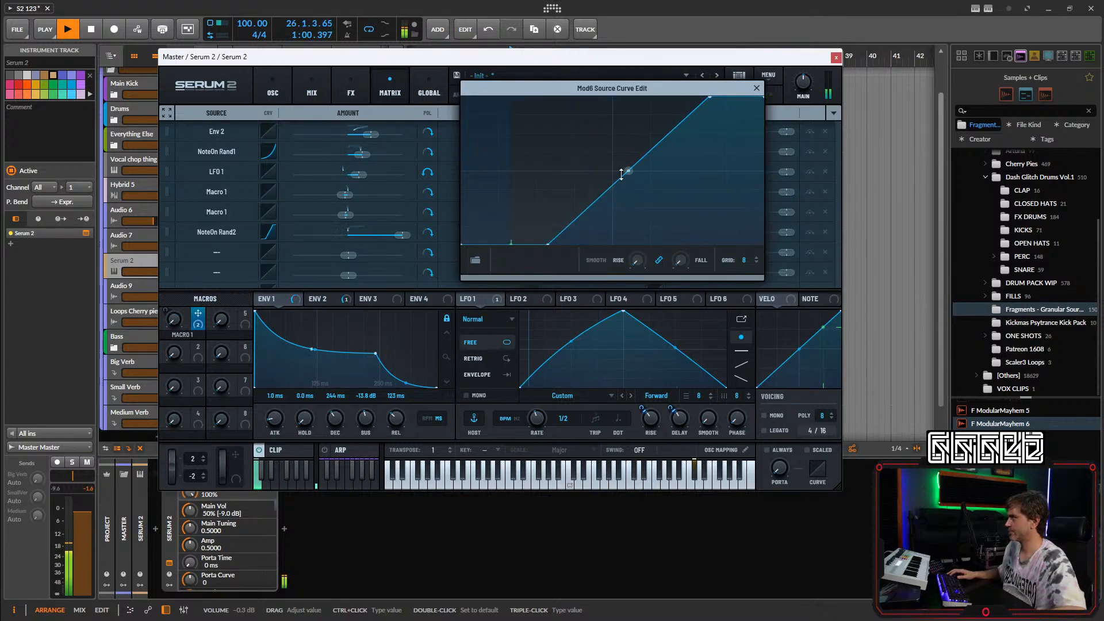
drag(547, 244, 586, 245)
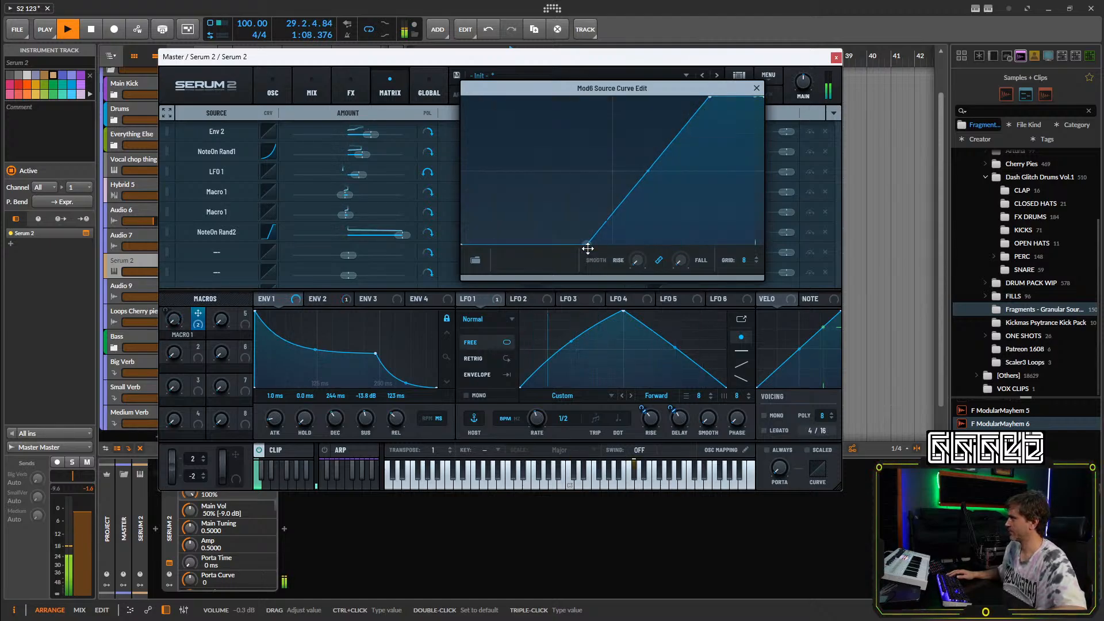
drag(586, 246, 645, 304)
drag(711, 97, 742, 97)
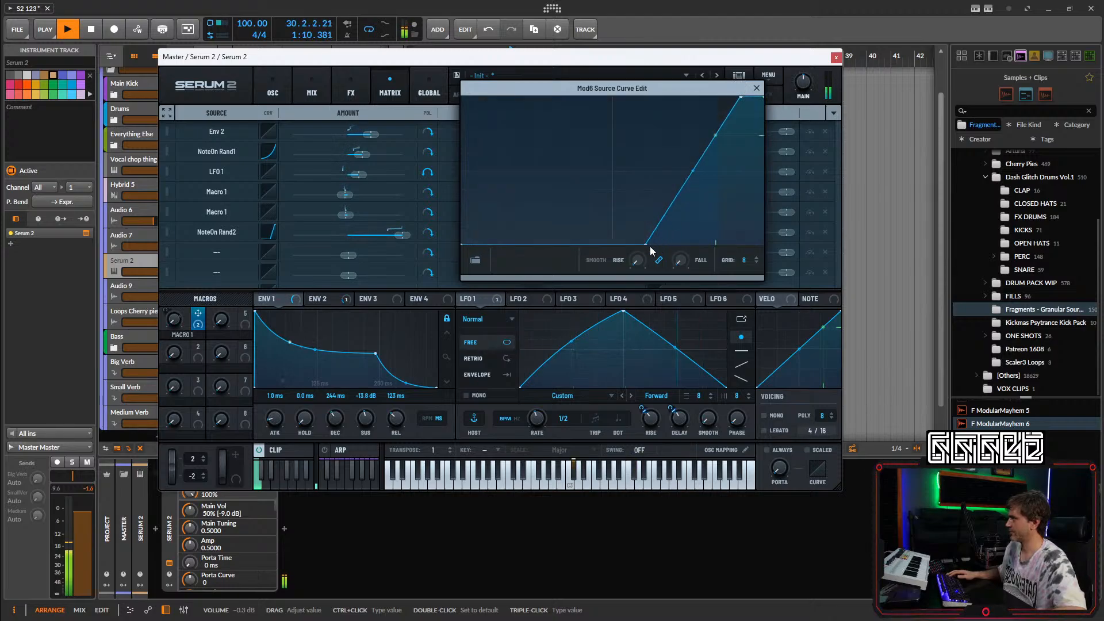
drag(647, 244, 705, 247)
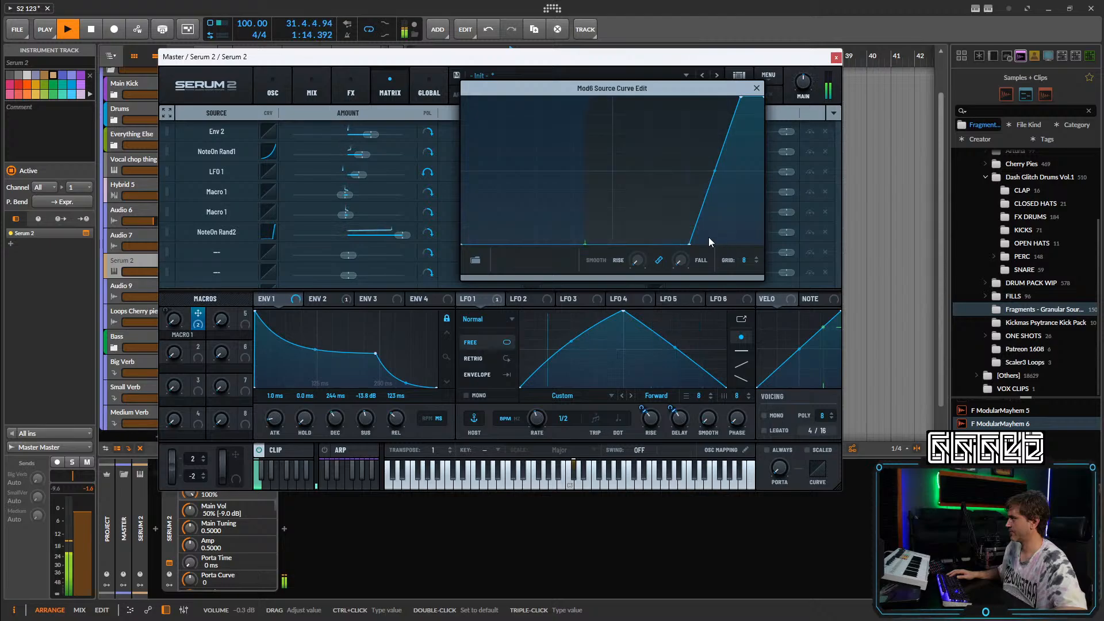
click(757, 88)
click(273, 89)
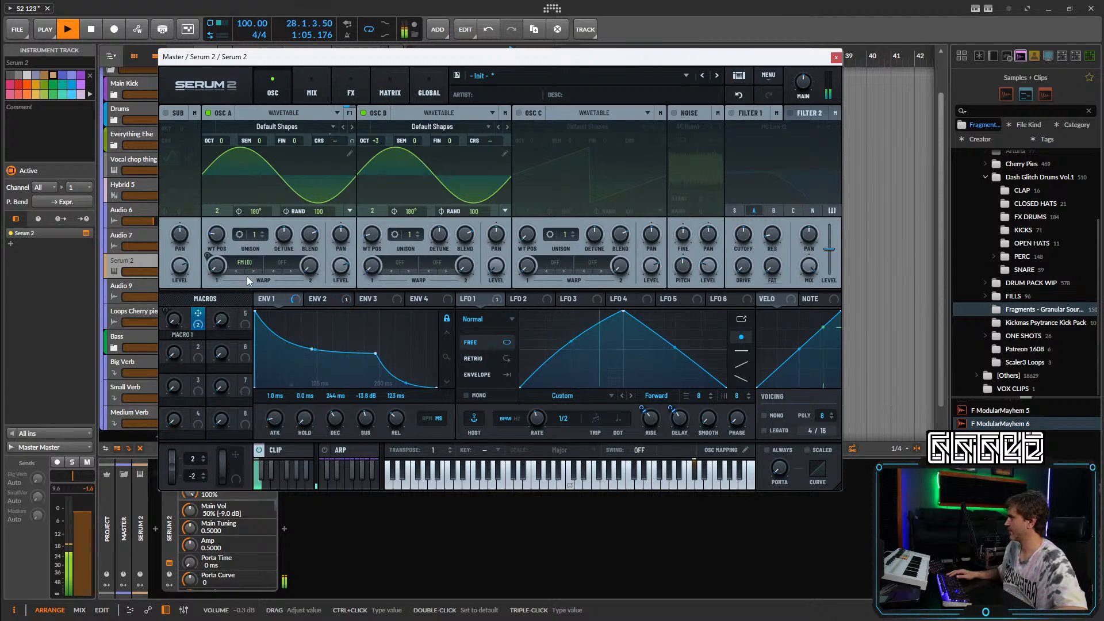
Add a Chorus effect to the main FX rack, switch its filter to HPF, and raise the feedback.
click(351, 87)
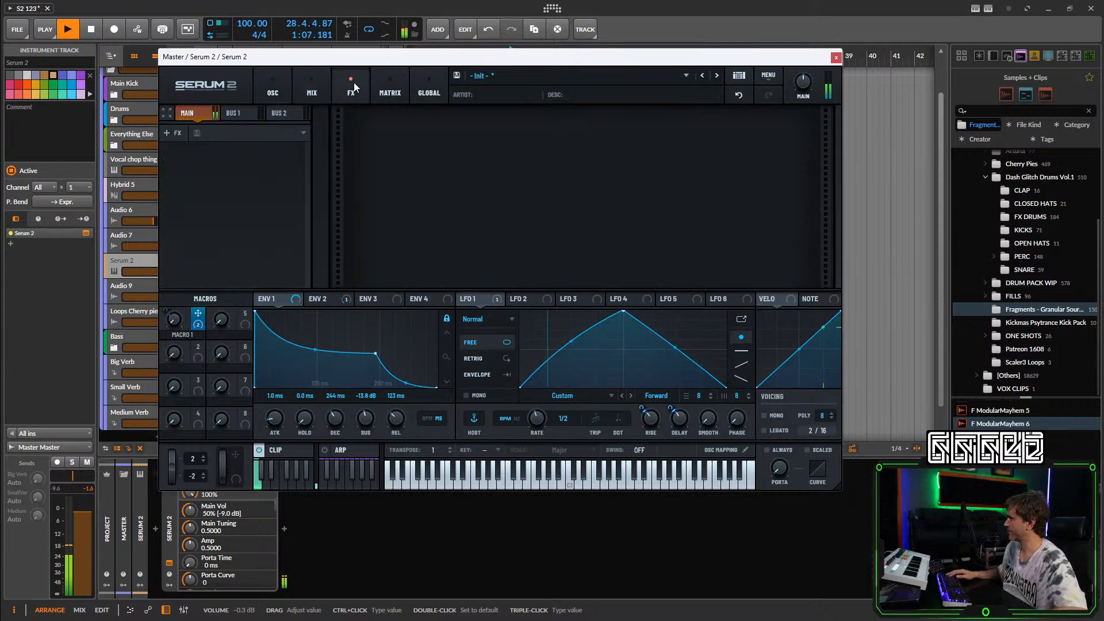
click(170, 132)
click(191, 163)
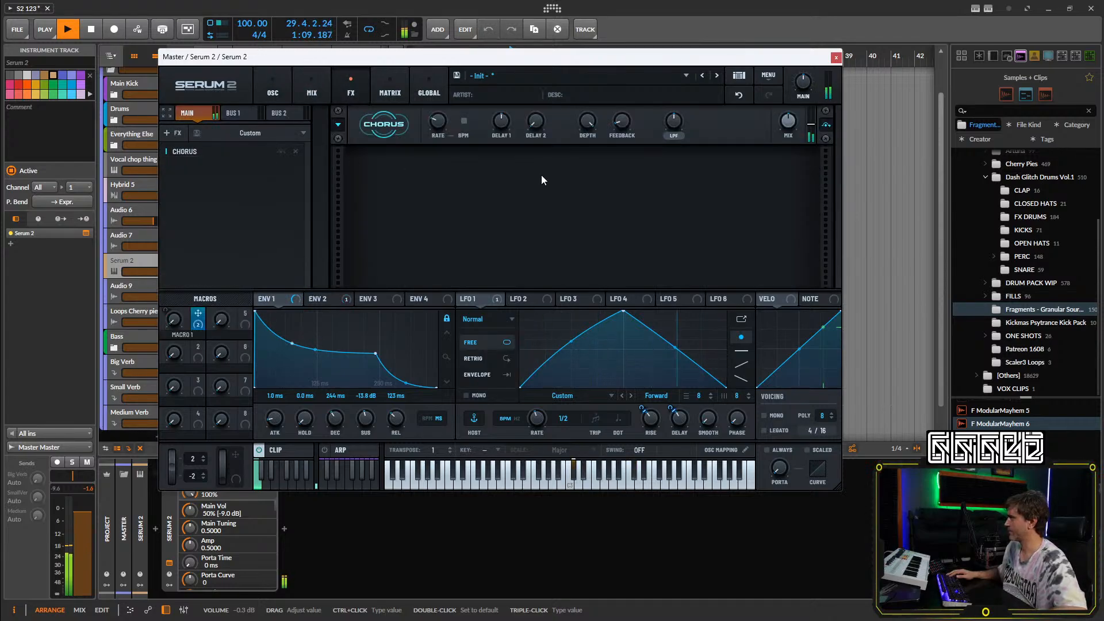
drag(674, 124, 654, 181)
drag(624, 122, 637, 85)
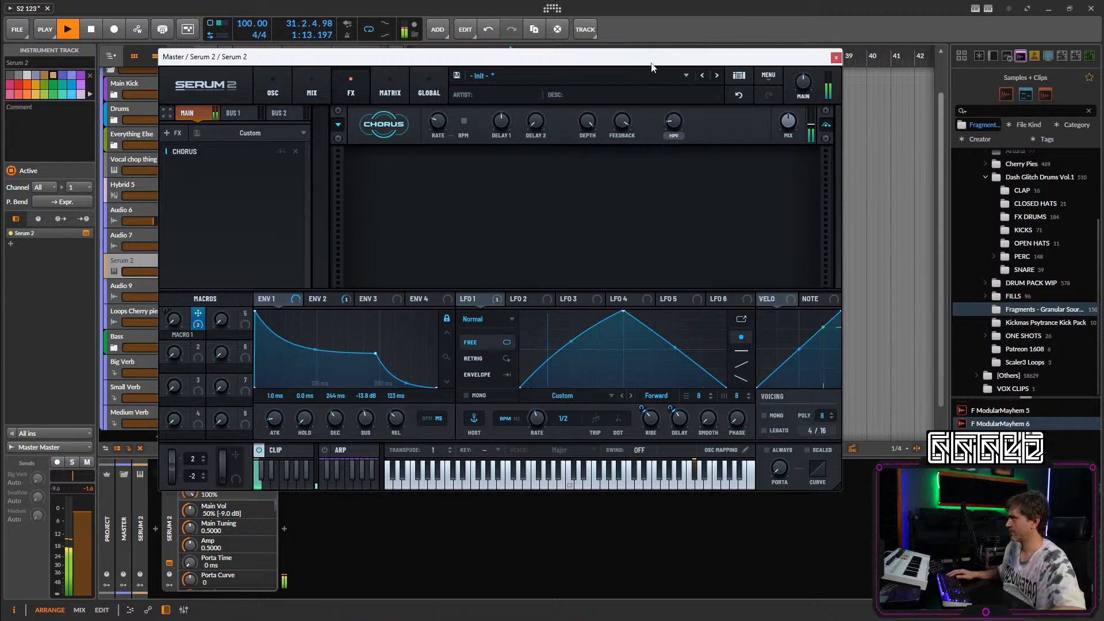
Fine-tune the chorus with a little more feedback, a Delay 2 of 2.2 ms and a slow rate of 0.06 Hz.
scroll(615, 123, up, 5)
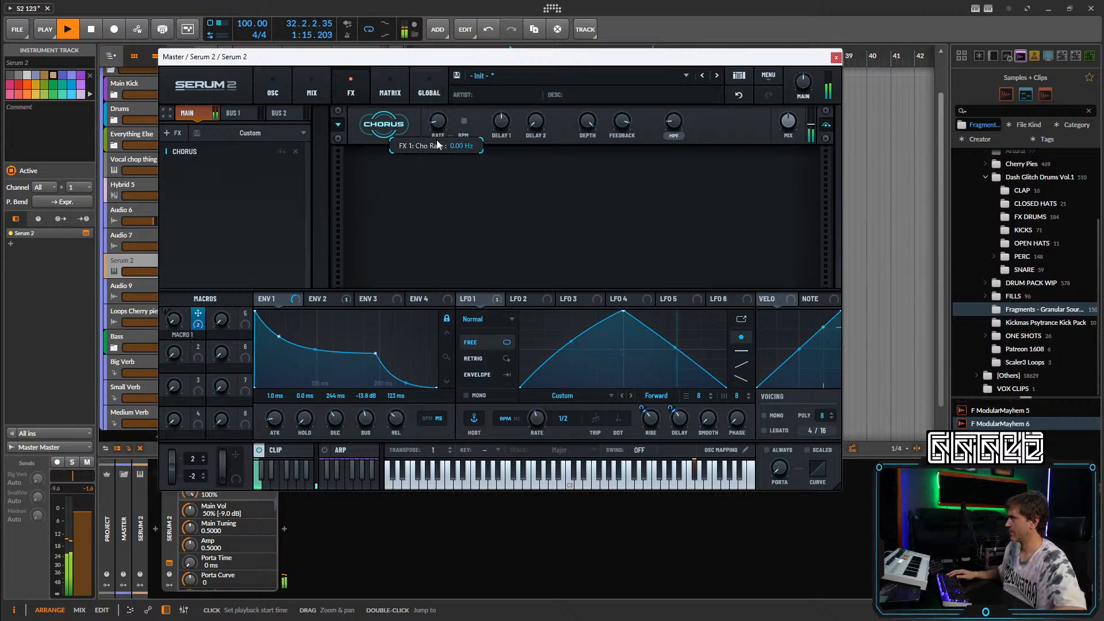
drag(434, 156, 447, 130)
drag(620, 120, 616, 134)
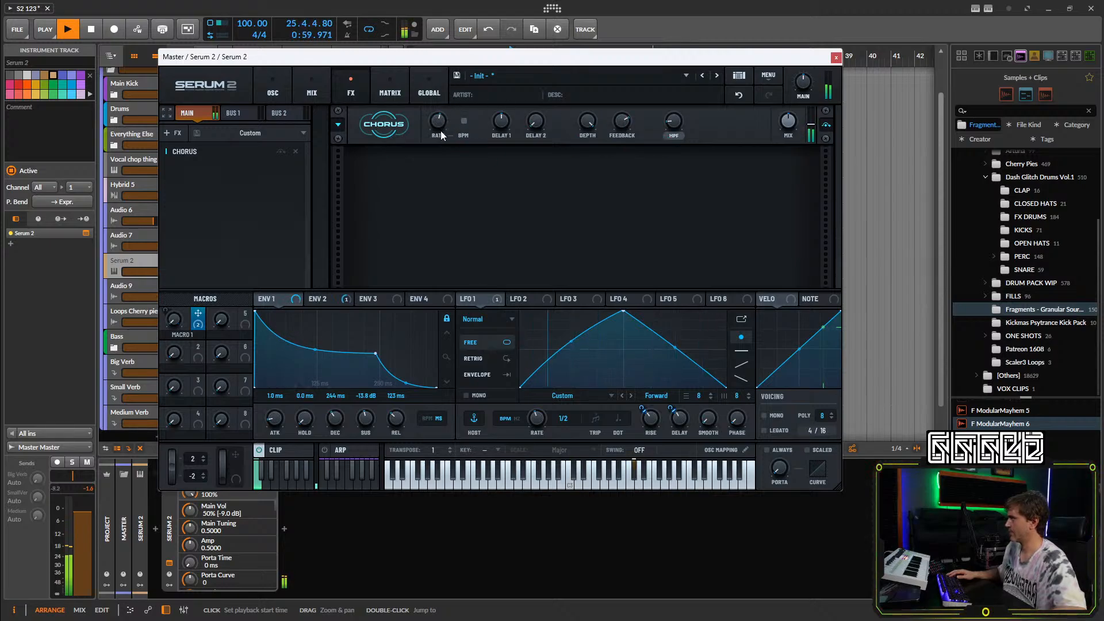
drag(441, 131, 450, 176)
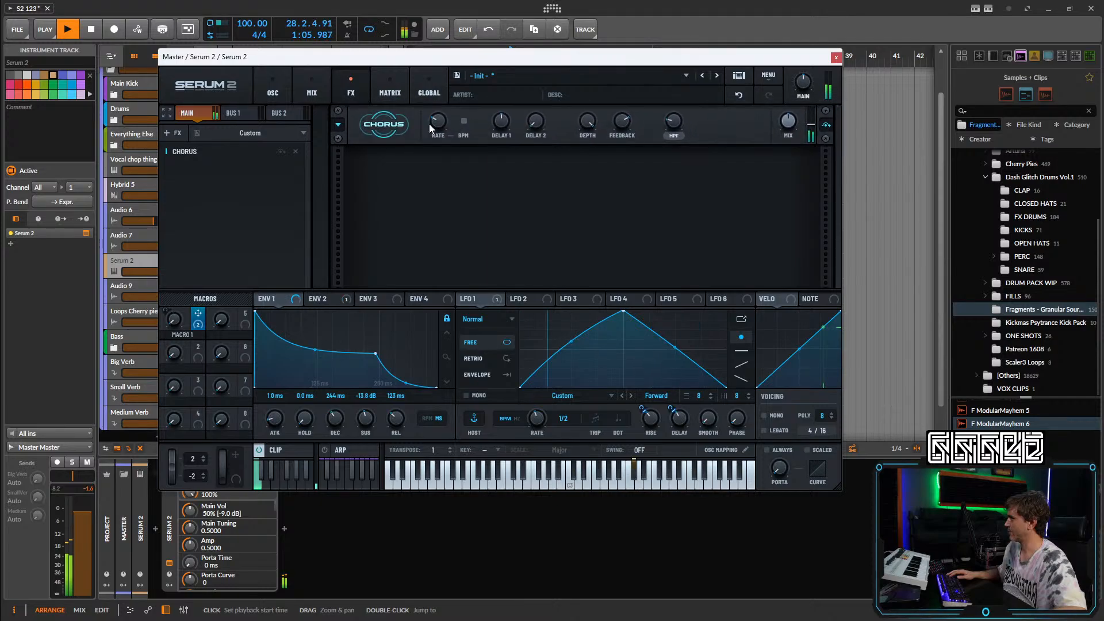
drag(439, 122, 453, 99)
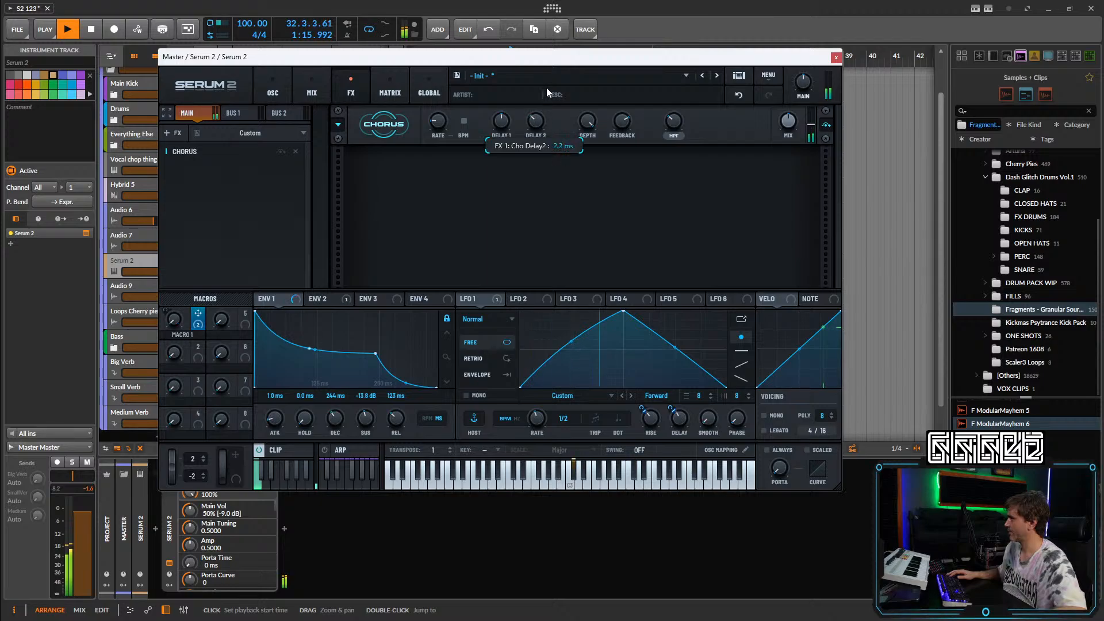
drag(437, 123, 460, 96)
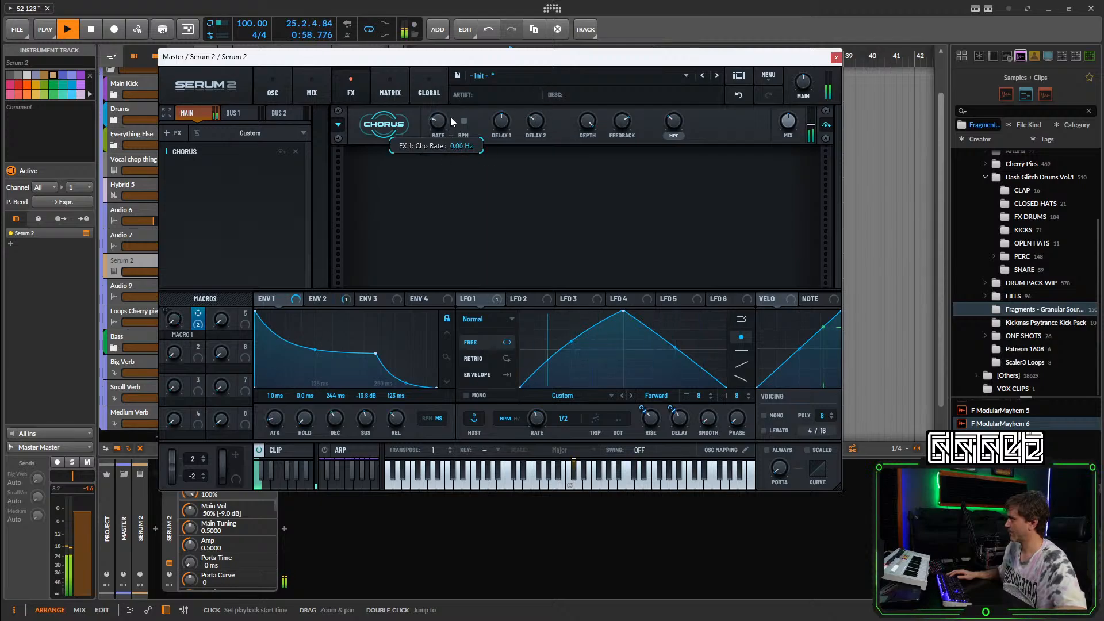
Set LFO 2 to Chaos: Lorenz mode and assign its X output to the chorus rate with an amount of -14%.
click(515, 299)
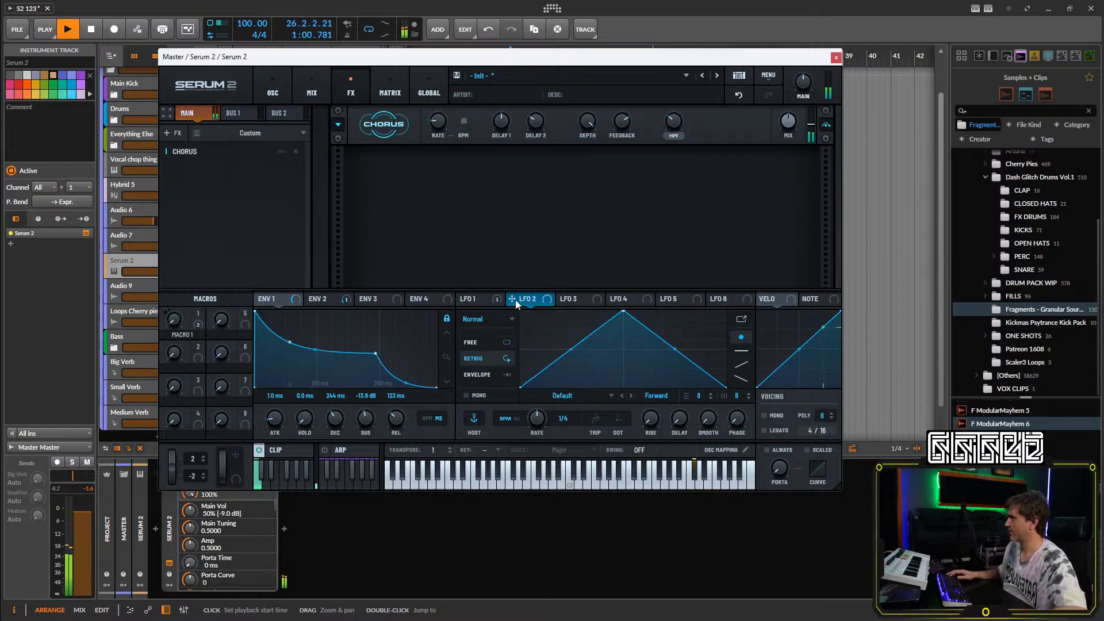
mouse_move(527, 298)
mouse_down()
mouse_move(443, 158)
mouse_move(513, 299)
mouse_up()
right_click(529, 300)
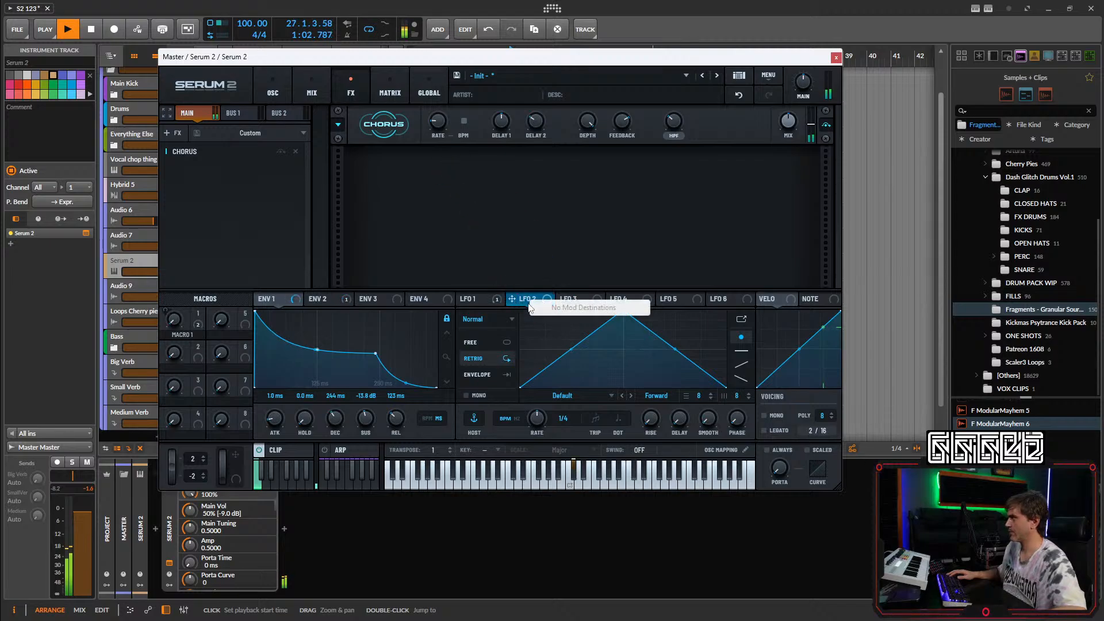
click(487, 319)
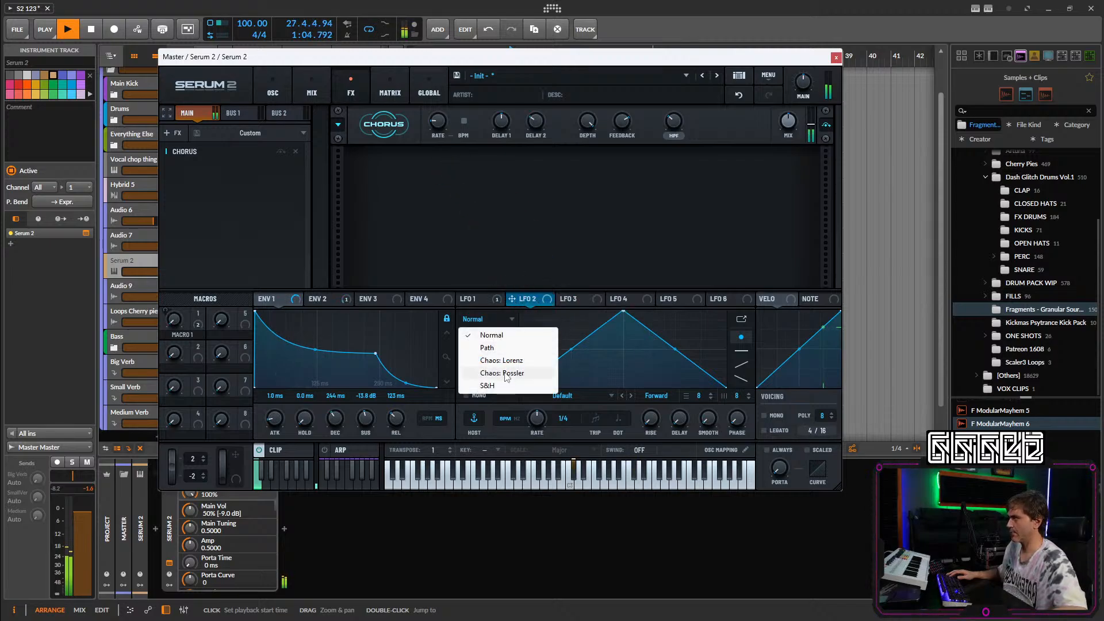
click(514, 357)
mouse_move(543, 299)
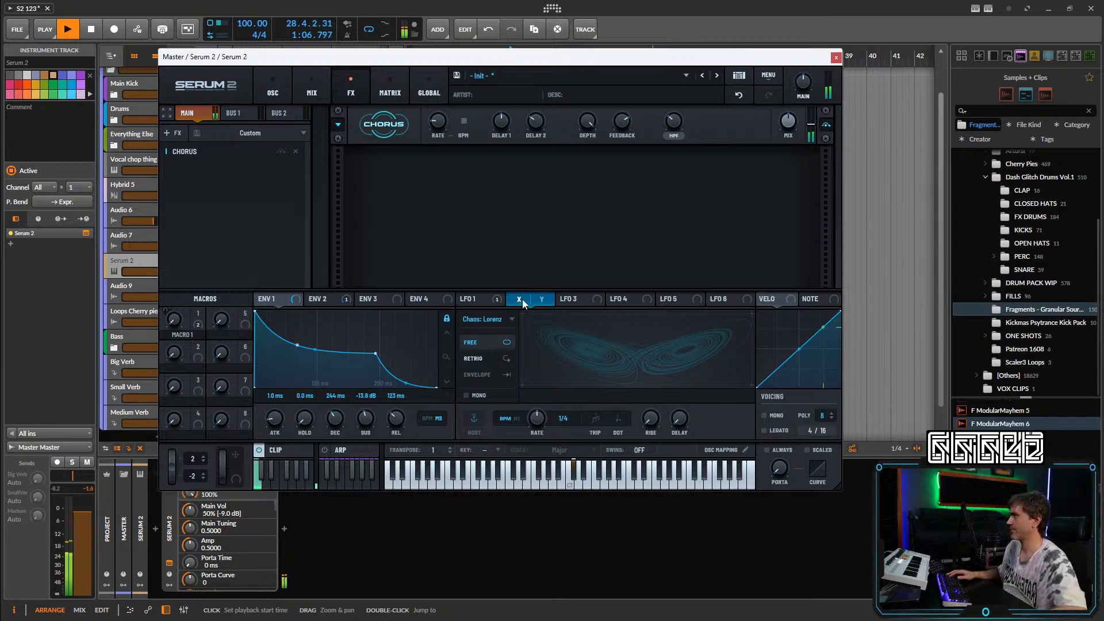
drag(523, 303, 437, 122)
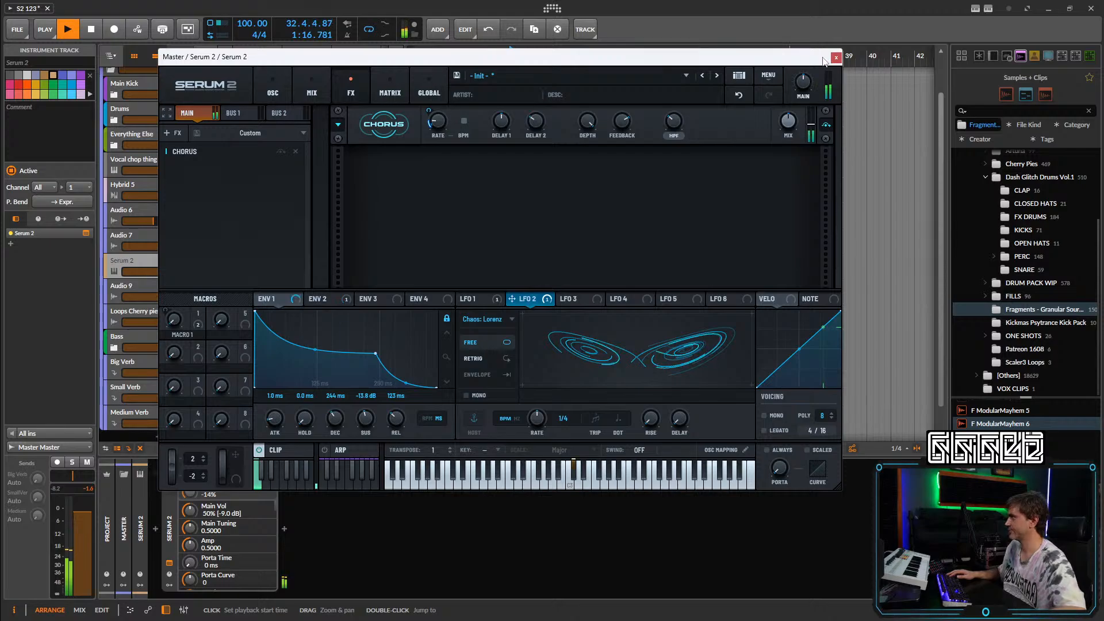
Solo the Serum 2 track in the arrangement and reopen the synth's window.
click(835, 57)
click(188, 261)
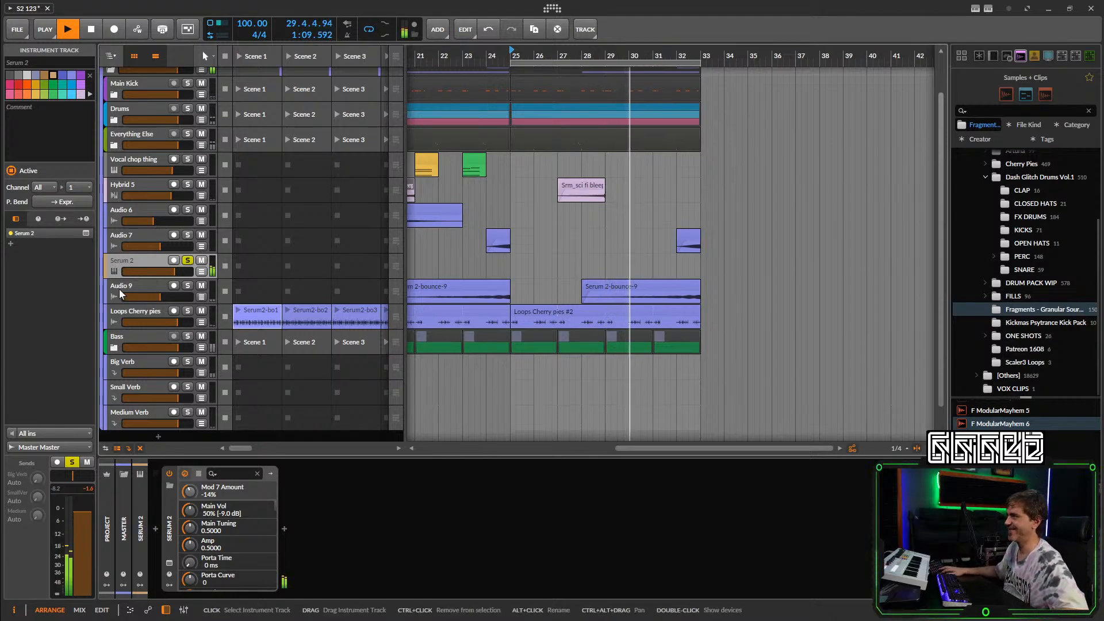
click(169, 562)
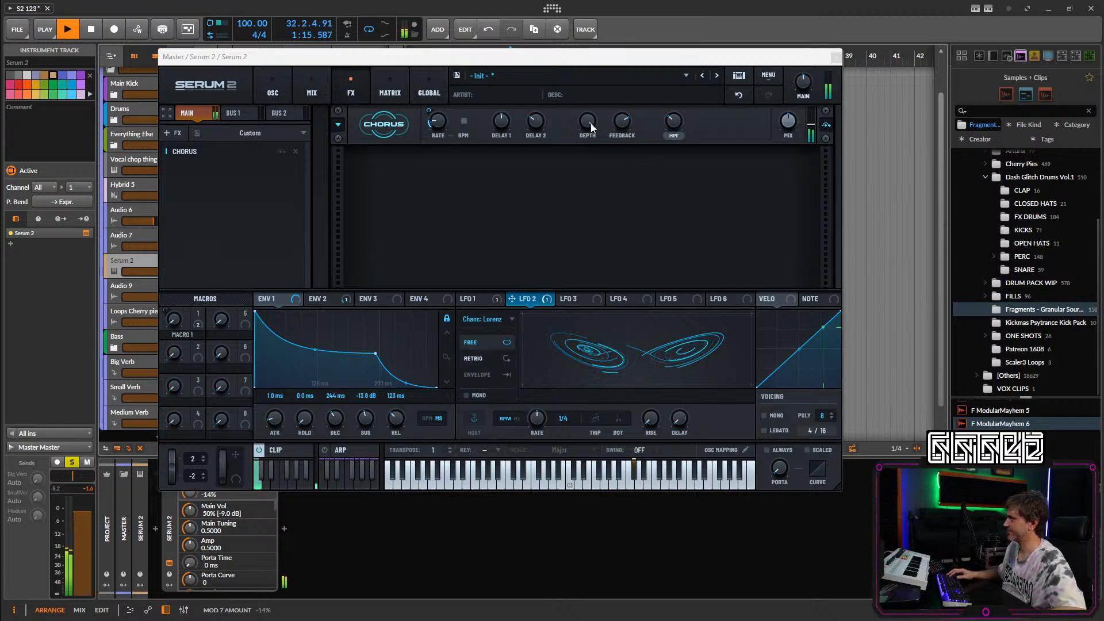
Lower the chorus depth, modulate it with LFO 2 Y at 16%, and set LFO 2's rate to 1/2.
drag(591, 126, 570, 168)
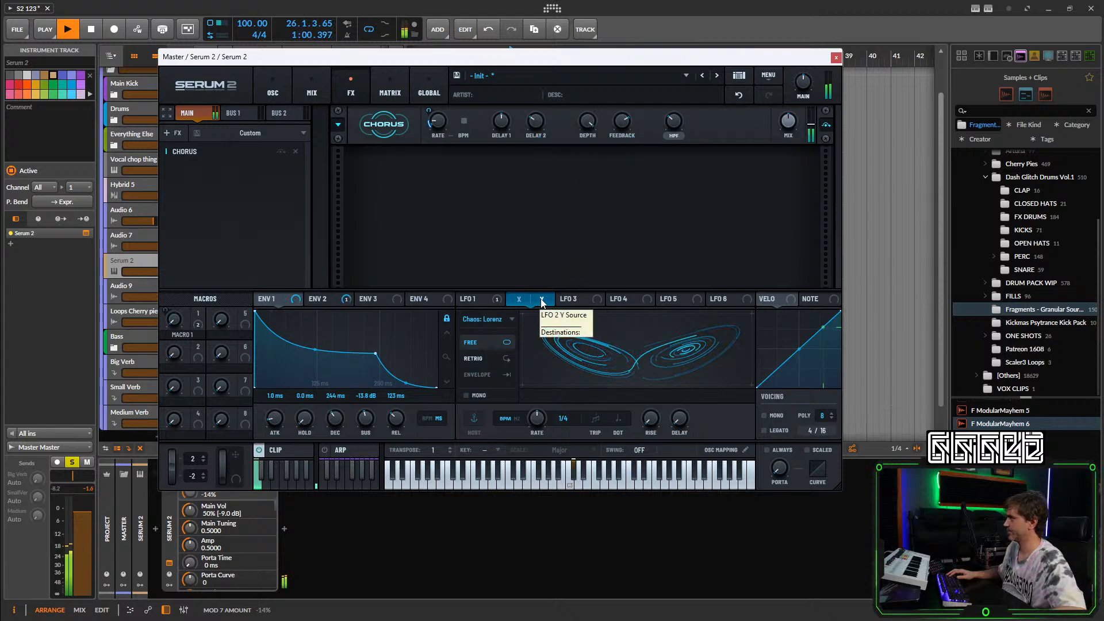
drag(541, 299, 578, 80)
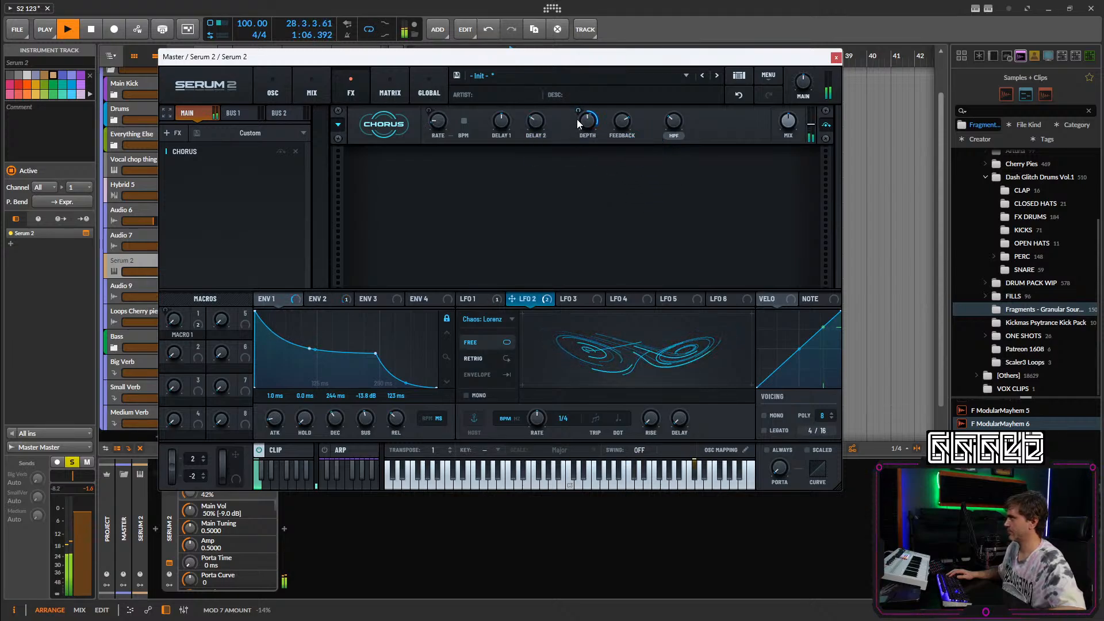
drag(528, 434, 528, 414)
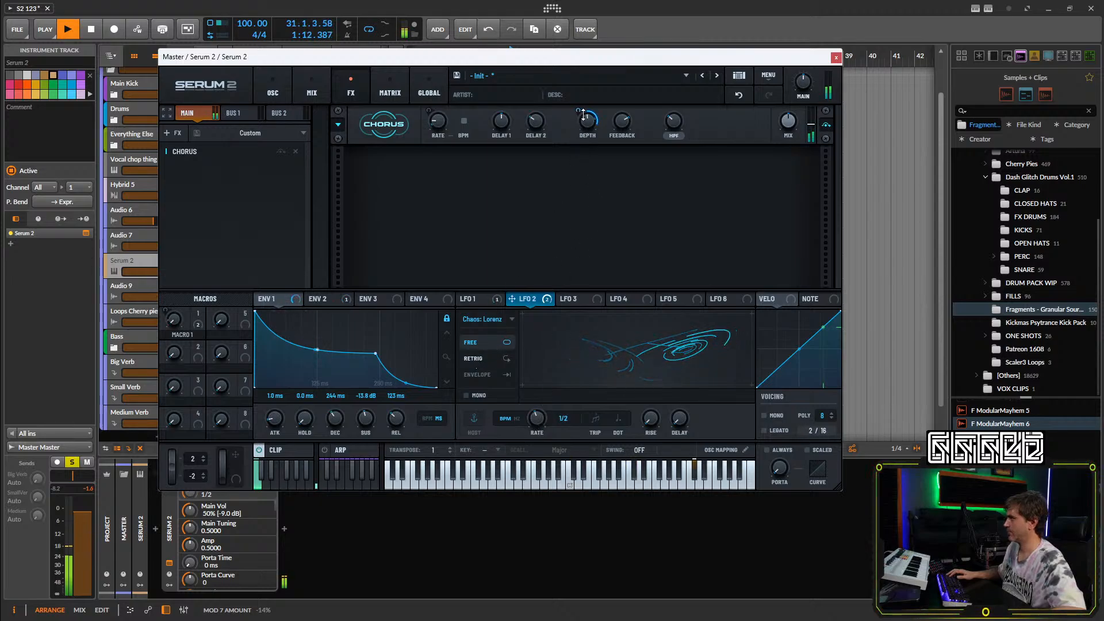
drag(583, 114, 586, 123)
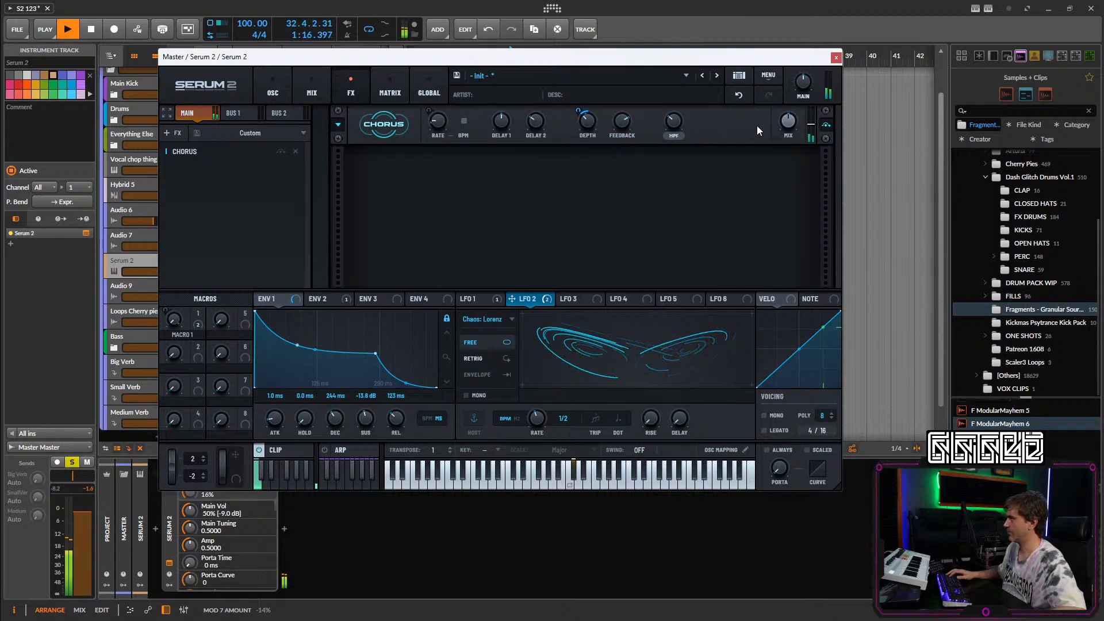
Shorten Env 2 to an attack of 0.0 ms and a decay of 2.0 ms.
click(282, 83)
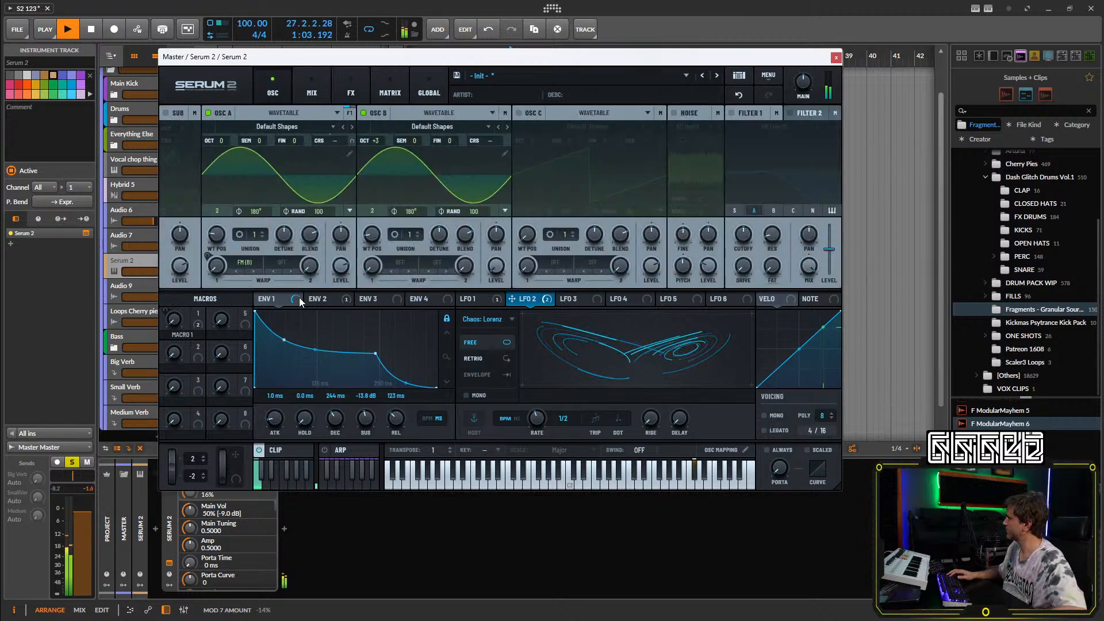
click(322, 299)
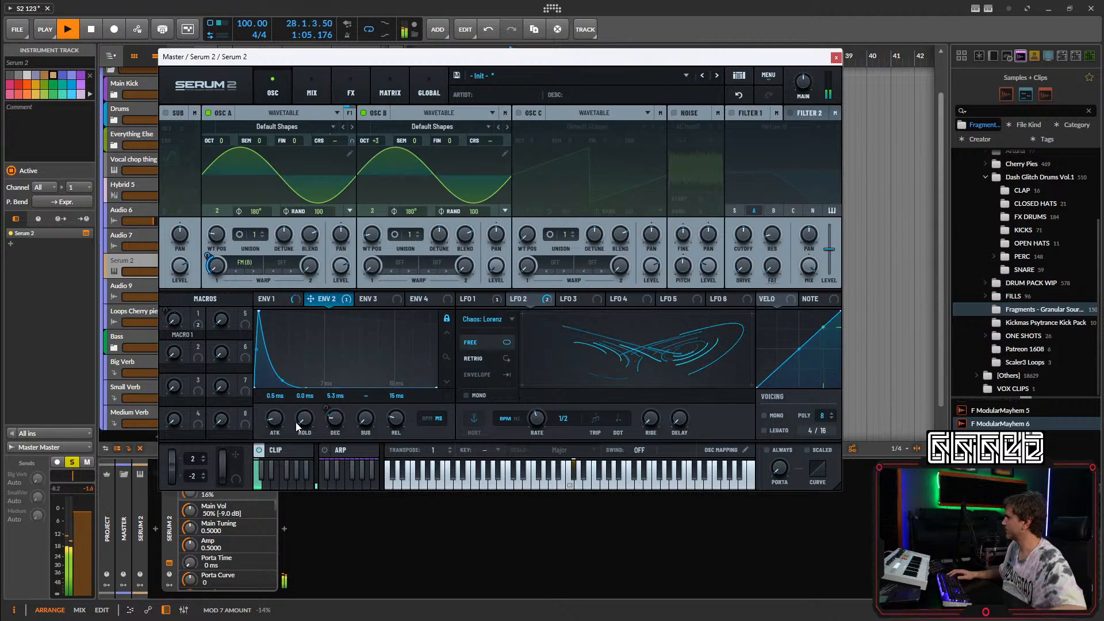
drag(273, 419, 271, 430)
drag(338, 422, 338, 427)
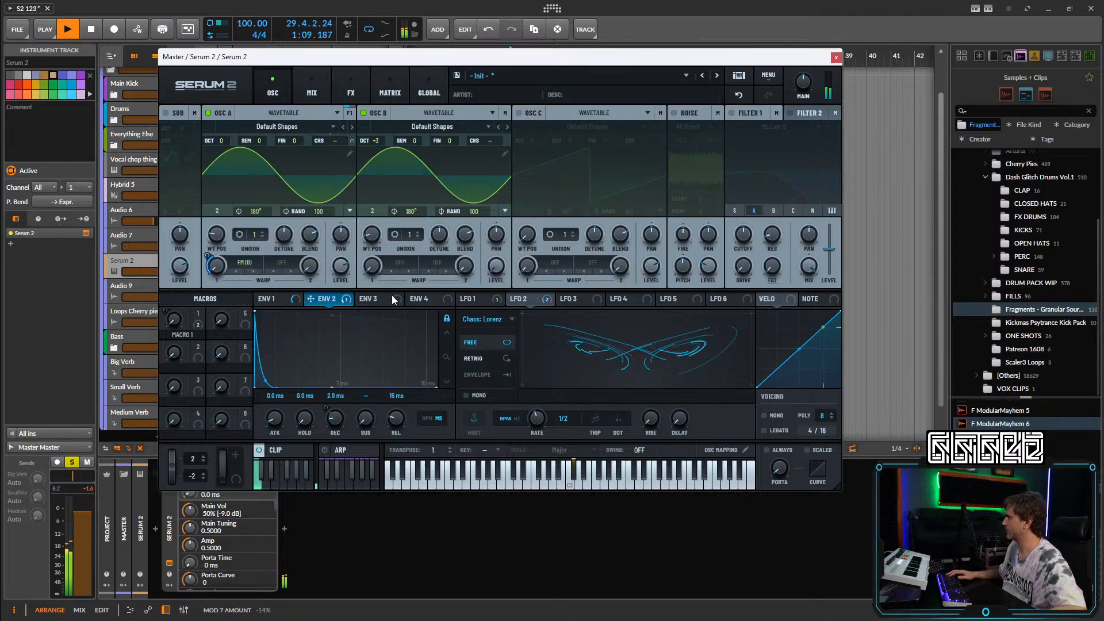
click(277, 300)
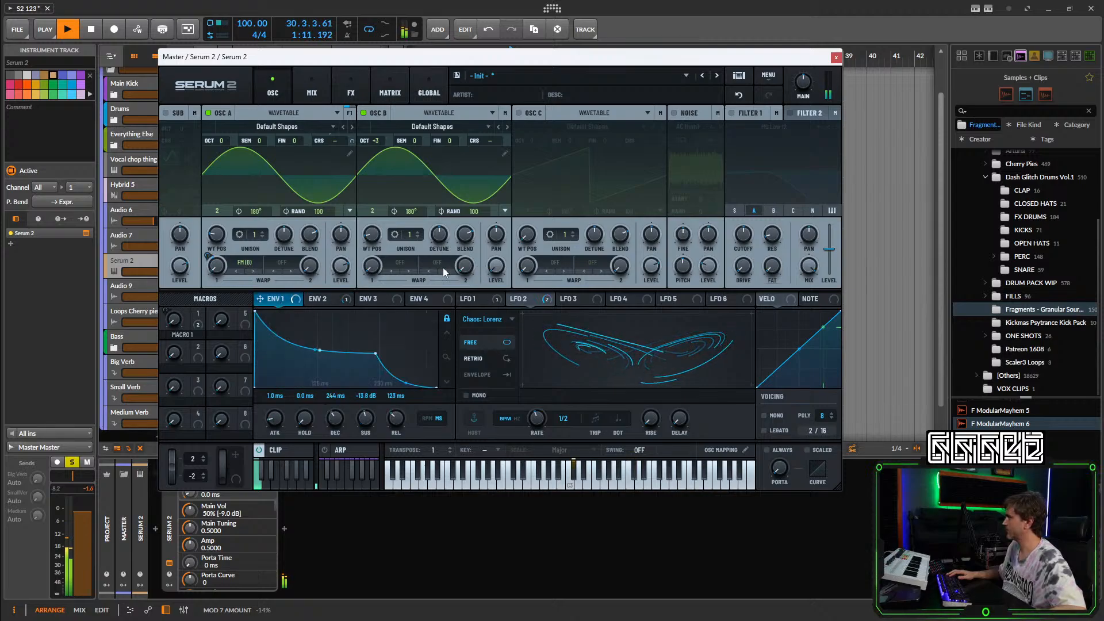
click(328, 298)
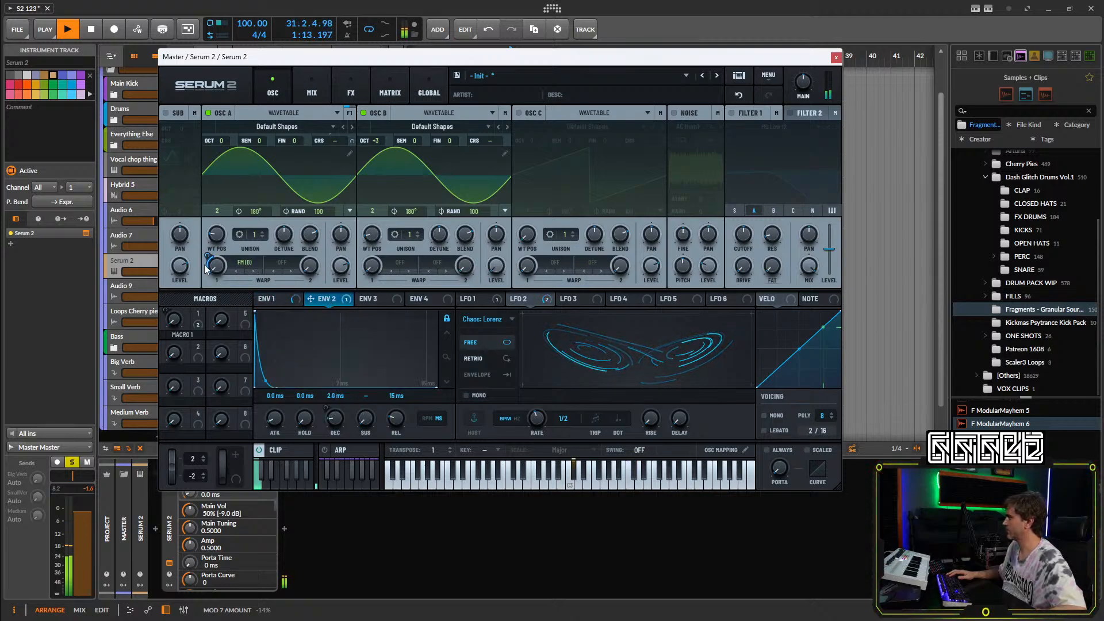
Set Macro 2 as the aux source for the Env 2 to A Warp modulation.
click(395, 75)
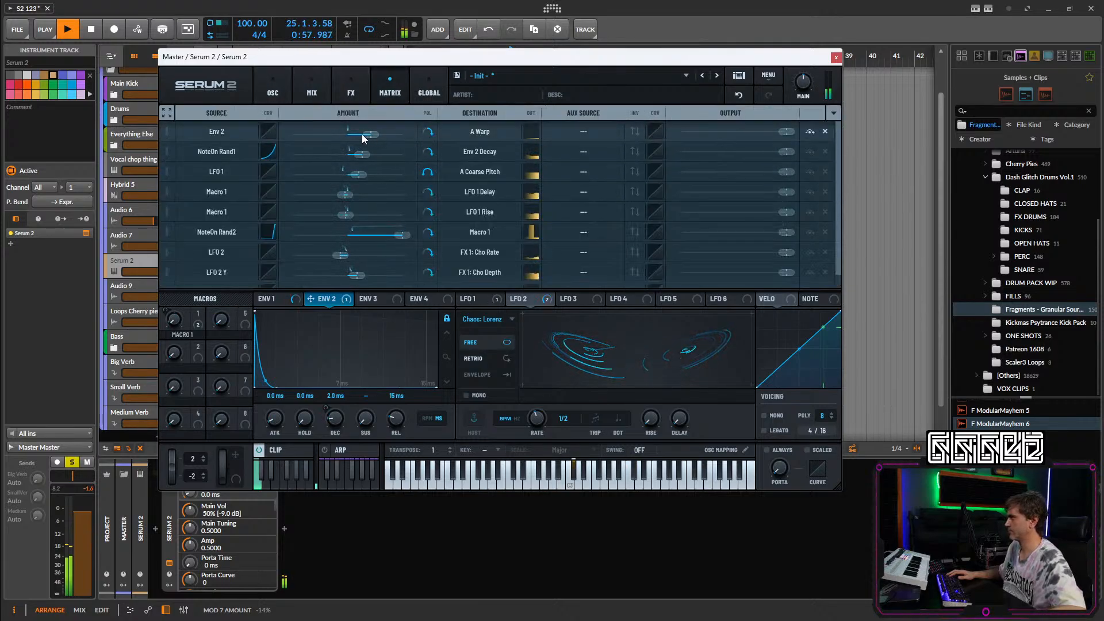
click(593, 134)
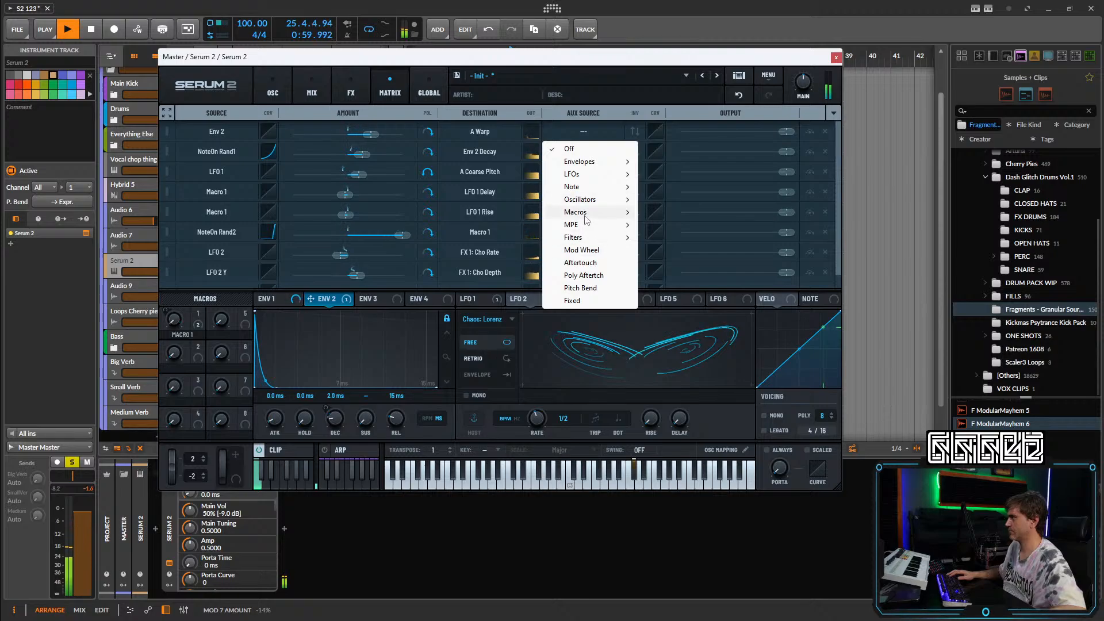
mouse_move(586, 220)
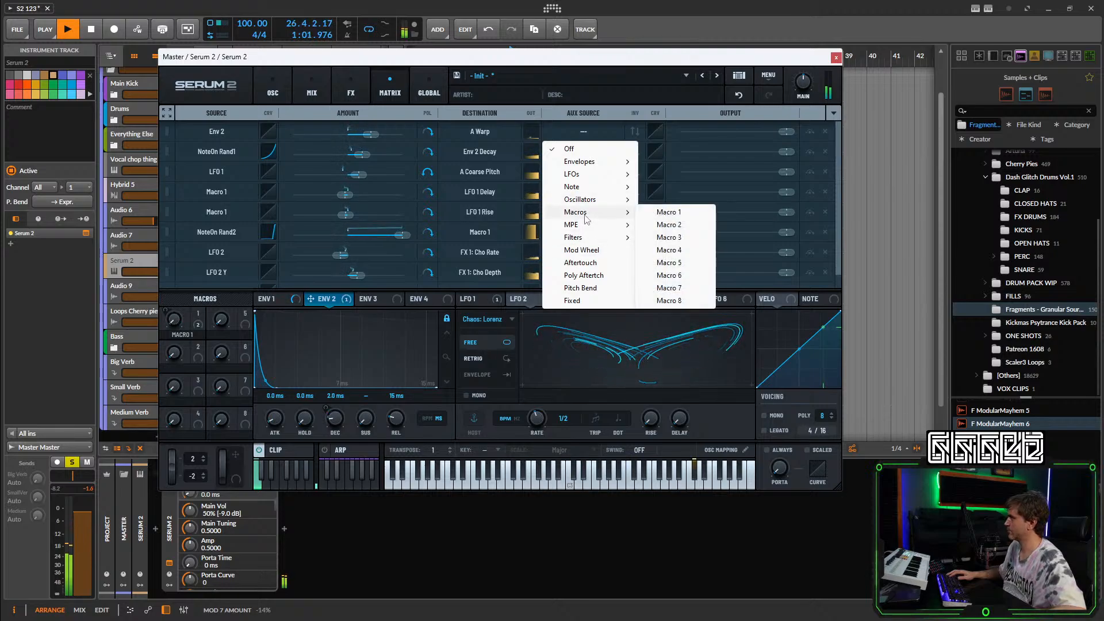
click(669, 225)
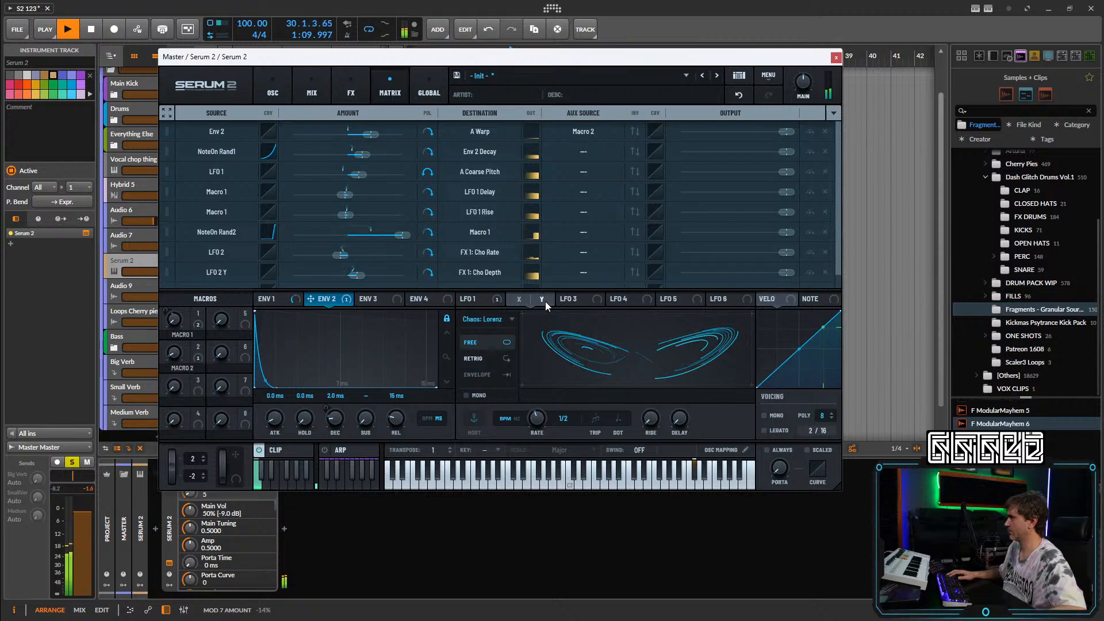
Assign LFO 2's X output to Macro 2 and set the modulation amount to 51%.
click(521, 299)
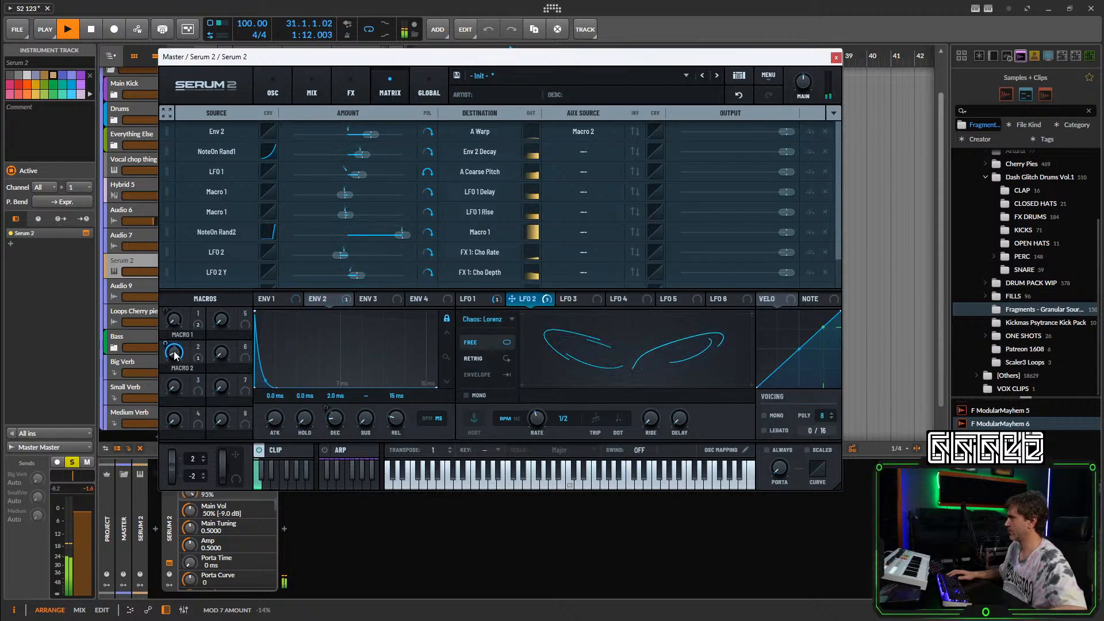
drag(165, 344, 173, 358)
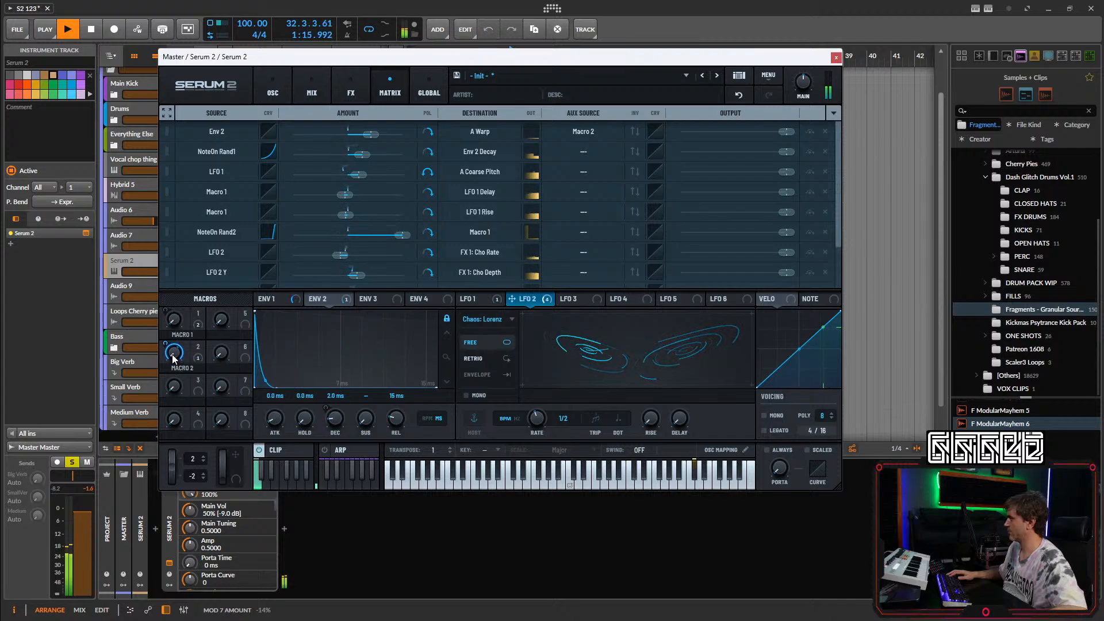
mouse_move(165, 343)
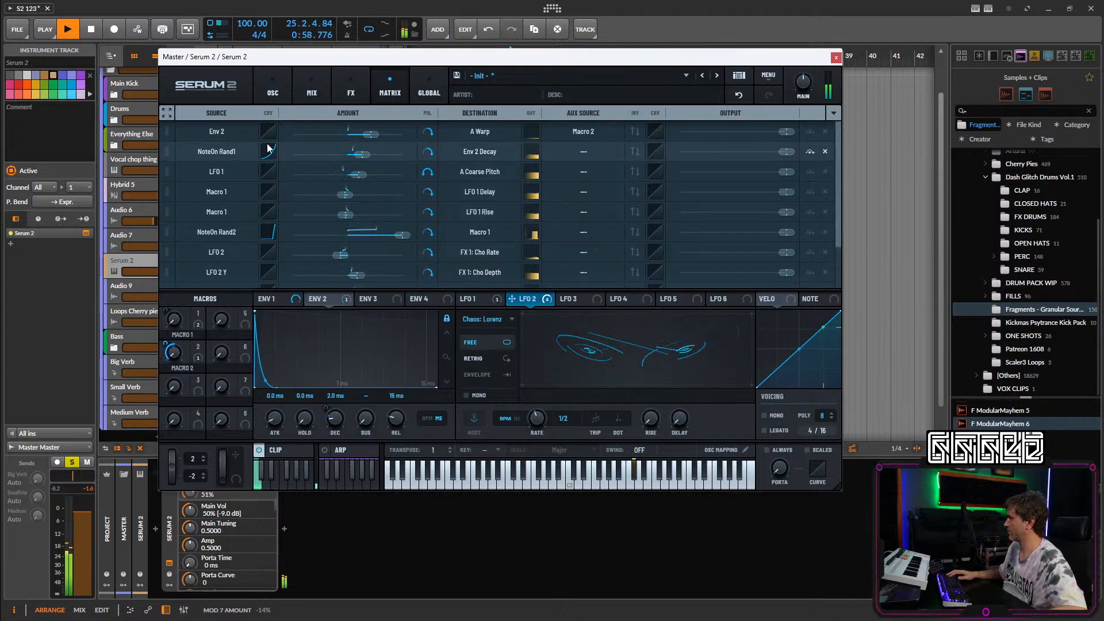
Load the user preset Clip 1 into the first slot of the synth's clip sequencer.
click(273, 88)
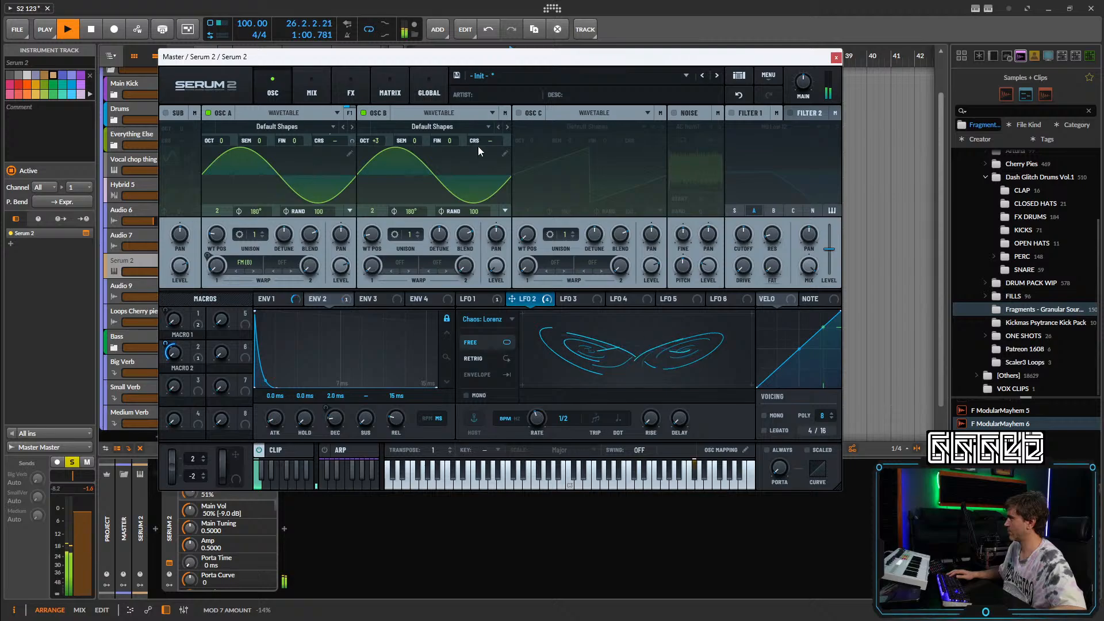
click(274, 451)
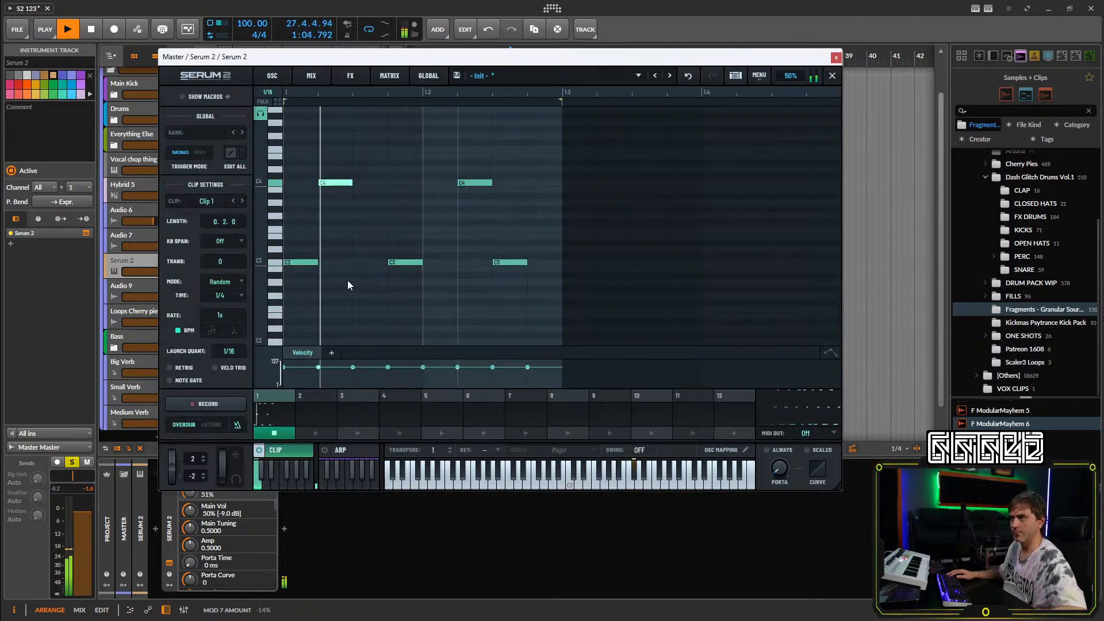
click(217, 204)
mouse_move(233, 232)
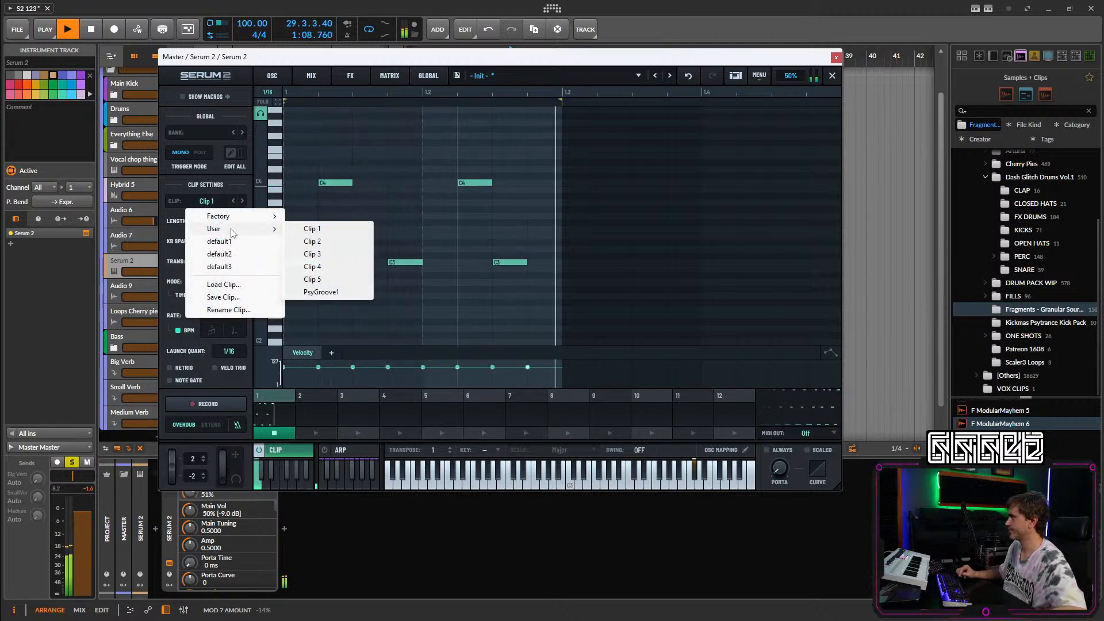
click(317, 230)
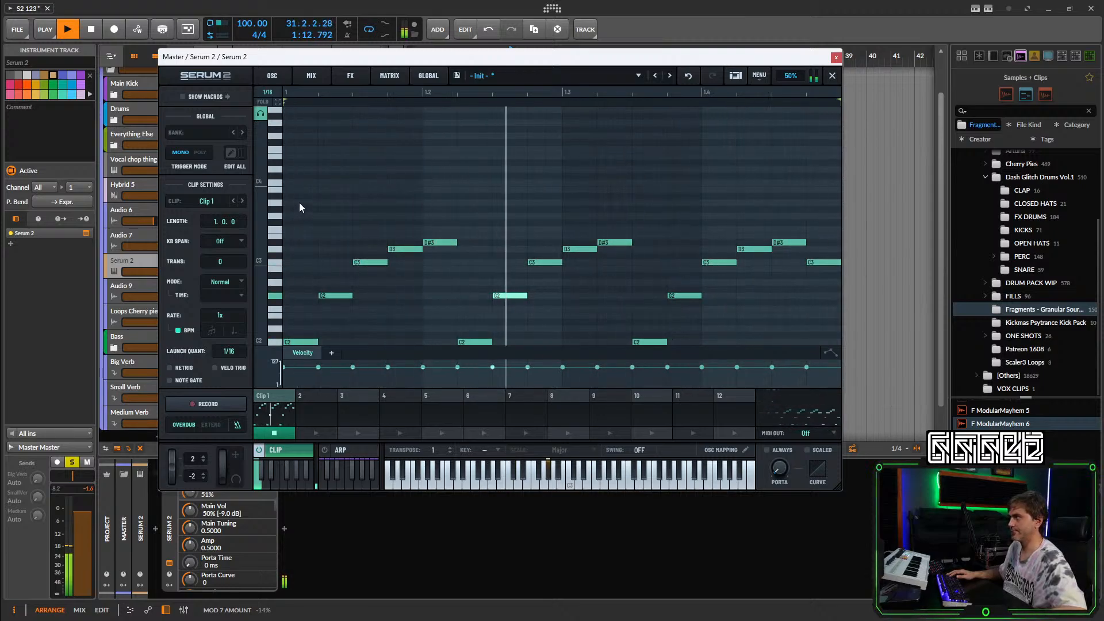
Load the Clip 2 preset into the first clip slot and transpose all its notes up one octave.
click(242, 201)
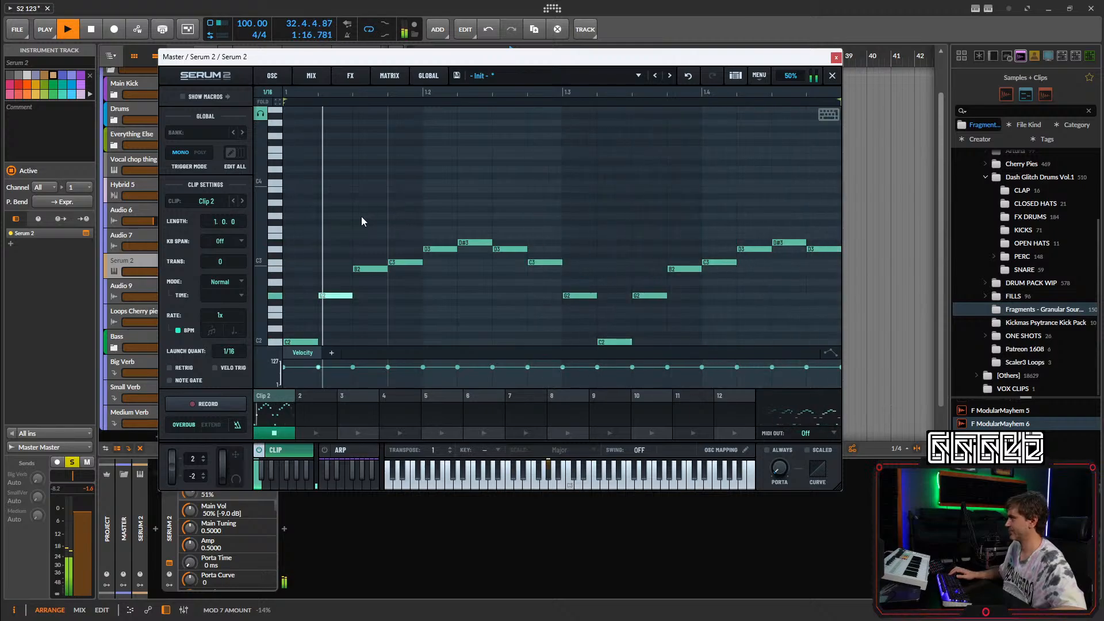
drag(319, 174, 809, 329)
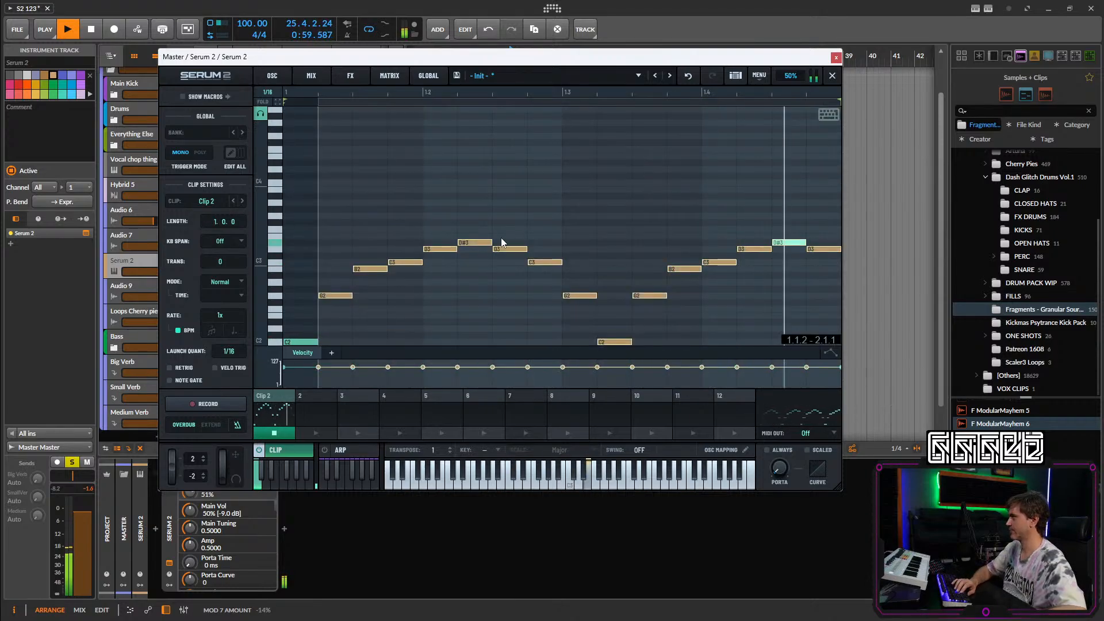
drag(822, 177, 297, 264)
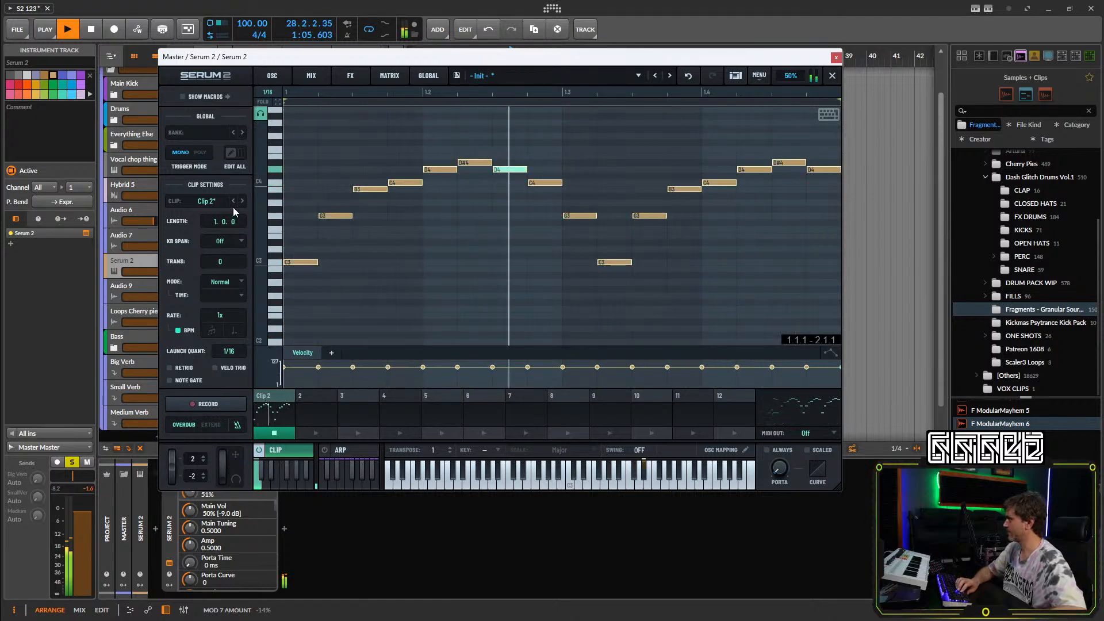
drag(340, 119, 602, 294)
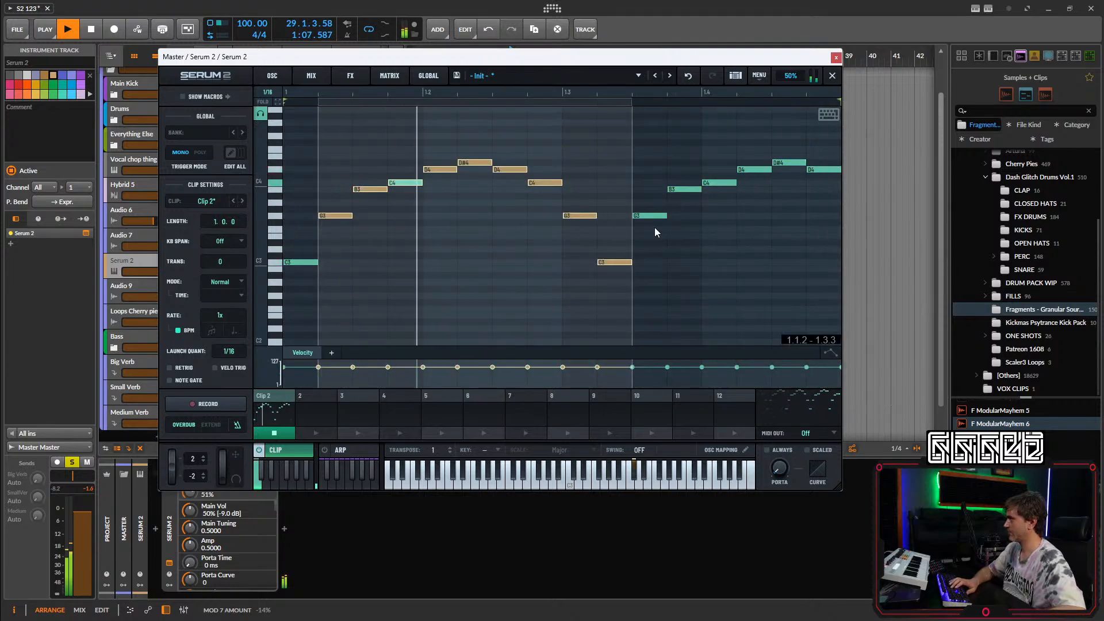
drag(836, 149, 354, 310)
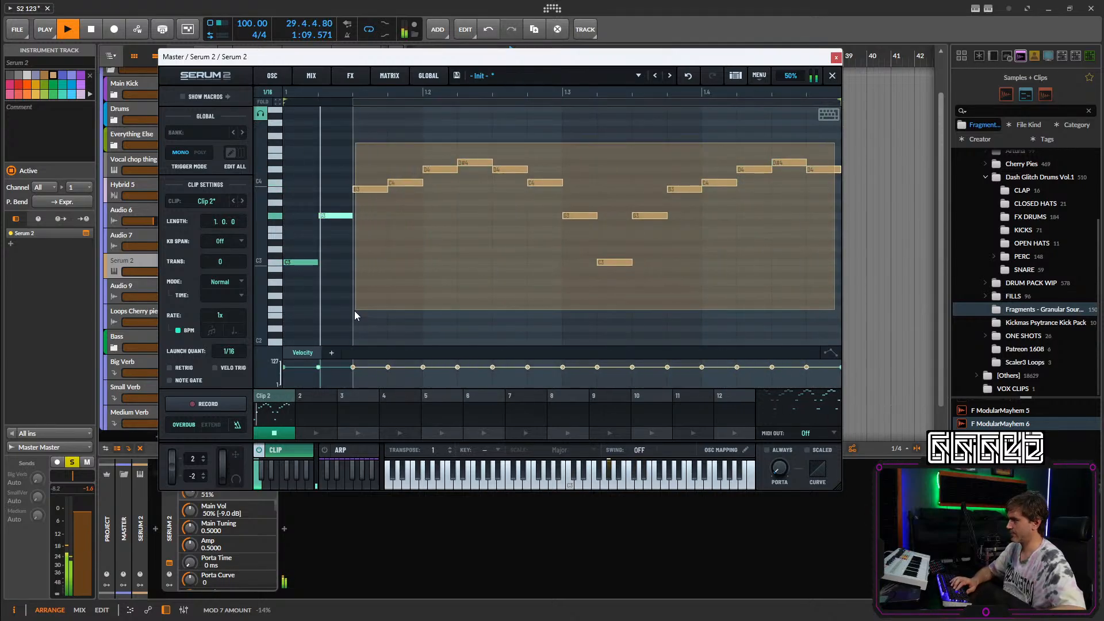
click(819, 119)
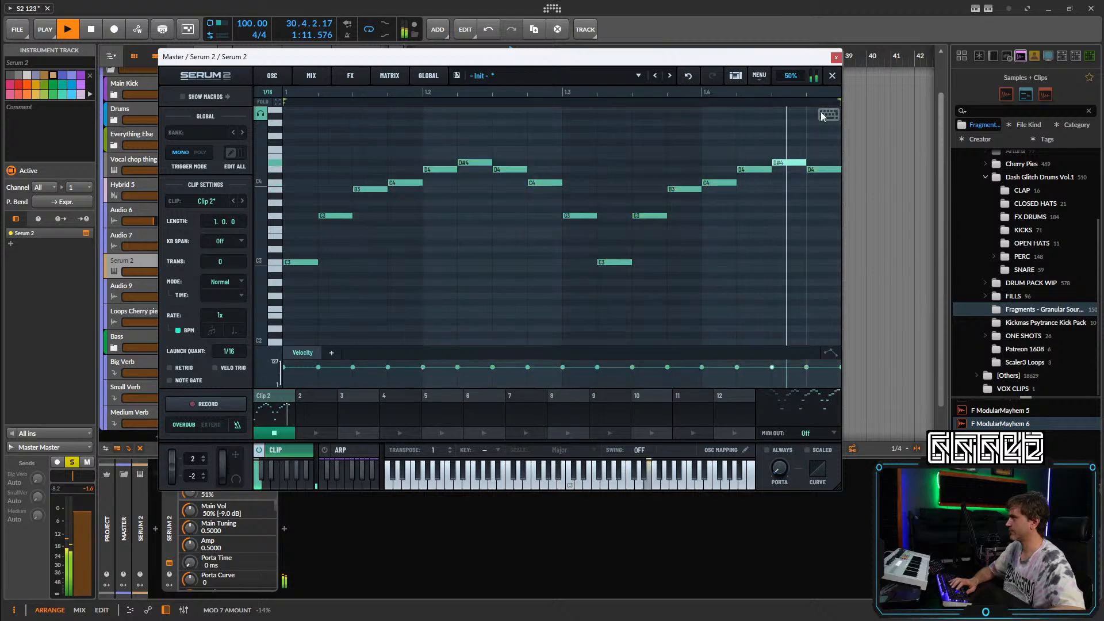
drag(289, 144, 474, 276)
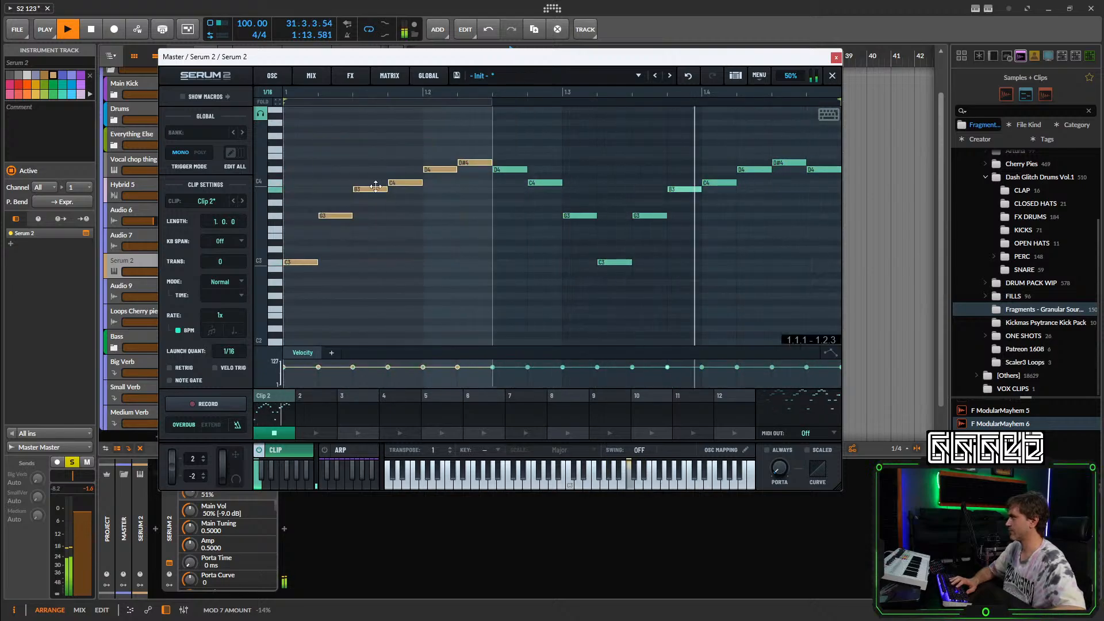
drag(328, 153, 394, 256)
click(395, 257)
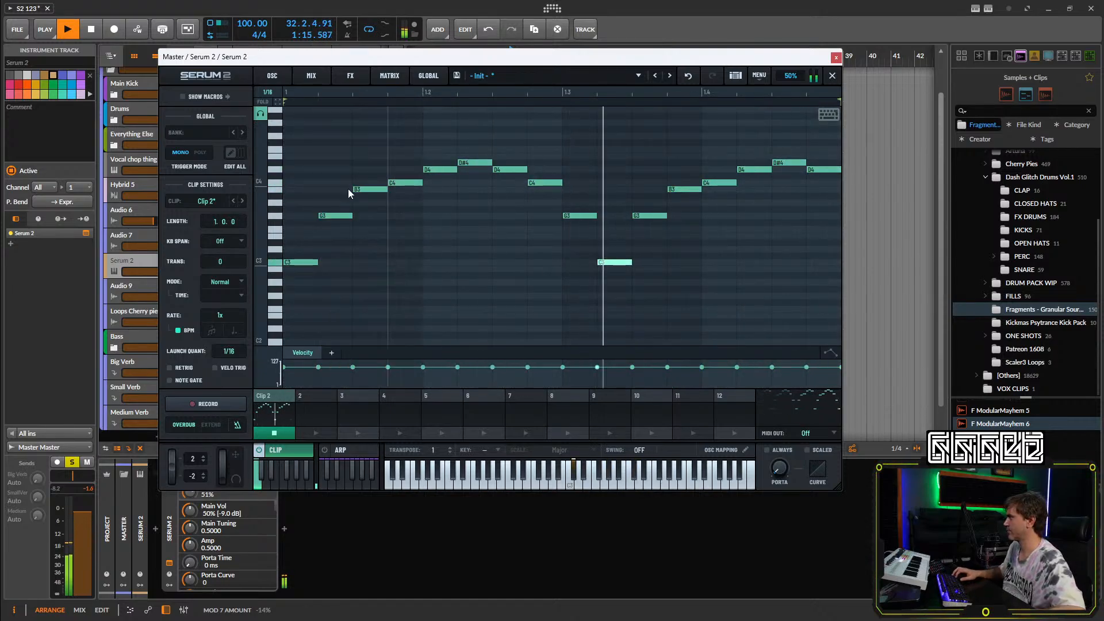
key(space)
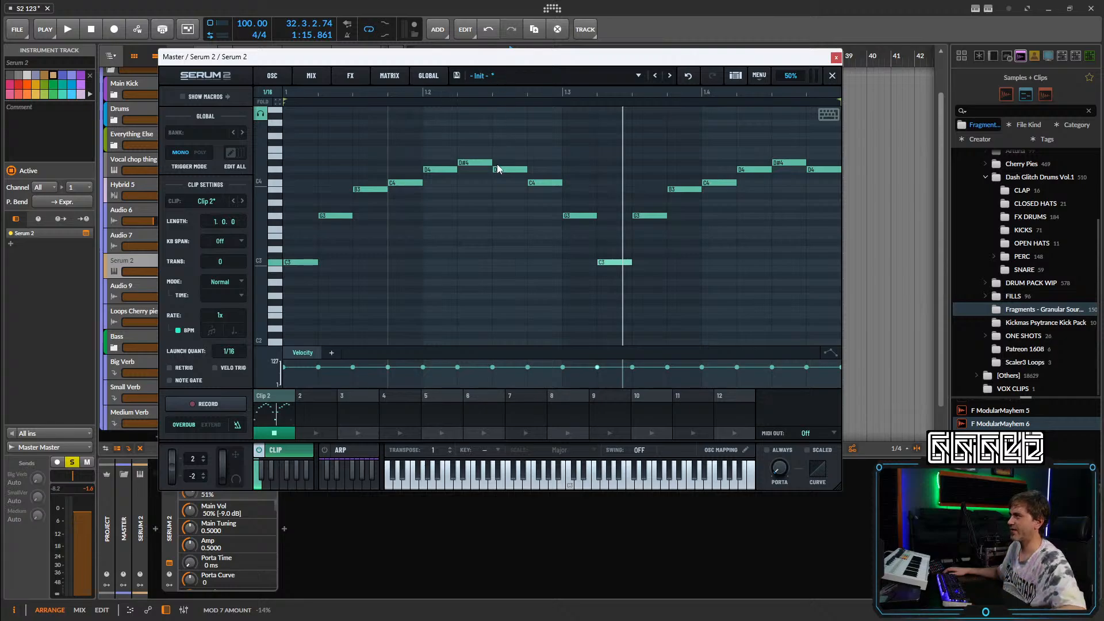
drag(496, 164, 412, 187)
drag(496, 143, 361, 222)
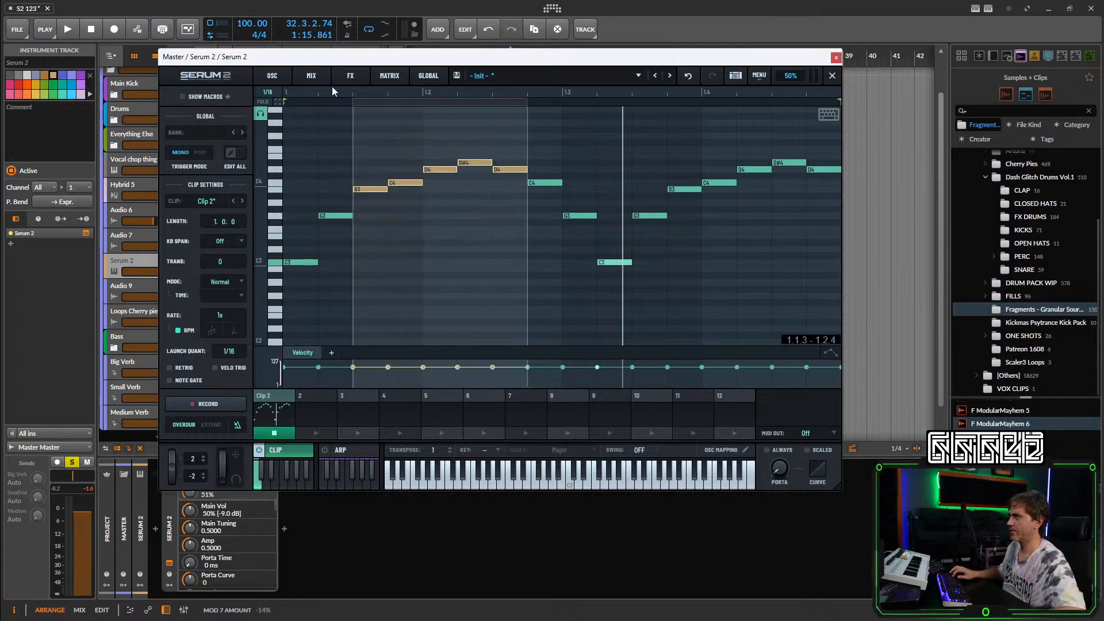
drag(329, 60, 237, 61)
drag(411, 141, 321, 219)
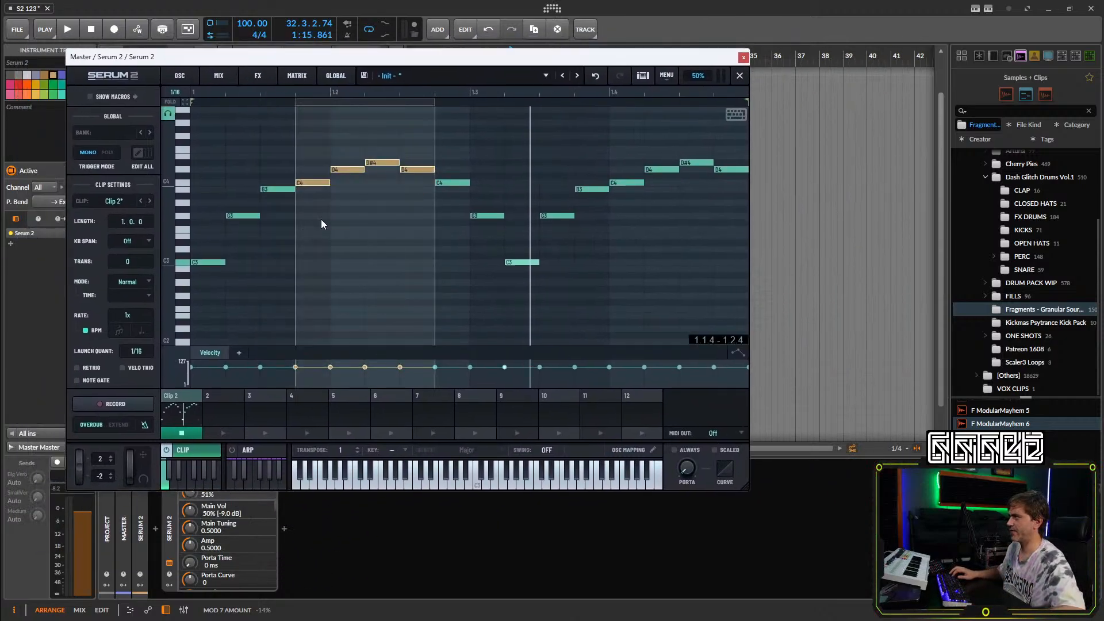
click(398, 123)
drag(499, 138, 322, 215)
click(466, 244)
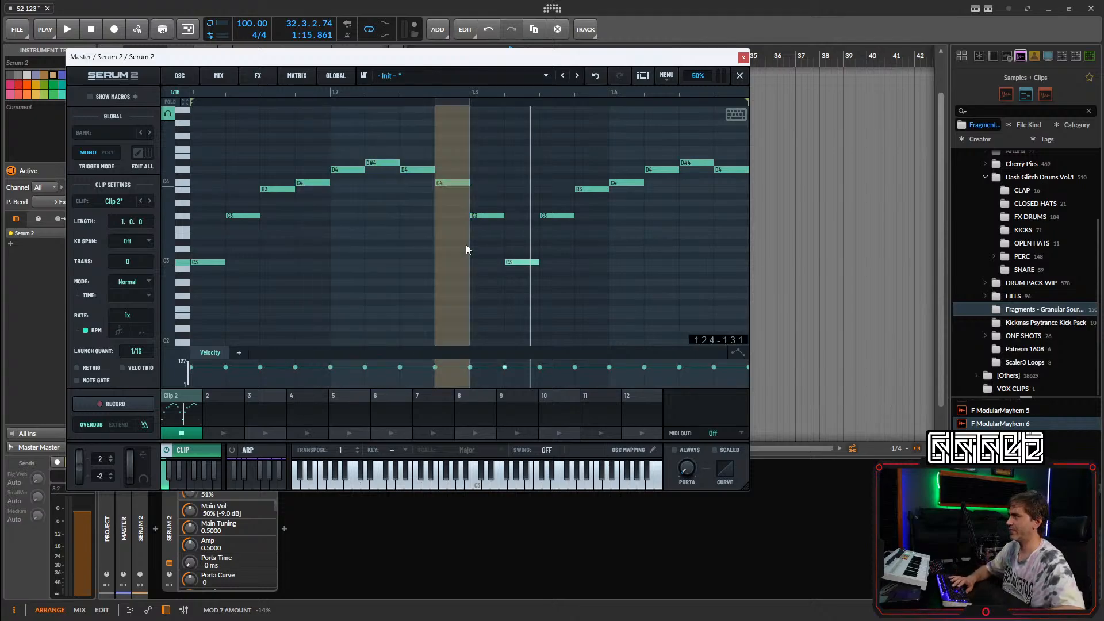
click(661, 134)
right_click(727, 118)
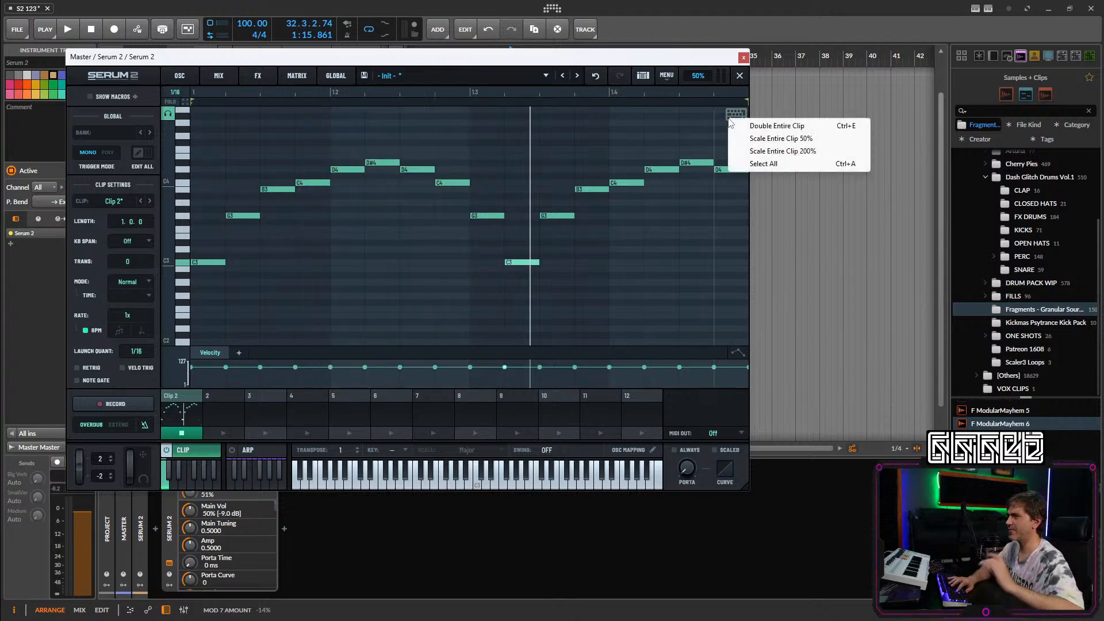
click(666, 76)
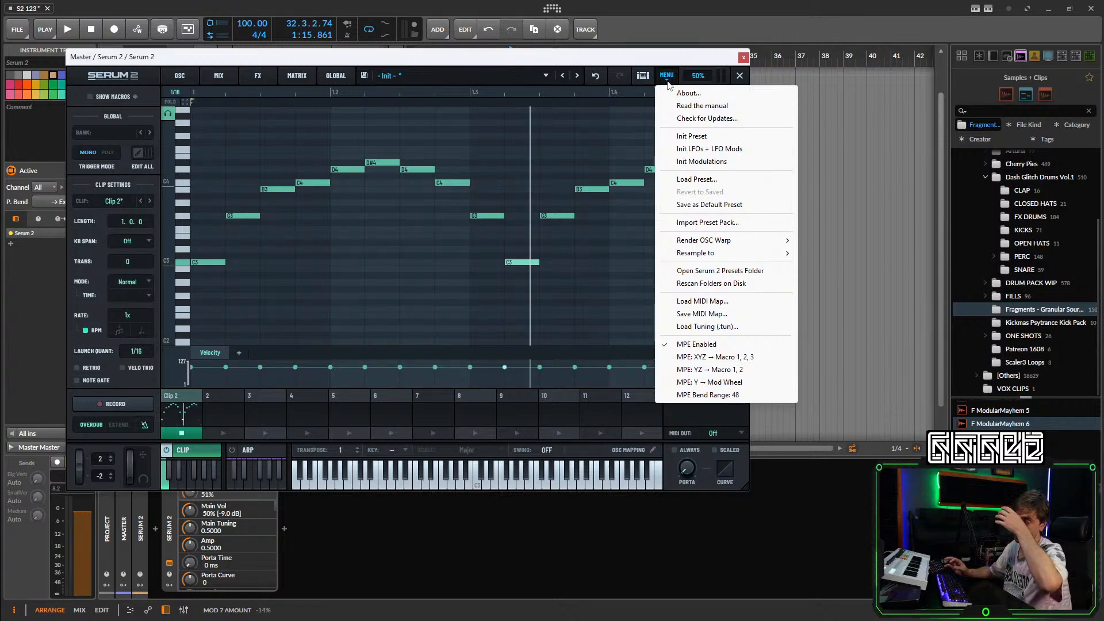
click(539, 146)
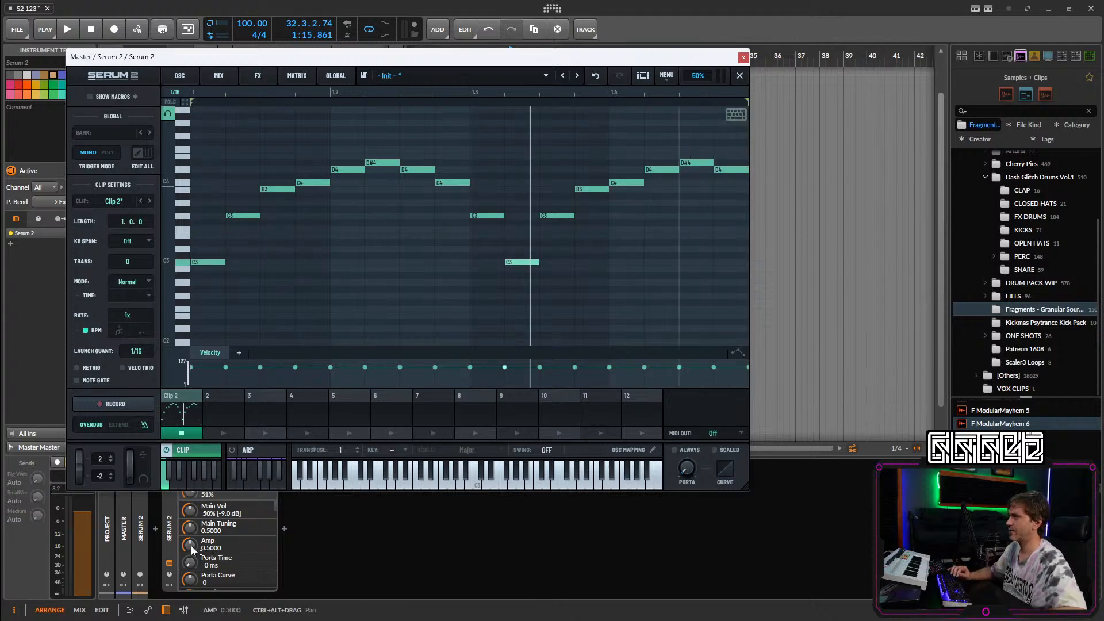
click(170, 540)
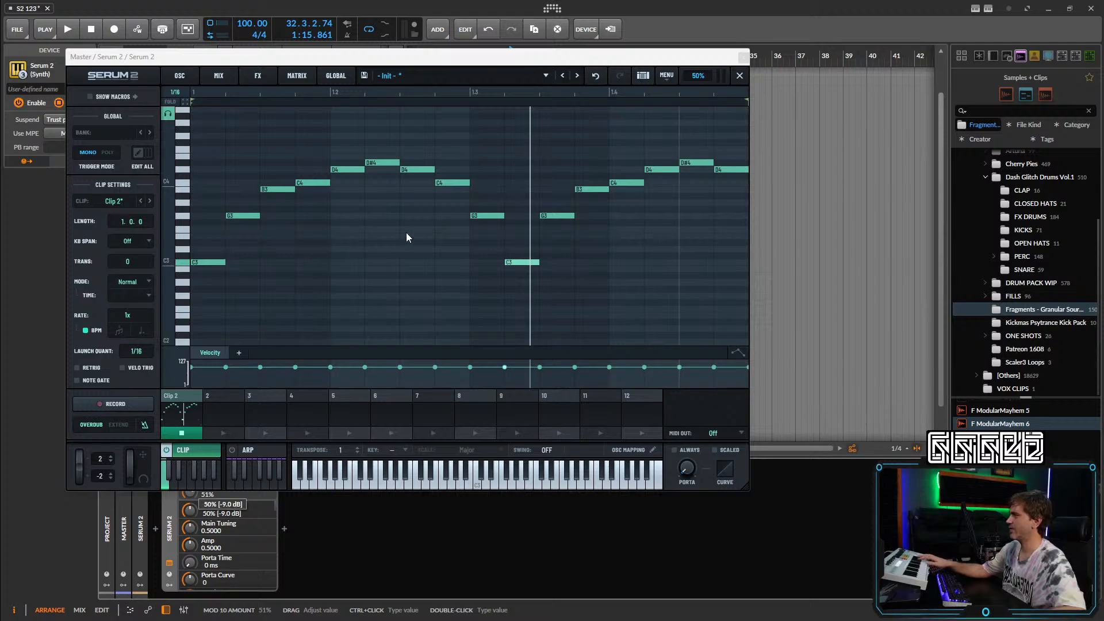
drag(412, 130, 307, 254)
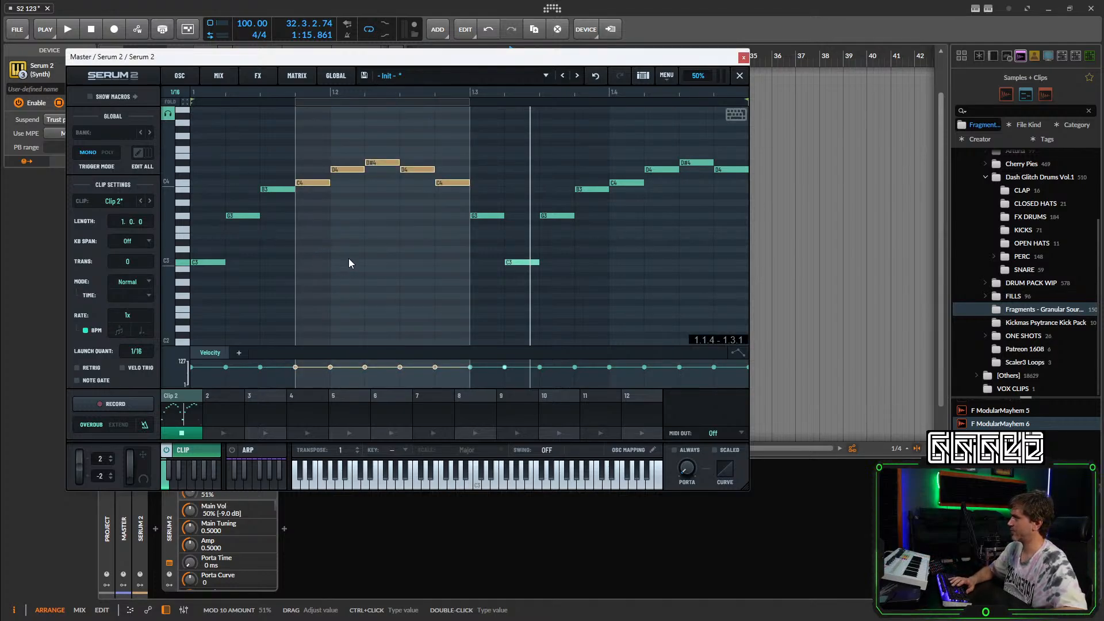
drag(402, 138, 339, 222)
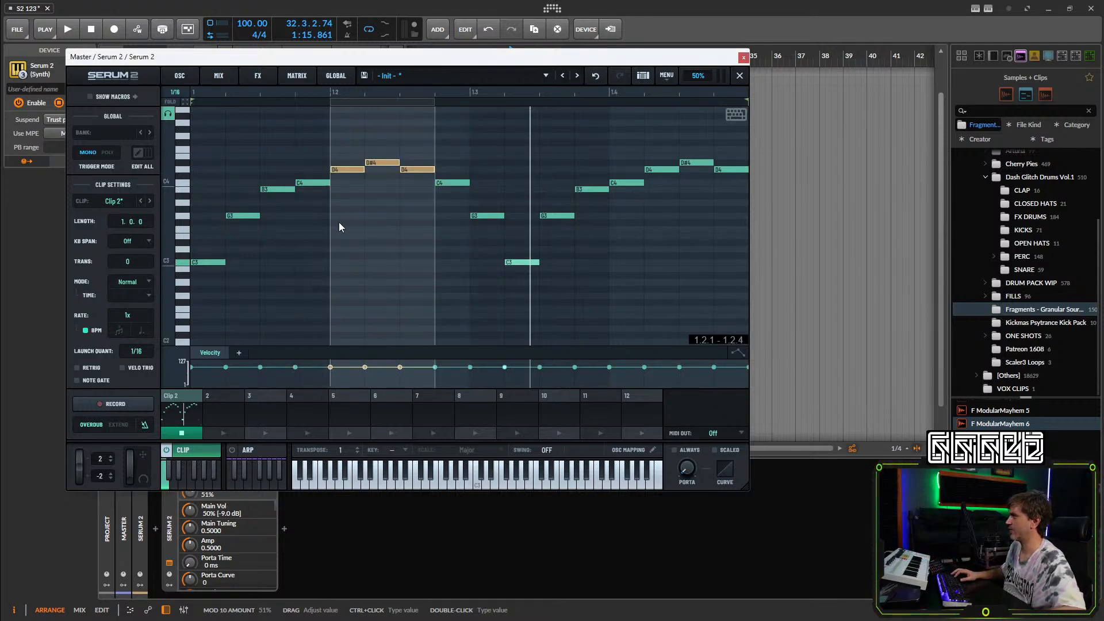
click(397, 258)
Delete the G3 notes at 1.1.2 and 1.3.1 and extend the opening C3 note to 1.1.3 during playback.
key(space)
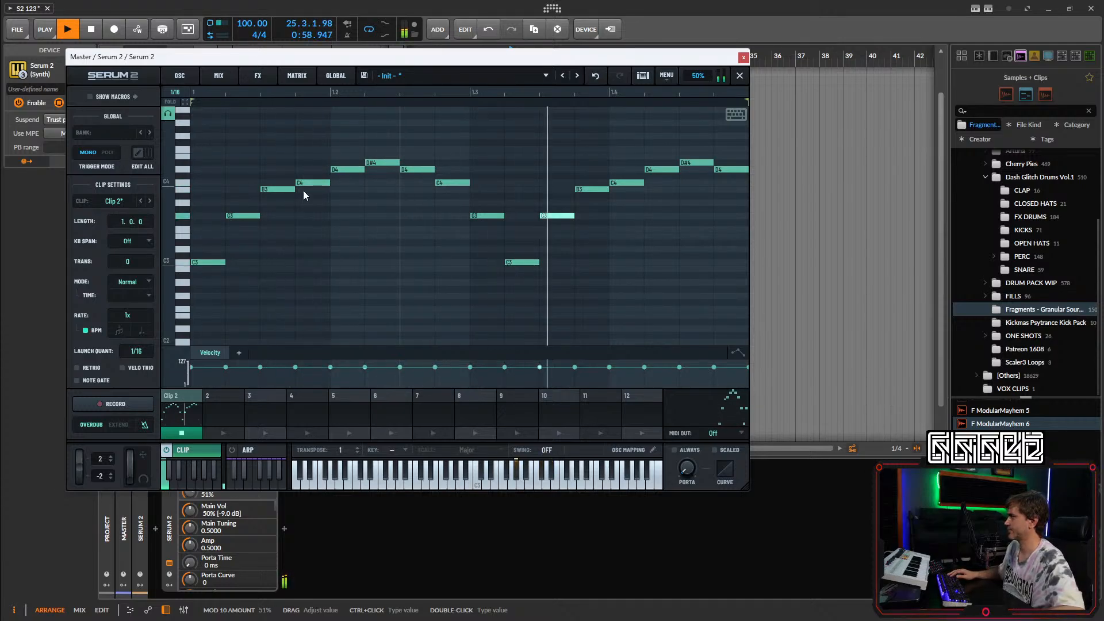
drag(246, 156, 282, 267)
click(303, 157)
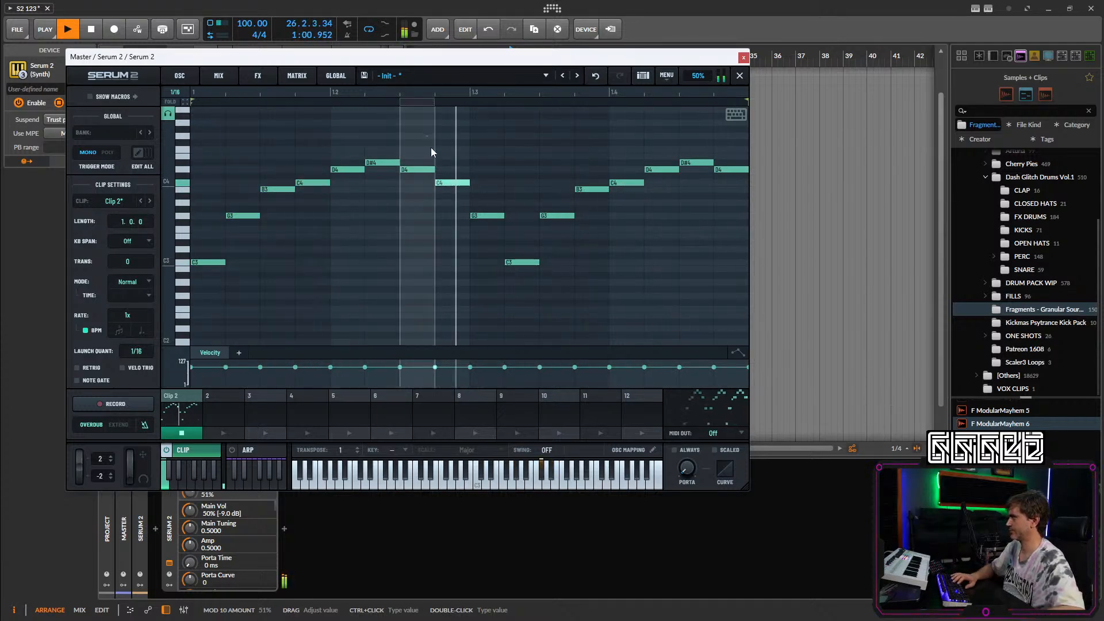
drag(430, 149, 496, 217)
double_click(488, 216)
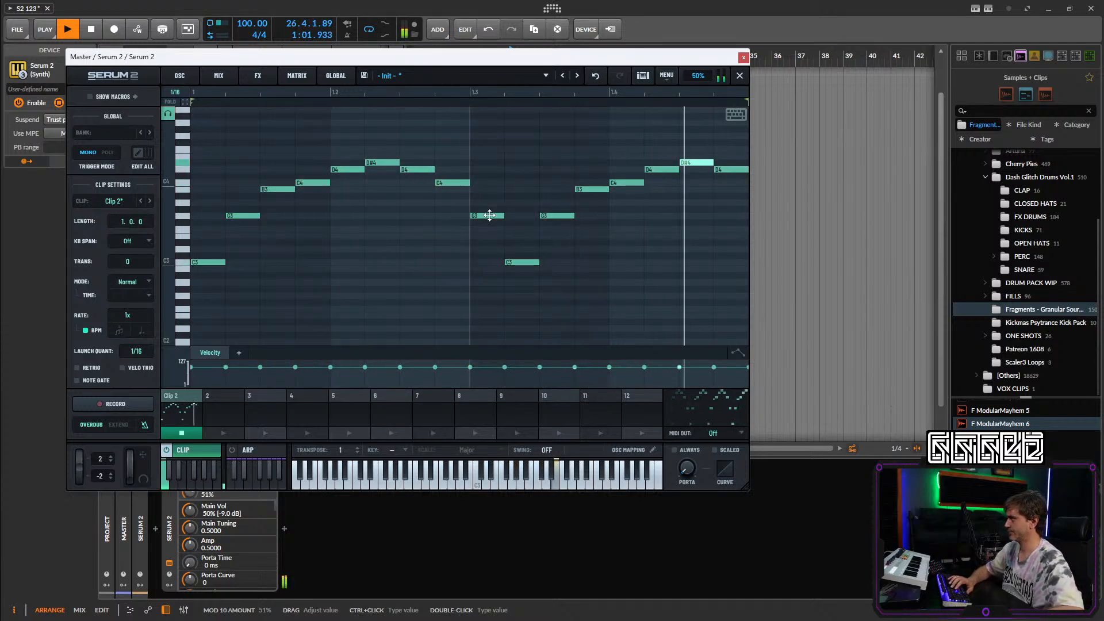
double_click(255, 211)
click(223, 261)
drag(224, 262, 258, 261)
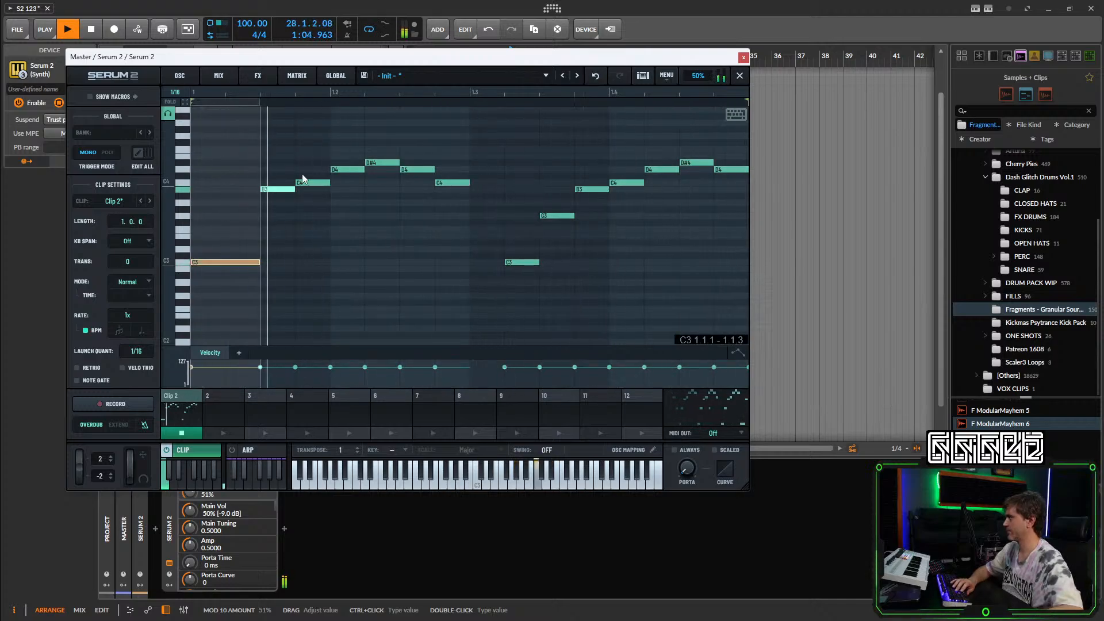
Delete the five notes between 1.1.4 and 1.3.1 in the clip: C4, D4, D#4, D4 and C4.
drag(291, 110, 479, 277)
double_click(314, 183)
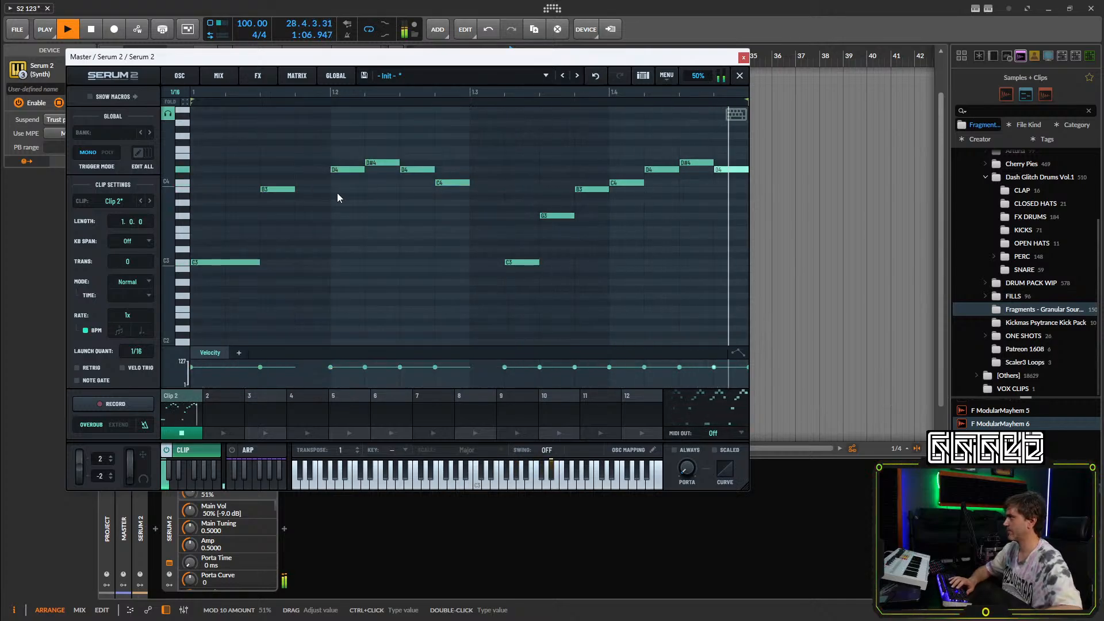
double_click(345, 169)
click(384, 163)
double_click(384, 164)
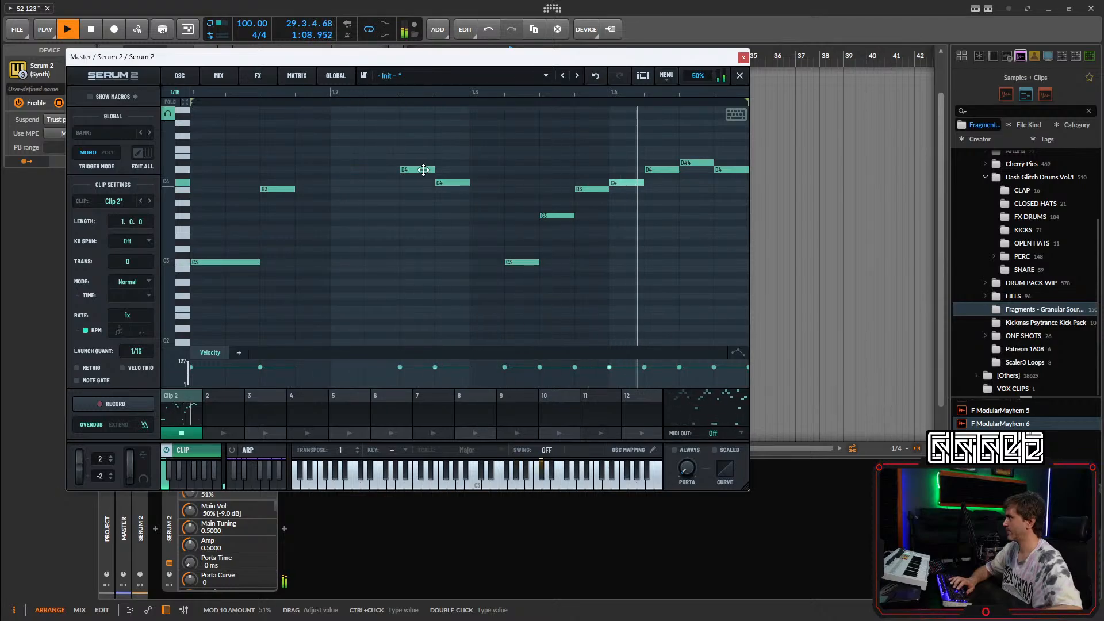
double_click(417, 169)
double_click(453, 183)
Add one-sixteenth notes to the clip: D5 at 1.1.4, C5 at 1.2.1, D#4 at 1.2.3 and D4 at 1.2.4.
click(273, 187)
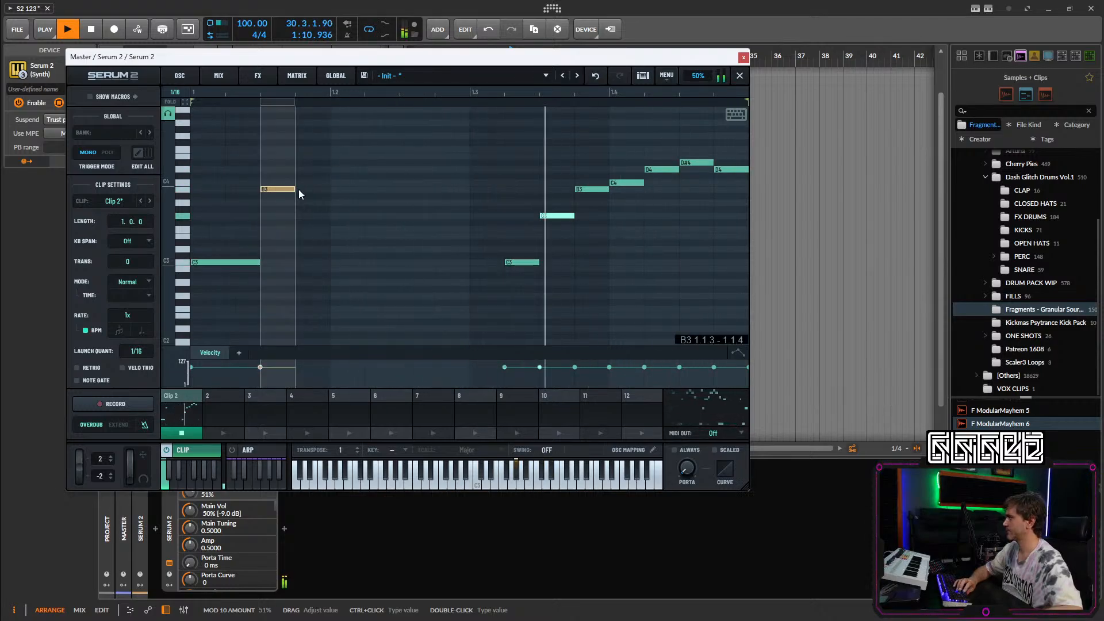
scroll(314, 134, down, 1)
scroll(311, 136, up, 3)
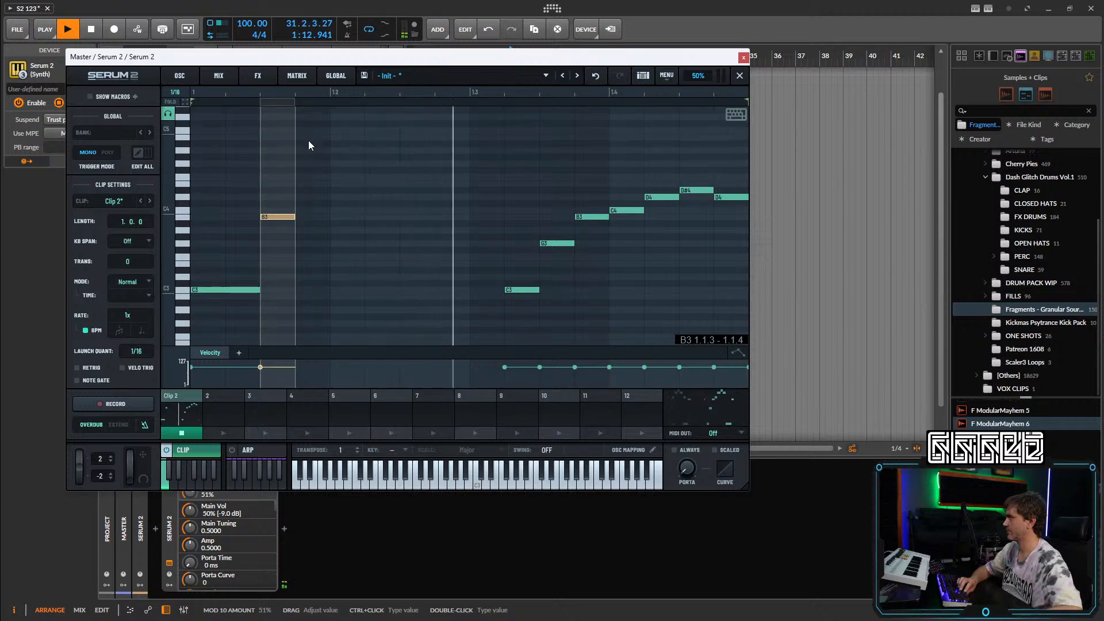
double_click(309, 119)
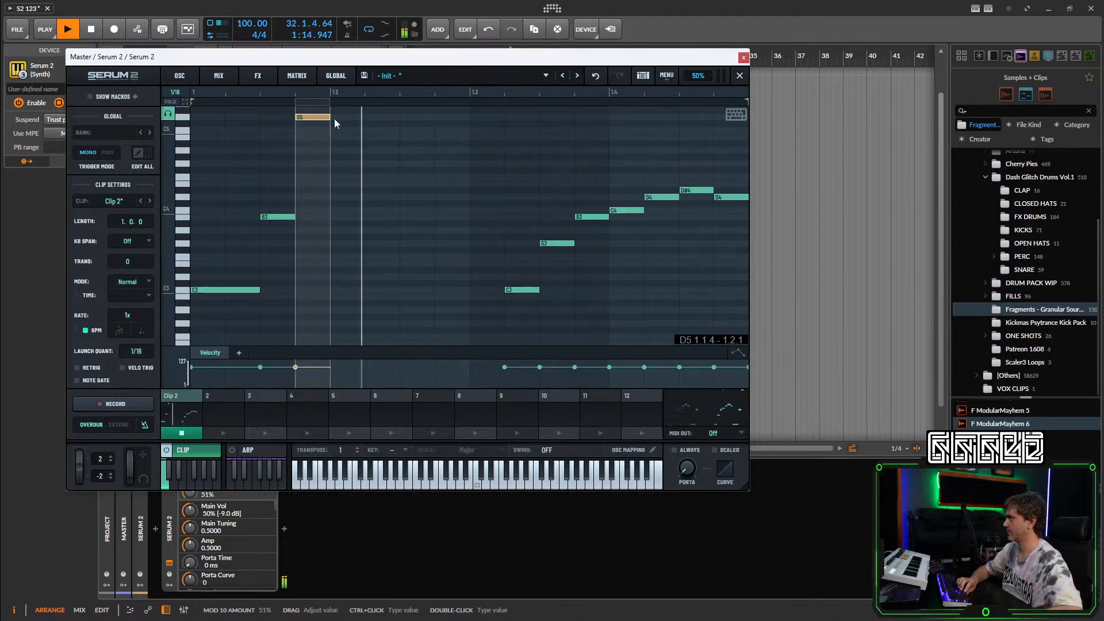
drag(328, 118, 304, 118)
double_click(350, 131)
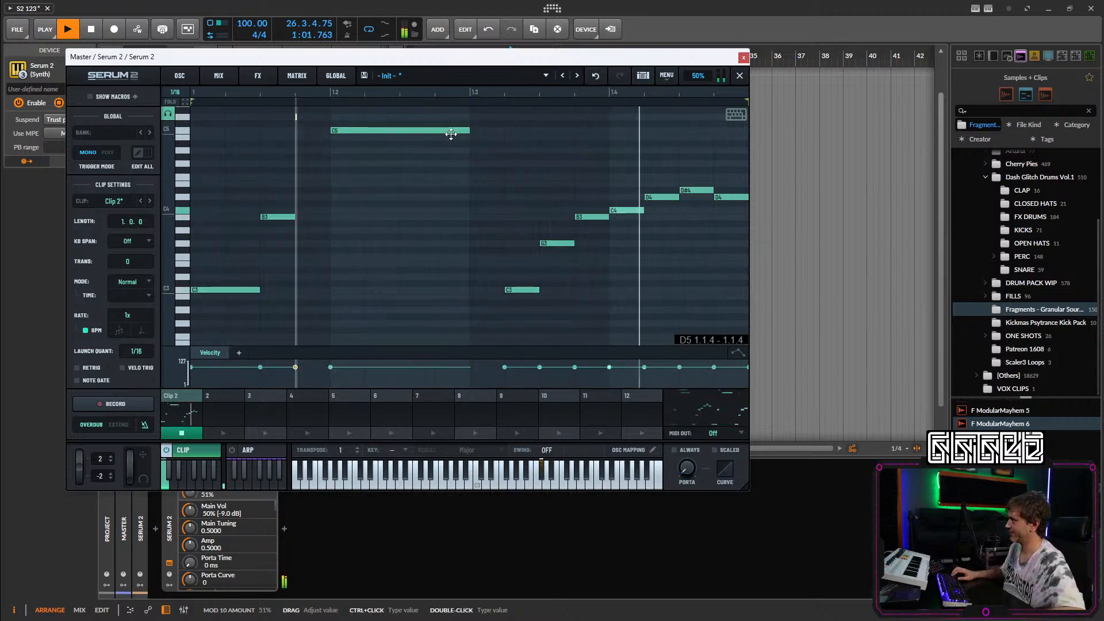
click(596, 75)
drag(435, 117, 330, 117)
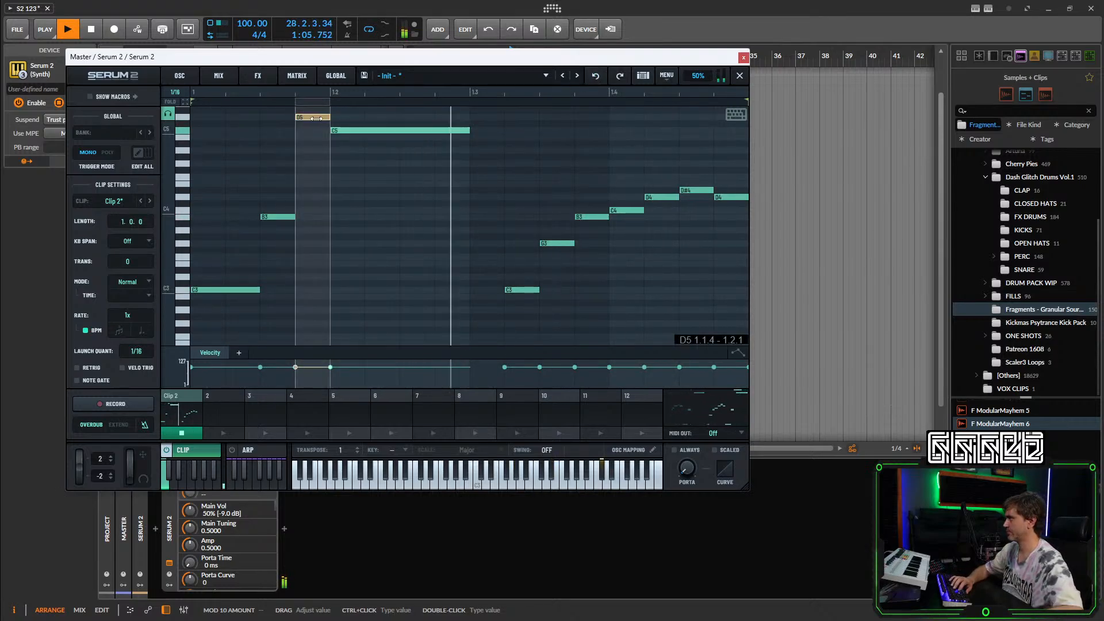
drag(470, 131, 364, 131)
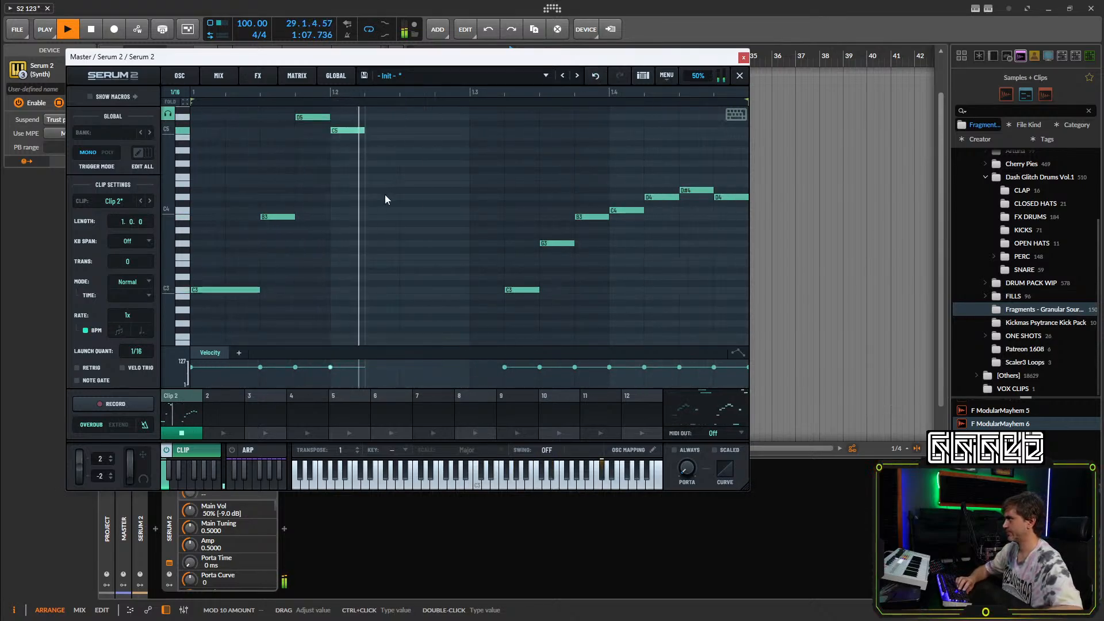
click(417, 191)
click(467, 197)
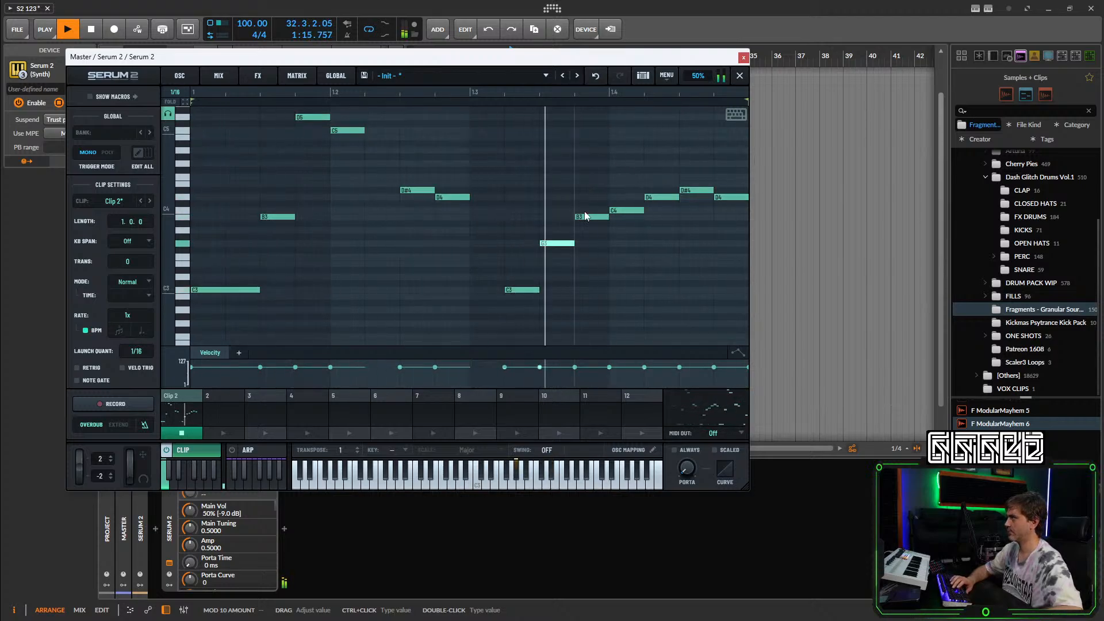
Rewrite the clip's last beat as four sixteenth notes: G#4 at 1.4.1, D#4, D4 and C4.
click(626, 209)
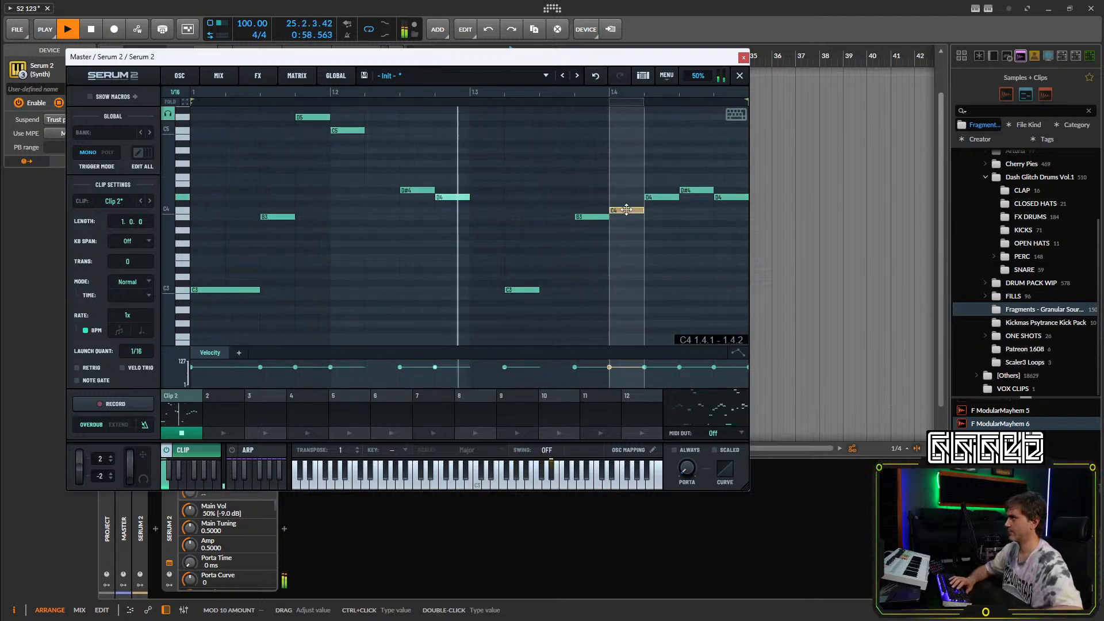
key(Delete)
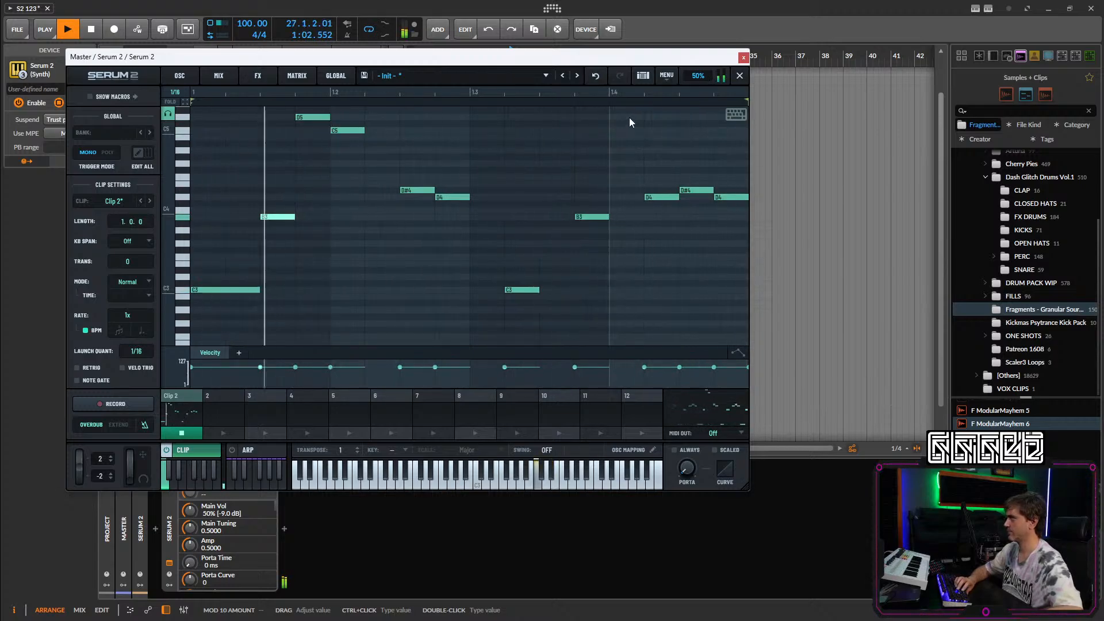
drag(628, 117, 626, 159)
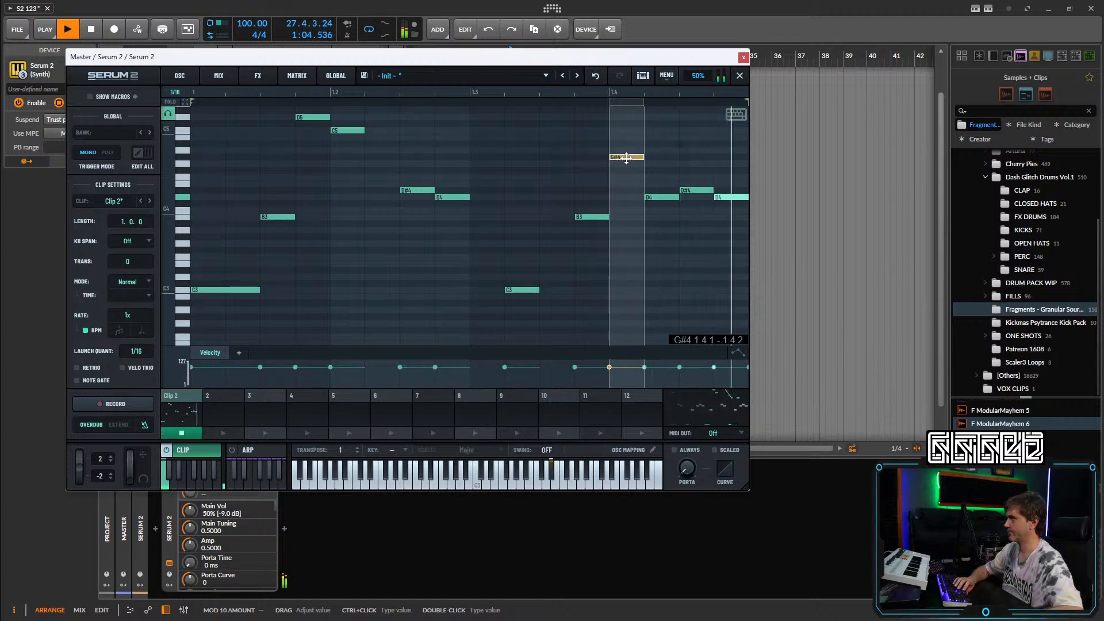
drag(661, 198, 693, 197)
drag(726, 197, 727, 208)
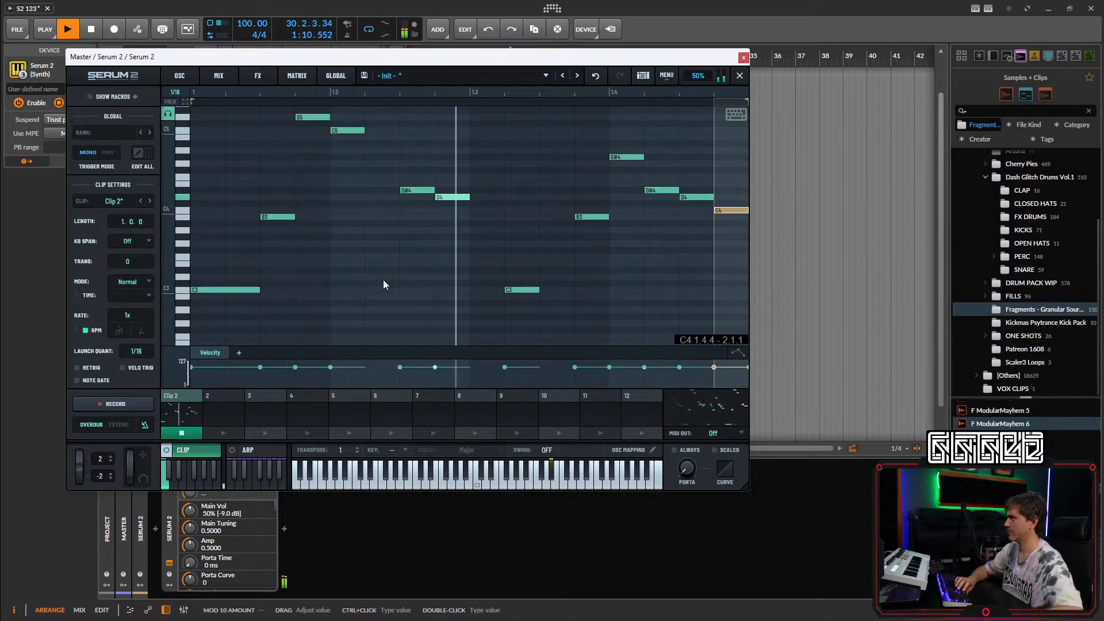
Lengthen the C3 note at 1.3.2 to two sixteenths and move the note at 1.1.4 down to D#4.
click(532, 290)
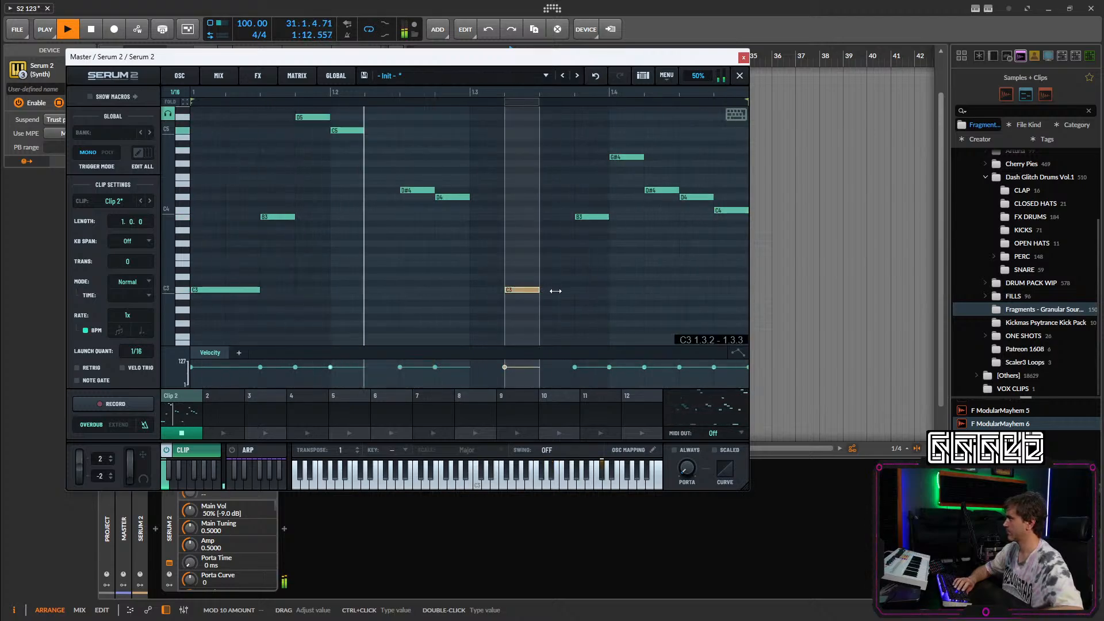
drag(556, 291, 591, 291)
drag(308, 118, 308, 191)
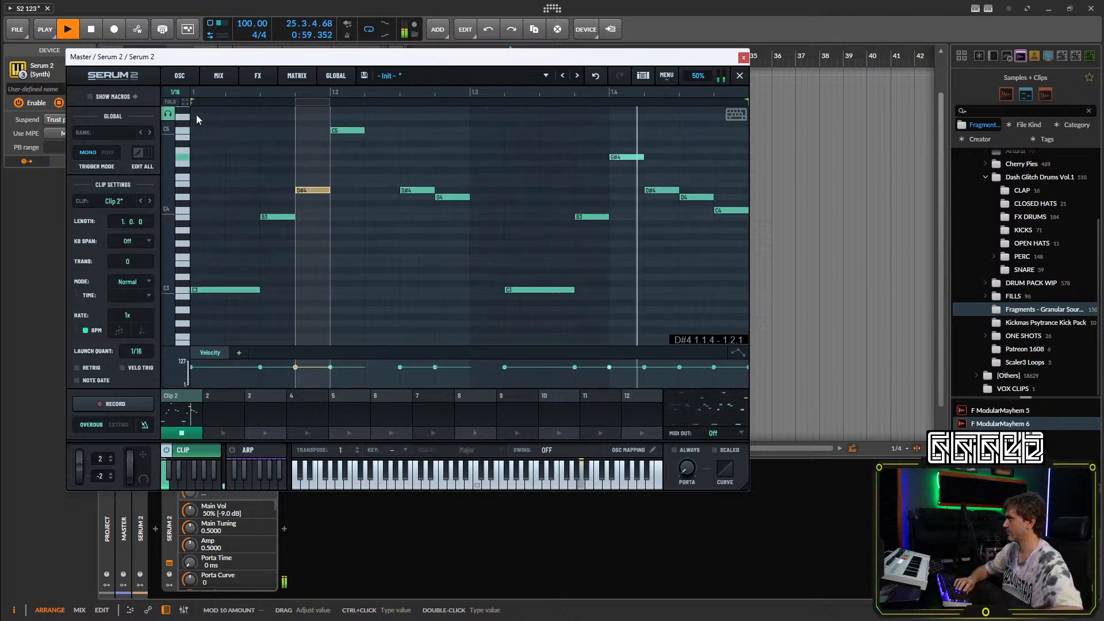
Unsolo the Serum 2 track and raise its volume slightly while the full mix plays.
click(743, 58)
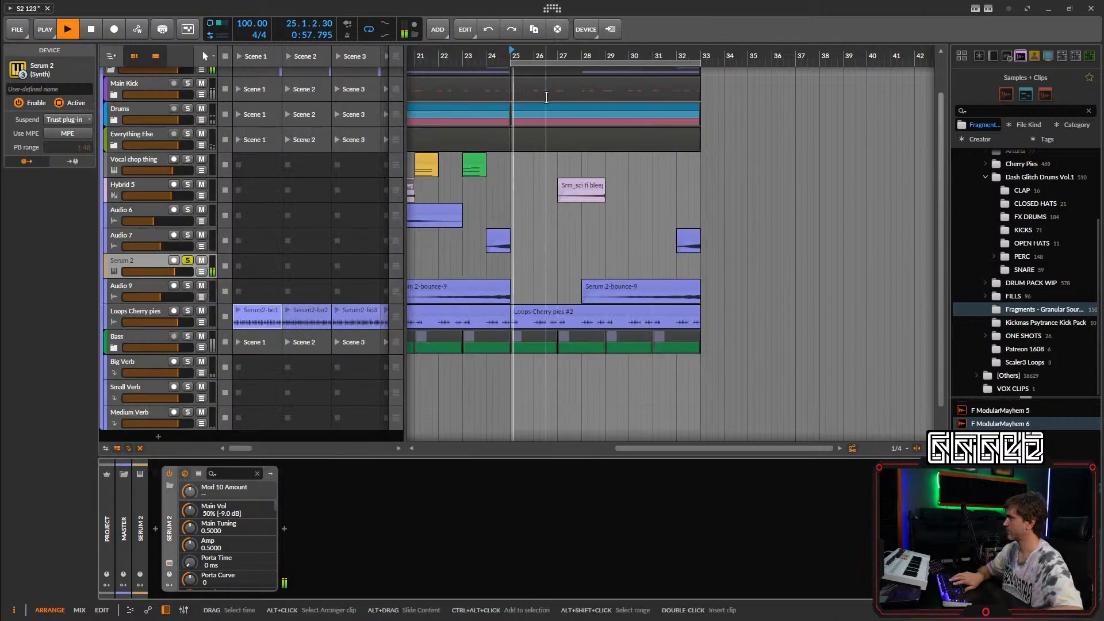
click(187, 260)
key(space)
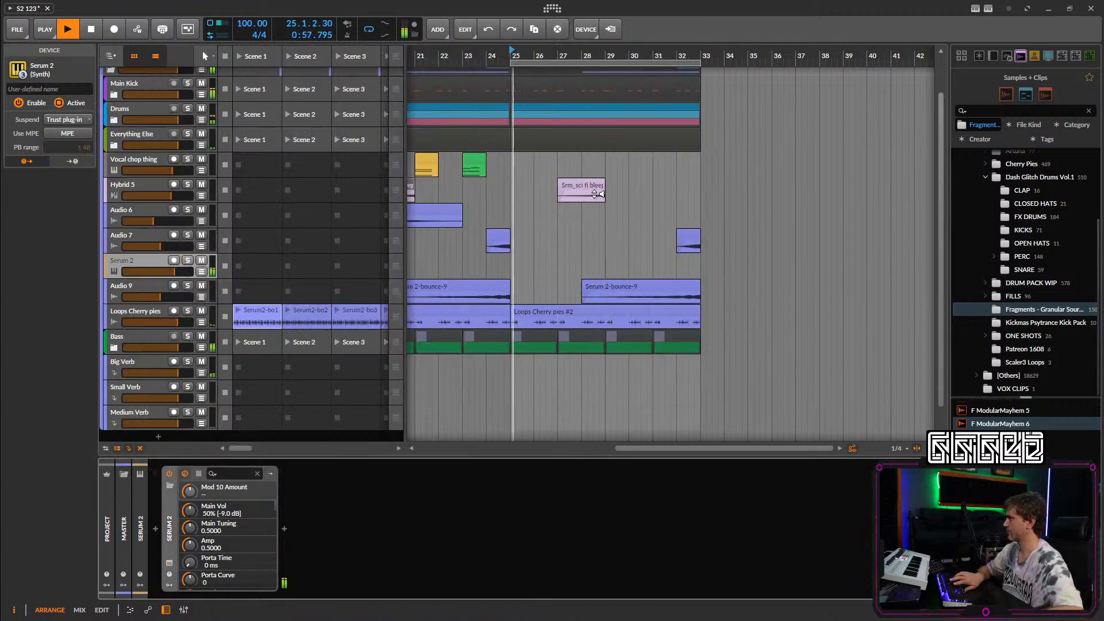
drag(174, 273, 177, 273)
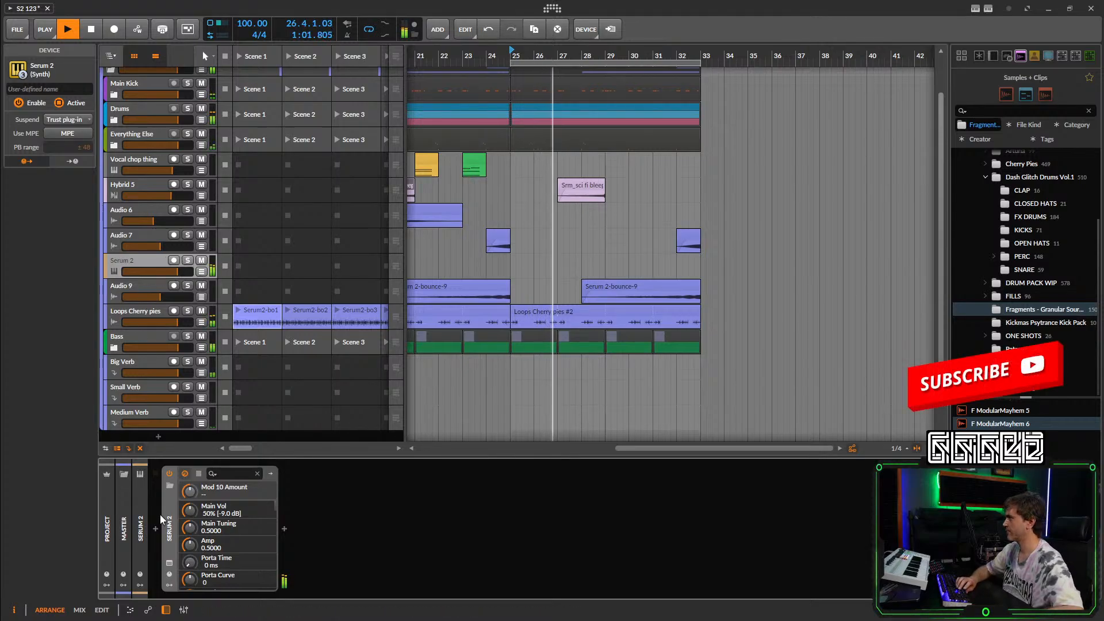
Reopen the Serum 2 plug-in and set the clip's mode to Random with a time of 1/8.
click(169, 562)
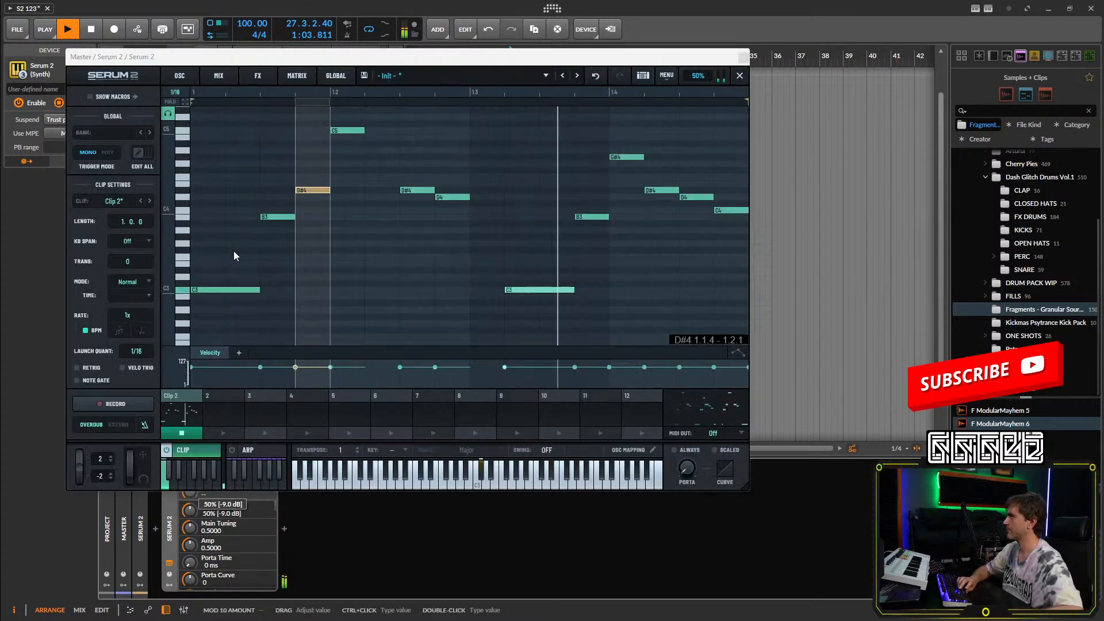
click(131, 282)
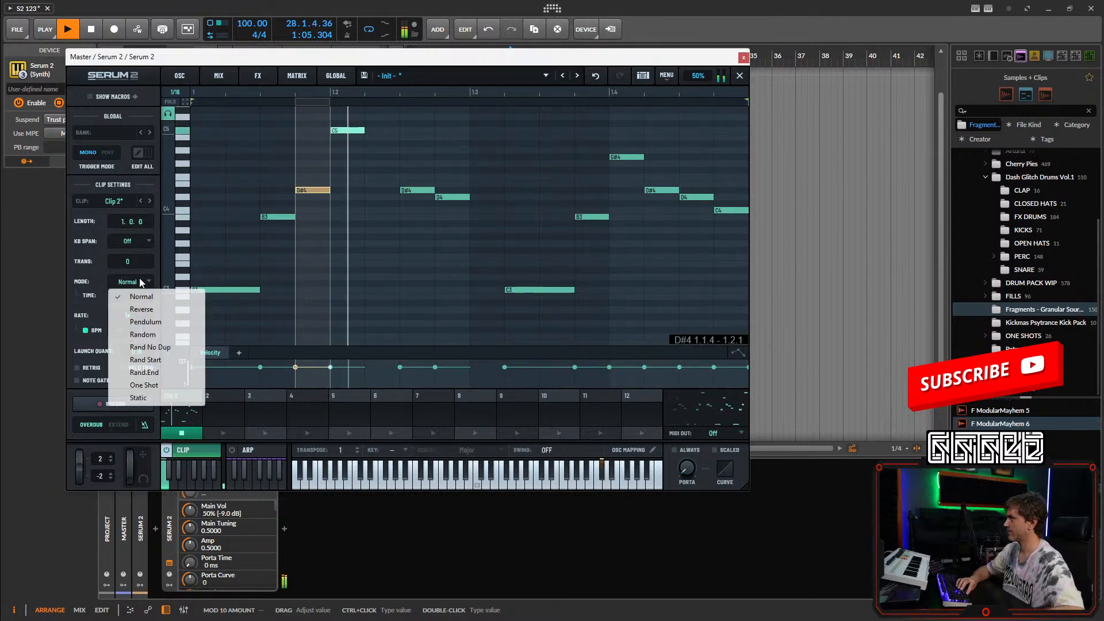
click(142, 335)
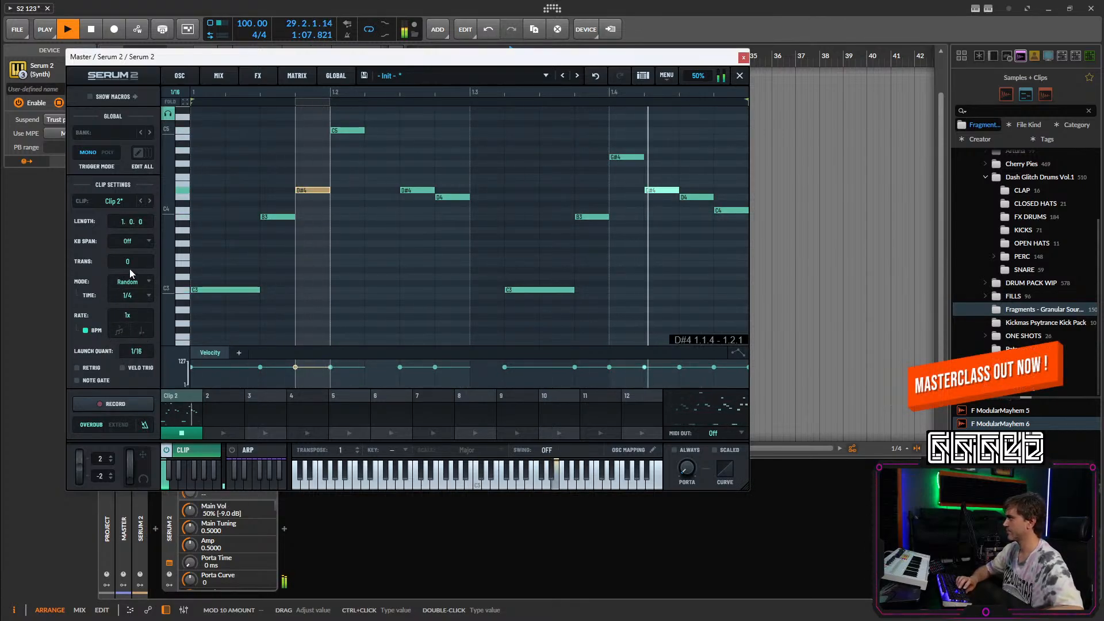
click(136, 295)
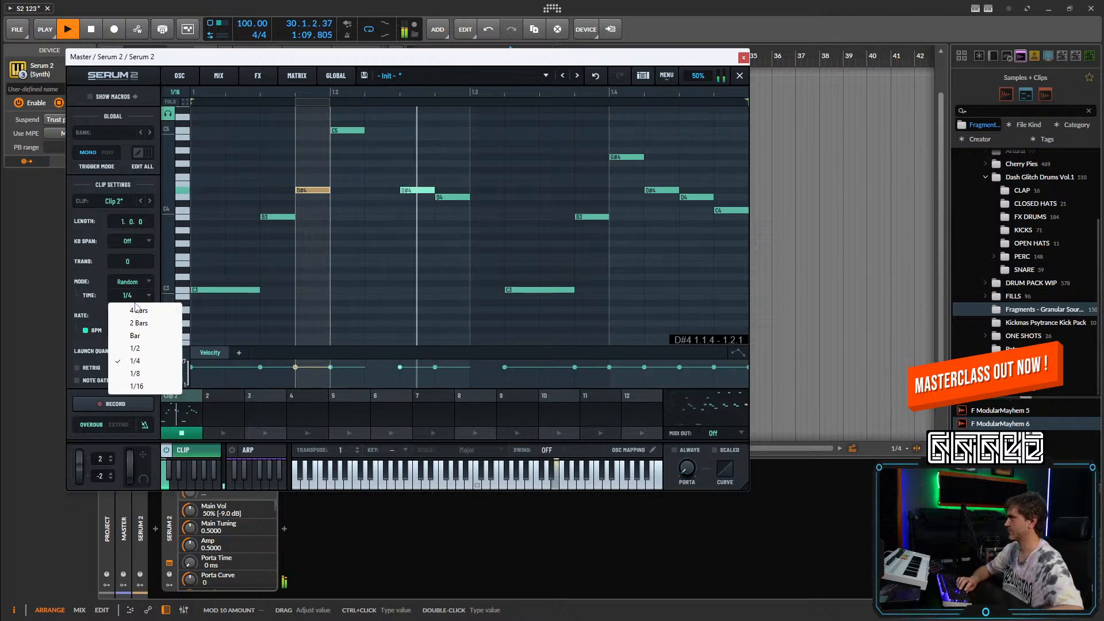
click(133, 298)
click(132, 297)
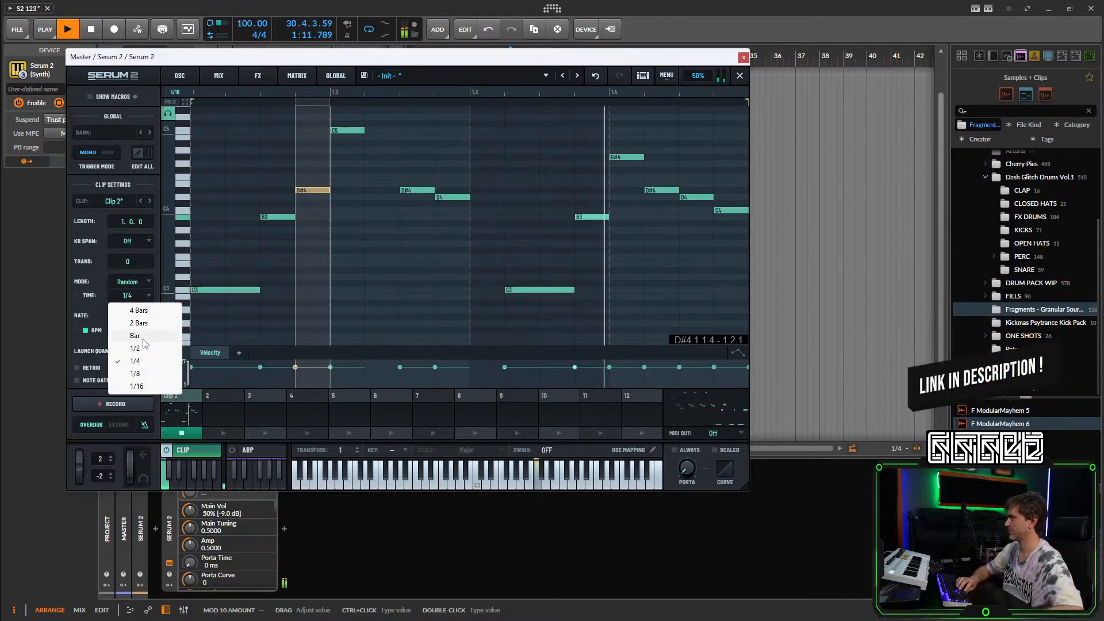
click(136, 373)
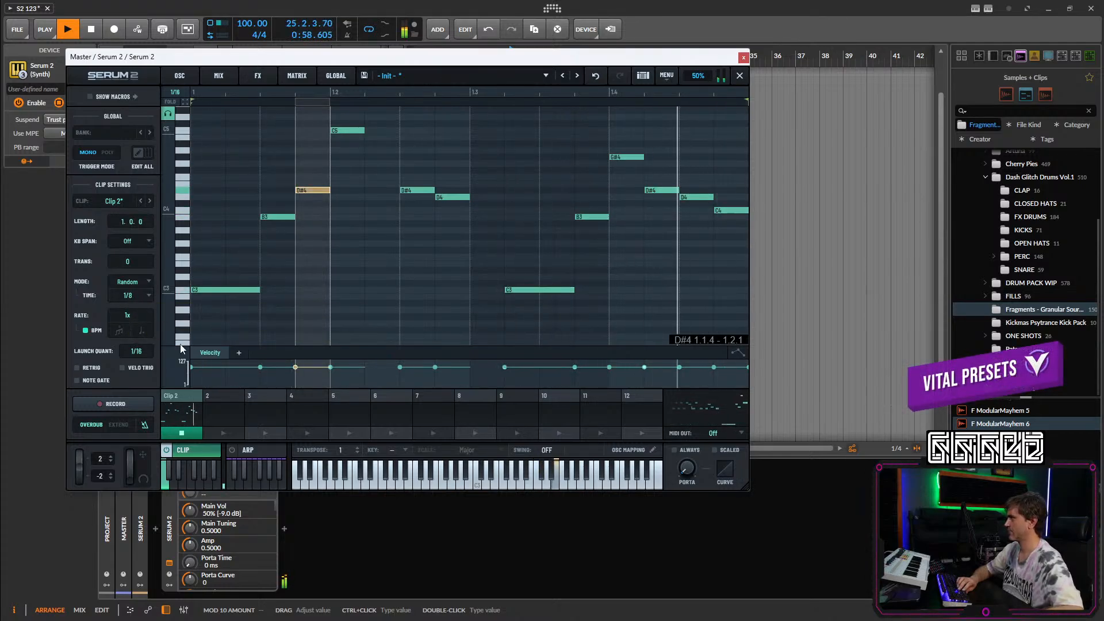
Copy the Random clip into the second clip slot, launch the copy and return to the first clip.
right_click(178, 413)
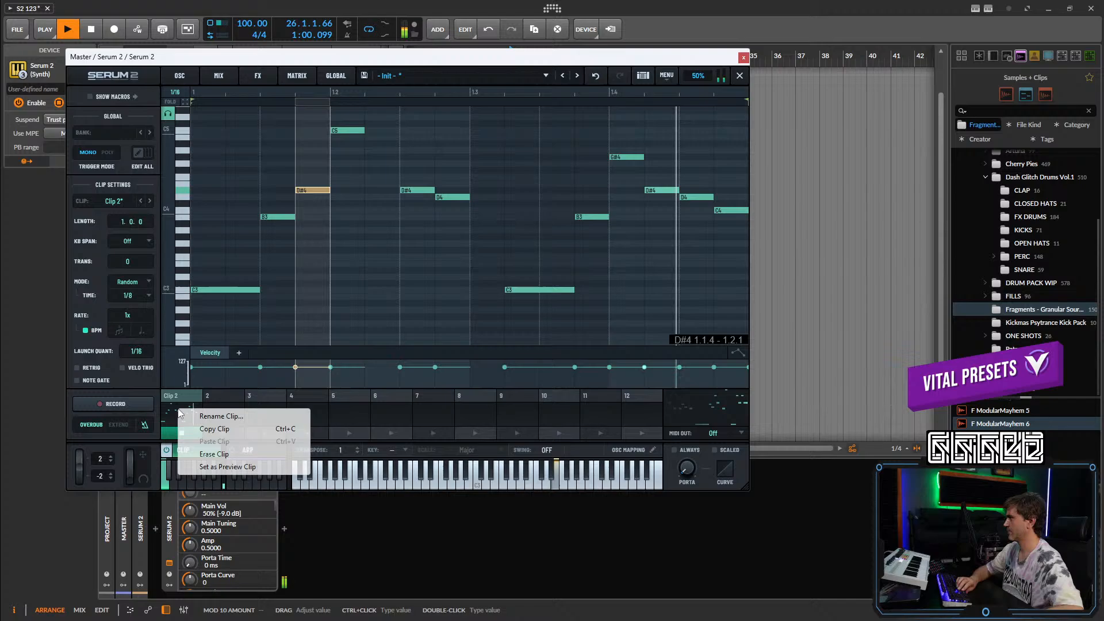
click(214, 428)
right_click(214, 412)
click(251, 444)
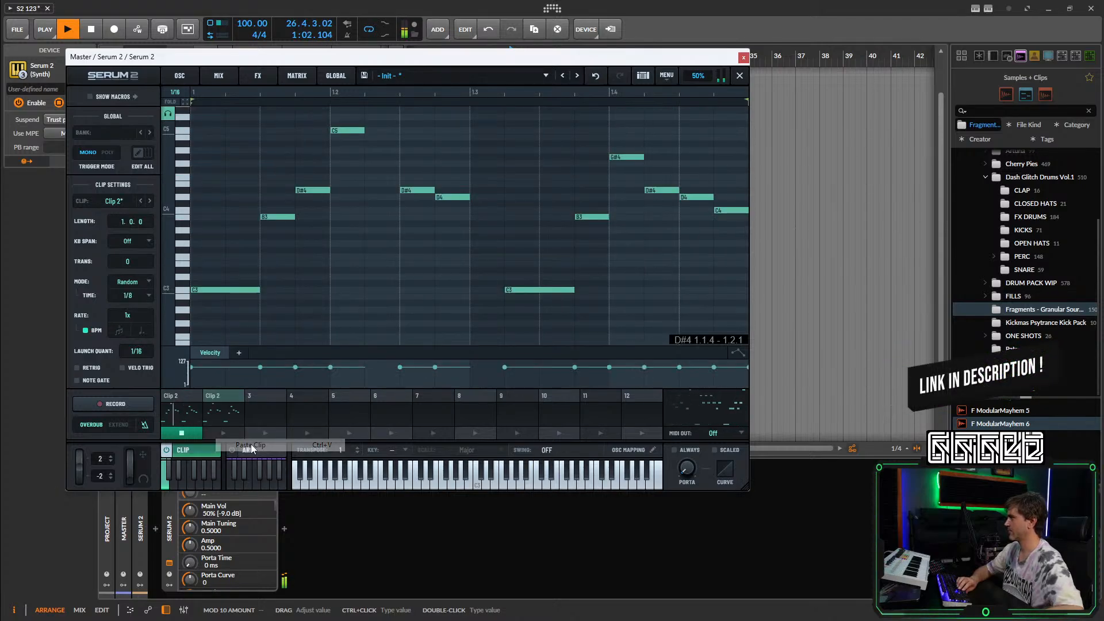
click(221, 432)
click(183, 416)
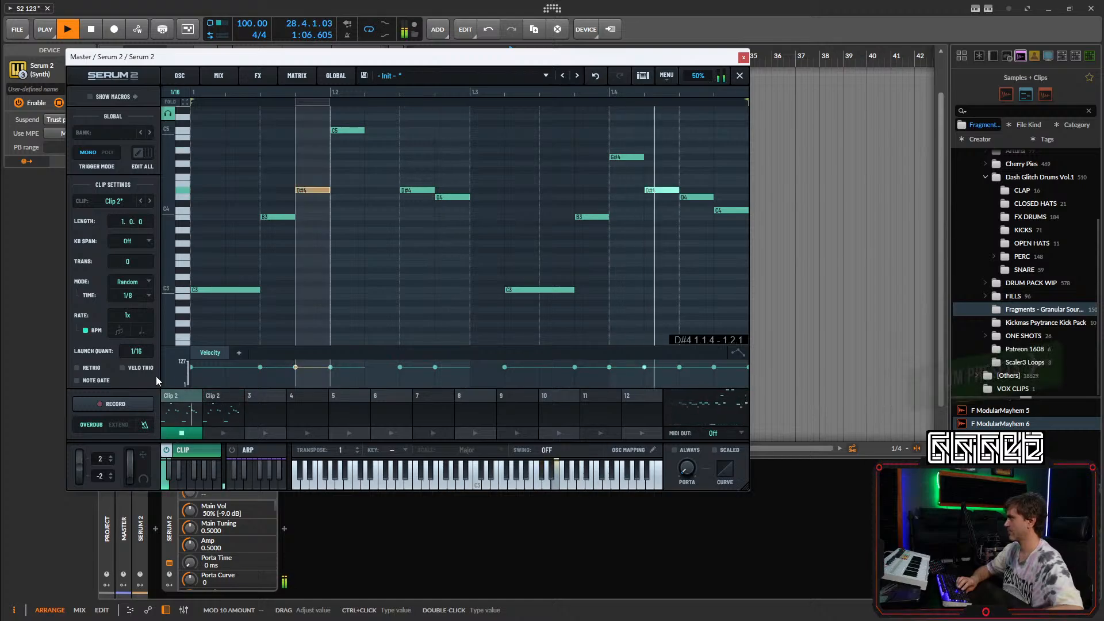
Set the first clip's mode back to Normal and launch it.
click(128, 281)
click(132, 297)
click(182, 433)
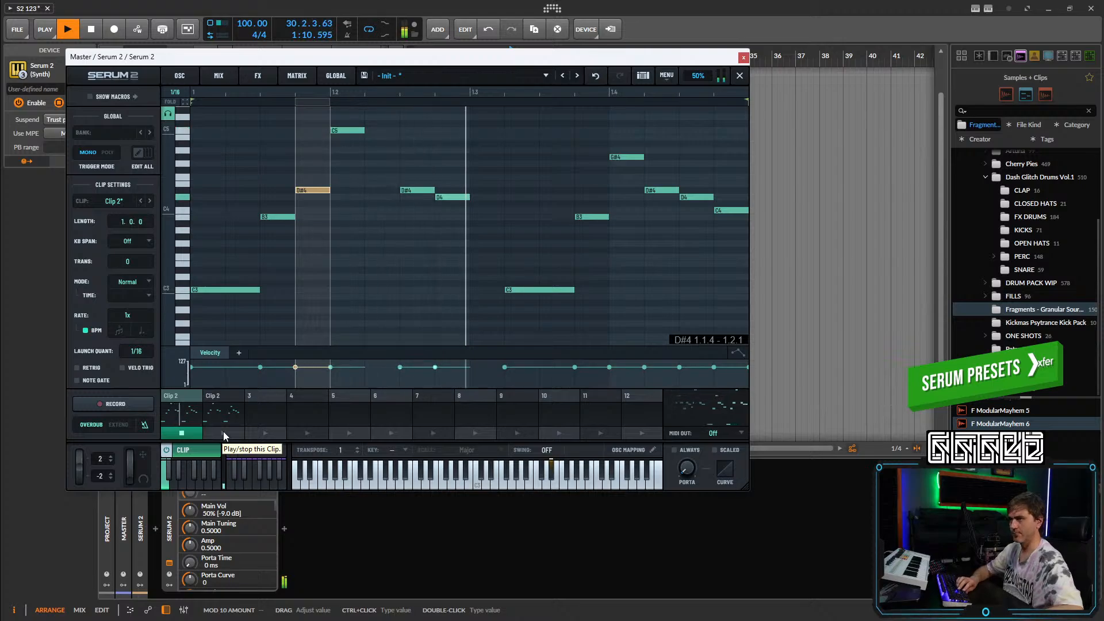
Audition the second clip with a portamento time of 310 ms and relaunch the first clip.
click(223, 432)
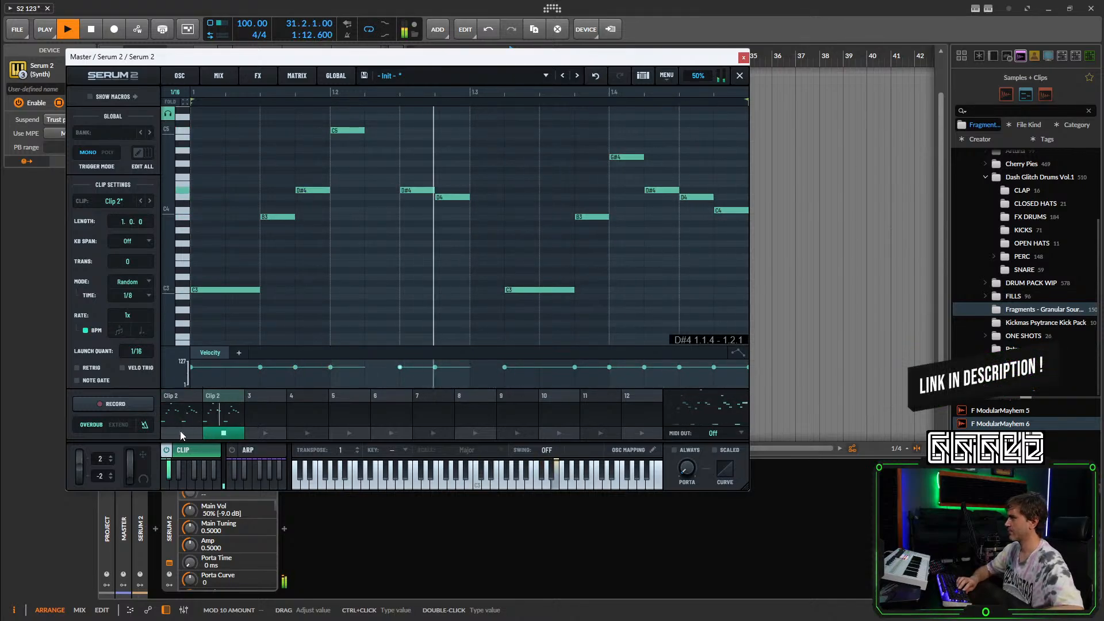
drag(686, 467, 696, 416)
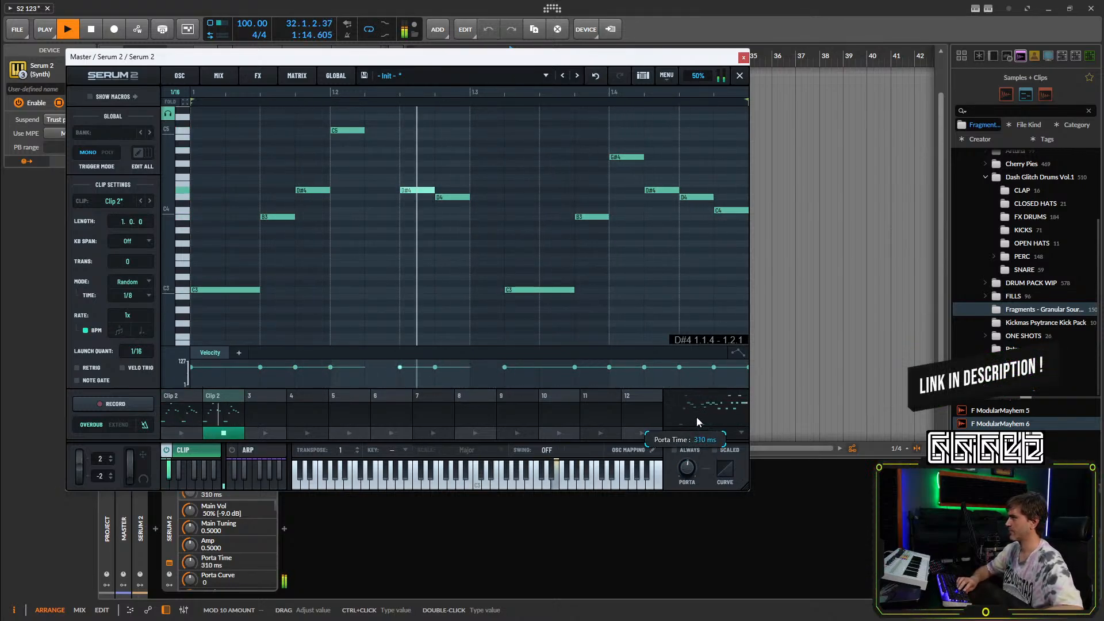
click(183, 432)
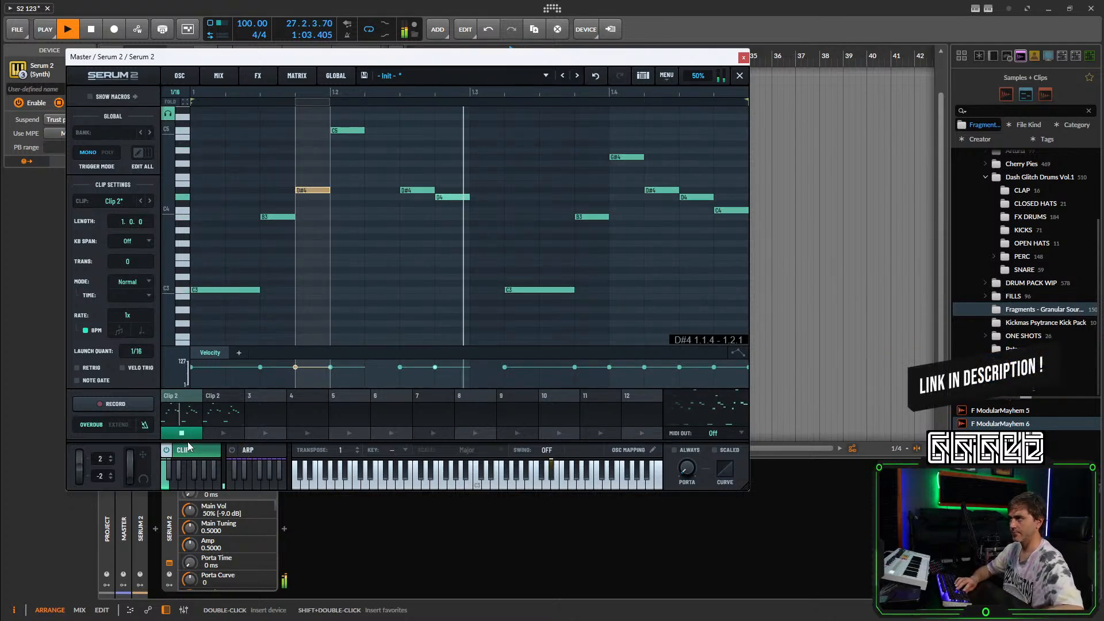
Reset the first clip's transposition to 0 and export the clip as MIDI to the Serum 2 track's Scene 1 launcher slot.
drag(221, 57, 785, 83)
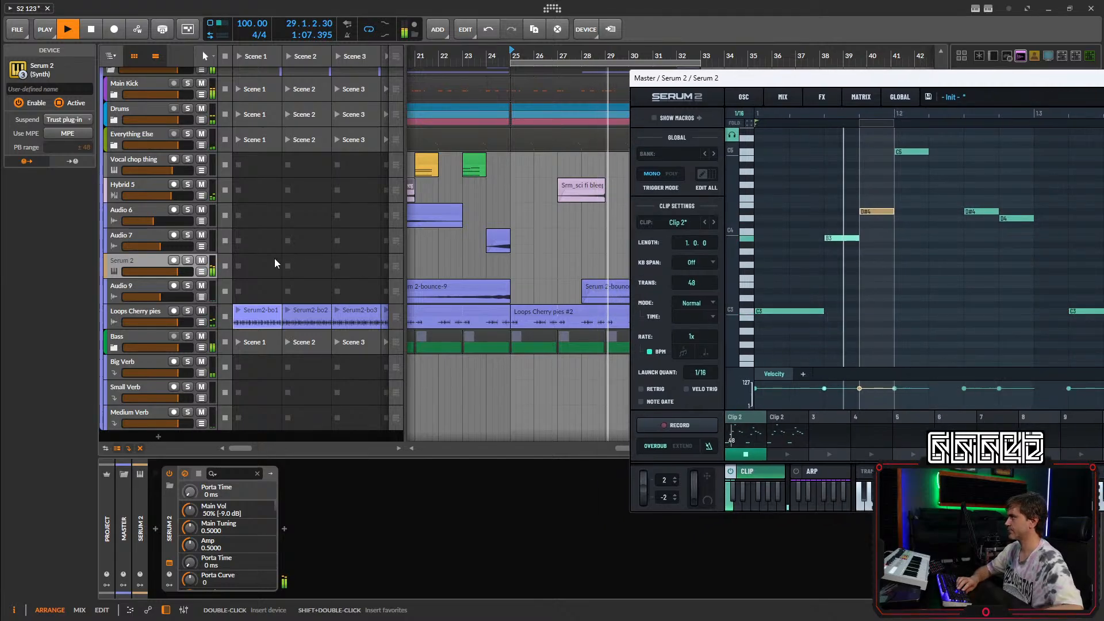
drag(746, 434, 747, 438)
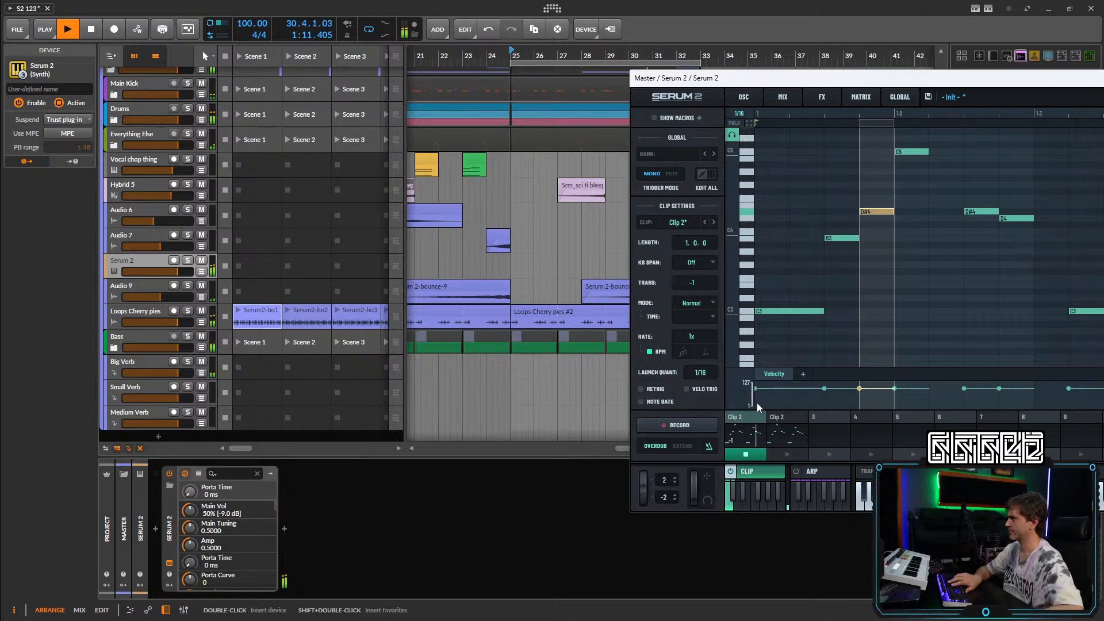
double_click(733, 439)
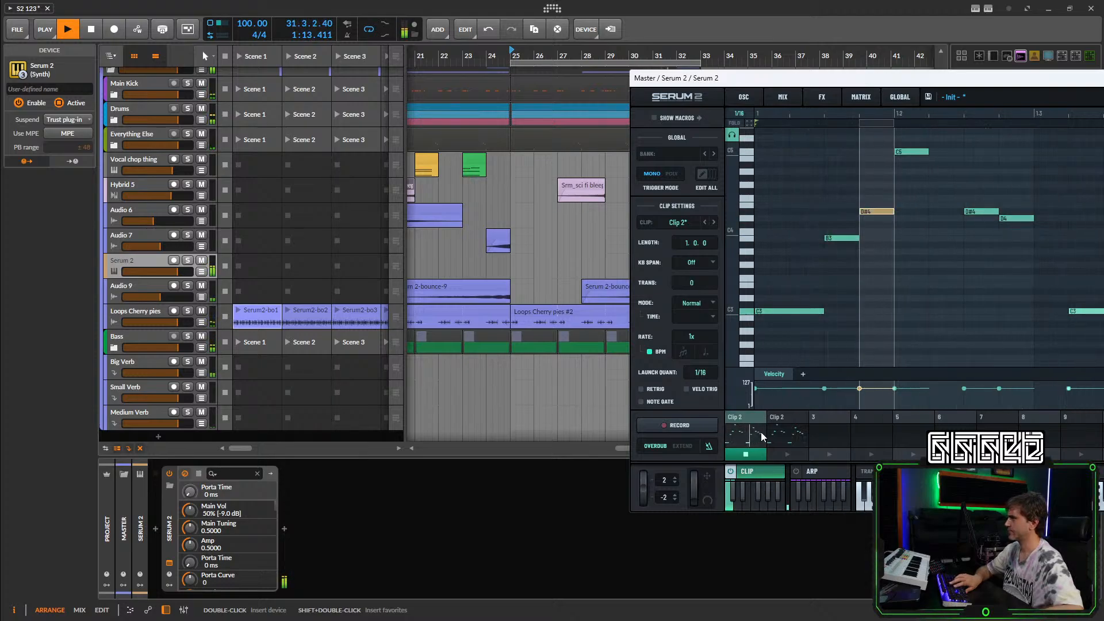
drag(758, 431, 281, 270)
Copy the exported MIDI clip from the launcher to bar 25 of the Serum 2 track in the arrangement.
drag(862, 84, 403, 79)
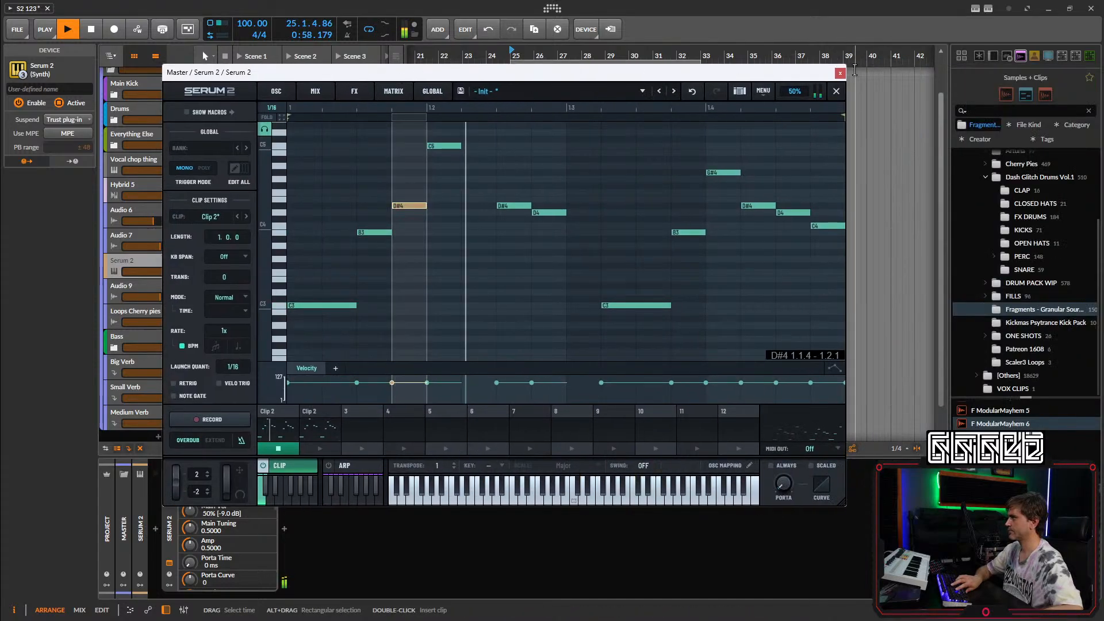
click(245, 272)
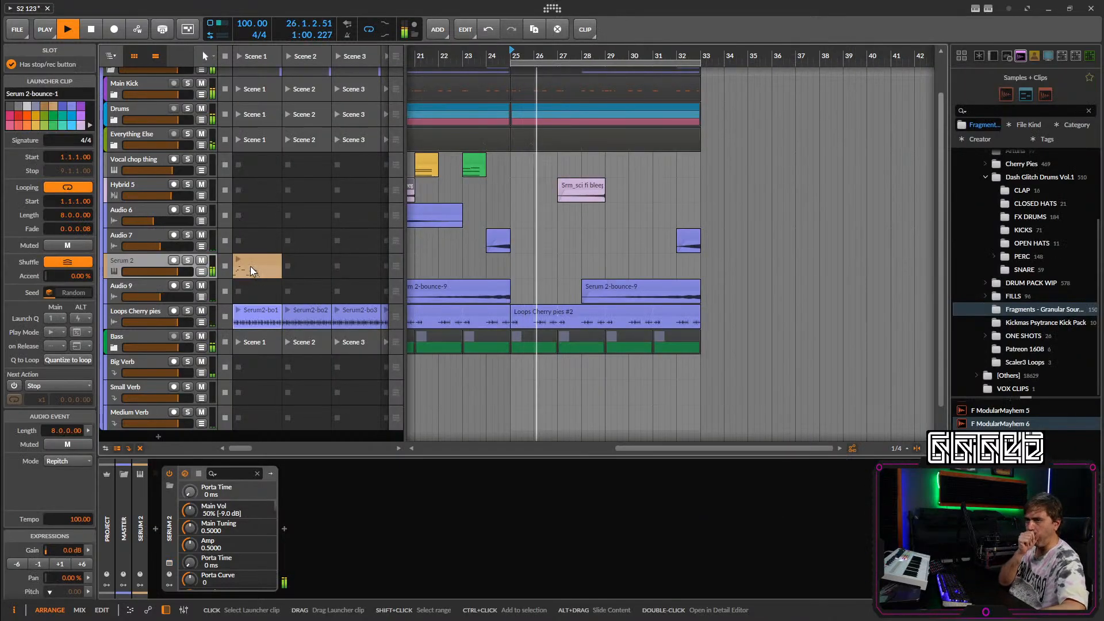
drag(250, 267, 526, 267)
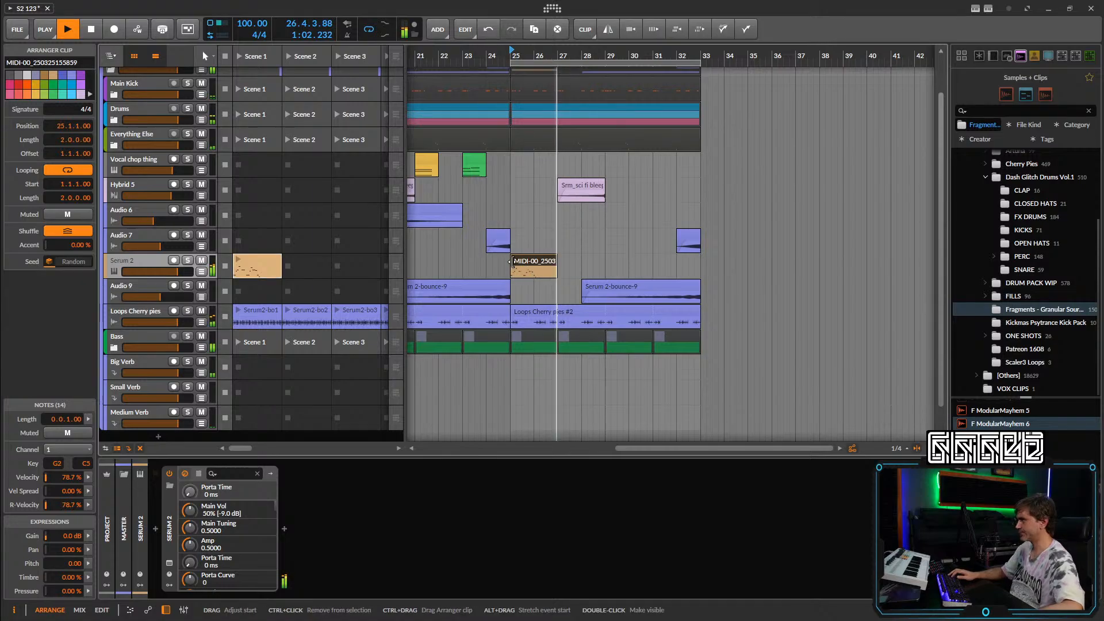
Delete the two extra notes from 2.1 onward in the arranged MIDI clip.
scroll(530, 267, up, 3)
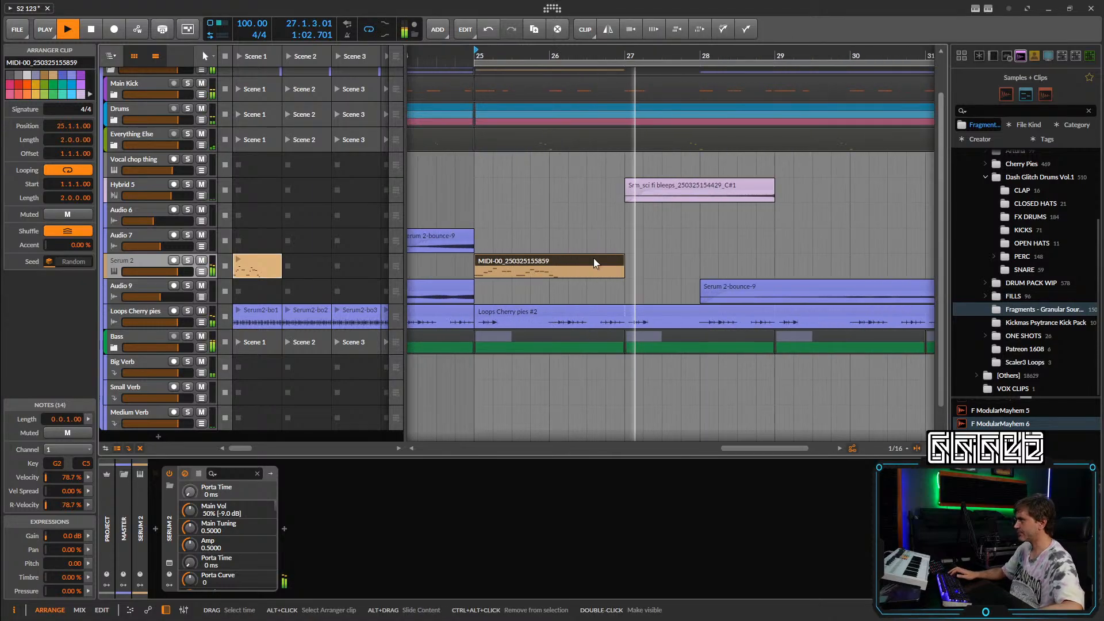
double_click(520, 266)
key(space)
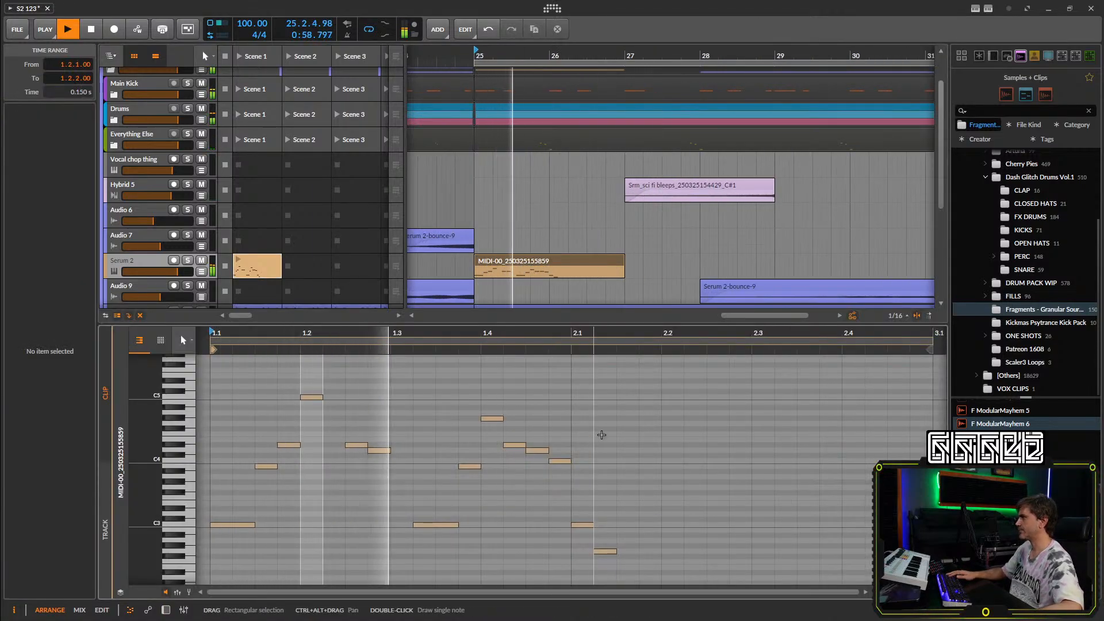
key(space)
drag(650, 500, 569, 565)
key(Delete)
key(space)
Stop playback and shorten the arranged MIDI clip to one bar, ending at bar 26.
click(166, 610)
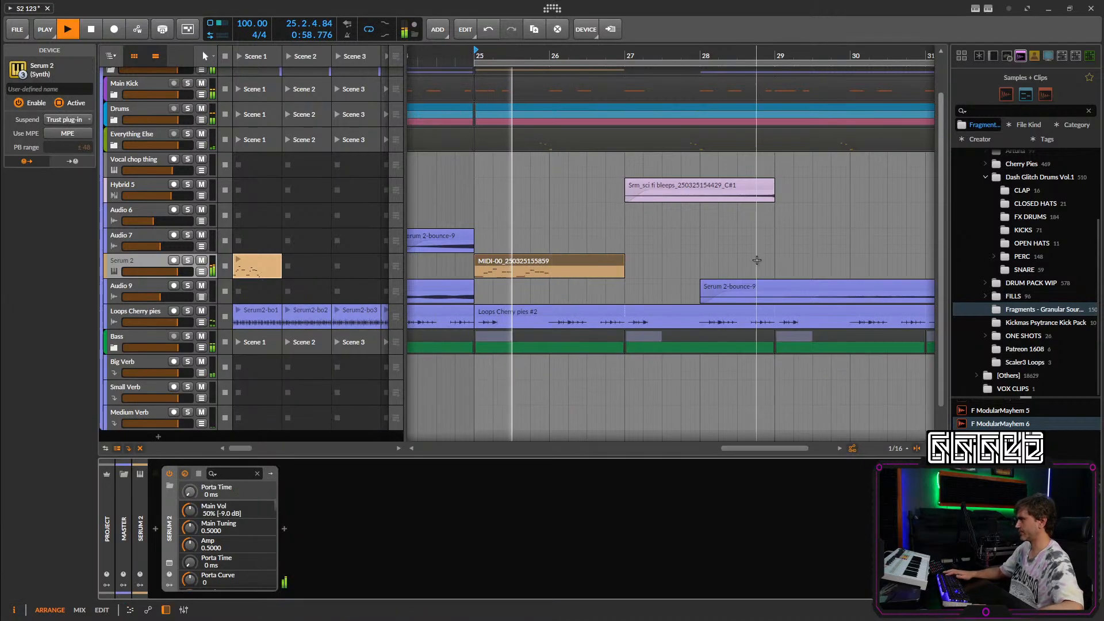
key(space)
drag(624, 267, 549, 267)
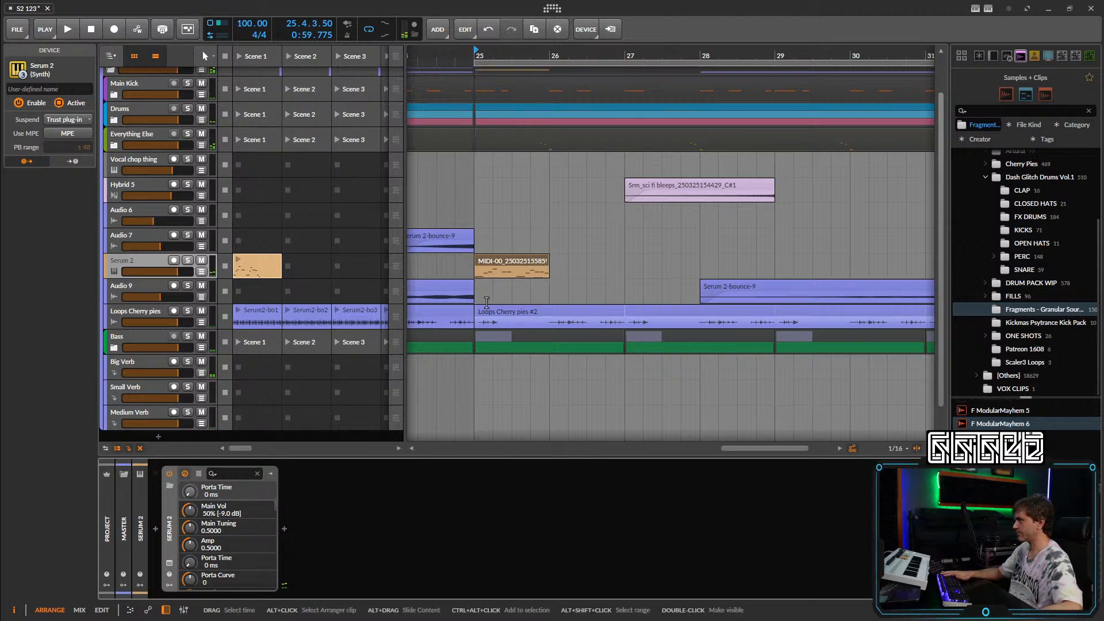
Turn off Serum 2's internal clip player and play the arrangement to check the MIDI clip.
click(169, 563)
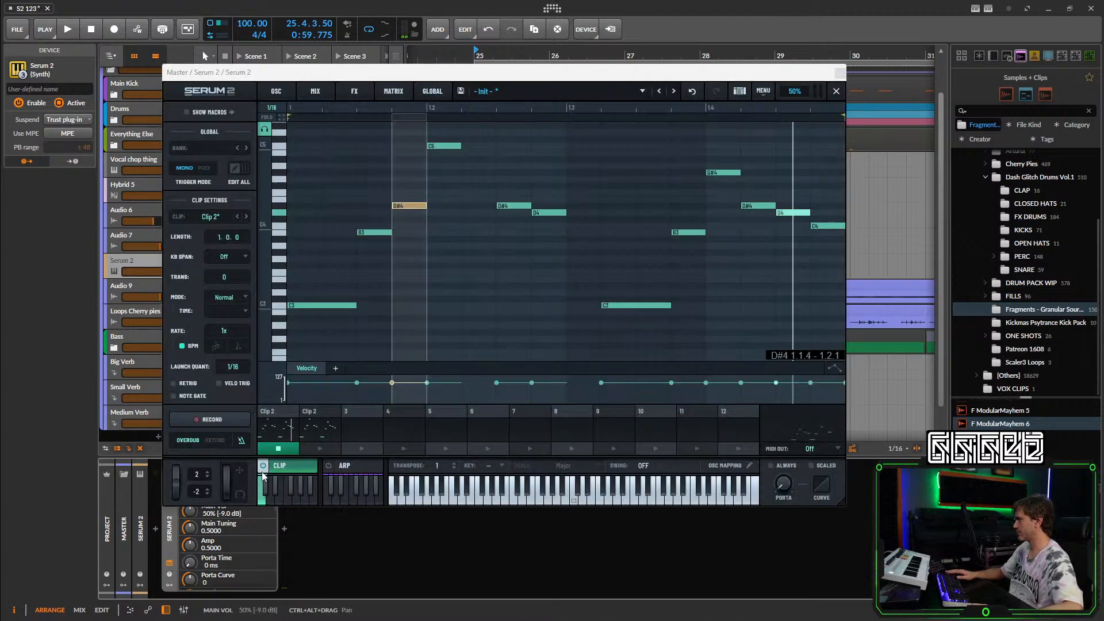
key(space)
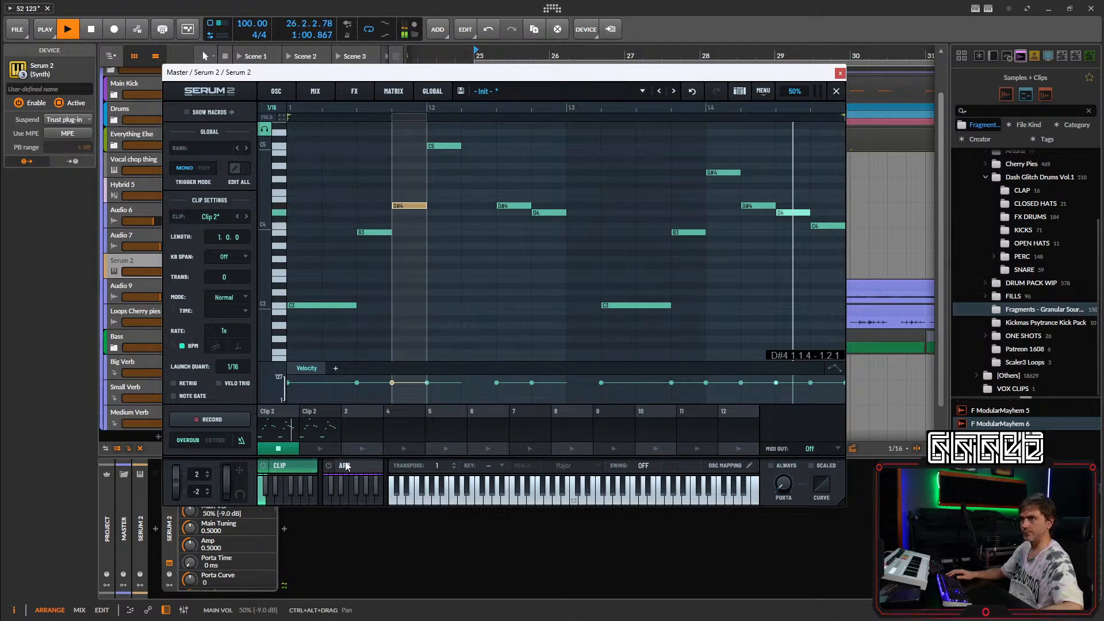
key(space)
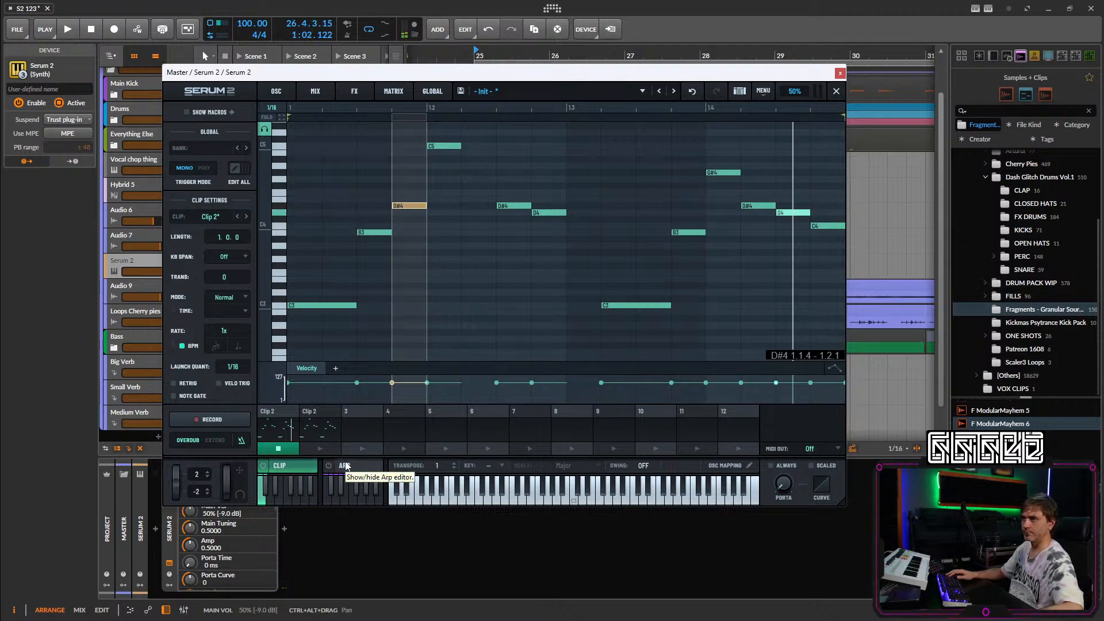
Play the arranged MIDI clip from bar 25 once more and stop playback.
key(space)
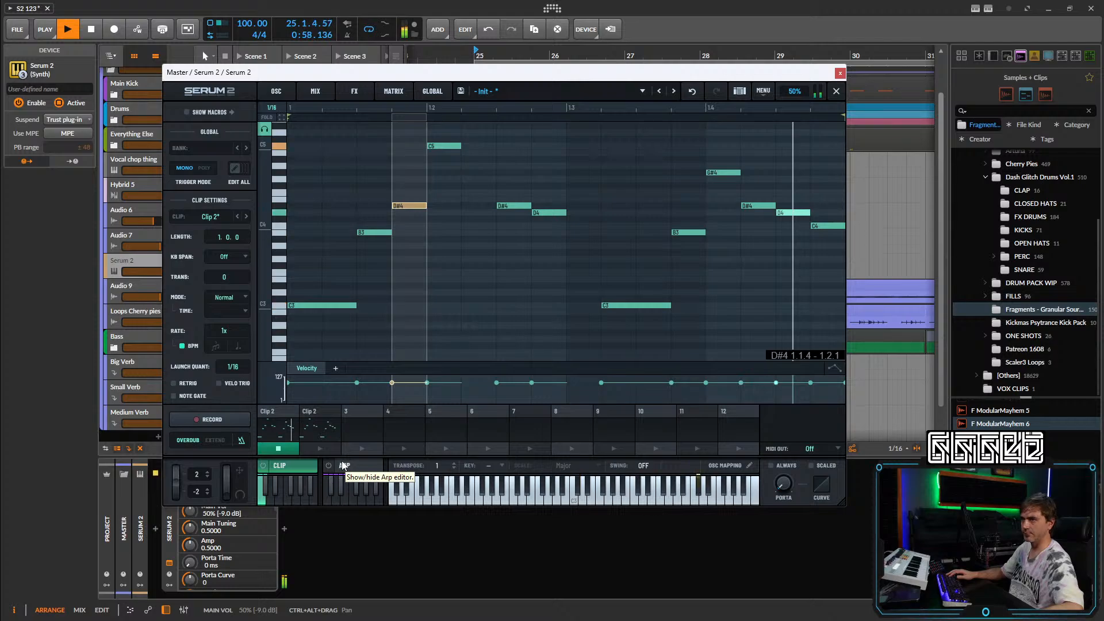
key(space)
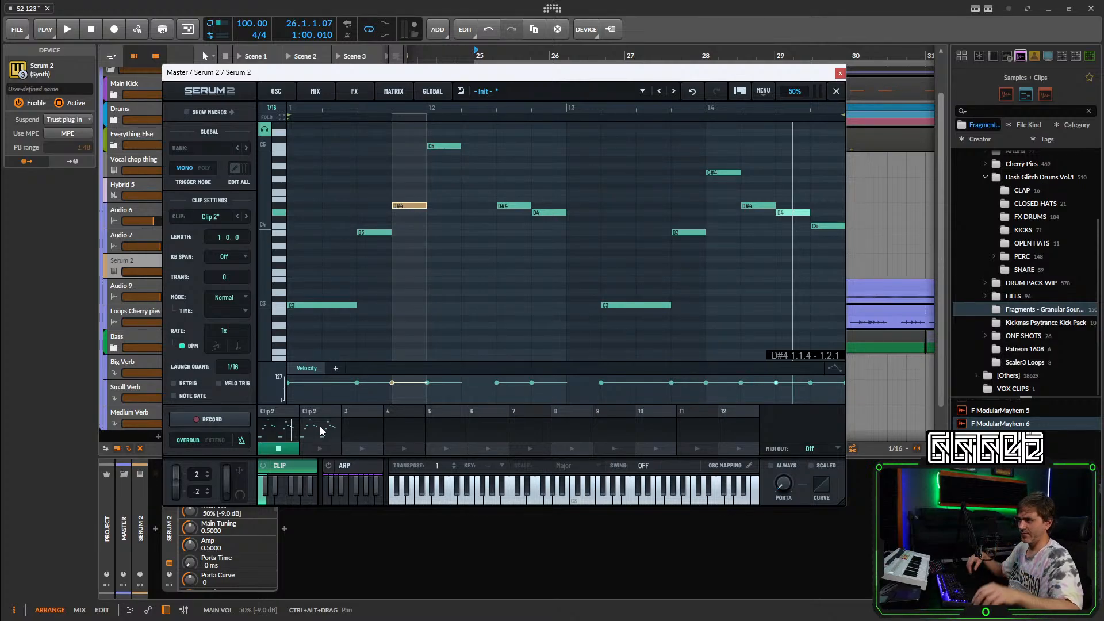
Try exporting Serum 2's second internal clip to the track's Scene 2 launcher slot, then delete it and return to the device view.
drag(447, 71, 779, 77)
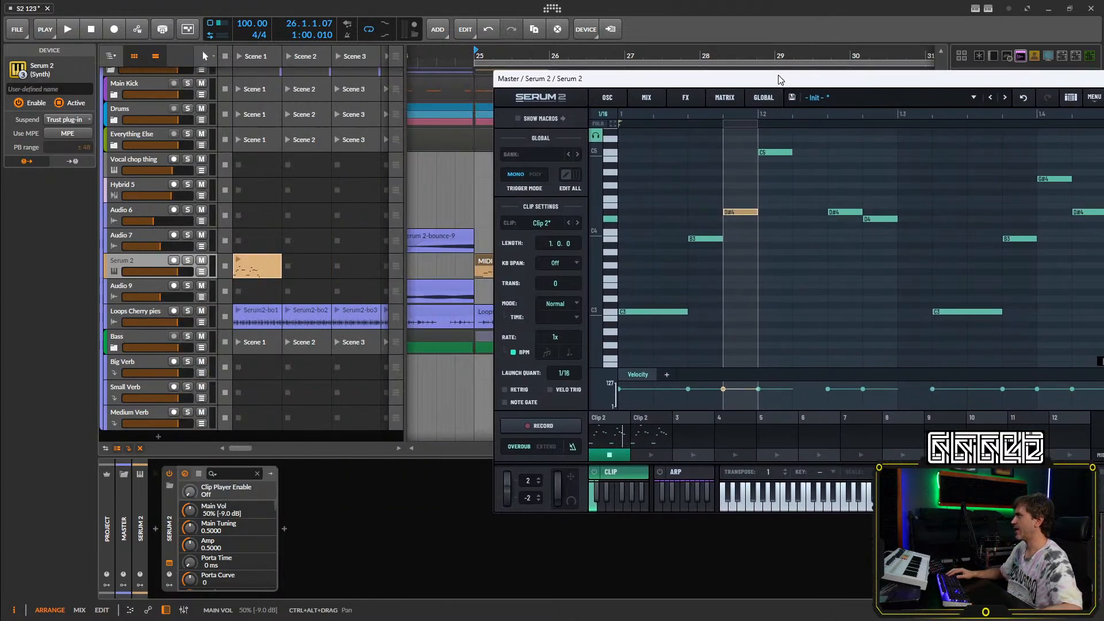
click(648, 442)
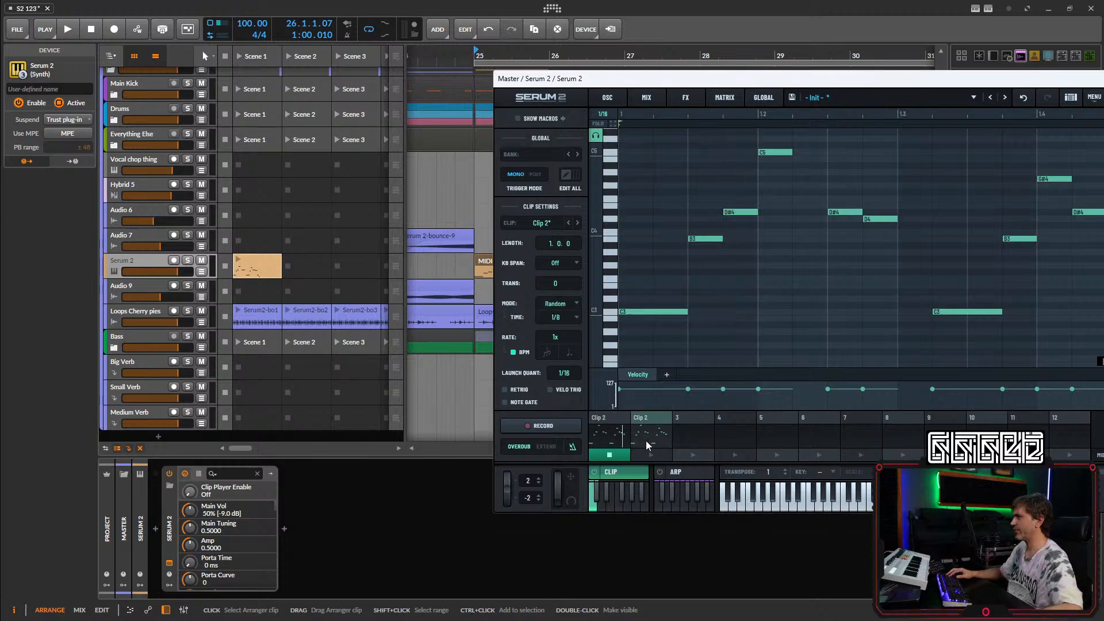
drag(651, 416, 303, 259)
double_click(305, 265)
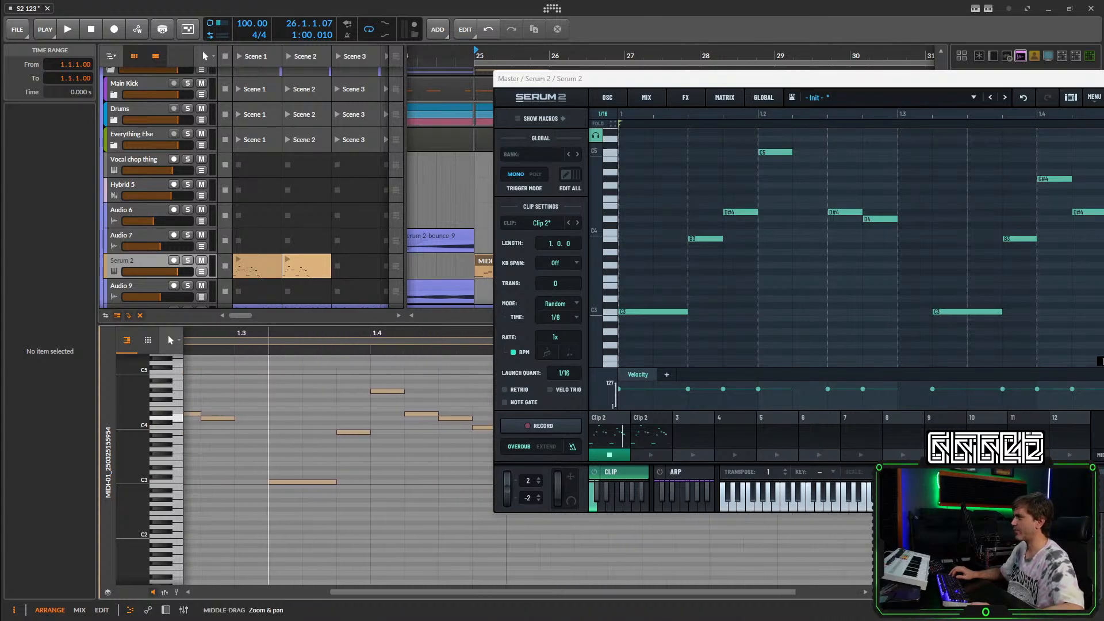
click(305, 272)
key(Delete)
click(247, 271)
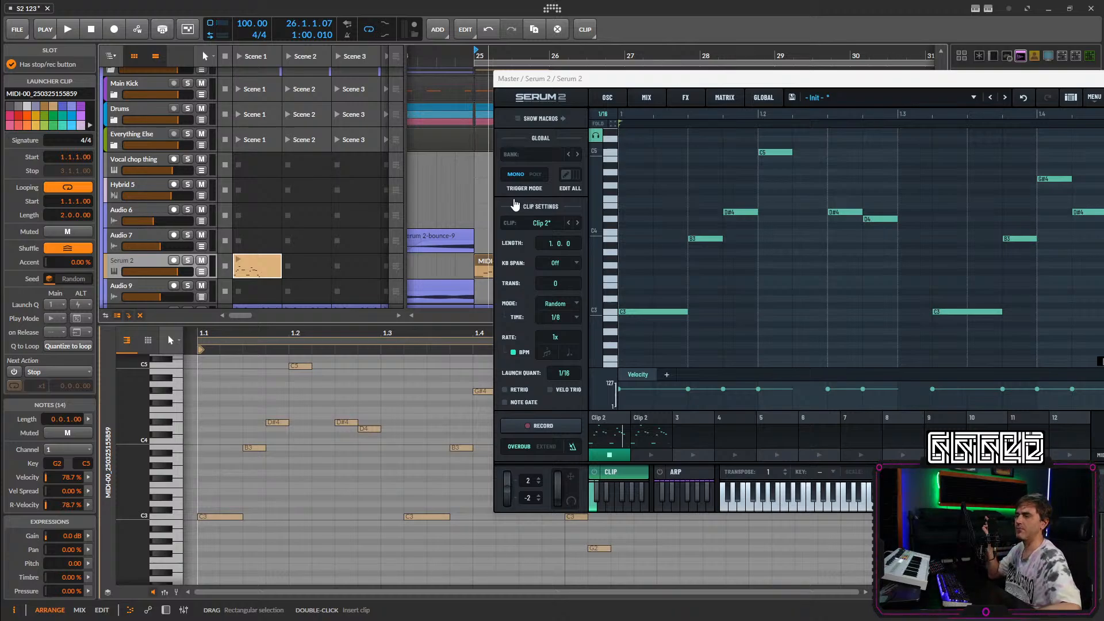
click(166, 610)
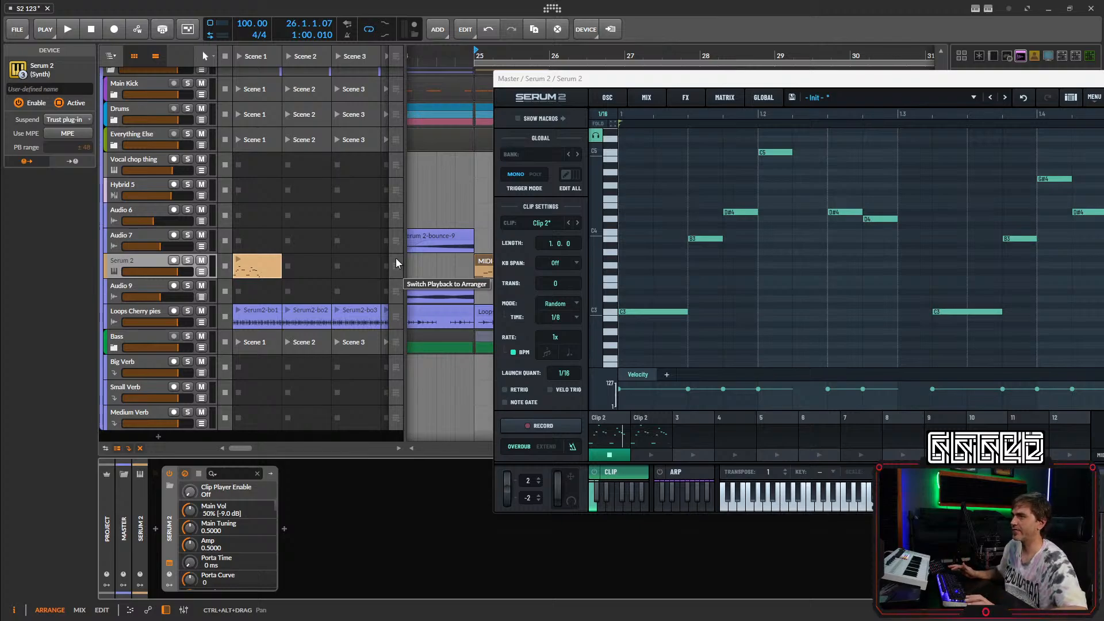
Audition the arranged MIDI clip around bar 25 and close the Serum 2 window.
click(464, 264)
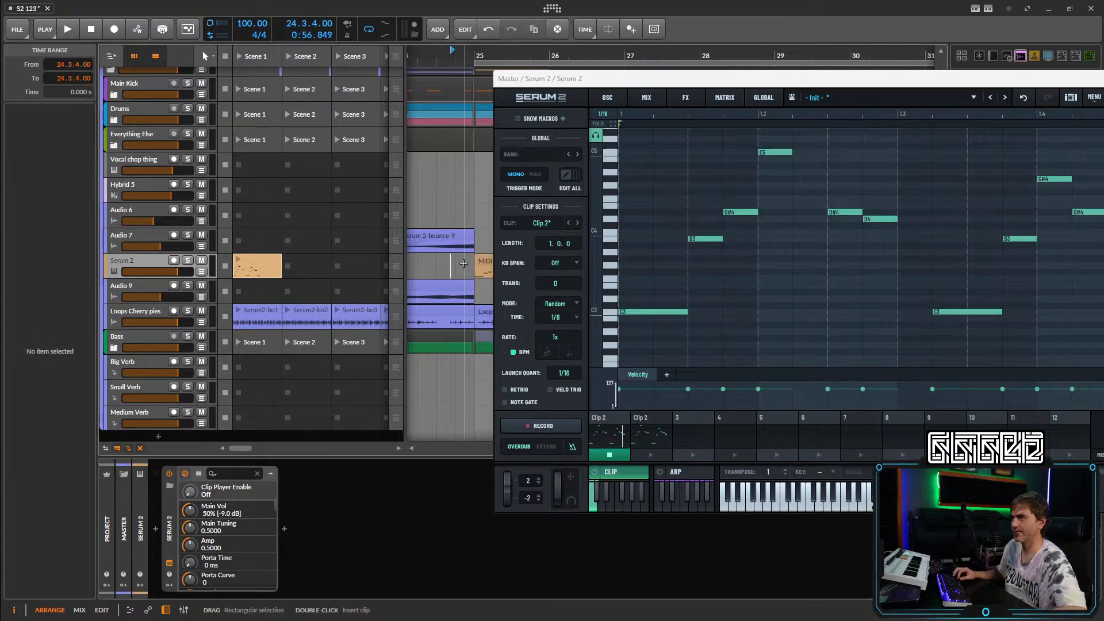
click(479, 264)
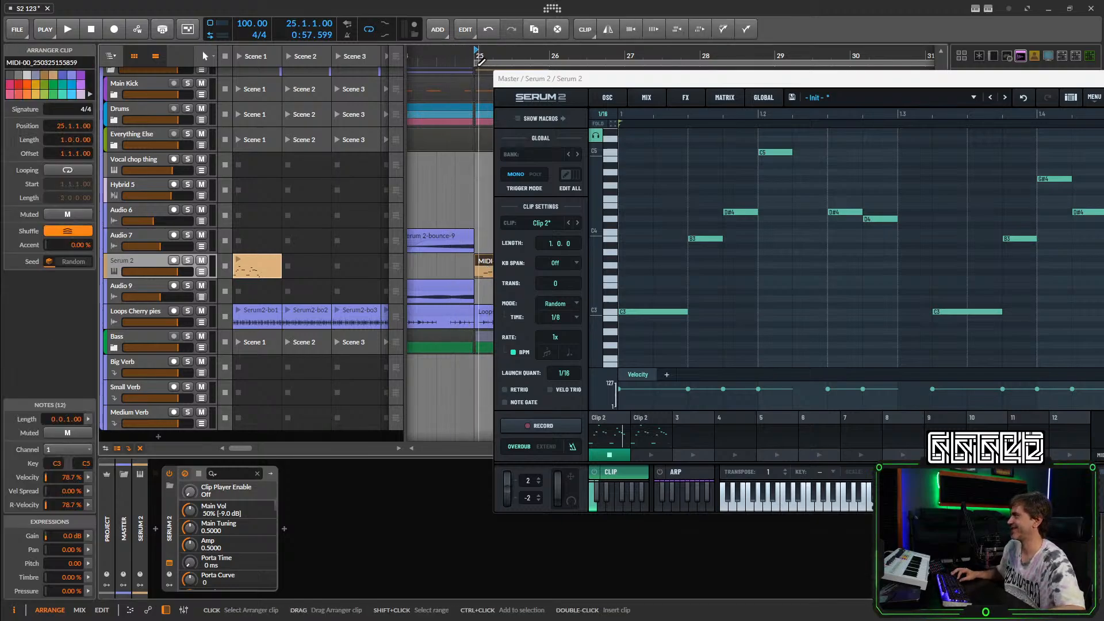
drag(986, 80, 700, 105)
key(space)
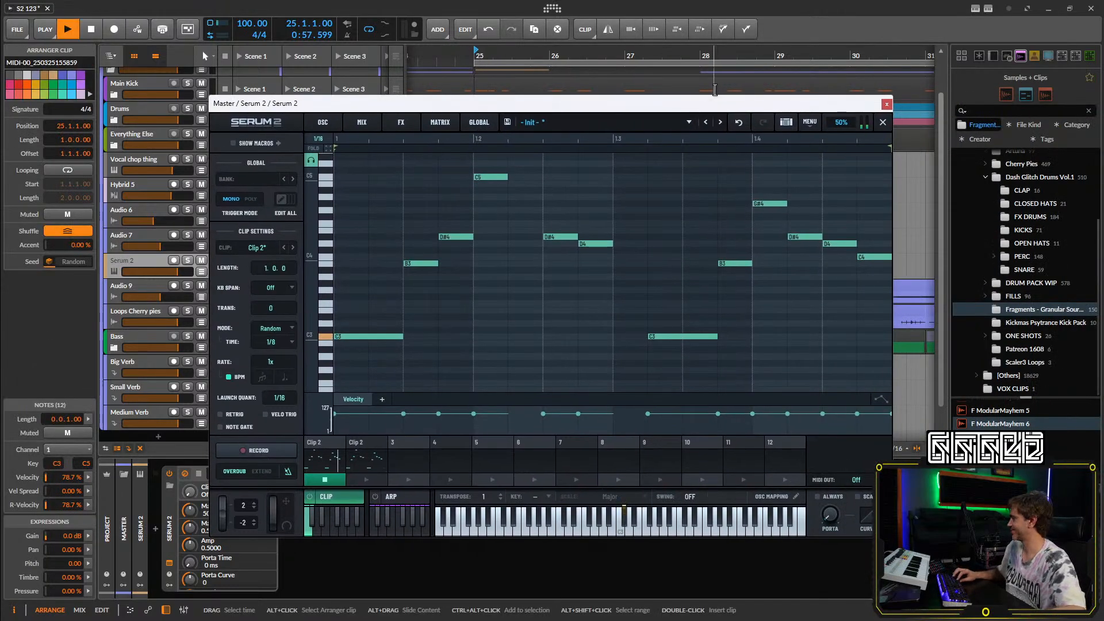
click(886, 104)
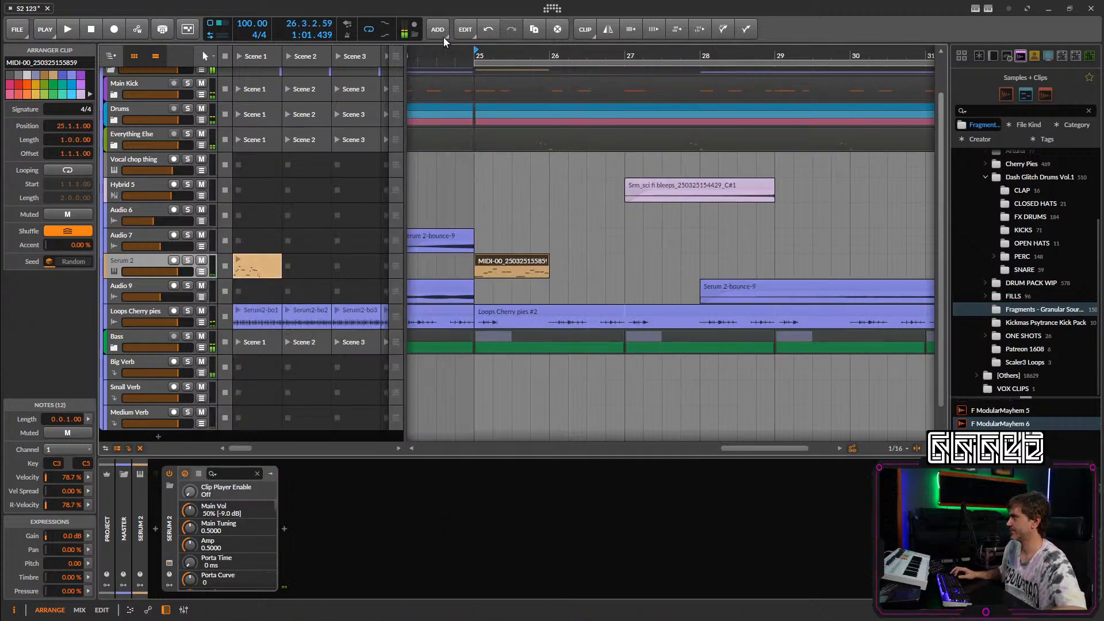
click(466, 56)
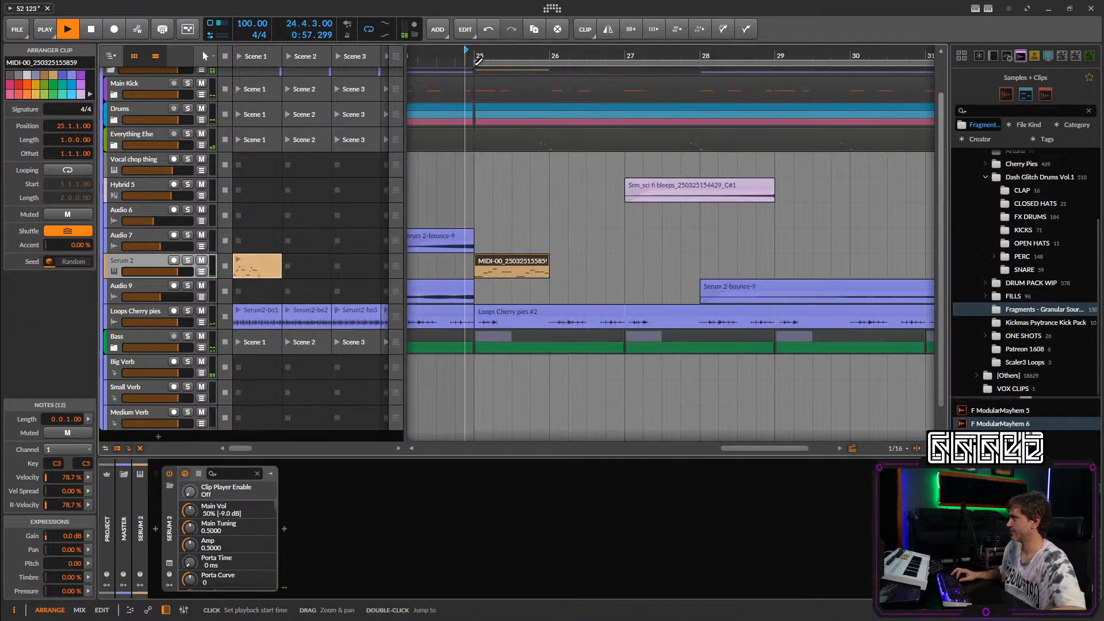
Transpose all notes of the arranged MIDI clip up one octave and return to the device view.
double_click(508, 262)
key(ctrl+a)
key(shift+Up)
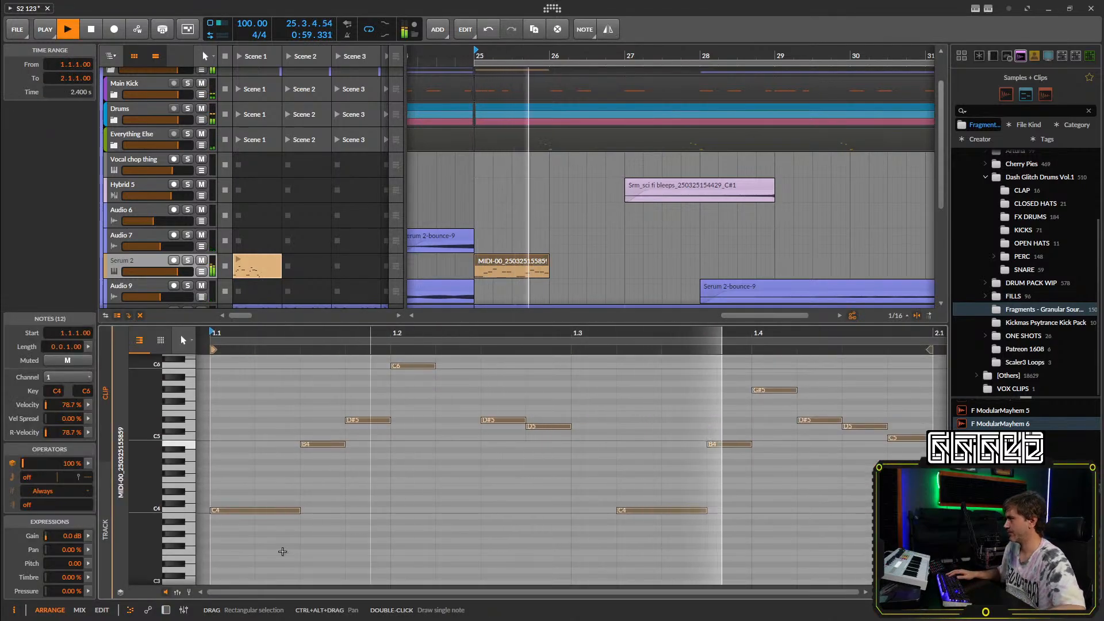
click(164, 612)
Loop the one-bar MIDI clip on the Serum 2 track out to eight bars, ending at bar 33.
scroll(552, 287, down, 2)
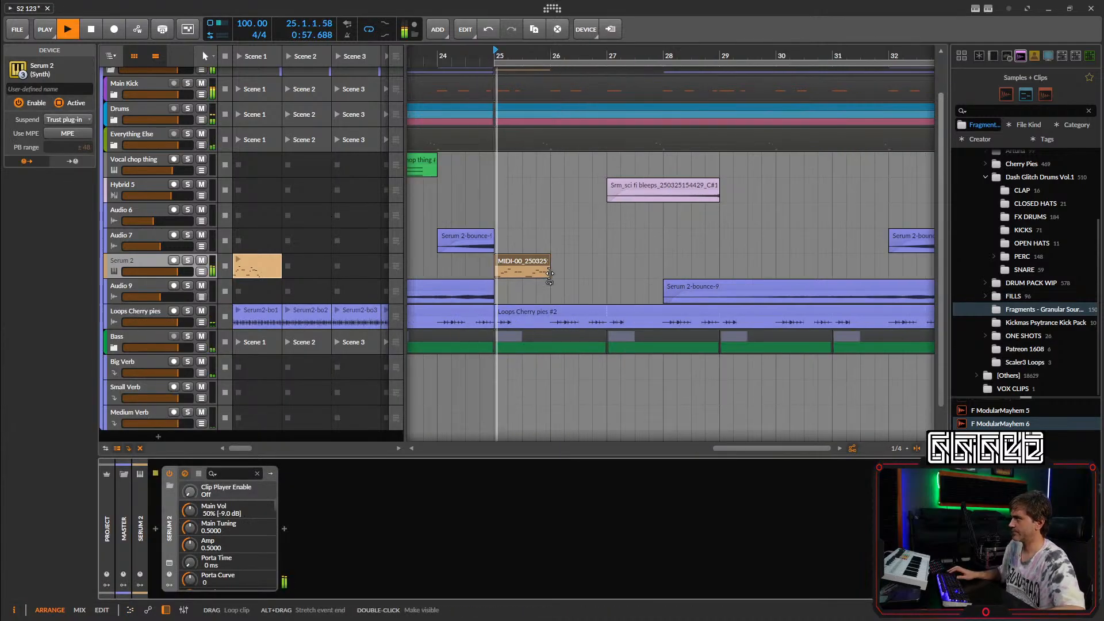
drag(547, 275, 865, 280)
scroll(866, 281, down, 3)
drag(777, 270, 808, 270)
click(689, 258)
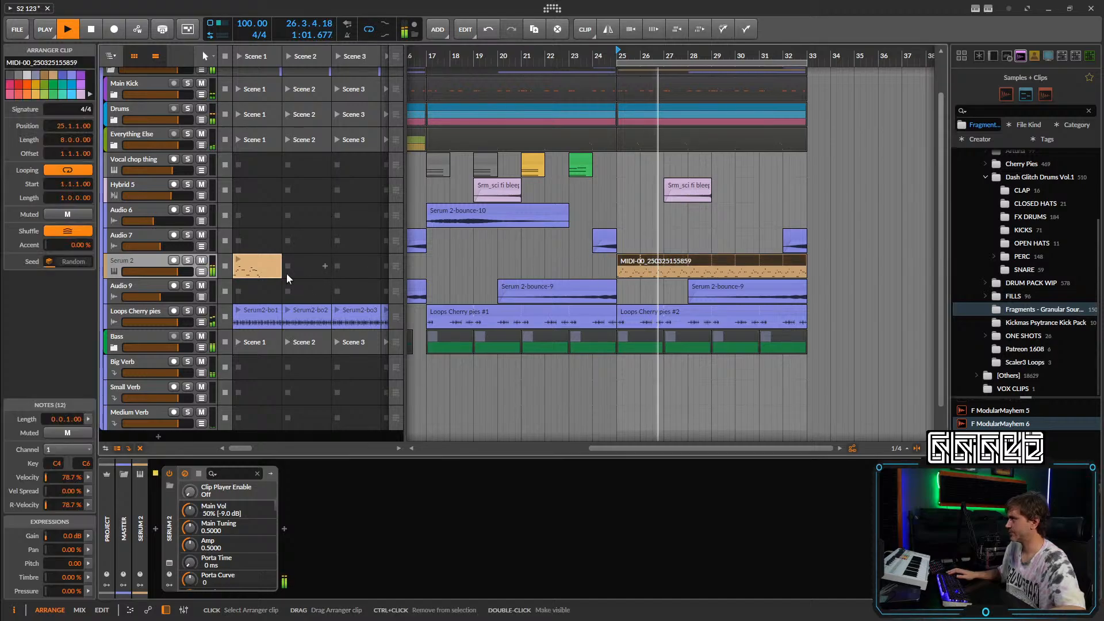
Stop playback and reset Serum 2's global transpose to 0 semitones.
click(138, 258)
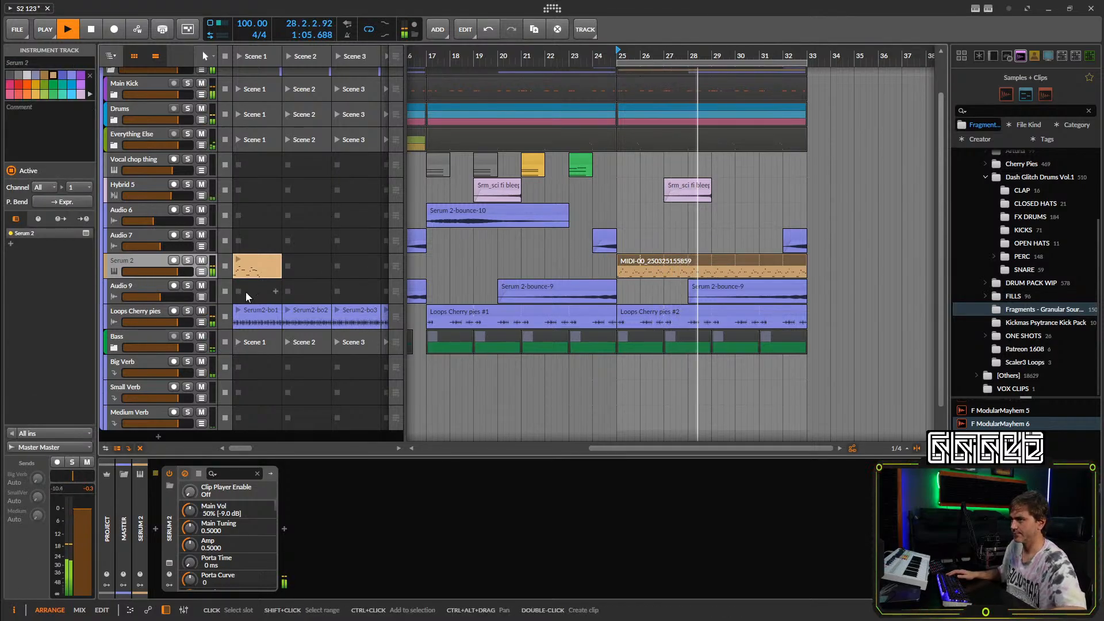
key(space)
click(169, 562)
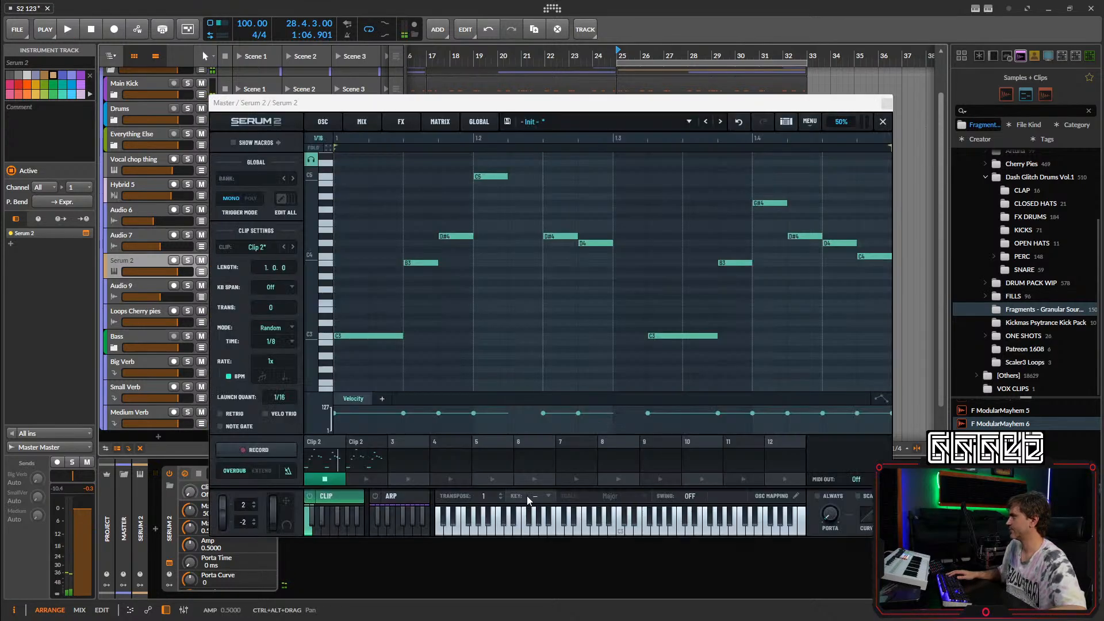
double_click(485, 497)
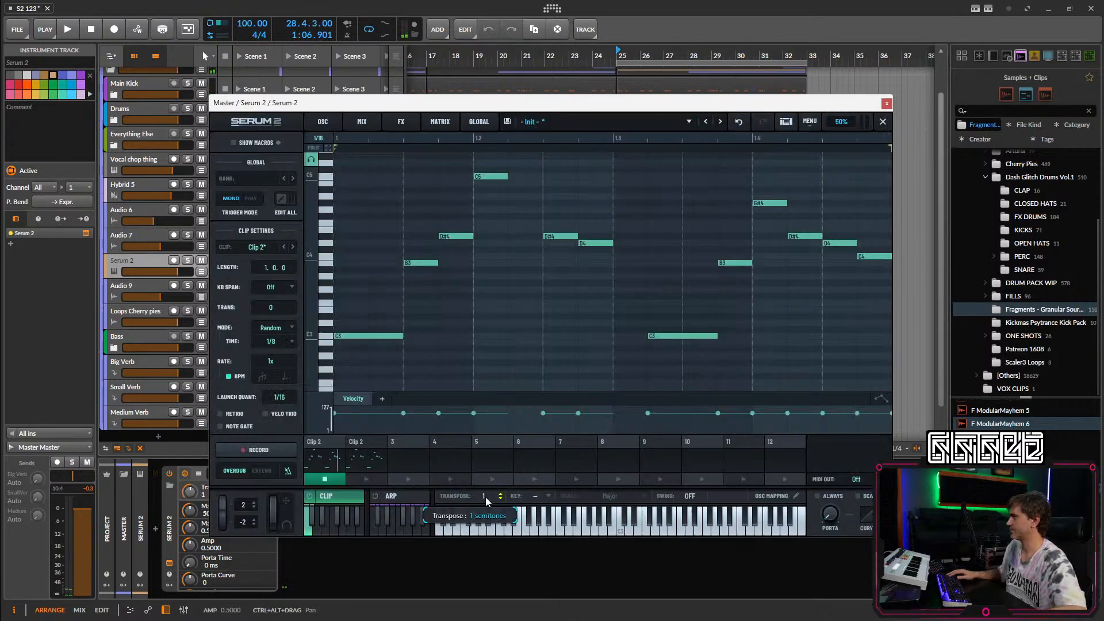
Insert a Note Transpose device before Serum 2 in the track's device chain.
click(154, 529)
text(tra)
key(Down)
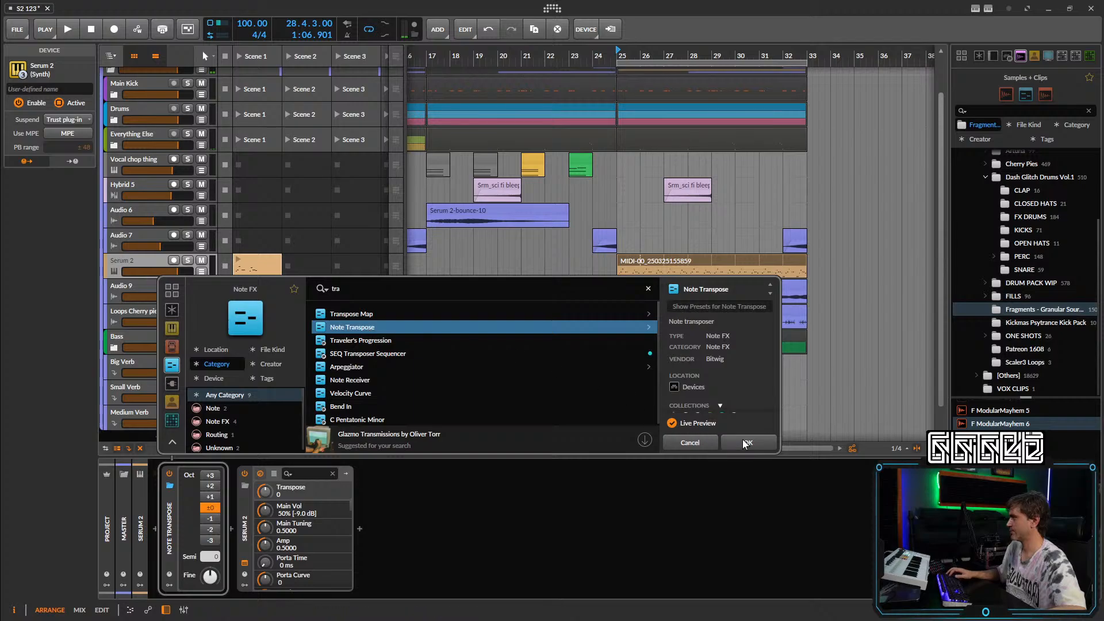
click(746, 442)
Audition the lead with Note Transpose shifted by 1 semitone, close the Serum 2 window and return the shift to 0.
key(space)
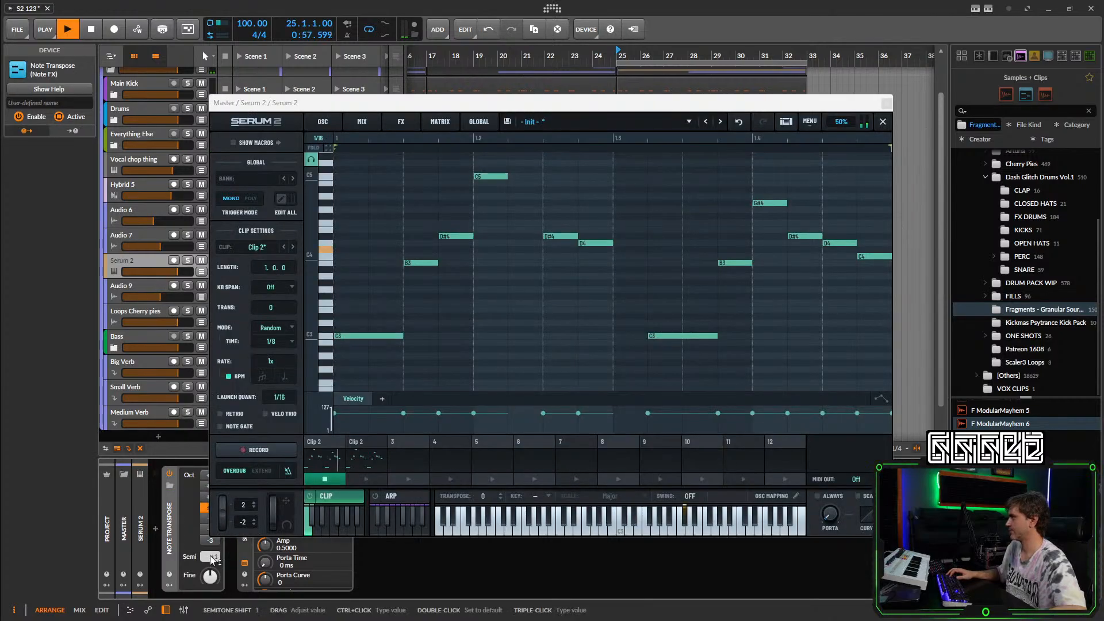
click(886, 104)
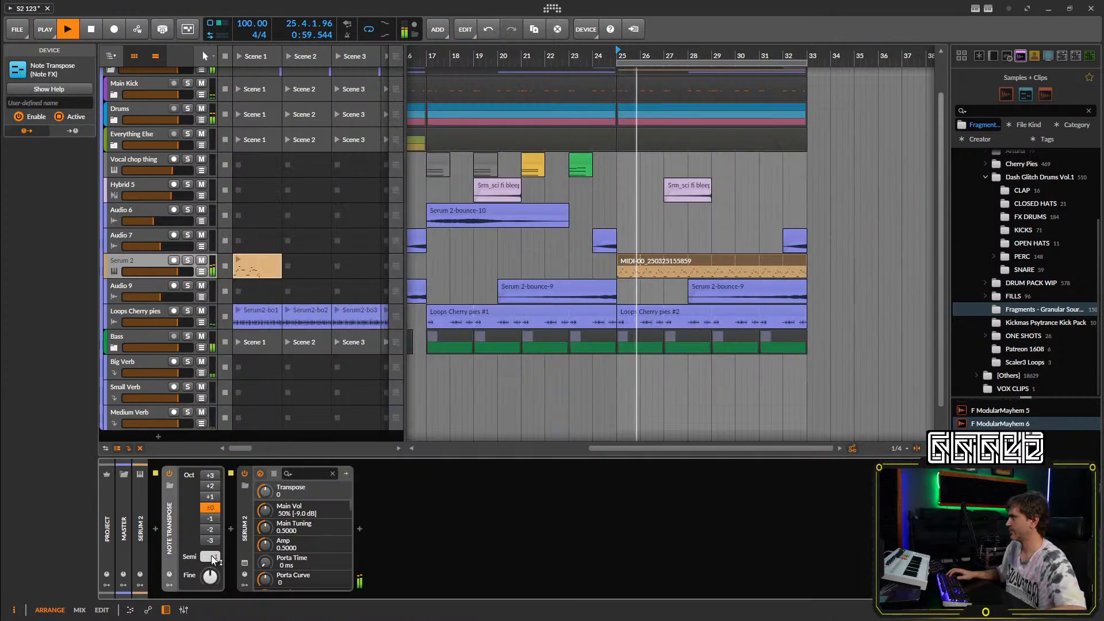
key(space)
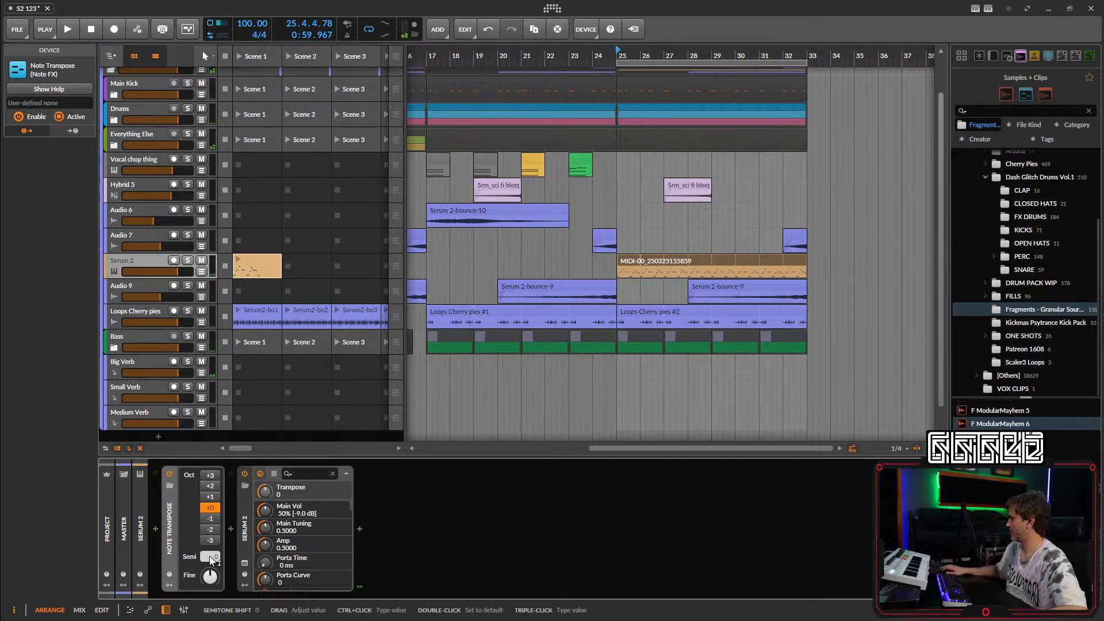
Bounce the MIDI clip's first bar to a new audio track, Post-Fader at 32-bit floating-point, and restore the eight-bar MIDI clip.
click(631, 262)
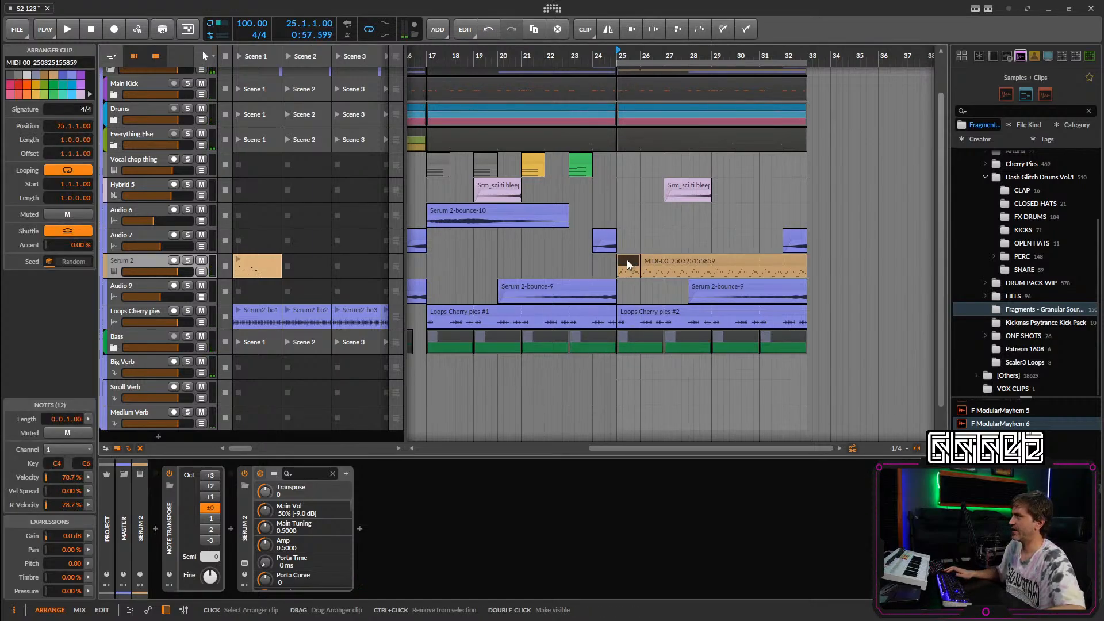
right_click(628, 264)
click(667, 515)
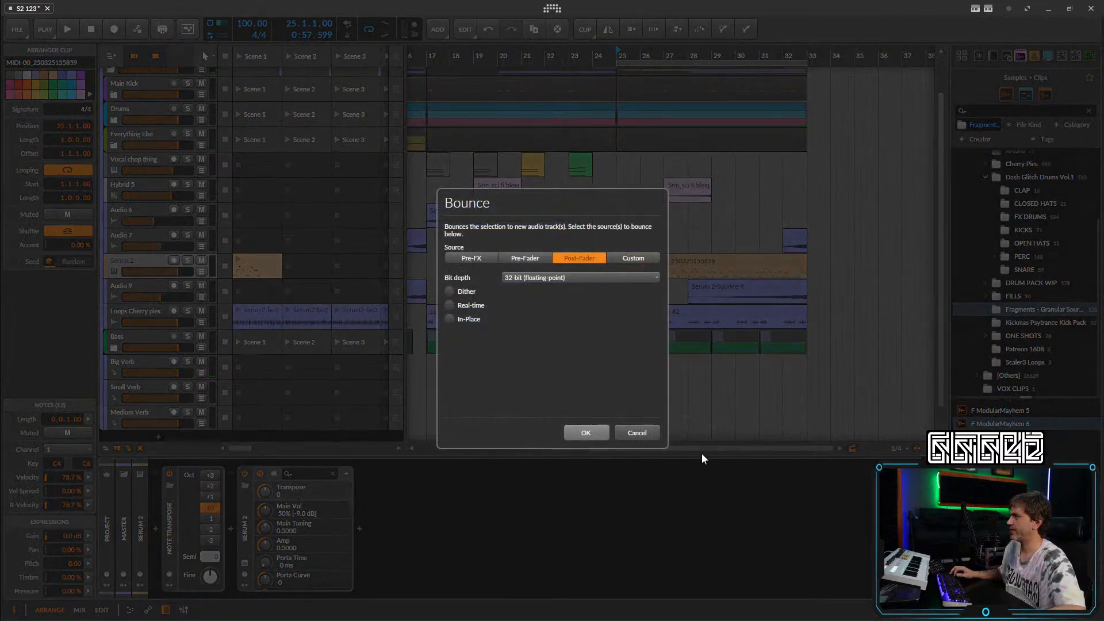
click(592, 432)
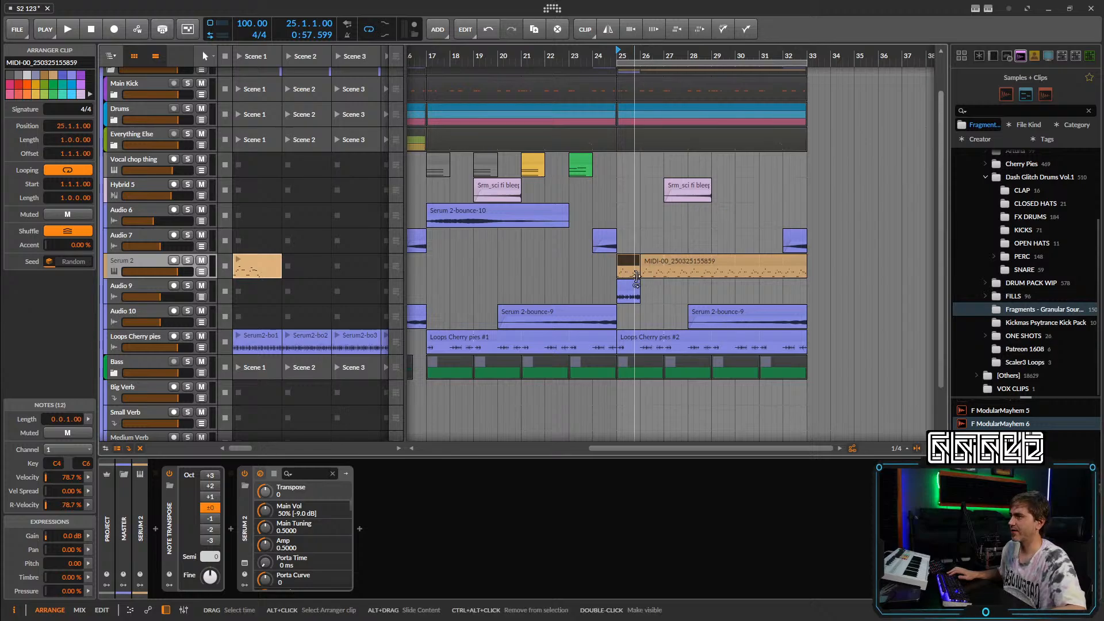
scroll(636, 271, up, 3)
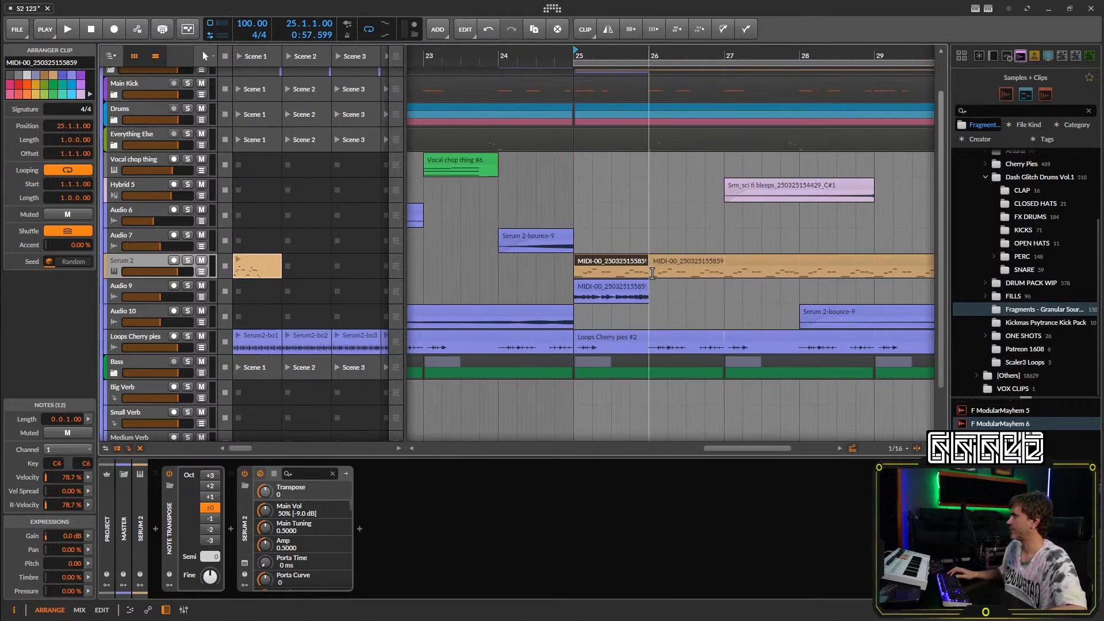
drag(649, 266, 574, 266)
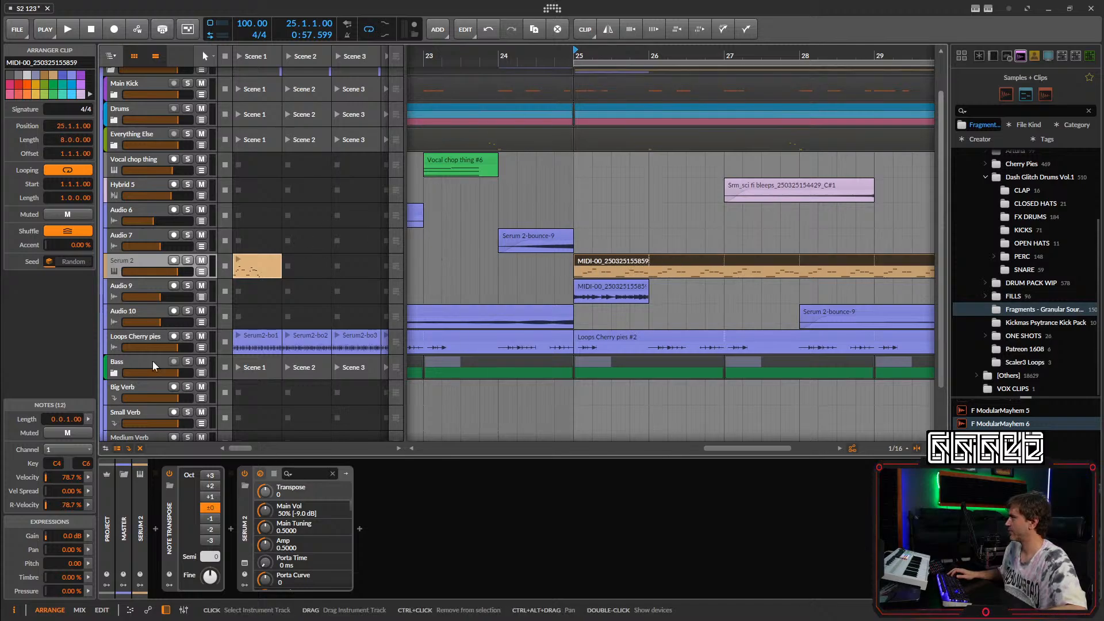
Add a new instrument track with Serum 2 below Medium Verb and move its plug-in window clear of the bounced clip.
scroll(454, 371, down, 2)
double_click(160, 409)
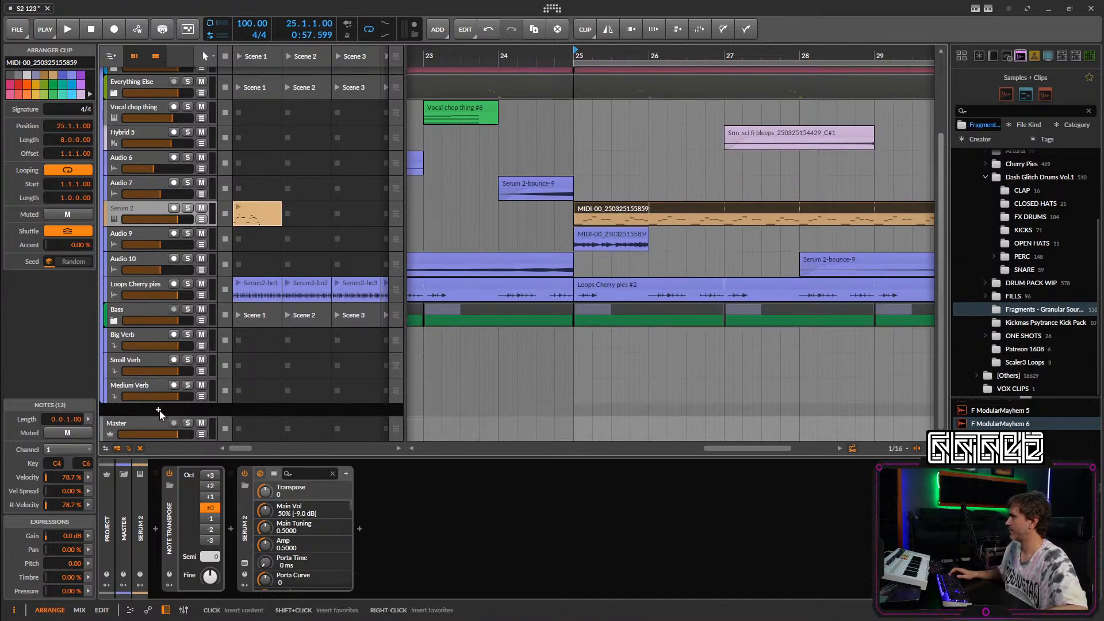
text(ser)
click(326, 328)
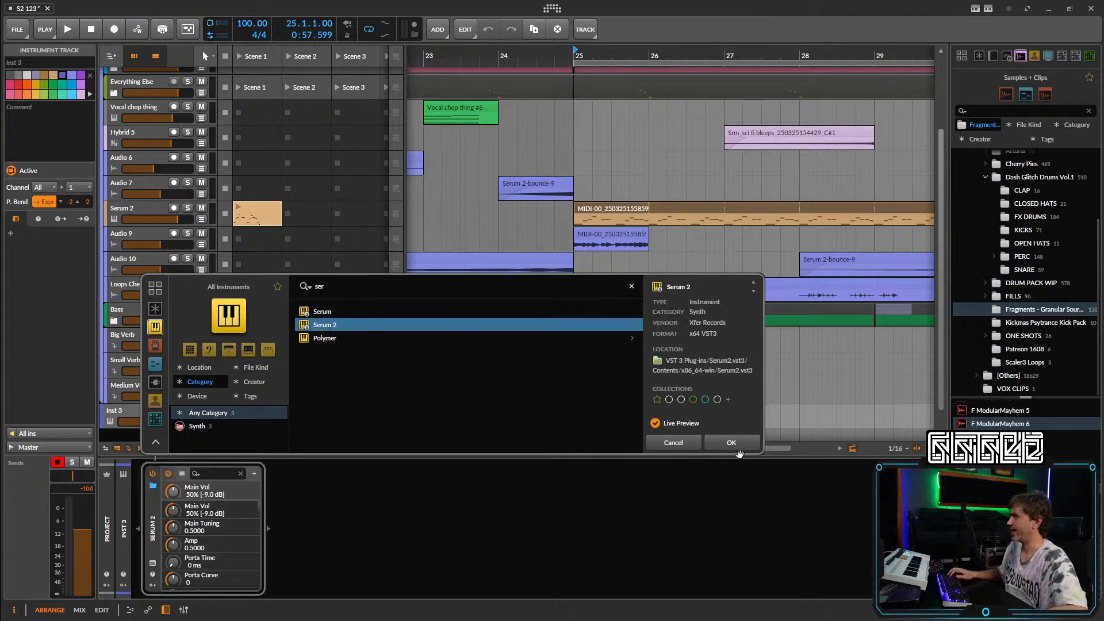
click(734, 445)
drag(589, 96, 1103, 169)
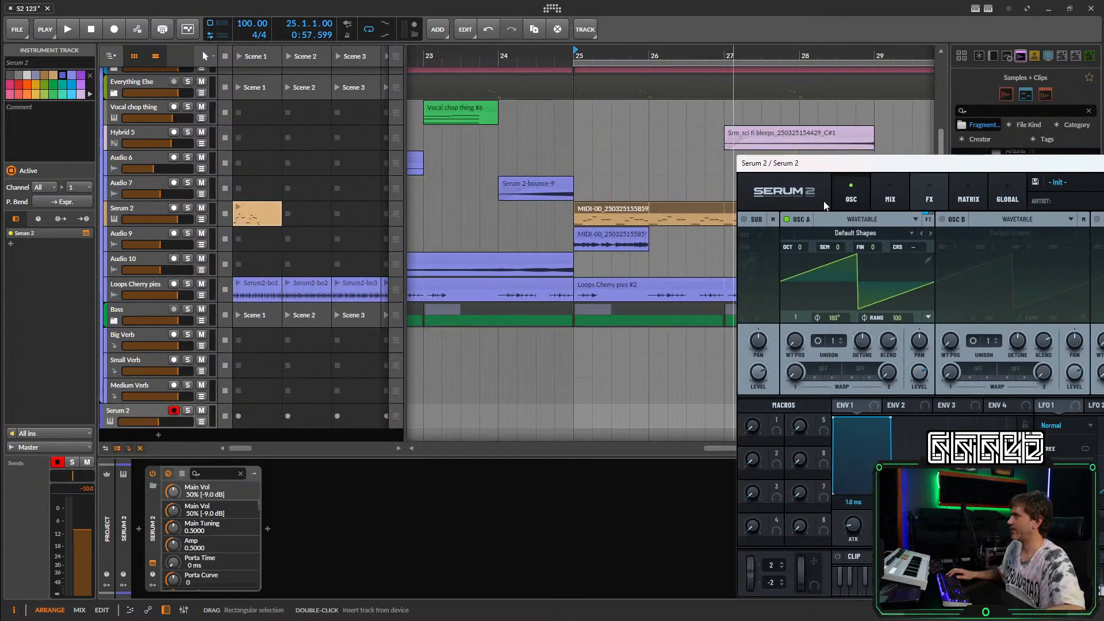
Solo the bounced clip's Audio 9 track, raise its volume to about +0.5 dB during playback, and stop.
click(603, 236)
click(188, 234)
key(space)
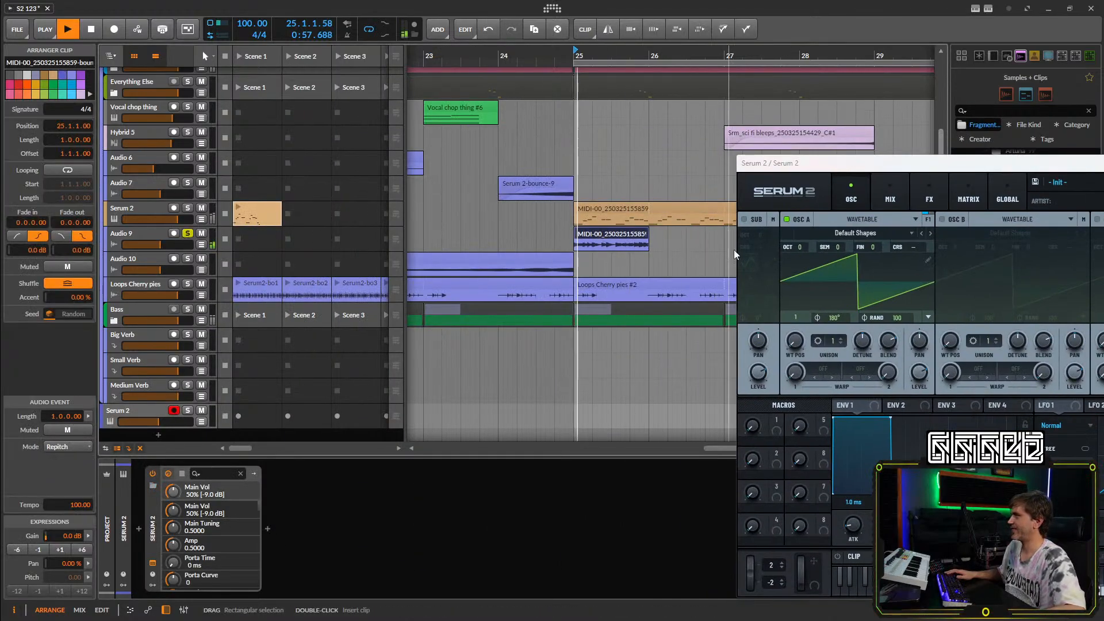
drag(154, 246, 179, 246)
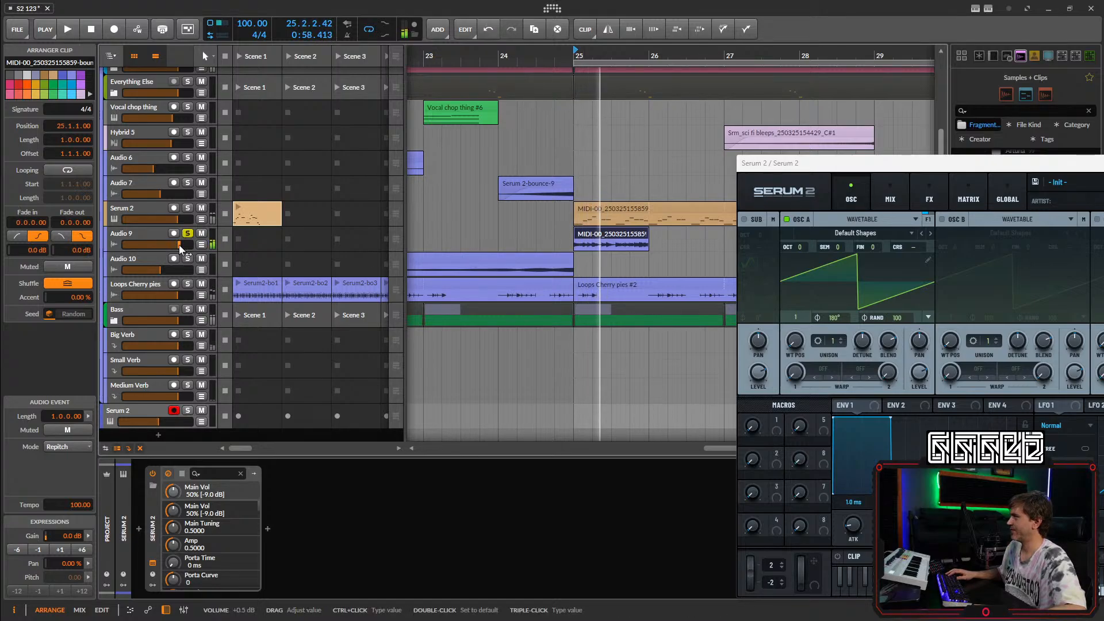
key(space)
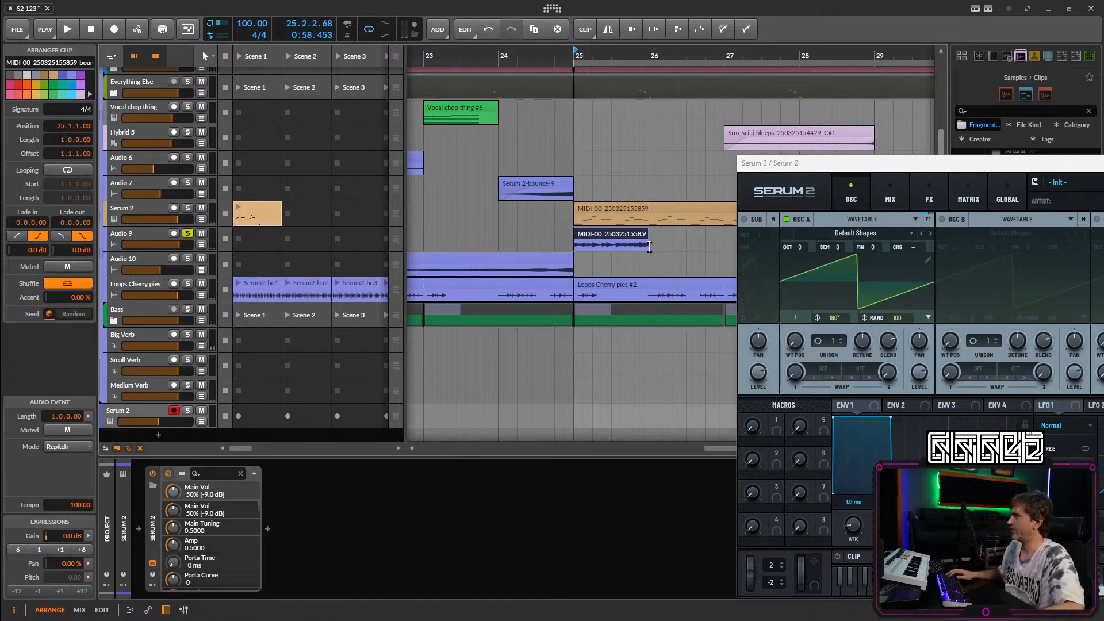
Load the bounced clip's audio event from the clip editor into OSC A of the new Serum 2 as a Spectral oscillator.
double_click(601, 239)
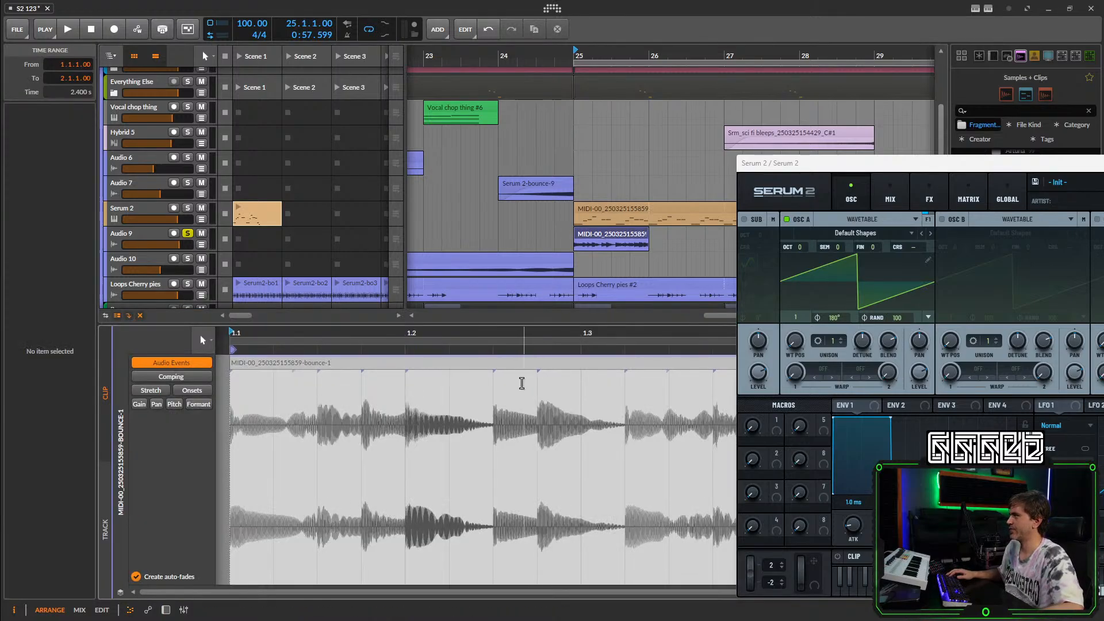
drag(521, 364, 887, 322)
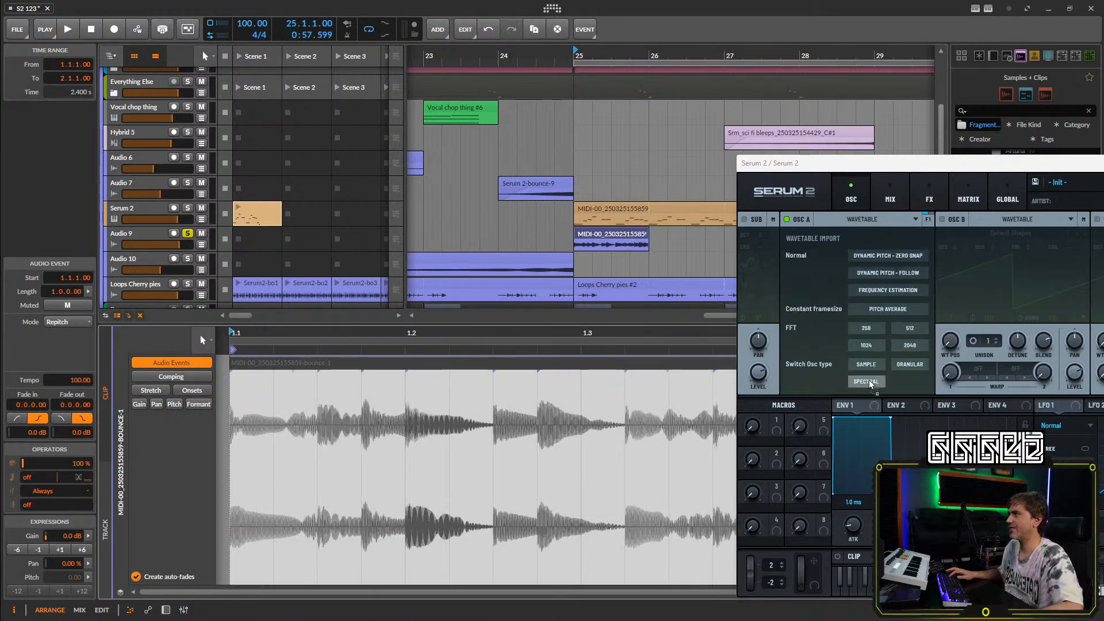
drag(870, 384, 867, 382)
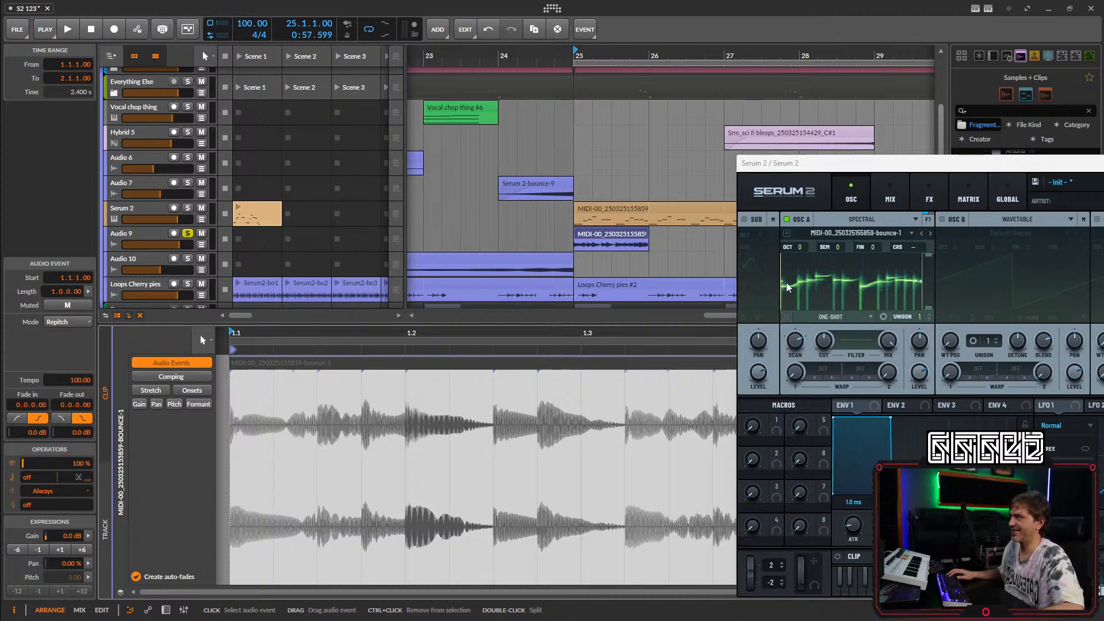
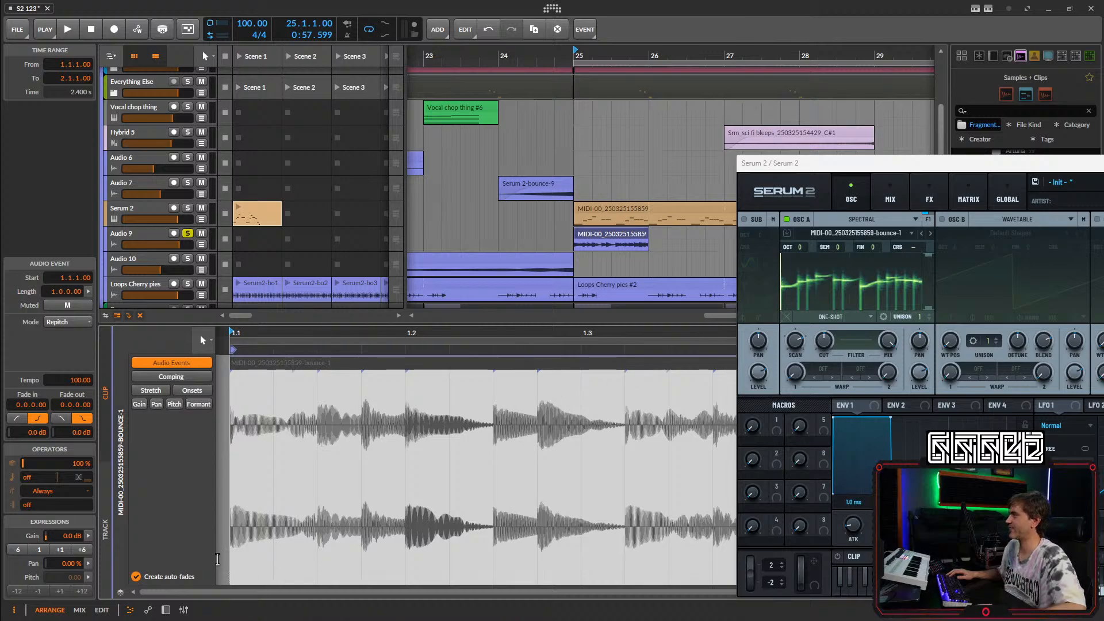
Show the device chain again, move the Serum 2 window clear of the clips and audition the bounced clip.
click(165, 610)
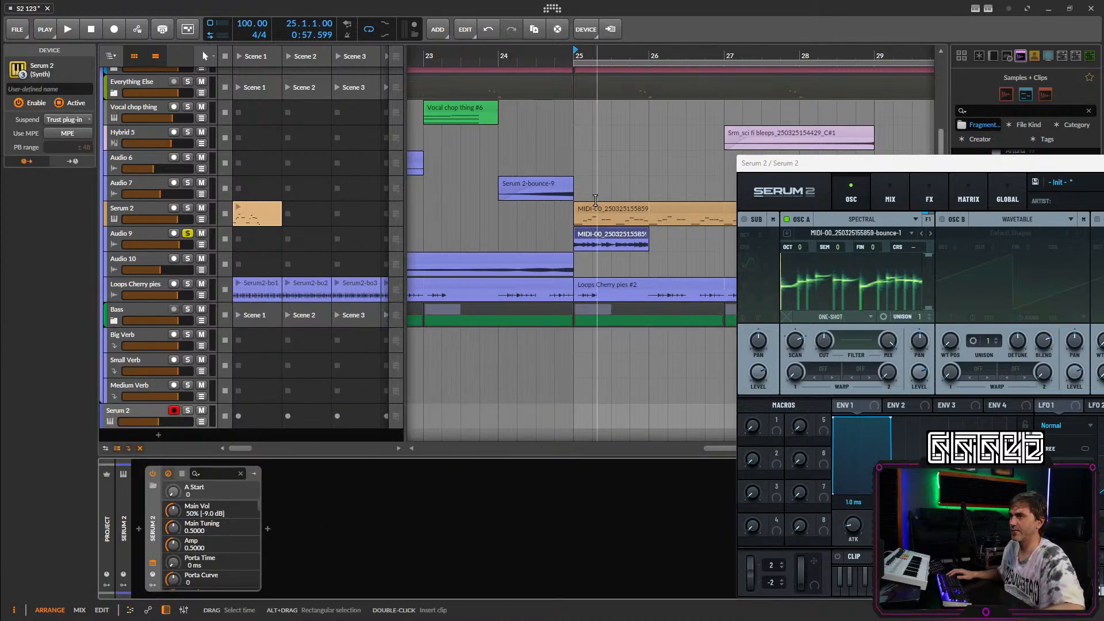
drag(835, 167, 853, 118)
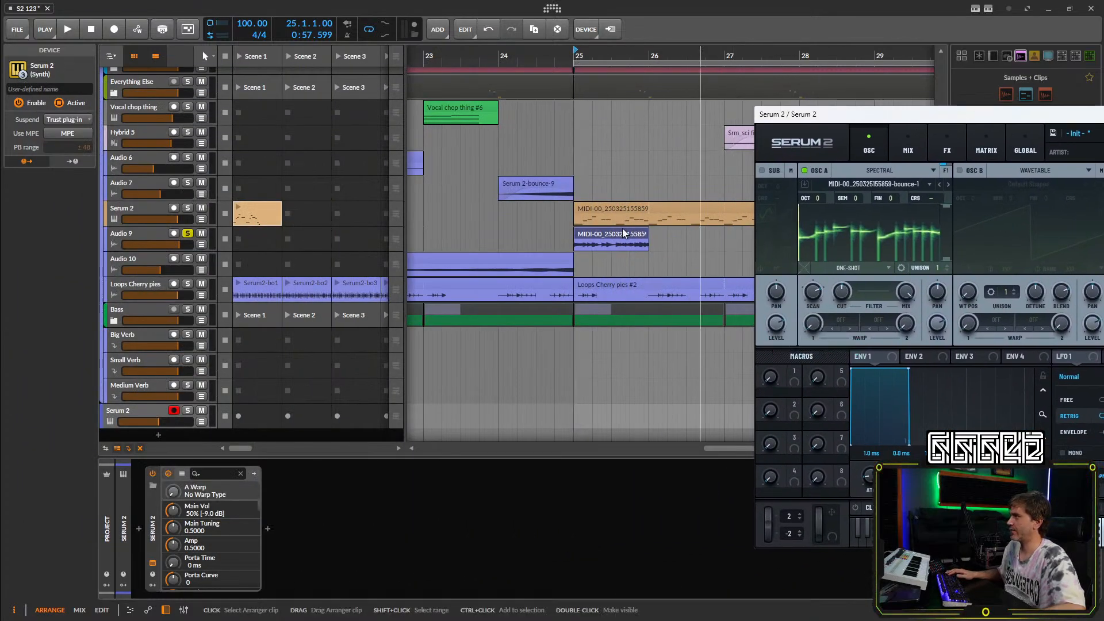
key(space)
key(space)
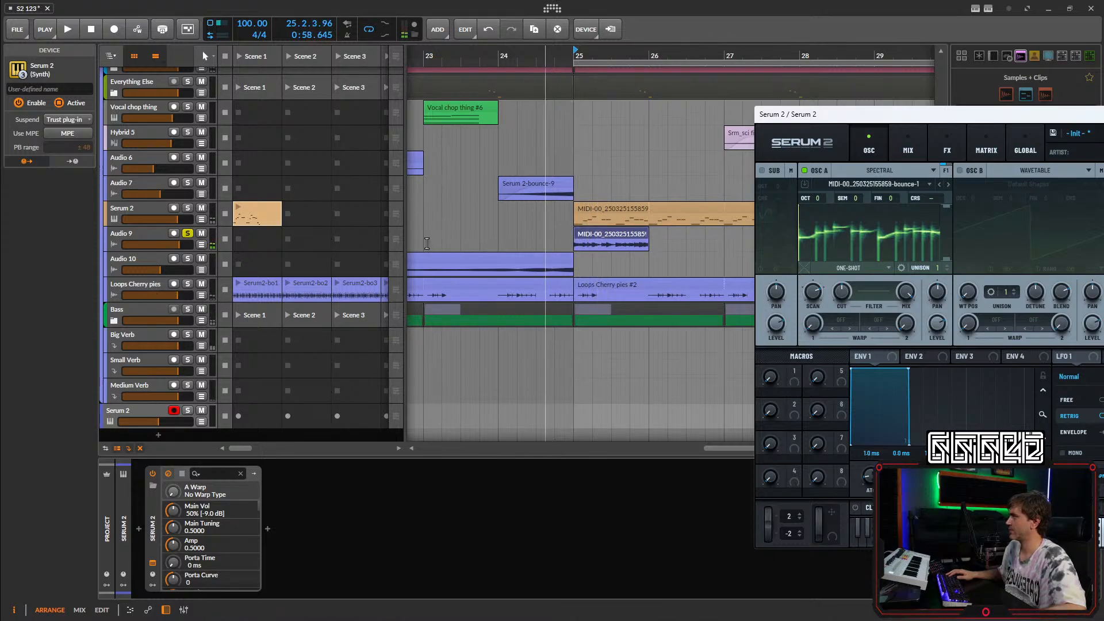
Solo the new Serum 2 track instead of Audio 9, raise its volume to about -0.3 dB and bring its plug-in window fully into view.
click(125, 411)
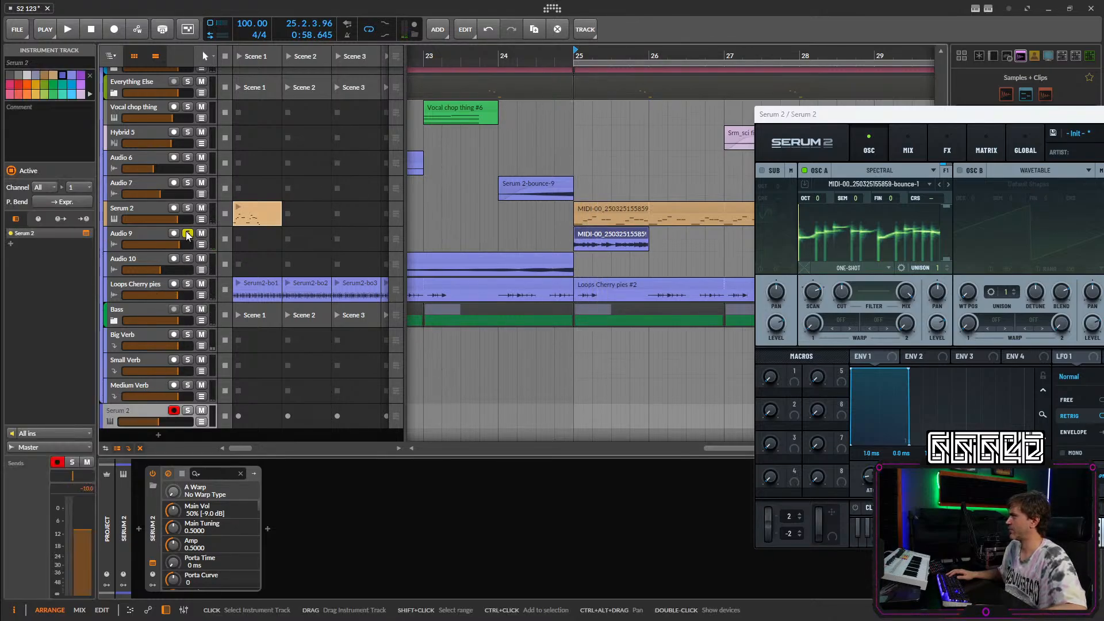
click(188, 410)
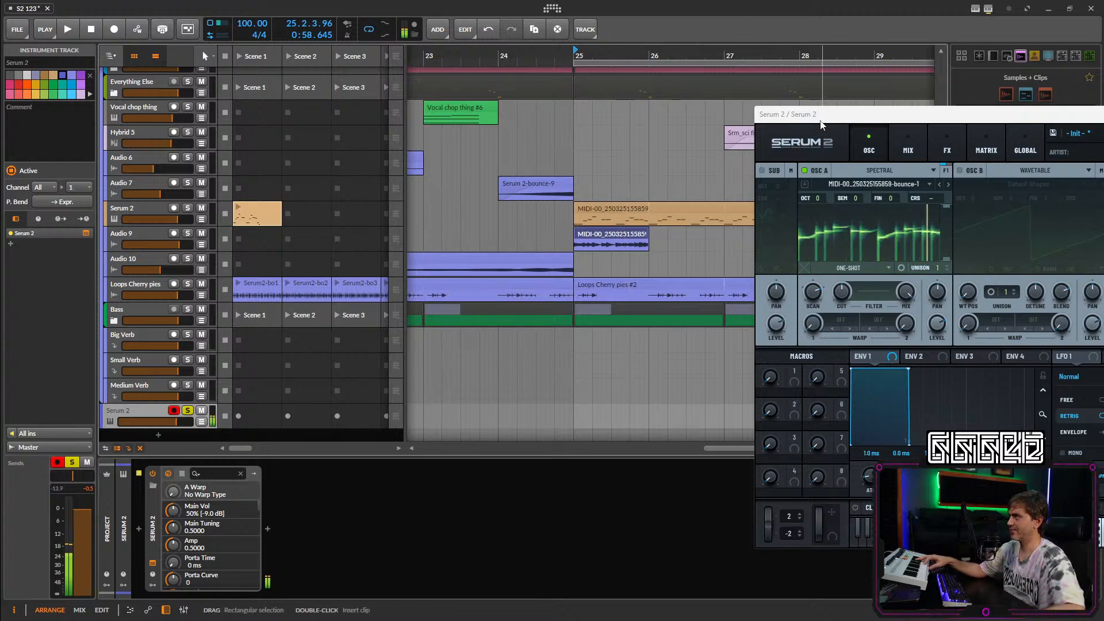
drag(821, 125, 452, 107)
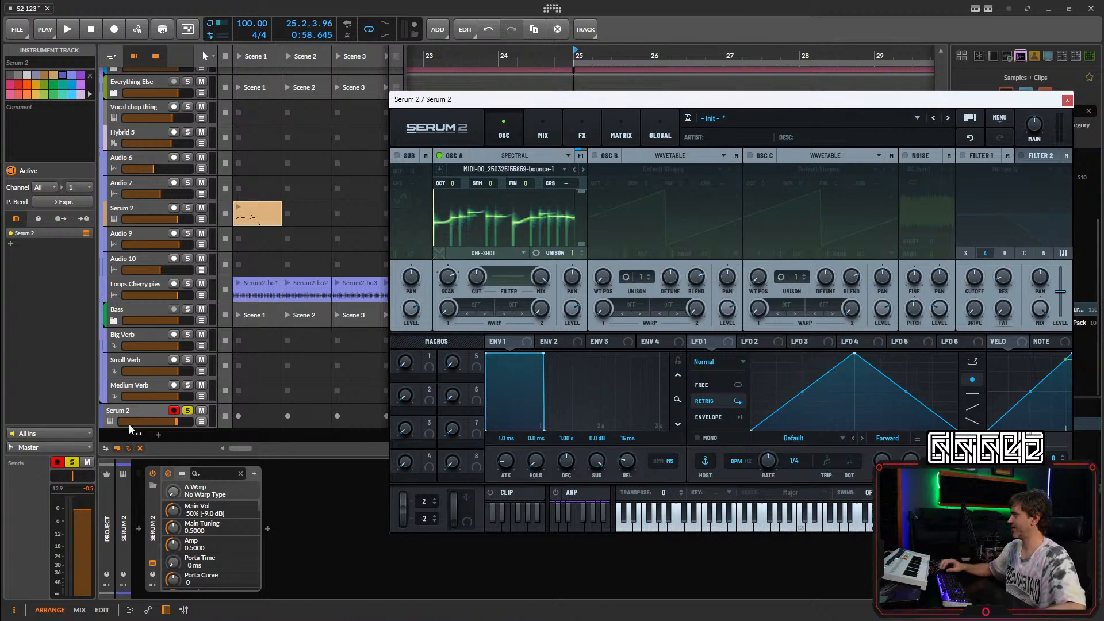
Insert a Note Transpose device before Serum 2, shift it by +1 semitone and reposition the plug-in window.
click(138, 529)
text(tran)
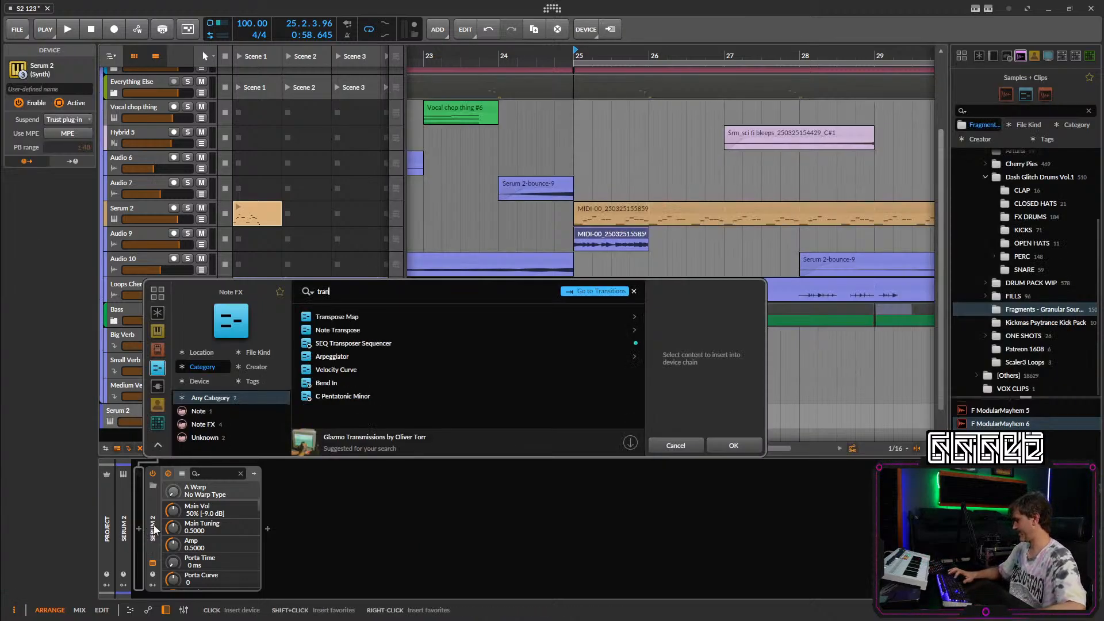
click(338, 330)
click(734, 445)
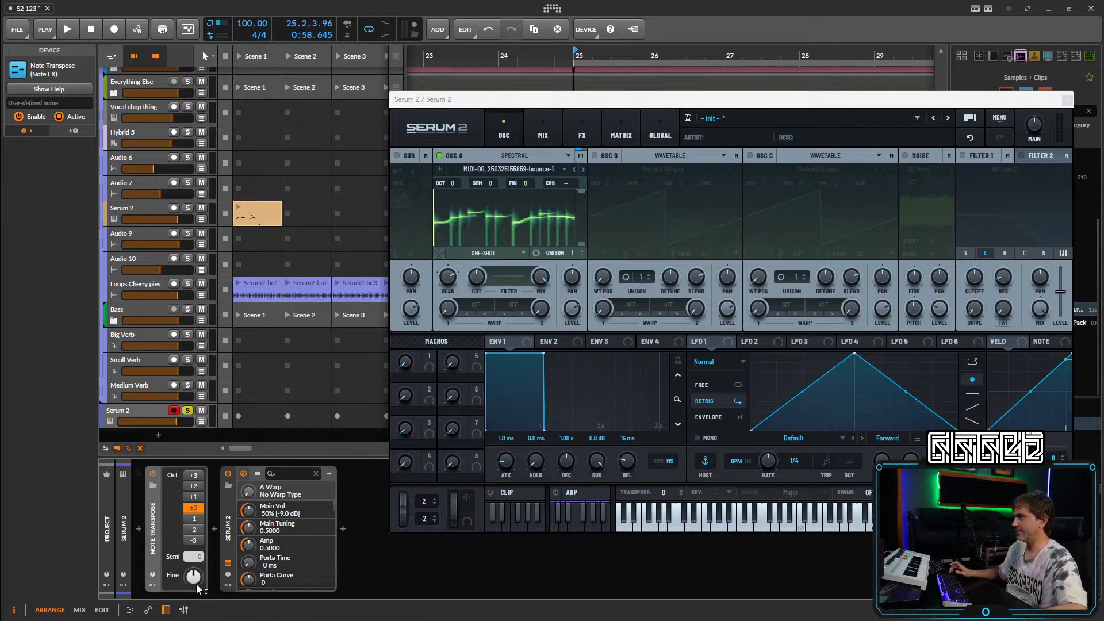
drag(199, 560, 199, 560)
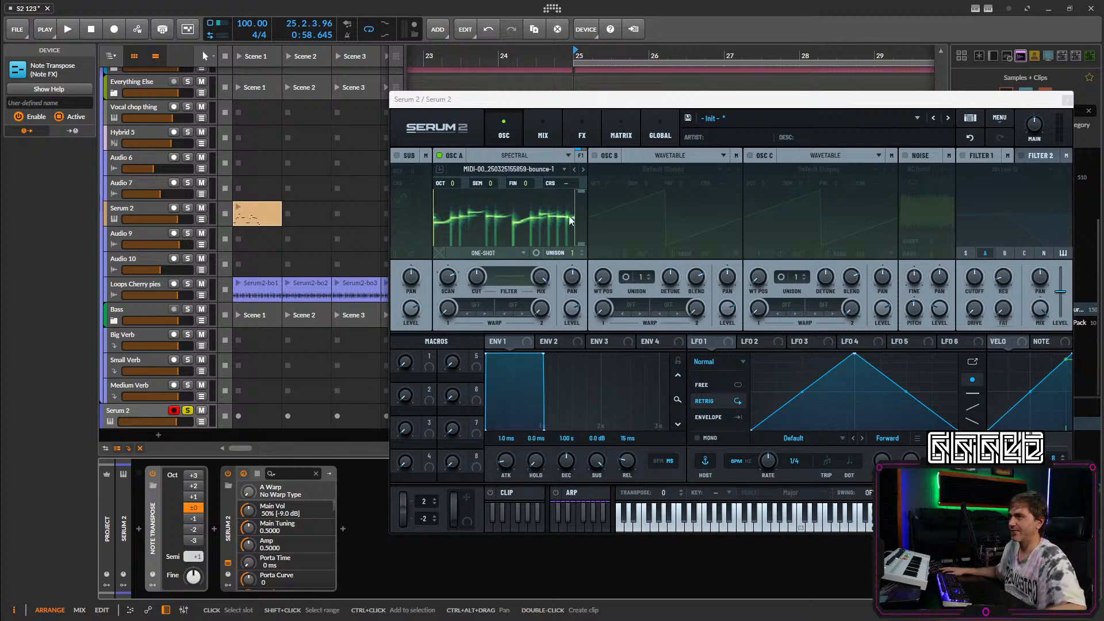
drag(654, 107, 576, 68)
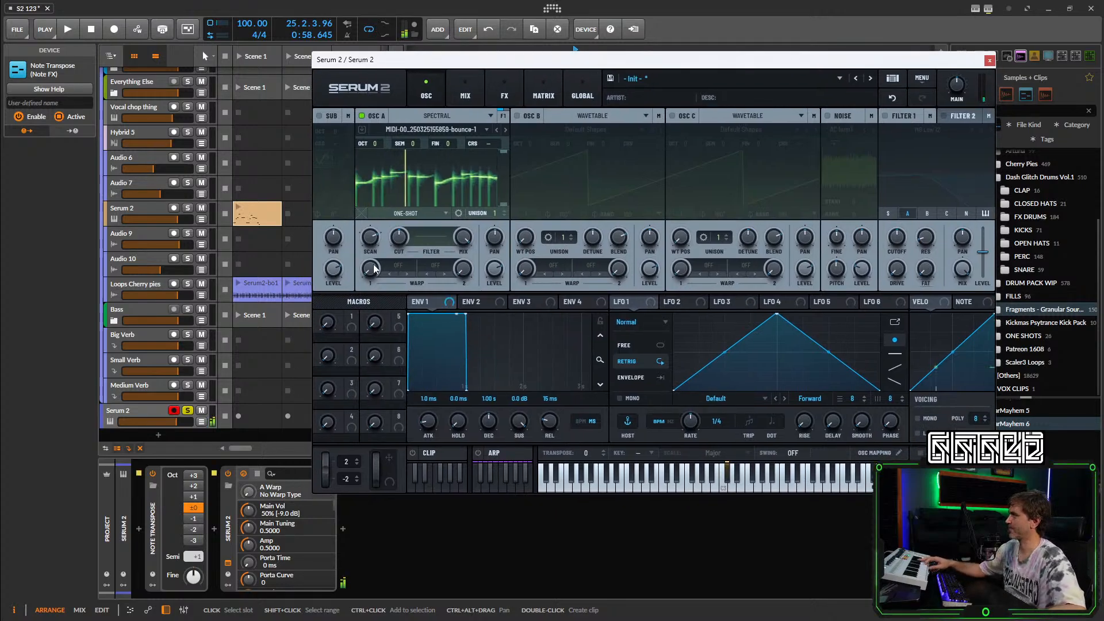
Try different scan rates on OSC A and set the rate to 200%.
click(405, 268)
click(368, 255)
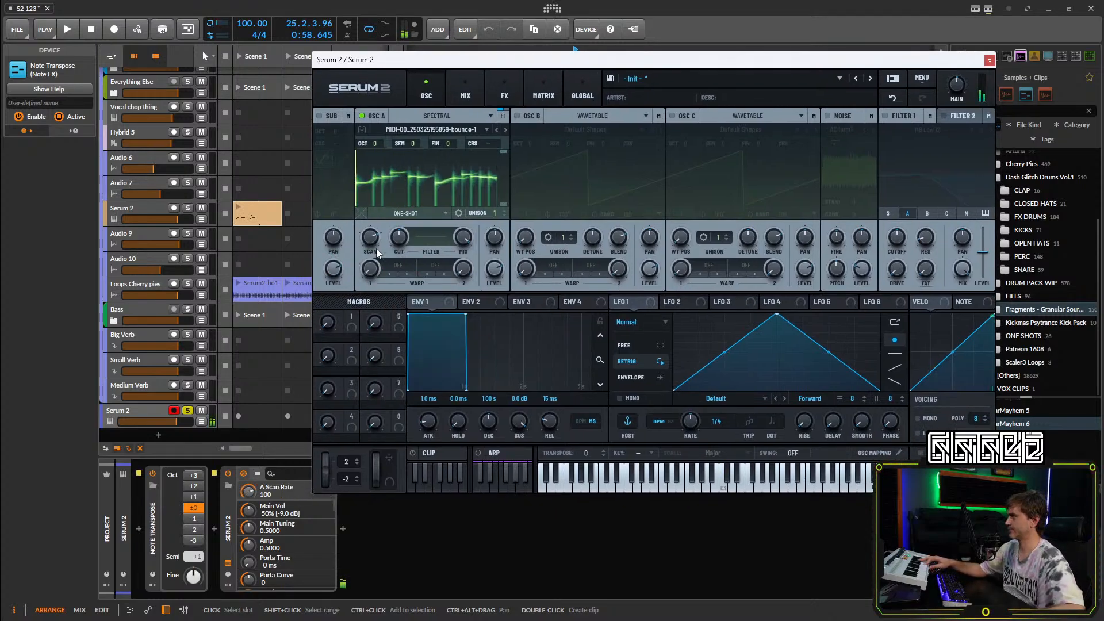
scroll(368, 255, down, 2)
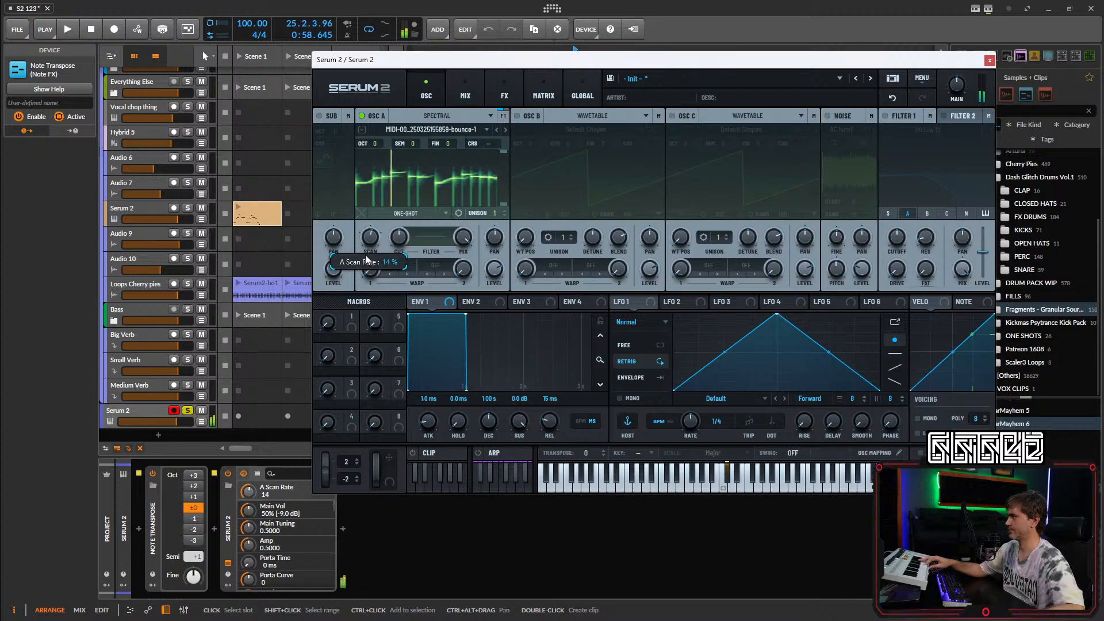
drag(366, 259, 375, 219)
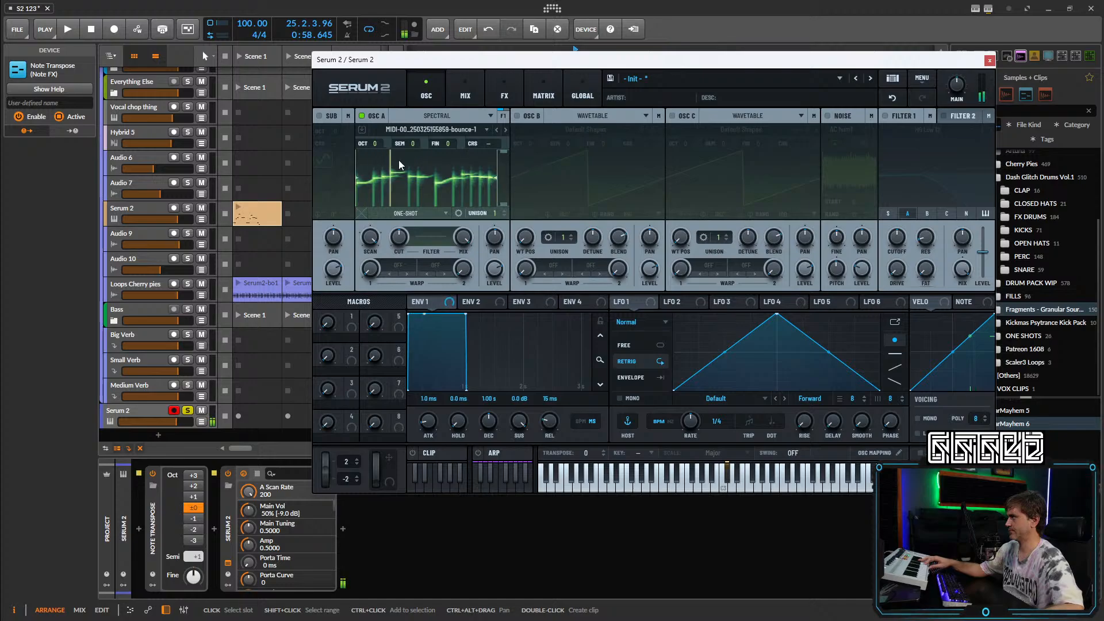
Switch OSC A's playback to Fwd Loop and shorten the loop end to about 33%.
click(405, 213)
click(391, 233)
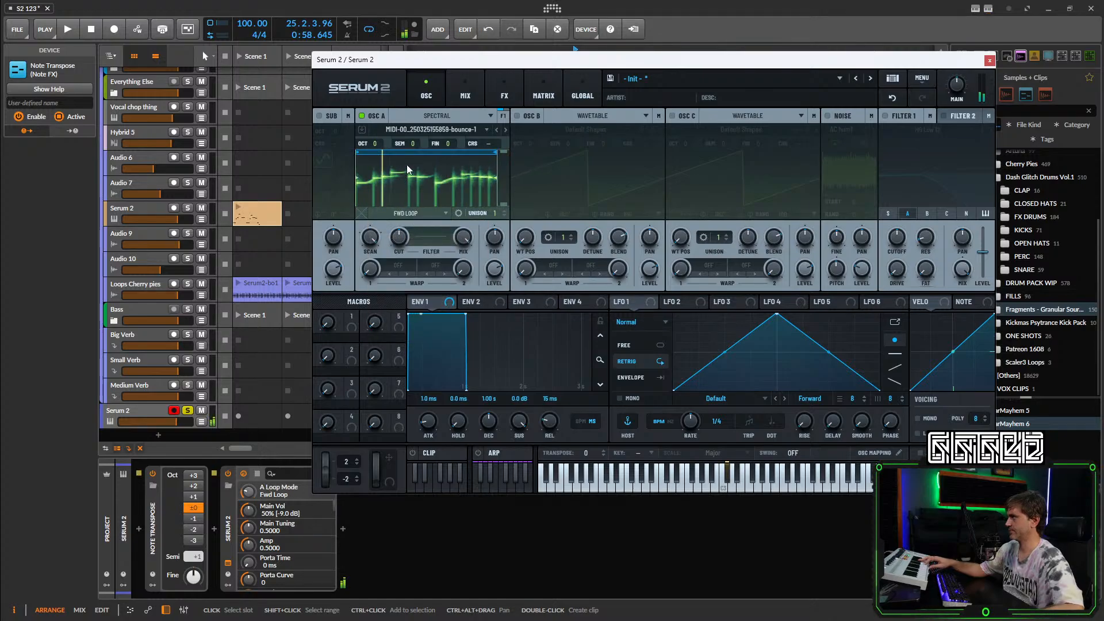
drag(496, 150, 401, 153)
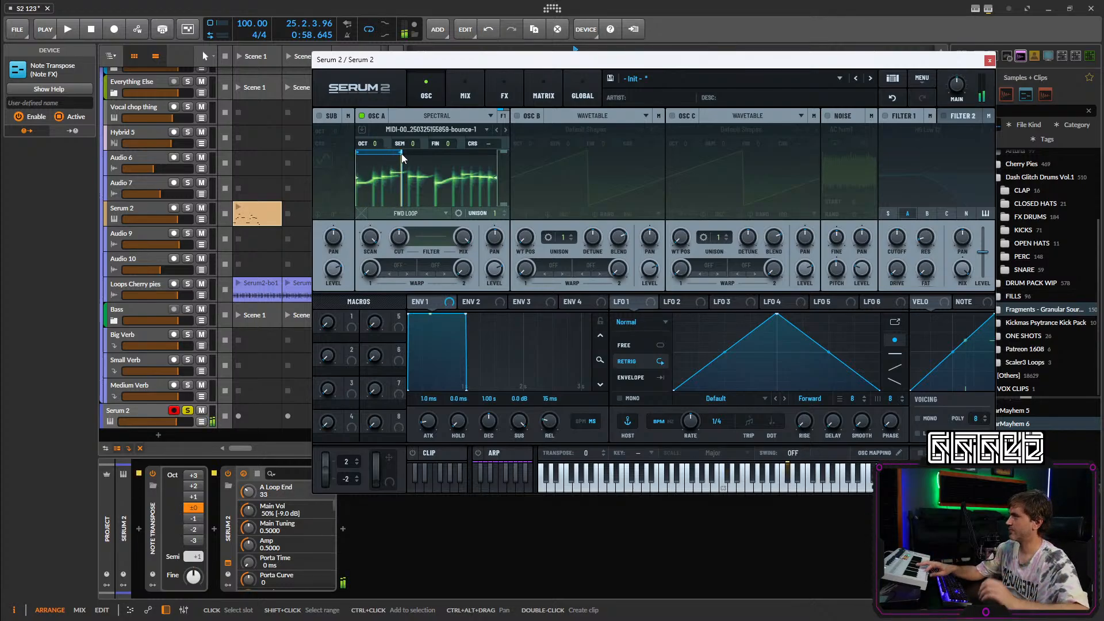
Extend OSC A's scan rate range beyond 200% by choosing +/- 800%, and raise the scan rate to about 251%.
click(368, 249)
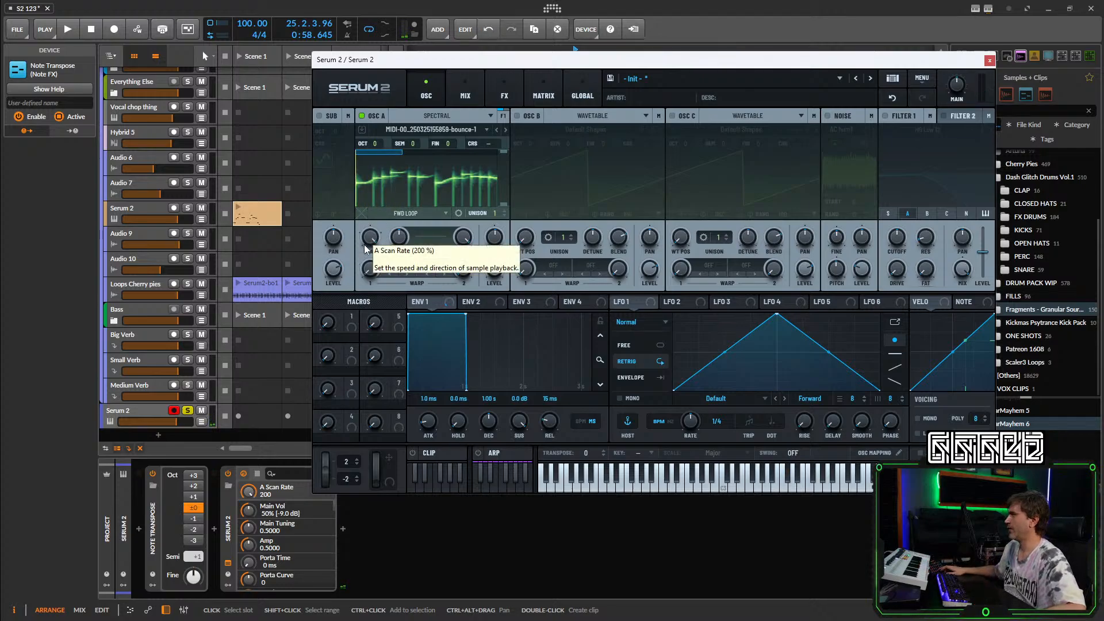
right_click(365, 248)
mouse_move(395, 261)
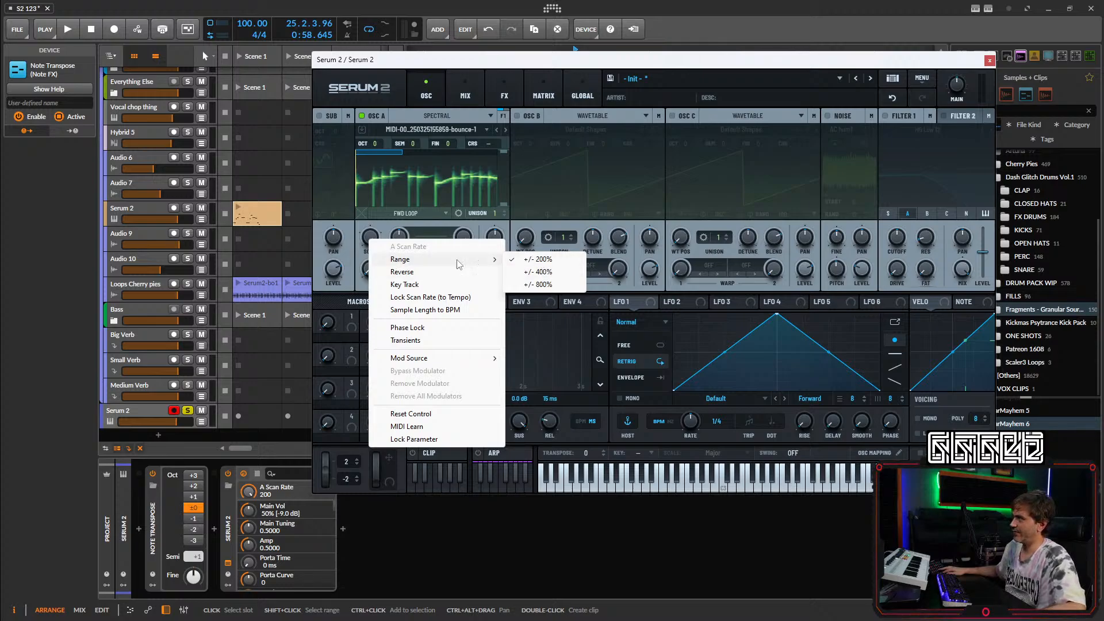
click(569, 285)
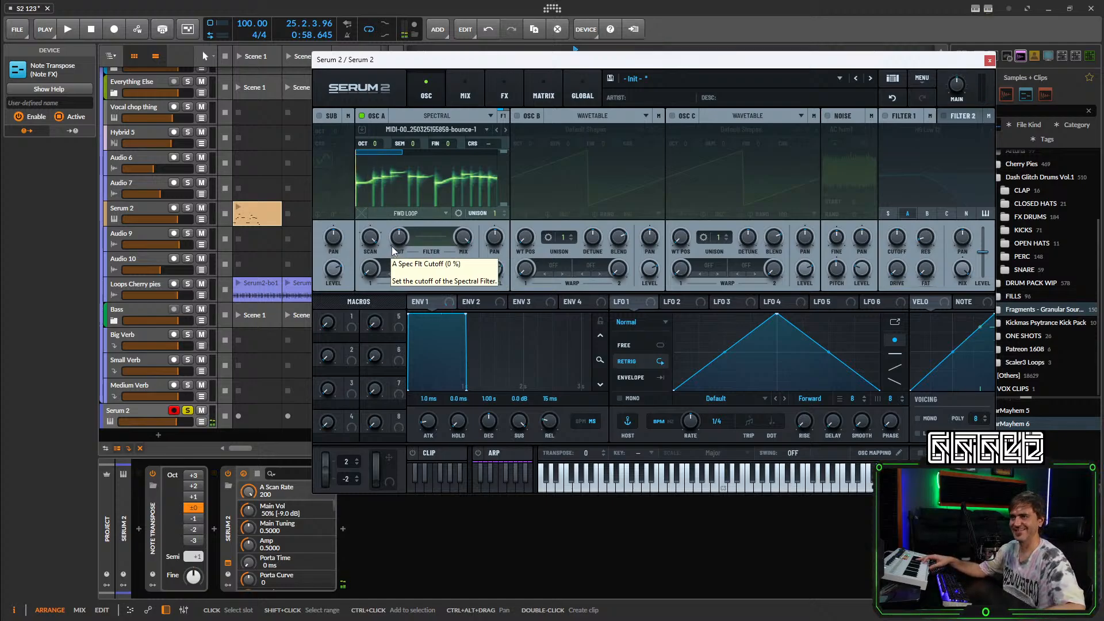
drag(371, 248, 381, 215)
Set OSC A's first warp mode to the spectral Gate and raise its amount.
click(391, 267)
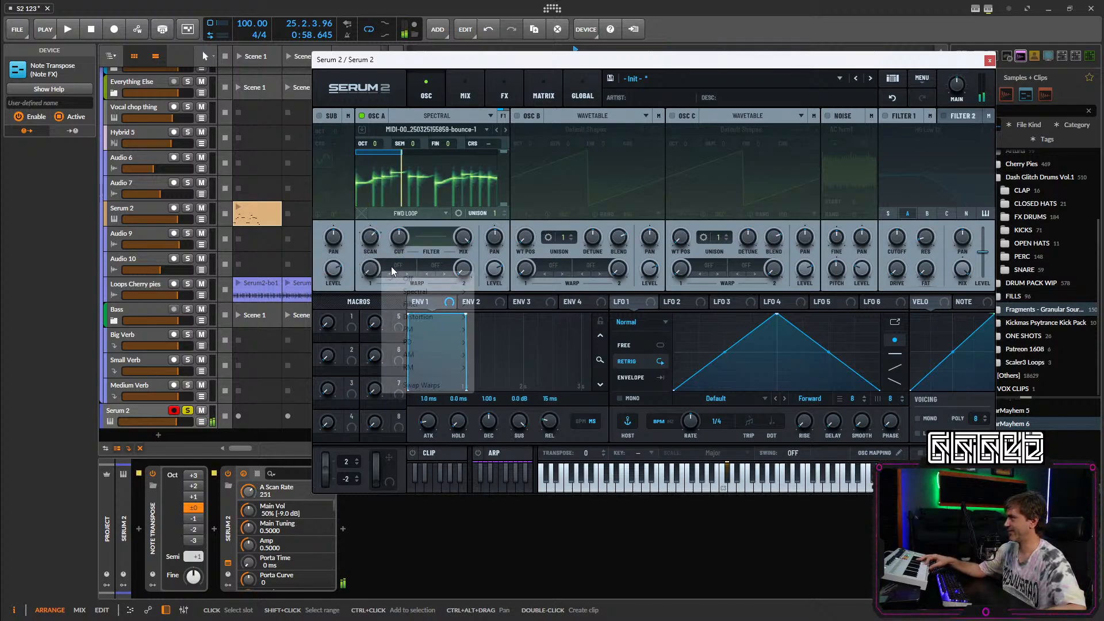
mouse_move(431, 292)
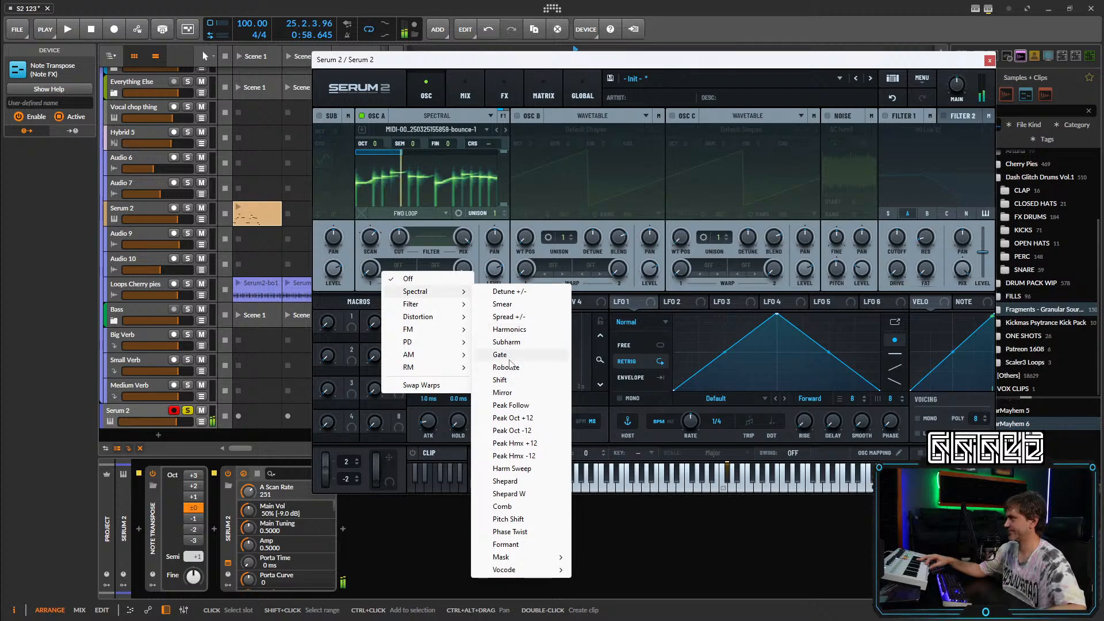
click(508, 356)
mouse_move(370, 268)
mouse_down()
mouse_move(388, 215)
mouse_move(374, 272)
mouse_move(387, 232)
mouse_move(394, 253)
mouse_up()
Extend OSC A's loop end slightly and reverse the scan rate to about -208%, keeping the sample end at 100%.
mouse_move(402, 154)
mouse_down()
mouse_move(501, 158)
mouse_move(409, 163)
mouse_up()
drag(371, 237, 364, 290)
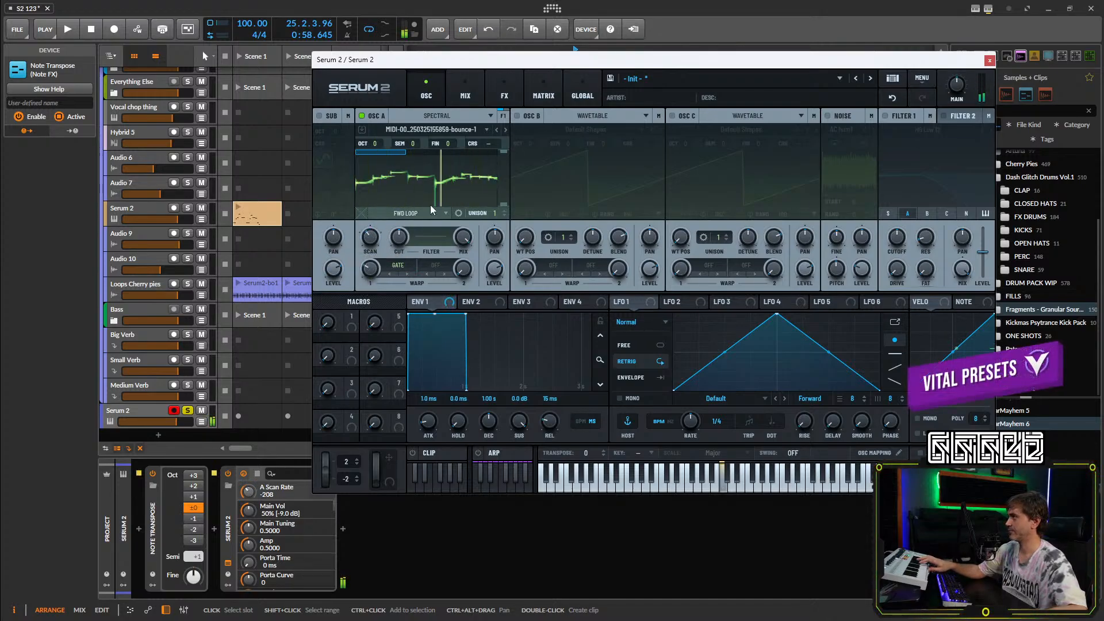
mouse_move(496, 176)
mouse_down()
mouse_move(404, 182)
mouse_move(405, 153)
mouse_move(420, 177)
mouse_move(501, 188)
mouse_up()
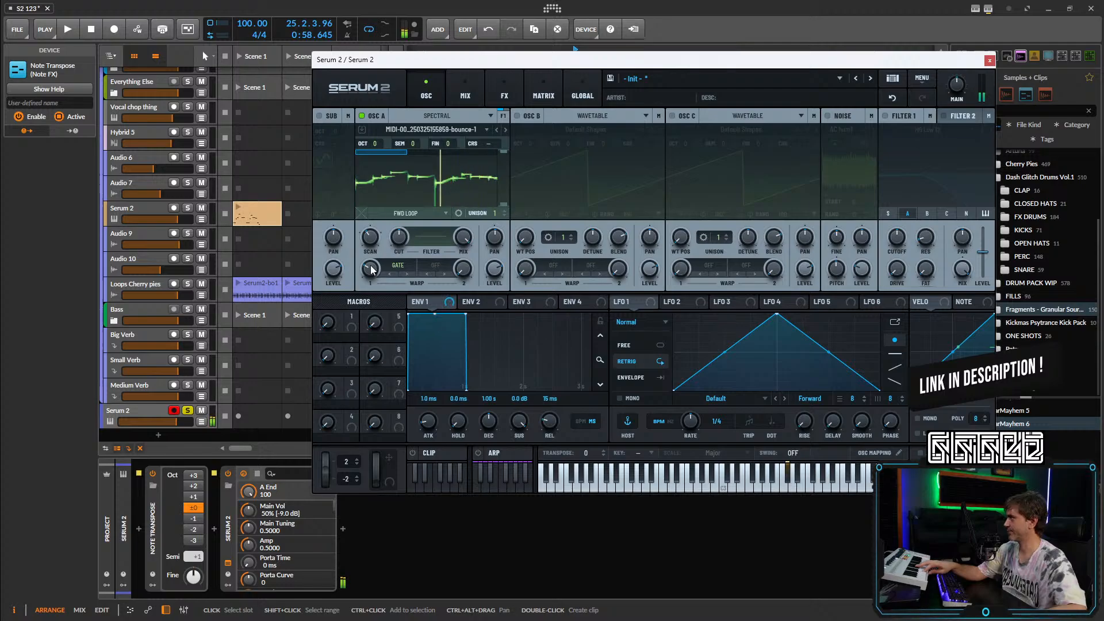
Try a Bode effect on the main FX chain with shift about -98% and range about 786 Hz, and remove it.
click(477, 90)
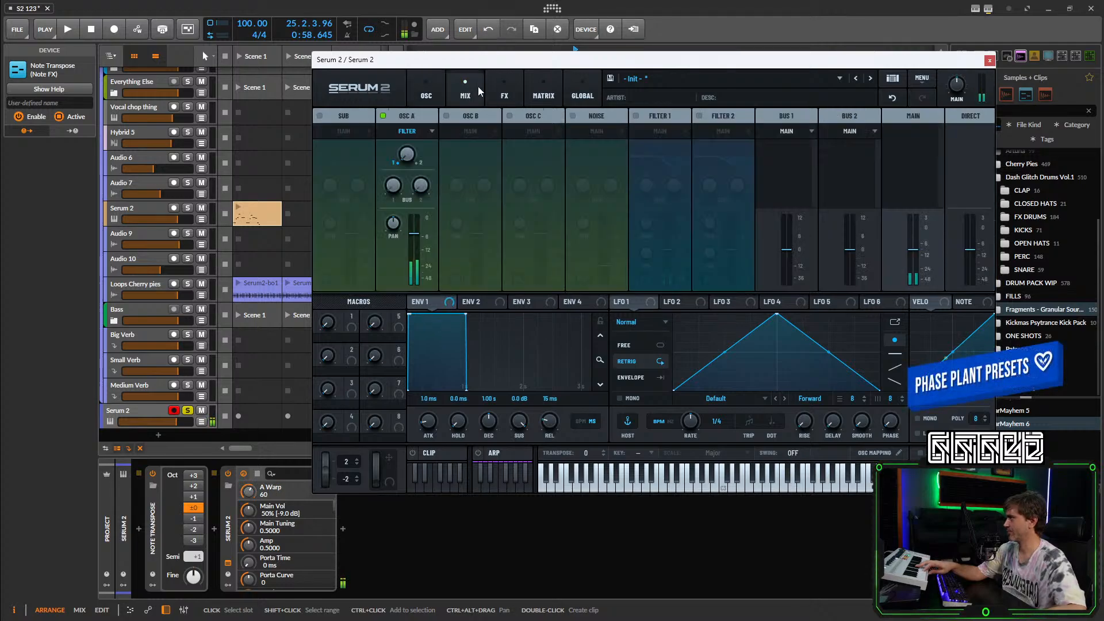
click(504, 92)
click(339, 139)
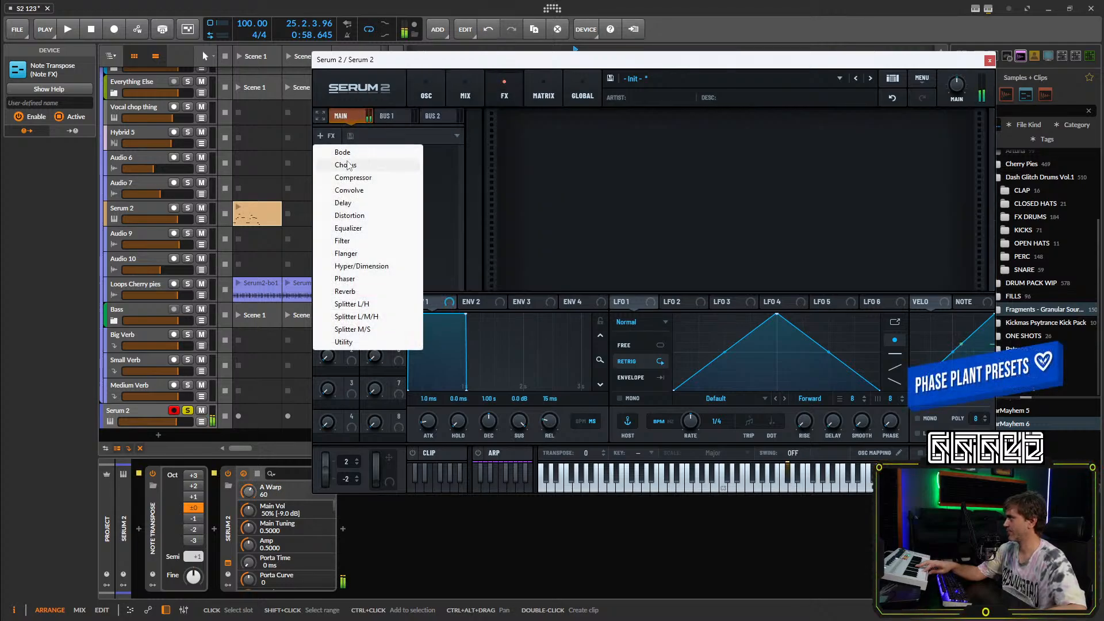
click(343, 153)
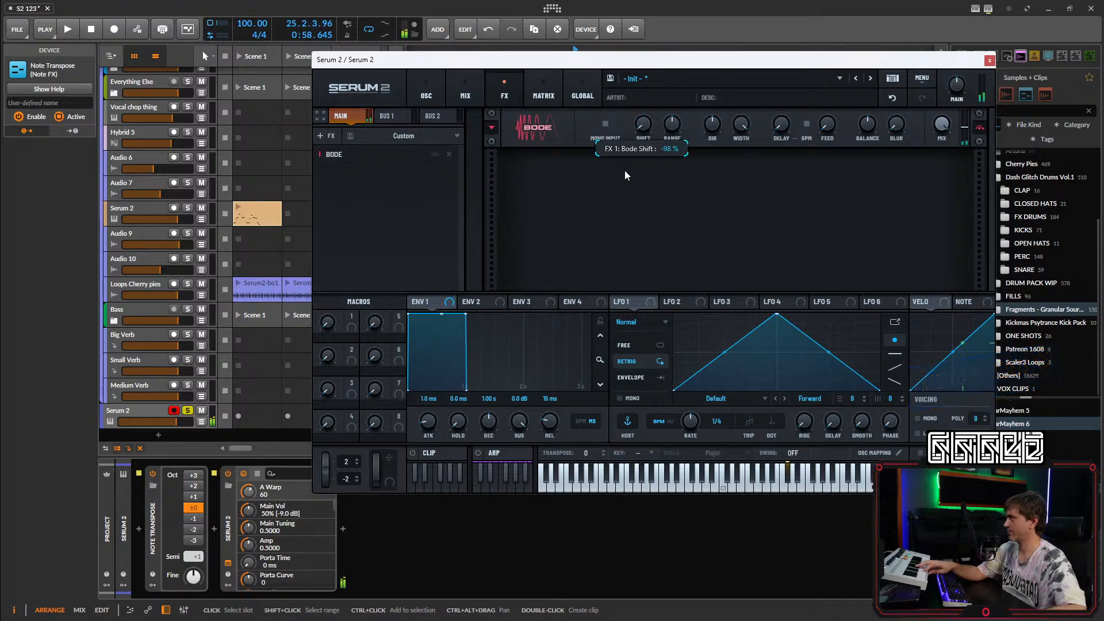
drag(647, 126, 668, 153)
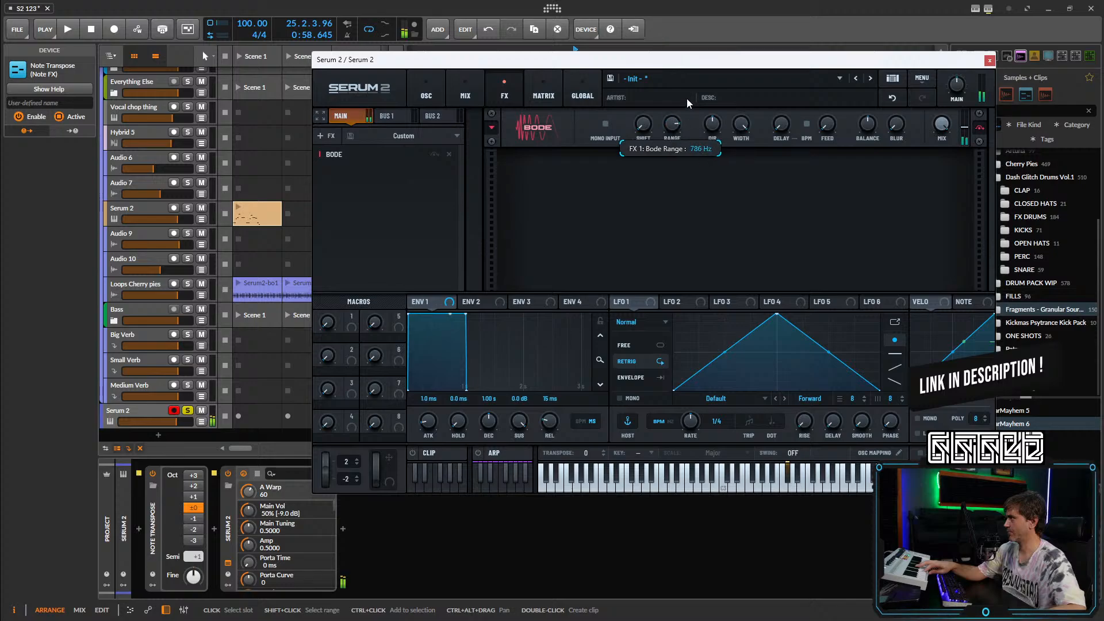
drag(686, 98, 680, 123)
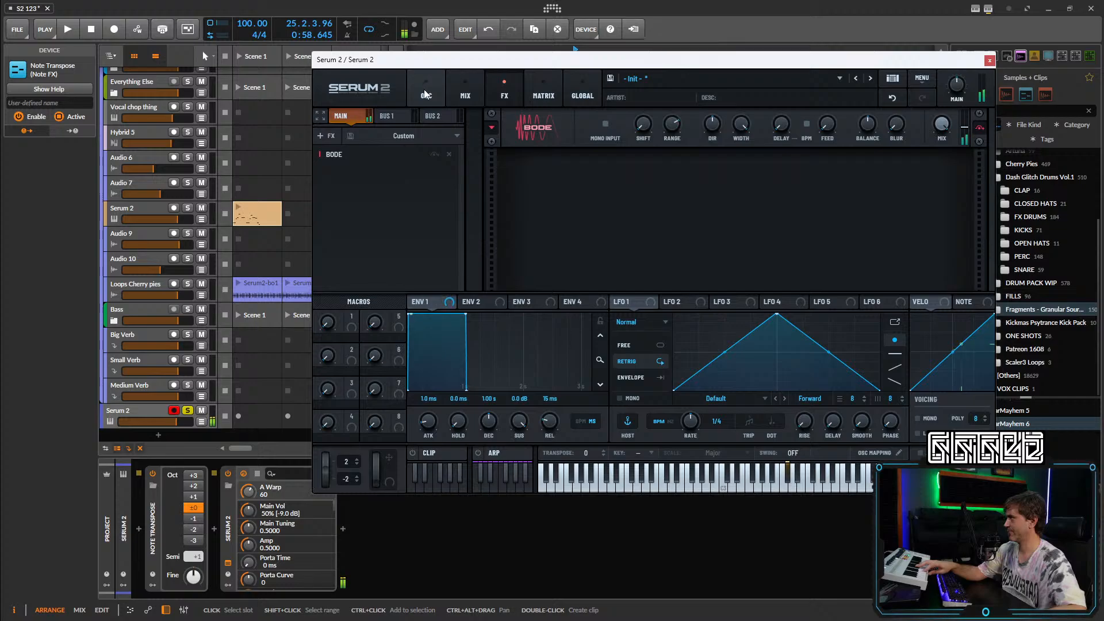
click(449, 154)
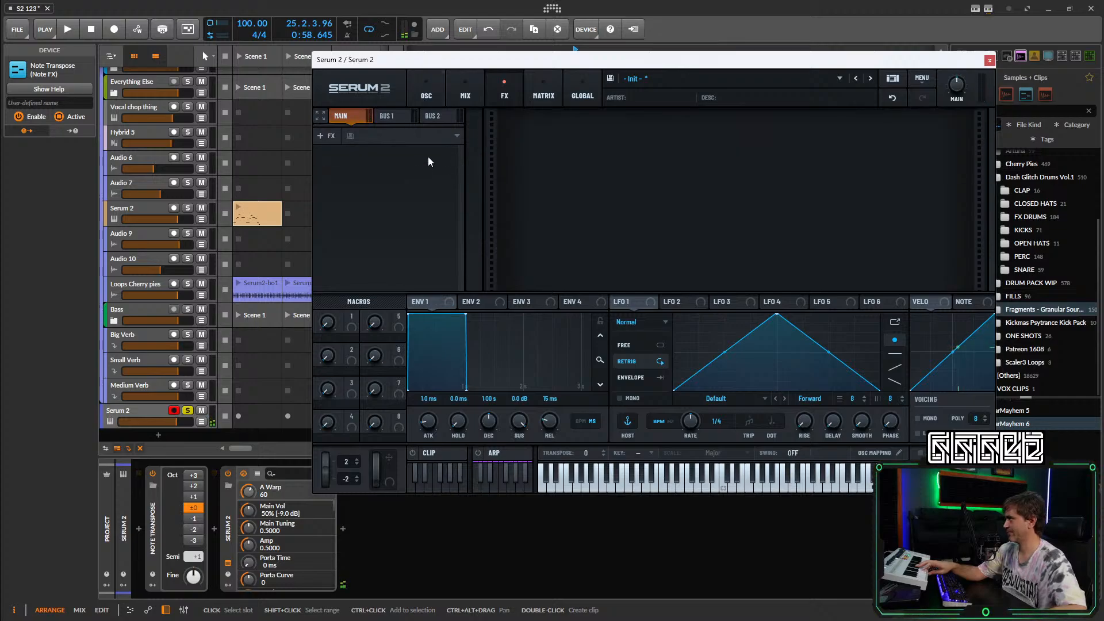
Try a Chorus effect on the main FX chain and remove it.
click(323, 136)
click(353, 166)
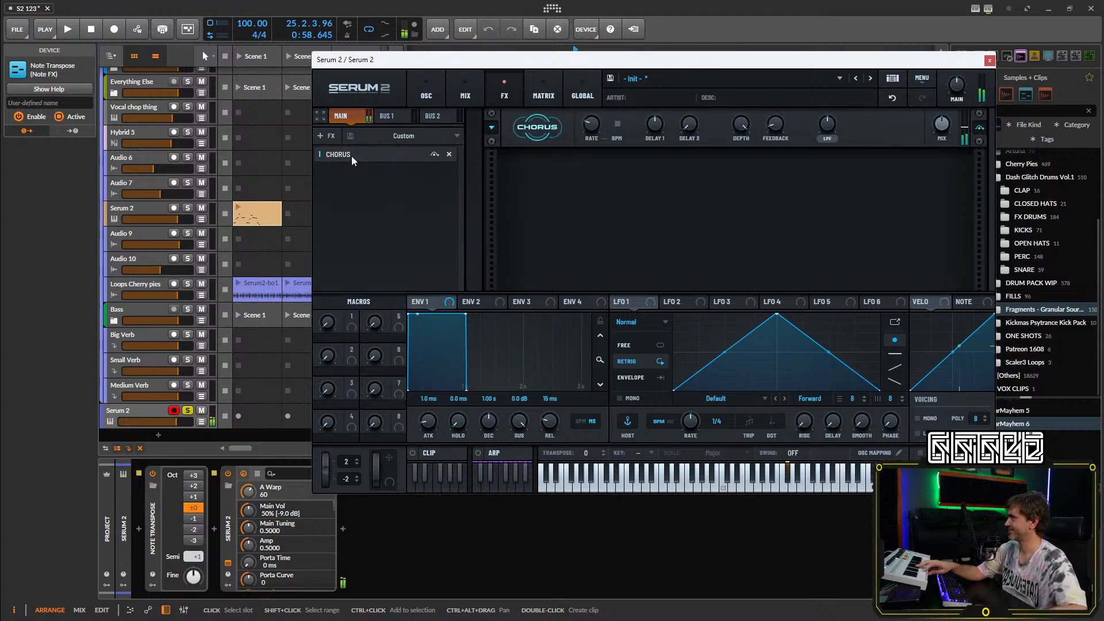
click(450, 154)
Add Hyper/Dimension with about 57% Hyper mix and a Ping-Pong Delay with linked dotted 1/8 times to the main FX chain.
click(324, 136)
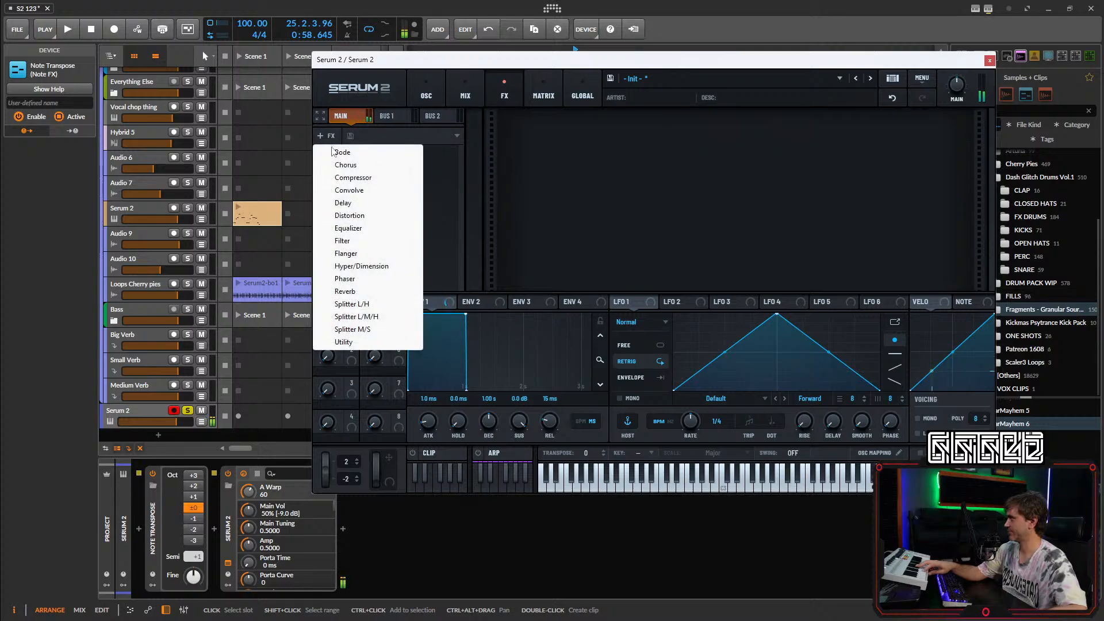
click(361, 266)
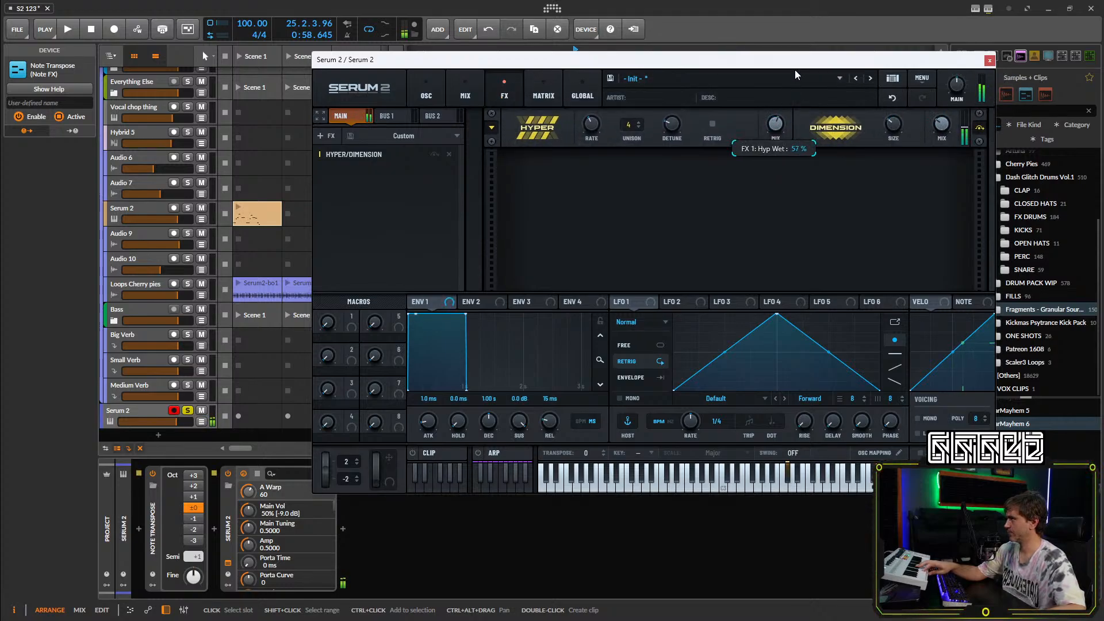
click(329, 136)
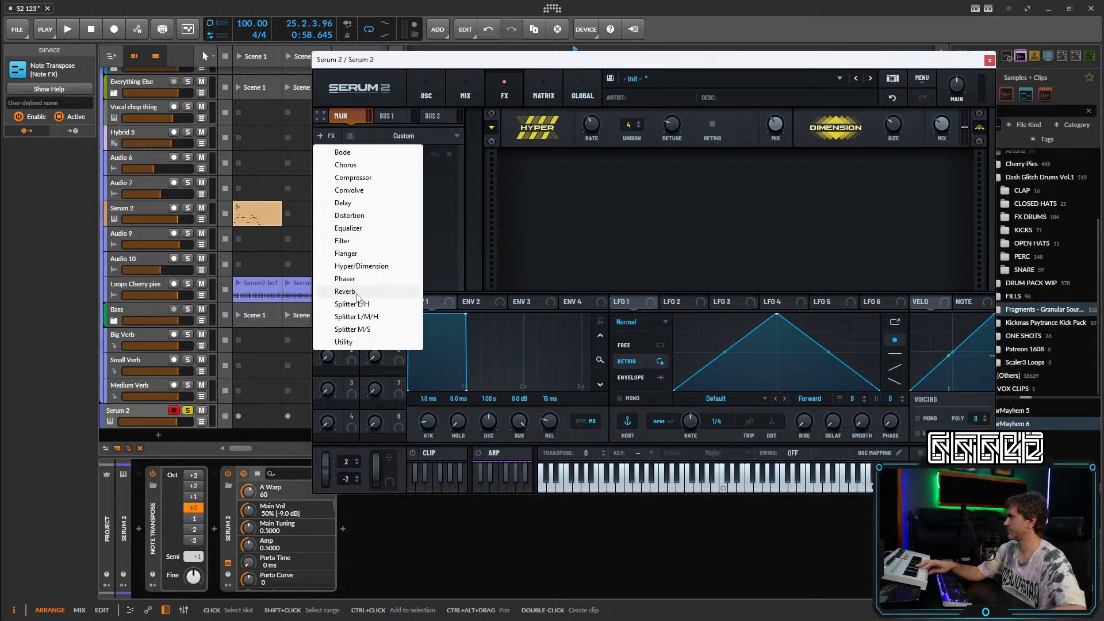
click(358, 202)
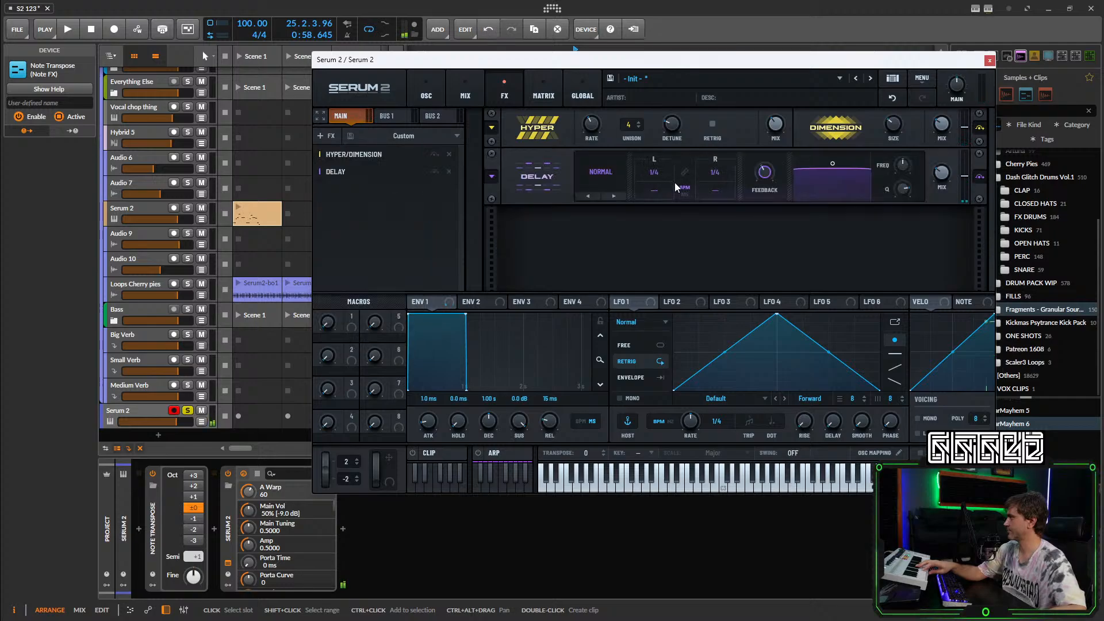
click(653, 191)
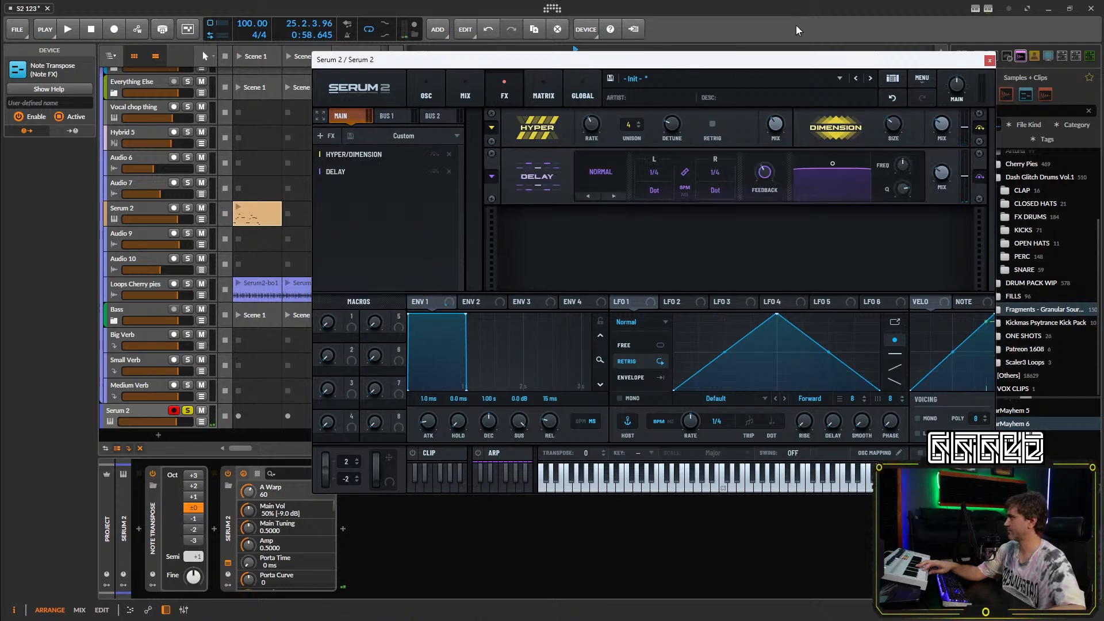
click(610, 196)
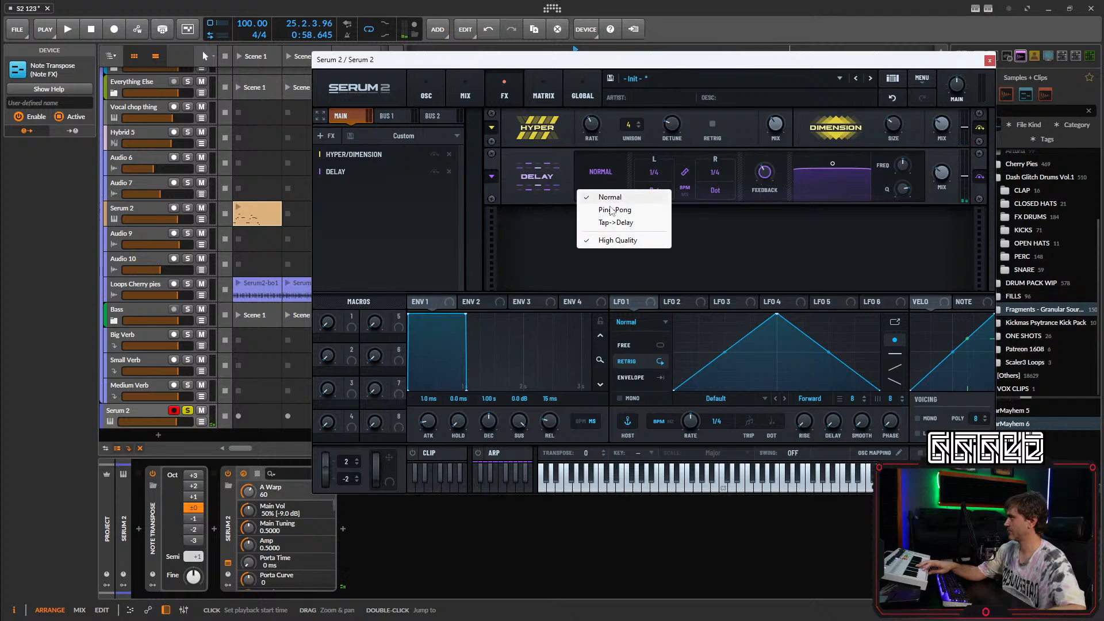
click(609, 209)
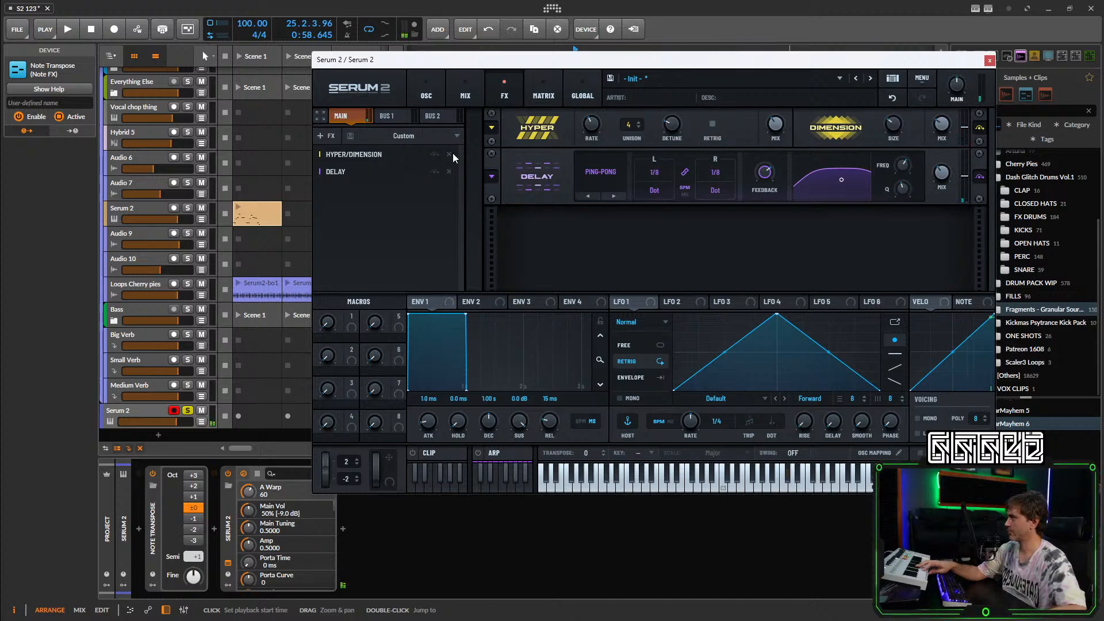
Try a changed Gate warp amount on OSC A with a scan rate of about -284%.
click(425, 84)
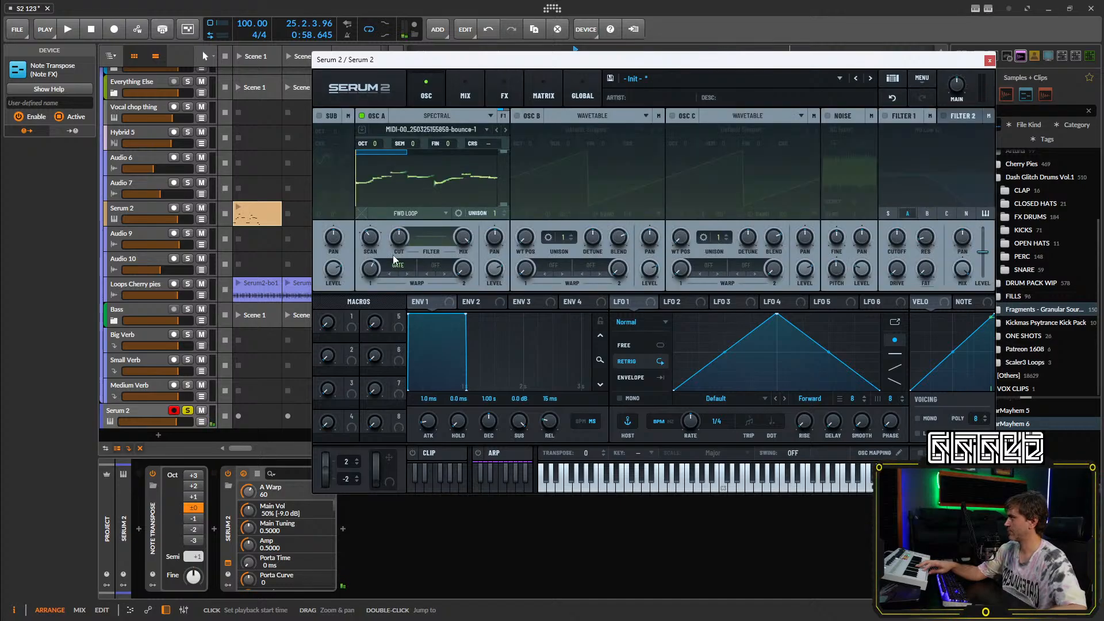
drag(371, 267, 389, 205)
drag(384, 215, 372, 243)
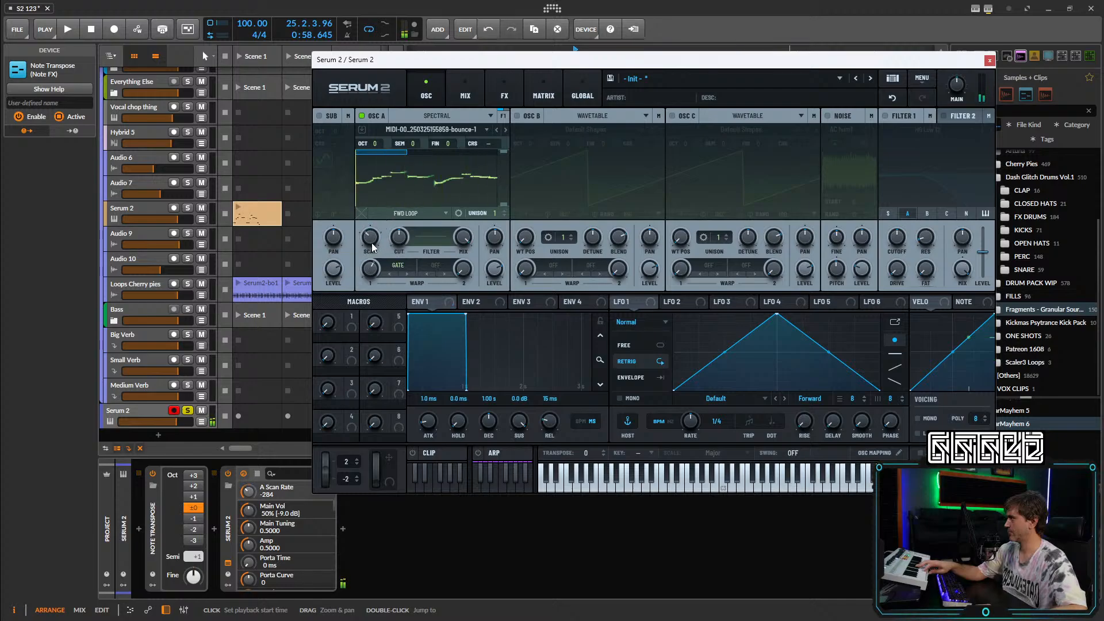
Add a Nitrous Reverb to the main FX chain with the low cut at 73 and adjust its size.
click(506, 86)
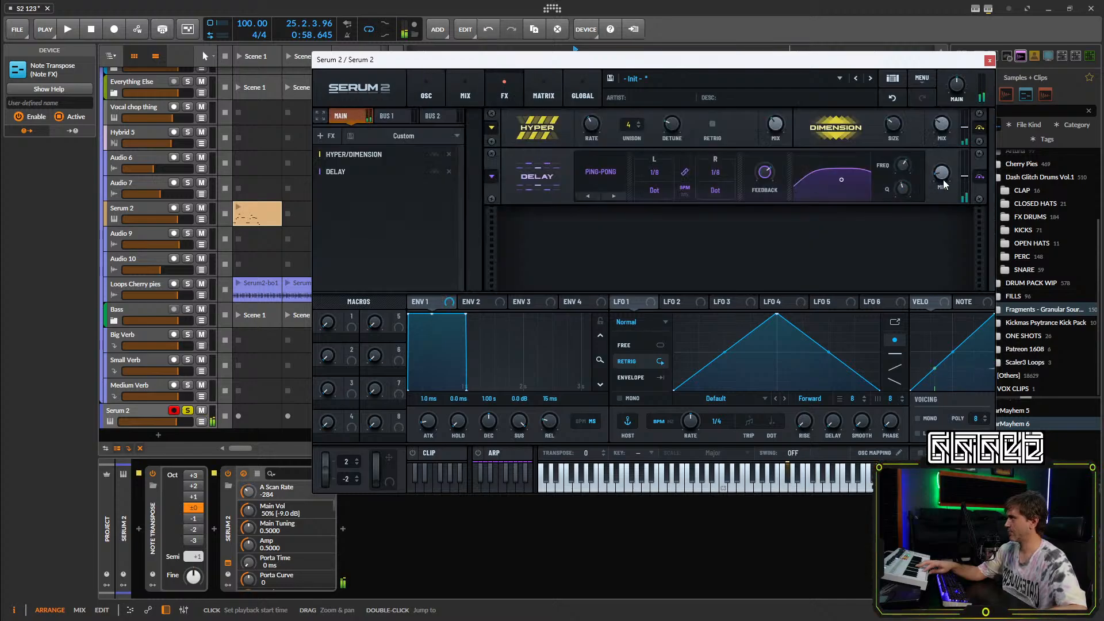
click(331, 140)
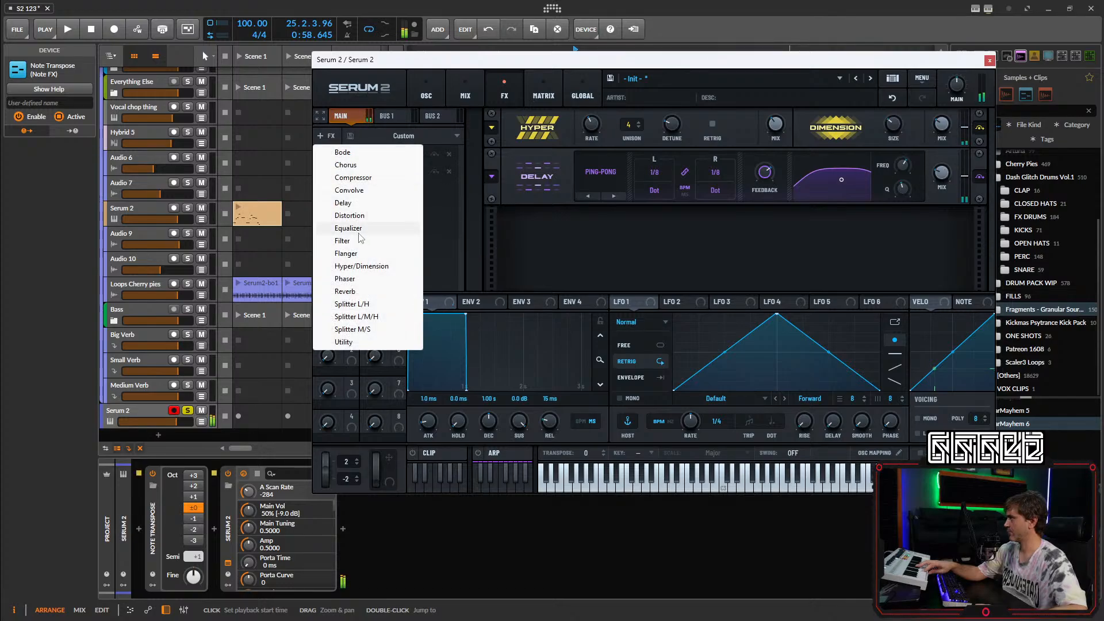
click(368, 291)
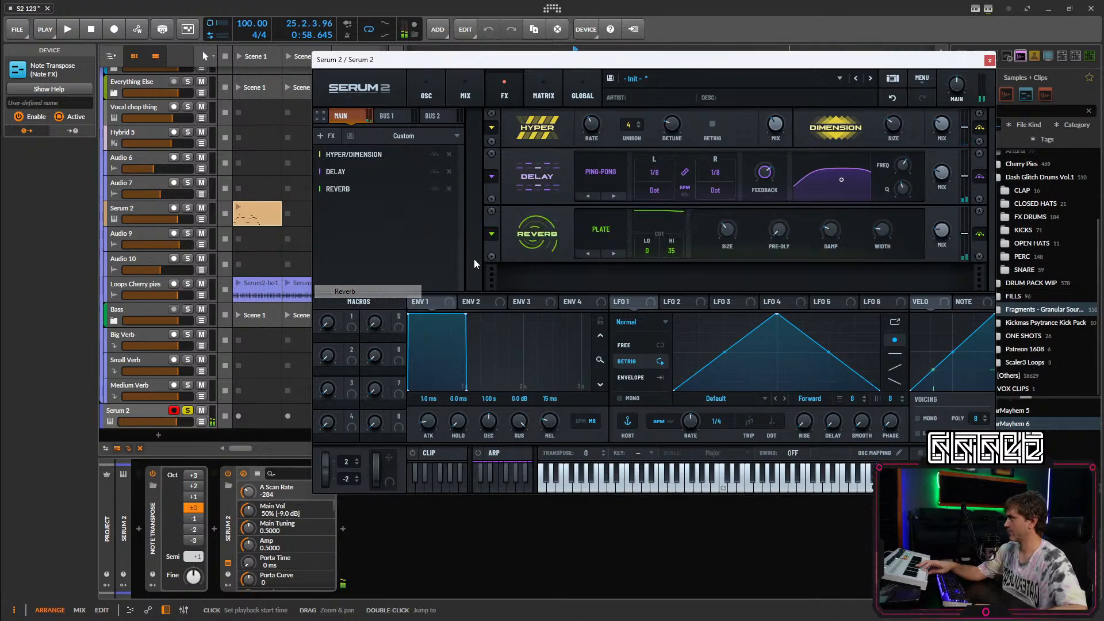
click(615, 238)
click(609, 293)
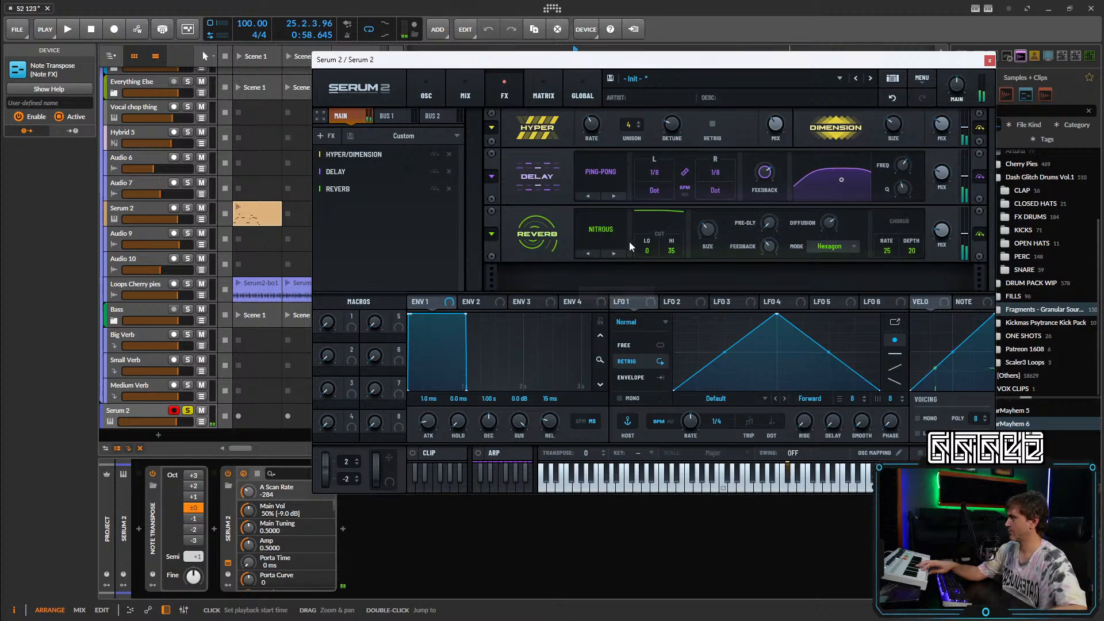
drag(678, 193, 683, 177)
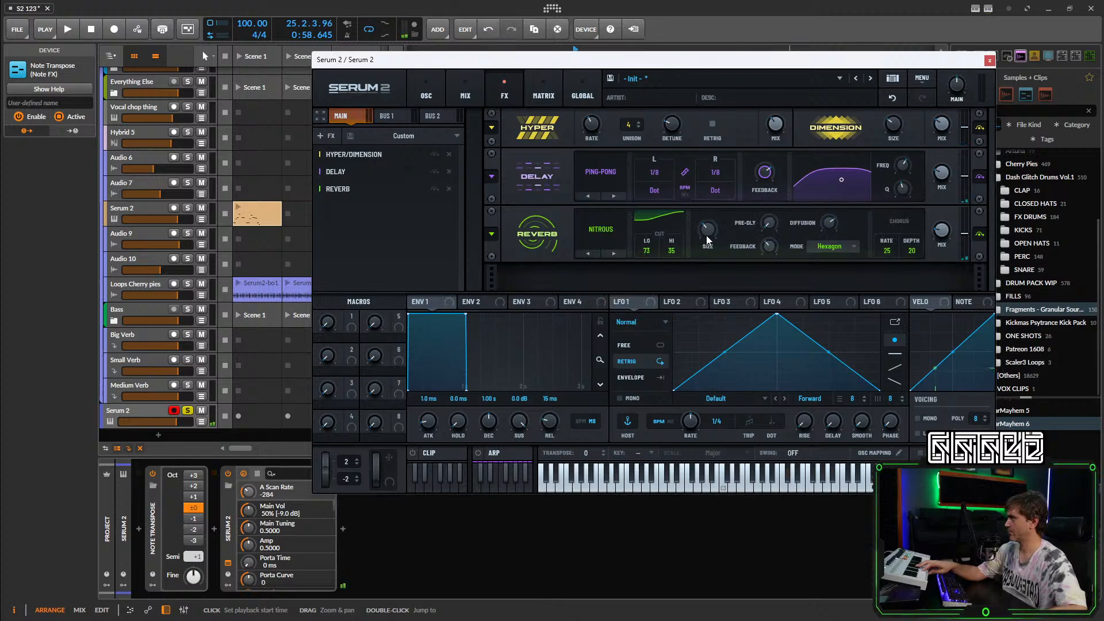
drag(707, 234, 716, 220)
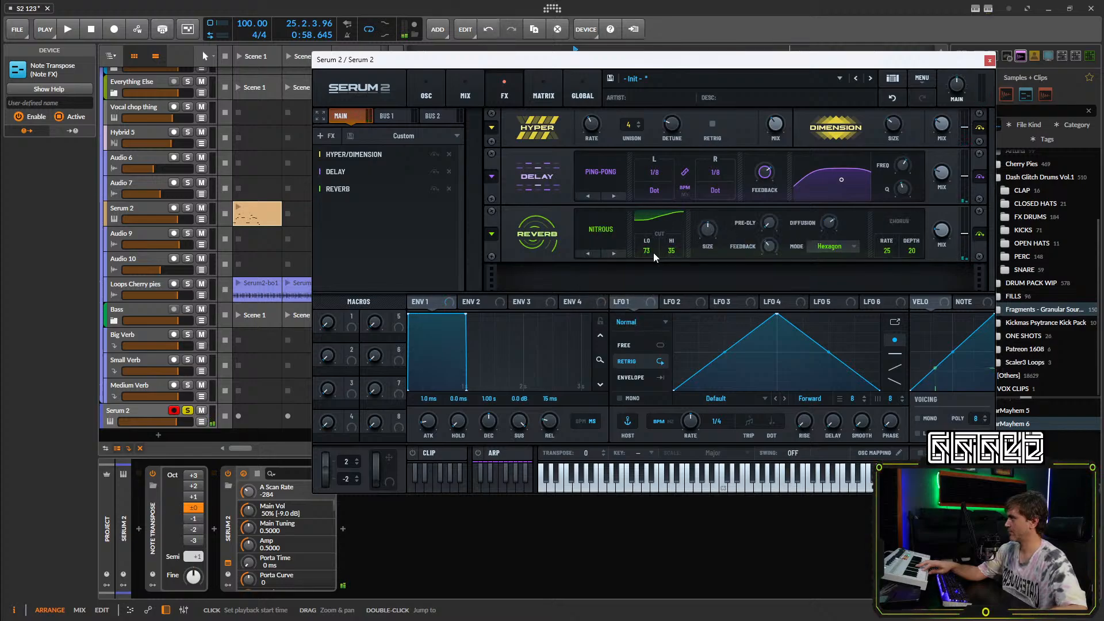
Adjust OSC A's Gate warp amount and set the scan rate to about 183%.
click(440, 92)
drag(358, 244, 381, 213)
drag(370, 268, 377, 232)
double_click(375, 244)
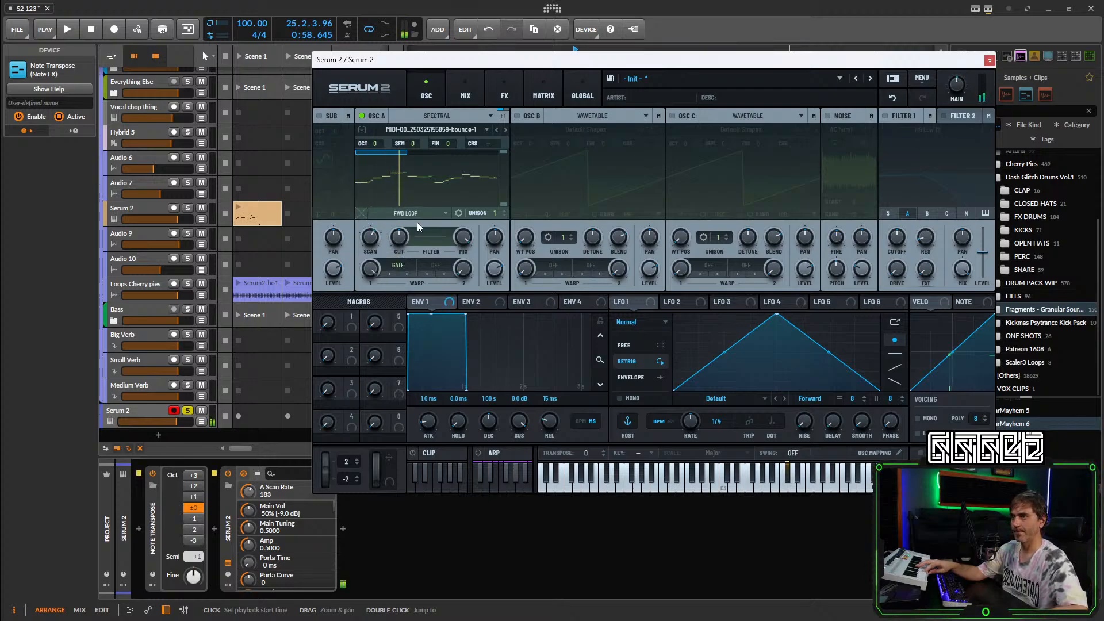
Raise OSC A's level slightly, audition scan rates from about 12% to -271%, and reset the scan rate to 0%.
drag(371, 237, 374, 254)
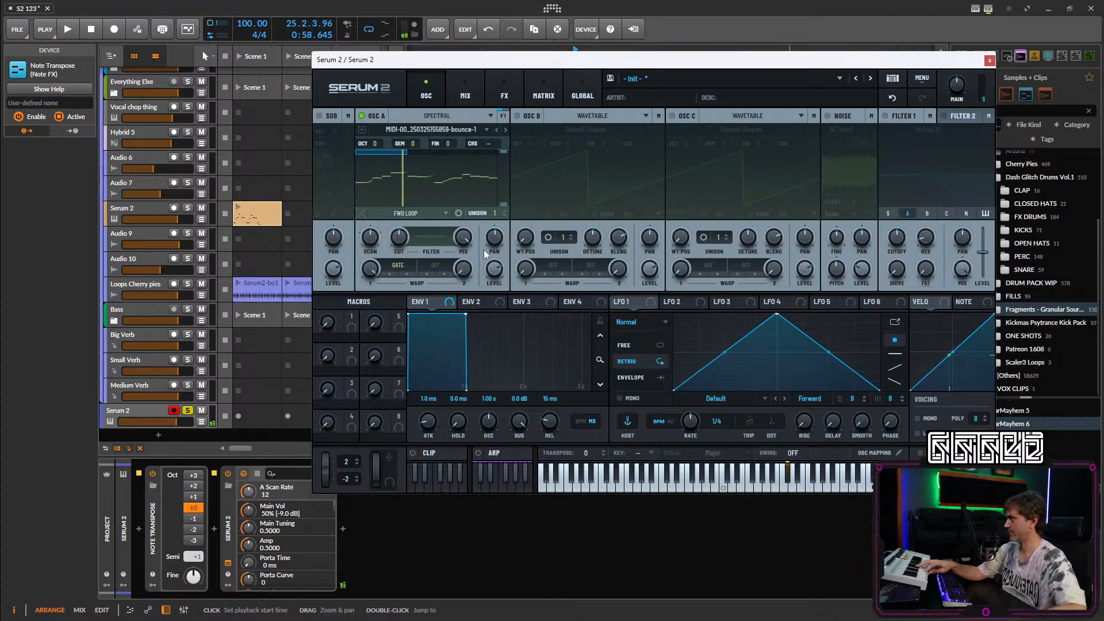
drag(494, 270, 490, 257)
drag(371, 238, 364, 245)
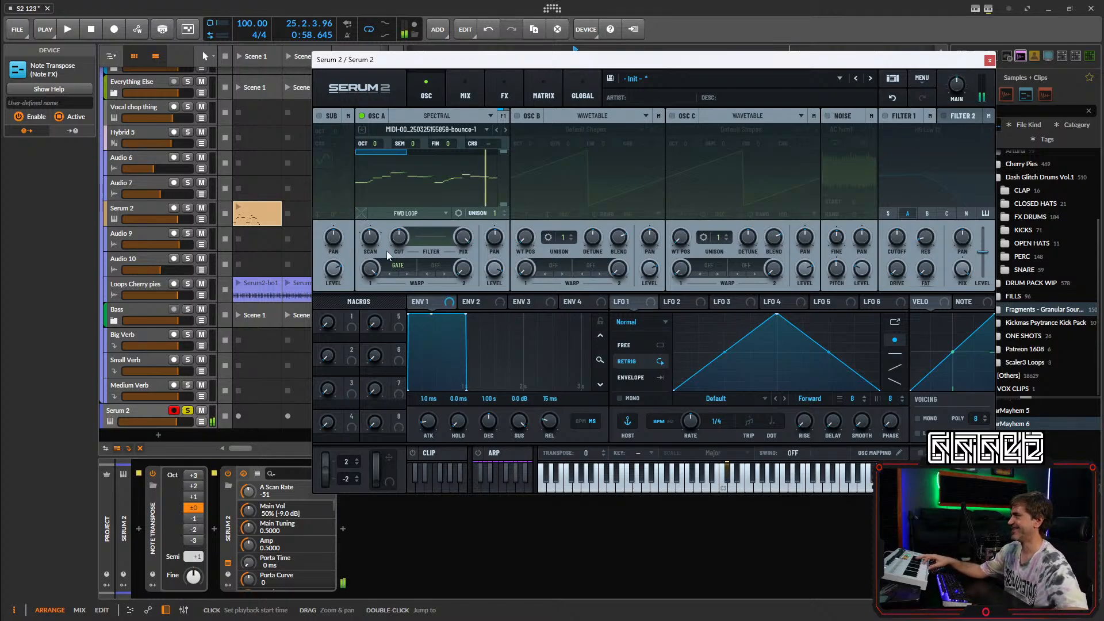
drag(370, 237, 359, 262)
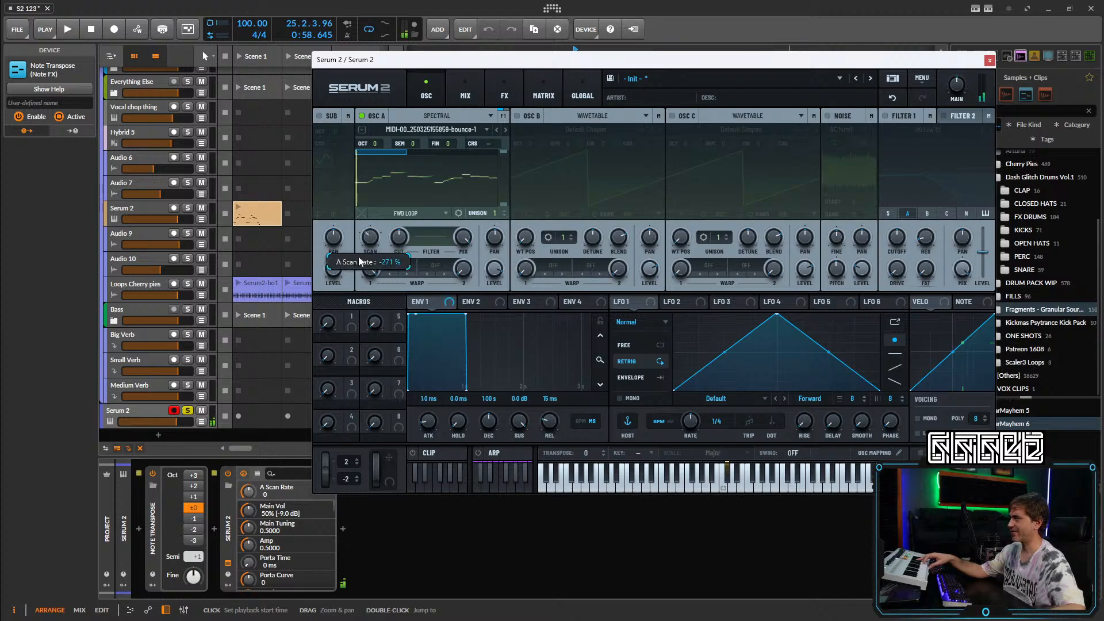
double_click(368, 244)
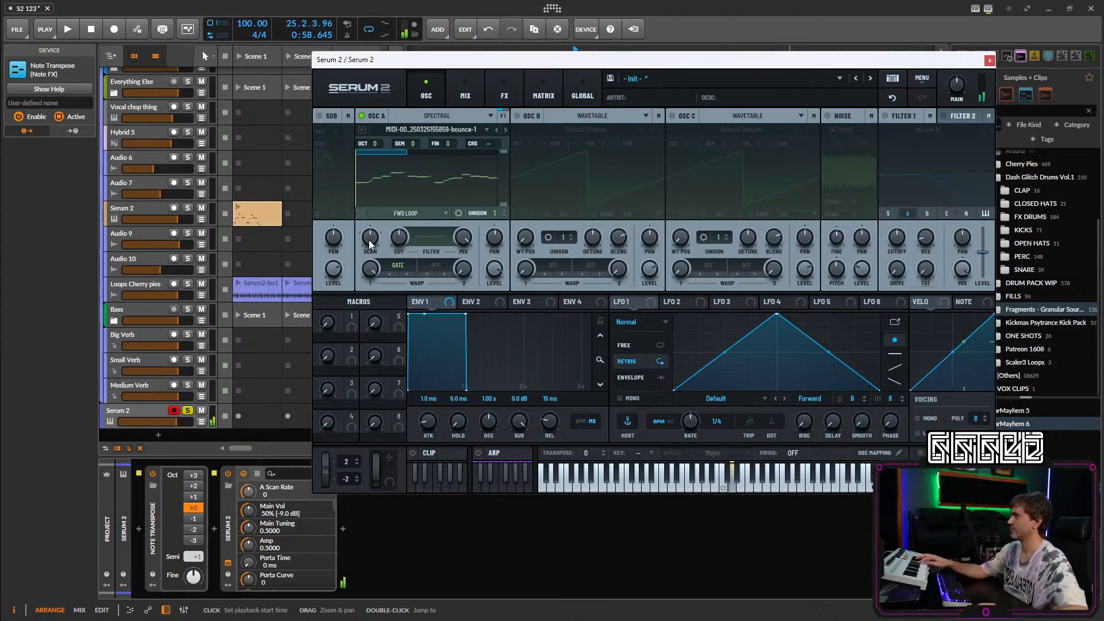
drag(371, 239, 371, 242)
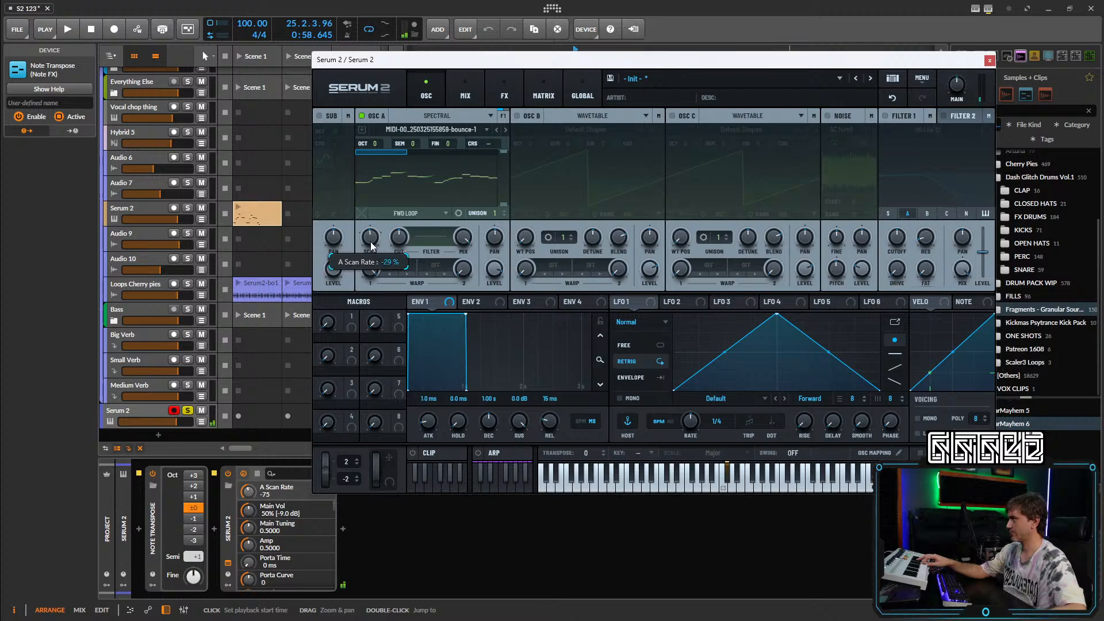
double_click(374, 245)
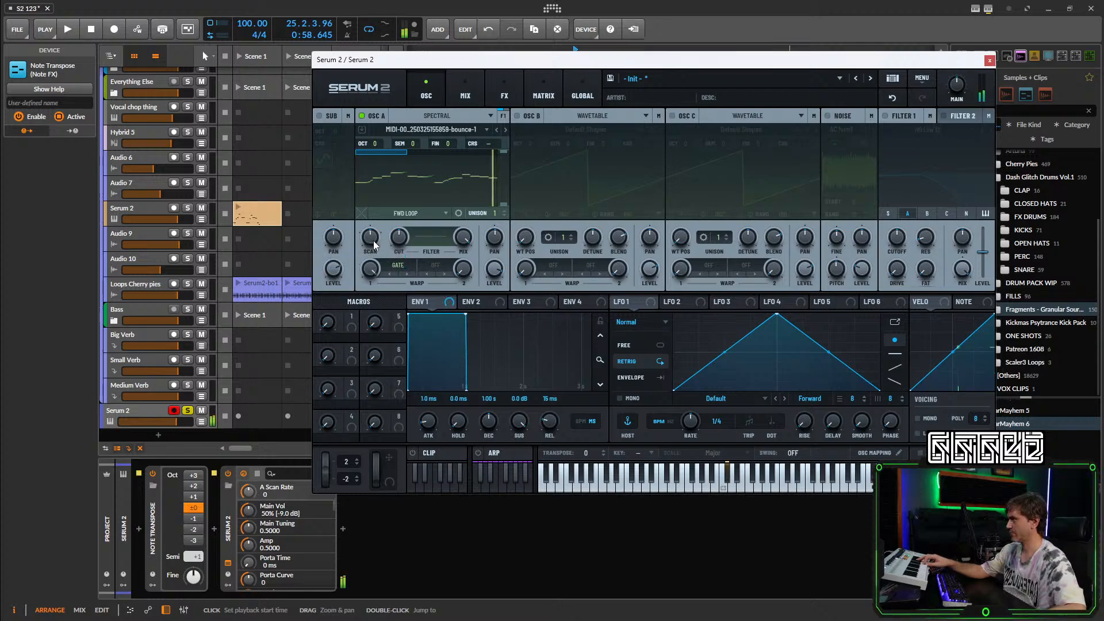
mouse_move(371, 244)
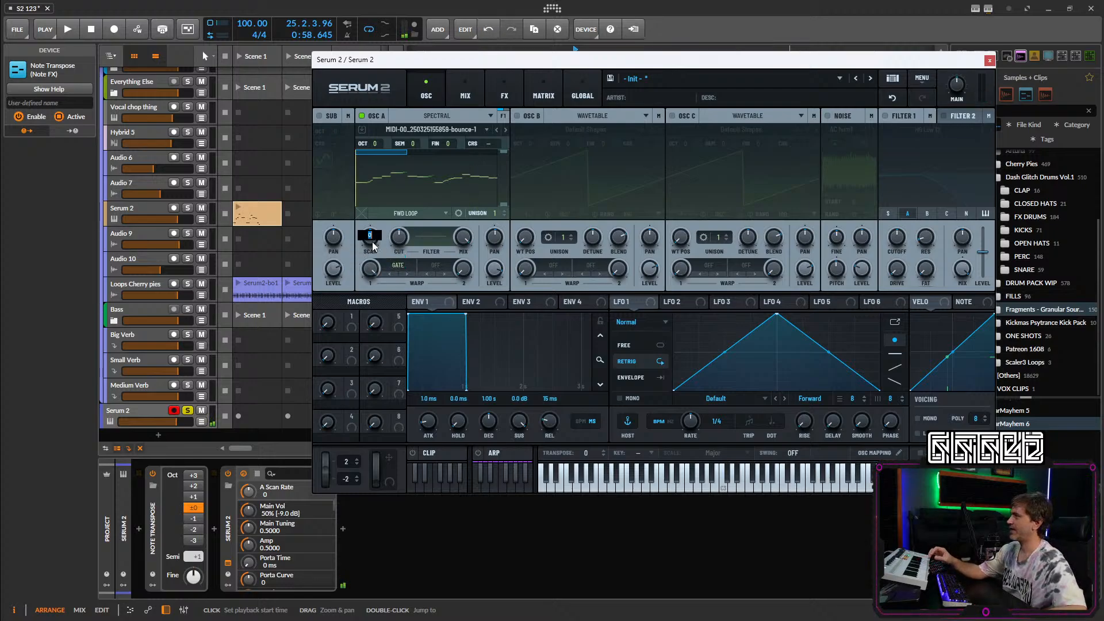
Assign Env 2 to OSC A's scan rate at 100% and make the modulation unipolar.
click(478, 301)
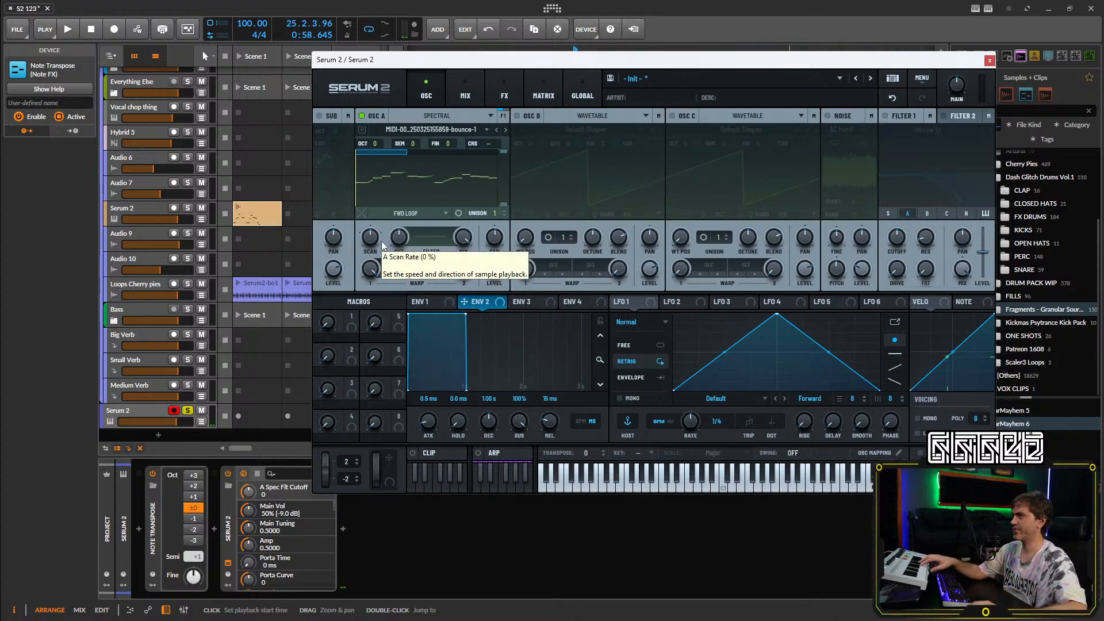
drag(464, 302, 371, 237)
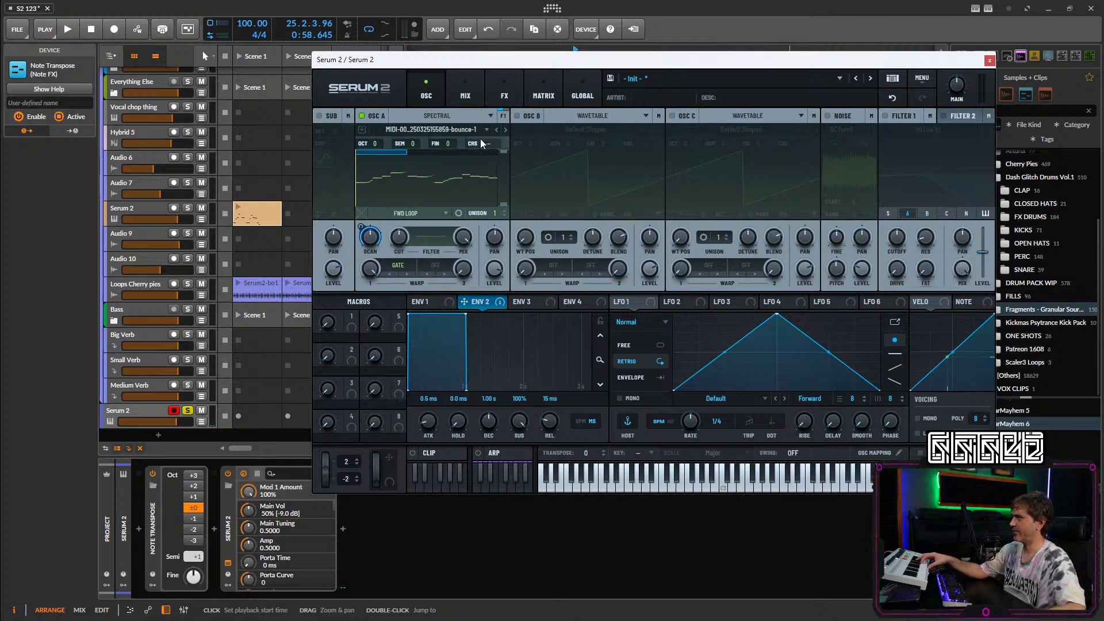
click(504, 92)
click(543, 92)
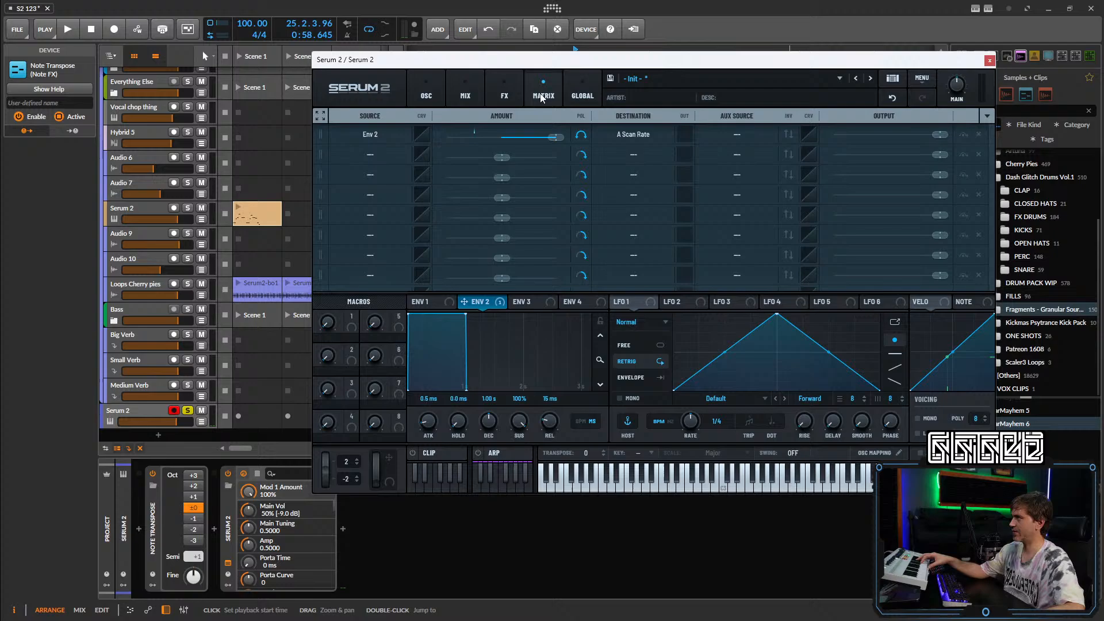
click(583, 131)
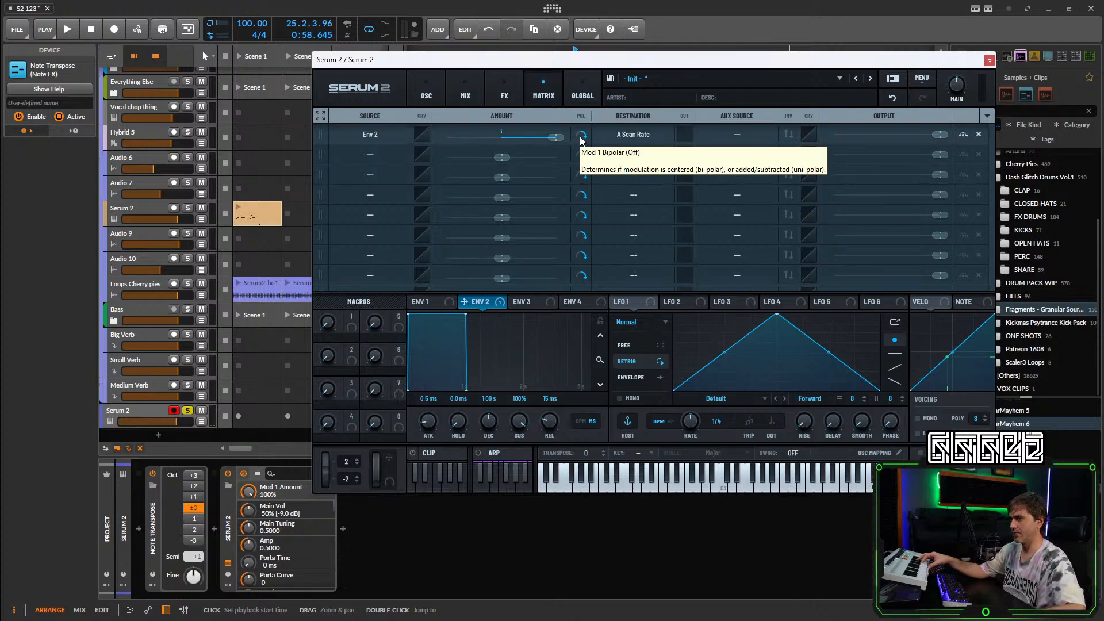
Lower Env 2's sustain to its minimum and shorten its decay to about 217 ms.
click(427, 95)
drag(524, 422, 519, 443)
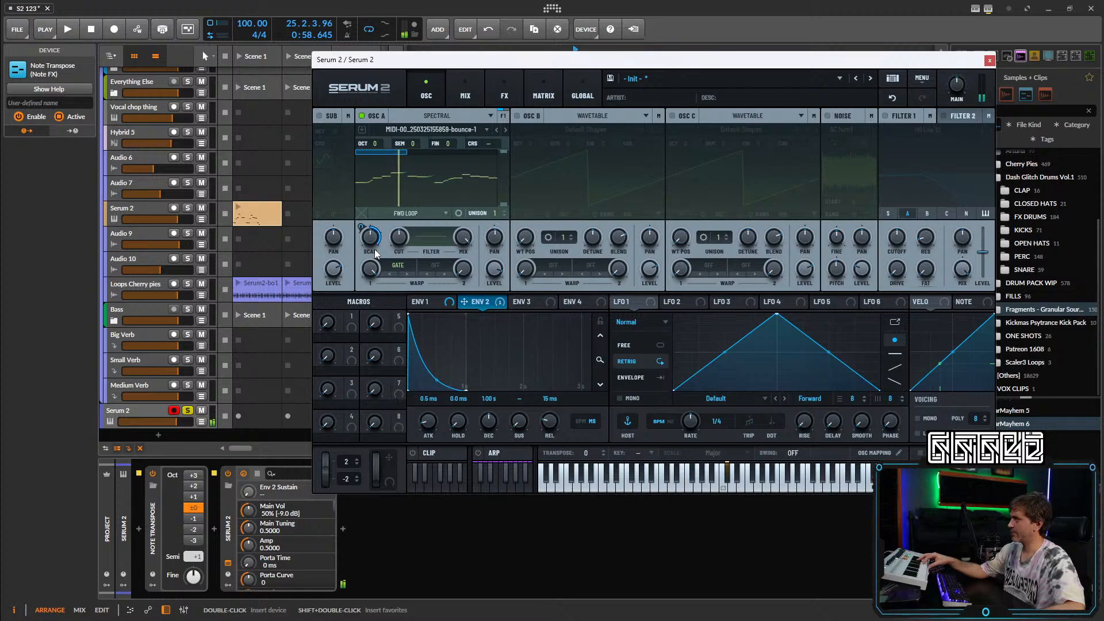
mouse_move(373, 252)
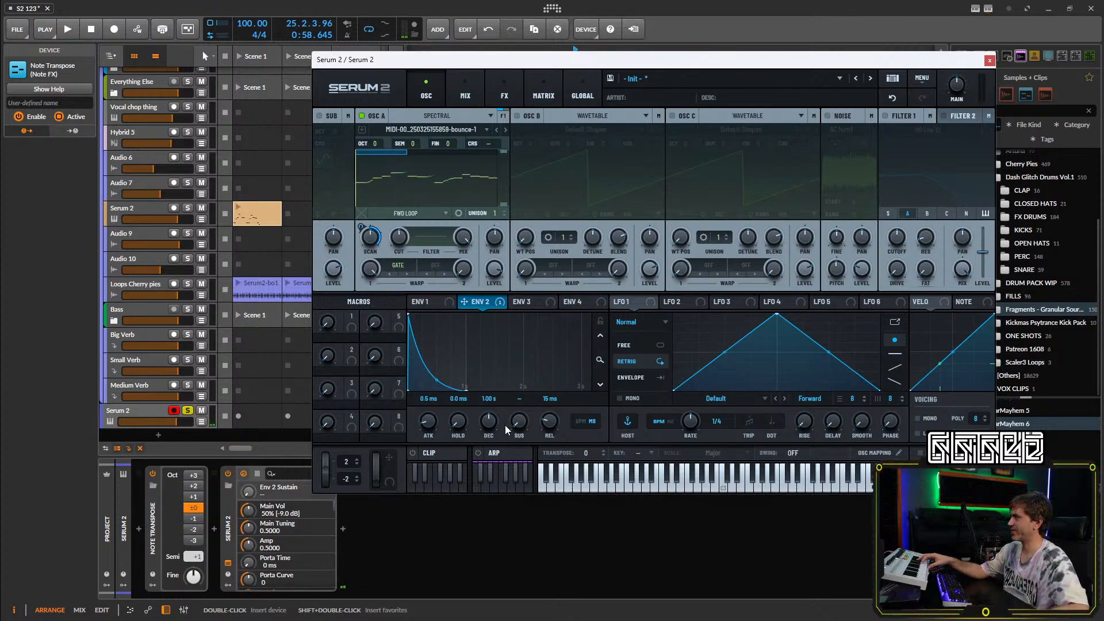
drag(489, 424, 490, 430)
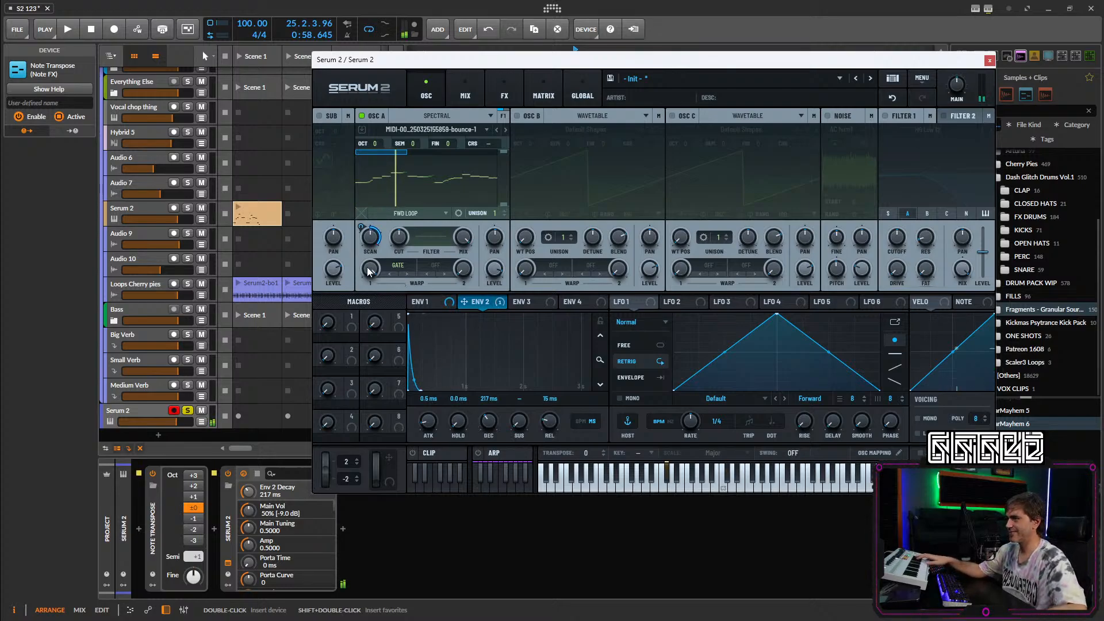
Set the Env 2 modulation amount on OSC A's scan rate to about -25%.
mouse_move(370, 239)
drag(361, 227, 354, 252)
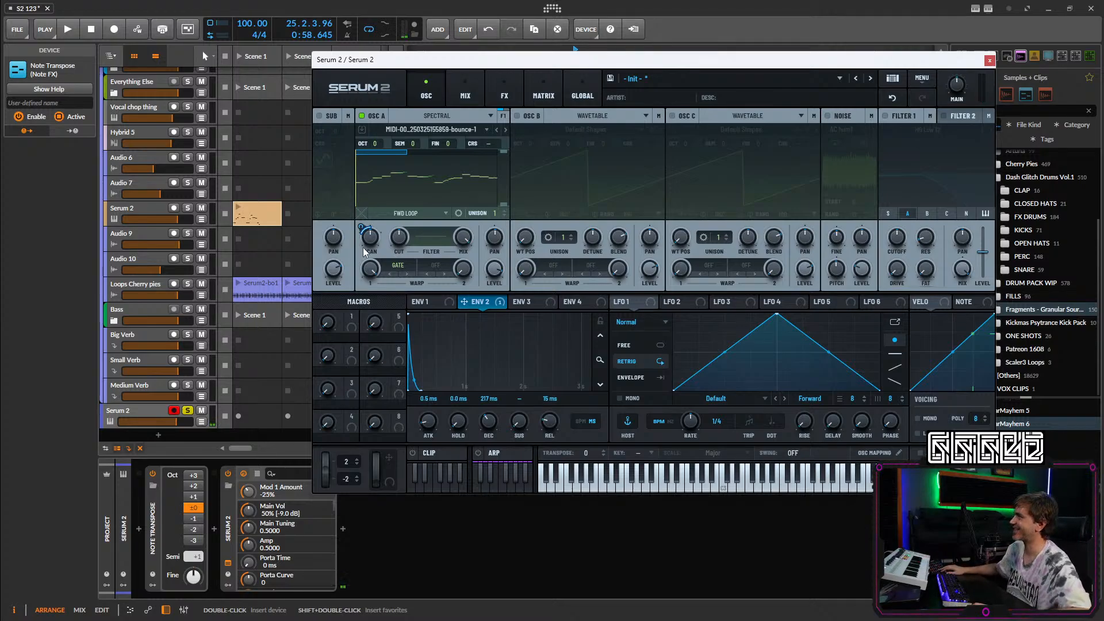
mouse_move(376, 249)
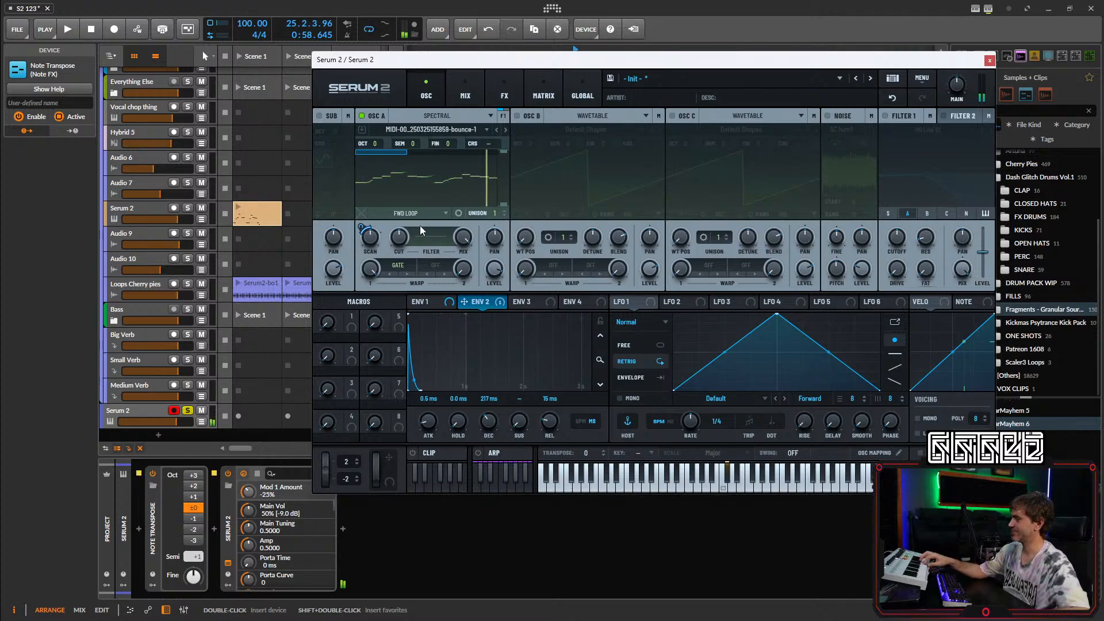
Enable Legato and Mono voicing, keeping OSC A's loop mode at Fwd Loop.
click(918, 434)
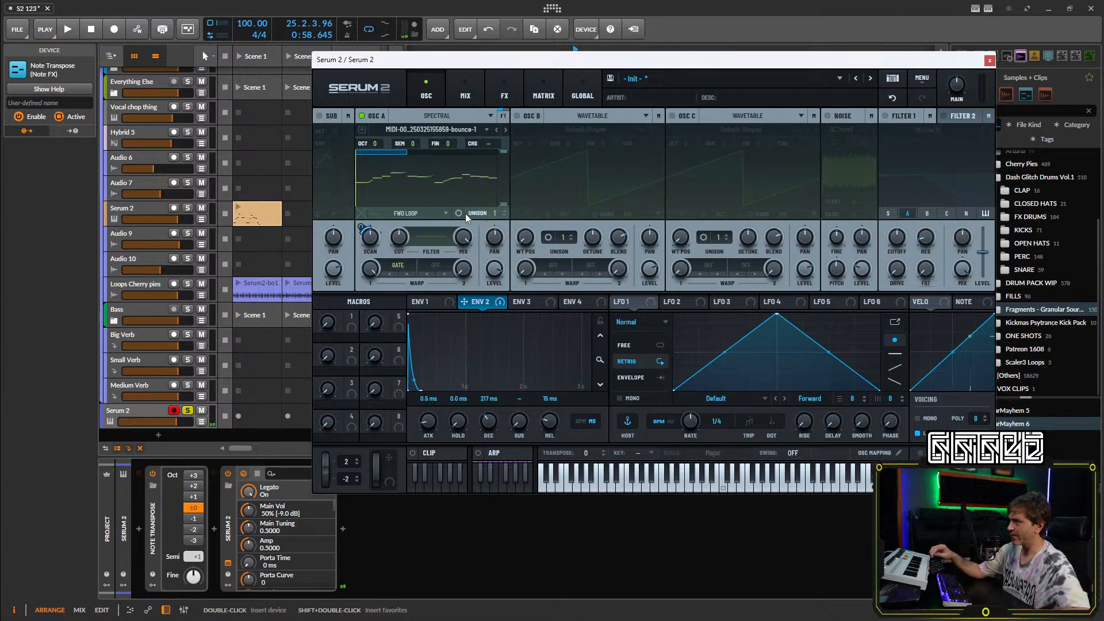
click(412, 213)
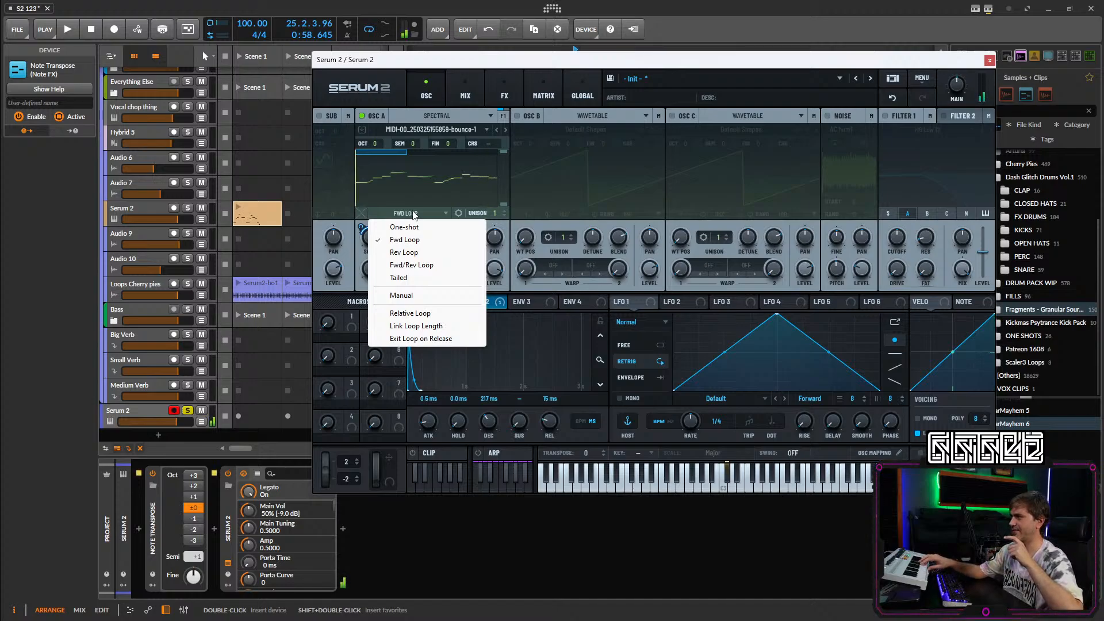
click(923, 417)
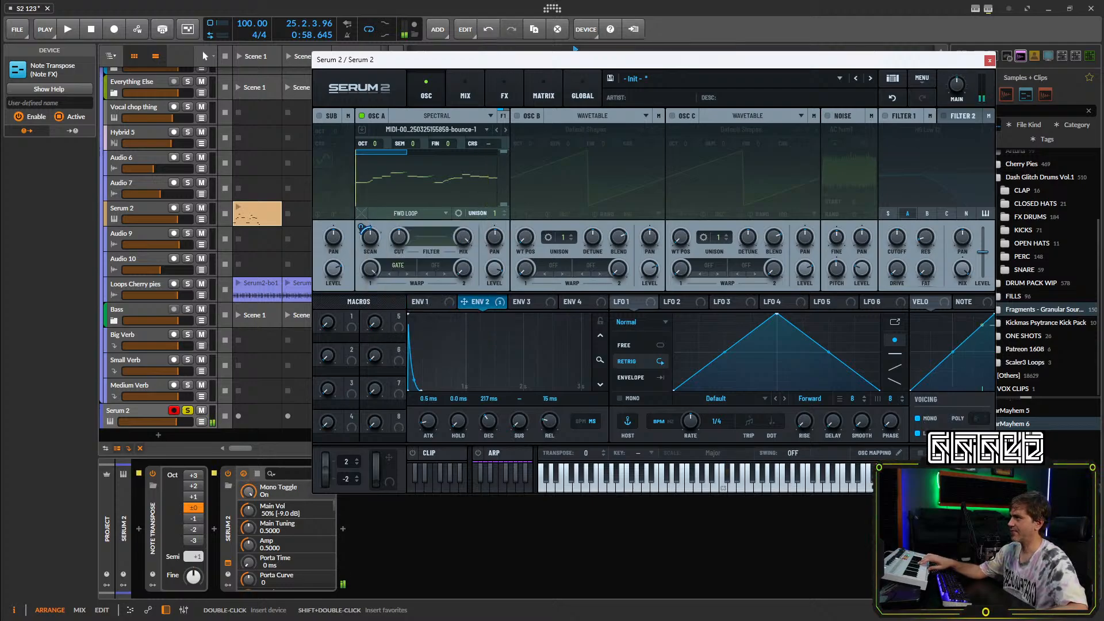
Set Serum 2's portamento time to 3 ms and its main volume to about 57%.
click(898, 444)
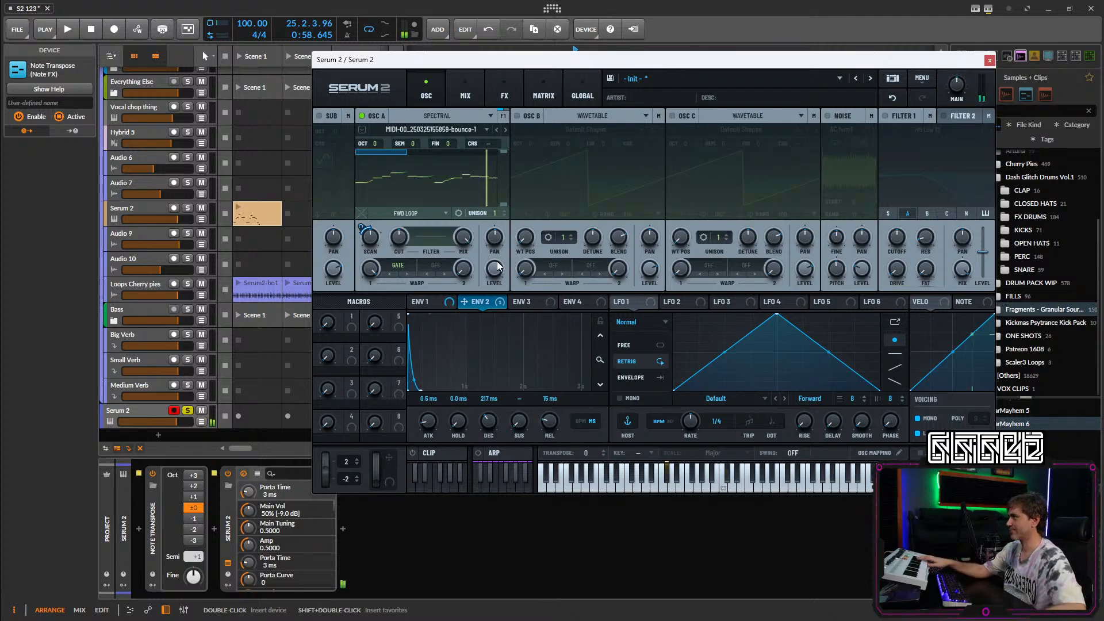
click(469, 97)
click(493, 86)
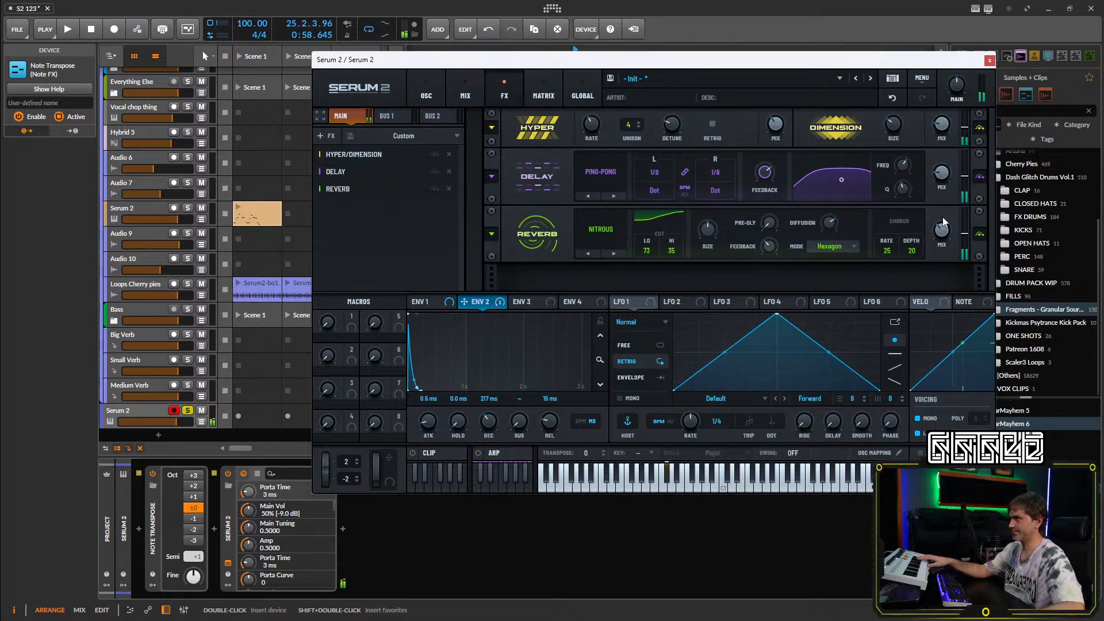
drag(956, 86, 958, 87)
Add a Compressor to the main effects chain with threshold about -25.1 dB, attack about 130.7 and release about 137.1.
click(325, 137)
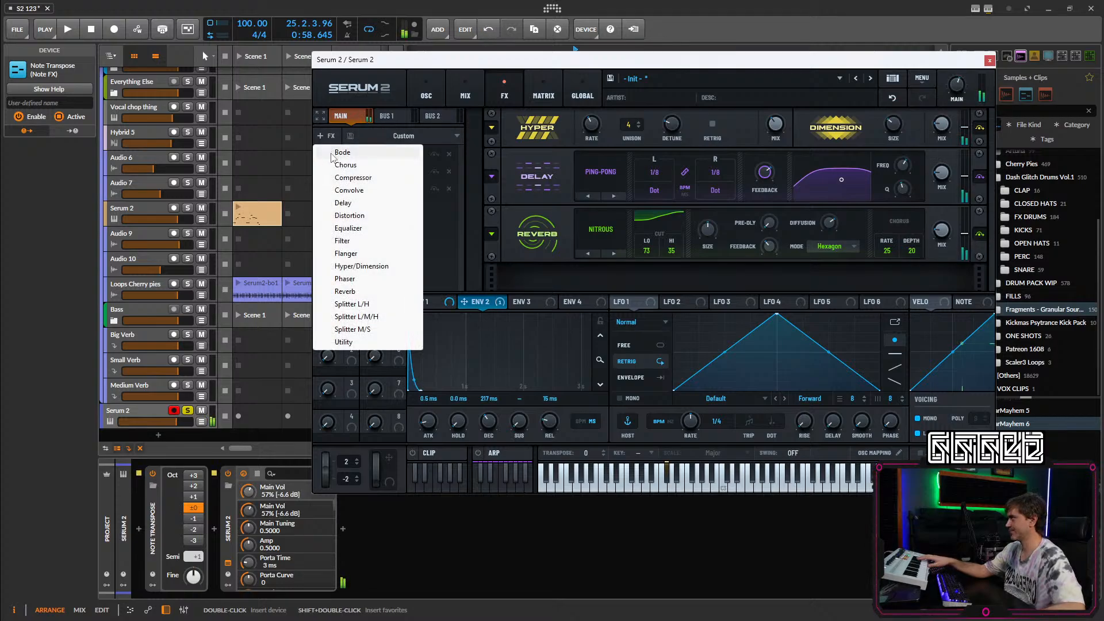
click(362, 181)
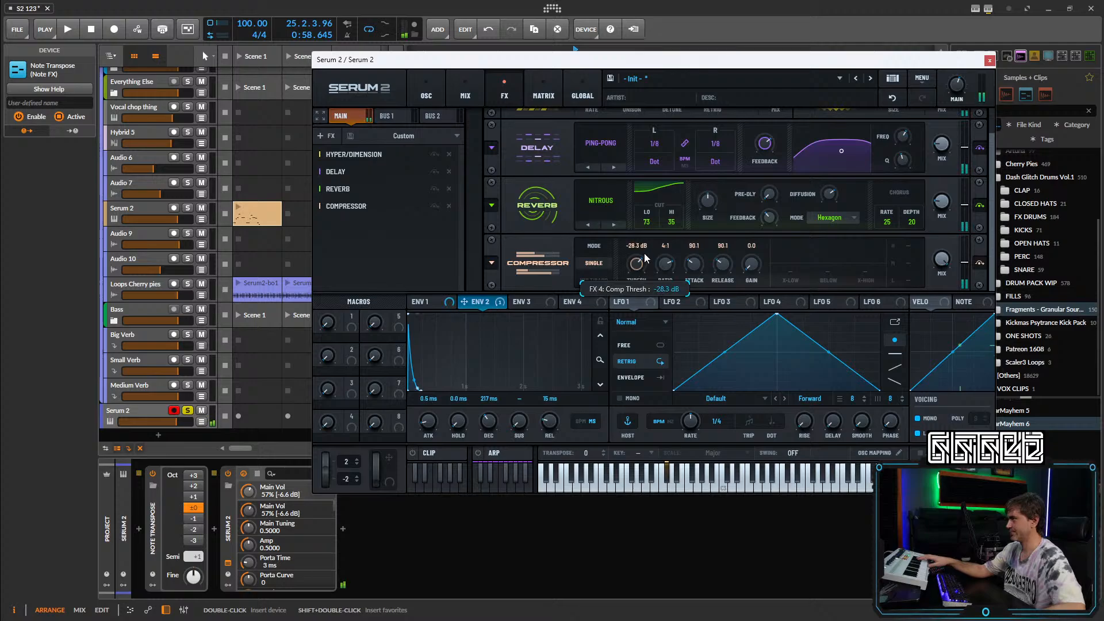
drag(722, 263, 723, 253)
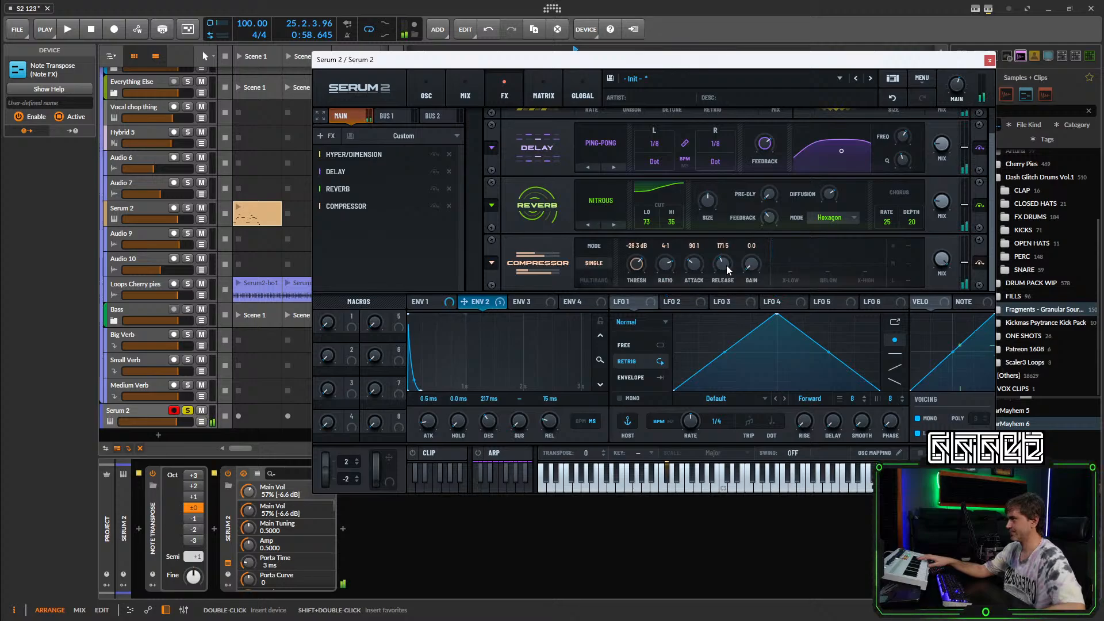
scroll(723, 264, down, 3)
scroll(693, 265, up, 3)
scroll(638, 264, up, 2)
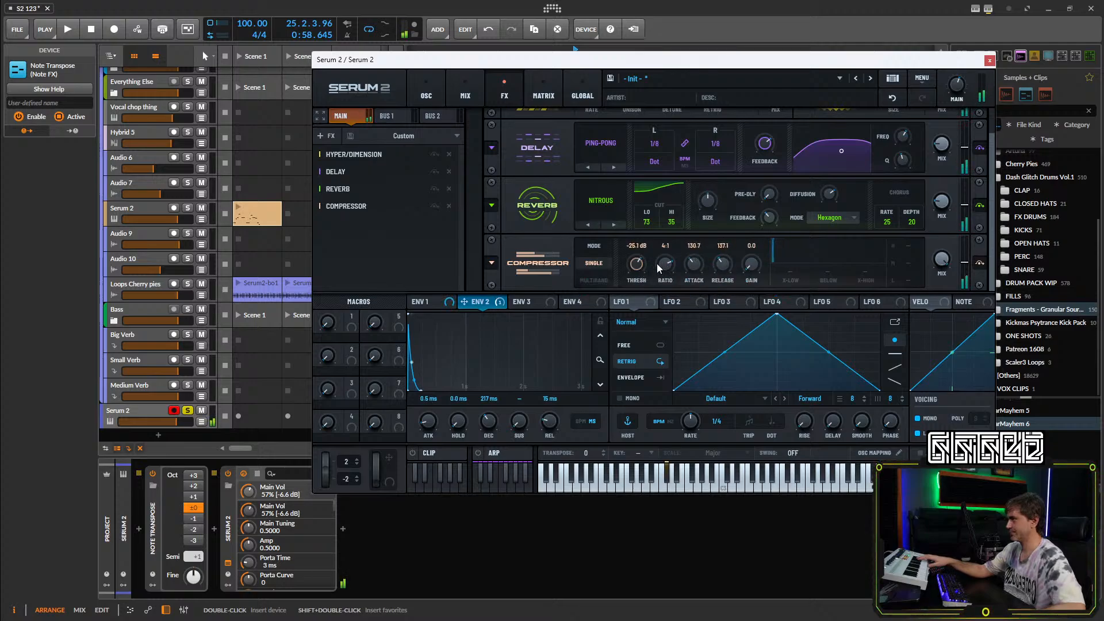
Set the compressor's ratio to 5:1, gain to about 8.6 and threshold to about -20.5 dB.
drag(666, 265, 670, 256)
drag(752, 264, 764, 235)
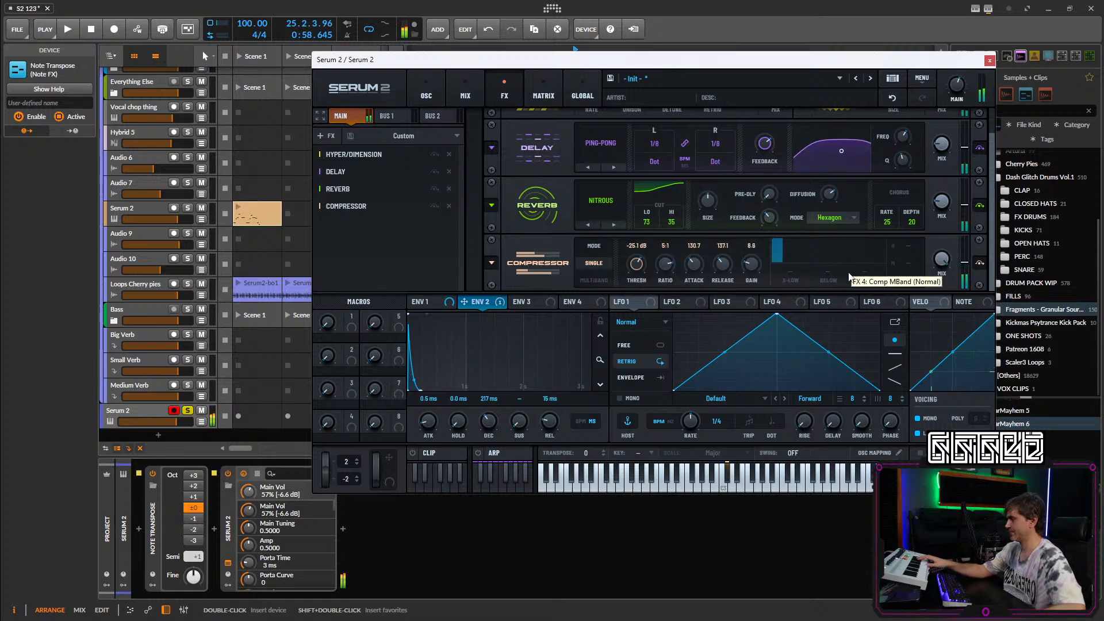
scroll(635, 266, up, 3)
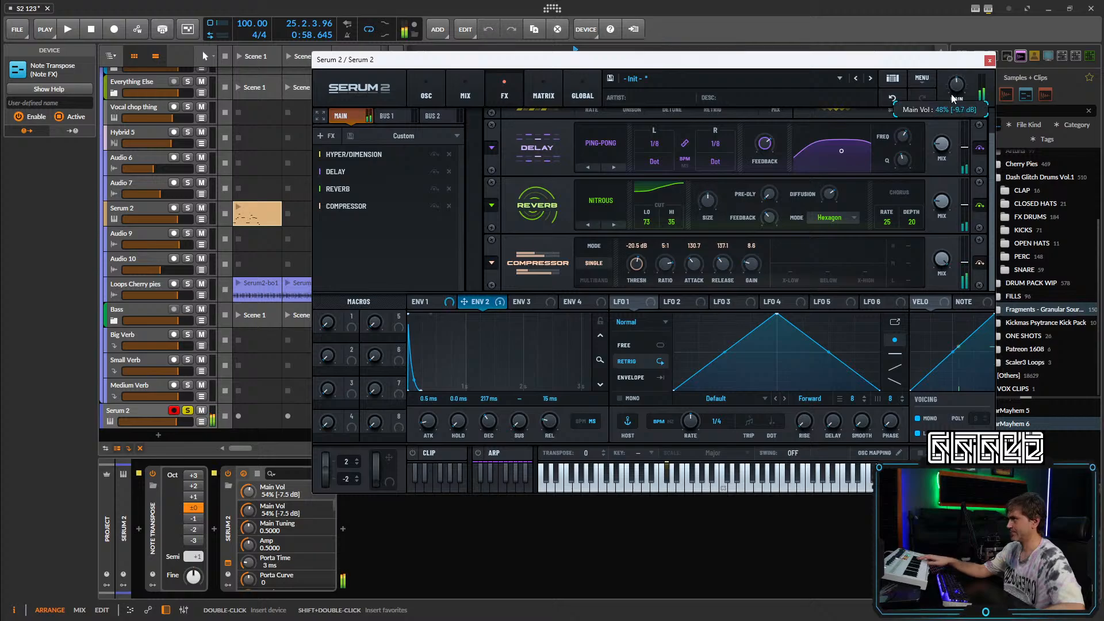
Lower the main volume to about 47% and set the compressor's threshold to about -24.2 dB and gain to about 6.9.
scroll(953, 99, down, 3)
scroll(952, 100, up, 1)
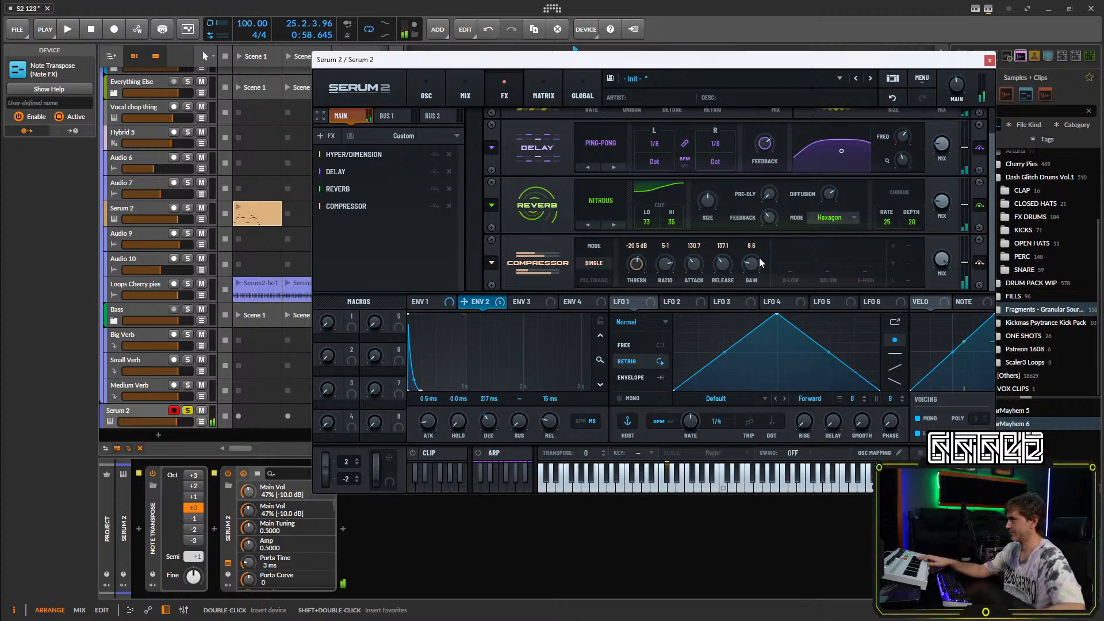
scroll(752, 263, down, 2)
scroll(636, 265, down, 1)
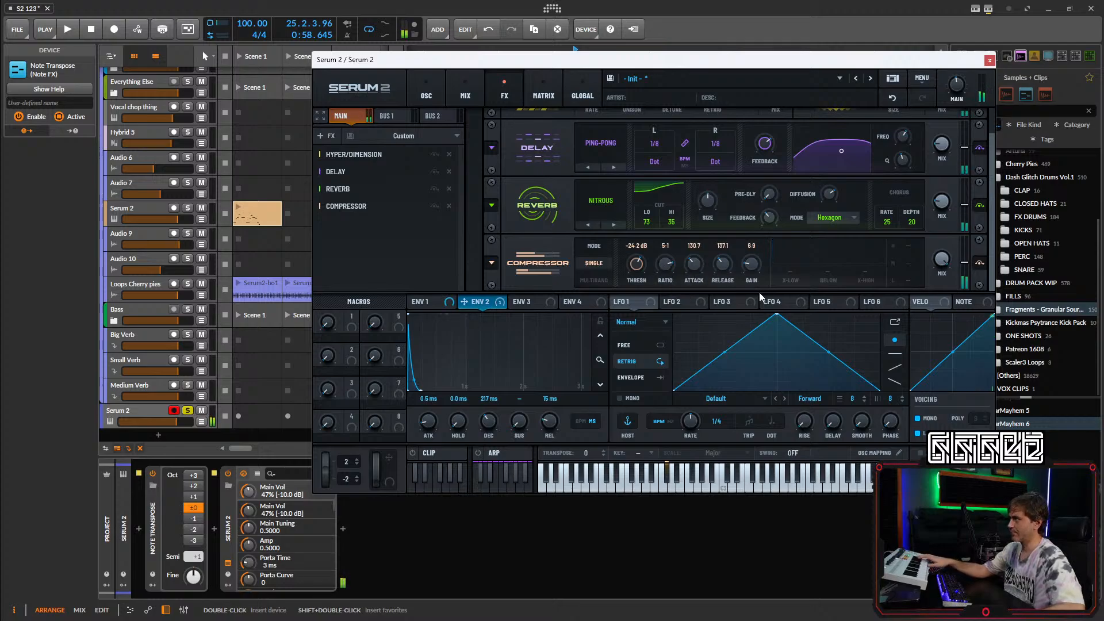
Set OSC A's gate warp amount to 100.
click(428, 90)
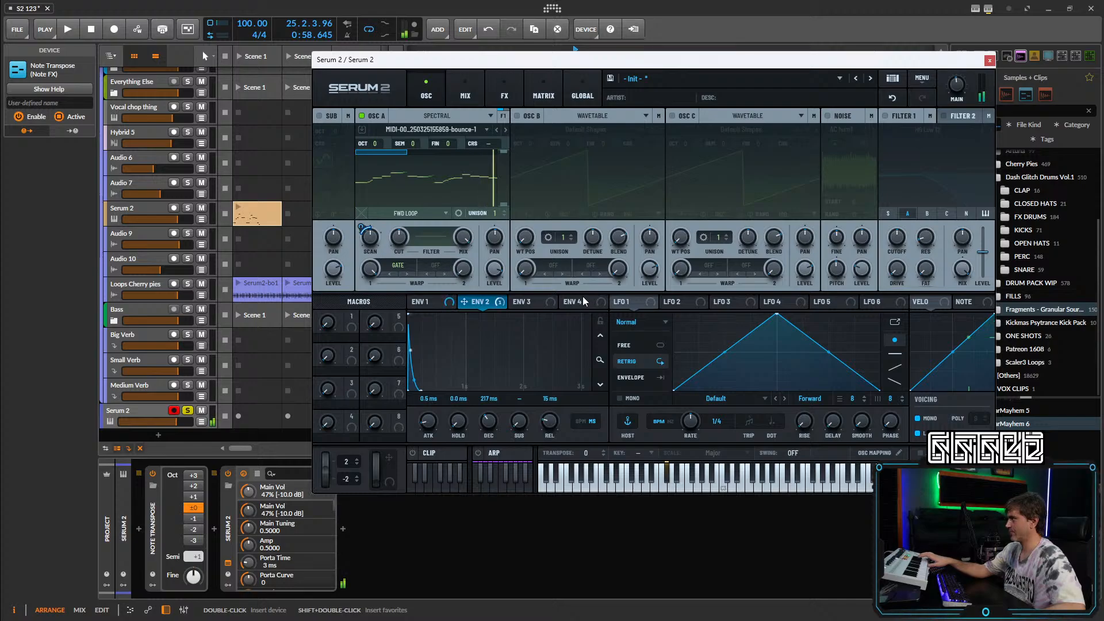
click(373, 270)
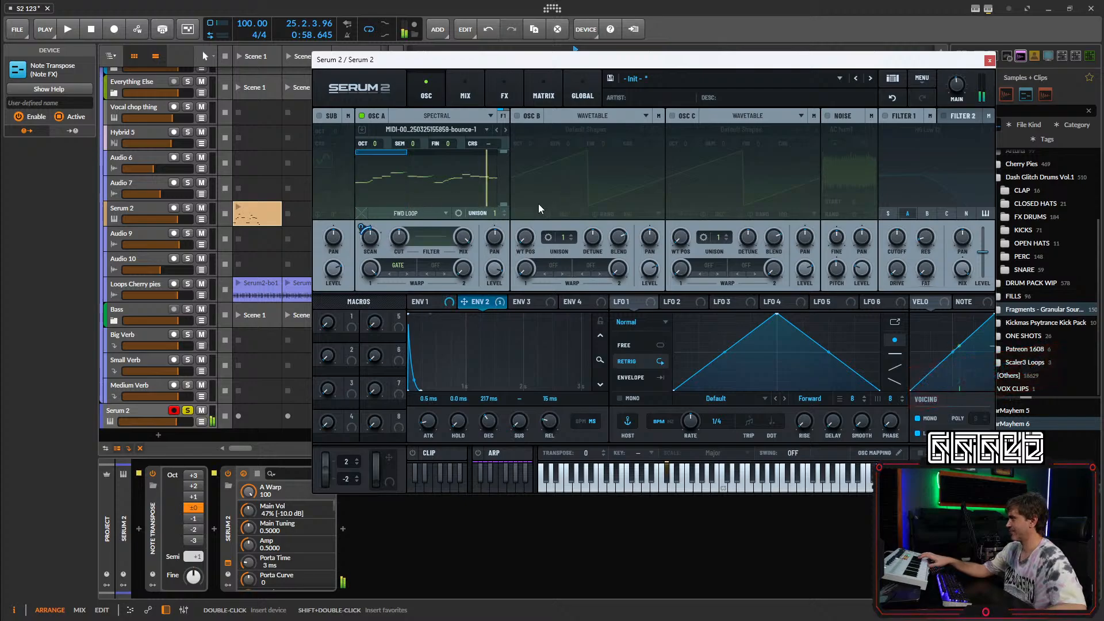
Insert the GTune tuner after Serum 2 in the track's device chain.
click(342, 529)
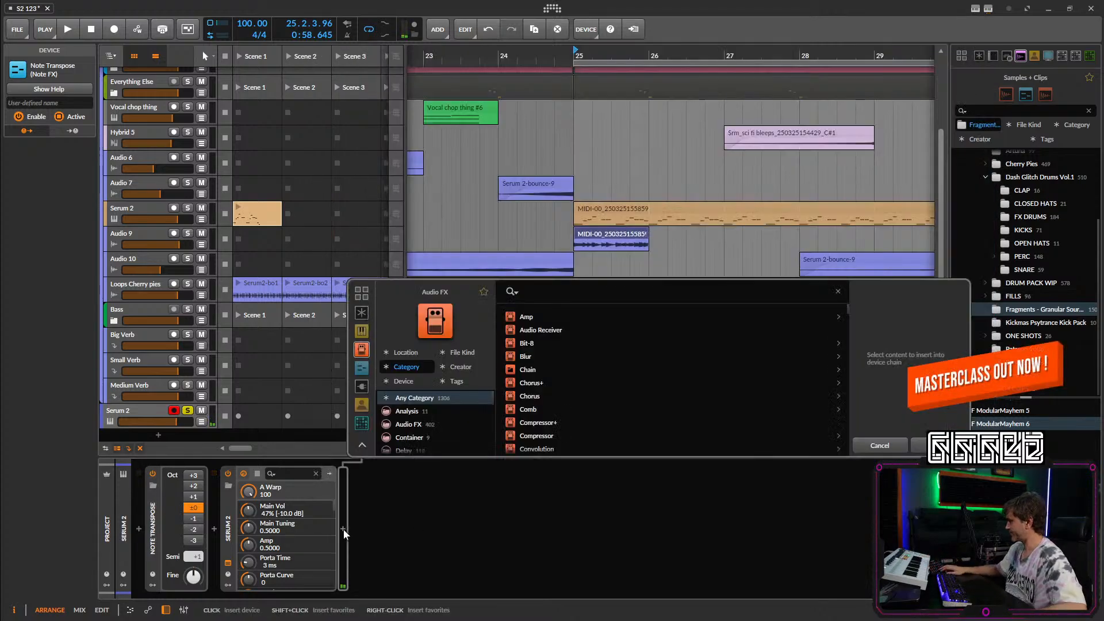
text(gt)
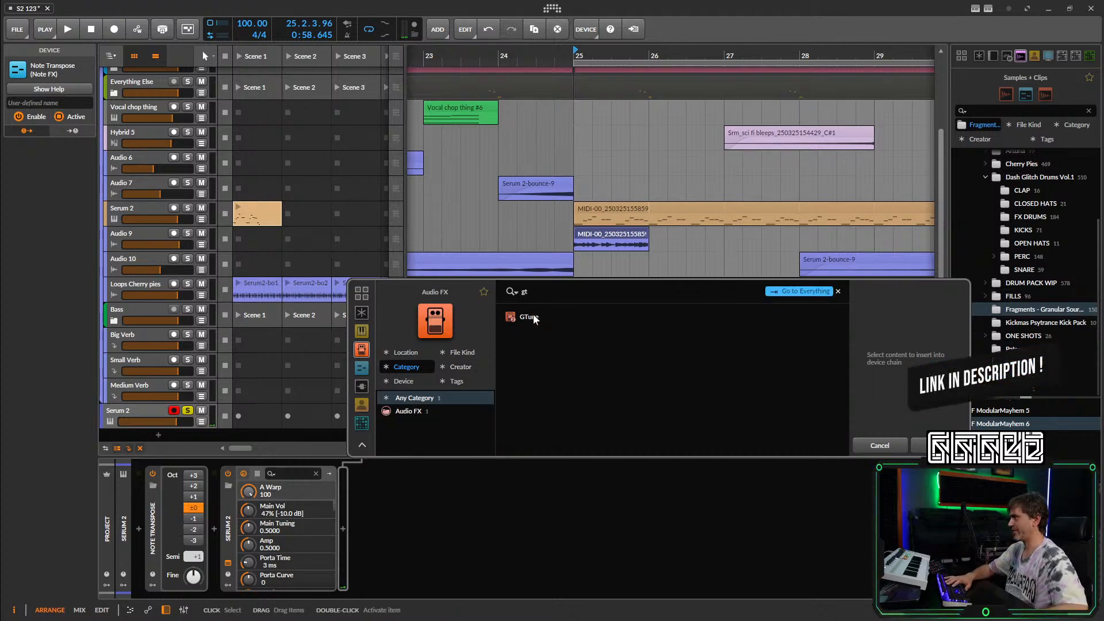
key(Down)
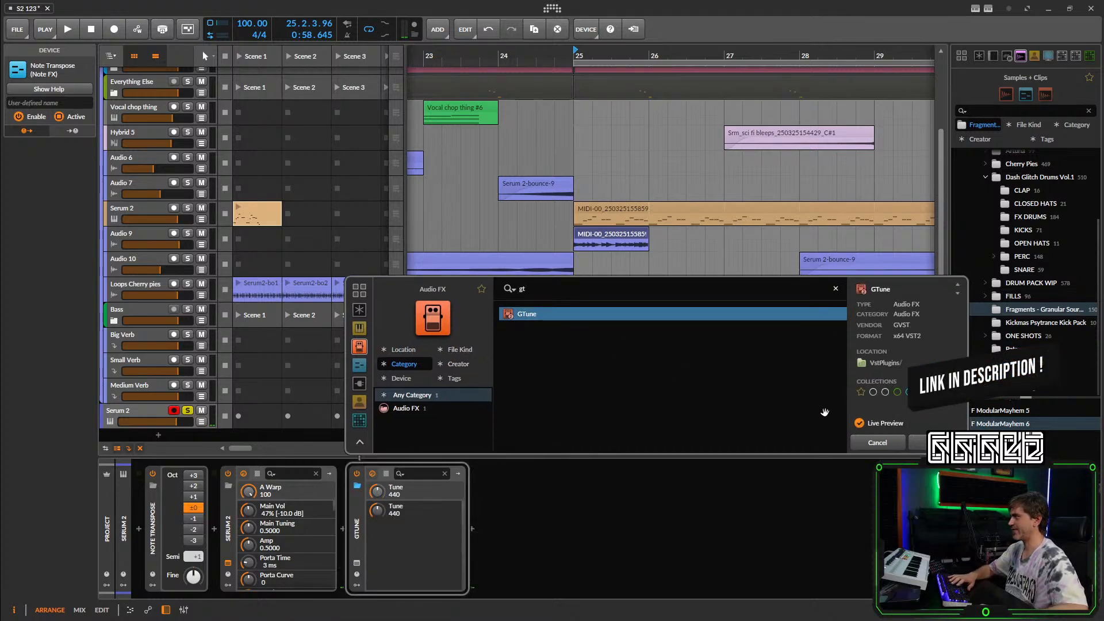
click(914, 440)
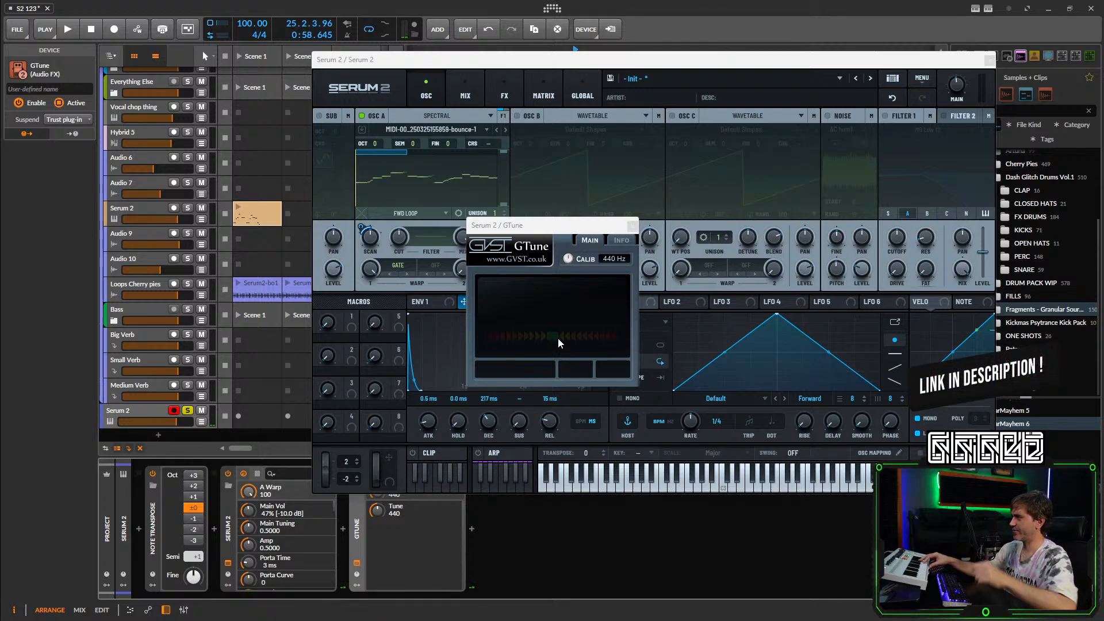
Bypass the Note Transpose device and set OSC A's semitone tuning to -3.
click(153, 474)
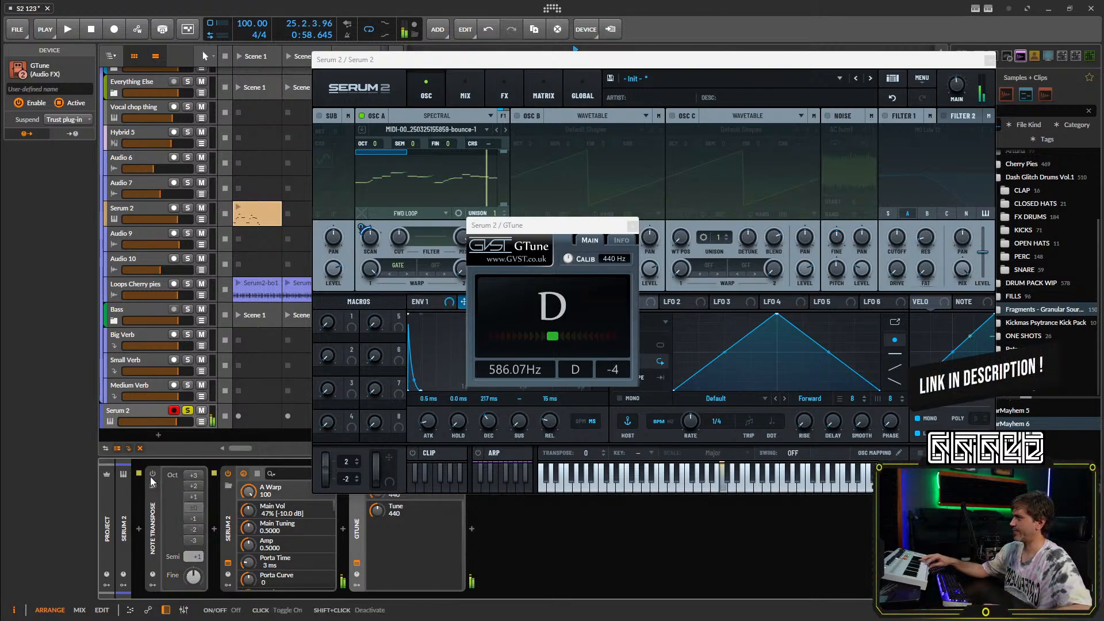
click(151, 475)
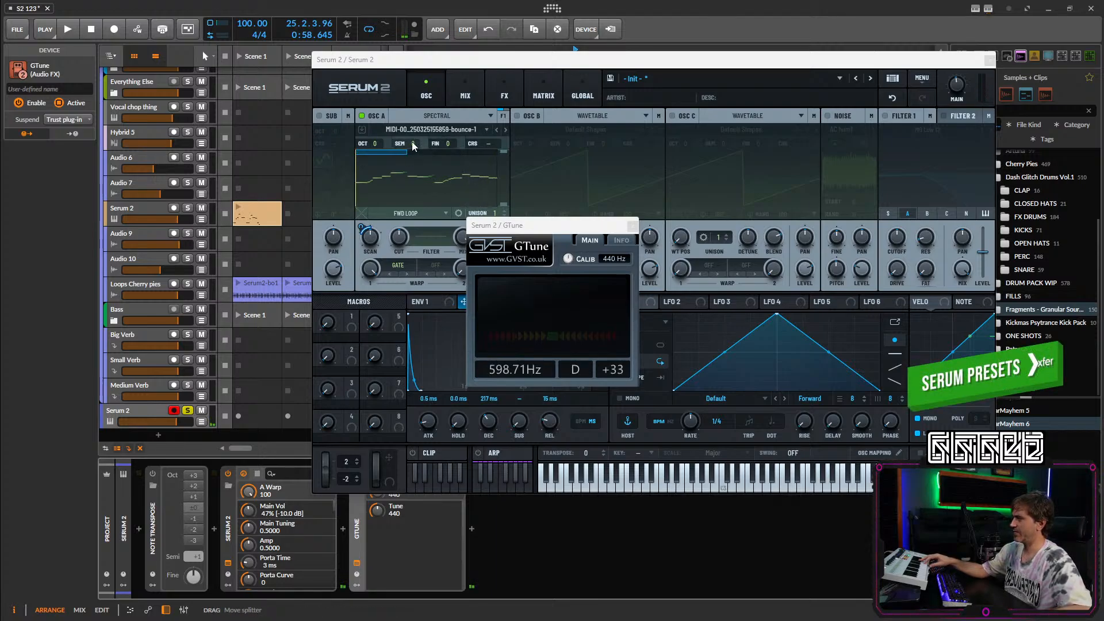
drag(412, 145, 409, 157)
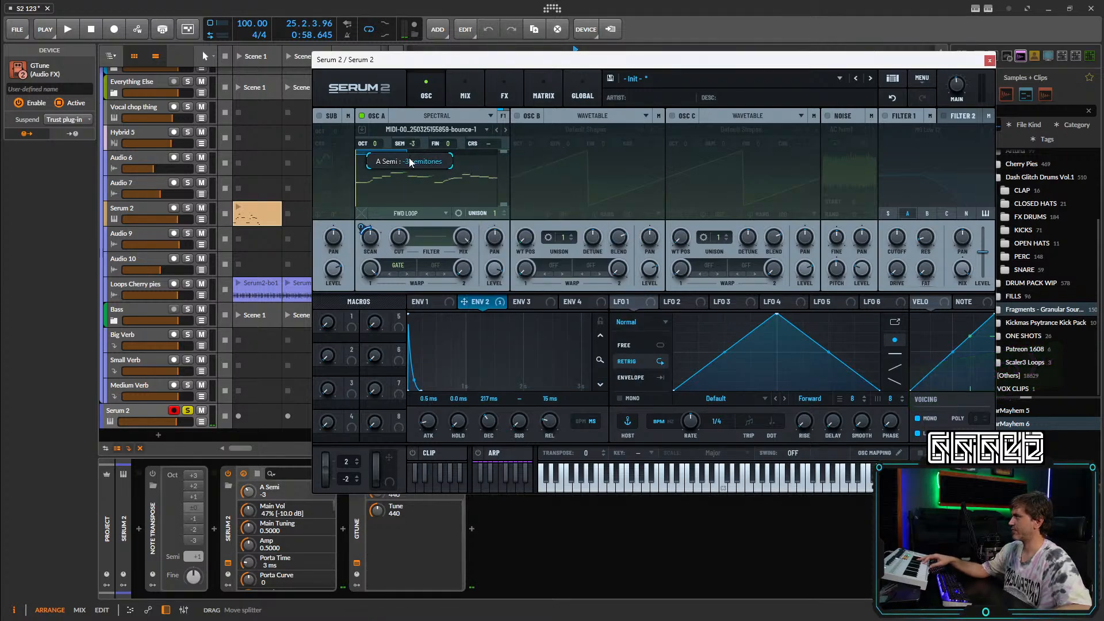
Check the played notes' pitch in GTune and re-enable the Note Transpose device.
click(357, 563)
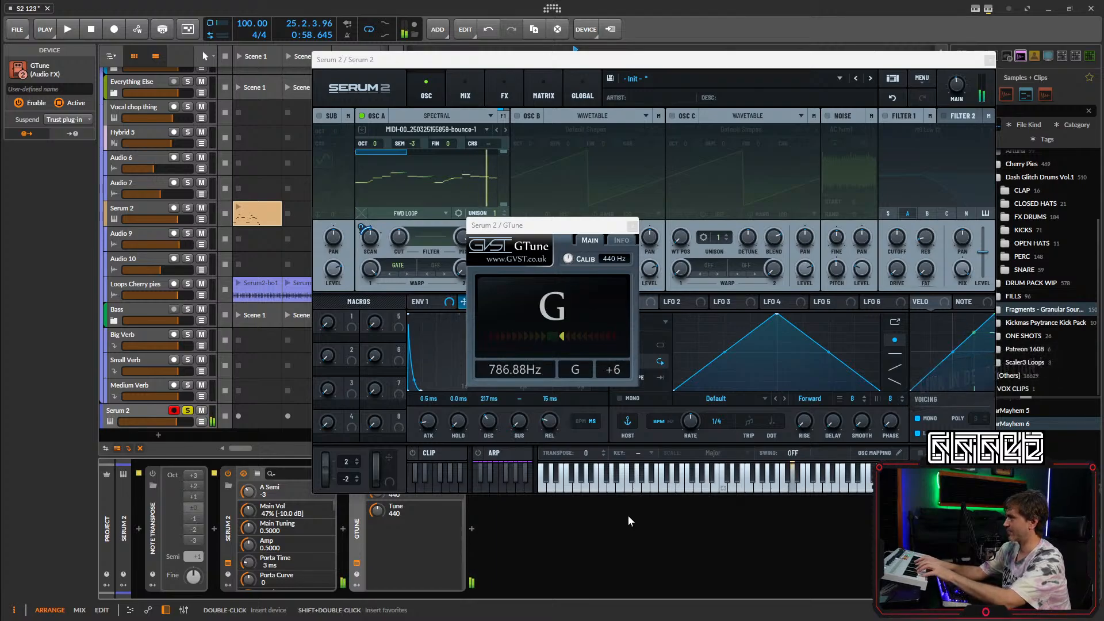
click(152, 475)
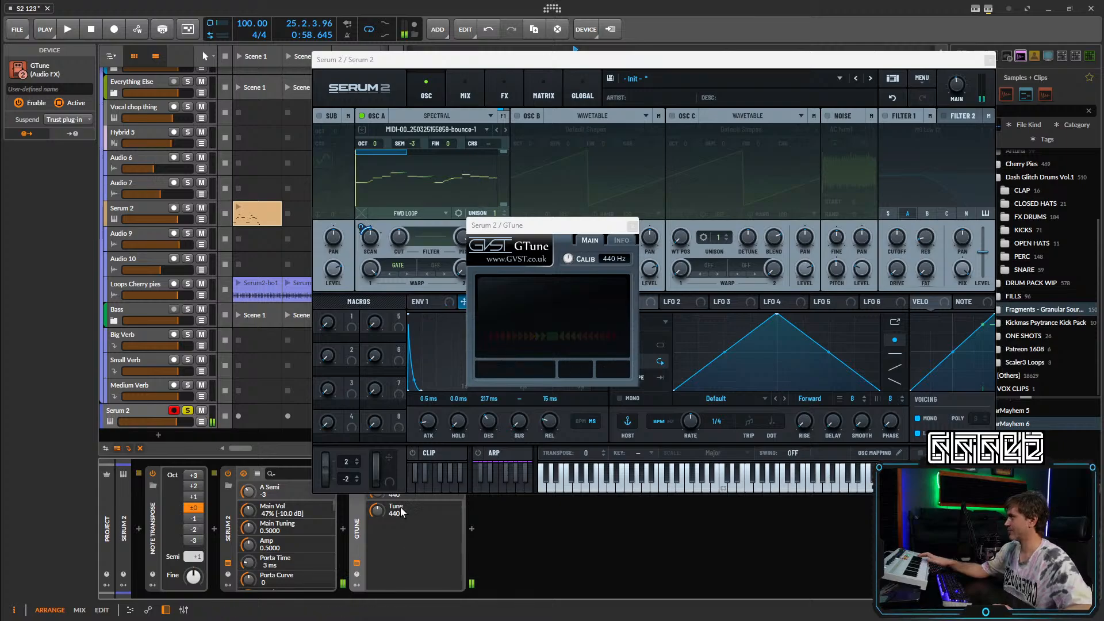
Close the Serum 2 window, unsolo the resampled Serum 2 track below Medium Verb and play the arrangement.
key(space)
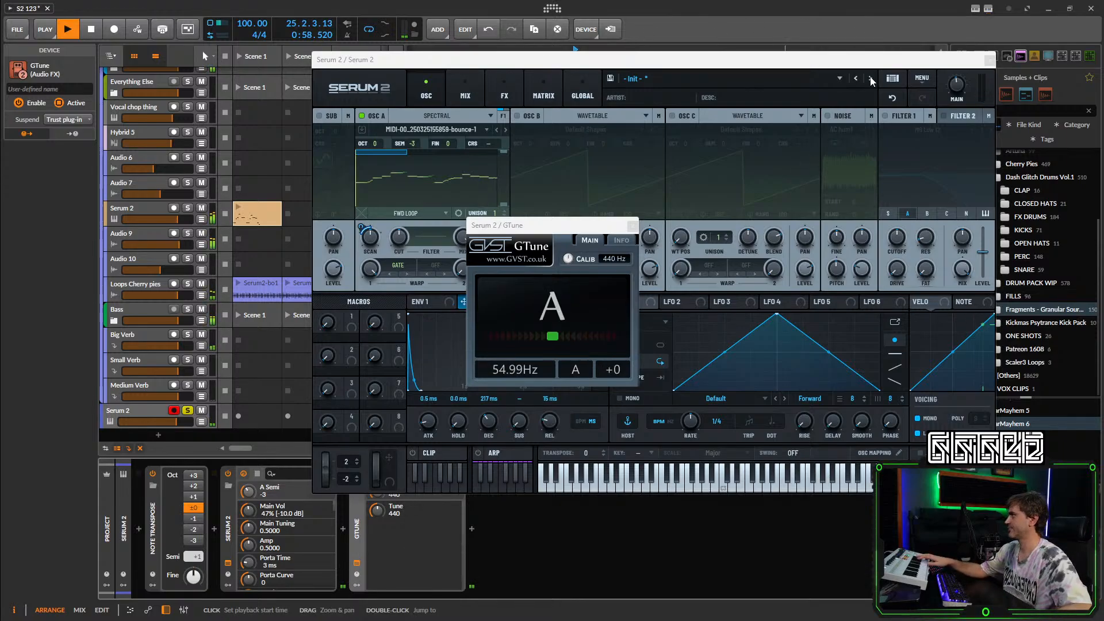
click(990, 60)
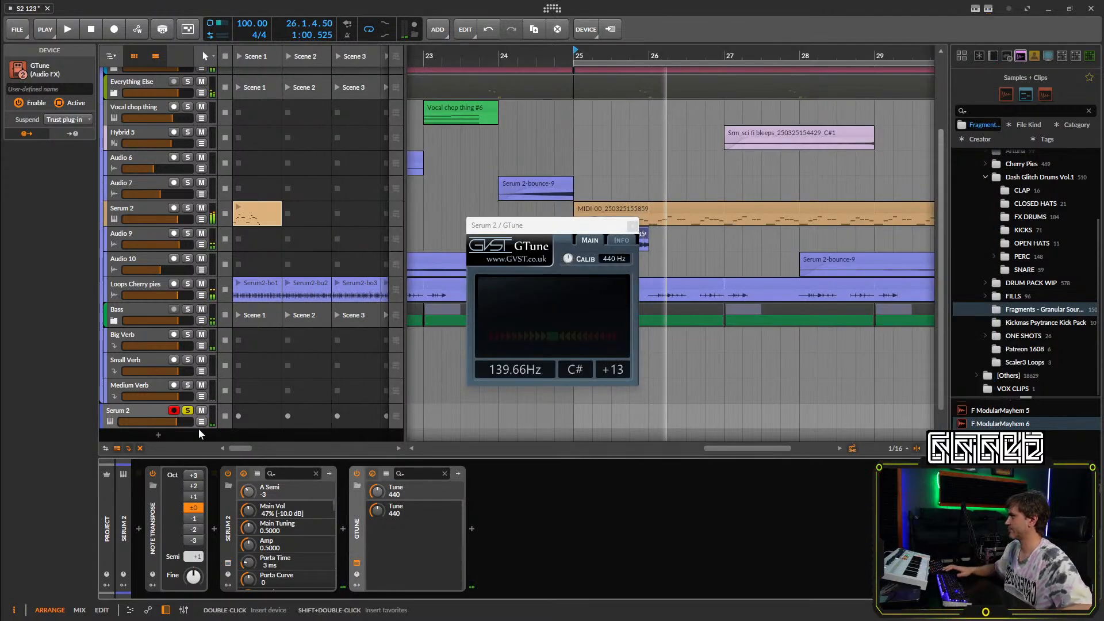
key(space)
click(186, 411)
key(space)
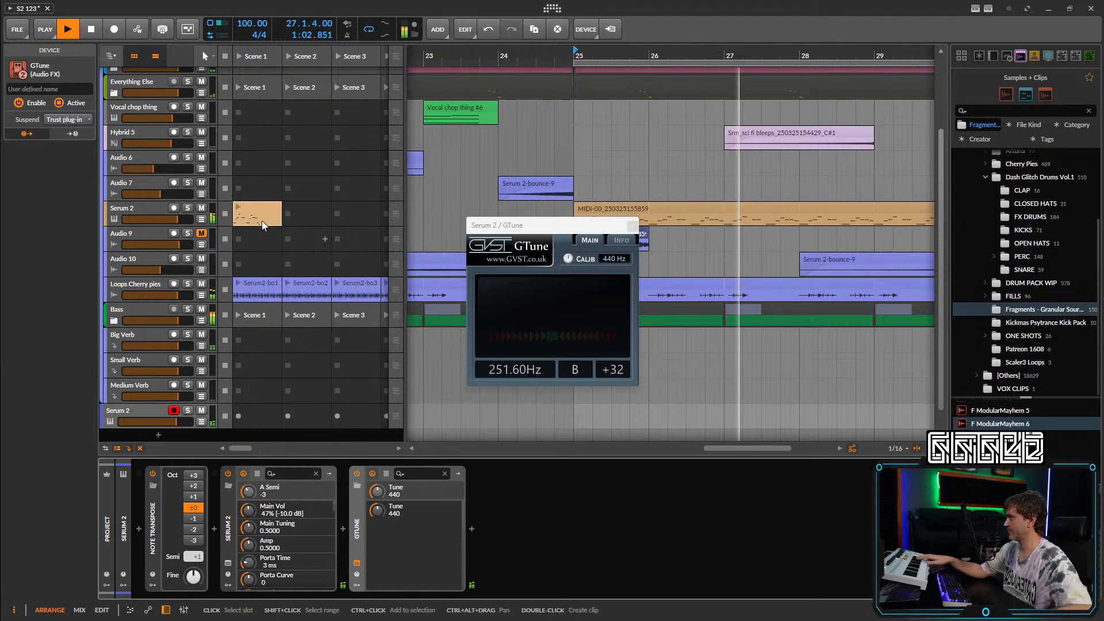
Mute the original Serum 2 and Audio 9 tracks and set the resampled Serum 2 track's volume to about +0.5 dB.
drag(201, 207, 201, 233)
click(143, 411)
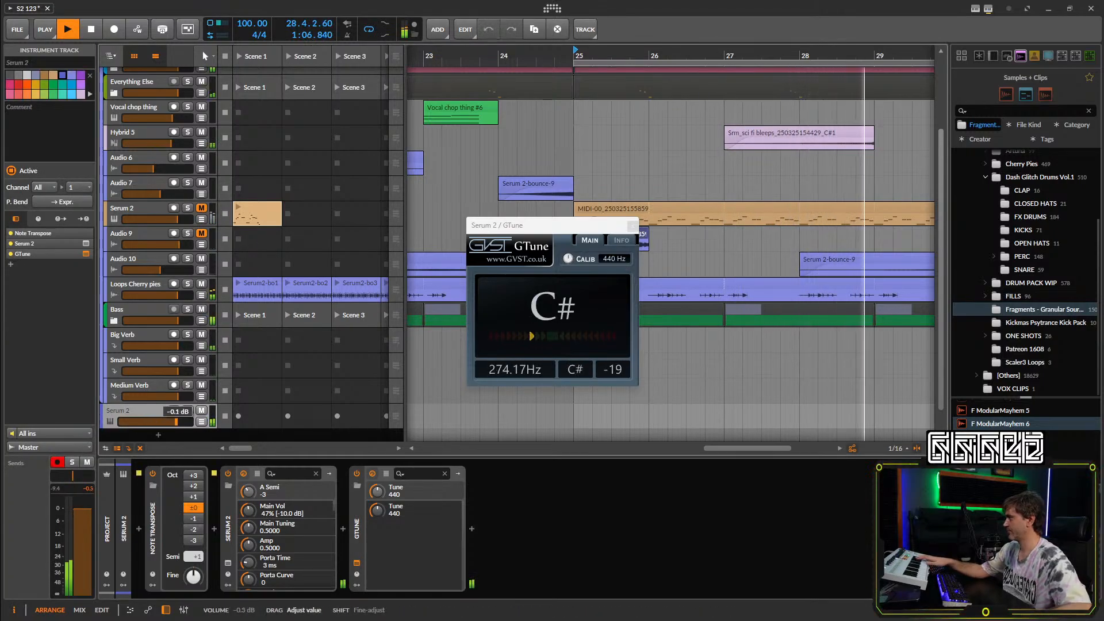
drag(175, 422, 178, 422)
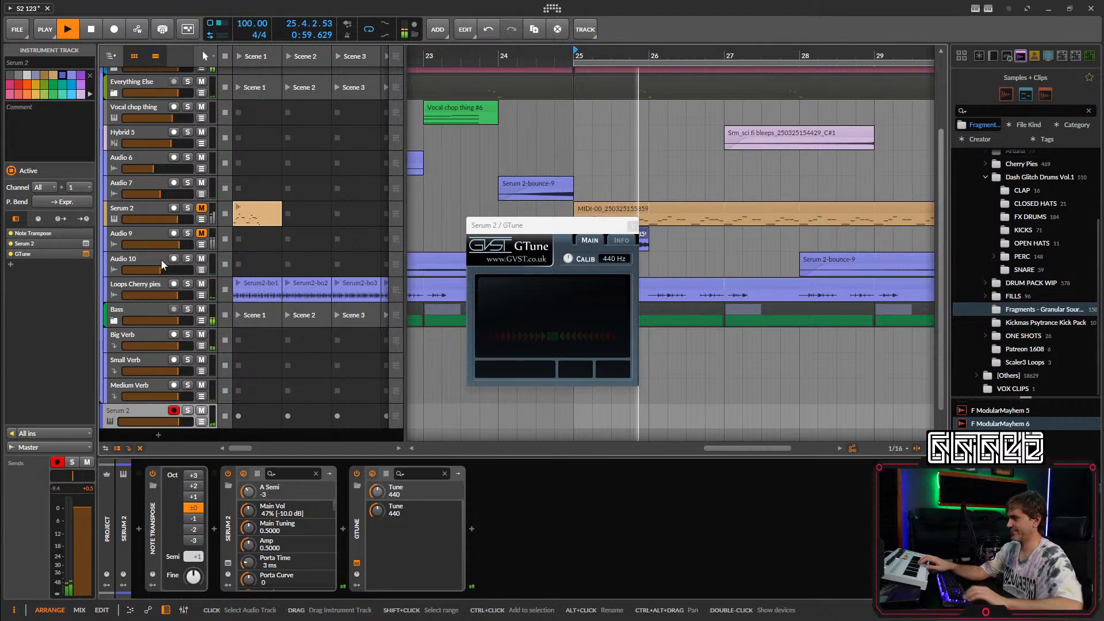
Audition the original Serum 2 track soloed and unmuted, and turn its solo off again.
click(187, 208)
key(space)
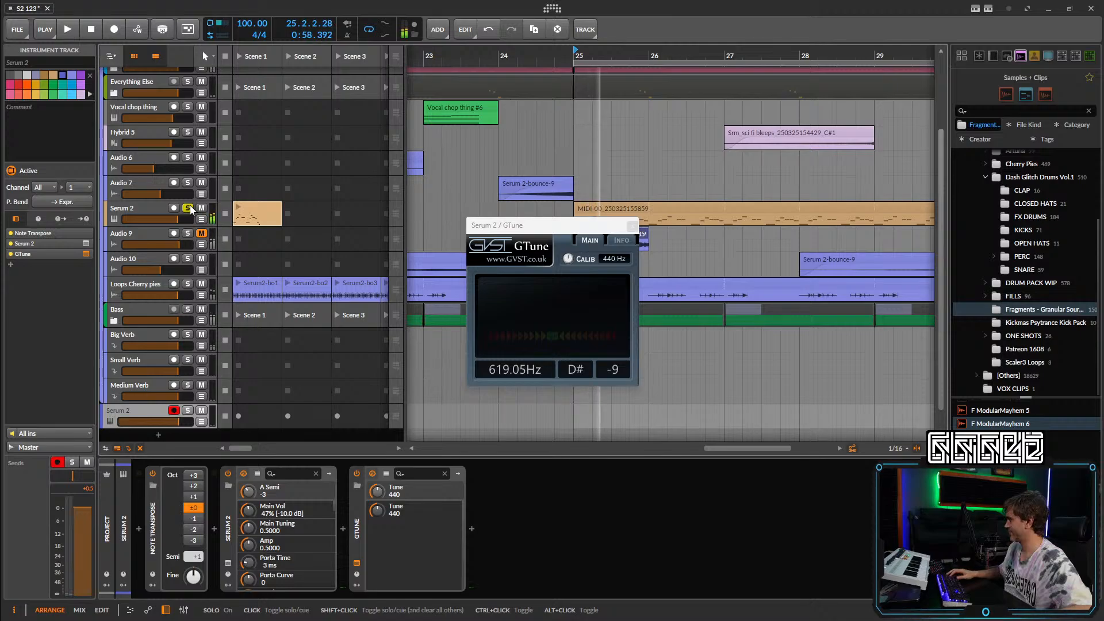
key(space)
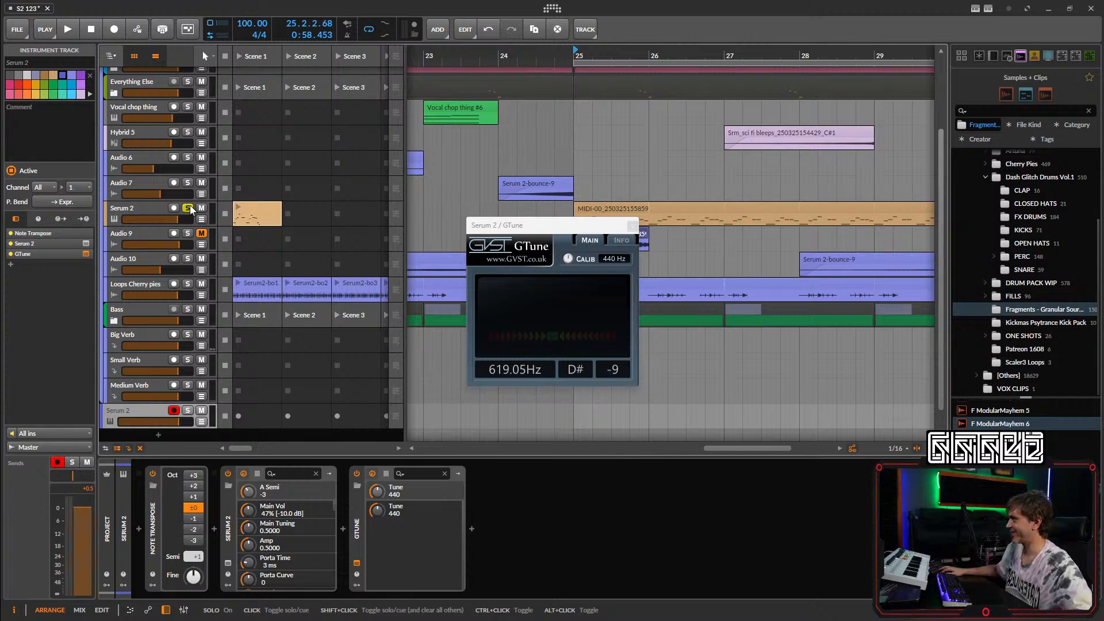
click(189, 208)
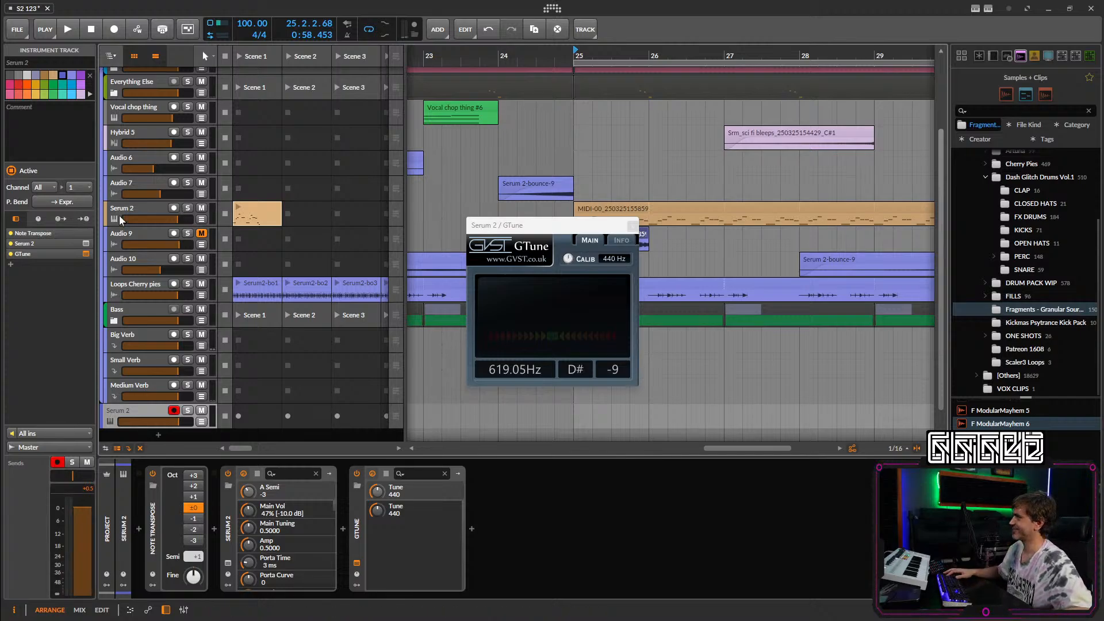
Play the arrangement with the original Serum 2 lead, switching live note input to the resampled Serum 2 track below Medium Verb.
click(127, 208)
key(space)
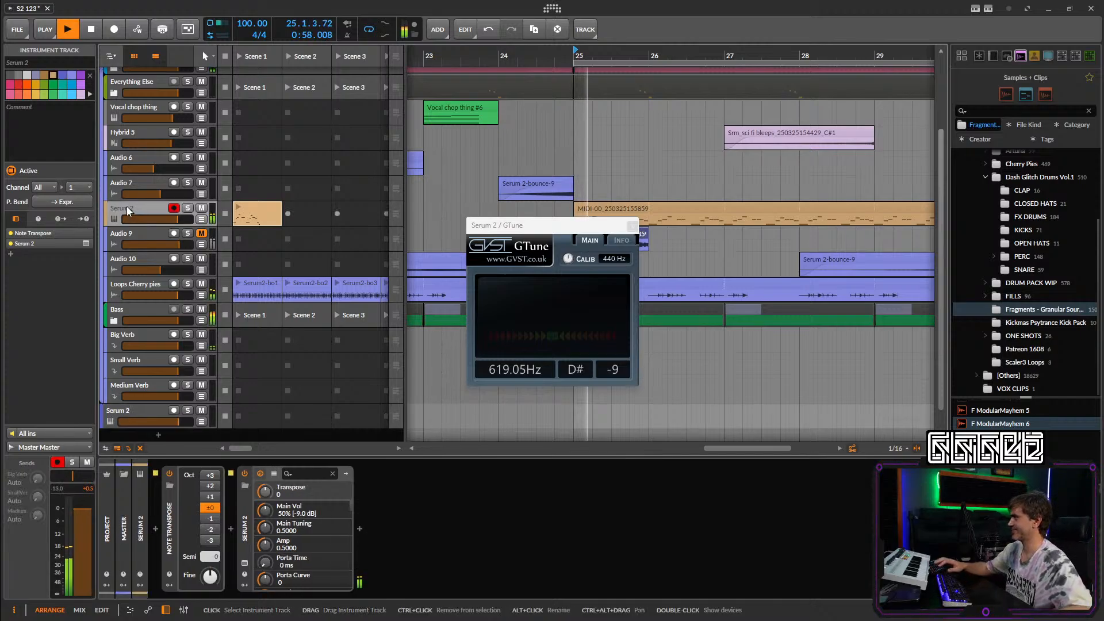
click(116, 412)
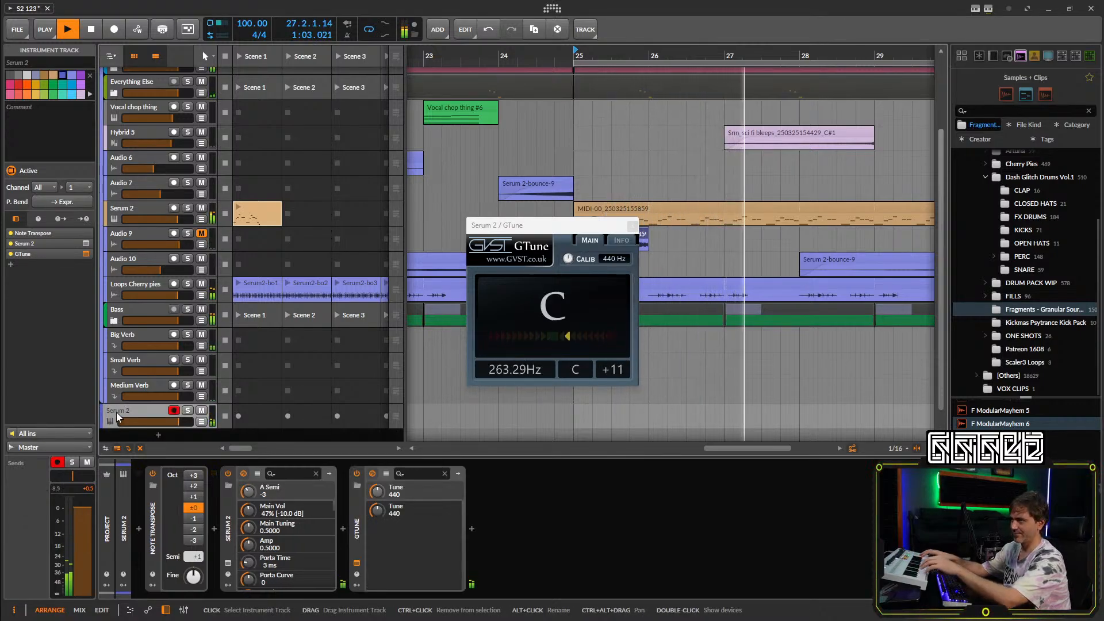
key(space)
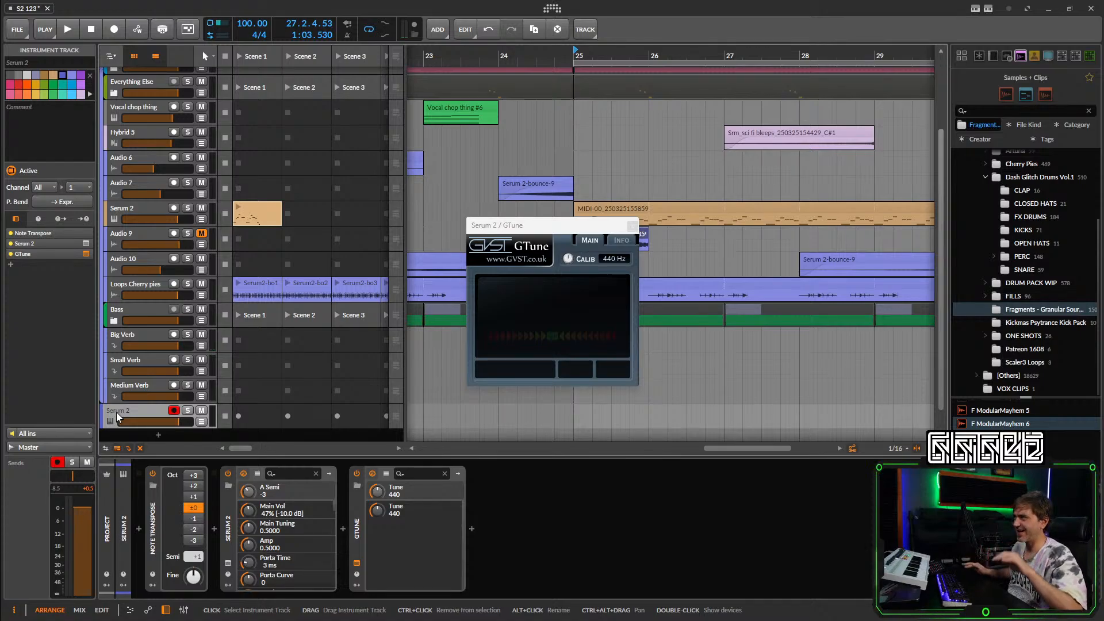
Select the original Serum 2 track above Audio 9 and mute it during arrangement playback.
click(146, 212)
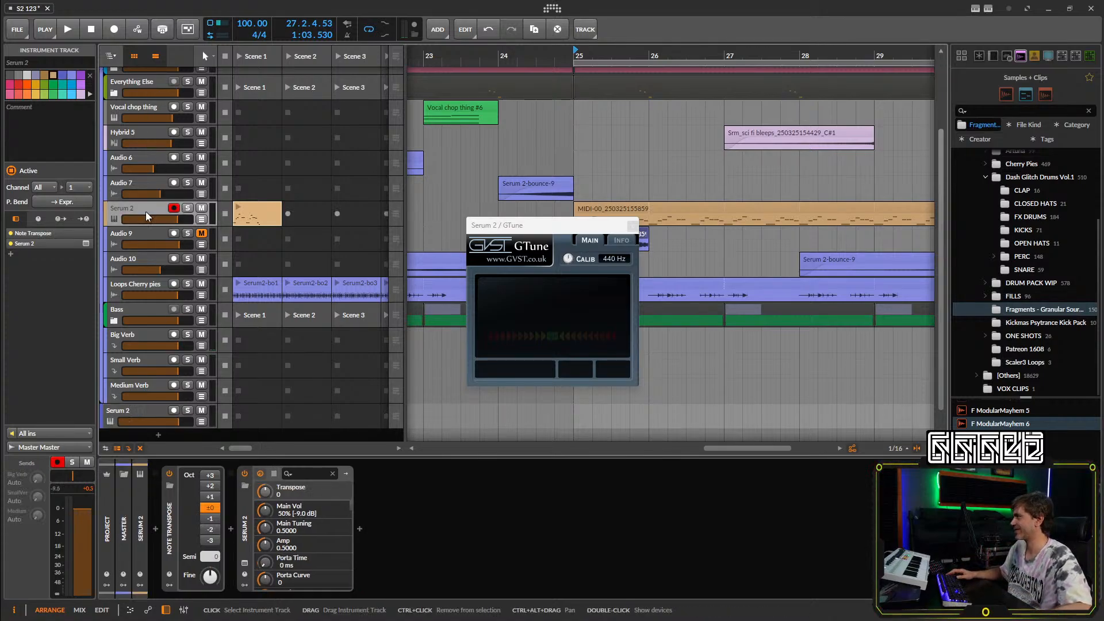
key(space)
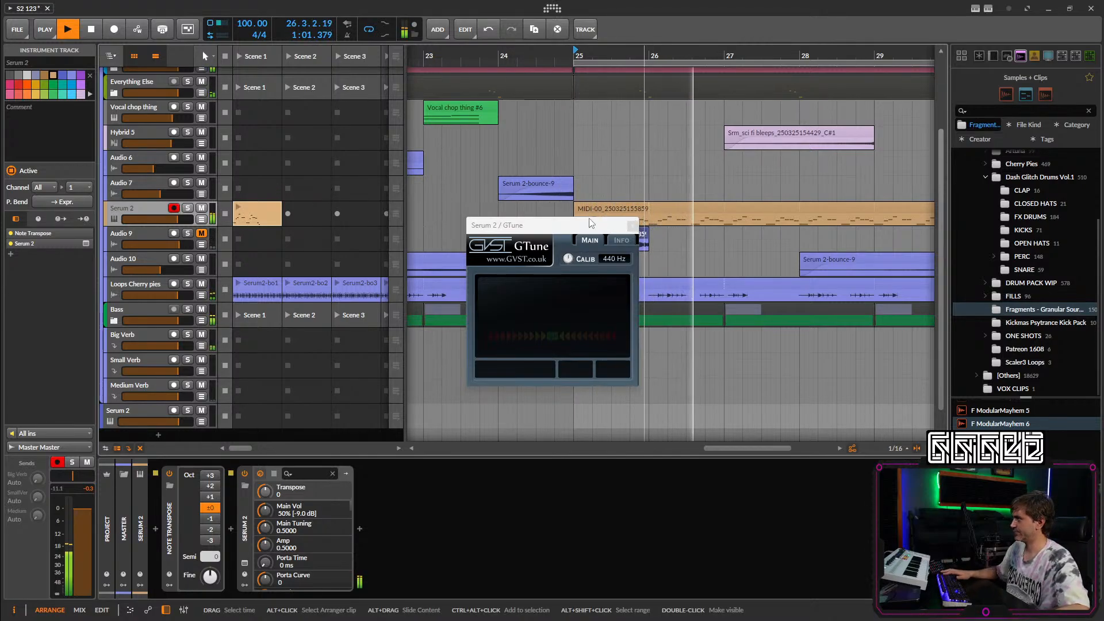
click(201, 209)
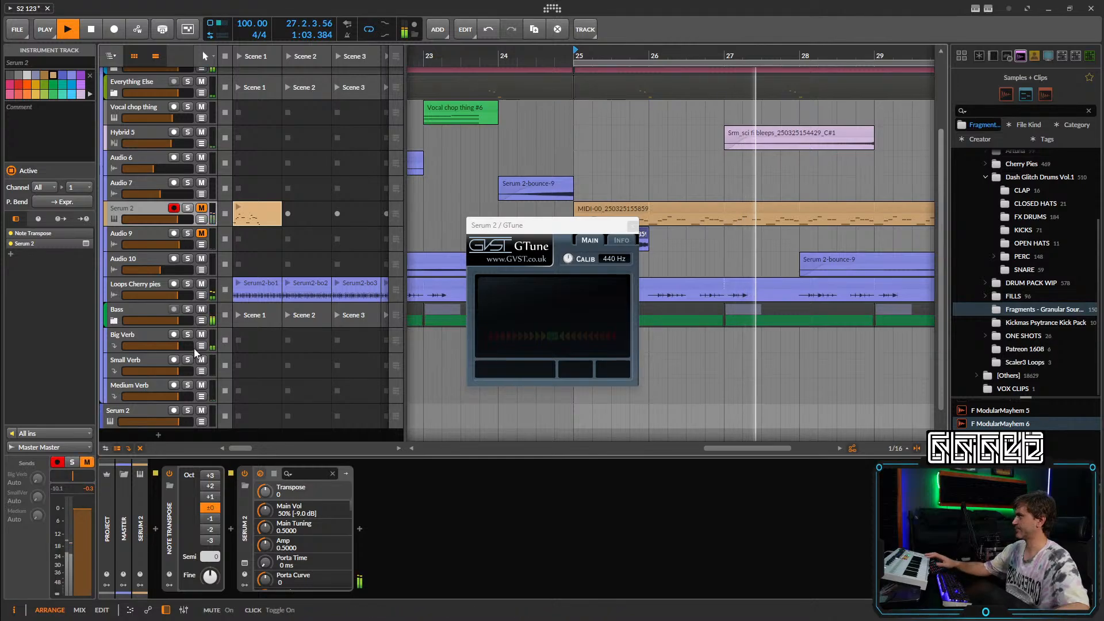
Try recording a take on the resampled Serum 2 track and delete the short clip left at bar 25.
click(143, 411)
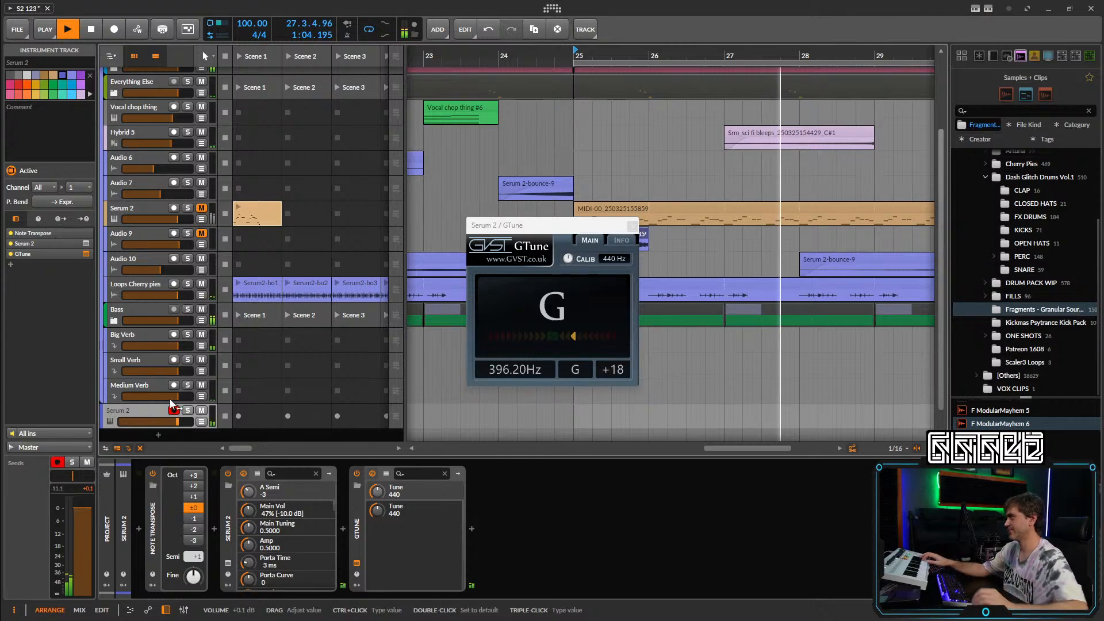
click(116, 30)
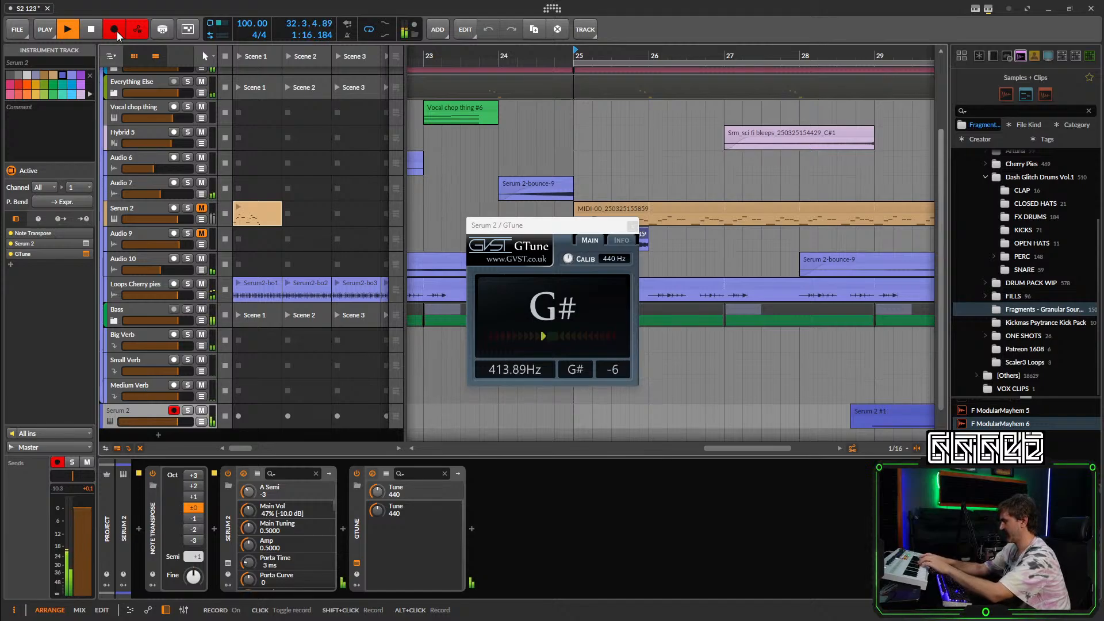
click(116, 30)
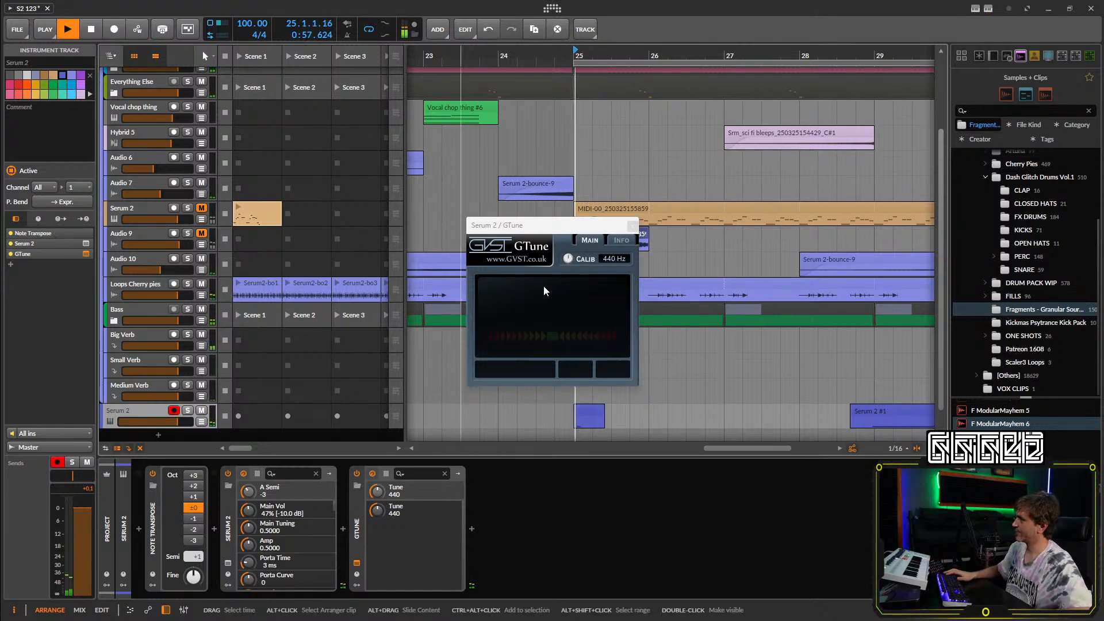
click(595, 415)
key(space)
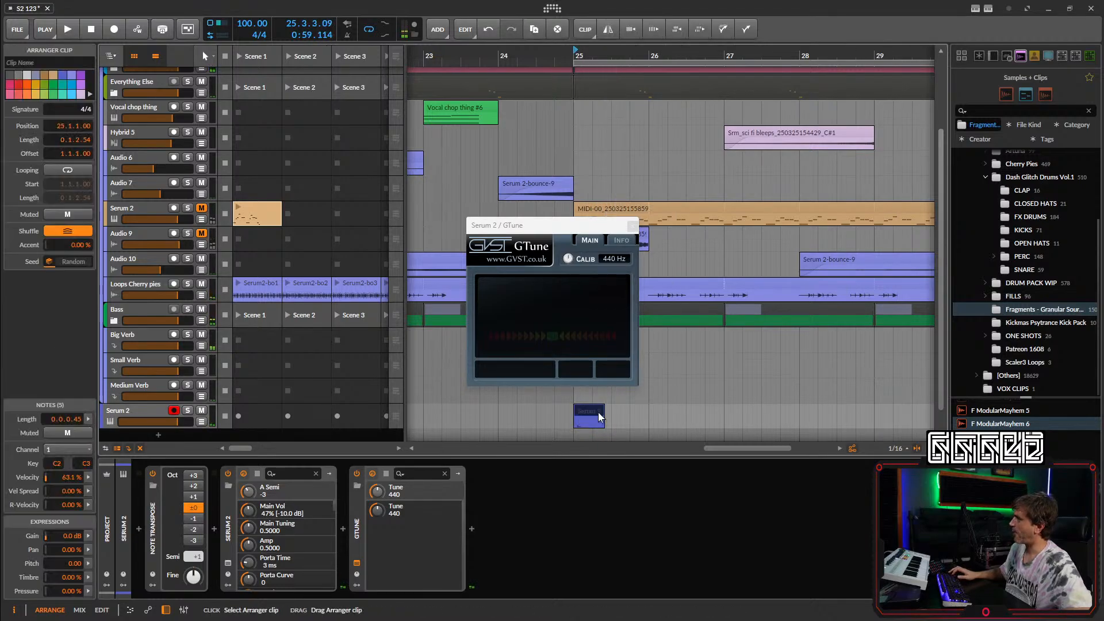
key(Delete)
key(space)
Move the resampled Serum 2 track directly above the original Serum 2 track and record a live take from bar 25.
drag(157, 412, 162, 203)
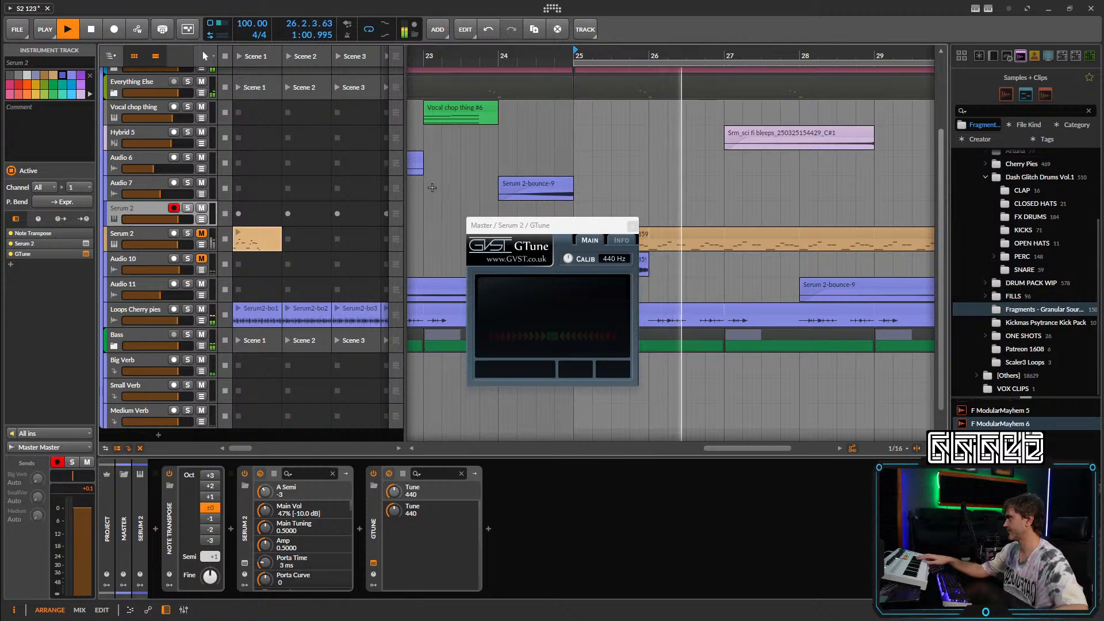
click(632, 226)
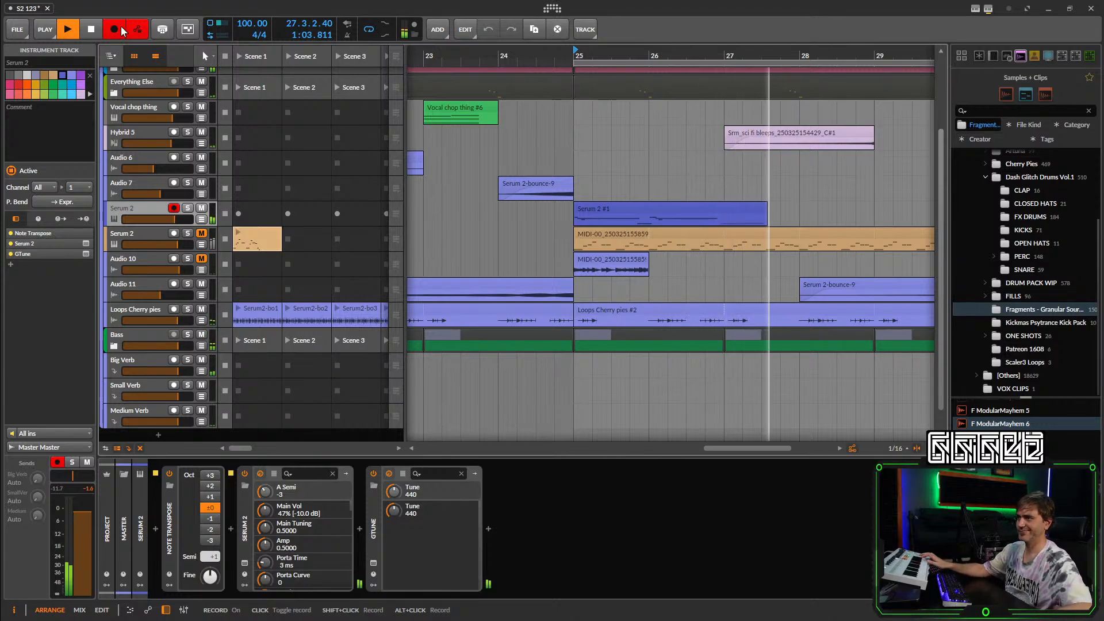
key(r)
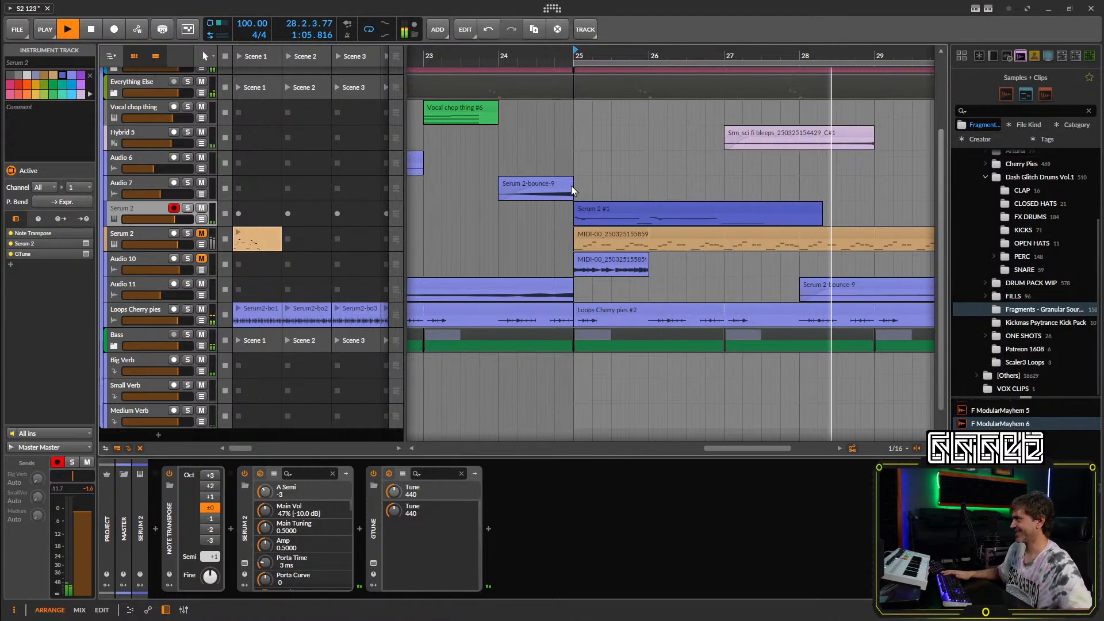
Split the later recorded clip on the resampled Serum 2 track at bar 31 and delete the part before it.
drag(573, 191, 449, 211)
key(4)
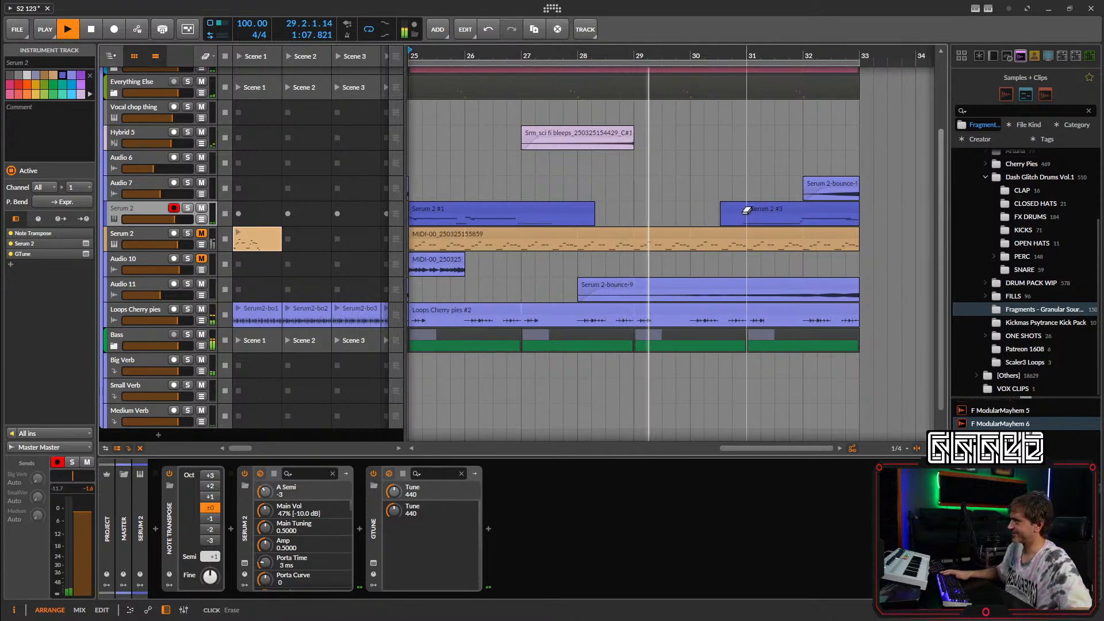
key(1)
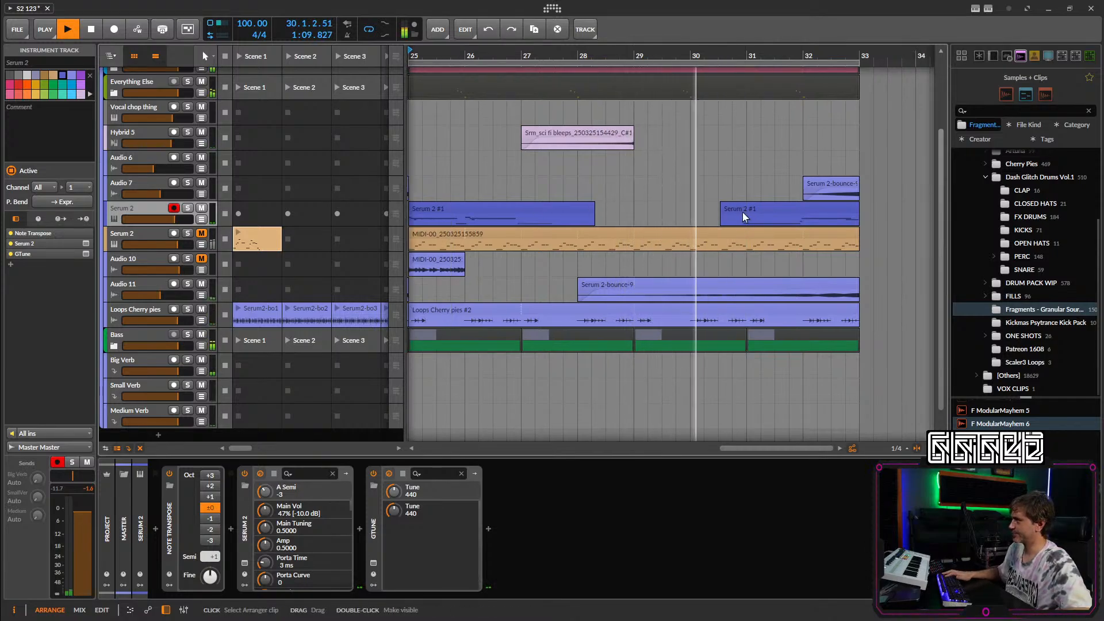
key(5)
click(747, 215)
click(736, 215)
key(Delete)
Trim the start of the opening C2 note in the bar 31 clip to 1.3.1.00 and set the track volume to about -3.6 dB.
double_click(757, 208)
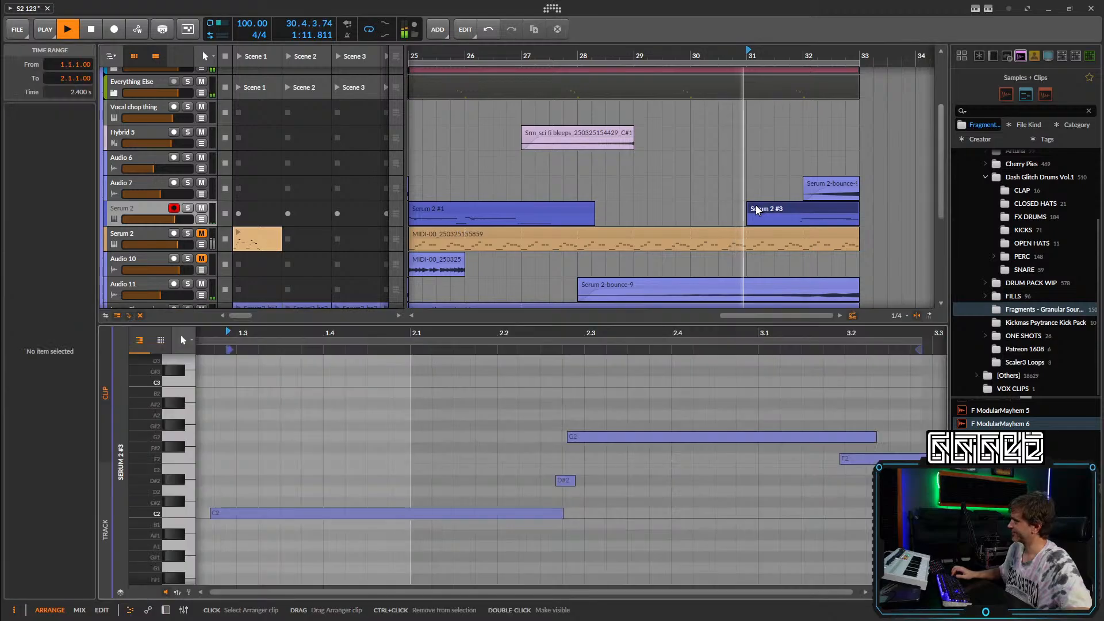
scroll(410, 431, down, 2)
key(space)
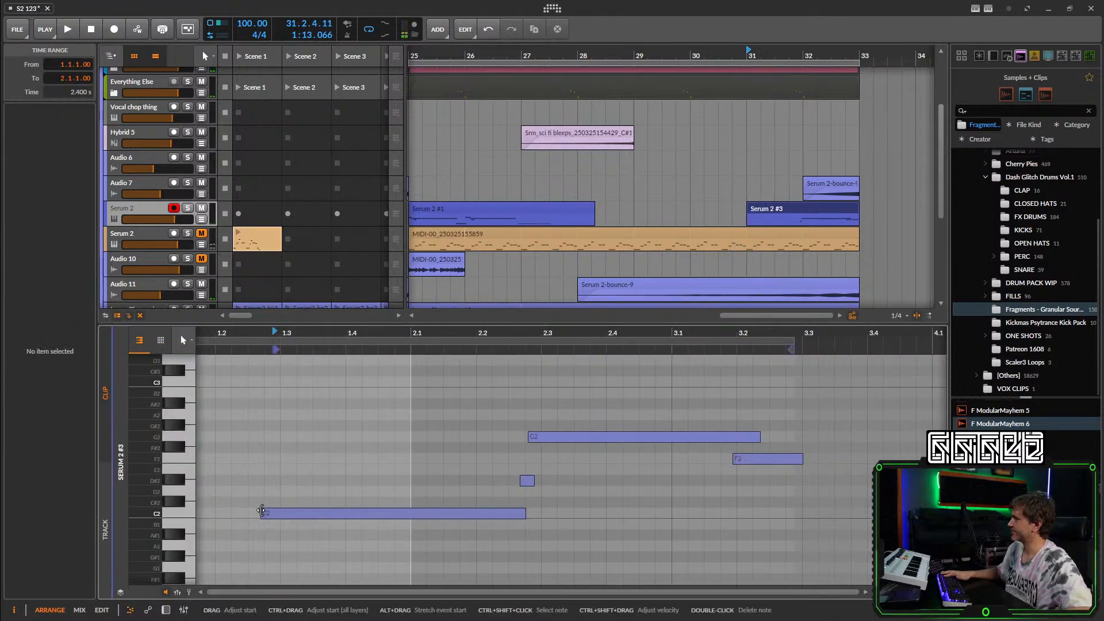
drag(262, 511, 275, 517)
key(space)
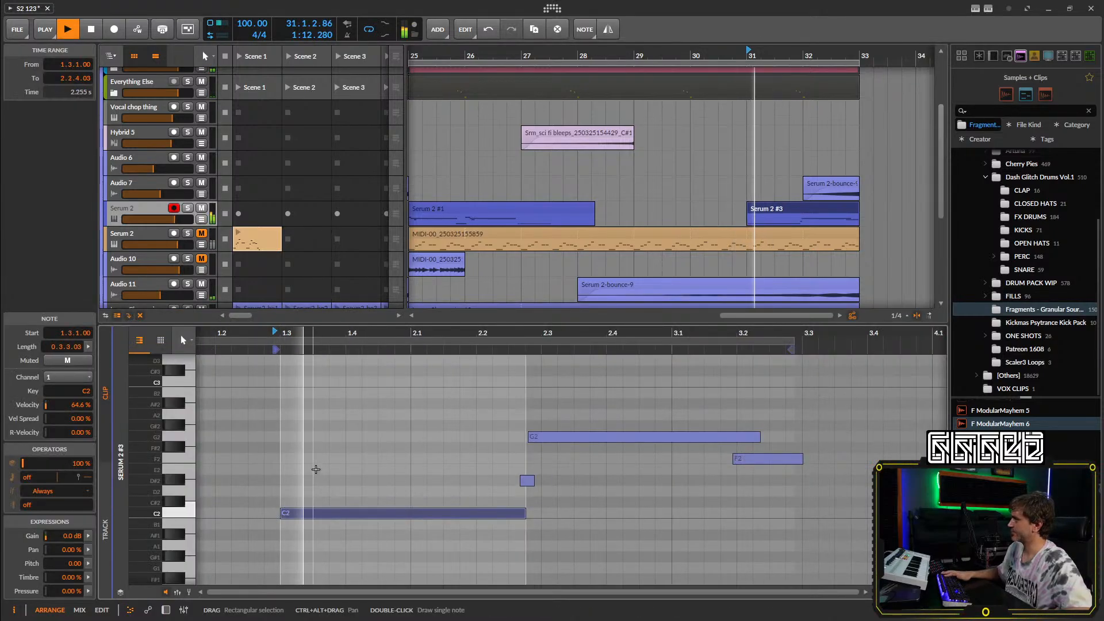
drag(138, 221, 134, 221)
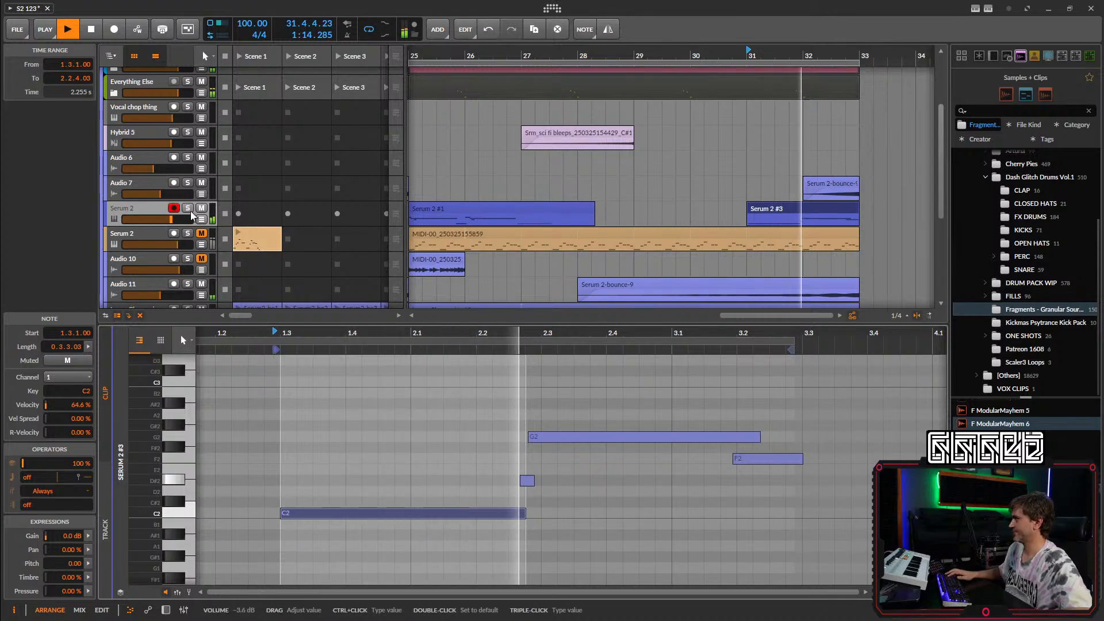
Split the recorded clip at bar 25 on bar 27 and delete the remainder, leaving a two-bar clip.
drag(527, 208, 564, 208)
click(558, 208)
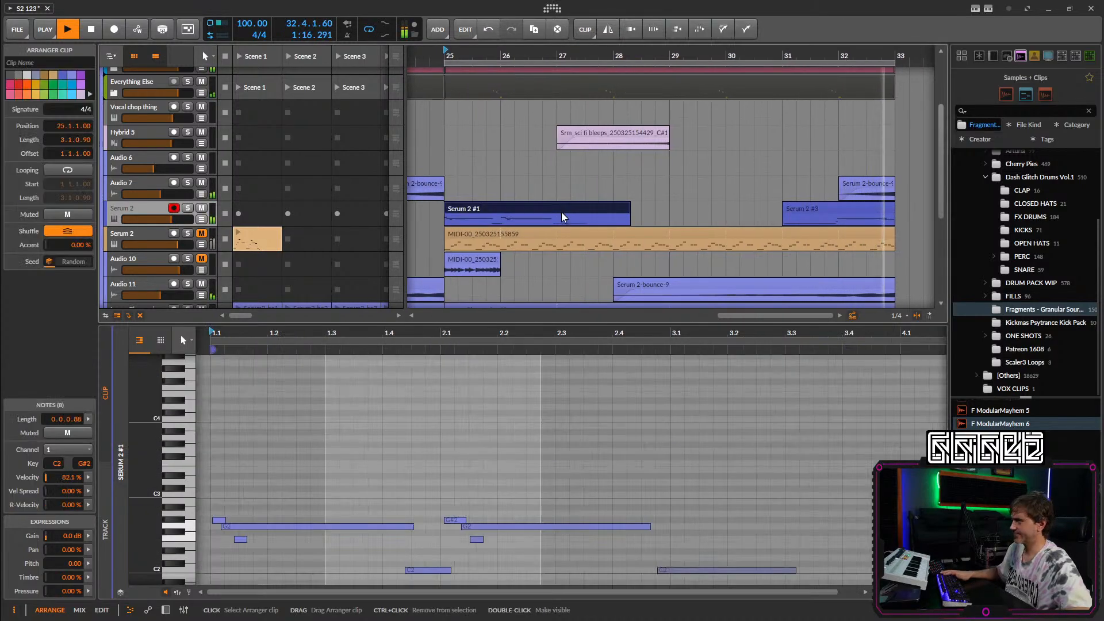
click(562, 216)
key(ctrl+e)
key(Delete)
click(537, 216)
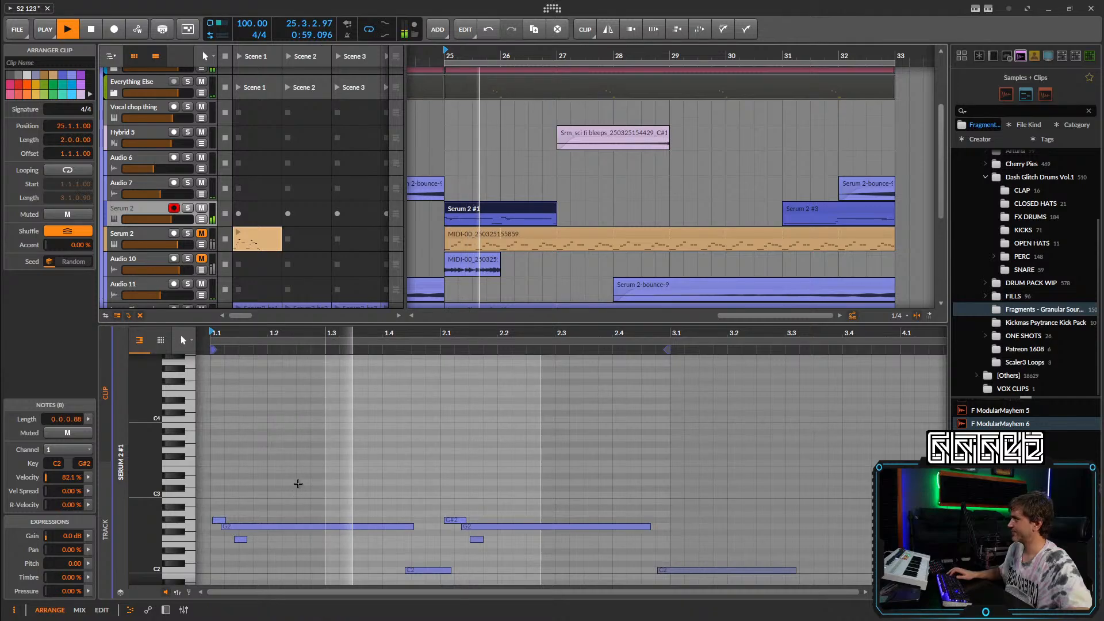
key(space)
key(space)
Rearrange the two takes with the bar 31 clip at bar 25 and the other at bar 27, consolidating them into one four-bar clip.
drag(479, 208, 596, 209)
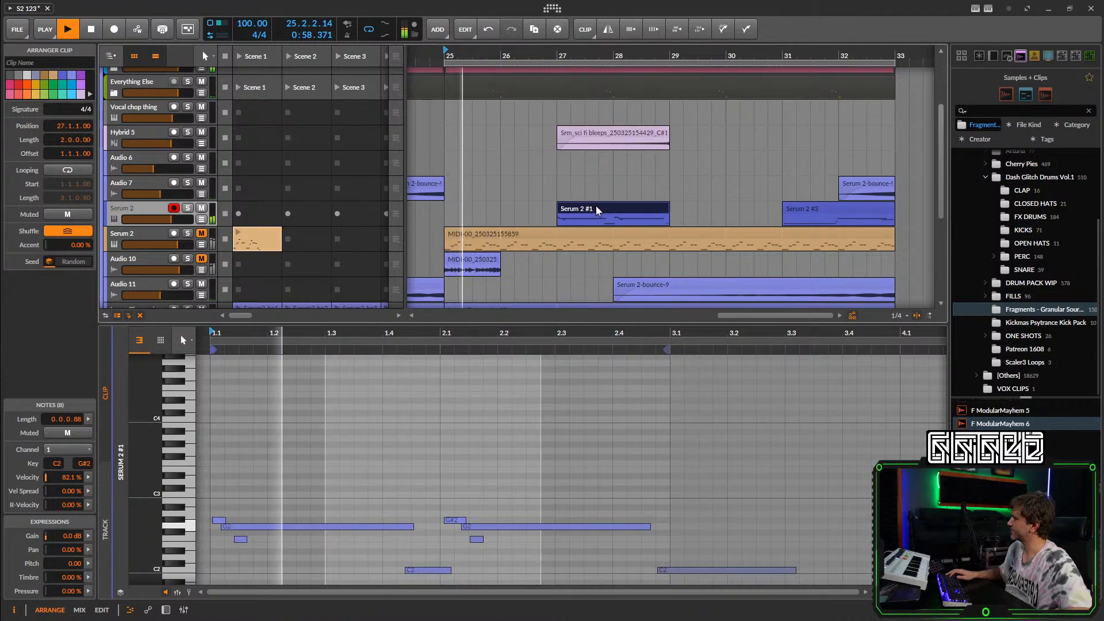
key(space)
drag(817, 211, 492, 215)
drag(692, 197, 490, 215)
key(ctrl+j)
Play the consolidated clip from bar 25 and review its notes around clip beat 3.1.
key(space)
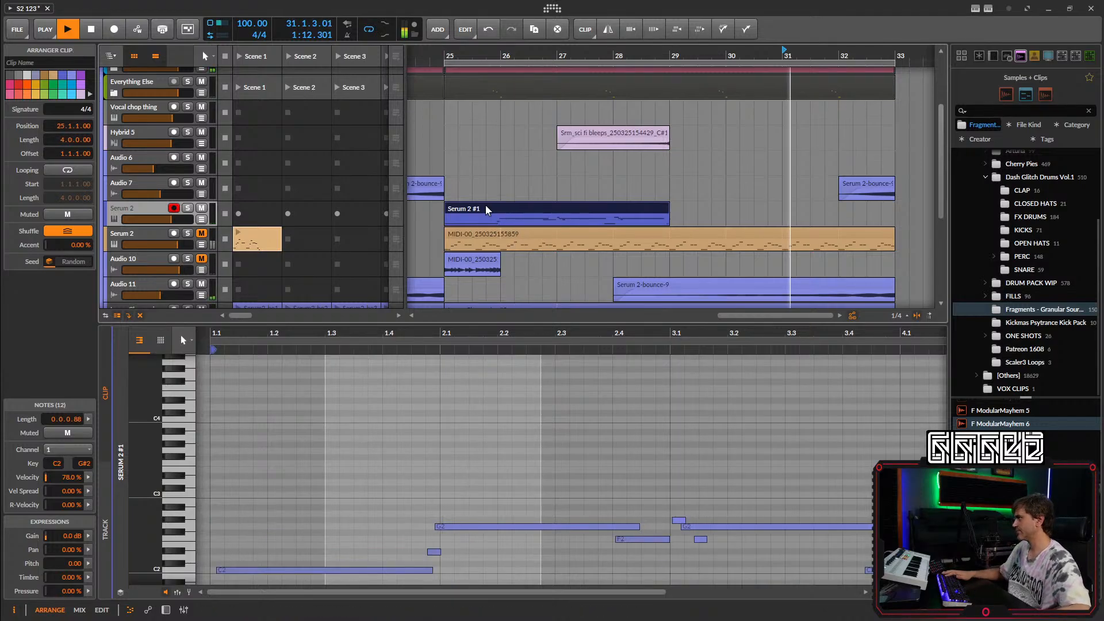
click(446, 59)
key(space)
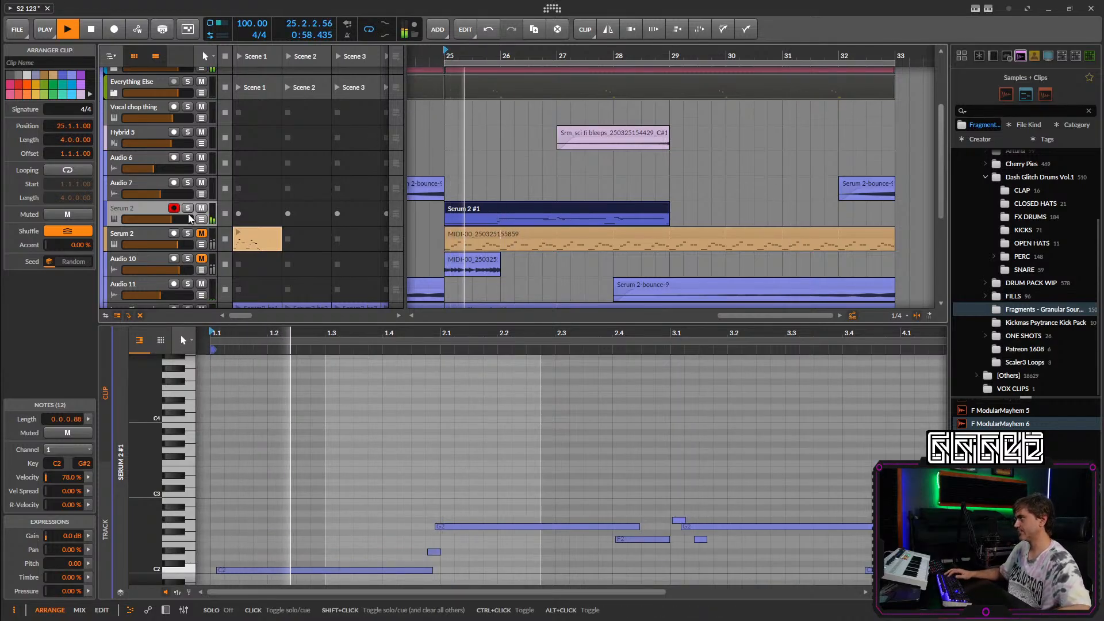
click(369, 492)
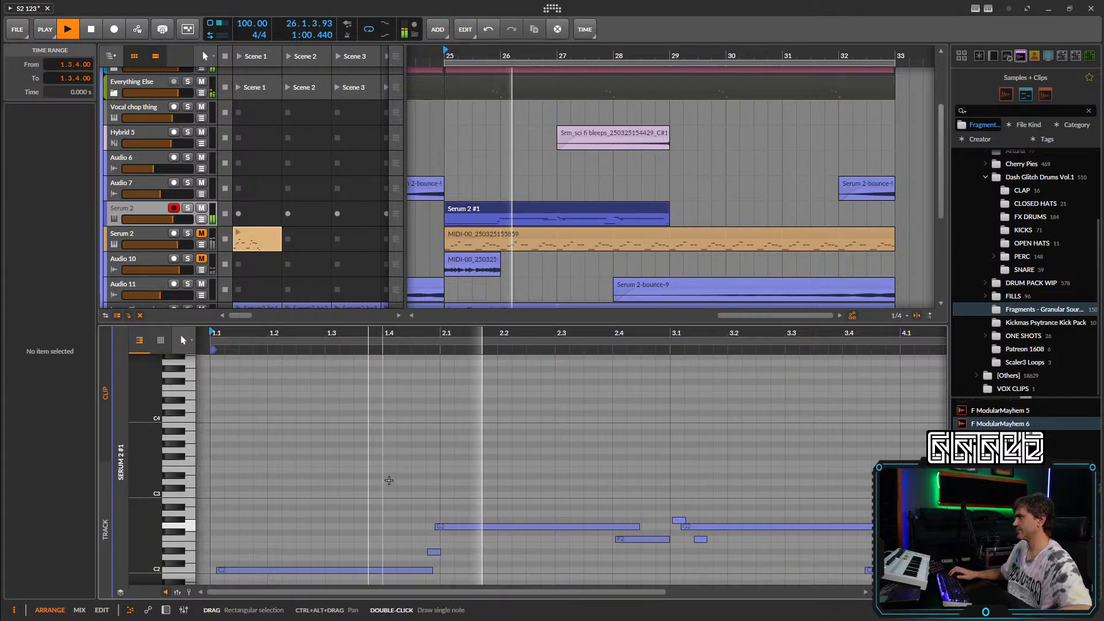
scroll(436, 465, down, 3)
drag(665, 471, 517, 473)
scroll(516, 471, up, 2)
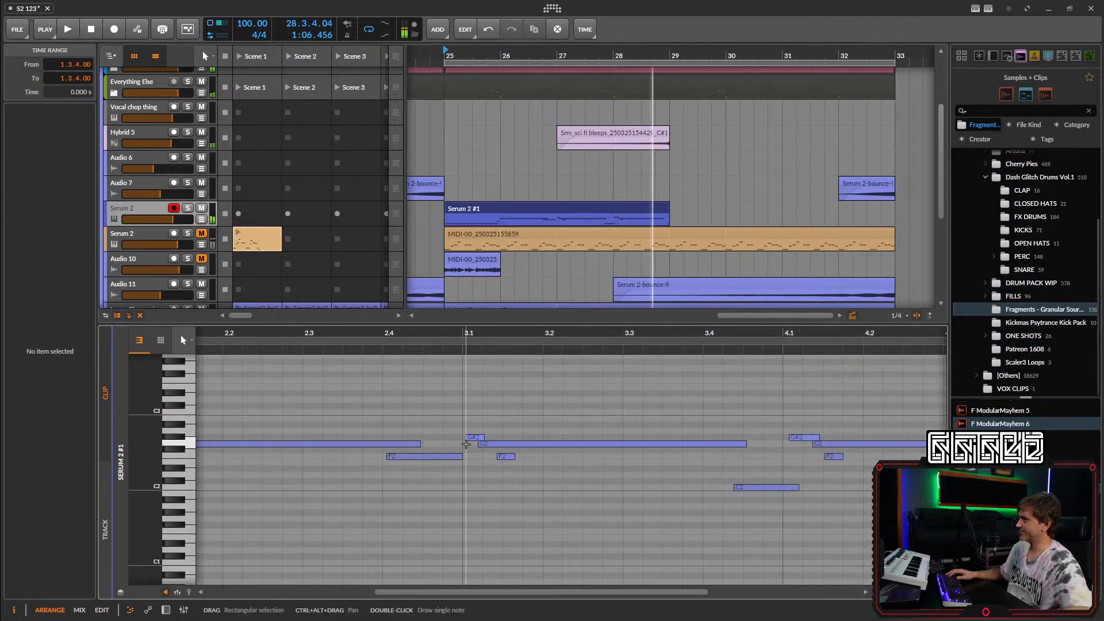
key(space)
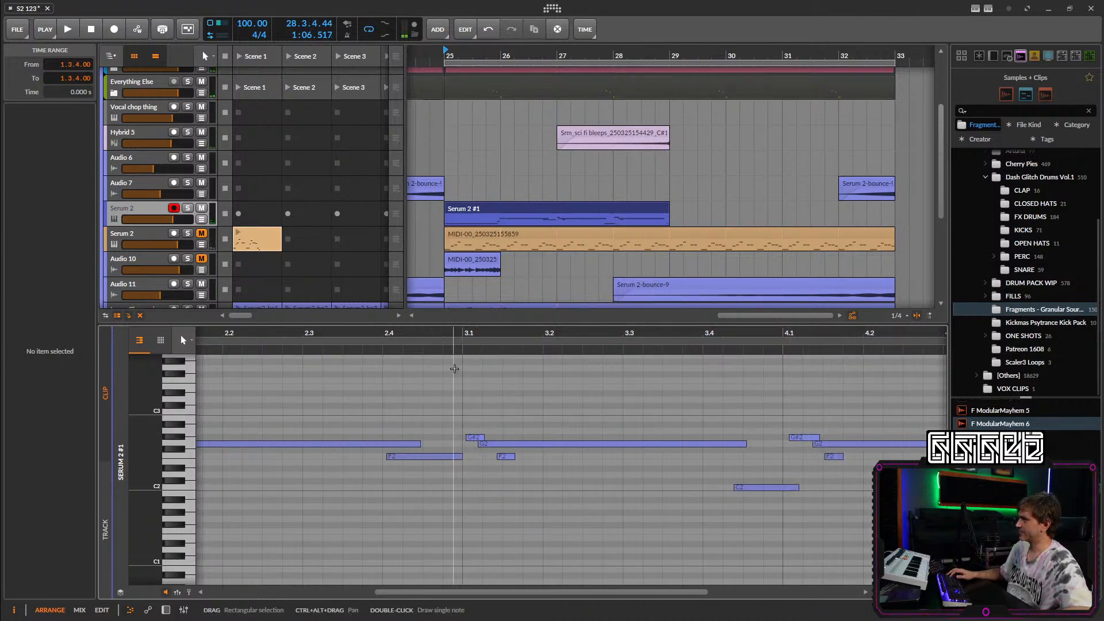
key(space)
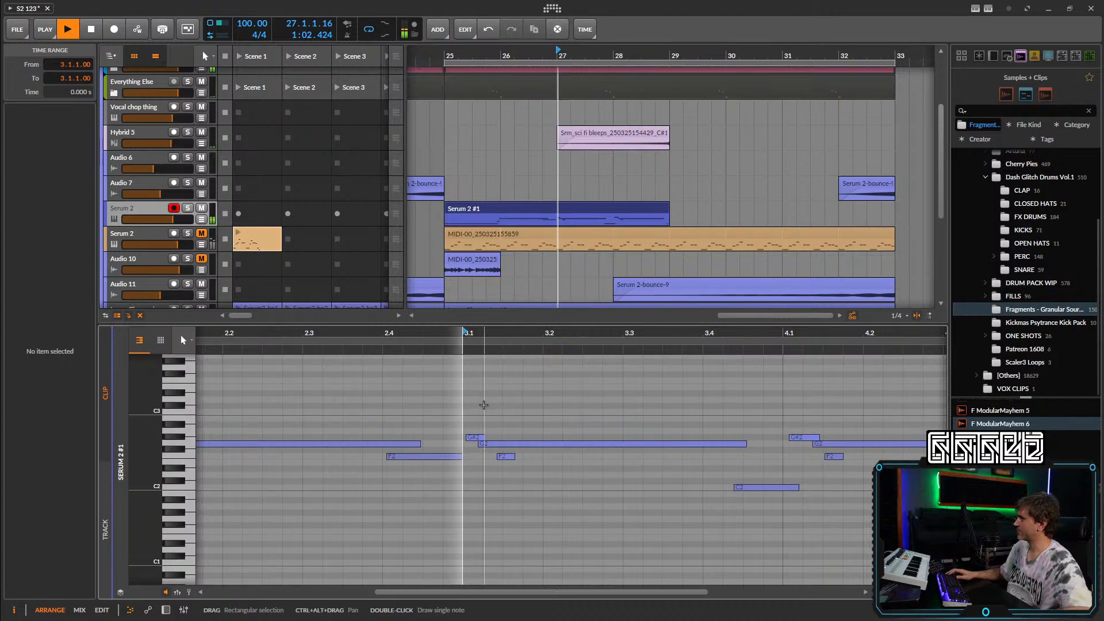
scroll(526, 413, down, 3)
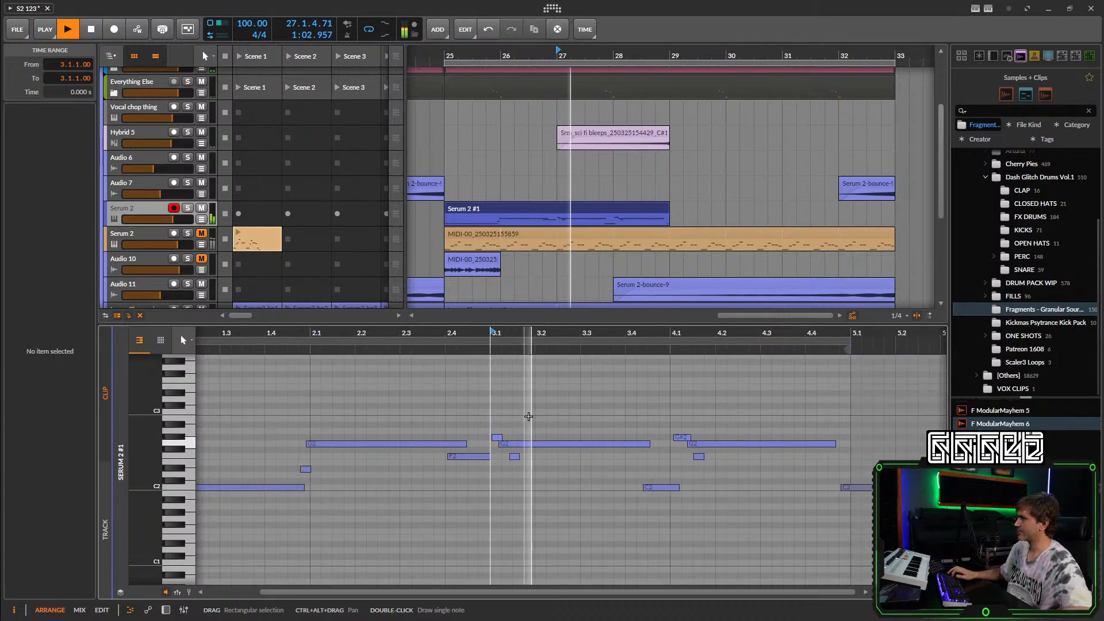
Delete the G#2, G2 and F2 notes at the start of the clip's third bar.
drag(528, 417, 500, 475)
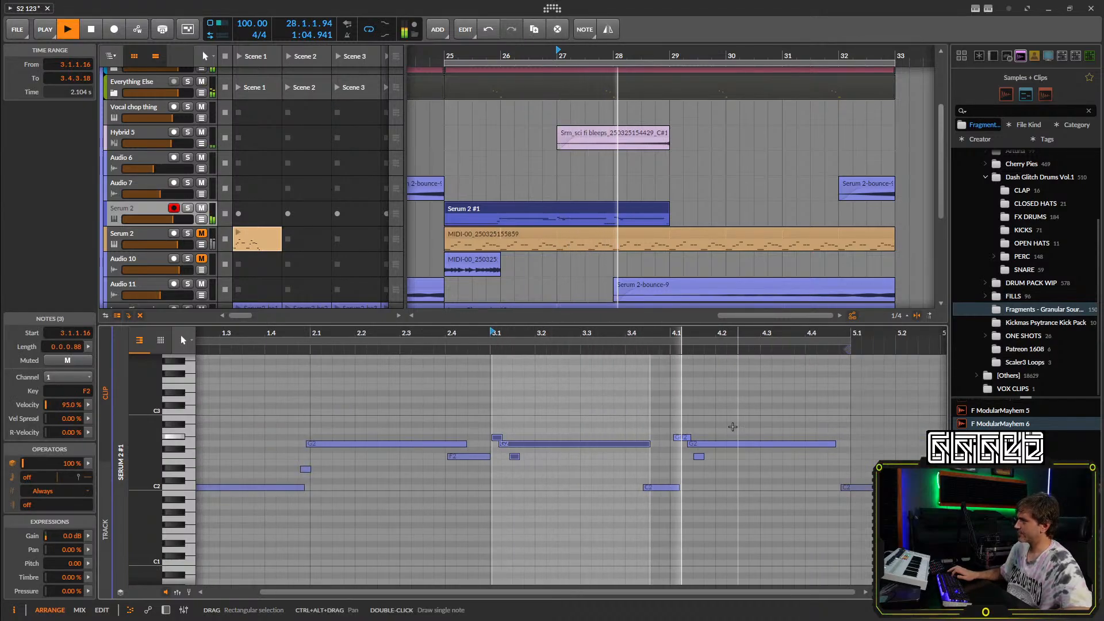
key(Delete)
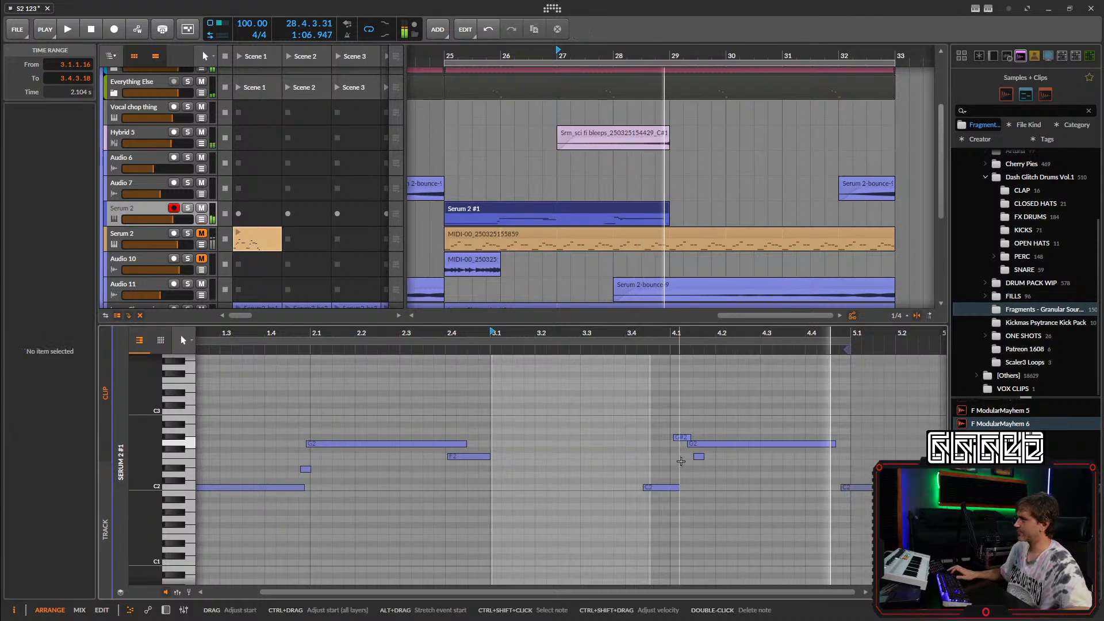
key(space)
key(space)
Shorten the C2 note leading into beat 4.1 and shift the following G#2, G2 and F2 group earlier, starting at 3.4.4.81.
scroll(714, 467, up, 4)
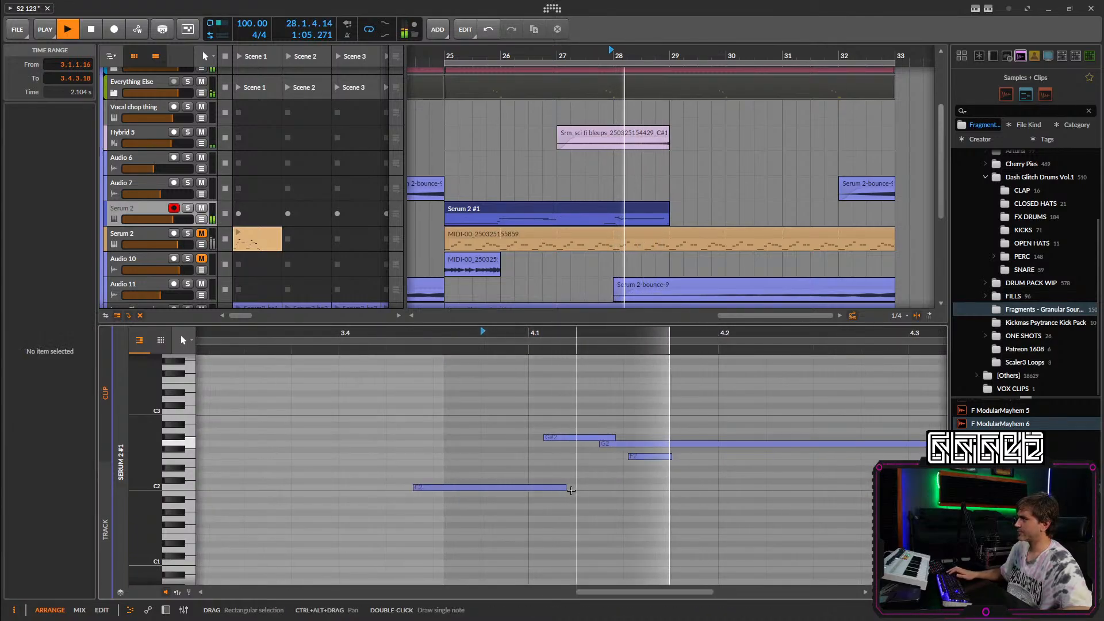
key(space)
drag(564, 490, 515, 490)
drag(601, 394, 658, 485)
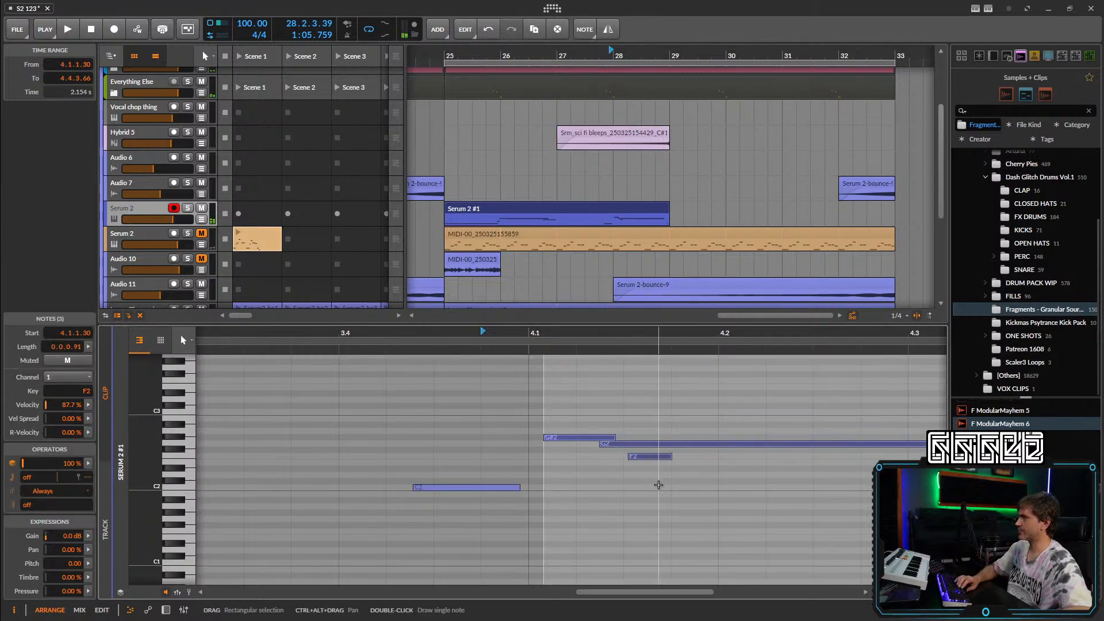
drag(553, 444, 530, 442)
key(space)
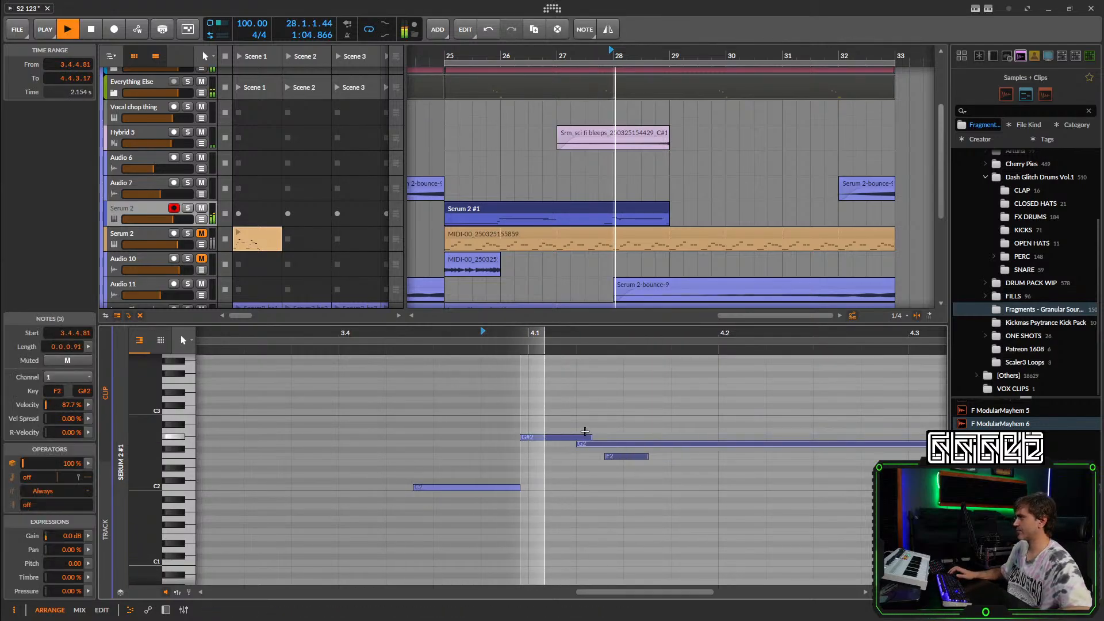
scroll(586, 433, down, 4)
key(space)
key(space)
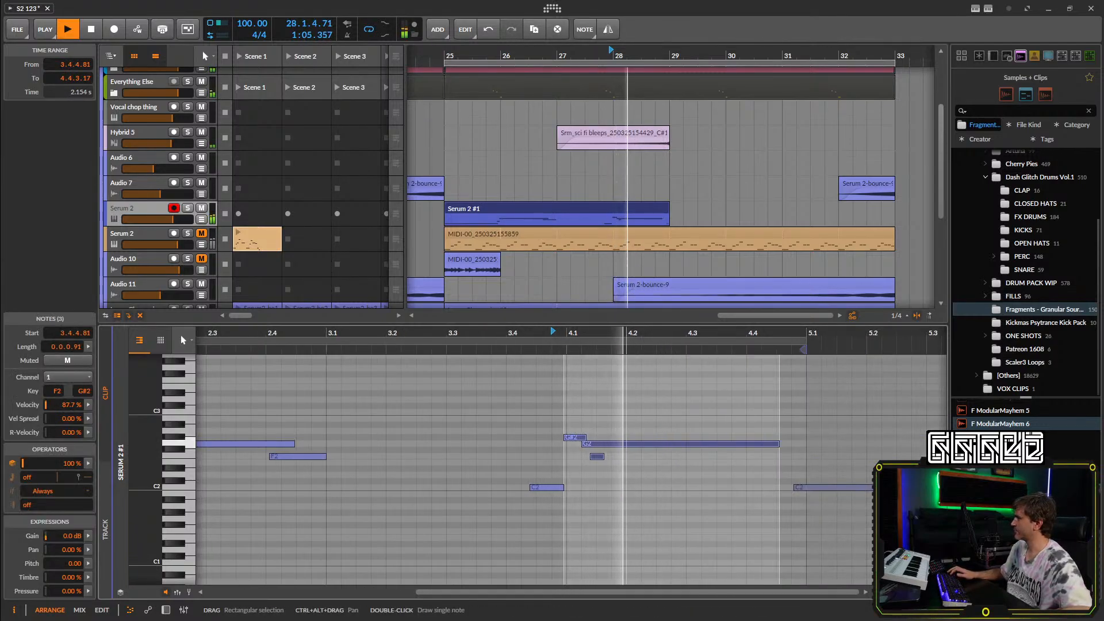
Move the C2 note leading into the clip's fourth bar to start at 3.4.3.00.
scroll(679, 454, left, 5)
click(646, 492)
key(space)
mouse_move(635, 488)
mouse_down()
mouse_move(784, 481)
mouse_move(740, 500)
mouse_move(843, 403)
mouse_move(747, 497)
mouse_up()
key(space)
scroll(665, 489, down, 4)
scroll(747, 497, up, 2)
Copy the C2, G#2, G2 and F2 notes around beat 4.1 one bar earlier, around beat 3.1.
click(745, 488)
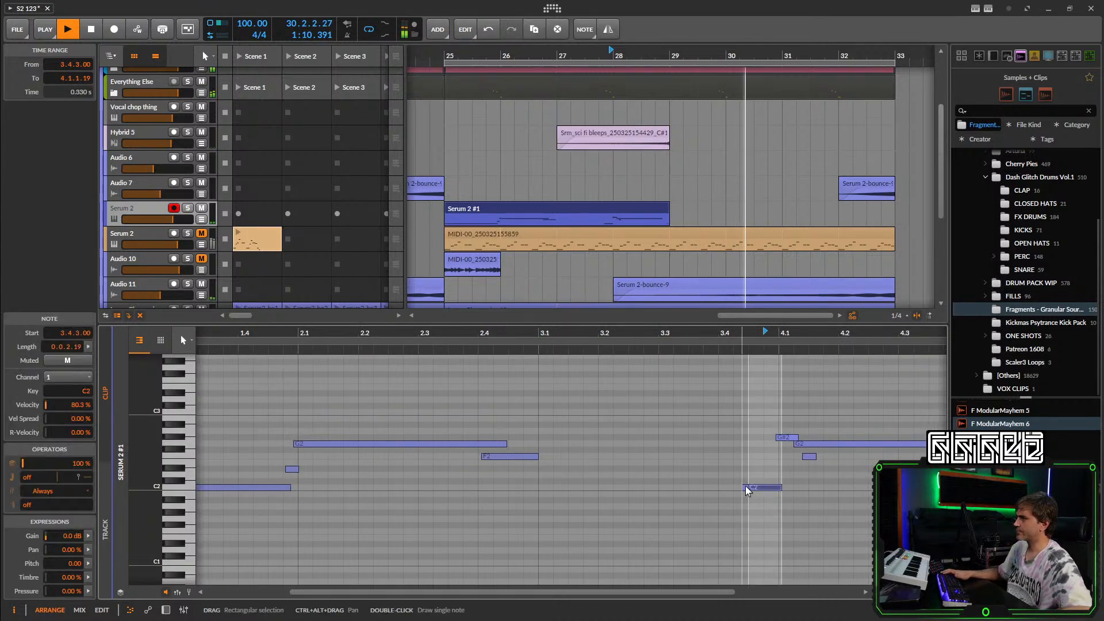
double_click(745, 488)
drag(826, 401, 517, 487)
click(540, 471)
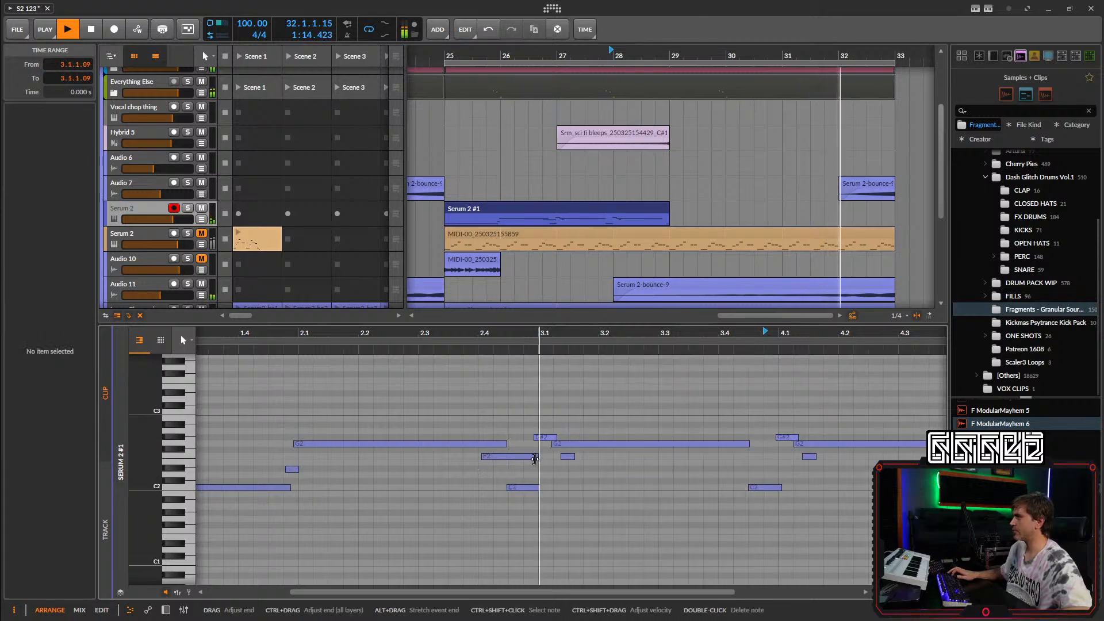
Split the F2 note leading into the clip's third bar at 2.4.4.00 and delete its tail.
key(5)
click(527, 458)
click(533, 457)
key(Delete)
key(5)
Split the copied C2 note before beat 3.1 at 2.4.4.00 and delete its first part.
key(space)
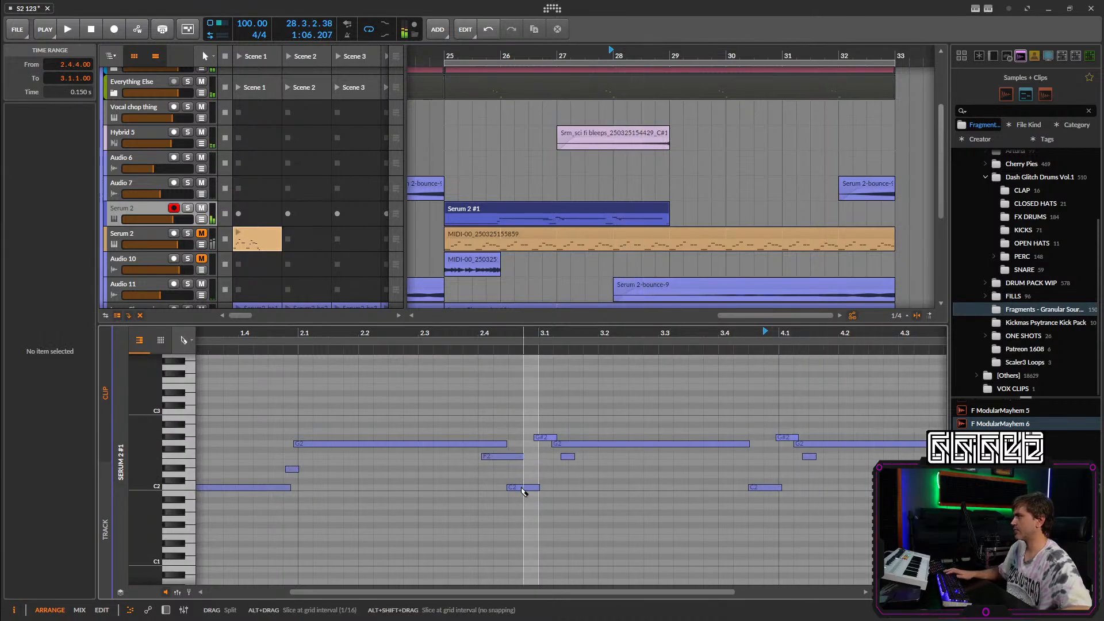
click(524, 488)
click(513, 487)
key(Delete)
key(space)
Play back the edited lead clip from shortly before bar 27 to check the transition into its third bar.
scroll(650, 418, down, 2)
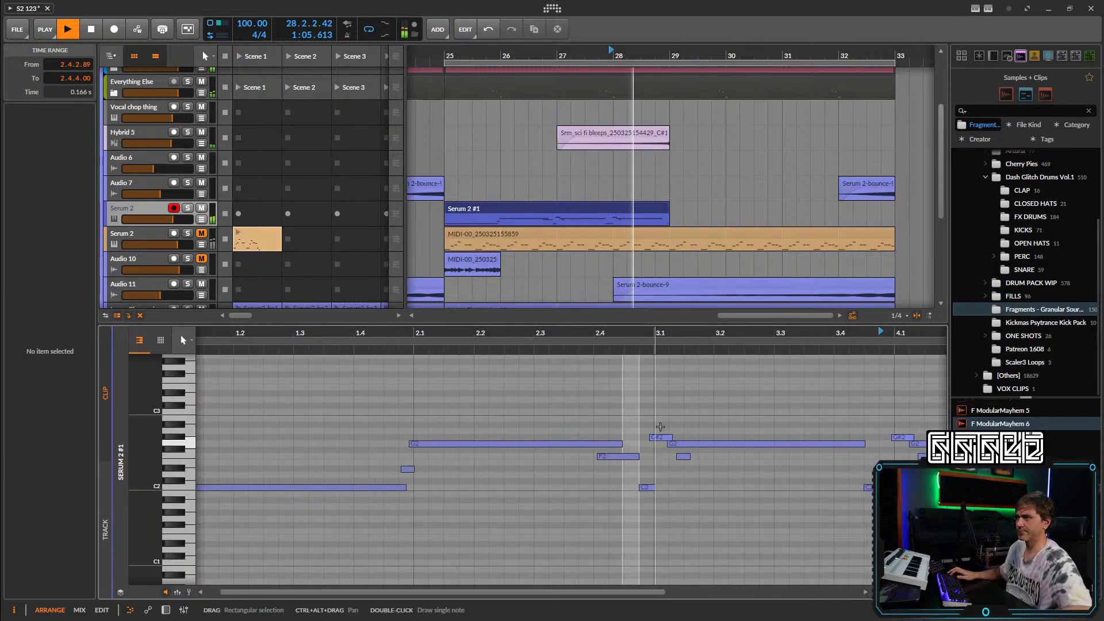
drag(649, 418, 579, 419)
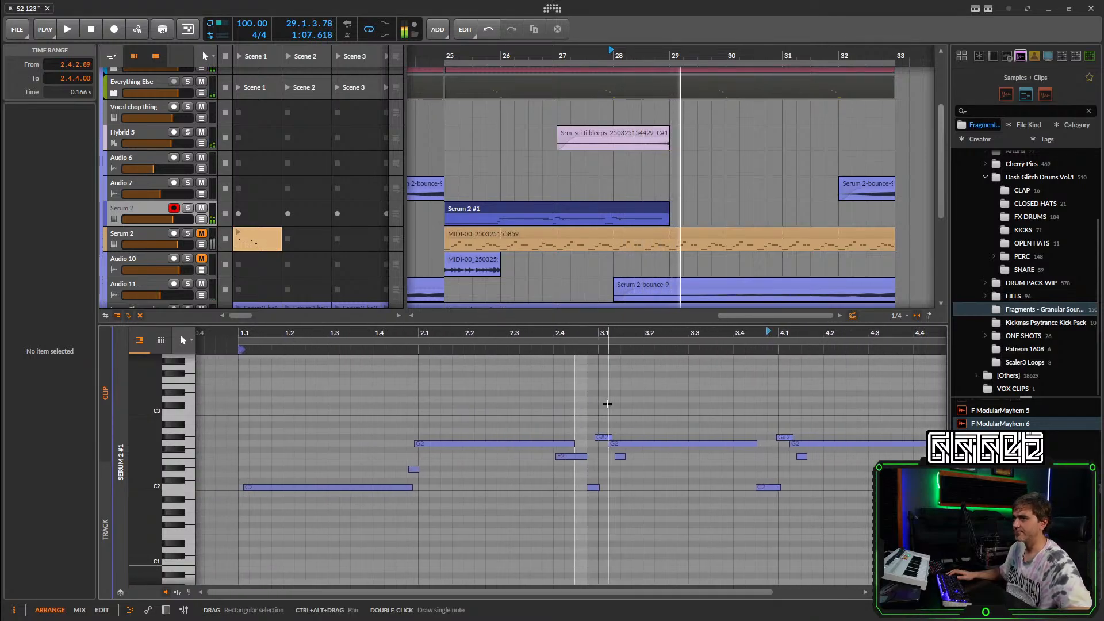
key(space)
key(space)
key(space)
click(534, 349)
key(space)
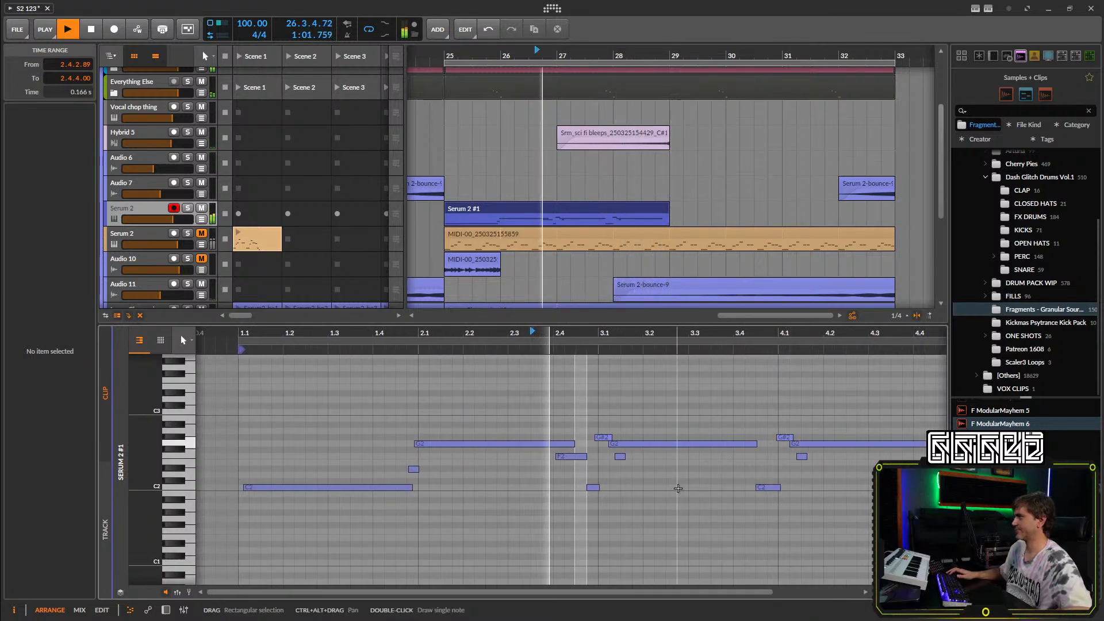
Play back the edited Serum 2 lead clip from bar 25 and loop it out to bar 33.
mouse_move(674, 477)
mouse_down()
mouse_move(579, 474)
mouse_move(610, 465)
mouse_up()
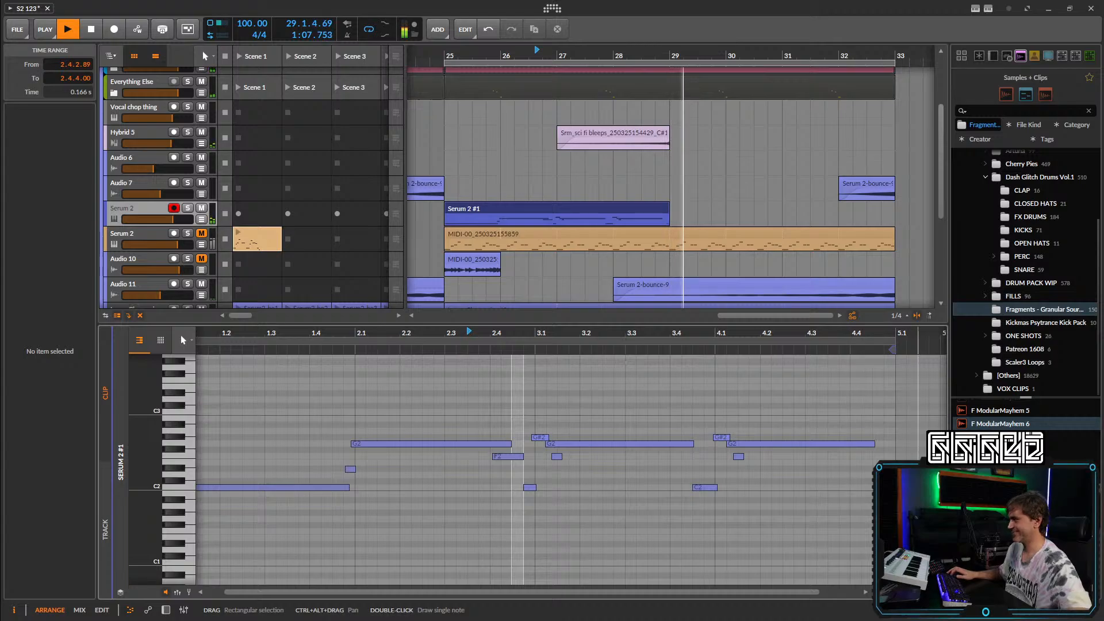
key(space)
drag(509, 526, 768, 529)
click(483, 488)
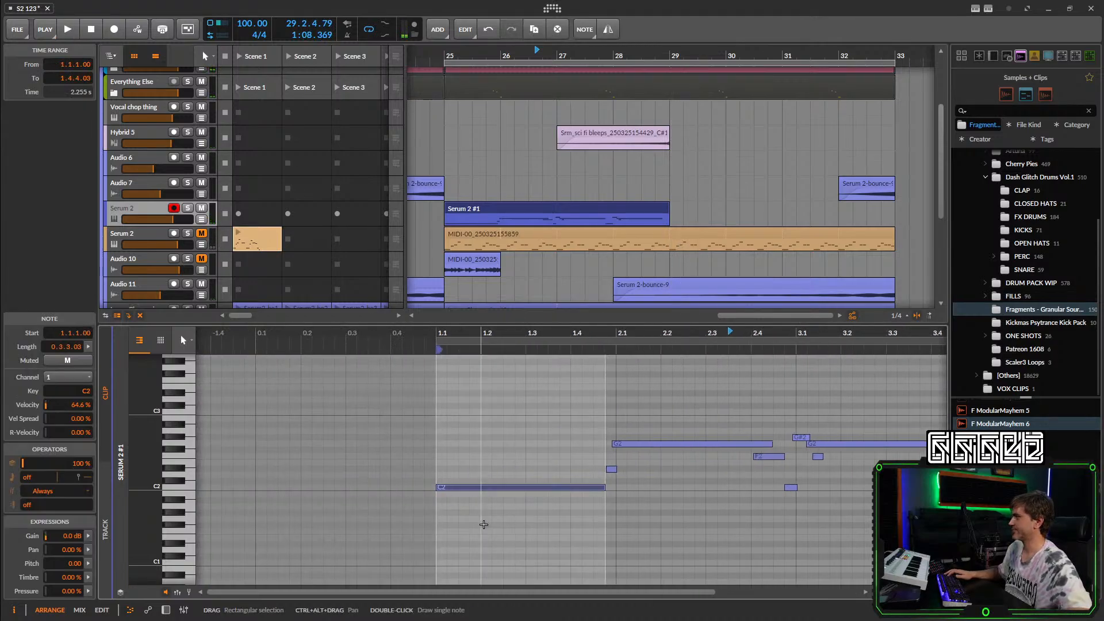
key(space)
key(space)
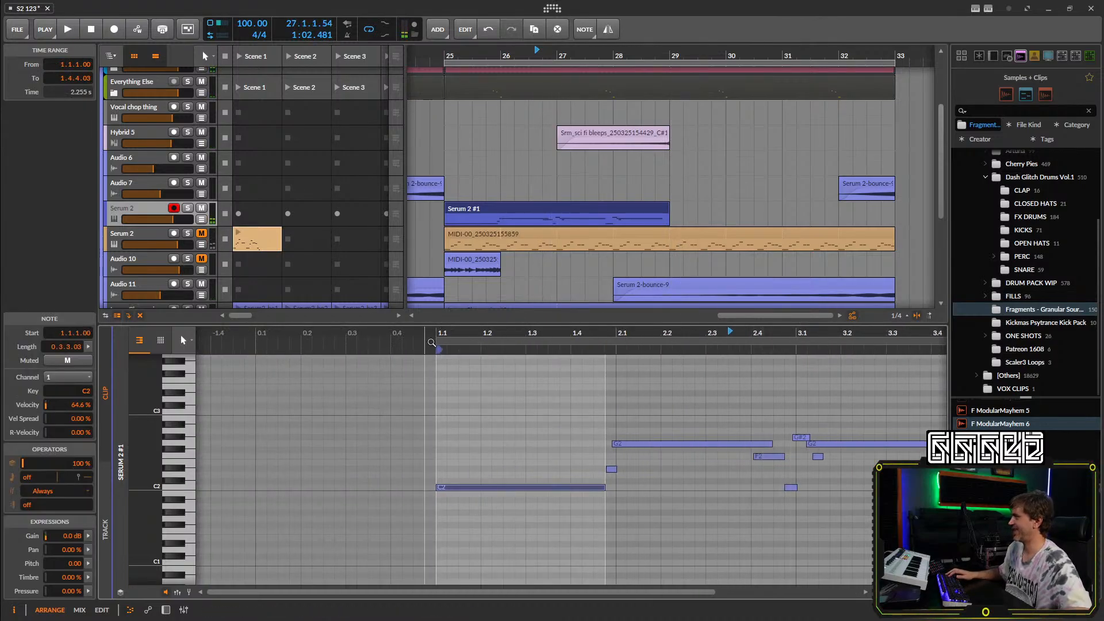
click(427, 350)
key(space)
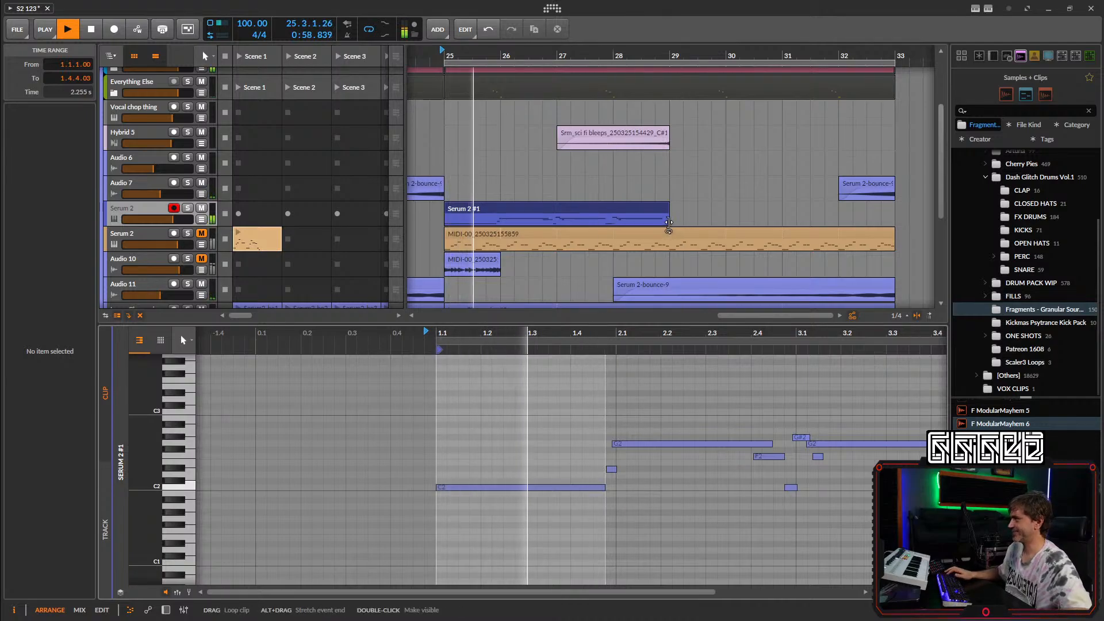
drag(668, 221, 868, 243)
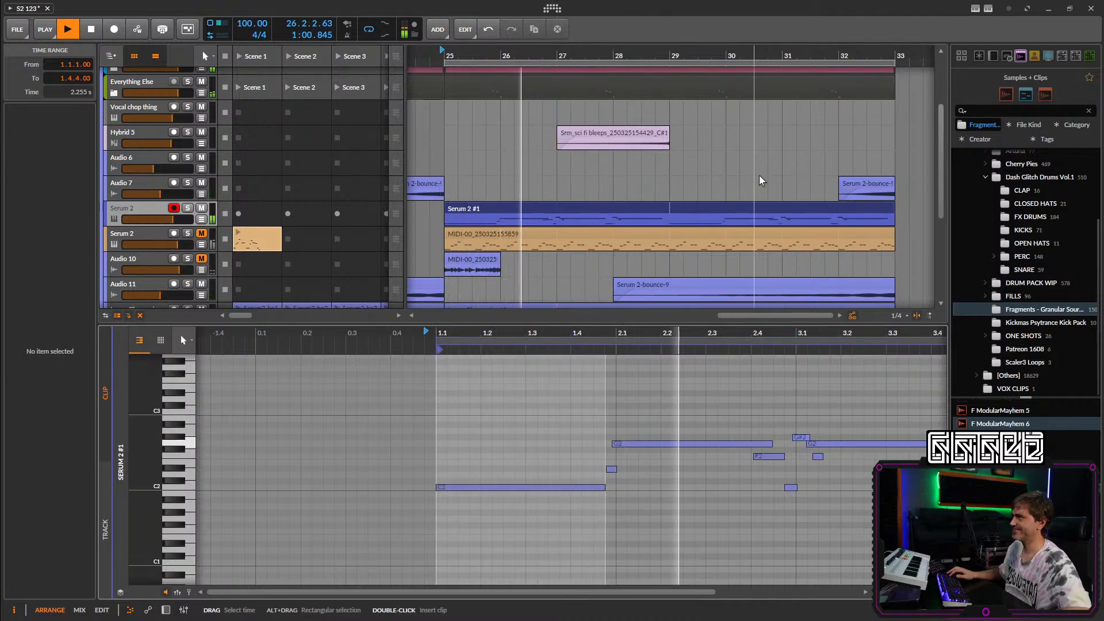
Replace the GTune device on the armed Serum 2 lead track with an EQ-2.
scroll(759, 177, down, 1)
key(d)
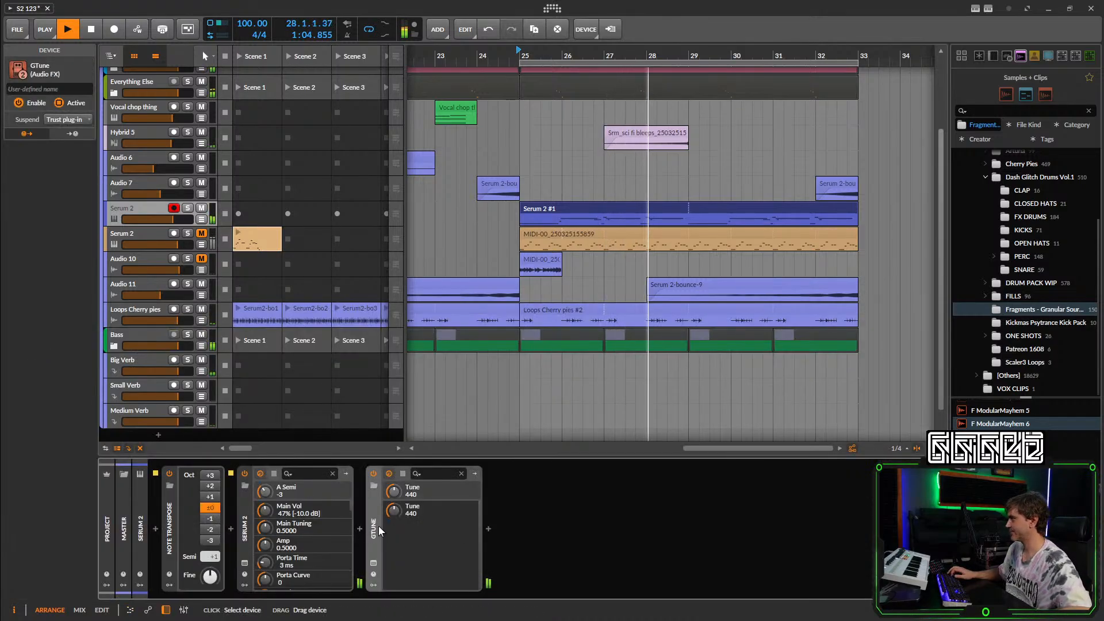
key(Delete)
click(360, 526)
text(eq)
click(553, 330)
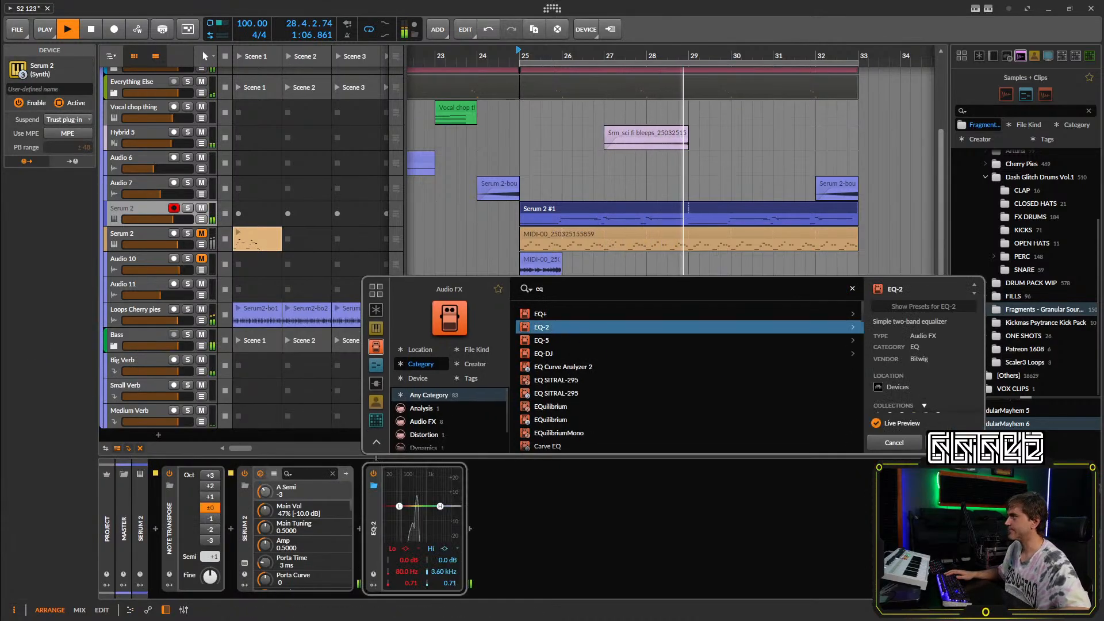
click(946, 443)
Switch the EQ-2's low band to a low-cut filter and set its frequency to 499 Hz.
click(415, 548)
click(418, 571)
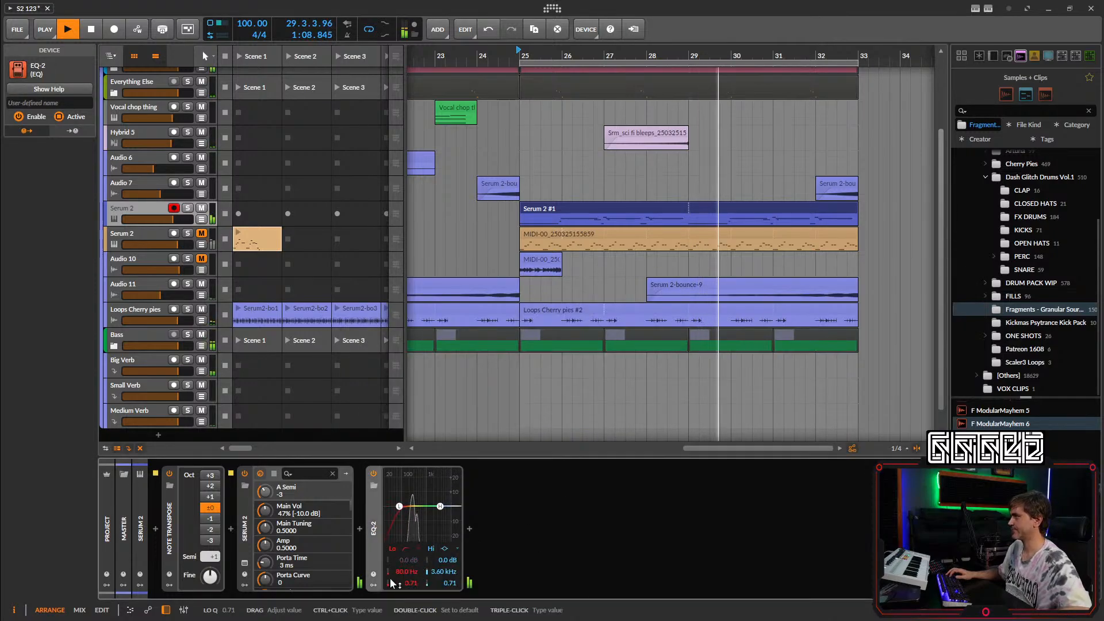
drag(396, 571, 395, 545)
Raise the lead track's Big Verb send and set the EQ-2 low-cut frequency to 594 Hz.
click(140, 210)
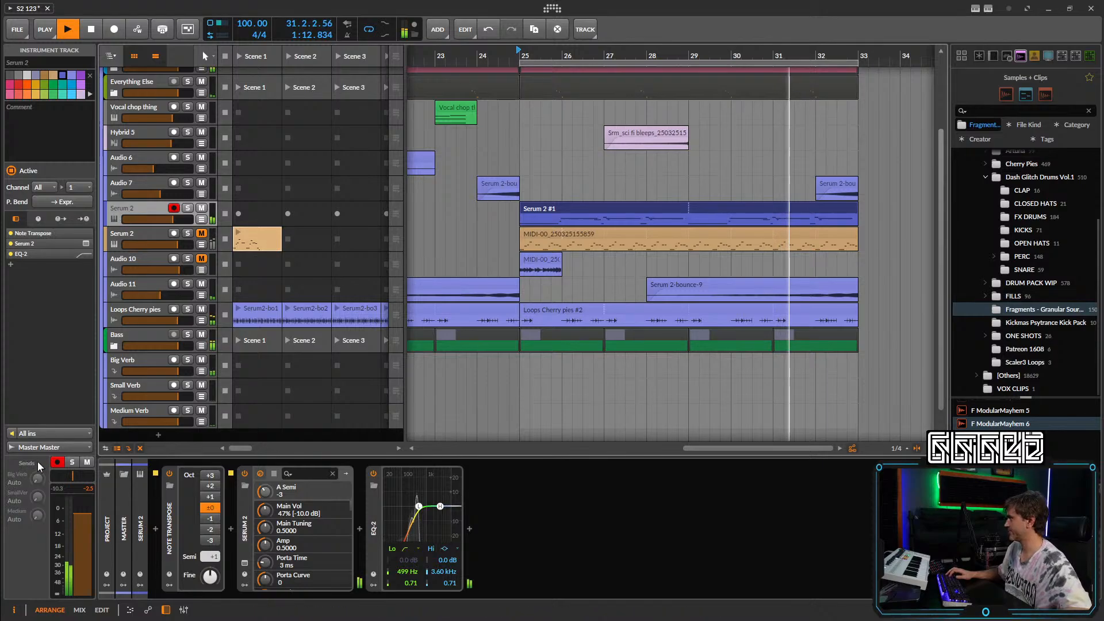
drag(37, 478, 37, 477)
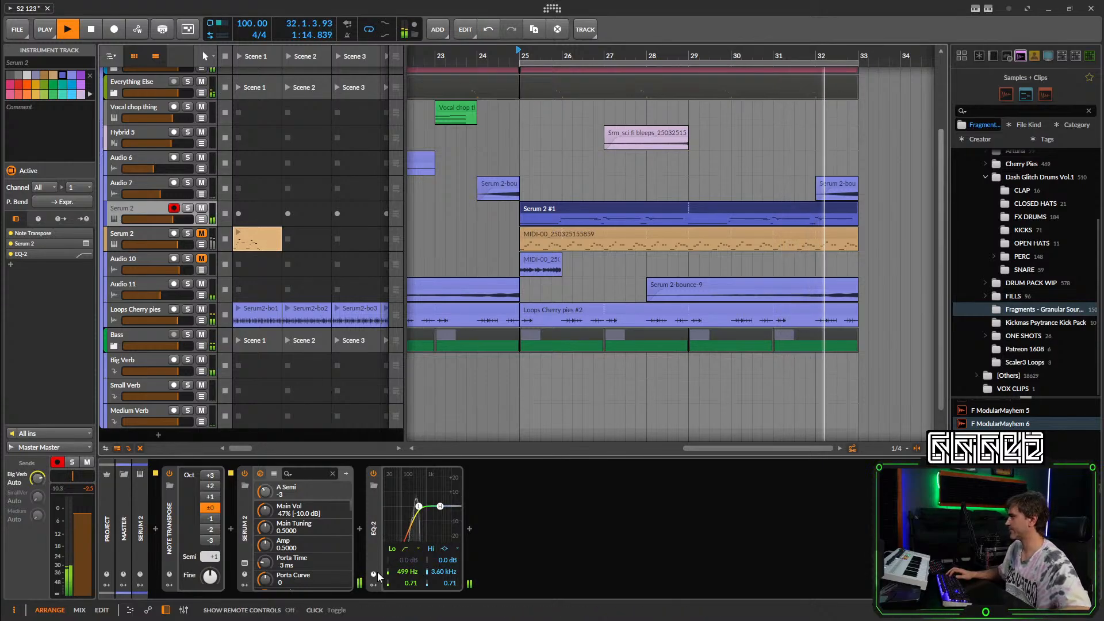
drag(397, 571, 397, 564)
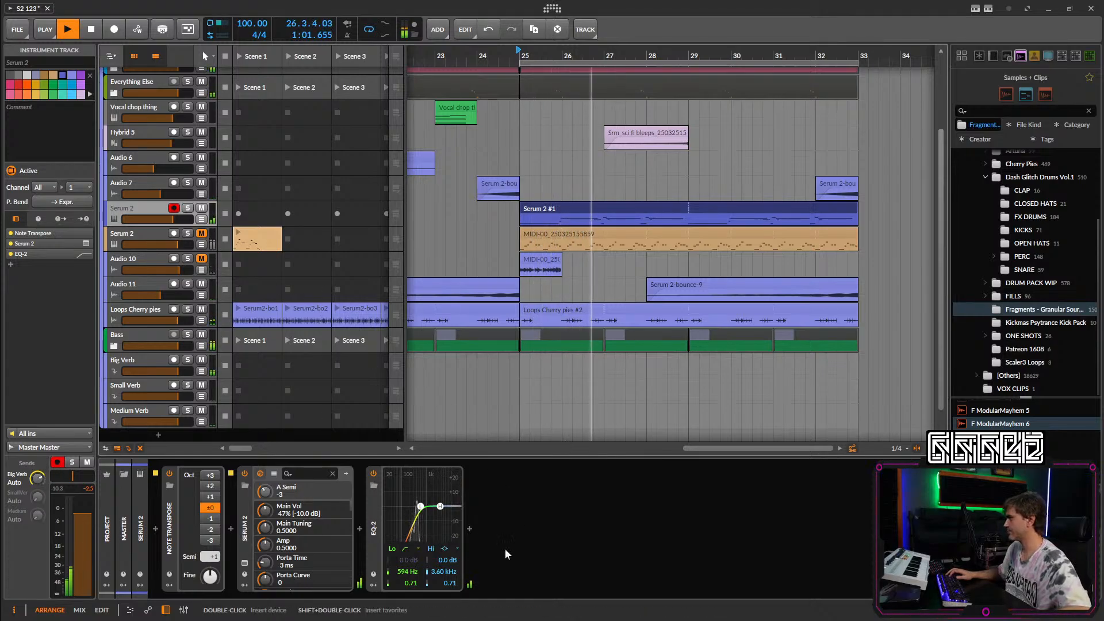
Add a Tool device after the EQ-2 and set its volume to +8.4 dB.
click(472, 534)
text(t)
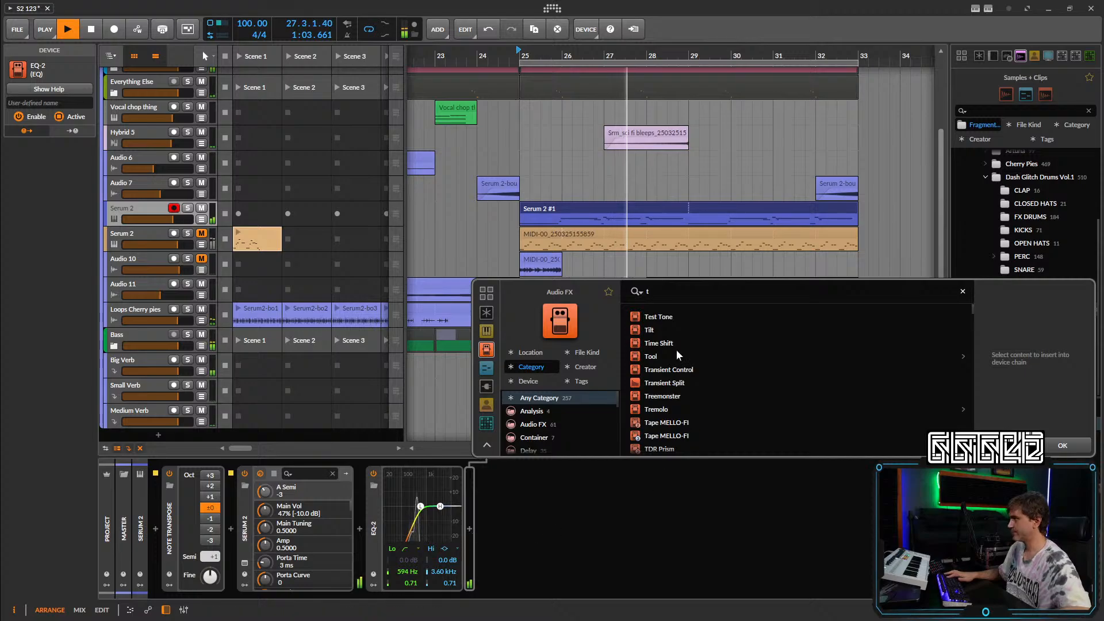
click(652, 361)
click(1063, 445)
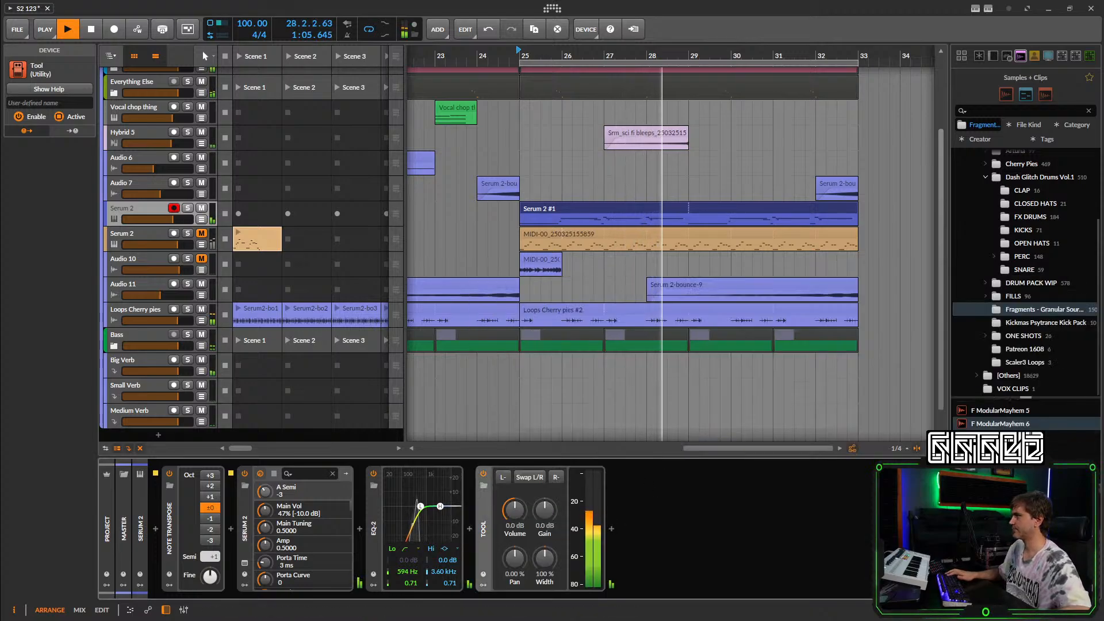
drag(515, 509, 515, 489)
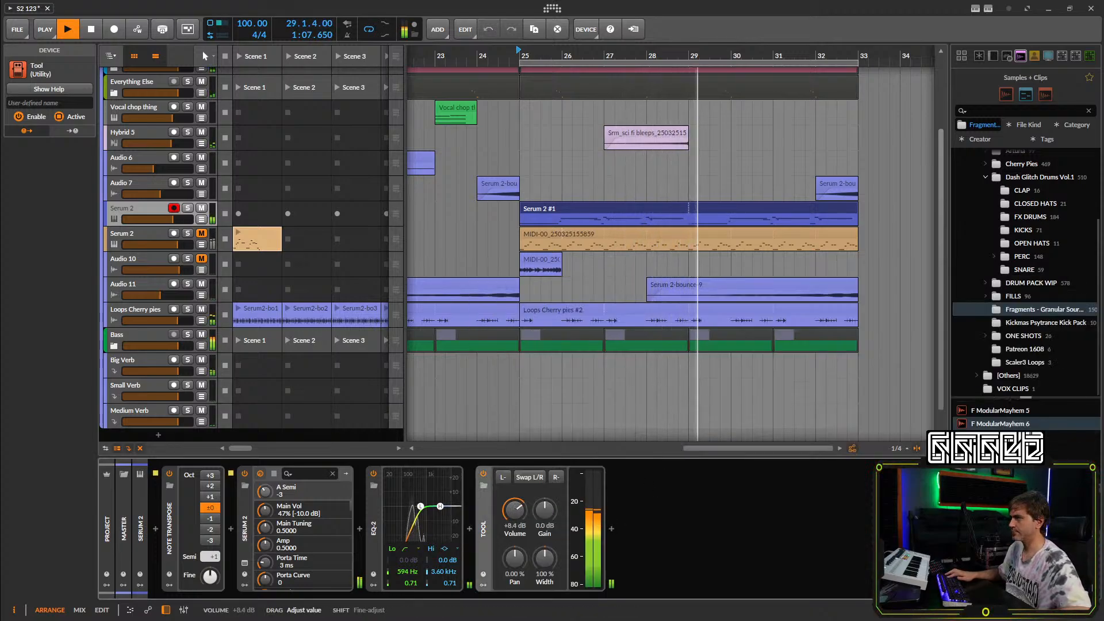
Set oscillator A's Gate warp amount to 100 in the lead track's Serum 2 plug-in.
click(245, 563)
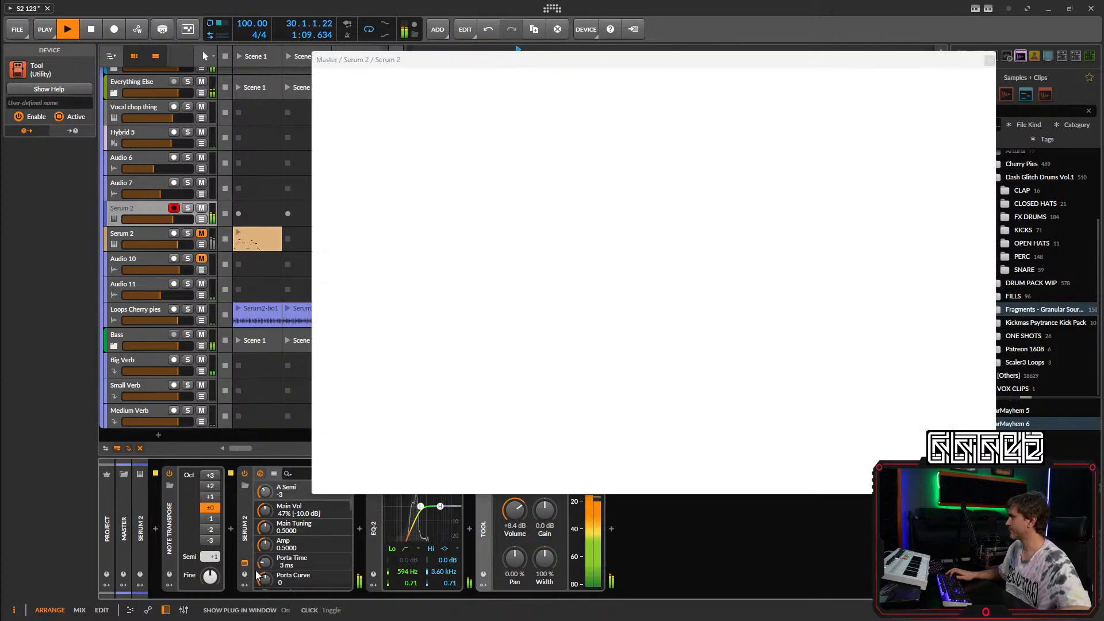
drag(365, 271, 363, 232)
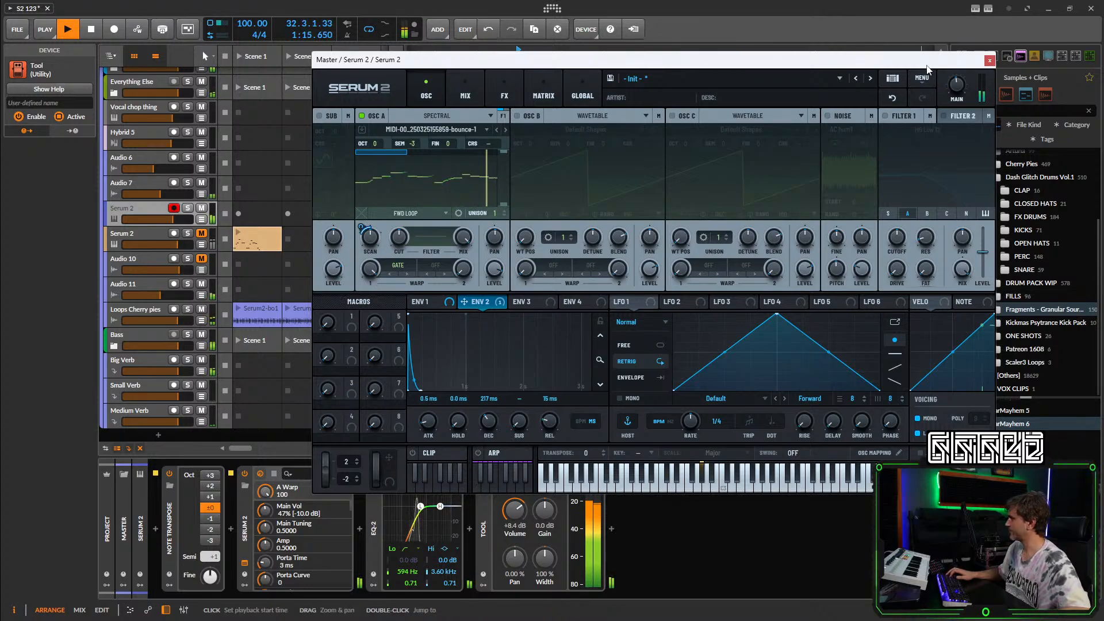
click(990, 60)
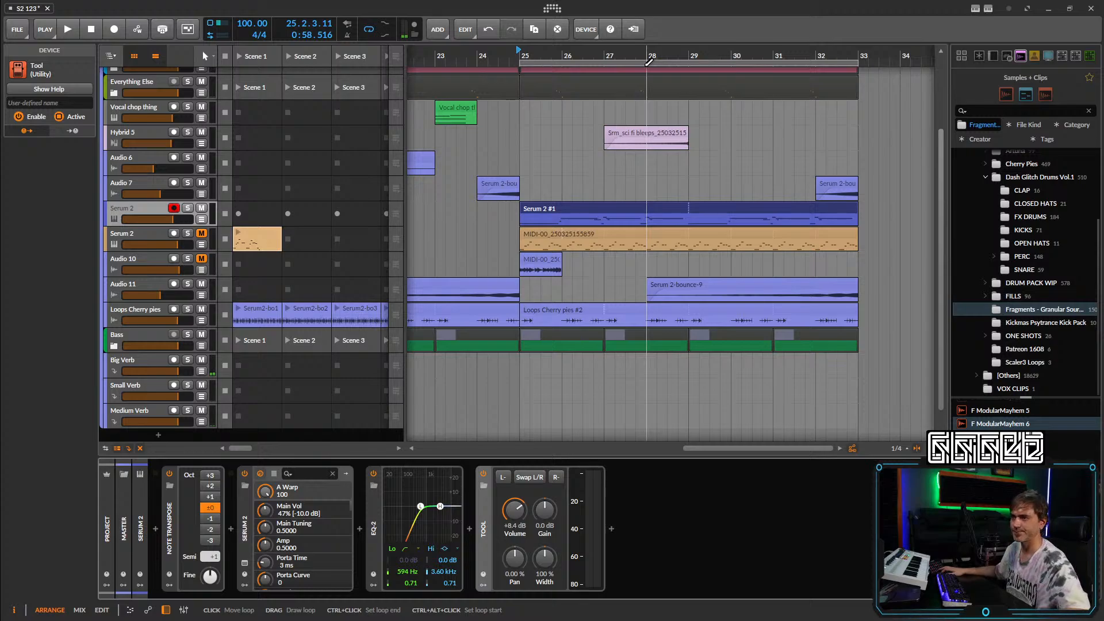
Split the orange Serum 2 clip at 25.3 and 26.1, and mute its first half-bar piece.
scroll(591, 153, down, 3)
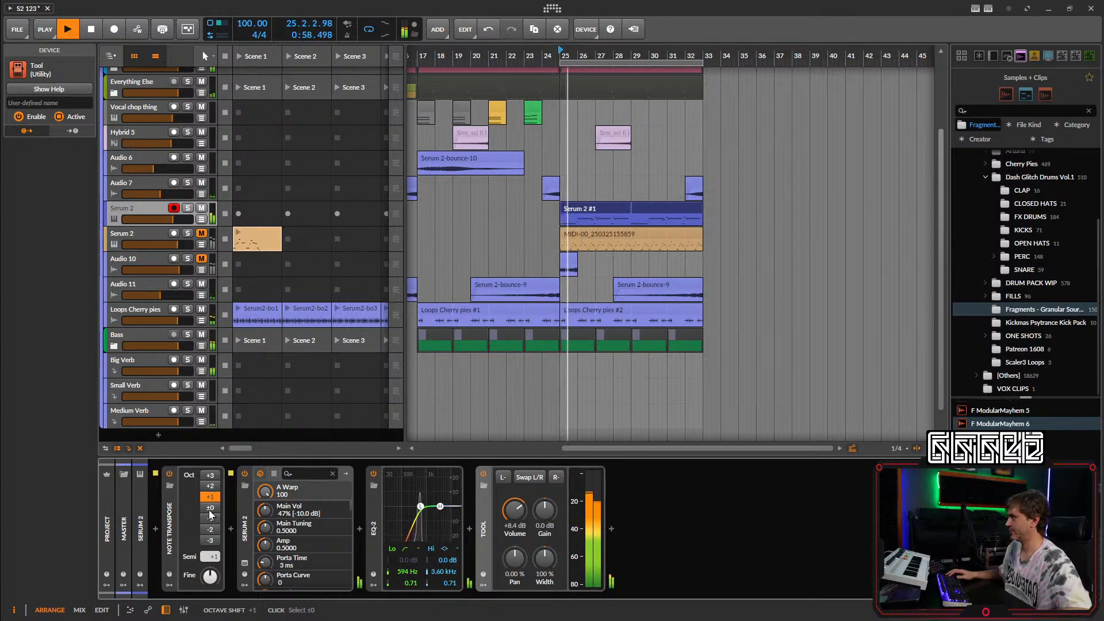
scroll(422, 313, right, 2)
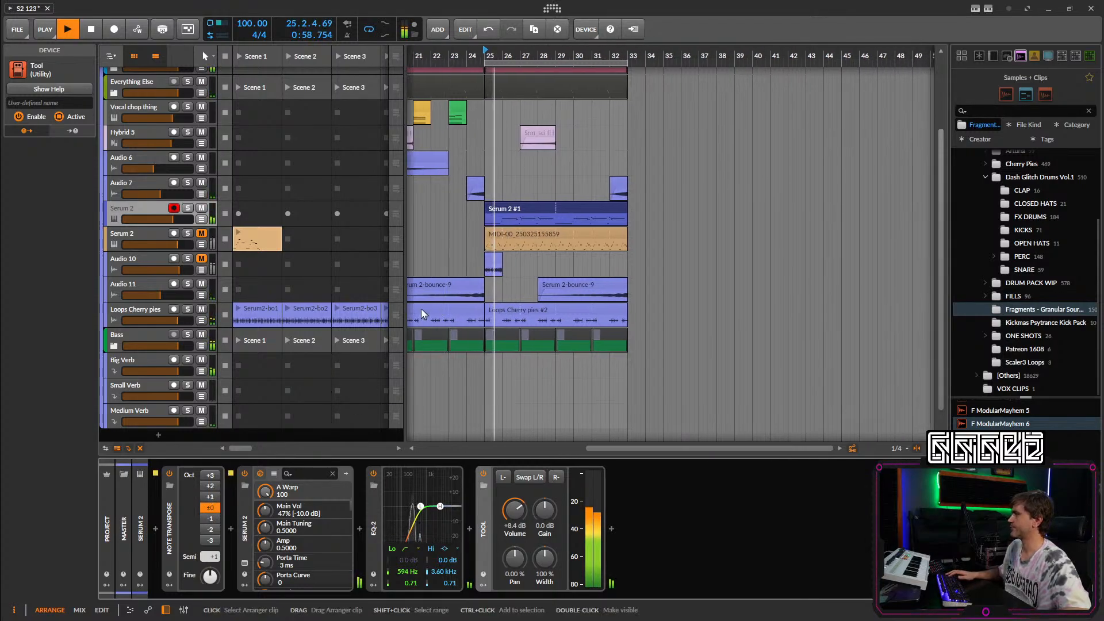
scroll(464, 274, left, 4)
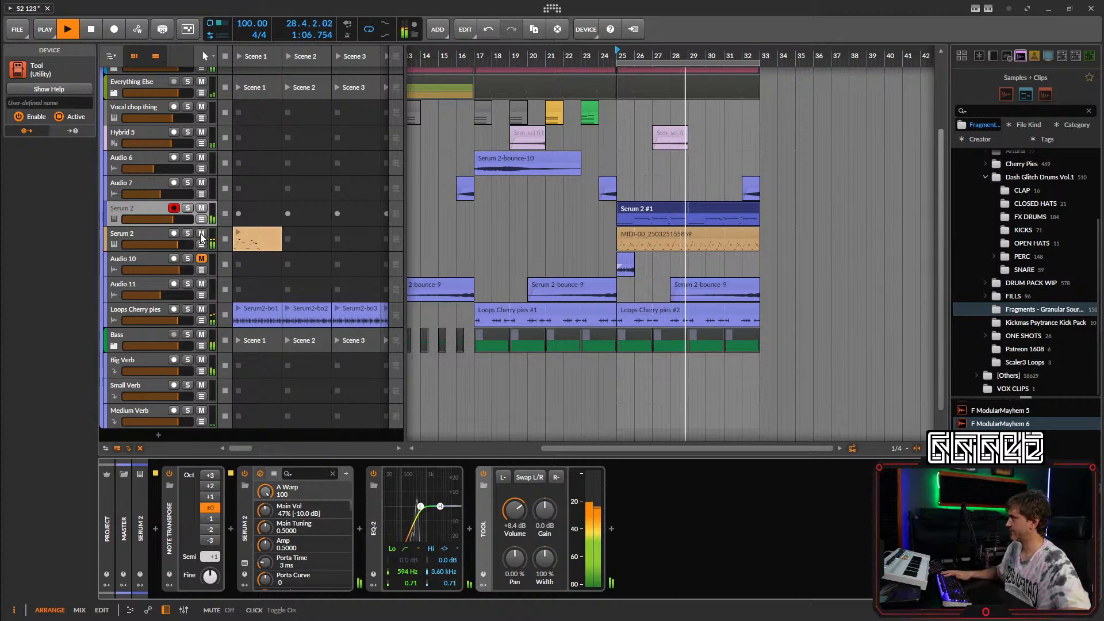
scroll(708, 255, up, 3)
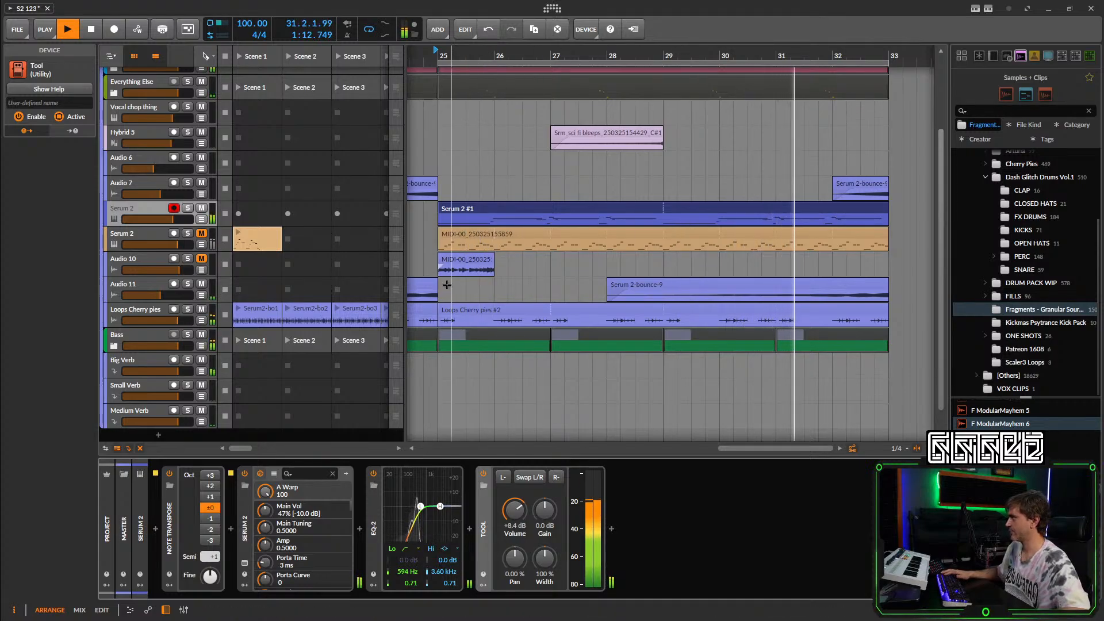
click(468, 247)
click(498, 247)
click(455, 240)
key(alt+m)
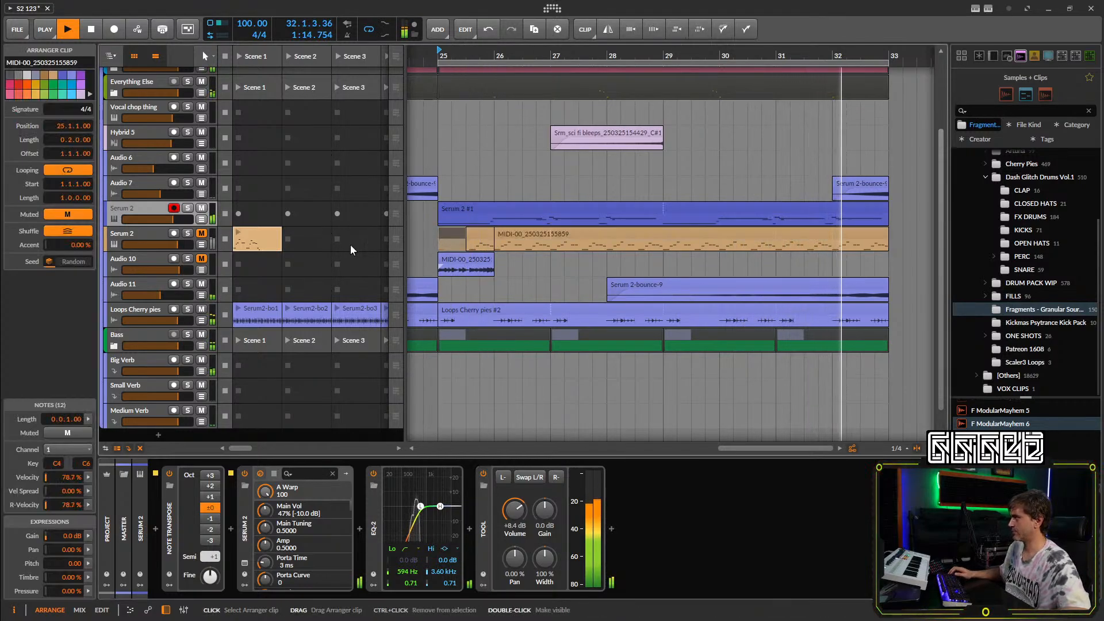
Unmute the orange Serum 2 track, and split off and mute the first half of its clip in bar 26.
click(201, 237)
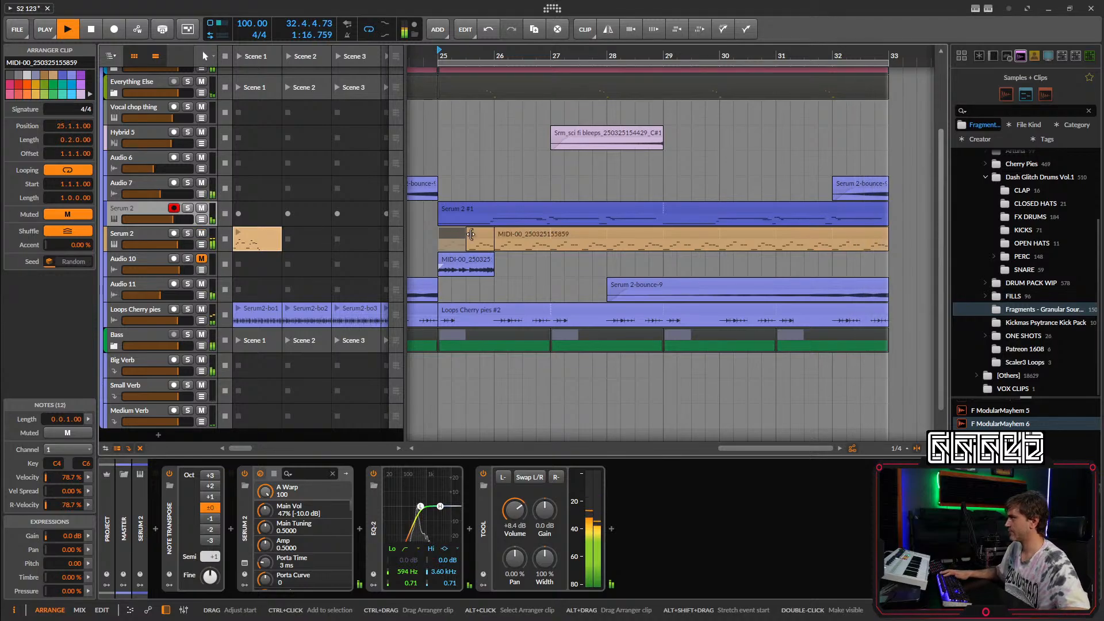
double_click(525, 248)
click(508, 237)
key(alt+m)
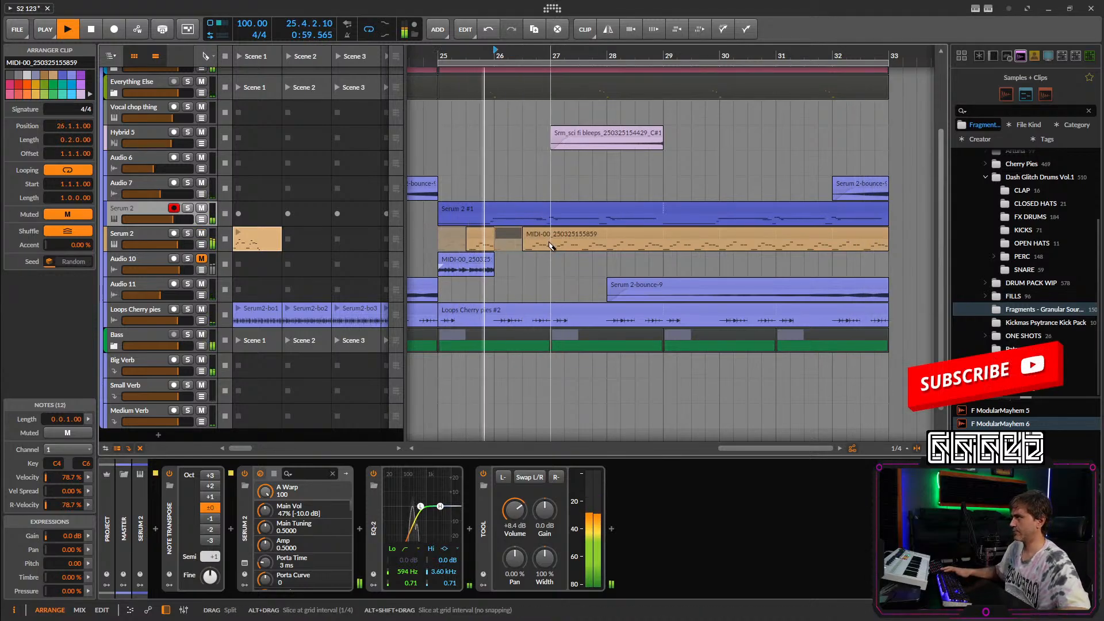
Split the orange clip at bar 27, and move the half-bar piece at 25.1 to 25.3.1, unmuted.
click(561, 247)
click(487, 230)
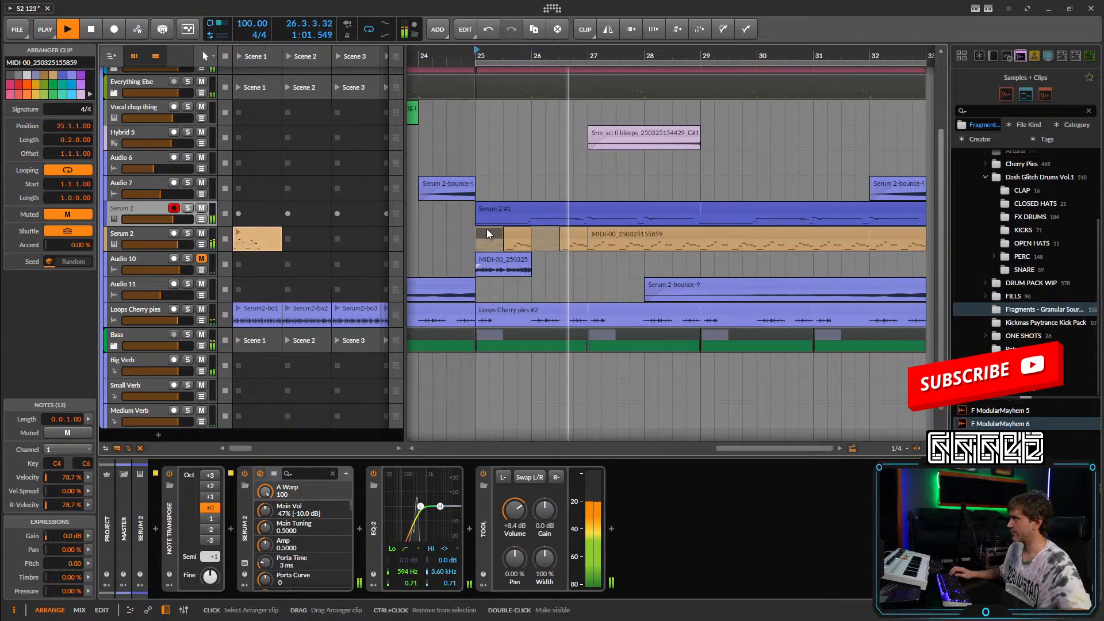
drag(488, 235, 546, 242)
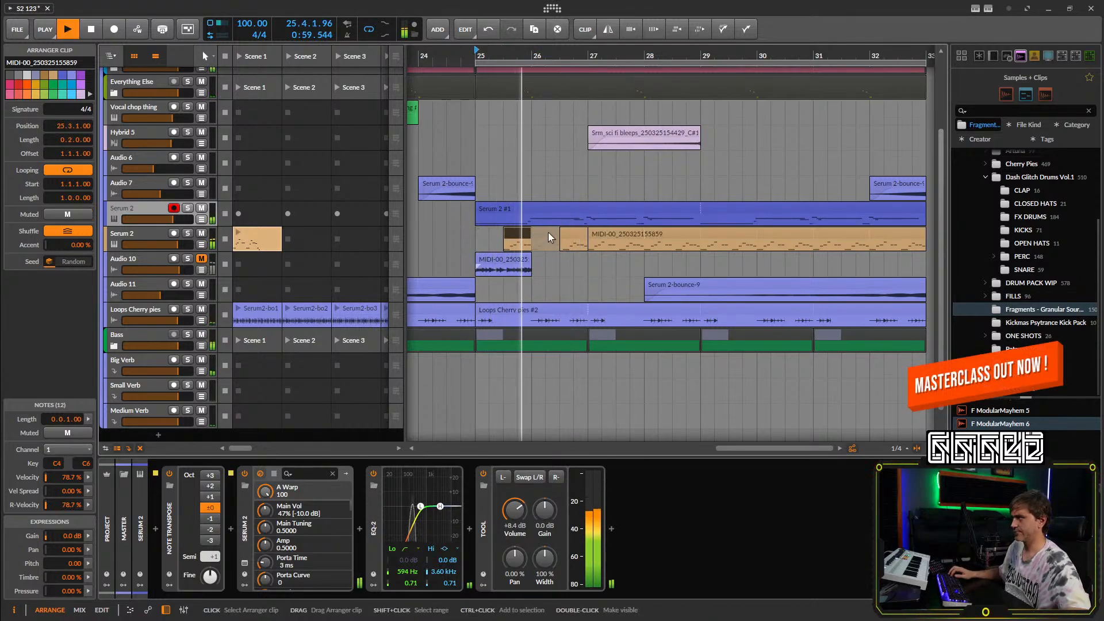
In the orange clip at 25.3, delete the notes between 1.1.2 and 1.3.2 and add a short C4 at 1.1.4.00.
double_click(513, 240)
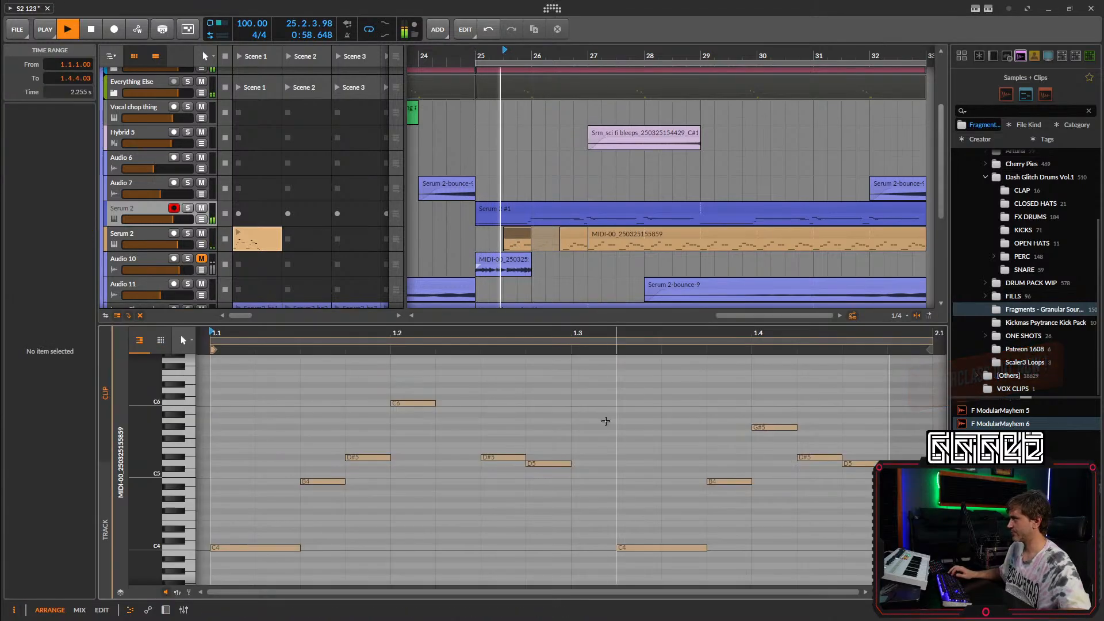
key(space)
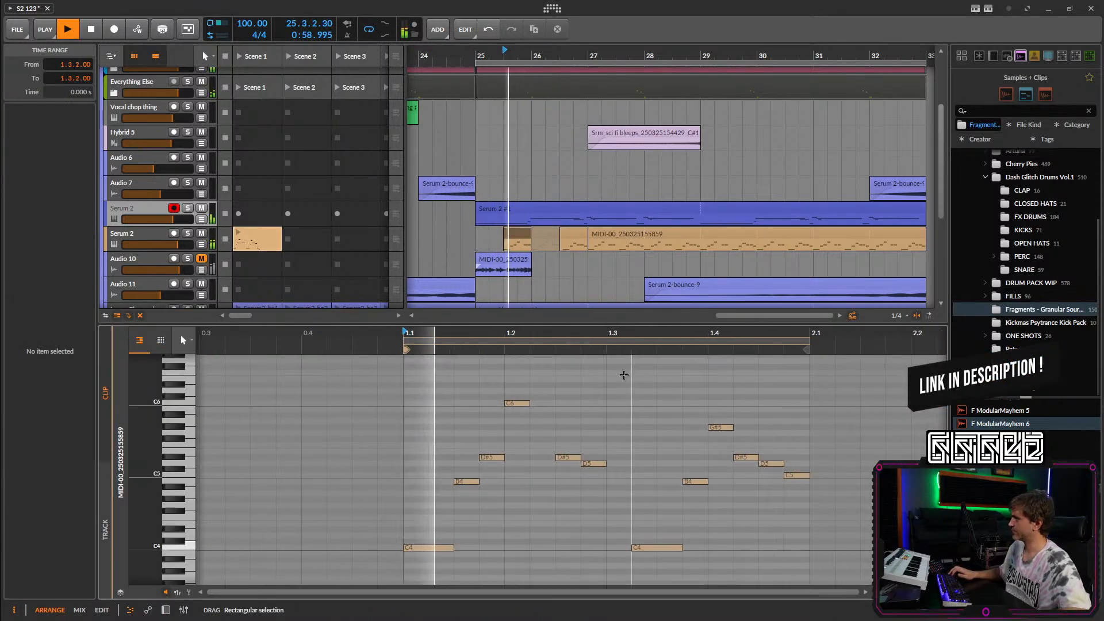
drag(632, 371, 429, 517)
key(Delete)
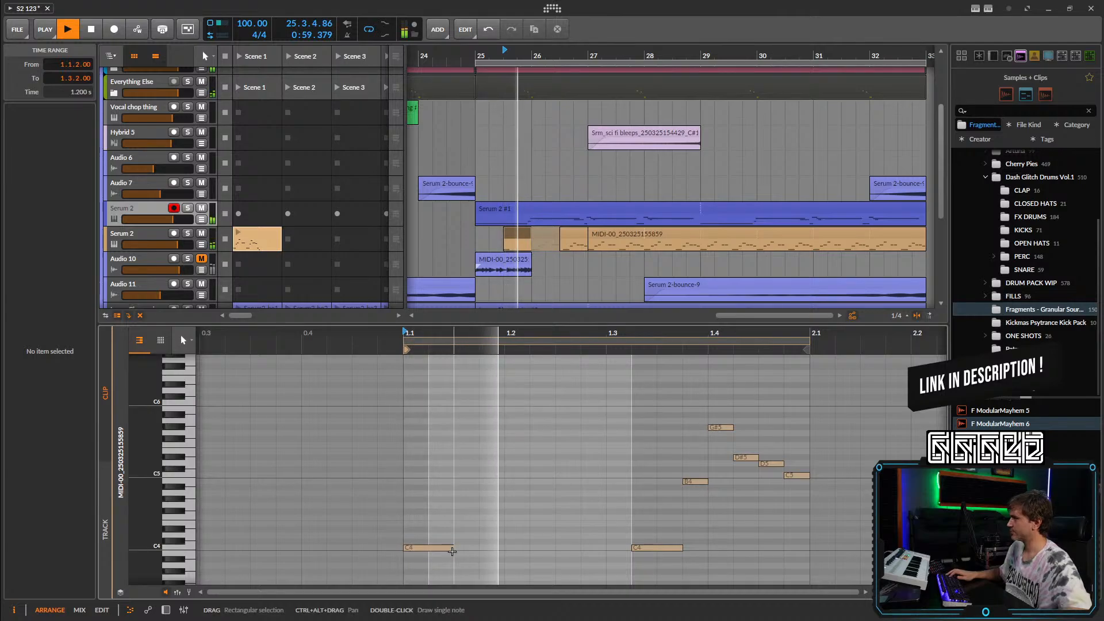
double_click(498, 549)
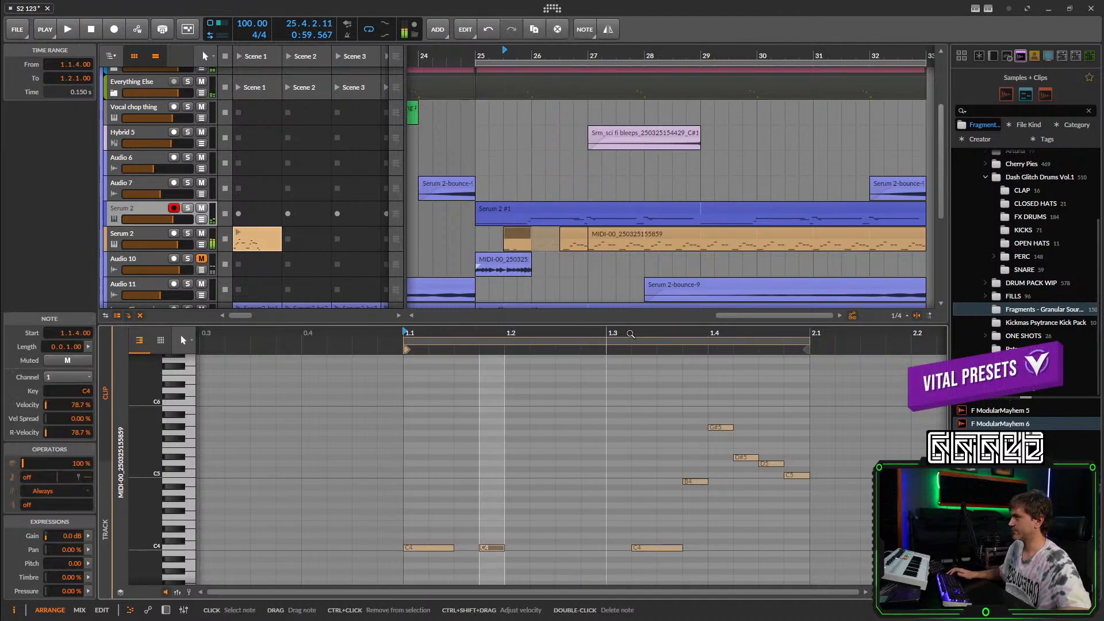
Play the section from bar 25 and delete all the clip's notes from 1.3.2 onward.
key(space)
click(474, 50)
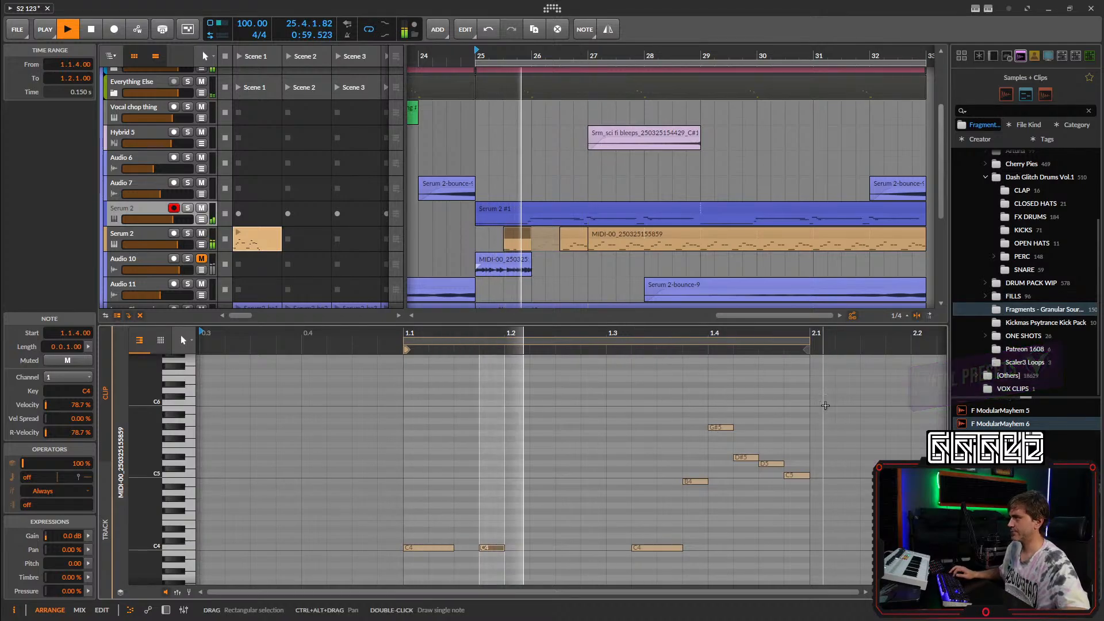
drag(836, 402, 656, 575)
key(Delete)
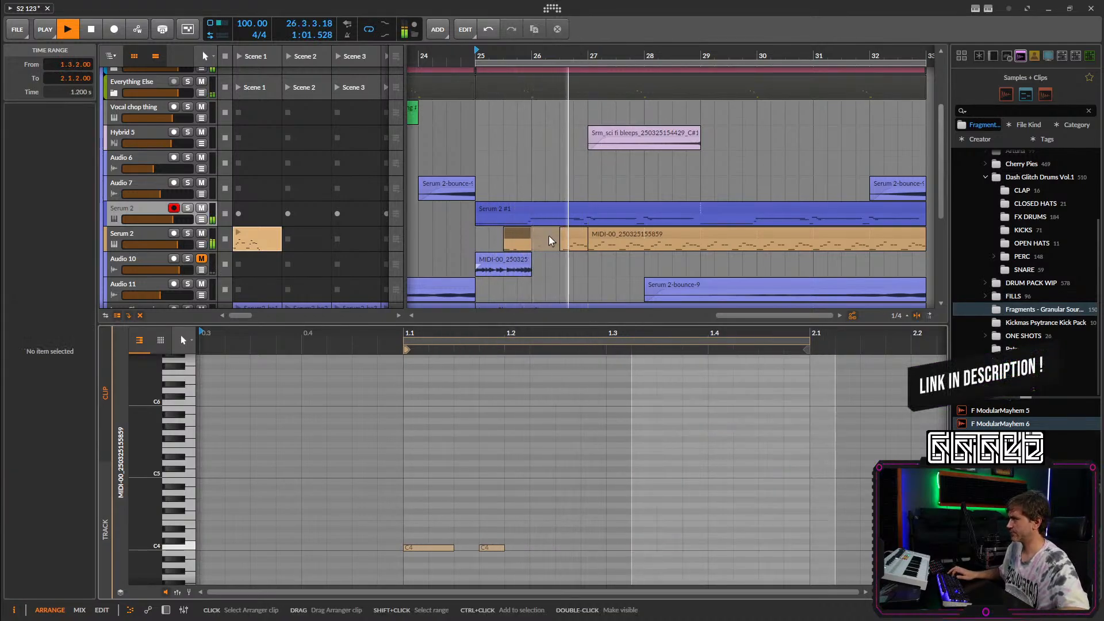
Replace the orange clips from bar 26 onward with a copy of the edited half-bar clip at 26.3.1, and play it back.
click(566, 233)
key(space)
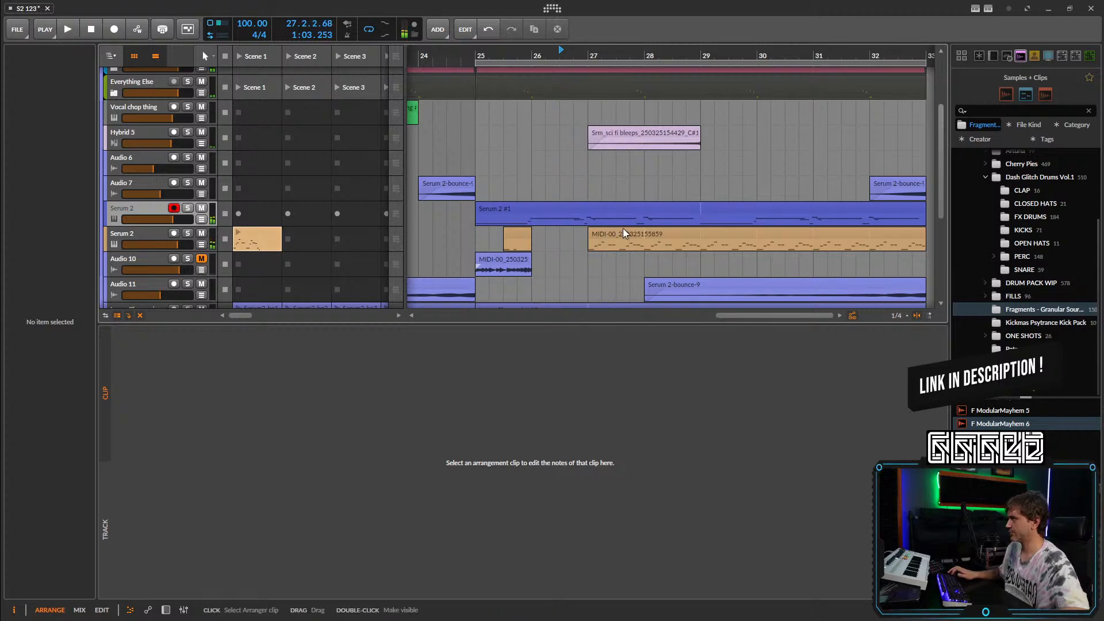
click(518, 241)
drag(520, 241, 578, 236)
key(space)
key(space)
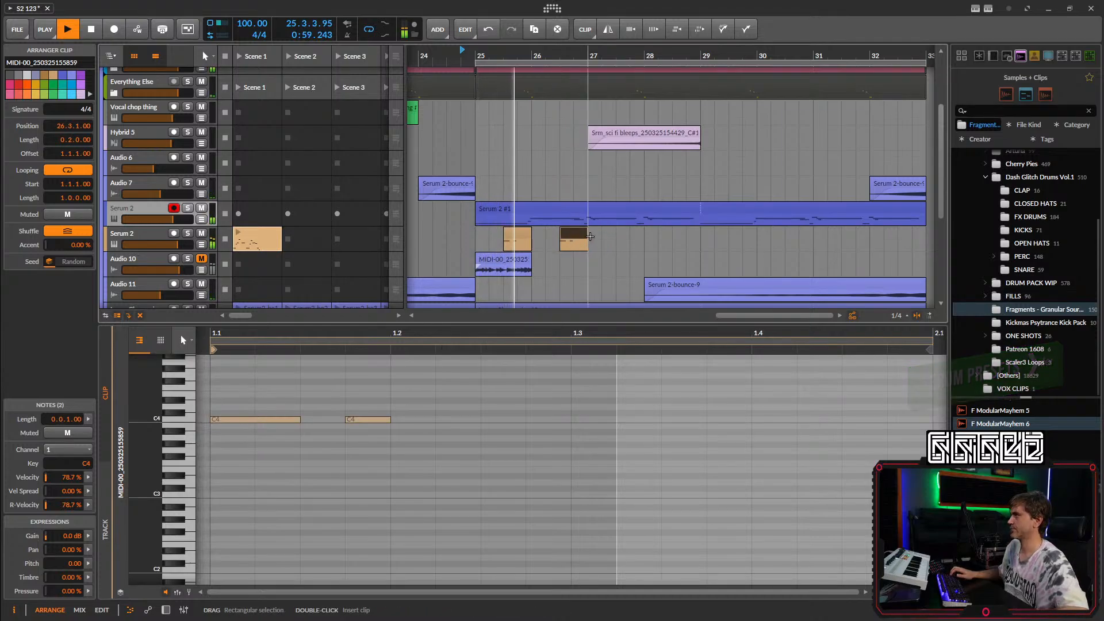
scroll(605, 248, left, 2)
scroll(604, 249, right, 2)
scroll(575, 242, down, 2)
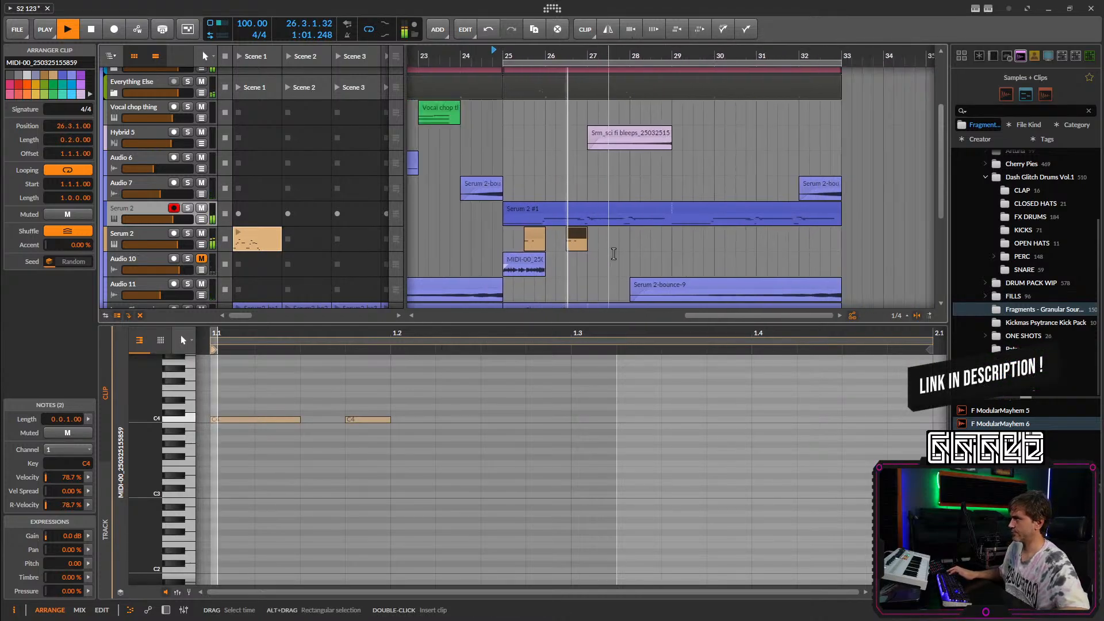
Duplicate the half-bar orange fill clip onto beat 3 of every remaining bar from 27 through 32.
scroll(534, 218, down, 2)
drag(514, 196, 584, 198)
mouse_move(664, 190)
mouse_down()
mouse_move(490, 195)
mouse_move(669, 200)
mouse_up()
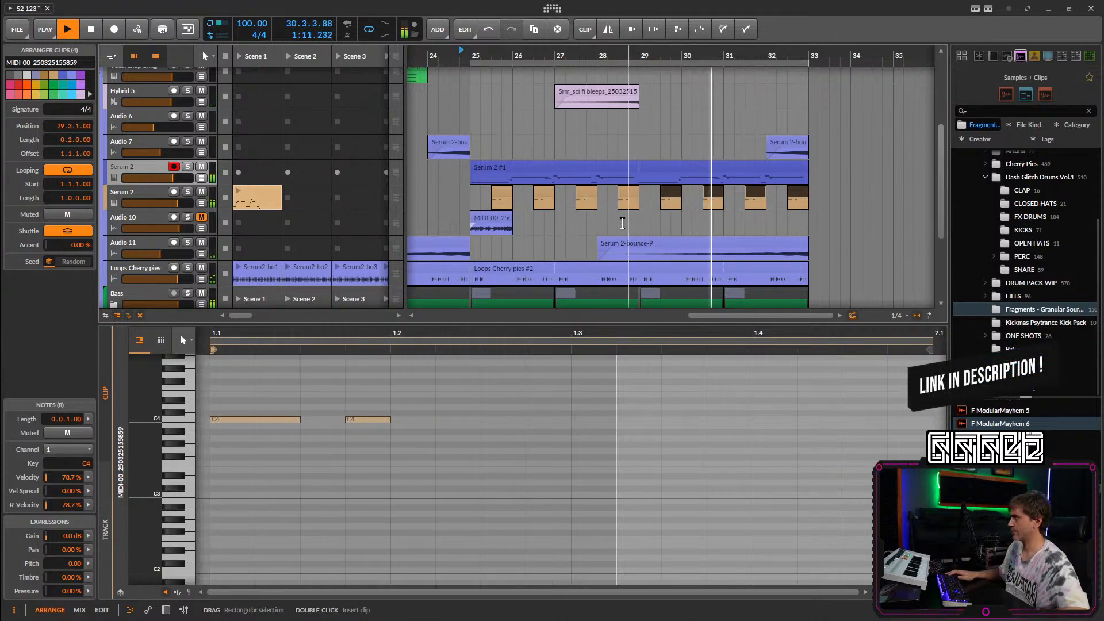
scroll(598, 227, down, 3)
click(600, 228)
scroll(600, 229, down, 3)
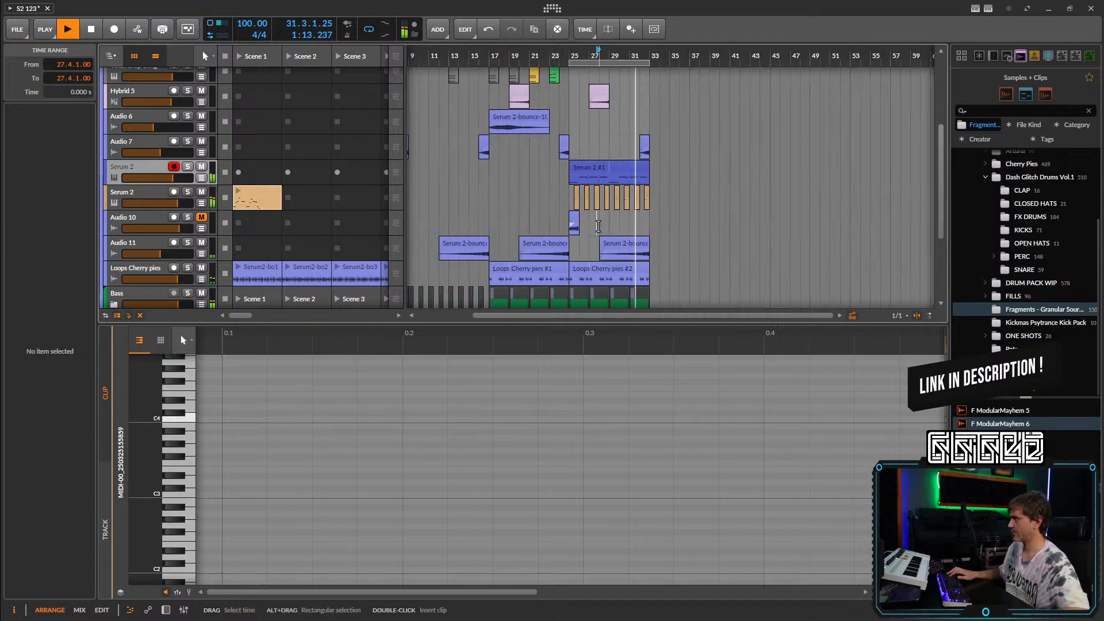
On the orange Serum 2 track, try Note Transpose at +1 octave during playback, and return it to ±0.
click(175, 207)
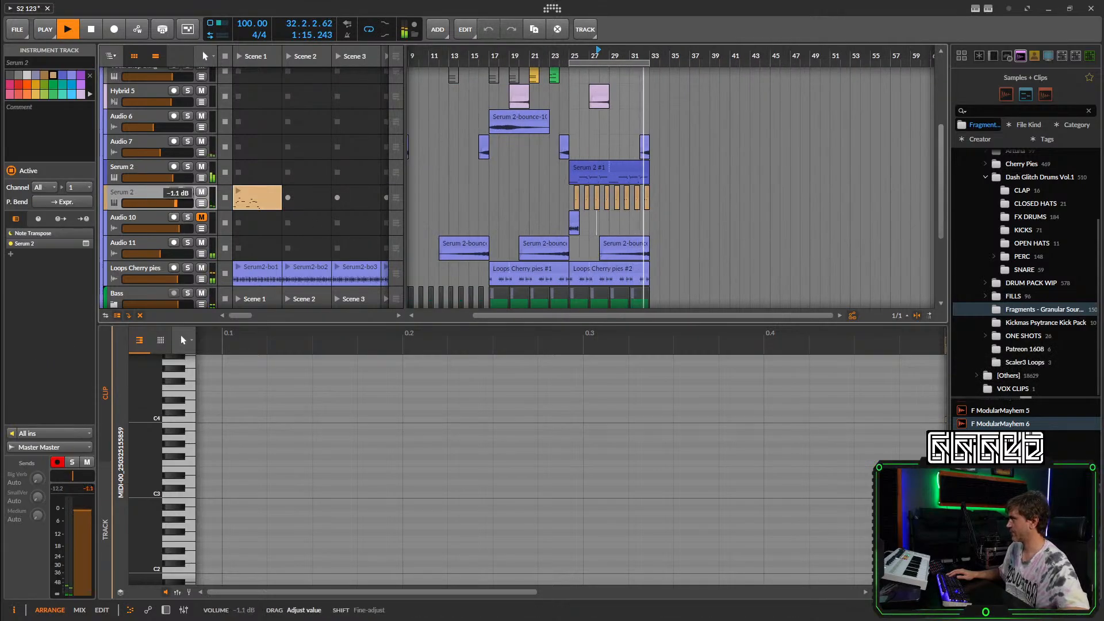
click(165, 609)
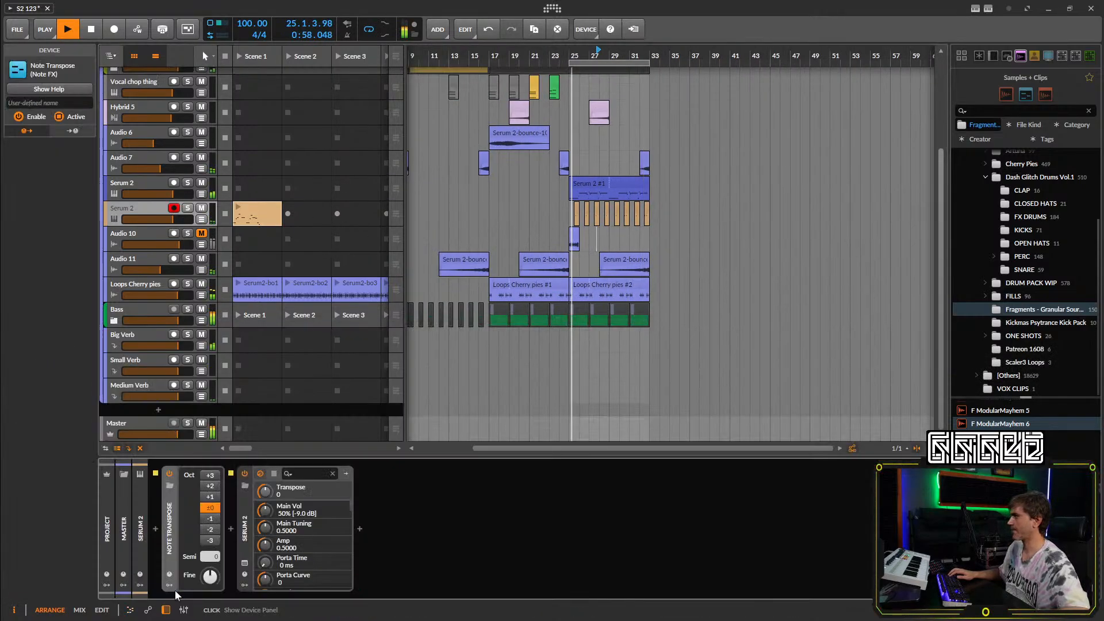
click(211, 496)
key(space)
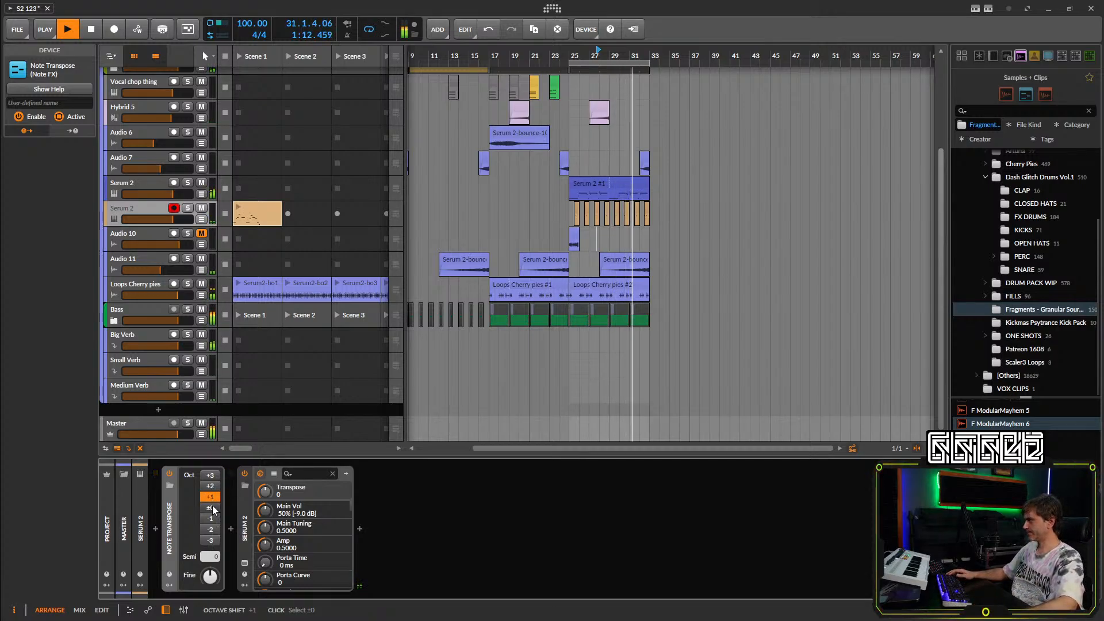
click(211, 507)
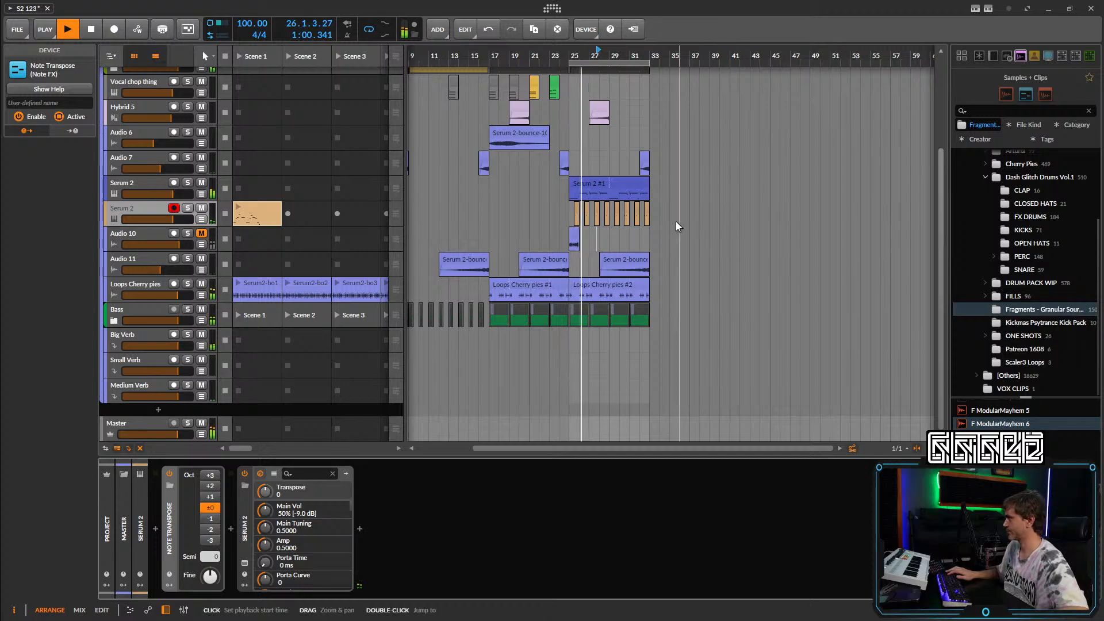
Solo the blue Serum 2 lead track and open its Serum 2 instrument window.
scroll(661, 223, up, 4)
scroll(558, 203, left, 2)
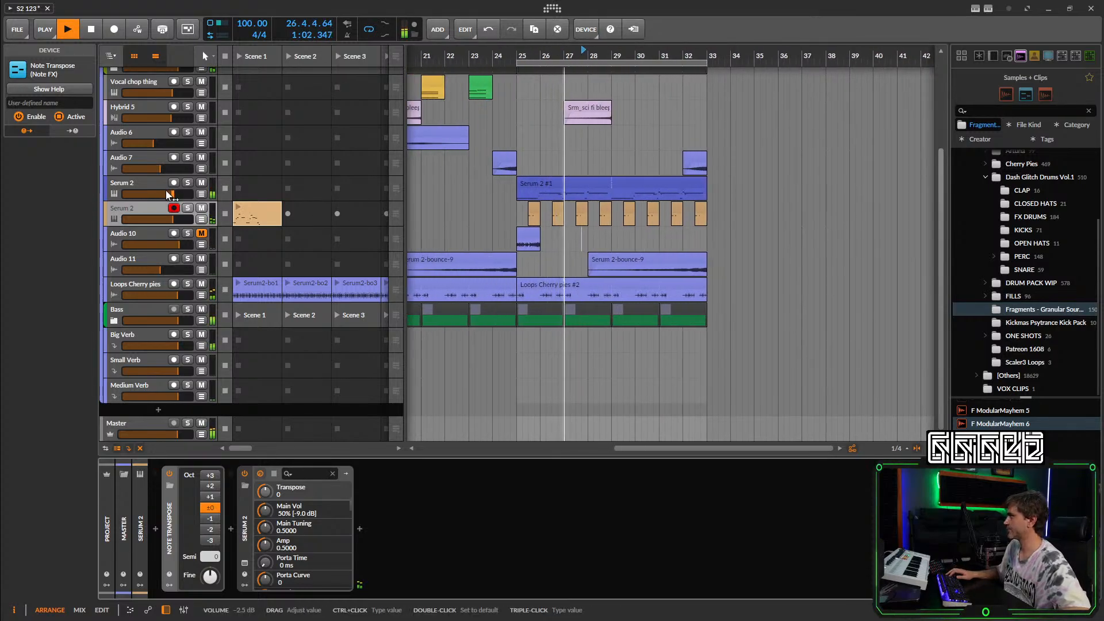
click(169, 189)
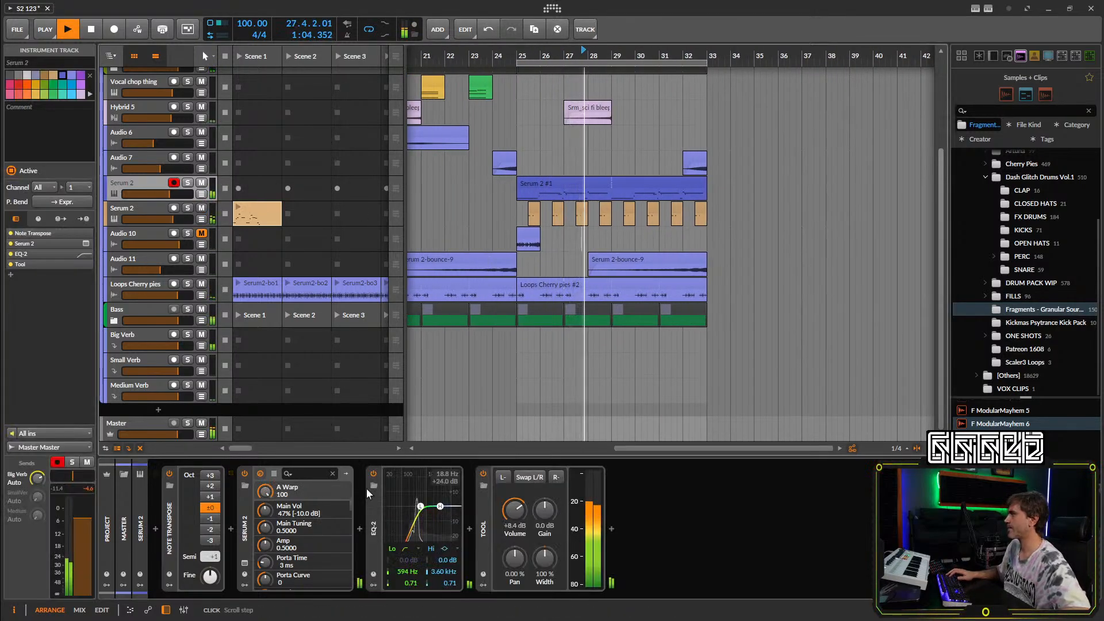
click(188, 183)
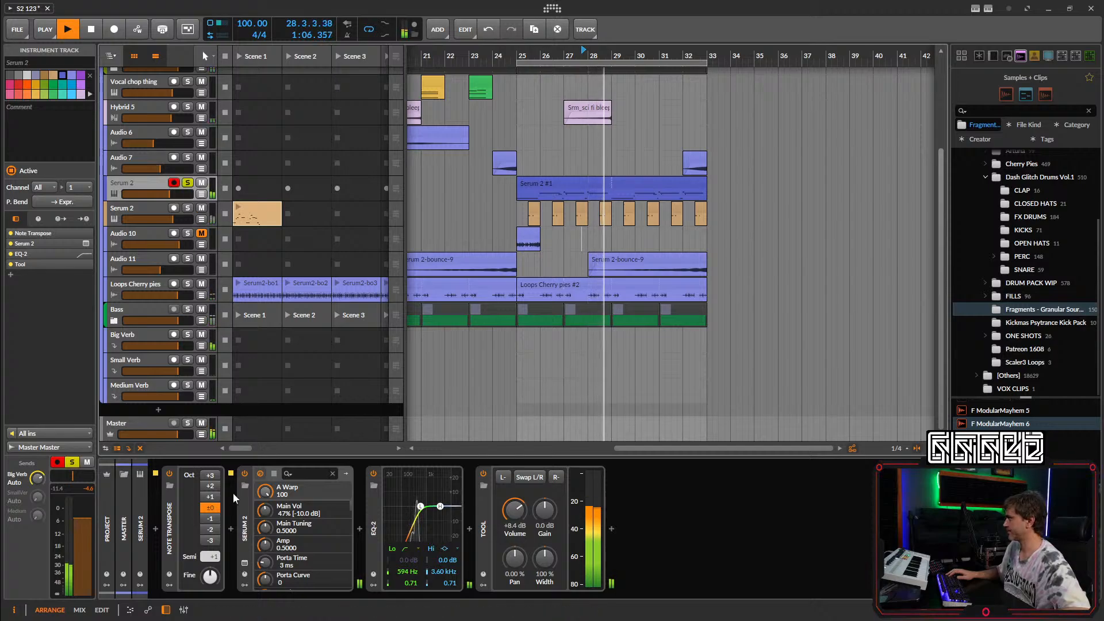
click(246, 565)
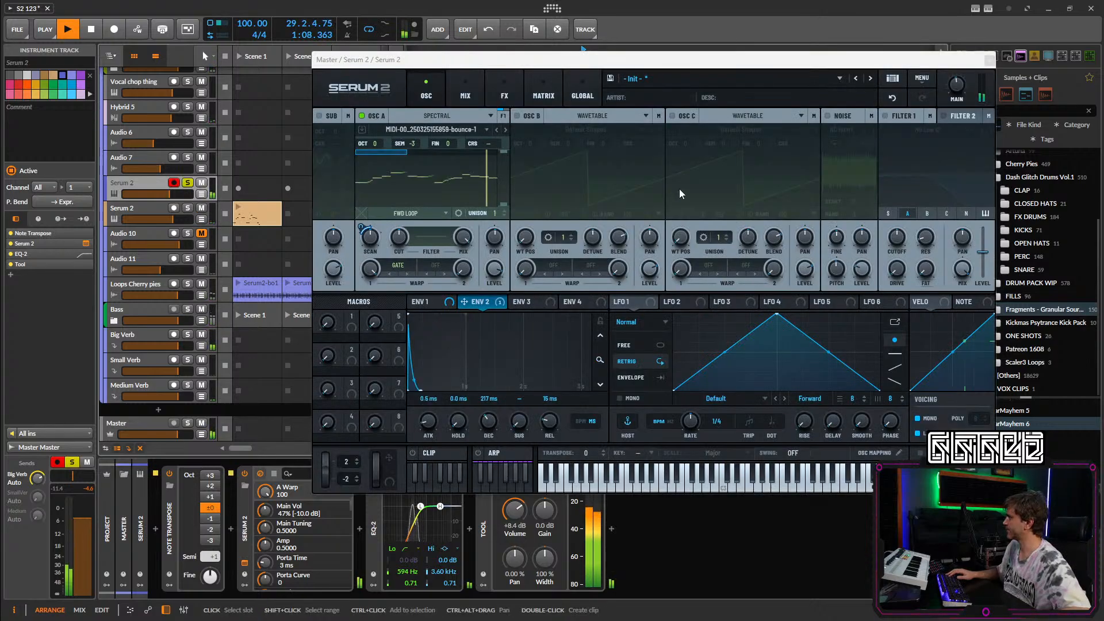
Enable the noise oscillator in the lead's Serum 2 and pull its level down to 0% during playback.
key(space)
click(827, 116)
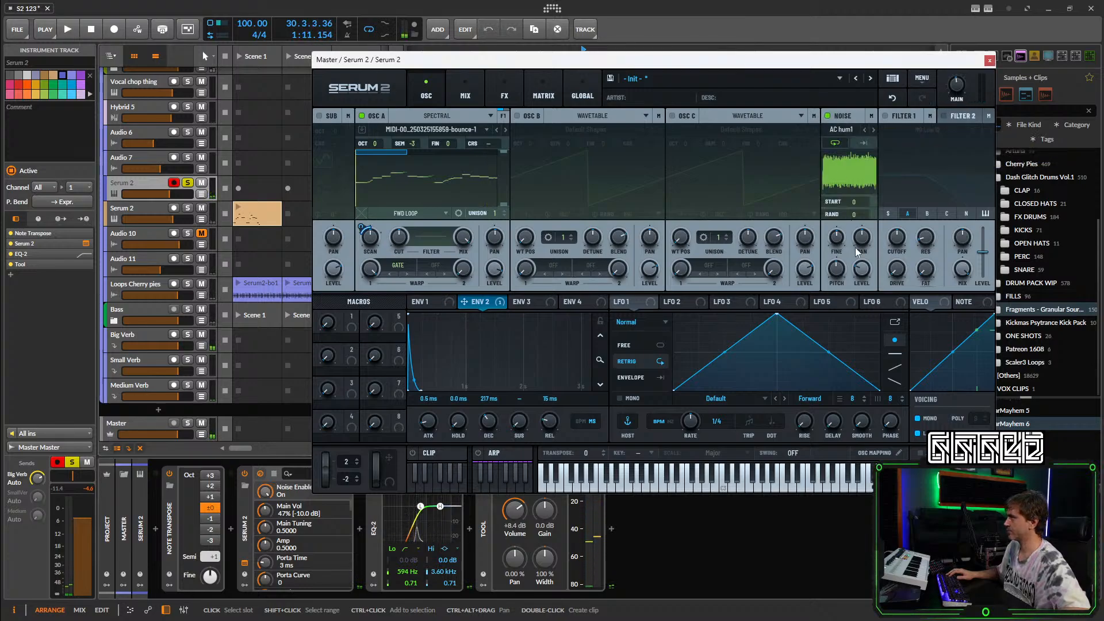
key(space)
drag(861, 269, 855, 303)
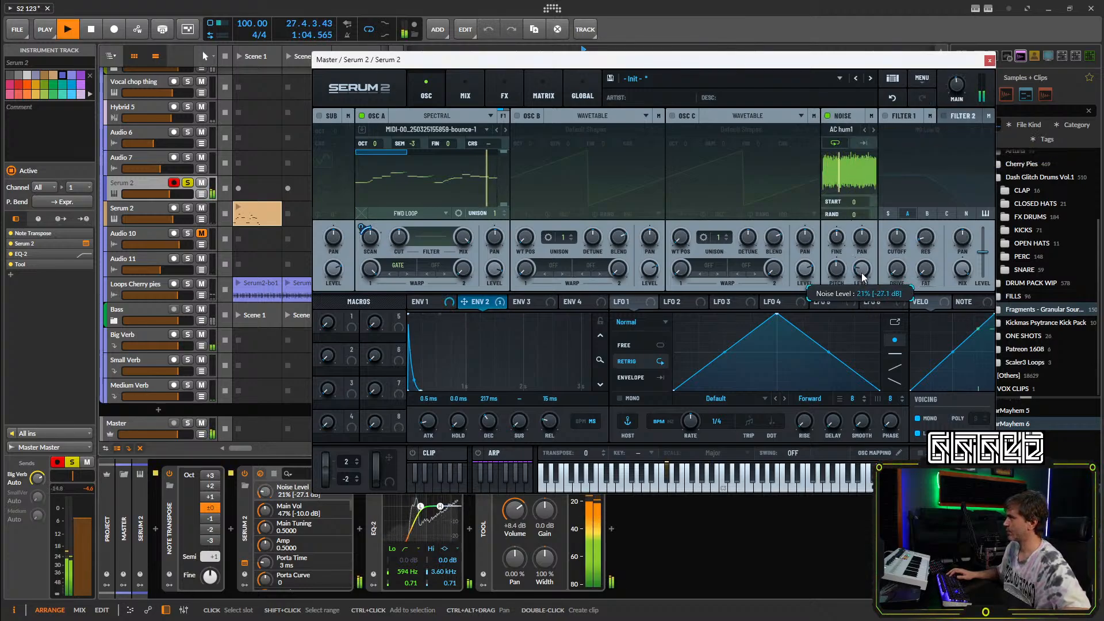
Set oscillator A's second warp to AM (Noise) with an amount of 33%.
click(436, 265)
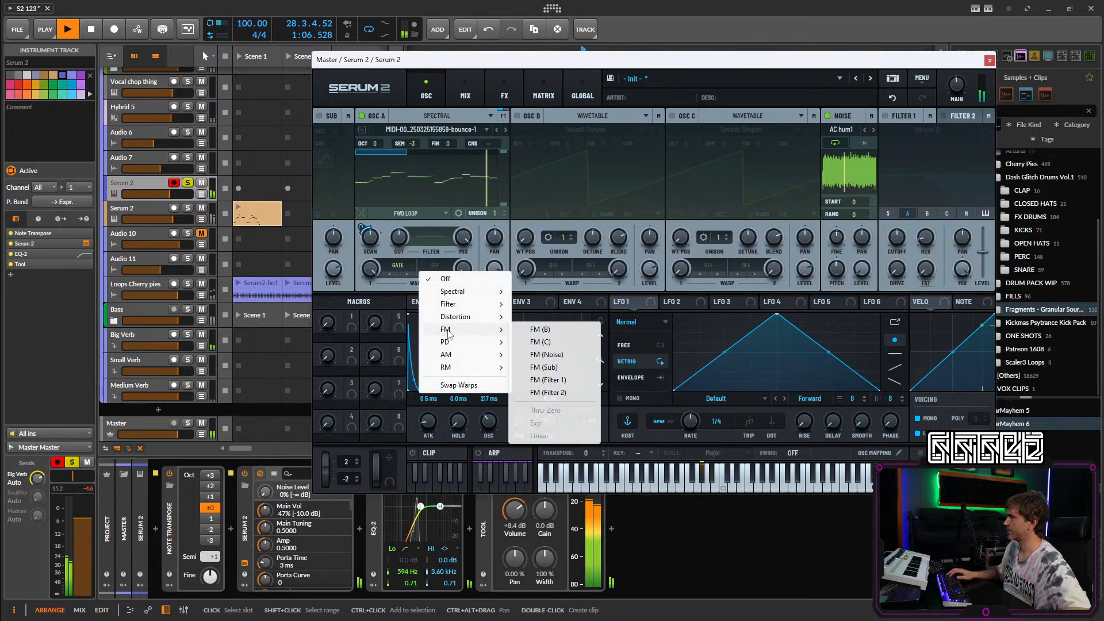
mouse_move(454, 357)
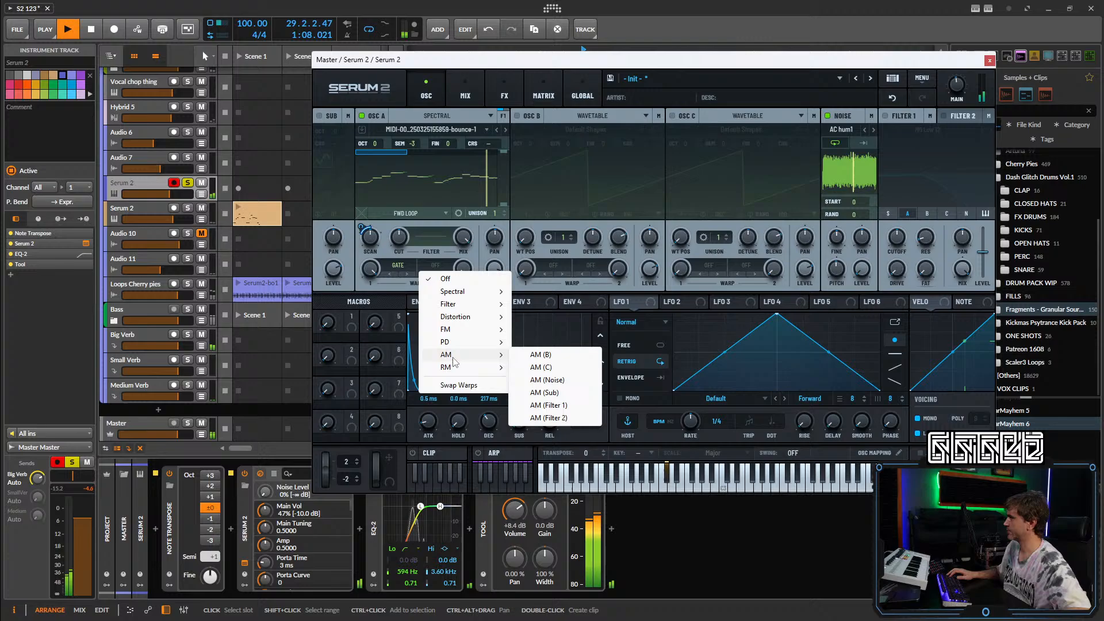
click(561, 381)
drag(463, 267, 468, 258)
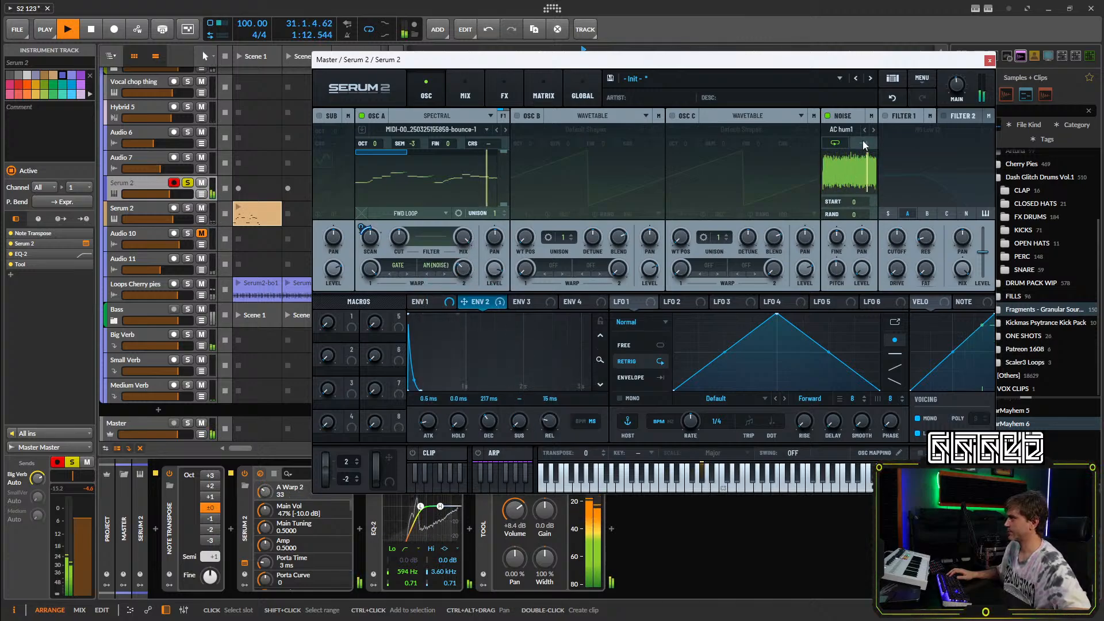
Switch the noise source to White, reduce oscillator A's second warp to about 15%, and reset the noise stereo to 0.
click(840, 130)
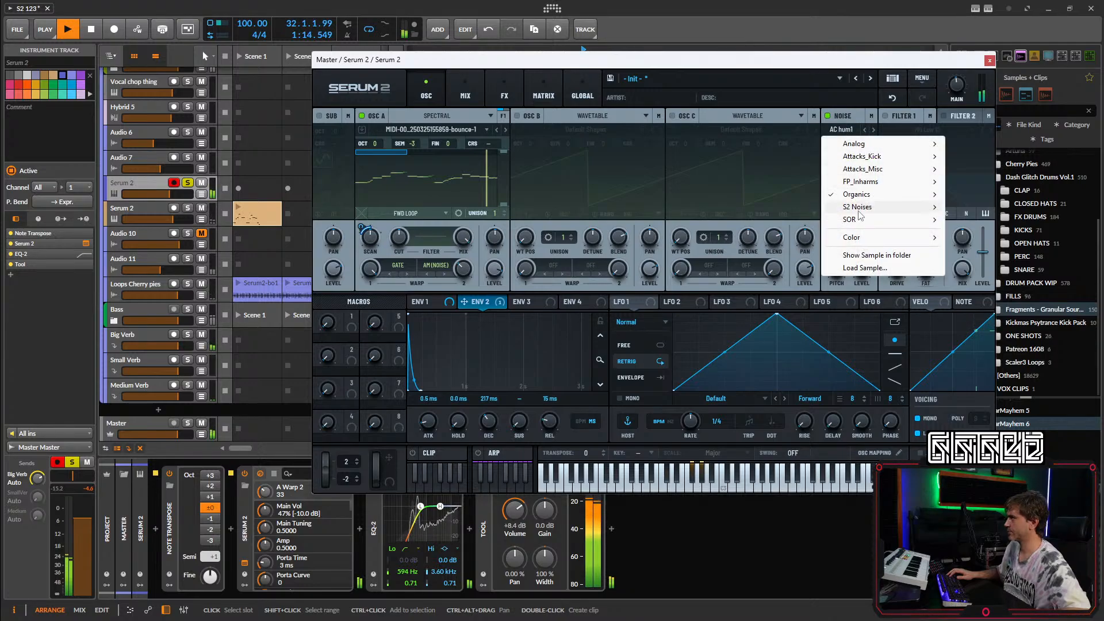
click(966, 237)
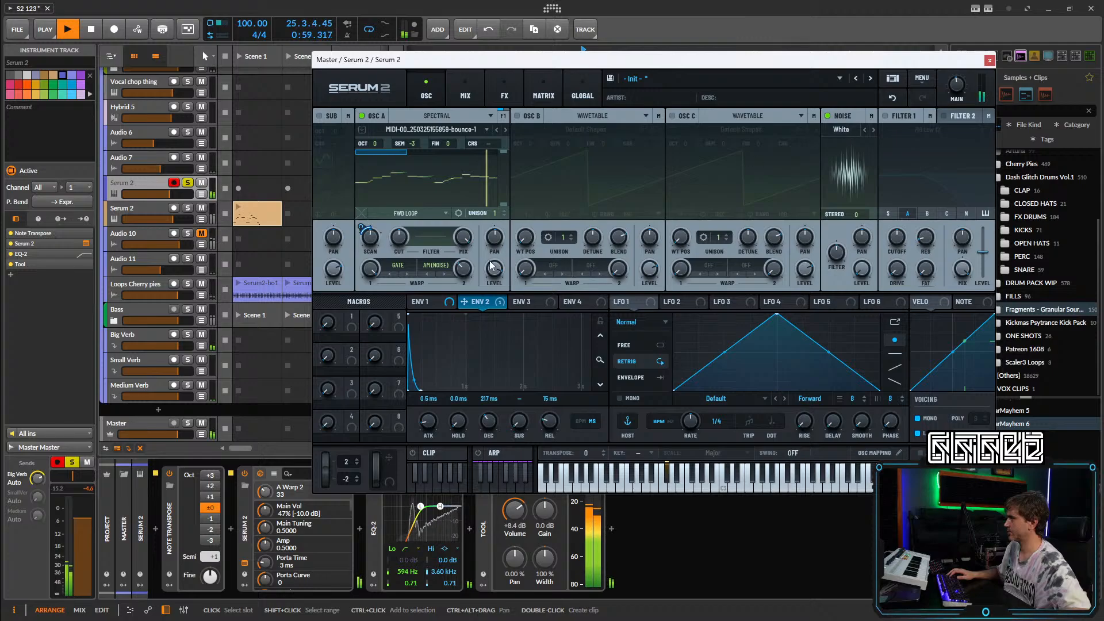
drag(470, 274, 467, 283)
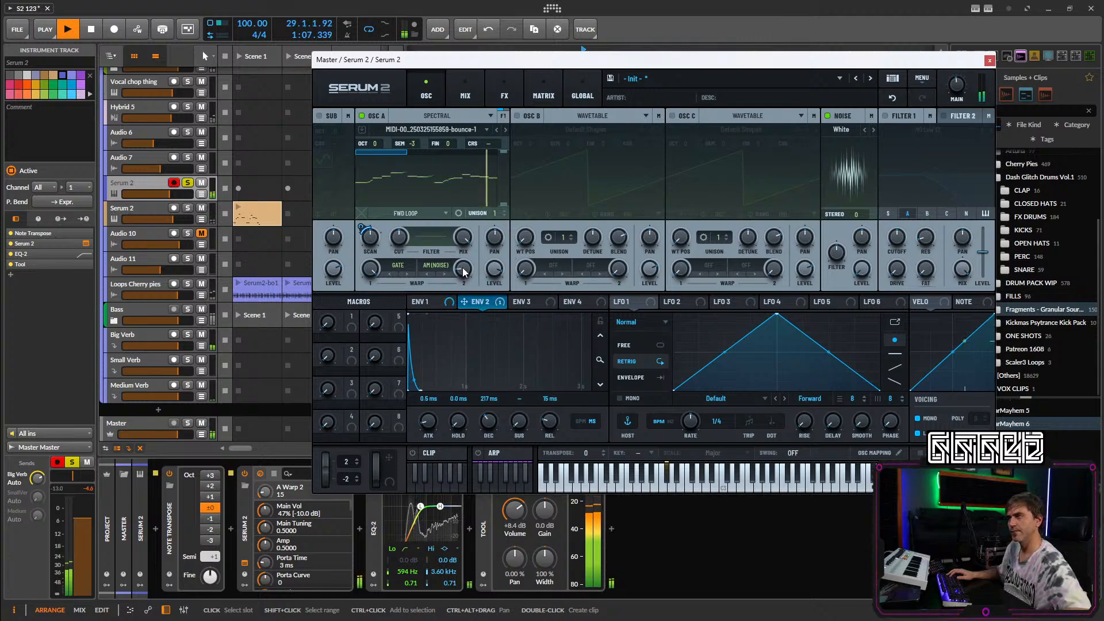
drag(464, 270, 464, 271)
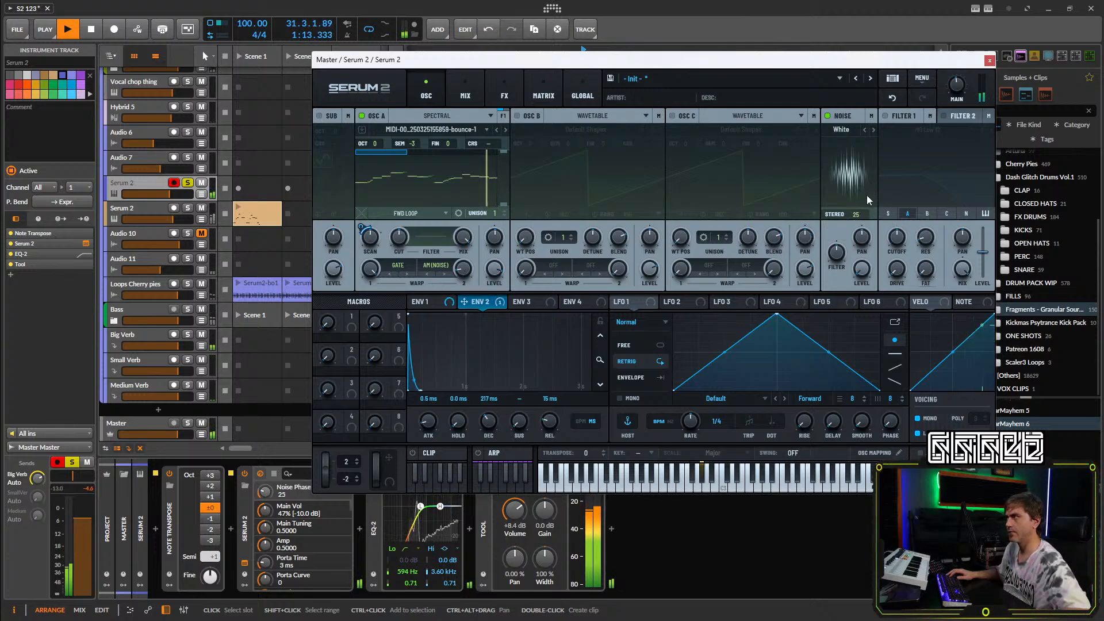
drag(864, 212, 851, 267)
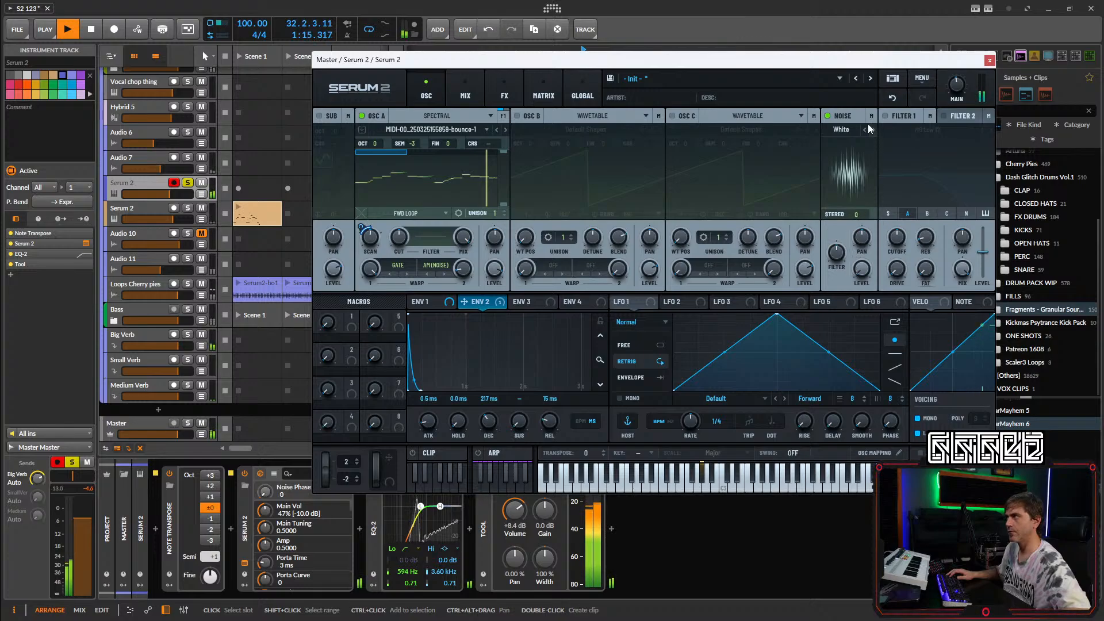
Try Geiger as the noise source with its level at 0%, and undo back to White.
click(845, 130)
mouse_move(874, 237)
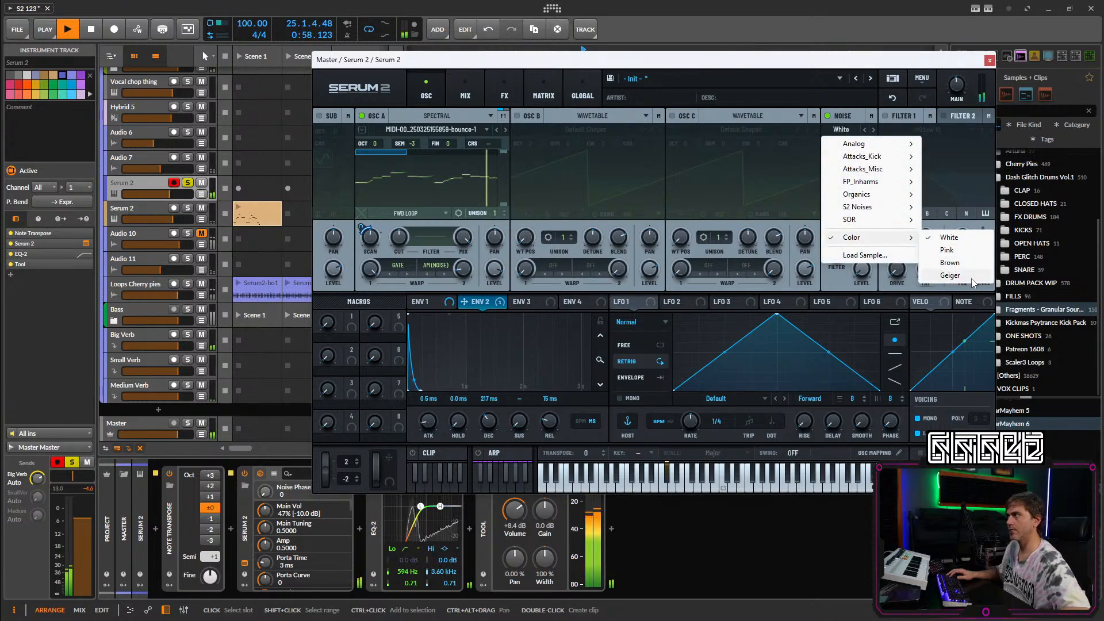
click(973, 276)
drag(860, 265, 846, 281)
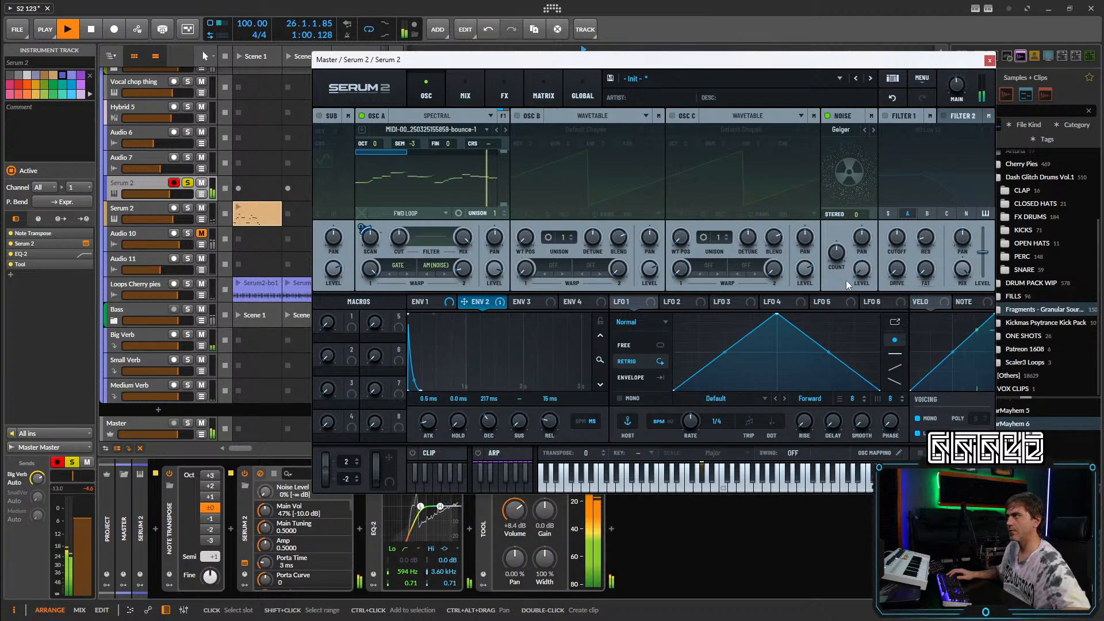
drag(849, 221, 850, 208)
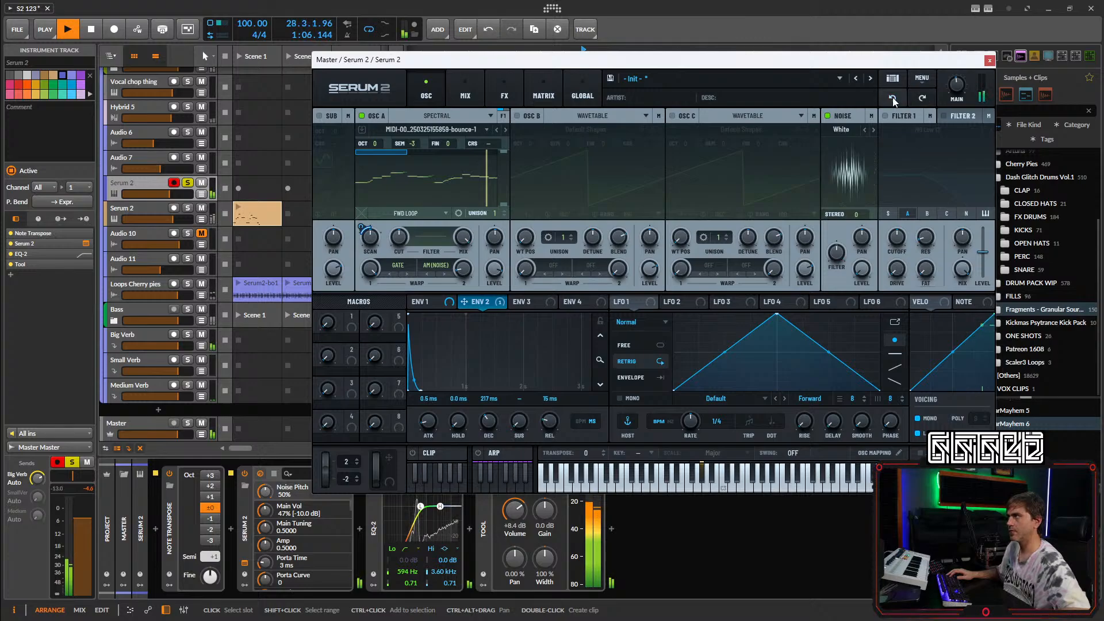
Change oscillator A's second warp to RM (Noise) and set its amount to 8%.
key(space)
click(464, 276)
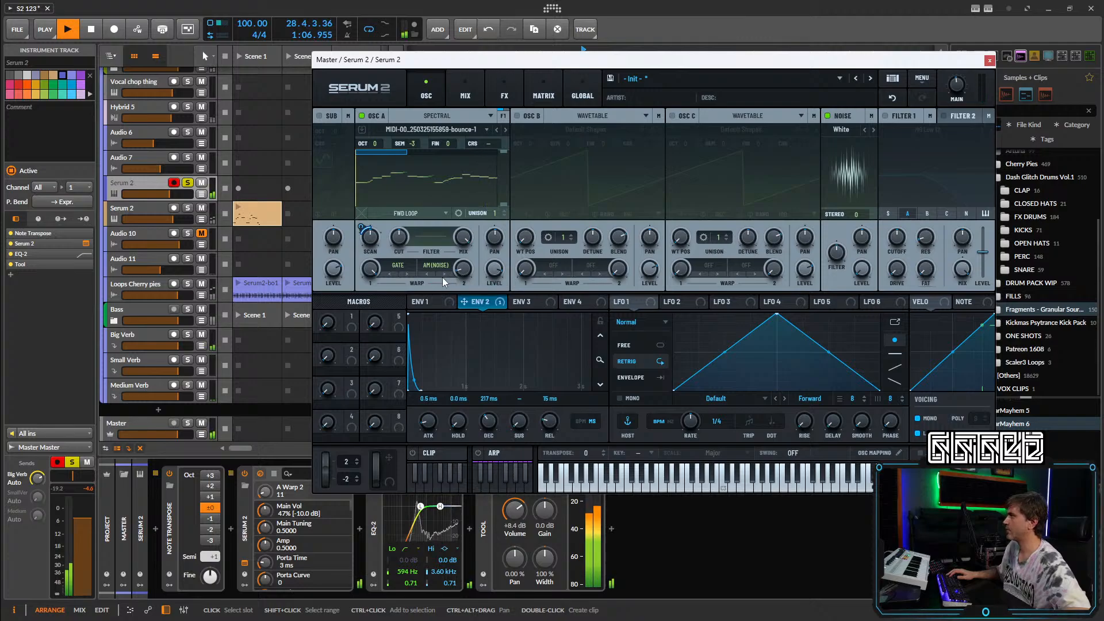
click(438, 267)
mouse_move(460, 368)
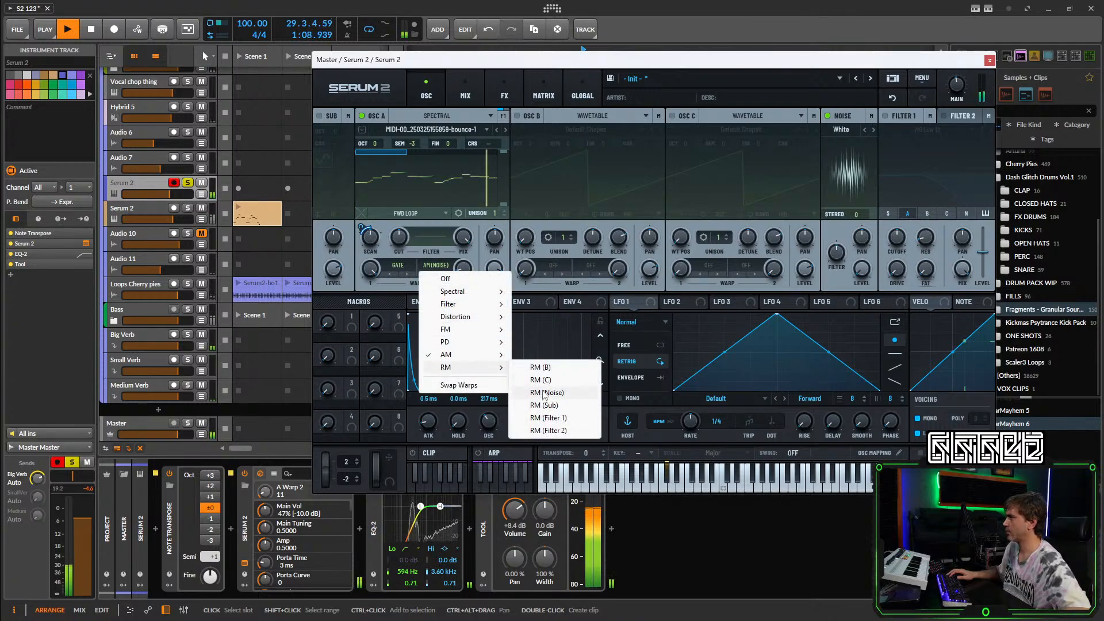
click(555, 394)
scroll(466, 274, down, 5)
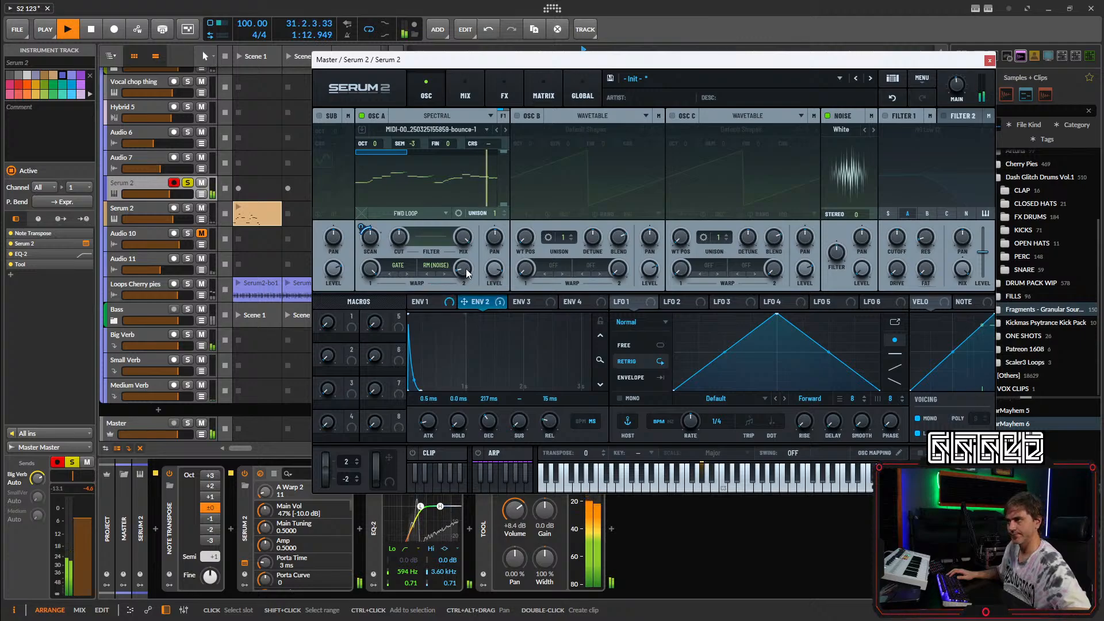
scroll(467, 271, up, 2)
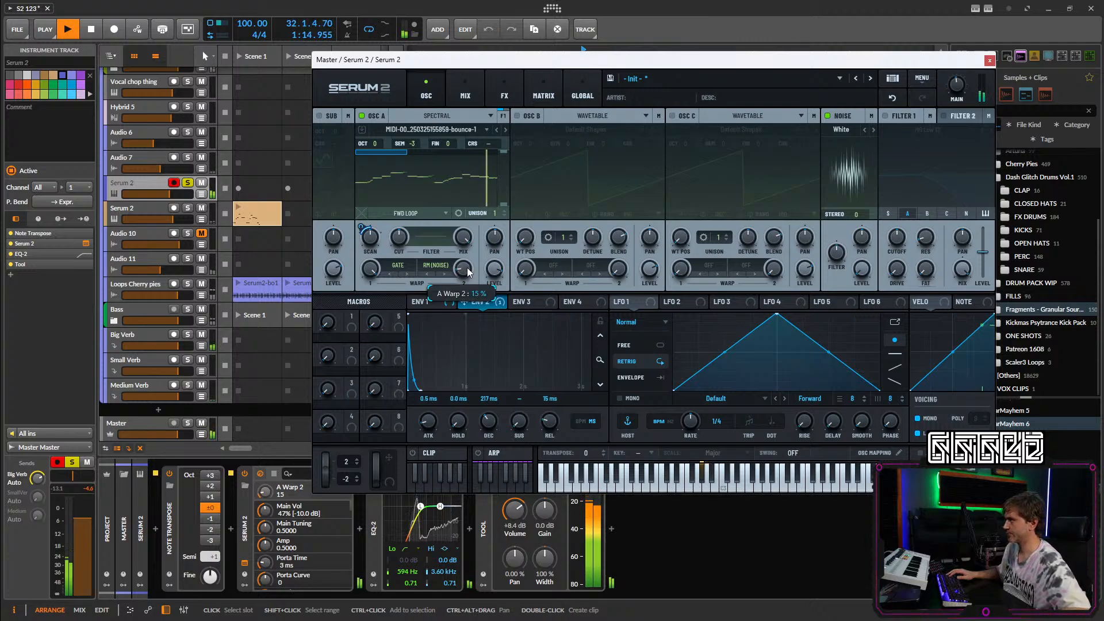
scroll(465, 274, down, 2)
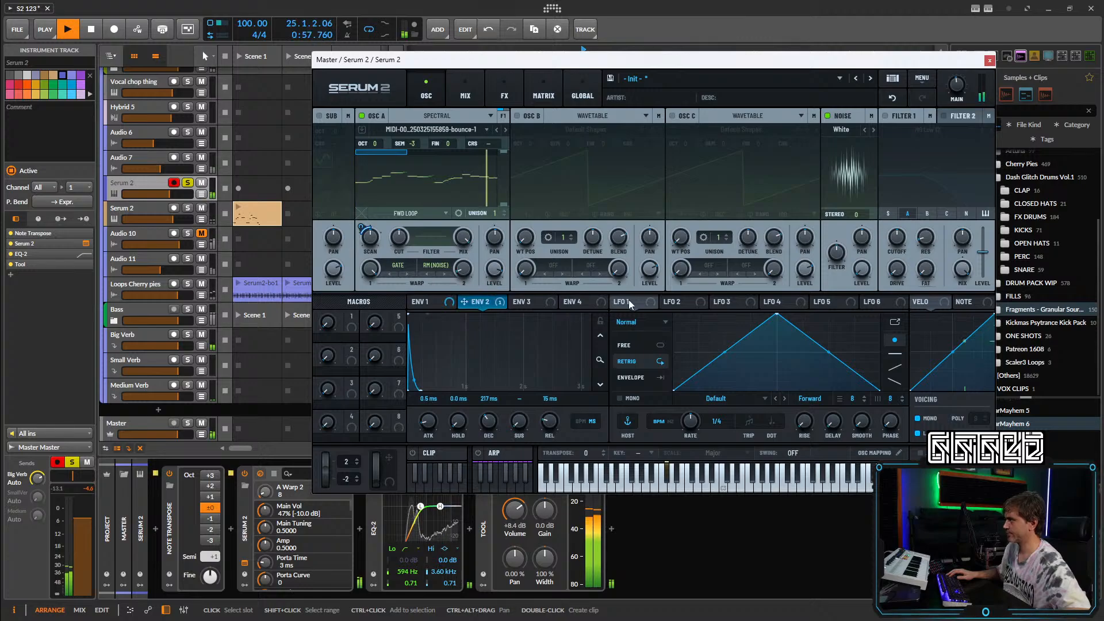
Set LFO 1 to Chaos: Lorenz at 2 bar and modulate oscillator A's second warp by 5%, with the warp's base amount at 2%.
click(648, 321)
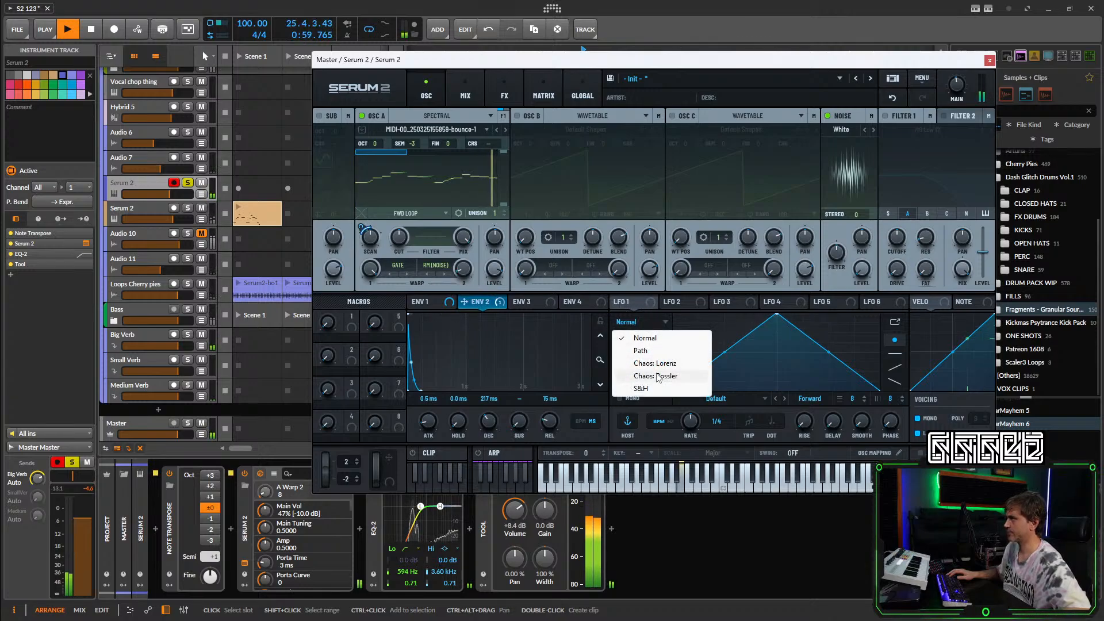
click(654, 360)
drag(623, 307, 454, 266)
drag(689, 425, 687, 430)
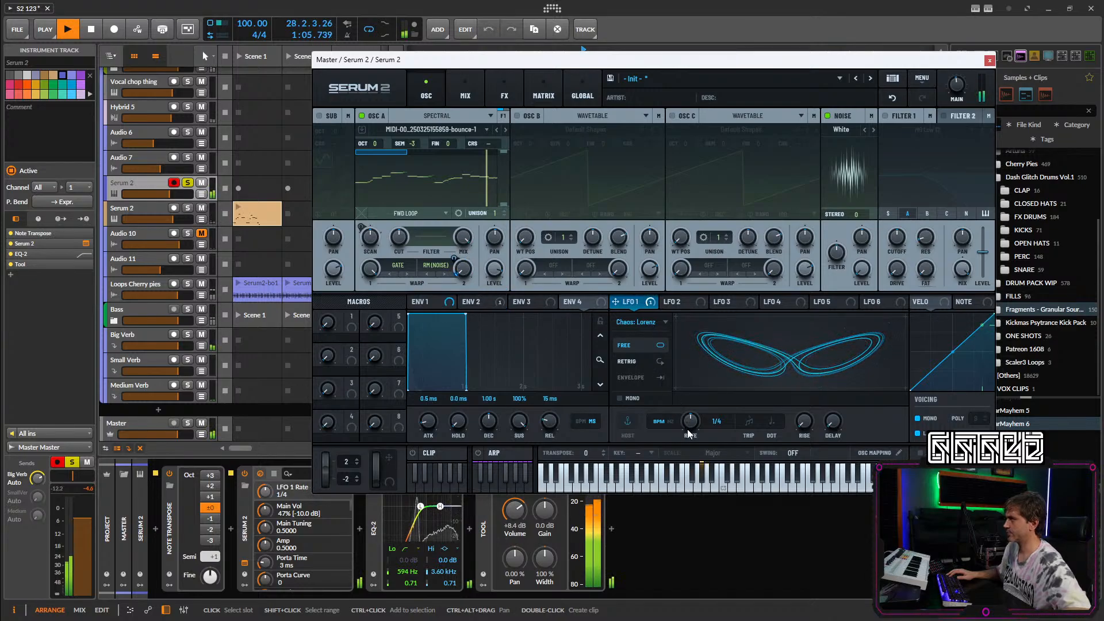
click(470, 271)
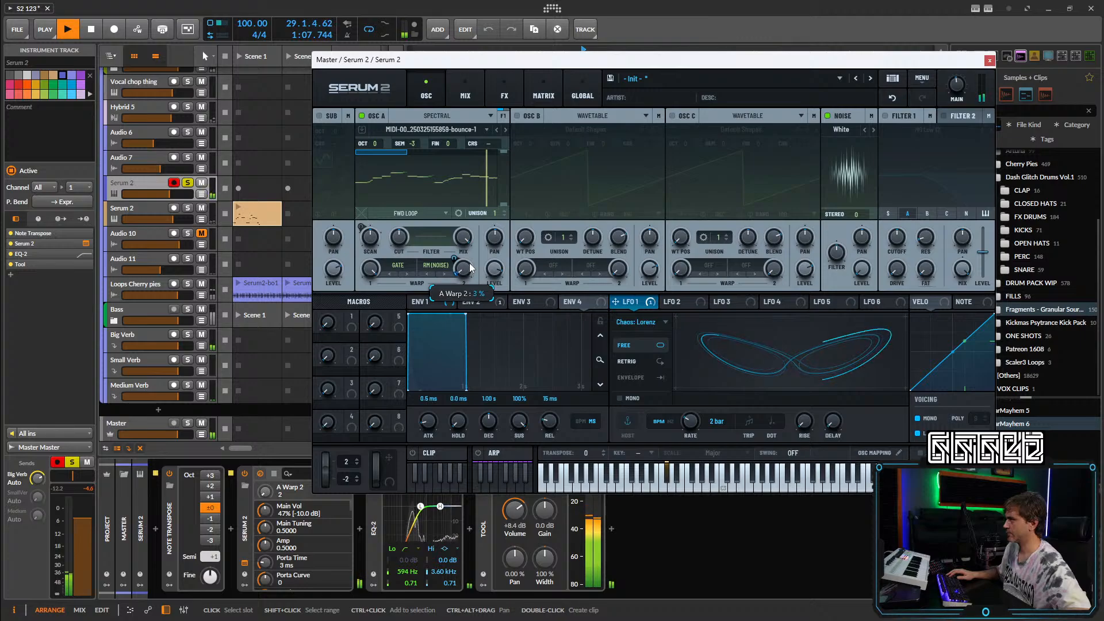
mouse_move(454, 258)
mouse_down()
mouse_move(471, 270)
mouse_move(455, 261)
mouse_up()
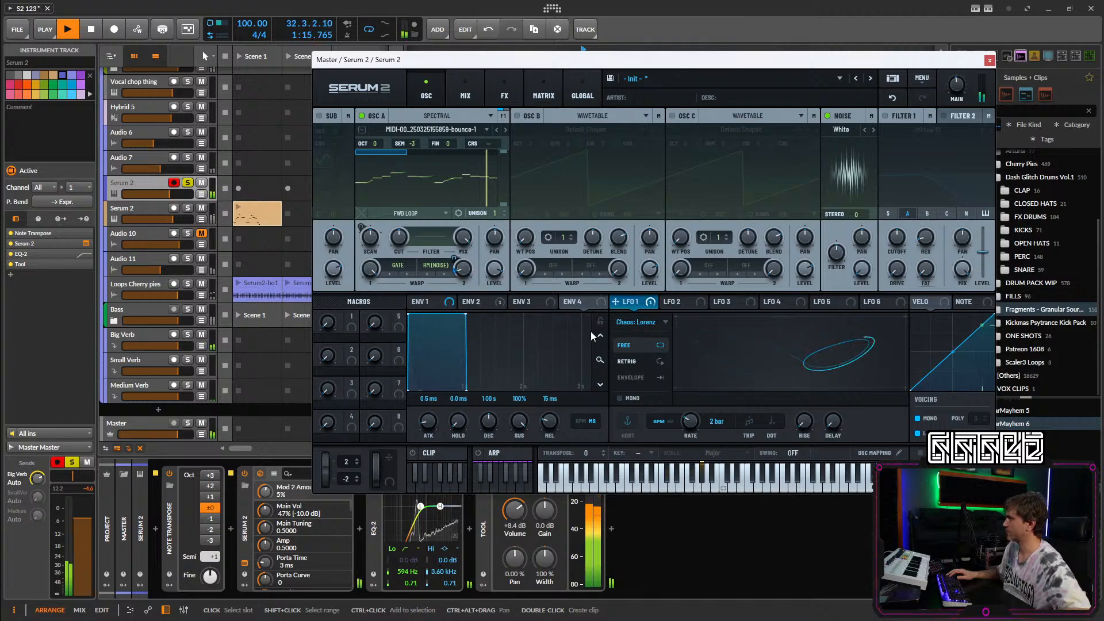
Modulate the noise level with the Y output of LFO 1, setting the modulation amount to 8%.
mouse_move(466, 275)
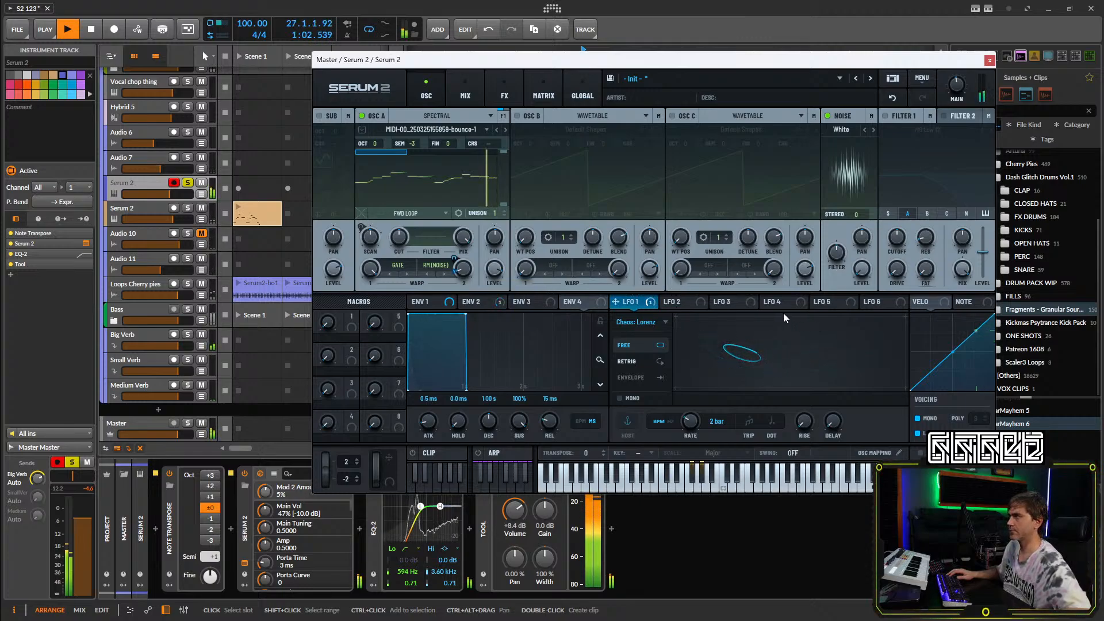
mouse_move(644, 304)
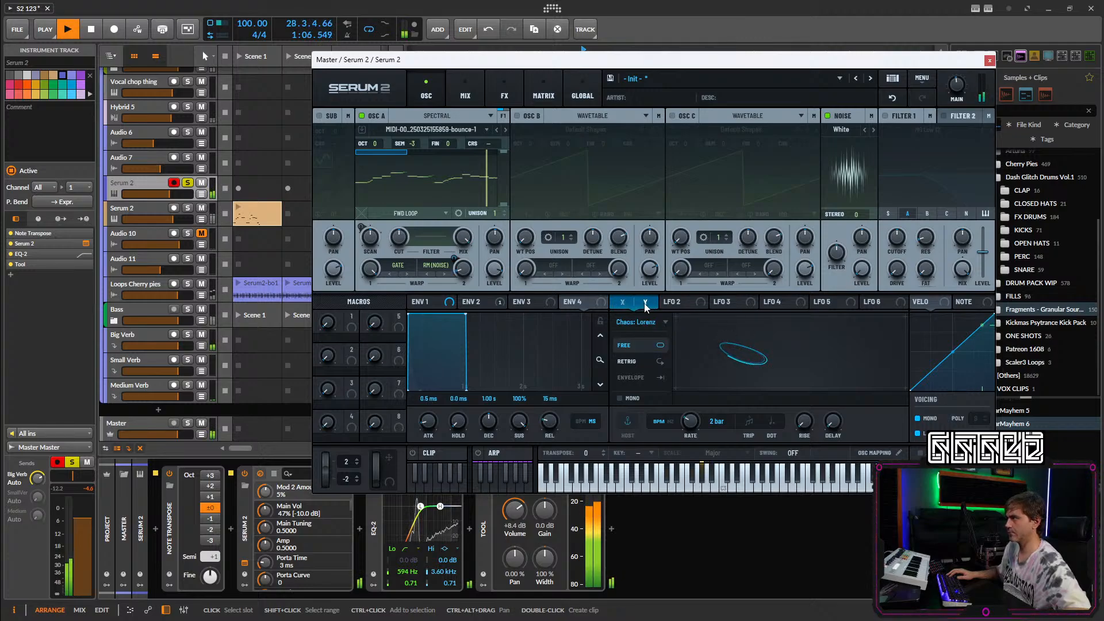
drag(646, 307, 860, 269)
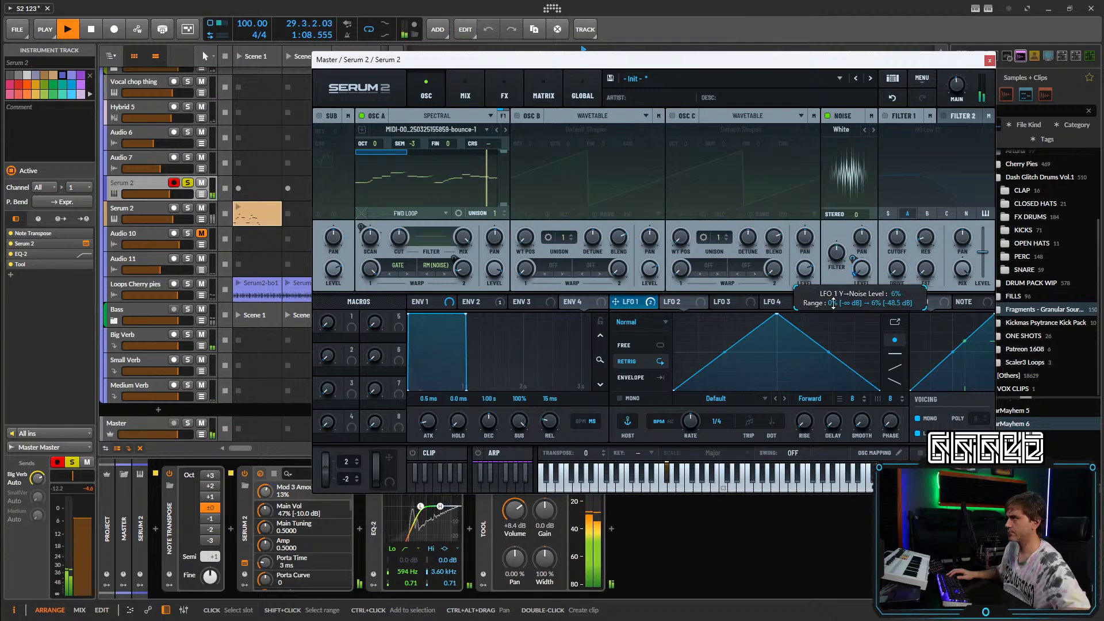
drag(833, 304, 835, 301)
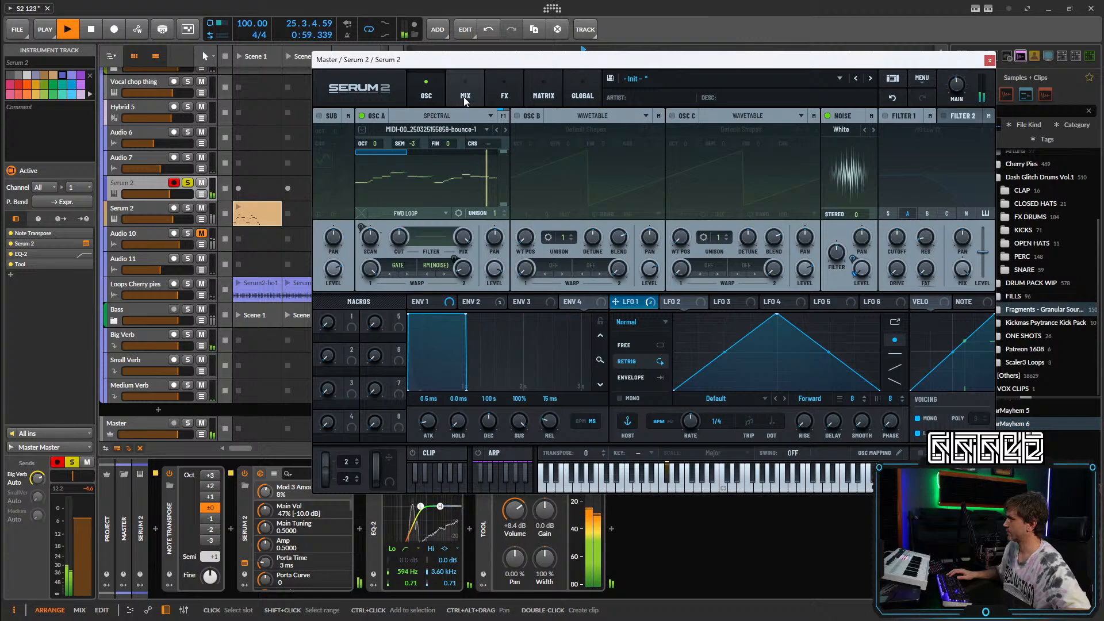
Route the noise oscillator's output to Direct, unsolo the Serum 2 lead track and close the synth window.
click(872, 116)
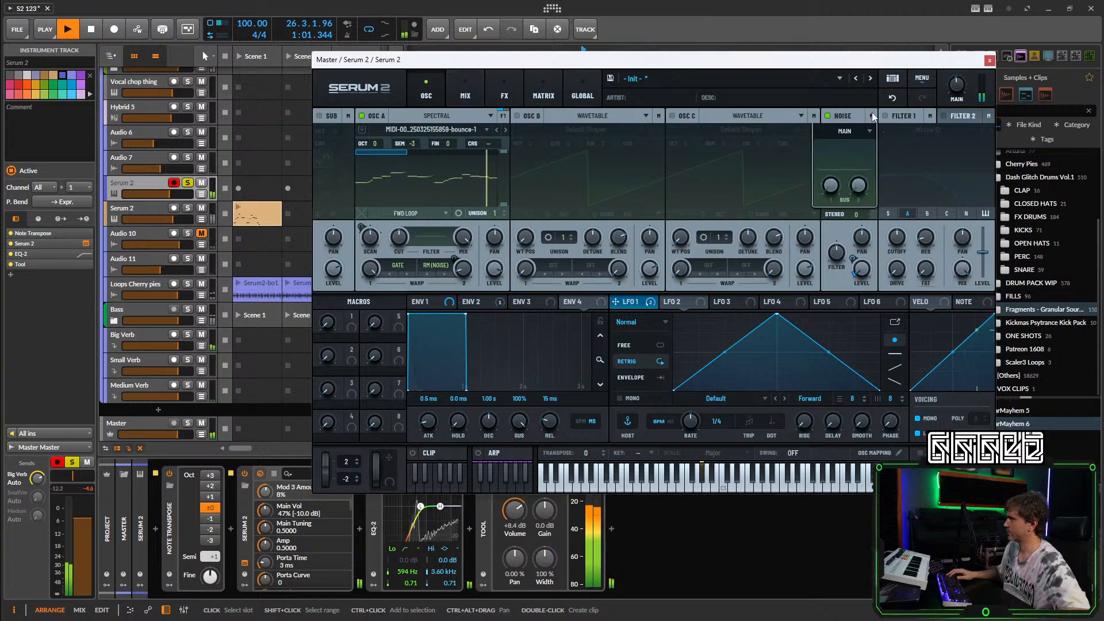
click(848, 131)
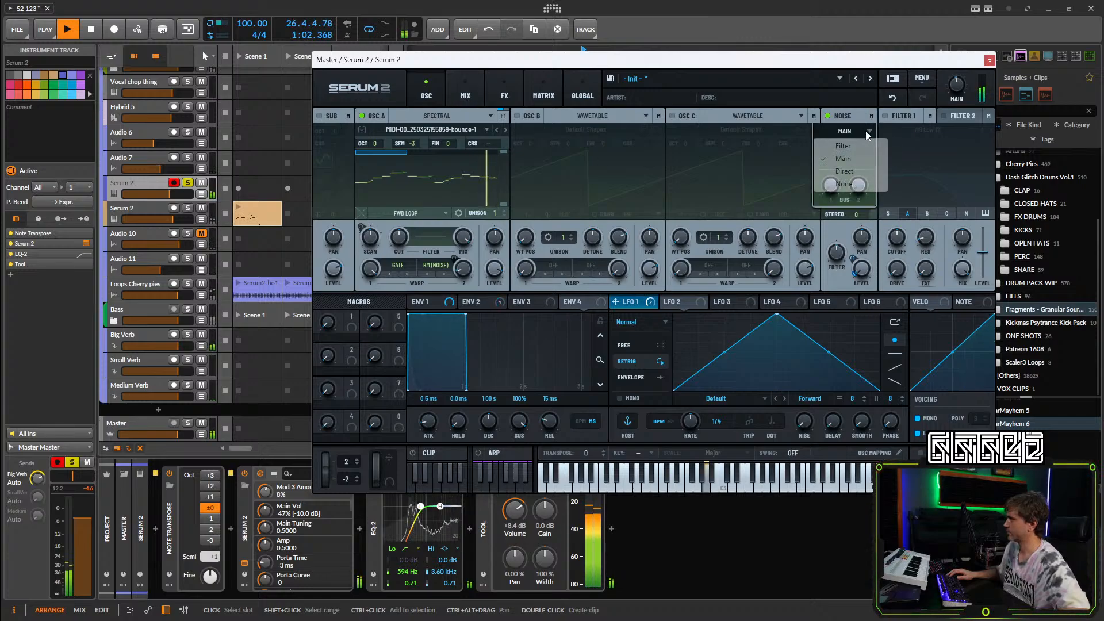
click(851, 172)
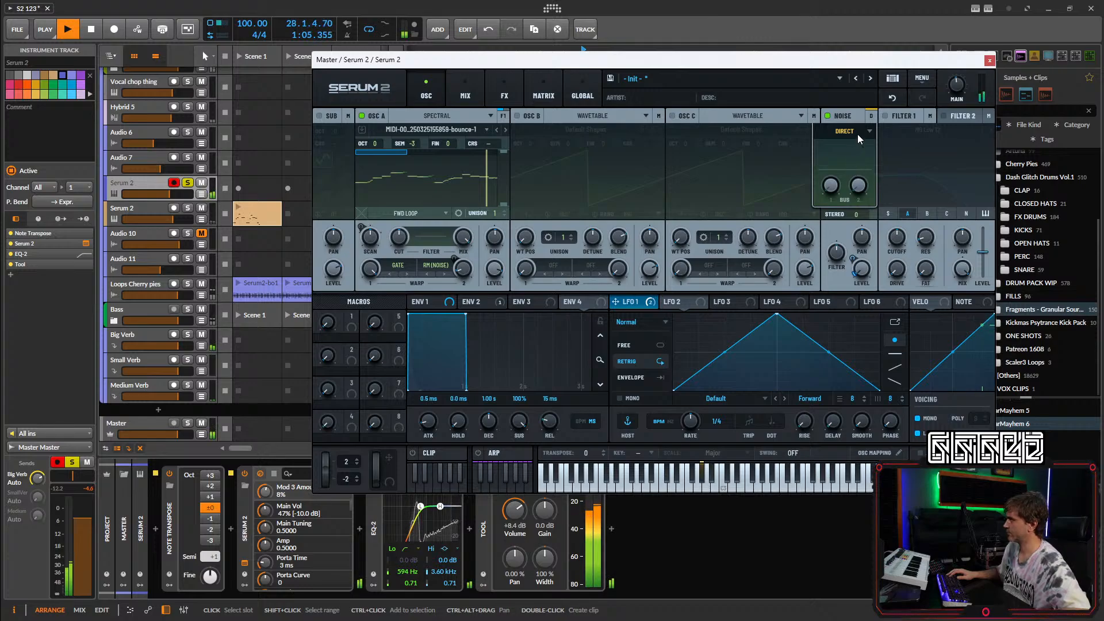
click(188, 183)
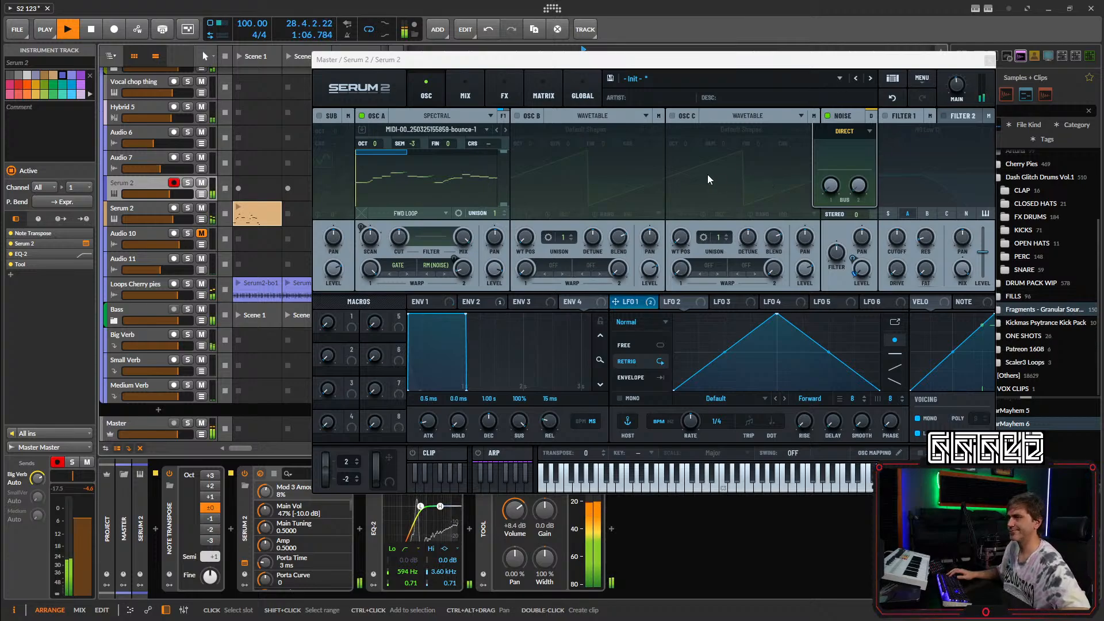
click(728, 165)
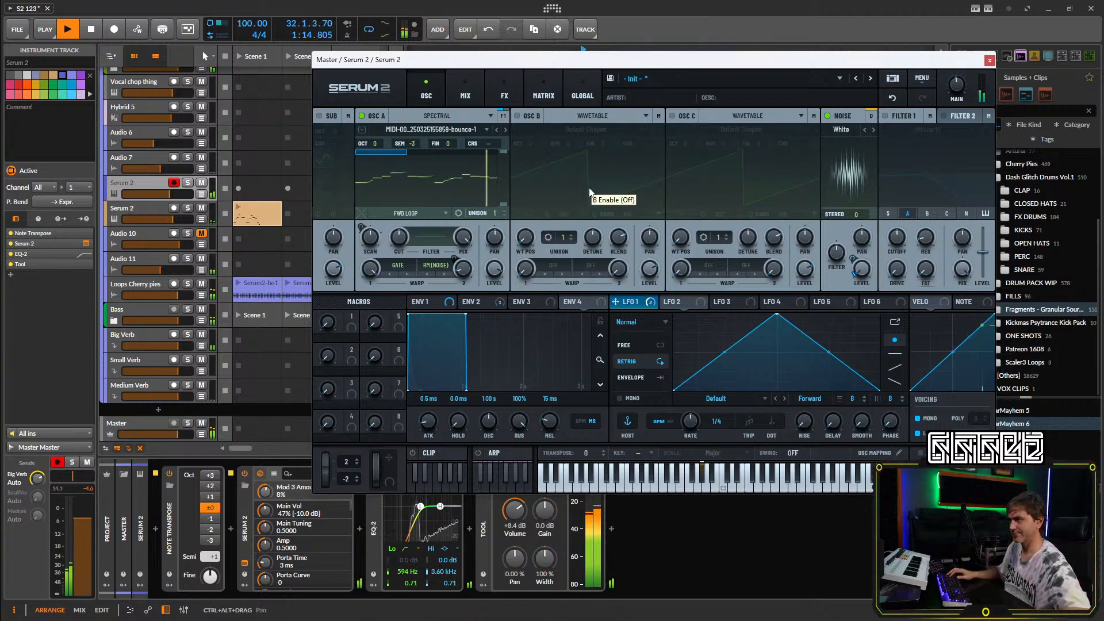
click(990, 60)
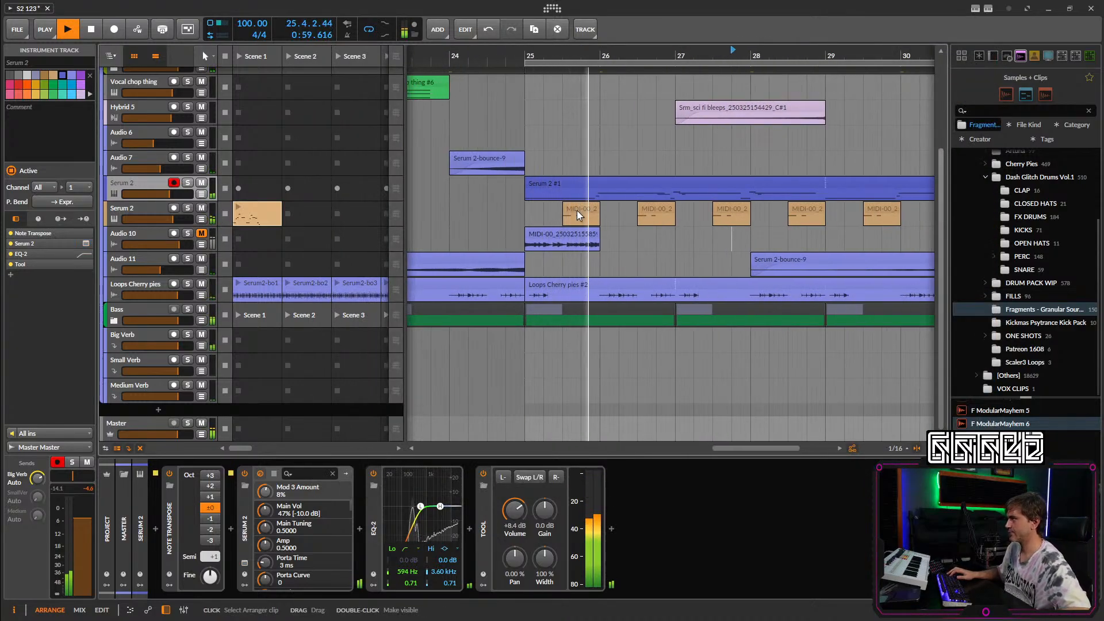
Transpose the notes of the orange Serum 2 fill track up 1 semitone while playing from its clip at 25.3.1.
click(577, 211)
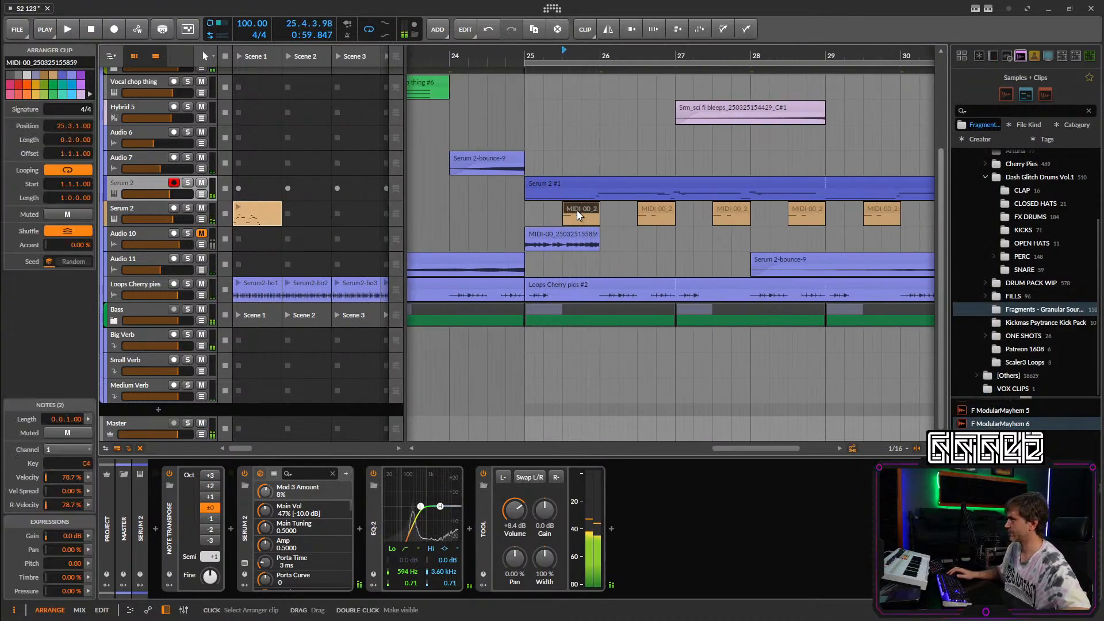
click(140, 208)
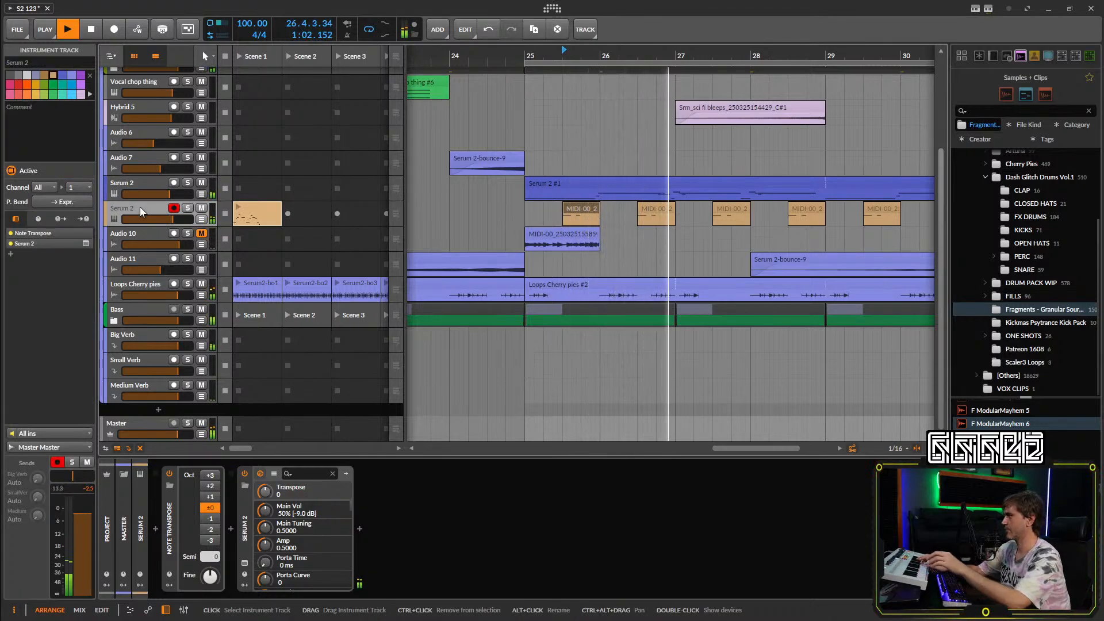
click(581, 215)
key(space)
drag(215, 559, 216, 553)
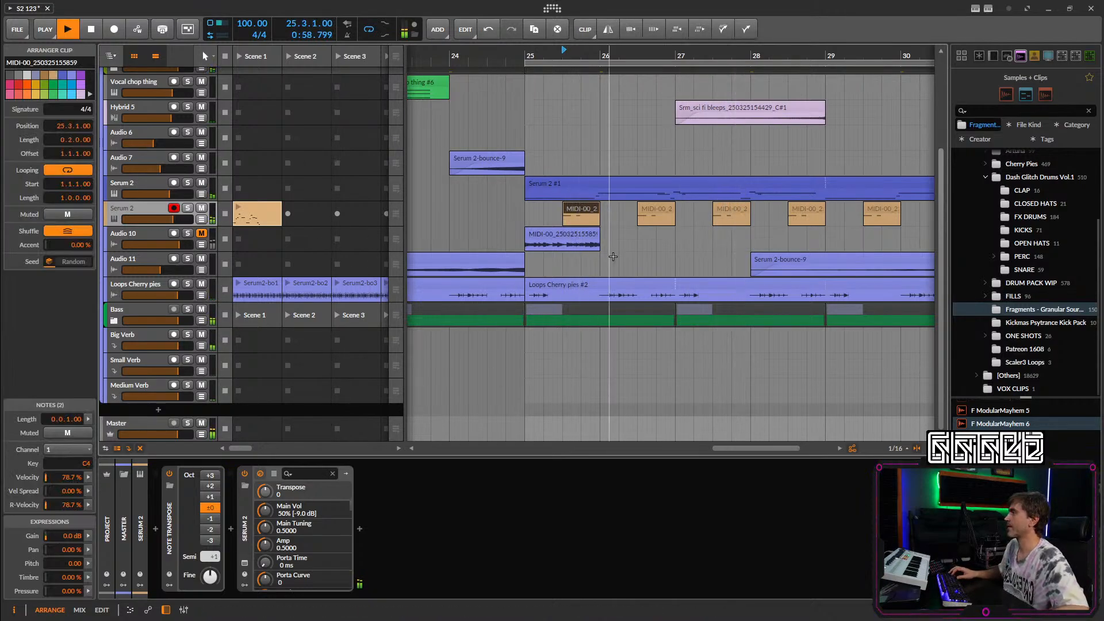
Place the orange two-bar MIDI clip from Scene 1 at bar 25 on the Serum 2 fill track and play it.
scroll(611, 253, down, 3)
drag(621, 249, 563, 248)
drag(269, 214, 506, 209)
key(space)
key(space)
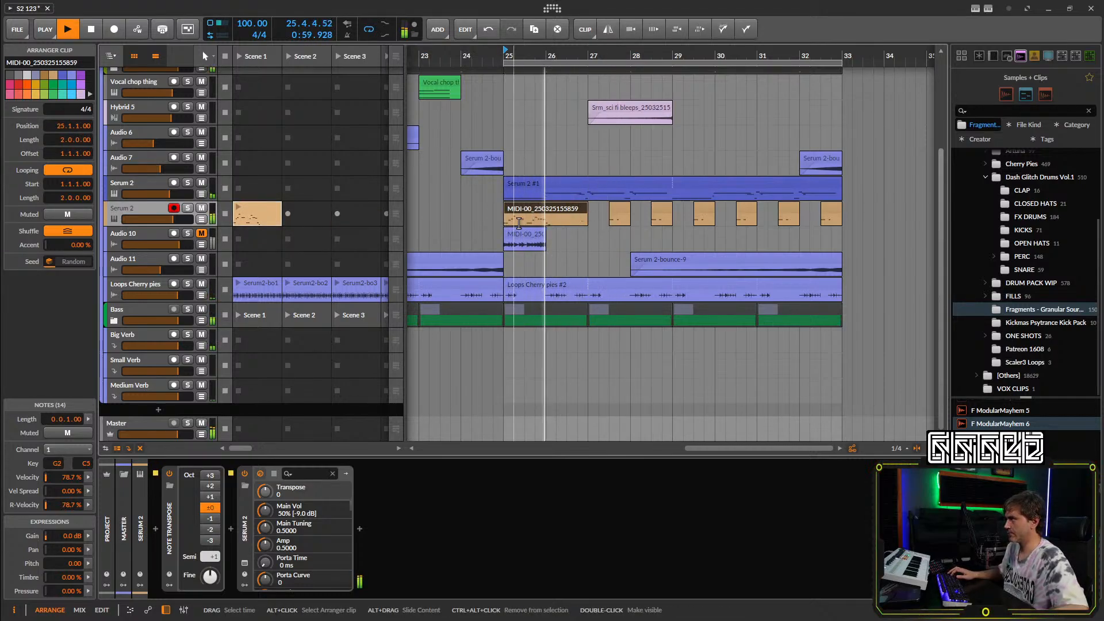
Split the two-bar fill clip and delete everything except the slice from 25.3.4 to bar 26.
scroll(535, 223, up, 3)
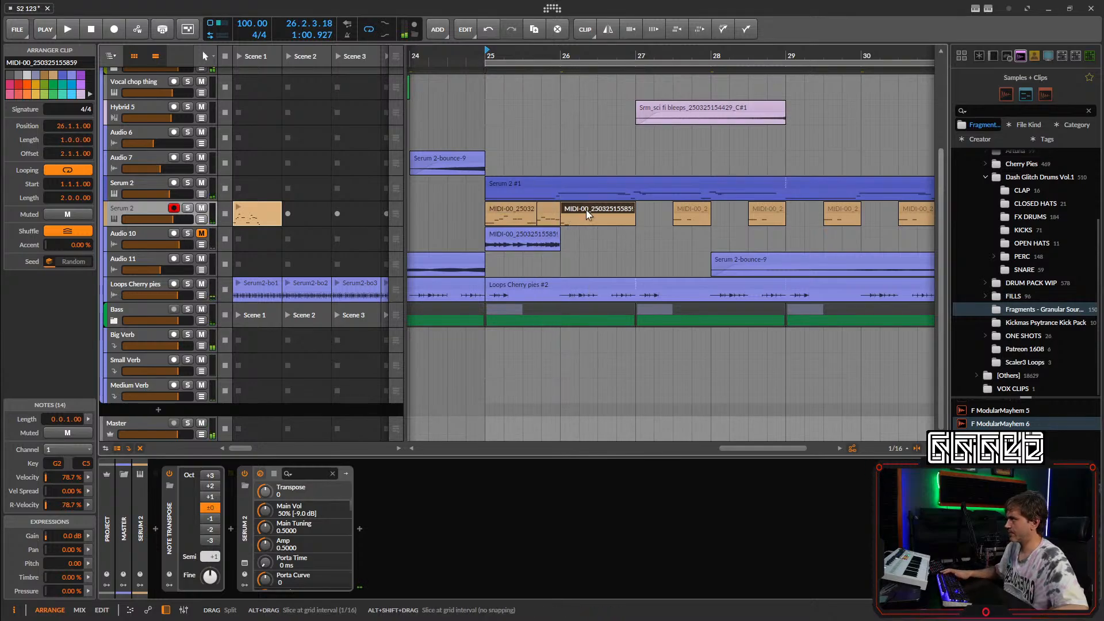
key(Delete)
key(space)
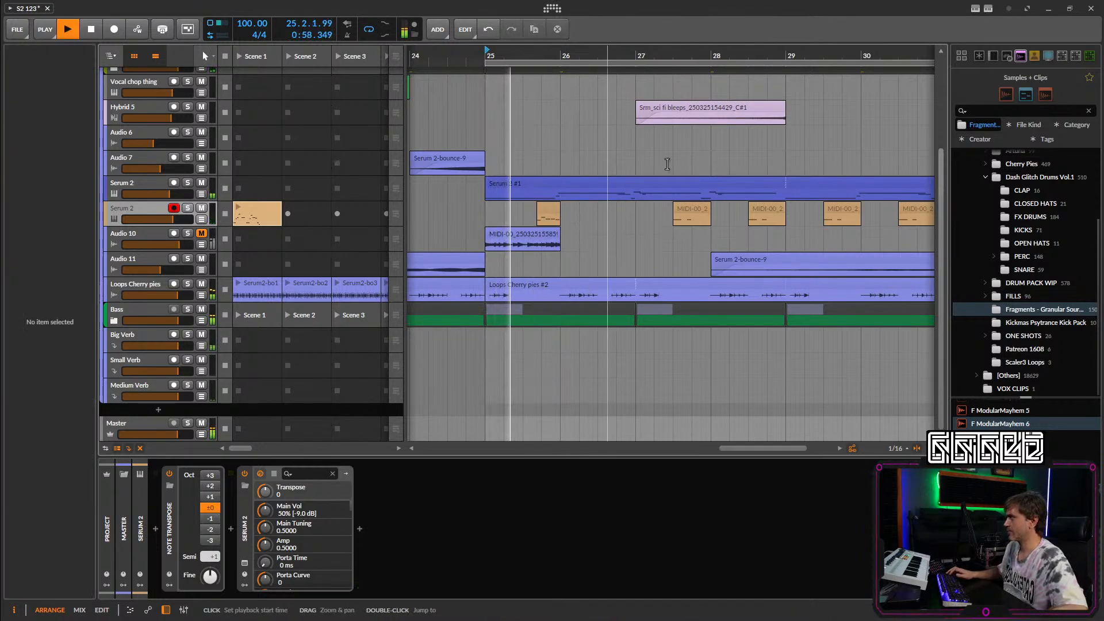
Copy the short fill slice to 26.4.1, move the original slice to 25.4.1, and play from just before bar 25.
scroll(667, 164, down, 1)
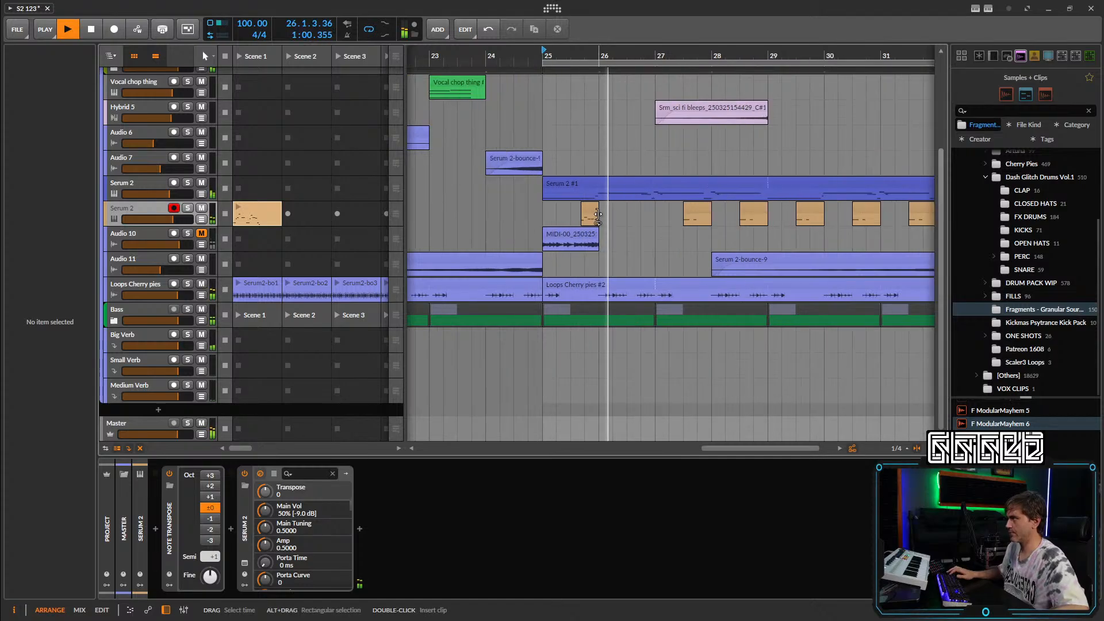
drag(592, 215, 662, 212)
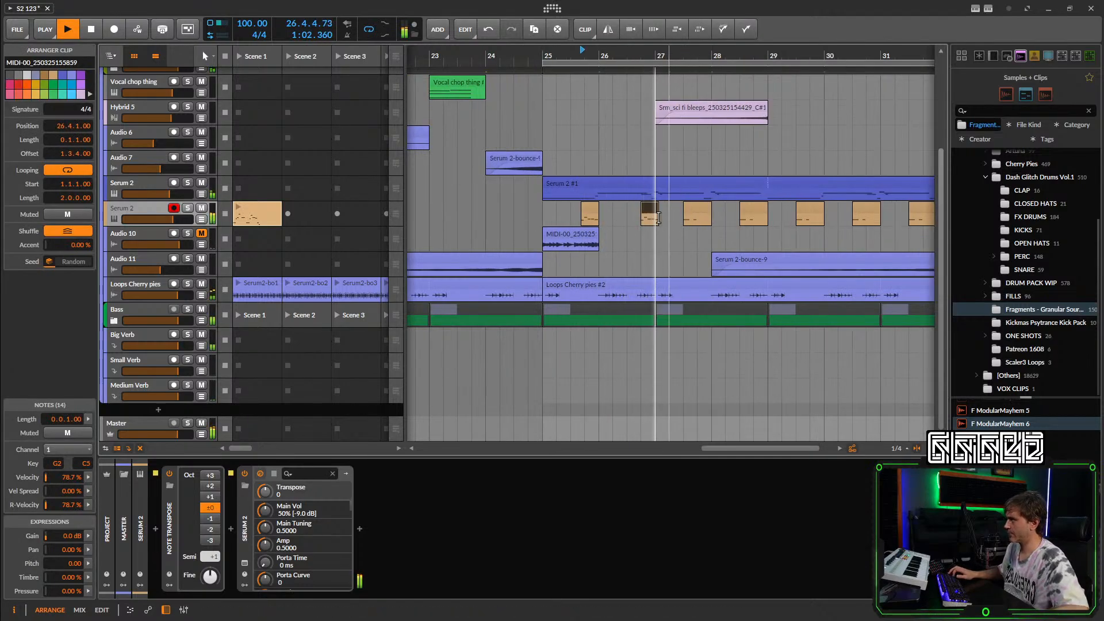
scroll(665, 211, up, 1)
key(space)
key(space)
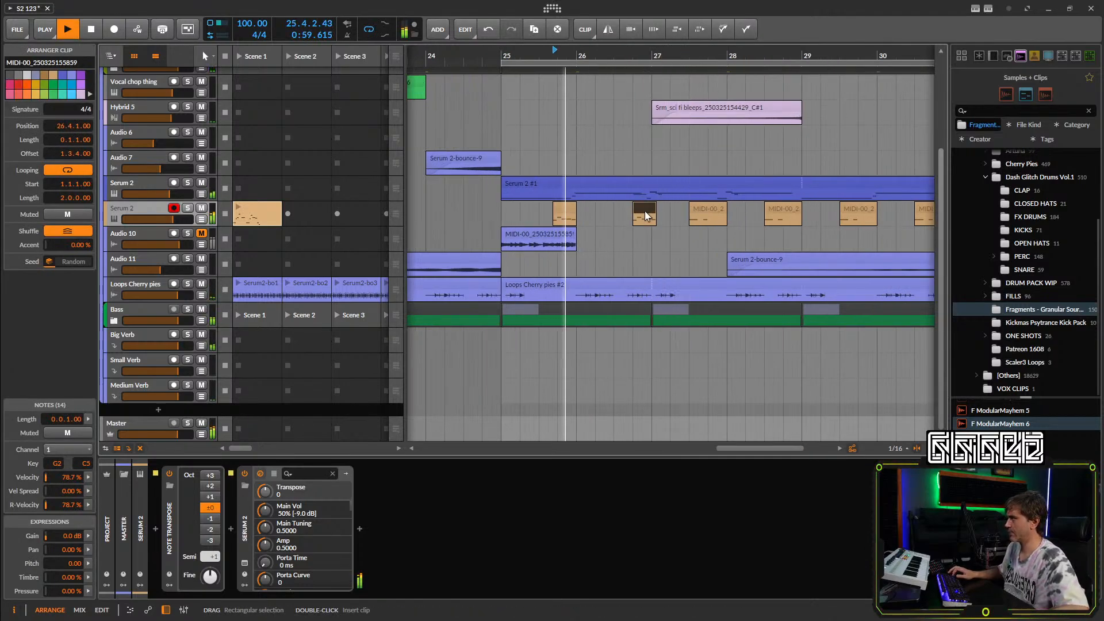
drag(553, 211, 558, 208)
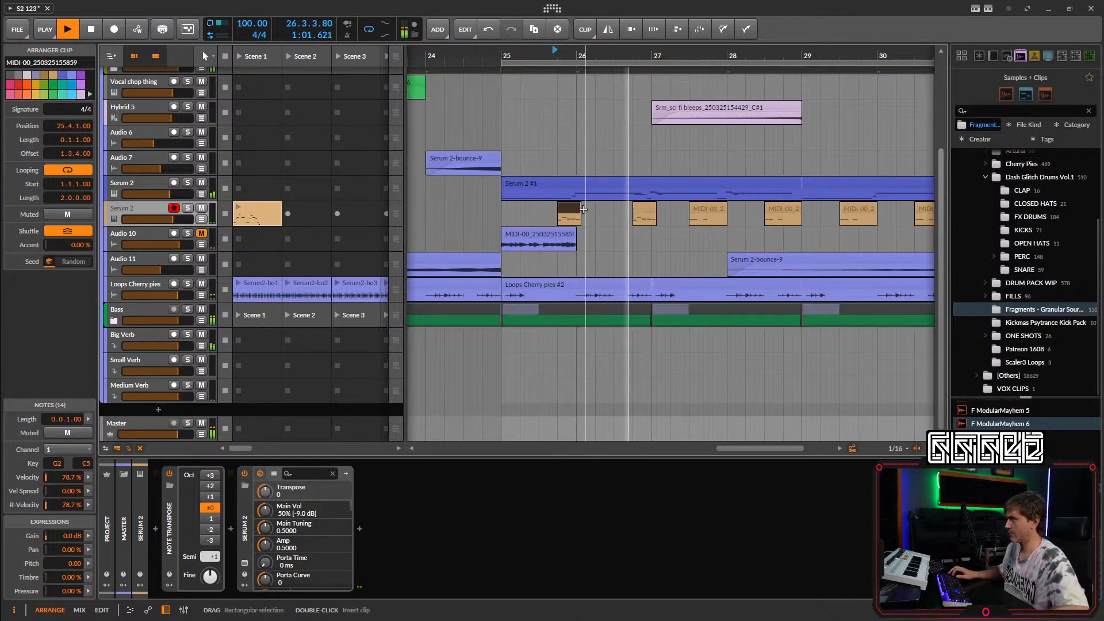
click(498, 65)
key(space)
key(space)
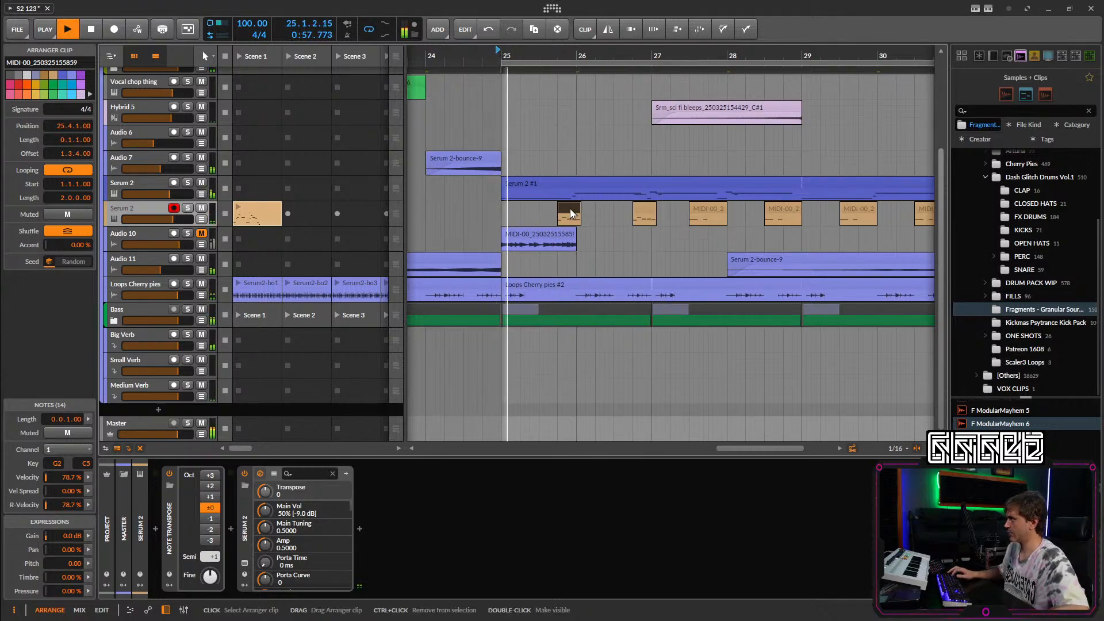
Delete the old fill clip at 27.3.1 and select the two new fill slices.
scroll(654, 207, down, 1)
click(662, 211)
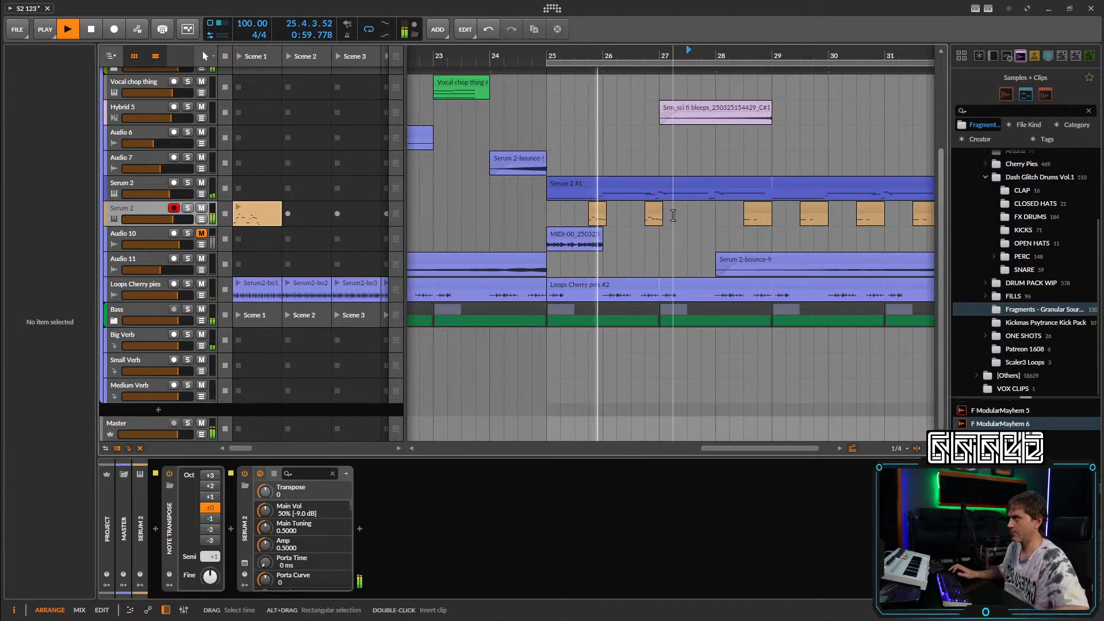
scroll(651, 207, down, 2)
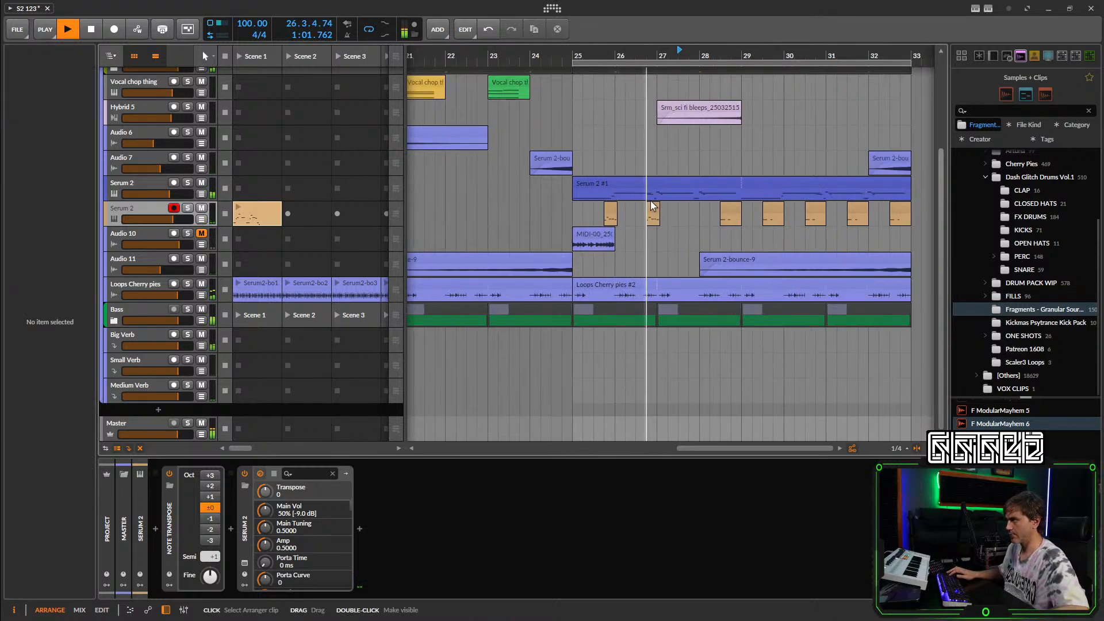
click(611, 214)
shift+click(566, 211)
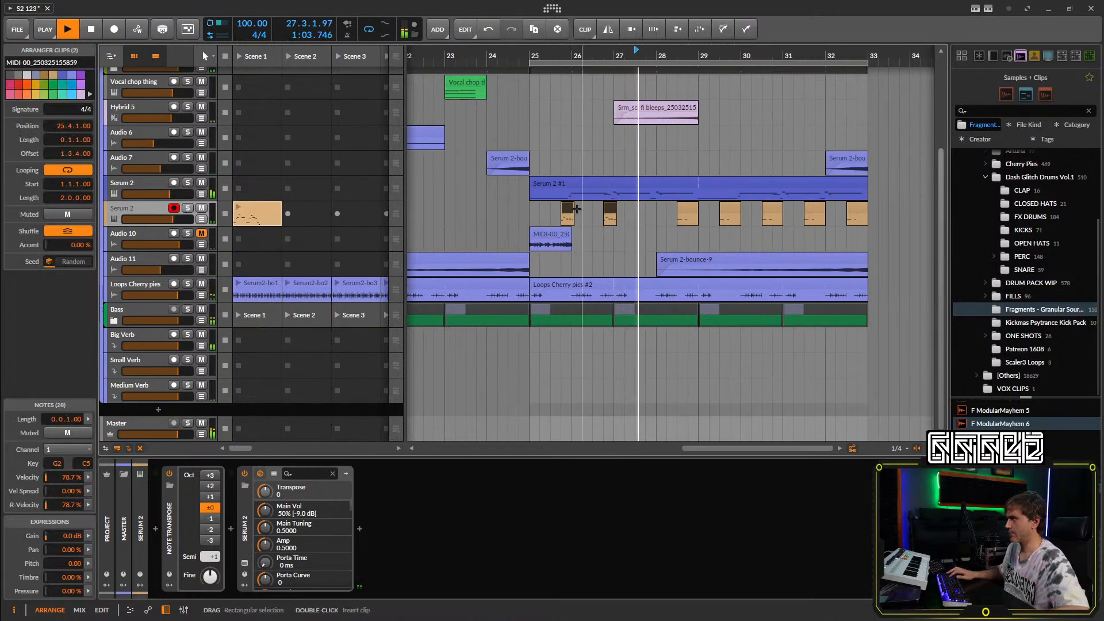
Add a Delay+ device after Serum 2 on the orange fill track.
click(146, 214)
click(359, 529)
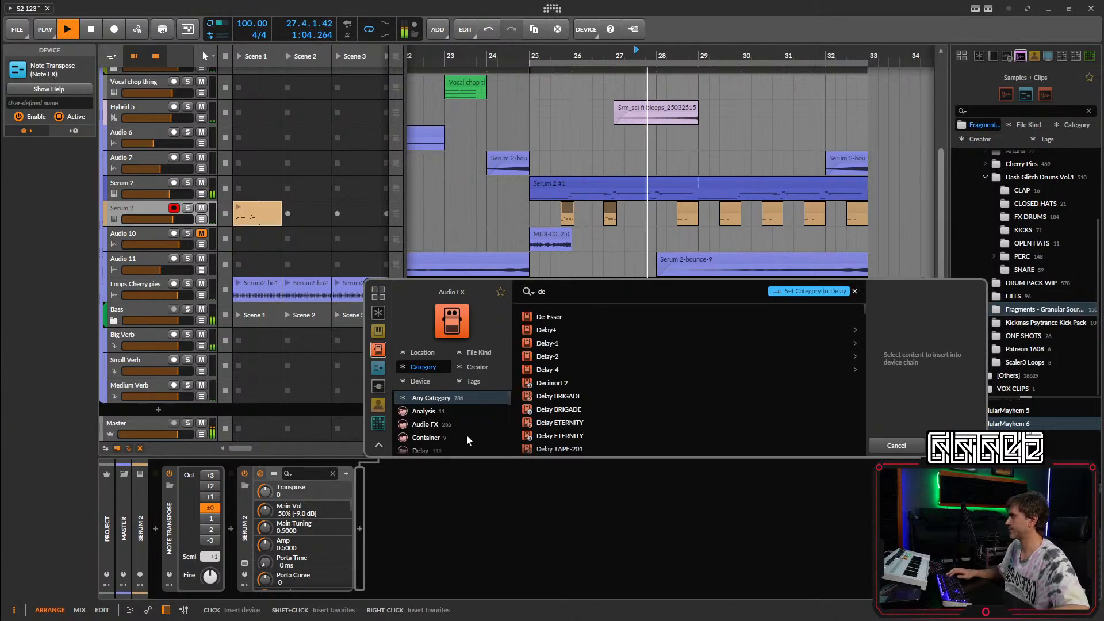
click(560, 339)
key(Return)
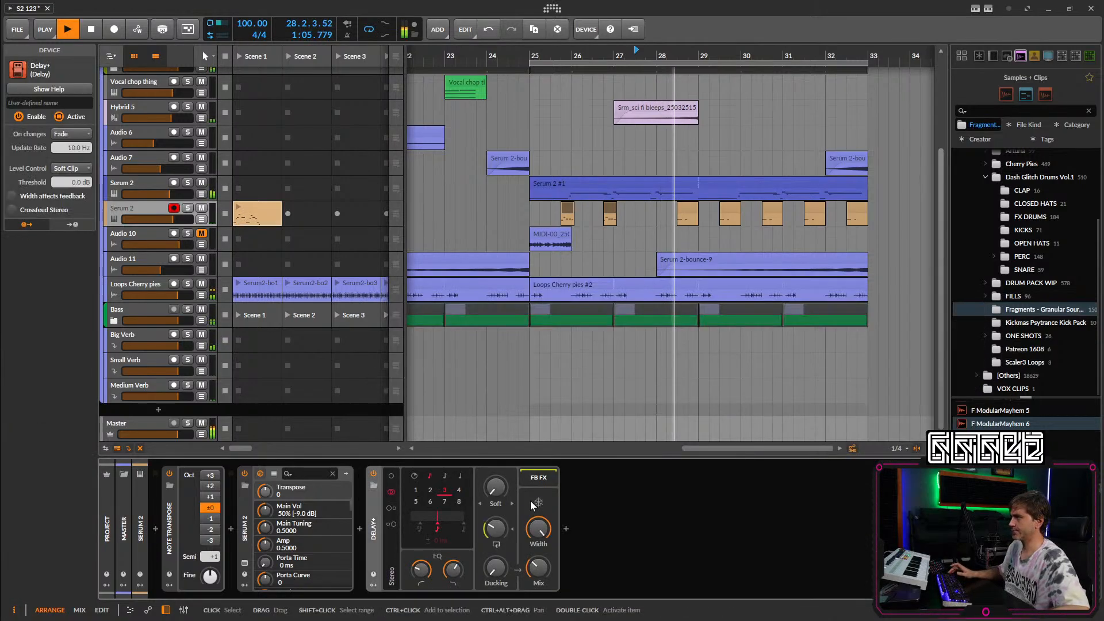
Set Delay+ to the Ping L pattern, raise its feedback, low-cut and mix, and restart playback from 25.4.1.
click(390, 509)
key(space)
key(space)
drag(487, 532, 484, 502)
drag(426, 575, 427, 566)
key(space)
key(space)
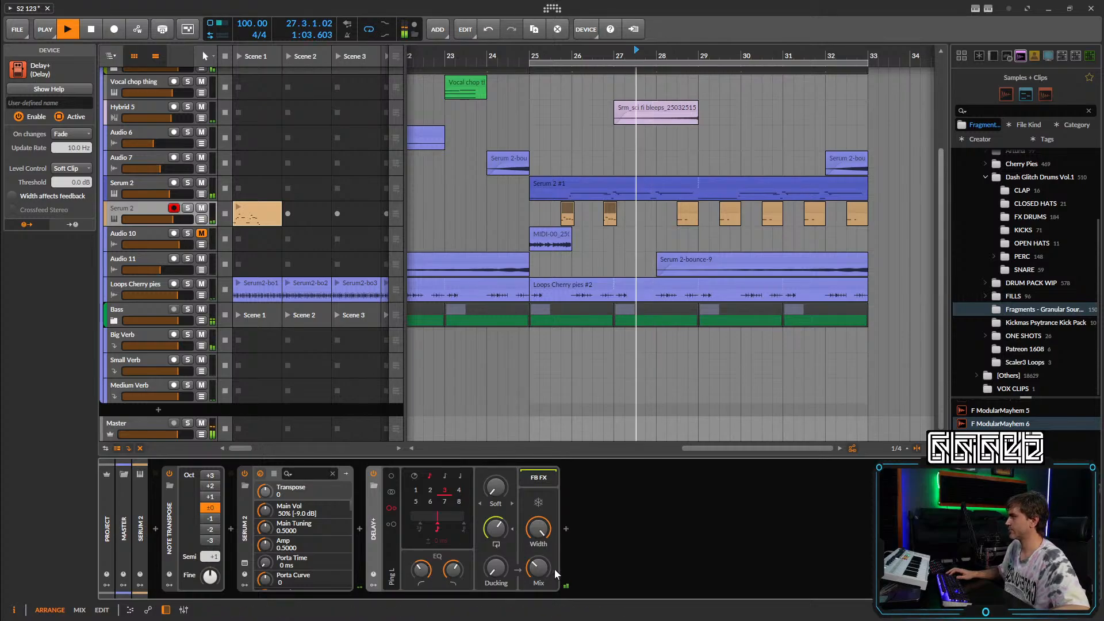
drag(538, 568, 538, 556)
click(562, 56)
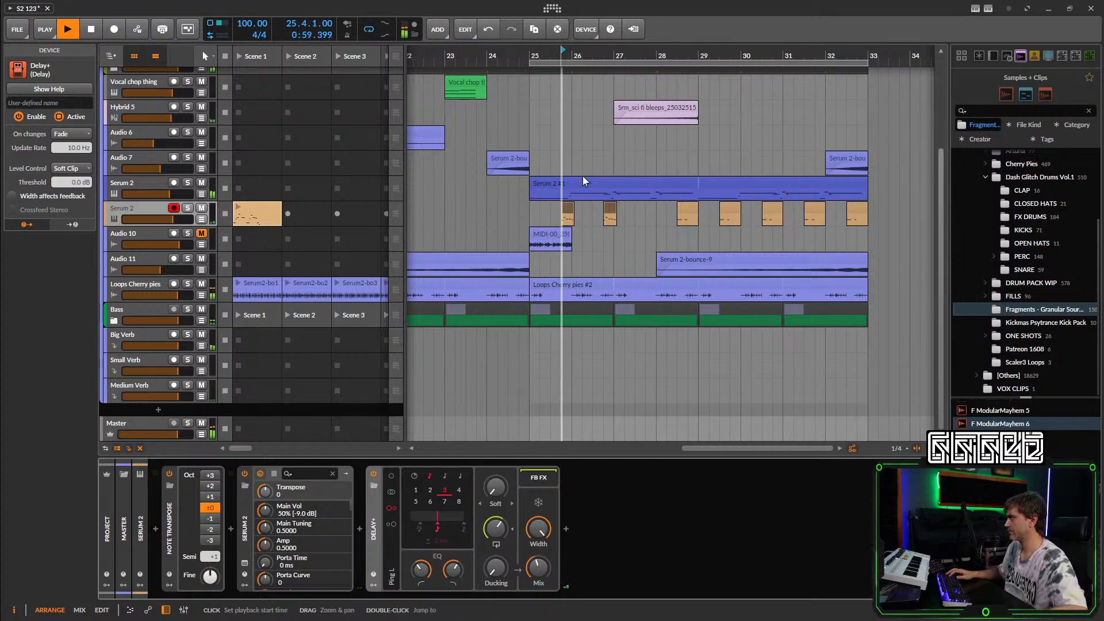
Solo the Serum 2 fill track to audition the delayed fills, and replay them from 25.4.1 in the full mix.
click(187, 208)
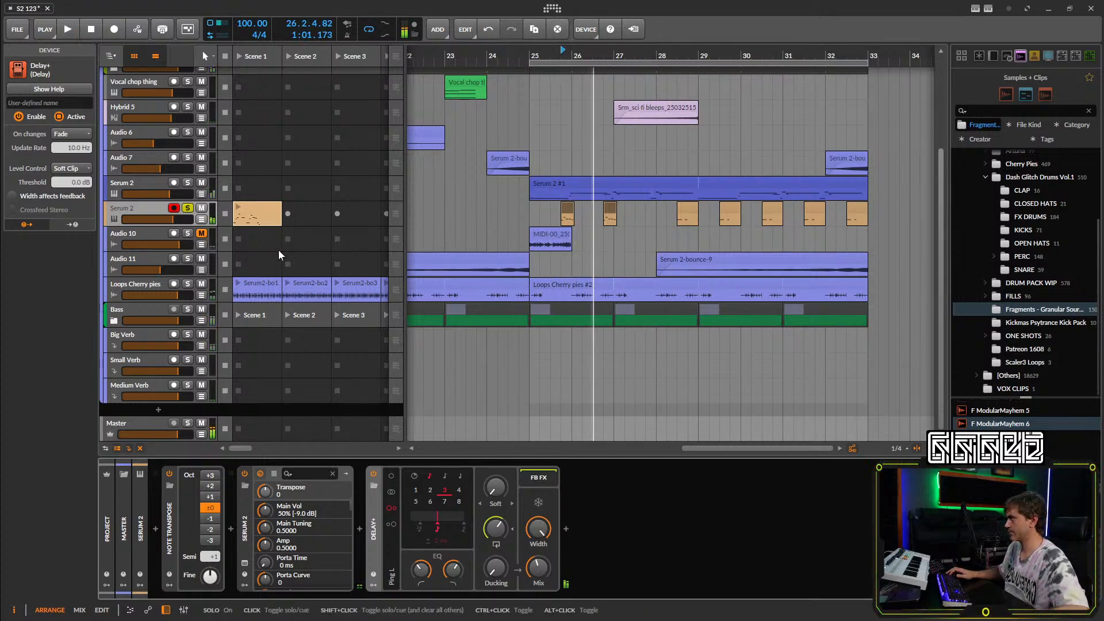
key(space)
key(space)
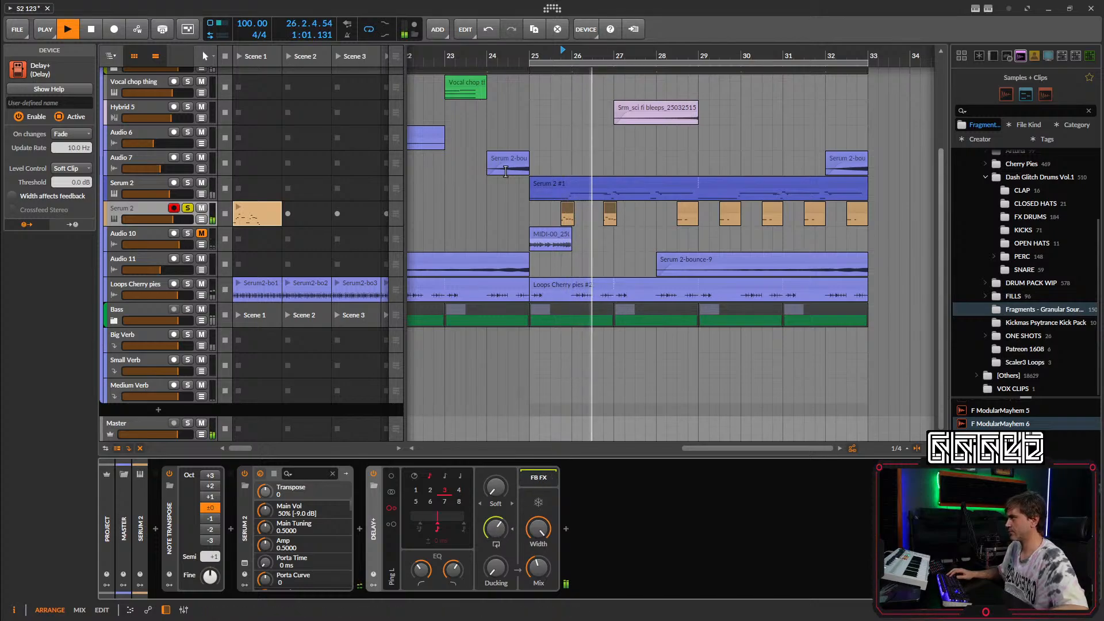
key(space)
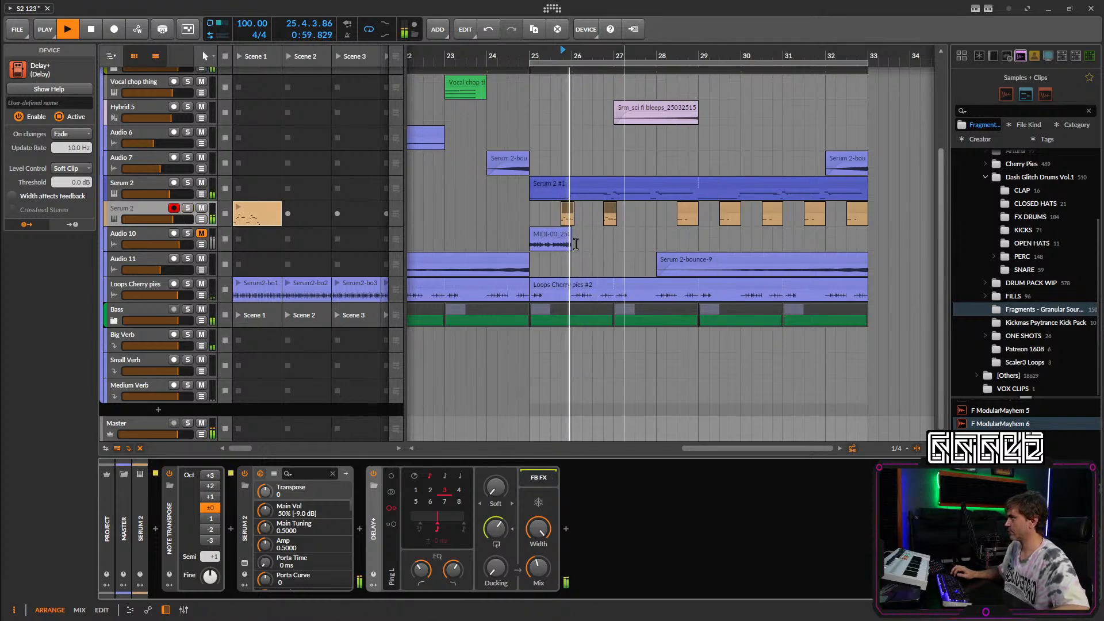
click(615, 214)
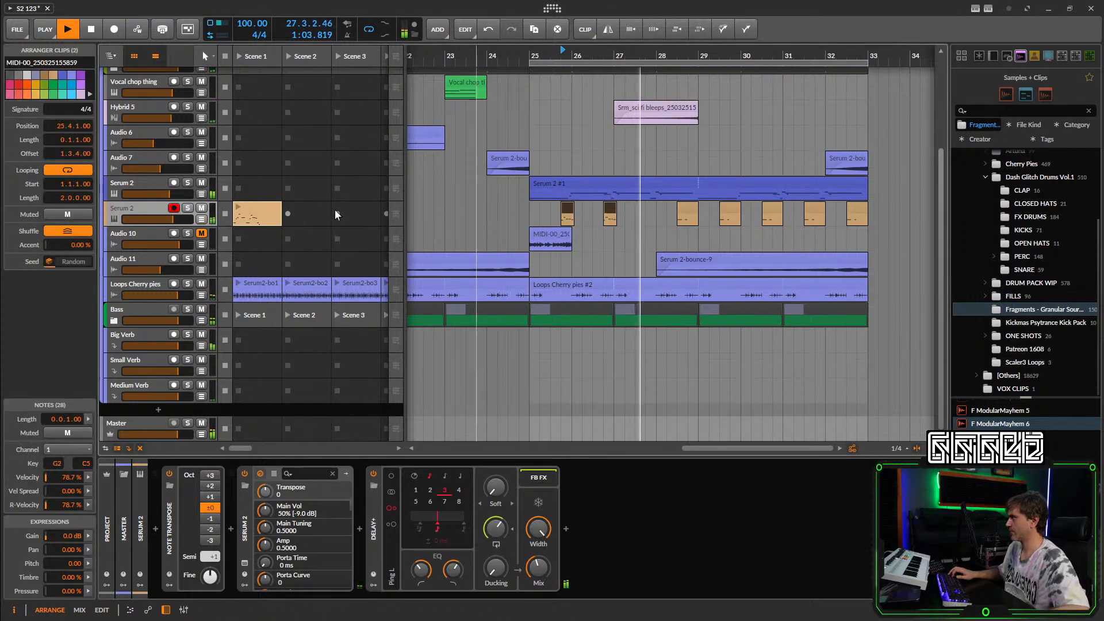
key(space)
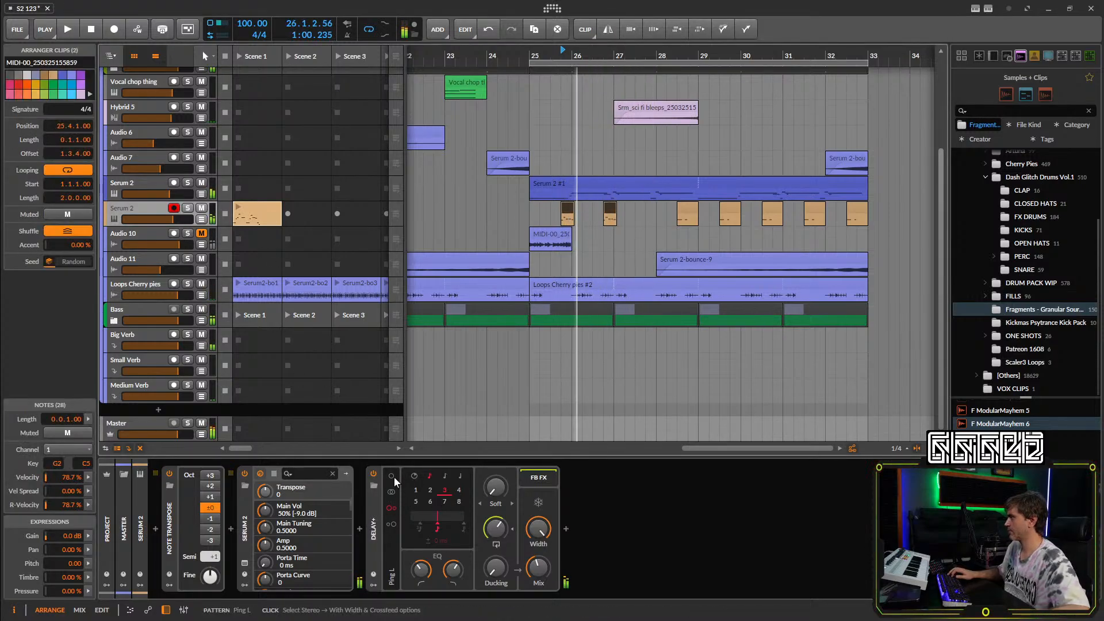
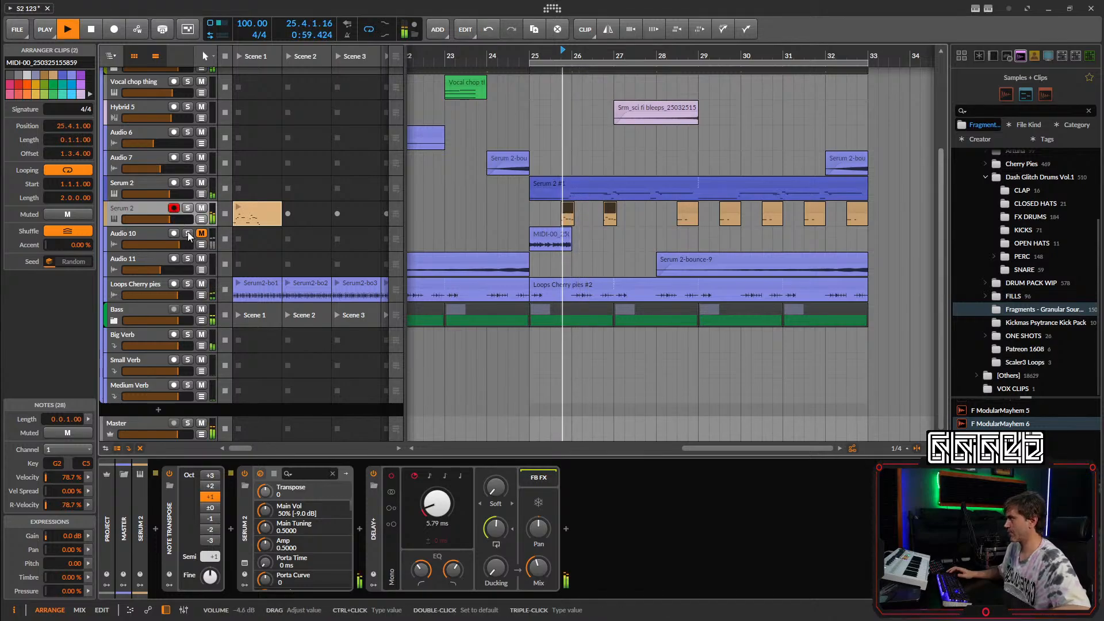
Add a second Delay+ after the first on the Serum 2 fill track, raise its feedback and set its low cut to about 98 Hz.
click(565, 528)
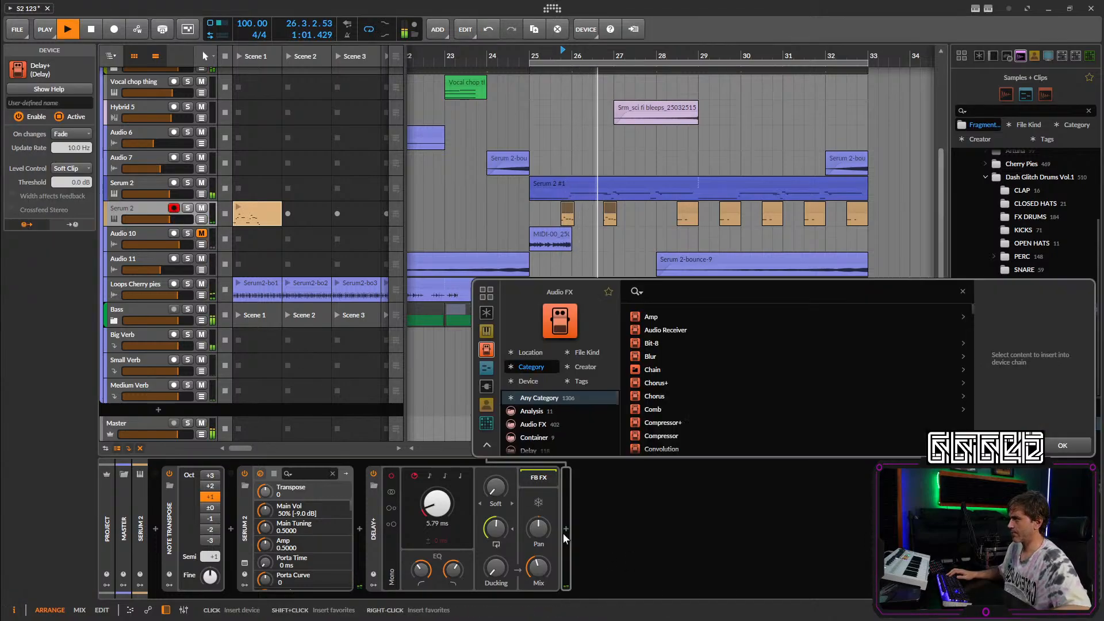
text(de)
click(667, 330)
key(Return)
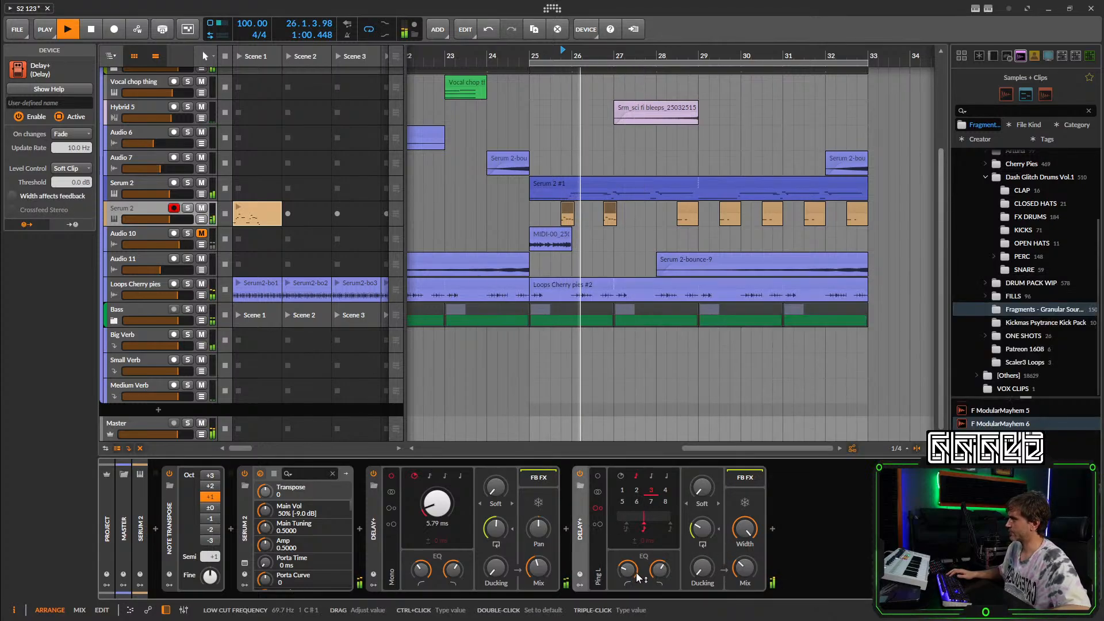
drag(702, 528, 702, 496)
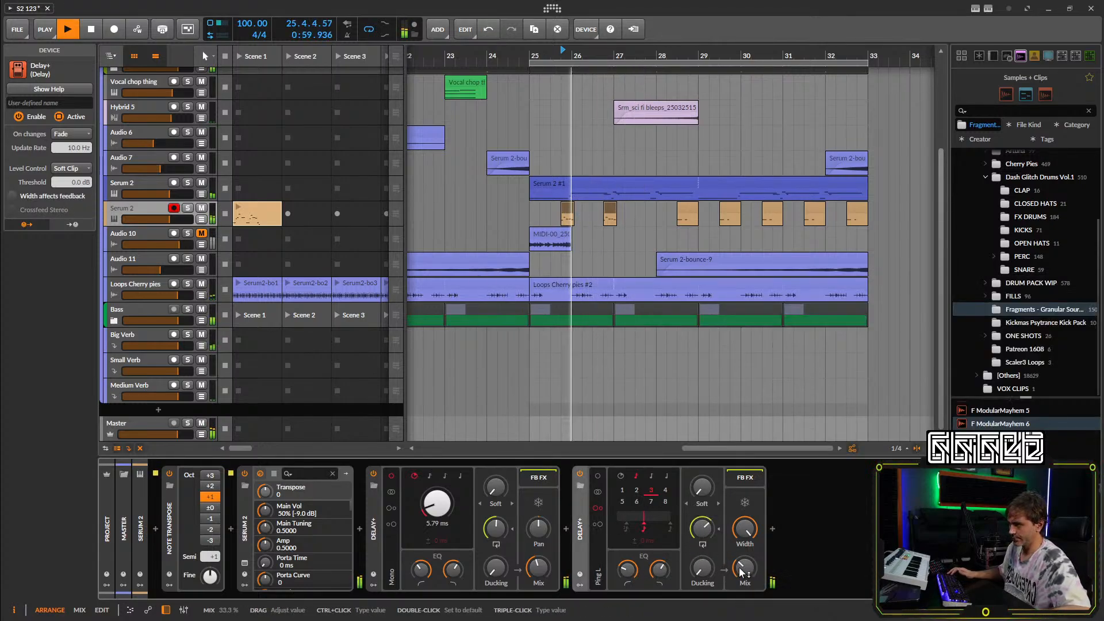
drag(627, 569, 628, 569)
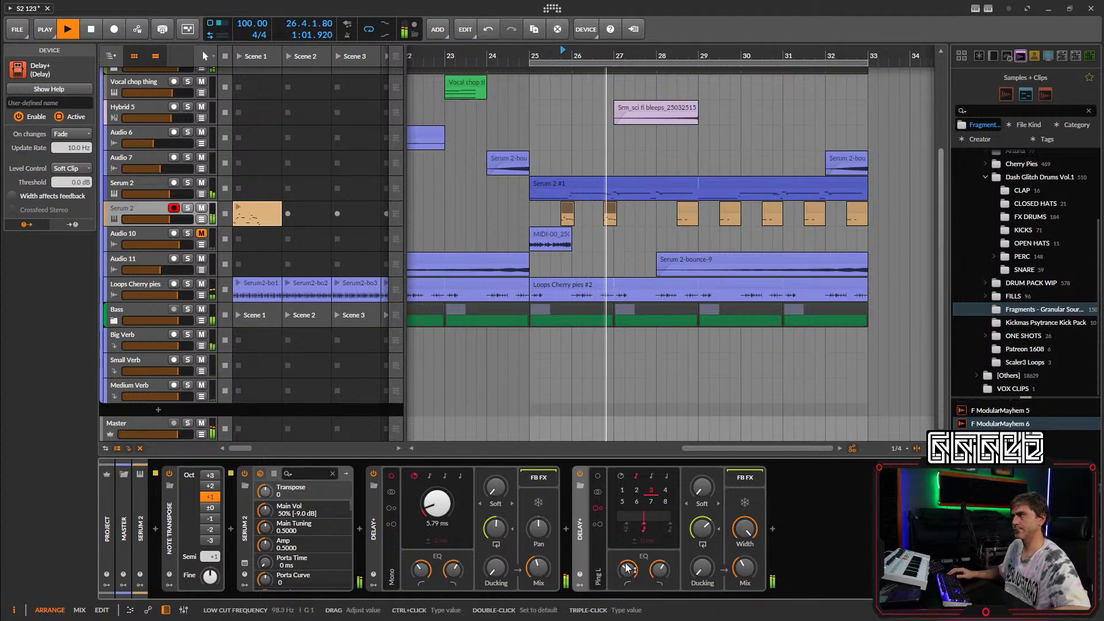
Delete the fill clips at 26.4.1 and 29.3.1, and move the 28.3.1 fill to 27.3.1.
click(632, 219)
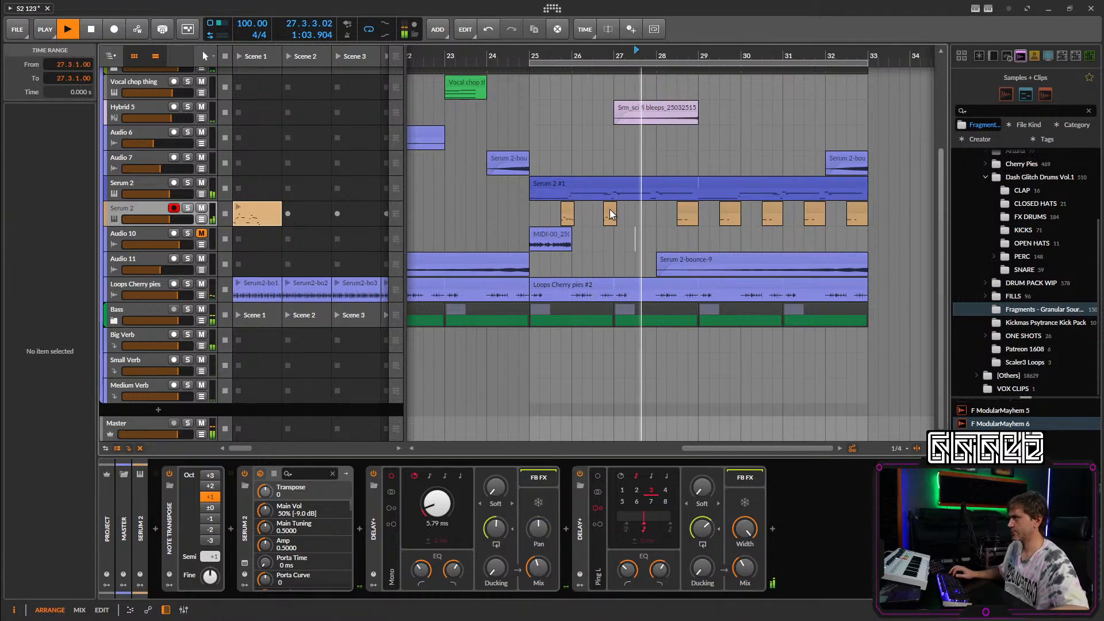
click(610, 211)
key(Delete)
click(685, 209)
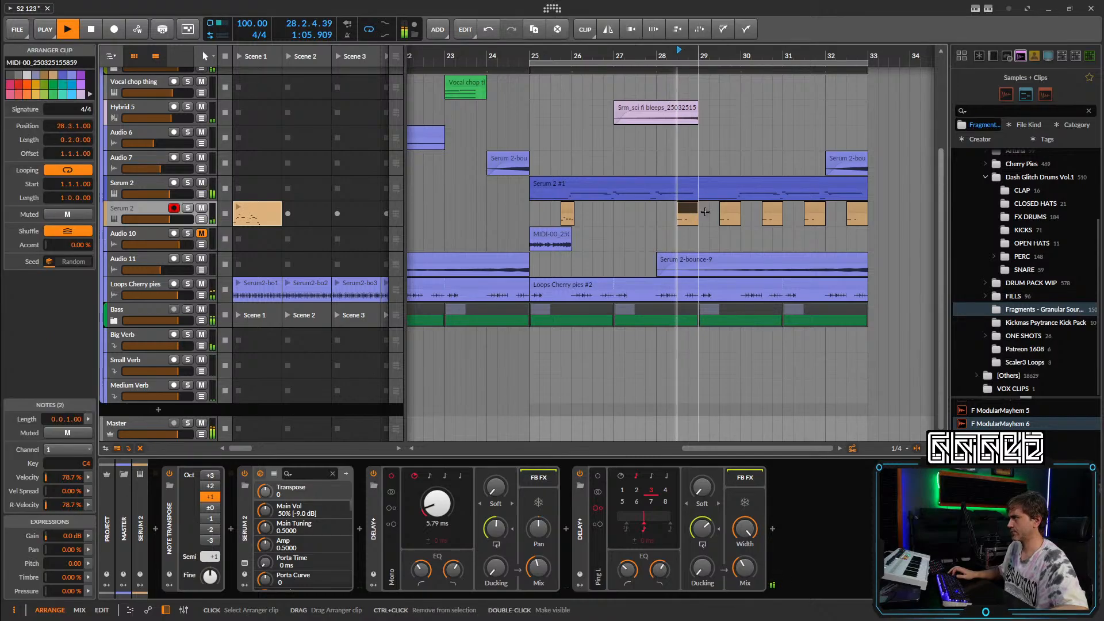
click(729, 208)
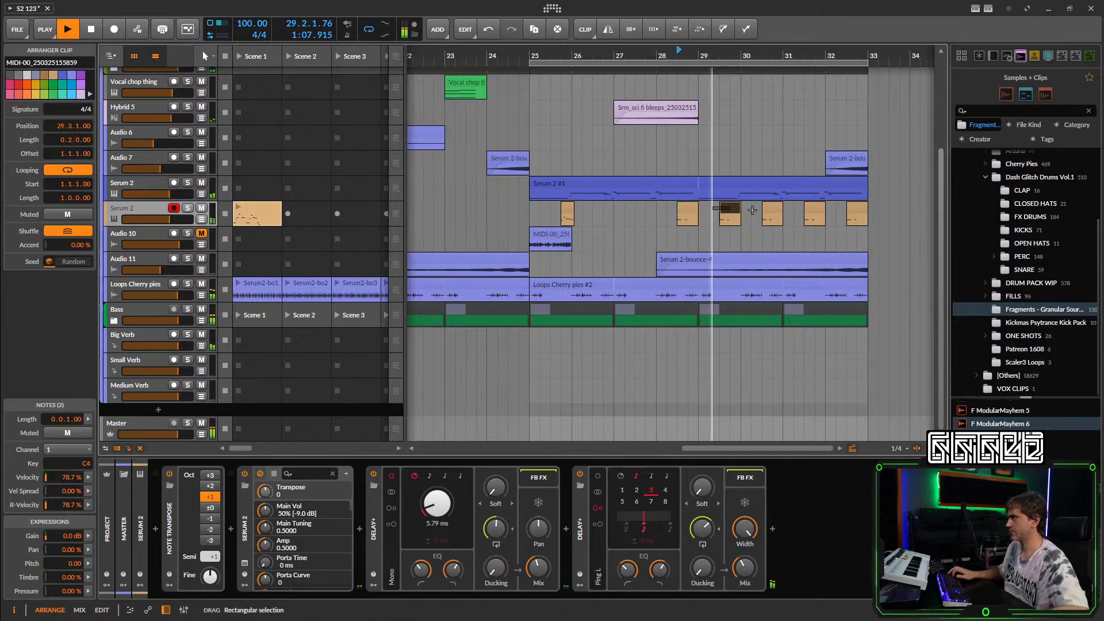
key(Delete)
drag(684, 209, 653, 208)
Restart playback from 24.4.1 and delete the three remaining fill clips from bar 30 to bar 33.
key(space)
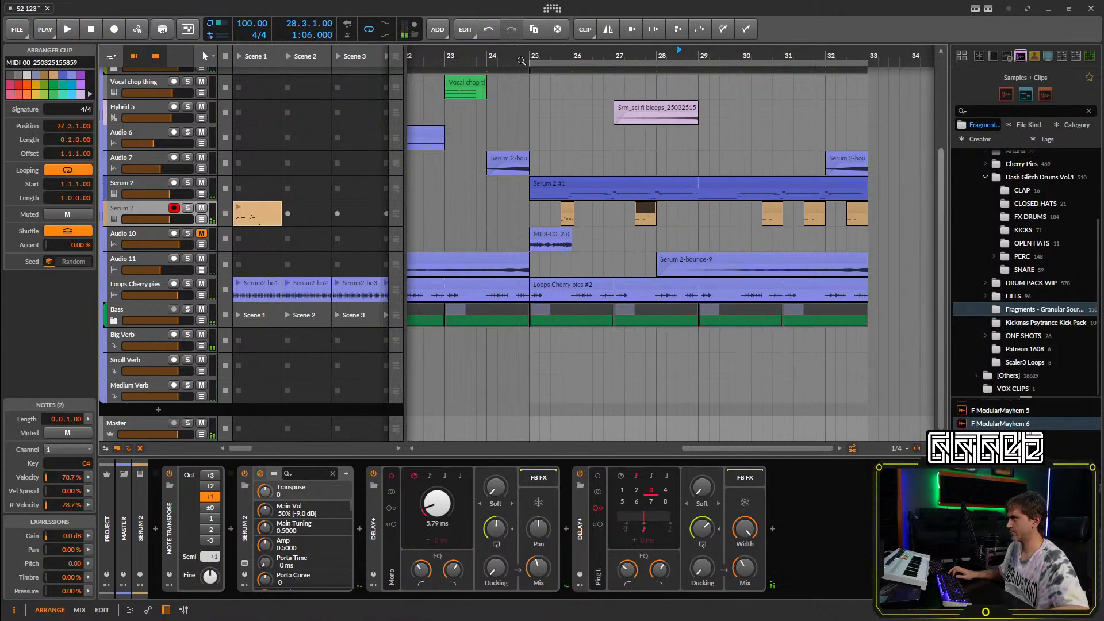
click(519, 55)
key(space)
drag(720, 213, 898, 205)
key(Delete)
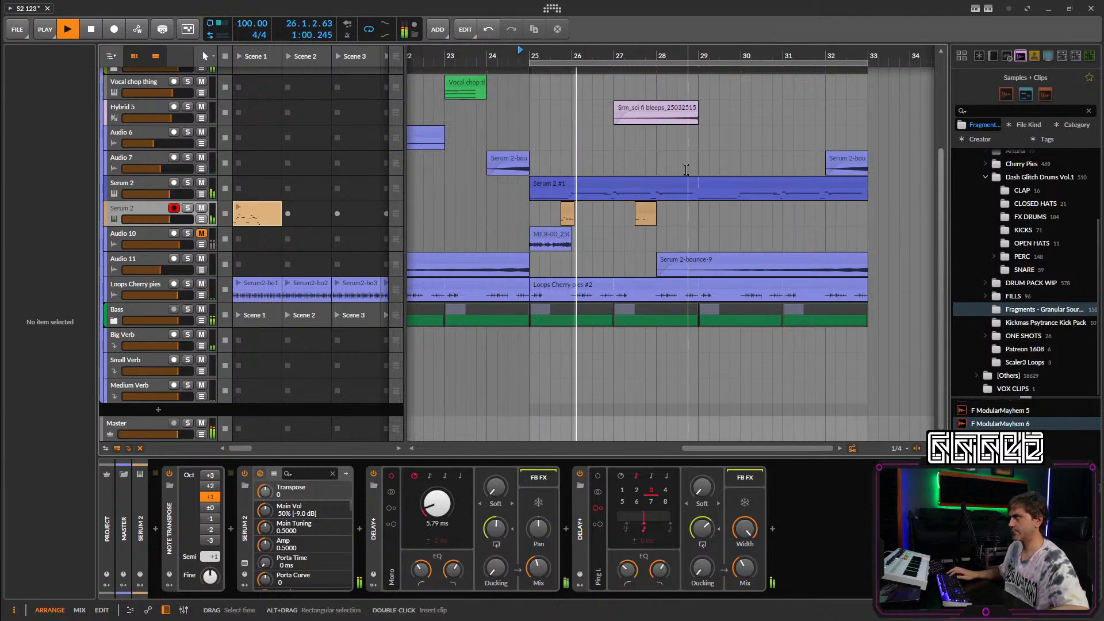
Swap the order of the two fills, placing the longer one at 25.3.1 and the short one at 27.4.1.
drag(568, 208, 713, 212)
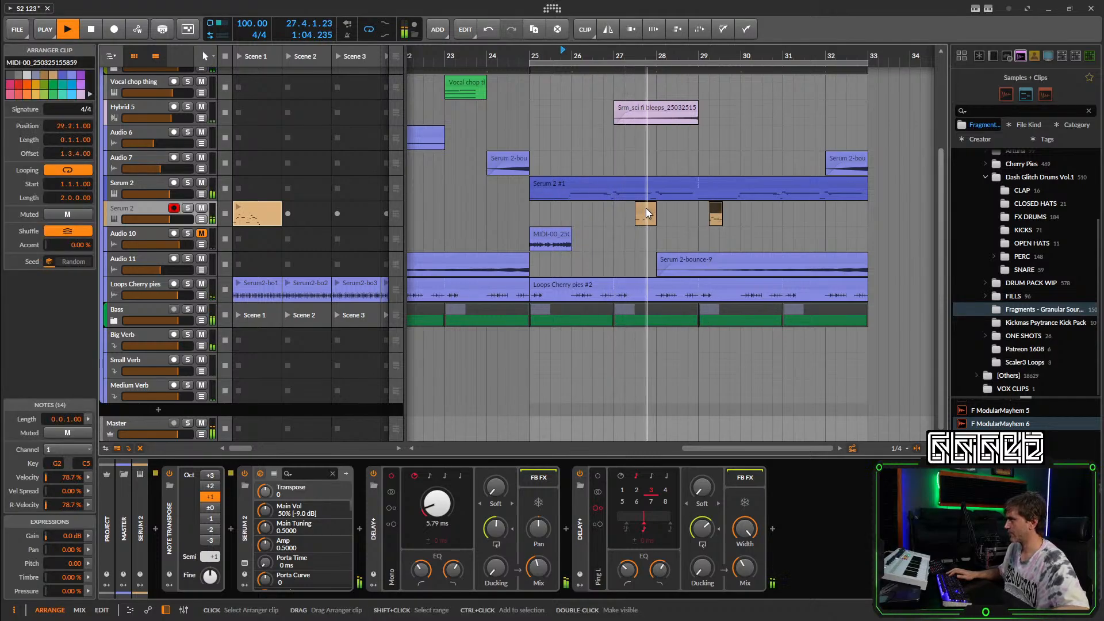
drag(646, 209, 563, 209)
key(space)
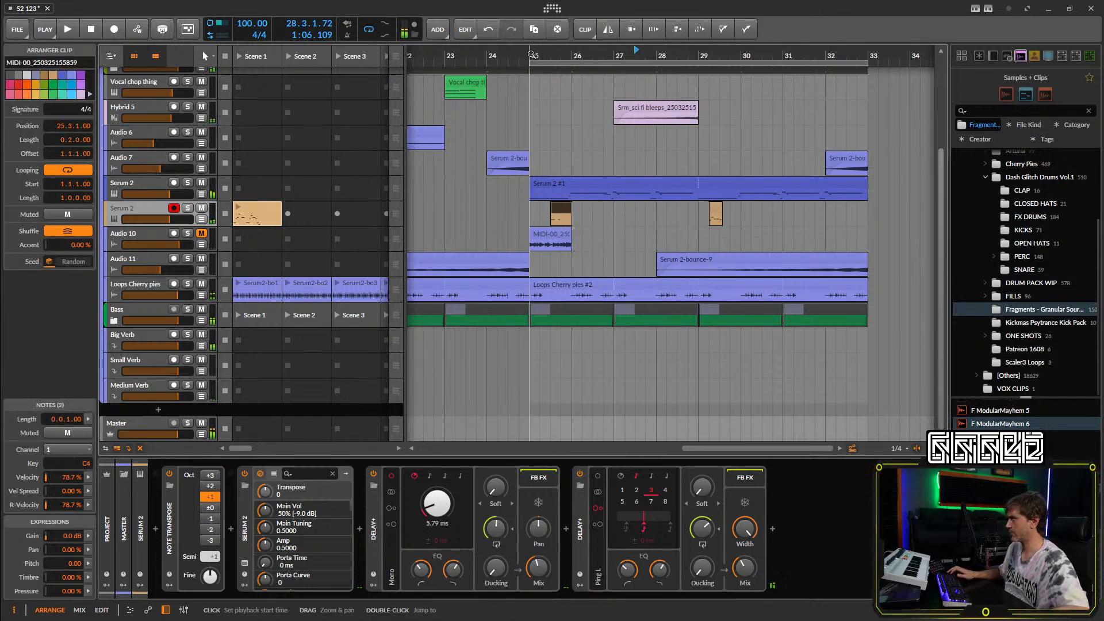
drag(713, 208, 648, 212)
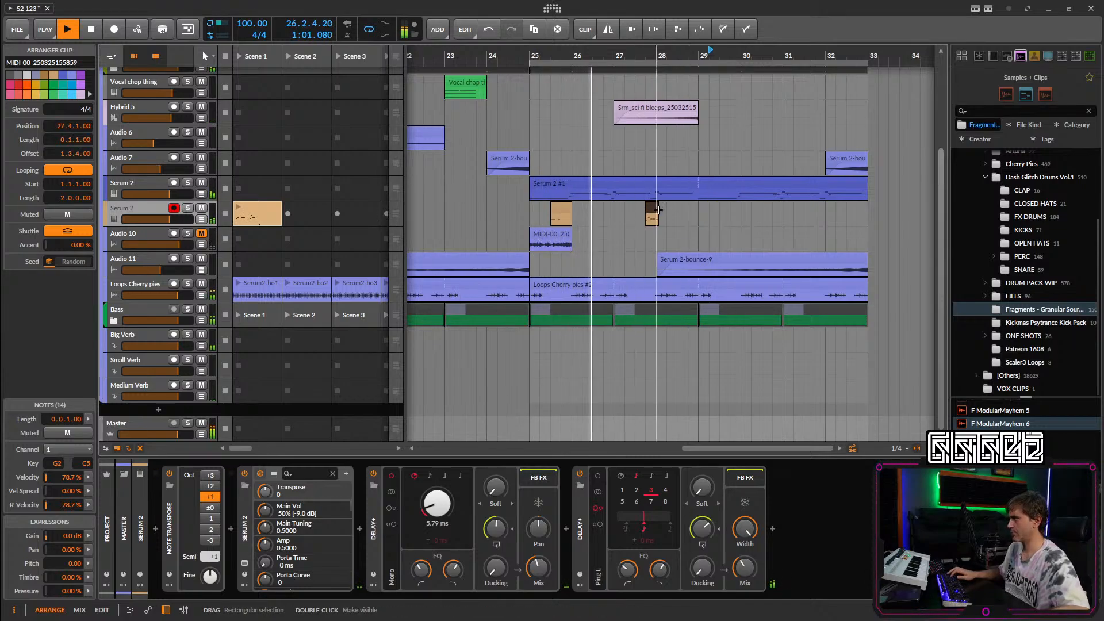
Check the notes of the 25.3.1 fill, then duplicate both fills to 29.3.1 and 31.4.1.
double_click(558, 215)
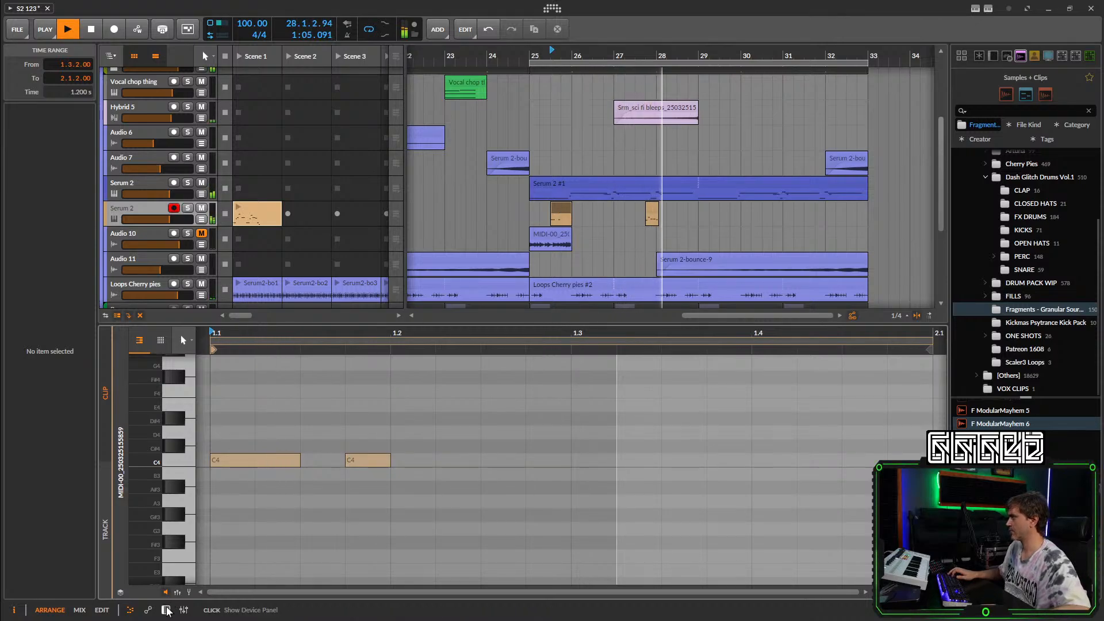
key(d)
mouse_move(680, 212)
mouse_down()
mouse_move(557, 210)
mouse_move(730, 207)
mouse_move(679, 229)
mouse_up()
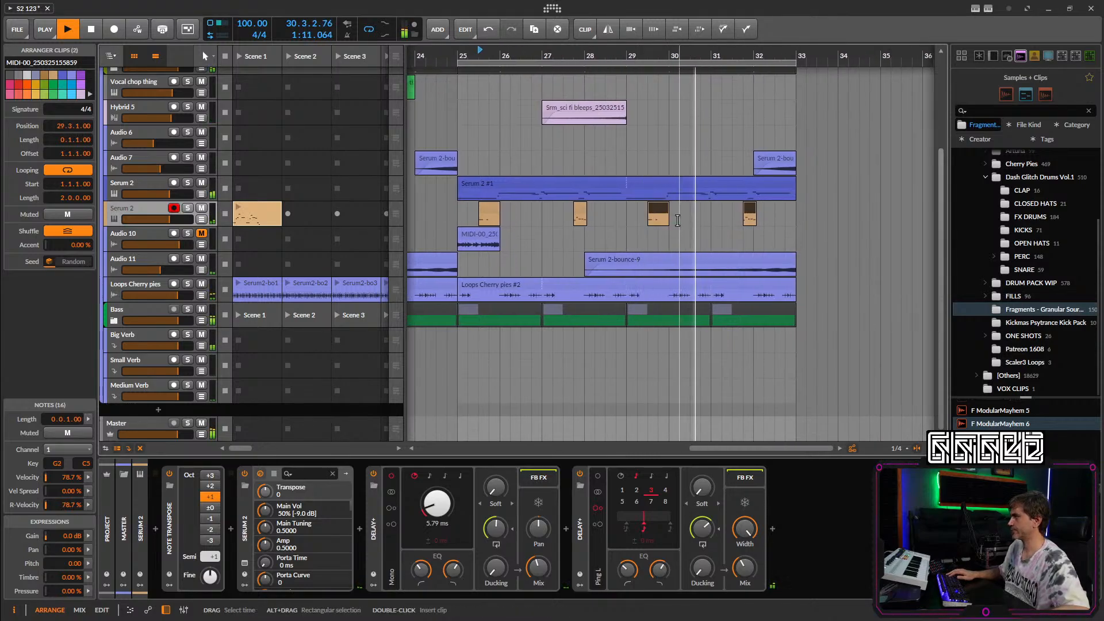
scroll(691, 215, down, 2)
scroll(161, 157, up, 5)
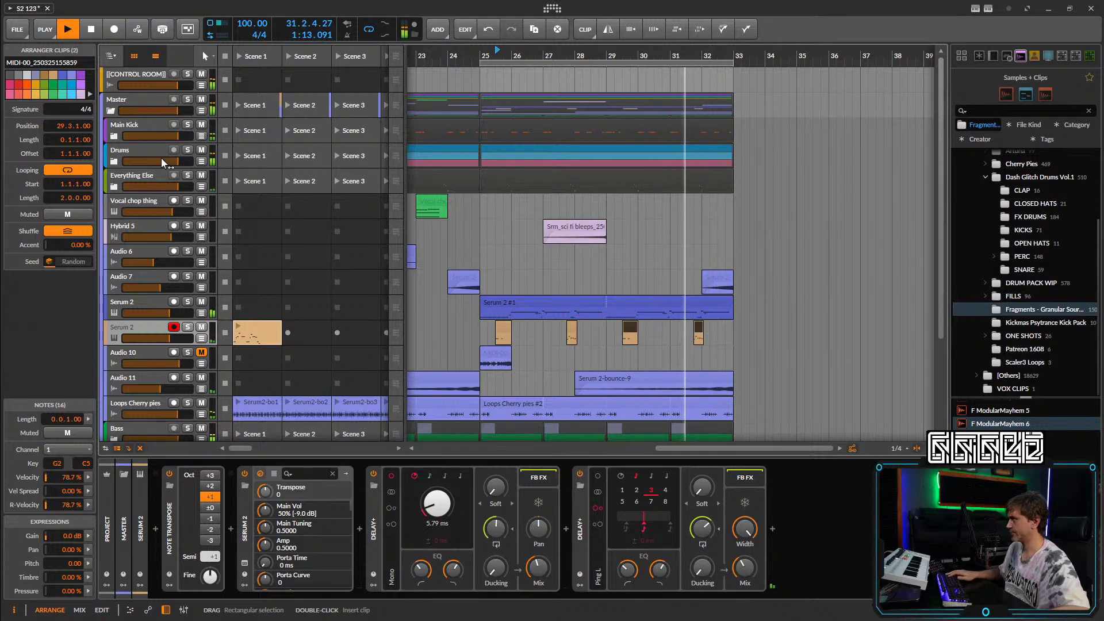
scroll(479, 232, down, 8)
drag(484, 232, 643, 233)
scroll(644, 225, up, 3)
drag(709, 127, 646, 109)
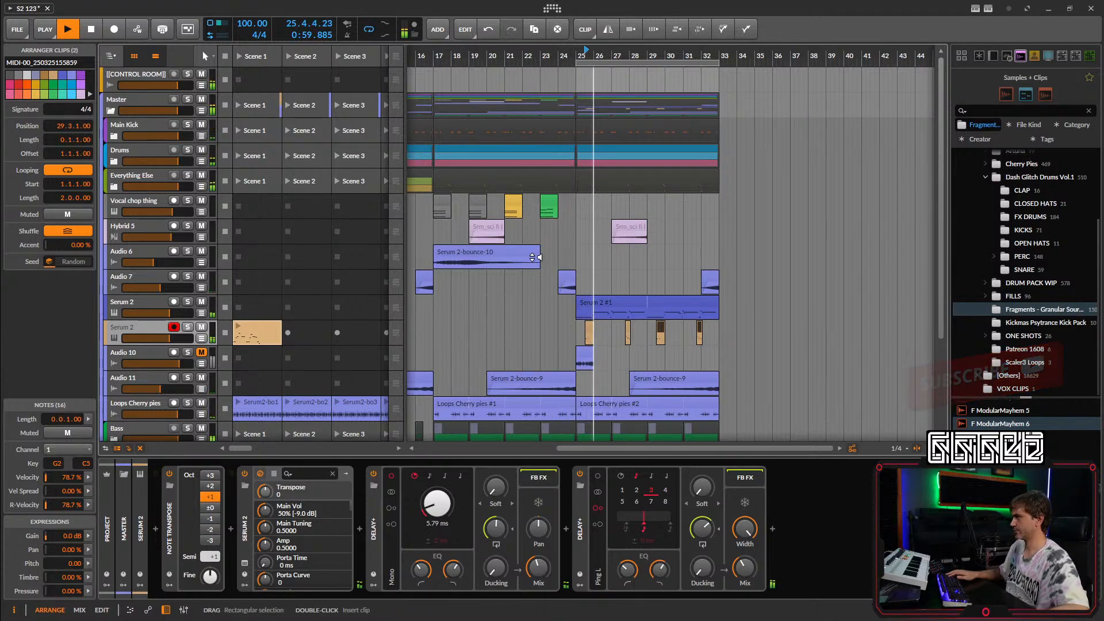
drag(506, 253, 797, 259)
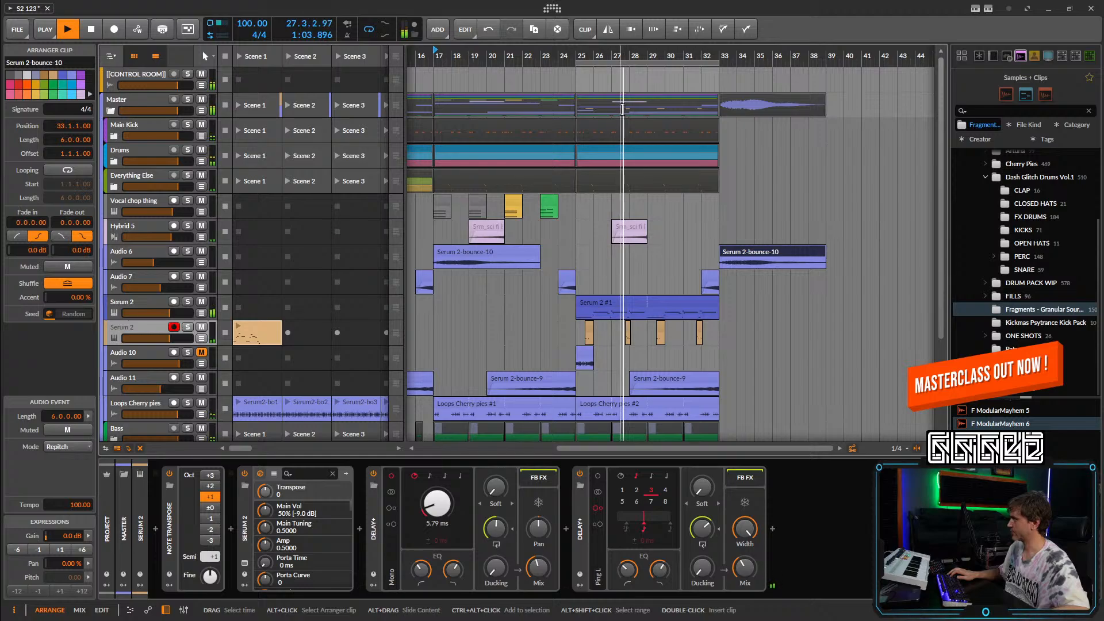
drag(627, 122, 858, 122)
drag(817, 255, 510, 256)
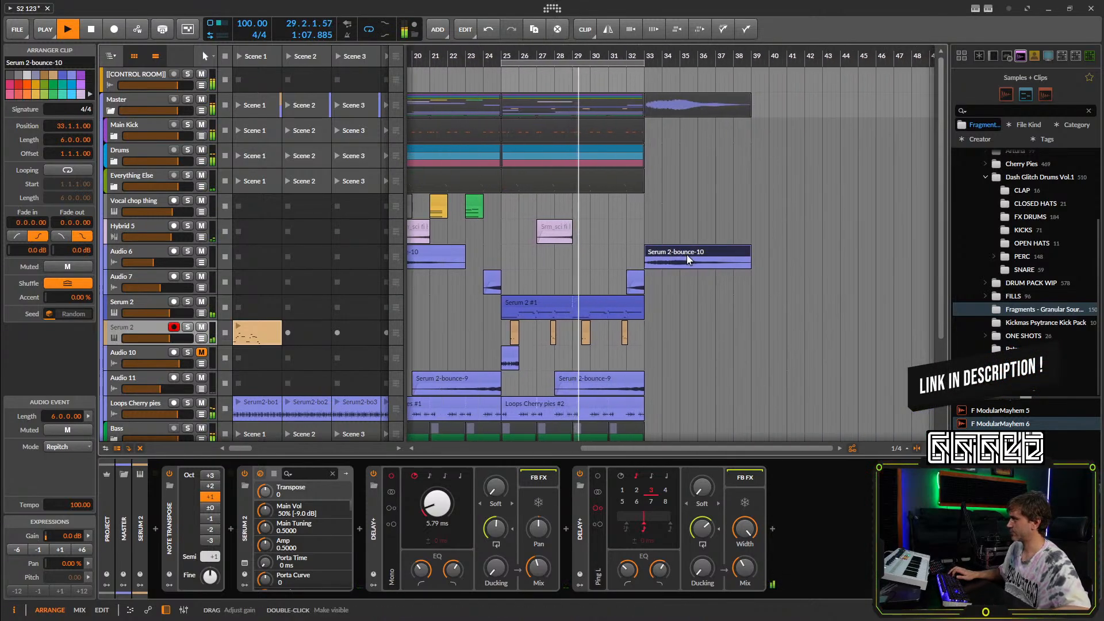
key(Delete)
Duplicate the whole section from bars 25–33 to bar 33 and delete the copied Serum 2 lead clip.
key(ctrl+d)
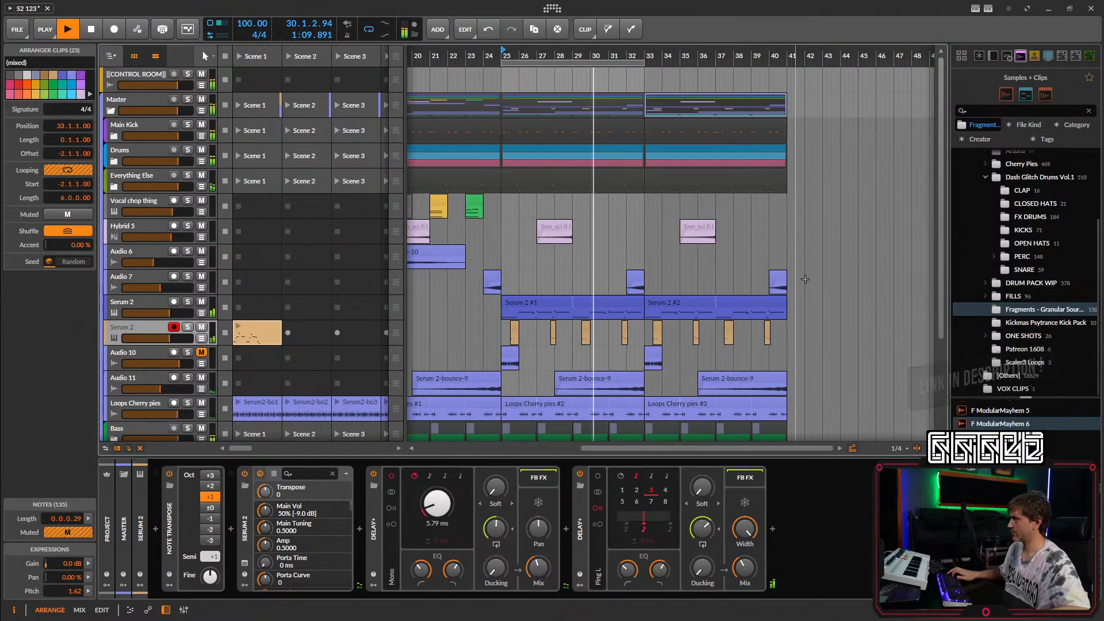
scroll(768, 227, down, 3)
click(768, 227)
key(Delete)
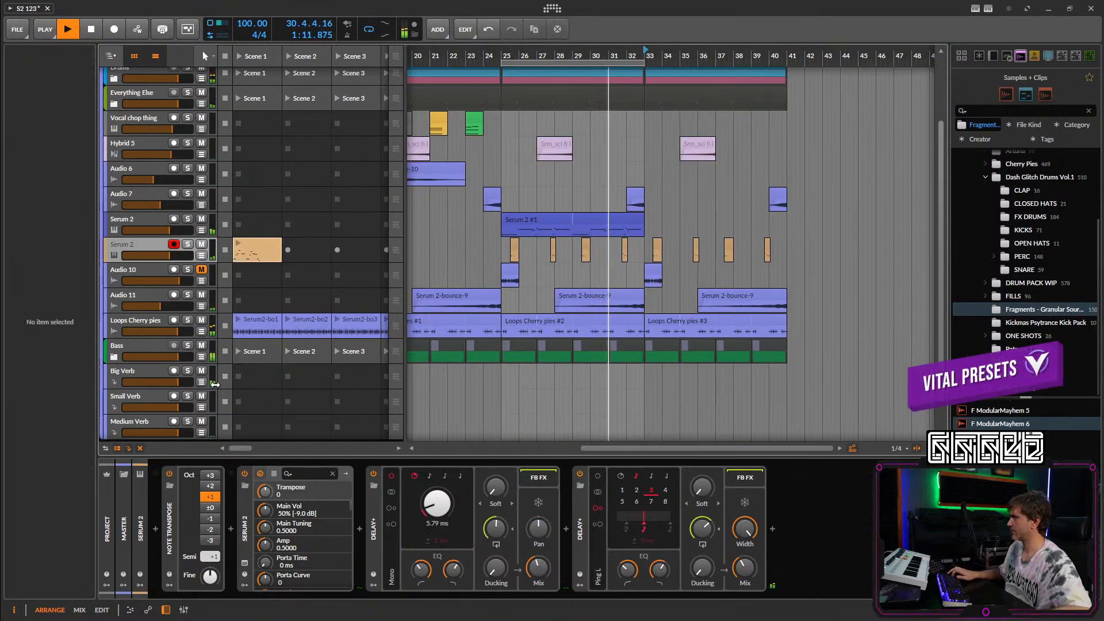
Place Serum 2-bounce-2 on the Loops Cherry pies track at 33.1.1 and move the eight-bar loop region to 33.1.1.
drag(312, 318, 645, 329)
drag(617, 62, 757, 70)
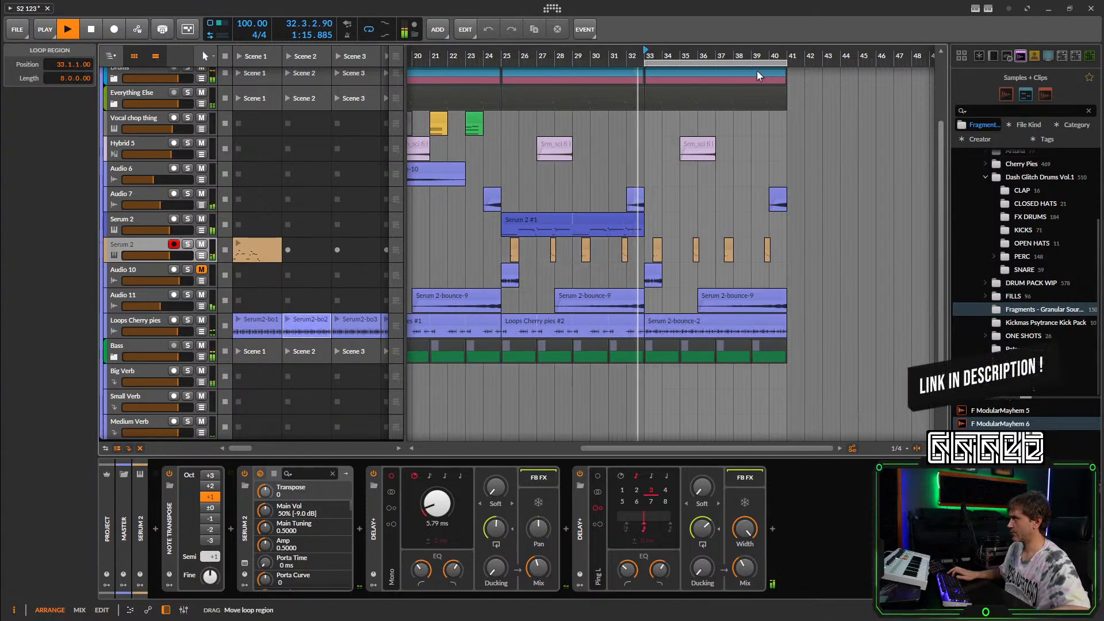
scroll(766, 275, up, 4)
scroll(655, 267, down, 3)
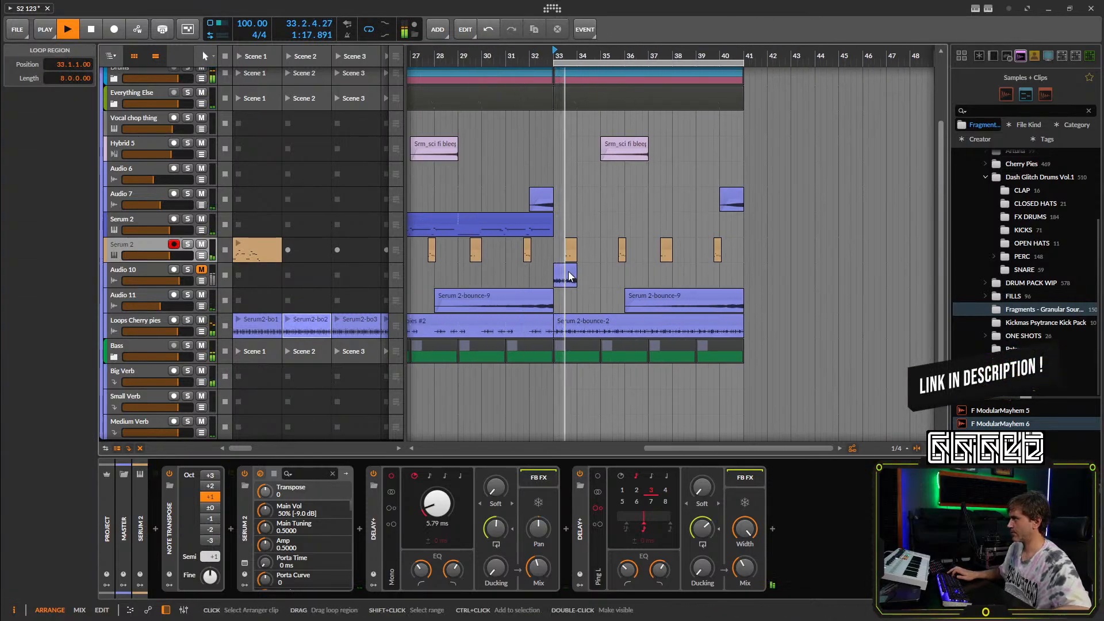
Try Serum 2-bounce-3 instead of Serum 2-bounce-2 at 33.1.1 on the Loops Cherry pies track.
scroll(589, 305, up, 5)
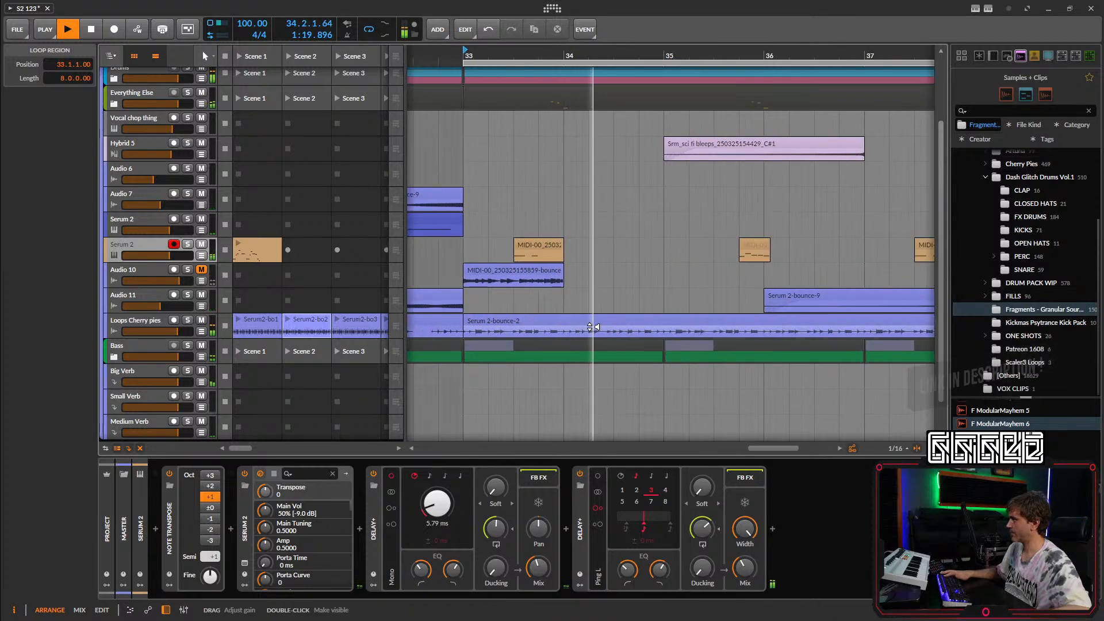
click(592, 320)
key(Delete)
drag(360, 323, 460, 327)
scroll(653, 275, down, 3)
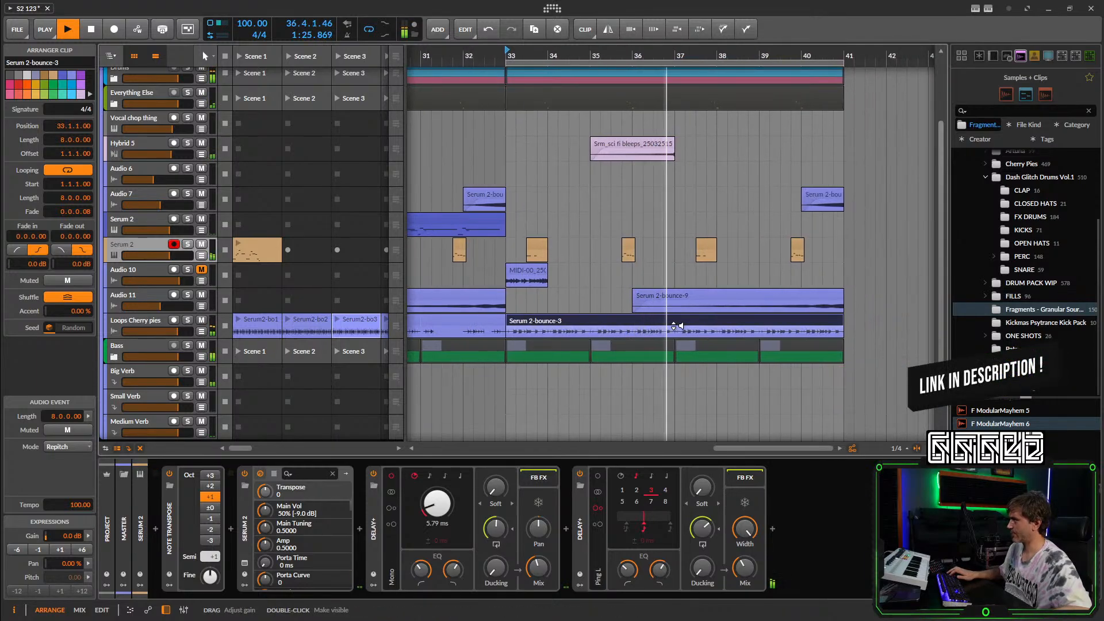
Place Serum 2-bounce-1 at 33.1.1 on the Loops Cherry pies track and replay the section from bar 33.
drag(259, 325, 515, 328)
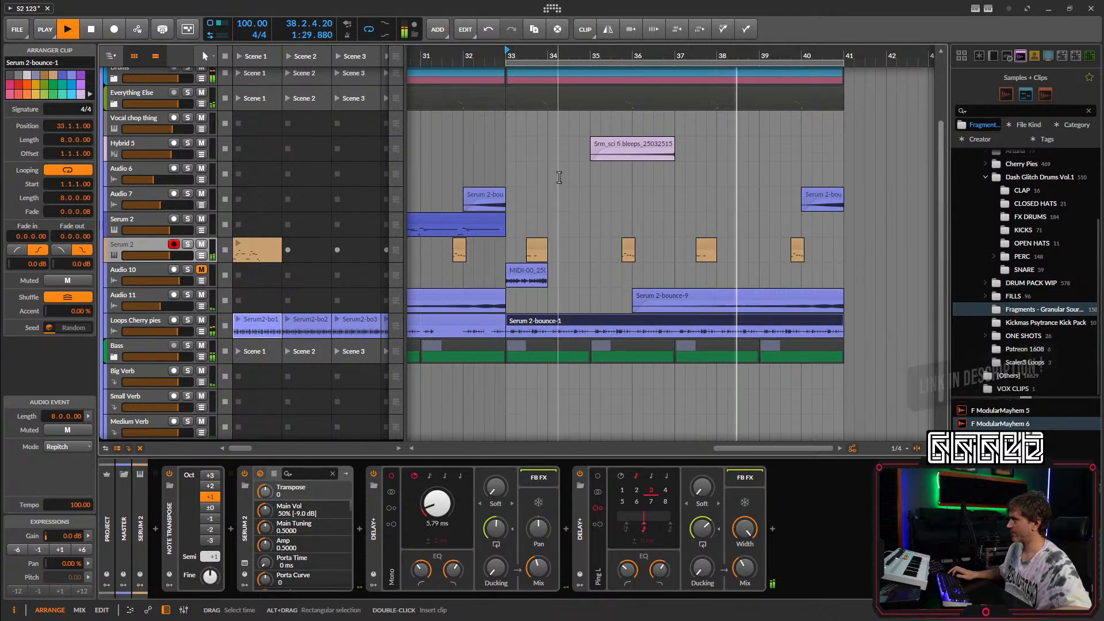
key(space)
key(space)
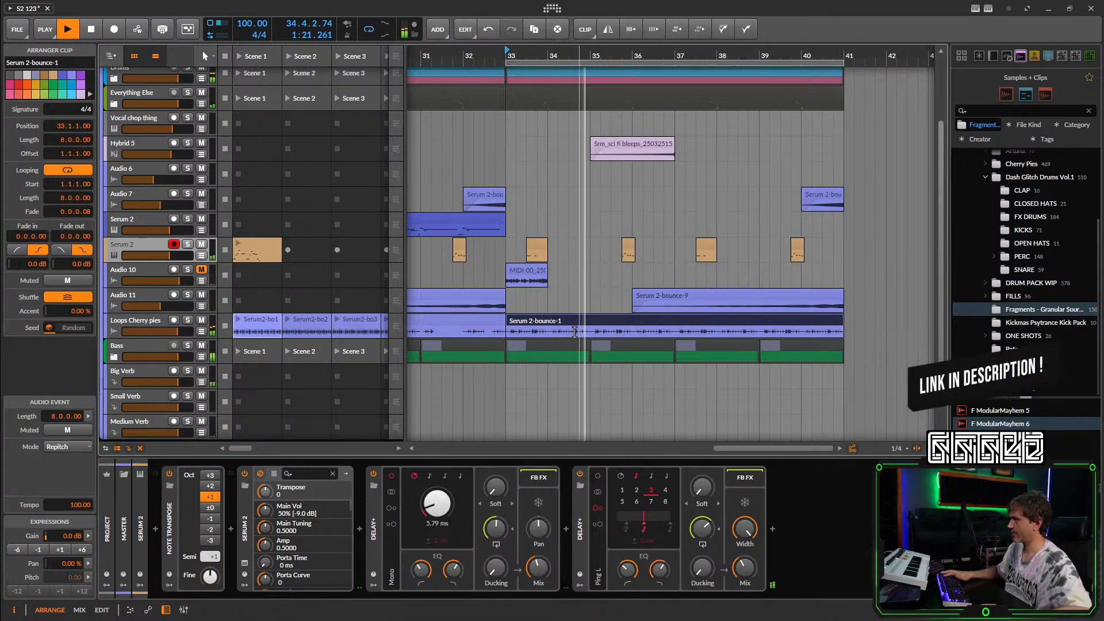
Slice Serum 2-bounce-1 at 34.1.2 and bar 35, and delete everything outside that slice.
scroll(580, 330, up, 3)
key(space)
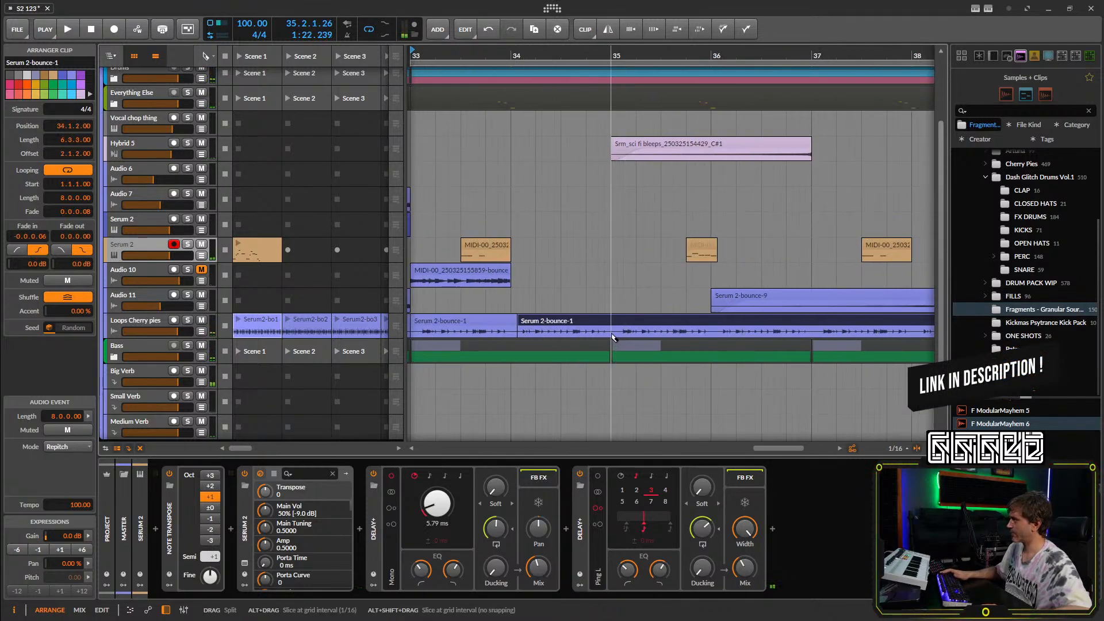
key(Delete)
click(481, 319)
key(Delete)
scroll(556, 321, down, 3)
key(space)
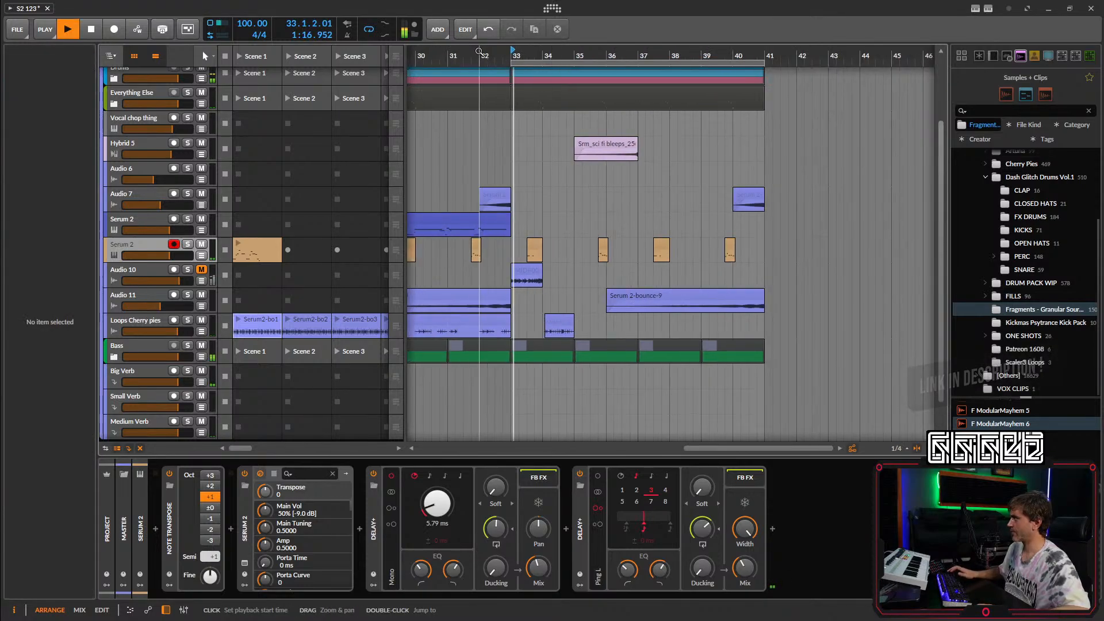
Restart playback from bar 32 and delete the muted Audio 10 track.
double_click(481, 57)
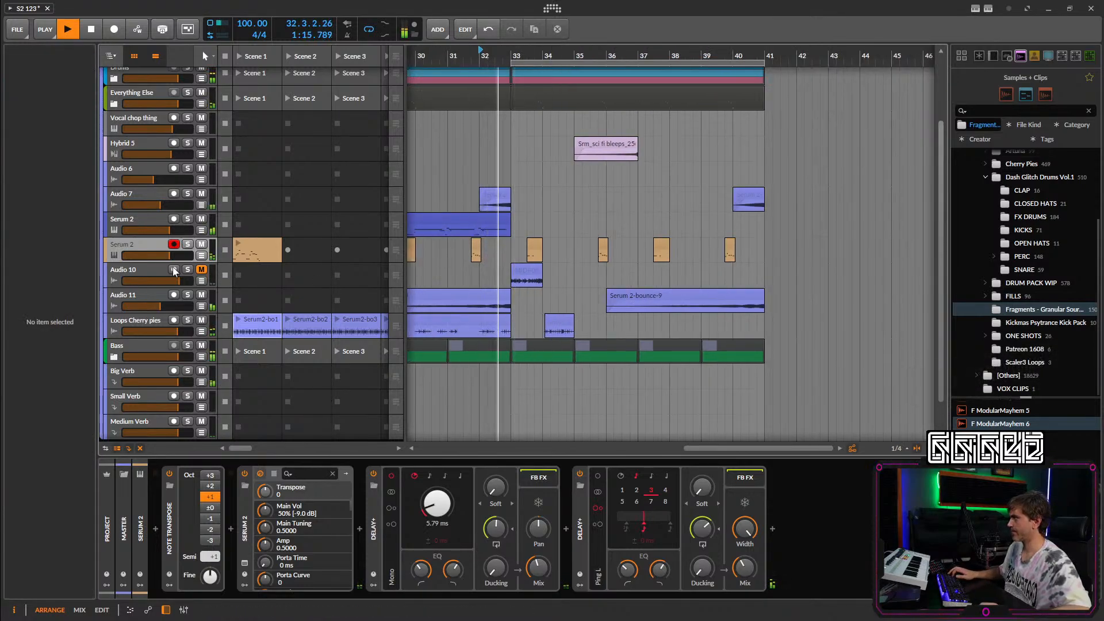
click(131, 272)
key(Delete)
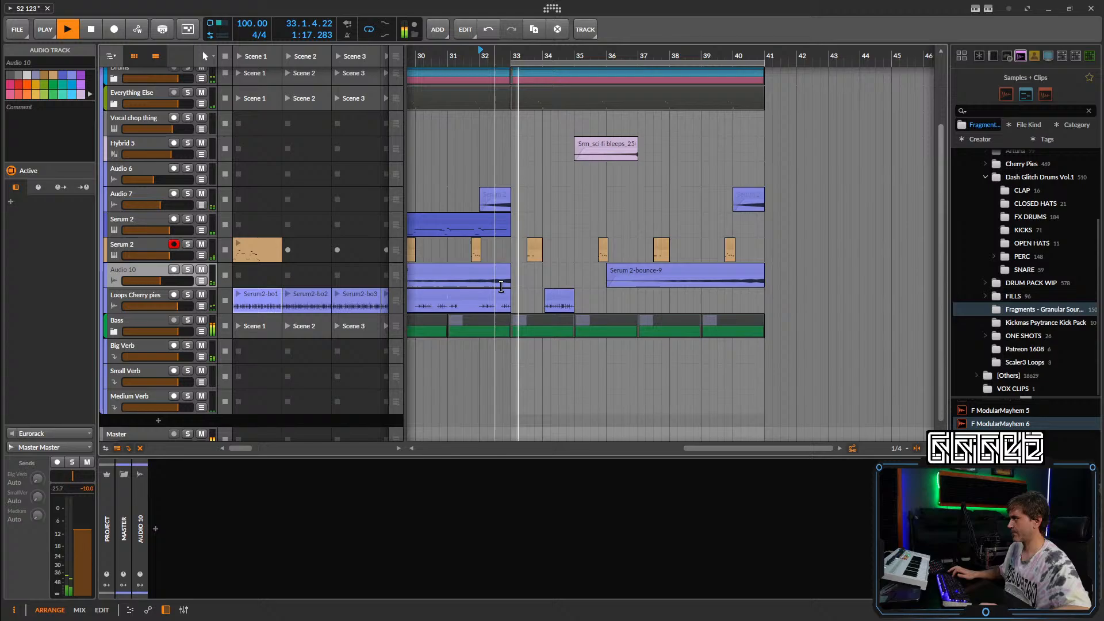
Place a one-bar Loops Cherry pies slice at 33.1.1 before the Serum 2-bounce-1 slice and select both clips.
click(560, 296)
scroll(562, 297, up, 3)
drag(561, 298, 681, 300)
key(Delete)
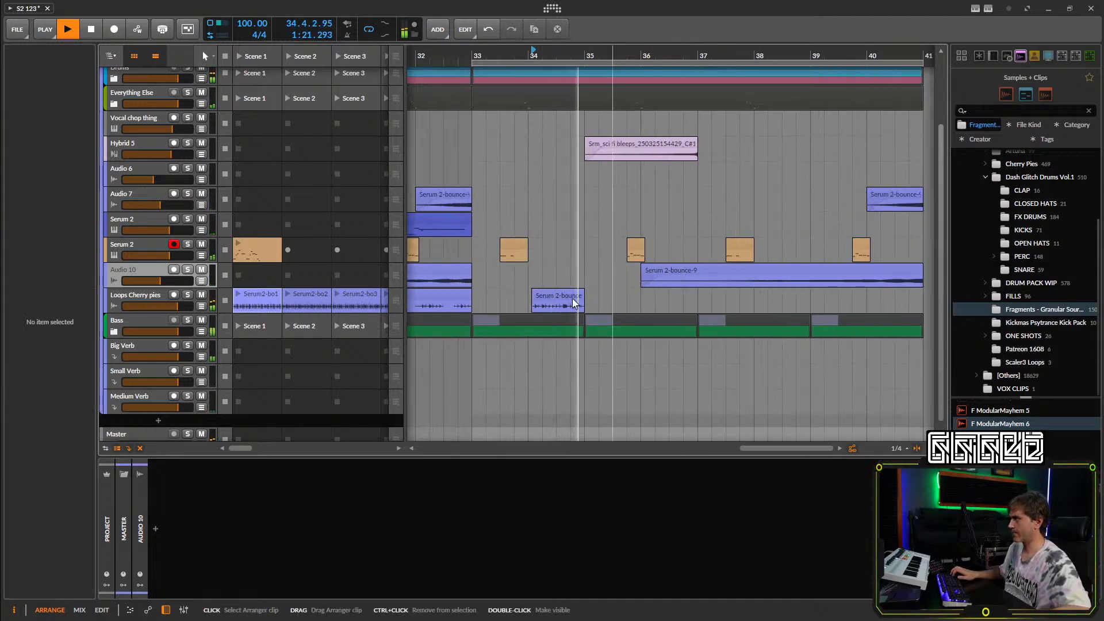
double_click(518, 299)
drag(524, 296, 584, 297)
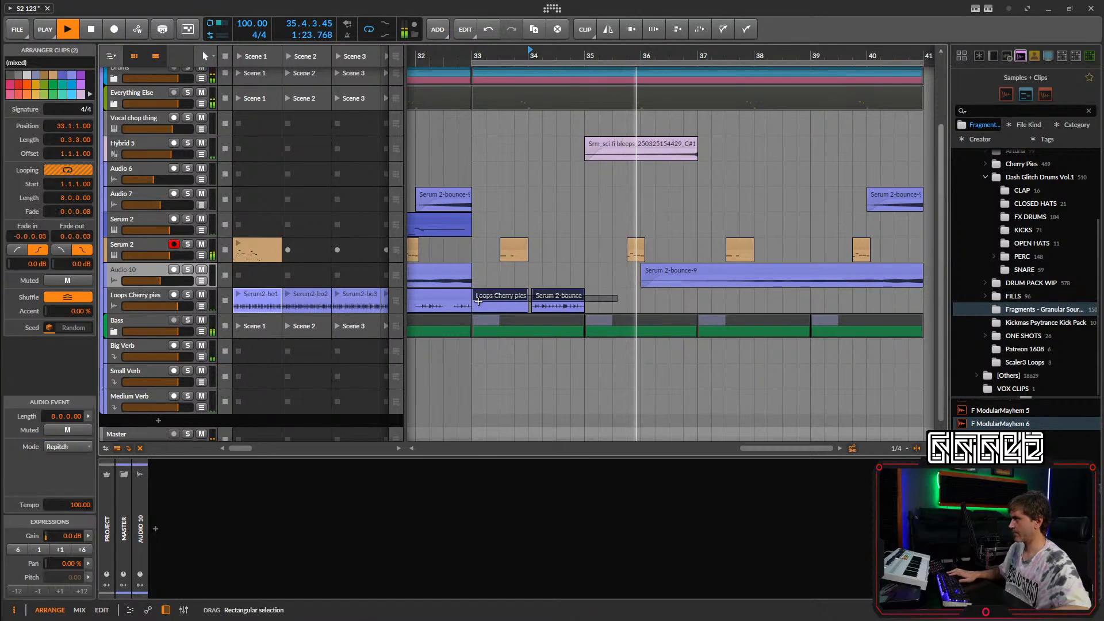
Consolidate the two slices into a two-bar clip and duplicate it three times to fill the loops track up to bar 41.
scroll(603, 285, down, 3)
key(ctrl+d)
key(ctrl+d)
key(ctrl+d)
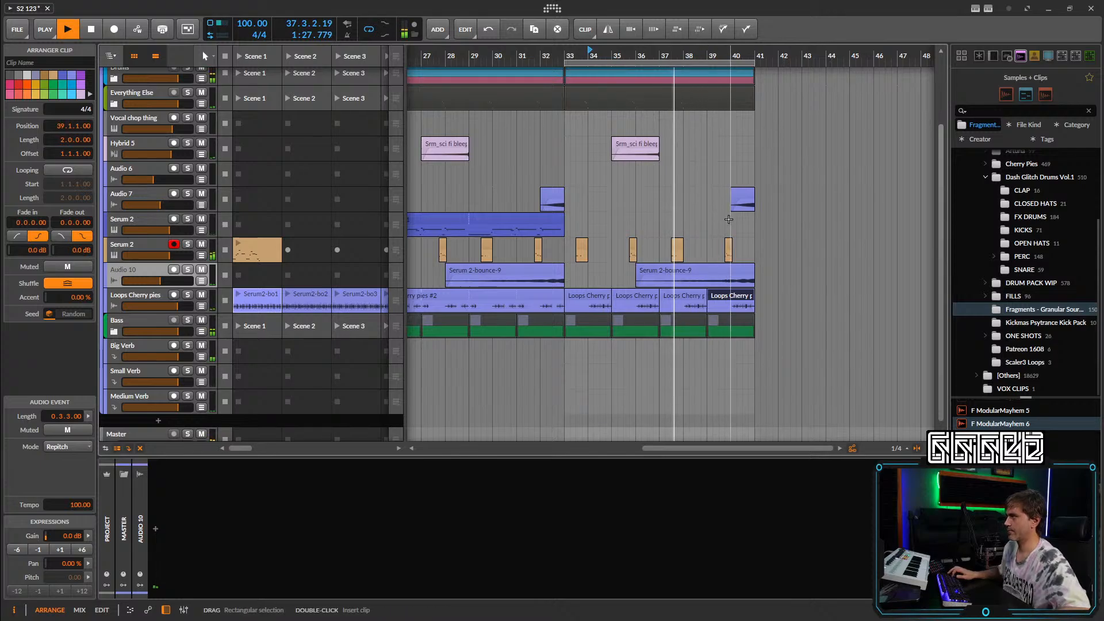
scroll(730, 233, down, 2)
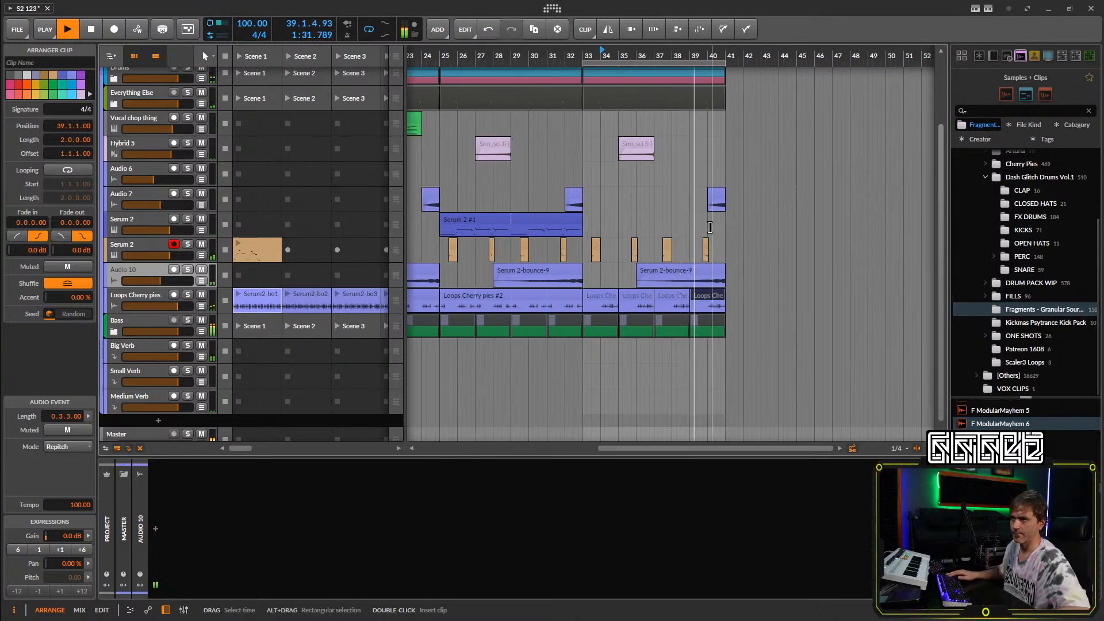
scroll(682, 228, down, 1)
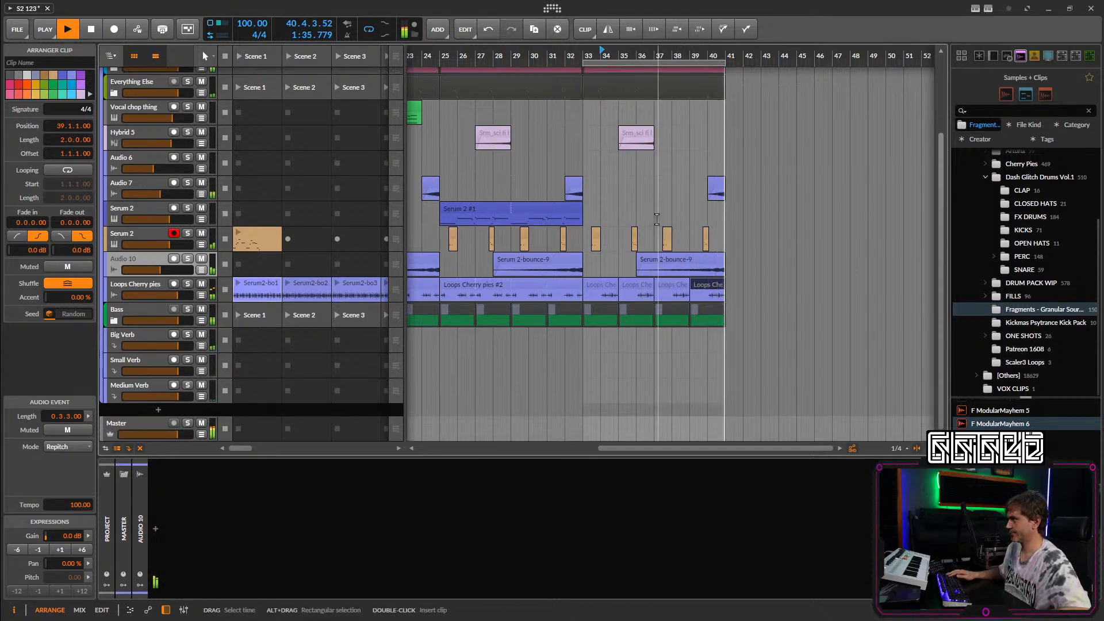
Copy the Serum 2-bounce-10 clip on the Audio 6 track from bar 17 to 35.1.1.
scroll(663, 221, up, 3)
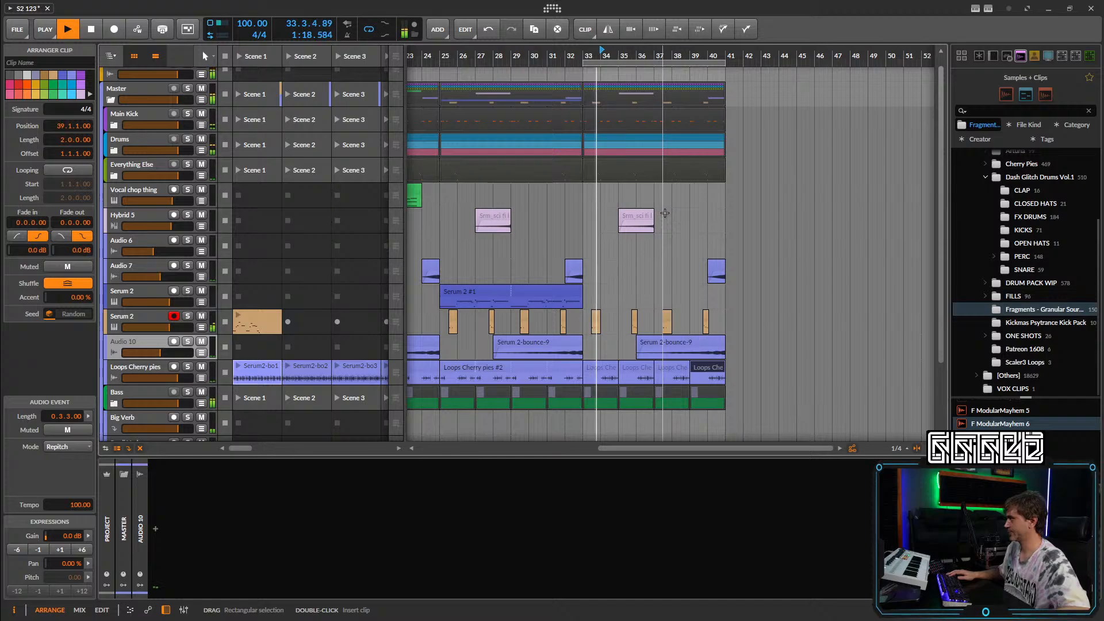
scroll(659, 211, down, 2)
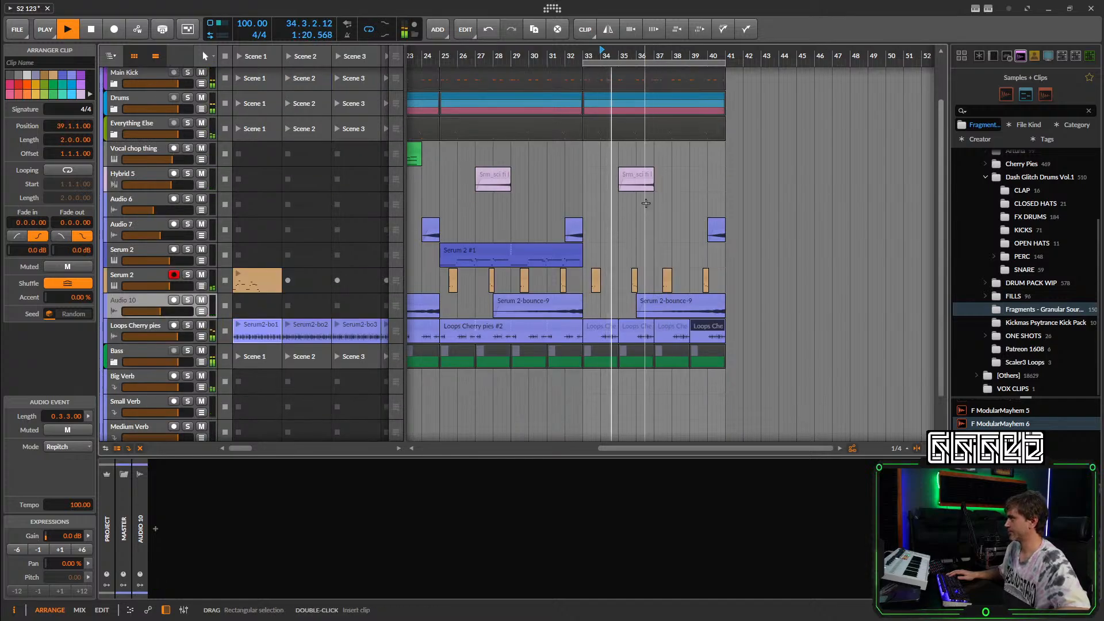
scroll(645, 203, down, 4)
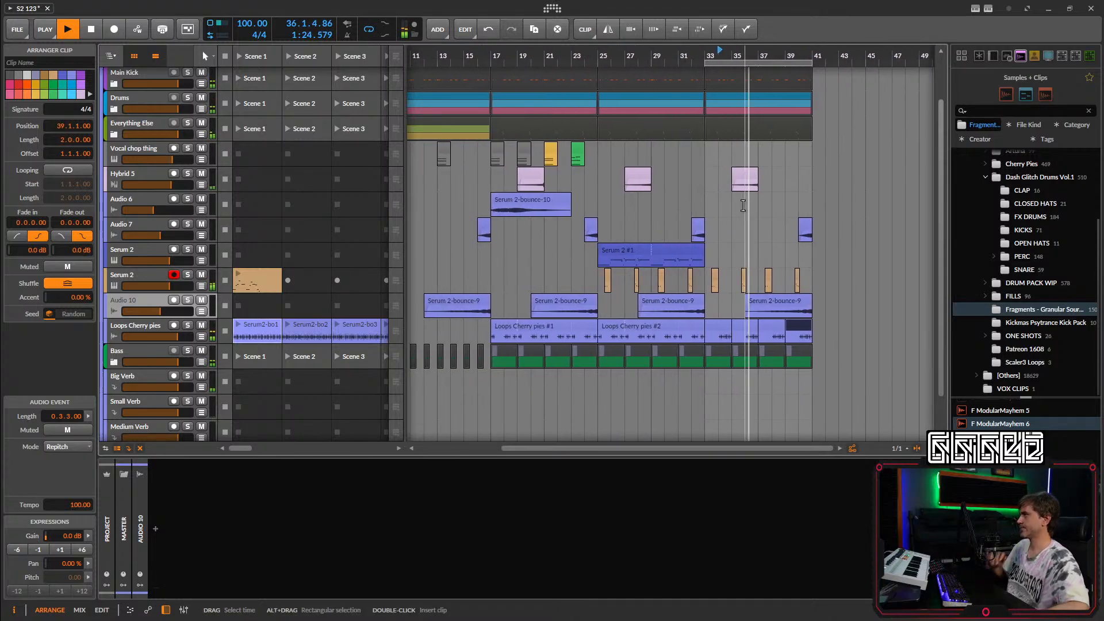
drag(708, 199, 726, 198)
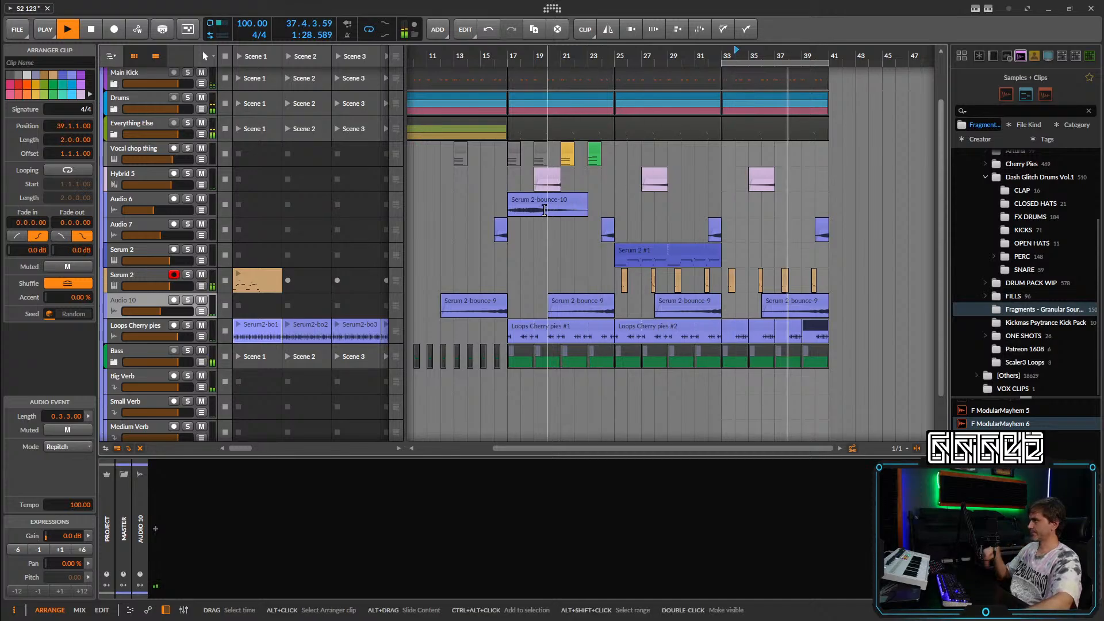
drag(544, 199, 825, 202)
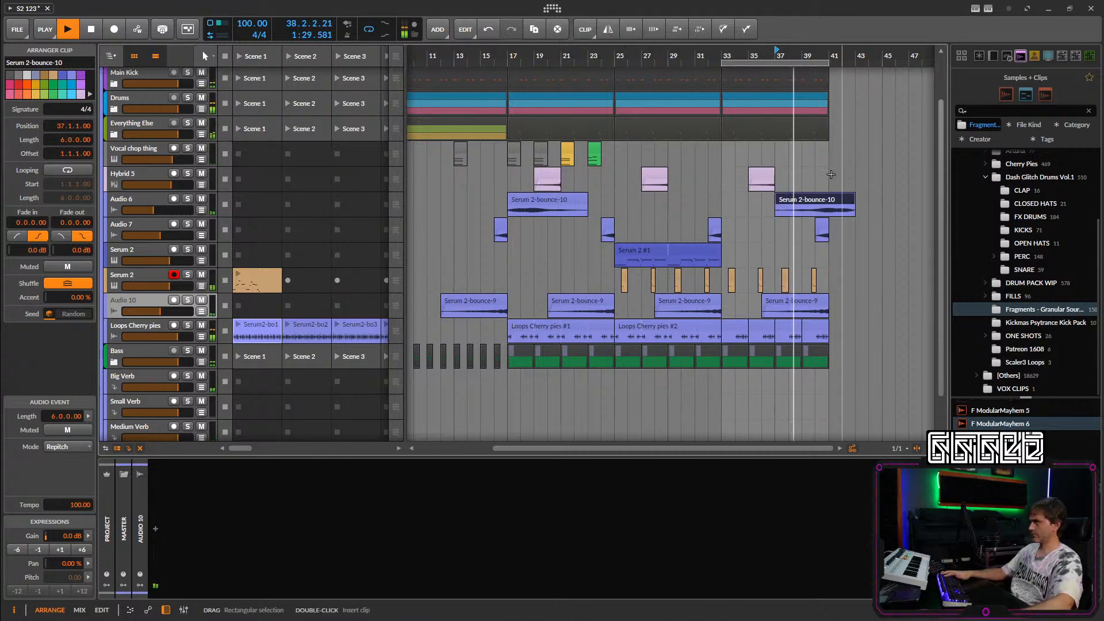
drag(830, 200, 805, 197)
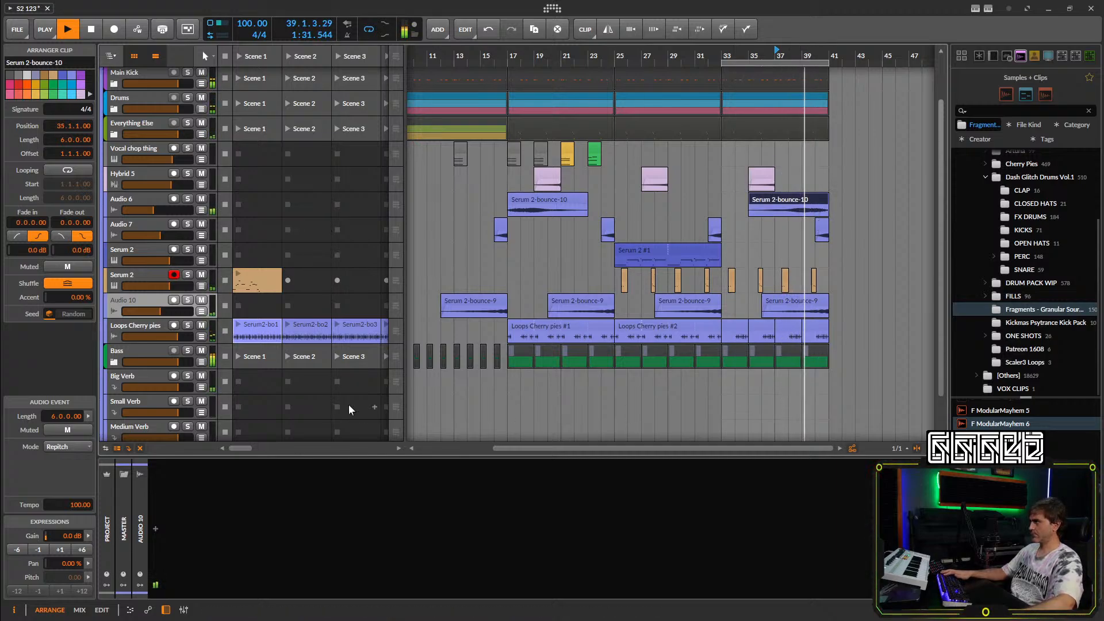
Unfold the Bass group to show its two Serum 2 tracks and restart playback from bar 32.
click(114, 364)
scroll(757, 345, down, 3)
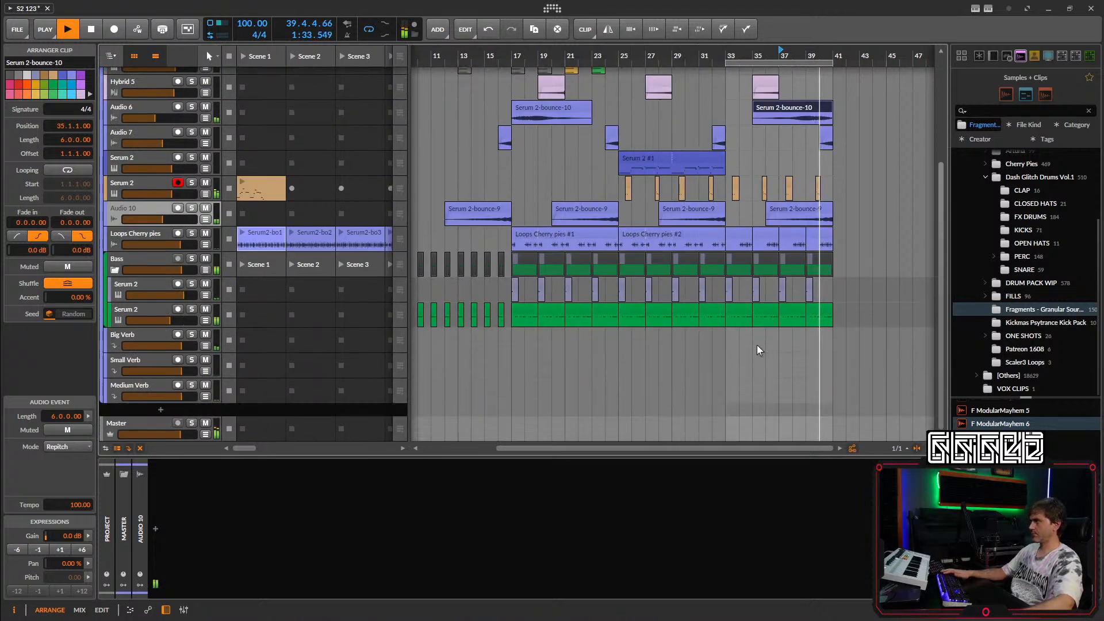
click(718, 50)
key(space)
key(space)
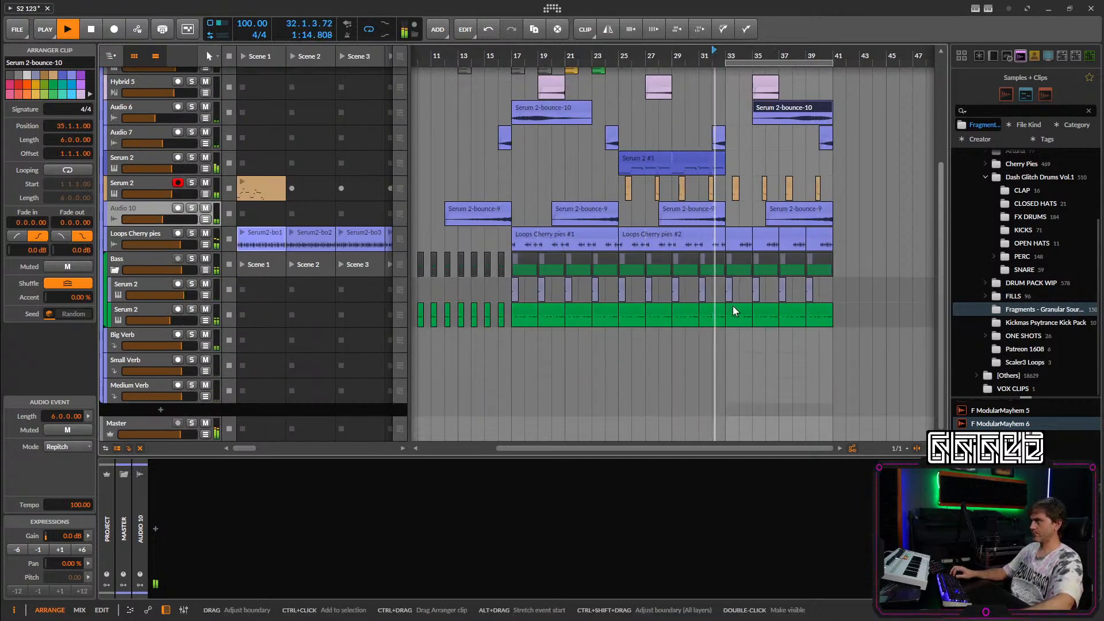
Delete the green clips between bars 33 and 41 on the lower Serum 2 bass track and fold the Bass group.
click(734, 313)
key(Delete)
click(765, 314)
key(Delete)
click(813, 316)
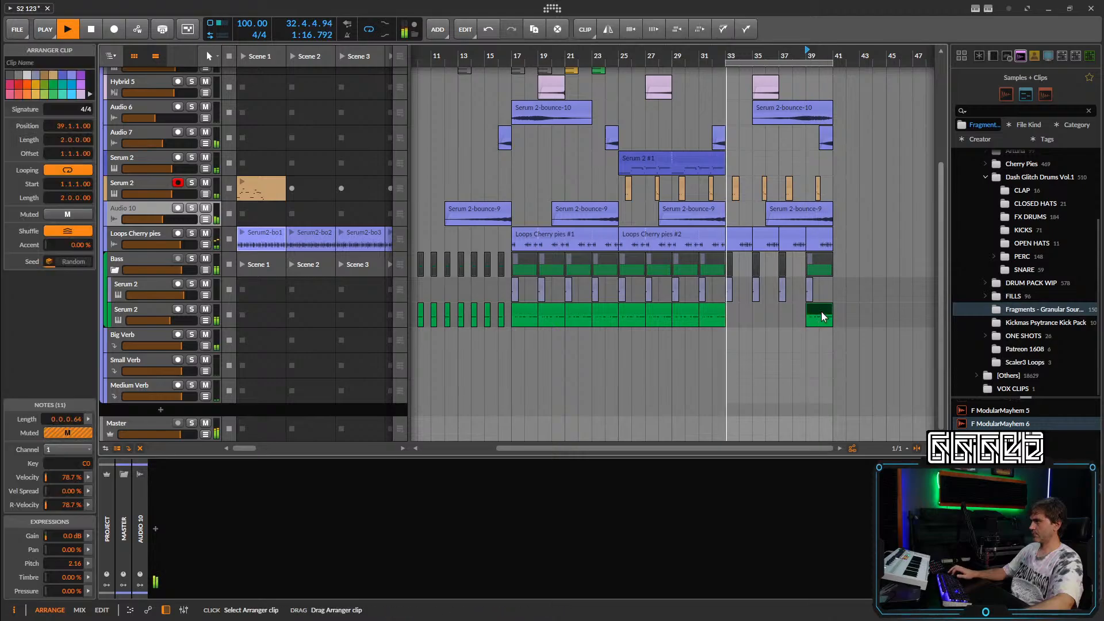
key(Delete)
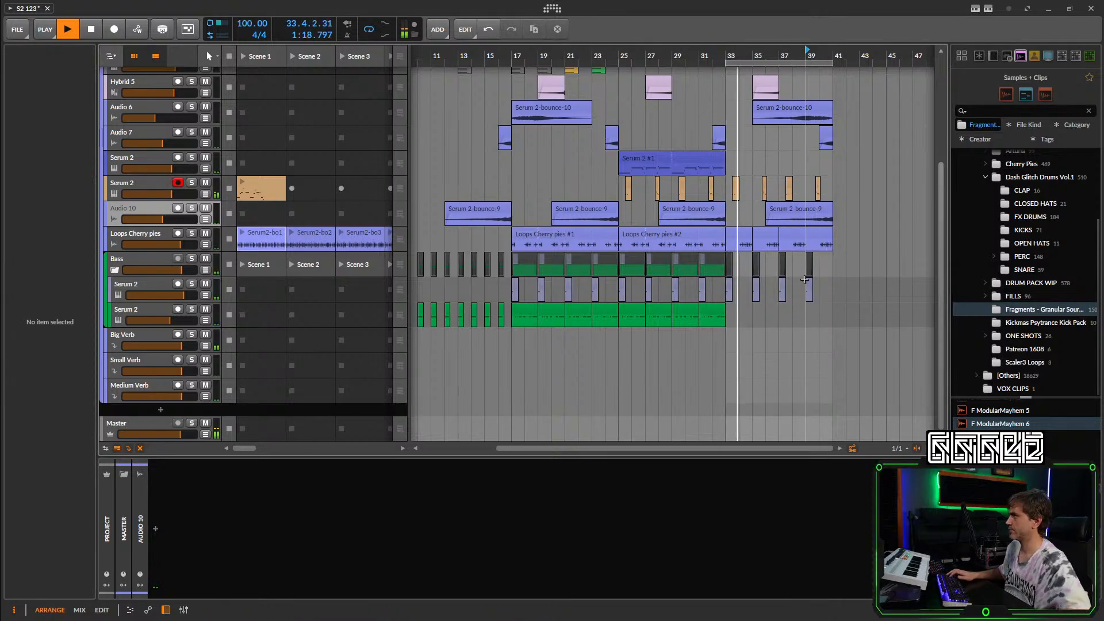
scroll(752, 208, up, 3)
scroll(751, 208, up, 2)
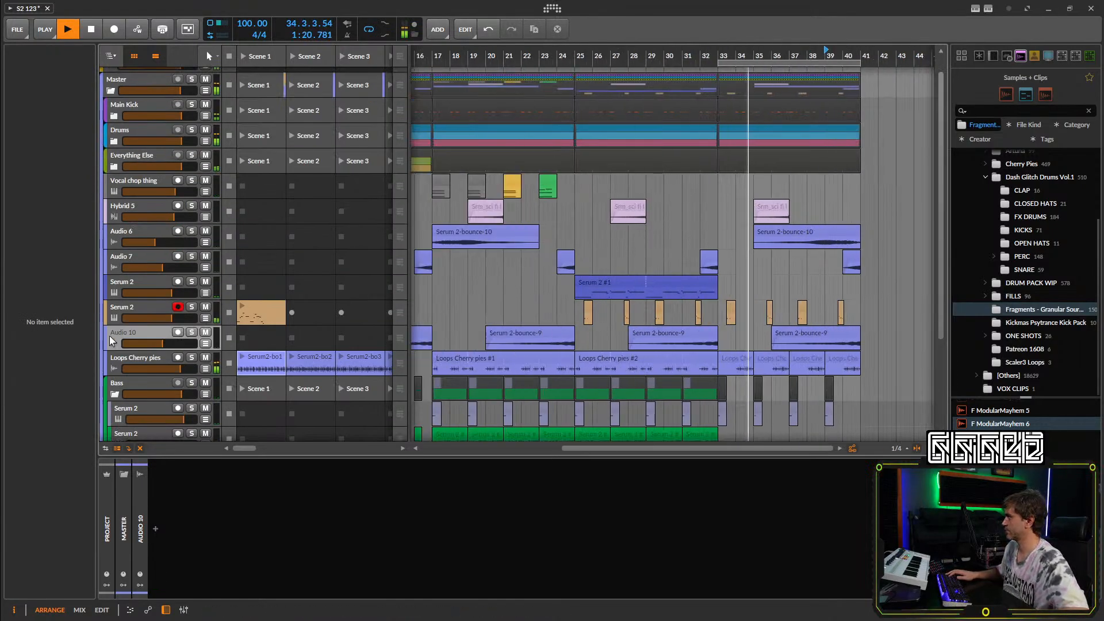
click(114, 394)
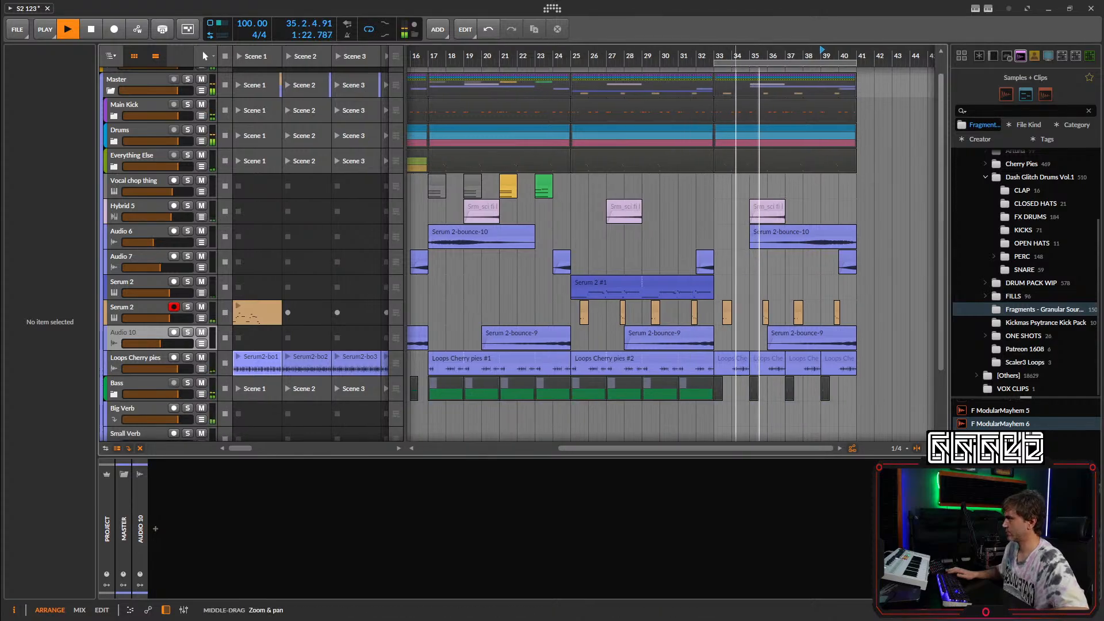
Try a copy of the bar 17 clip at 33.1.1 on the Vocal chop thing track and delete that copy.
scroll(649, 244, right, 2)
scroll(650, 244, left, 3)
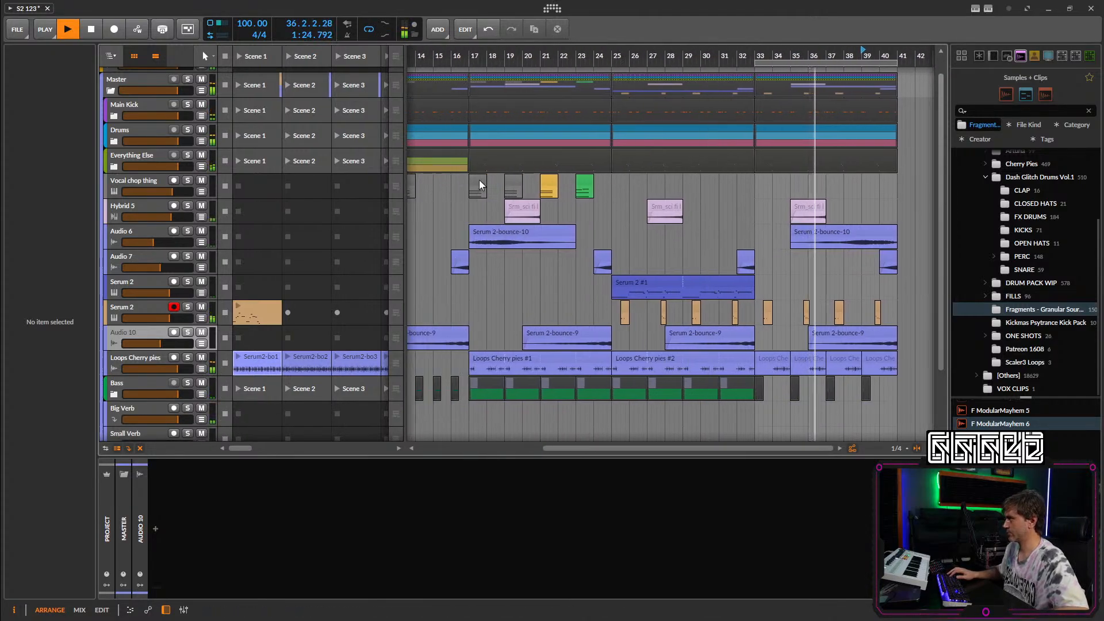
drag(479, 179, 760, 191)
scroll(715, 214, right, 4)
scroll(715, 215, left, 2)
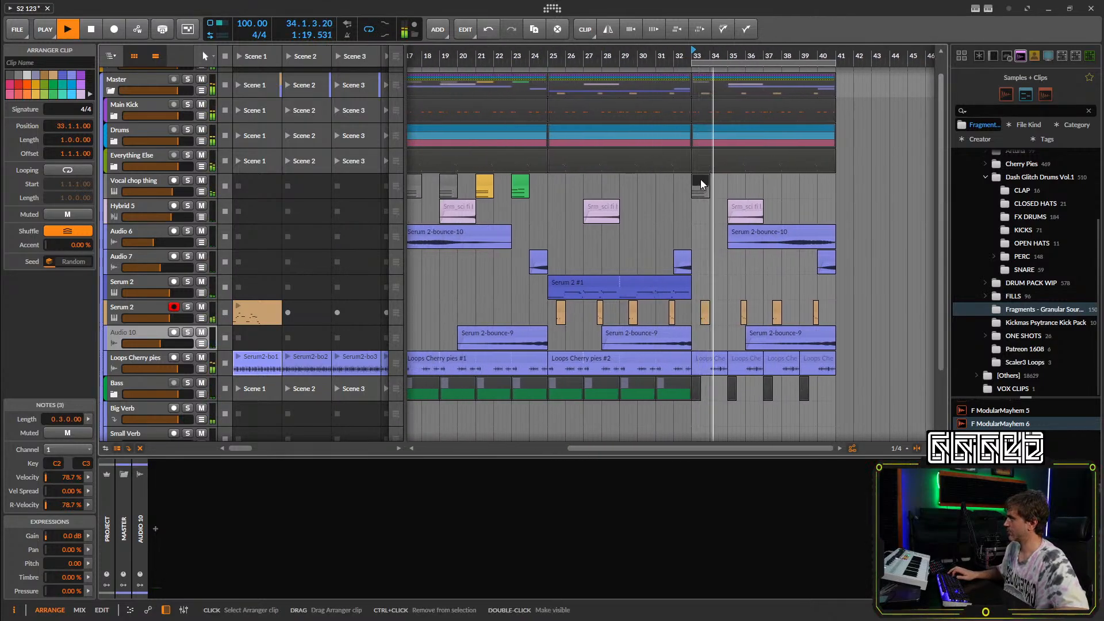
click(147, 181)
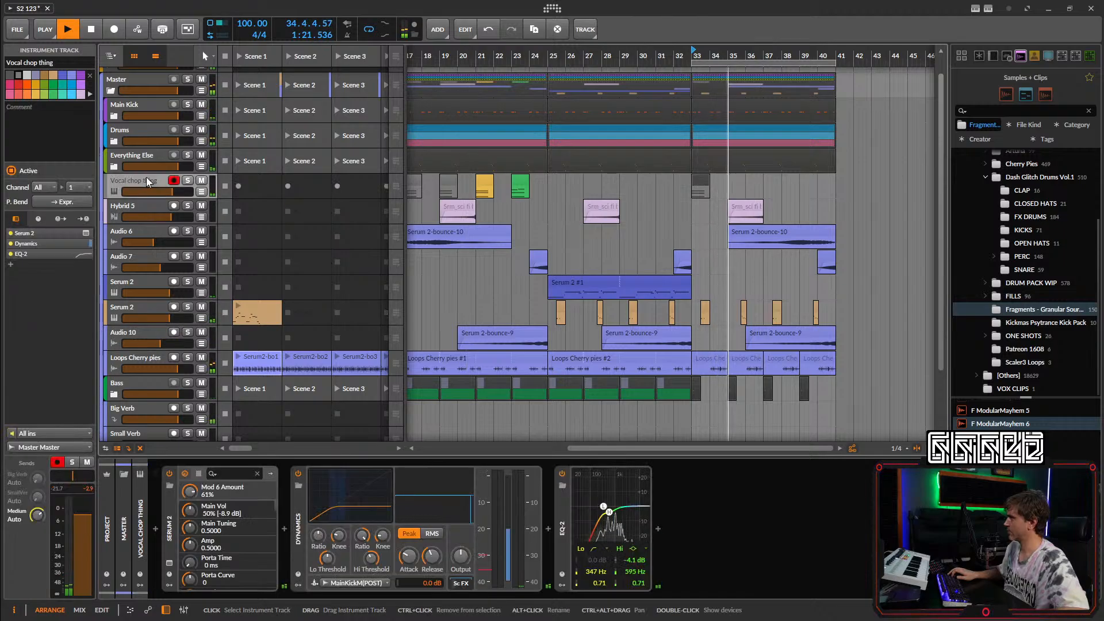
scroll(707, 229, down, 3)
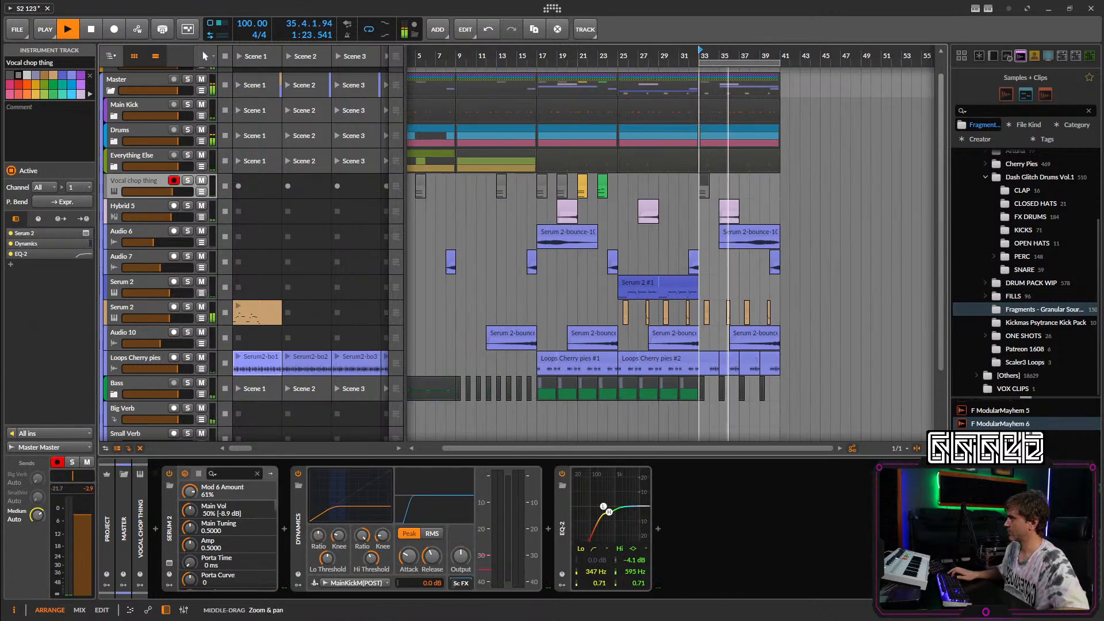
click(716, 182)
key(Delete)
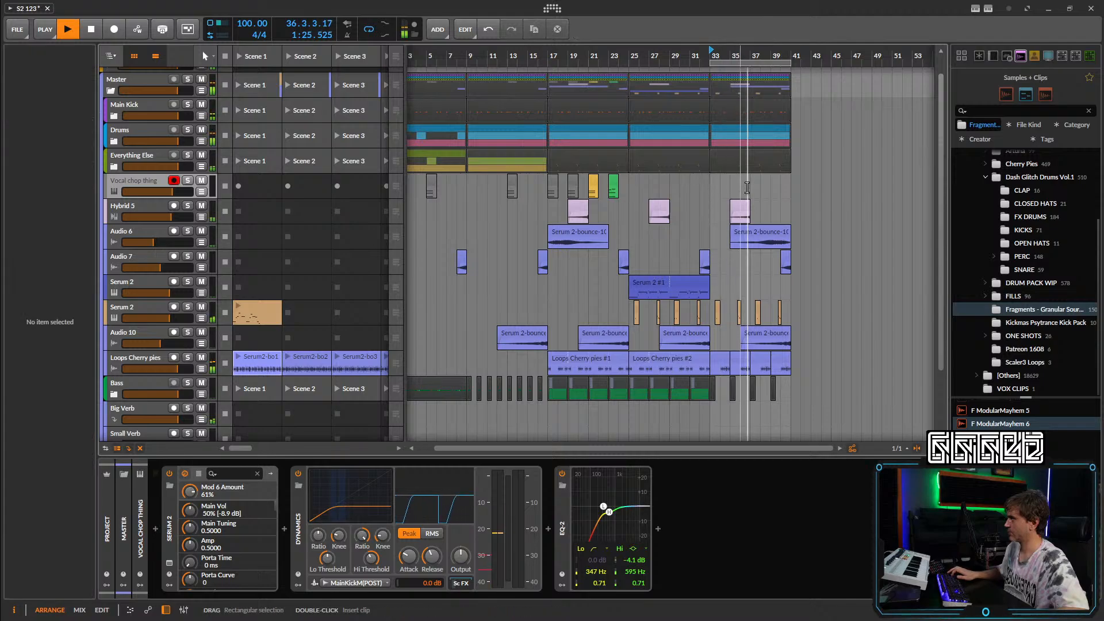
Add a new instrument track with Serum 2 at the end of the track list.
scroll(671, 191, up, 4)
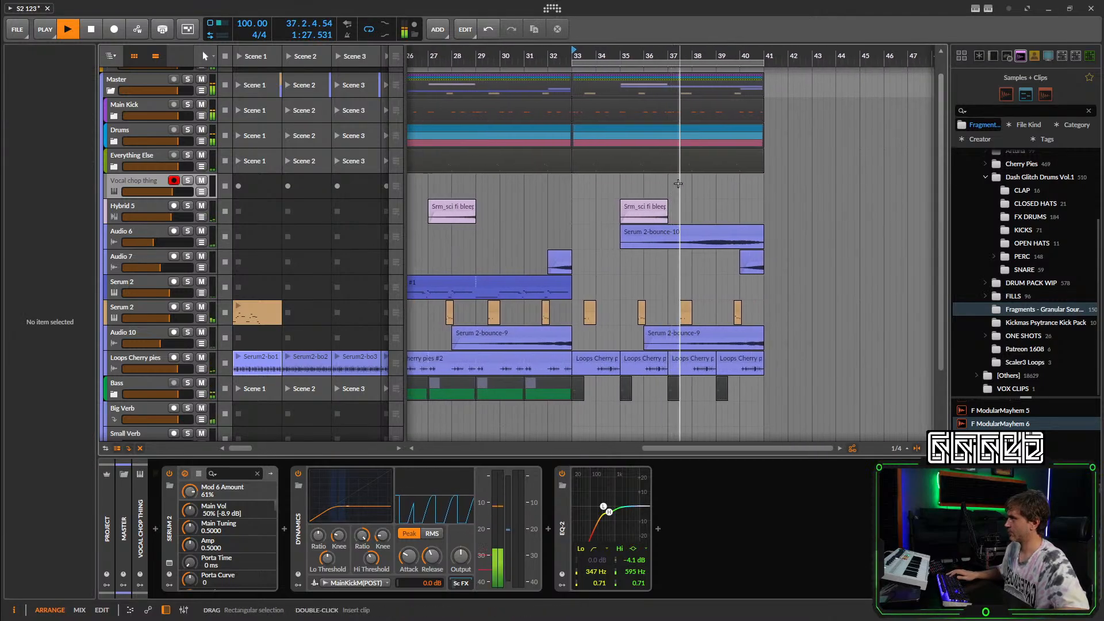
drag(672, 191, 733, 191)
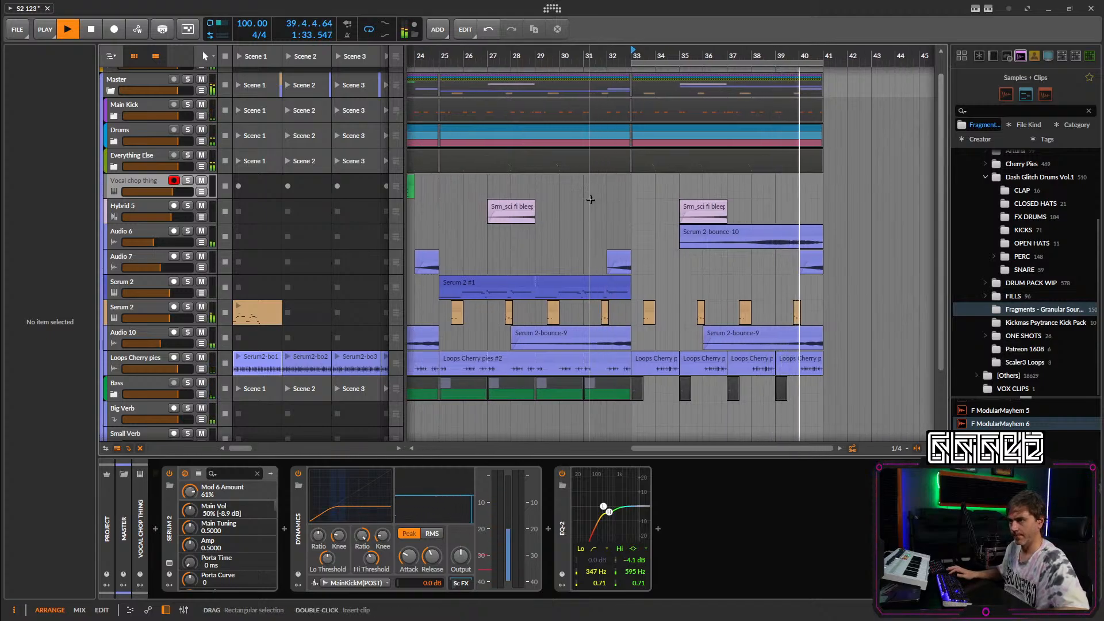
scroll(505, 210, down, 3)
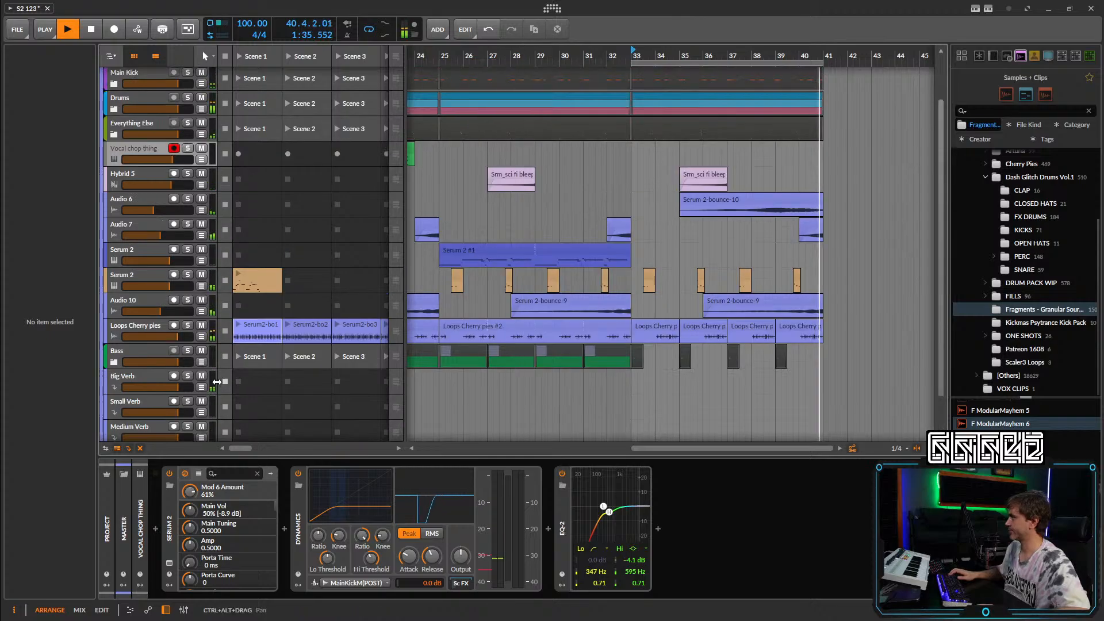
click(158, 409)
text(ser)
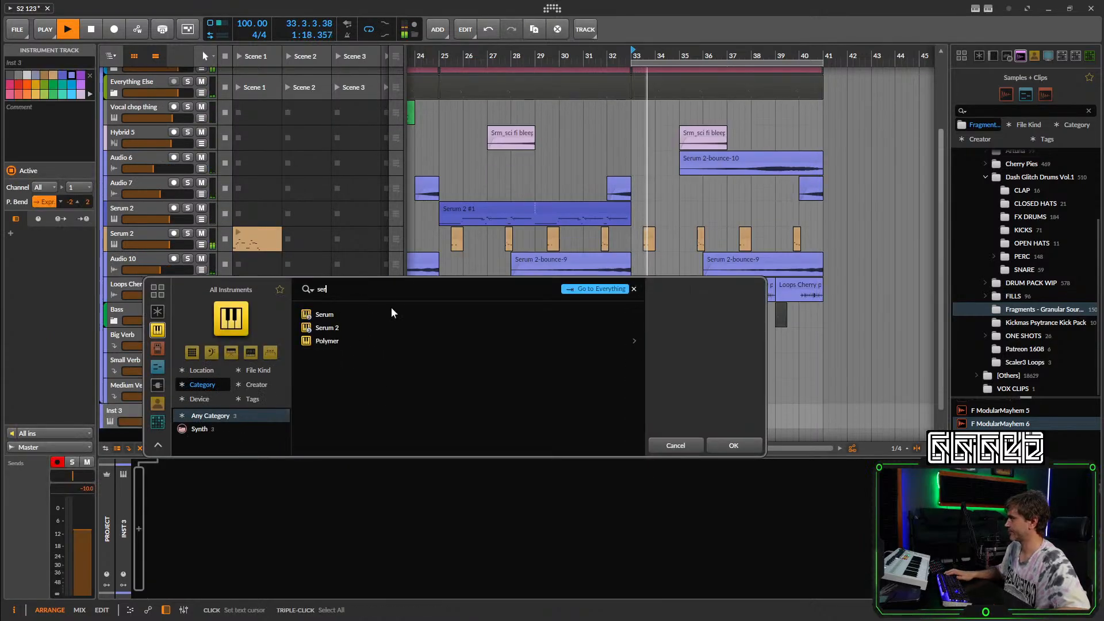
click(390, 324)
click(718, 447)
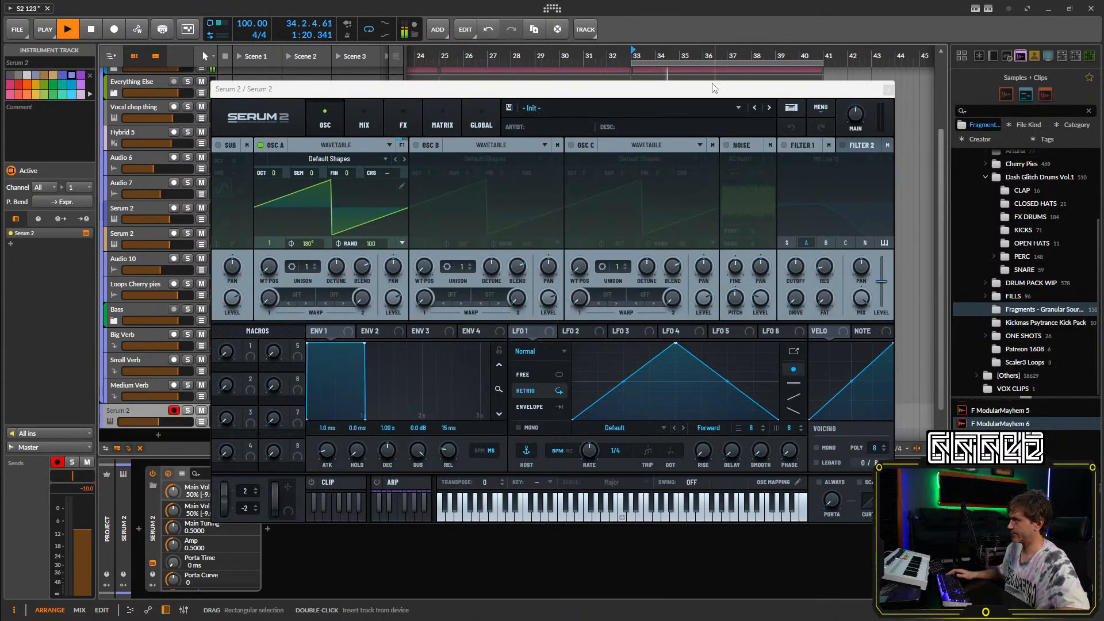
Reposition the new Serum 2 plugin window while auditioning the section, stop playback and close the window.
drag(713, 93, 788, 388)
key(space)
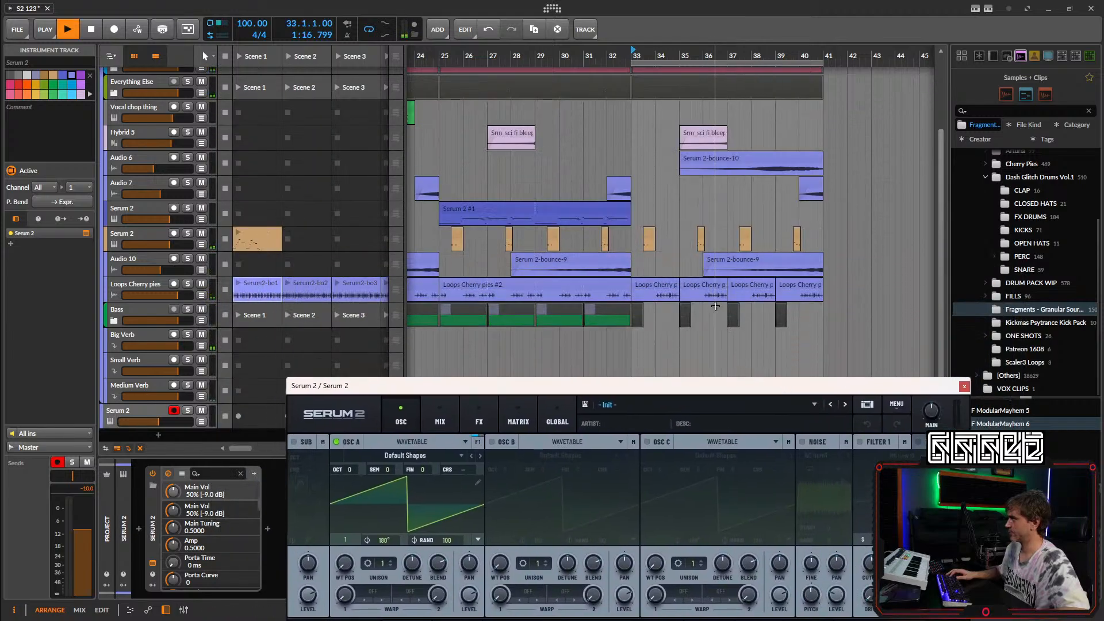
drag(696, 388, 644, 138)
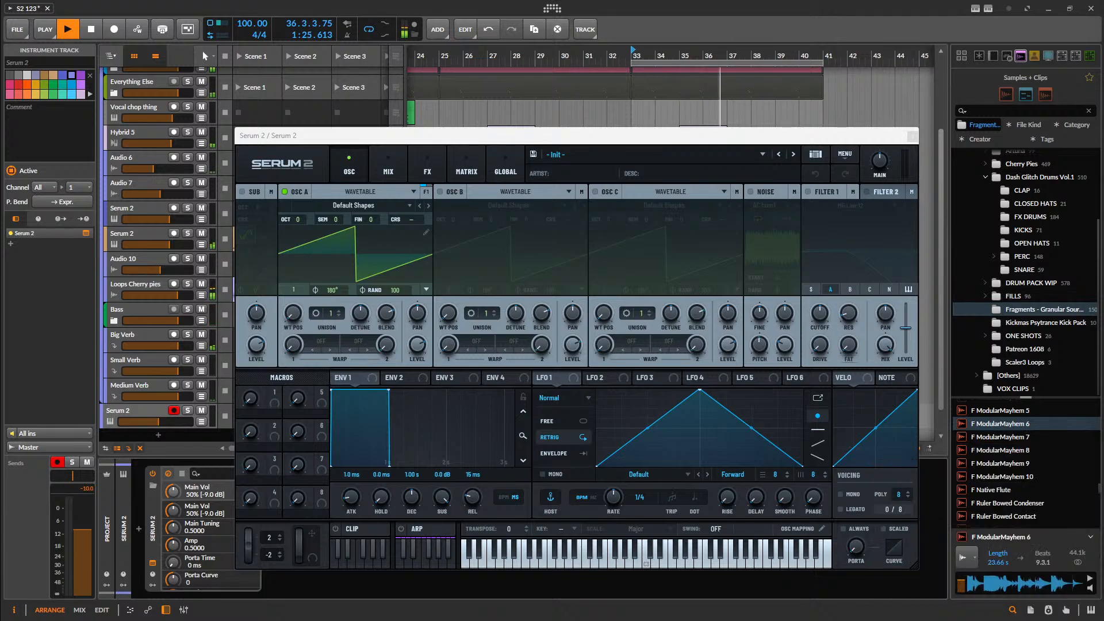
key(space)
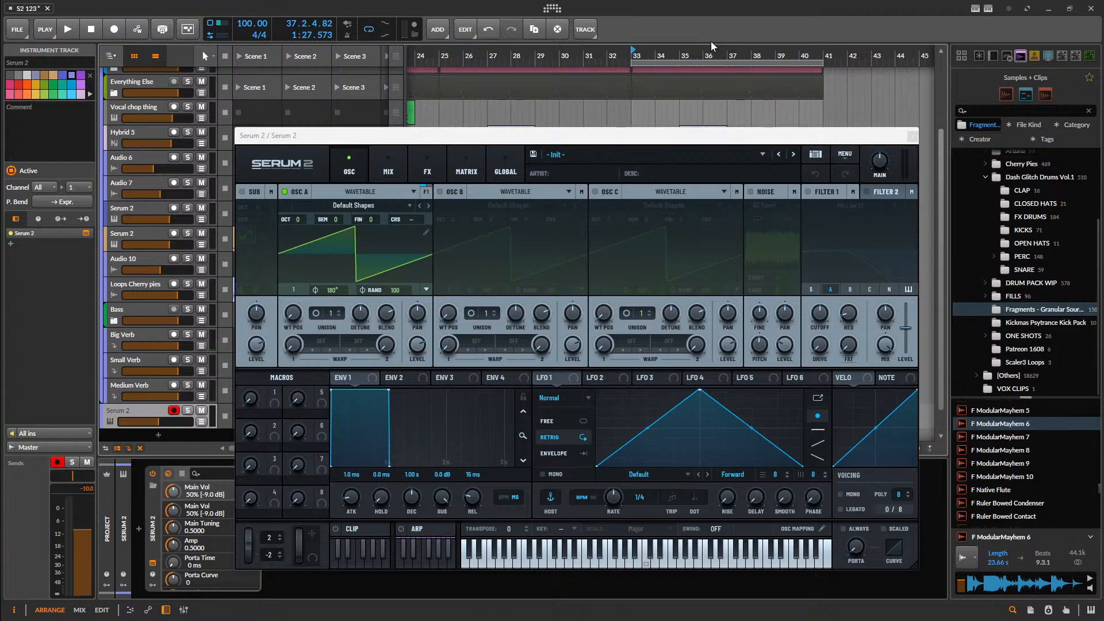
click(913, 137)
Extend the loop region to cover the whole arrangement, starting at 1.1.1 with a length of 40 bars.
scroll(605, 233, up, 4)
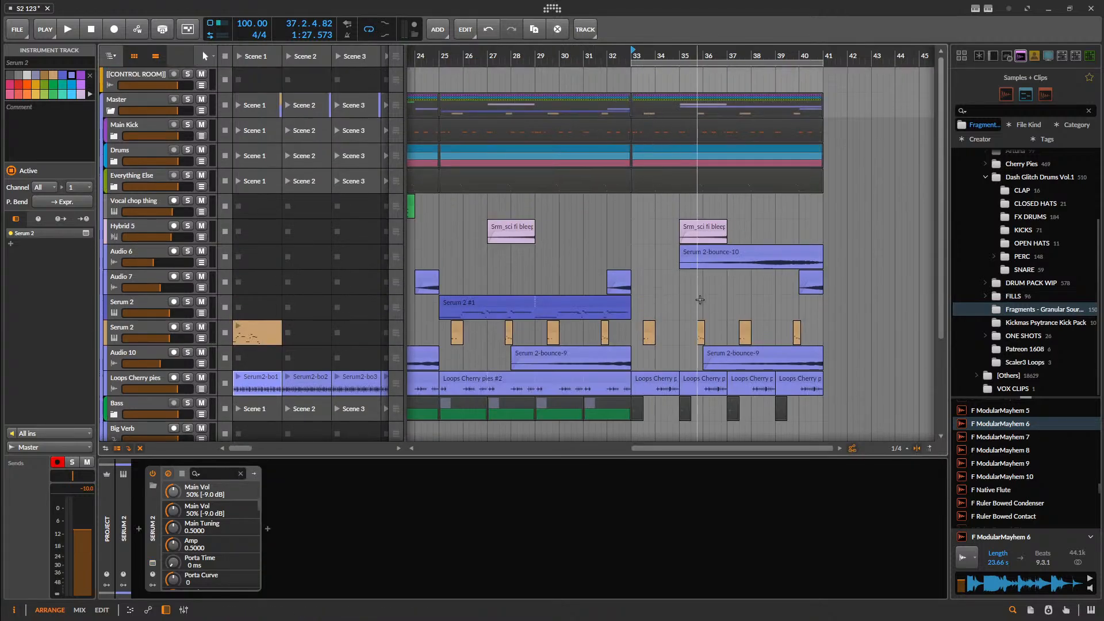
scroll(701, 298, down, 4)
scroll(690, 297, down, 5)
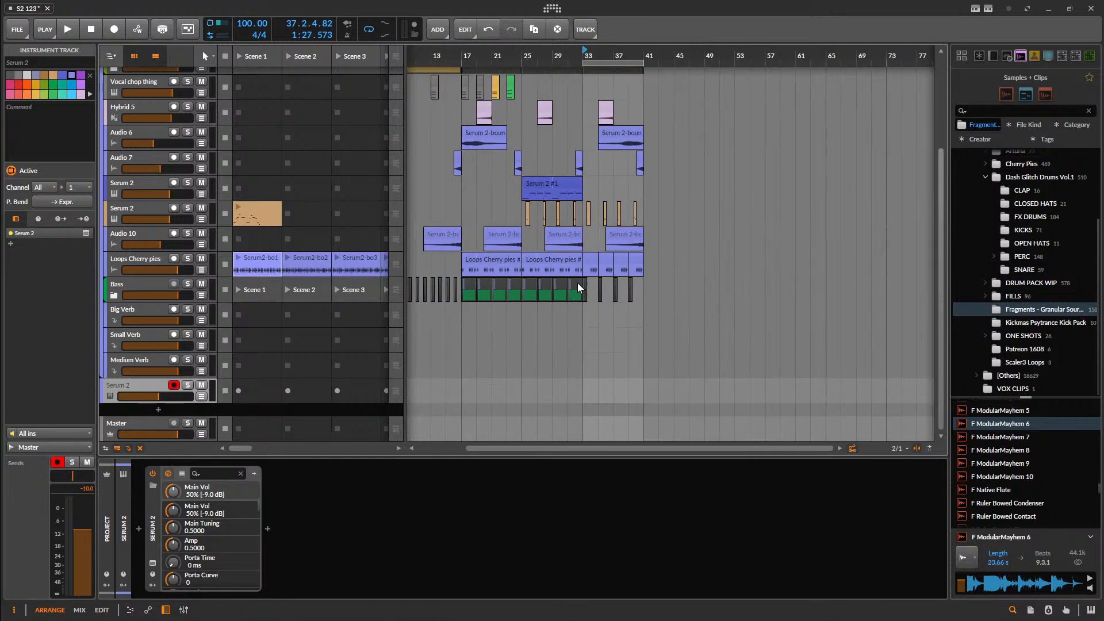
drag(578, 284, 659, 285)
scroll(665, 241, up, 4)
drag(665, 62, 421, 62)
scroll(529, 312, down, 3)
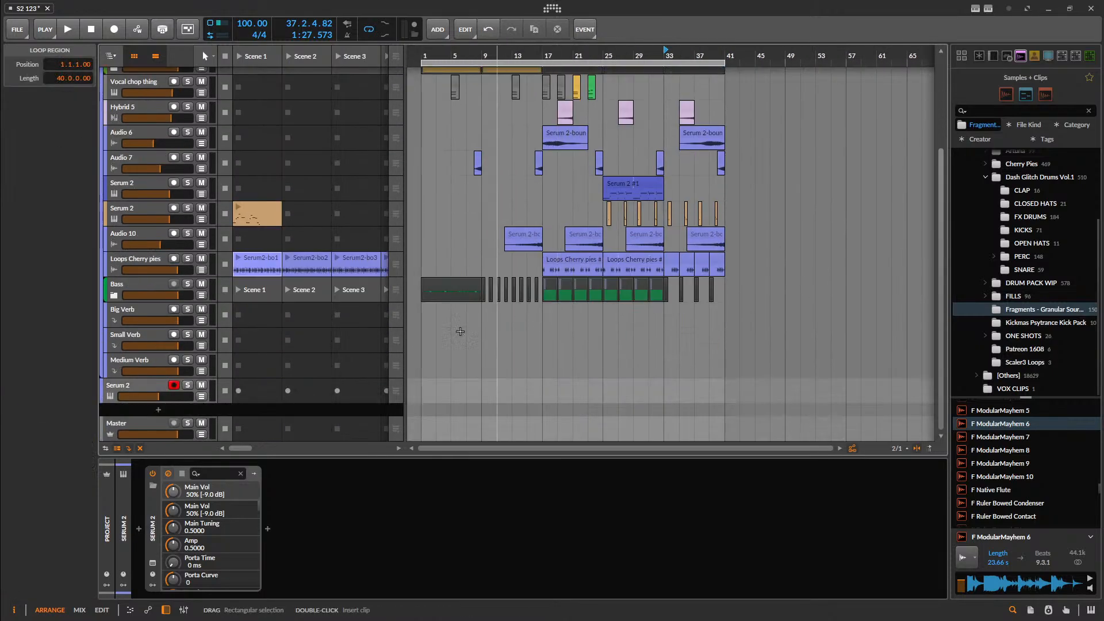
Delete the empty Serum 2 instrument track below Medium Verb.
click(154, 381)
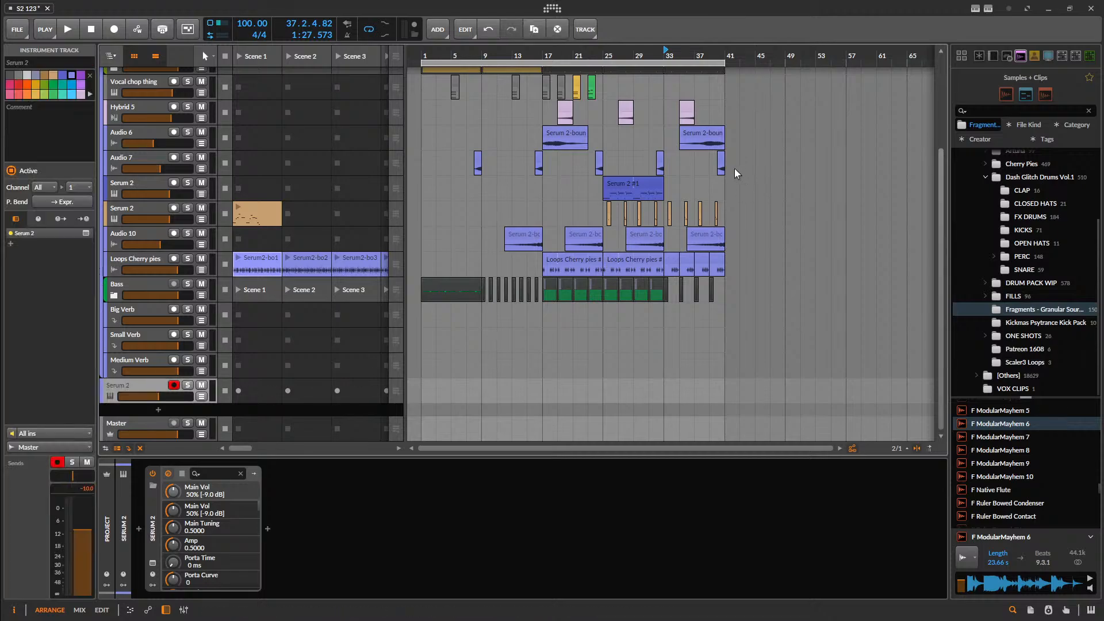
key(Delete)
Select the Vocal chop thing track, play the full arrangement from bar 1 to bar 41 and stop playback.
scroll(650, 222, up, 3)
click(153, 201)
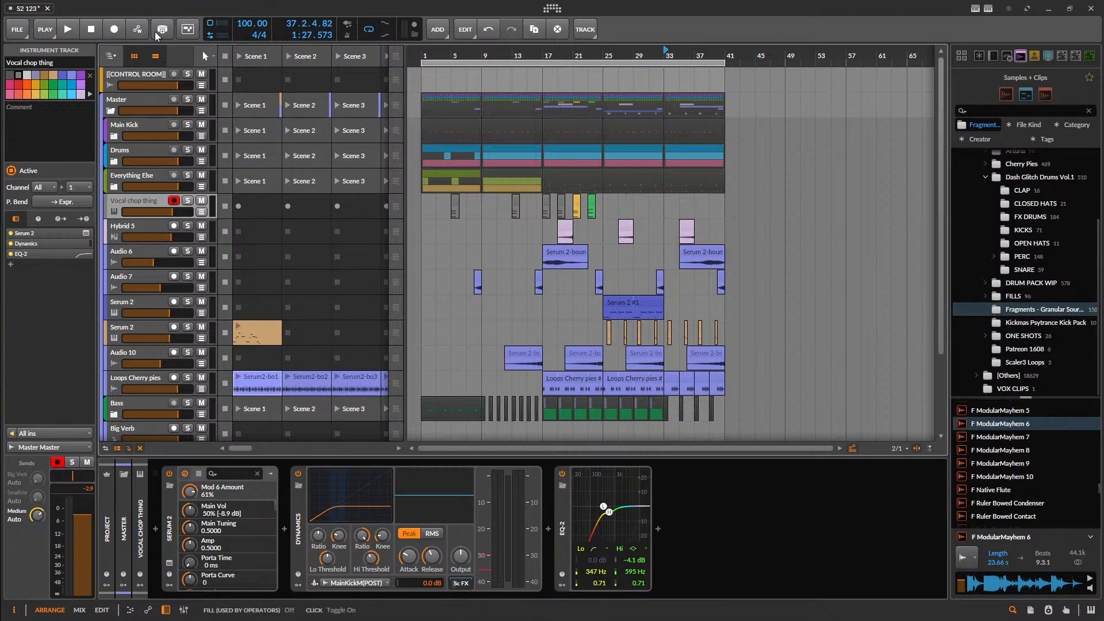
scroll(604, 274, down, 3)
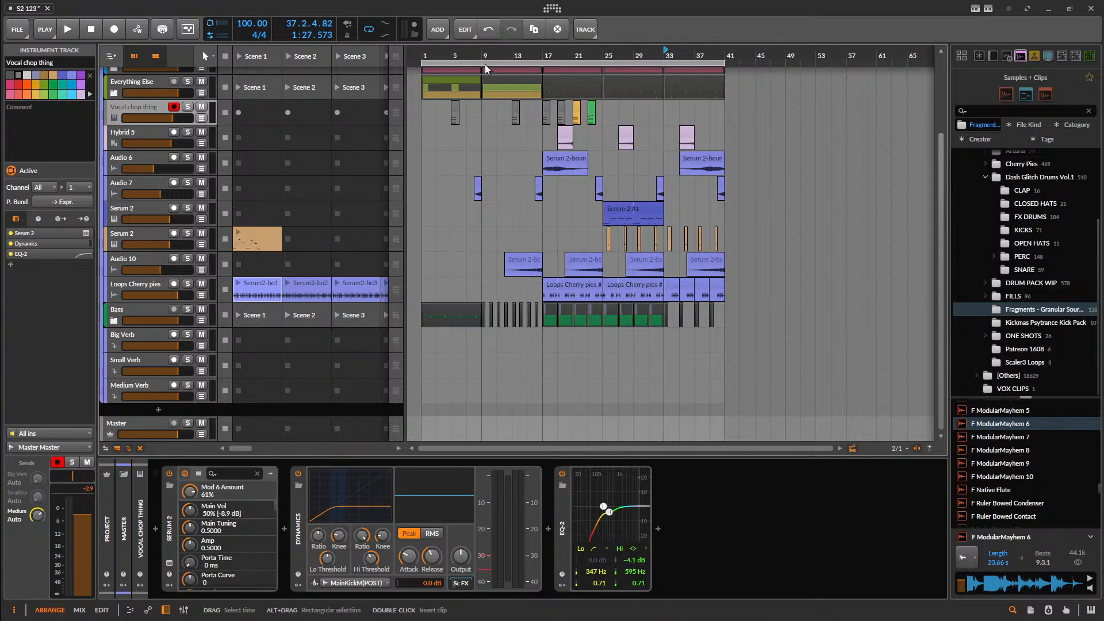
key(space)
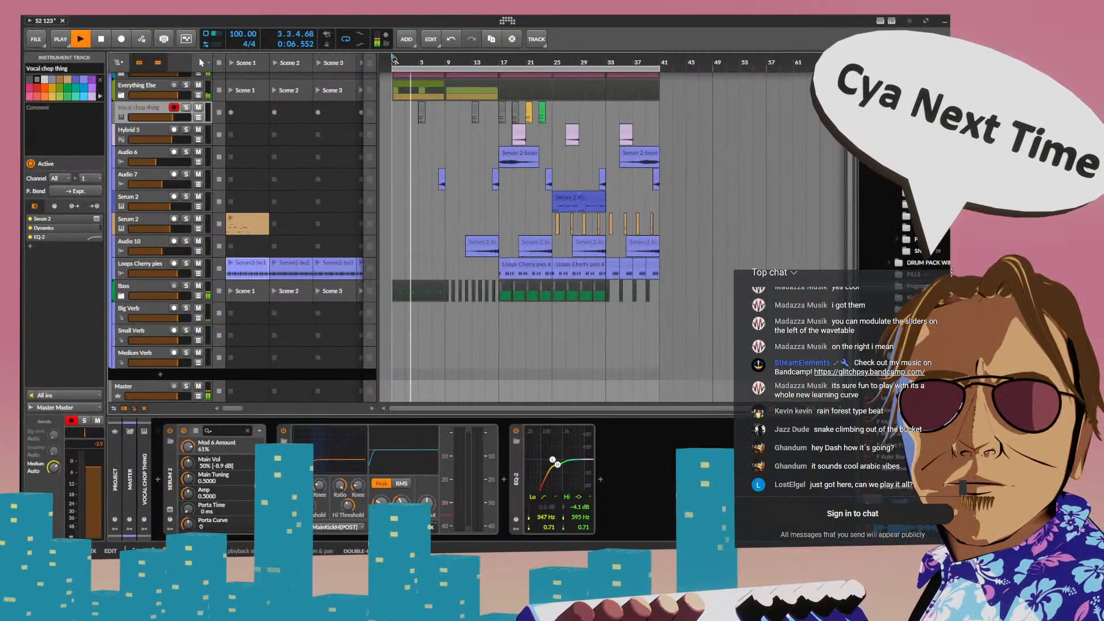
scroll(745, 216, up, 3)
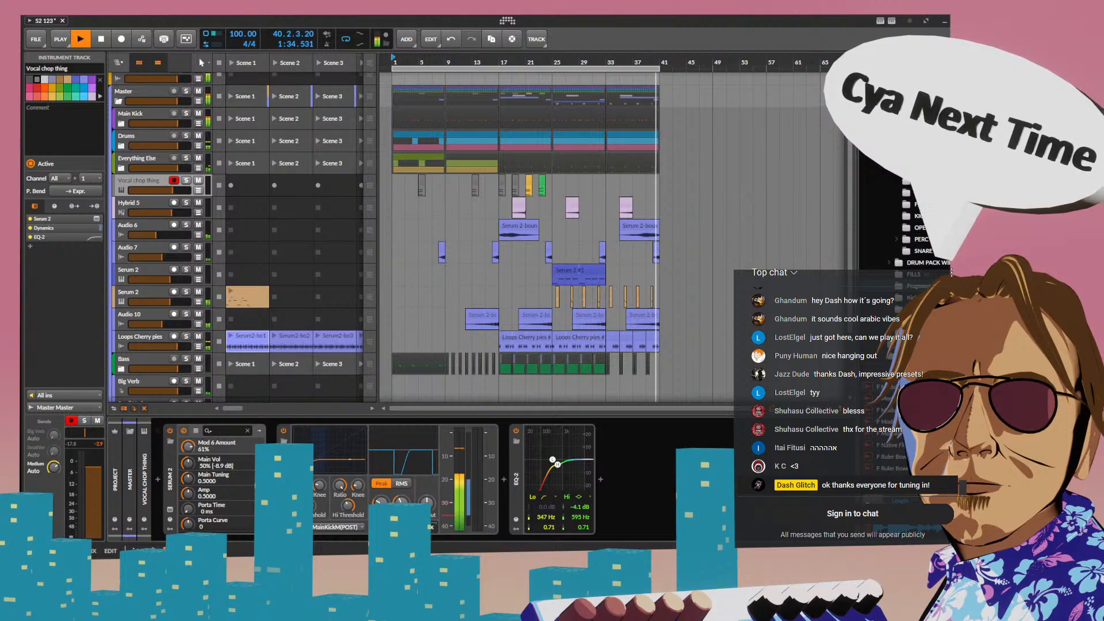
key(space)
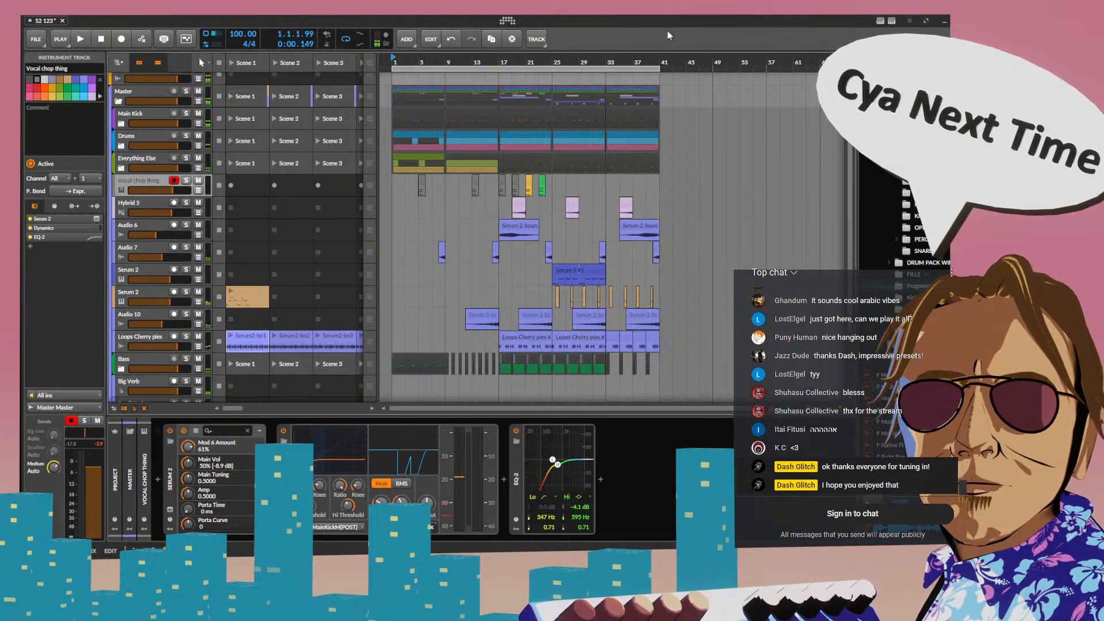